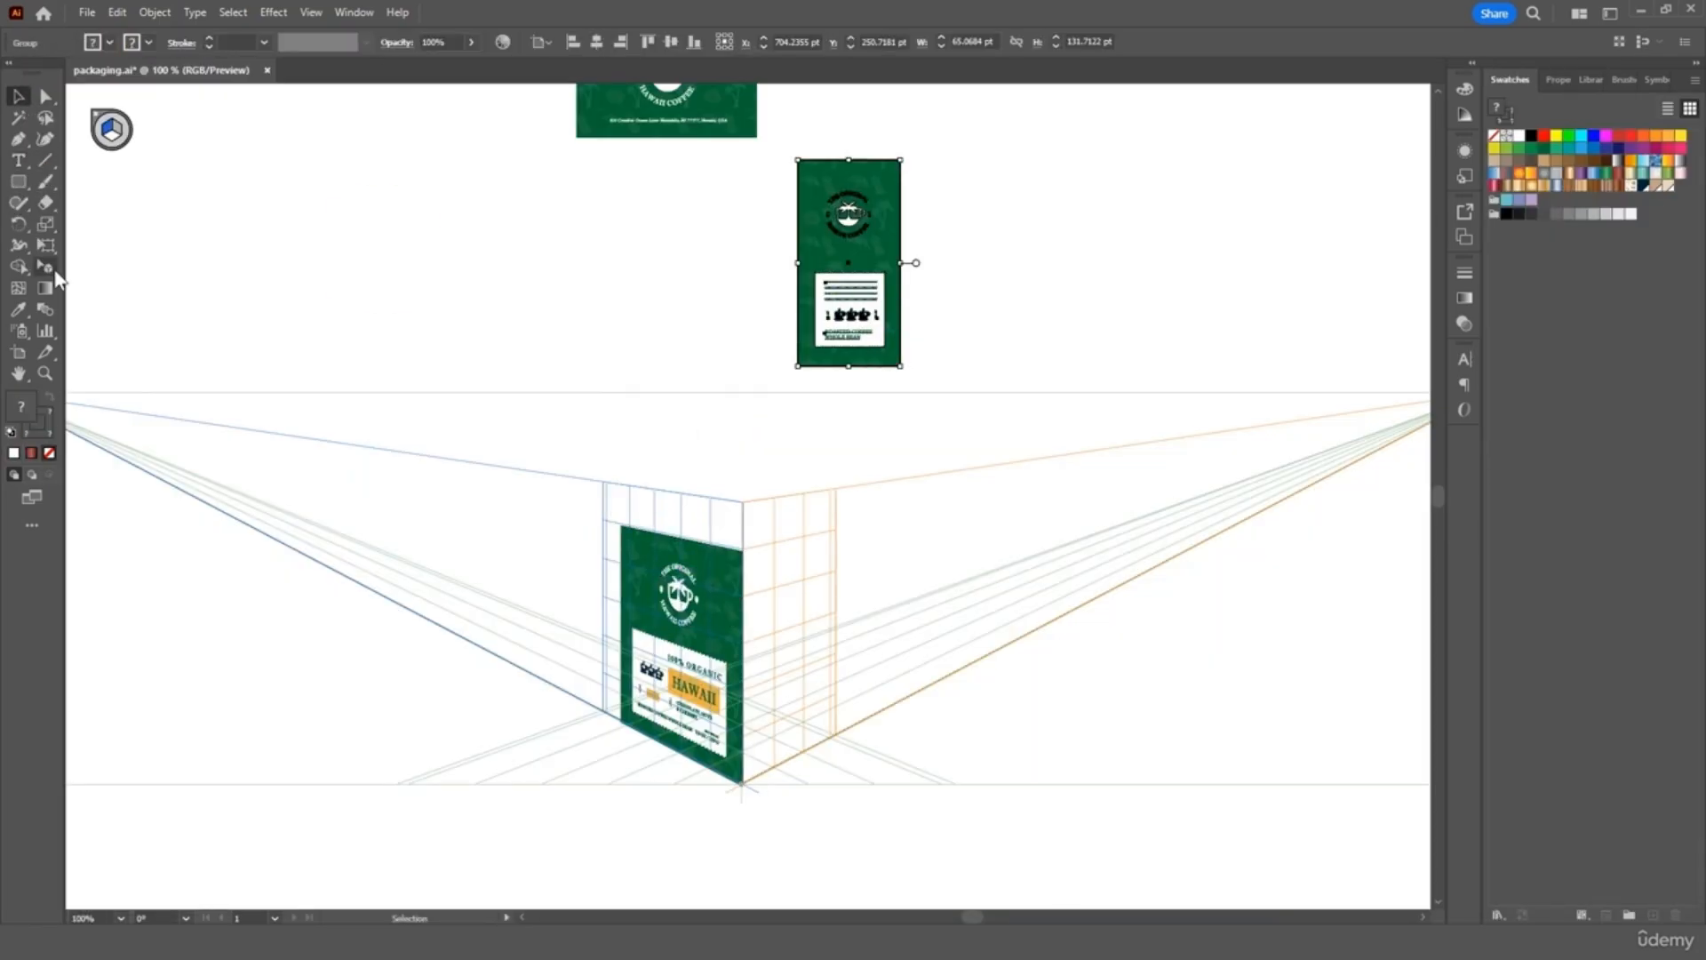
# Place the narrow green pack panel on the box's right perspective plane and scale it to fit
pyautogui.click(45, 266)
pyautogui.moveTo(849, 267); pyautogui.dragTo(804, 754)
pyautogui.moveTo(811, 561); pyautogui.dragTo(829, 542)
pyautogui.press('v')
pyautogui.click(517, 320)
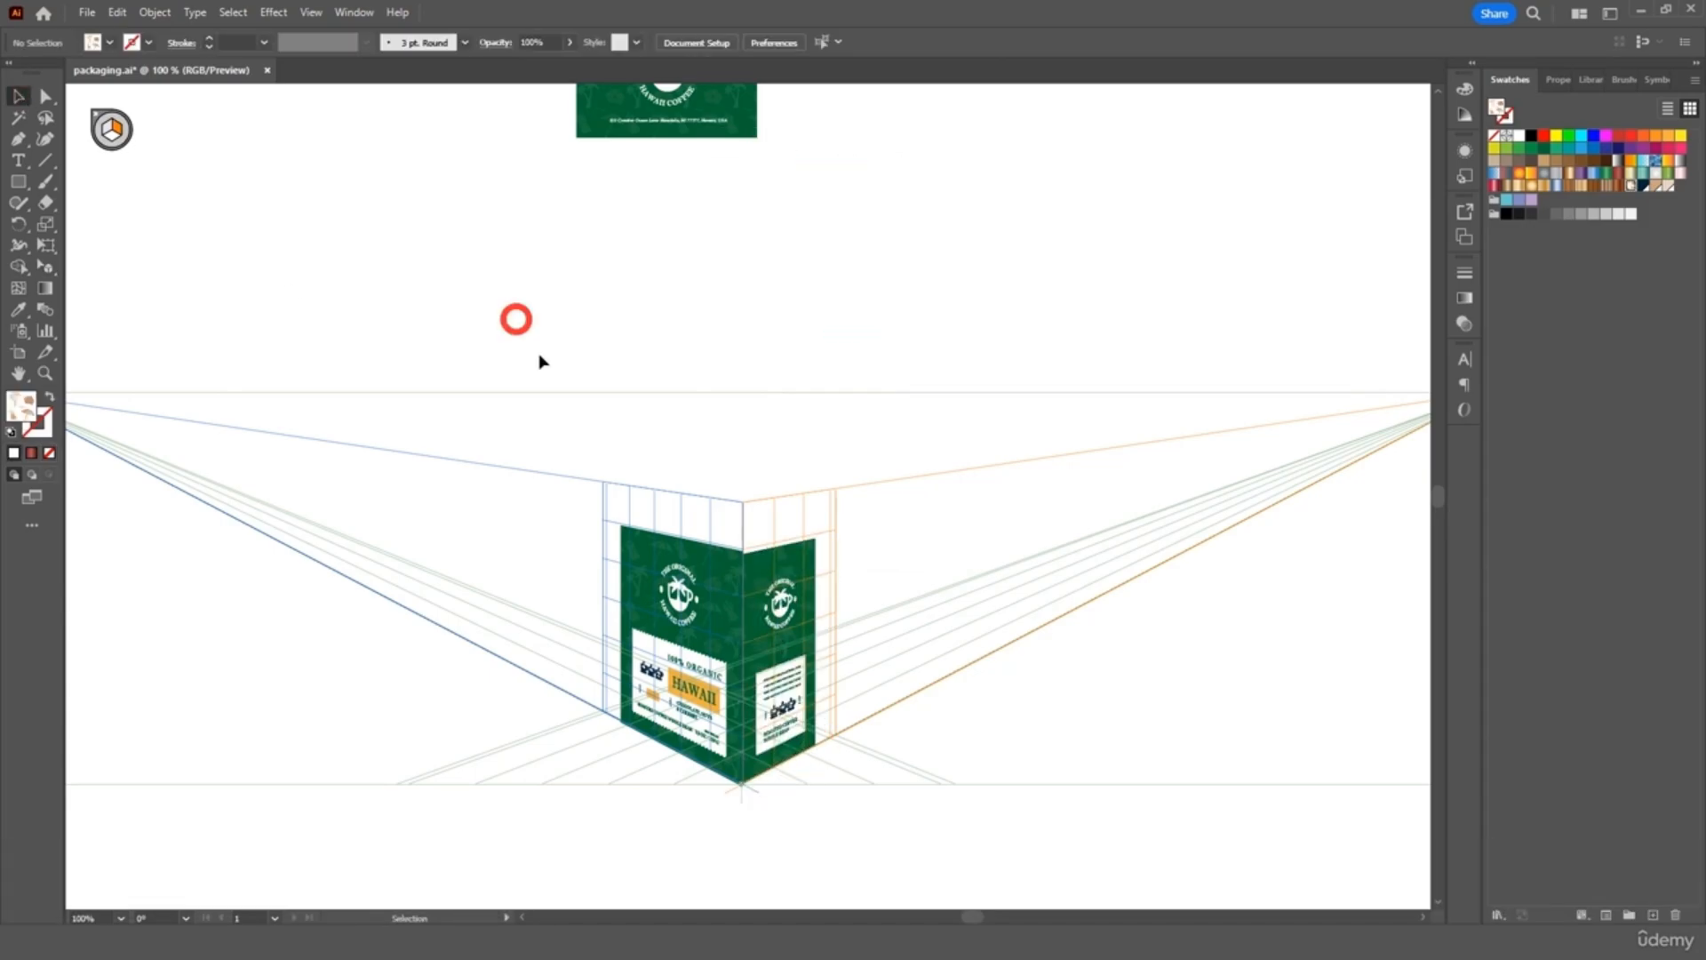
pyautogui.scroll(4, 748, 640)
pyautogui.click(978, 293)
pyautogui.moveTo(1017, 232); pyautogui.dragTo(1019, 222)
pyautogui.click(698, 234)
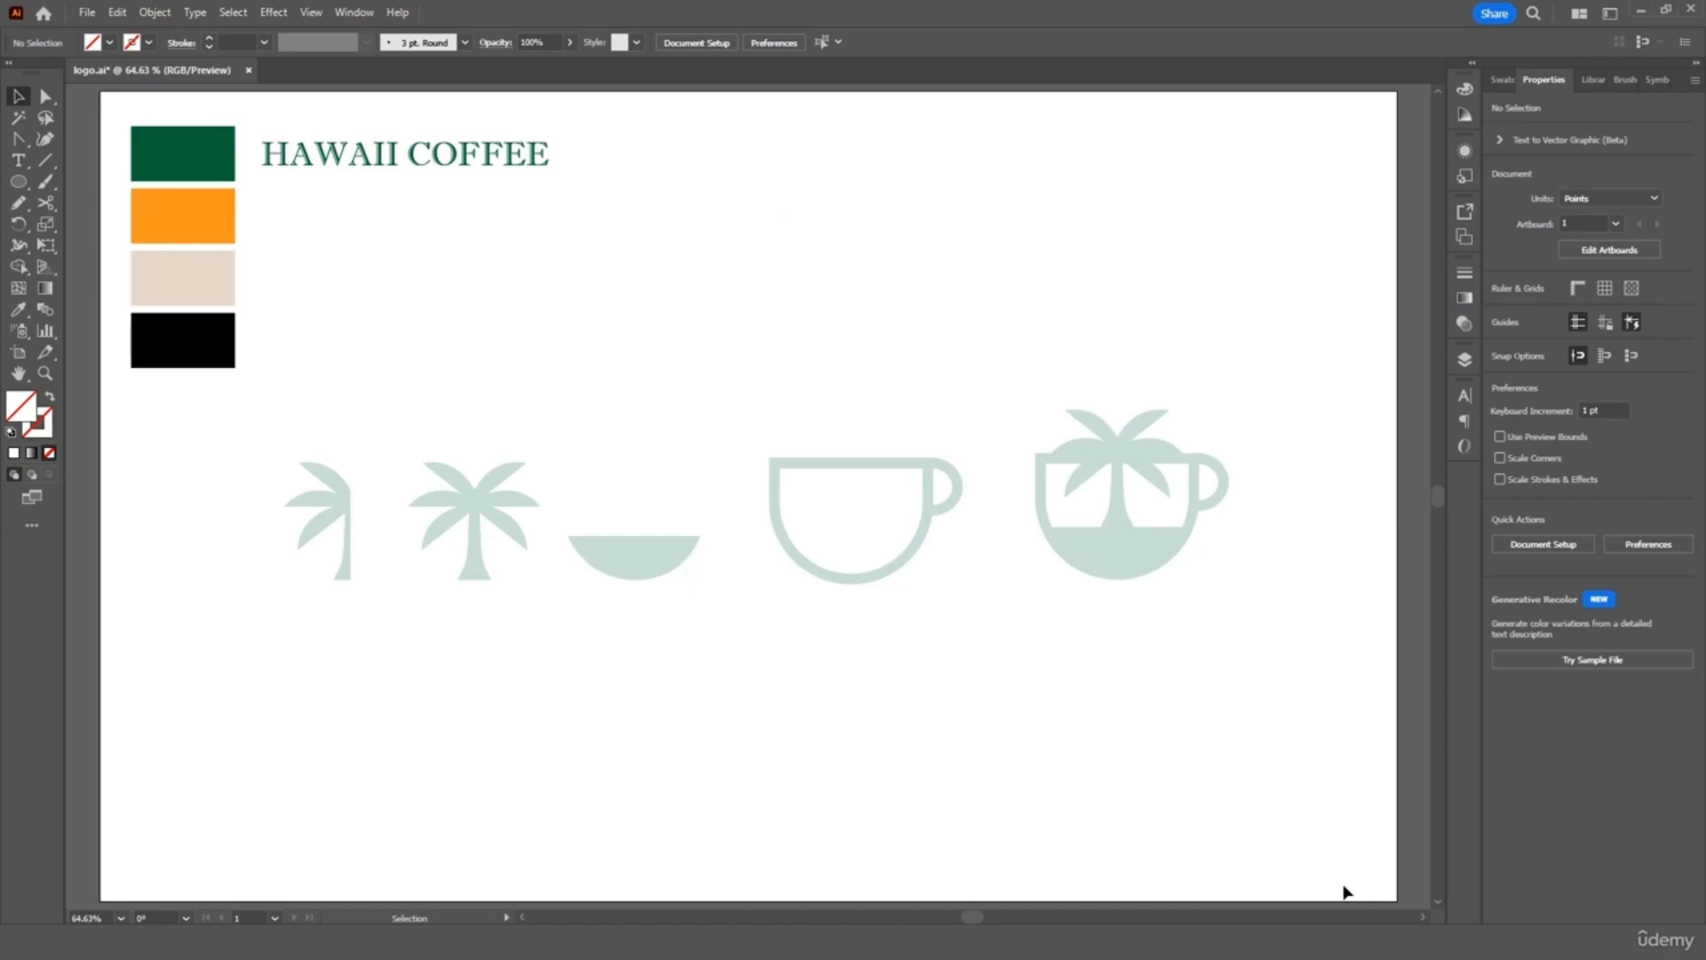
pyautogui.click(1465, 357)
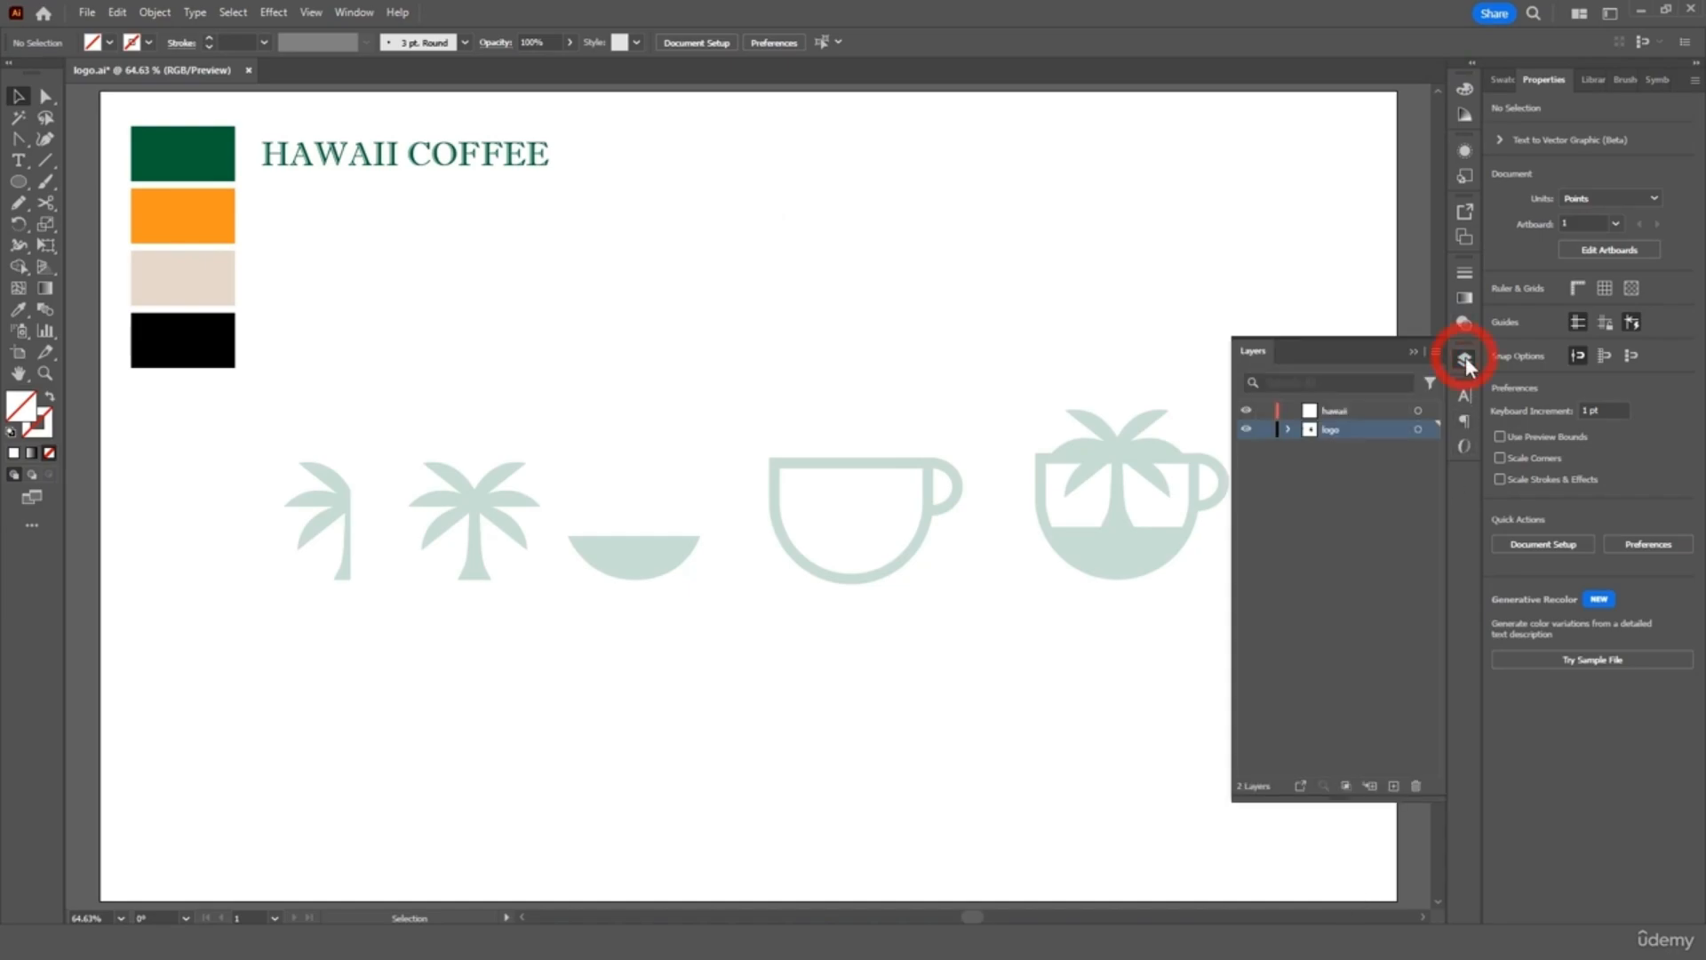
pyautogui.click(1357, 410)
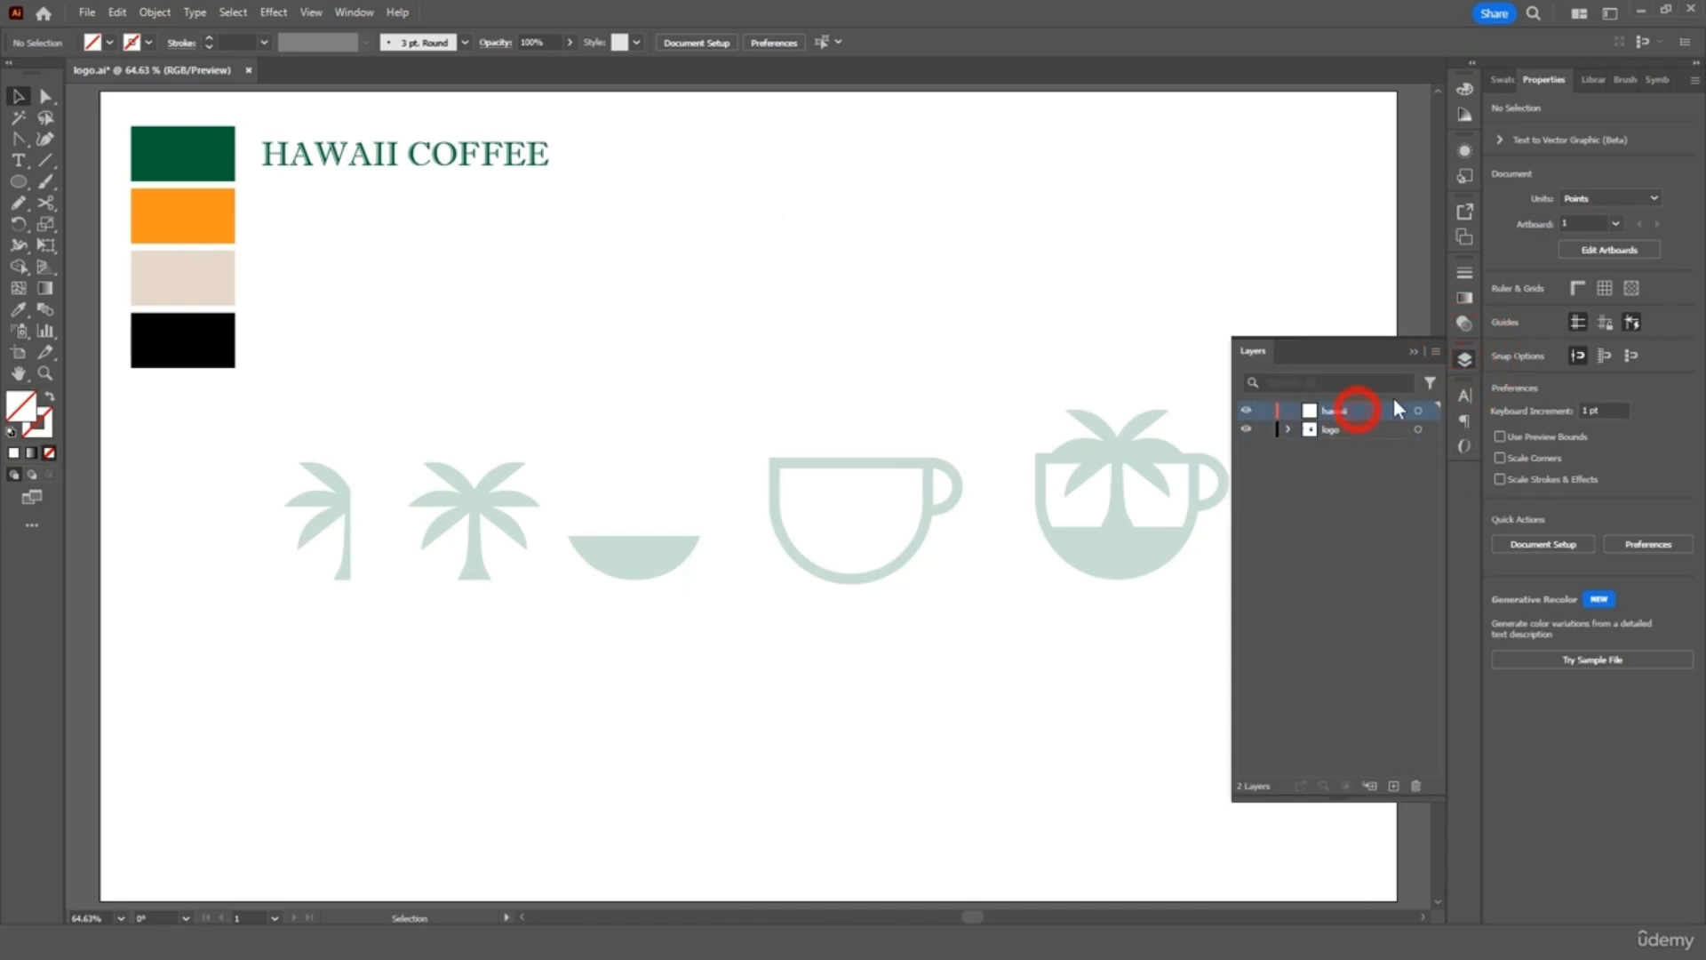
pyautogui.click(1462, 359)
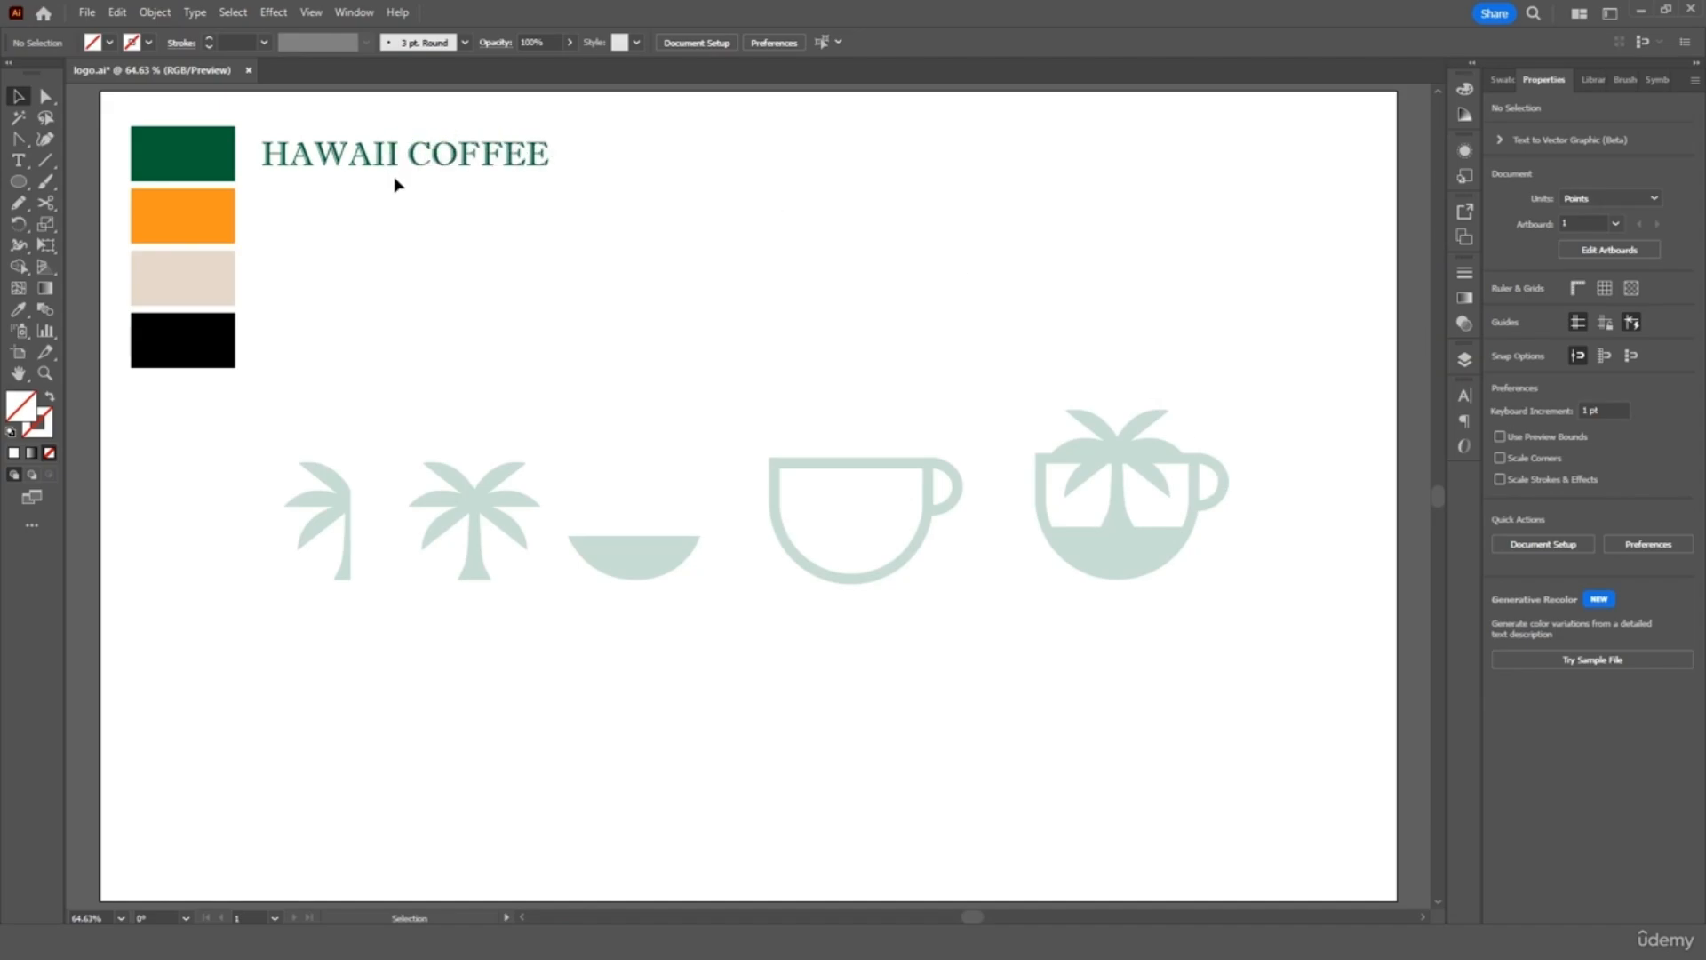
pyautogui.click(415, 157)
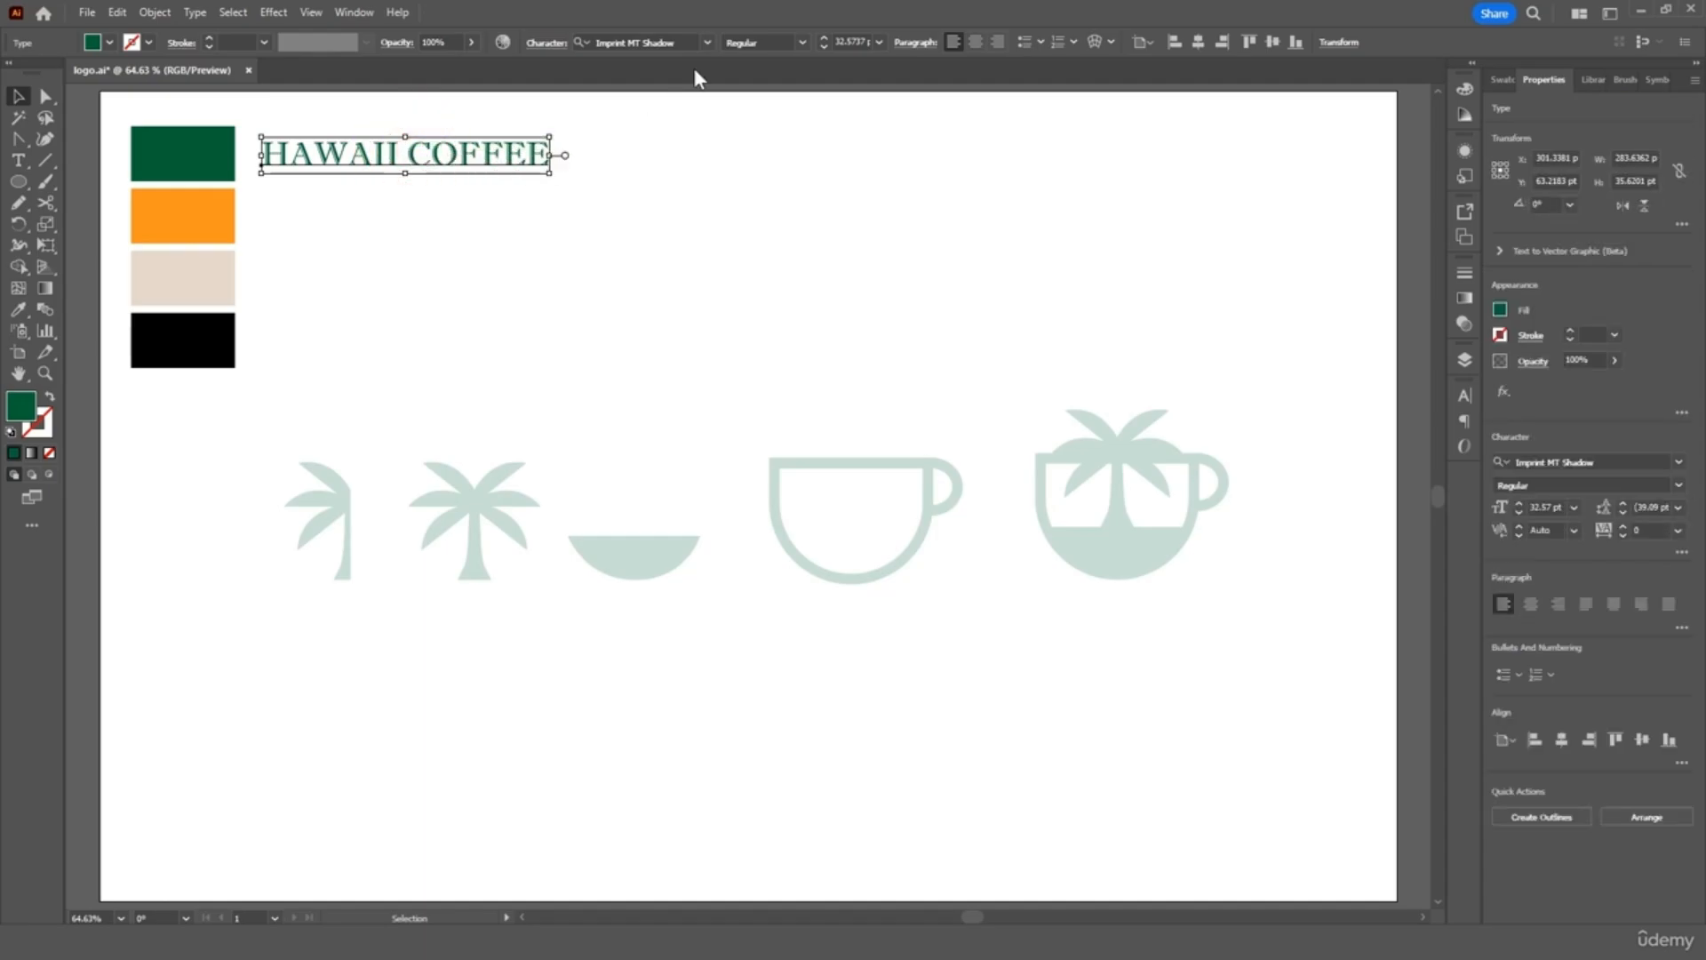
pyautogui.click(706, 43)
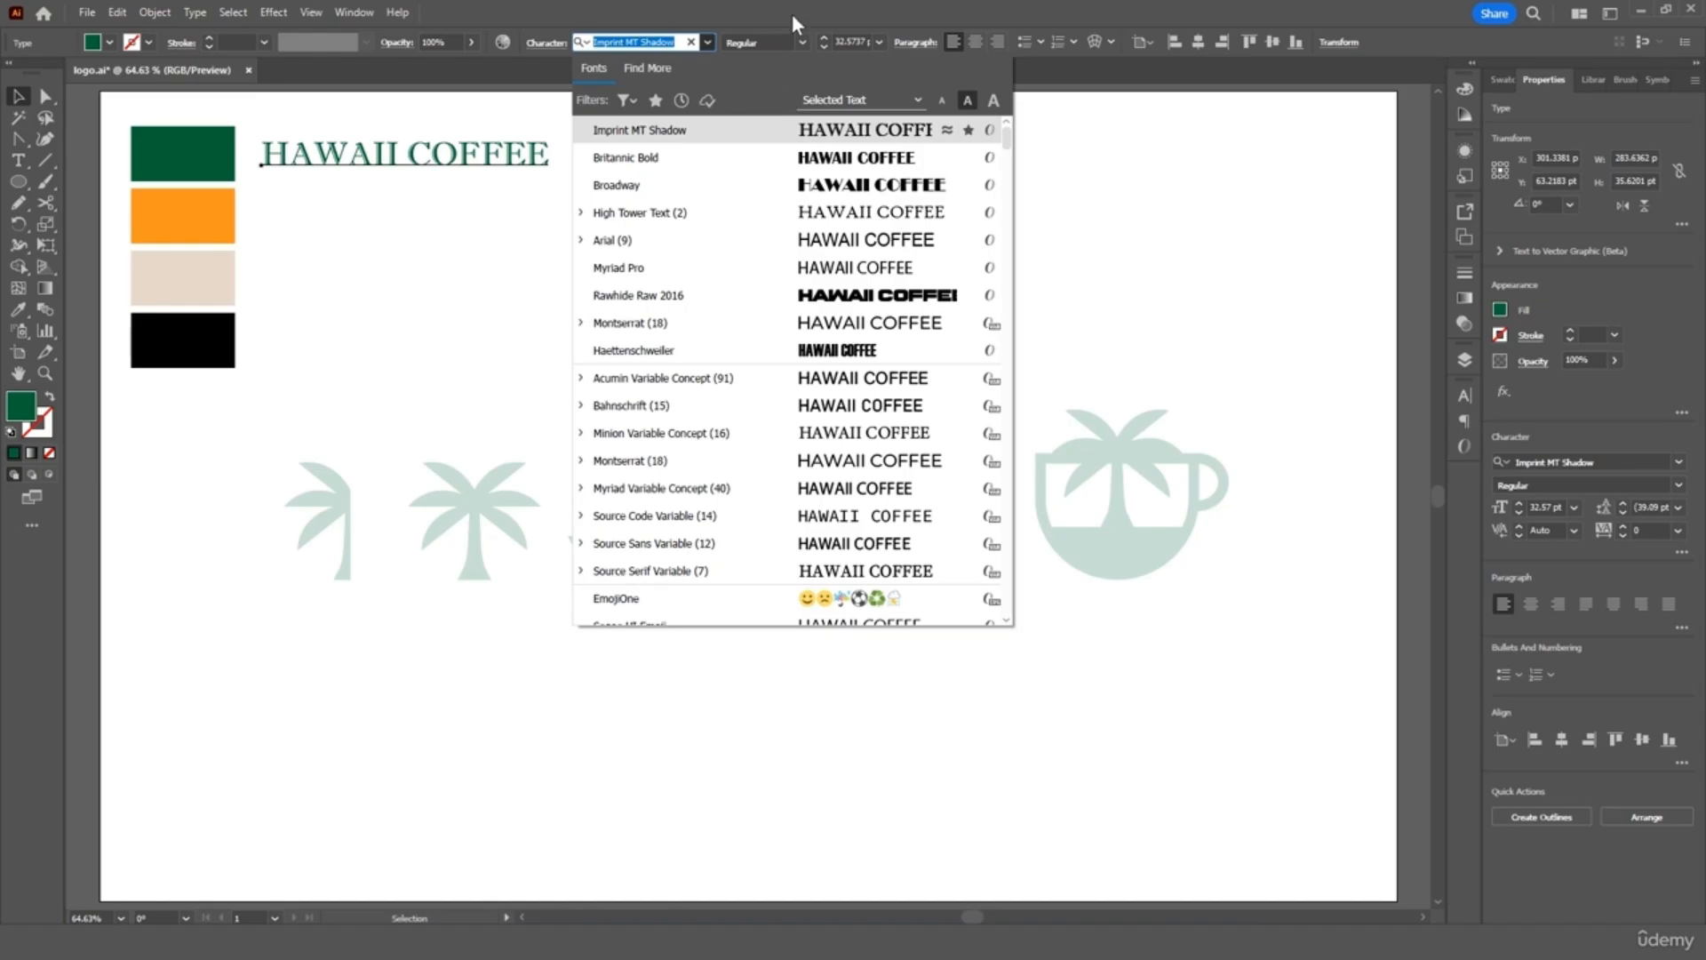
pyautogui.press('Escape')
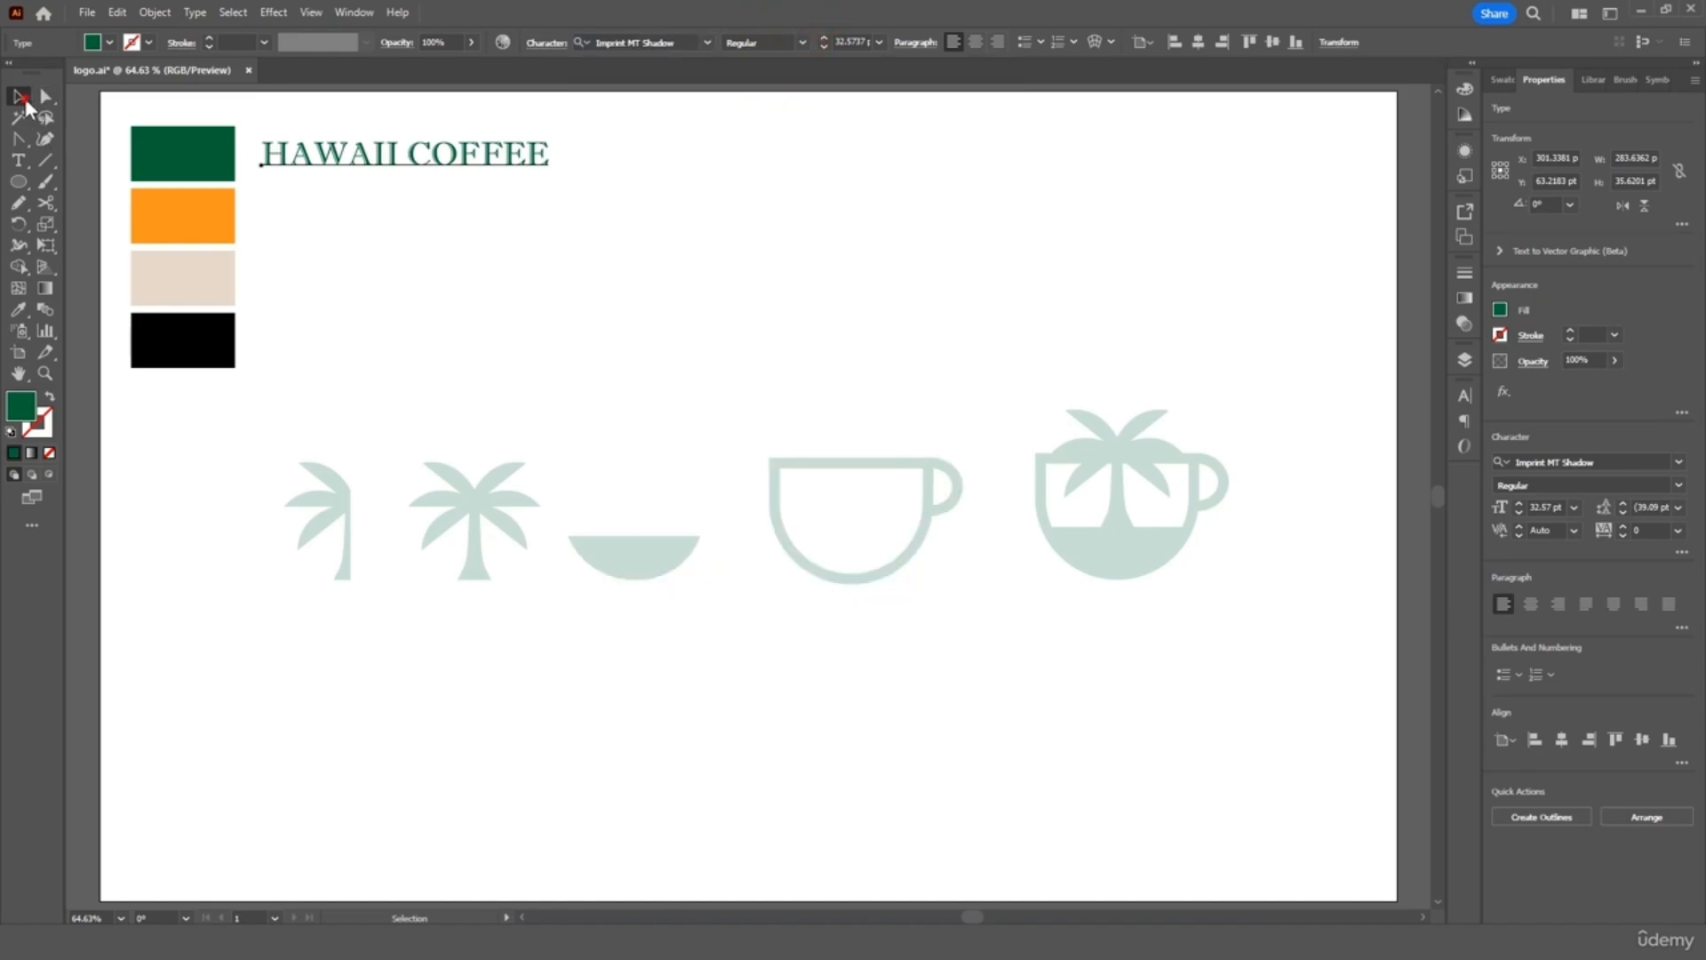
pyautogui.click(388, 285)
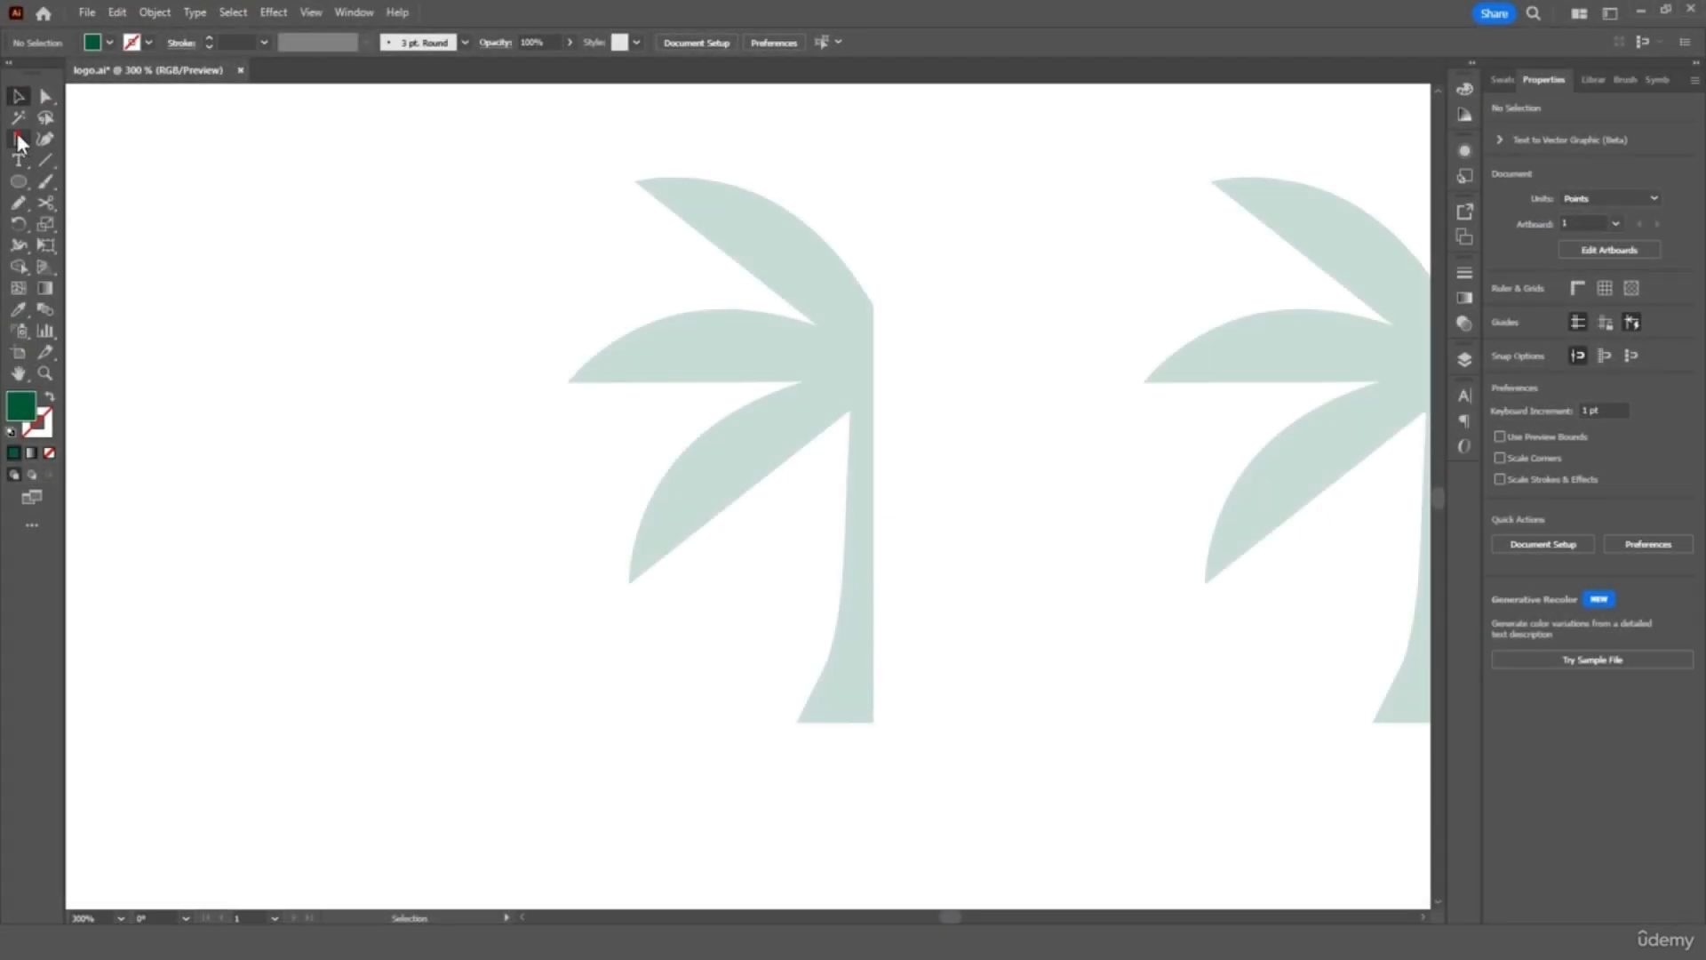
# Switch to the Pen Tool and set the stroke to black and the fill to None
pyautogui.click(18, 139)
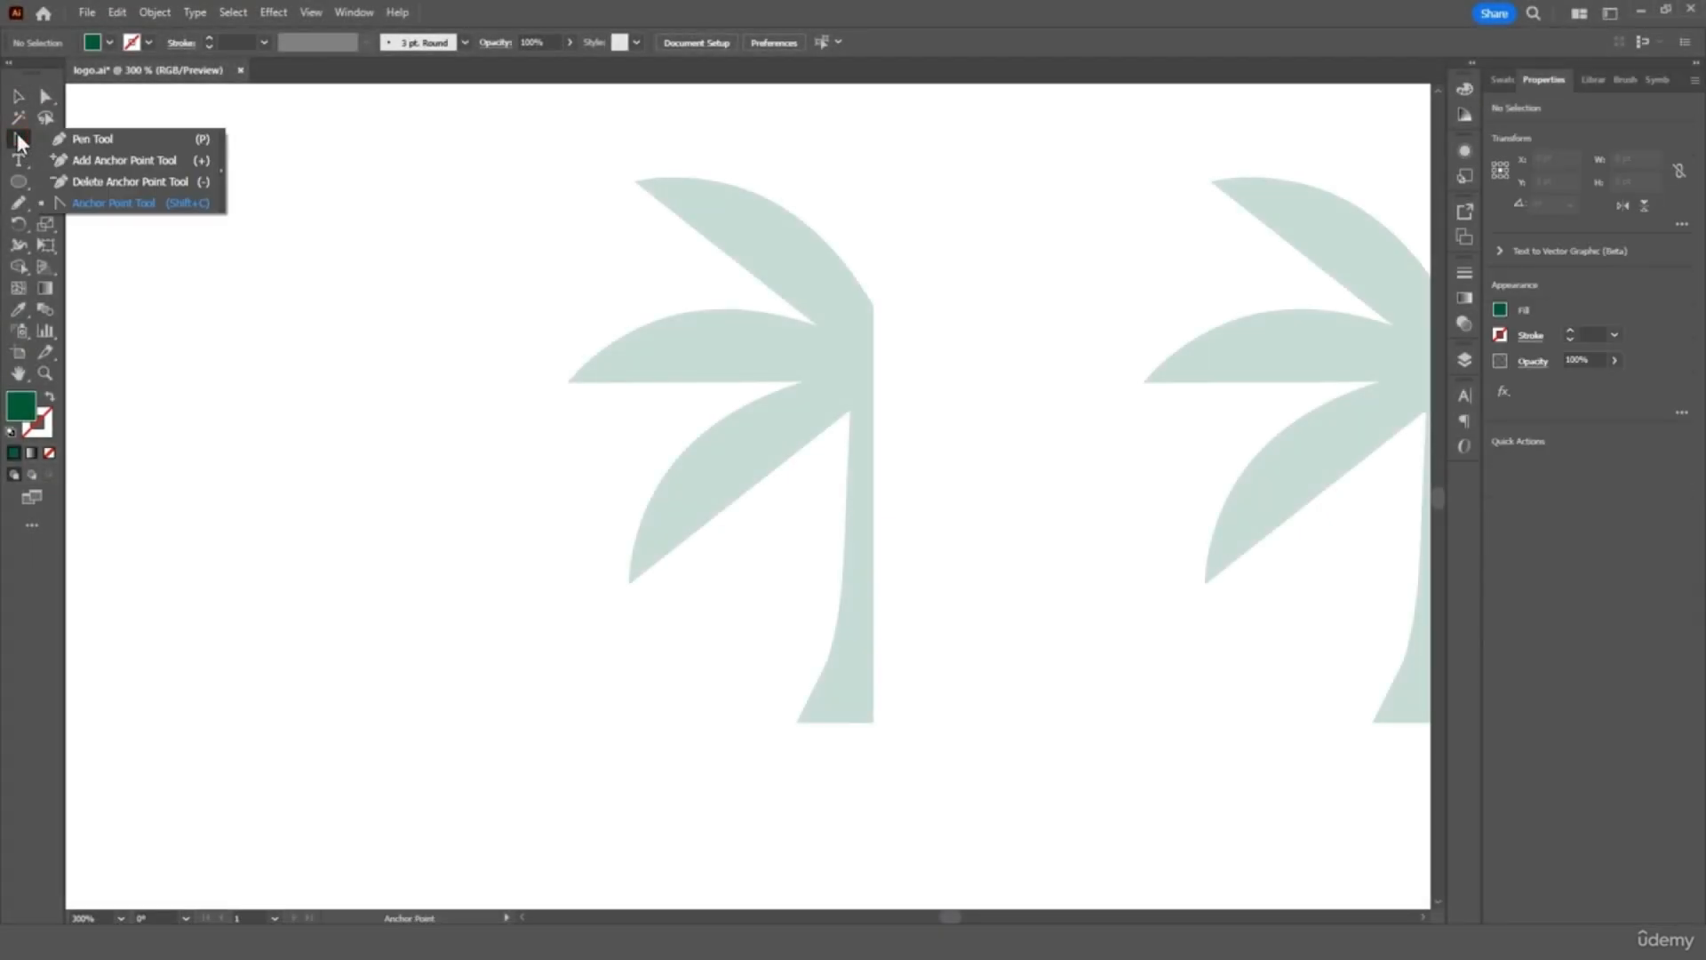
pyautogui.click(103, 140)
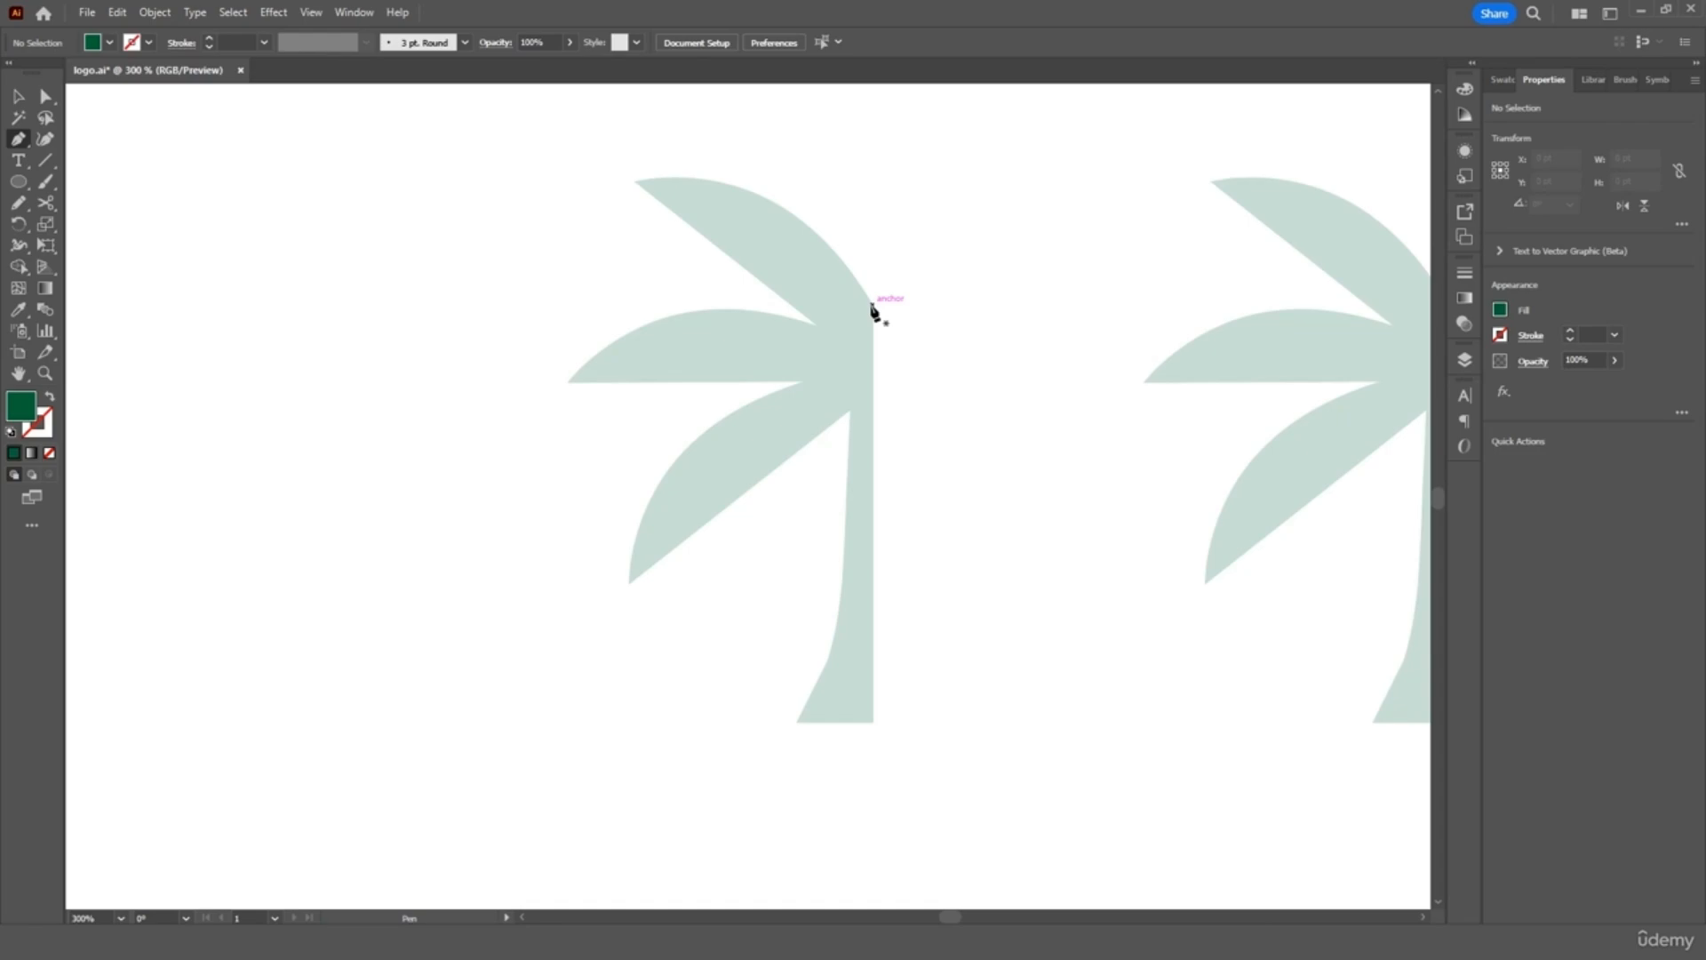
pyautogui.click(49, 422)
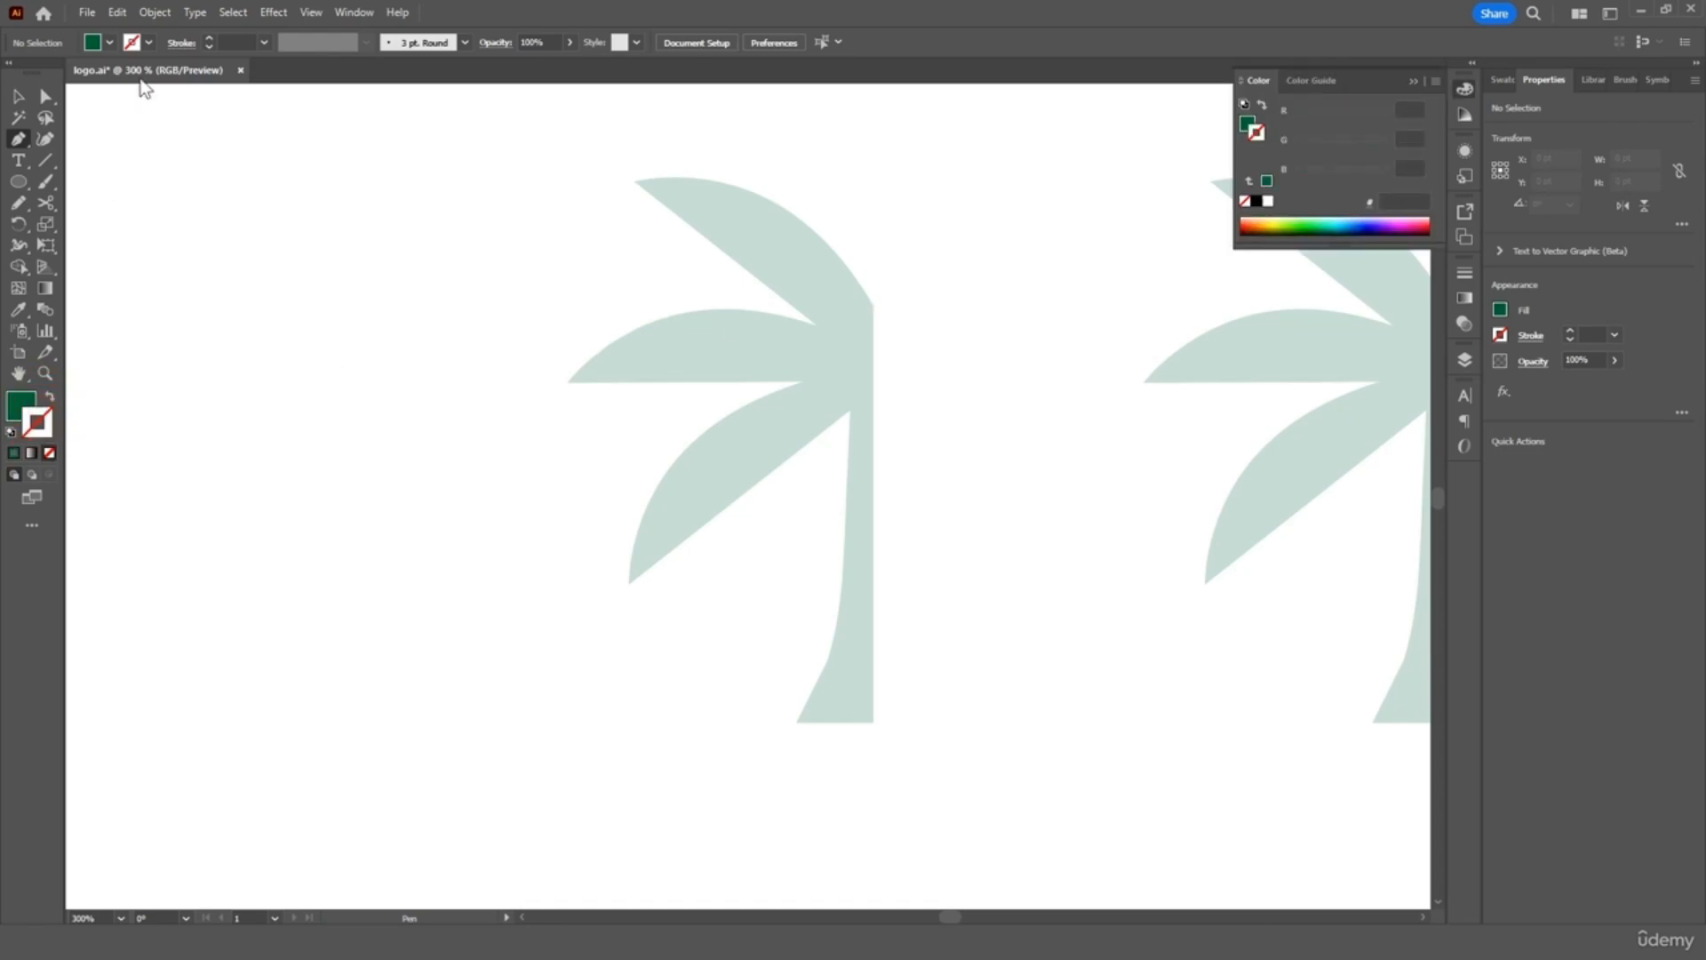
pyautogui.click(150, 43)
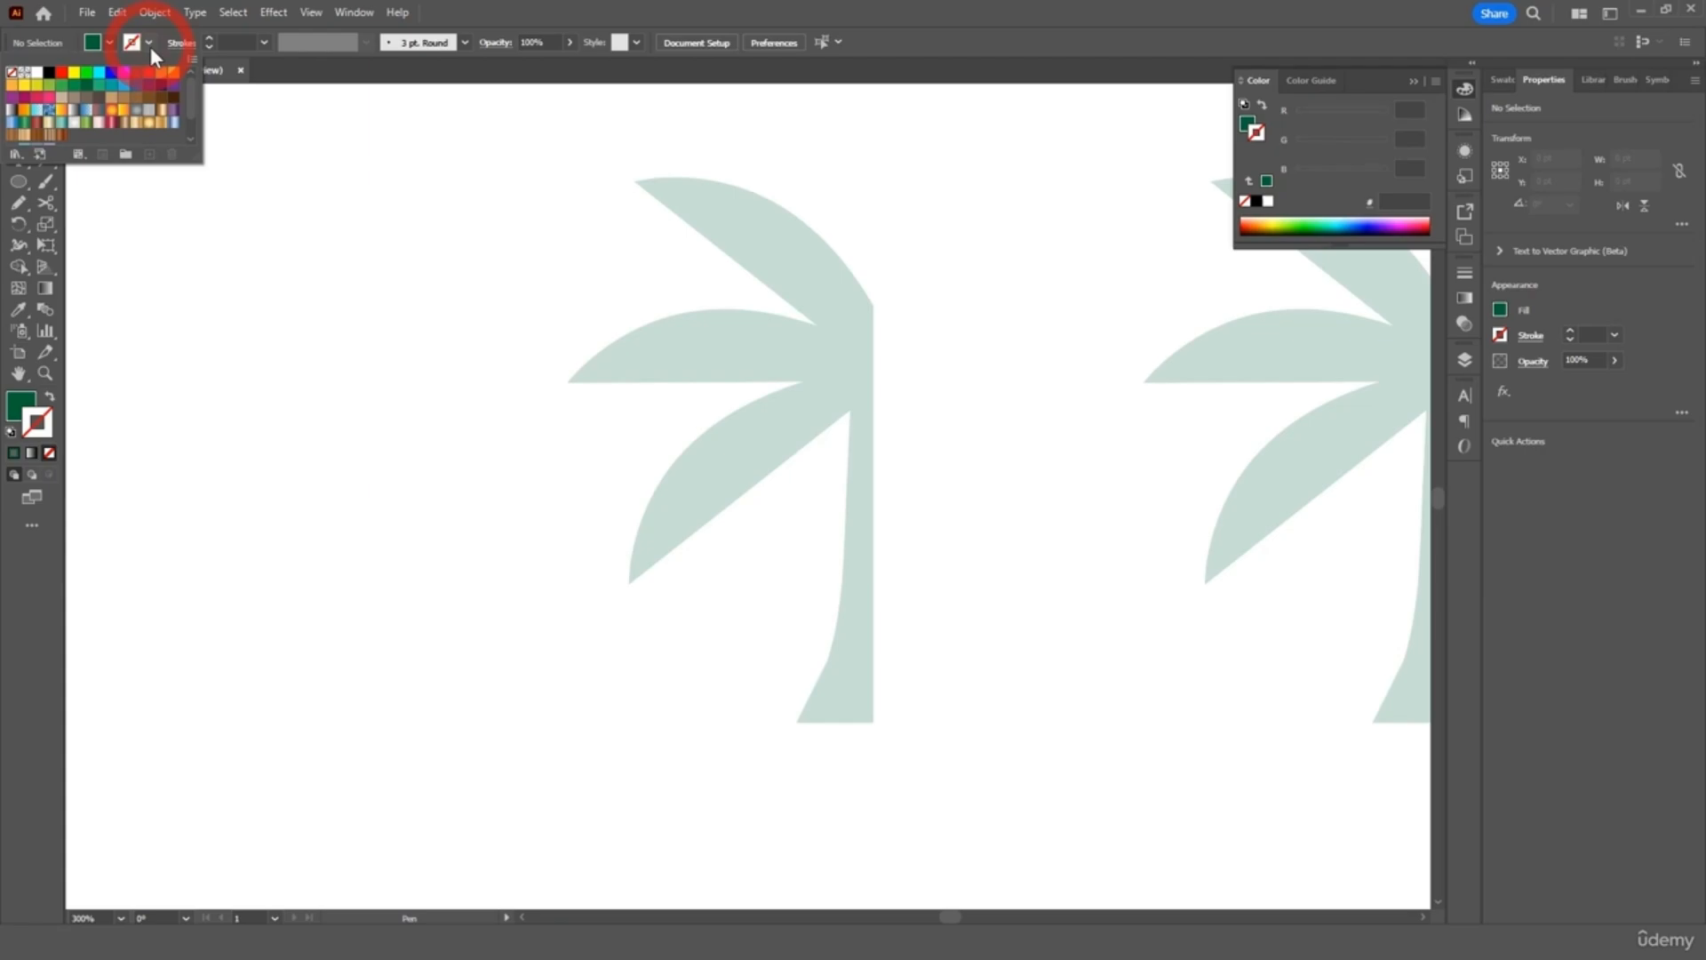
pyautogui.click(49, 75)
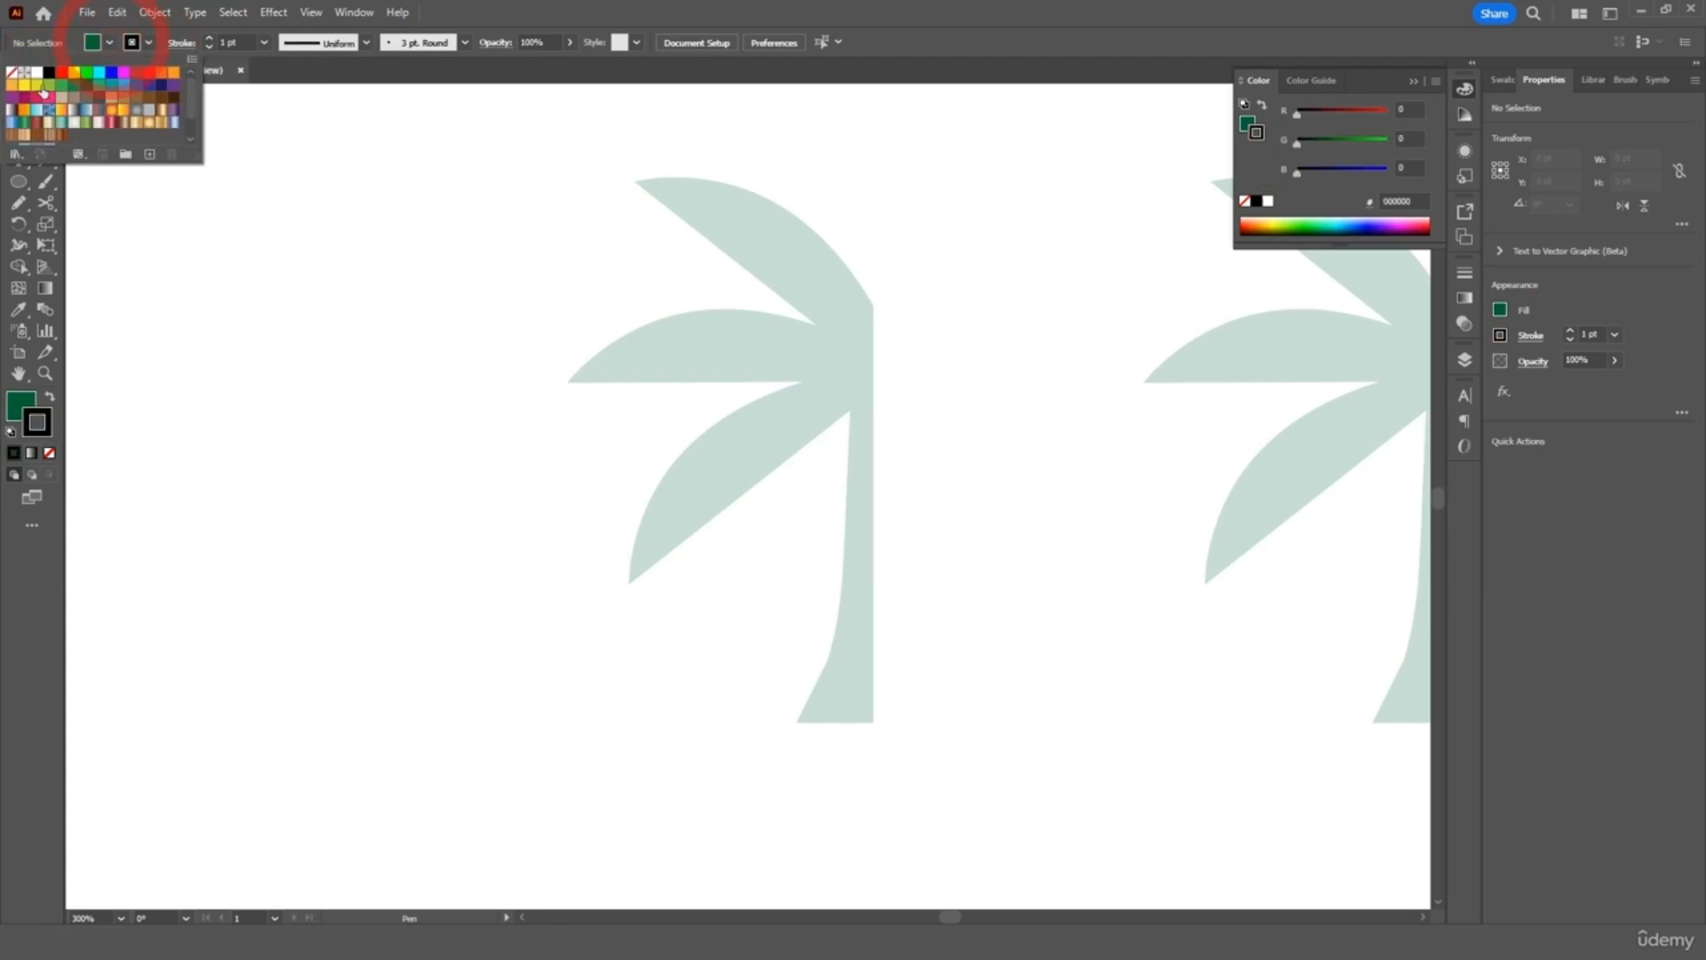
pyautogui.click(12, 72)
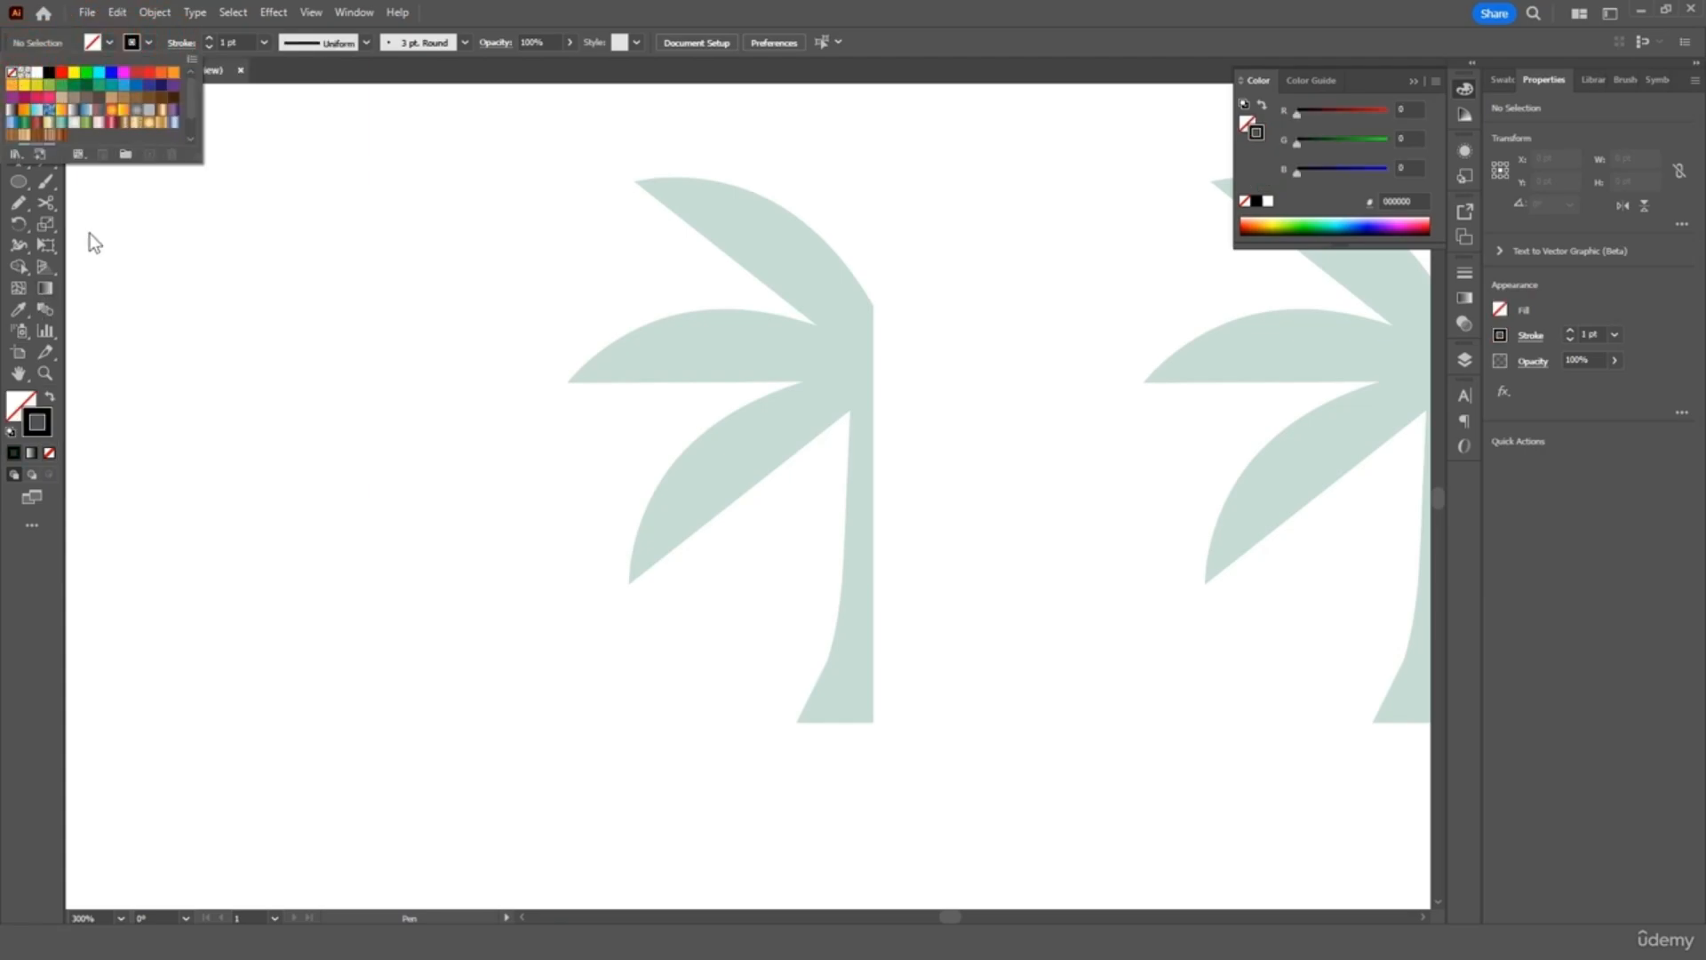
# Trace the palm trunk's edges and base with Pen anchors, starting at the top notch
pyautogui.click(17, 139)
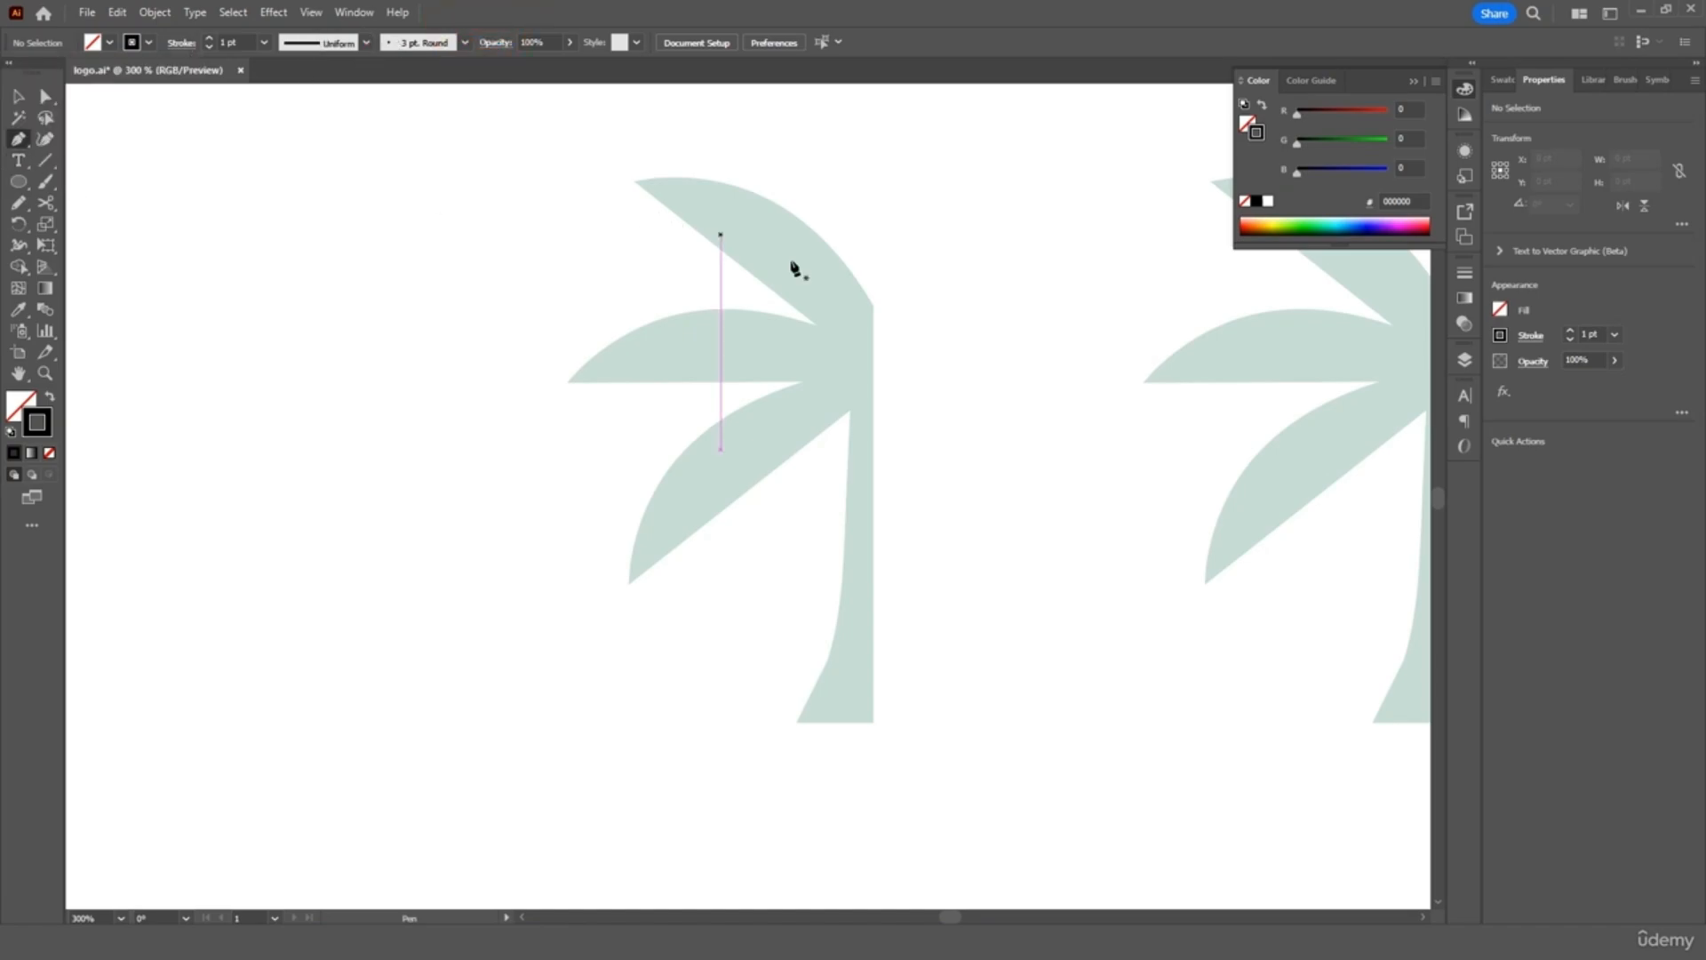
pyautogui.scroll(1, 922, 304)
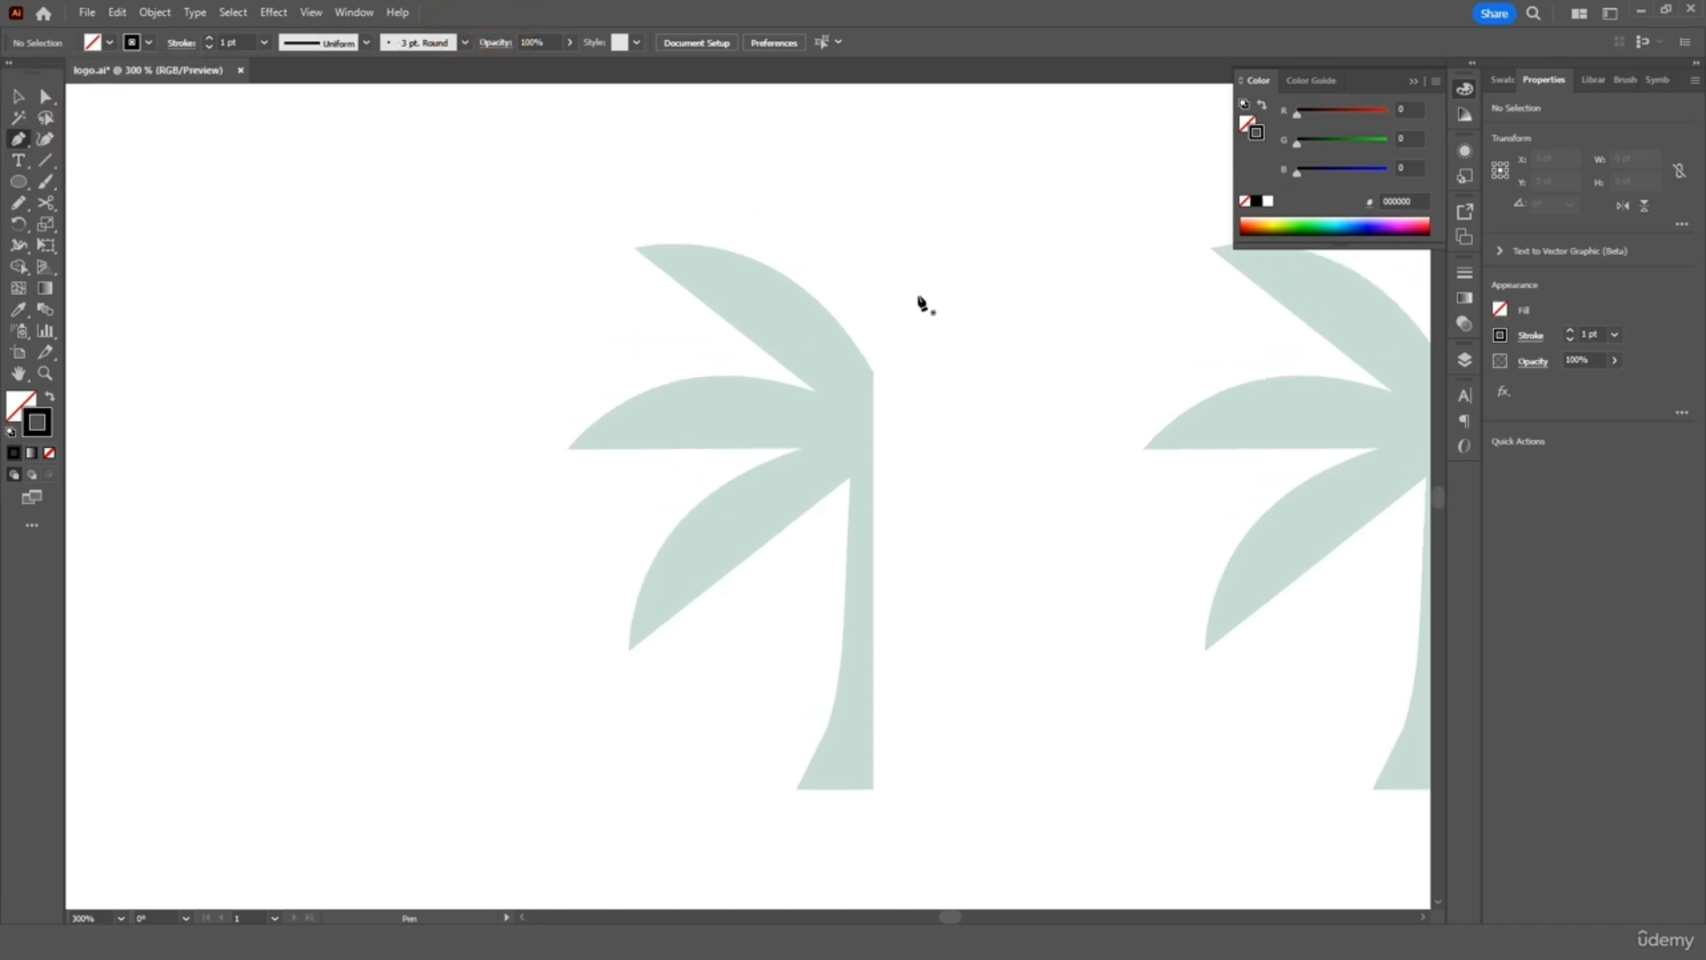
pyautogui.click(874, 371)
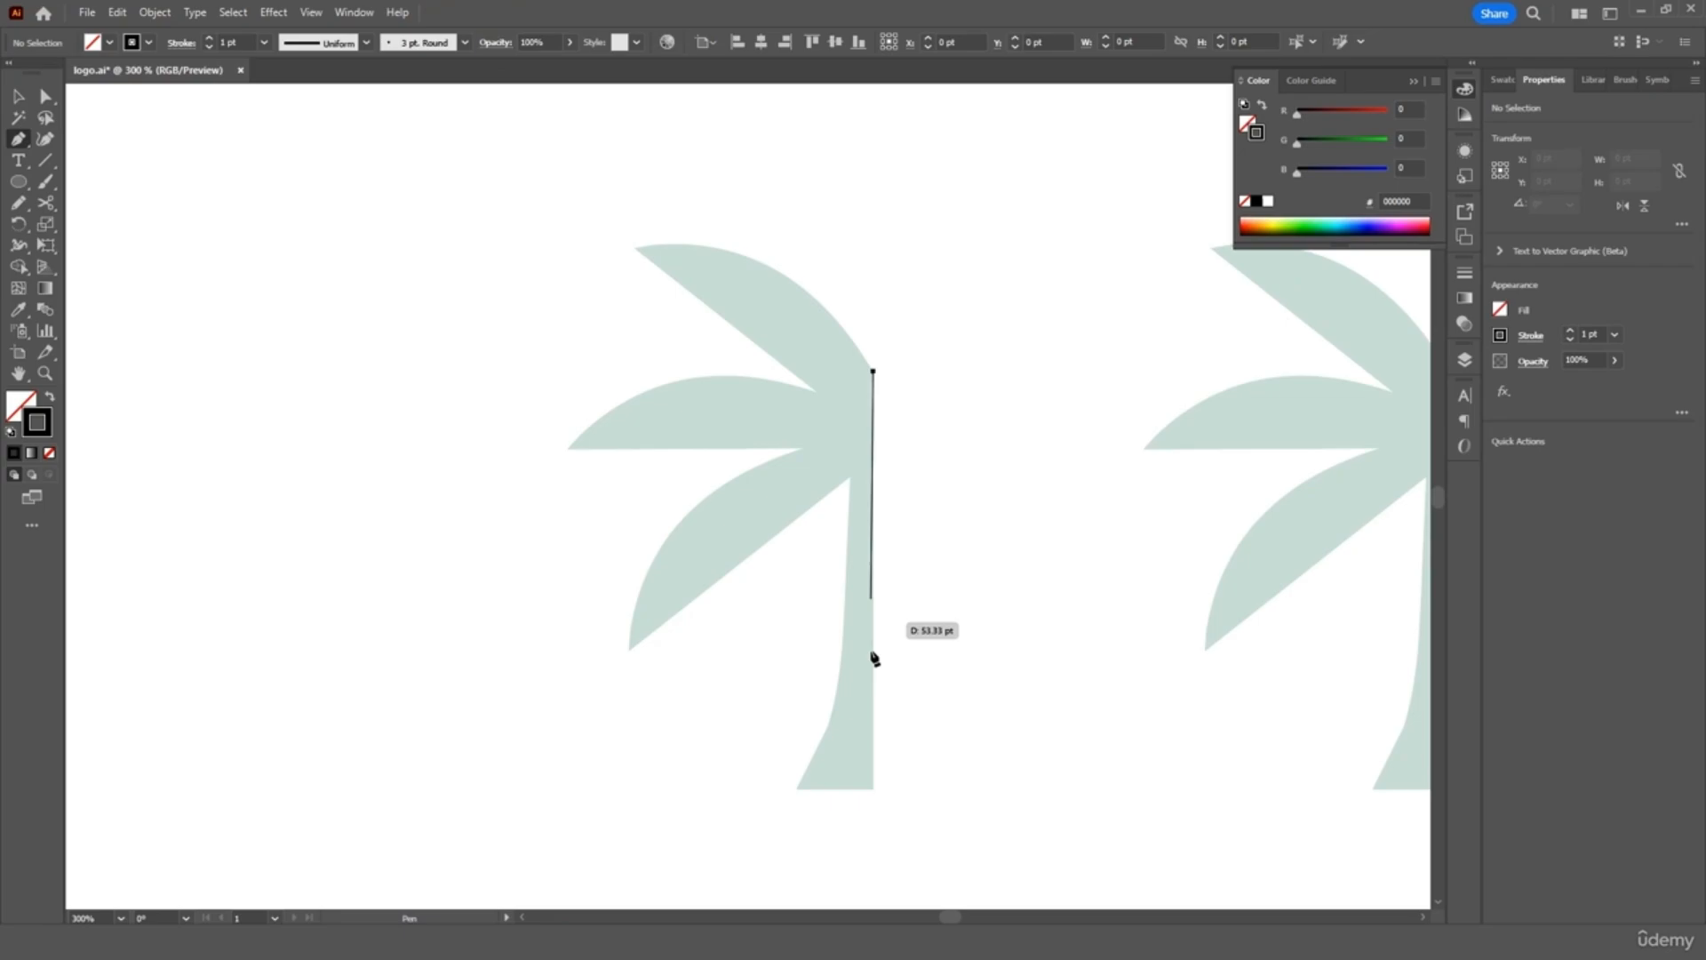
pyautogui.click(873, 789)
pyautogui.moveTo(799, 790); pyautogui.dragTo(796, 791)
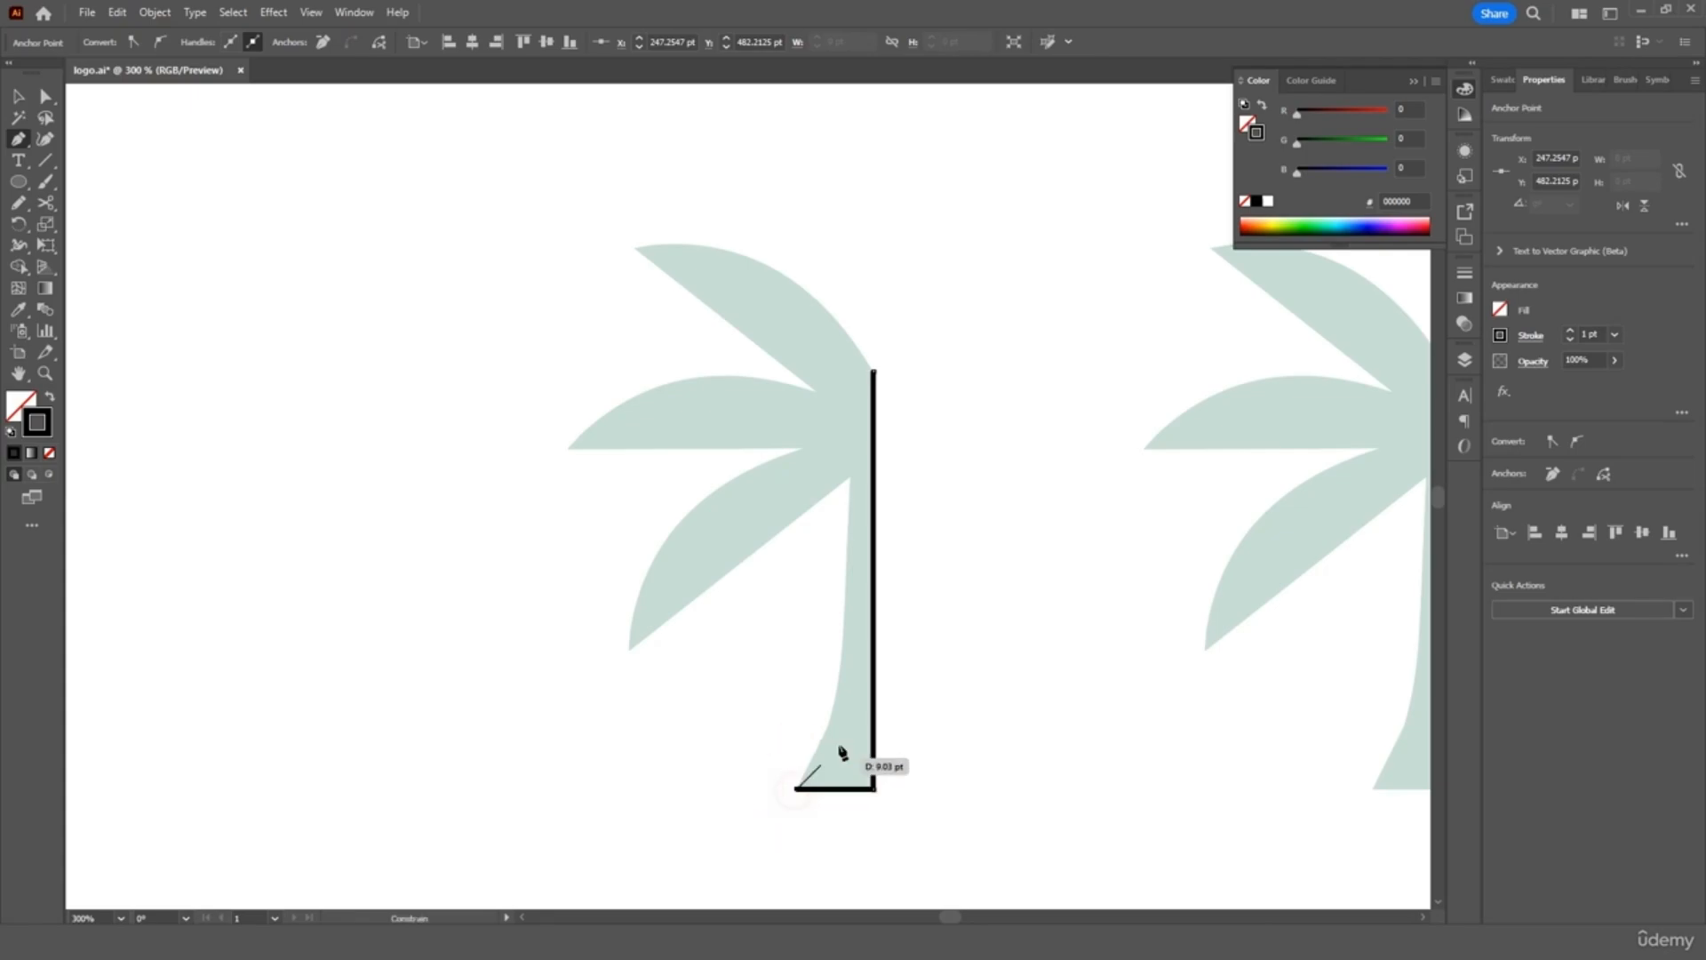
pyautogui.click(837, 716)
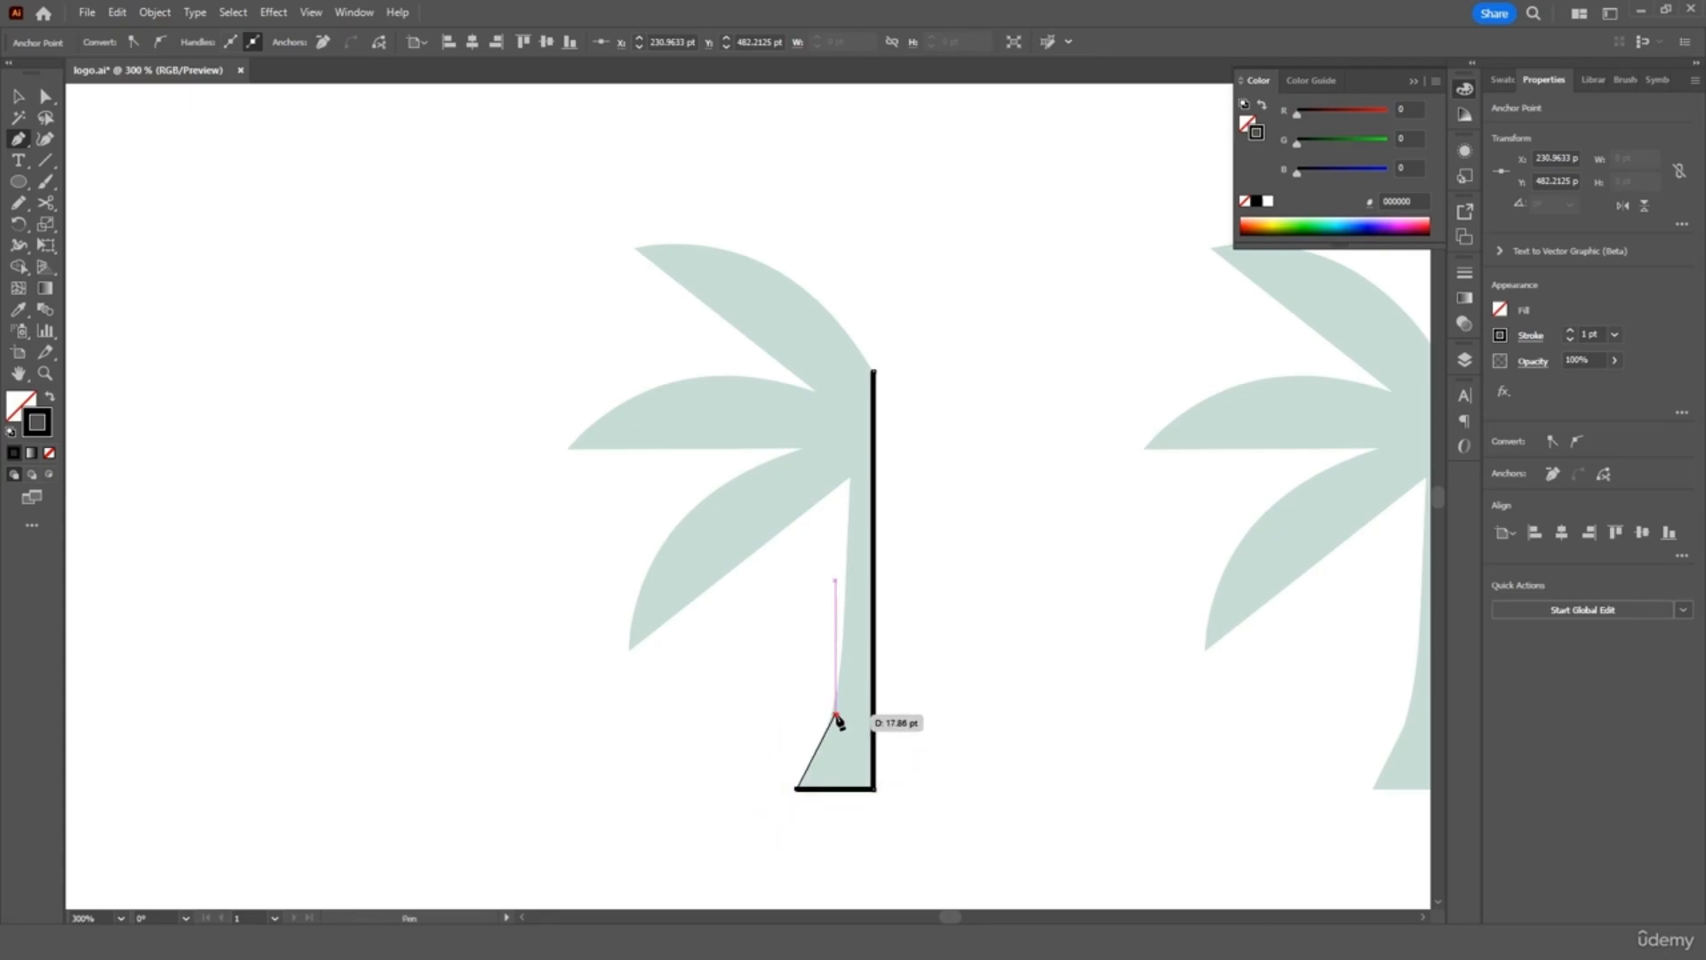
pyautogui.click(852, 479)
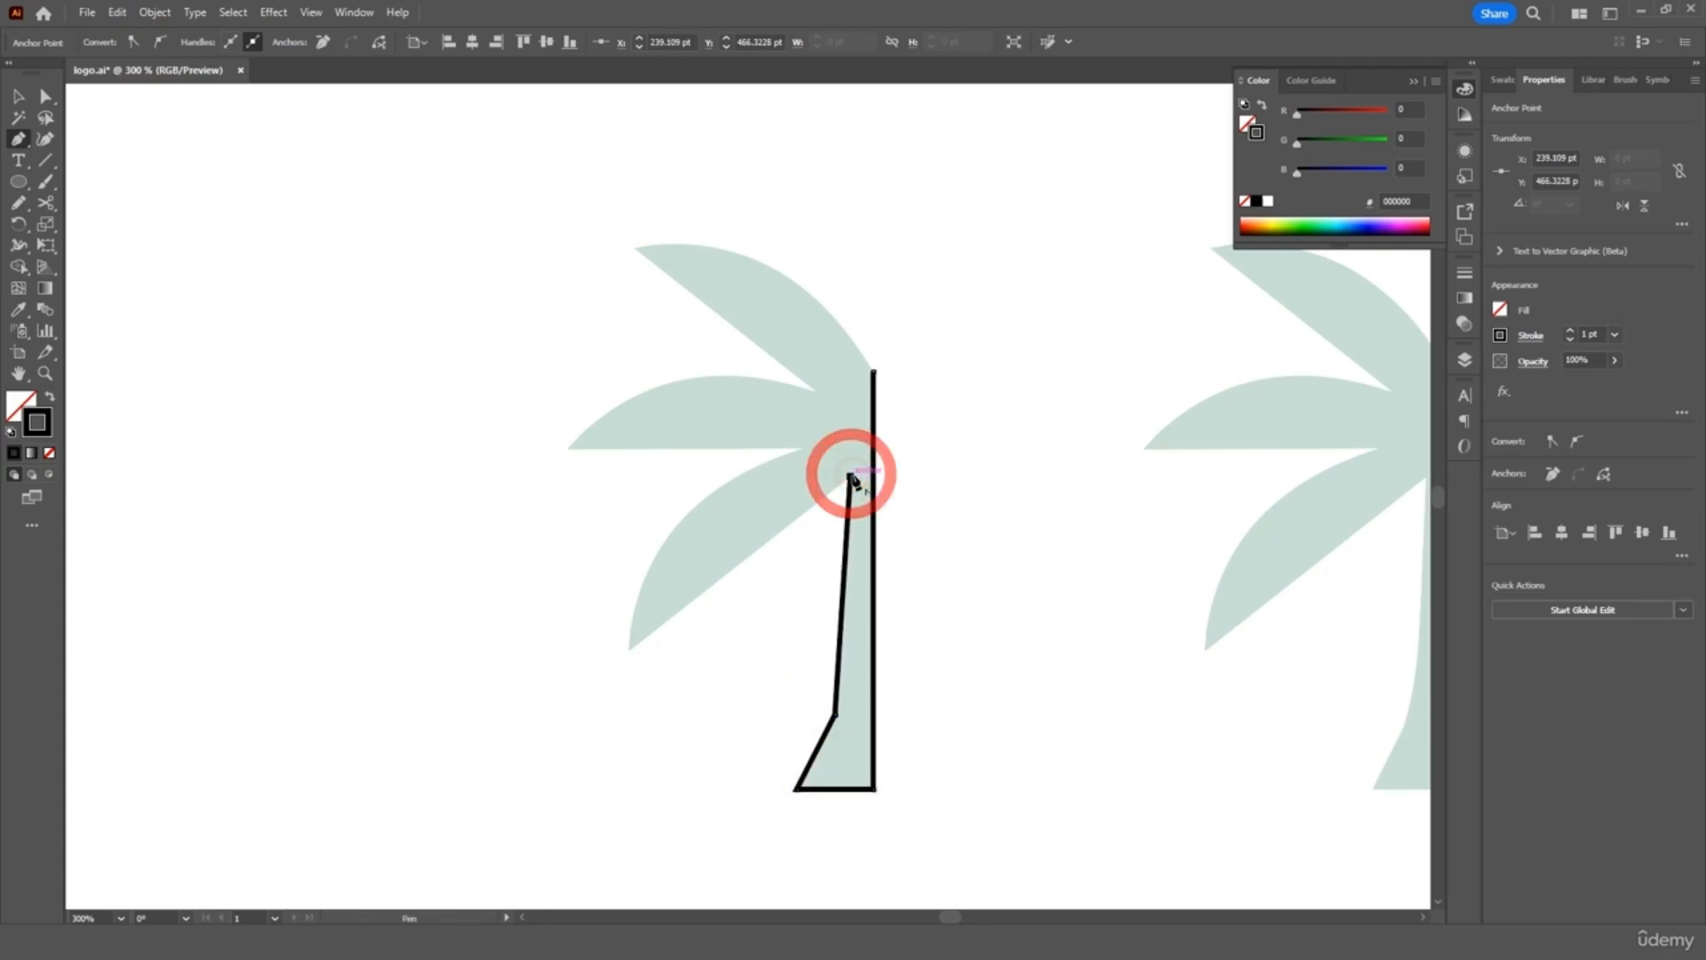
pyautogui.hotkey('ctrl', '=')
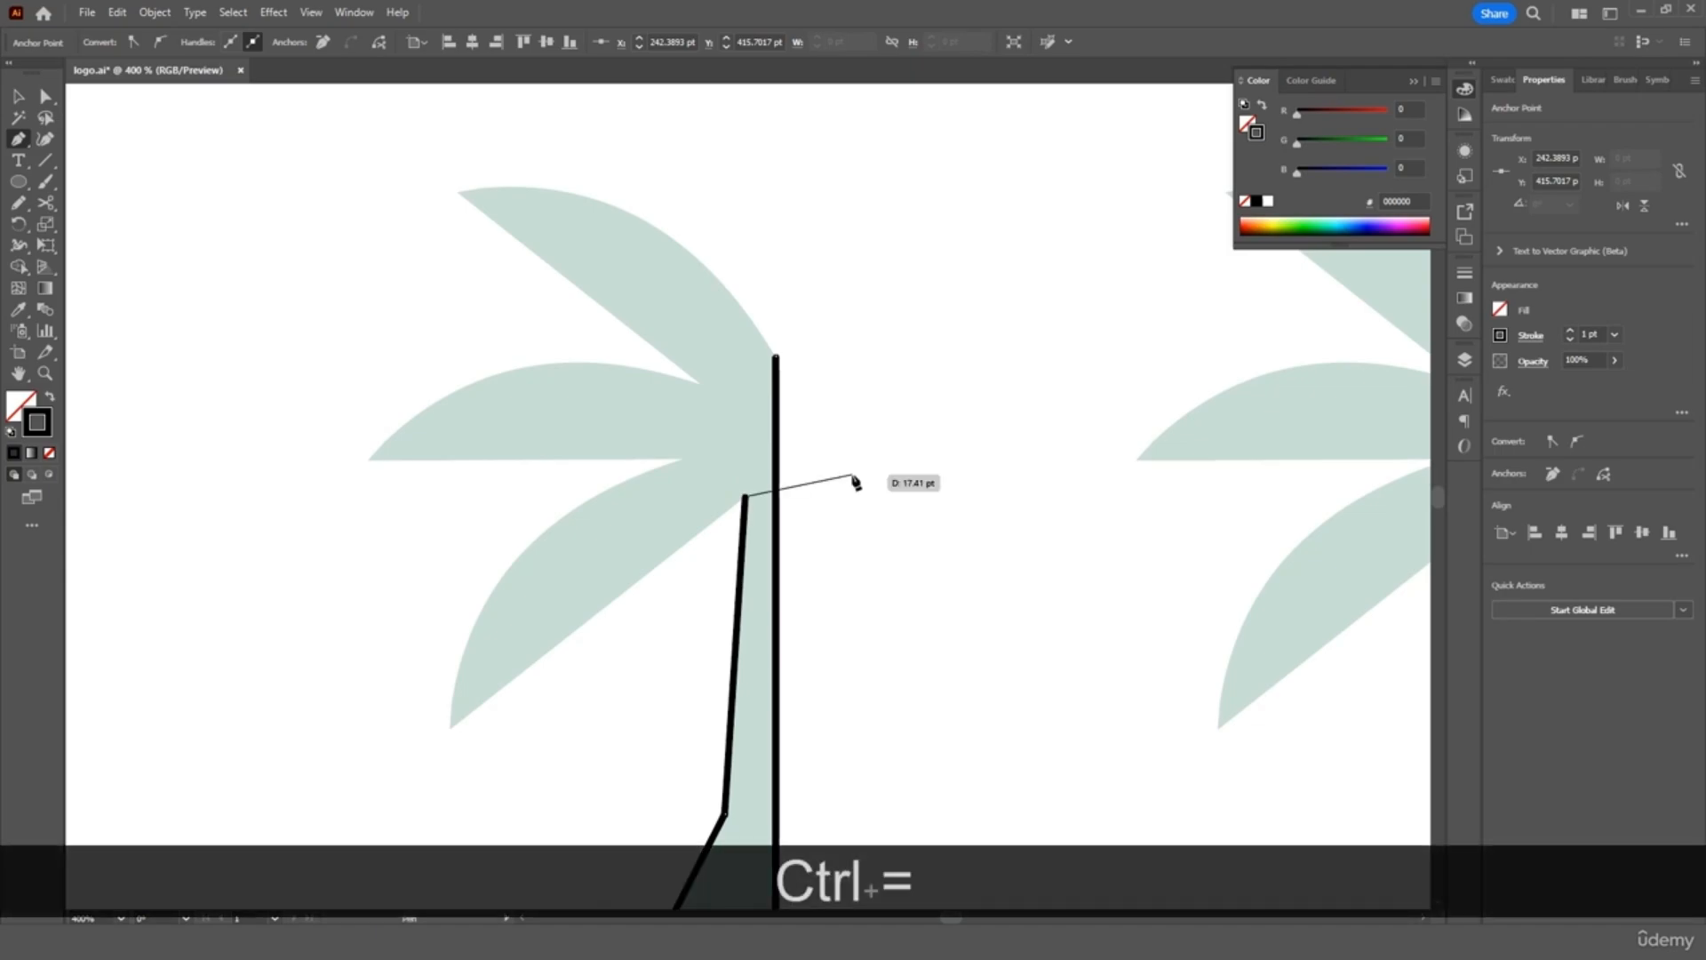
# Outline the lower, middle and top left fronds and close the path at the trunk top
pyautogui.click(452, 726)
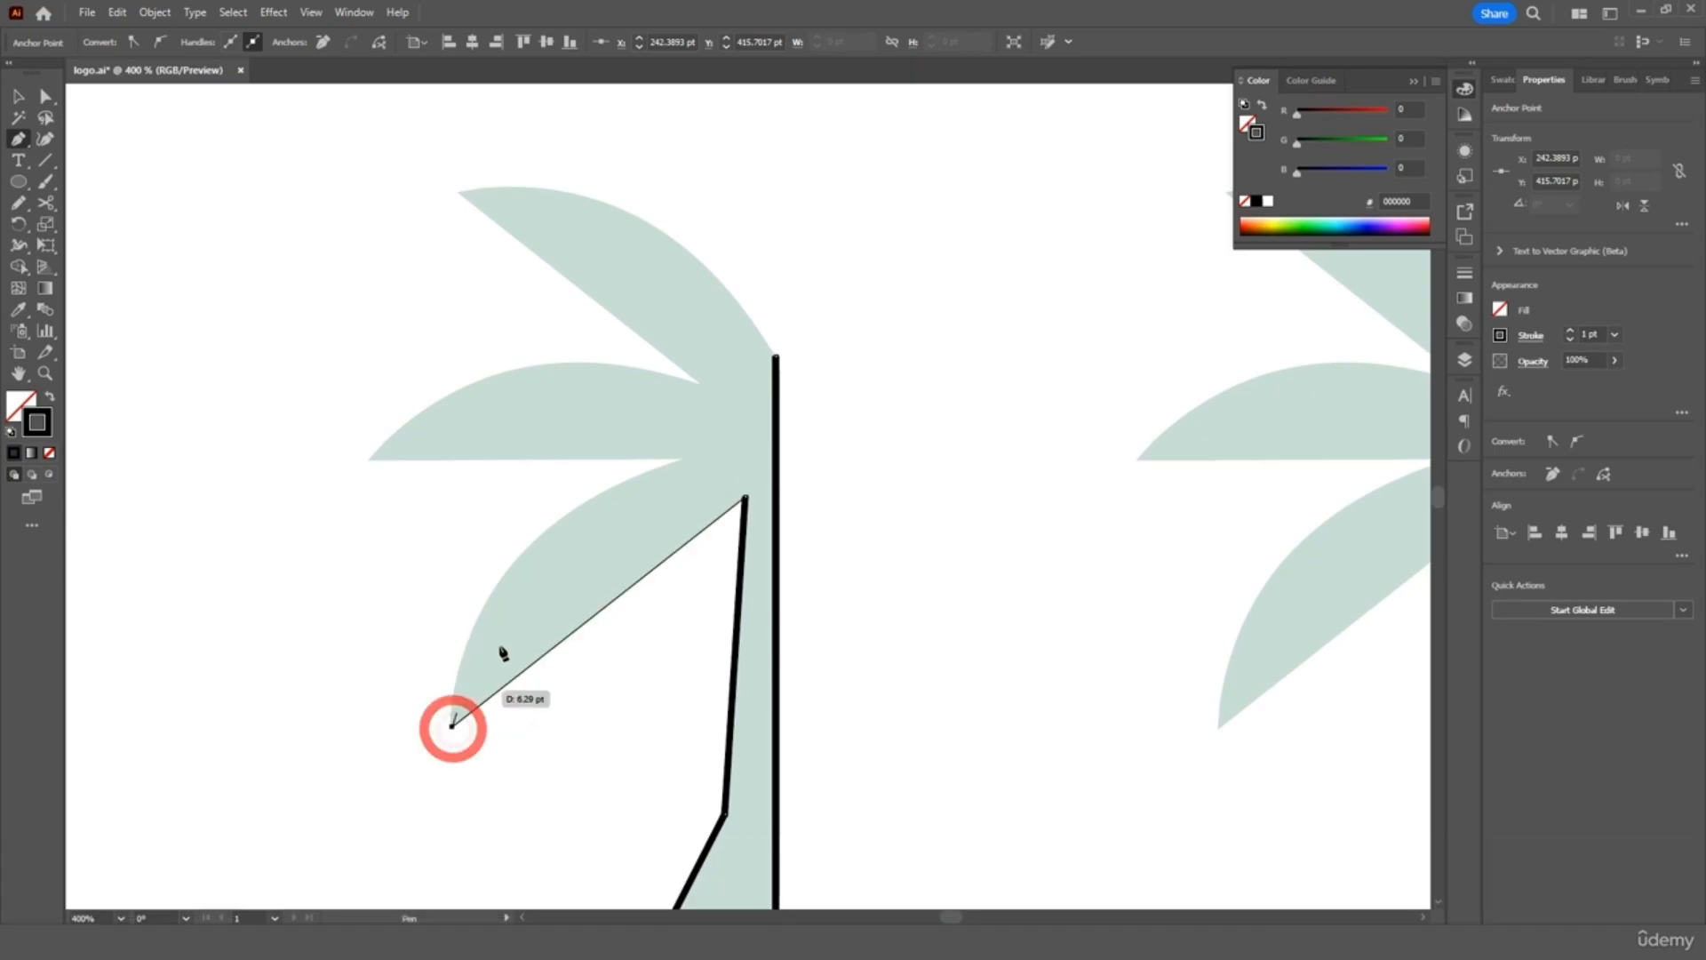
pyautogui.click(540, 537)
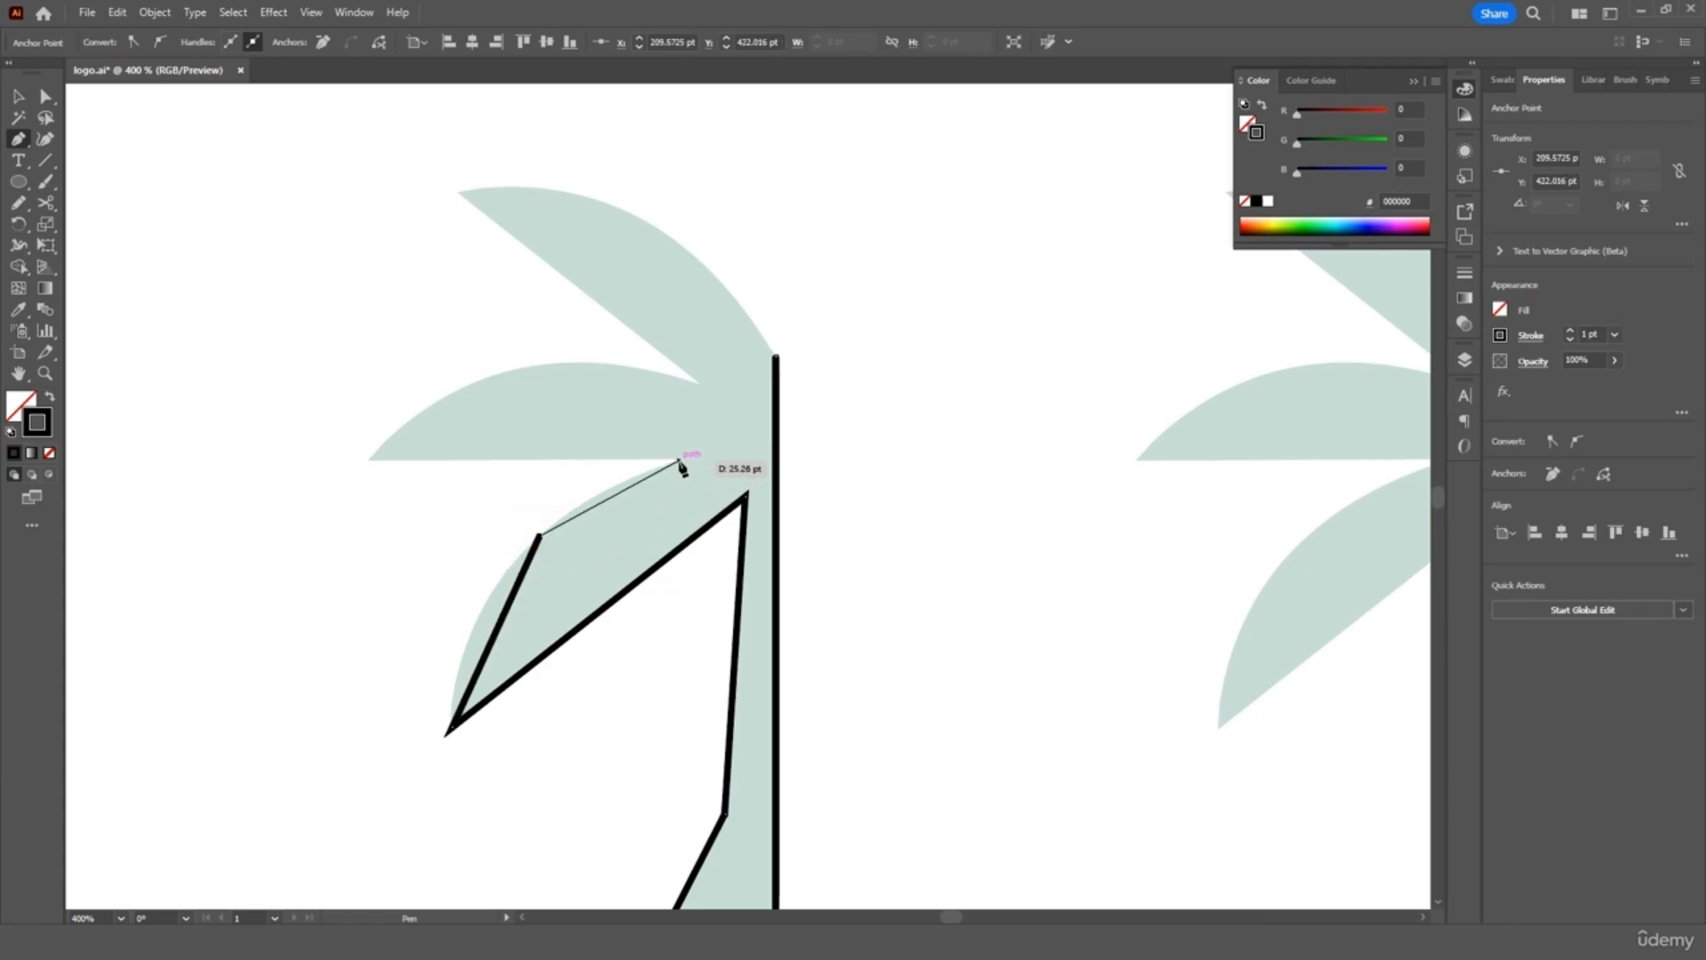
pyautogui.click(679, 460)
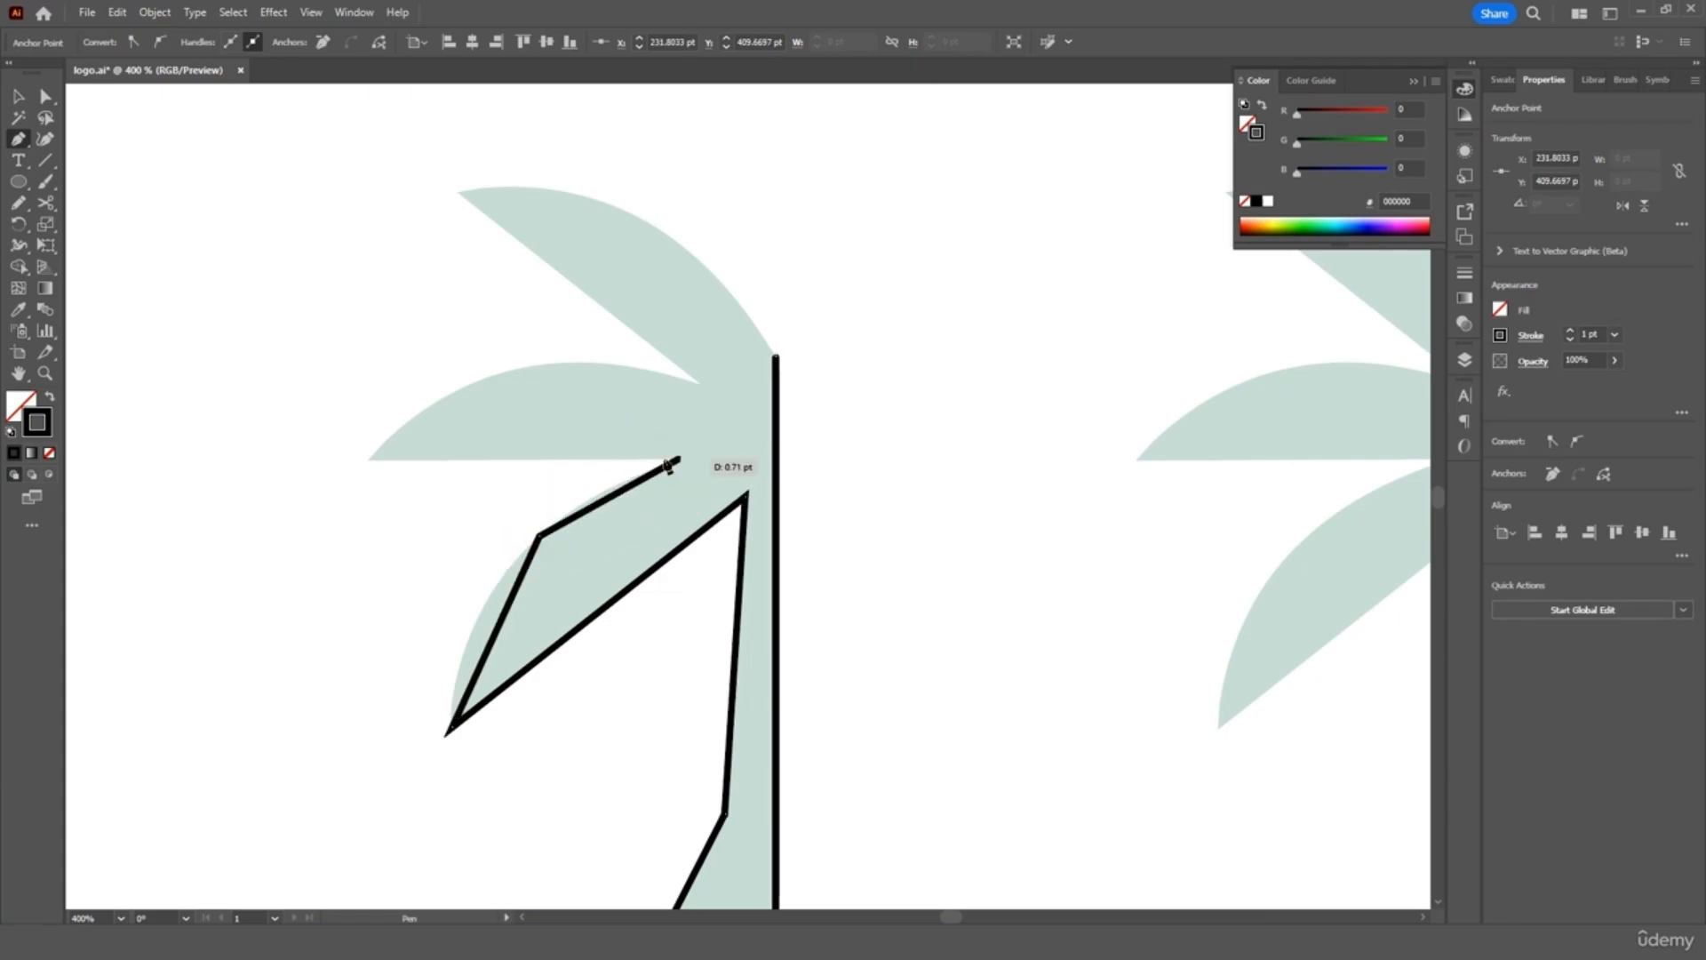
pyautogui.keyDown('shift'); pyautogui.click(372, 458); pyautogui.keyUp('shift')
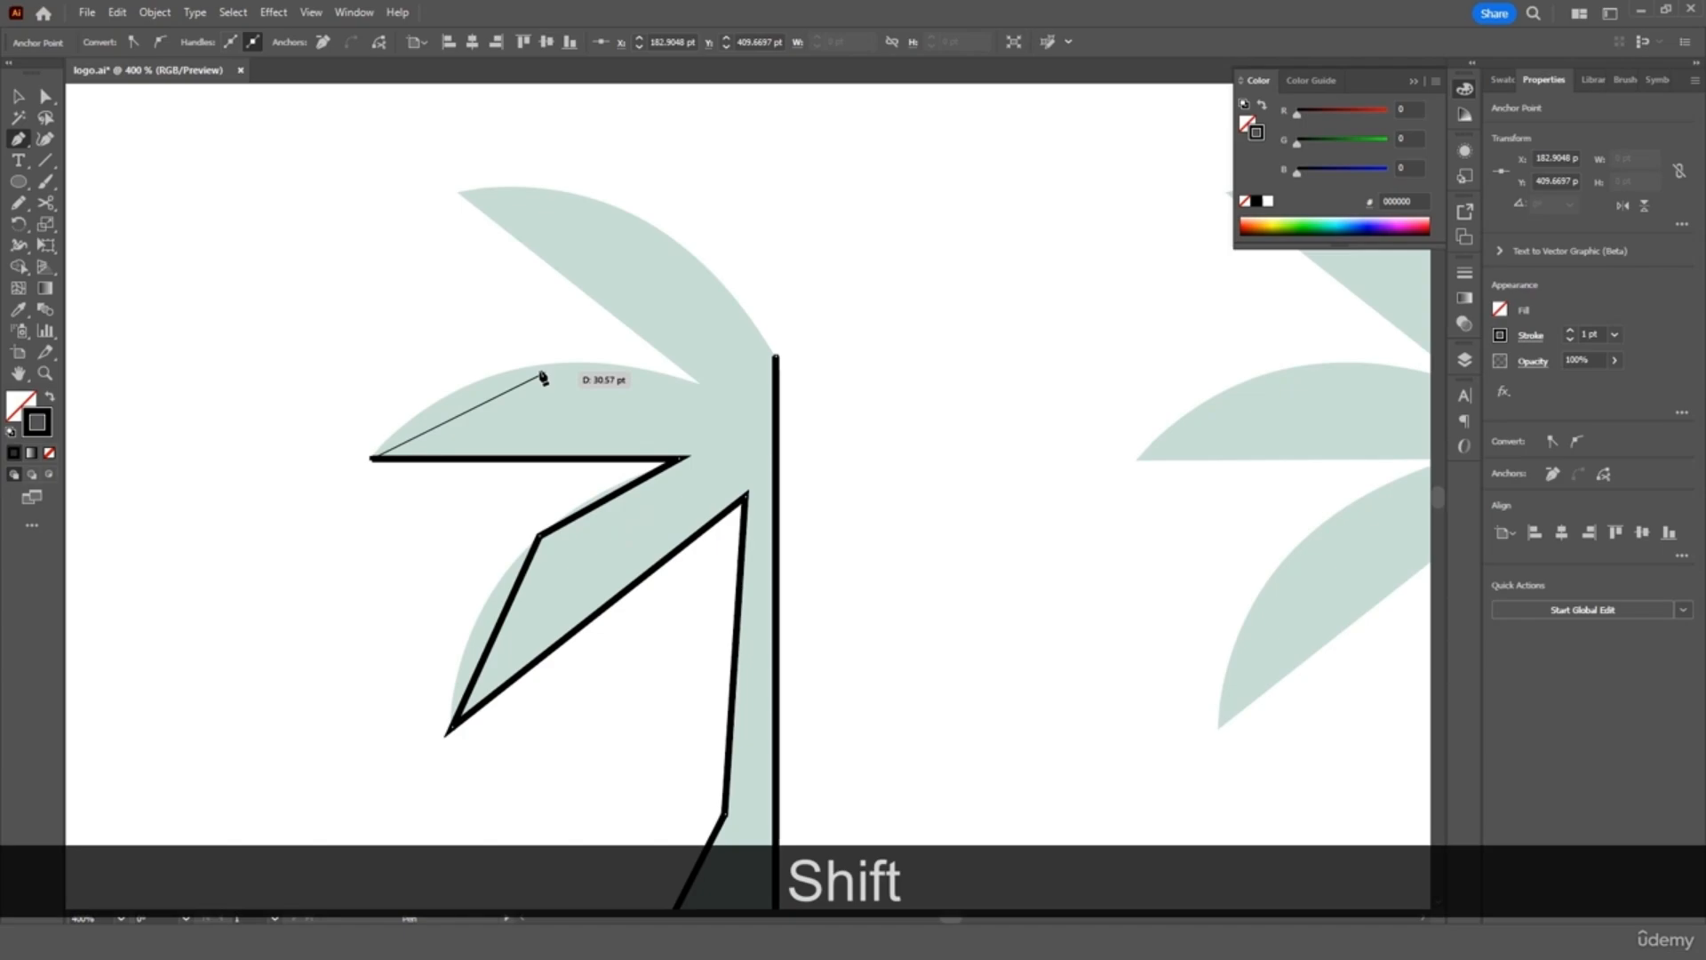
pyautogui.click(540, 365)
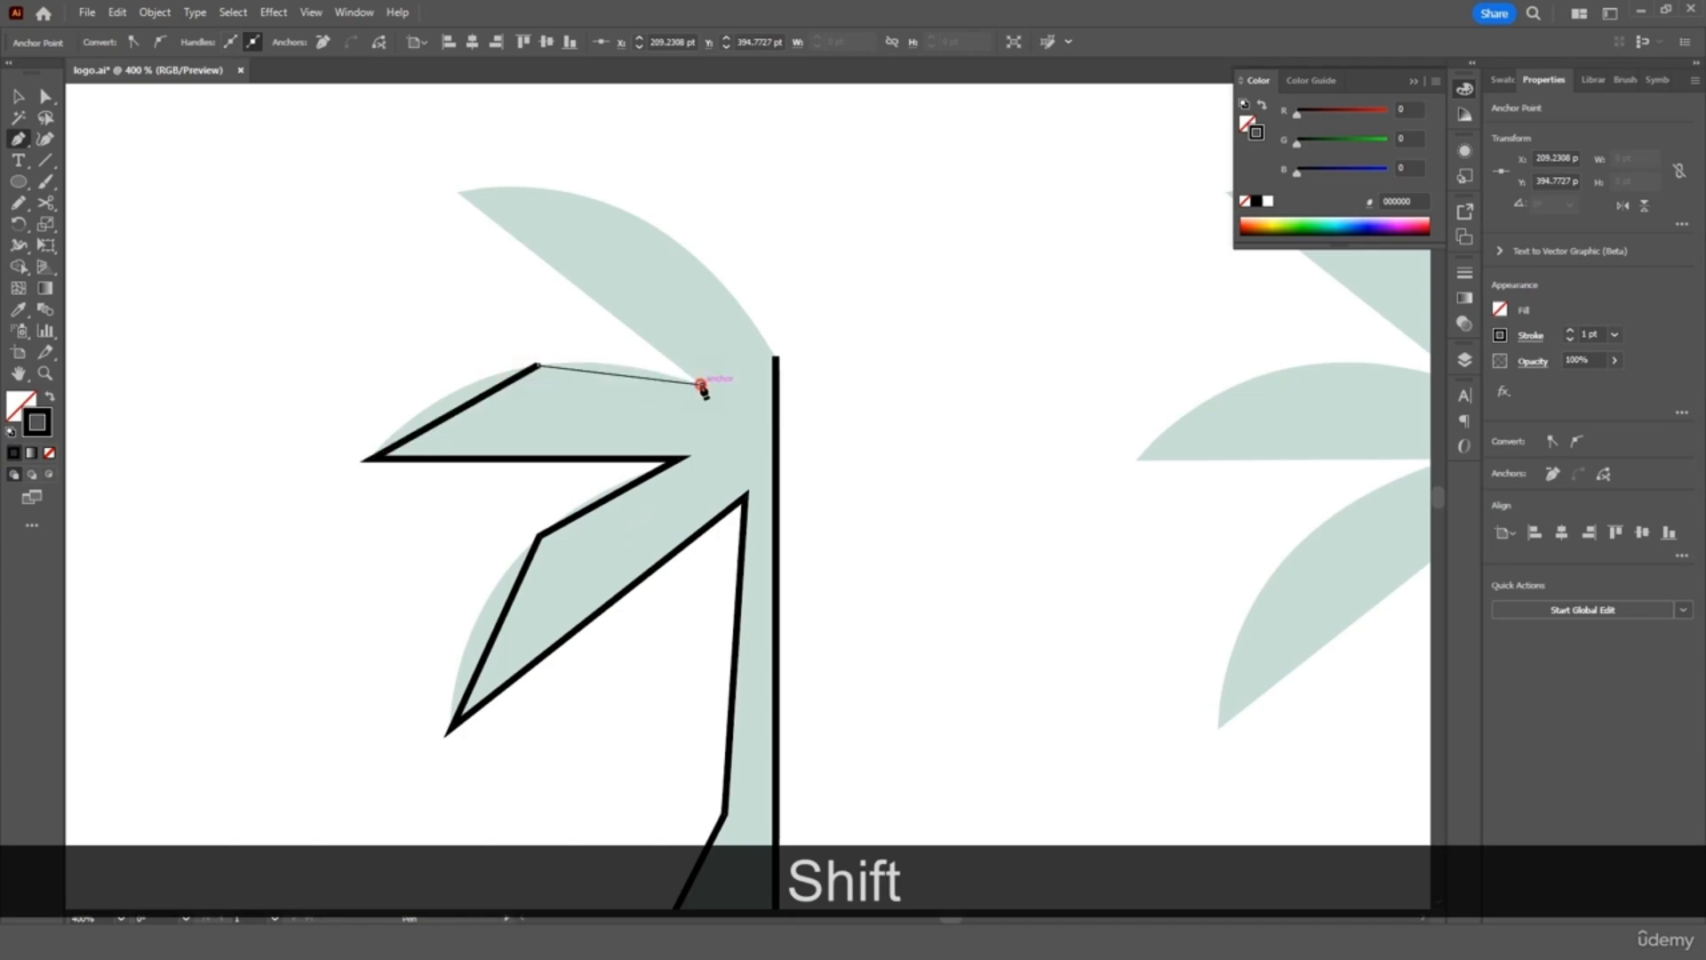
pyautogui.click(702, 385)
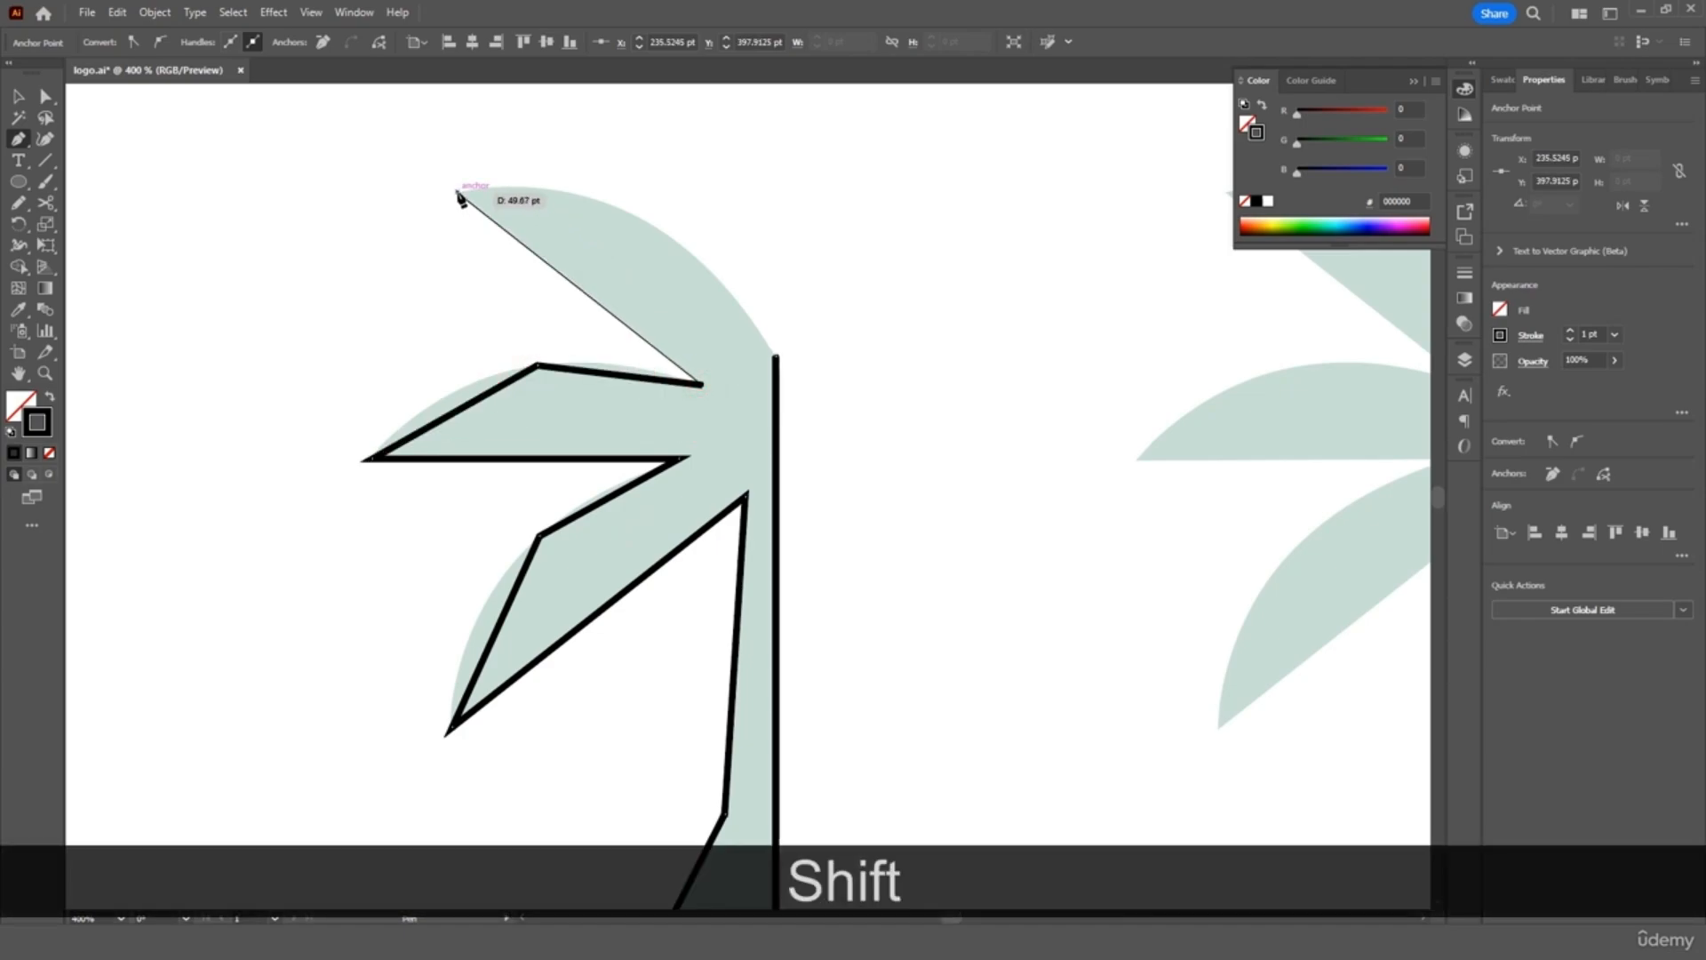
pyautogui.click(457, 192)
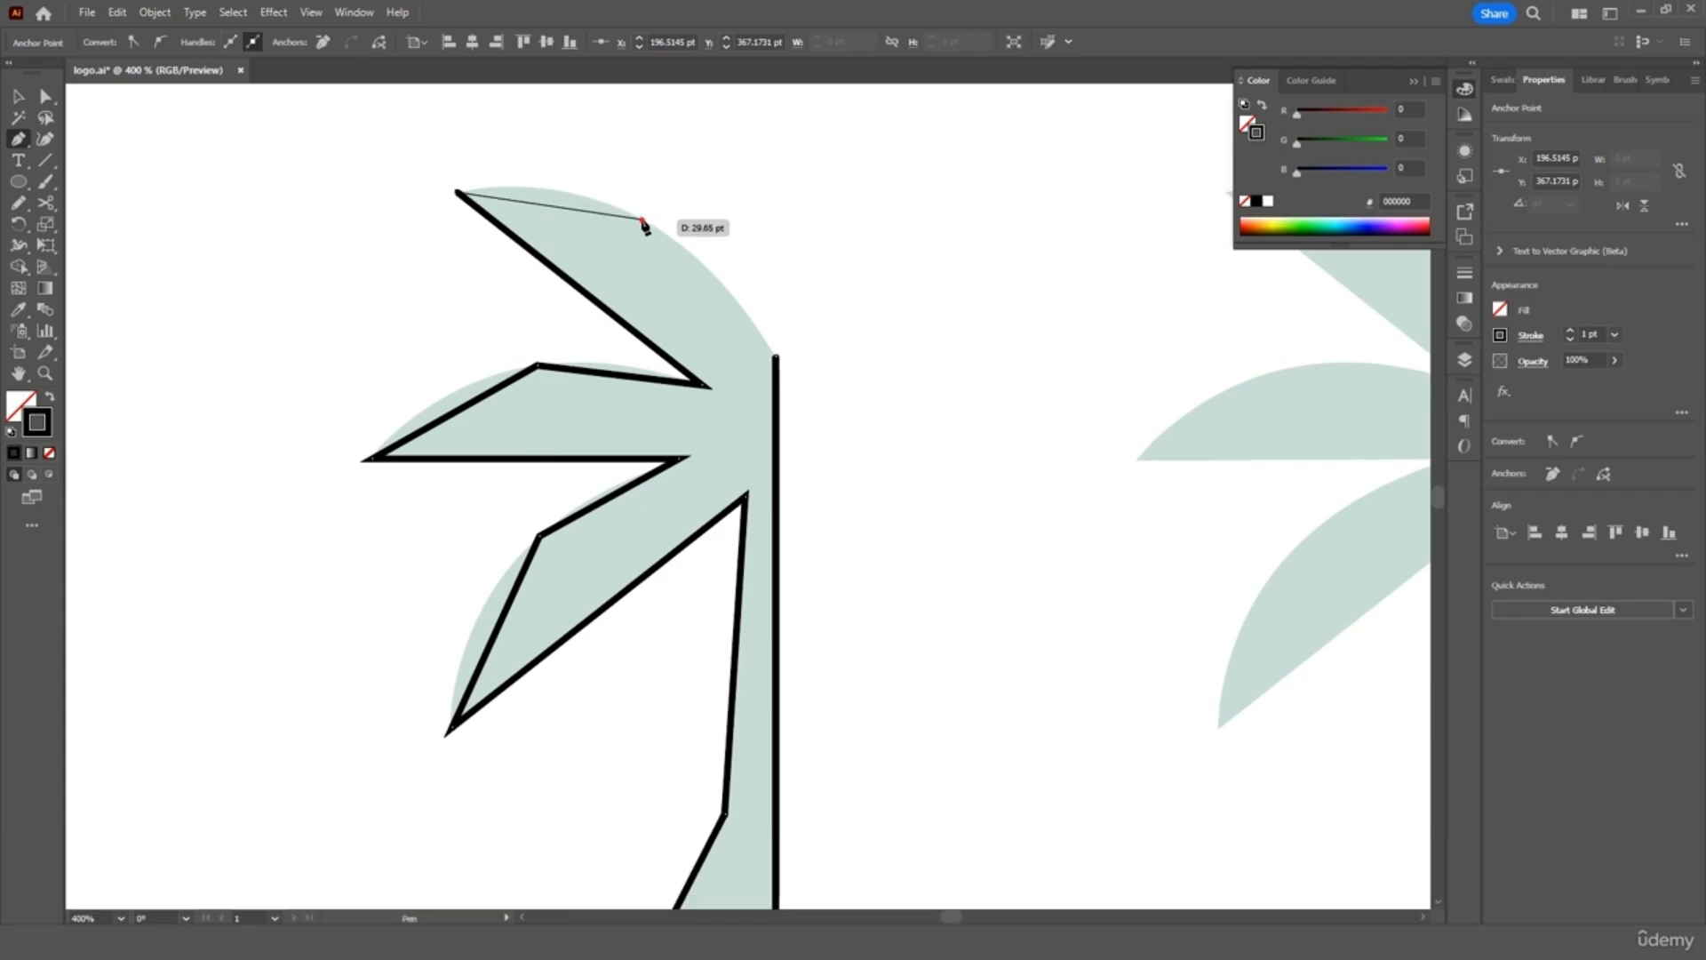
pyautogui.click(643, 219)
pyautogui.click(776, 356)
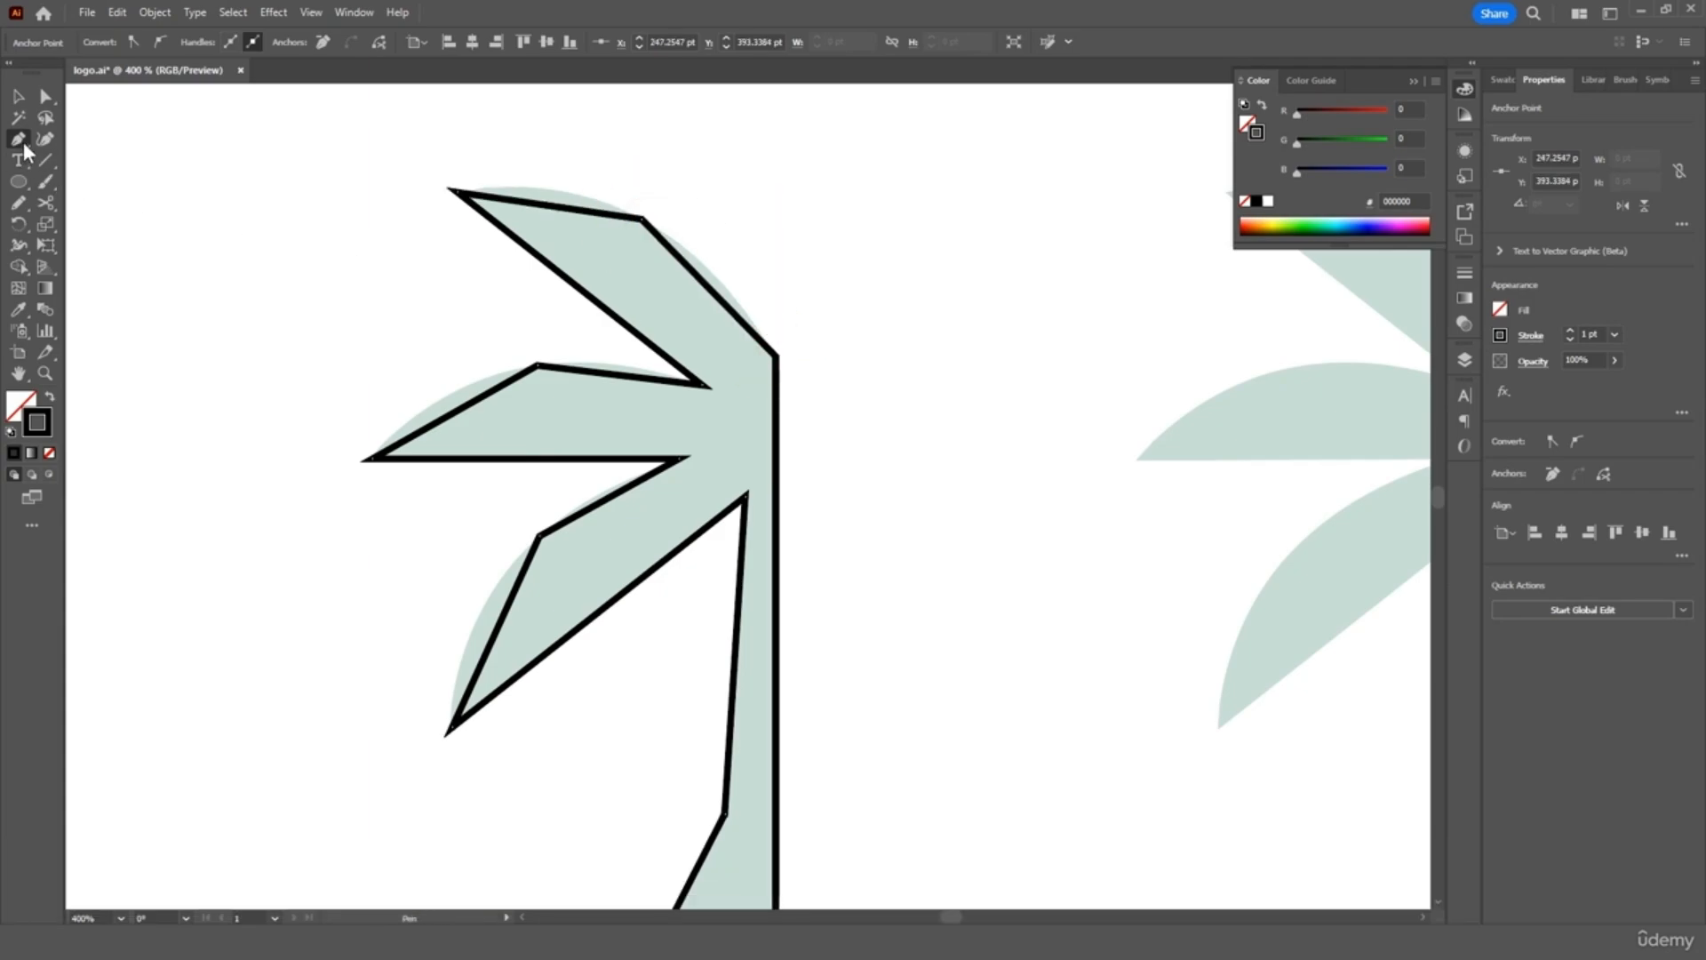
# Curve the top, middle and lower leaf edges by dragging handles with the Anchor Point tool
pyautogui.moveTo(21, 145); pyautogui.dragTo(75, 200)
pyautogui.moveTo(642, 219); pyautogui.dragTo(724, 270)
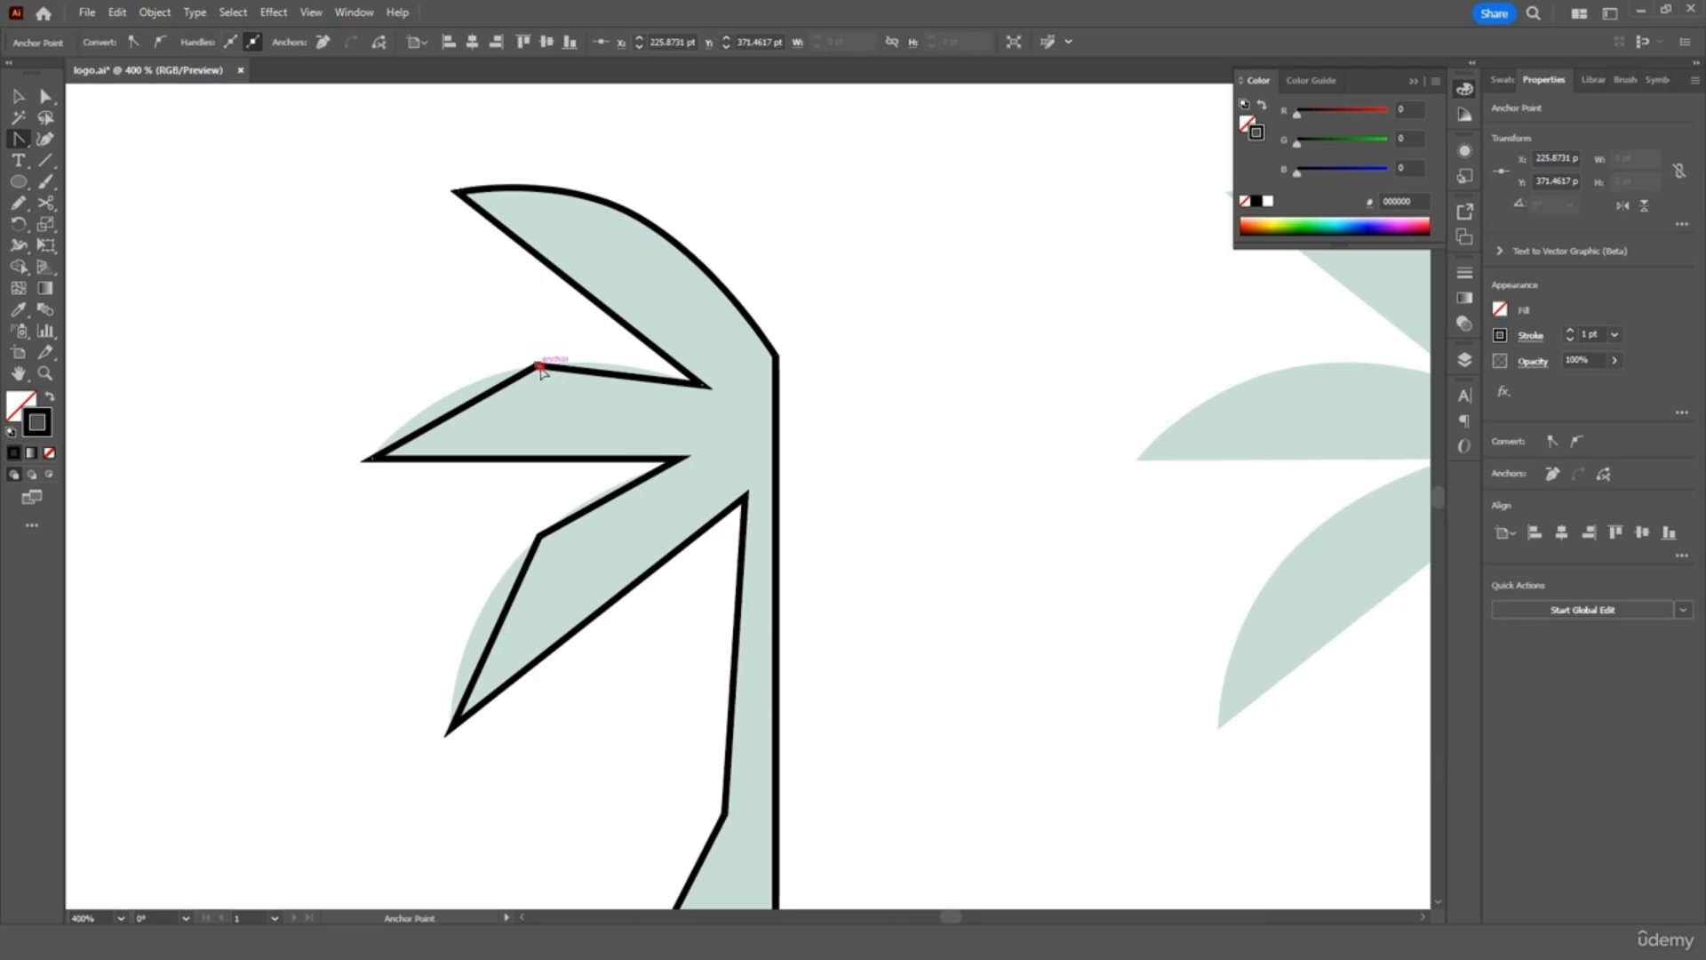
pyautogui.moveTo(539, 367); pyautogui.dragTo(627, 360)
pyautogui.moveTo(540, 536); pyautogui.dragTo(617, 488)
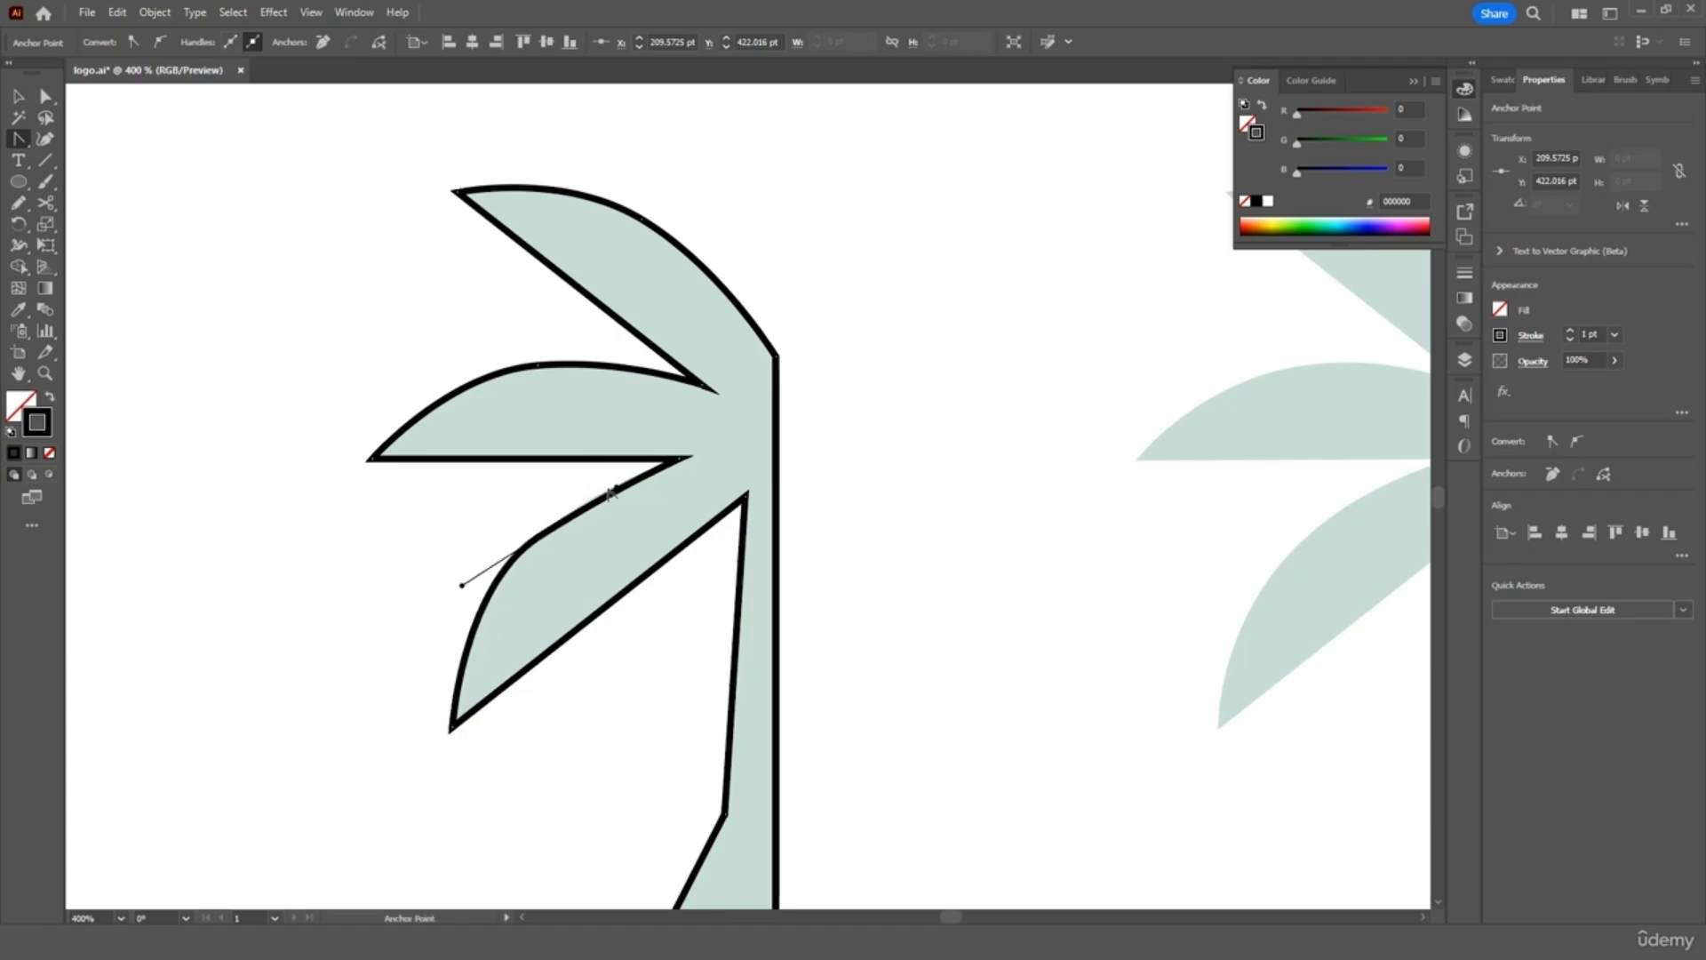
pyautogui.click(17, 96)
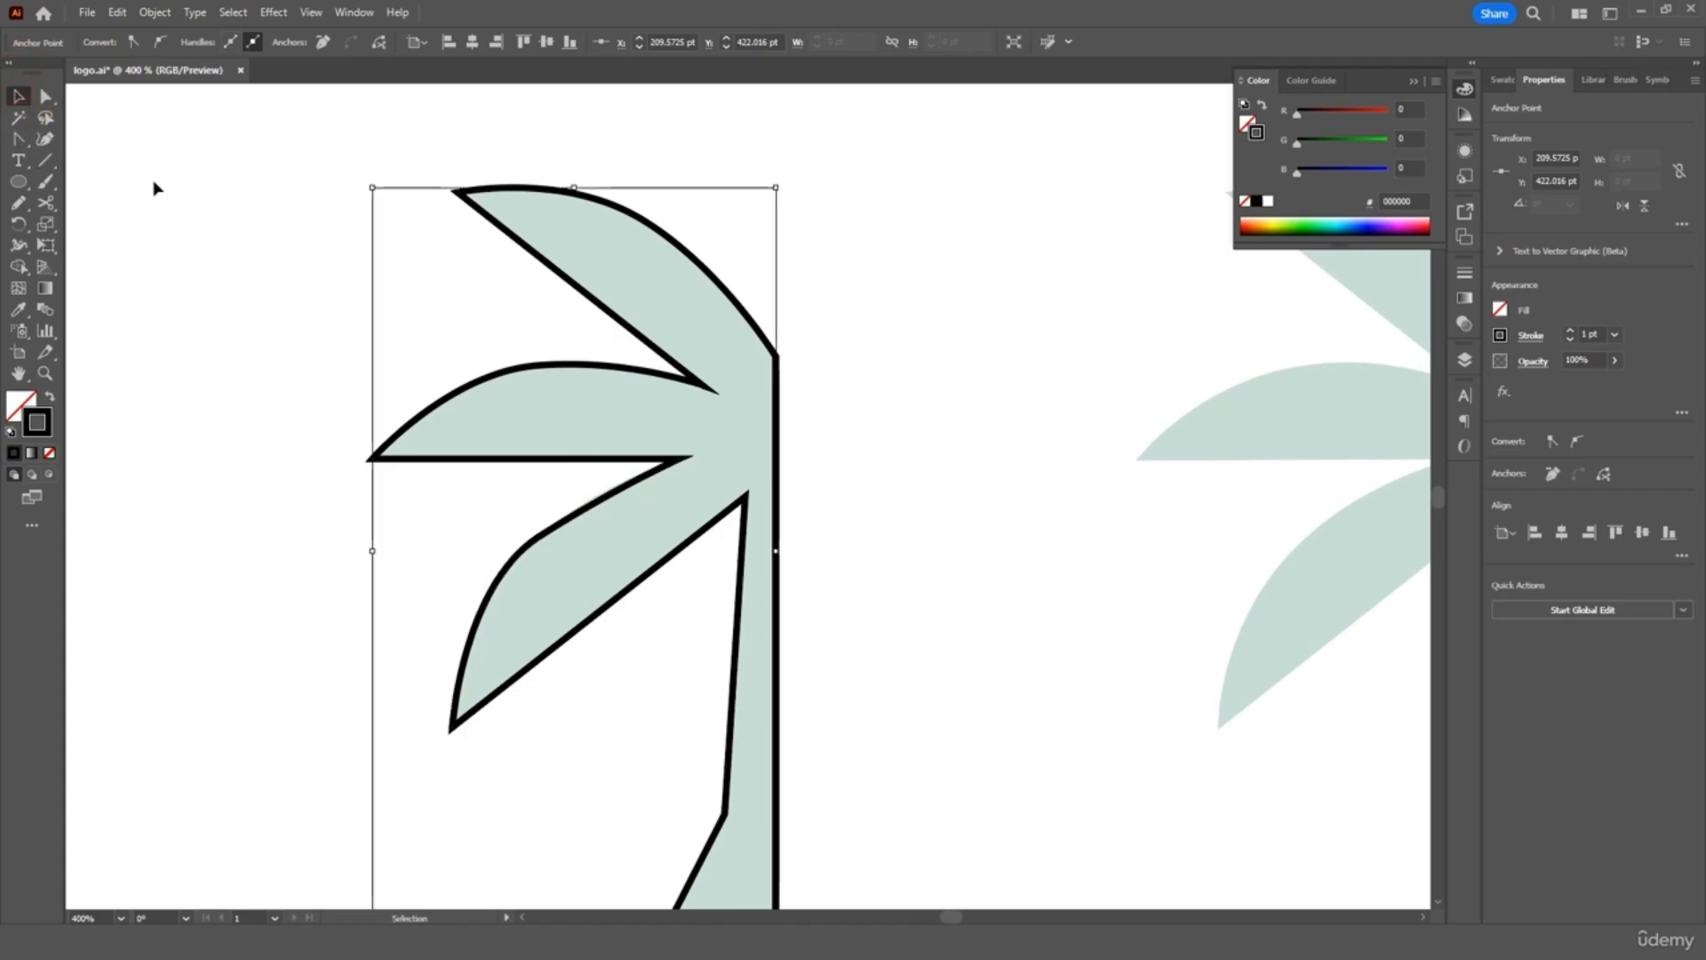
pyautogui.click(152, 179)
# Raise the trunk's lower bend anchor slightly and pull handles from it to flare the trunk
pyautogui.hotkey('ctrl', '-')
pyautogui.hotkey('ctrl', '-')
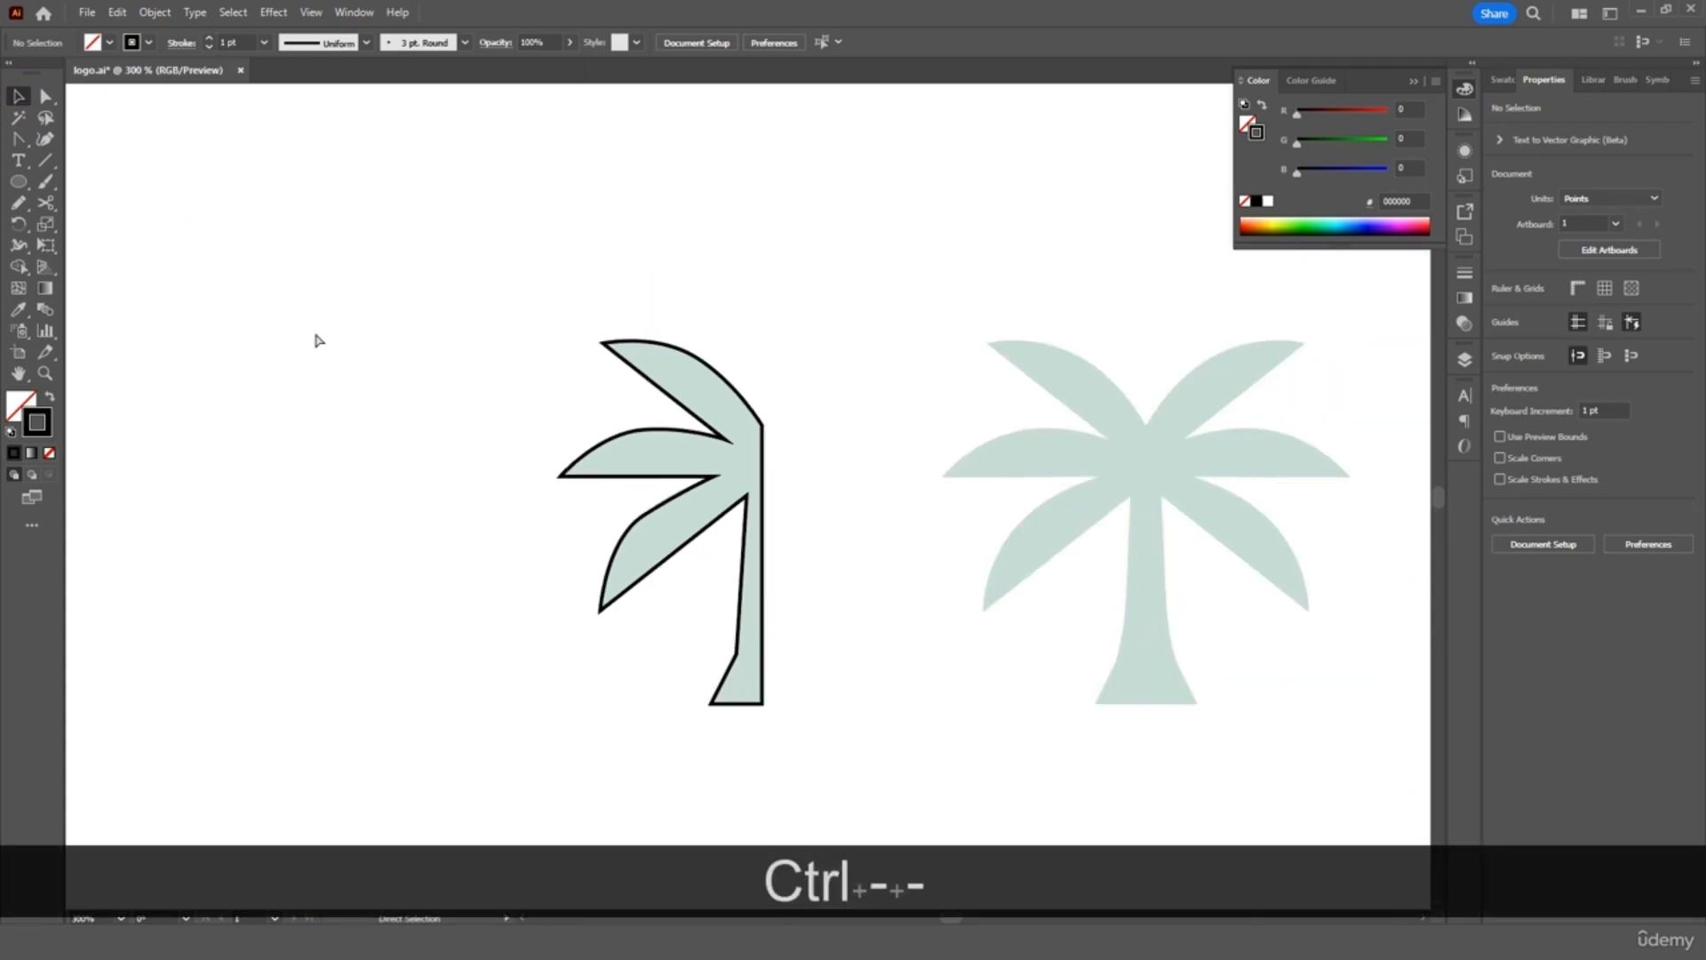
pyautogui.hotkey('ctrl', '=')
pyautogui.hotkey('ctrl', '=')
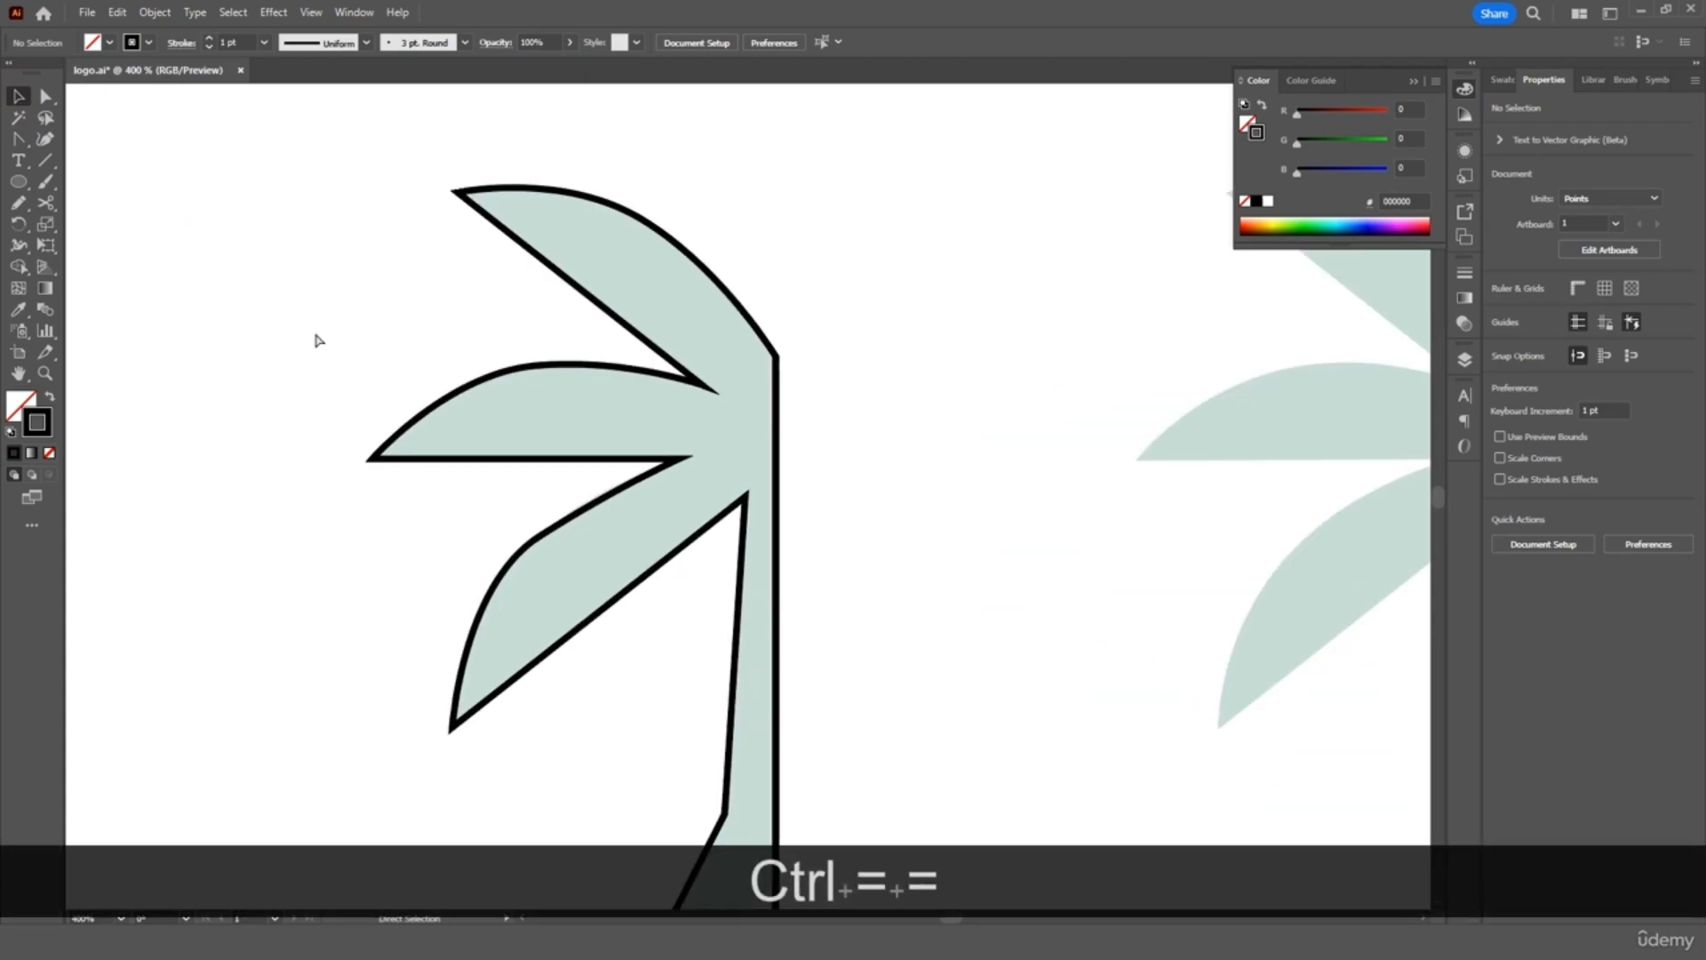
pyautogui.scroll(-3, 412, 369)
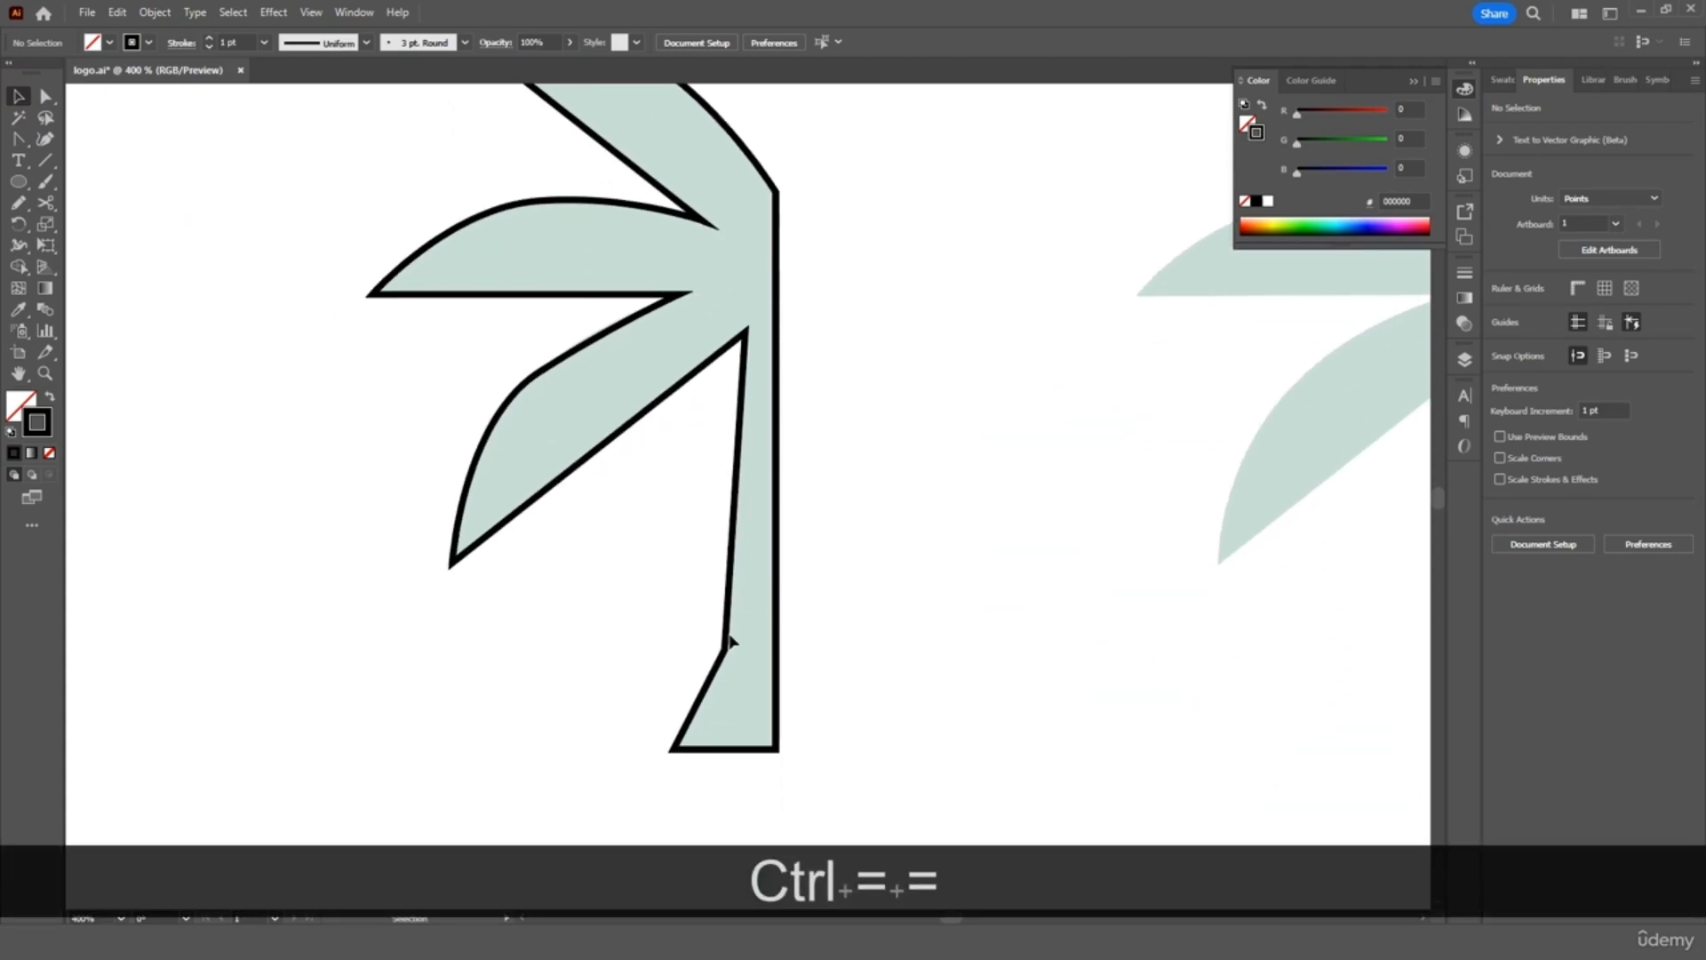
pyautogui.click(46, 96)
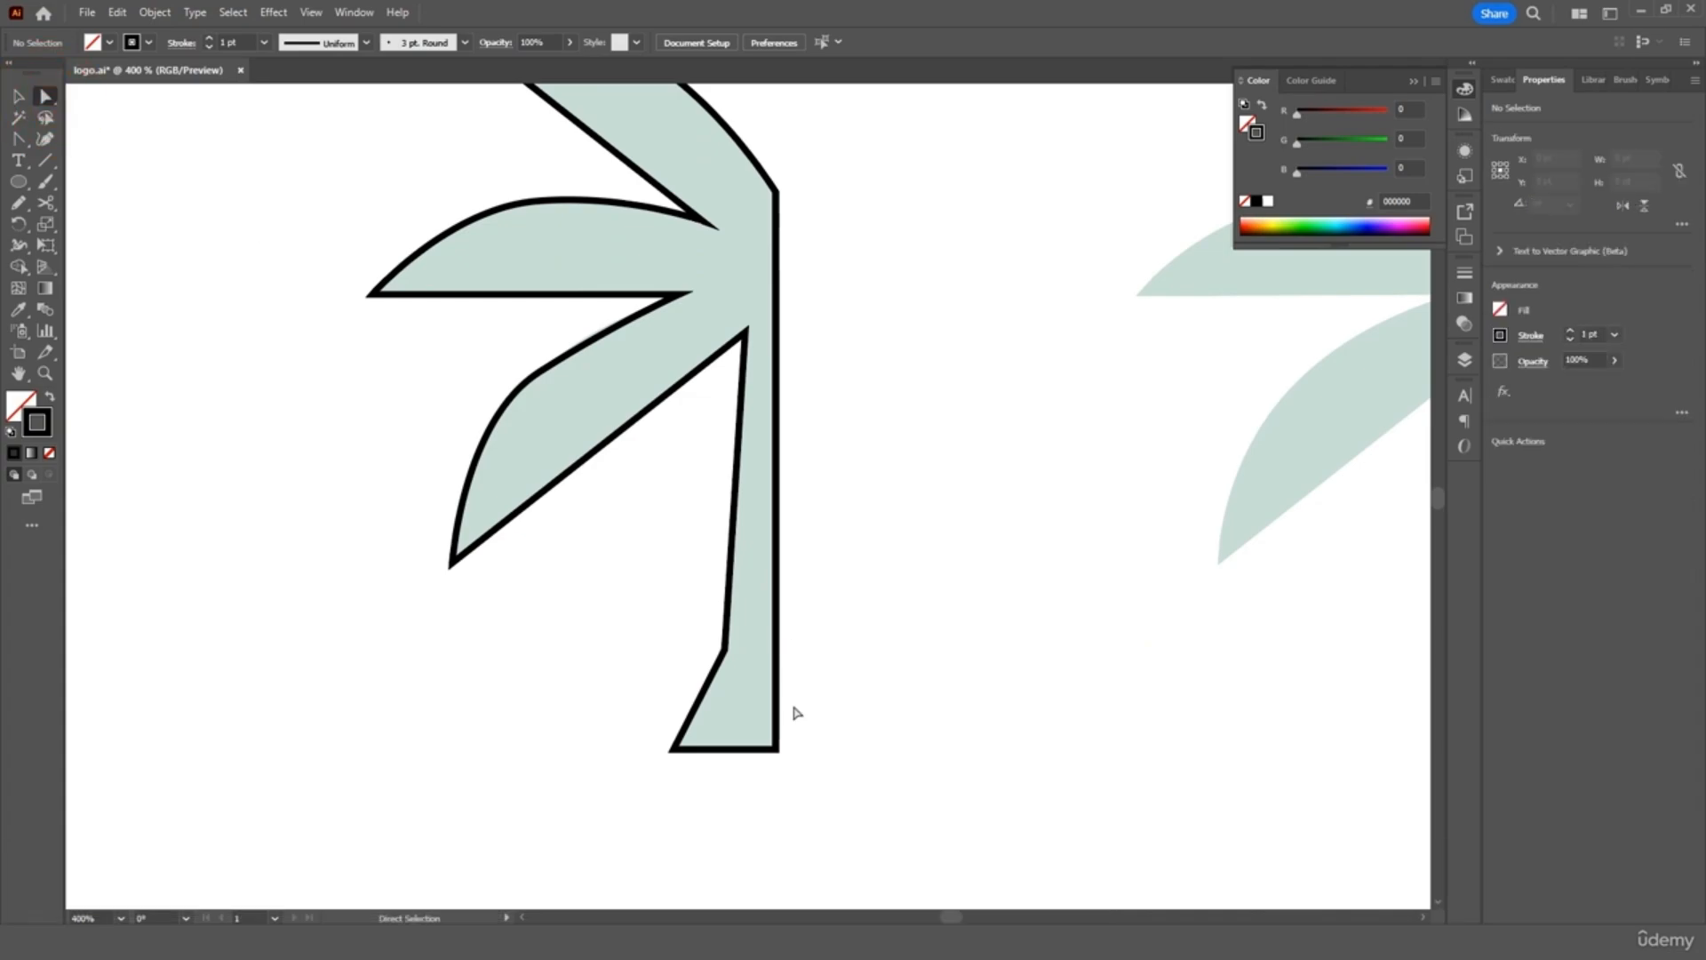
pyautogui.click(724, 650)
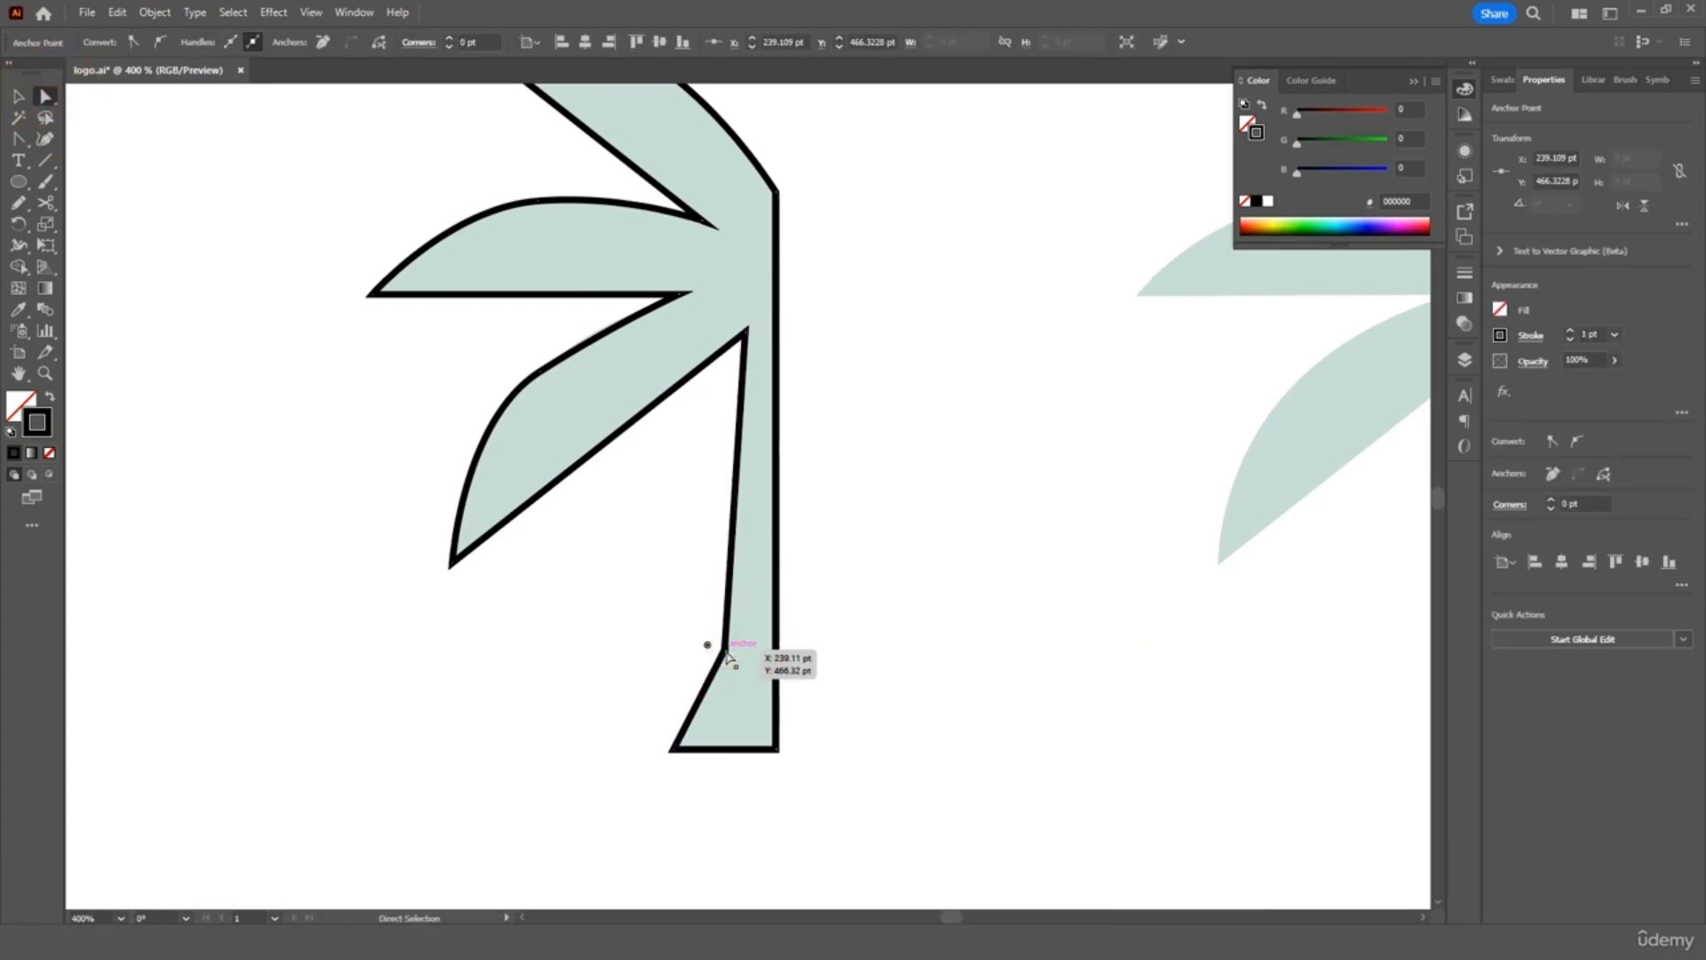
pyautogui.moveTo(724, 650); pyautogui.dragTo(730, 635)
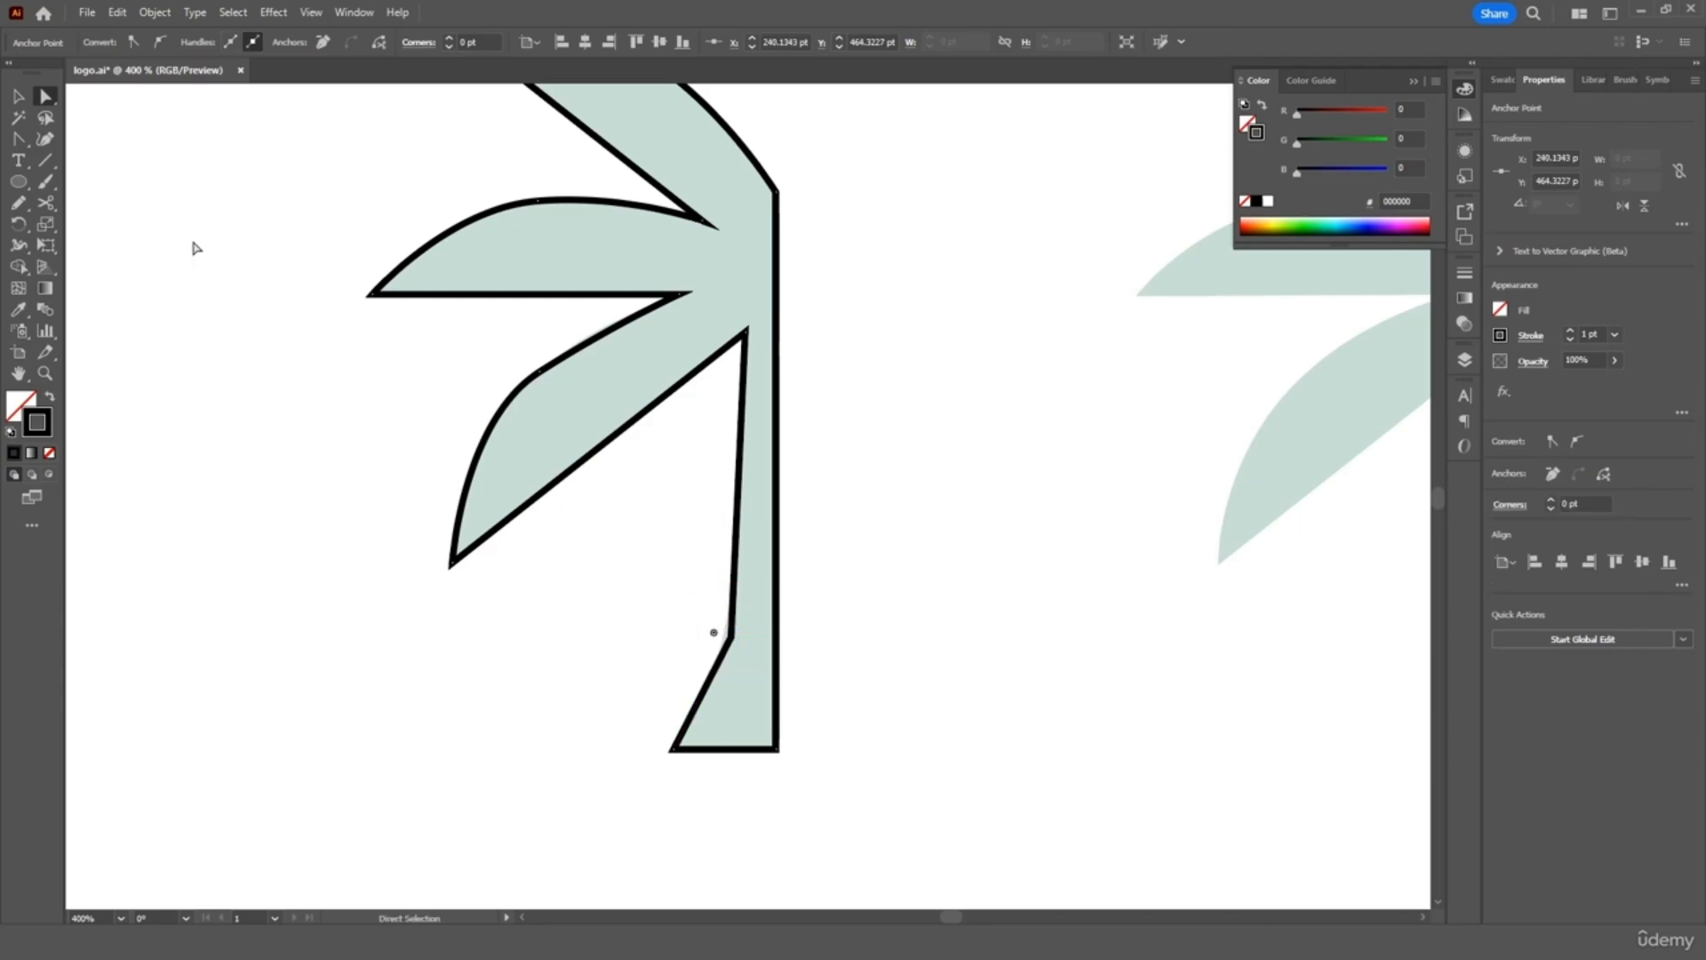
pyautogui.click(18, 139)
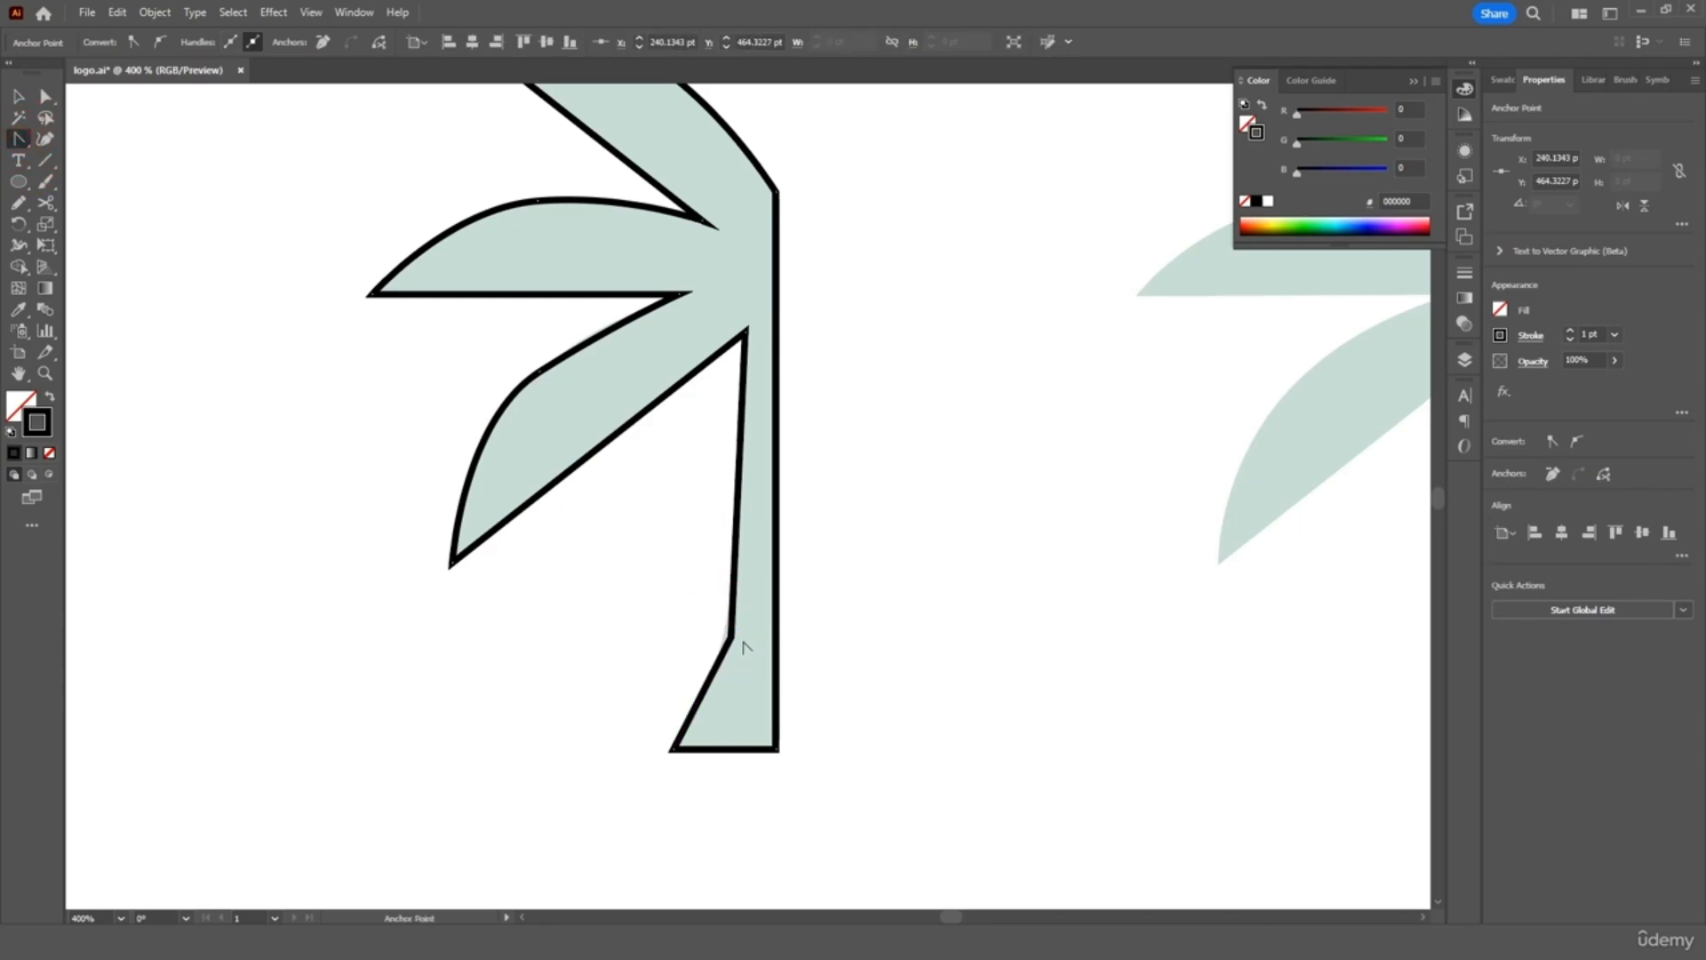
pyautogui.moveTo(732, 638); pyautogui.dragTo(757, 553)
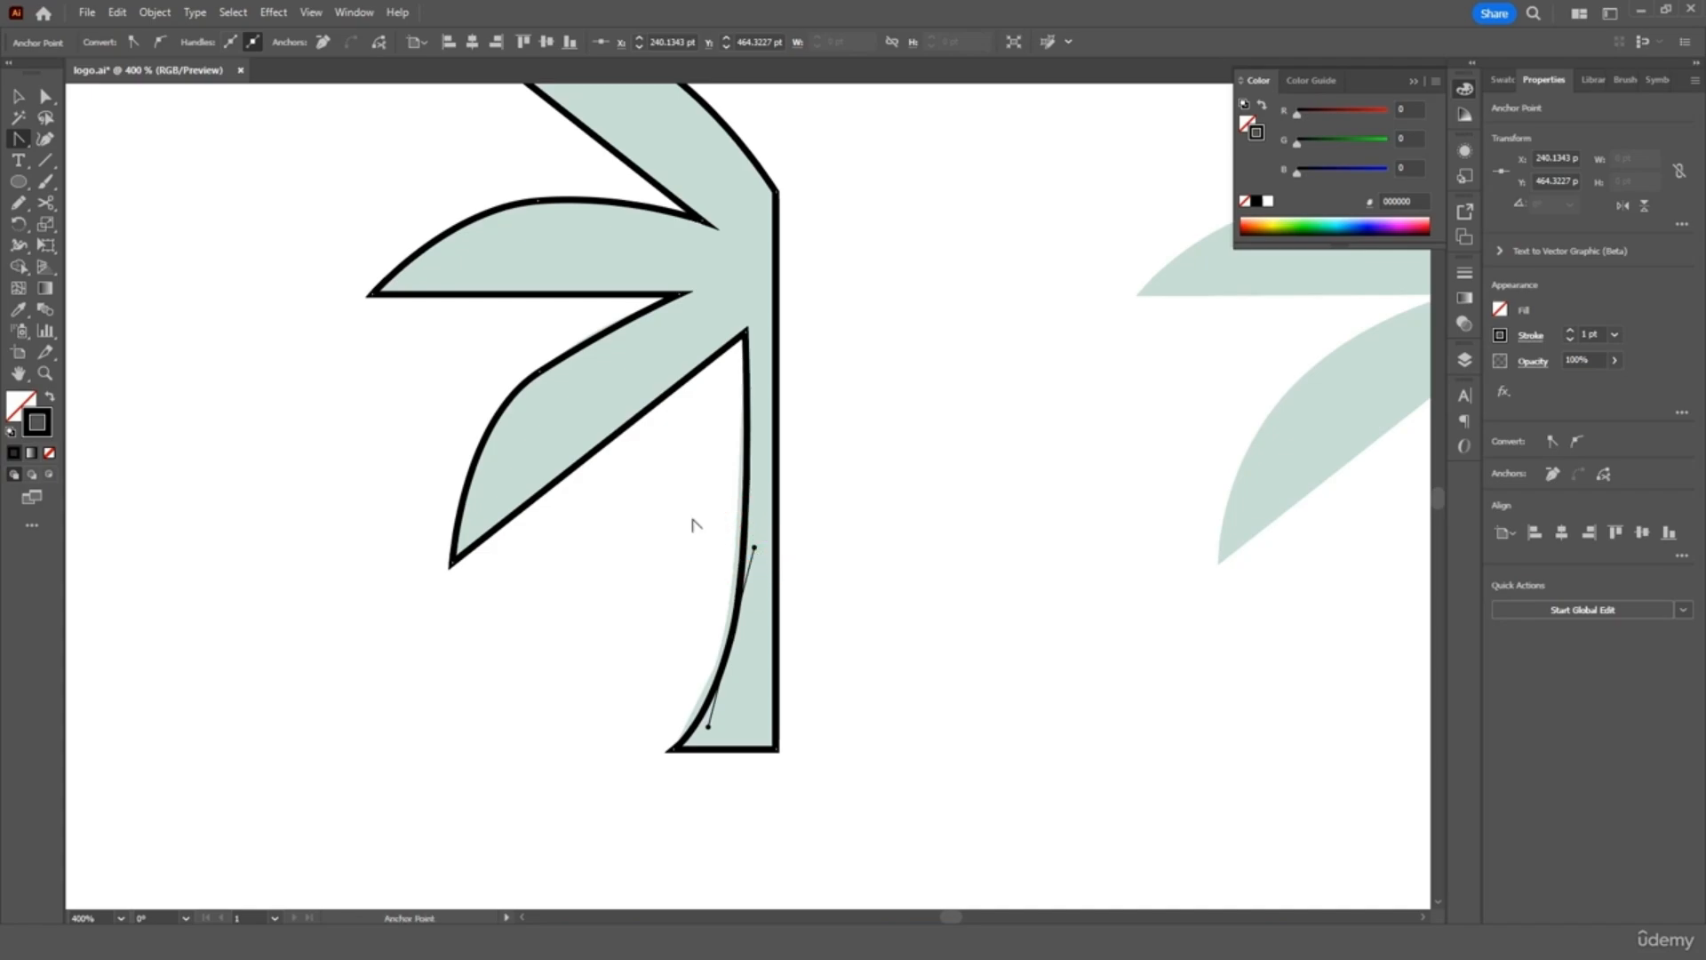
pyautogui.click(18, 96)
pyautogui.click(222, 183)
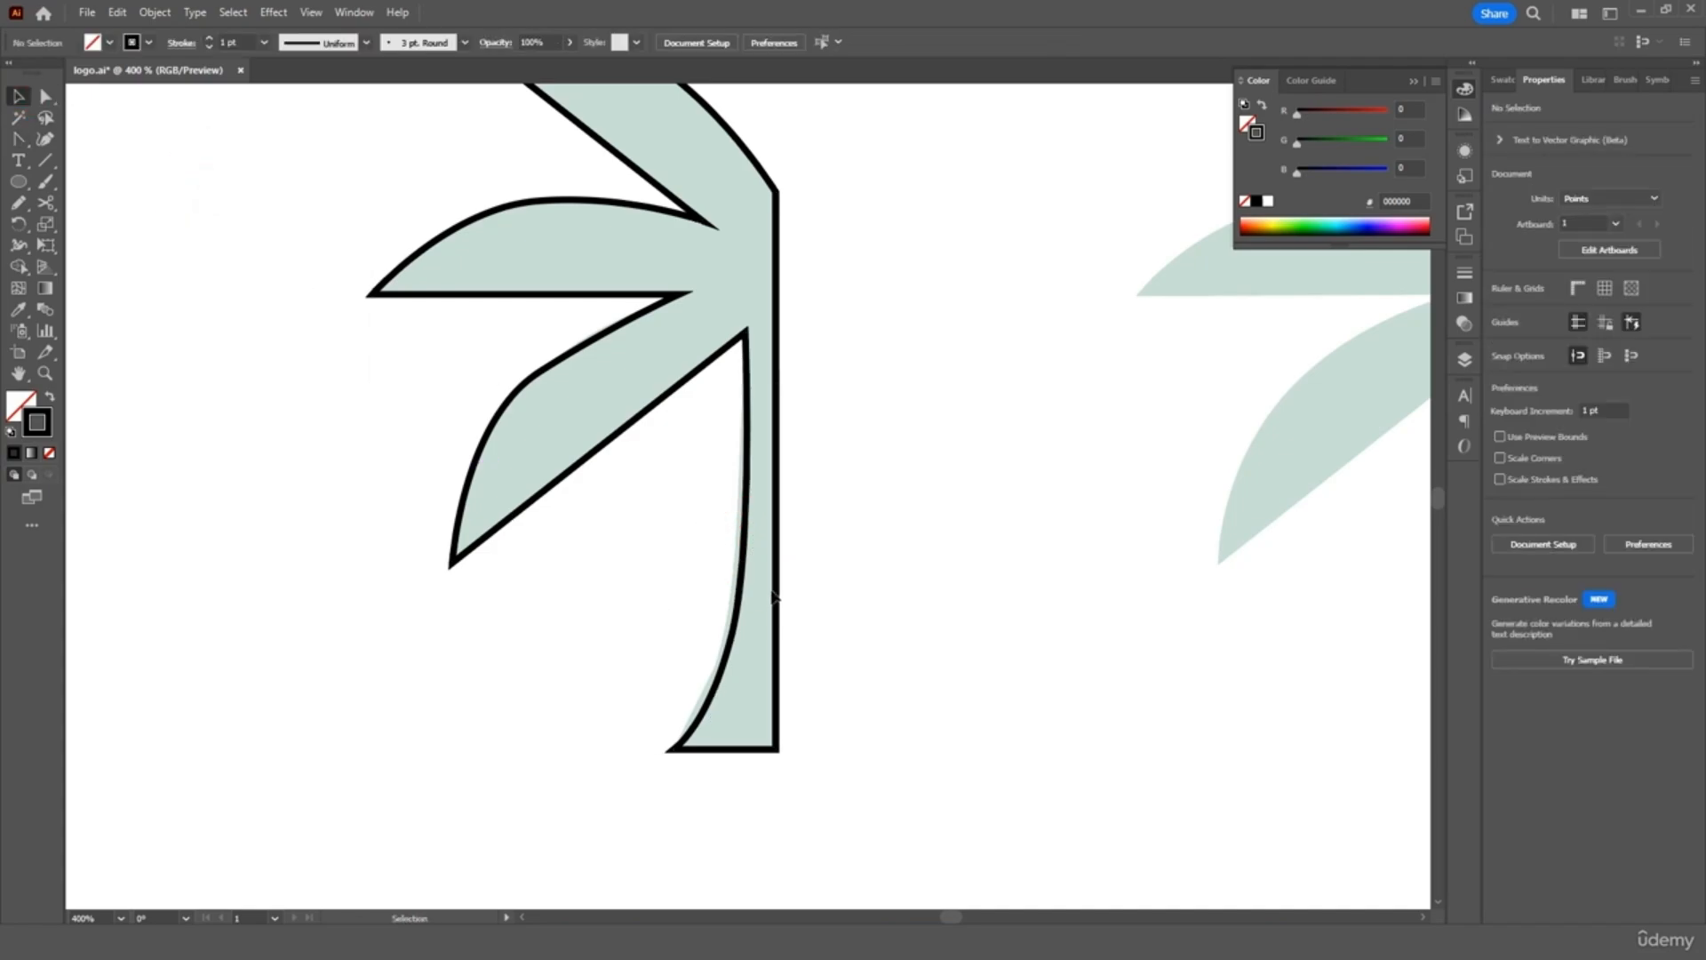
pyautogui.hotkey('ctrl', '-')
pyautogui.hotkey('ctrl', '-')
pyautogui.hotkey('ctrl', '-')
pyautogui.hotkey('ctrl', '-')
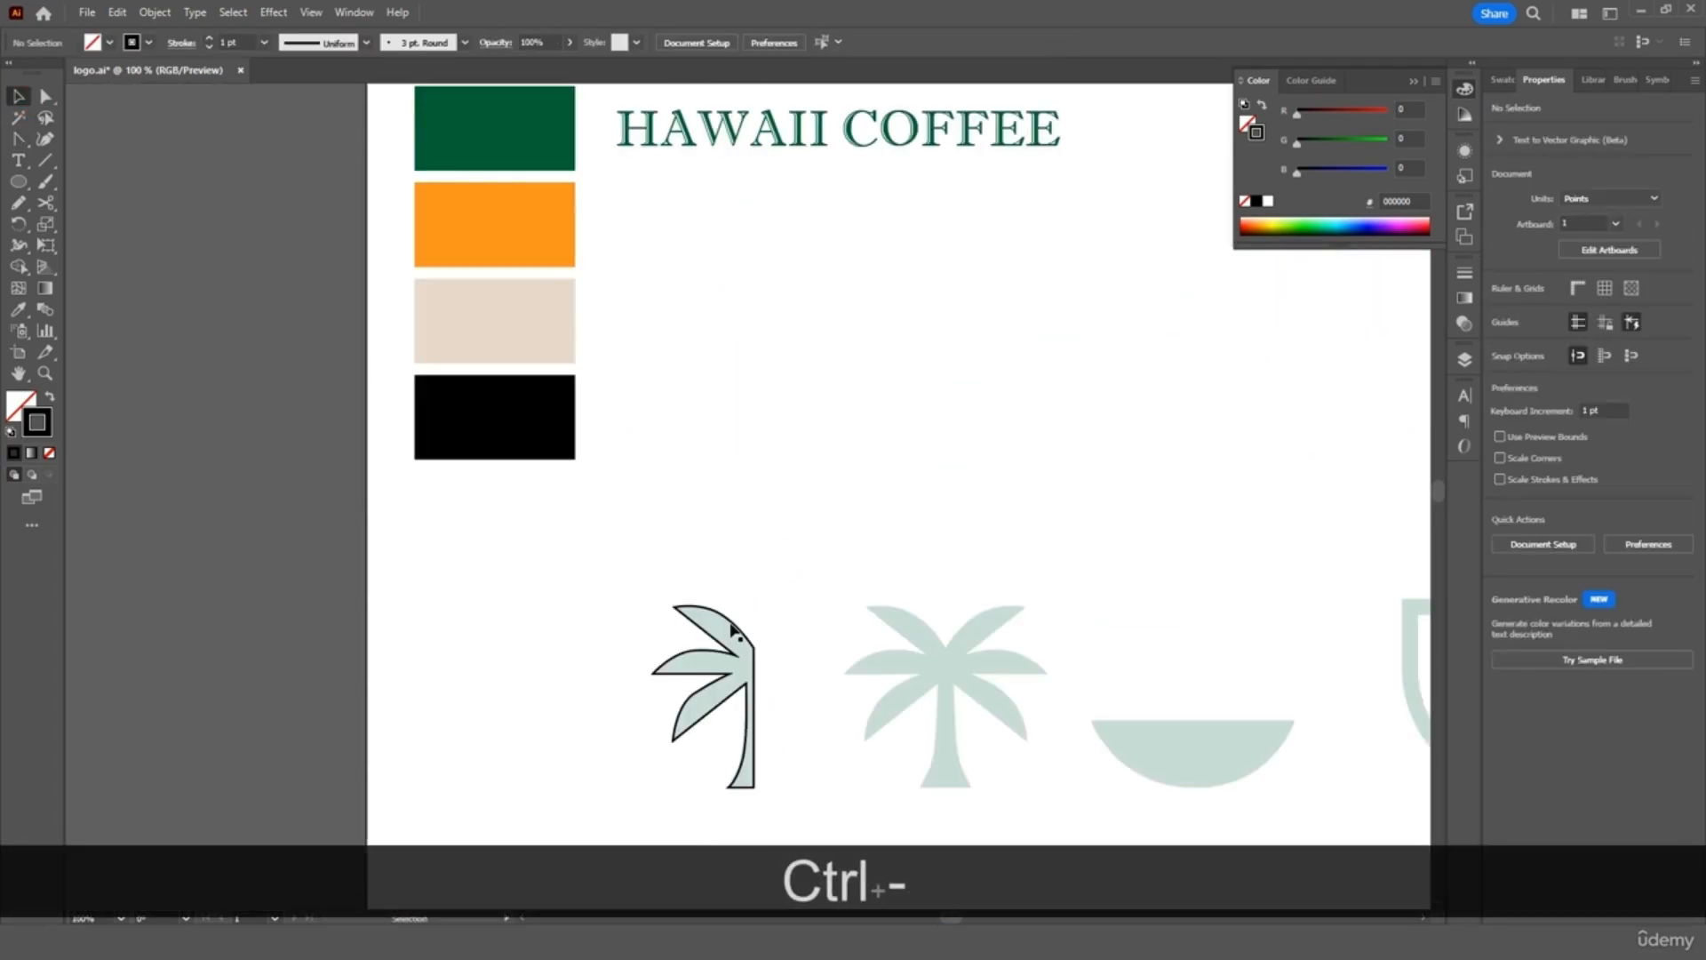
# Fill the half-palm with the dark green swatch colour using the Eyedropper
pyautogui.click(722, 615)
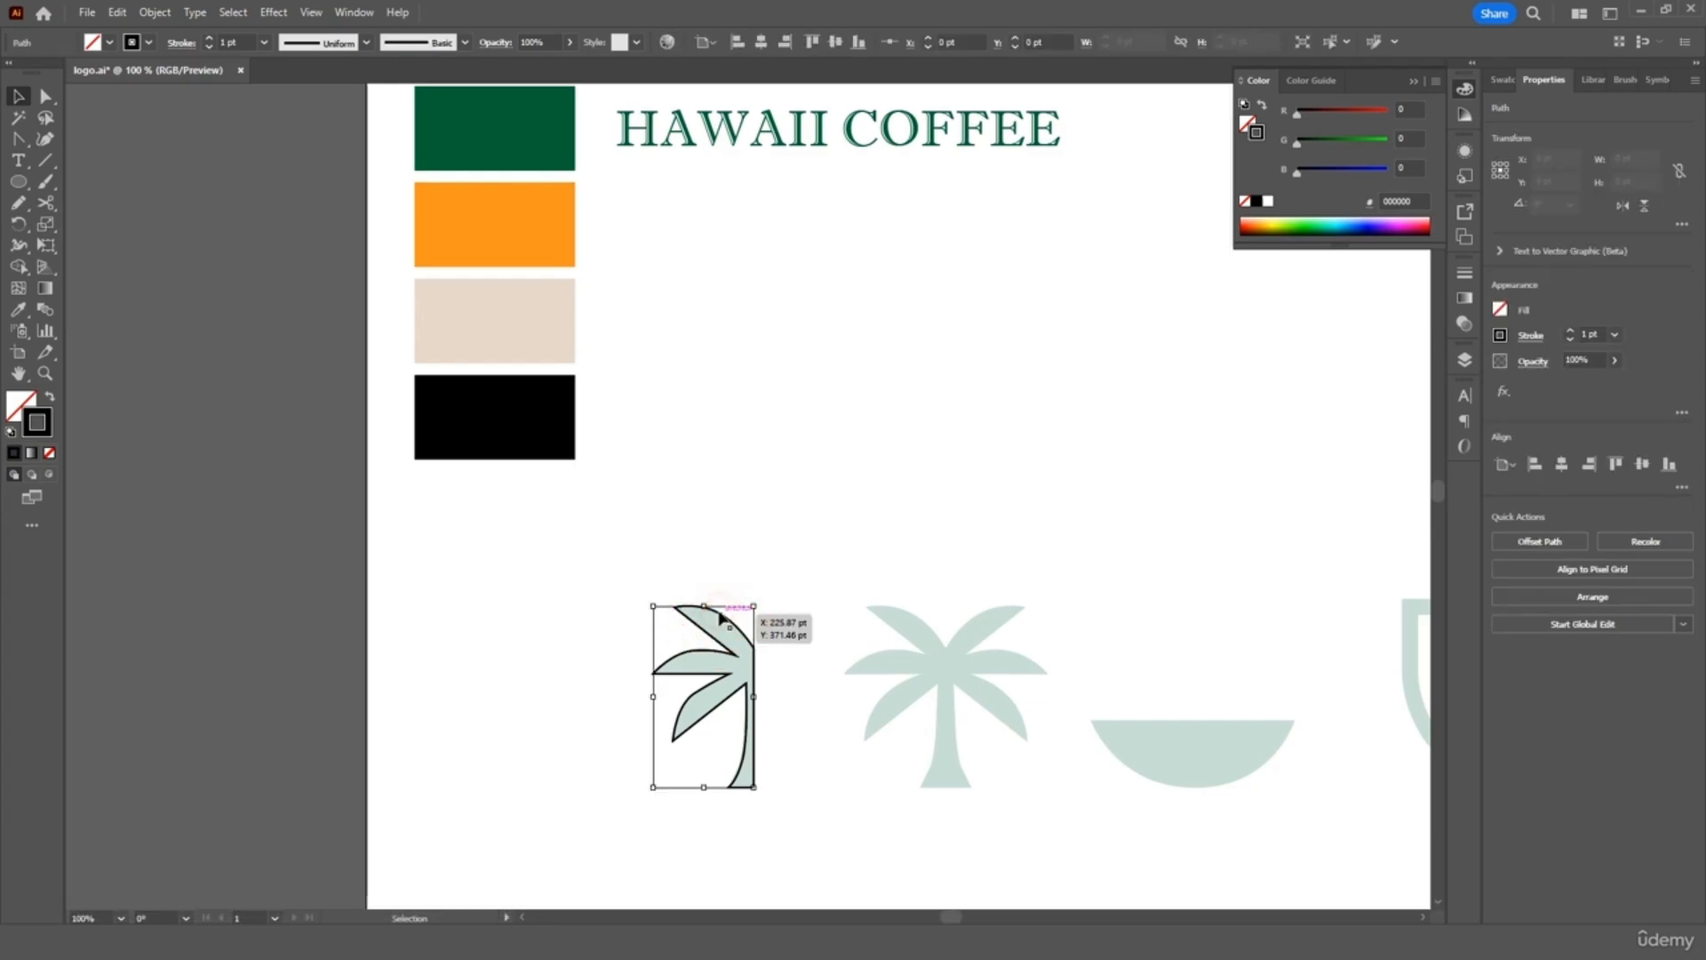
pyautogui.click(17, 309)
pyautogui.click(527, 138)
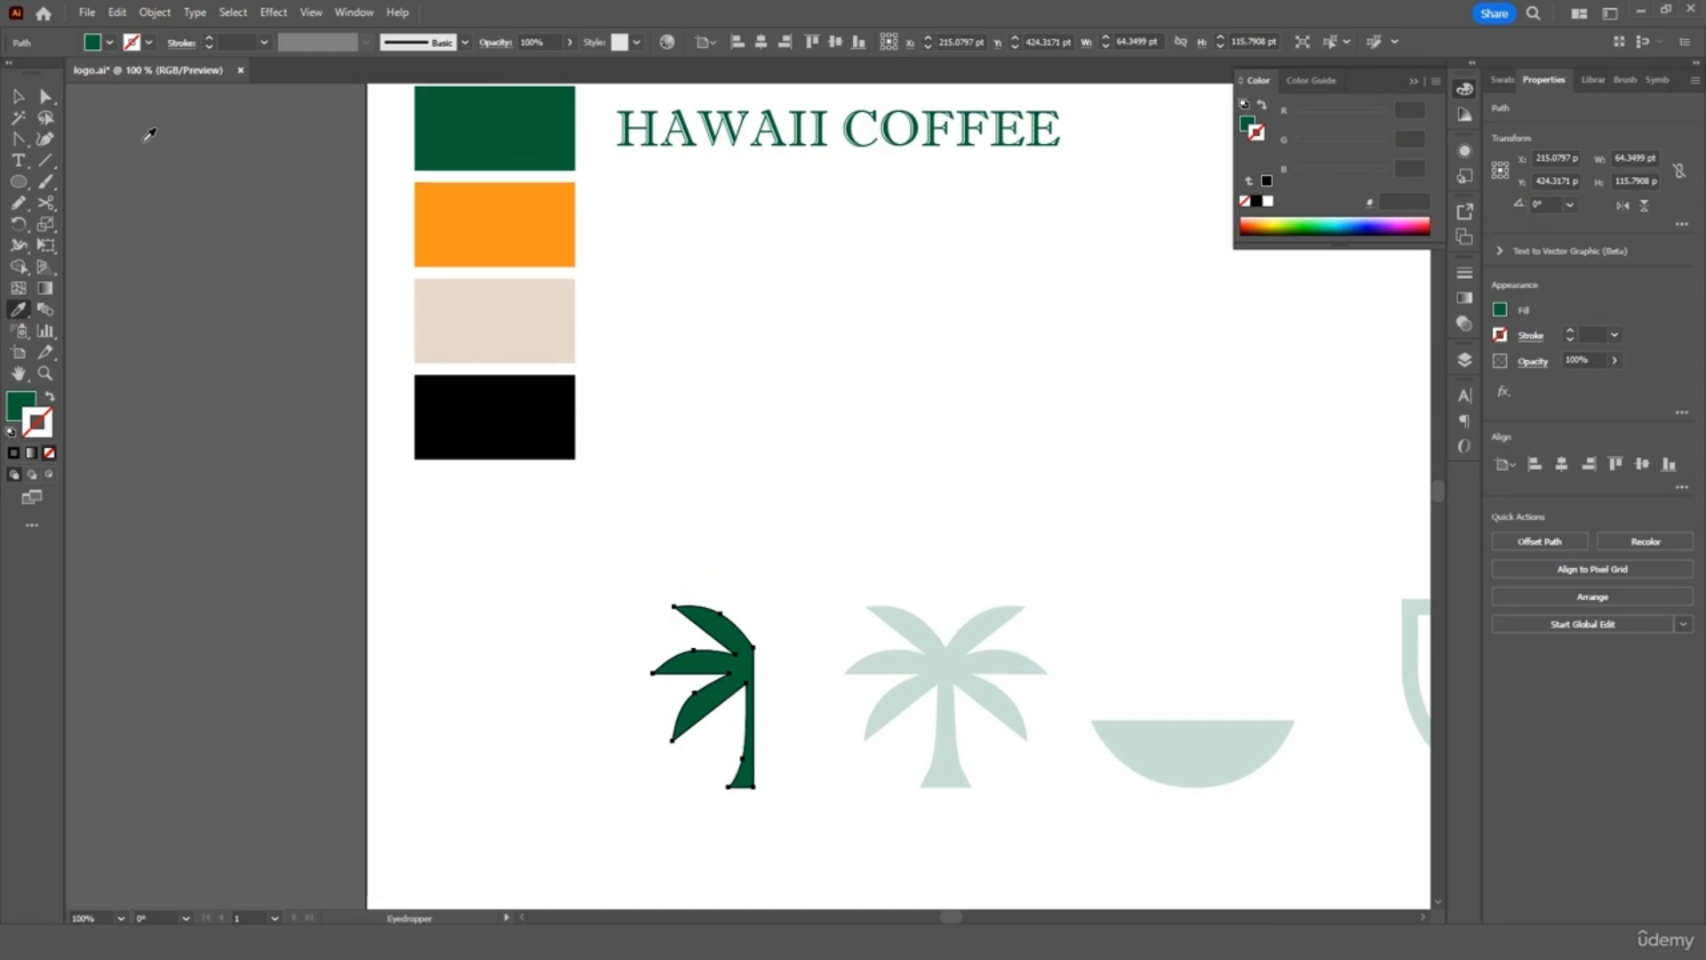
pyautogui.press('v')
pyautogui.click(743, 457)
# Move the green half-palm over the left half of the light mint palm
pyautogui.scroll(-1, 843, 540)
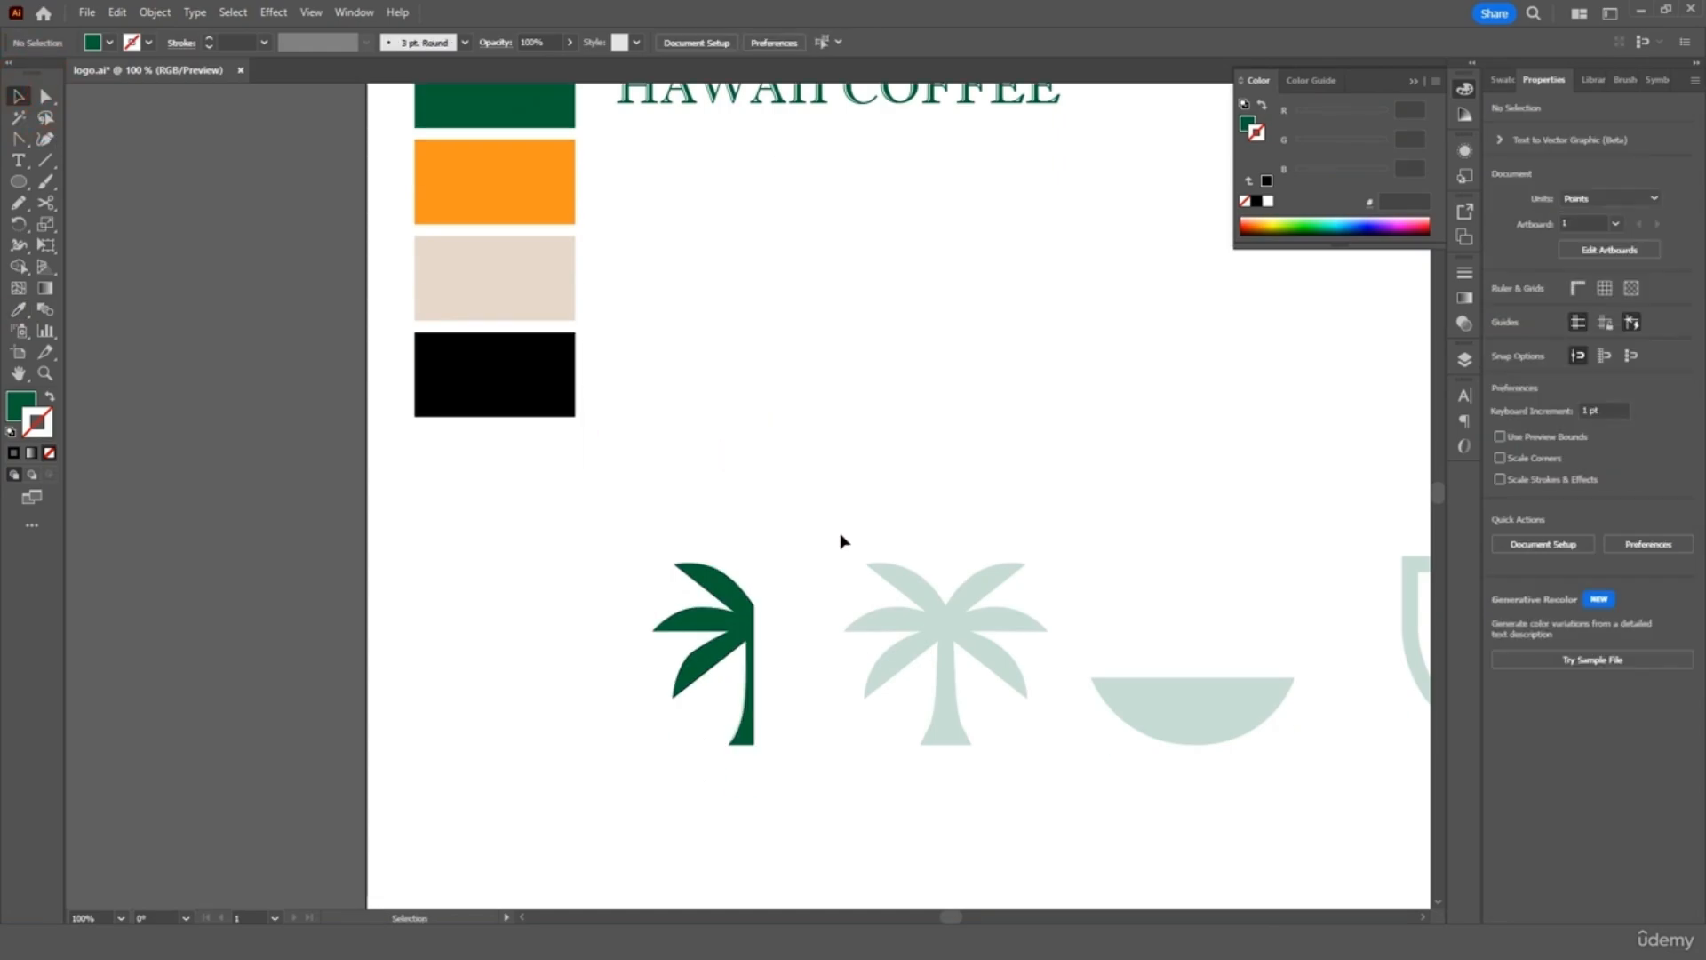
pyautogui.scroll(-1, 842, 541)
pyautogui.hotkey('ctrl', '=')
pyautogui.hotkey('ctrl', '=')
pyautogui.hotkey('ctrl', '=')
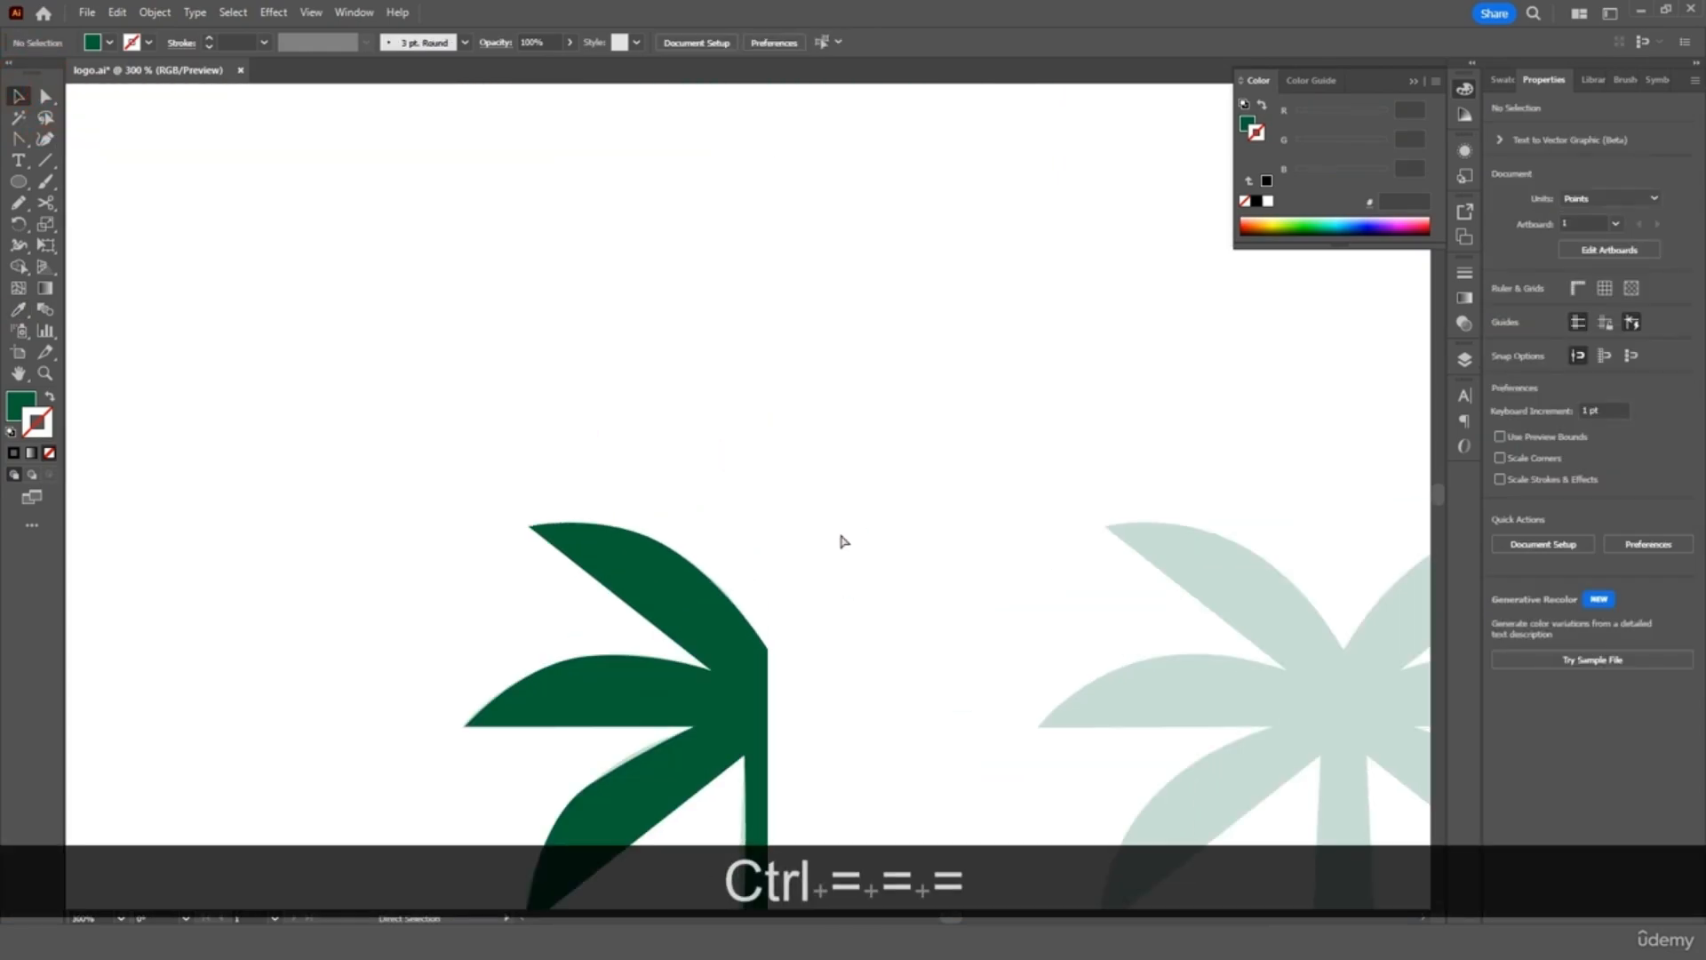
pyautogui.scroll(-3, 842, 540)
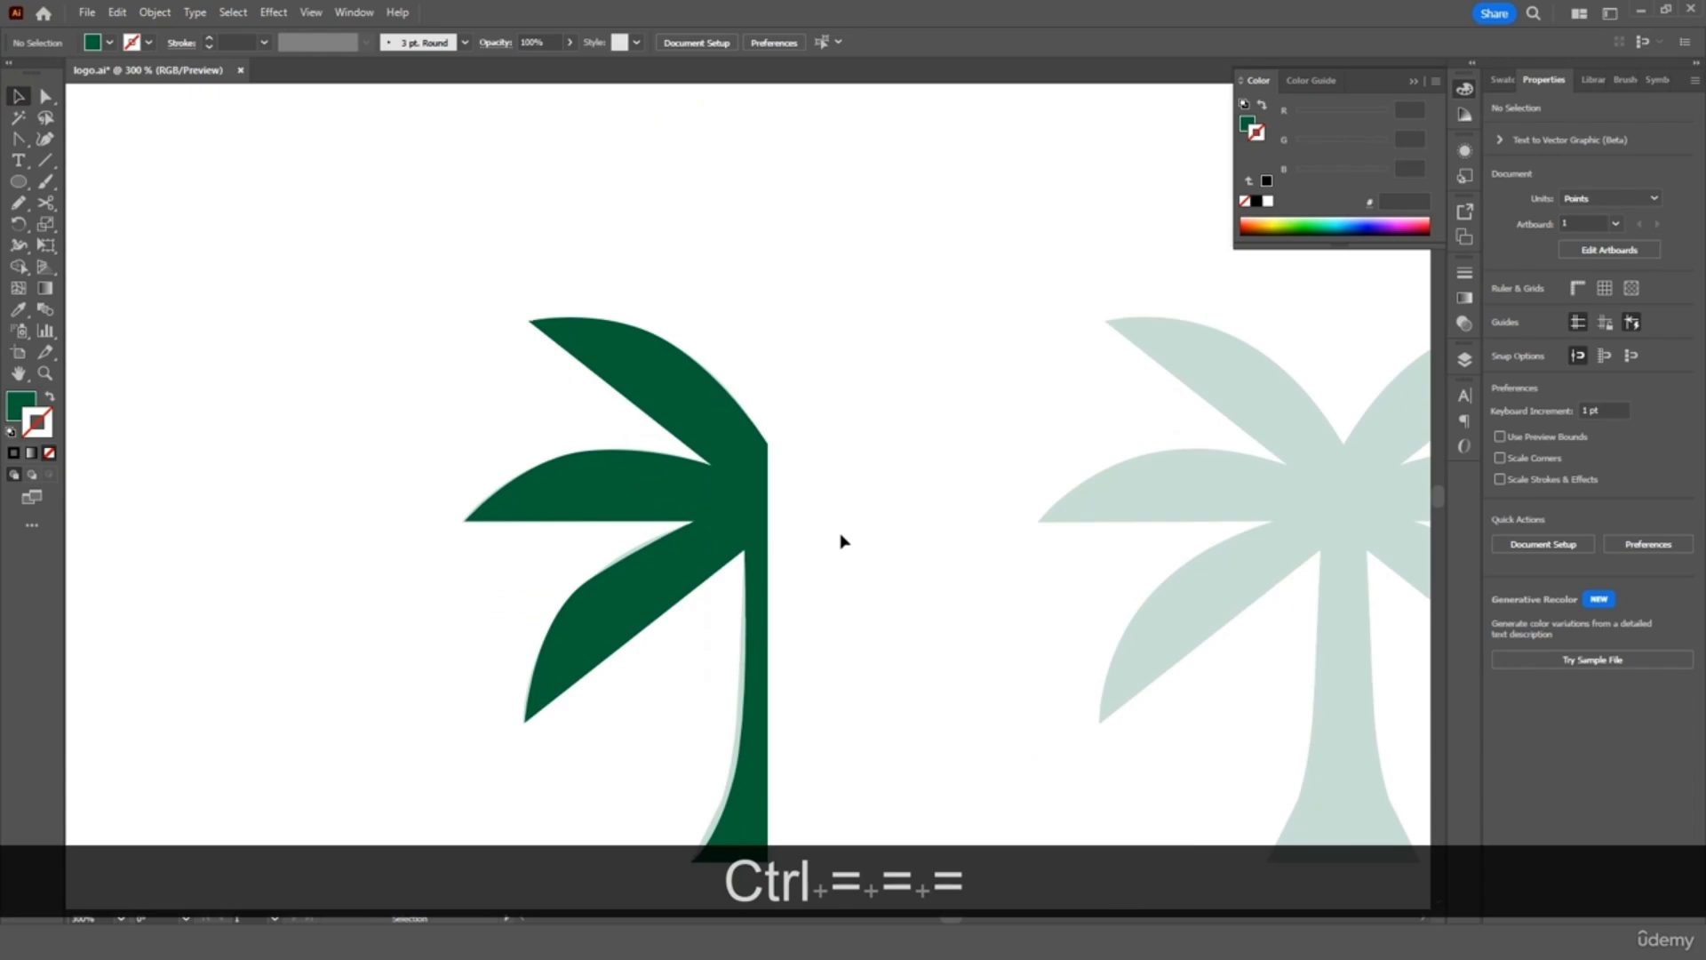
pyautogui.scroll(-1, 843, 541)
pyautogui.moveTo(742, 477); pyautogui.dragTo(1314, 476)
pyautogui.hscroll(5, 1314, 477)
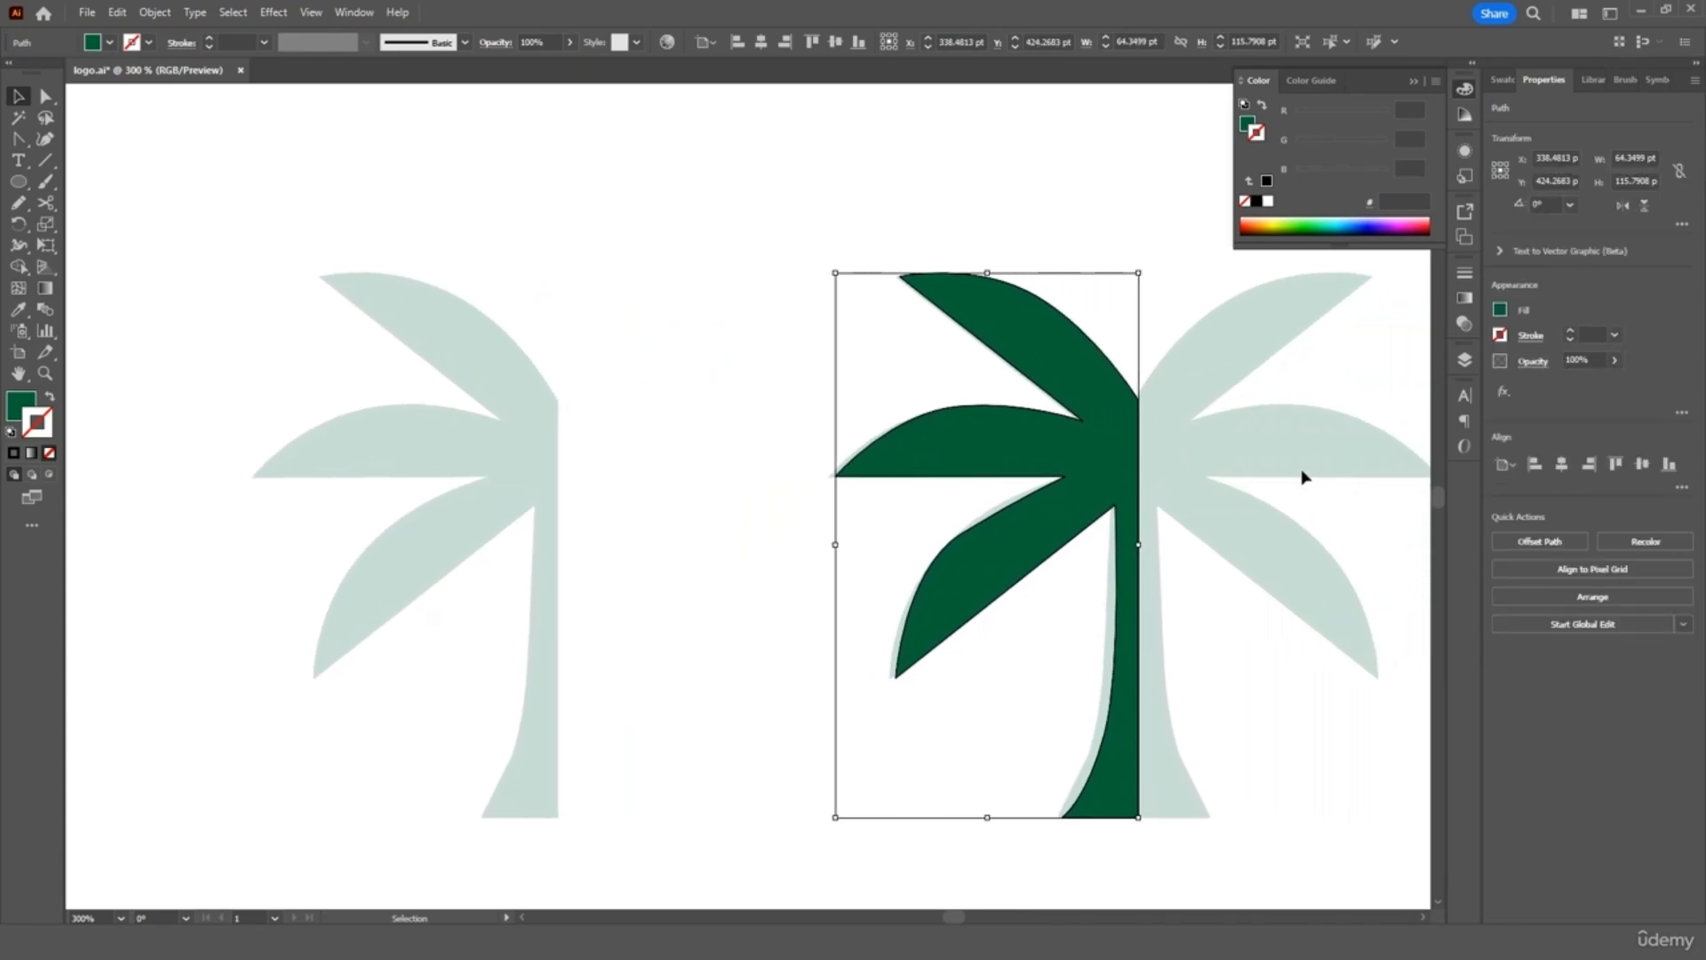
pyautogui.hscroll(2, 1280, 480)
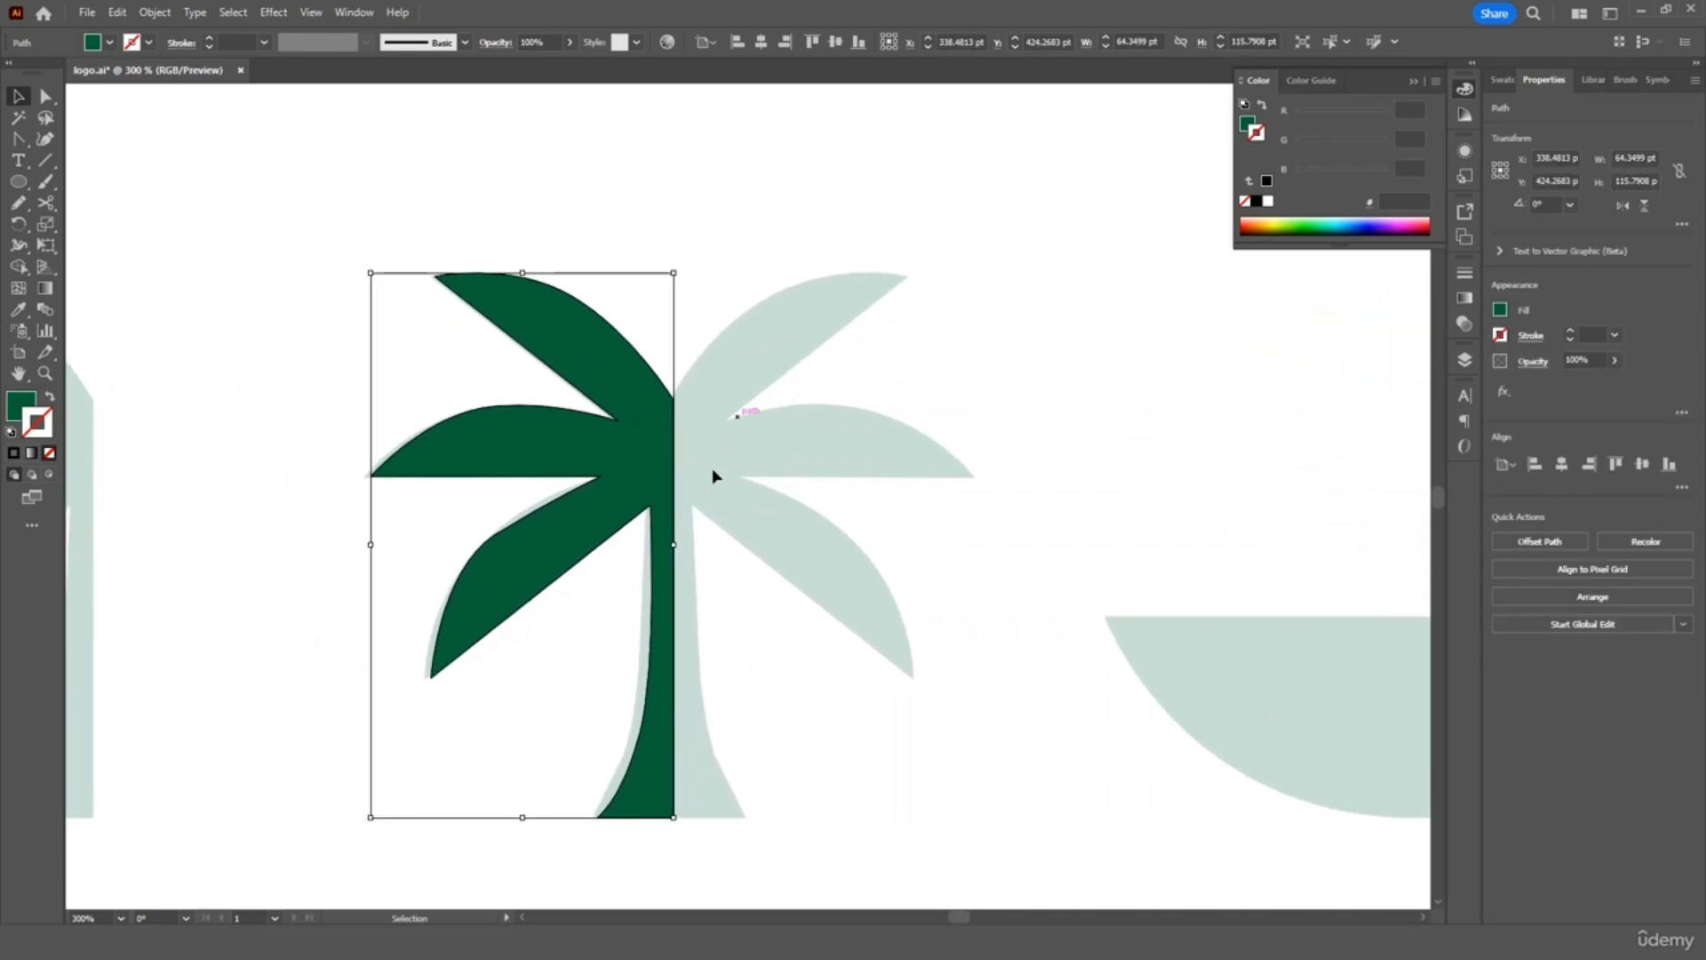
# Duplicate the green half-palm, reflect the copy vertically, and position it as the right half
pyautogui.hotkey('ctrl', 'c')
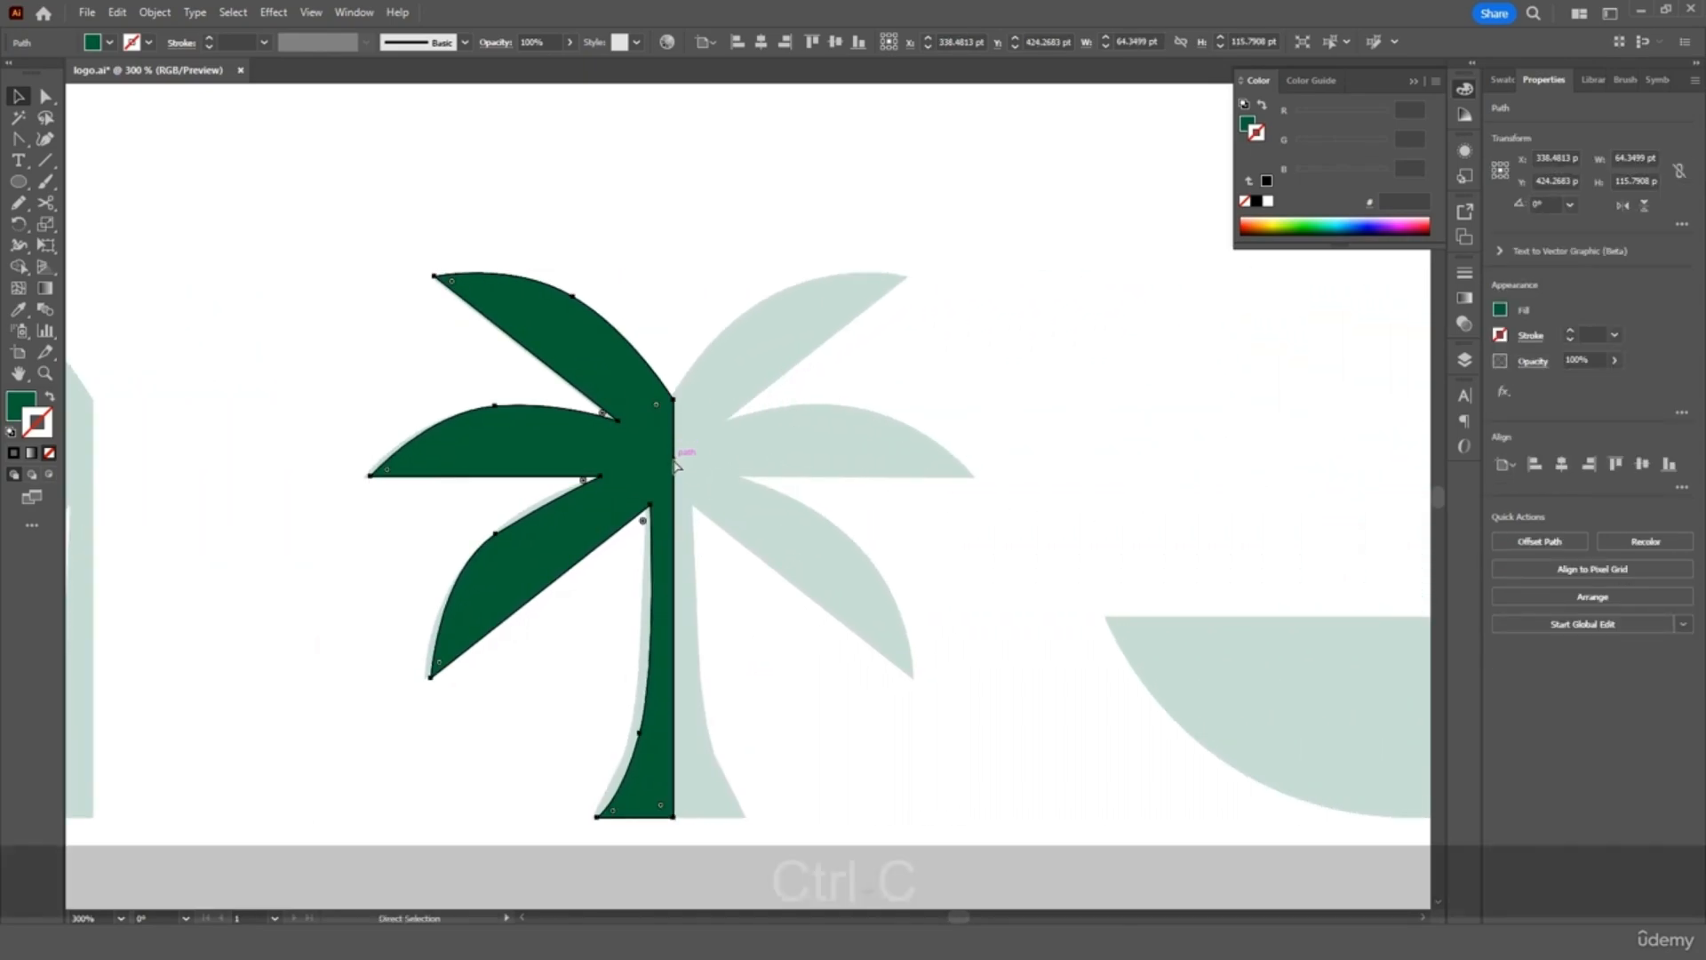
pyautogui.hotkey('ctrl', 'v')
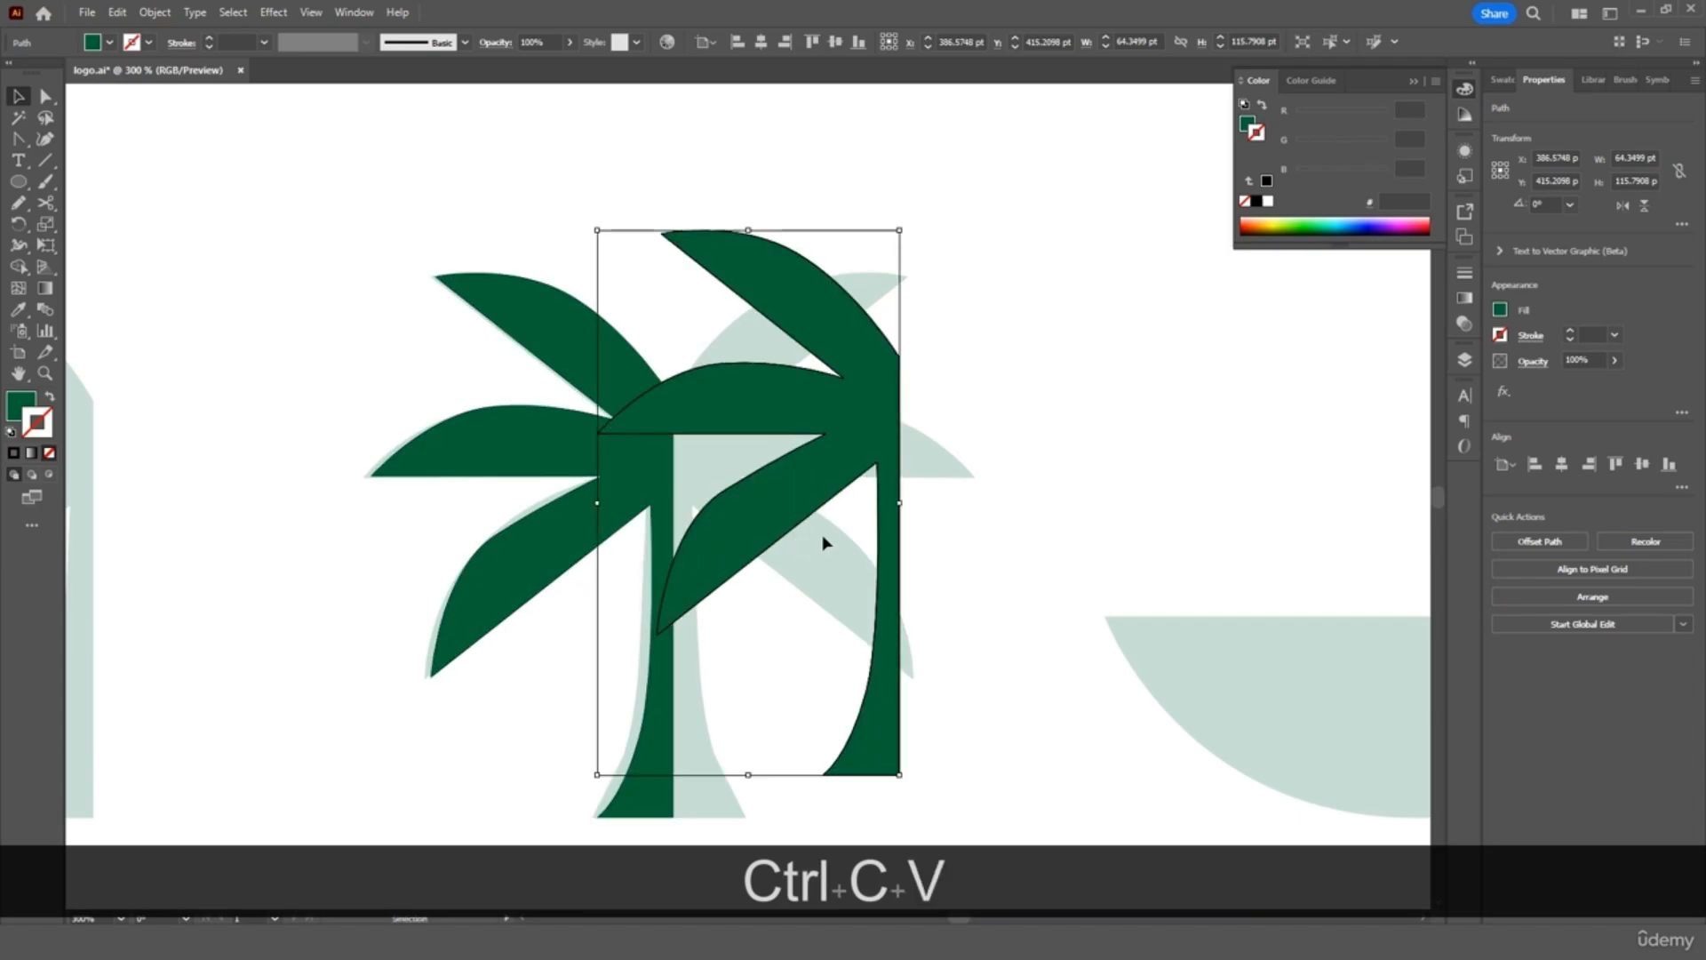
pyautogui.rightClick(834, 473)
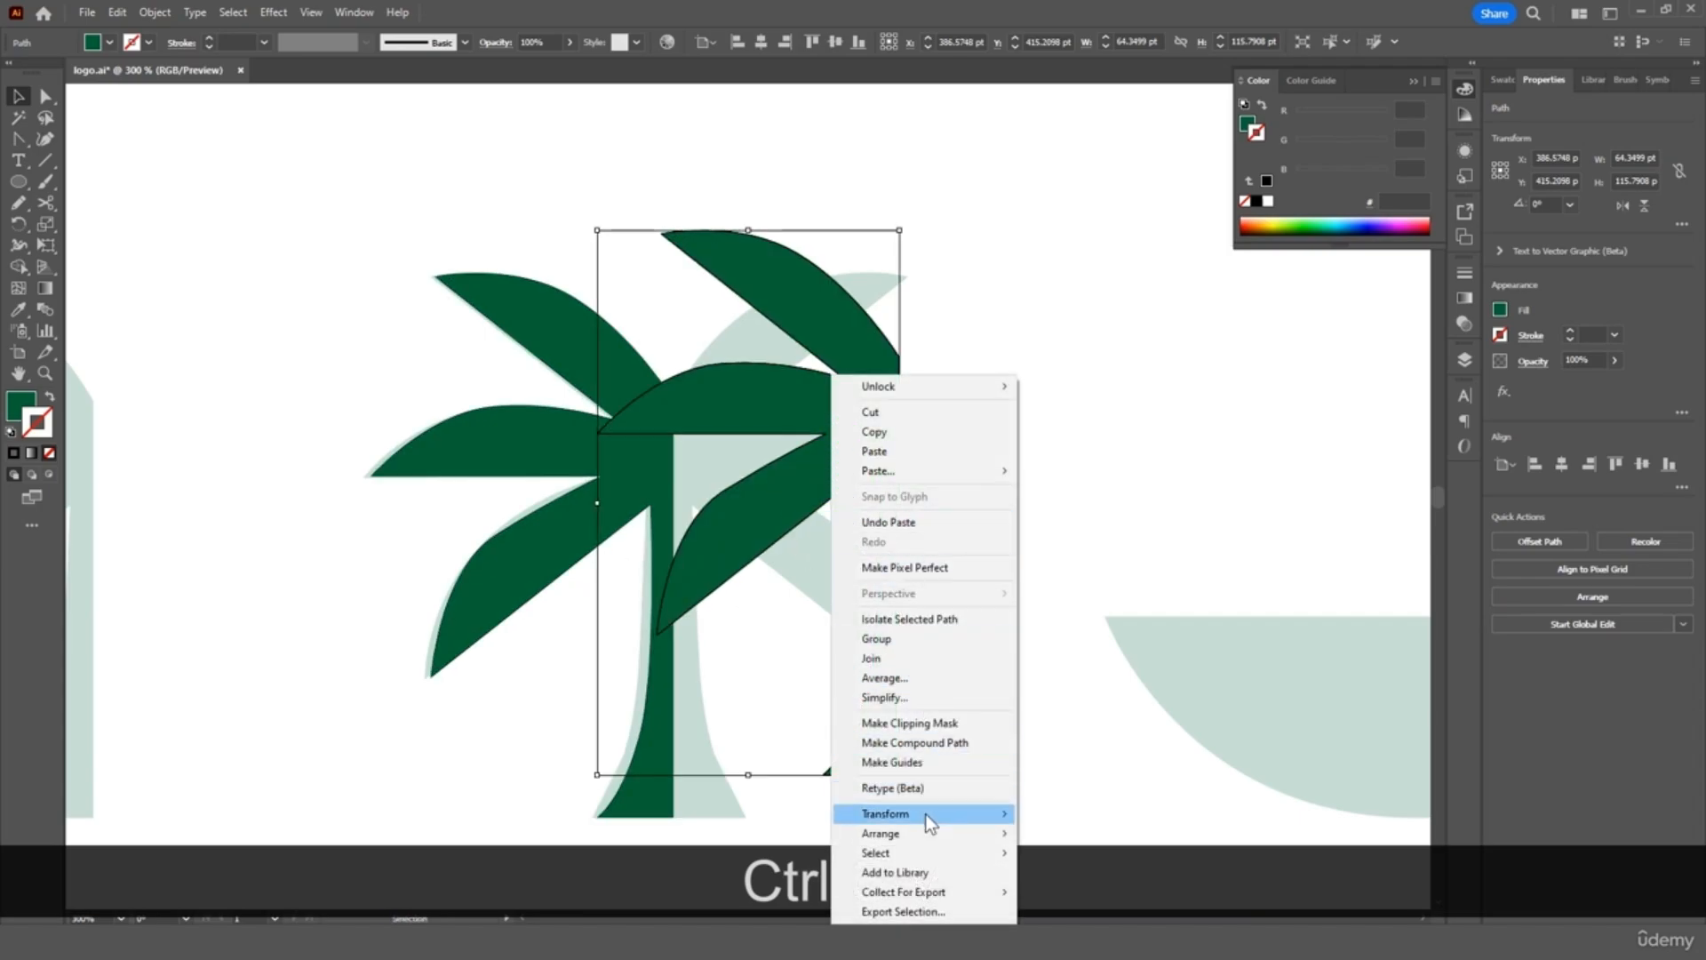
pyautogui.moveTo(926, 814)
pyautogui.click(1063, 723)
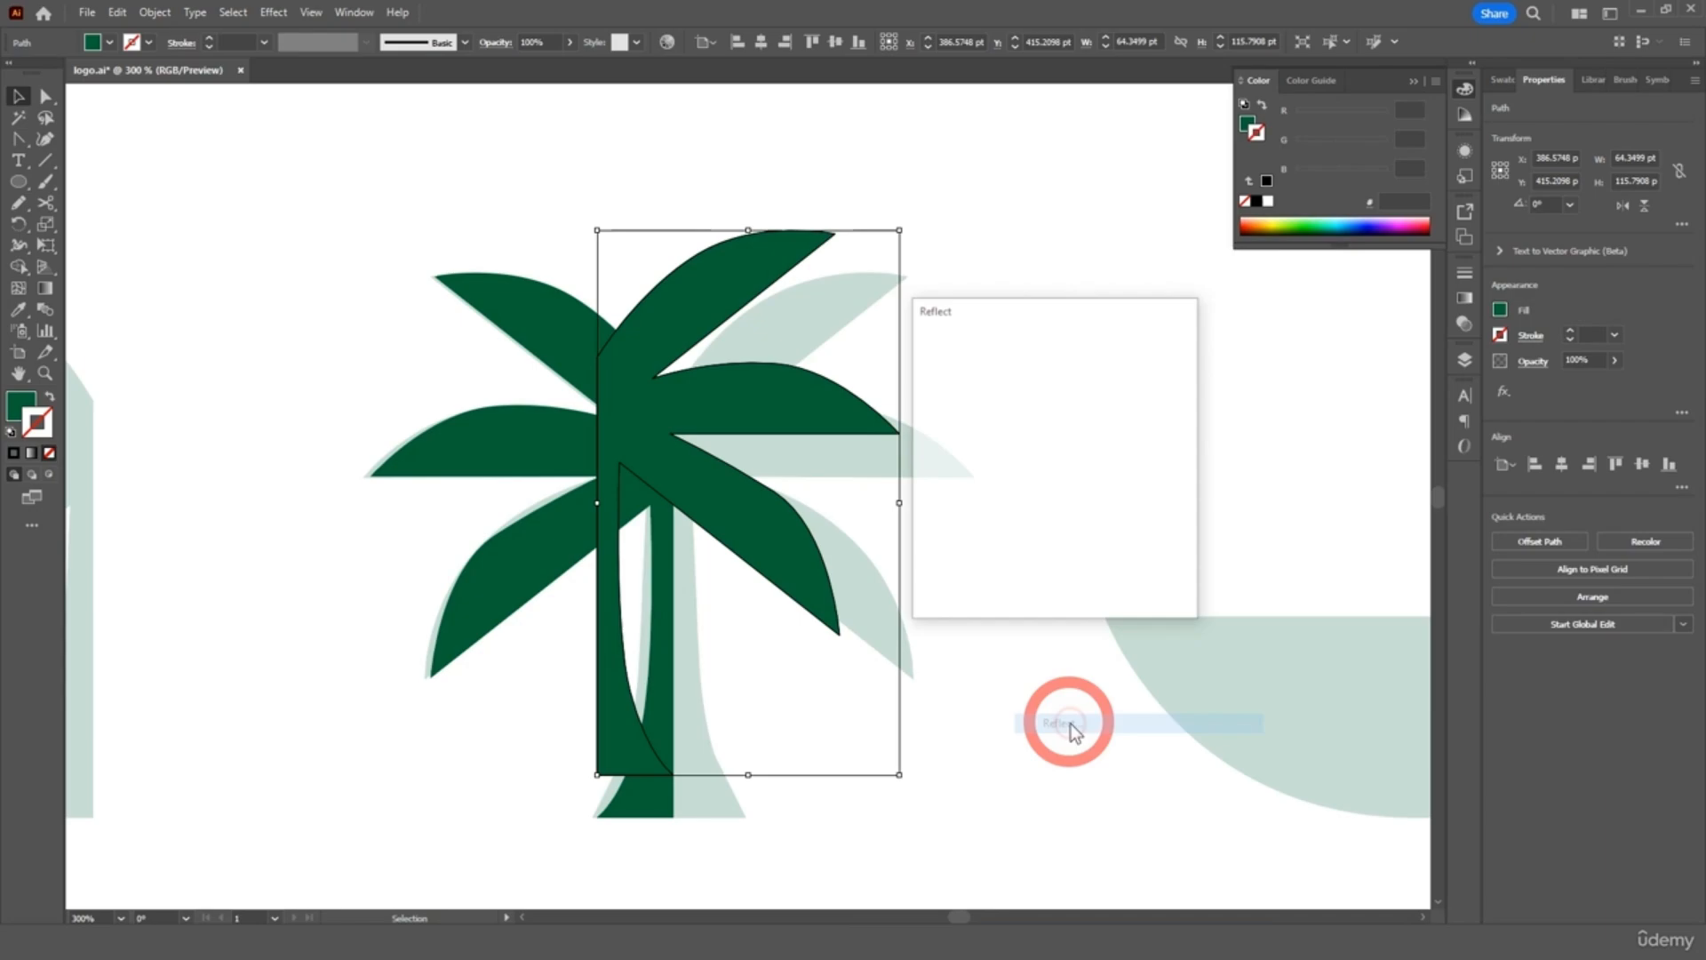
pyautogui.click(1063, 580)
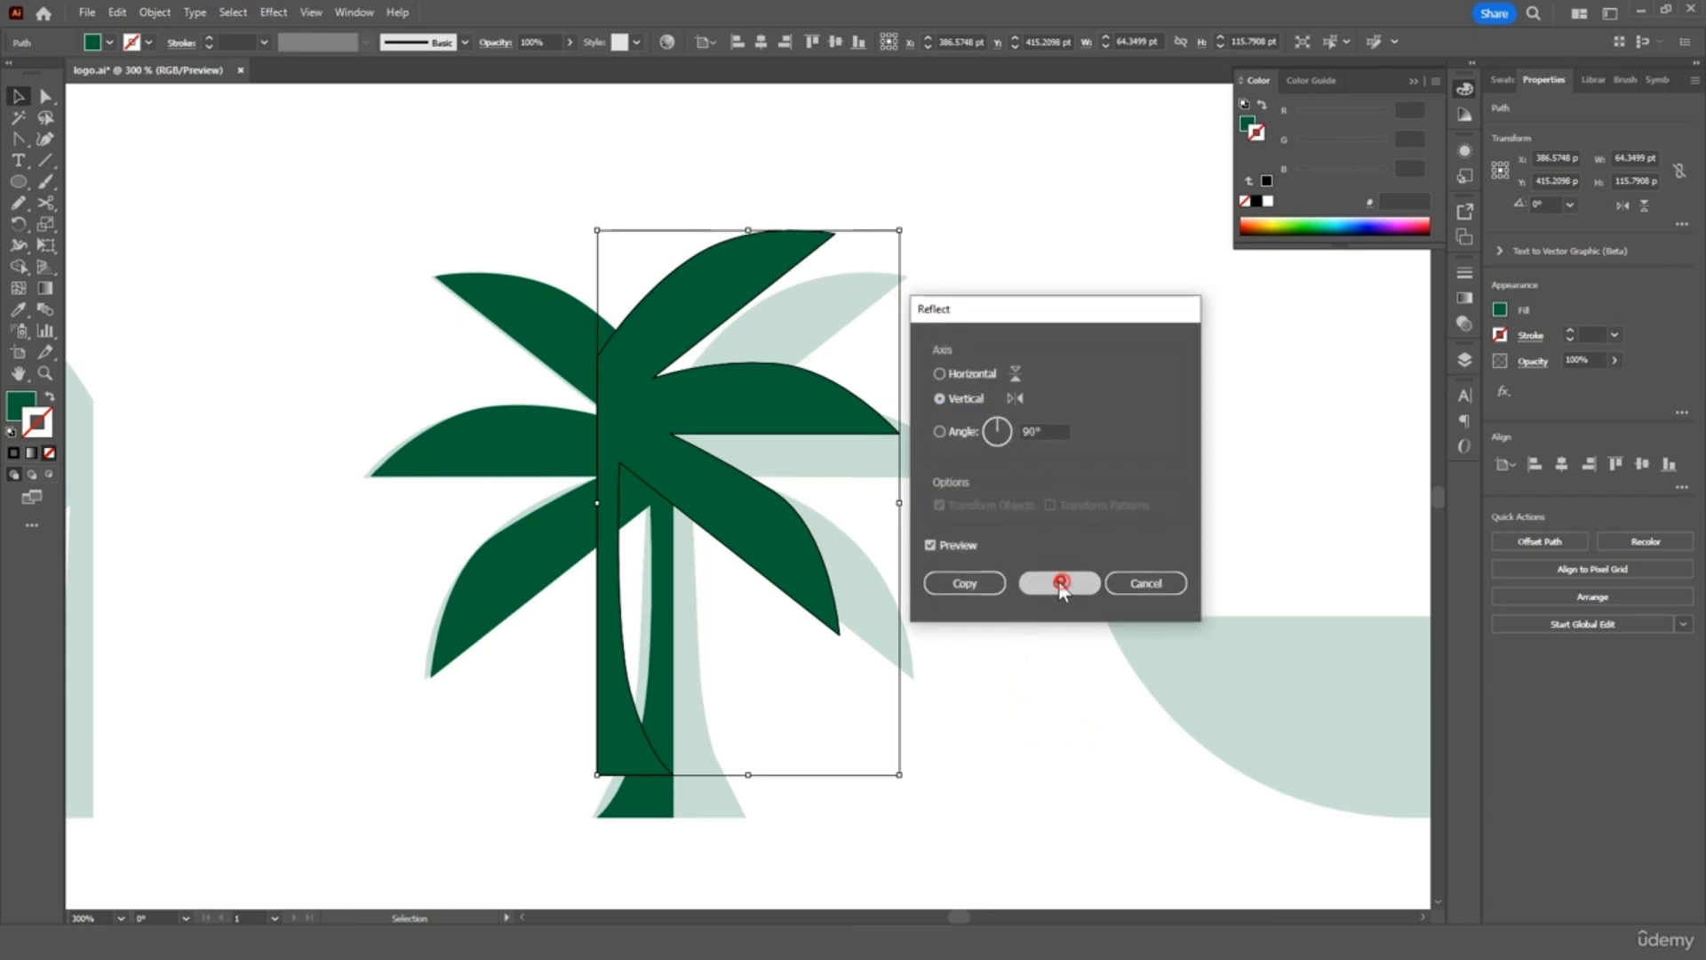
pyautogui.moveTo(749, 520); pyautogui.dragTo(815, 552)
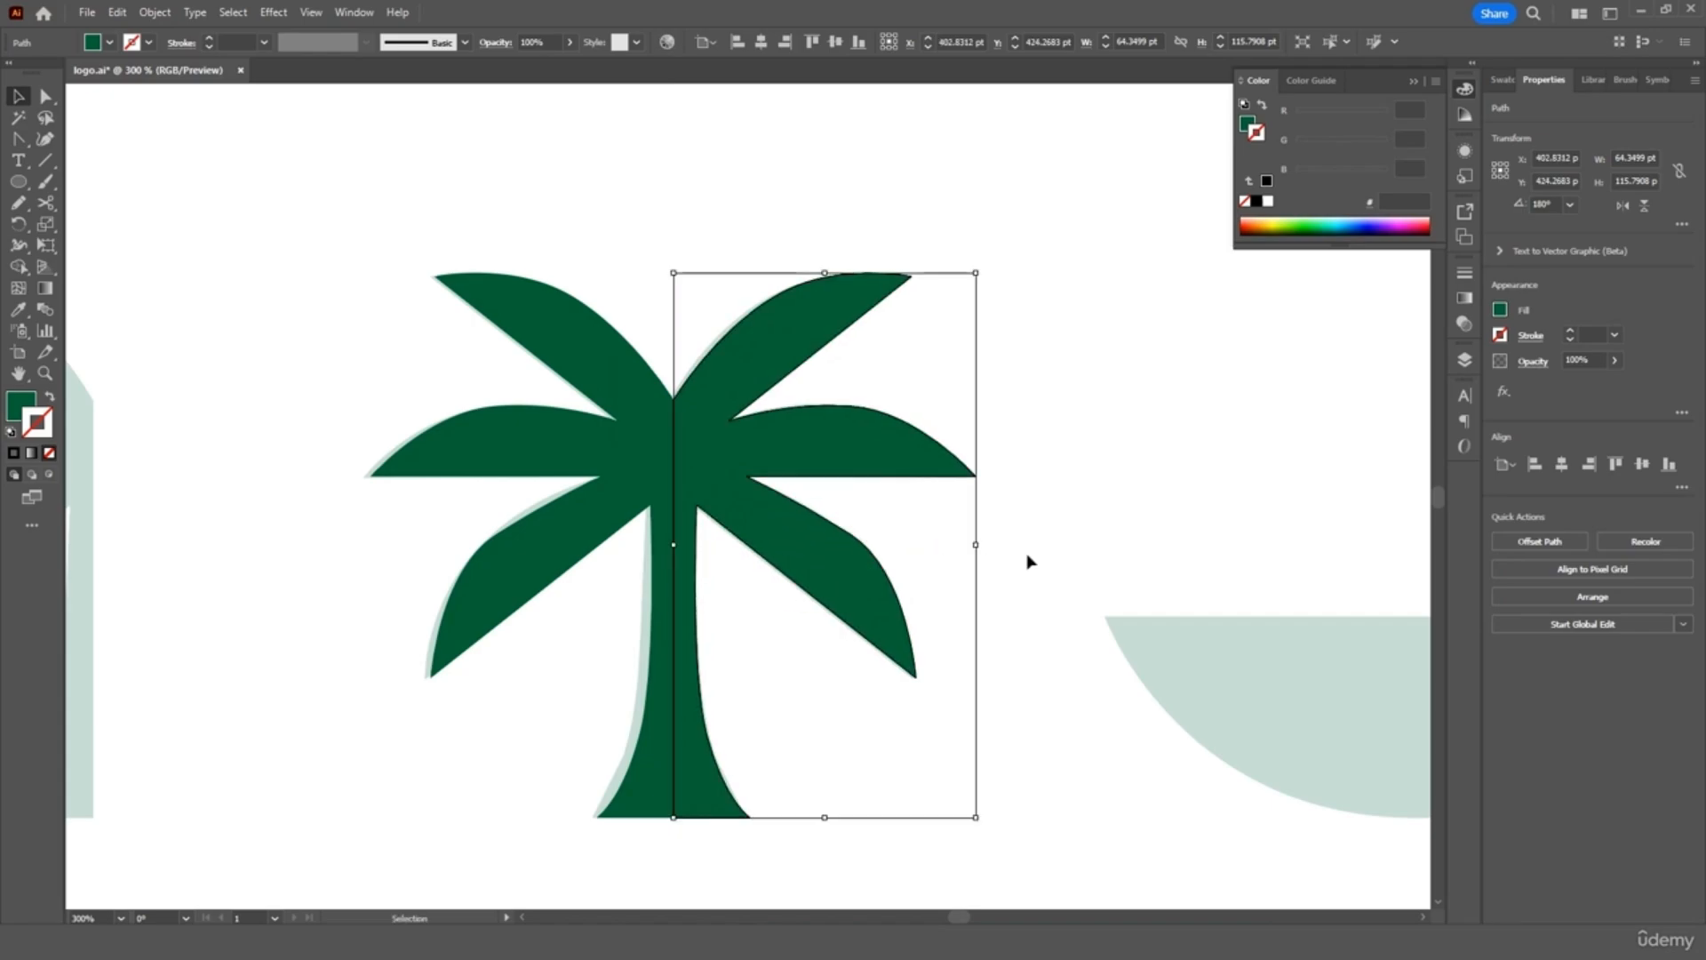
pyautogui.click(1414, 83)
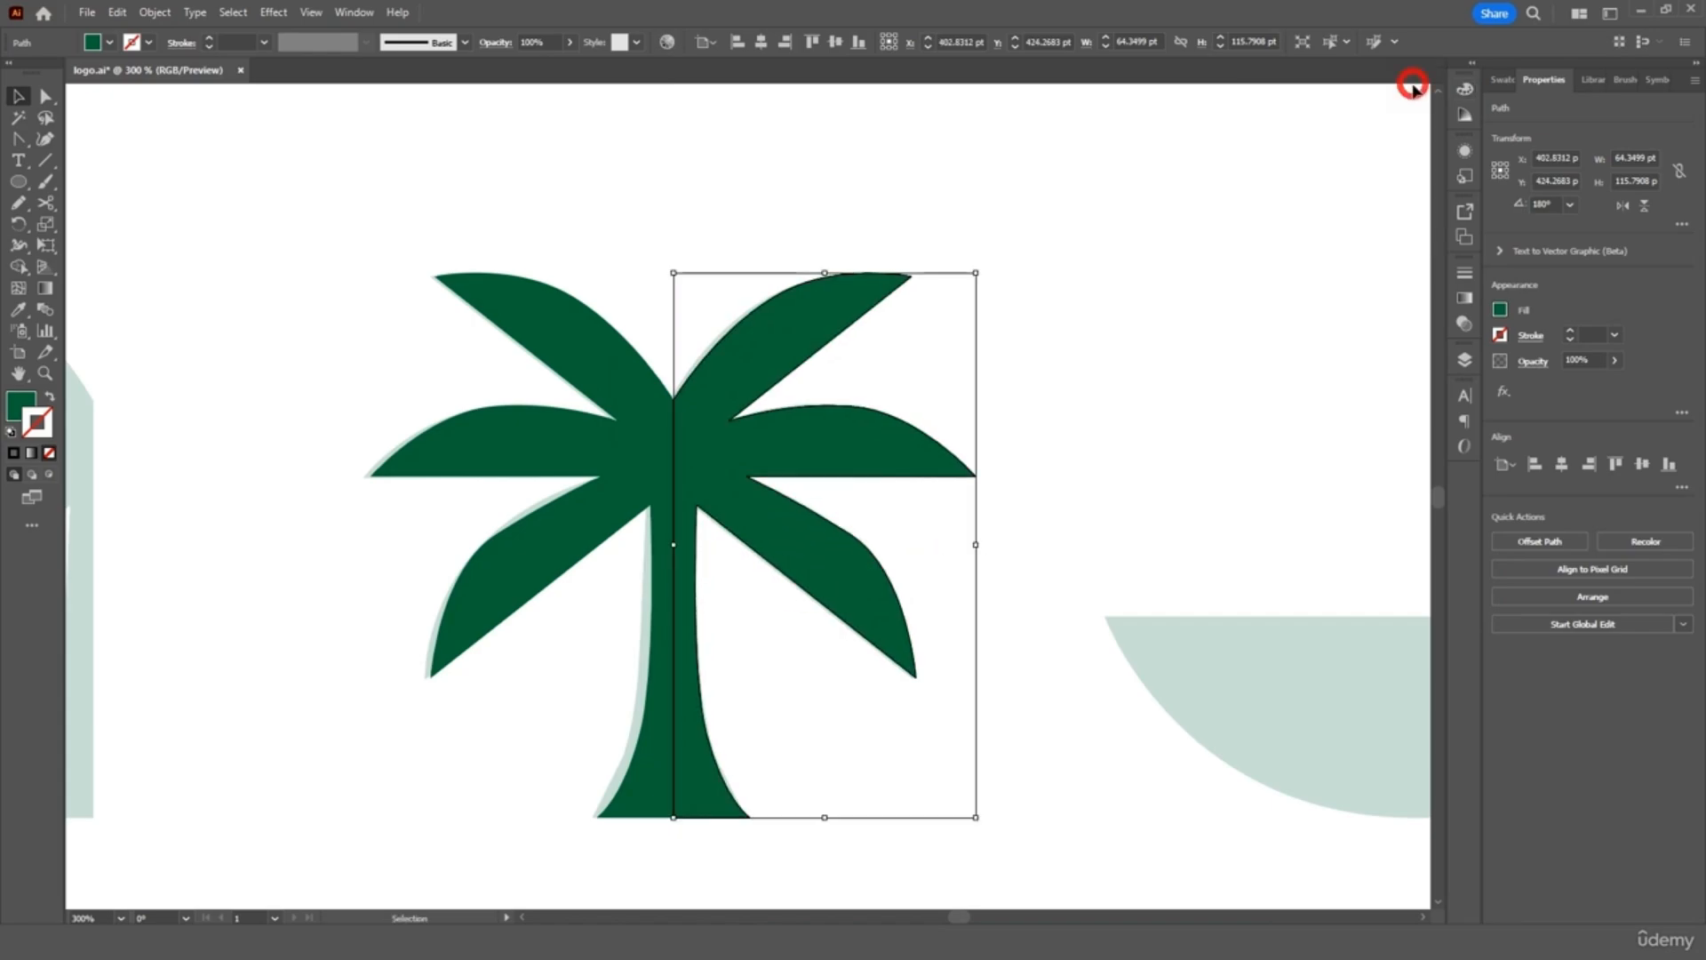
pyautogui.keyDown('shift'); pyautogui.click(619, 398); pyautogui.keyUp('shift')
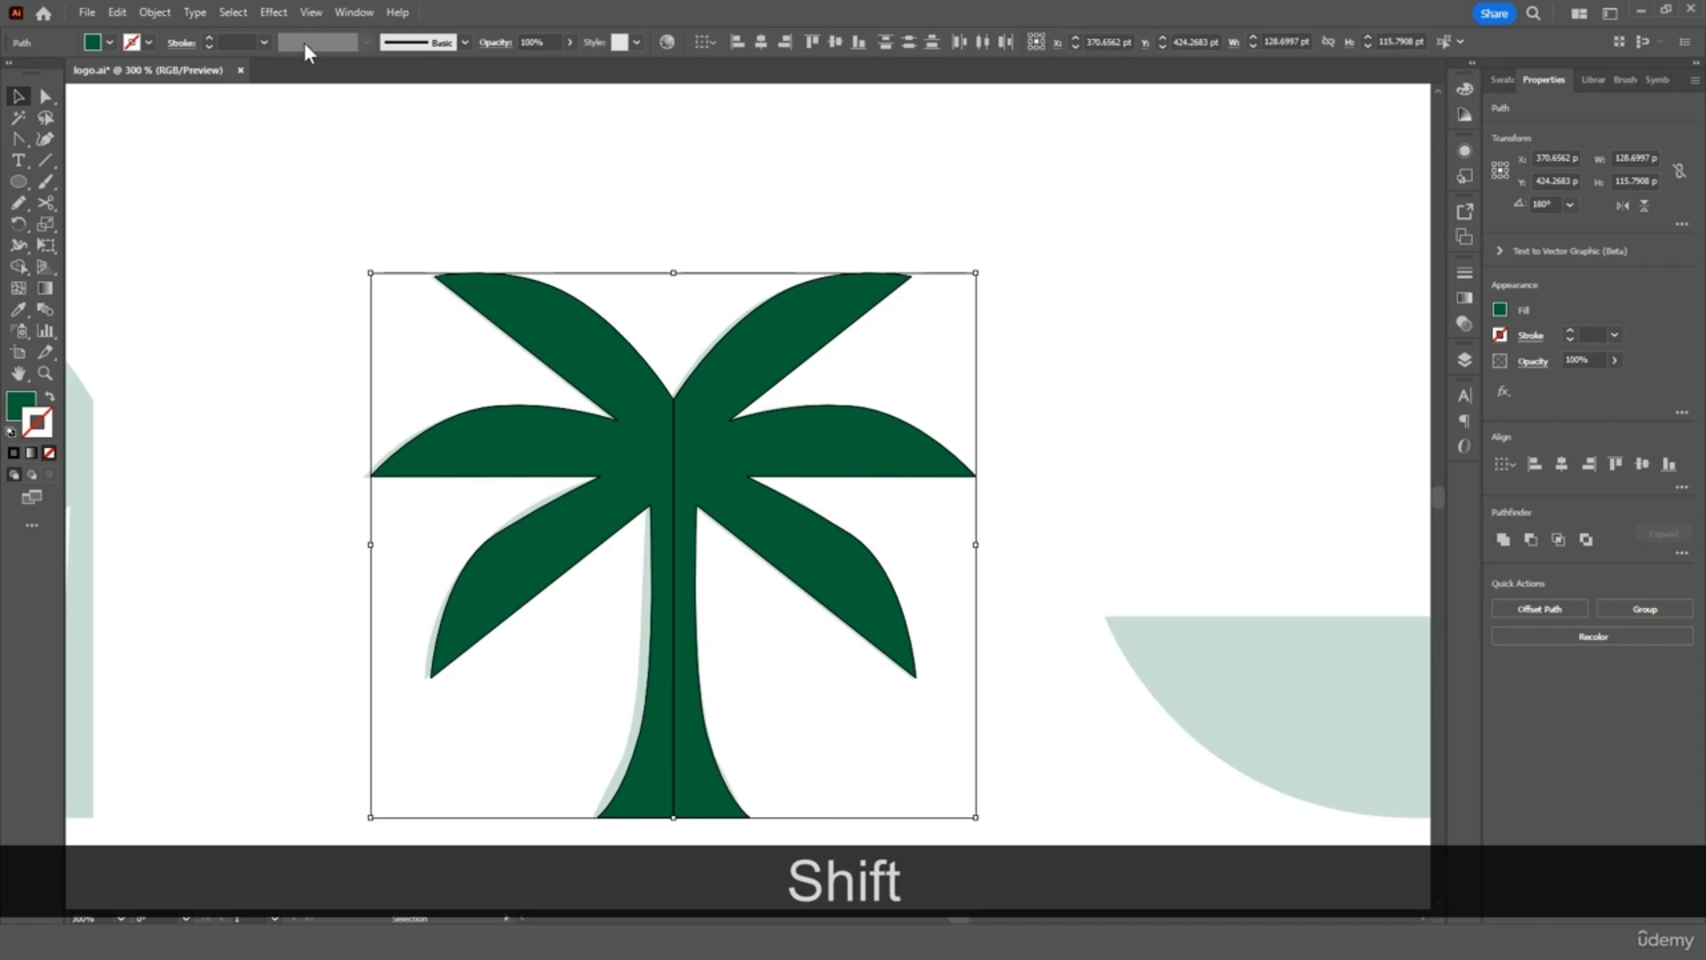
# Unite the two palm halves with Pathfinder and nudge the merged palm into position
pyautogui.click(352, 12)
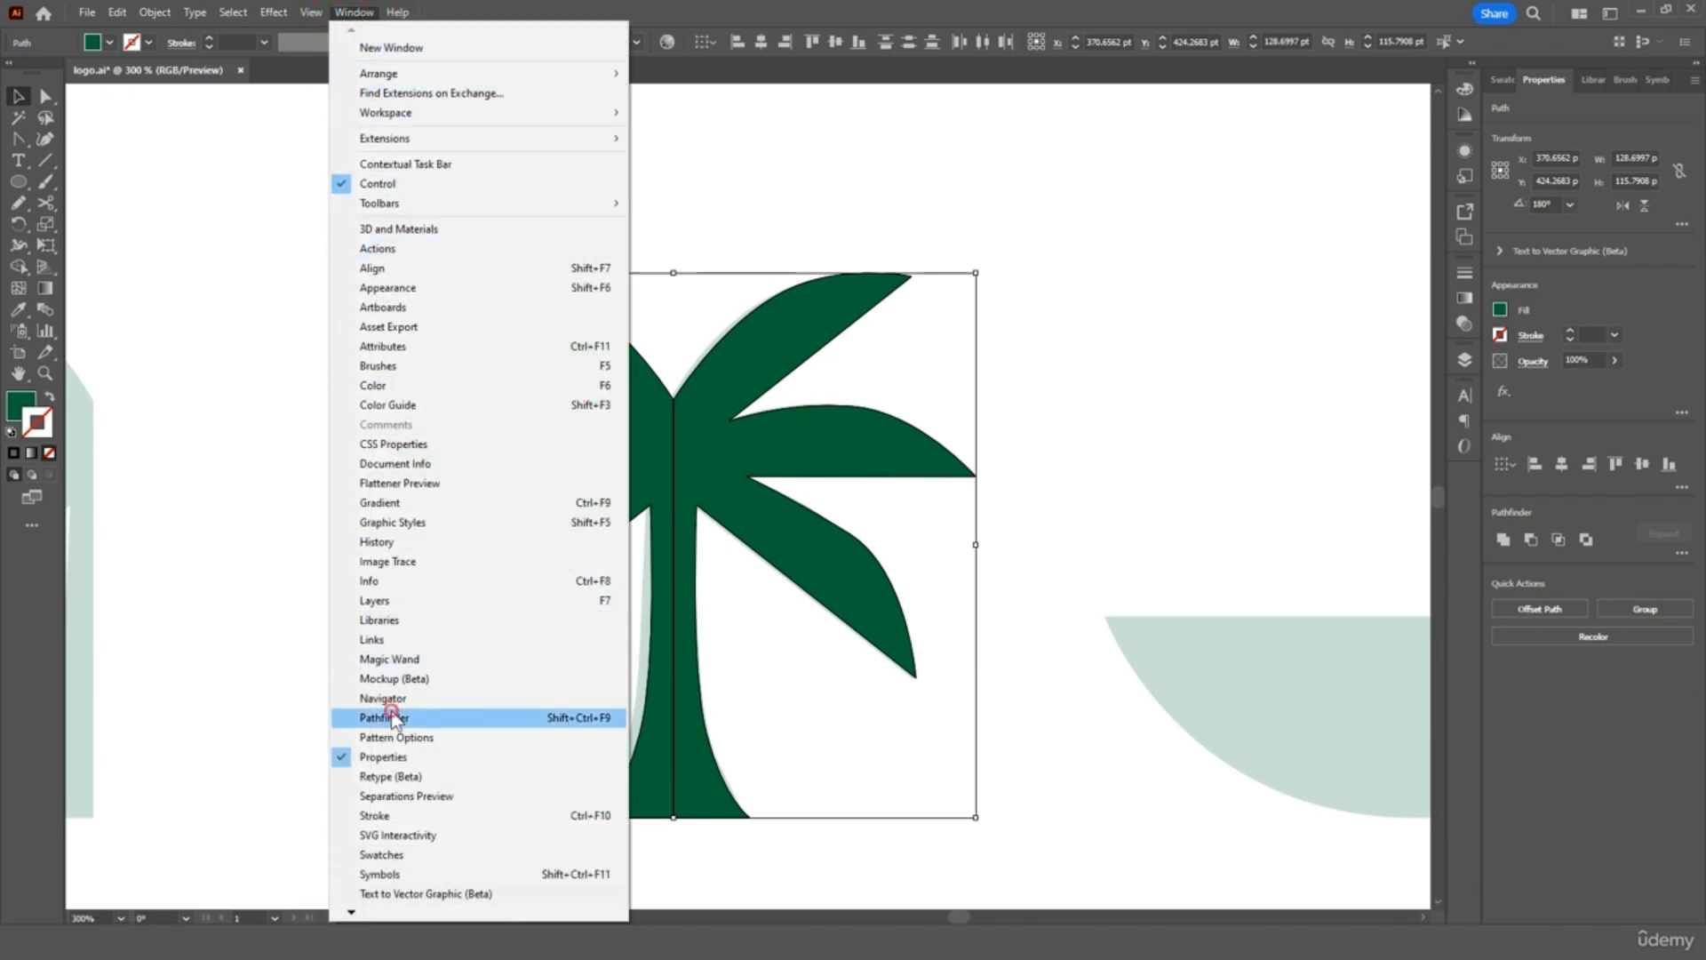
pyautogui.click(391, 717)
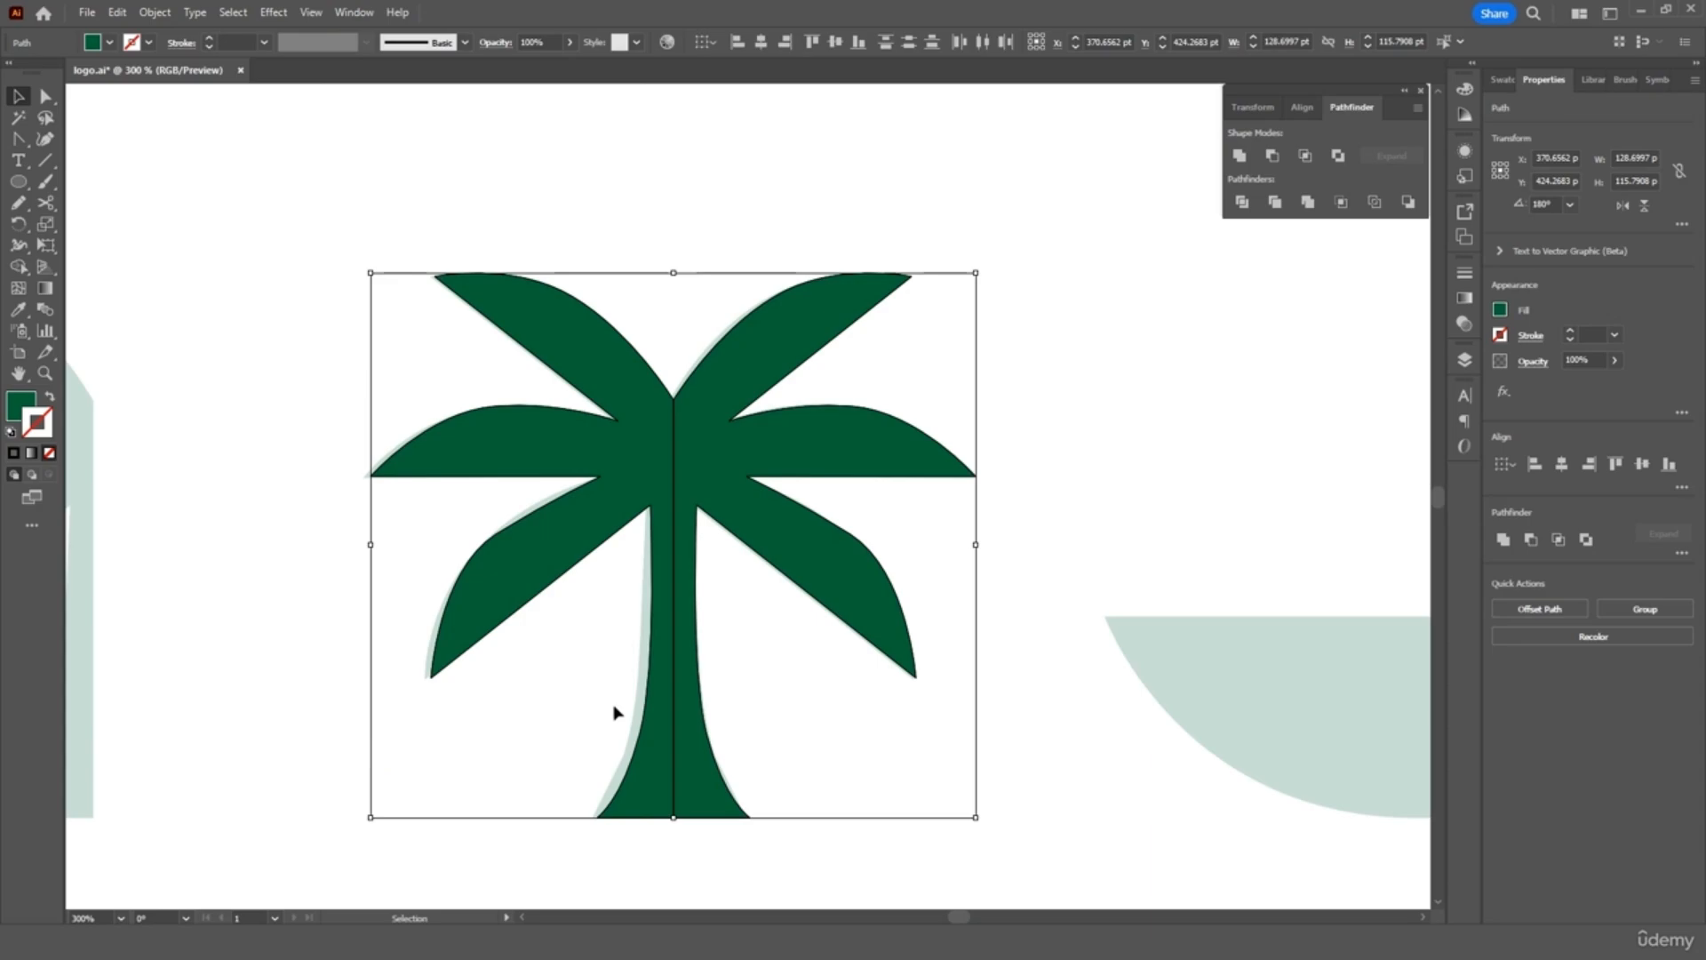
pyautogui.click(1241, 158)
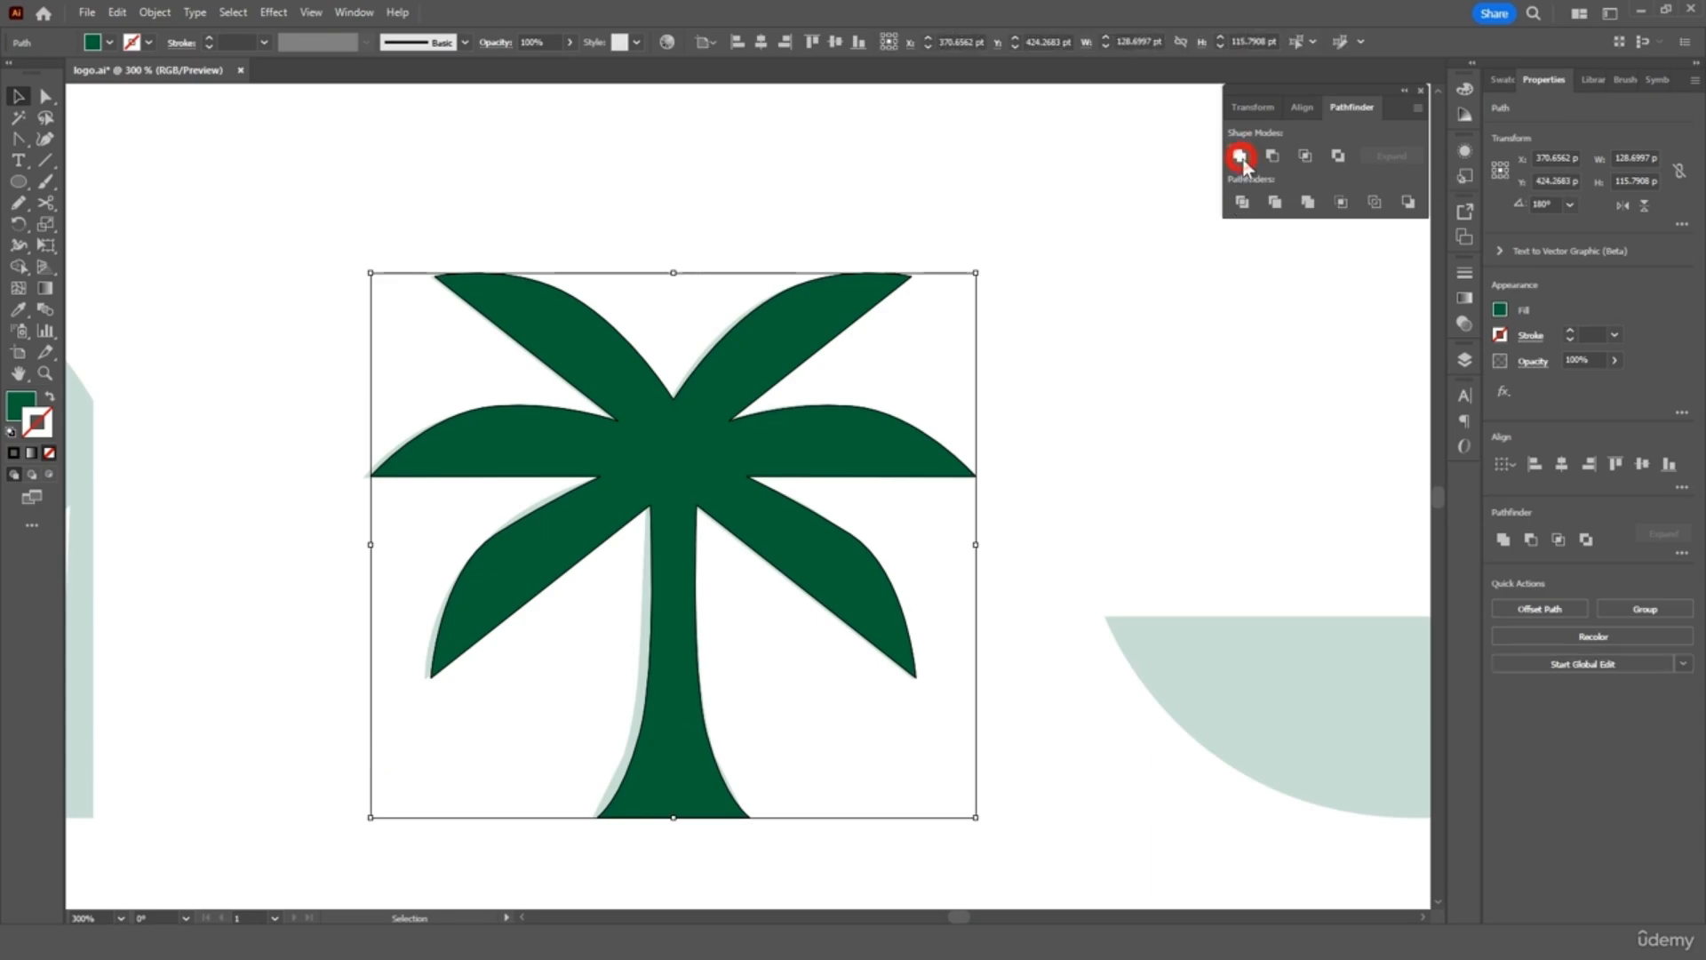
pyautogui.moveTo(668, 495)
pyautogui.mouseDown()
pyautogui.moveTo(733, 461)
pyautogui.moveTo(655, 480)
pyautogui.mouseUp()
pyautogui.hotkey('ctrl', '-')
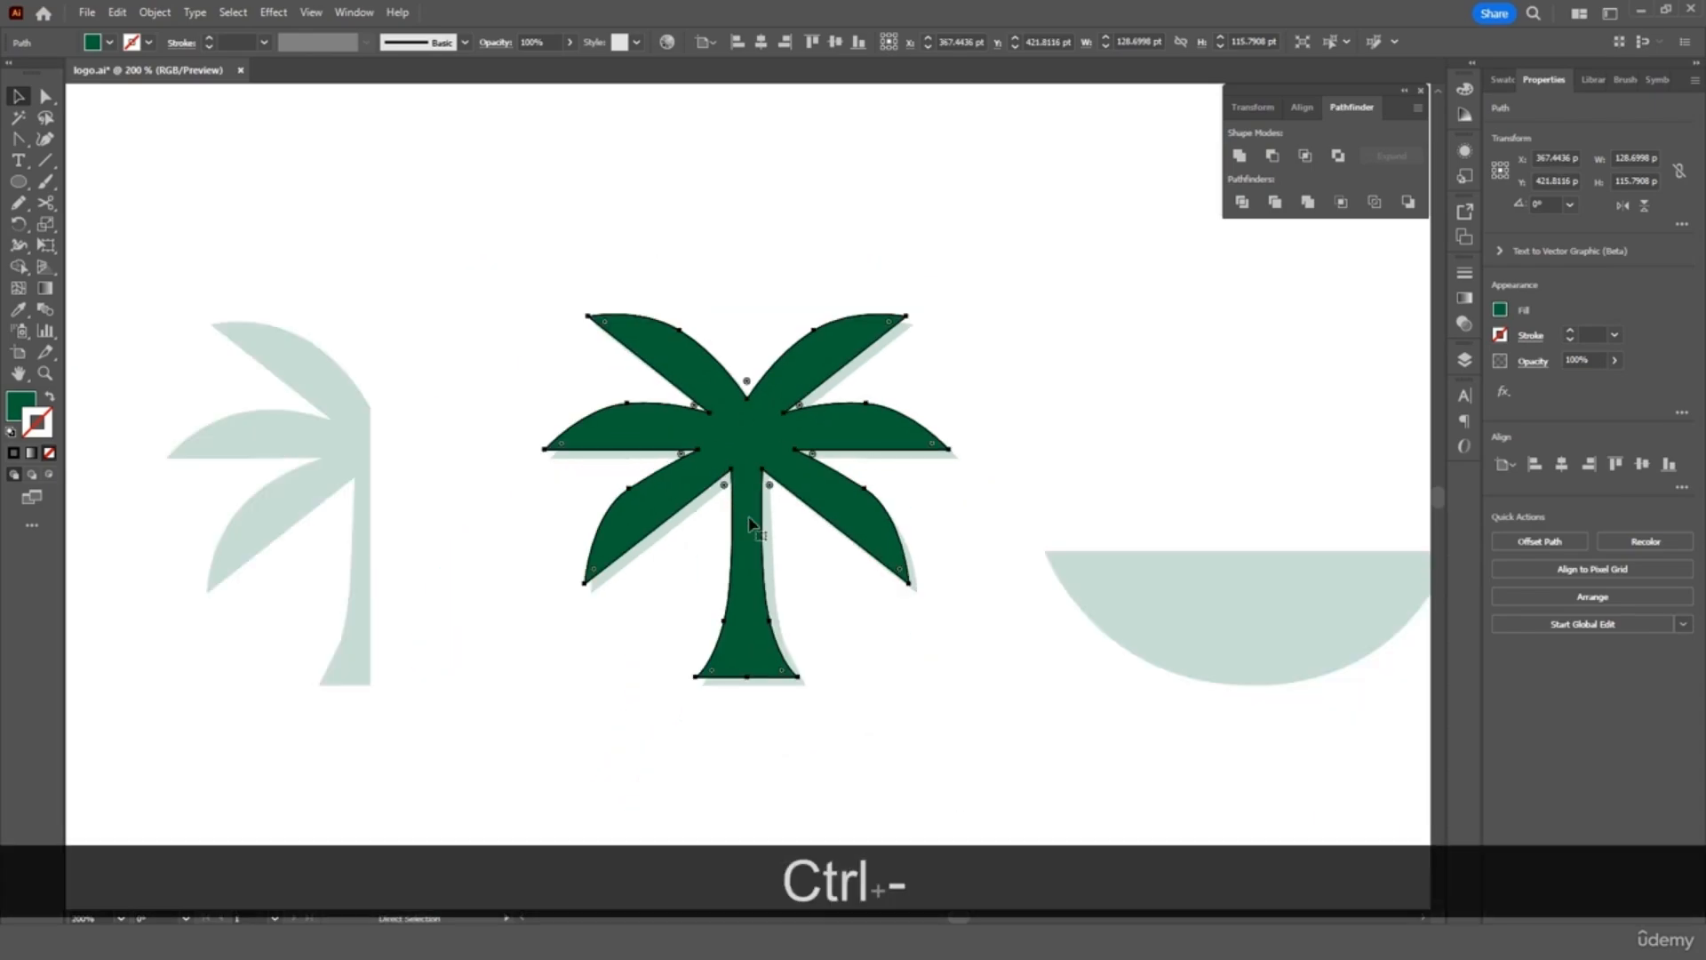
pyautogui.hscroll(5, 749, 525)
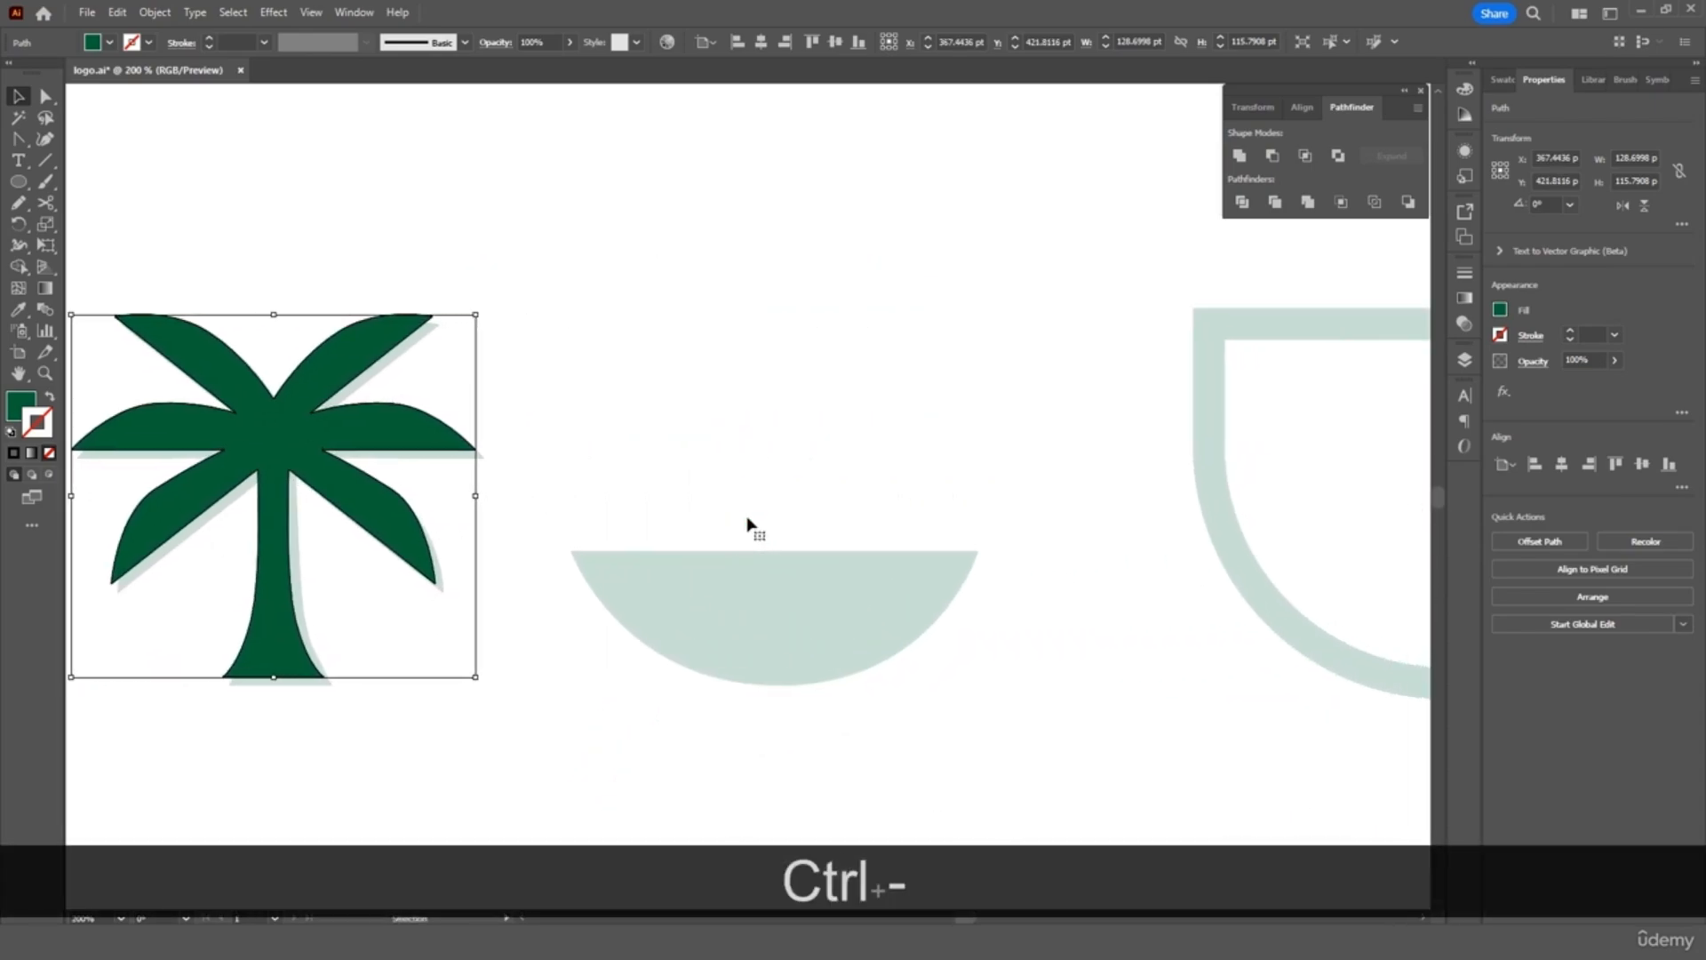
pyautogui.moveTo(334, 497); pyautogui.dragTo(339, 501)
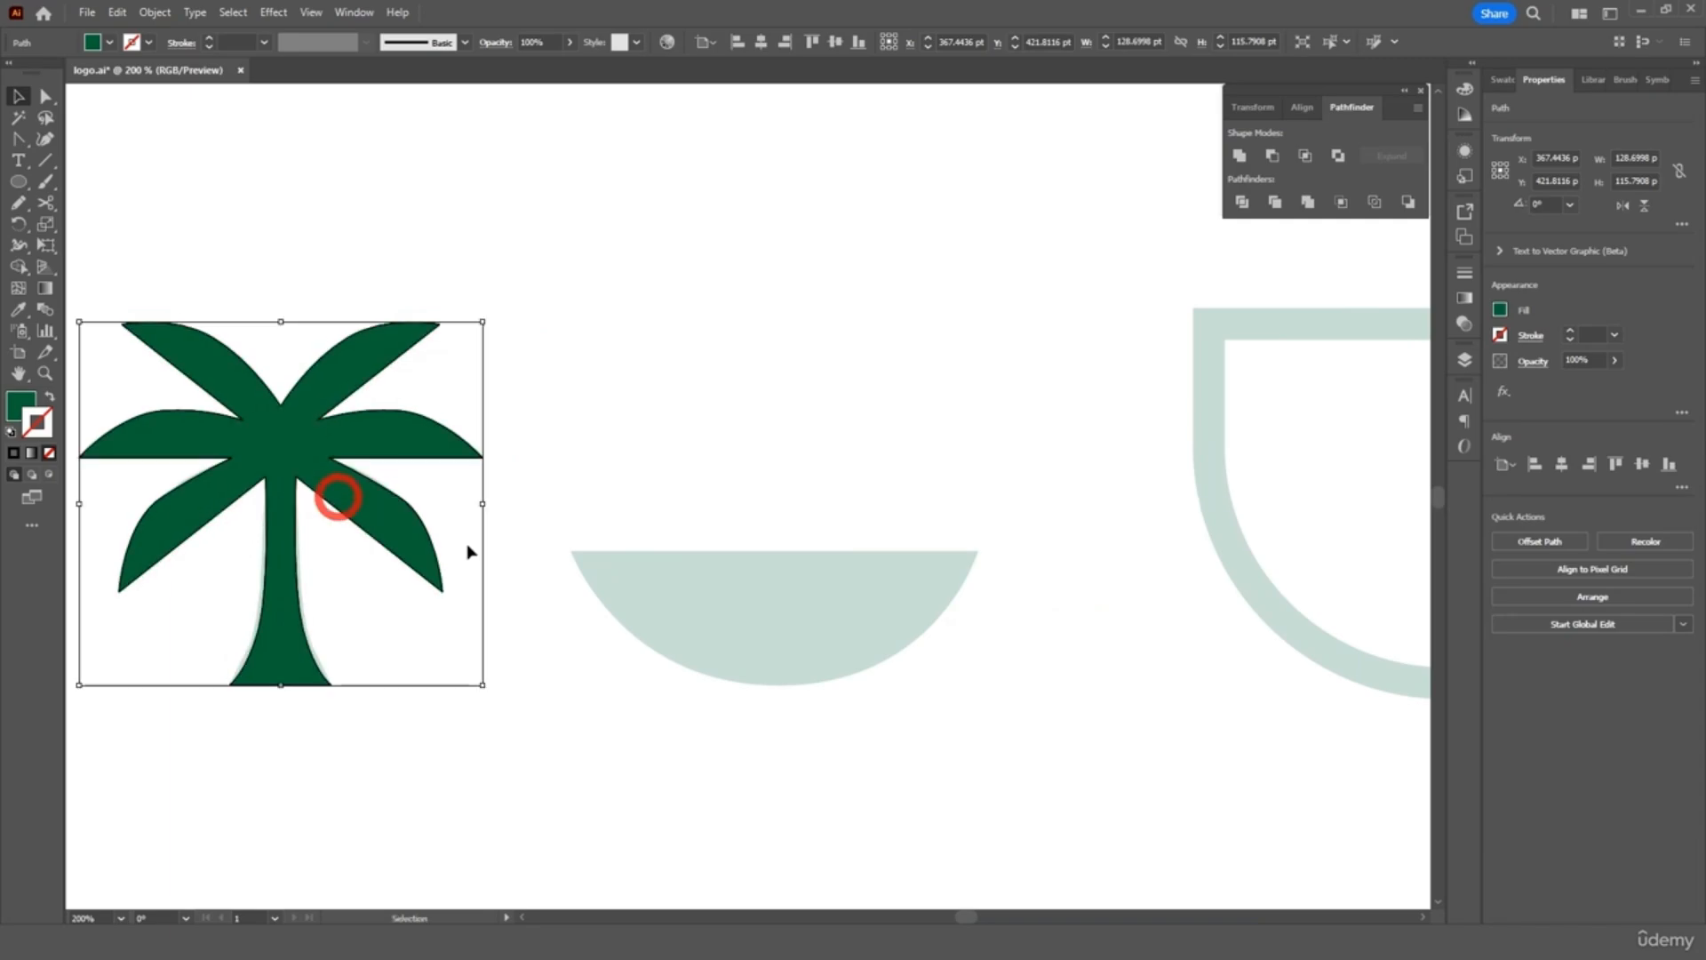
# Draw a closed Pen path linking the pale semicircle's two top corners and its bottom
pyautogui.click(736, 542)
pyautogui.hotkey('ctrl', '=')
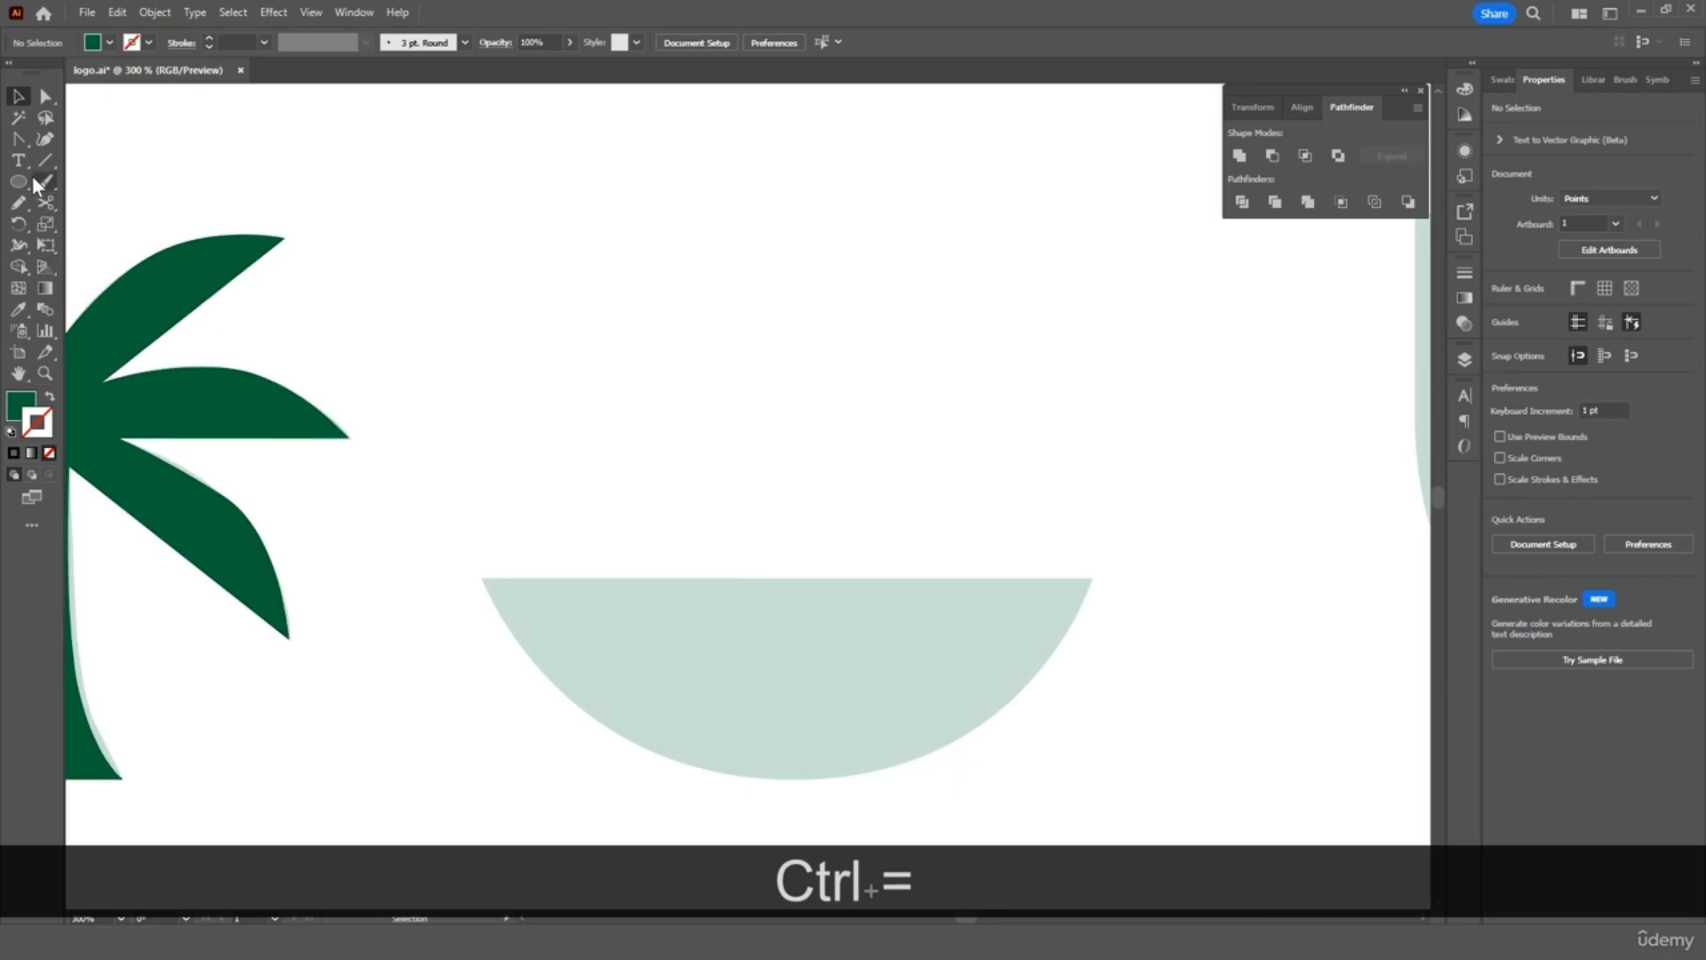
pyautogui.click(21, 141)
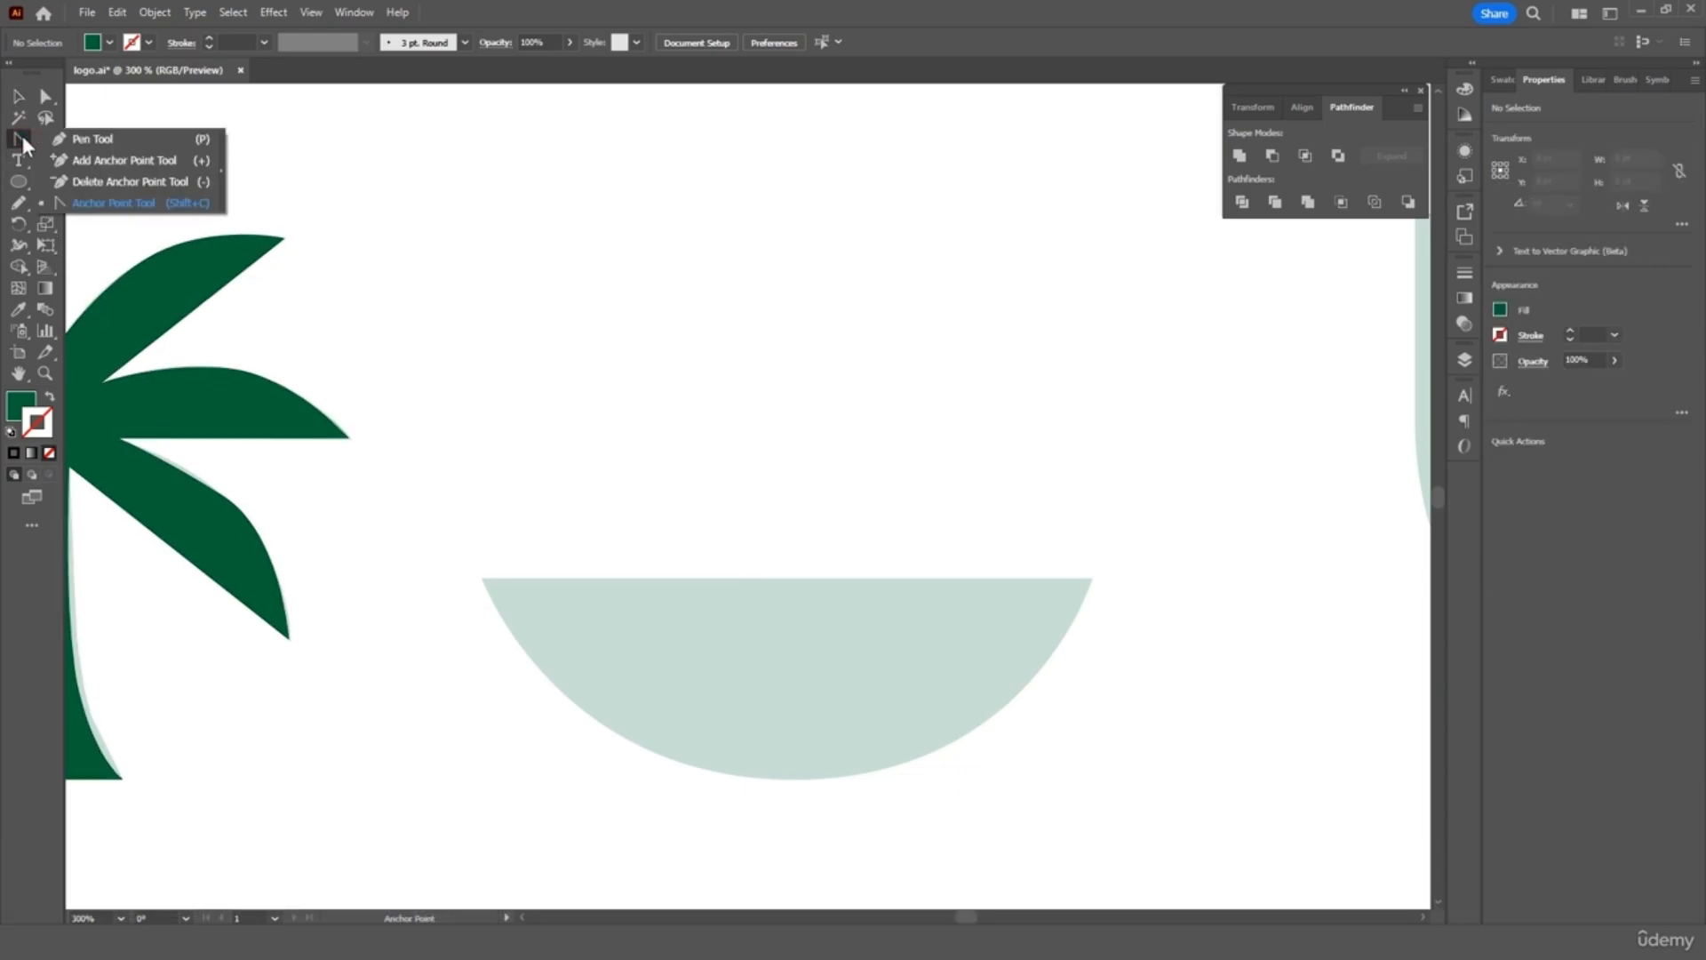
pyautogui.click(97, 140)
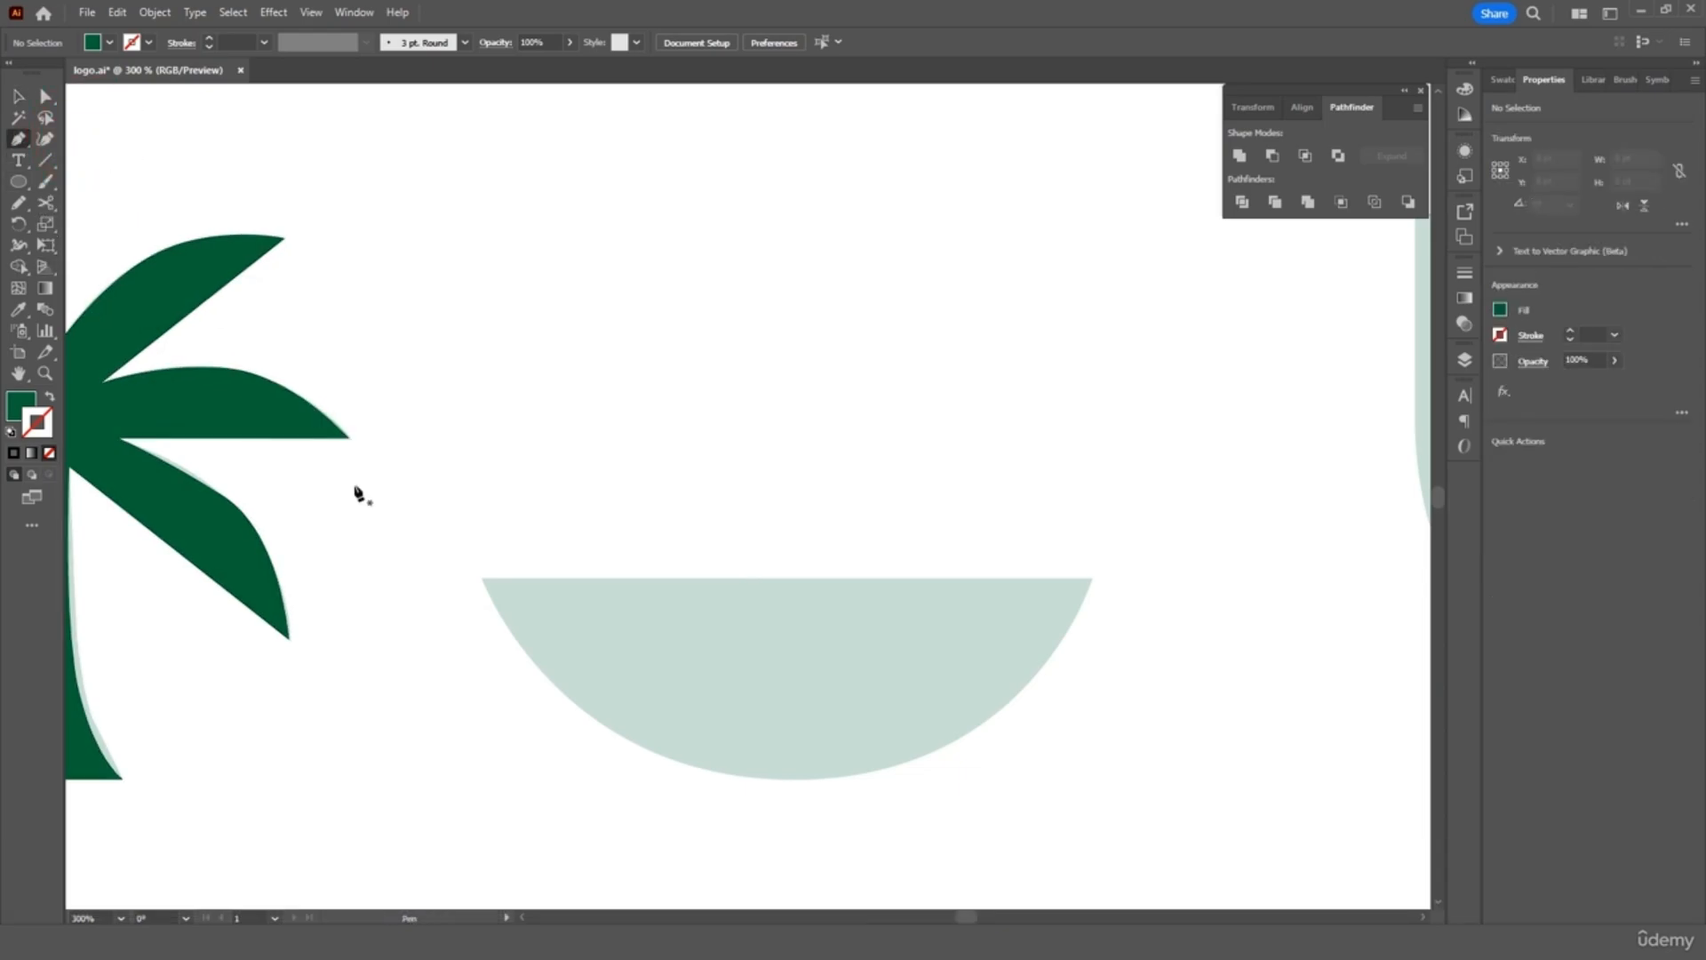
pyautogui.click(482, 584)
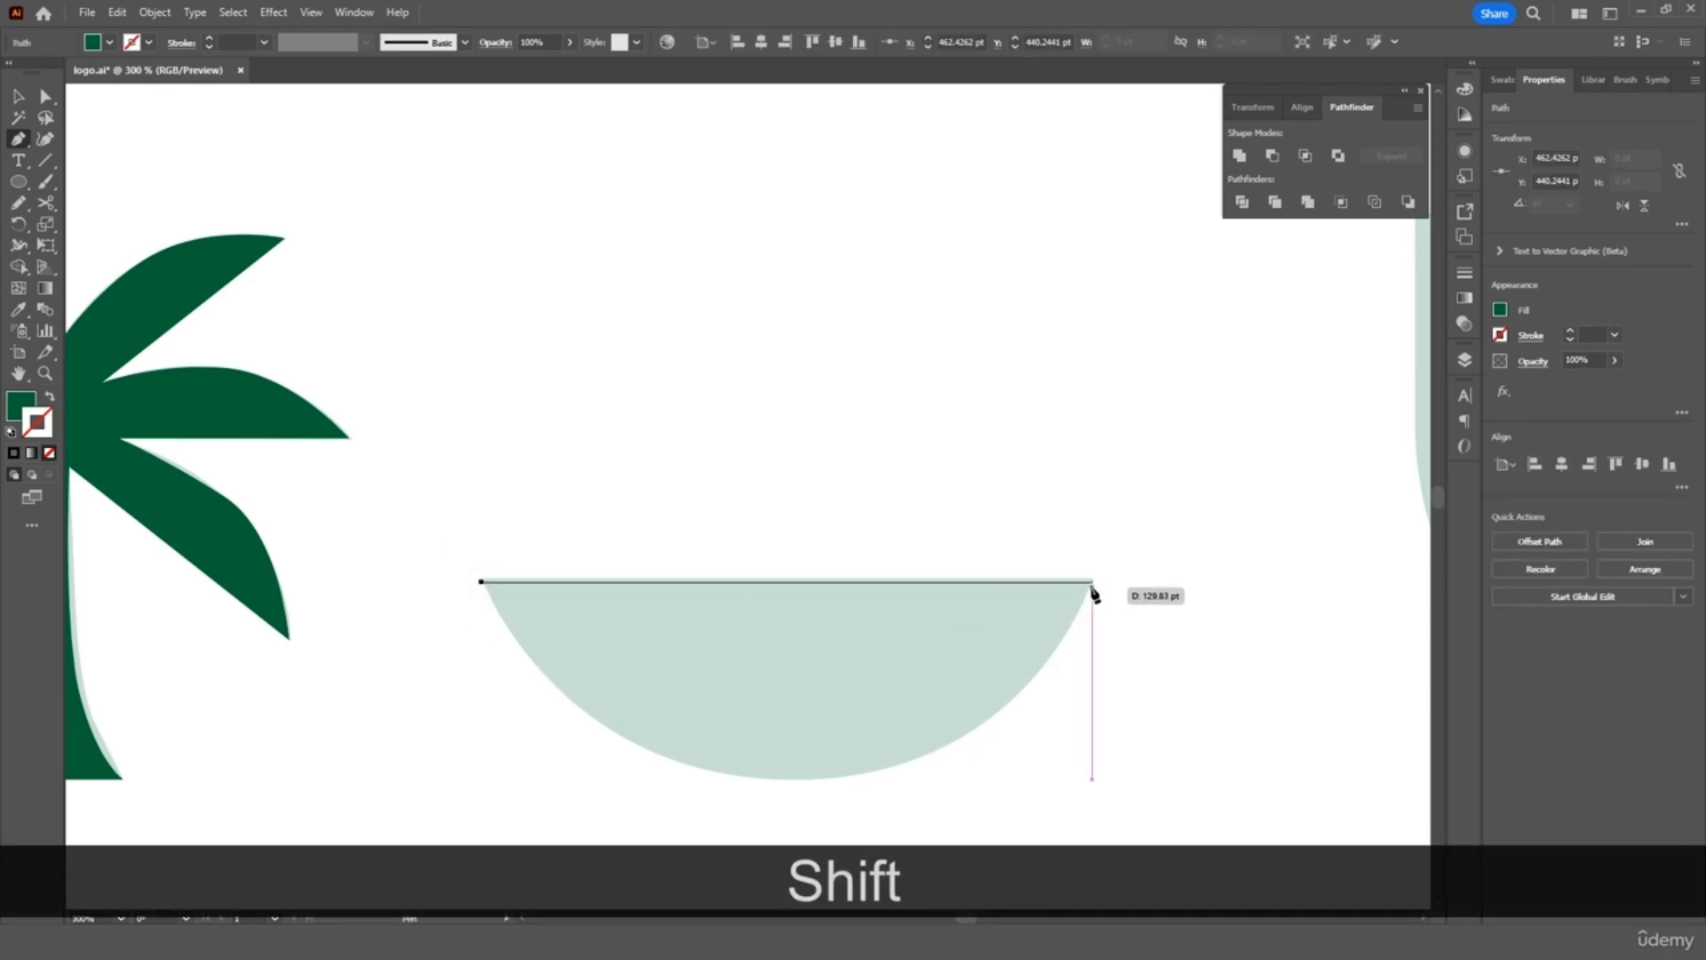
pyautogui.moveTo(1090, 582); pyautogui.dragTo(805, 783)
pyautogui.click(806, 781)
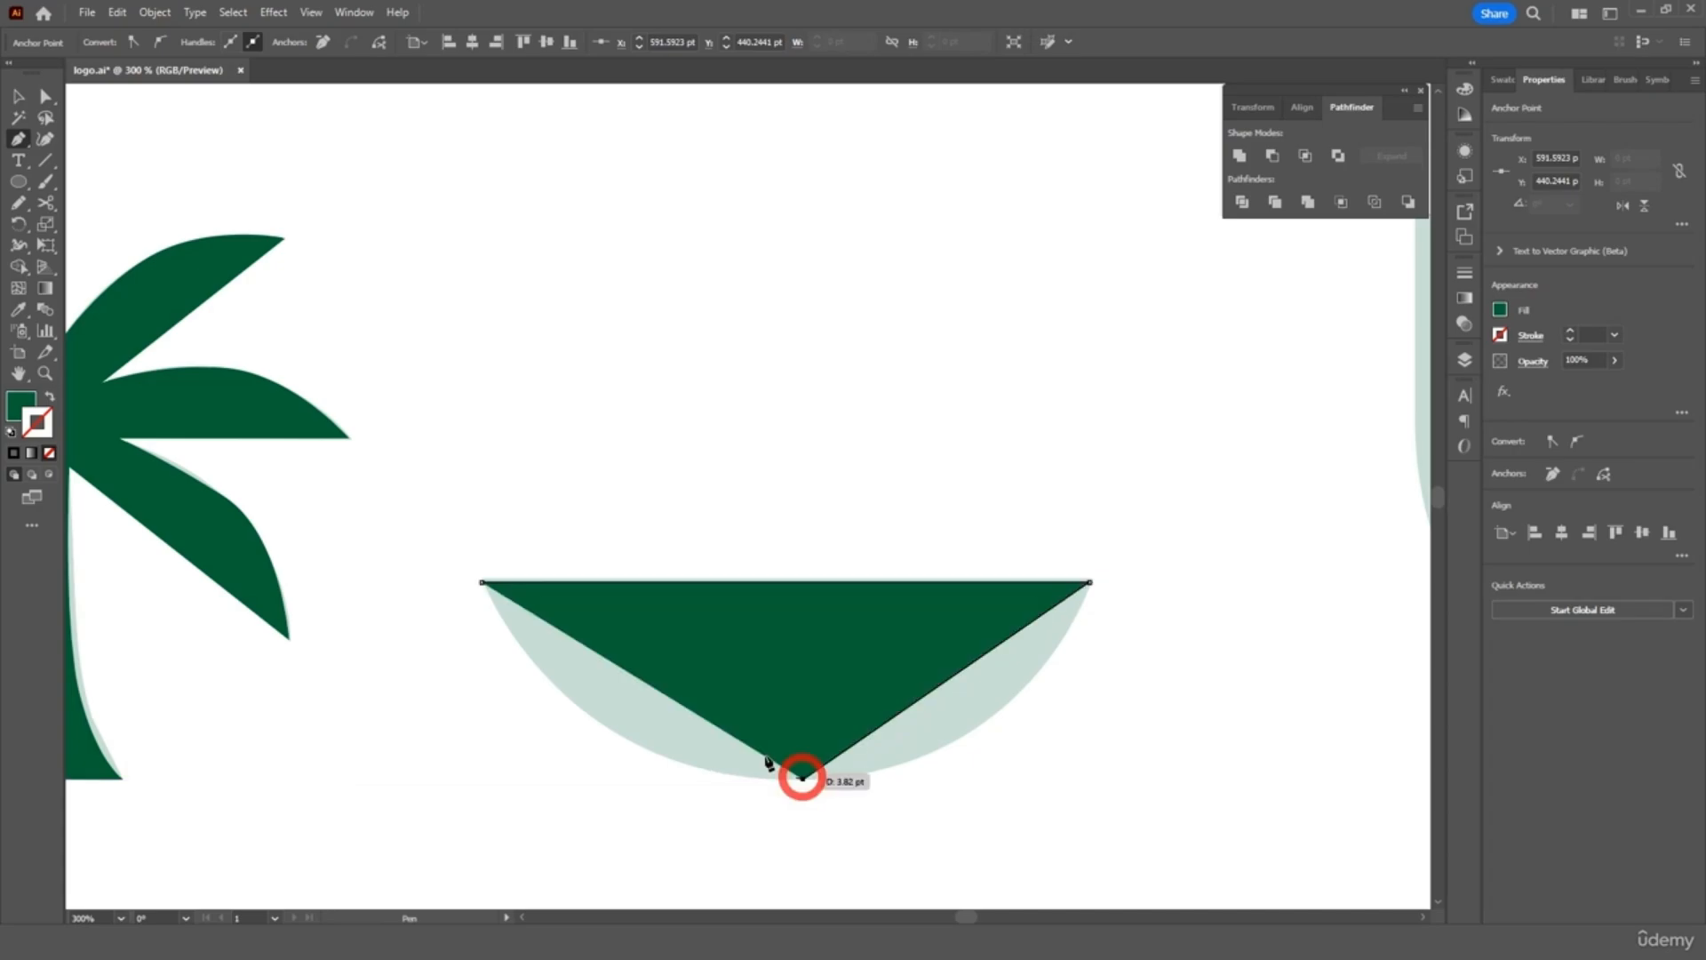
pyautogui.click(483, 583)
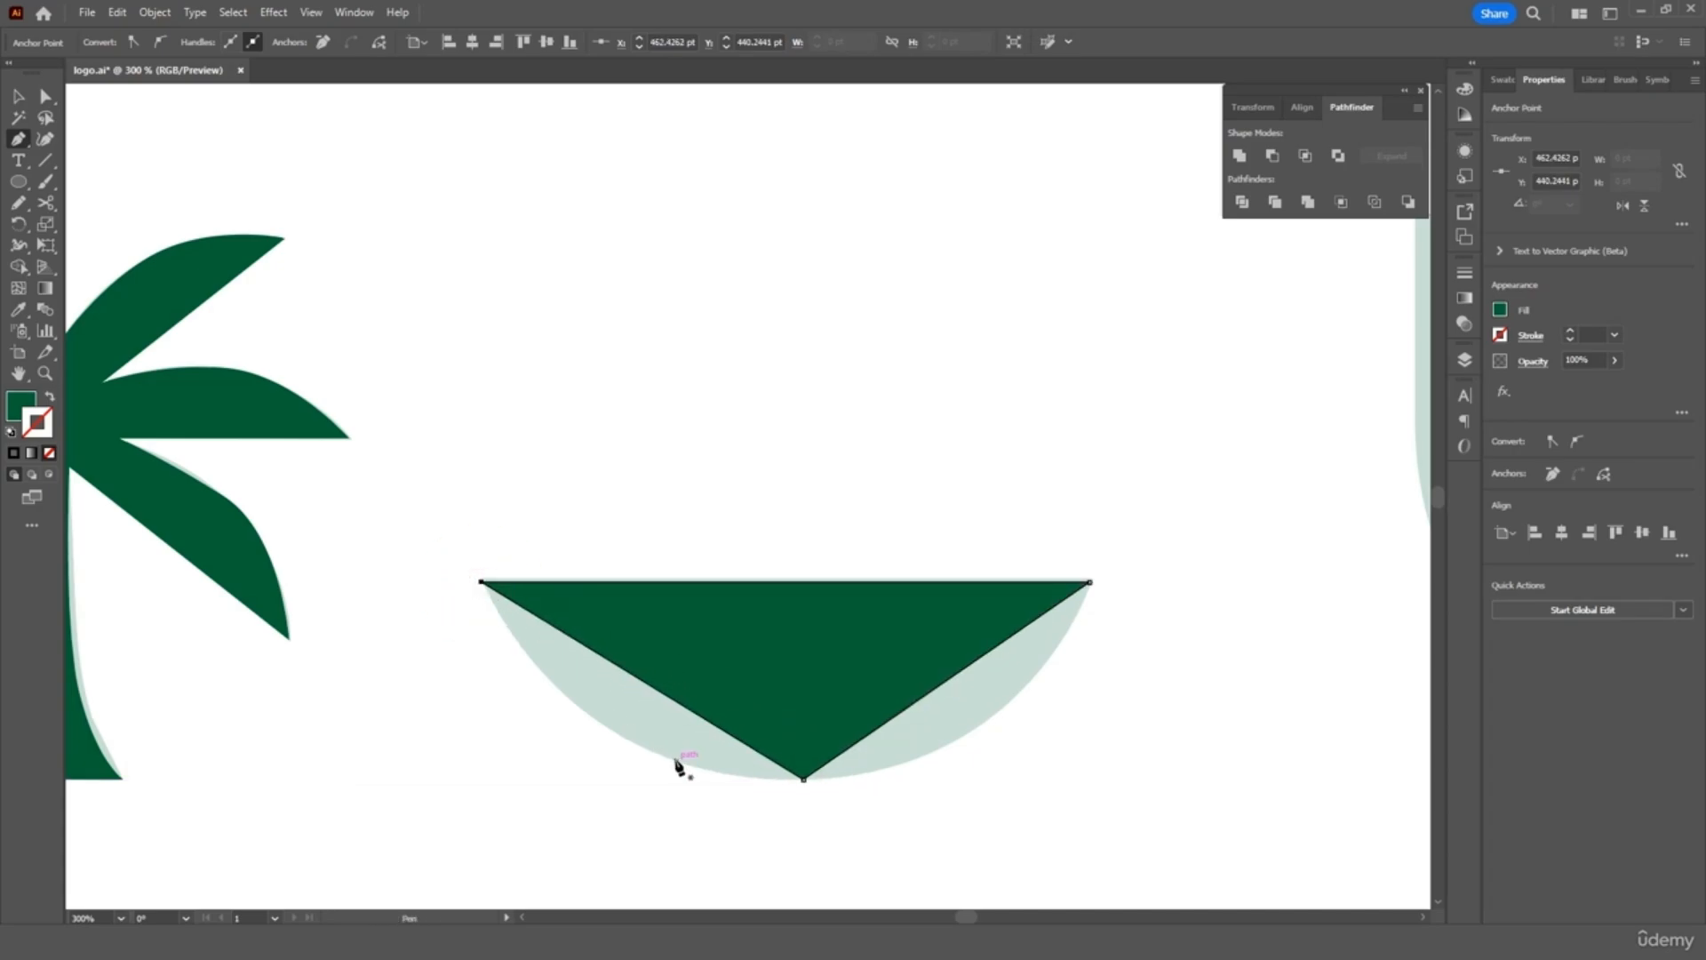
# Pull handles from the bottom anchor to round the shape into a bowl curve
pyautogui.click(18, 141)
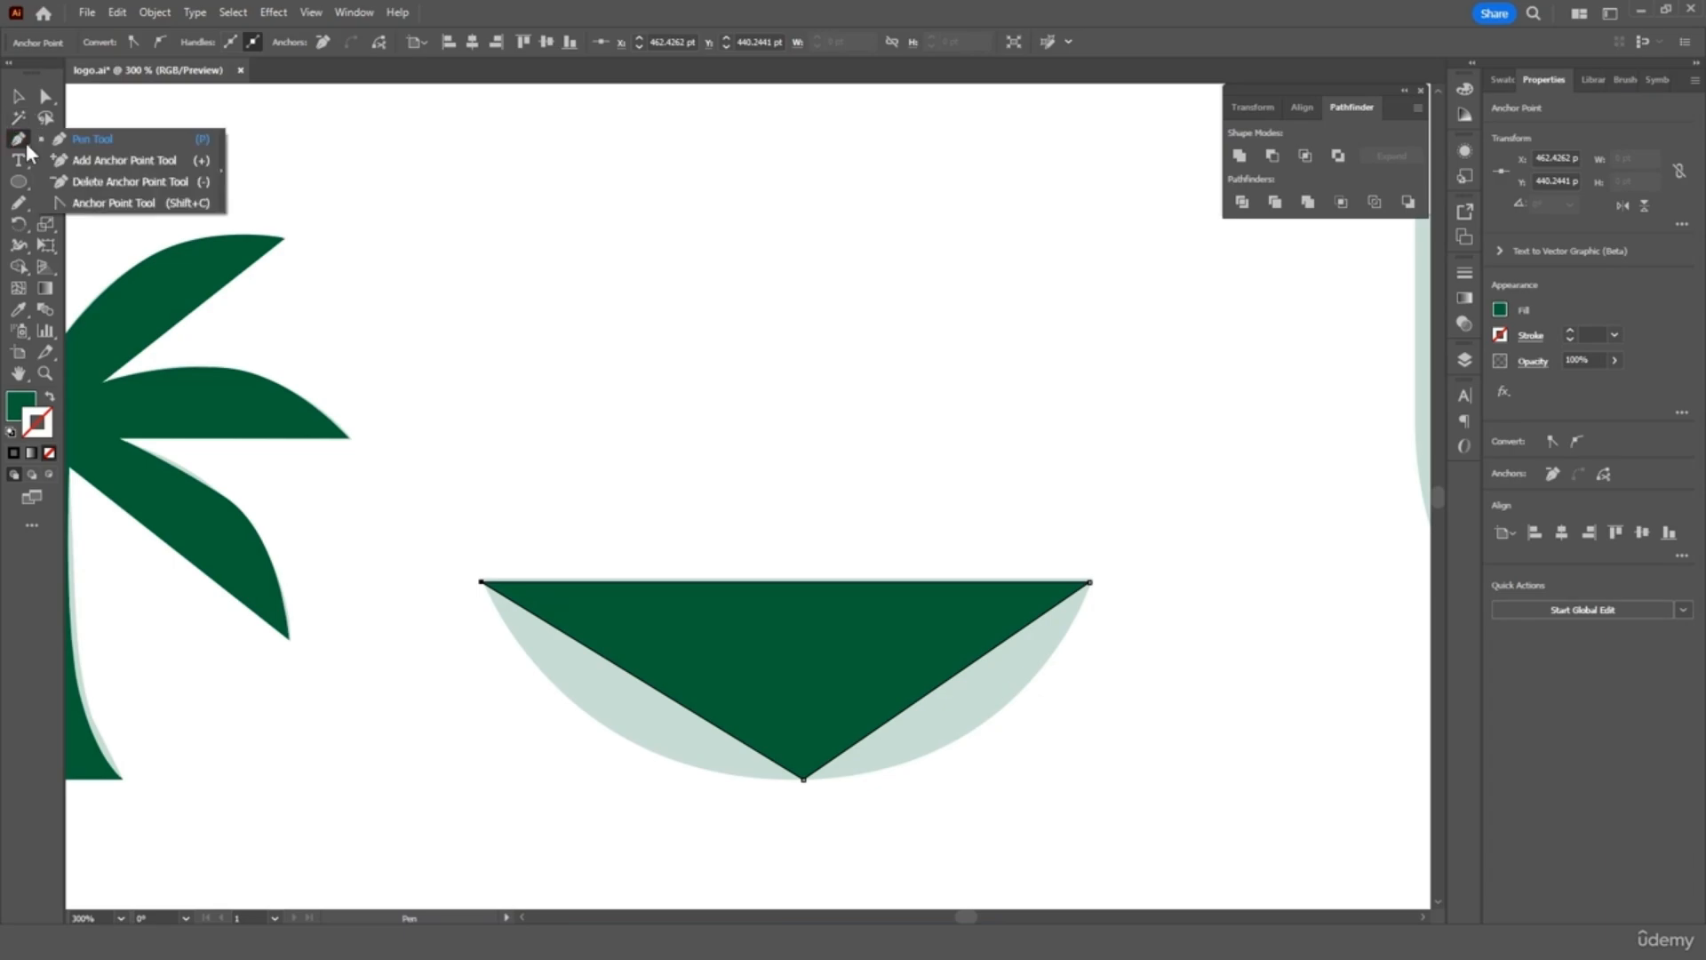
pyautogui.click(88, 202)
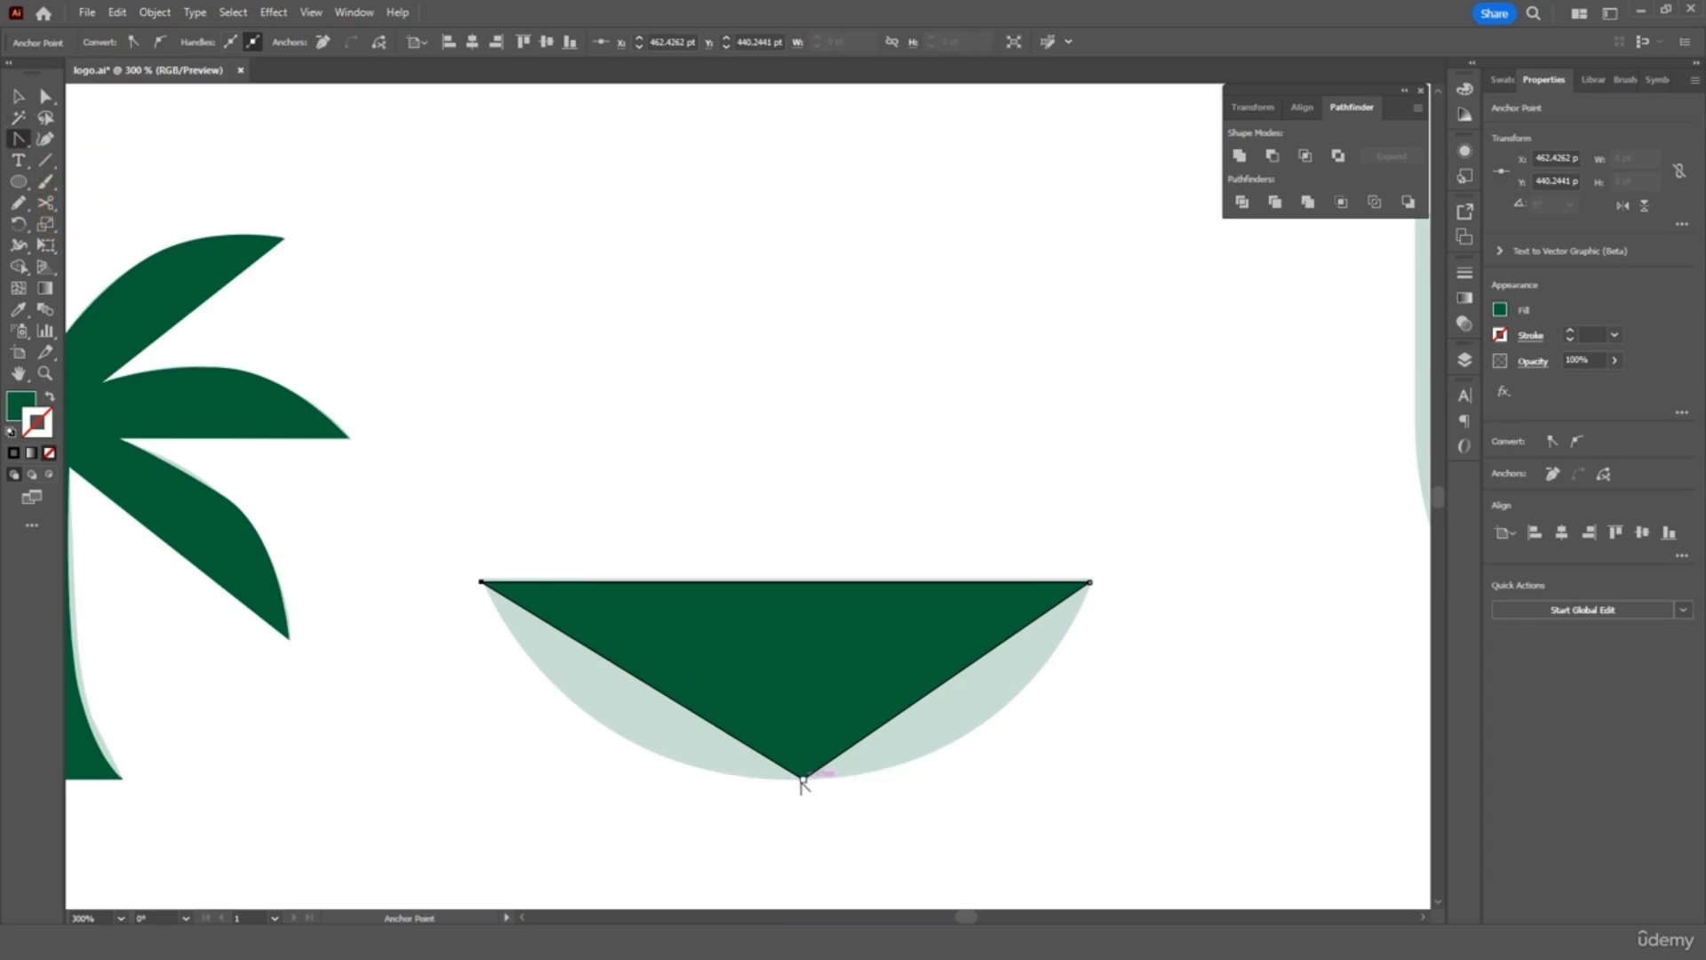
pyautogui.moveTo(802, 780); pyautogui.dragTo(552, 779)
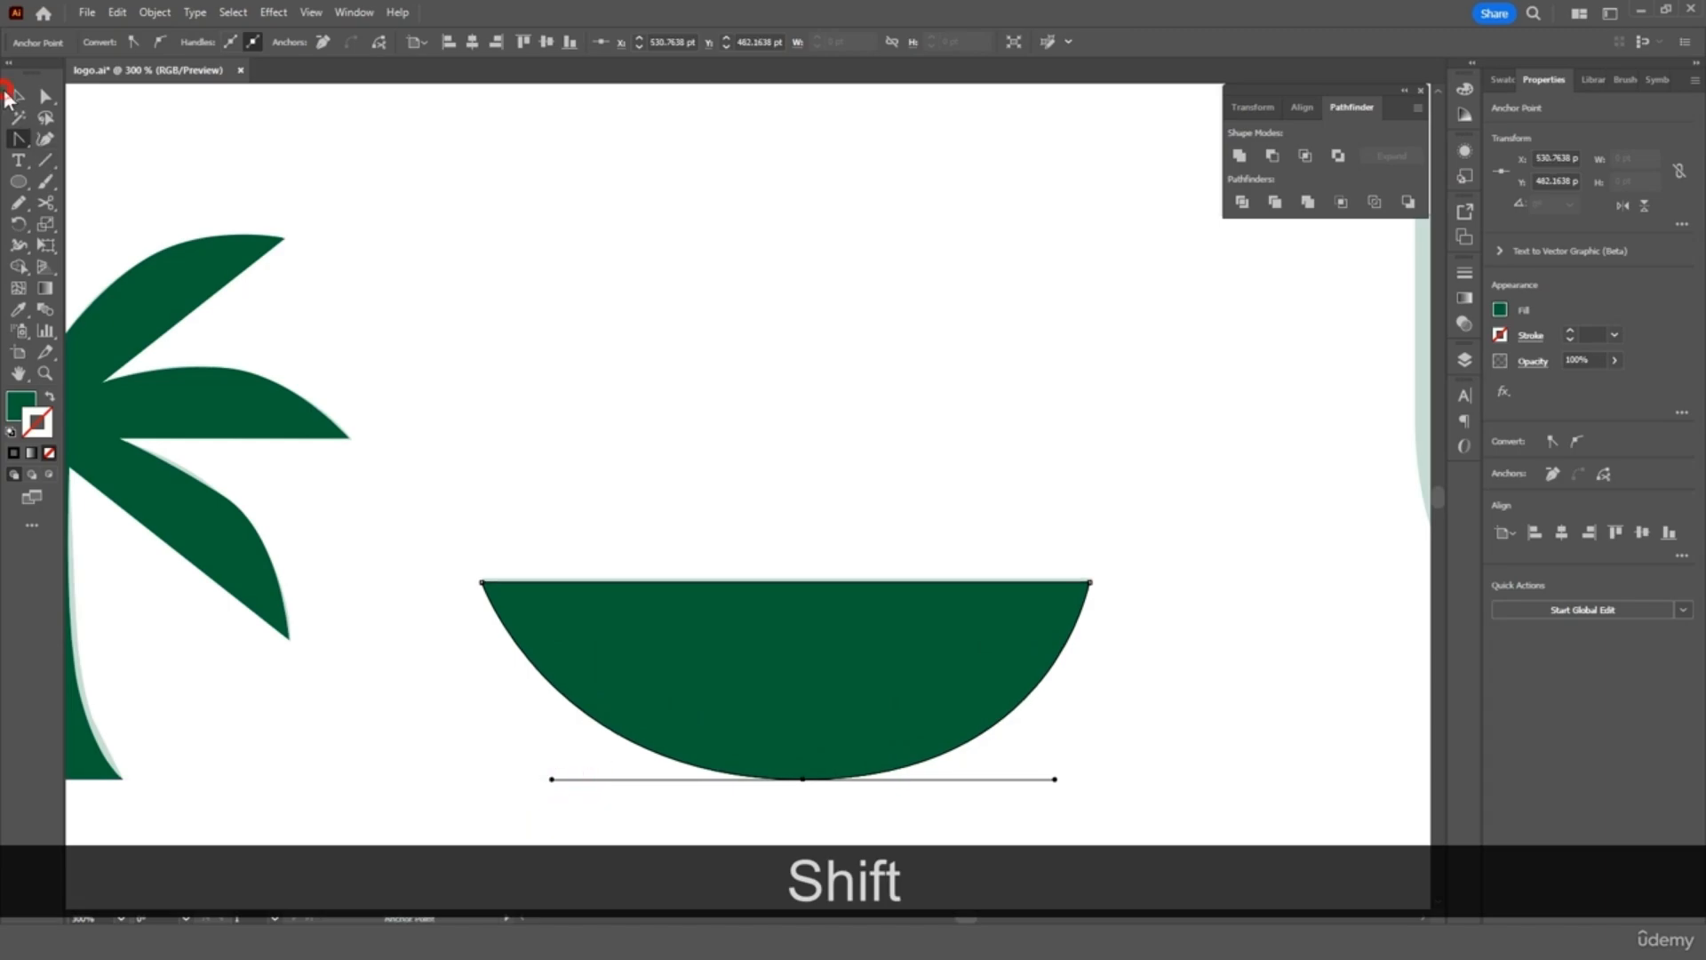
pyautogui.click(16, 96)
pyautogui.click(669, 429)
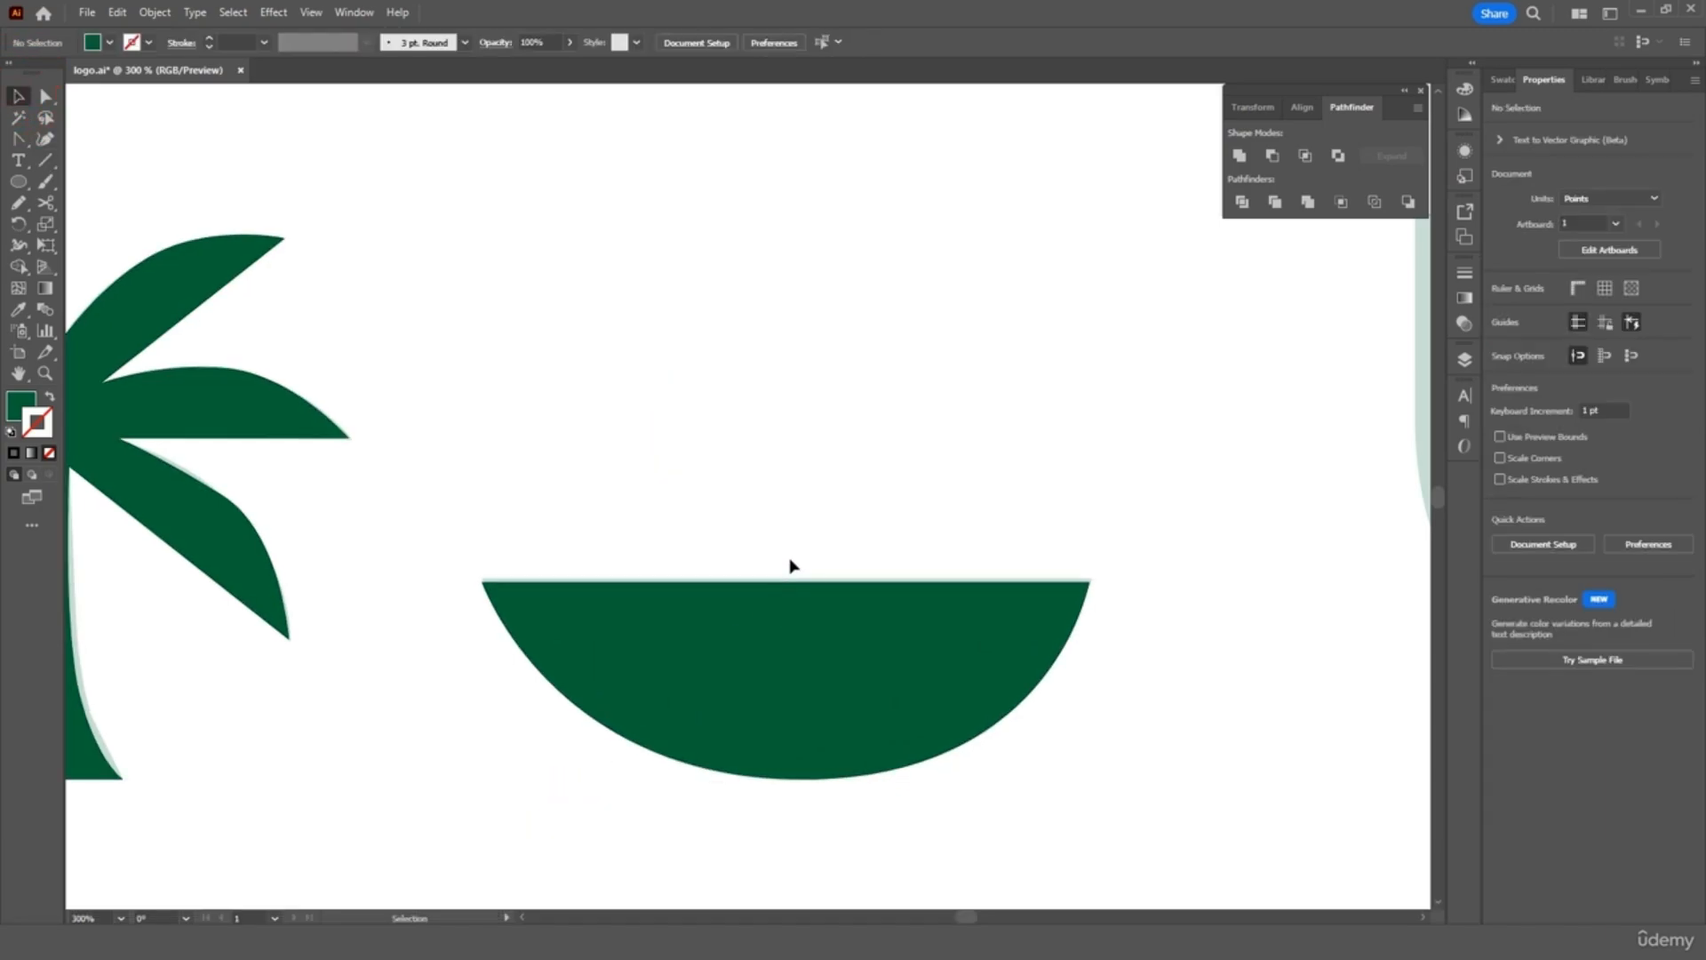
pyautogui.hotkey('ctrl', '-')
pyautogui.hotkey('ctrl', '-')
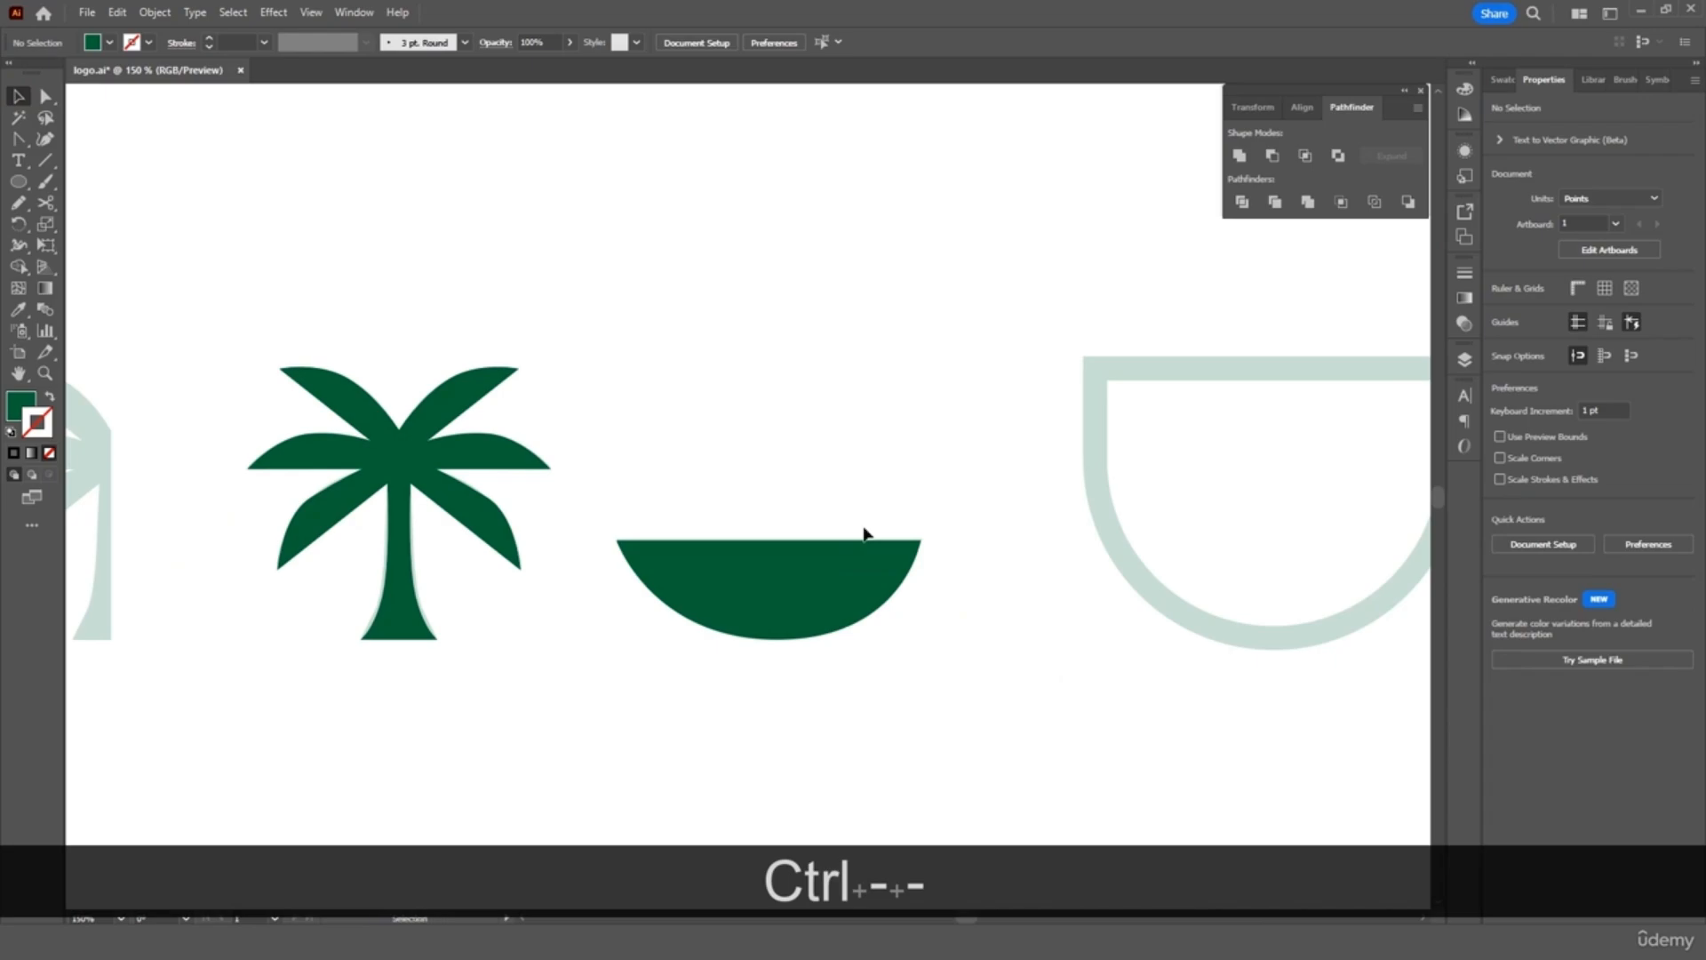
# Set the palm tree onto the bowl, select both, and unite them in Pathfinder
pyautogui.moveTo(414, 471); pyautogui.dragTo(780, 371)
pyautogui.click(964, 370)
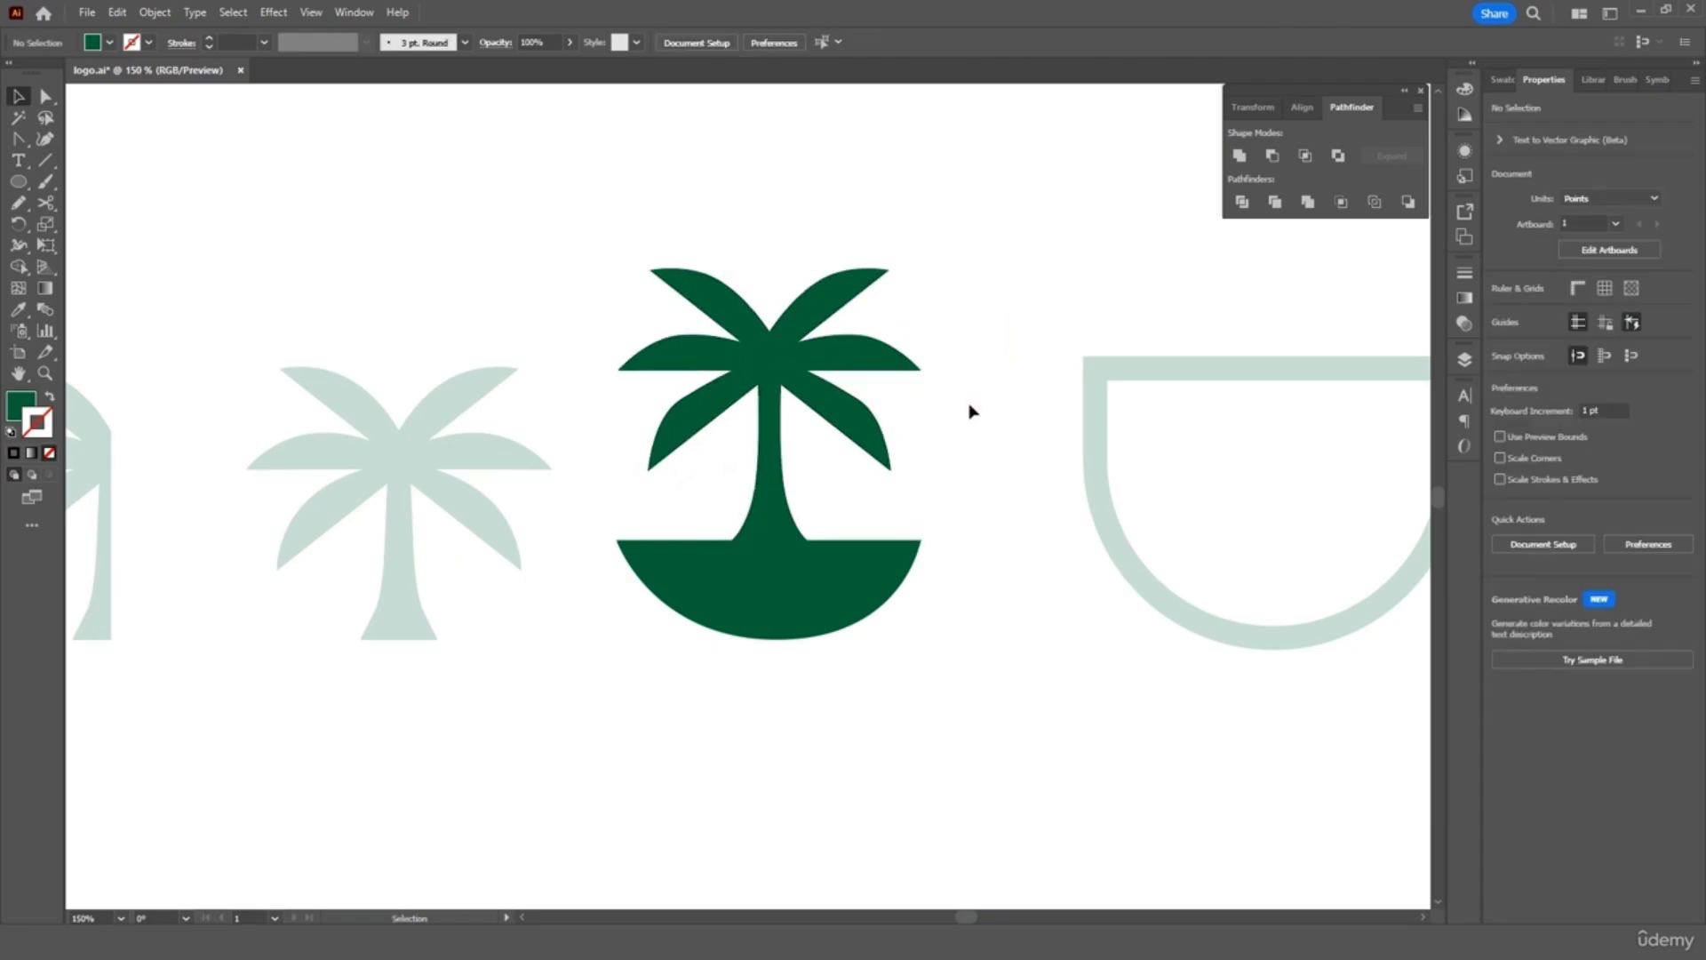
pyautogui.hscroll(5, 970, 410)
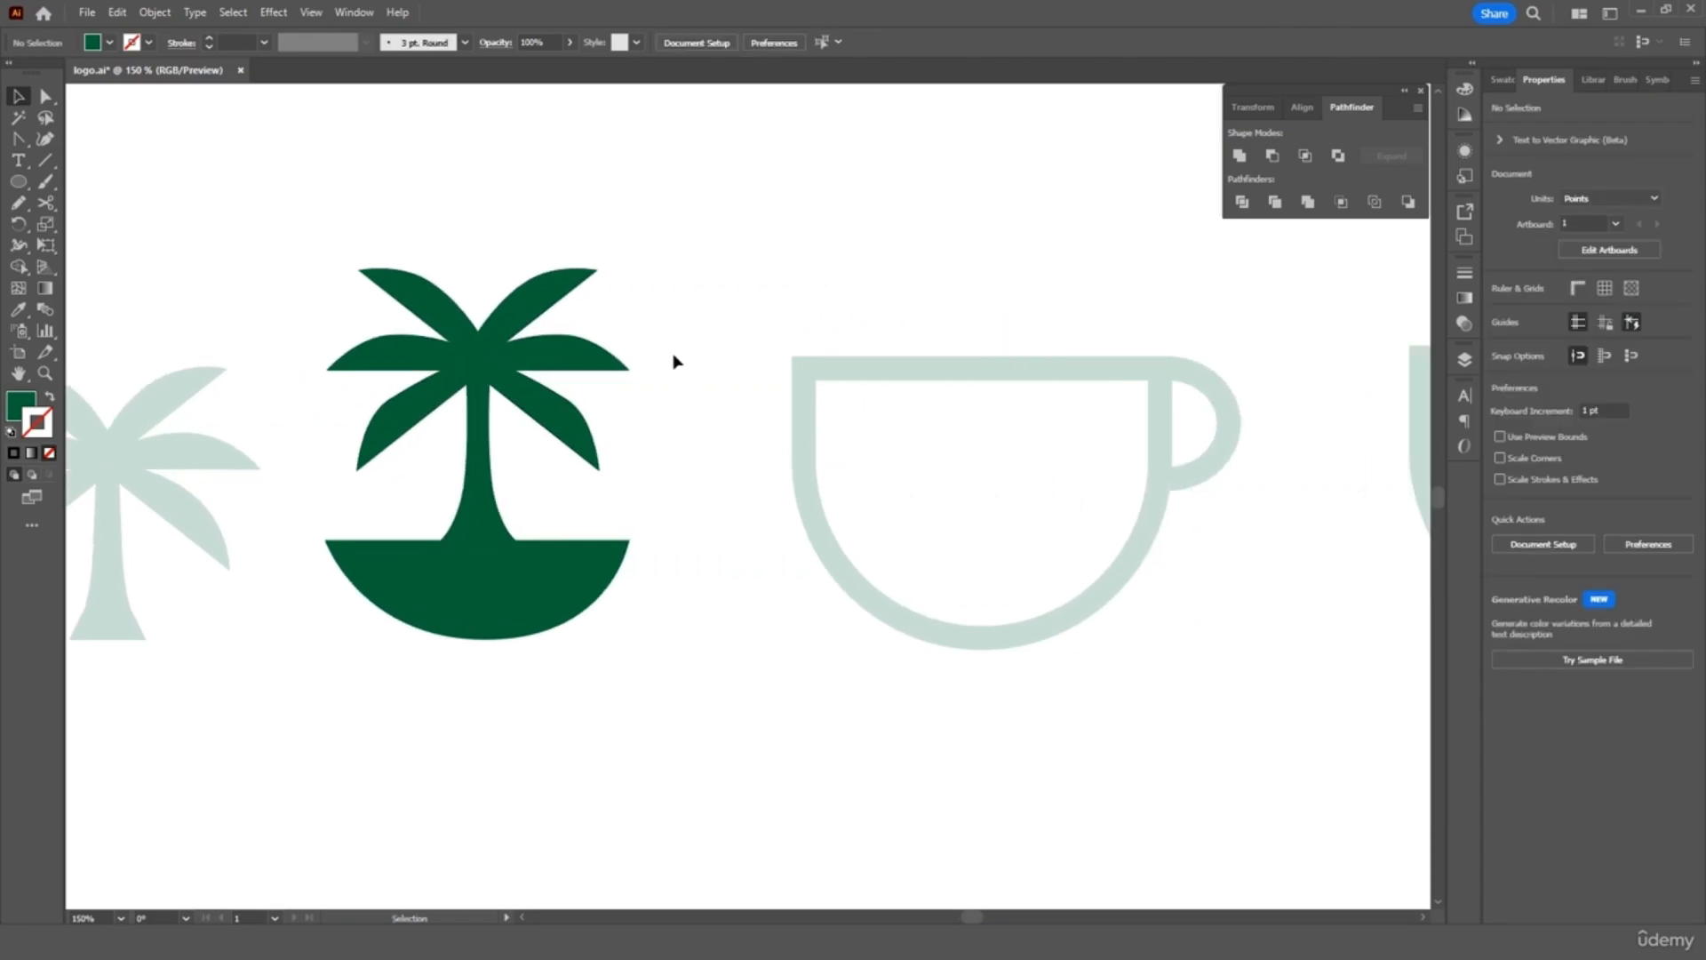
pyautogui.moveTo(675, 297); pyautogui.dragTo(460, 604)
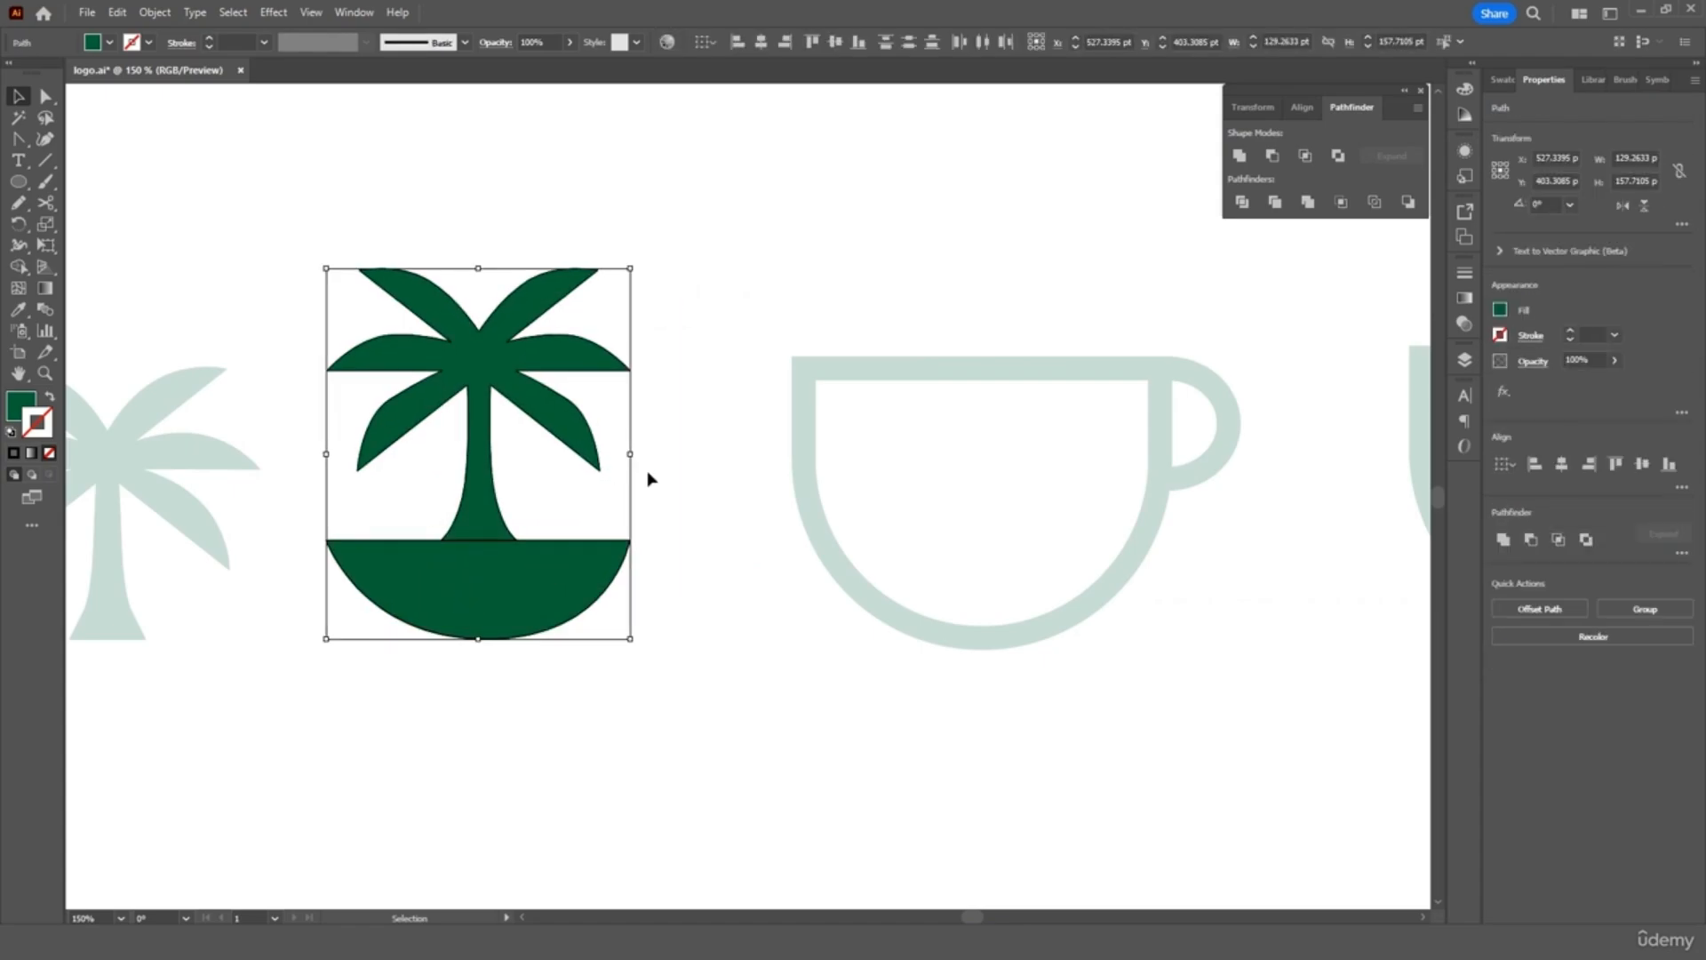
pyautogui.click(1240, 158)
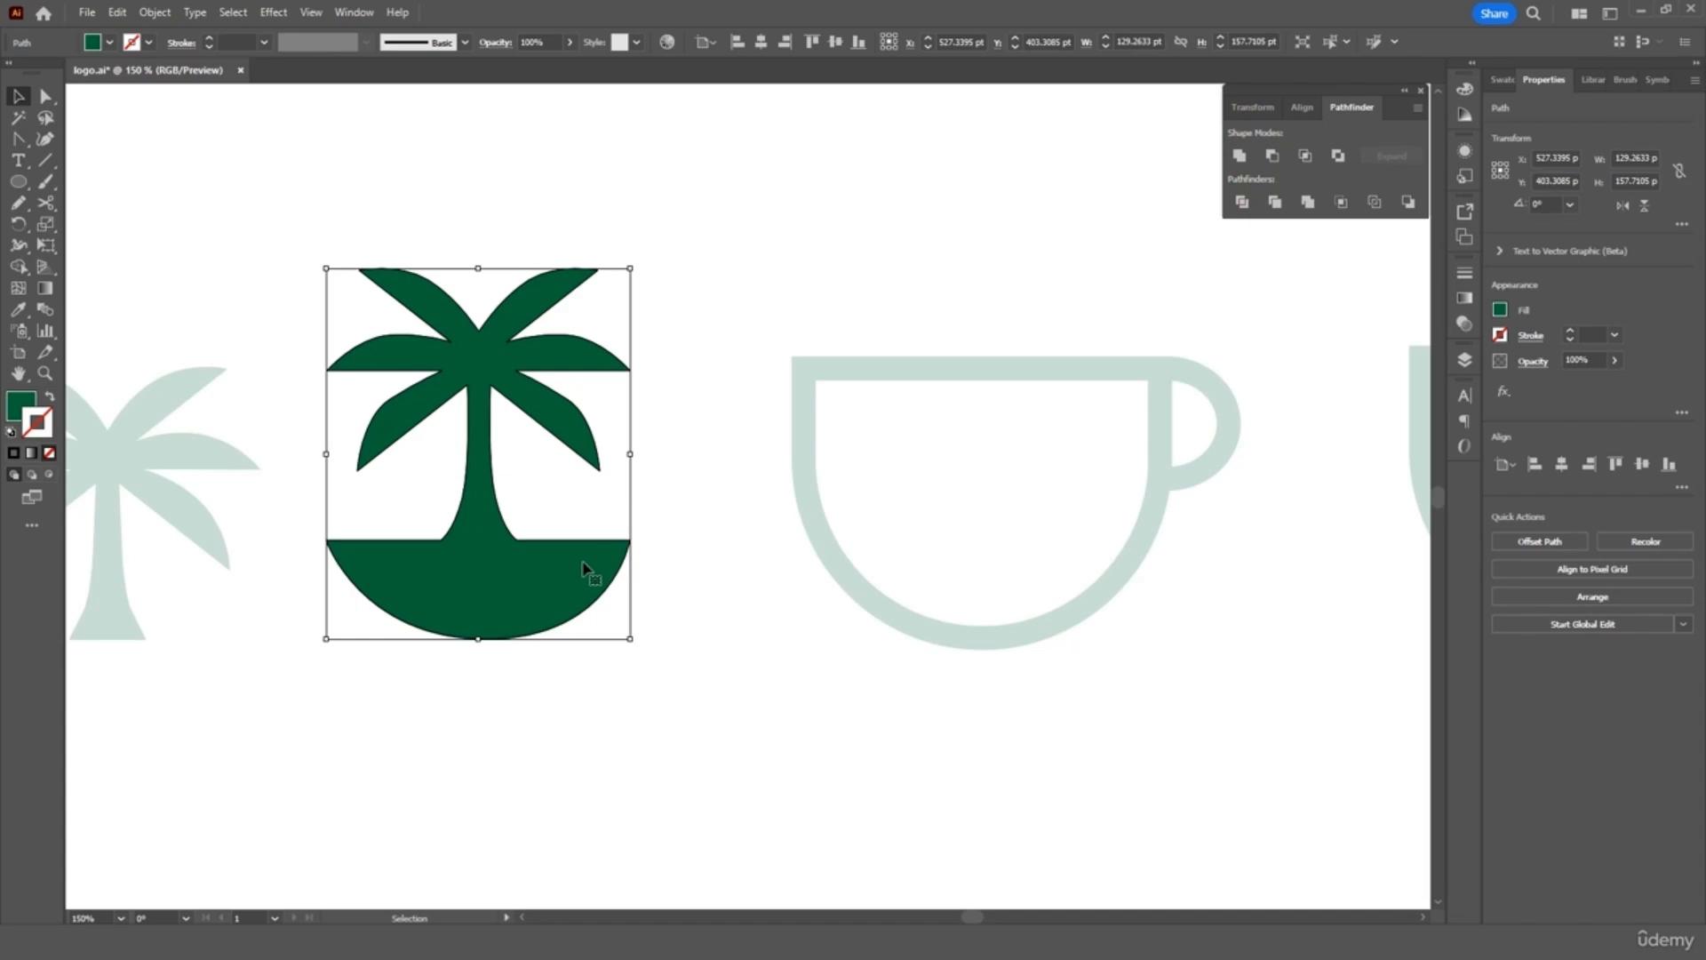
pyautogui.moveTo(480, 611)
pyautogui.mouseDown()
pyautogui.moveTo(470, 598)
pyautogui.moveTo(491, 599)
pyautogui.mouseUp()
pyautogui.click(685, 503)
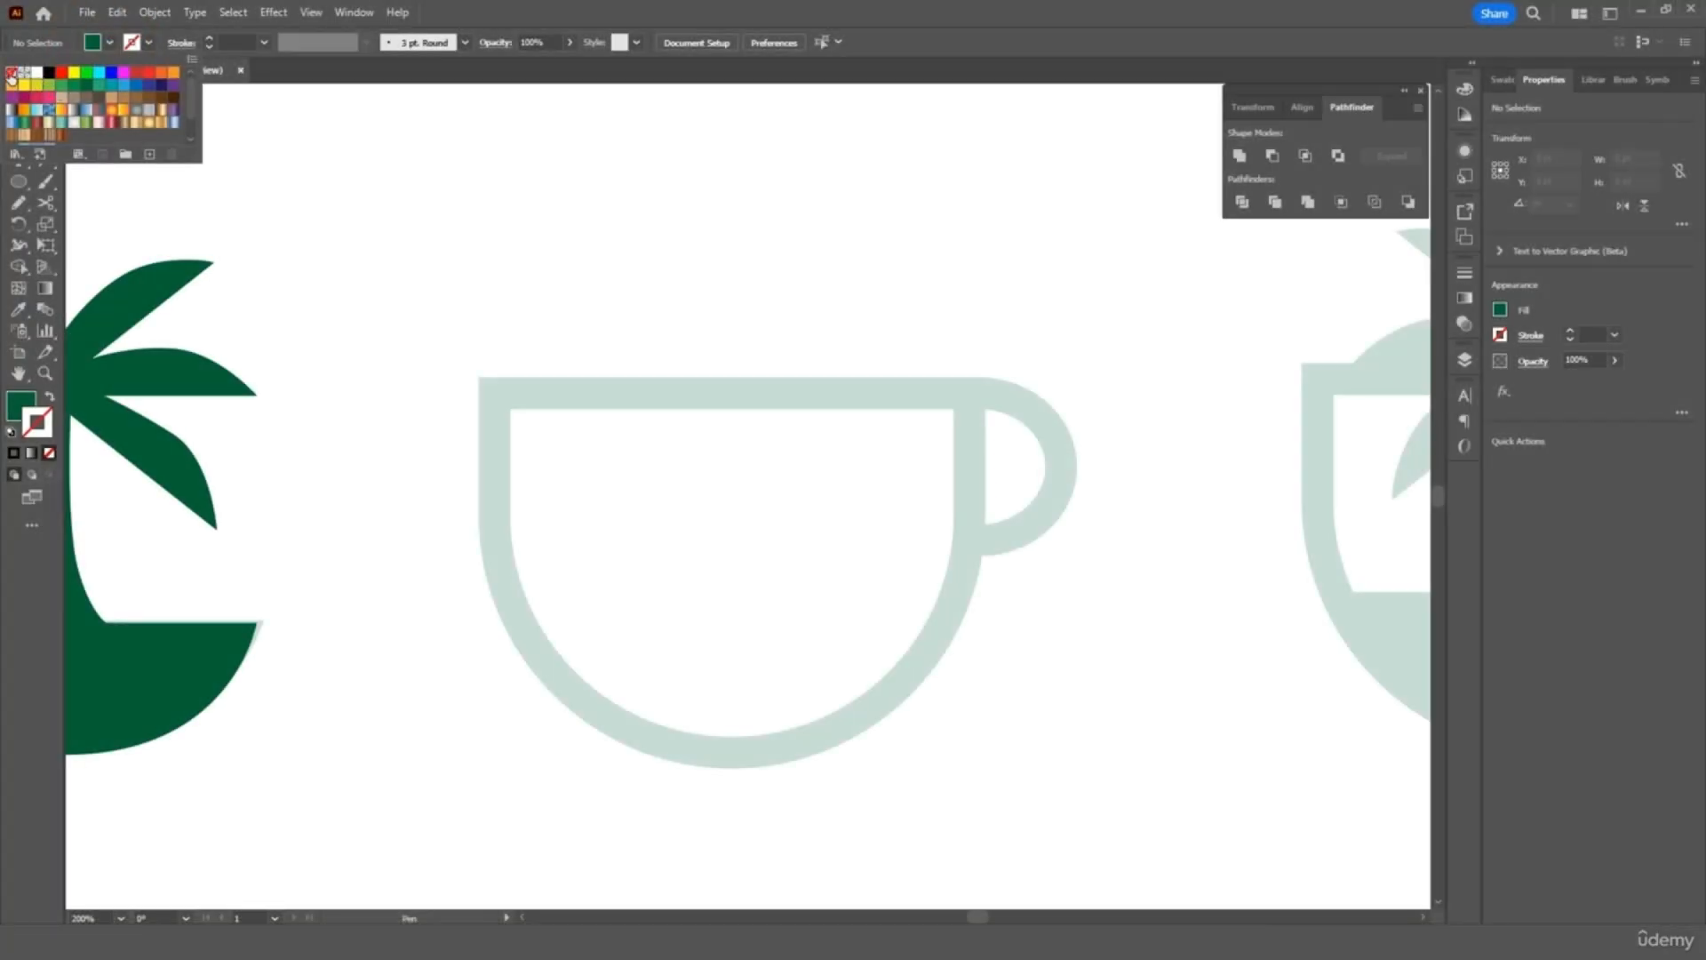
# Set the fill to None and the stroke to dark green
pyautogui.click(11, 73)
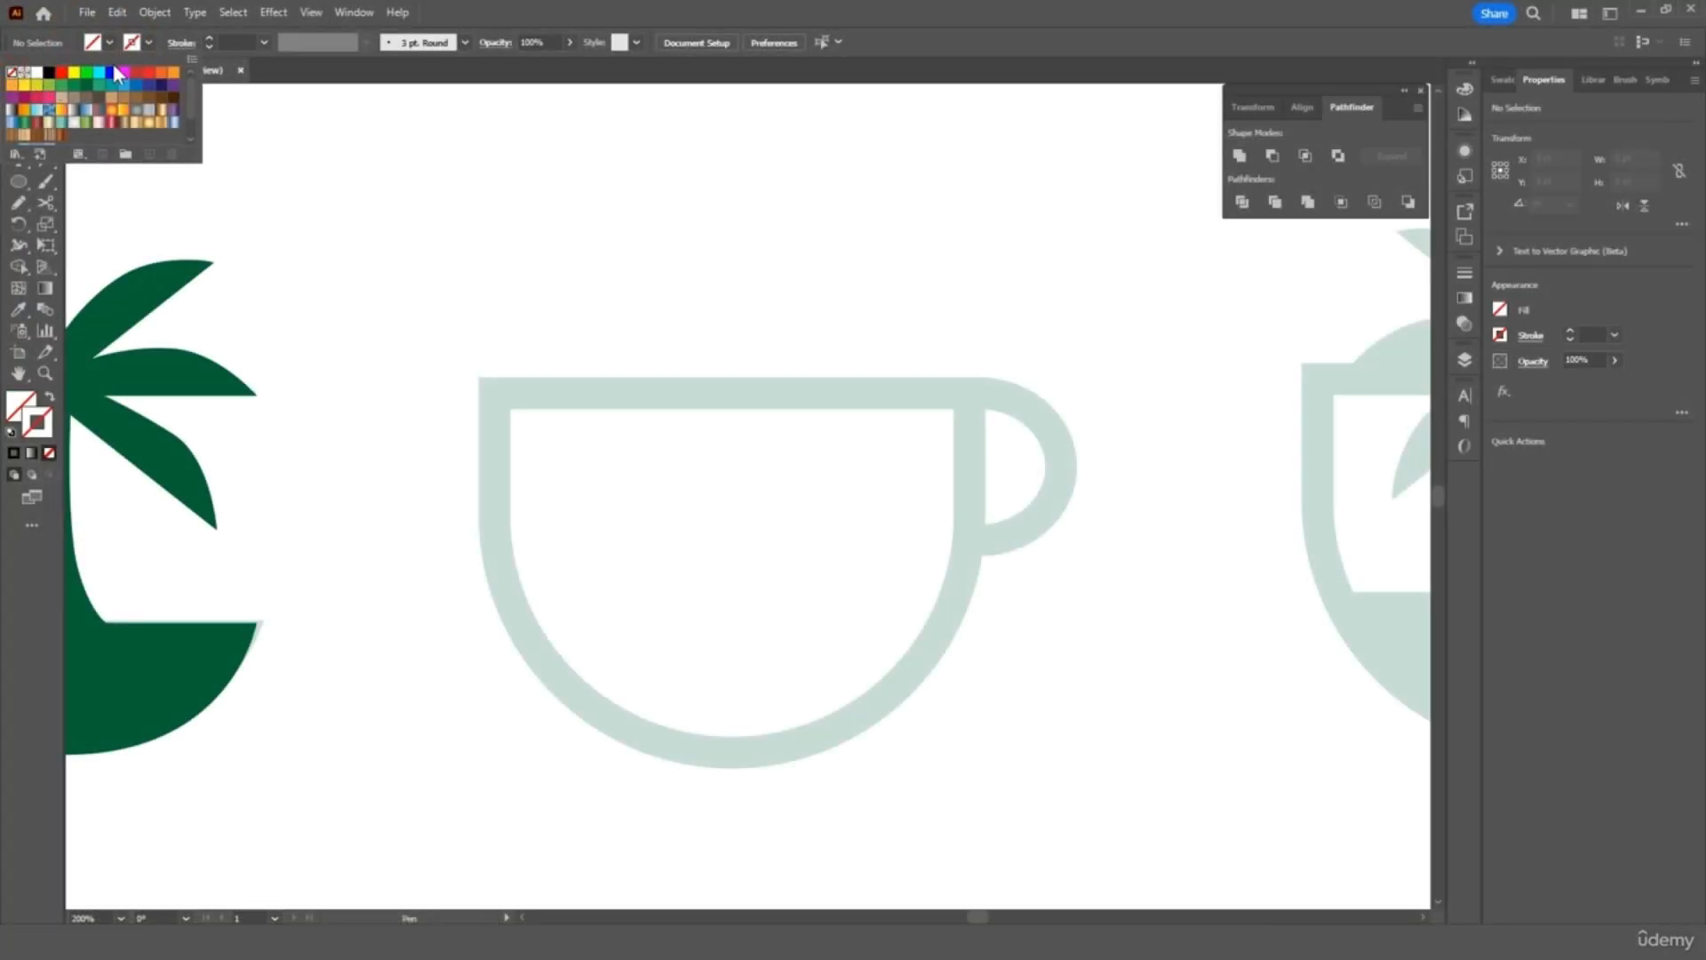
pyautogui.click(141, 37)
pyautogui.click(142, 38)
pyautogui.click(86, 84)
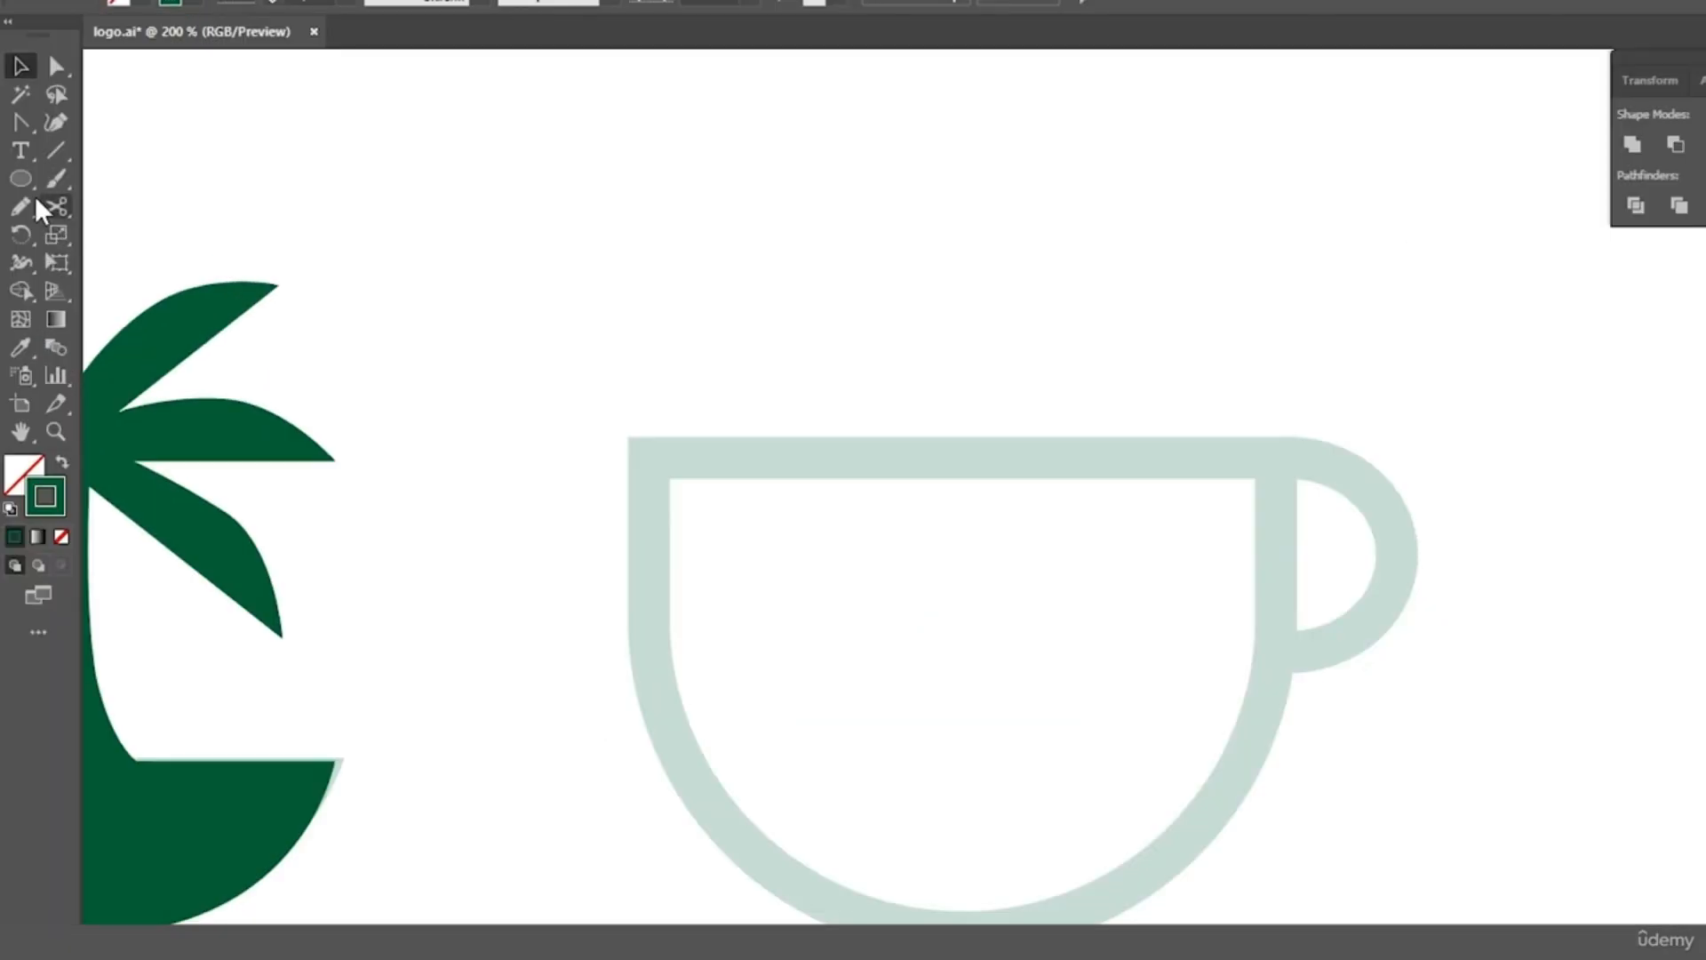
# Draw a circle about 149 pt wide with a 10 pt outline over the pale cup guide
pyautogui.click(21, 178)
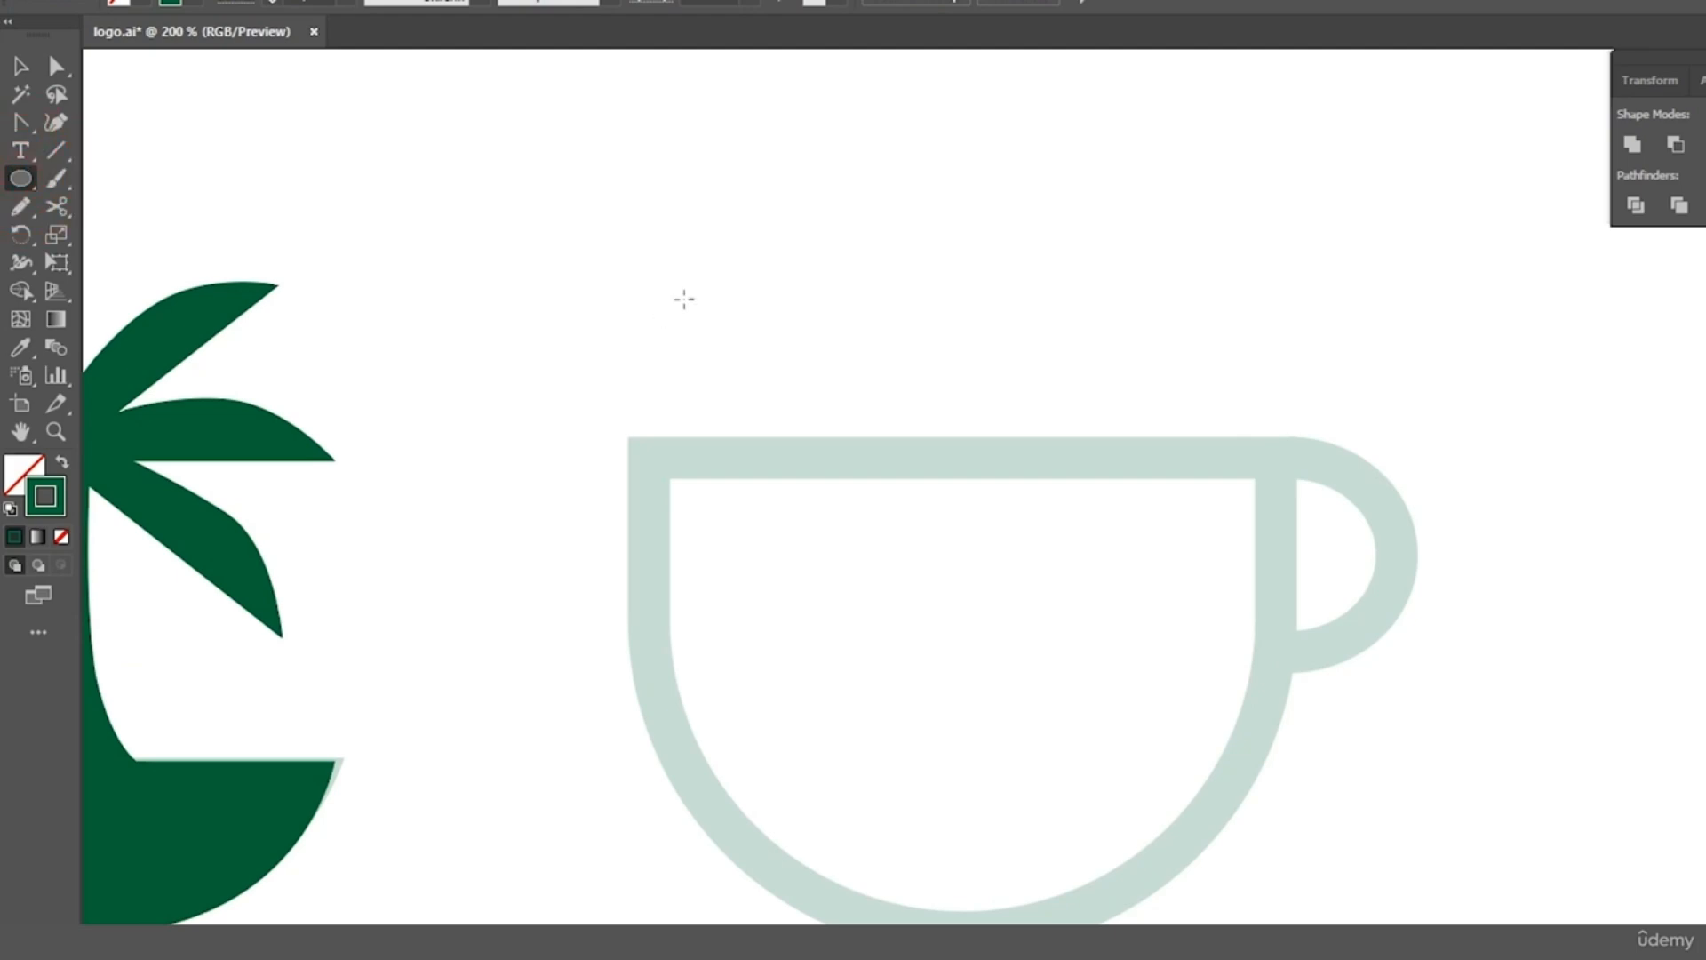
pyautogui.moveTo(680, 302); pyautogui.dragTo(1124, 757)
pyautogui.moveTo(856, 619); pyautogui.dragTo(983, 740)
pyautogui.click(19, 99)
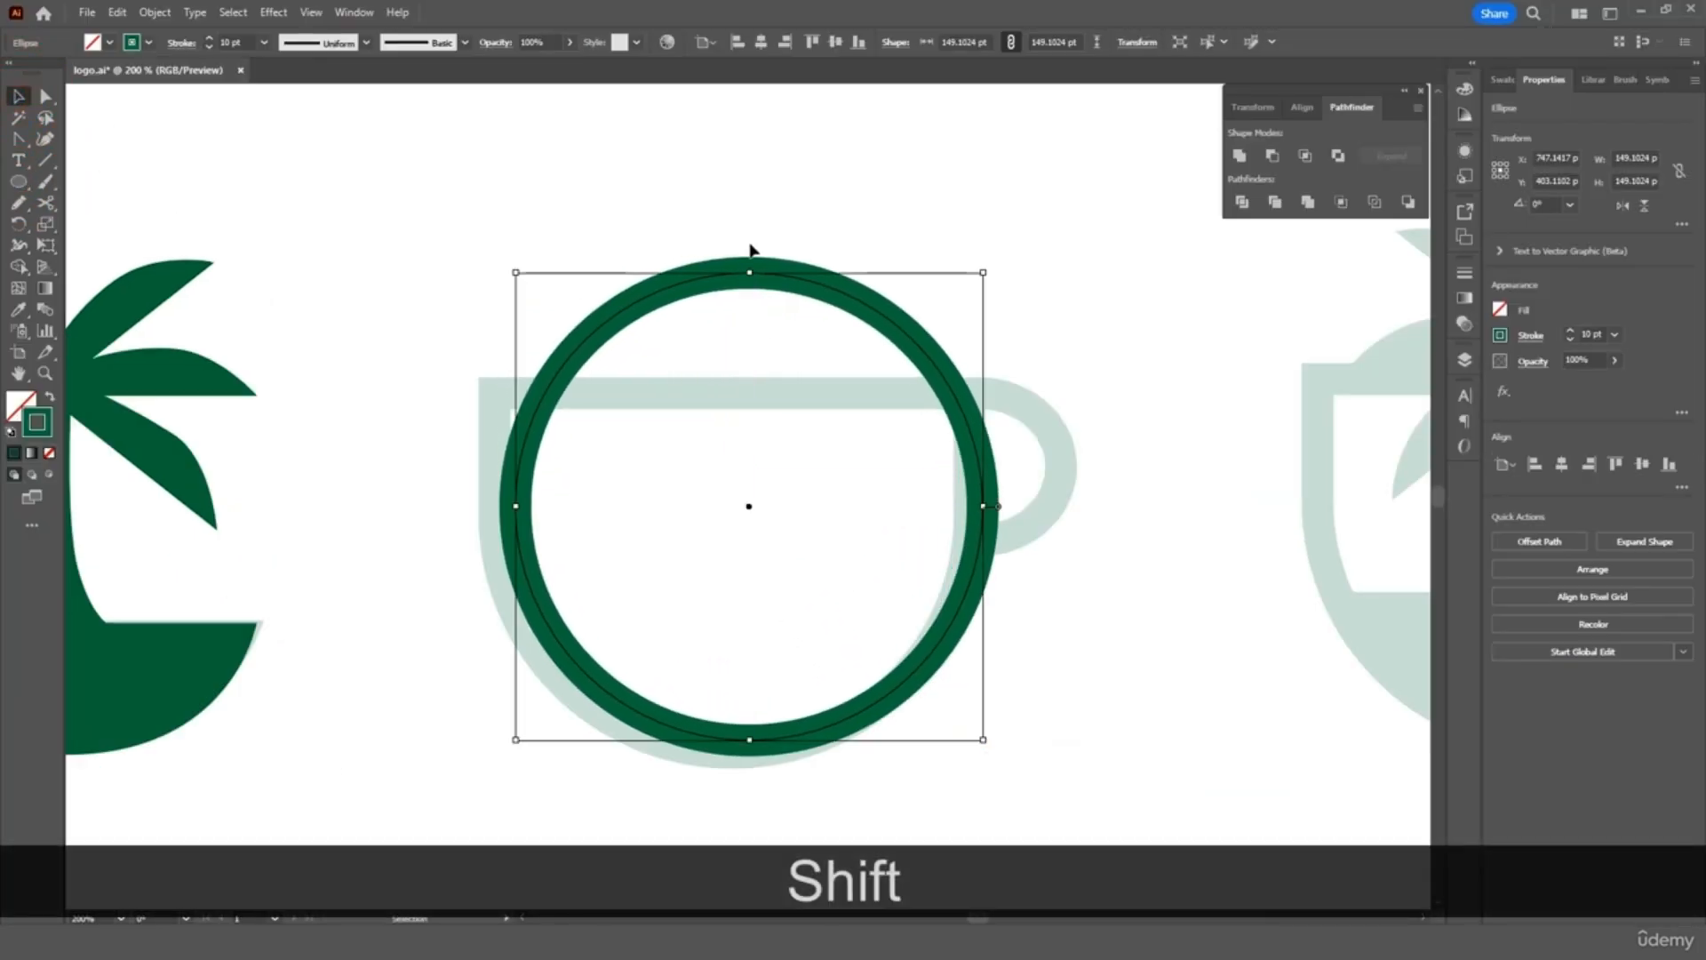
pyautogui.moveTo(801, 284); pyautogui.dragTo(785, 292)
pyautogui.click(46, 204)
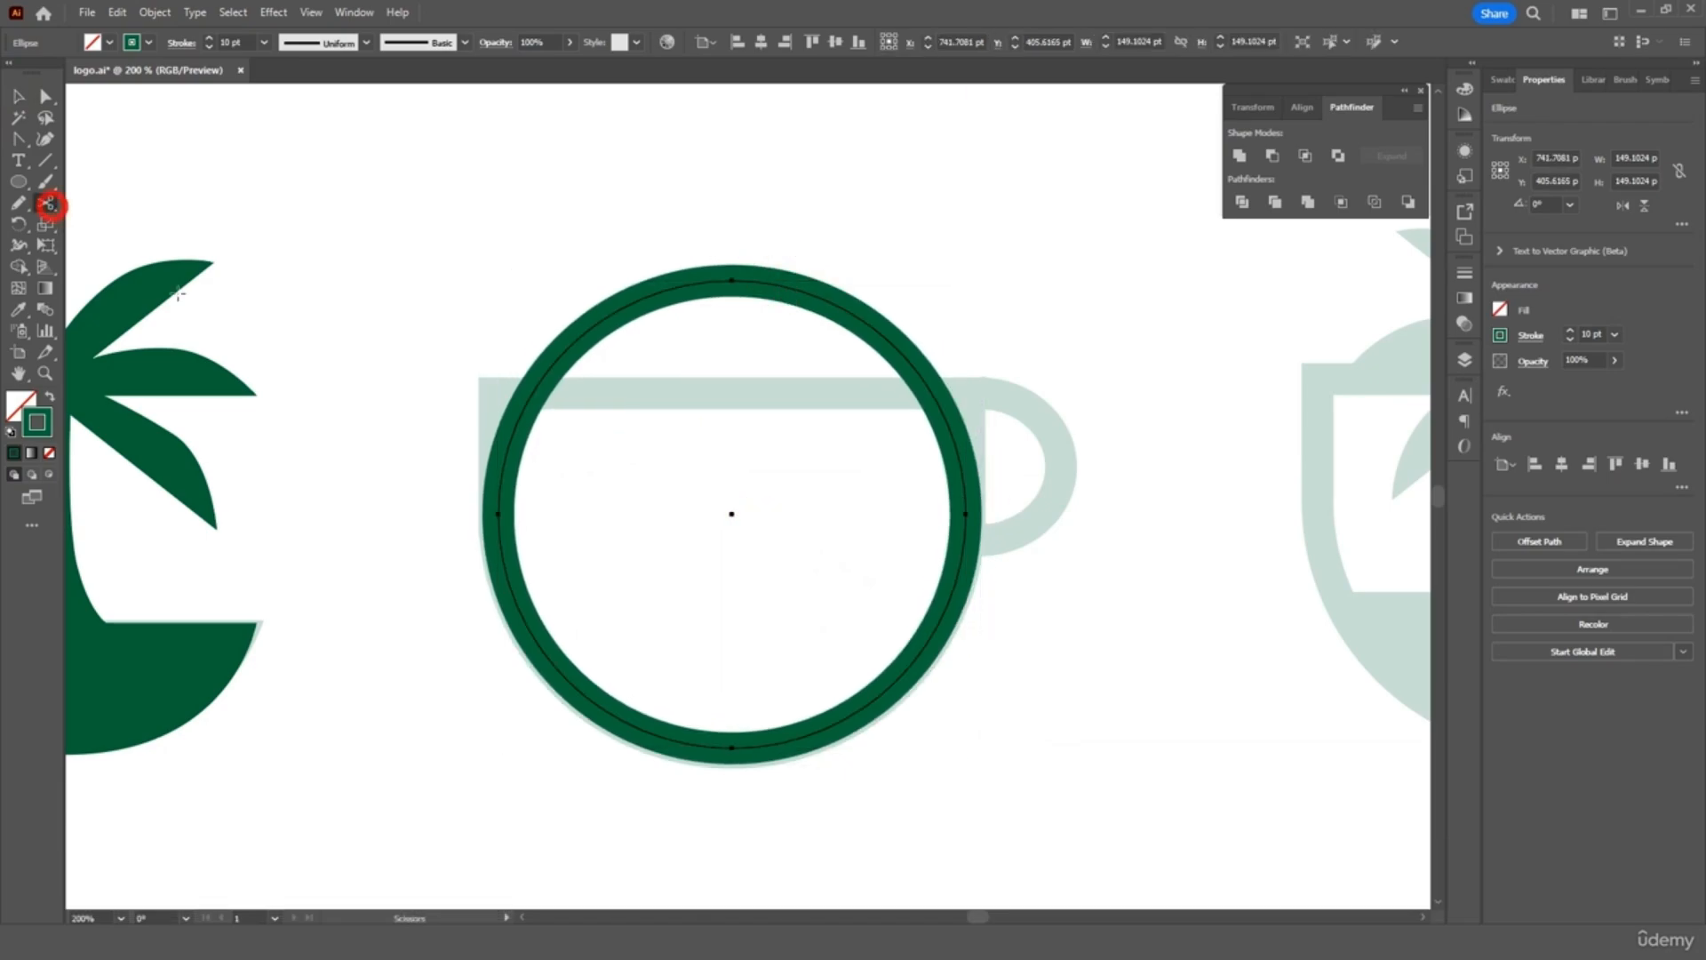
# Cut the circle at its left and right points and delete the upper half, keeping the lower arc
pyautogui.click(498, 513)
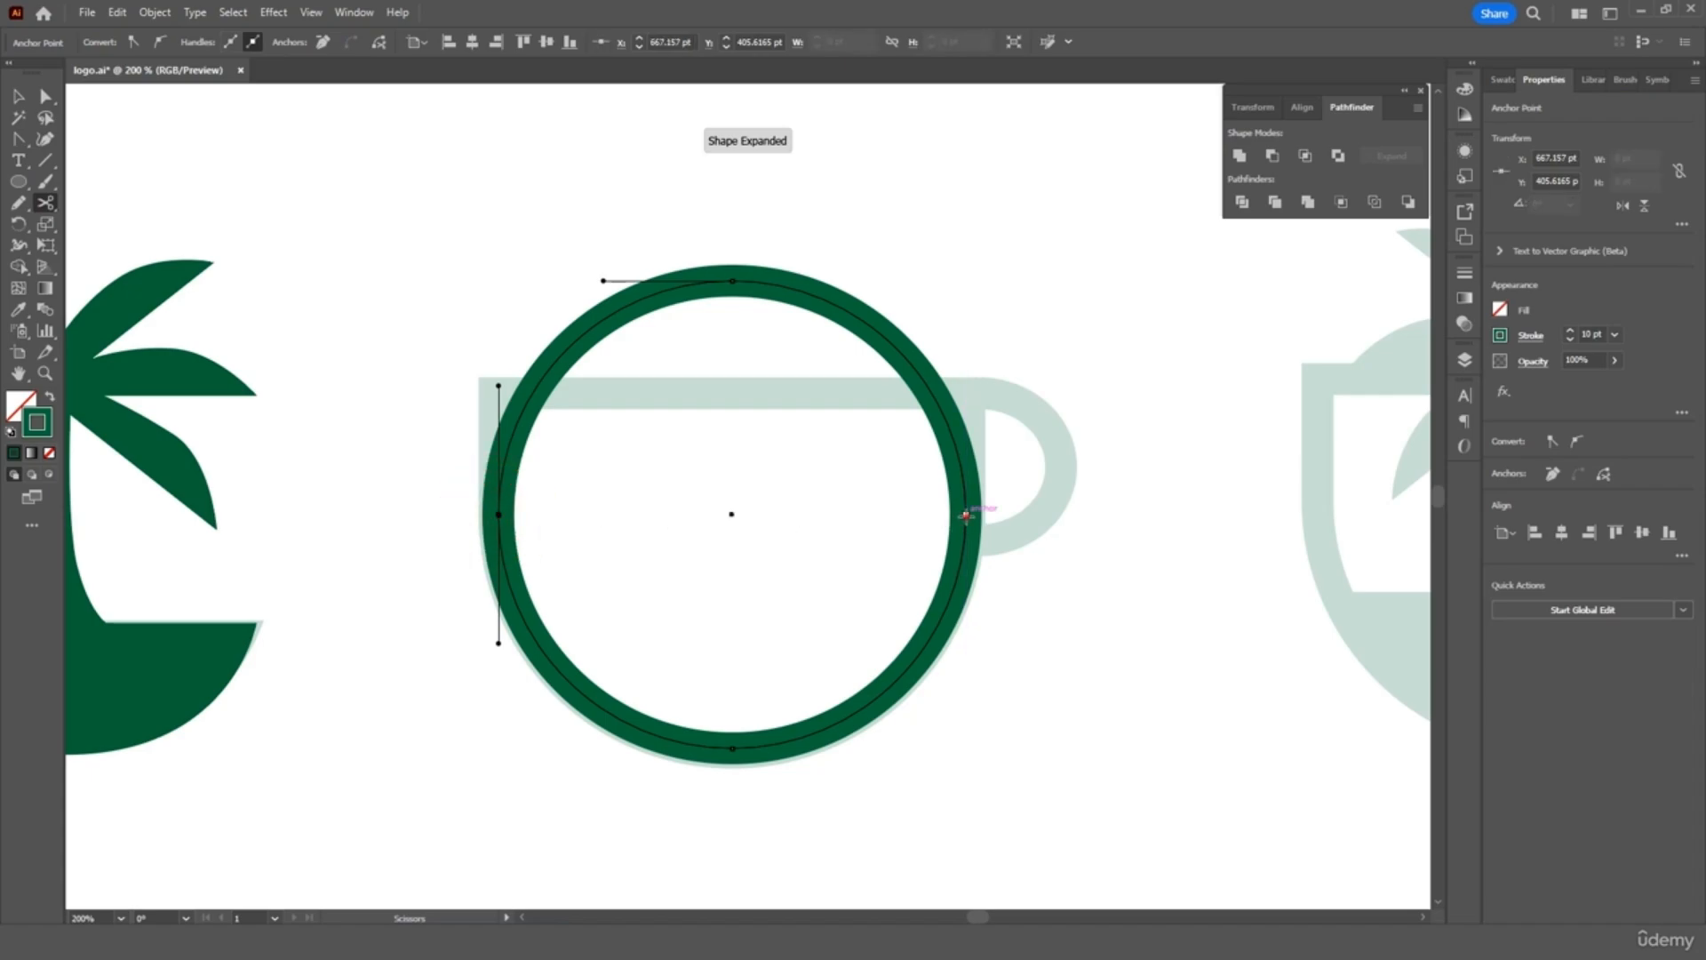
pyautogui.click(965, 514)
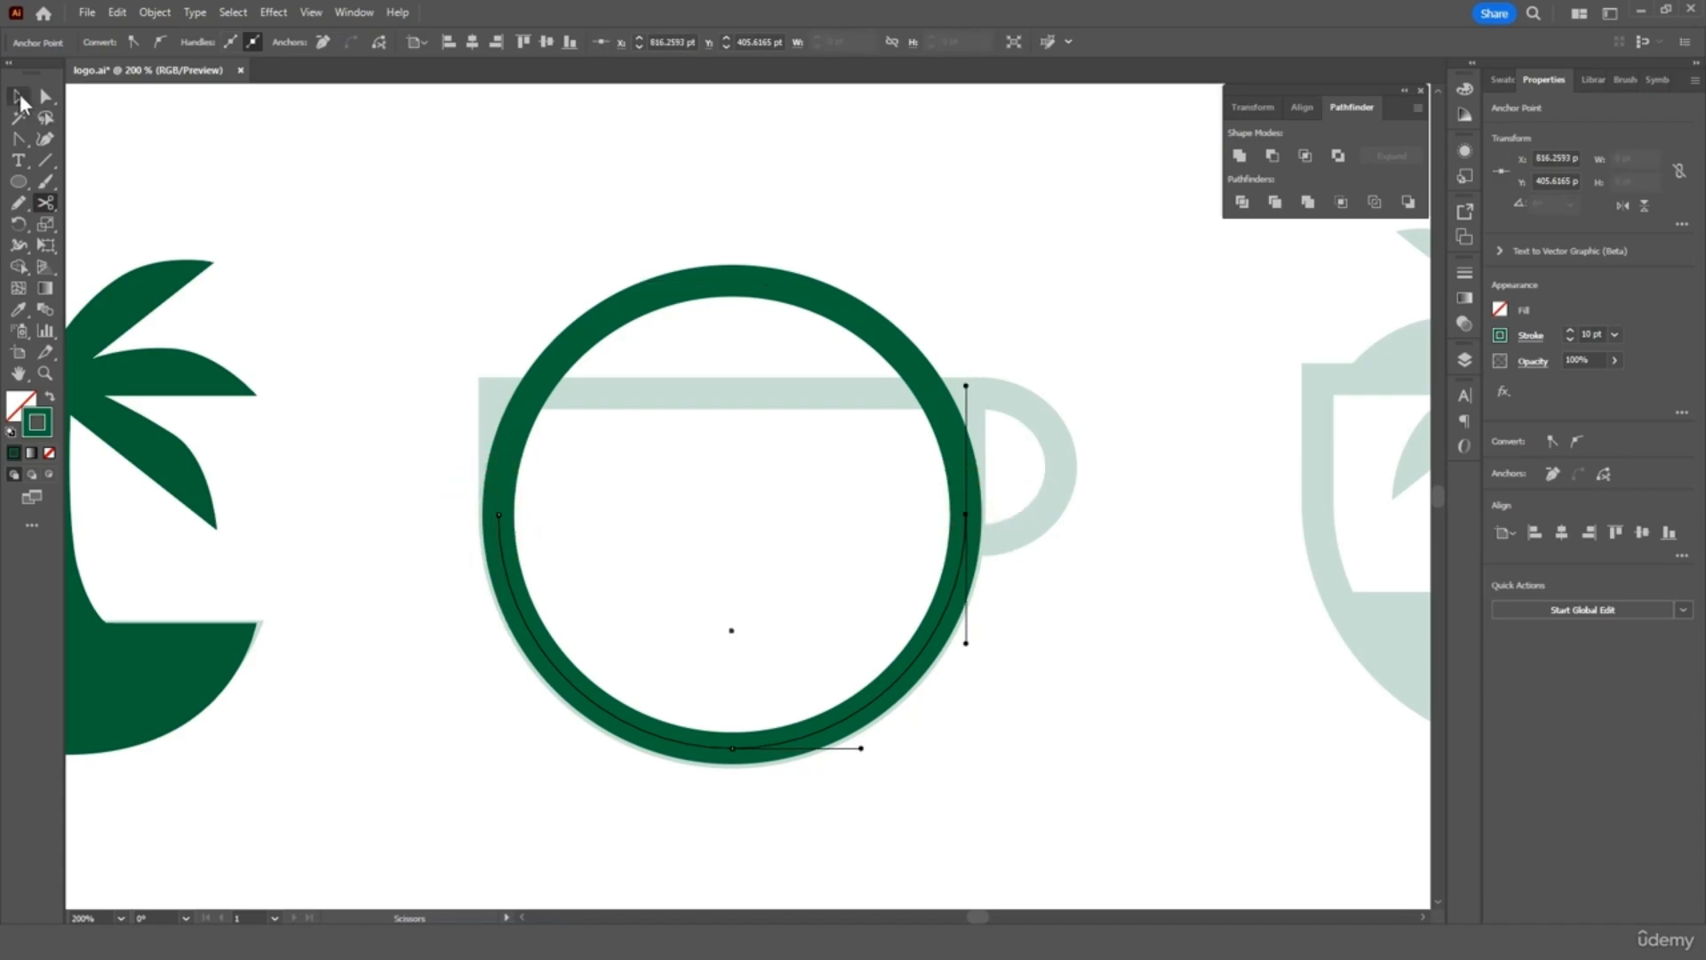
pyautogui.click(19, 96)
pyautogui.click(788, 285)
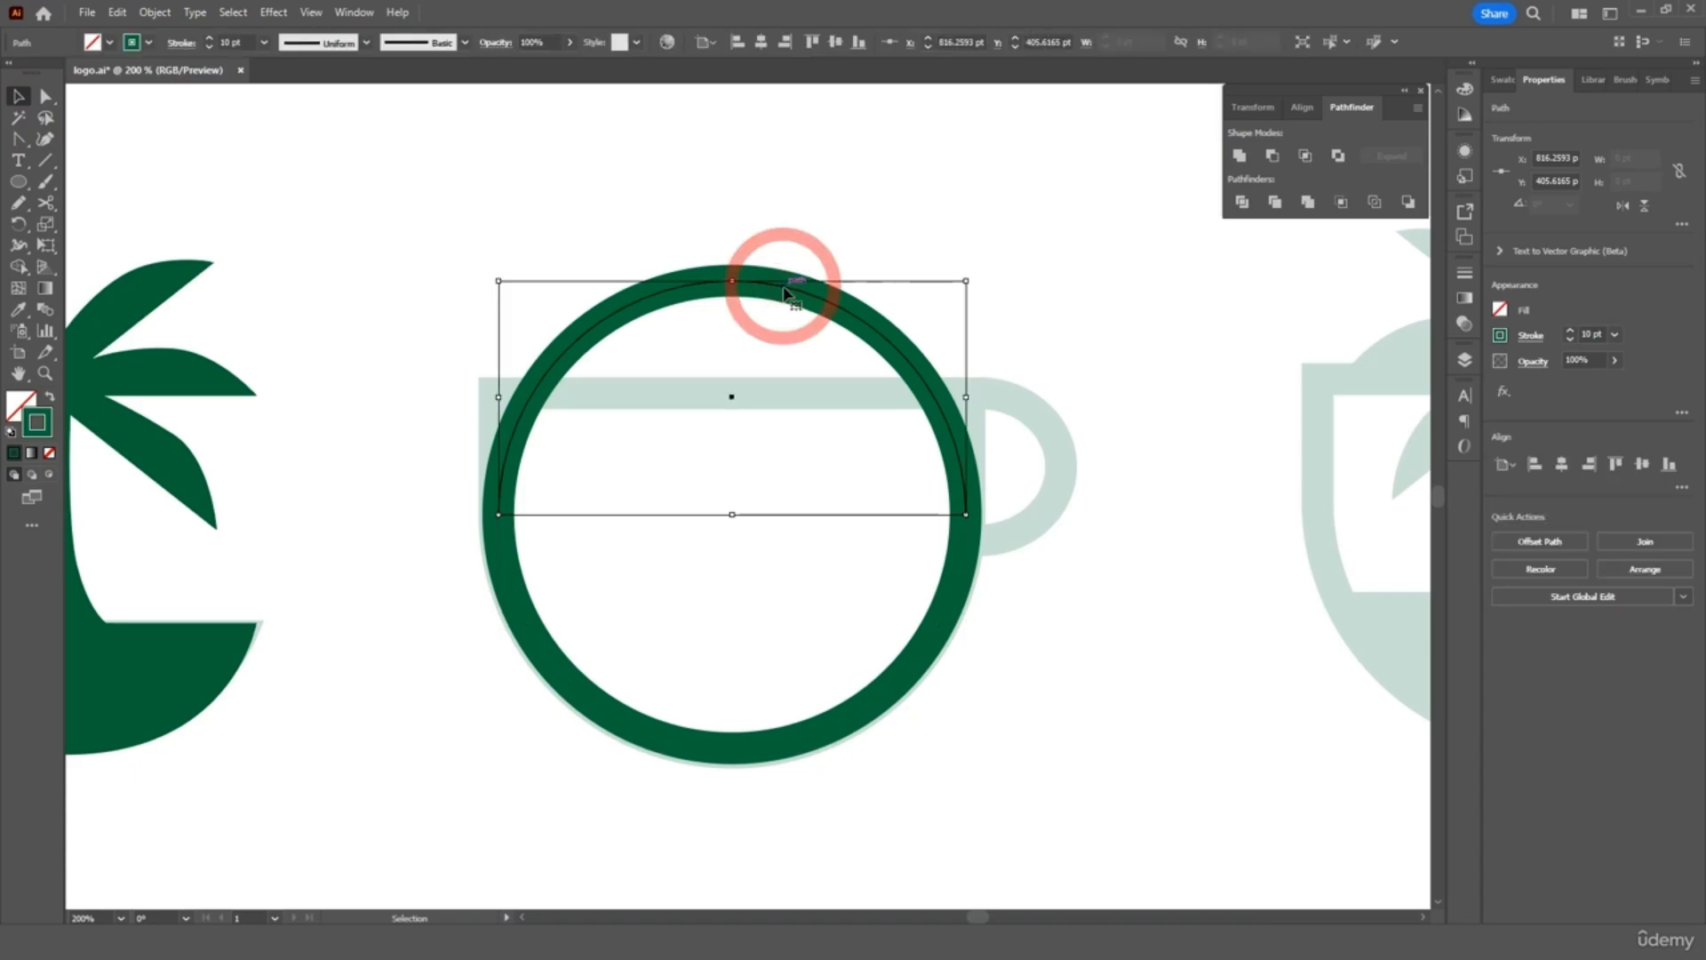
pyautogui.press('Delete')
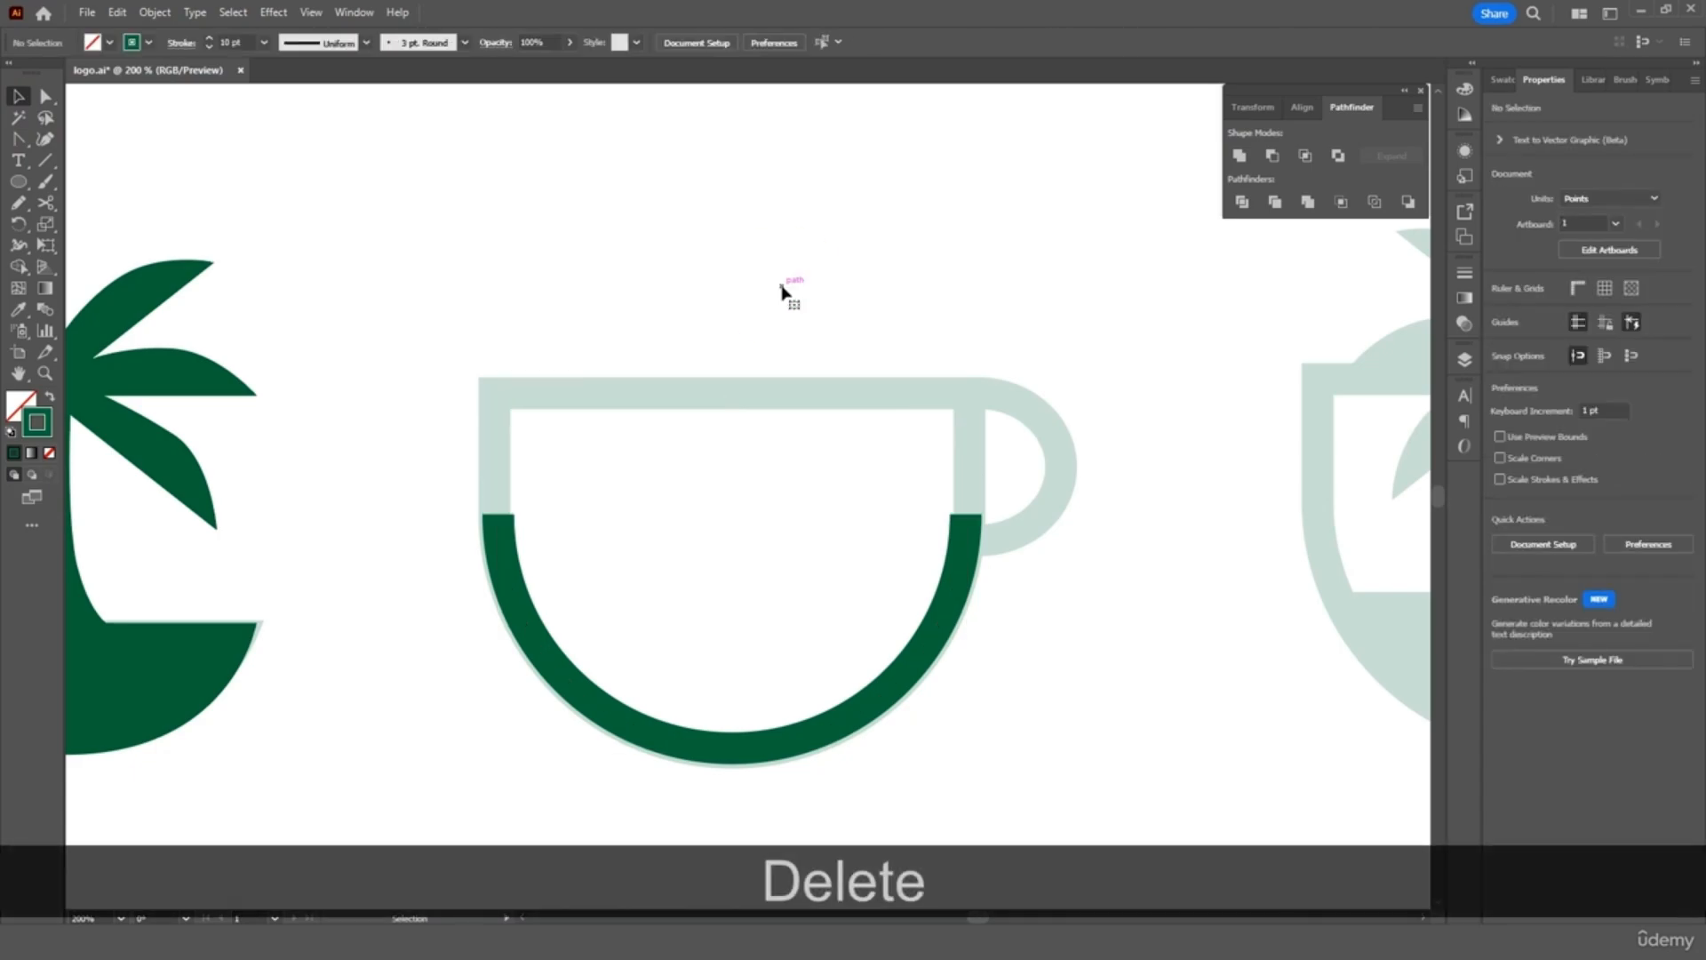
pyautogui.click(961, 546)
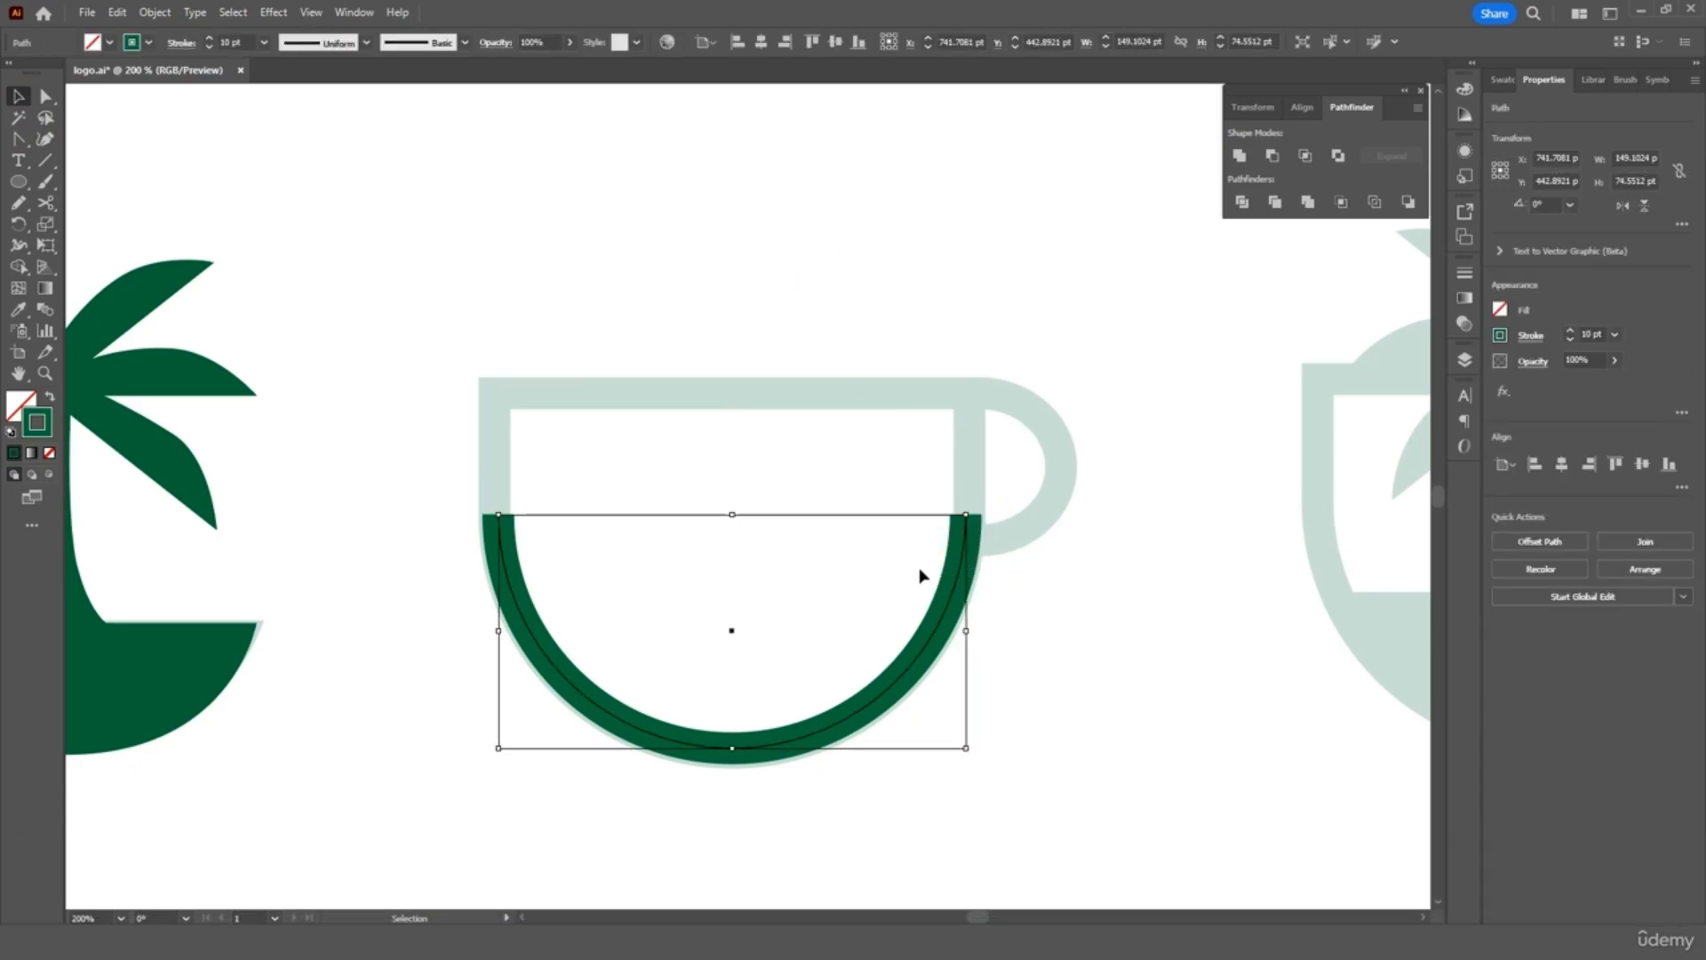
pyautogui.click(16, 140)
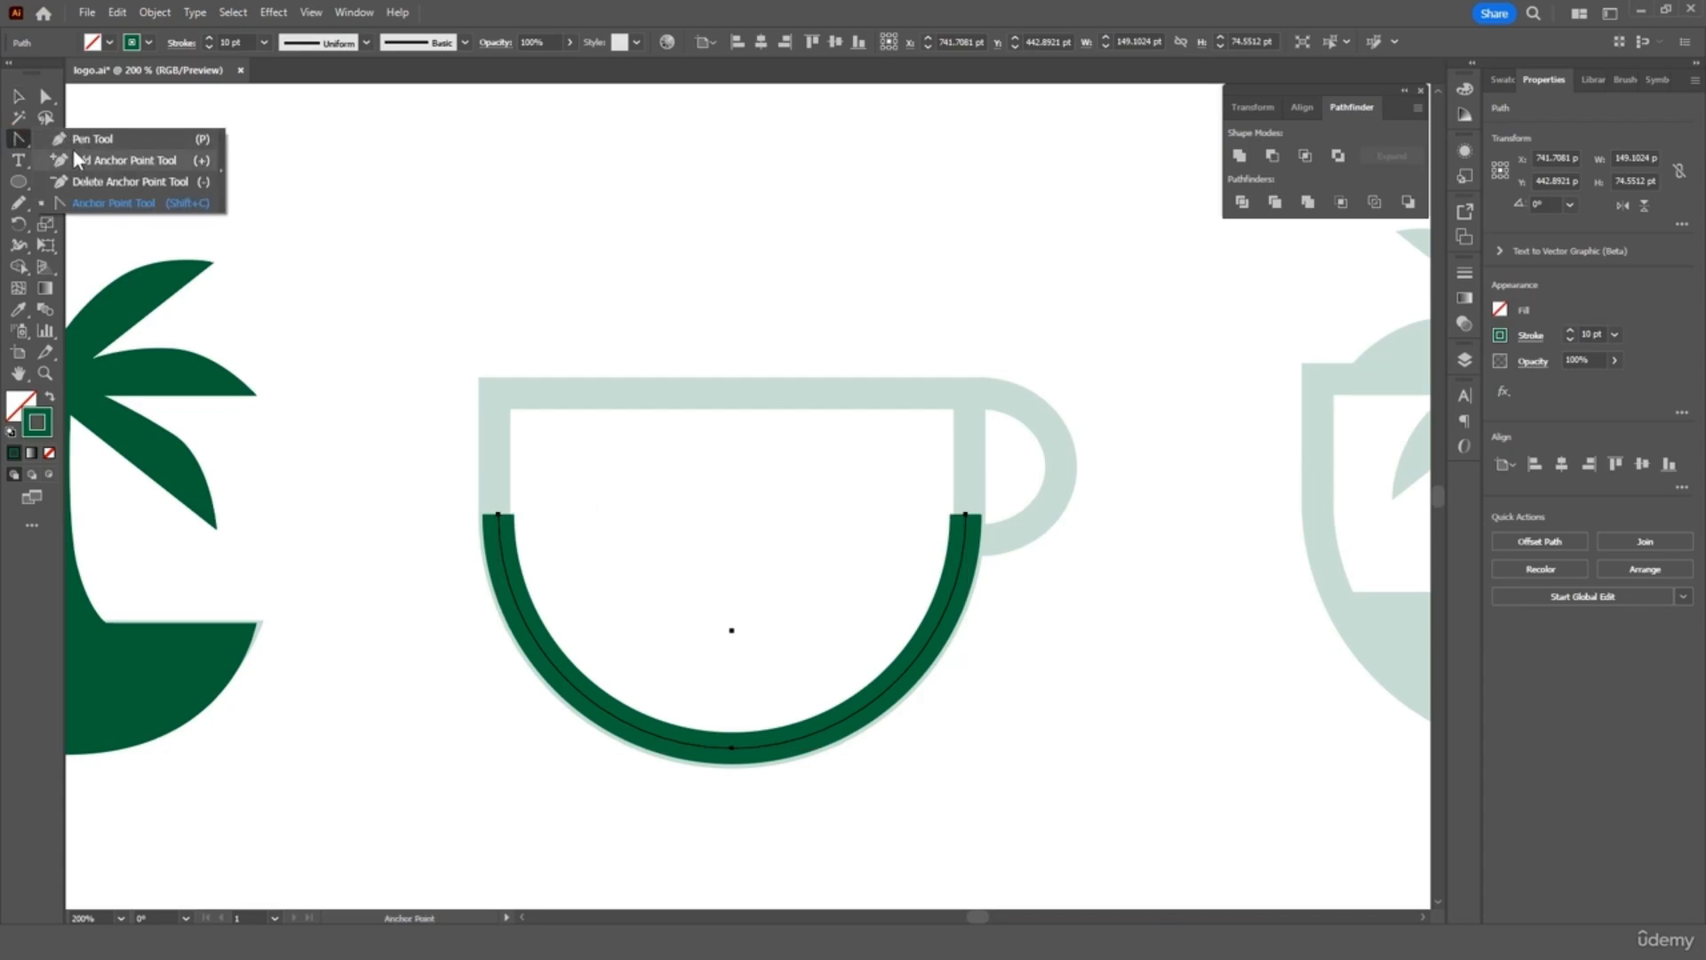
pyautogui.click(74, 140)
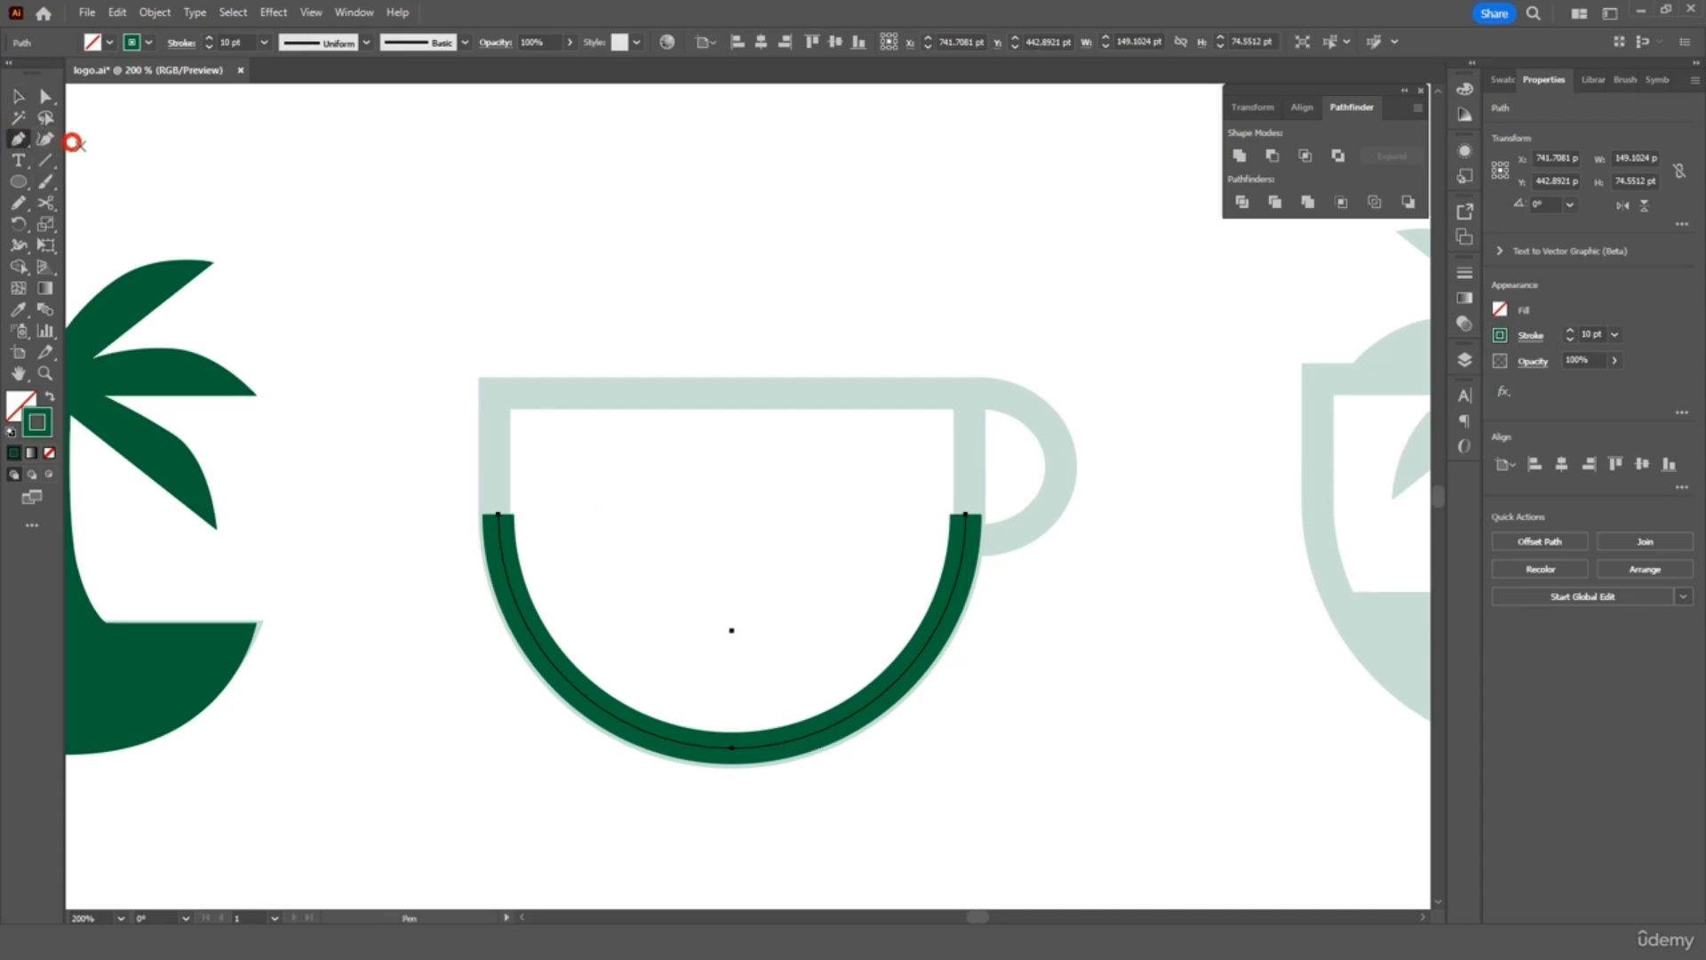
# Extend the arc with the Pen into a closed cup body with straight upright sides and a flat rim
pyautogui.click(499, 514)
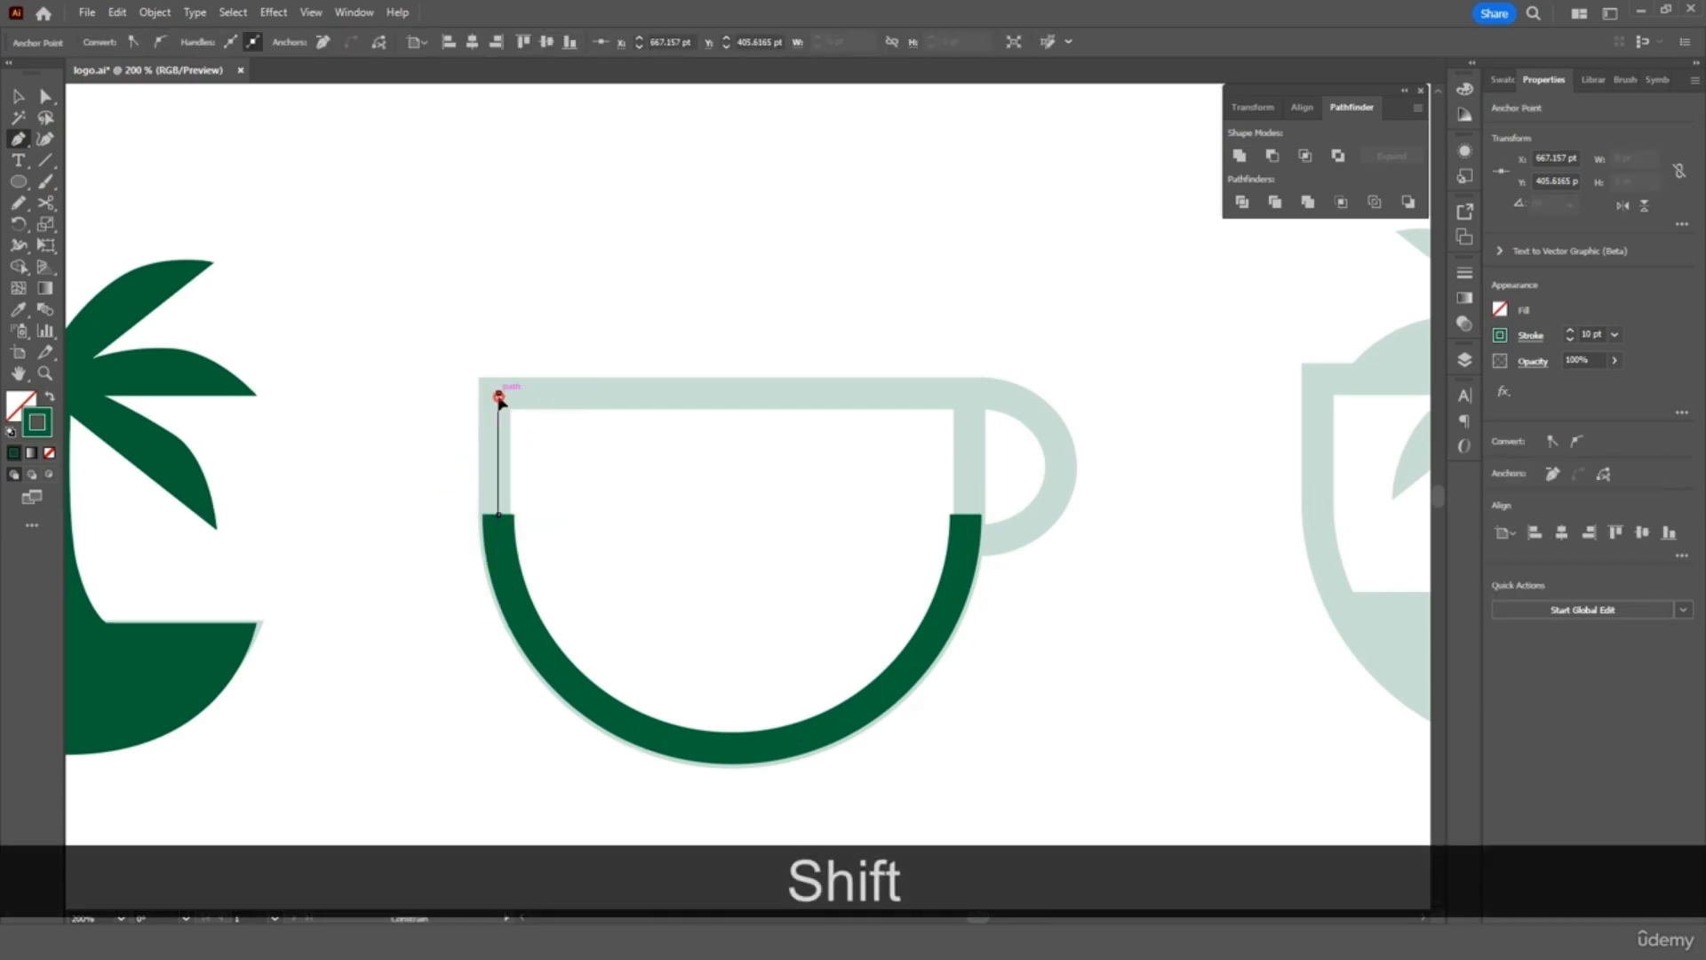
pyautogui.keyDown('shift'); pyautogui.click(499, 392); pyautogui.keyUp('shift')
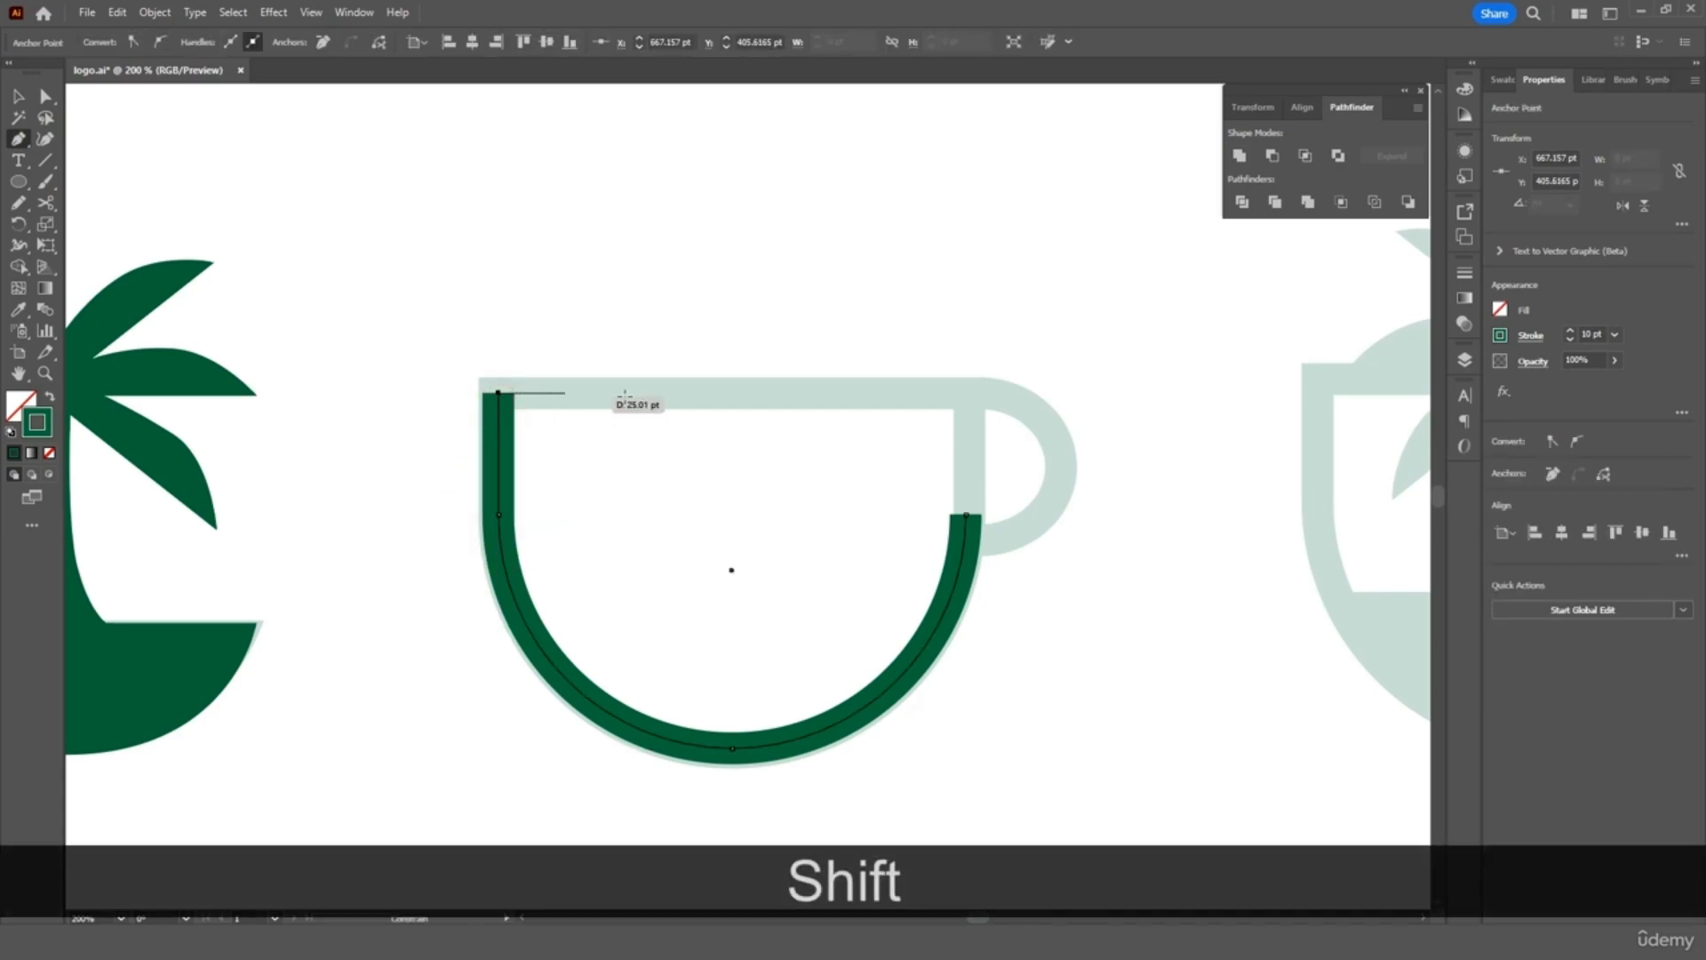
pyautogui.click(969, 395)
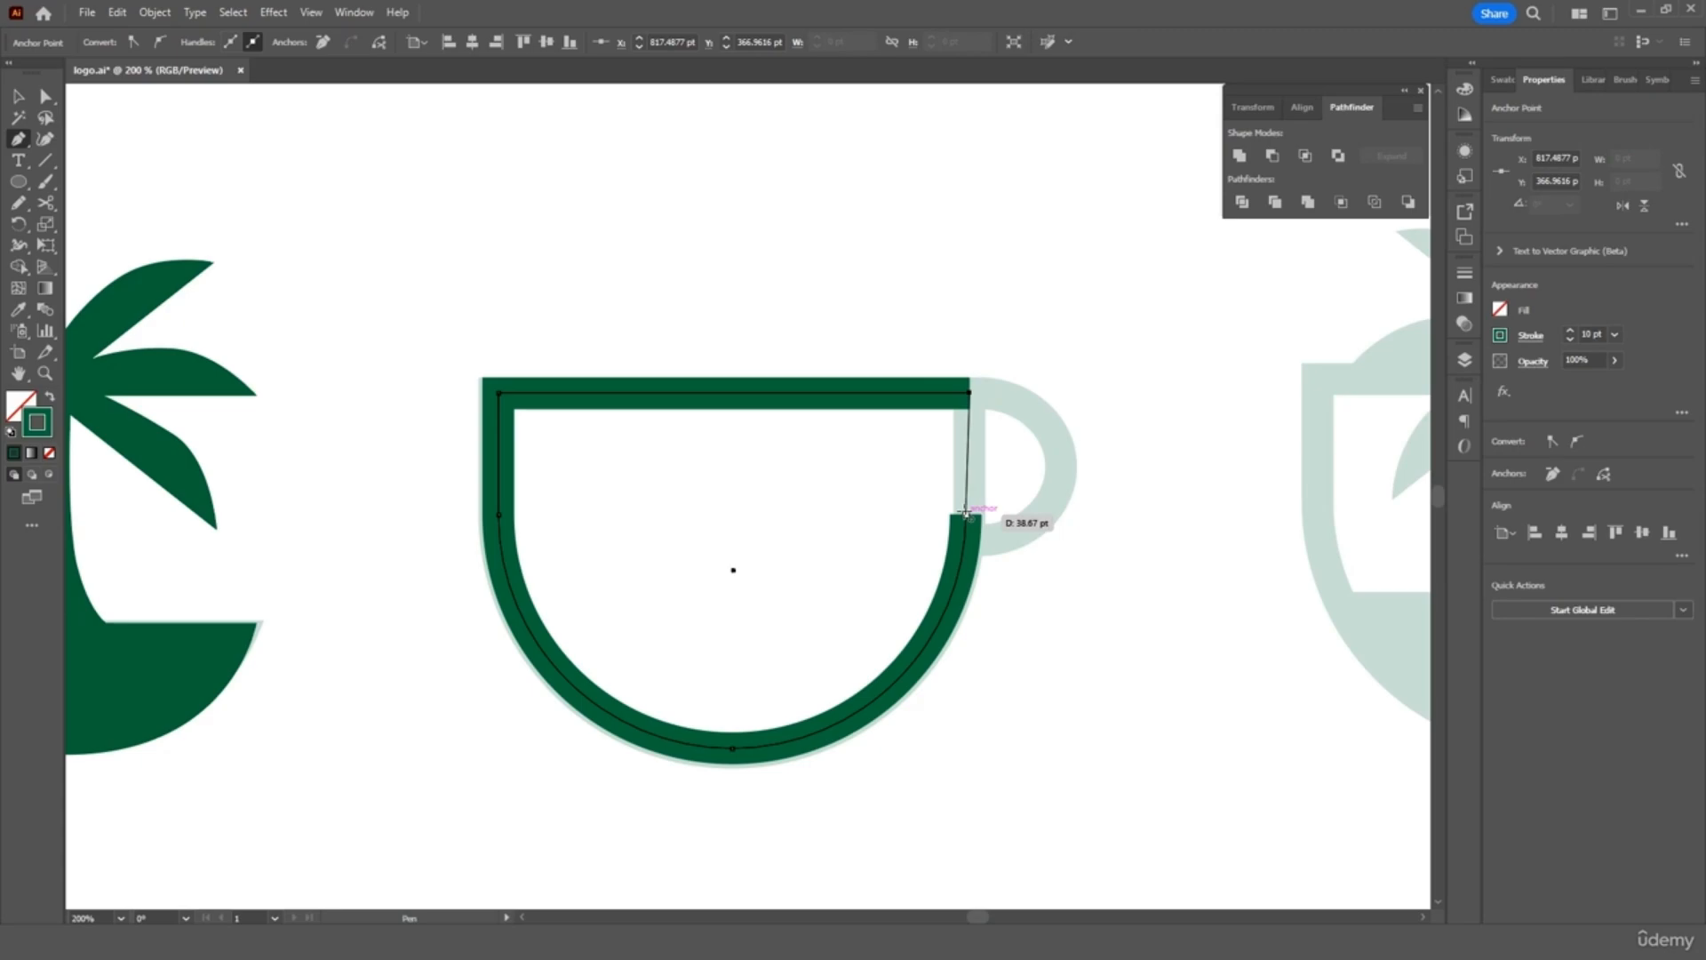
pyautogui.hotkey('ctrl', 'z')
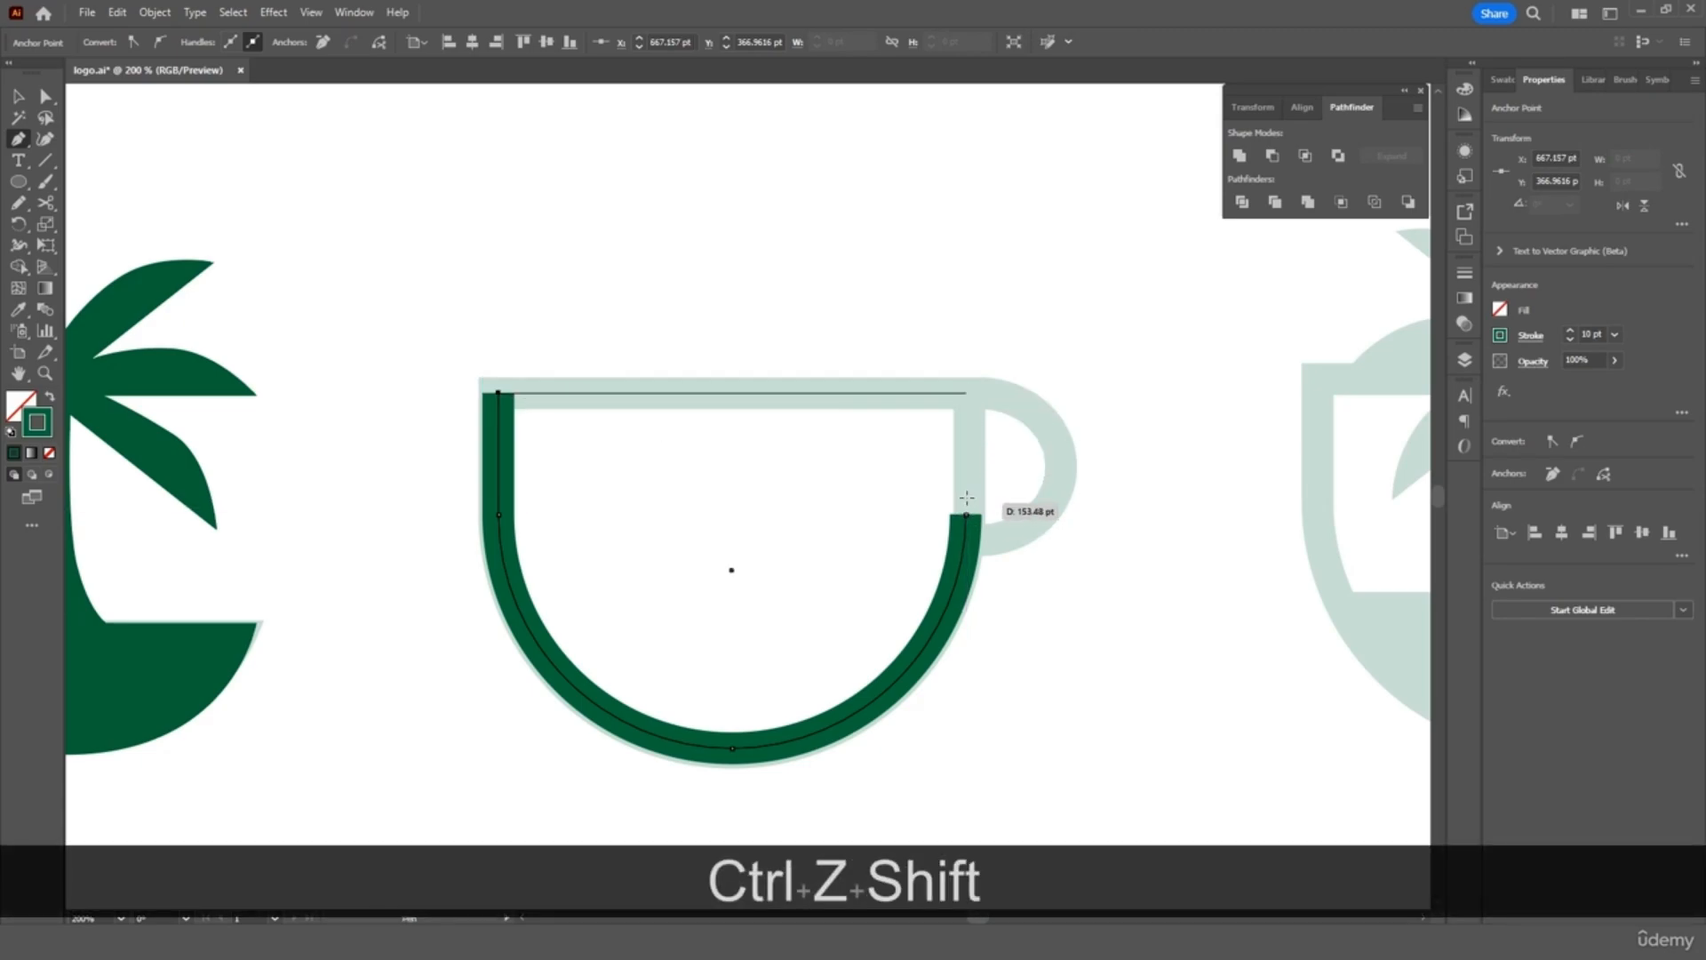
pyautogui.click(965, 393)
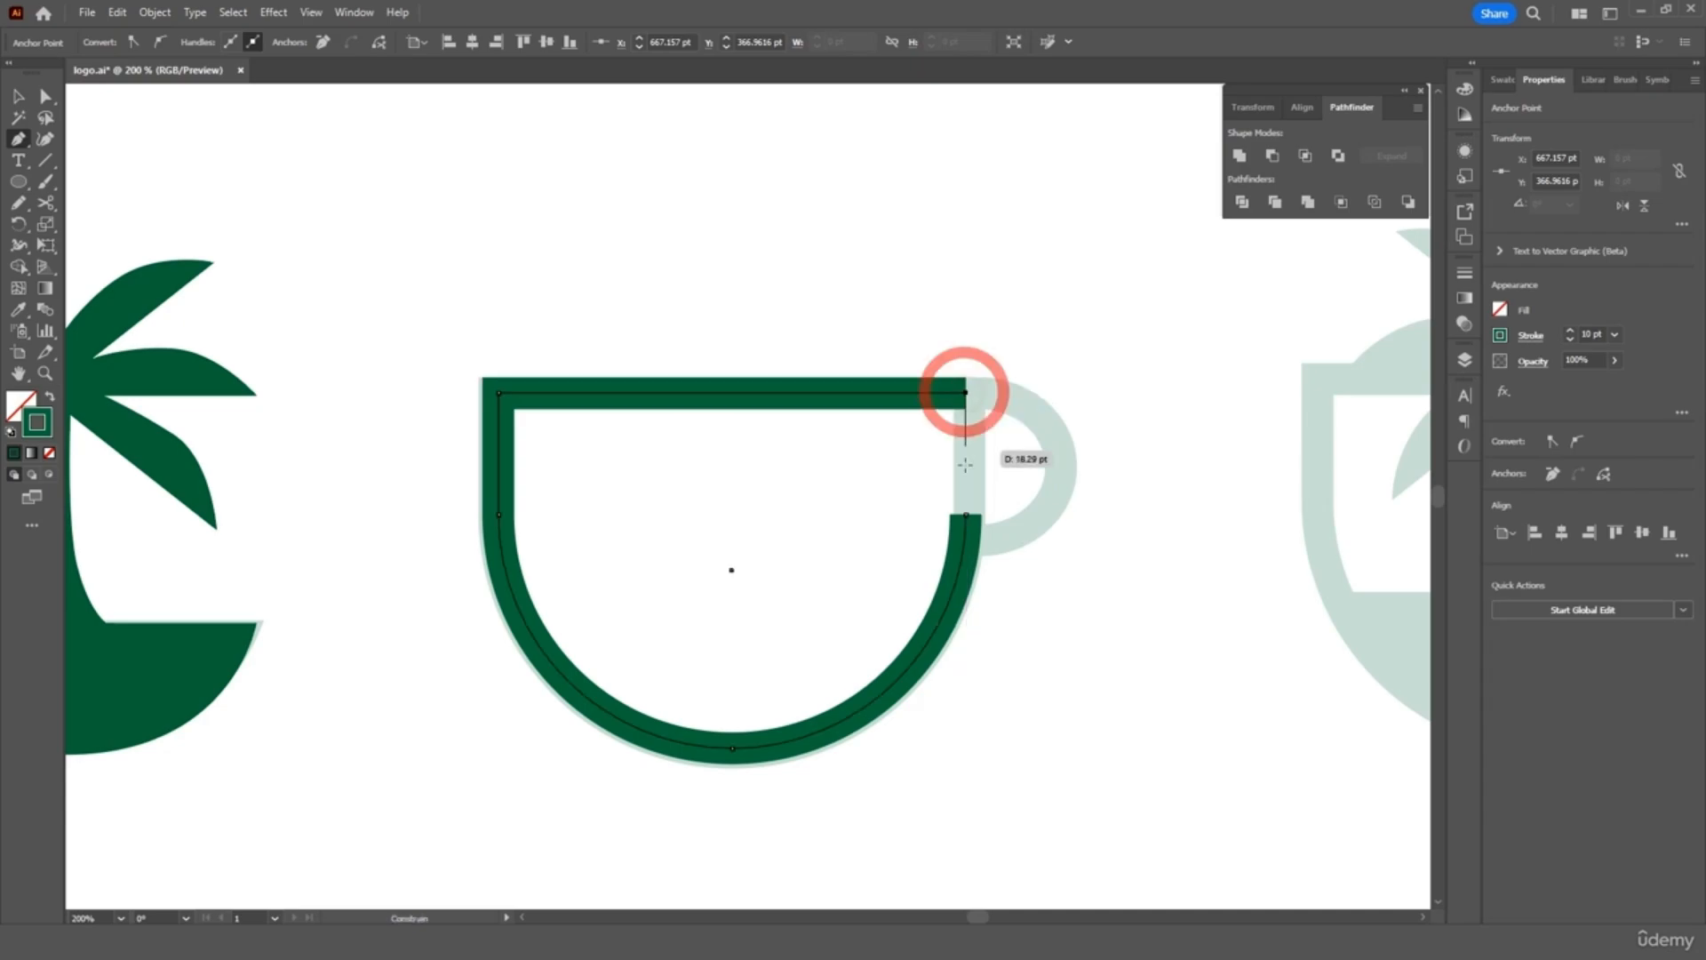
pyautogui.click(967, 514)
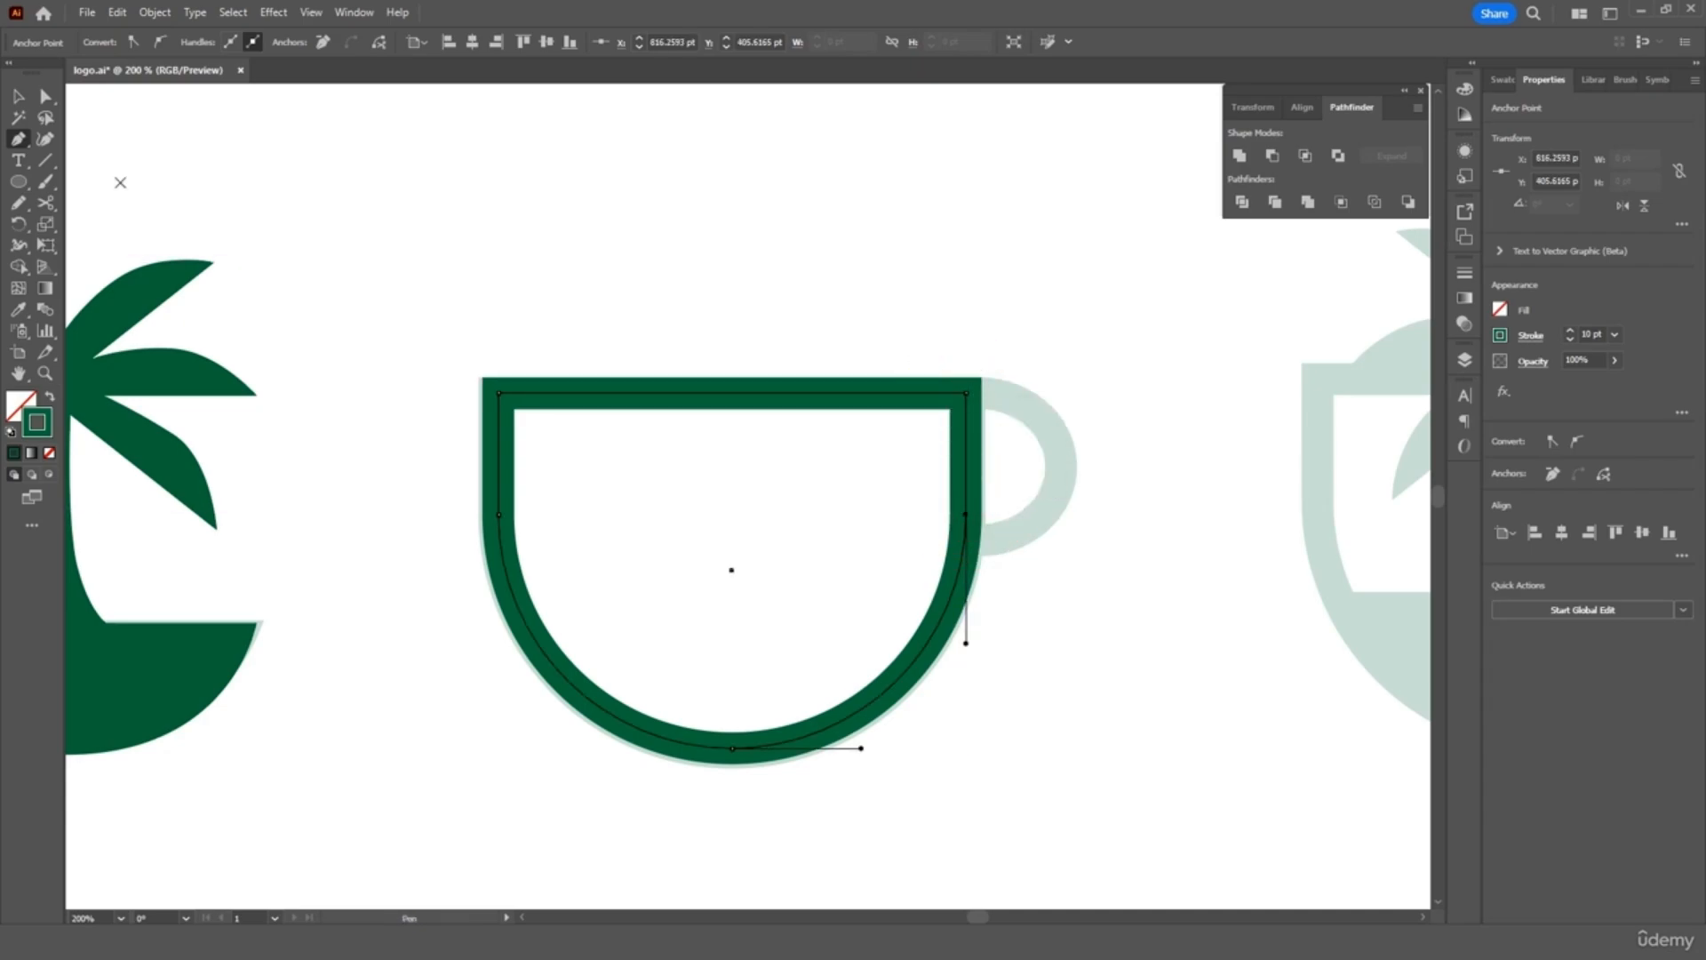
pyautogui.click(17, 98)
pyautogui.click(530, 259)
pyautogui.hscroll(2, 551, 259)
# Draw a small circle above the cup and resize it to about 47 pt
pyautogui.press('l')
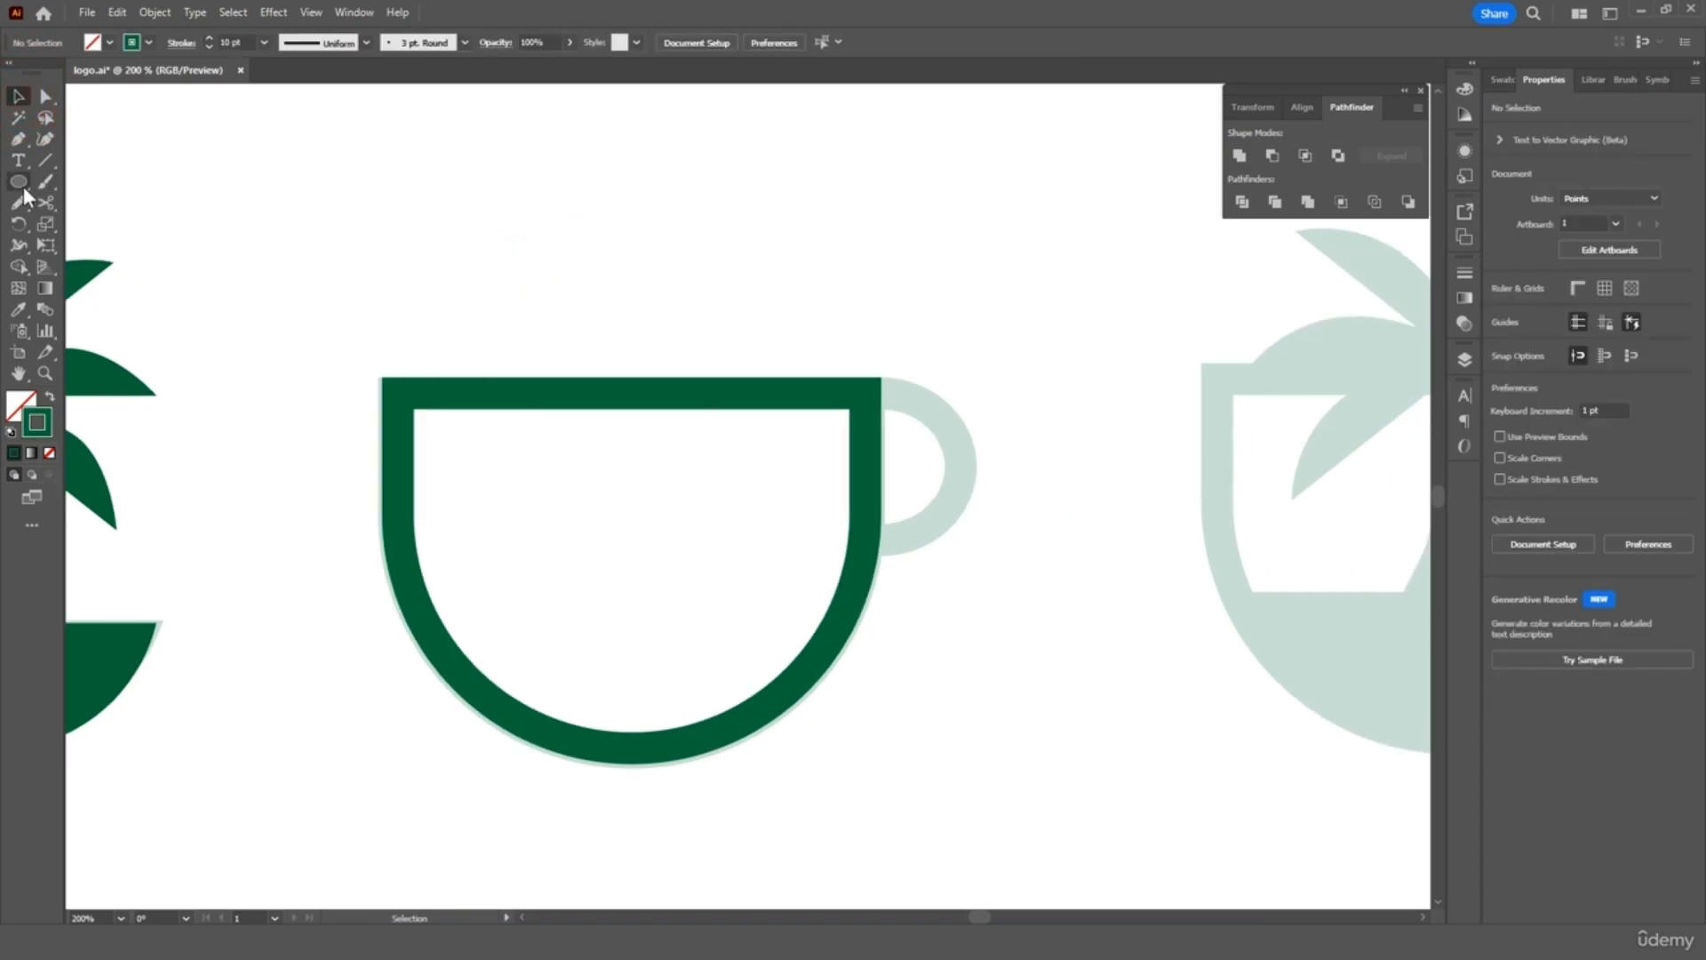
pyautogui.moveTo(803, 252); pyautogui.dragTo(935, 514)
pyautogui.click(16, 96)
pyautogui.moveTo(919, 408); pyautogui.dragTo(954, 194)
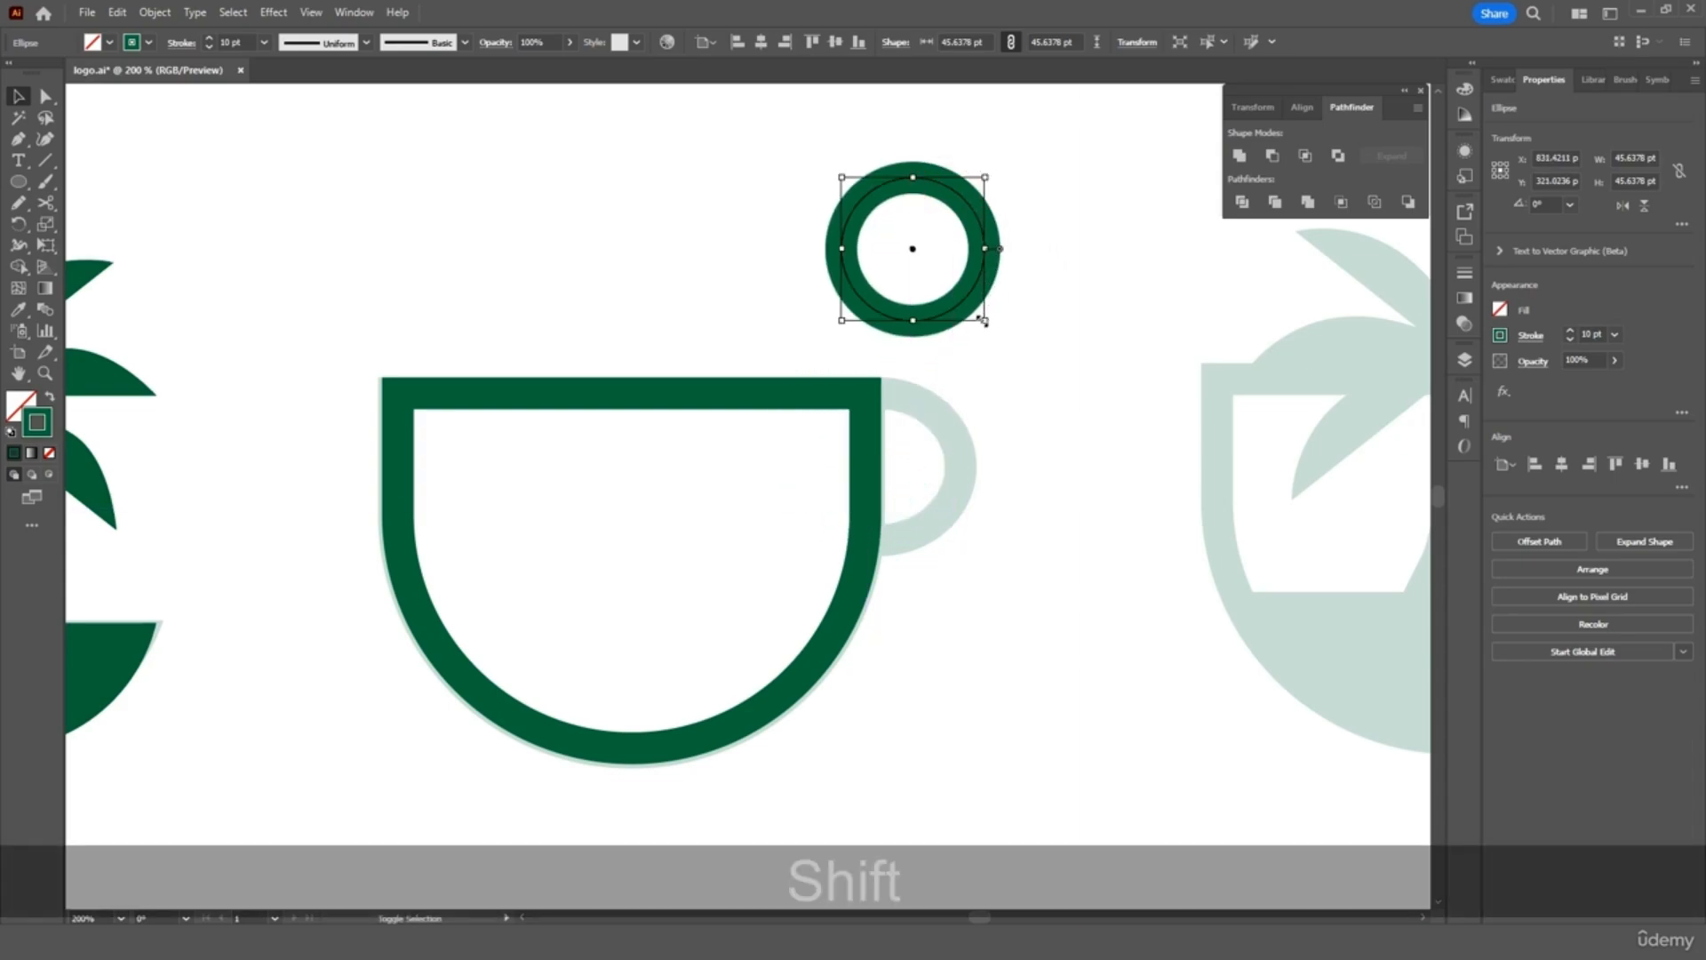
pyautogui.moveTo(986, 318); pyautogui.dragTo(992, 340)
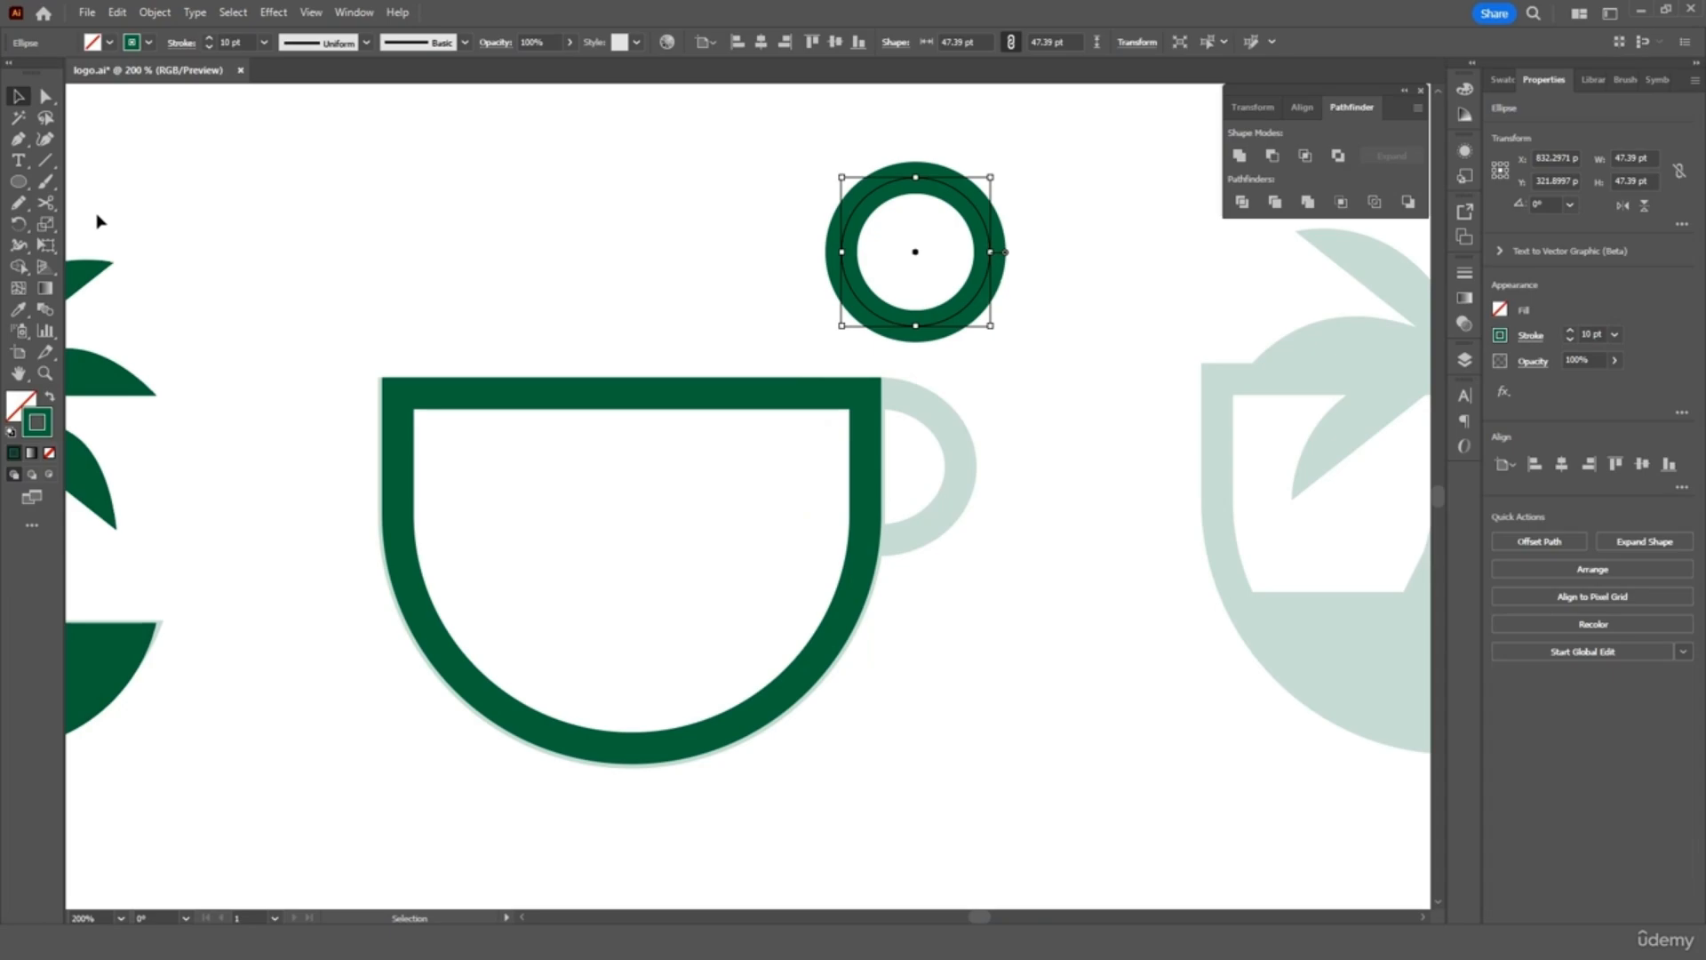
# Cut the ring at its top and bottom points and delete its left half
pyautogui.click(55, 205)
pyautogui.click(915, 177)
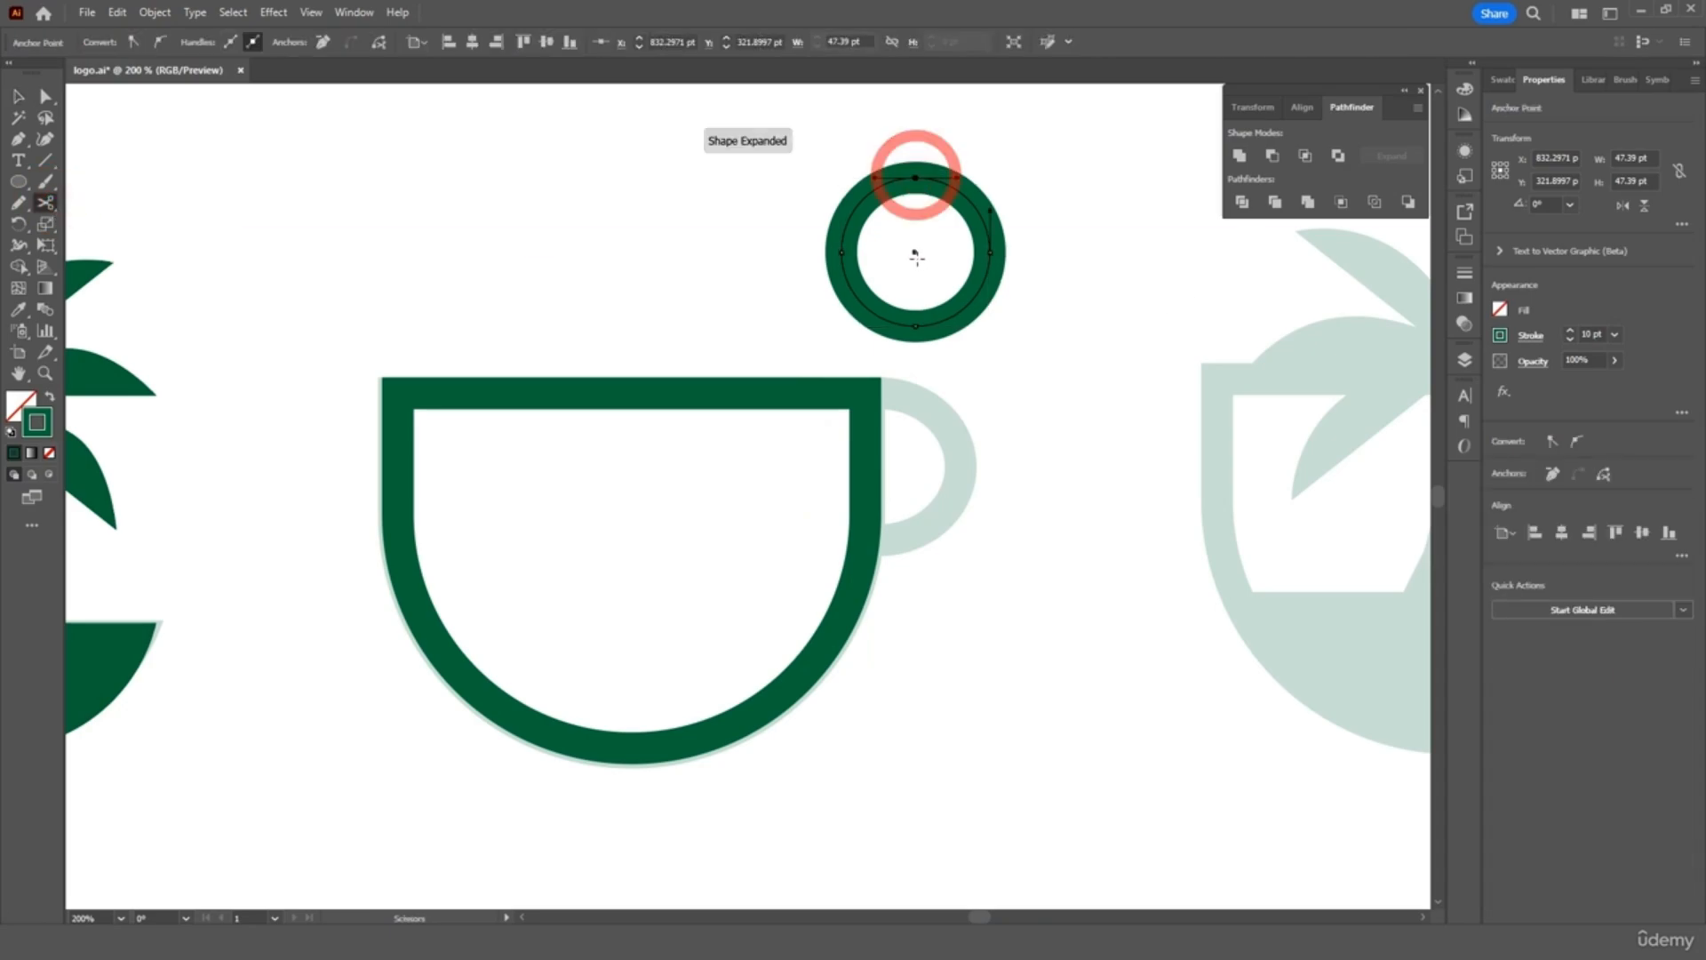
pyautogui.click(916, 326)
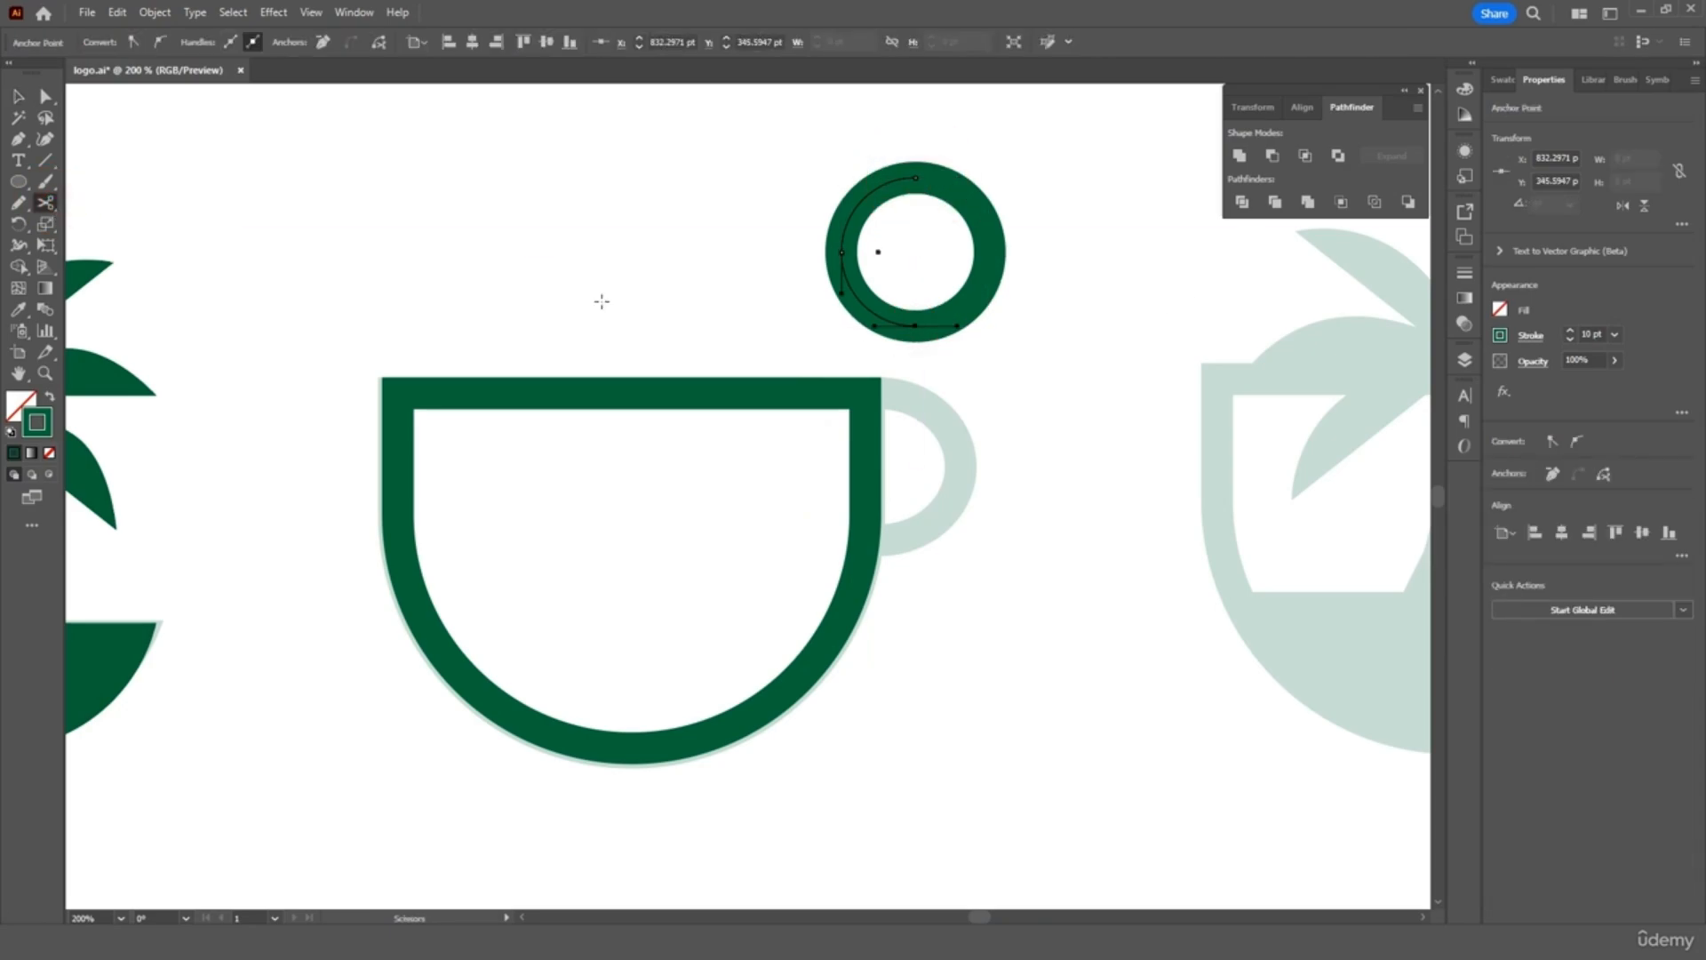
pyautogui.click(17, 96)
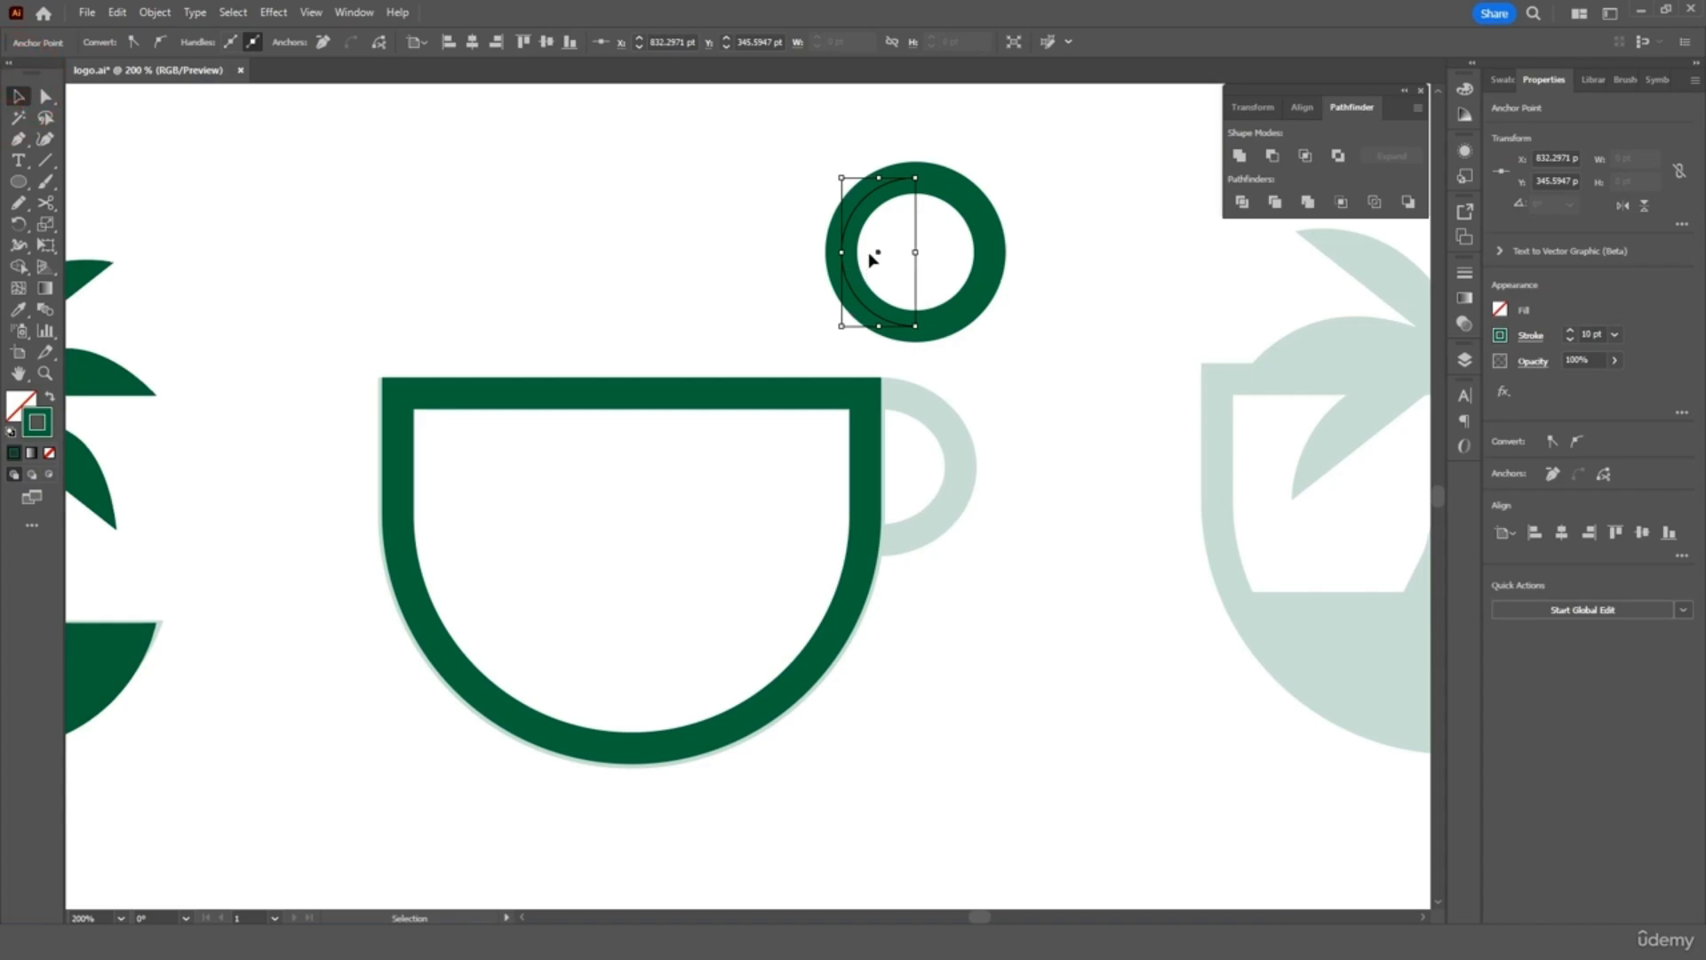
pyautogui.press('Delete')
pyautogui.press('Delete')
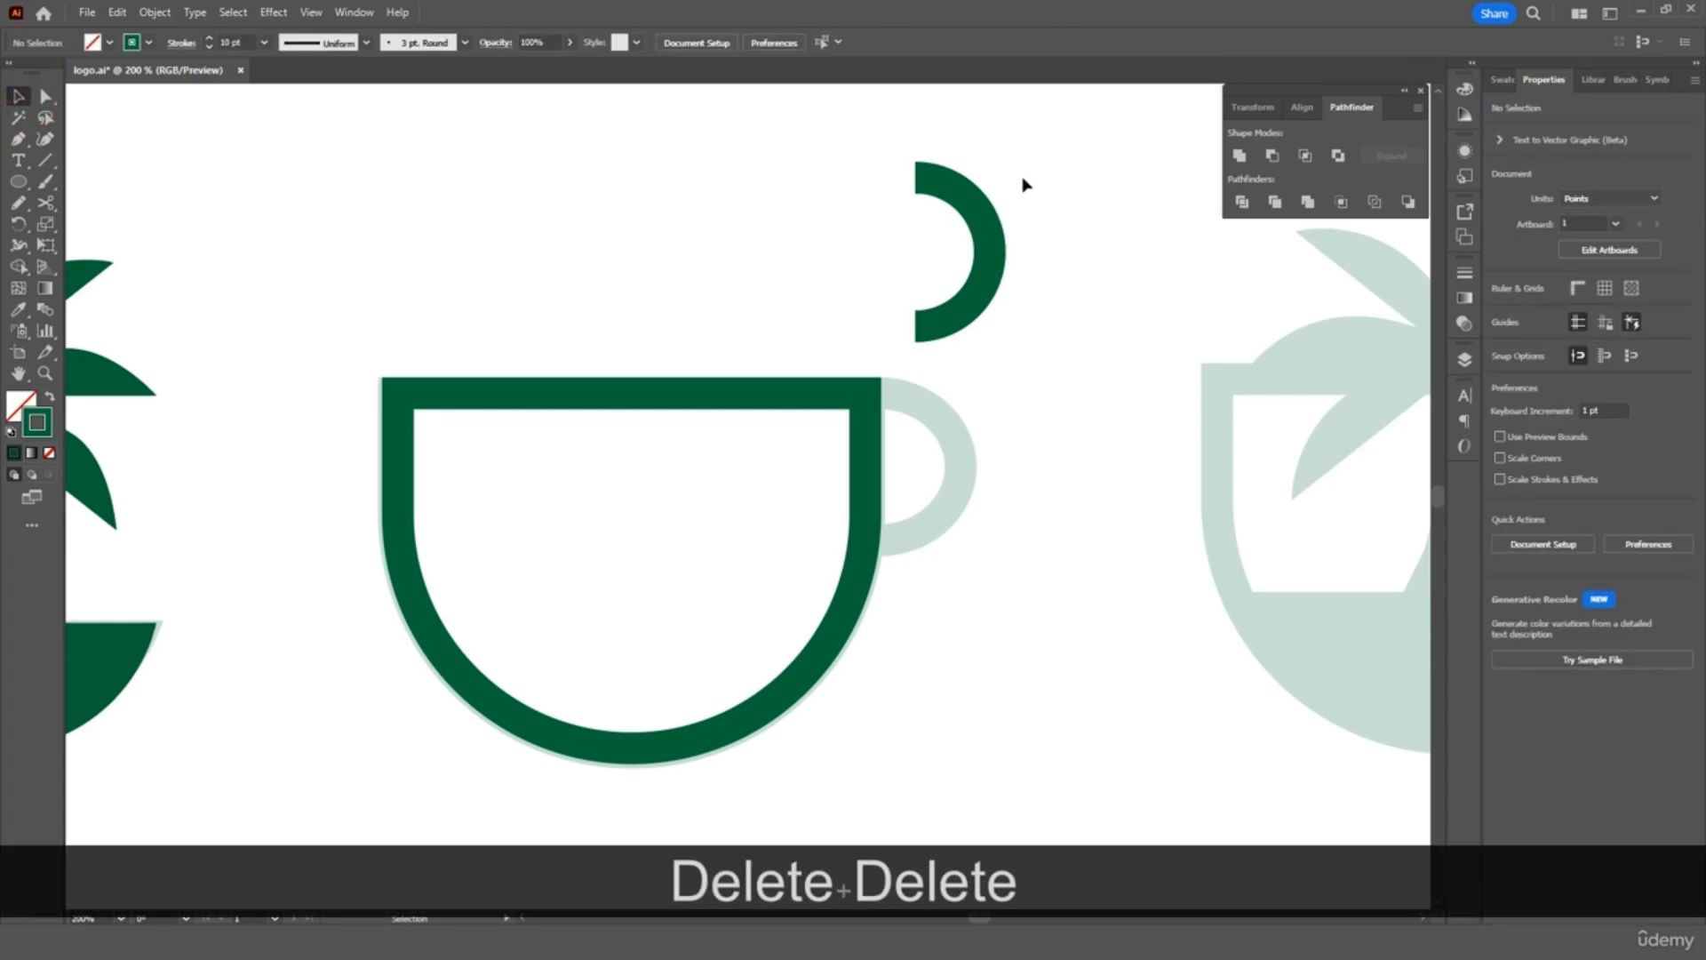
# Attach the half-ring to the cup's right side as a handle, widened to about 27.75 pt
pyautogui.moveTo(949, 302); pyautogui.dragTo(948, 513)
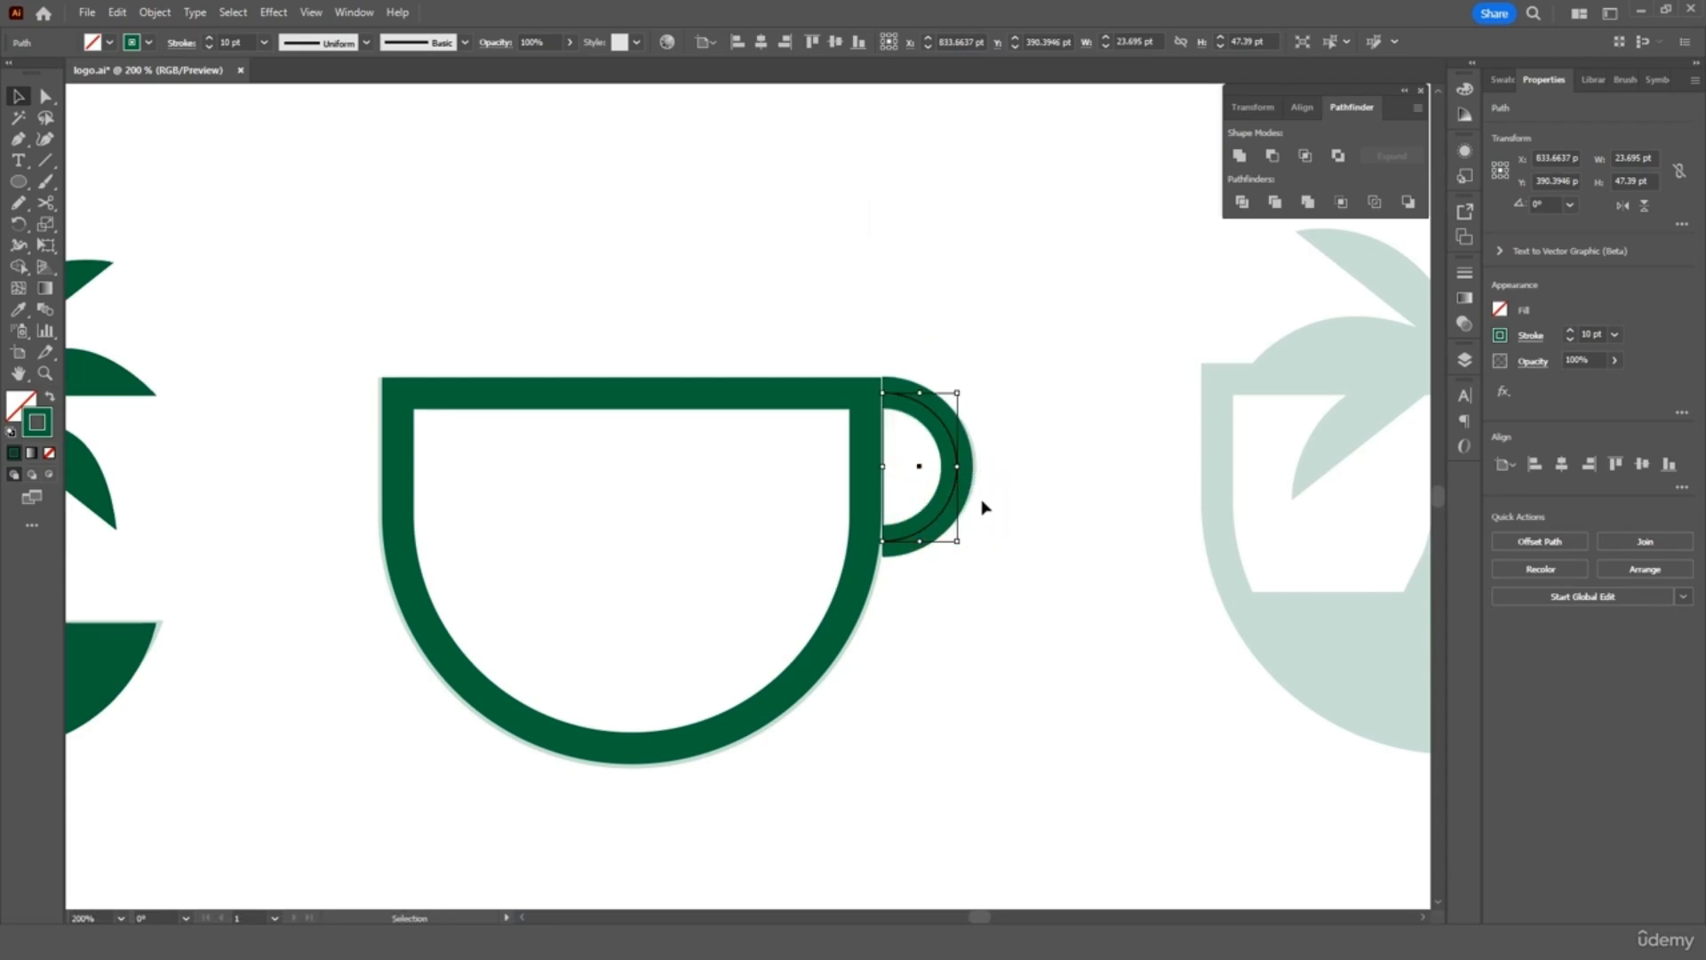
pyautogui.press('Left')
pyautogui.press('Down')
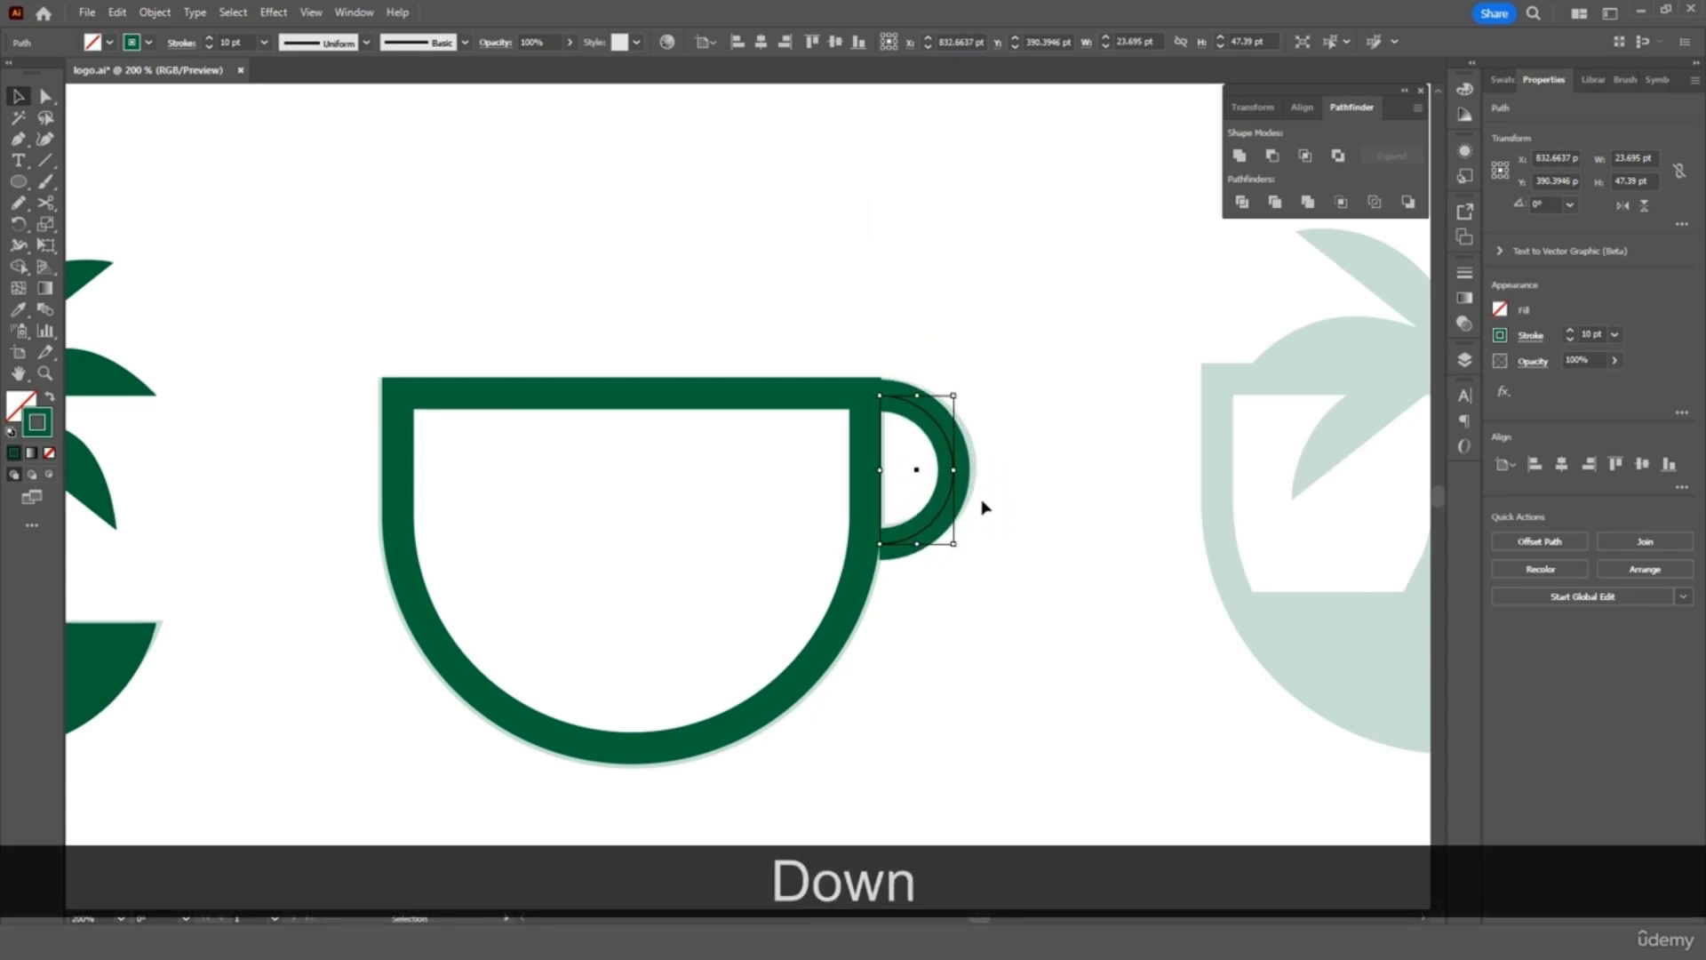
pyautogui.hotkey('ctrl', '=')
pyautogui.hotkey('ctrl', '=')
pyautogui.hotkey('ctrl', '=')
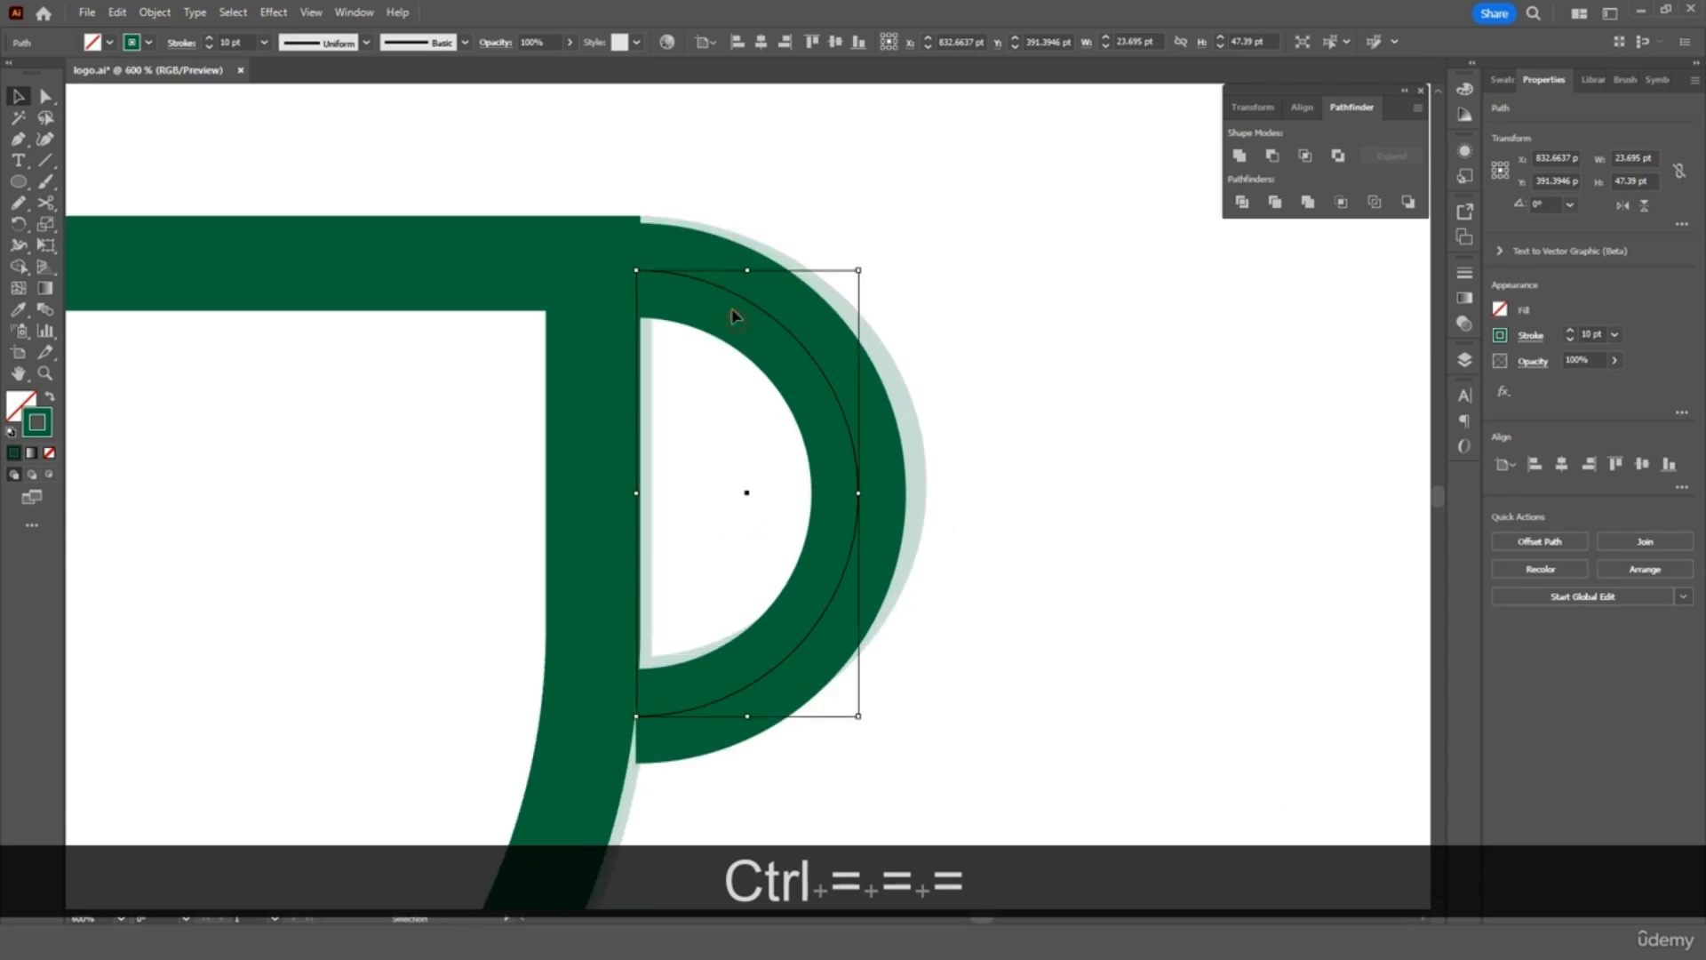
pyautogui.moveTo(733, 315); pyautogui.dragTo(735, 286)
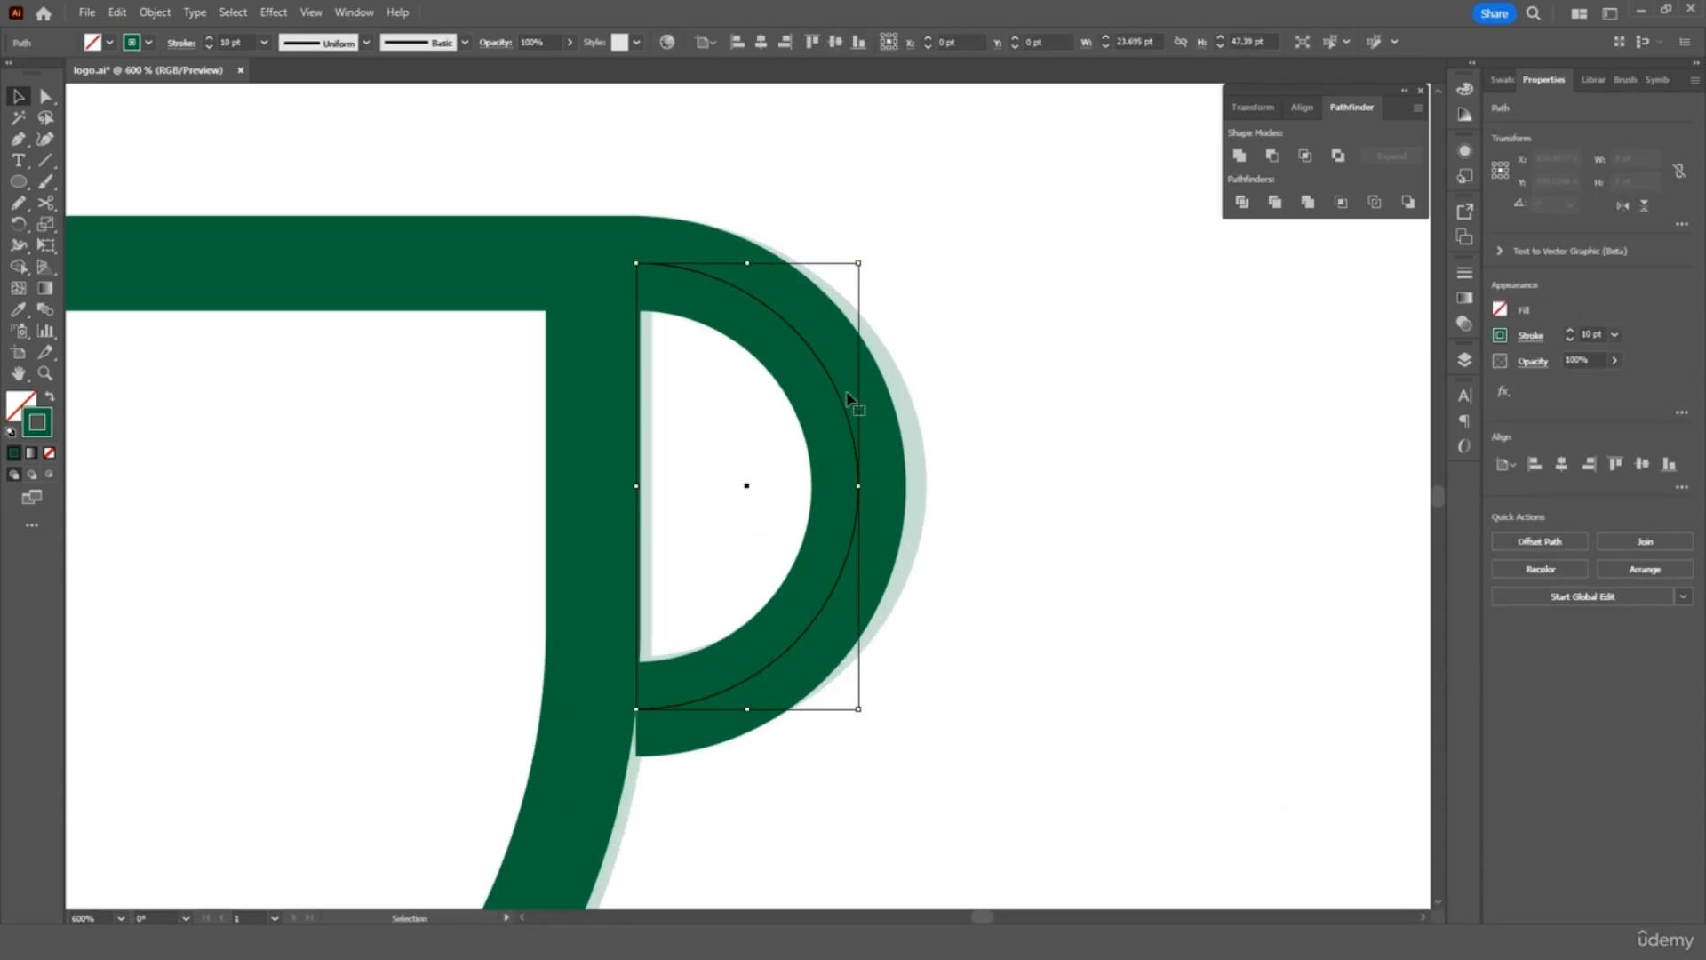
pyautogui.moveTo(860, 485); pyautogui.dragTo(880, 486)
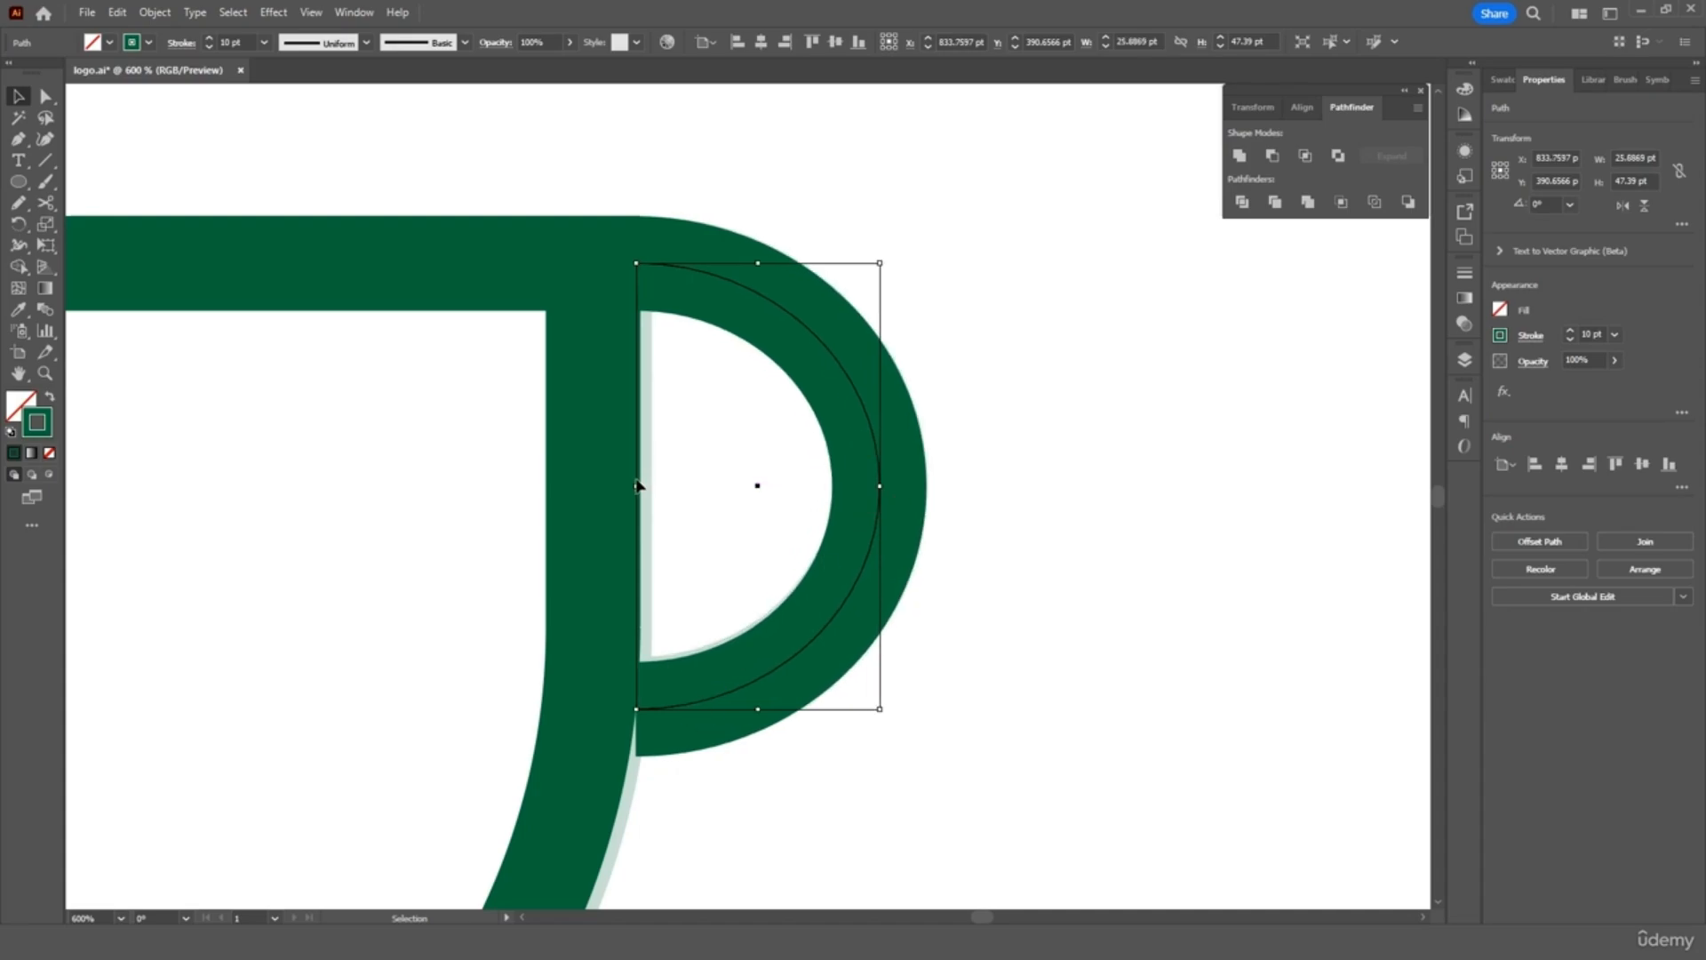
pyautogui.moveTo(638, 486); pyautogui.dragTo(622, 483)
pyautogui.click(1025, 484)
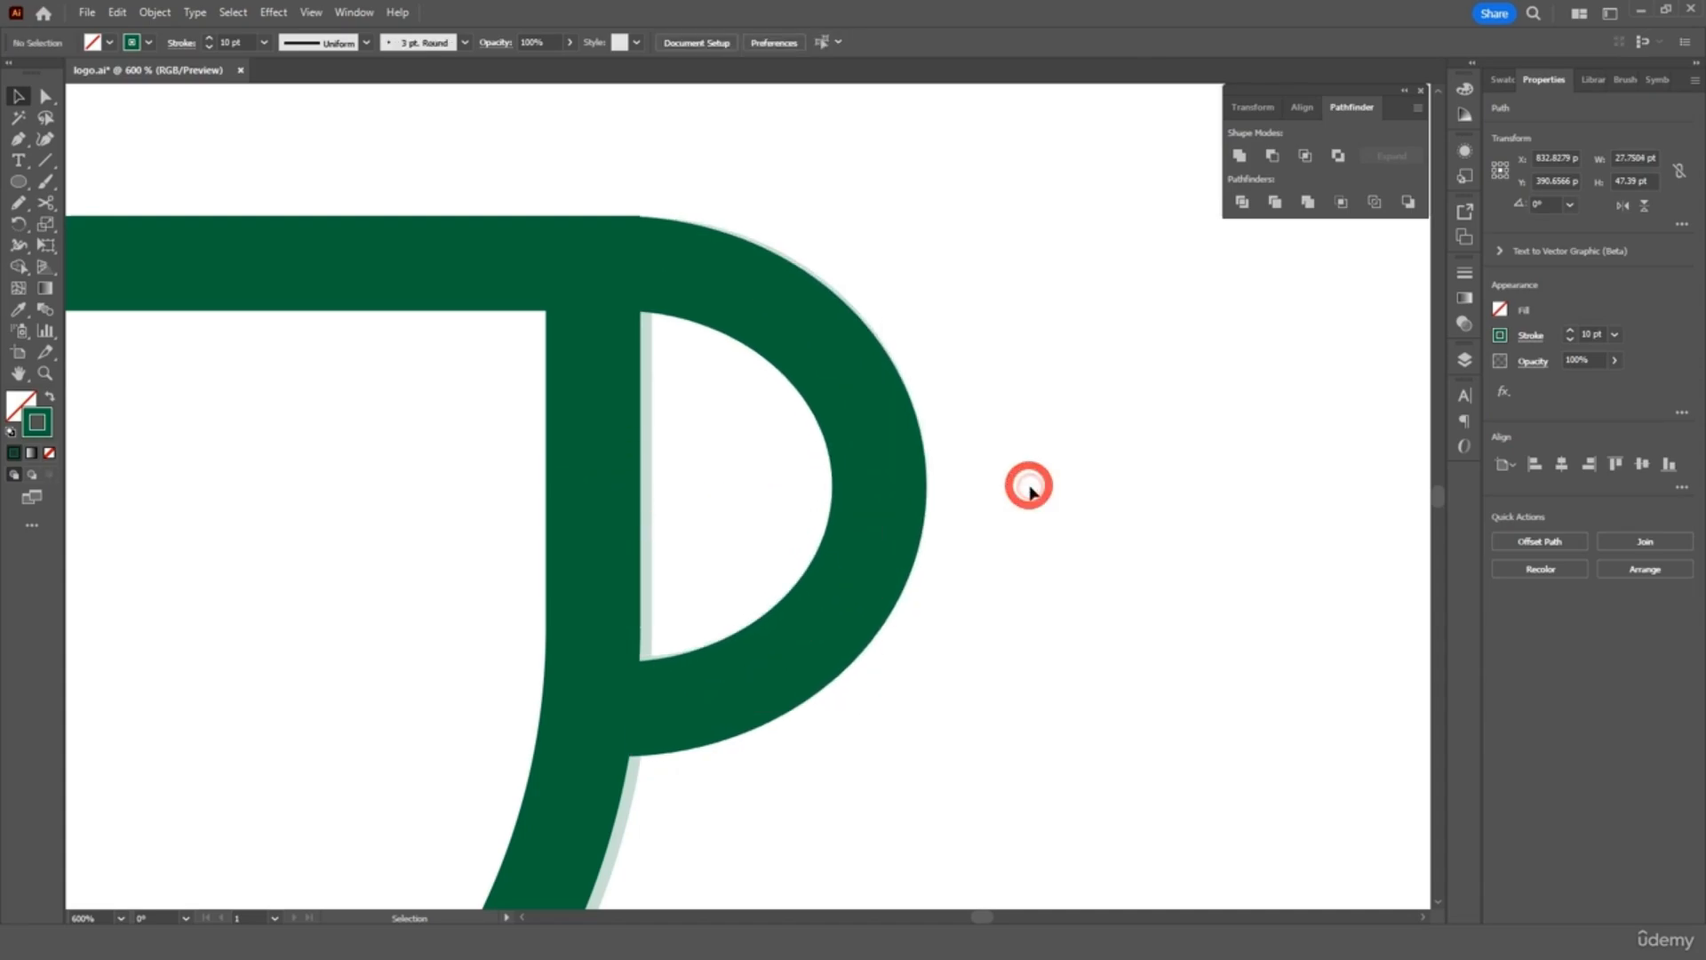
pyautogui.hotkey('ctrl', '-')
pyautogui.hotkey('ctrl', '-')
pyautogui.hotkey('ctrl', '-')
pyautogui.hotkey('ctrl', '-')
pyautogui.hotkey('ctrl', '-')
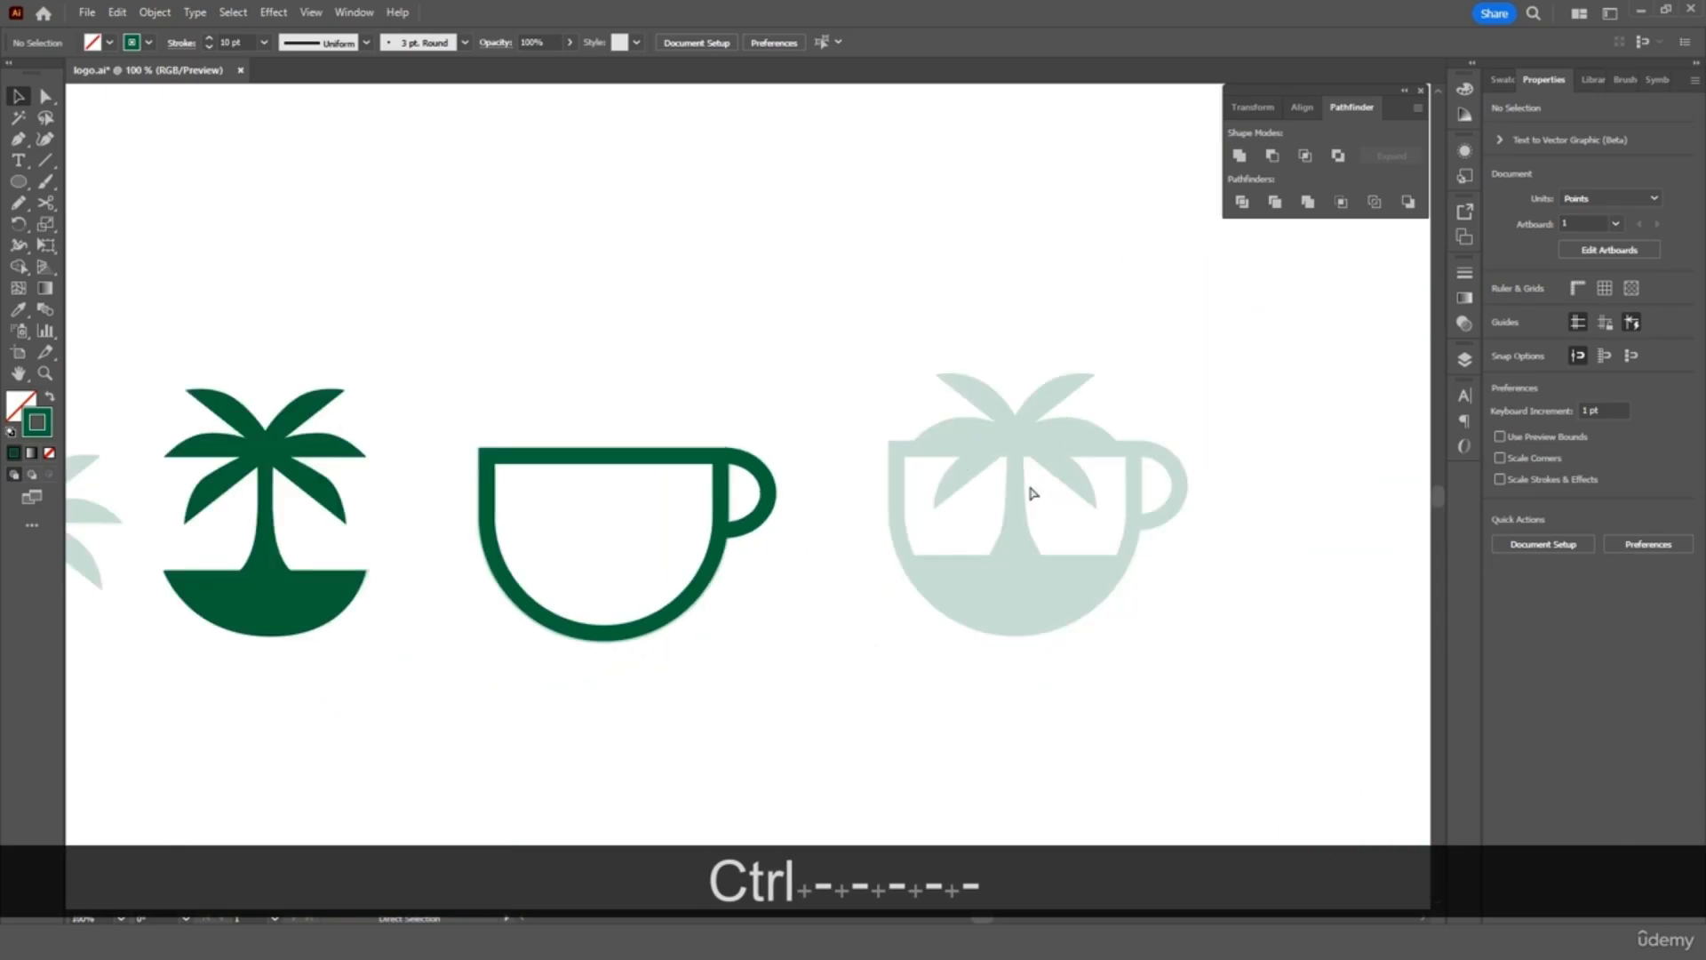
# Combine the cup body and handle into one shape
pyautogui.click(633, 579)
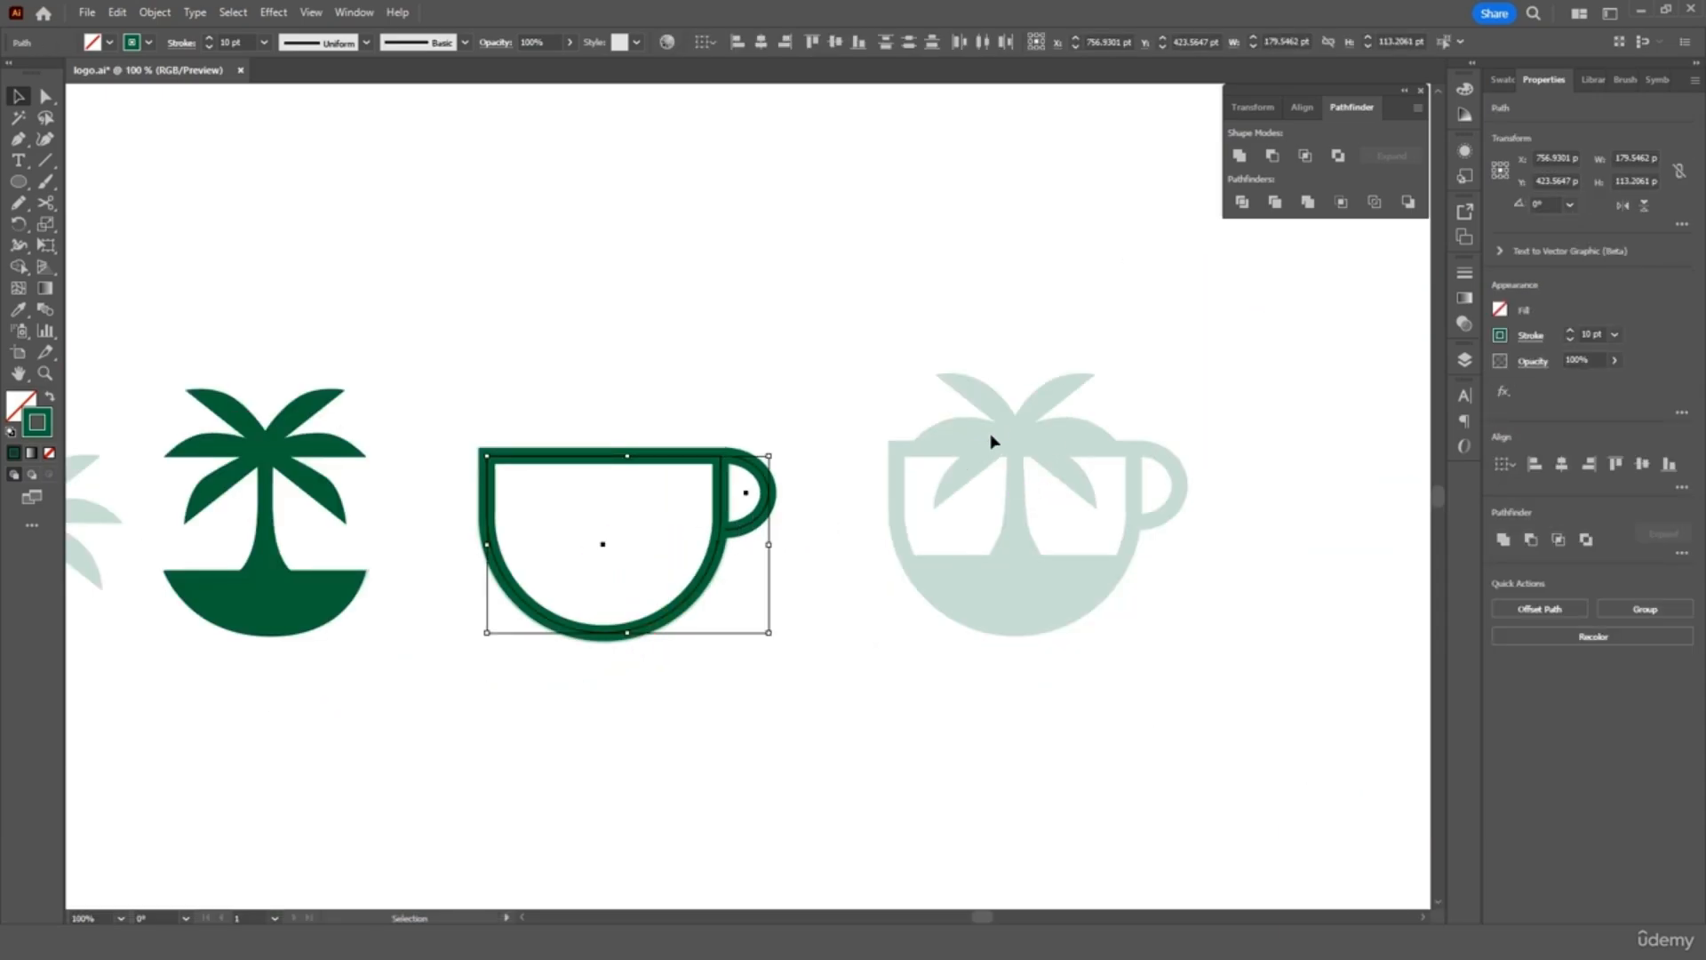
pyautogui.rightClick(716, 465)
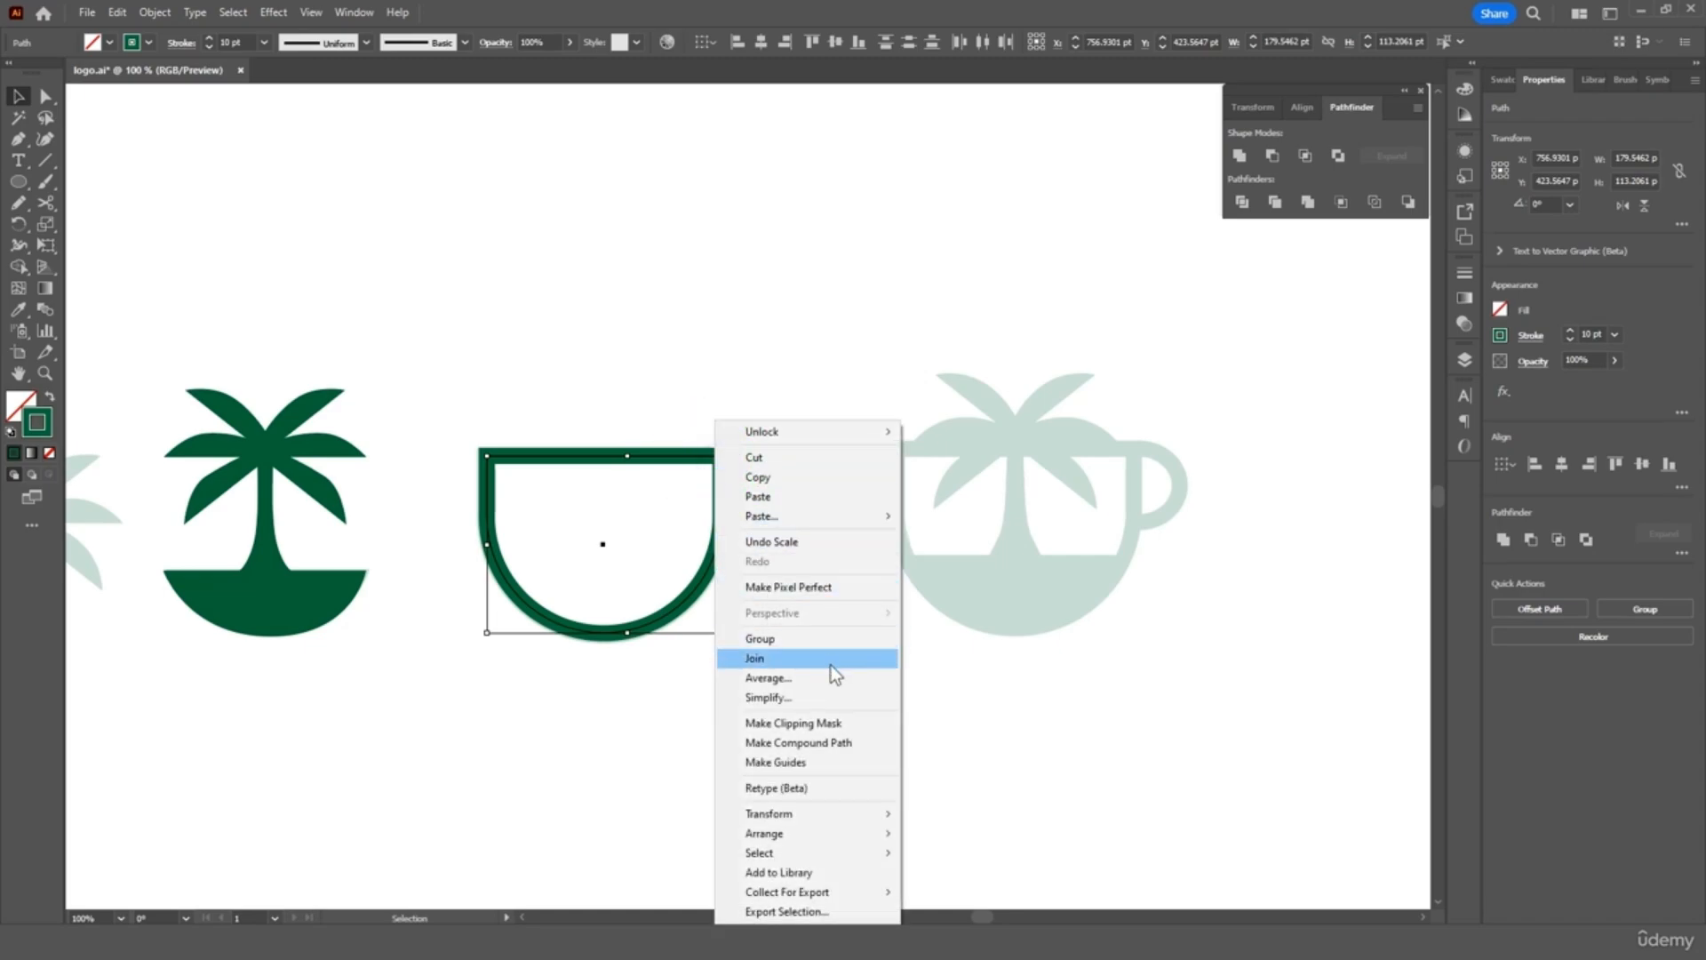
pyautogui.click(818, 642)
pyautogui.click(718, 391)
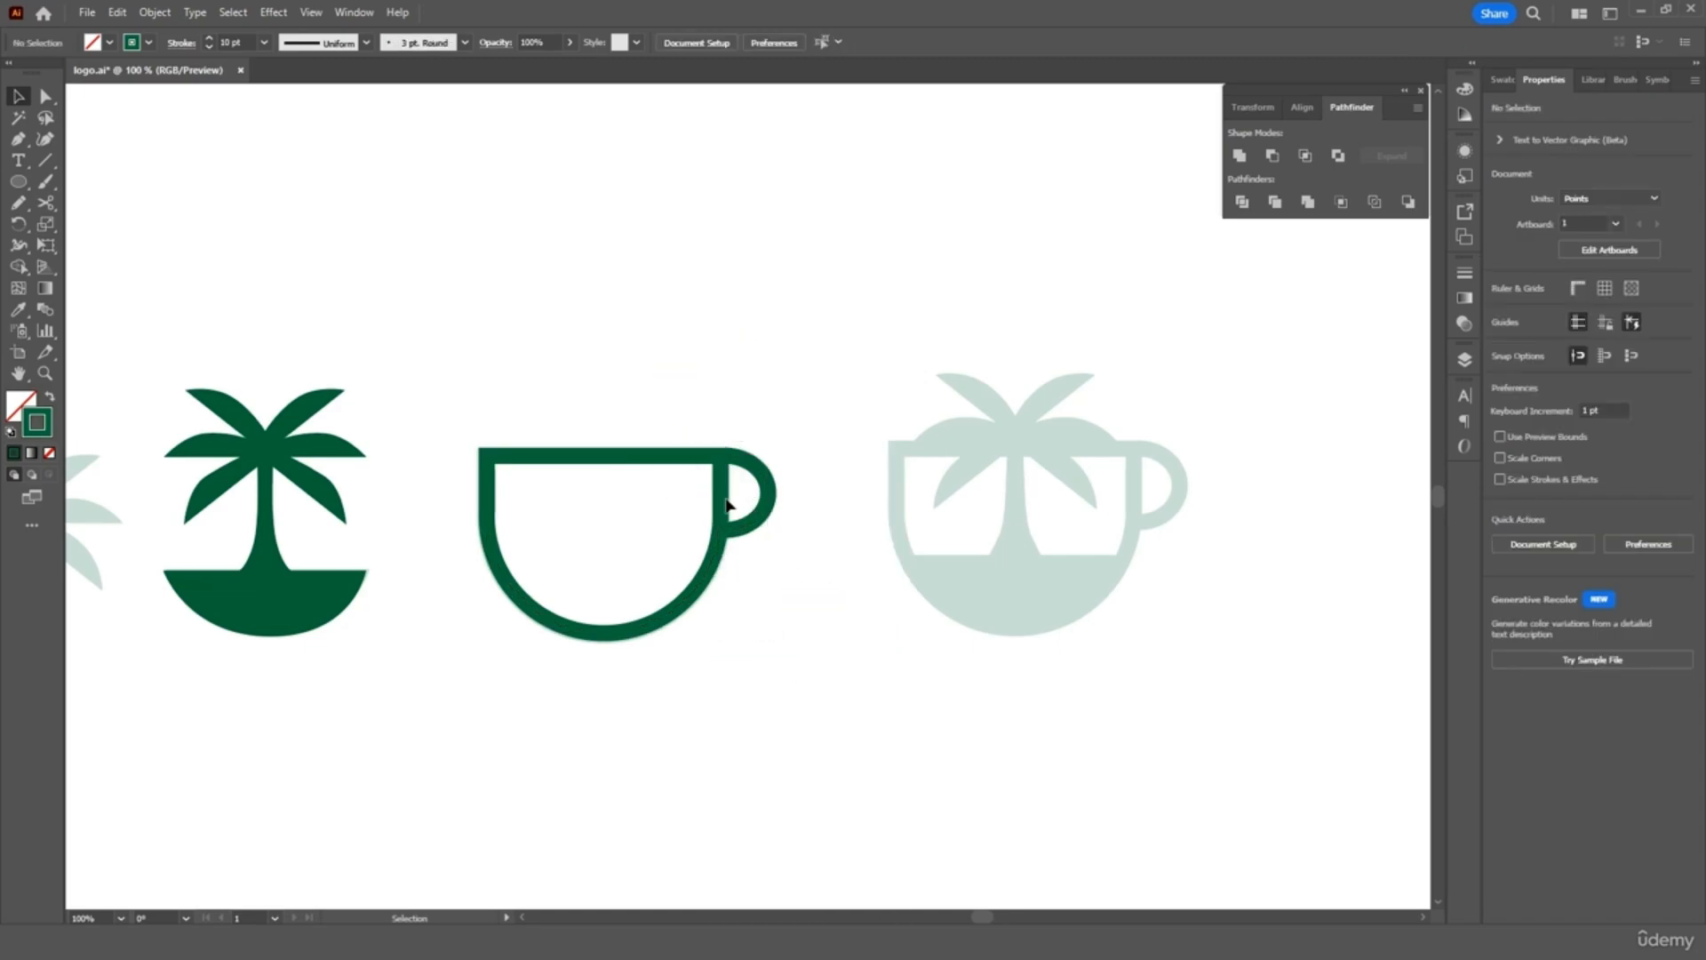
# Move the cup over the faded reference cup and place the palm tree inside it
pyautogui.moveTo(727, 505); pyautogui.dragTo(1130, 494)
pyautogui.click(925, 350)
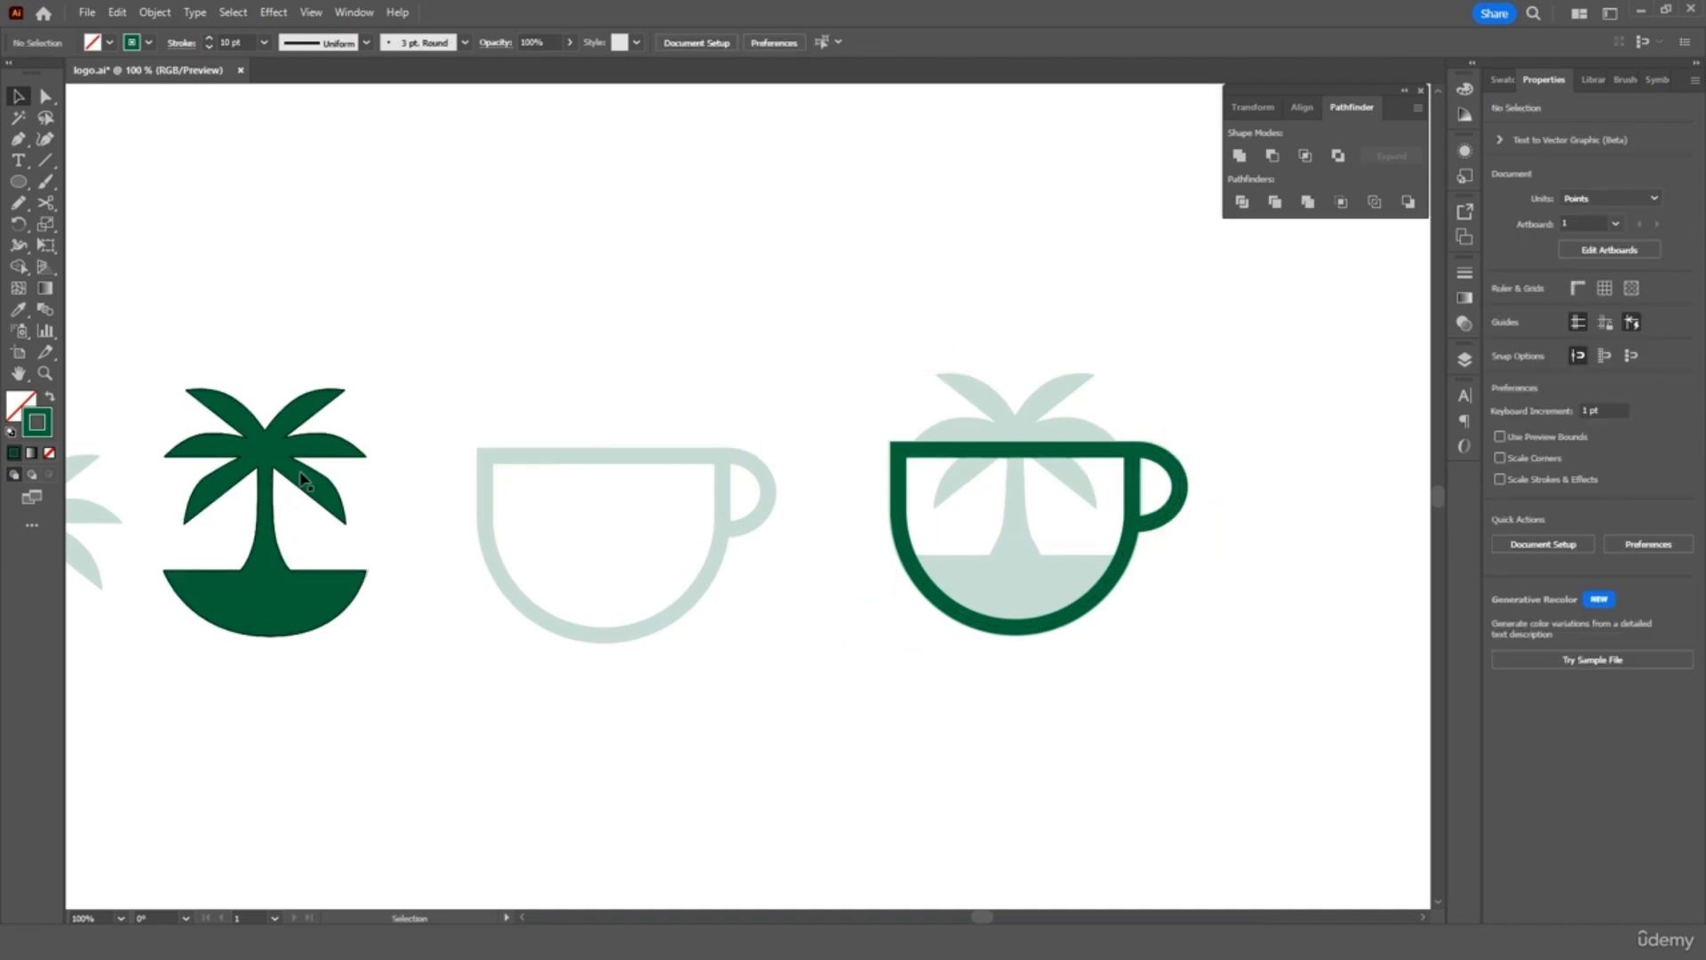
pyautogui.moveTo(284, 474); pyautogui.dragTo(1033, 457)
pyautogui.click(1230, 407)
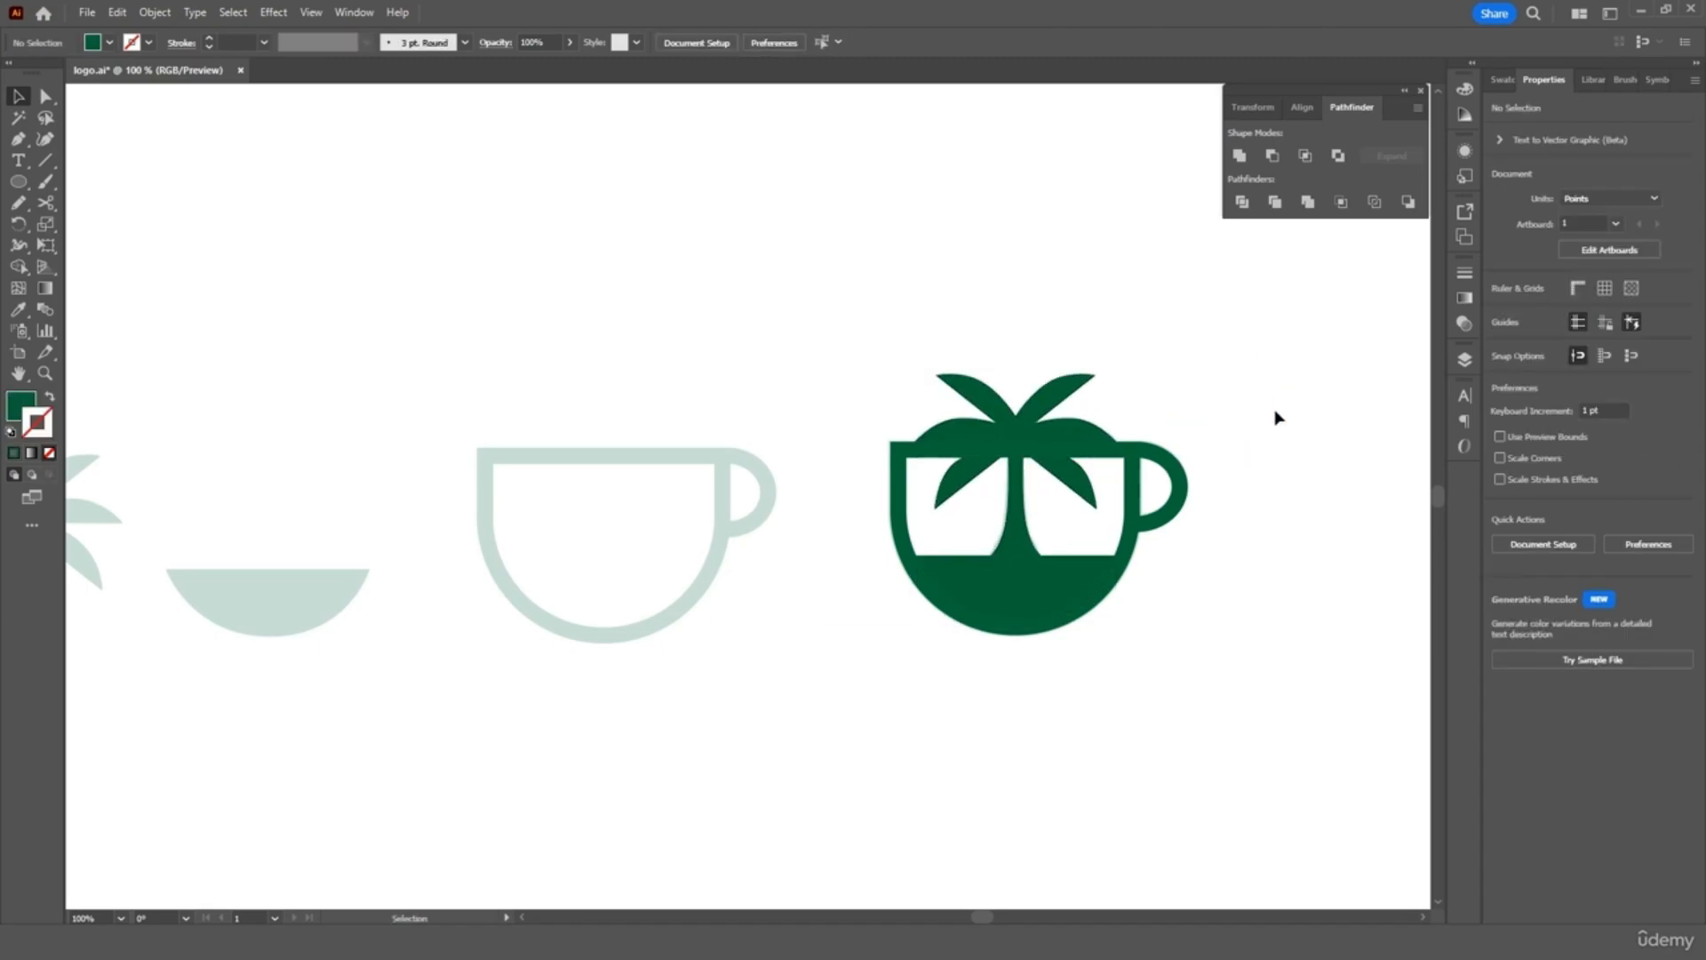
# Select the cup-and-palm logo group, close the Pathfinder panel, and zoom in on it
pyautogui.moveTo(1282, 346); pyautogui.dragTo(925, 684)
pyautogui.rightClick(1066, 576)
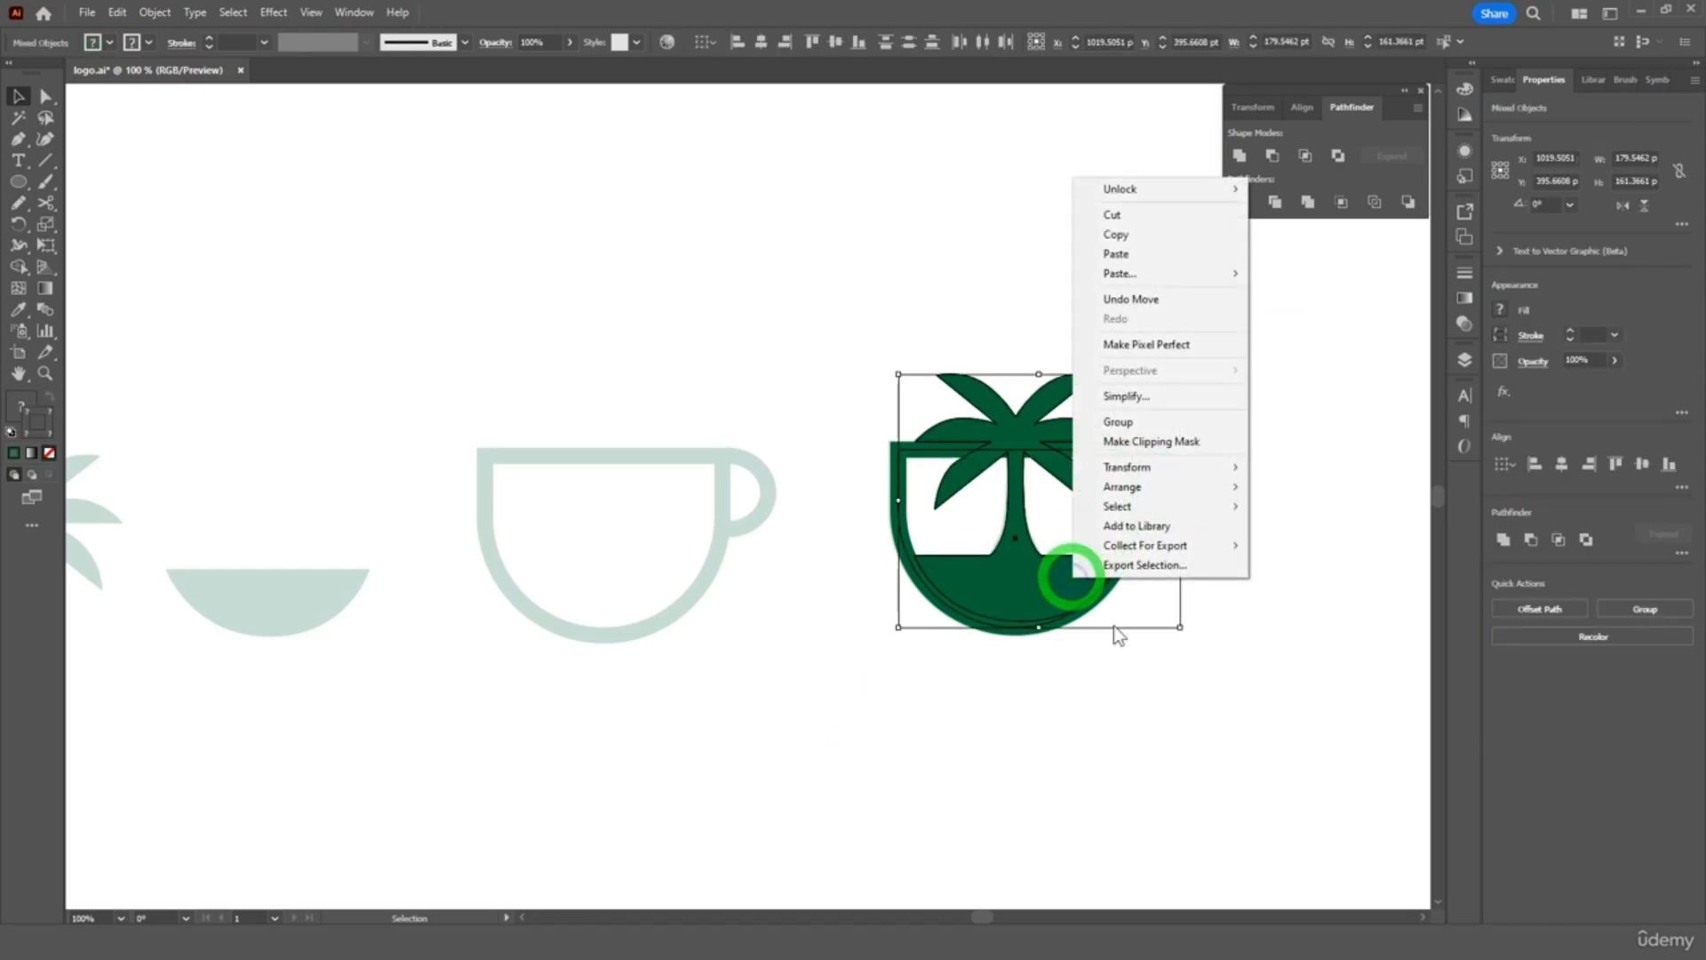
pyautogui.click(1262, 432)
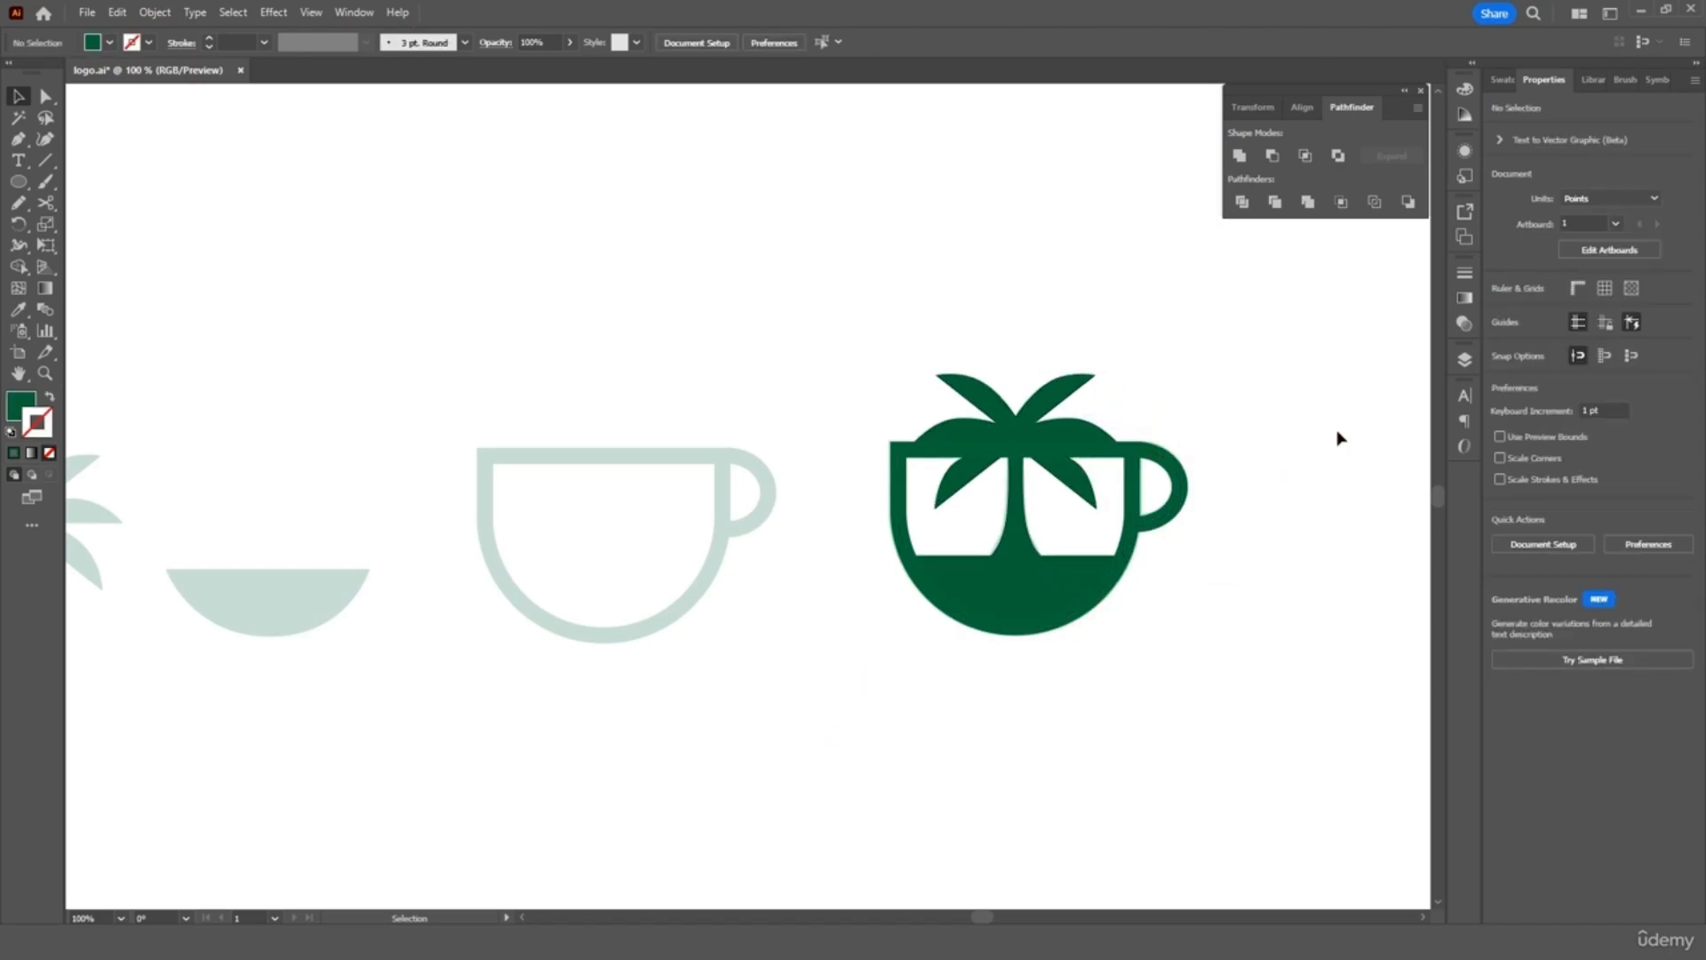
pyautogui.hscroll(4, 1340, 437)
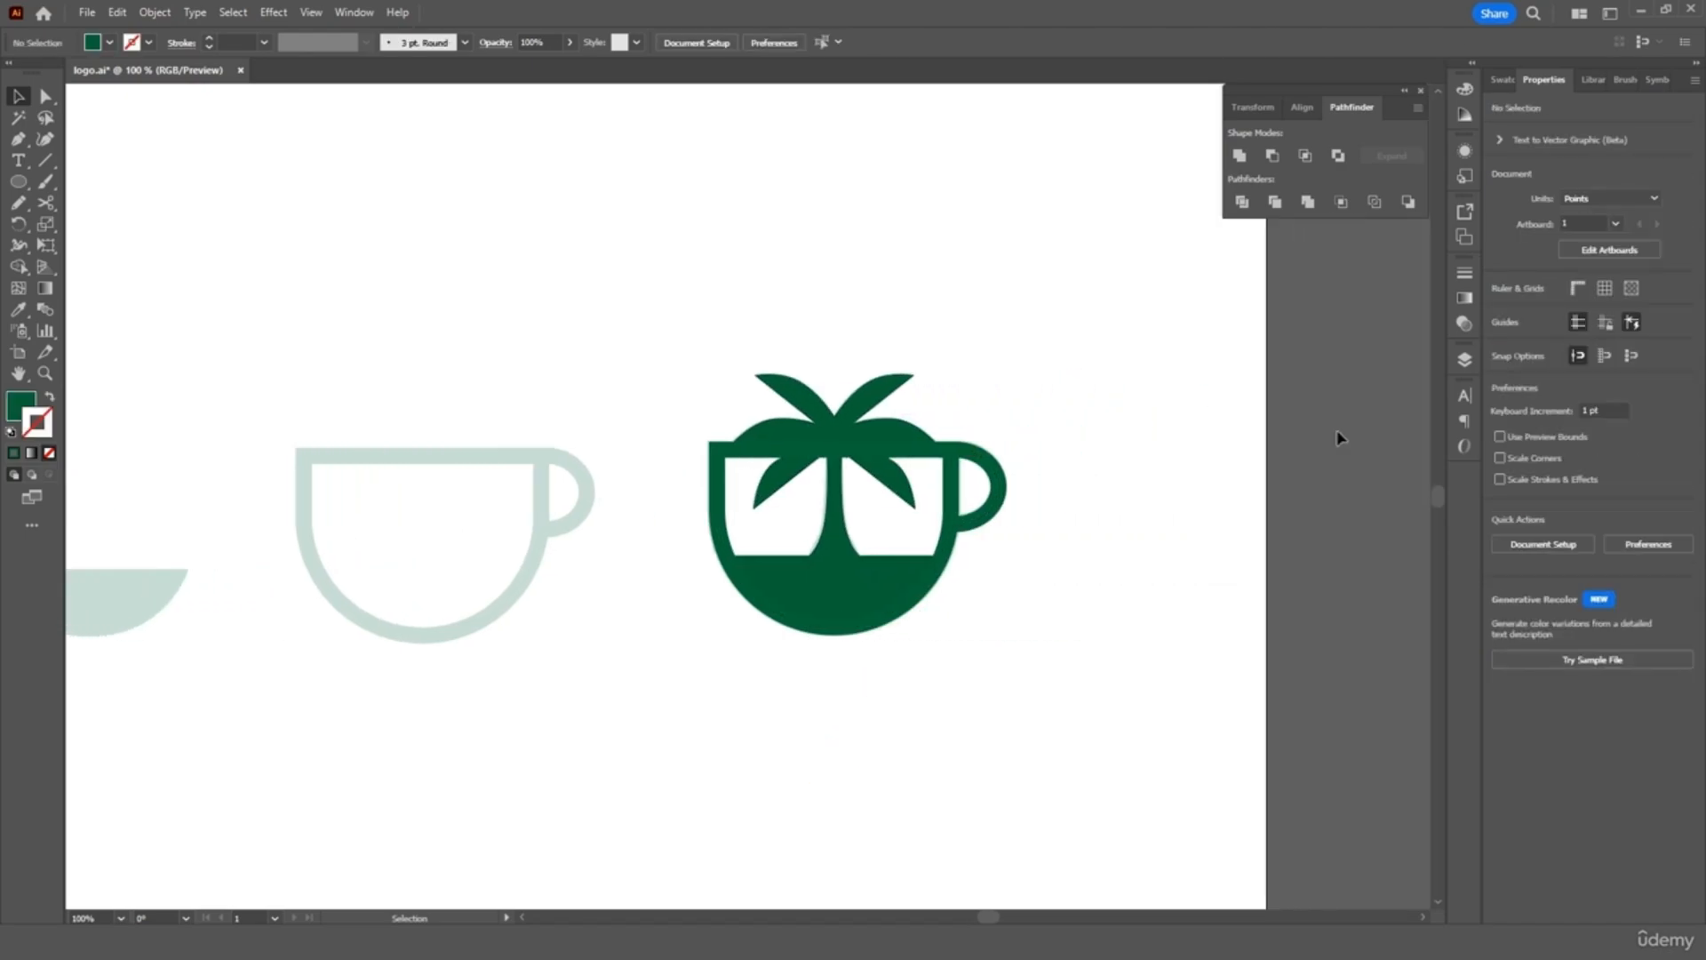
pyautogui.click(1421, 91)
pyautogui.click(832, 611)
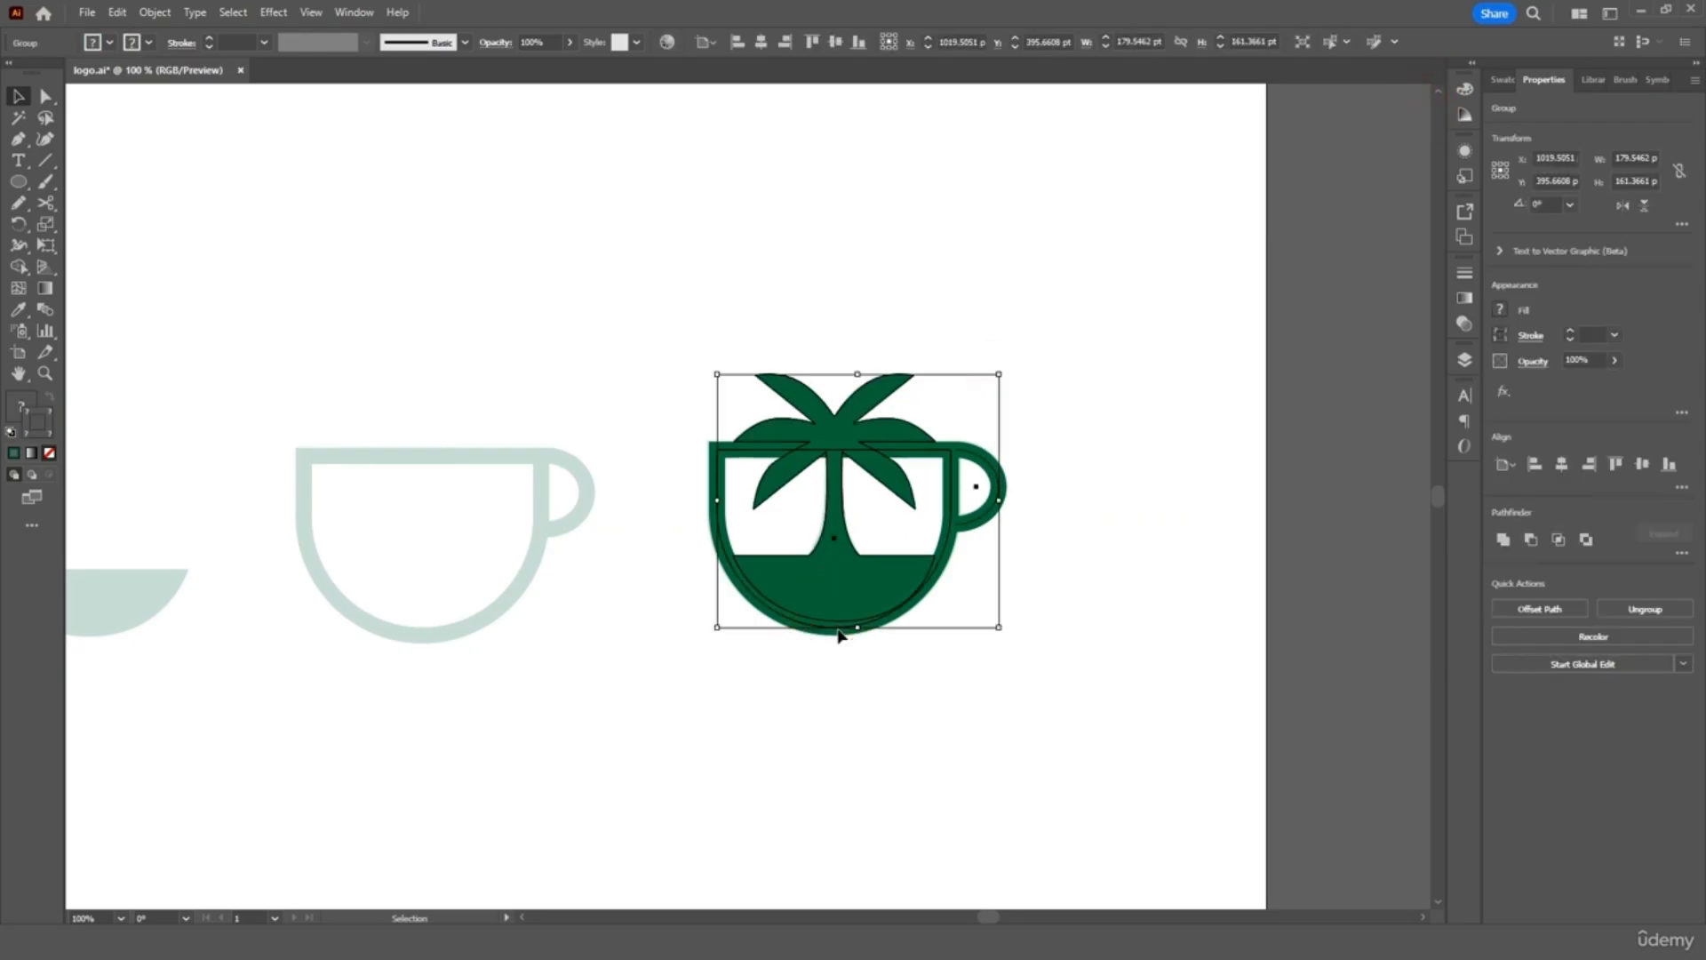
pyautogui.click(1022, 679)
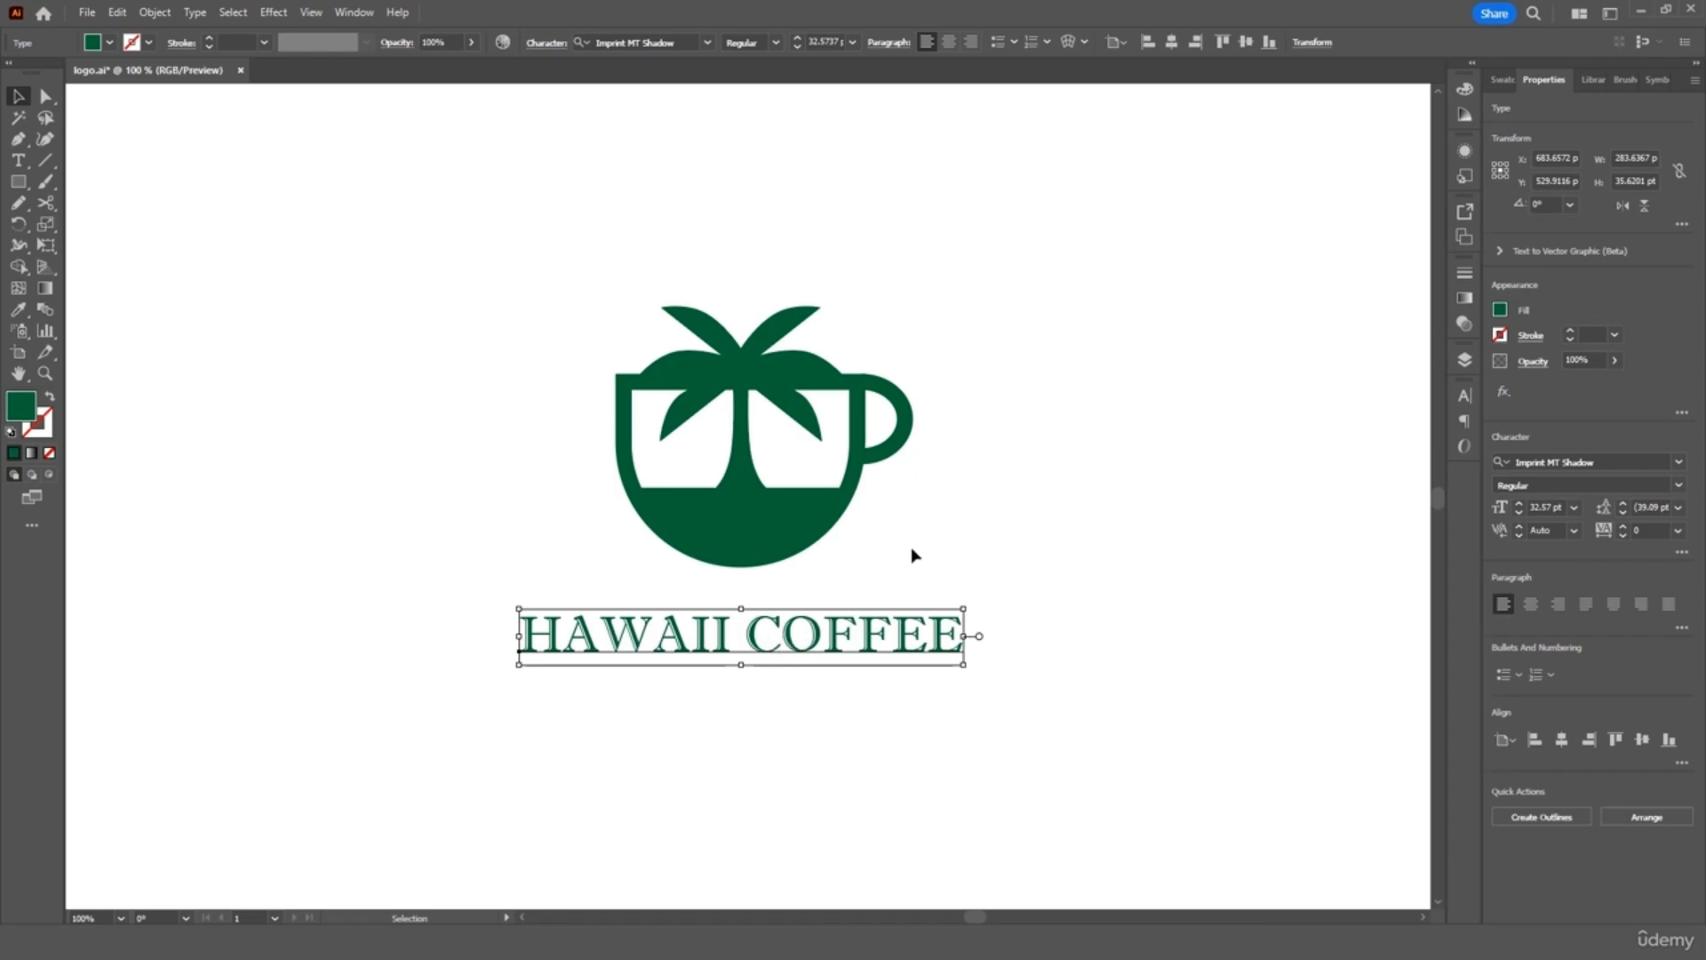
pyautogui.click(786, 513)
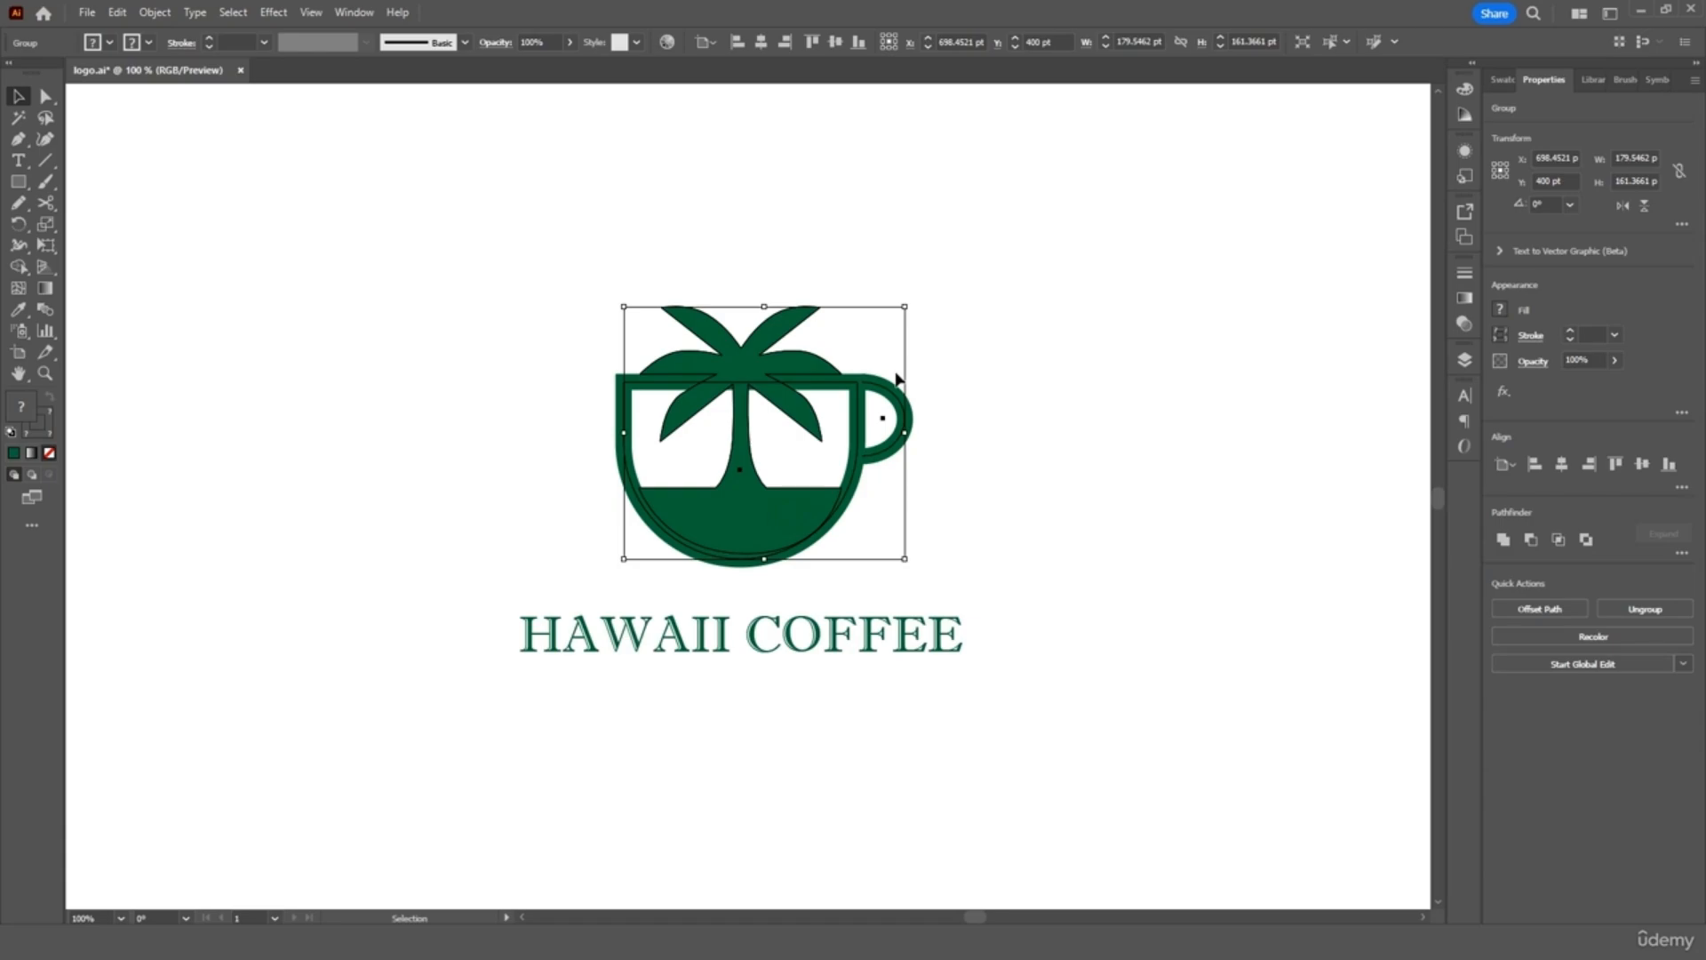
pyautogui.hotkey('ctrl', '=')
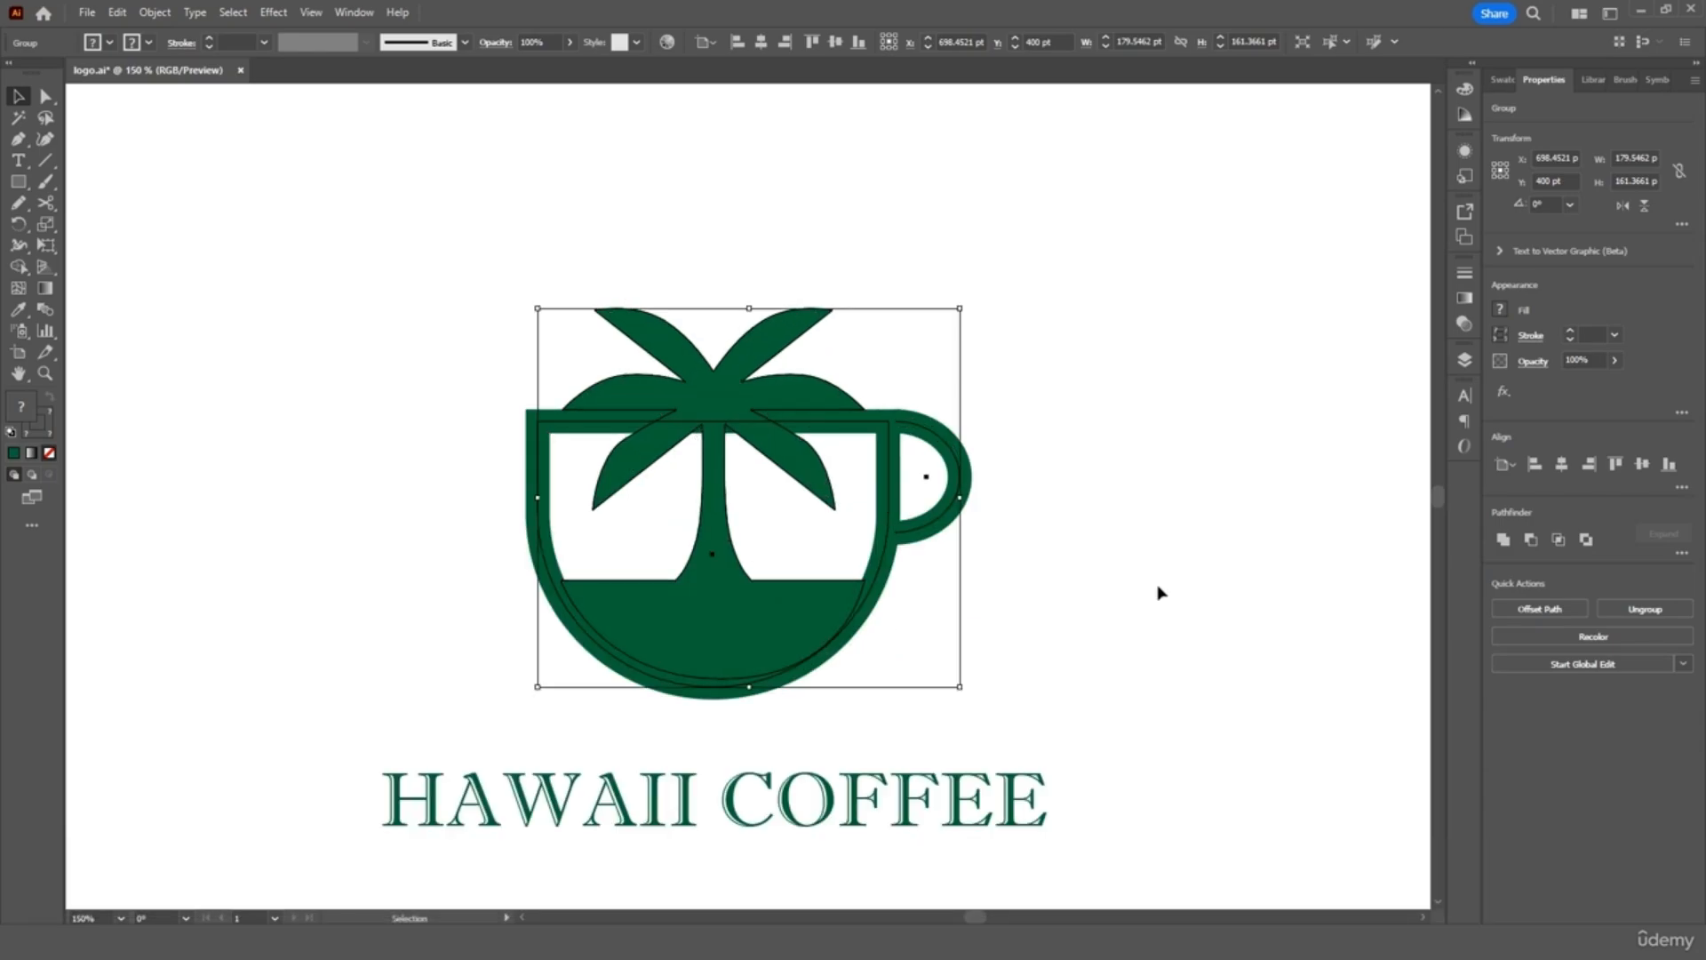
pyautogui.click(1167, 576)
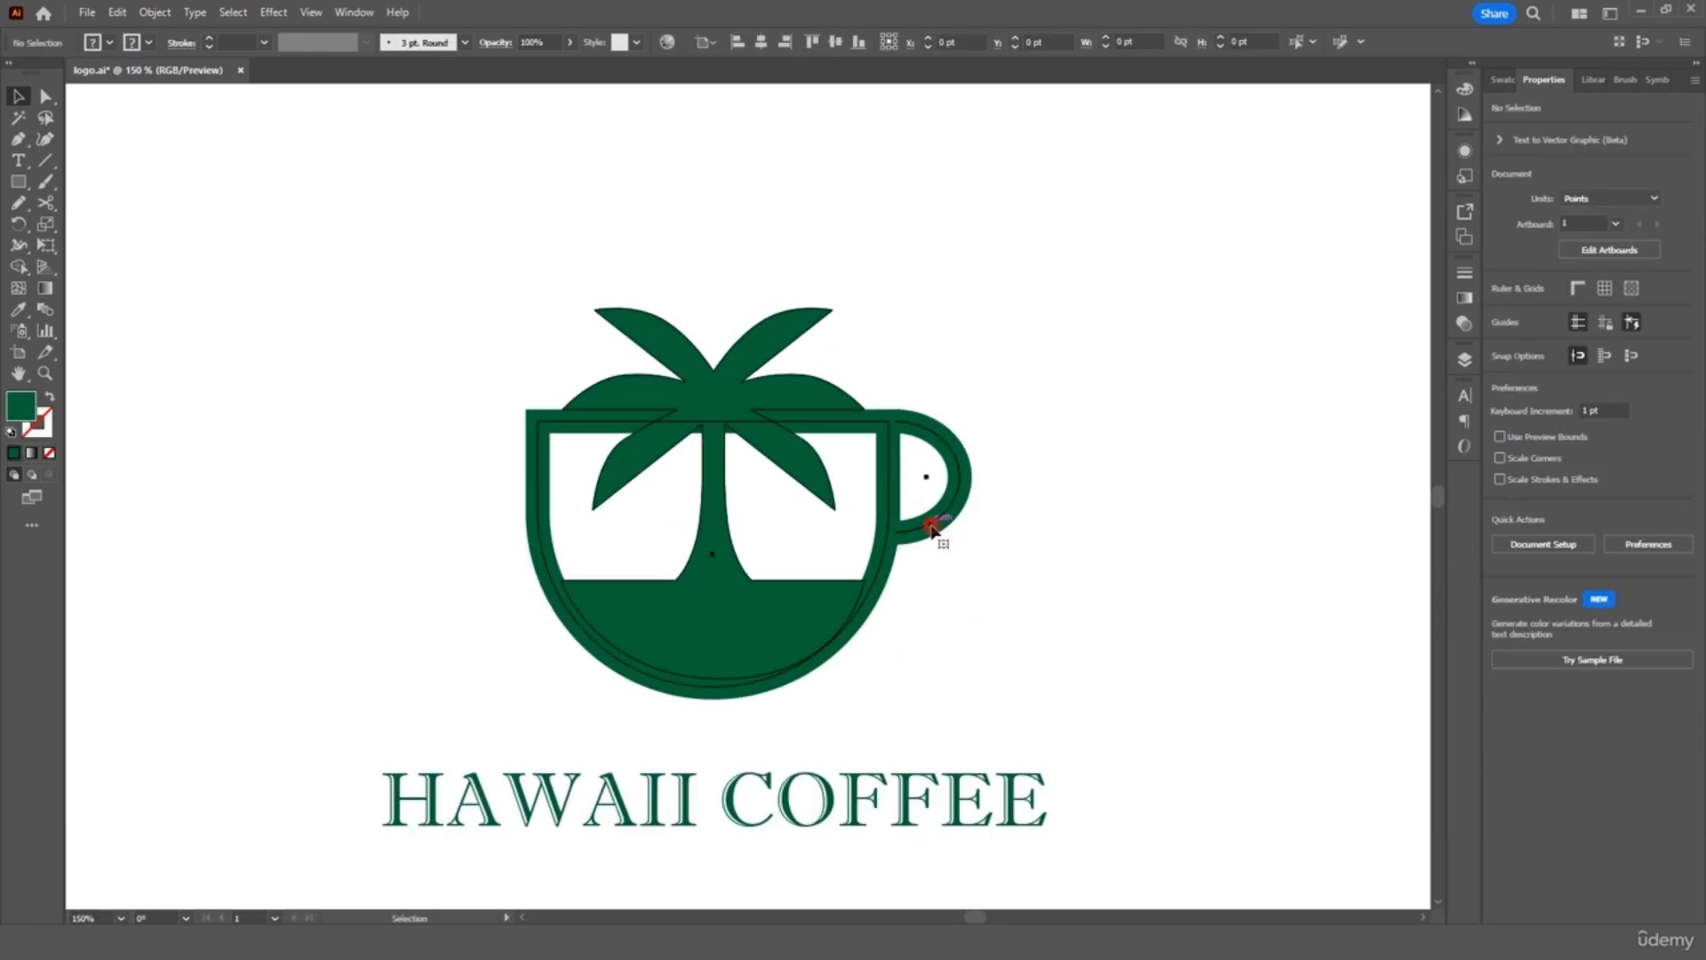
# Expand the cup outline's fill and stroke into shapes inside the logo group
pyautogui.doubleClick(933, 526)
pyautogui.click(933, 520)
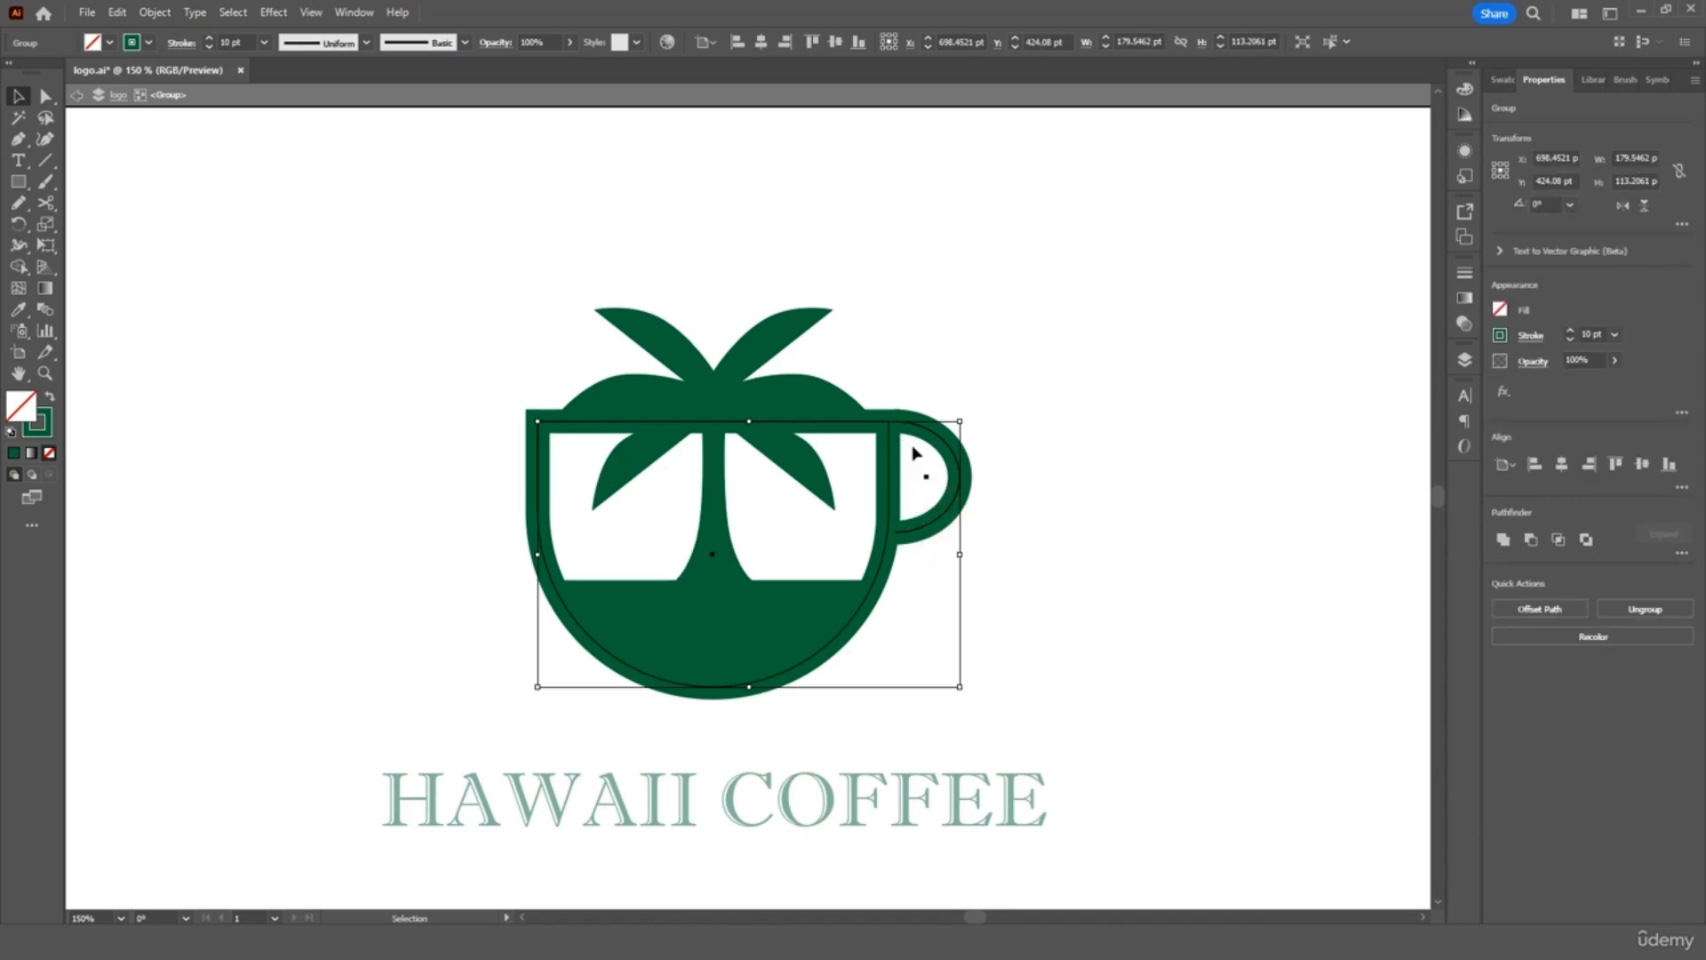
pyautogui.click(158, 14)
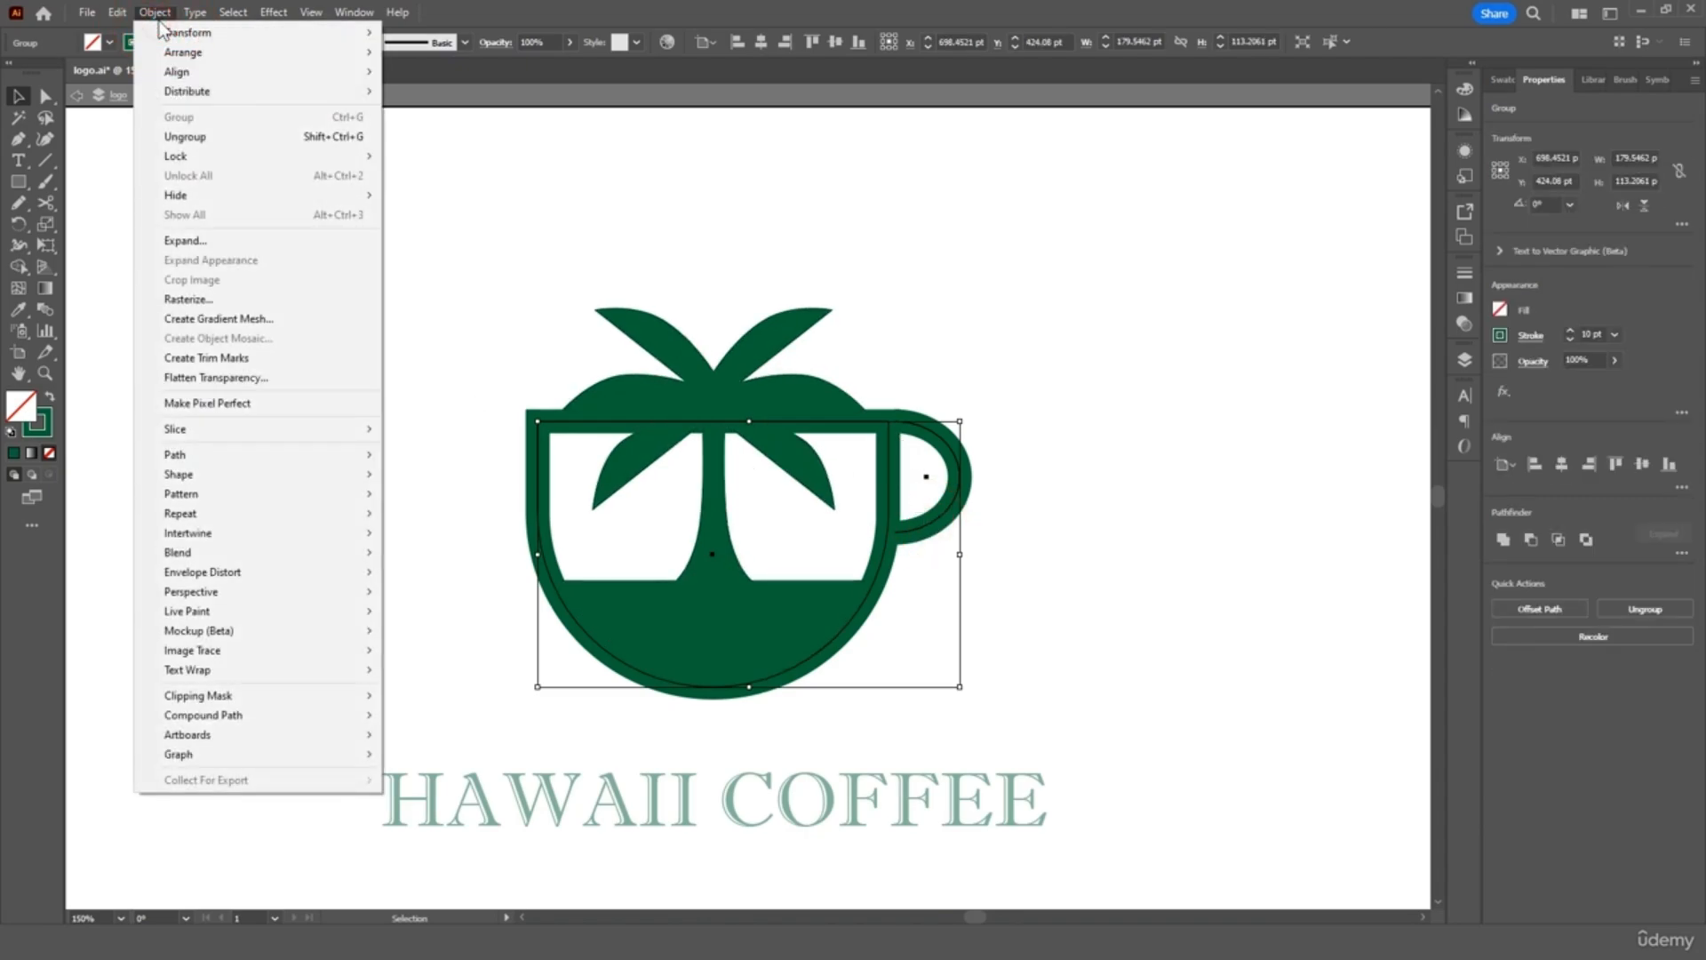
pyautogui.click(211, 241)
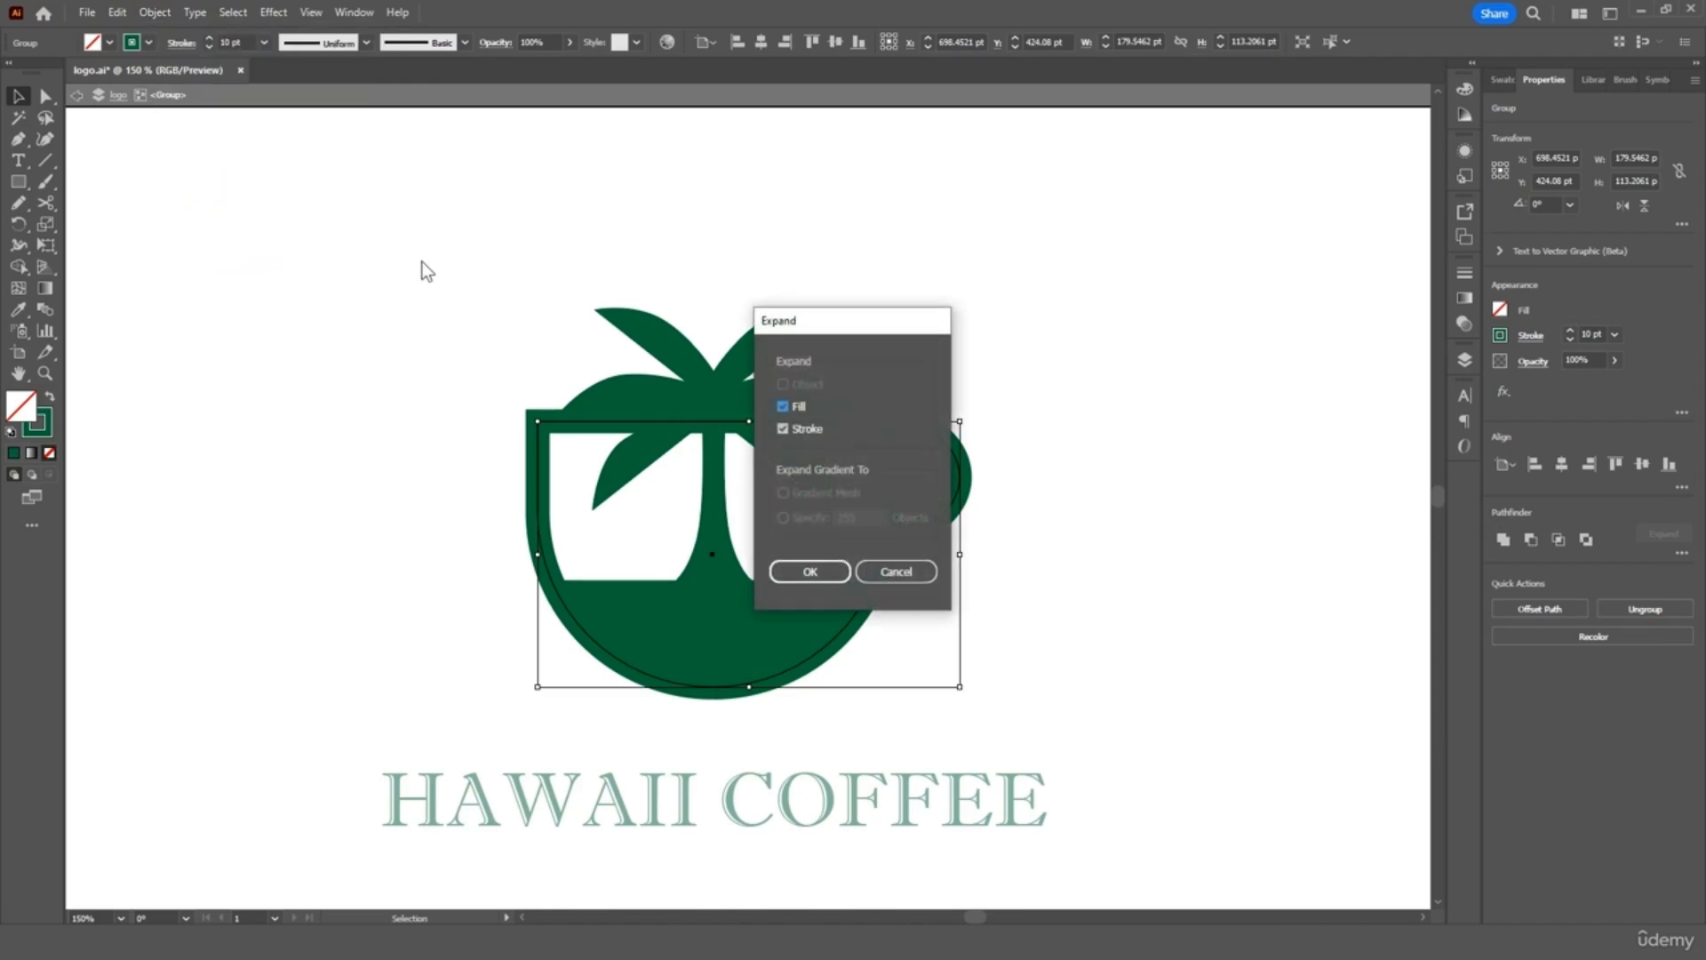
pyautogui.click(809, 568)
# Unite the cup and palm tree into one shape with Pathfinder
pyautogui.moveTo(977, 305); pyautogui.dragTo(691, 649)
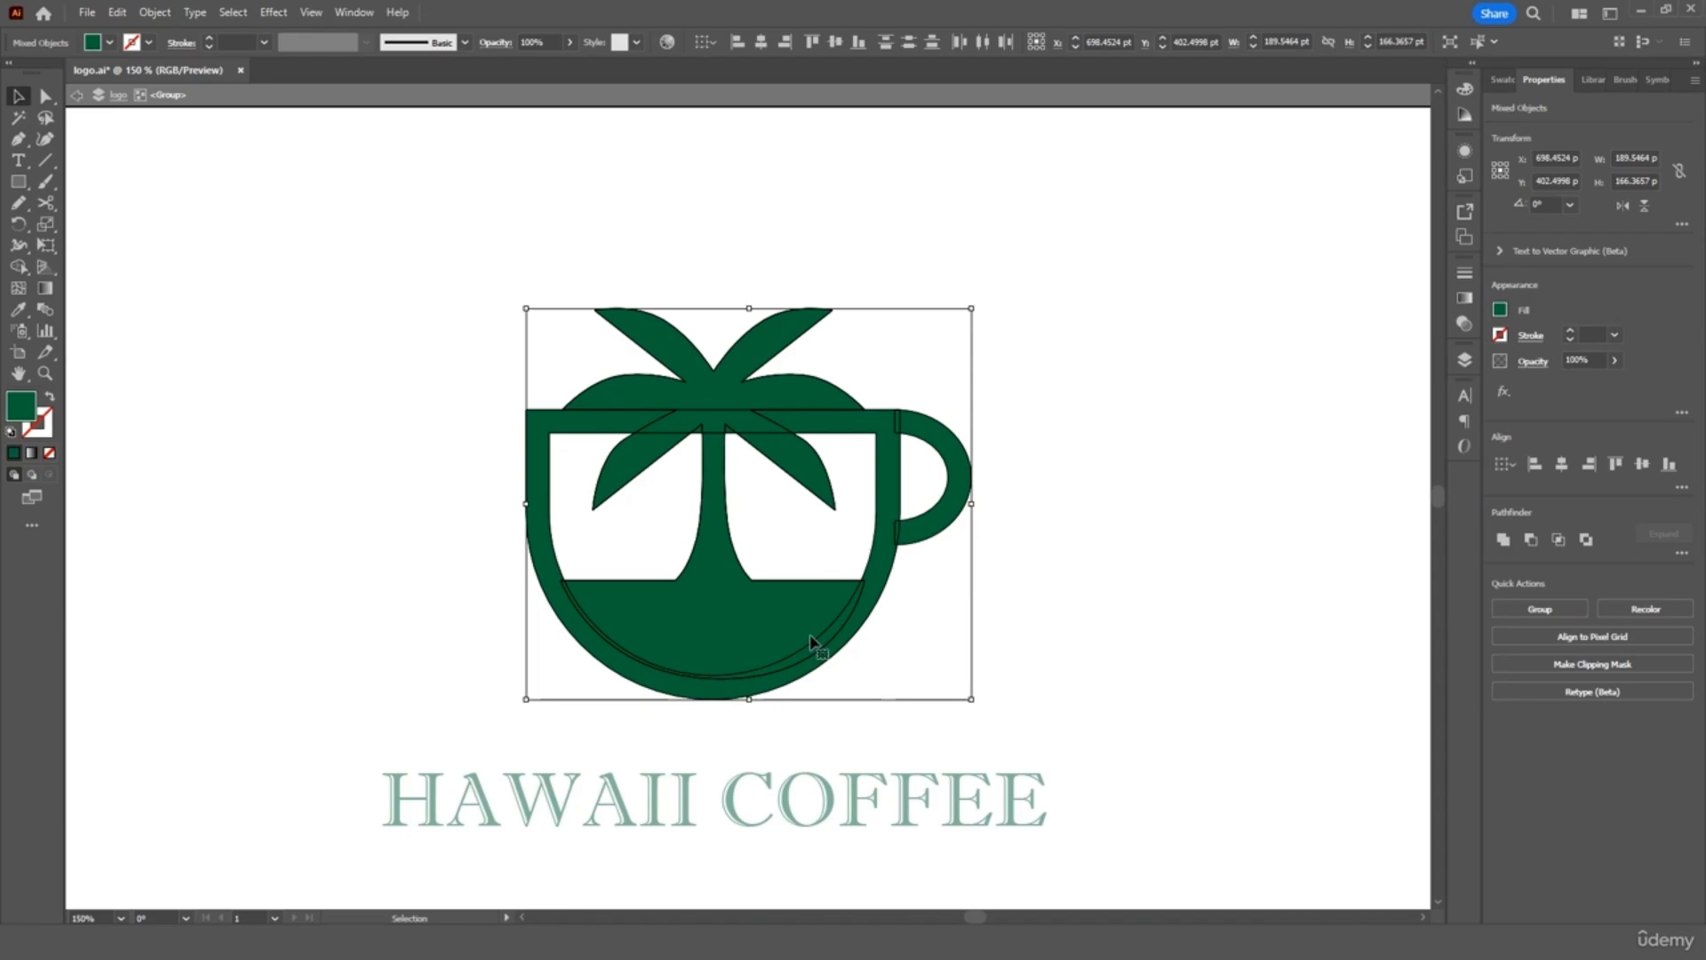
pyautogui.click(355, 14)
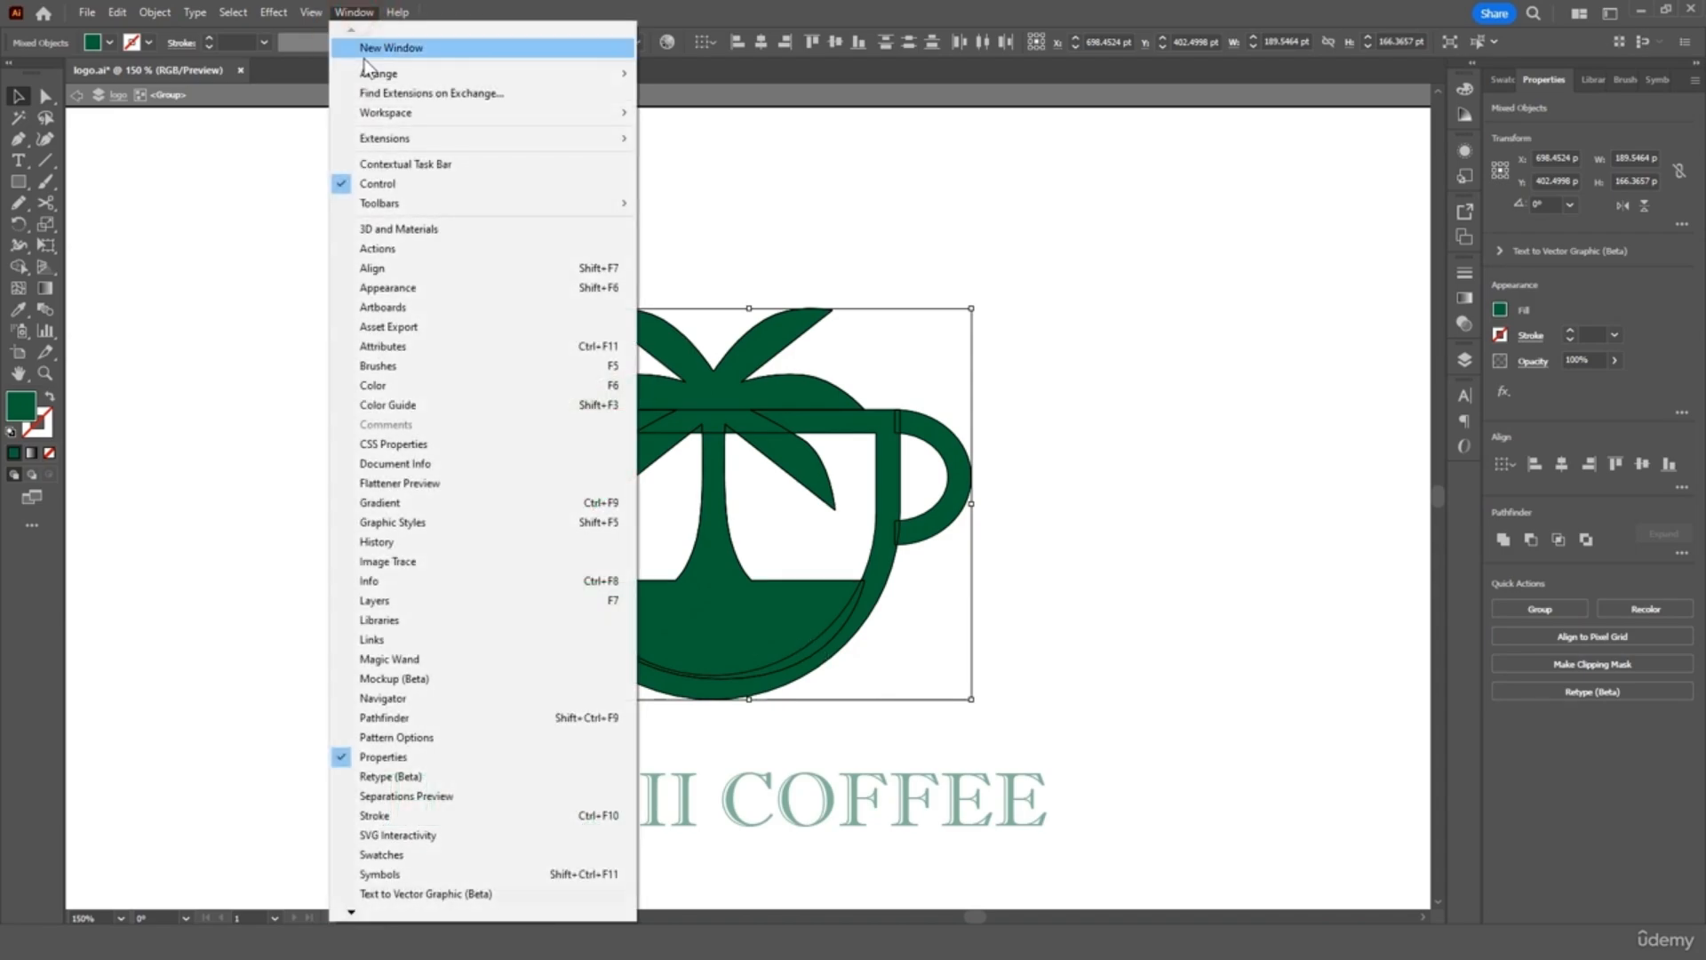
pyautogui.click(433, 719)
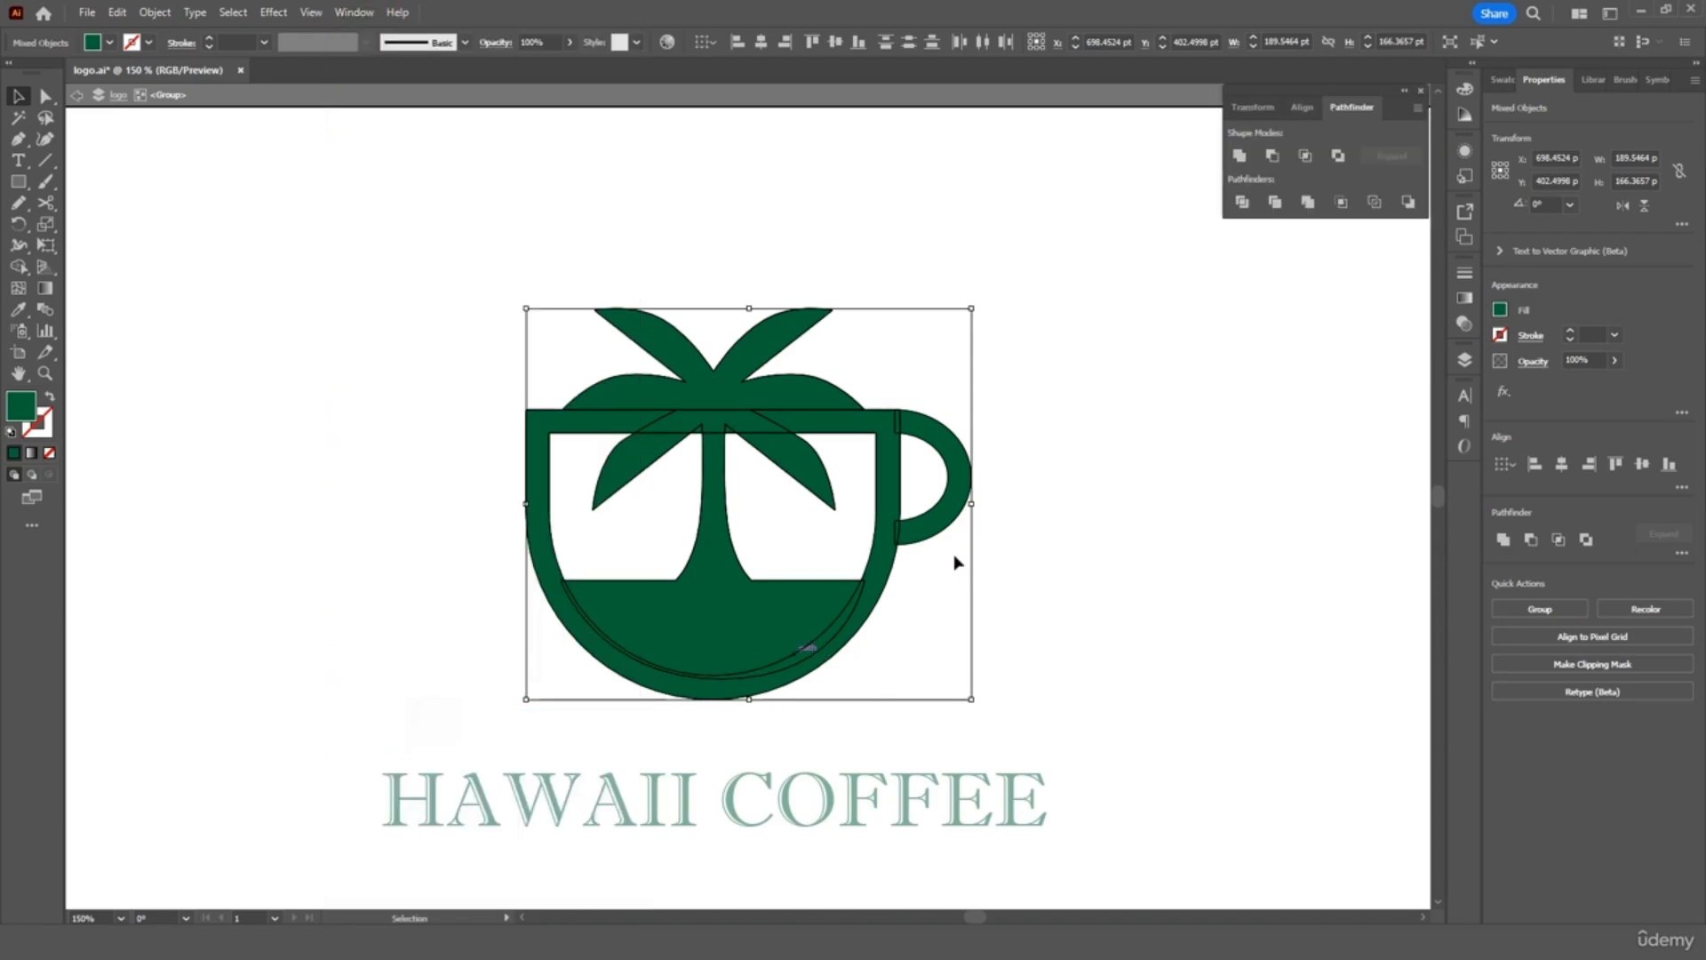
pyautogui.click(1240, 157)
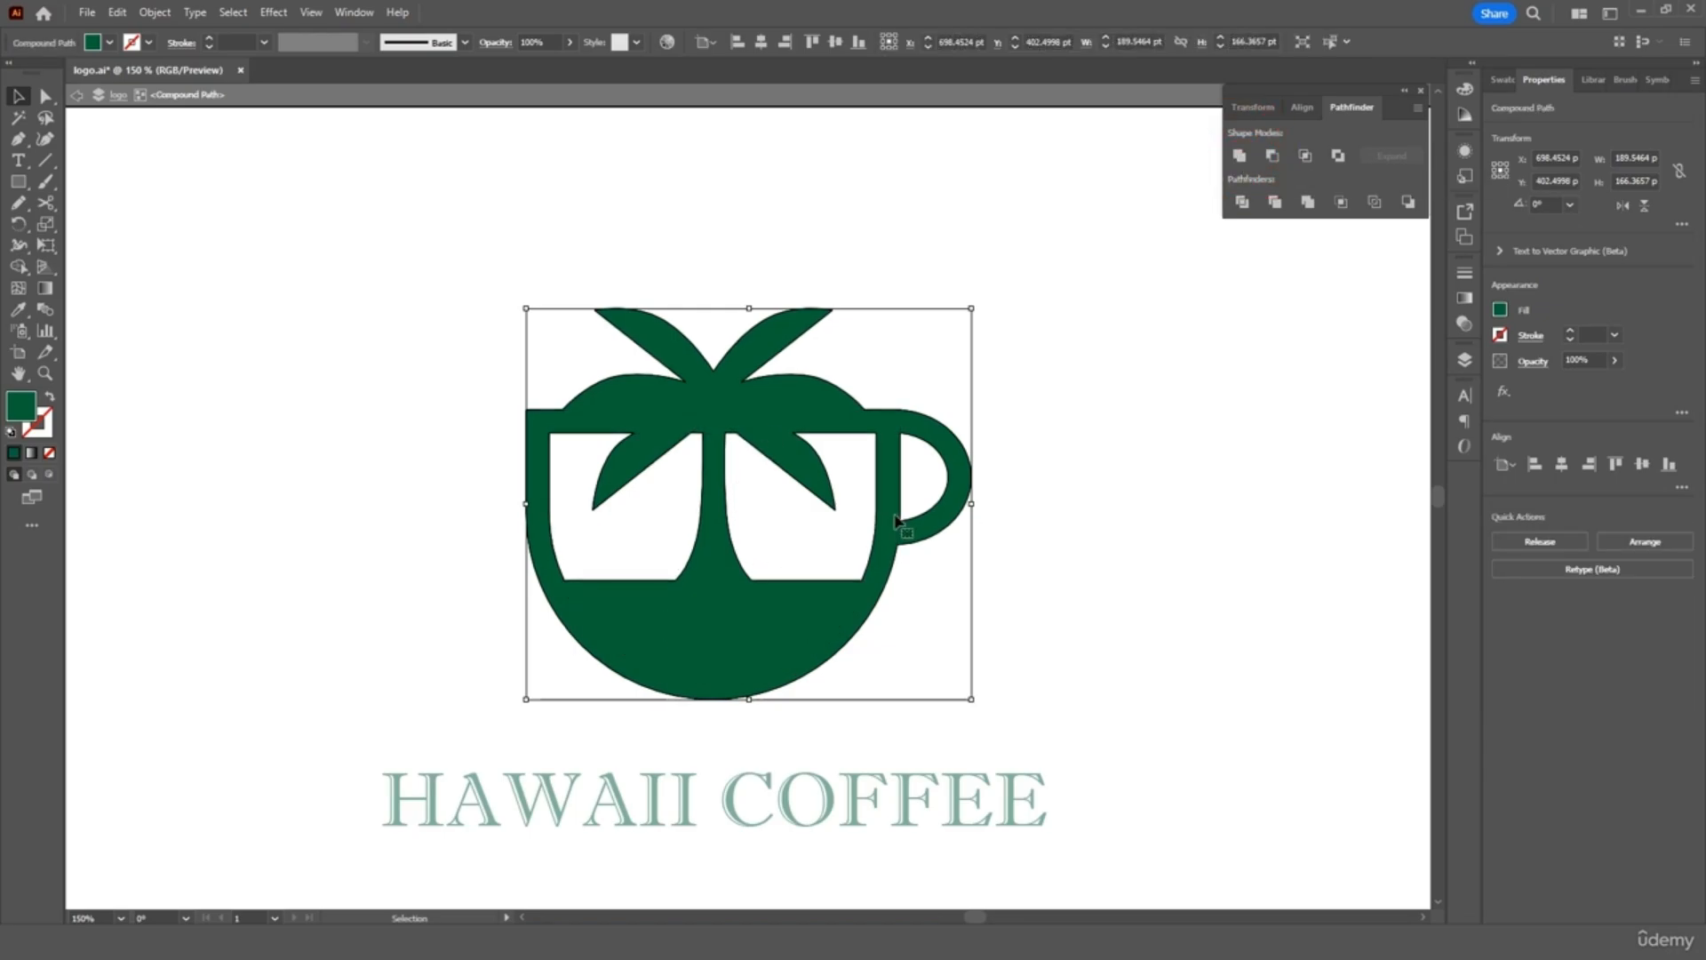
pyautogui.click(1220, 466)
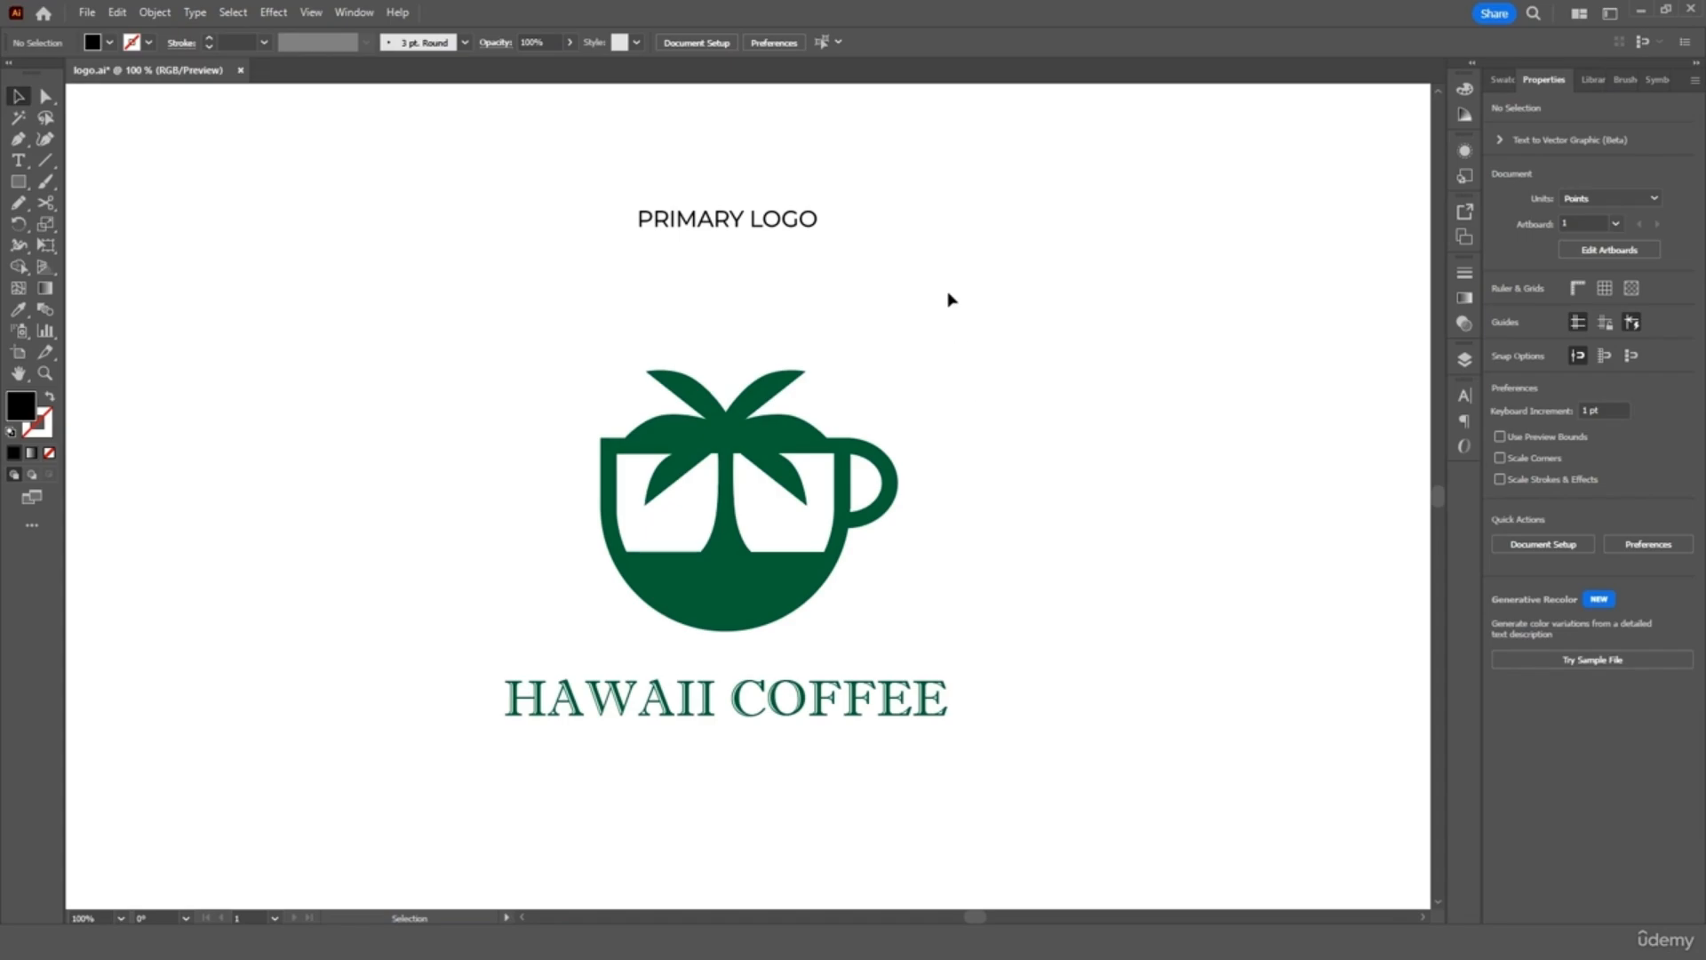
# Duplicate the PRIMARY LOGO heading and move the copy to the page's upper right
pyautogui.click(766, 239)
pyautogui.hotkey('ctrl', 'c')
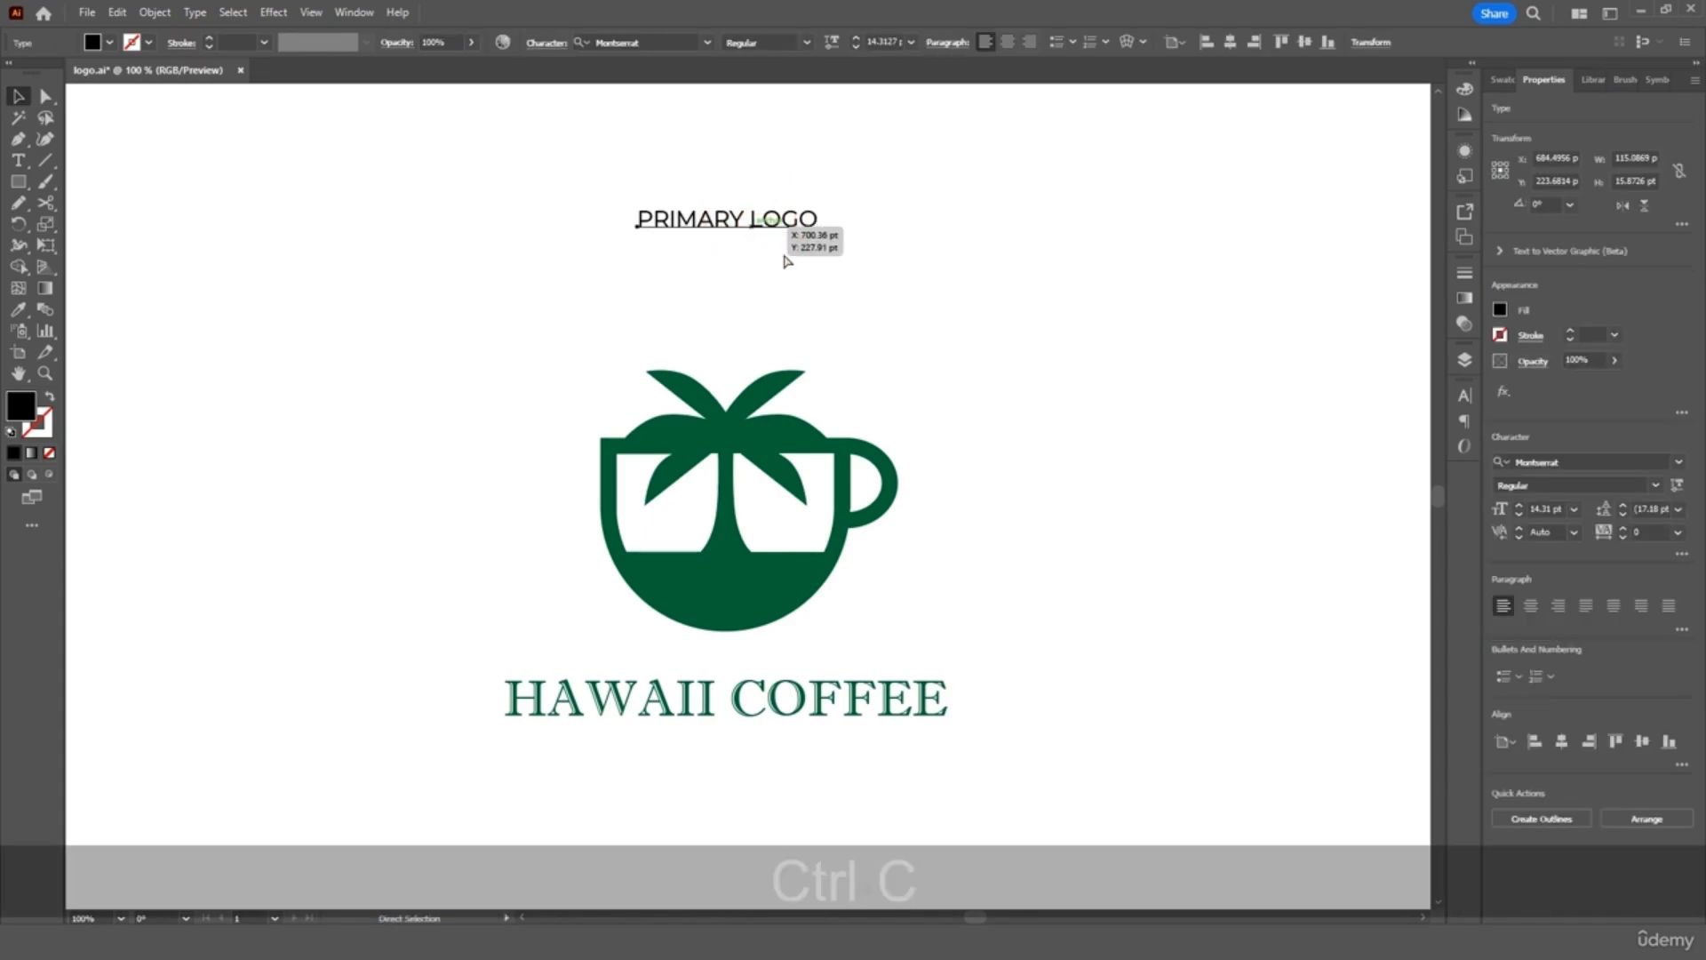
pyautogui.hotkey('ctrl', 'v')
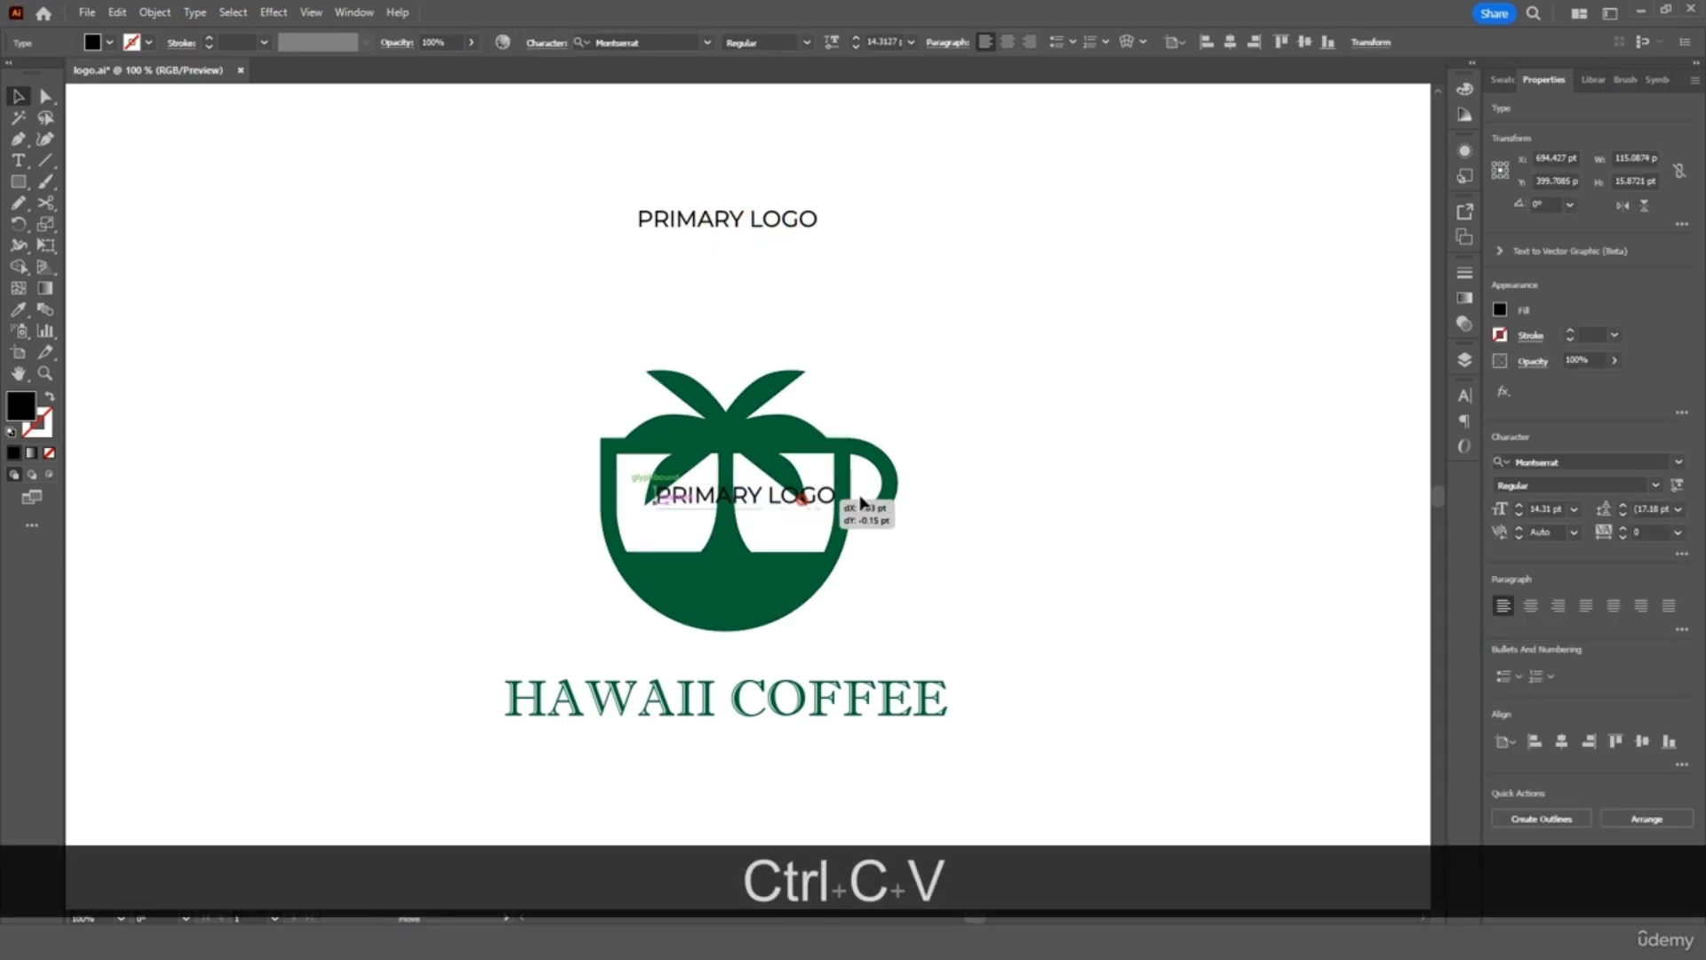
pyautogui.moveTo(799, 498); pyautogui.dragTo(1242, 226)
# Change the copied heading's word PRIMARY to SUBMARK
pyautogui.press('t')
pyautogui.tripleClick(1117, 219)
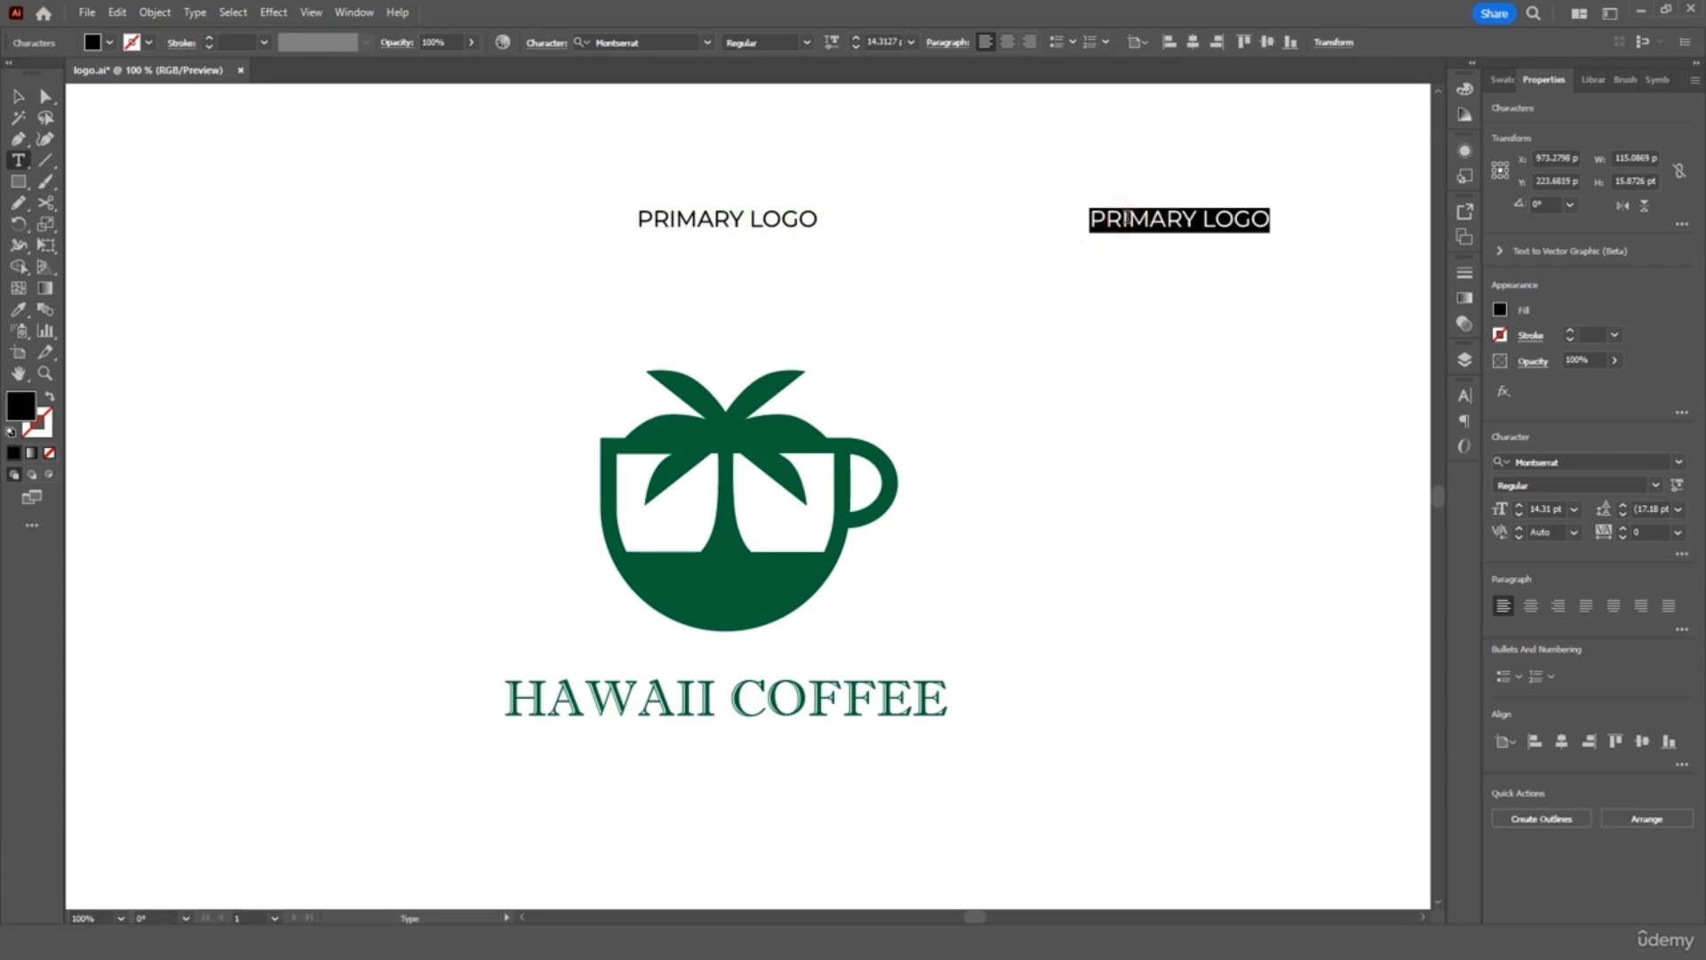
pyautogui.doubleClick(1127, 219)
pyautogui.write('SUB')
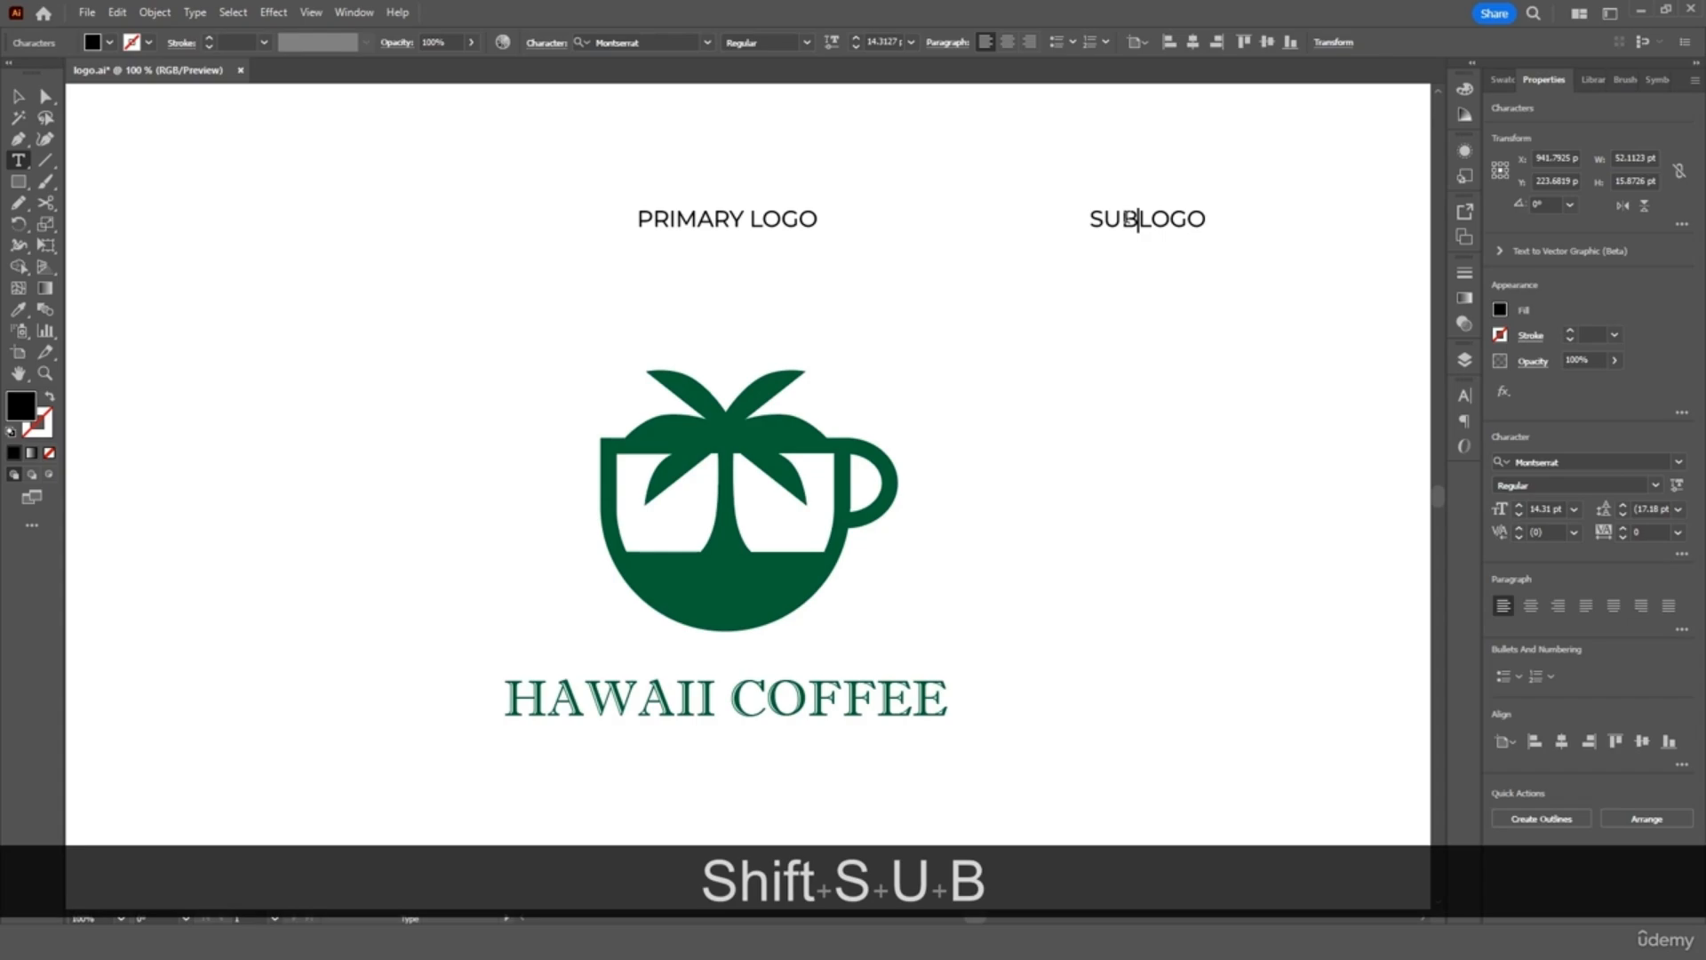
pyautogui.write('MARK')
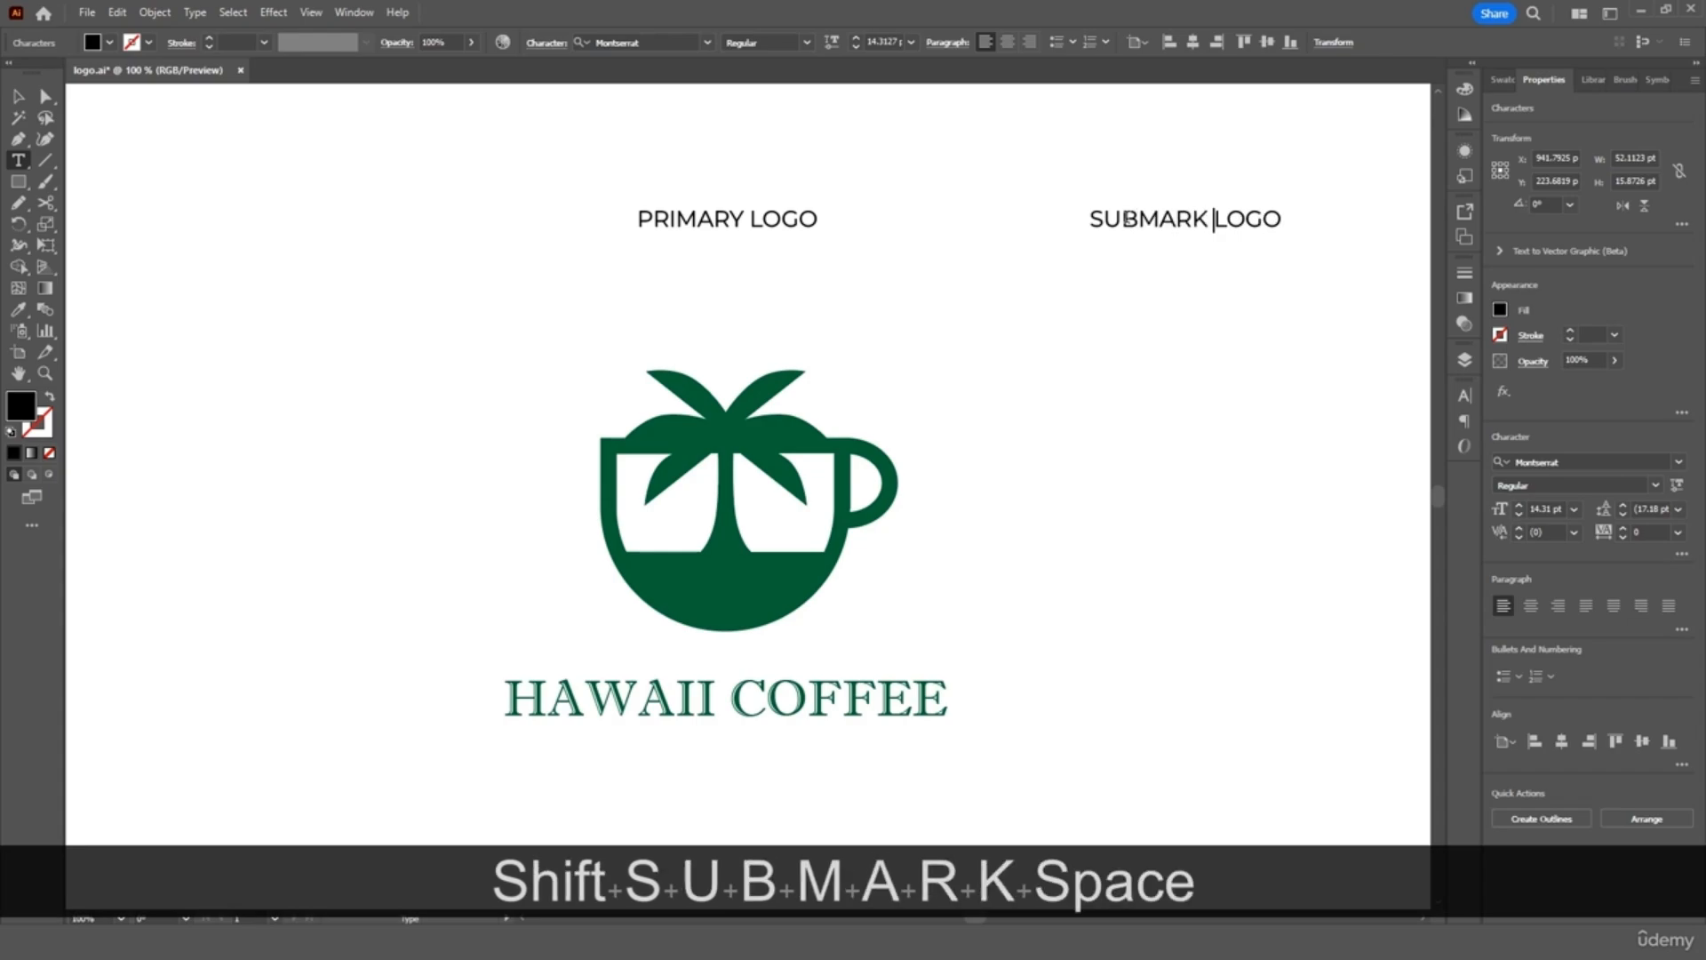
pyautogui.click(20, 96)
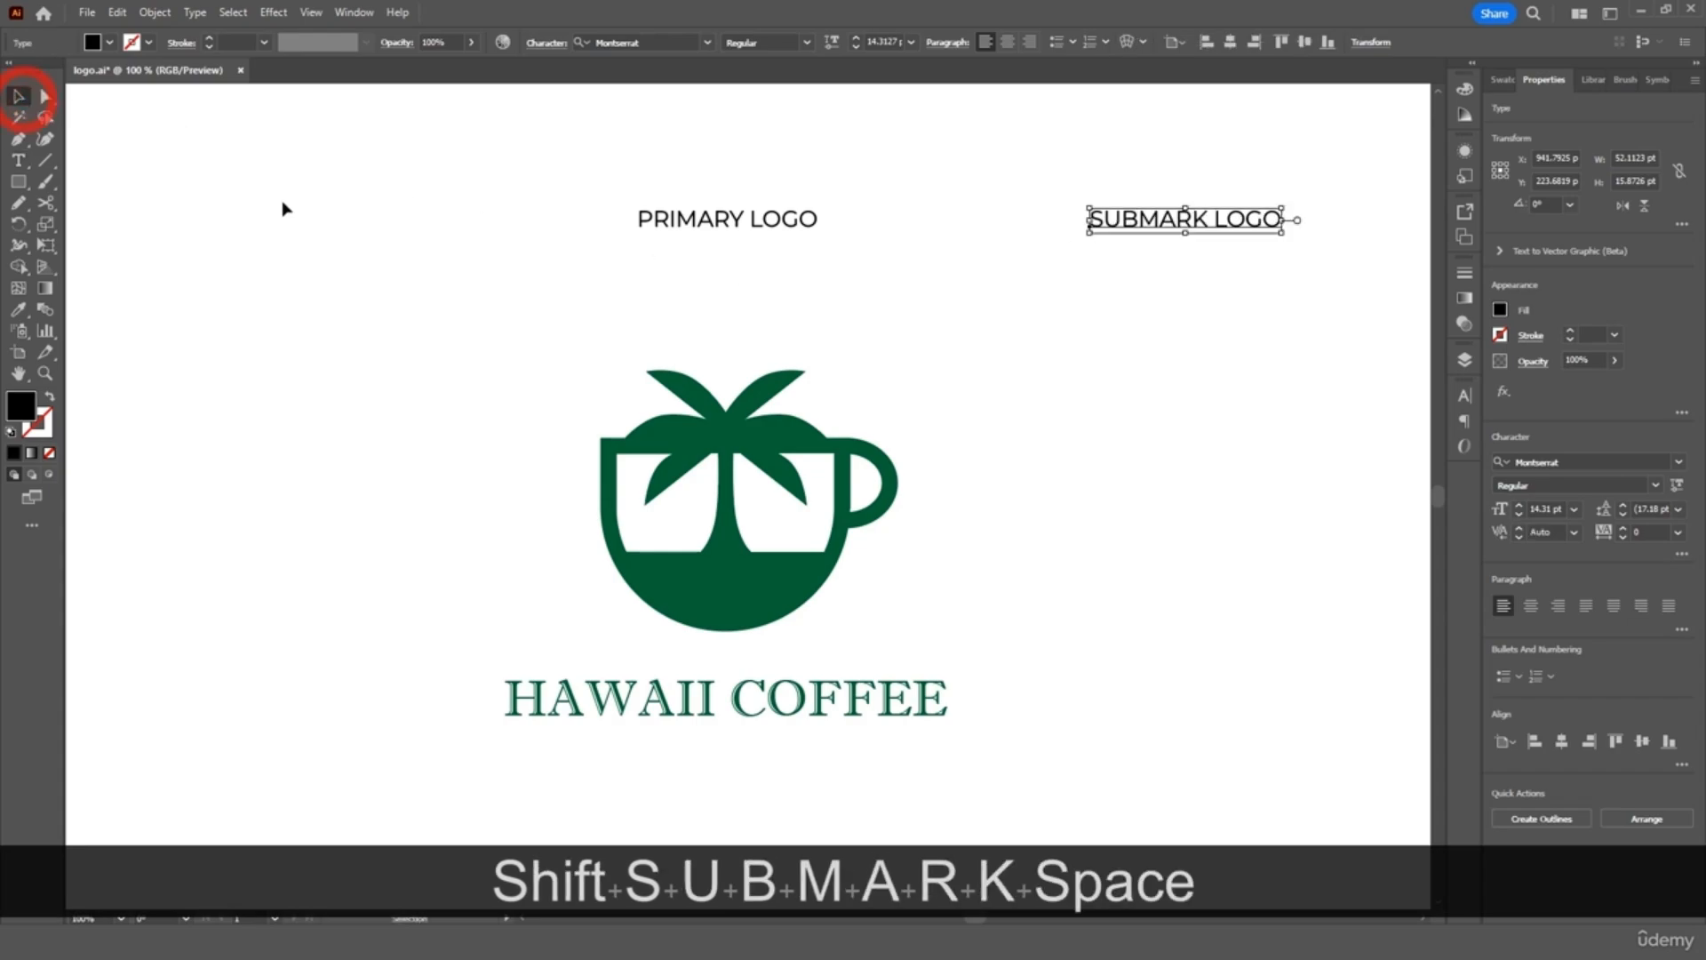
pyautogui.click(297, 198)
pyautogui.hscroll(2, 998, 484)
pyautogui.hscroll(2, 998, 484)
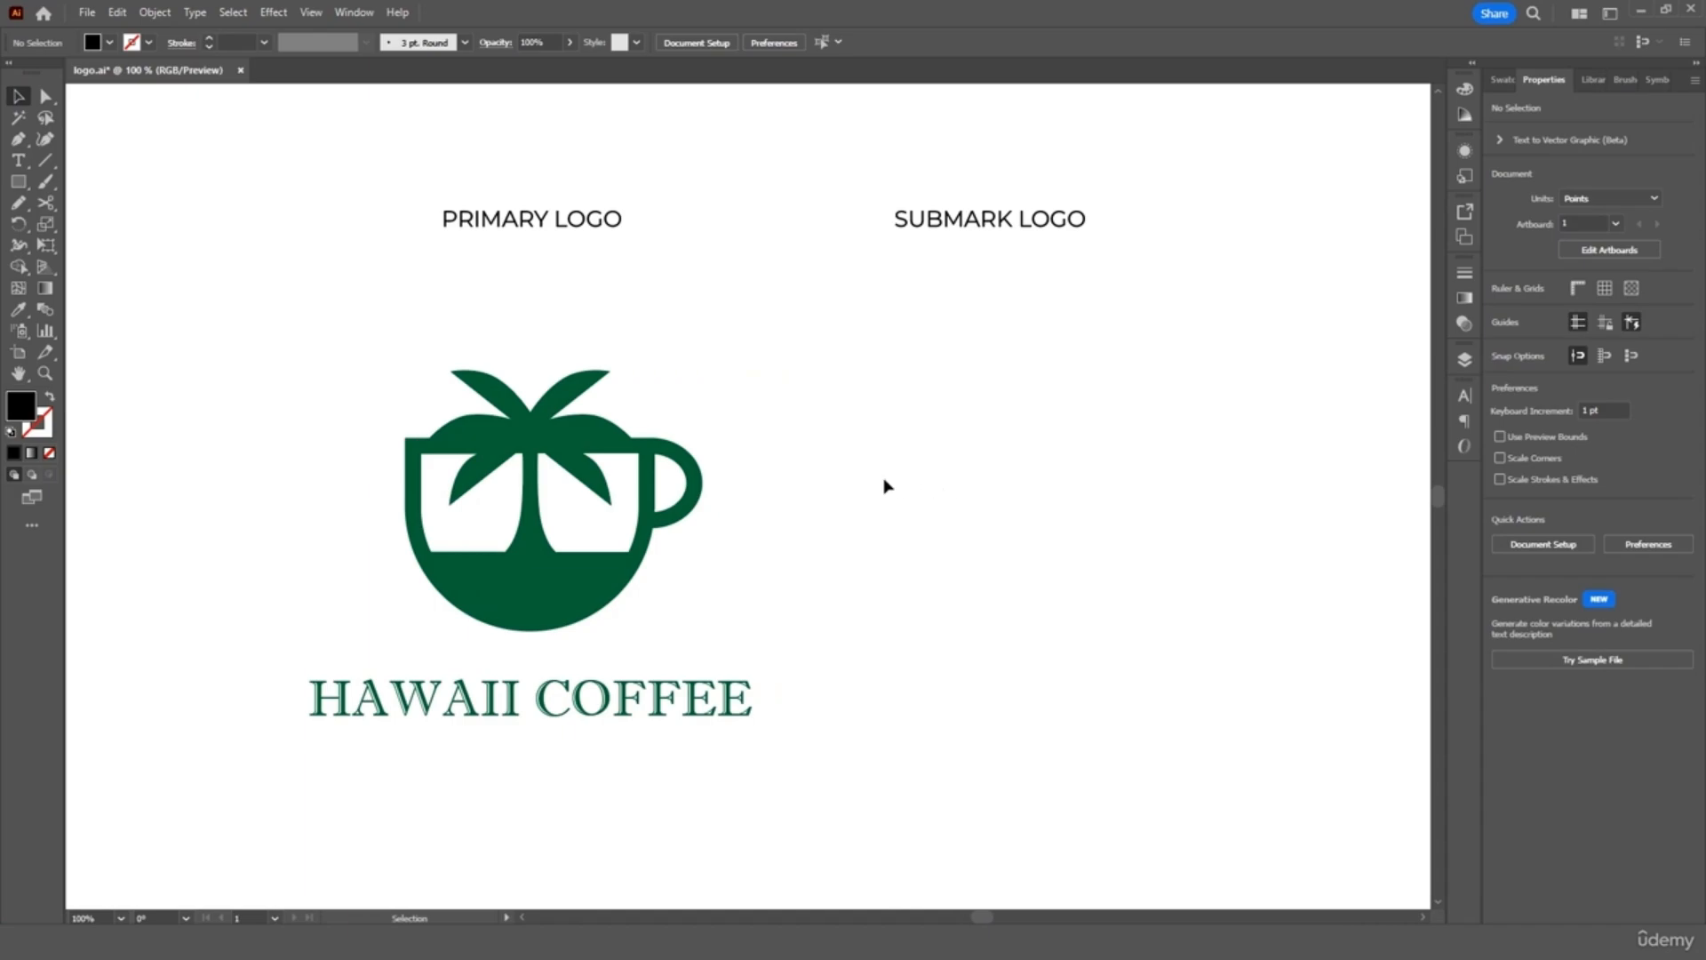
# Duplicate the logo and HAWAII COFFEE wordmark under SUBMARK LOGO, aligning that heading with PRIMARY LOGO
pyautogui.moveTo(758, 360); pyautogui.dragTo(306, 746)
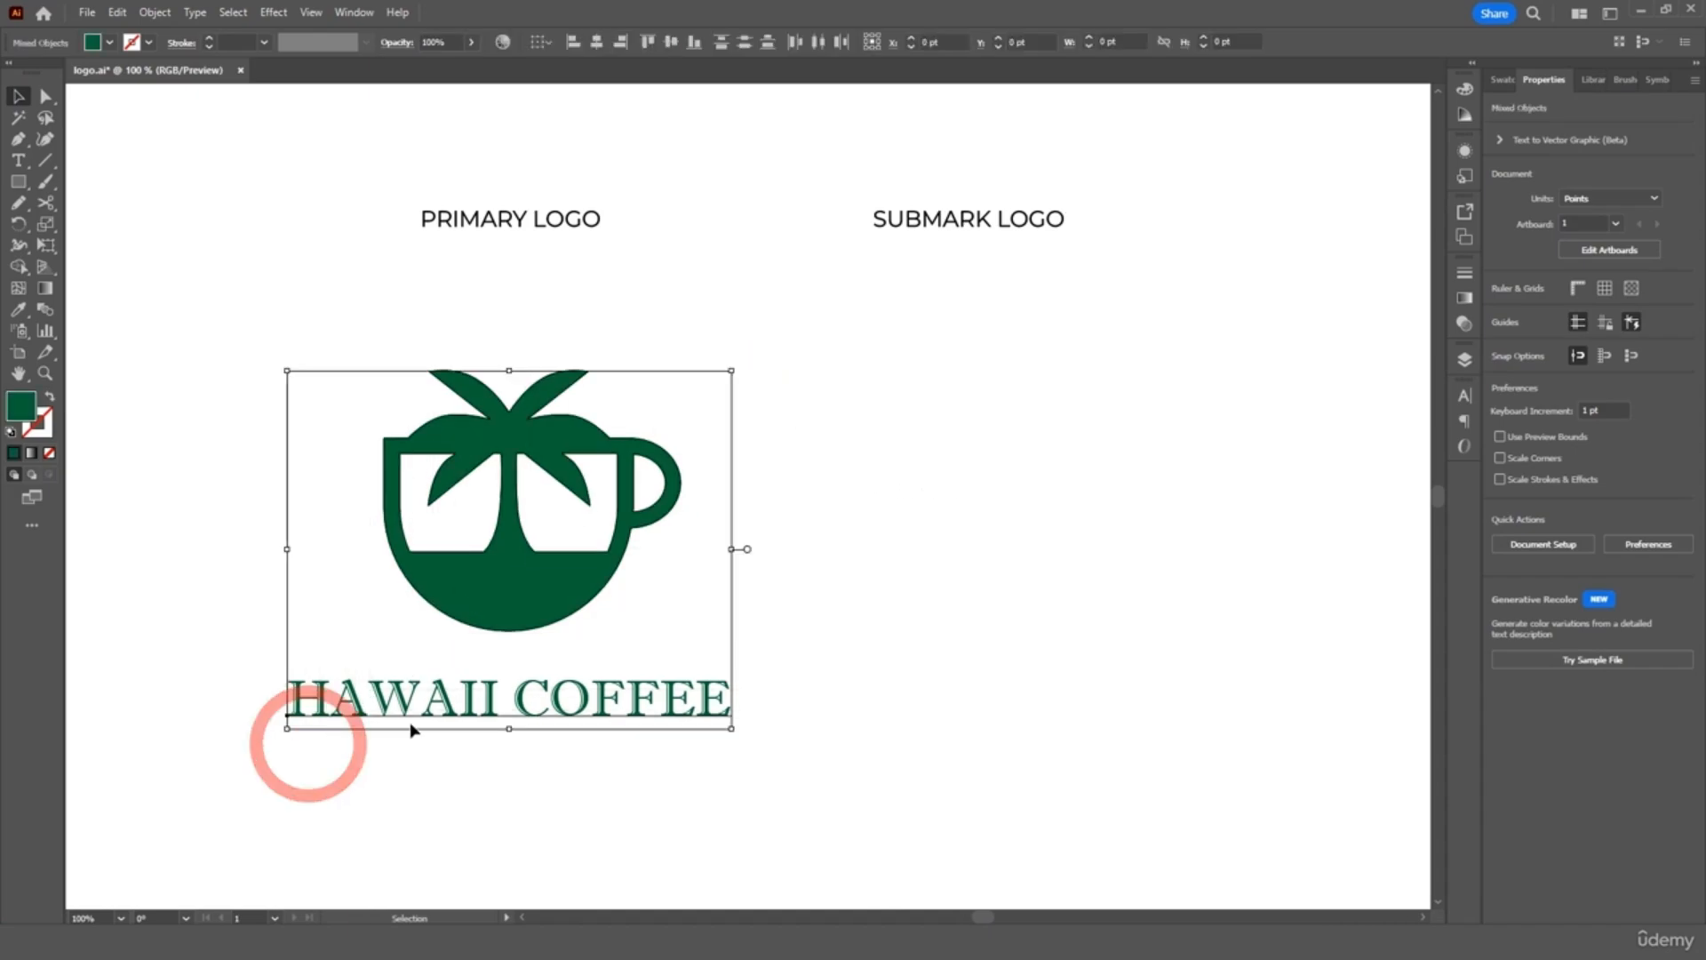
pyautogui.hotkey('ctrl', 'c')
pyautogui.hotkey('ctrl', 'v')
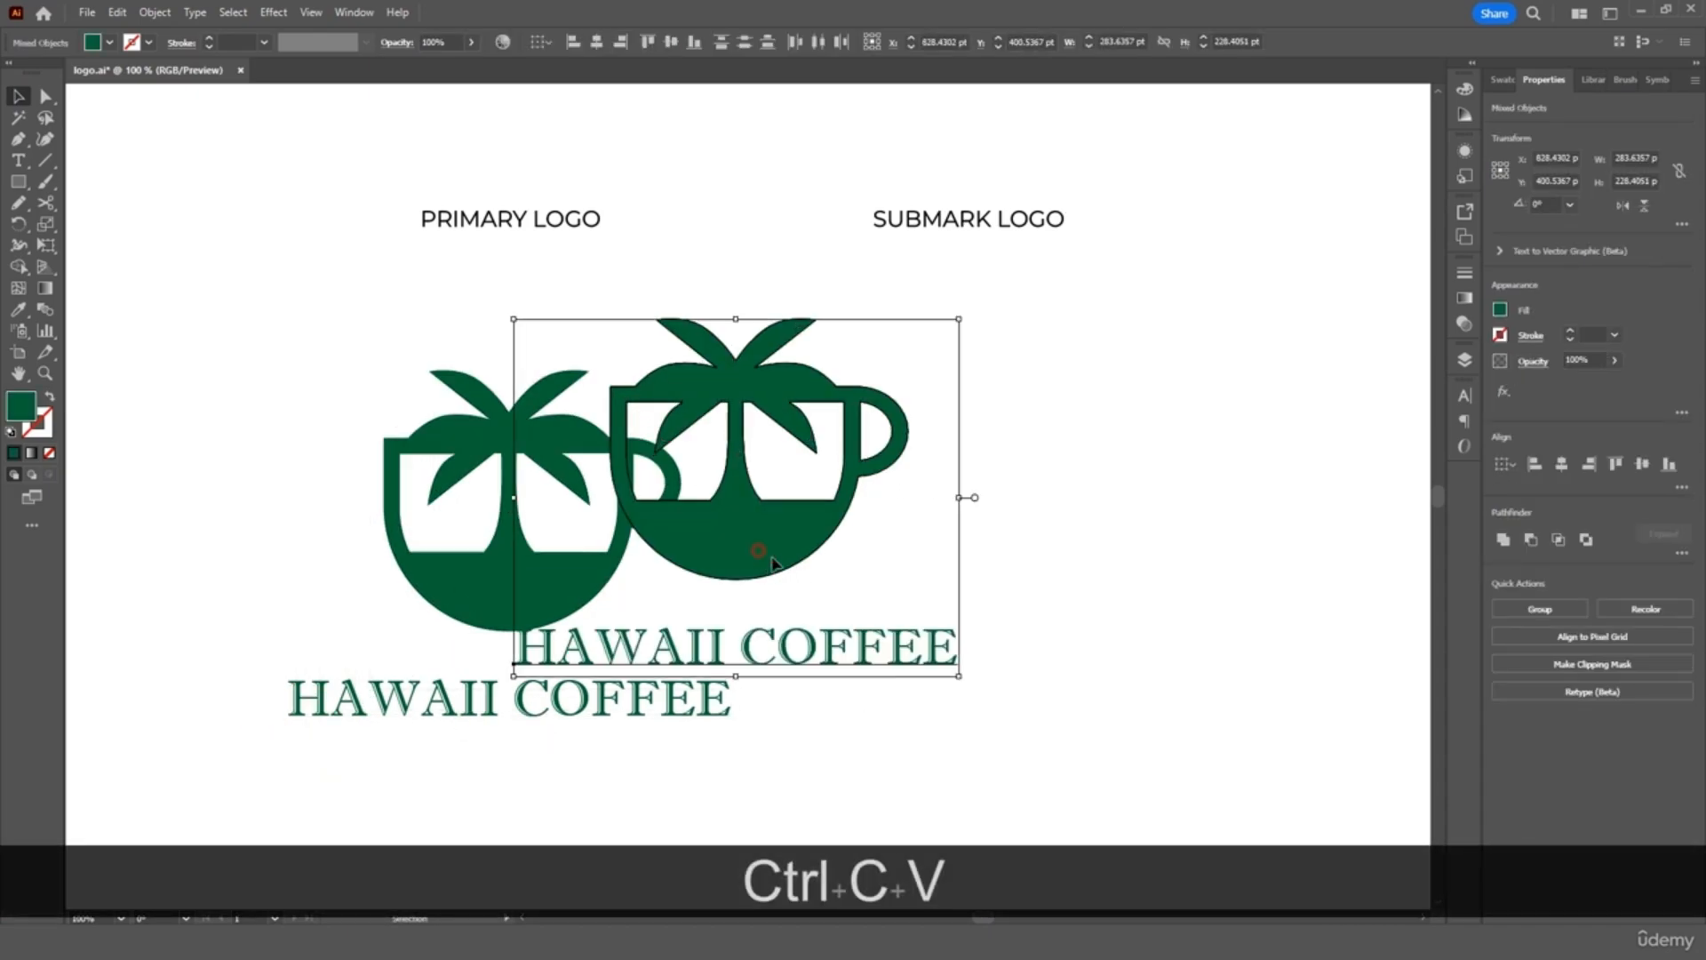
pyautogui.moveTo(760, 560); pyautogui.dragTo(1079, 598)
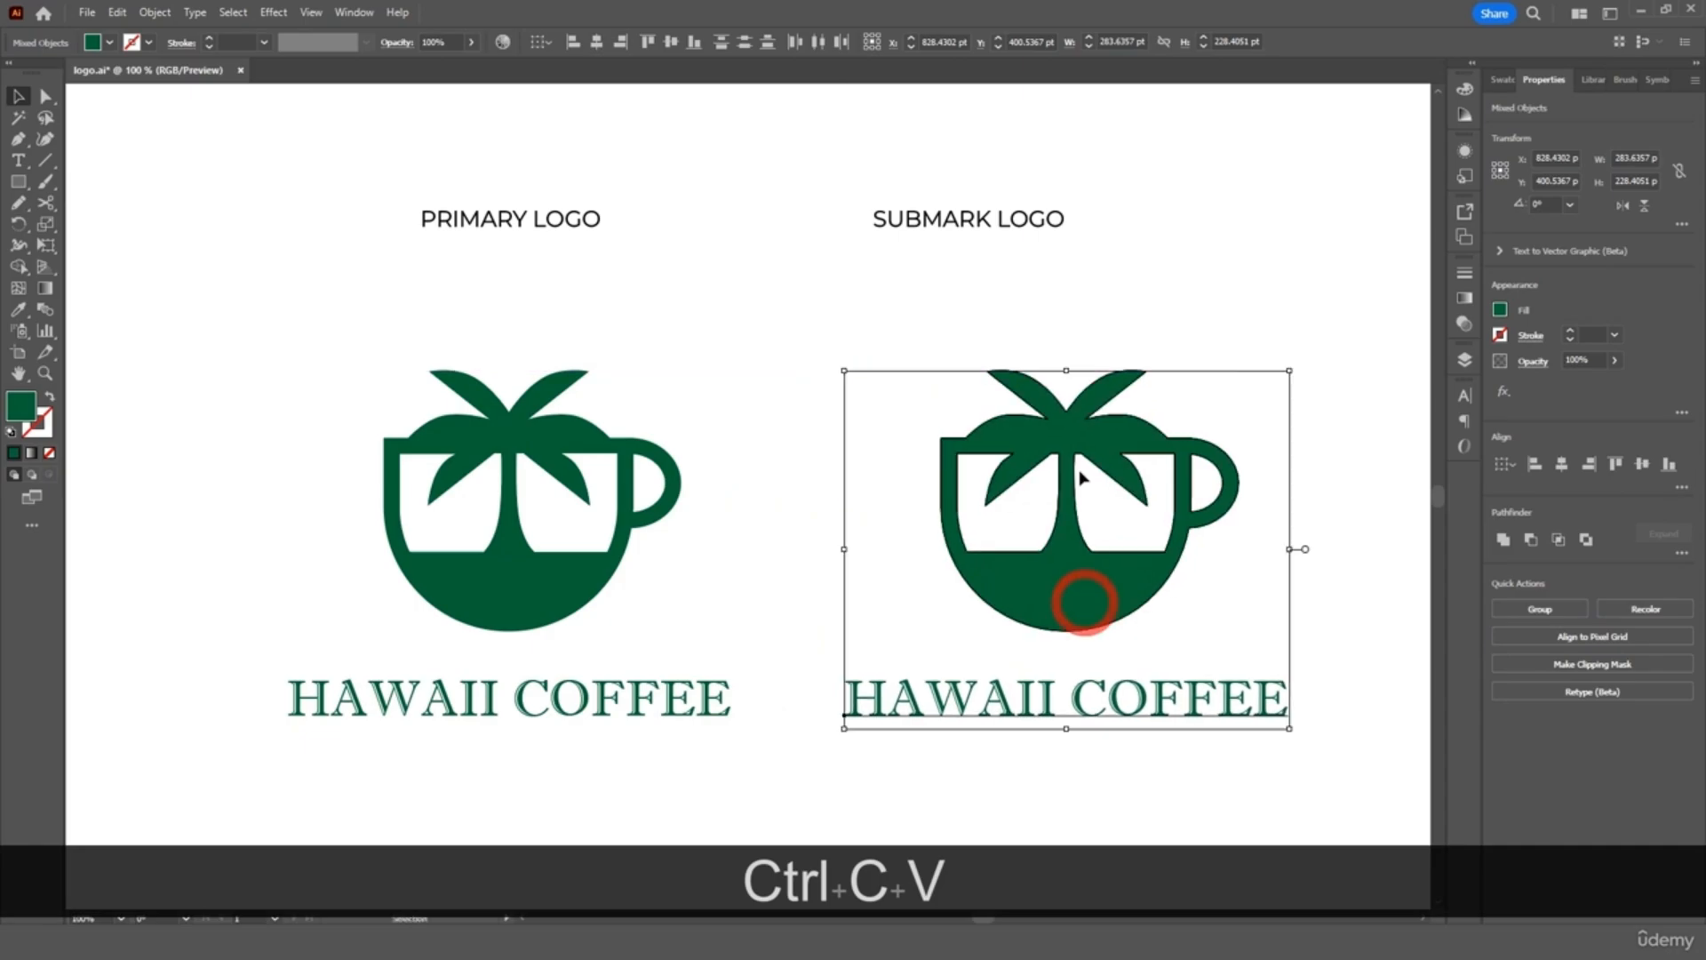
pyautogui.click(1078, 251)
pyautogui.moveTo(1040, 236); pyautogui.dragTo(1093, 222)
pyautogui.hotkey('ctrl', '-')
# Recolor the submark icon and wordmark with the orange swatch using the Eyedropper
pyautogui.moveTo(1106, 711); pyautogui.dragTo(1118, 736)
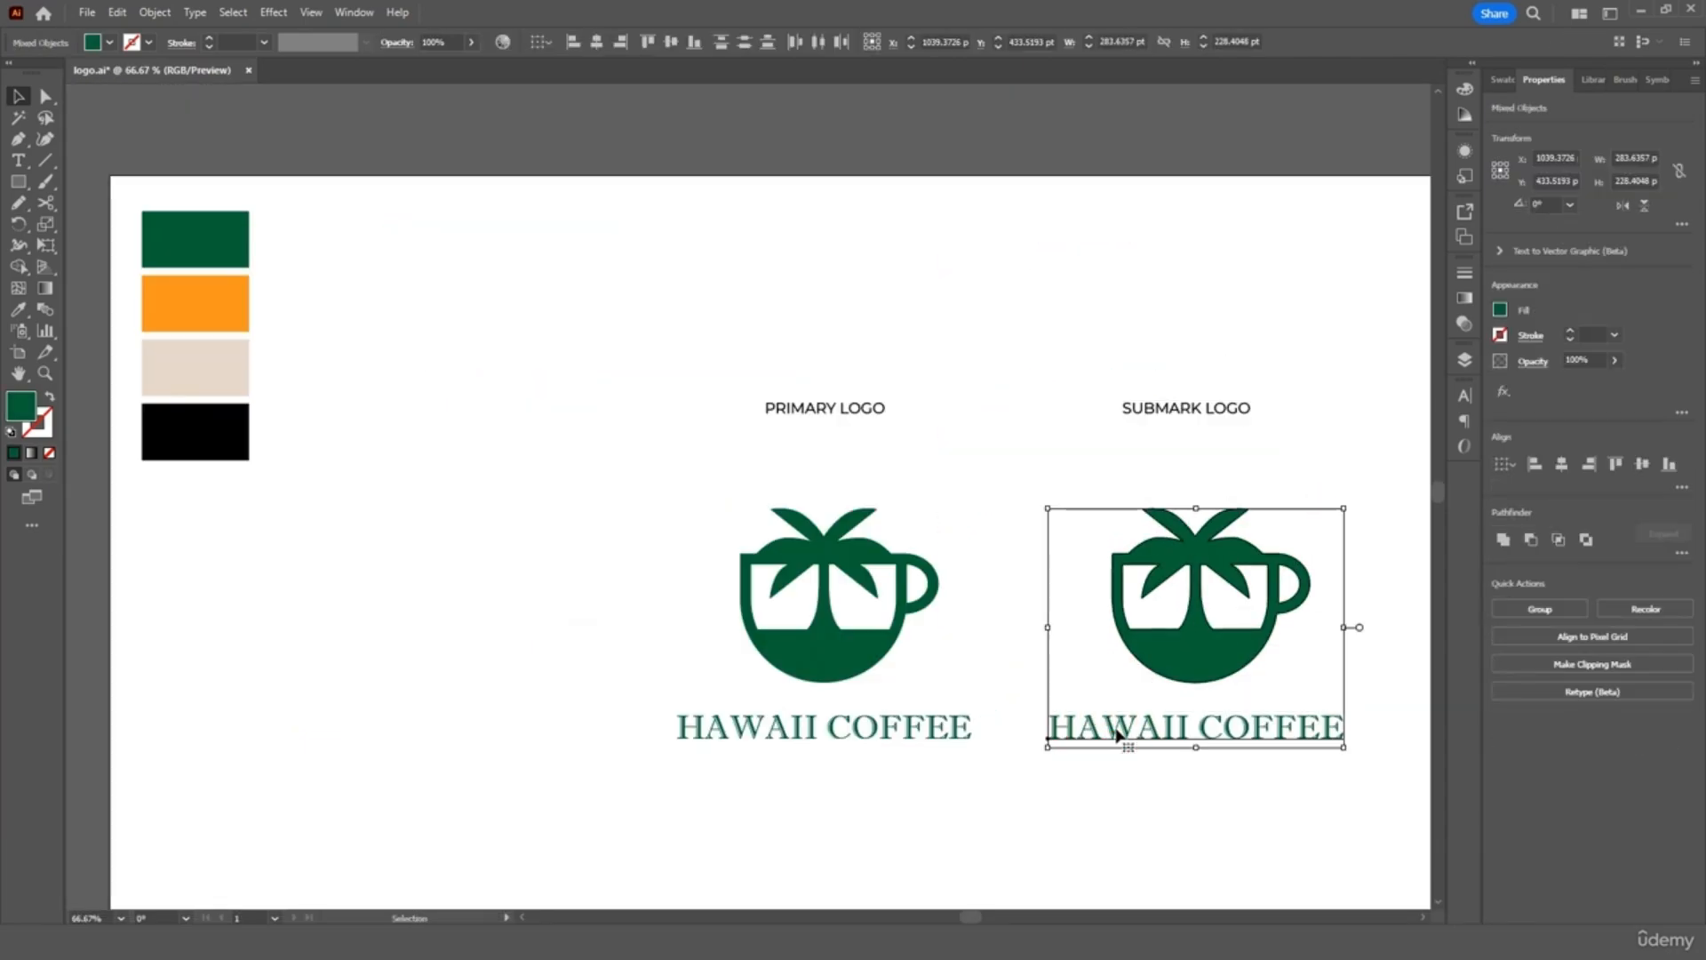
pyautogui.click(19, 310)
pyautogui.click(195, 303)
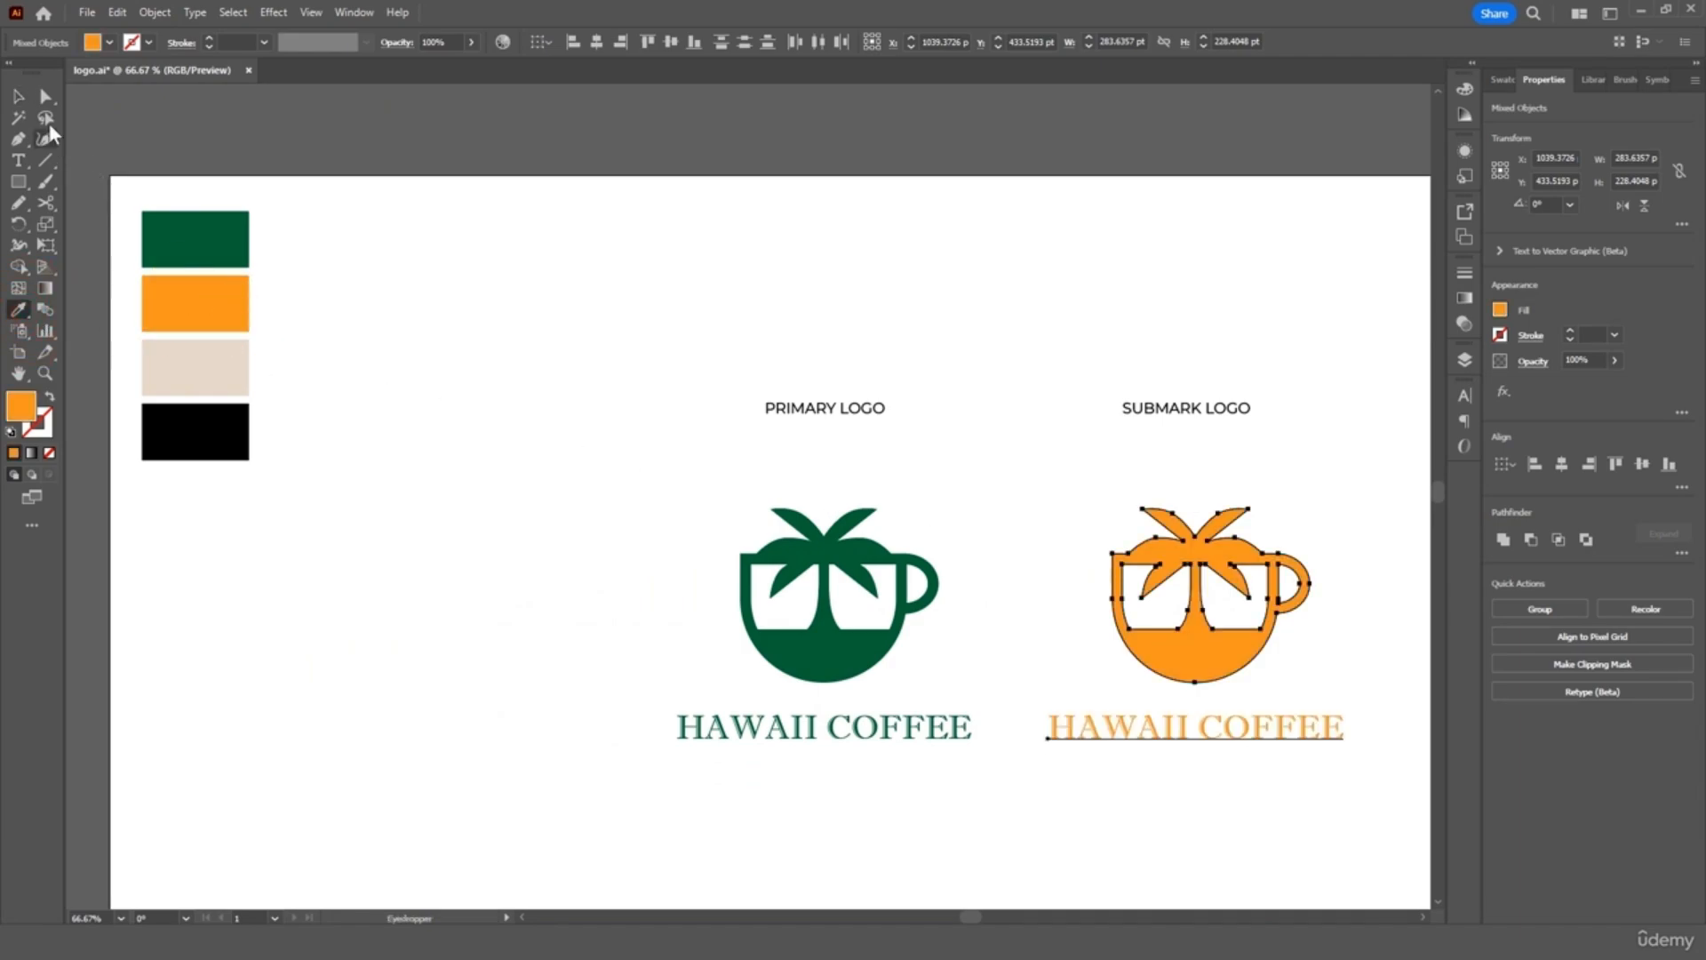
pyautogui.click(17, 96)
pyautogui.click(591, 276)
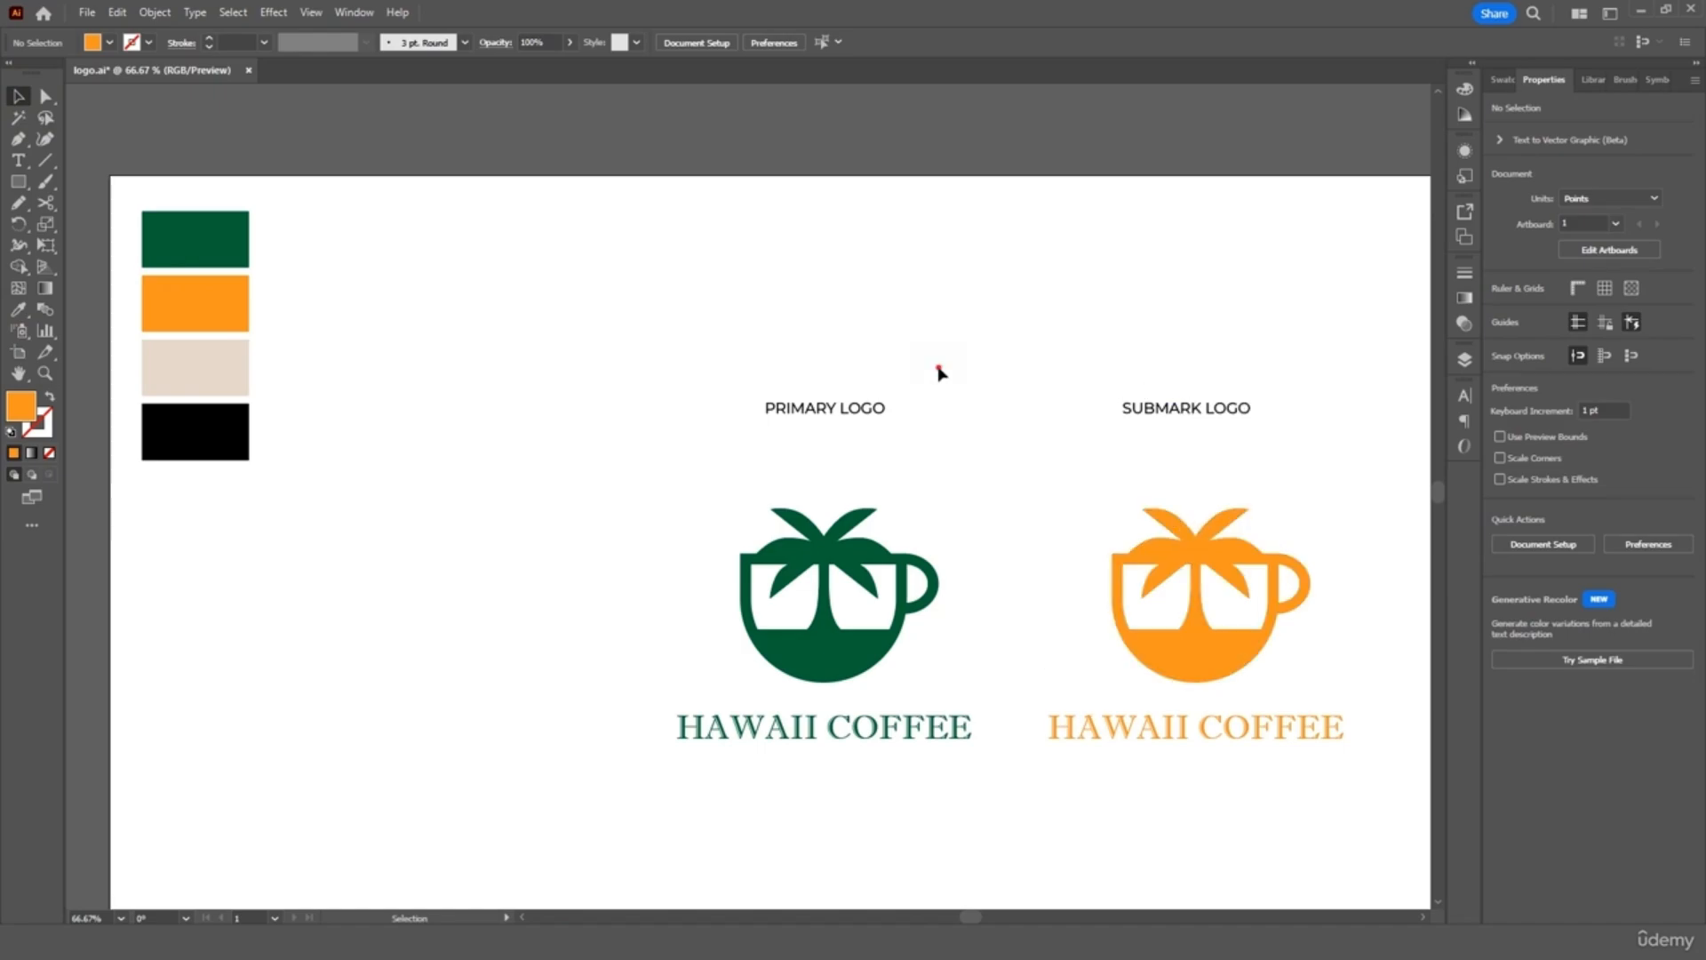
# Duplicate the primary logo with its title and place the copy to its left
pyautogui.moveTo(939, 372); pyautogui.dragTo(871, 726)
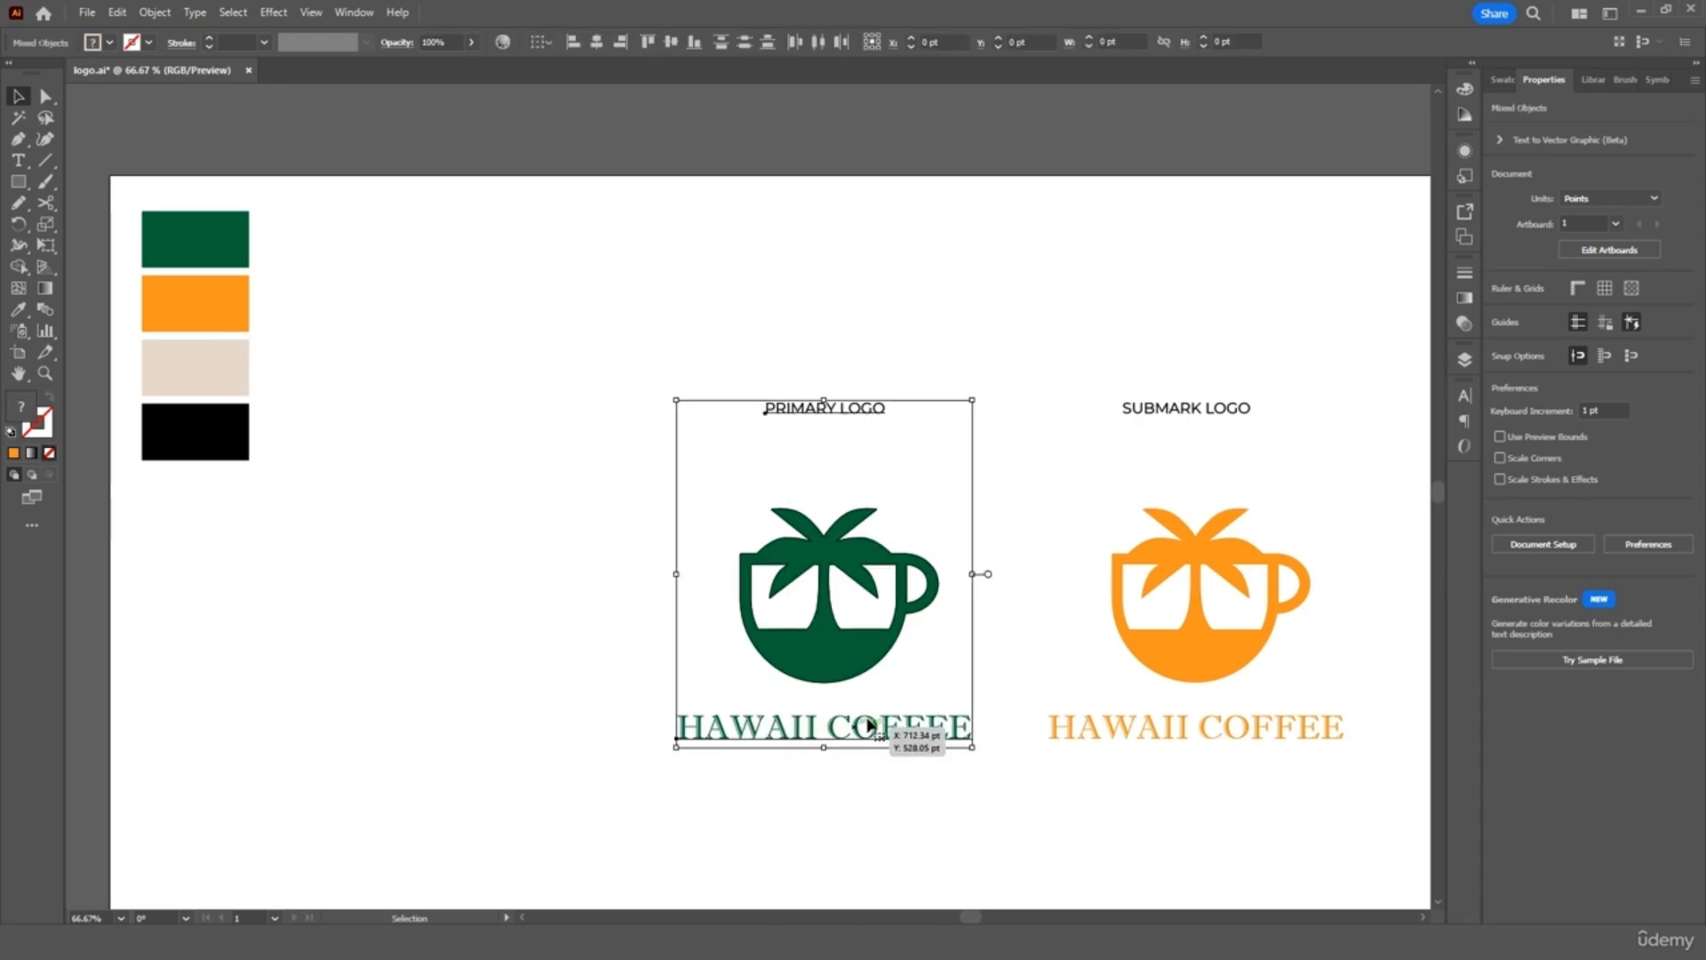
pyautogui.hotkey('ctrl', 'c')
pyautogui.hotkey('ctrl', 'v')
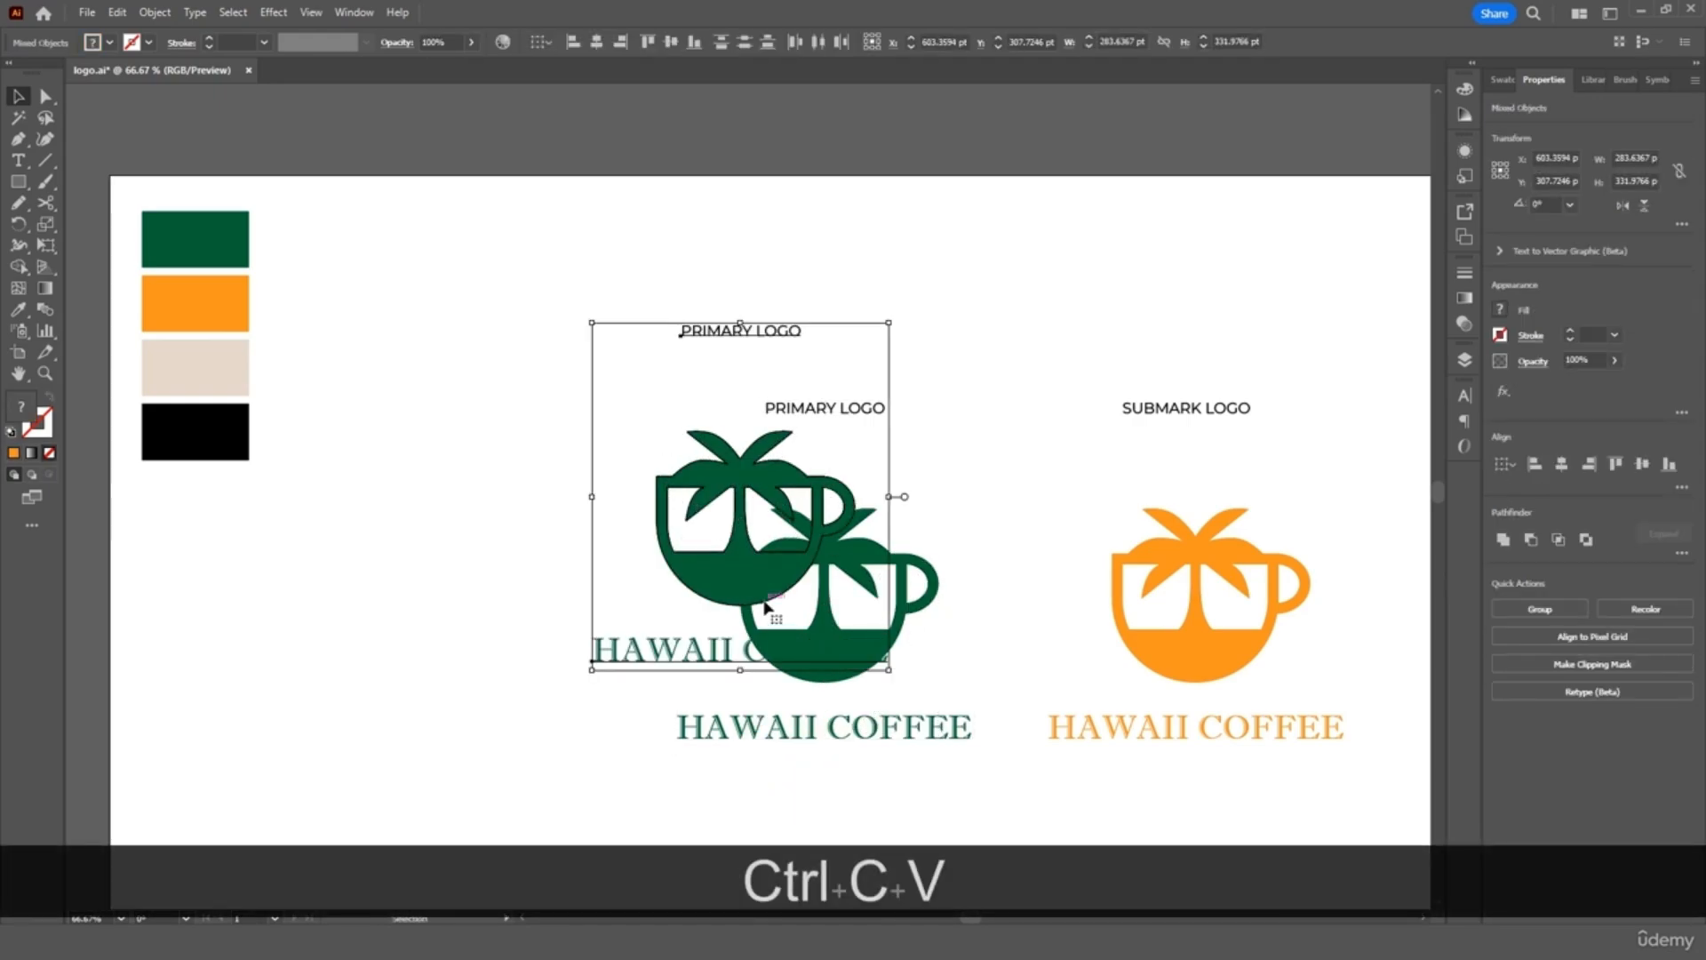
pyautogui.moveTo(765, 607); pyautogui.dragTo(472, 664)
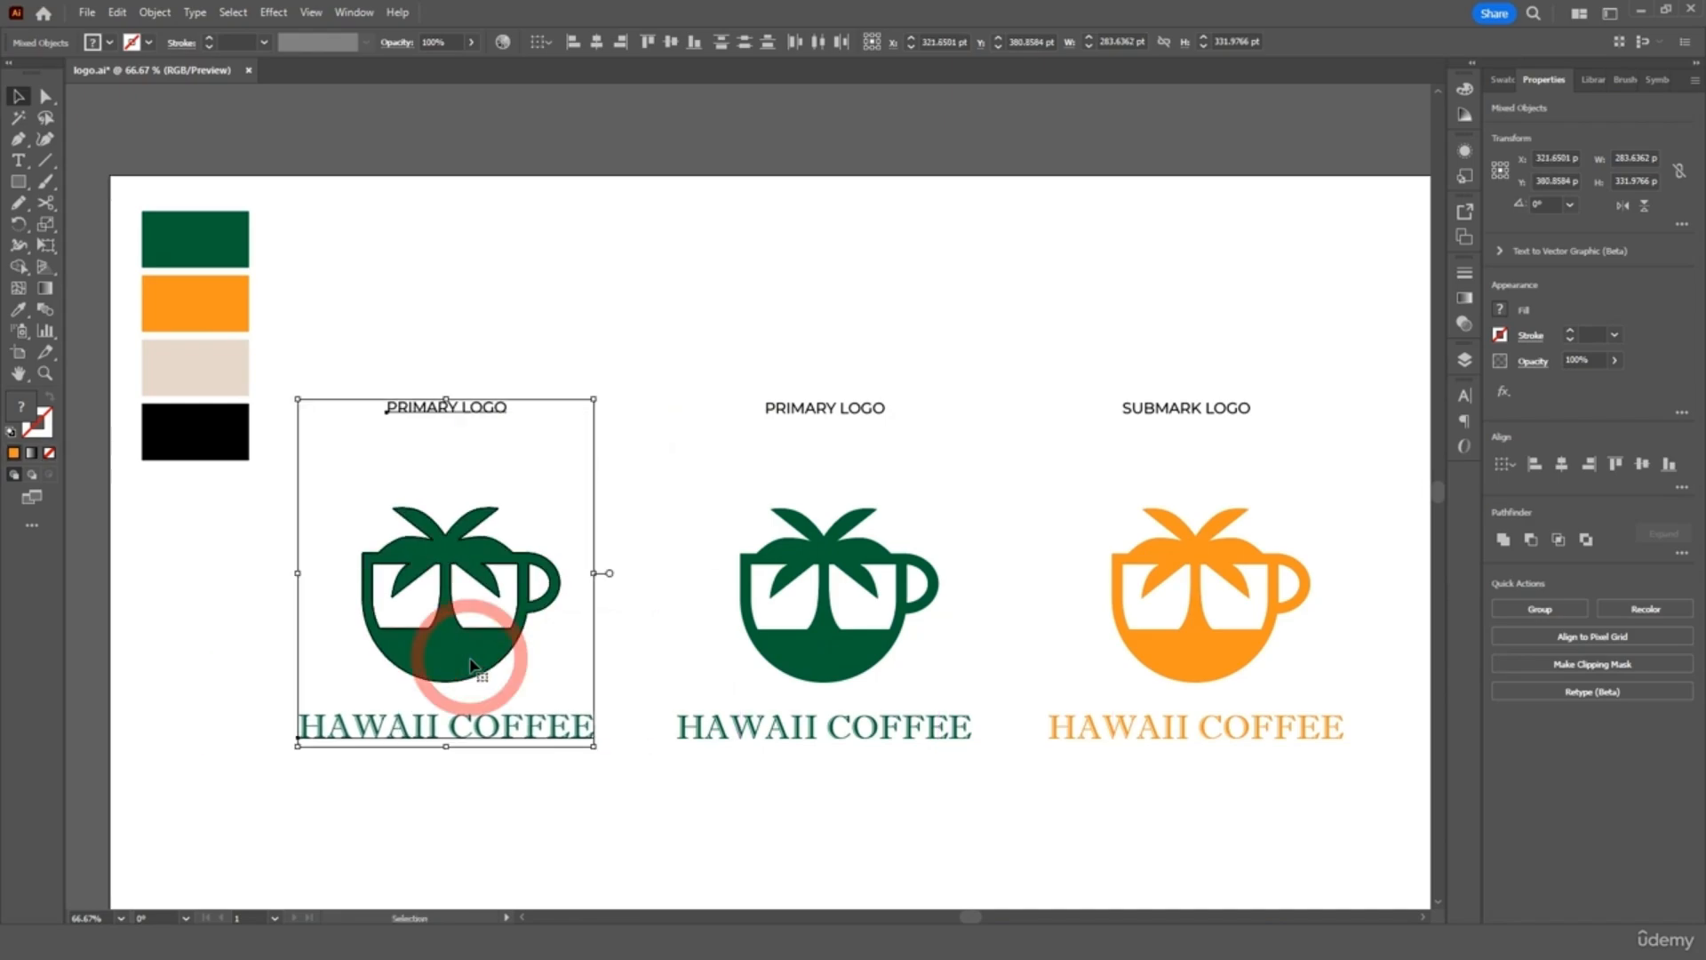
pyautogui.click(476, 329)
# Add 'B&W' before the copied title and centre the B& W PRIMARY LOGO heading
pyautogui.doubleClick(408, 409)
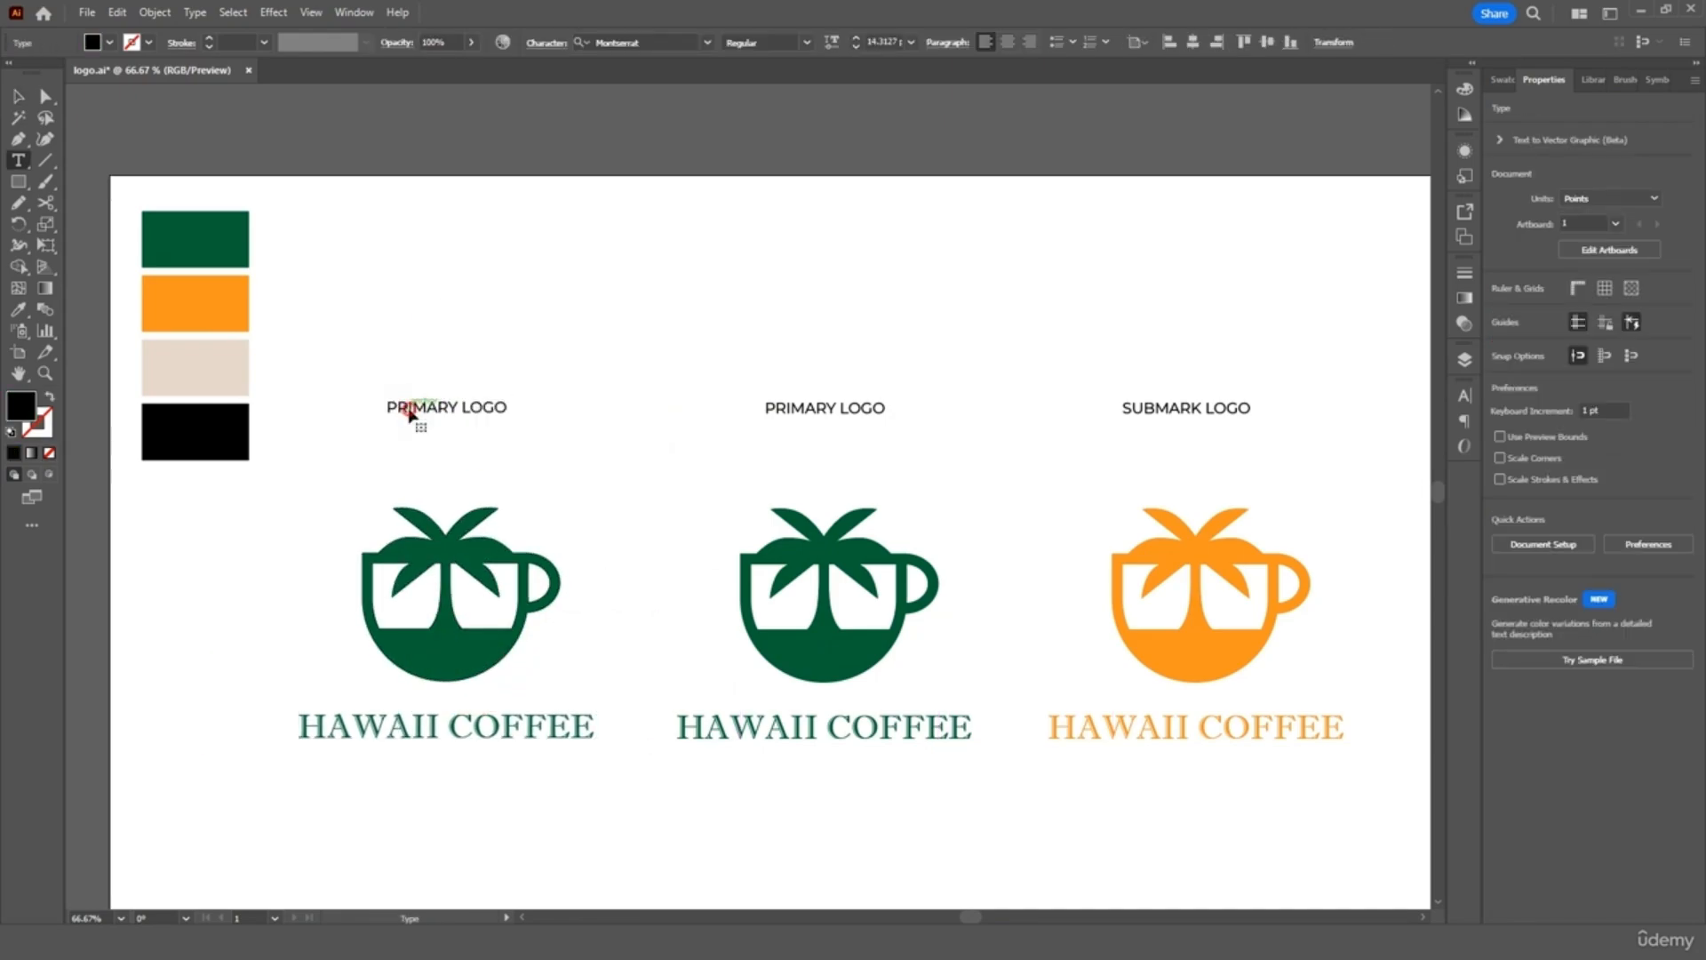
pyautogui.tripleClick(406, 408)
pyautogui.click(411, 407)
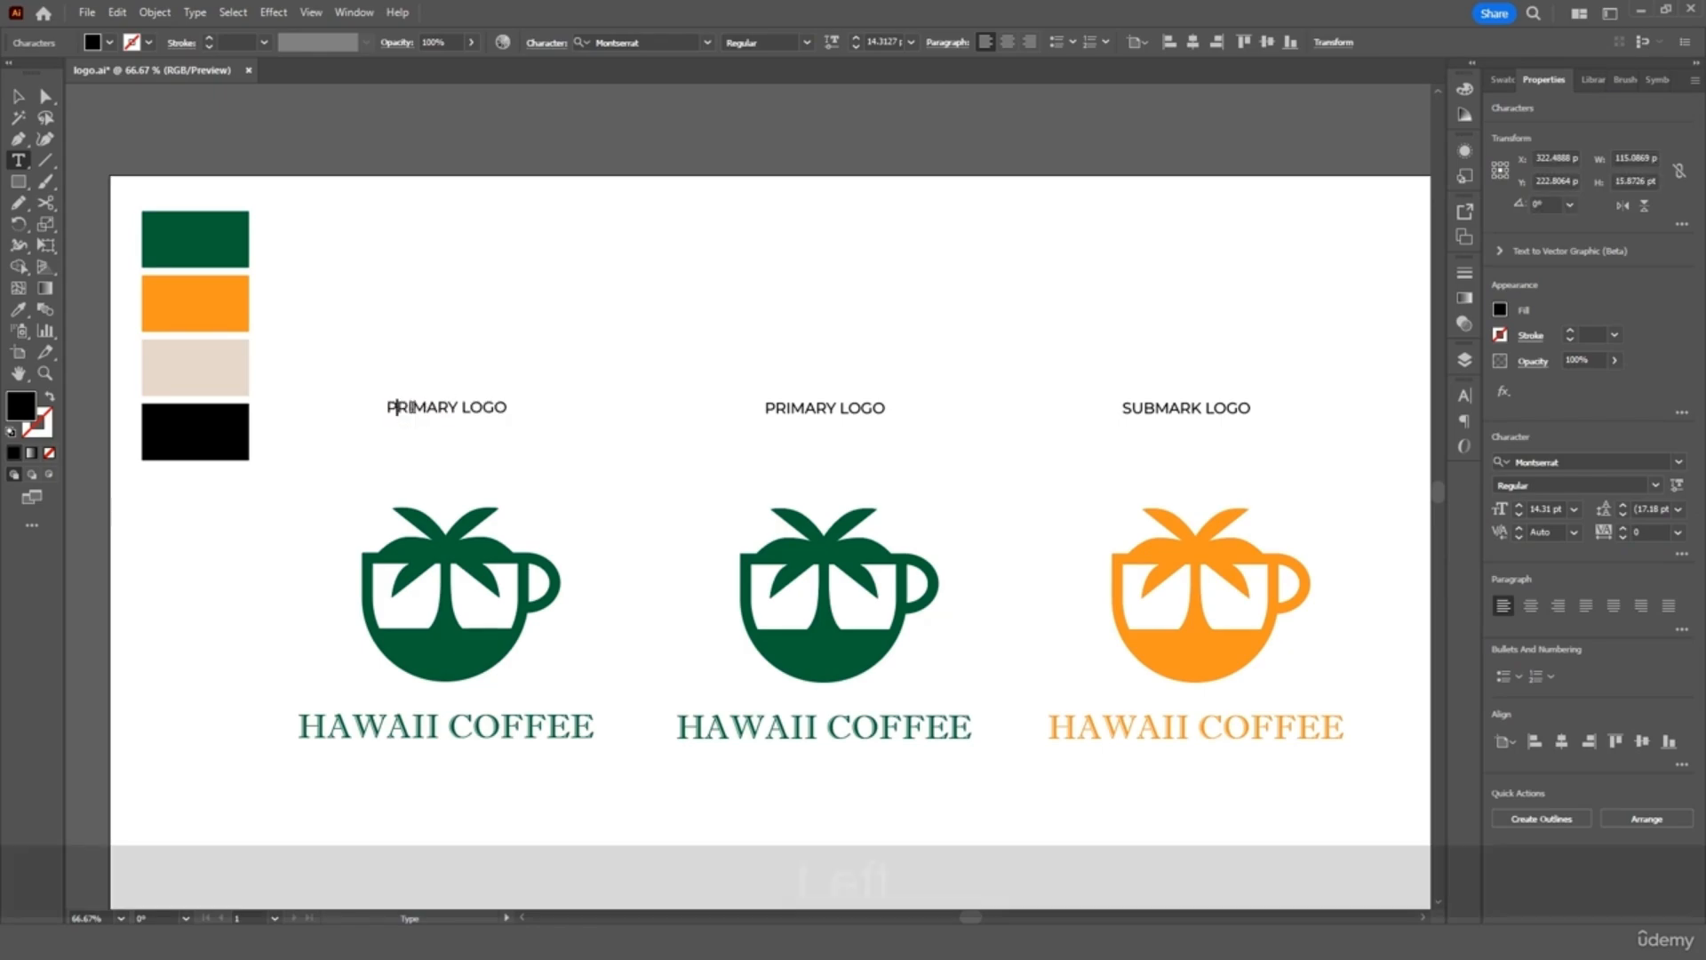
pyautogui.write('B')
pyautogui.press('BackSpace')
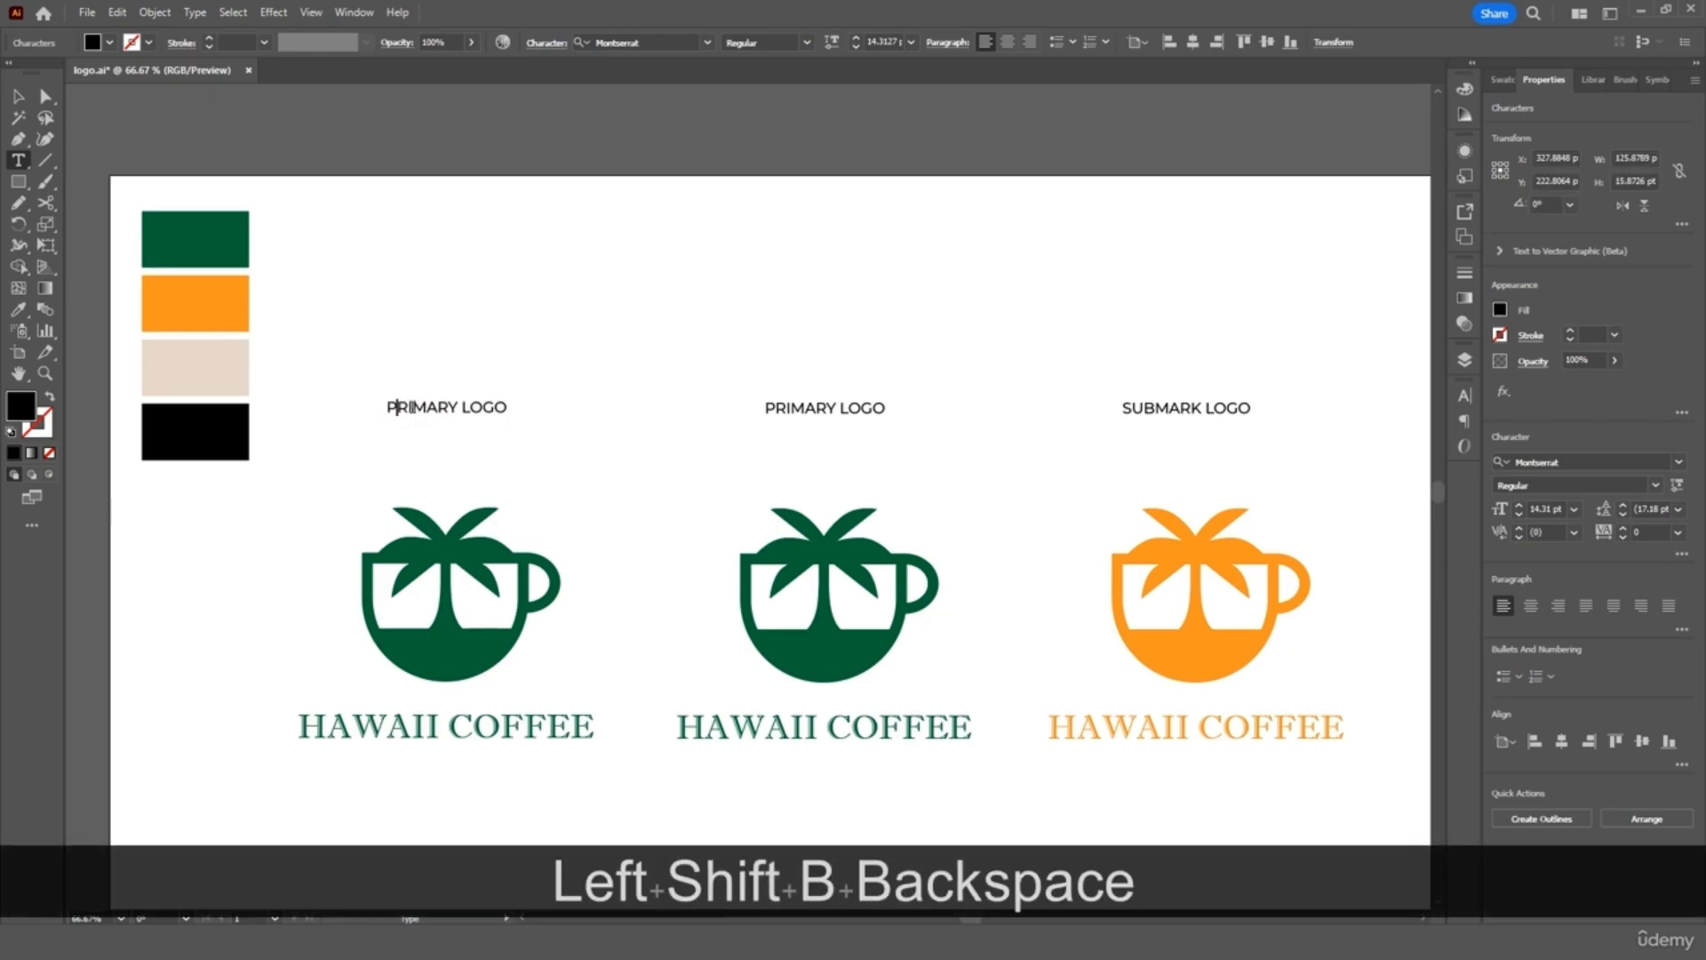
pyautogui.press('Left')
pyautogui.write('B&W')
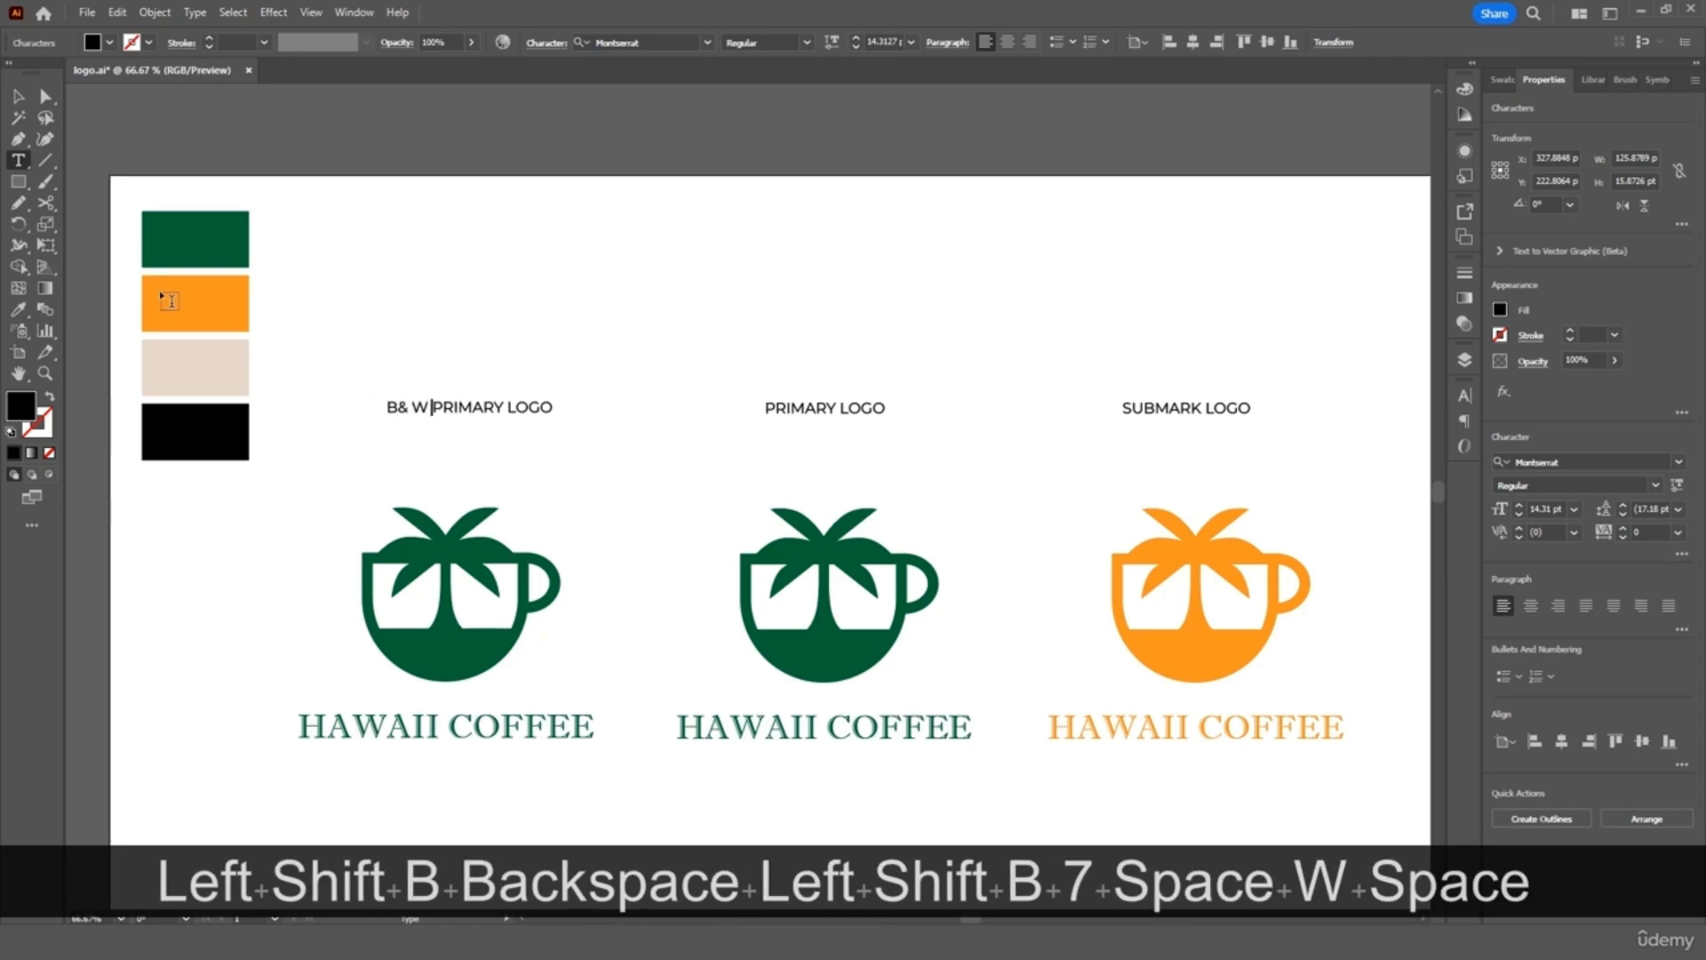
pyautogui.click(17, 96)
pyautogui.moveTo(522, 407); pyautogui.dragTo(497, 409)
pyautogui.click(518, 297)
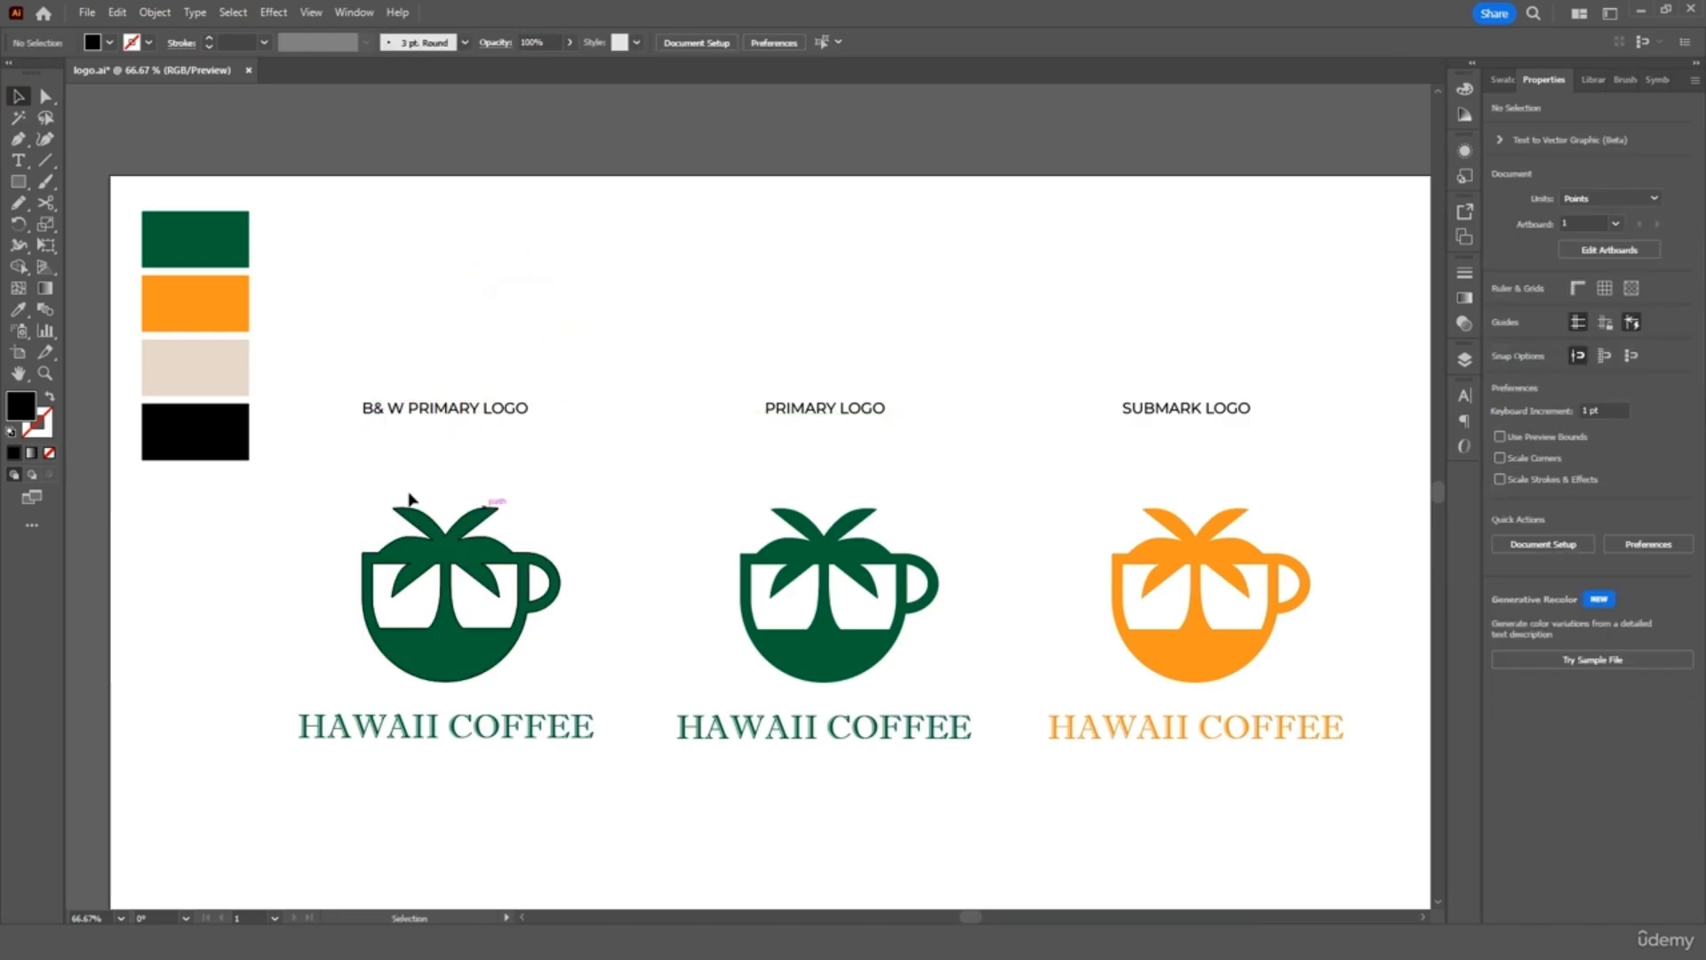
# Duplicate the black swatch rectangle and enlarge it to logo size
pyautogui.click(237, 445)
pyautogui.hotkey('ctrl', 'c')
pyautogui.hotkey('ctrl', 'v')
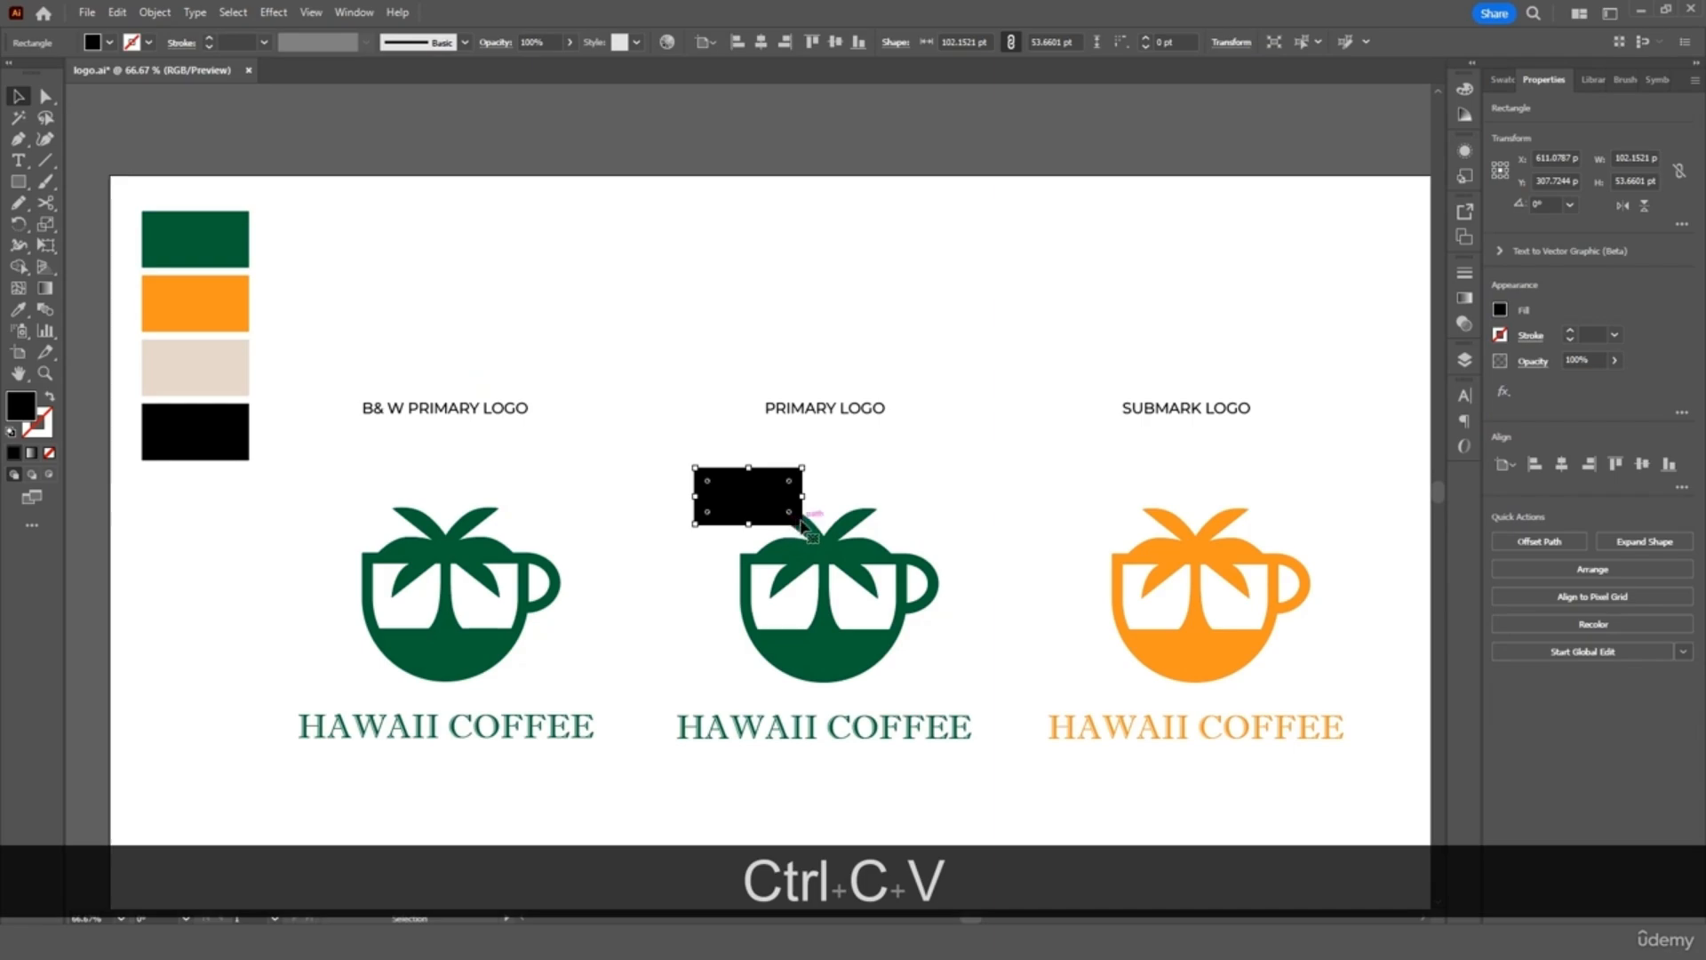
pyautogui.moveTo(803, 524); pyautogui.dragTo(1233, 751)
pyautogui.moveTo(1106, 714); pyautogui.dragTo(569, 866)
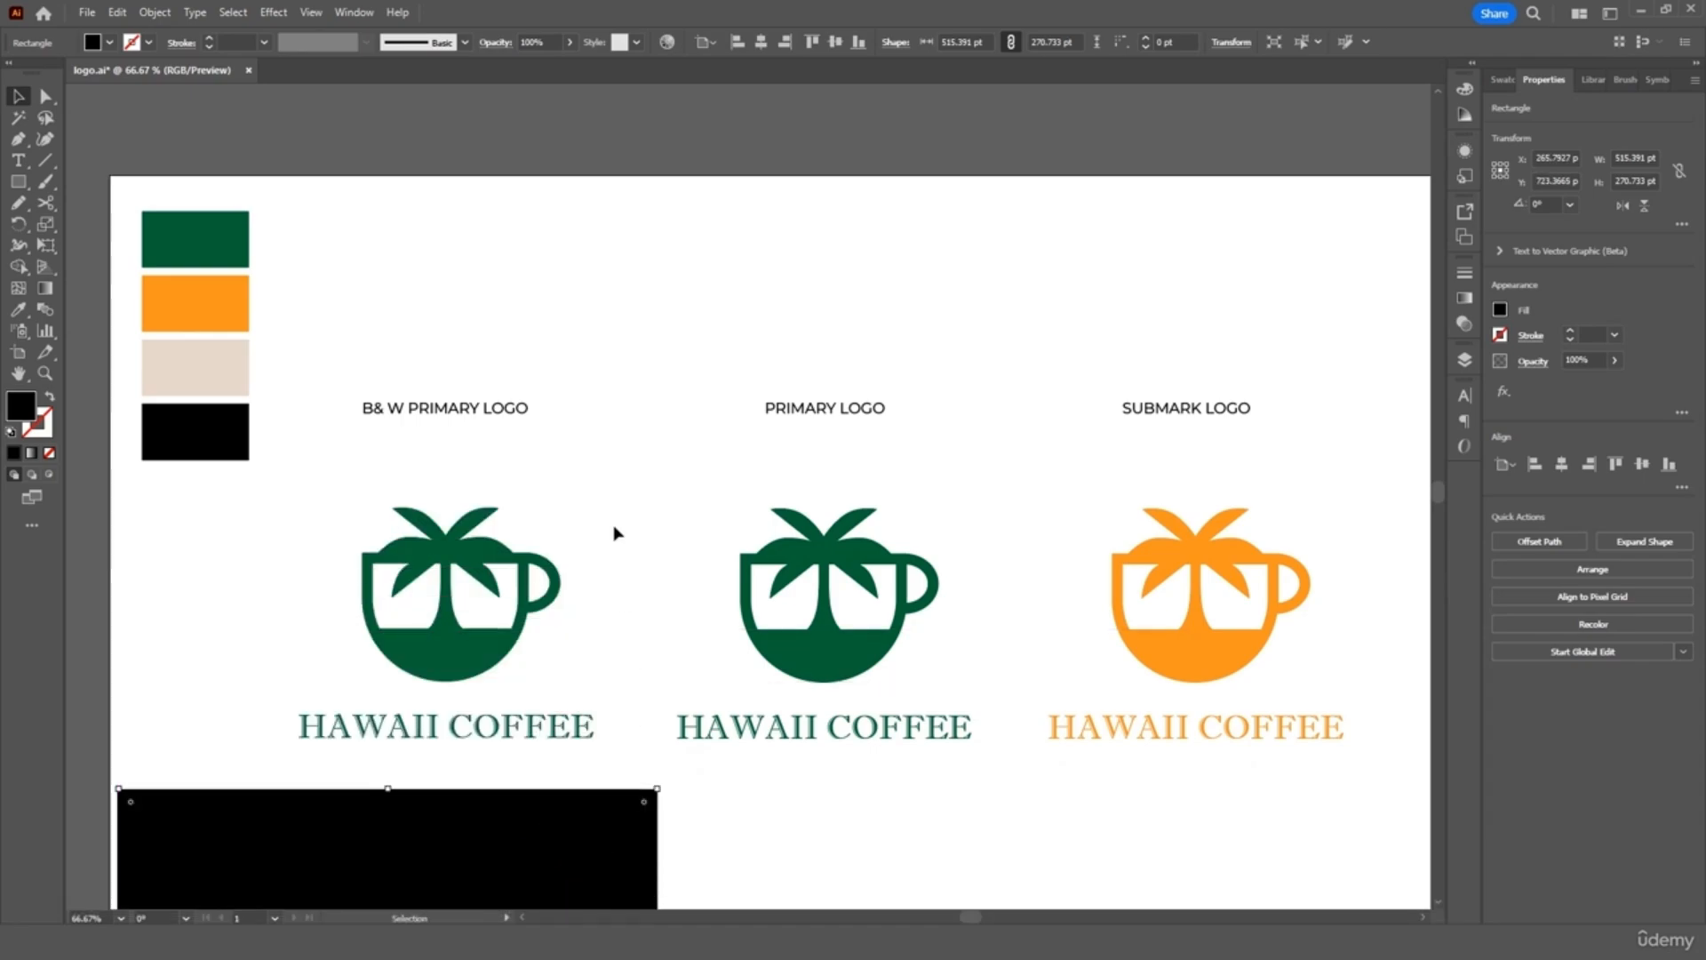
# Eyedrop white onto the B& W logo's cup and text
pyautogui.moveTo(609, 505); pyautogui.dragTo(370, 735)
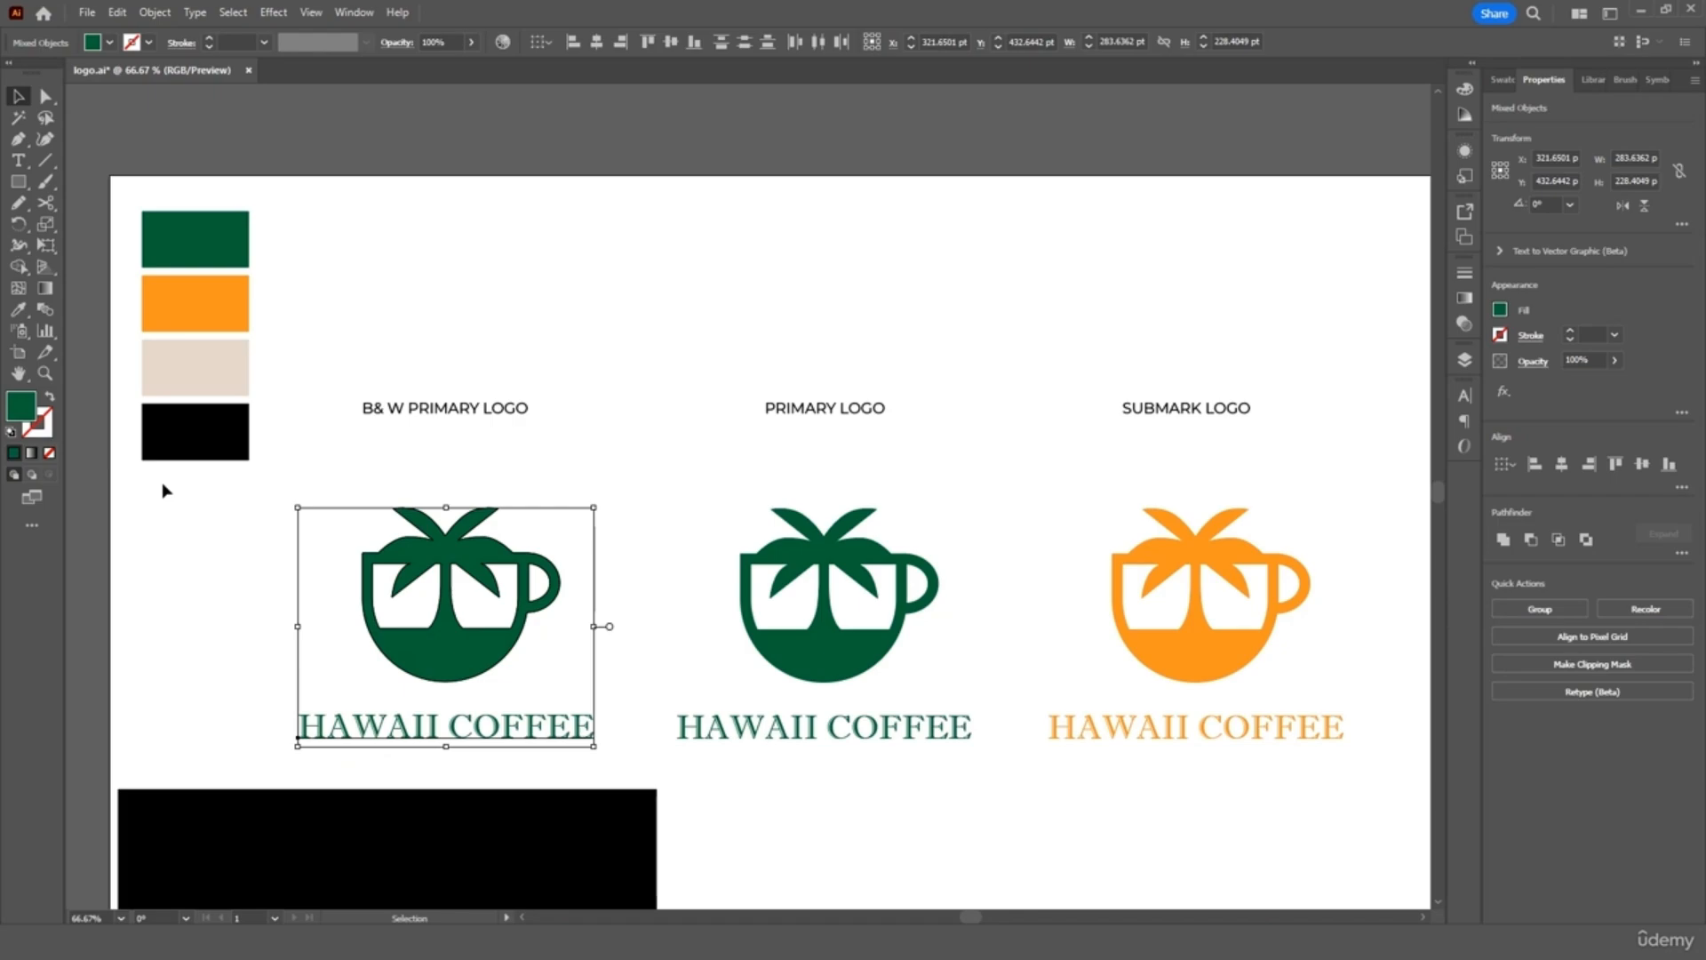
pyautogui.click(18, 310)
pyautogui.click(229, 566)
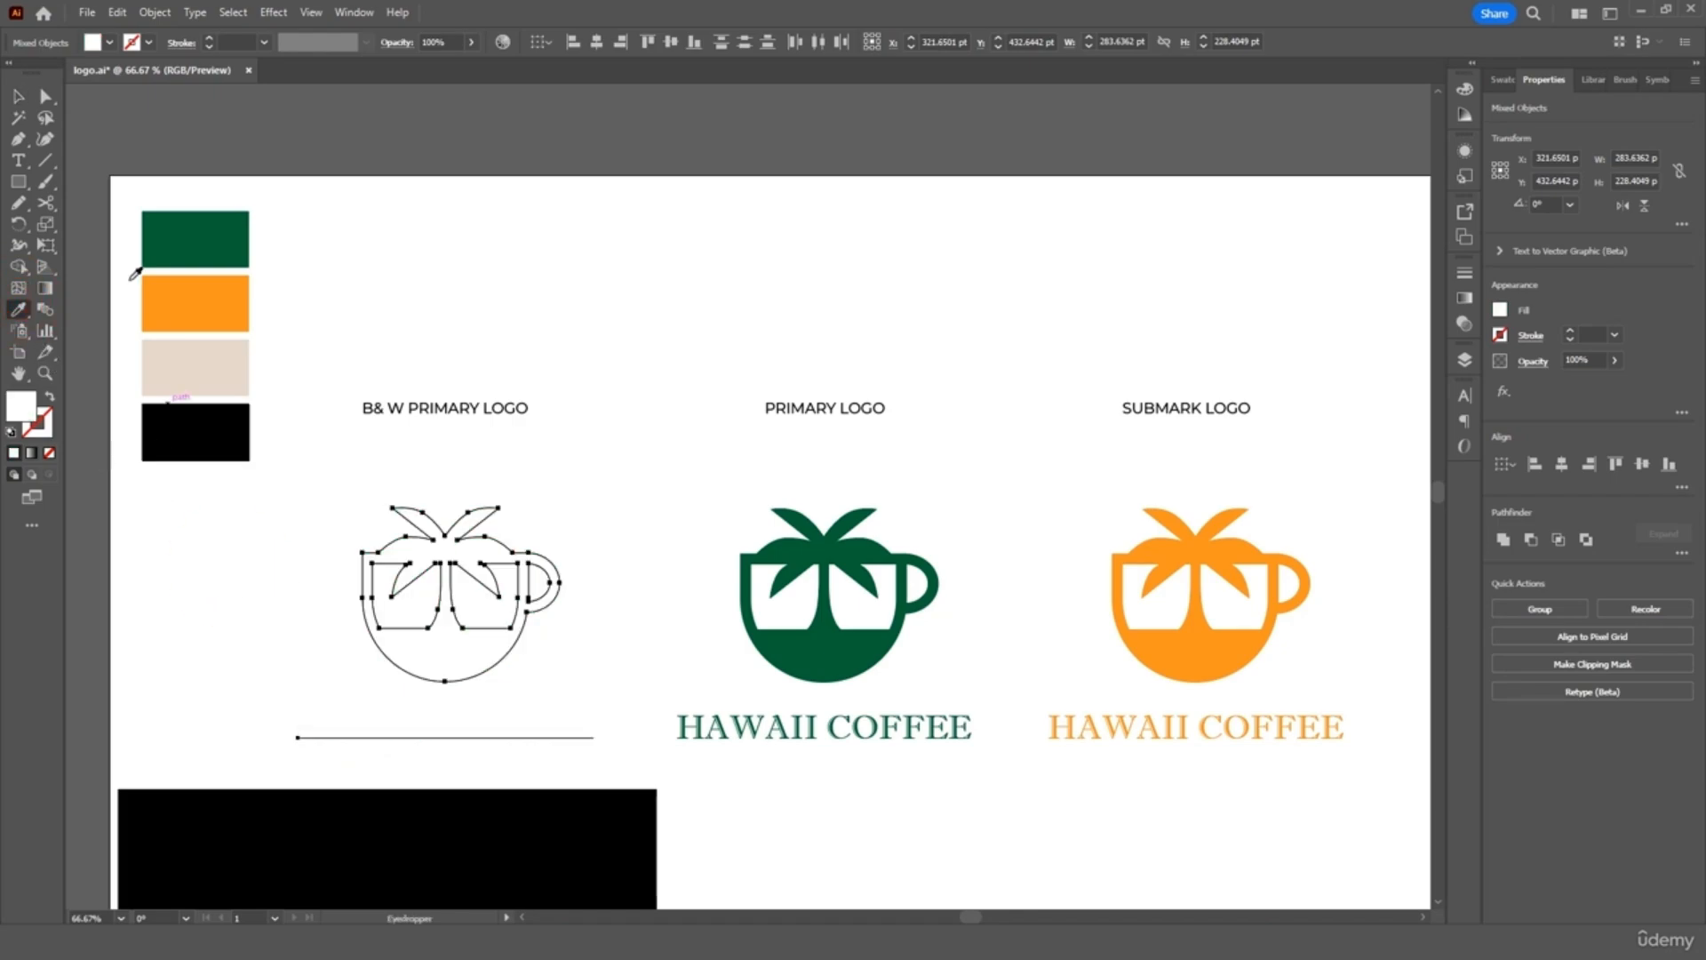
pyautogui.press('v')
# Move the black rectangle over the B& W logo and send it to the back
pyautogui.moveTo(302, 838); pyautogui.dragTo(295, 547)
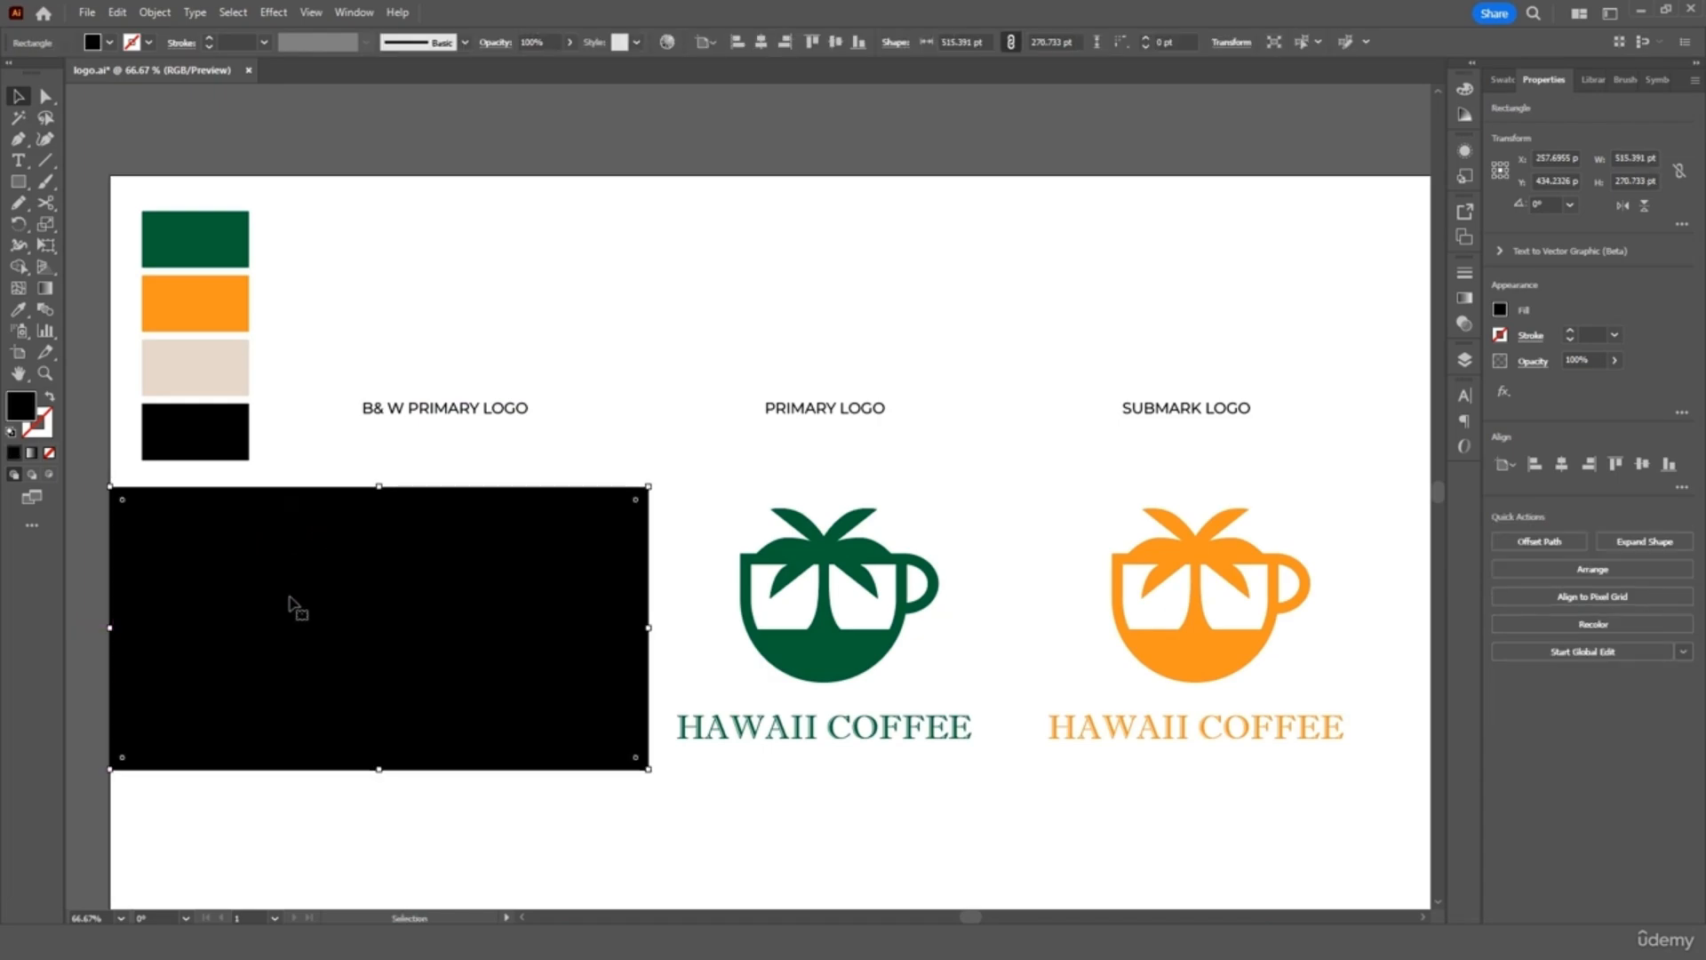
pyautogui.rightClick(245, 585)
pyautogui.click(323, 497)
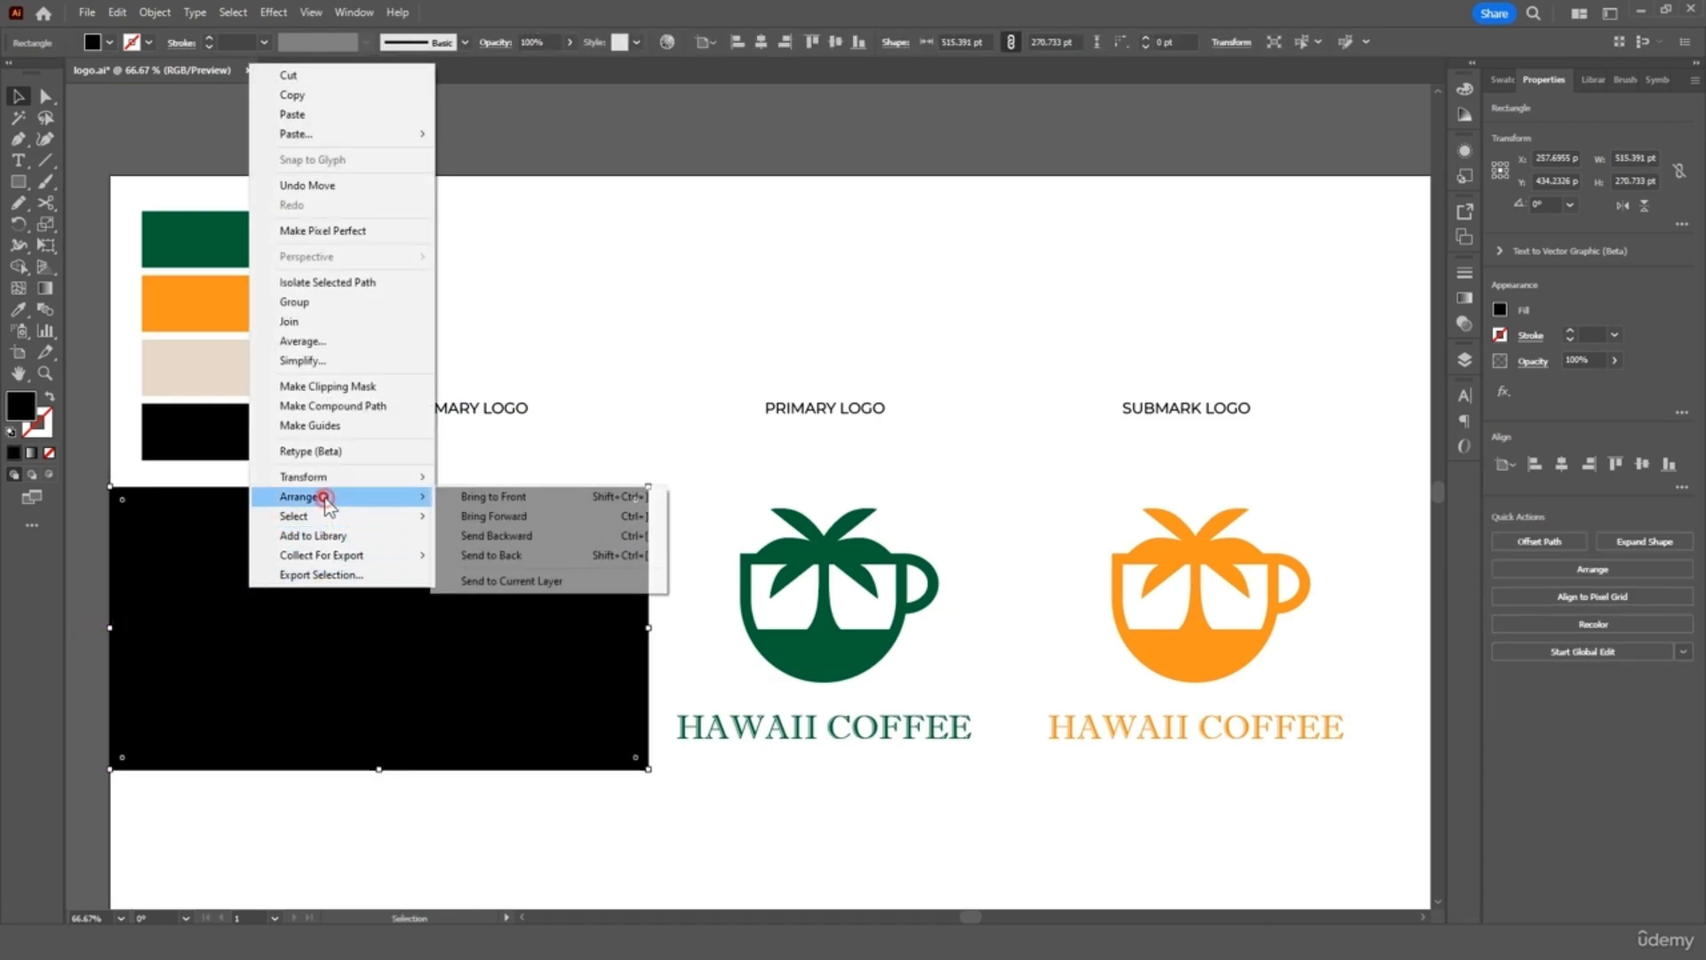
pyautogui.click(489, 555)
pyautogui.click(641, 364)
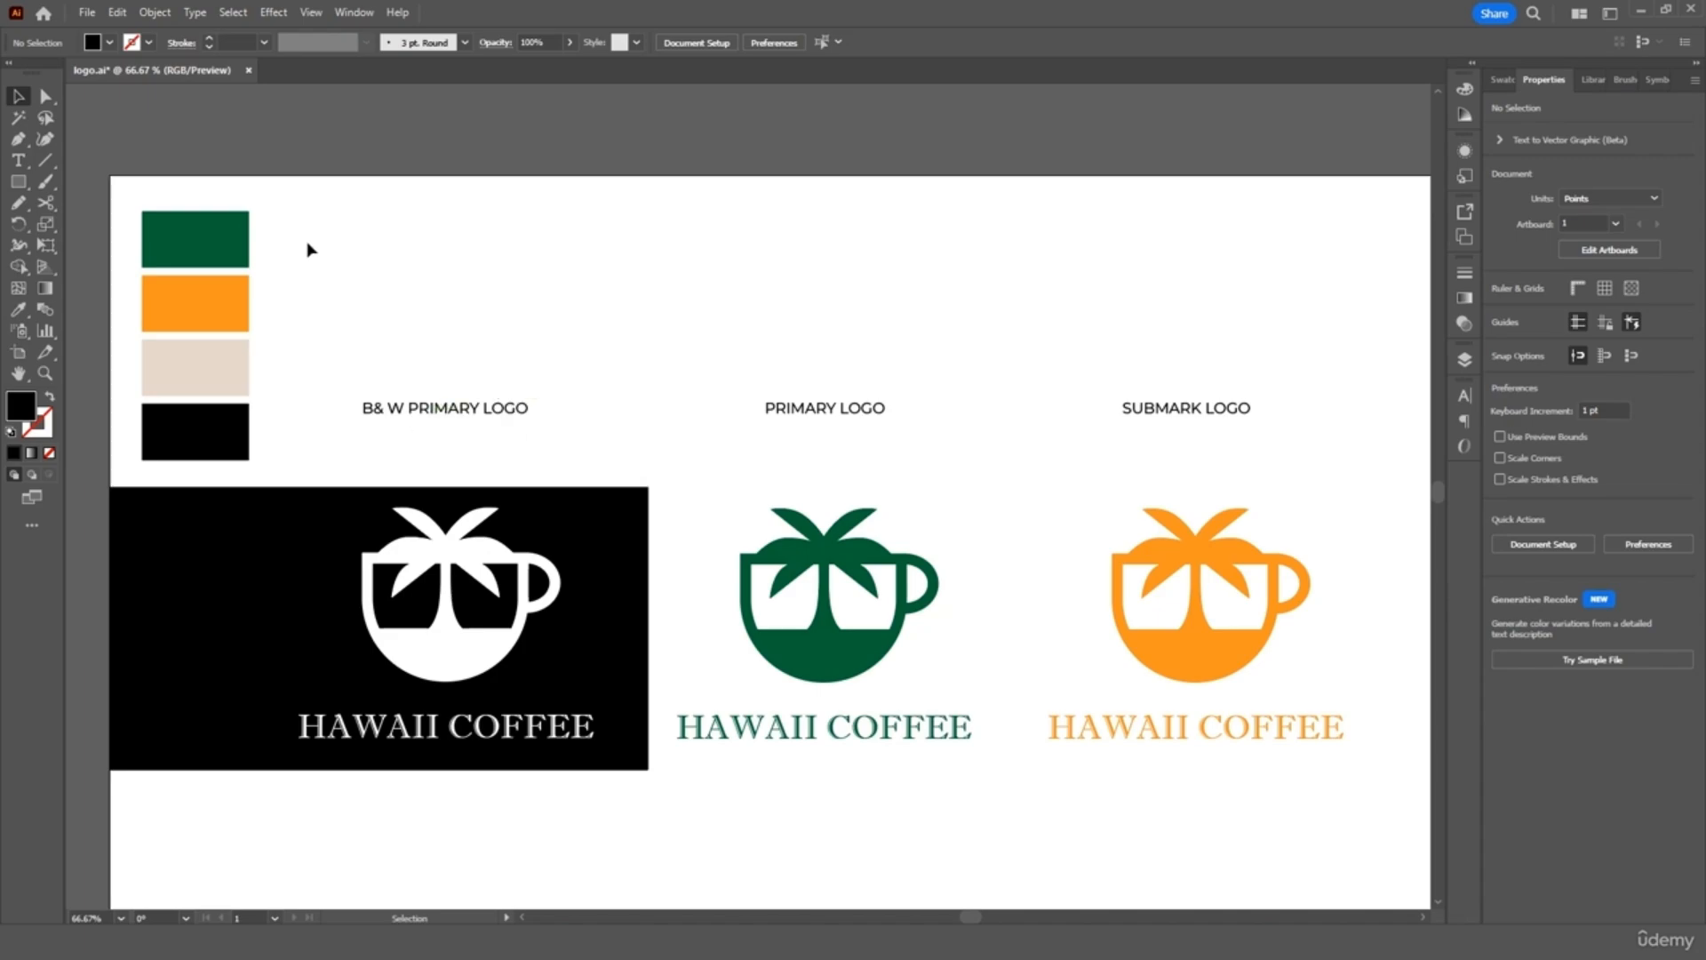
pyautogui.moveTo(296, 224); pyautogui.dragTo(194, 455)
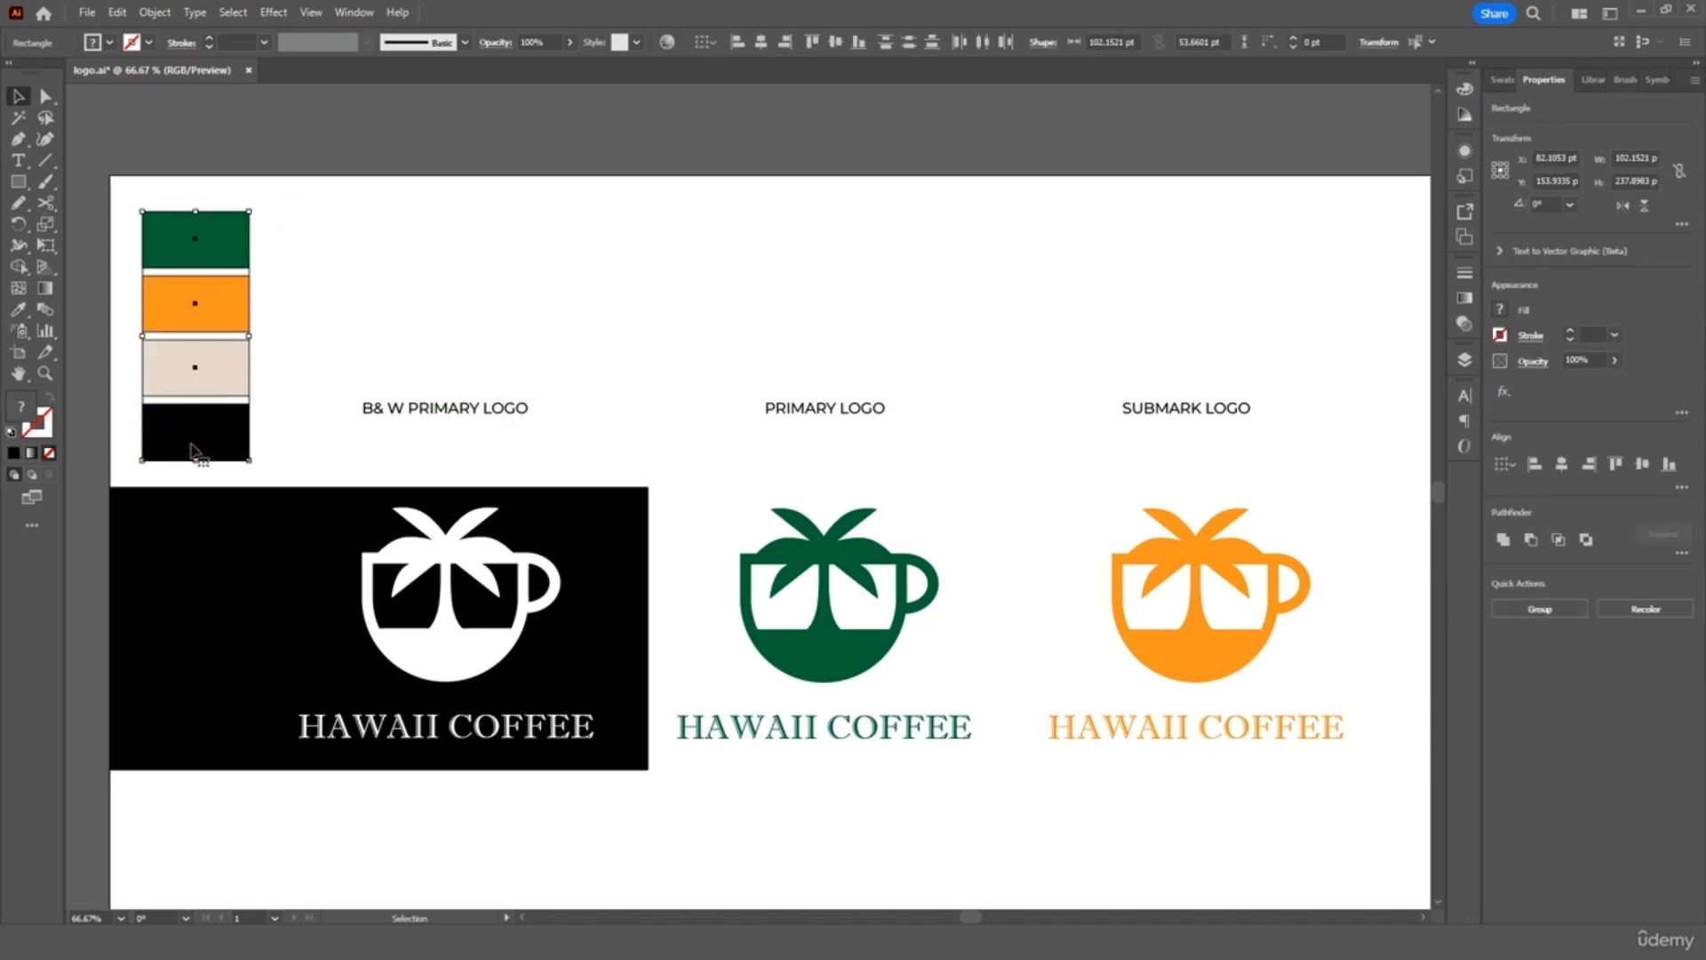
# Delete the four colour swatches and narrow the black rectangle from its left side
pyautogui.press('Delete')
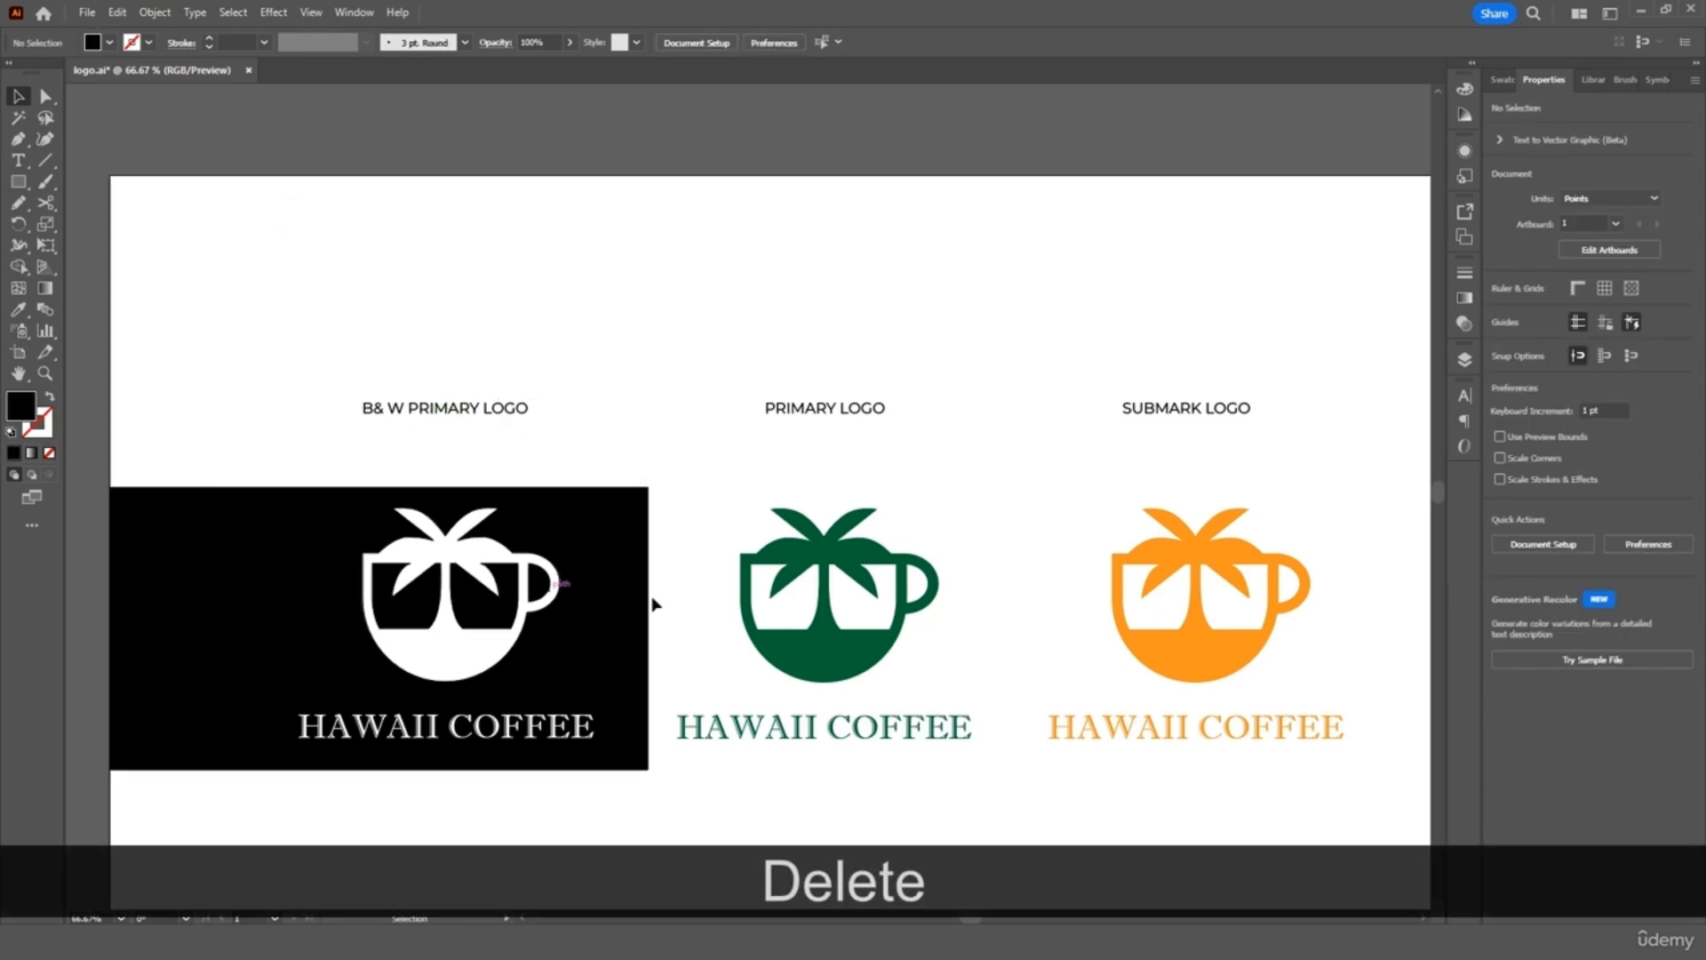
pyautogui.click(245, 632)
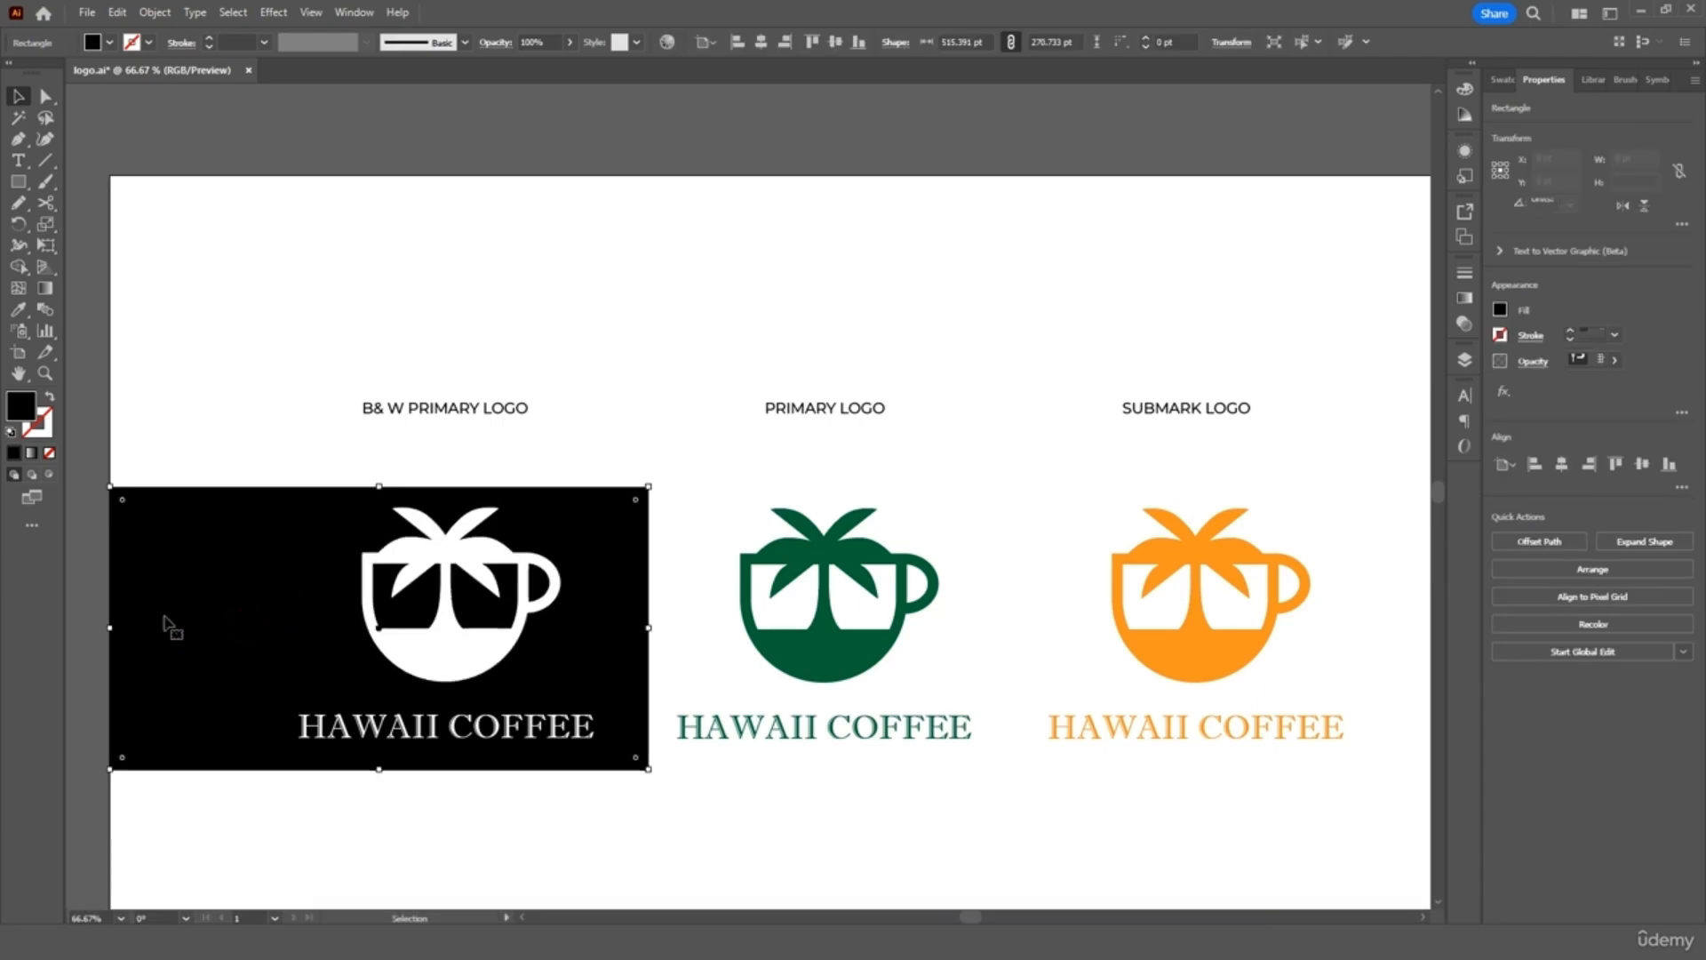
pyautogui.moveTo(109, 628); pyautogui.dragTo(248, 628)
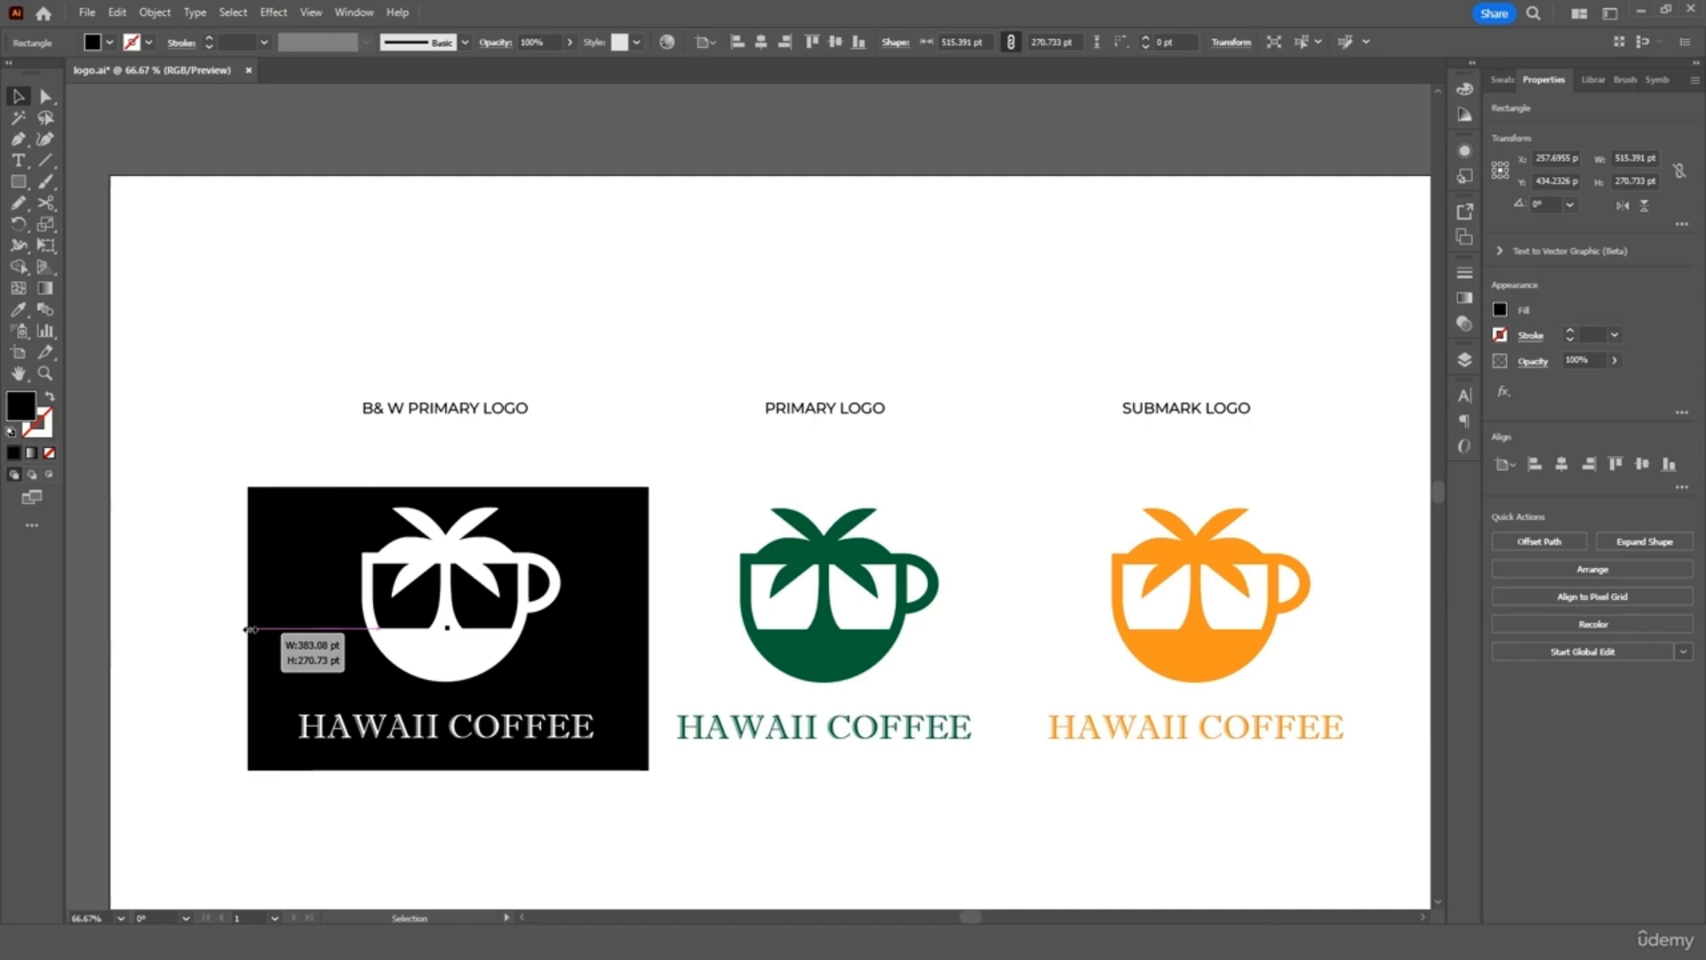
# Reposition the B& W logo group, extend the black panel's top edge, and fit the artboard
pyautogui.moveTo(625, 345); pyautogui.dragTo(430, 724)
pyautogui.moveTo(598, 709); pyautogui.dragTo(545, 699)
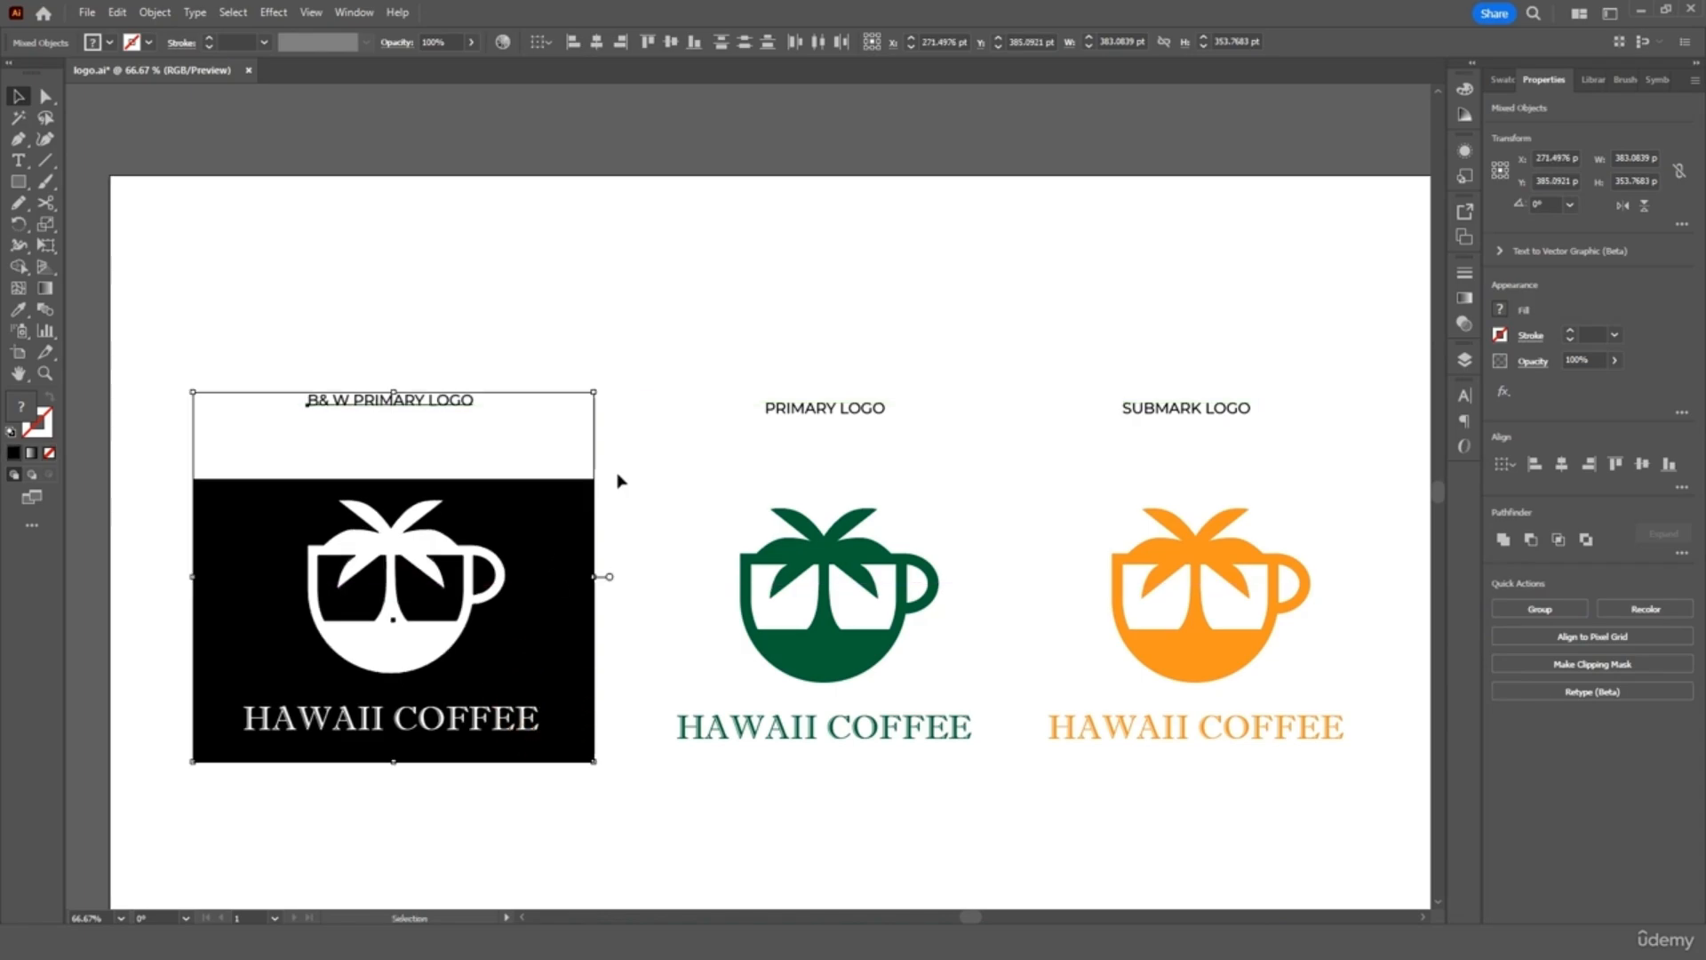
pyautogui.click(636, 427)
pyautogui.click(564, 467)
pyautogui.click(560, 484)
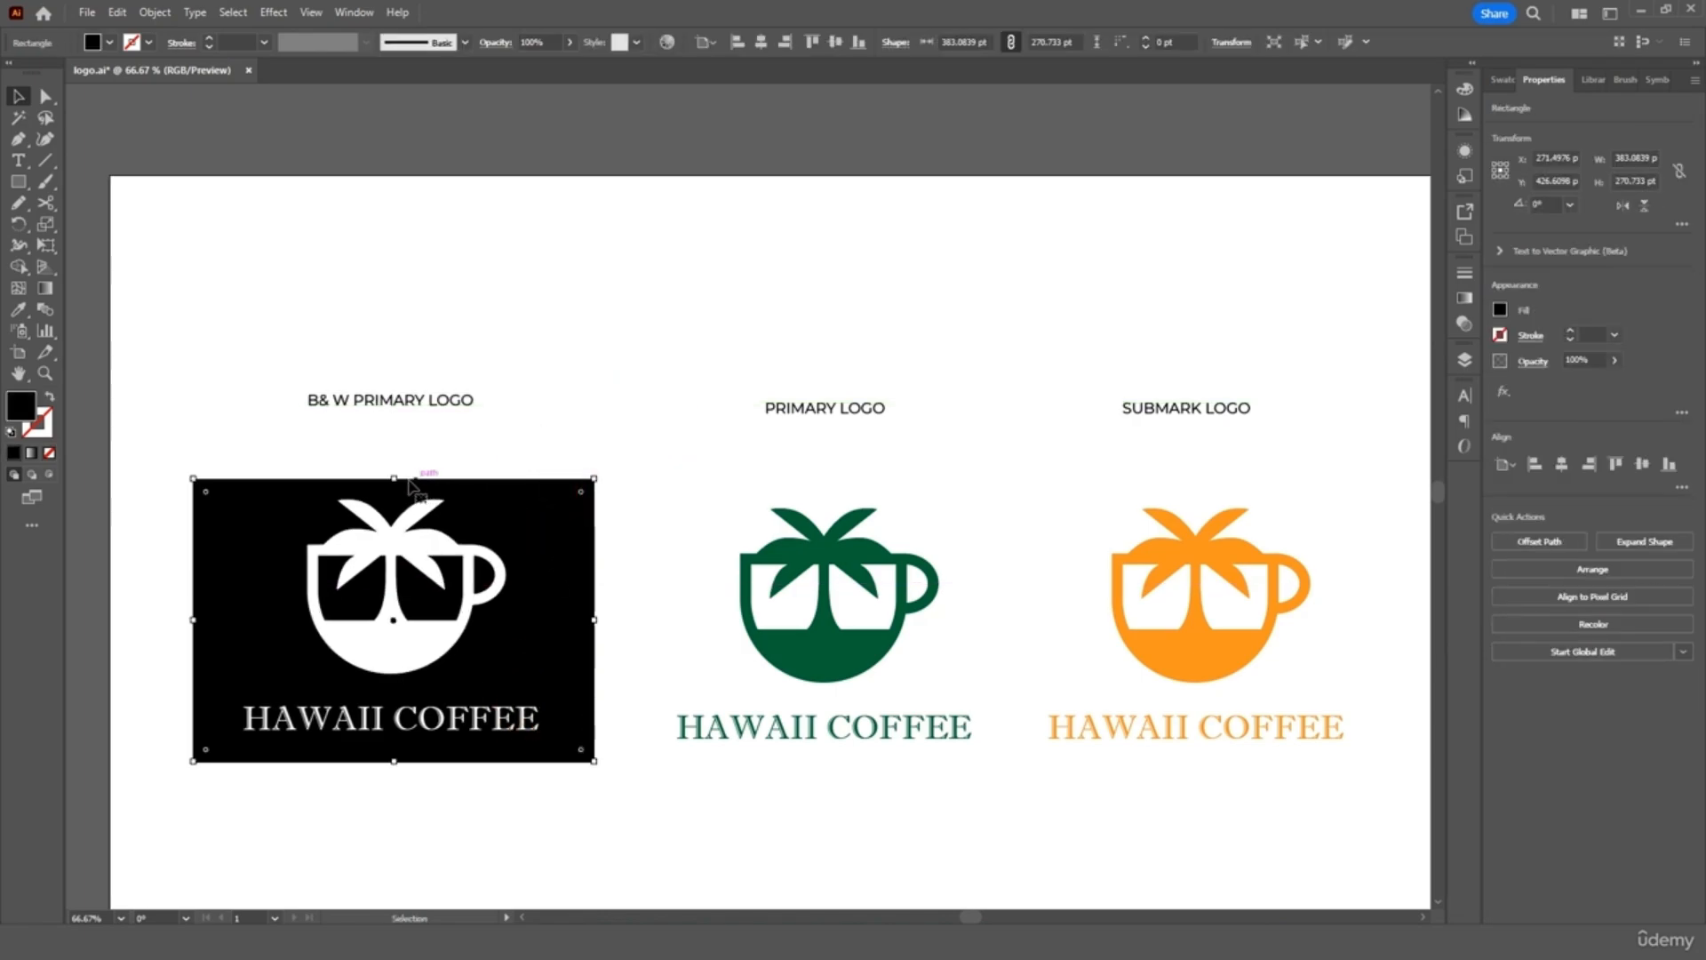
pyautogui.moveTo(393, 480); pyautogui.dragTo(394, 462)
pyautogui.click(629, 357)
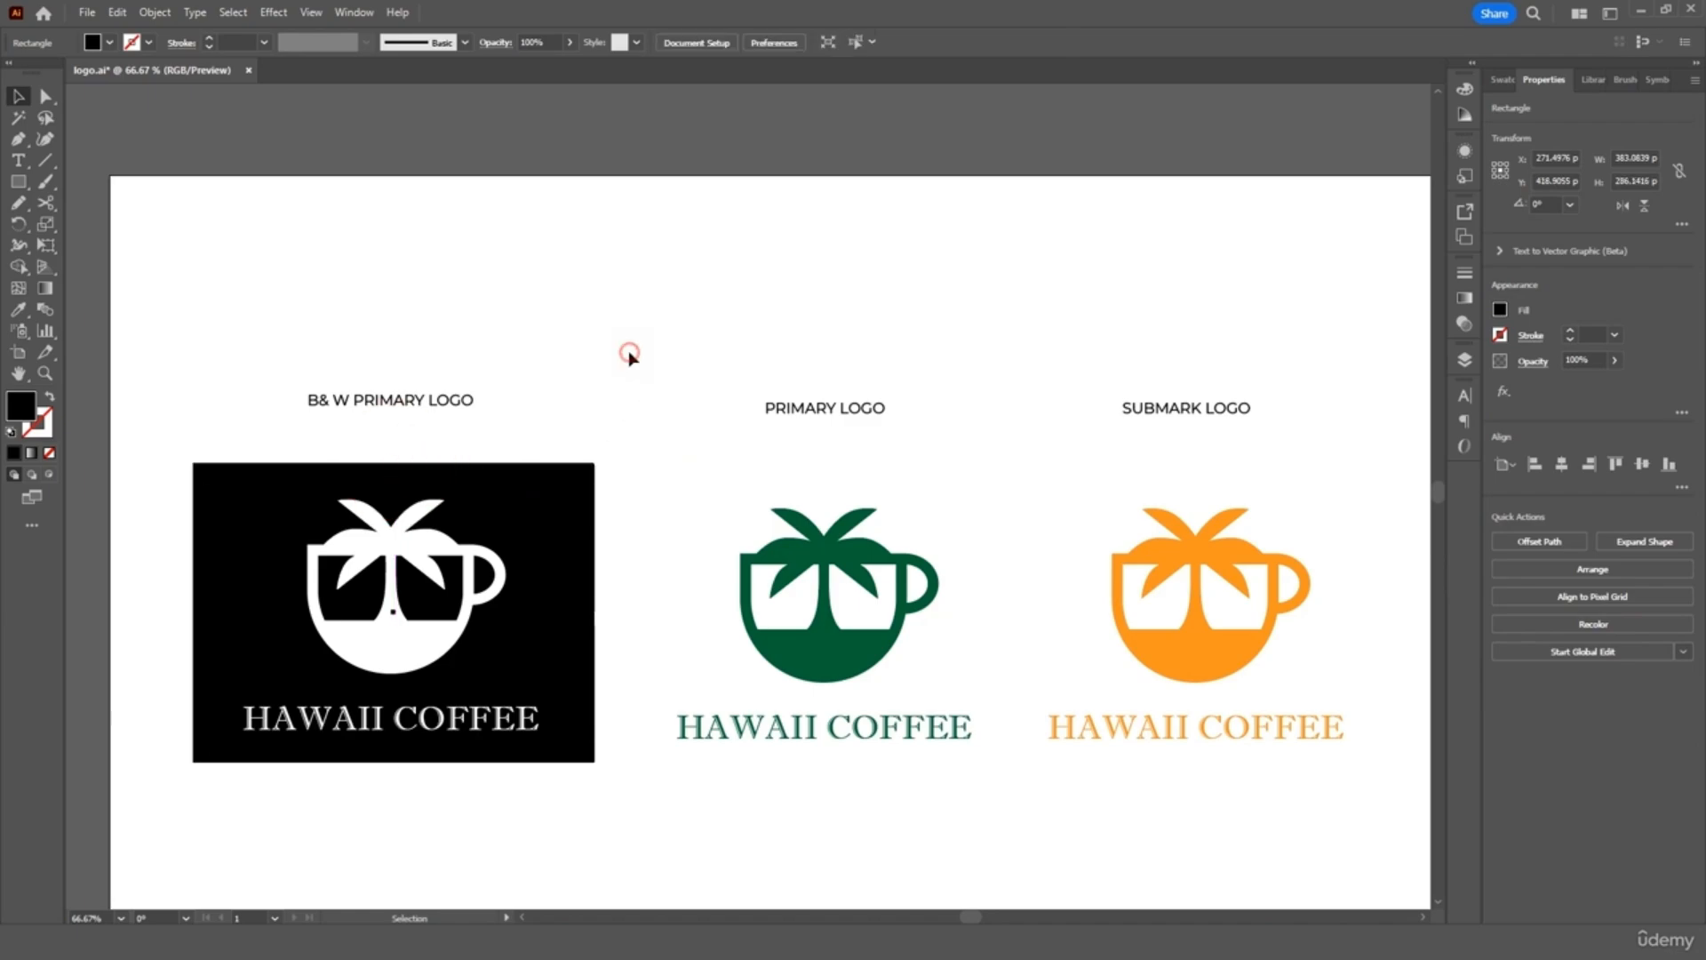
pyautogui.hotkey('ctrl', '0')
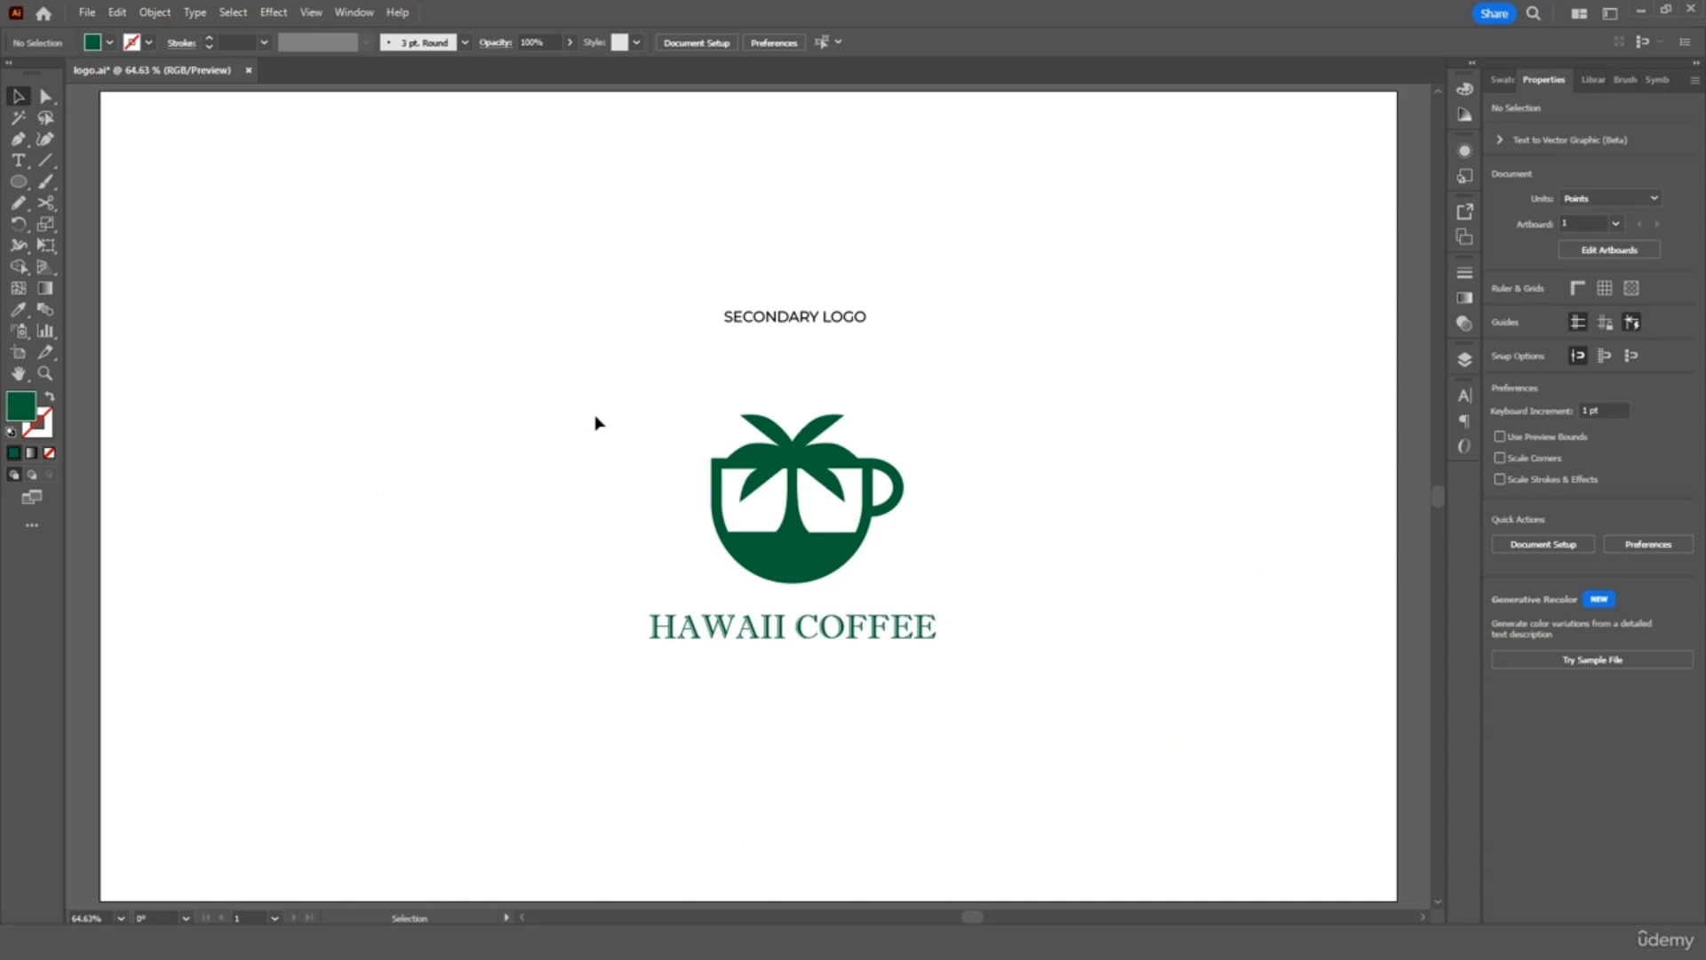
# Draw a green circle to the left of the secondary logo
pyautogui.click(18, 182)
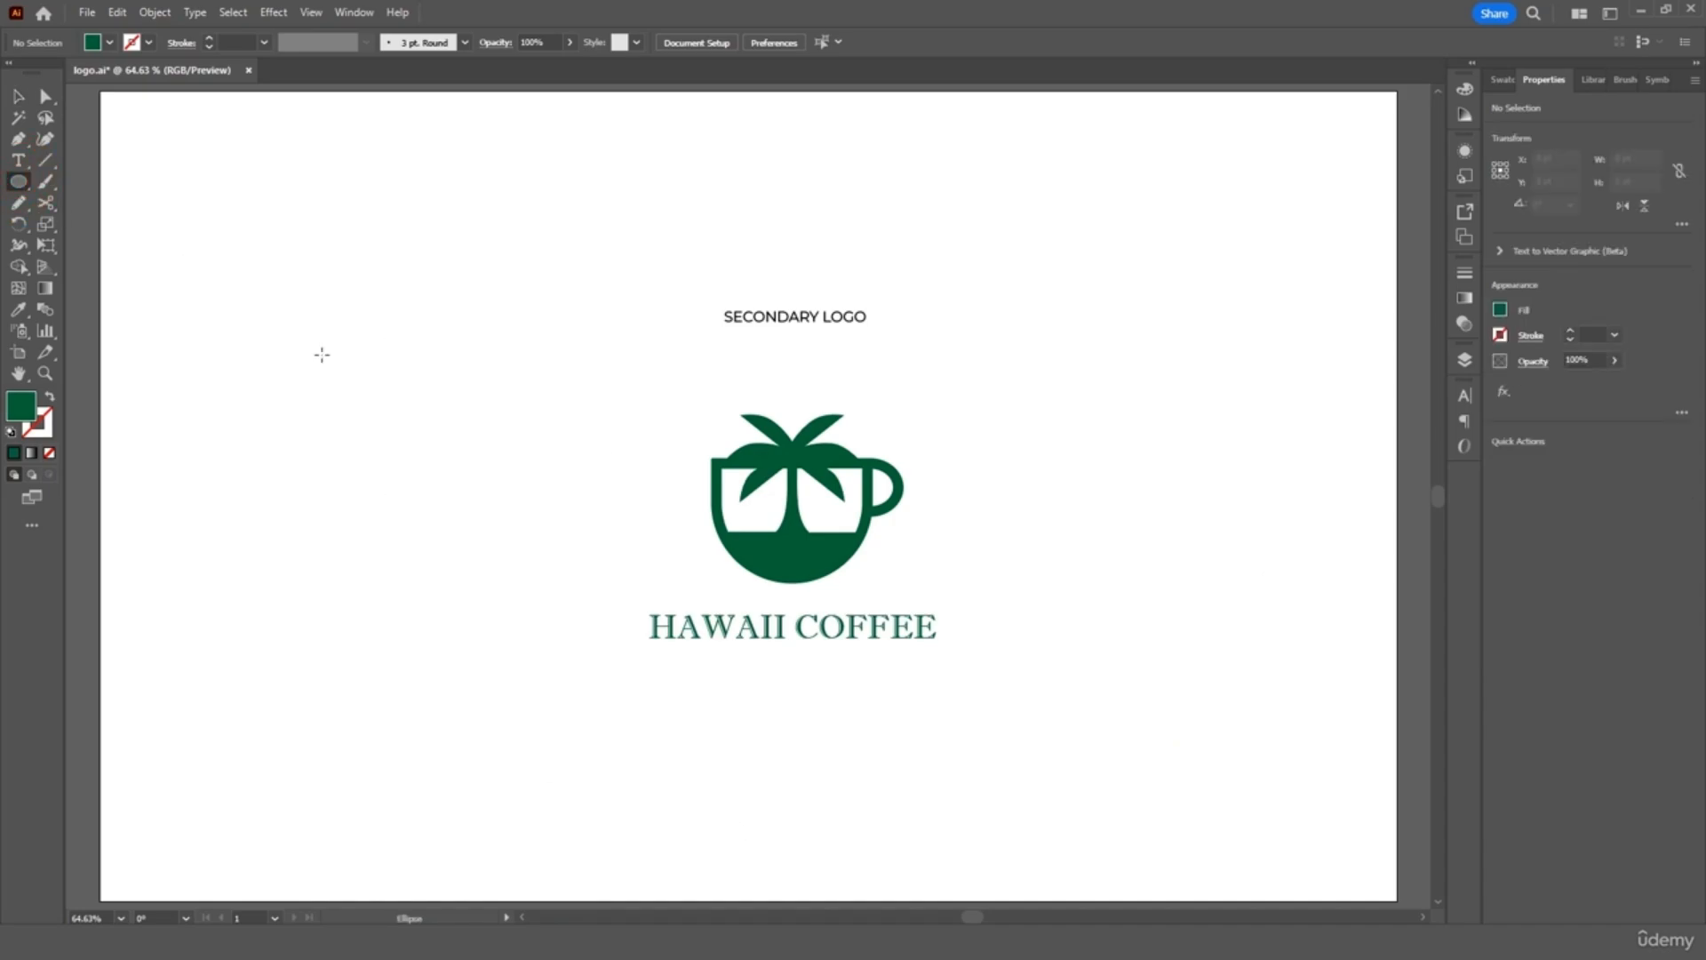
pyautogui.moveTo(308, 364); pyautogui.dragTo(533, 642)
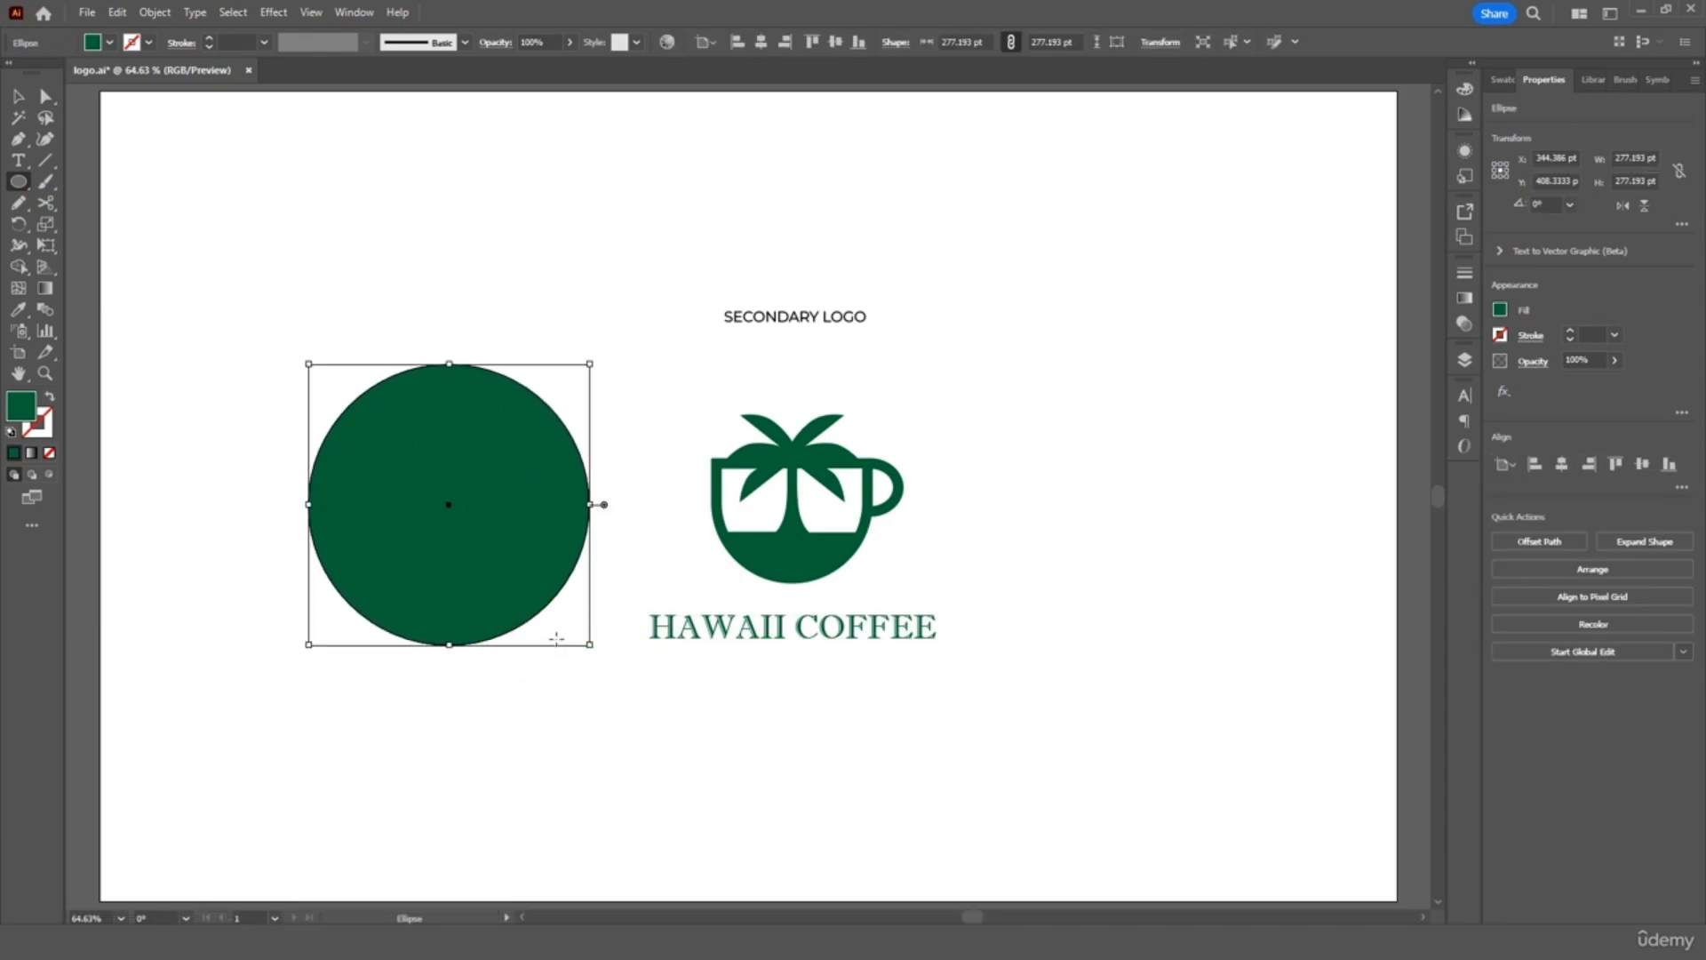
pyautogui.click(18, 89)
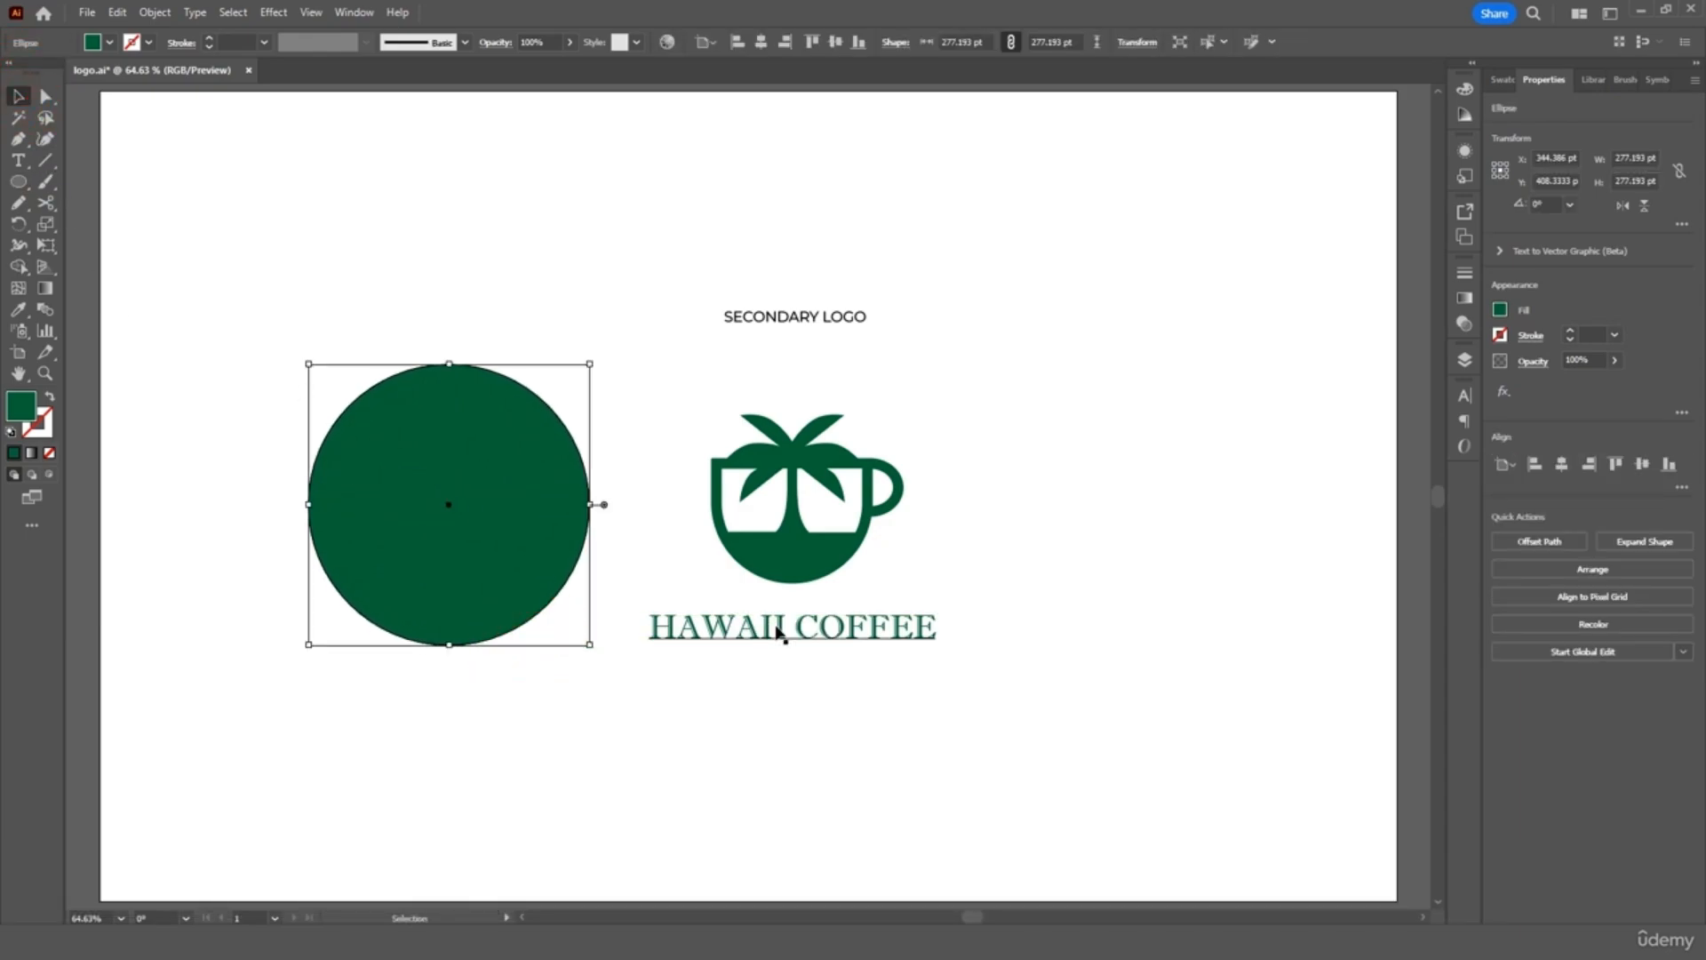
# Bring the cup-and-palm shape to the front and fill it white
pyautogui.click(797, 565)
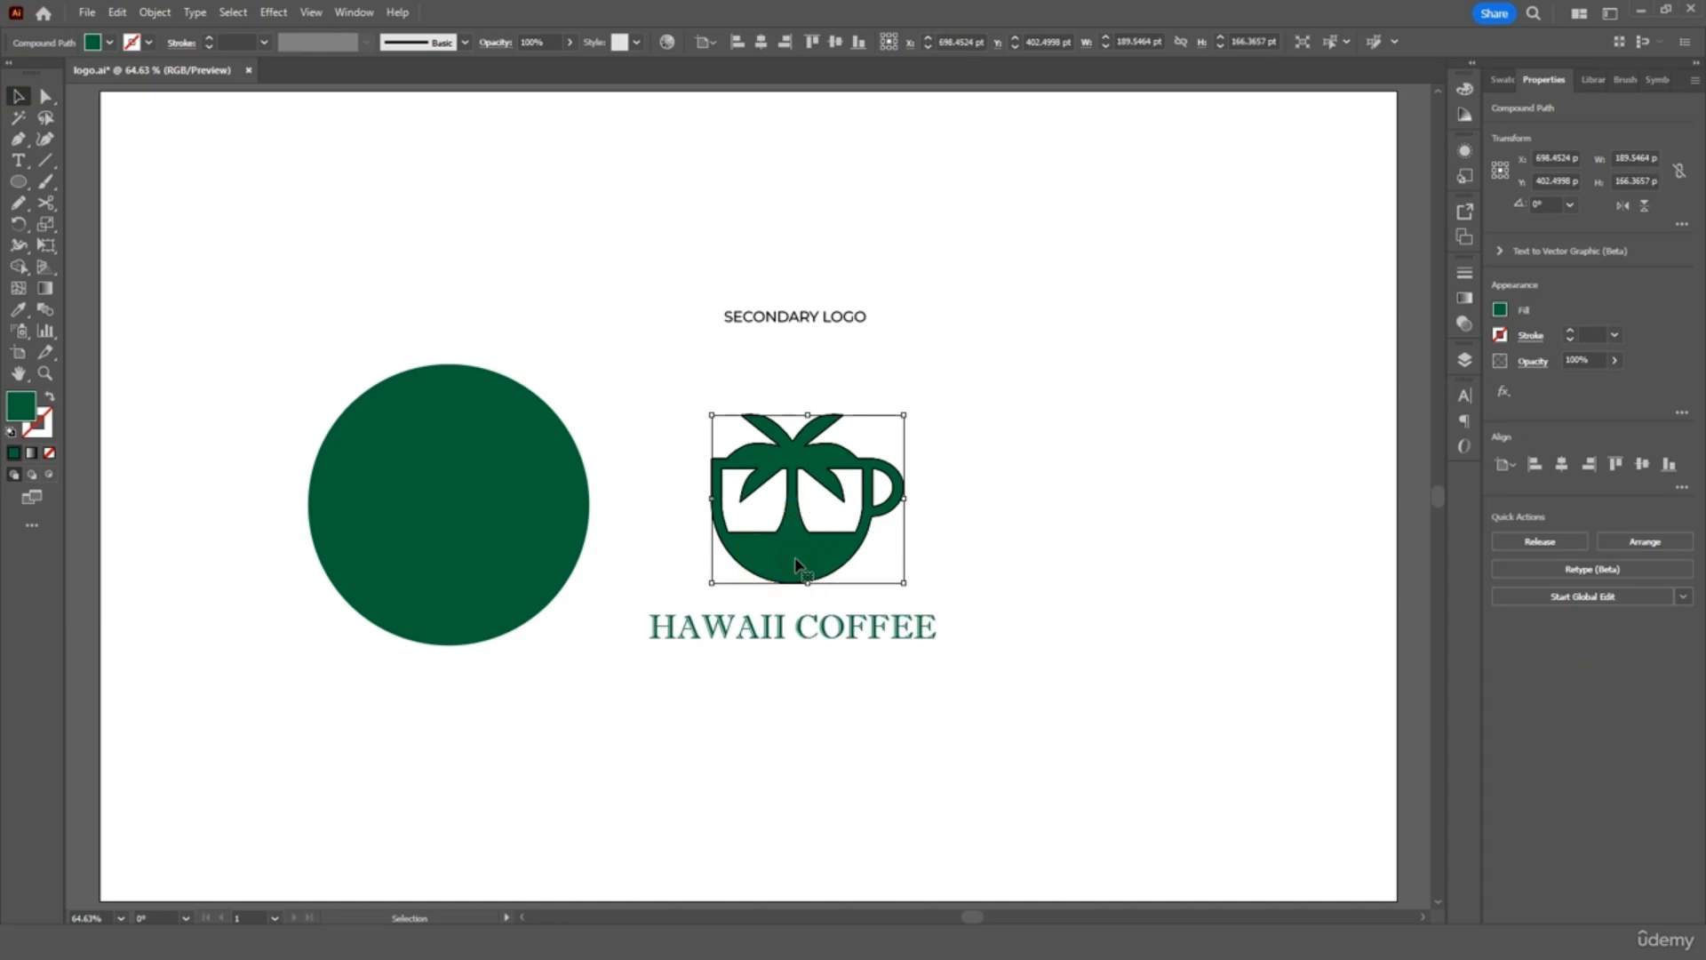
pyautogui.rightClick(795, 557)
pyautogui.click(854, 470)
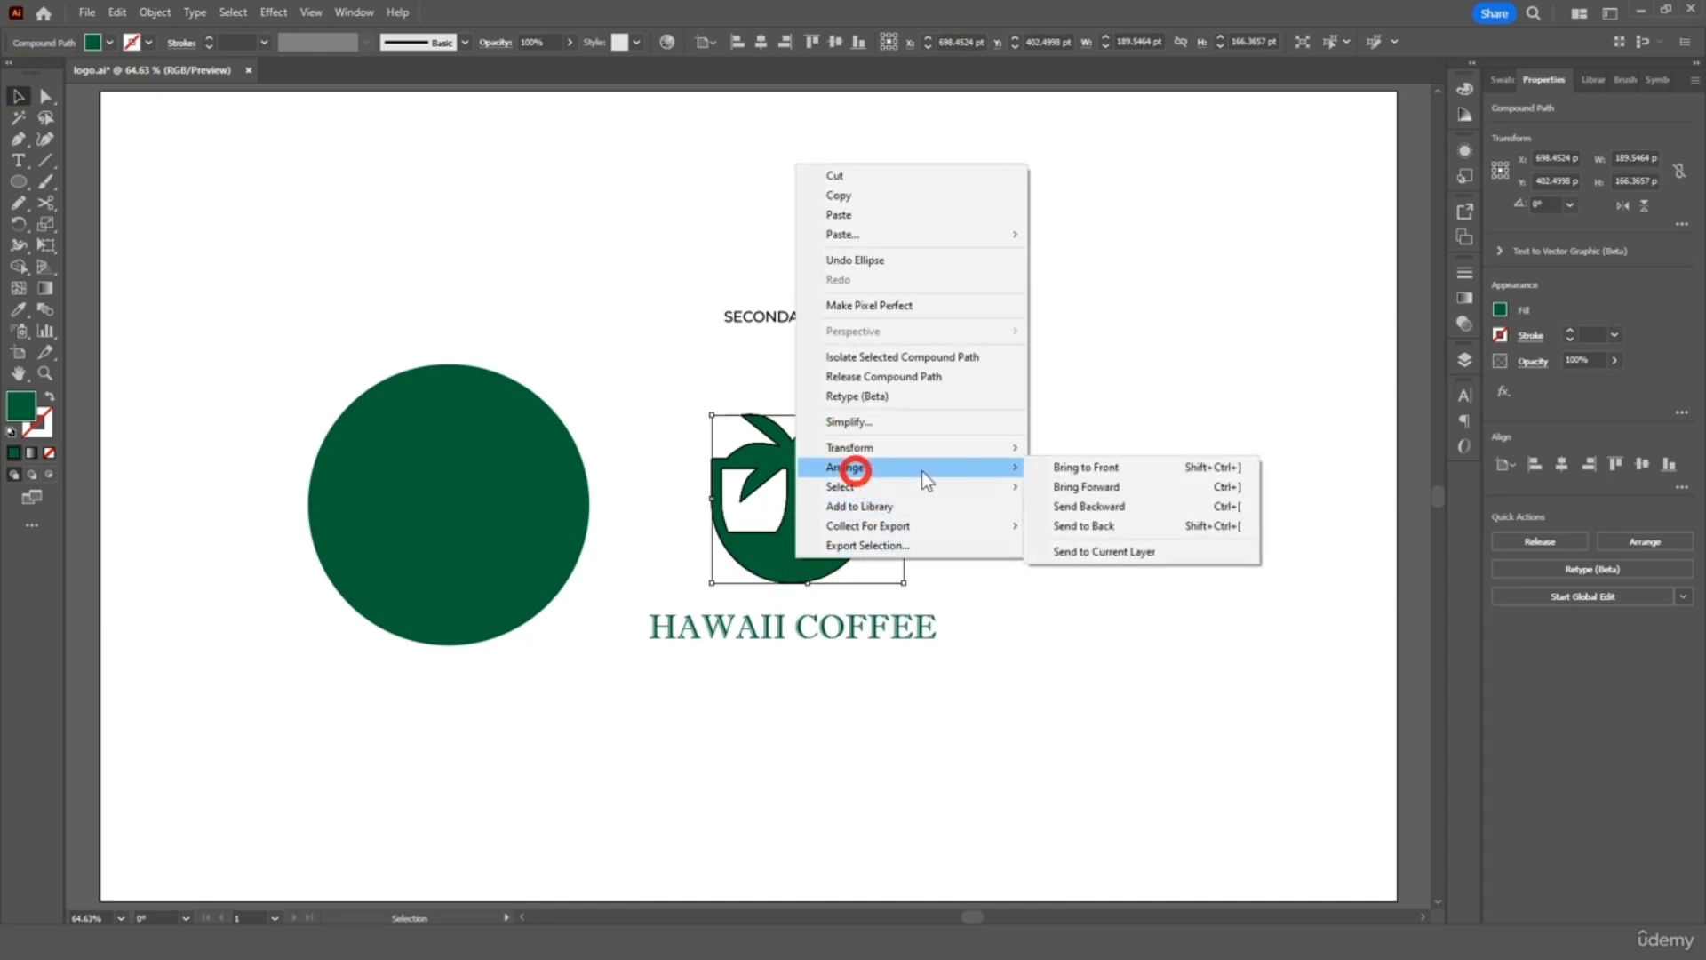
pyautogui.click(1076, 467)
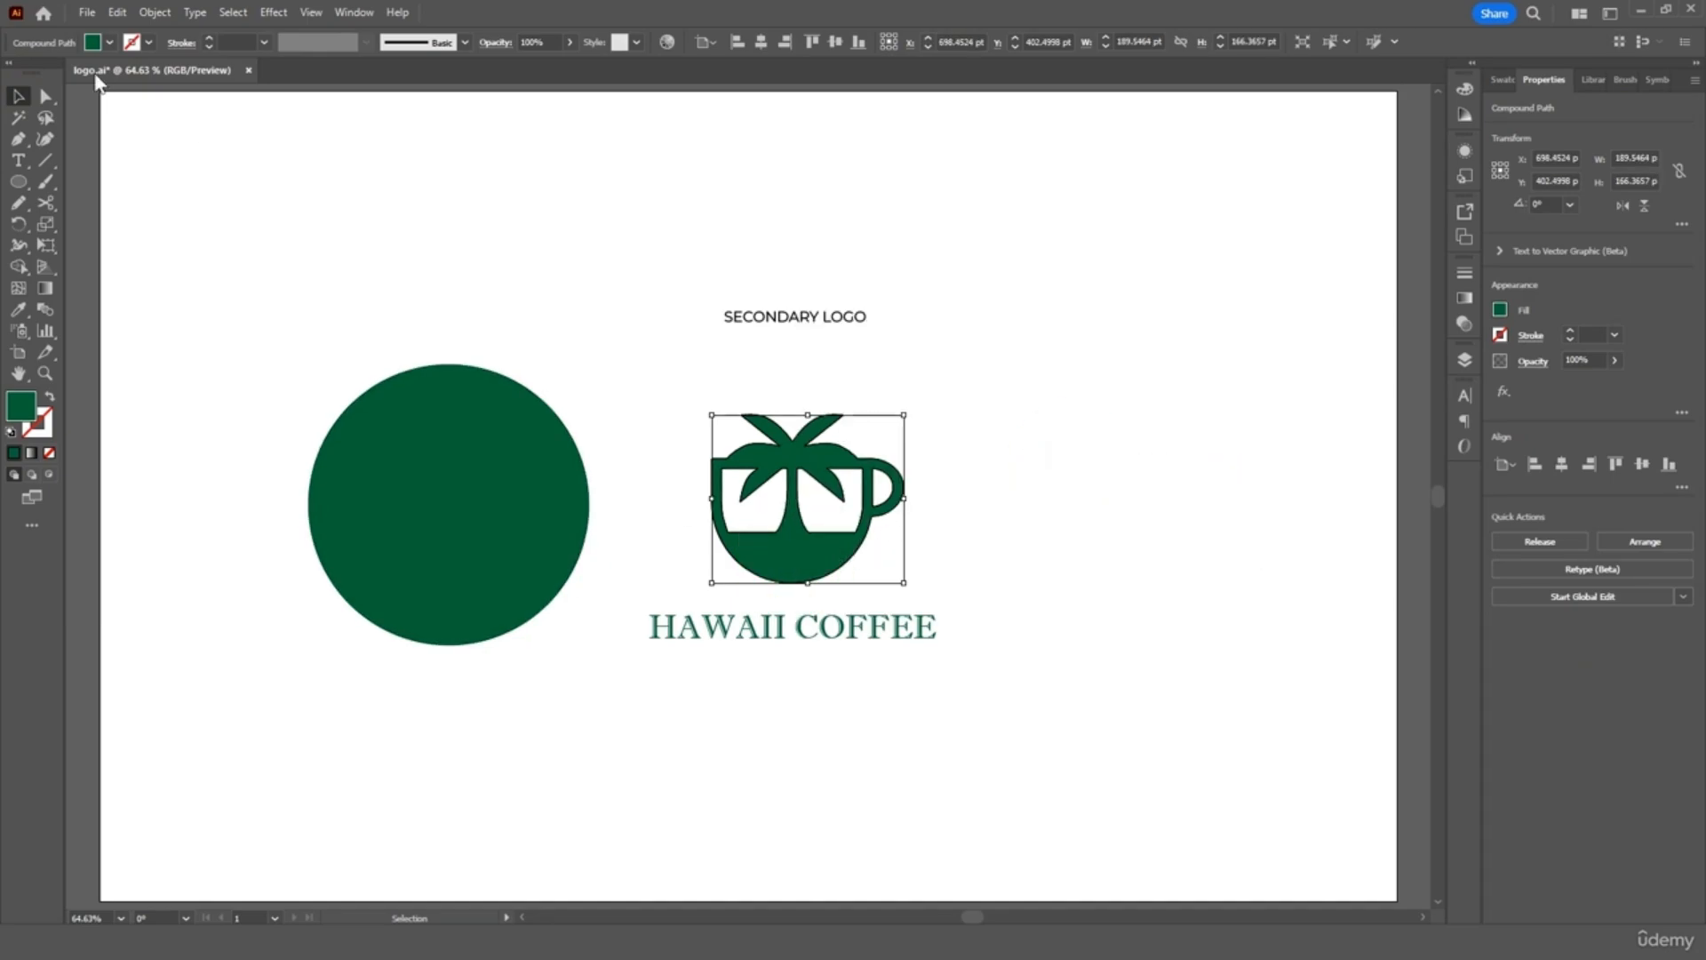
pyautogui.click(109, 44)
pyautogui.click(36, 72)
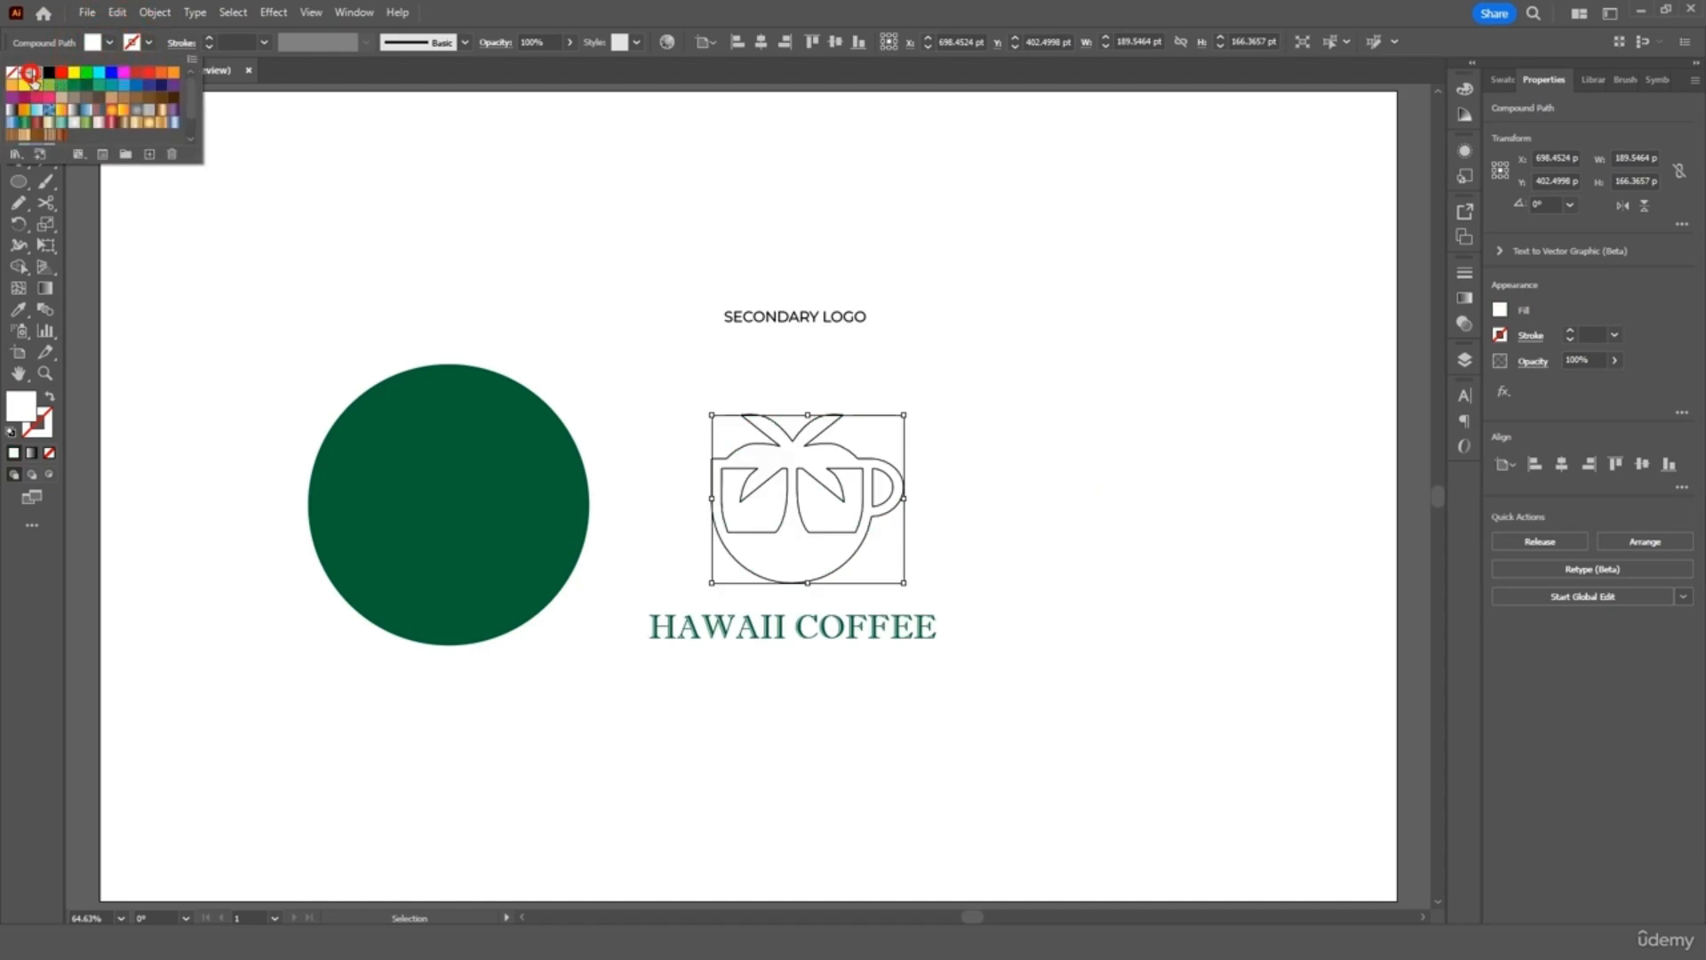
# Centre the green circle behind the cup emblem and delete the HAWAII COFFEE text
pyautogui.click(511, 544)
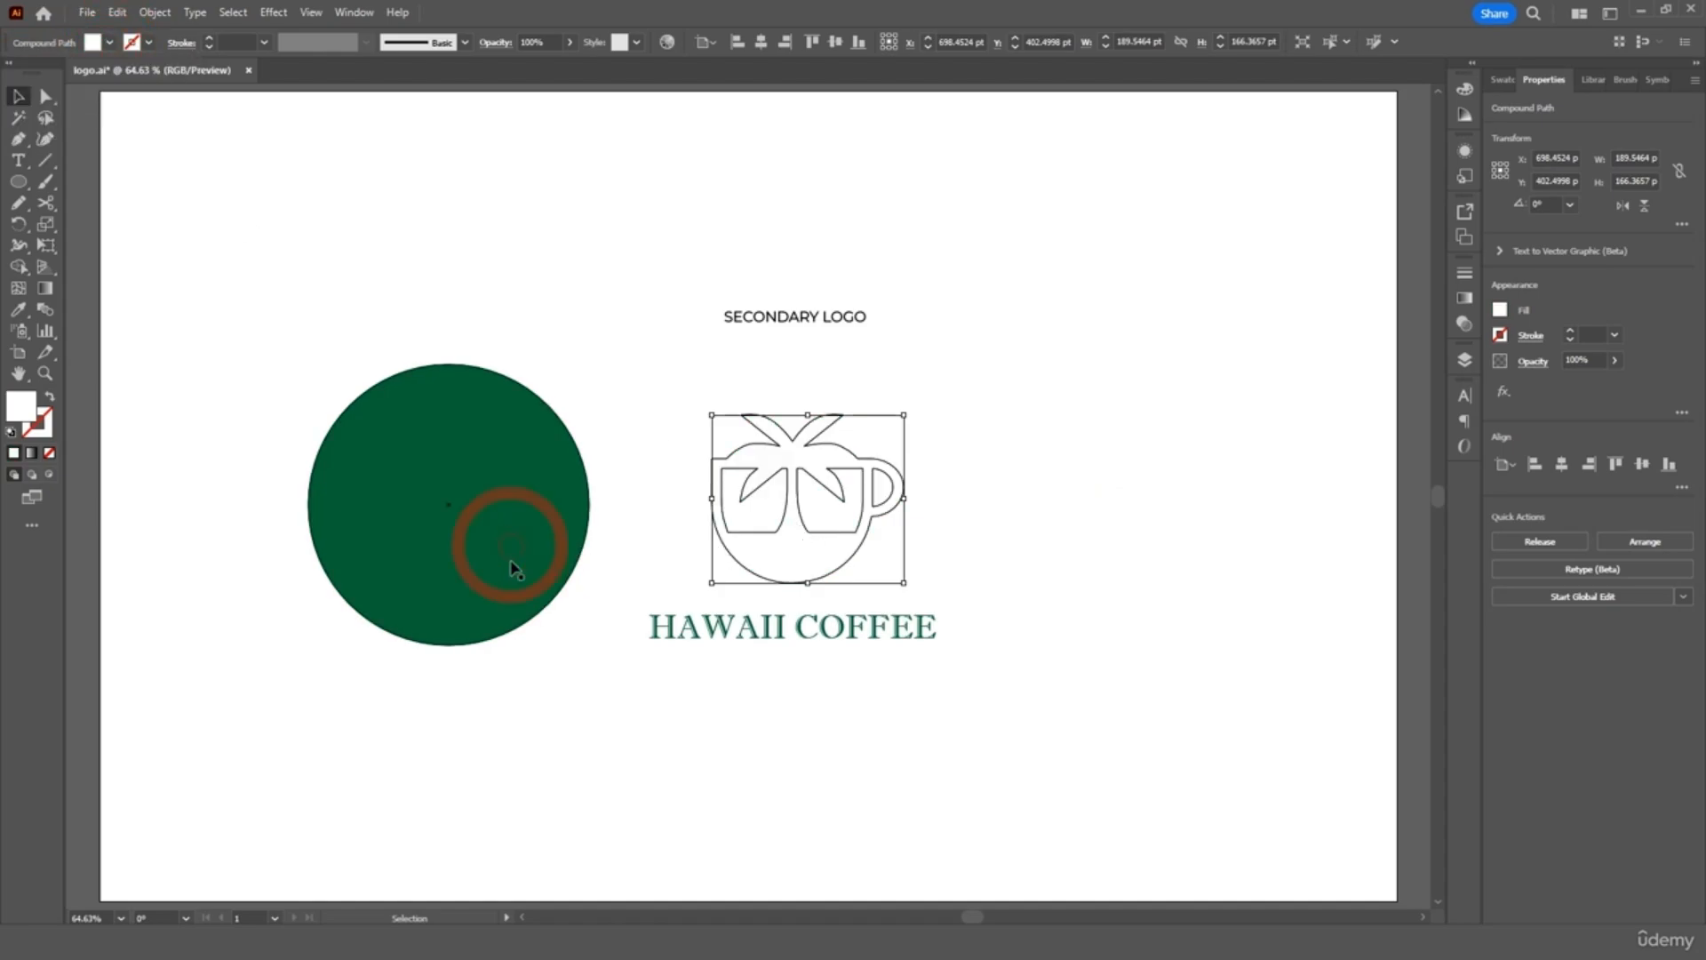
pyautogui.moveTo(455, 571); pyautogui.dragTo(808, 563)
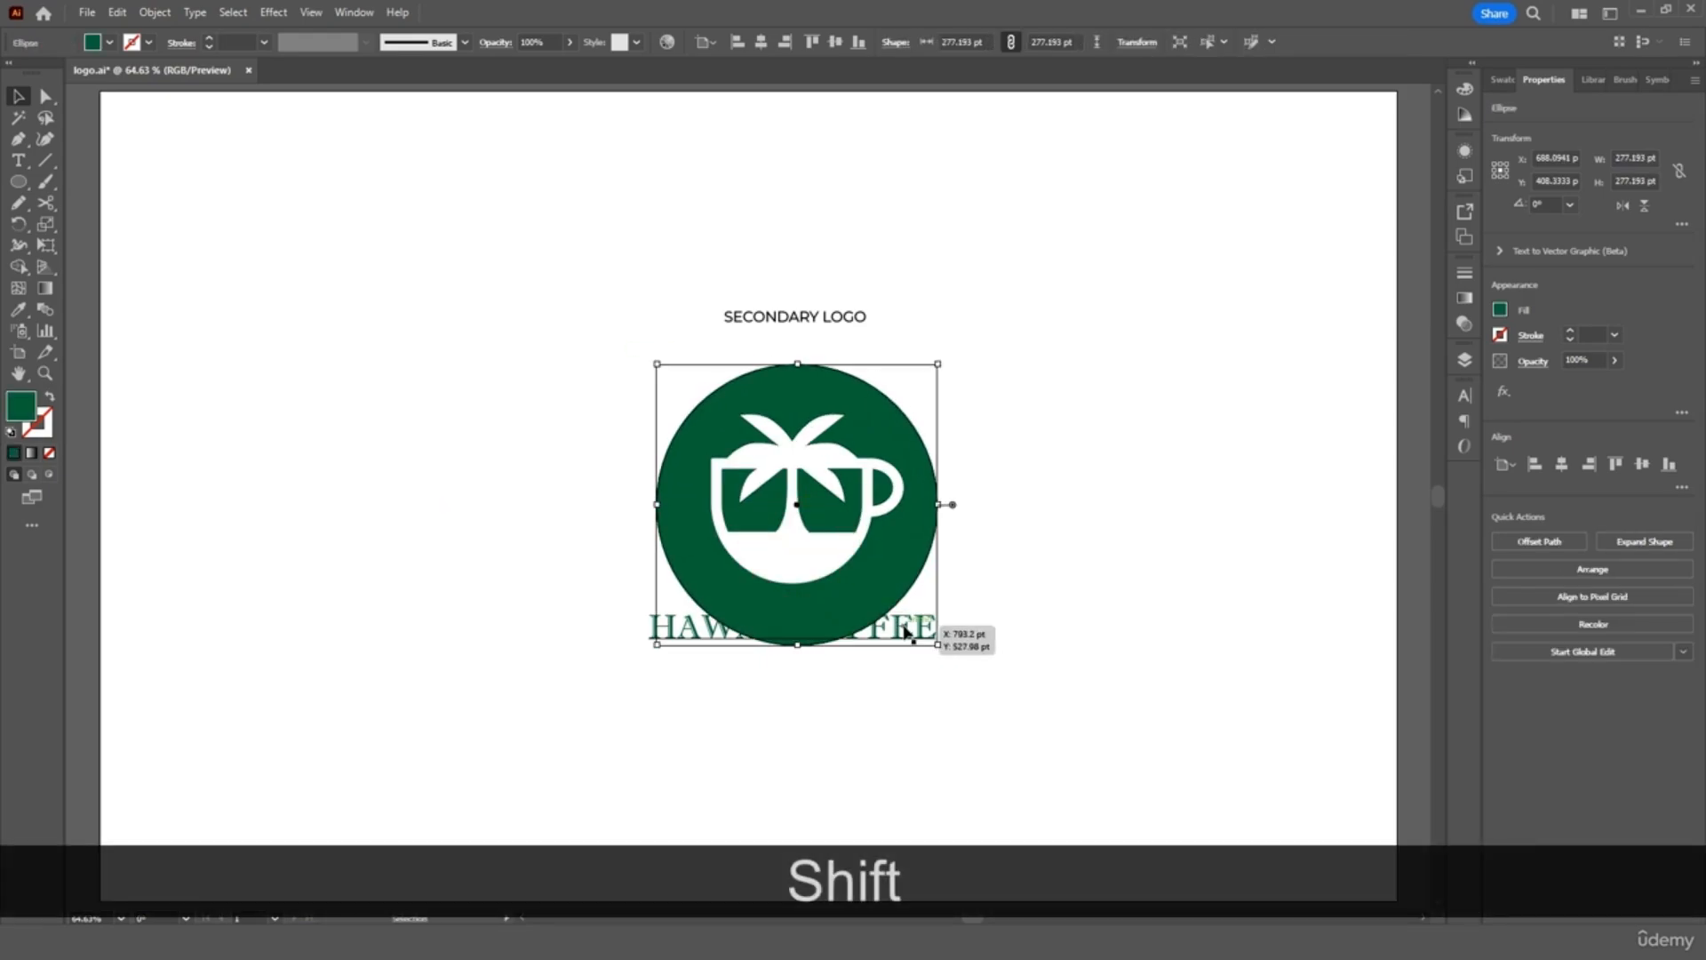
pyautogui.moveTo(915, 636); pyautogui.dragTo(917, 641)
pyautogui.press('Delete')
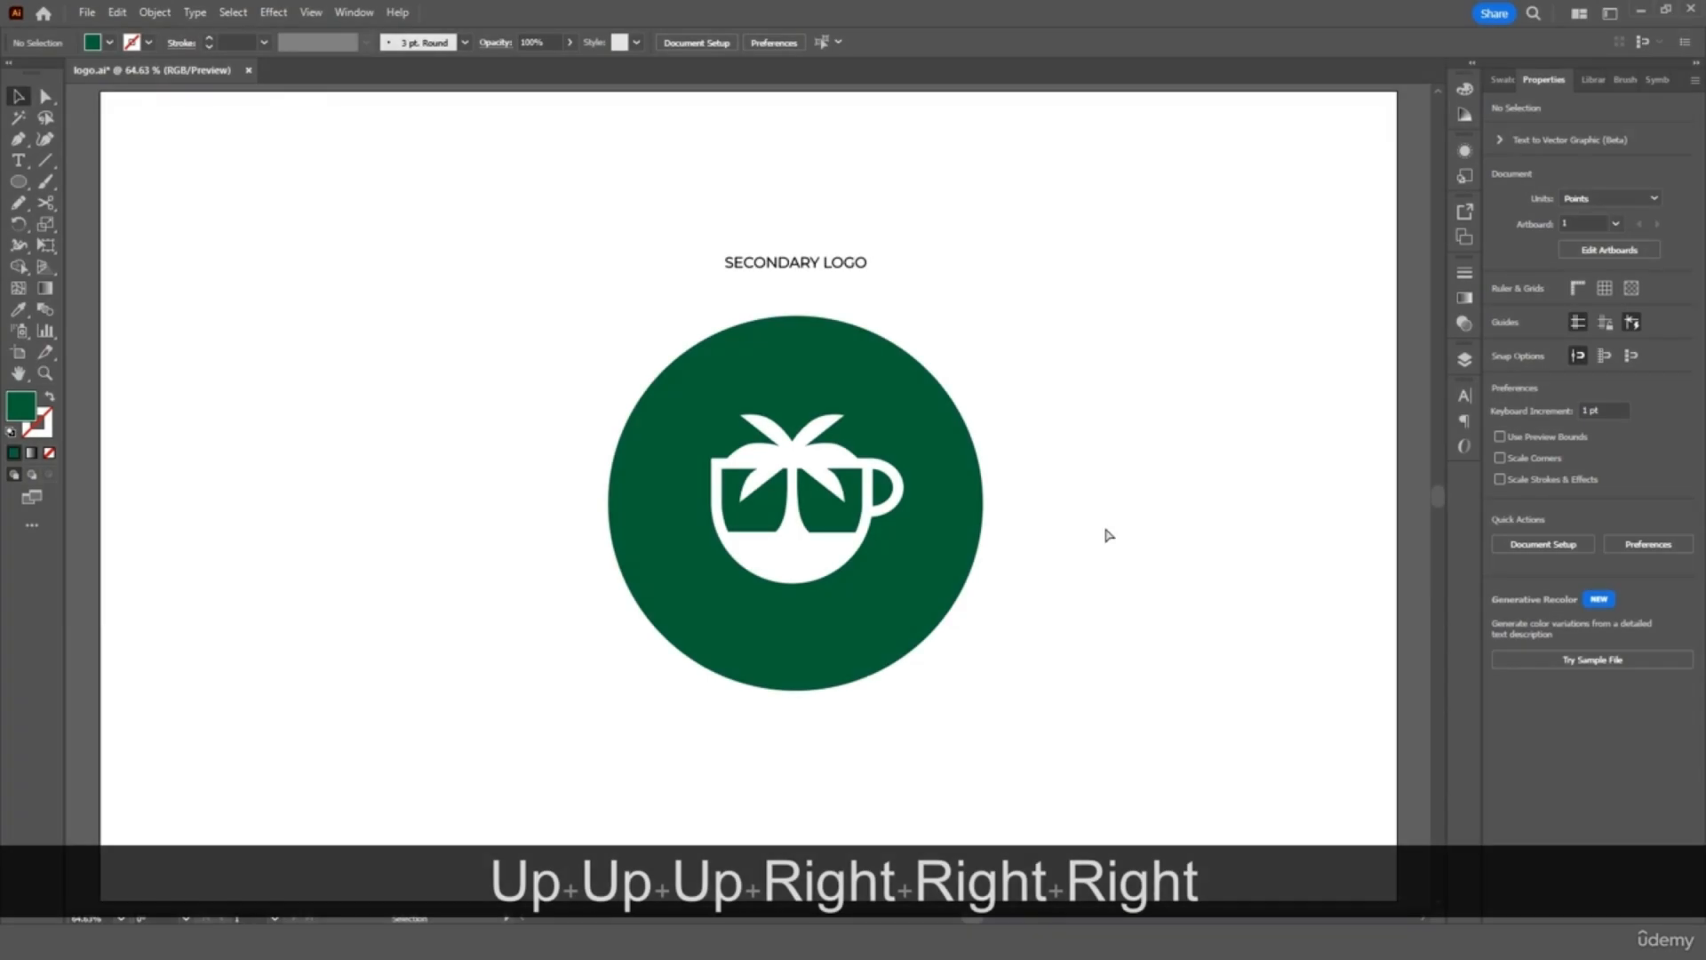
pyautogui.hotkey('ctrl', '=')
pyautogui.hotkey('ctrl', '=')
# Draw a small upright oval for the coffee bean
pyautogui.hscroll(5, 1107, 534)
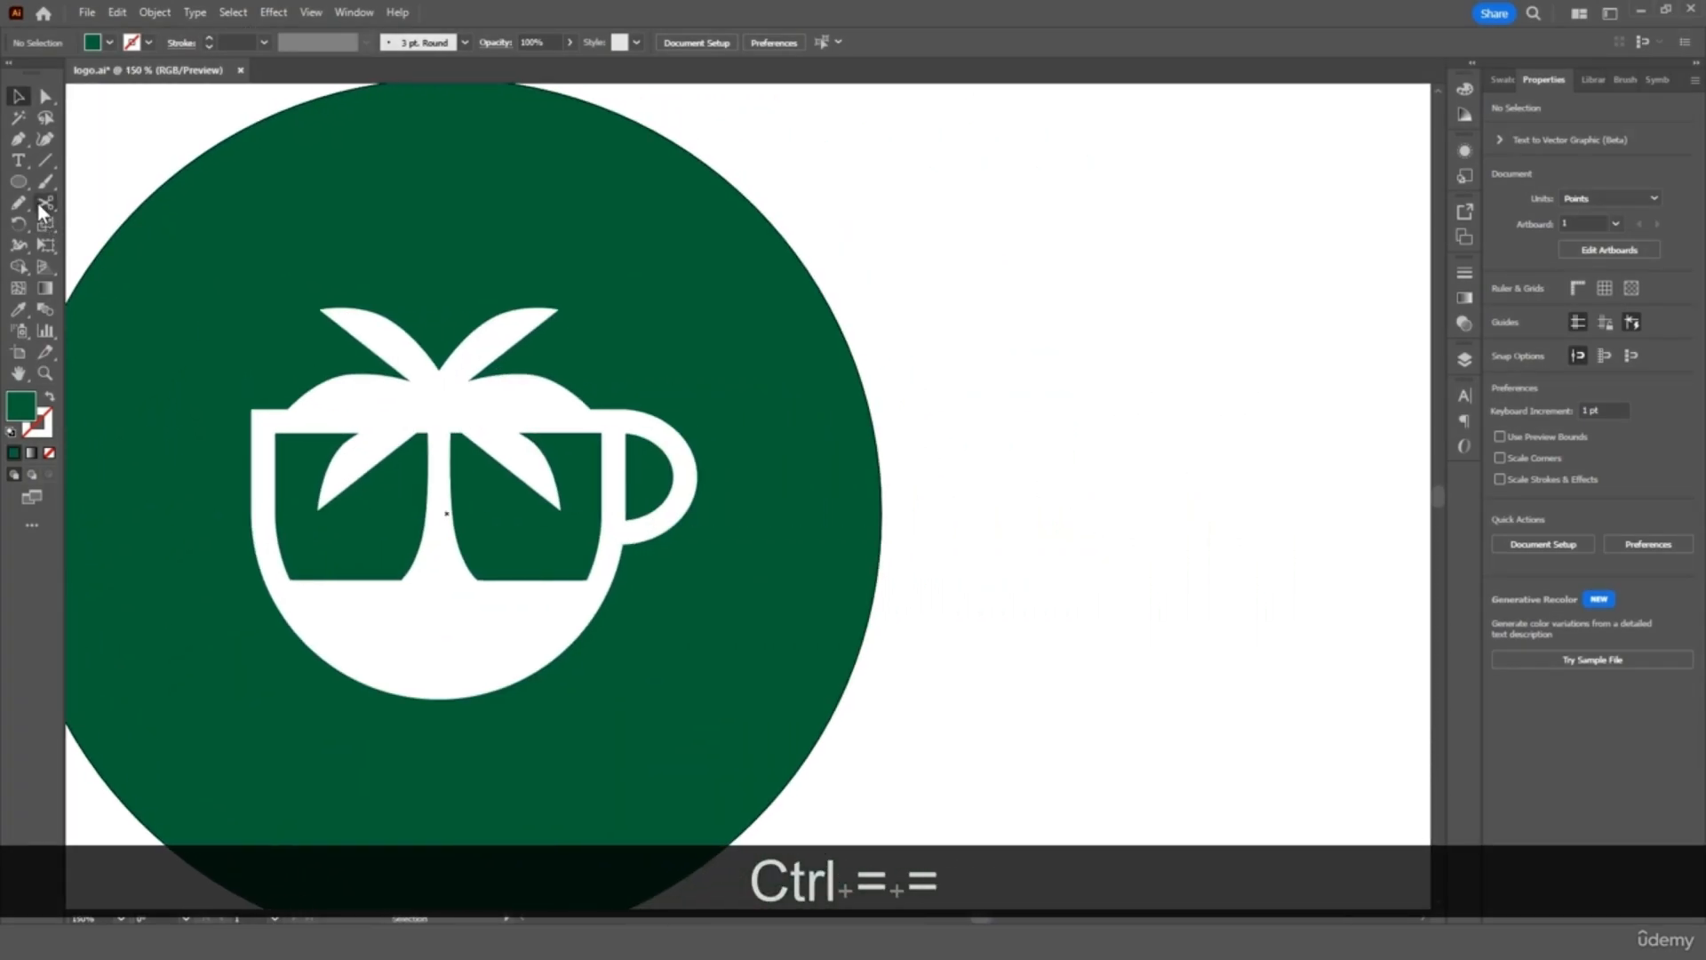
pyautogui.click(17, 182)
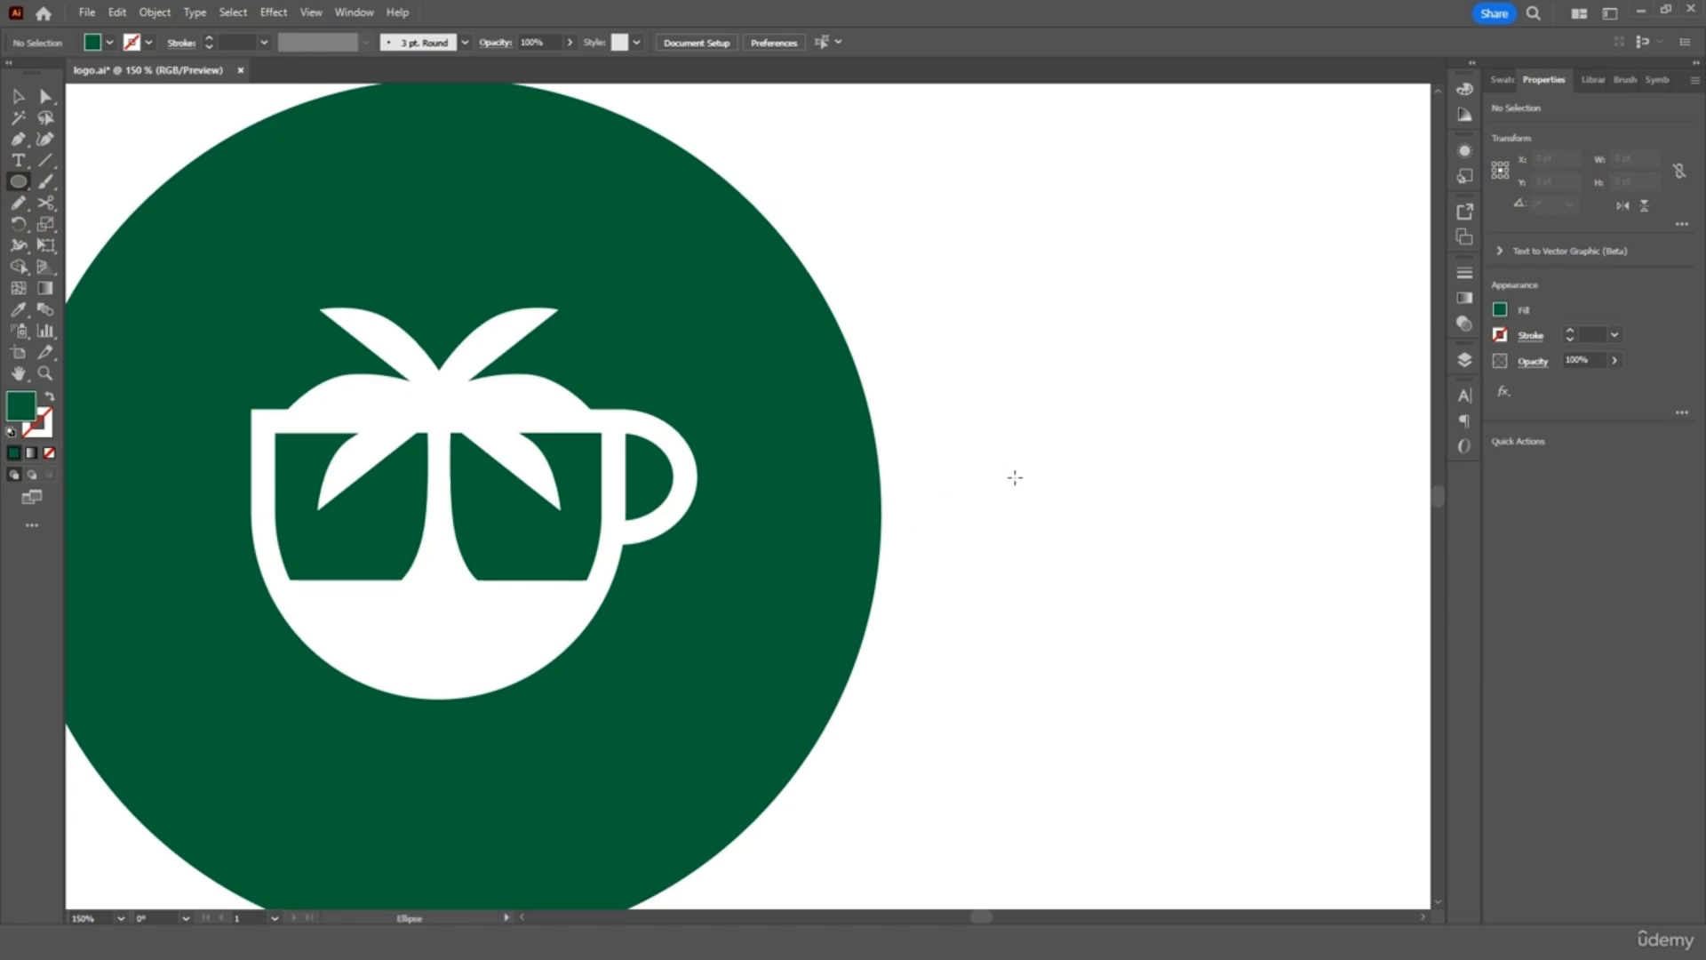
pyautogui.moveTo(1015, 477); pyautogui.dragTo(1062, 558)
pyautogui.hotkey('ctrl', '=')
pyautogui.hotkey('ctrl', '=')
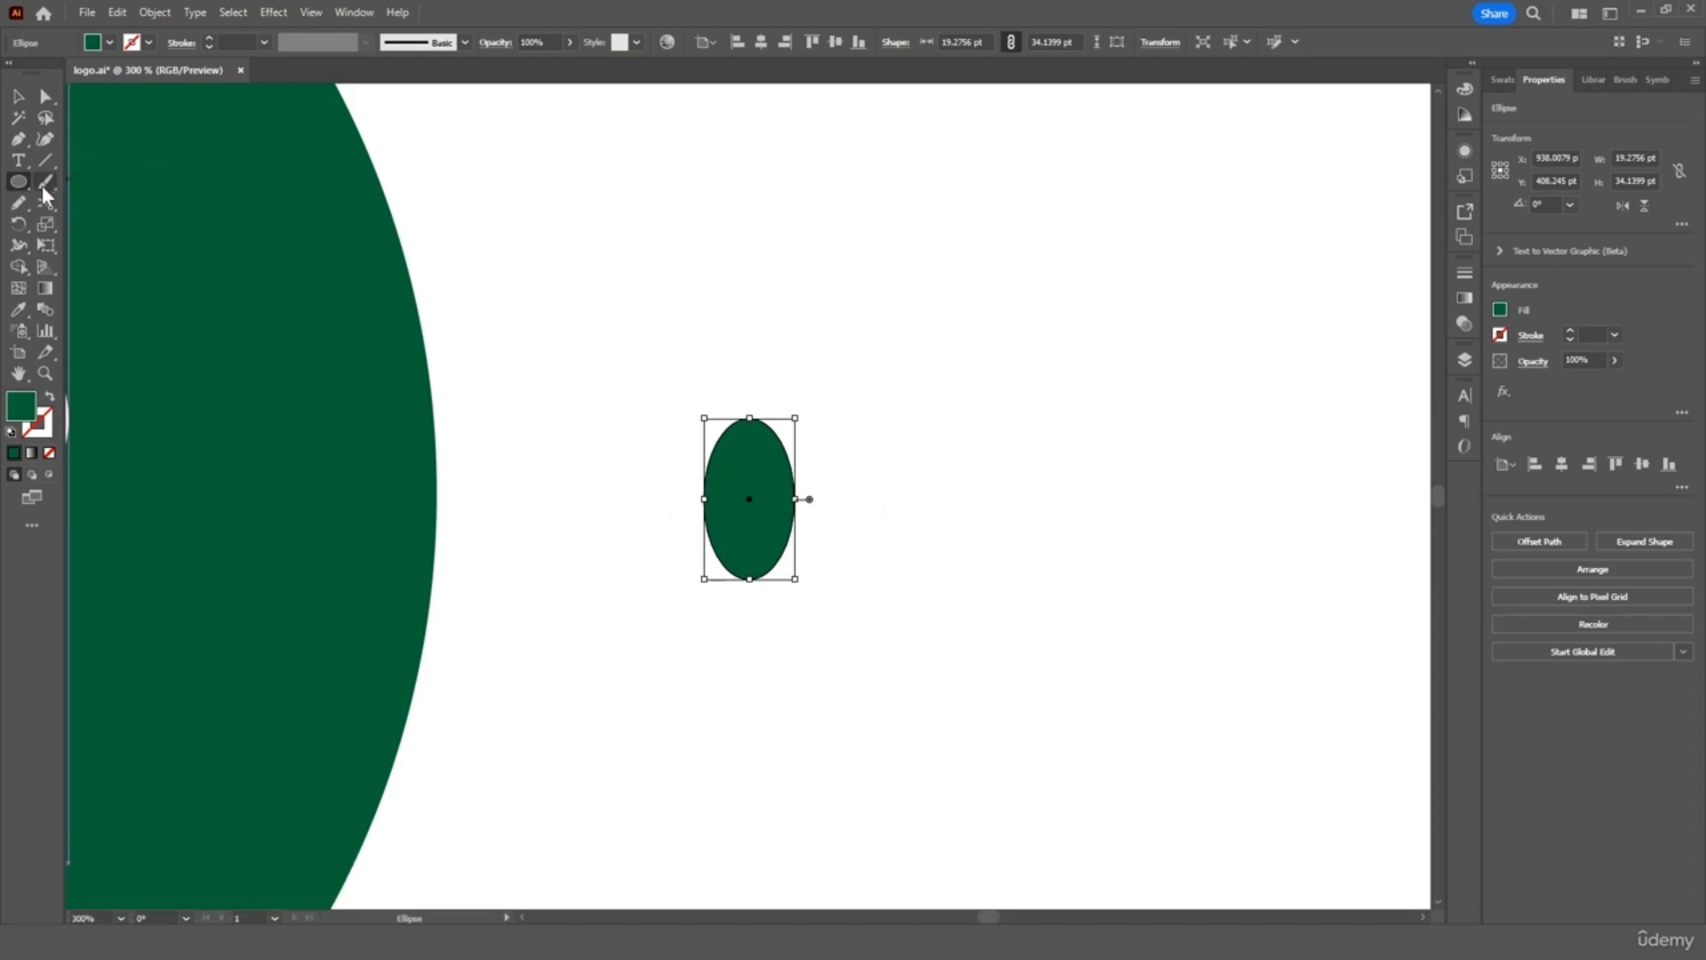
# Draw a yellow-stroked freehand S-curve across the oval
pyautogui.click(20, 204)
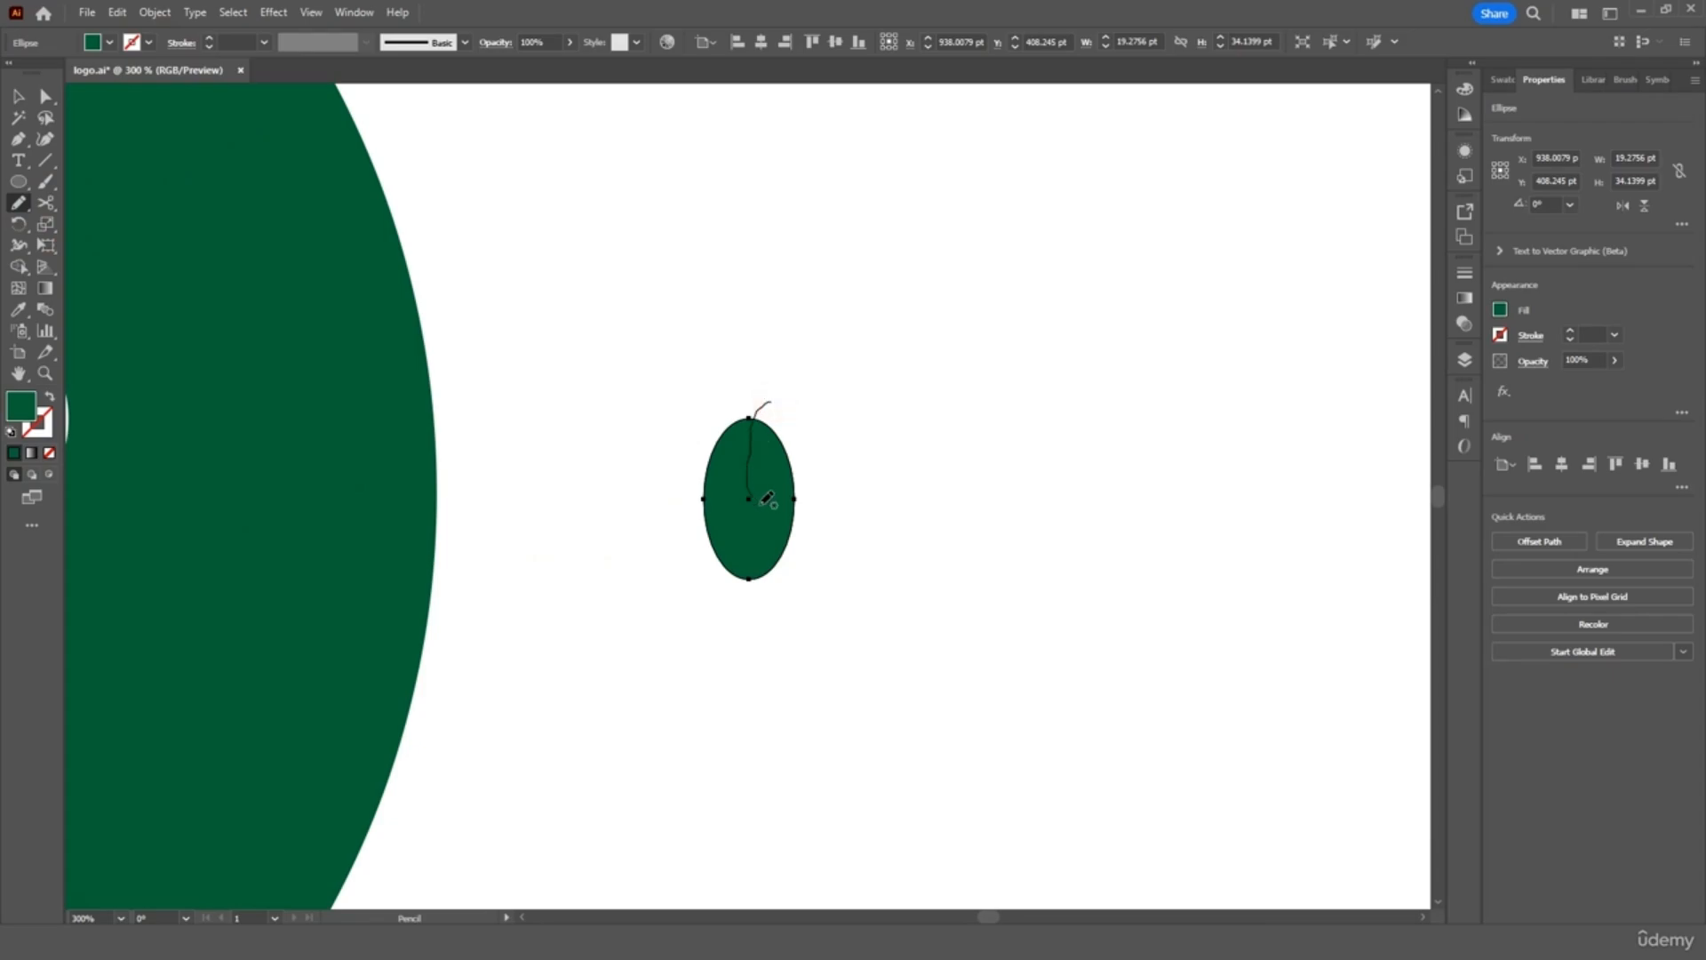
pyautogui.moveTo(718, 617); pyautogui.dragTo(702, 628)
pyautogui.press('ctrl')
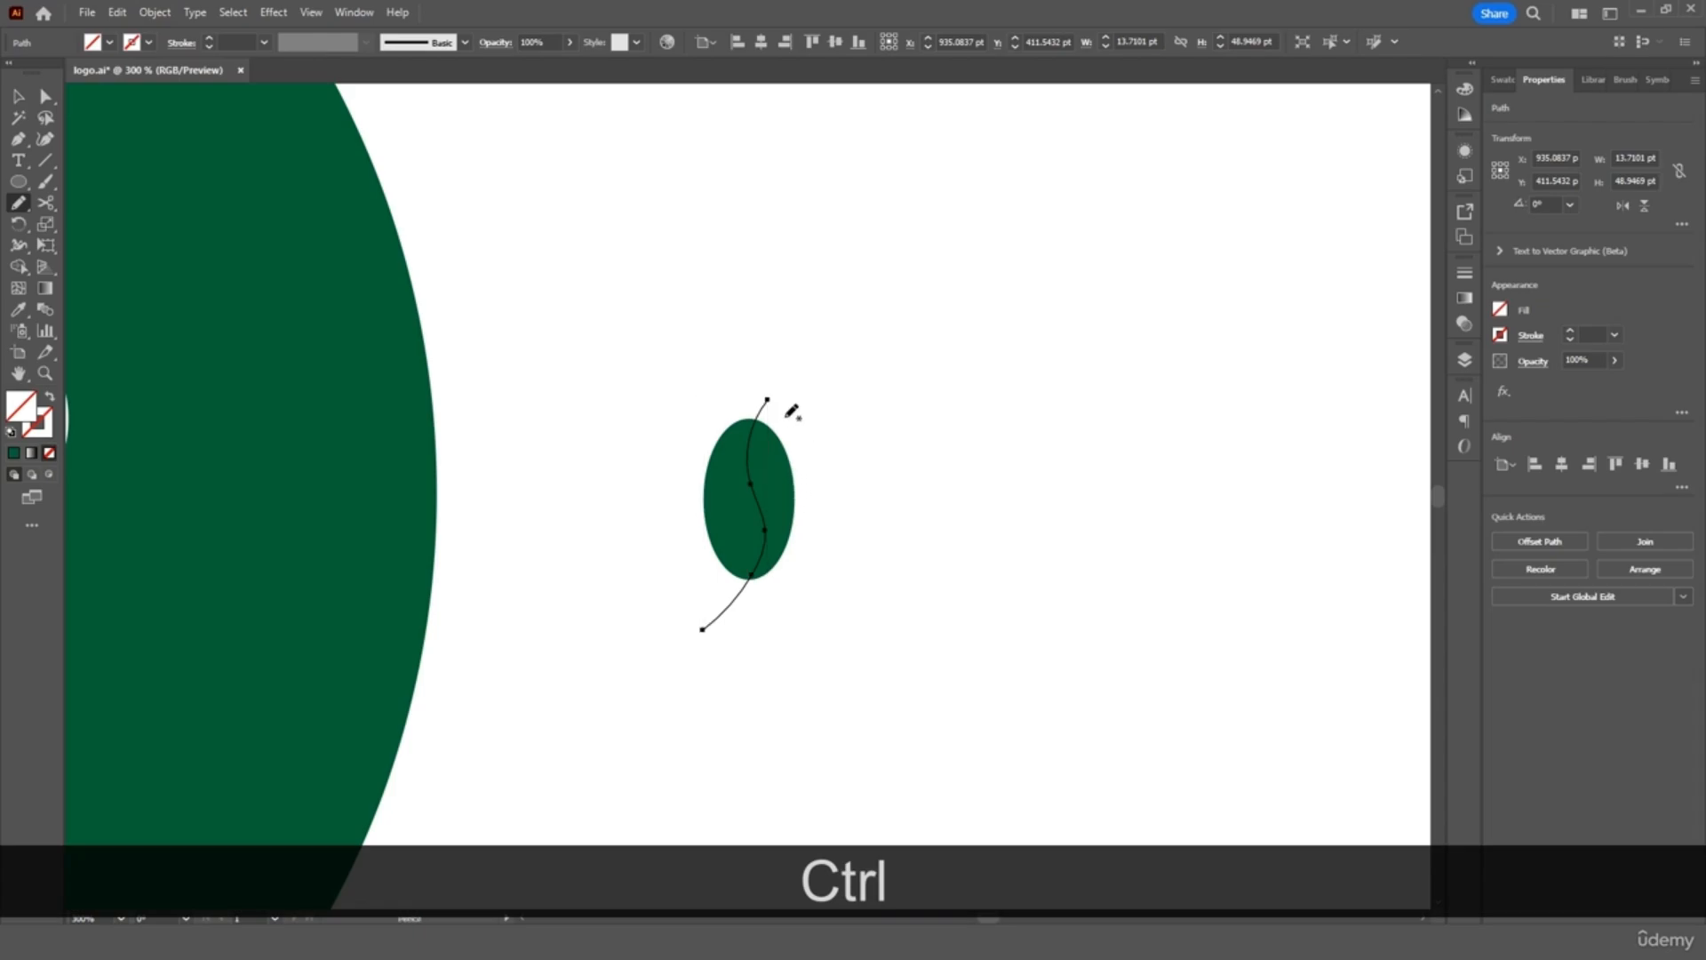
pyautogui.doubleClick(20, 206)
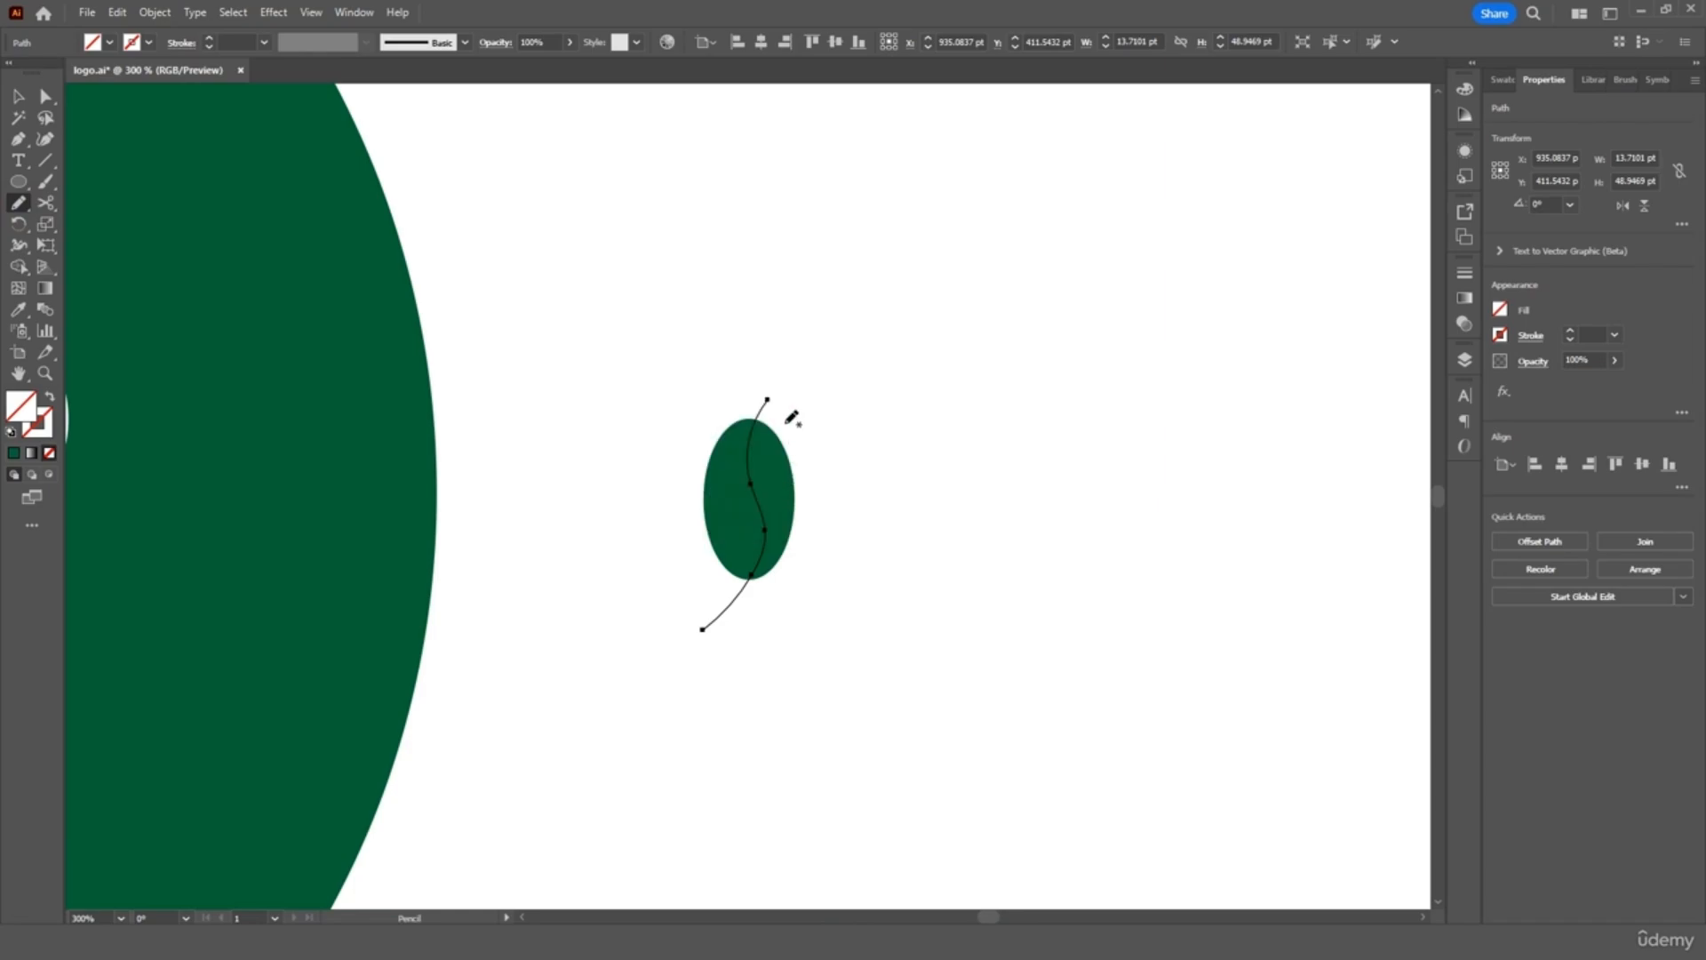
pyautogui.click(147, 43)
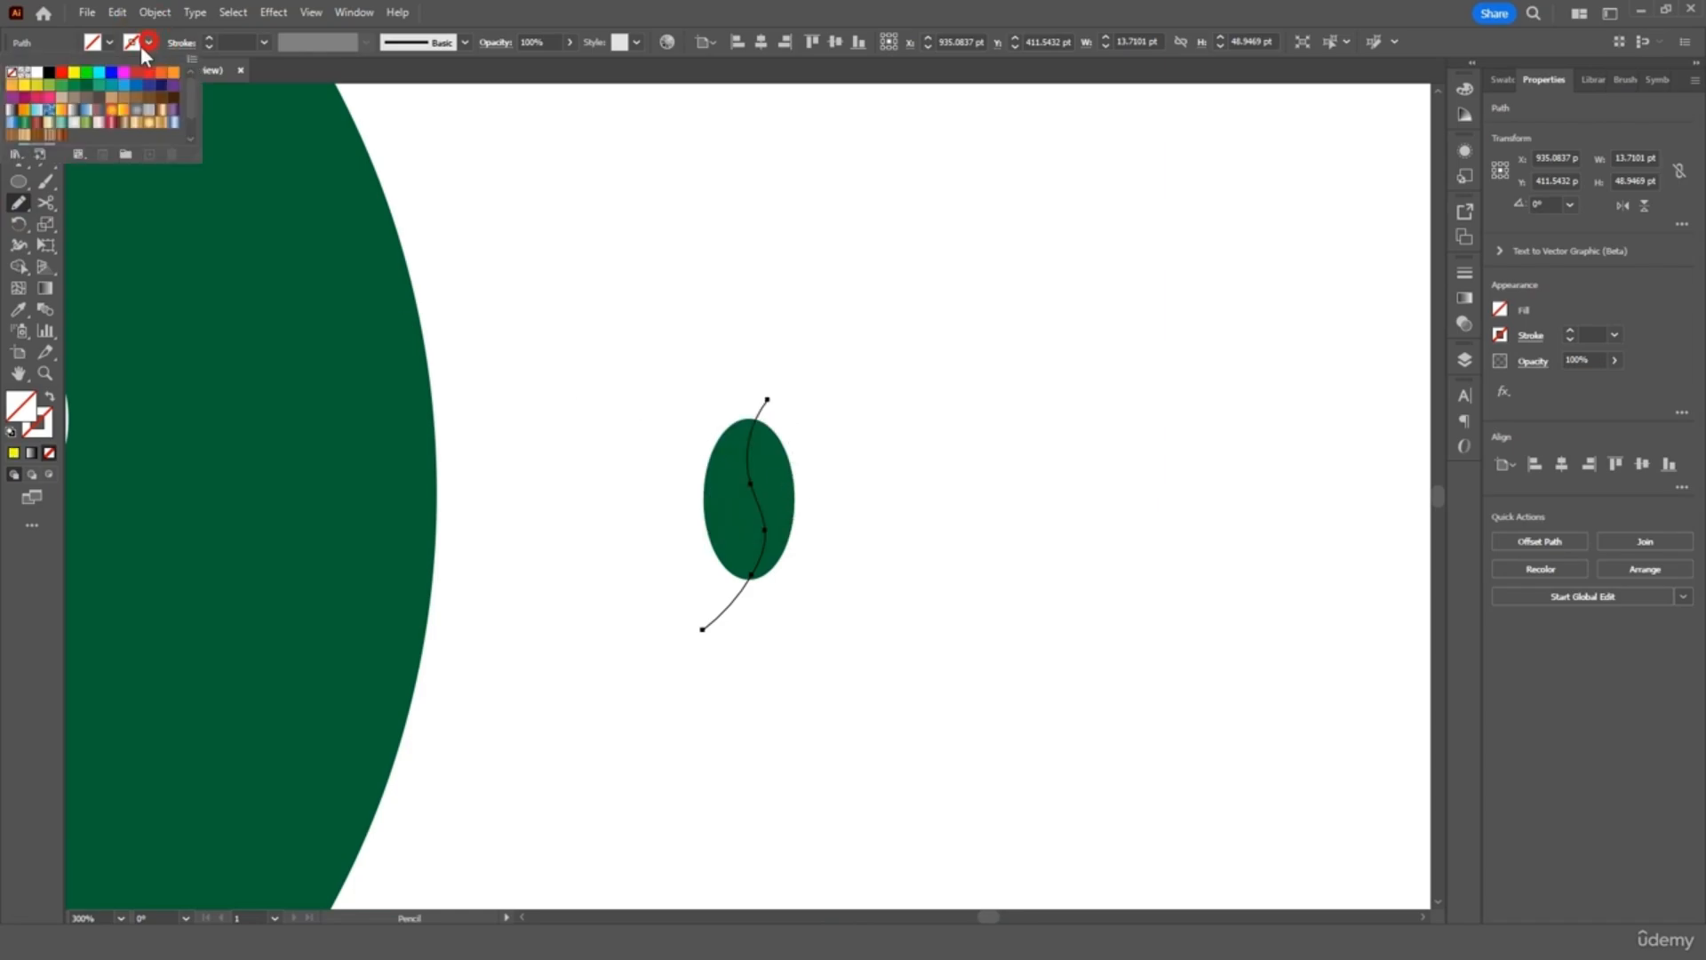
pyautogui.click(77, 74)
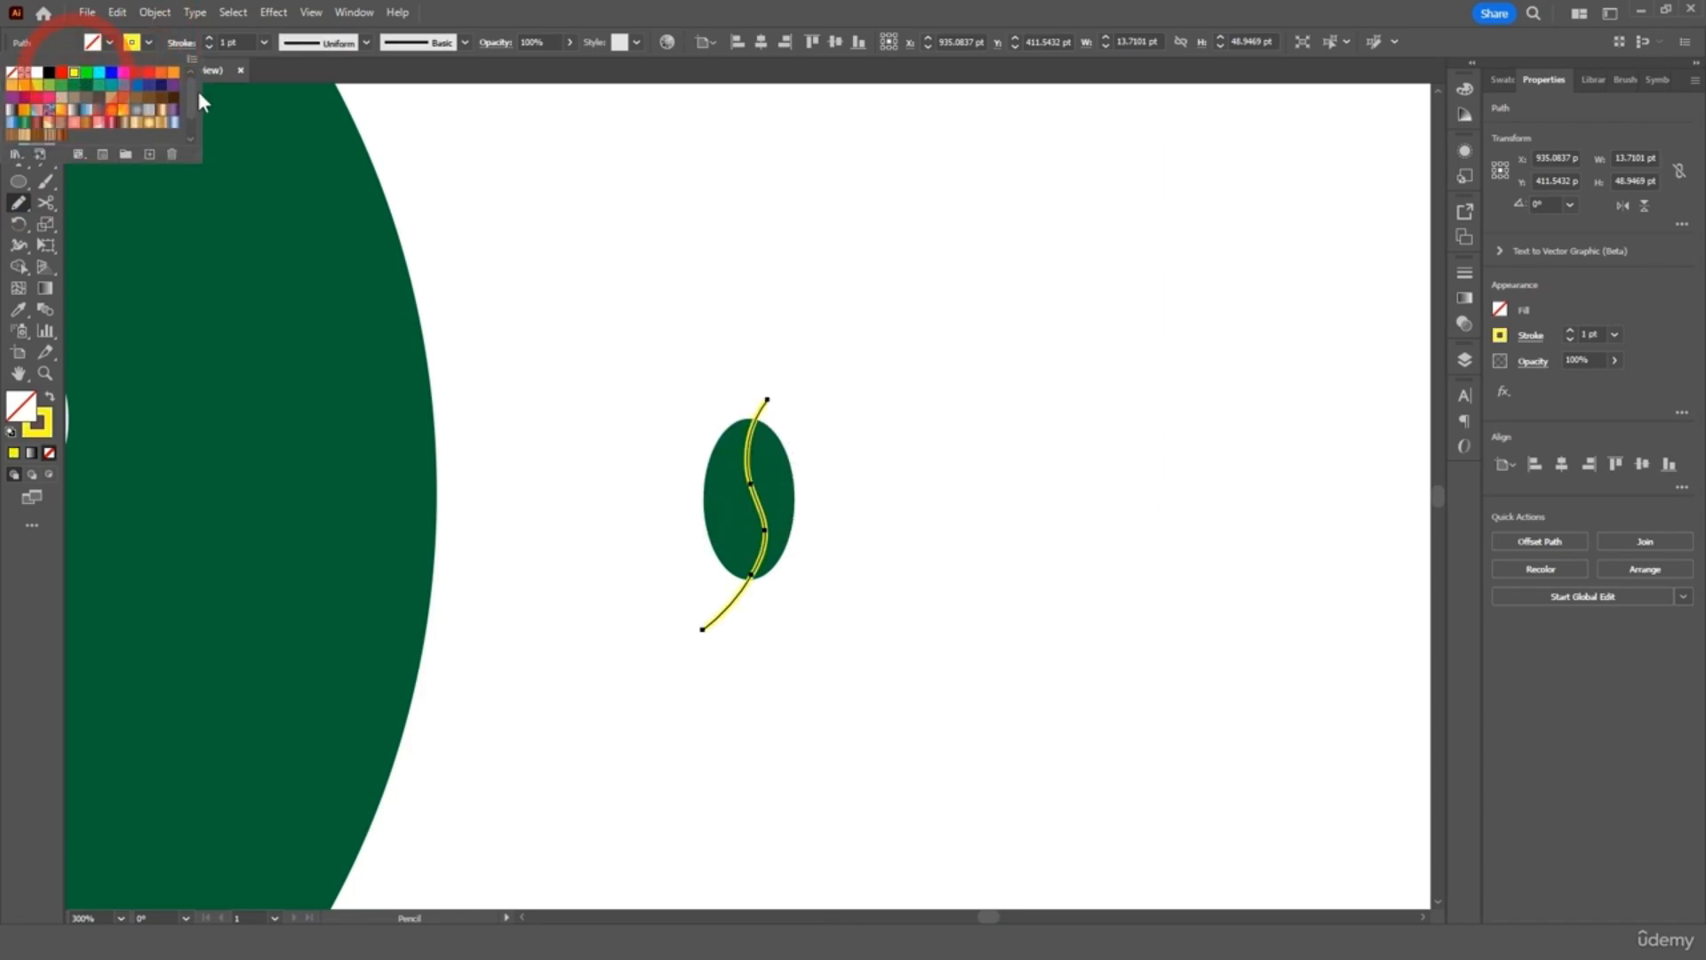
pyautogui.click(373, 122)
pyautogui.click(19, 98)
pyautogui.click(515, 229)
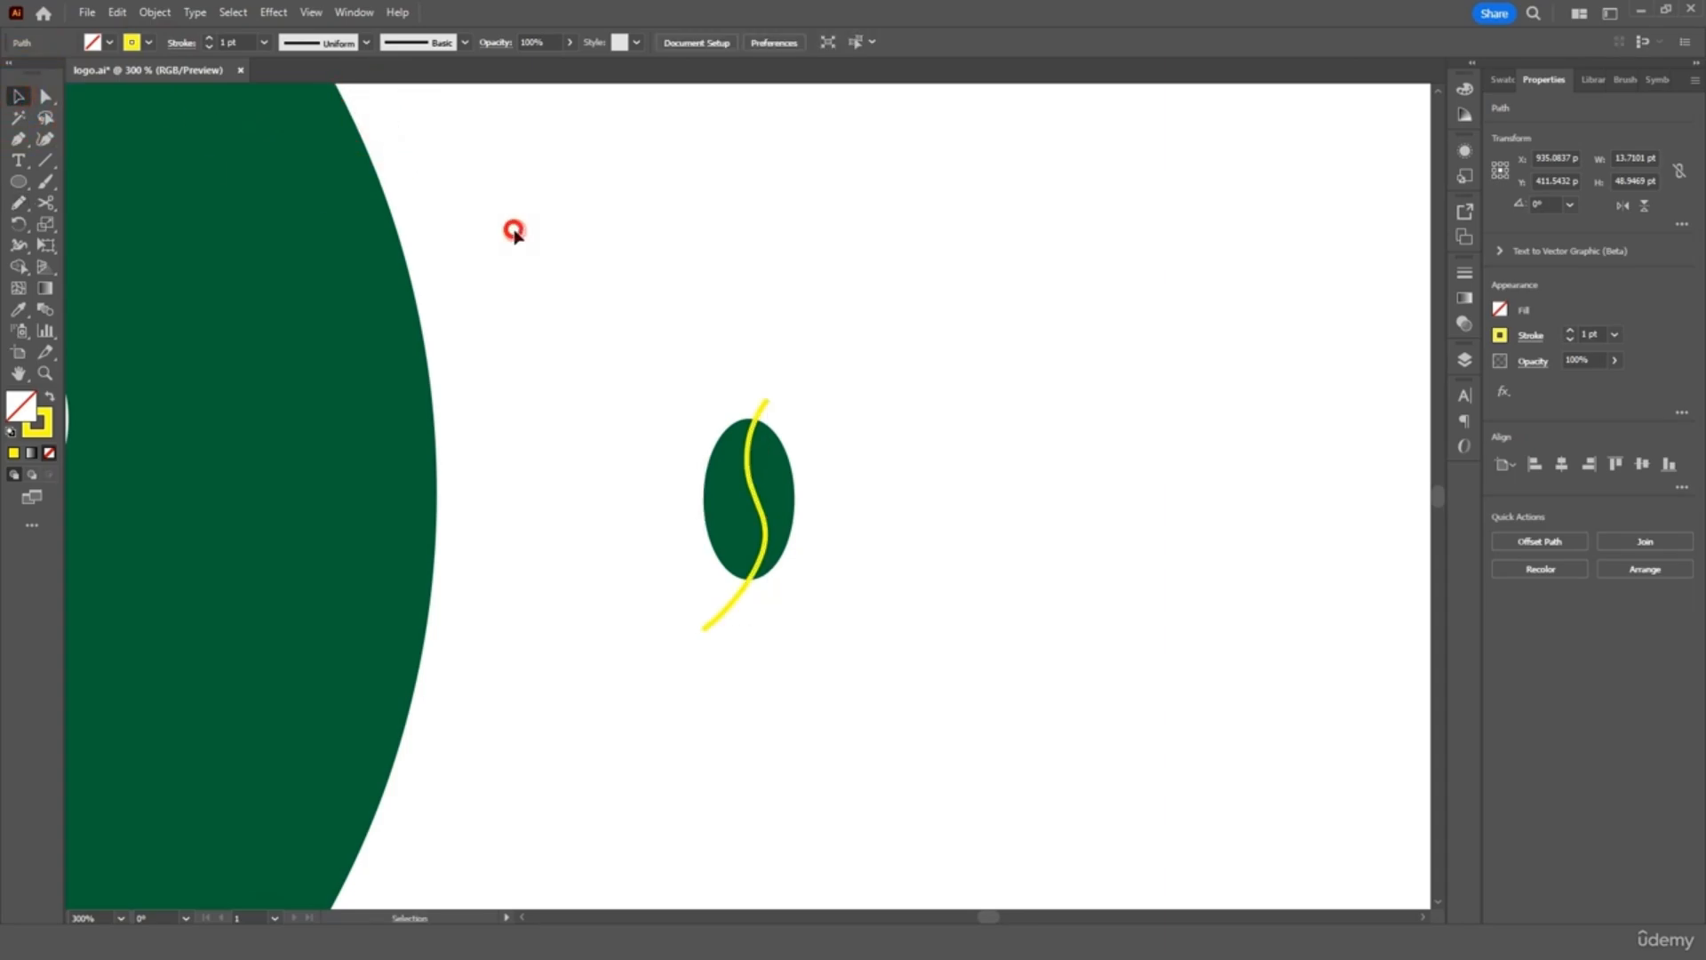
pyautogui.moveTo(763, 400); pyautogui.dragTo(756, 398)
# Divide the oval along the S-curve with Pathfinder
pyautogui.moveTo(864, 370); pyautogui.dragTo(688, 617)
pyautogui.click(354, 11)
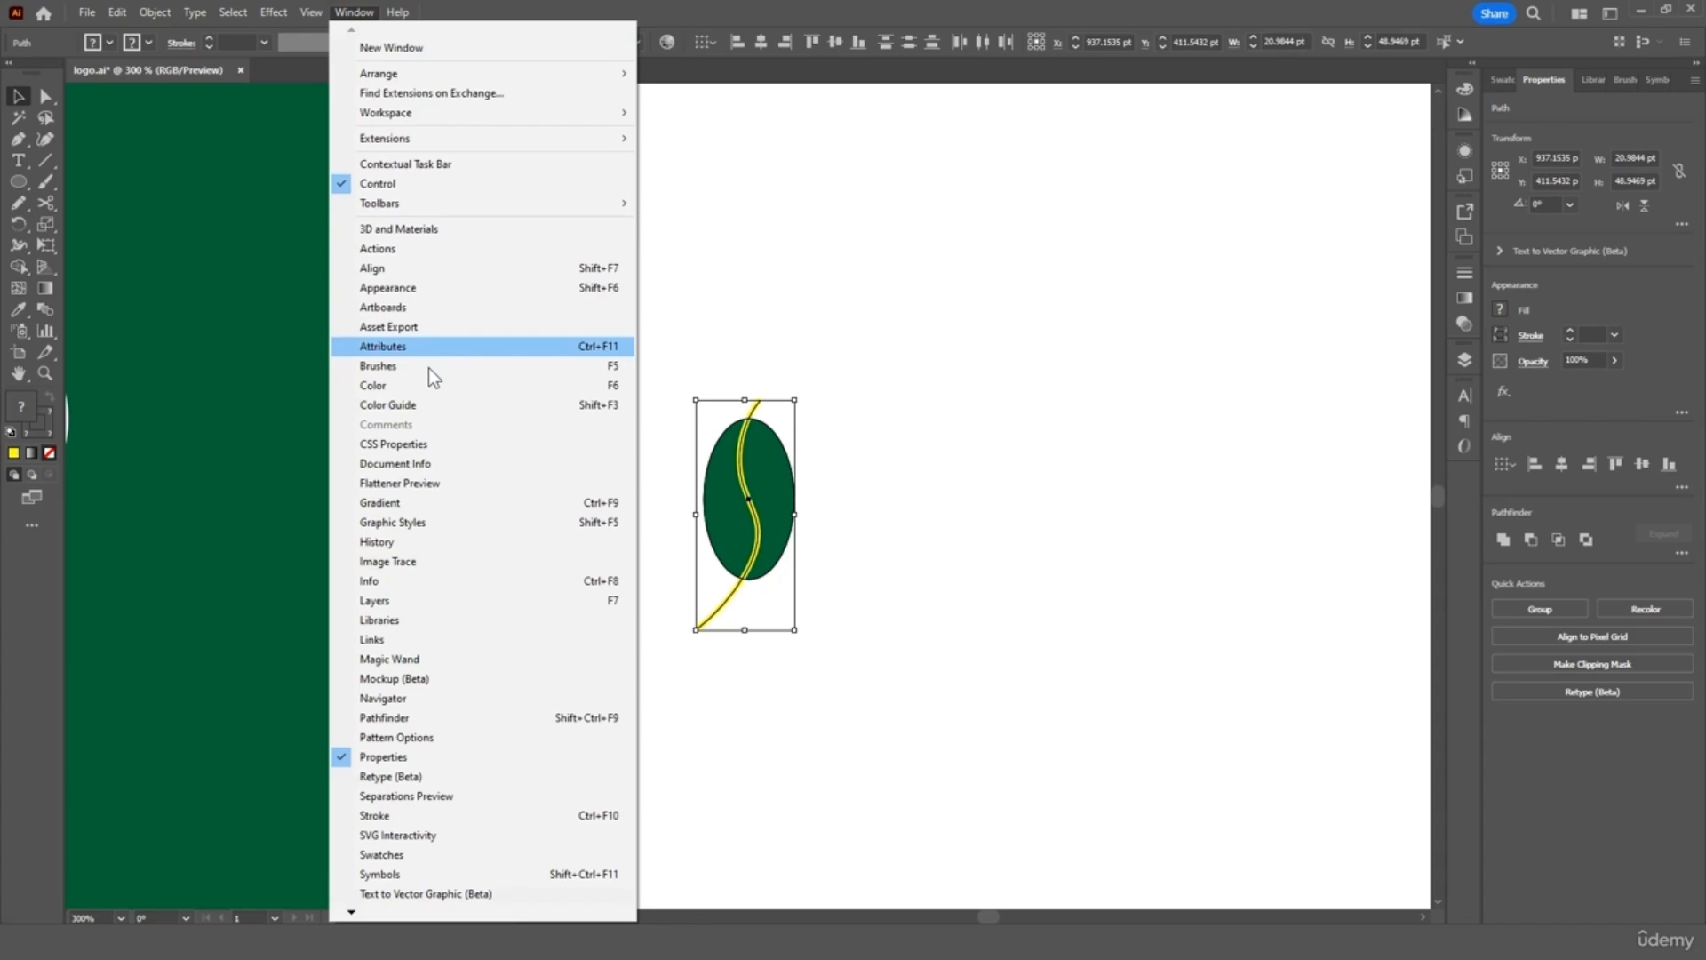
pyautogui.click(453, 718)
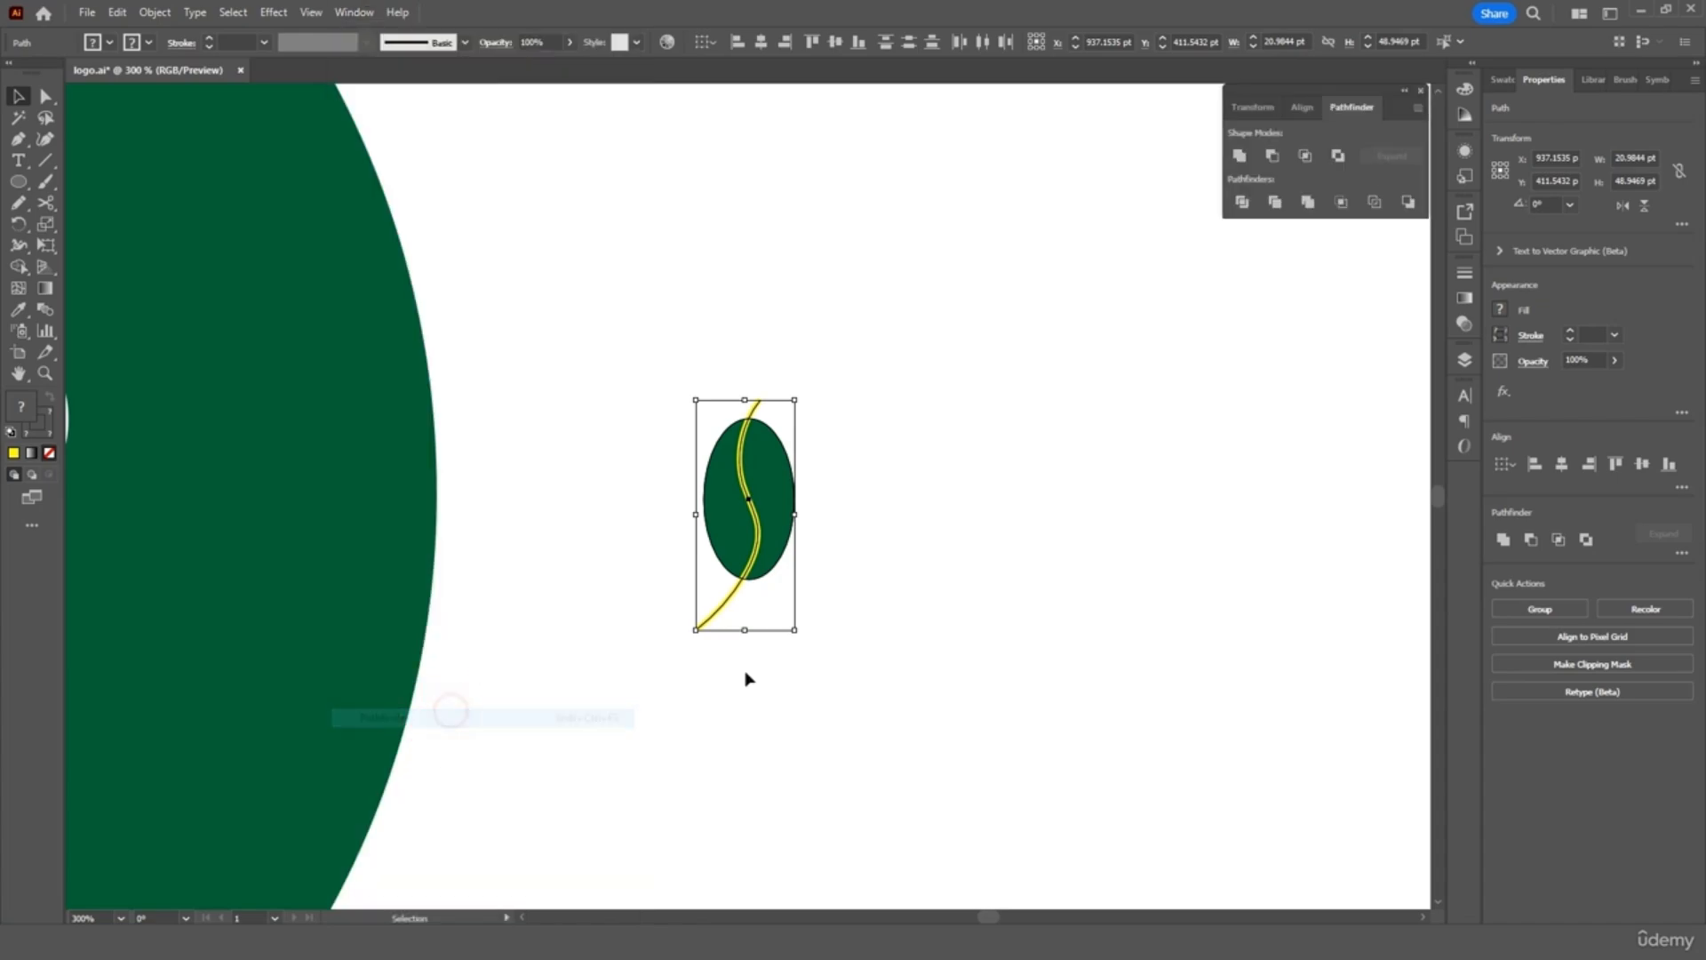
pyautogui.click(1242, 201)
# Pull the bean's right half apart to open an S-shaped gap
pyautogui.click(898, 431)
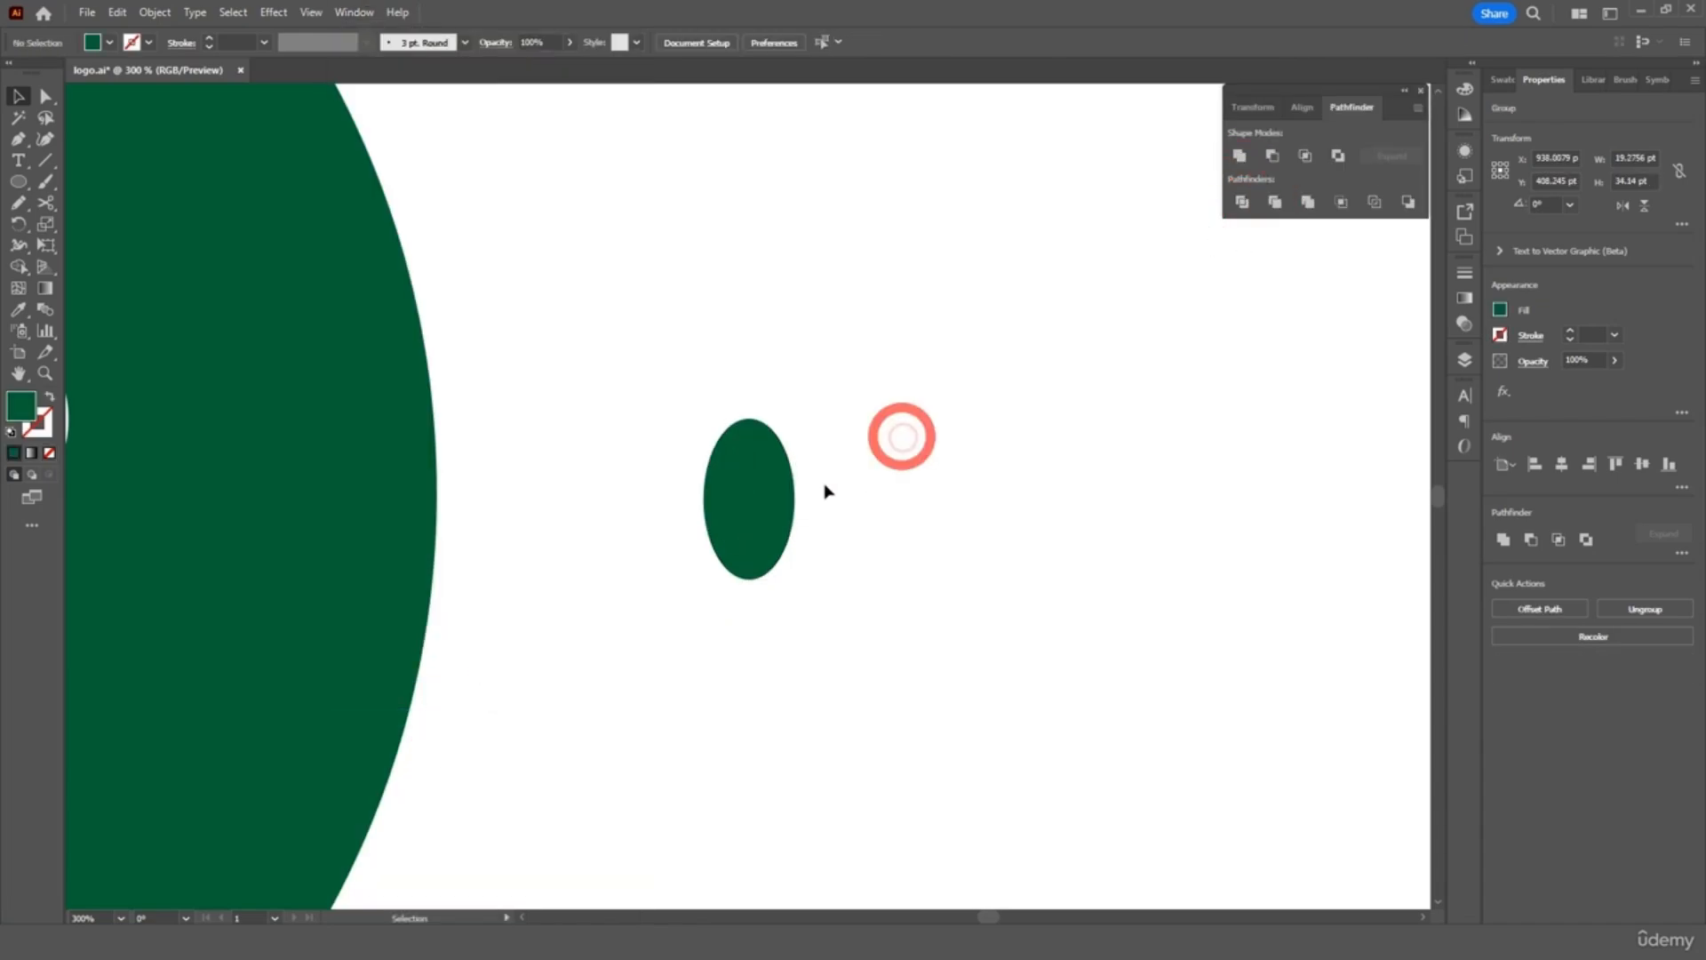
pyautogui.doubleClick(772, 480)
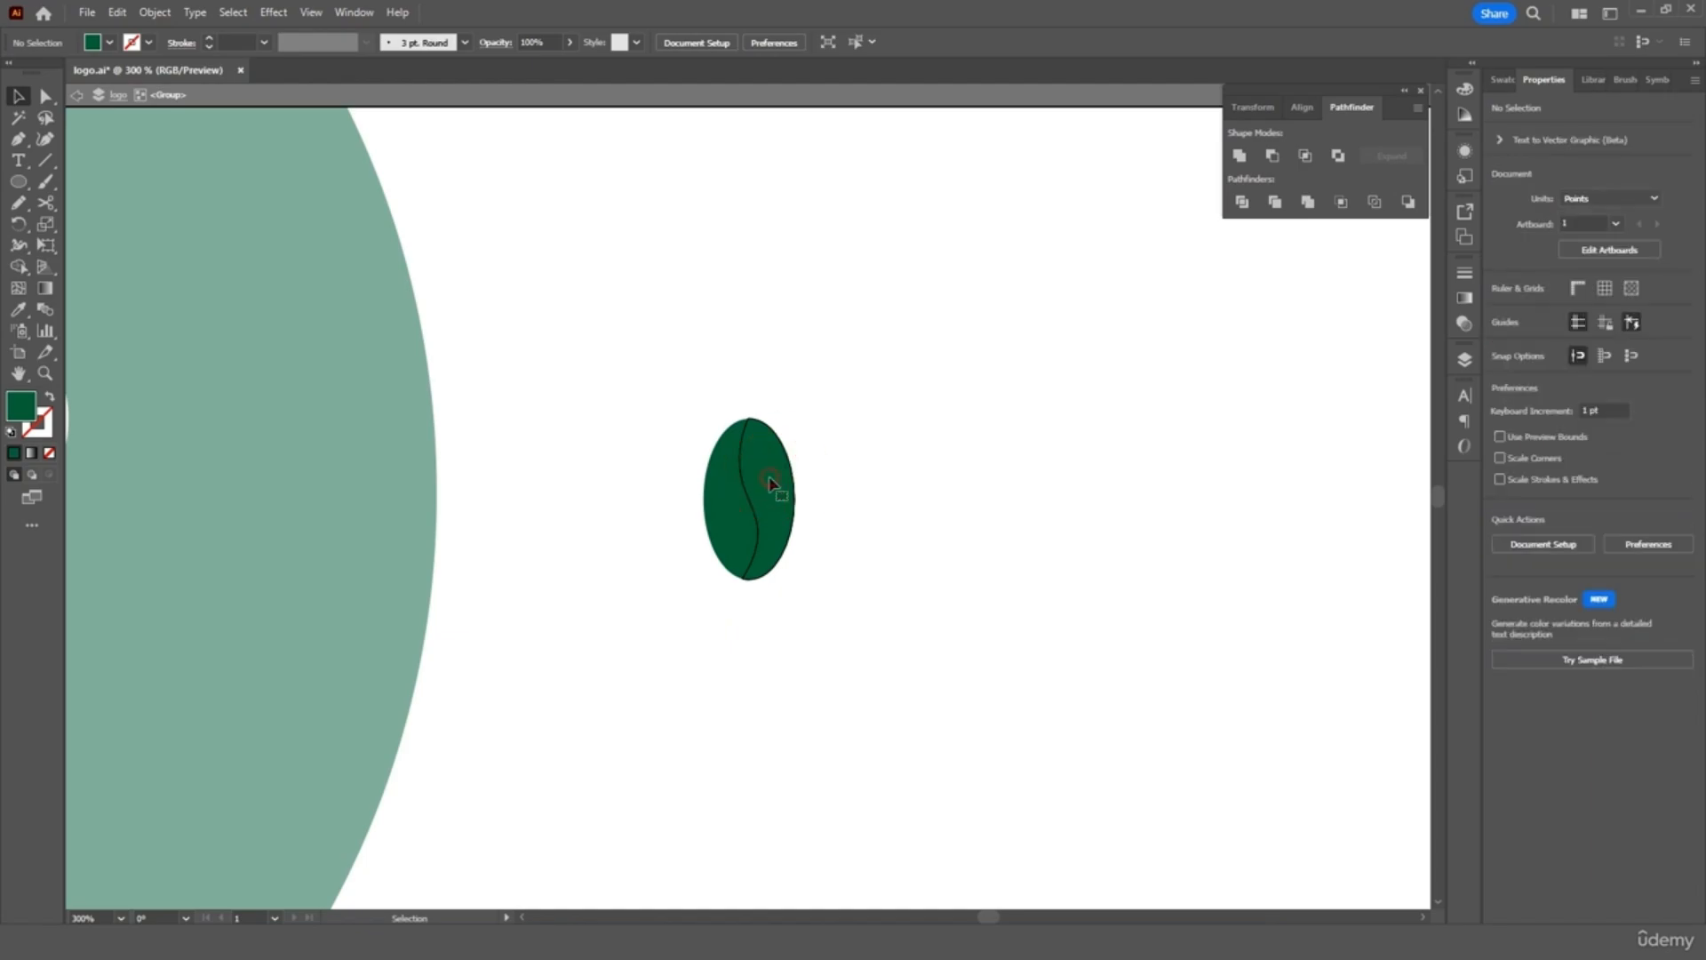
pyautogui.moveTo(773, 483); pyautogui.dragTo(782, 483)
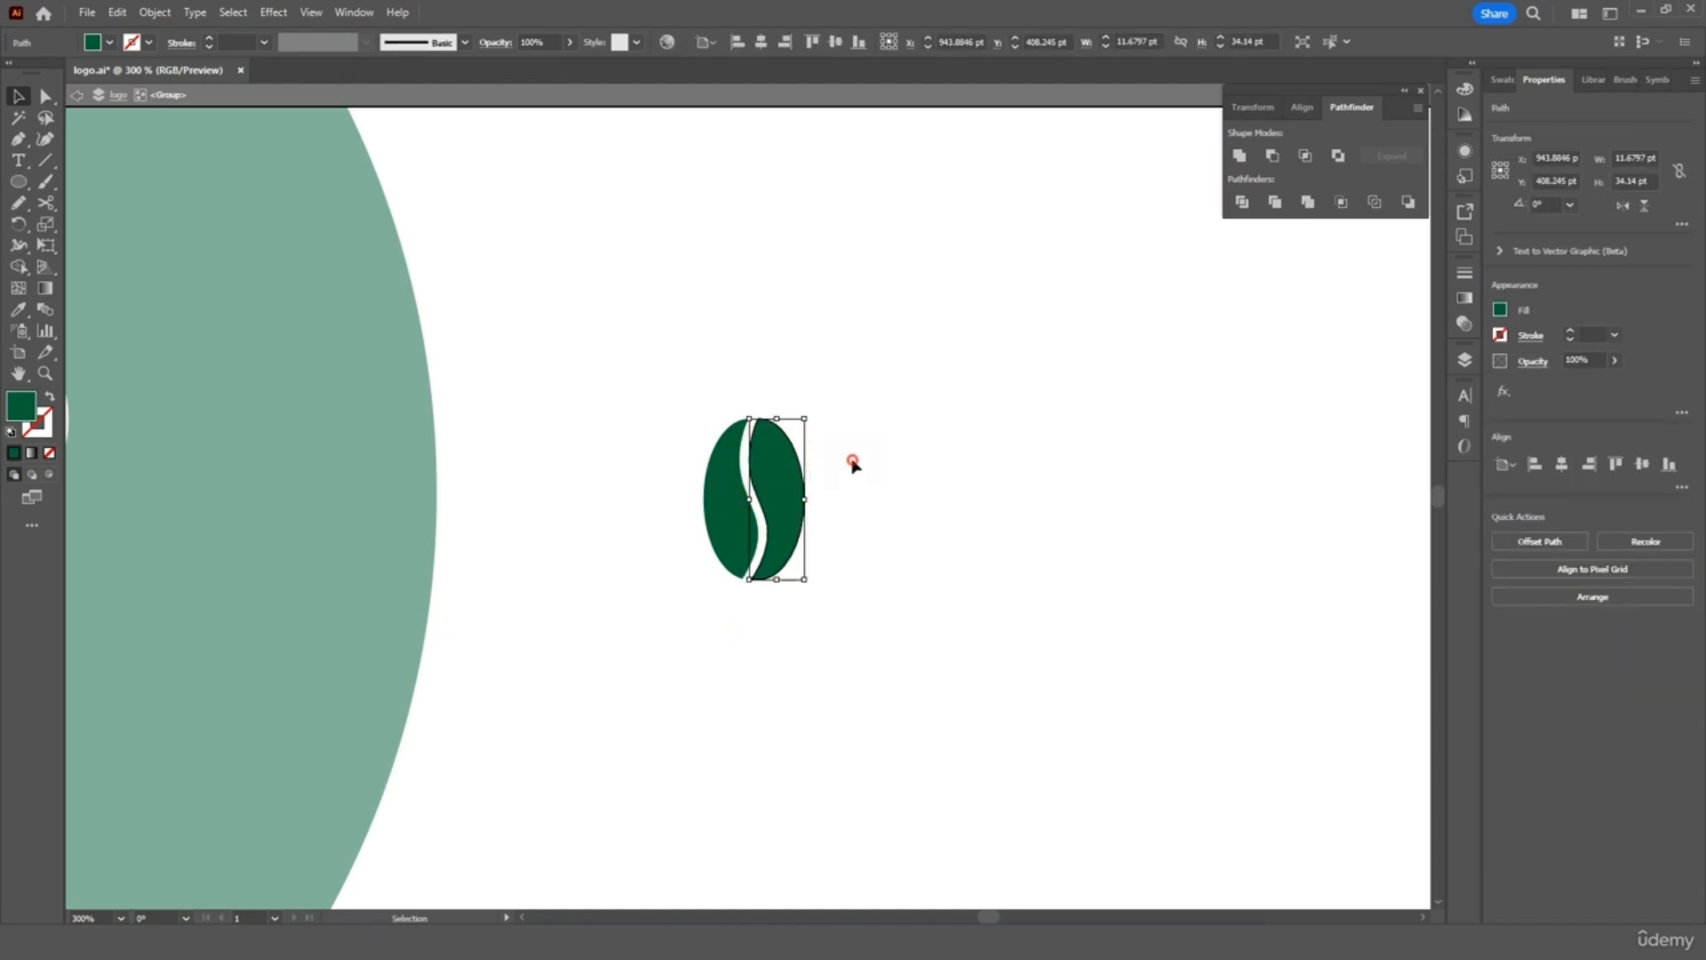
pyautogui.doubleClick(852, 464)
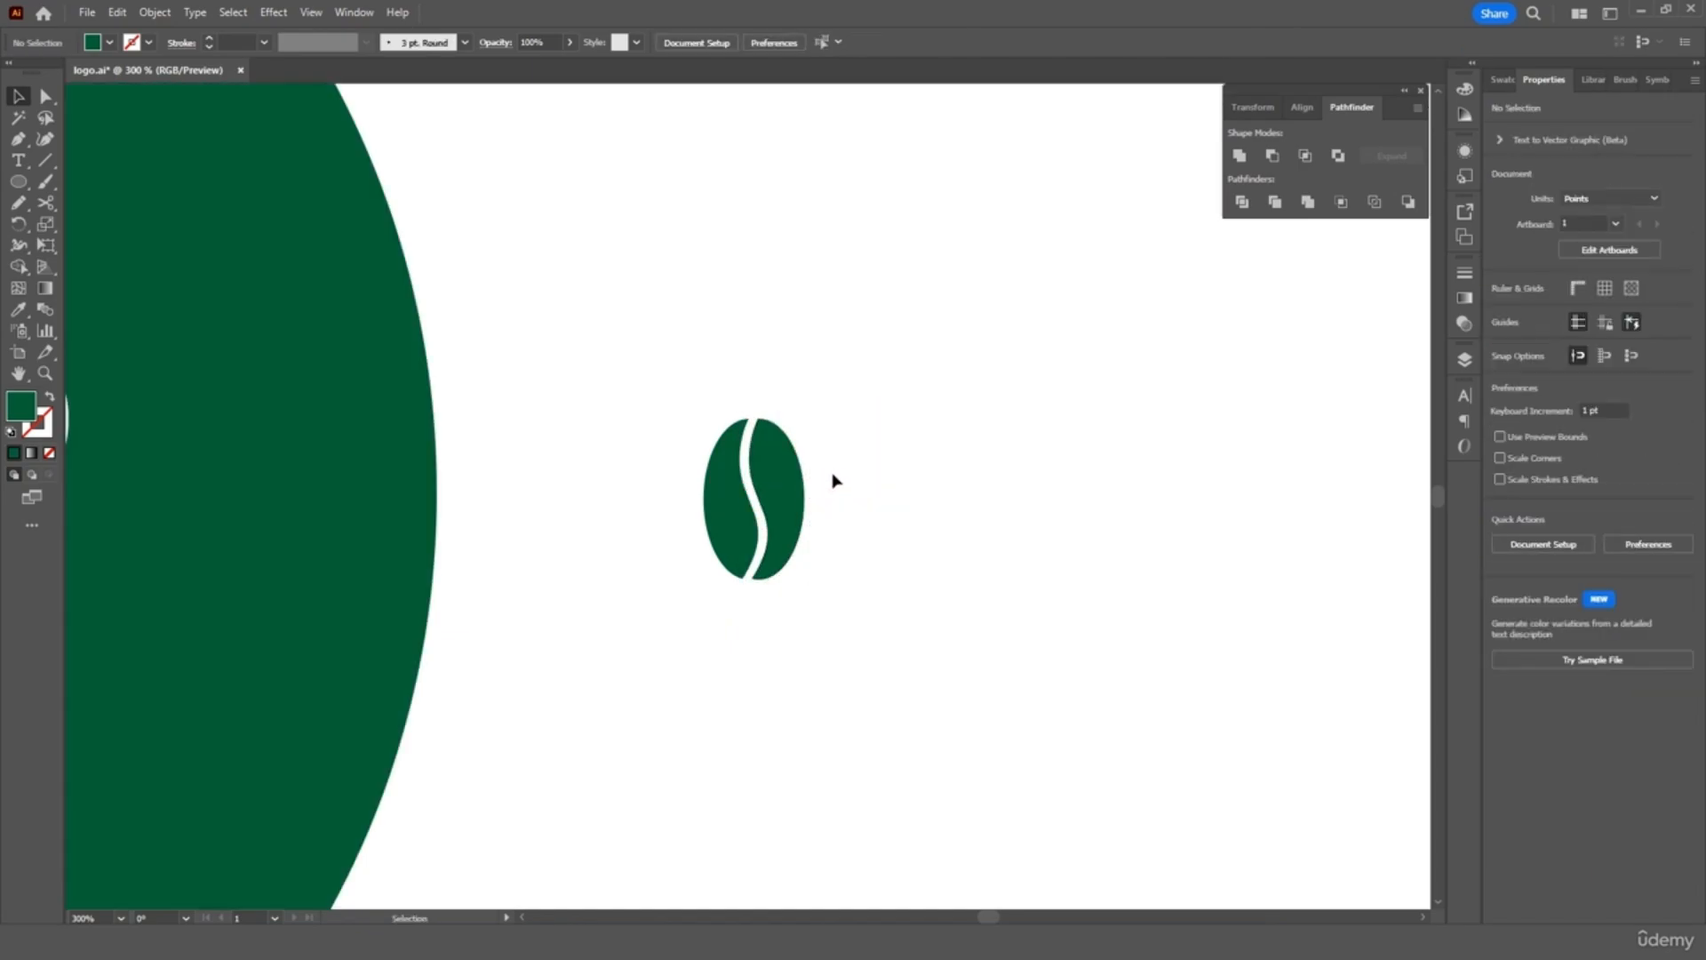
pyautogui.click(766, 491)
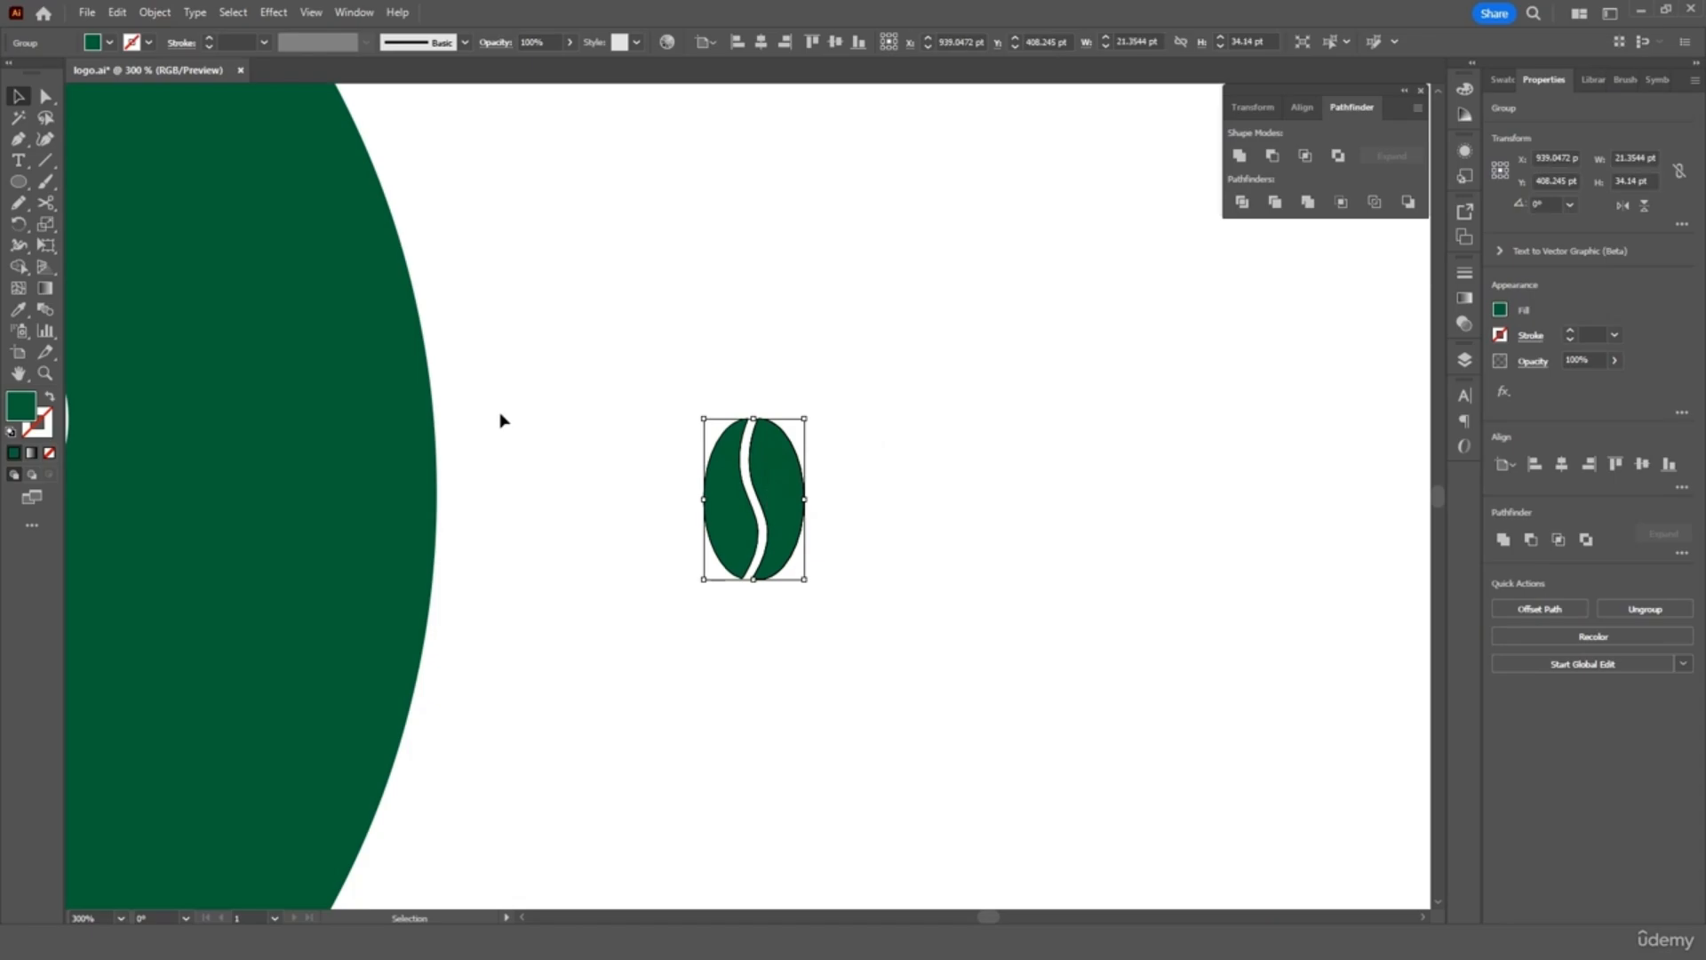
# Fill the bean white, move it onto the circle's right side, and shrink it proportionally
pyautogui.click(110, 42)
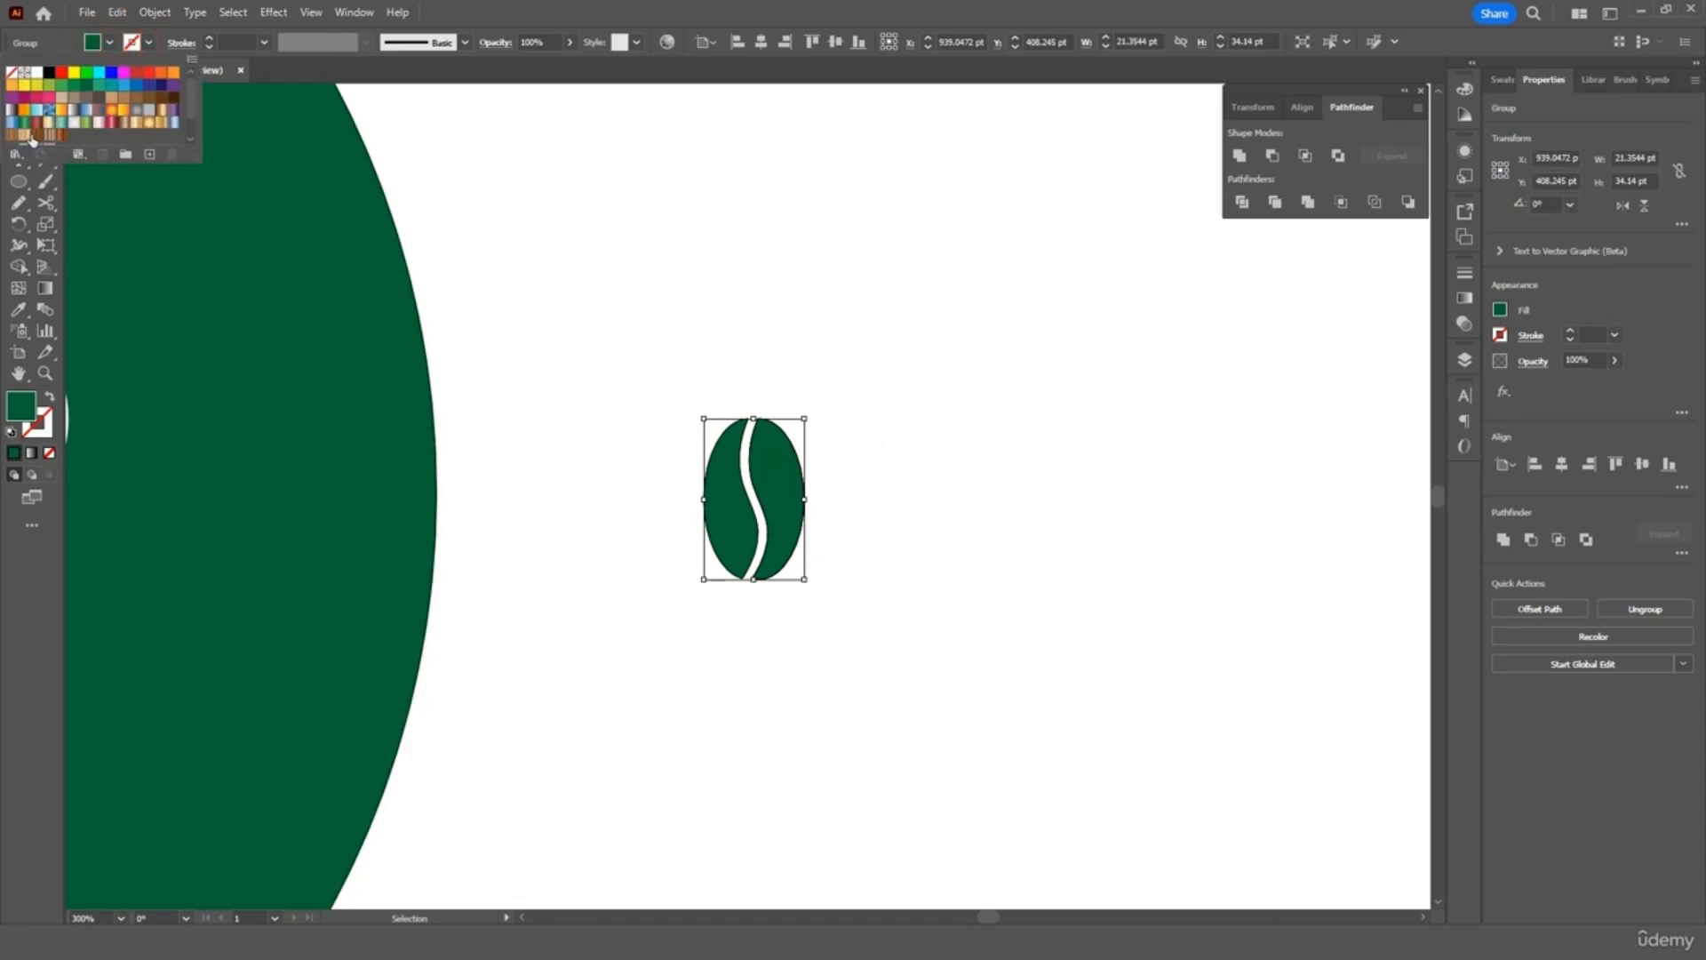
pyautogui.click(36, 72)
pyautogui.click(678, 449)
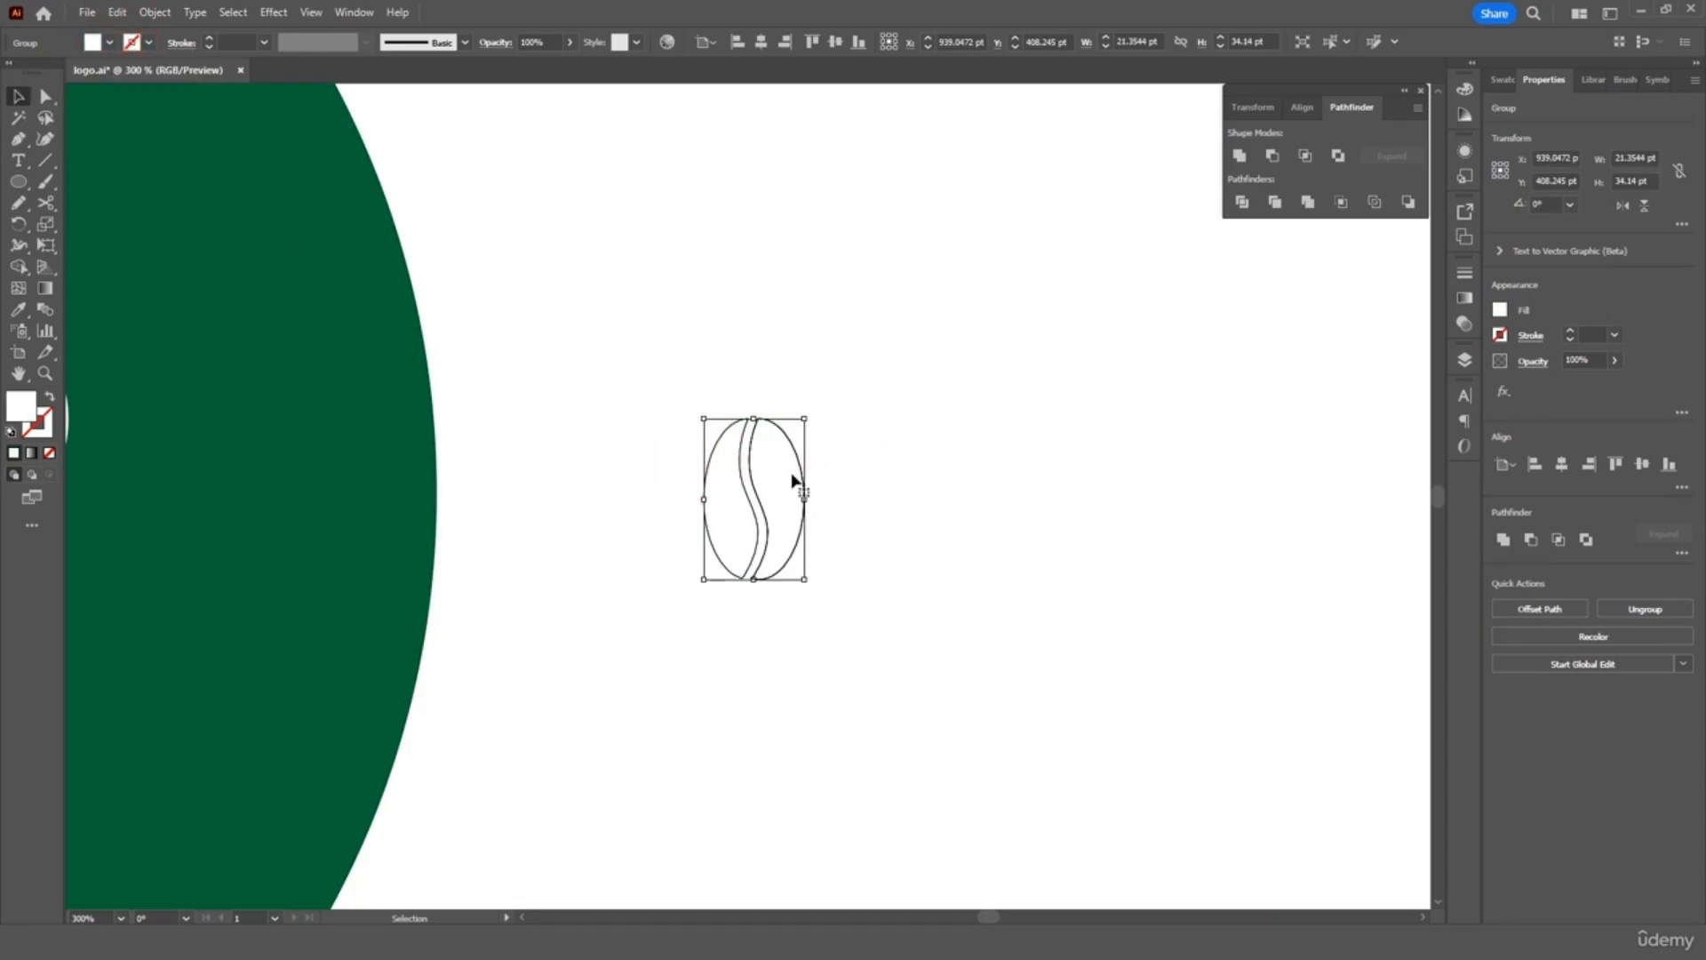
pyautogui.moveTo(797, 483); pyautogui.dragTo(287, 459)
pyautogui.hotkey('ctrl', '-')
pyautogui.hotkey('ctrl', '-')
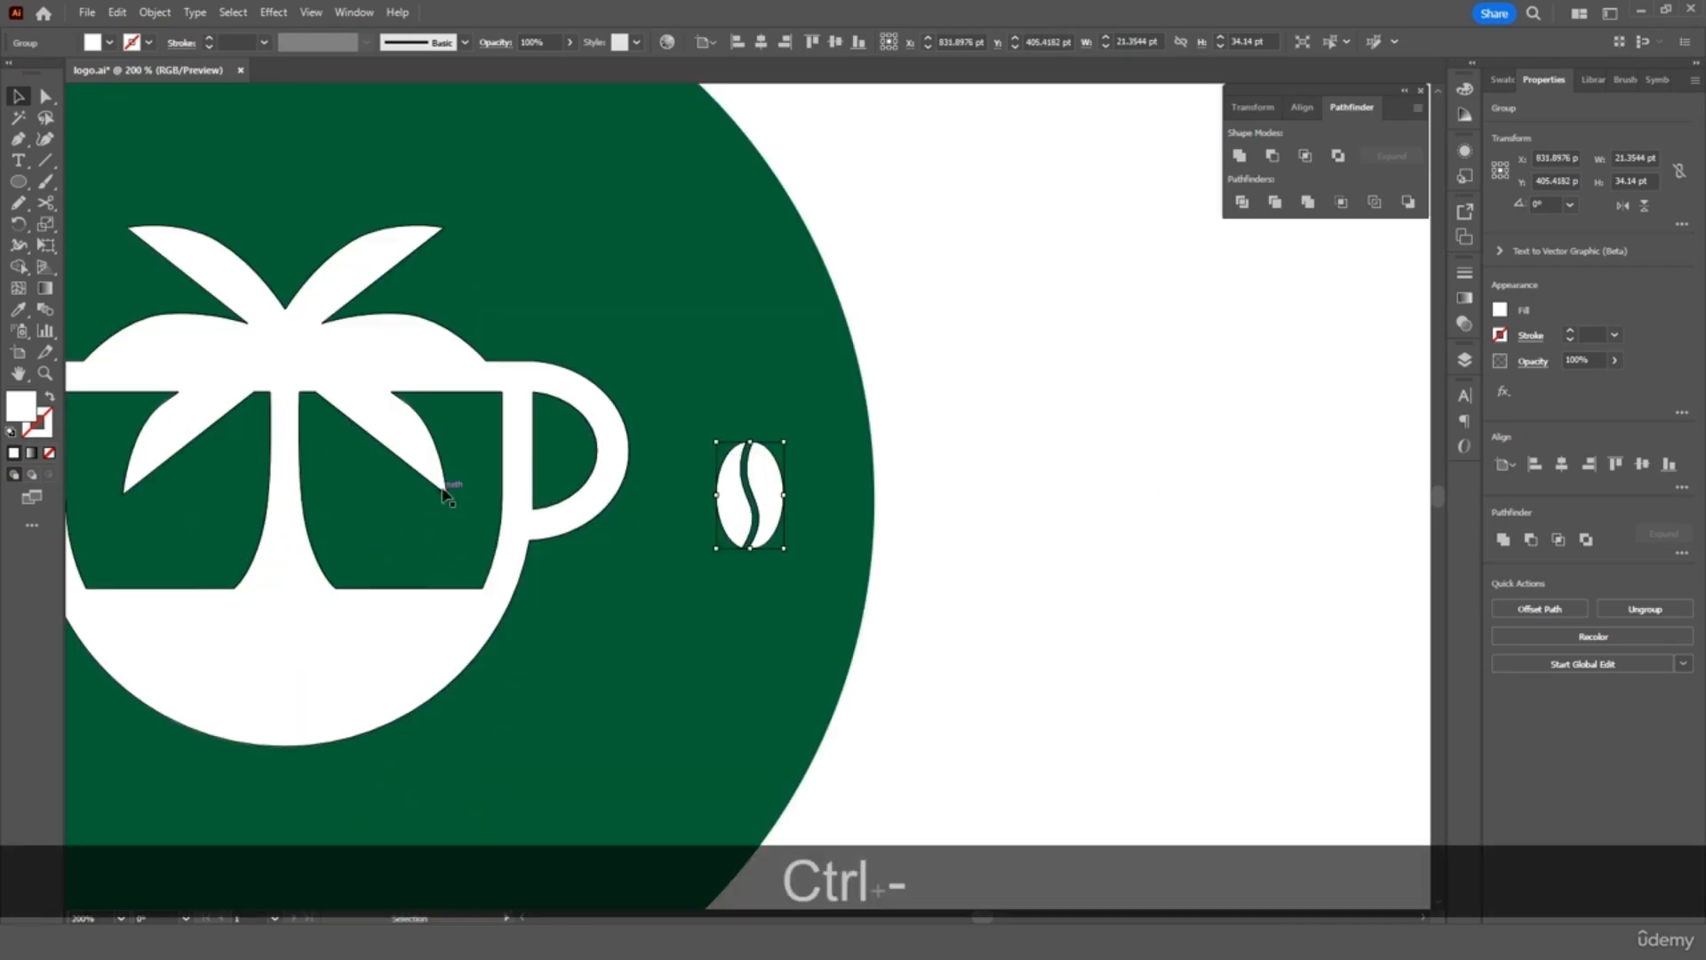
pyautogui.hscroll(-5, 445, 498)
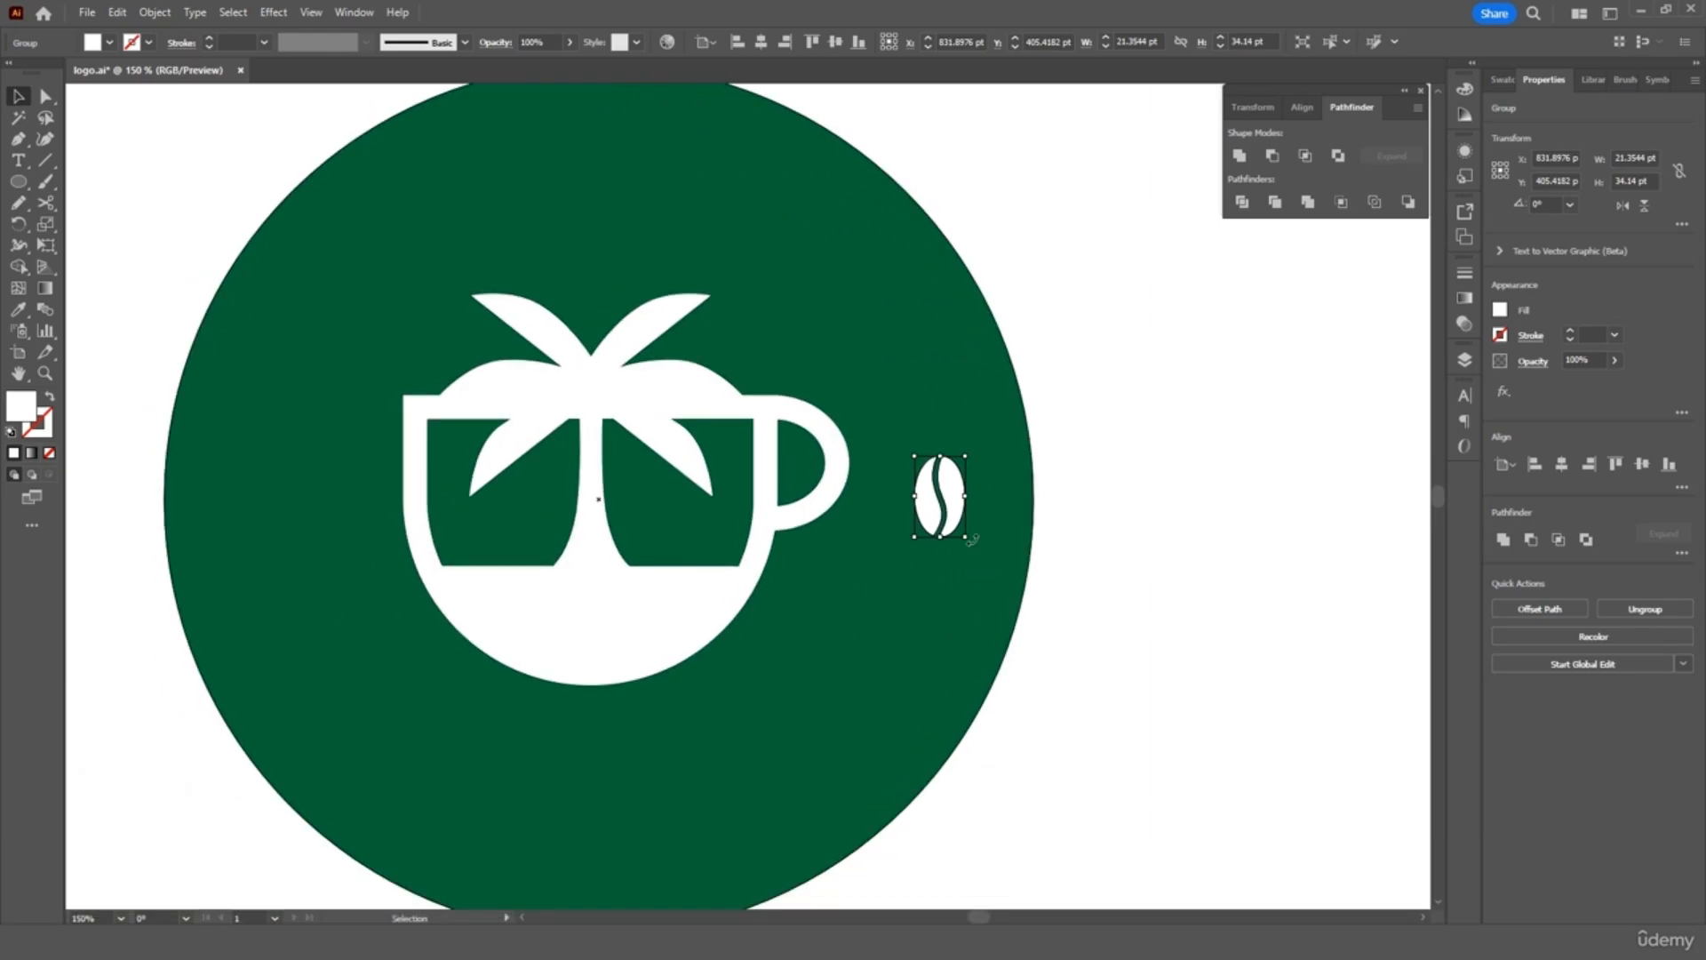
pyautogui.moveTo(967, 539); pyautogui.dragTo(947, 485)
# Duplicate the bean and place the copy on the cup's left side
pyautogui.hotkey('ctrl', 'c')
pyautogui.hotkey('ctrl', 'v')
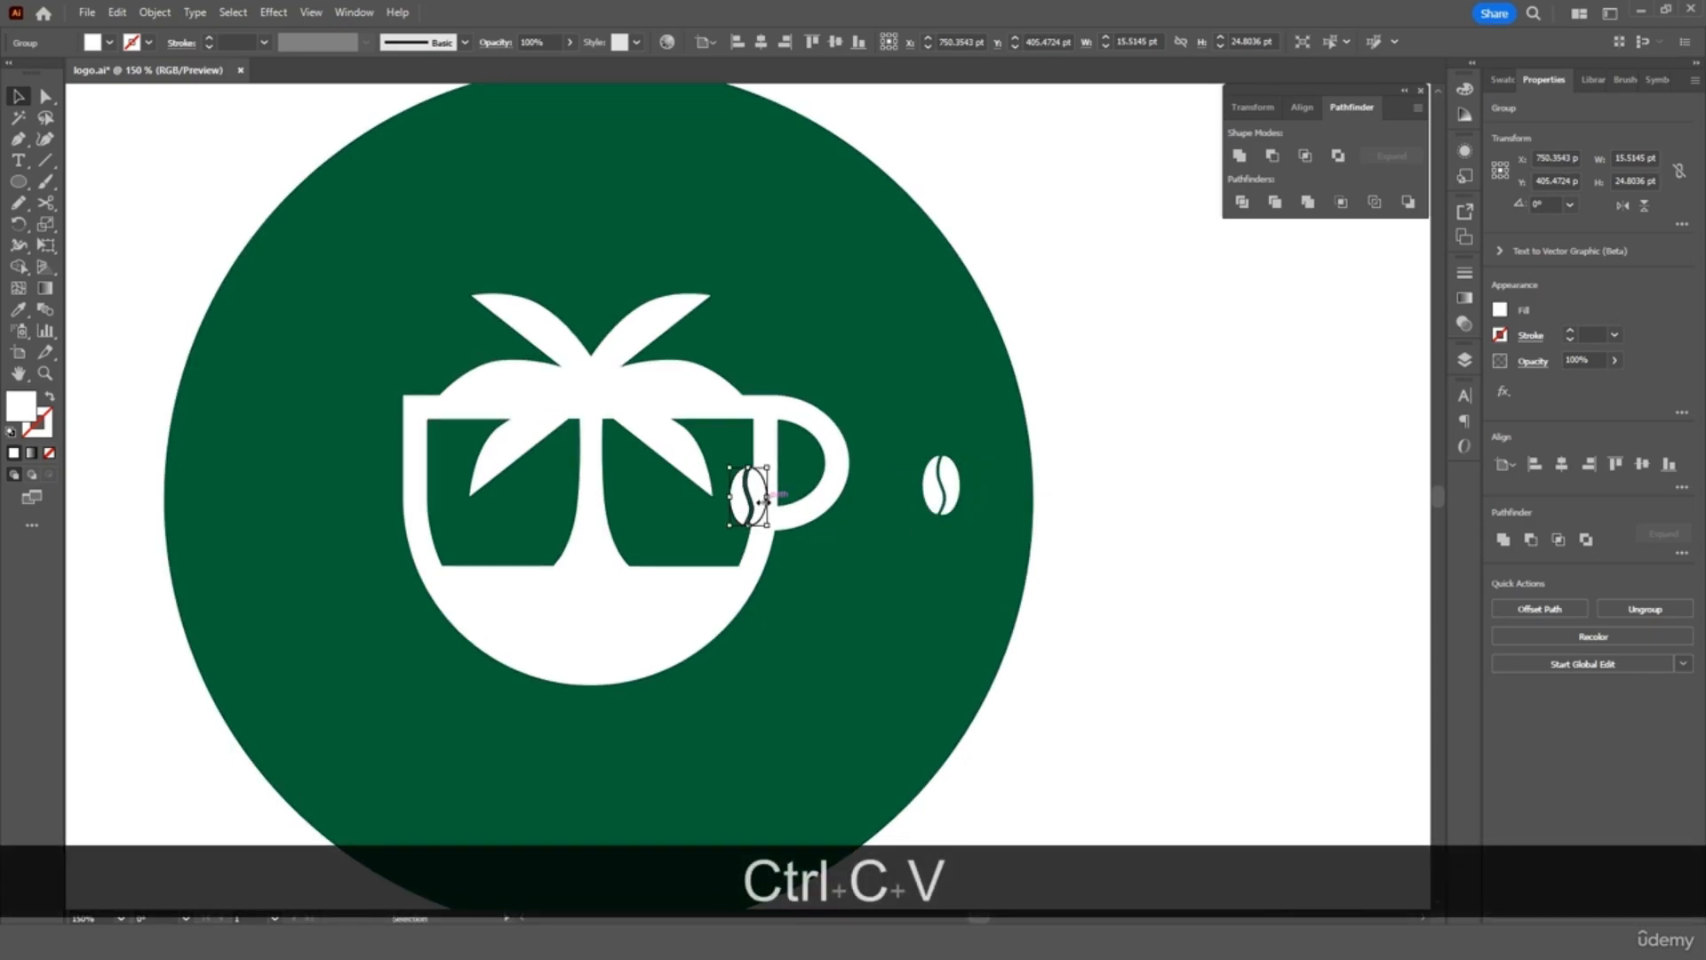
pyautogui.moveTo(757, 491); pyautogui.dragTo(261, 485)
pyautogui.click(1117, 480)
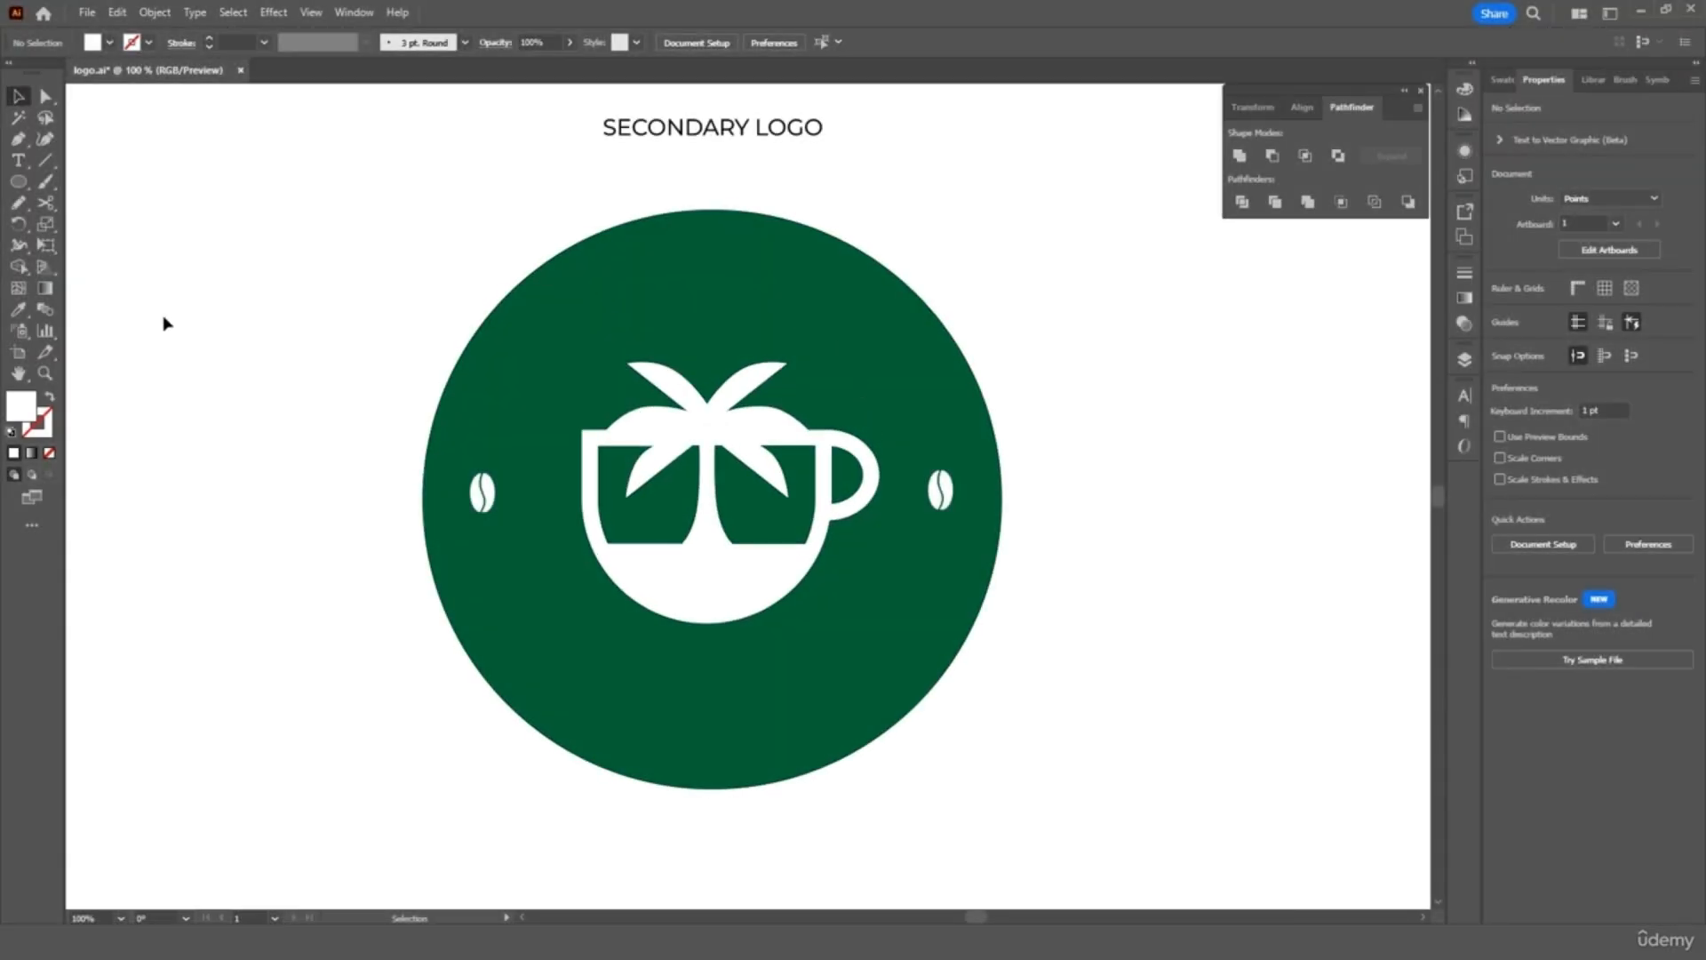
# Draw an unfilled 299 pt circle with black stroke, centred inside the green circle
pyautogui.moveTo(18, 181); pyautogui.dragTo(53, 221)
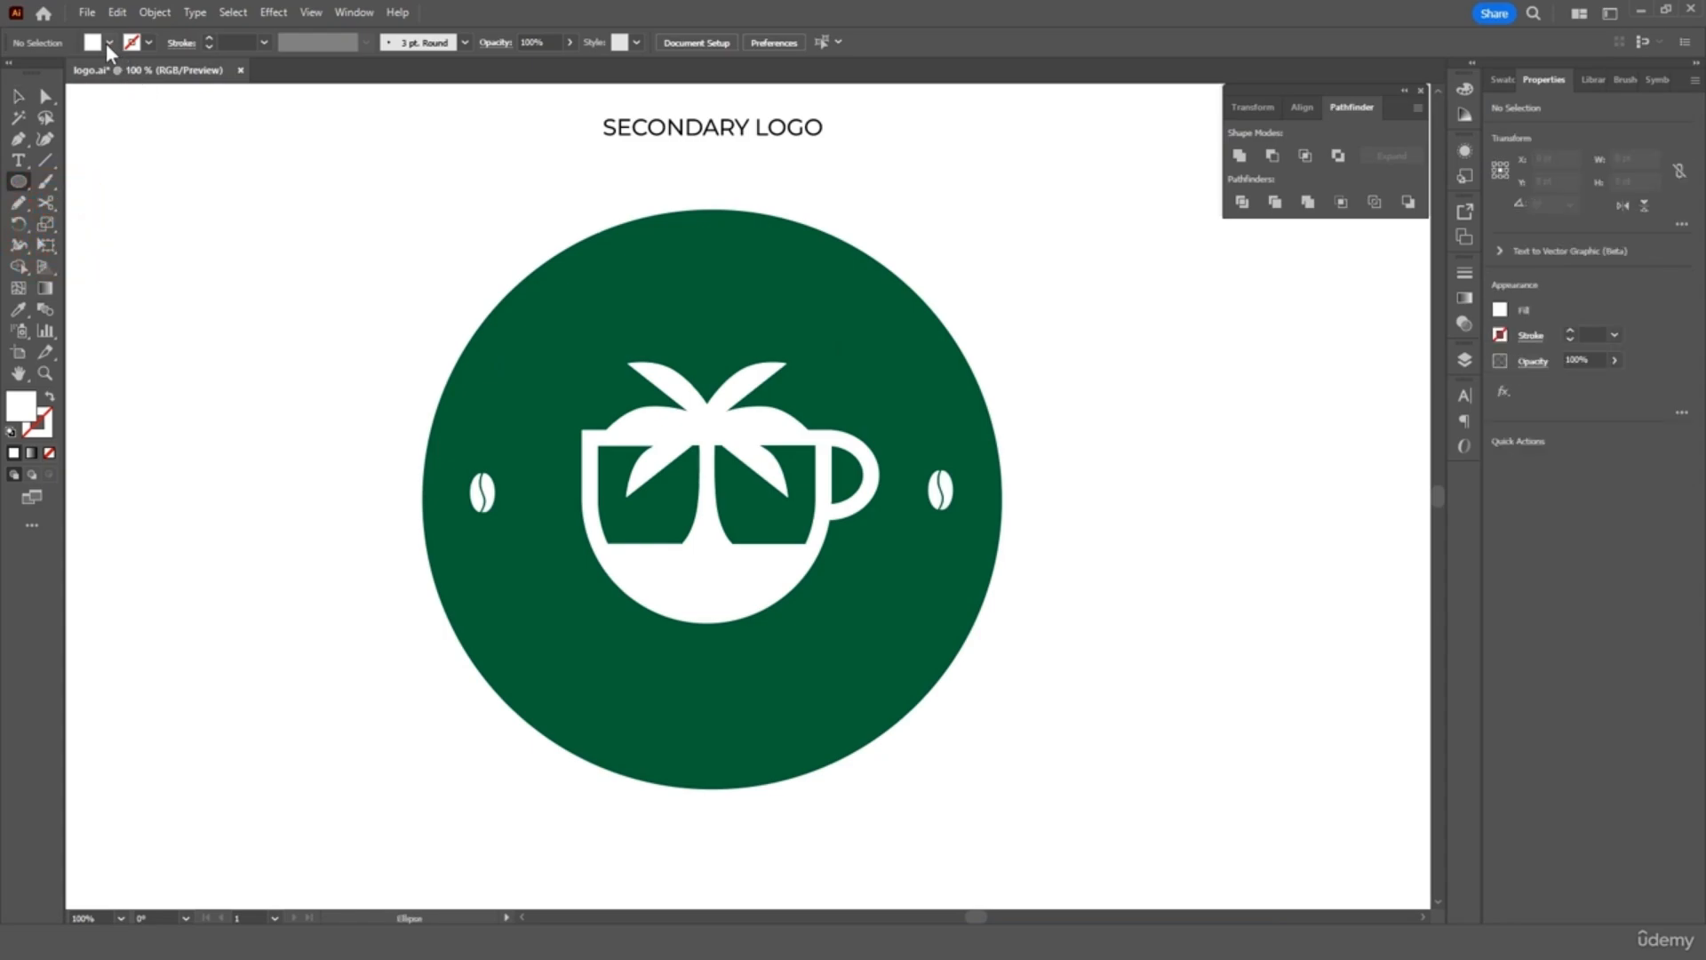
pyautogui.click(148, 42)
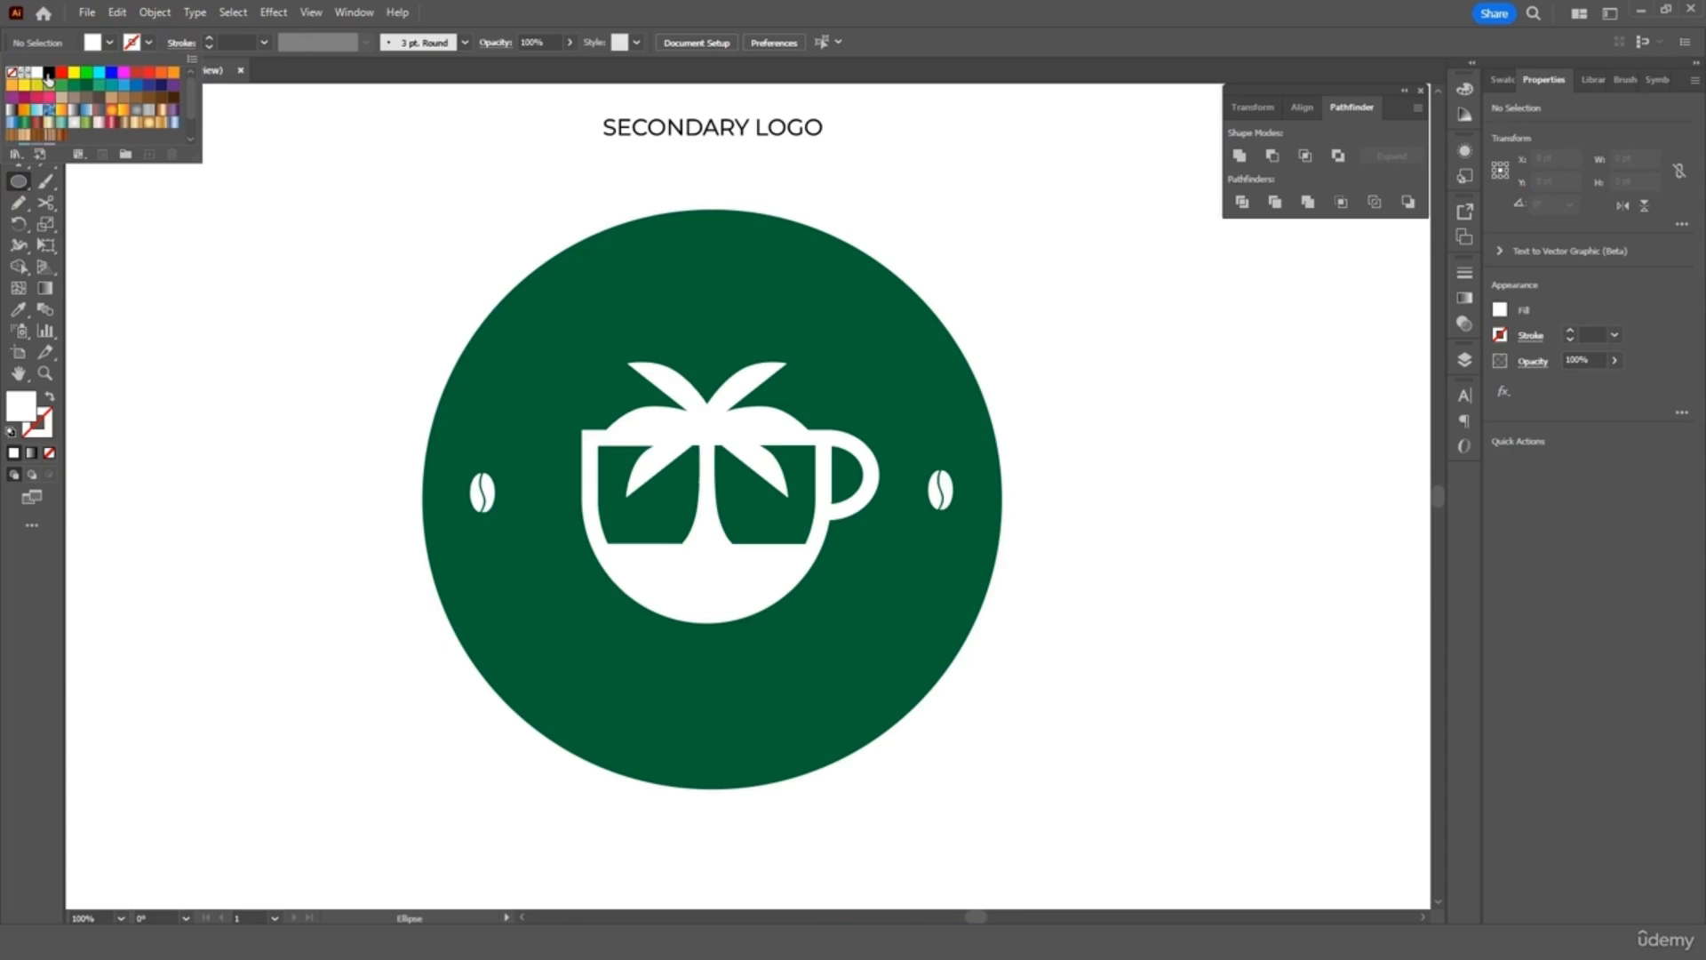
pyautogui.click(49, 72)
pyautogui.click(108, 43)
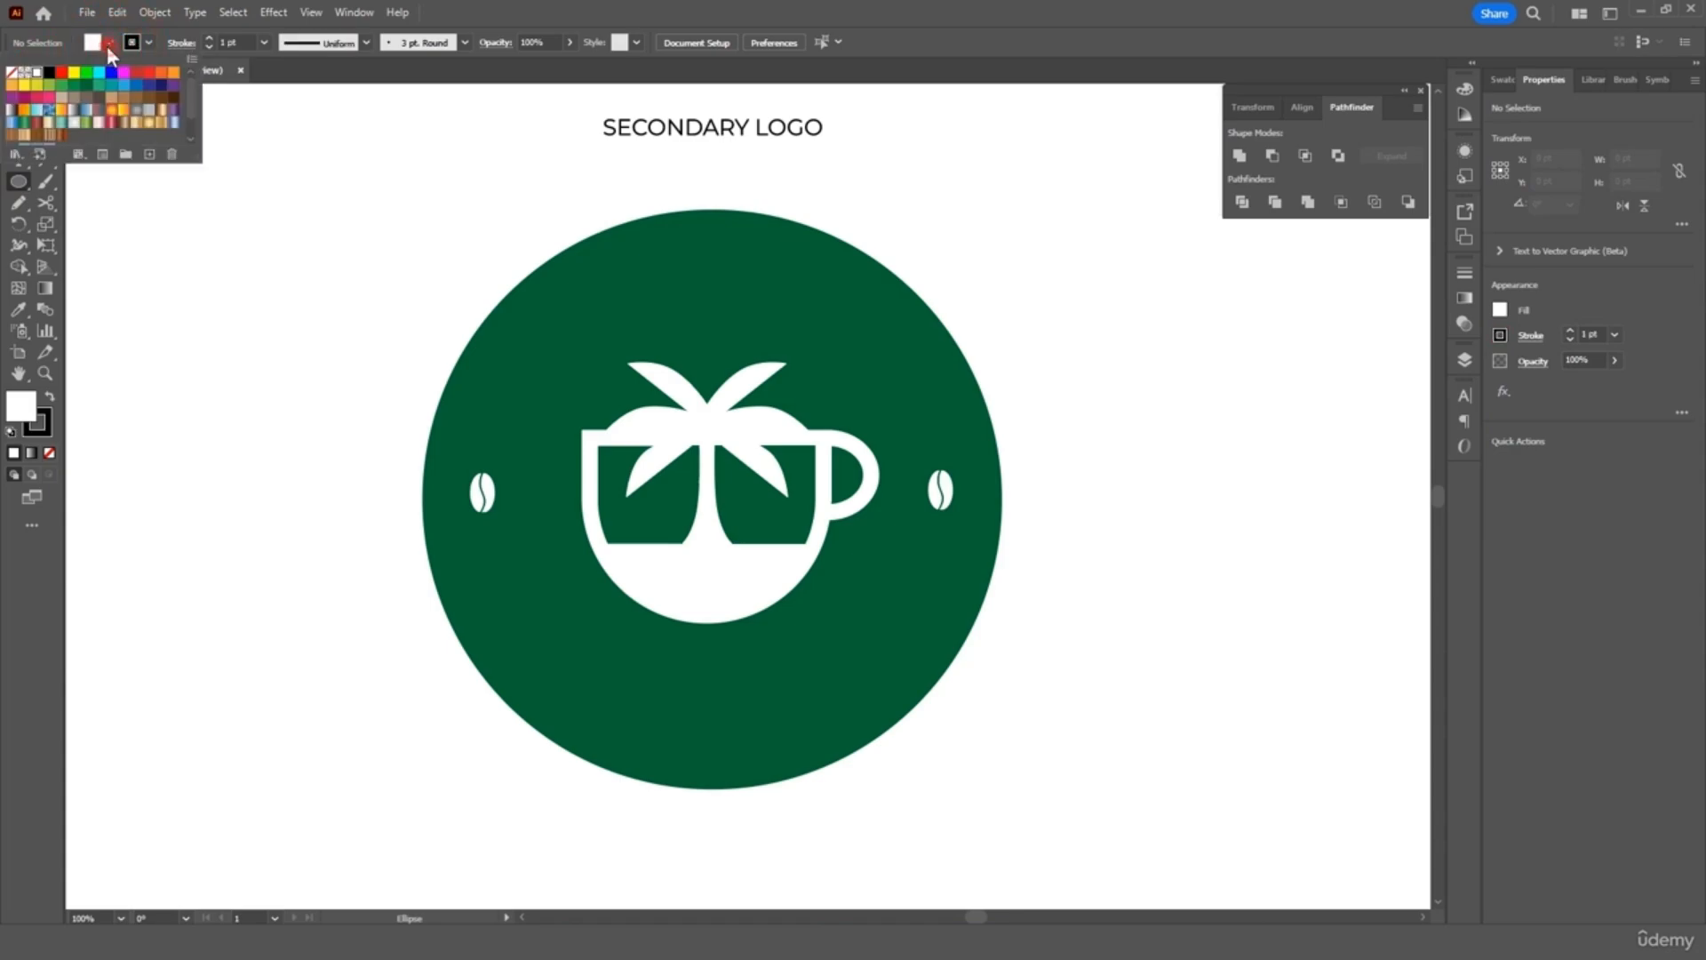
pyautogui.click(12, 72)
pyautogui.click(159, 234)
pyautogui.moveTo(157, 210); pyautogui.dragTo(628, 634)
pyautogui.click(23, 92)
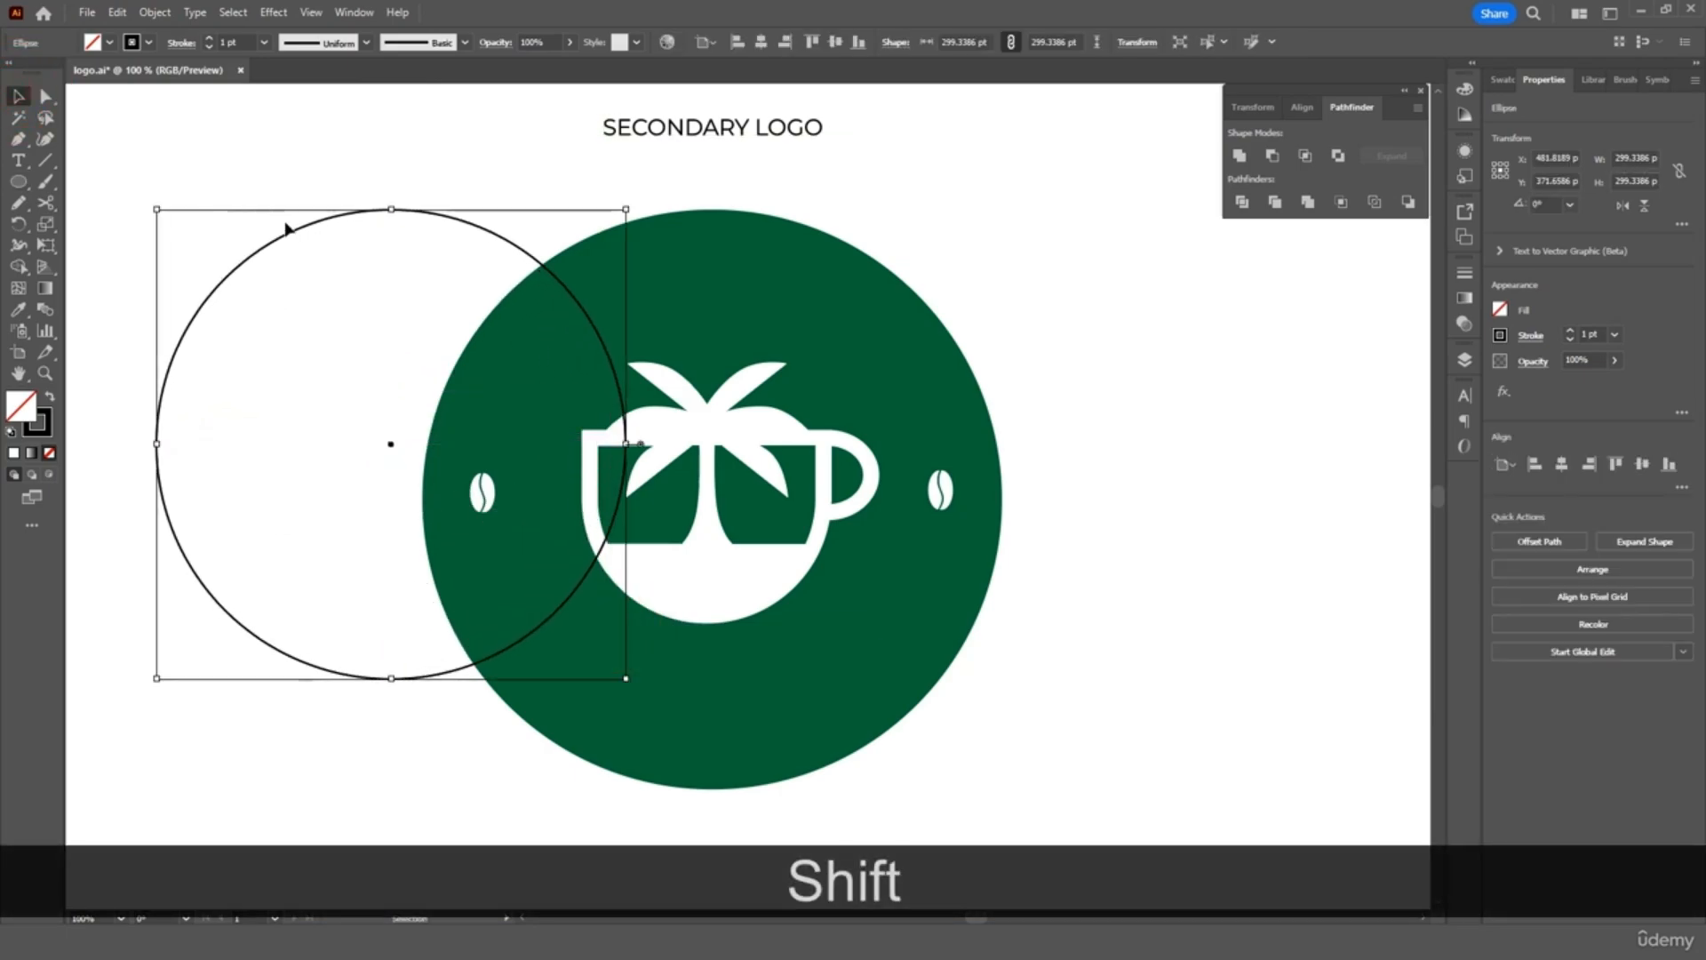
pyautogui.moveTo(291, 240); pyautogui.dragTo(610, 297)
pyautogui.click(1009, 216)
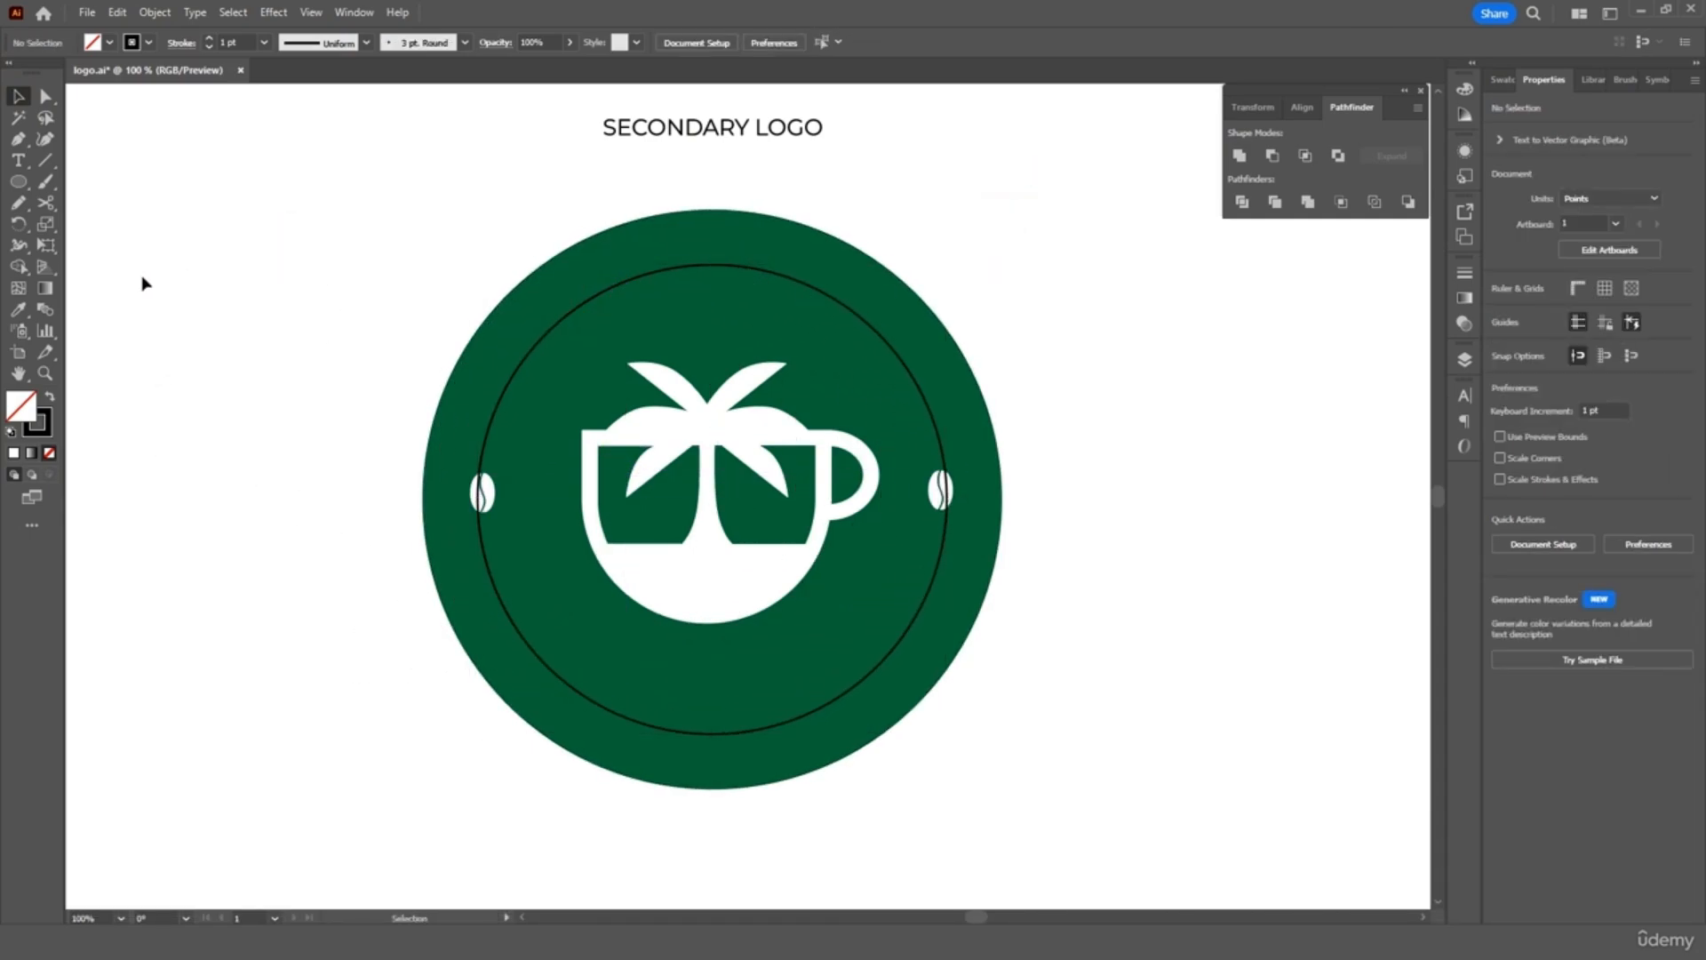
pyautogui.click(24, 161)
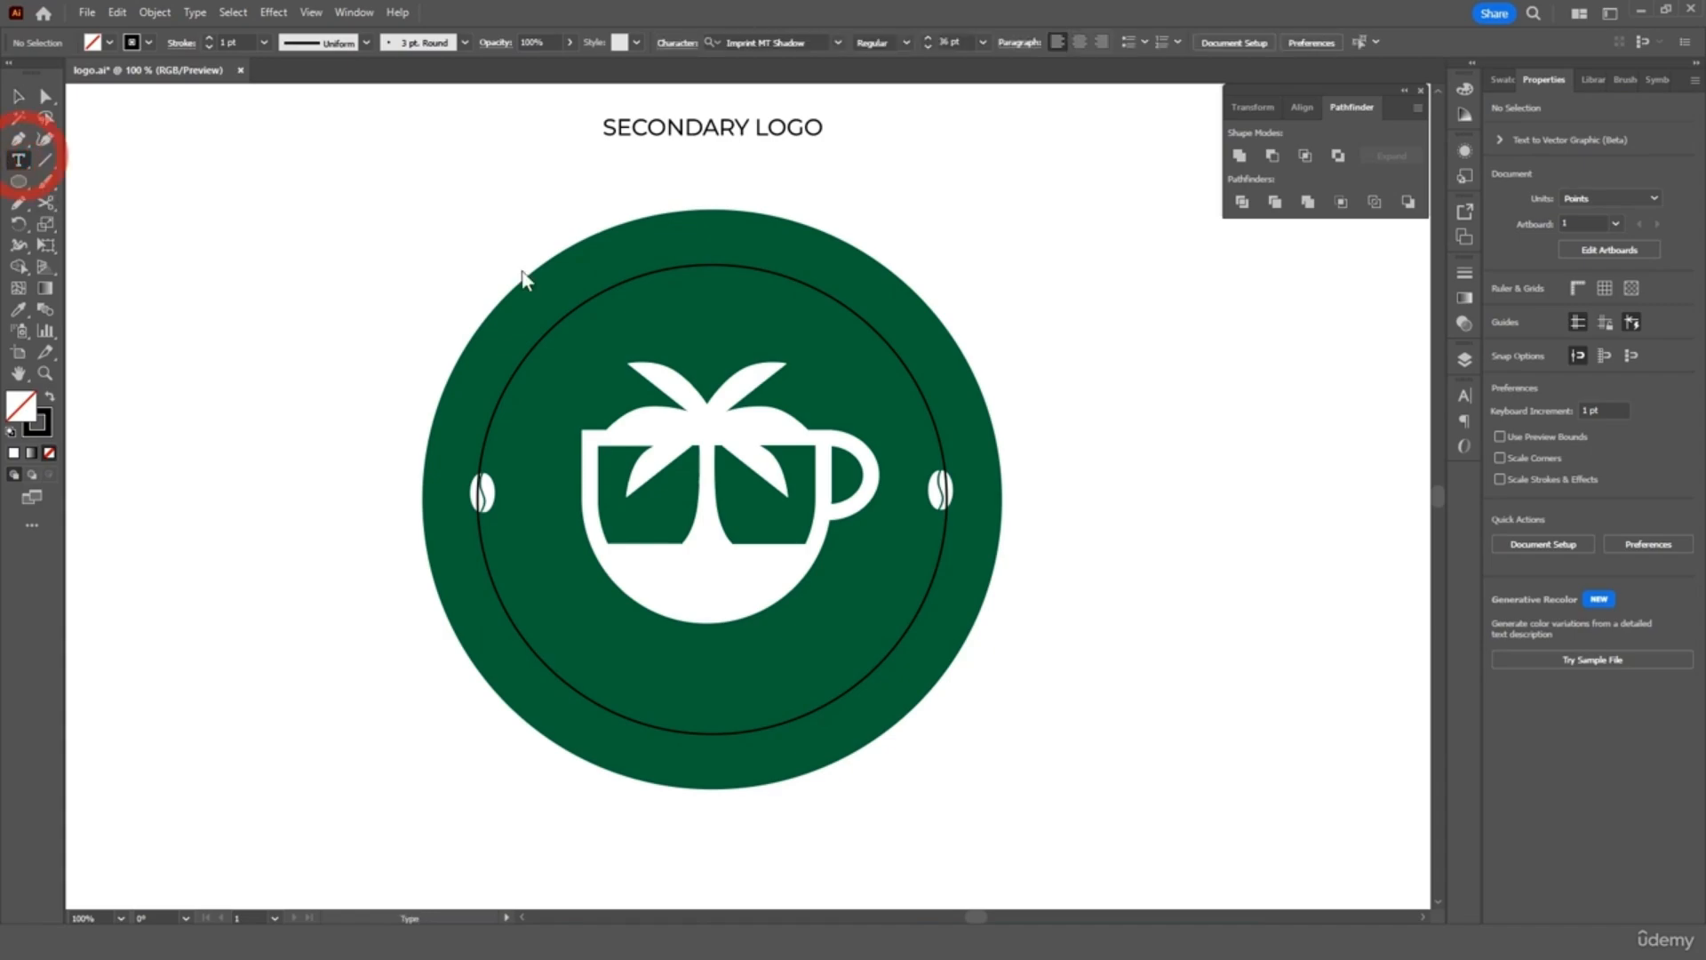
# Type 'THE ORIGINAL' along the inner circle path and colour it white
pyautogui.keyDown('alt'); pyautogui.click(652, 272); pyautogui.keyUp('alt')
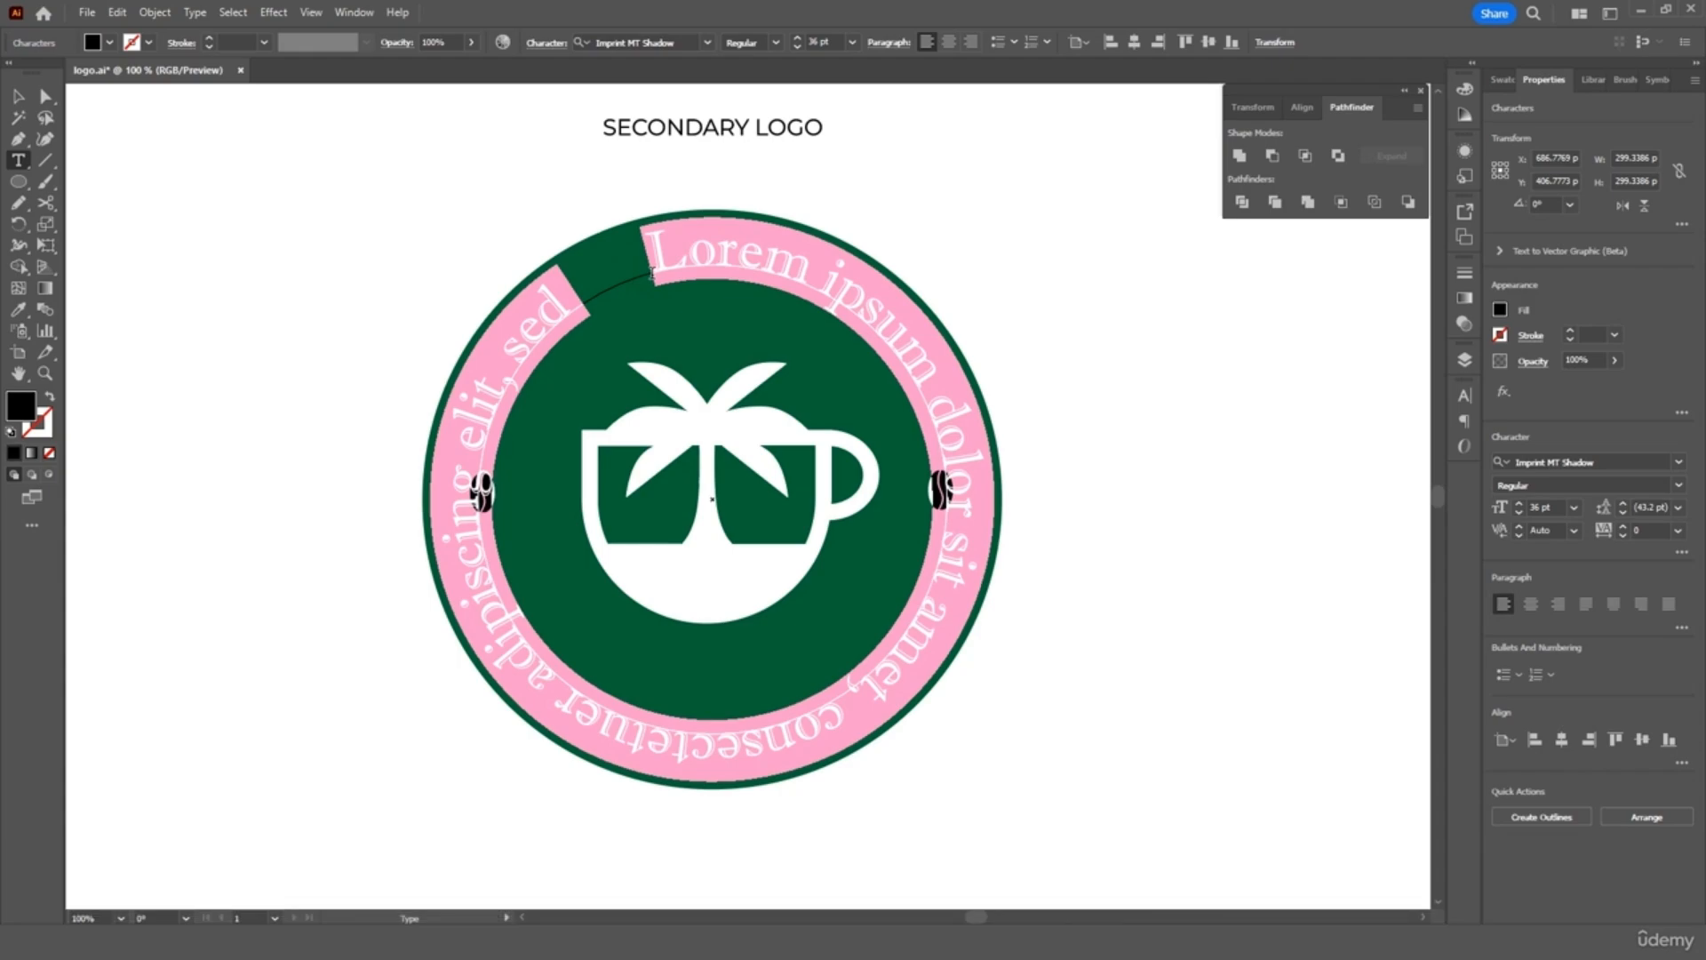
pyautogui.write('THE')
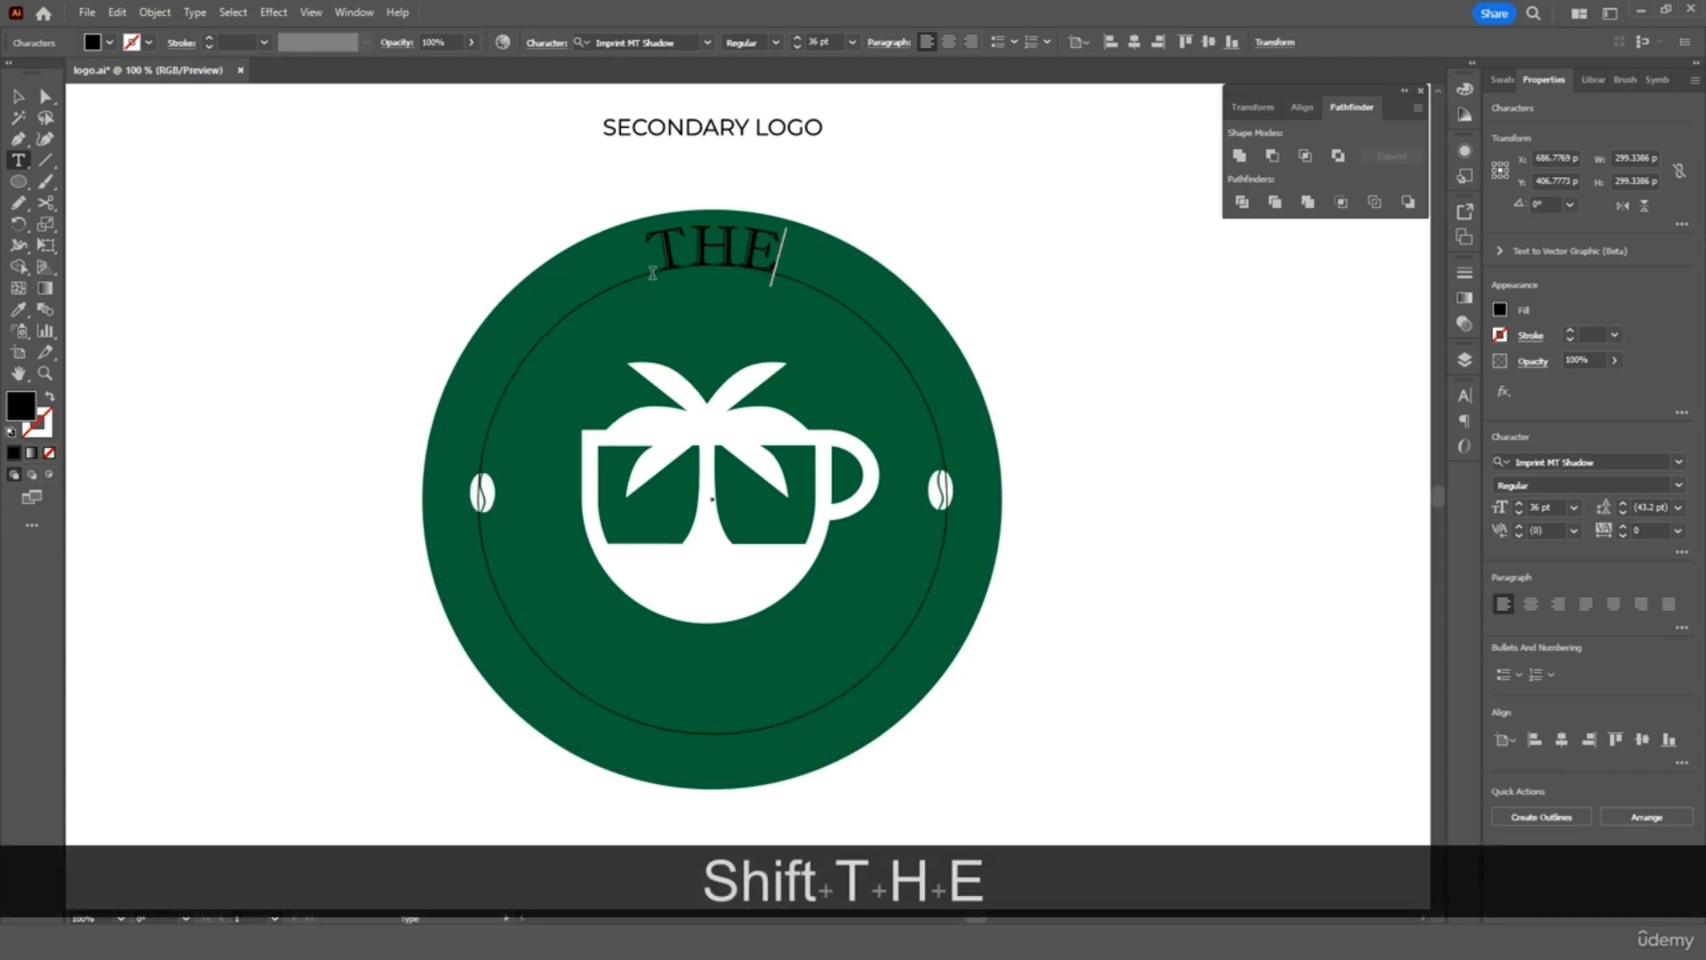
pyautogui.write(' ORI')
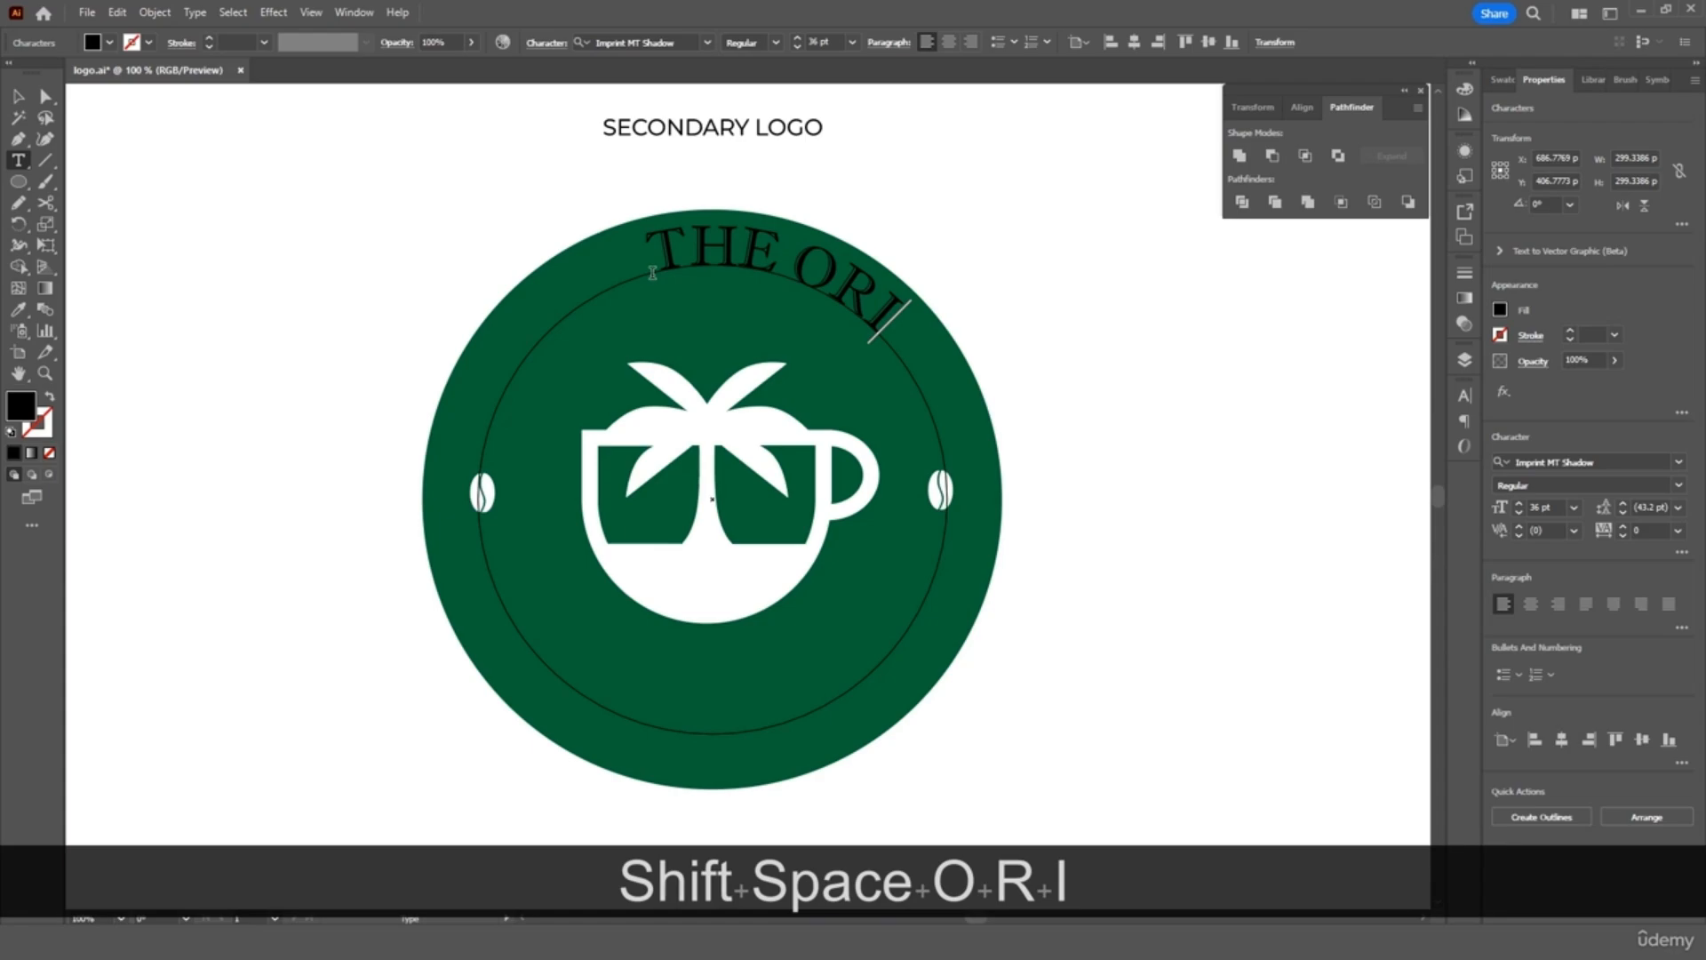
pyautogui.write('GINAL')
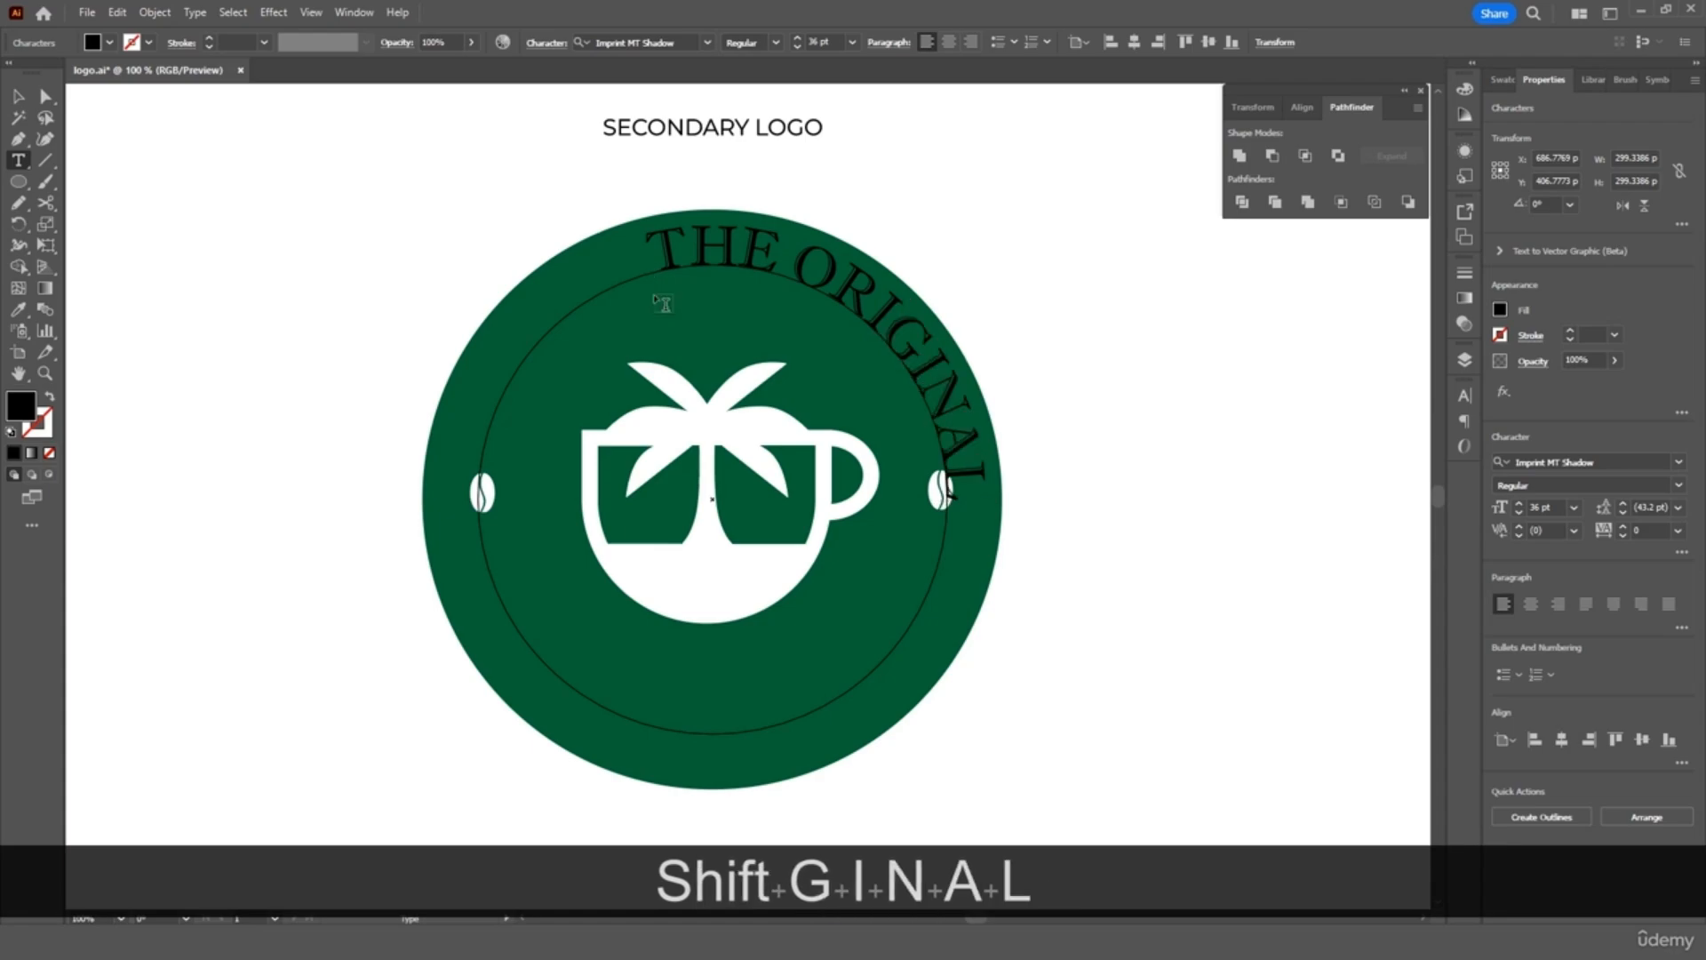
pyautogui.moveTo(653, 242); pyautogui.dragTo(945, 484)
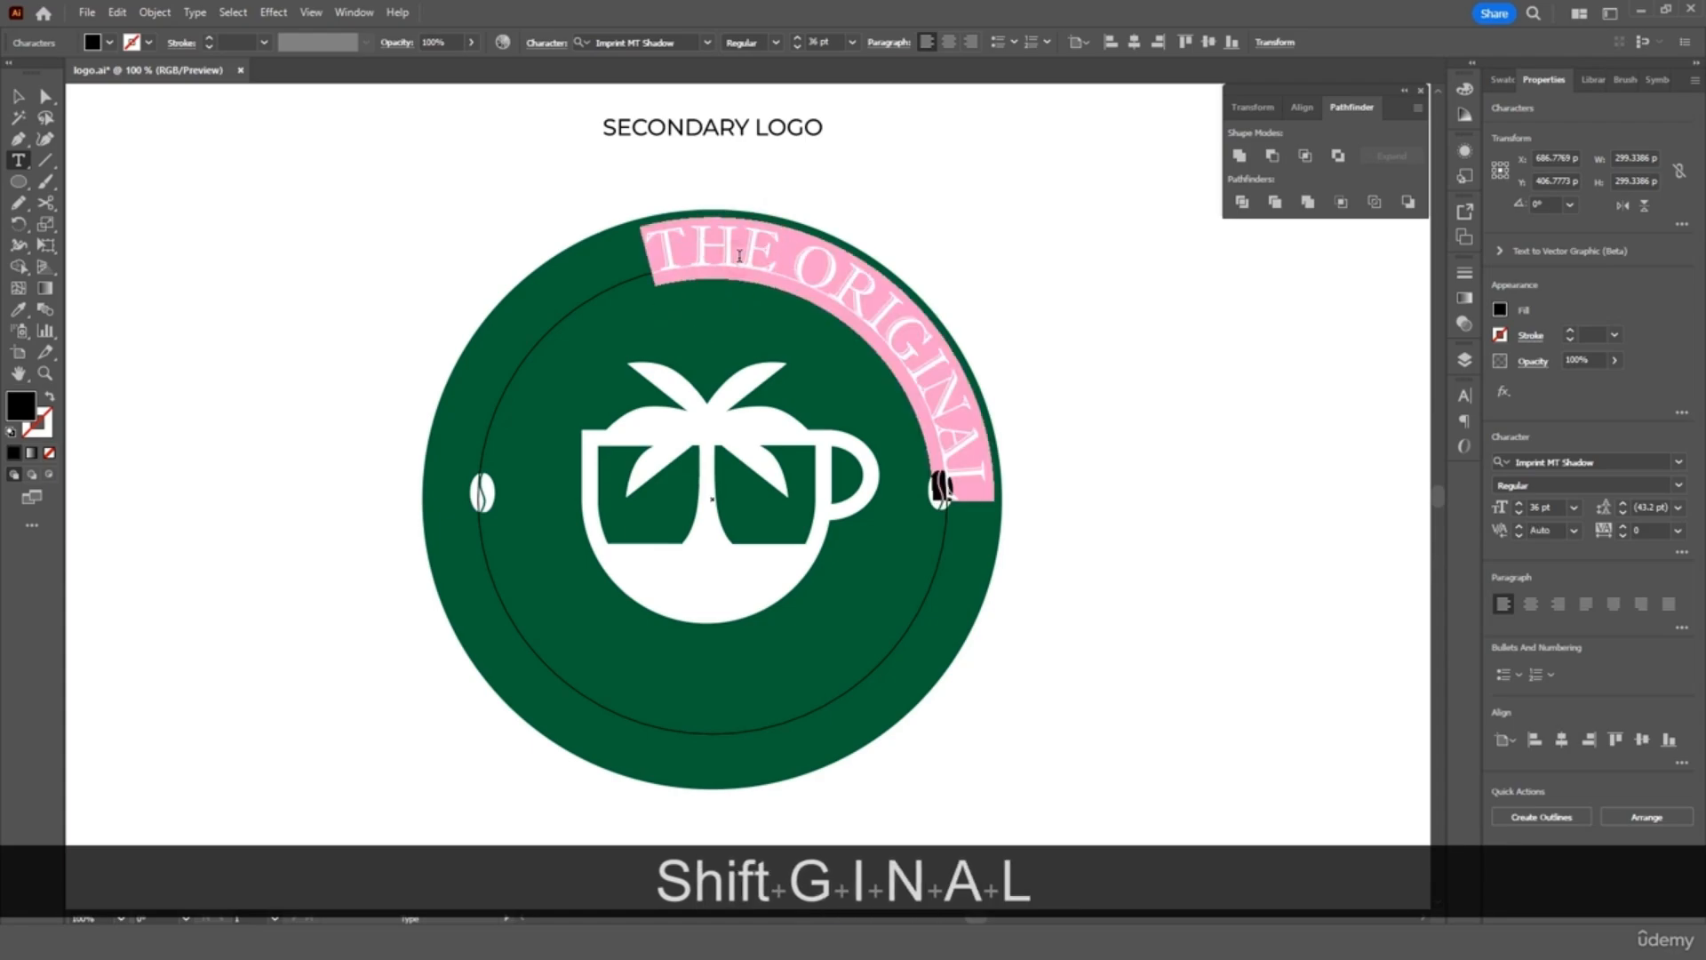
pyautogui.click(111, 44)
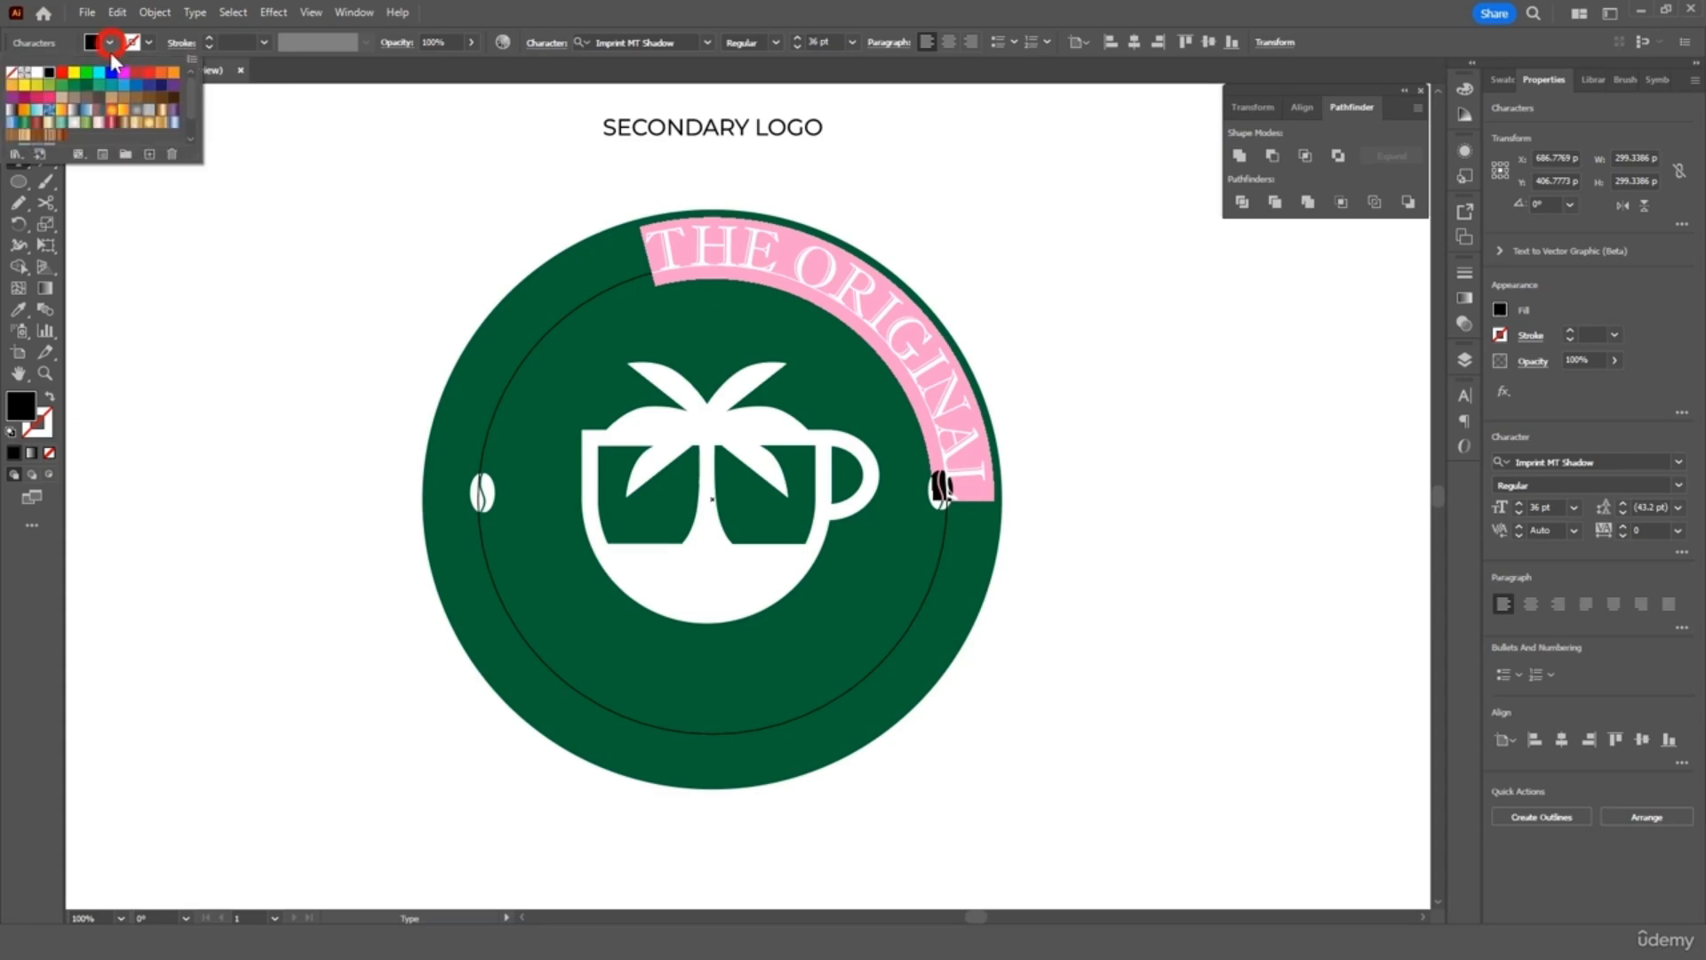
pyautogui.click(32, 74)
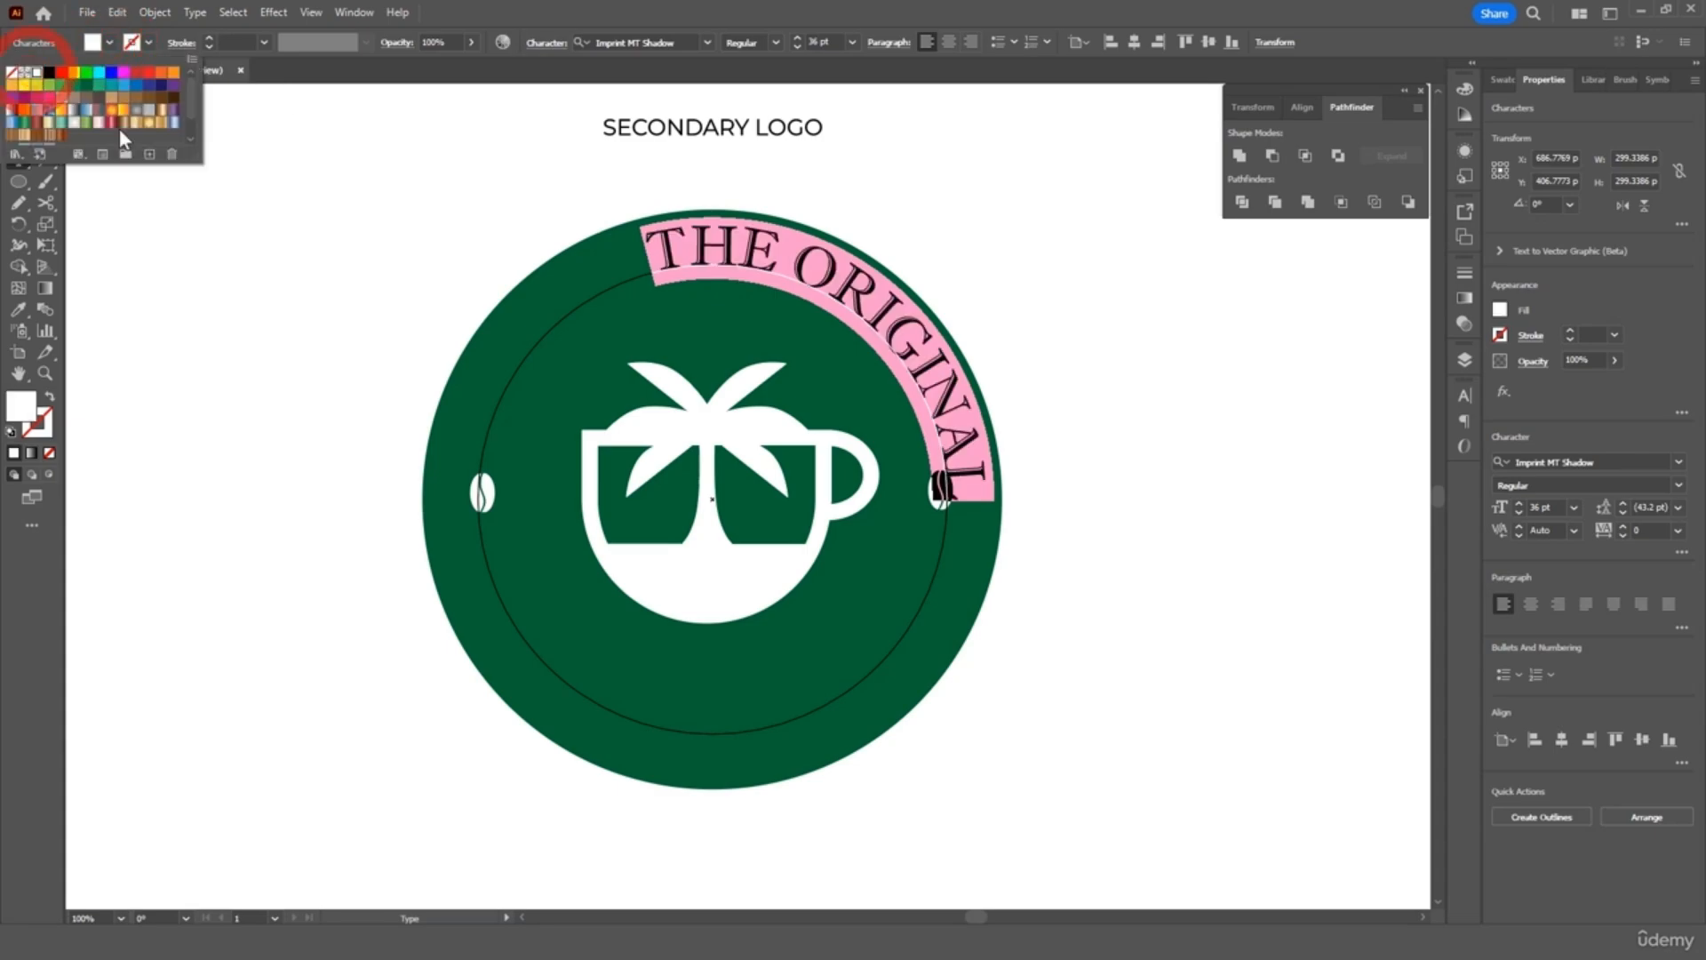
pyautogui.click(153, 185)
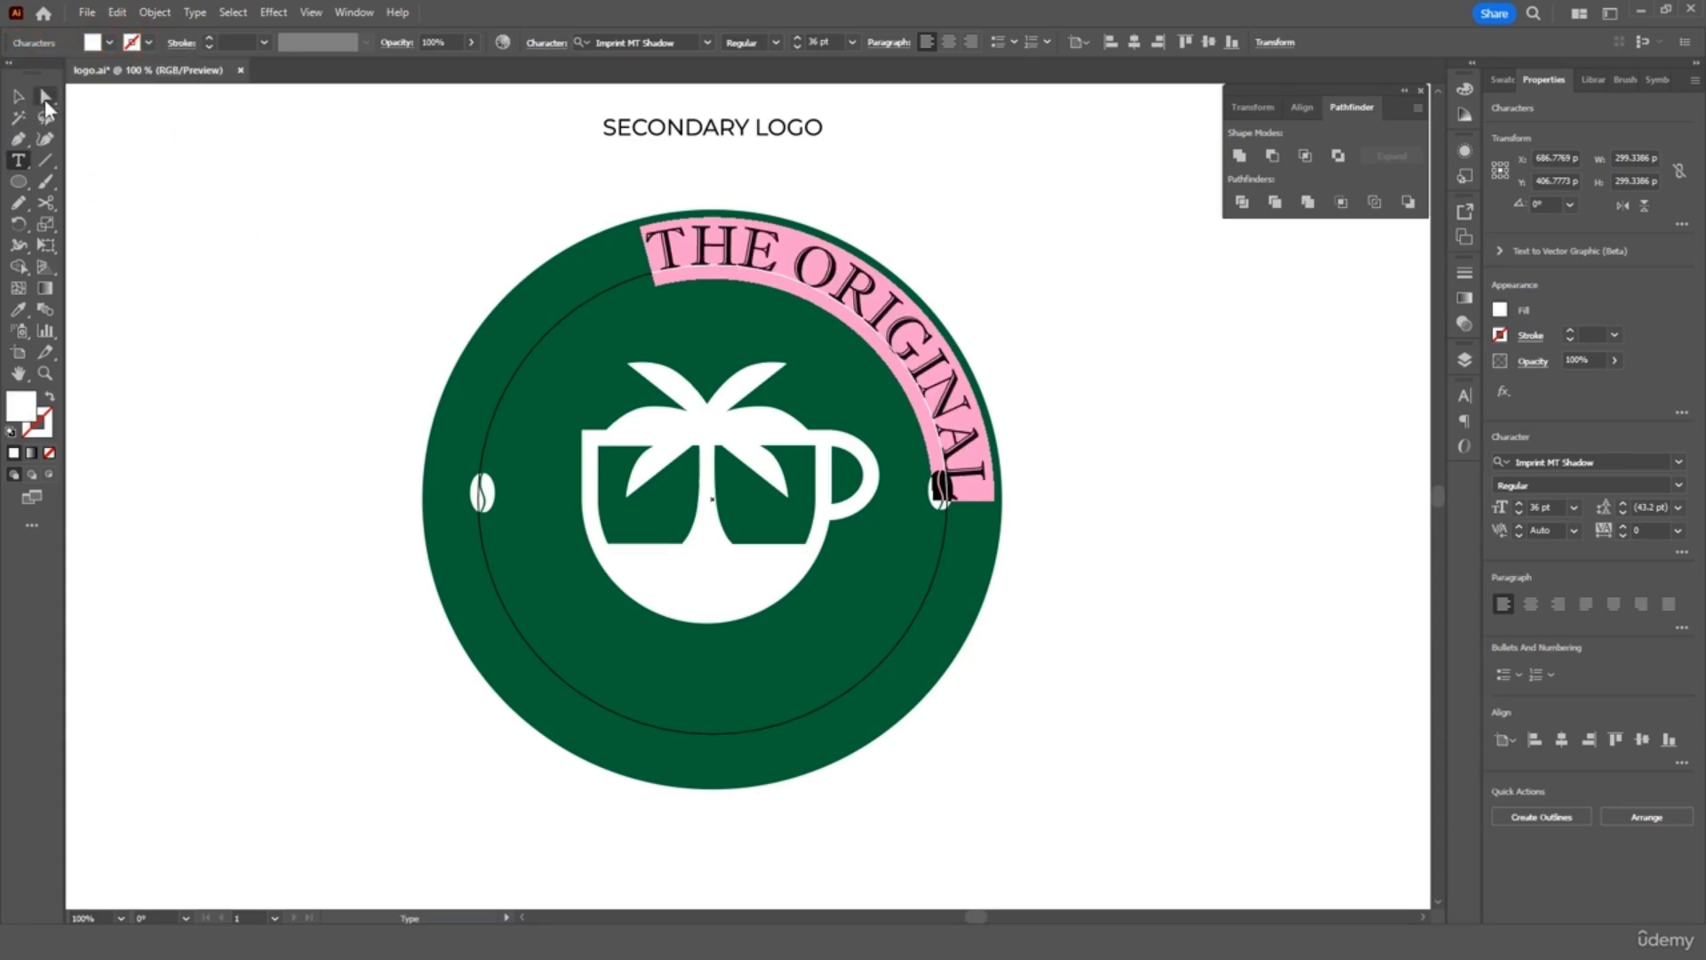
pyautogui.click(45, 98)
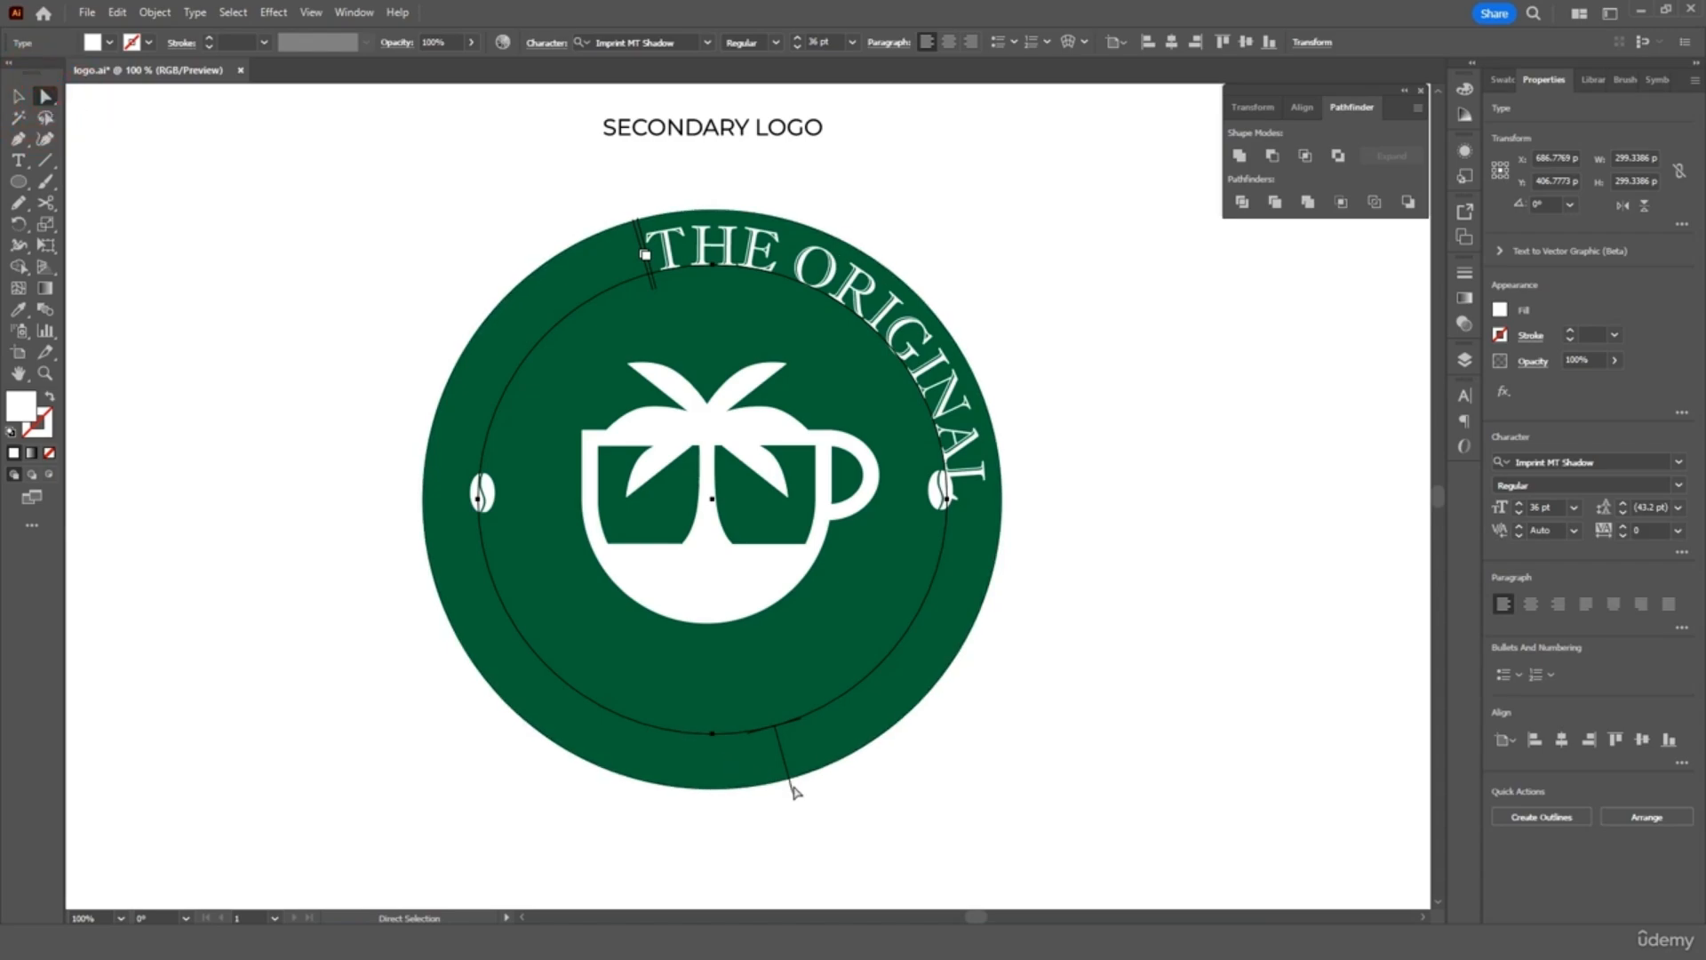
# Centre 'THE ORIGINAL' across the top and paste a duplicate of the curved text
pyautogui.moveTo(791, 791); pyautogui.dragTo(489, 323)
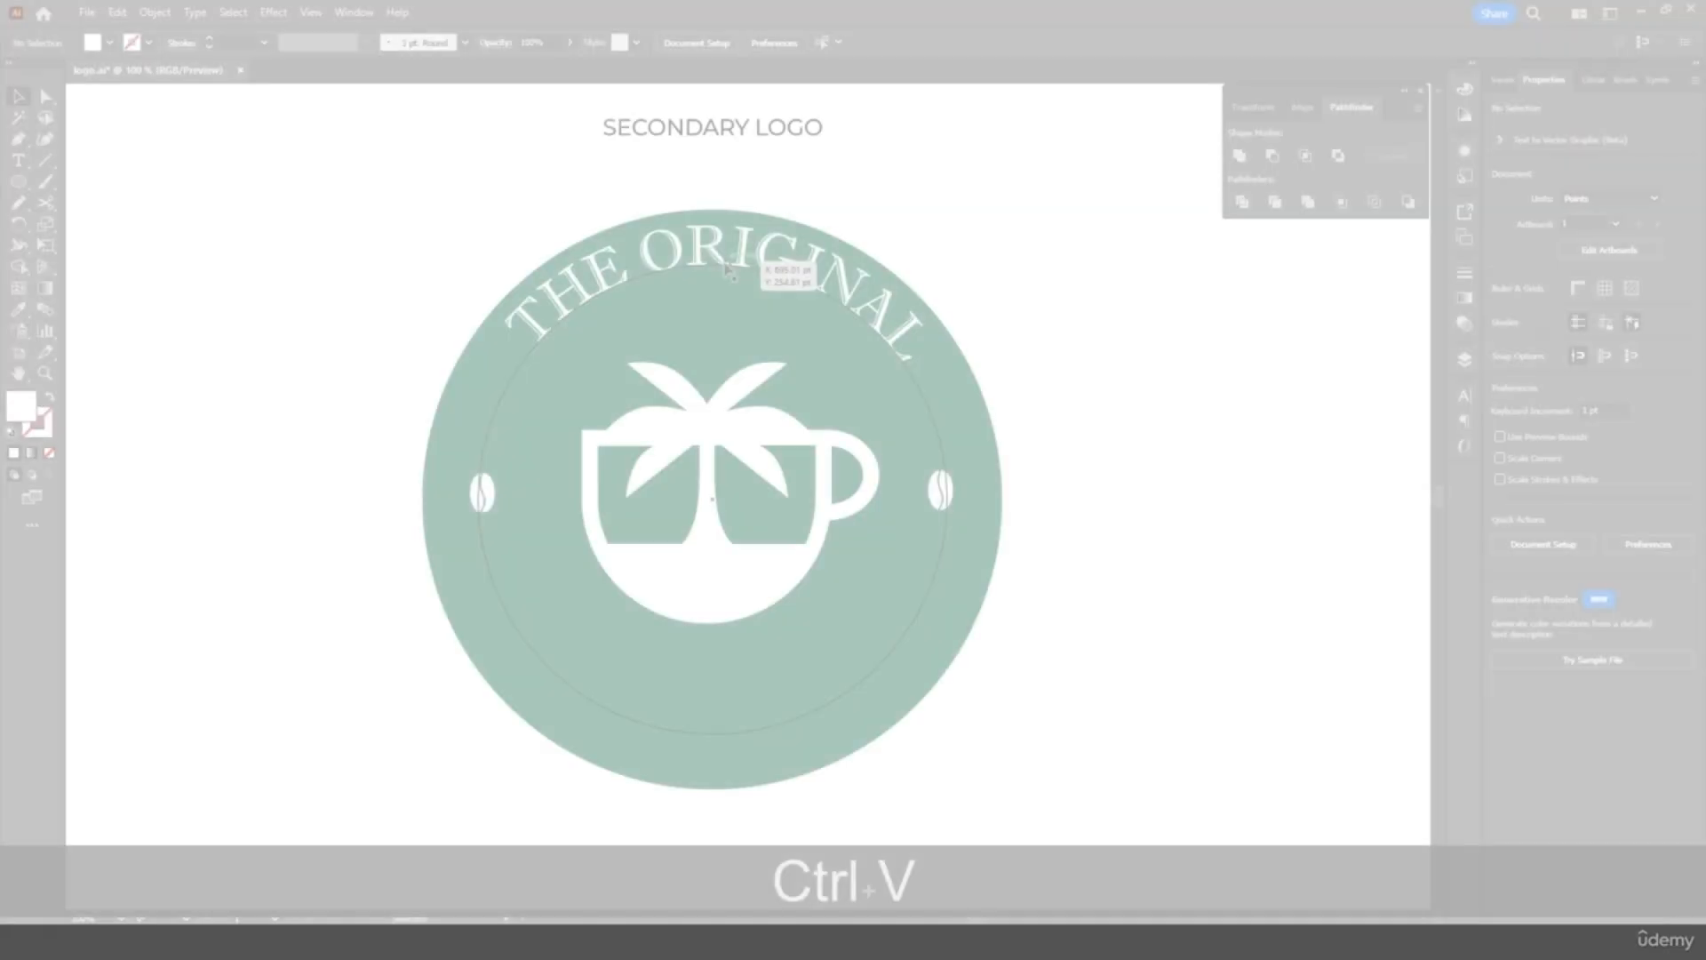
pyautogui.click(731, 271)
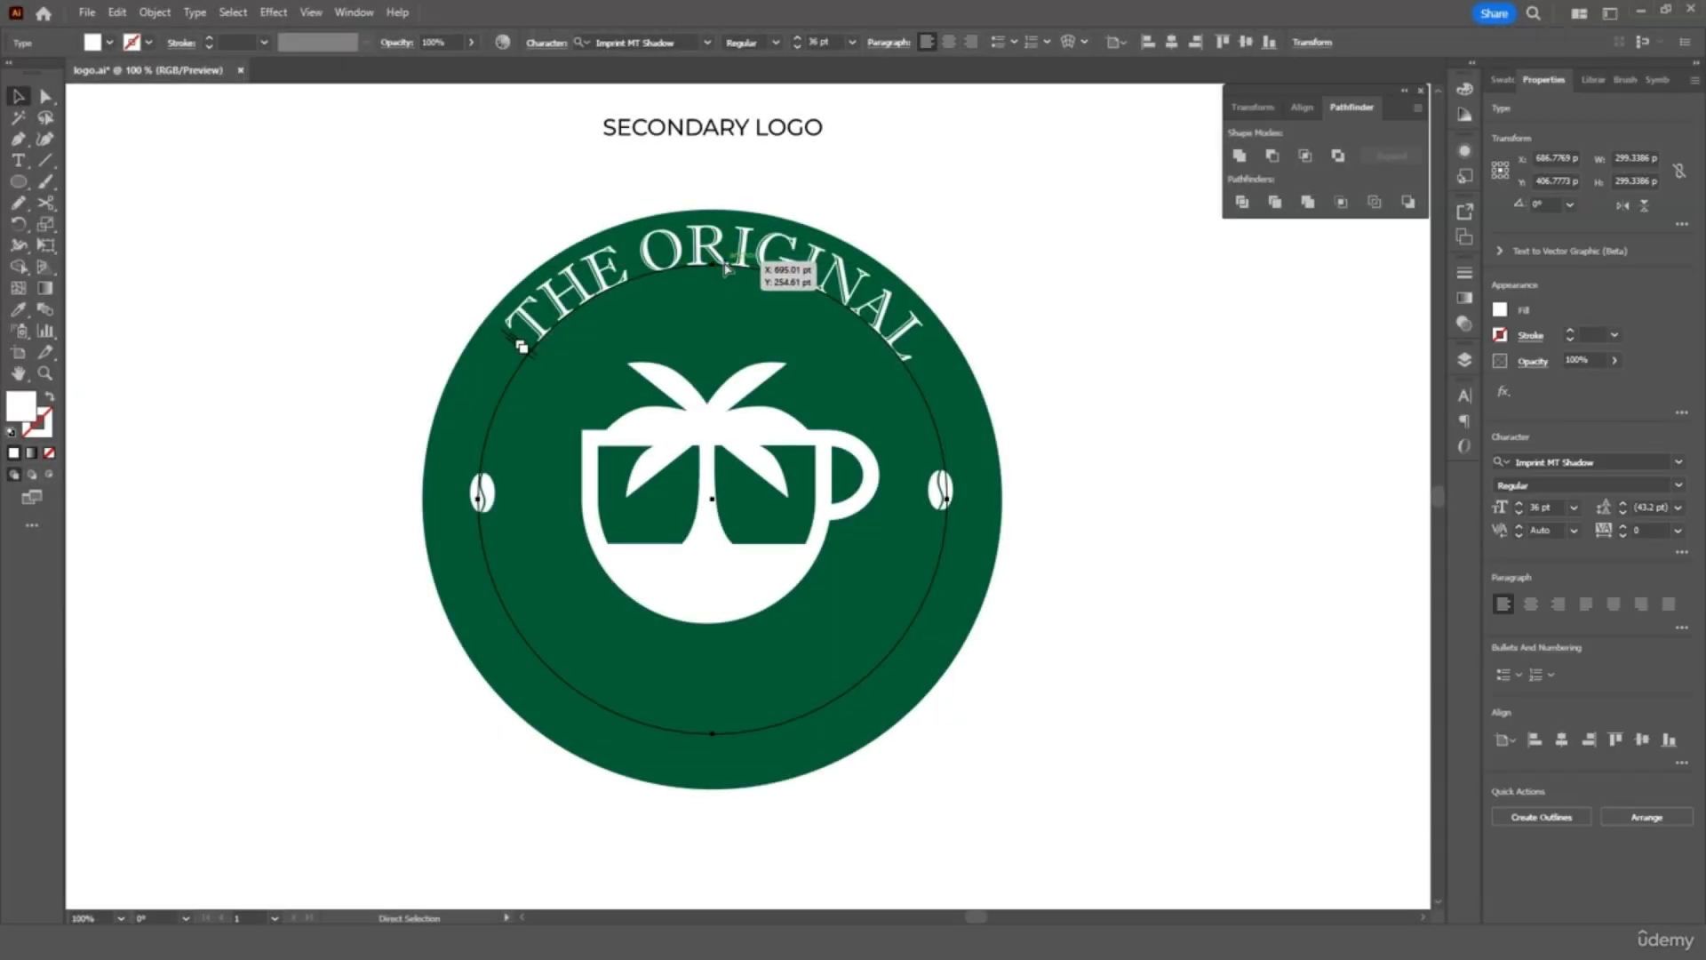
pyautogui.hotkey('ctrl', 'c')
pyautogui.hotkey('ctrl', 'v')
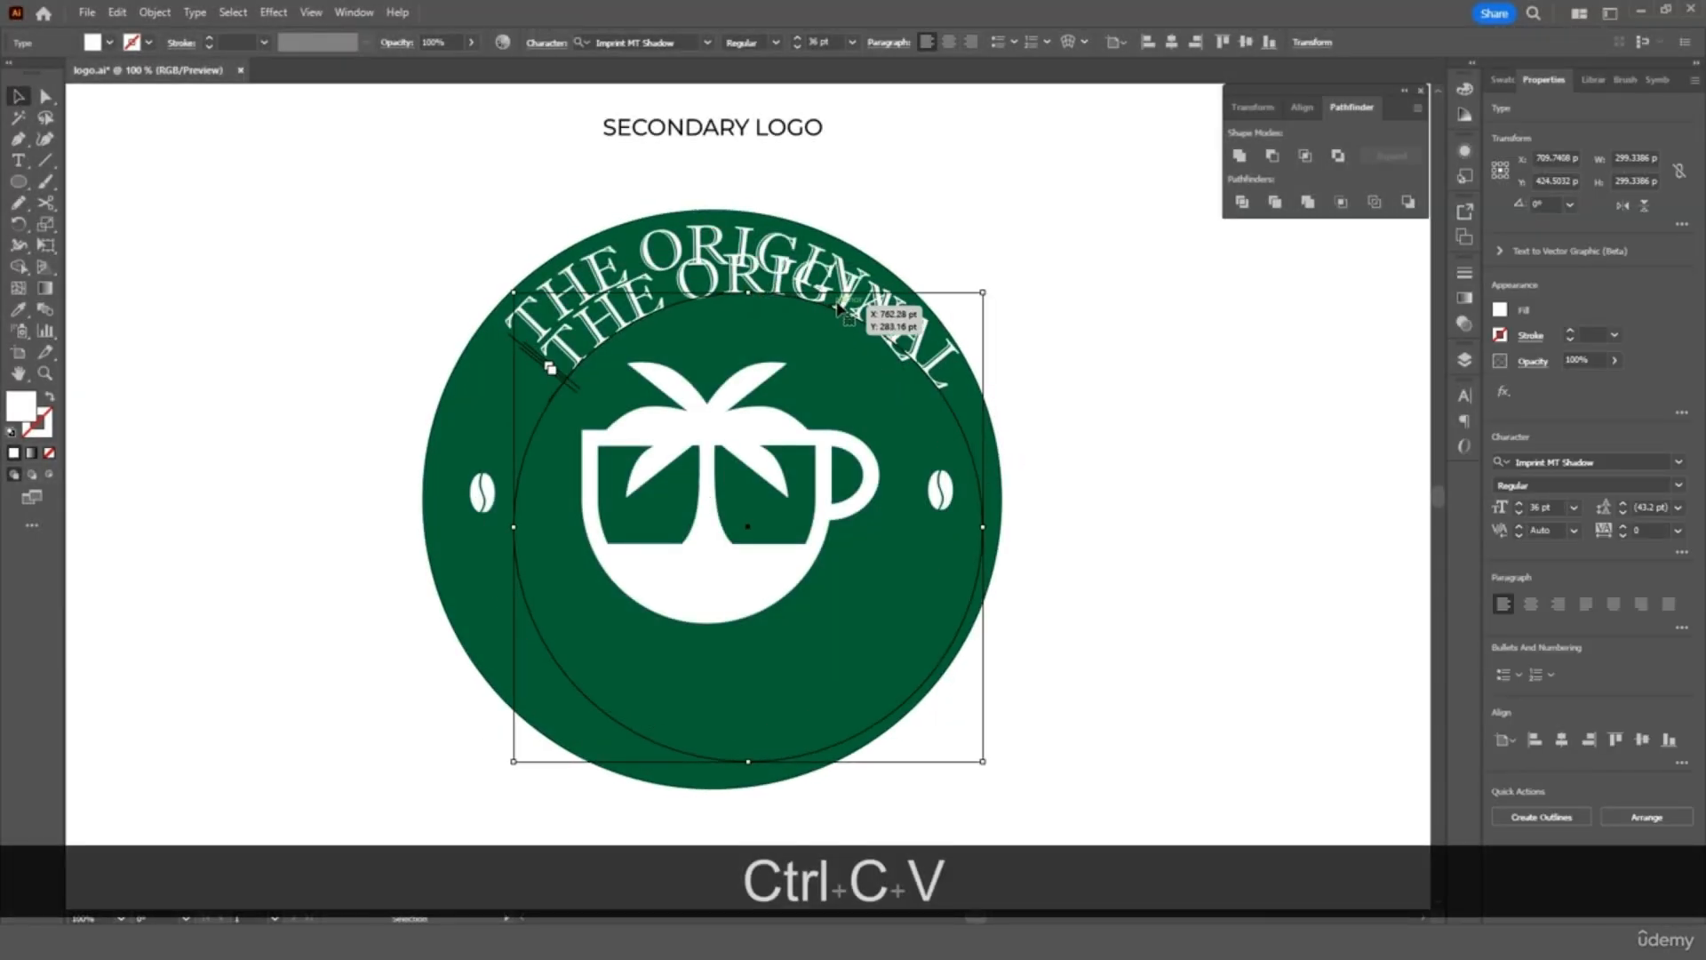
pyautogui.moveTo(840, 309); pyautogui.dragTo(798, 359)
# Retype the duplicate as 'HAWAII COFFEE' and slide it onto the circle's bottom arc
pyautogui.tripleClick(751, 329)
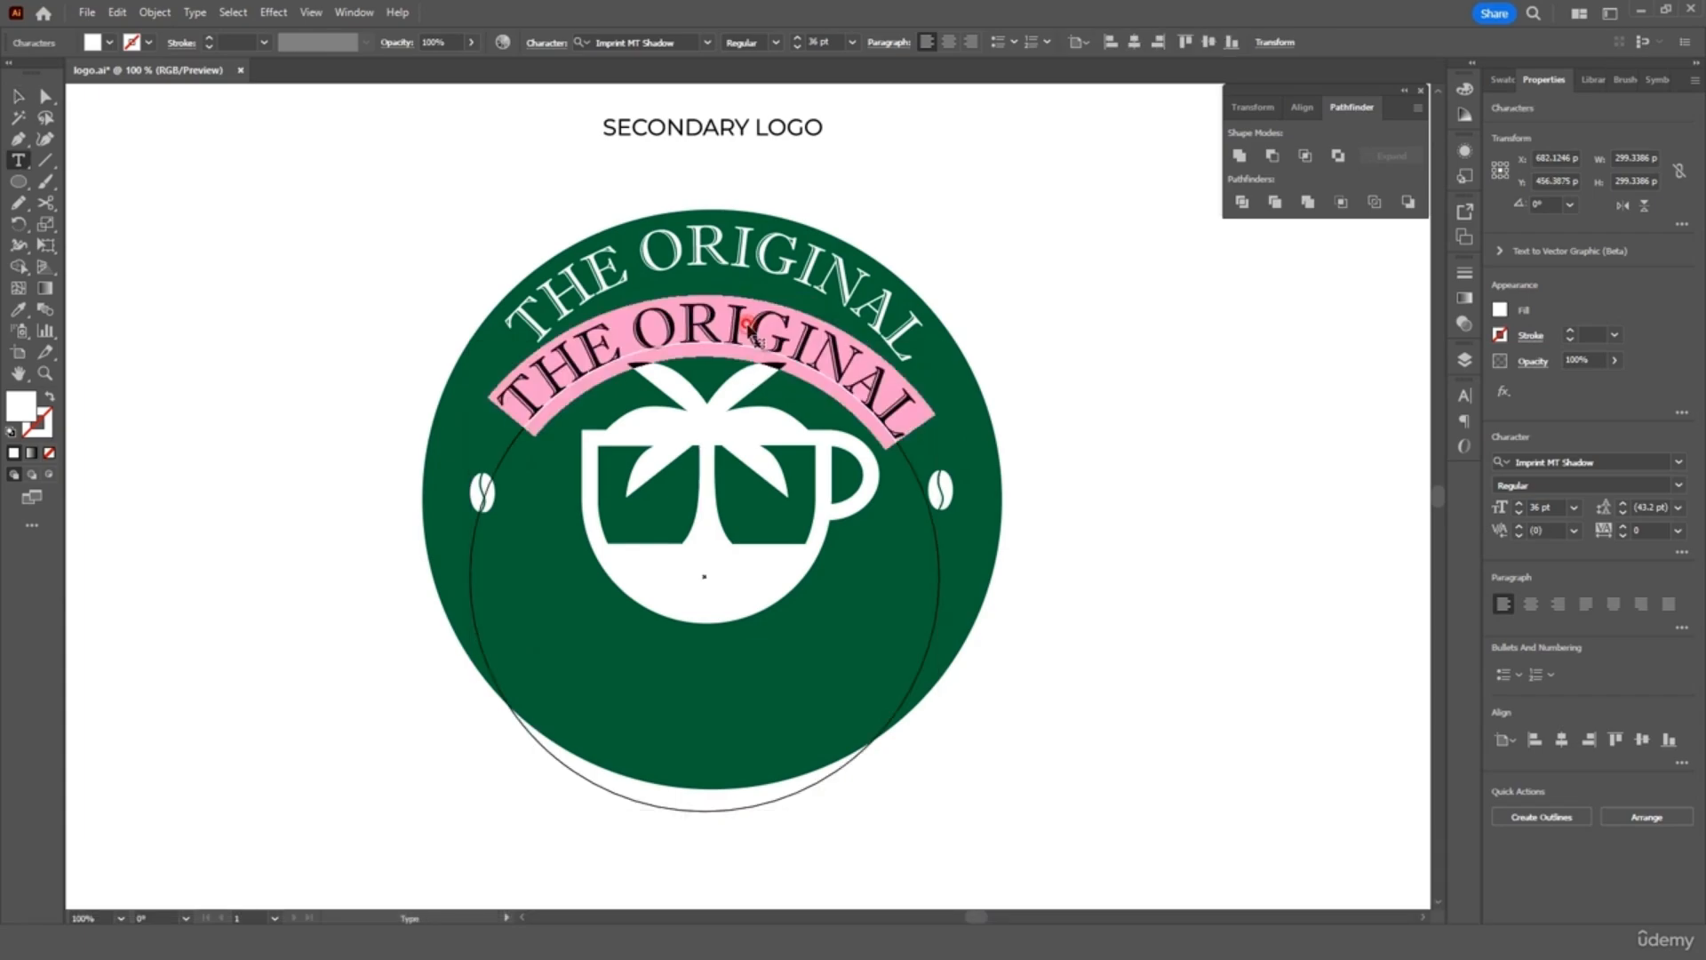
pyautogui.write('HA')
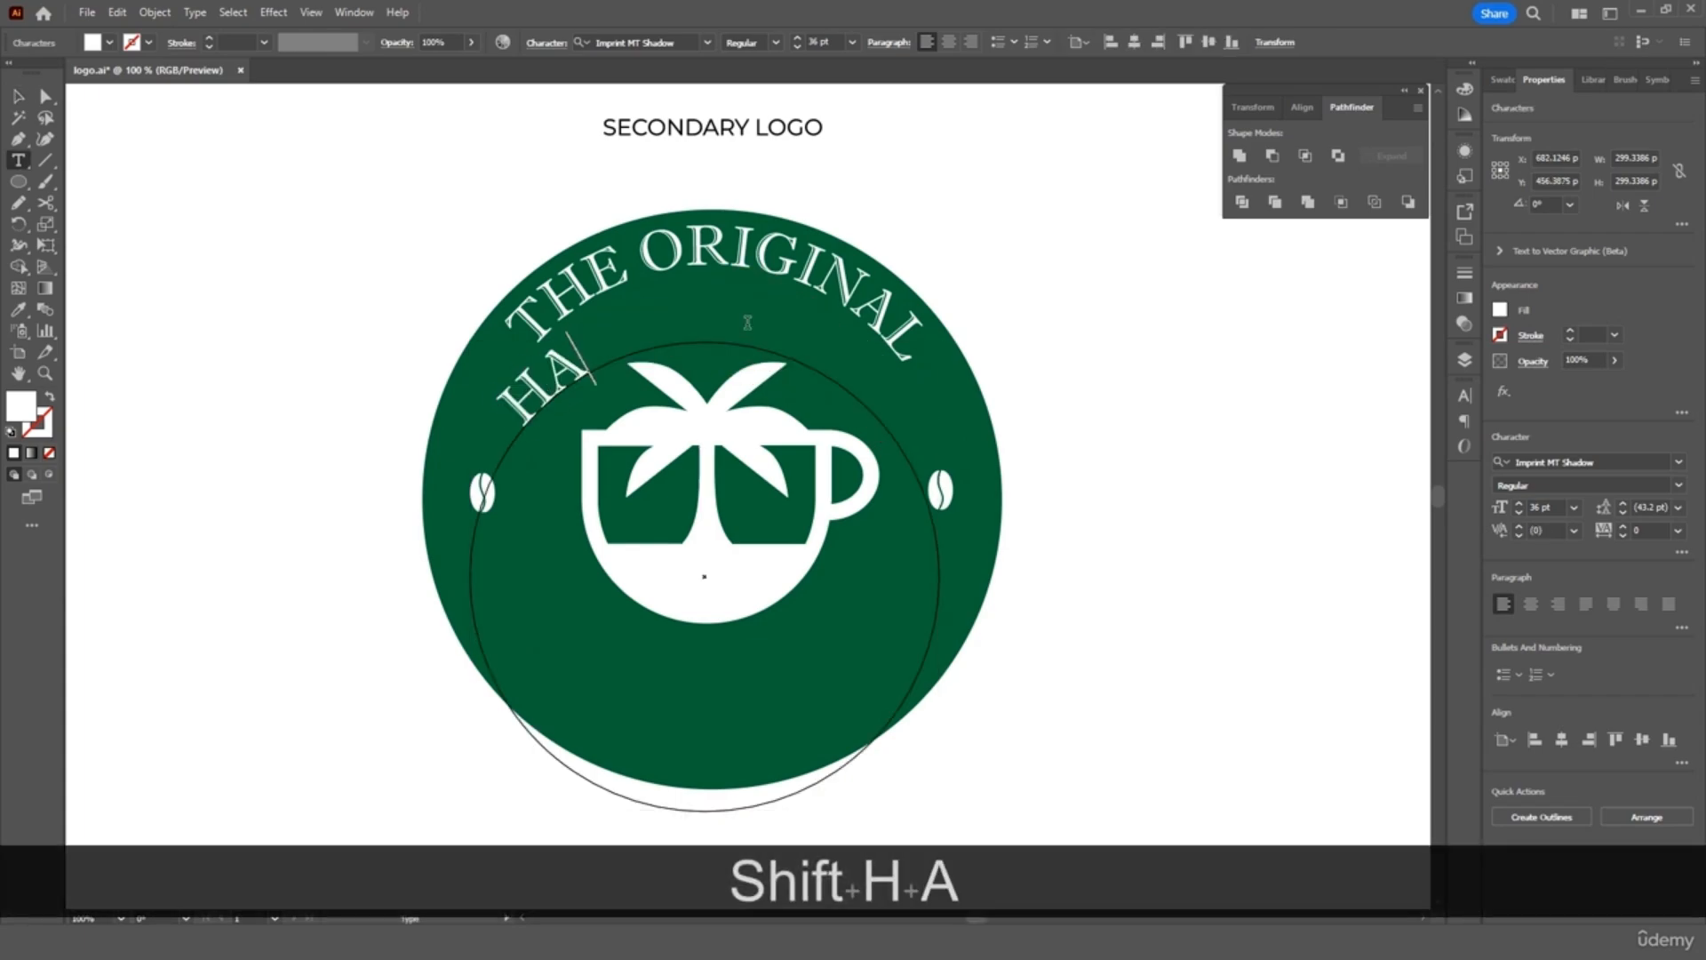
pyautogui.write('WAII CO')
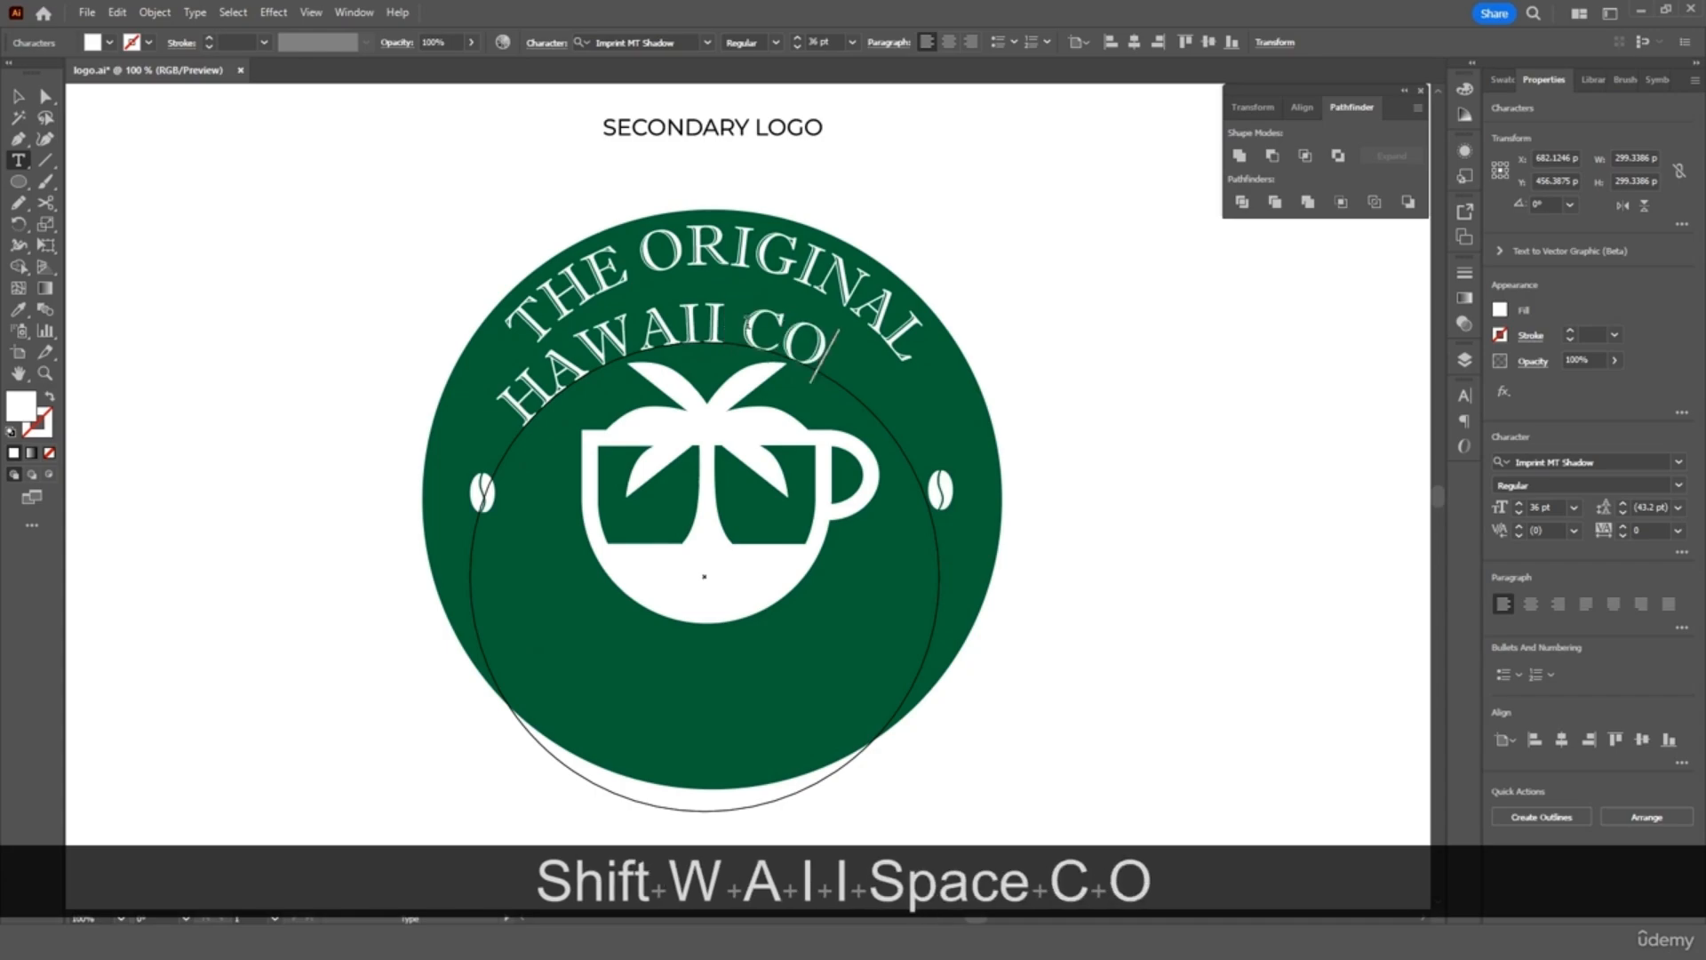
pyautogui.write('FFEE')
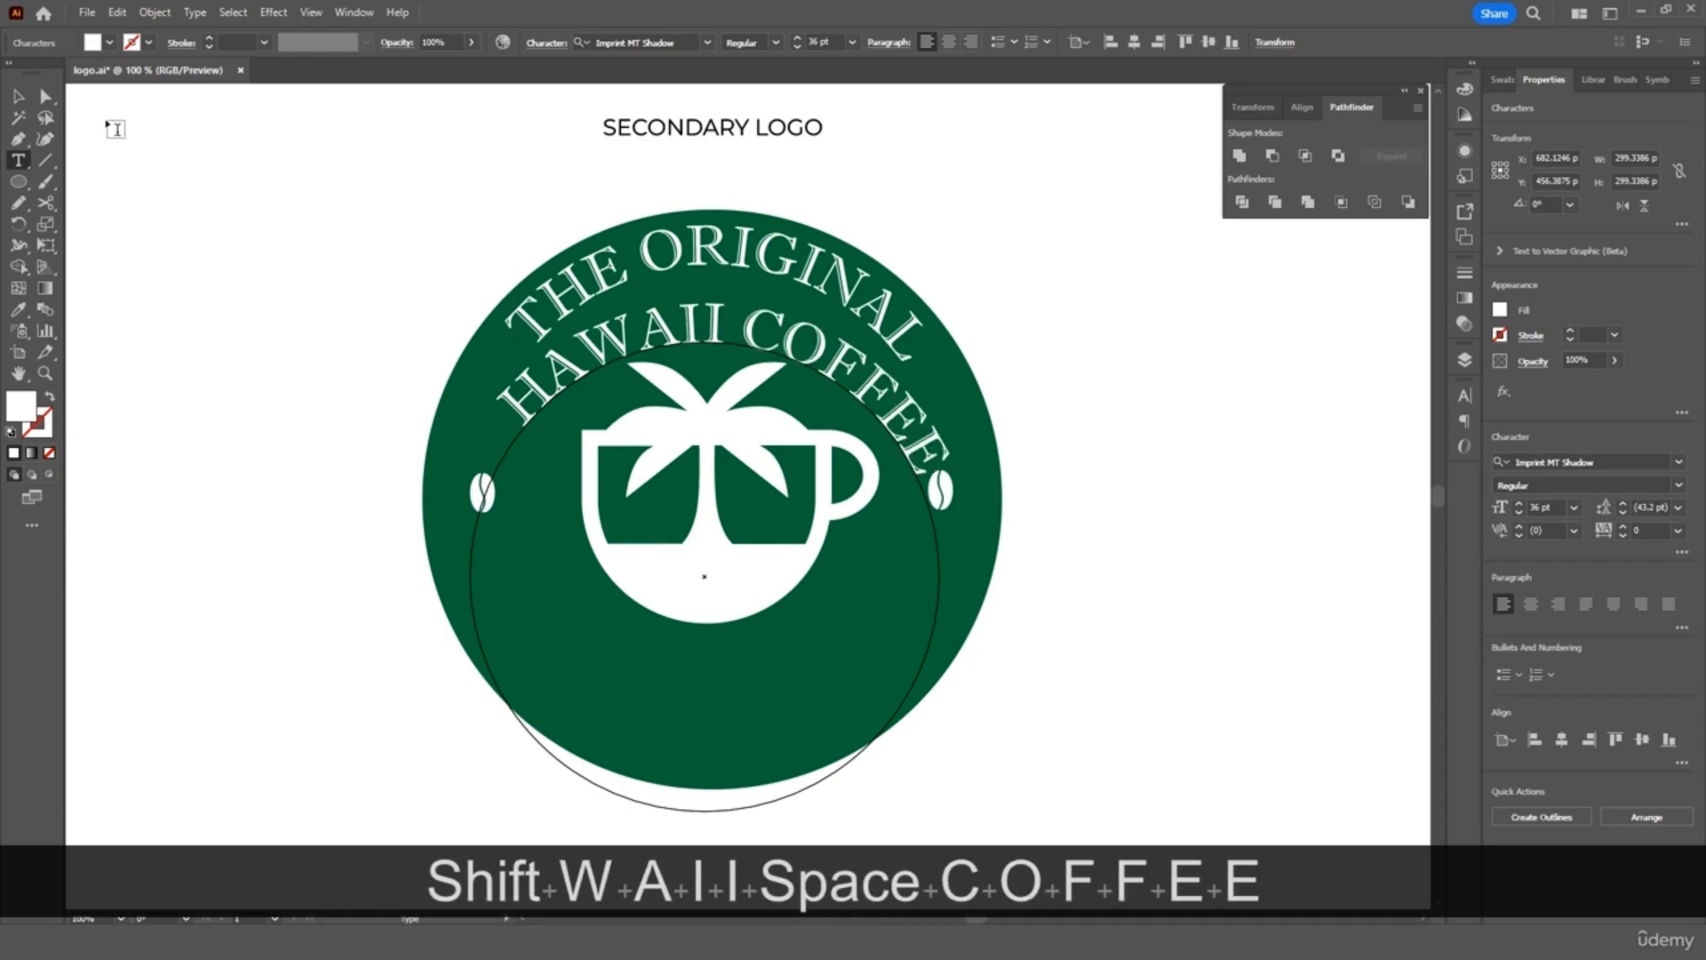
pyautogui.click(46, 95)
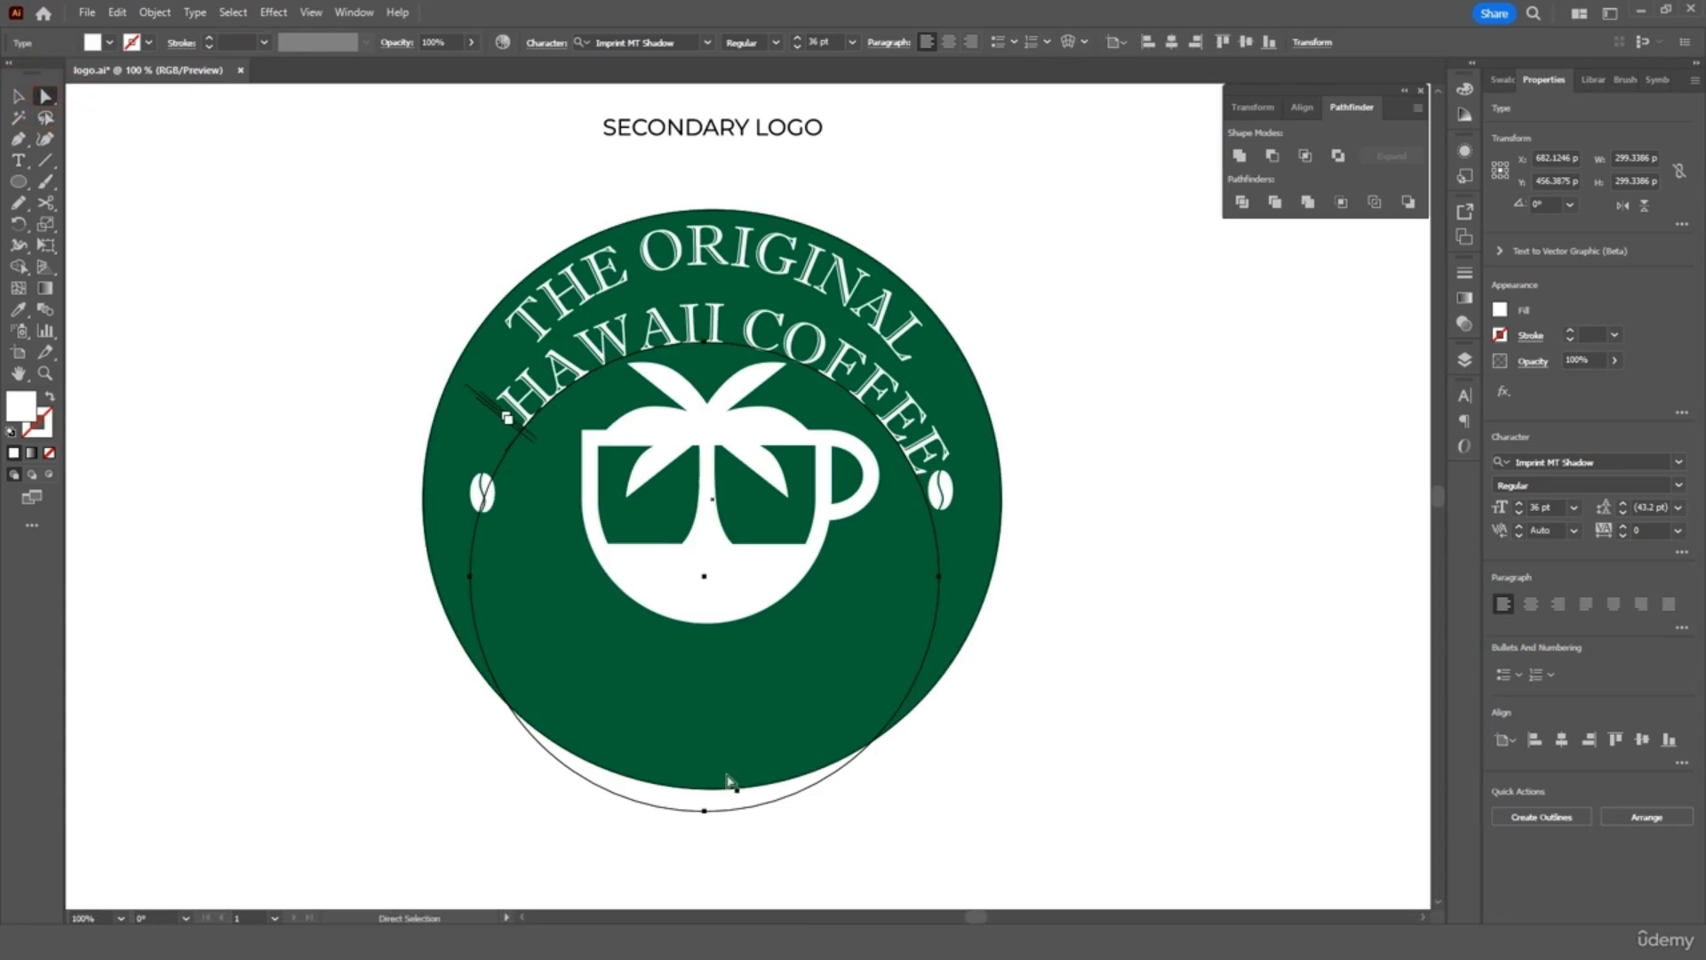
pyautogui.moveTo(727, 780); pyautogui.dragTo(728, 720)
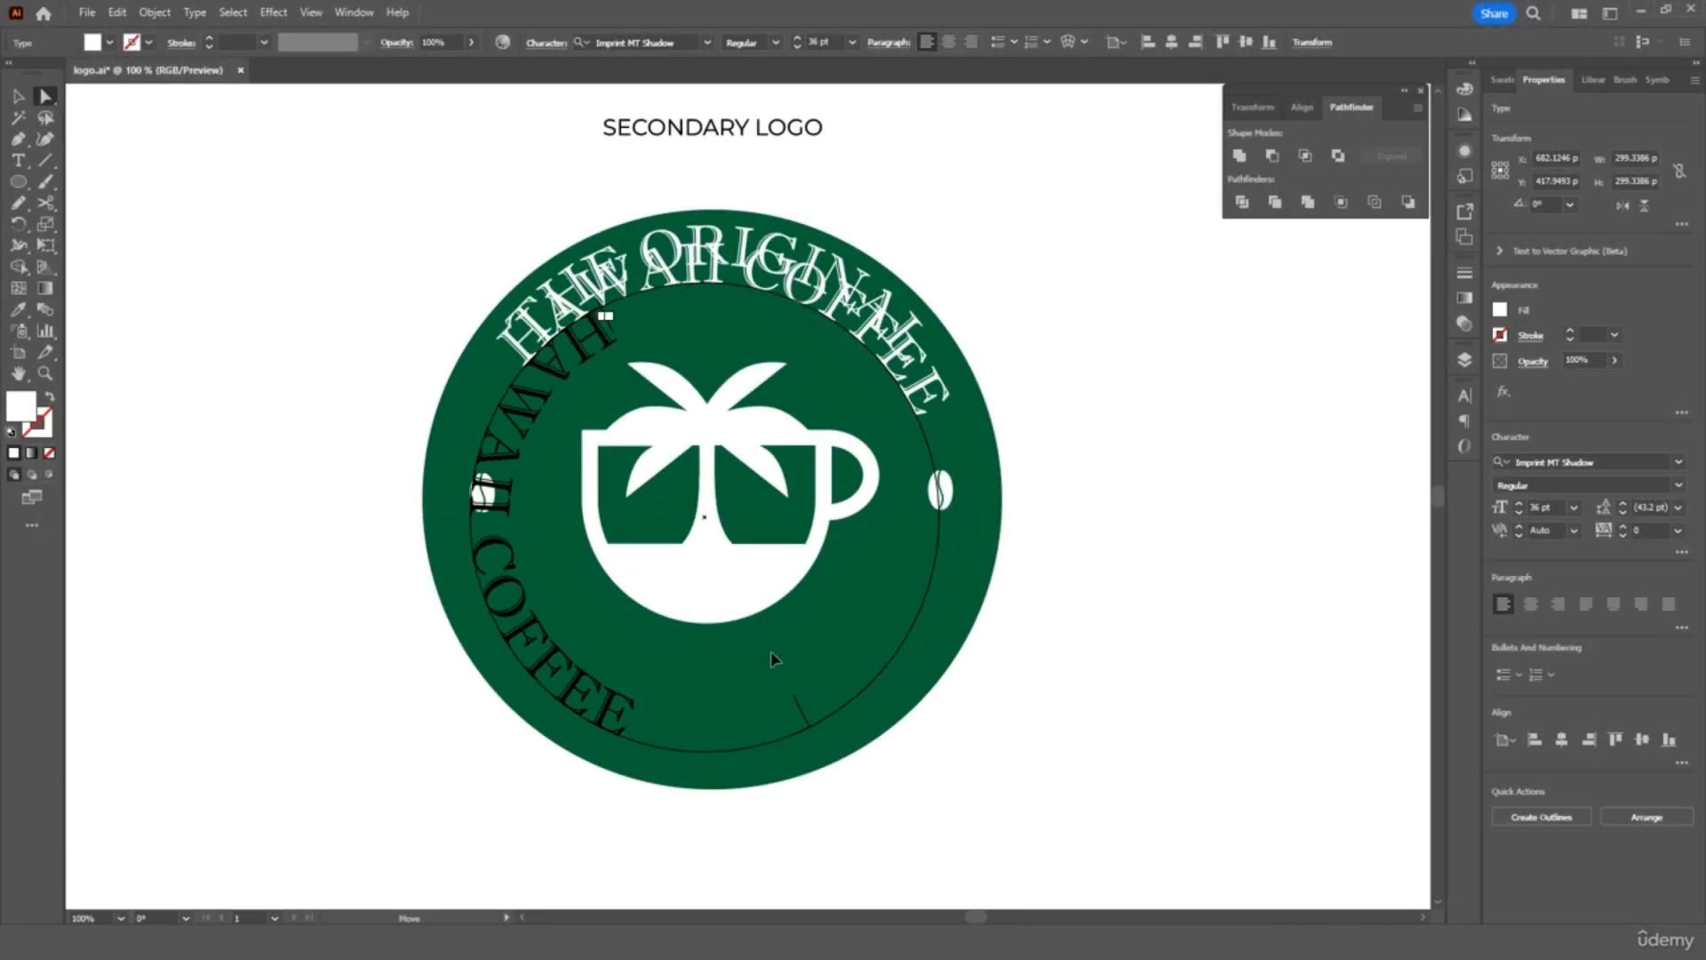
pyautogui.moveTo(771, 658); pyautogui.dragTo(831, 466)
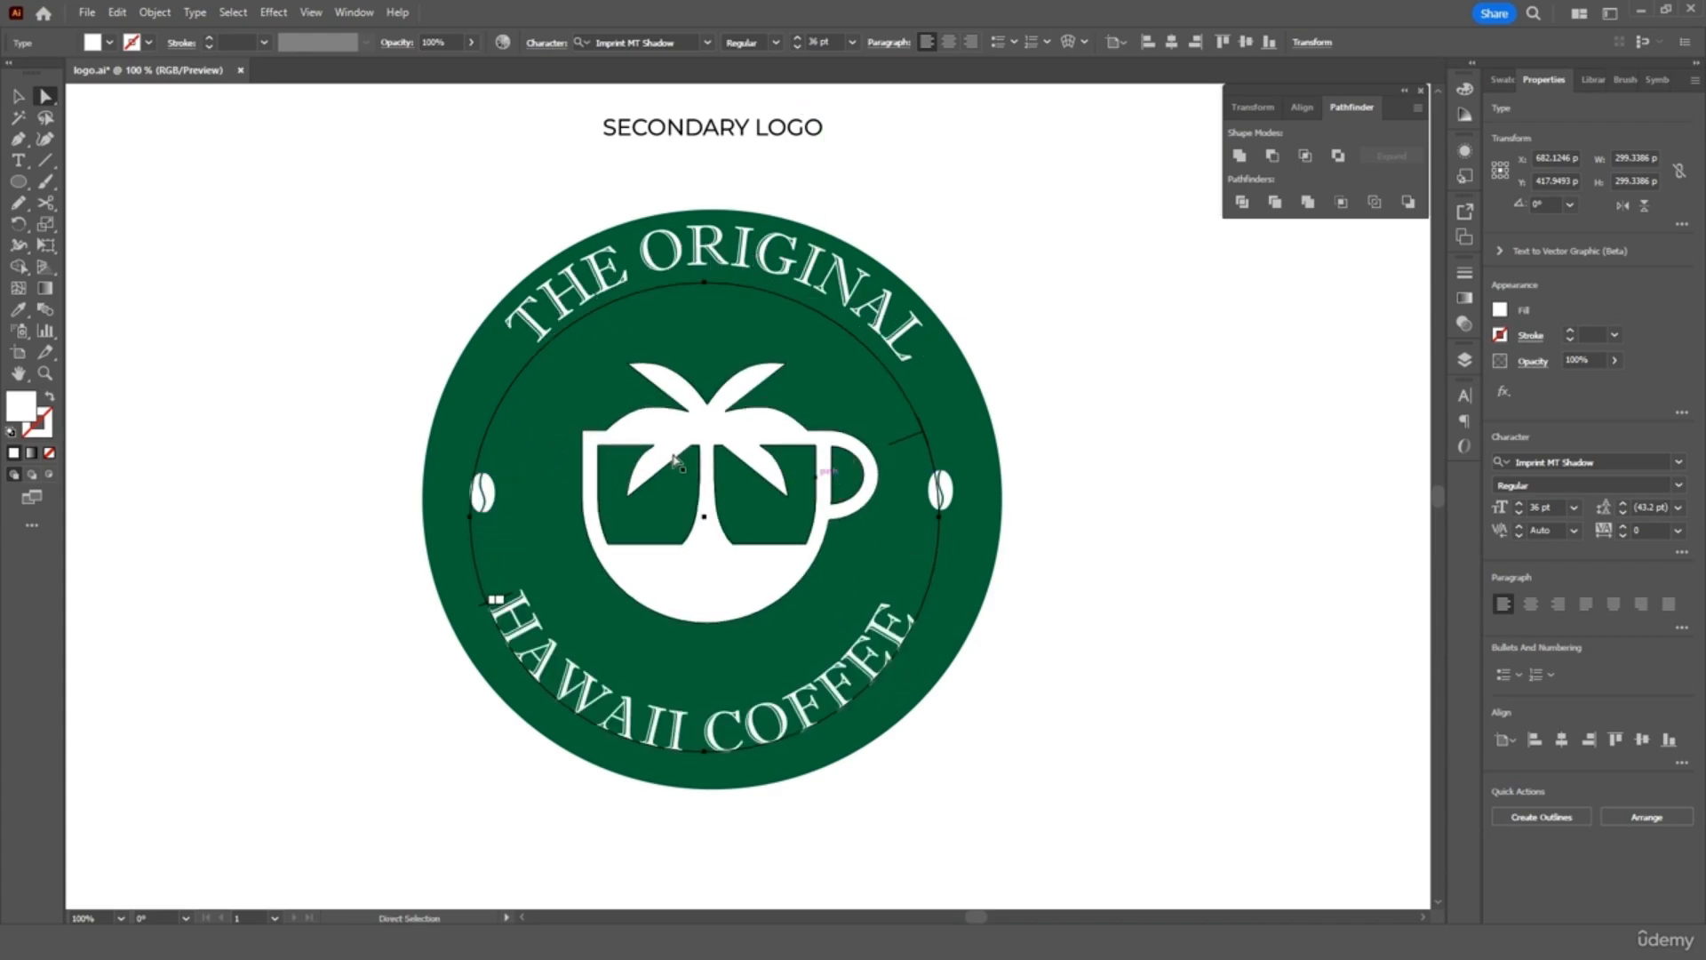
pyautogui.click(18, 96)
pyautogui.click(251, 217)
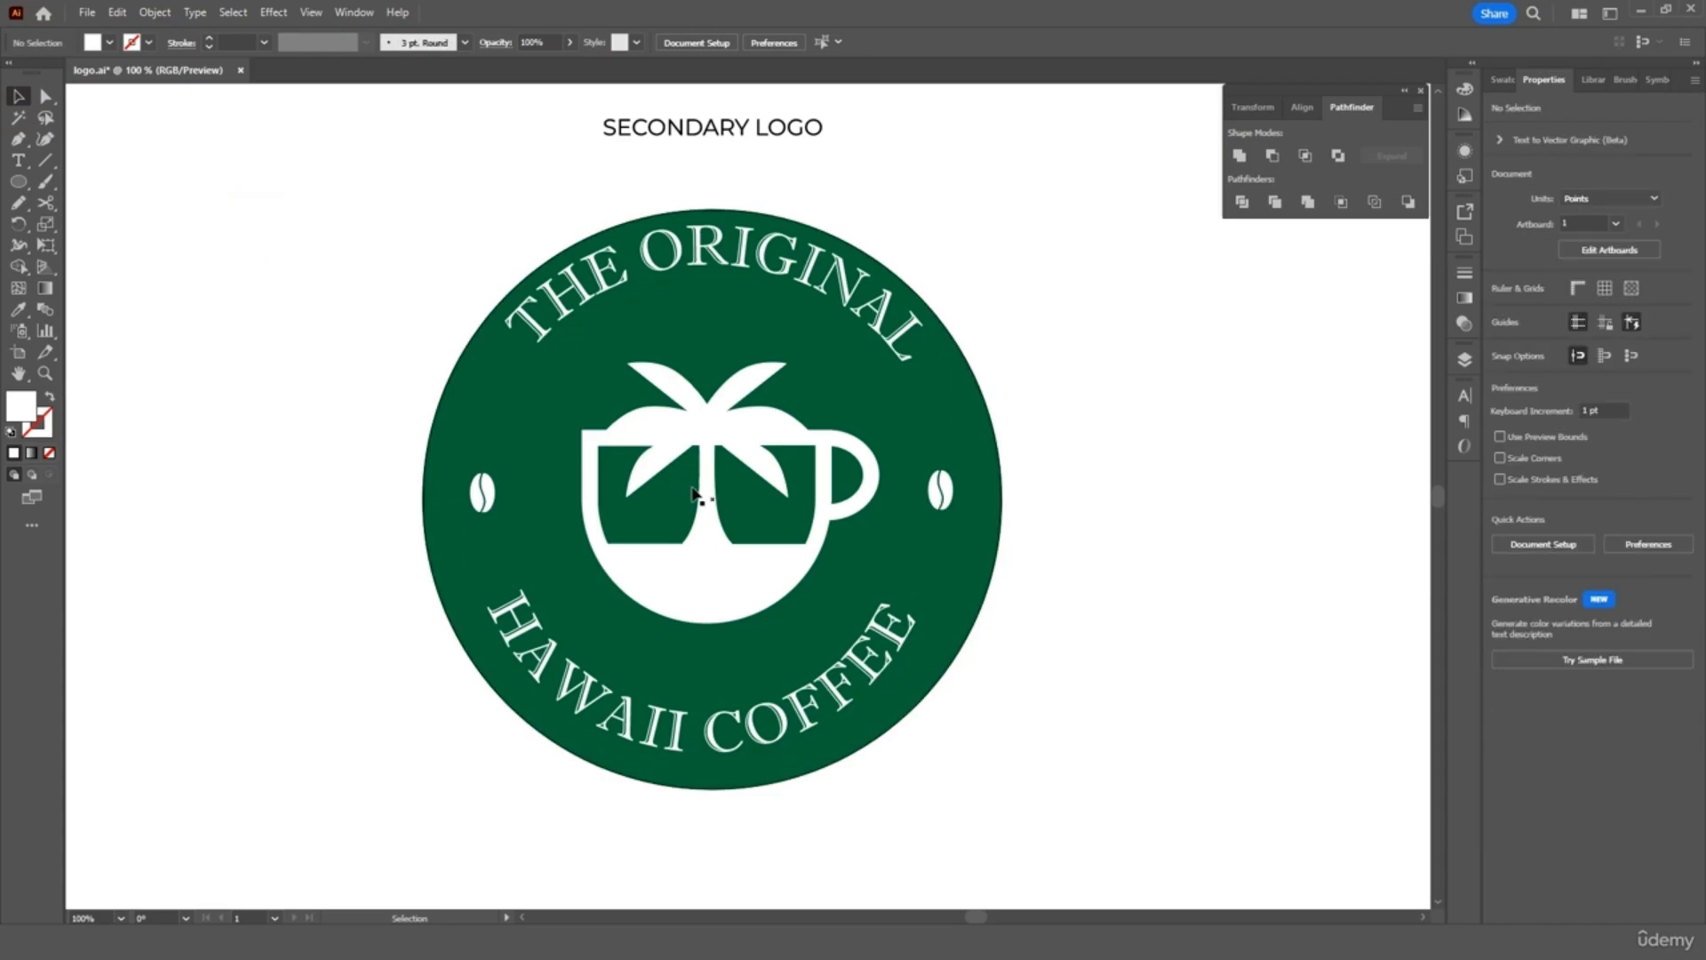
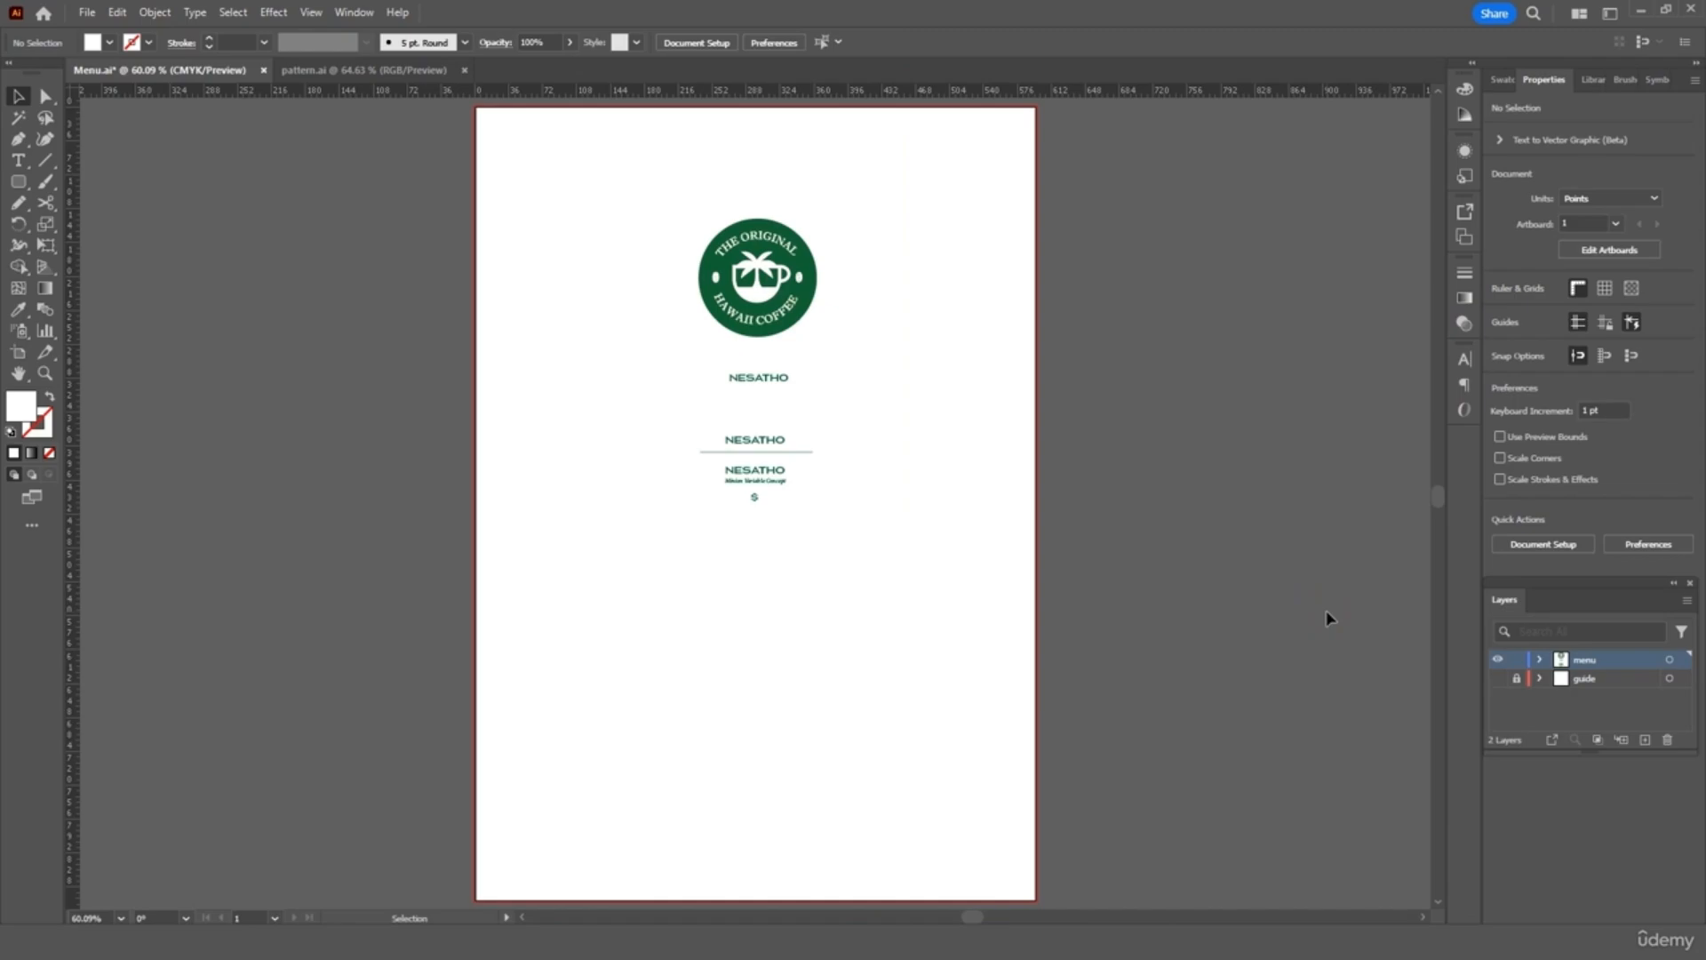
# Reposition the top NESATHO title, then check the other NESATHO titles and the Minion Variable Concept subtitle
pyautogui.hotkey('ctrl', '=')
pyautogui.hotkey('ctrl', '=')
pyautogui.hotkey('ctrl', '=')
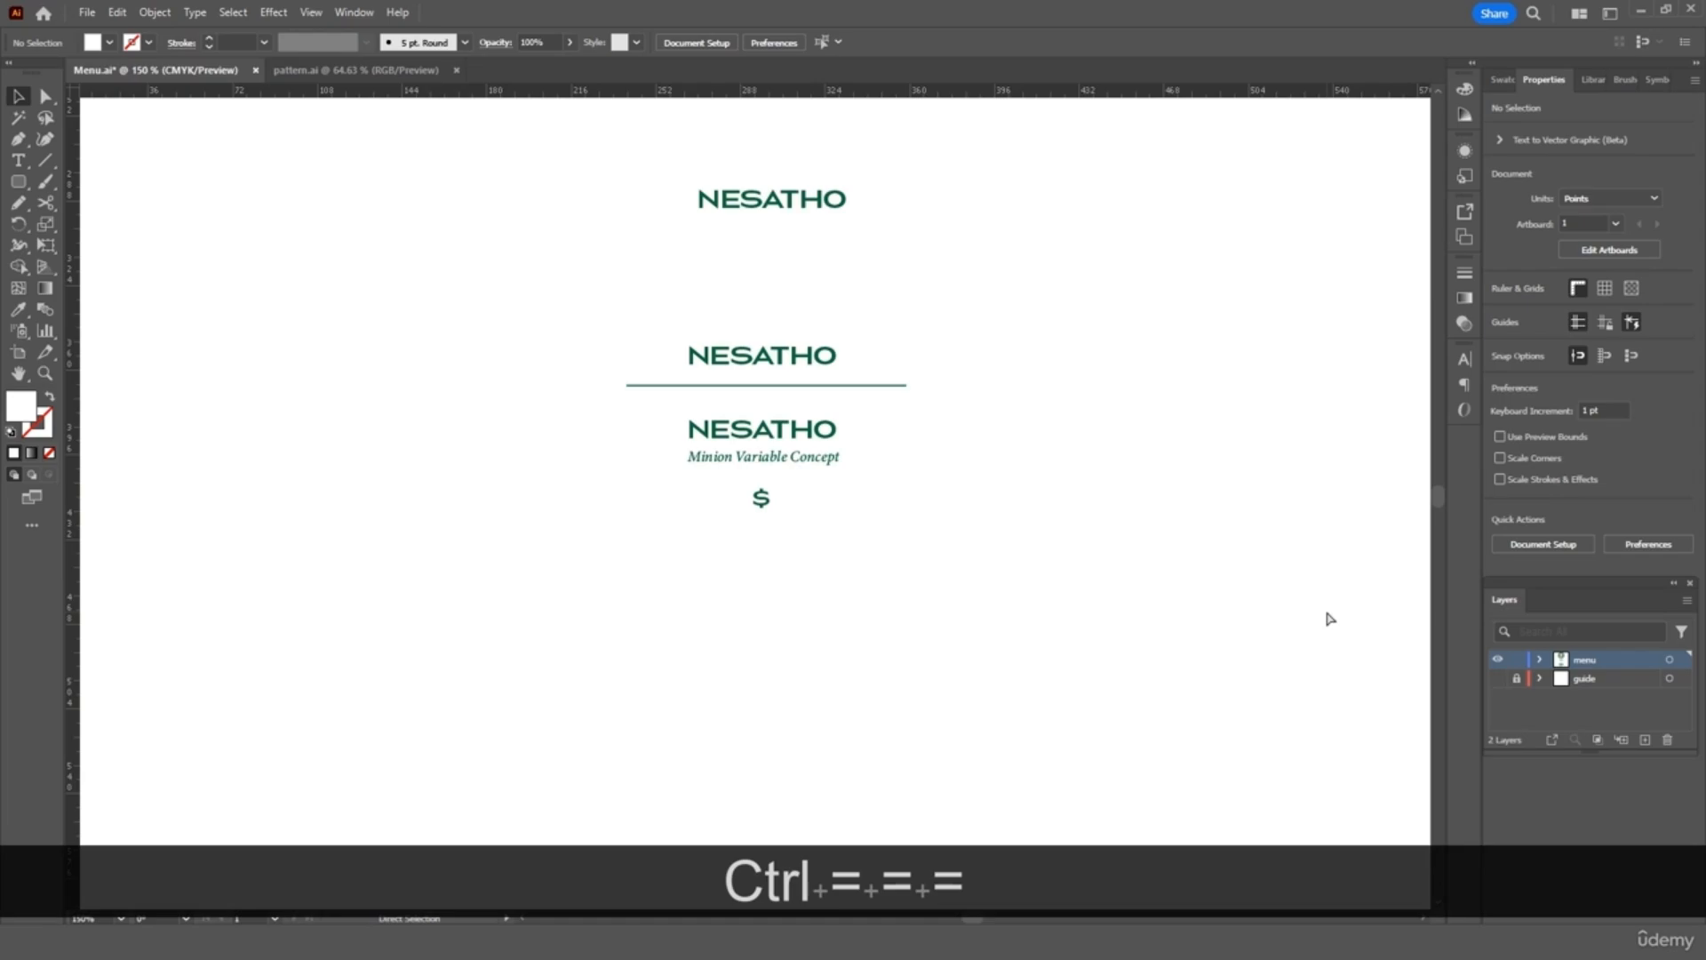
pyautogui.scroll(5, 1331, 619)
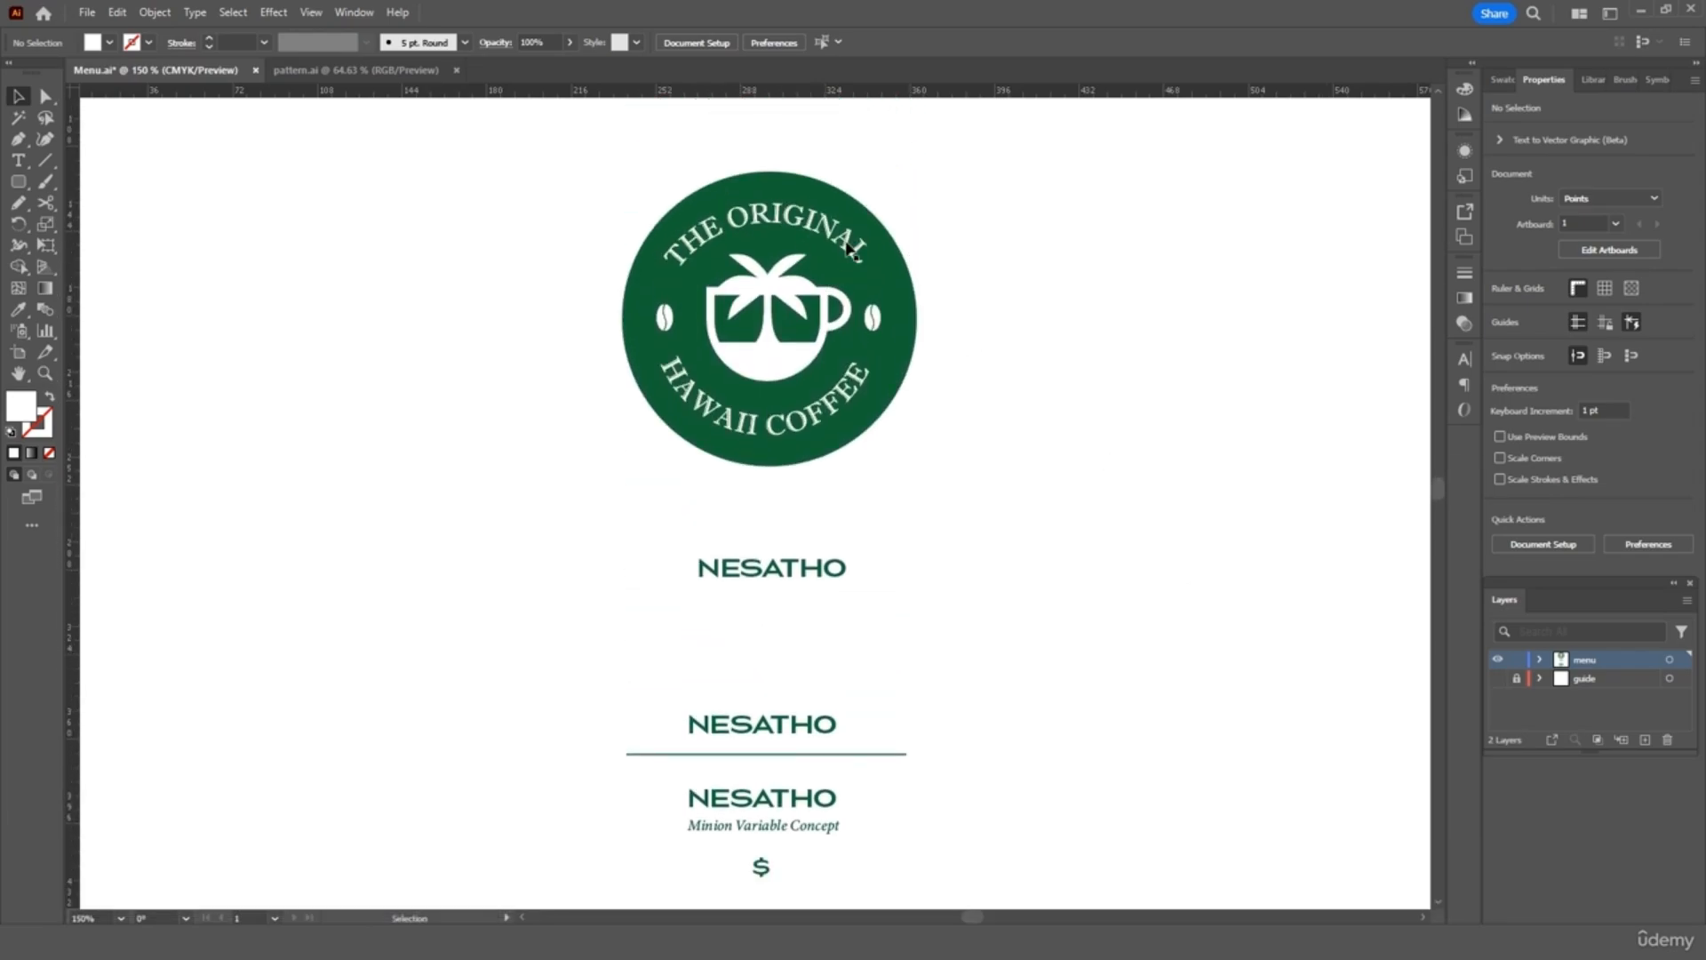
pyautogui.moveTo(824, 581); pyautogui.dragTo(813, 576)
pyautogui.click(907, 622)
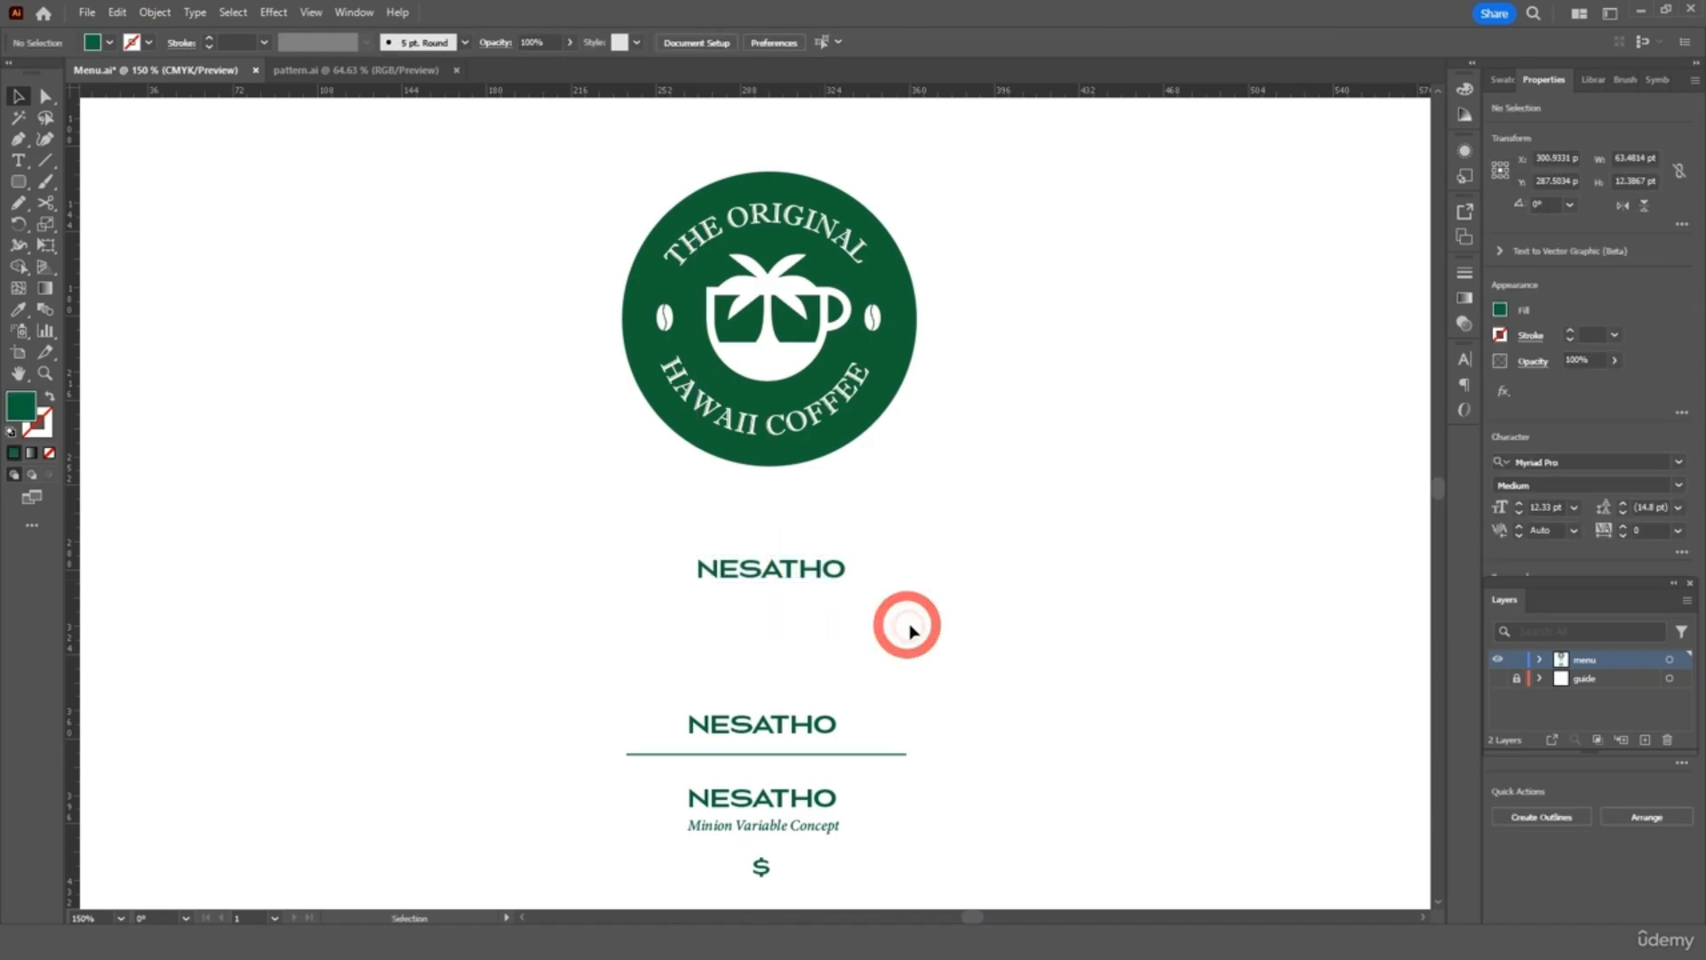
pyautogui.scroll(-1, 888, 601)
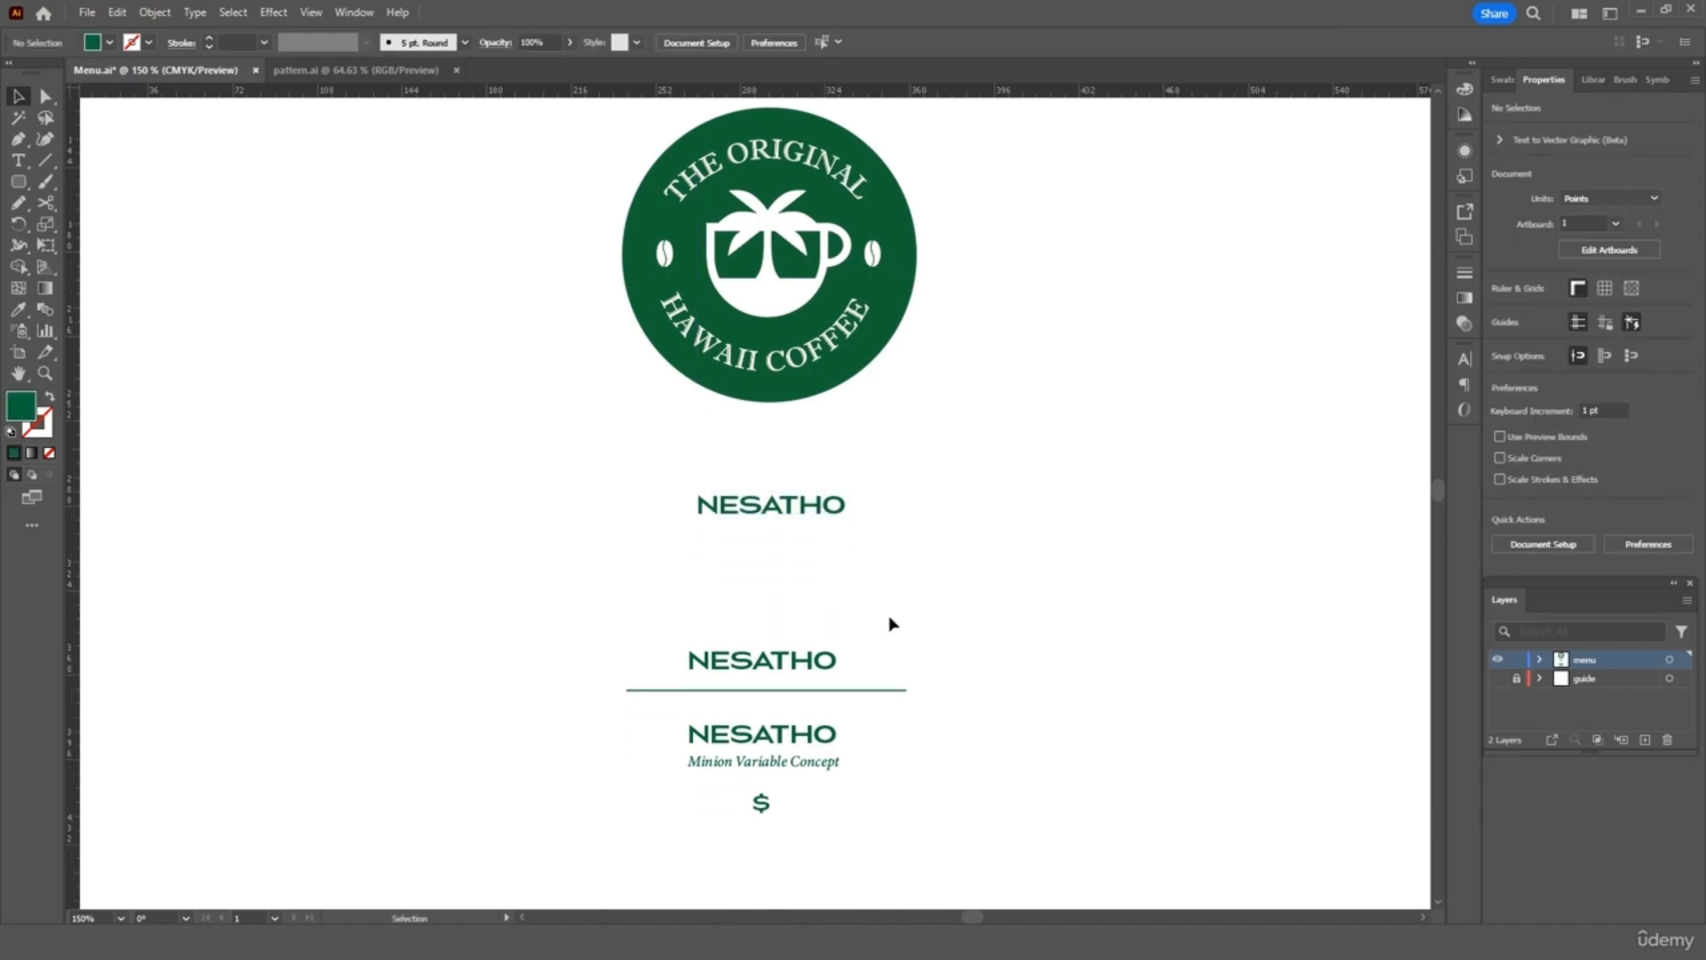
pyautogui.scroll(-1, 892, 622)
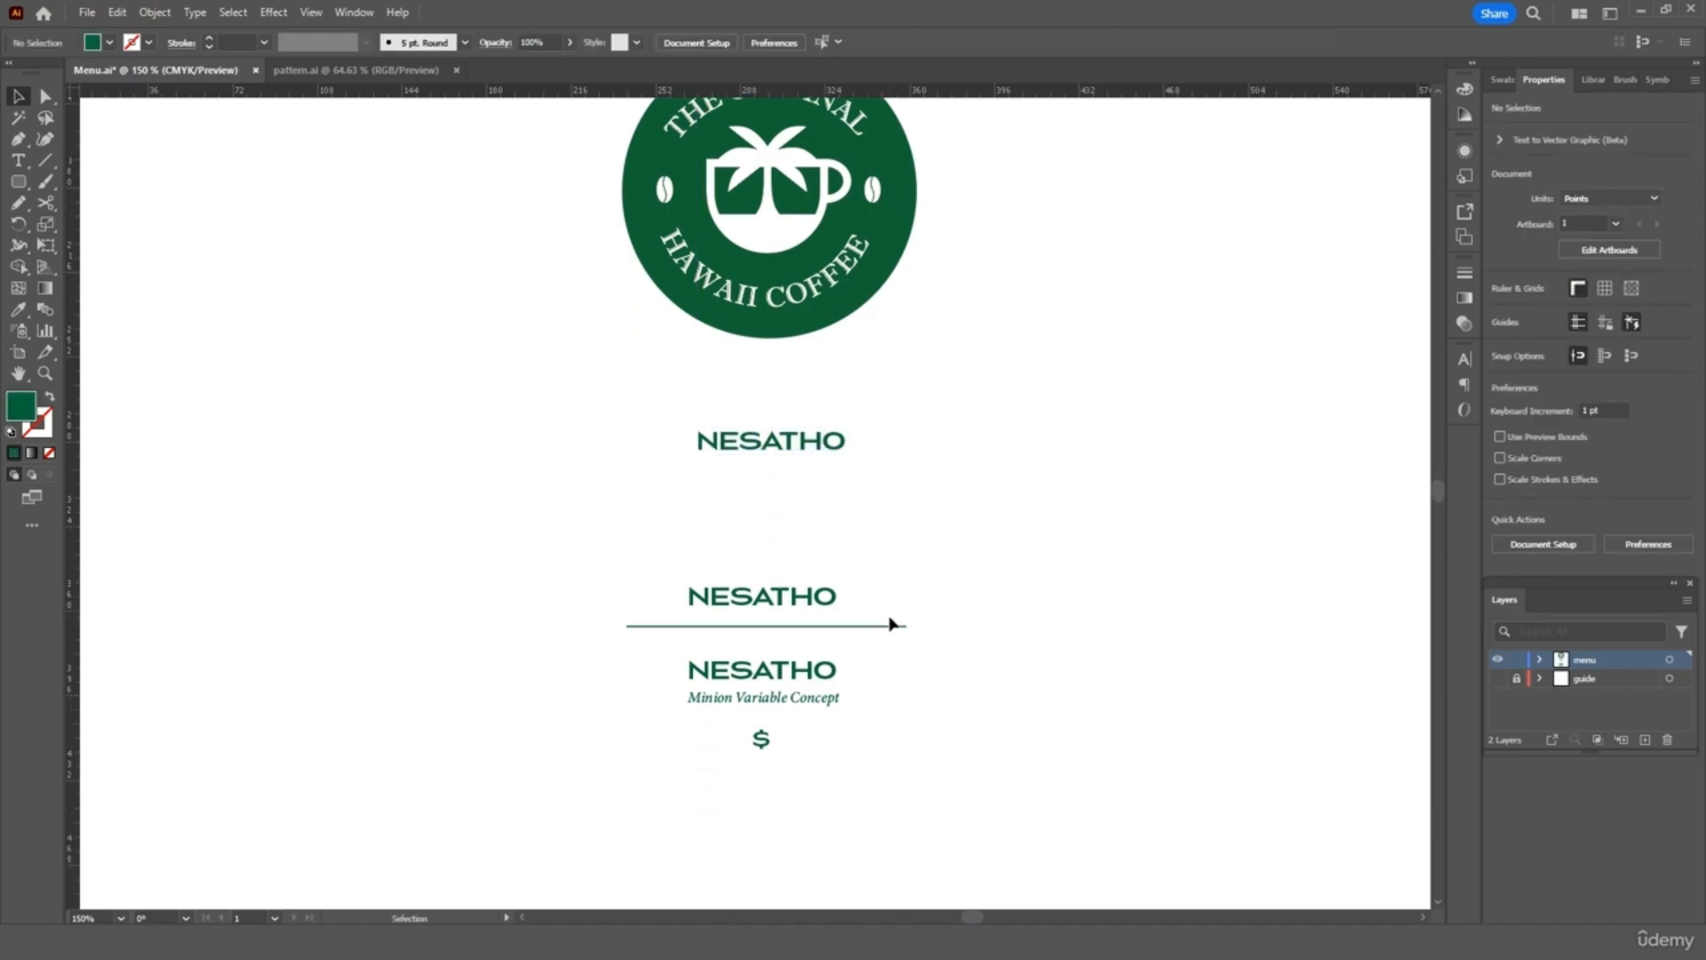
pyautogui.click(823, 597)
pyautogui.click(813, 670)
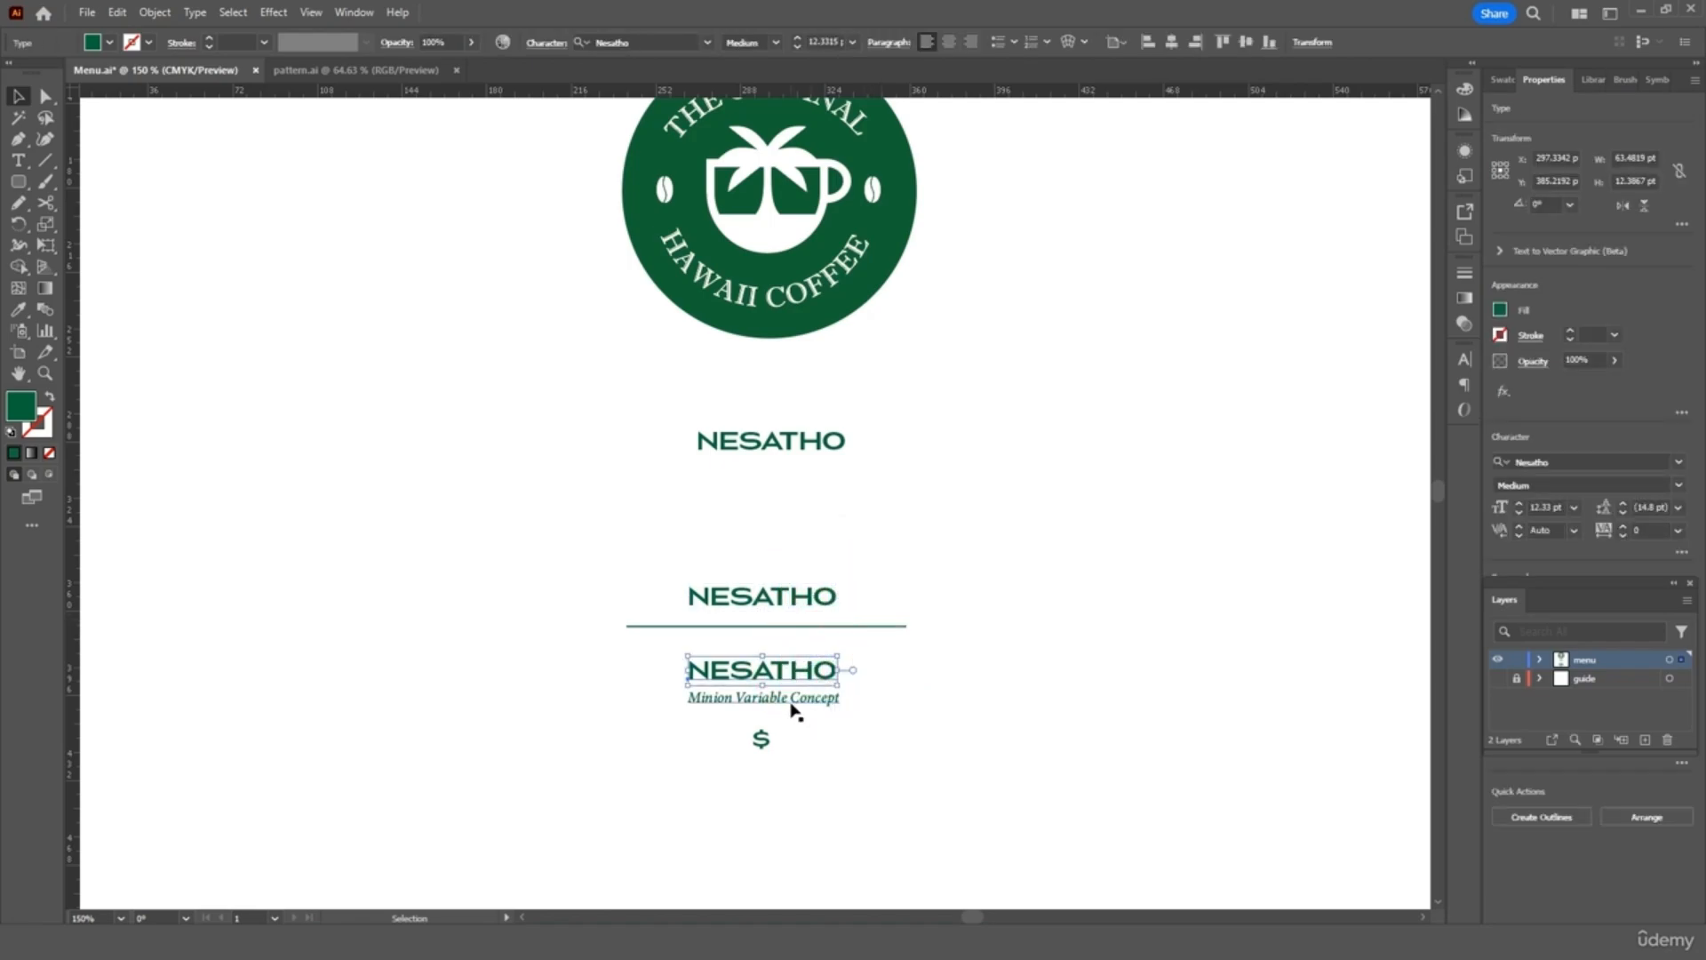
pyautogui.click(793, 702)
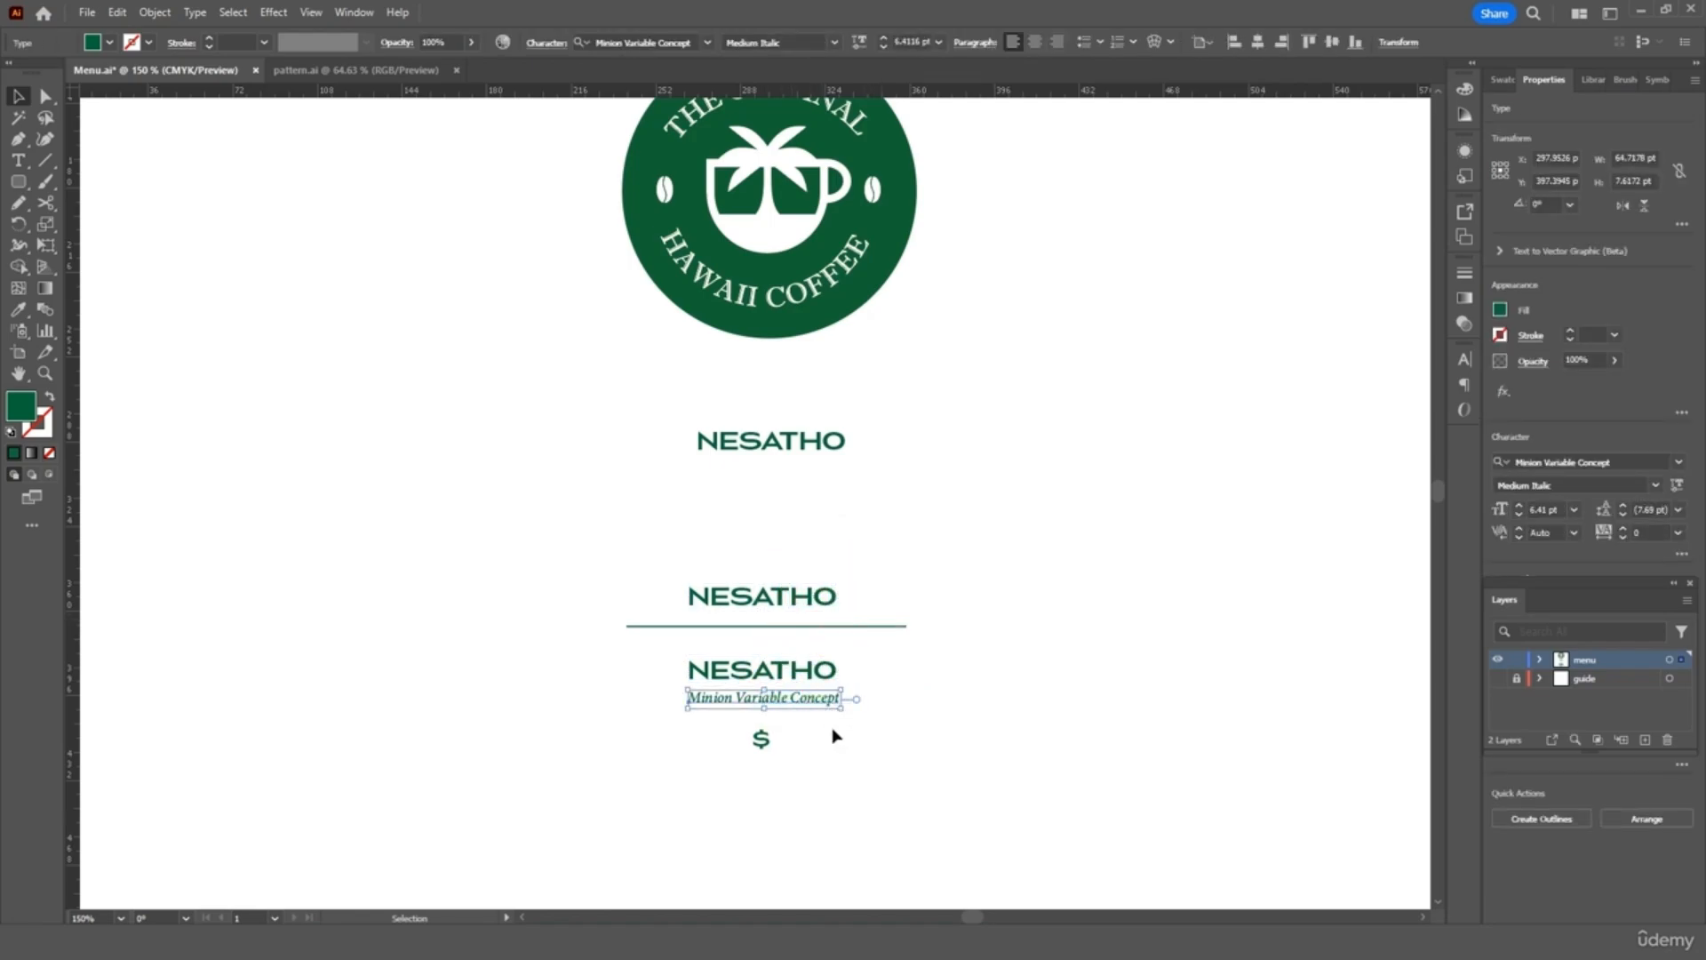
pyautogui.hotkey('ctrl', '=')
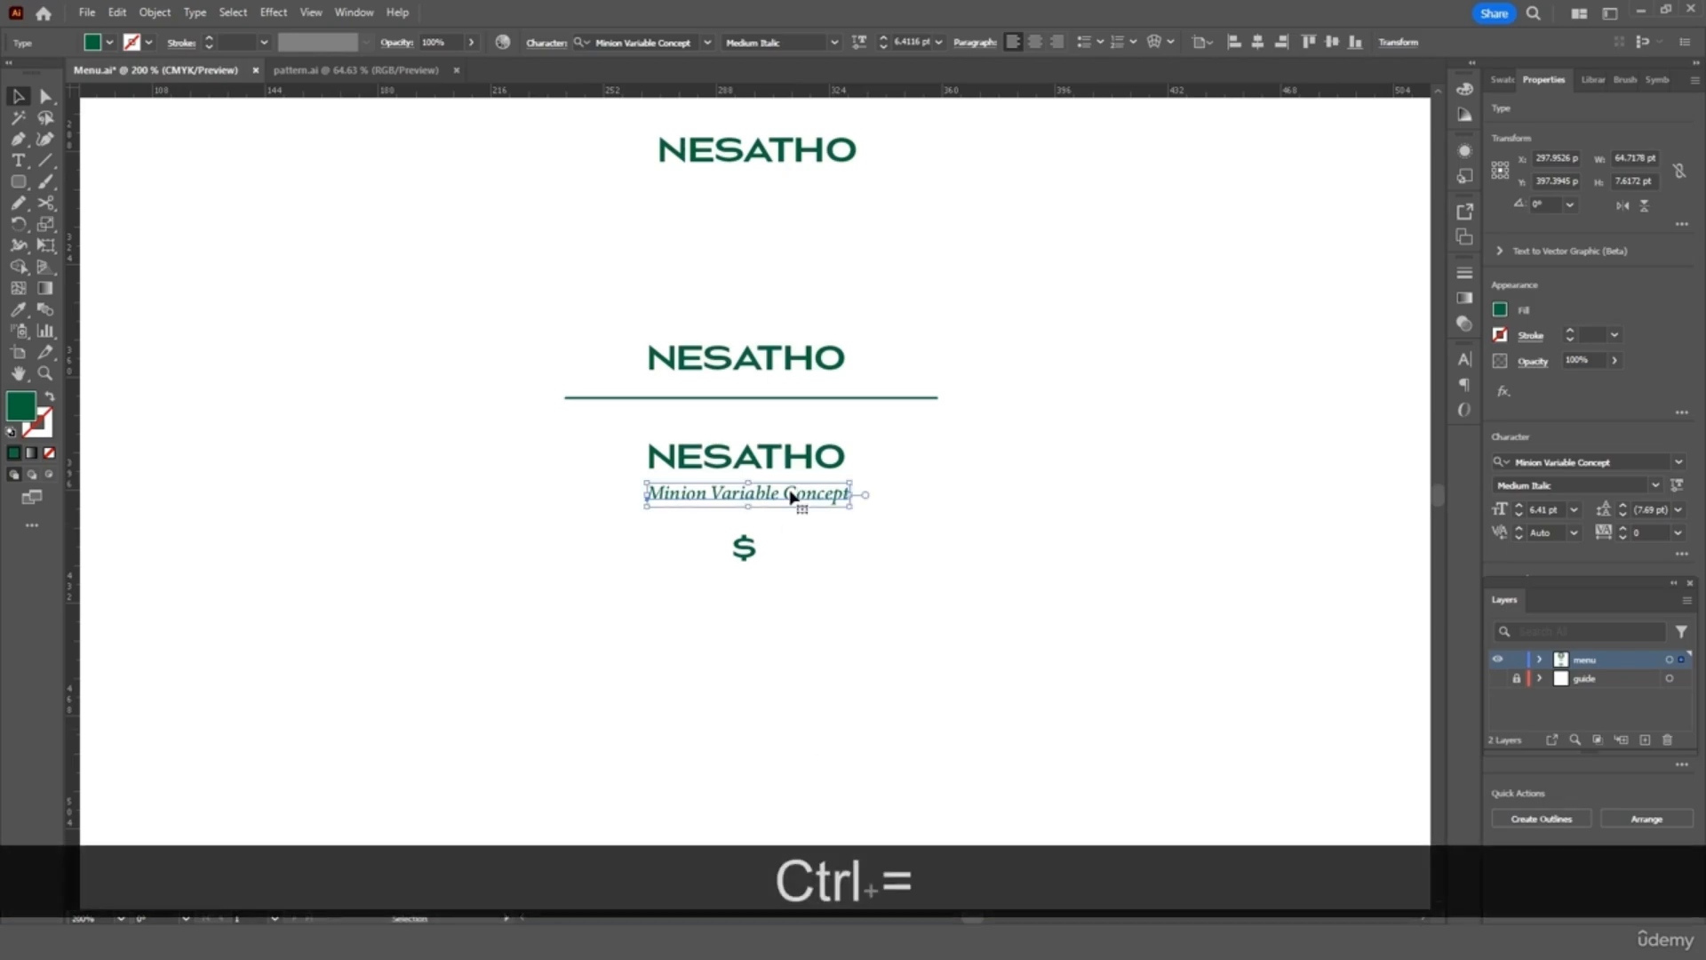
pyautogui.click(975, 476)
# Copy the logo's right-hand coffee bean and paste it out to the right of the logo
pyautogui.hotkey('ctrl', '-')
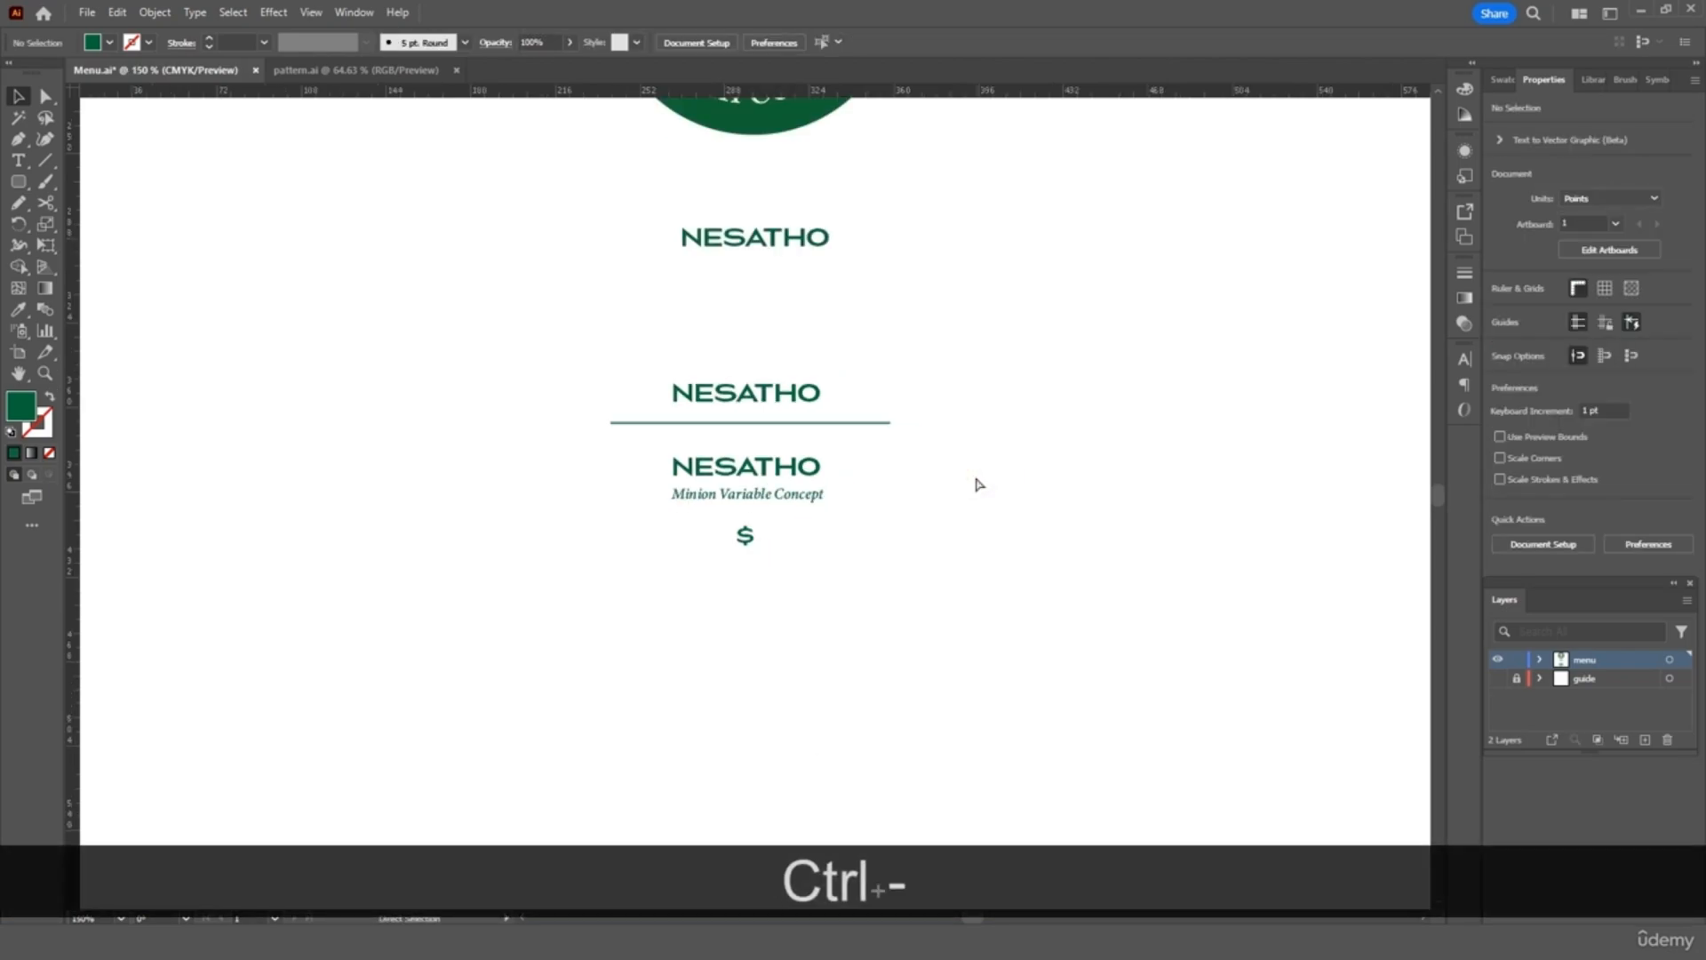
pyautogui.hotkey('ctrl', '-')
pyautogui.scroll(4, 978, 484)
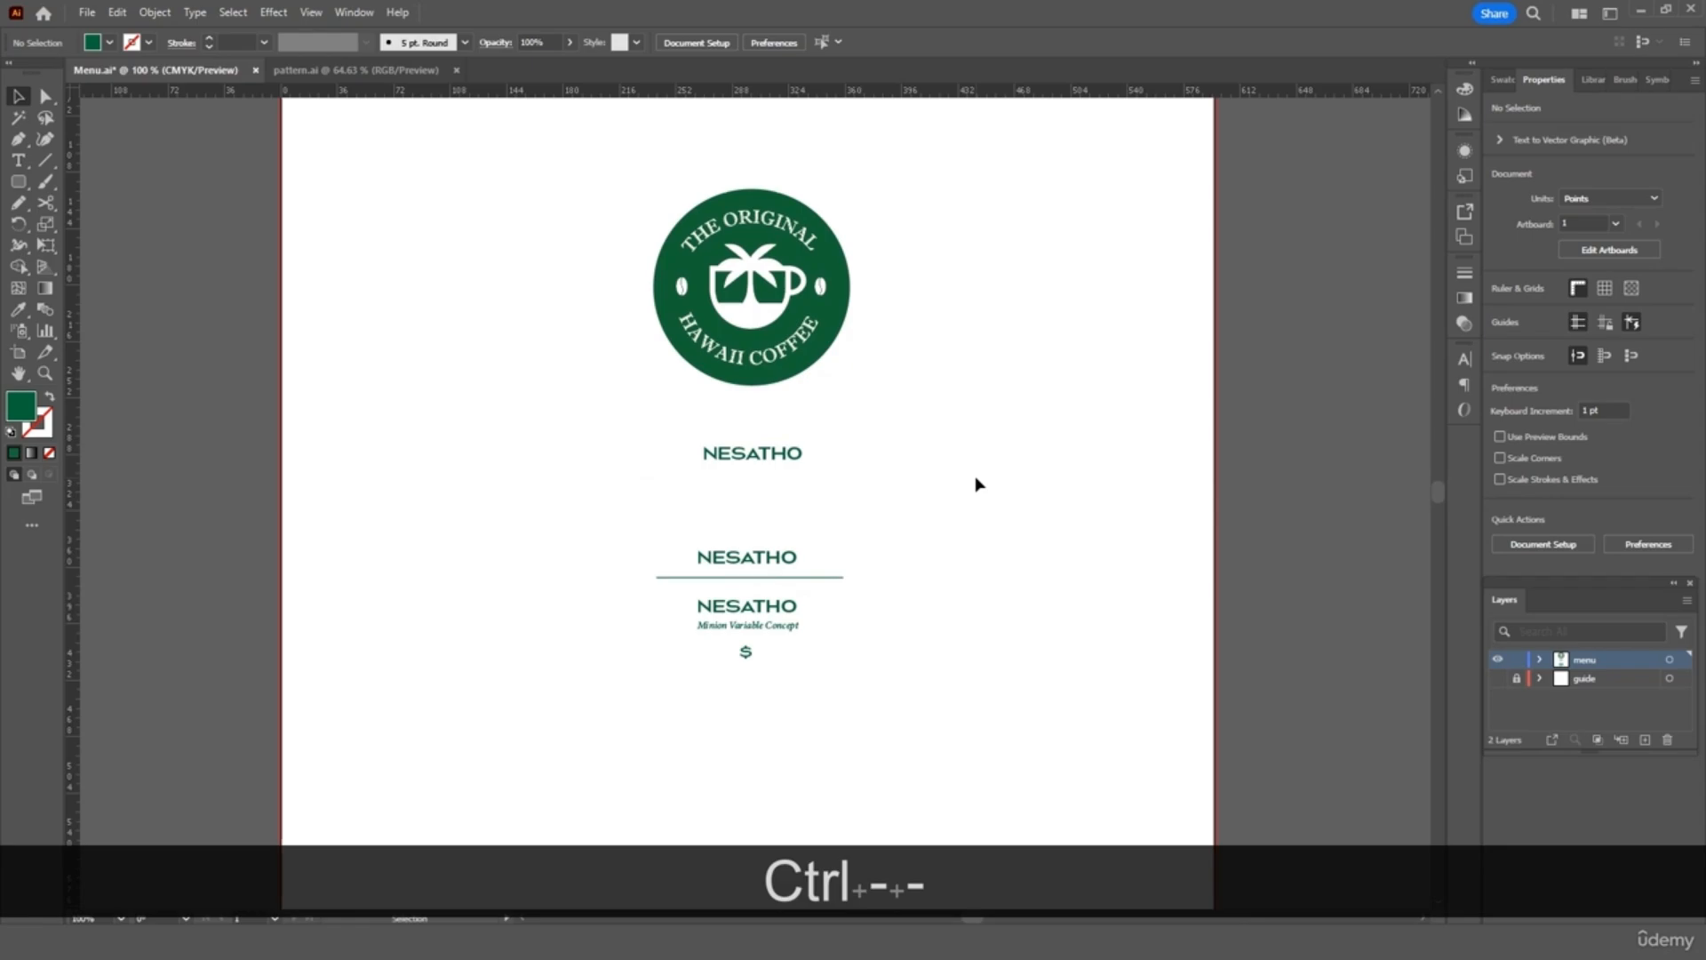
pyautogui.scroll(3, 974, 476)
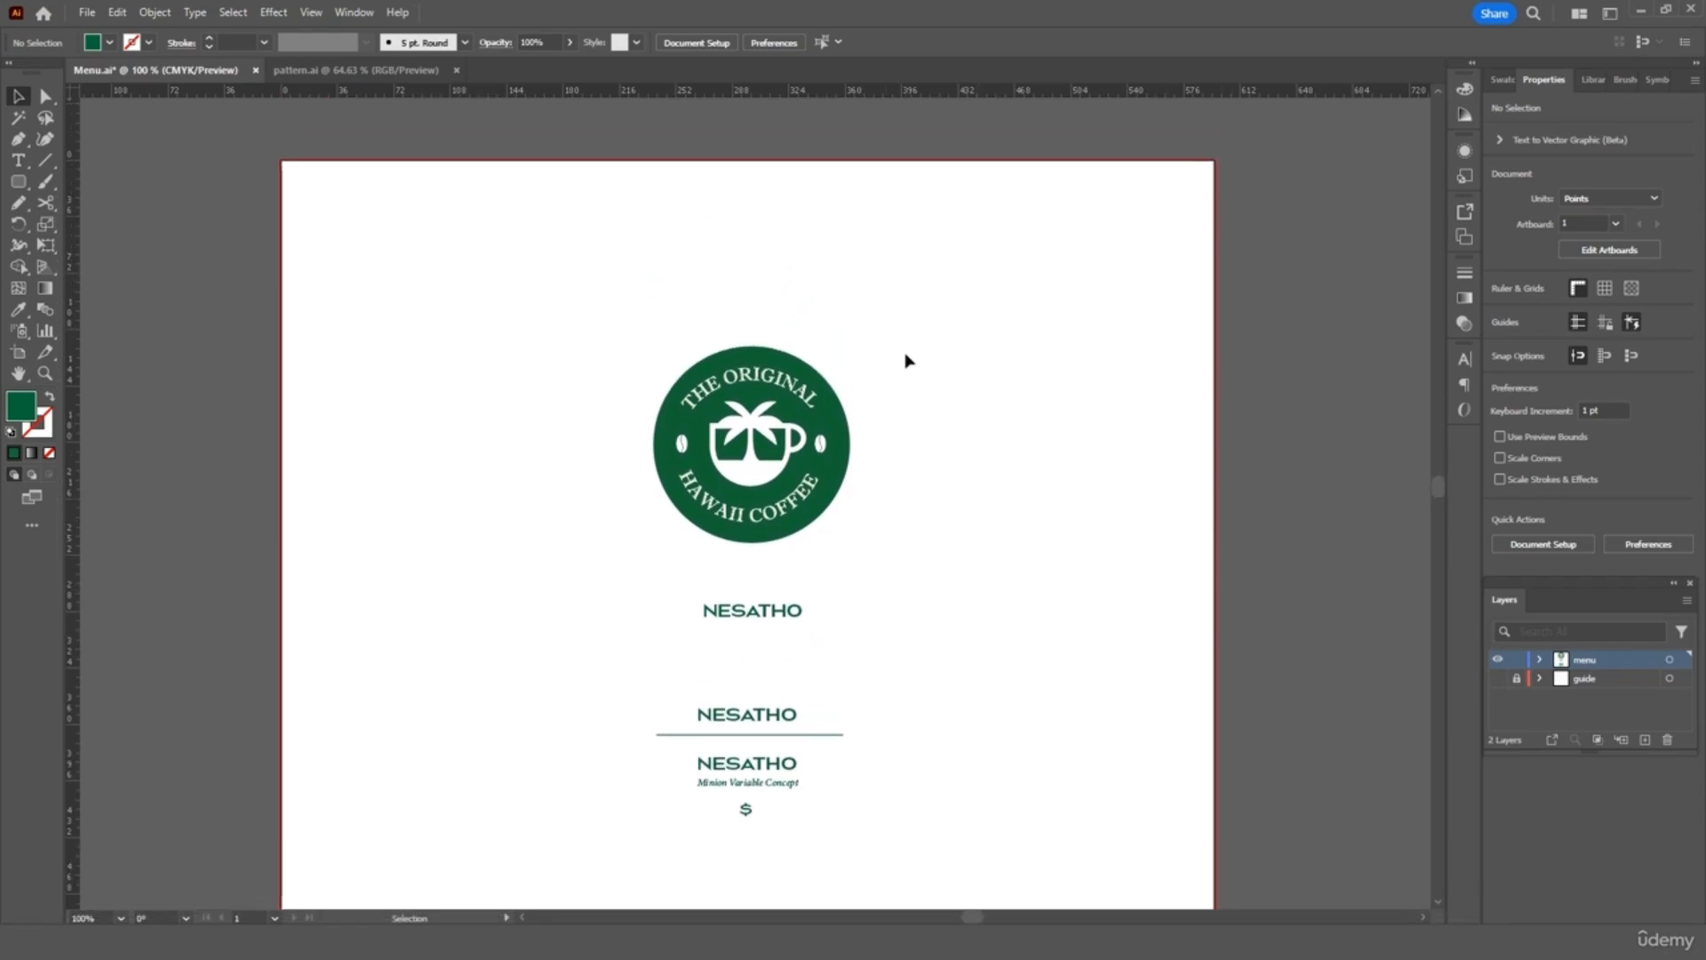
pyautogui.hotkey('ctrl', '=')
pyautogui.hotkey('ctrl', '=')
pyautogui.hotkey('ctrl', '=')
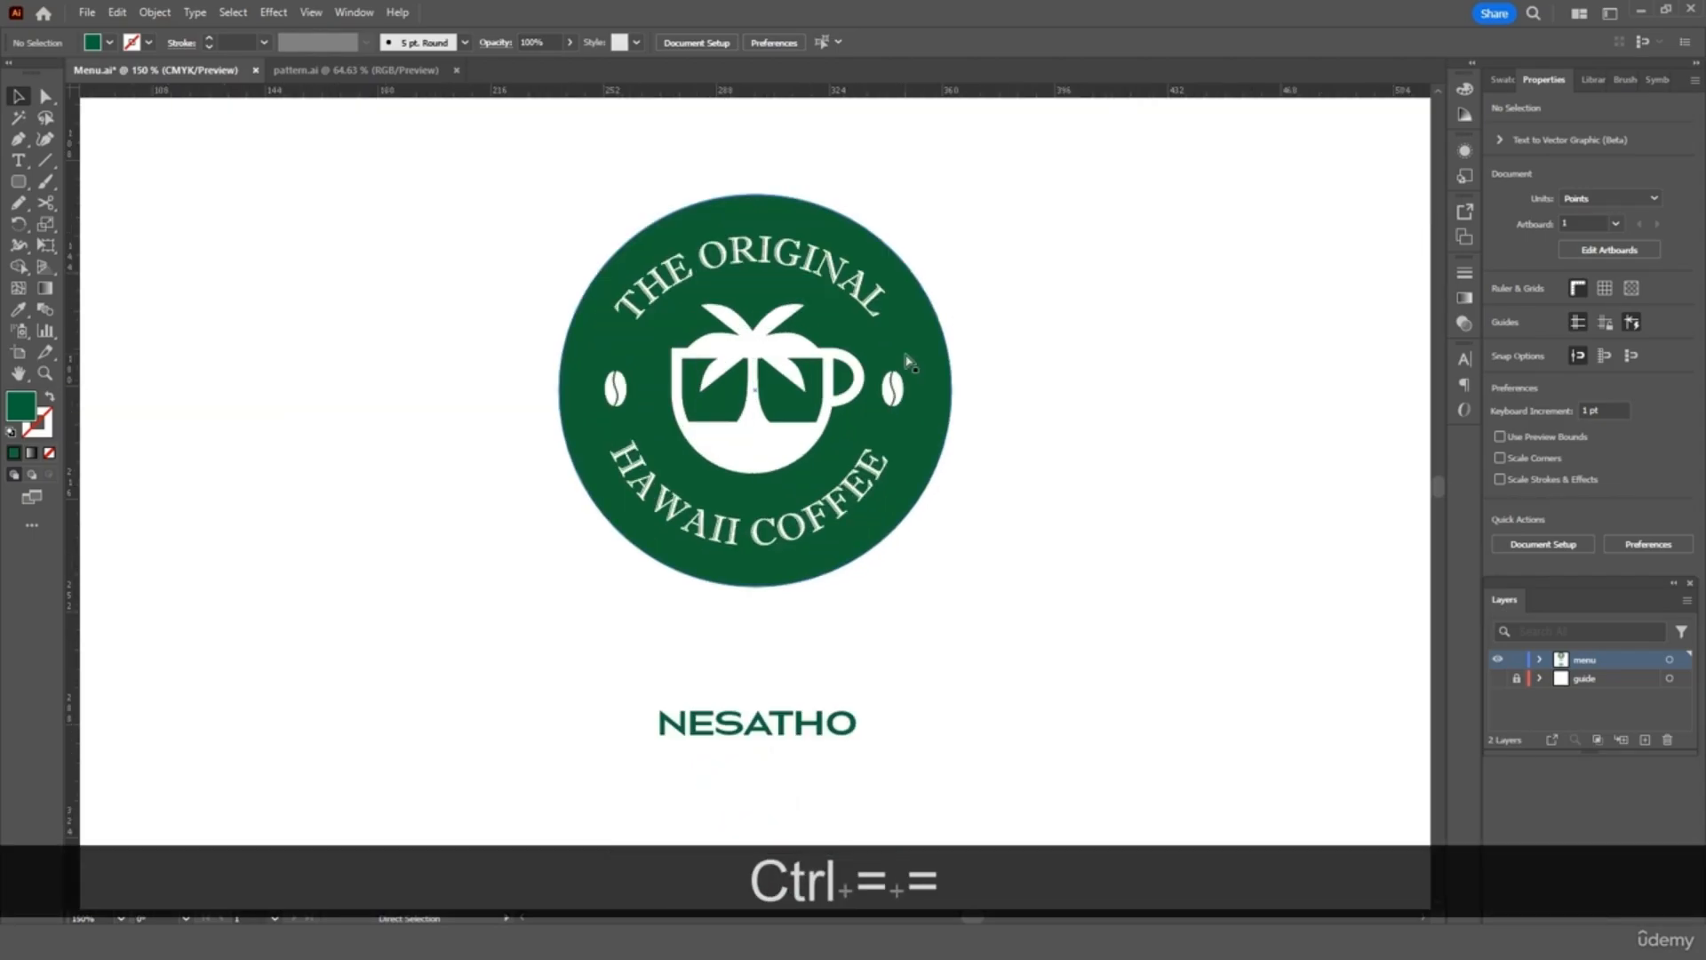
pyautogui.hscroll(3, 909, 360)
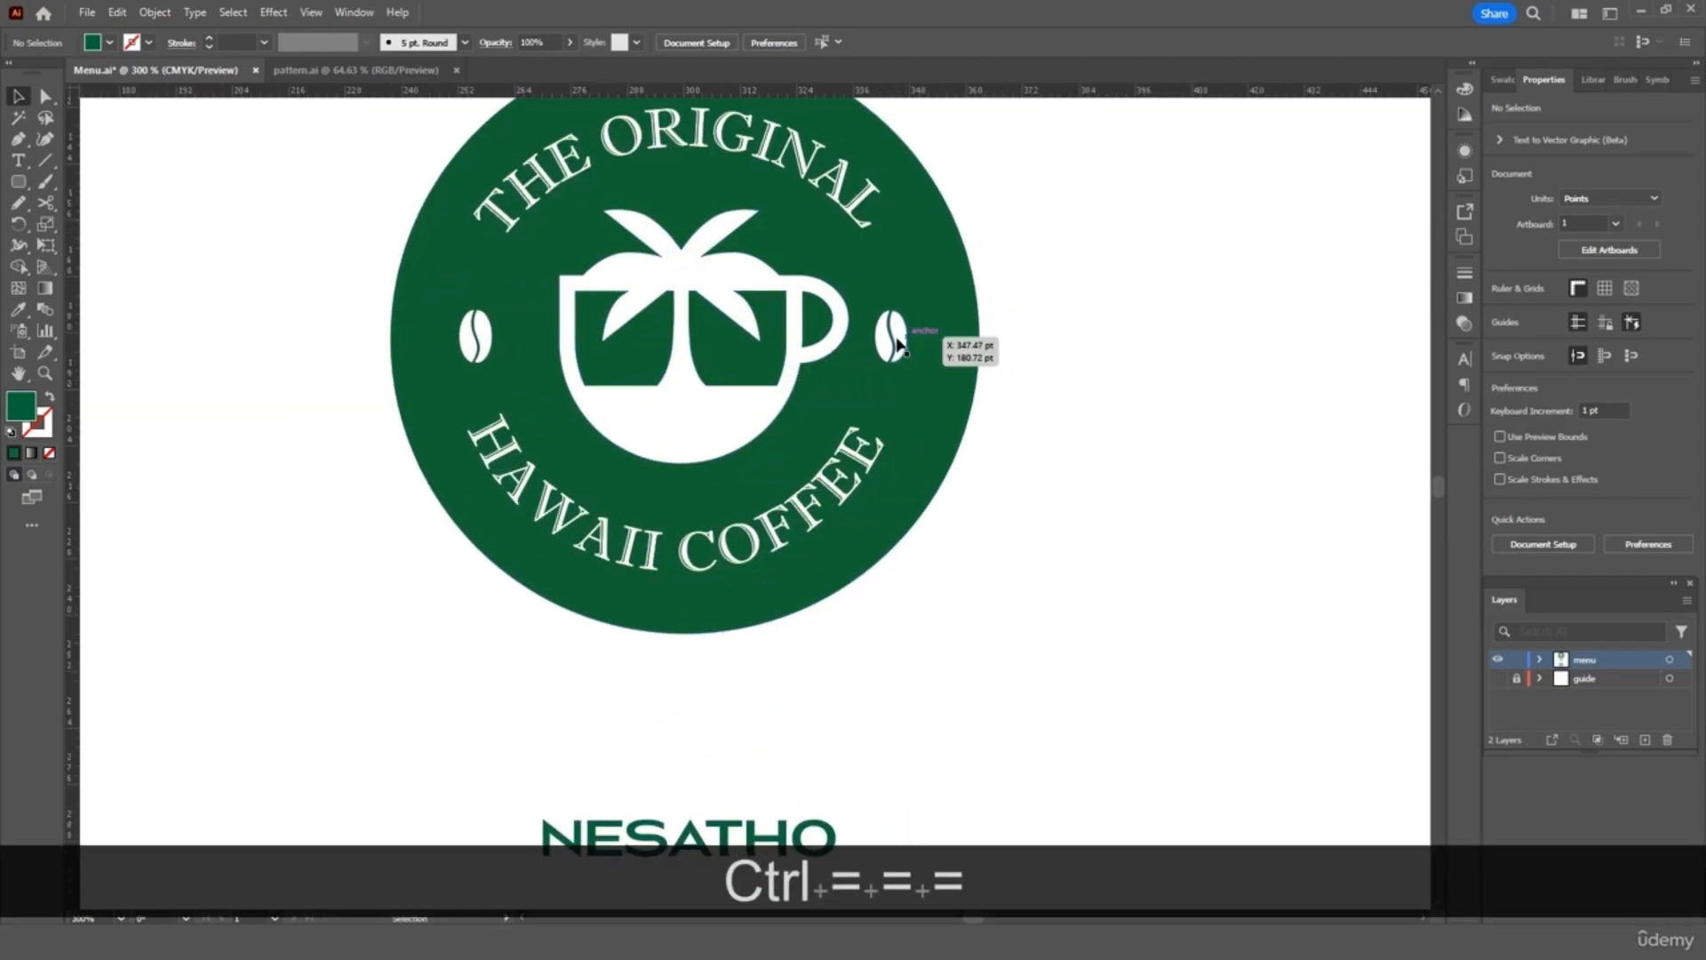
pyautogui.doubleClick(902, 337)
pyautogui.click(898, 337)
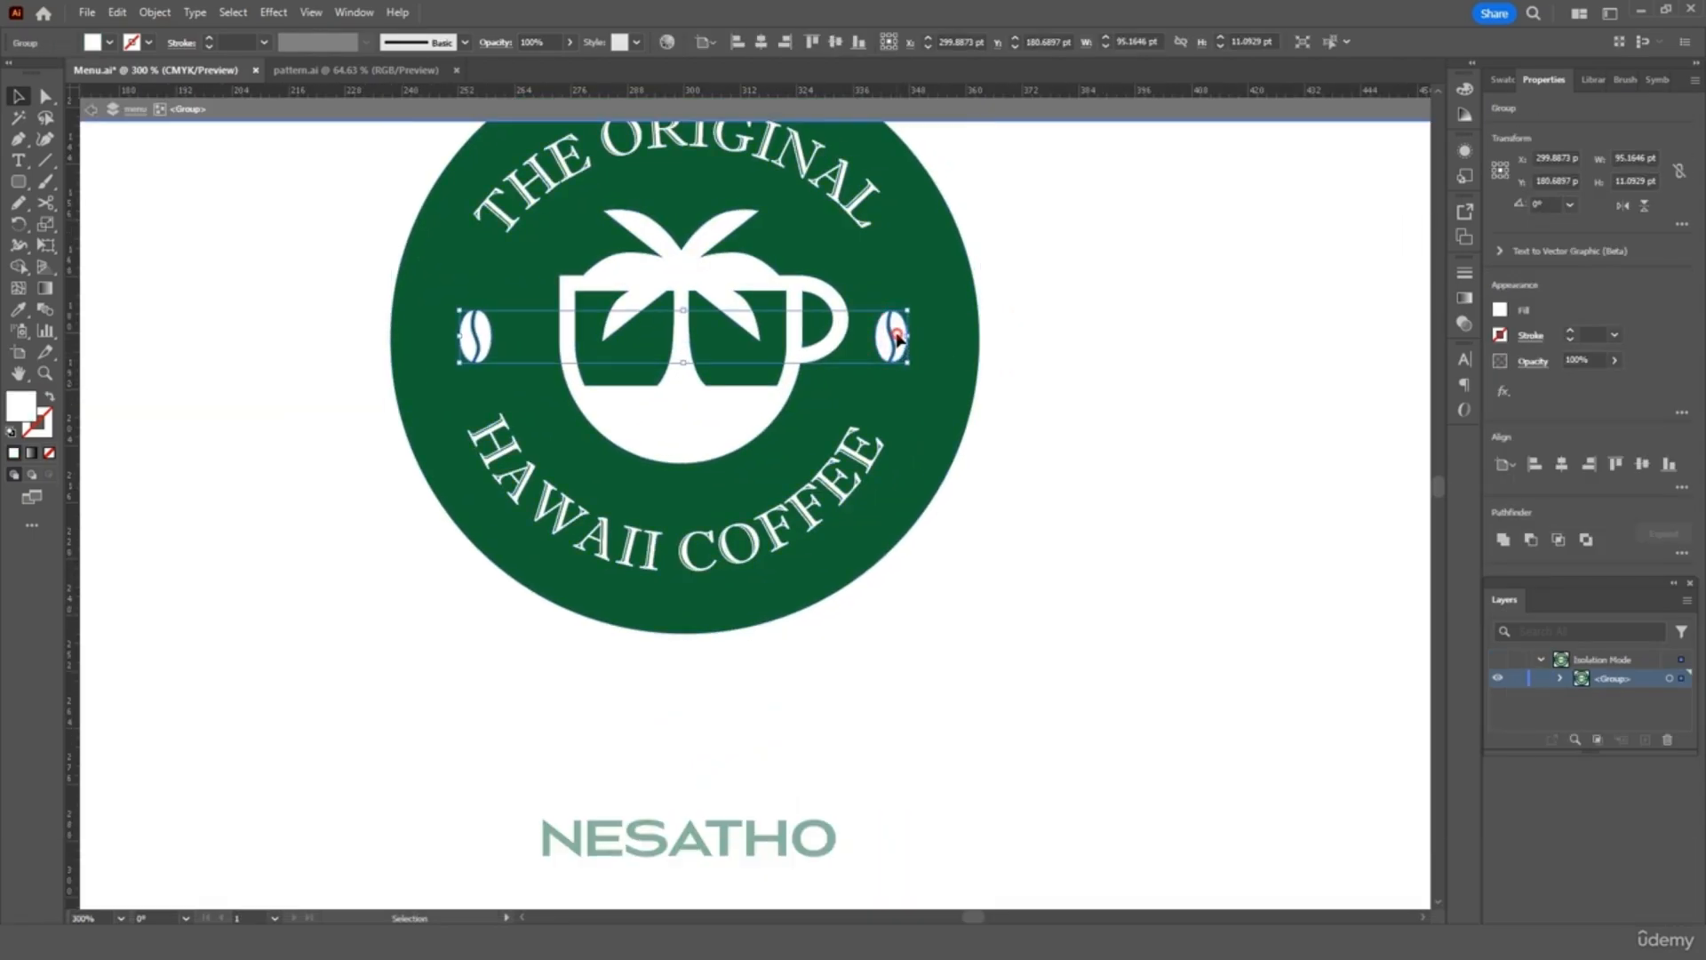
pyautogui.doubleClick(898, 336)
pyautogui.click(897, 325)
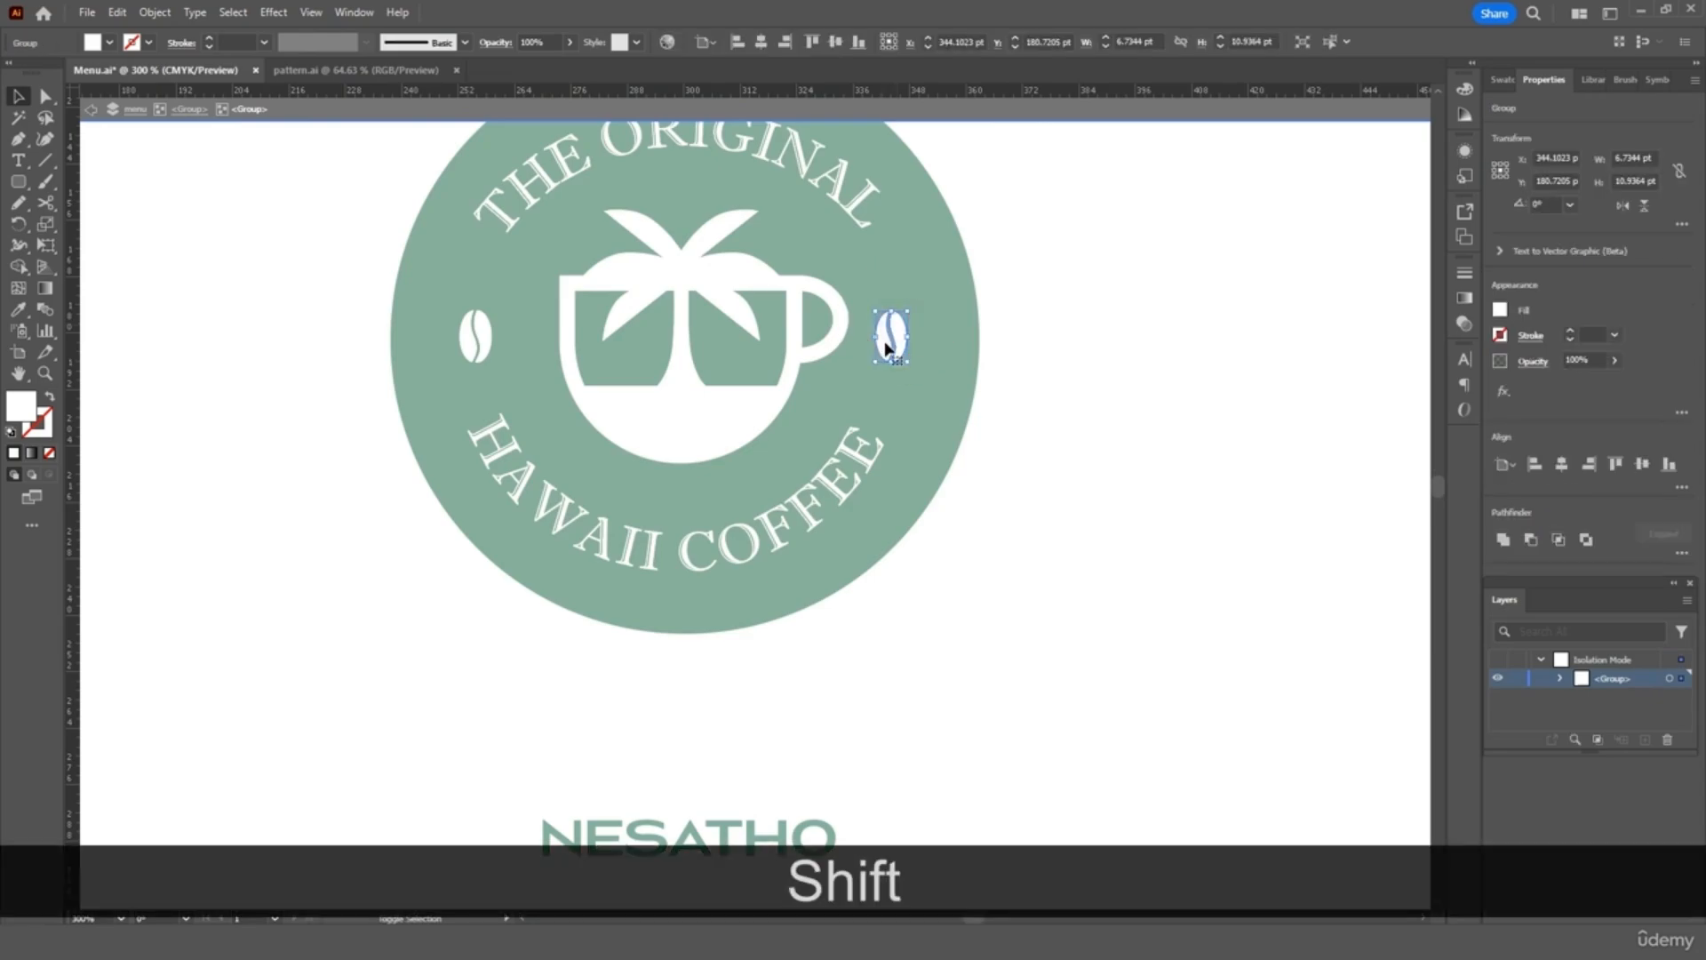
pyautogui.hotkey('ctrl', 'c')
pyautogui.hotkey('ctrl', 'v')
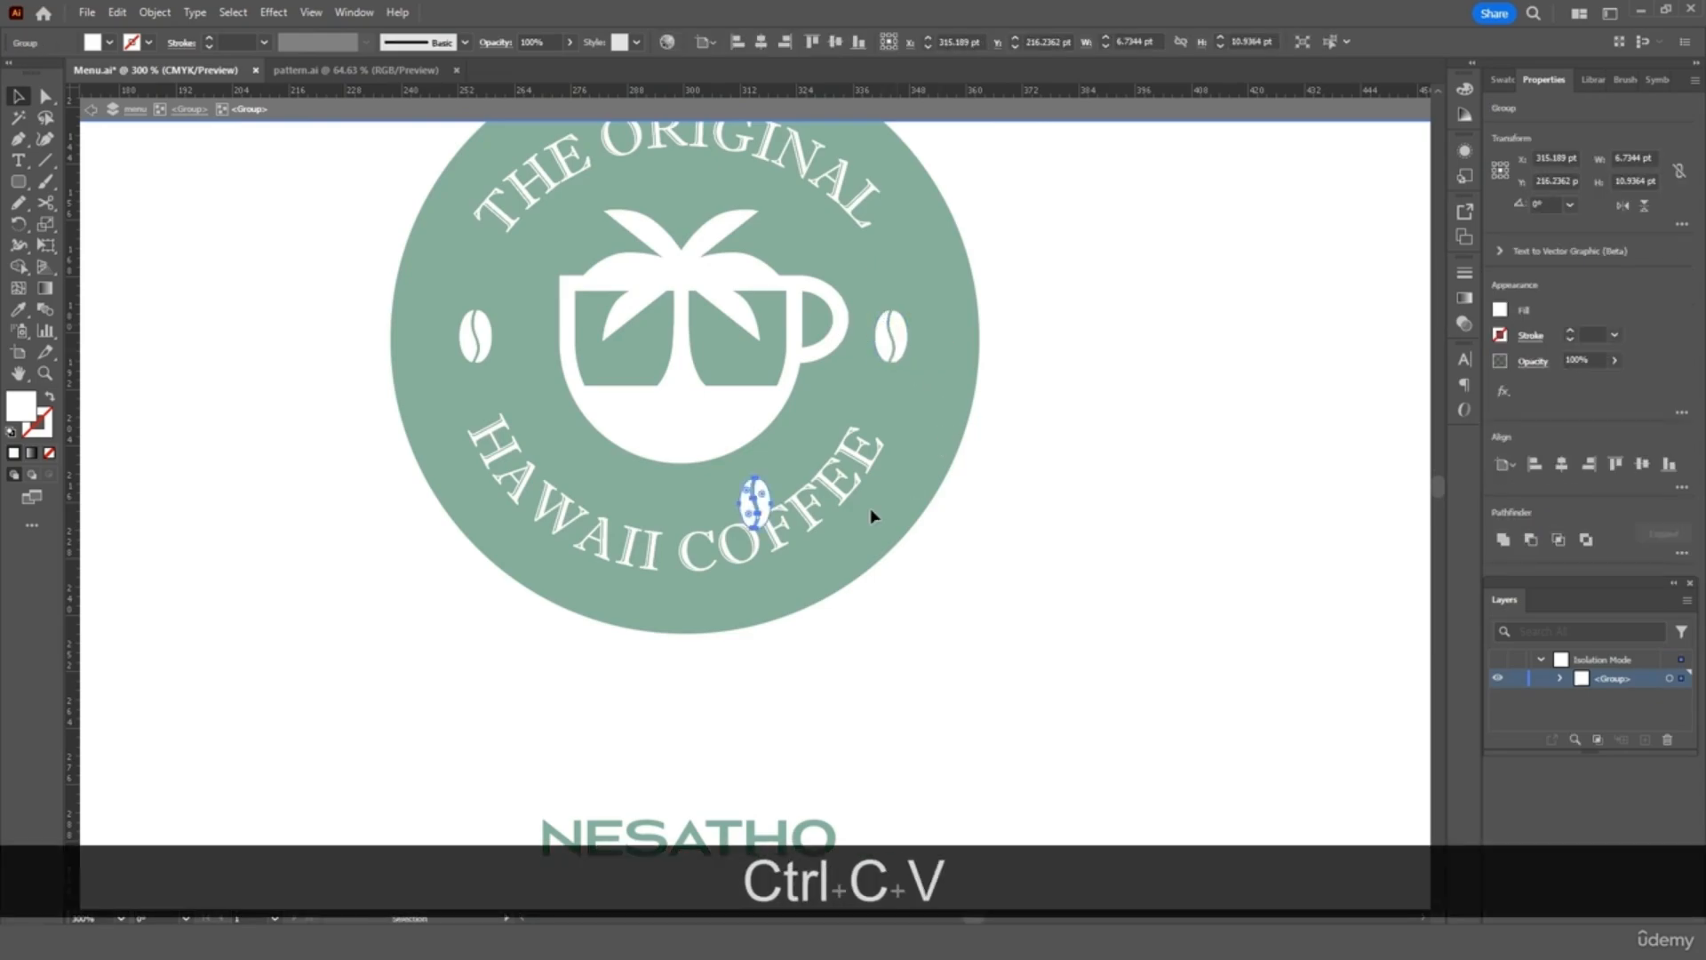
pyautogui.moveTo(782, 518); pyautogui.dragTo(1200, 353)
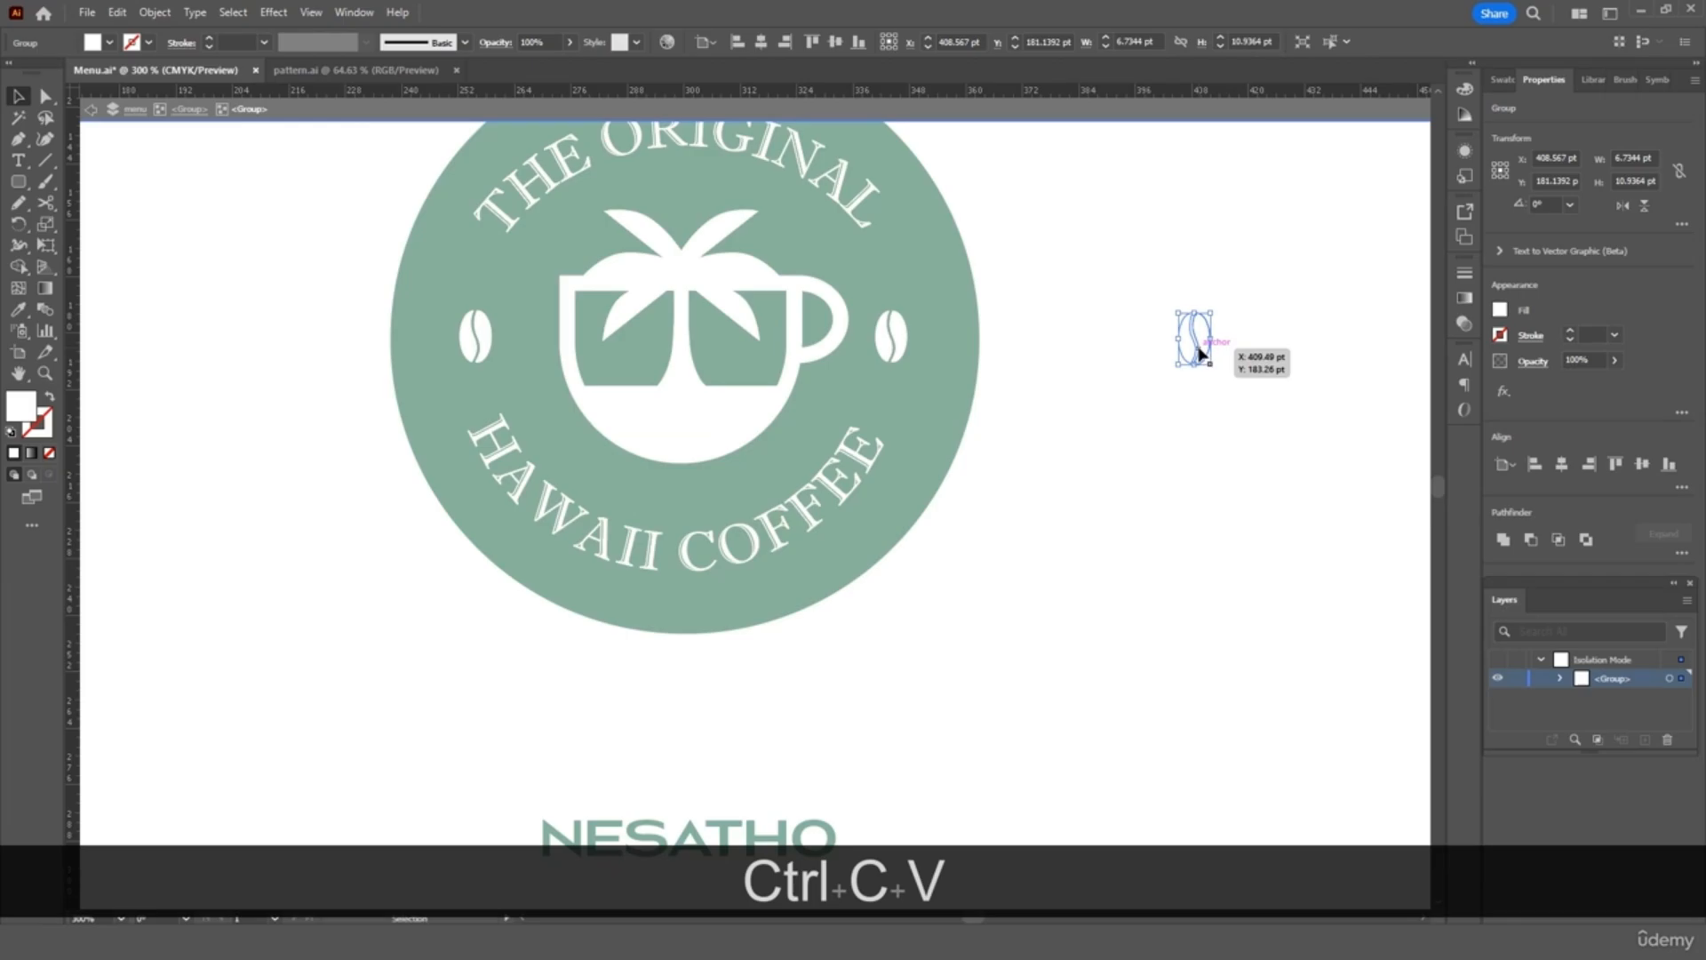
# Ungroup the bean copy from the logo group so it stands alone
pyautogui.doubleClick(1192, 419)
pyautogui.moveTo(1223, 278); pyautogui.dragTo(1186, 369)
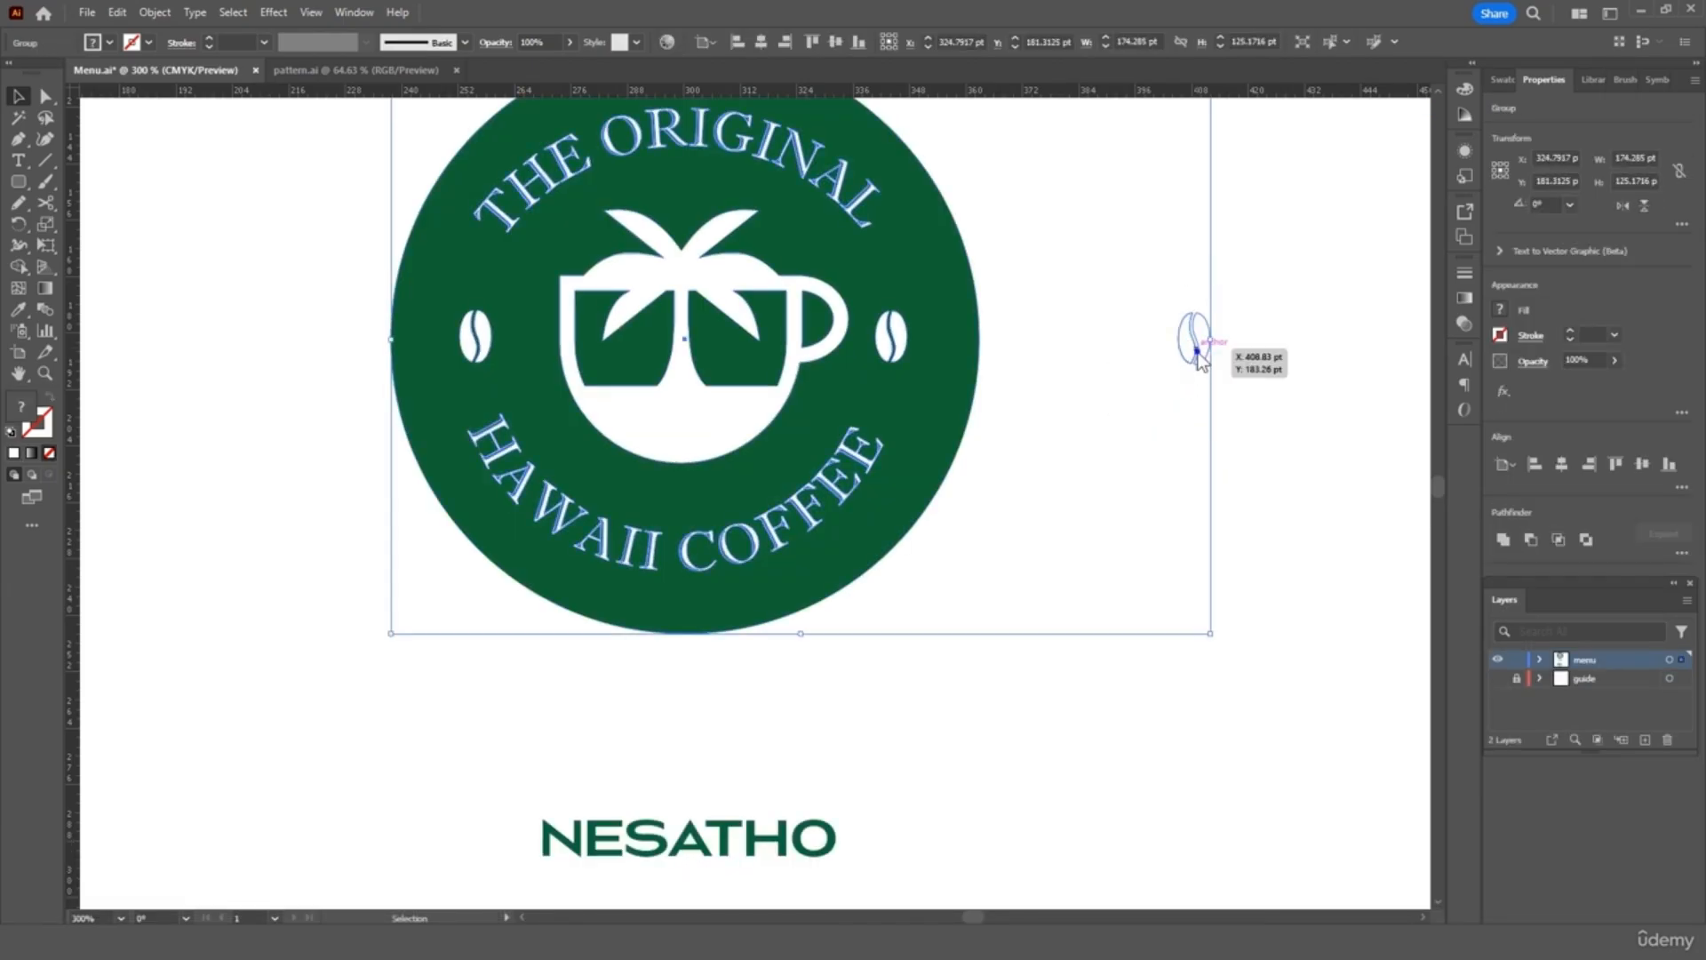
pyautogui.rightClick(1191, 345)
pyautogui.click(1264, 584)
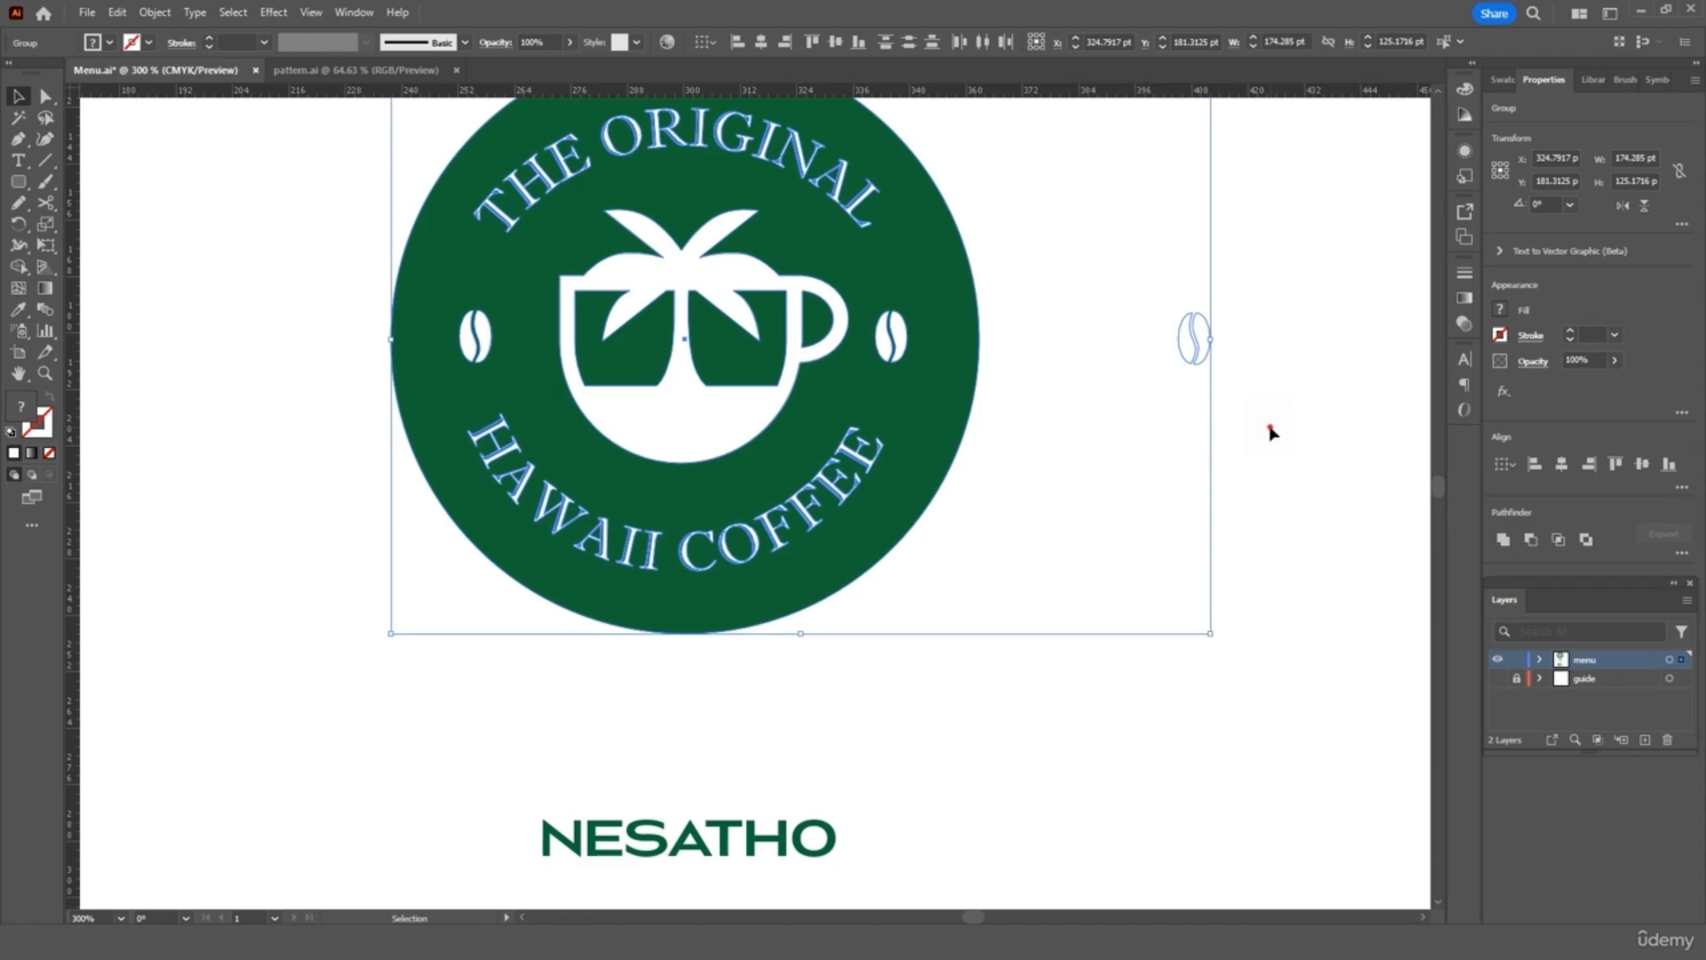
pyautogui.click(1257, 278)
pyautogui.moveTo(1257, 278); pyautogui.dragTo(1155, 392)
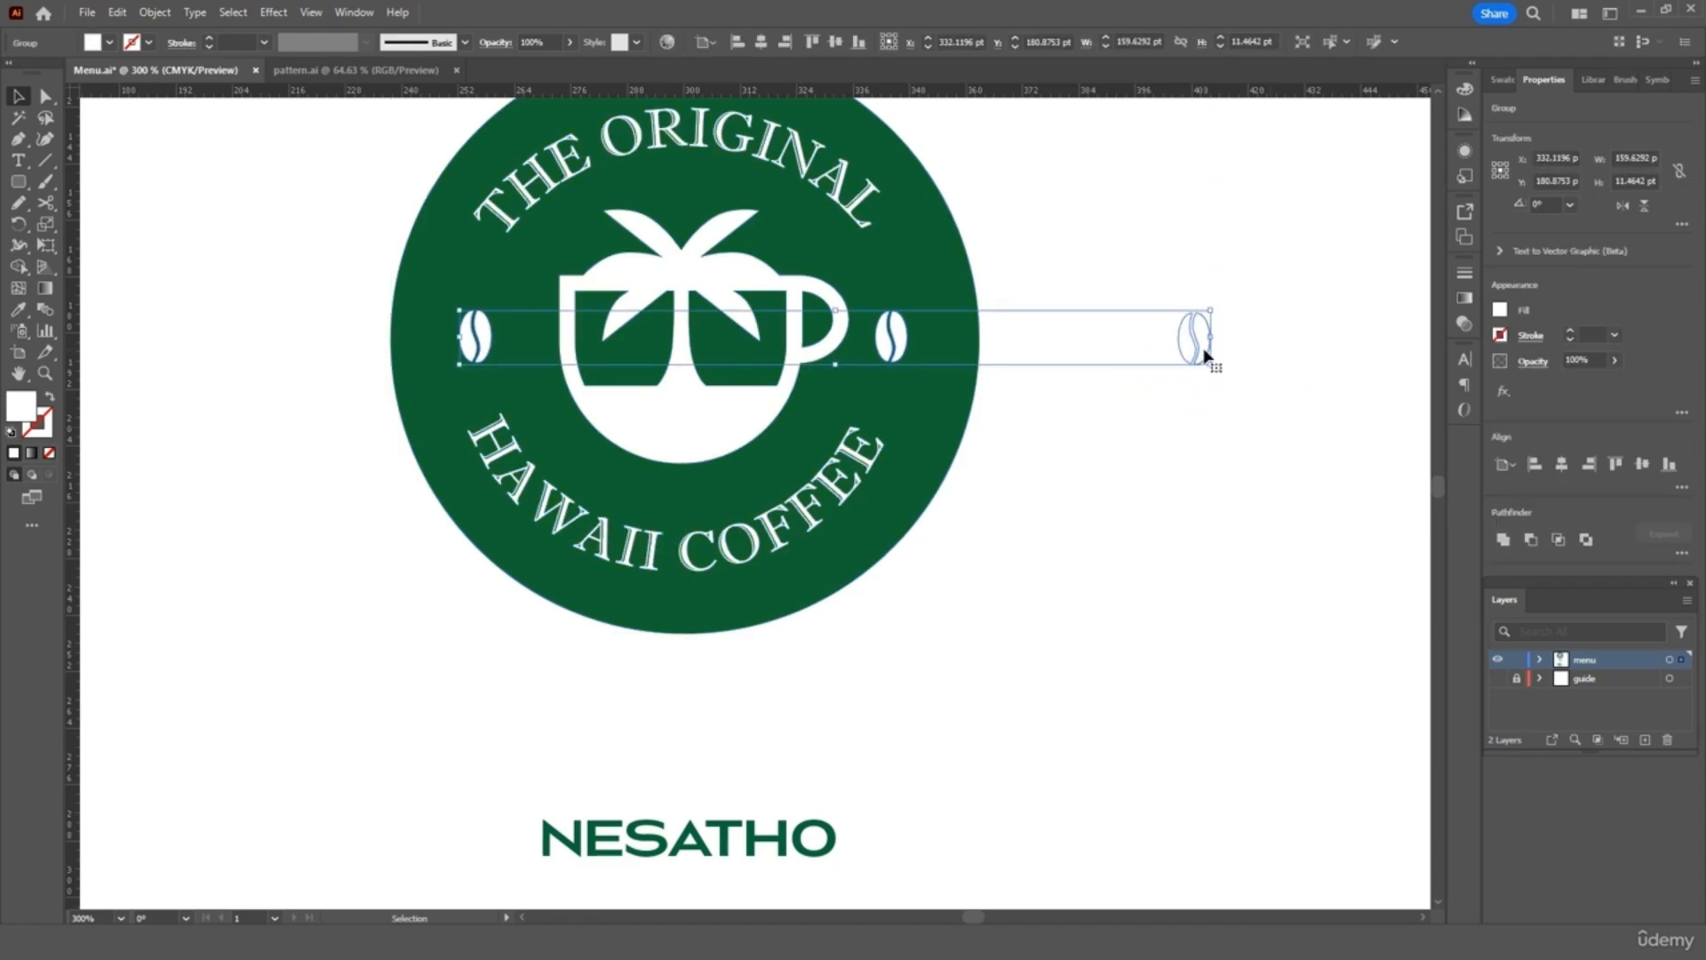
pyautogui.rightClick(1202, 360)
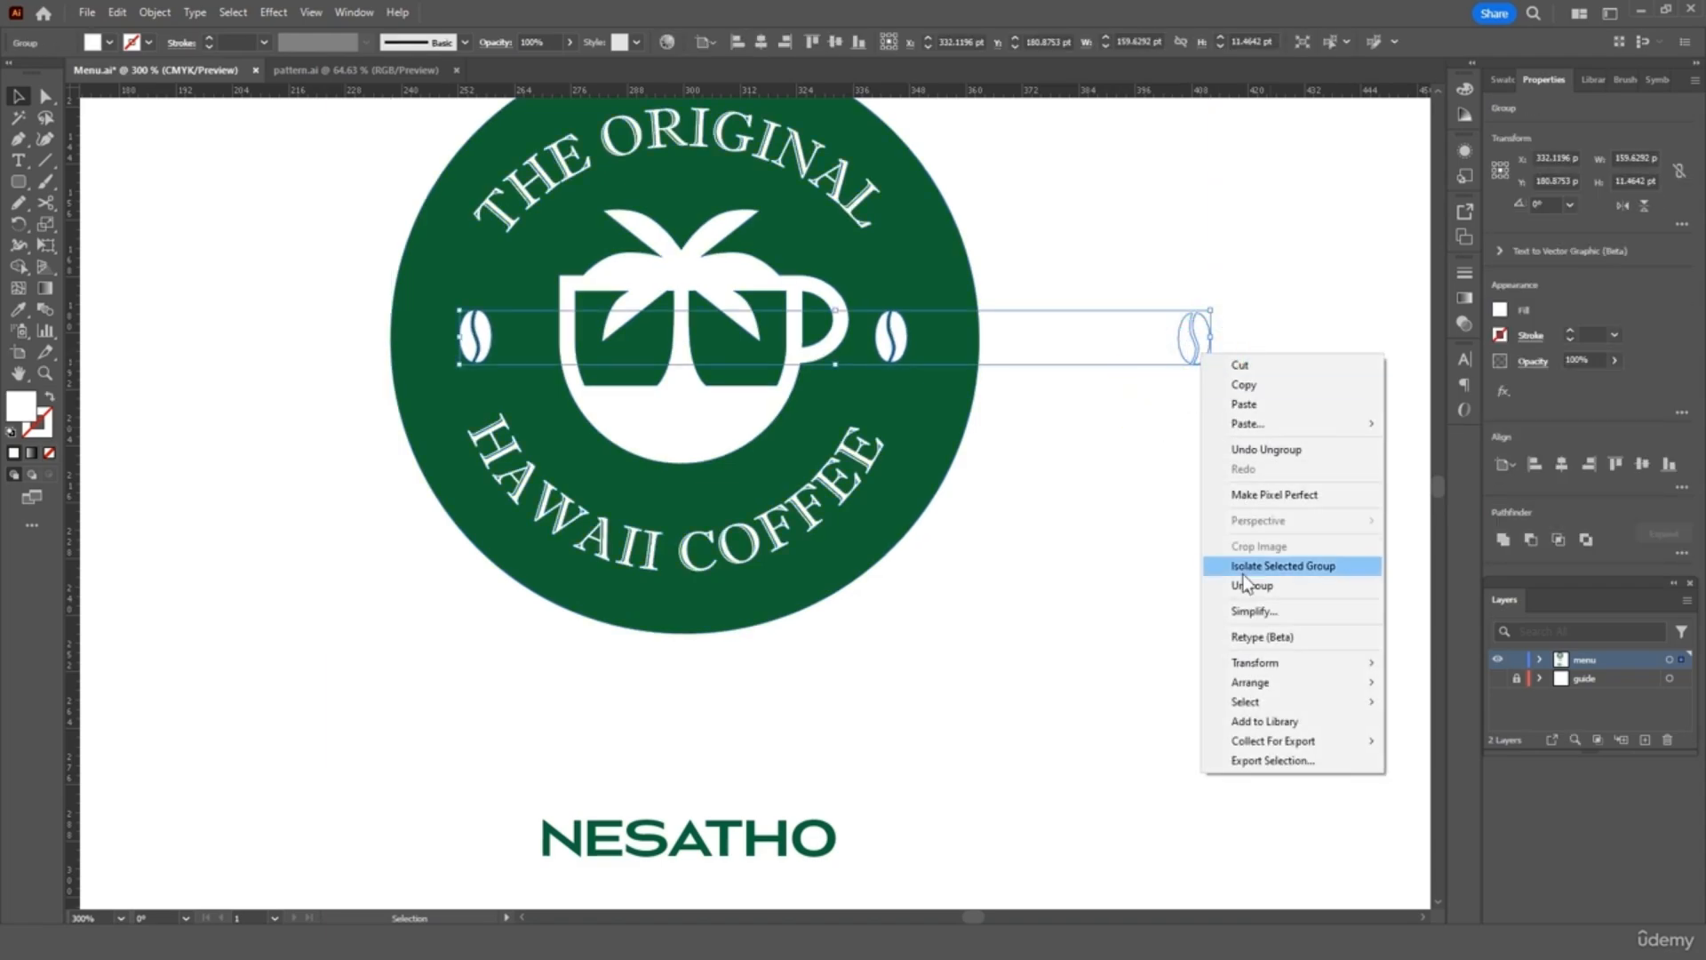
pyautogui.click(1231, 581)
pyautogui.click(1209, 460)
pyautogui.click(1192, 342)
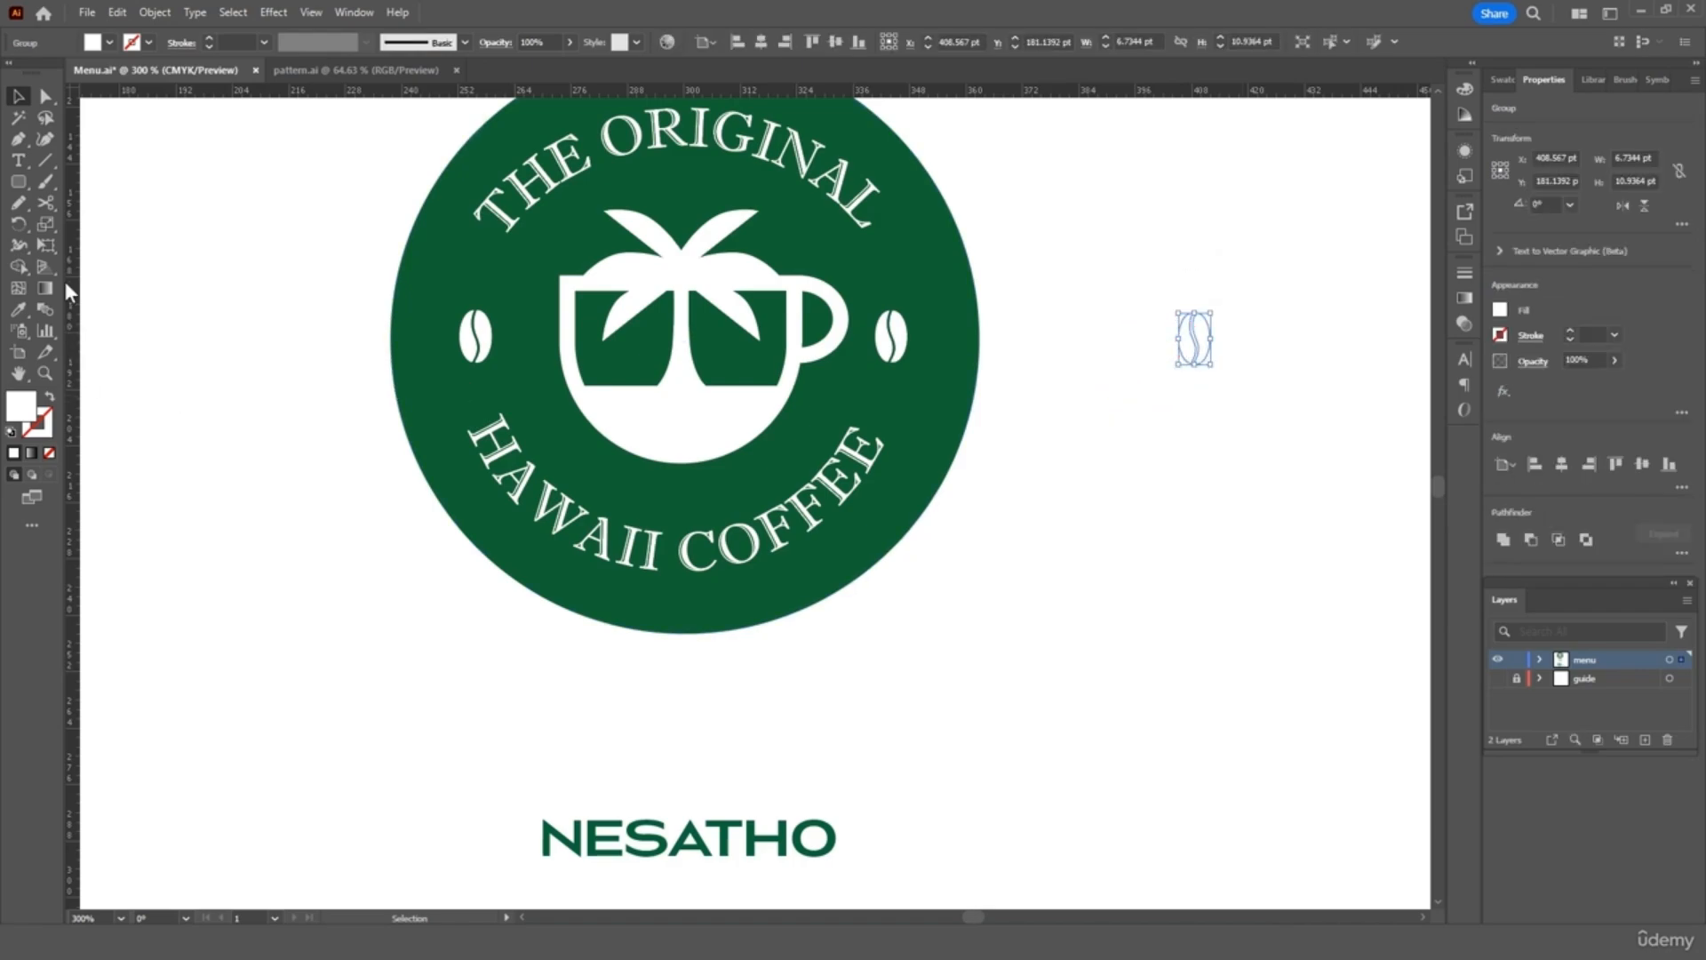
# Fill the bean with the logo's dark green and enlarge it proportionally
pyautogui.click(19, 310)
pyautogui.click(492, 271)
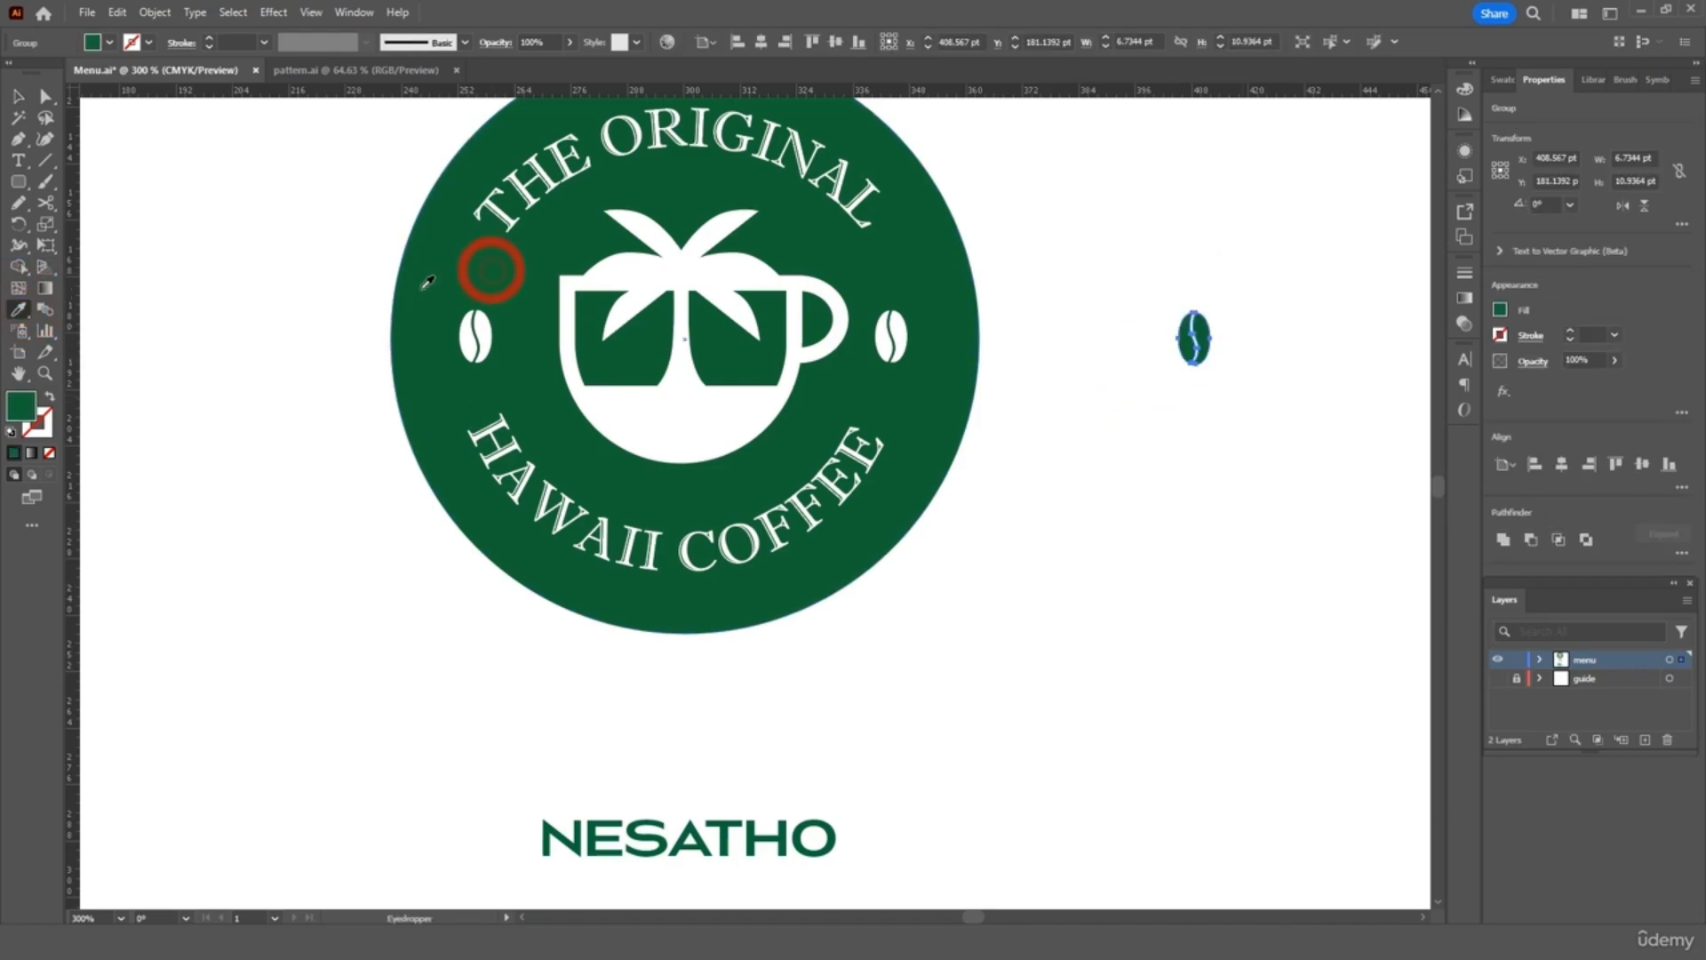
pyautogui.click(19, 95)
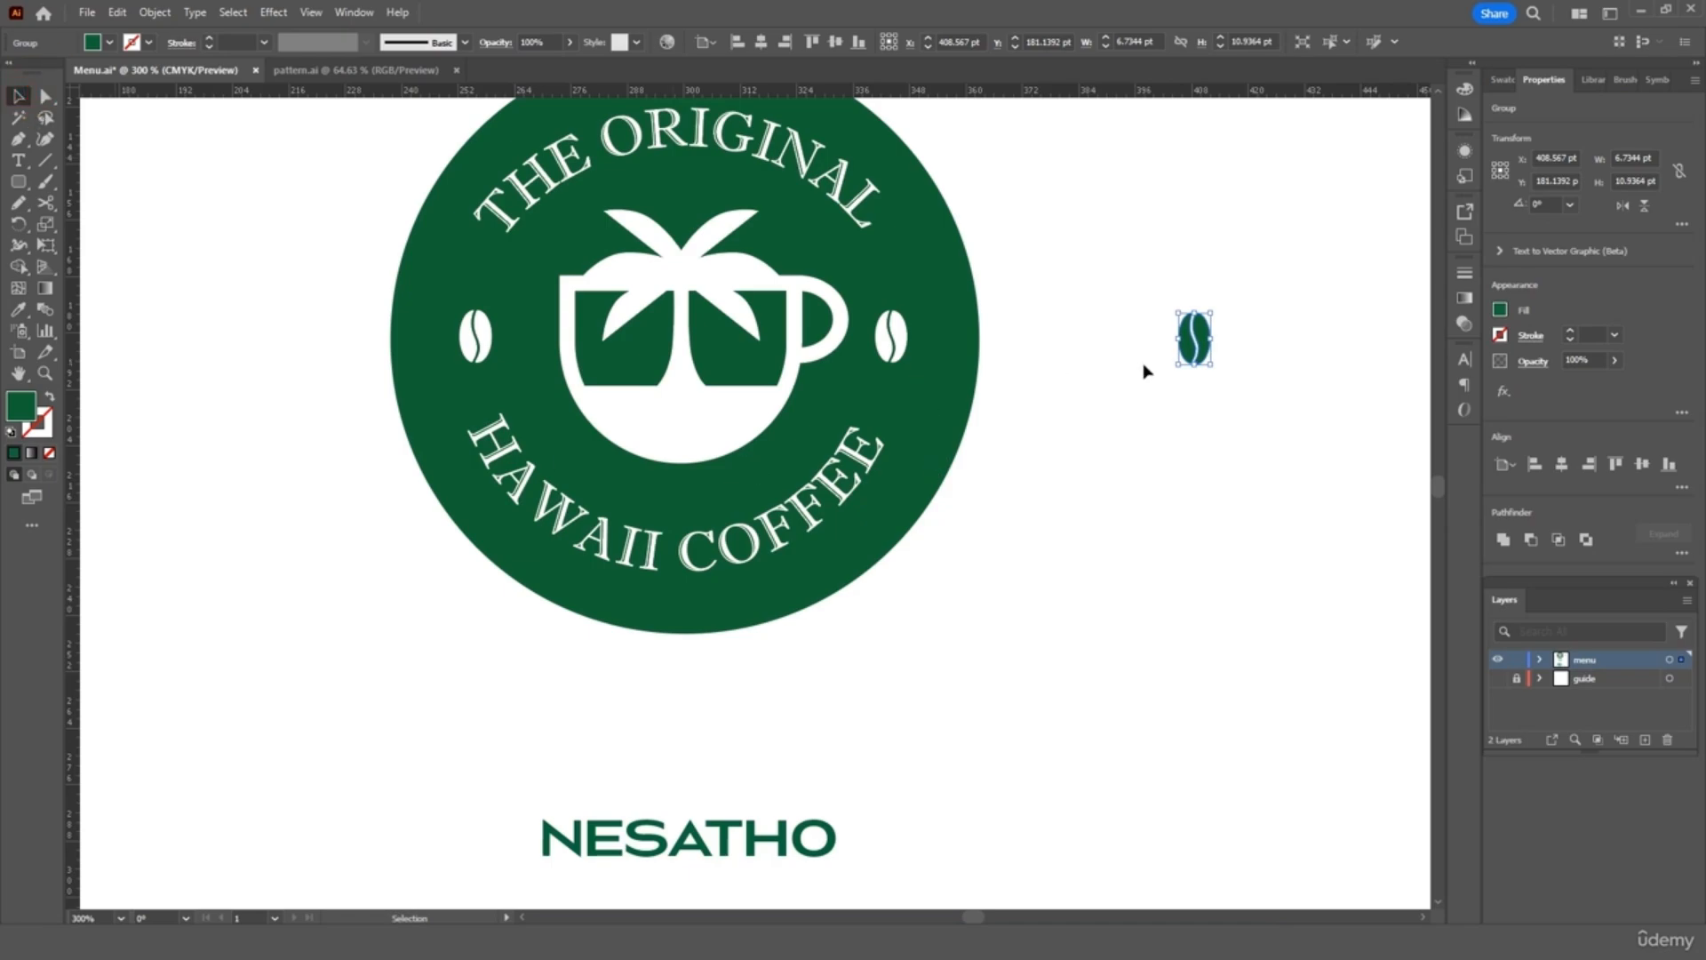
pyautogui.moveTo(1215, 365); pyautogui.dragTo(1330, 598)
pyautogui.click(1249, 600)
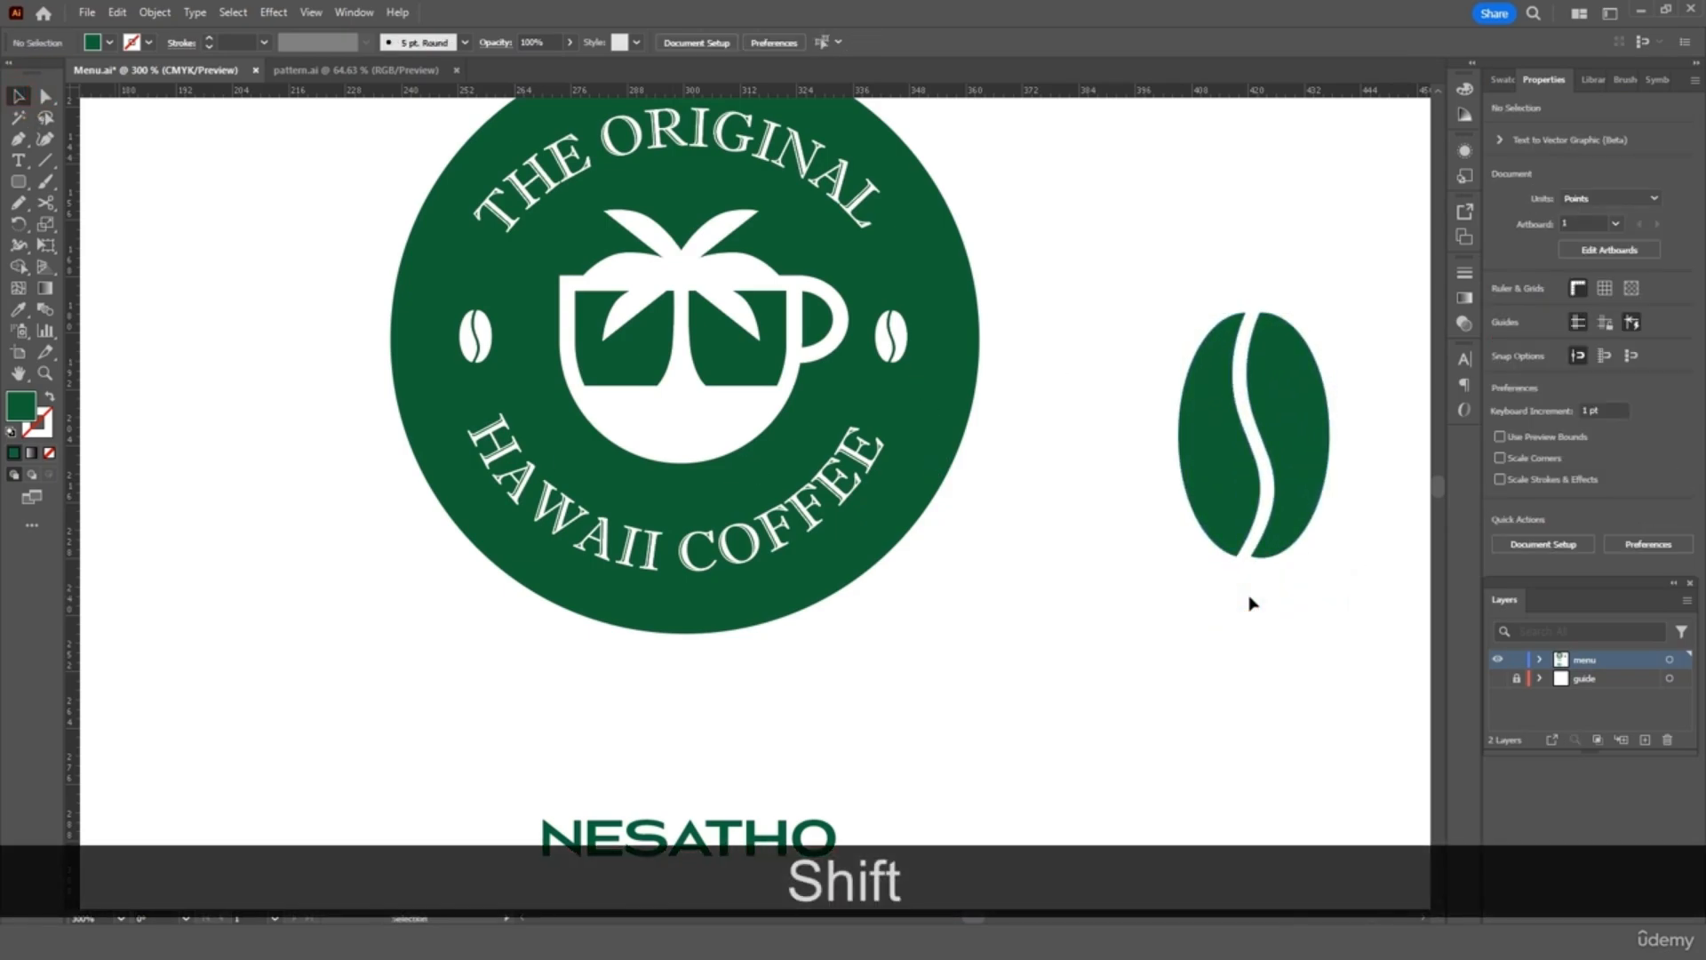
pyautogui.hotkey('ctrl', '-')
pyautogui.hotkey('ctrl', '-')
pyautogui.hotkey('ctrl', '-')
pyautogui.hotkey('ctrl', '-')
pyautogui.hotkey('ctrl', '=')
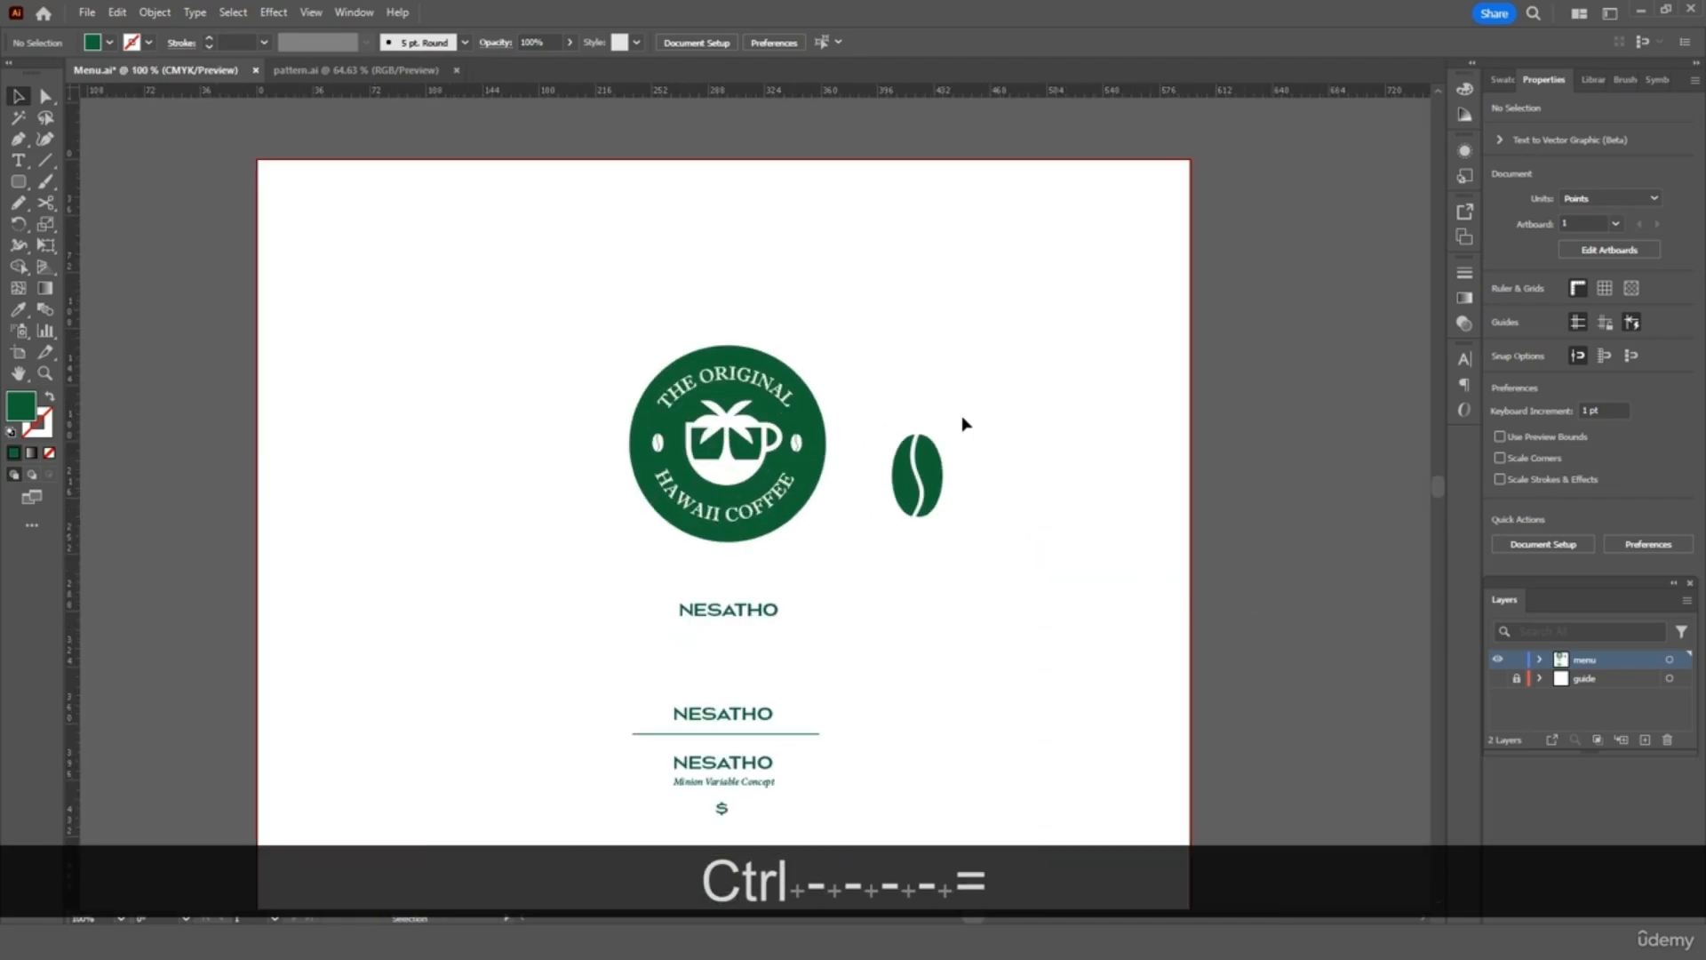
# Show the guides and move the coffee bean to the page's top-right corner
pyautogui.click(1498, 680)
pyautogui.moveTo(994, 414); pyautogui.dragTo(840, 583)
pyautogui.moveTo(932, 492); pyautogui.dragTo(1098, 224)
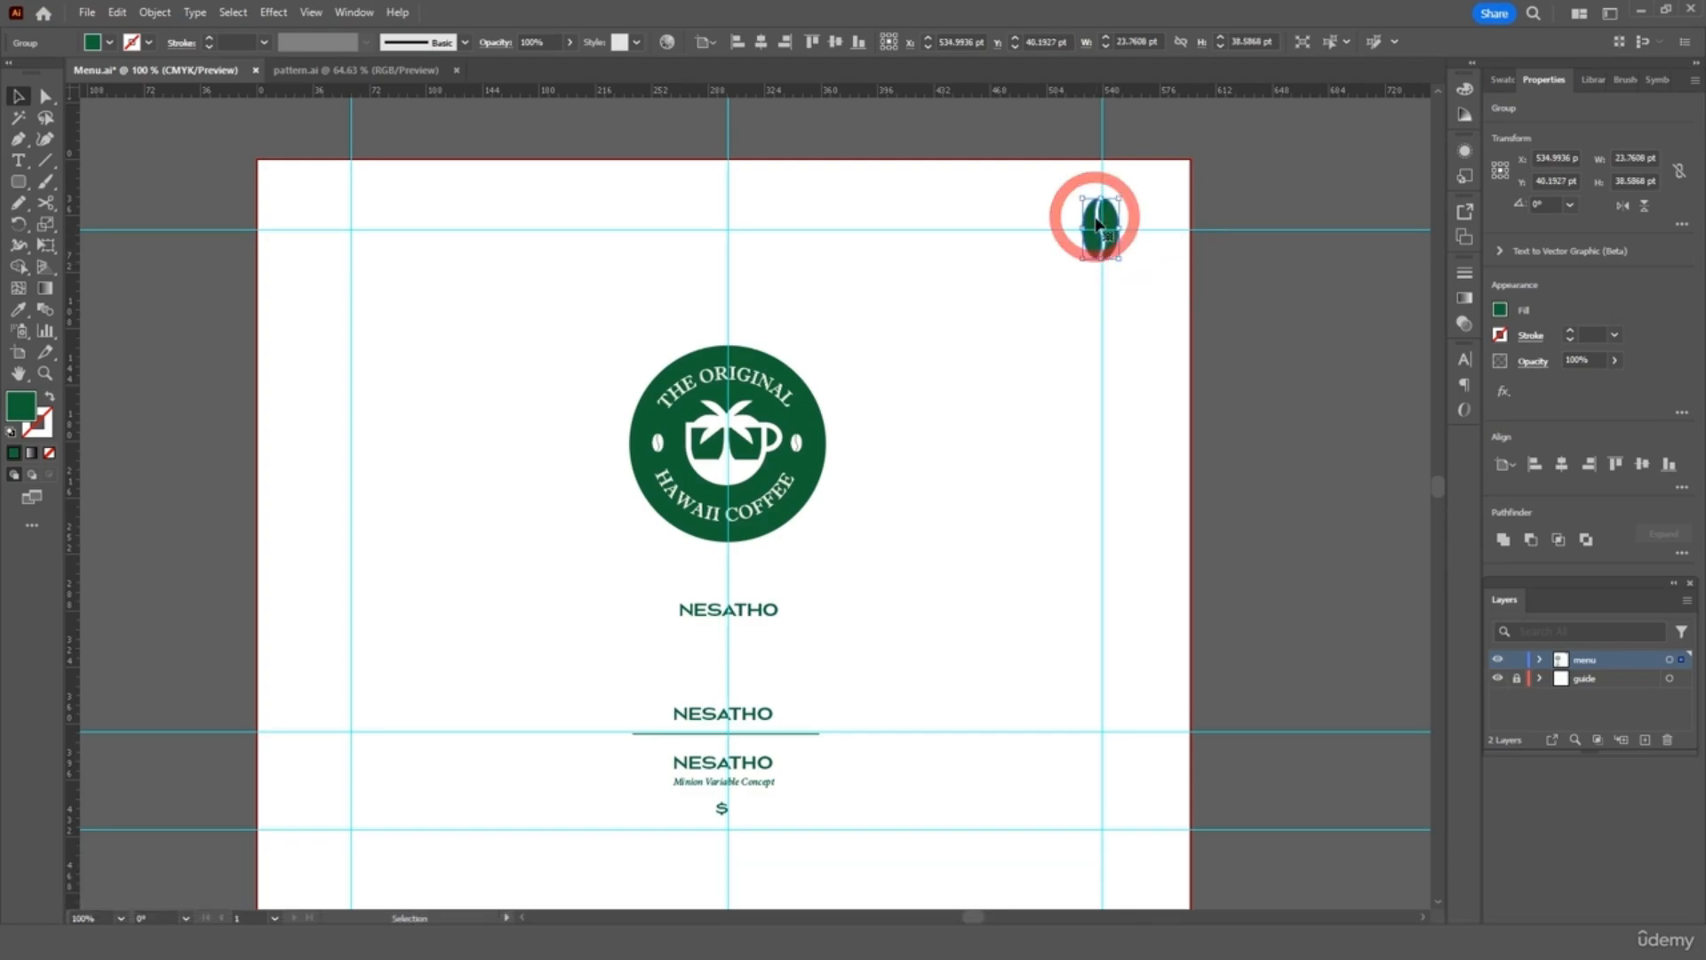
pyautogui.press('Right')
# Copy the bean into the top-left corner and ungroup the two top beans
pyautogui.hotkey('ctrl', 'c')
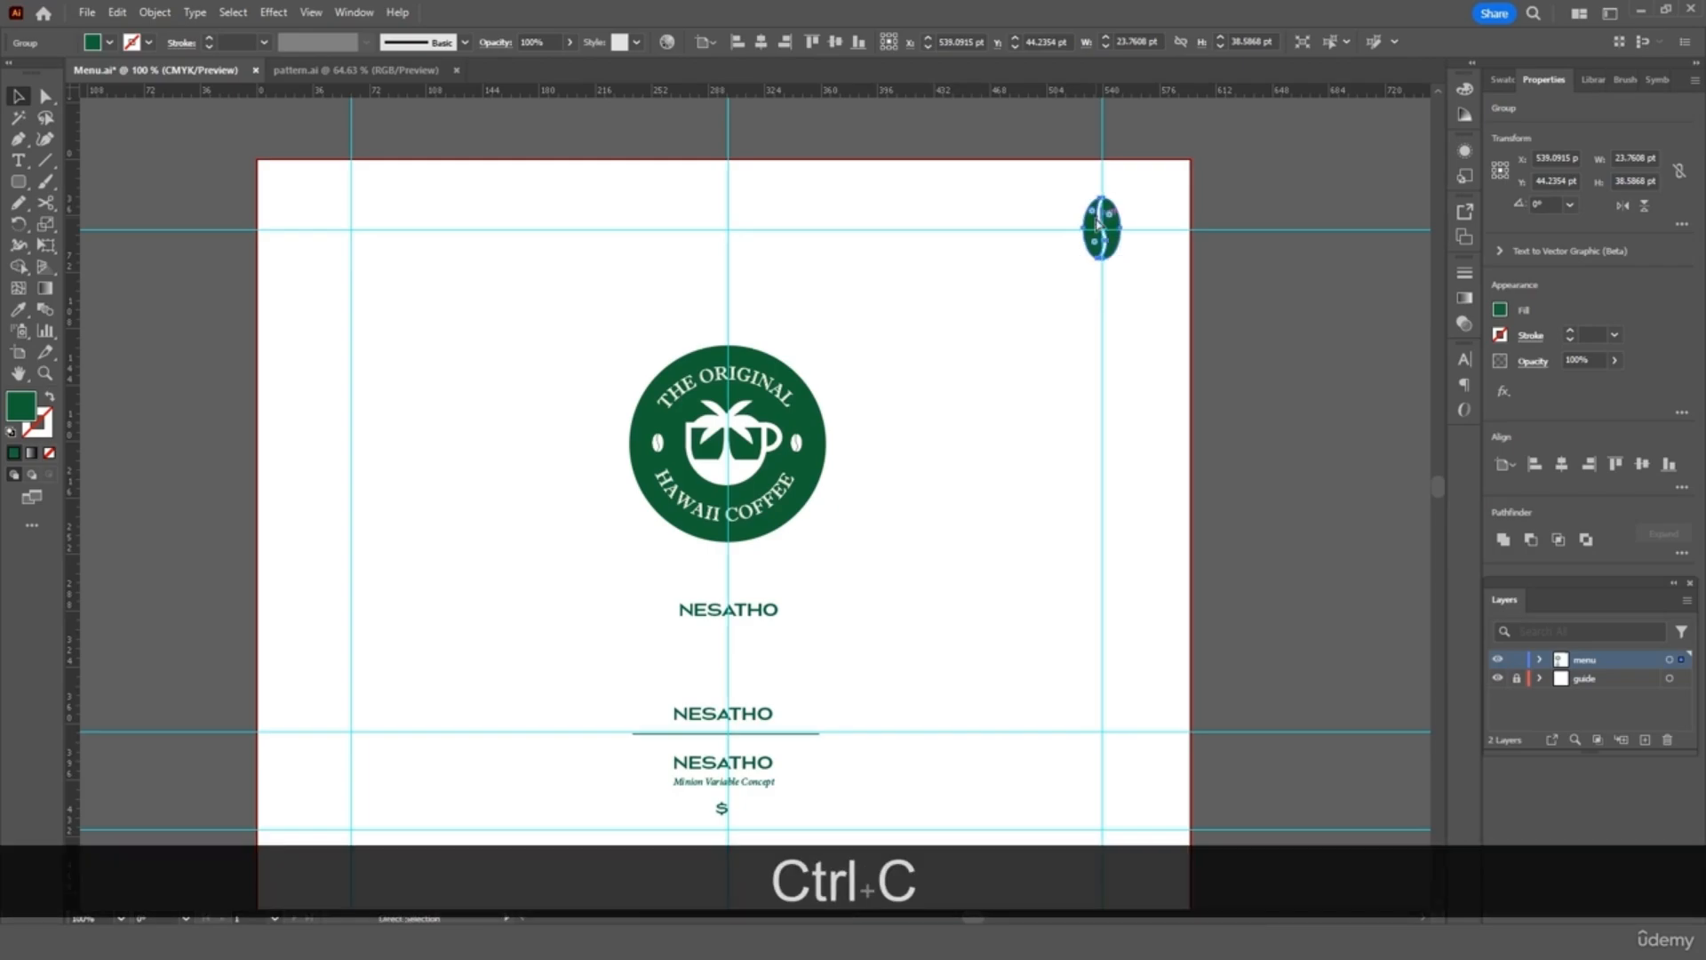
pyautogui.hotkey('ctrl', 'v')
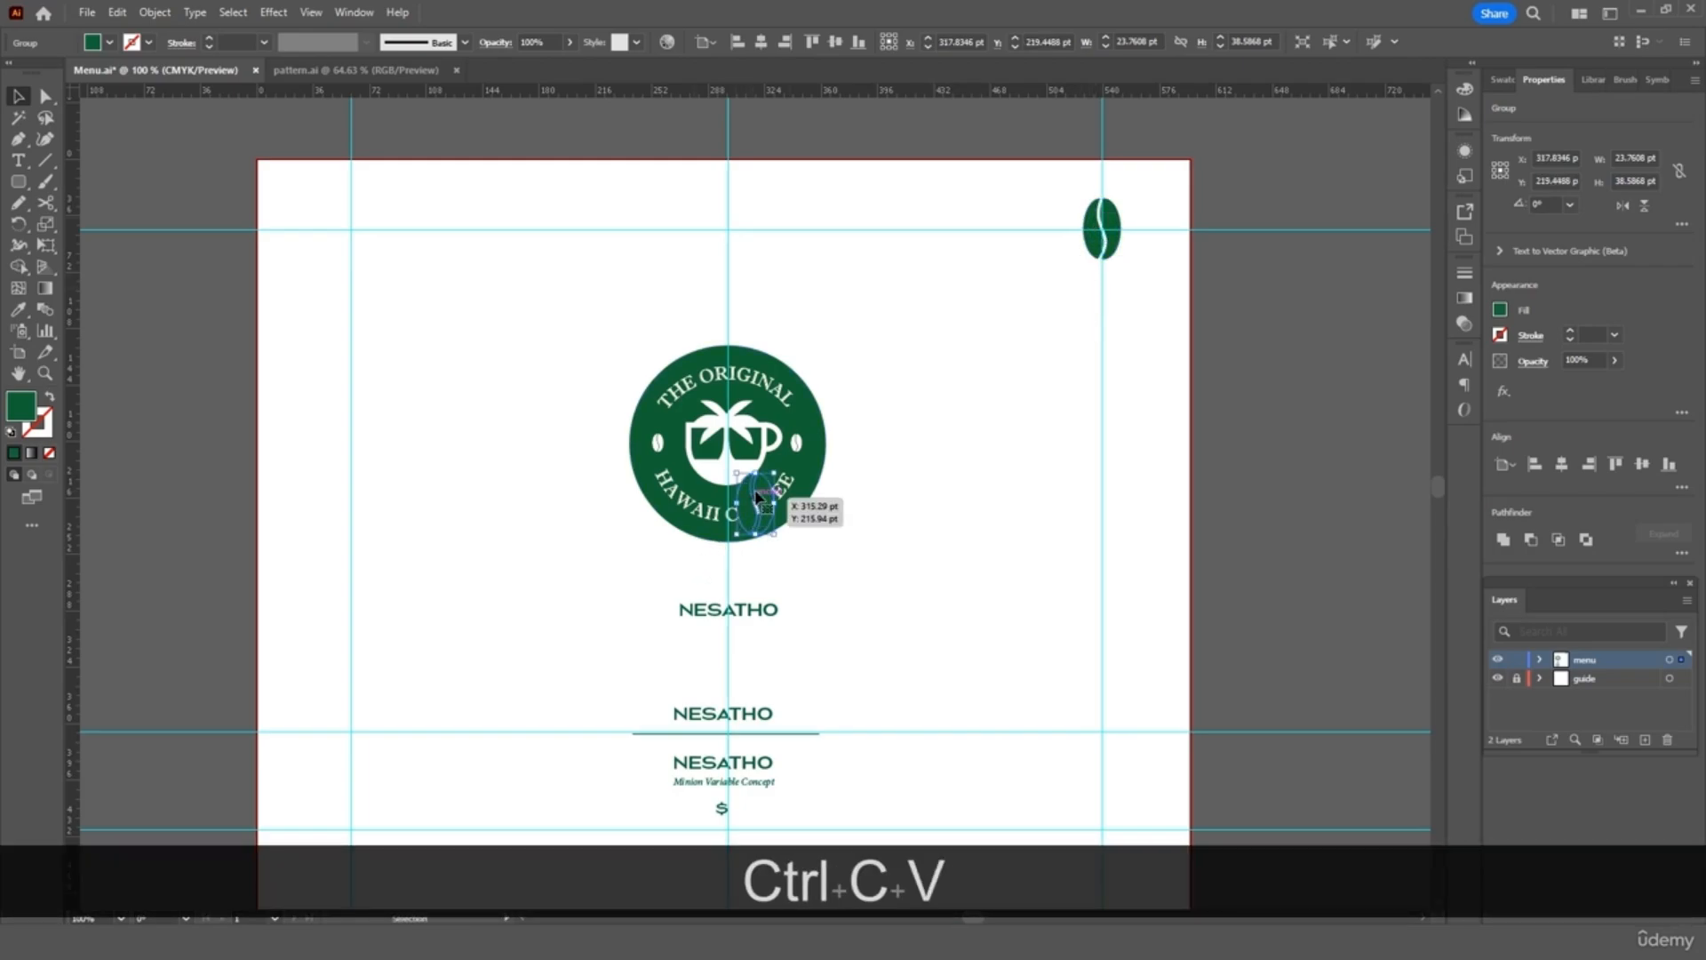
pyautogui.moveTo(755, 503); pyautogui.dragTo(358, 229)
pyautogui.press('Right')
pyautogui.press('Right')
pyautogui.press('Right')
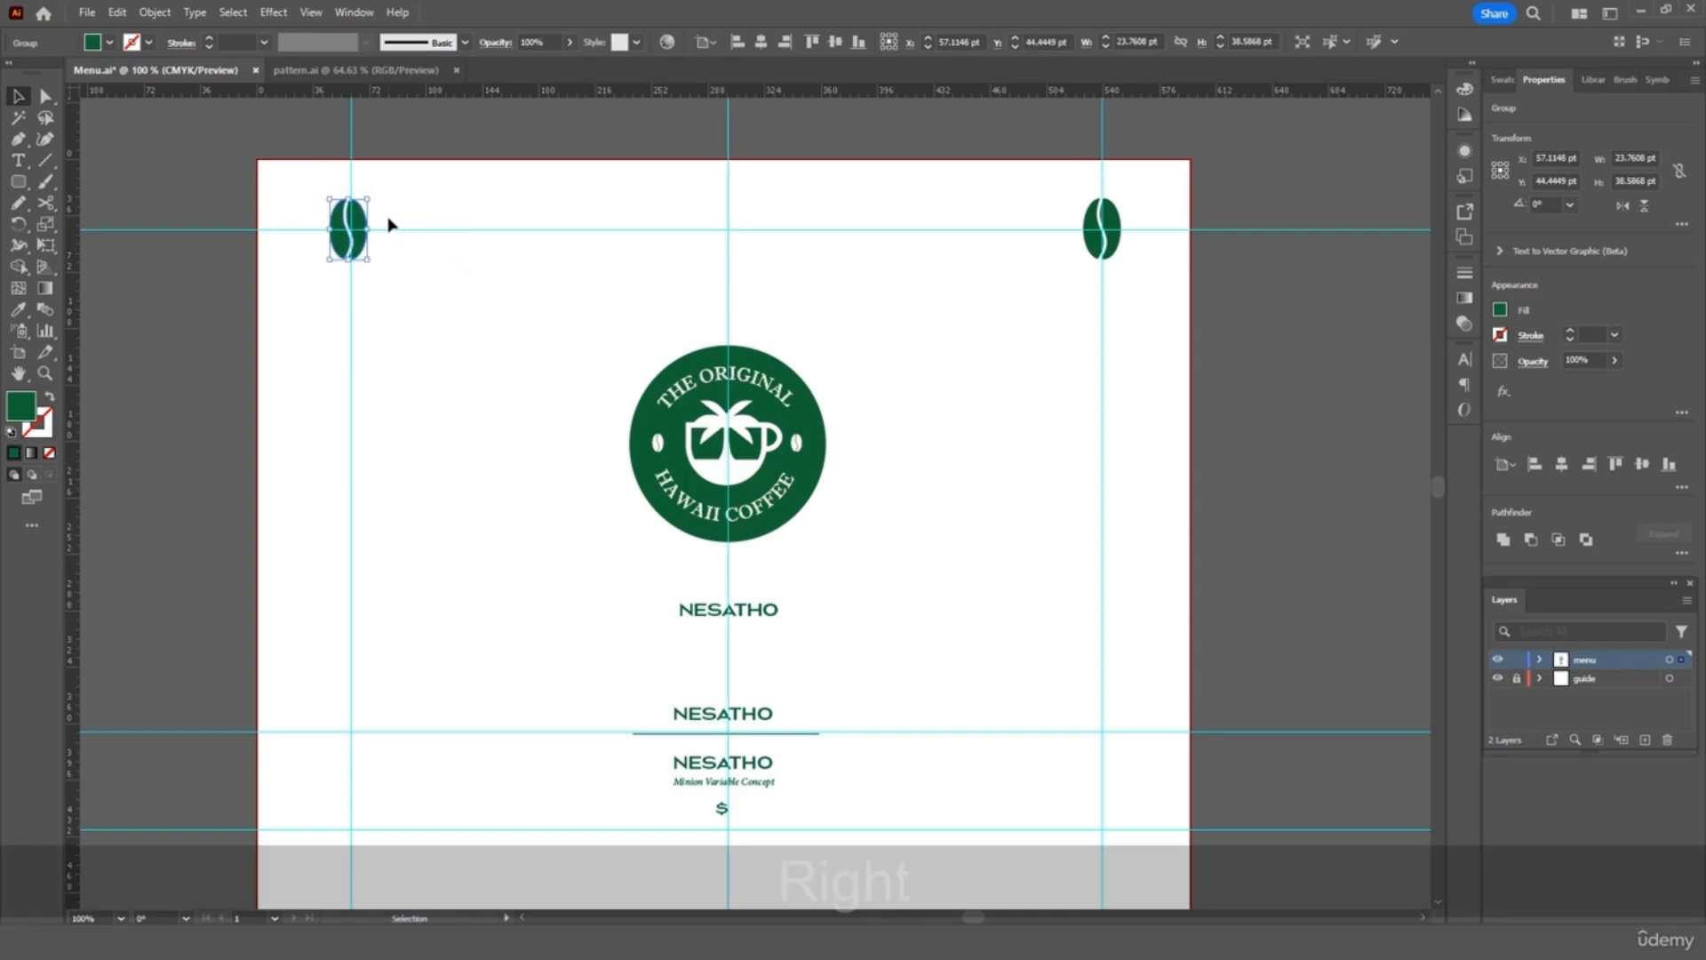
pyautogui.keyDown('shift'); pyautogui.click(1108, 244); pyautogui.keyUp('shift')
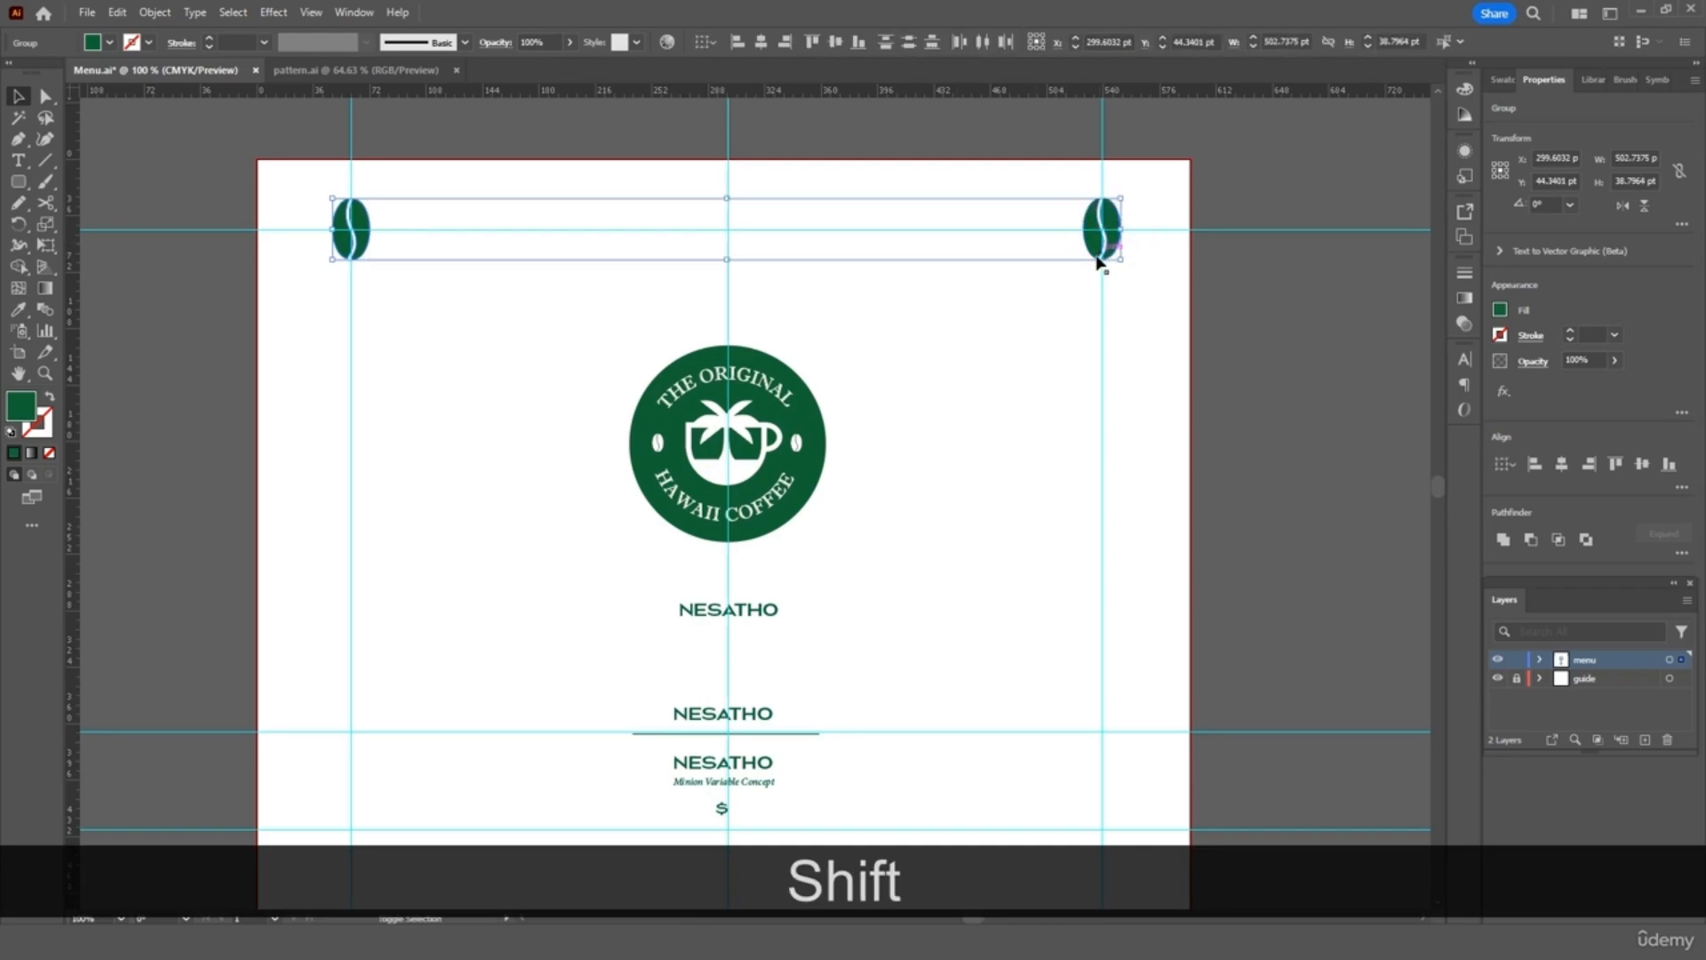
pyautogui.rightClick(1096, 256)
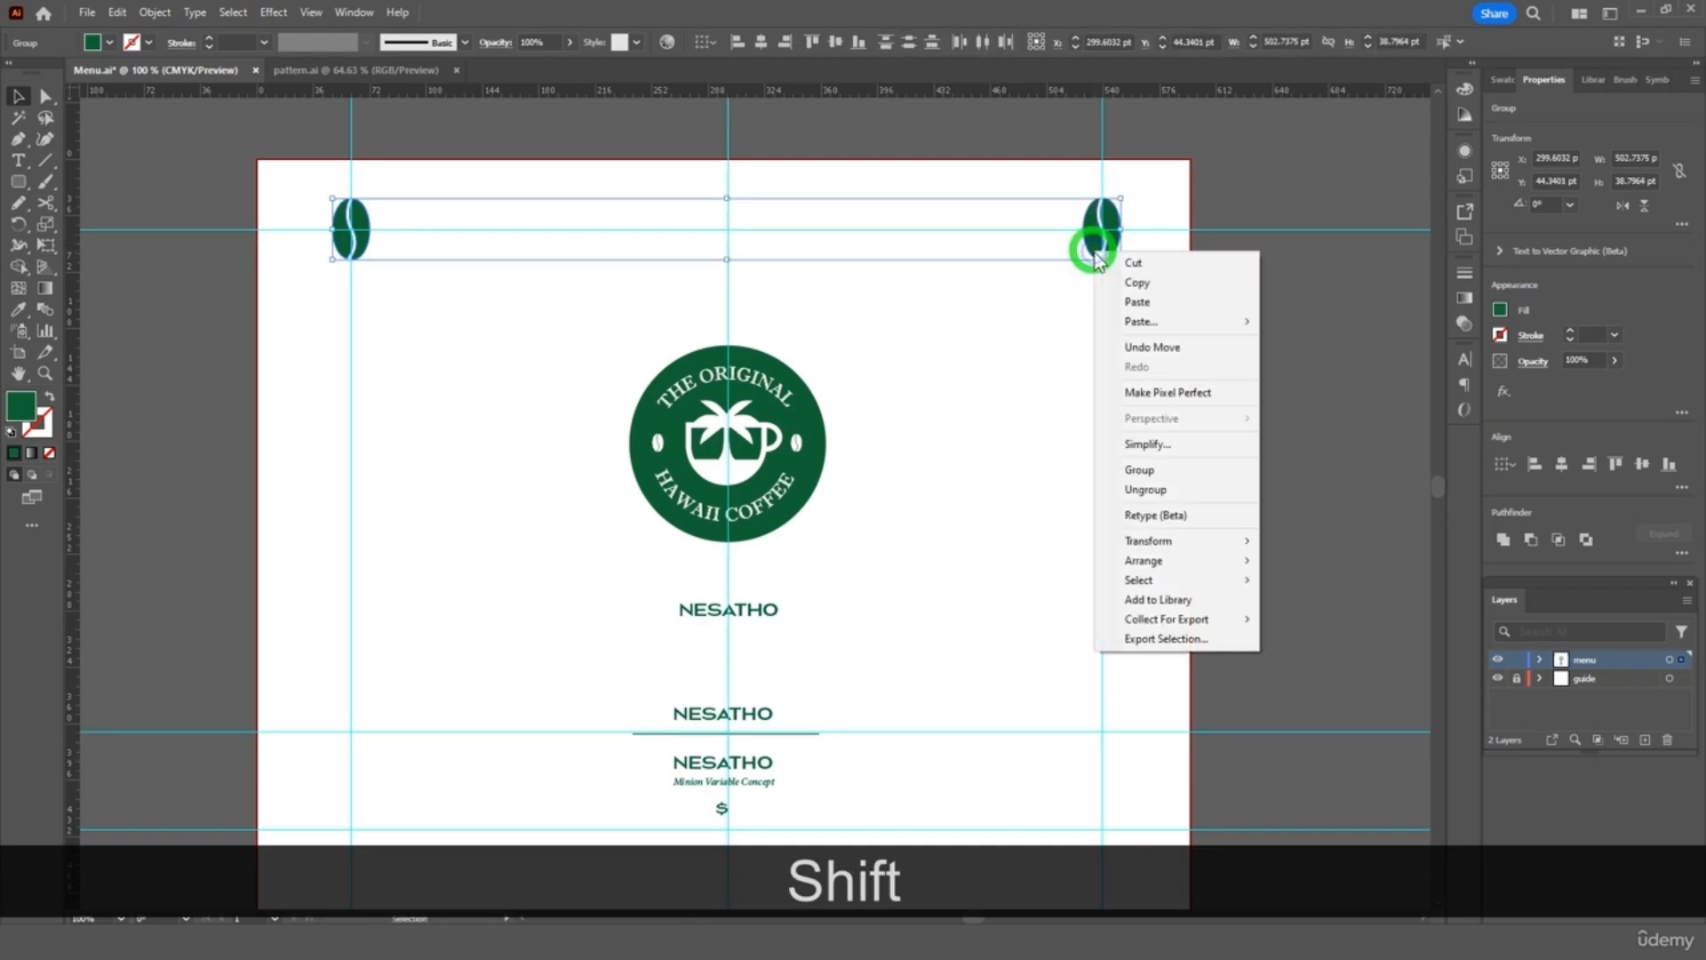
pyautogui.click(1148, 489)
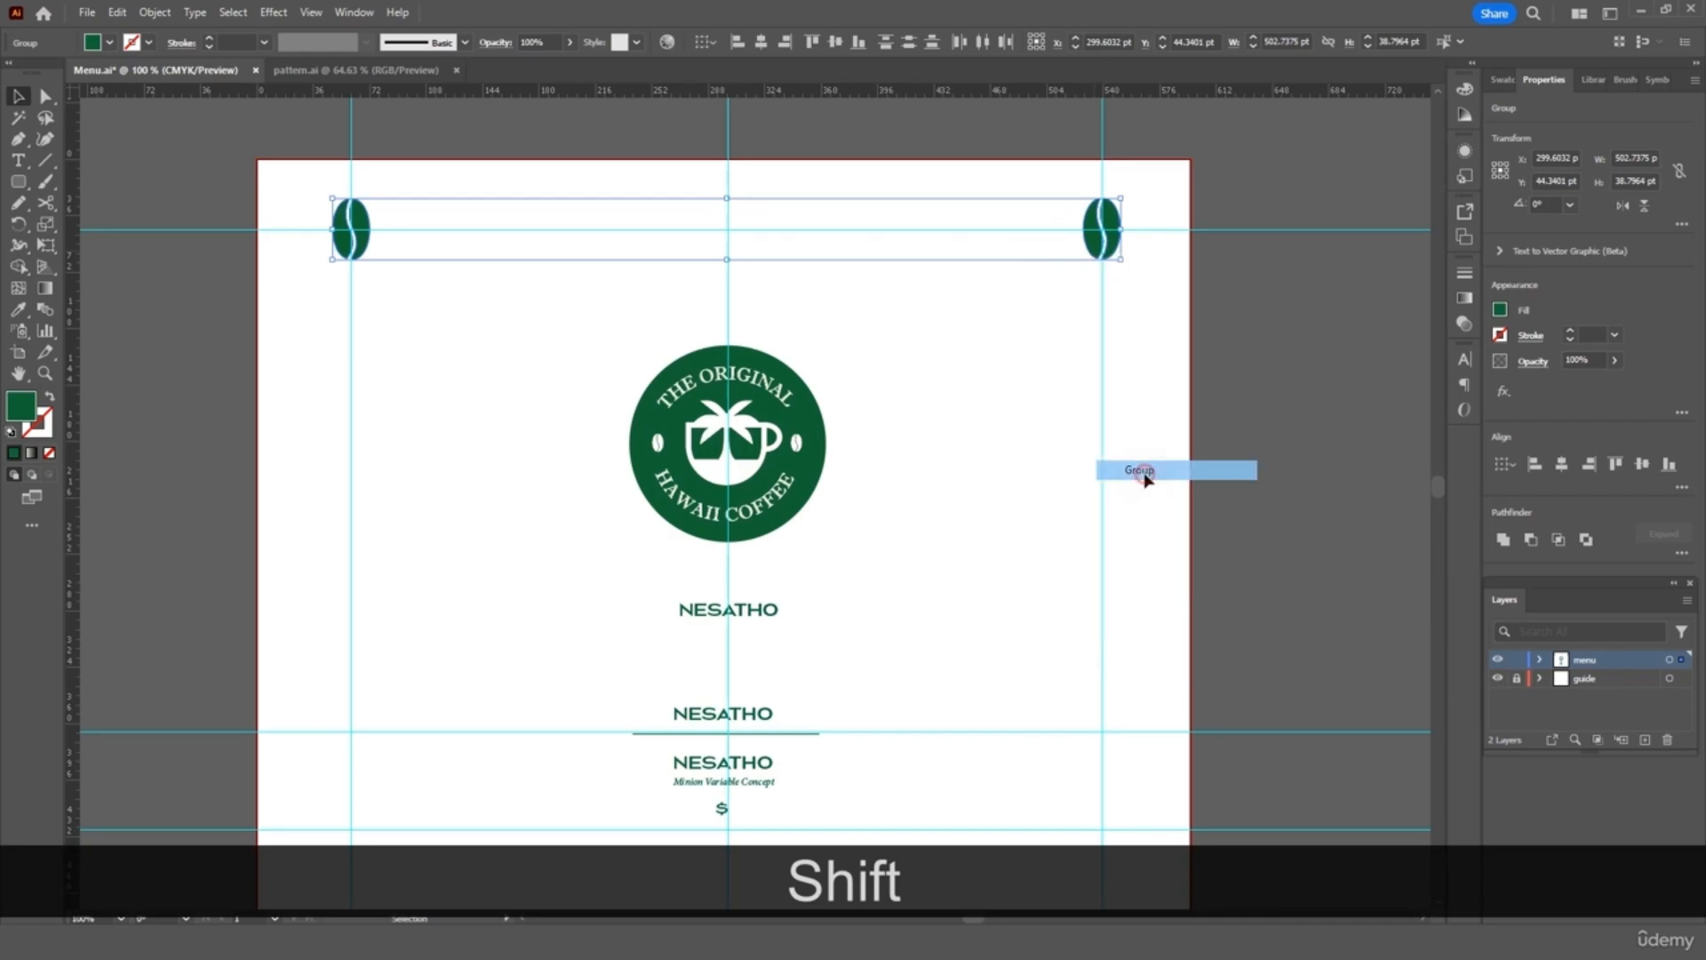
# Duplicate the top bean pair down into the bottom corners of the page
pyautogui.hotkey('ctrl', 'c')
pyautogui.hotkey('ctrl', 'v')
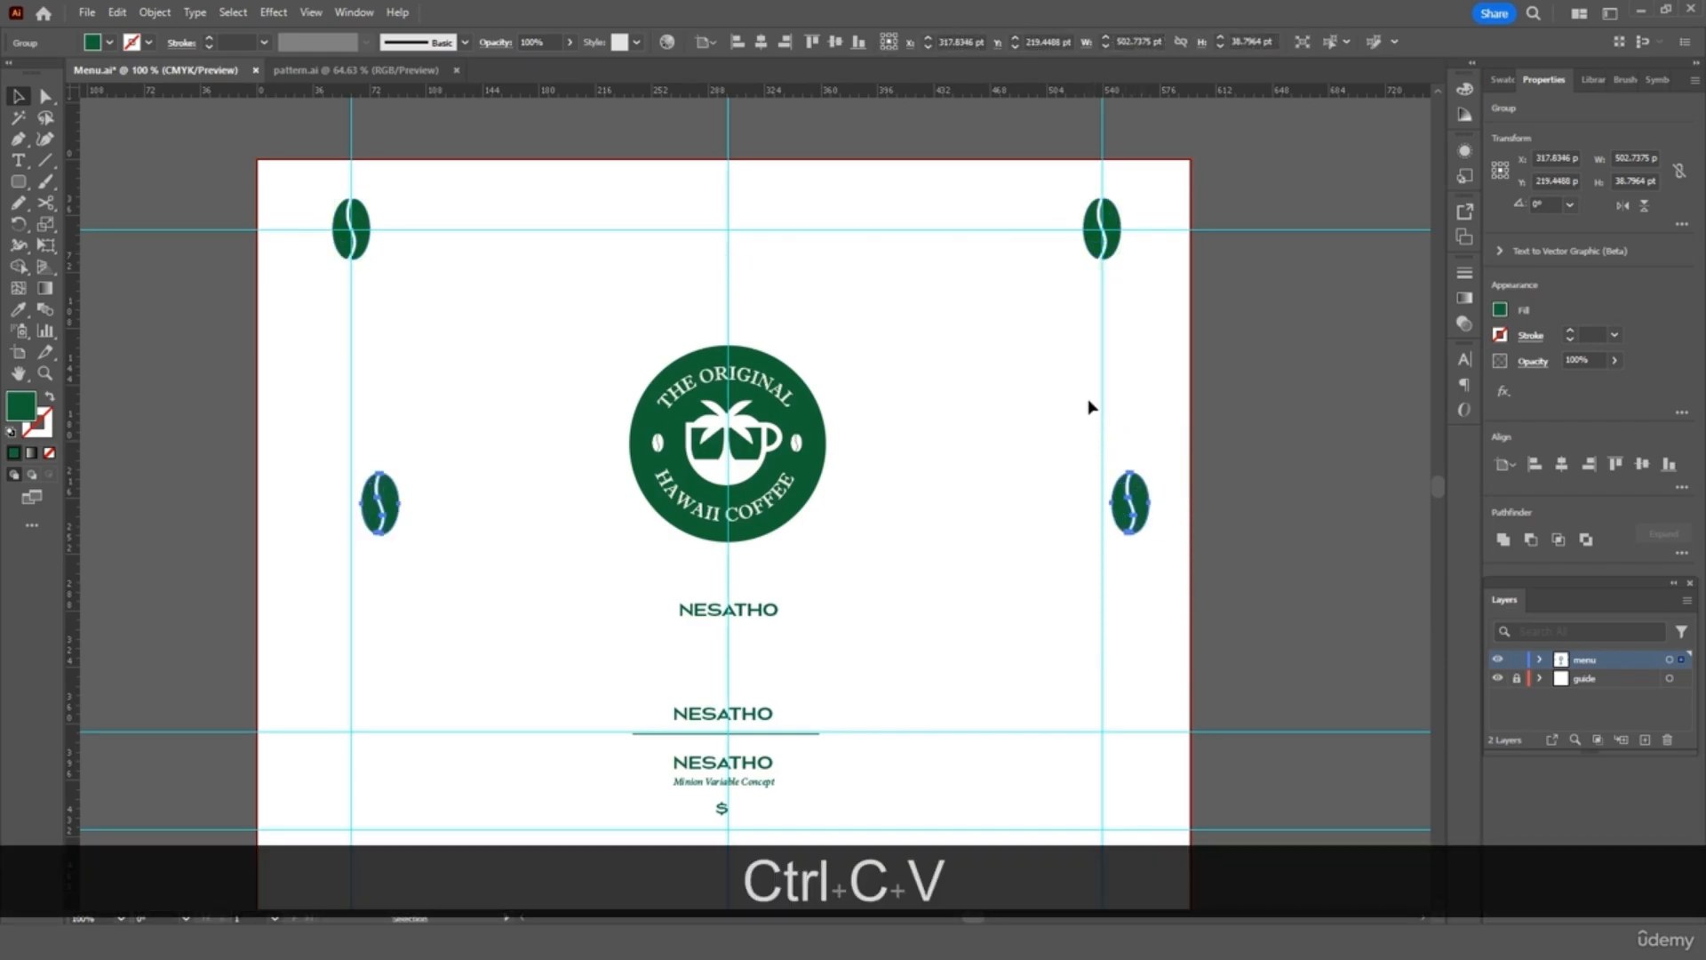
pyautogui.scroll(-5, 1133, 526)
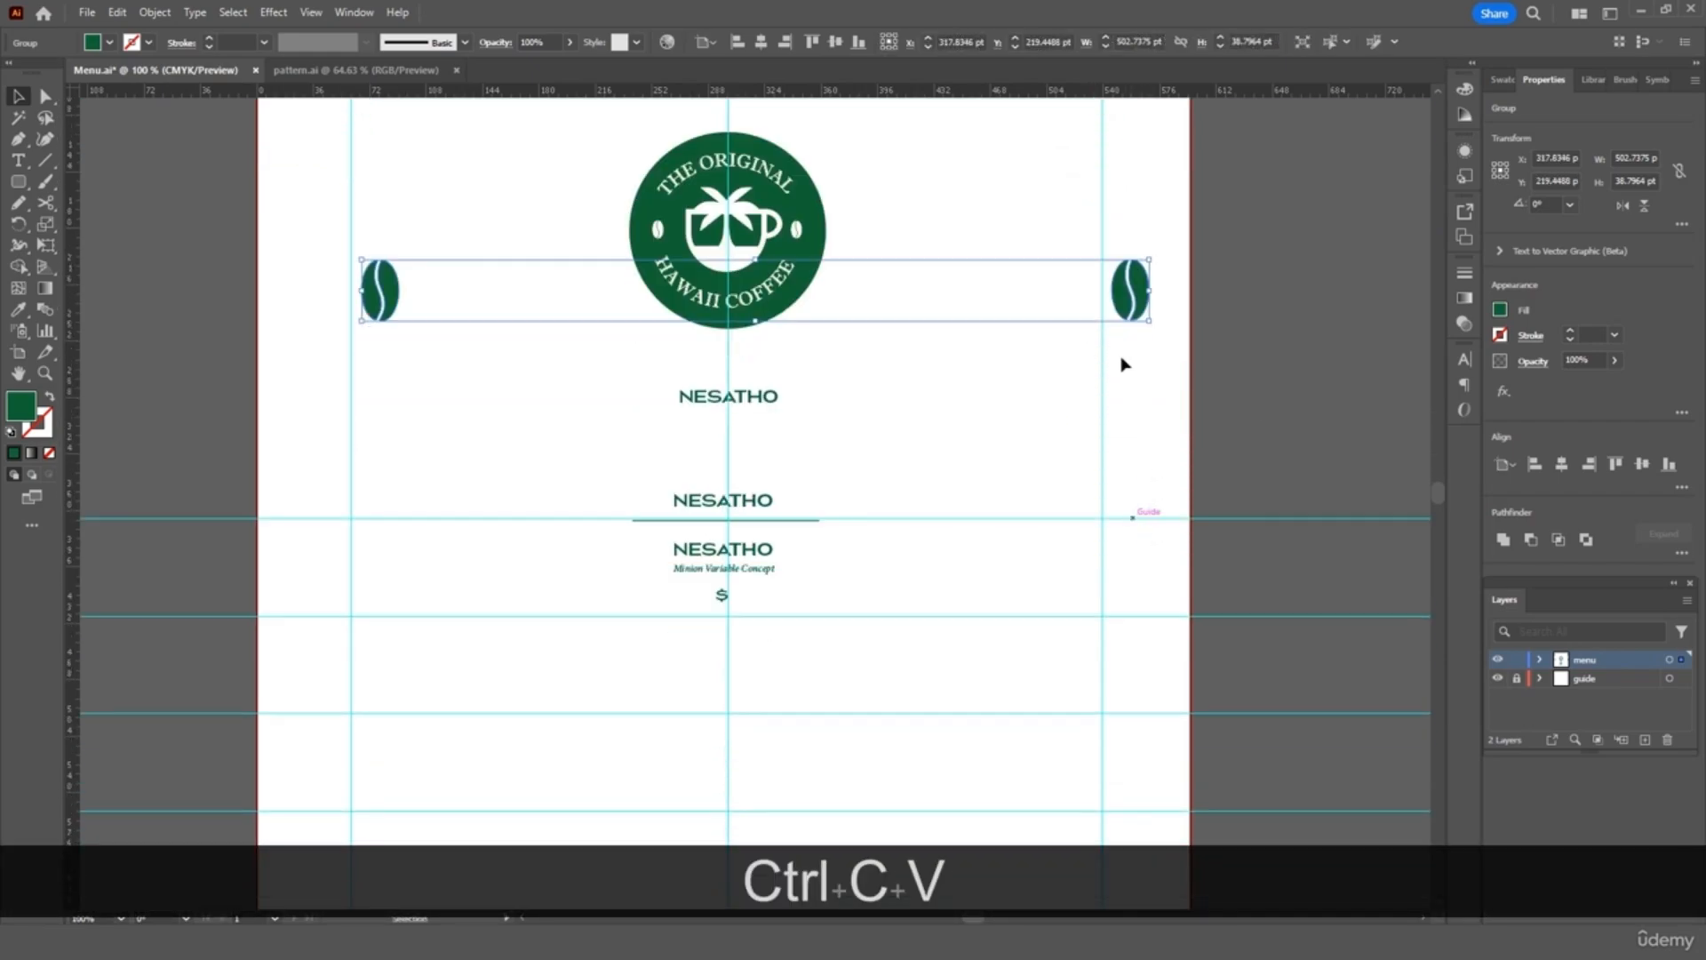
pyautogui.moveTo(1124, 208); pyautogui.dragTo(1074, 849)
pyautogui.scroll(-1, 1074, 844)
pyautogui.scroll(-4, 1073, 849)
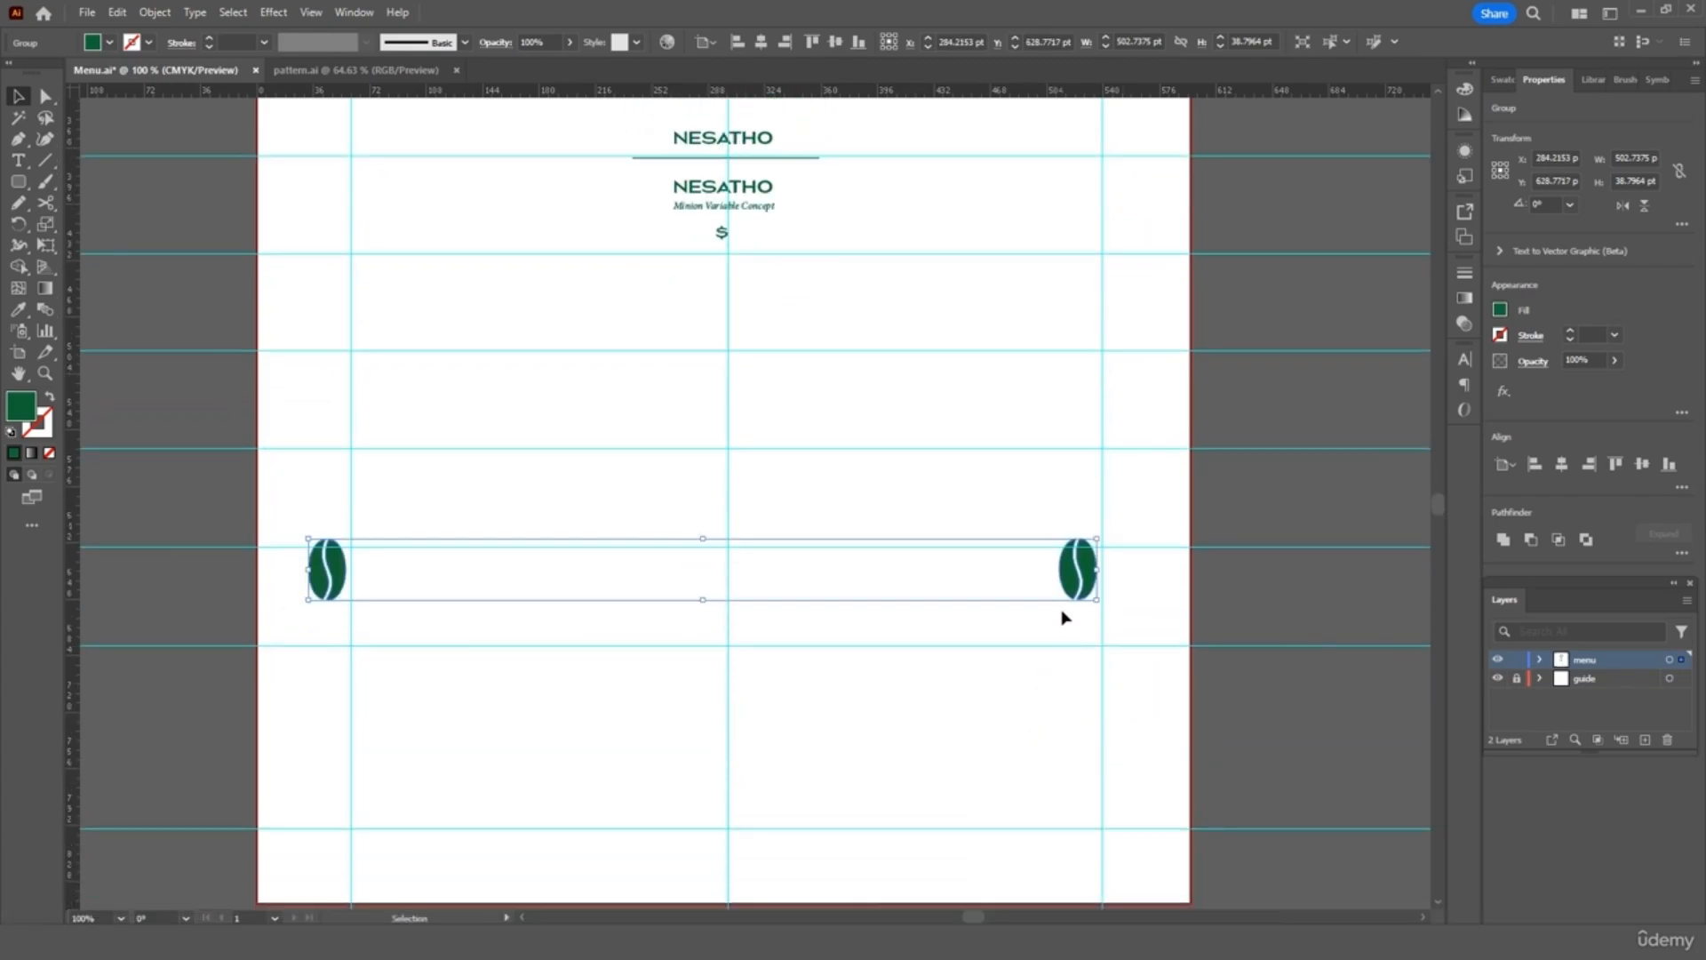
pyautogui.scroll(-1, 1058, 623)
pyautogui.moveTo(1069, 504); pyautogui.dragTo(1095, 766)
pyautogui.click(1017, 670)
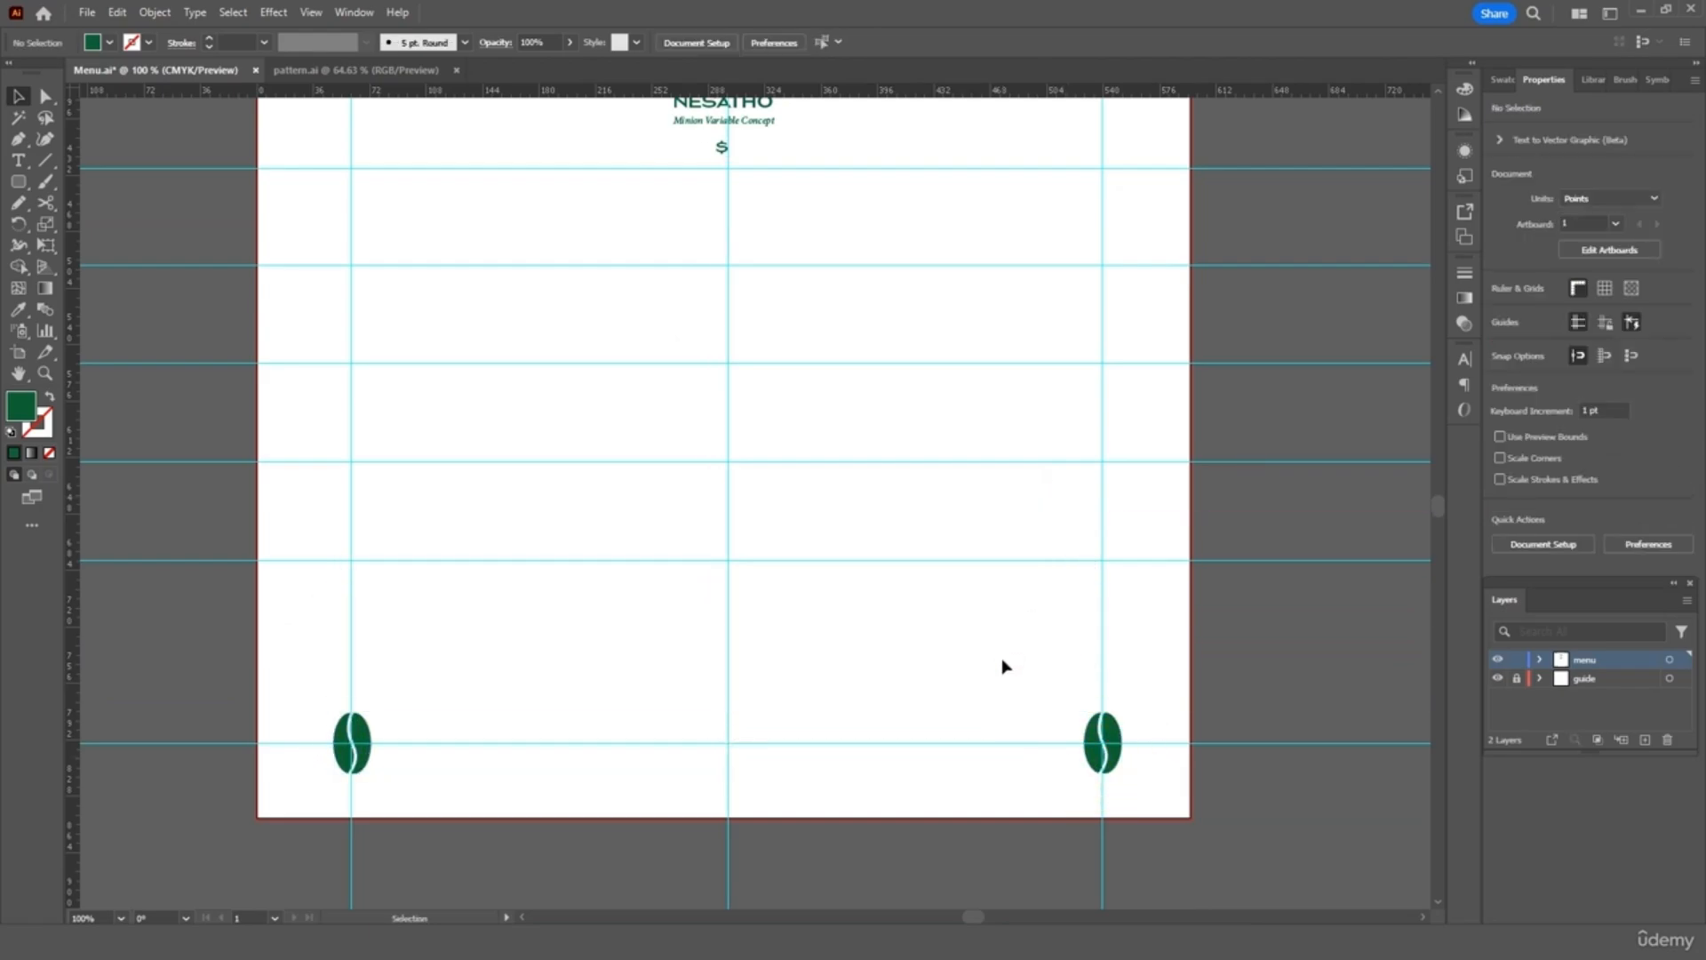
# Fit the whole page in the window and hide the guide layer
pyautogui.hotkey('ctrl', '0')
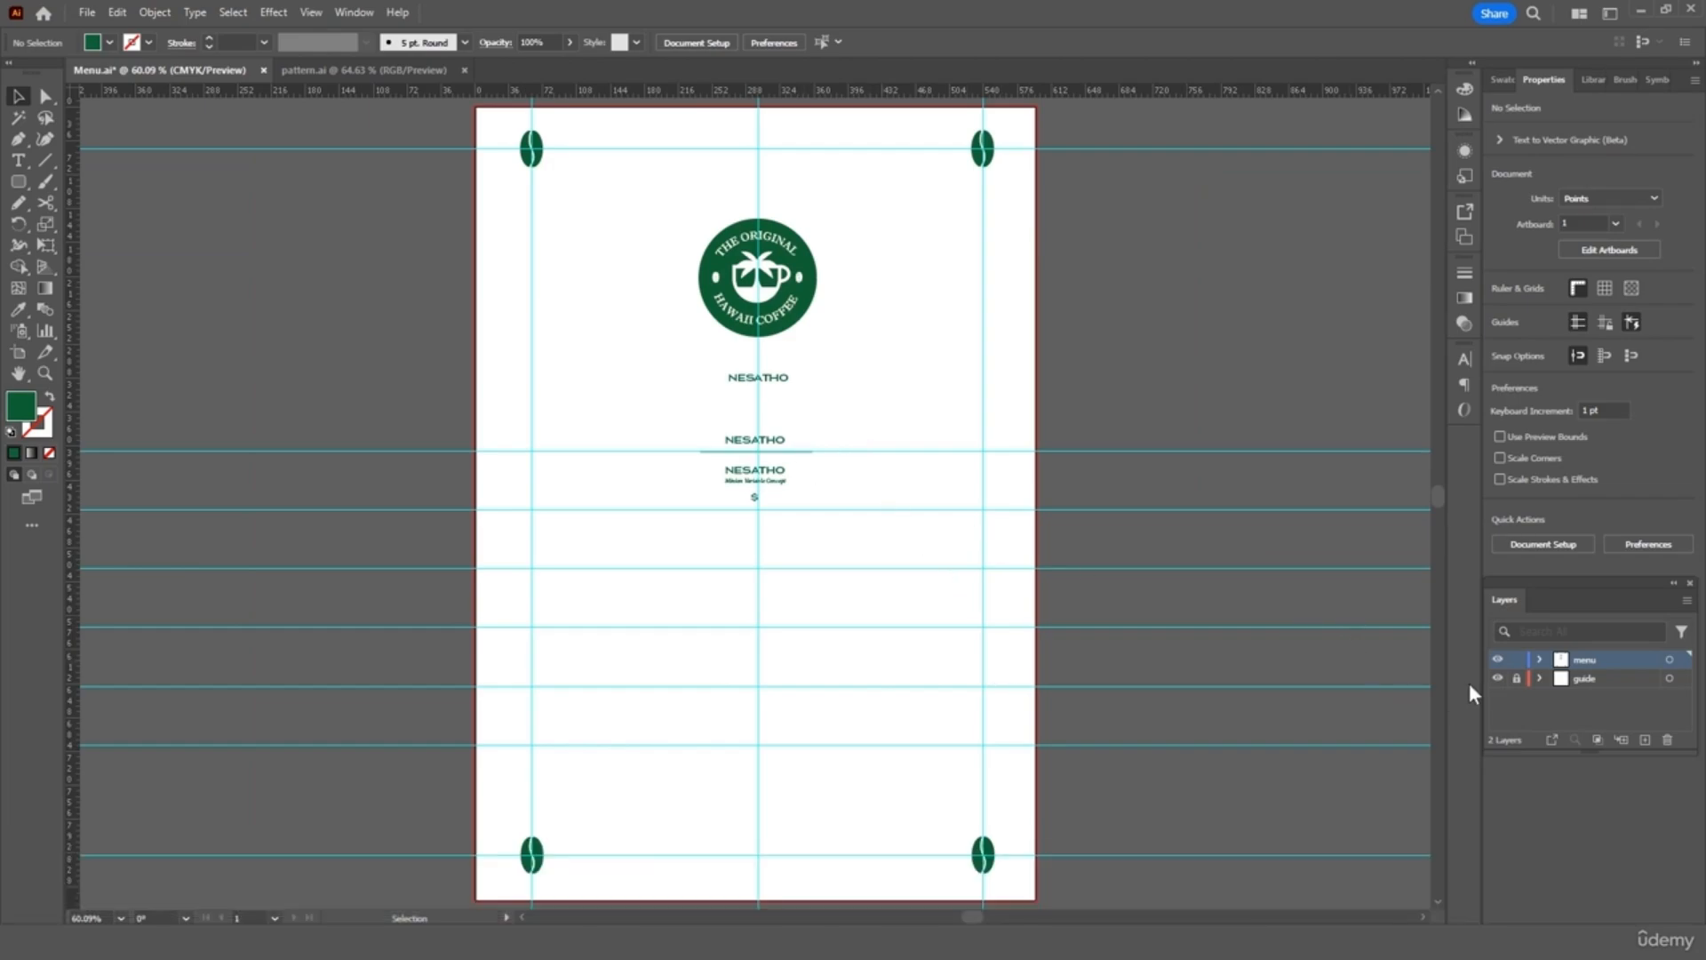
pyautogui.click(1495, 679)
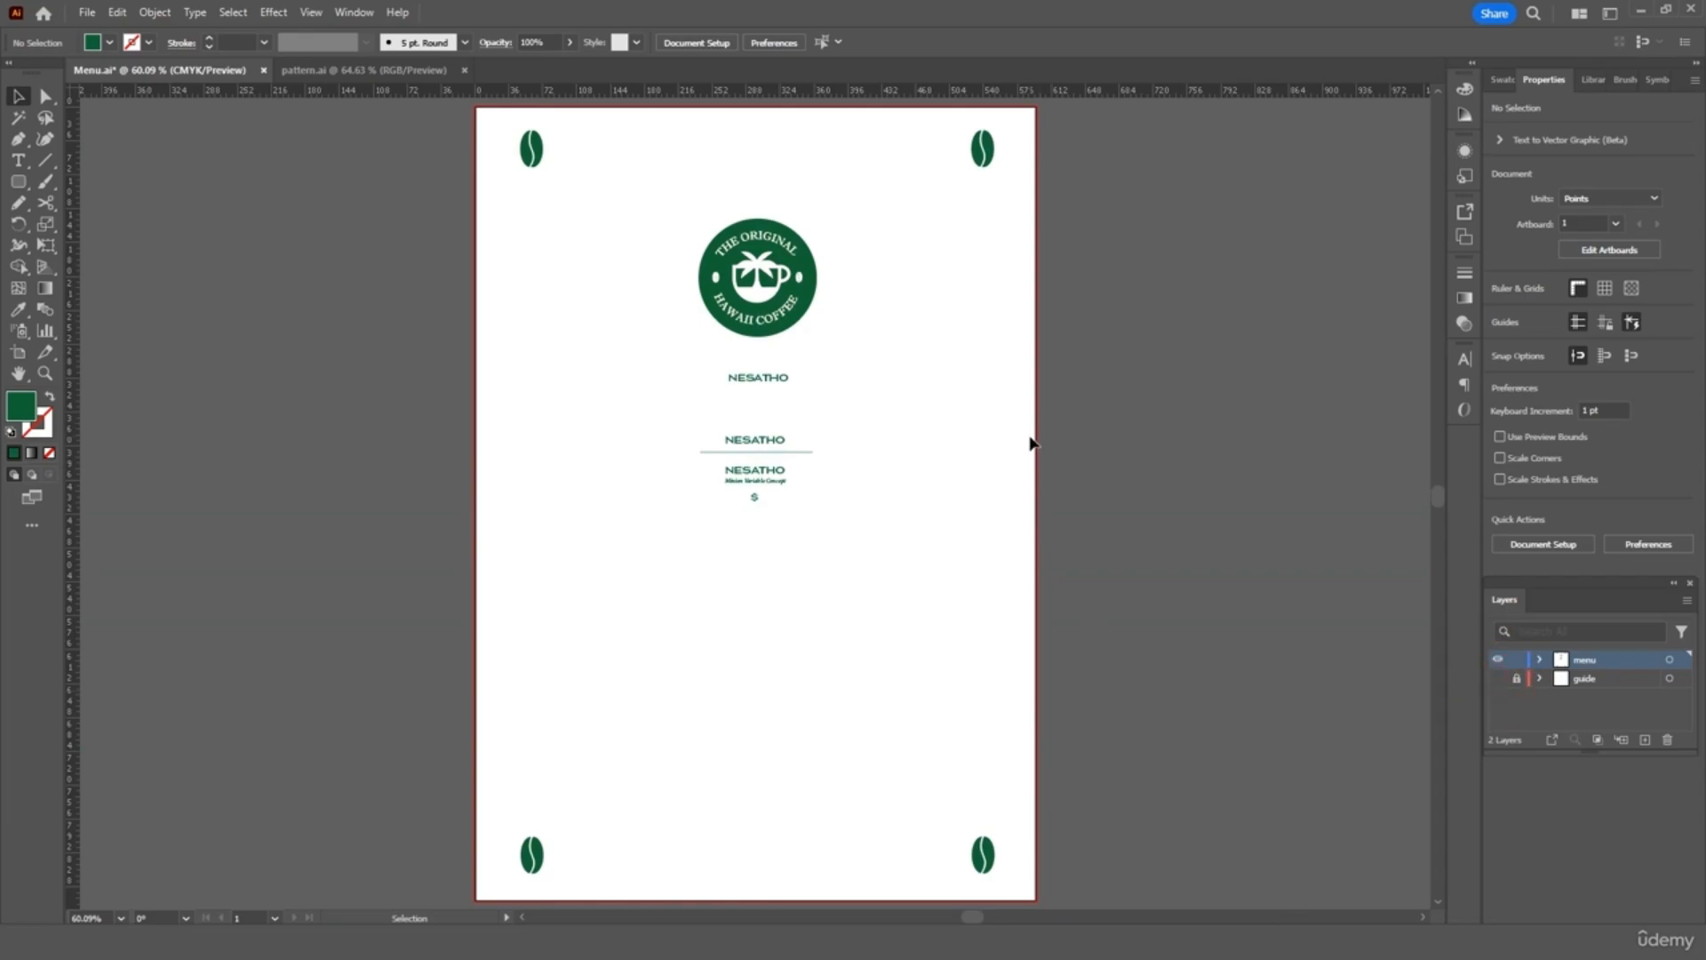
pyautogui.click(44, 162)
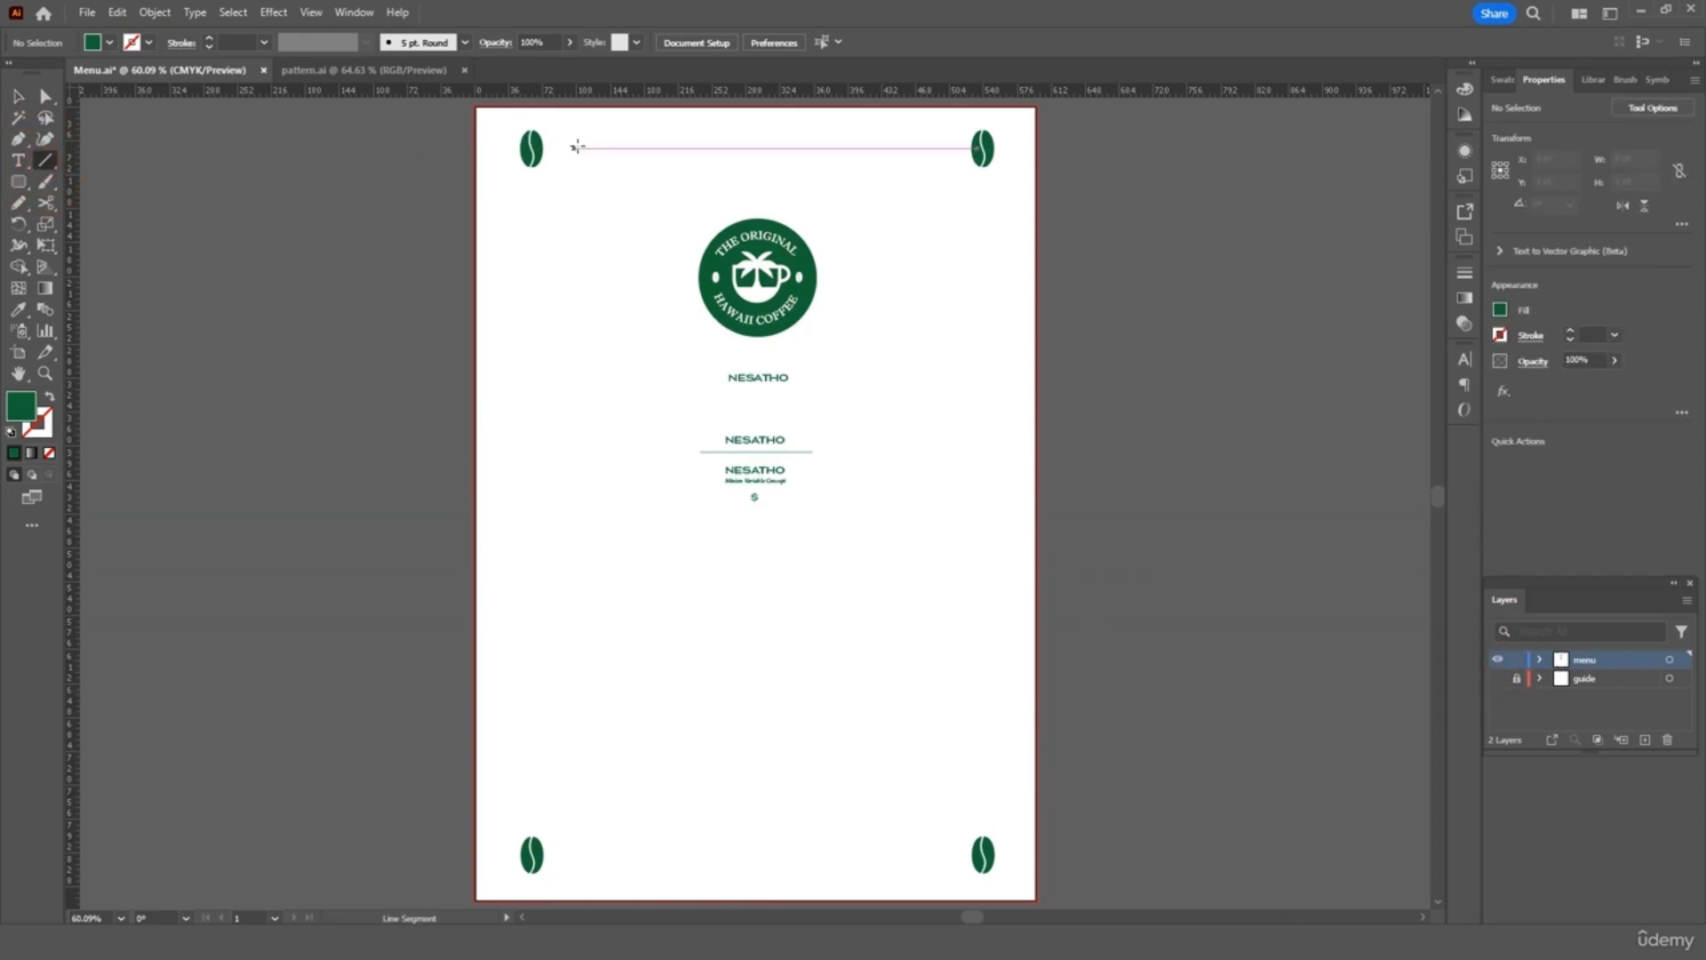
# Draw a horizontal line between the top beans and copy it down between the bottom beans
pyautogui.moveTo(553, 147); pyautogui.dragTo(961, 148)
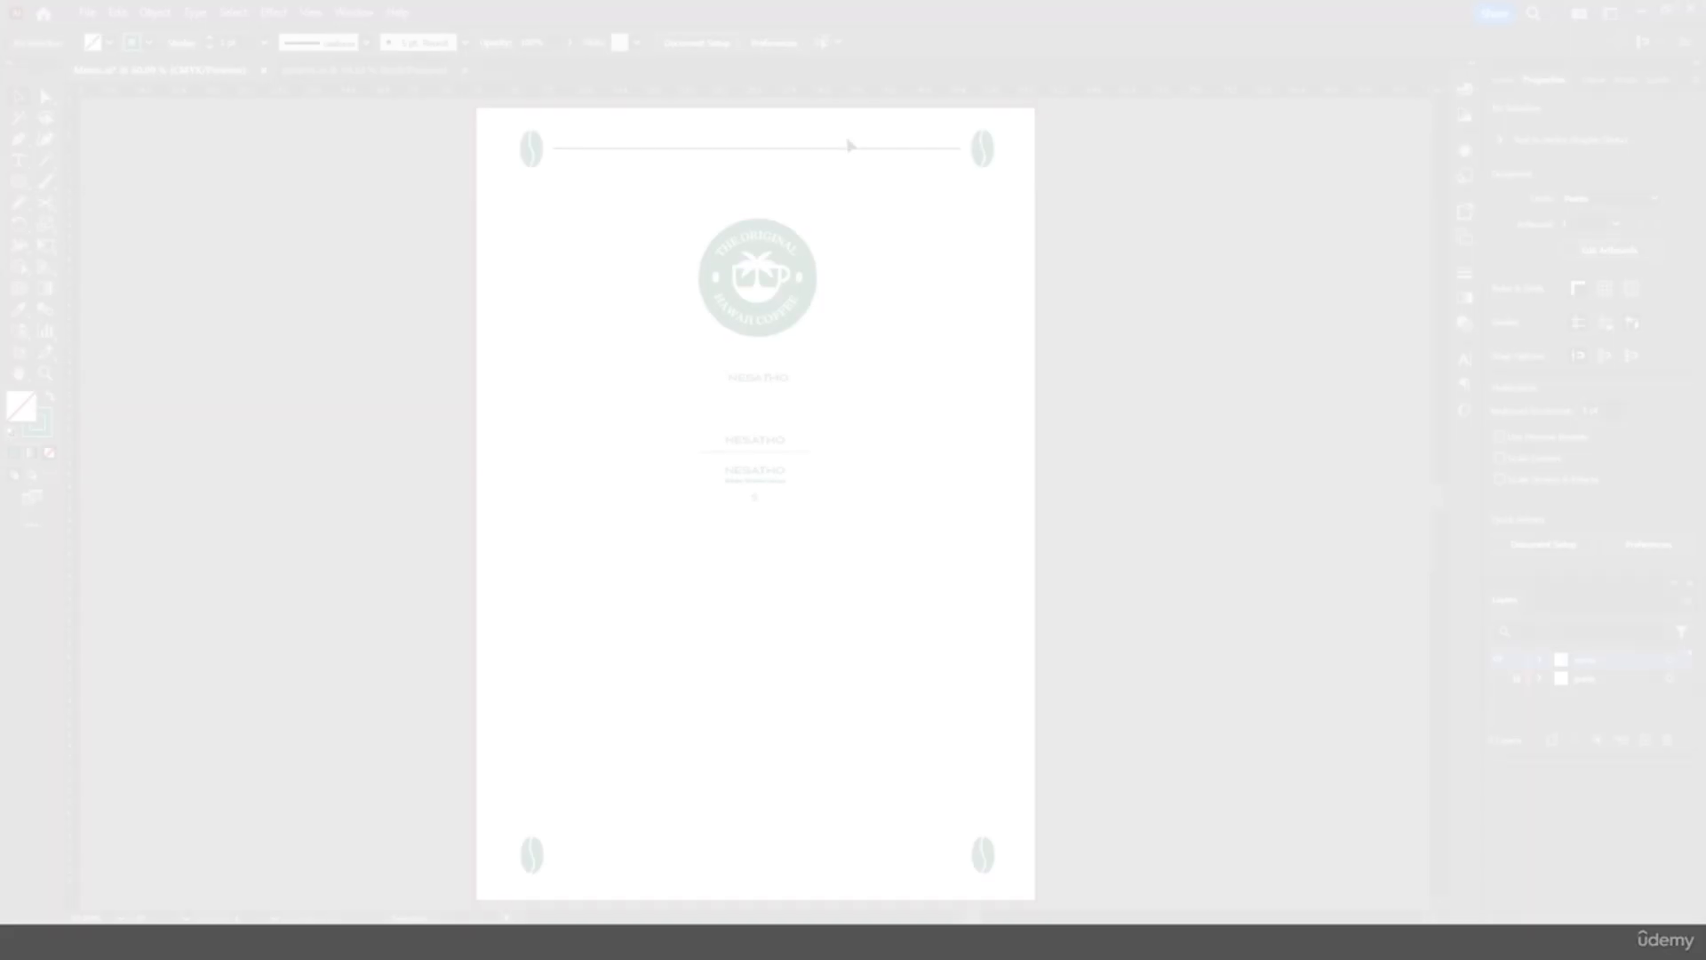
pyautogui.click(804, 160)
pyautogui.hotkey('ctrl', 'c')
pyautogui.hotkey('ctrl', 'v')
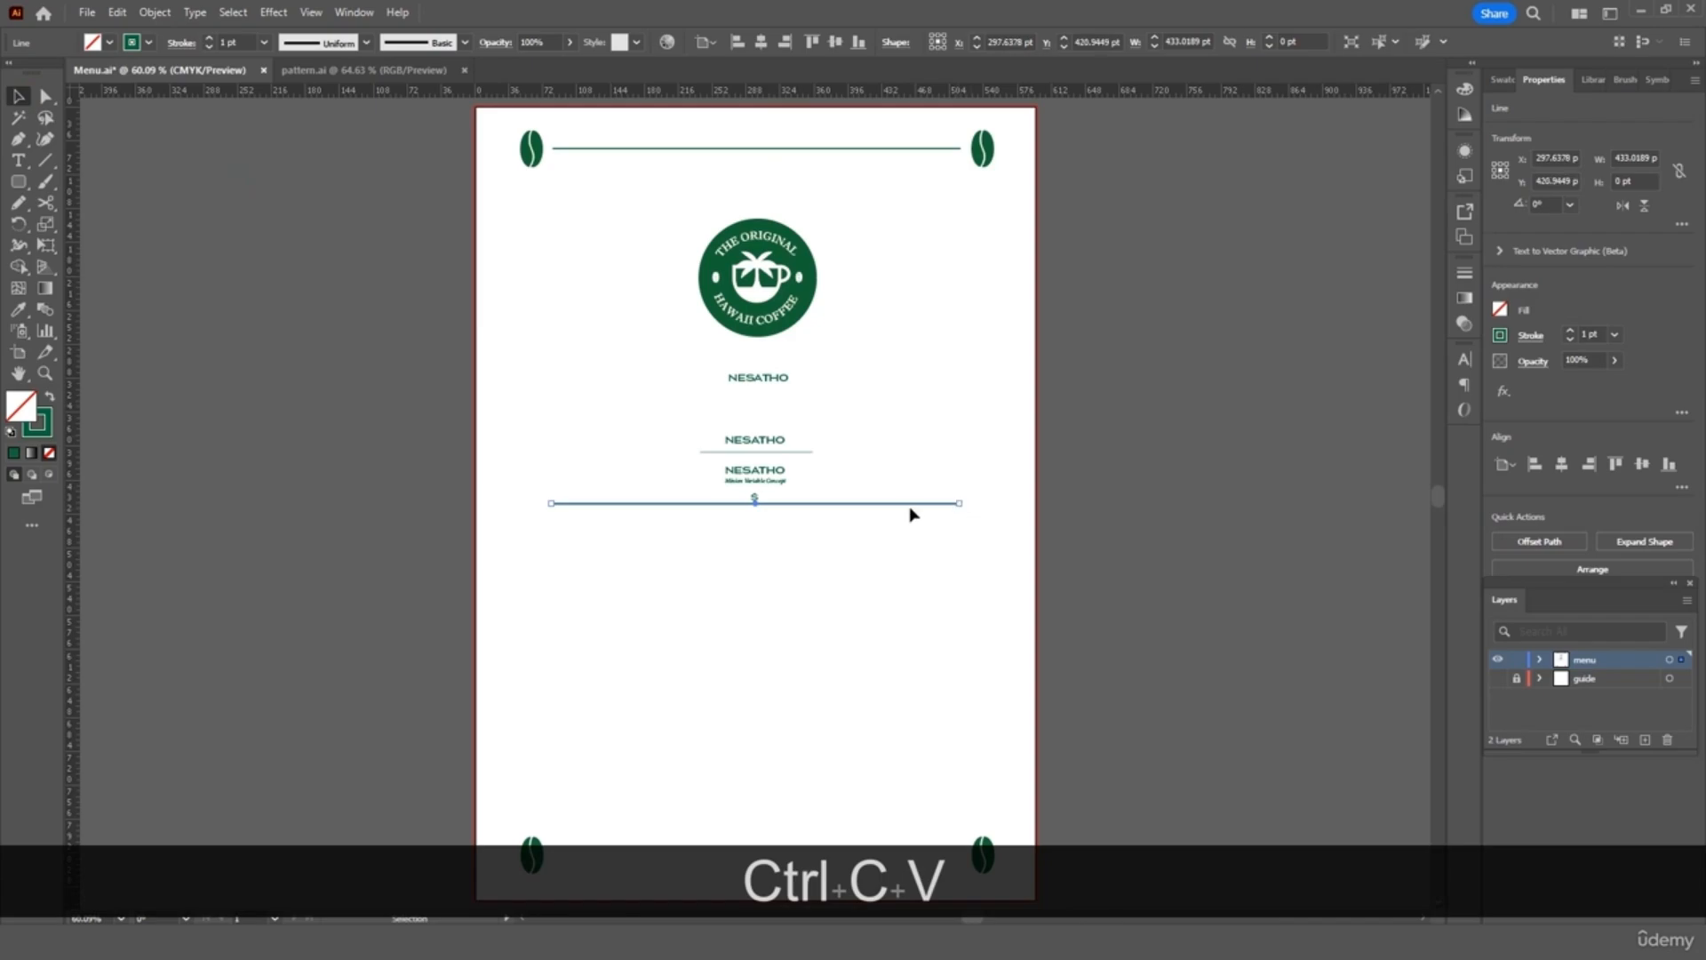
pyautogui.moveTo(908, 508); pyautogui.dragTo(907, 861)
# Select the bottom connecting line and paste another copy of it
pyautogui.scroll(-5, 903, 697)
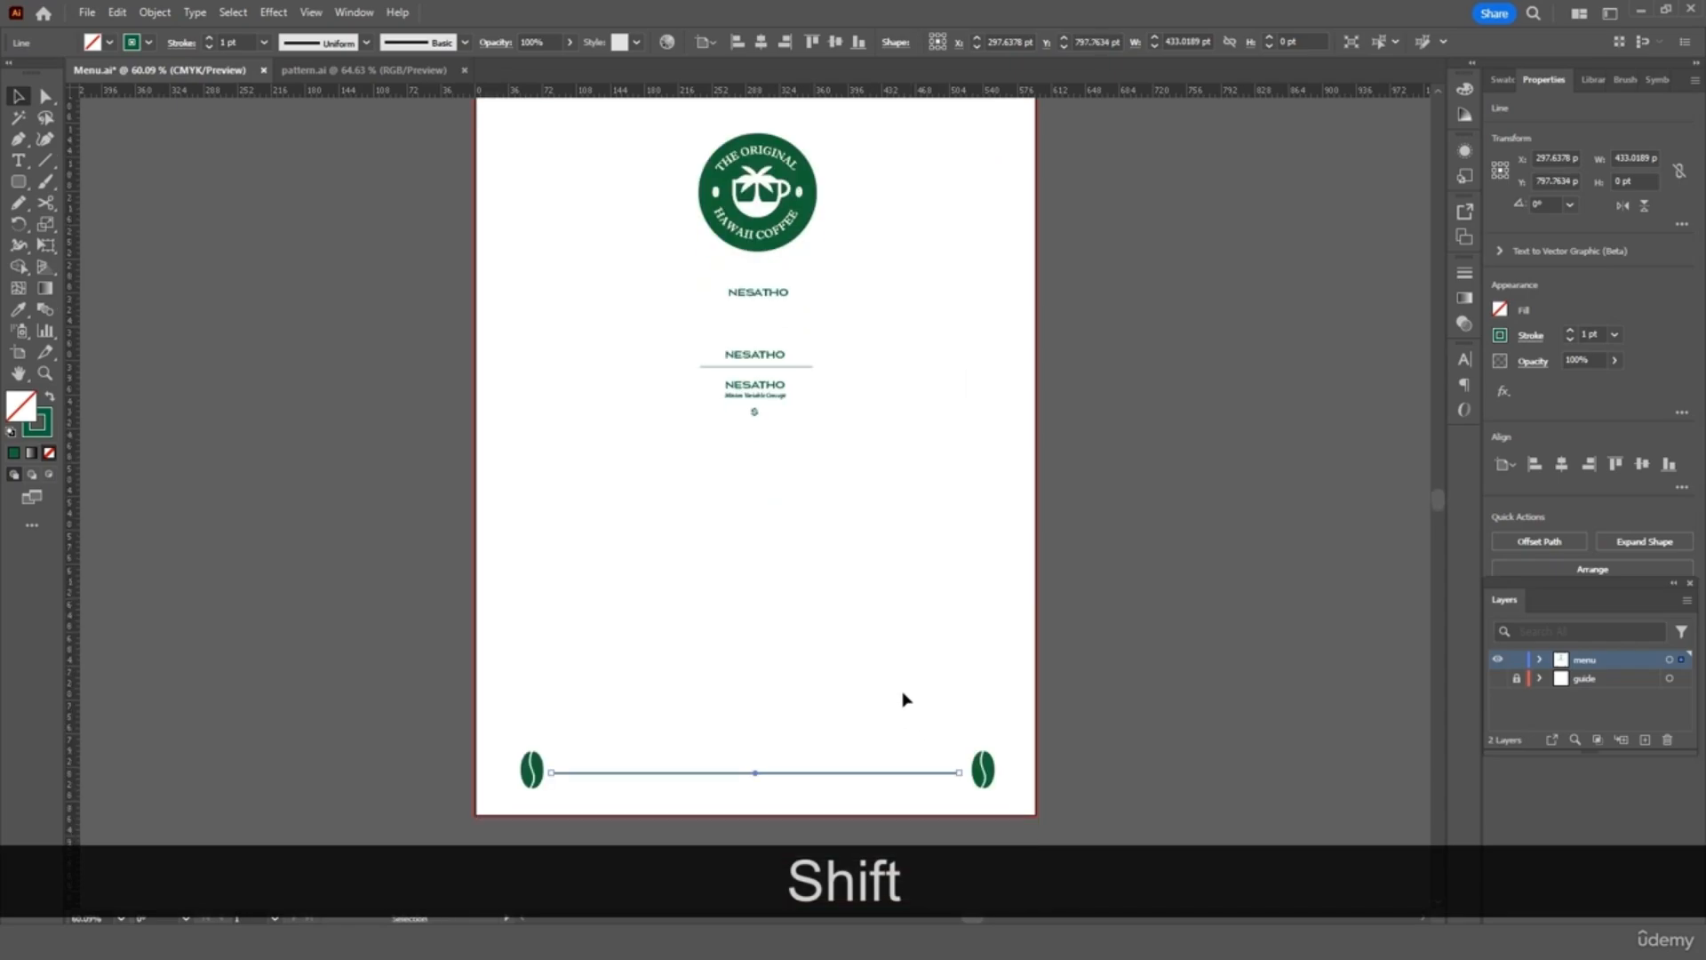
pyautogui.click(873, 537)
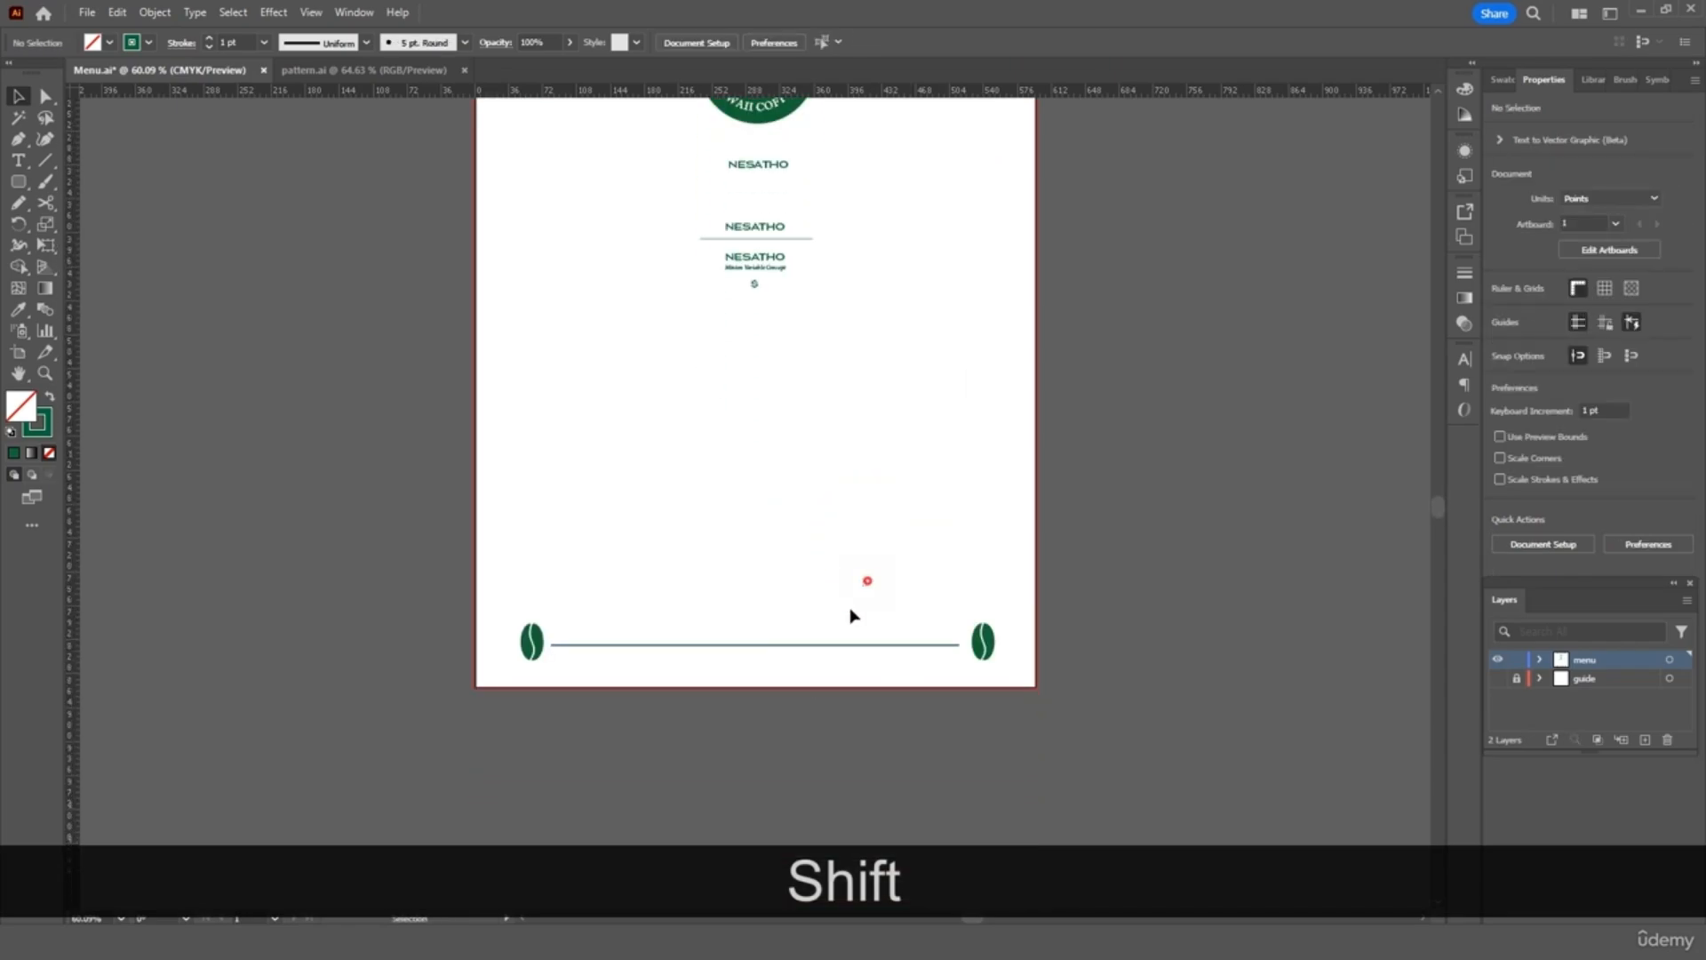
pyautogui.moveTo(851, 615); pyautogui.dragTo(800, 719)
pyautogui.hotkey('ctrl', 'c')
pyautogui.hotkey('ctrl', 'v')
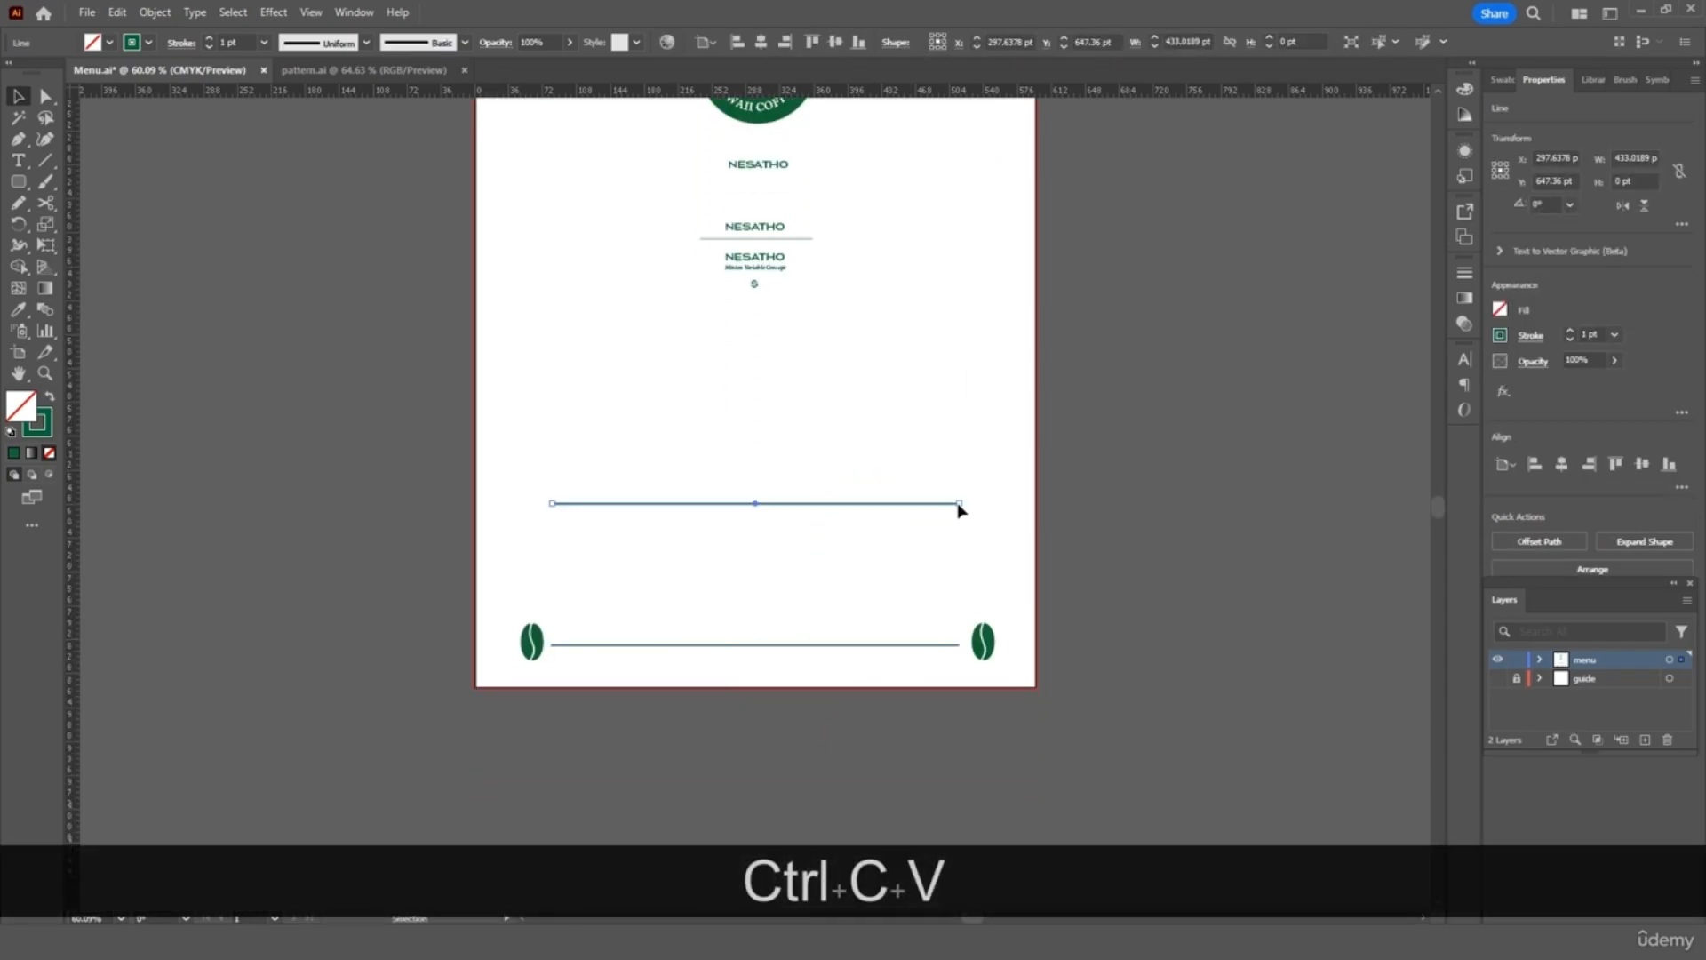
# Rotate the pasted line to vertical, place it on the right edge, and extend it to the top bean
pyautogui.moveTo(964, 494); pyautogui.dragTo(766, 680)
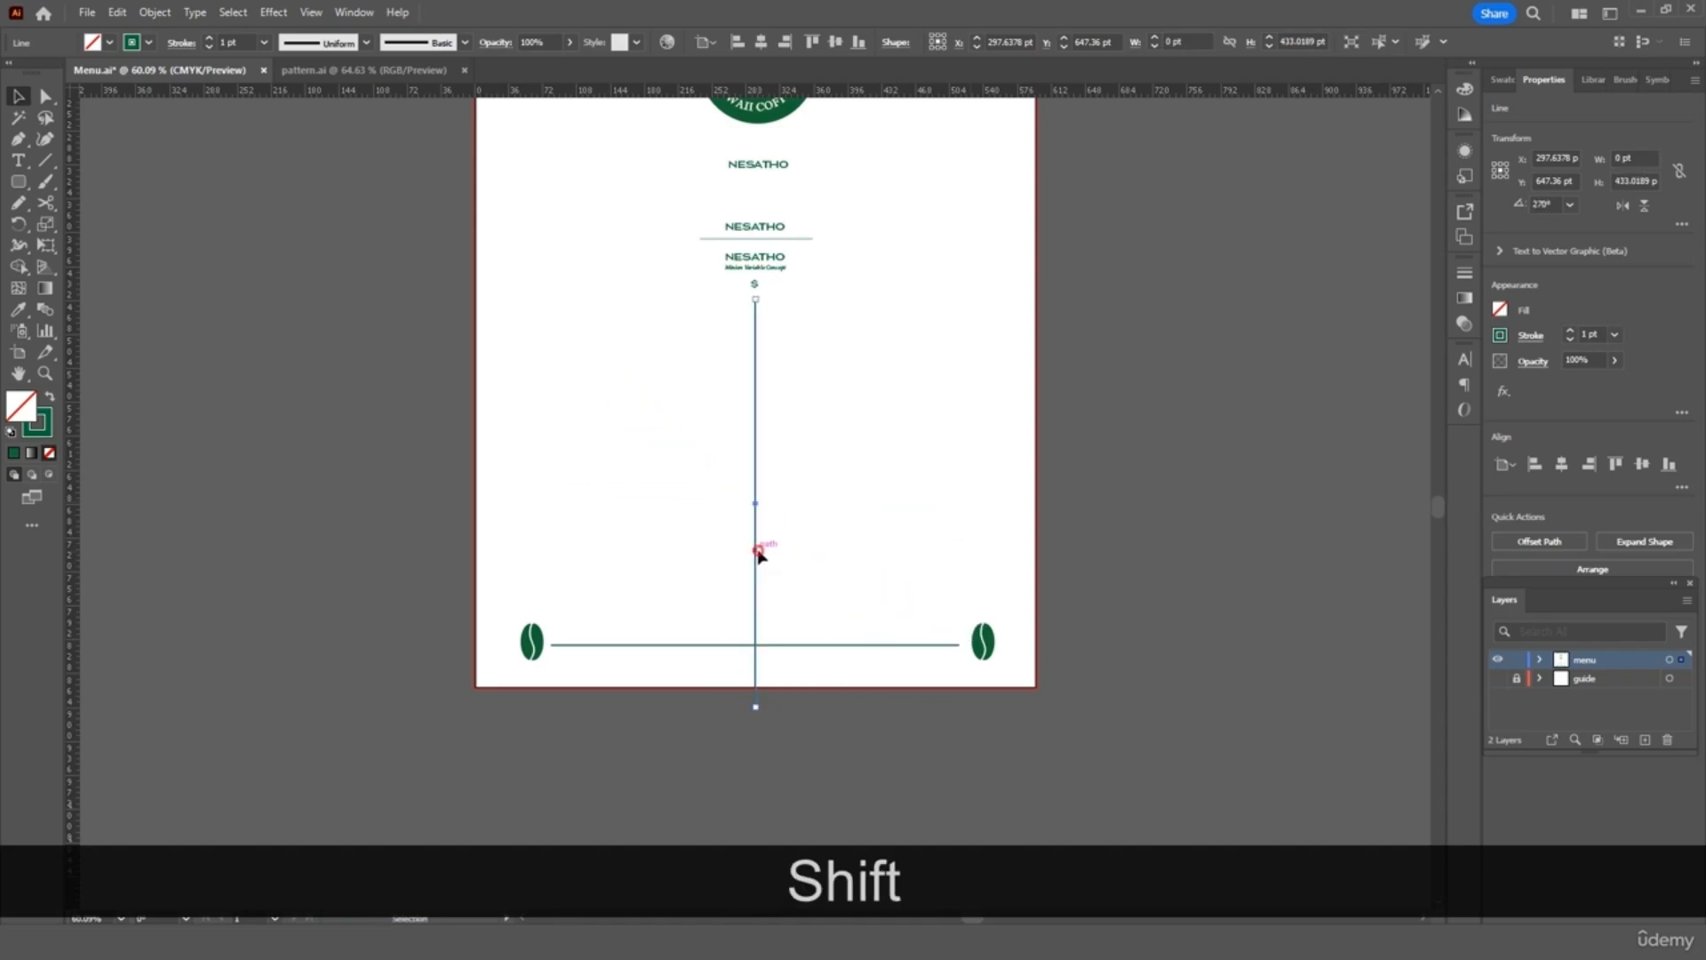
pyautogui.moveTo(759, 553); pyautogui.dragTo(983, 456)
pyautogui.click(1098, 429)
pyautogui.scroll(-2, 1049, 416)
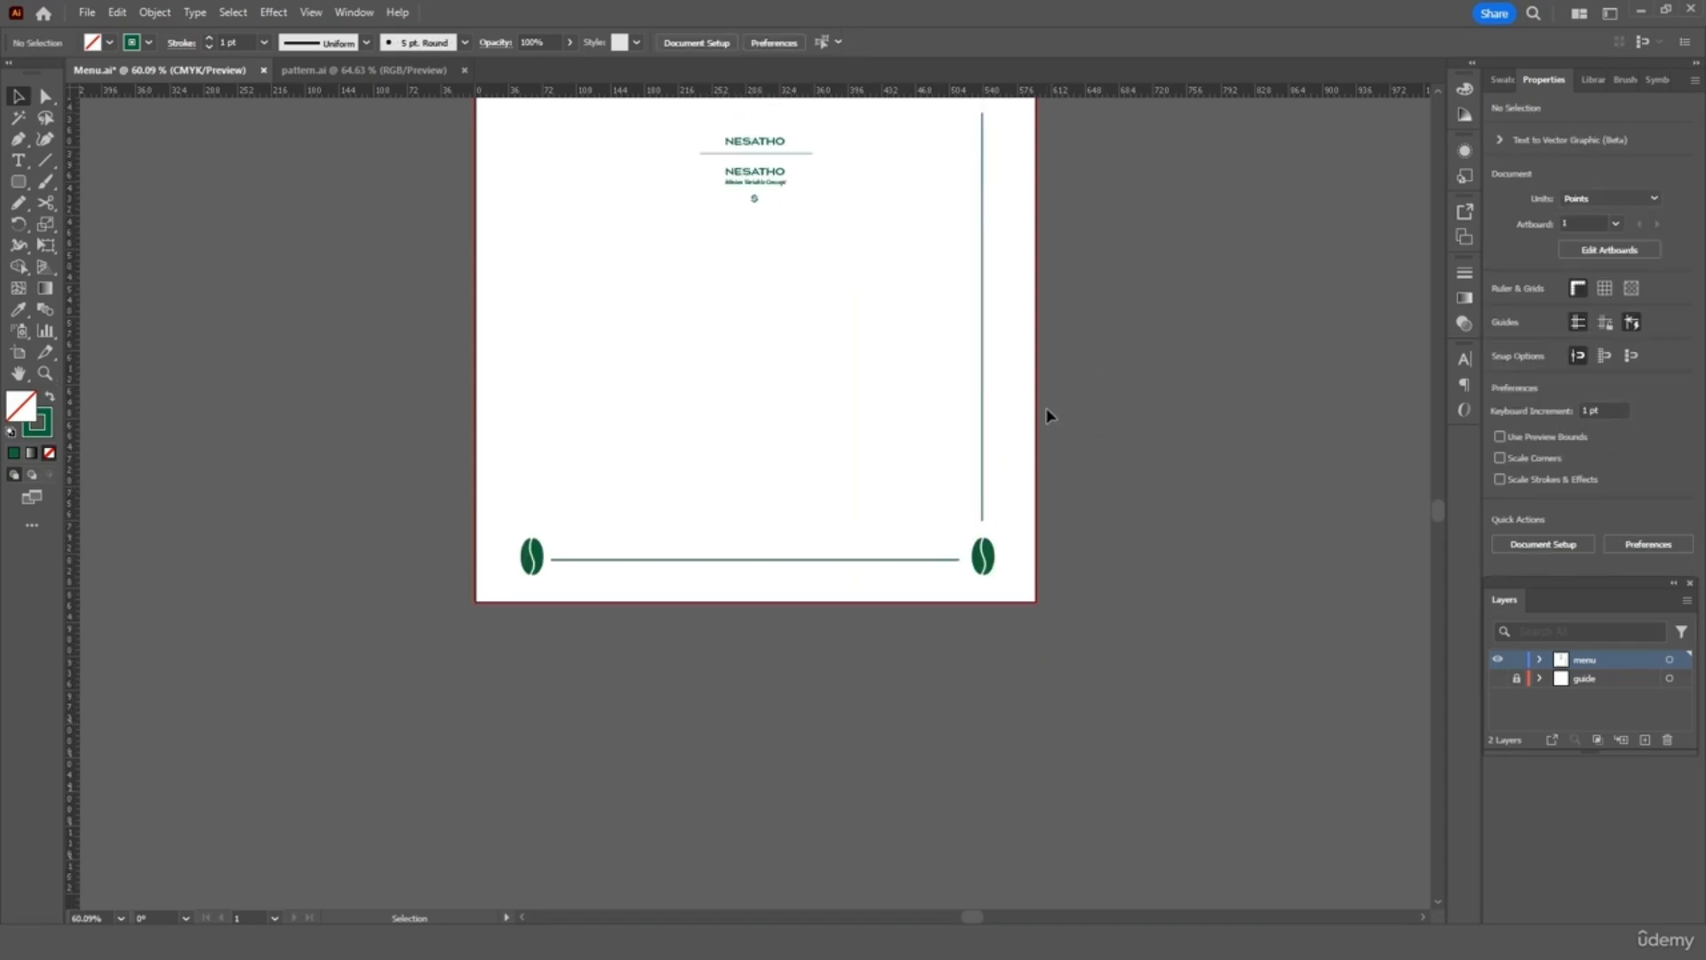
pyautogui.scroll(5, 1049, 416)
pyautogui.click(982, 459)
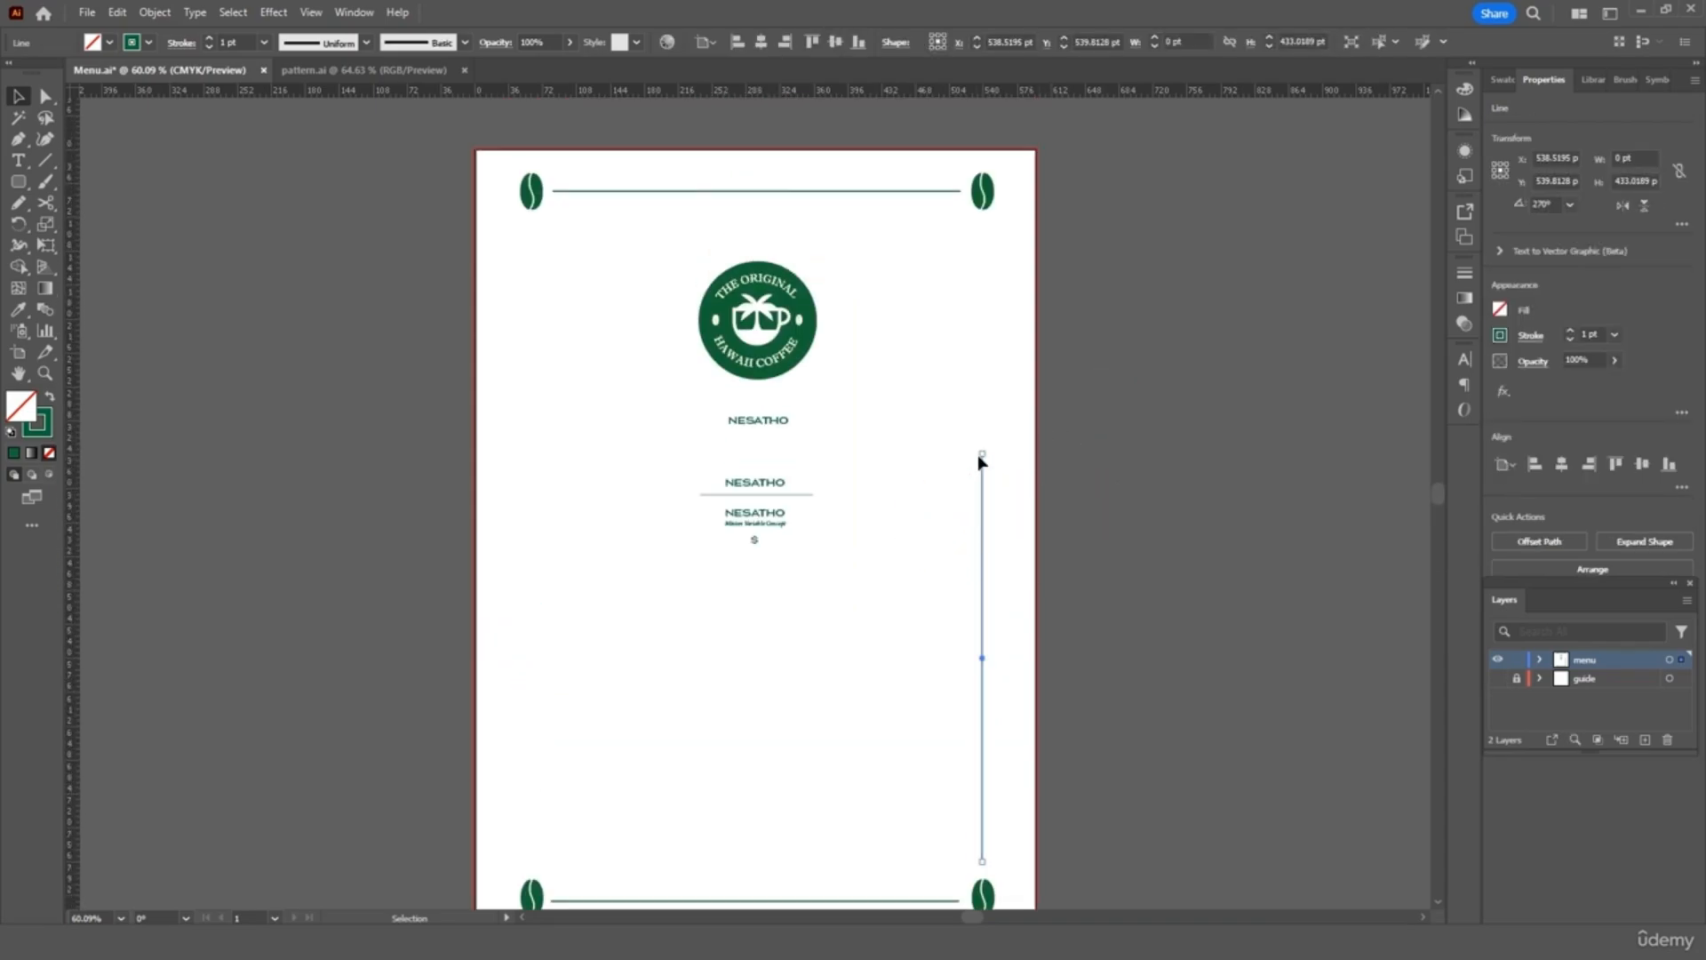
pyautogui.moveTo(983, 456); pyautogui.dragTo(986, 227)
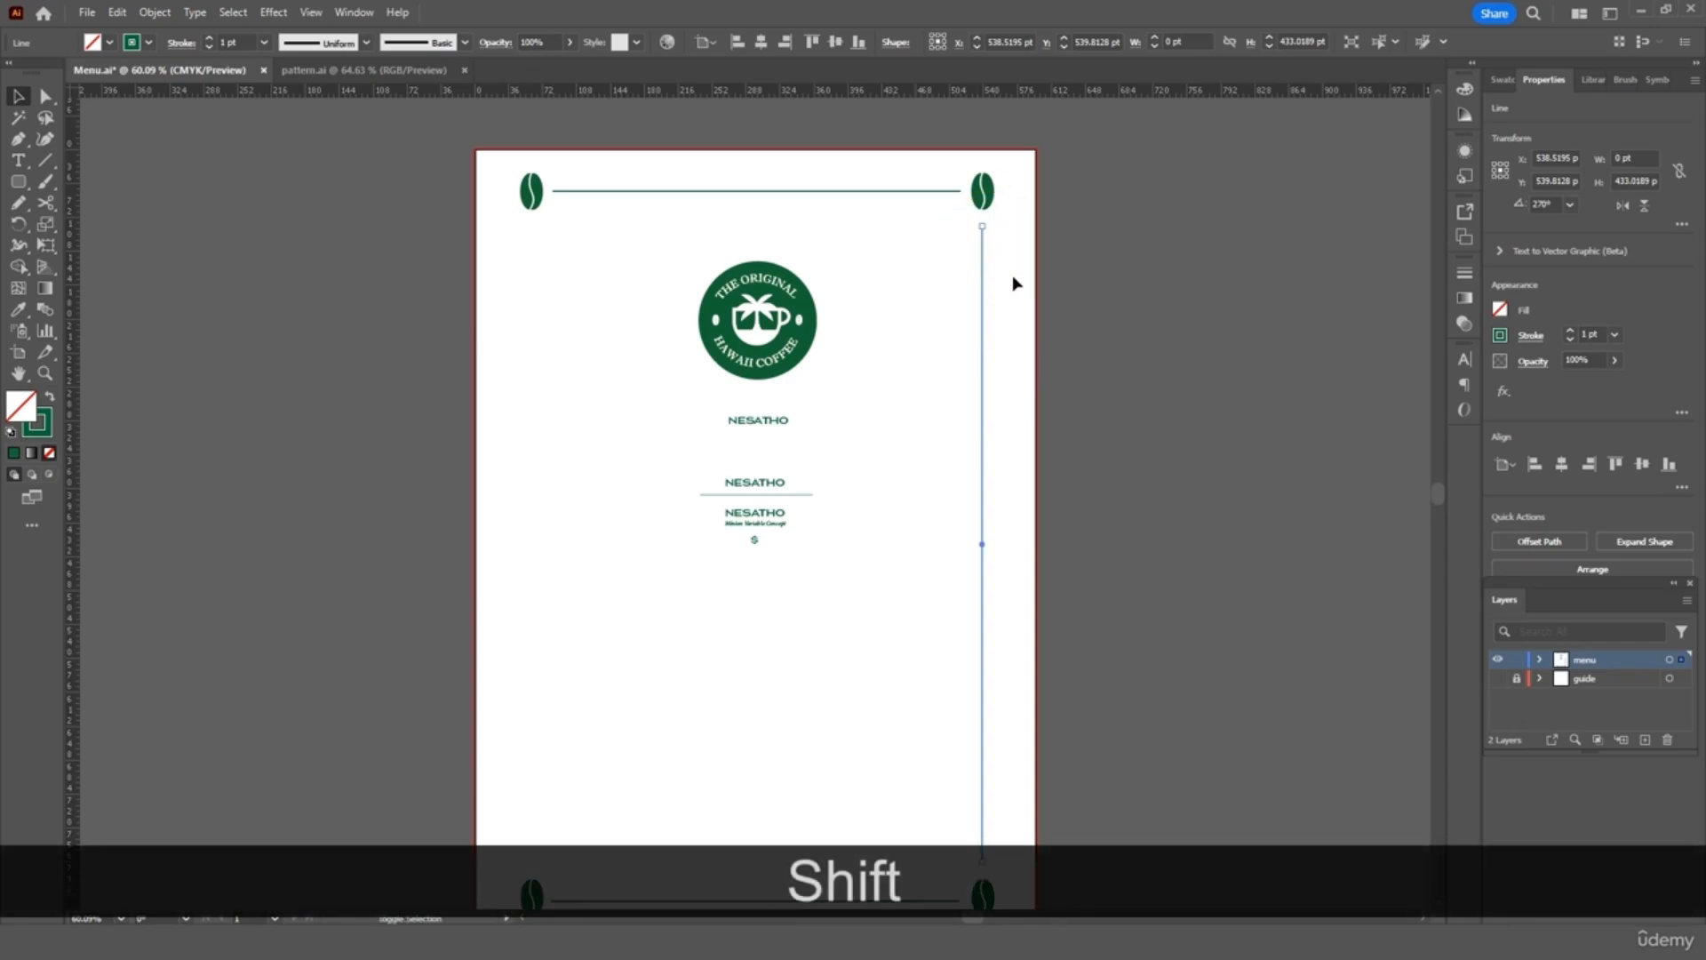
pyautogui.click(1013, 274)
# Copy the right vertical line to the left edge between the left beans
pyautogui.moveTo(1019, 344); pyautogui.dragTo(921, 505)
pyautogui.hotkey('ctrl', 'c')
pyautogui.hotkey('ctrl', 'v')
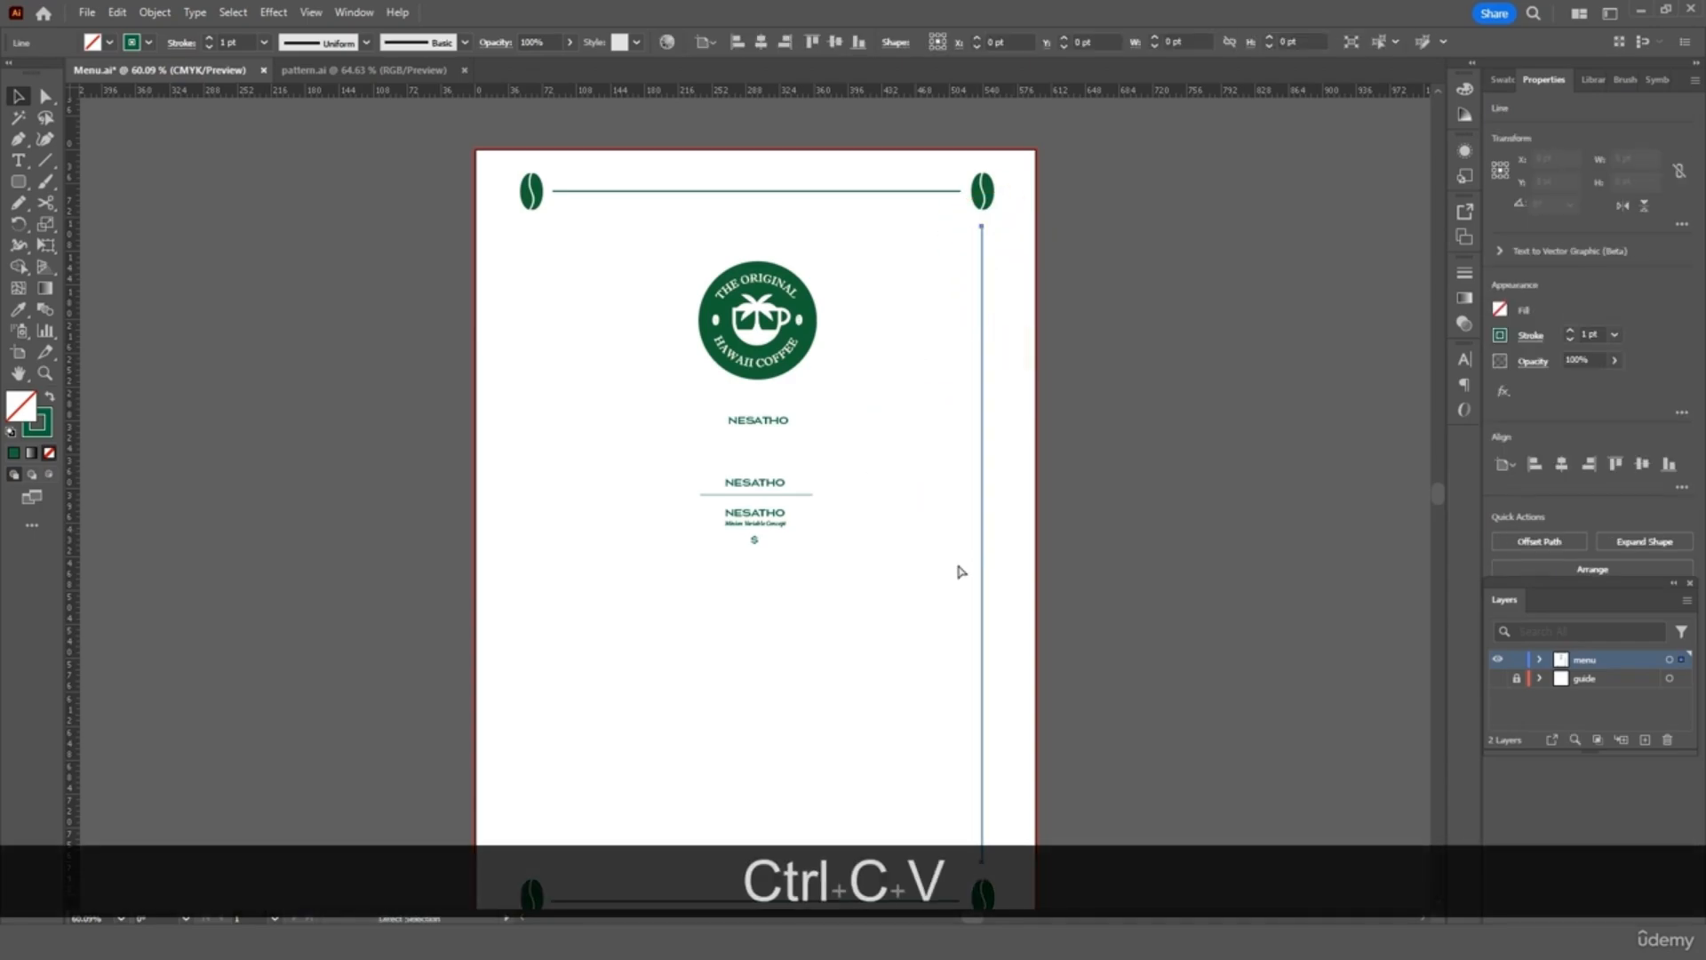
pyautogui.moveTo(757, 601); pyautogui.dragTo(531, 638)
pyautogui.click(640, 627)
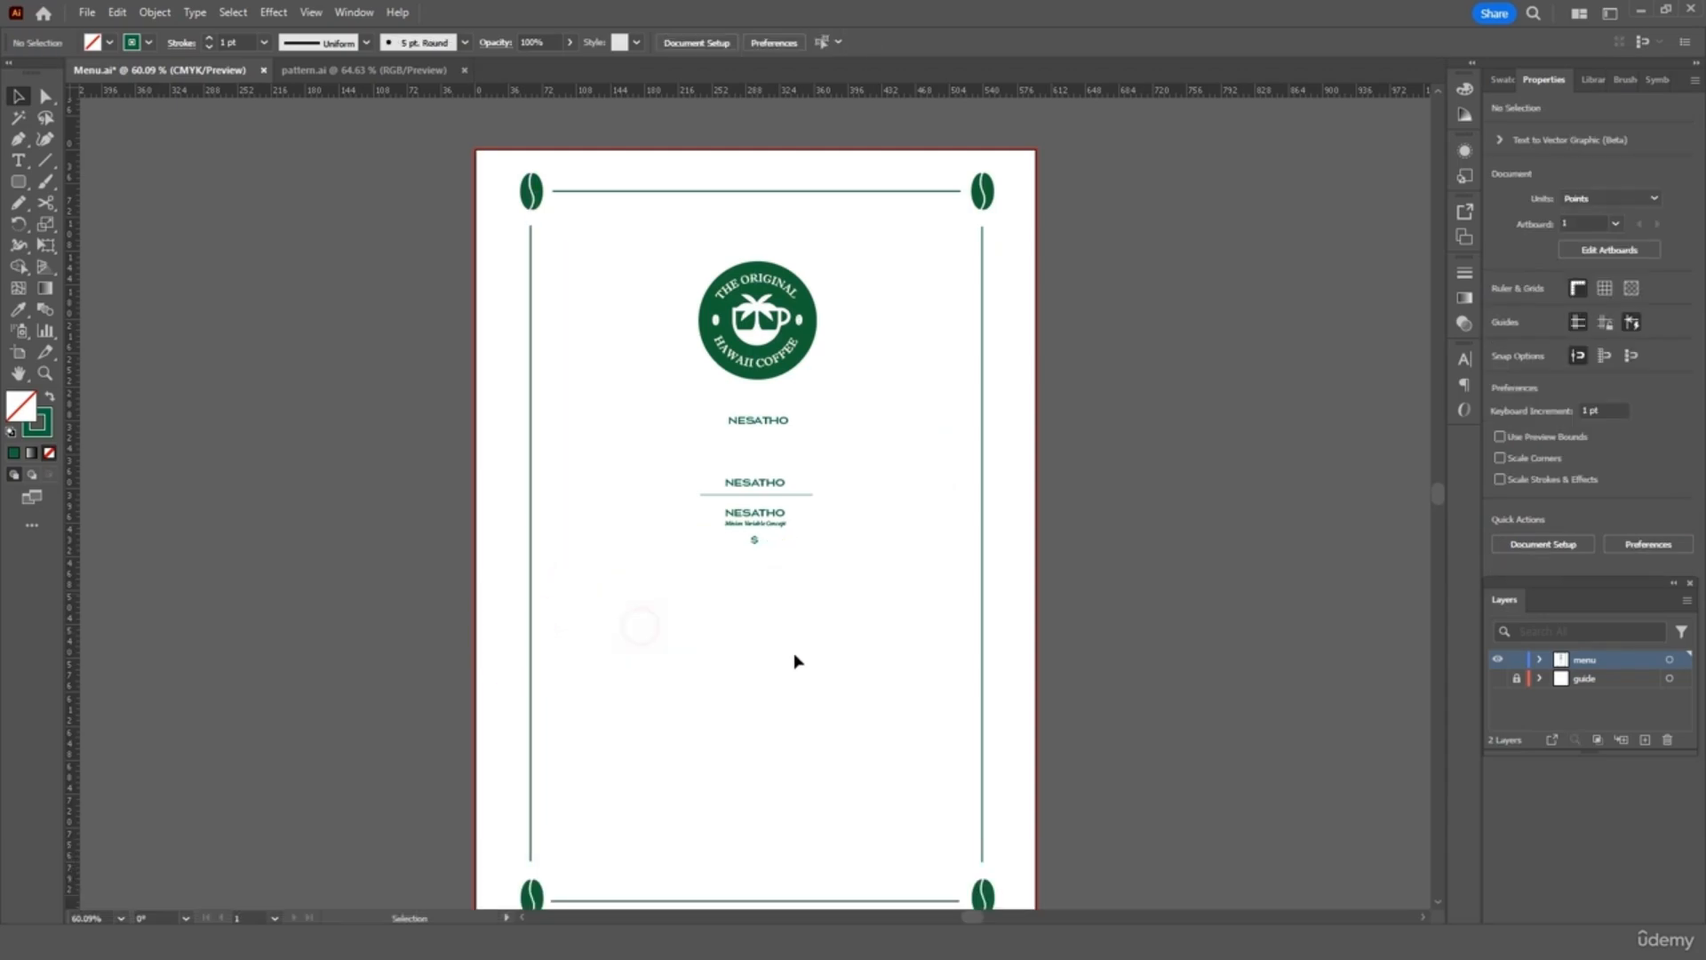
# Paste another vertical line copy just right of the page centre
pyautogui.scroll(-1, 947, 624)
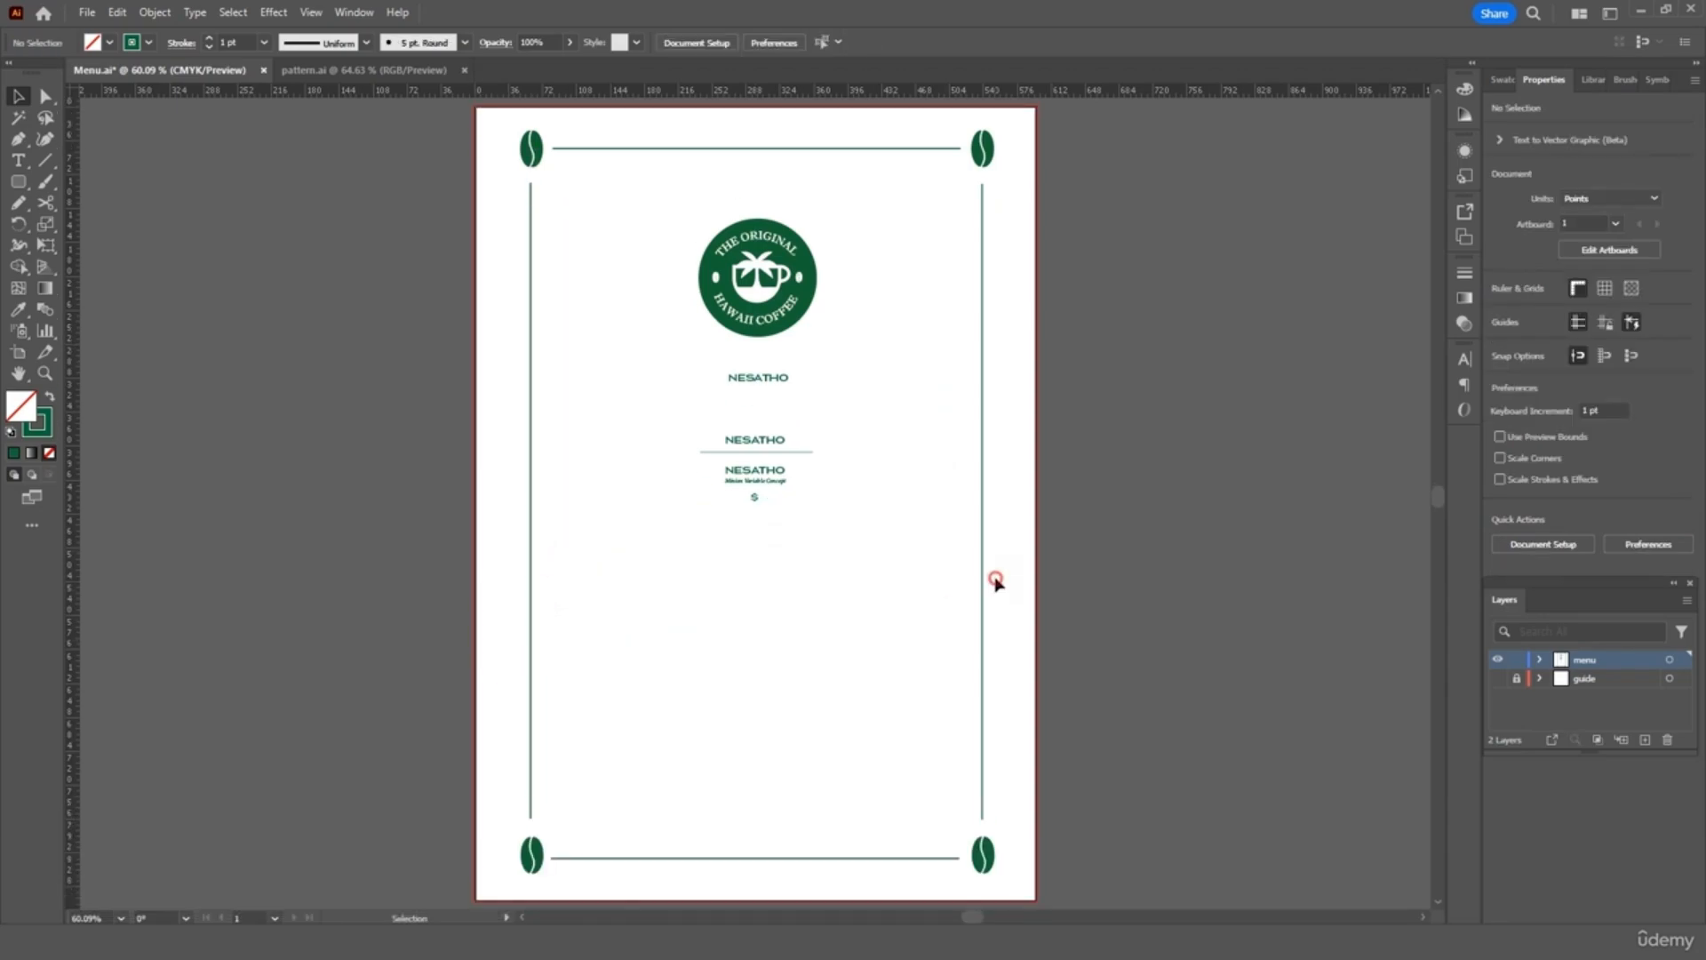
pyautogui.click(907, 601)
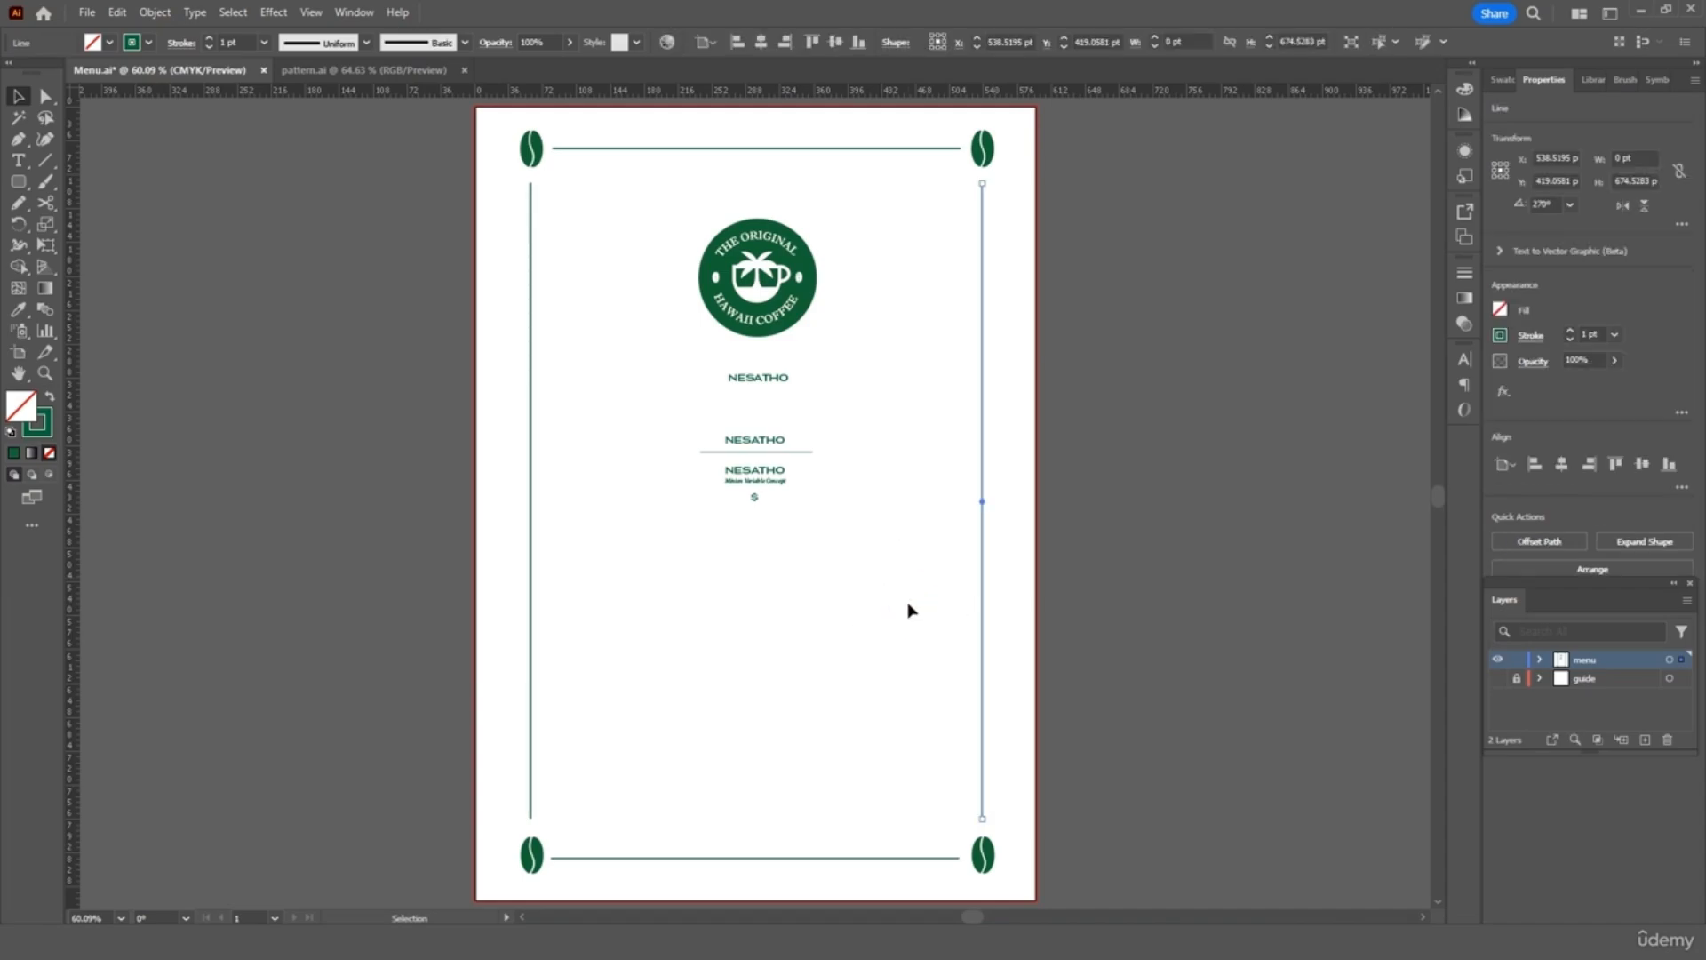
pyautogui.hotkey('ctrl', 'c')
pyautogui.hotkey('ctrl', 'v')
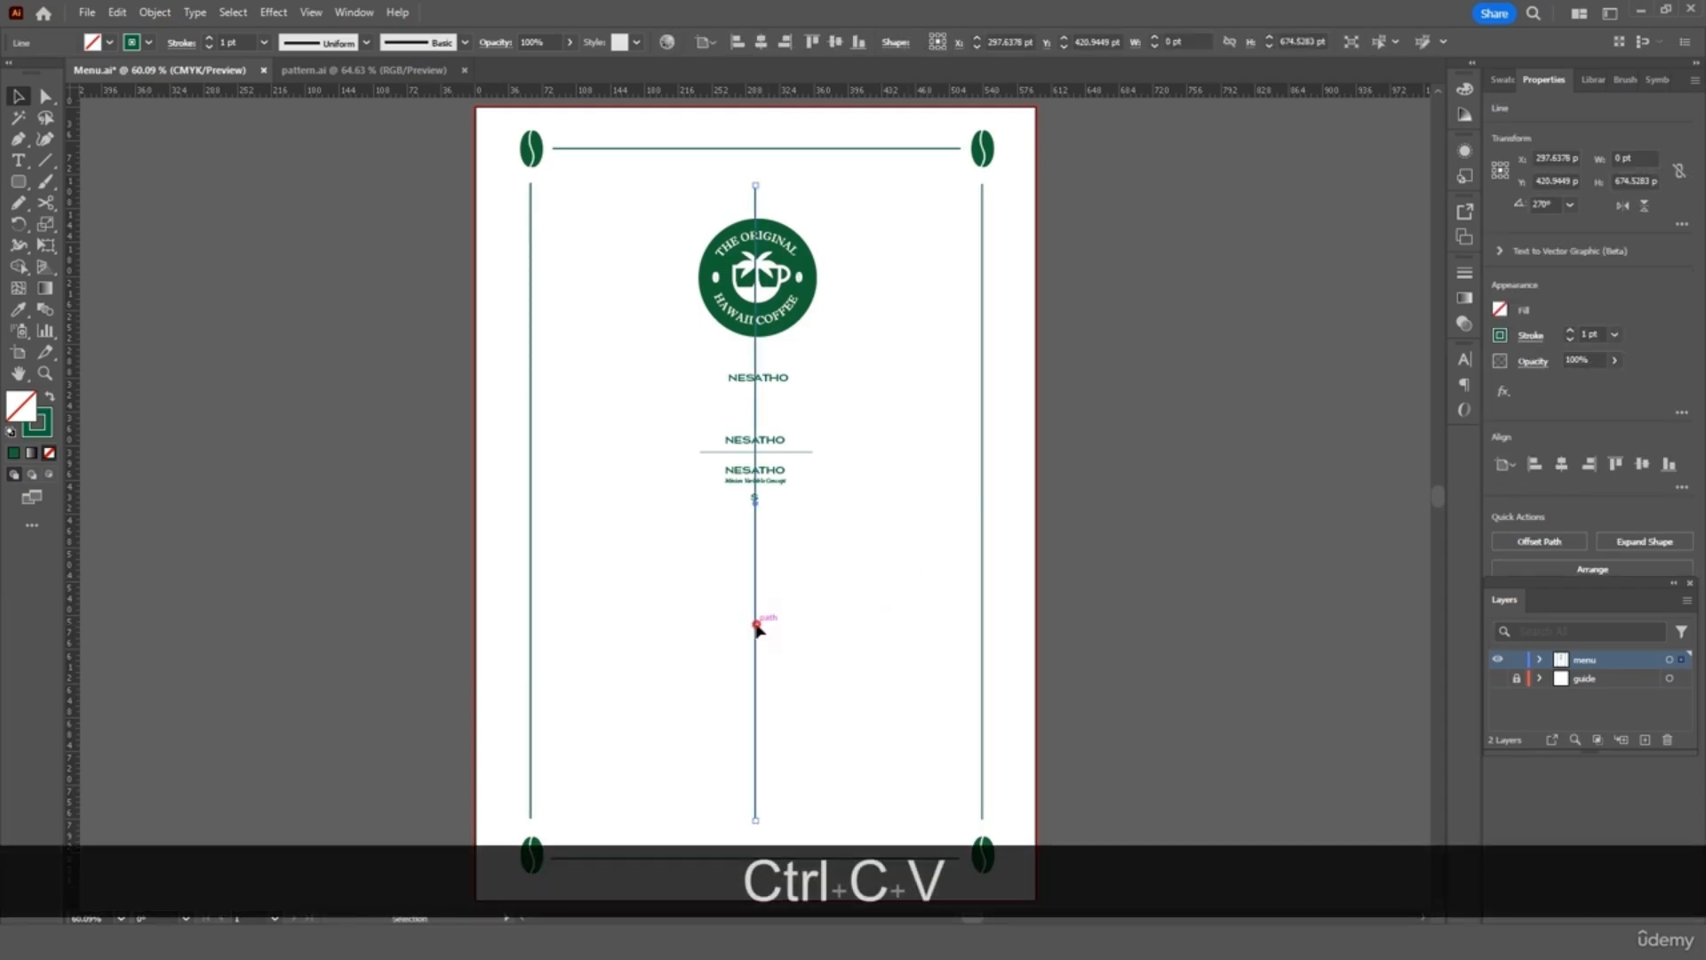
pyautogui.moveTo(757, 626); pyautogui.dragTo(937, 619)
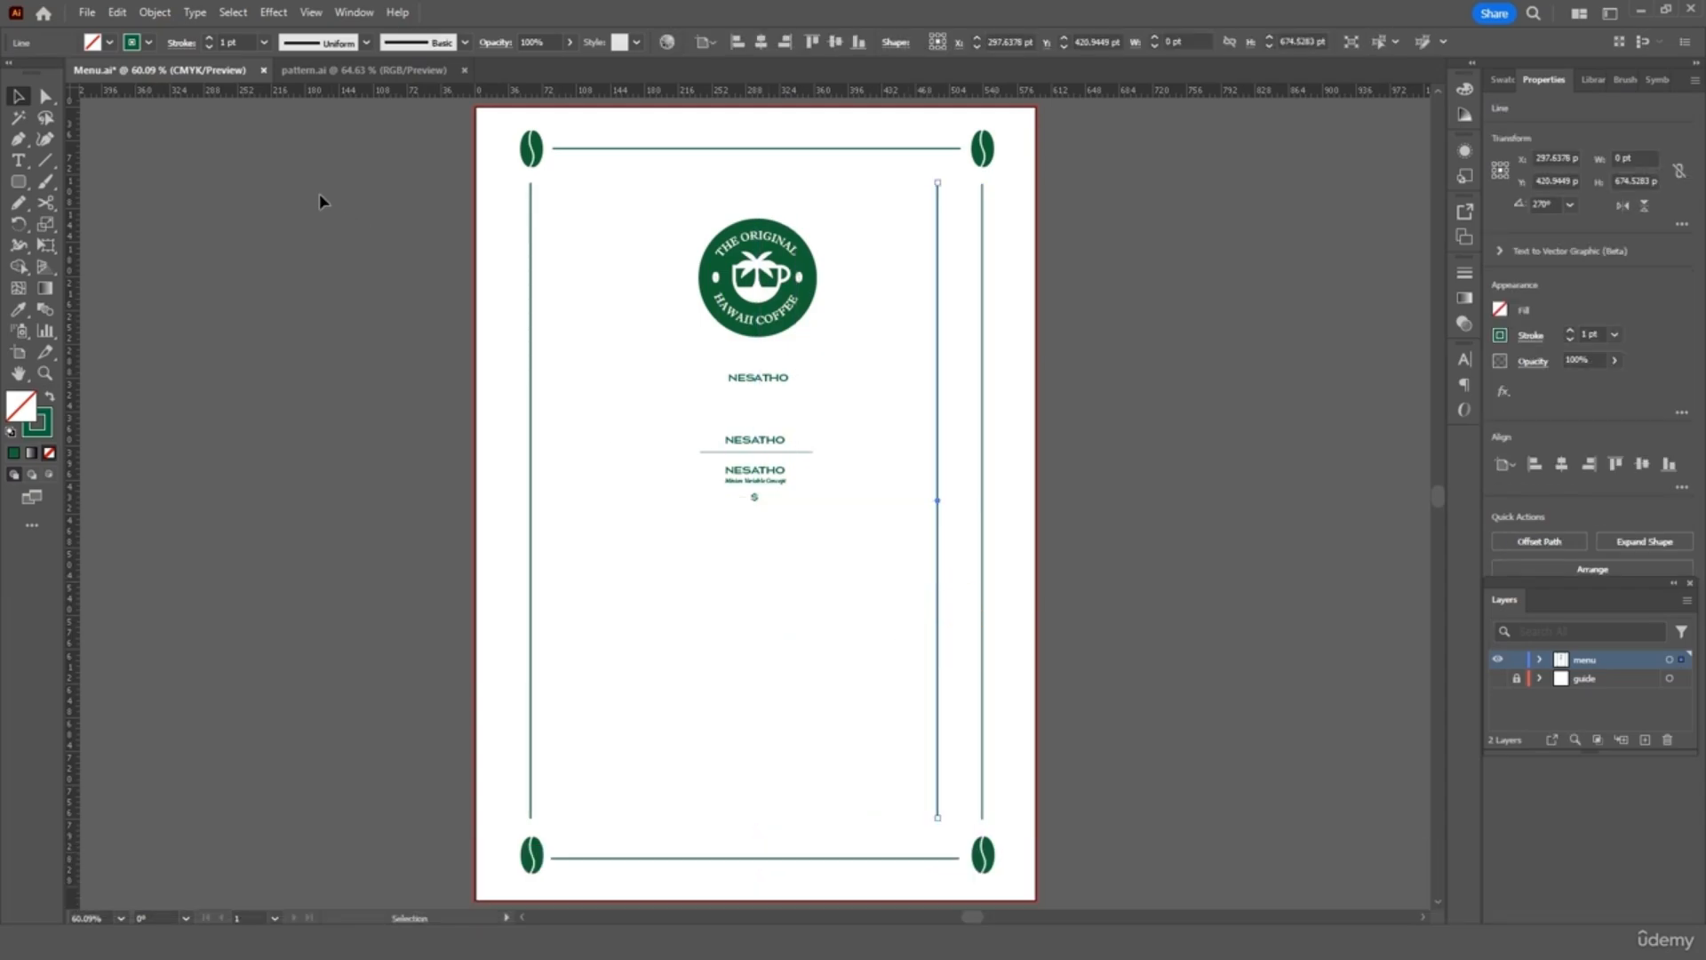
# Give the new vertical line a 3 pt stroke and set it beside the right side line
pyautogui.click(263, 42)
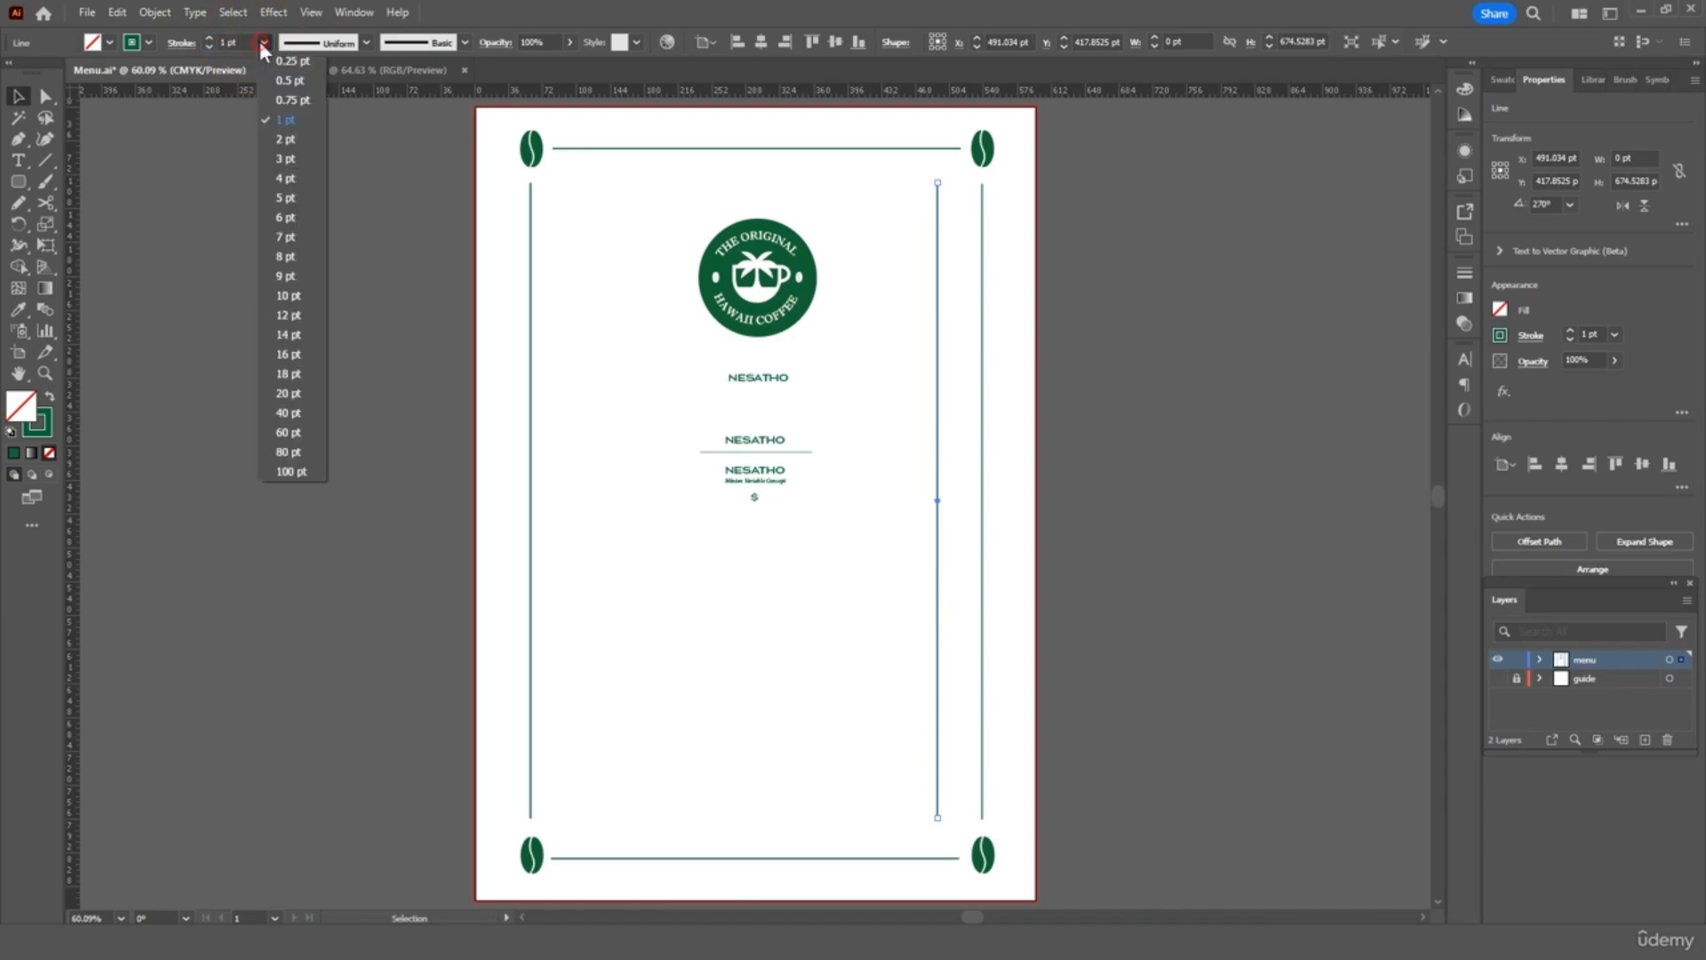
pyautogui.click(283, 156)
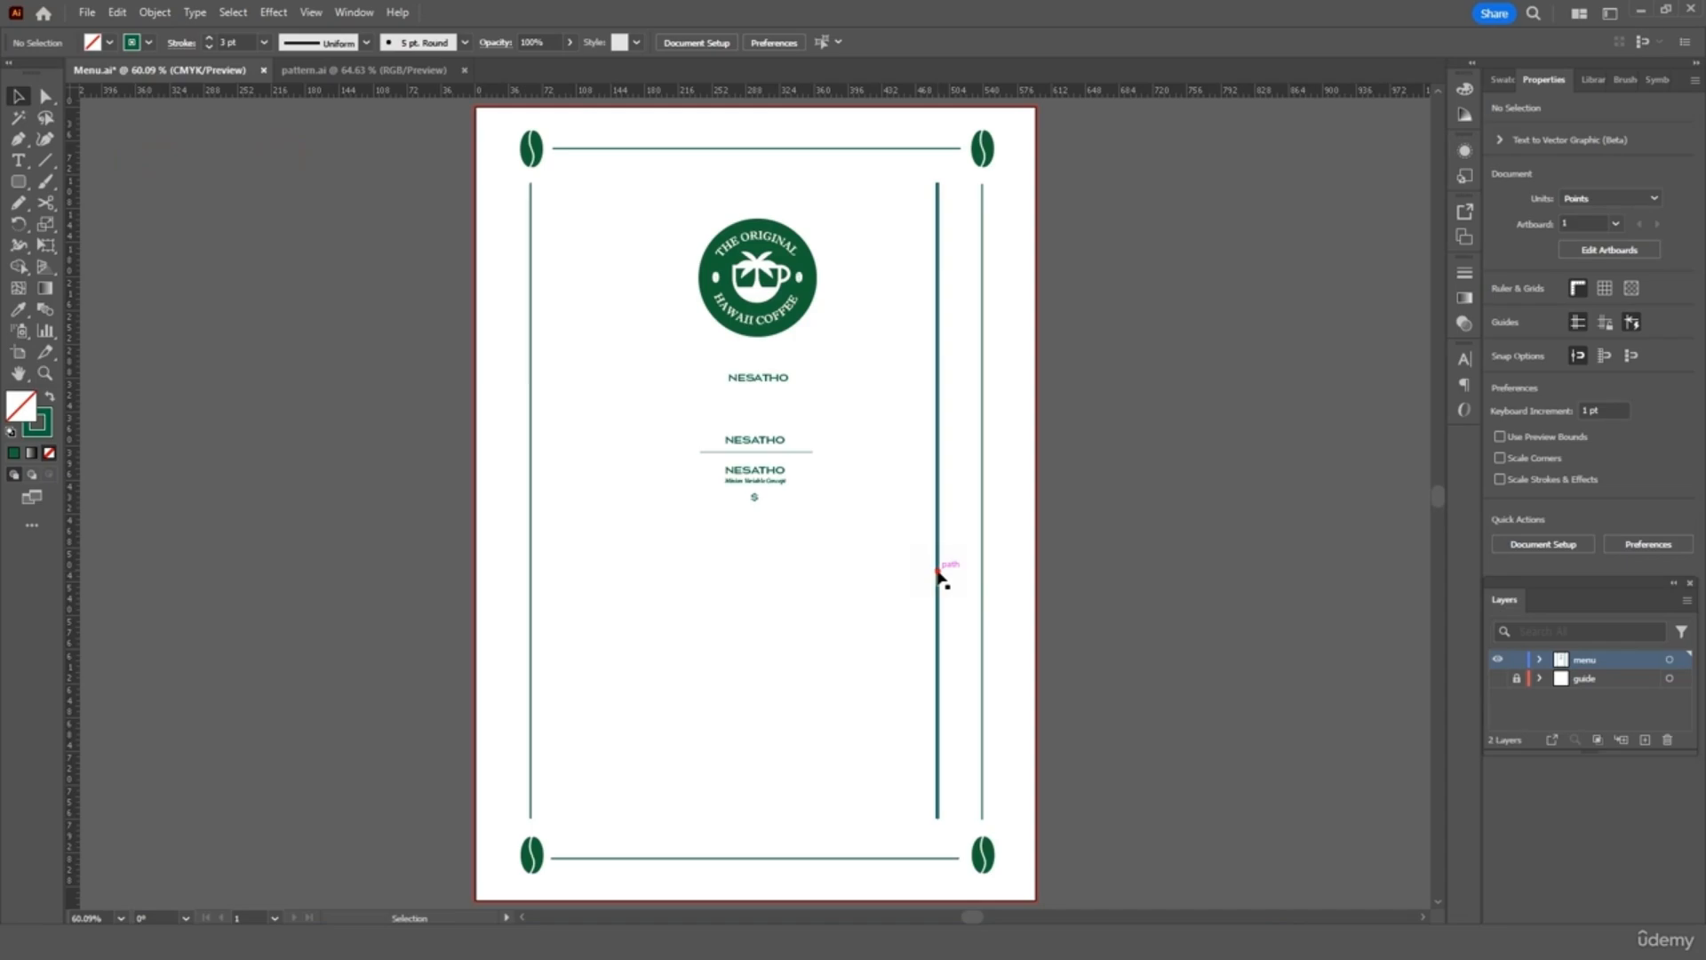
pyautogui.moveTo(938, 577); pyautogui.dragTo(996, 582)
pyautogui.press('Up')
pyautogui.press('Left')
pyautogui.press('Left')
pyautogui.press('Left')
pyautogui.press('Left')
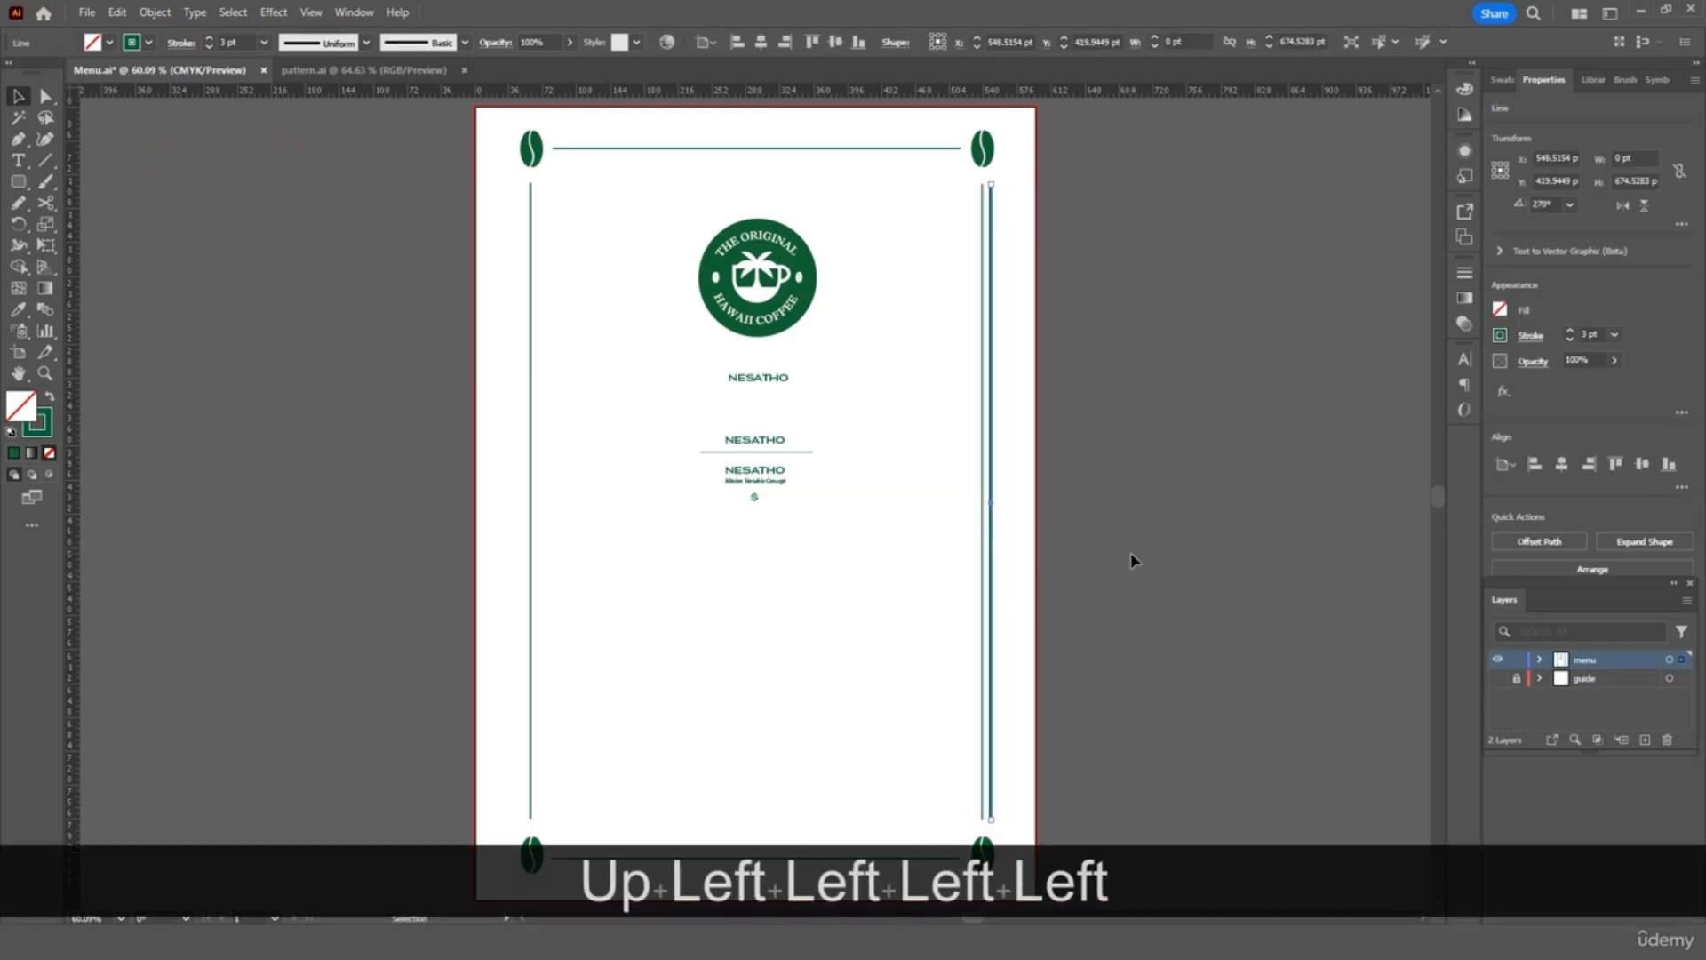
pyautogui.click(1130, 552)
# Copy the right vertical border line and place the copy beside the left border line
pyautogui.click(990, 560)
pyautogui.hotkey('ctrl', 'c')
pyautogui.hotkey('ctrl', 'v')
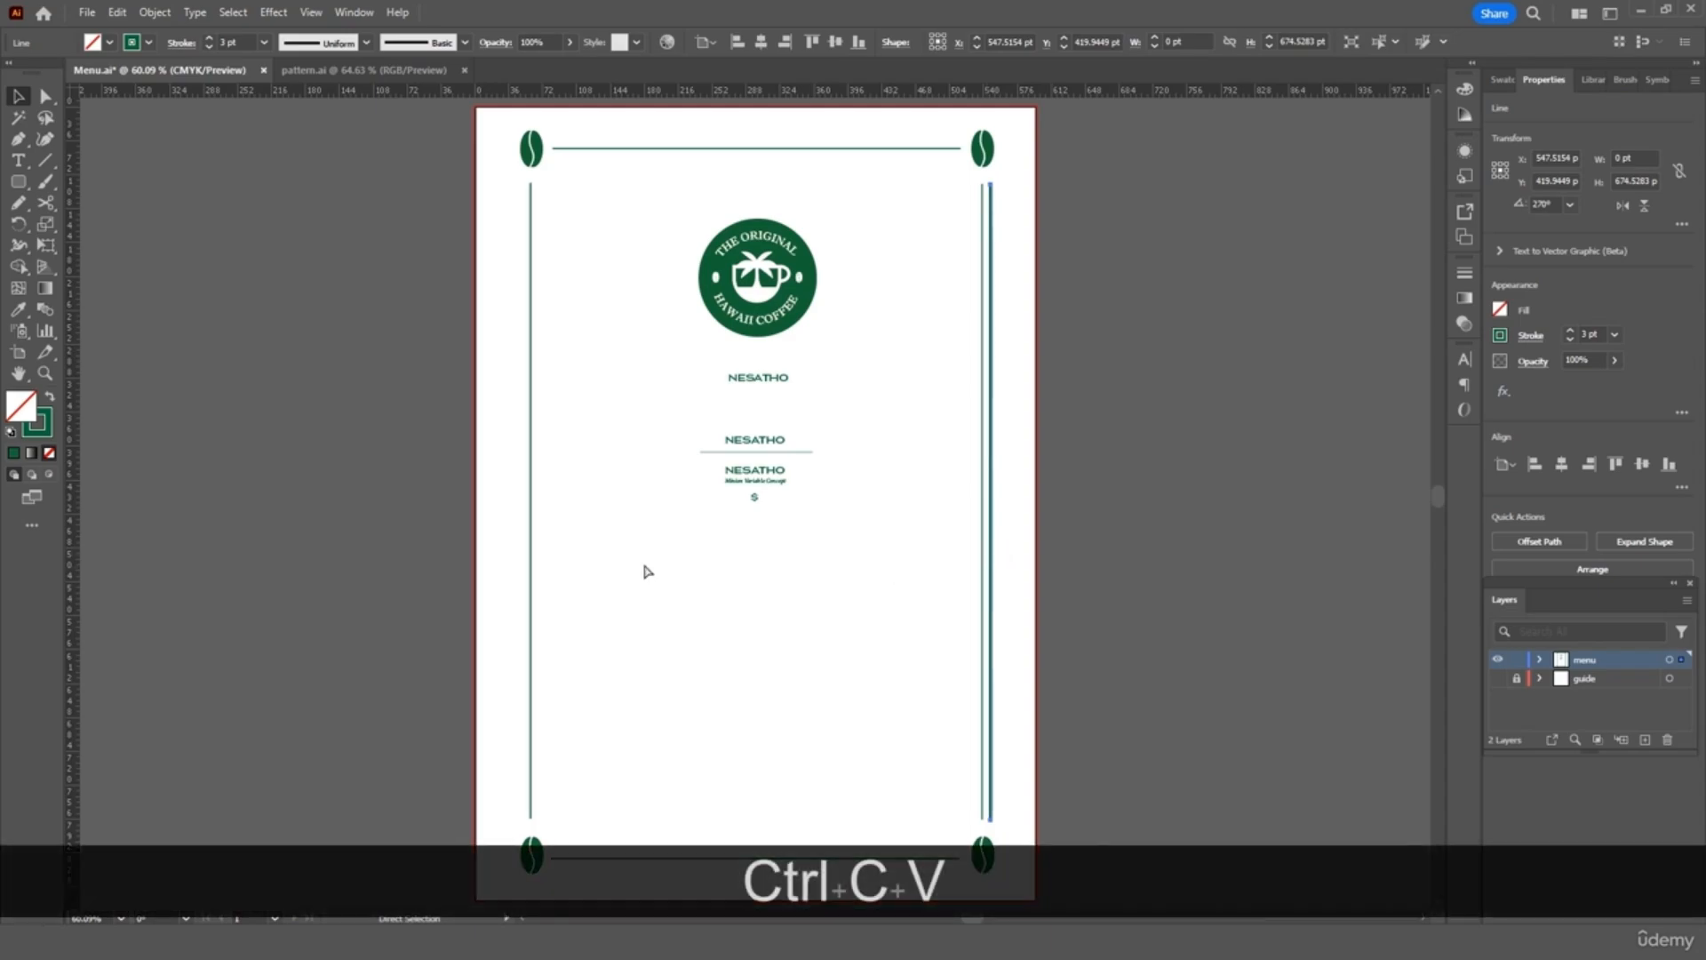
pyautogui.moveTo(739, 558); pyautogui.dragTo(519, 549)
pyautogui.click(582, 551)
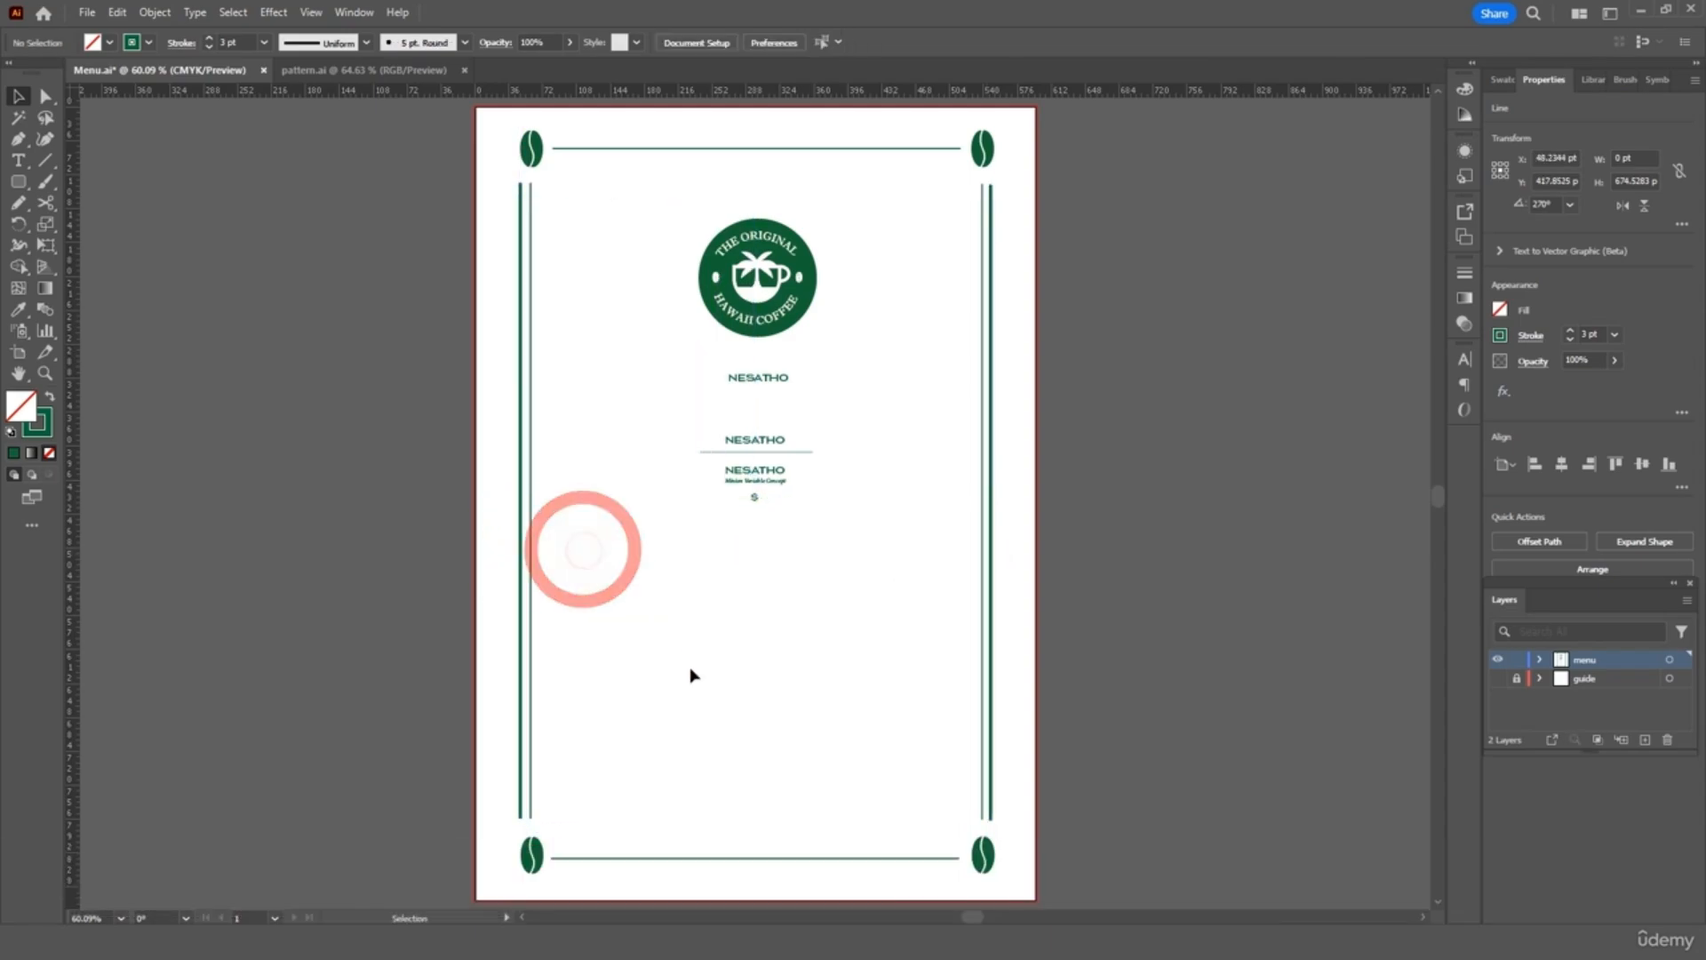
# Duplicate the bottom border line just below it and give the copy a 3 pt stroke
pyautogui.click(752, 859)
pyautogui.hotkey('ctrl', 'c')
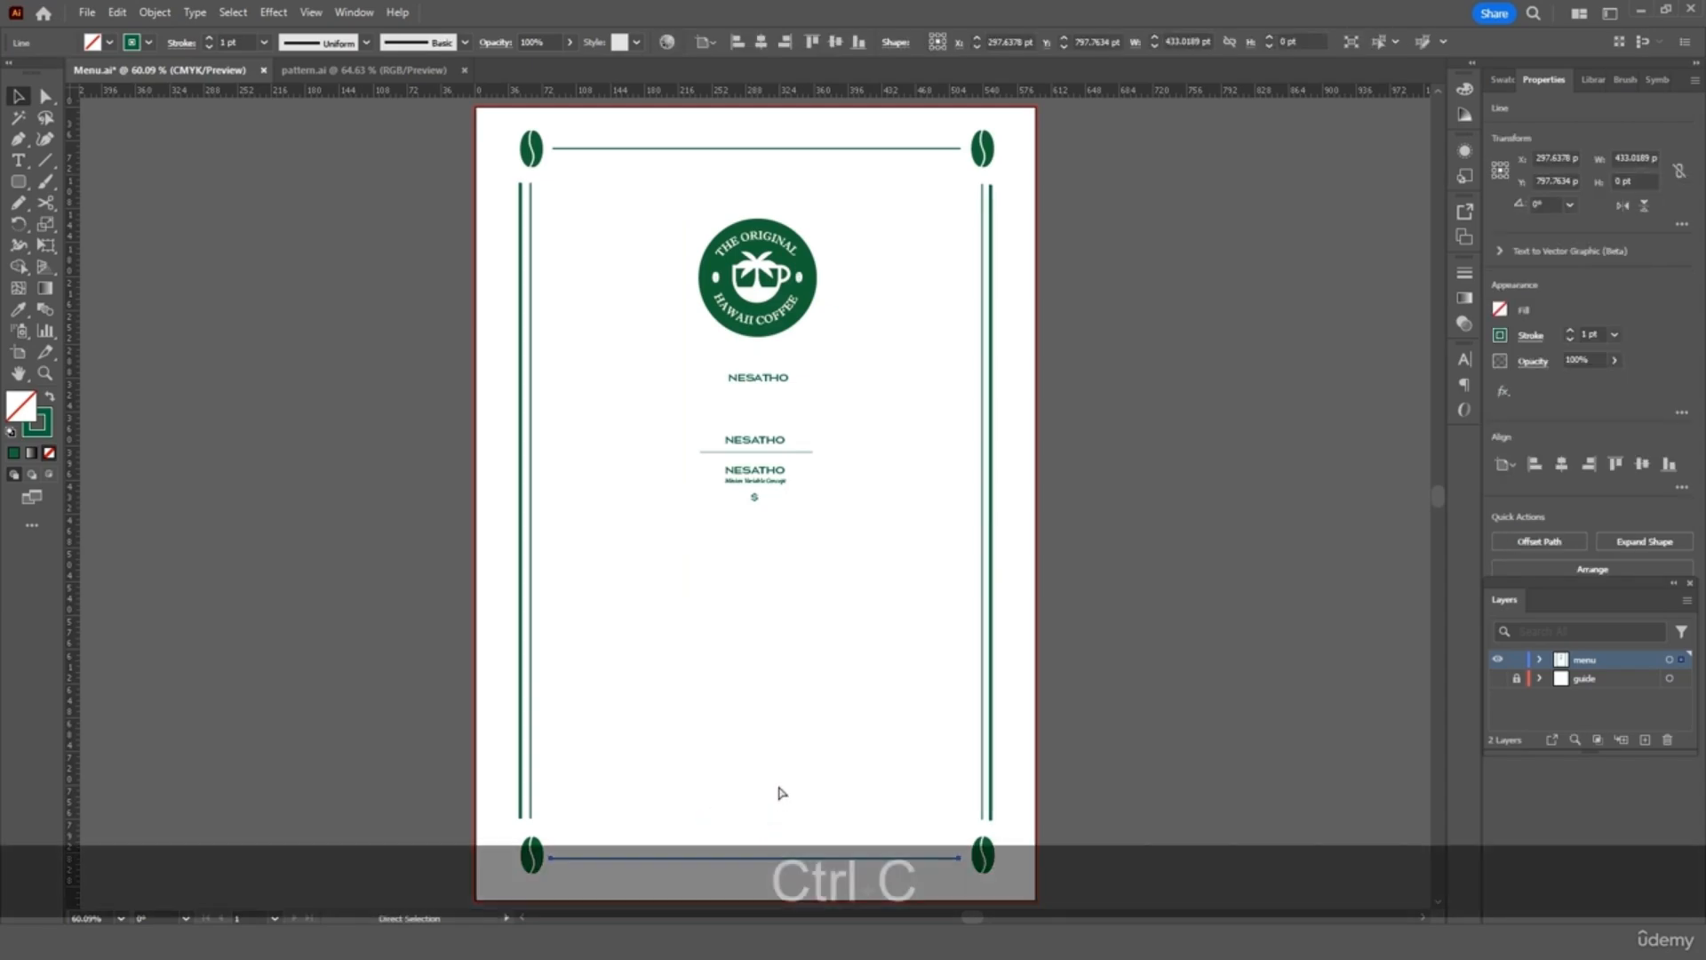
pyautogui.hotkey('ctrl', 'v')
pyautogui.scroll(-3, 792, 782)
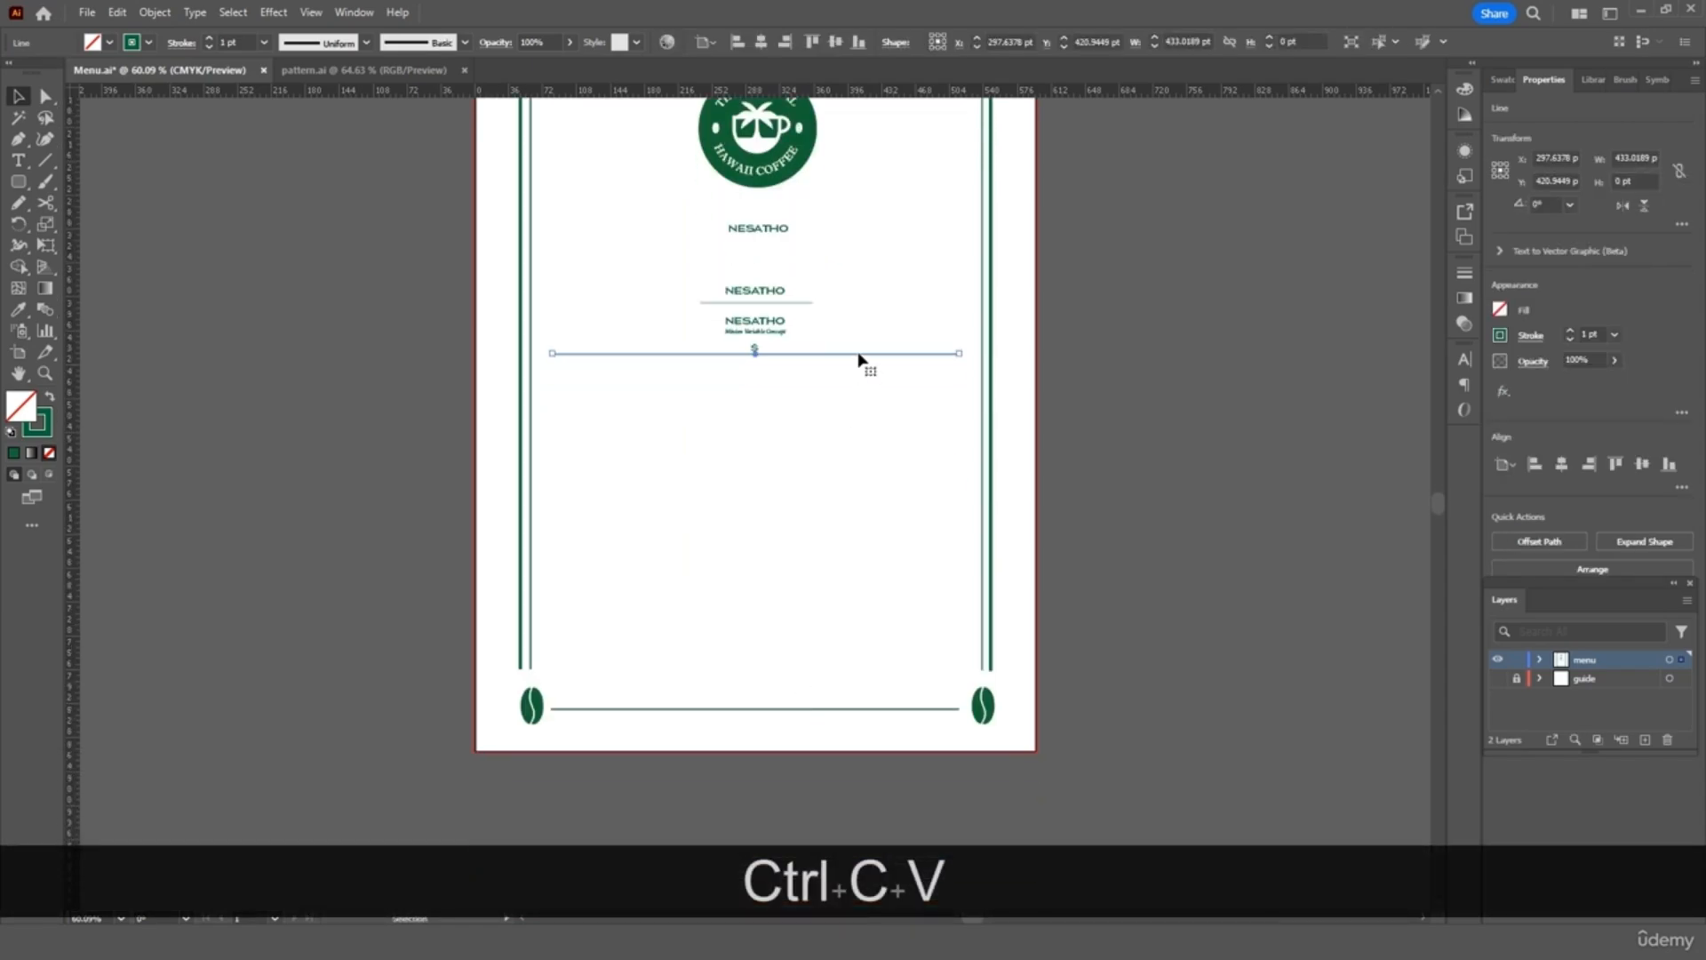
pyautogui.moveTo(859, 359); pyautogui.dragTo(869, 716)
pyautogui.press('Left')
pyautogui.press('Left')
pyautogui.press('Left')
pyautogui.press('Up')
pyautogui.press('Up')
pyautogui.press('Up')
pyautogui.press('Left')
pyautogui.press('Right')
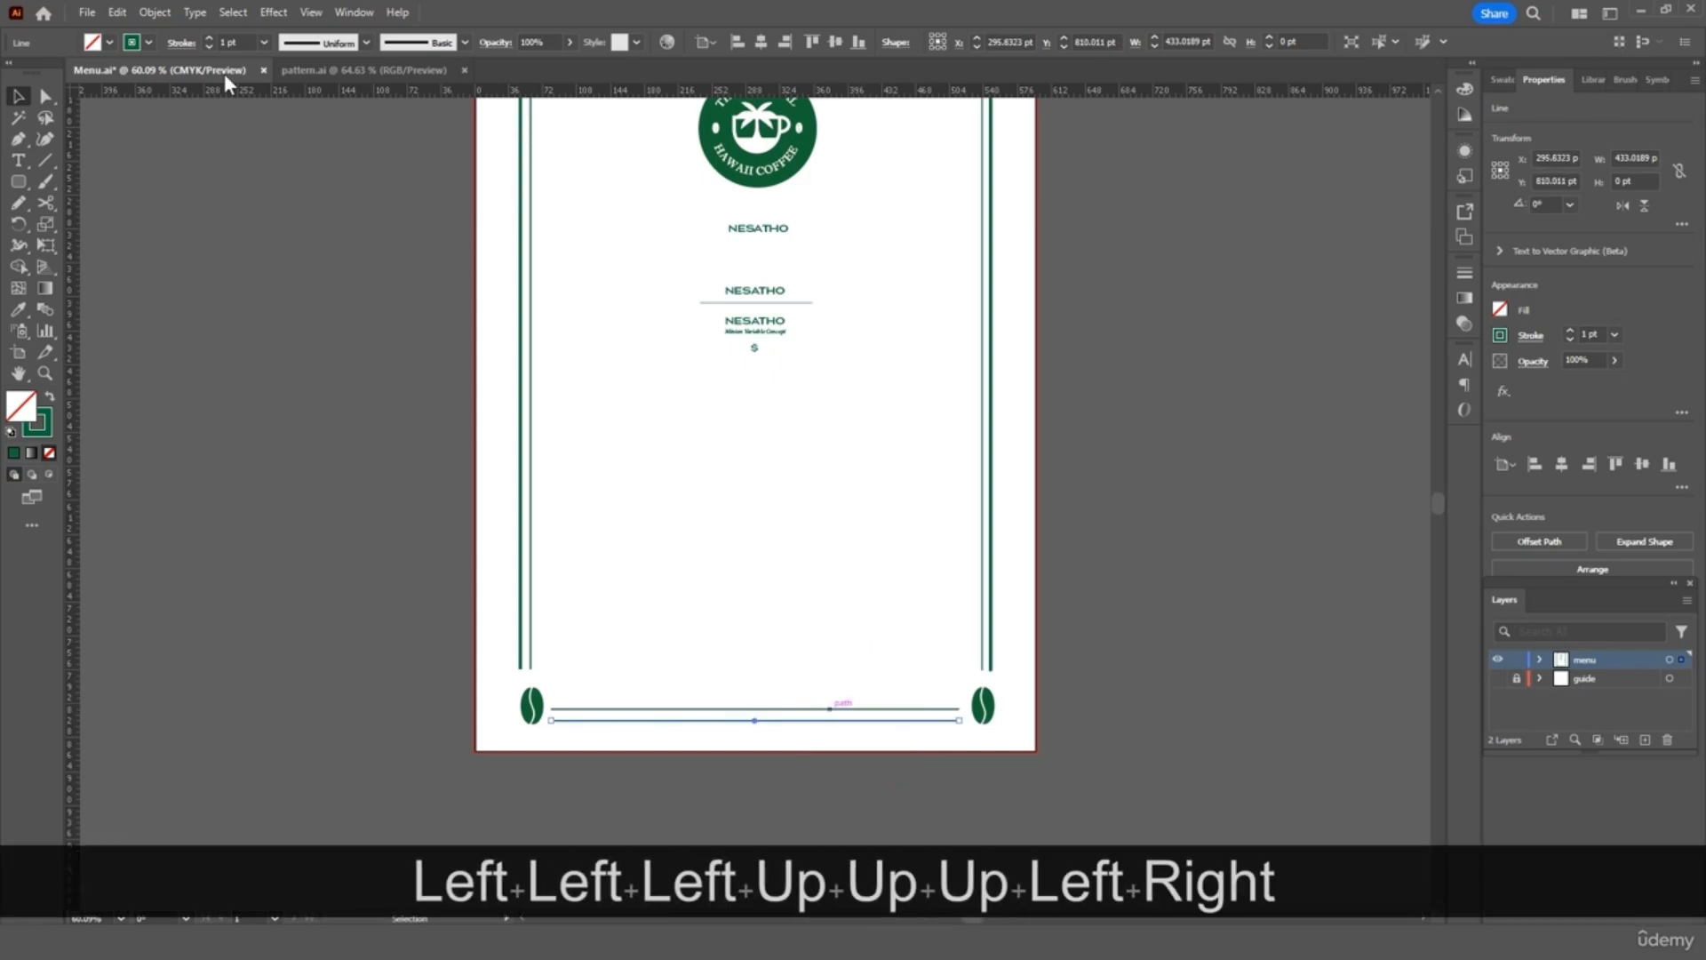
pyautogui.click(264, 42)
pyautogui.click(274, 161)
pyautogui.click(790, 501)
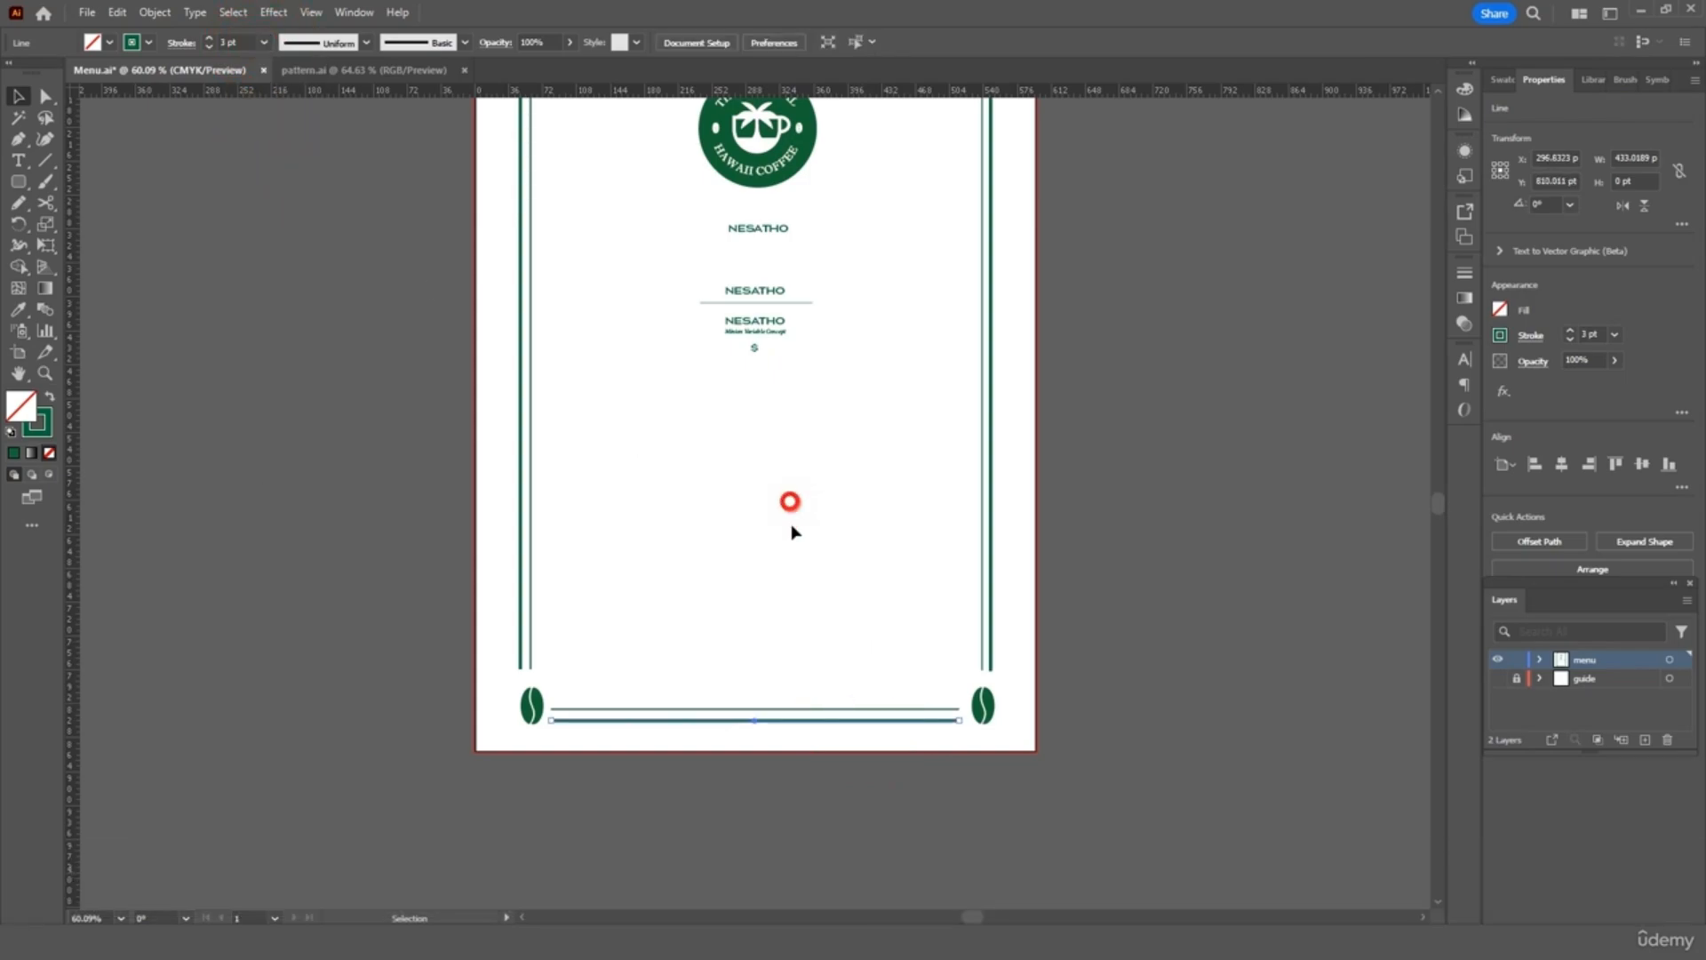
# Copy the 3 pt line above the top border and fit the artboard in the window
pyautogui.click(826, 721)
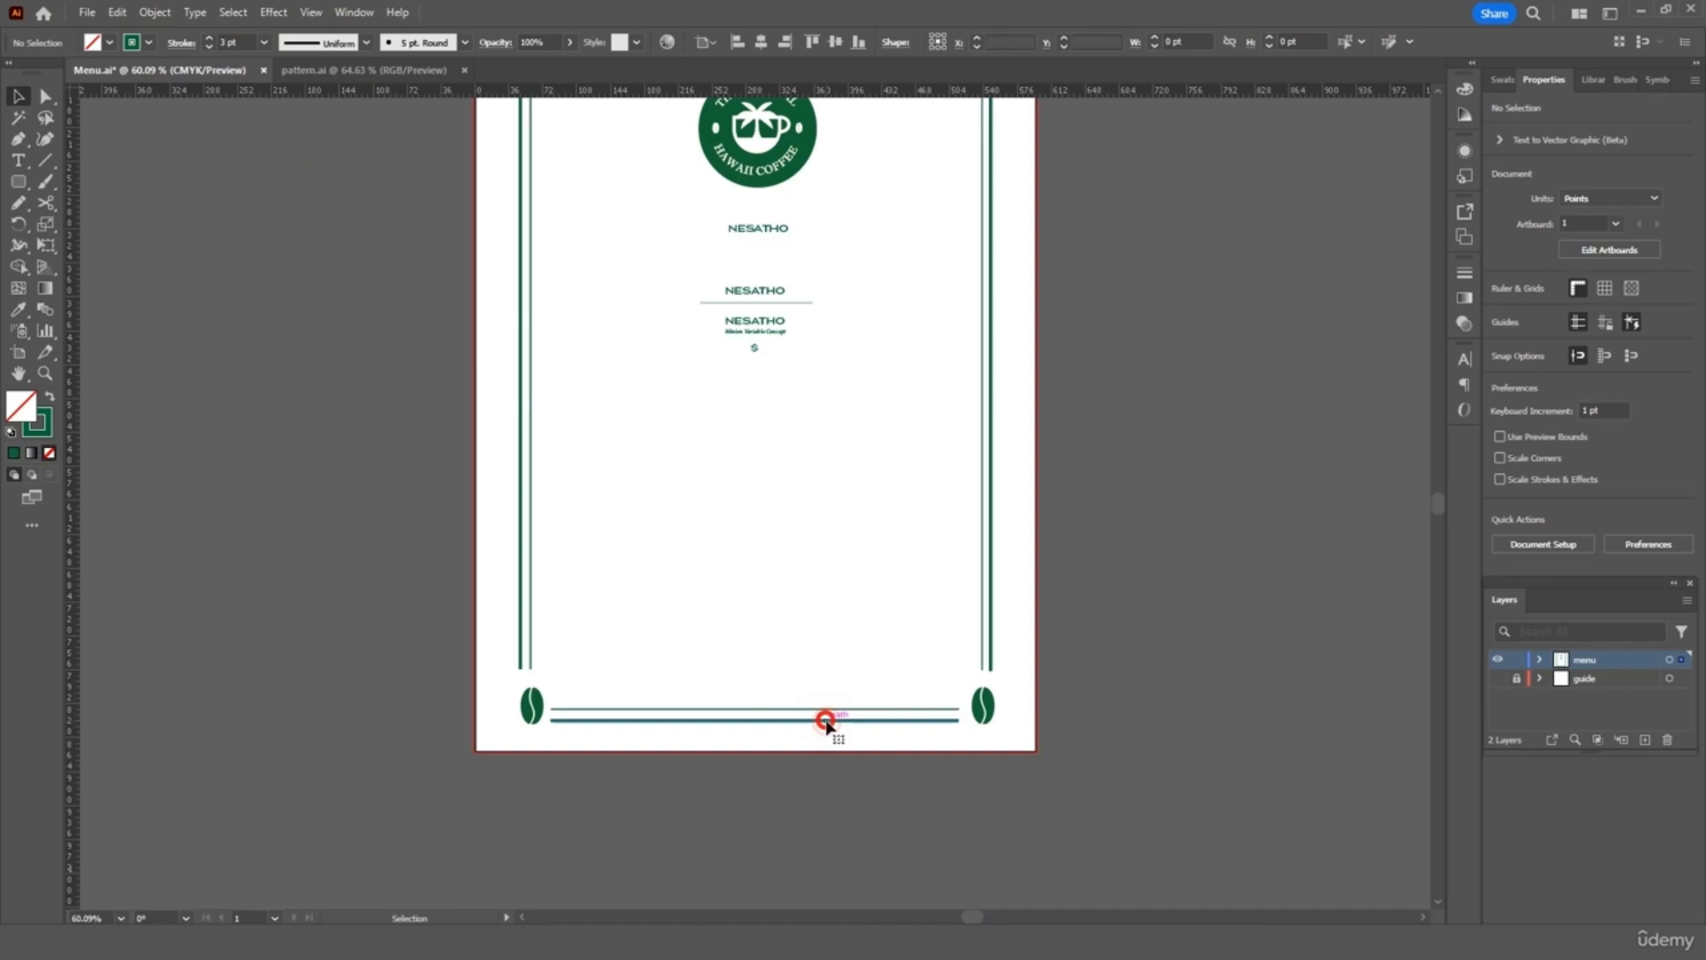
pyautogui.hotkey('ctrl', 'c')
pyautogui.scroll(5, 804, 533)
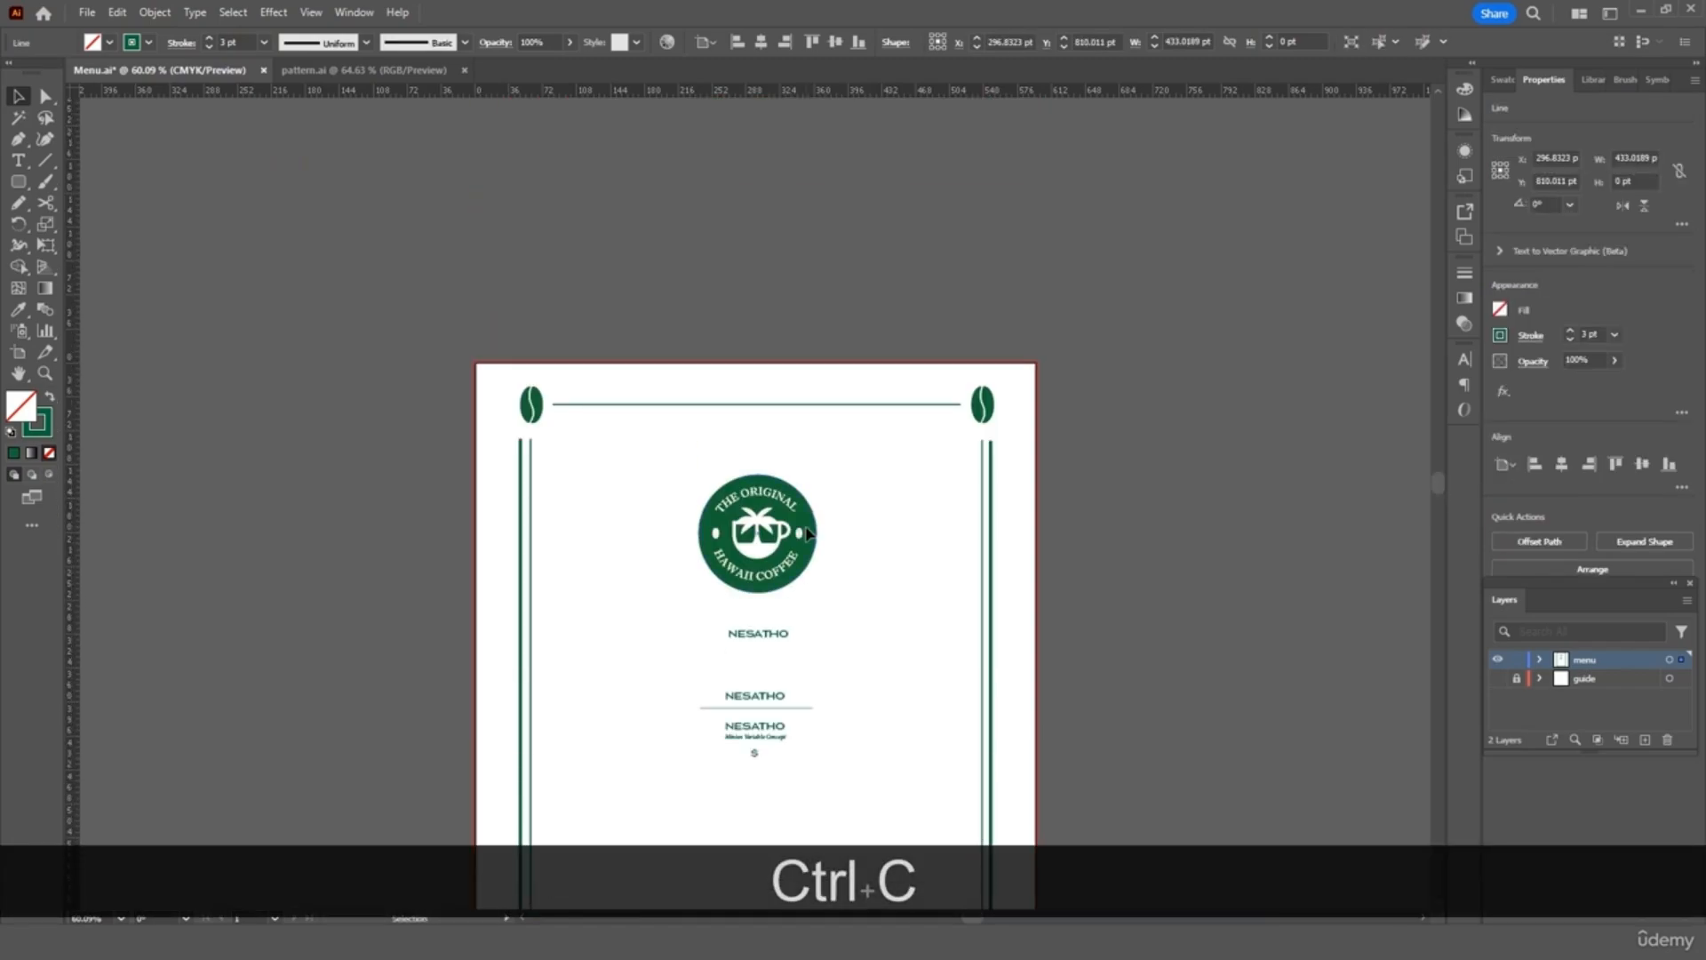
pyautogui.hotkey('ctrl', '=')
pyautogui.hotkey('ctrl', '=')
pyautogui.scroll(10, 808, 533)
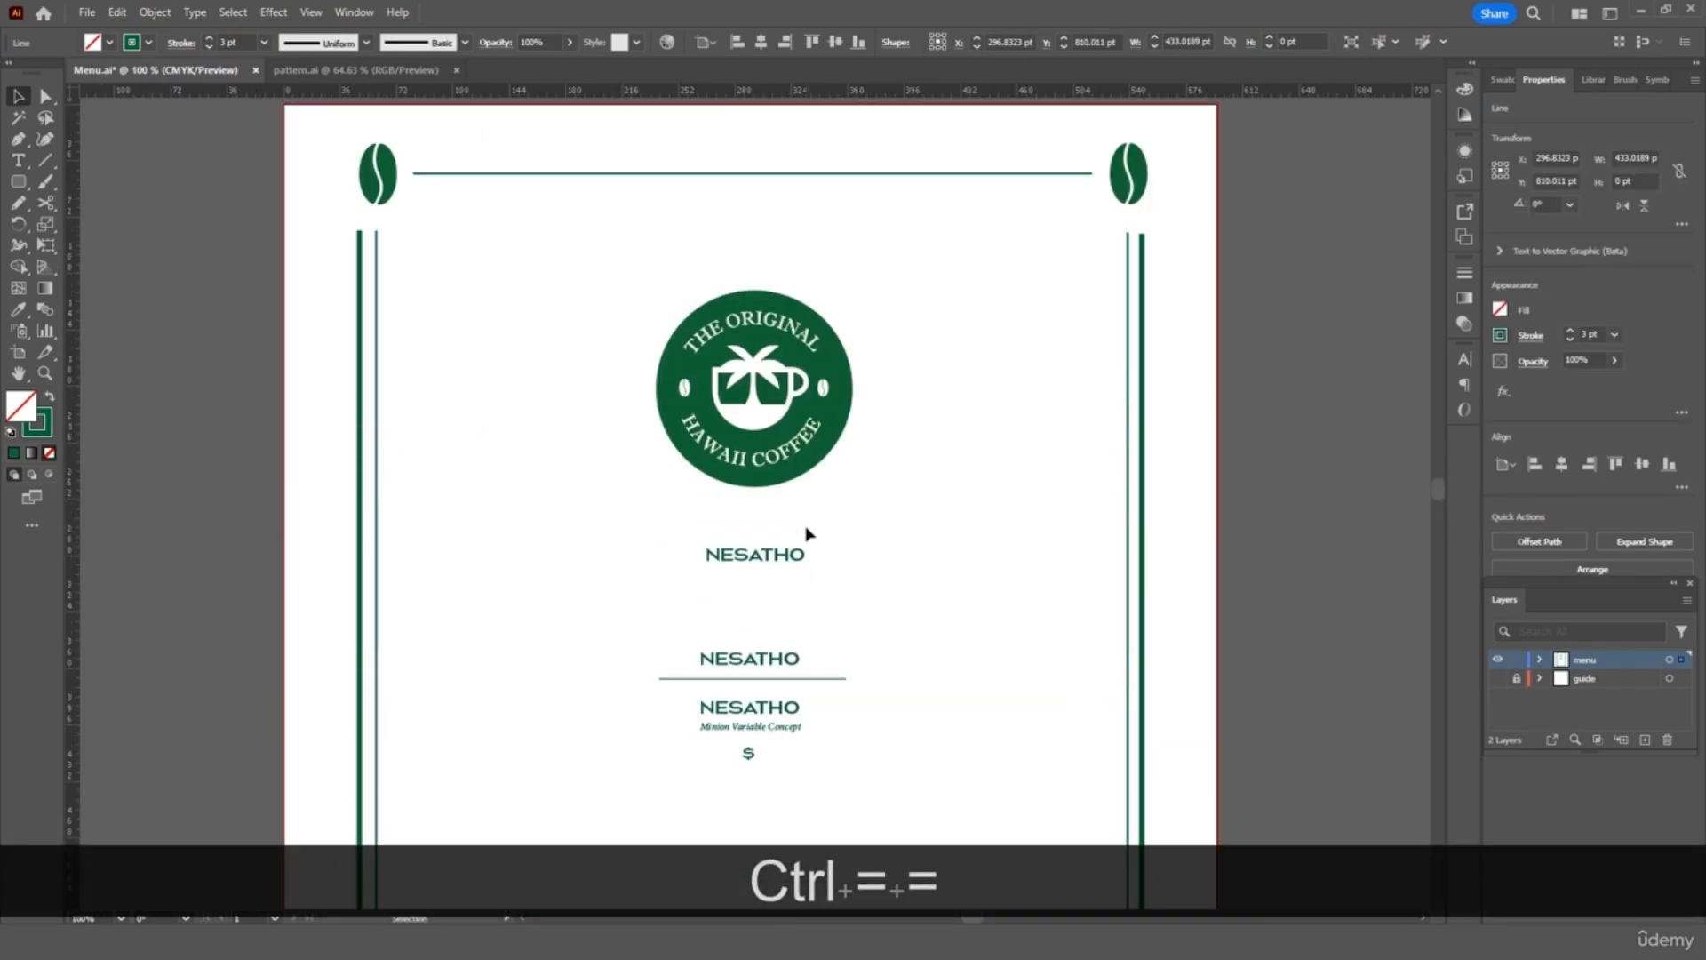
pyautogui.hotkey('ctrl', 'v')
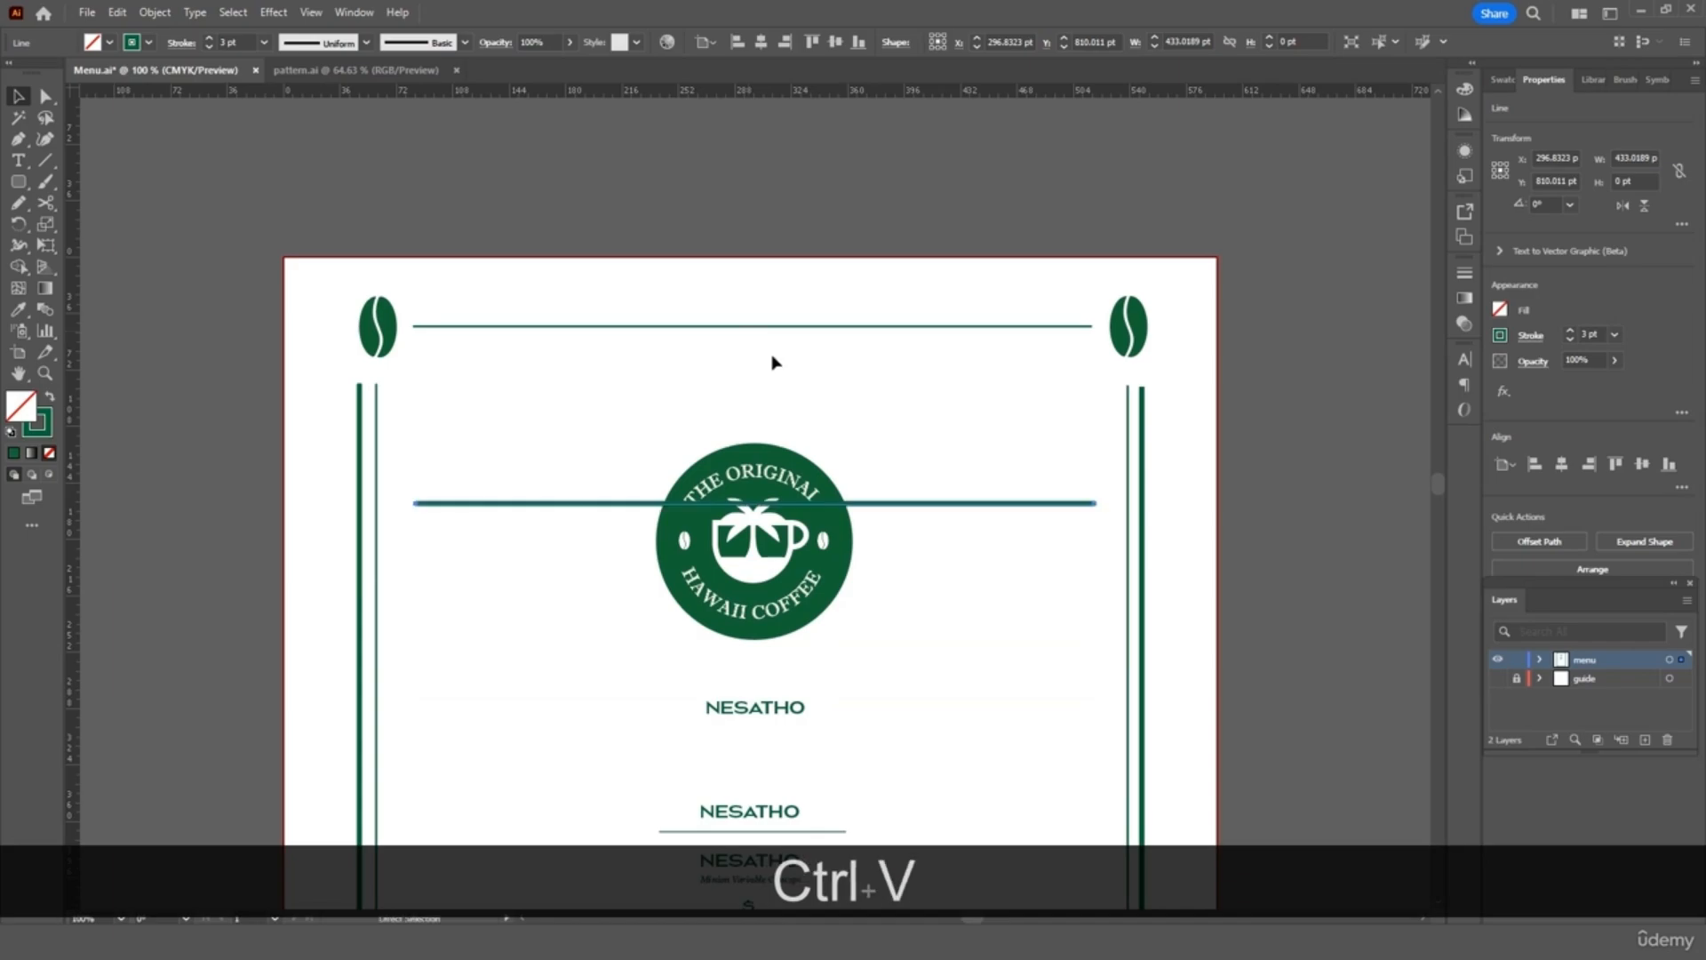
pyautogui.moveTo(937, 505); pyautogui.dragTo(937, 303)
pyautogui.hotkey('ctrl', '0')
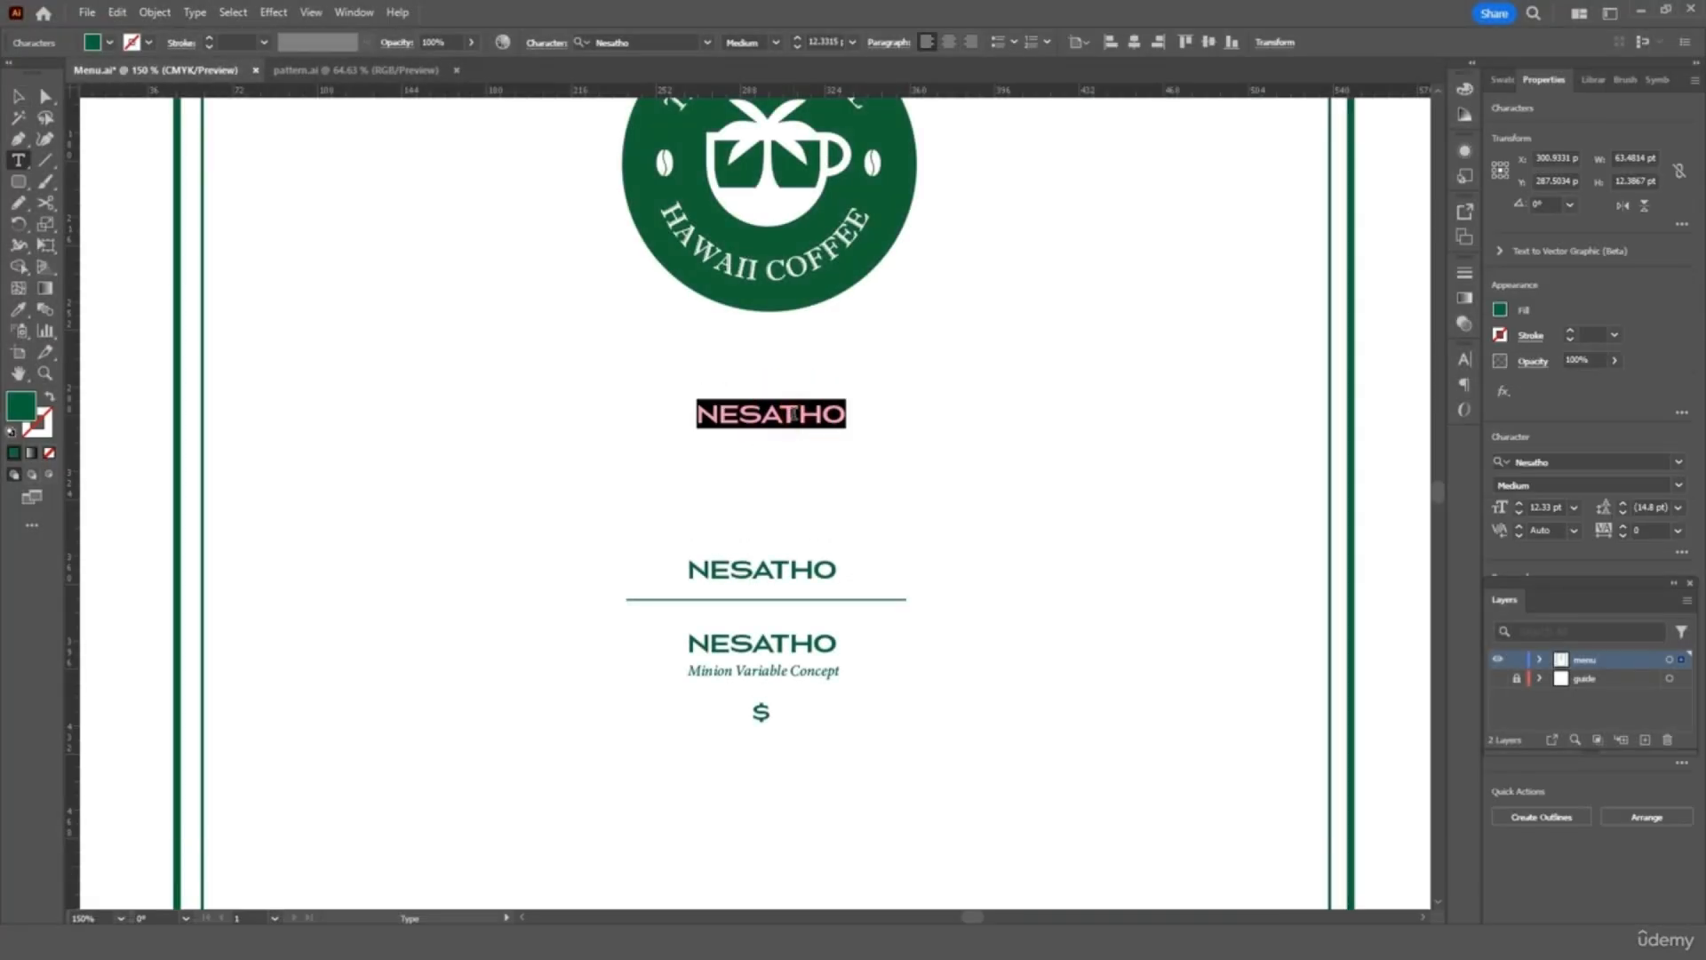
# Replace the NESATHO heading with 'MONDAY - SUNDAY 7AM - 7PM' and centre it under the logo
pyautogui.write('MONDAY - F')
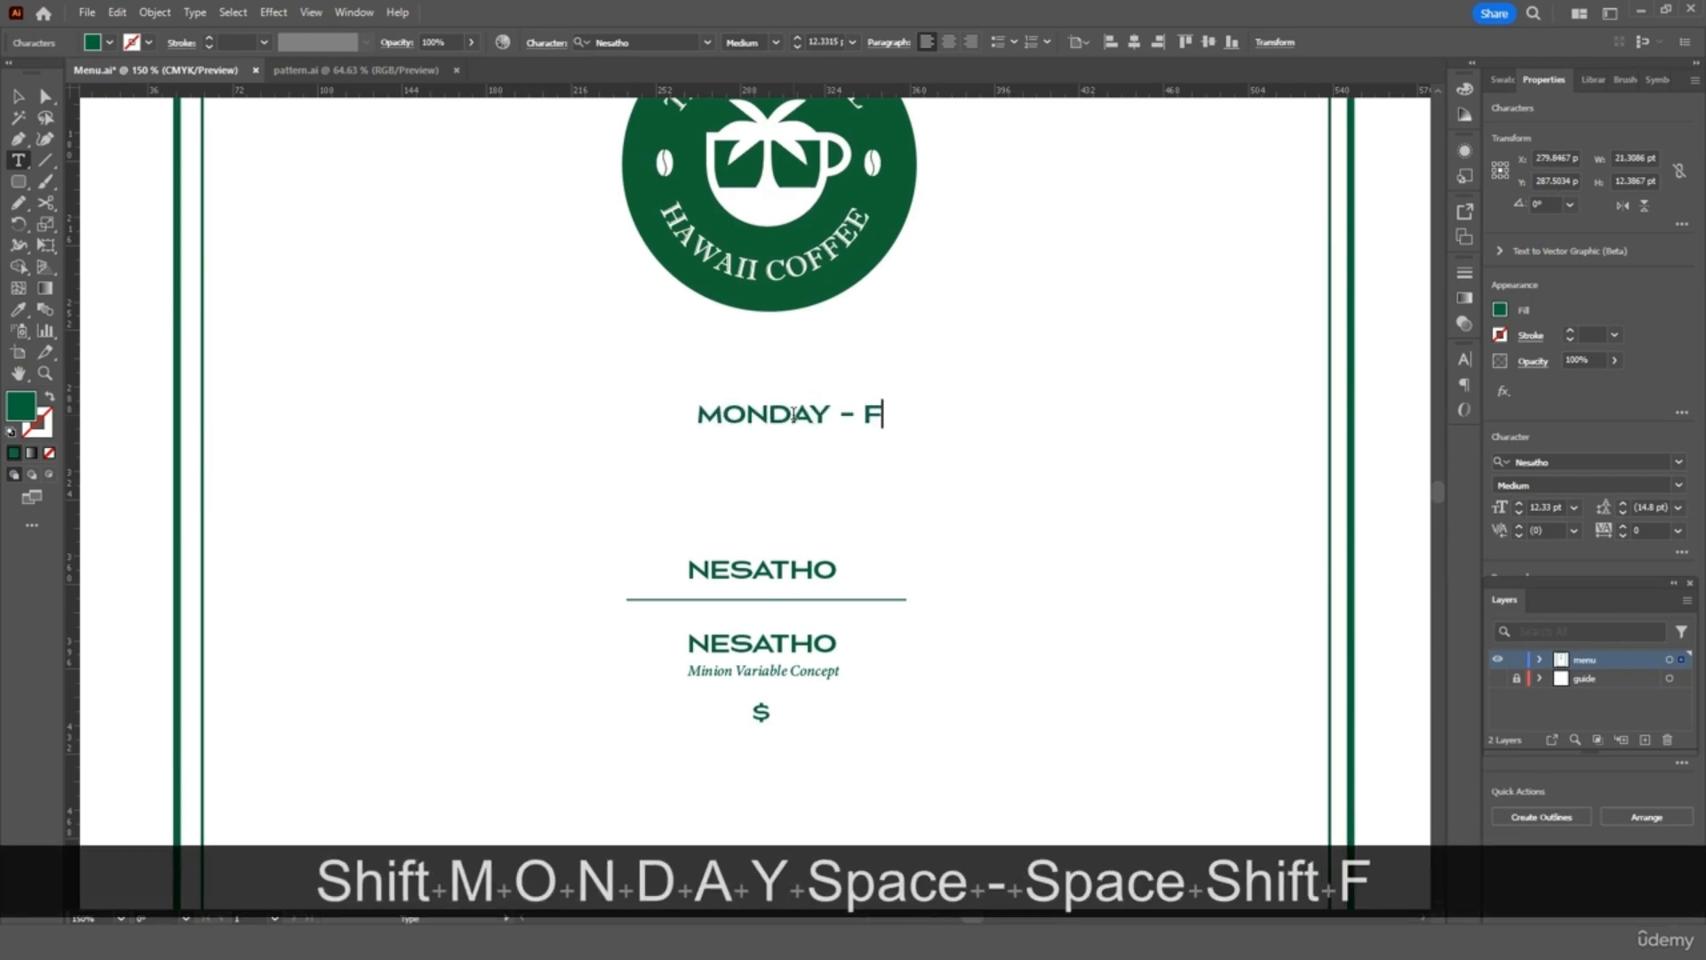
pyautogui.press('BackSpace')
pyautogui.write('SUNDAY ')
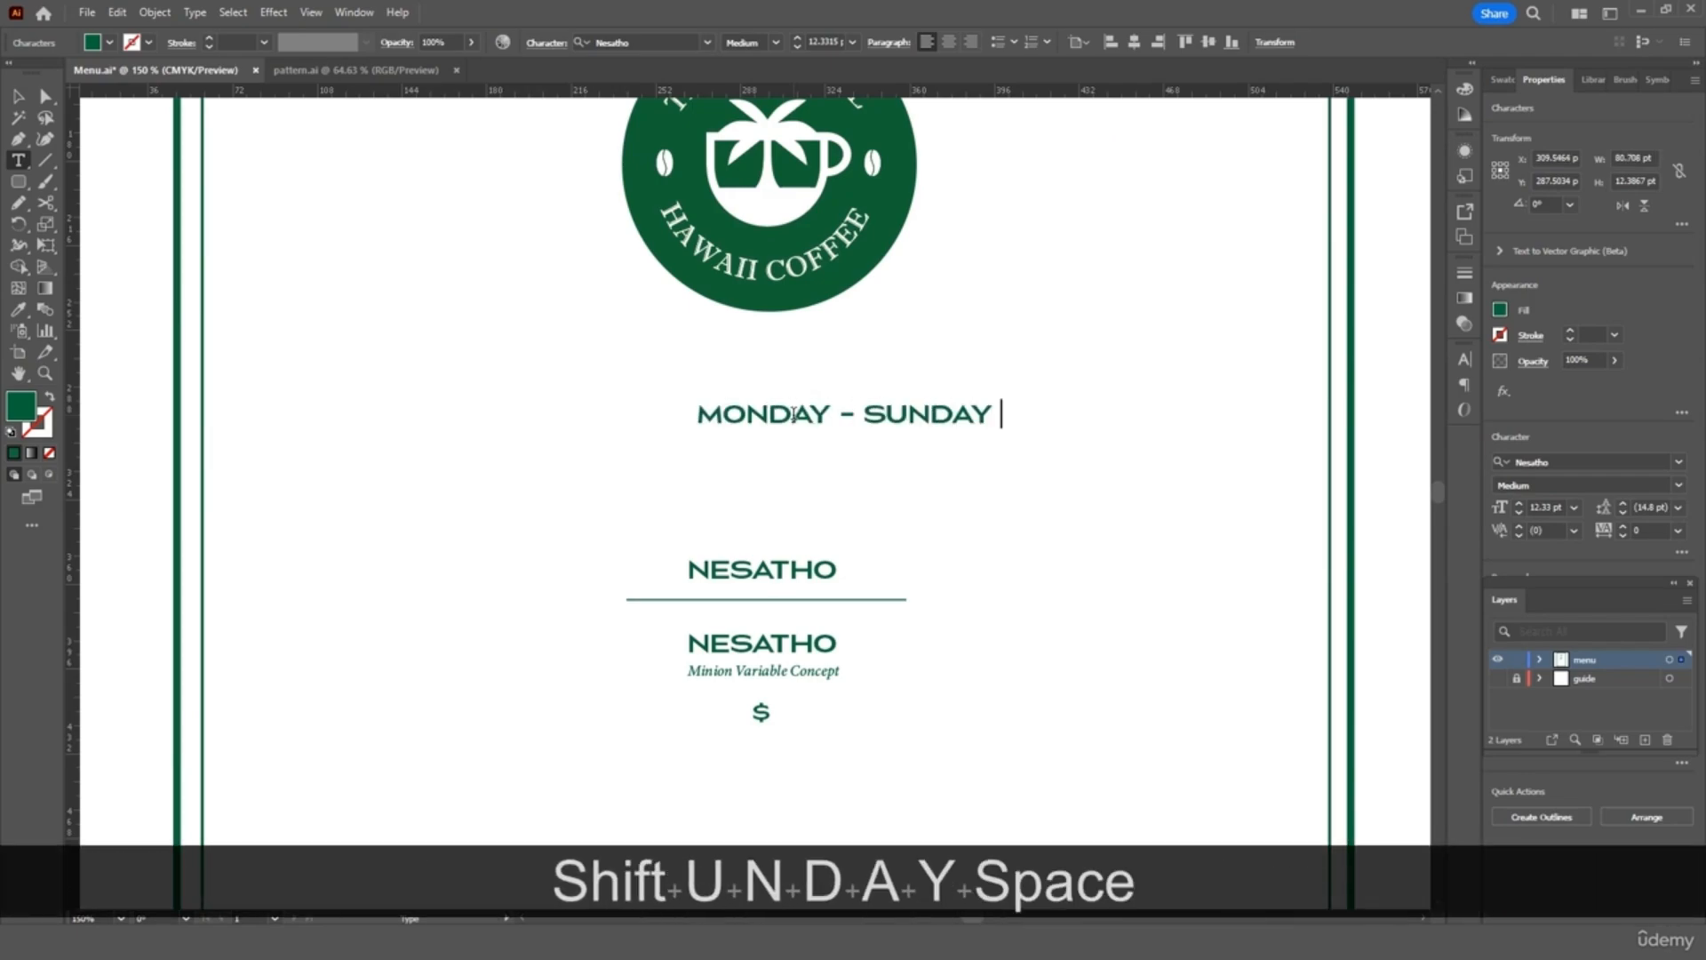
pyautogui.write('7AM')
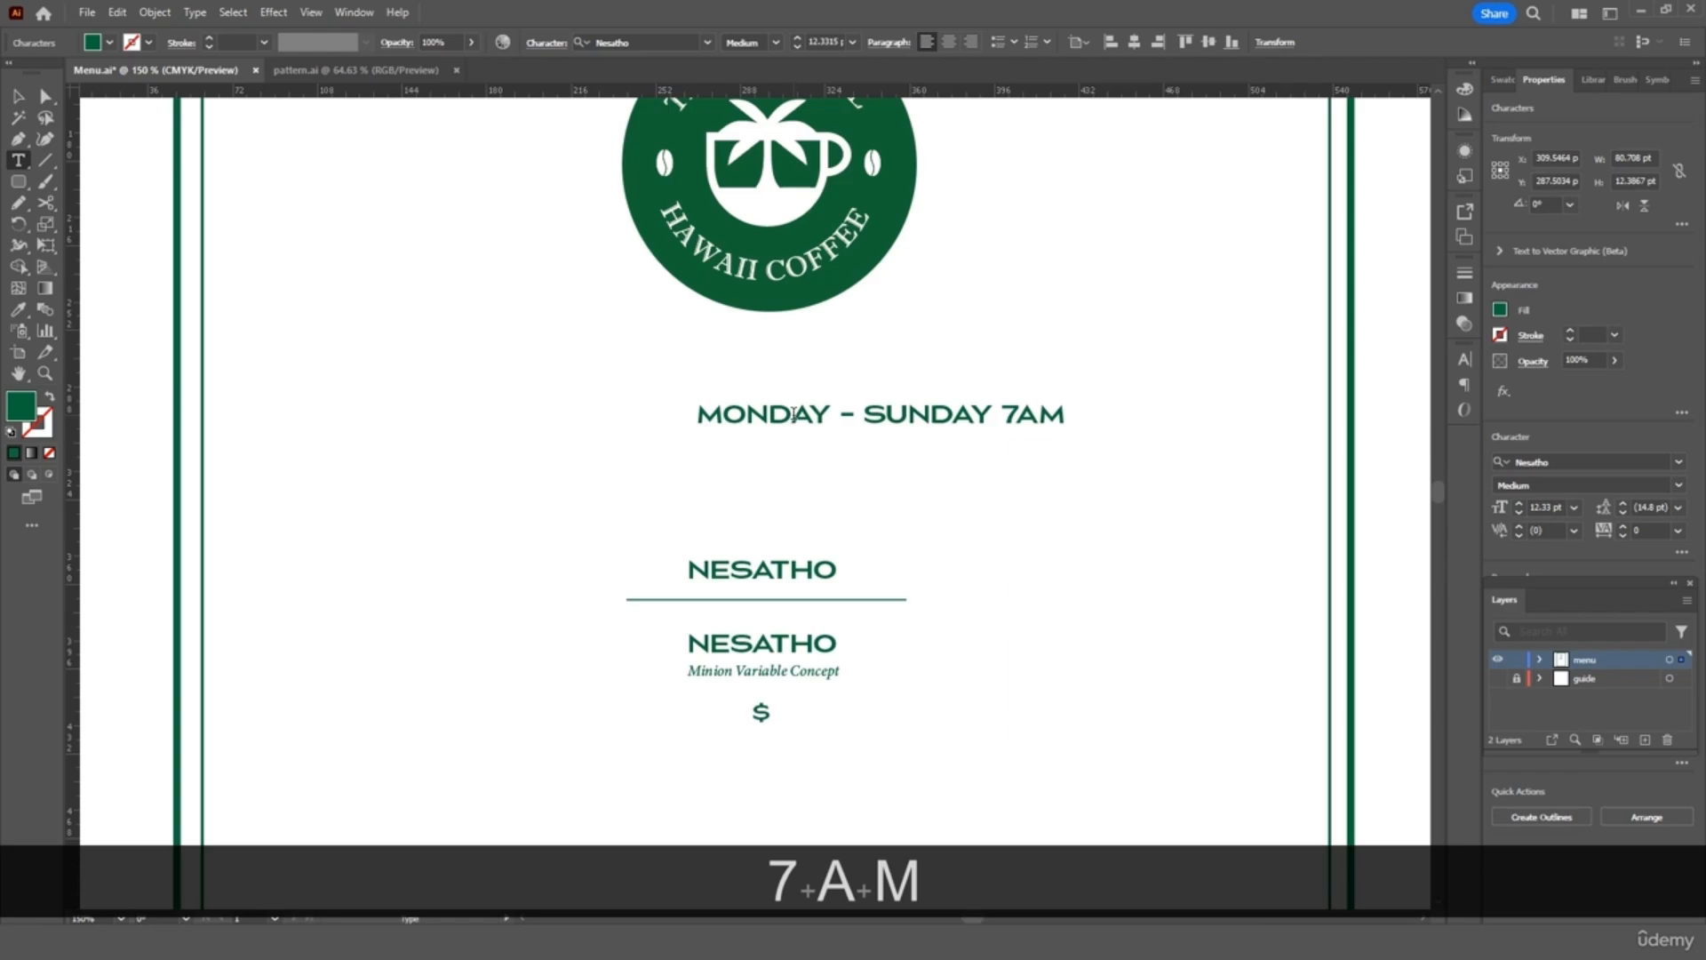
pyautogui.write(' - ')
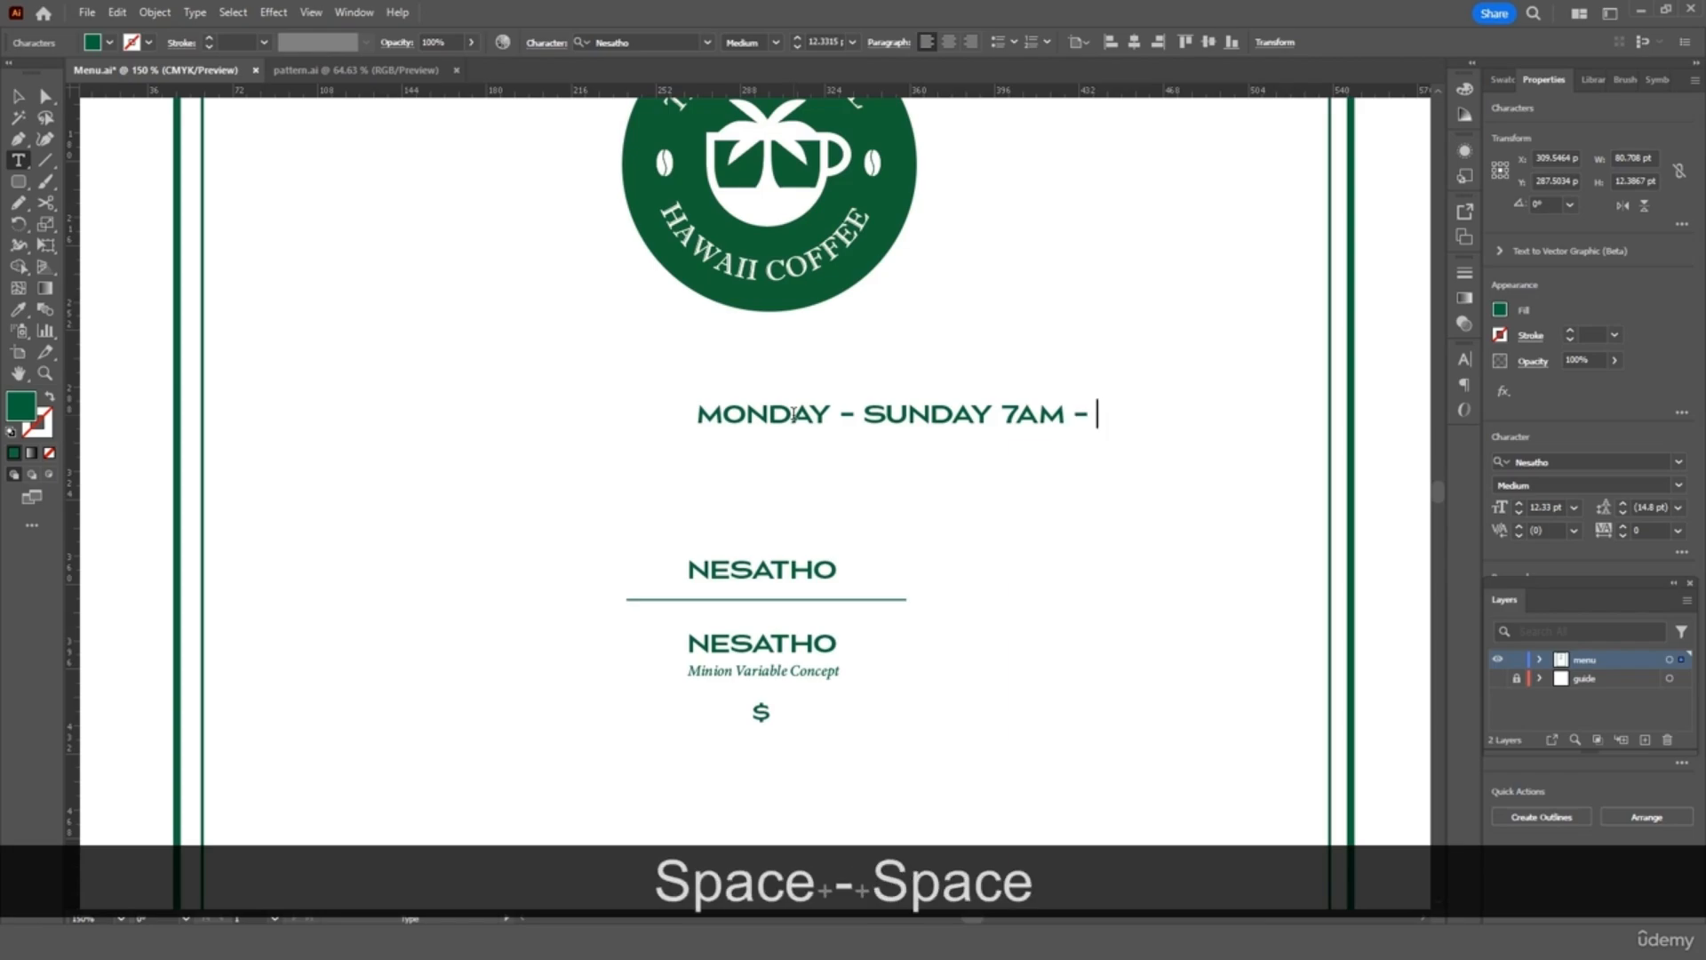
pyautogui.write('7PM')
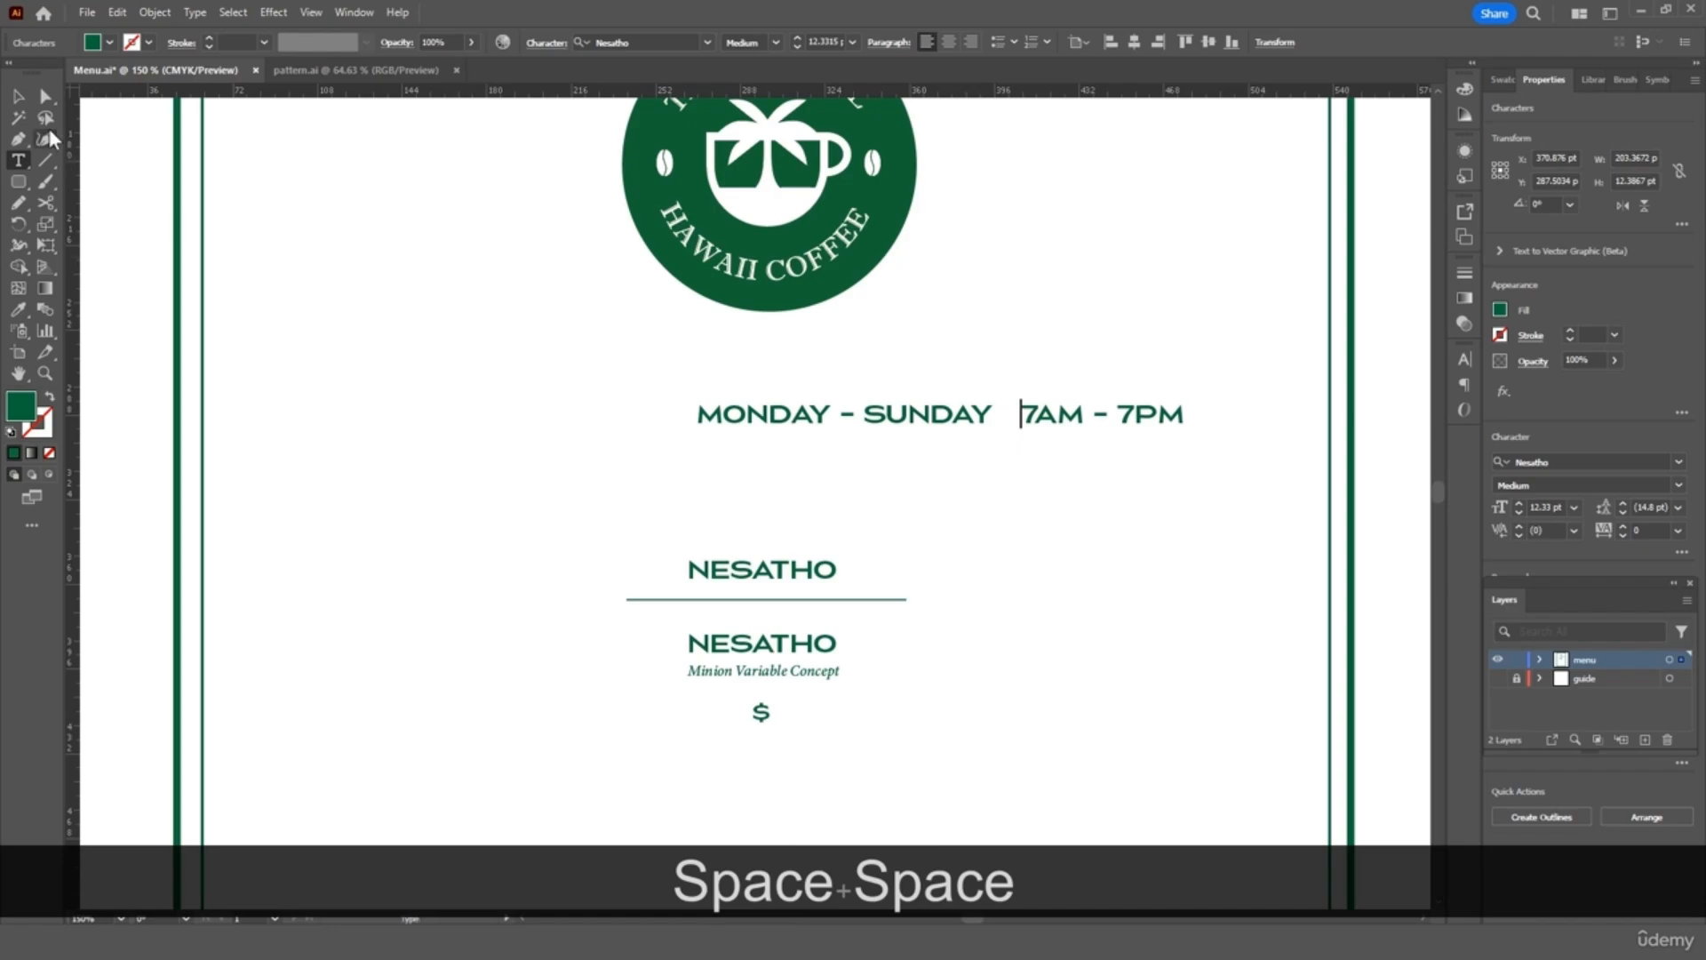
pyautogui.click(19, 97)
pyautogui.moveTo(915, 423); pyautogui.dragTo(747, 407)
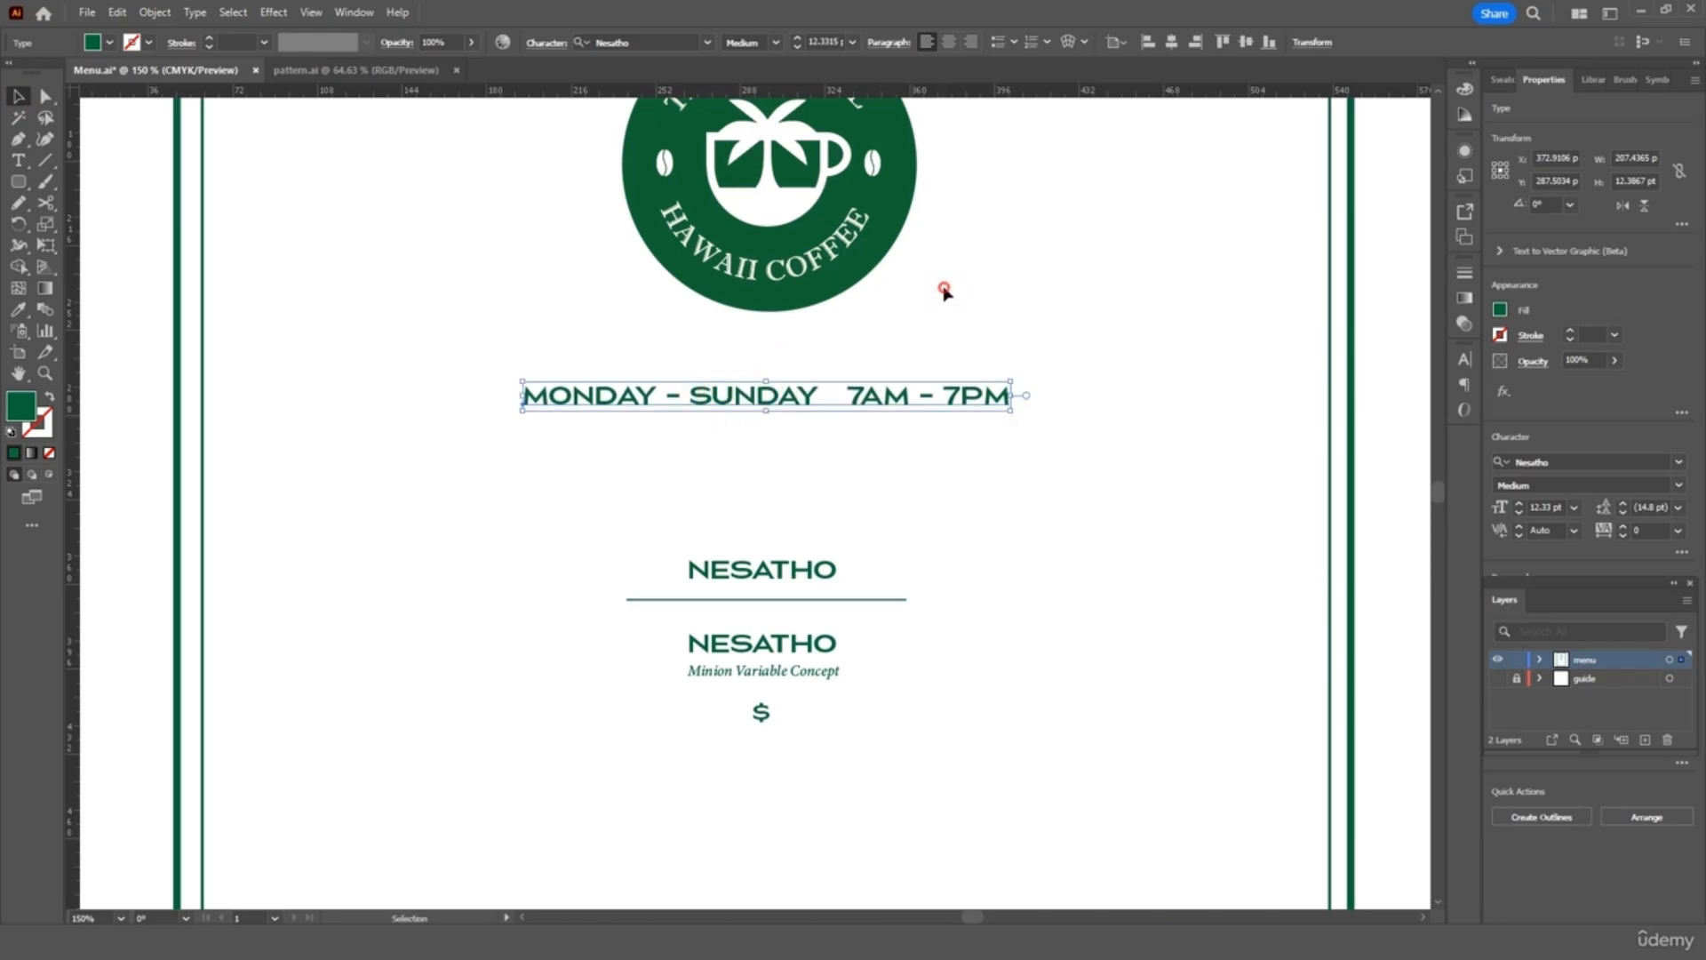
pyautogui.click(944, 286)
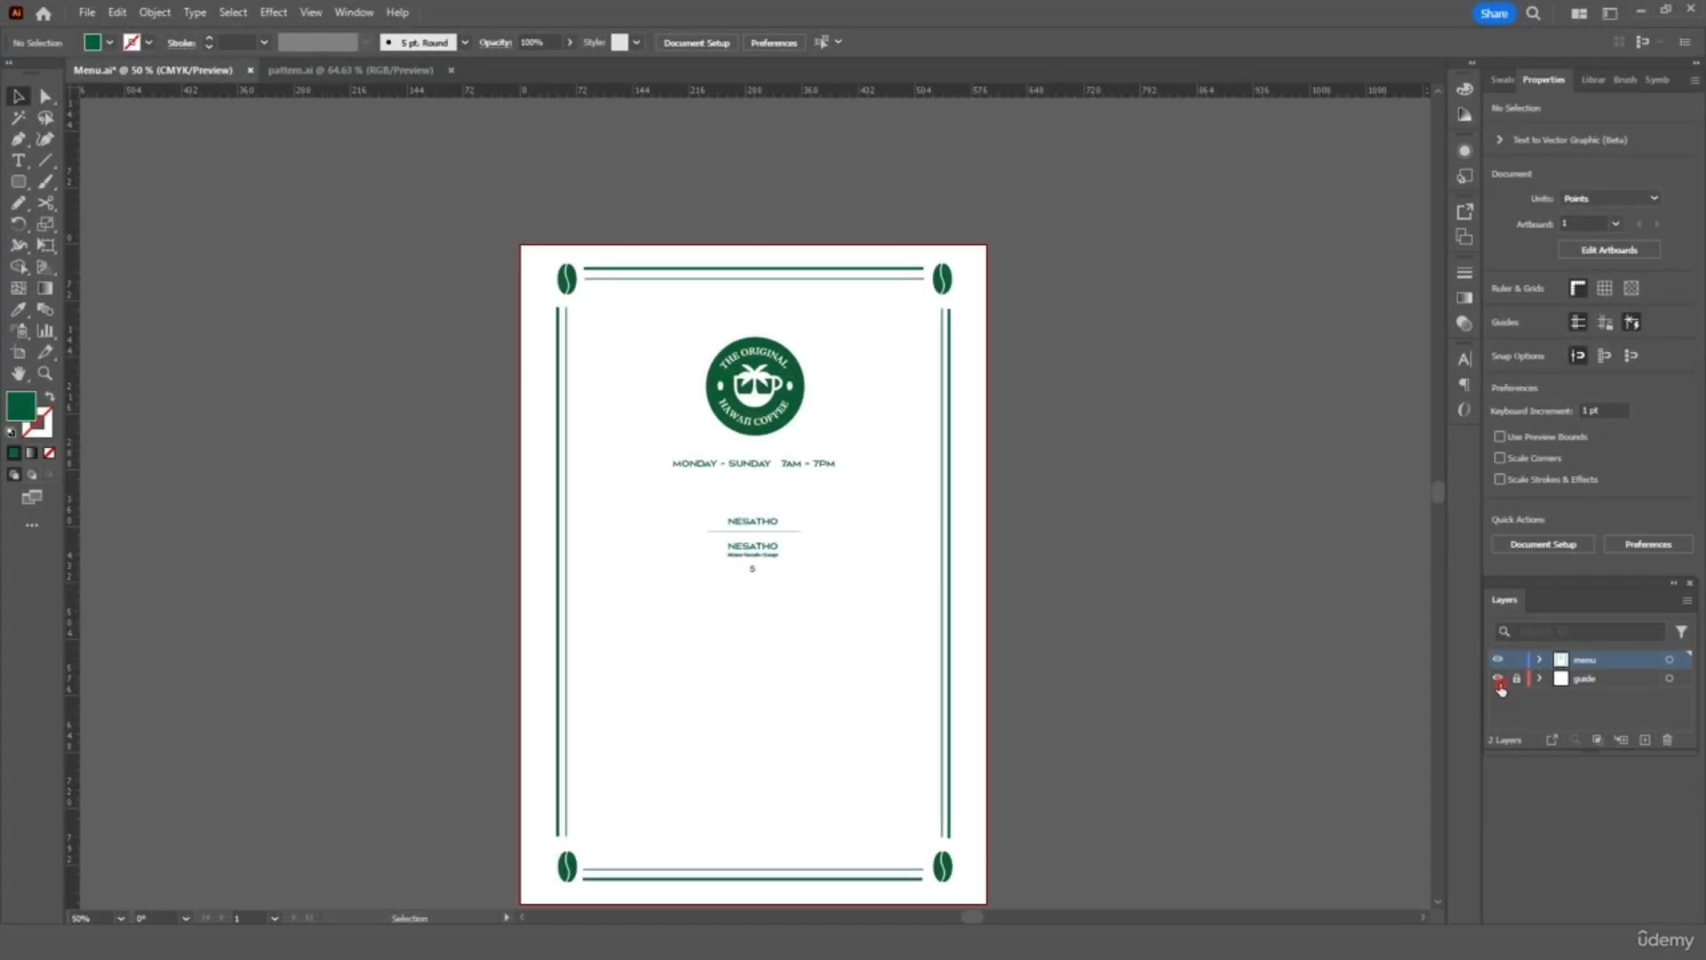
# Show the guide layer and rename the placeholder heading to Coffee and the item to Espresso
pyautogui.click(1498, 680)
pyautogui.hotkey('ctrl', '=')
pyautogui.hotkey('ctrl', '=')
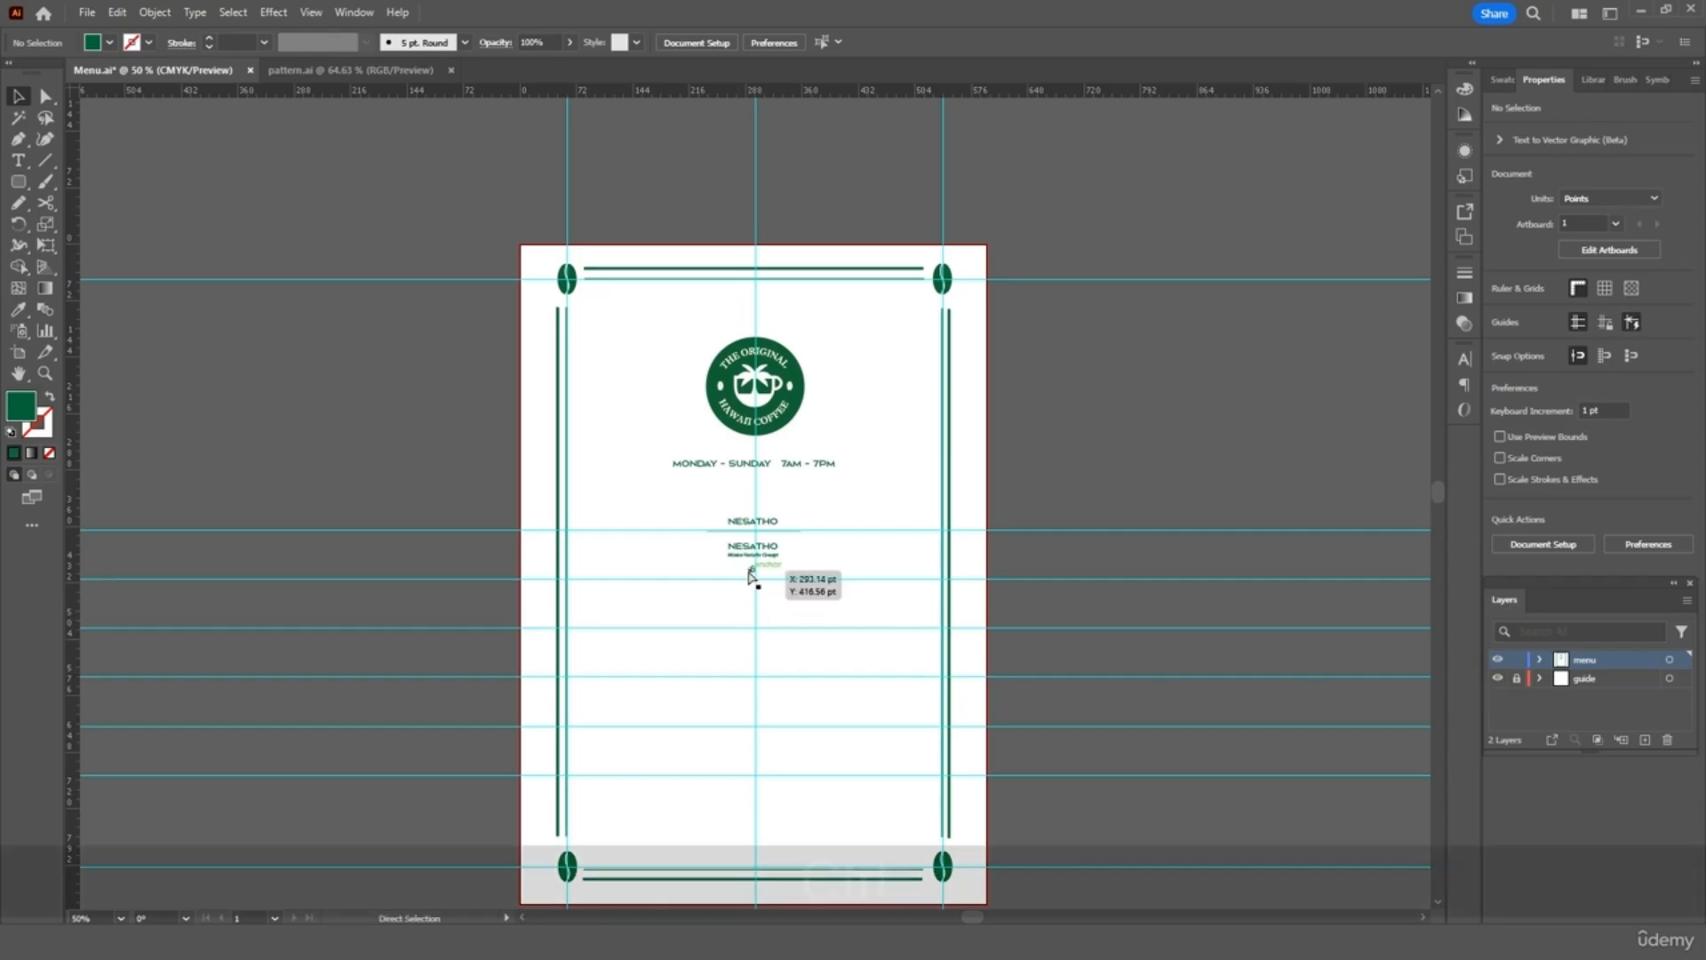
pyautogui.scroll(-3, 751, 577)
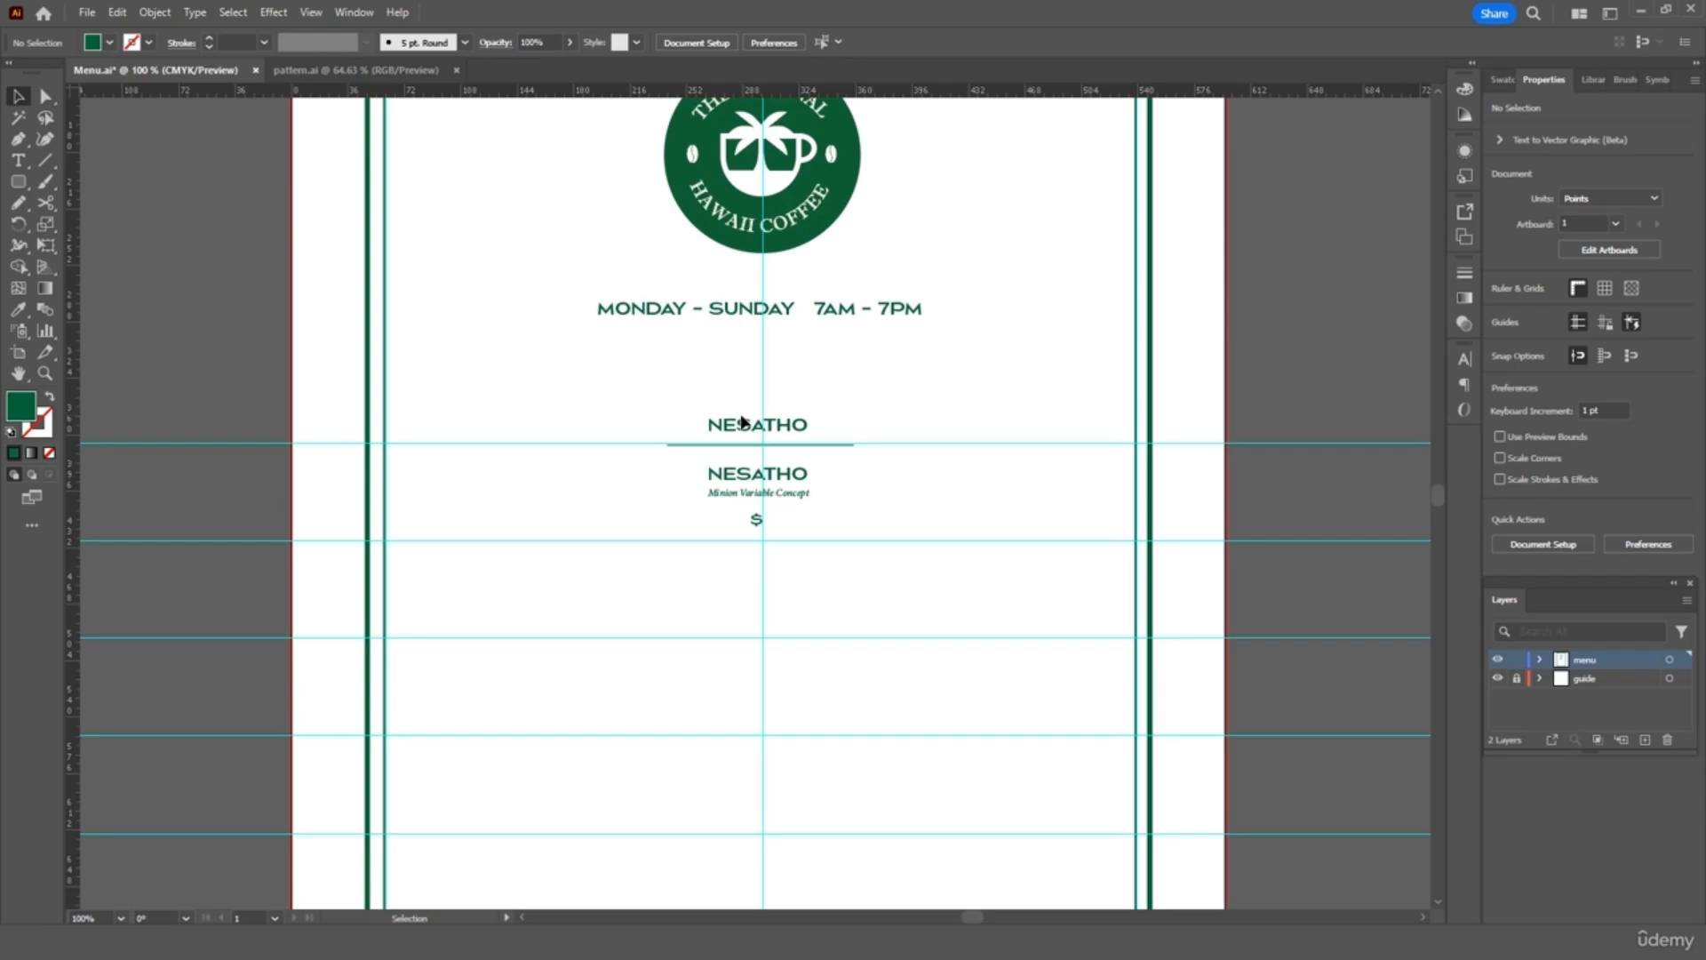
pyautogui.hotkey('ctrl', '=')
pyautogui.hotkey('ctrl', '=')
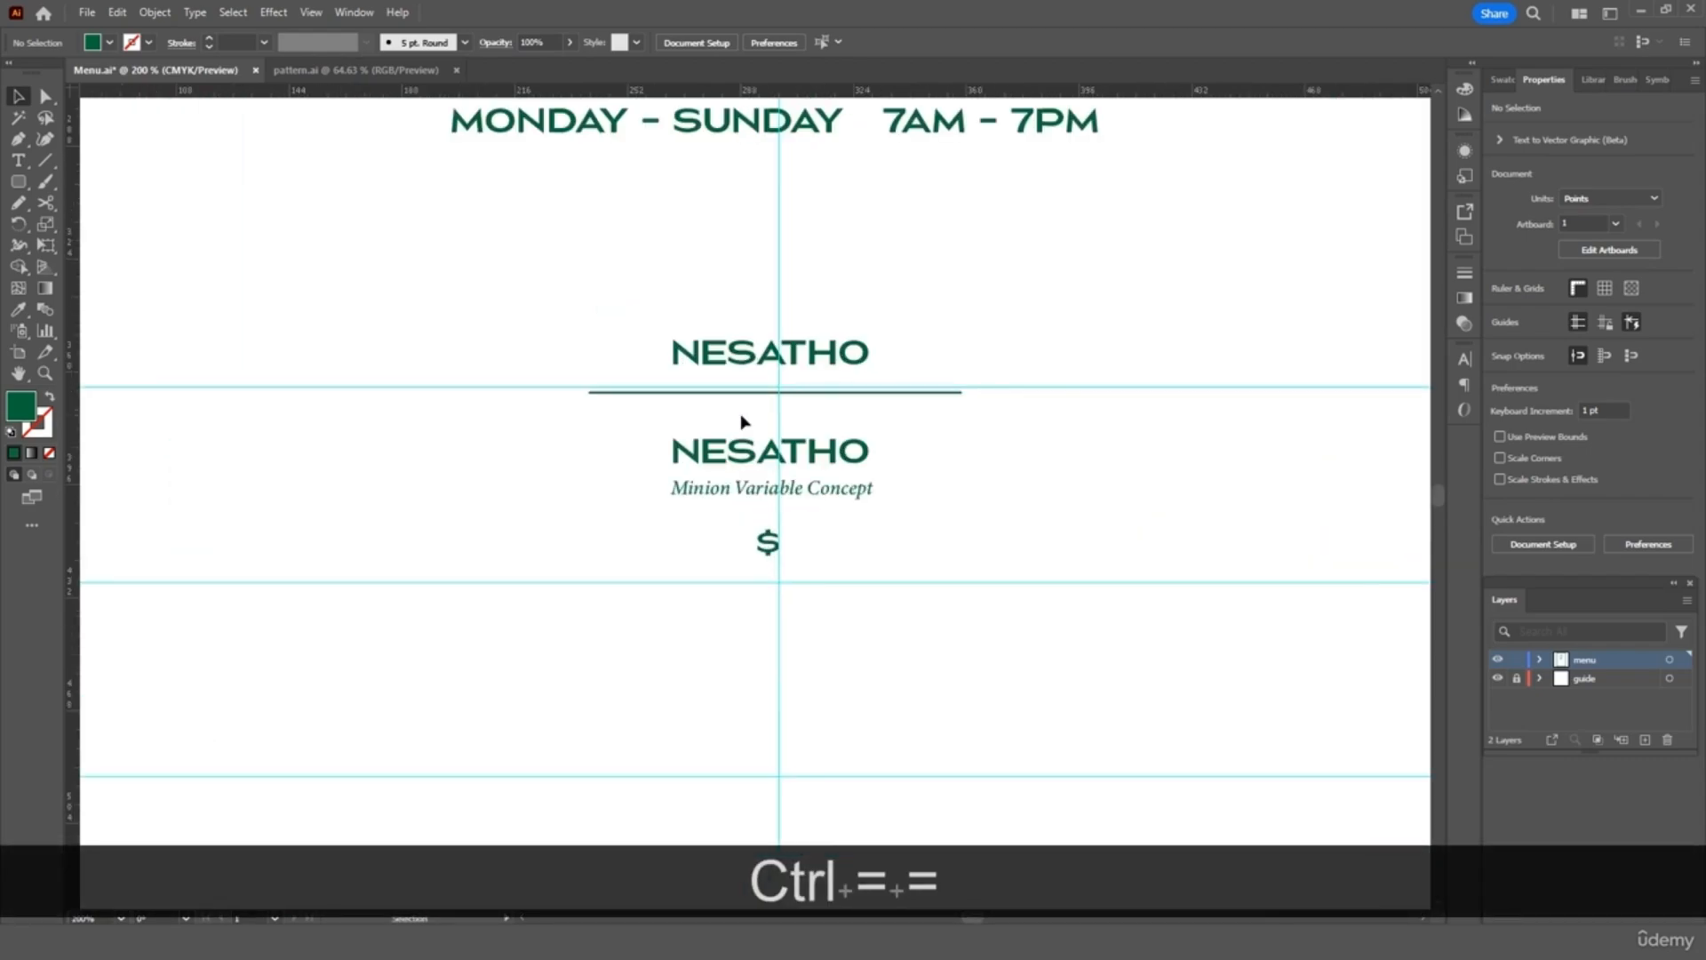
pyautogui.press('t')
pyautogui.doubleClick(753, 353)
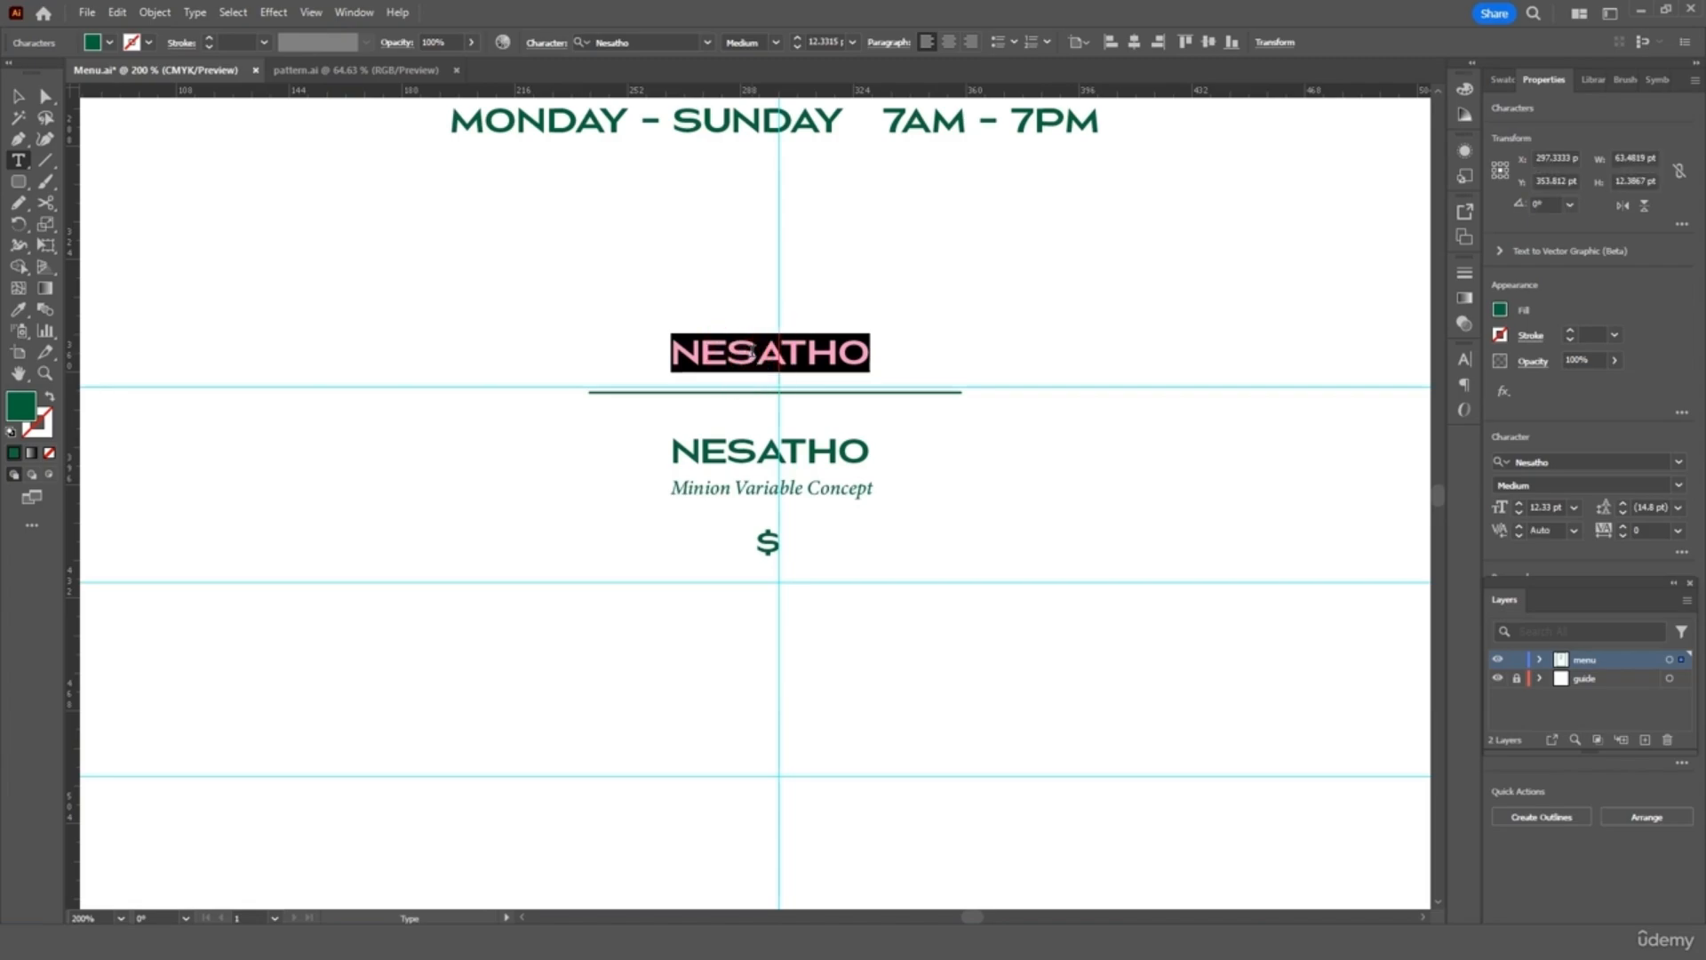
pyautogui.write('Coffee')
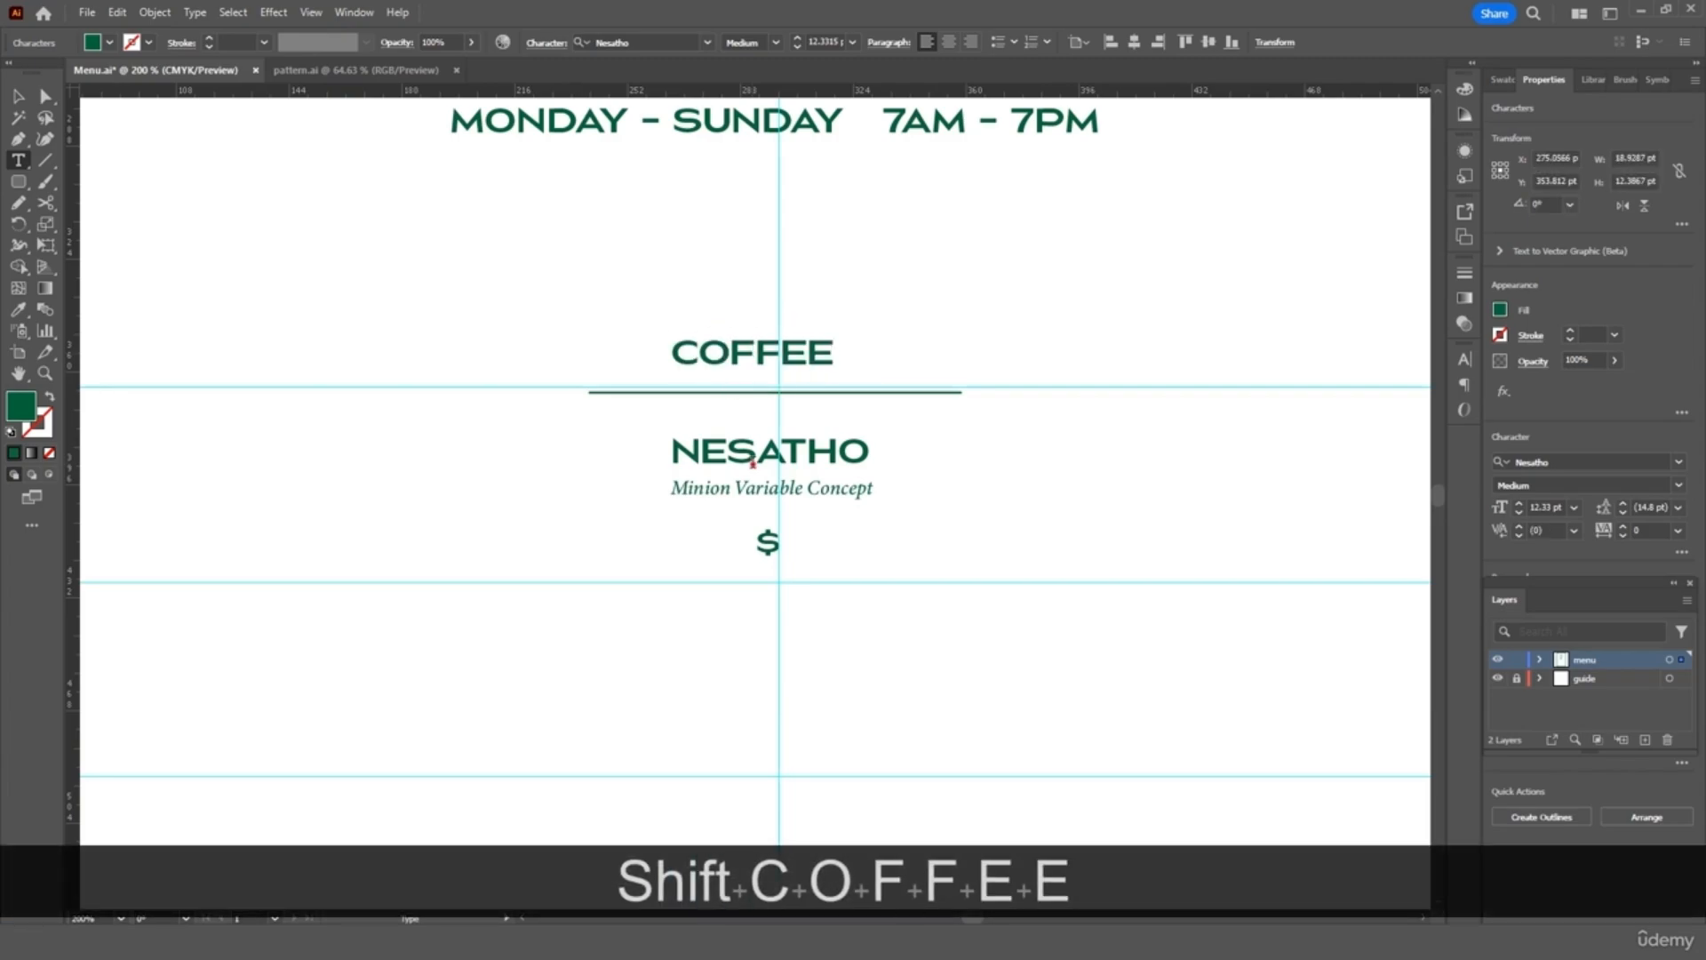
pyautogui.doubleClick(753, 454)
pyautogui.write('Esp')
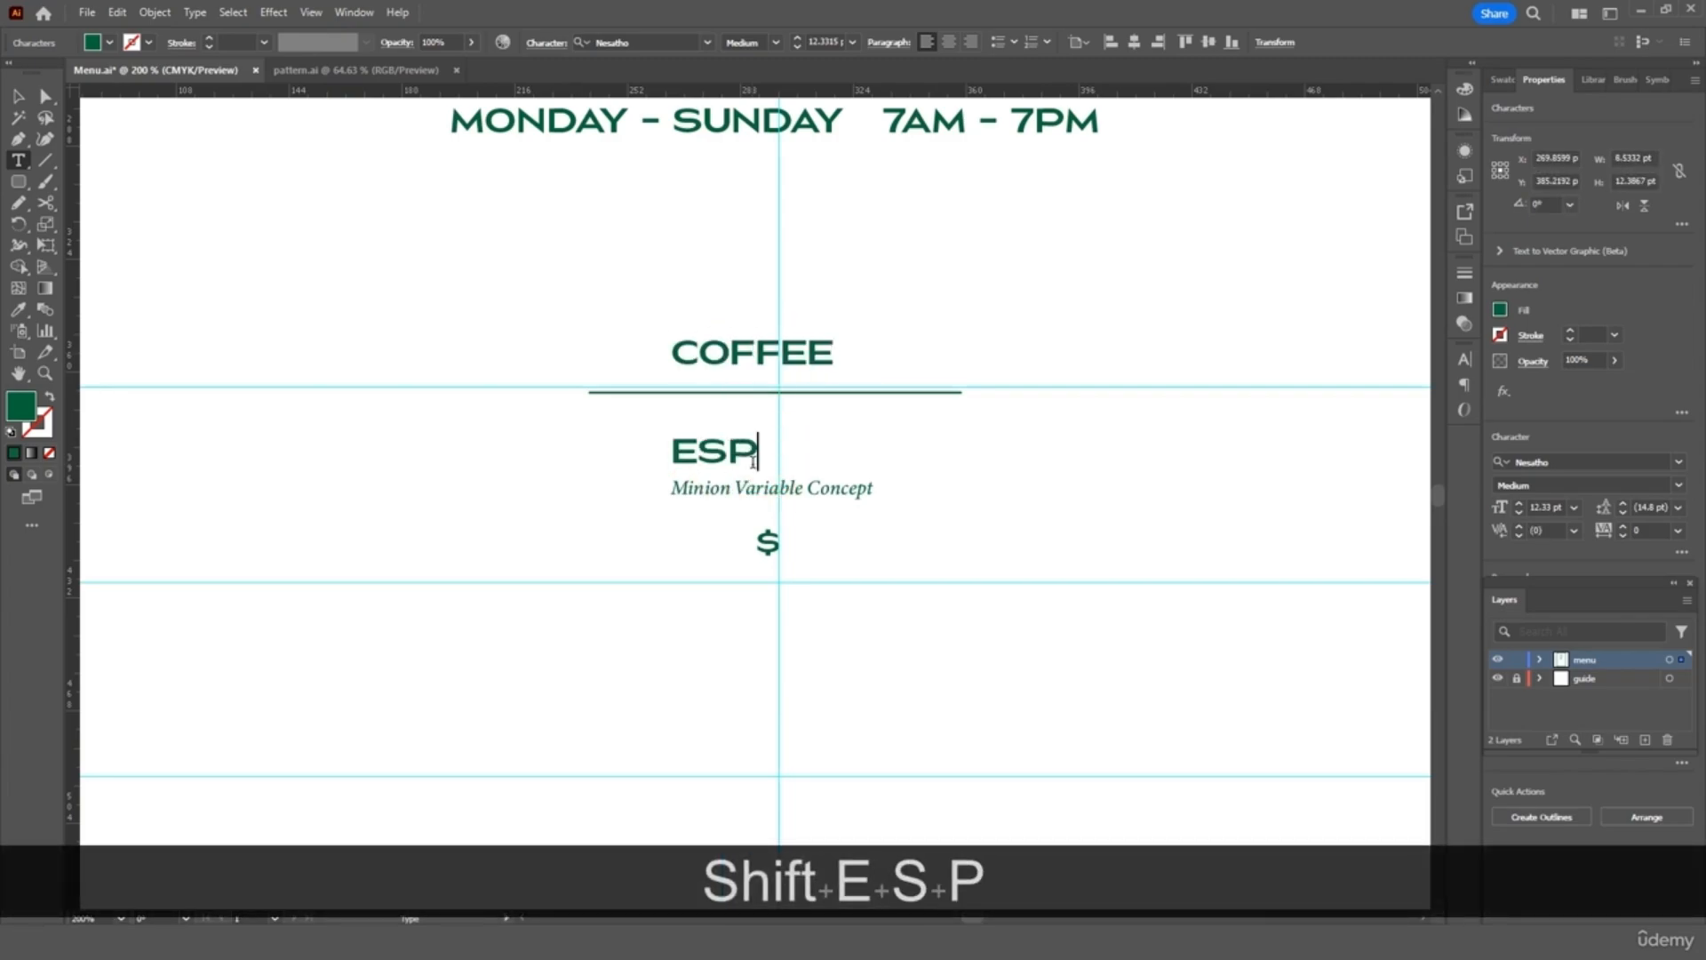
pyautogui.write('resso')
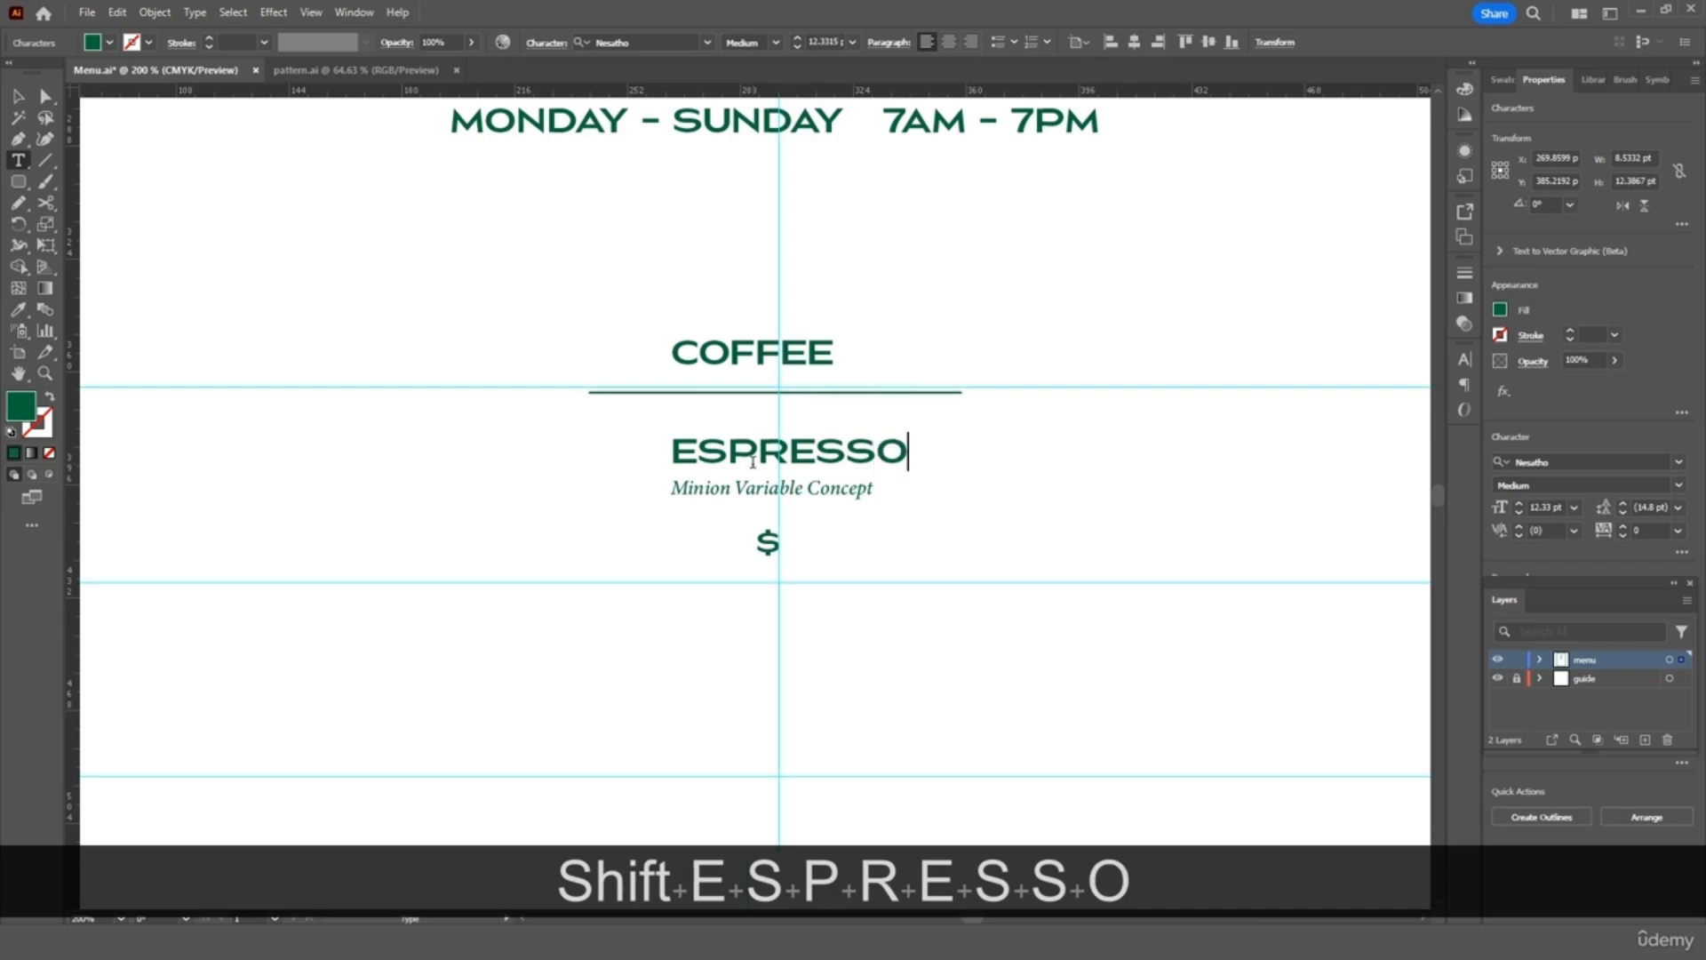
# Set the item description to 'Single Shot of Espresso' and the price to $2.50
pyautogui.tripleClick(736, 490)
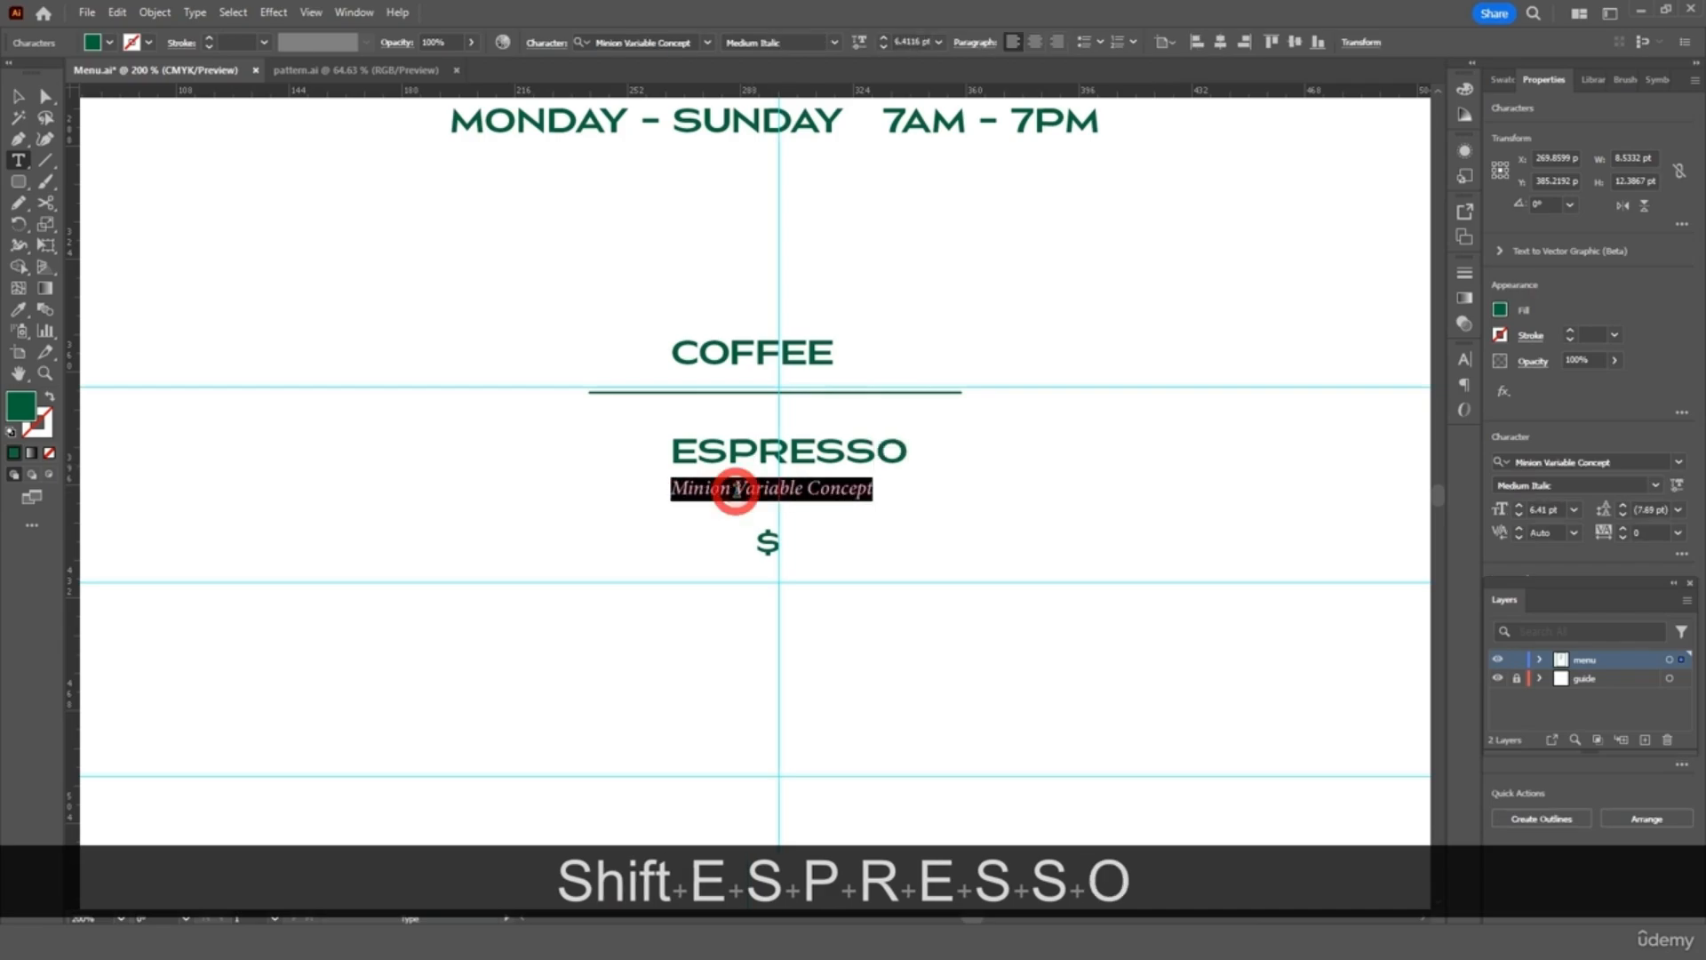
pyautogui.write('Single ')
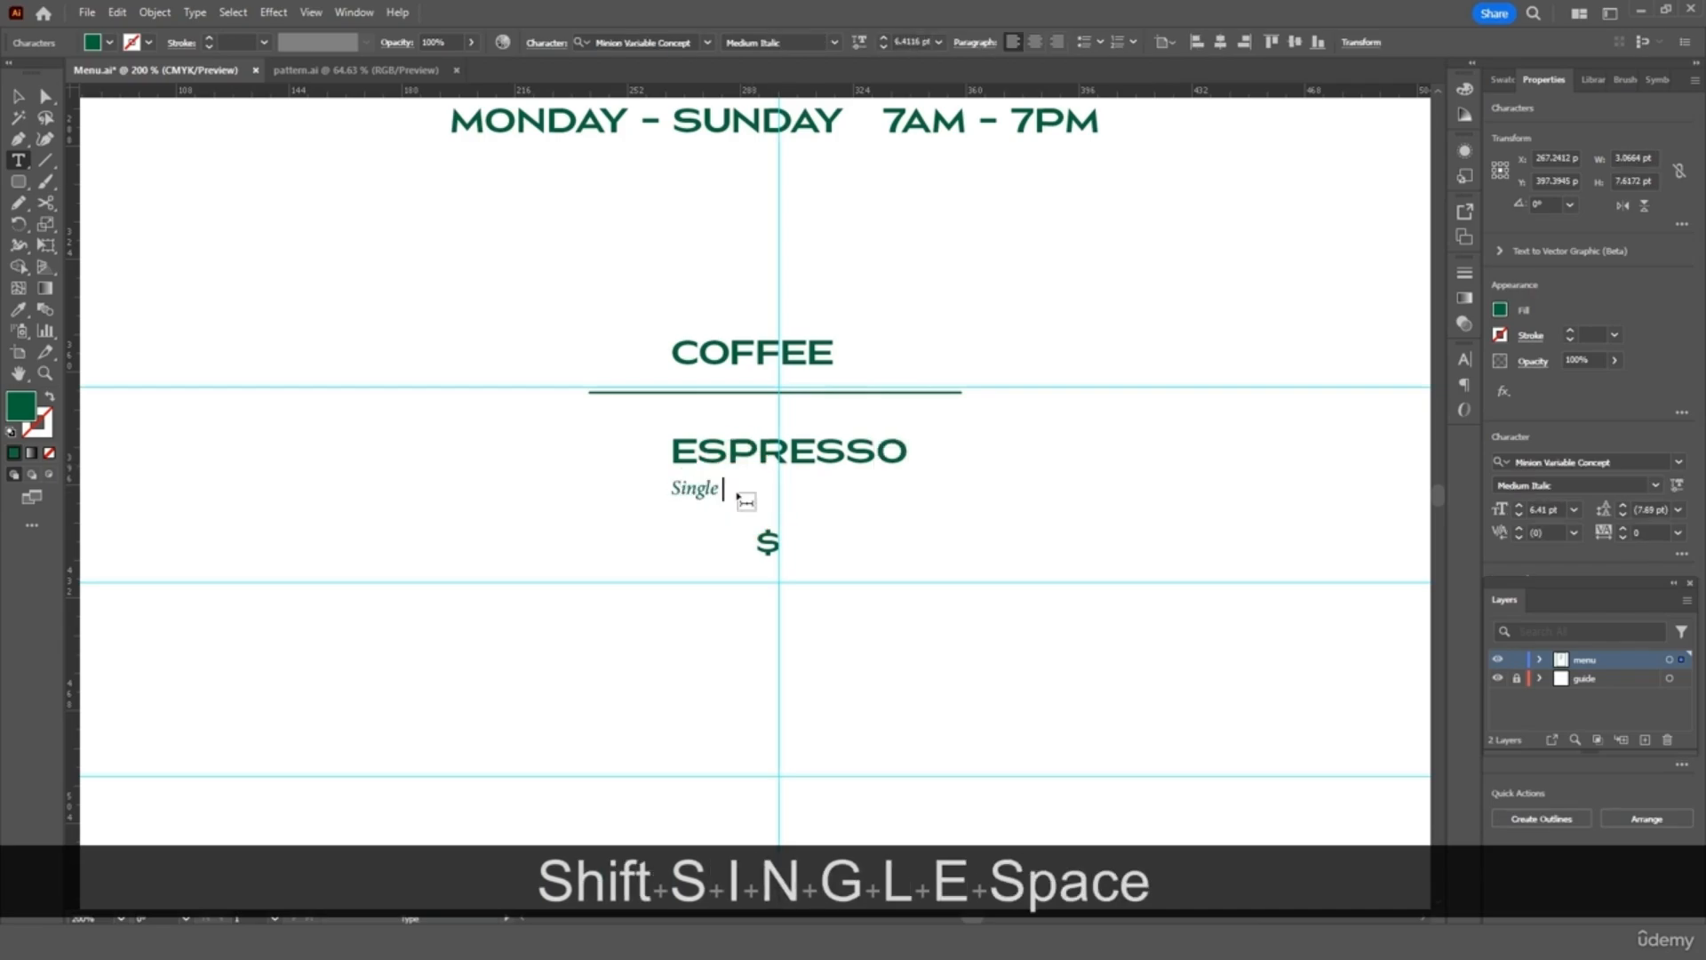
pyautogui.write('Shot of E')
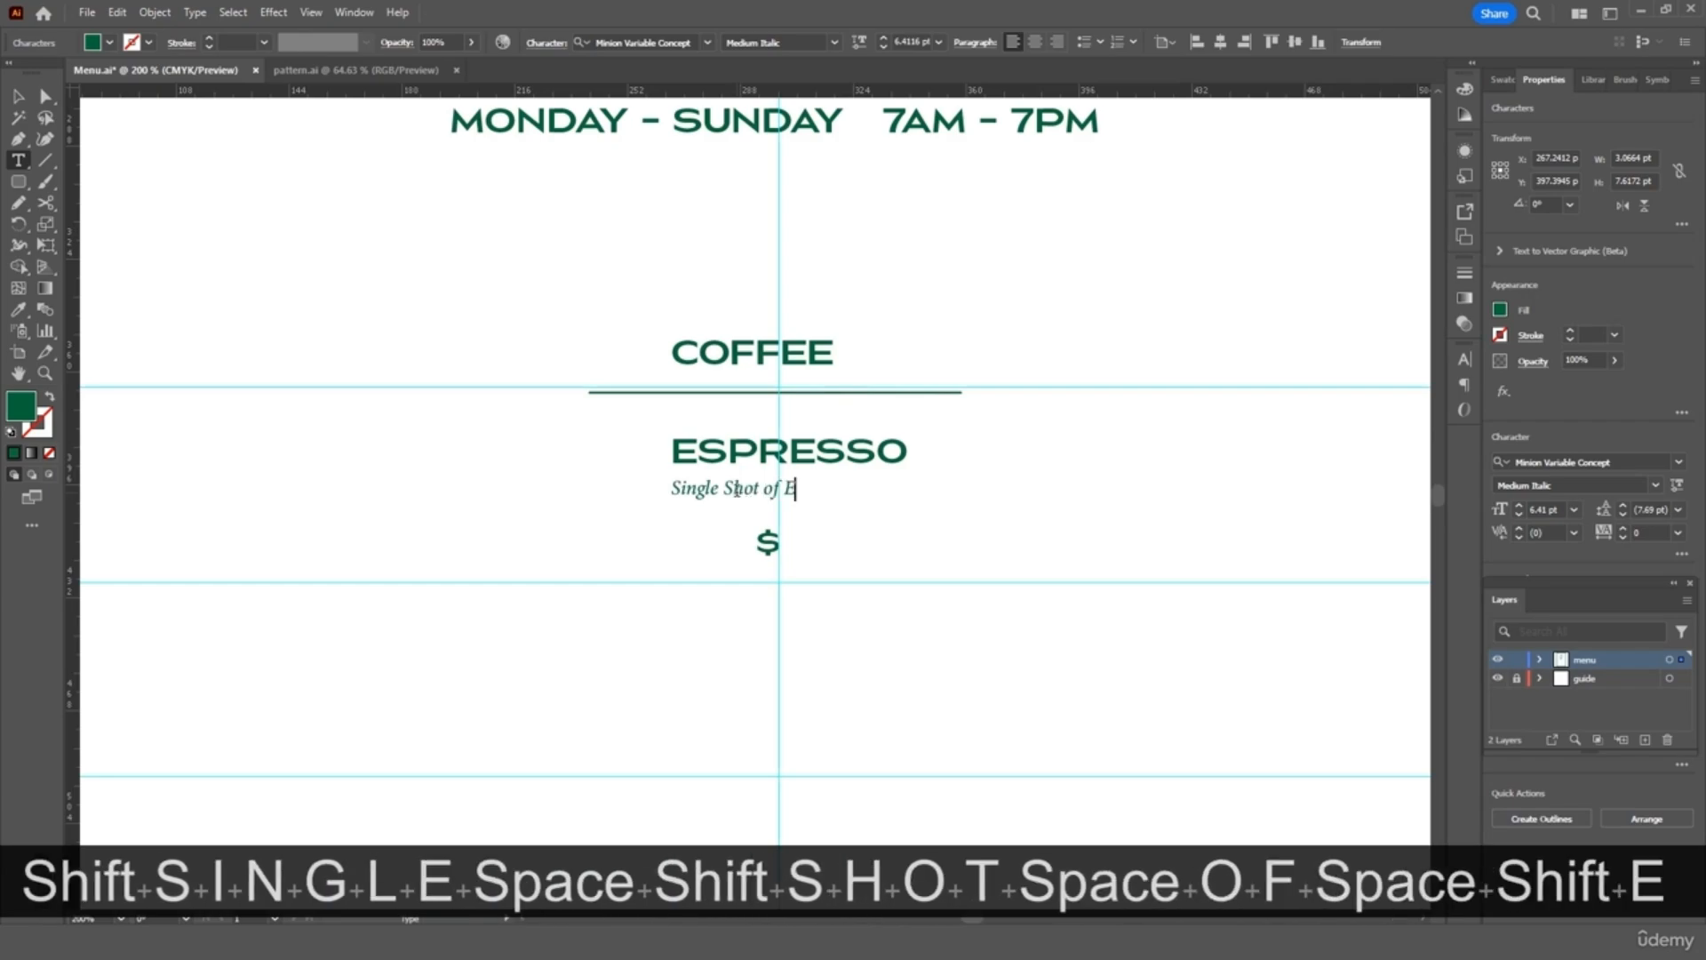
pyautogui.write('spresso')
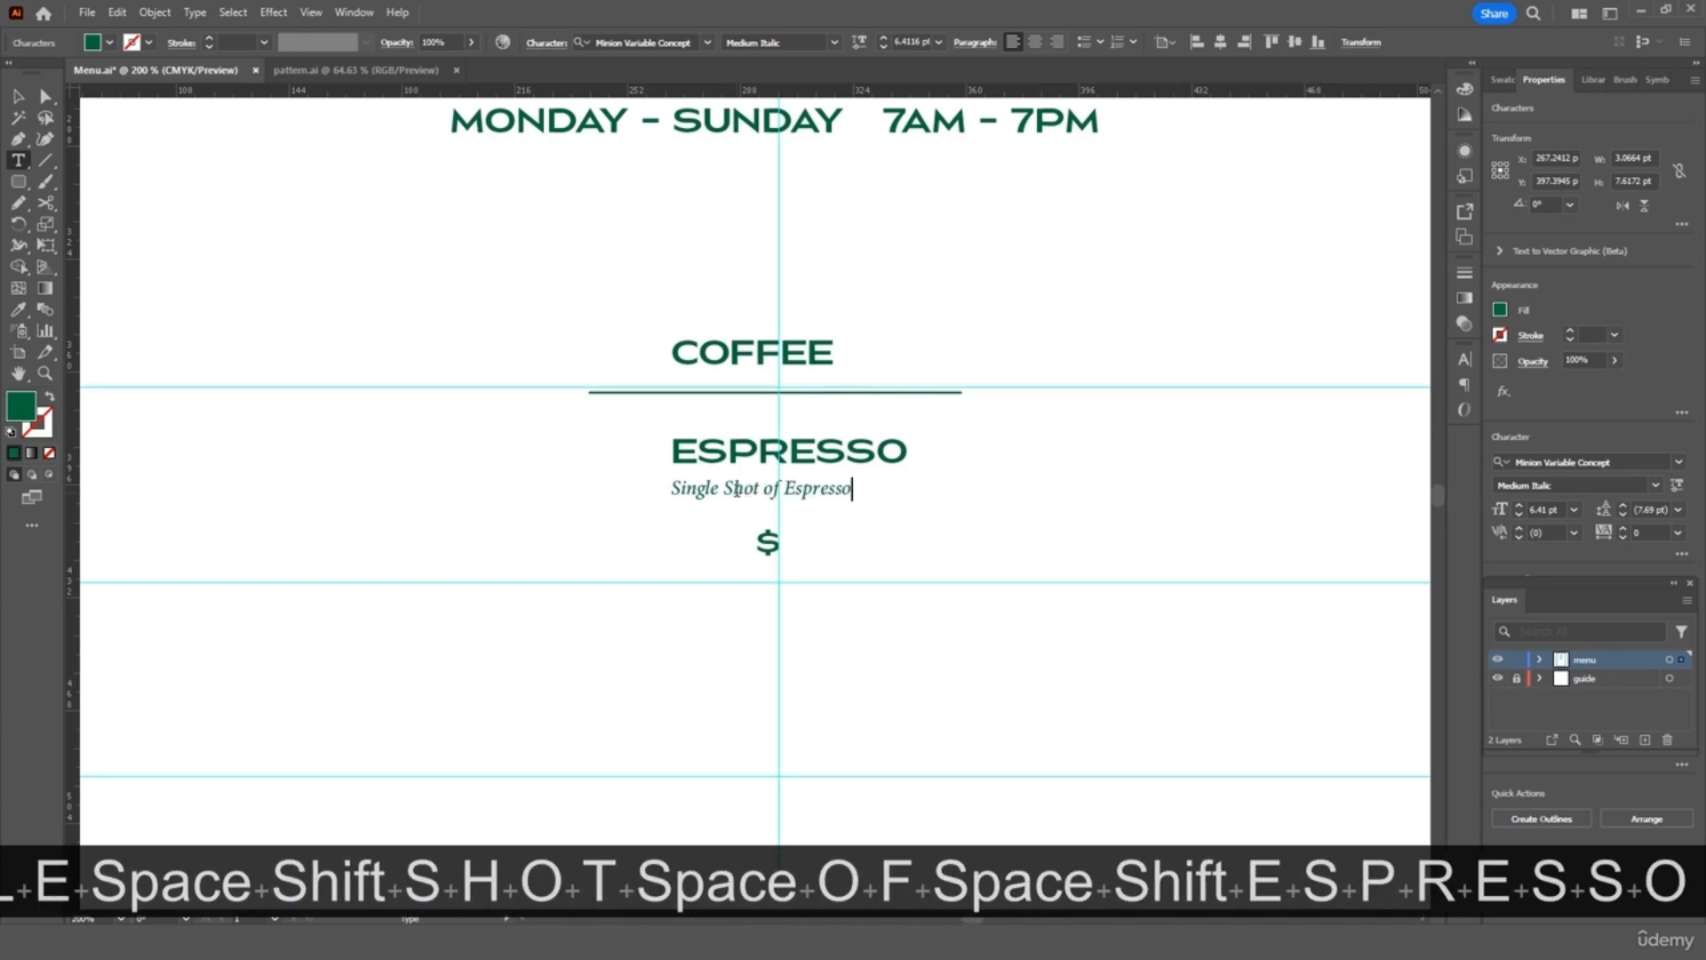
pyautogui.click(767, 542)
pyautogui.press('Right')
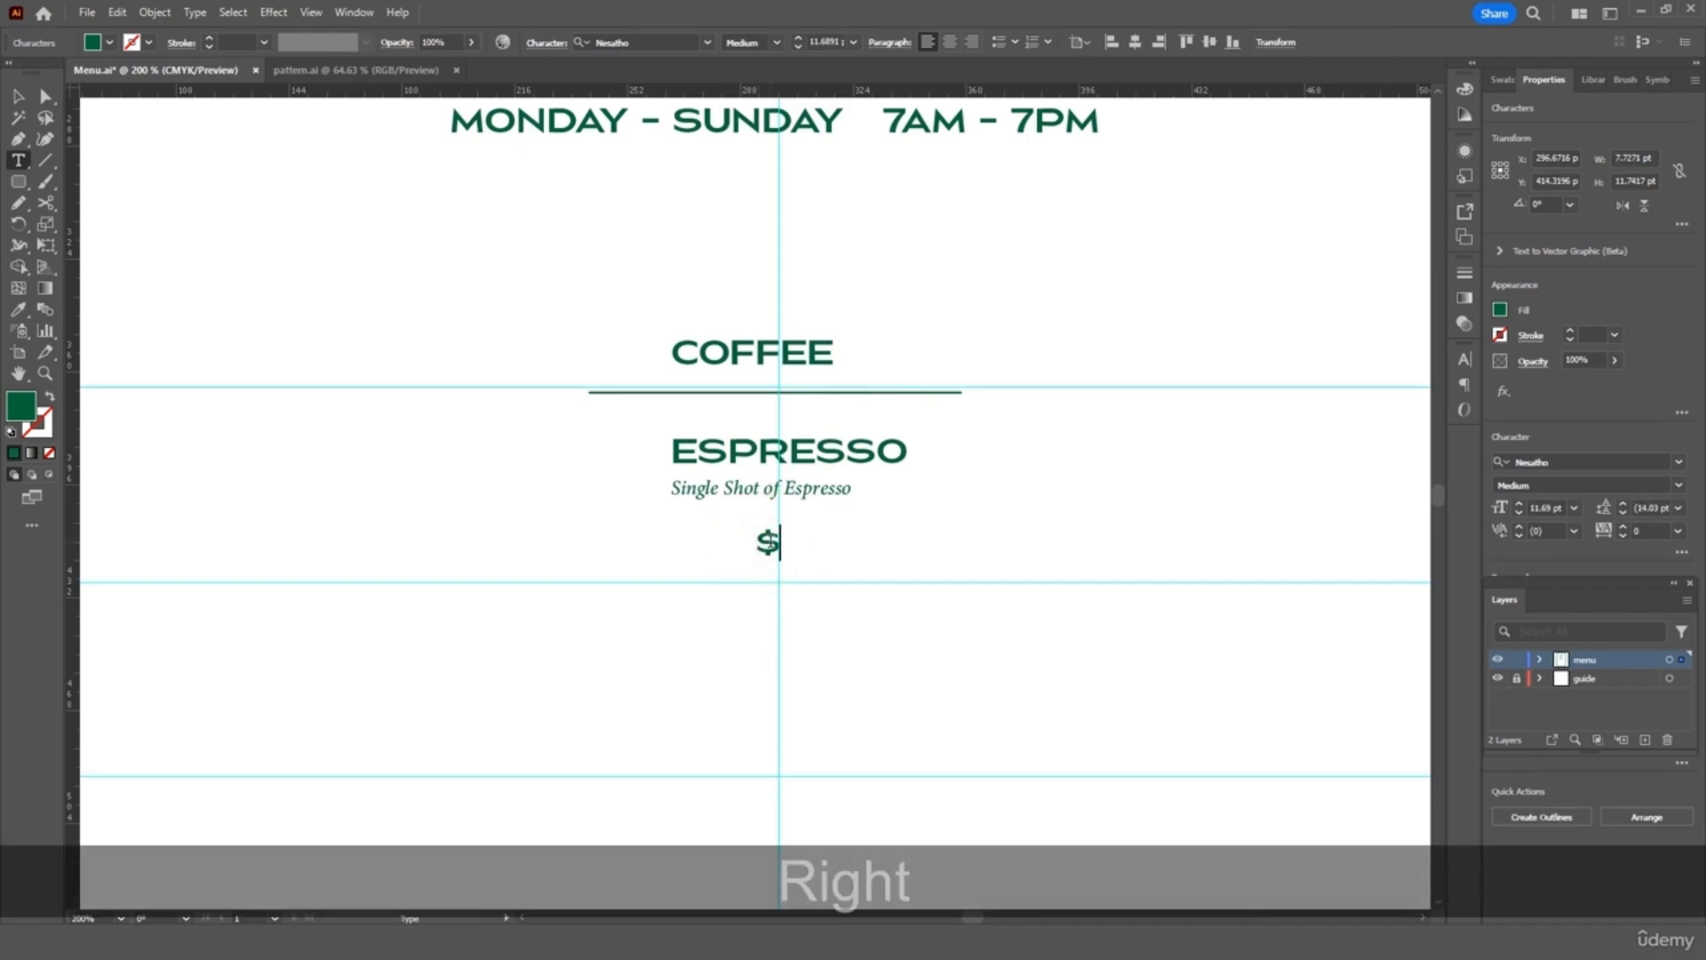
pyautogui.write('2.50')
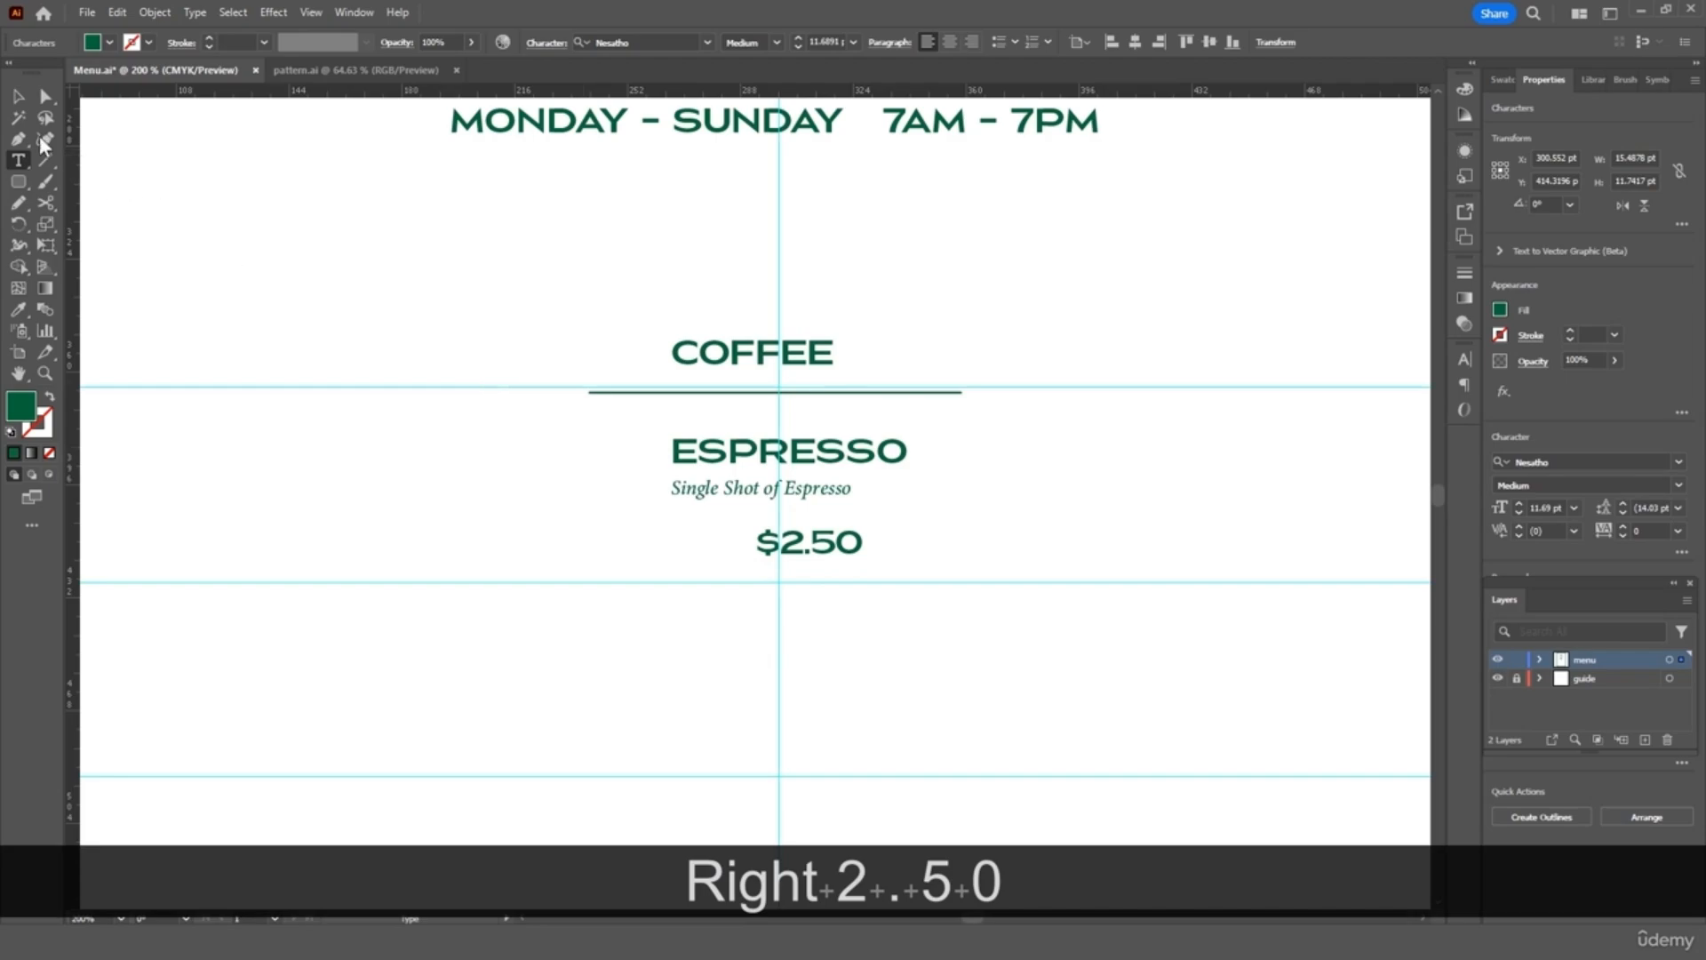
pyautogui.click(17, 95)
# Nudge the price and description, then enlarge the COFFEE heading and recentre it over the divider
pyautogui.moveTo(840, 545); pyautogui.dragTo(810, 546)
pyautogui.moveTo(809, 489); pyautogui.dragTo(834, 461)
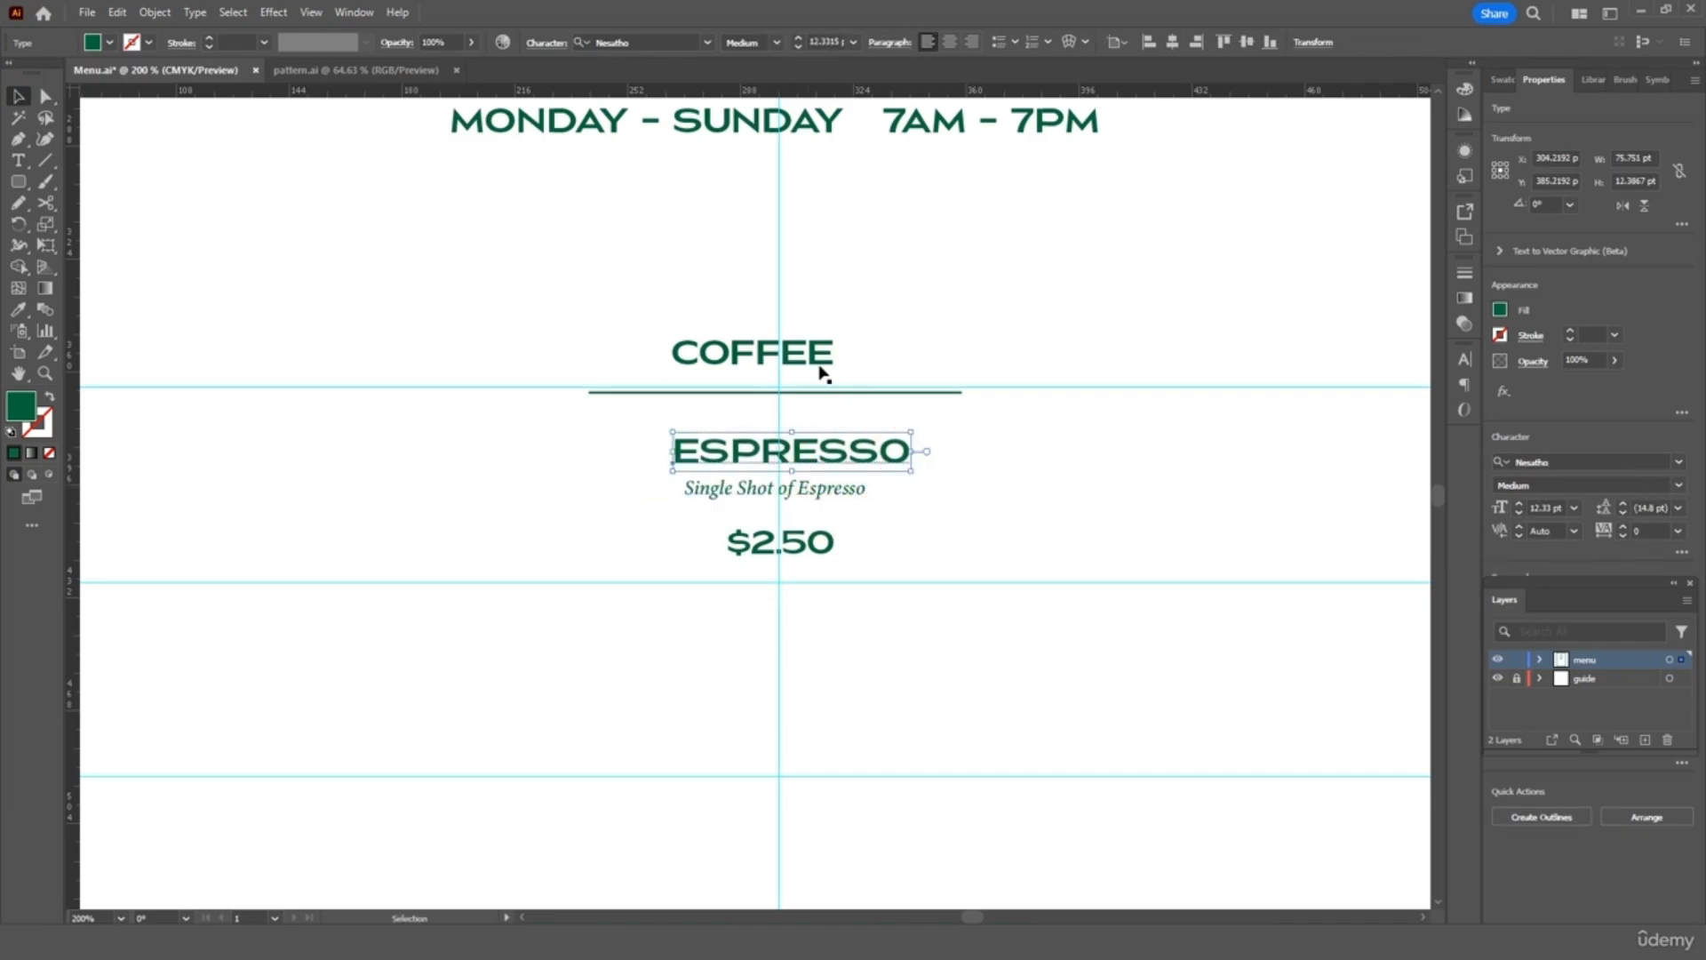
pyautogui.moveTo(810, 367); pyautogui.dragTo(954, 294)
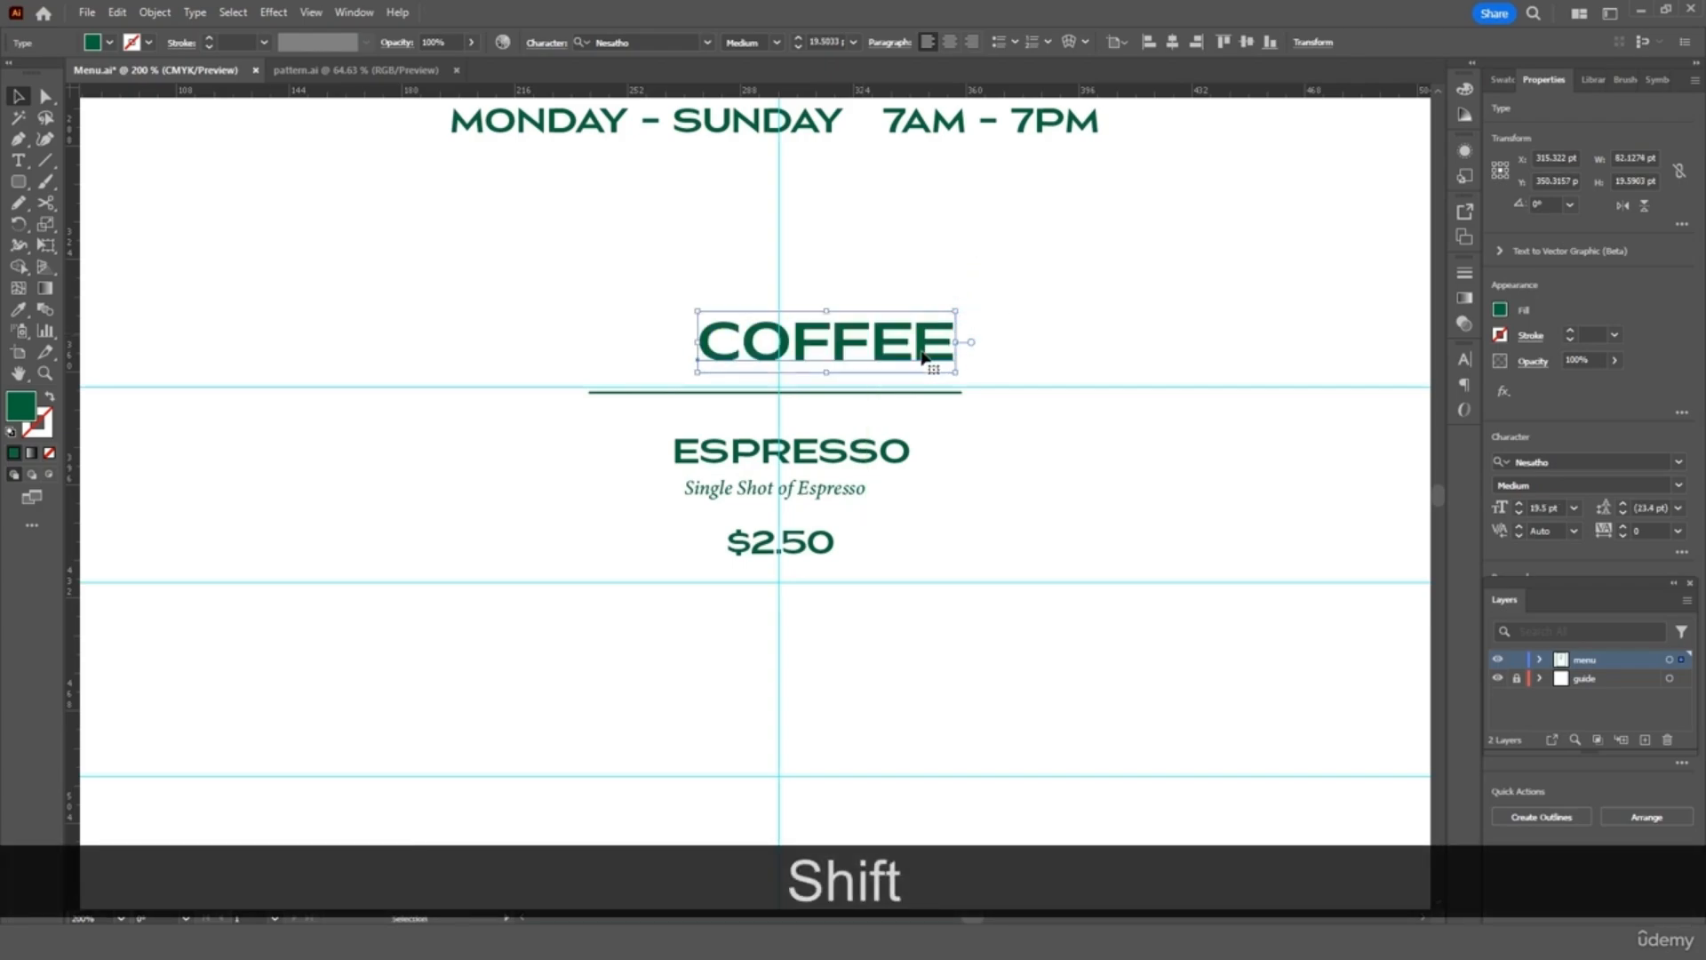
pyautogui.moveTo(920, 356); pyautogui.dragTo(872, 354)
pyautogui.click(940, 290)
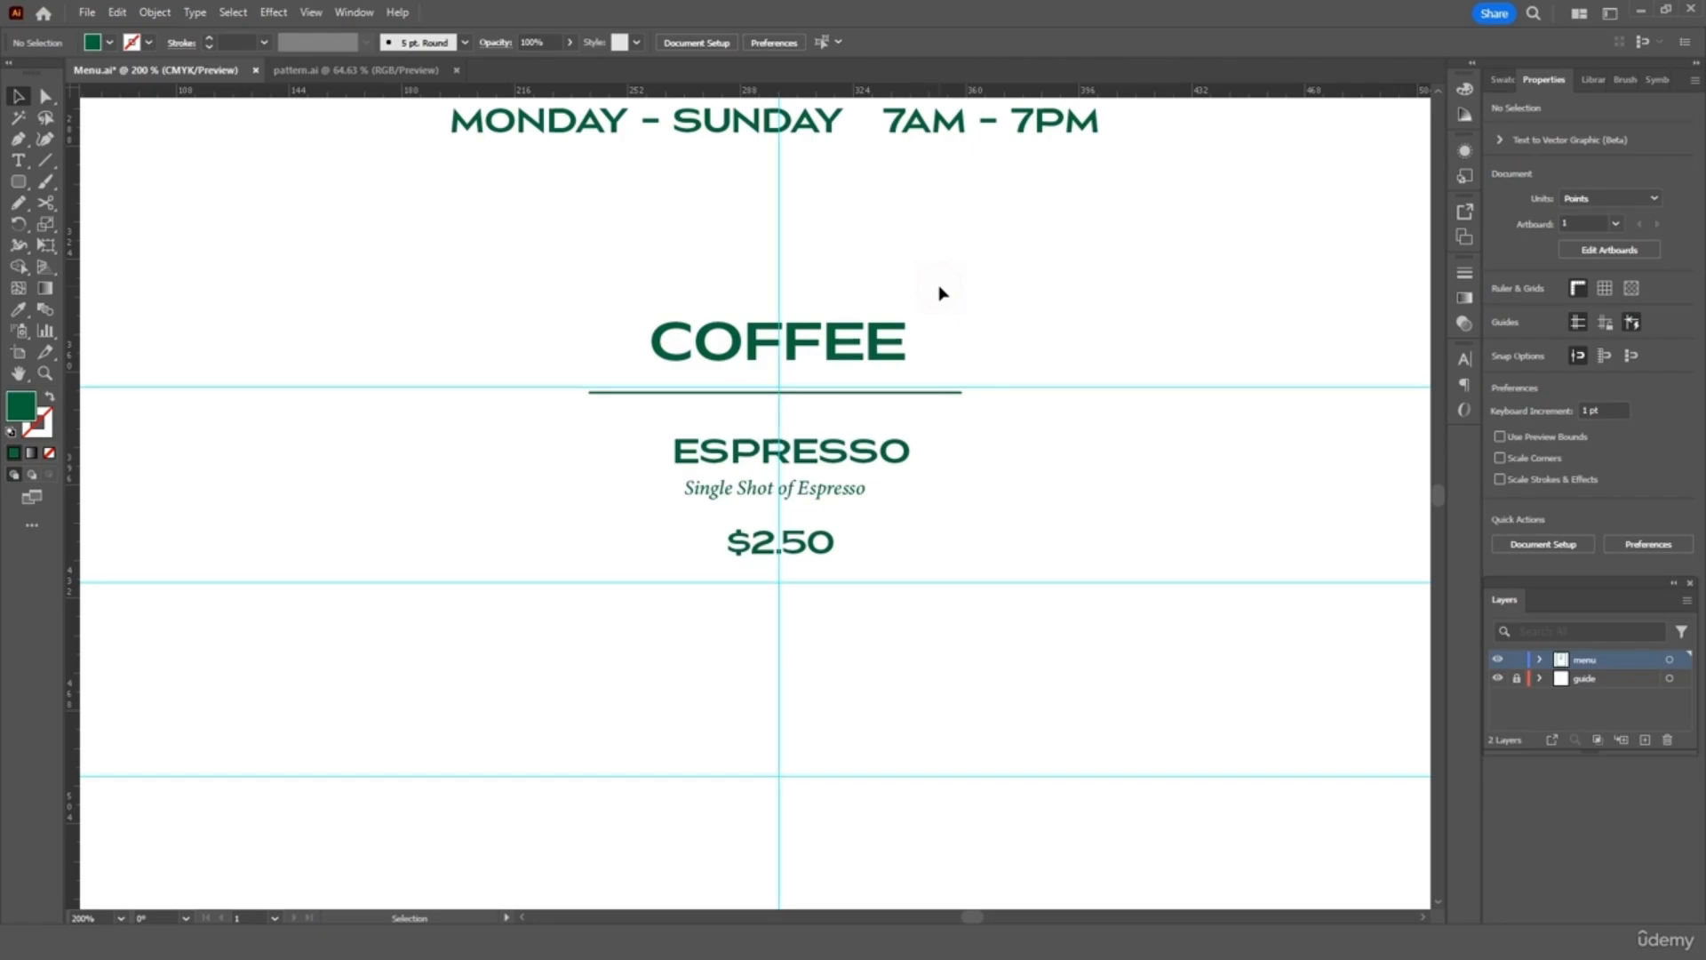
# Shift the COFFEE section left and centre-align the ESPRESSO name, description and price under the divider
pyautogui.click(802, 563)
pyautogui.keyDown('shift'); pyautogui.click(828, 392); pyautogui.keyUp('shift')
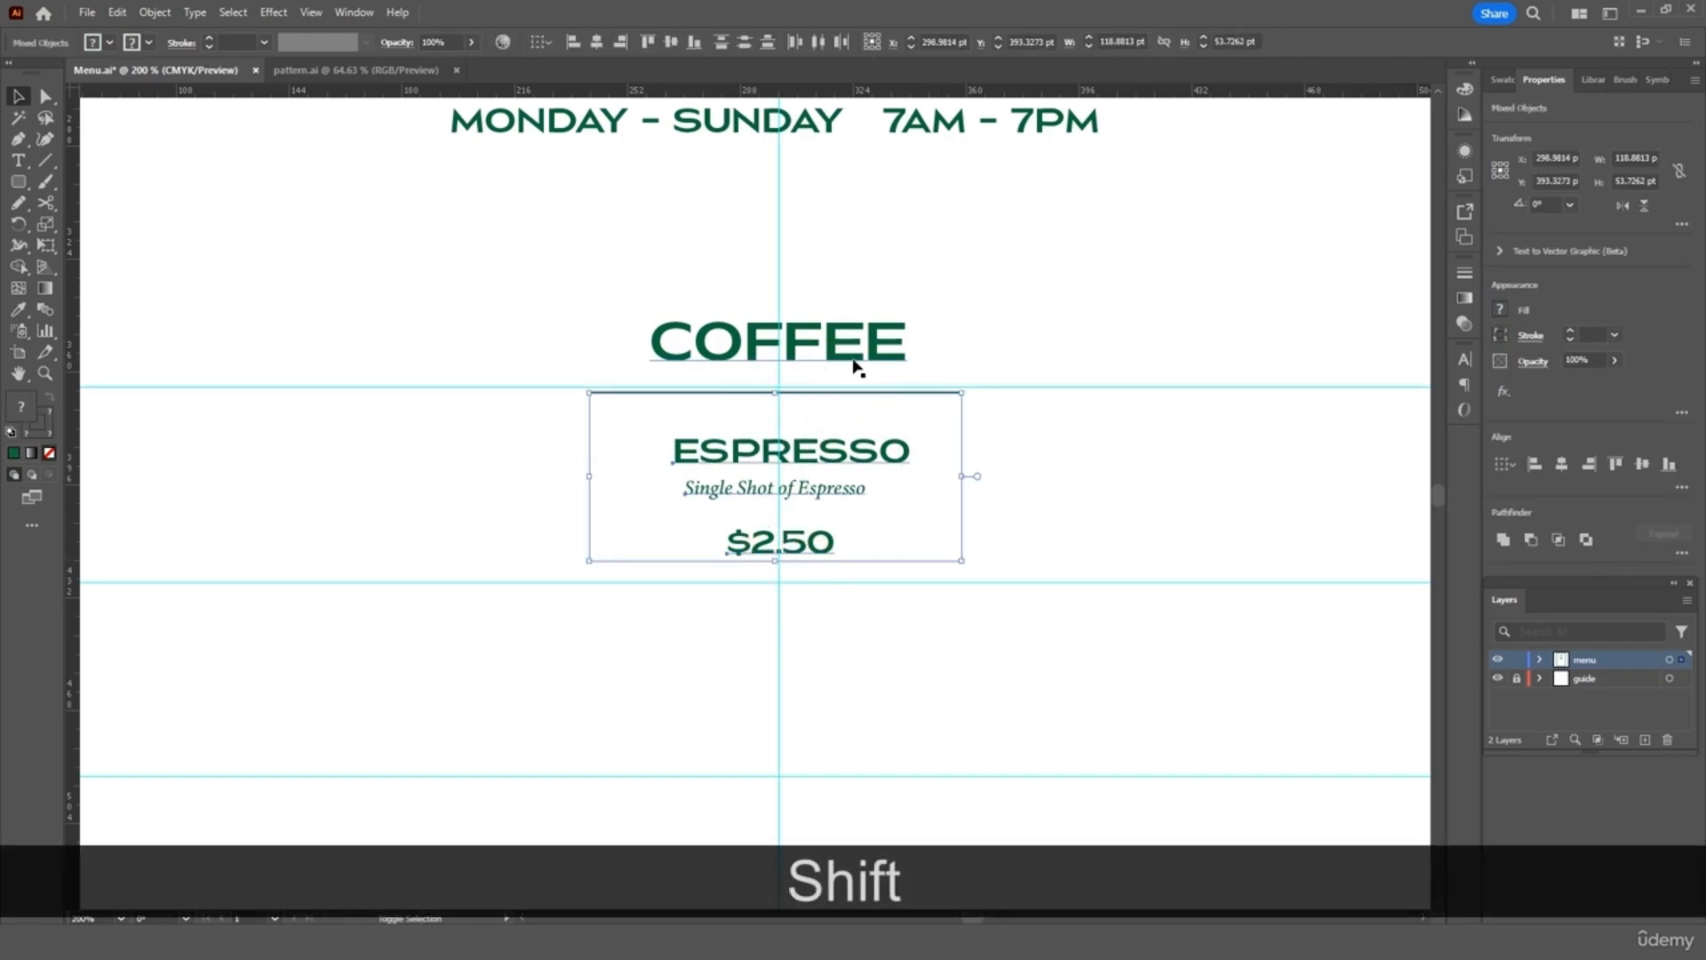
pyautogui.keyDown('shift'); pyautogui.click(858, 359); pyautogui.keyUp('shift')
pyautogui.hotkey('ctrl', 'shift', '-')
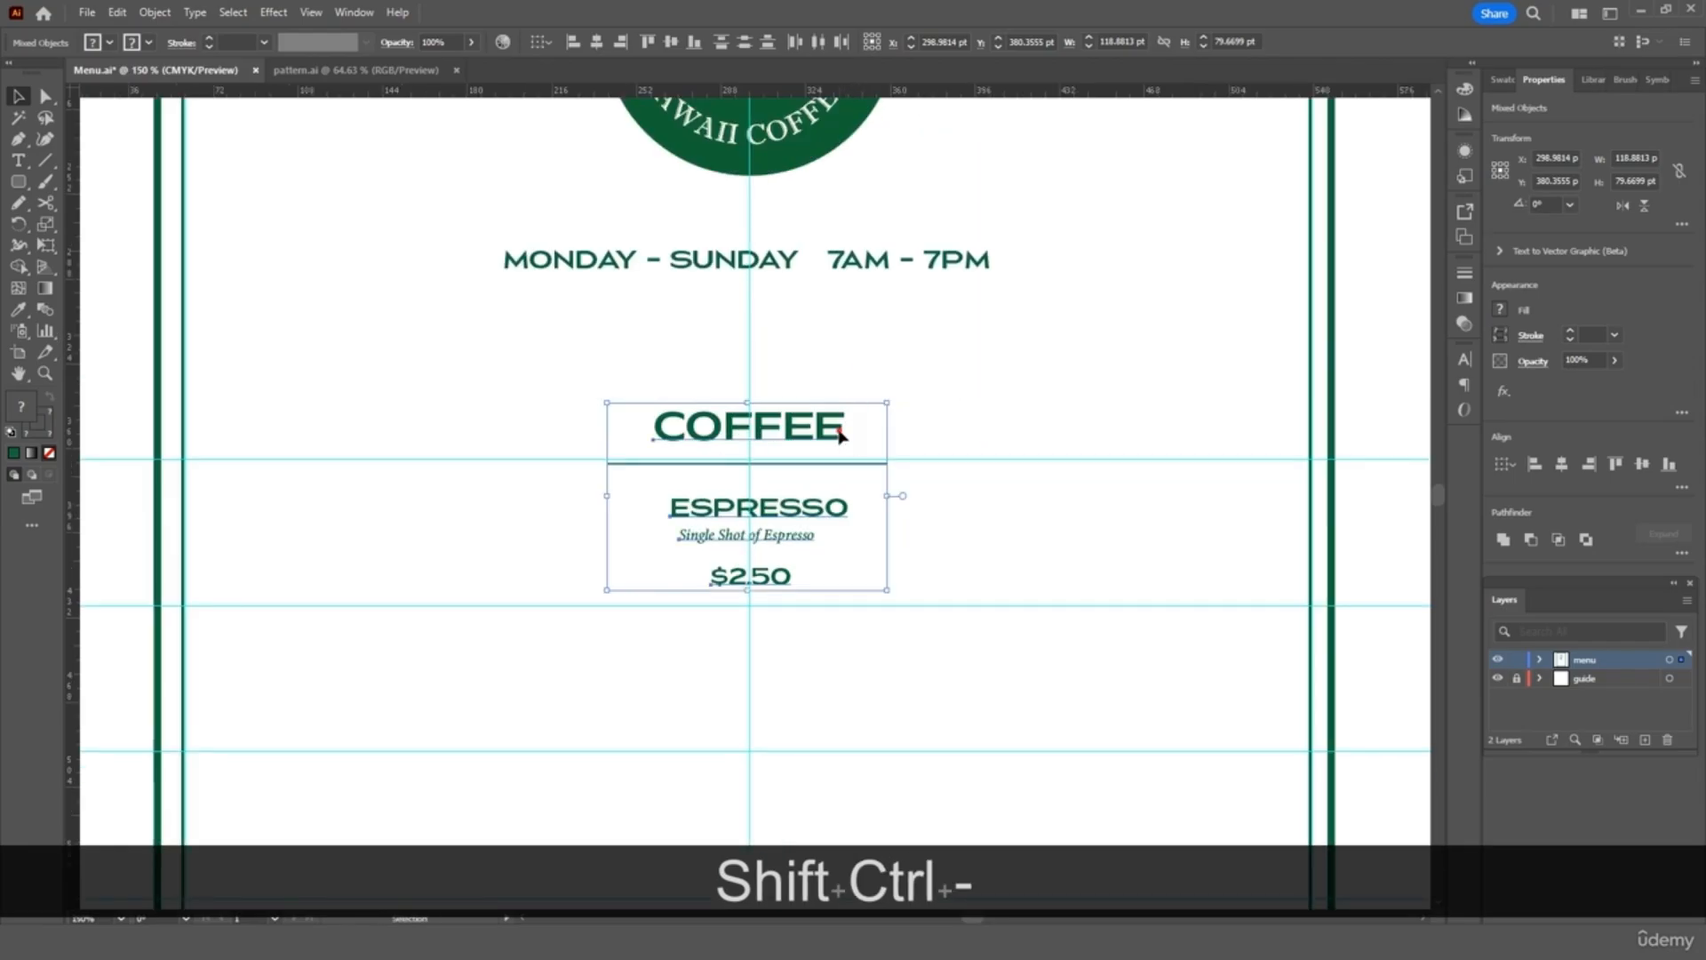
pyautogui.moveTo(839, 435); pyautogui.dragTo(632, 435)
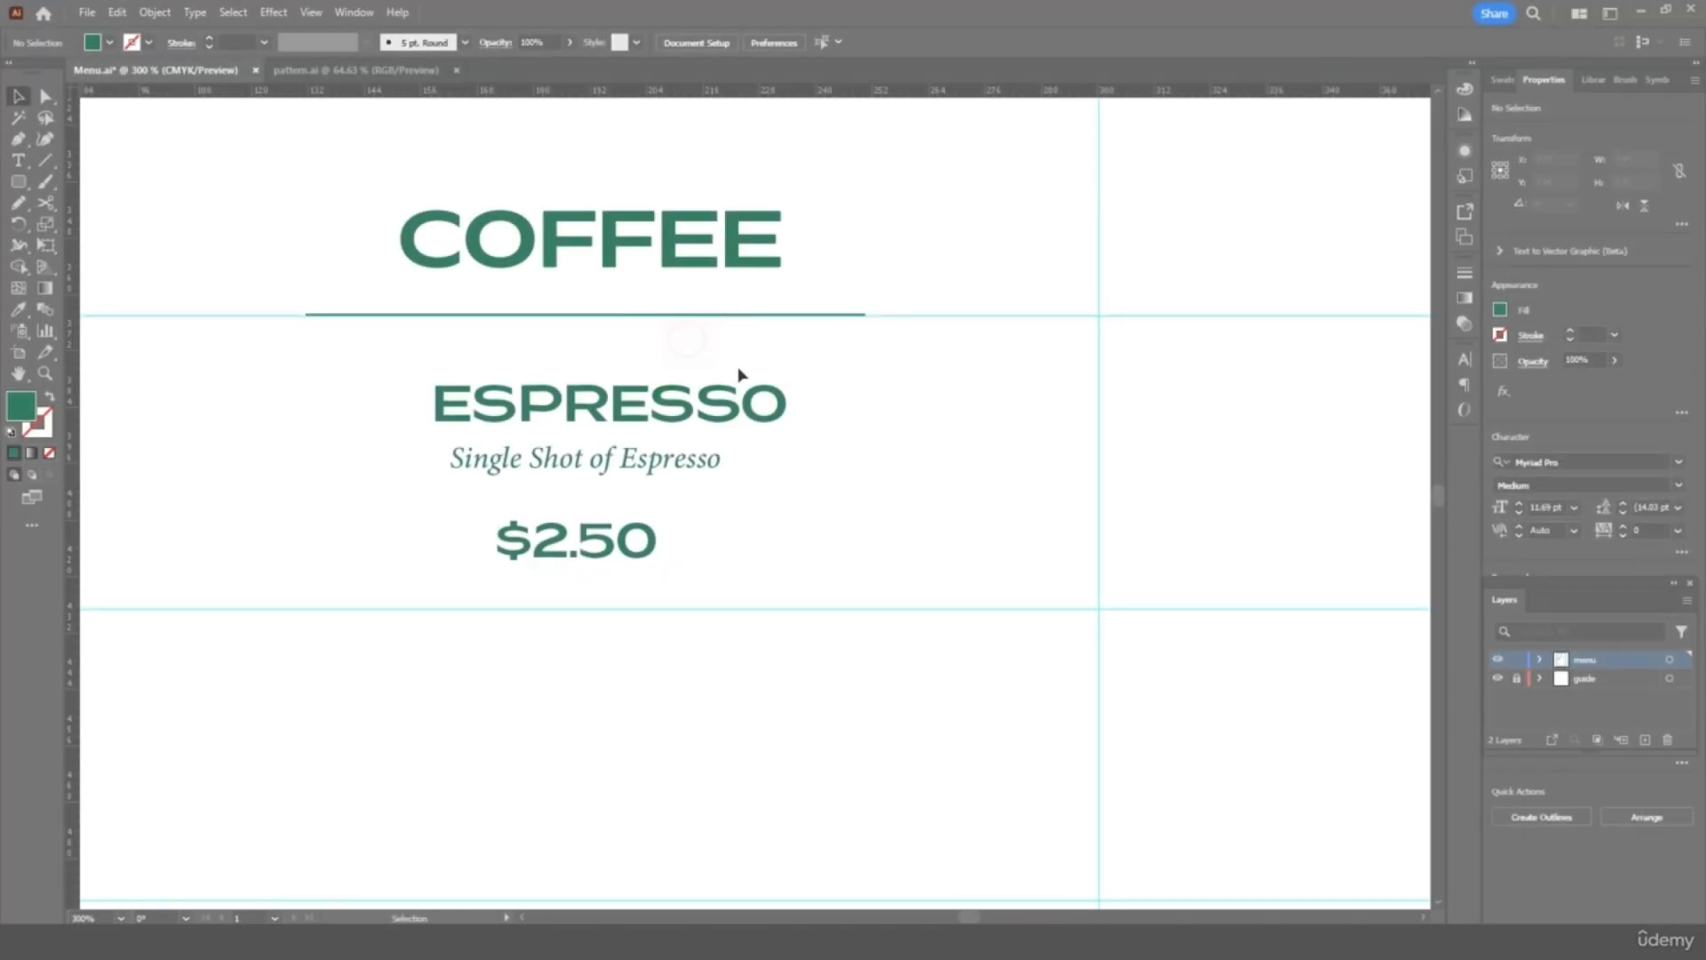
pyautogui.moveTo(740, 374); pyautogui.dragTo(665, 548)
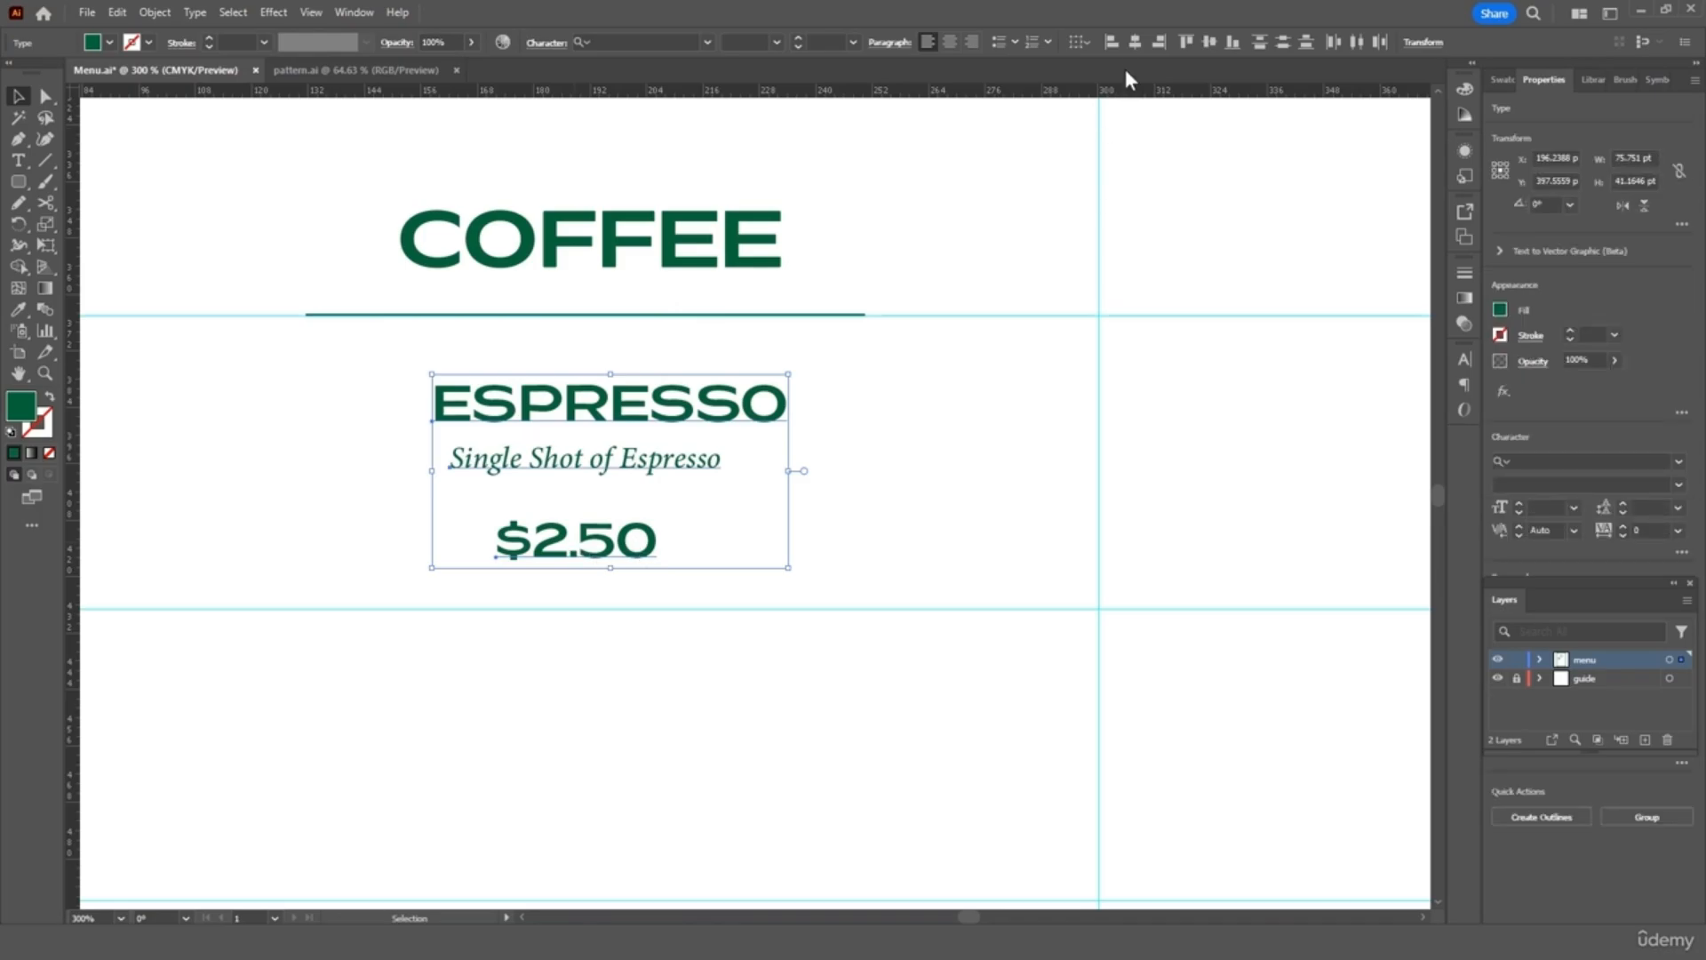
pyautogui.click(1134, 43)
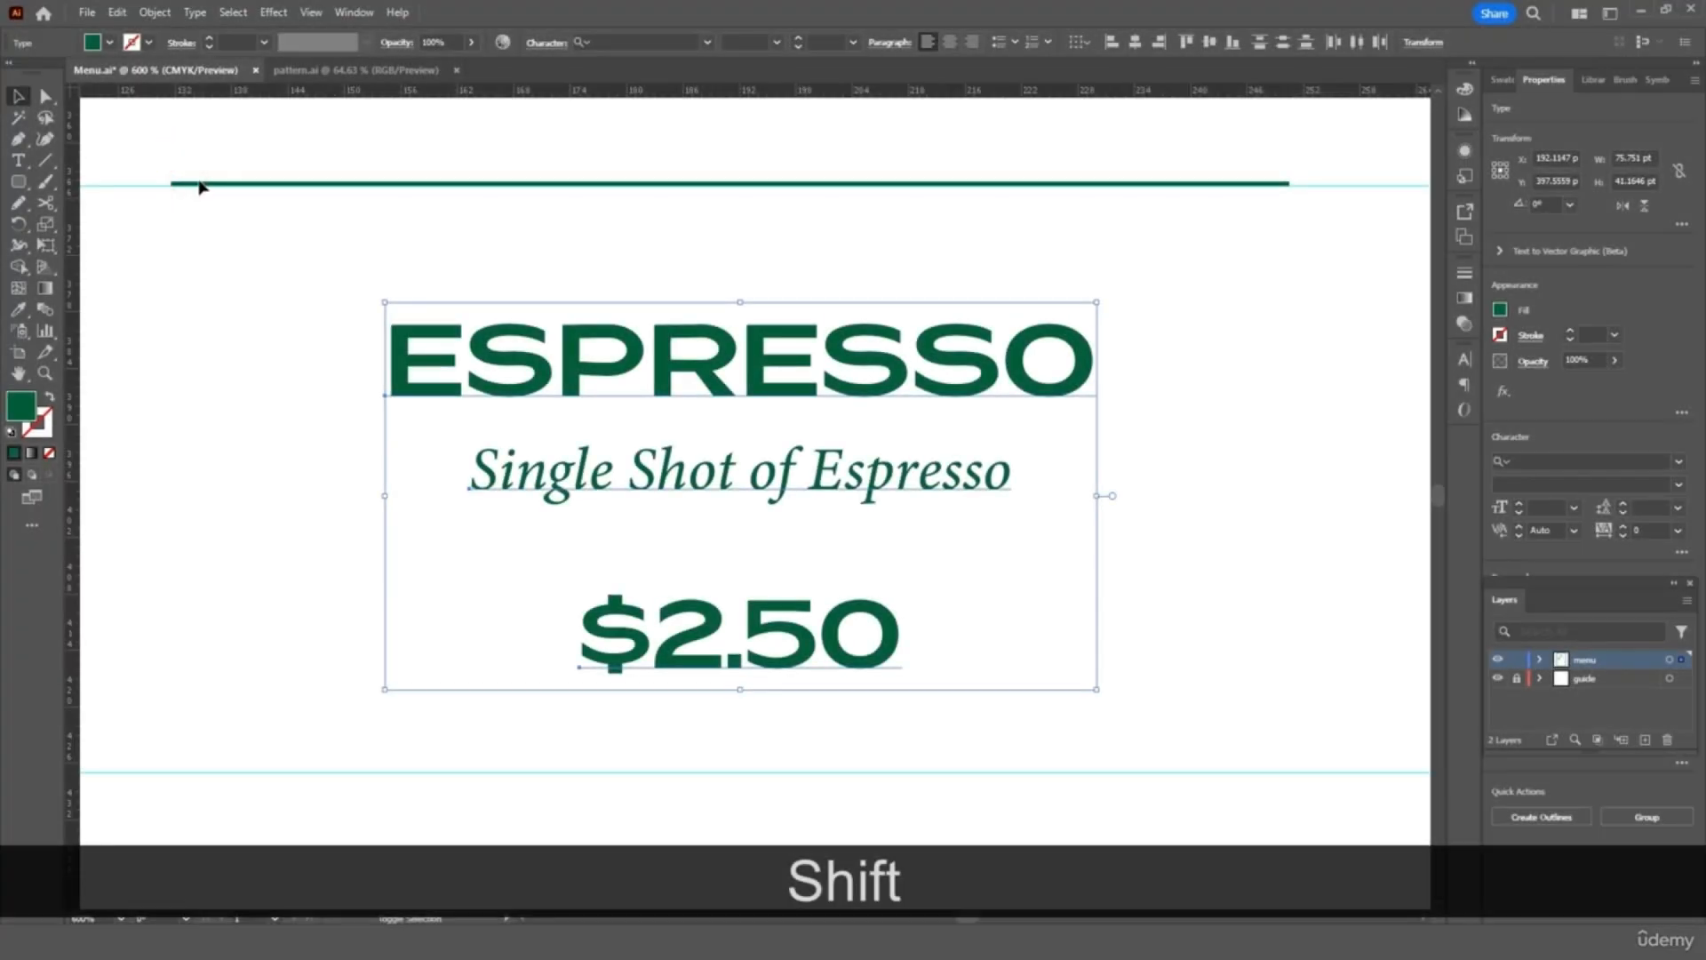
pyautogui.keyDown('shift'); pyautogui.click(199, 185); pyautogui.keyUp('shift')
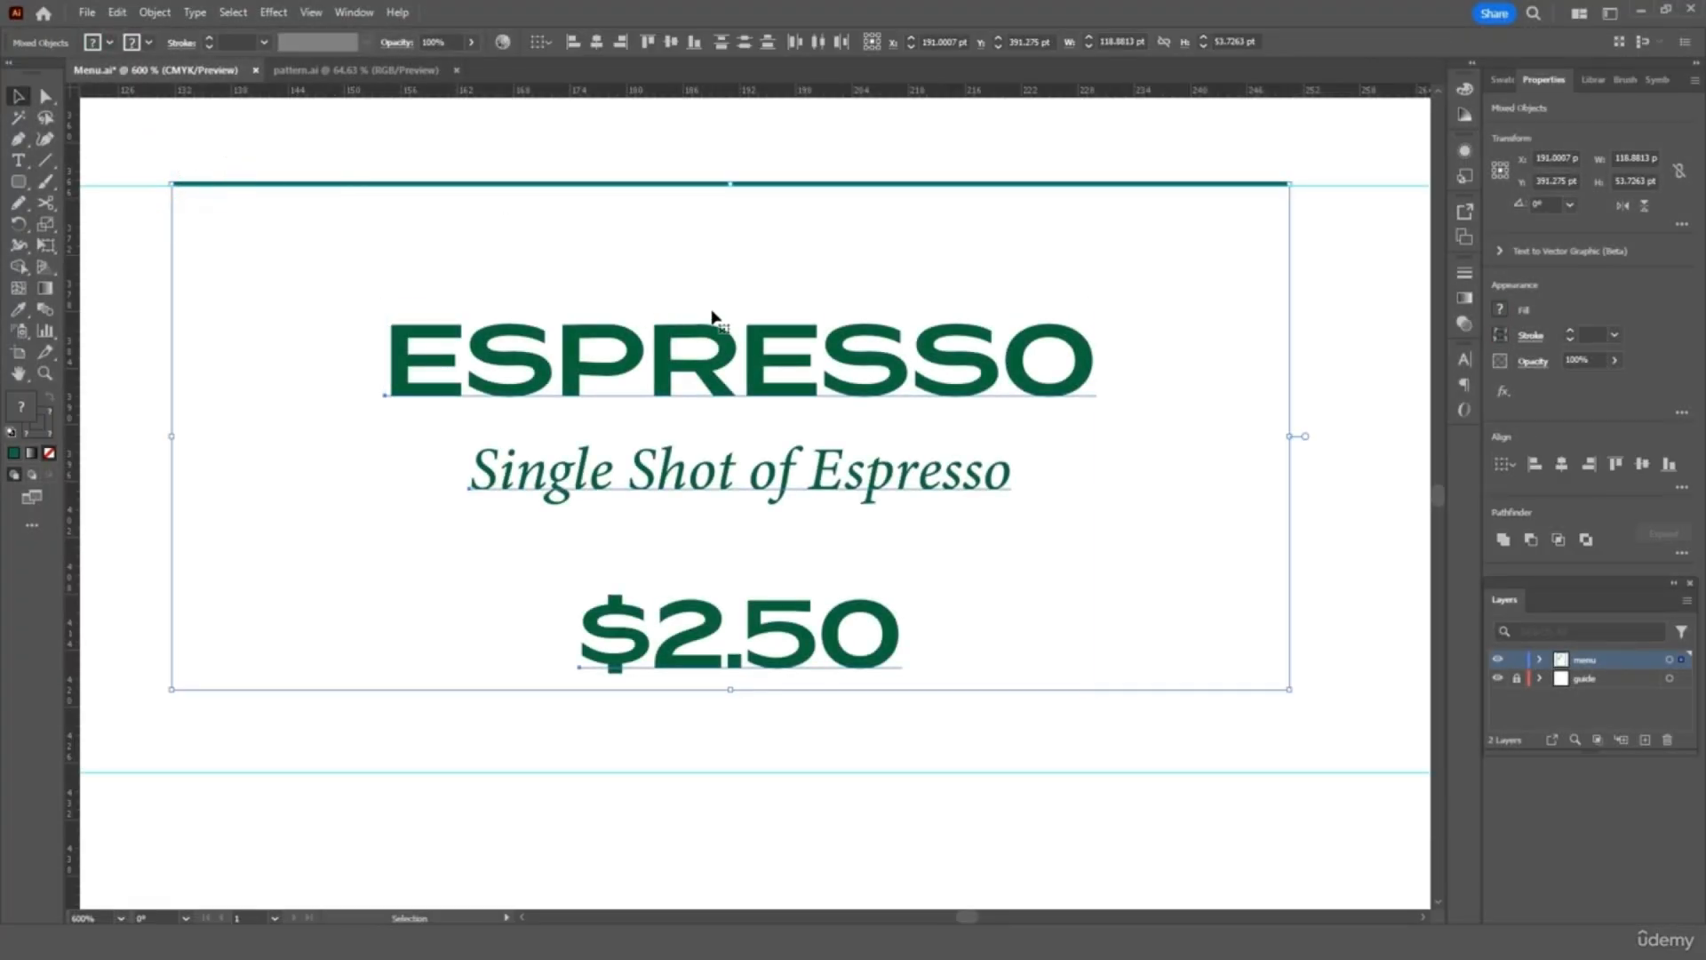
pyautogui.hotkey('ctrl', '-')
pyautogui.hotkey('ctrl', '-')
pyautogui.hotkey('ctrl', '-')
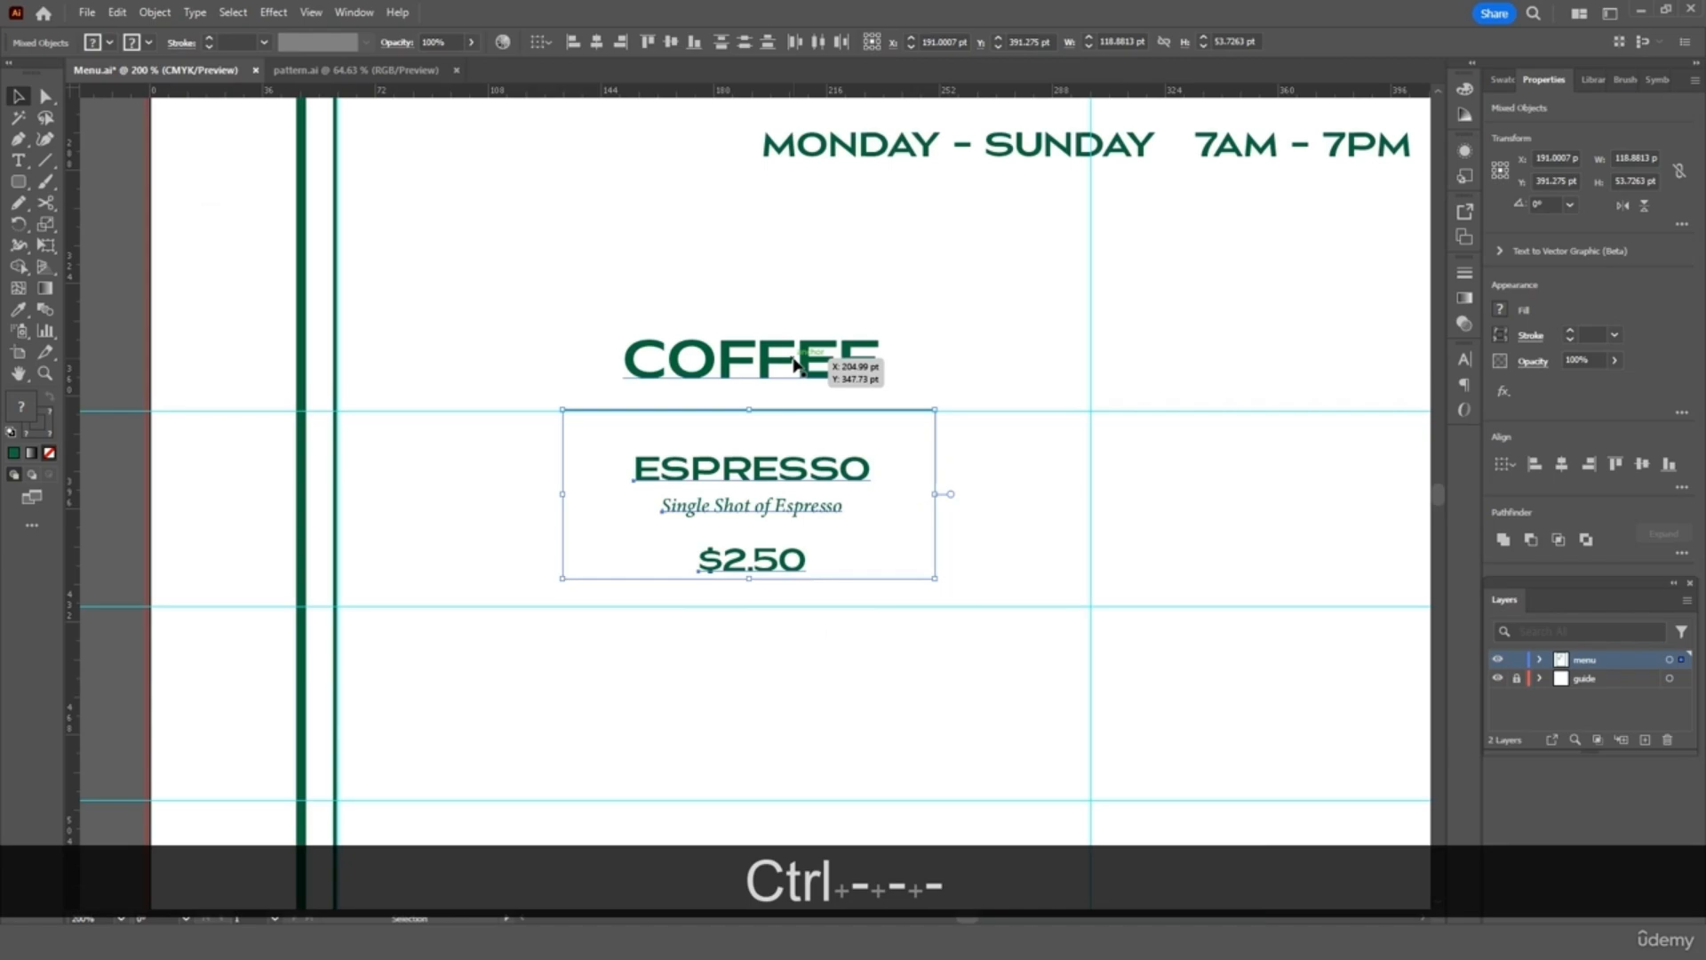
# Paste two copies of the divider and Espresso entry, moving each straight down into the next slot
pyautogui.hotkey('ctrl', 'c')
pyautogui.hotkey('ctrl', 'v')
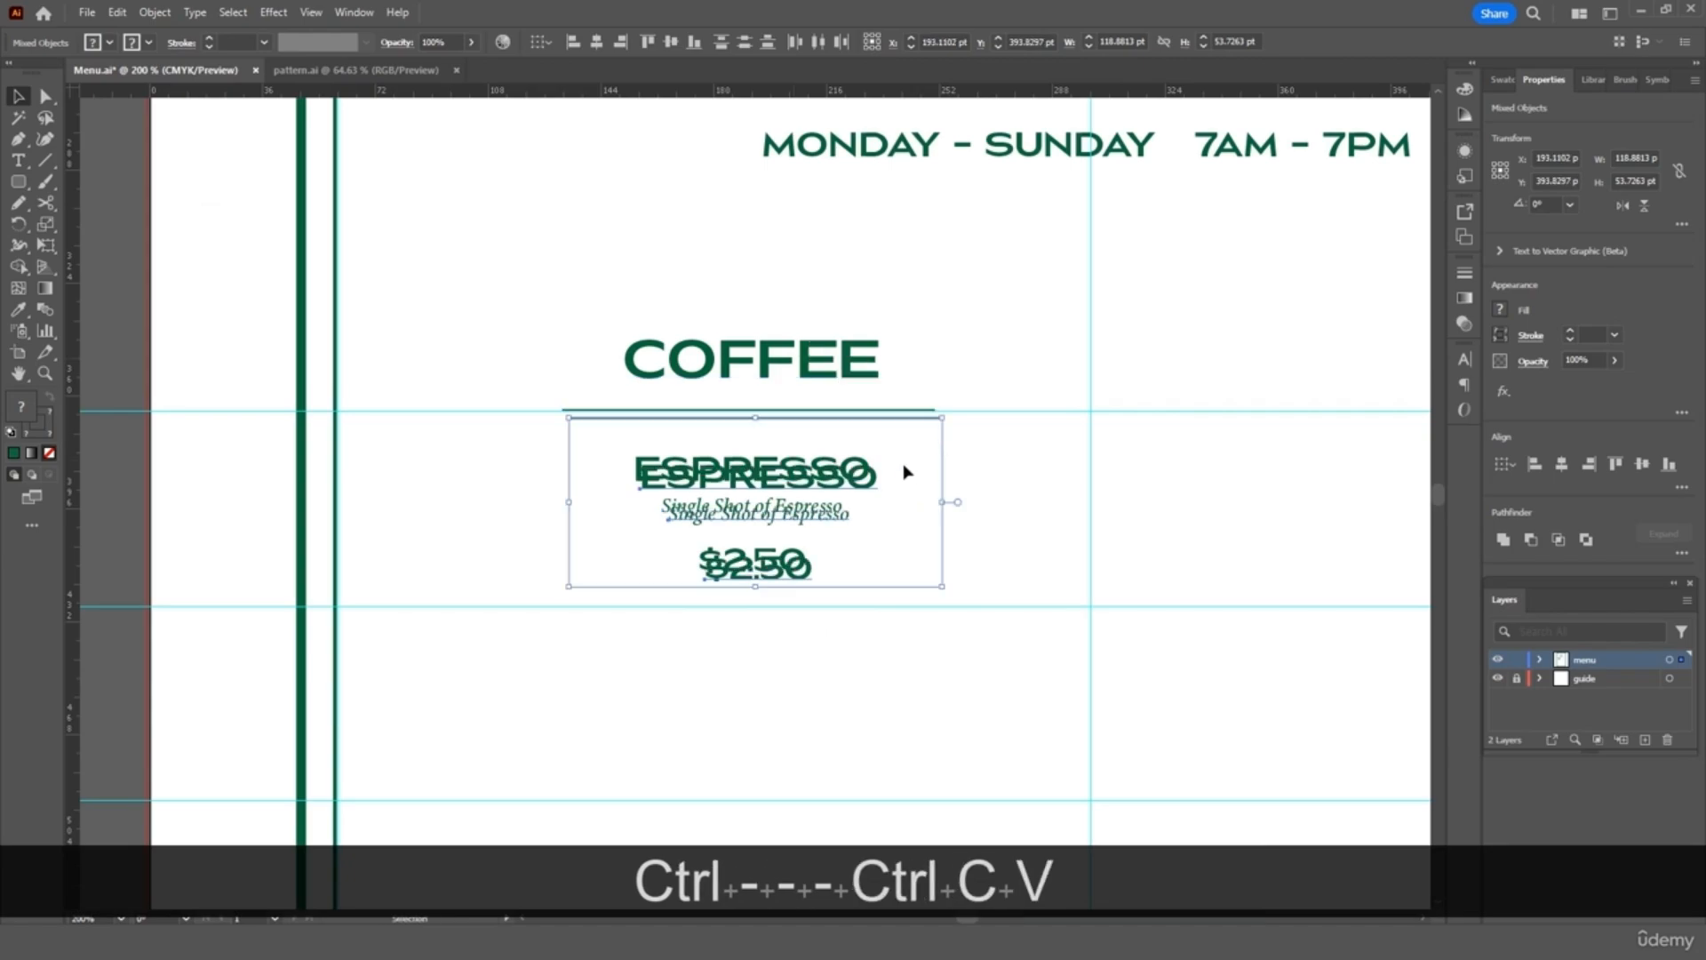
pyautogui.scroll(-1, 906, 471)
pyautogui.scroll(-5, 862, 453)
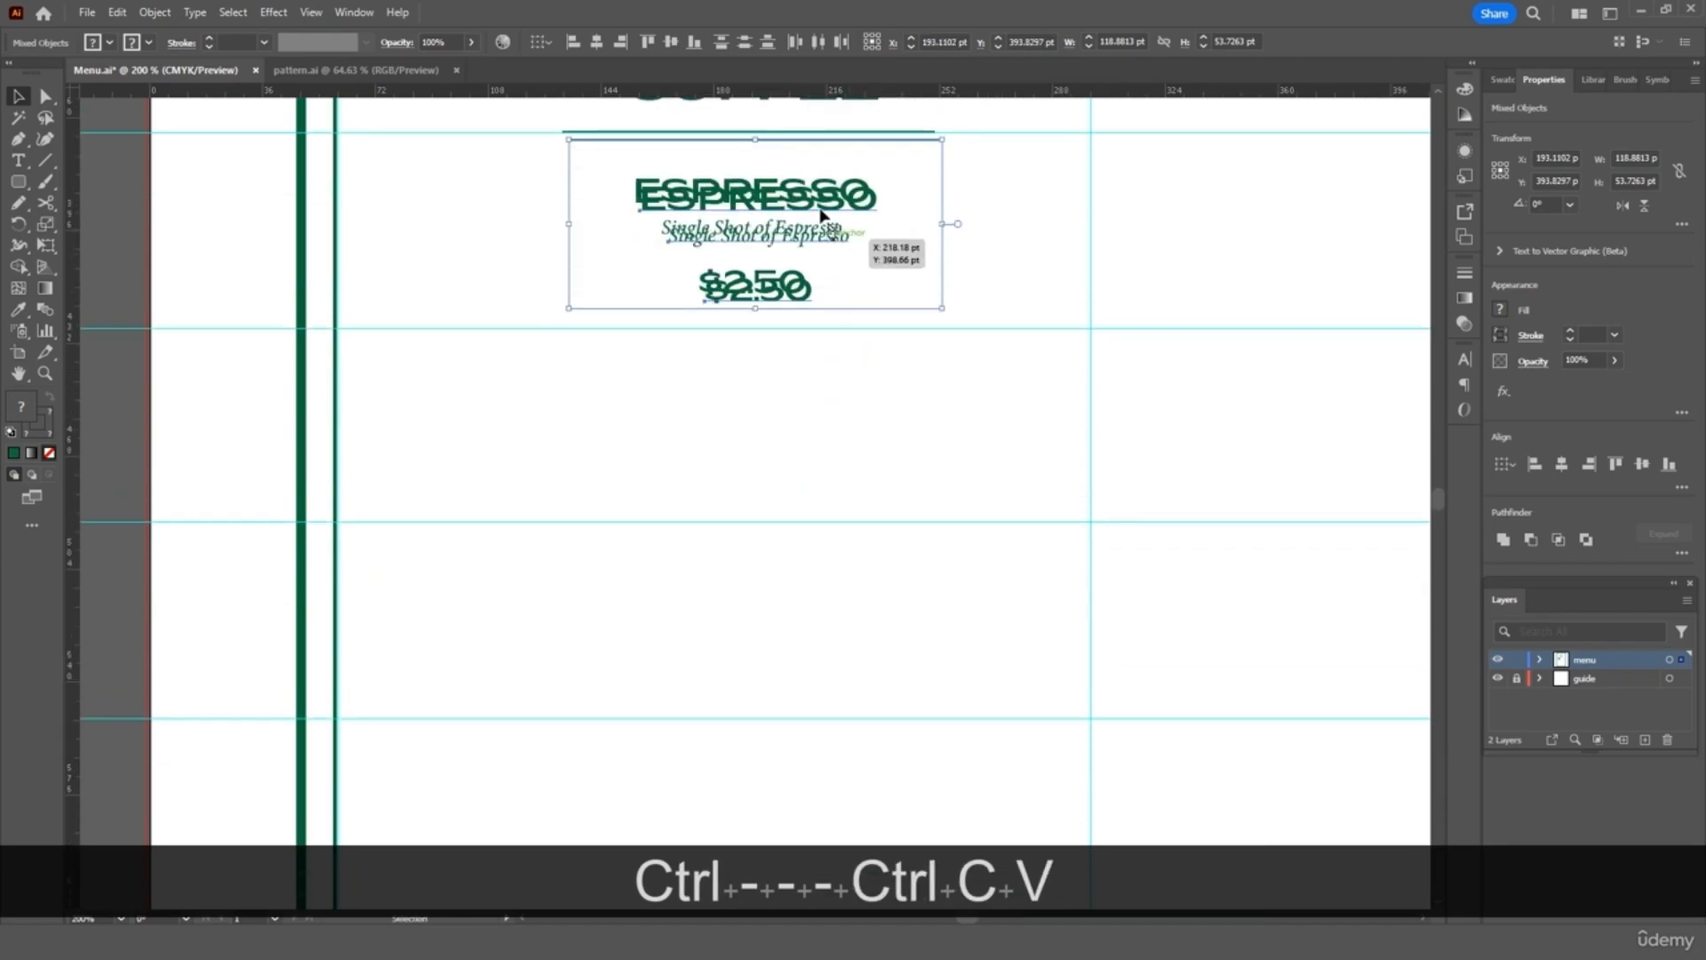
pyautogui.moveTo(822, 229); pyautogui.dragTo(834, 581)
pyautogui.hotkey('ctrl', 'shift', 'v')
pyautogui.scroll(-5, 853, 560)
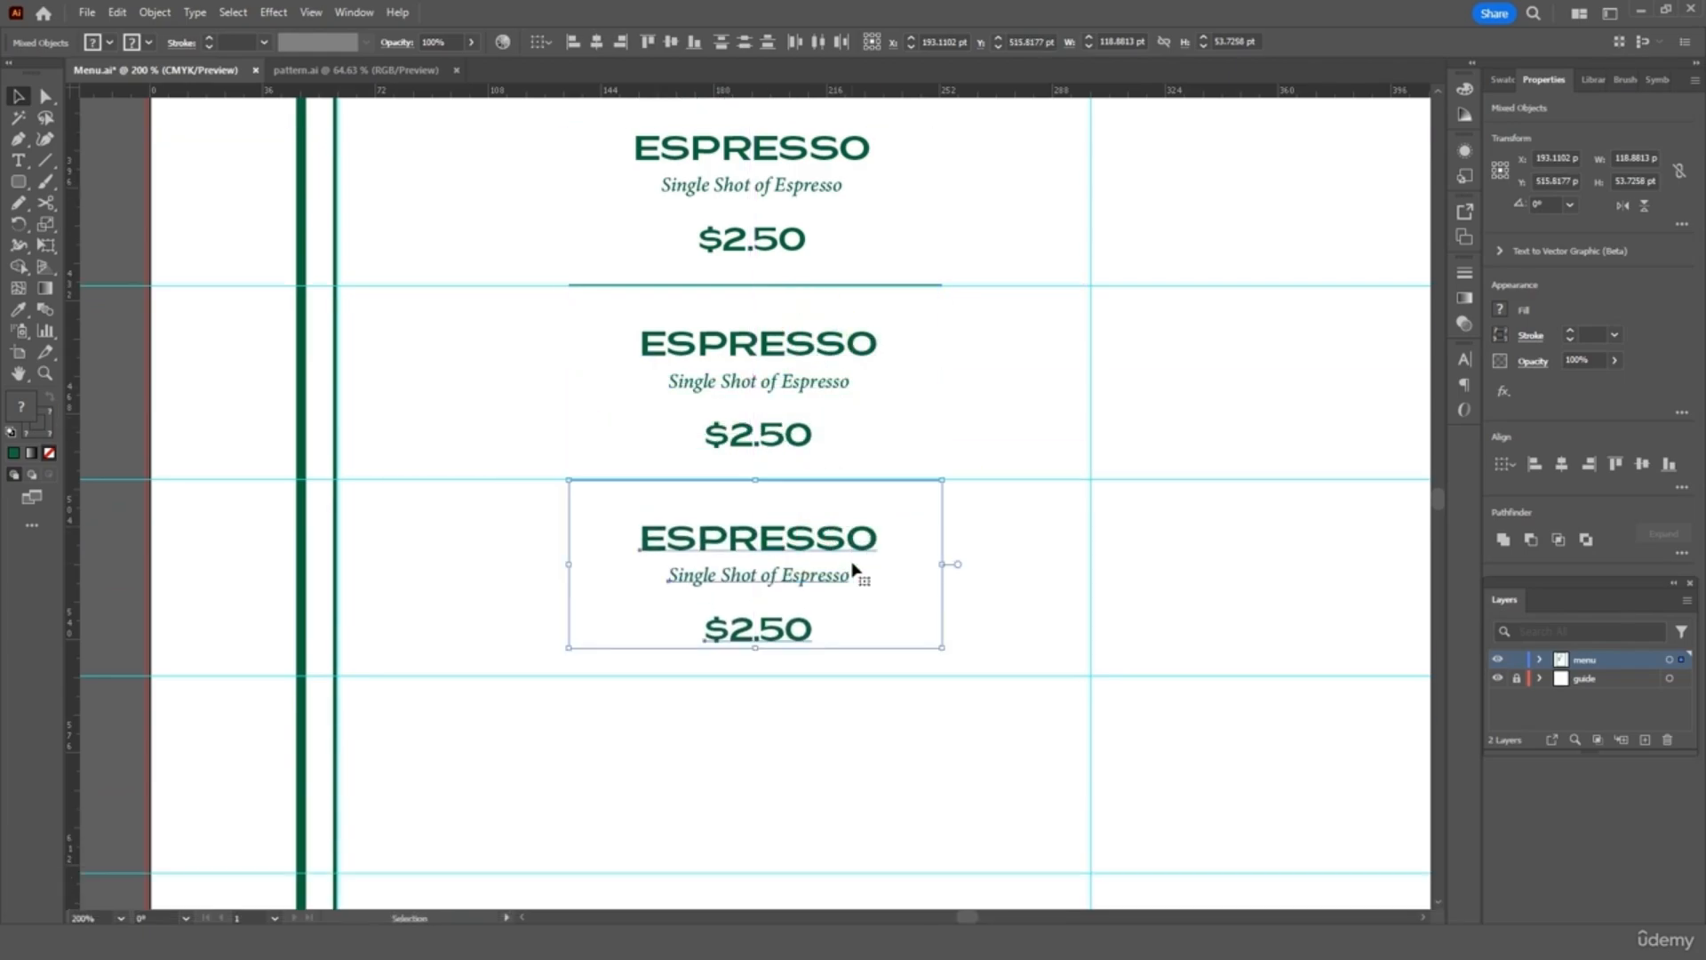
pyautogui.moveTo(852, 283); pyautogui.dragTo(848, 473)
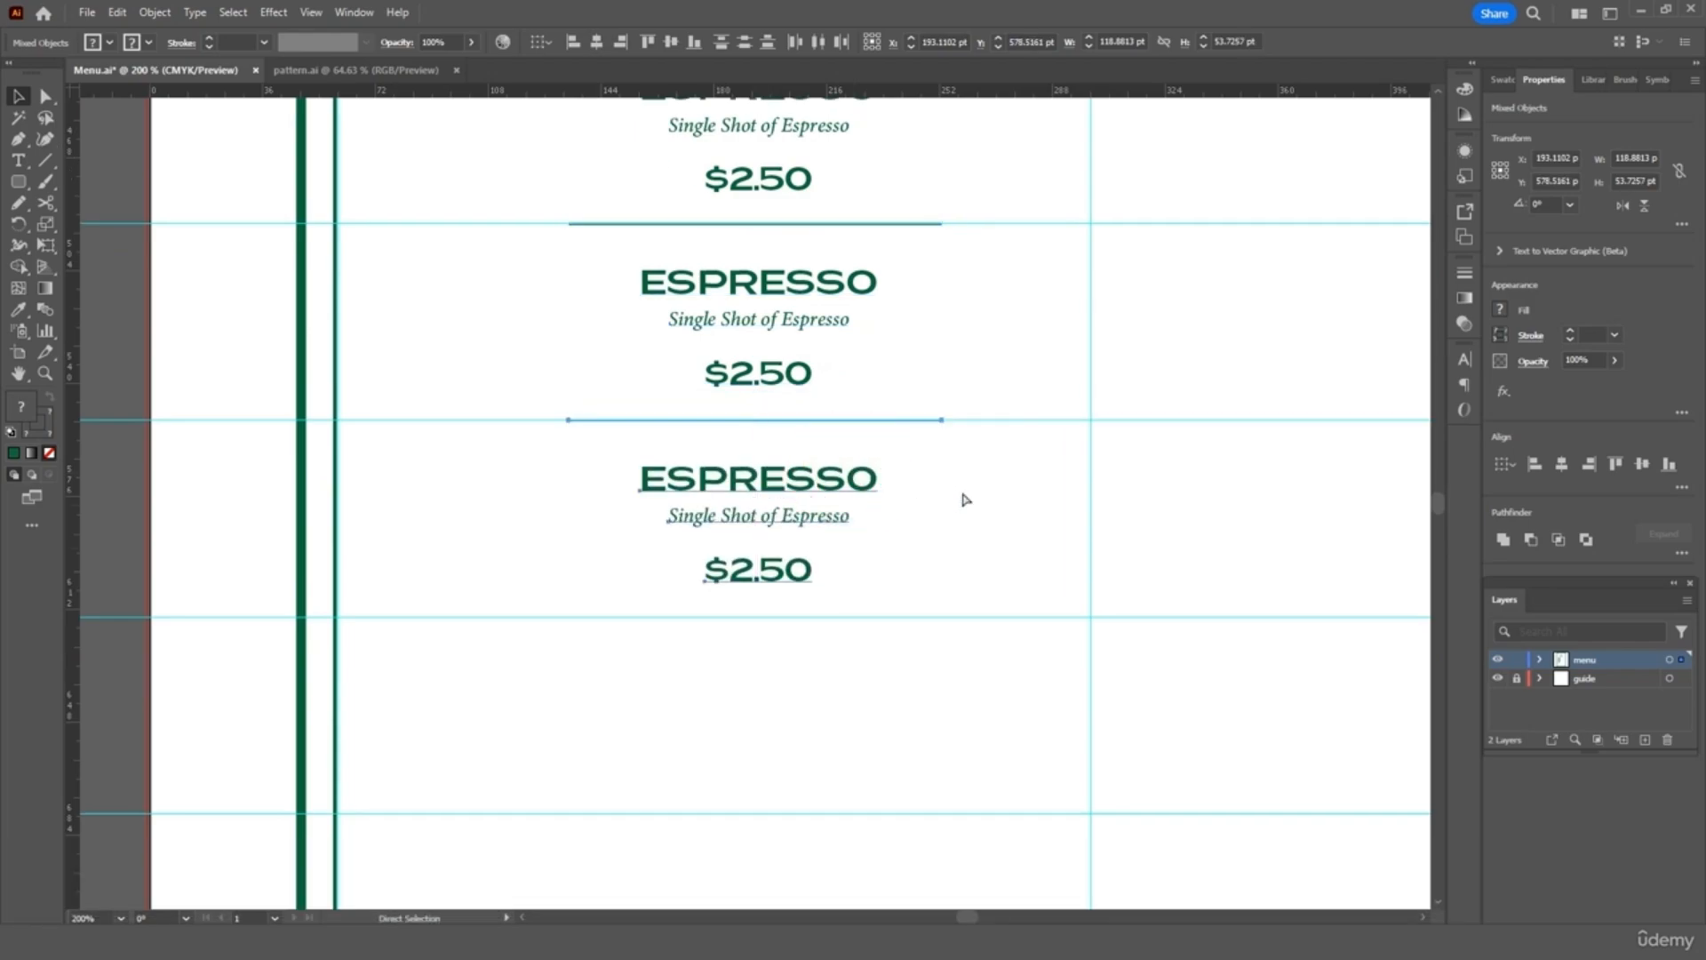
# Paste one more Espresso copy into the slot below and fit the menu in the window
pyautogui.hotkey('ctrl', 'v')
pyautogui.scroll(-1, 946, 530)
pyautogui.scroll(-3, 945, 535)
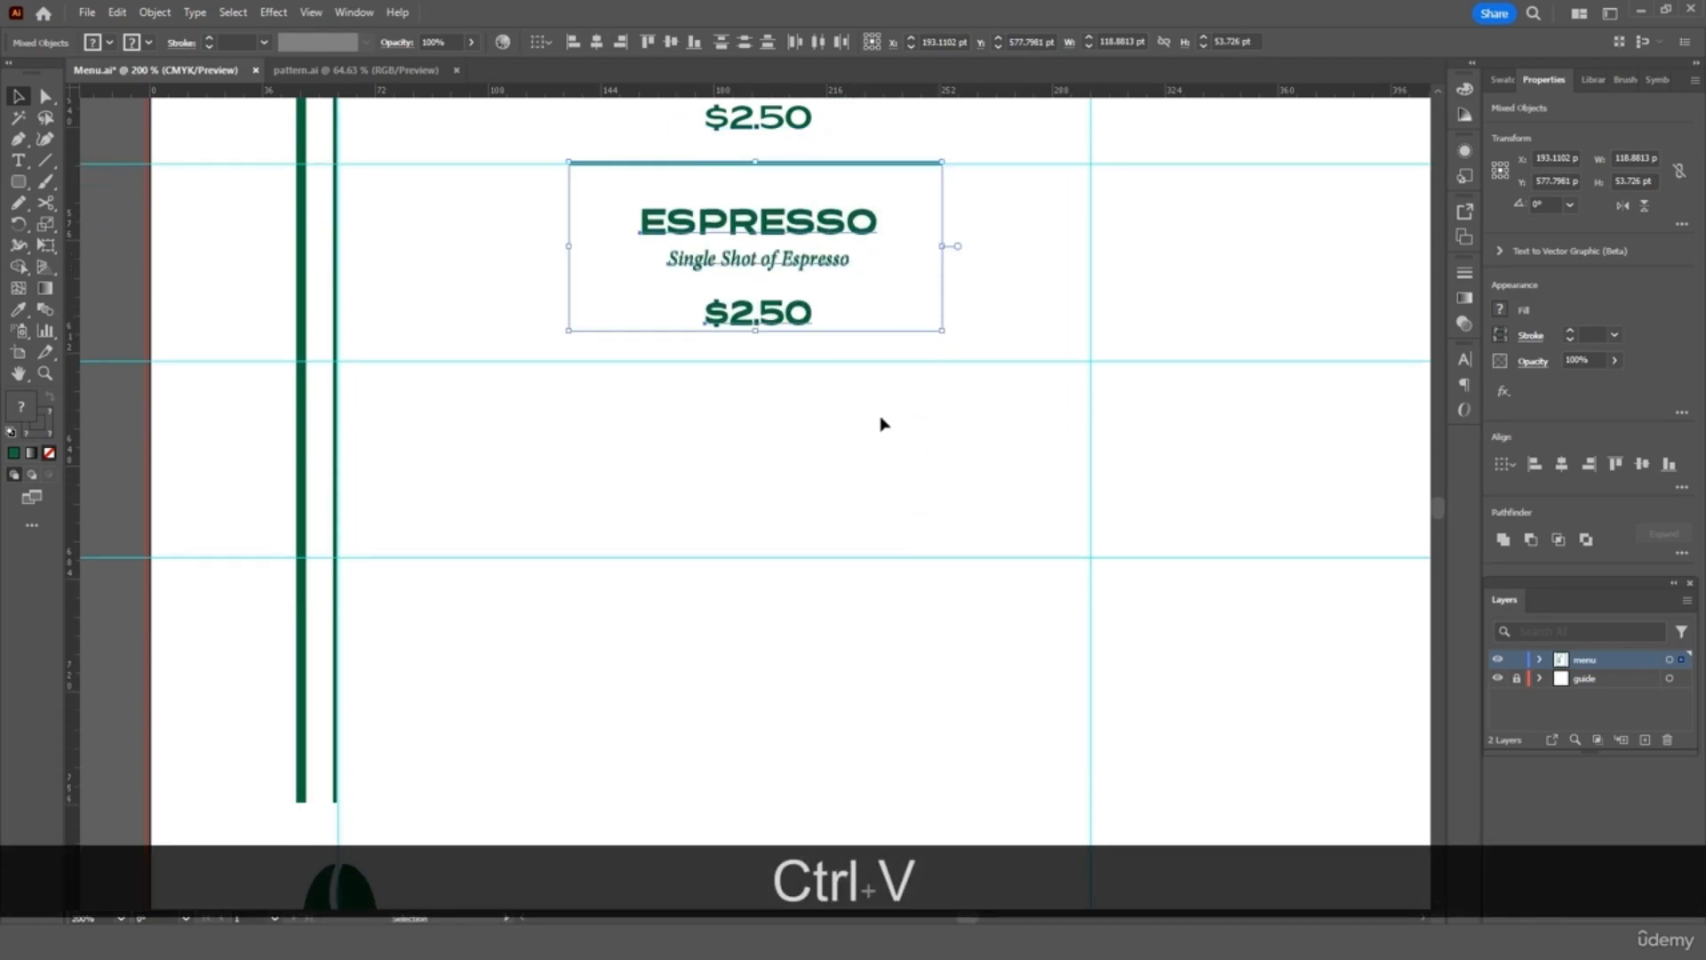
pyautogui.moveTo(805, 232); pyautogui.dragTo(795, 427)
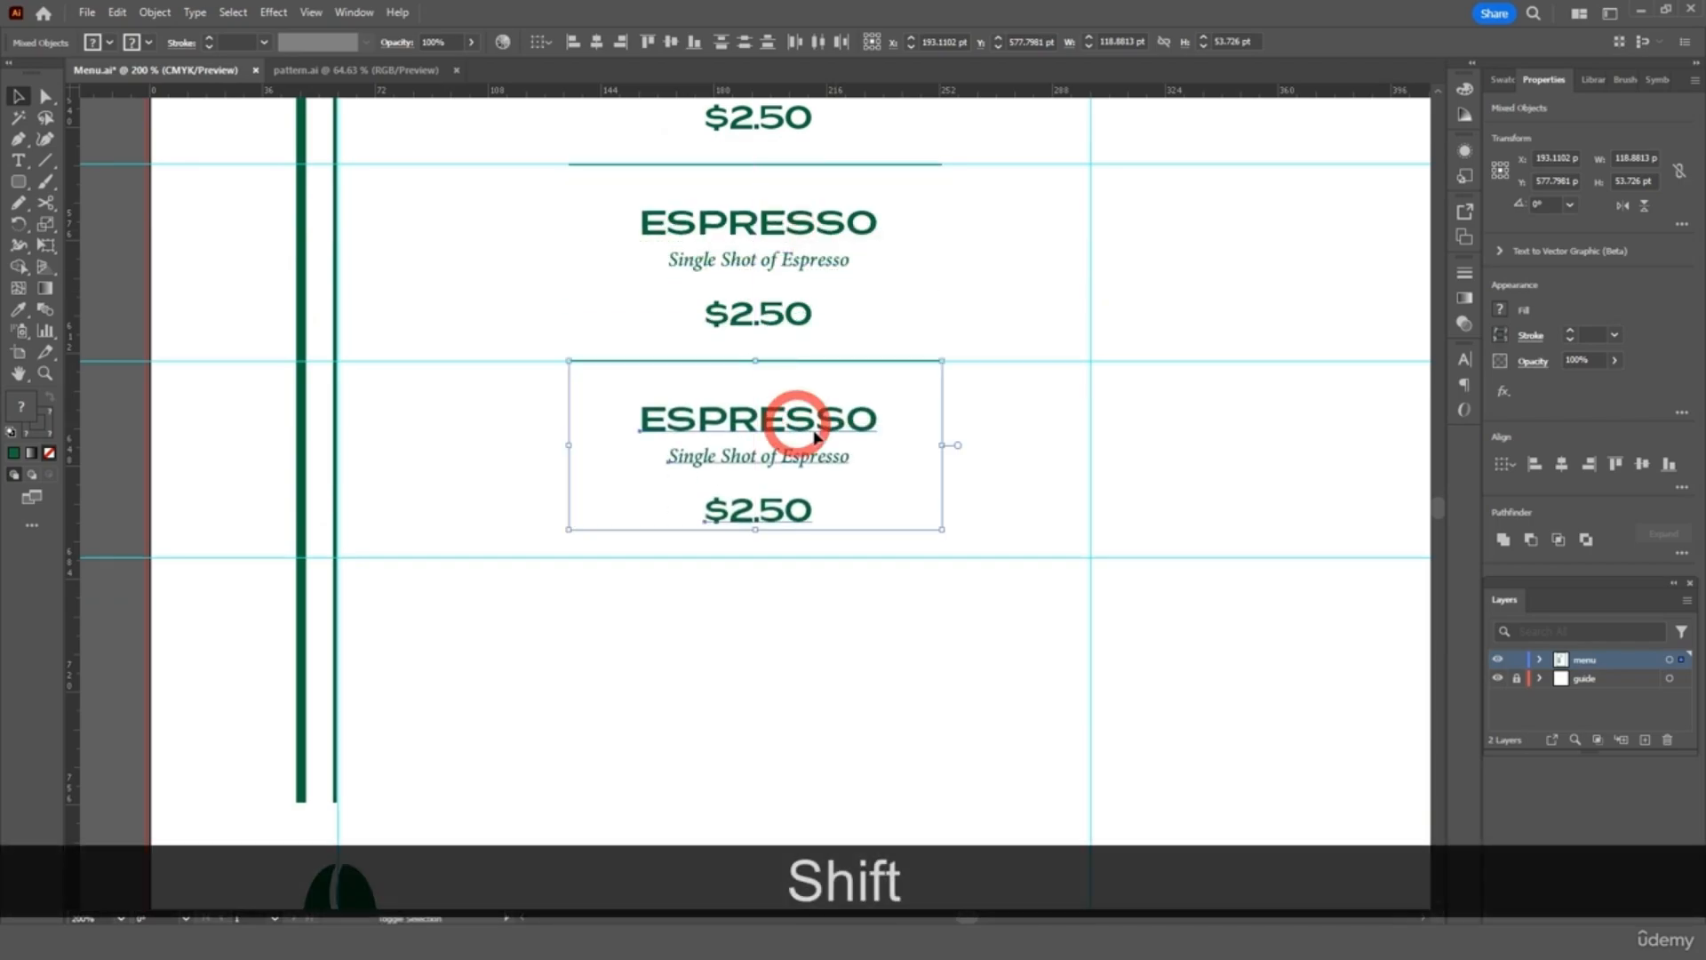
pyautogui.click(1036, 465)
pyautogui.hotkey('ctrl', '0')
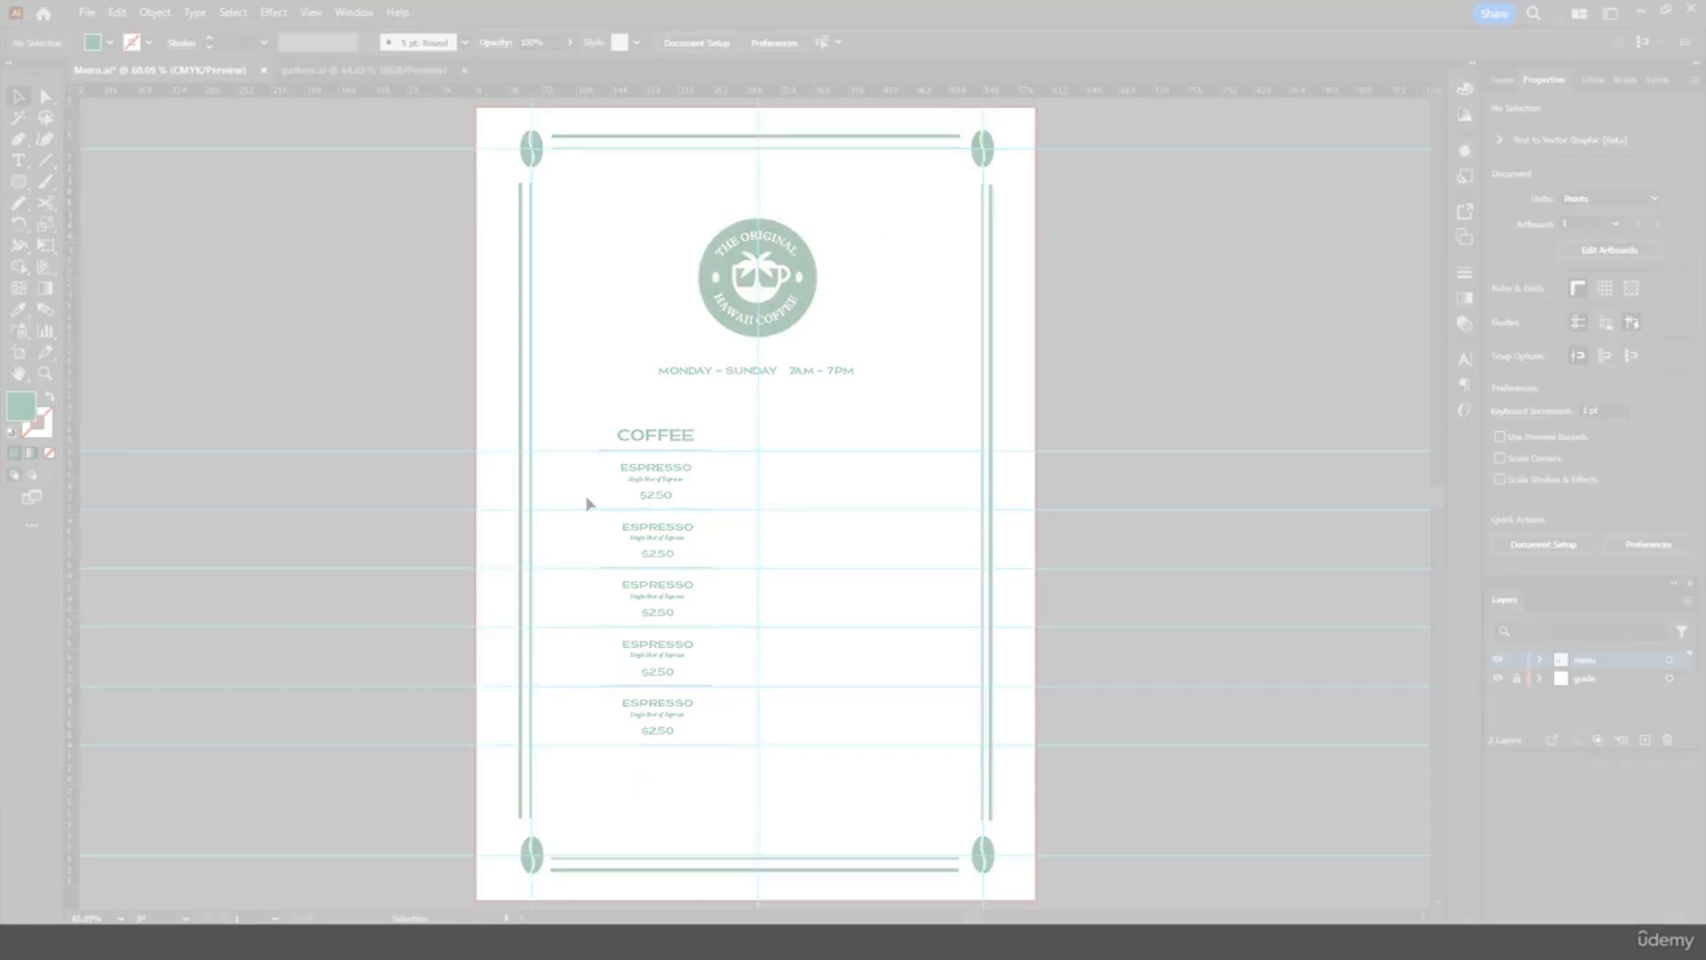
pyautogui.hotkey('ctrl', '=')
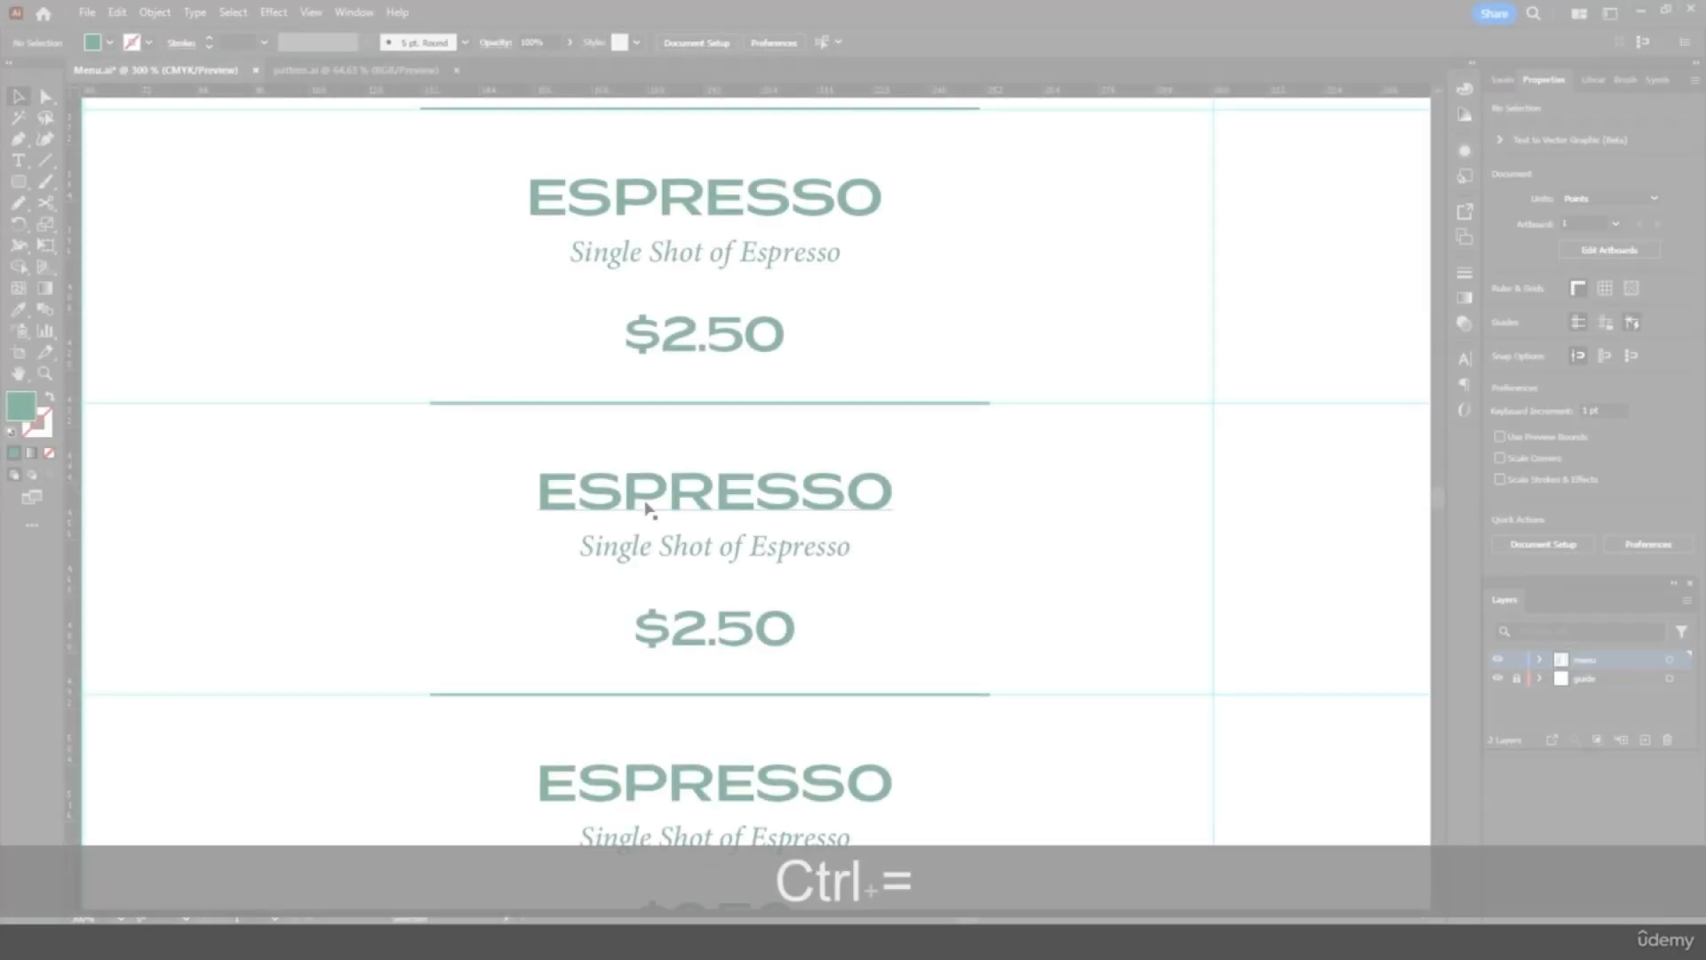
# Change the second entry to AFFOGATO, 'Shot With Ice-Cream', price 4.50
pyautogui.doubleClick(658, 487)
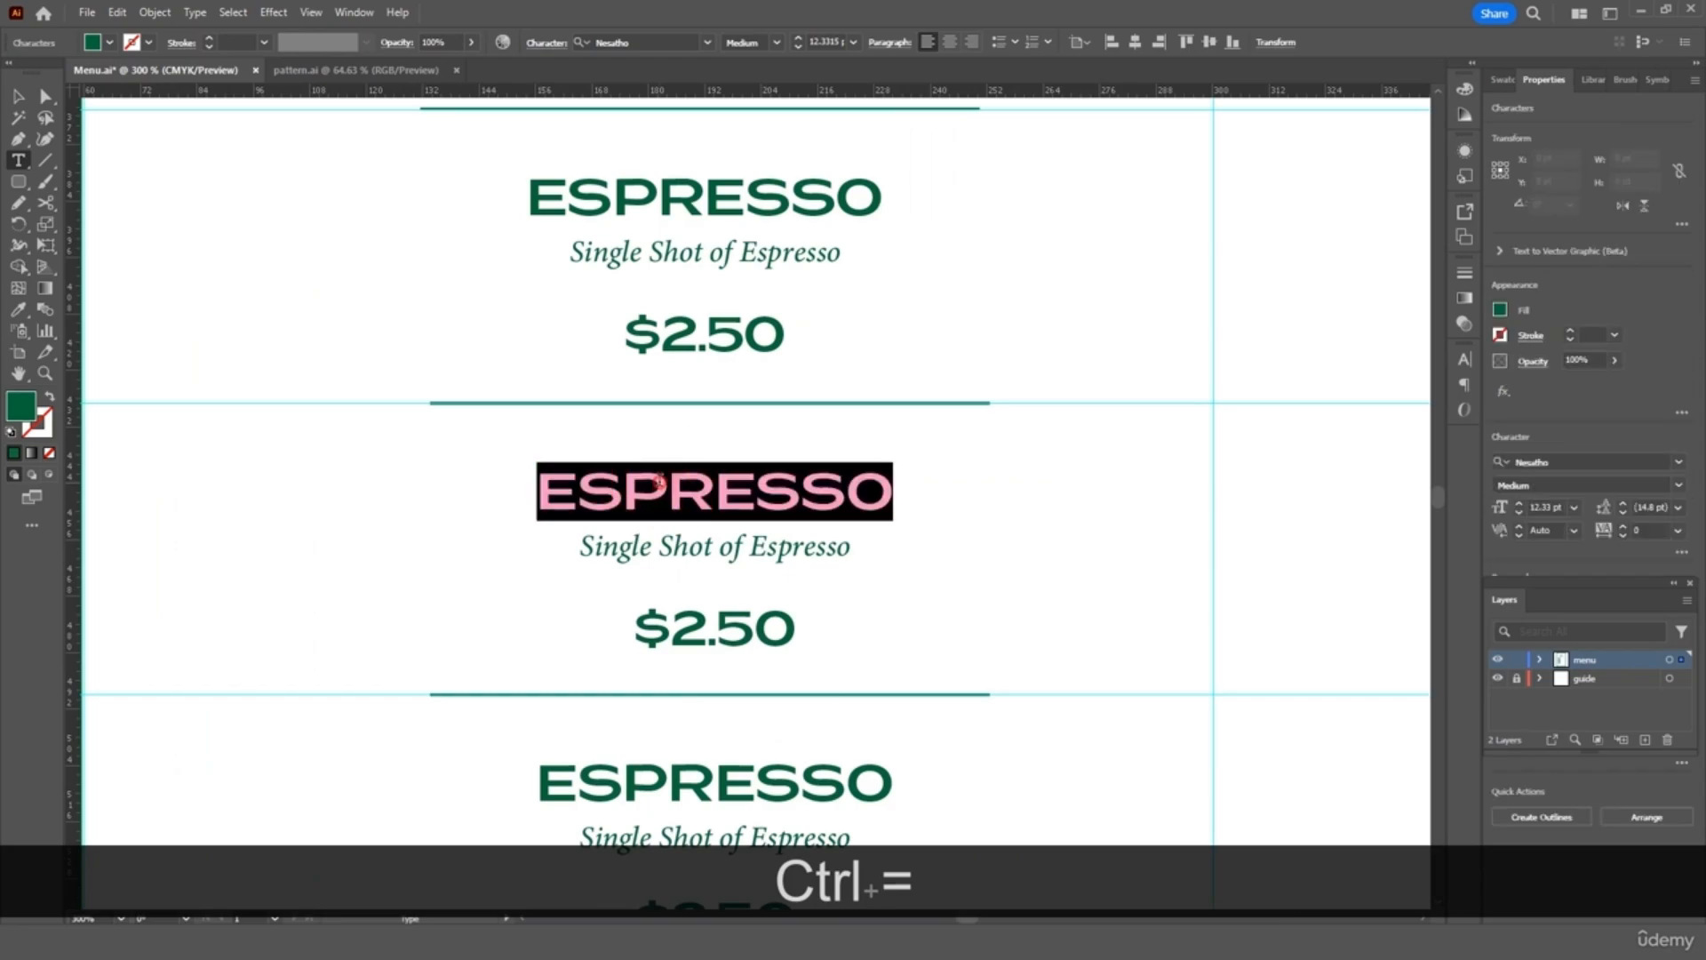
pyautogui.write('AFFO')
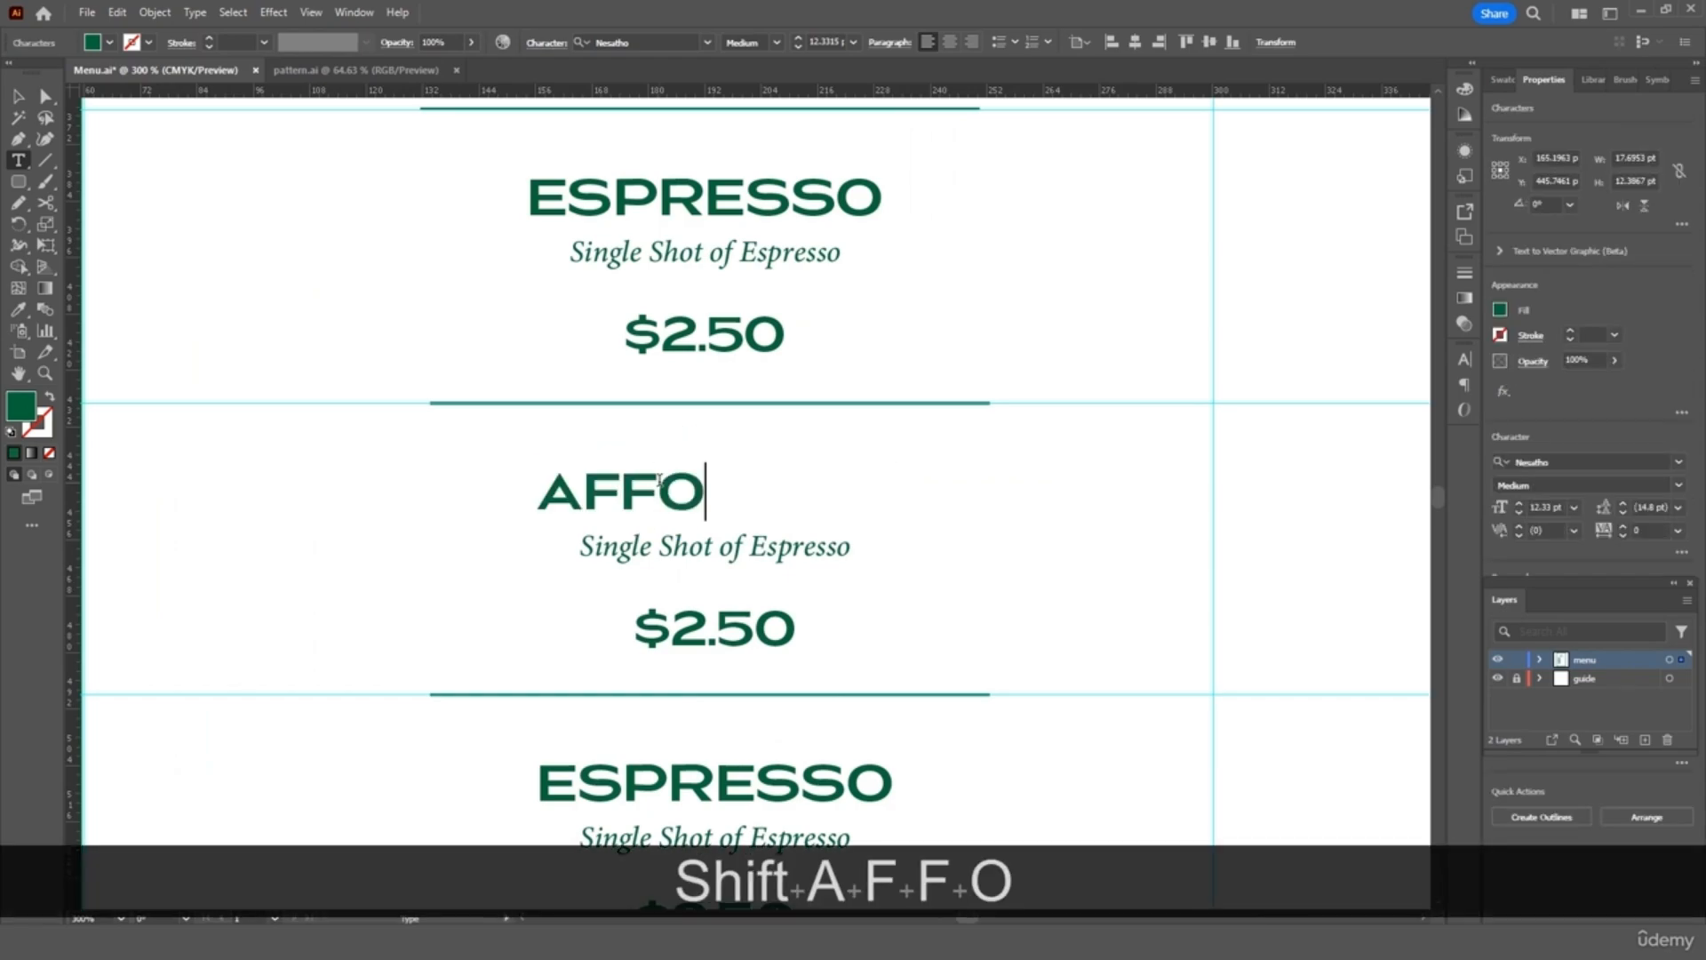
pyautogui.write('GATO')
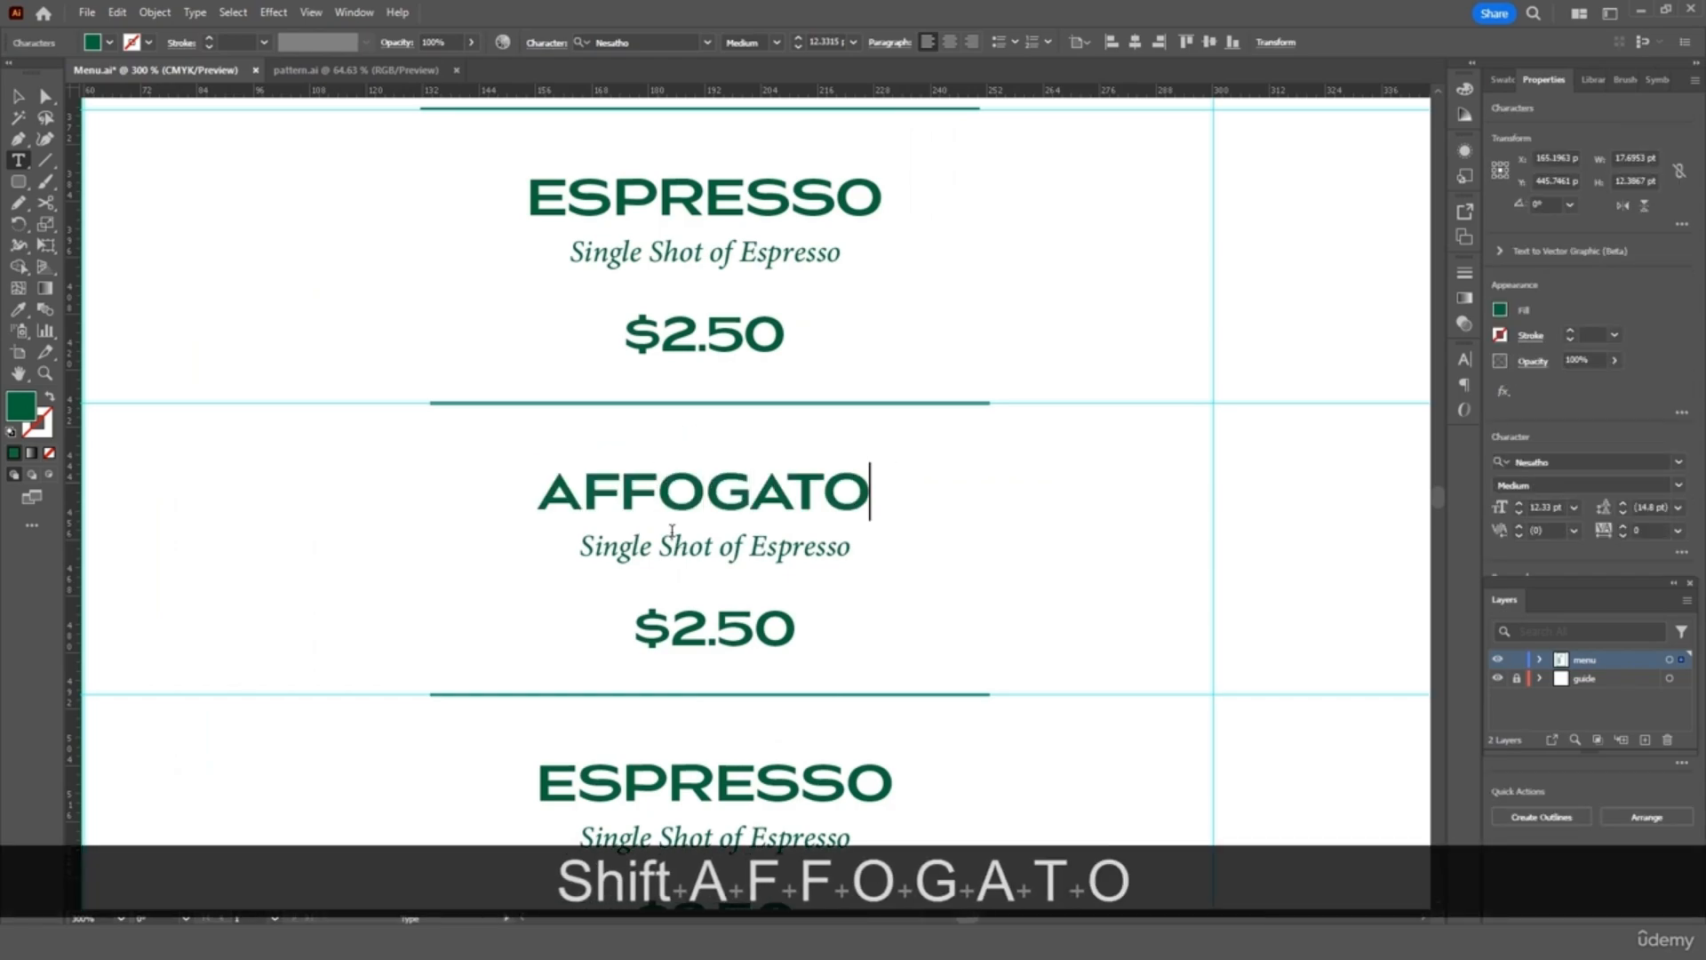
pyautogui.tripleClick(682, 545)
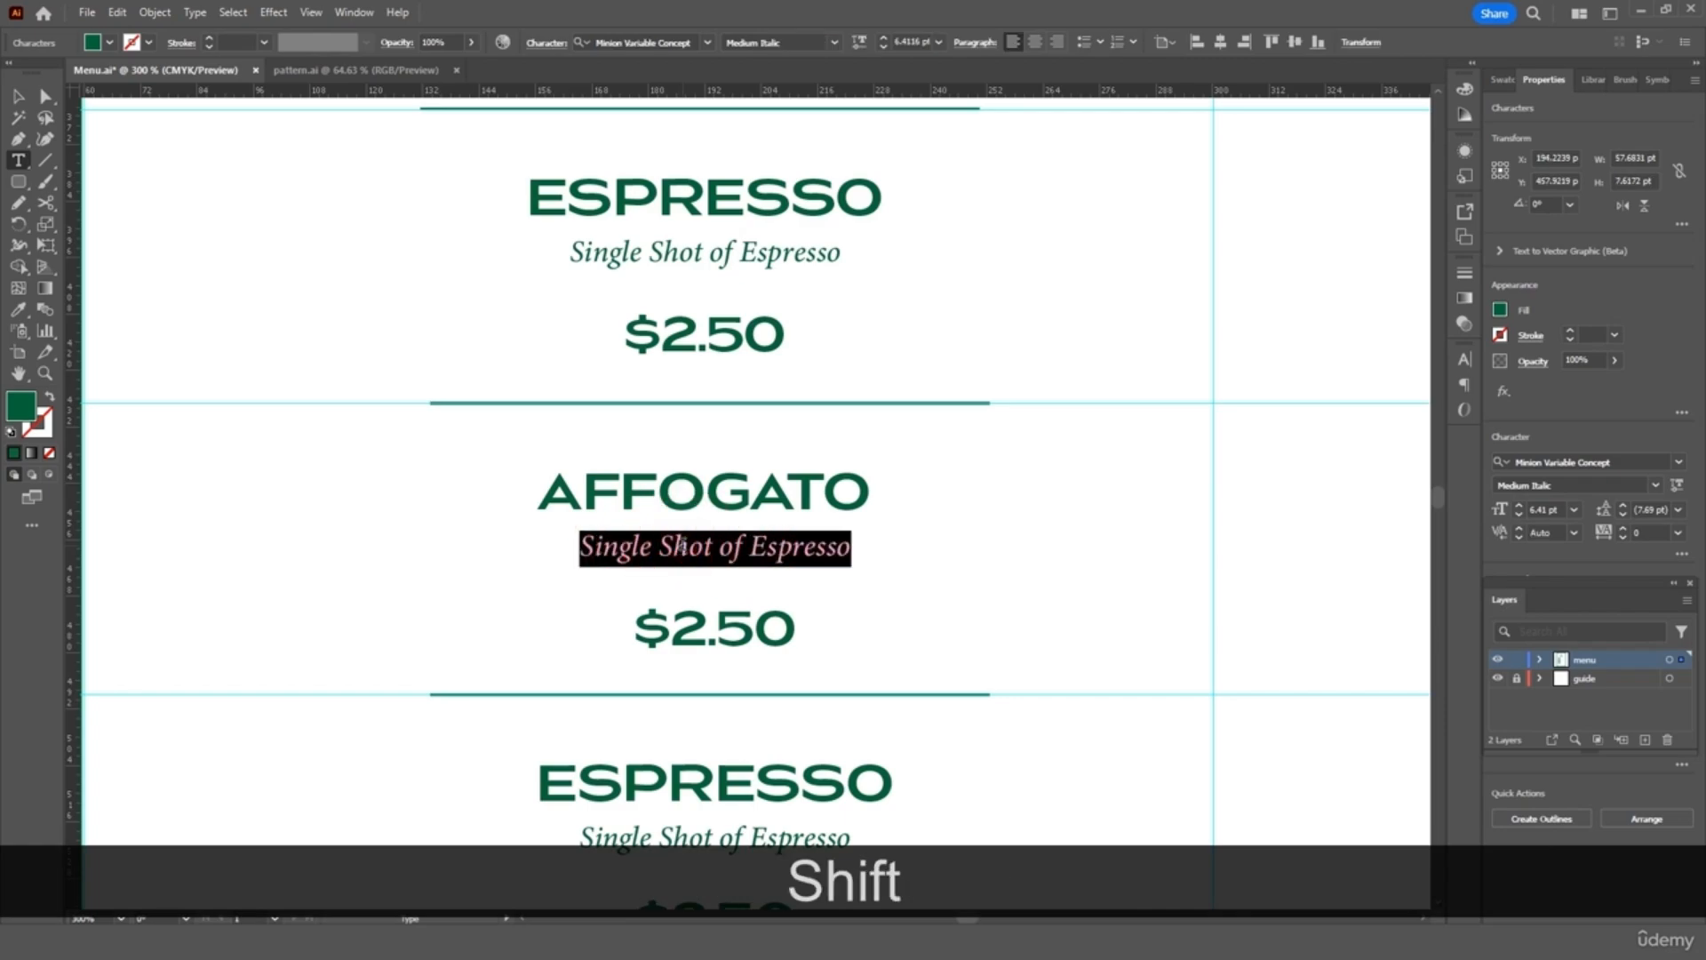
pyautogui.write('Shot With I')
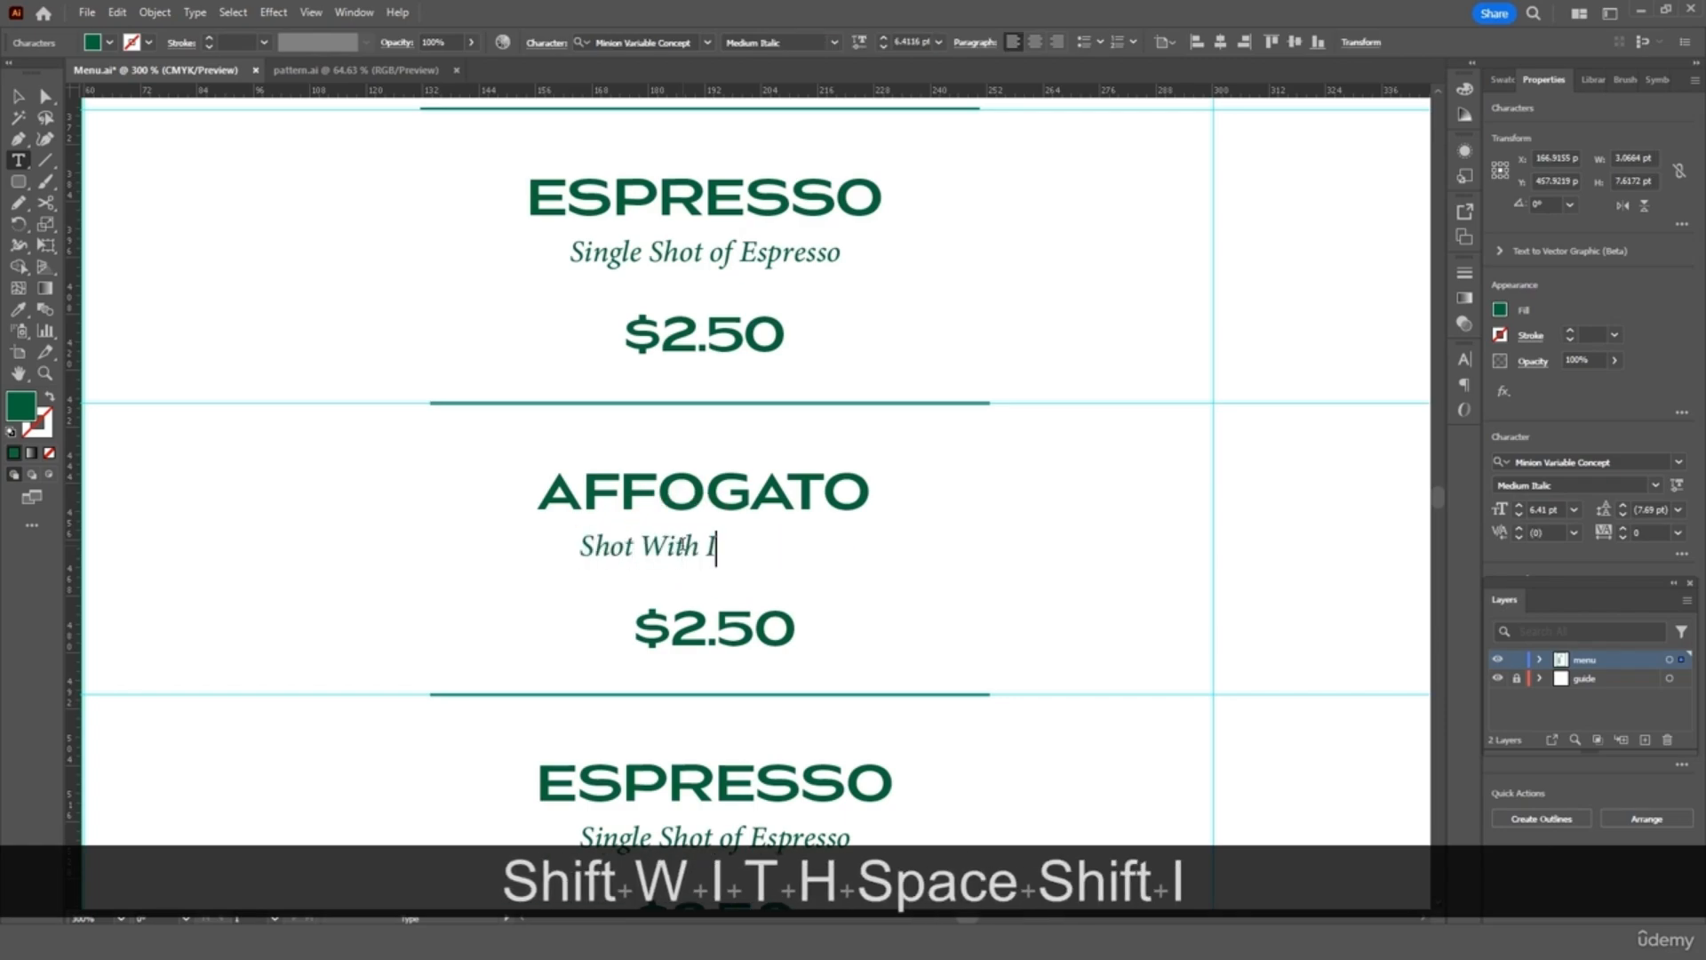
pyautogui.write('ce - Cream')
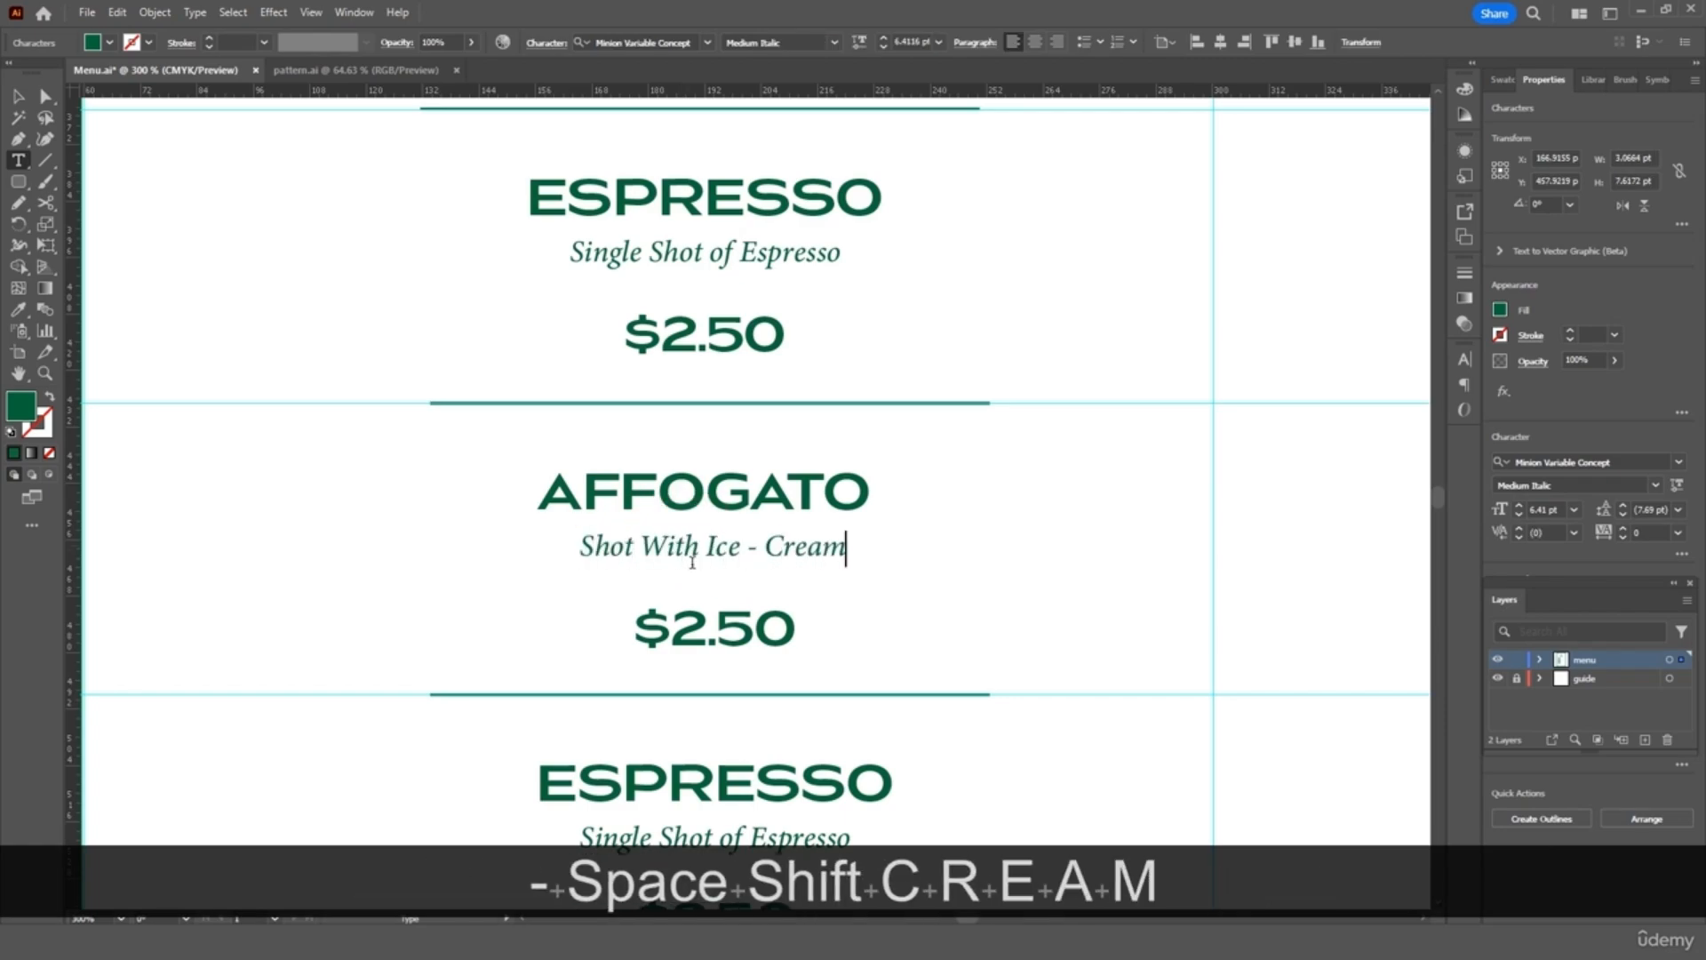
pyautogui.click(766, 546)
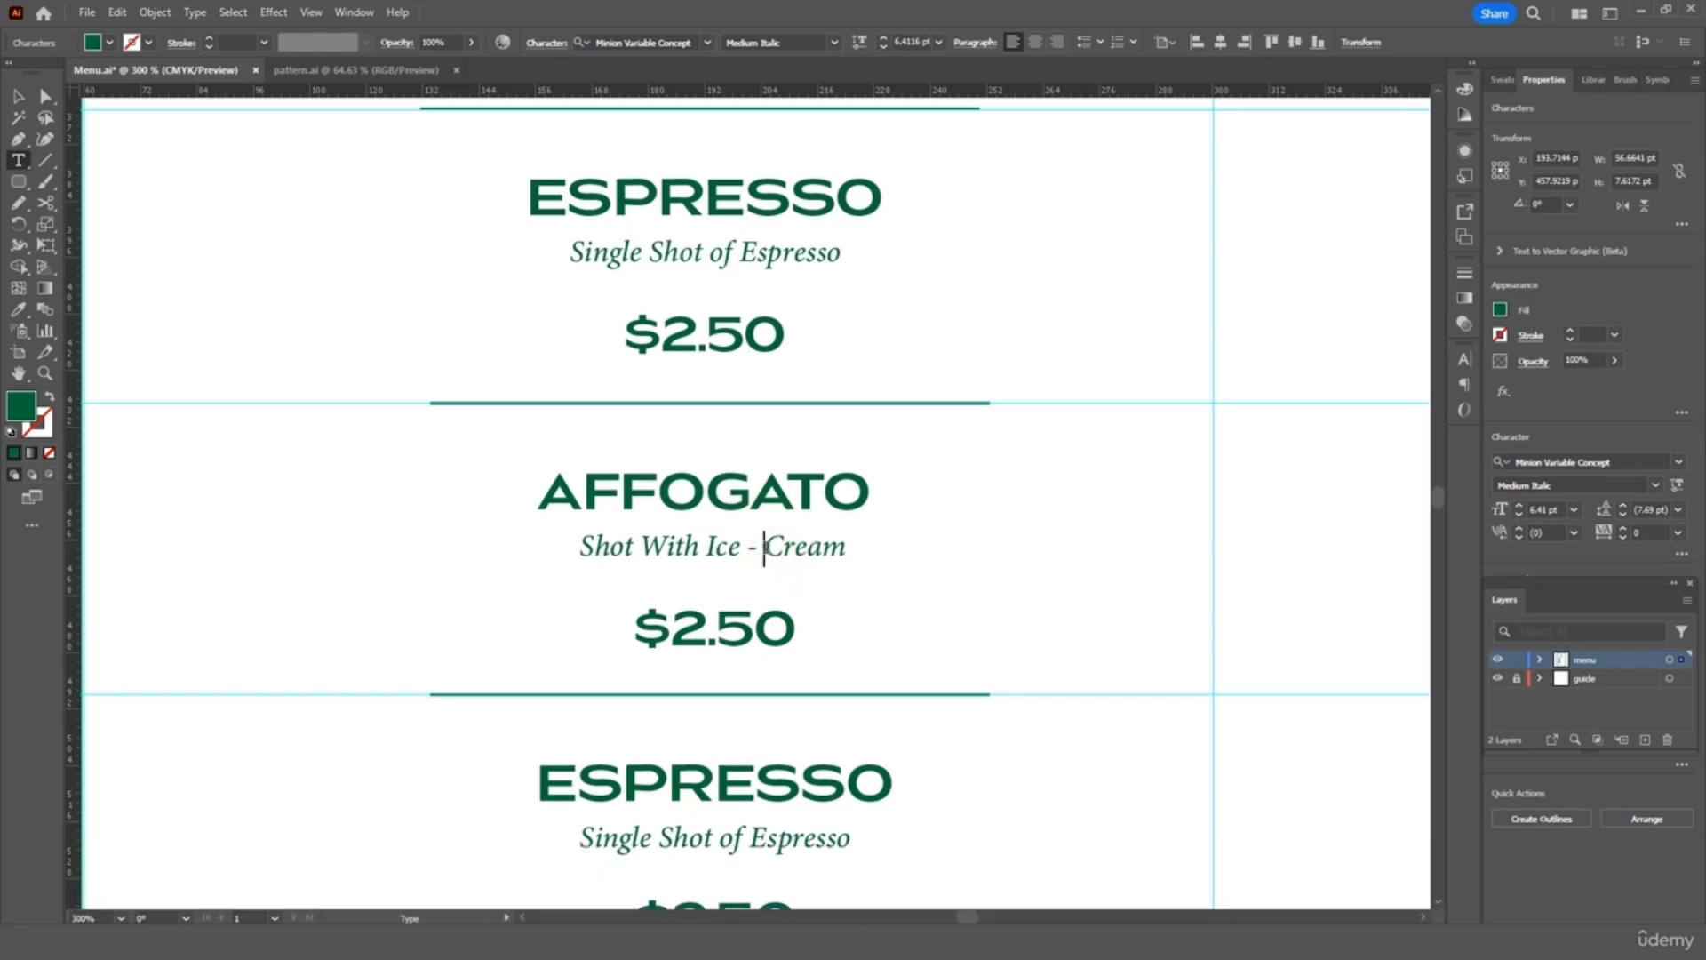
pyautogui.press('BackSpace')
pyautogui.press('Left')
pyautogui.press('BackSpace')
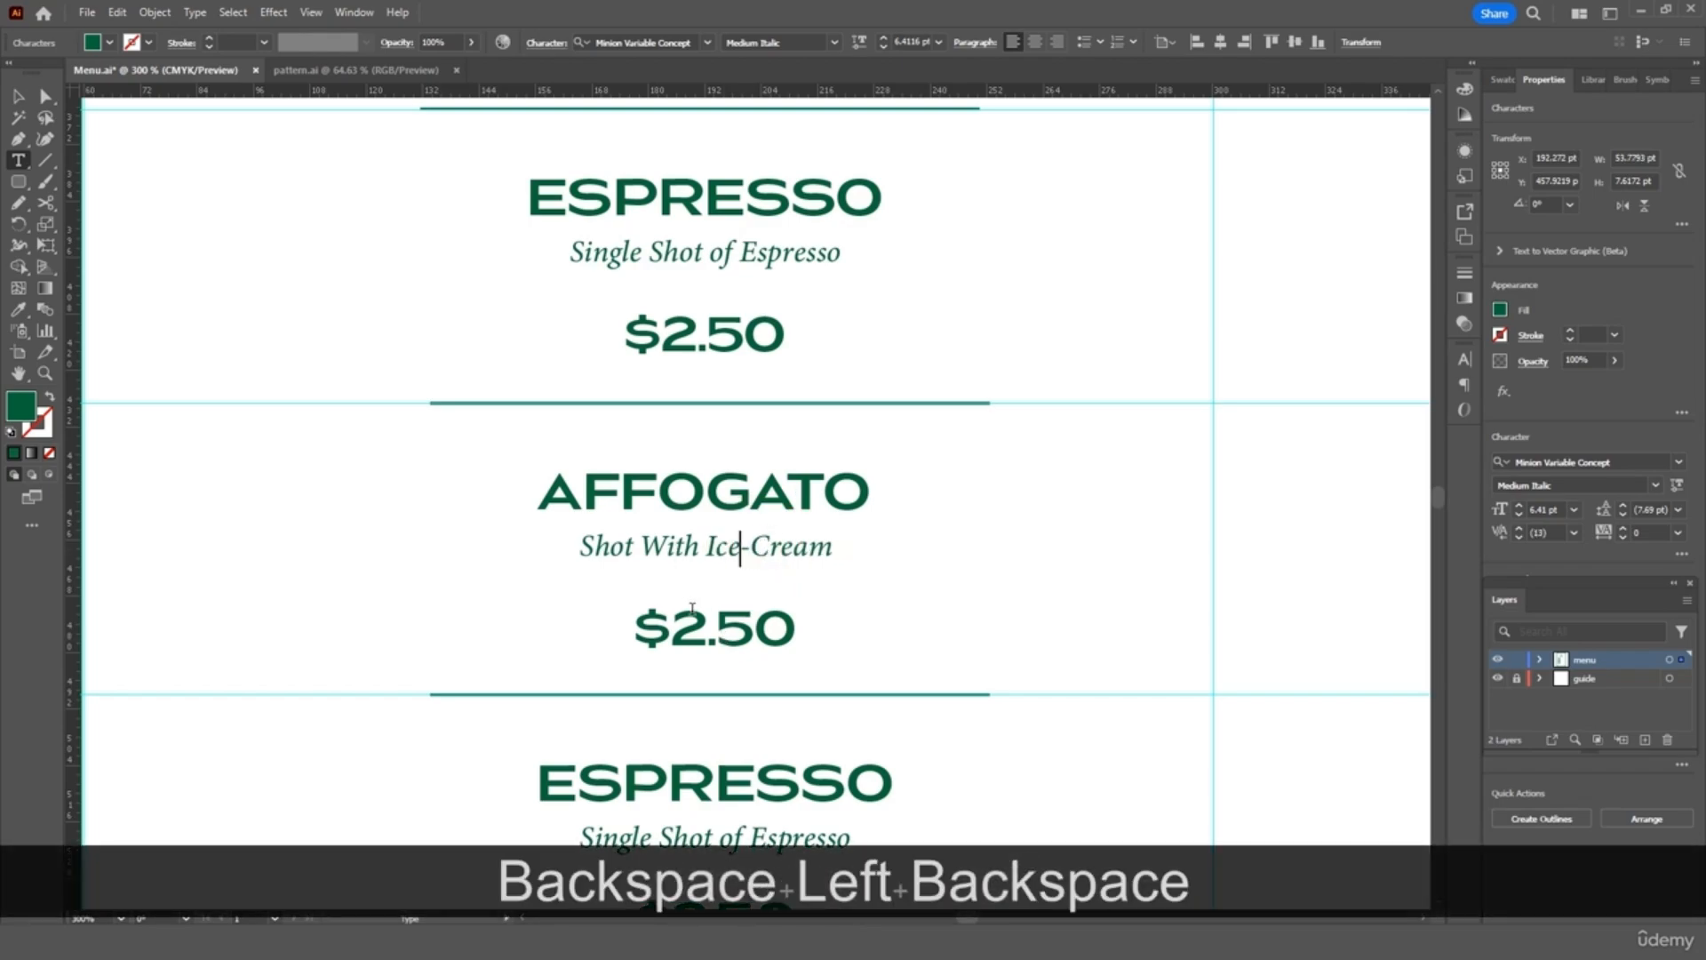
pyautogui.moveTo(685, 626); pyautogui.dragTo(788, 627)
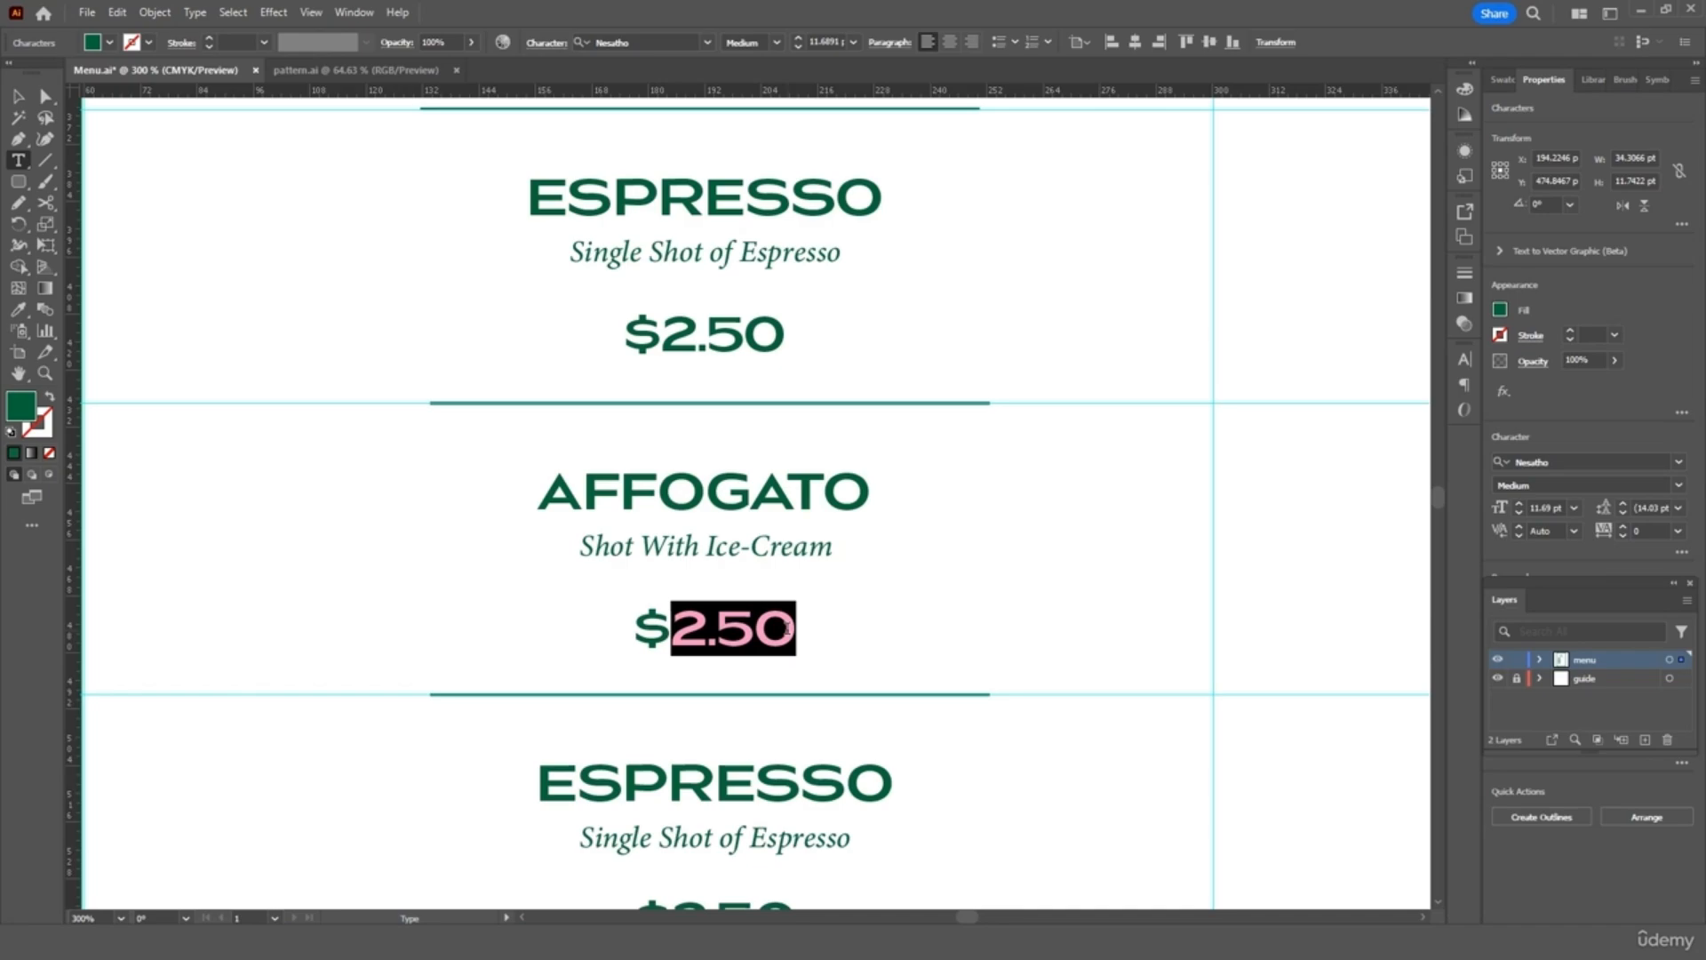
pyautogui.write('4.50')
# Change the third entry to LATTE, 'Shot With Steam Milk', price 4.50
pyautogui.scroll(-3, 787, 627)
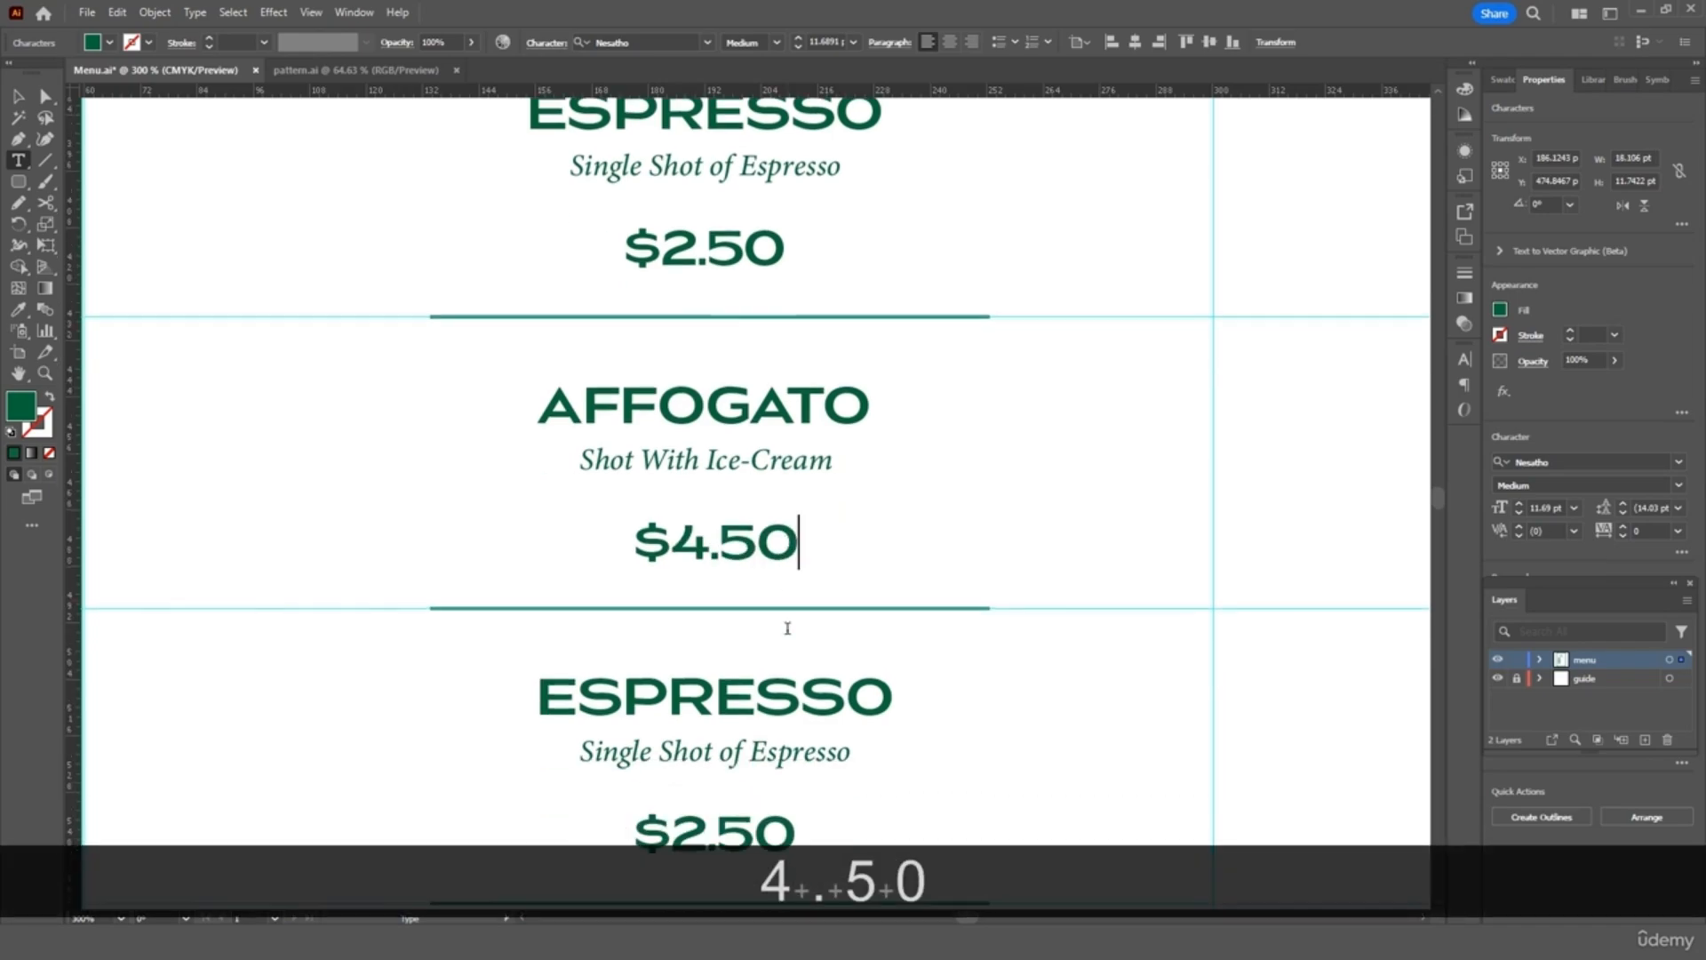
pyautogui.scroll(-1, 788, 627)
pyautogui.doubleClick(776, 557)
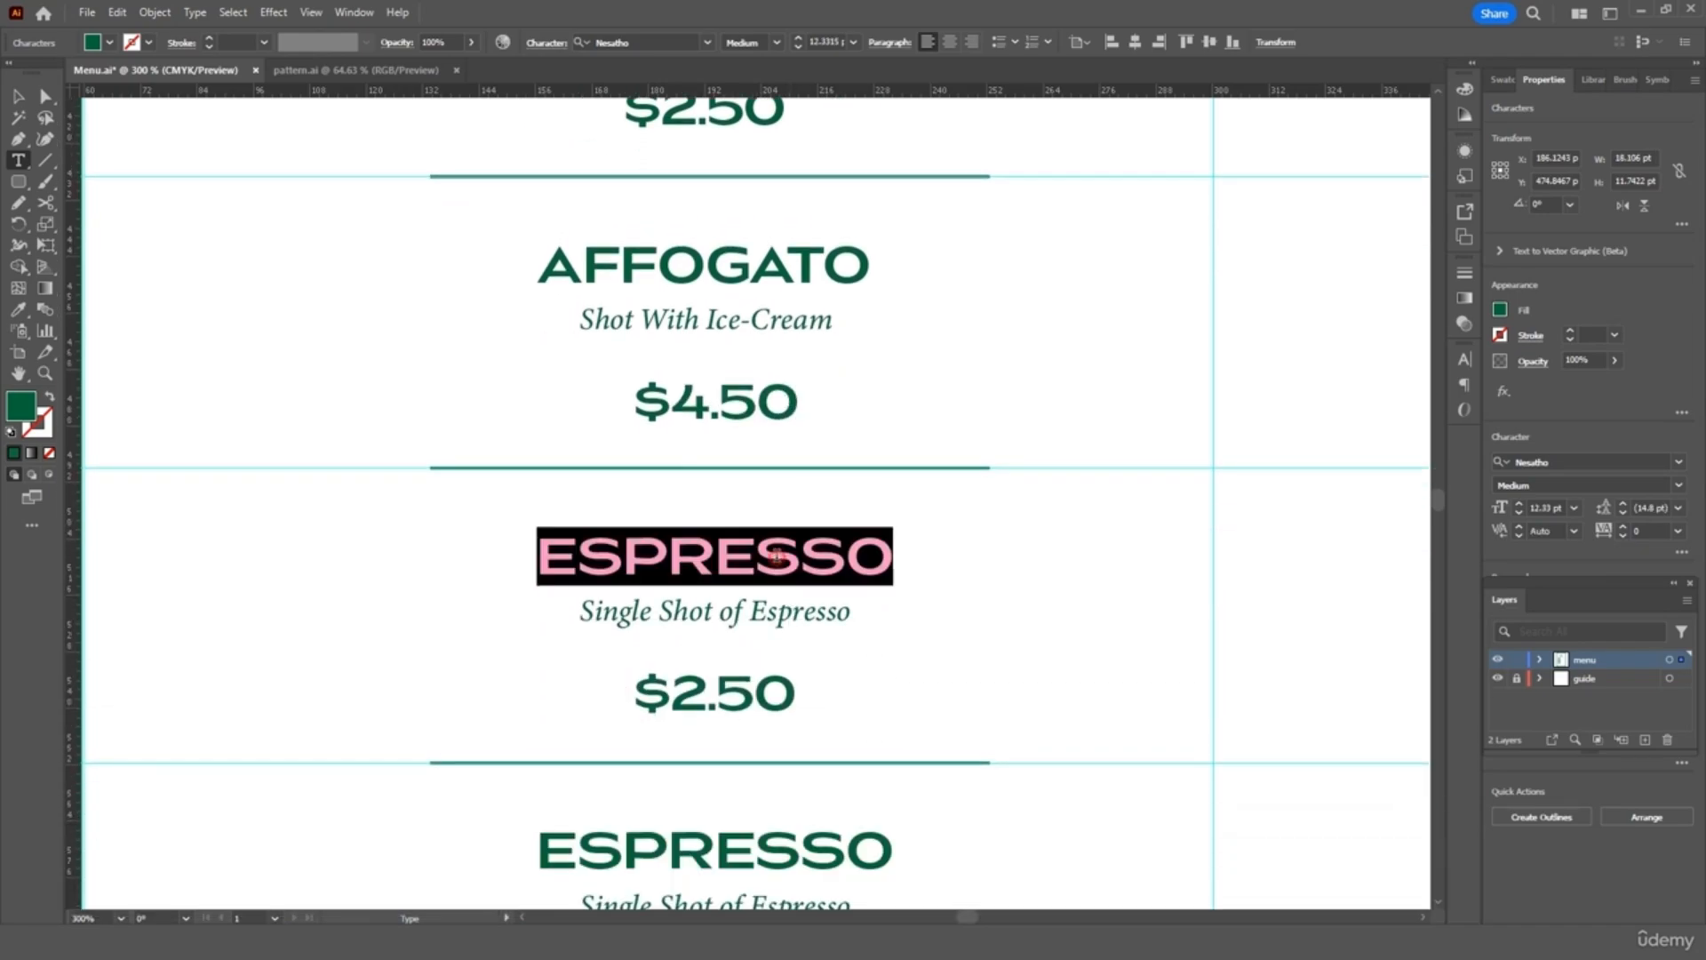
pyautogui.write('LATEE')
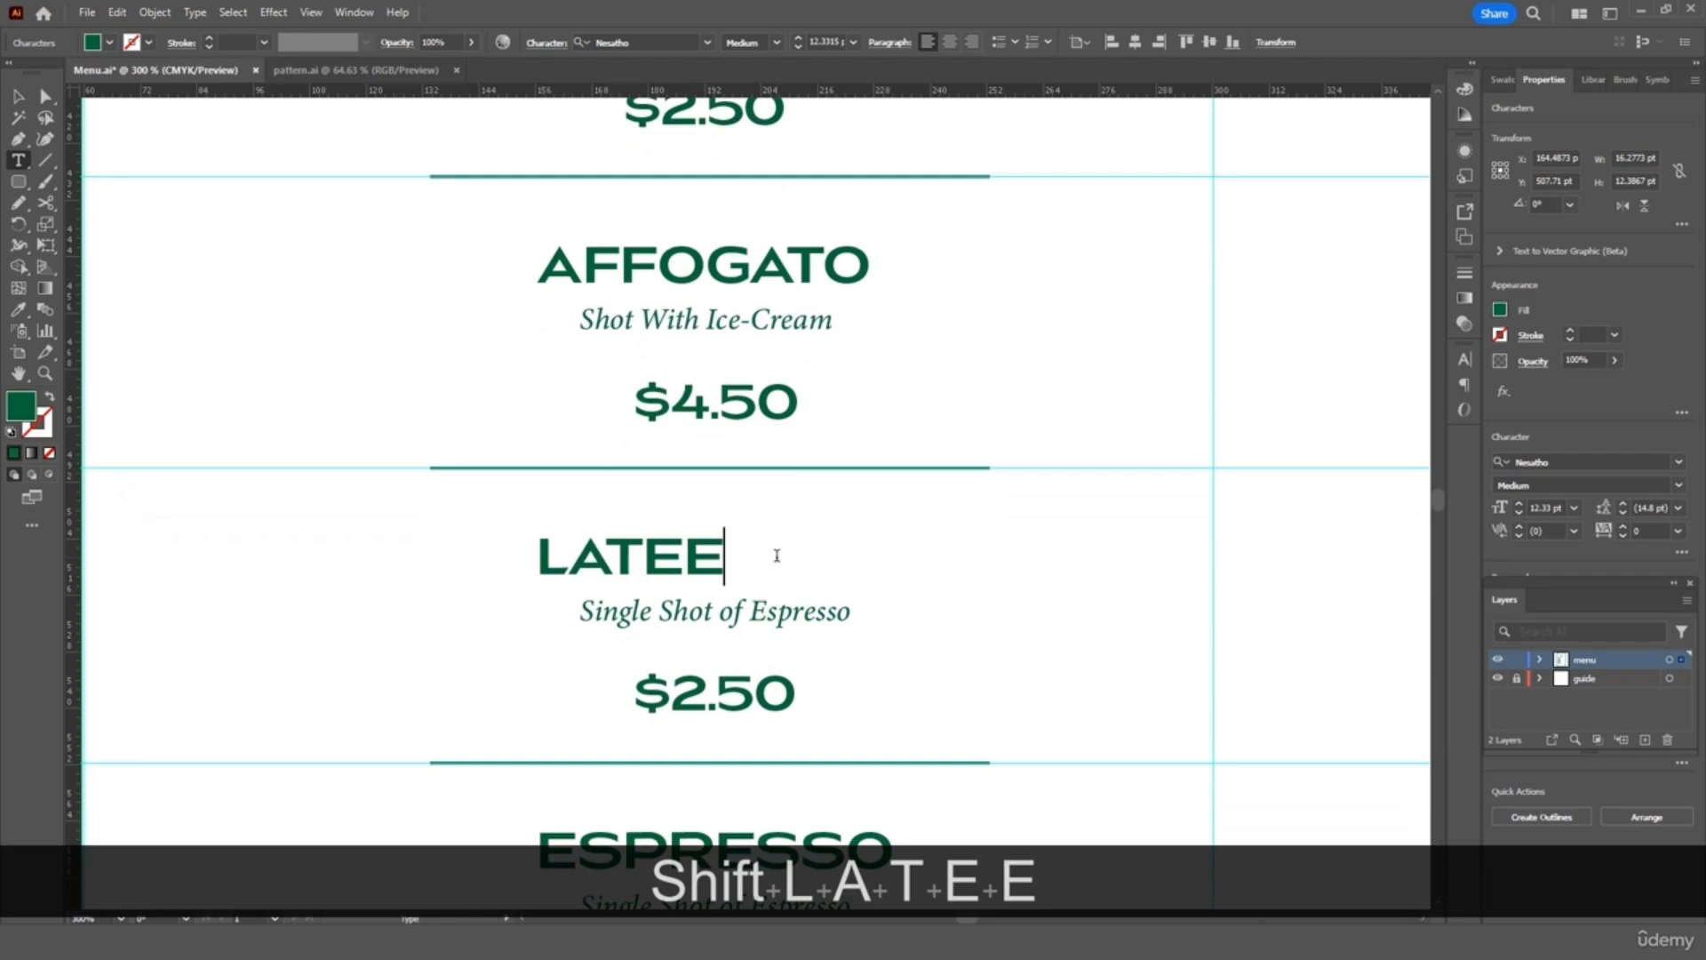
pyautogui.press('BackSpace')
pyautogui.press('BackSpace')
pyautogui.write('TE')
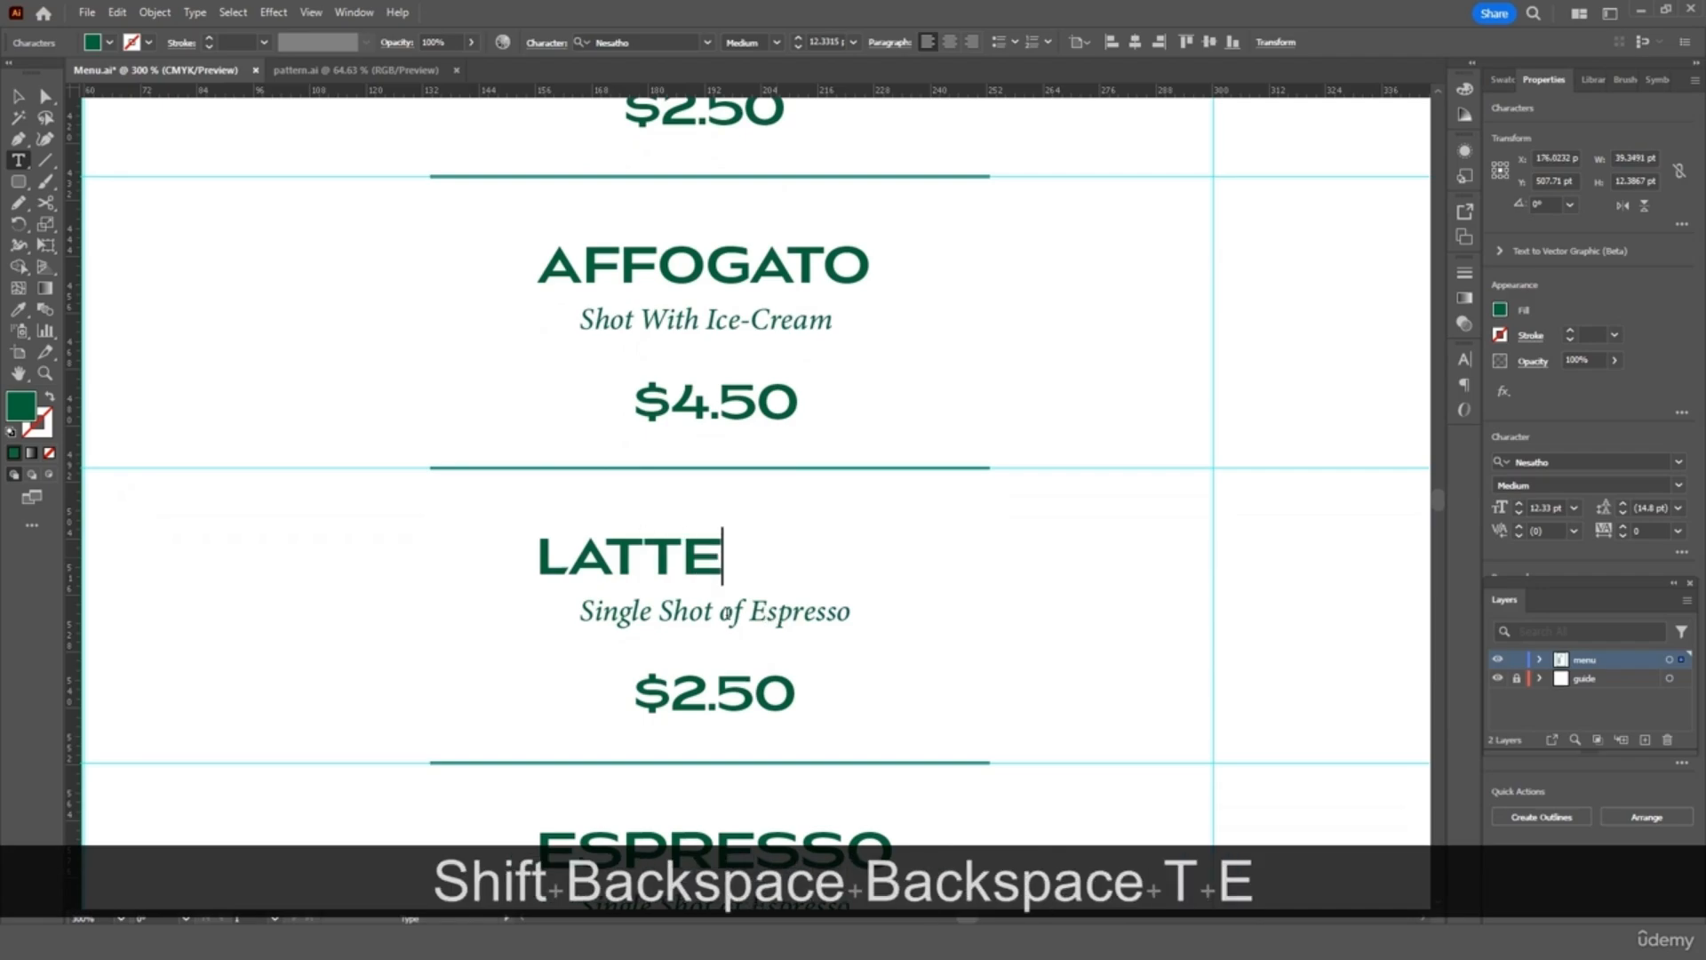
pyautogui.tripleClick(713, 614)
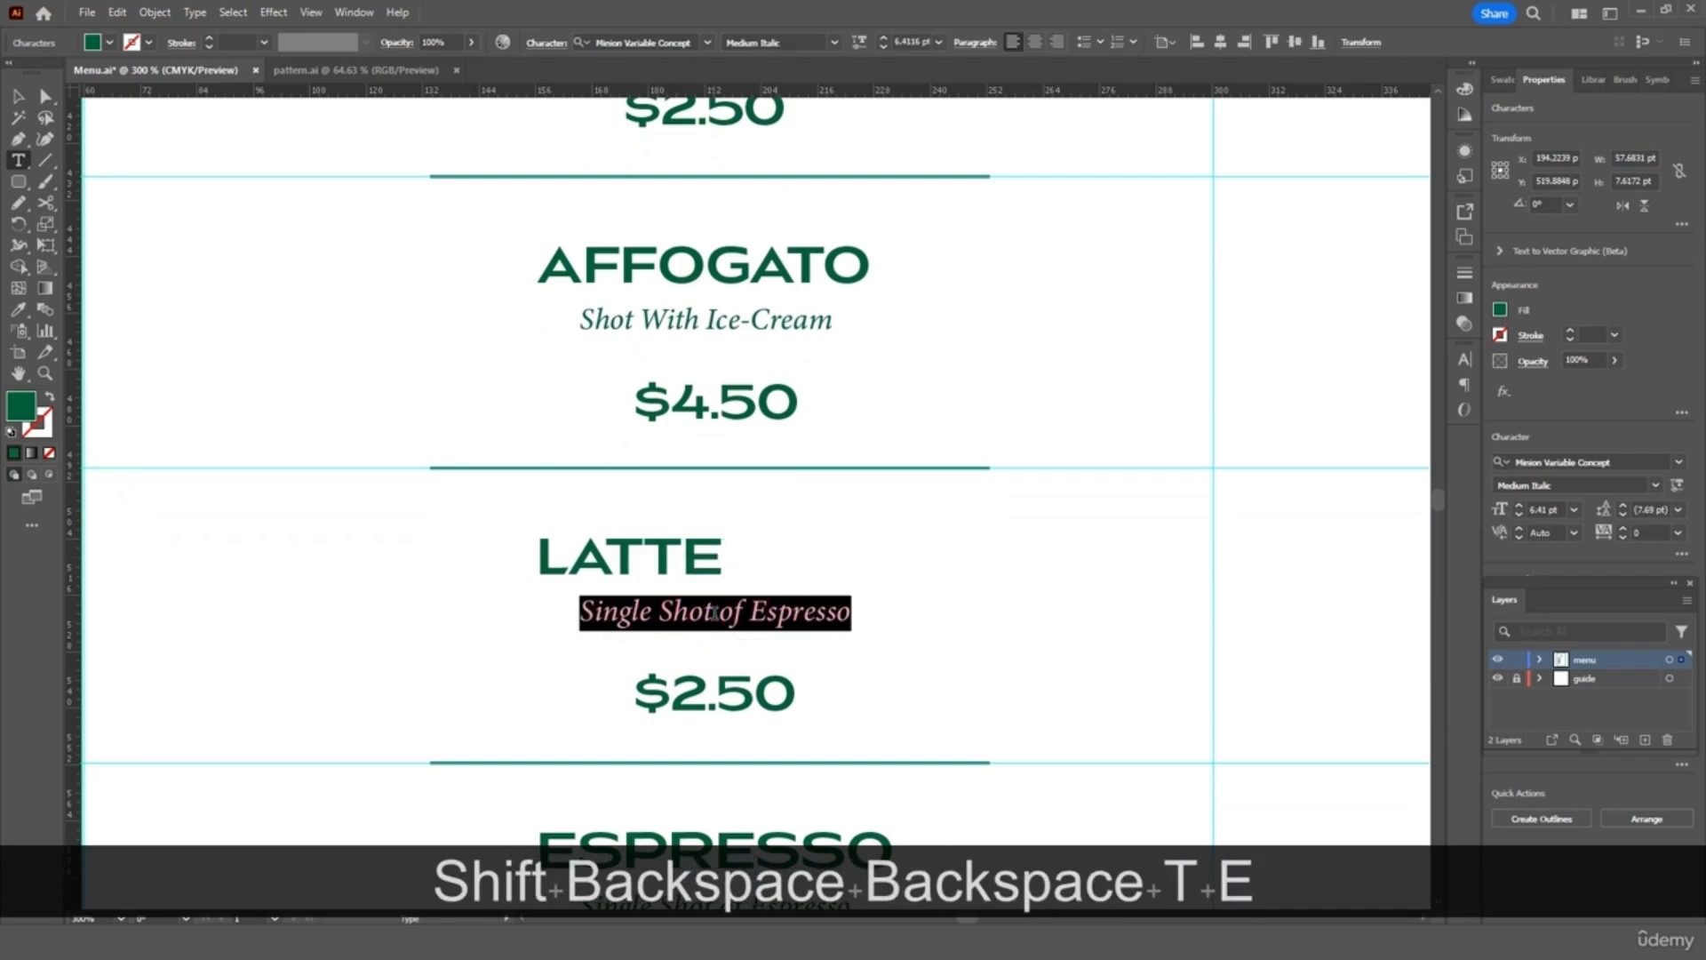
pyautogui.write('Shot With ')
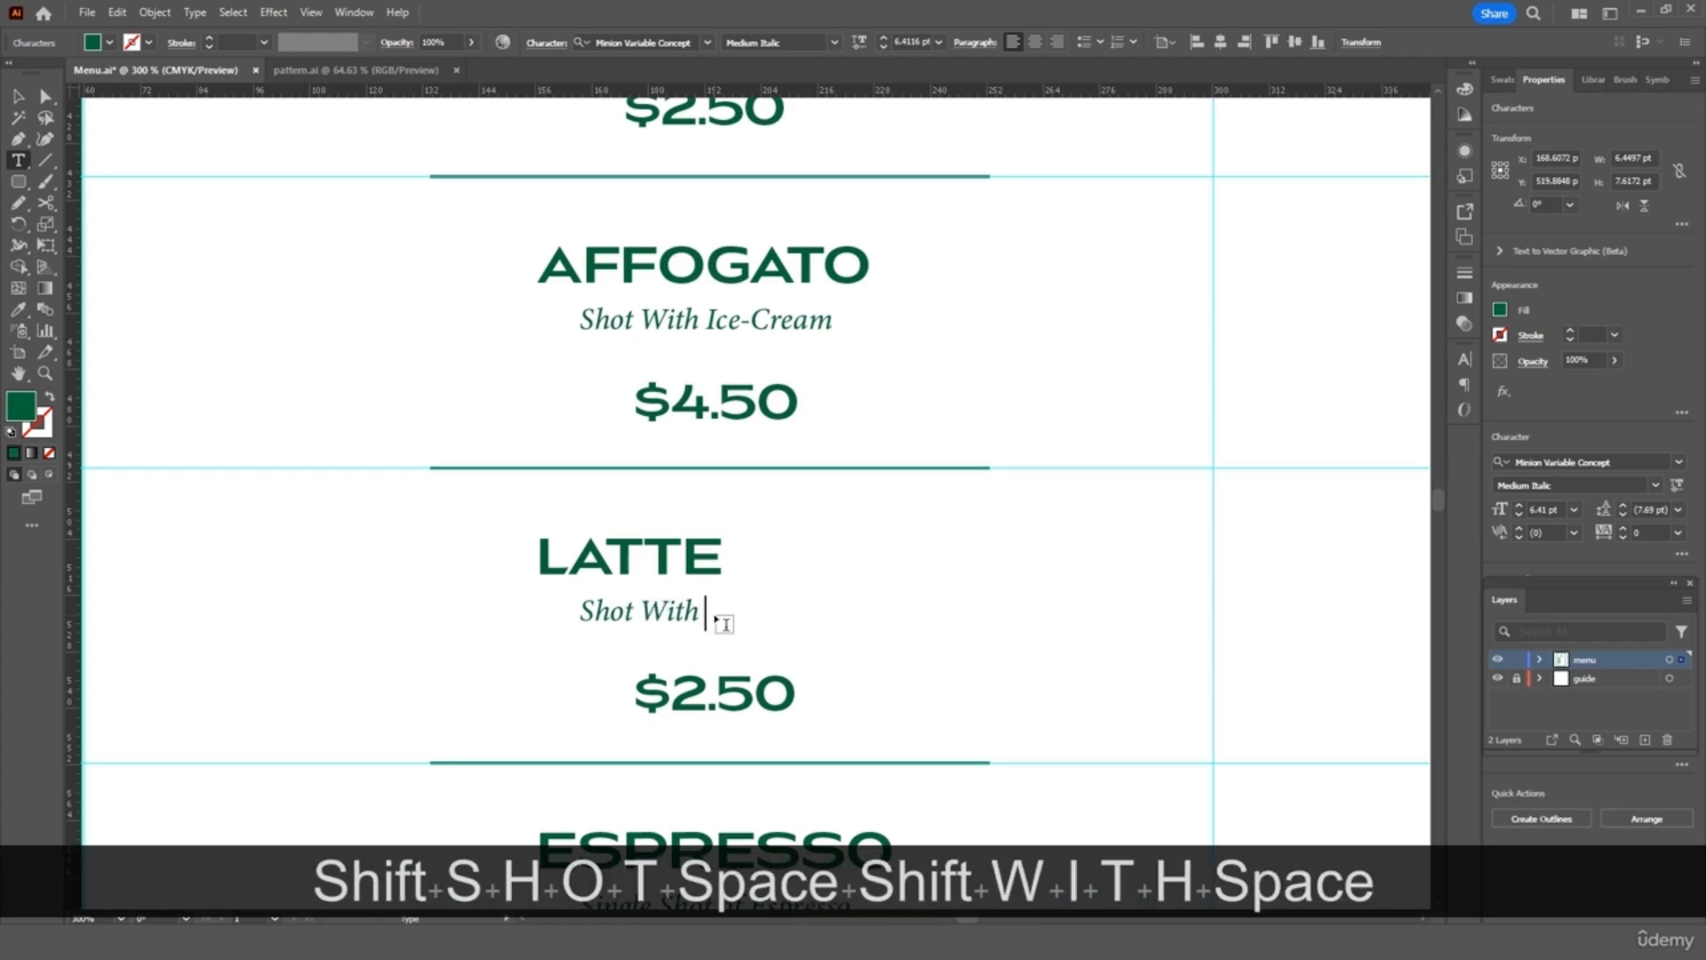
pyautogui.write('Steam Milk')
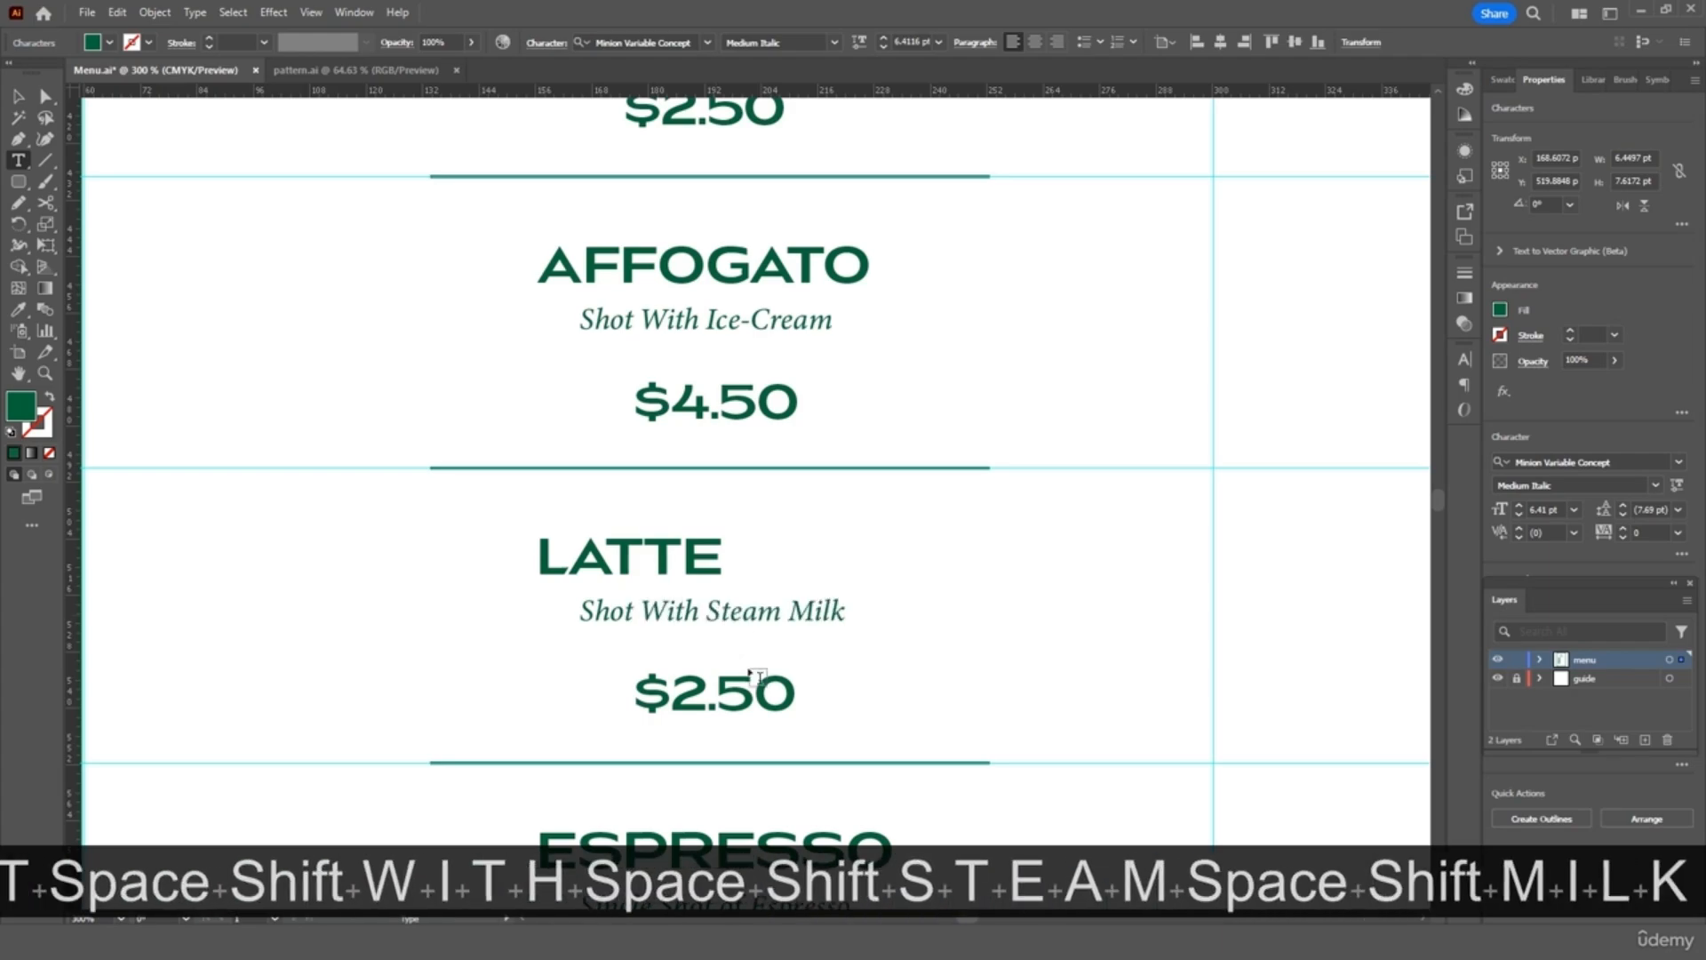
pyautogui.moveTo(676, 686); pyautogui.dragTo(793, 687)
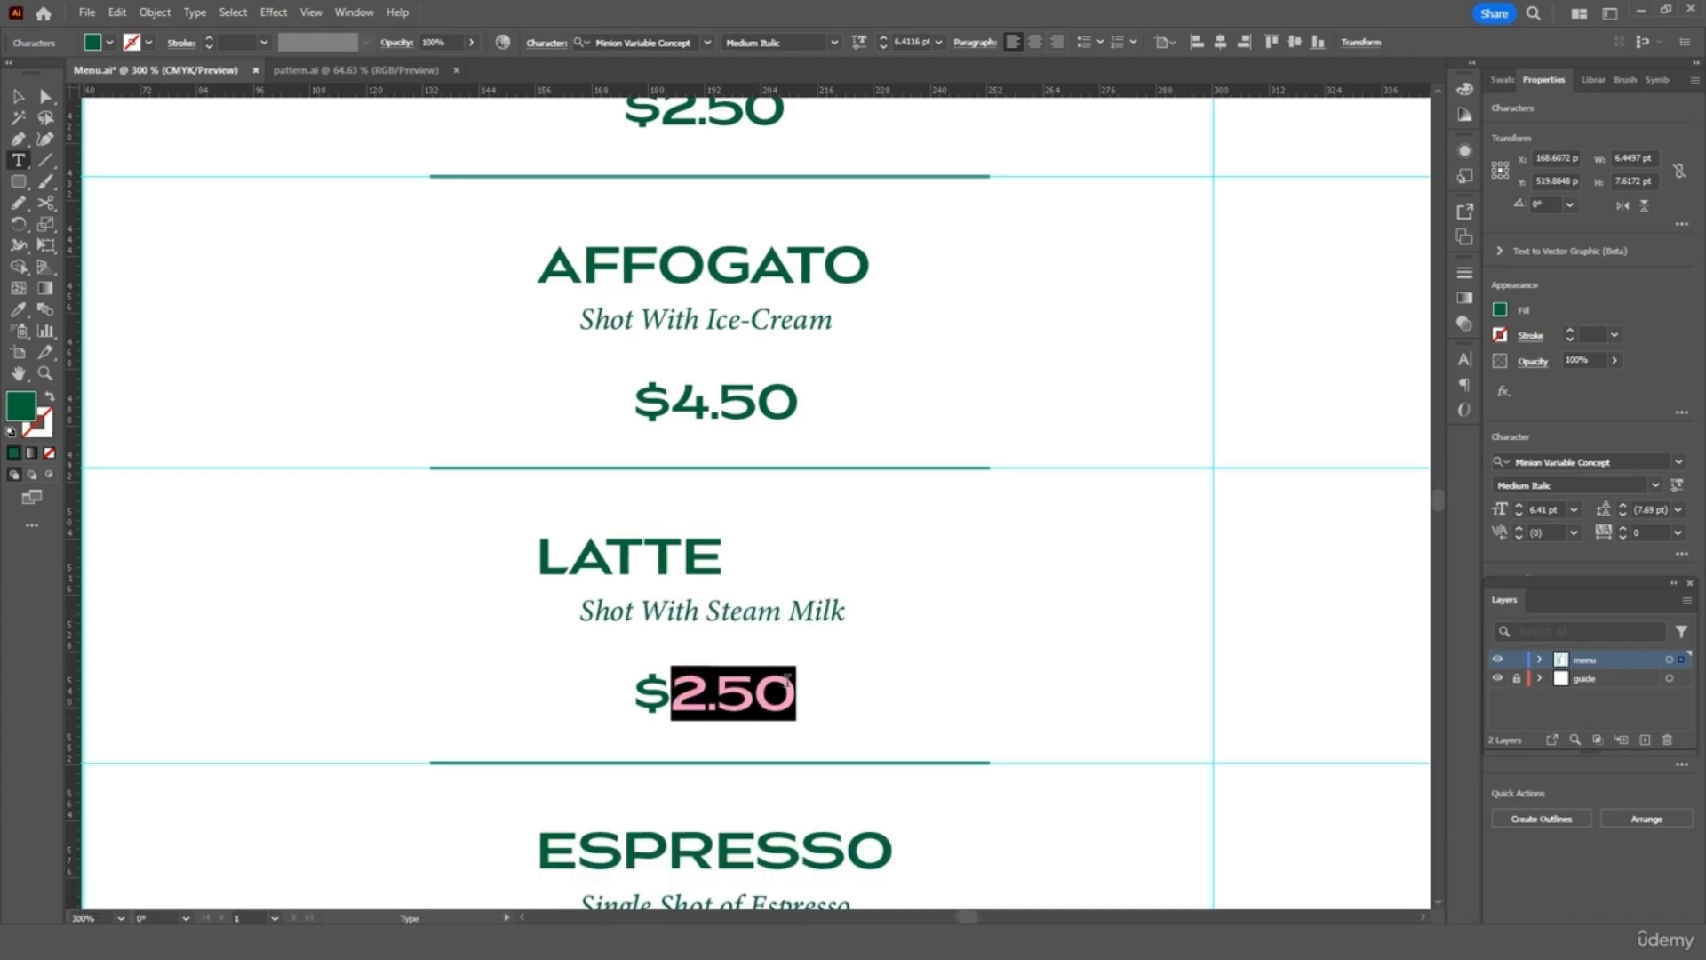
pyautogui.write('4.50')
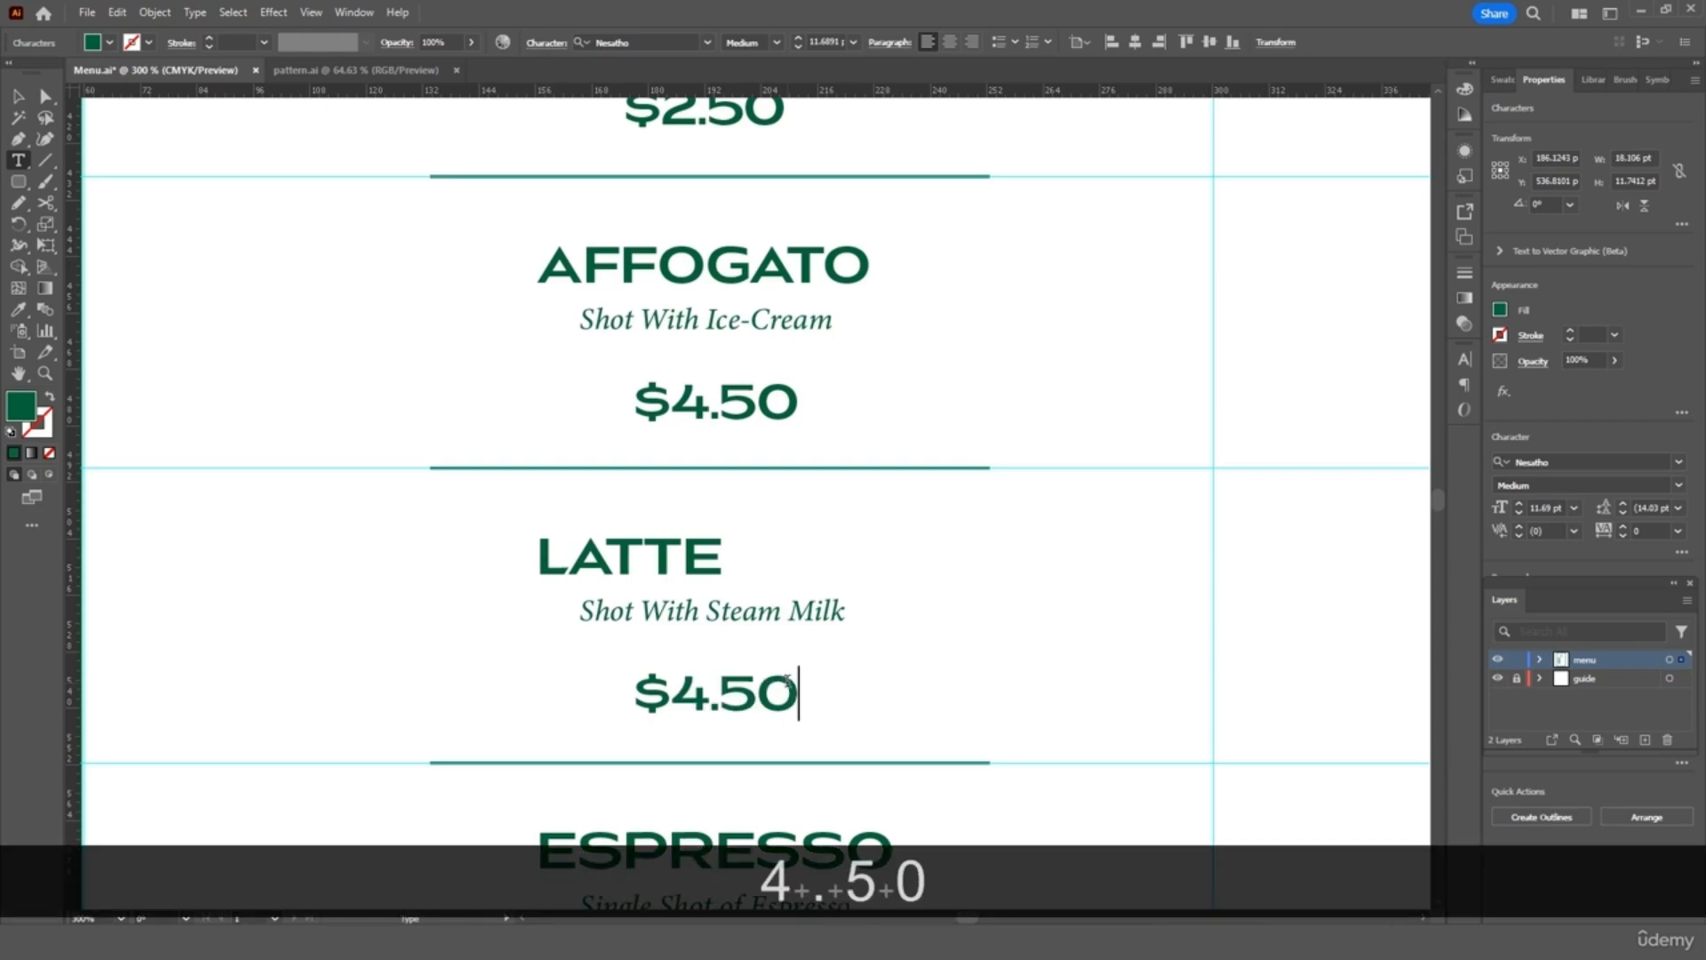
pyautogui.click(20, 96)
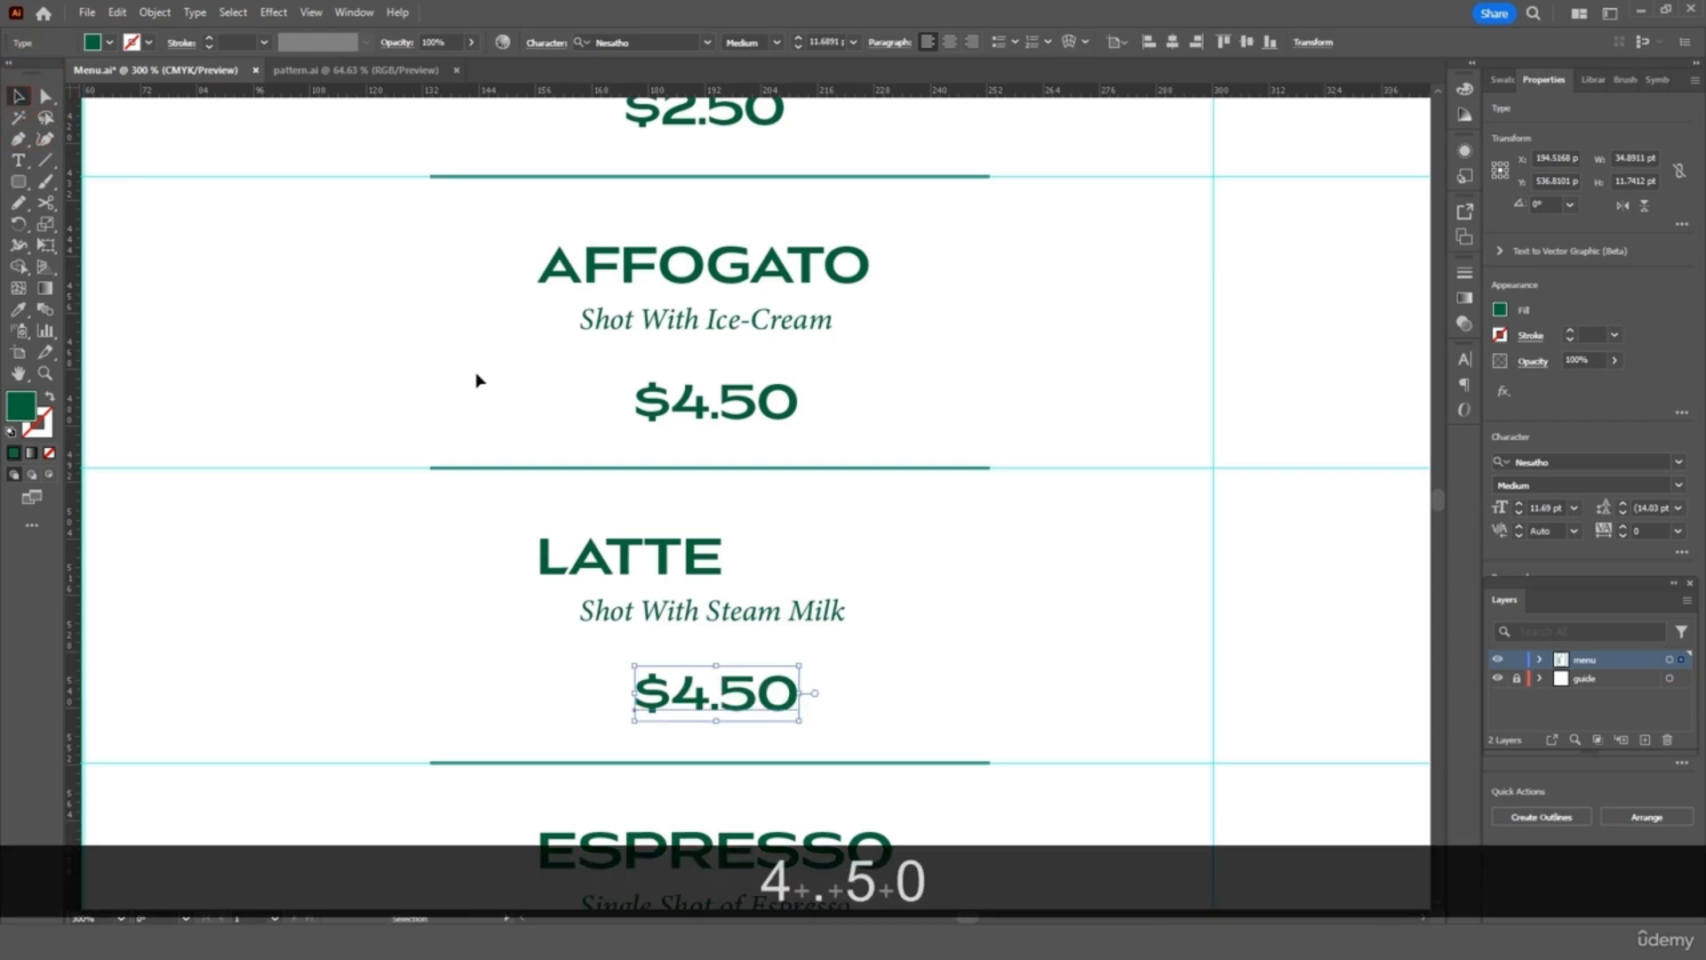
# Move the LATTE heading right and centre-align the AFFOGATO and LATTE text lines
pyautogui.moveTo(649, 559); pyautogui.dragTo(729, 559)
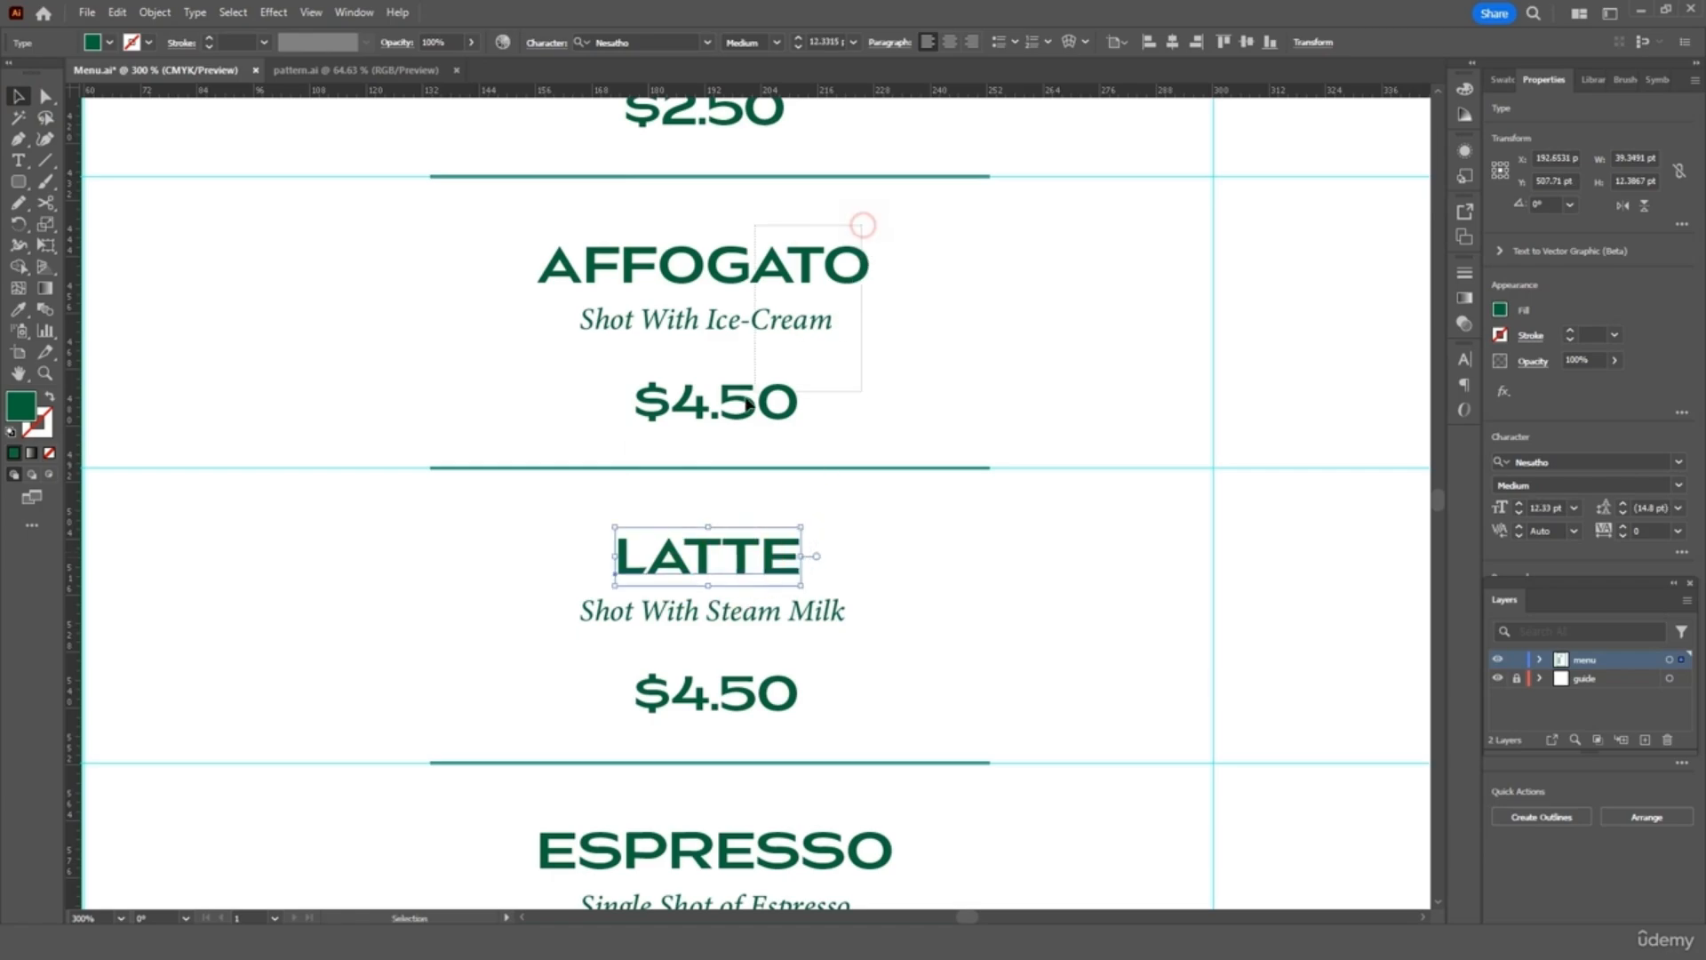
pyautogui.moveTo(750, 405); pyautogui.dragTo(747, 411)
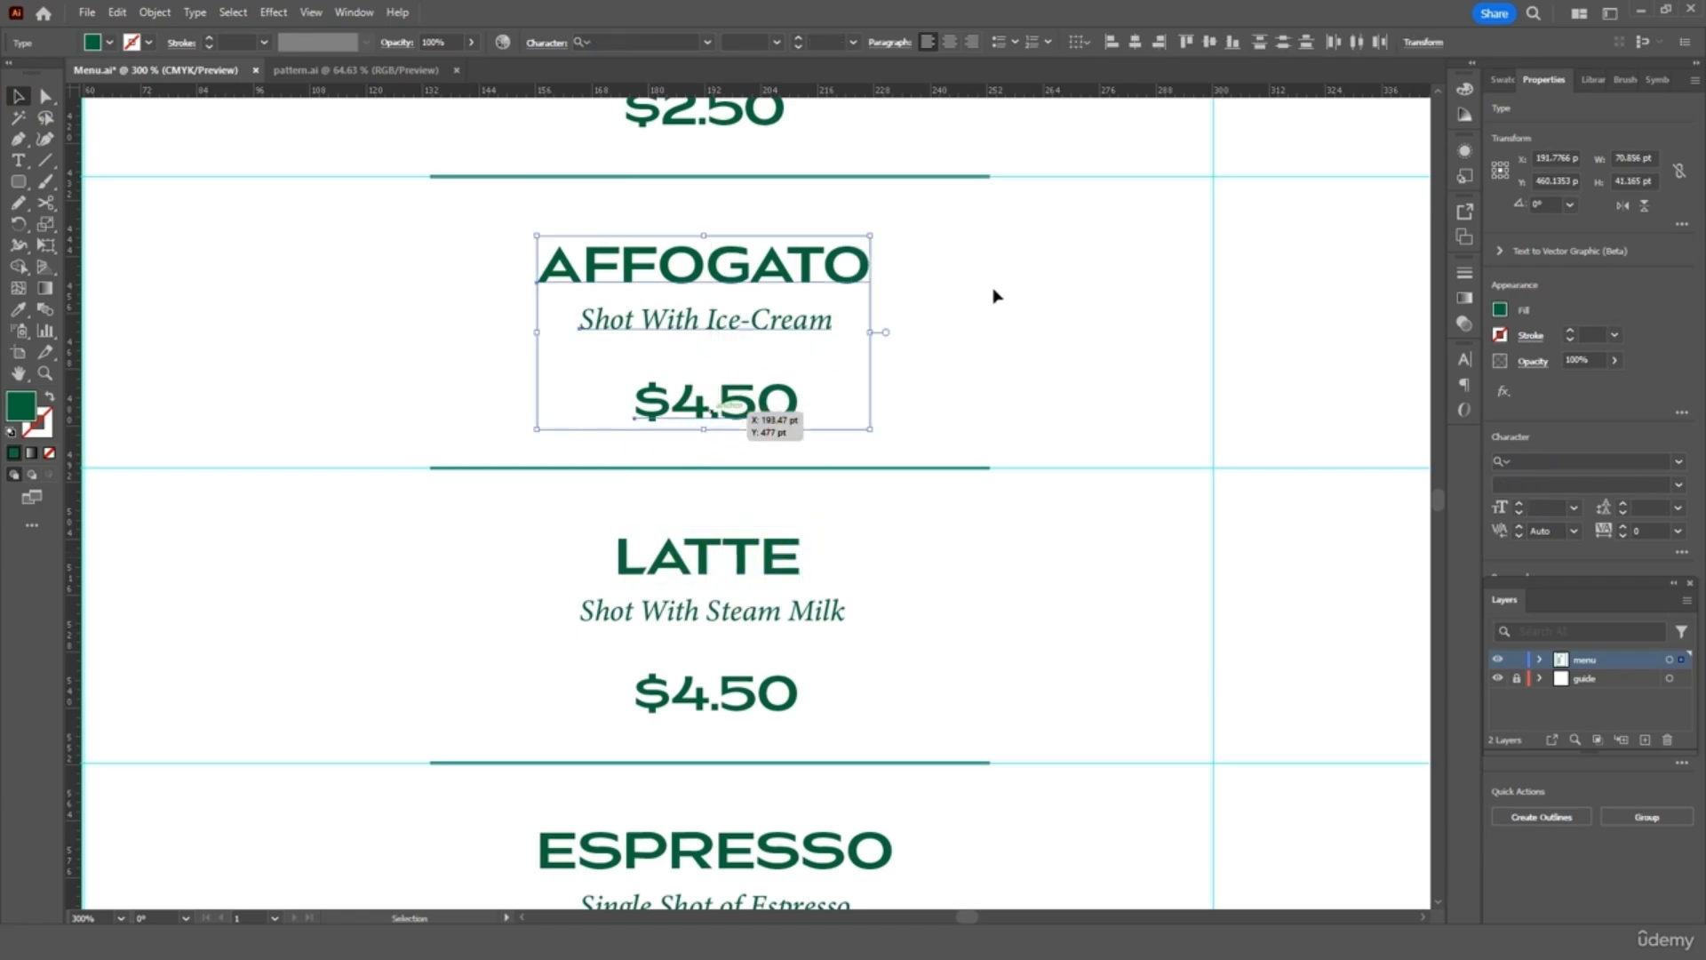
pyautogui.click(1136, 41)
pyautogui.moveTo(734, 700); pyautogui.dragTo(716, 690)
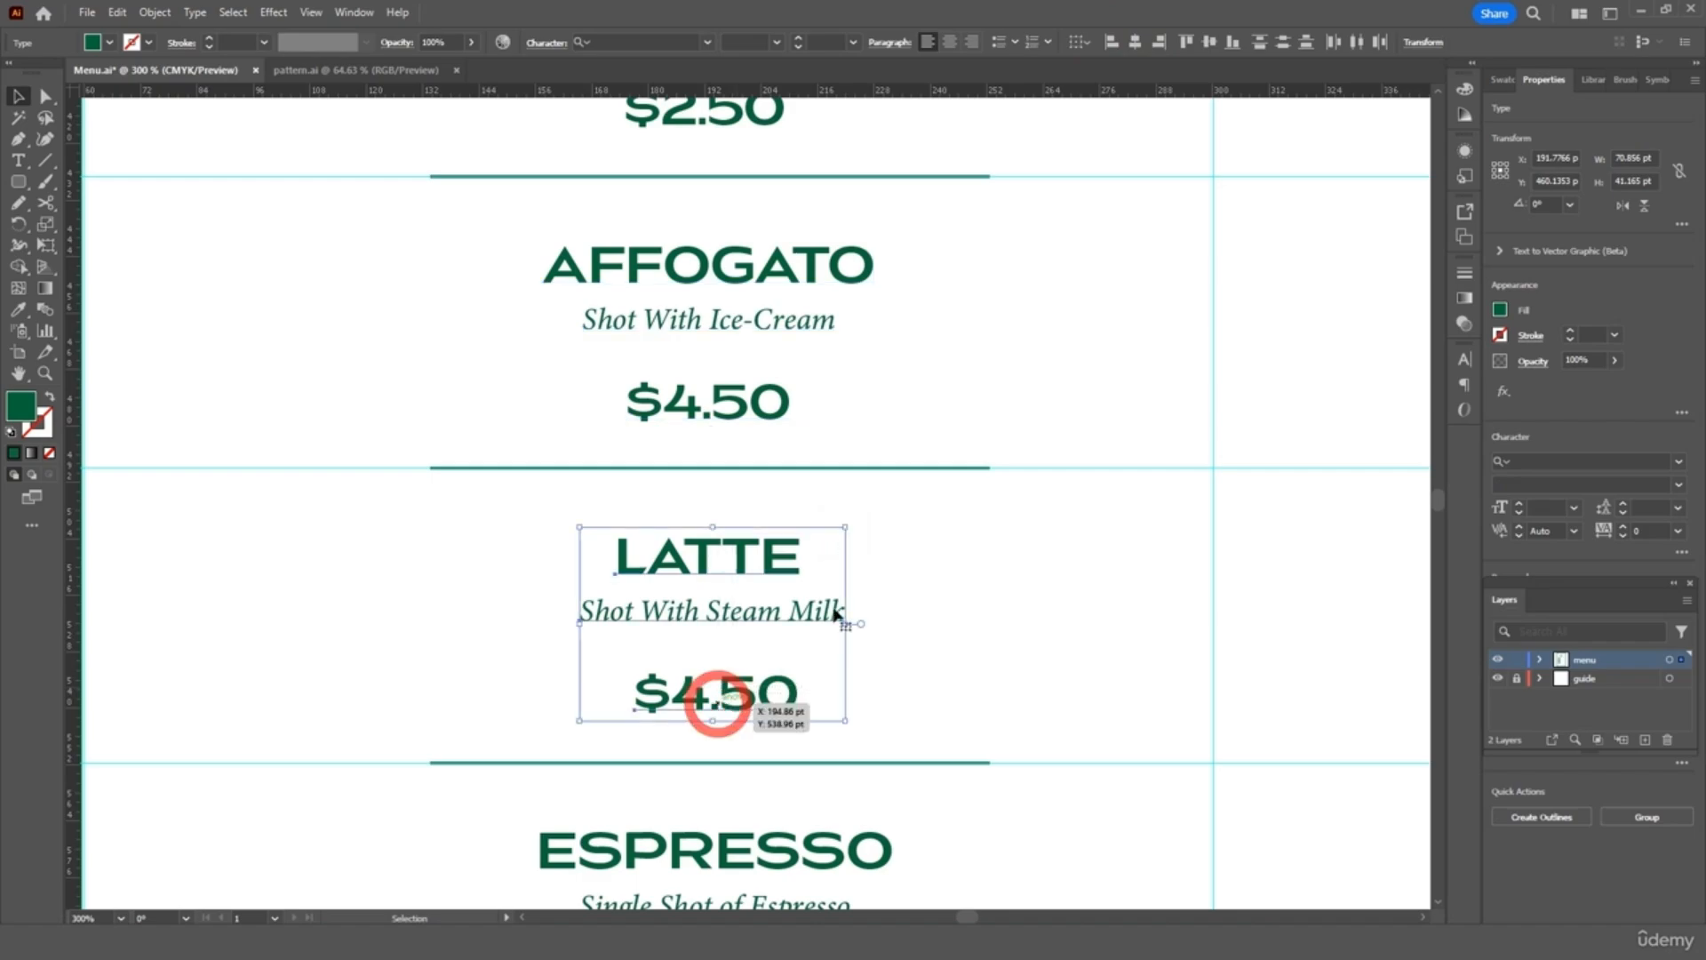
pyautogui.click(1136, 42)
# Change the fourth entry to MACCHIATO, 'Shot With Milky Foam', price 3.50
pyautogui.scroll(-8, 935, 577)
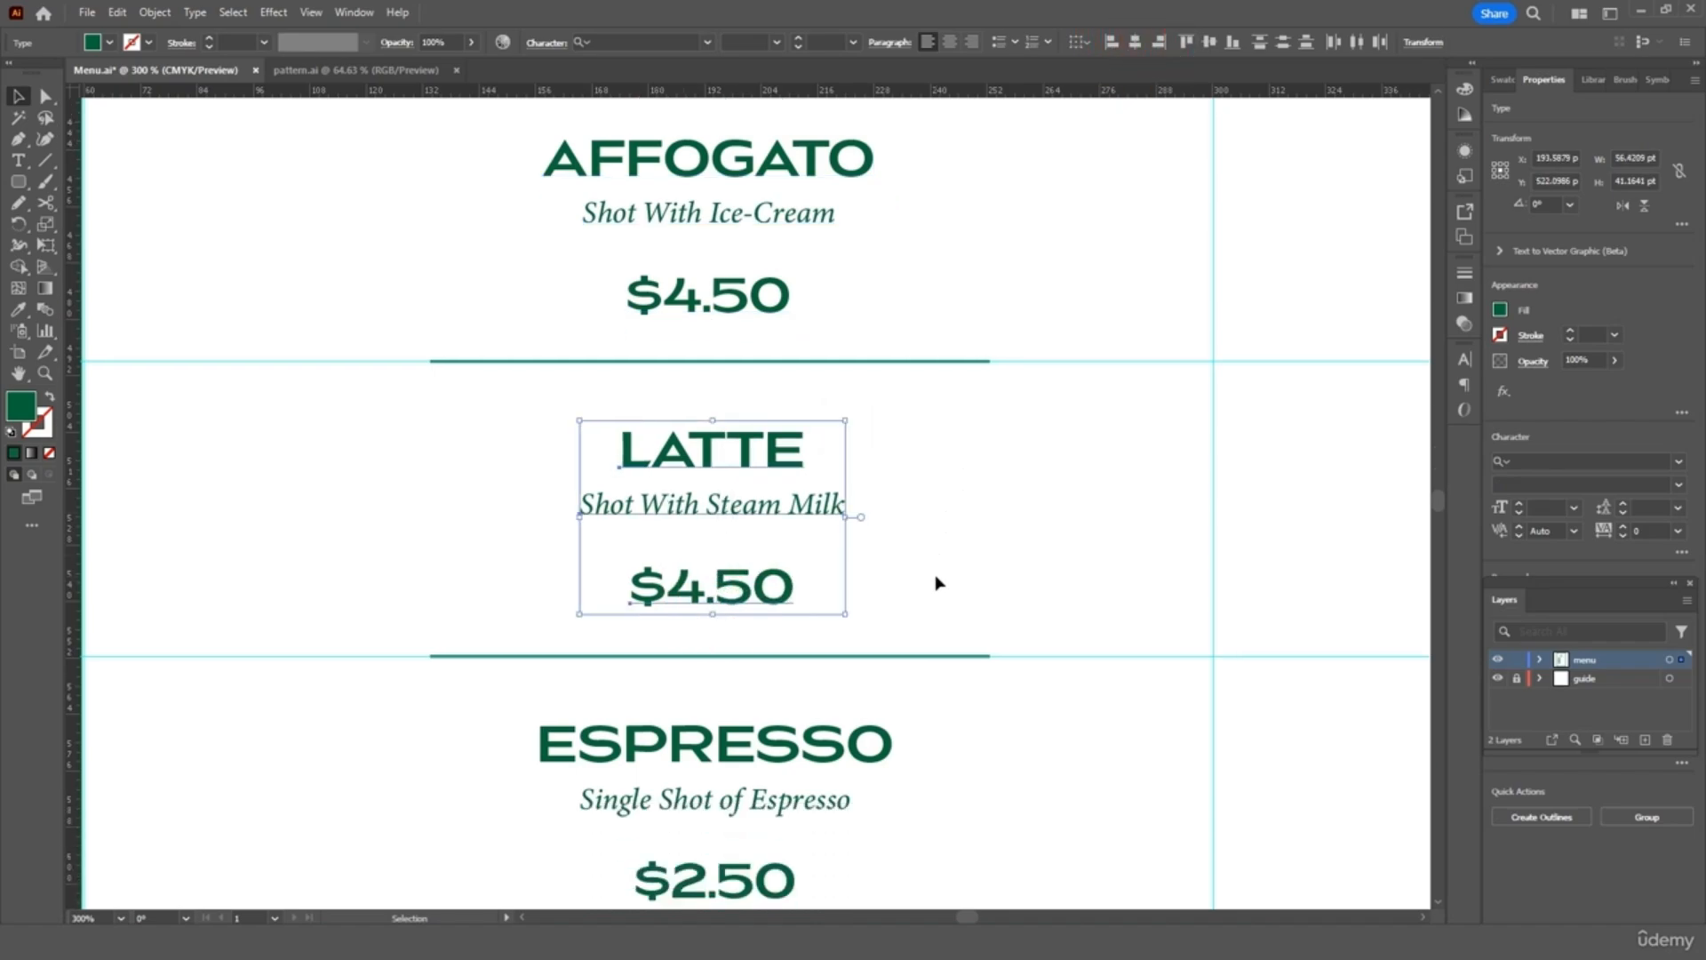
pyautogui.scroll(-2, 935, 583)
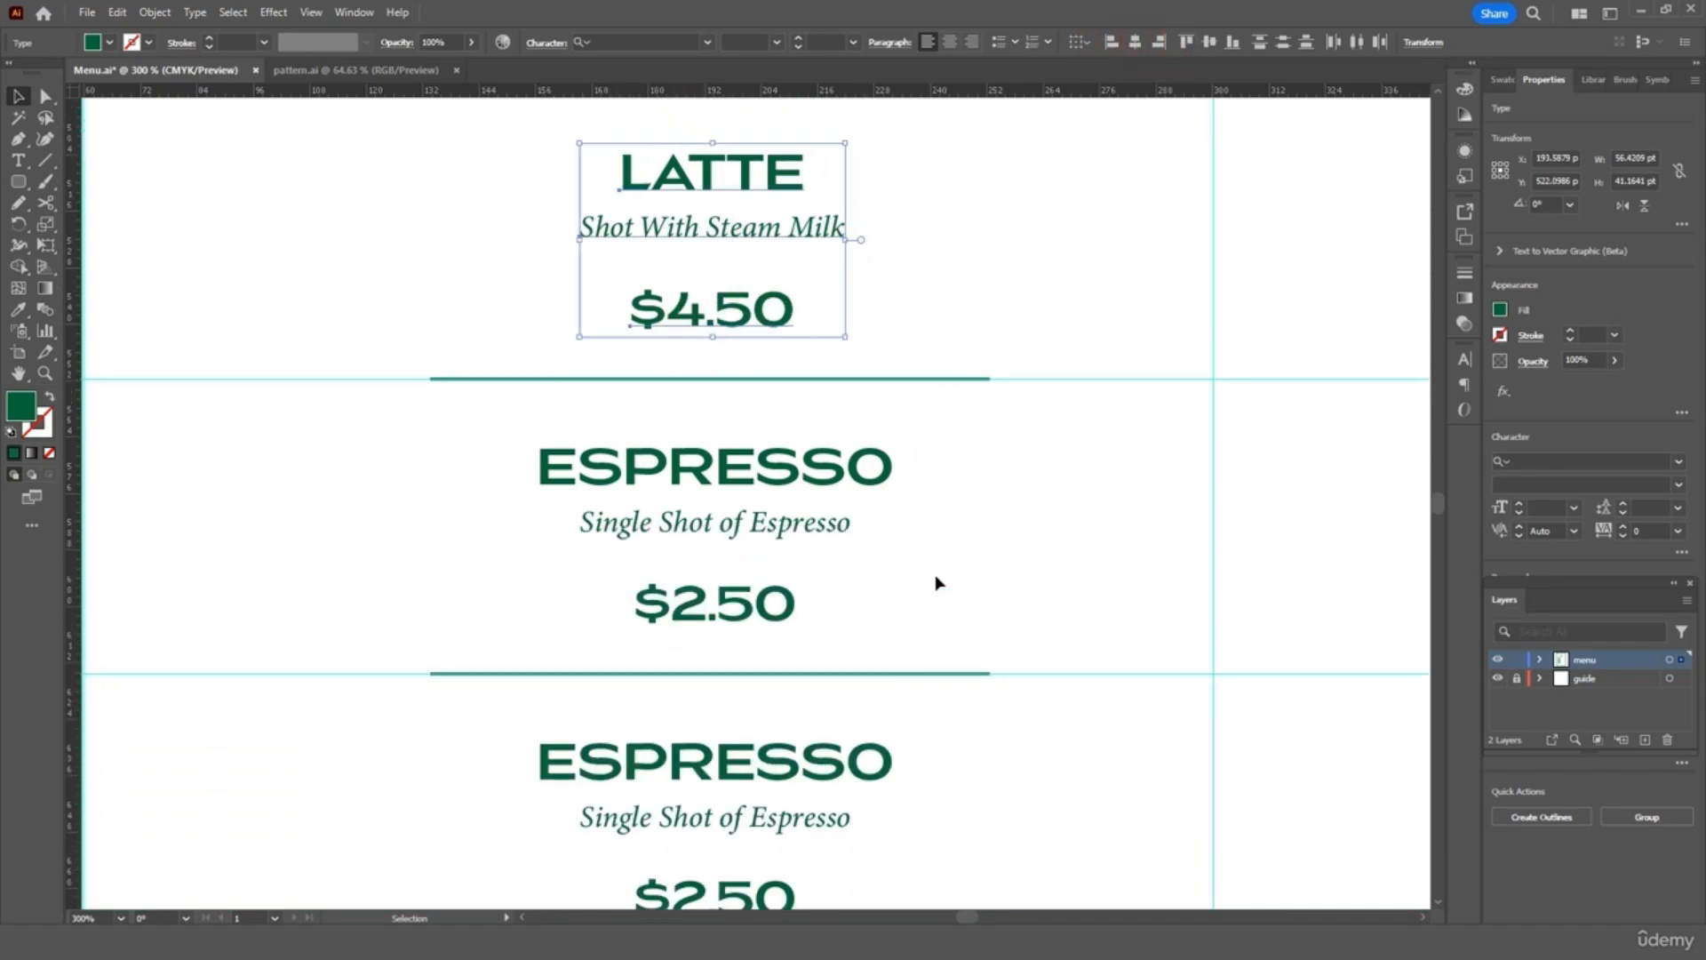
pyautogui.doubleClick(791, 424)
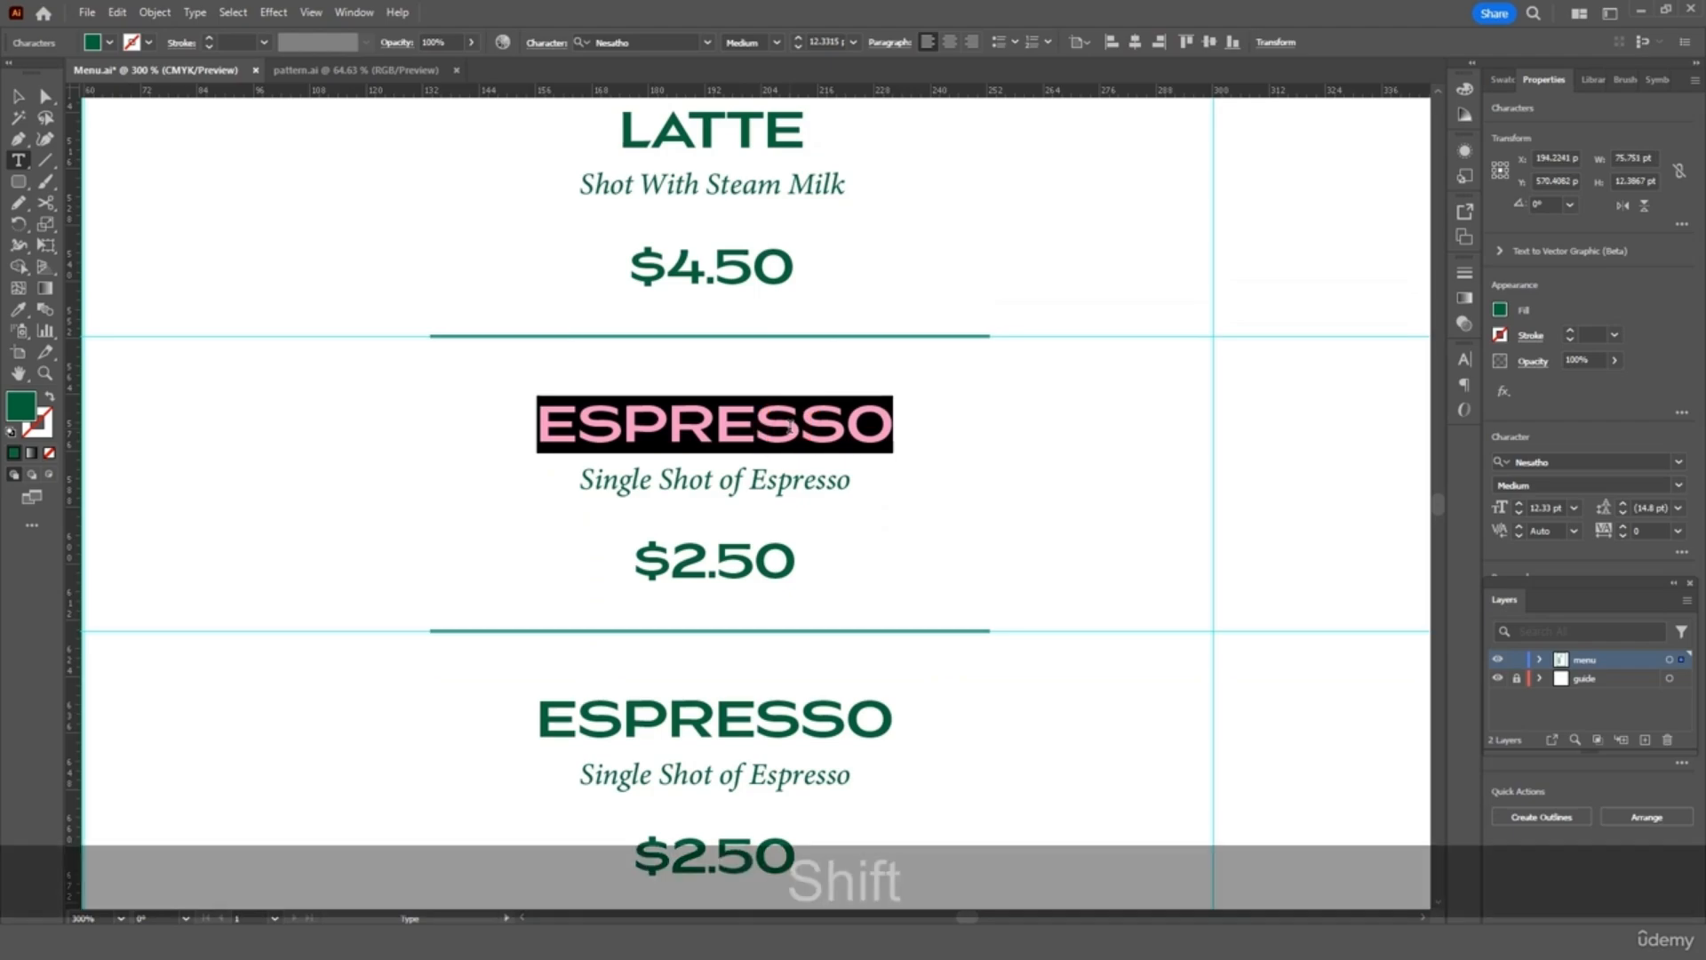
pyautogui.write('Macc')
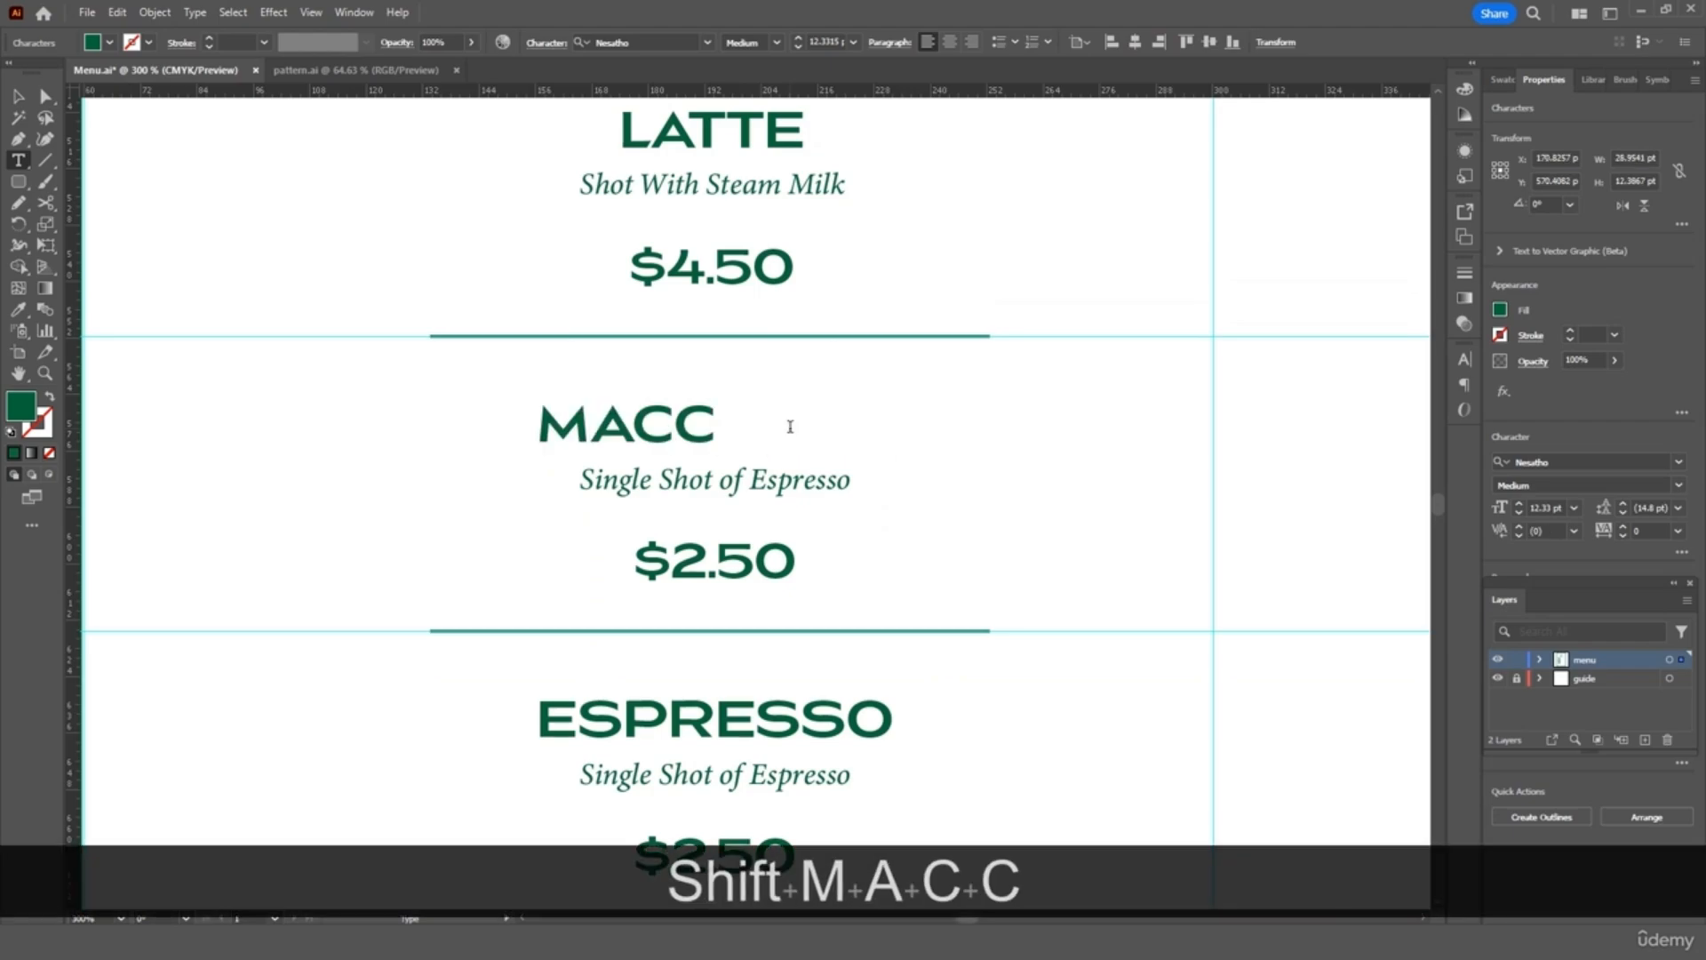
pyautogui.write('HIATO')
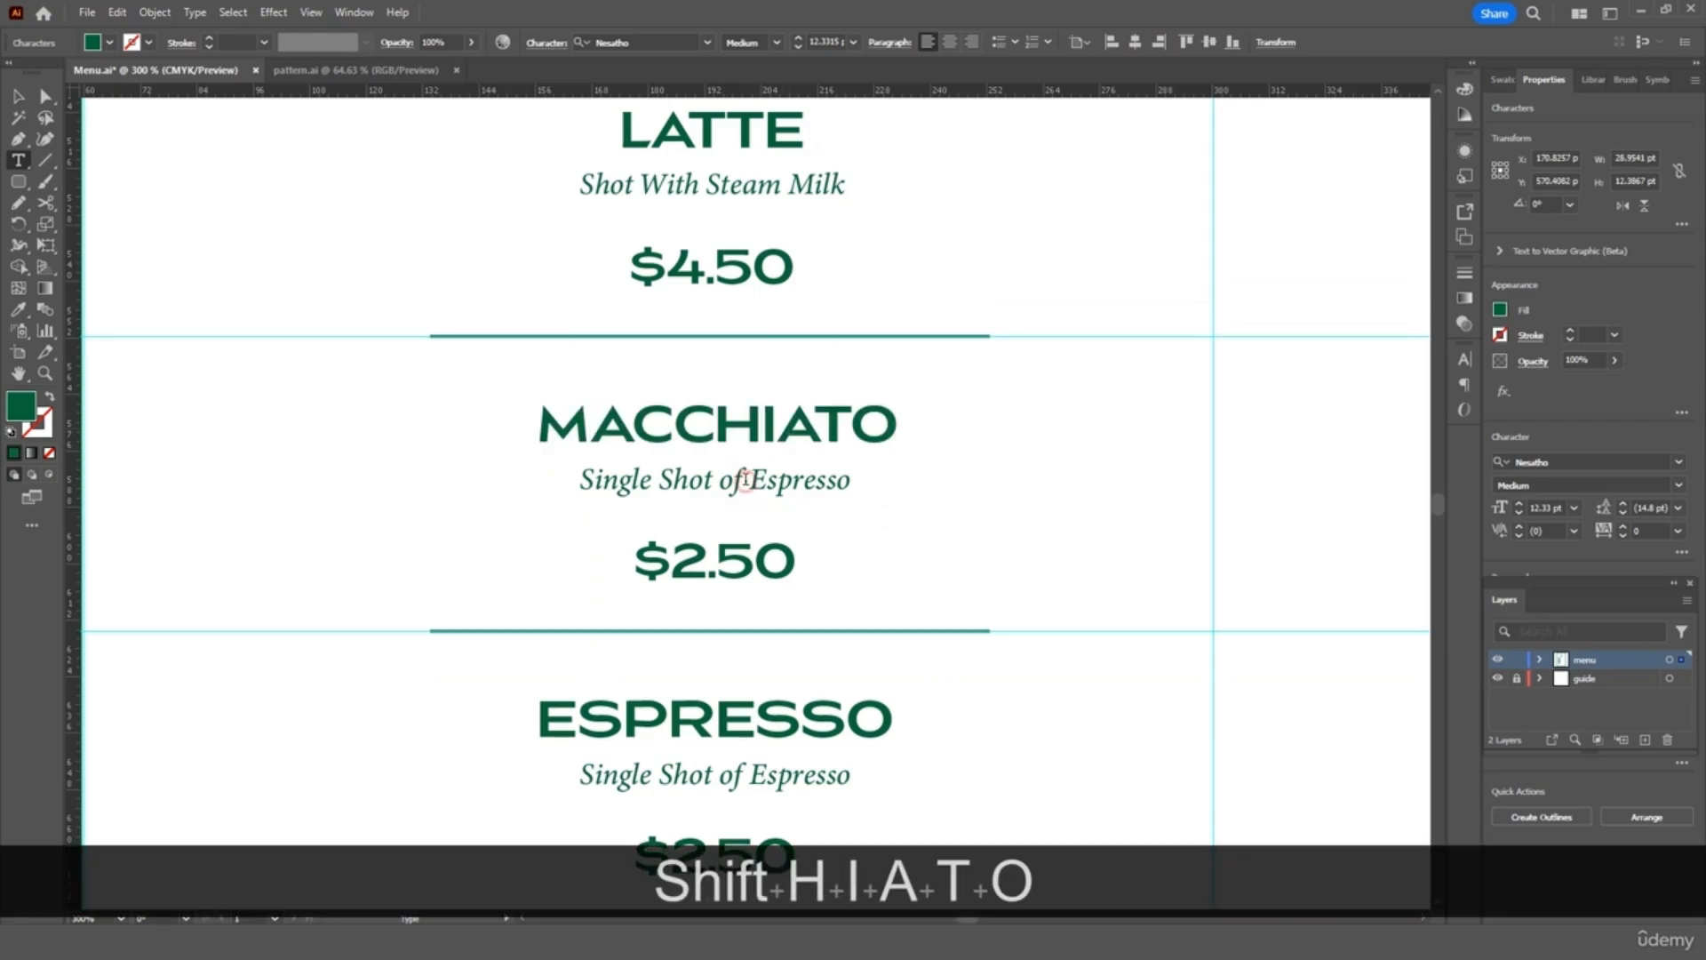
pyautogui.tripleClick(746, 480)
pyautogui.write('Shot W')
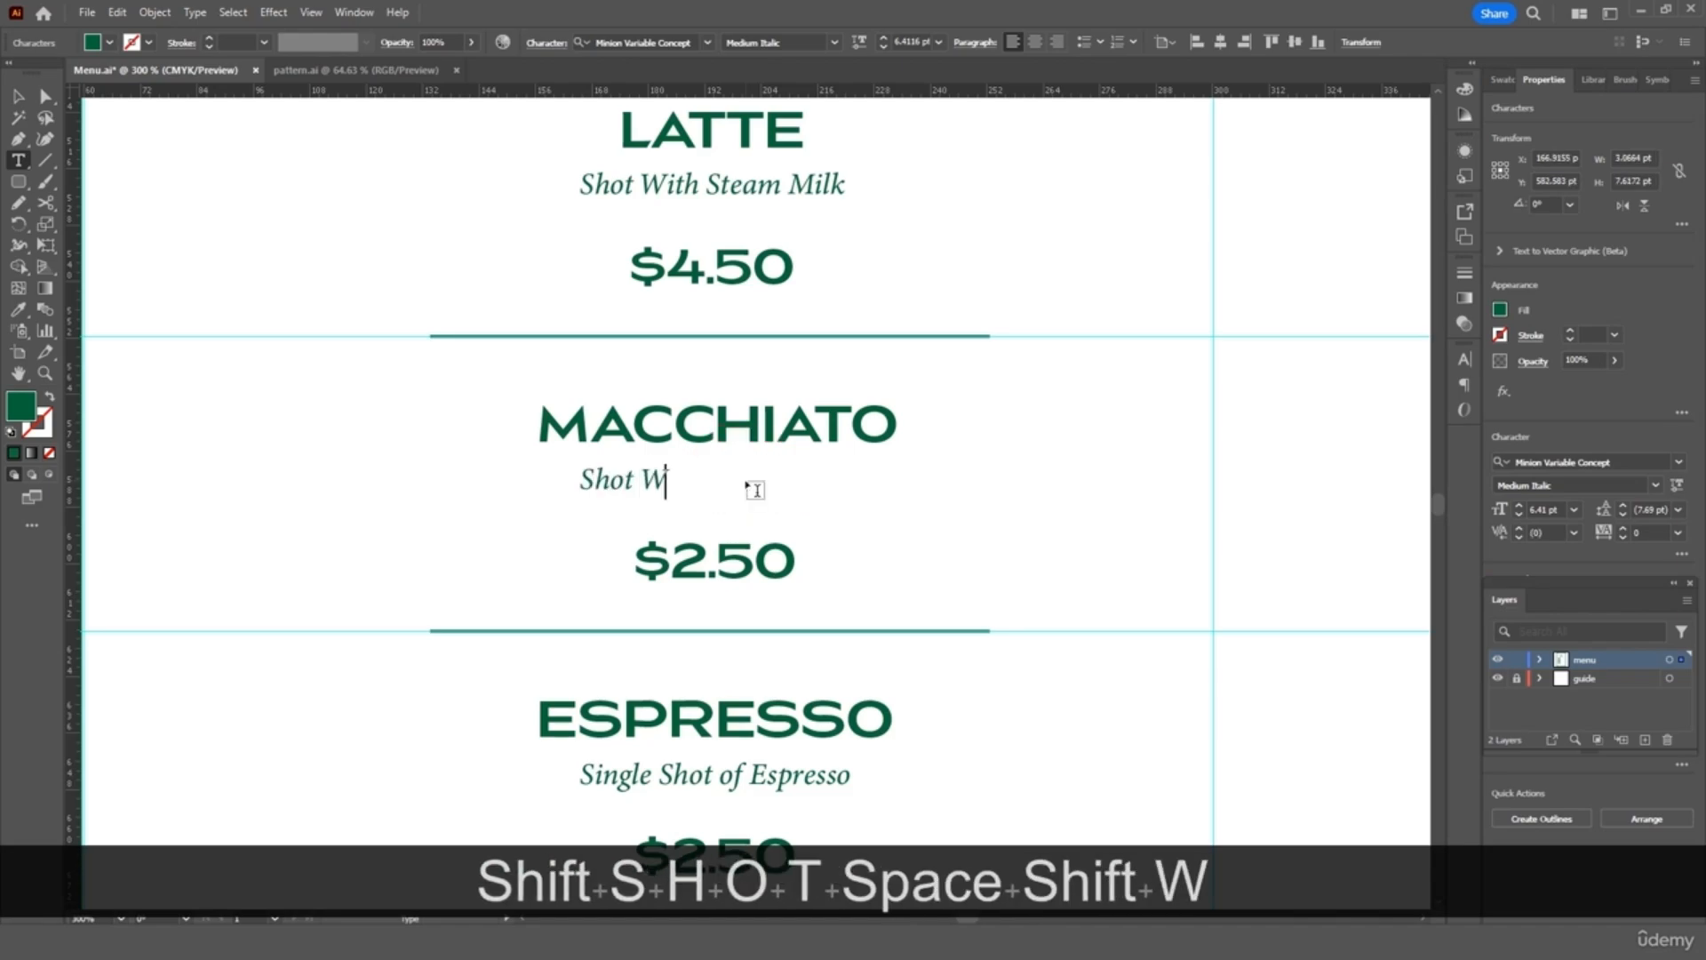
pyautogui.write('ith MILK')
pyautogui.press('BackSpace')
pyautogui.press('BackSpace')
pyautogui.press('BackSpace')
pyautogui.write('ilk')
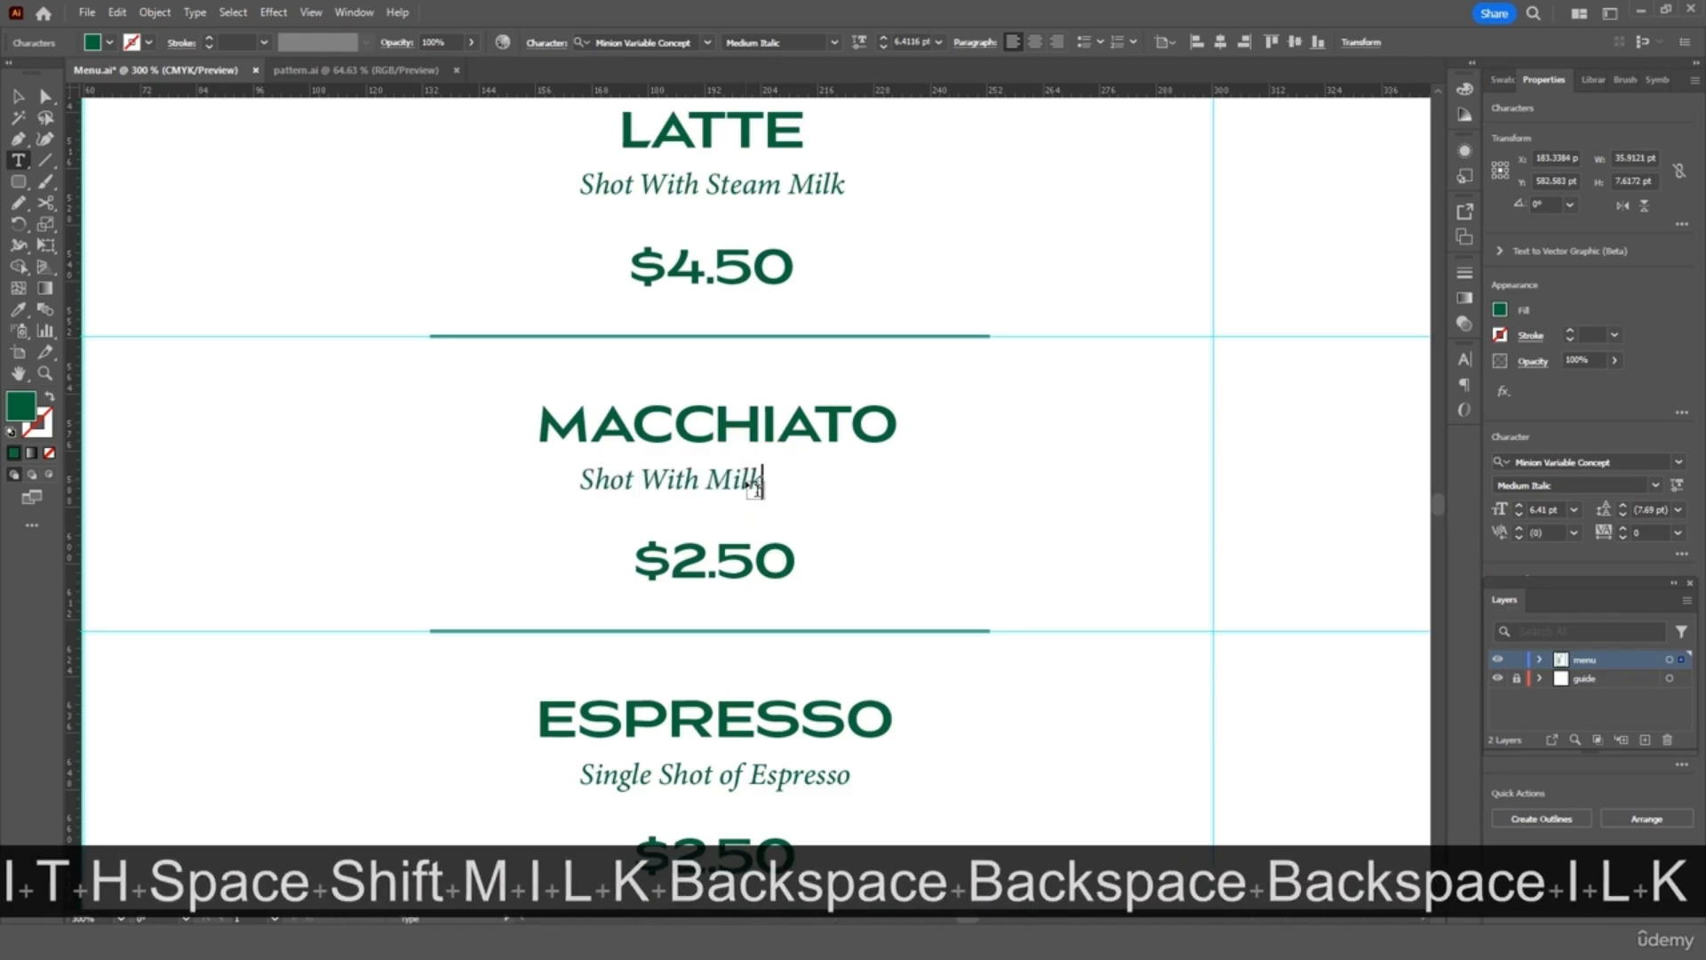
pyautogui.write('y Foam')
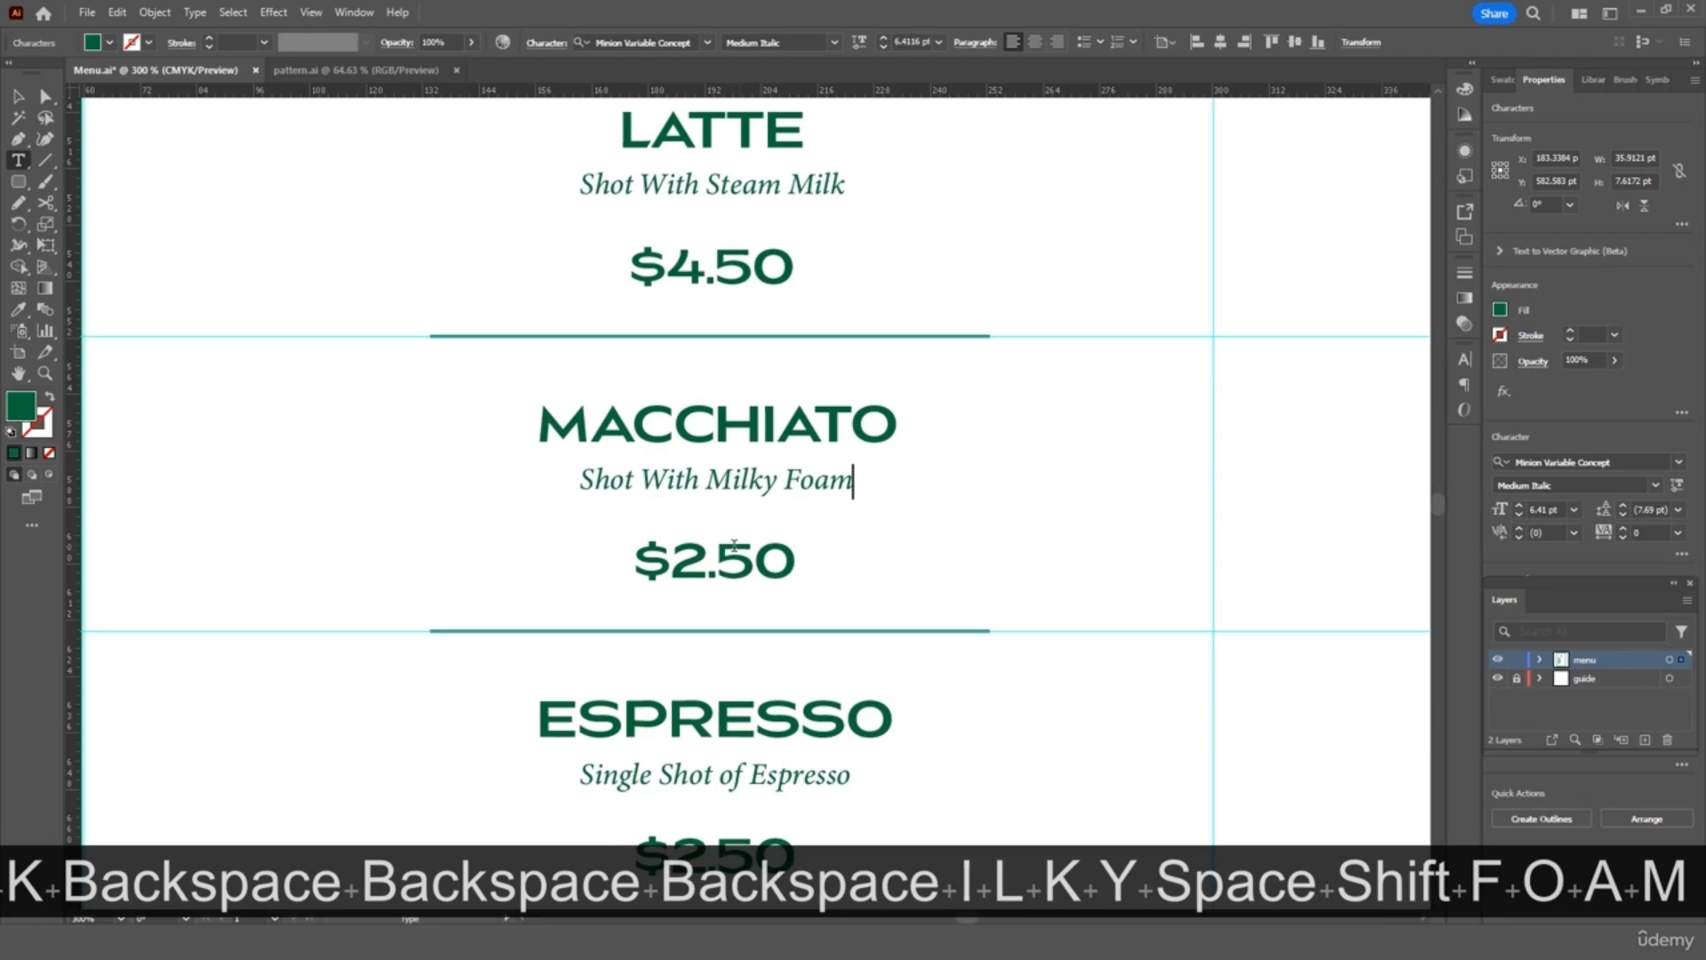
pyautogui.moveTo(675, 561); pyautogui.dragTo(797, 562)
pyautogui.write('3')
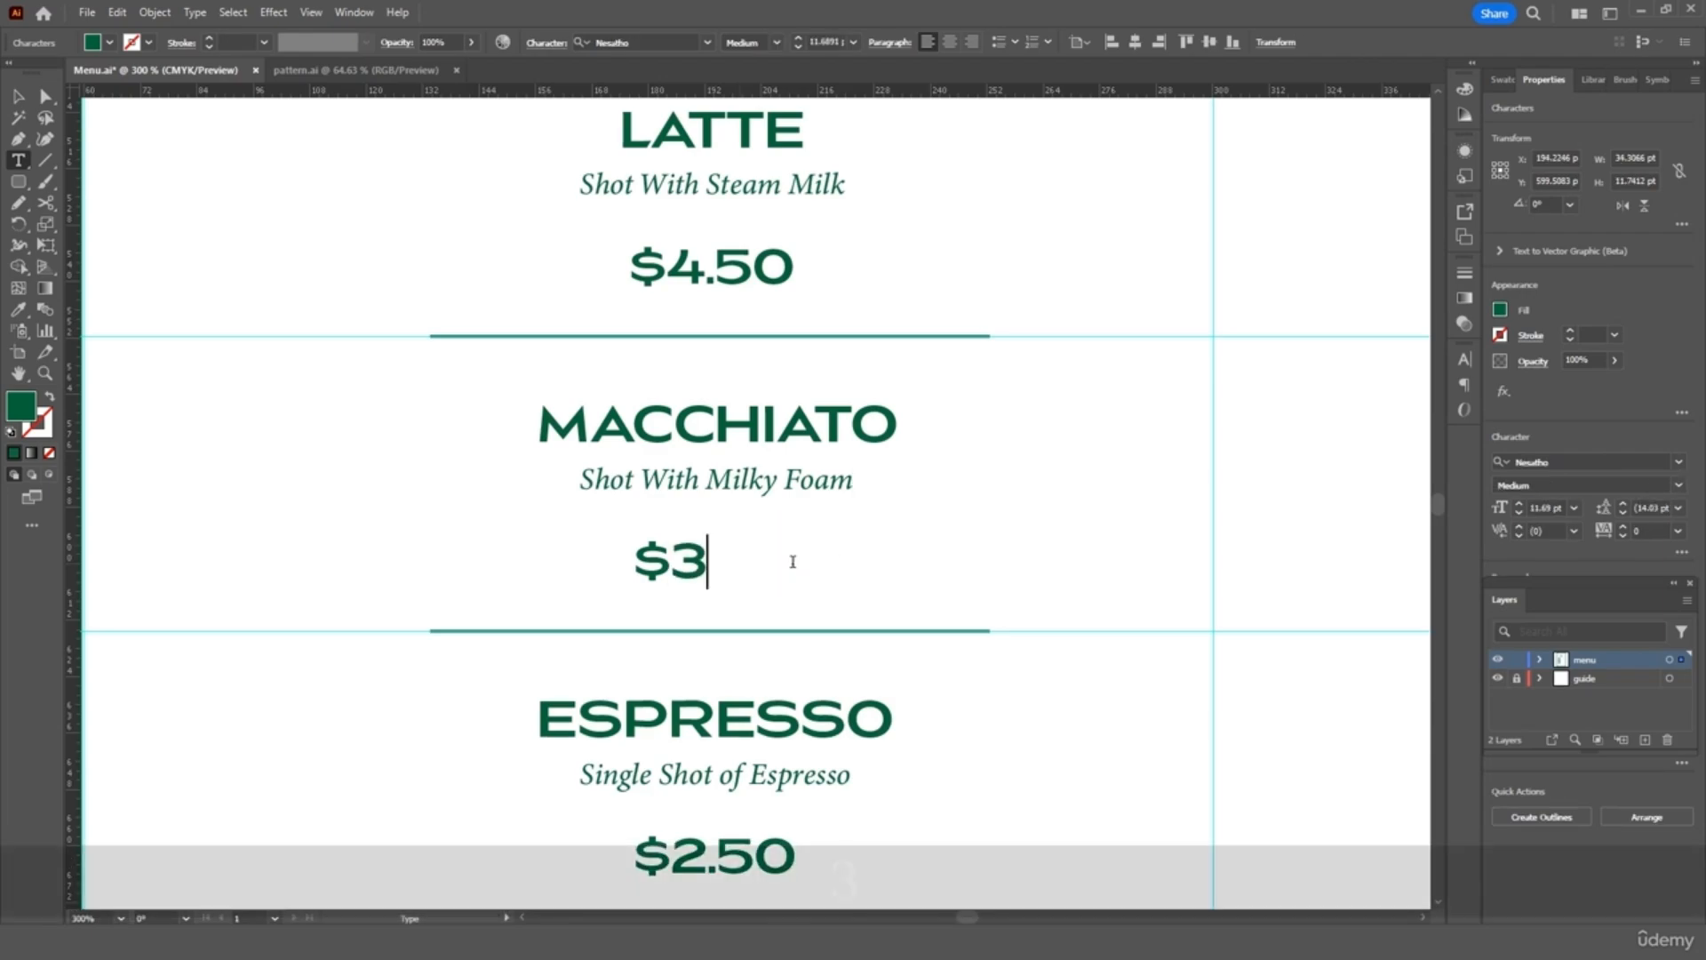
pyautogui.write('.50')
# Change the fifth entry to CAPPUCCINO, 'Shot With Milk & Foam', price $4.50
pyautogui.scroll(-5, 793, 562)
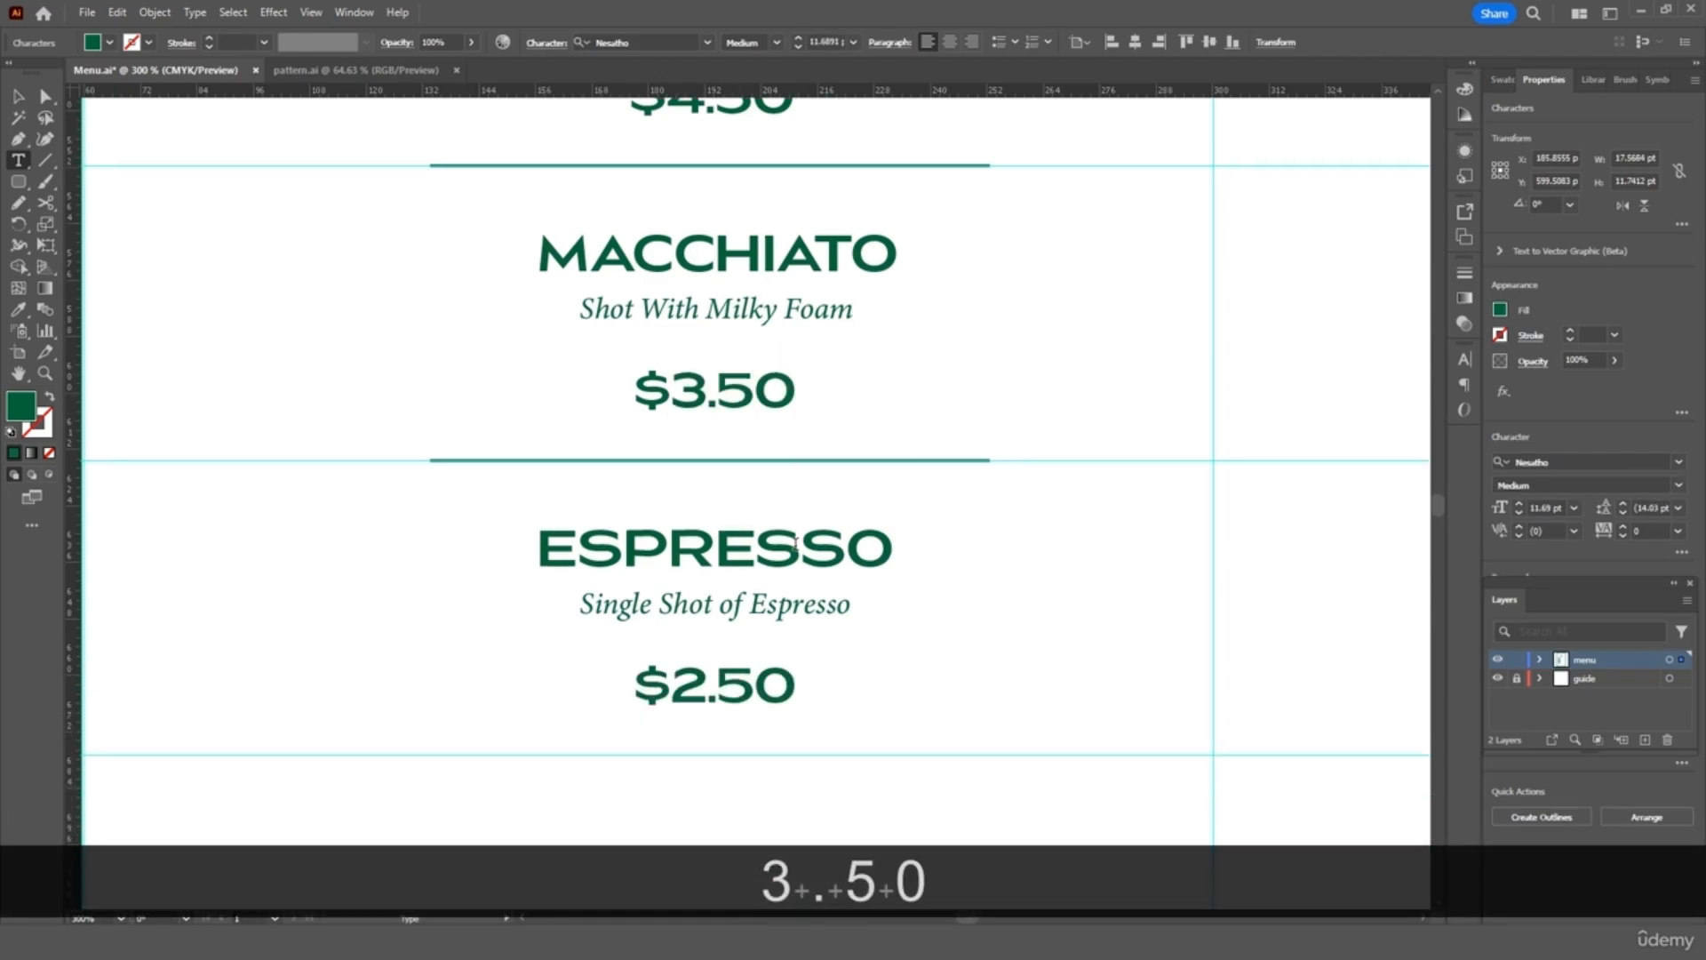
pyautogui.doubleClick(721, 478)
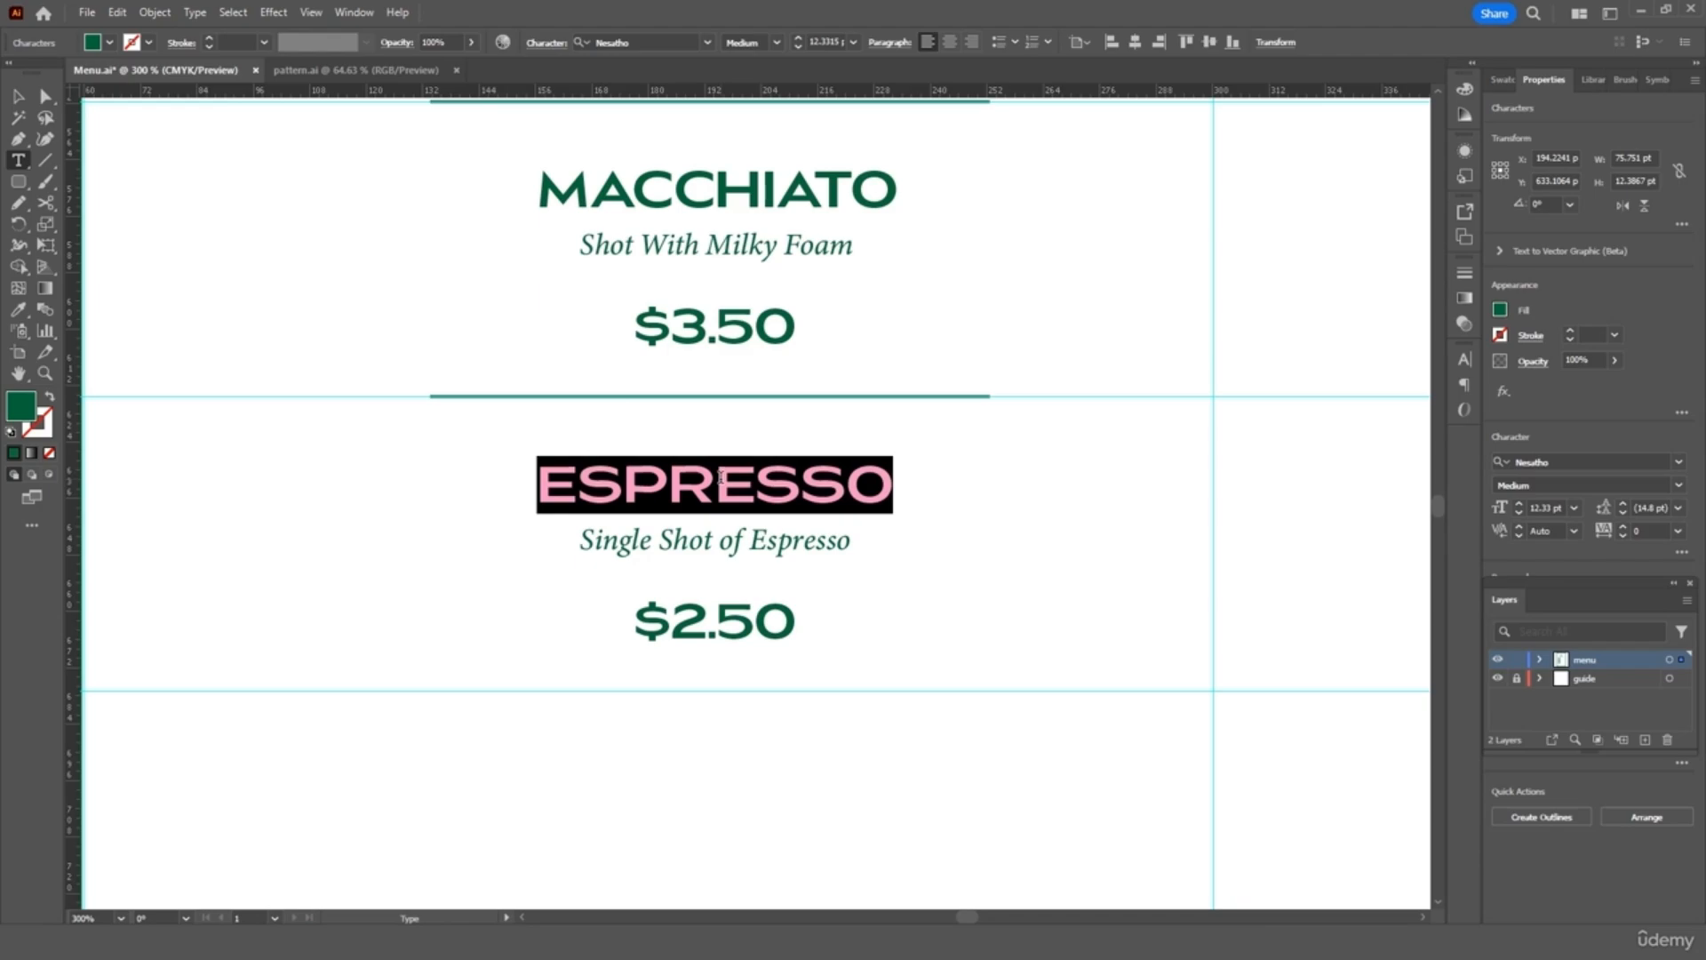
pyautogui.write('CA')
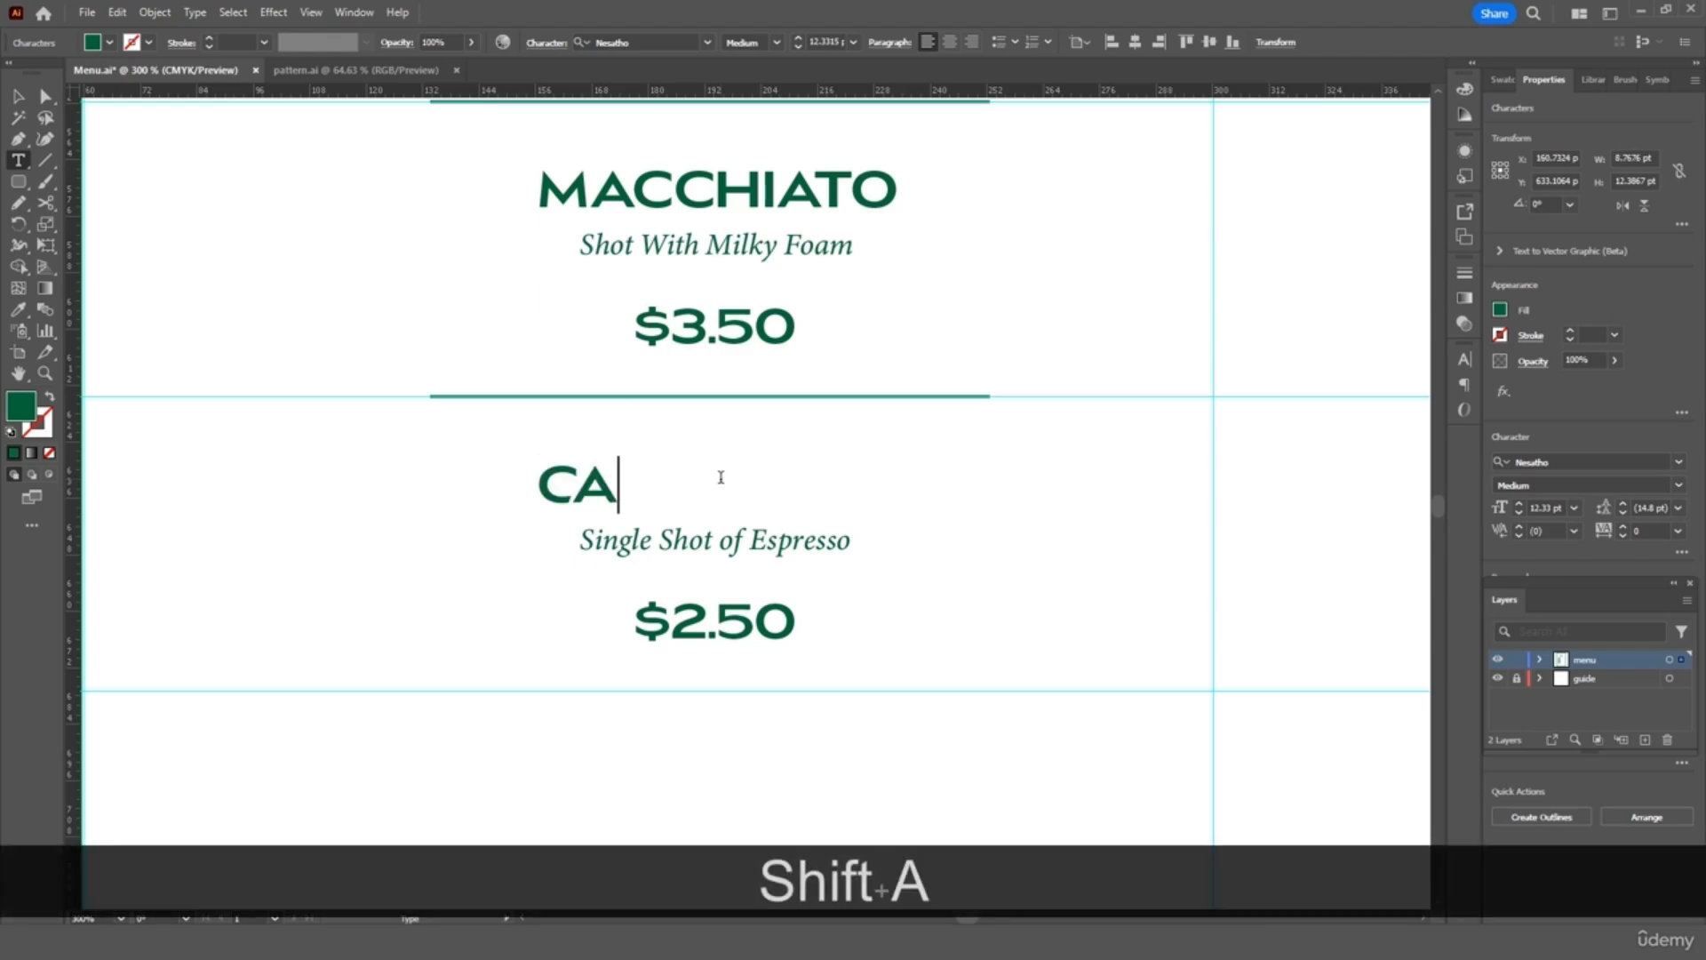
pyautogui.write('PPUCCI')
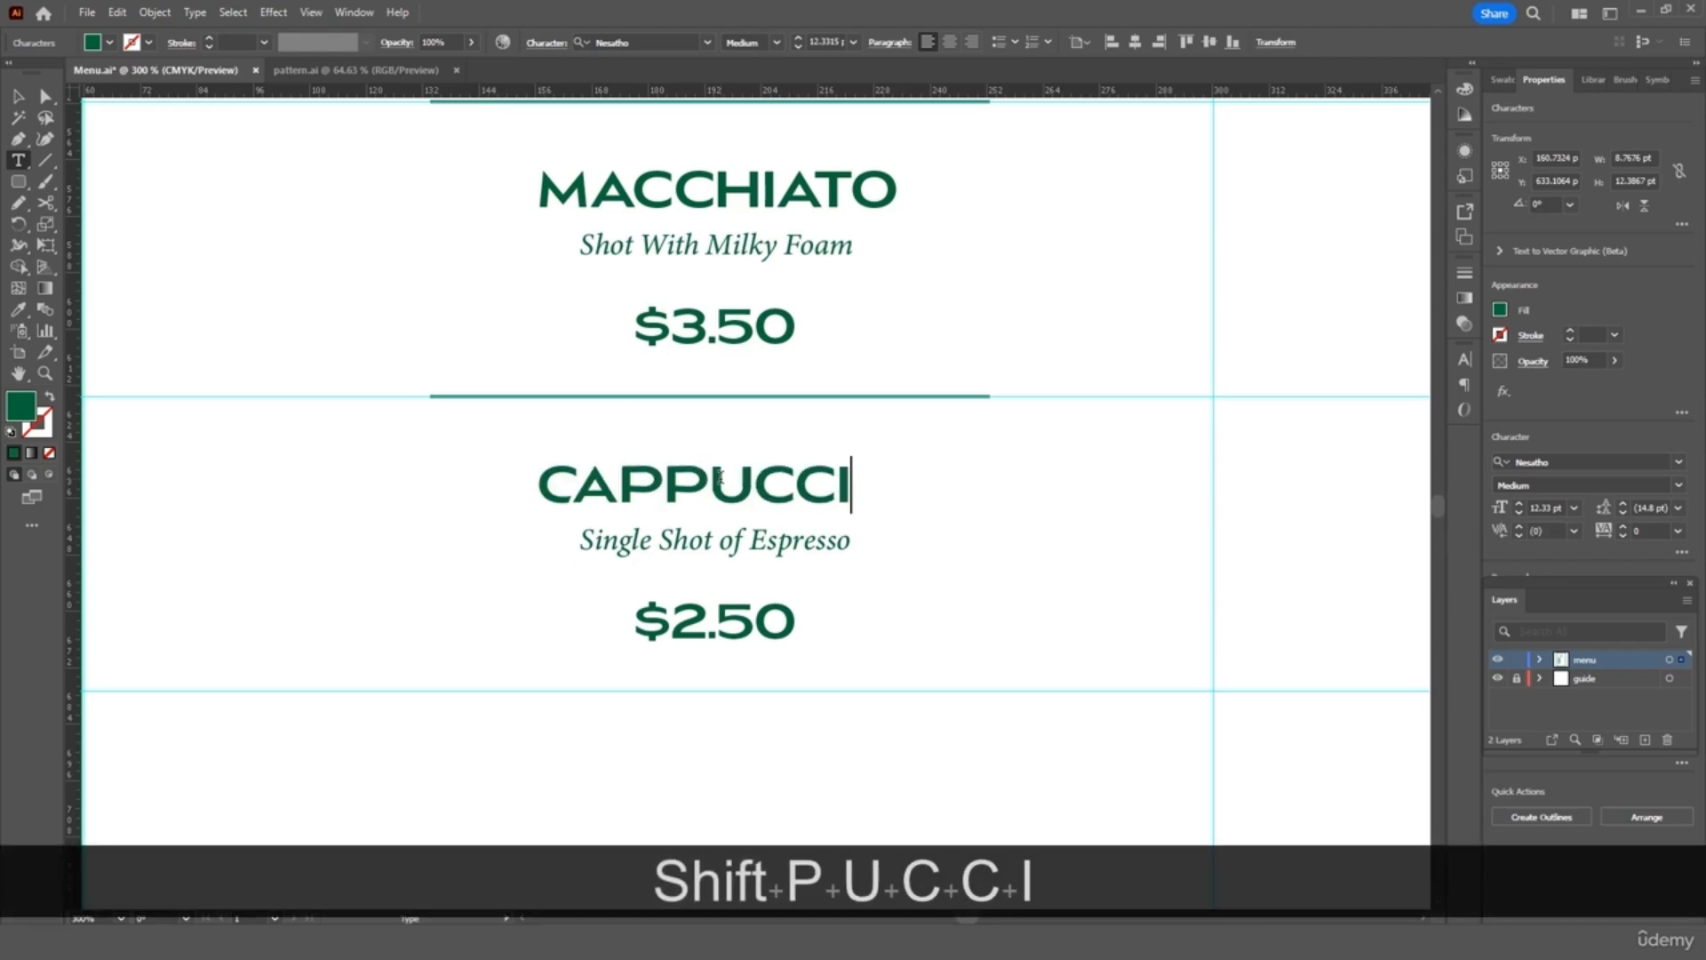
pyautogui.write('NO')
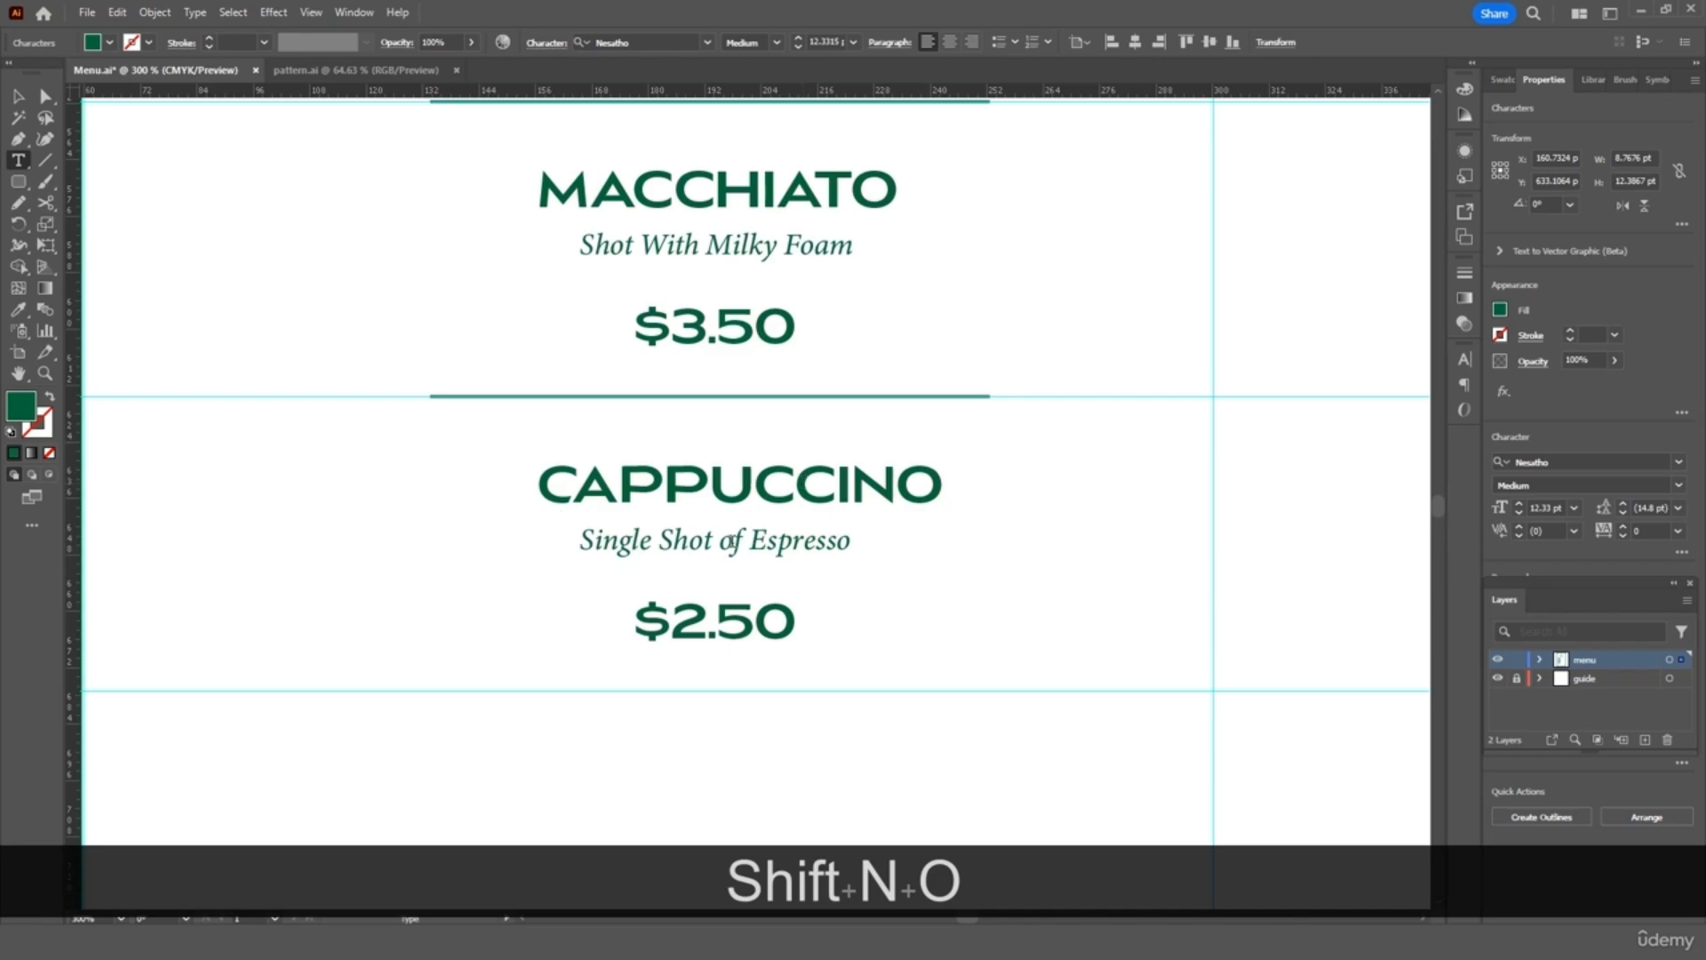
pyautogui.tripleClick(729, 544)
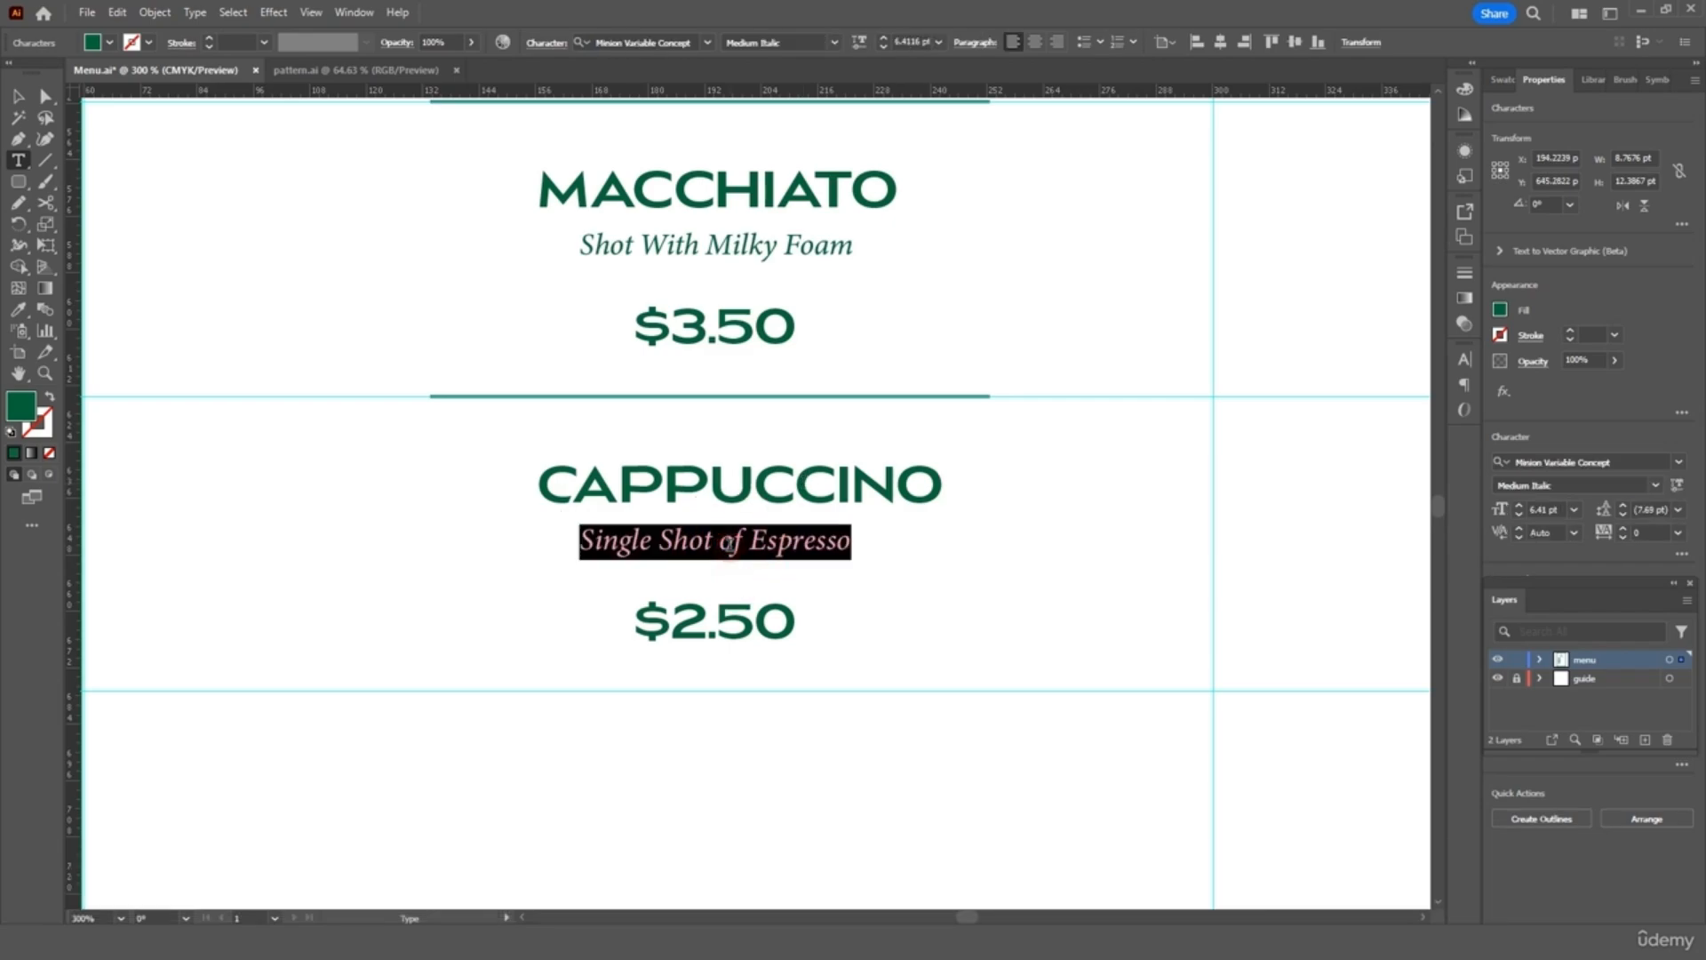
pyautogui.write('Shot ')
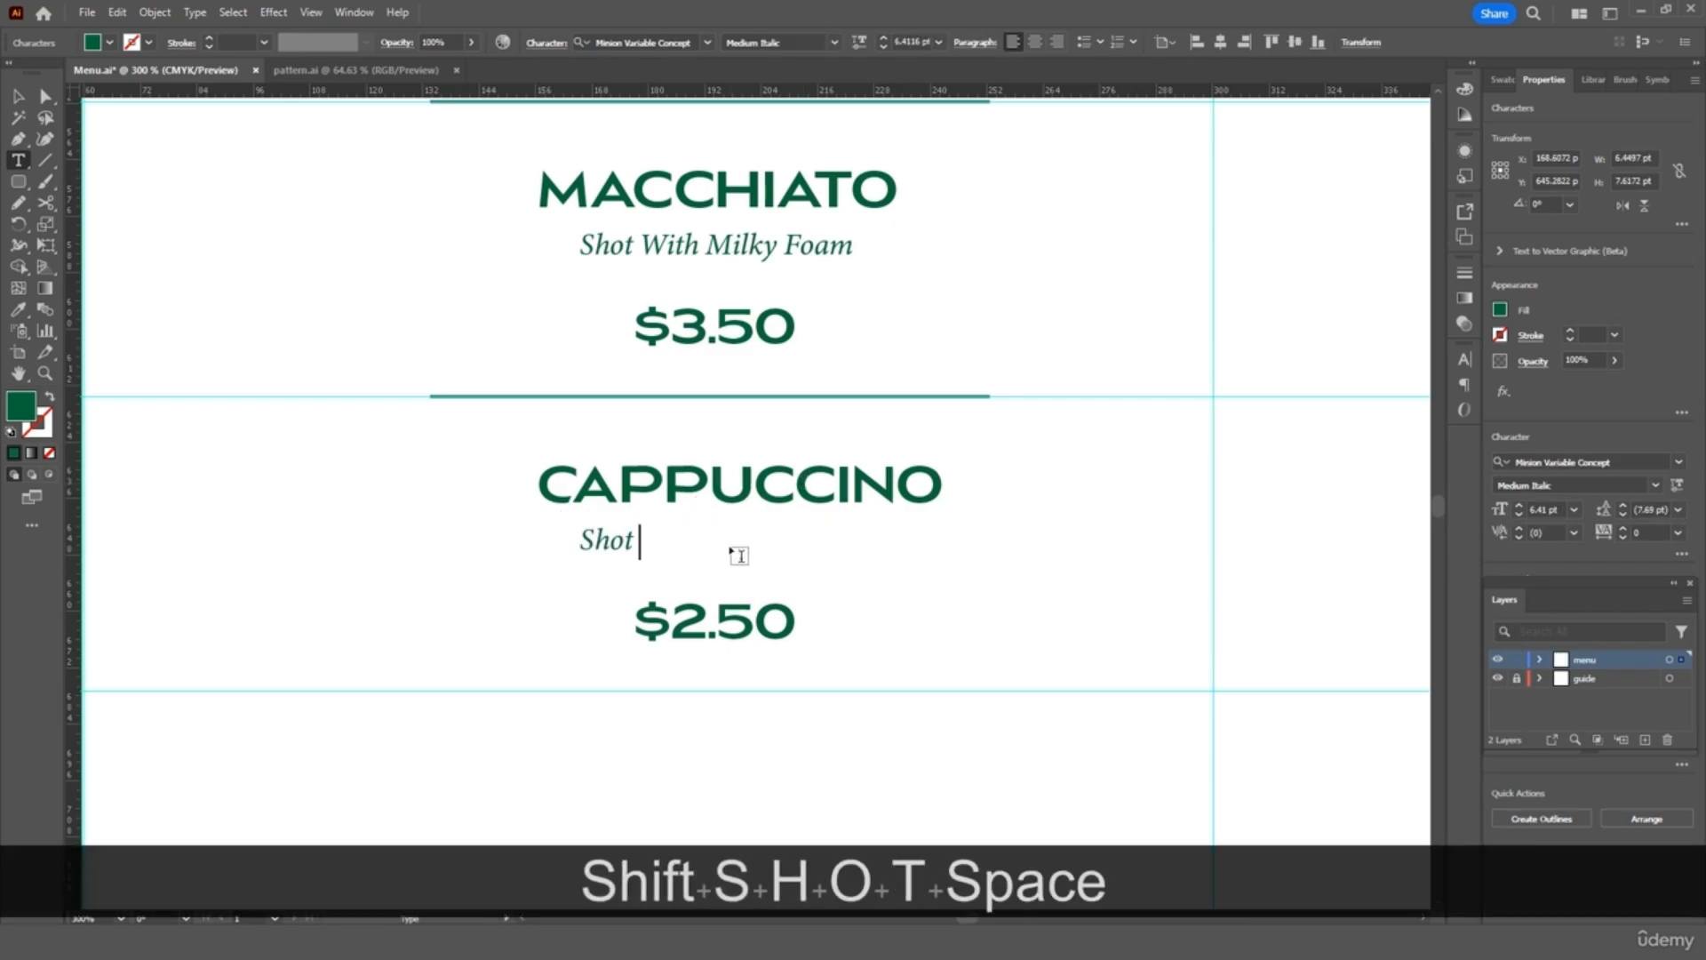
pyautogui.write('With Milk ')
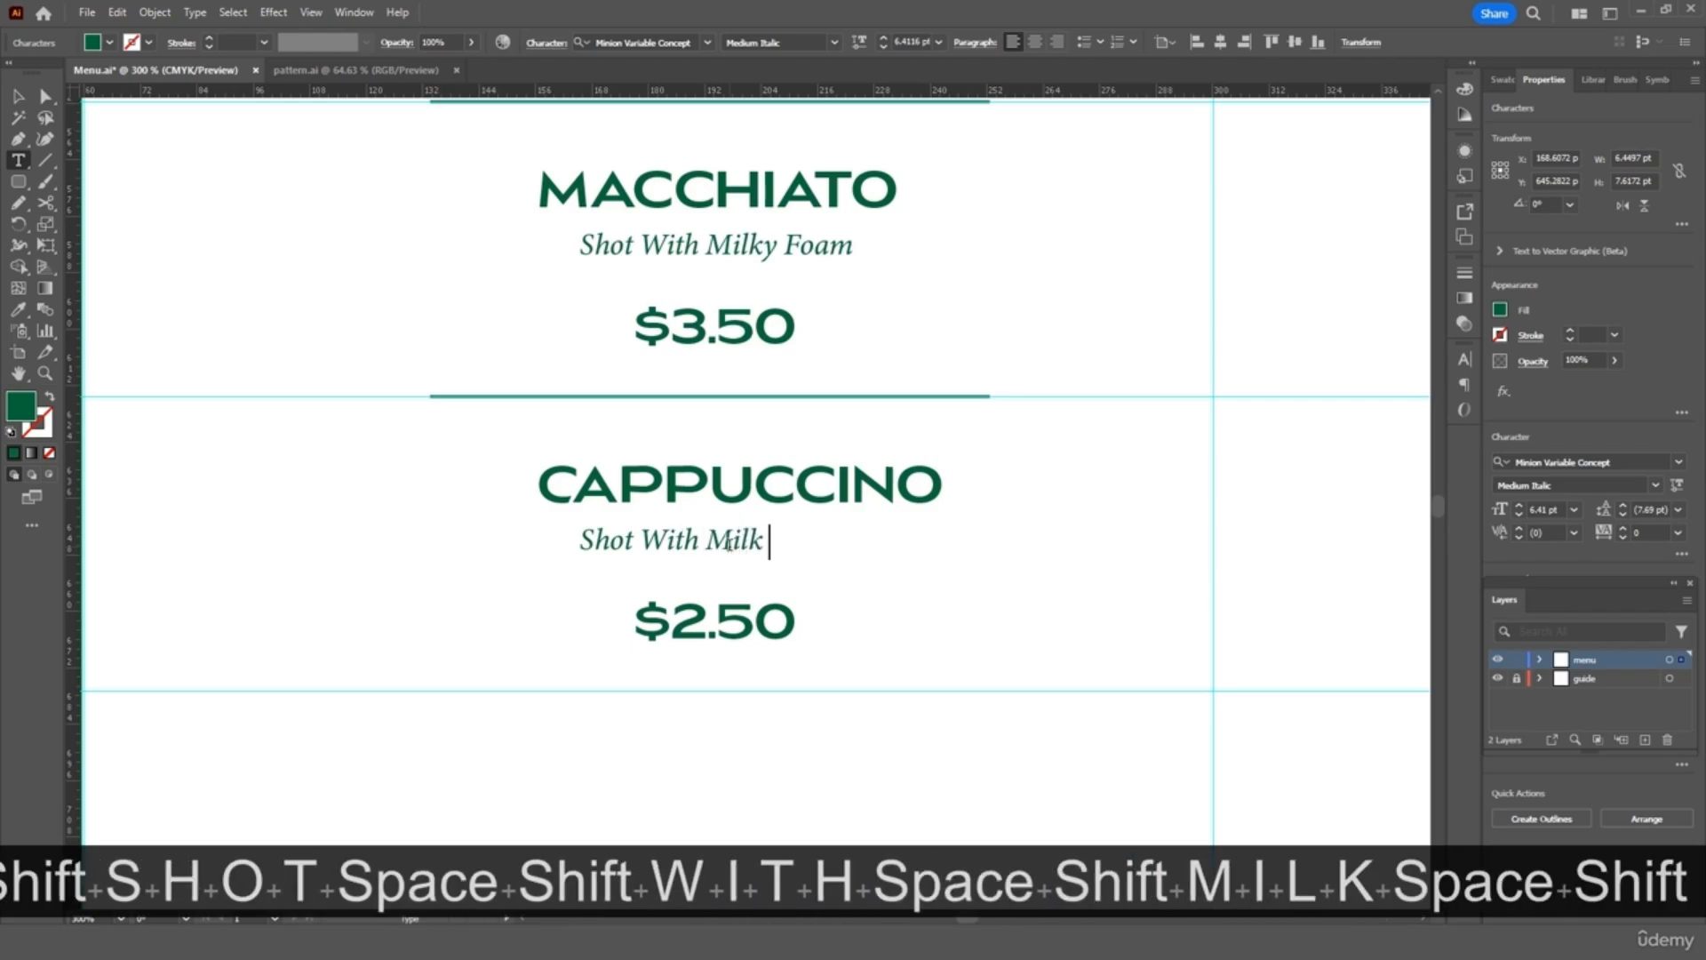
pyautogui.write('& Foam')
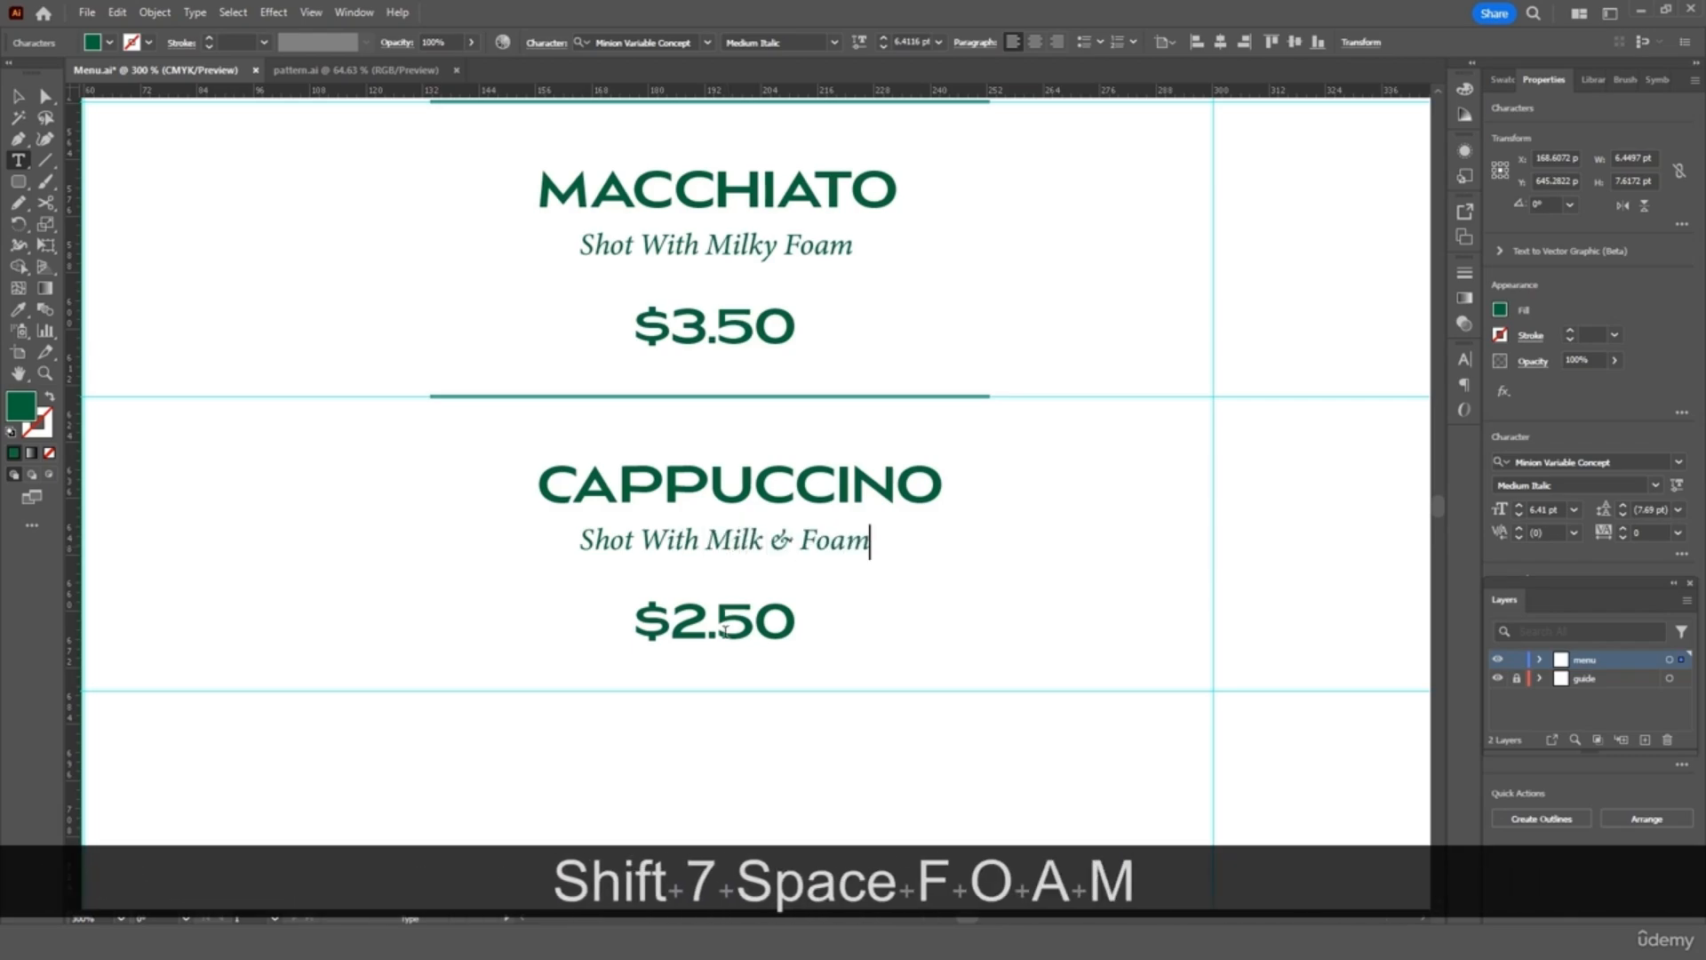
pyautogui.doubleClick(725, 632)
pyautogui.write('$')
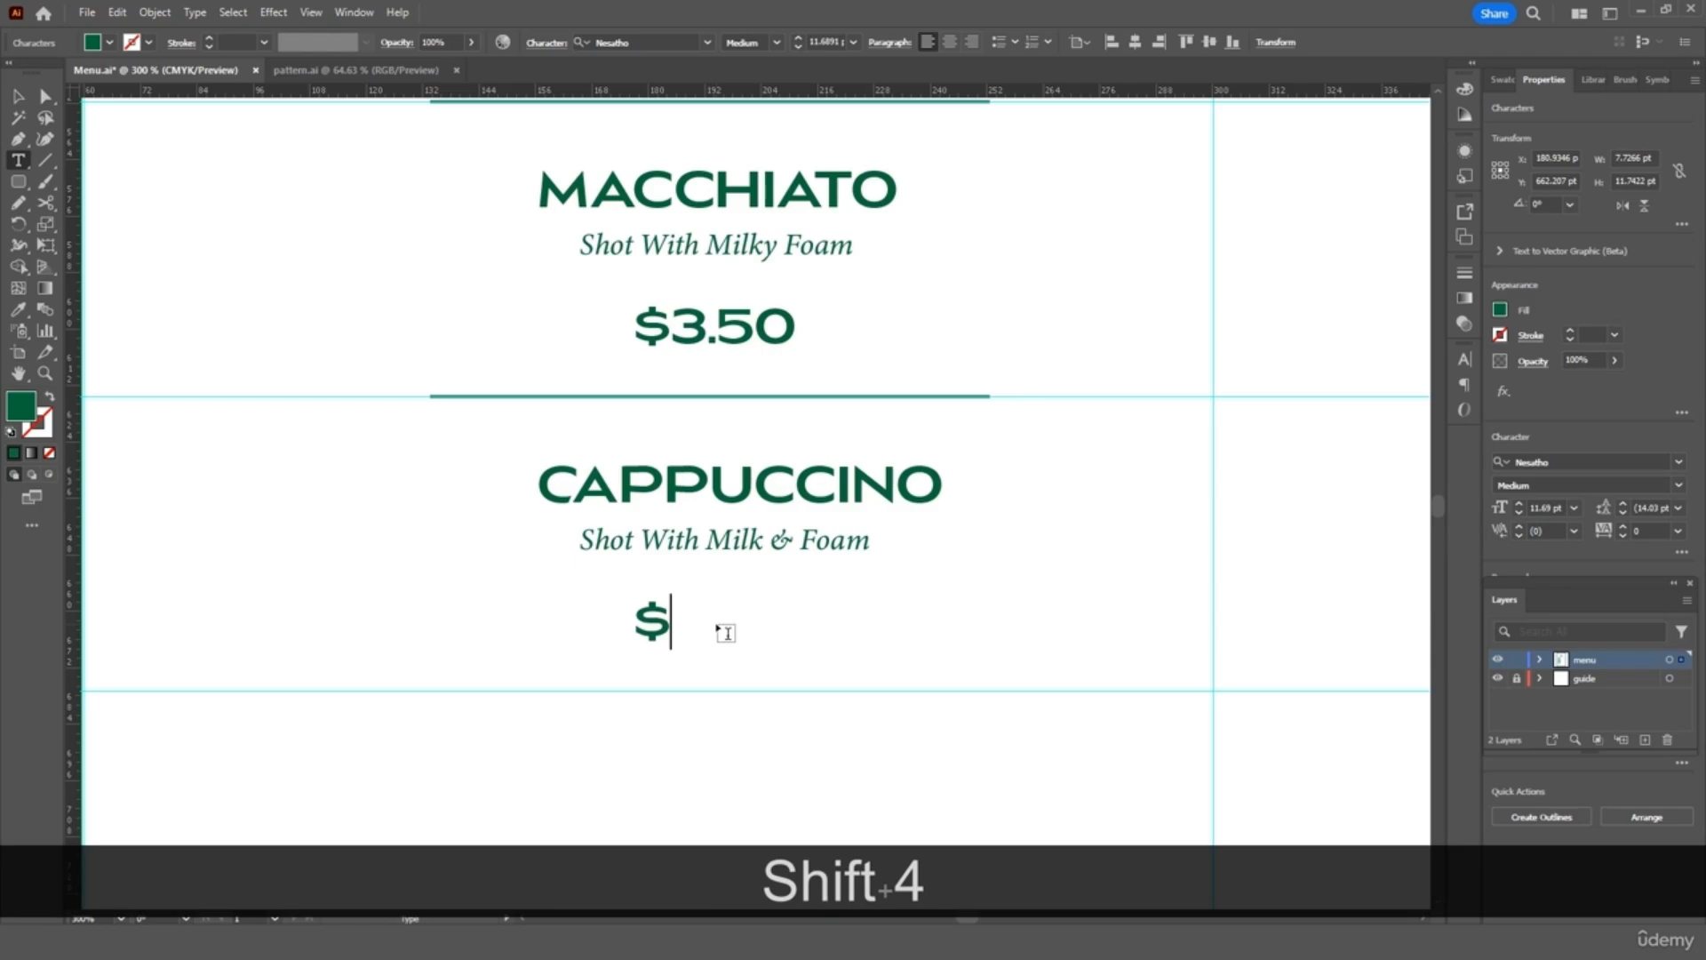
pyautogui.write('4.50')
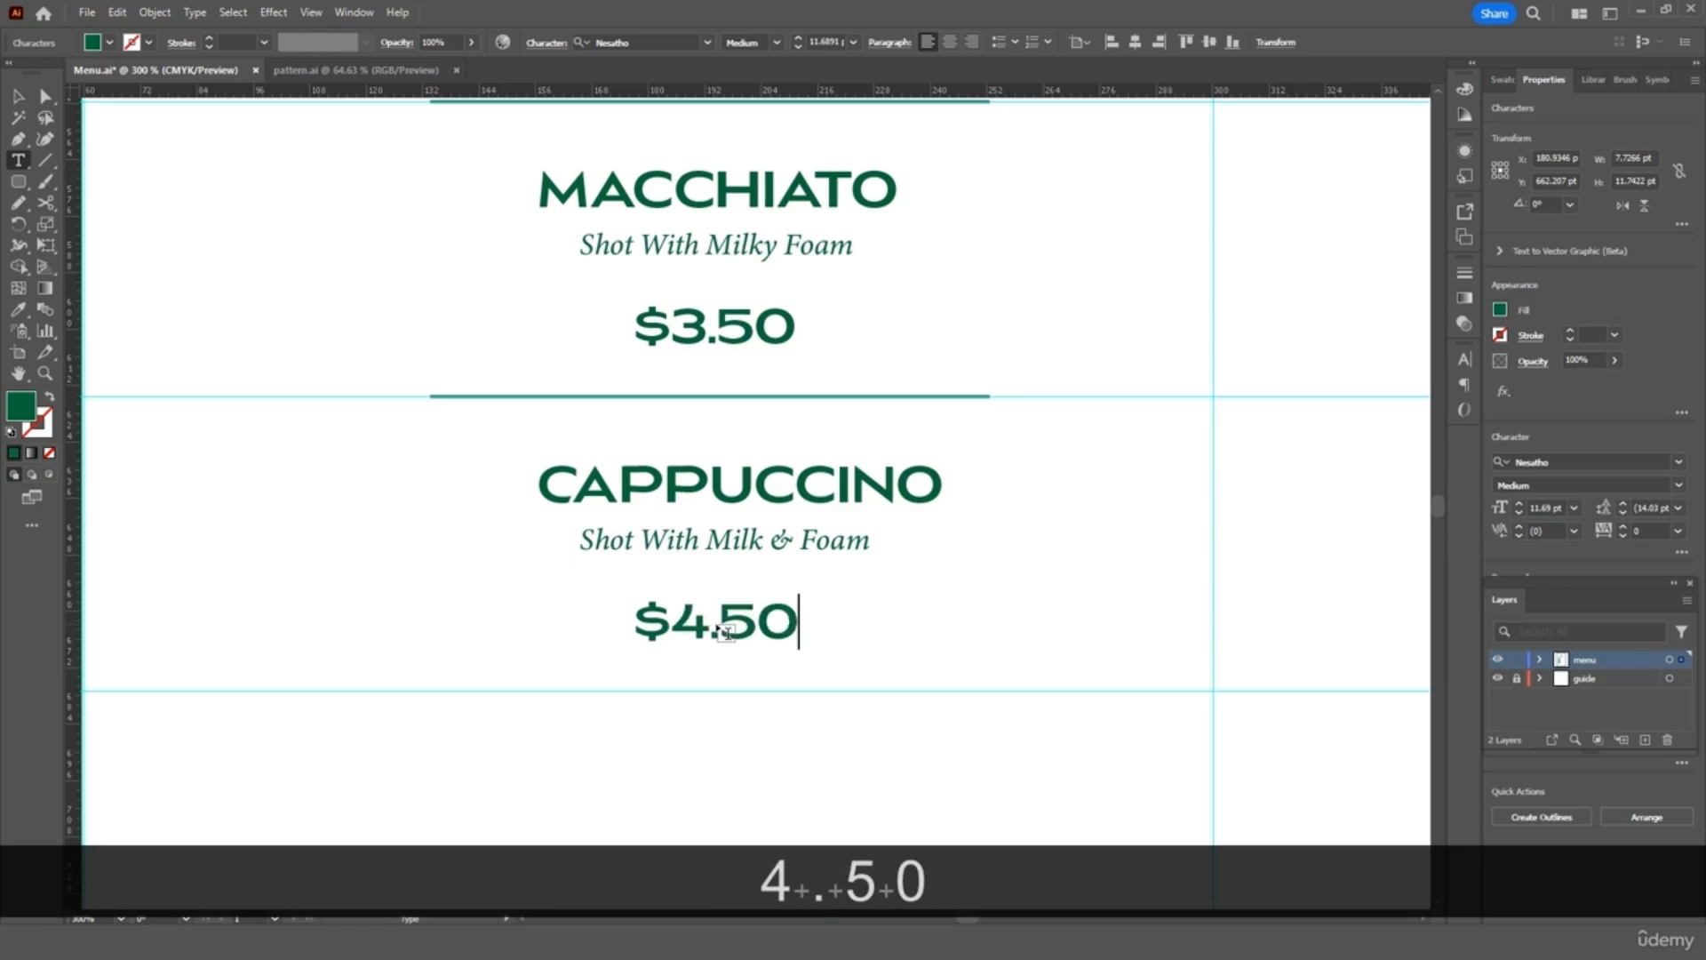
pyautogui.scroll(-3, 726, 632)
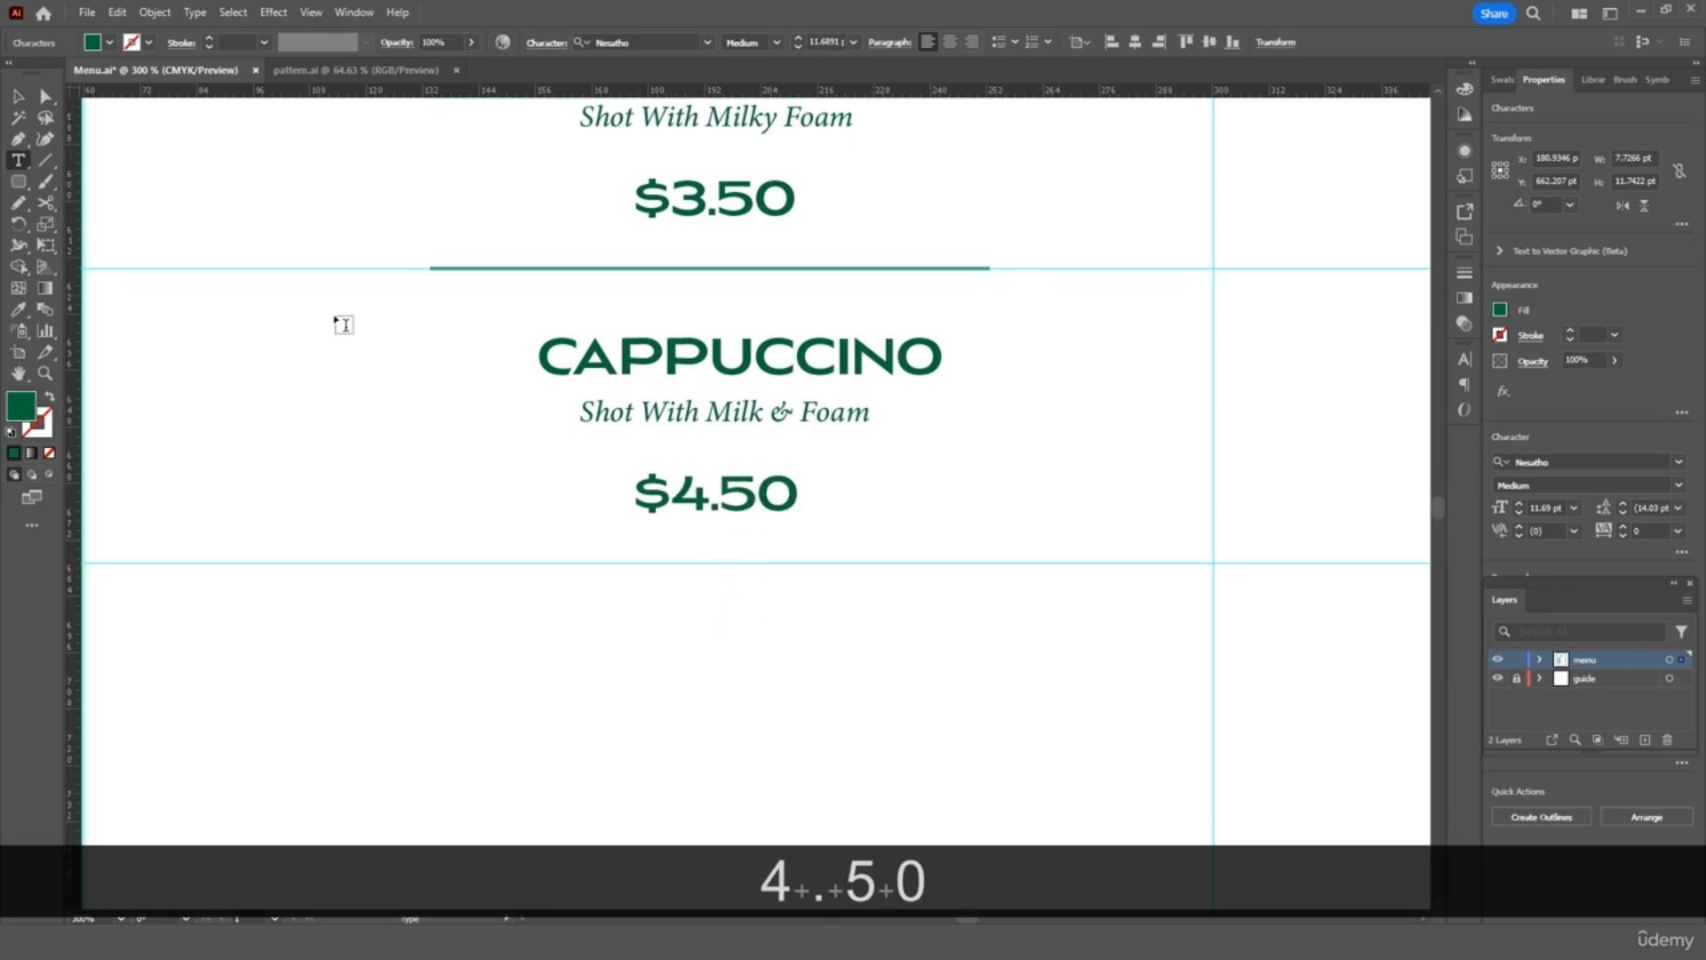
pyautogui.click(18, 95)
# Horizontally centre the CAPPUCCINO and MACCHIATO entries
pyautogui.click(370, 295)
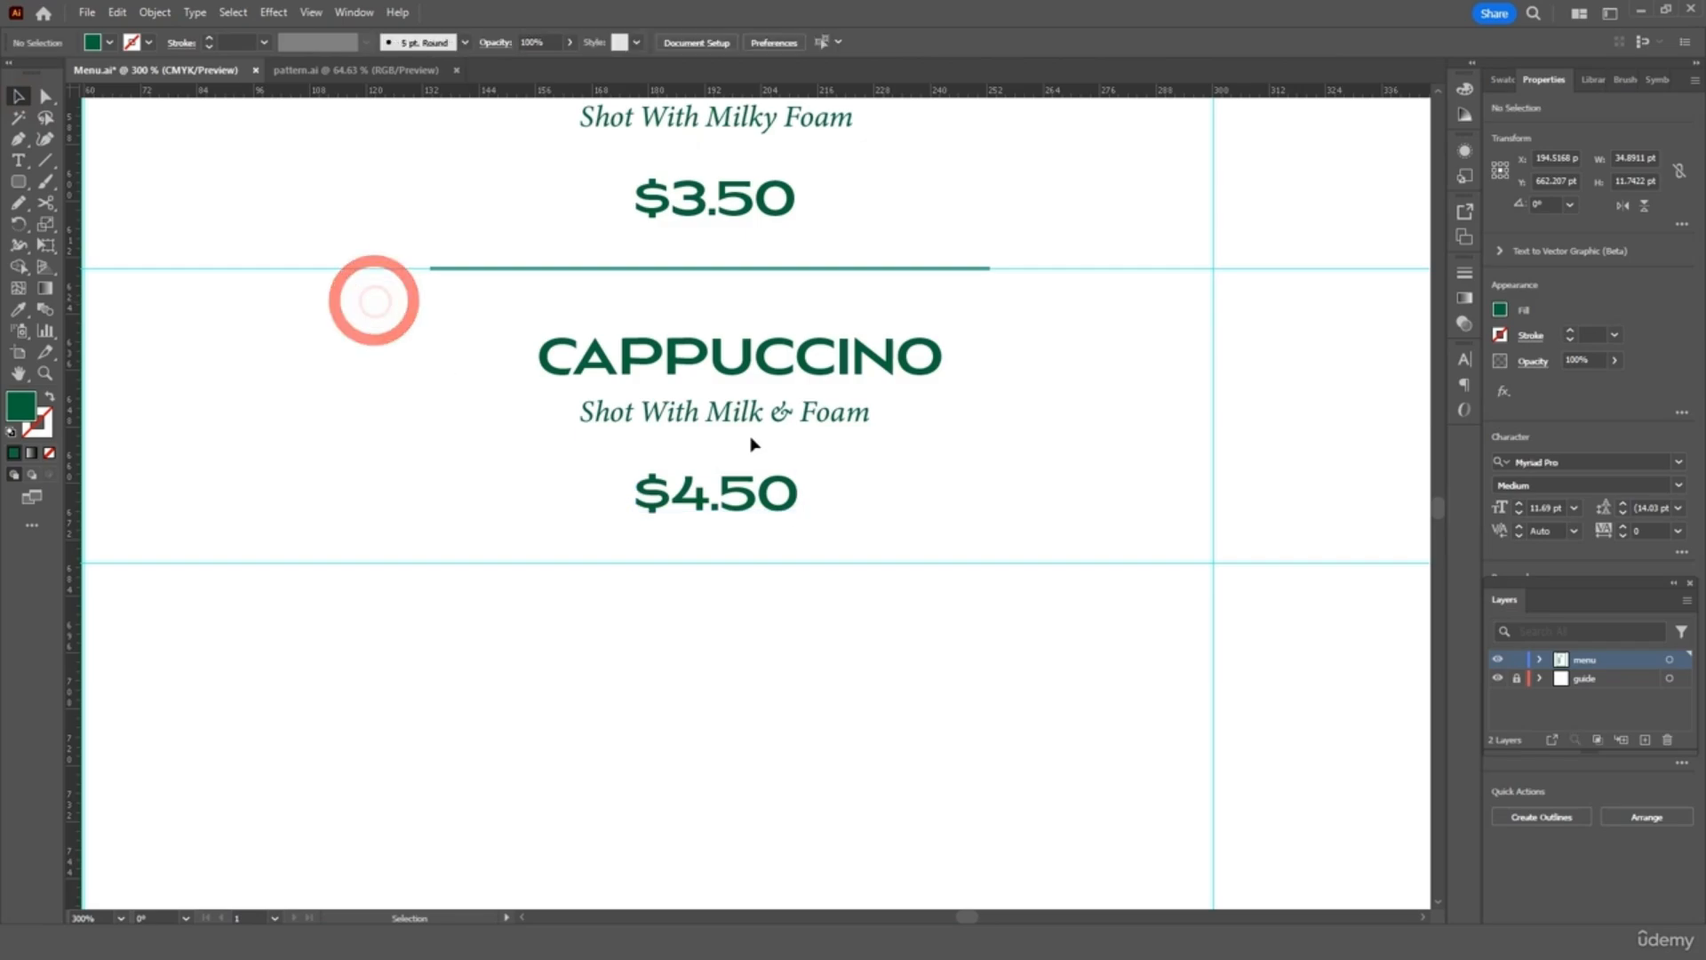
pyautogui.click(653, 484)
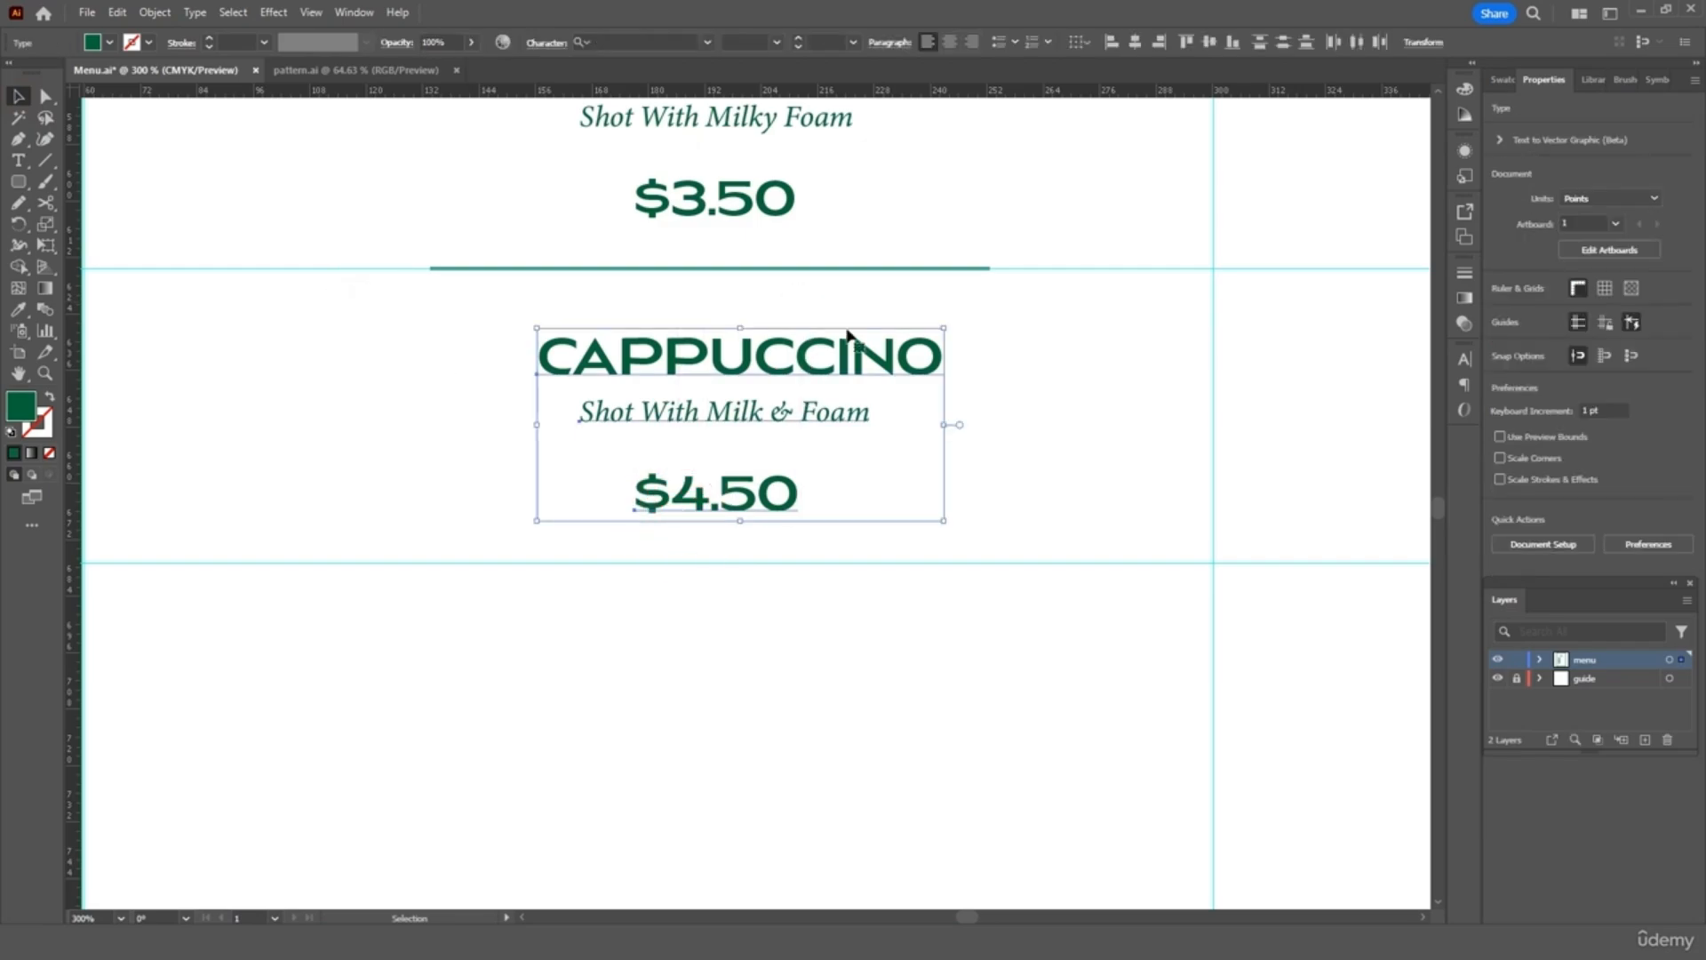
pyautogui.click(1139, 40)
pyautogui.scroll(3, 863, 191)
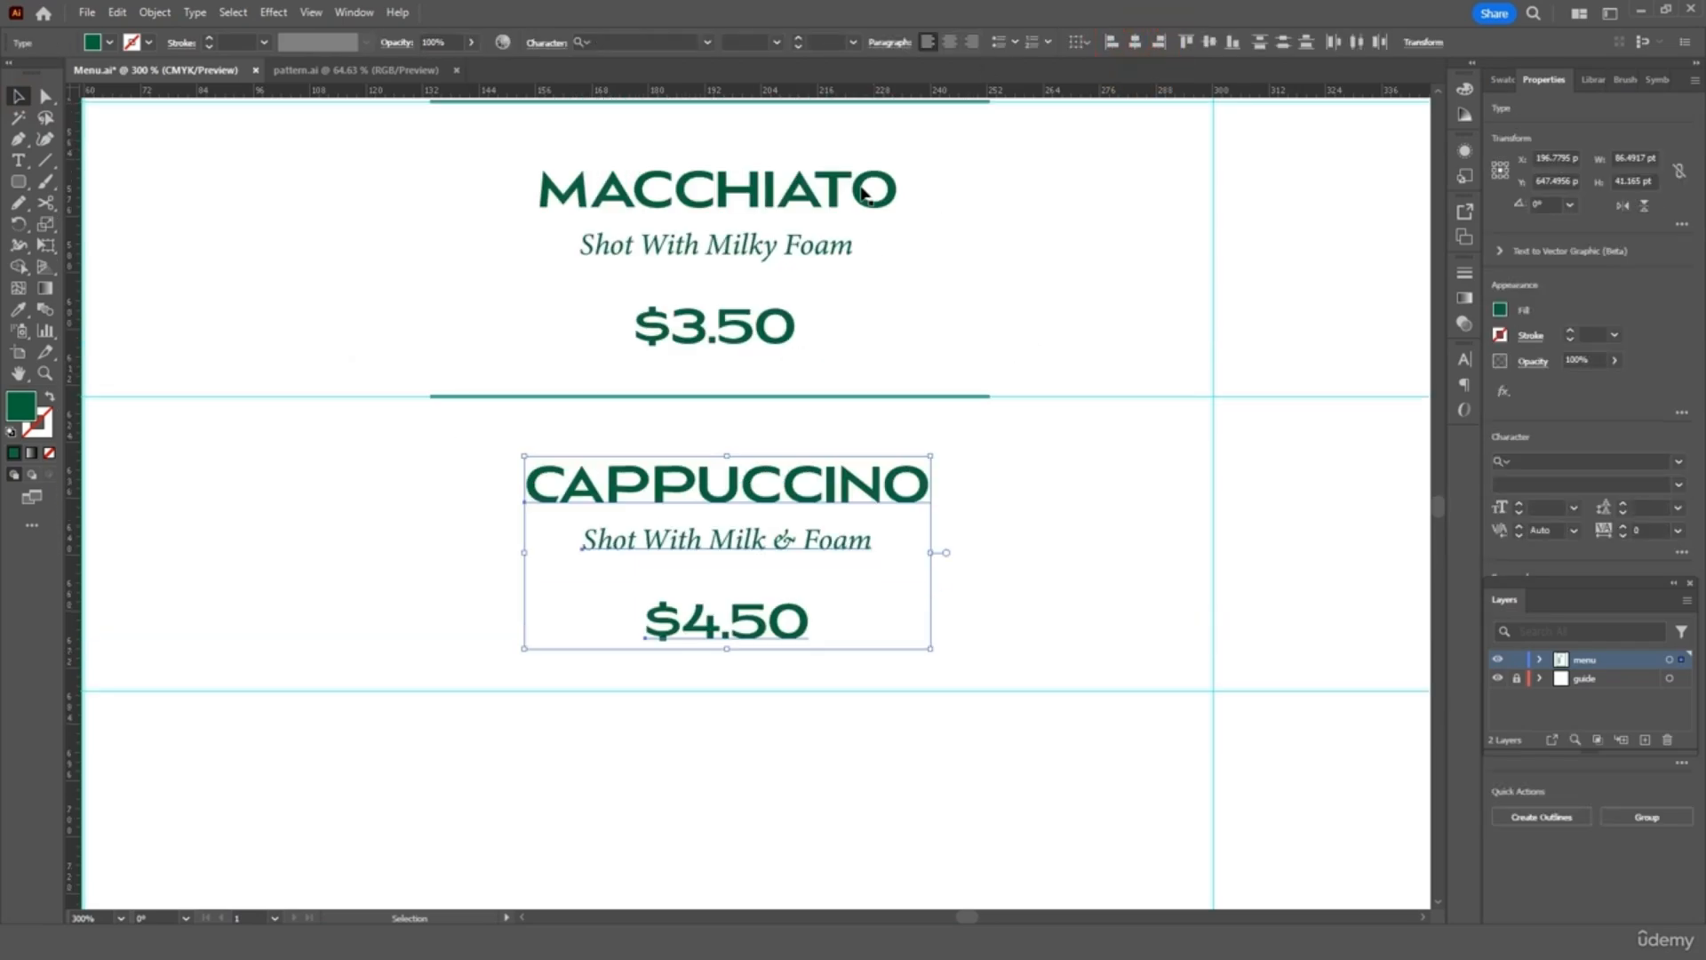
pyautogui.click(745, 325)
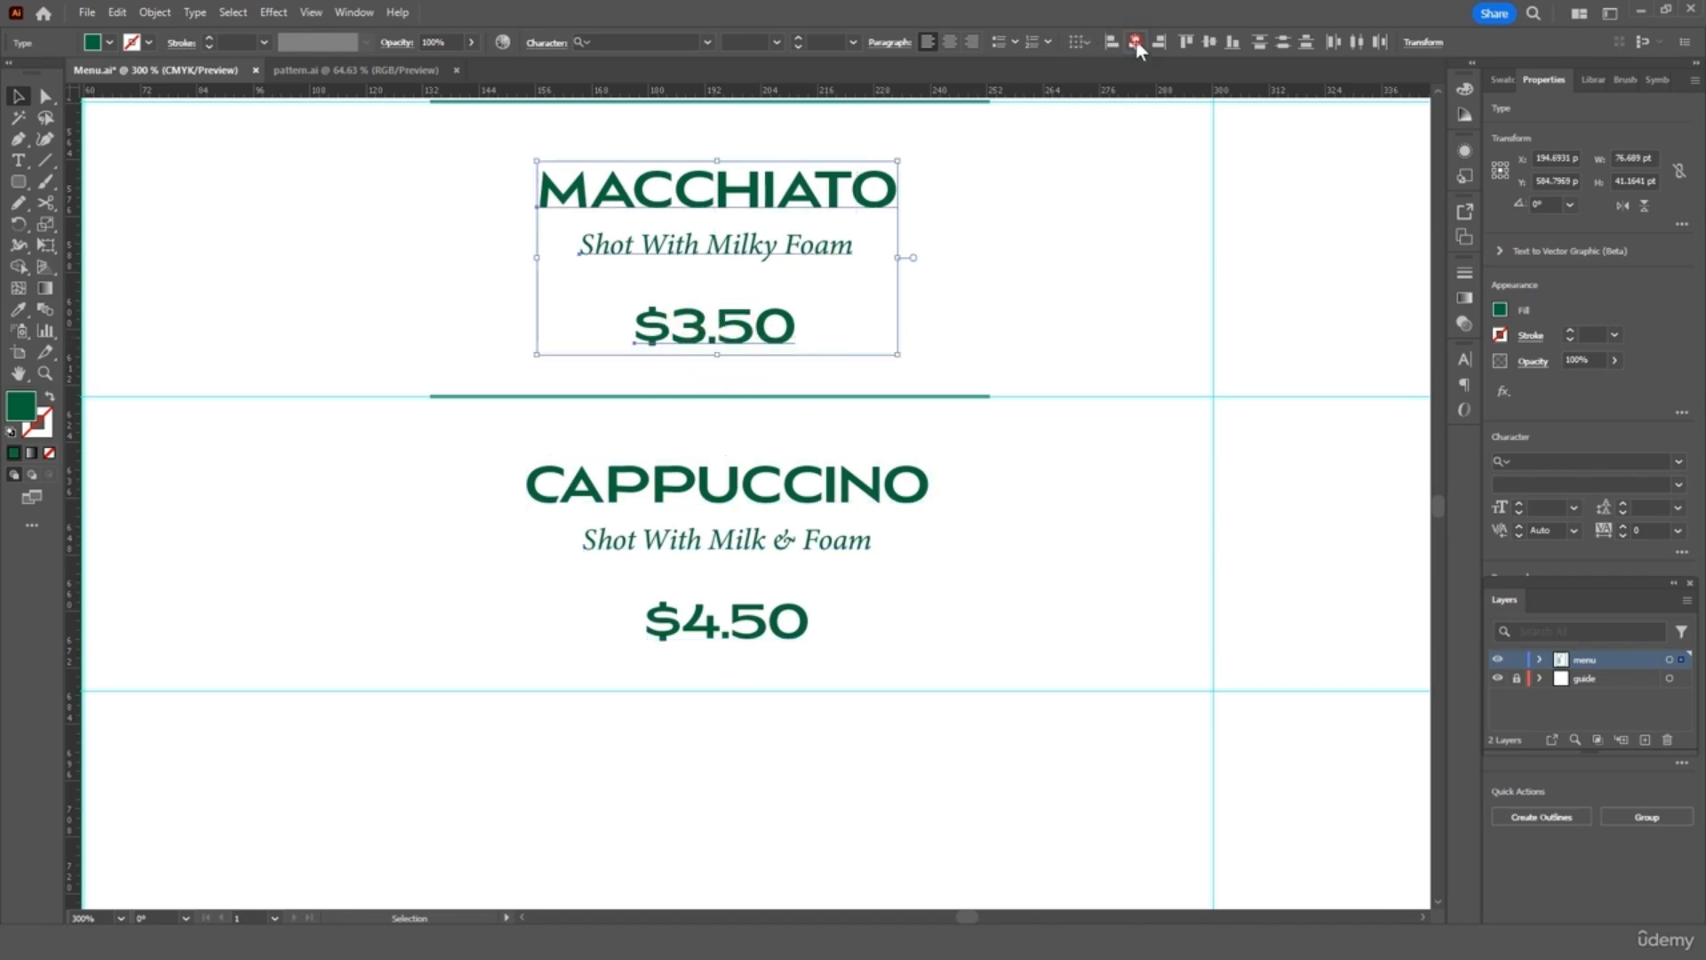
pyautogui.click(1135, 41)
pyautogui.click(996, 335)
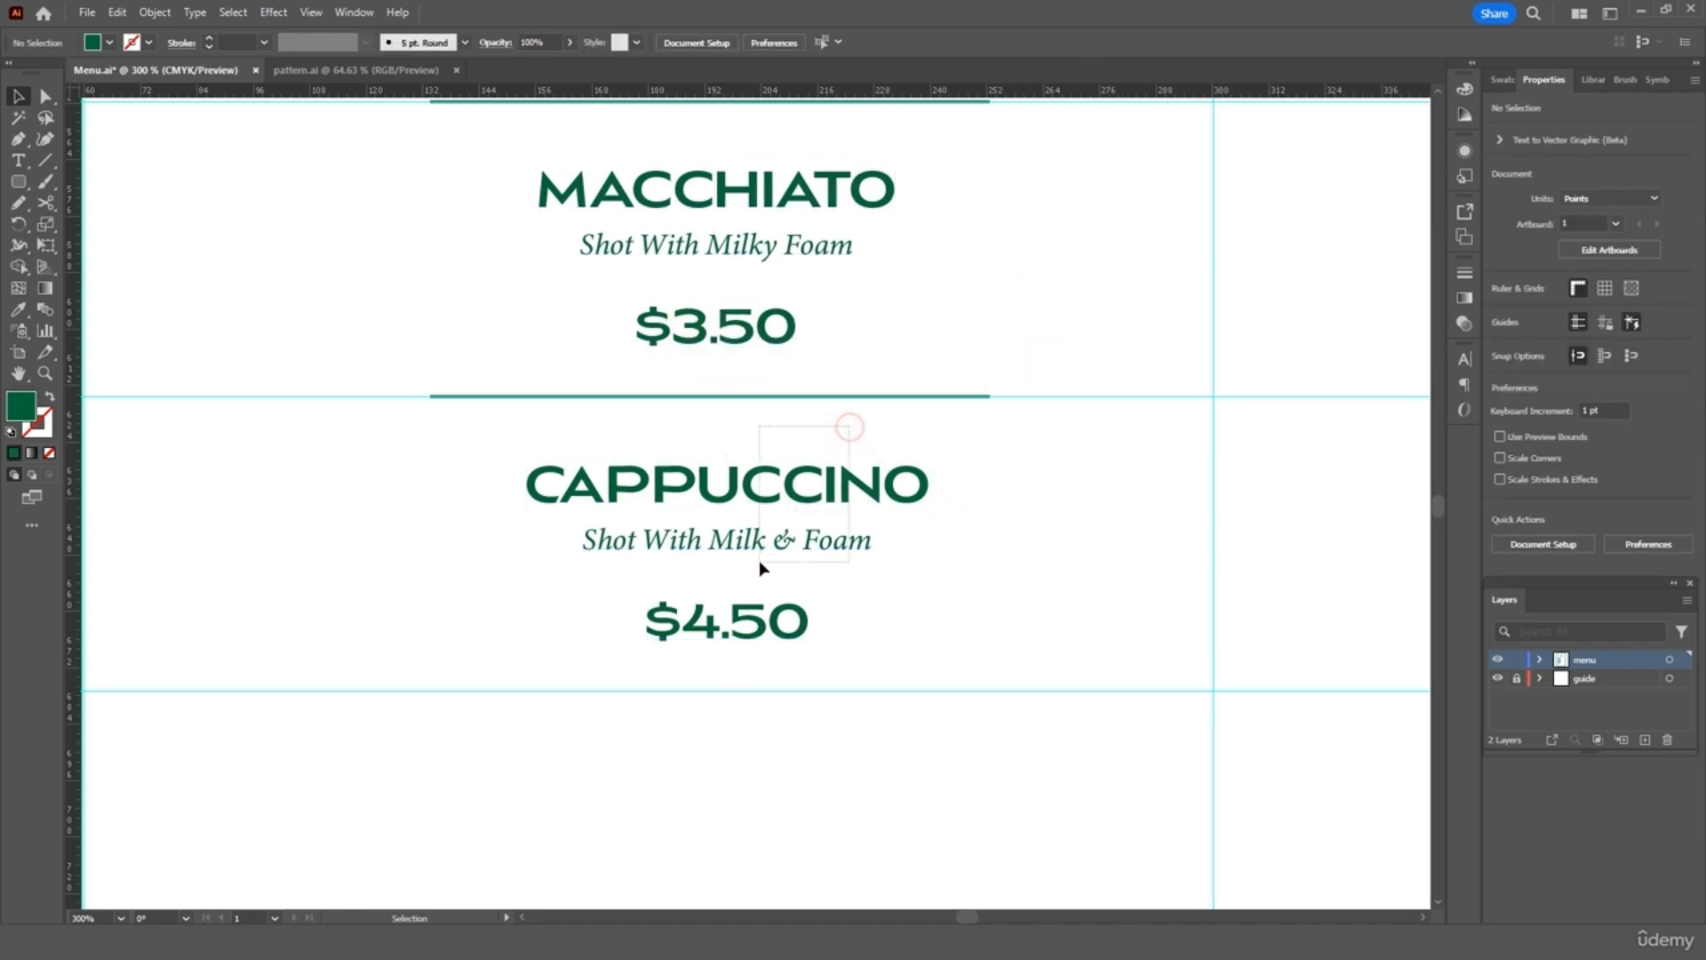
# Select the CAPPUCCINO title, tagline and price together with the divider line above it
pyautogui.click(626, 476)
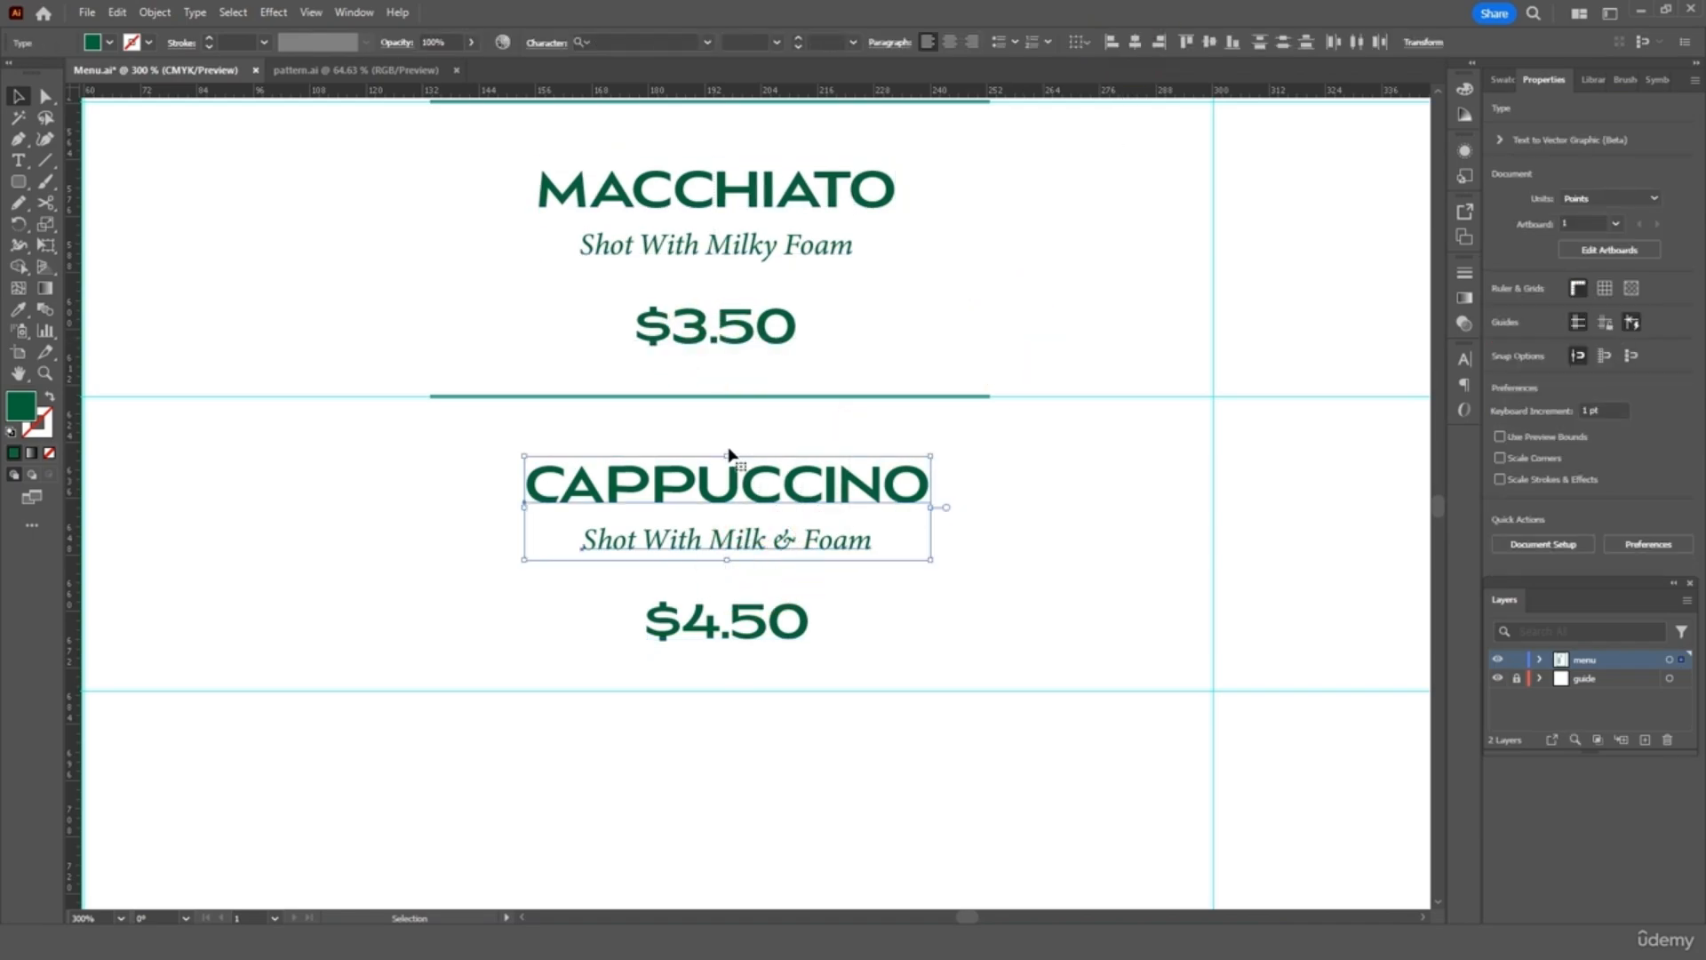
pyautogui.hotkey('ctrl', '=')
pyautogui.click(471, 401)
pyautogui.hotkey('ctrl', '=')
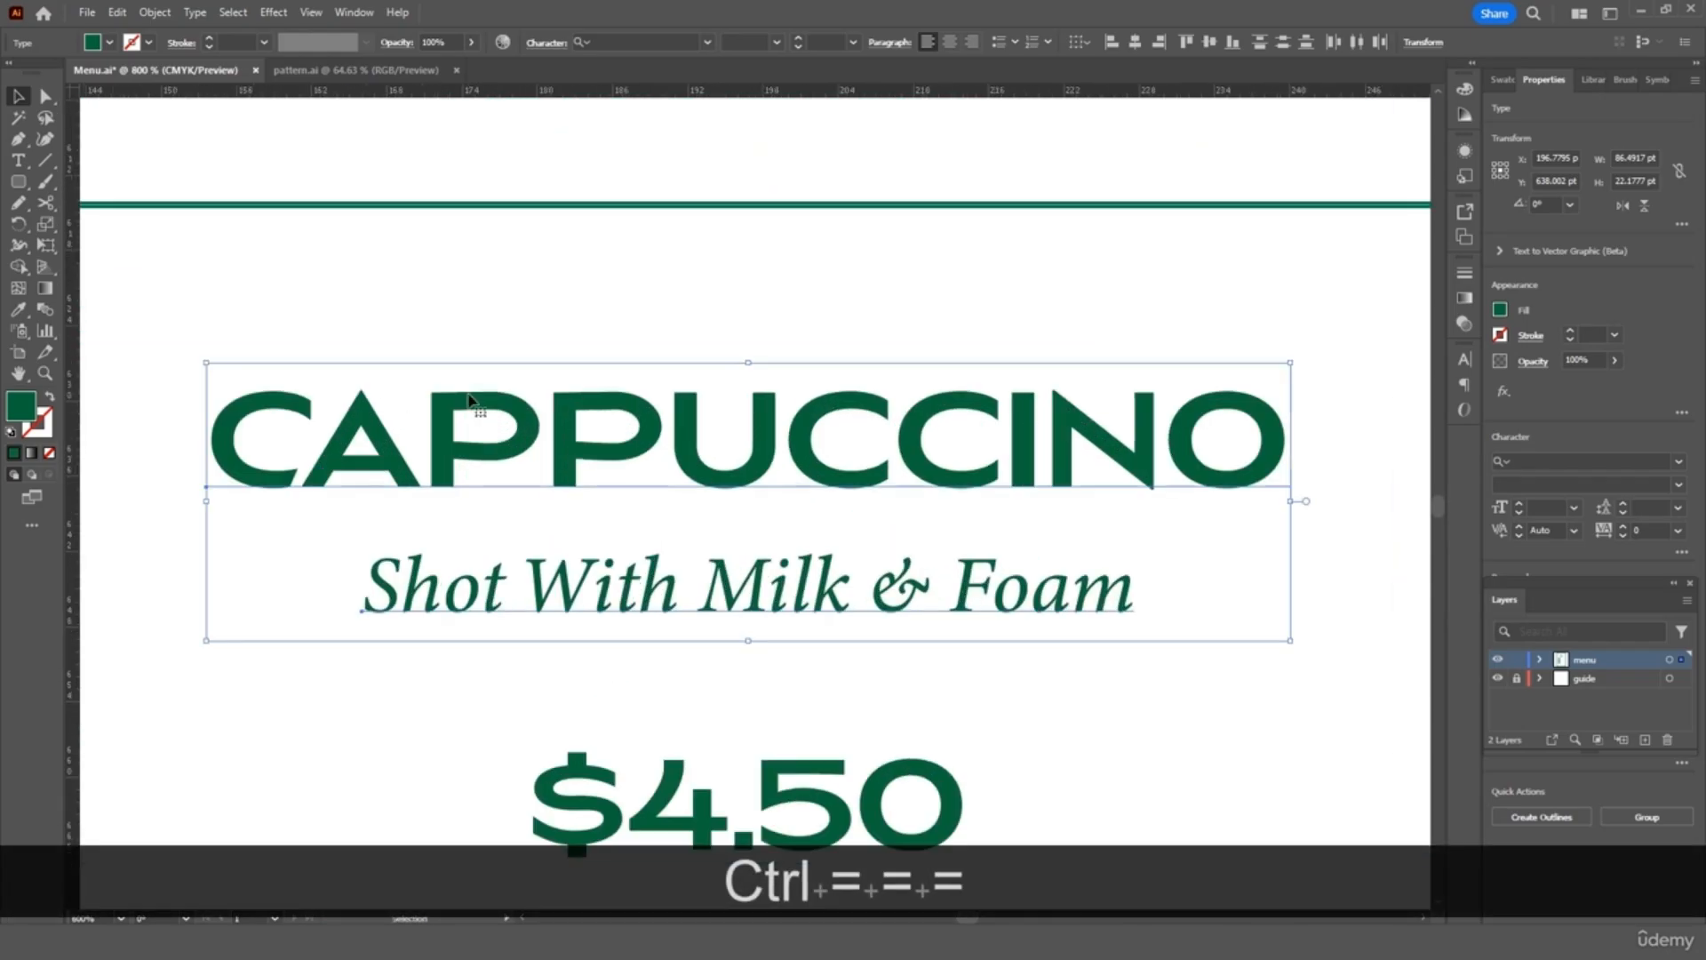
pyautogui.scroll(3, 471, 400)
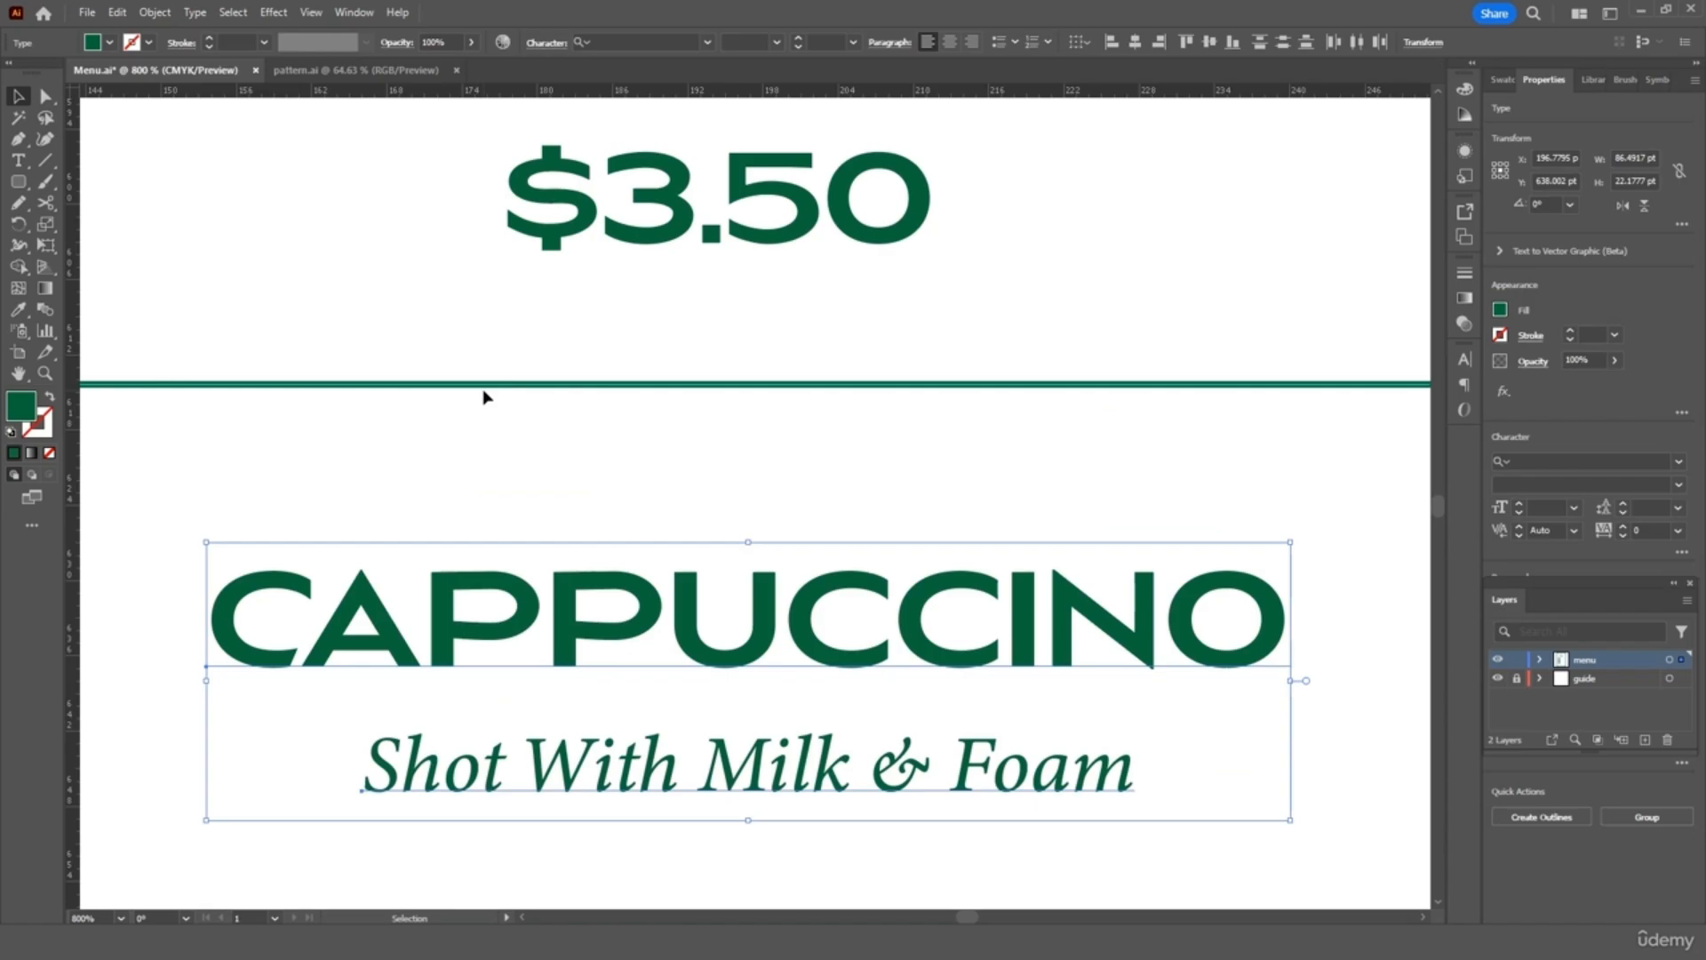
pyautogui.click(483, 388)
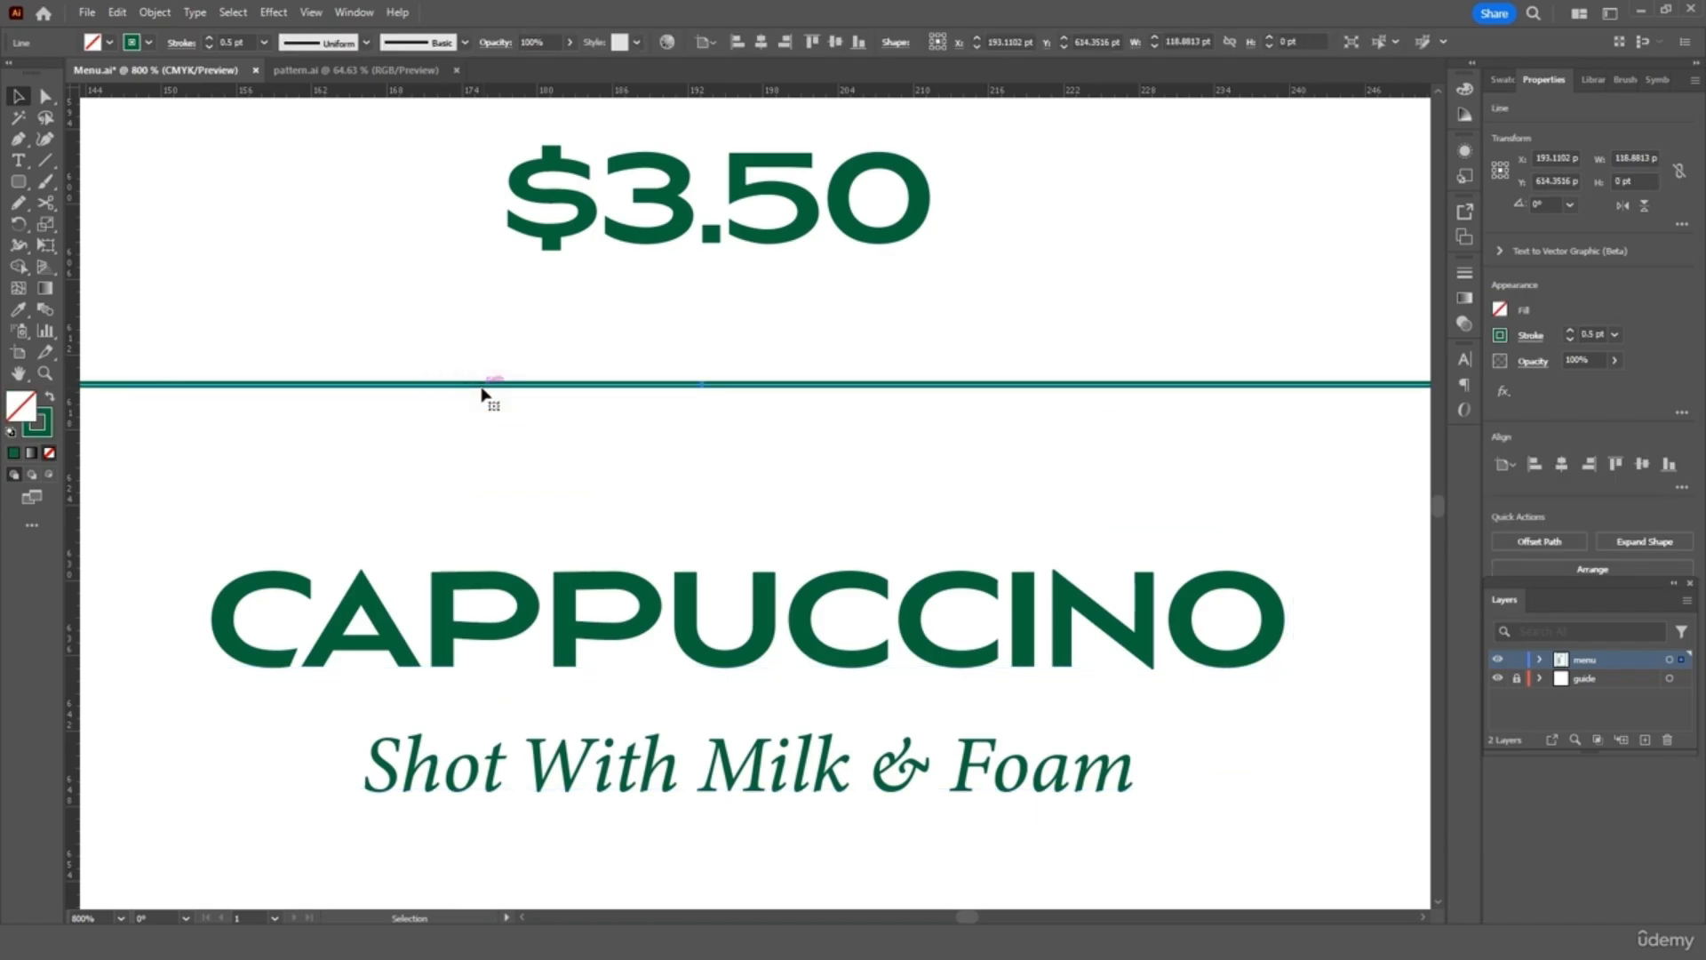
pyautogui.moveTo(811, 472); pyautogui.dragTo(557, 840)
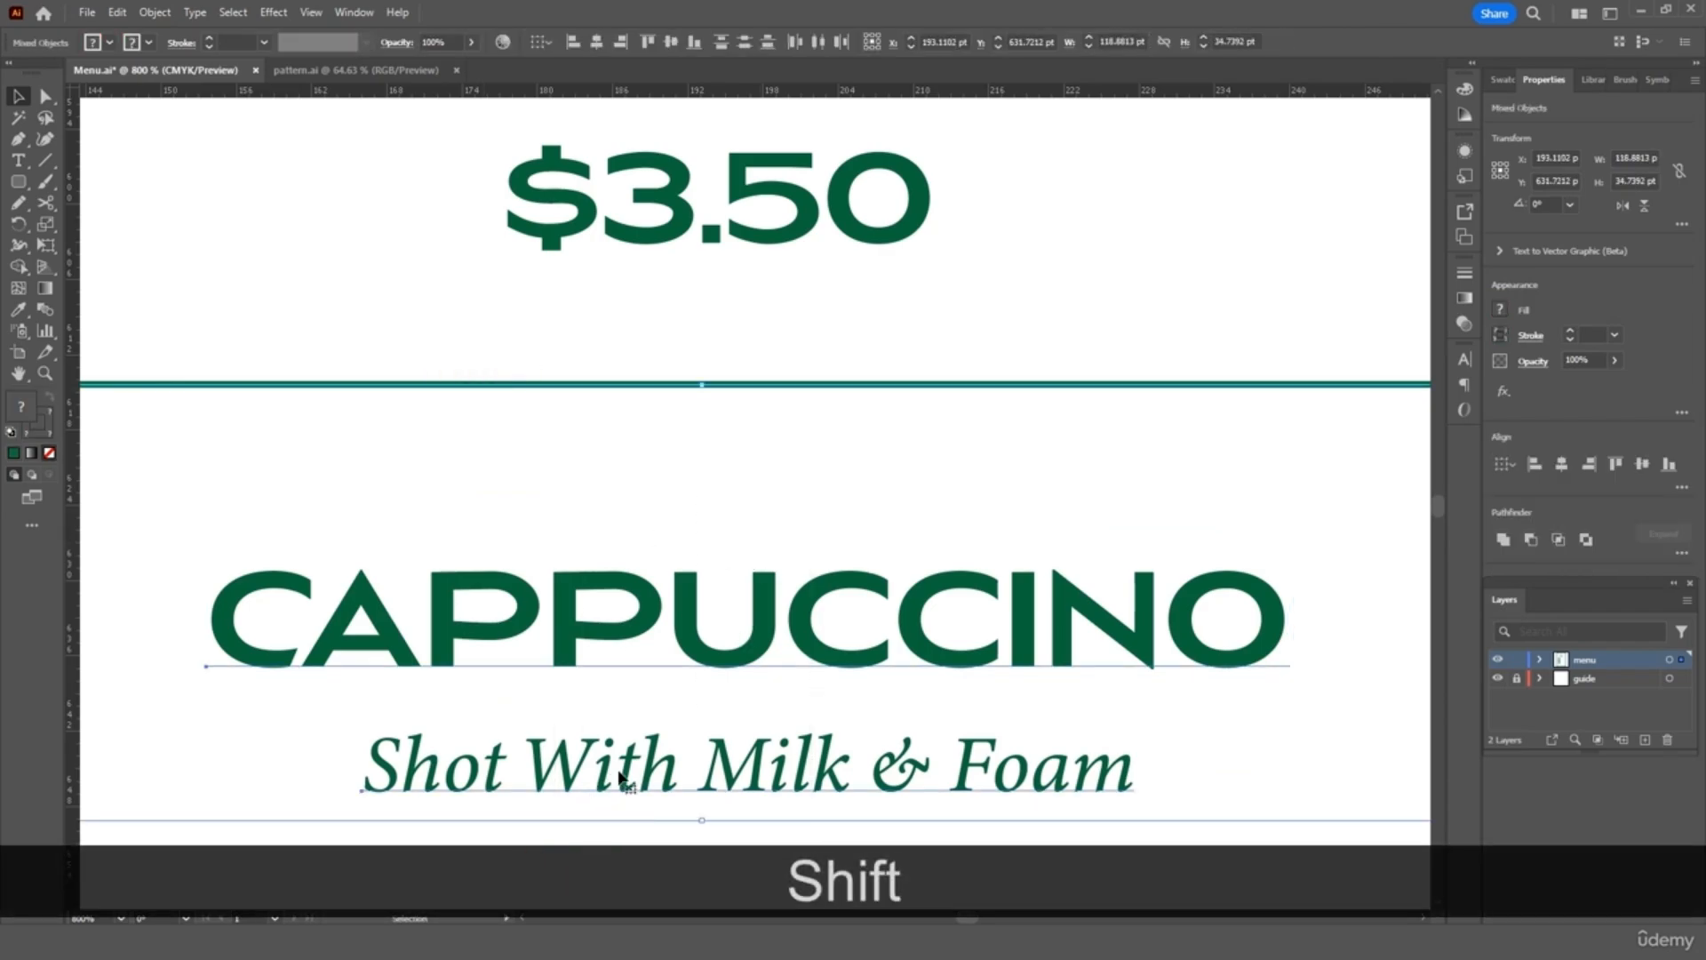
pyautogui.scroll(-2, 655, 727)
pyautogui.scroll(-4, 655, 727)
pyautogui.moveTo(815, 564); pyautogui.dragTo(727, 678)
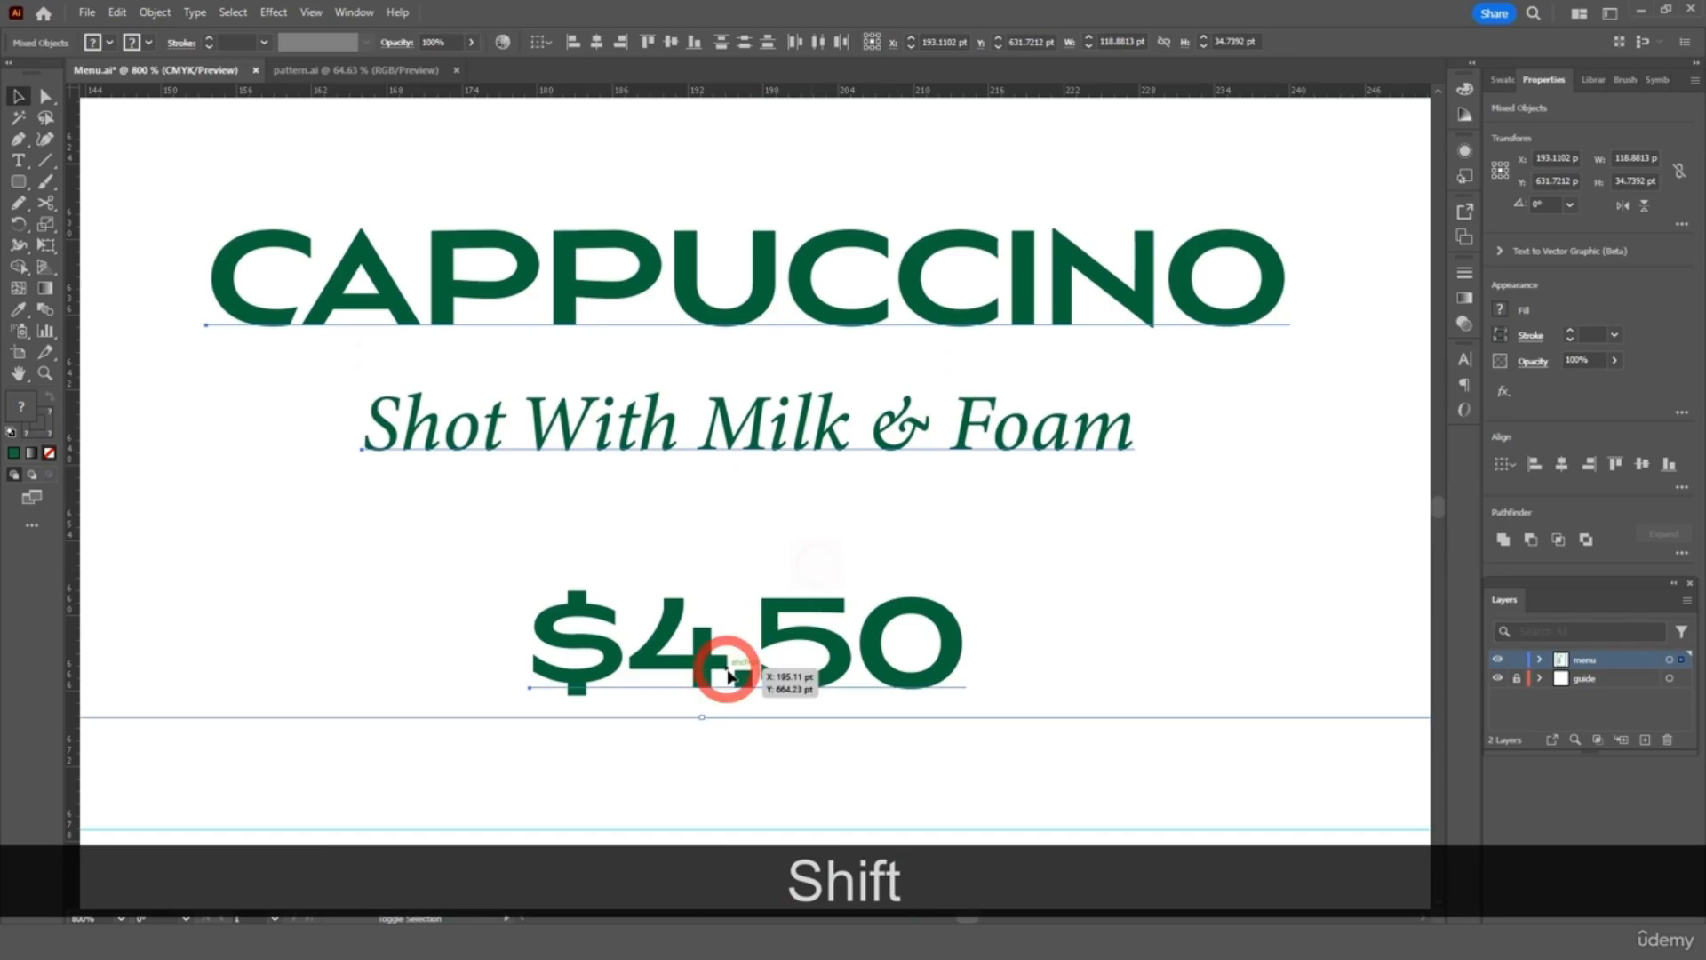
# Copy the CAPPUCCINO entry and divider, placing the duplicate directly below
pyautogui.hotkey('ctrl', '-')
pyautogui.hotkey('ctrl', '-')
pyautogui.hotkey('ctrl', '-')
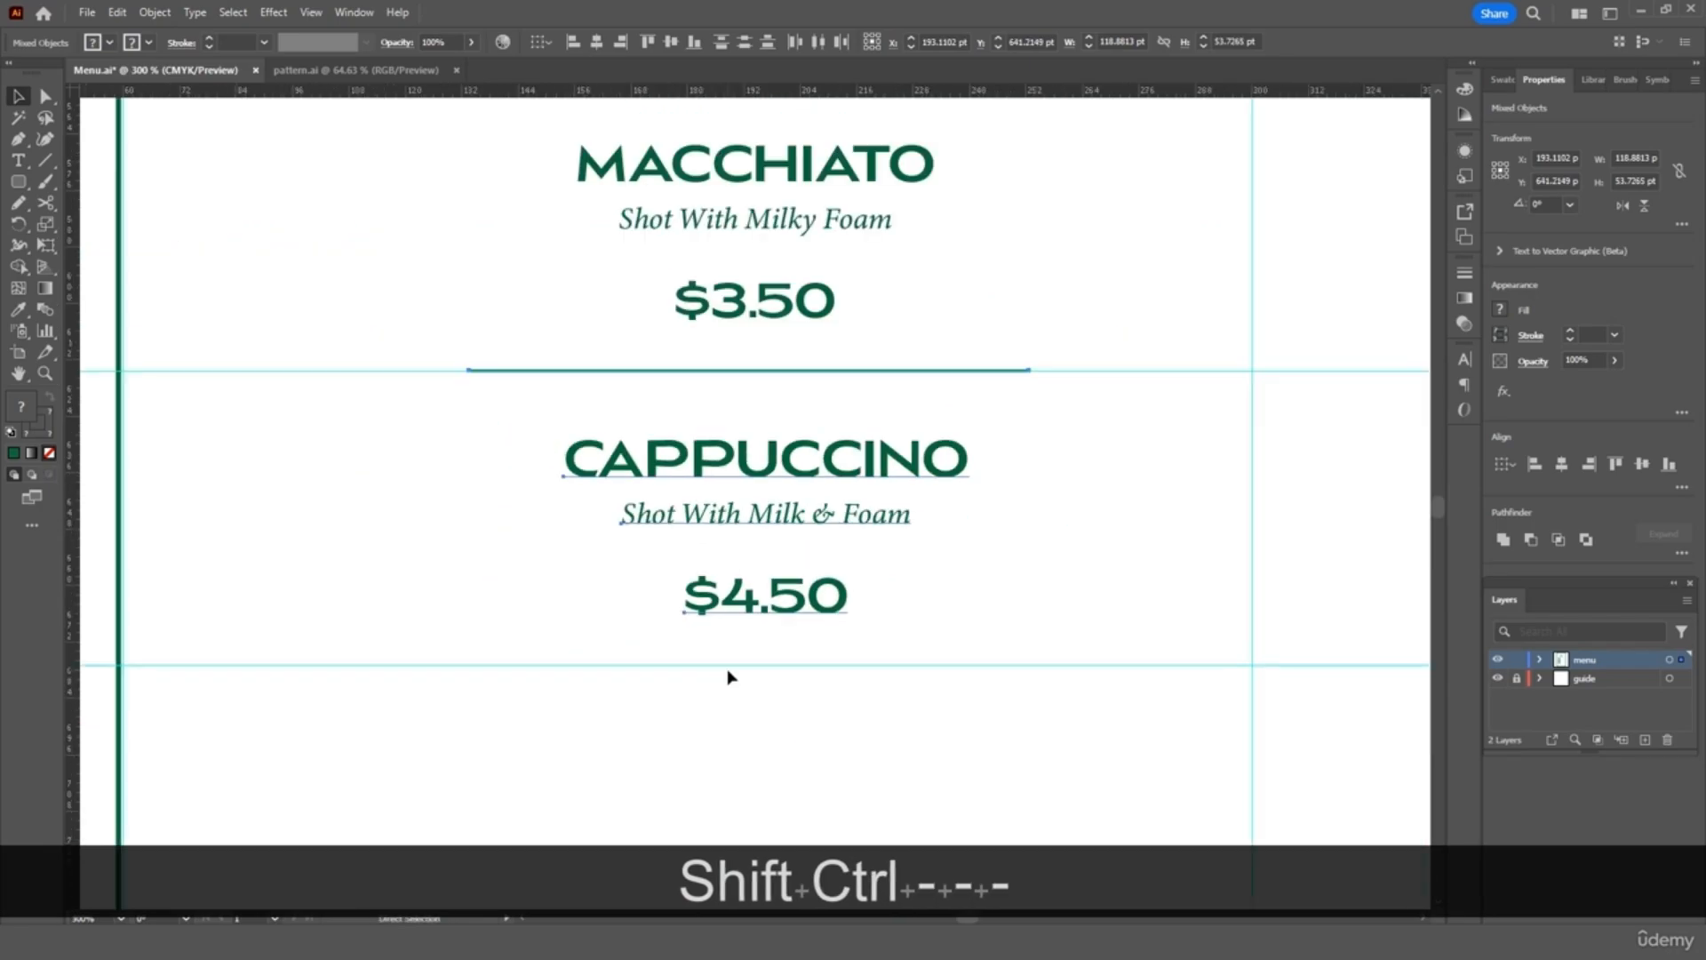
pyautogui.hotkey('ctrl', 'c')
pyautogui.scroll(-4, 728, 676)
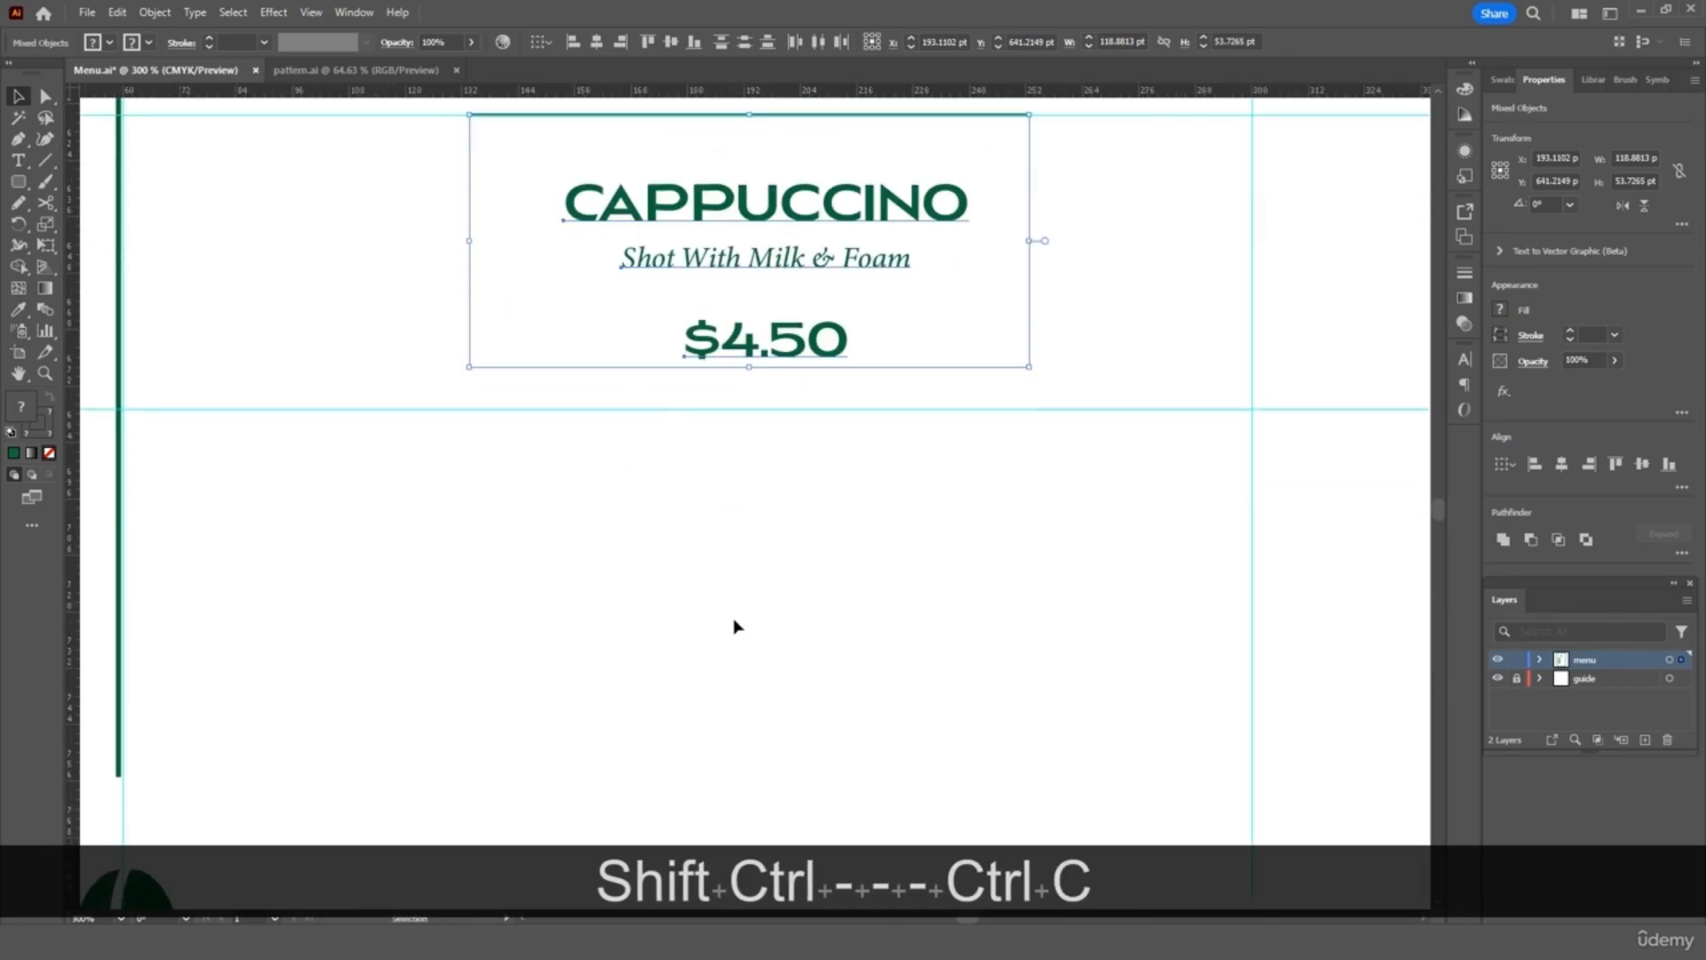
pyautogui.hotkey('ctrl', 'v')
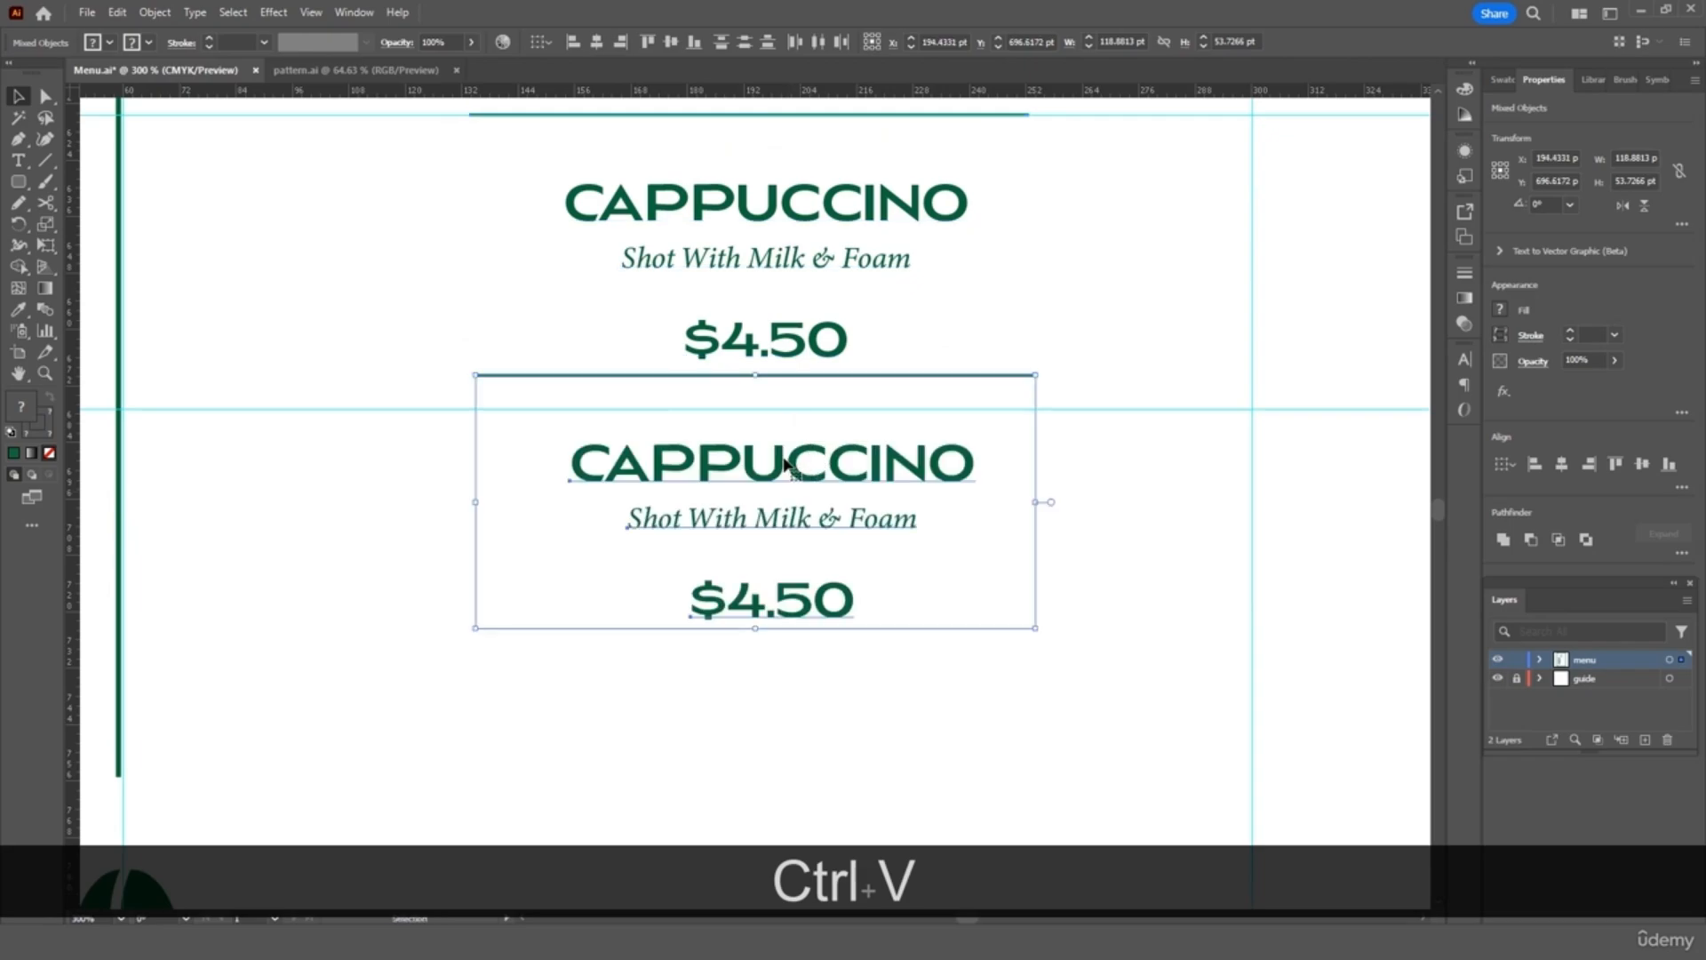
pyautogui.moveTo(779, 458); pyautogui.dragTo(768, 494)
# Rename the copied entry to MOCHA with the tagline 'Shot With Rich Chocolate'
pyautogui.click(1102, 553)
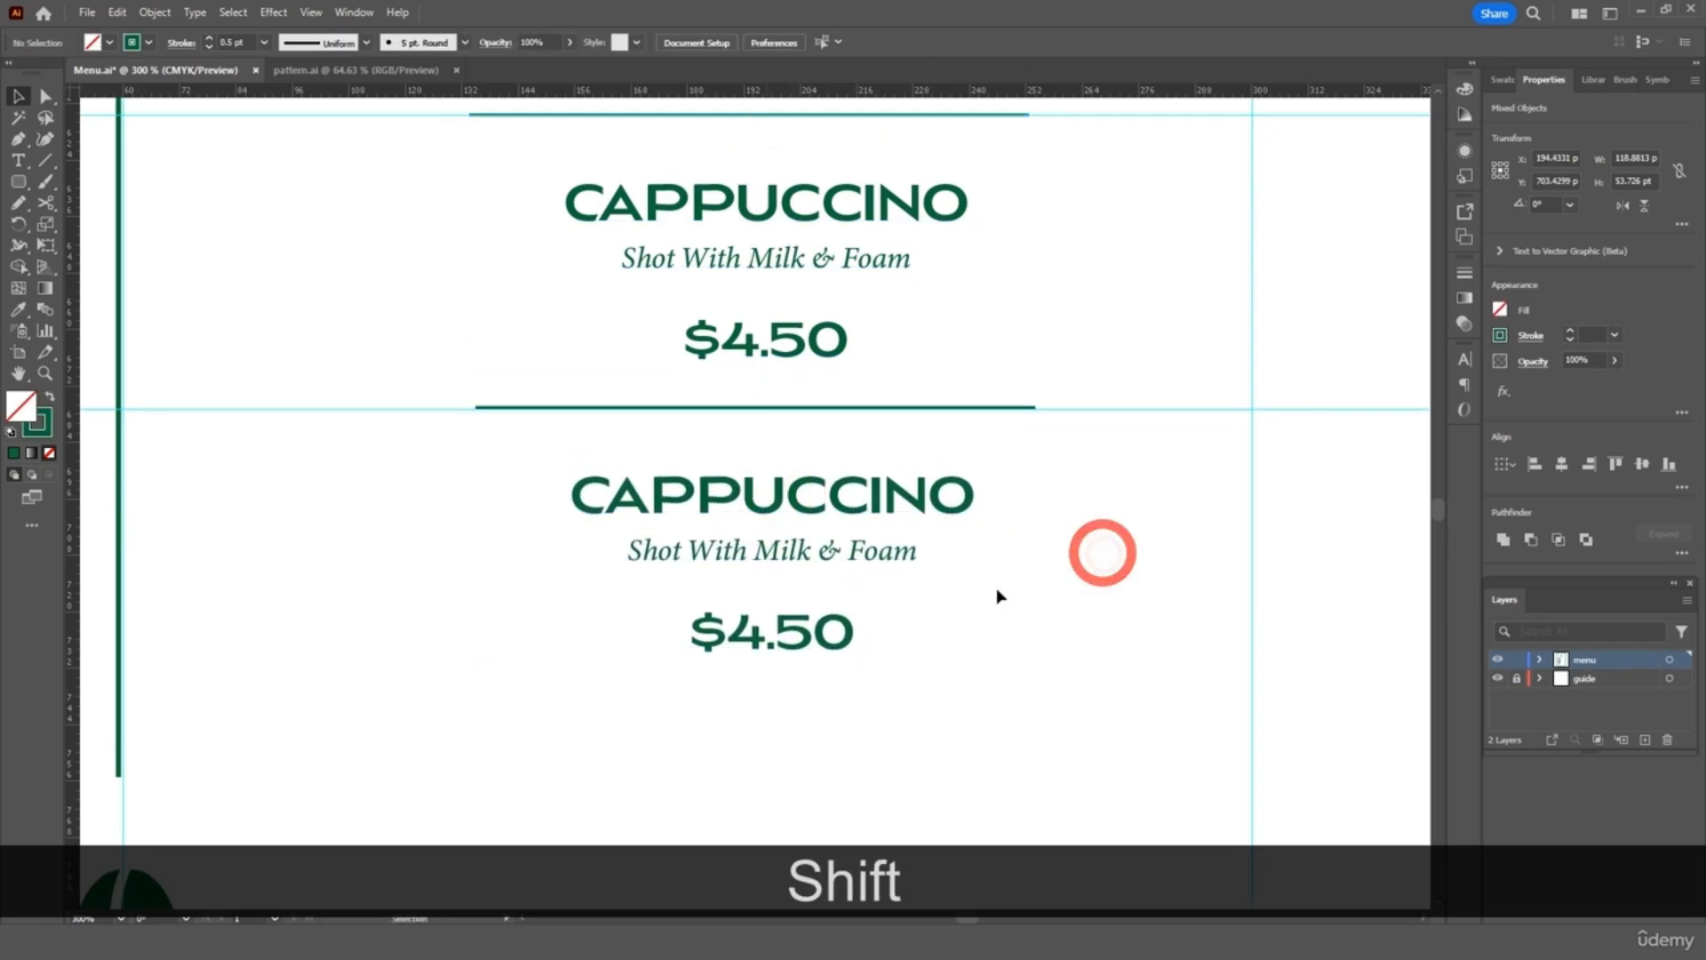
pyautogui.click(775, 489)
pyautogui.doubleClick(777, 489)
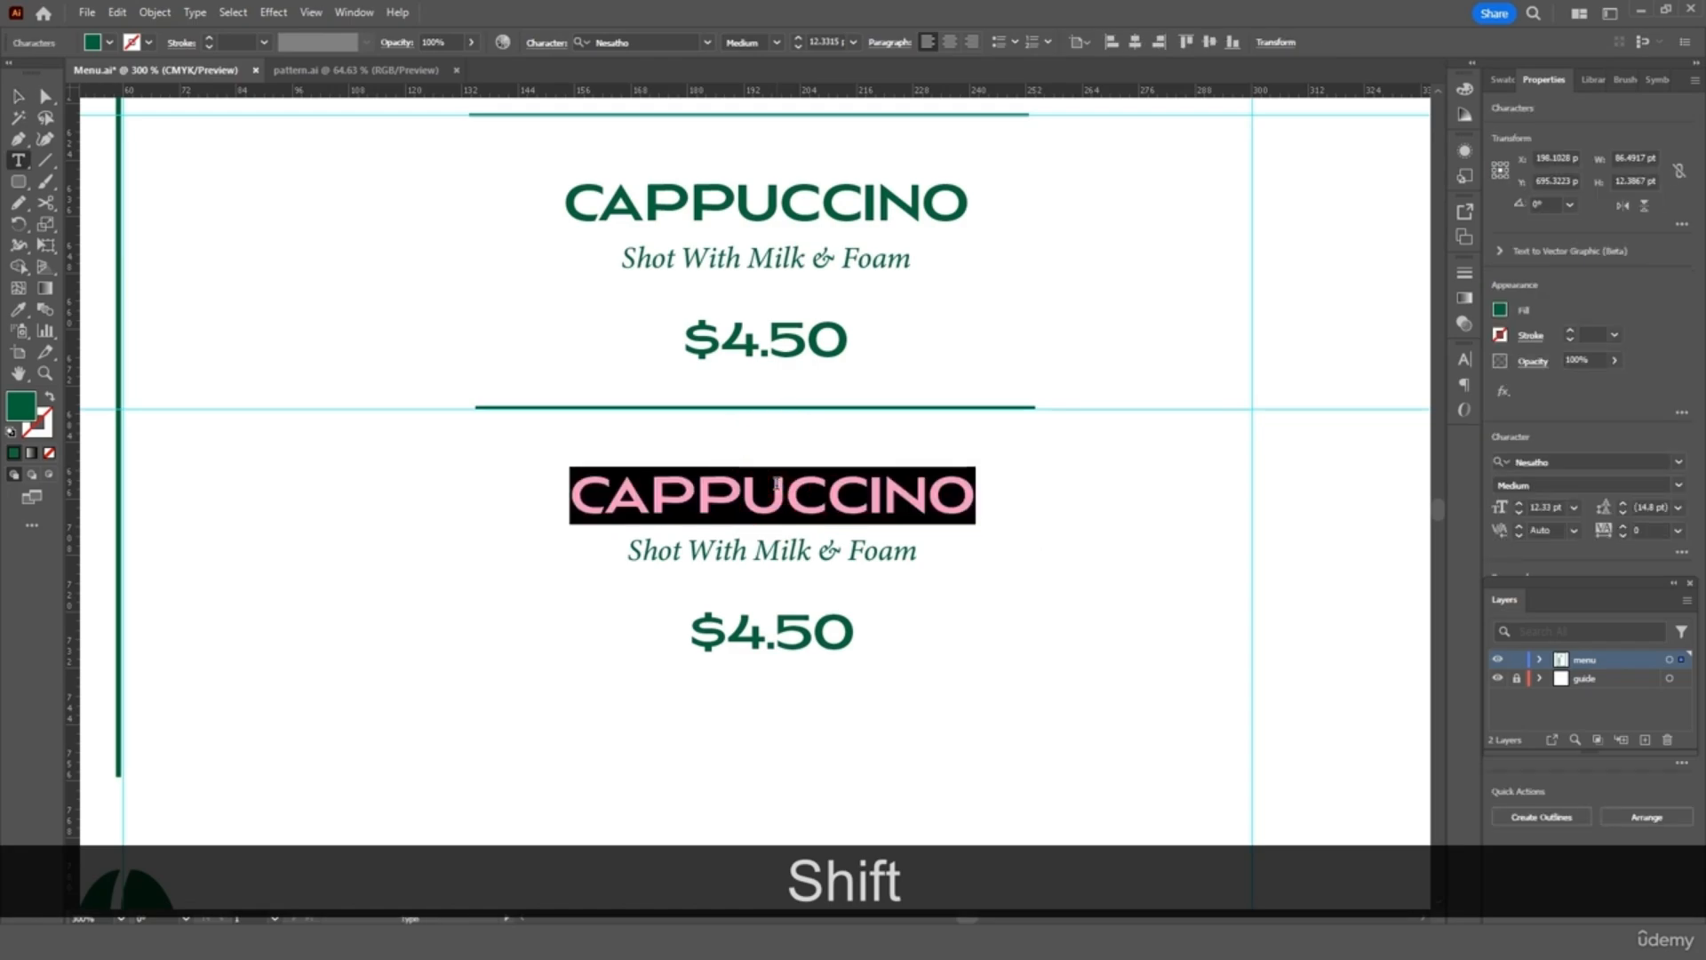
pyautogui.write('MOCHA')
pyautogui.tripleClick(762, 552)
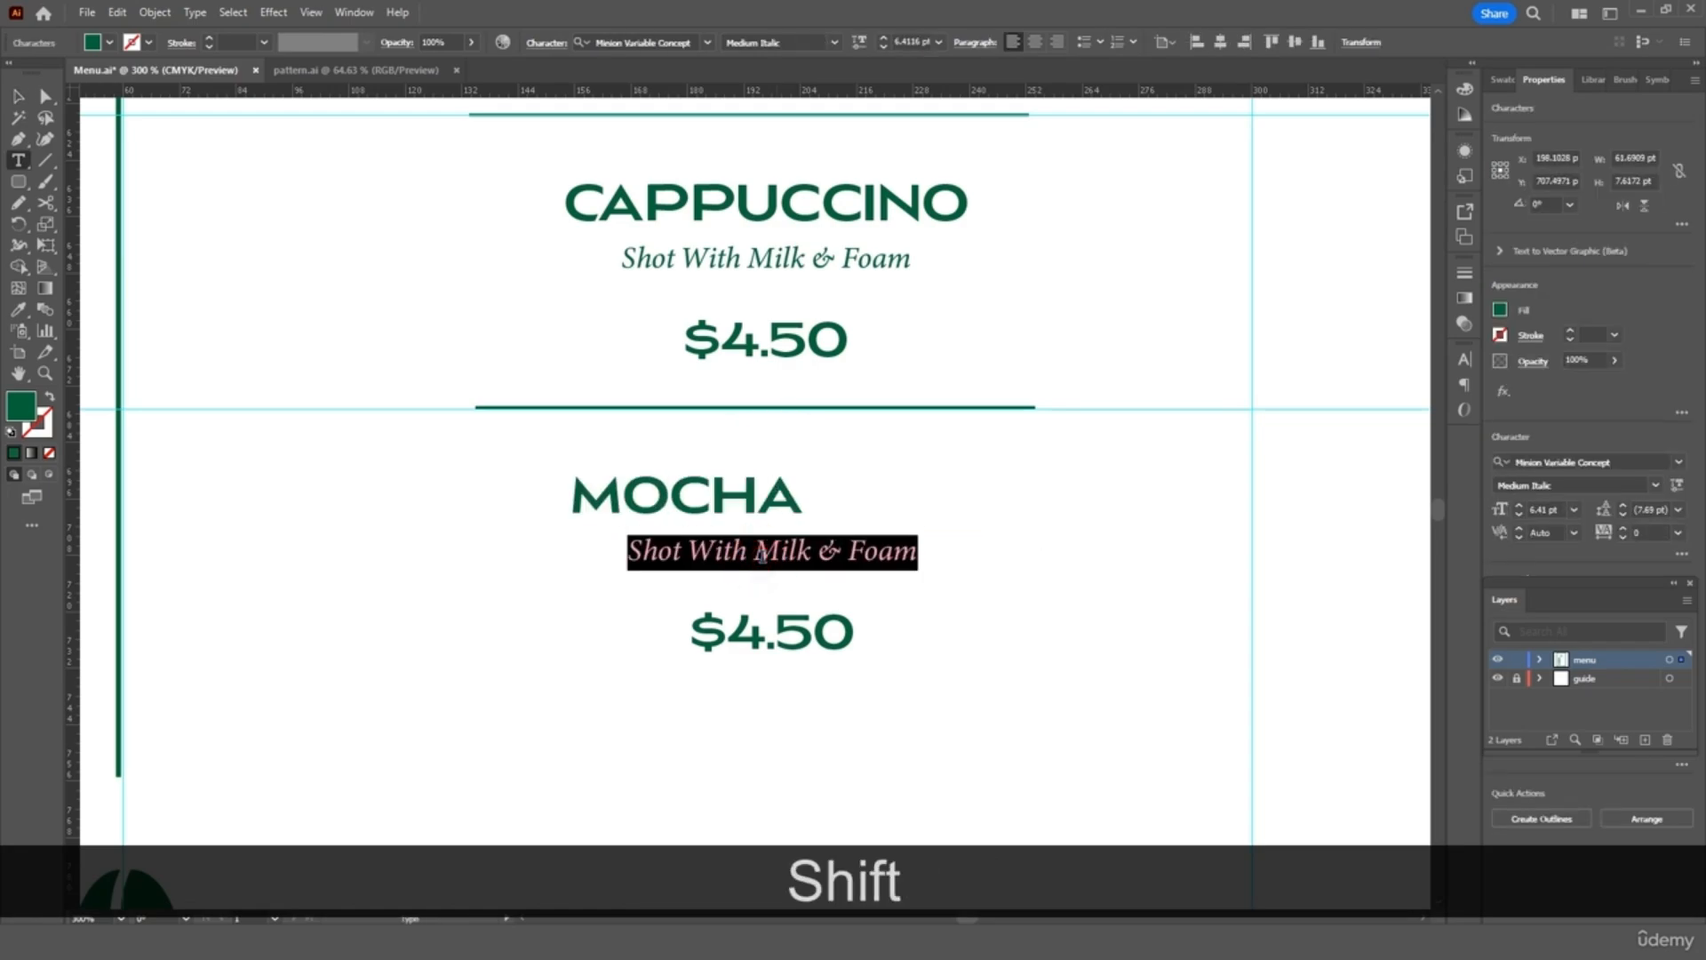
pyautogui.write('Shot Wi')
pyautogui.press('BackSpace')
pyautogui.write('ith ')
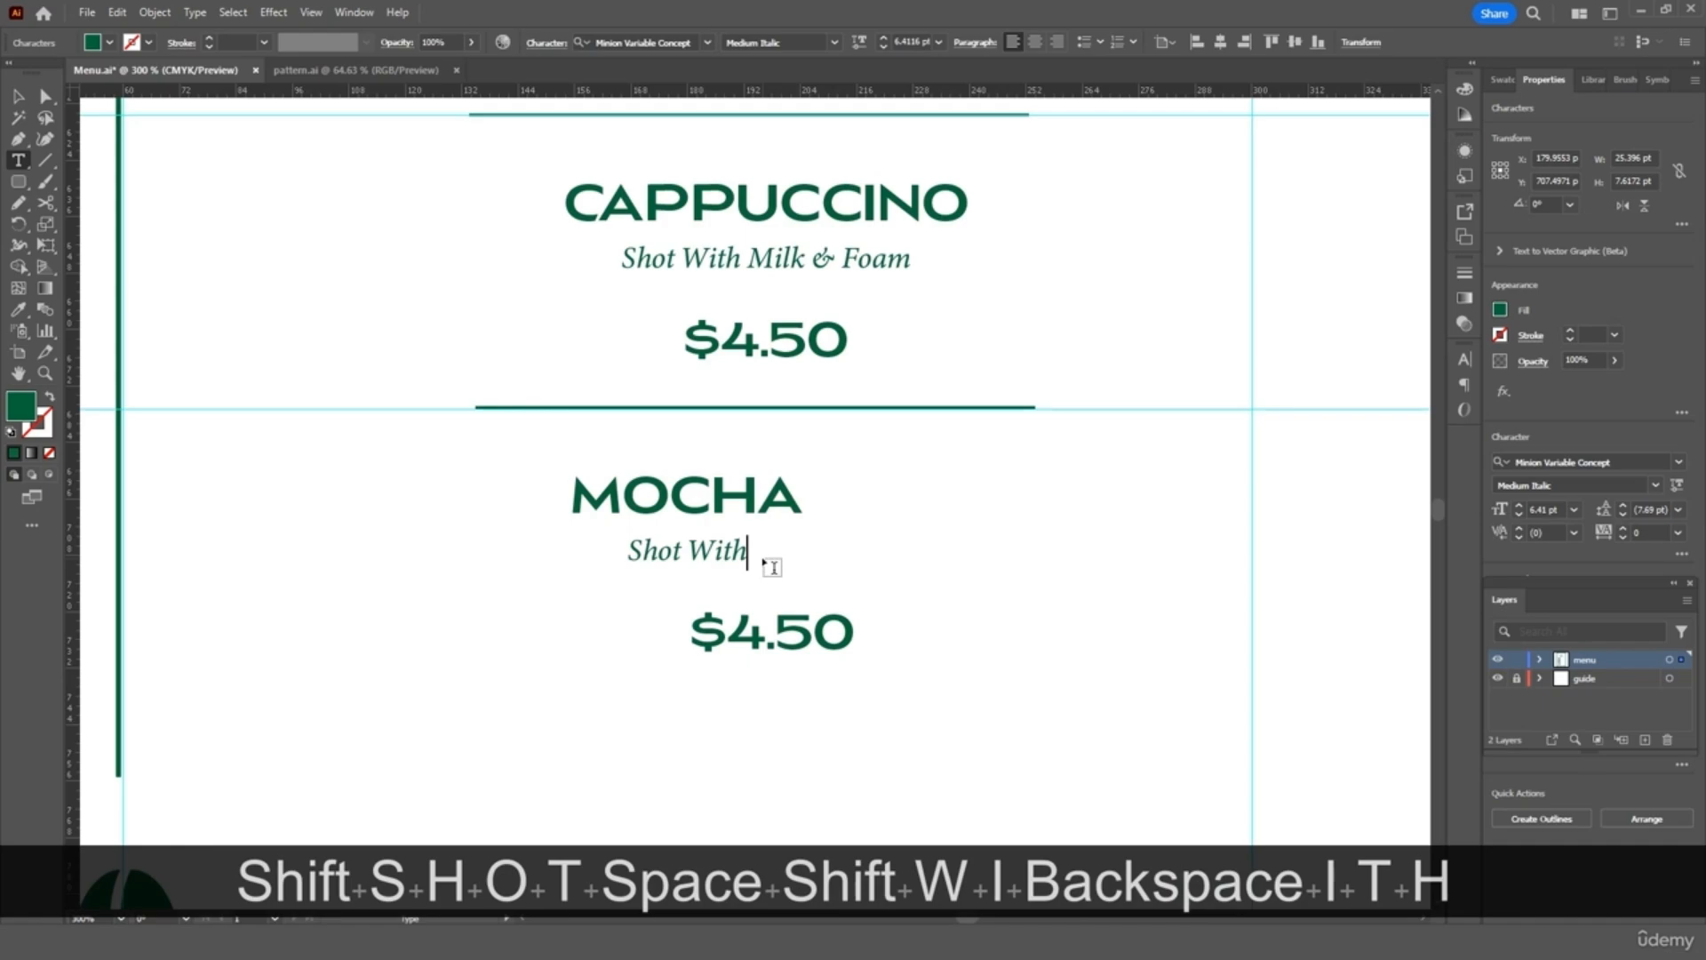
pyautogui.write('Rirch')
pyautogui.press('BackSpace')
pyautogui.press('BackSpace')
pyautogui.press('BackSpace')
pyautogui.press('BackSpace')
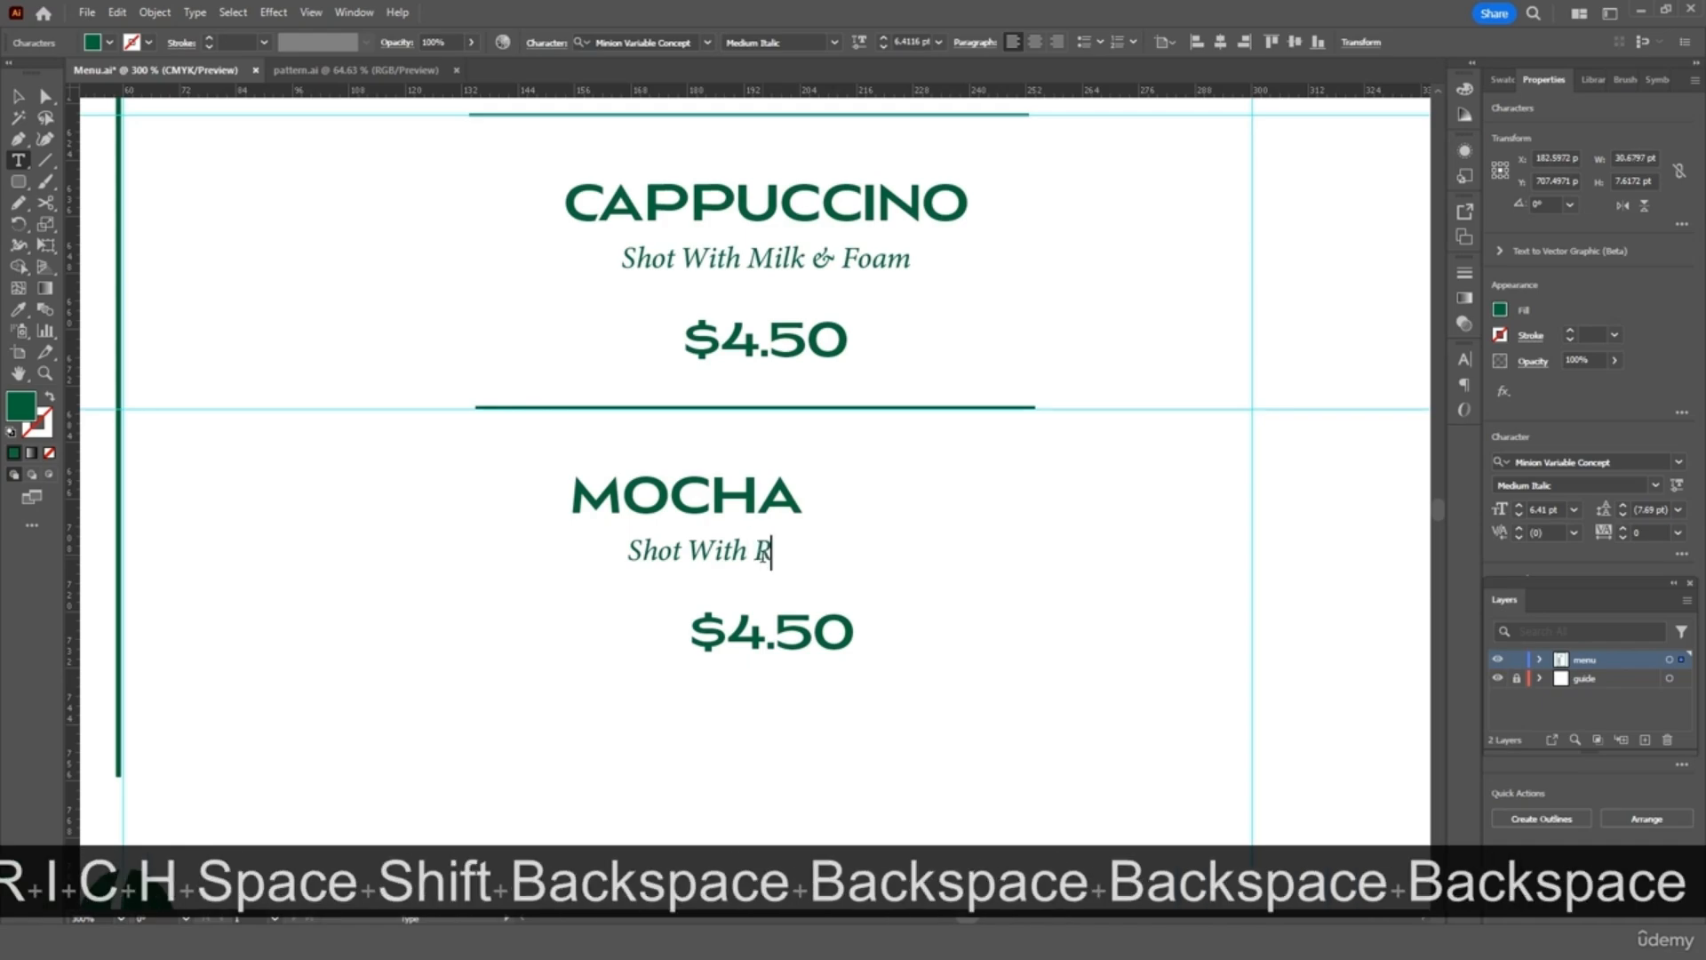
pyautogui.write('irch')
pyautogui.press('BackSpace')
pyautogui.press('BackSpace')
pyautogui.press('BackSpace')
pyautogui.press('BackSpace')
pyautogui.write('ch ')
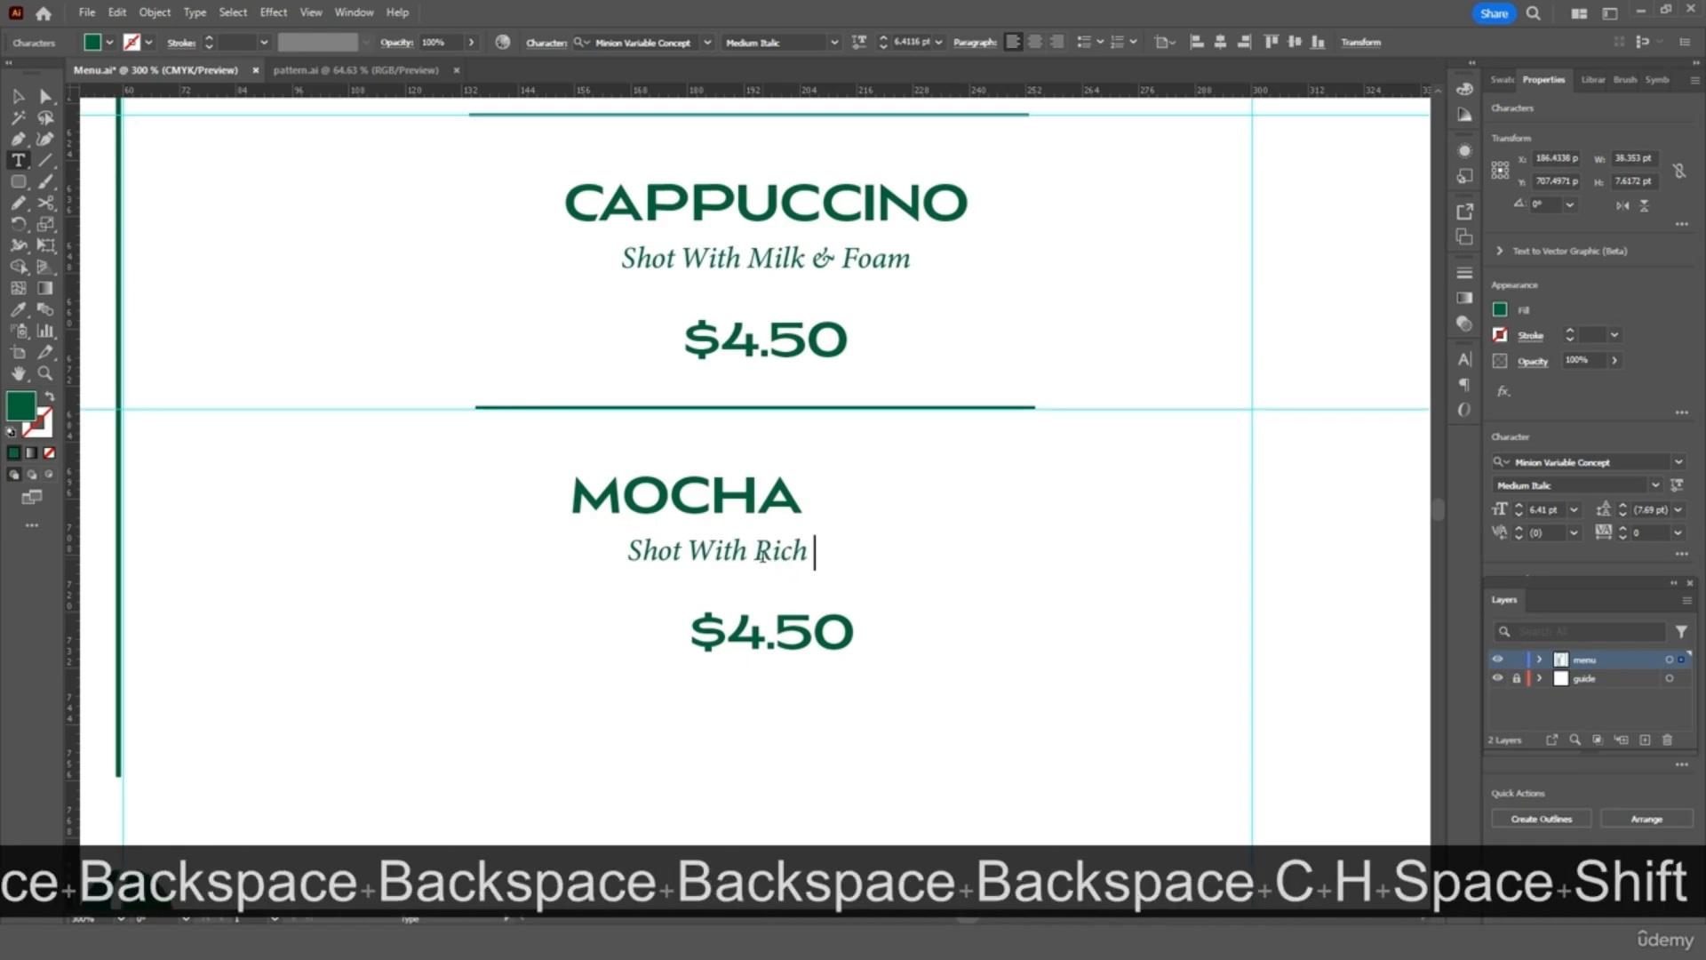
pyautogui.write('Chocolate')
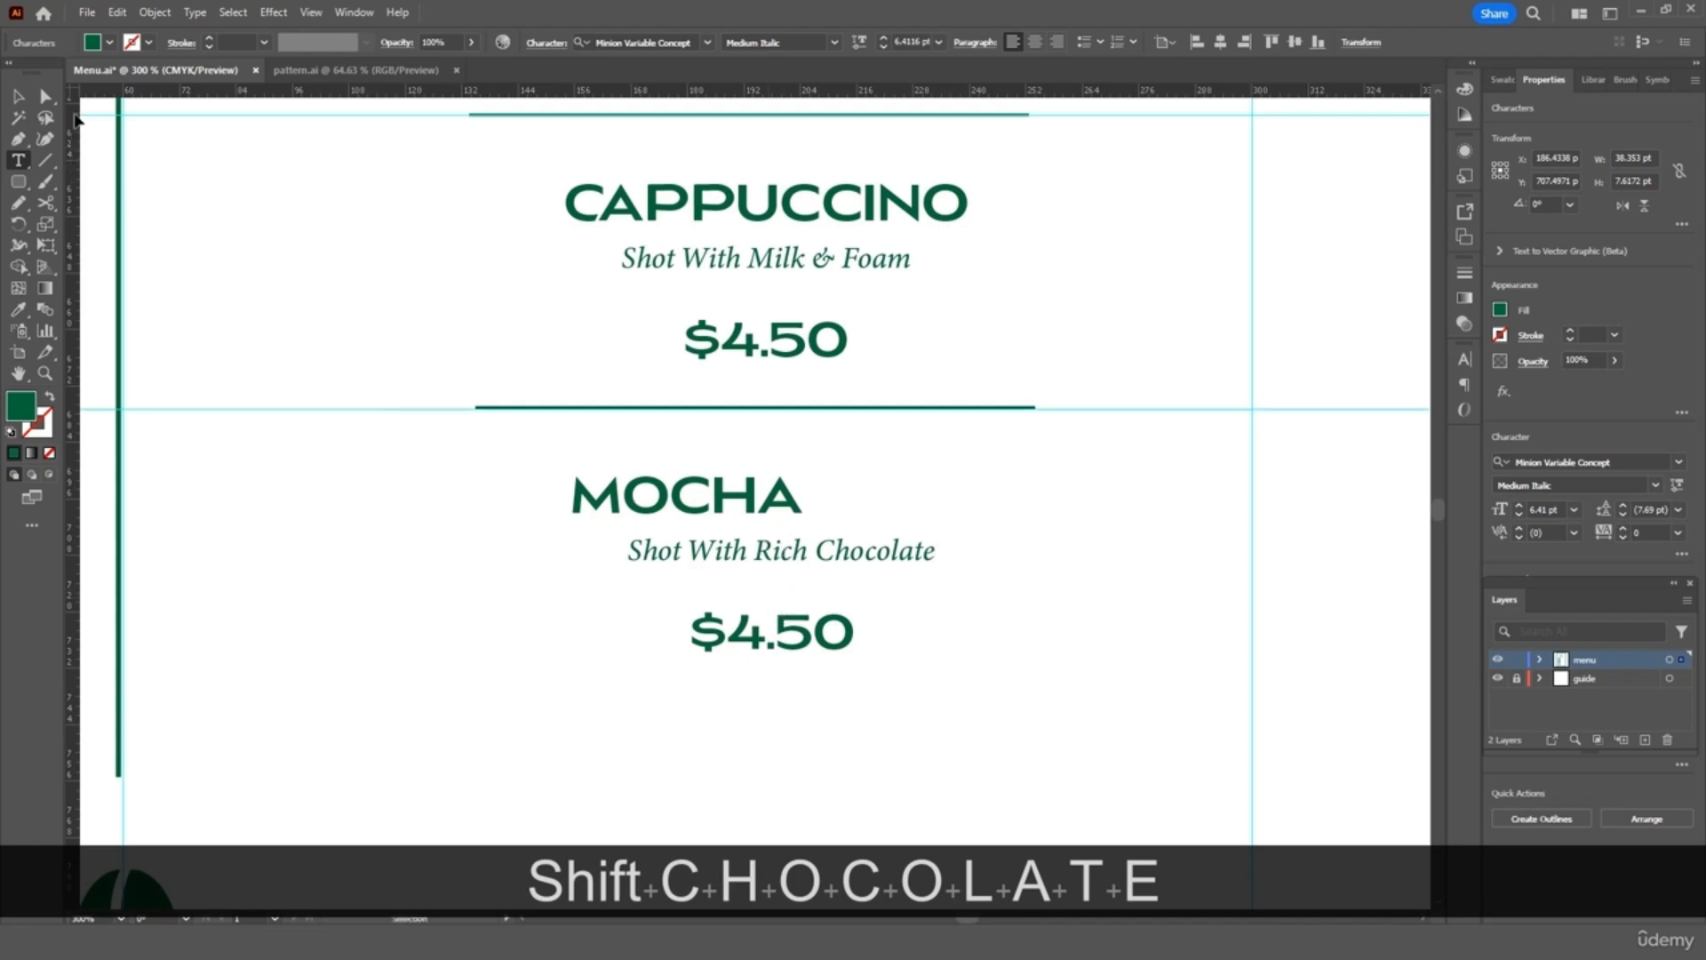
# Centre the MOCHA entry horizontally in its row
pyautogui.click(18, 95)
pyautogui.moveTo(666, 498); pyautogui.dragTo(749, 654)
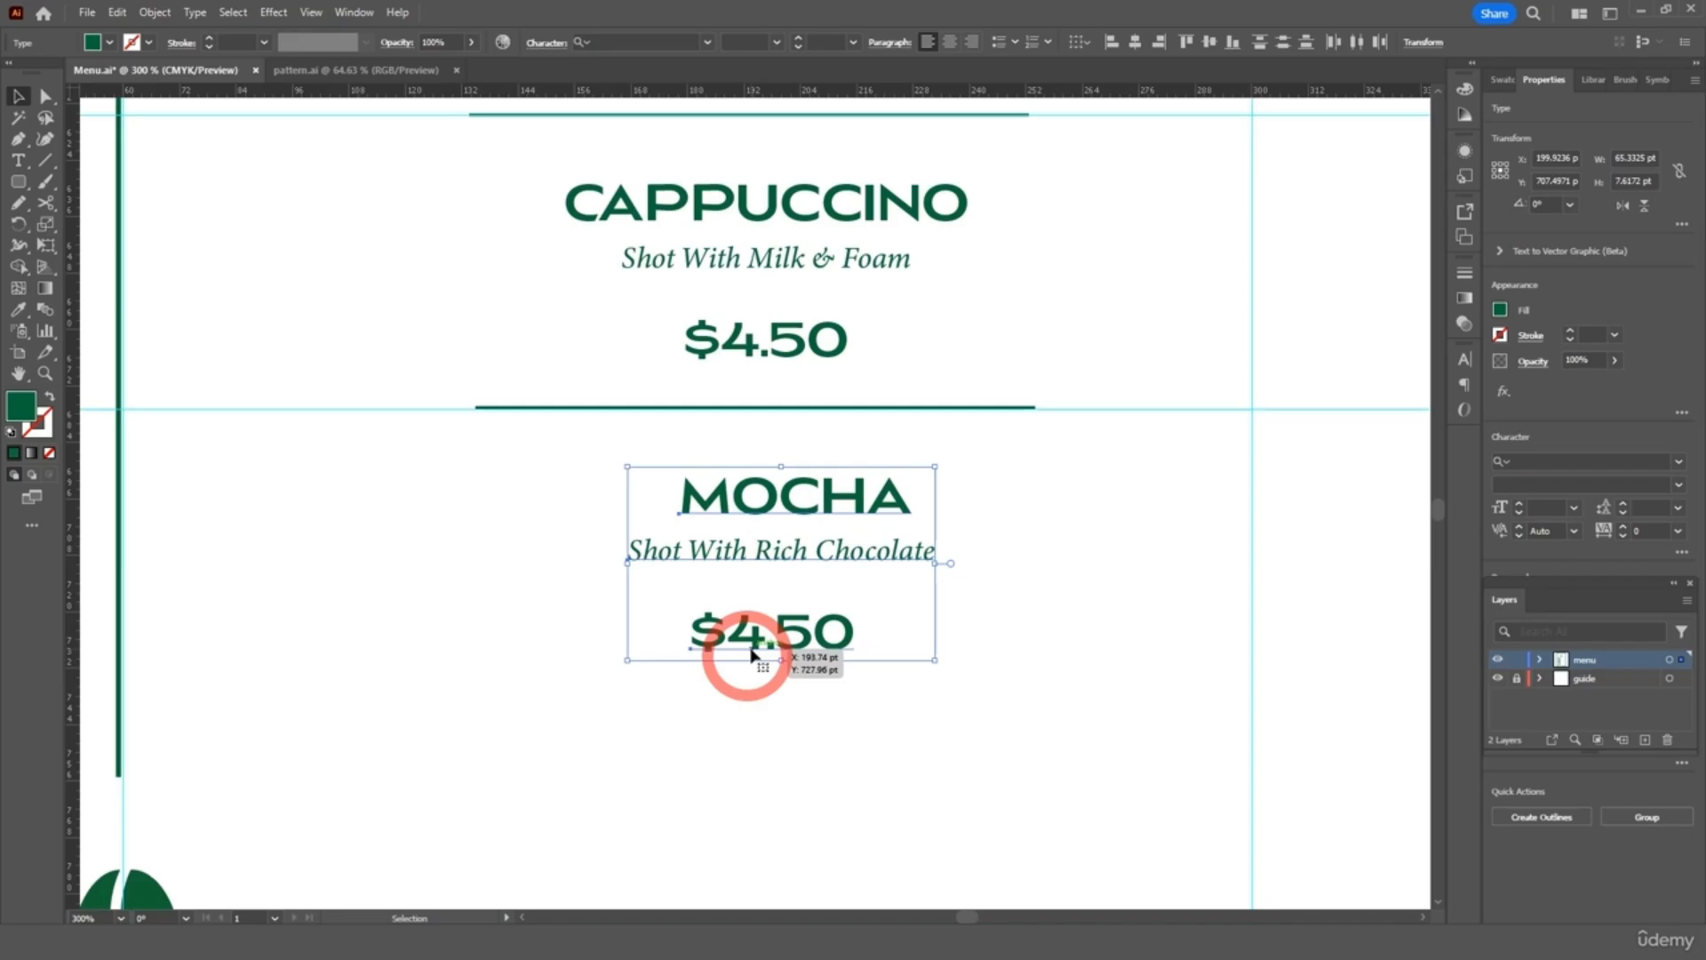
pyautogui.click(1138, 43)
pyautogui.click(1150, 300)
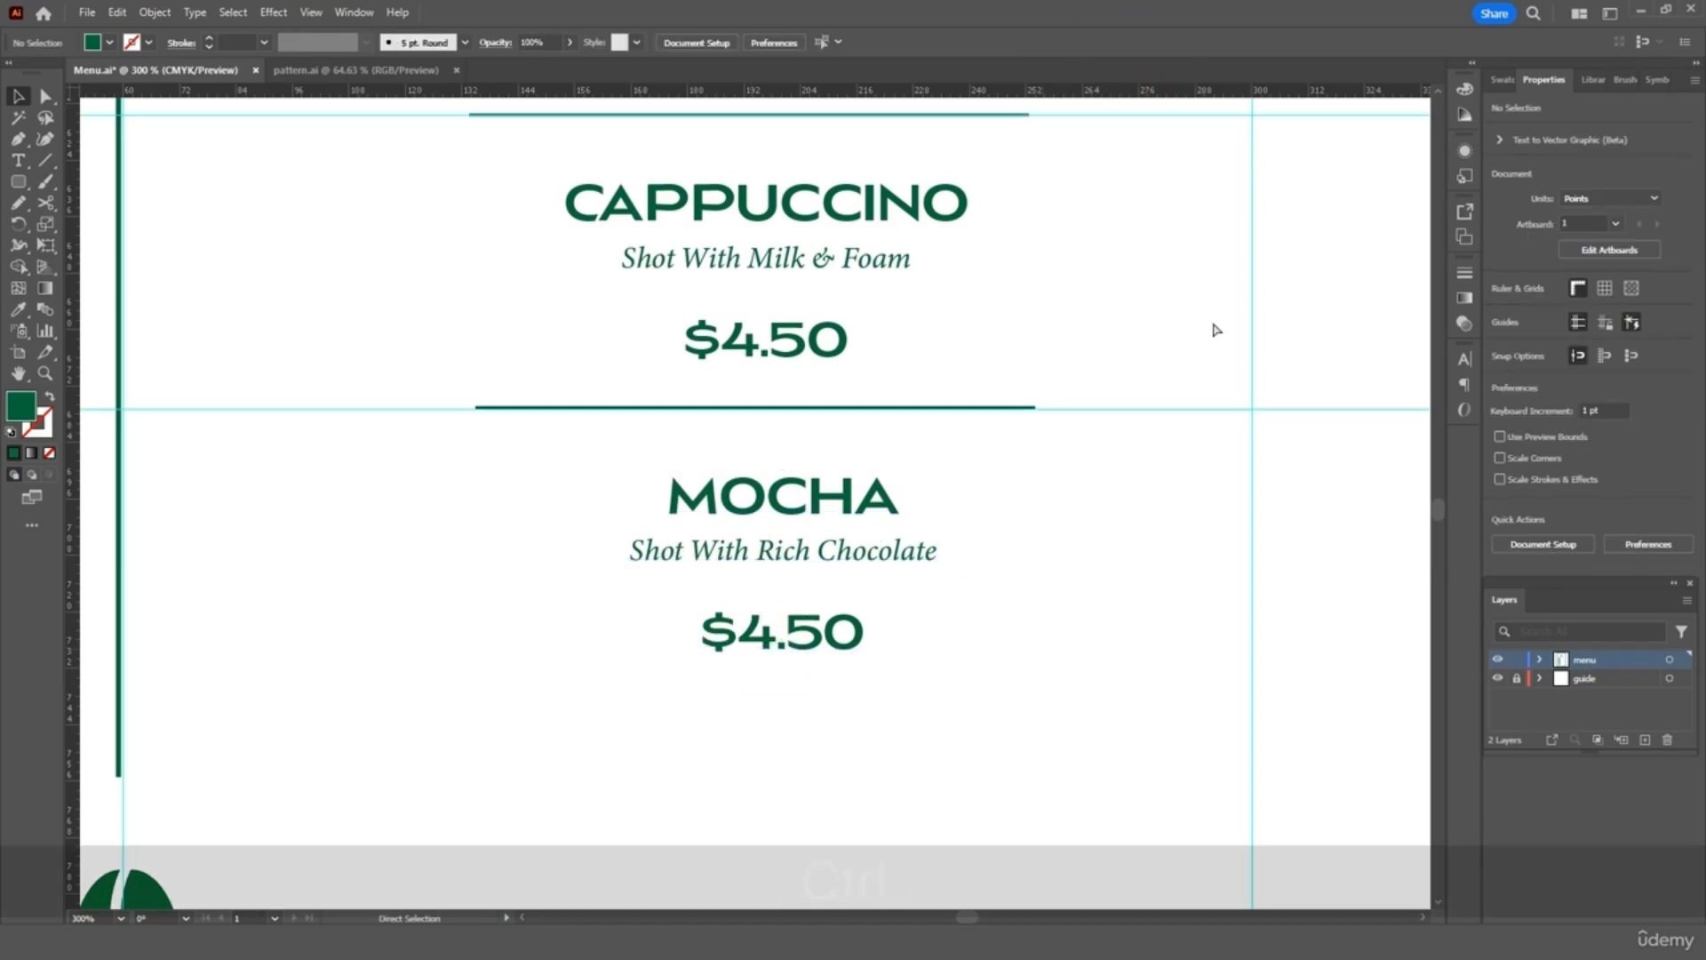
# Draw a vertical line down the menu centre from below COFFEE past MOCHA
pyautogui.hotkey('ctrl', '0')
pyautogui.click(1208, 355)
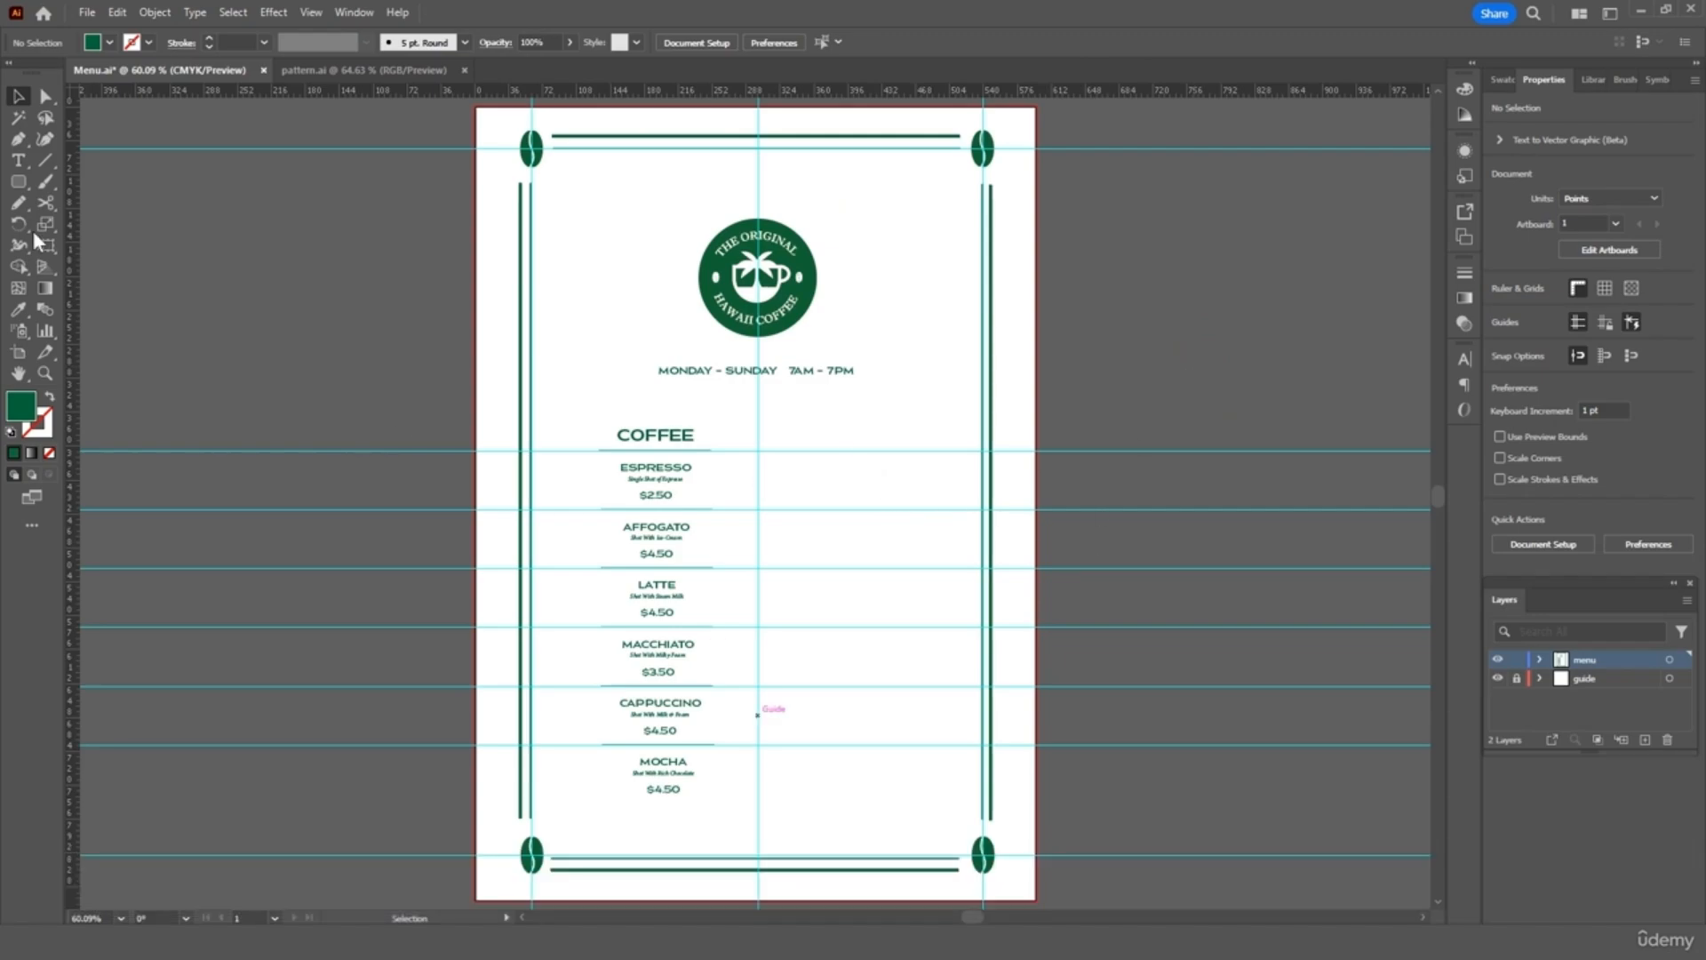
pyautogui.click(44, 162)
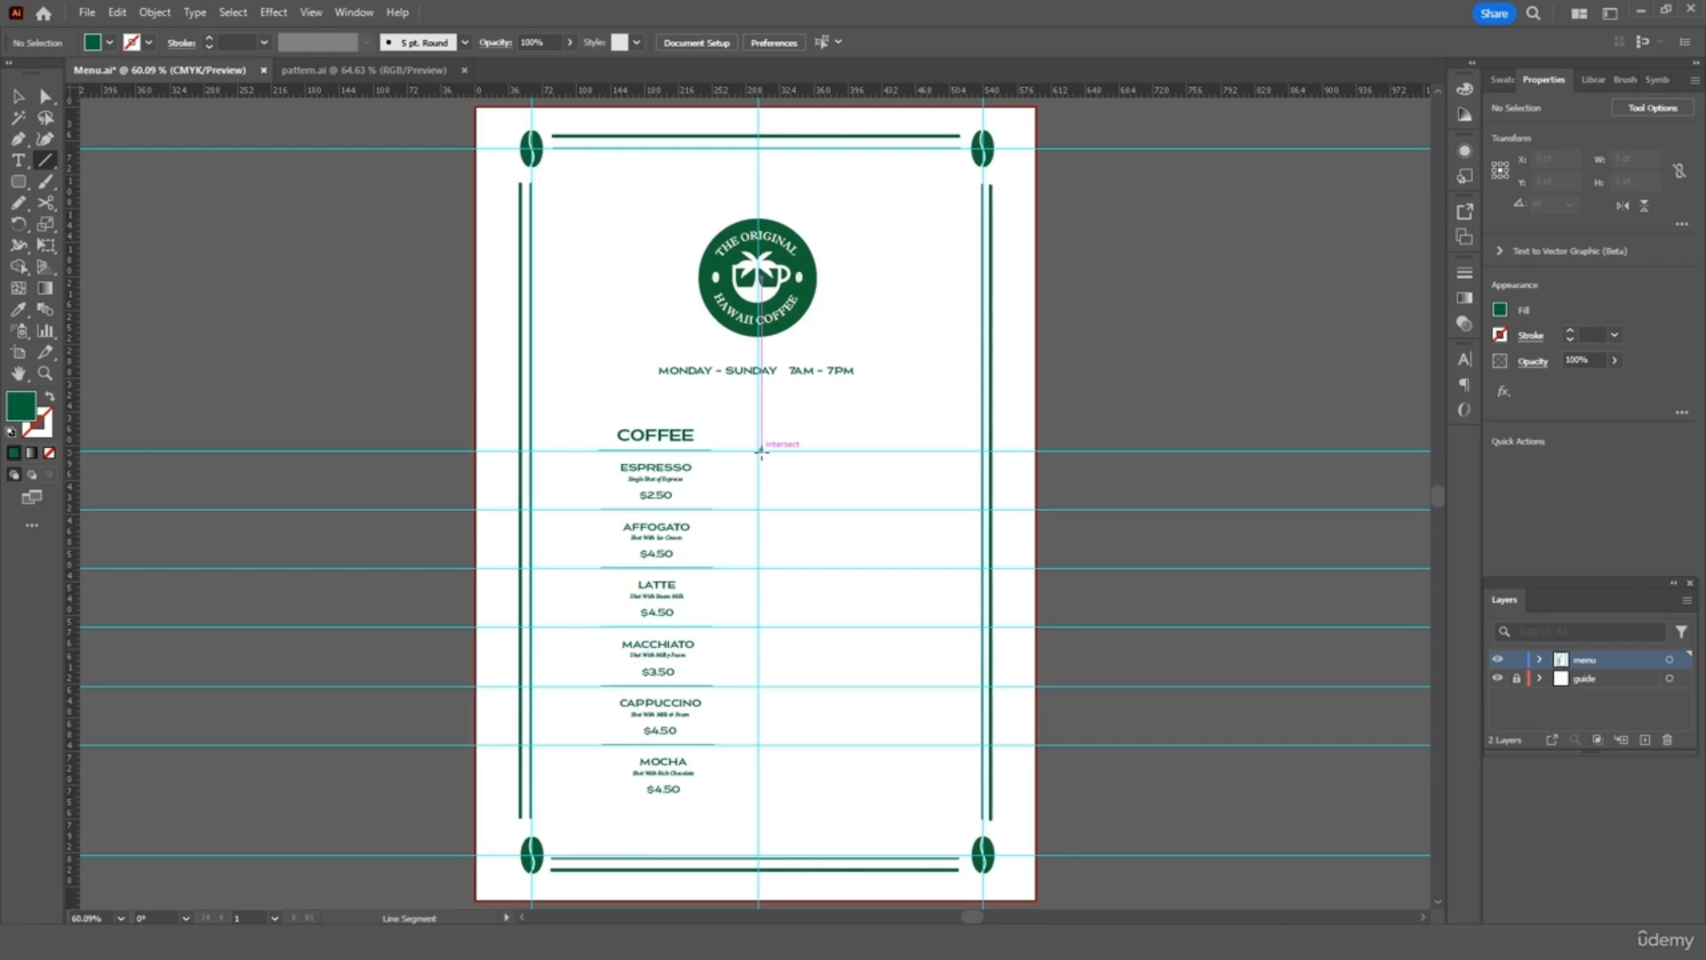
pyautogui.moveTo(762, 451); pyautogui.dragTo(765, 791)
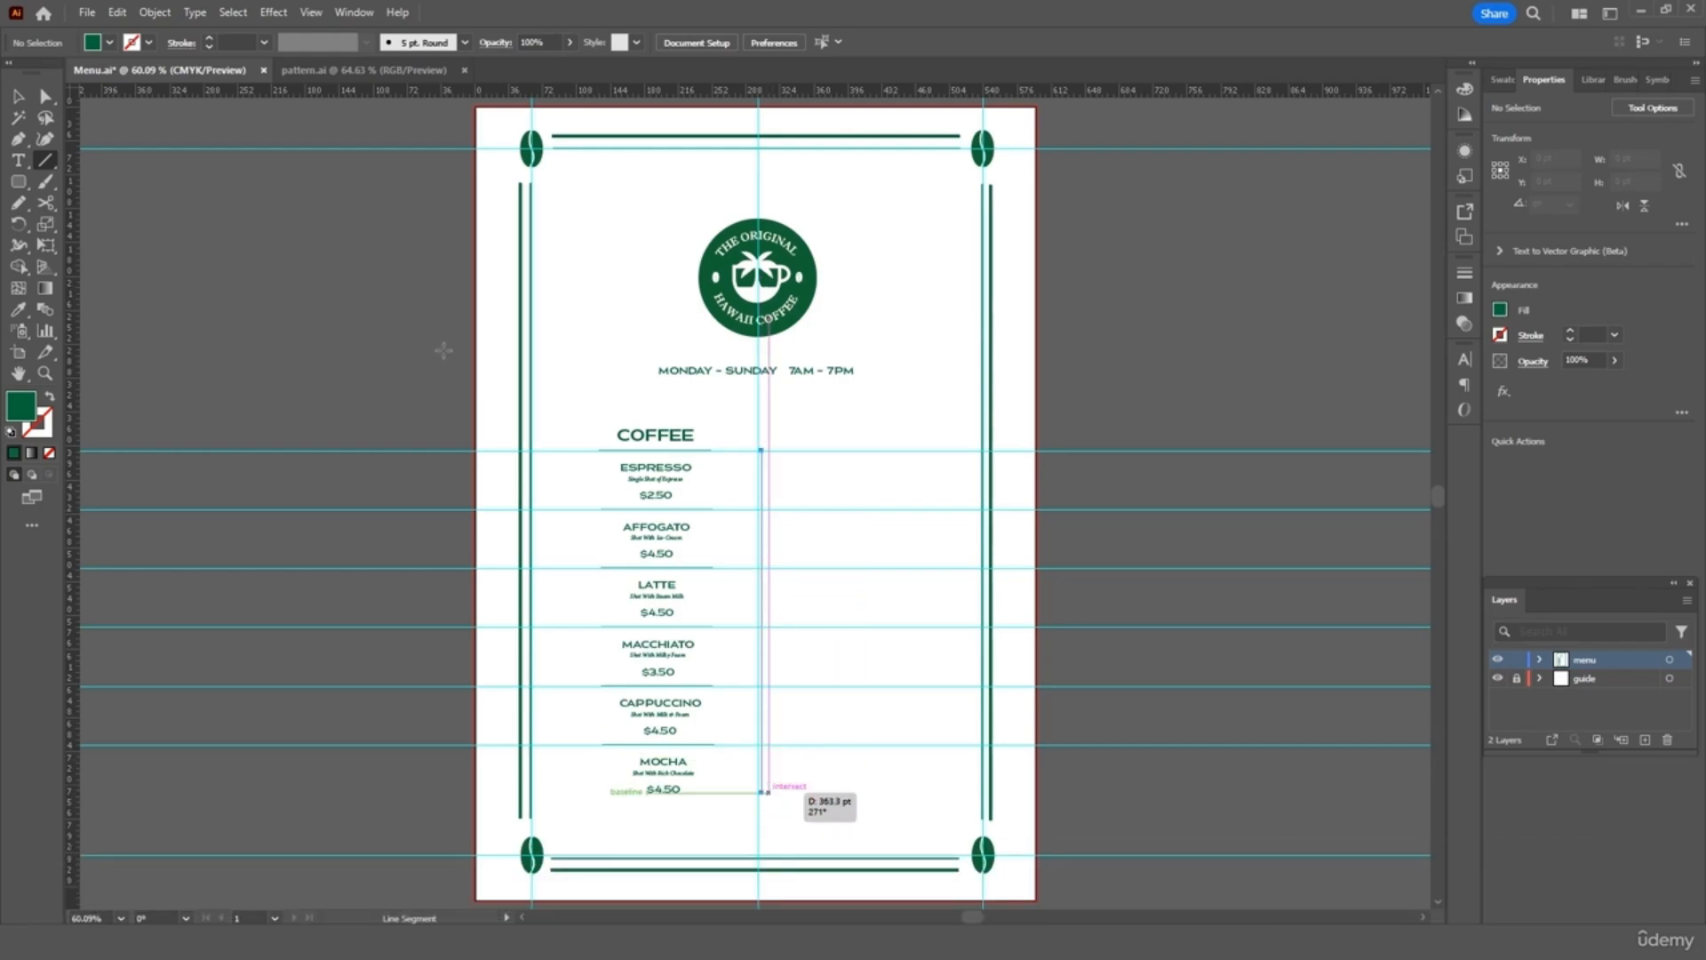
# Give the divider a dark green 0.5 pt stroke and nudge it slightly left
pyautogui.click(148, 42)
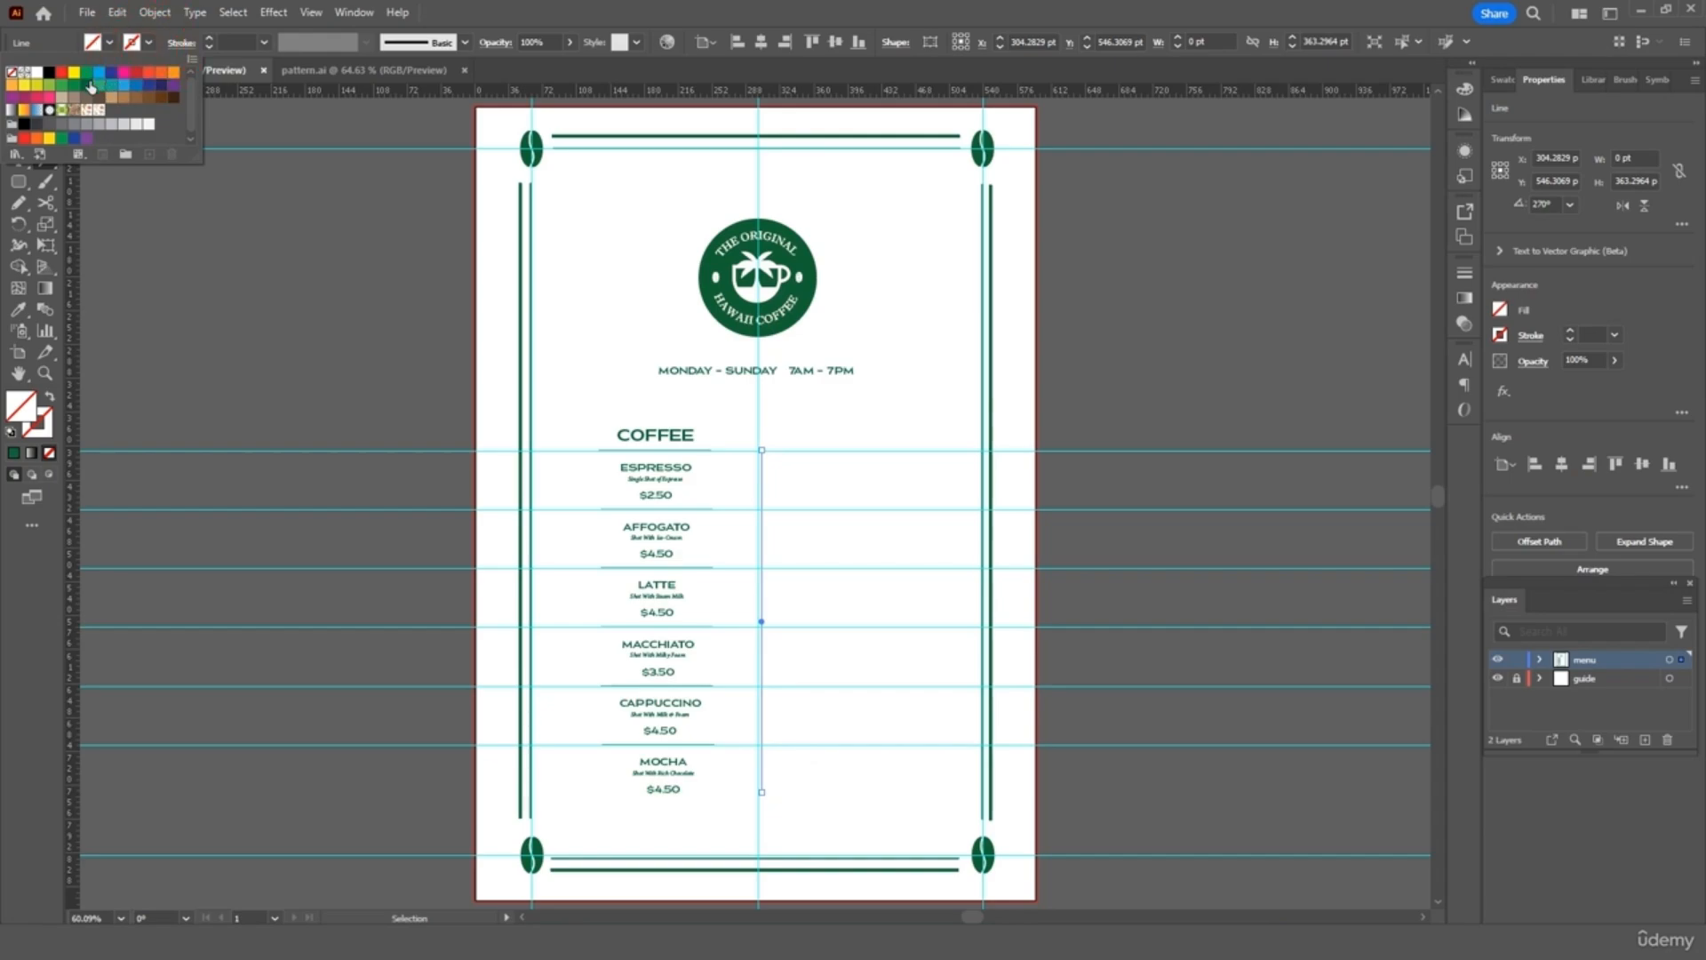
pyautogui.click(88, 84)
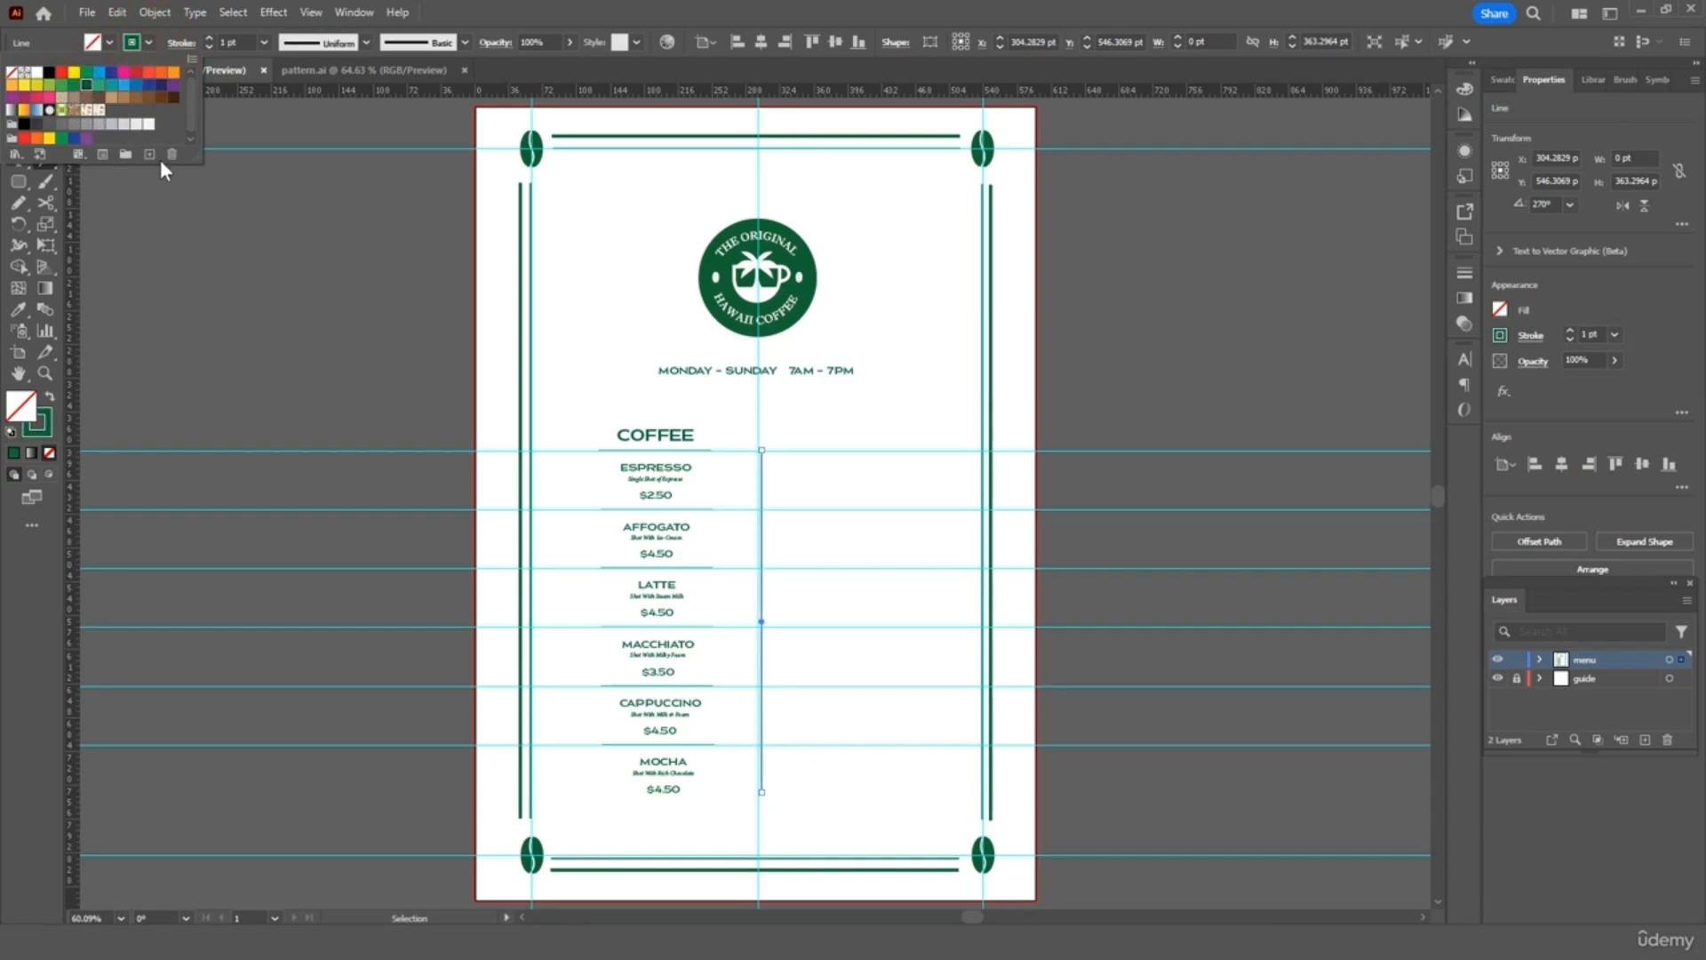
pyautogui.click(221, 244)
pyautogui.click(12, 92)
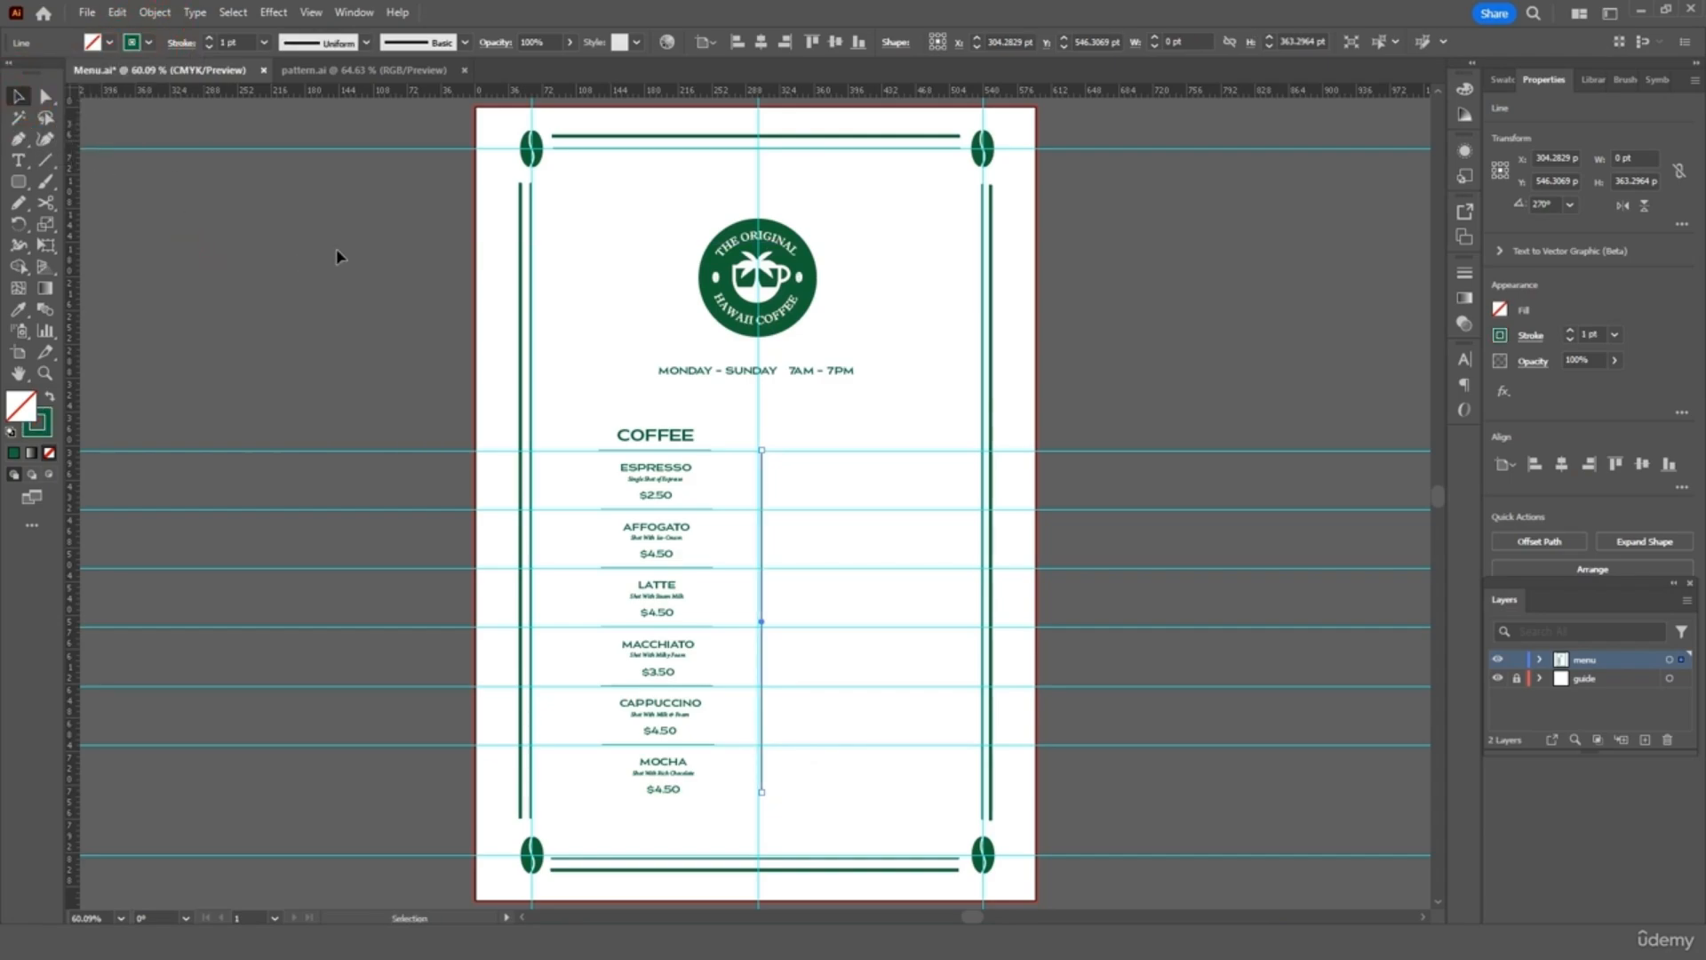
pyautogui.click(265, 42)
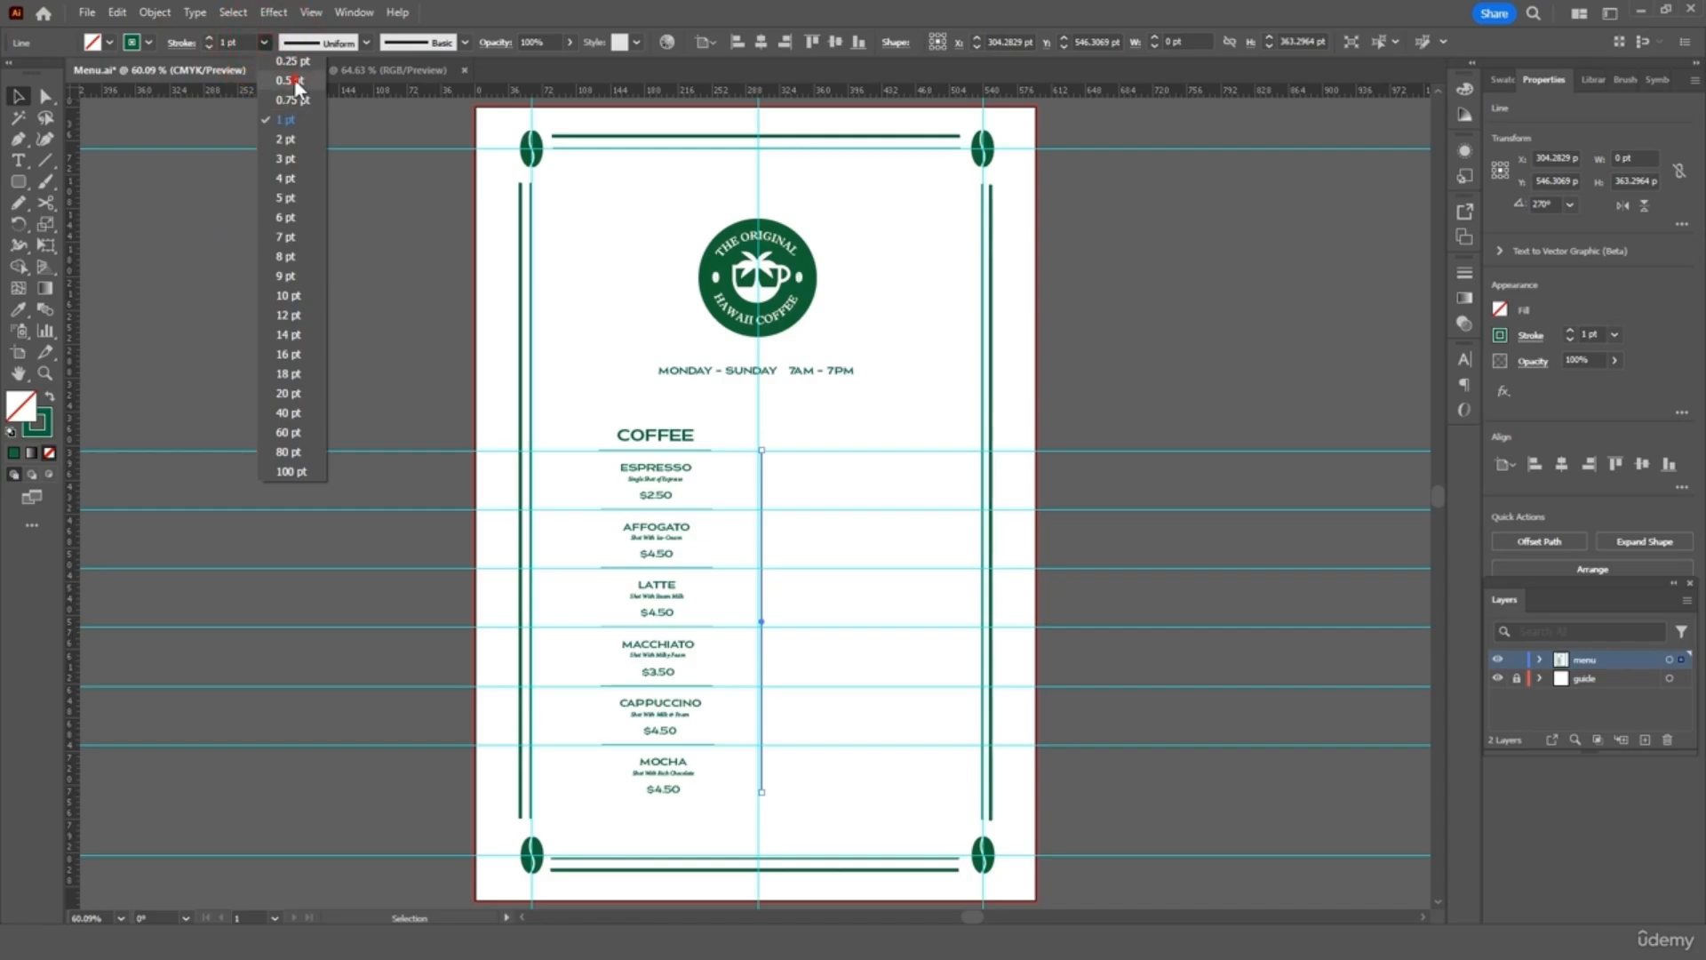
pyautogui.click(294, 81)
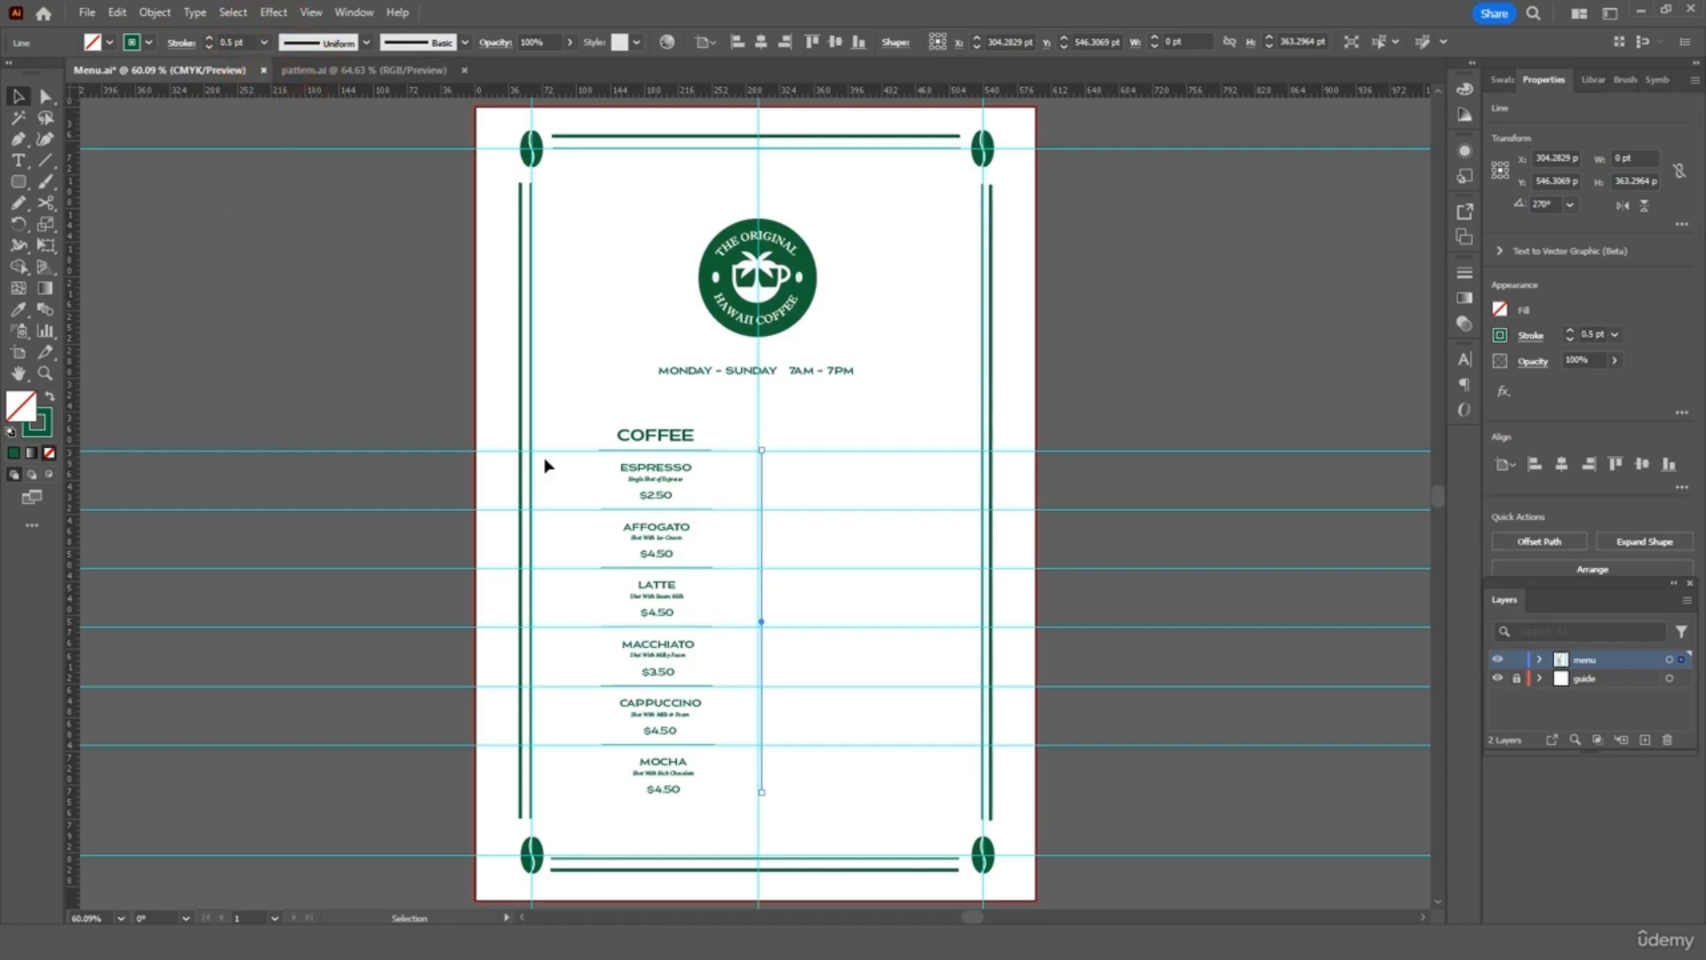
pyautogui.hotkey('ctrl', '=')
pyautogui.hotkey('ctrl', '=')
pyautogui.hotkey('ctrl', '=')
pyautogui.hotkey('ctrl', '=')
pyautogui.press('Left')
pyautogui.press('Left')
pyautogui.press('Left')
pyautogui.press('Left')
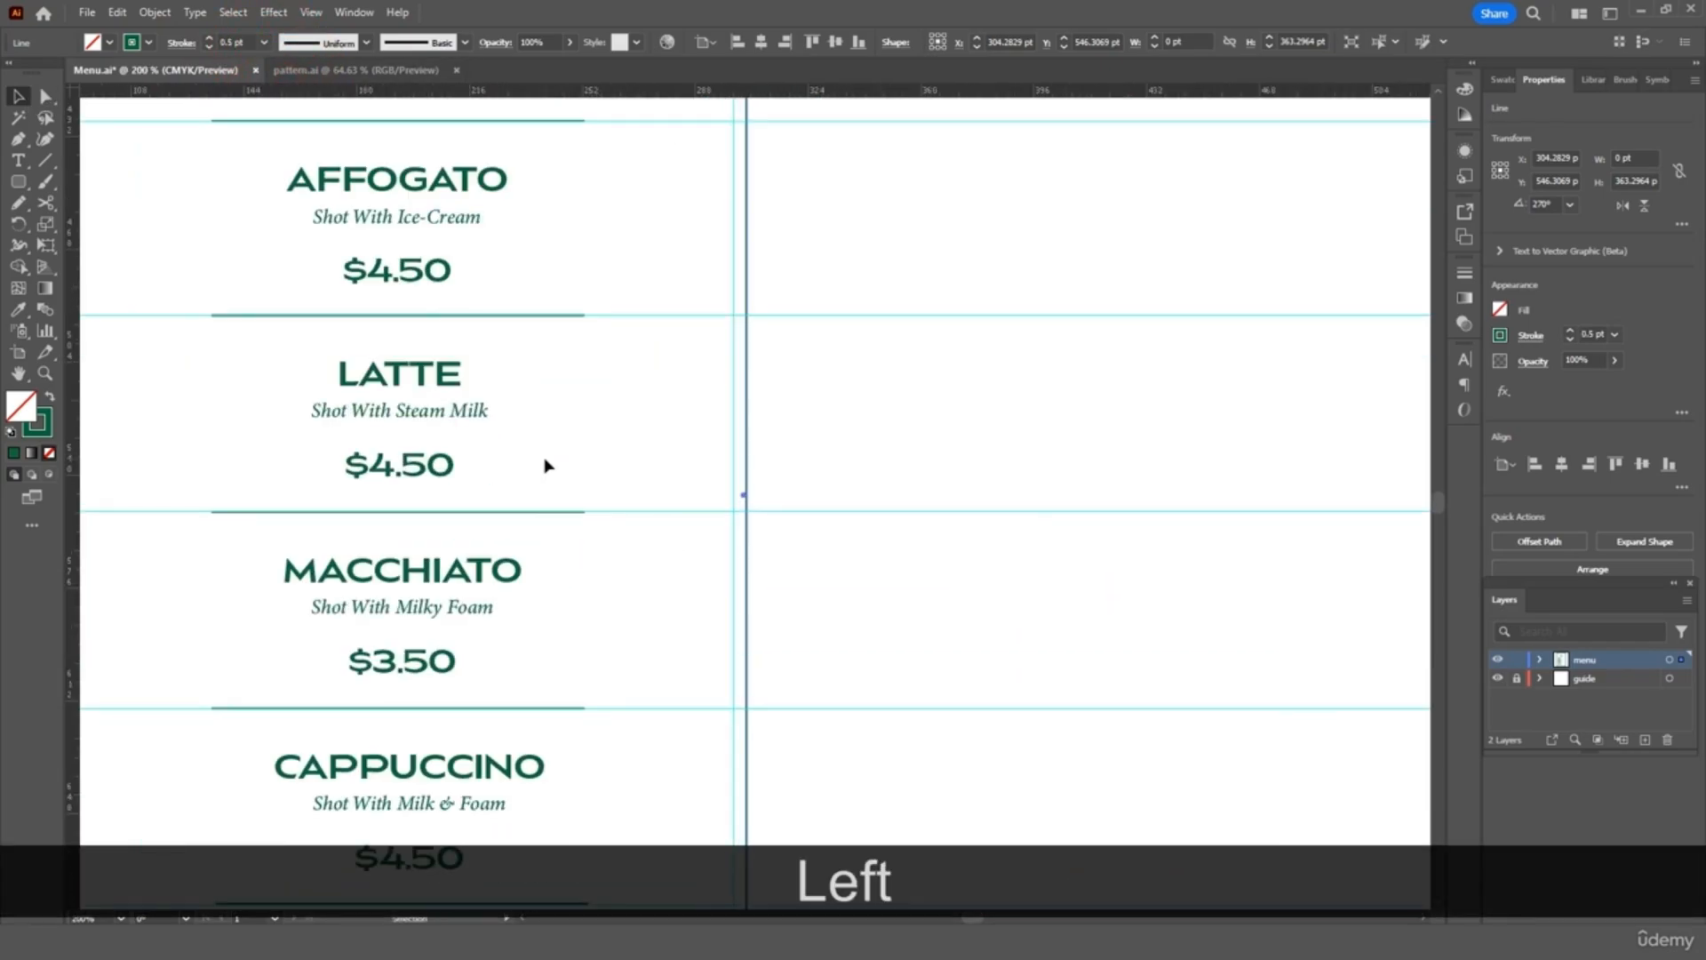
pyautogui.press('Left')
pyautogui.hotkey('ctrl', '0')
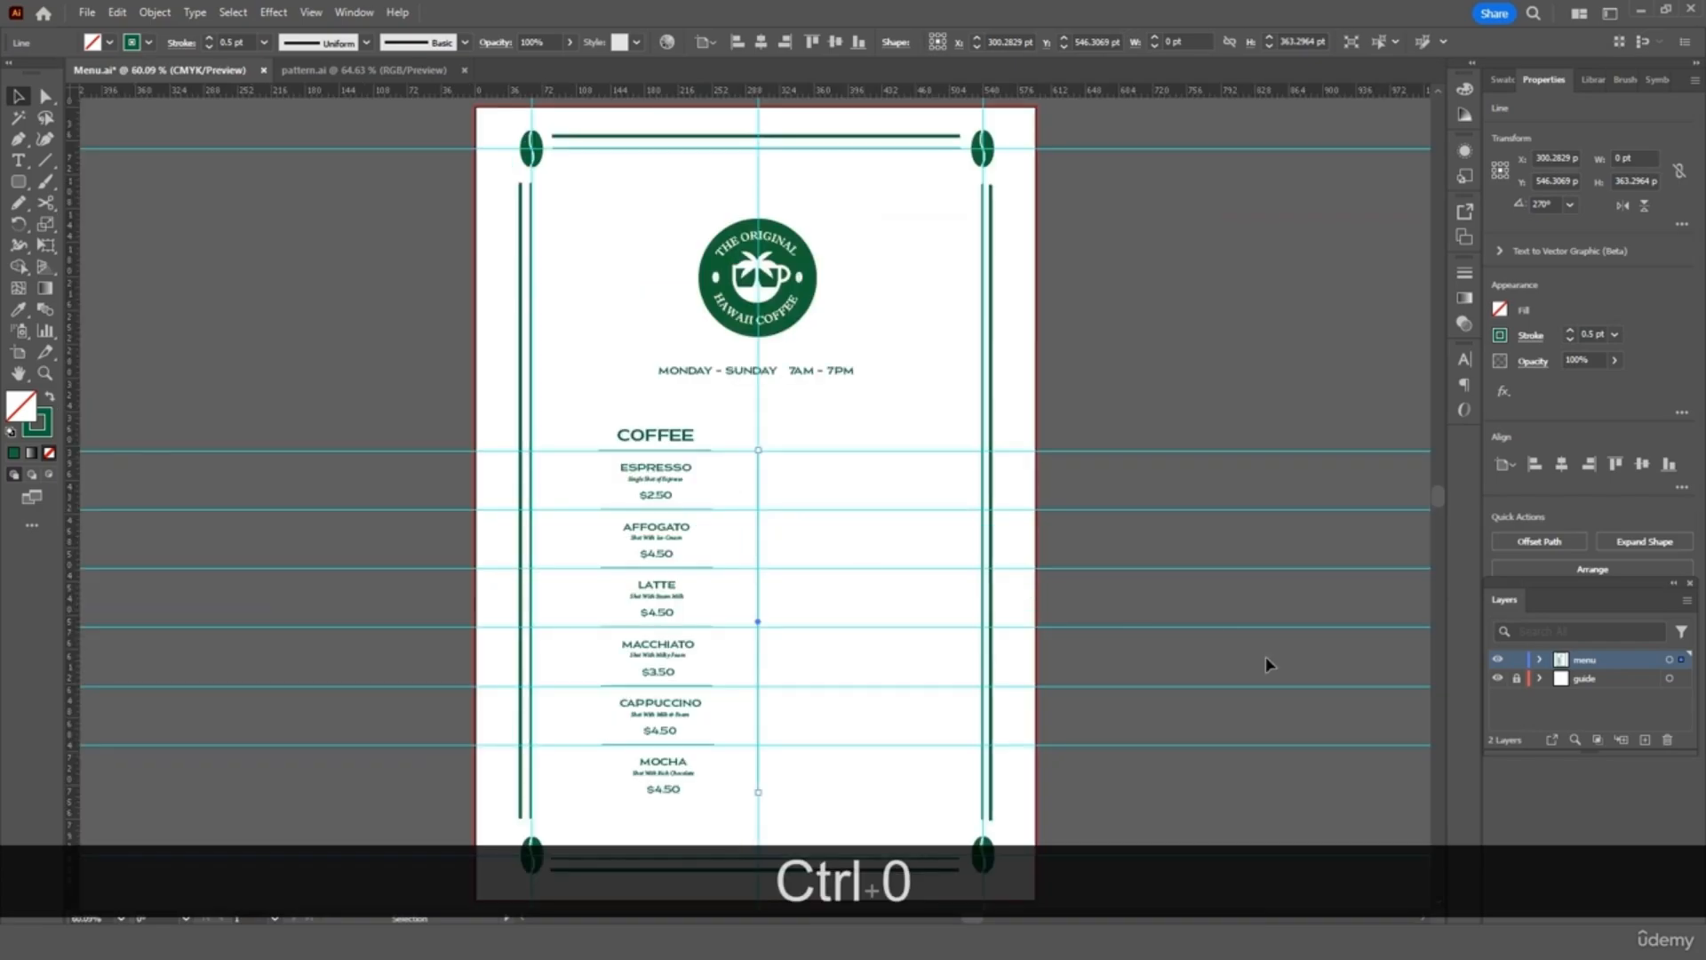
# Hide the guides layer and duplicate COFFEE, Espresso and Affogato into the right column
pyautogui.click(1498, 679)
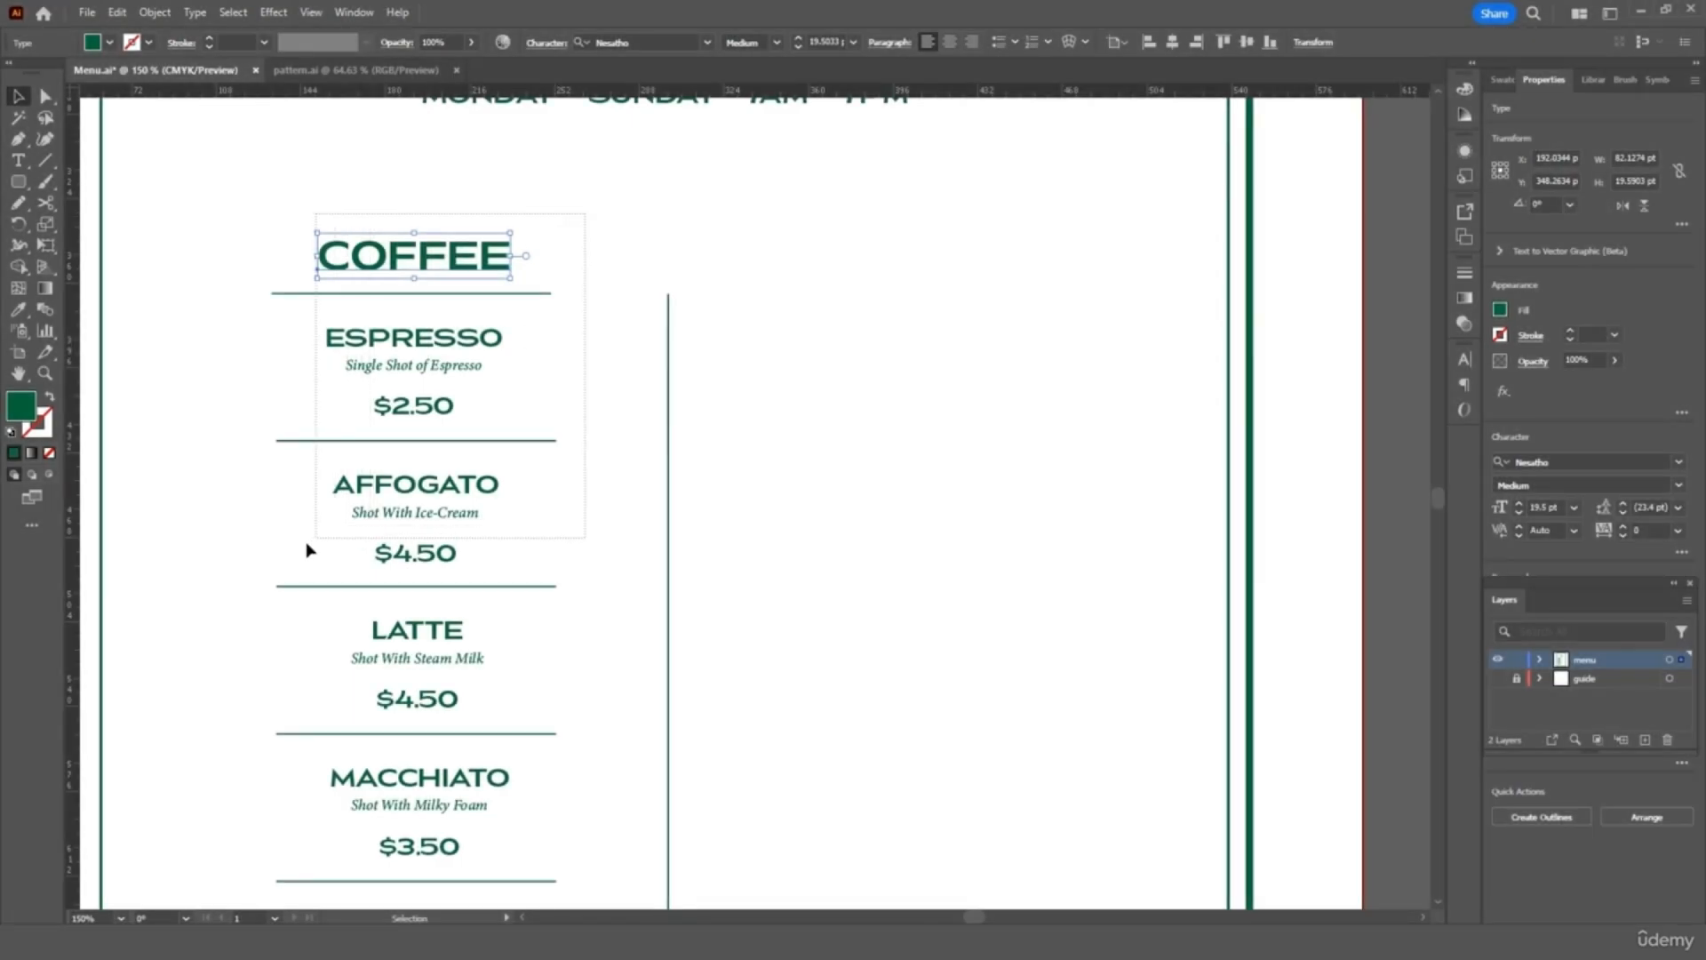
pyautogui.moveTo(307, 542); pyautogui.dragTo(270, 560)
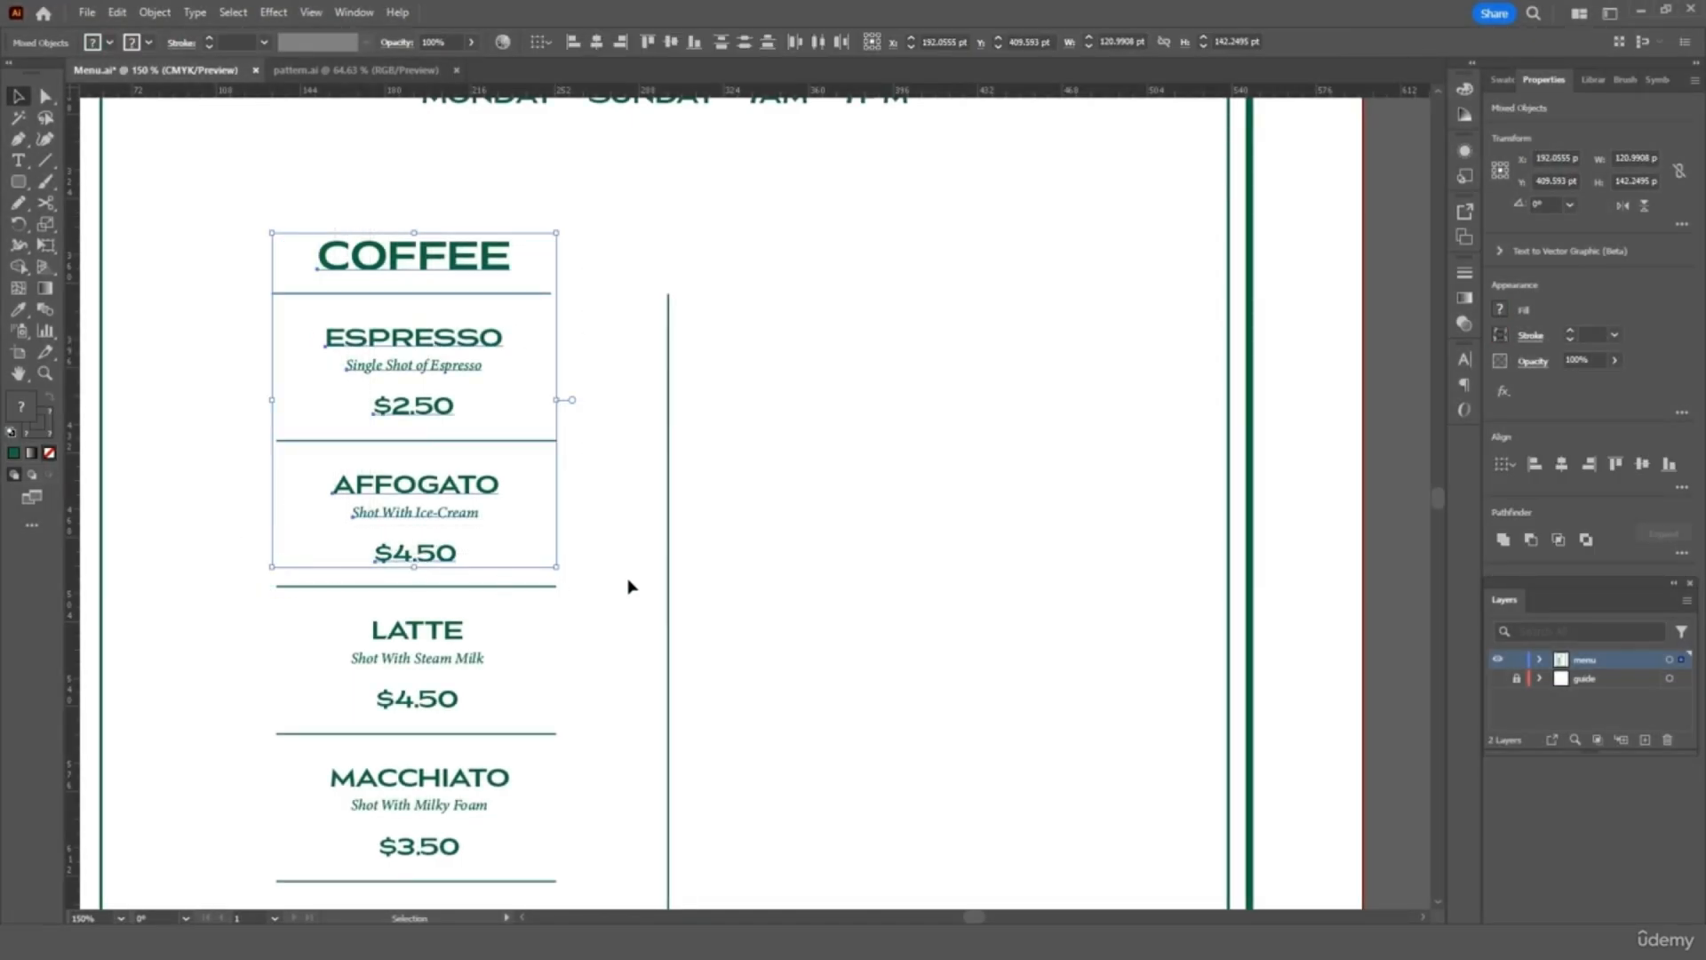
pyautogui.hotkey('ctrl', 'c')
pyautogui.hotkey('ctrl', 'v')
pyautogui.moveTo(774, 442); pyautogui.dragTo(956, 341)
# Retitle the copied heading JUICE and the first item APPLE, 'Fresh Apple Juice', $3.50
pyautogui.press('t')
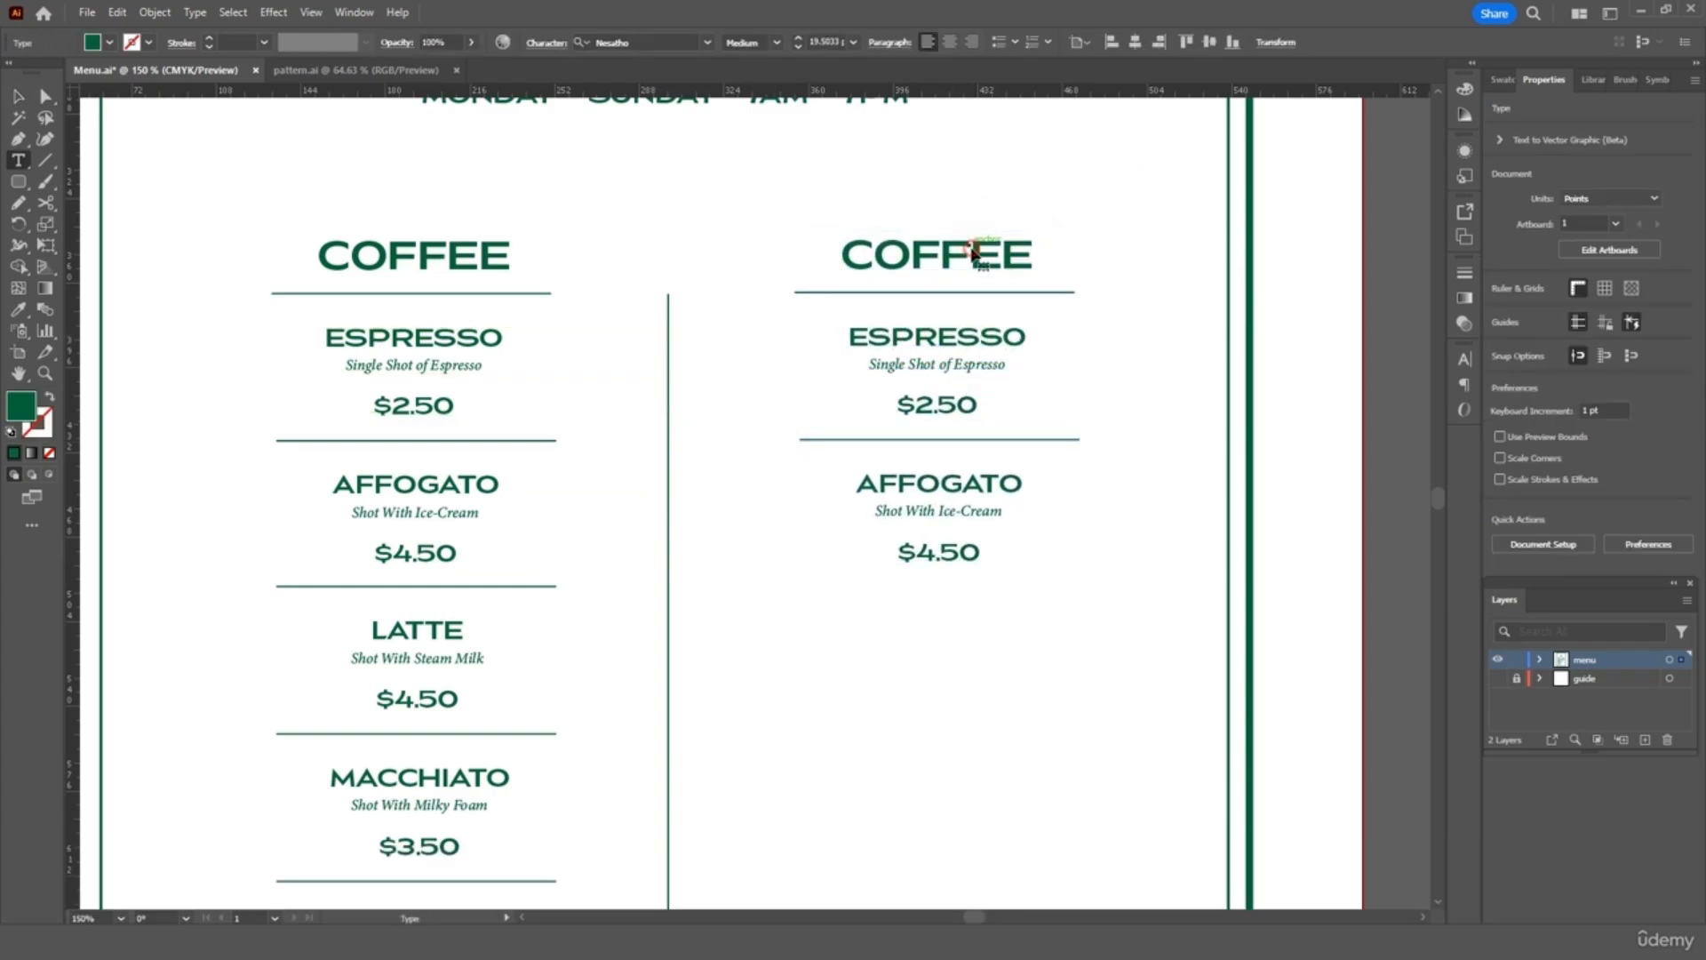
pyautogui.doubleClick(972, 252)
pyautogui.write('Juic')
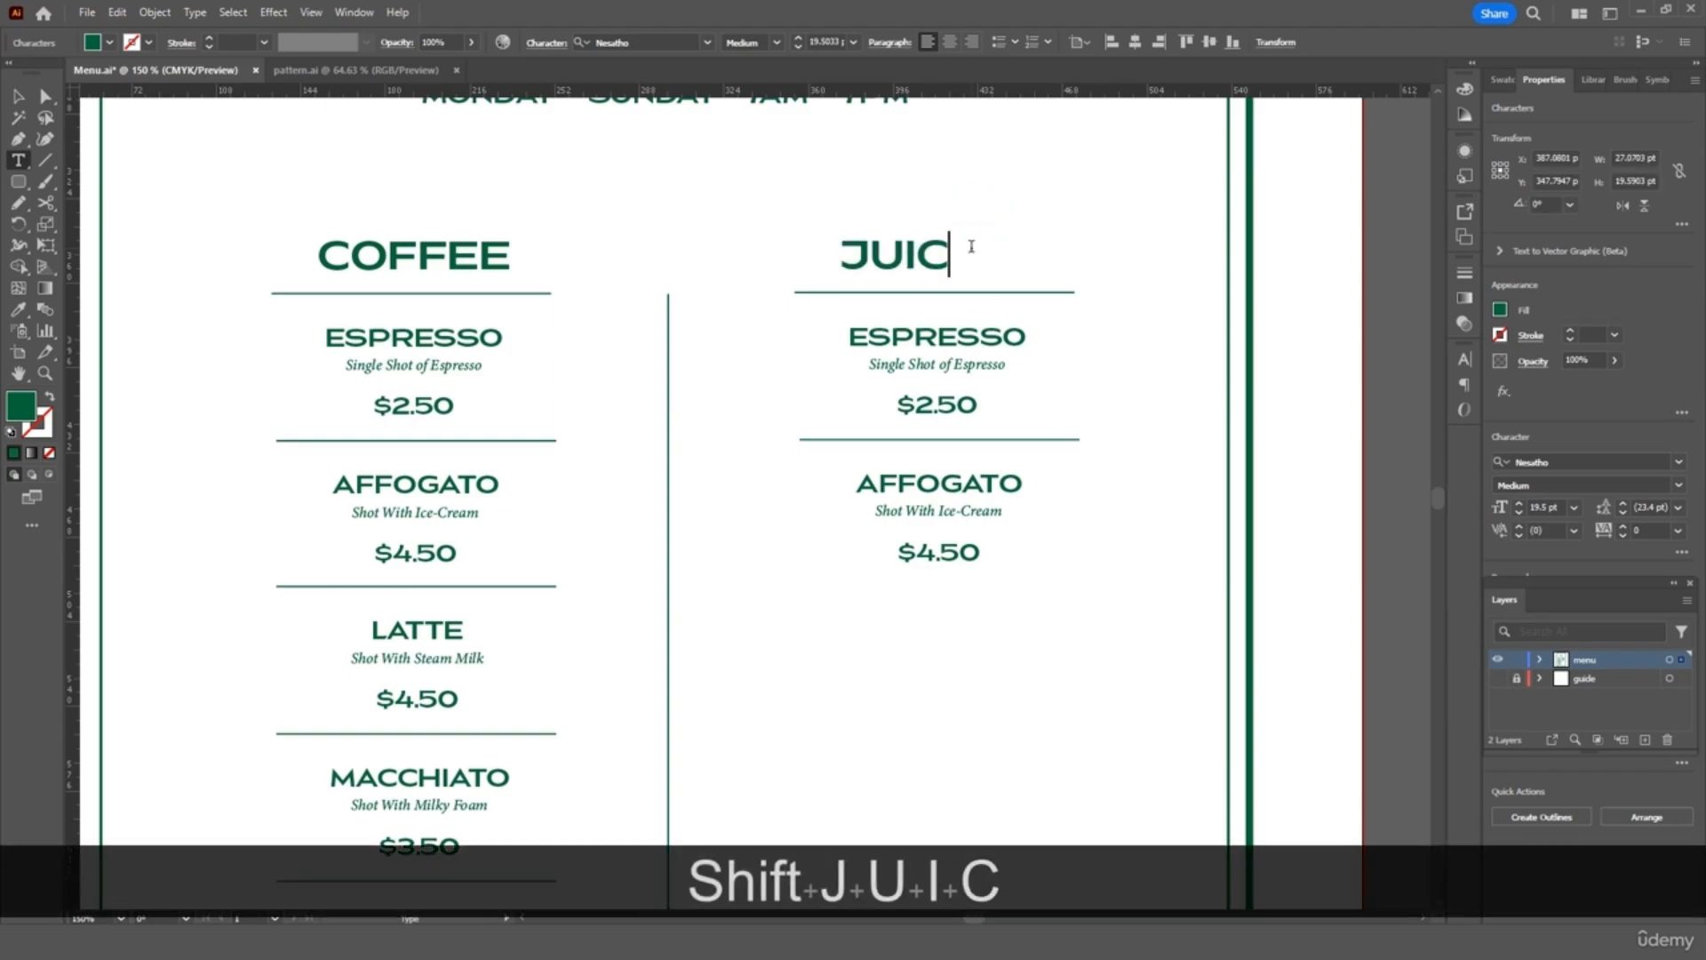
pyautogui.write('e')
pyautogui.doubleClick(972, 340)
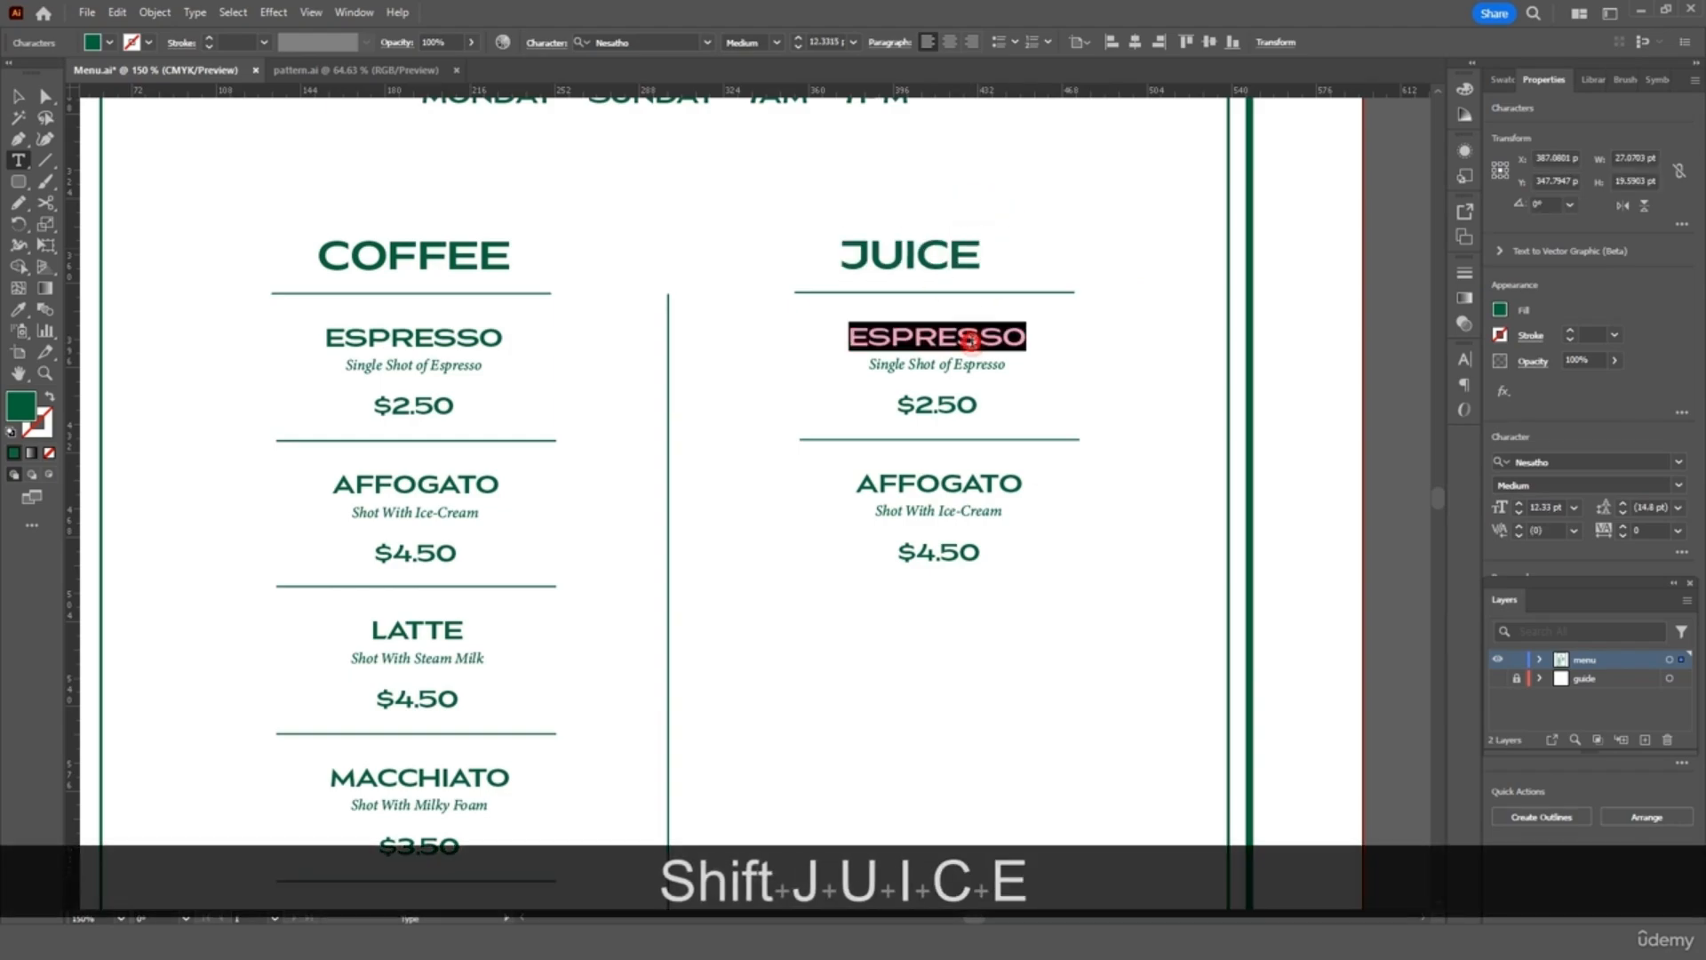
pyautogui.write('APple')
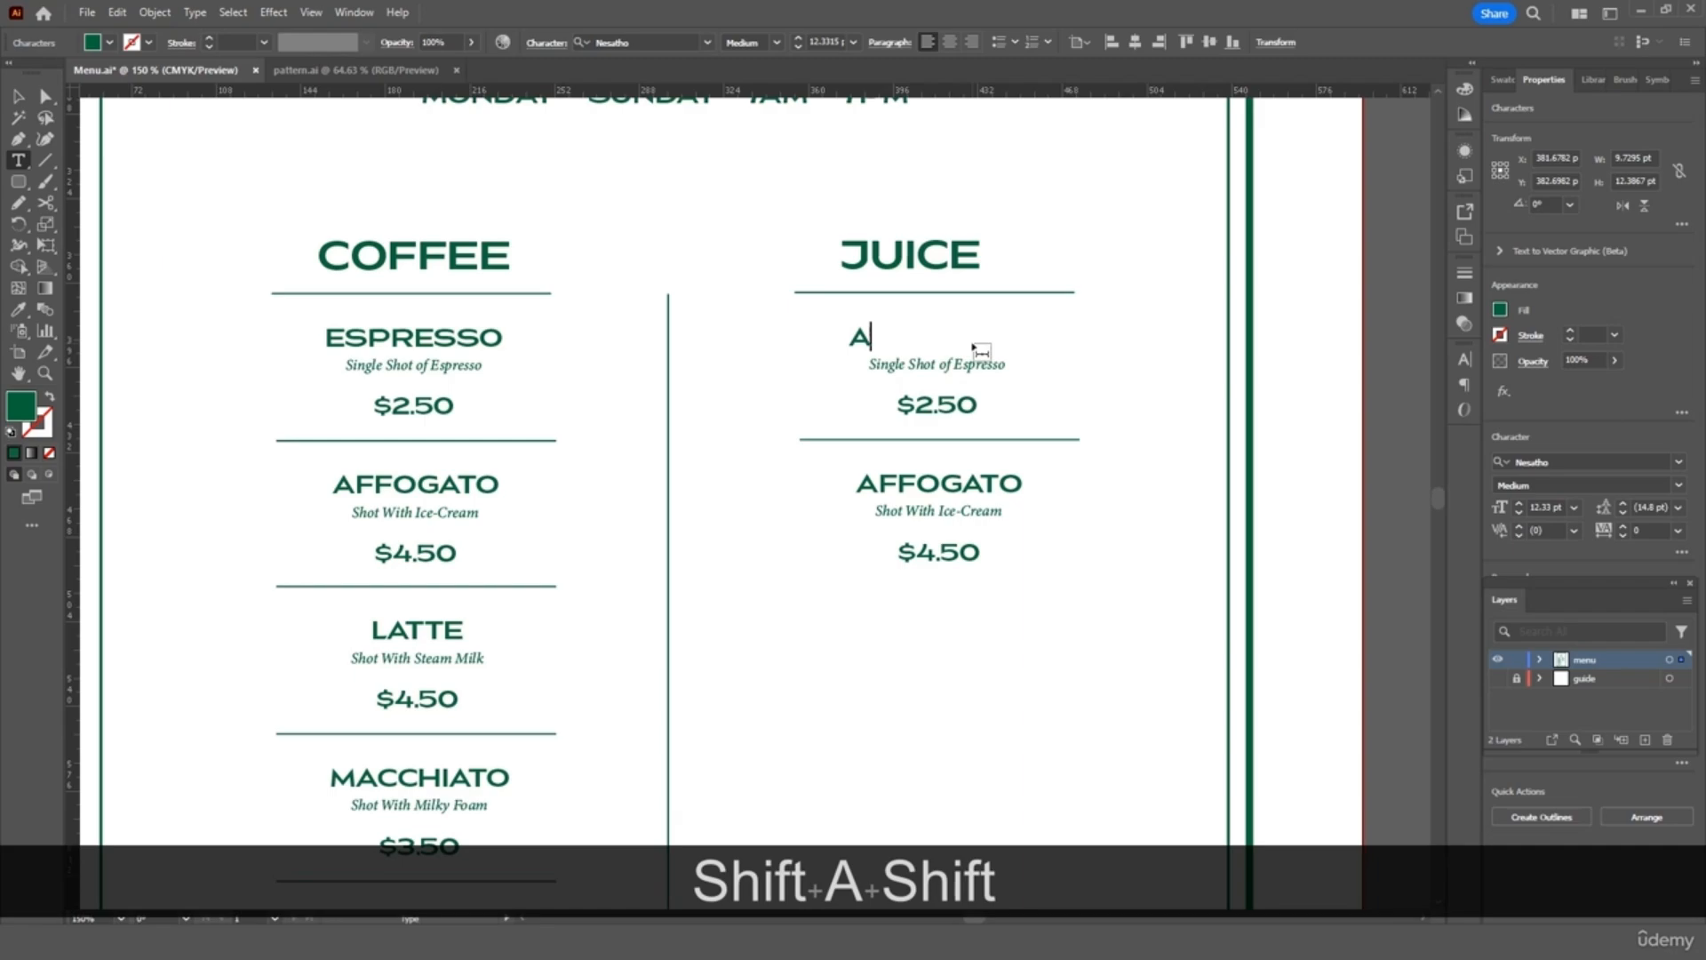
pyautogui.tripleClick(924, 367)
pyautogui.write('Fre')
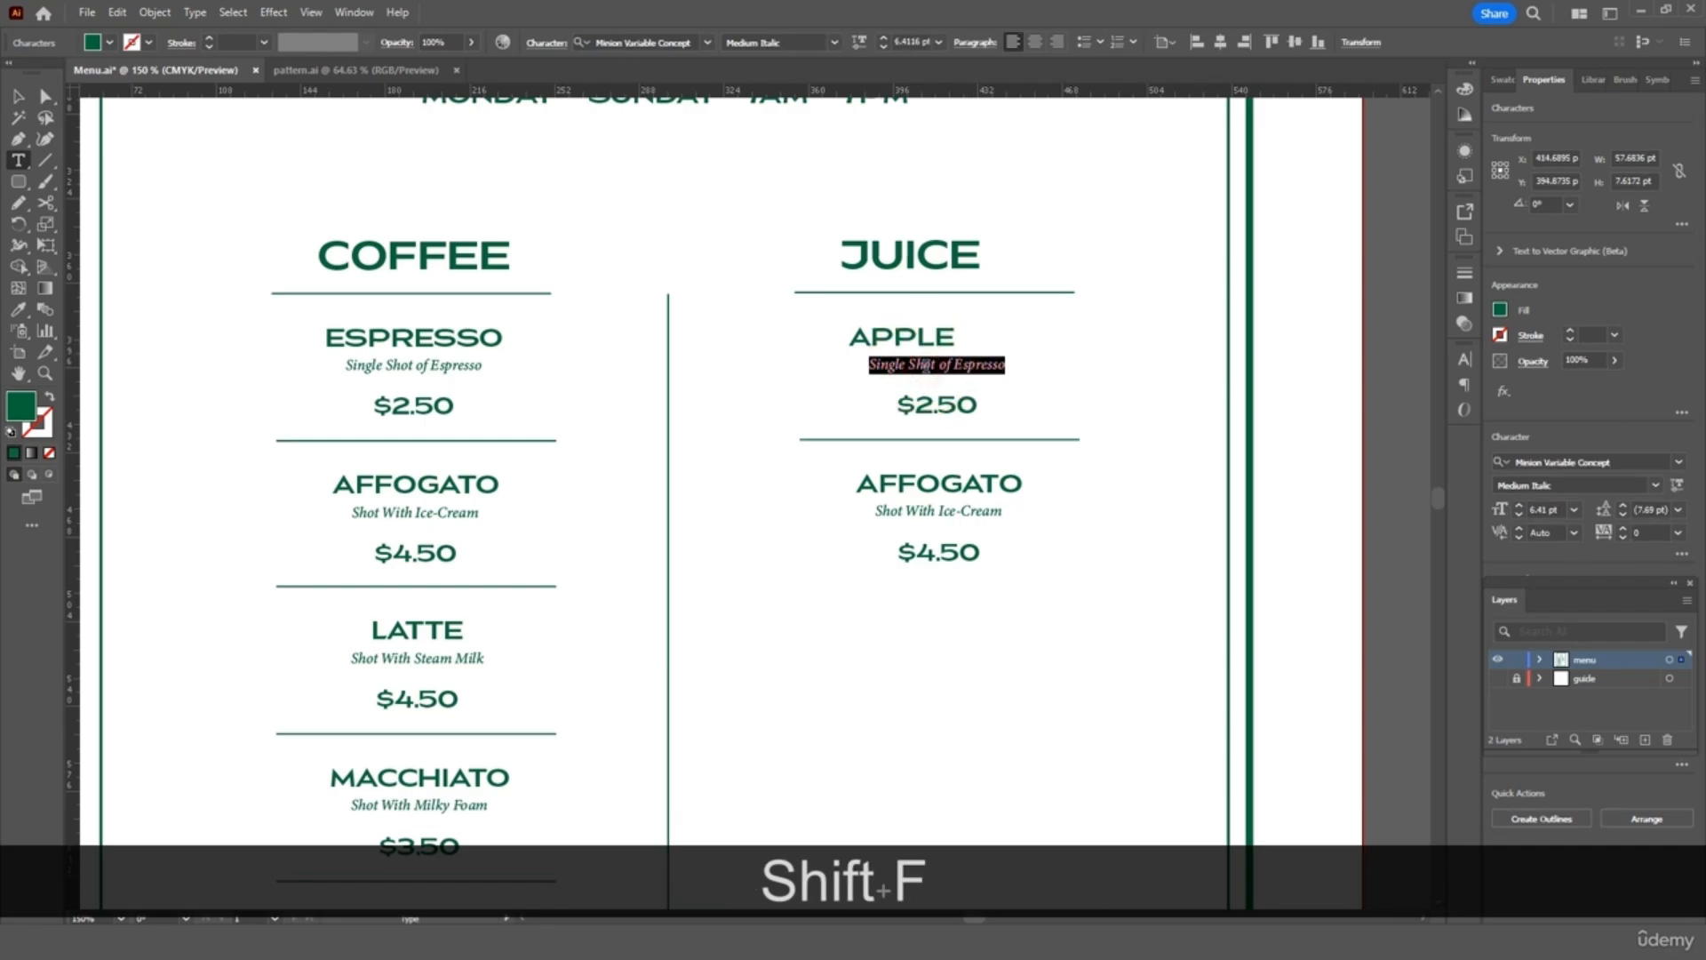
pyautogui.write('sh Apple')
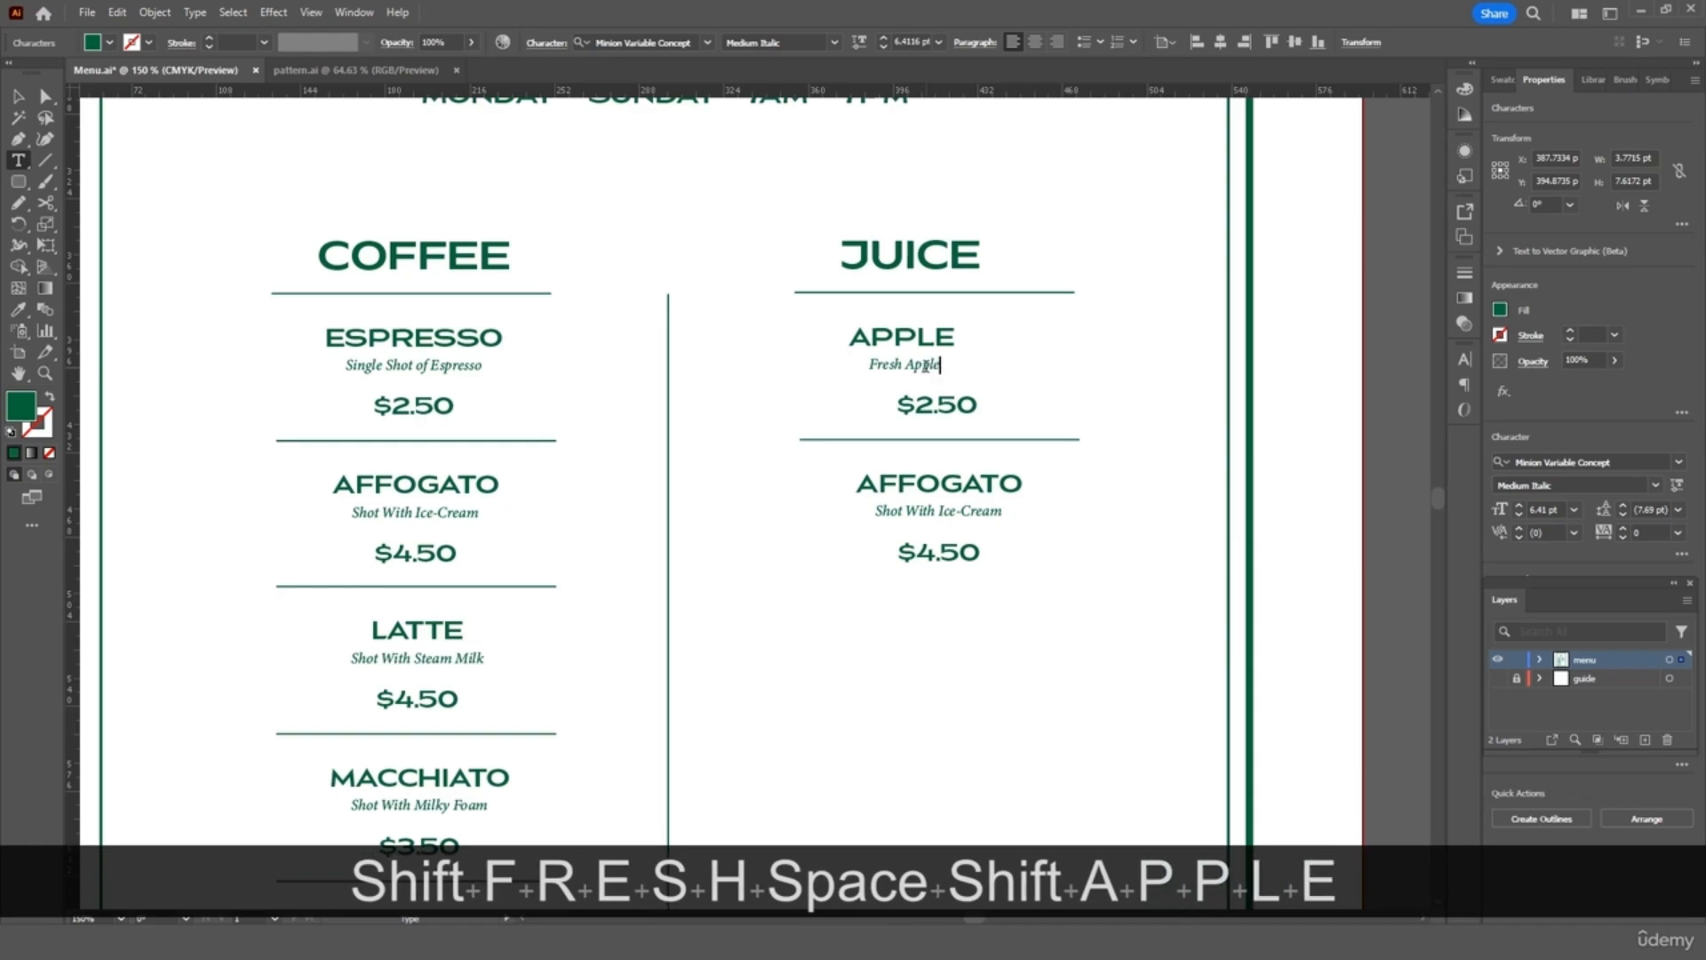
pyautogui.write(' Juice')
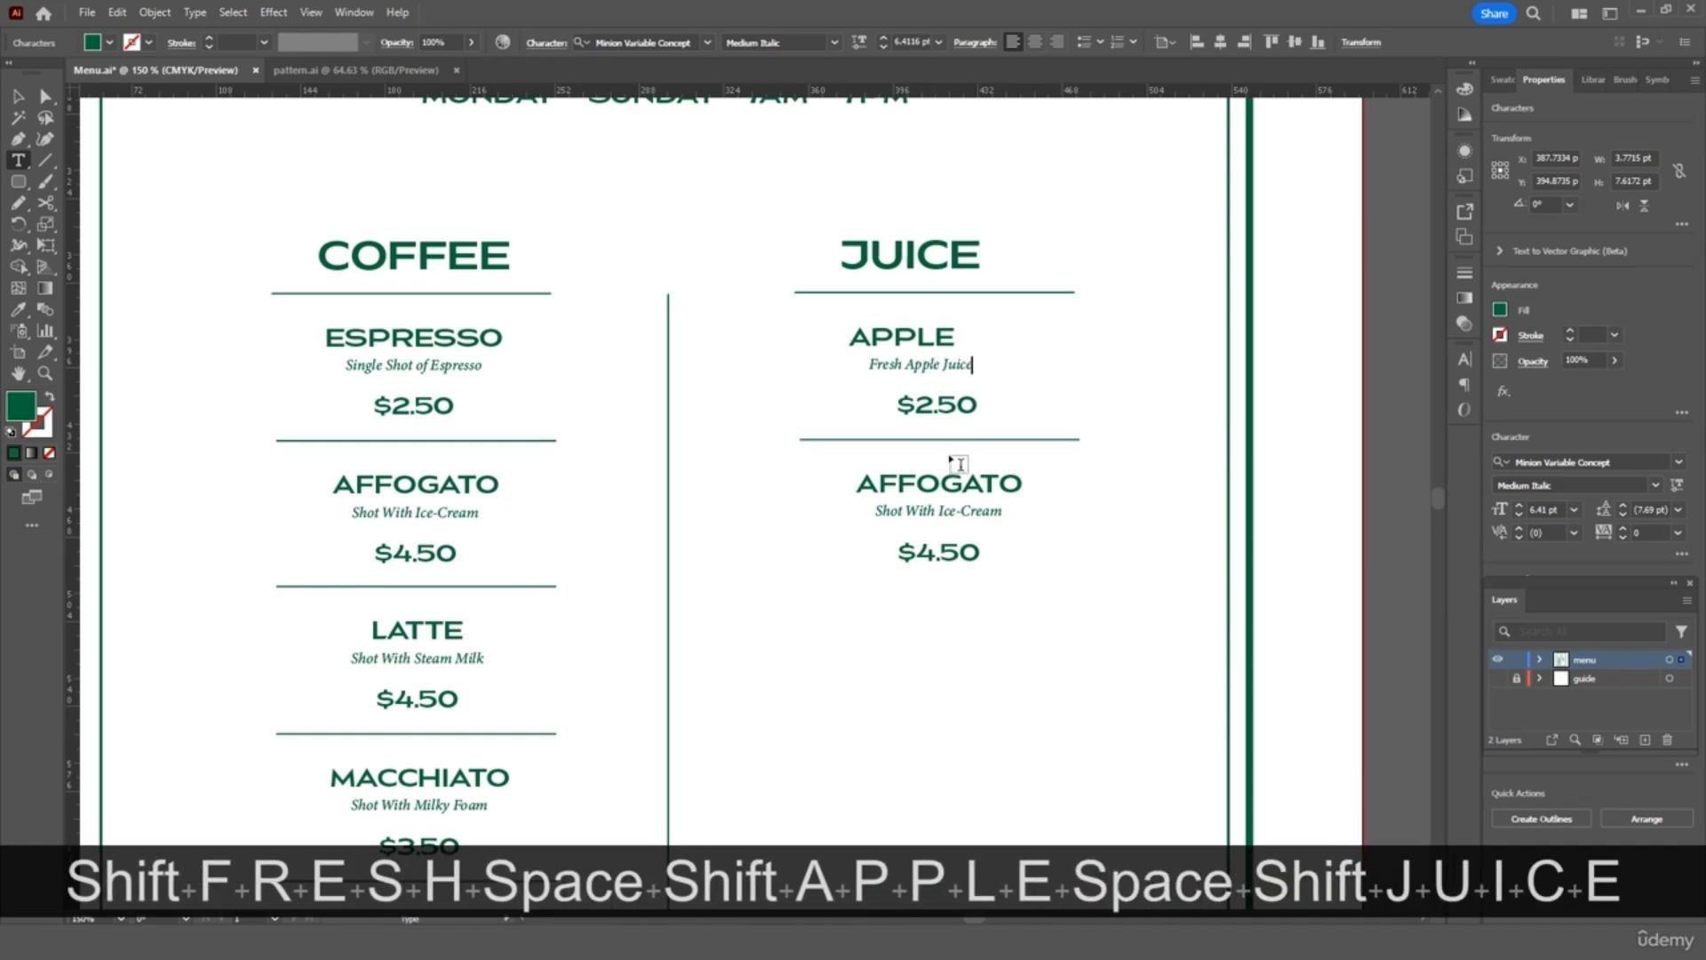
pyautogui.click(928, 406)
pyautogui.press('BackSpace')
pyautogui.write('3')
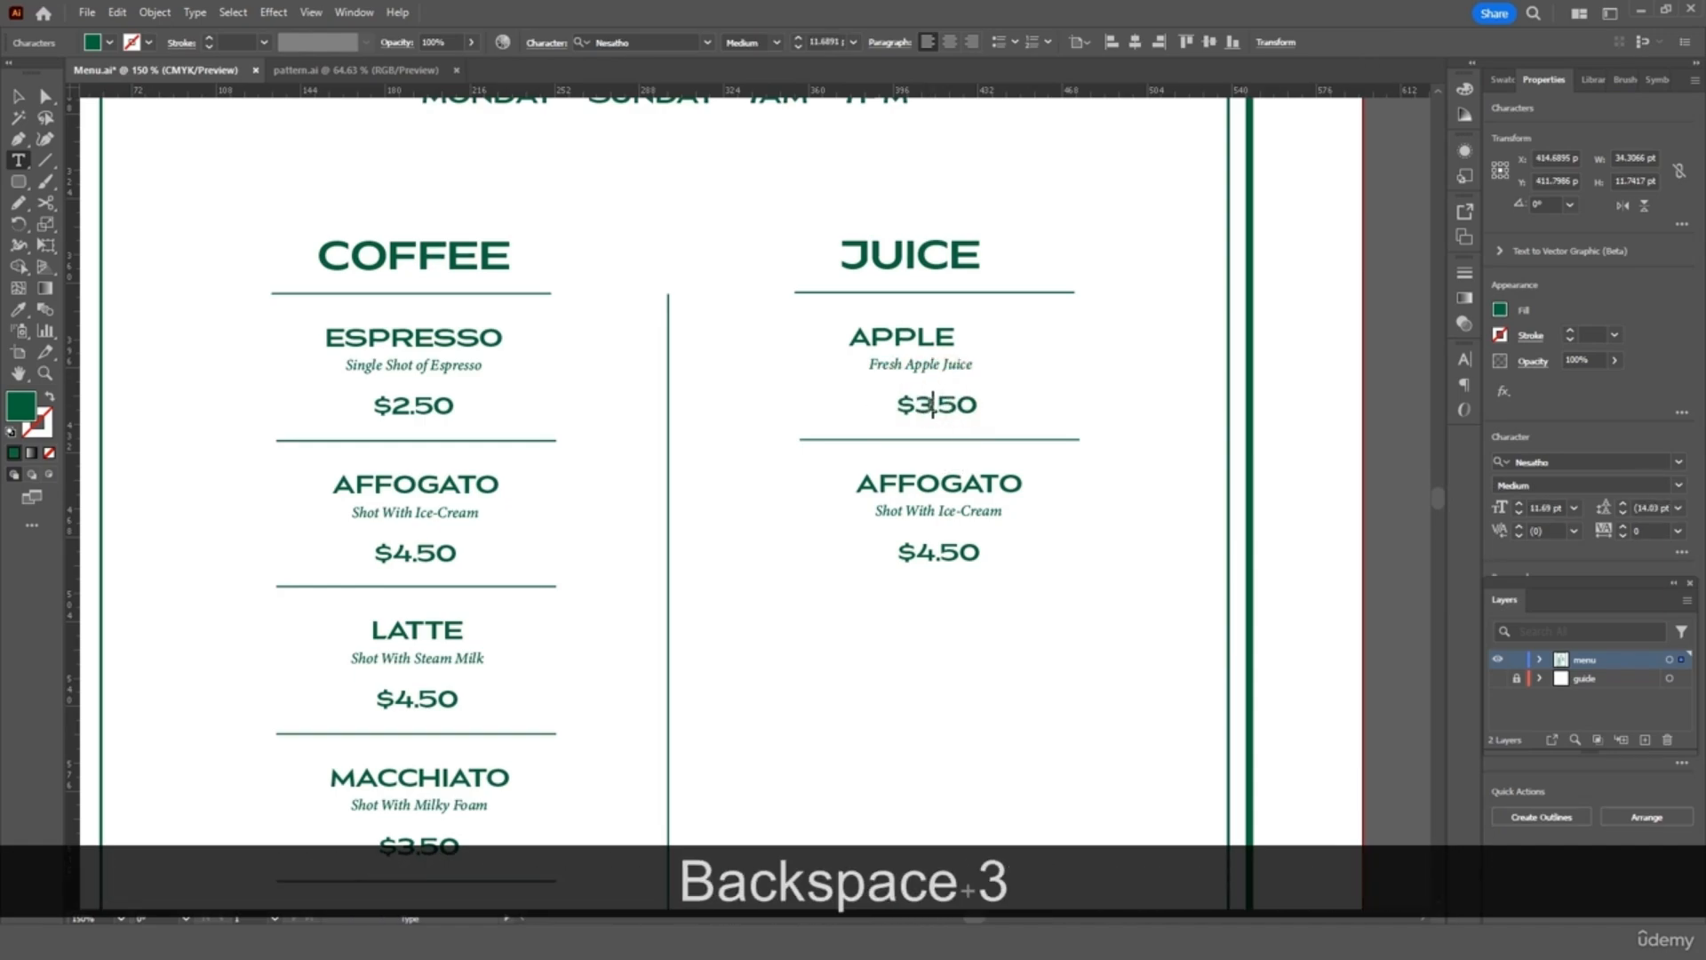
# Change the second item to MANGO, 'Fresh Mango Juice', priced $3.50
pyautogui.doubleClick(933, 480)
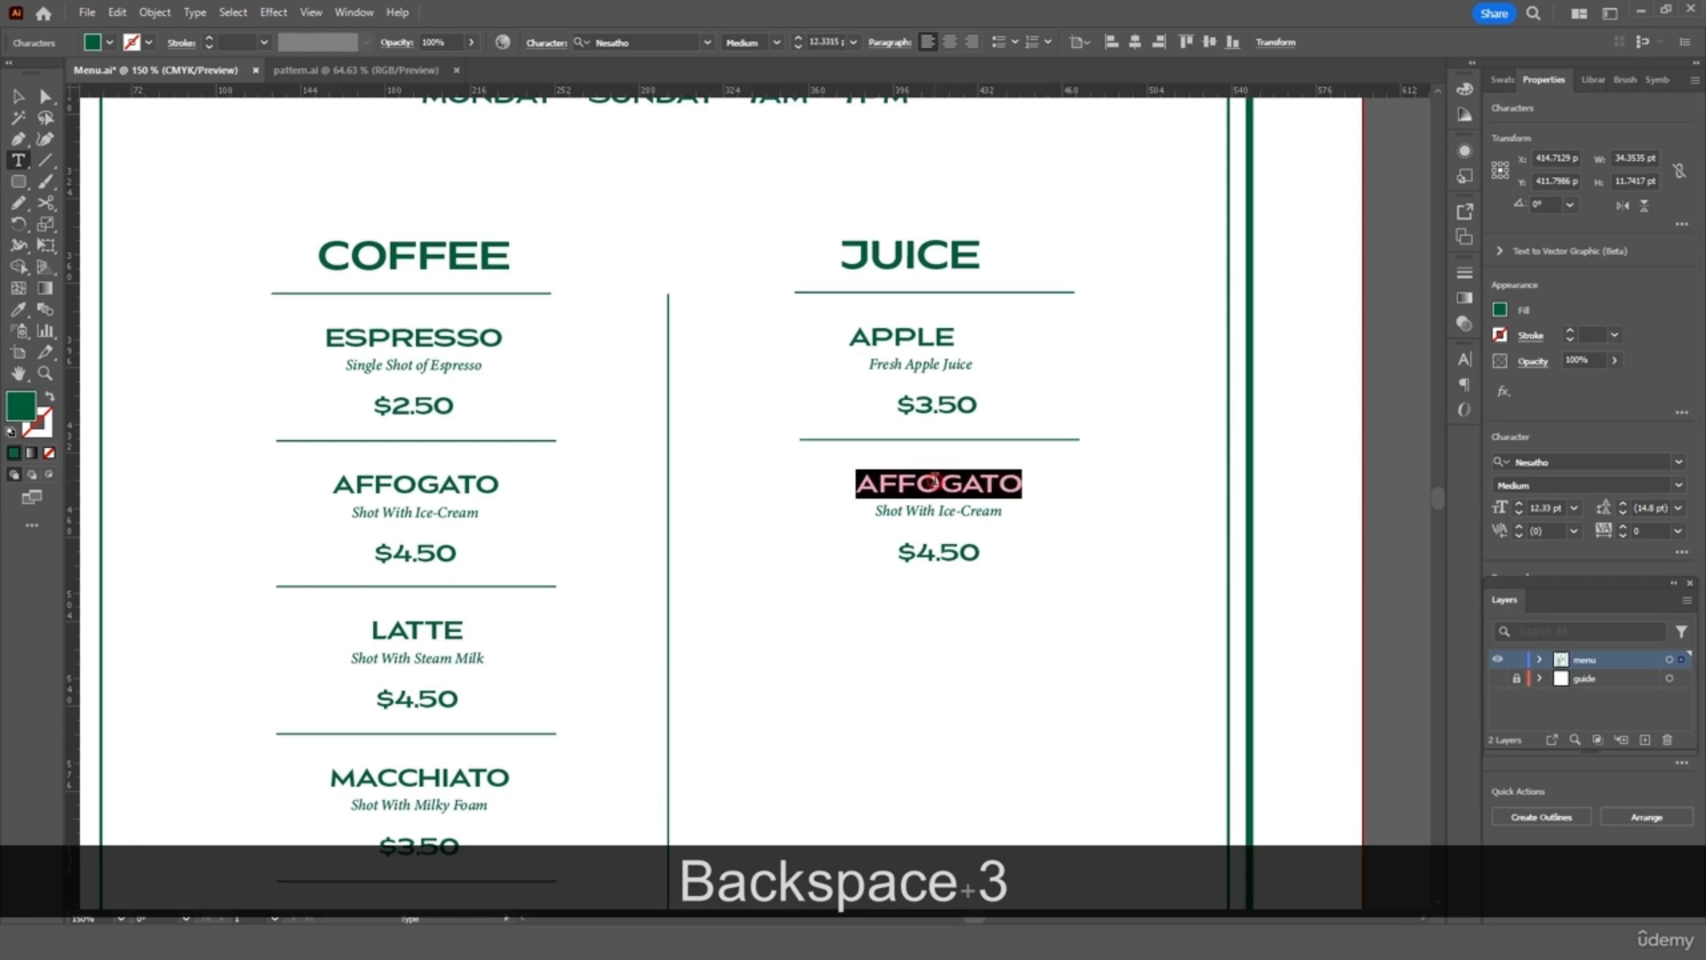
pyautogui.write('MANGO')
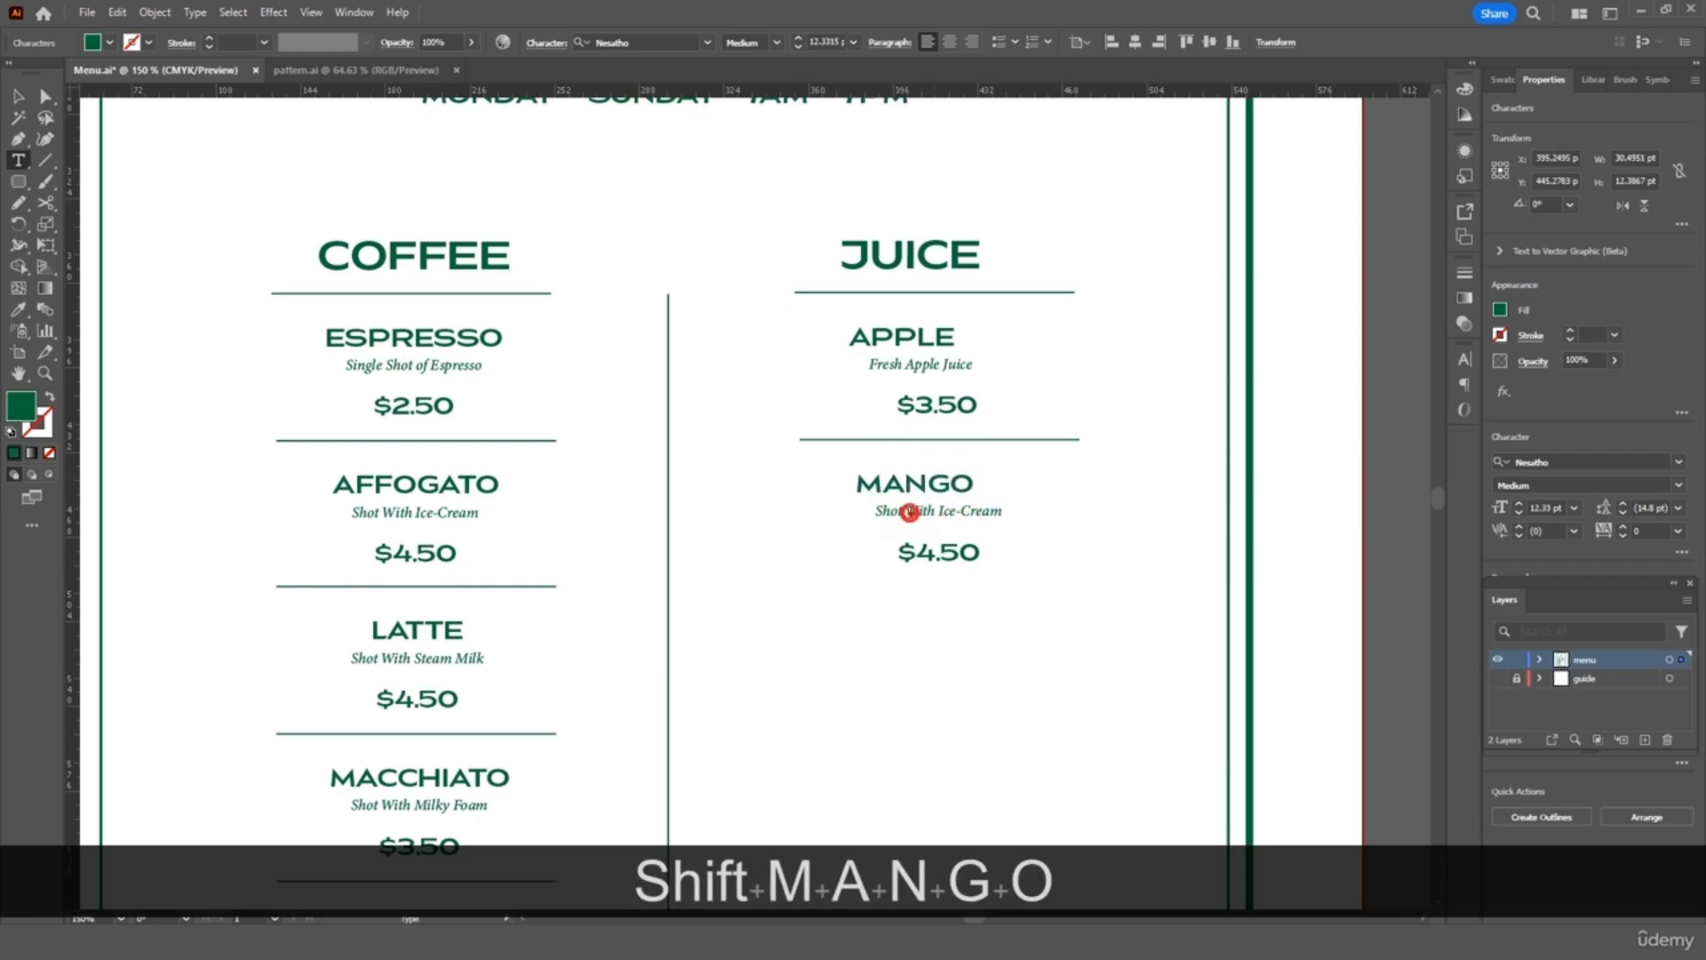
pyautogui.tripleClick(909, 513)
pyautogui.write('Fre')
pyautogui.press('BackSpace')
pyautogui.press('BackSpace')
pyautogui.write('res')
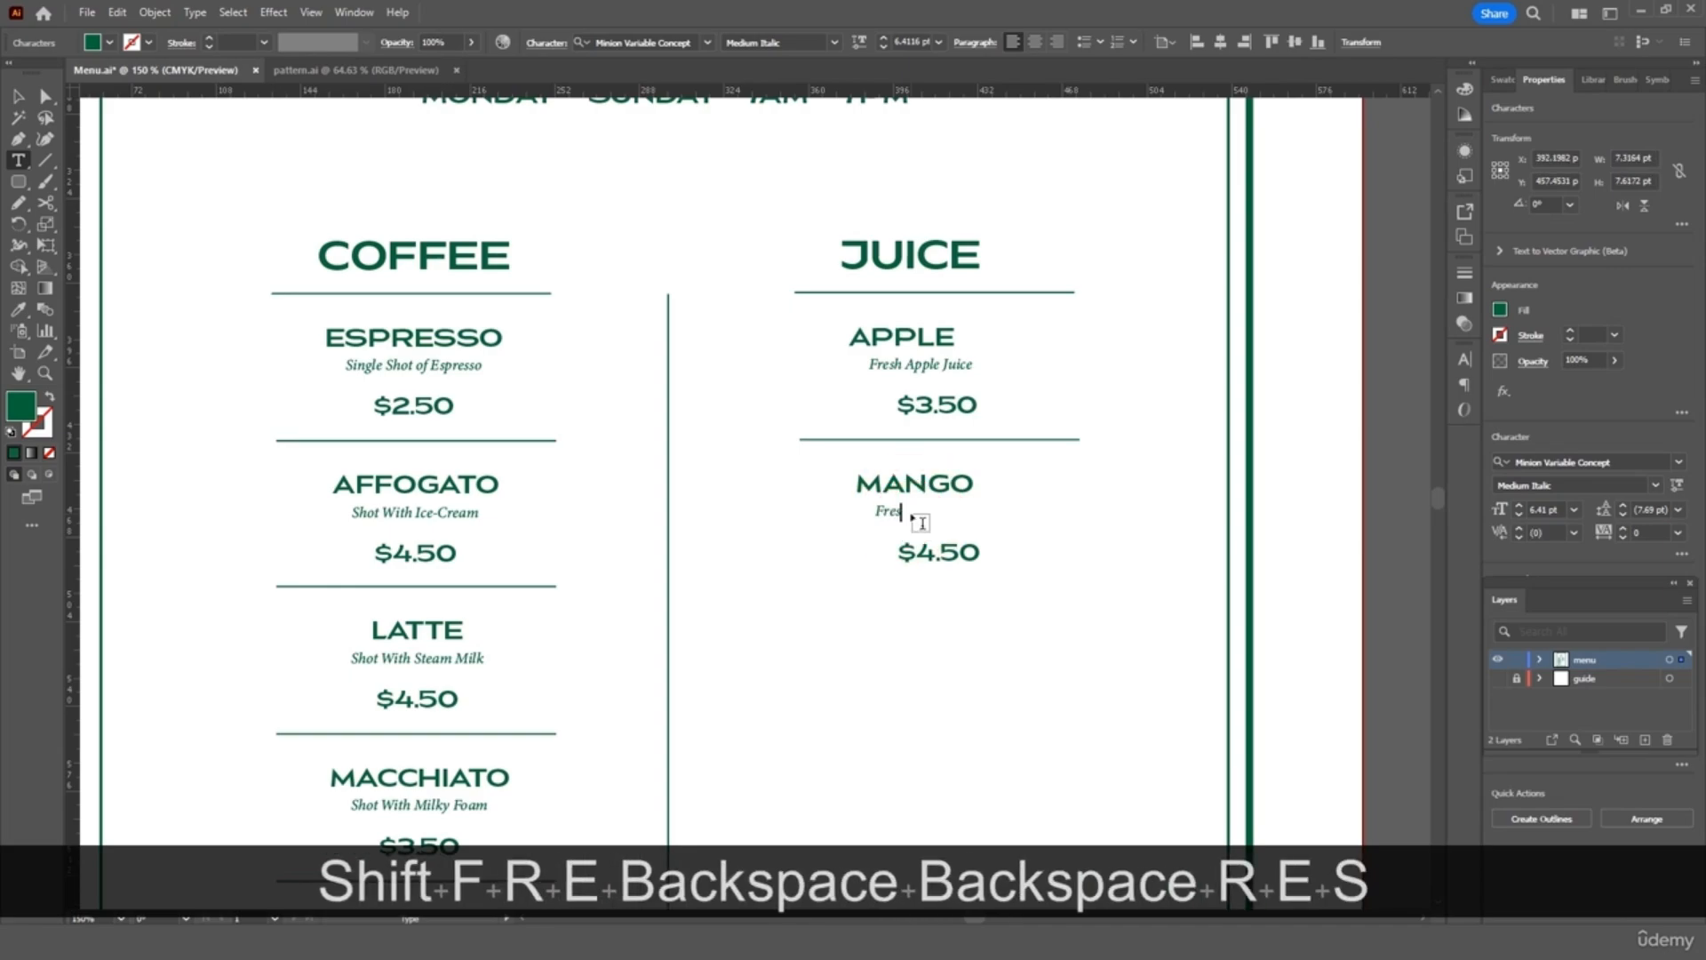
pyautogui.write('h Mango J')
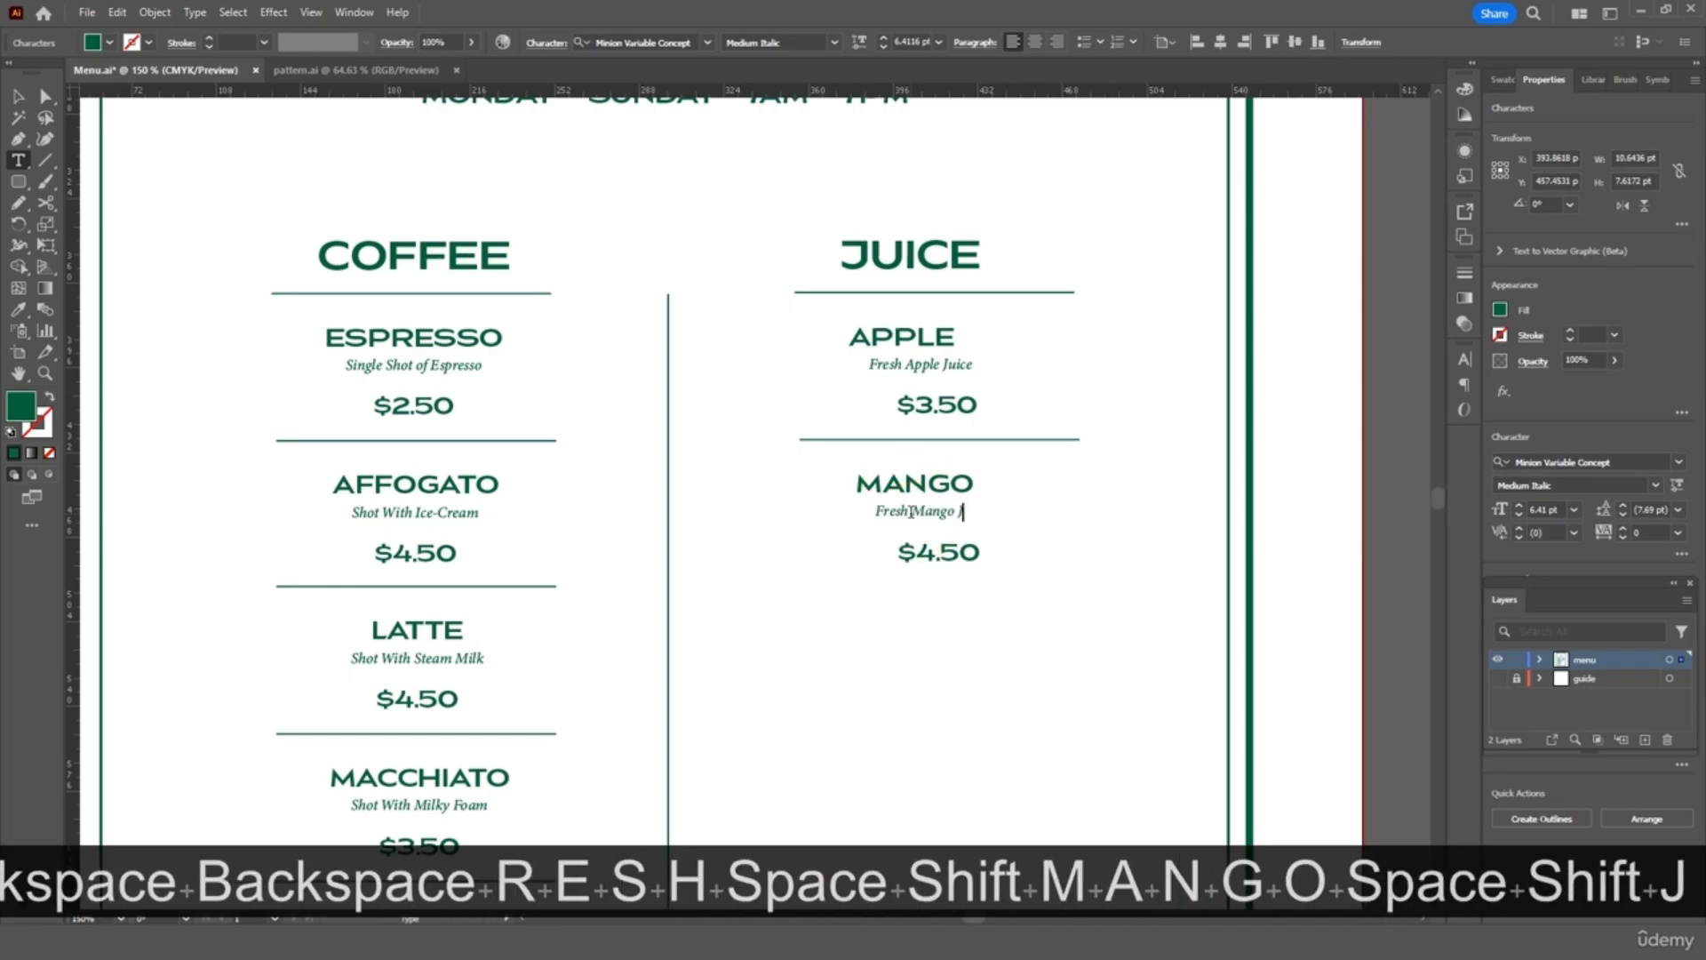
pyautogui.write('uice')
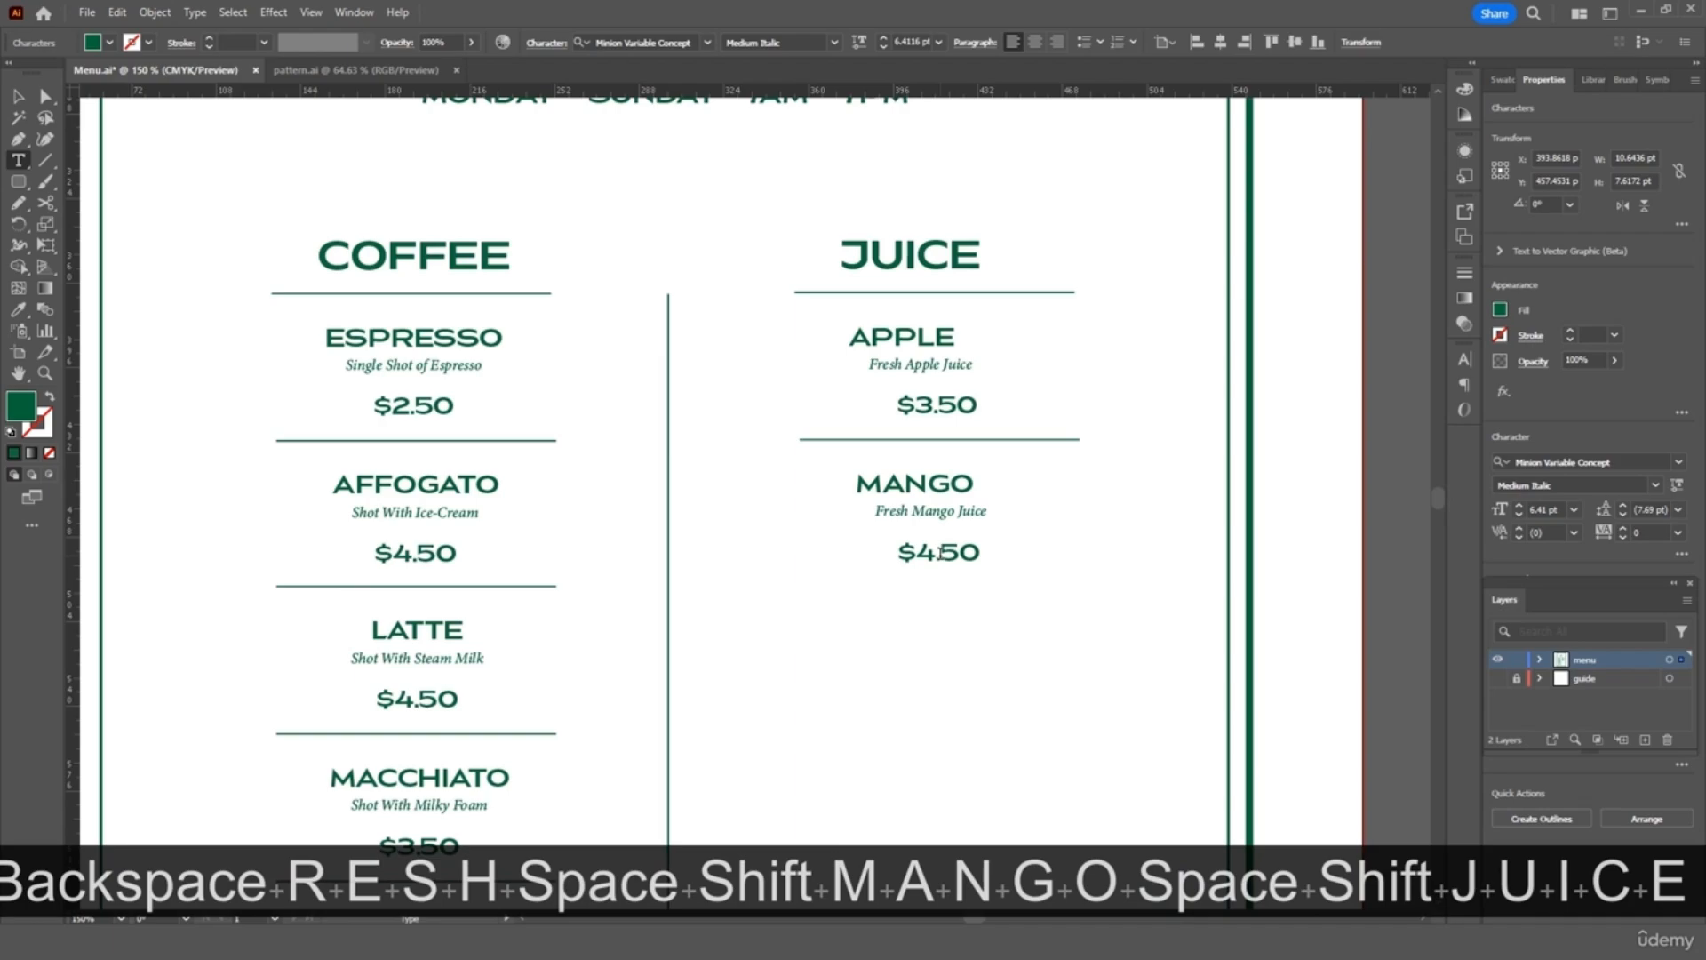
pyautogui.click(929, 554)
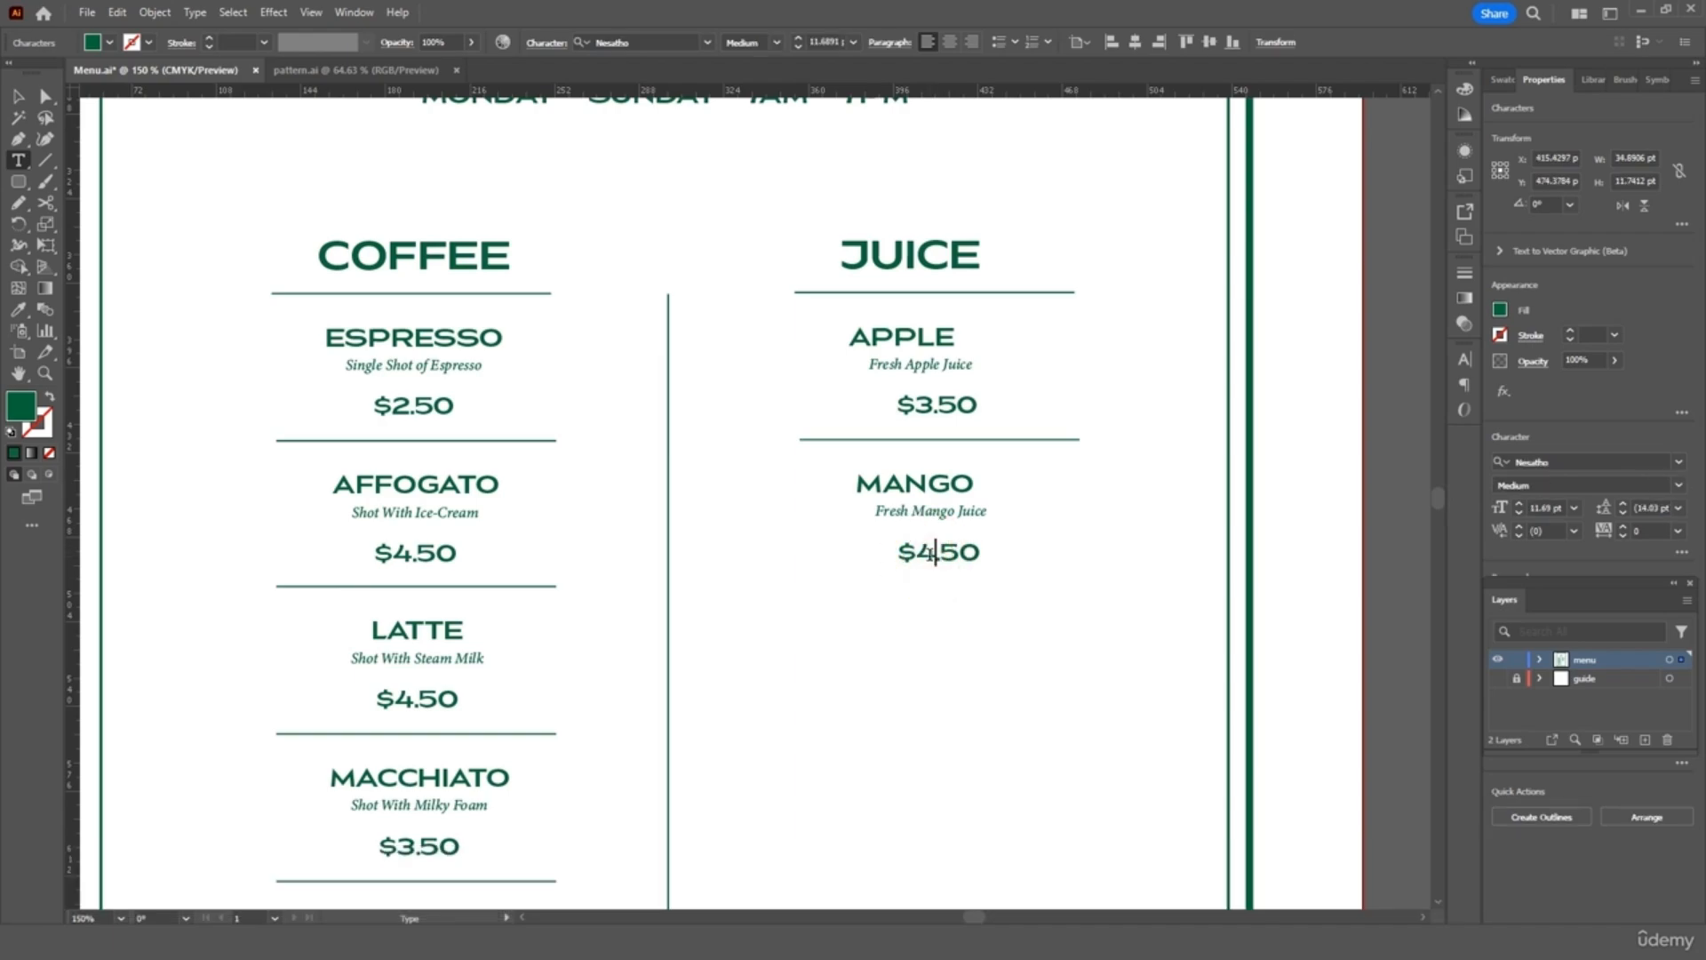
pyautogui.press('BackSpace')
pyautogui.write('3')
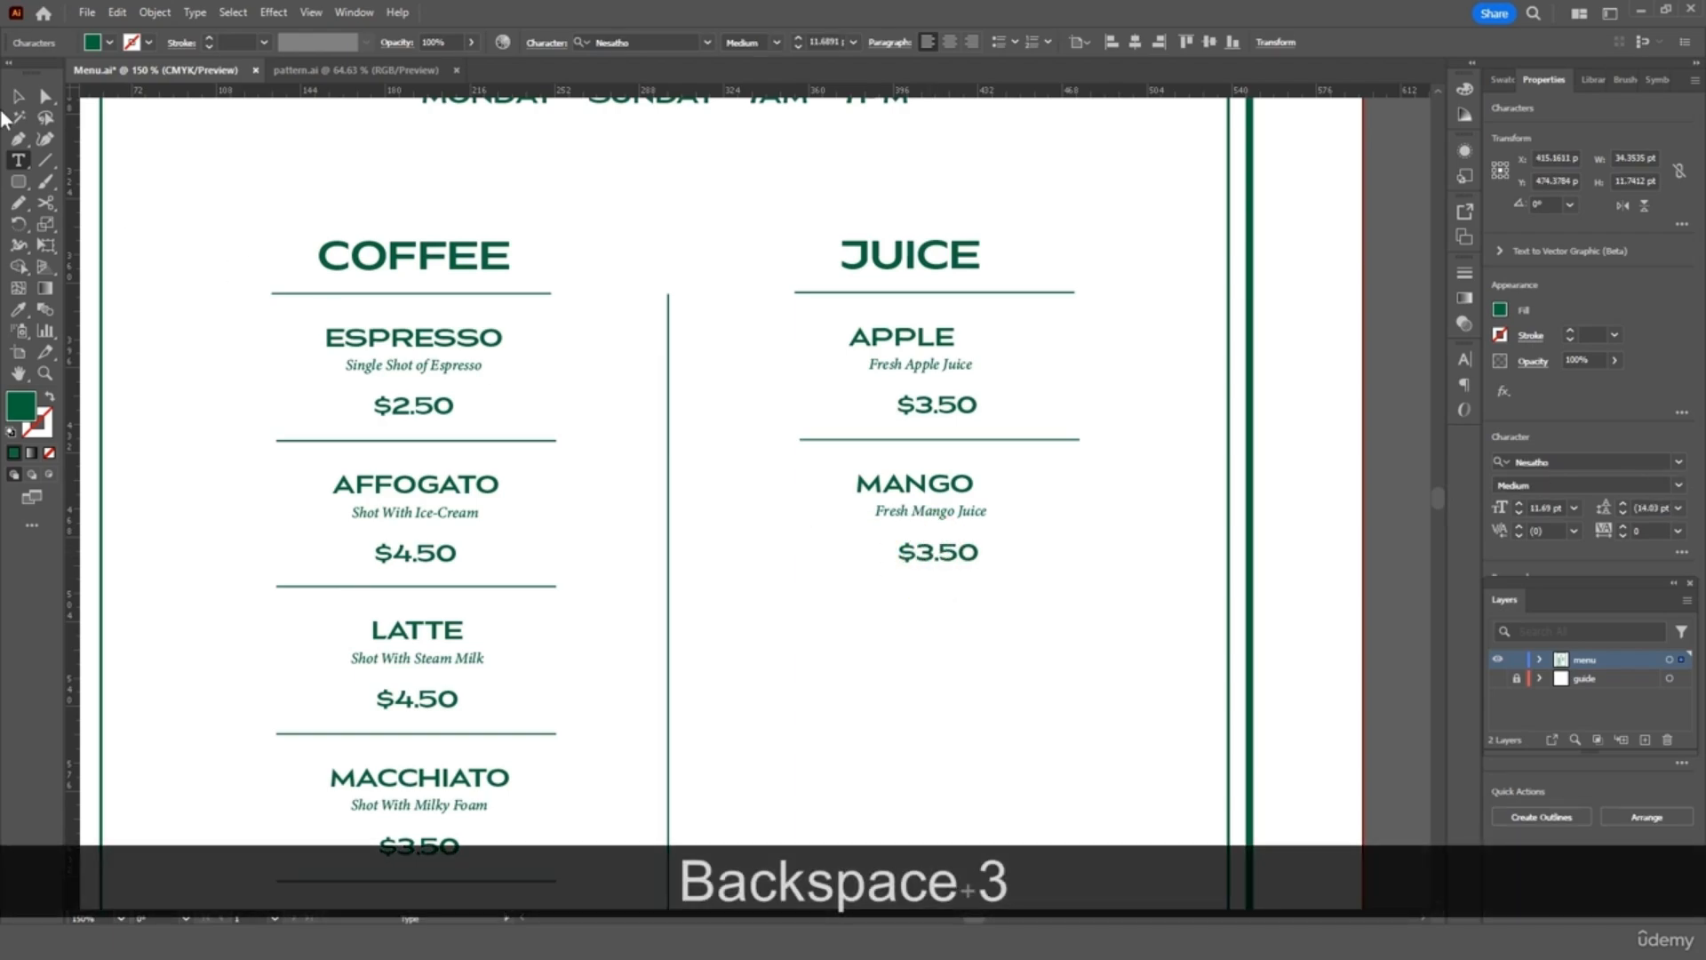
pyautogui.click(16, 94)
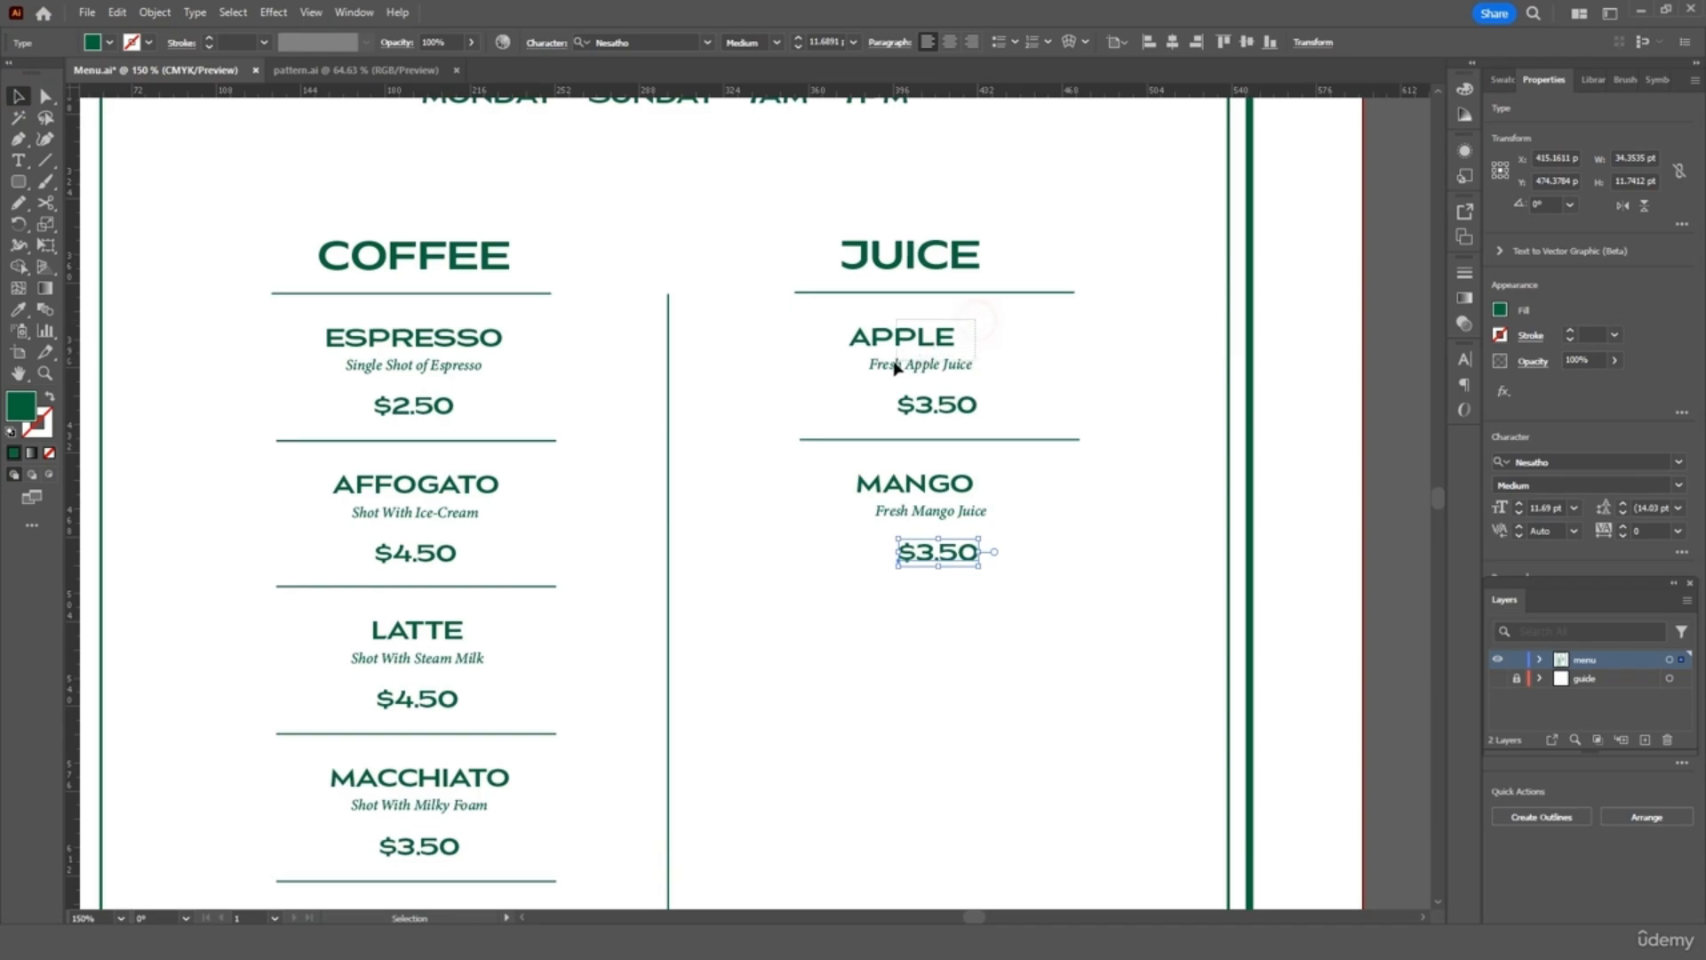
pyautogui.moveTo(894, 361); pyautogui.dragTo(956, 343)
# Centre the APPLE name, description and price under the JUICE heading
pyautogui.click(1029, 337)
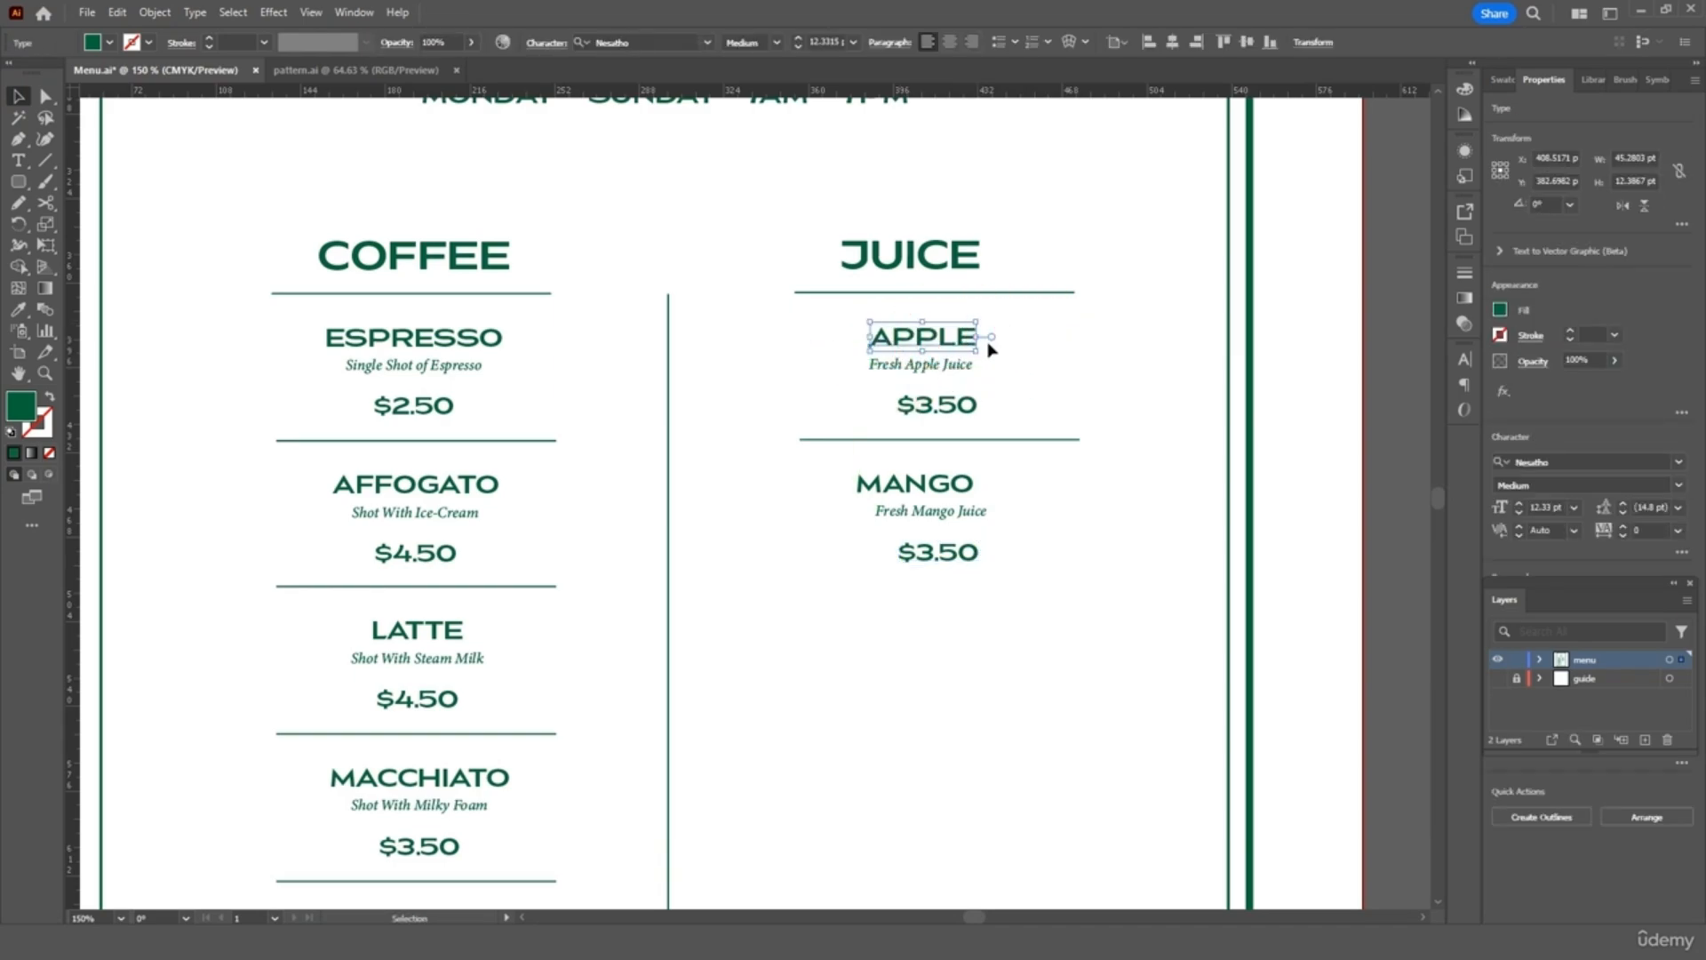
pyautogui.keyDown('shift'); pyautogui.click(916, 368); pyautogui.keyUp('shift')
pyautogui.moveTo(917, 368); pyautogui.dragTo(929, 368)
pyautogui.moveTo(1029, 319); pyautogui.dragTo(911, 421)
pyautogui.moveTo(934, 264); pyautogui.dragTo(960, 264)
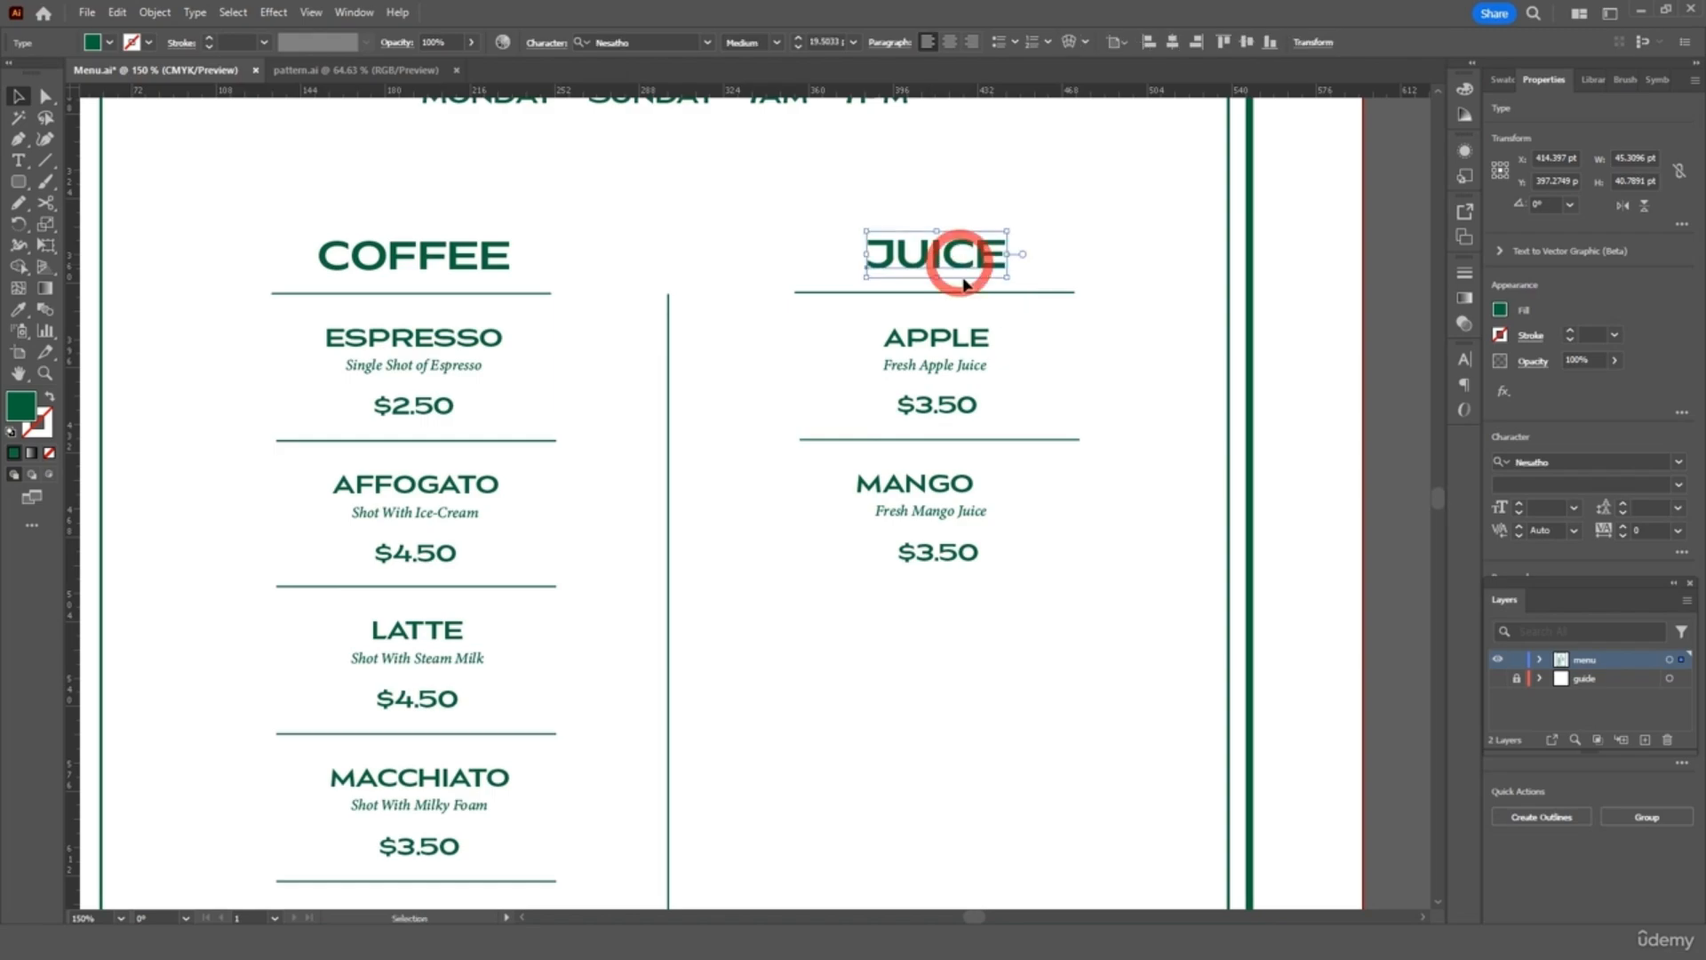
pyautogui.keyDown('shift'); pyautogui.click(942, 404); pyautogui.keyUp('shift')
pyautogui.click(1135, 44)
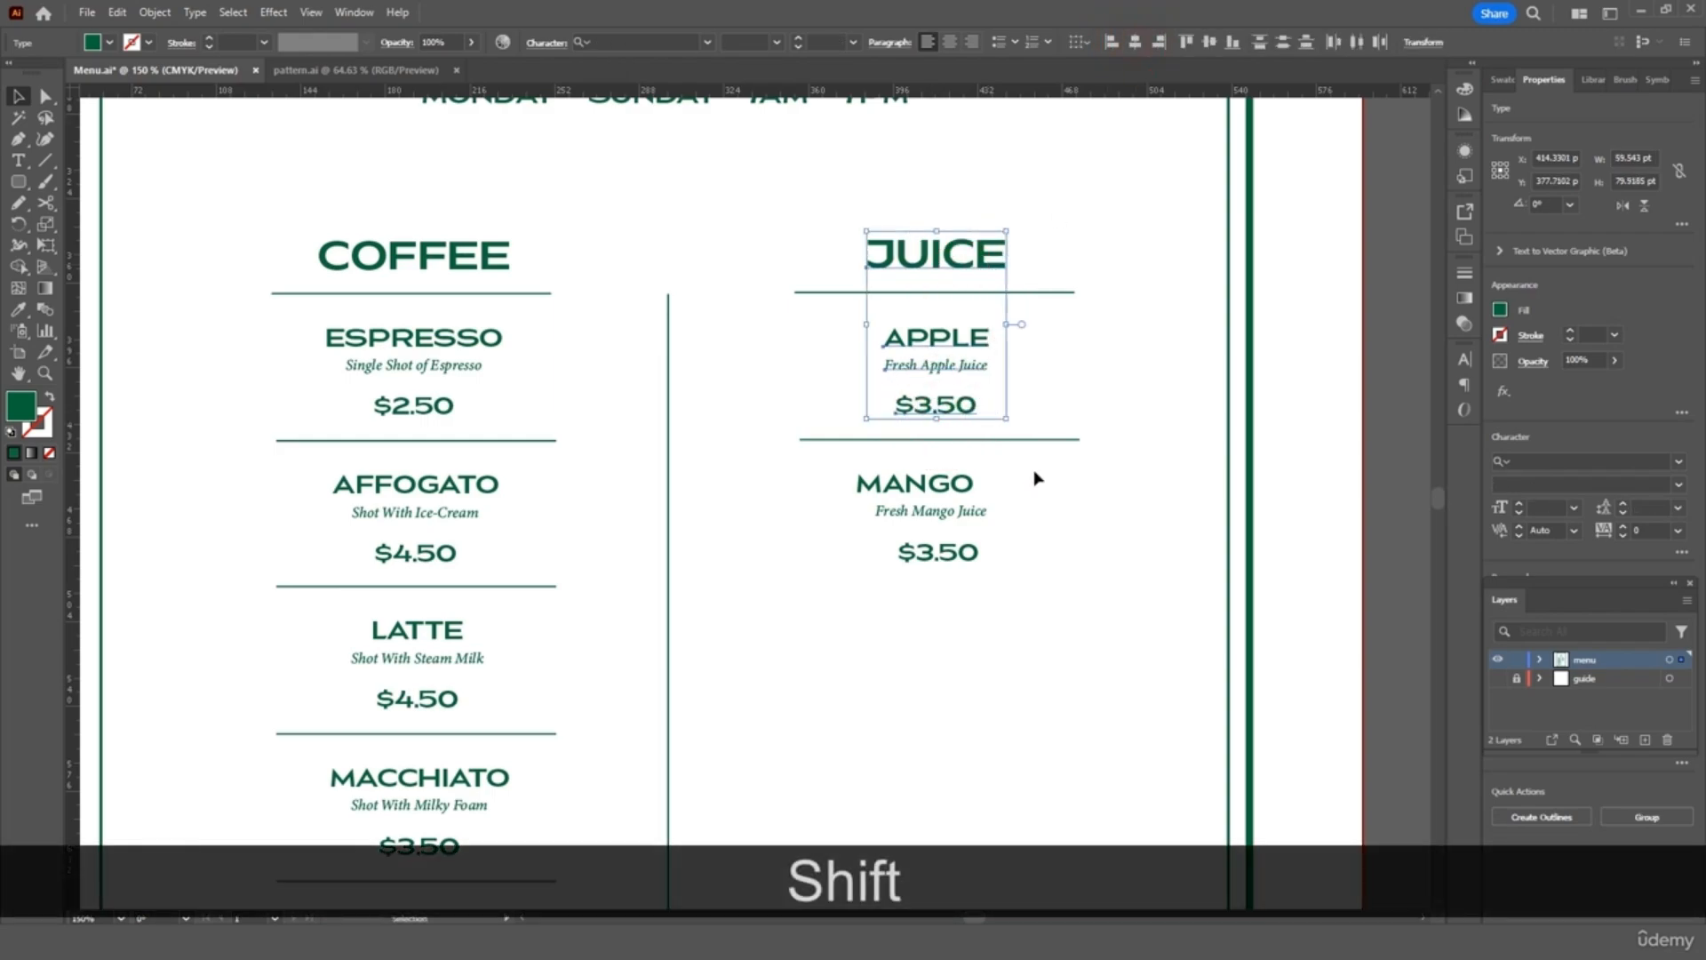
pyautogui.click(1012, 469)
# Centre the MANGO item's three lines and nudge it into line under APPLE
pyautogui.click(929, 552)
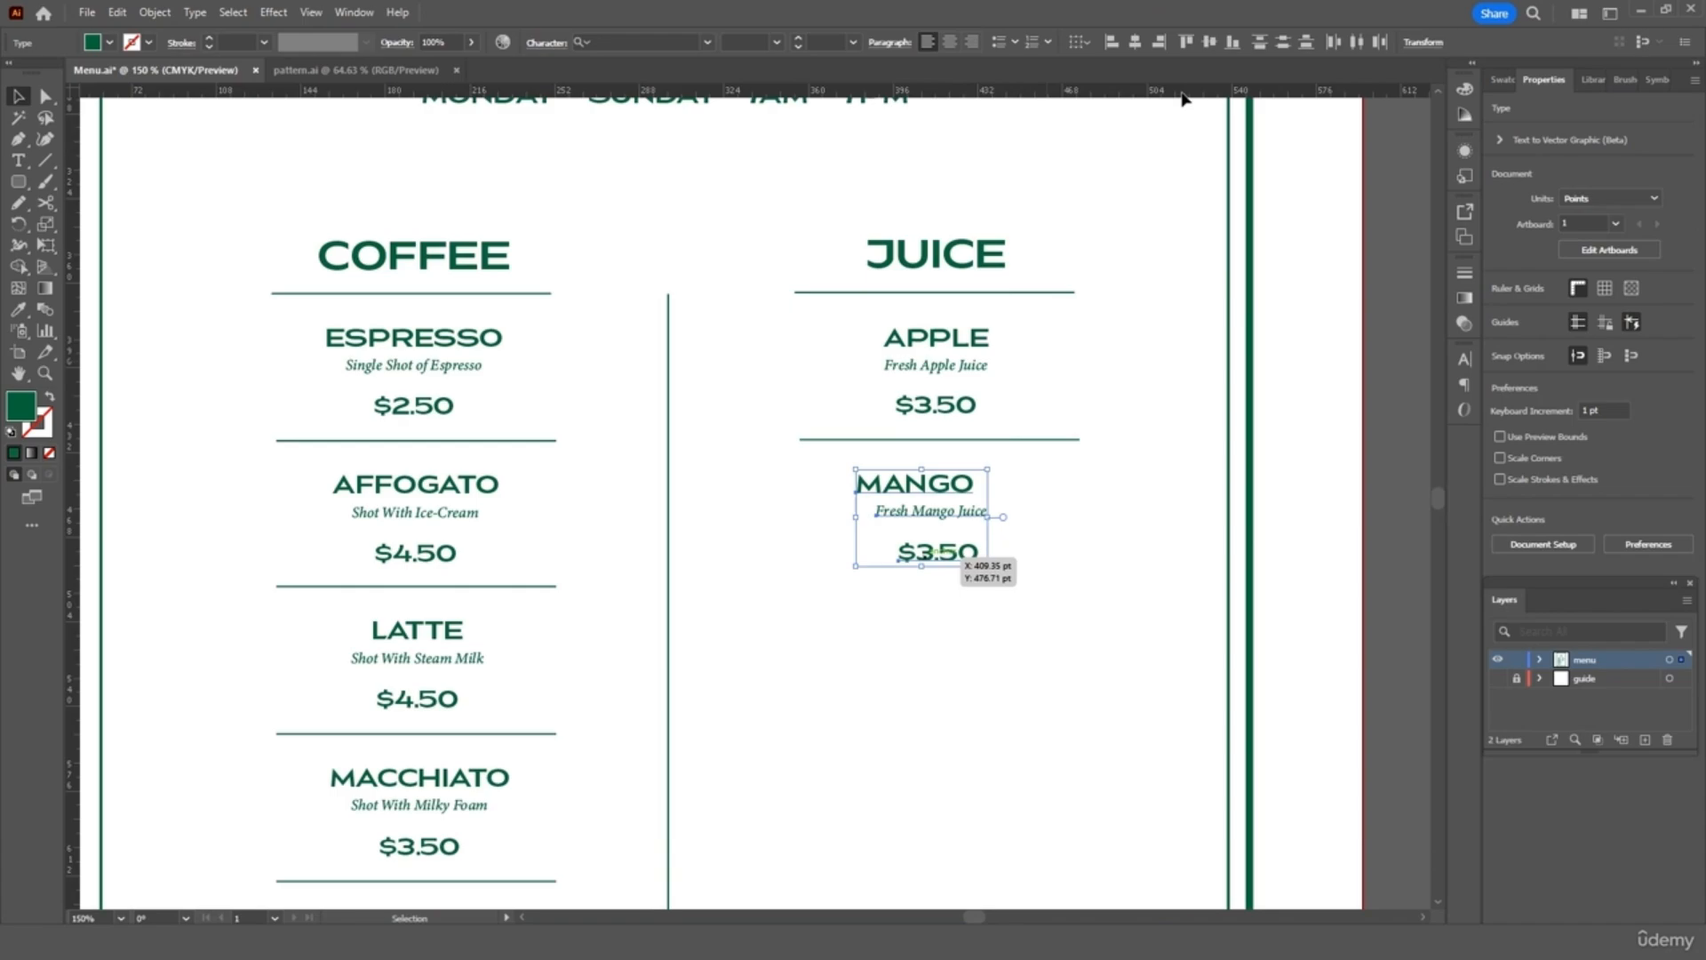
pyautogui.click(1136, 44)
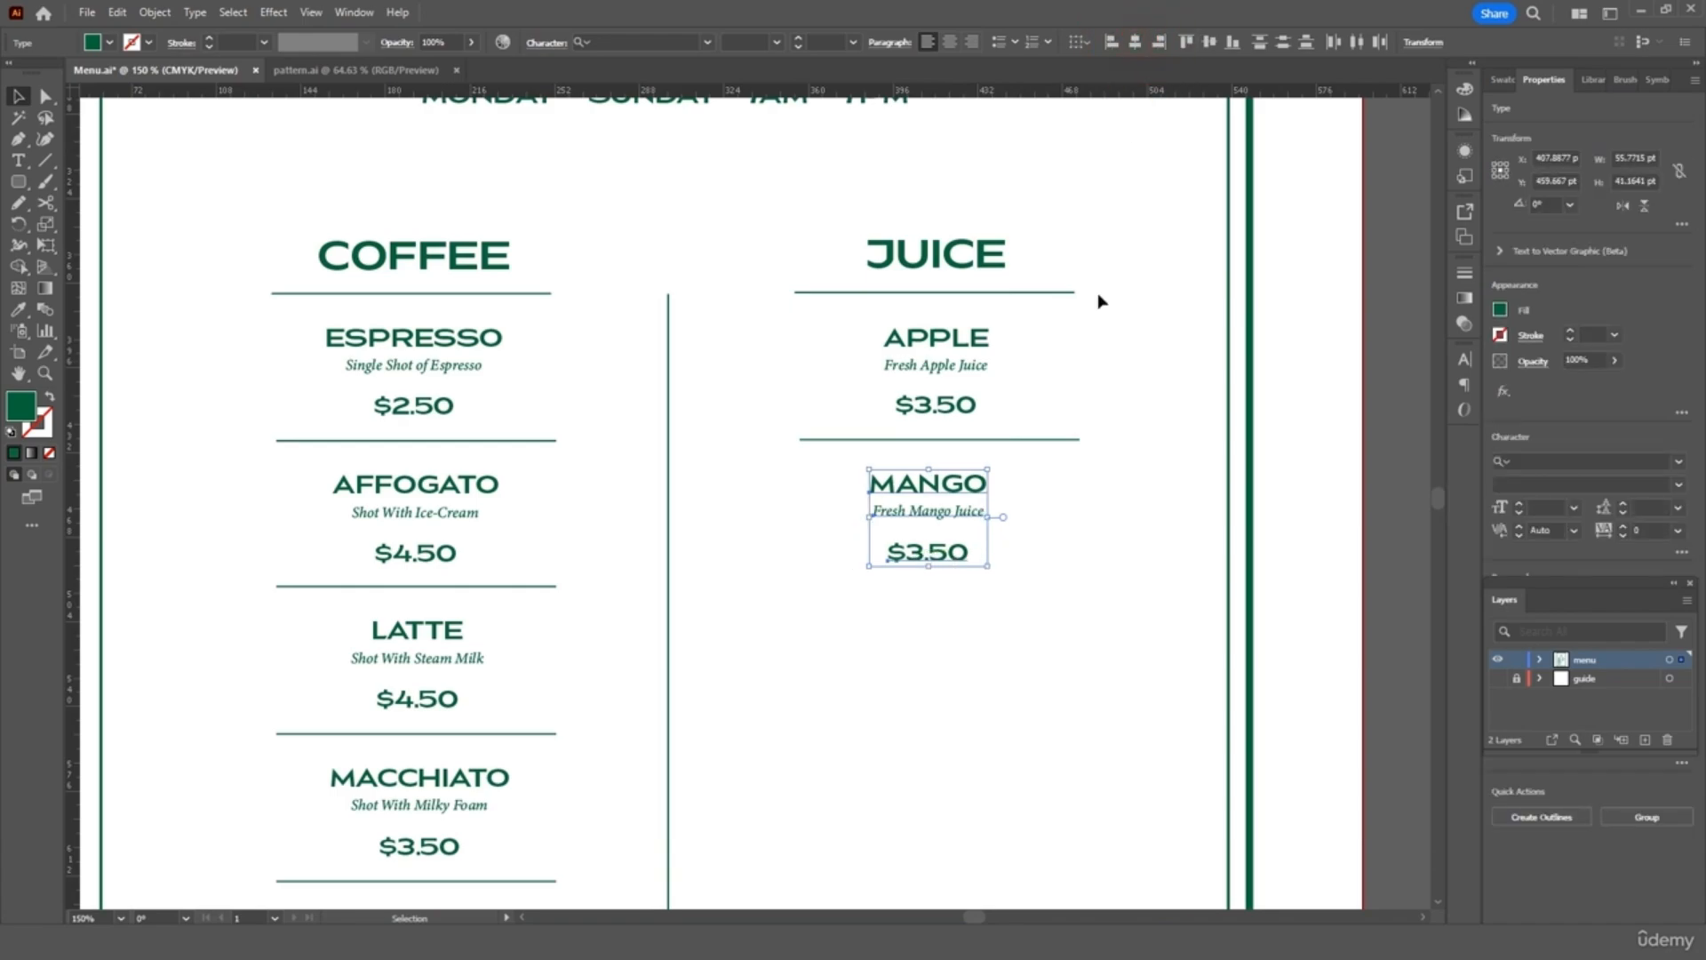
pyautogui.click(1105, 466)
pyautogui.moveTo(927, 552); pyautogui.dragTo(927, 551)
pyautogui.moveTo(940, 477); pyautogui.dragTo(951, 472)
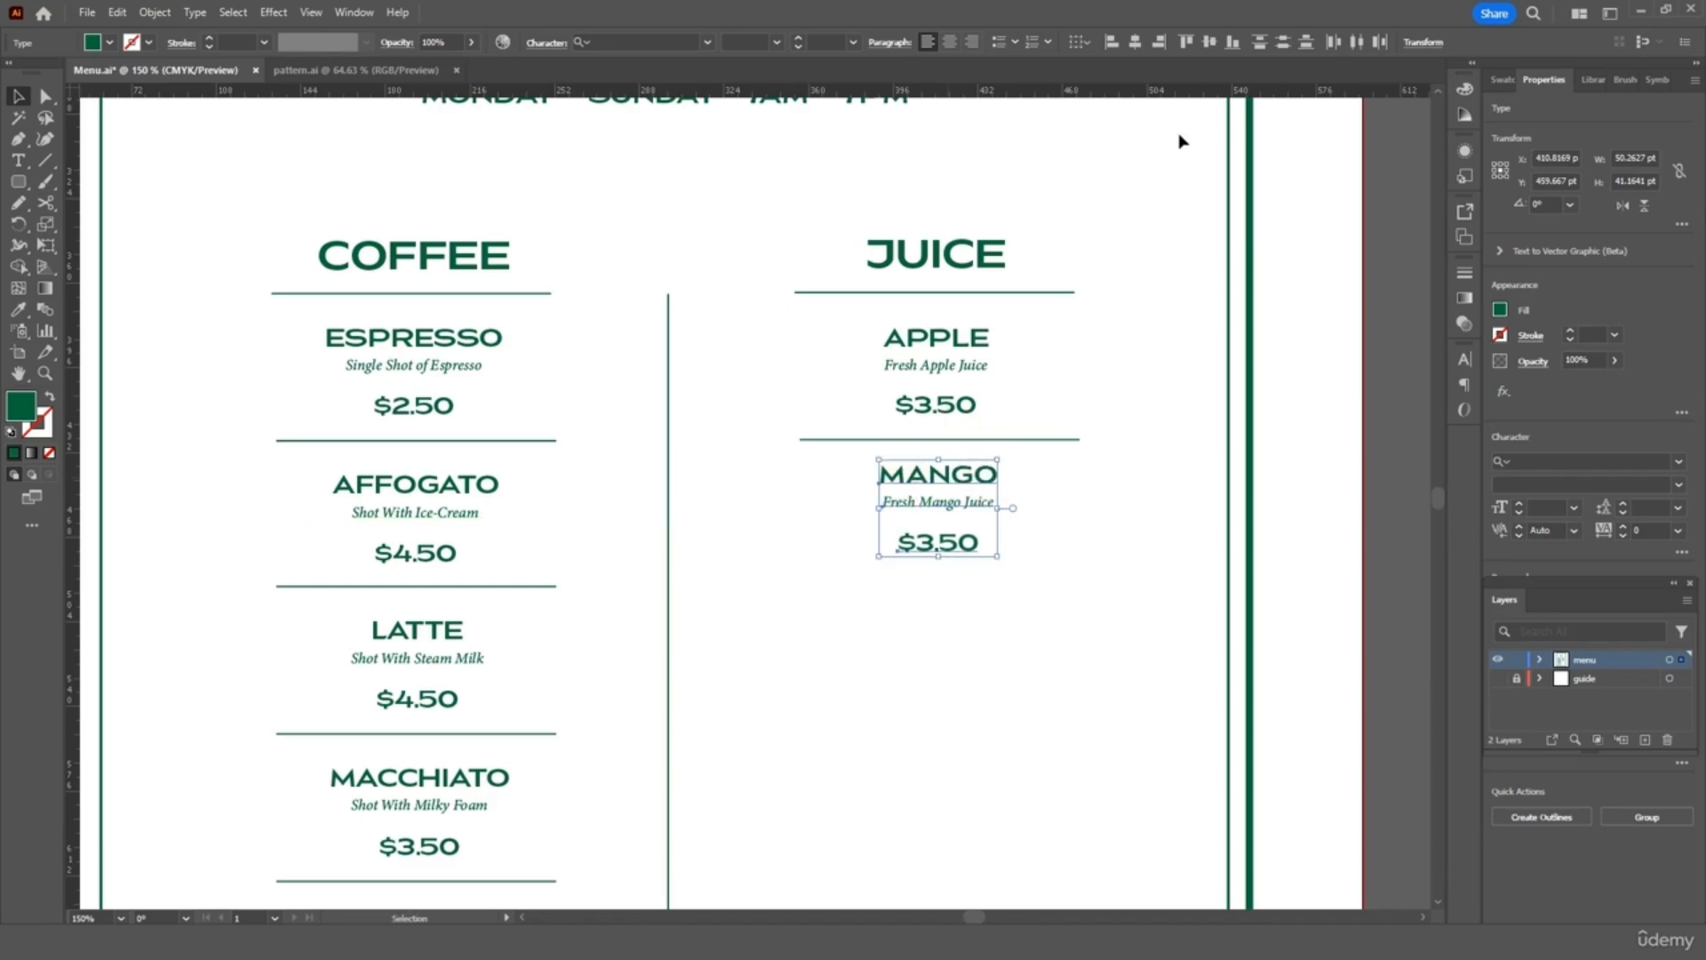
pyautogui.click(1137, 302)
# Duplicate the JUICE section and place the copy below MANGO in the right column
pyautogui.scroll(-1, 1116, 190)
pyautogui.moveTo(1116, 190); pyautogui.dragTo(941, 545)
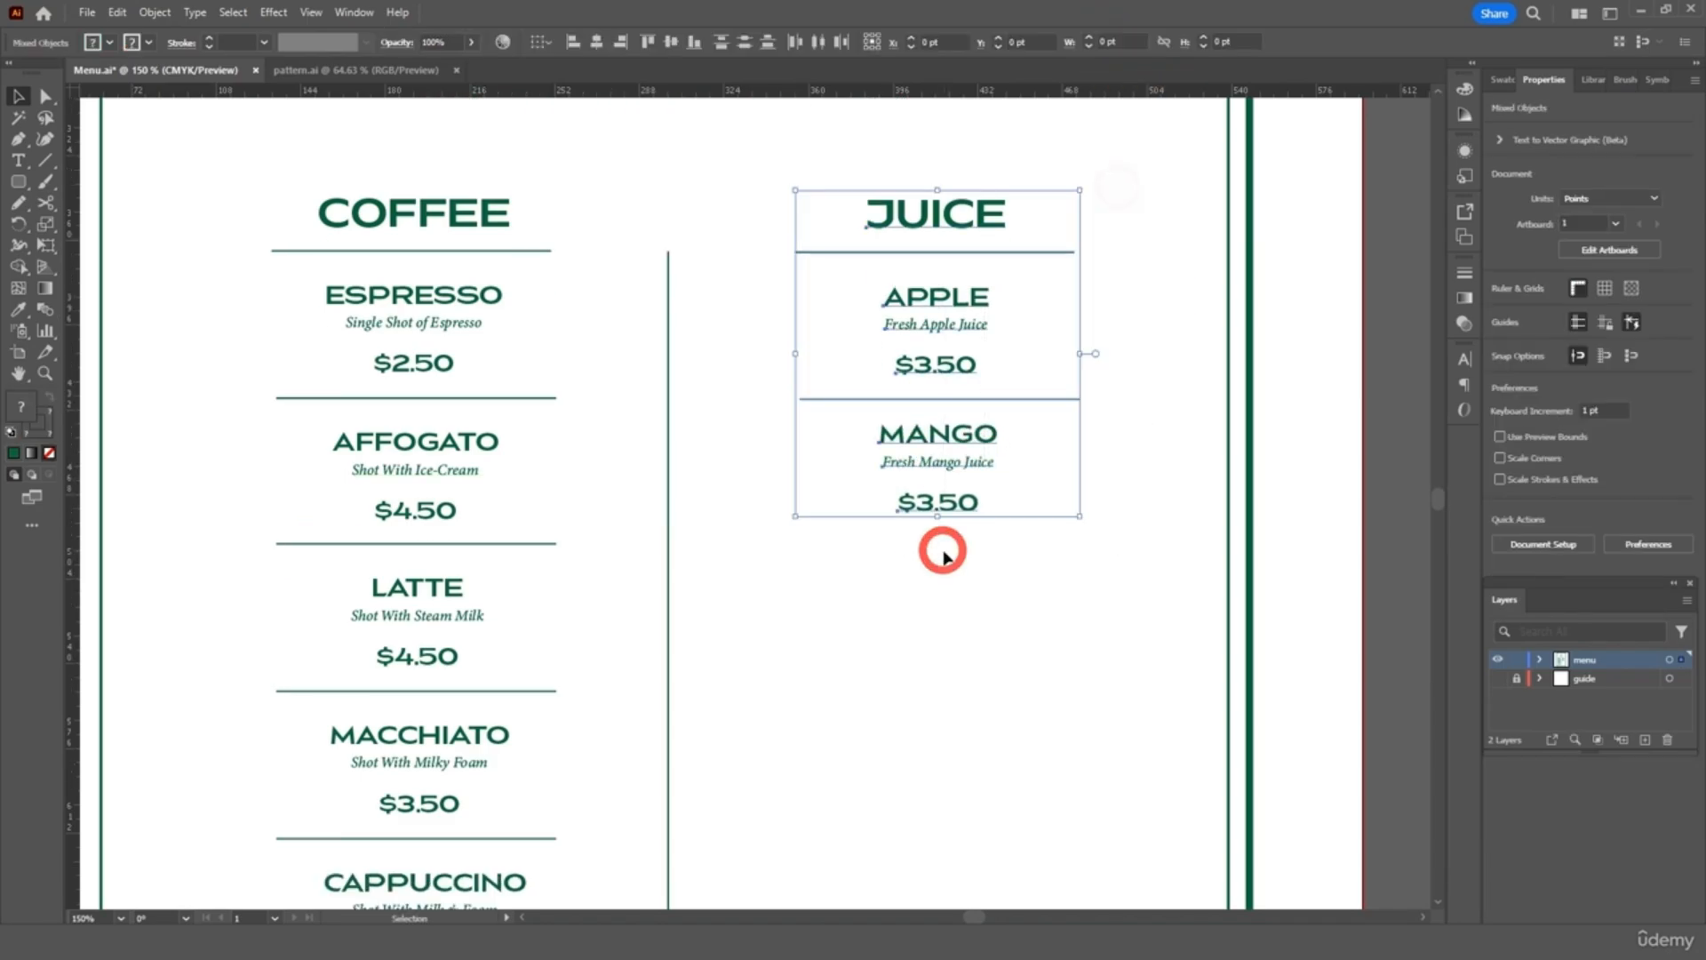
pyautogui.hotkey('ctrl', 'c')
pyautogui.scroll(-3, 945, 557)
pyautogui.scroll(-2, 945, 557)
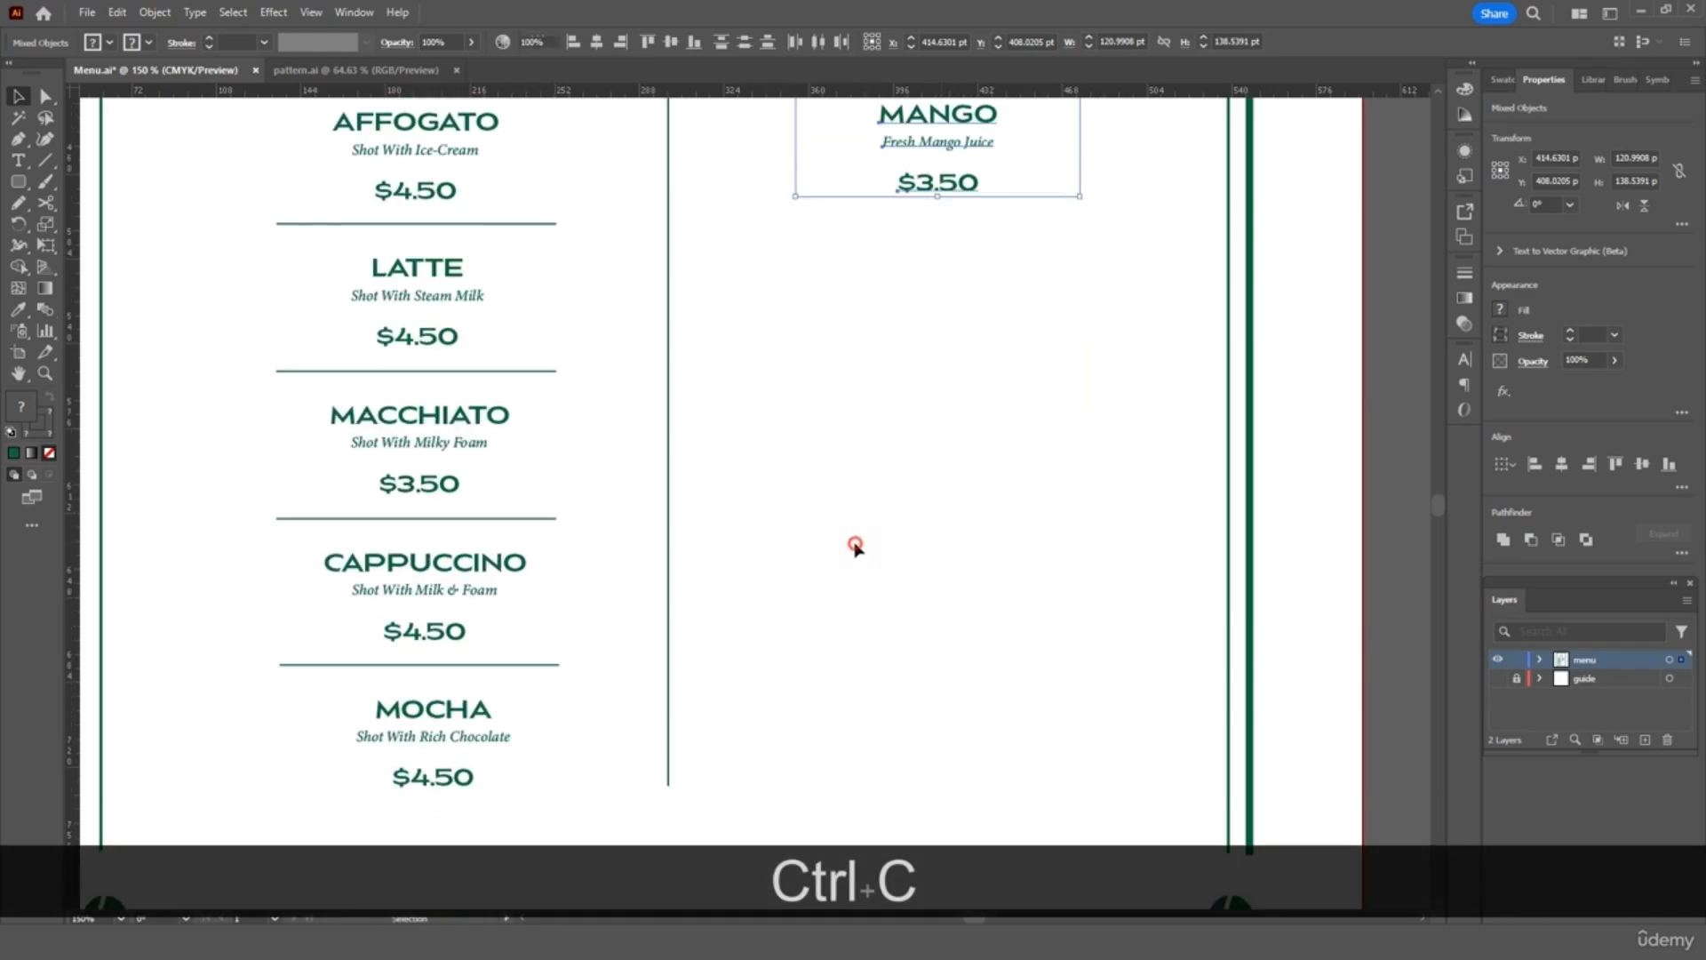
pyautogui.hotkey('ctrl', 'v')
pyautogui.moveTo(770, 435); pyautogui.dragTo(960, 423)
pyautogui.click(959, 228)
# Rename the copy's heading TEA and its first item BLACK TEA, 'Organic Local Tea $3.00'
pyautogui.tripleClick(963, 333)
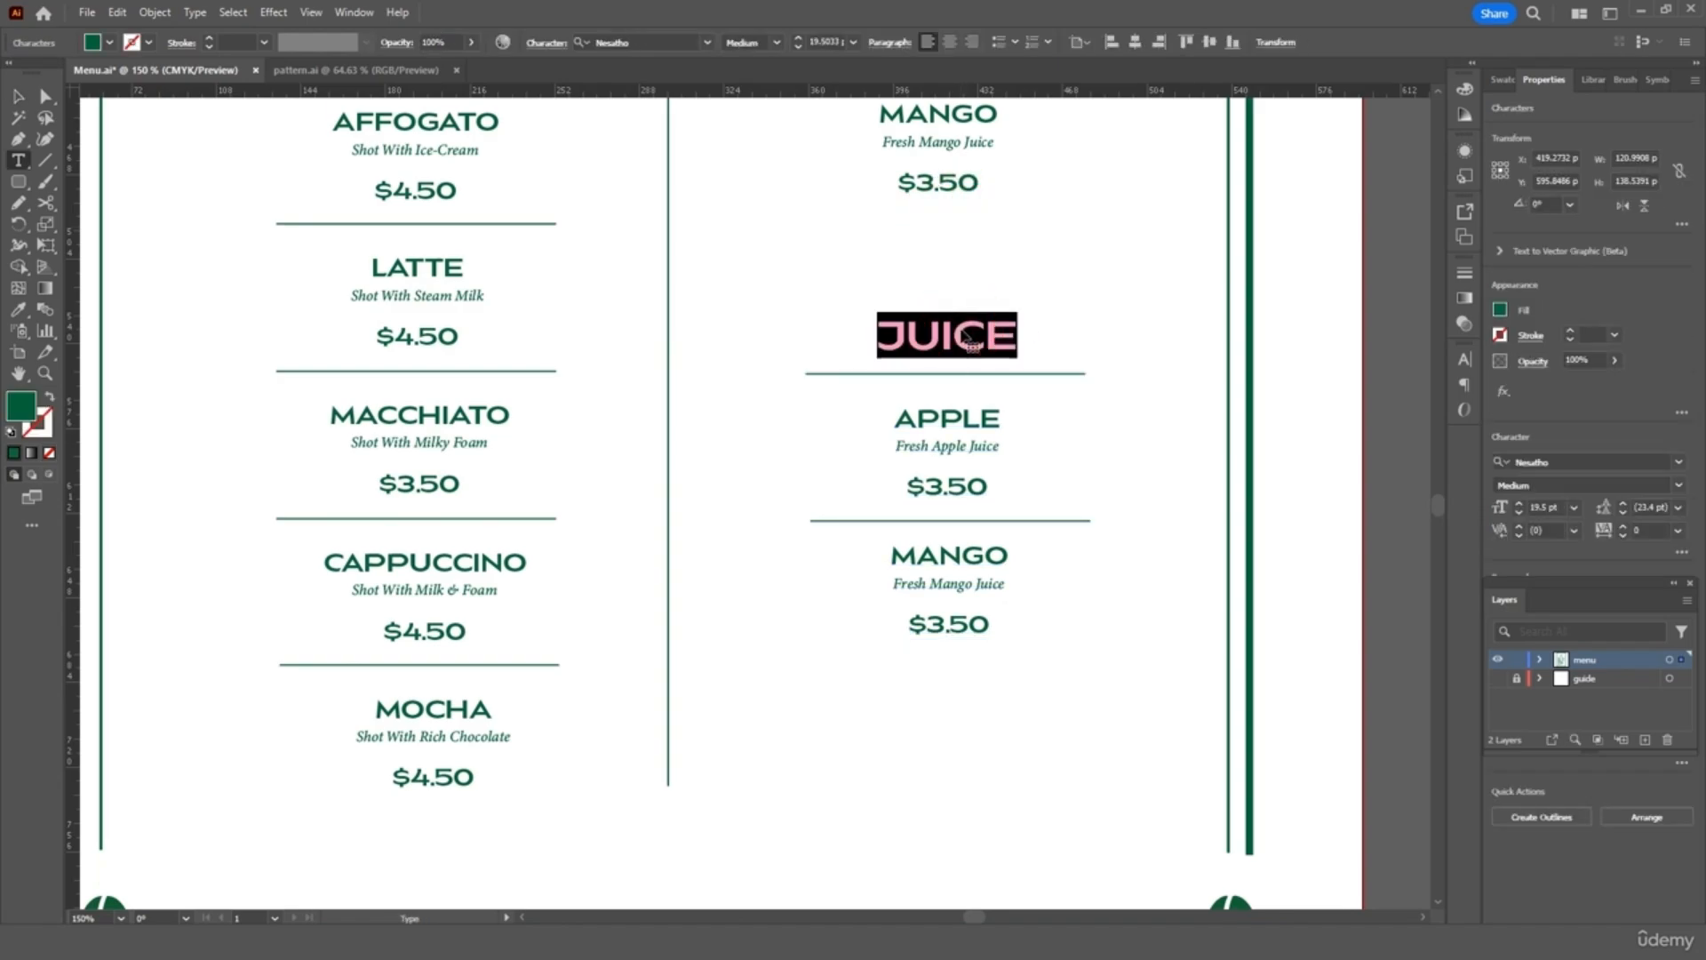
pyautogui.write('TEA')
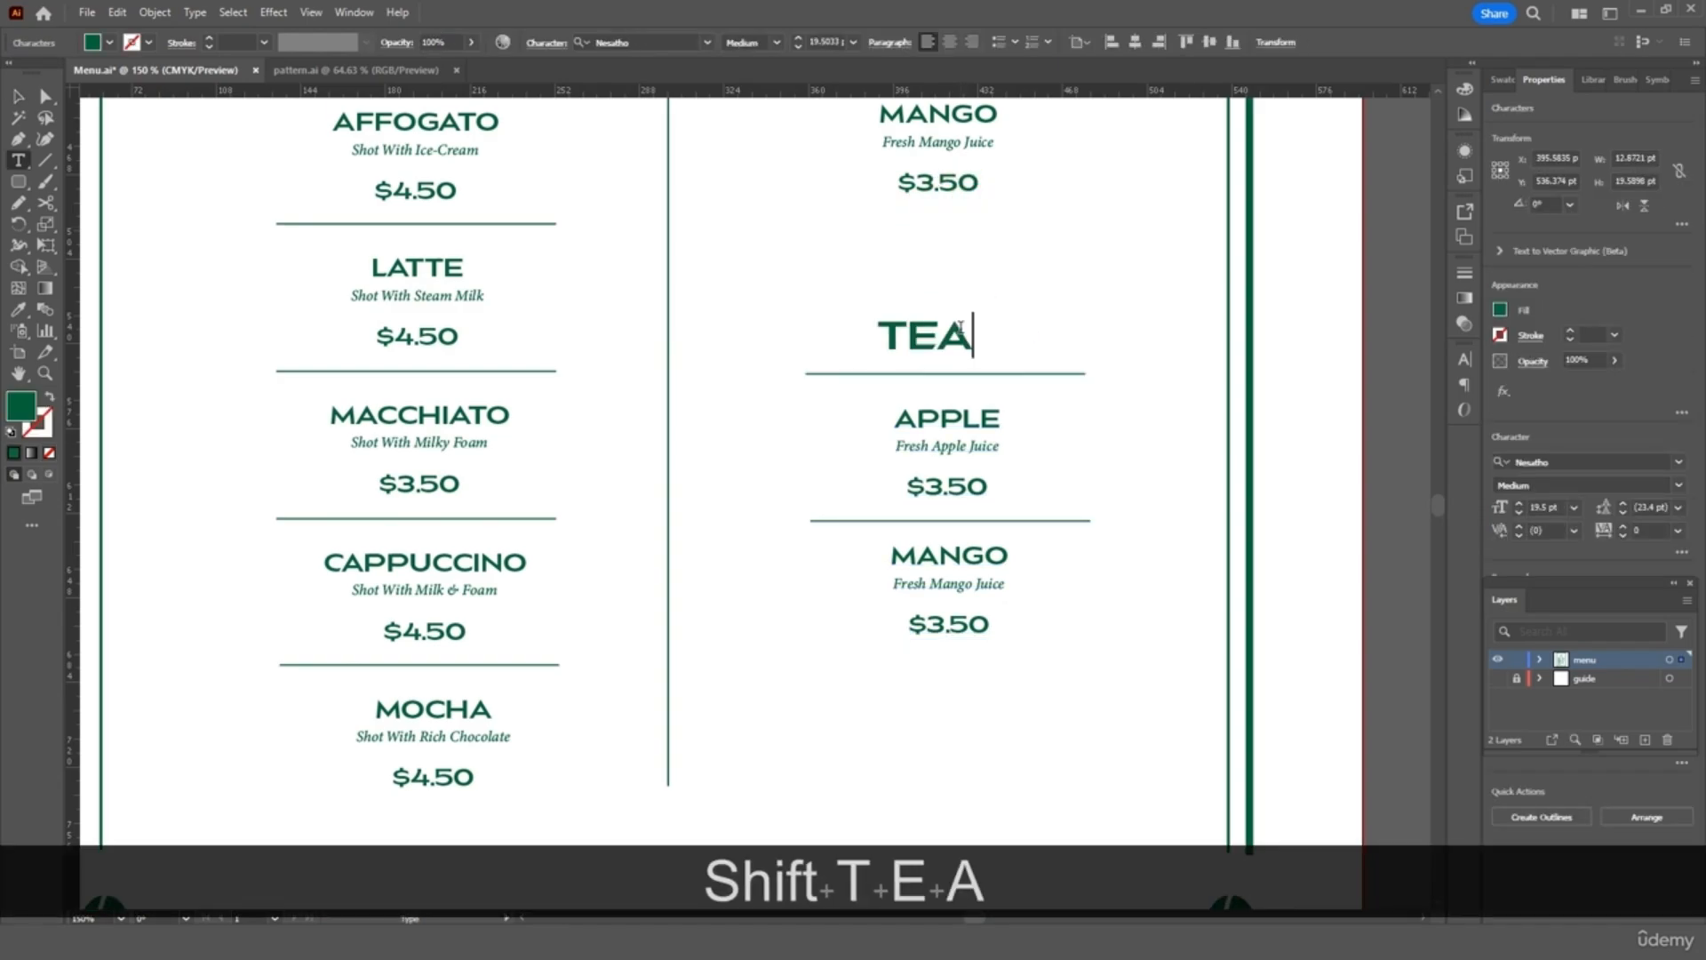
pyautogui.tripleClick(951, 417)
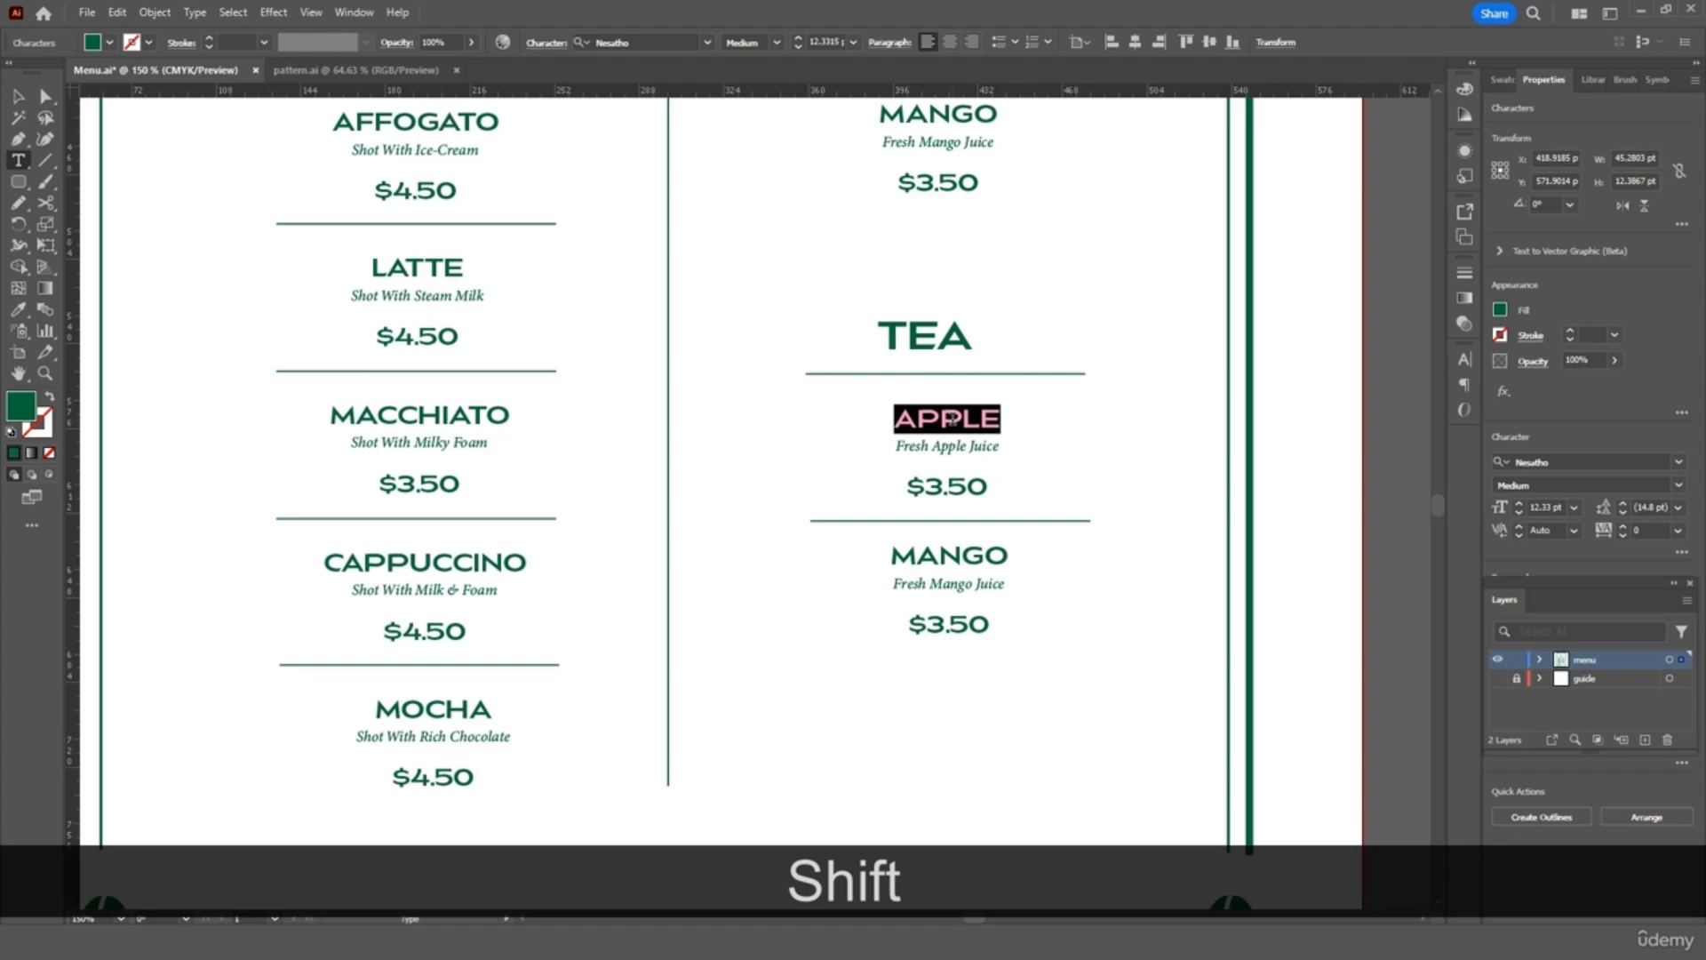
pyautogui.write('BLACK TEA')
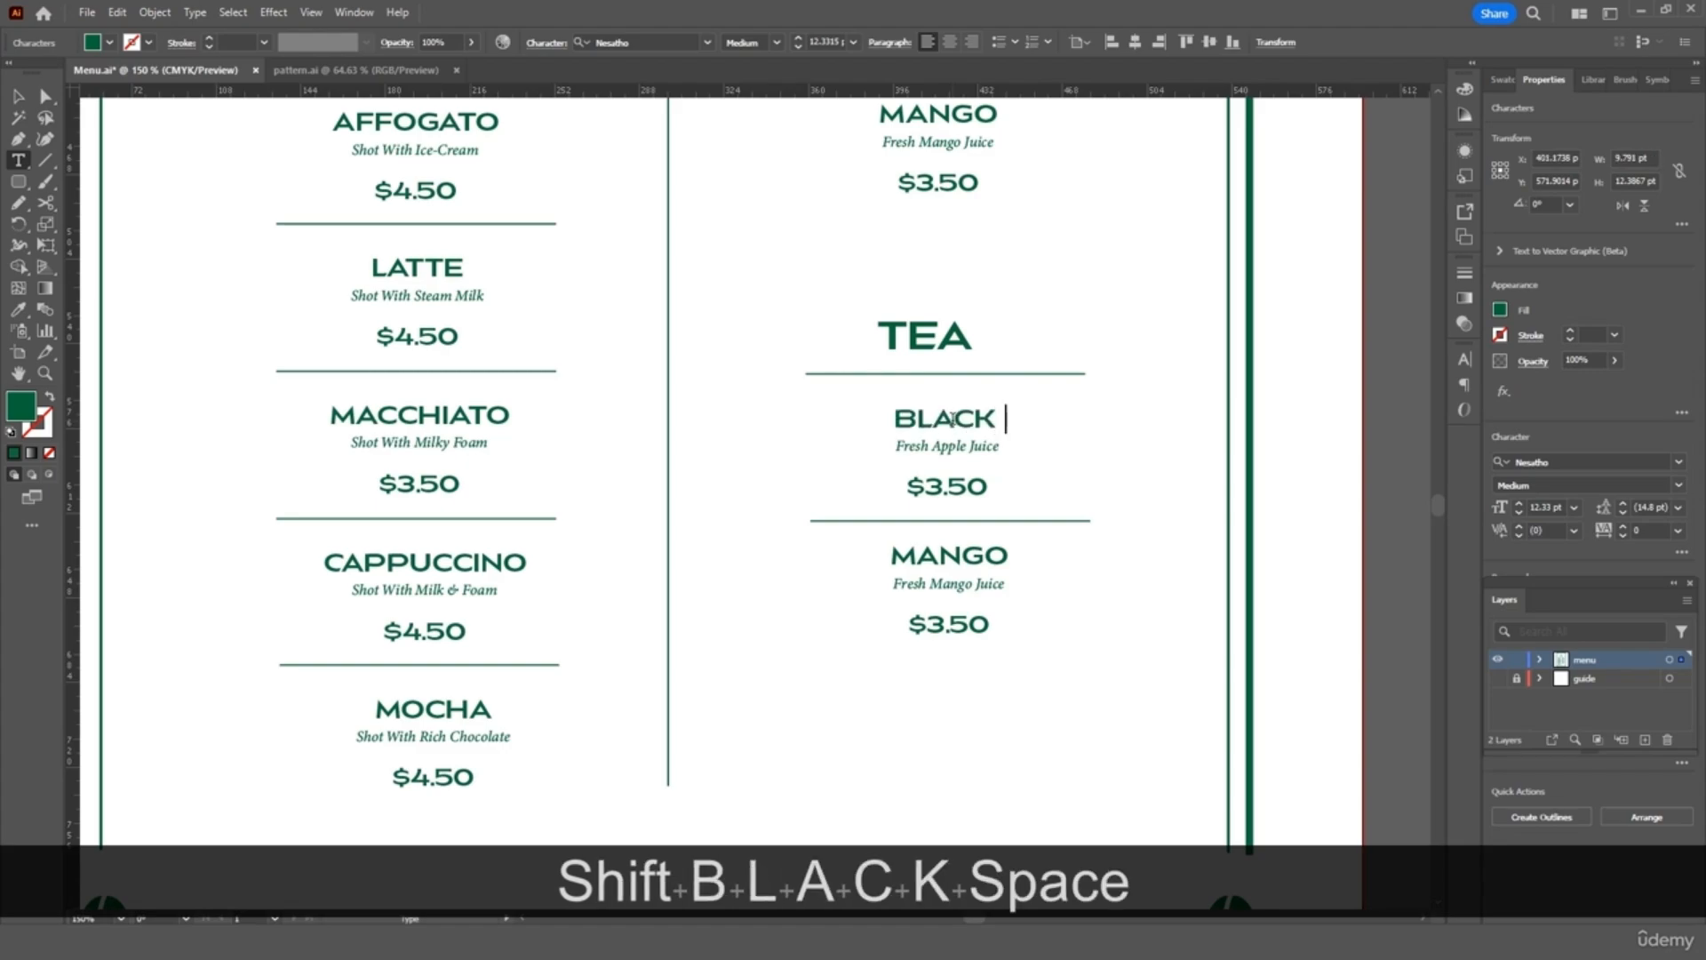
pyautogui.tripleClick(944, 451)
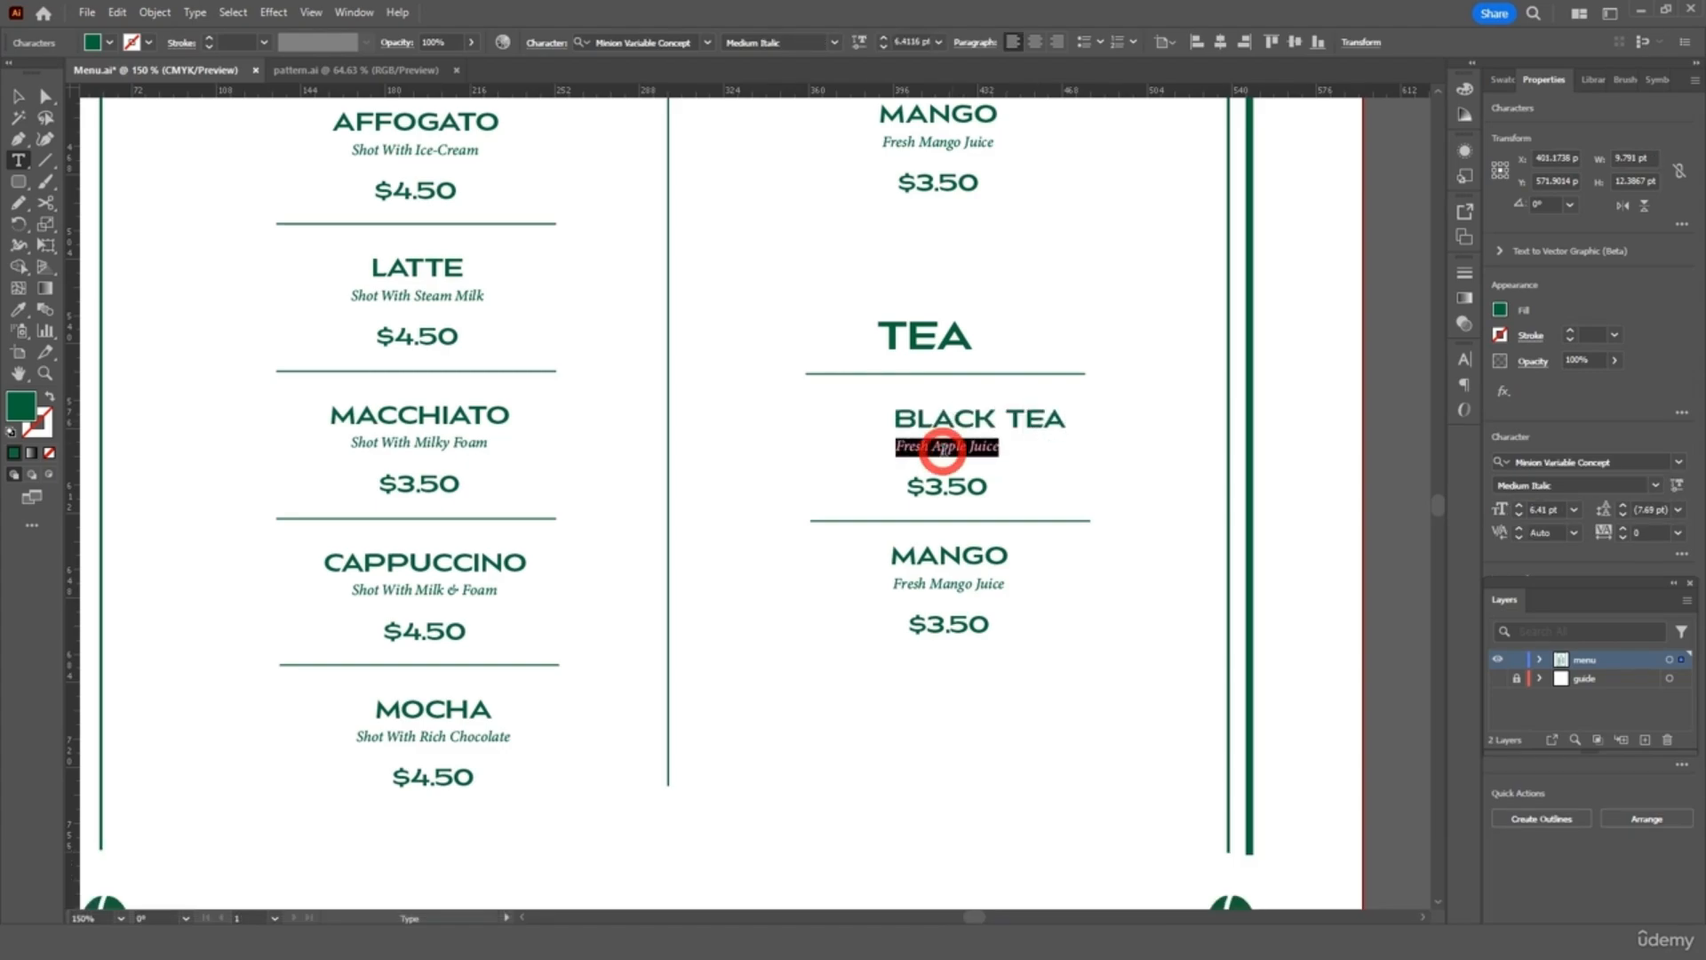
pyautogui.write('Org')
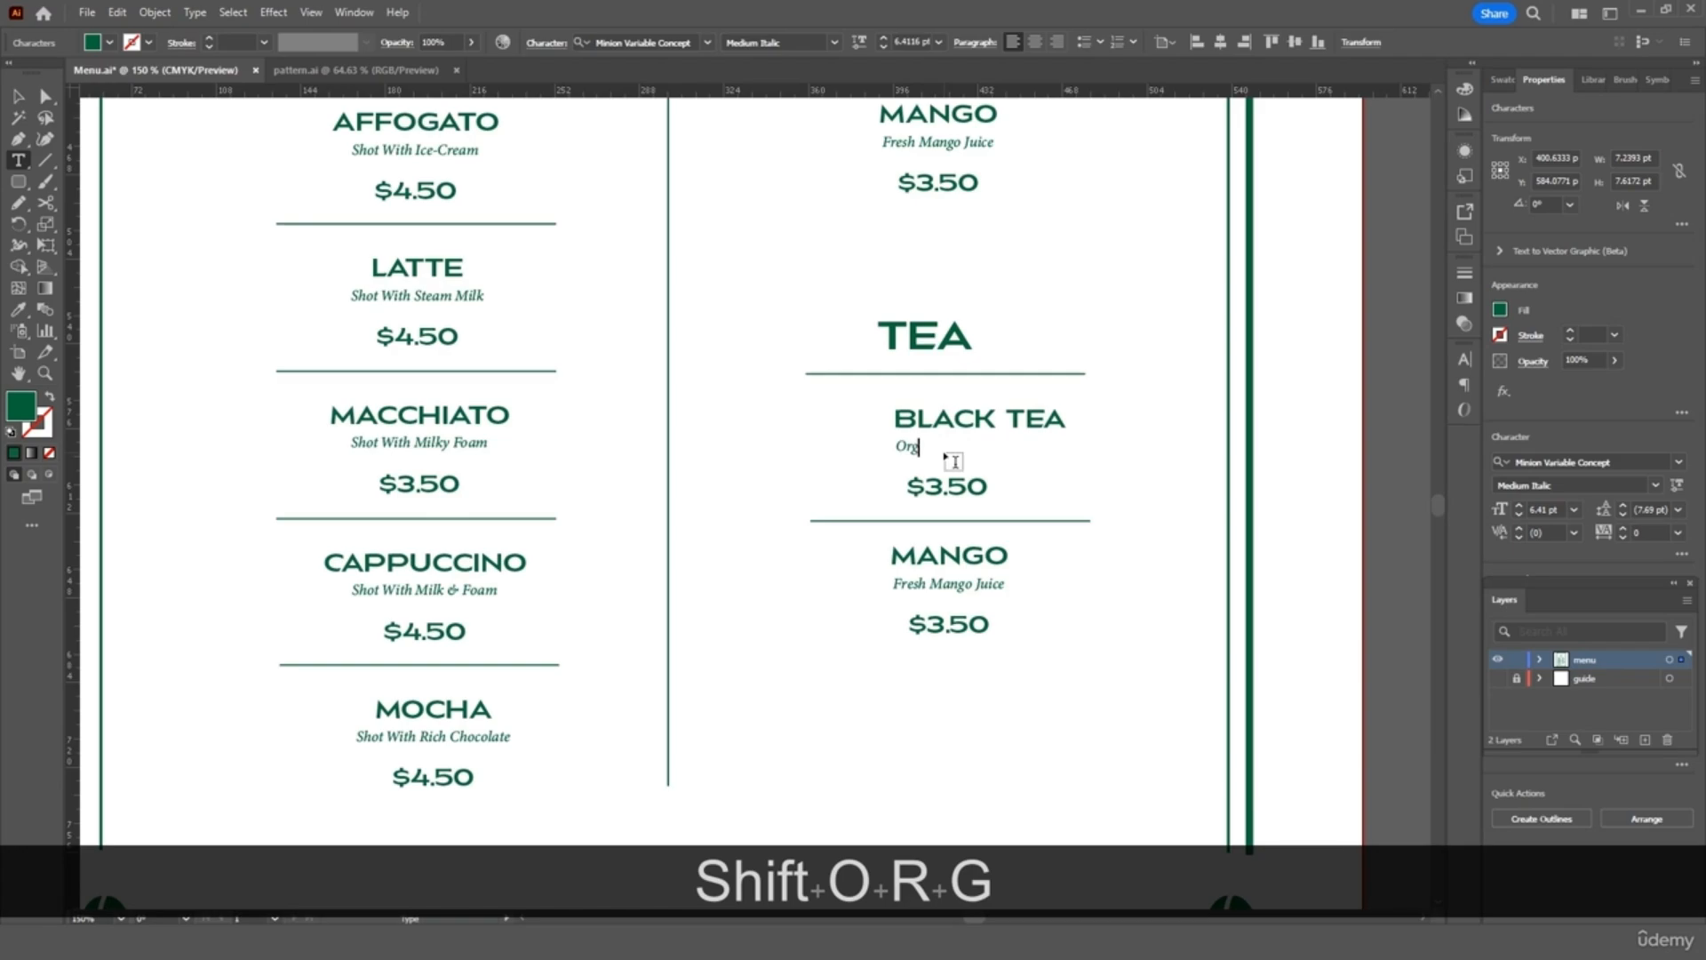
pyautogui.write('anic Loca')
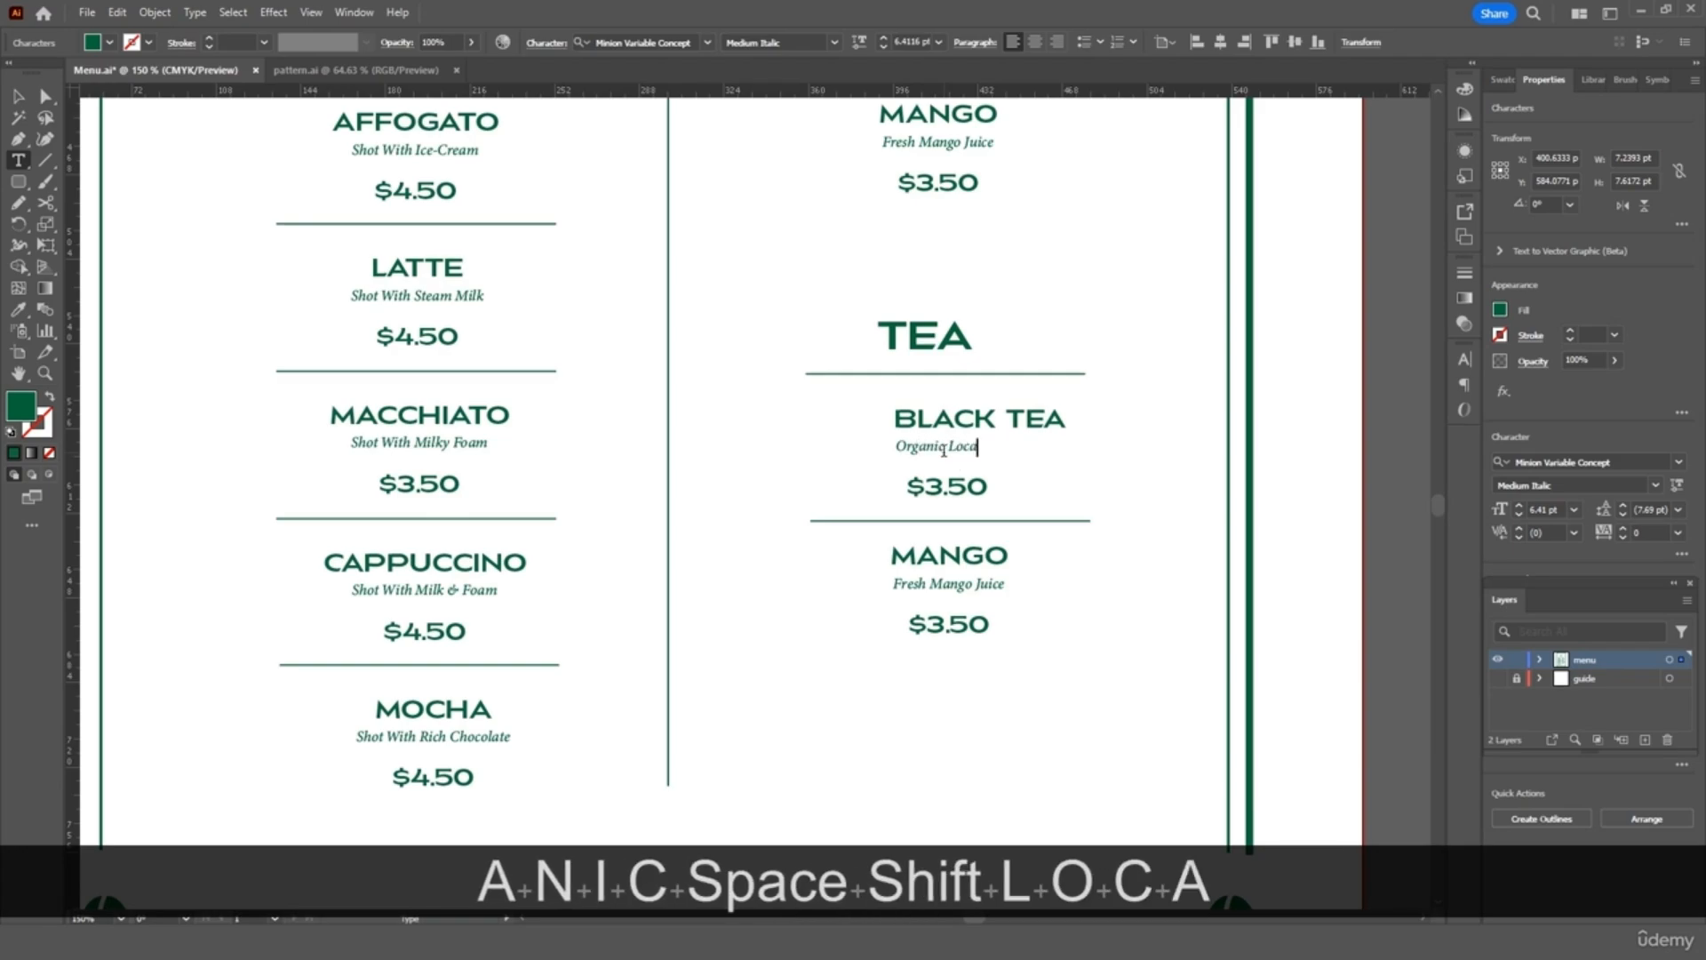
pyautogui.write('l Tea $3.')
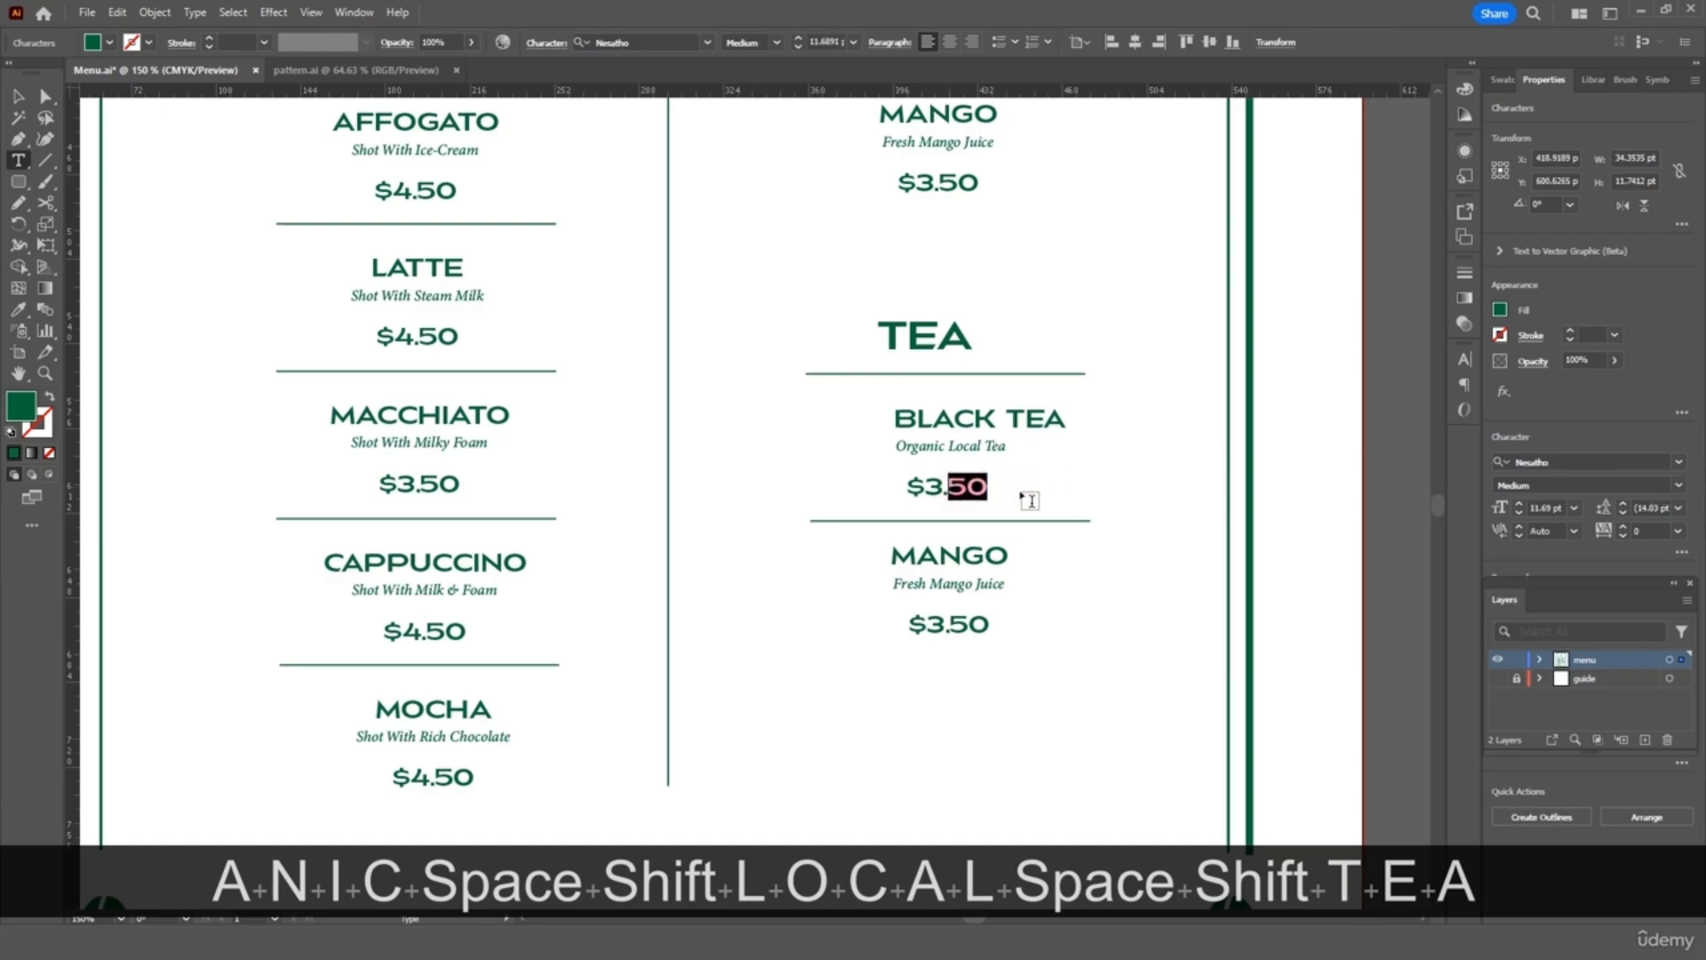
pyautogui.write('00')
# Change the second item to LEMON TEA, 'Black Tea With Lemon Juice', priced $3.00
pyautogui.doubleClick(949, 555)
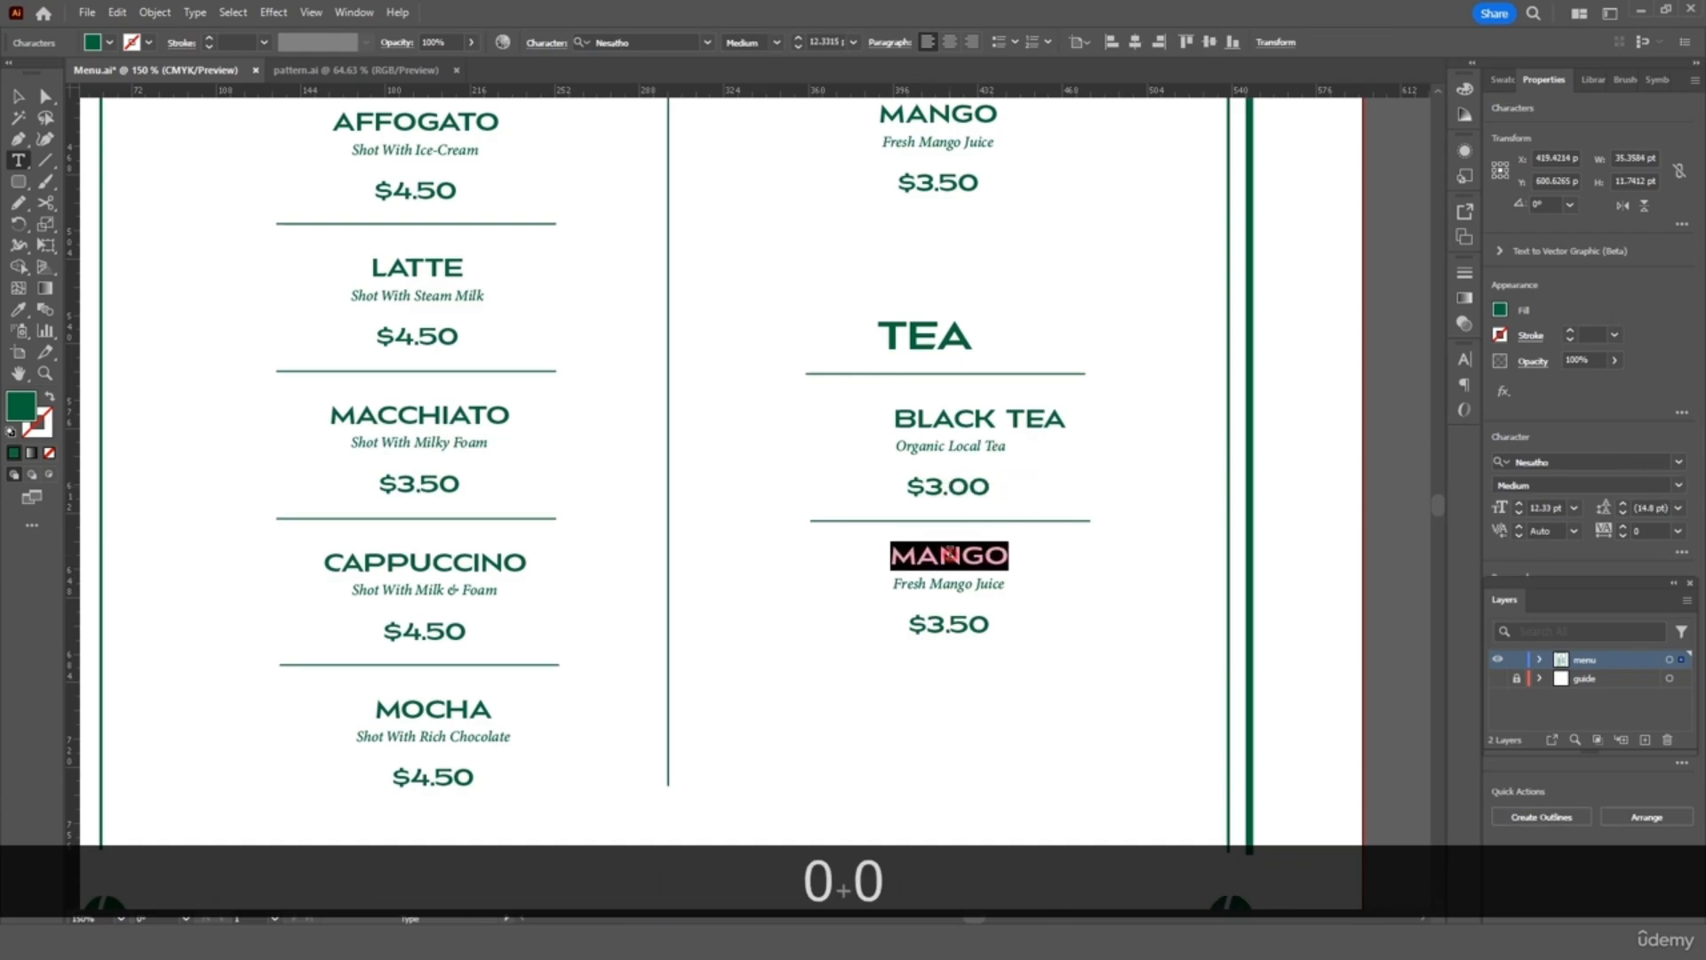
pyautogui.write('LEMON TEA')
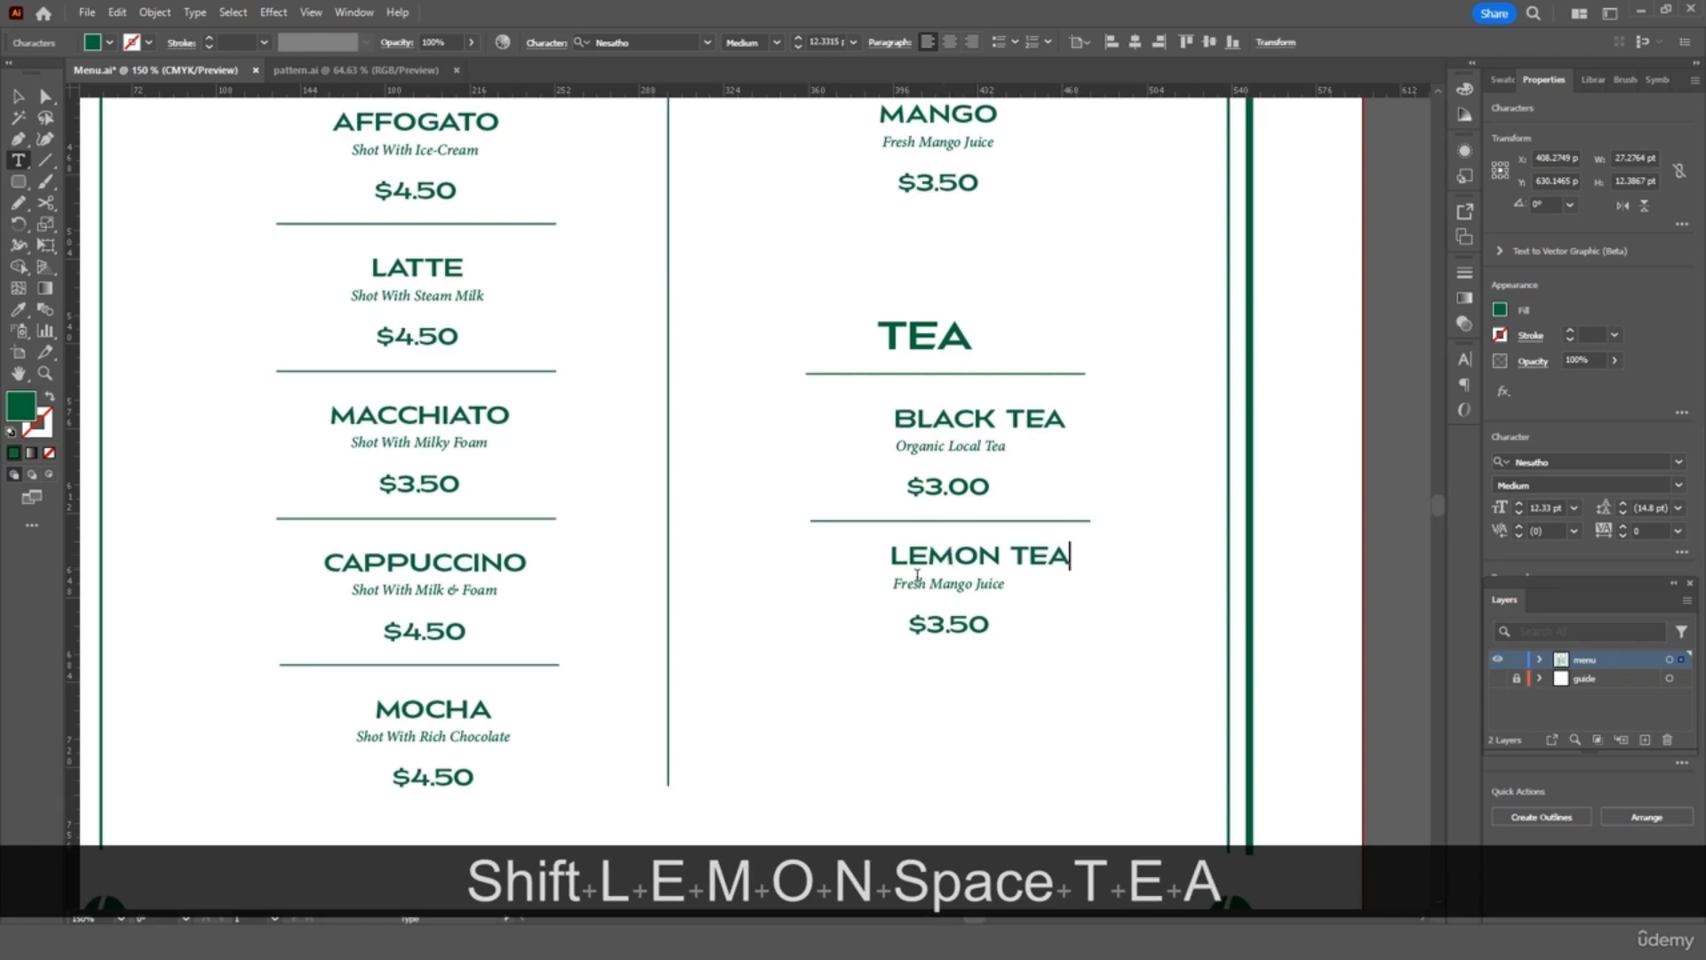
pyautogui.tripleClick(917, 583)
pyautogui.write('Tea')
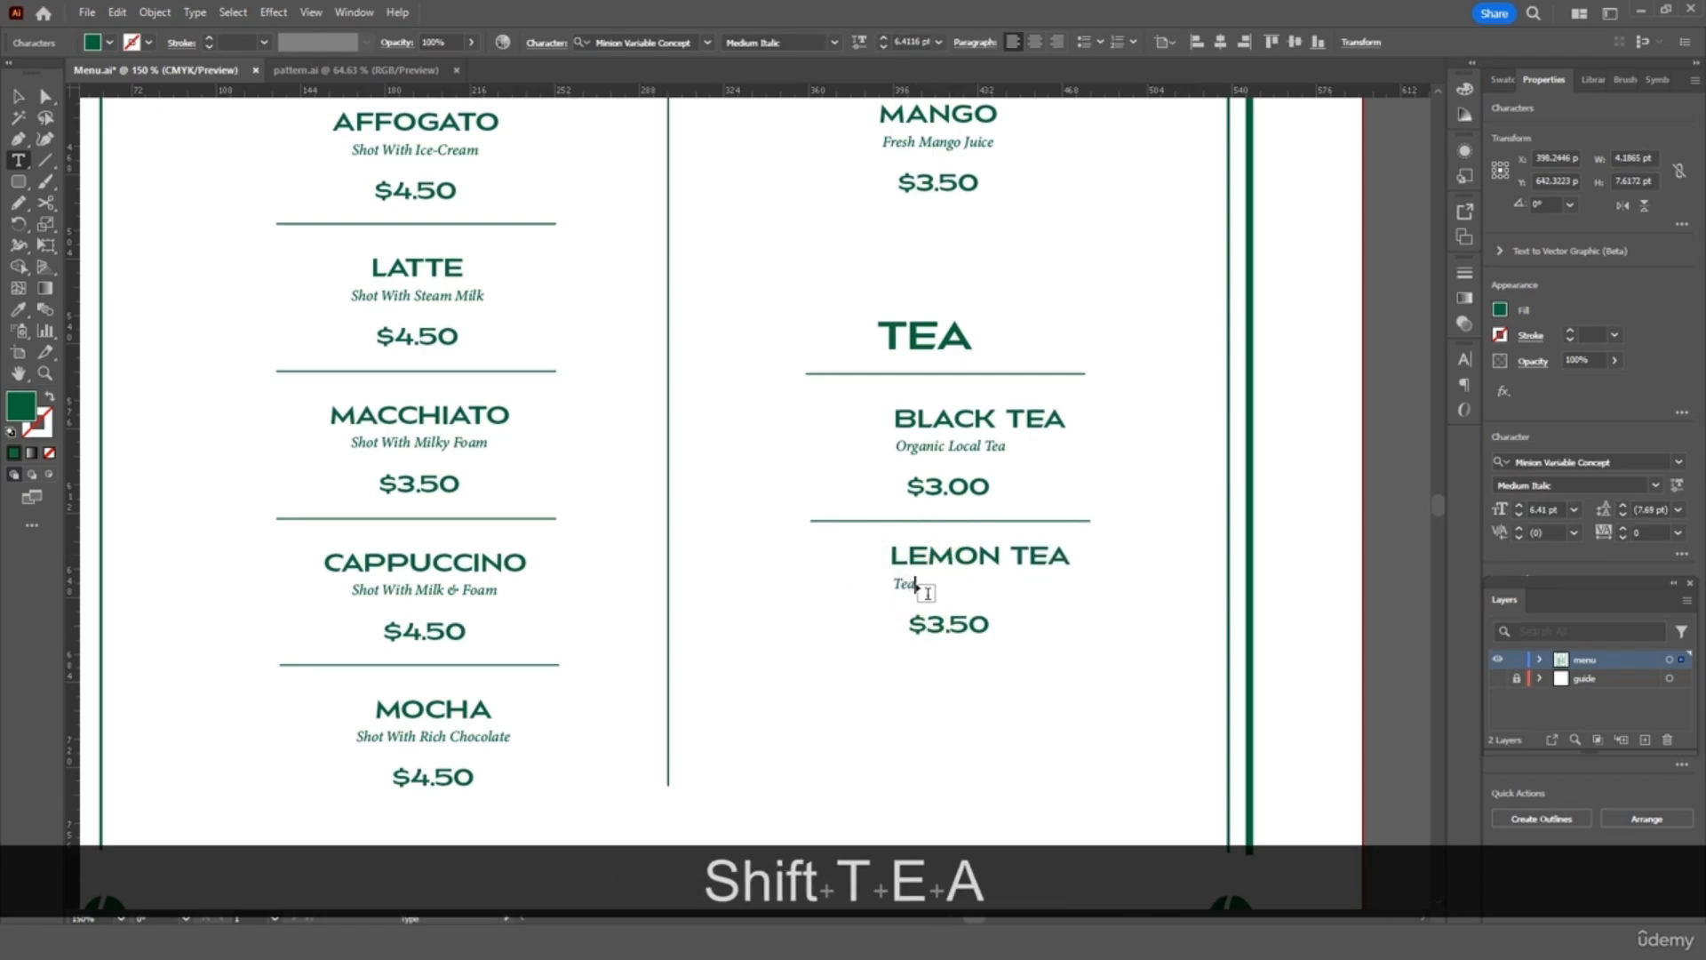
pyautogui.press('BackSpace')
pyautogui.press('BackSpace')
pyautogui.press('BackSpace')
pyautogui.press('BackSpace')
pyautogui.write('Black ')
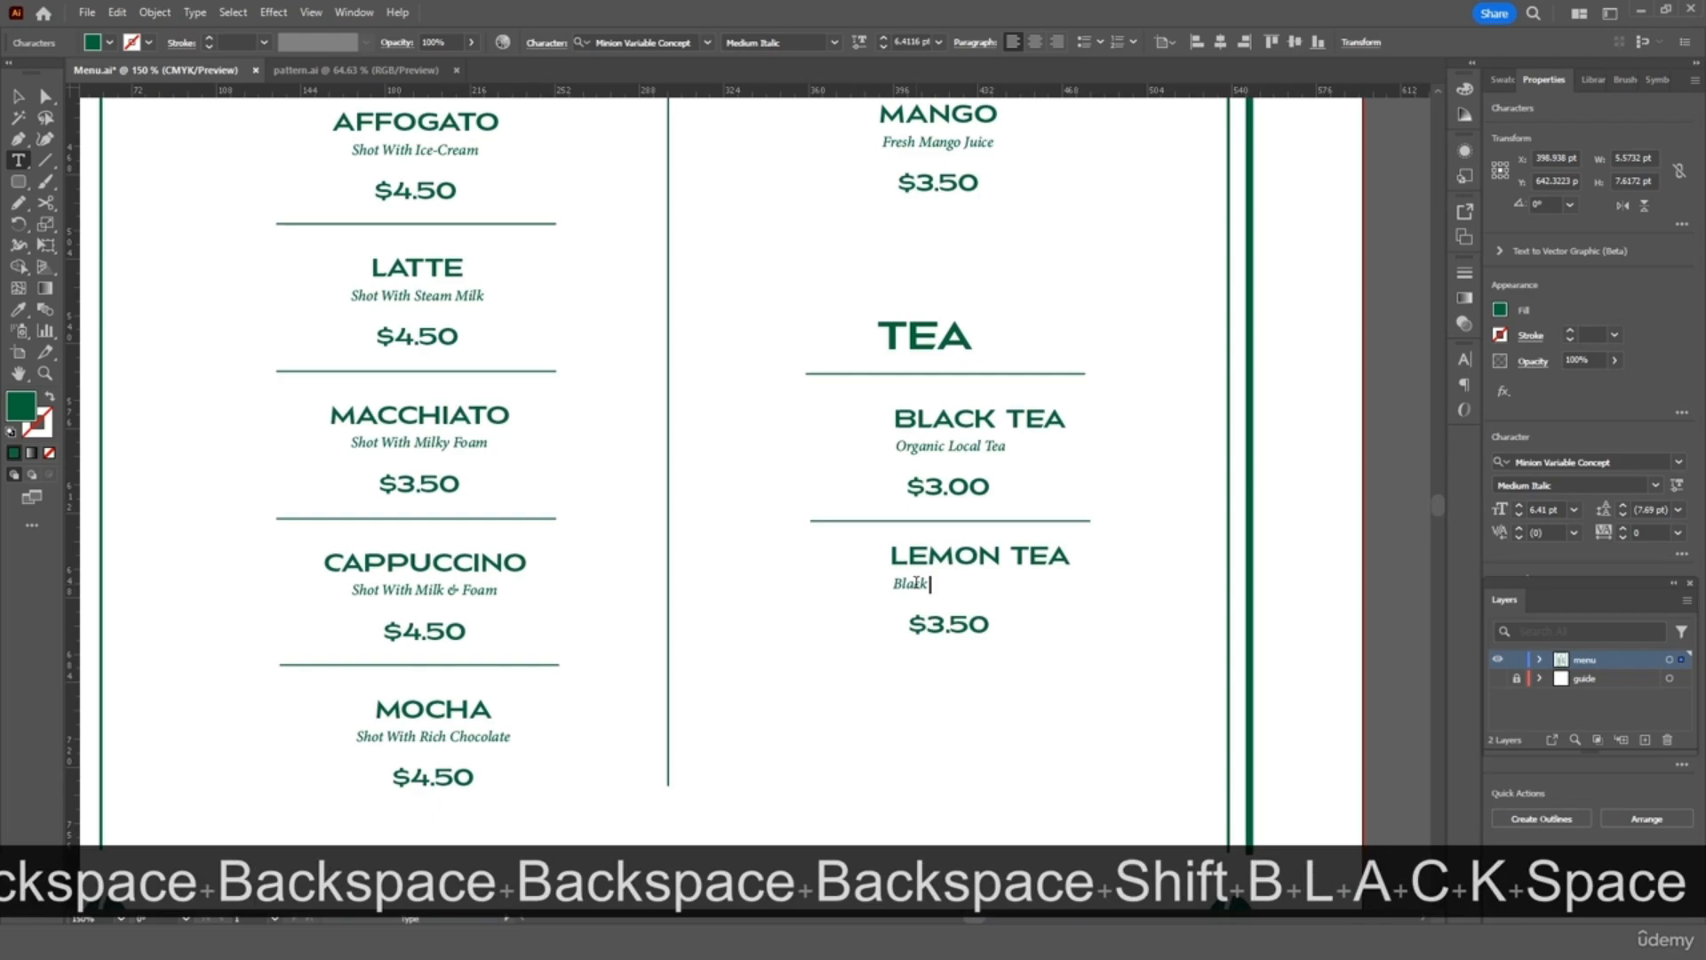
pyautogui.write('Tea With Lemon Juice')
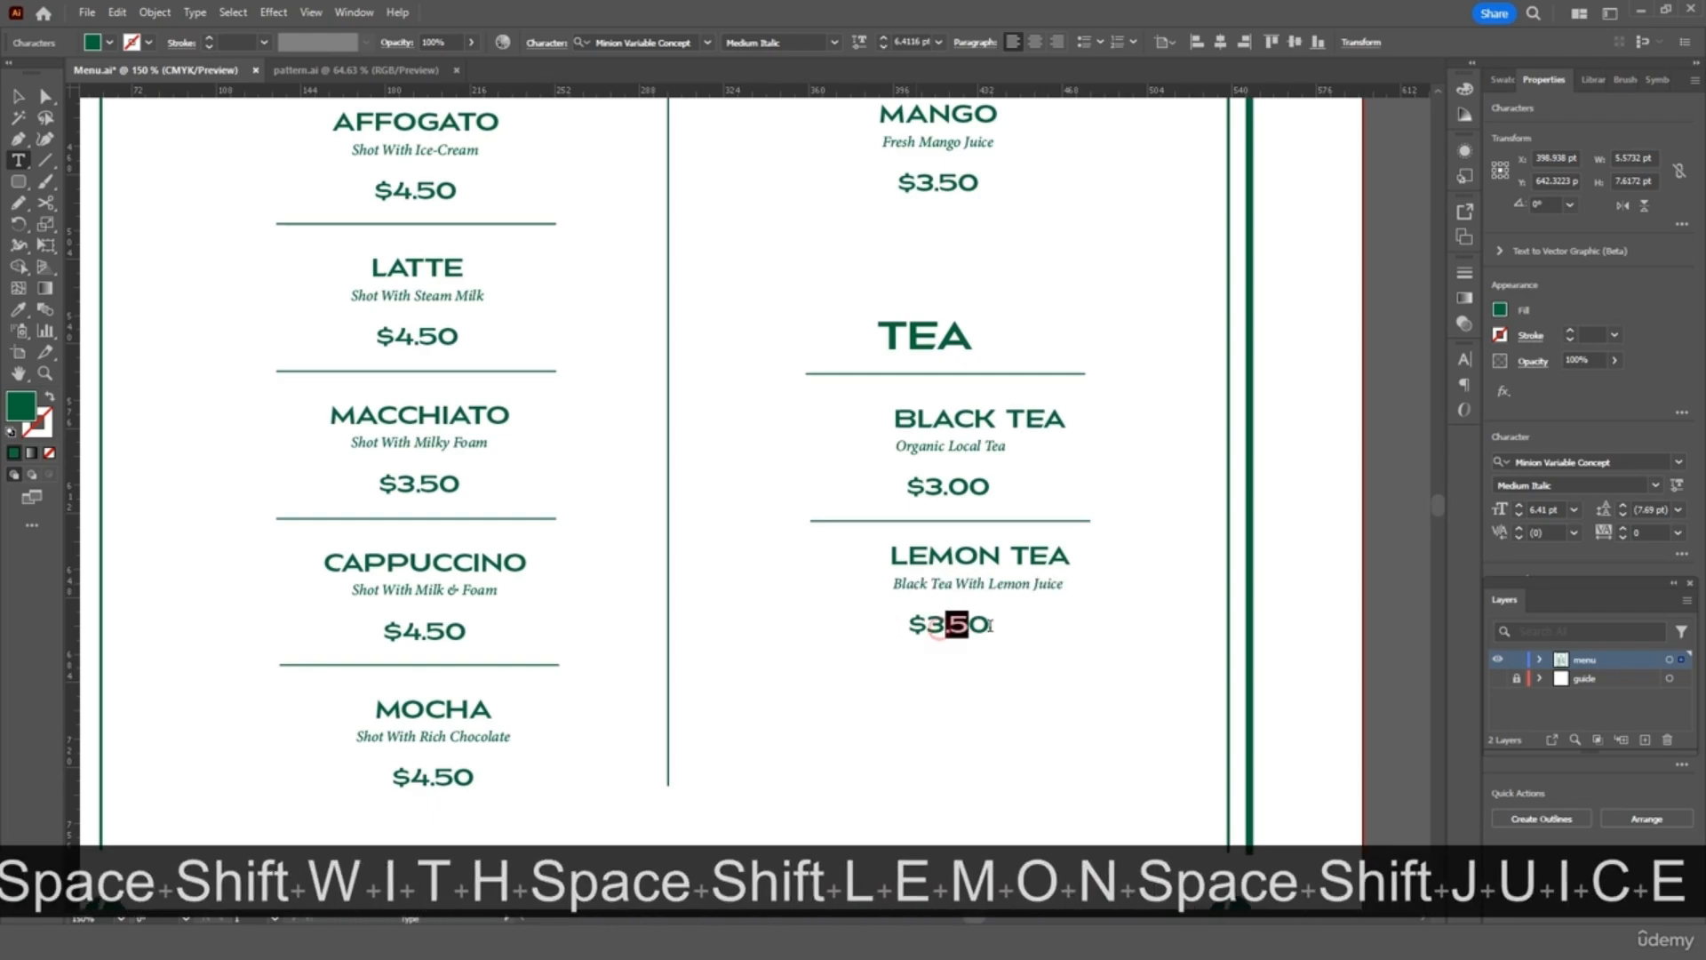
pyautogui.moveTo(989, 625); pyautogui.dragTo(997, 620)
pyautogui.write('.00')
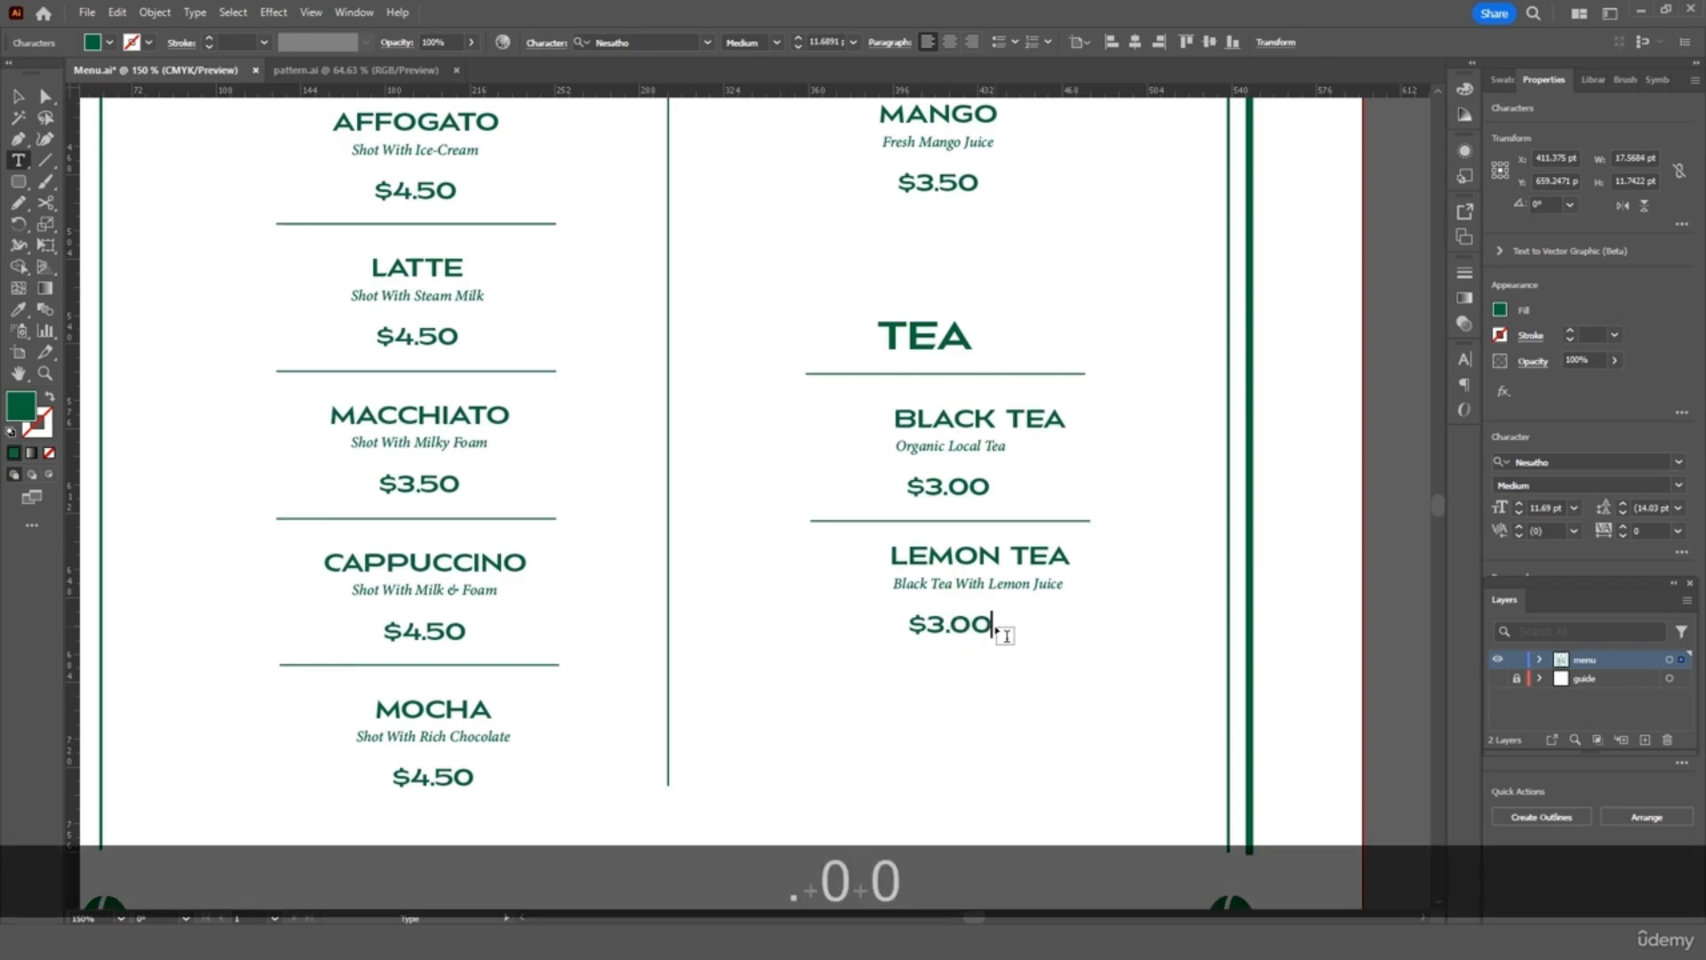
# Nudge the TEA heading right and line BLACK TEA and LEMON TEA up beneath it
pyautogui.click(15, 96)
pyautogui.click(983, 391)
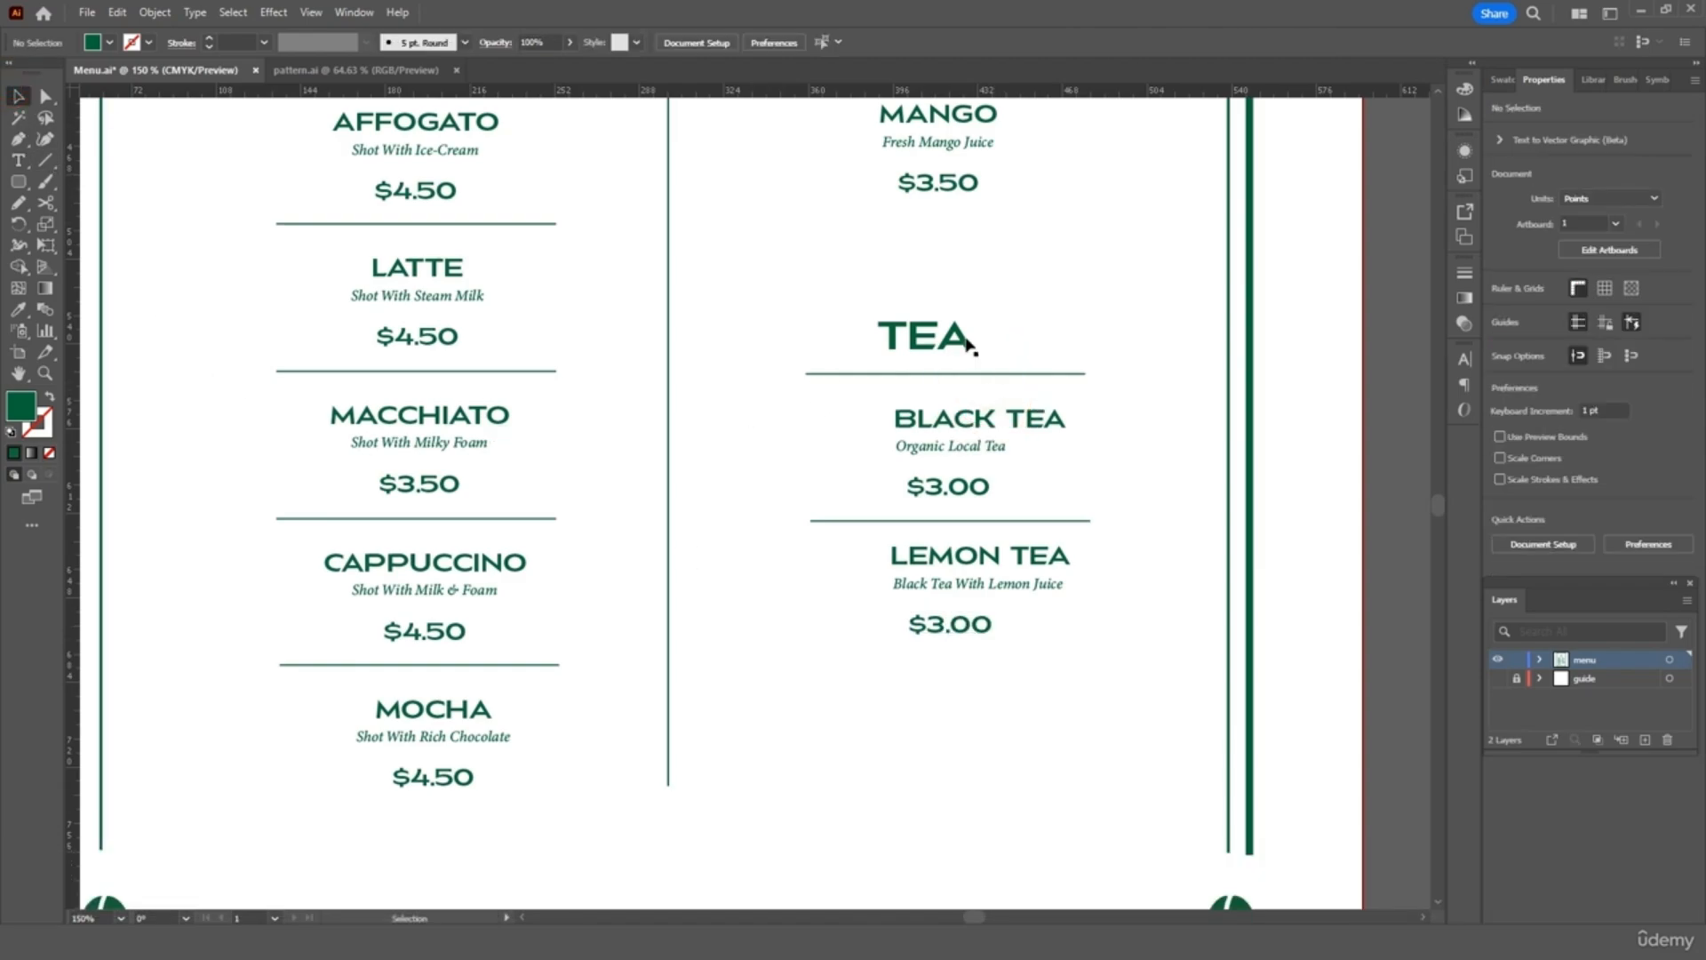
pyautogui.moveTo(969, 342); pyautogui.dragTo(984, 342)
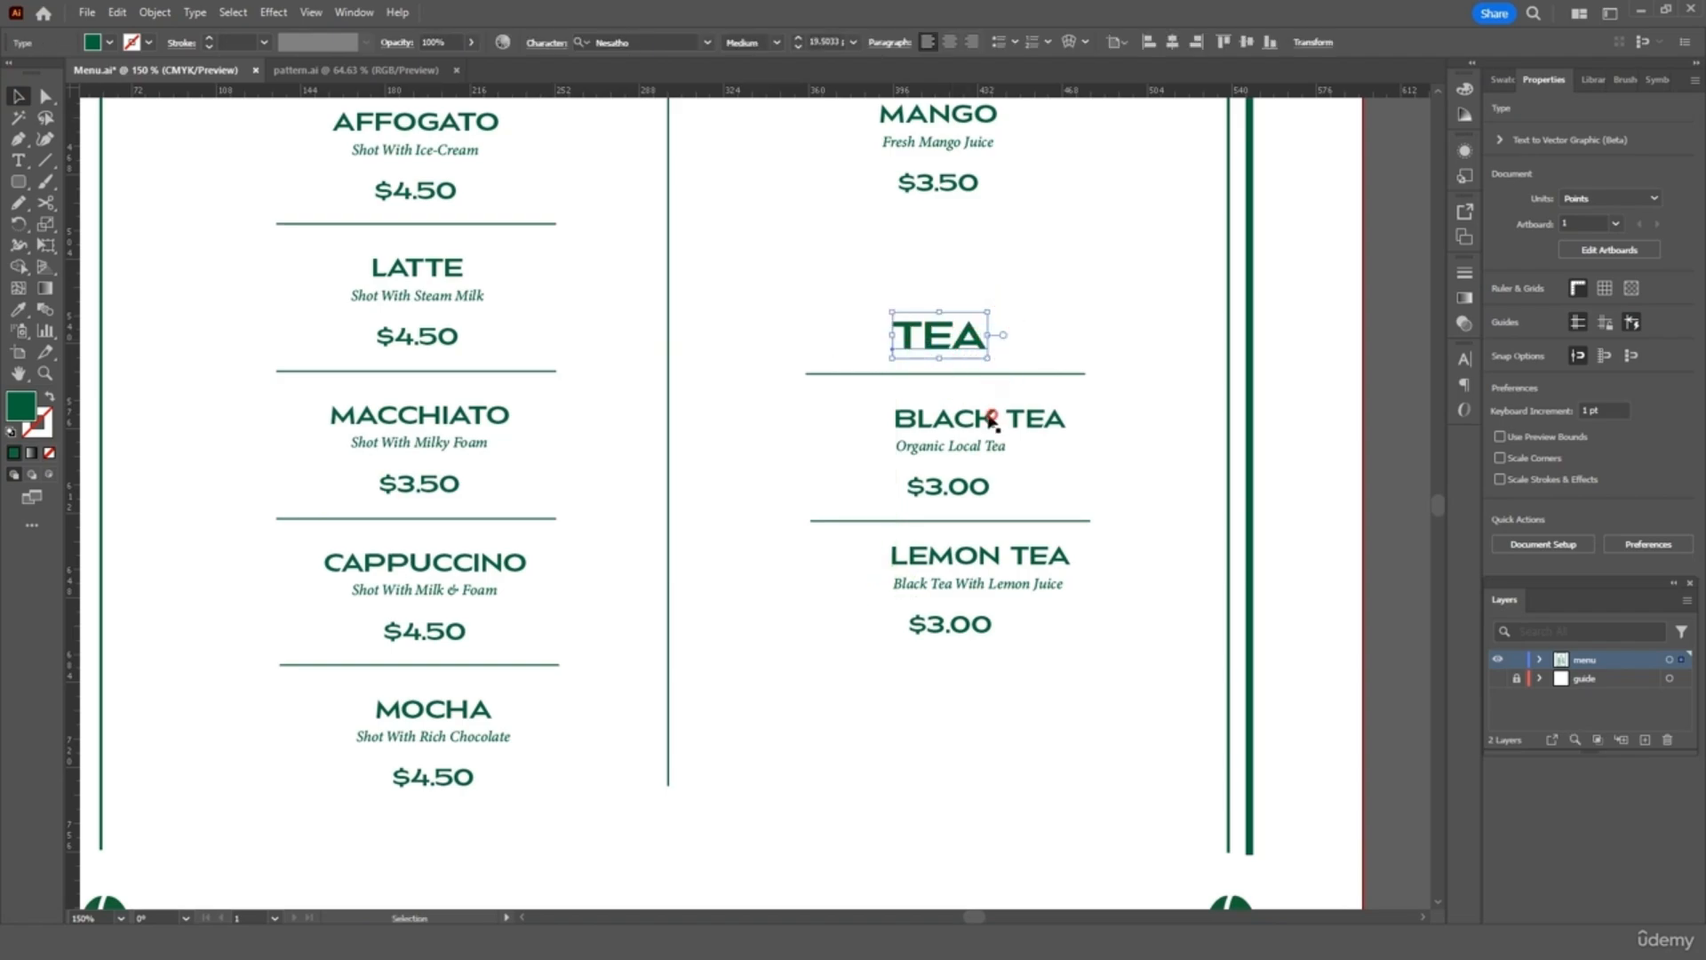
pyautogui.moveTo(991, 418); pyautogui.dragTo(965, 418)
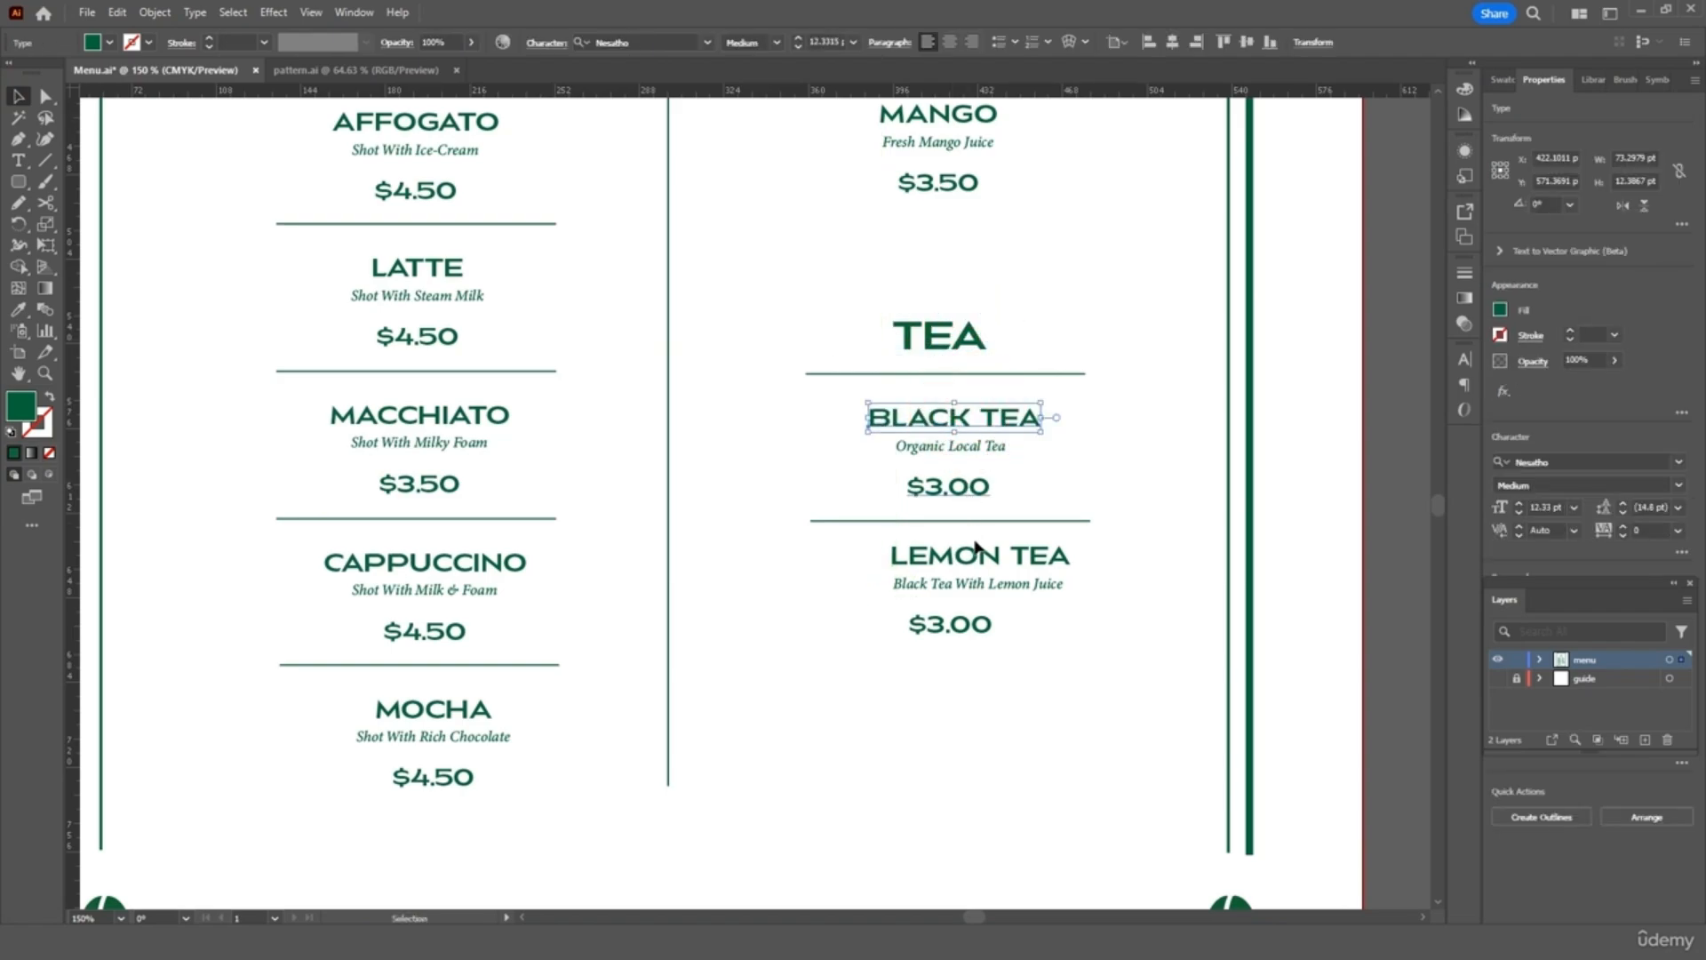
pyautogui.moveTo(969, 562); pyautogui.dragTo(946, 590)
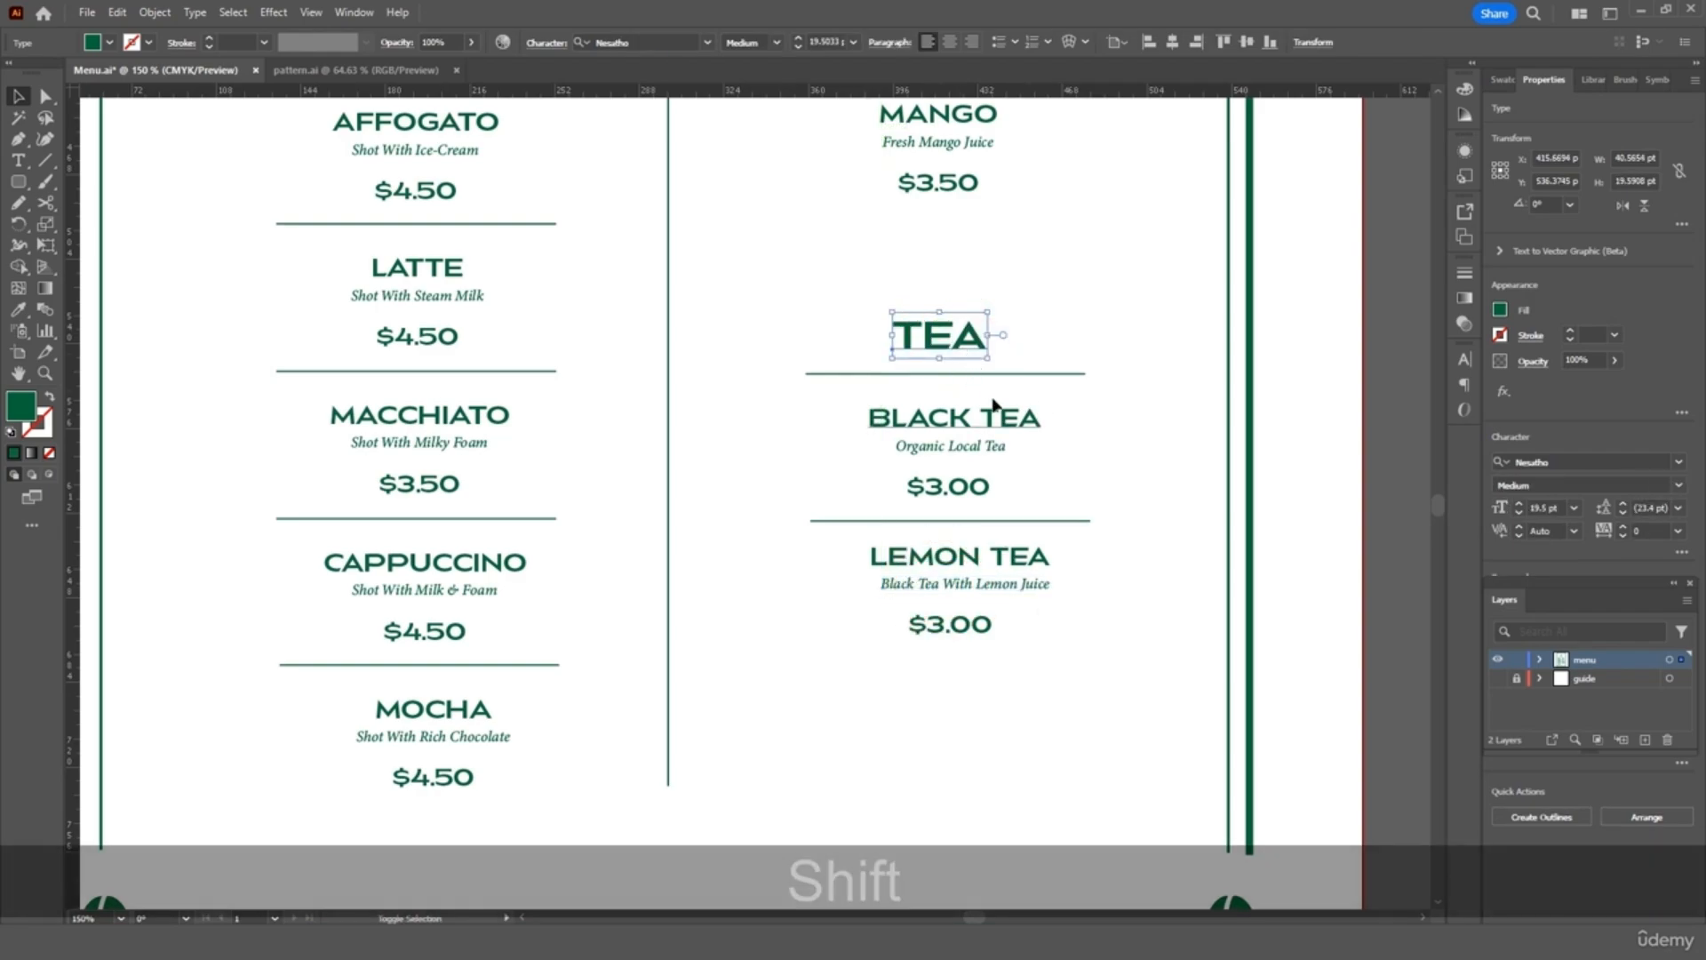
# Horizontally centre TEA and both tea items, then show the guide layer again
pyautogui.keyDown('shift'); pyautogui.click(916, 483); pyautogui.keyUp('shift')
pyautogui.keyDown('shift'); pyautogui.click(927, 656); pyautogui.keyUp('shift')
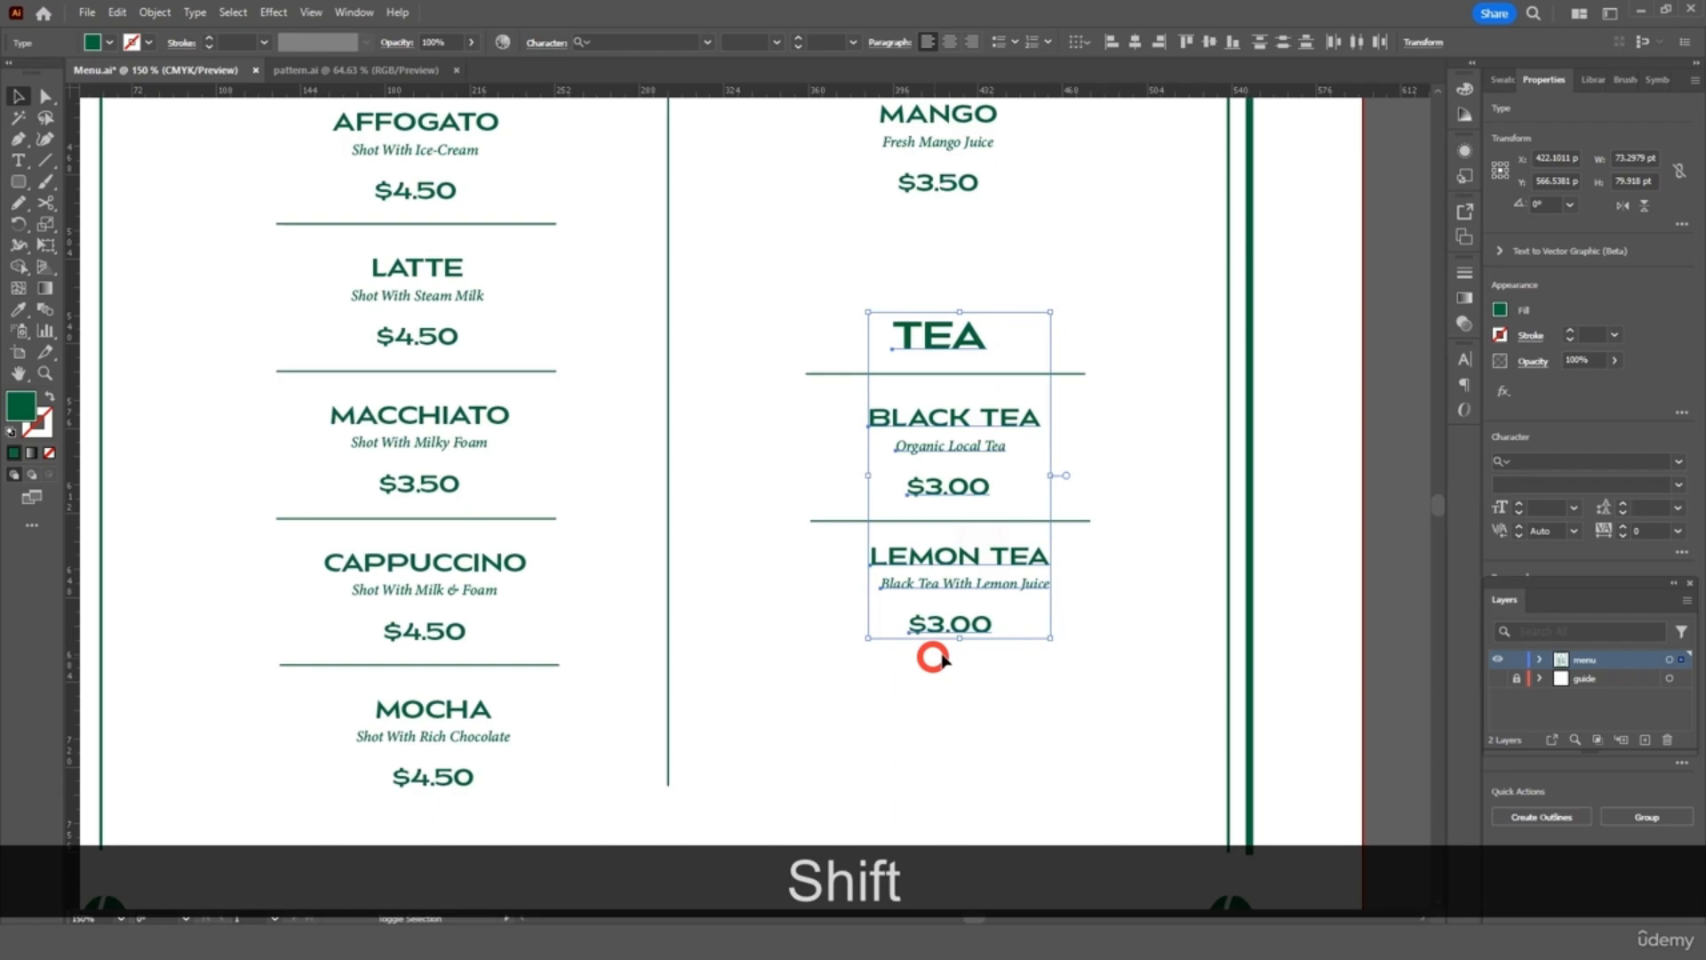
pyautogui.click(1135, 42)
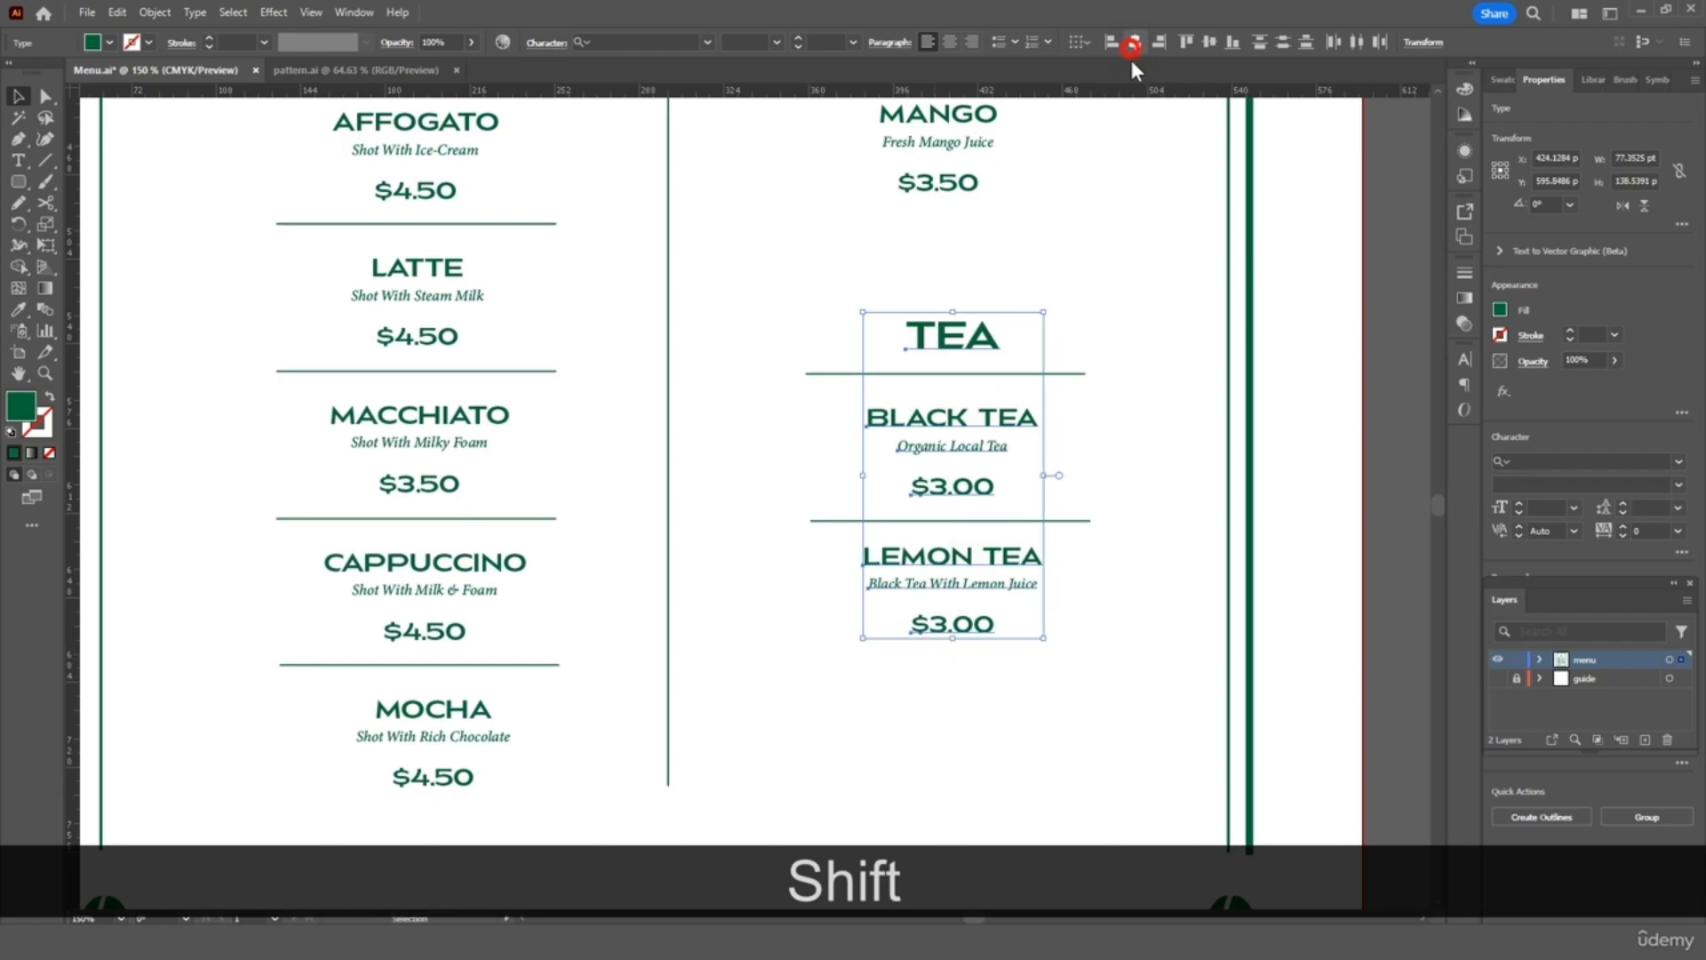
pyautogui.click(1107, 258)
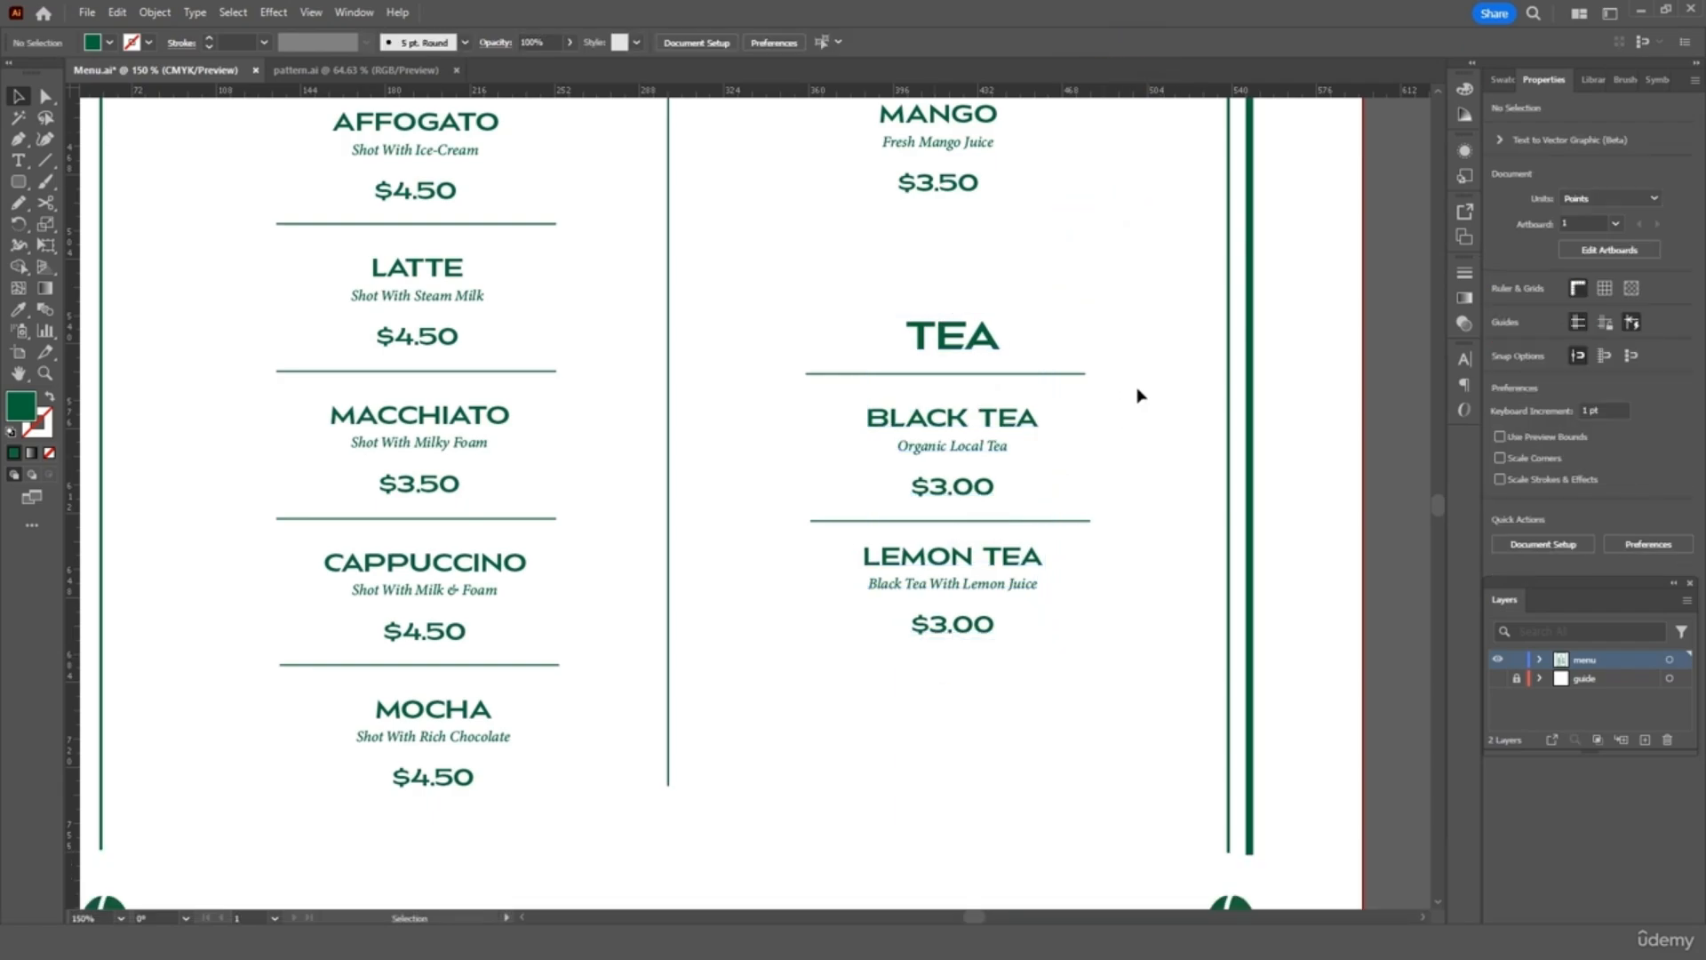
pyautogui.click(1497, 679)
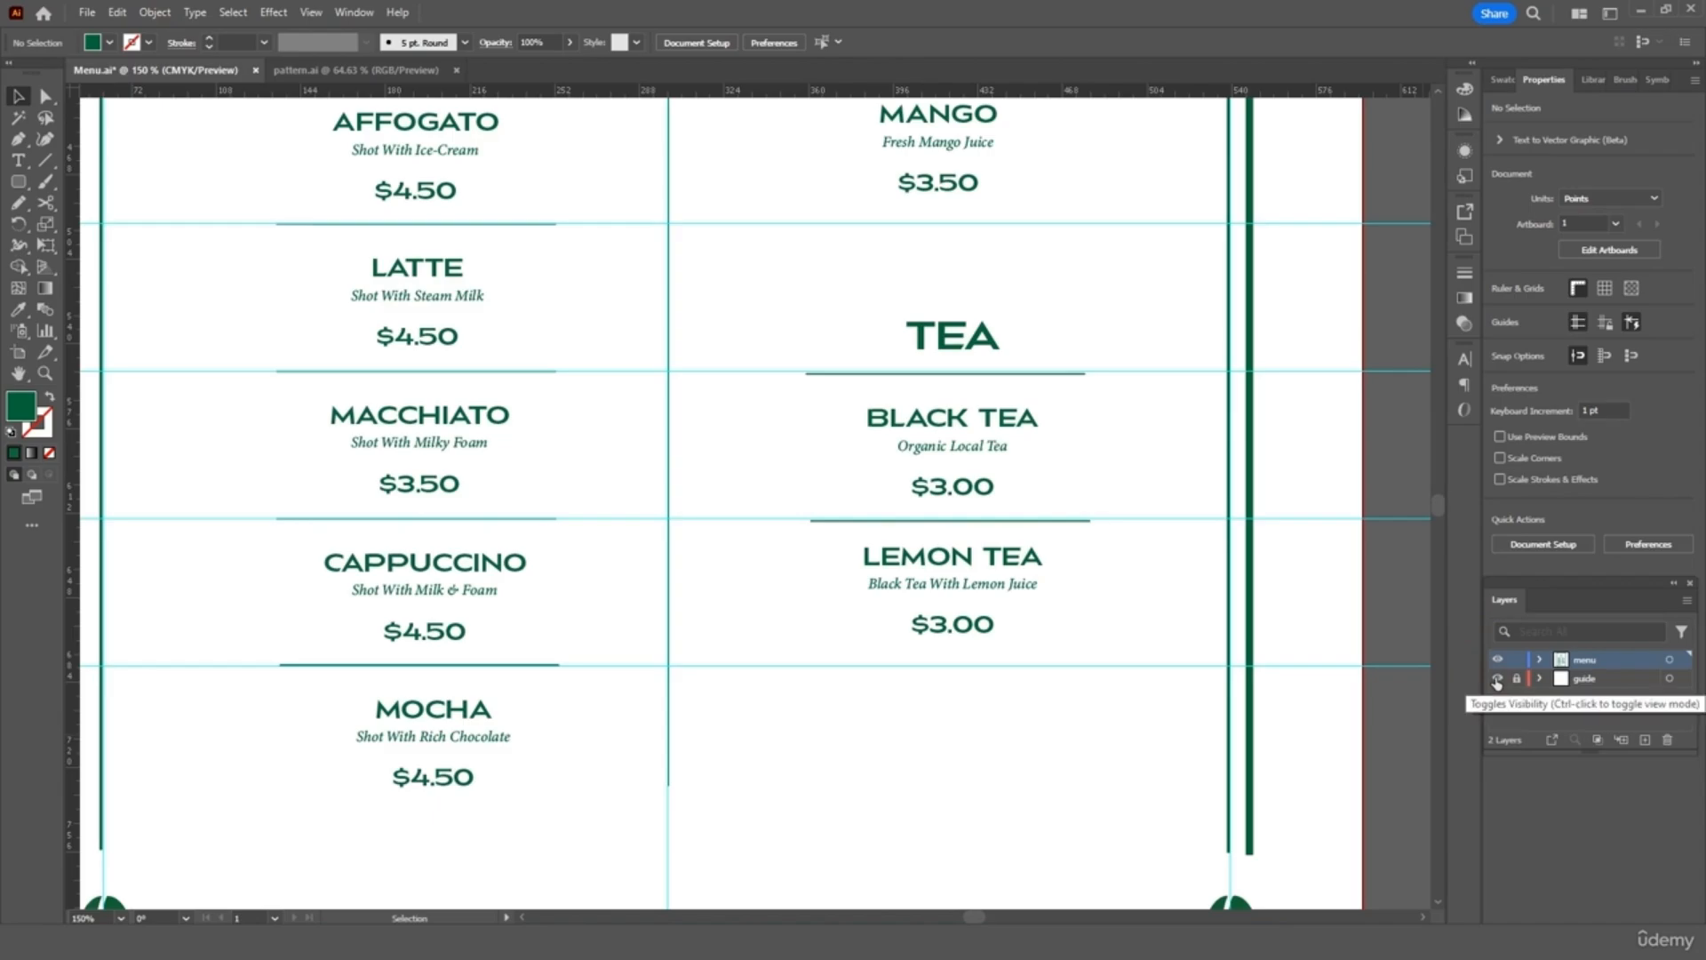
# Hide the guides, fit the page in view, and browse the Export options without exporting
pyautogui.click(1497, 680)
pyautogui.hotkey('ctrl', '0')
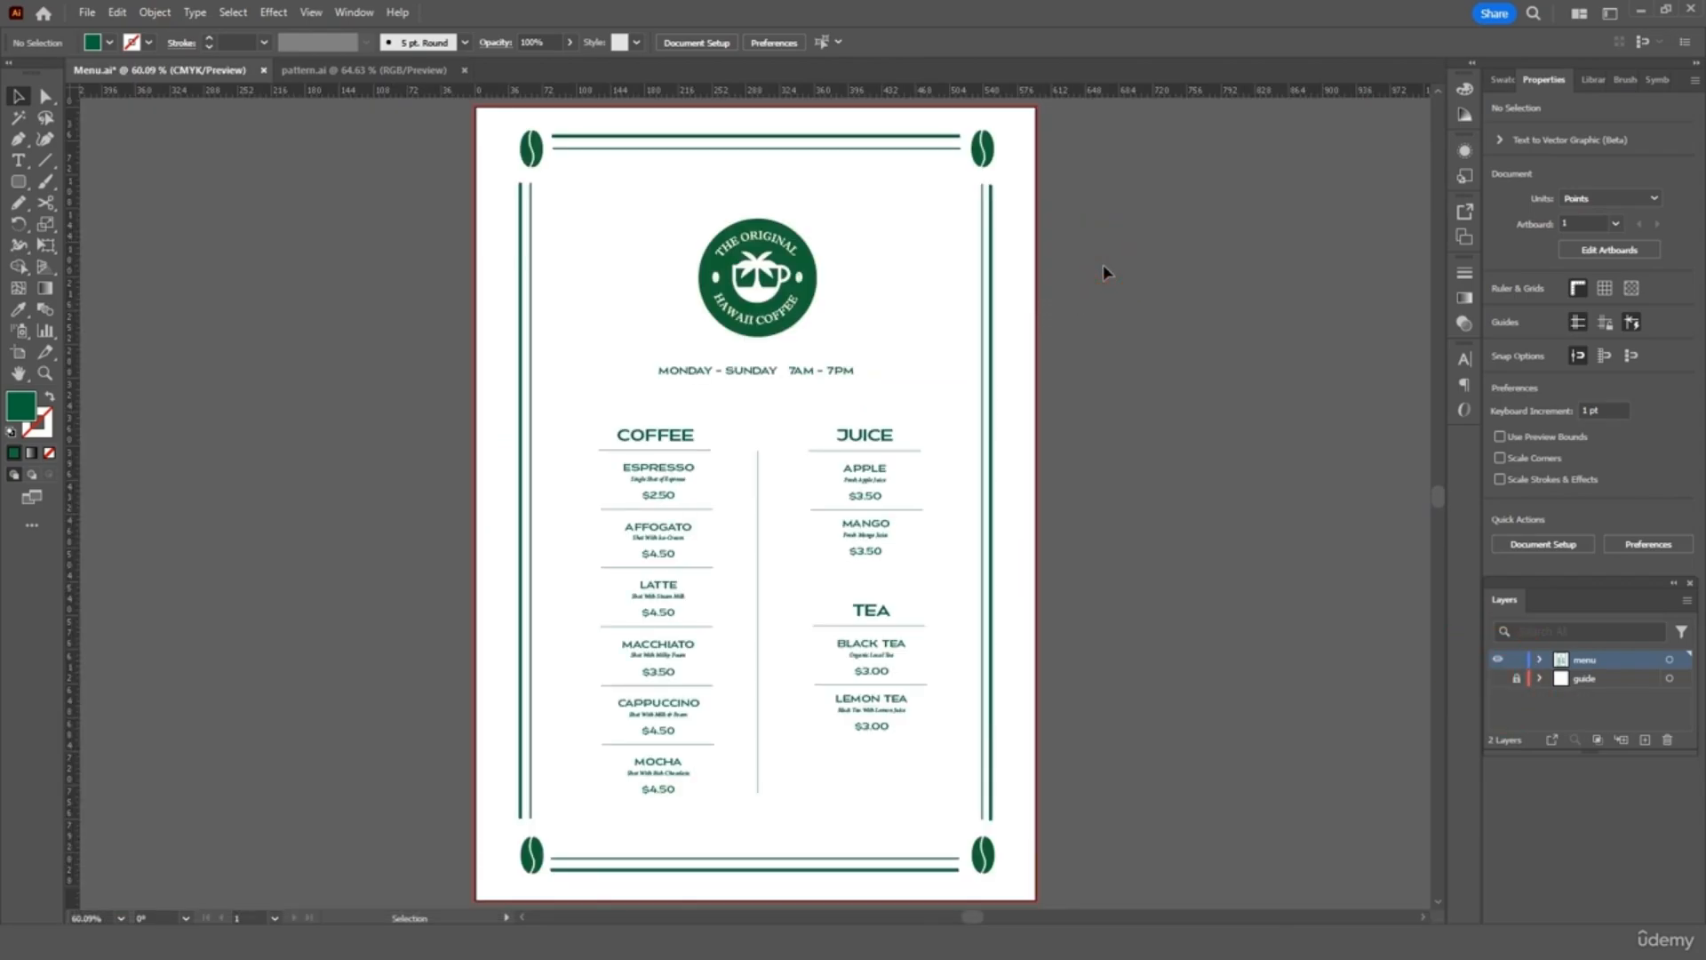
pyautogui.click(84, 16)
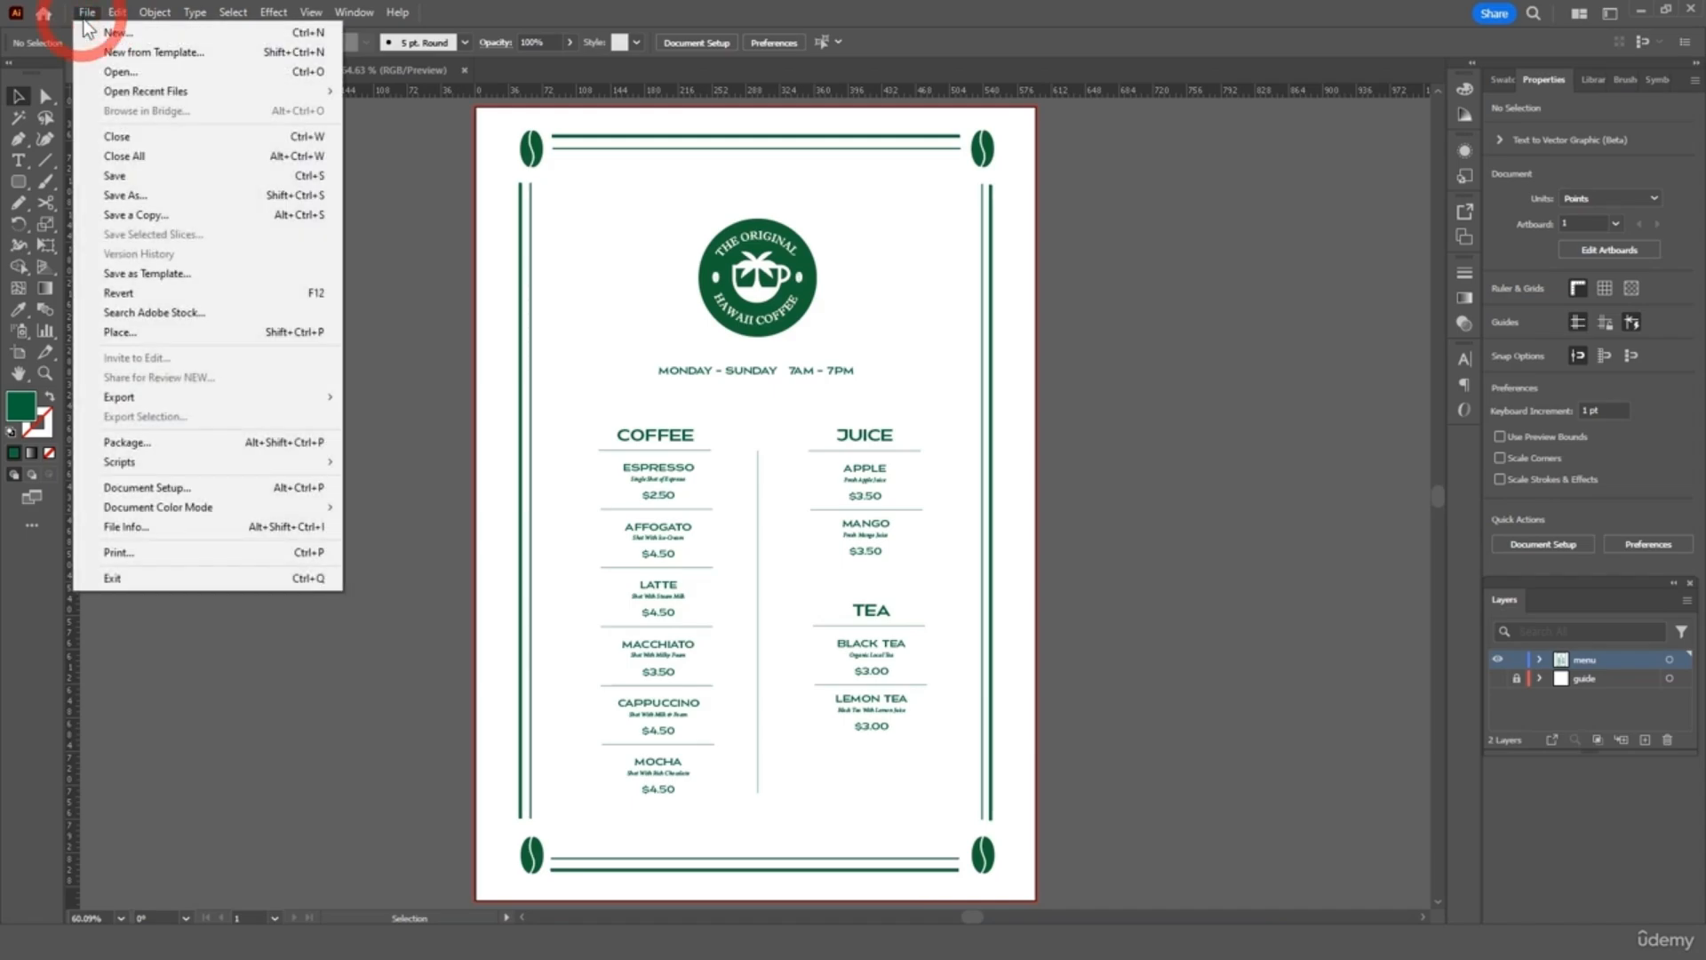
pyautogui.moveTo(244, 396)
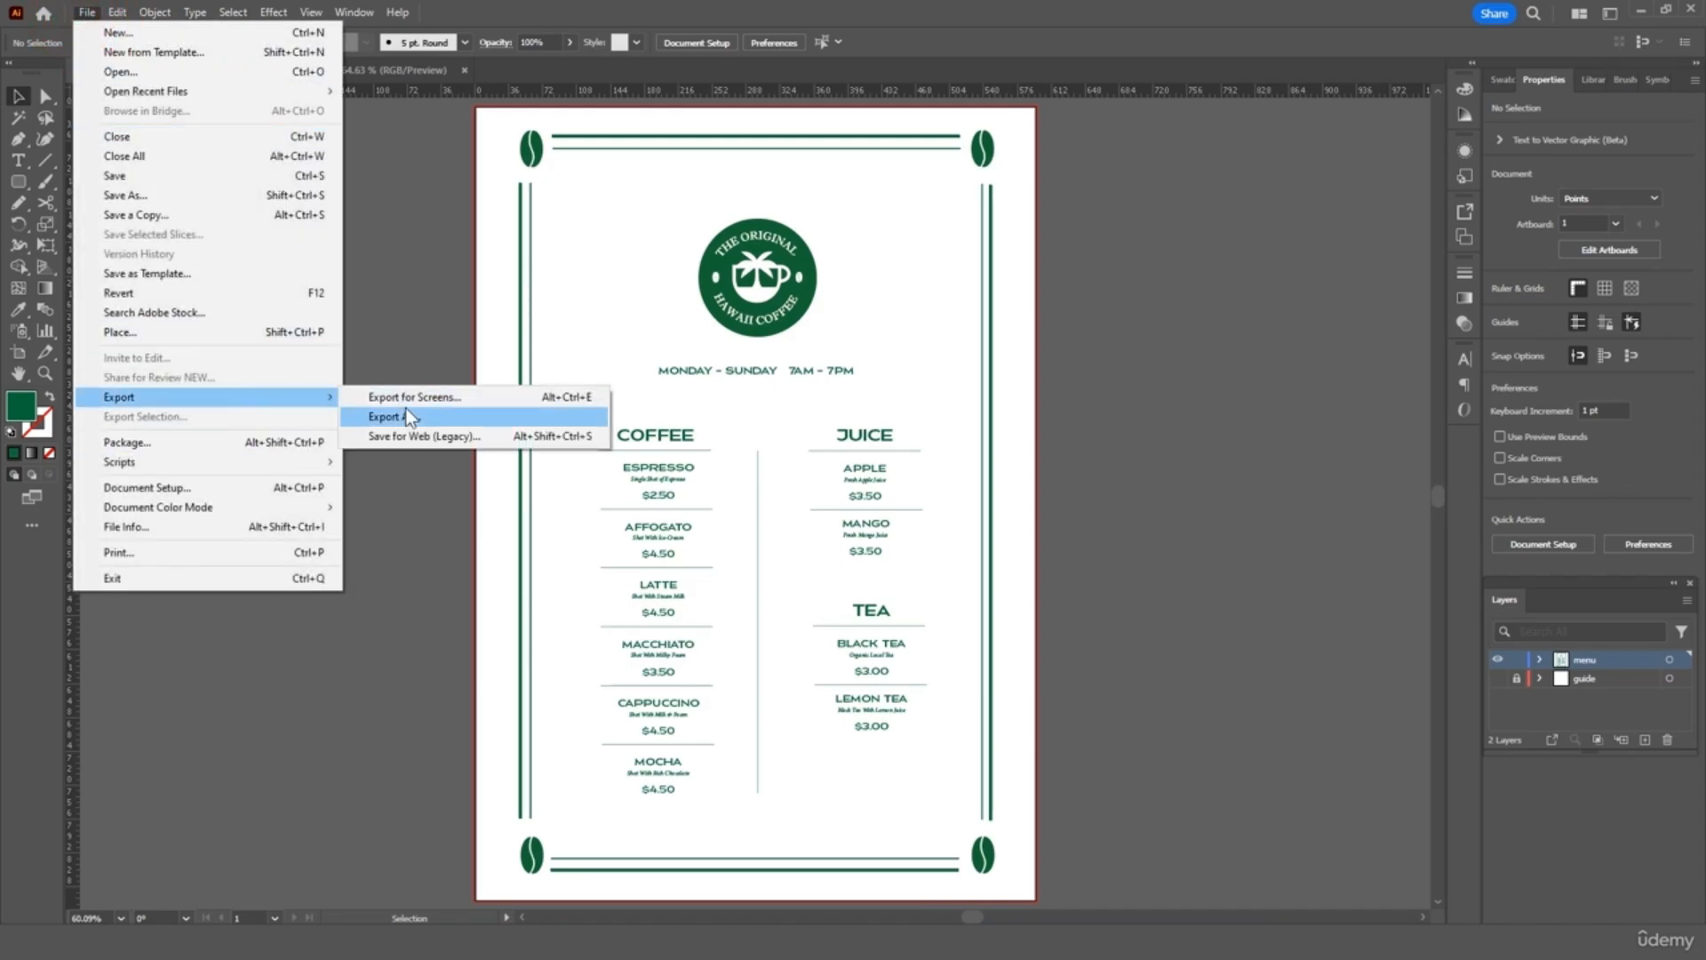
pyautogui.click(405, 300)
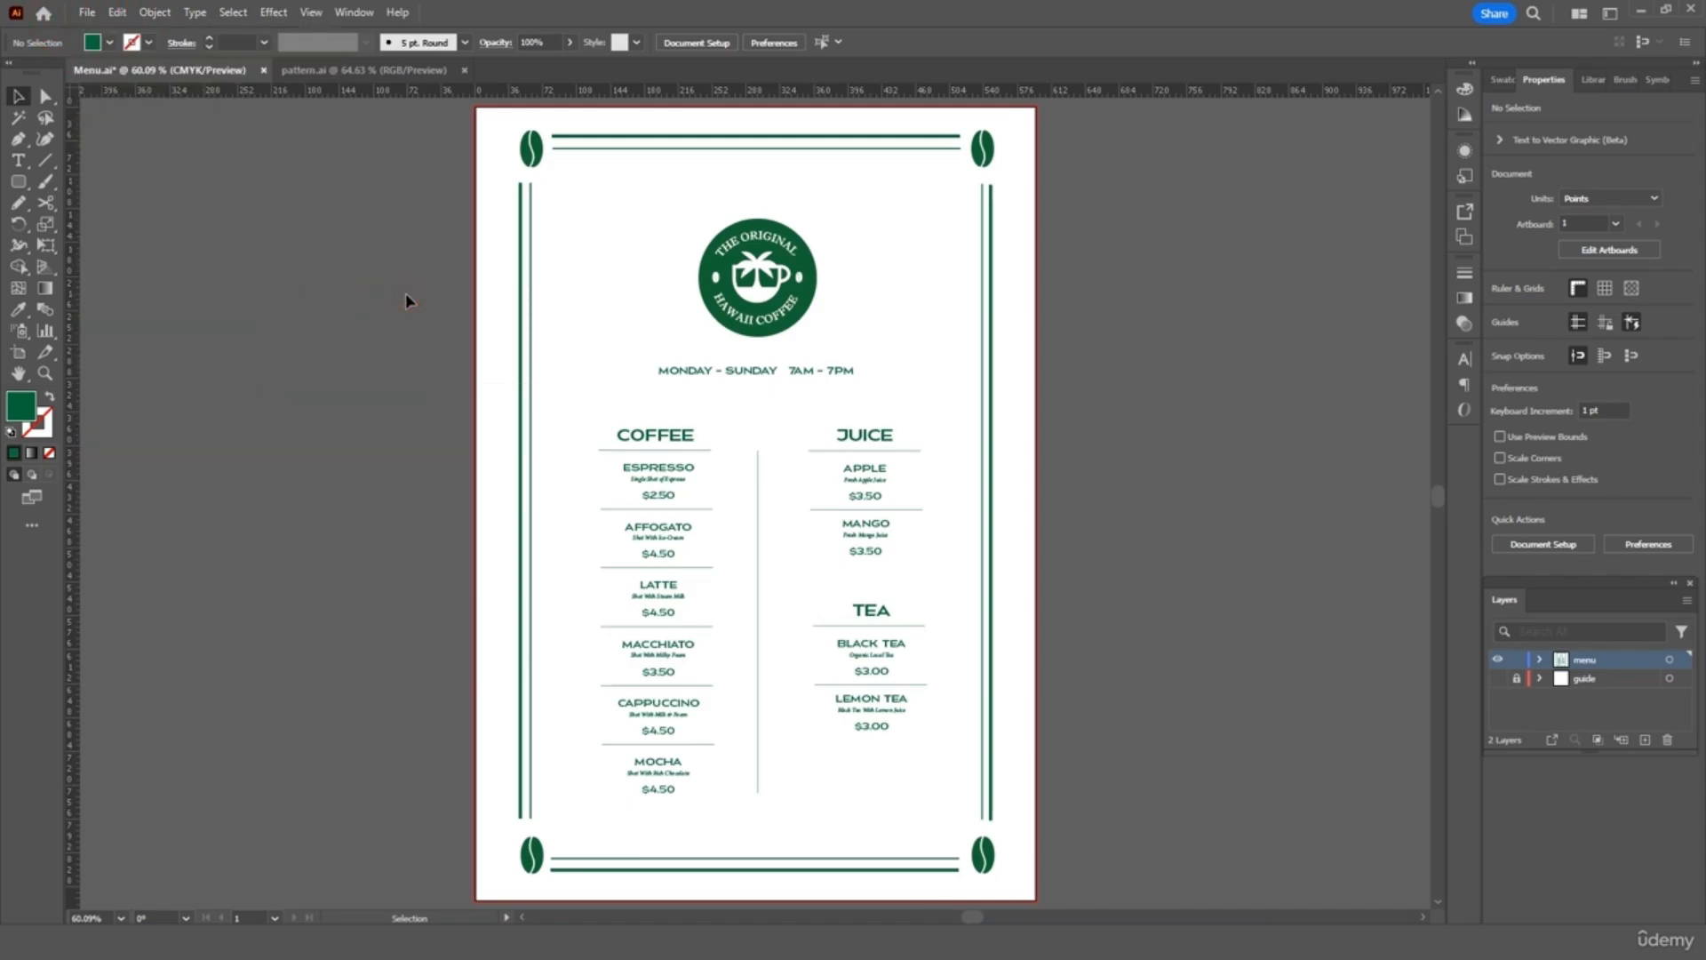
# Check the Print settings without printing, then add a new empty Layer 3
pyautogui.hotkey('ctrl', 'p')
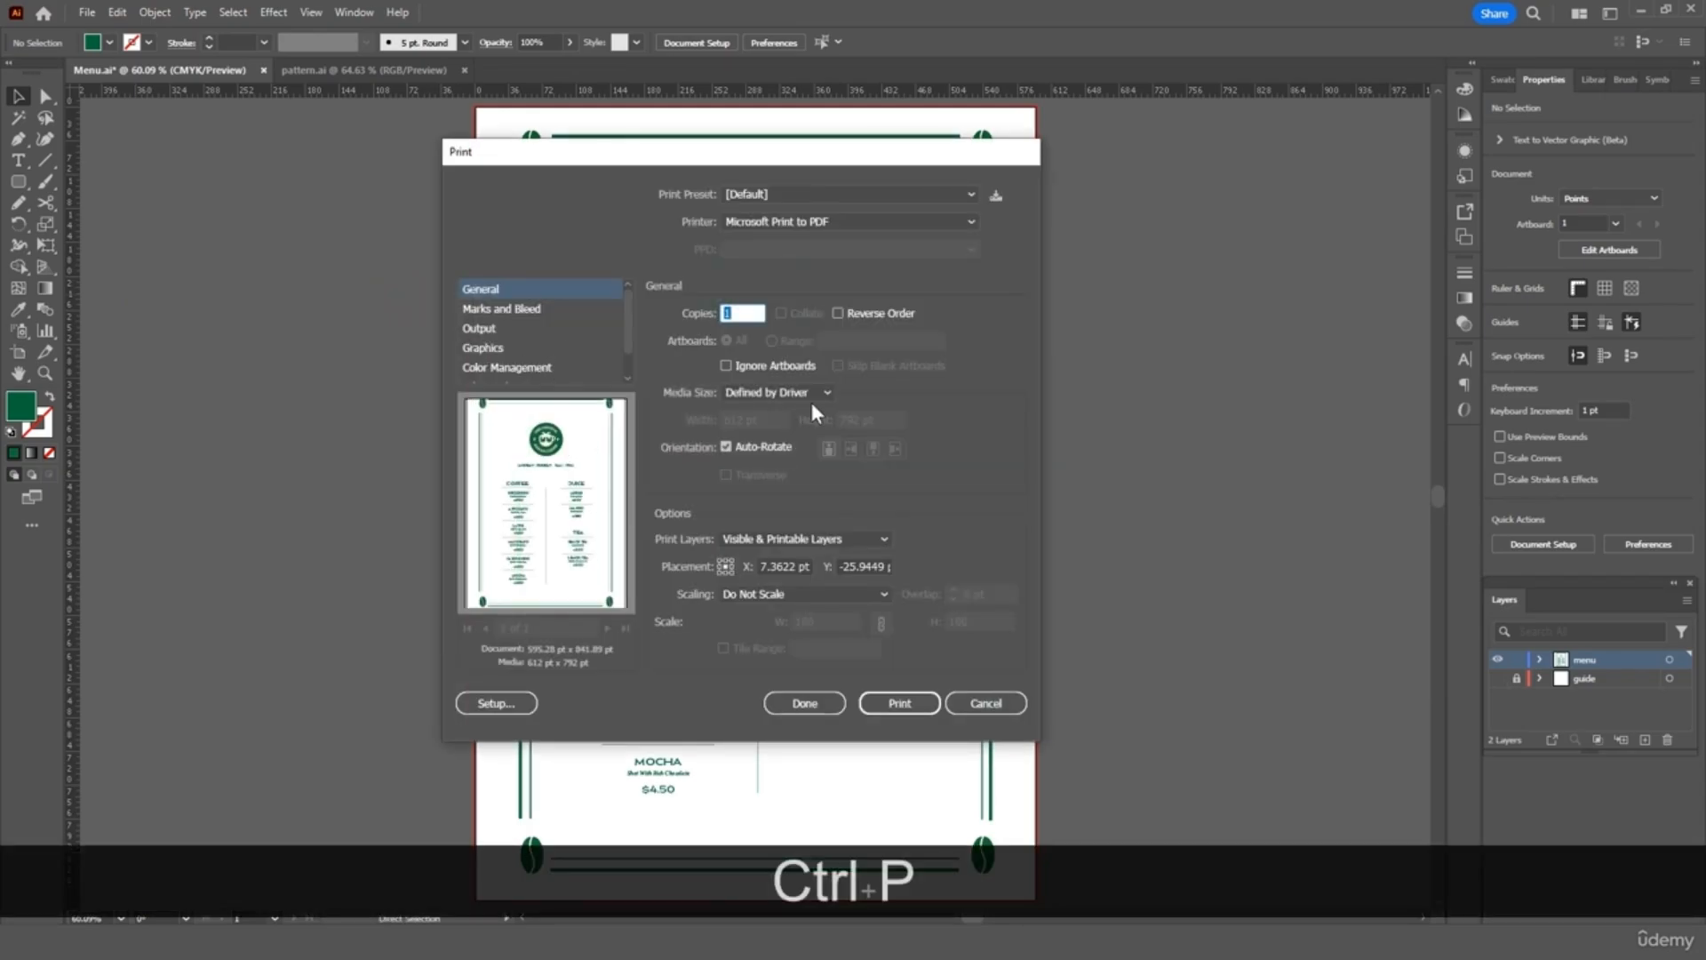
pyautogui.click(998, 702)
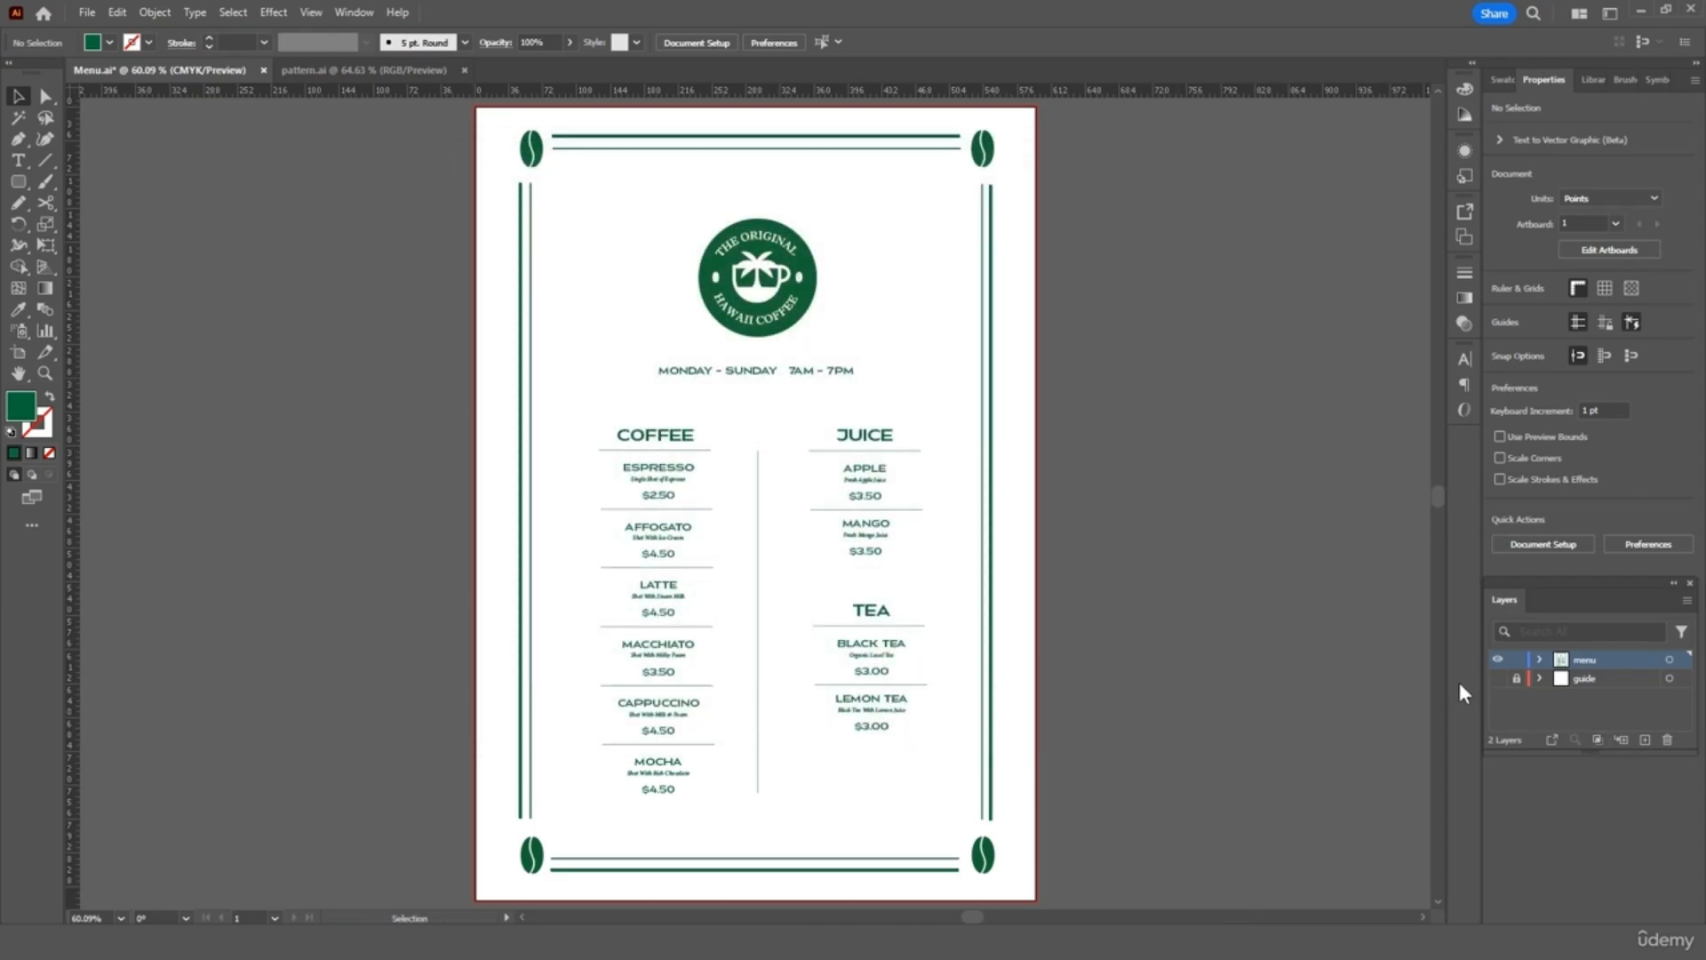
pyautogui.click(1645, 740)
# Draw a rectangle filled with the tropical pattern swatch covering the whole artboard
pyautogui.click(1501, 78)
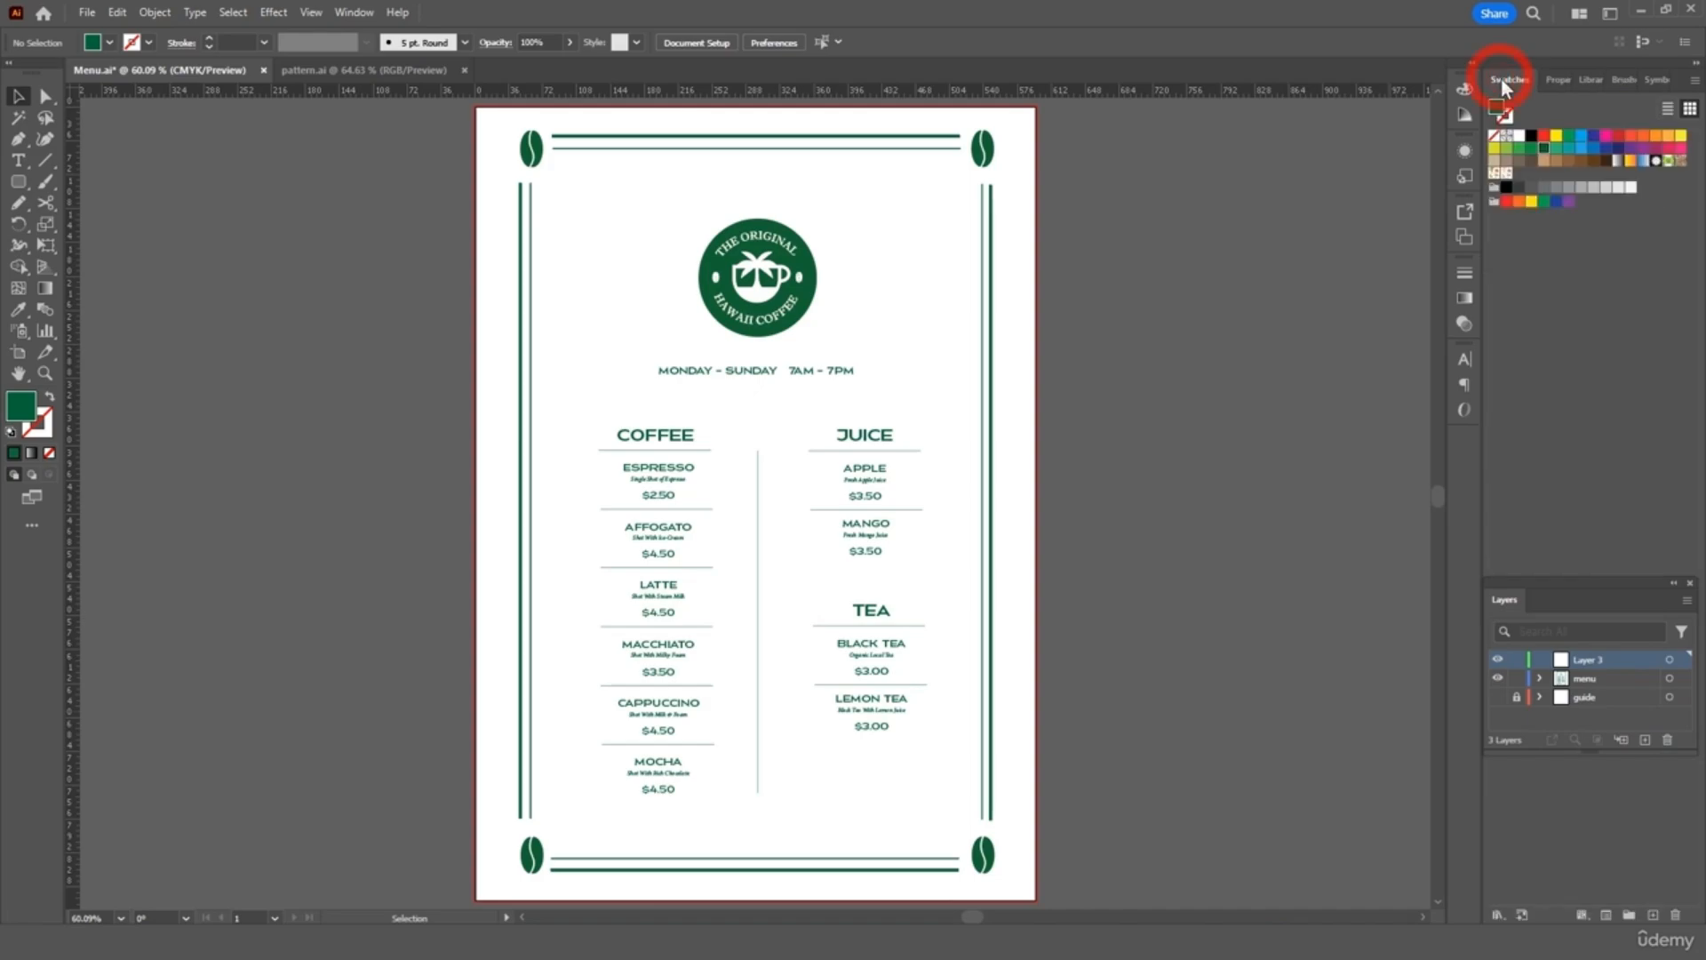
pyautogui.click(1508, 175)
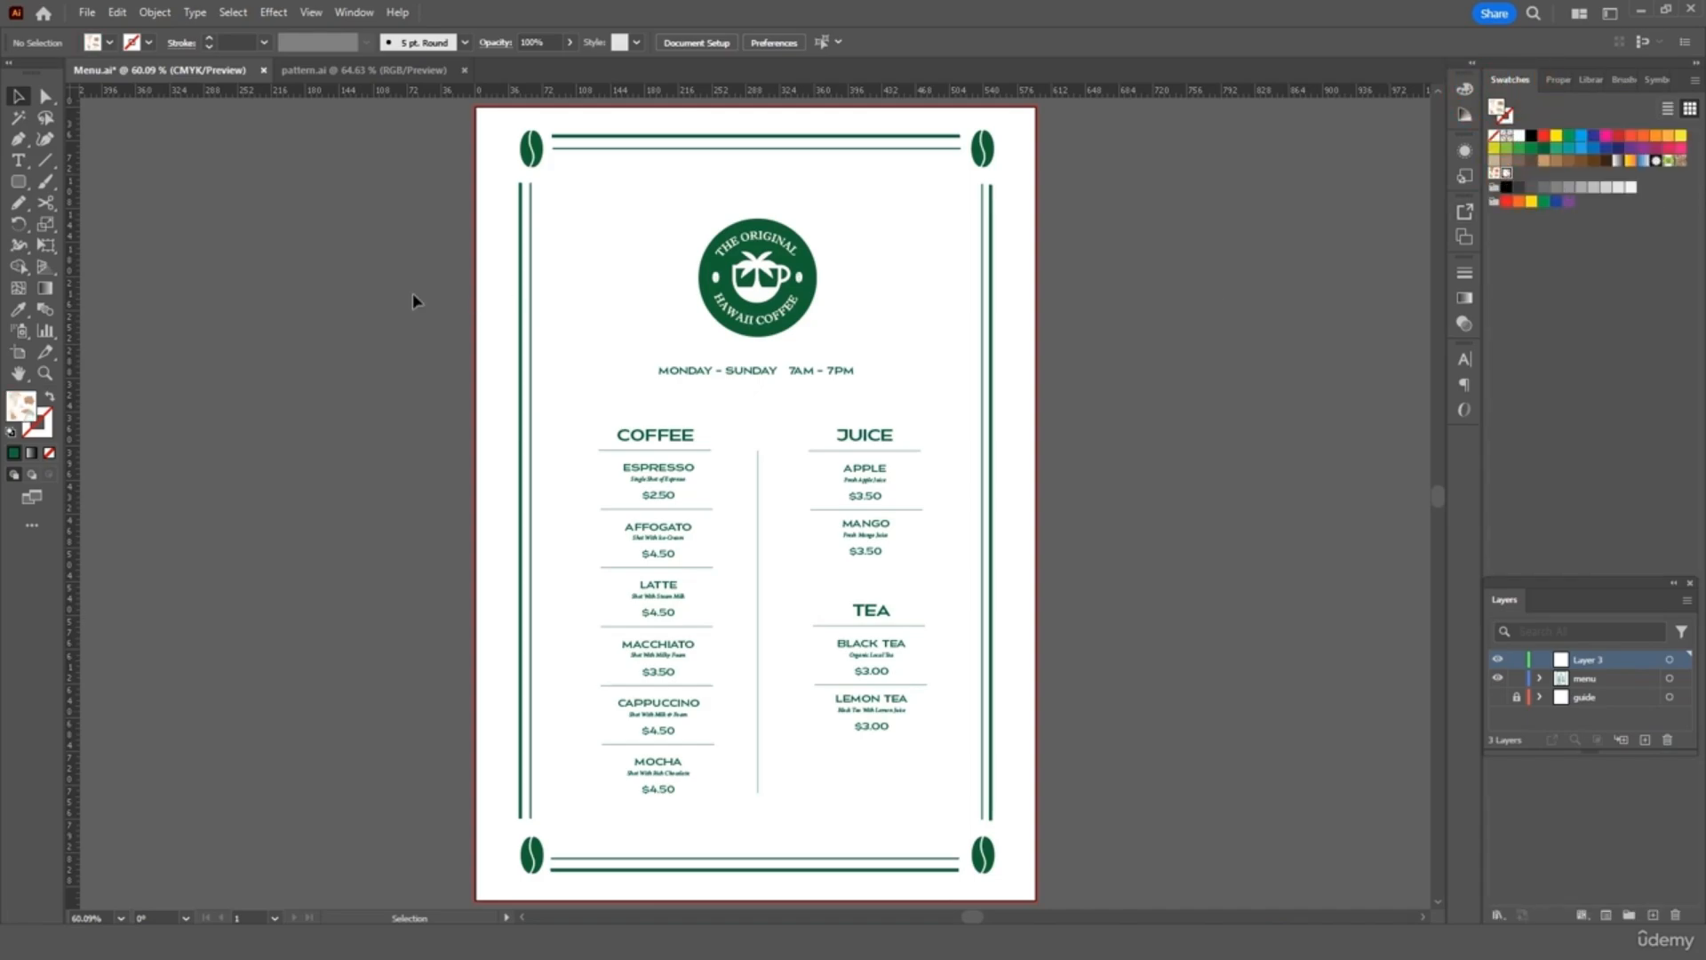
pyautogui.click(18, 181)
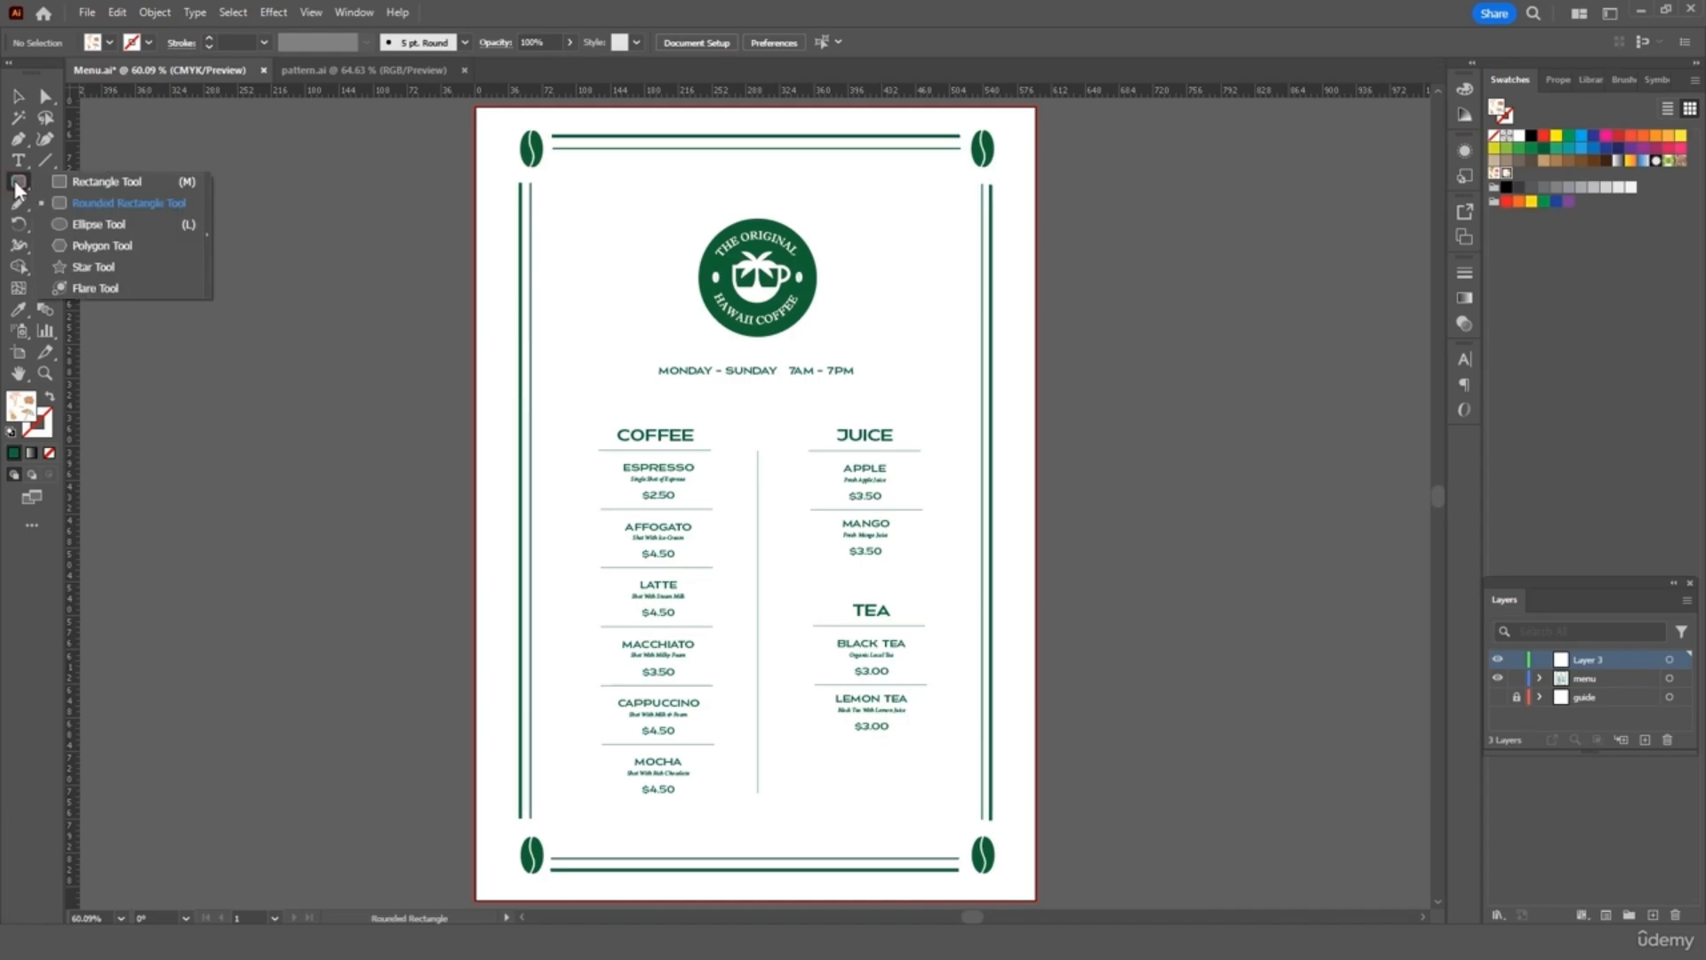
pyautogui.click(72, 185)
pyautogui.moveTo(458, 108); pyautogui.dragTo(1041, 891)
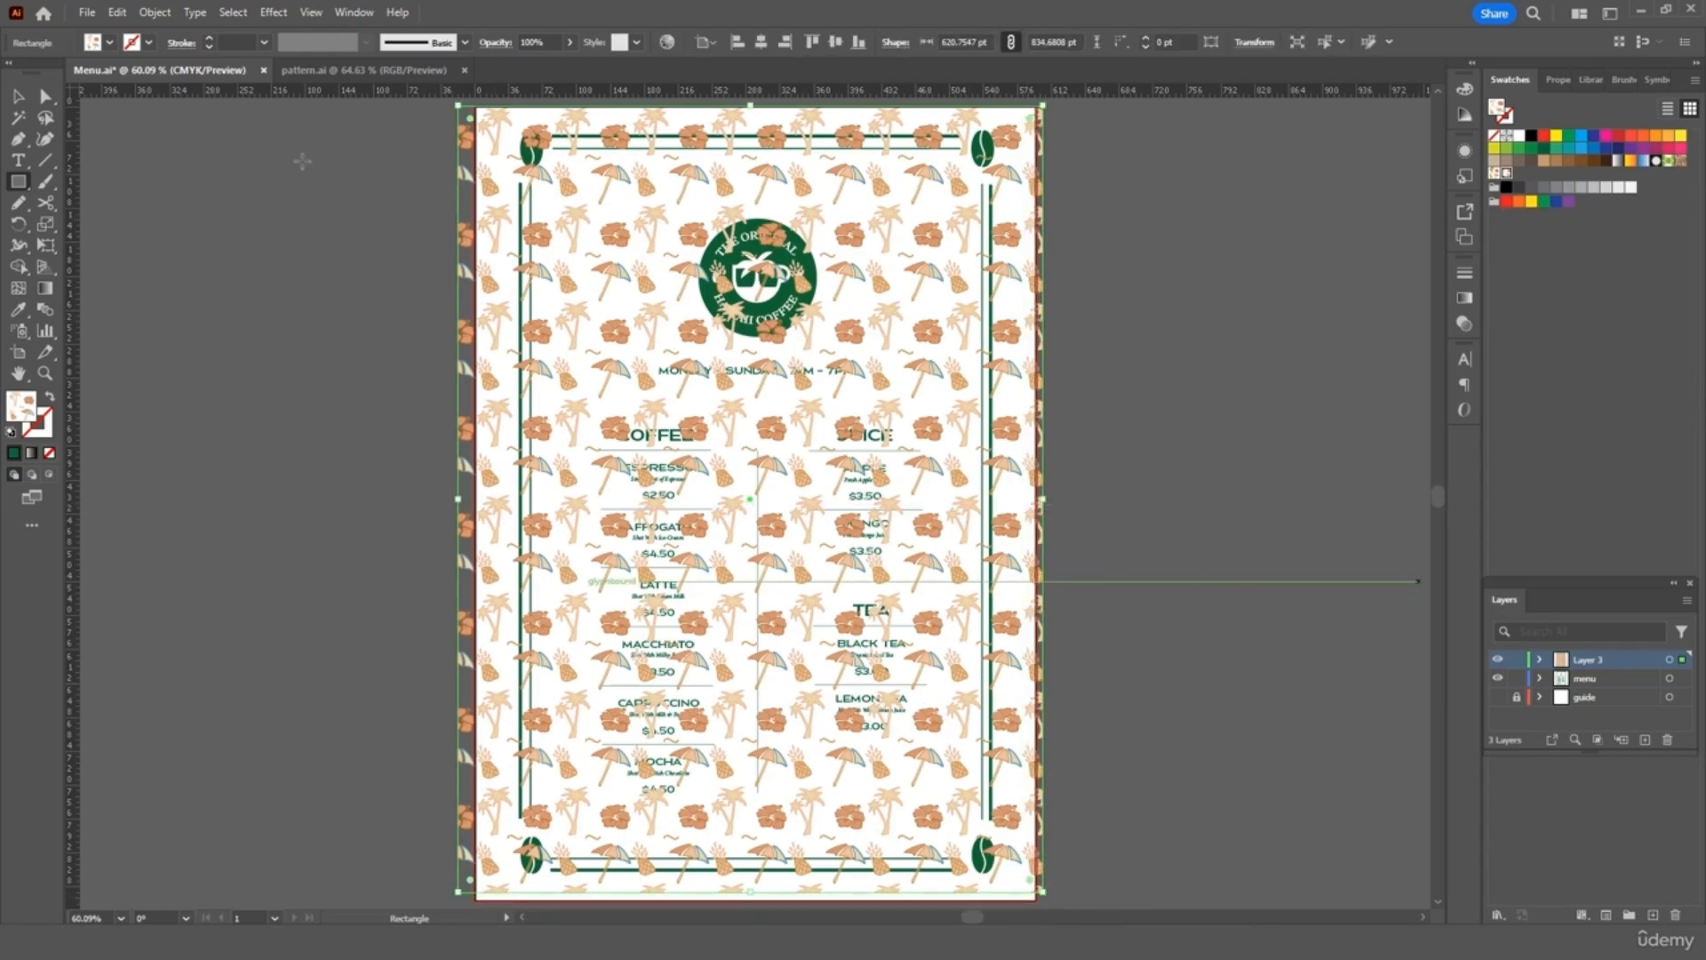
pyautogui.click(18, 96)
pyautogui.click(385, 315)
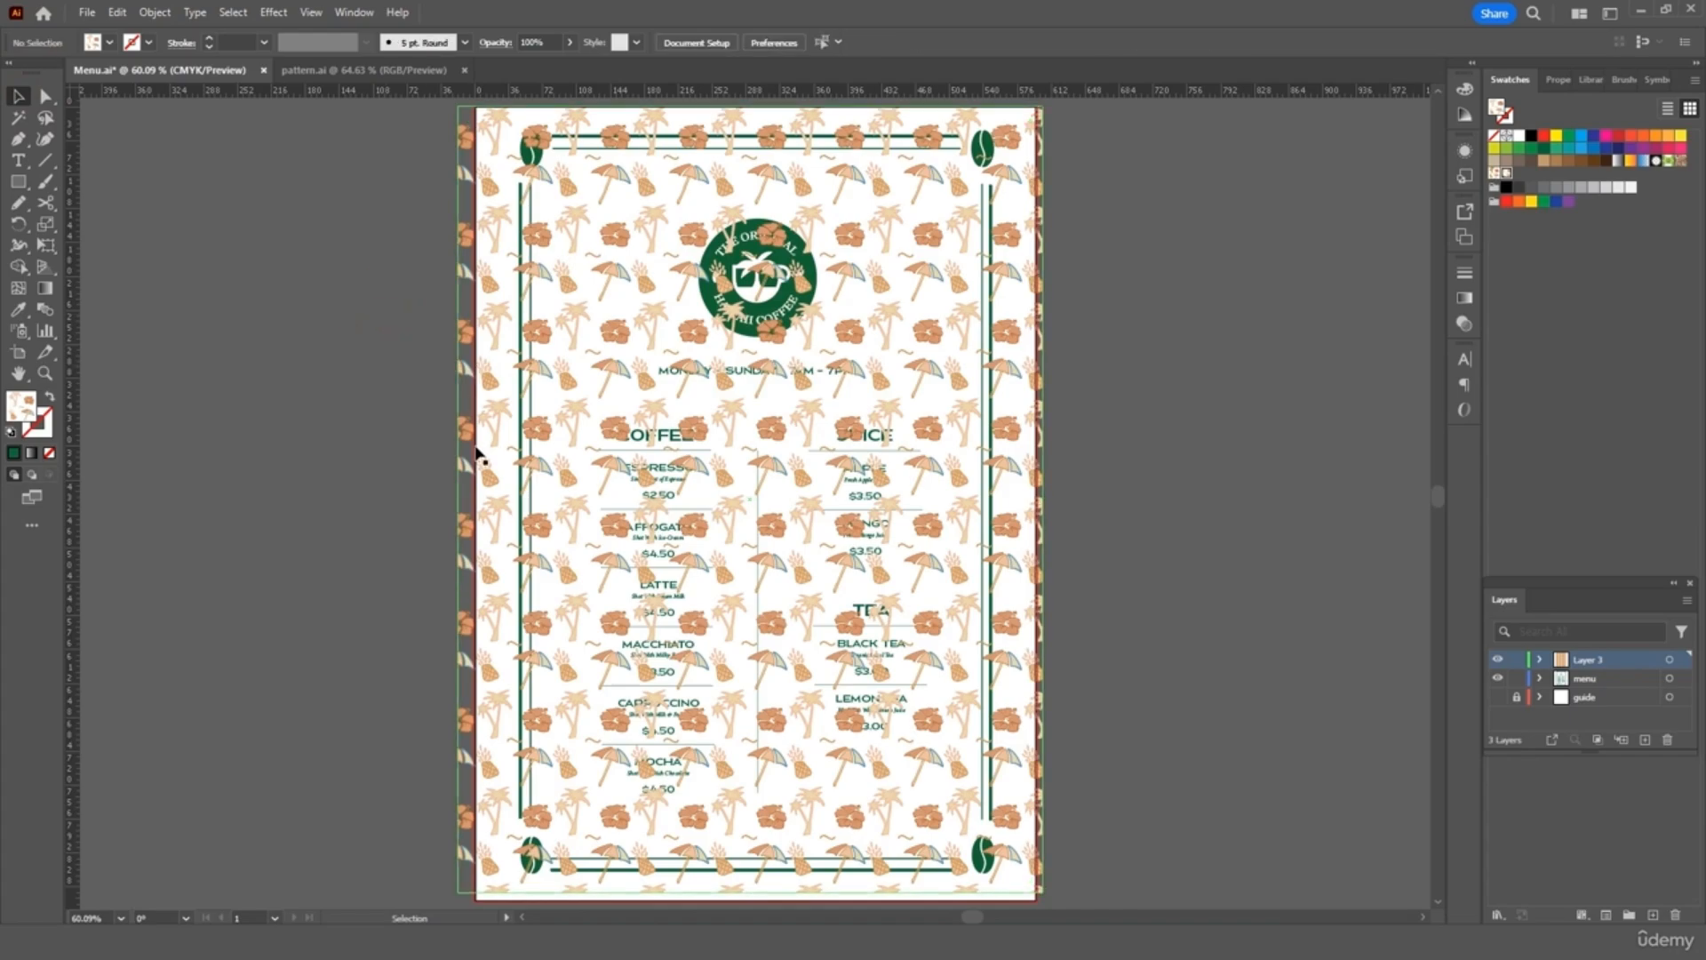
# Lower the pattern rectangle's opacity to 20%
pyautogui.click(461, 483)
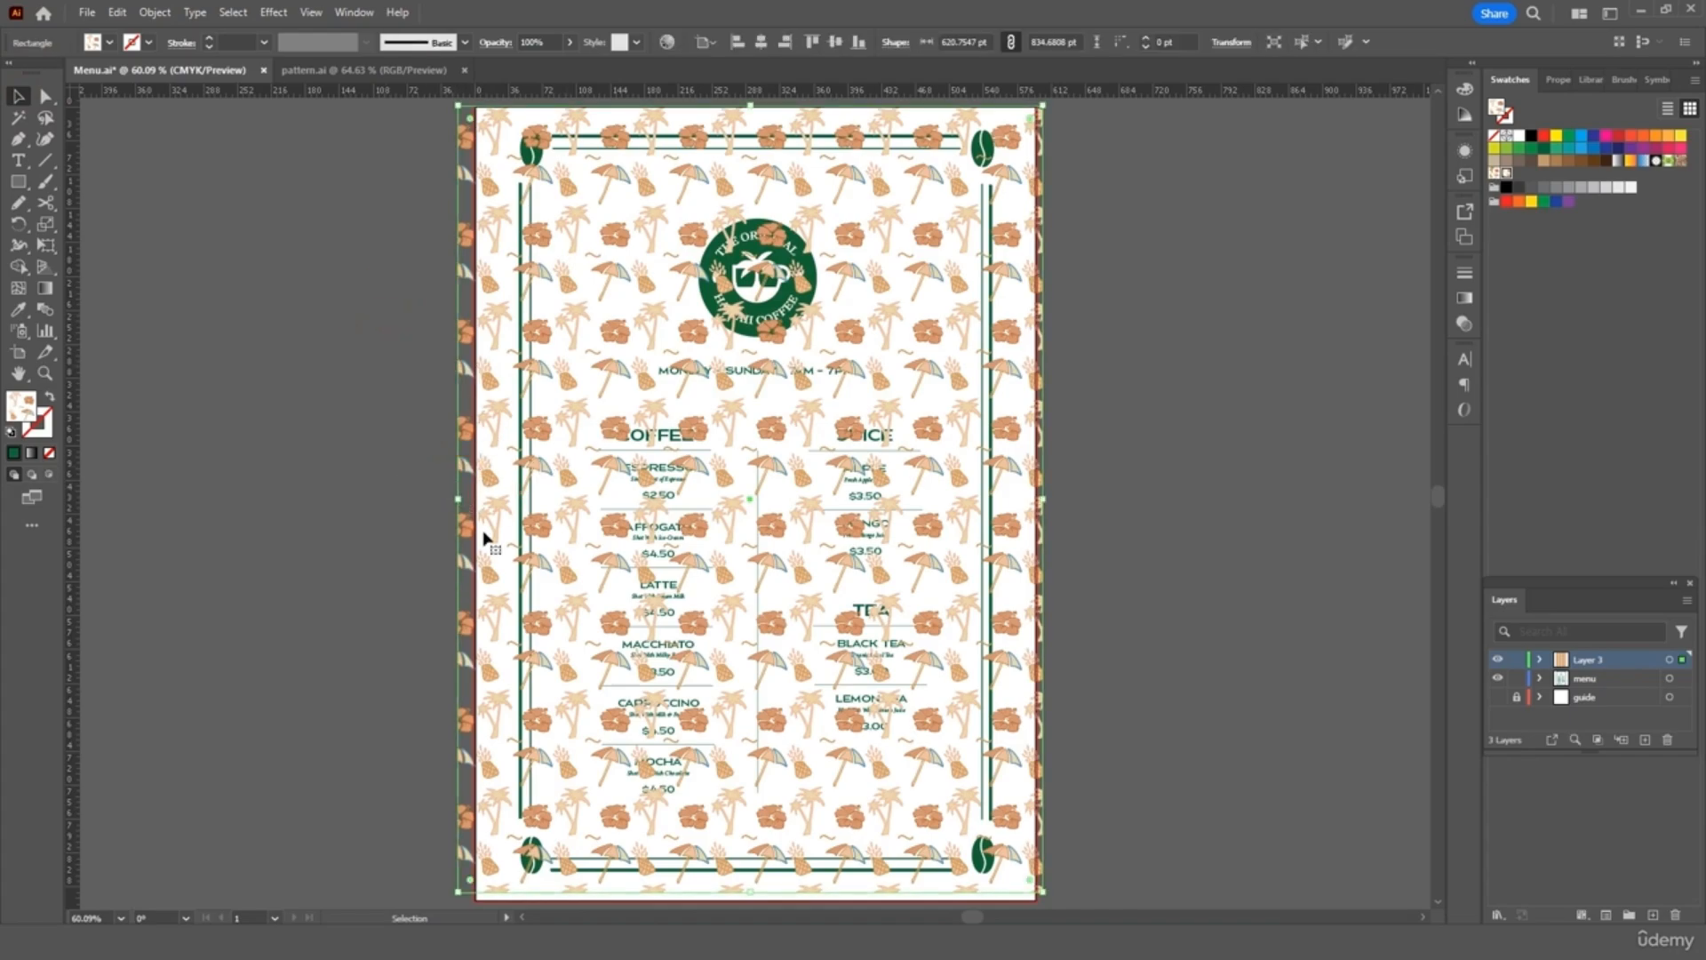
pyautogui.click(571, 43)
pyautogui.moveTo(550, 64); pyautogui.dragTo(521, 64)
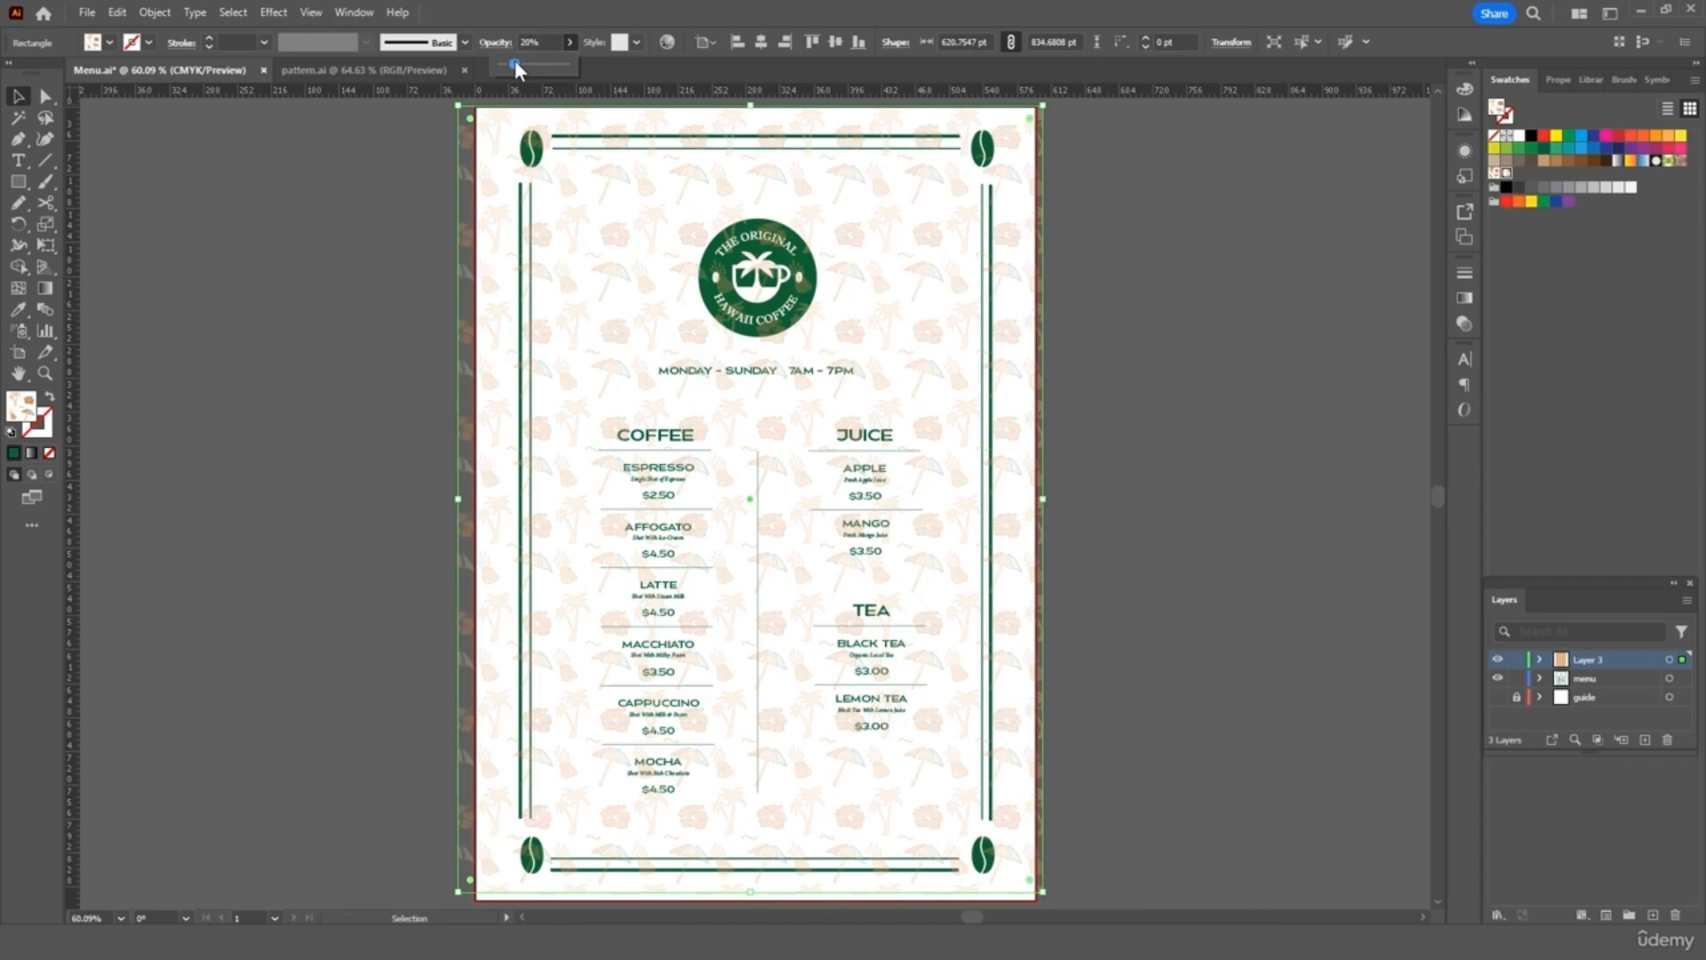
pyautogui.click(1058, 222)
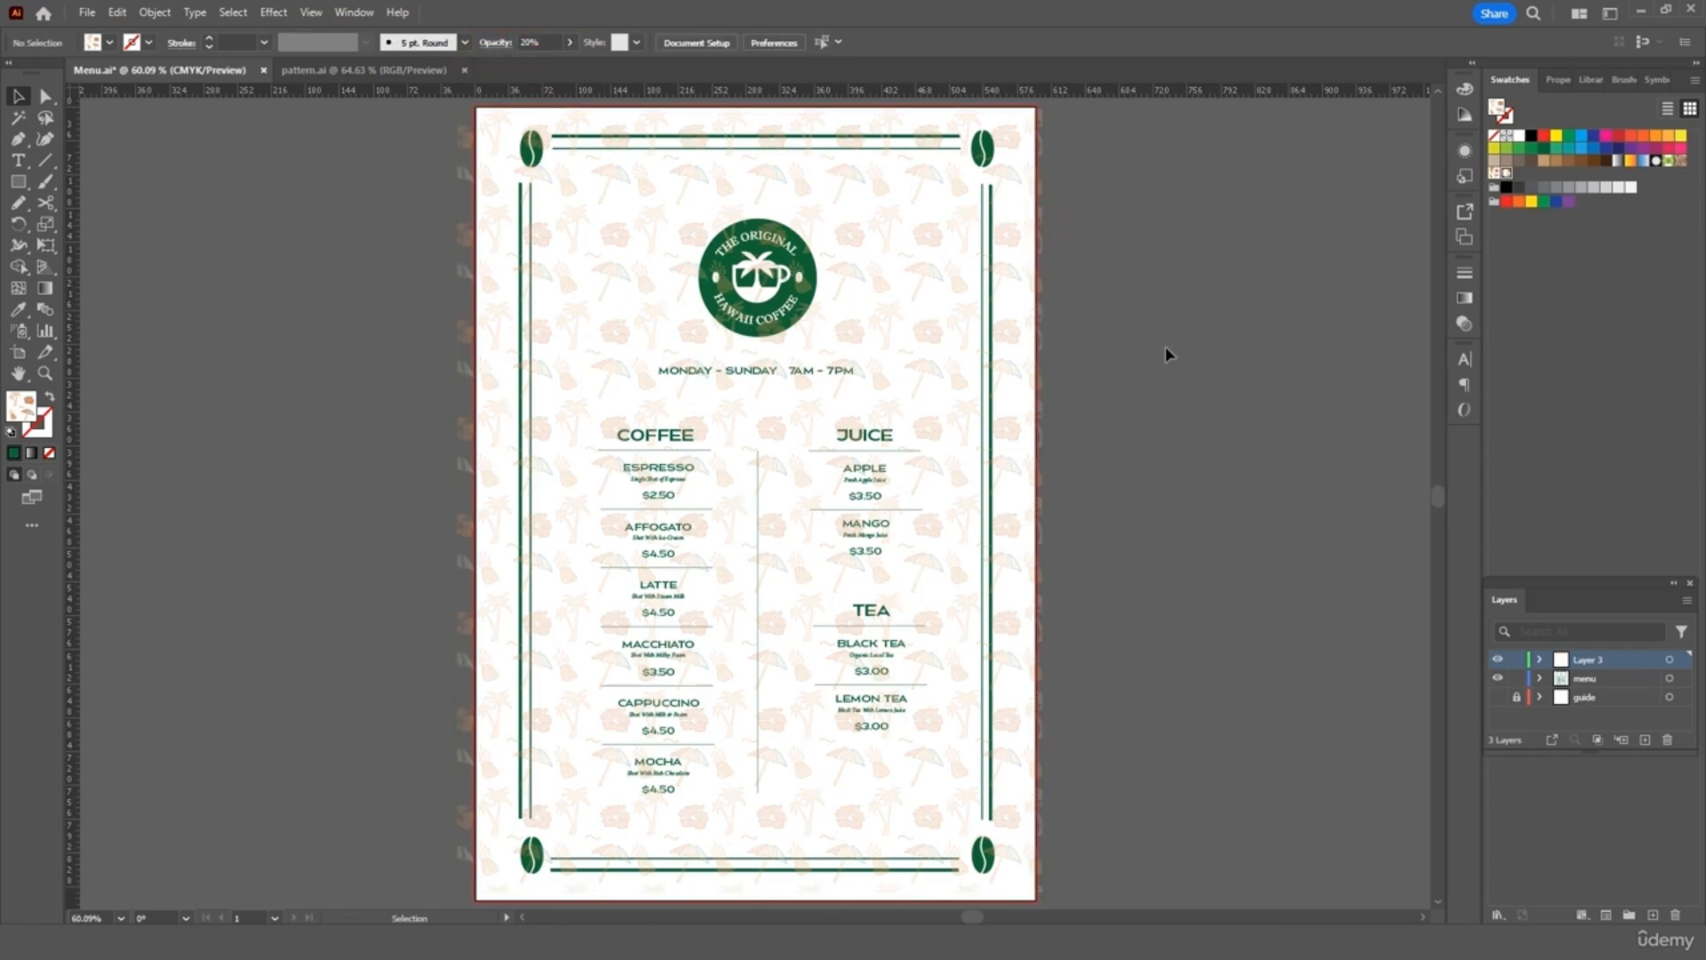
# Move Layer 3 below the menu layer and shrink the pattern rectangle to a right-edge strip
pyautogui.moveTo(1608, 661); pyautogui.dragTo(1608, 689)
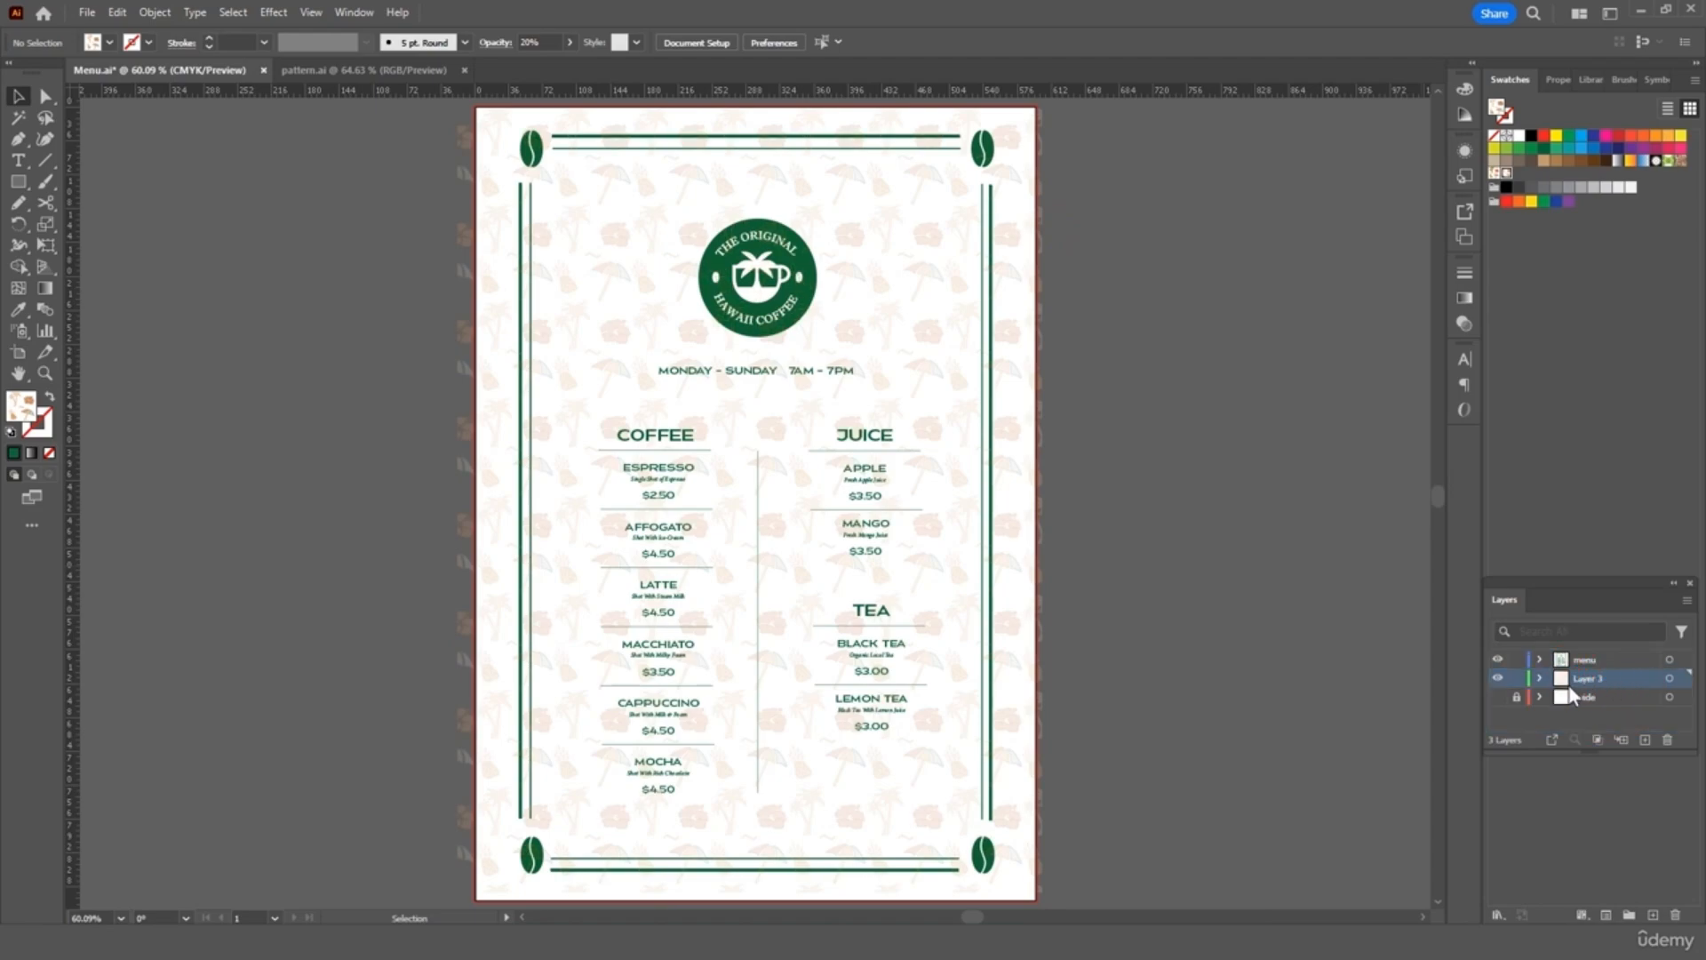
pyautogui.click(1017, 331)
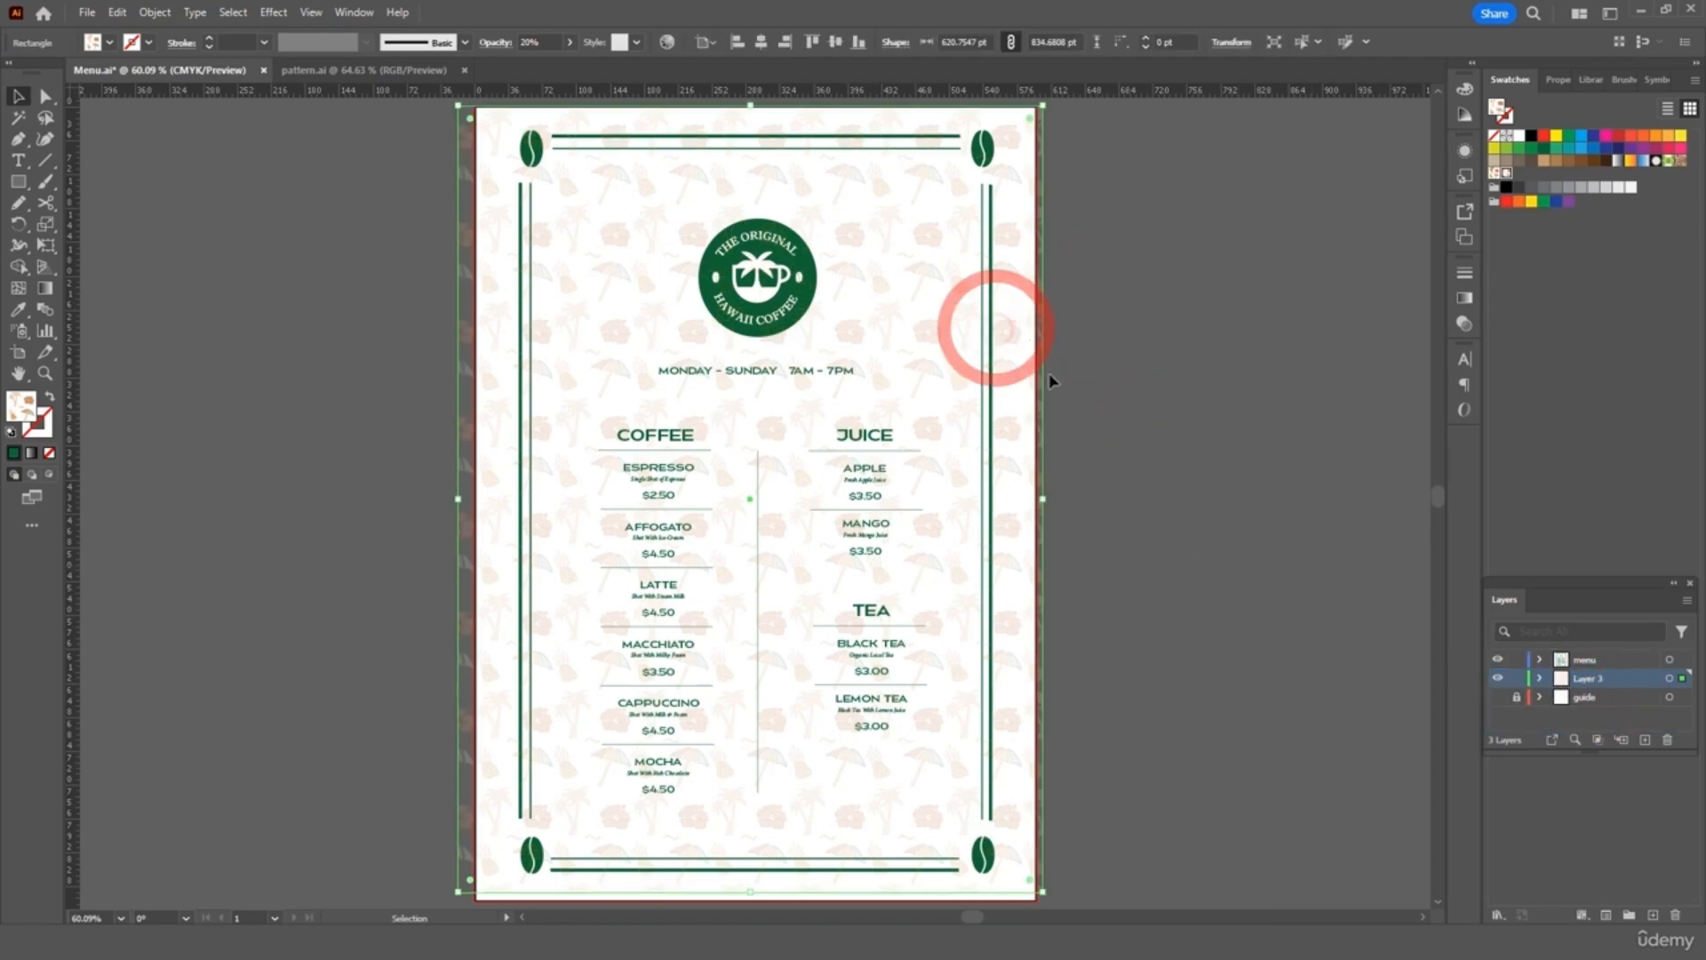
pyautogui.moveTo(1044, 498); pyautogui.dragTo(1035, 495)
pyautogui.moveTo(457, 503); pyautogui.dragTo(474, 501)
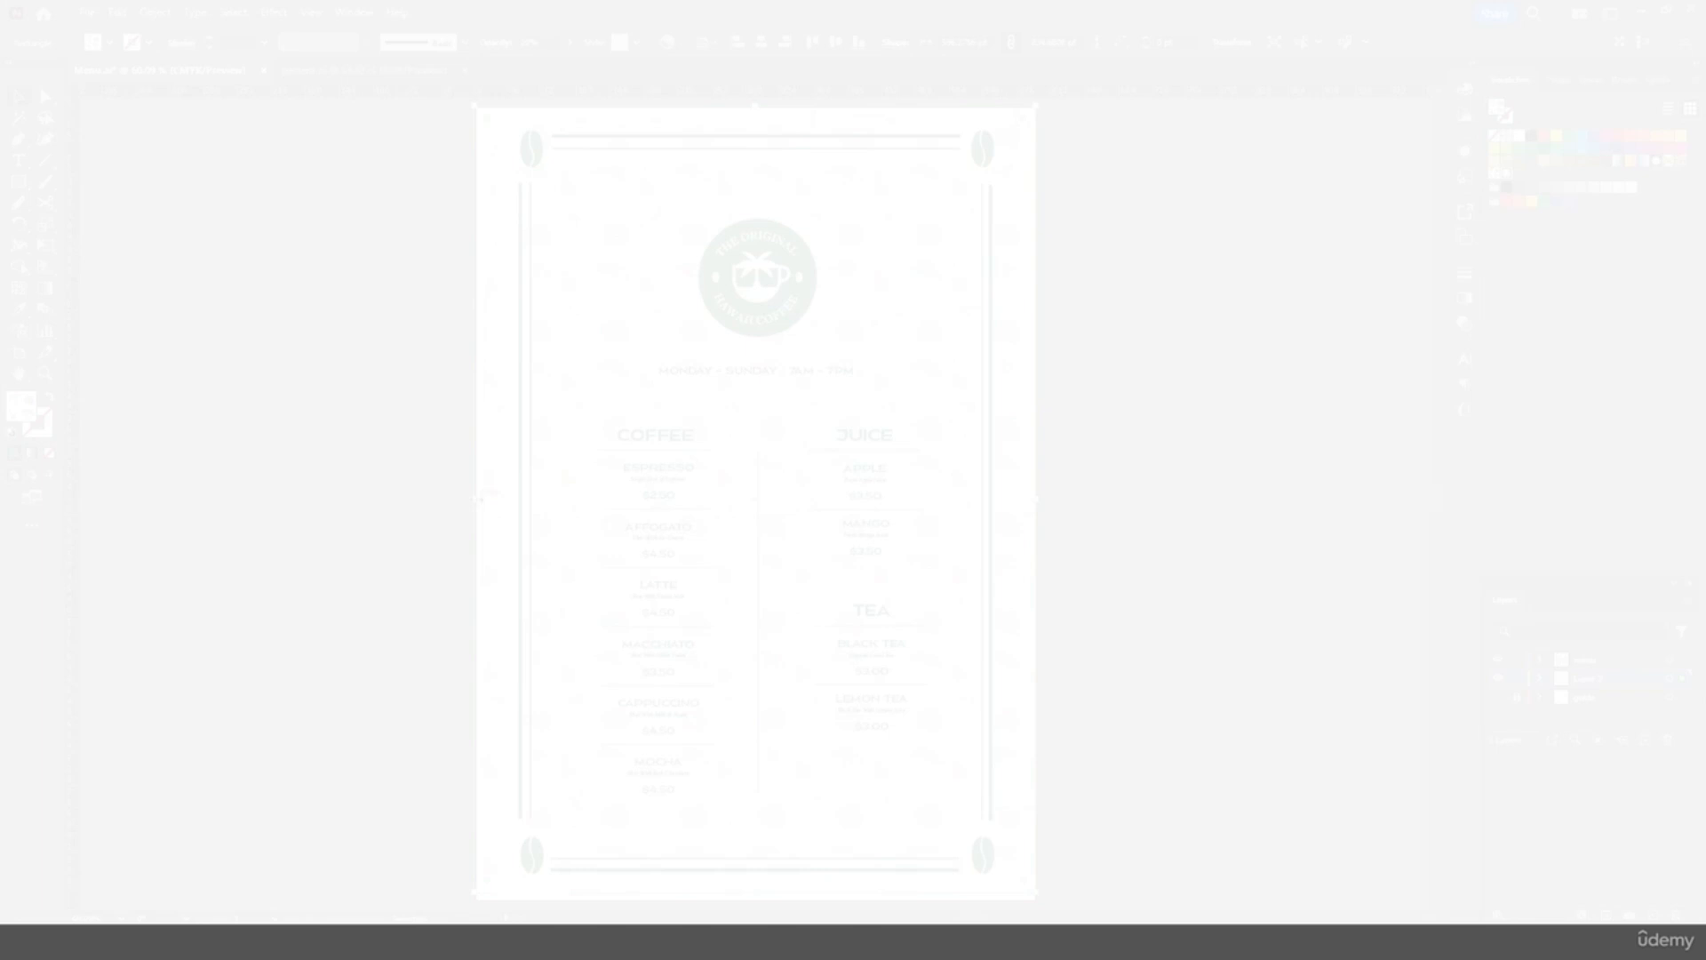
pyautogui.moveTo(474, 498); pyautogui.dragTo(1018, 499)
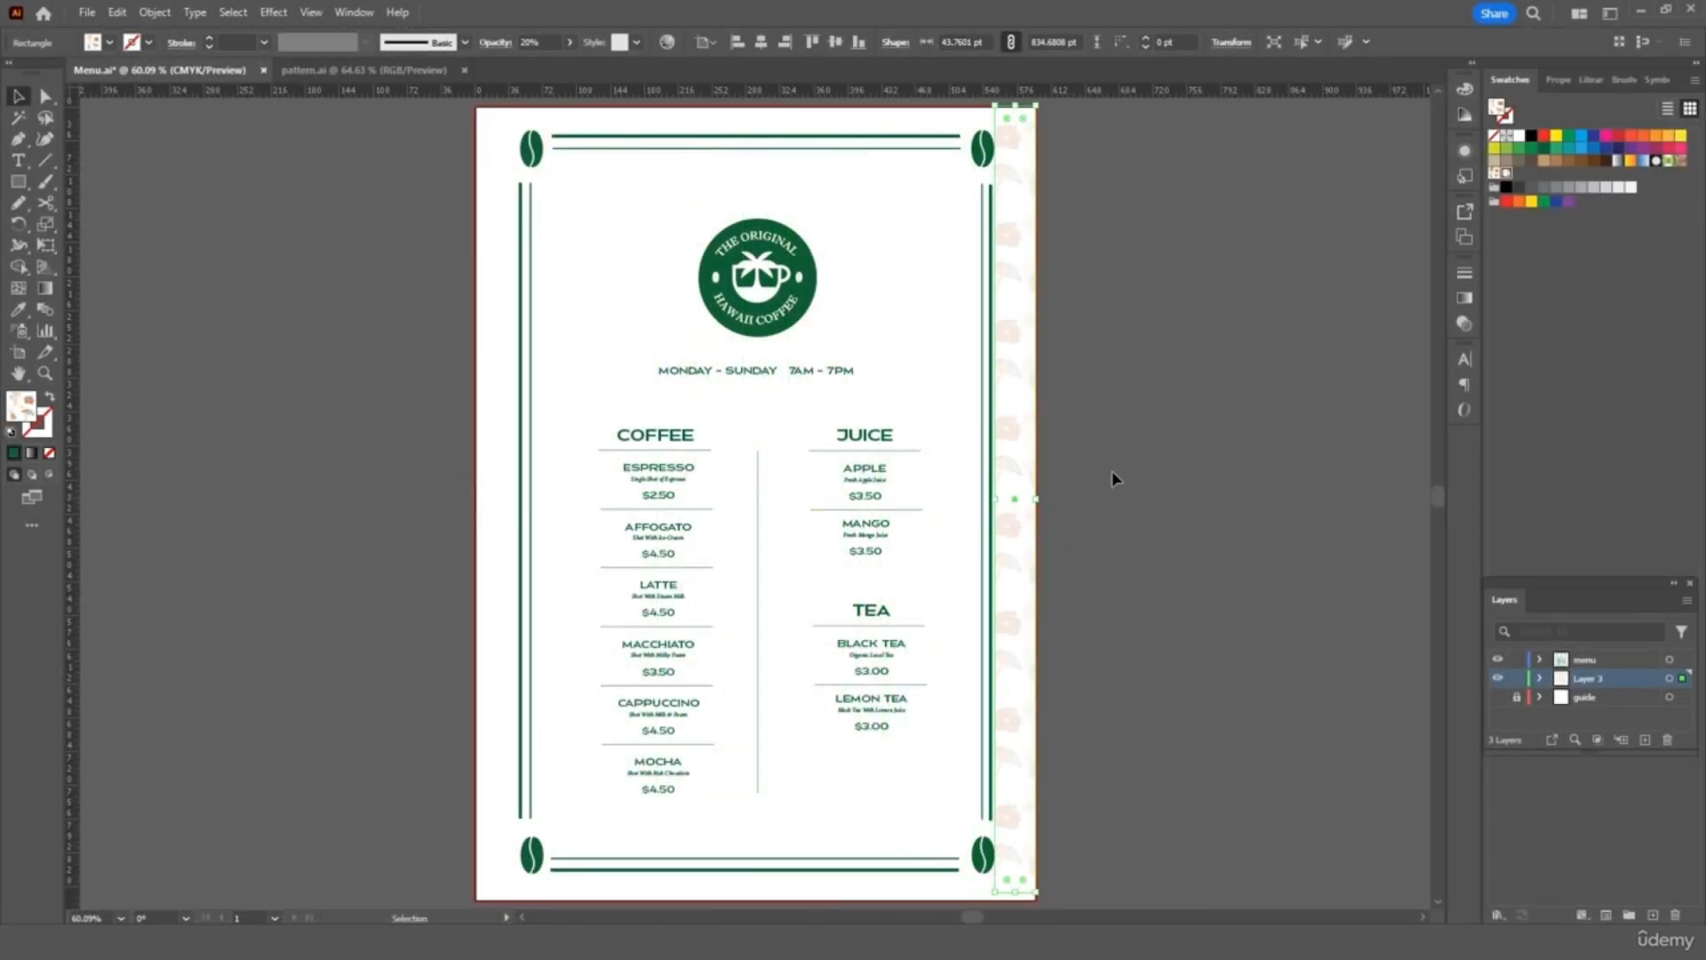
pyautogui.click(1133, 457)
# Duplicate the pattern strip and place the copy along the page's left edge
pyautogui.click(1033, 391)
pyautogui.hotkey('ctrl', 'c')
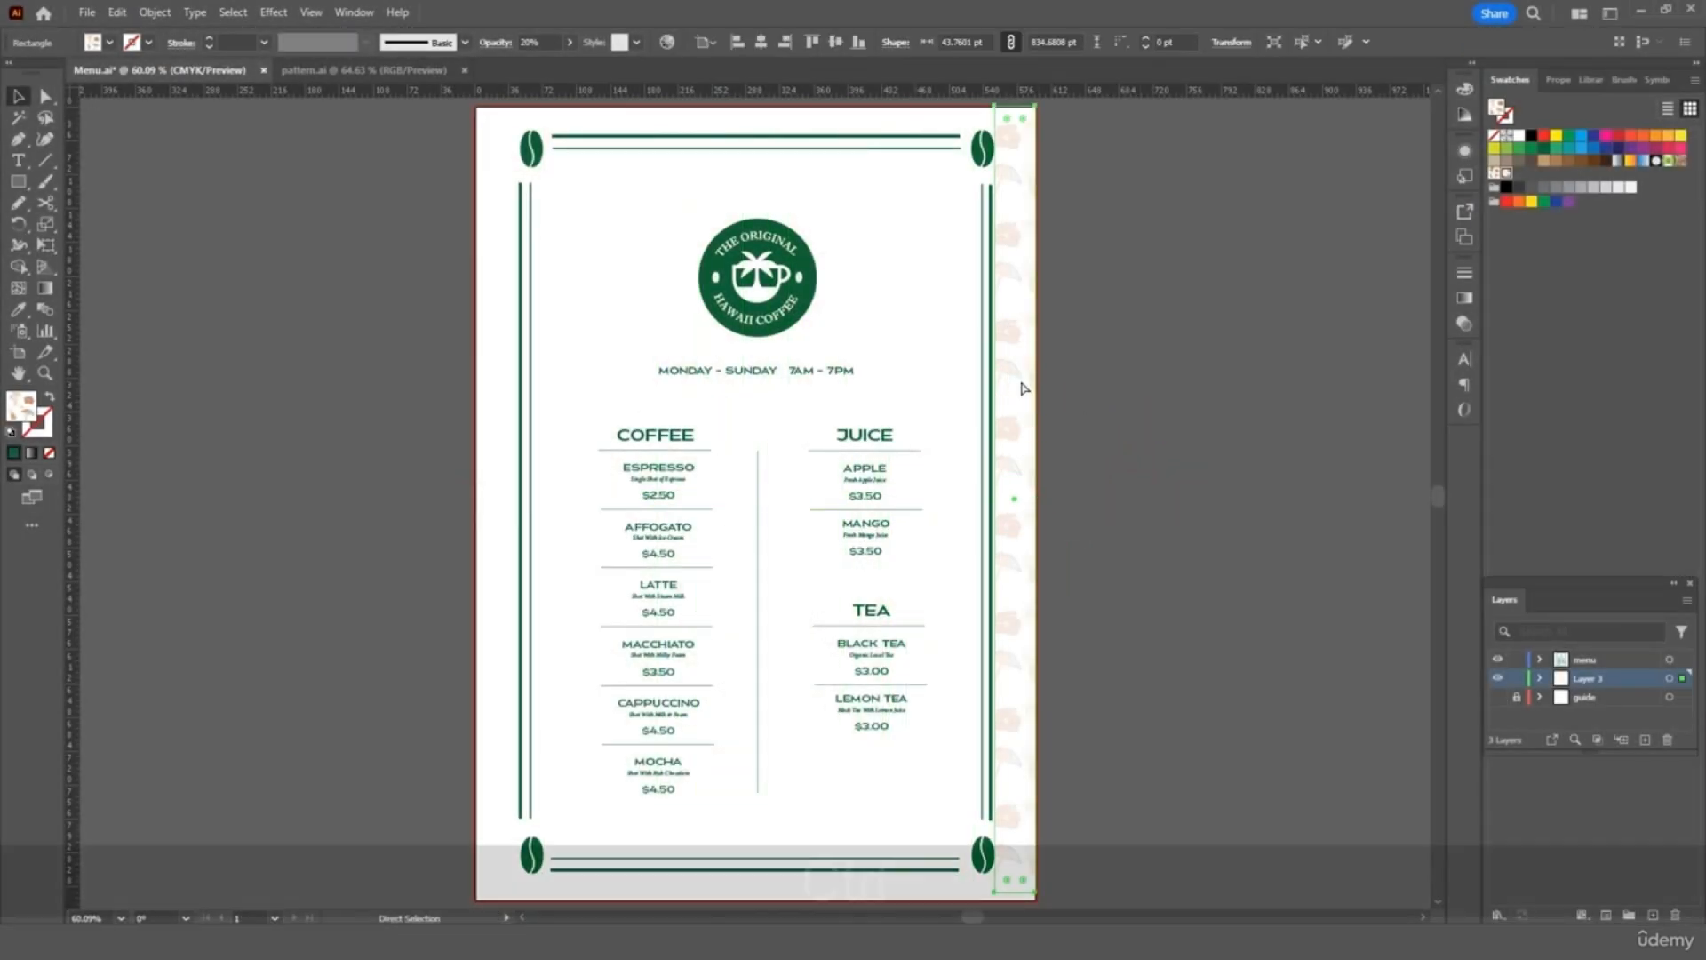
pyautogui.hotkey('ctrl', 'v')
pyautogui.moveTo(762, 408); pyautogui.dragTo(506, 395)
pyautogui.click(357, 338)
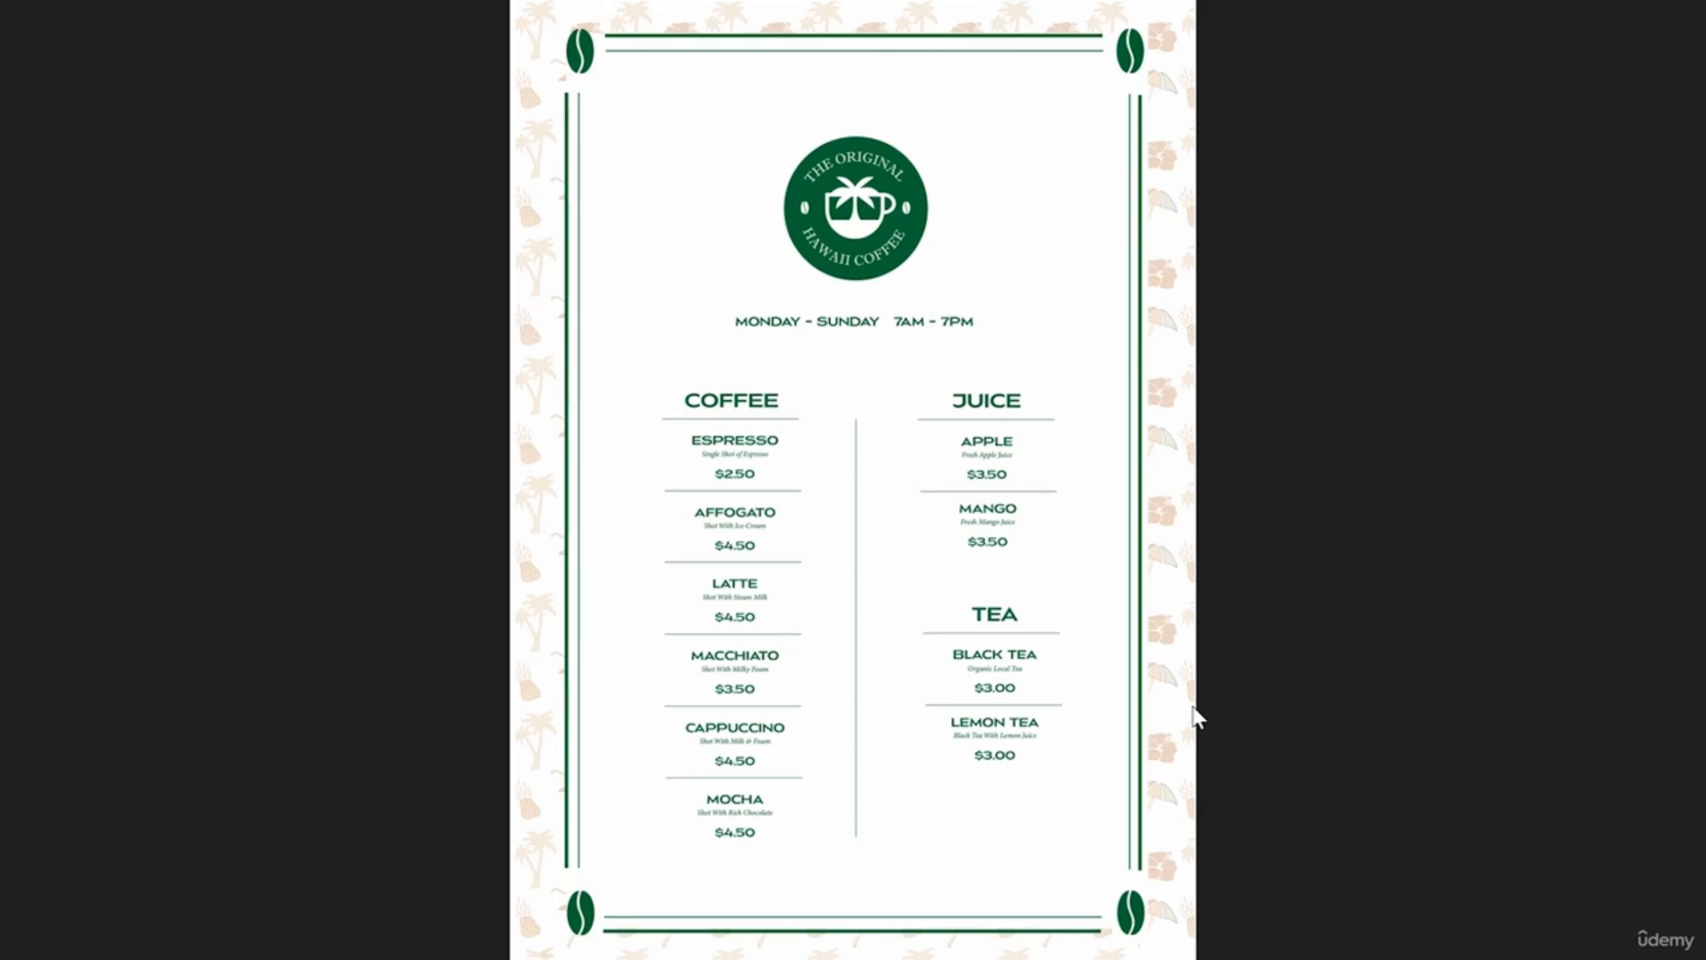
pyautogui.scroll(3, 1170, 682)
pyautogui.scroll(2, 1453, 648)
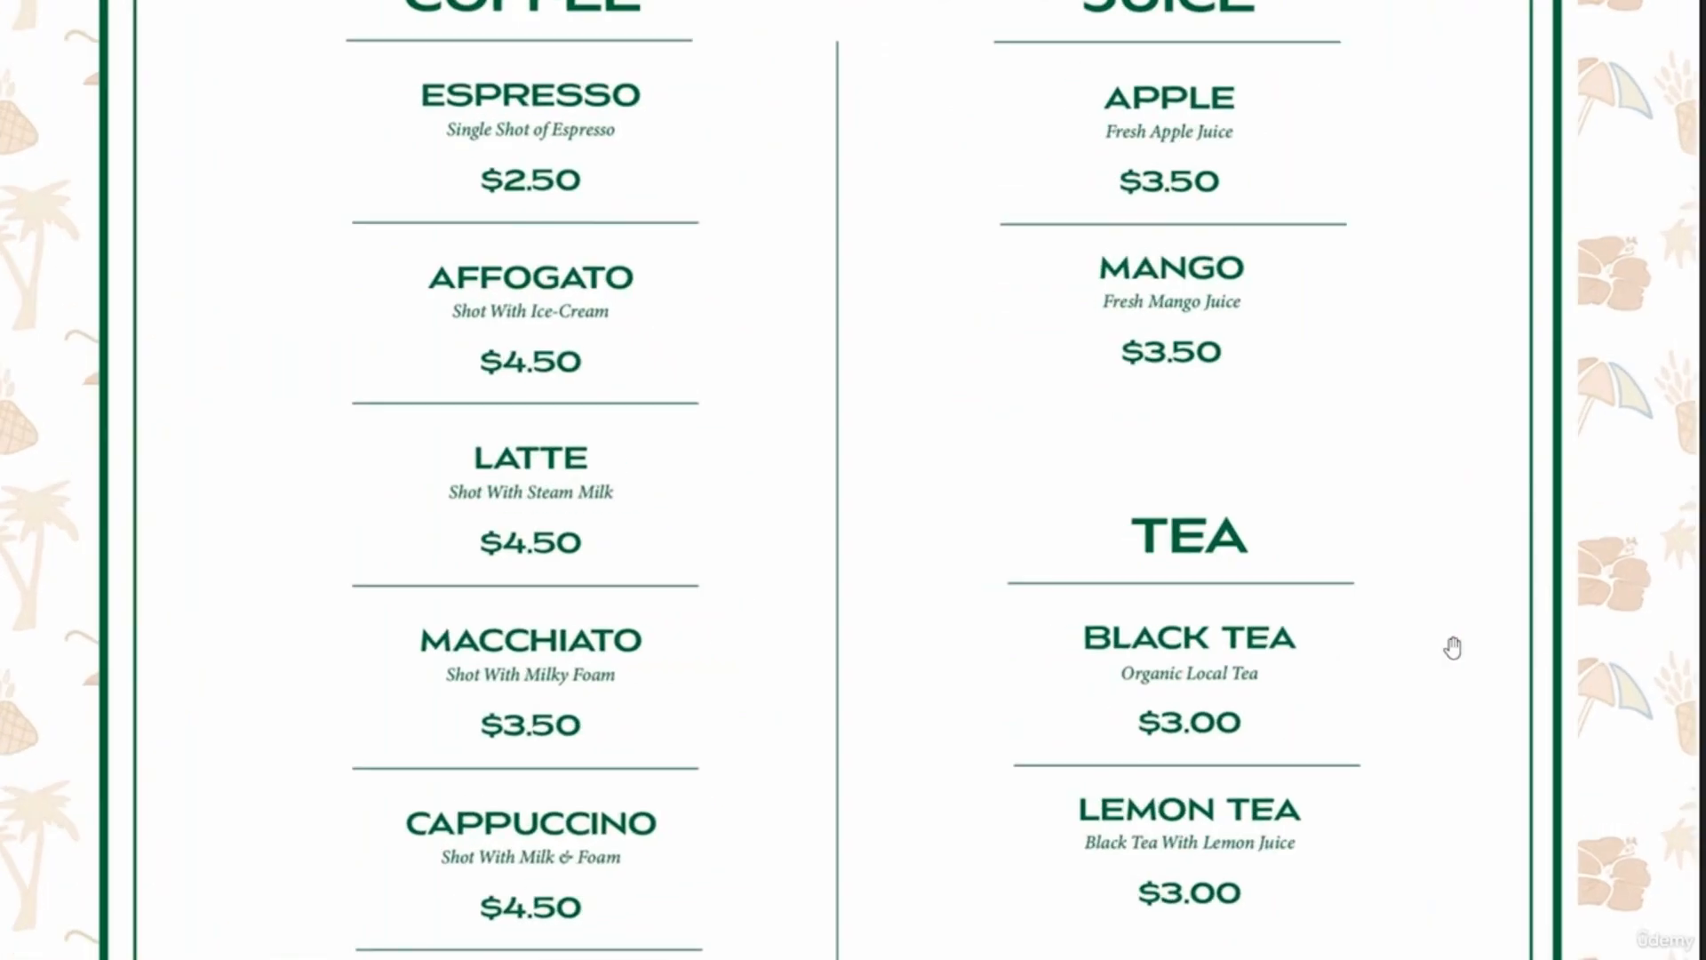
pyautogui.scroll(1, 1454, 648)
pyautogui.moveTo(1683, 579); pyautogui.dragTo(1394, 574)
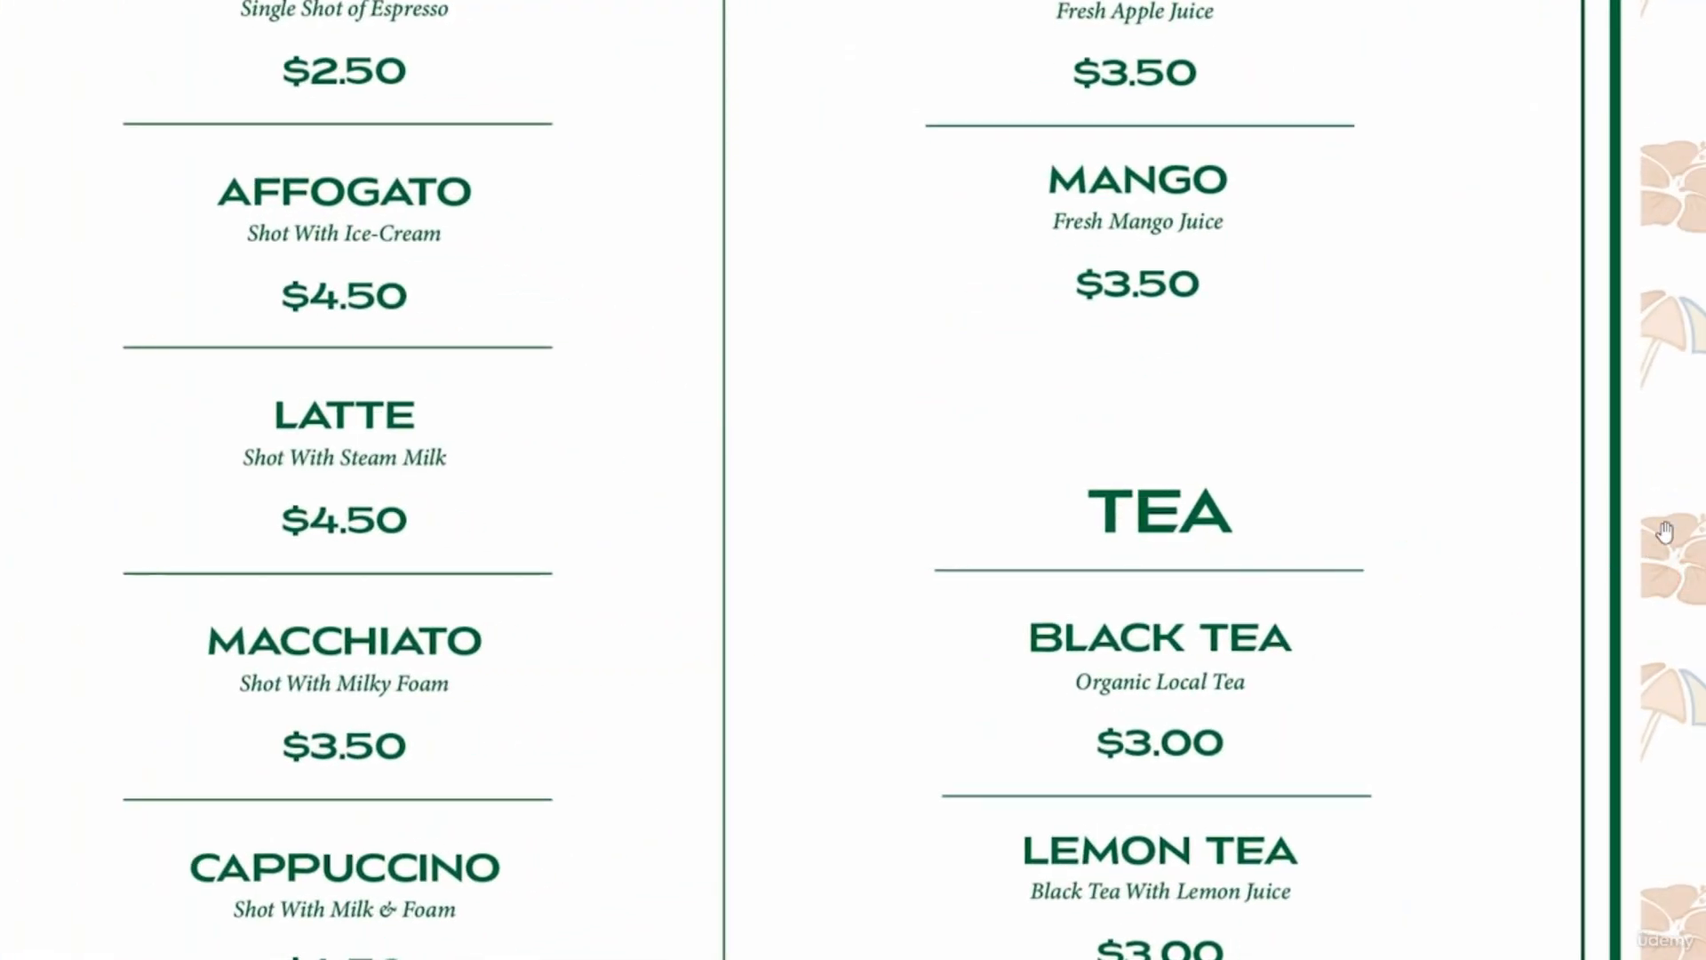
pyautogui.moveTo(1617, 311); pyautogui.dragTo(1619, 595)
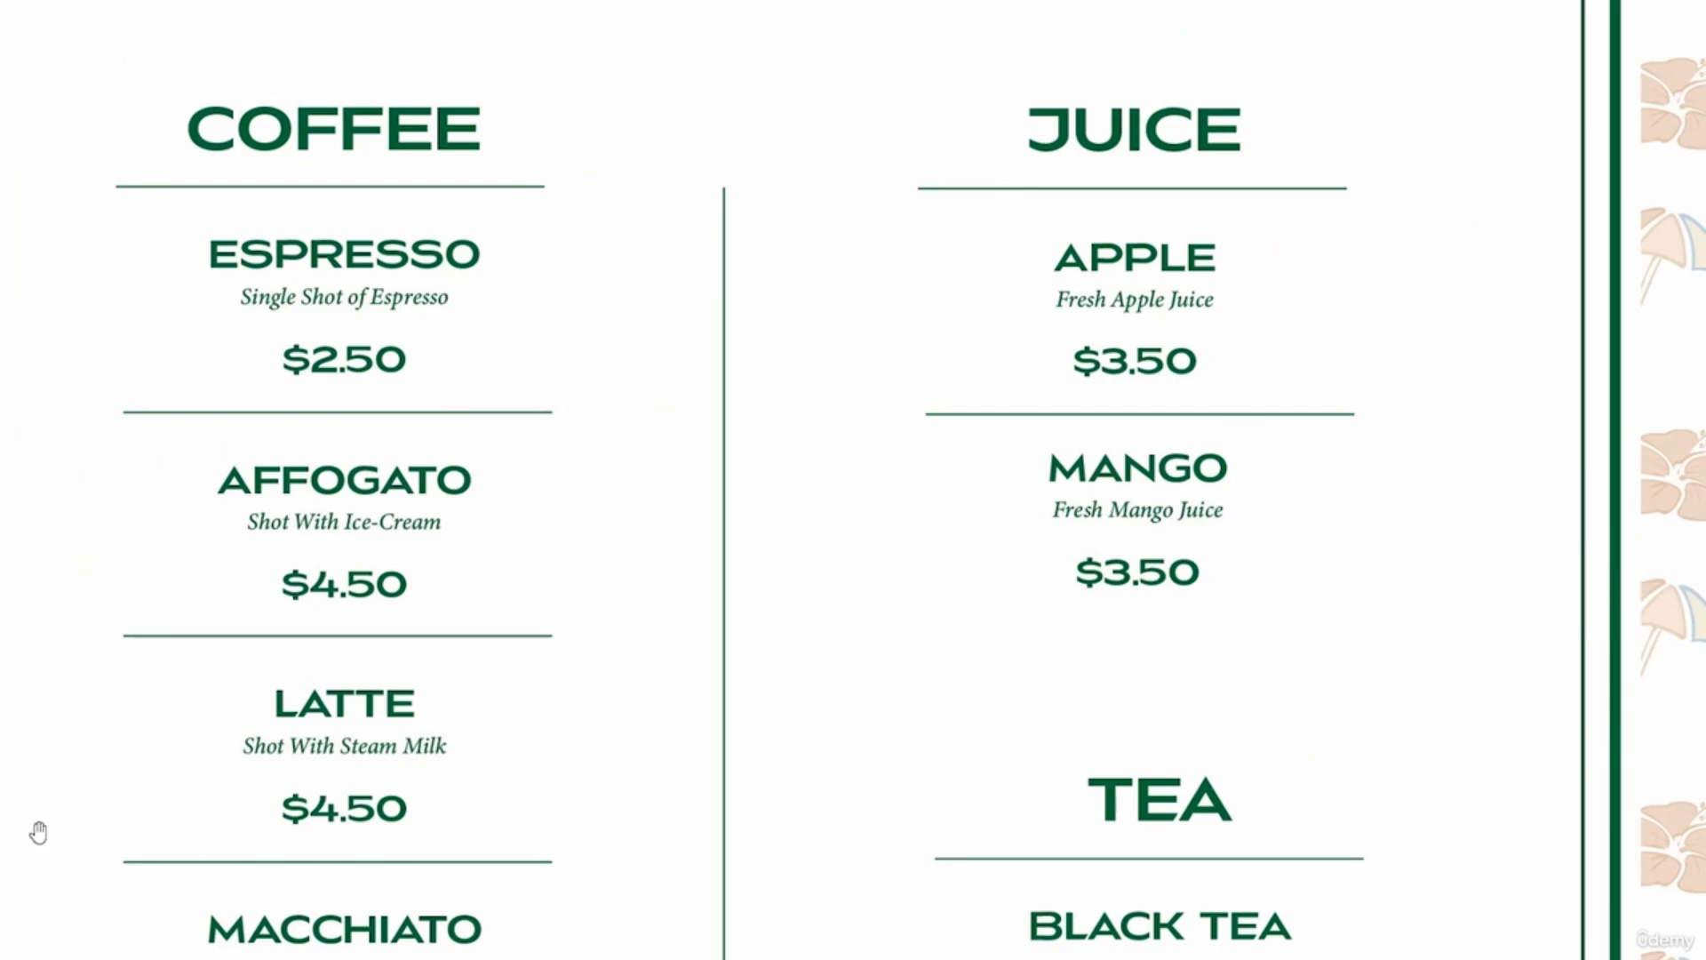
pyautogui.moveTo(39, 833); pyautogui.dragTo(619, 683)
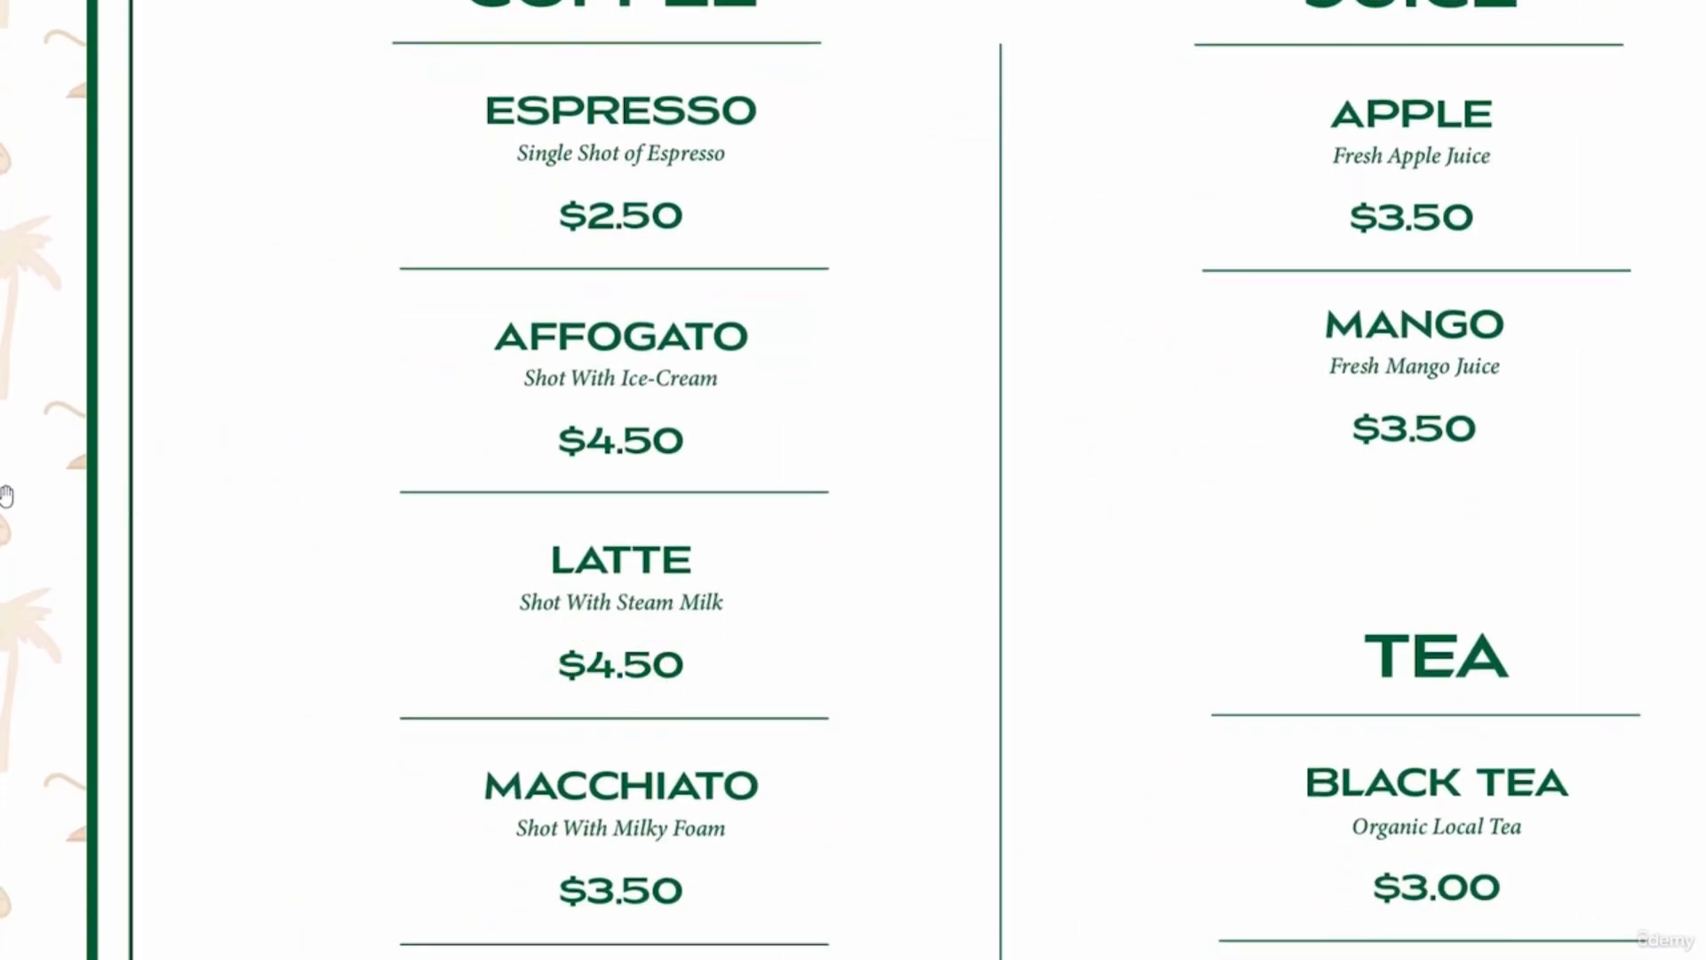
pyautogui.scroll(-5, 838, 632)
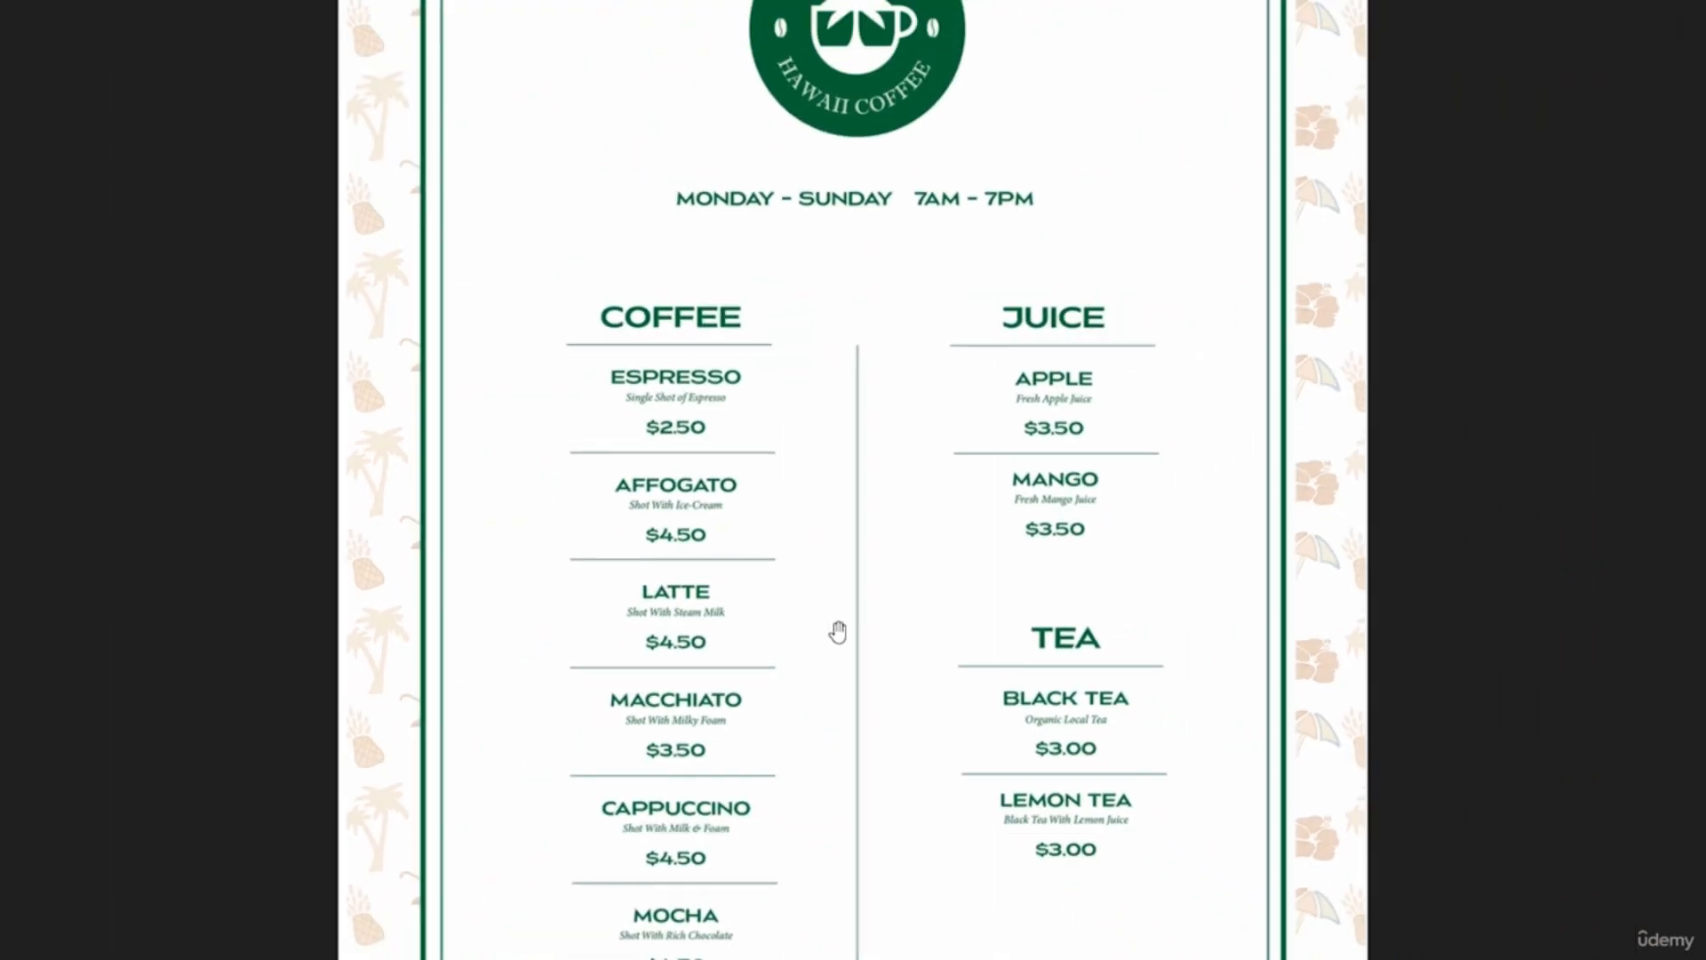
pyautogui.scroll(-4, 838, 632)
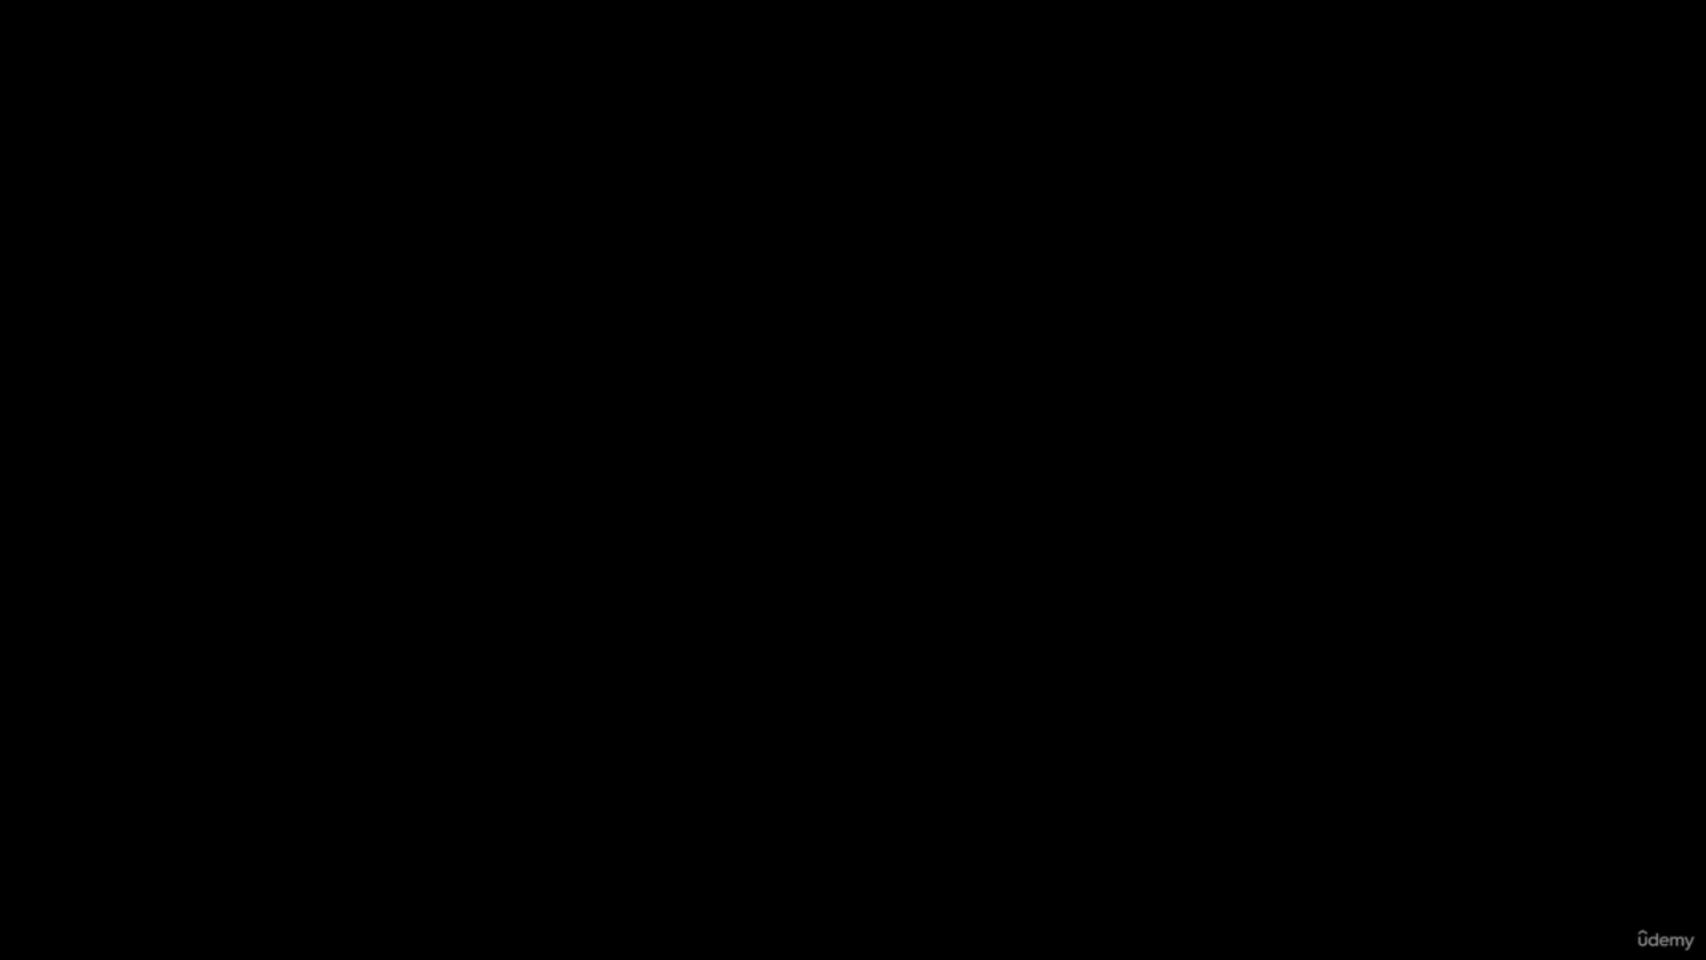
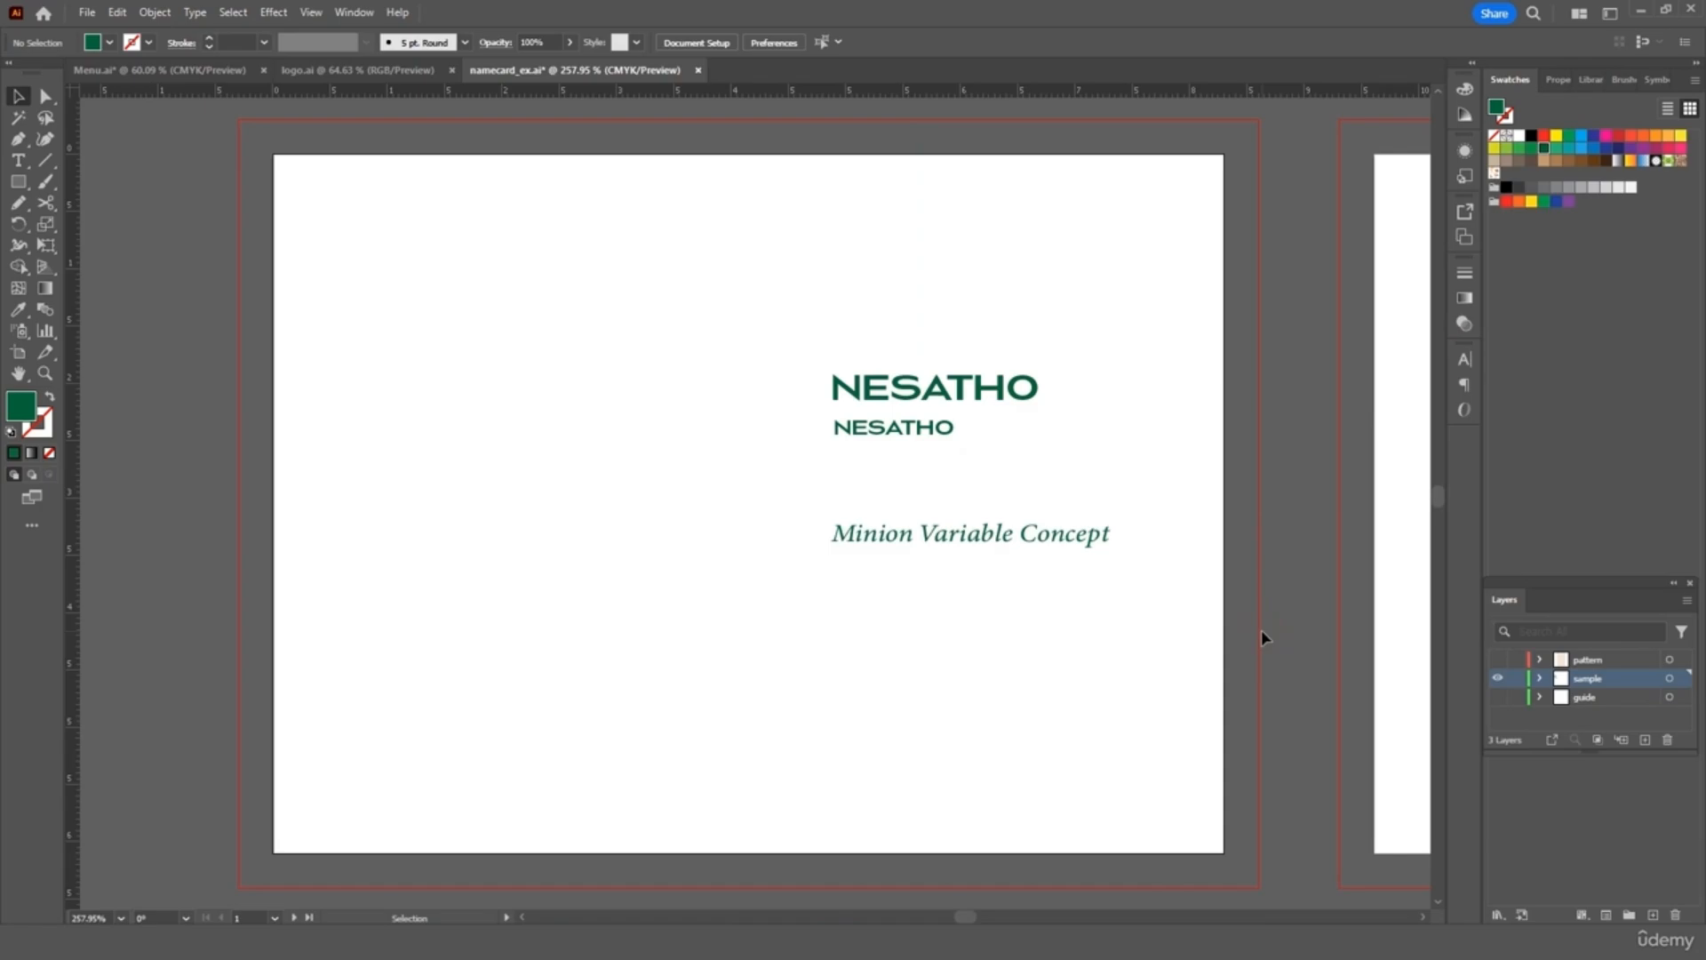
# Check the fonts of the two NESATHO lines and the Minion Variable Concept text
pyautogui.click(968, 387)
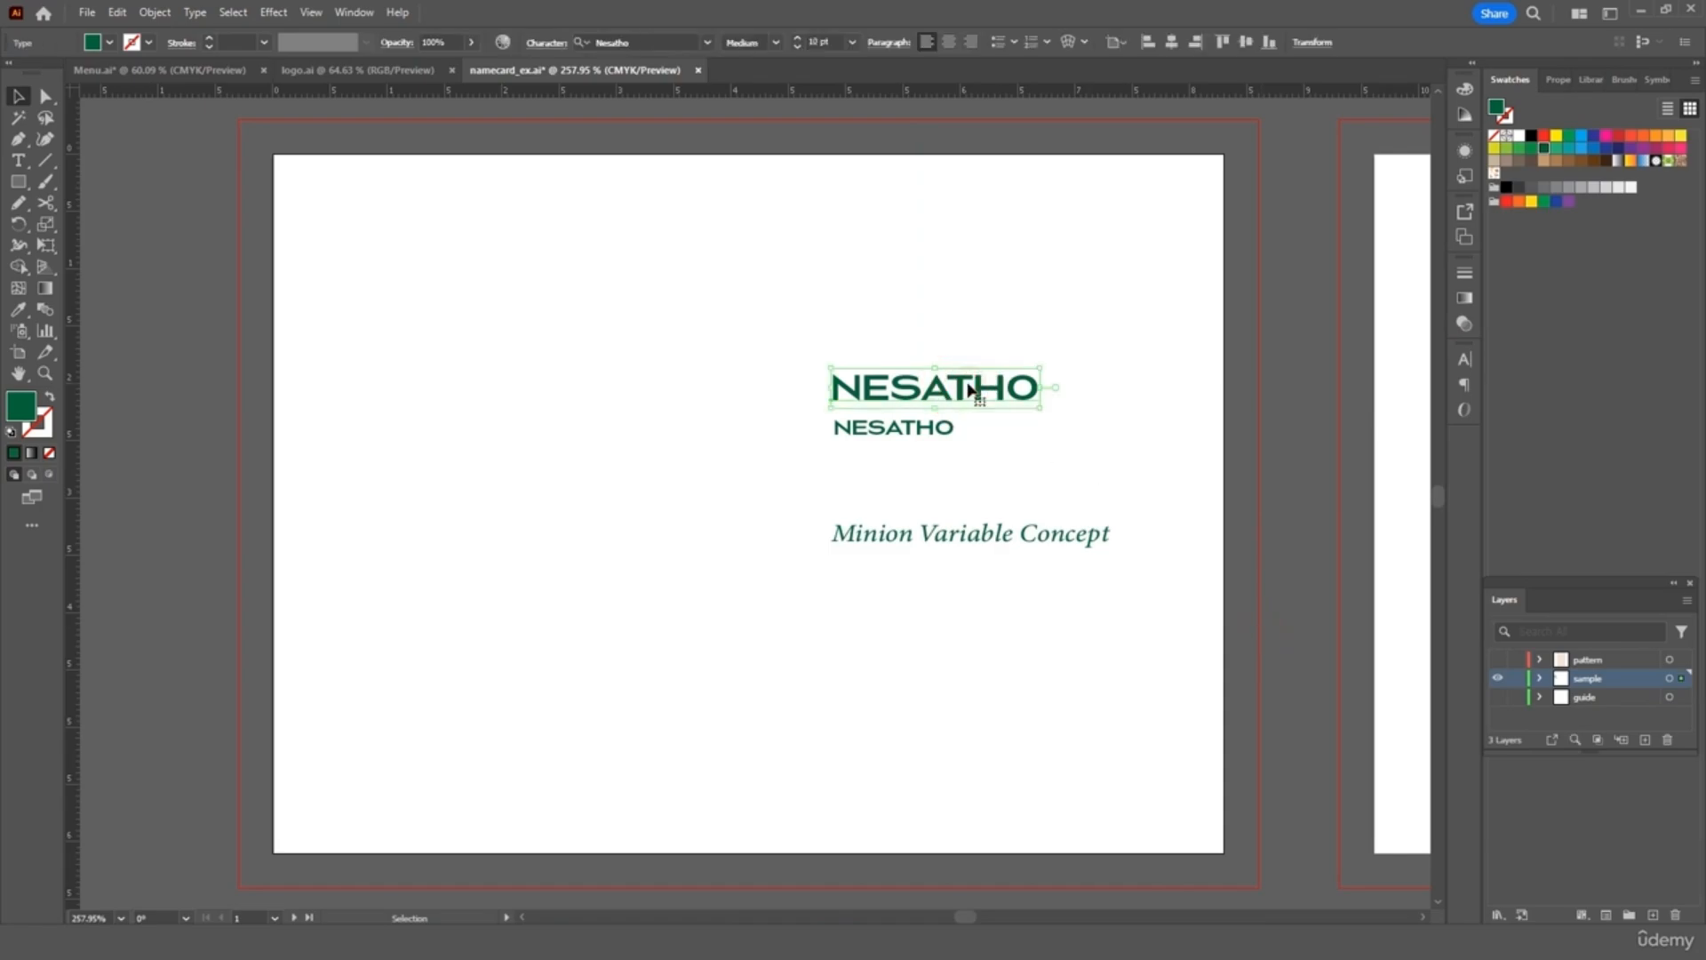
pyautogui.click(920, 435)
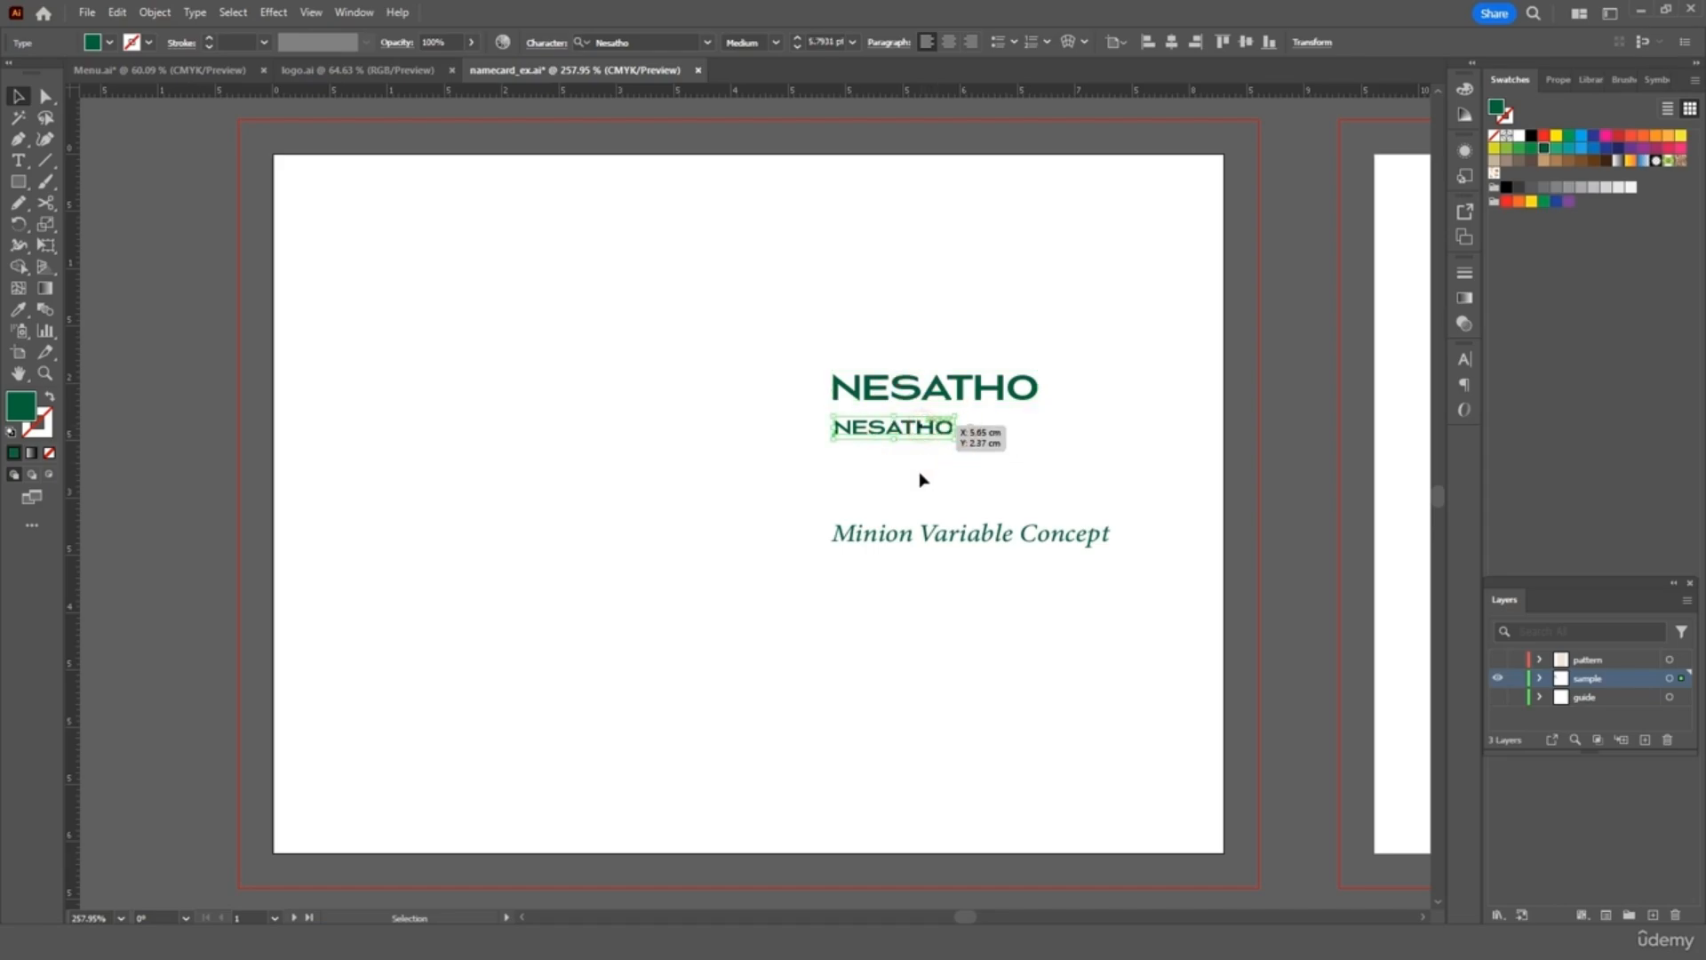
pyautogui.click(895, 539)
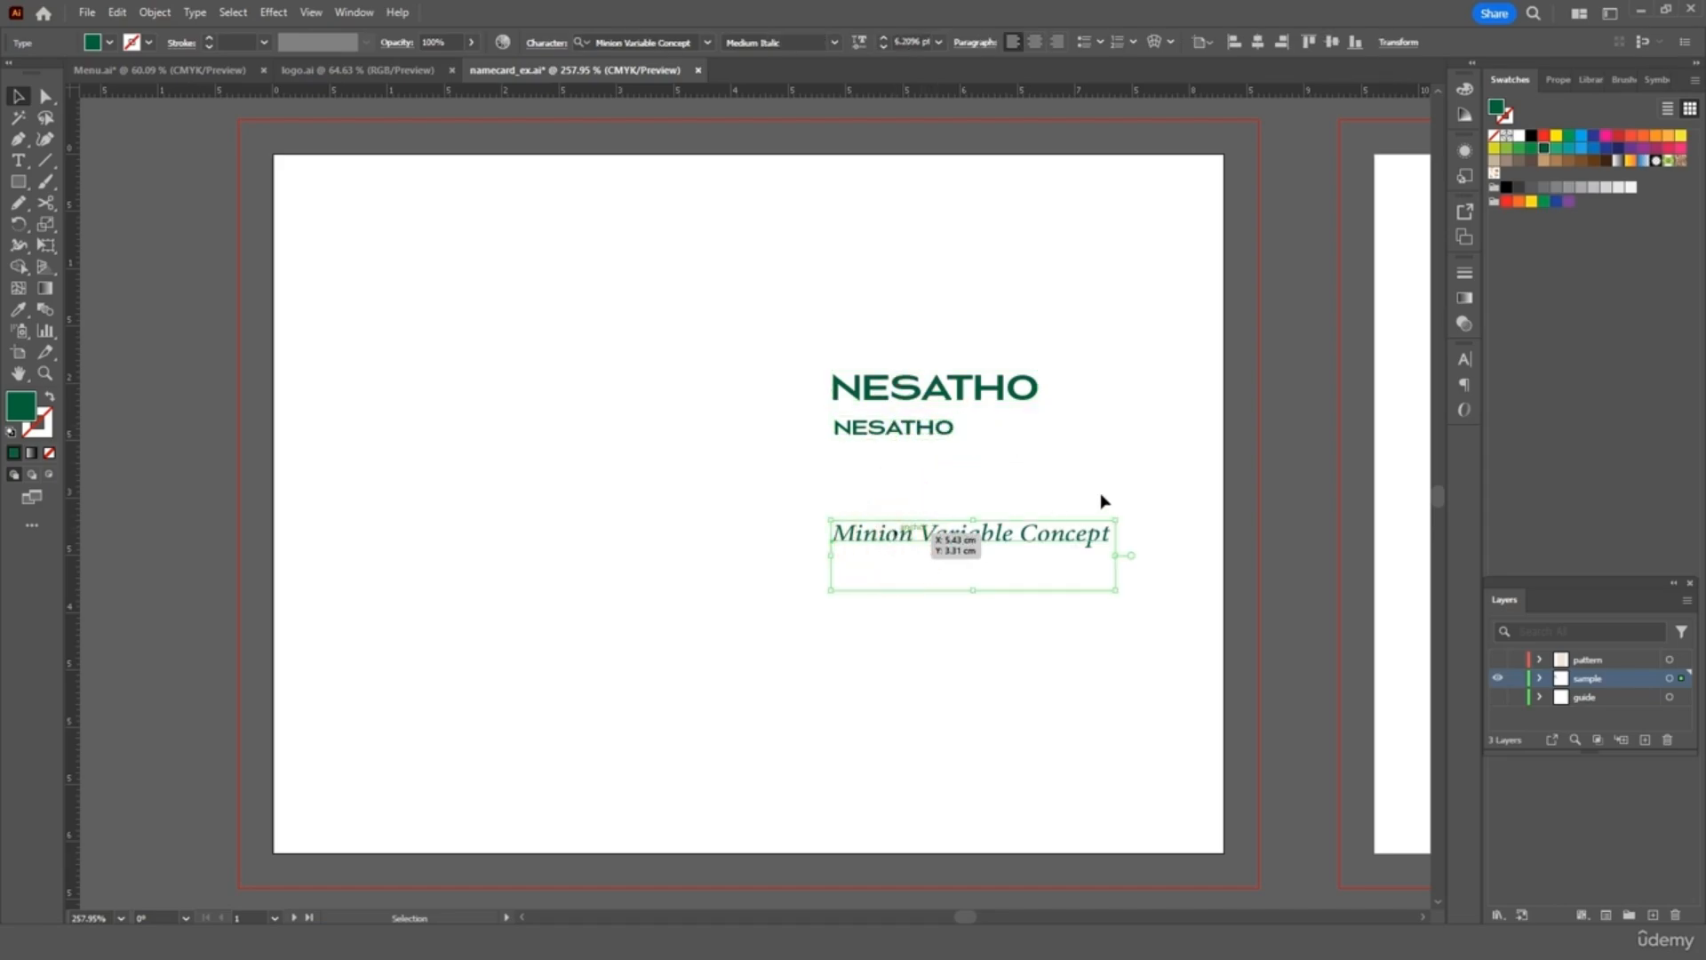
pyautogui.click(1135, 464)
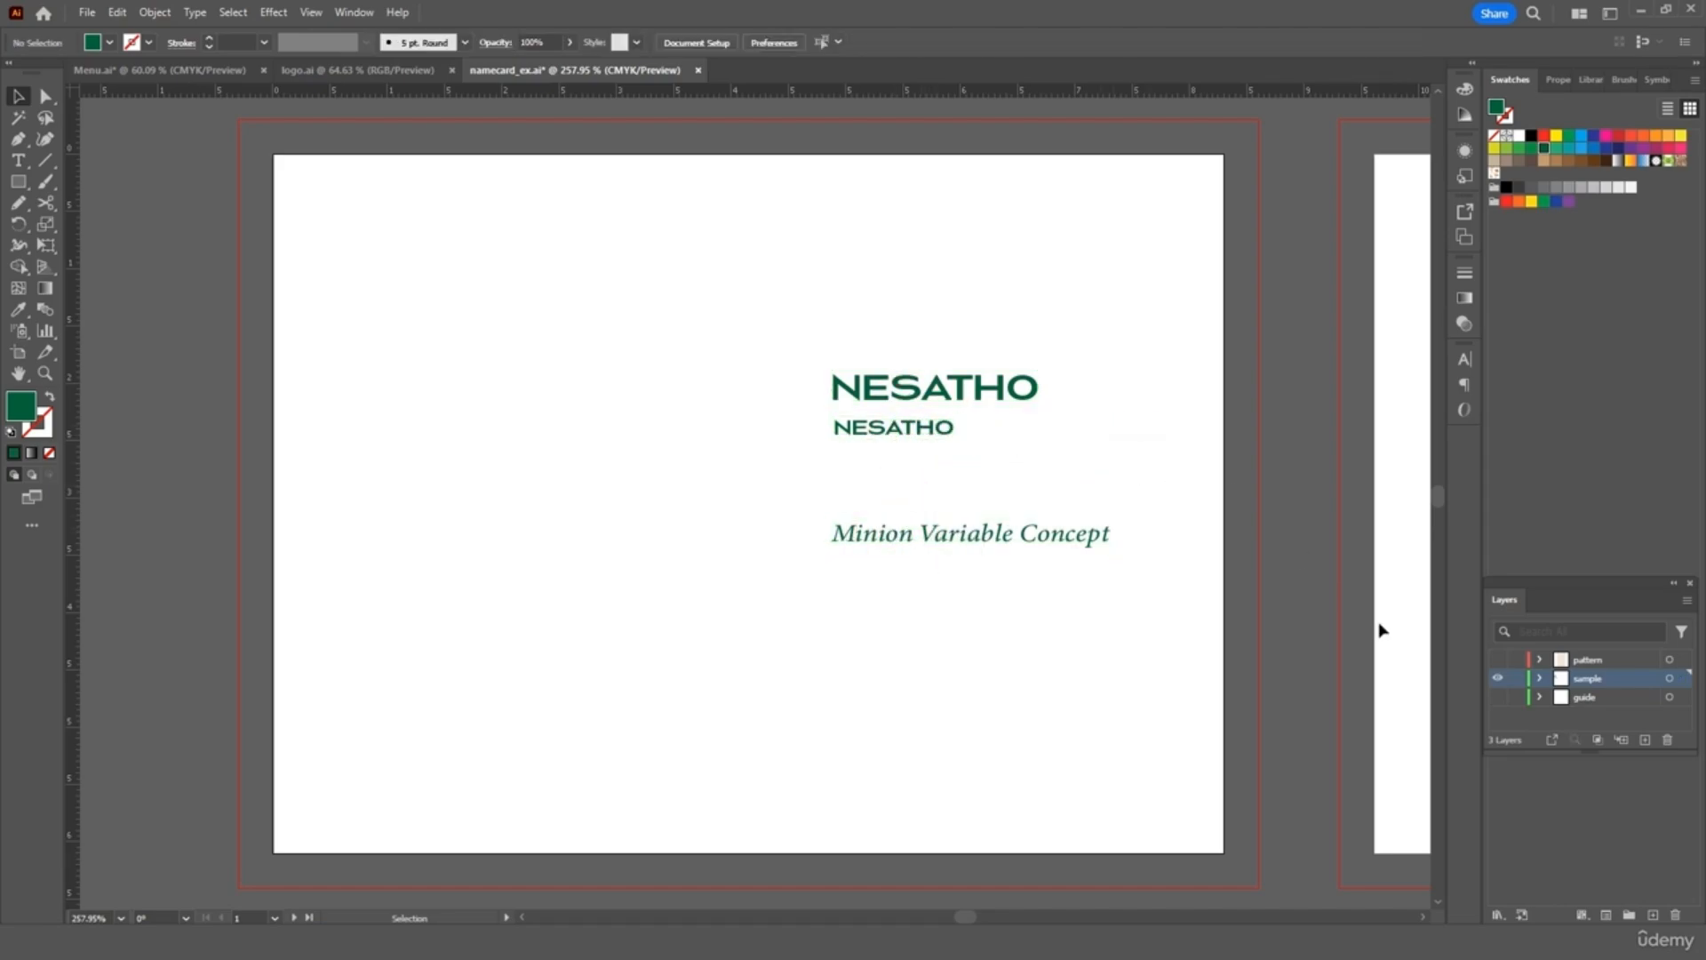
# Show the guide layer's cyan guides, then bring up the logo.ai document
pyautogui.click(1576, 699)
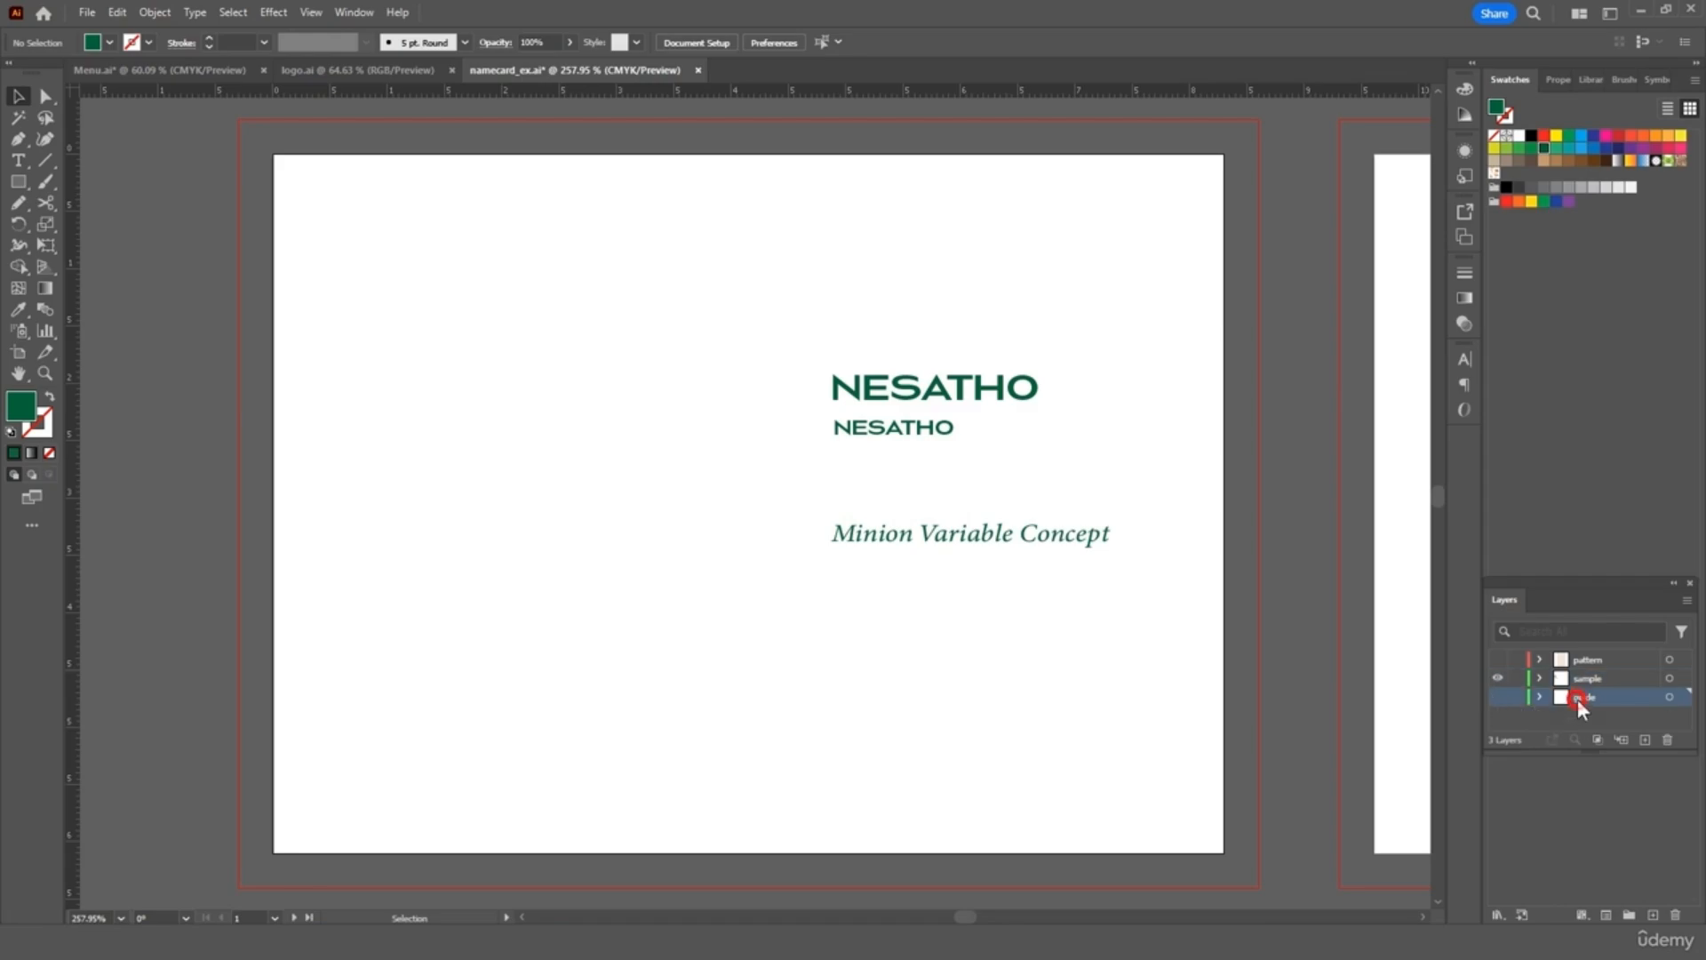
pyautogui.click(1499, 696)
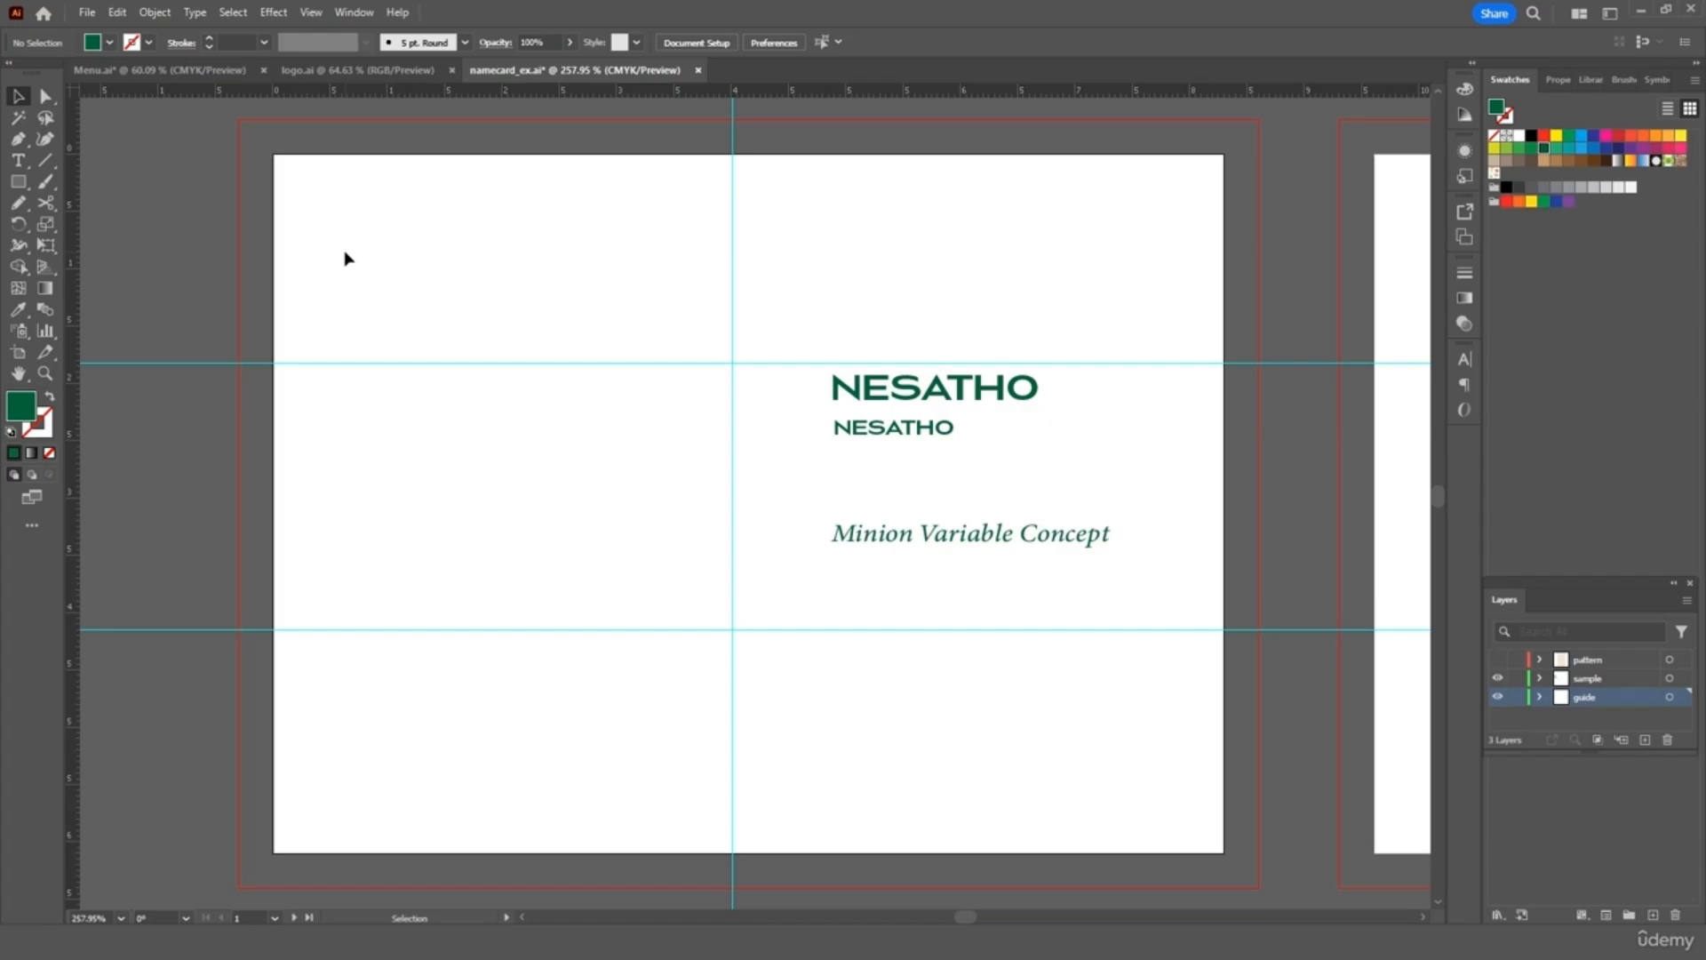
pyautogui.click(380, 73)
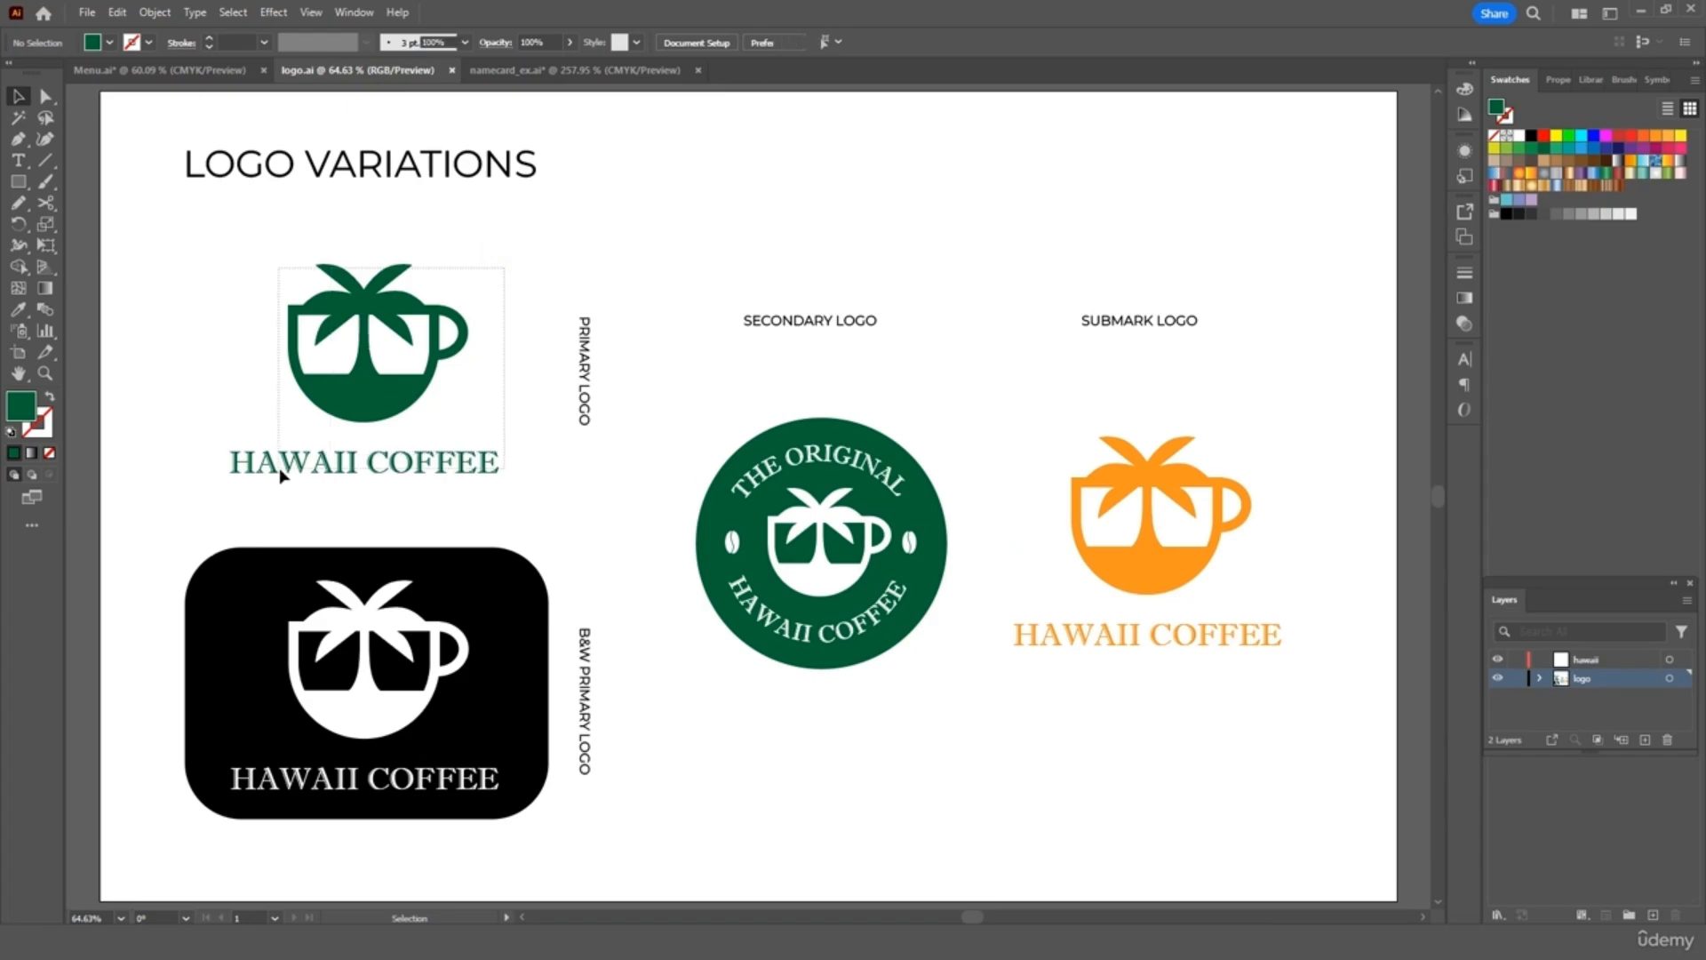
# Copy the primary Hawaii Coffee logo into namecard_ex.ai, shrink it, and place it on the card's left half
pyautogui.click(397, 402)
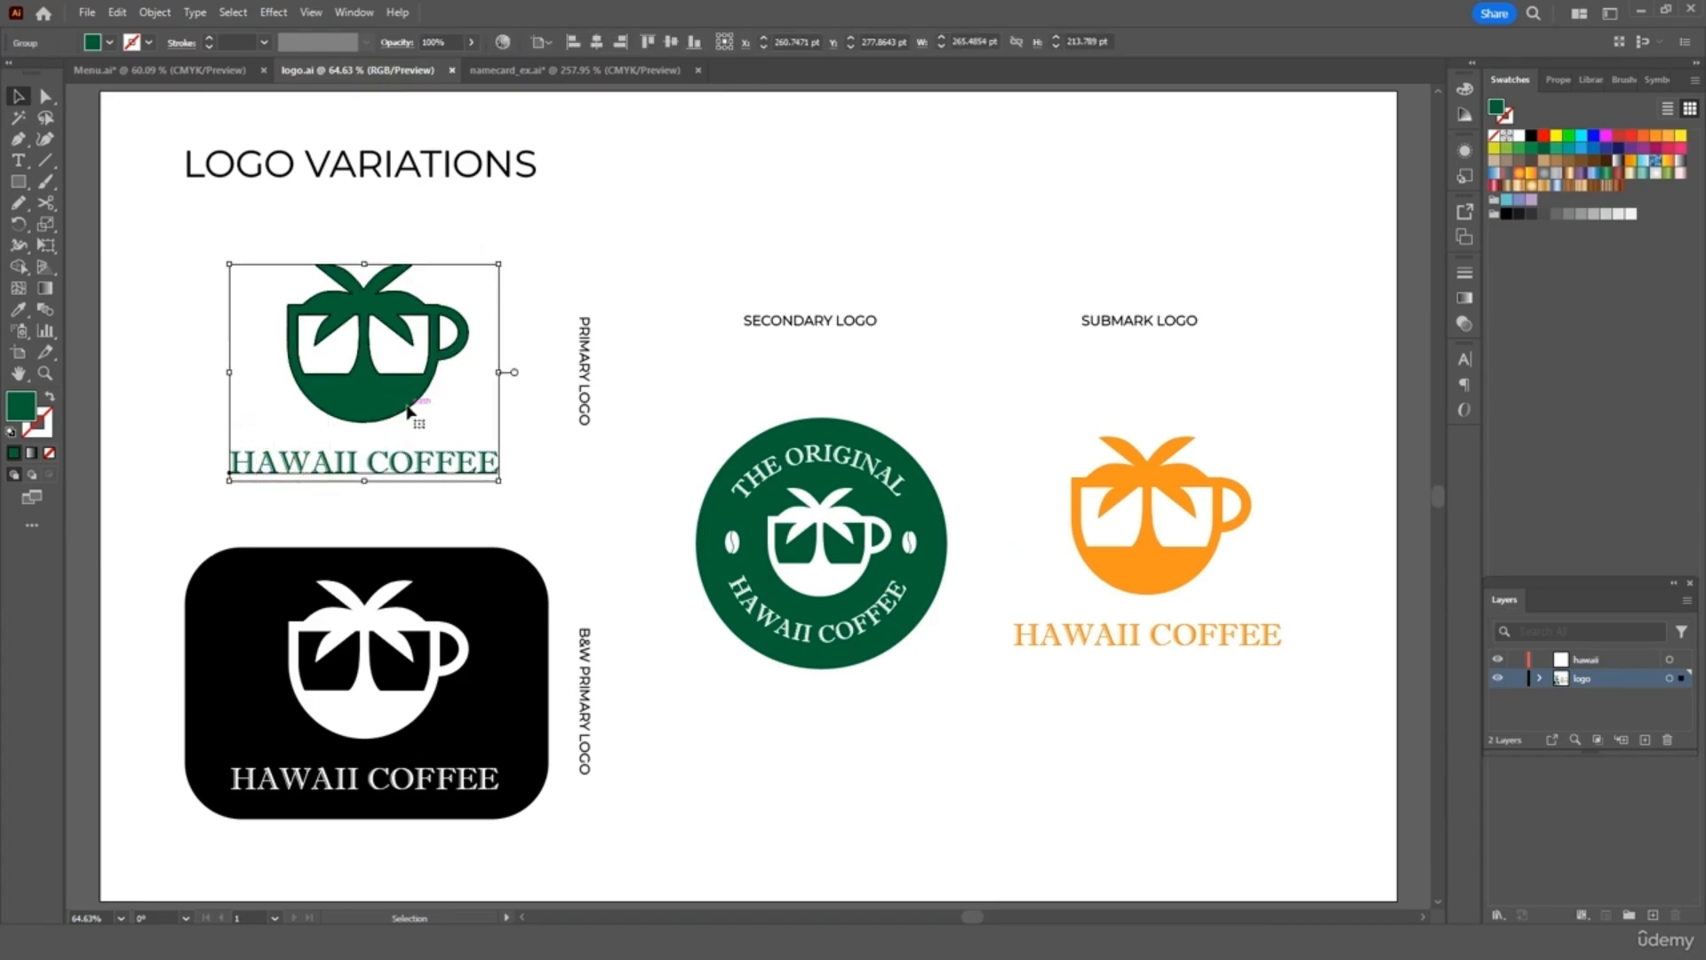
pyautogui.hotkey('ctrl', 'c')
pyautogui.click(536, 71)
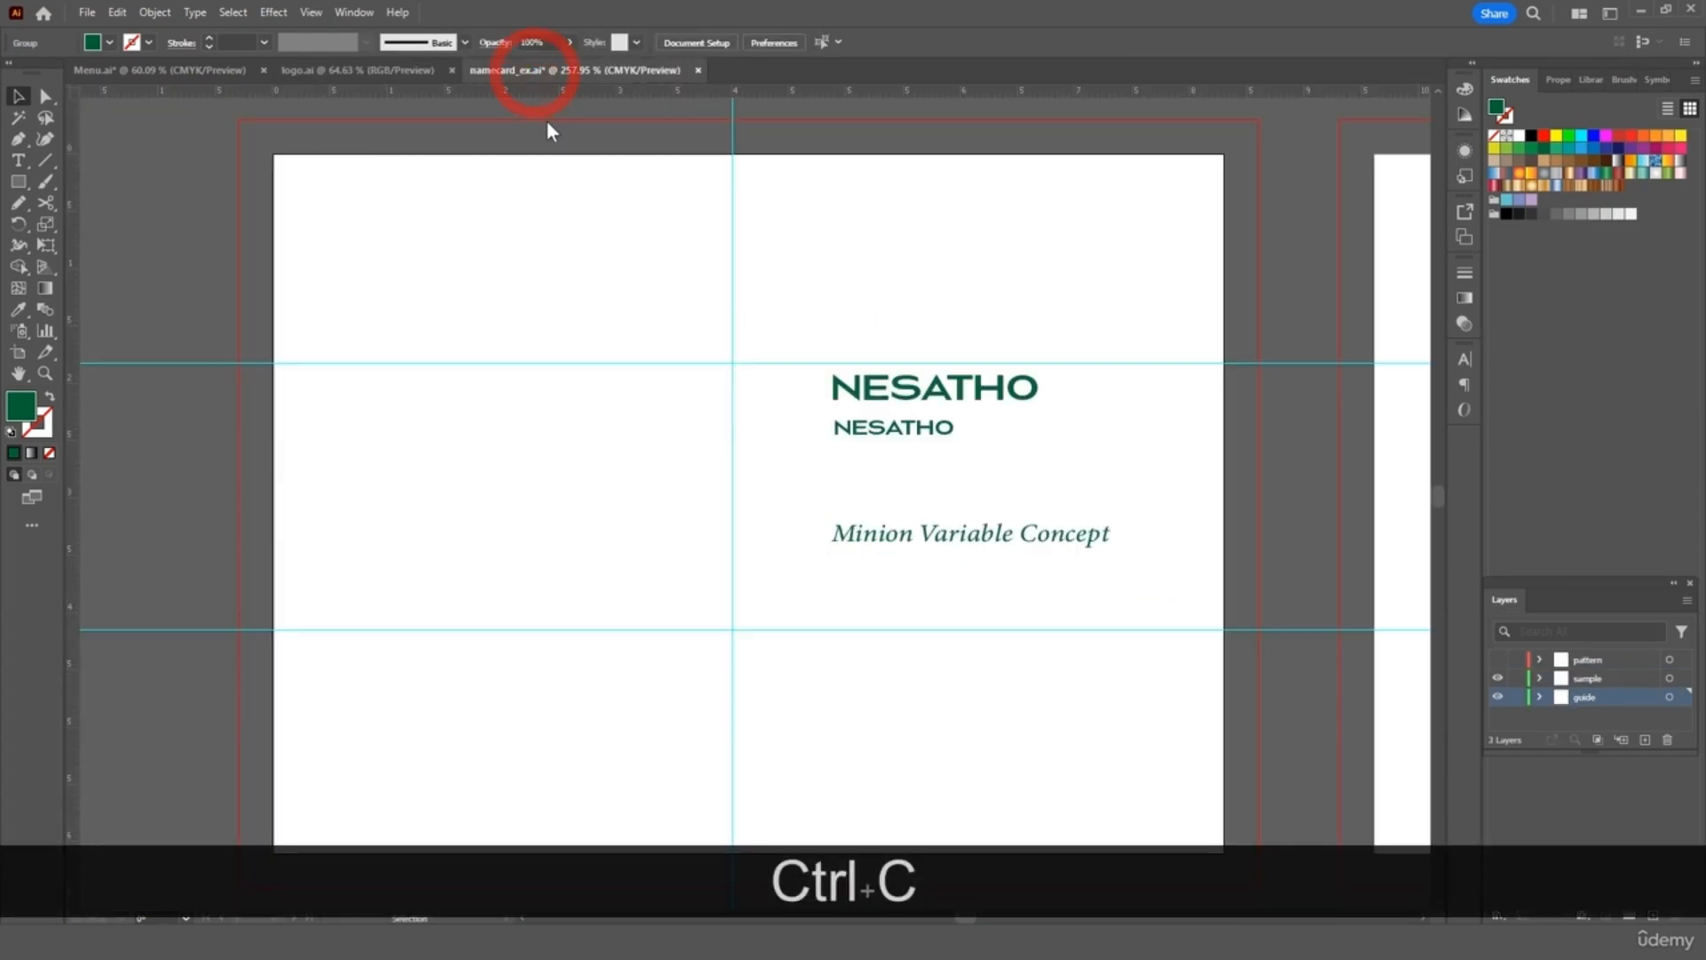
pyautogui.hotkey('ctrl', 'v')
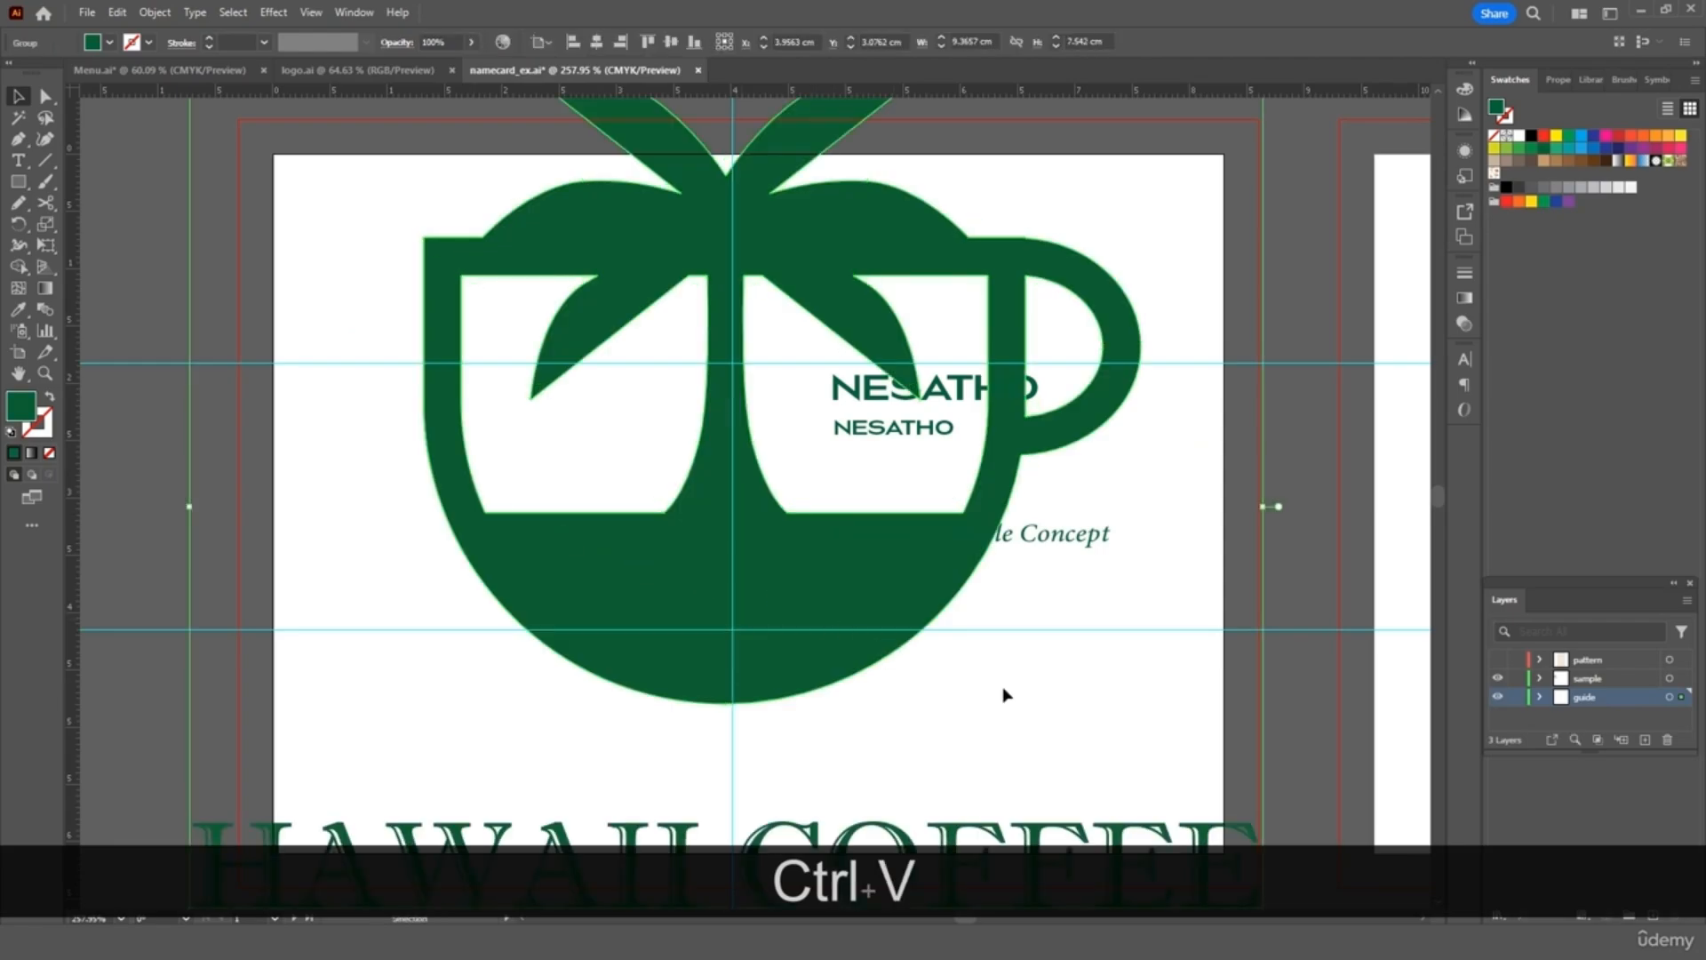
pyautogui.scroll(2, 1228, 453)
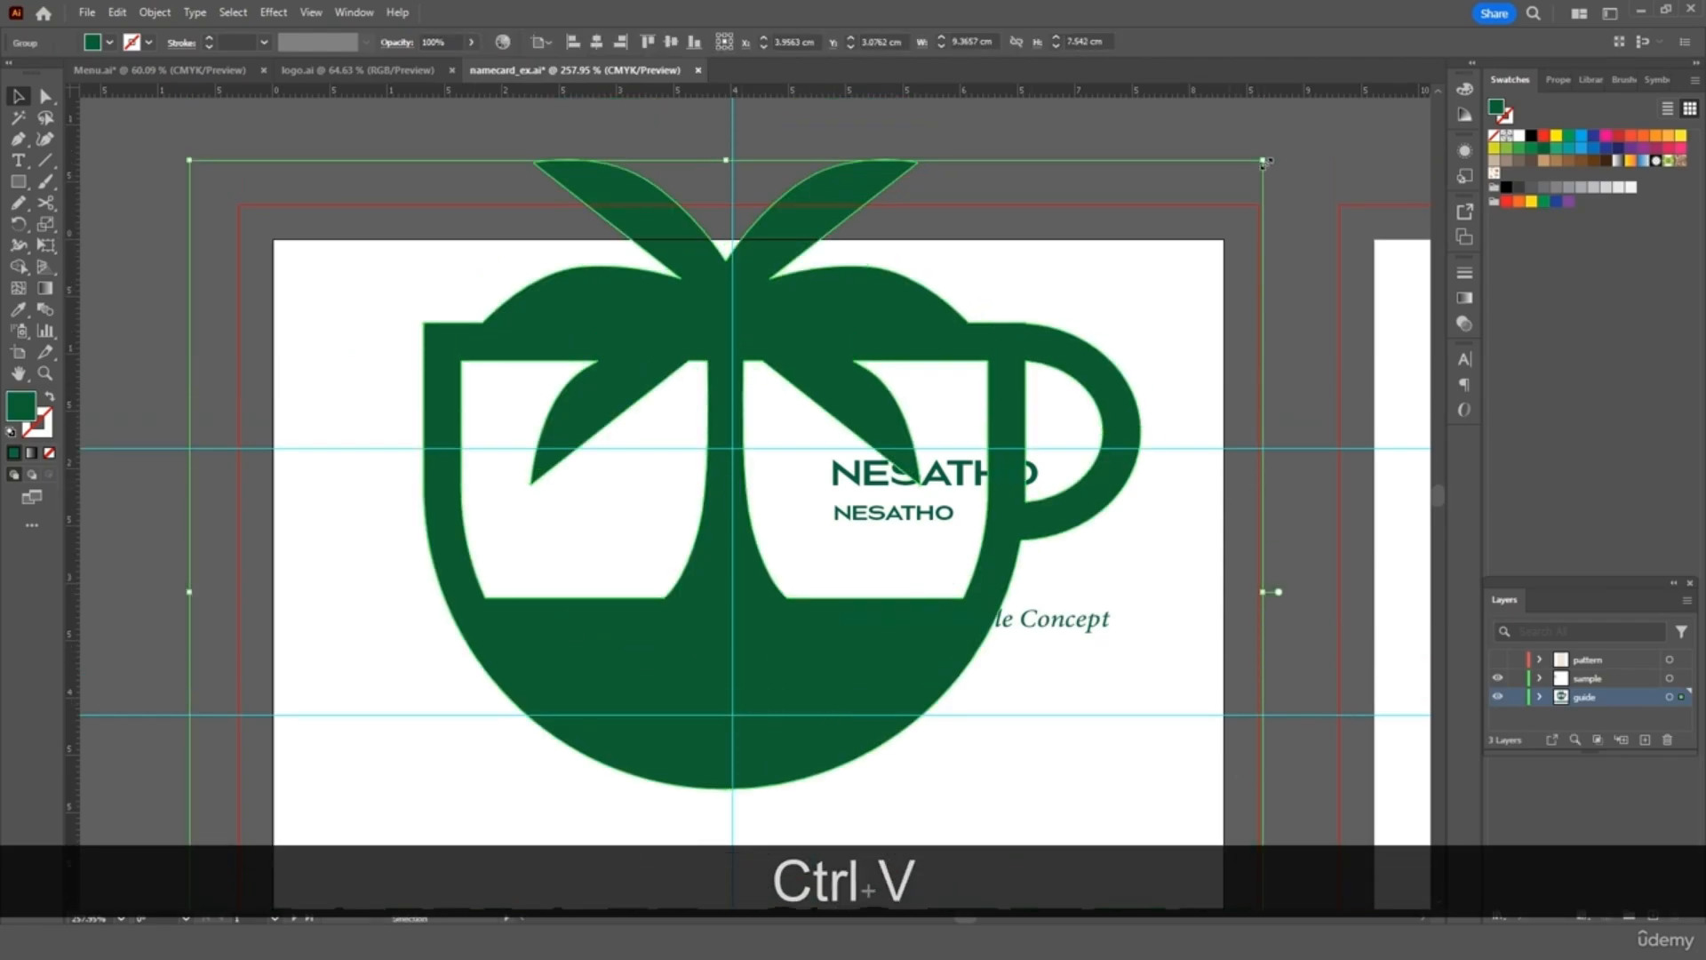
pyautogui.moveTo(1263, 162); pyautogui.dragTo(507, 755)
pyautogui.moveTo(367, 818); pyautogui.dragTo(525, 502)
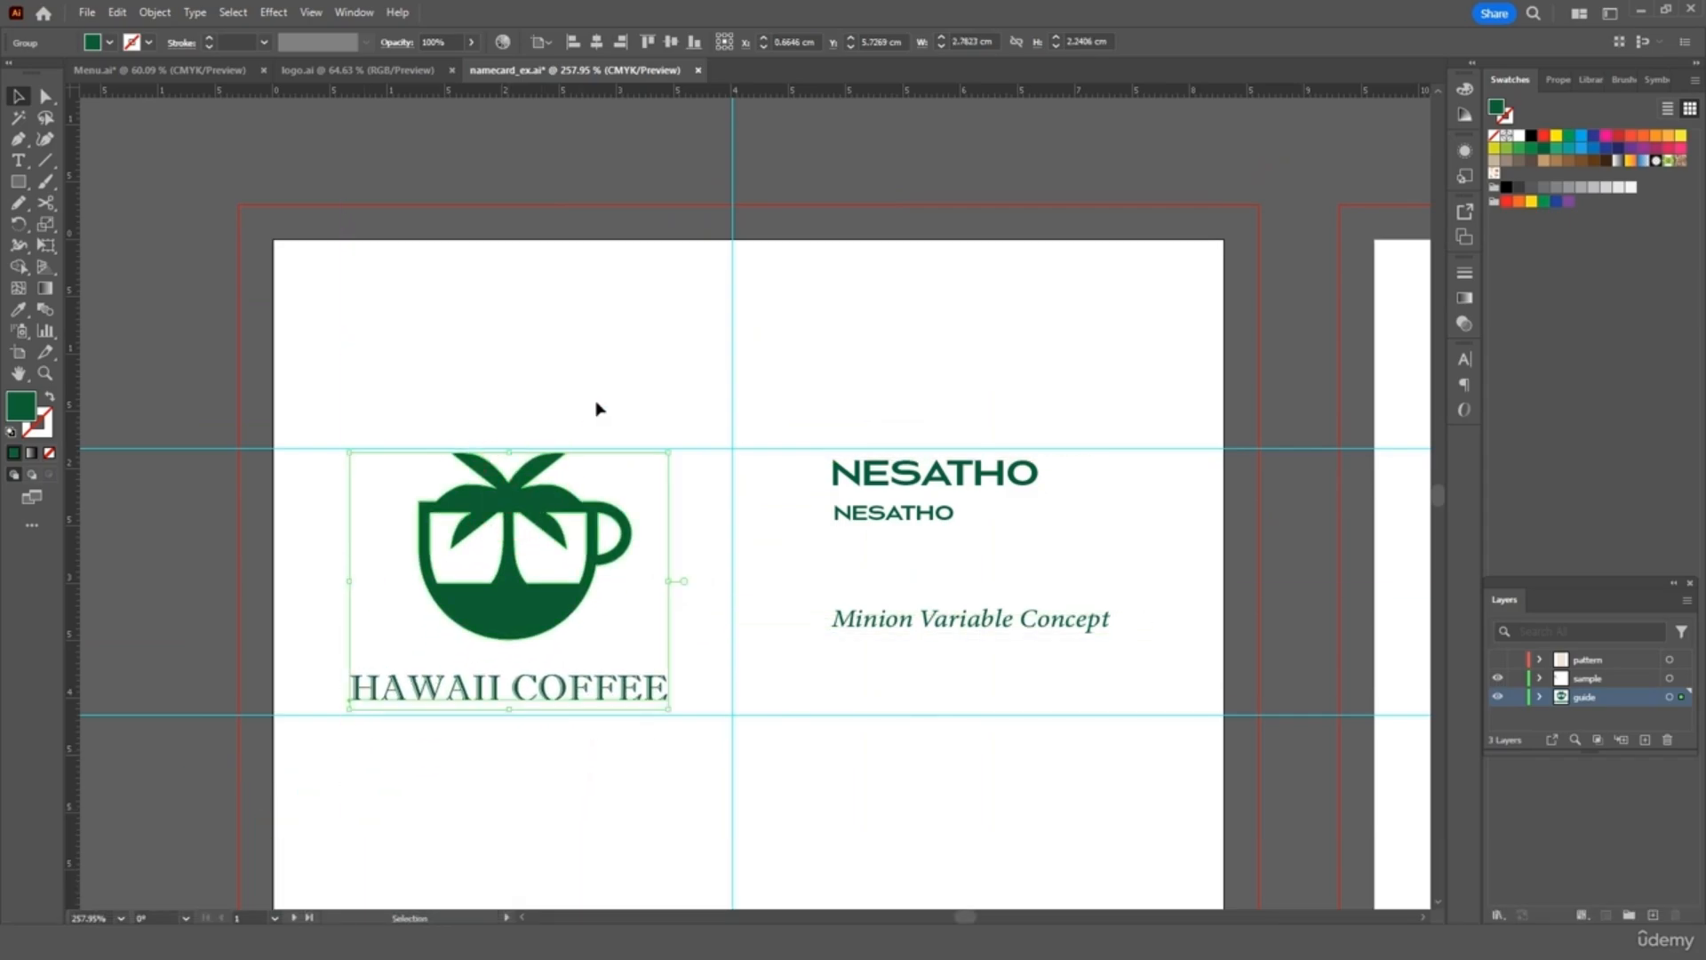
pyautogui.click(605, 380)
# Scale the logo down a bit more and nudge it right to fit between the guides
pyautogui.scroll(-3, 840, 391)
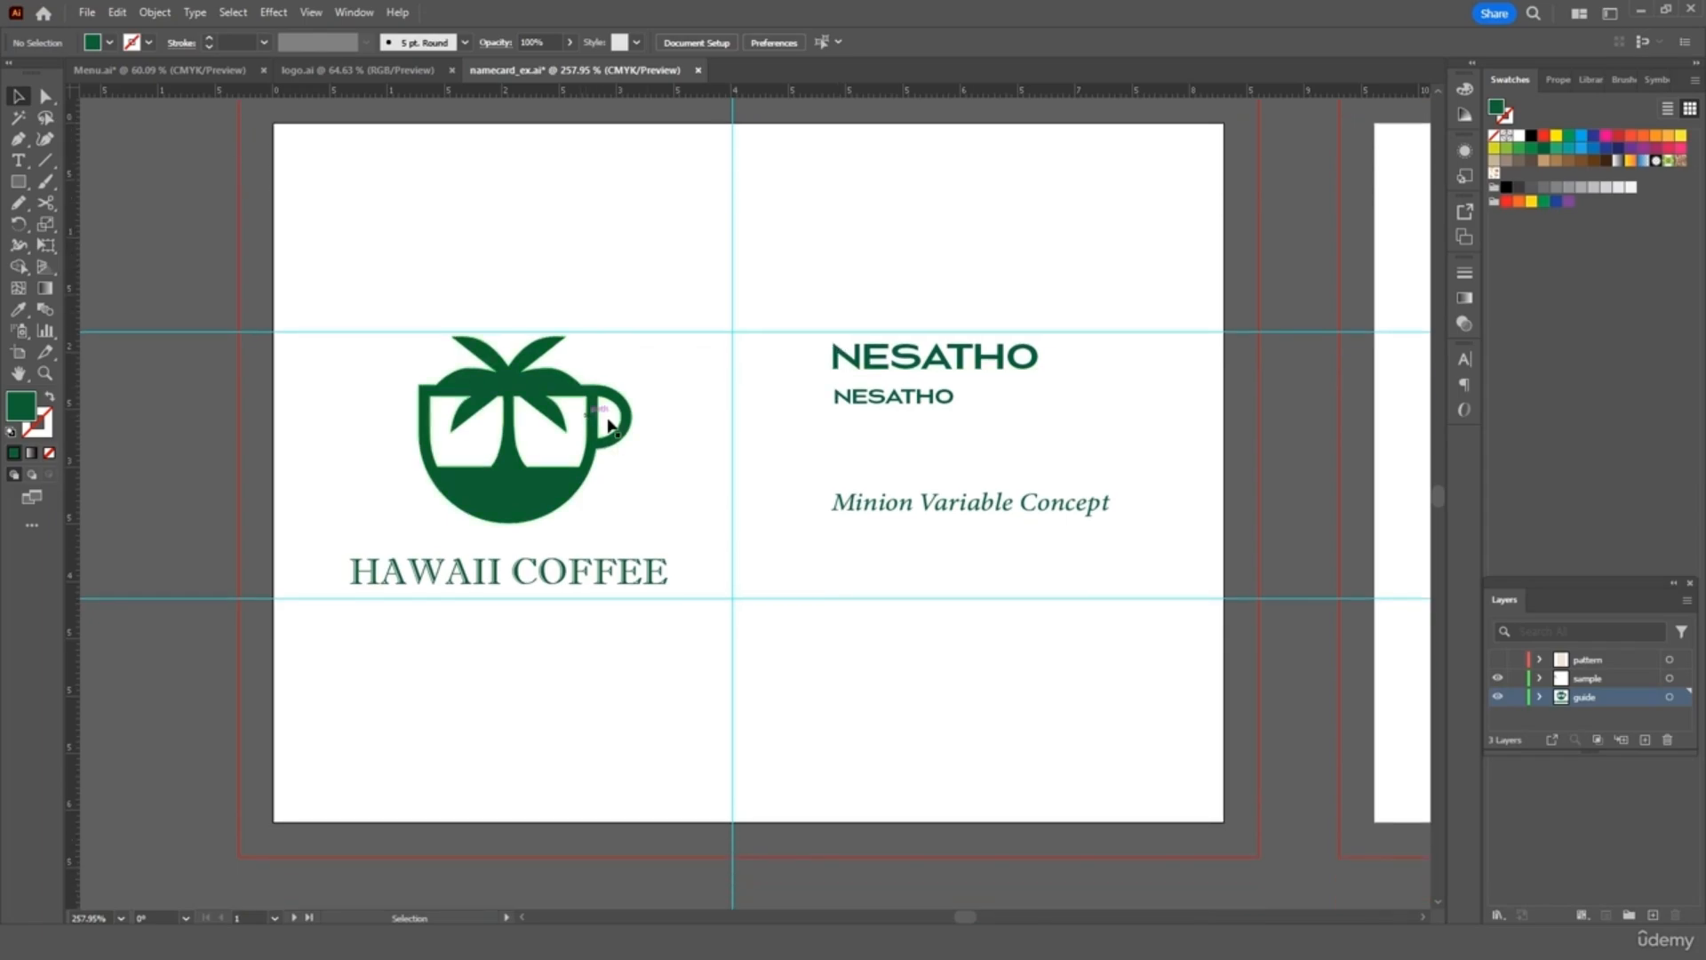
pyautogui.click(488, 576)
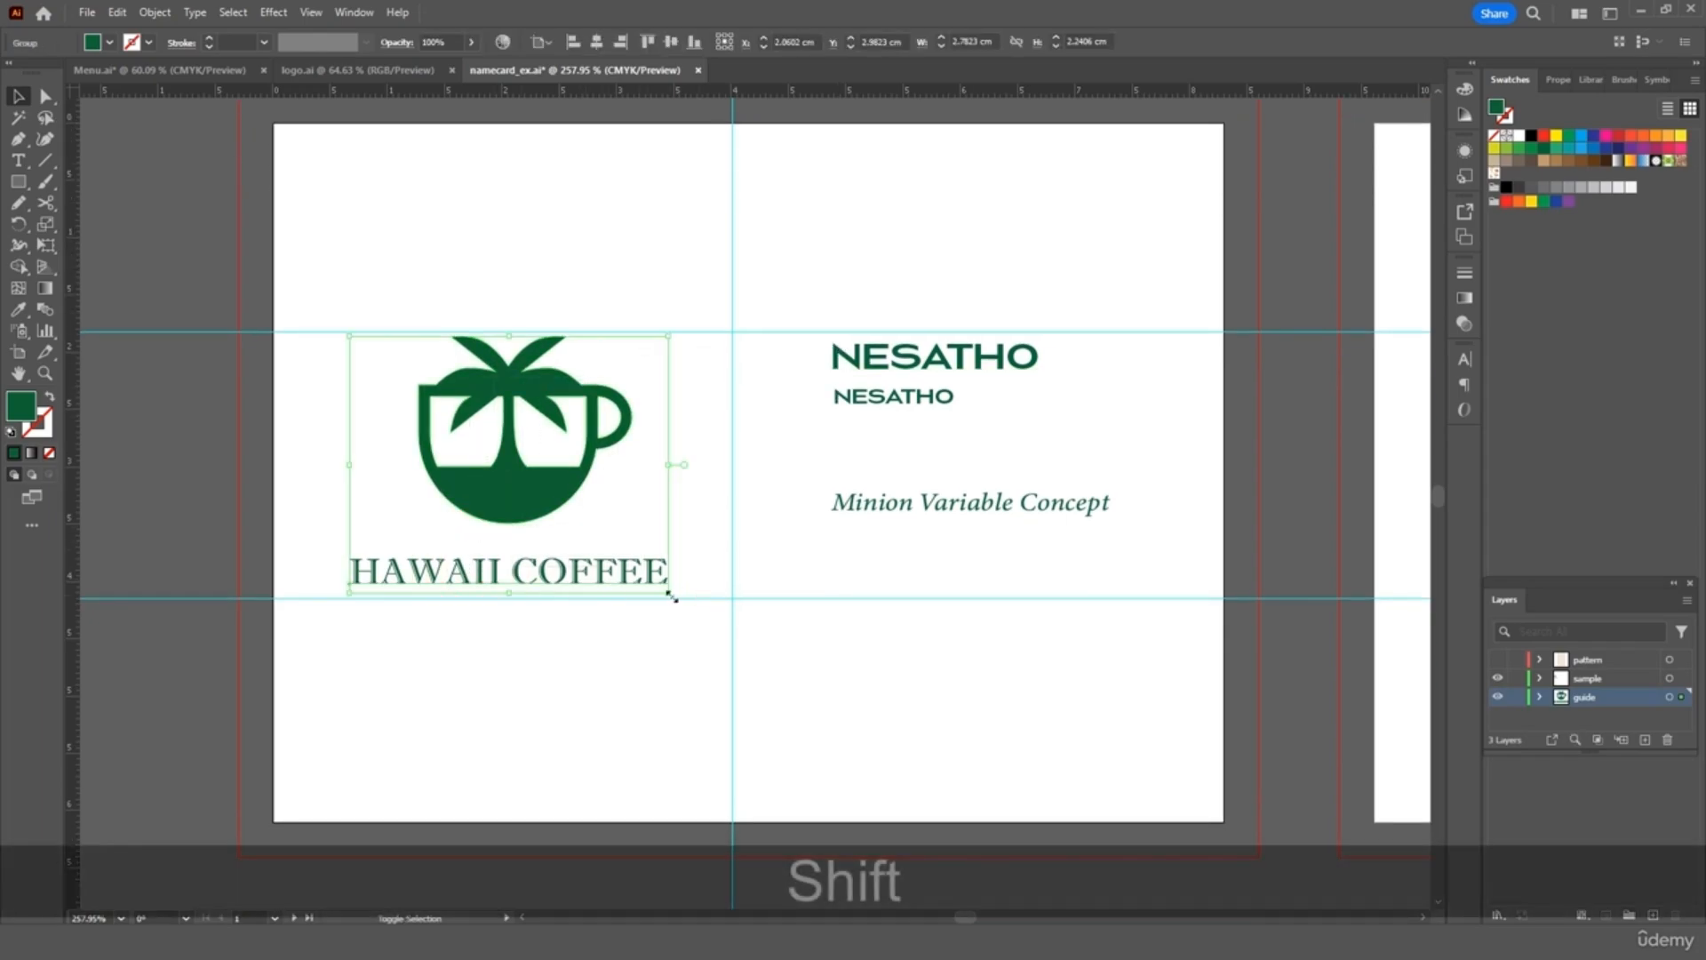
pyautogui.moveTo(669, 592); pyautogui.dragTo(621, 554)
pyautogui.moveTo(506, 470); pyautogui.dragTo(534, 472)
pyautogui.click(625, 195)
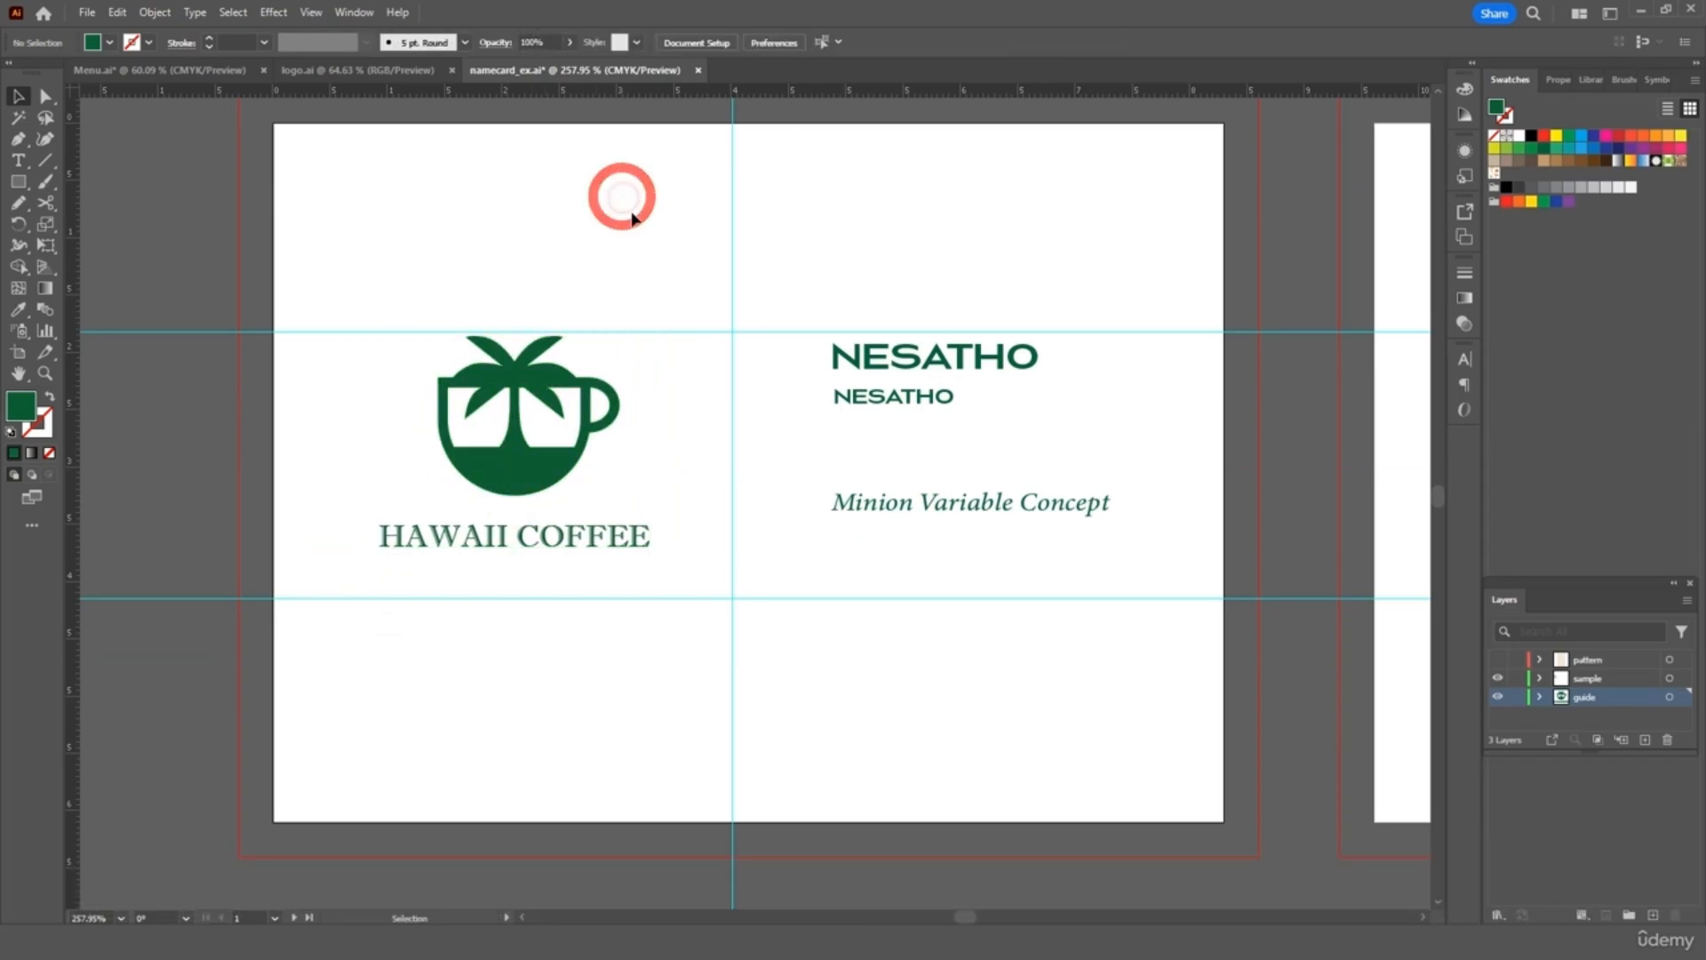
# Replace the two NESATHO lines with YOUR NAME and MANAGER
pyautogui.tripleClick(973, 368)
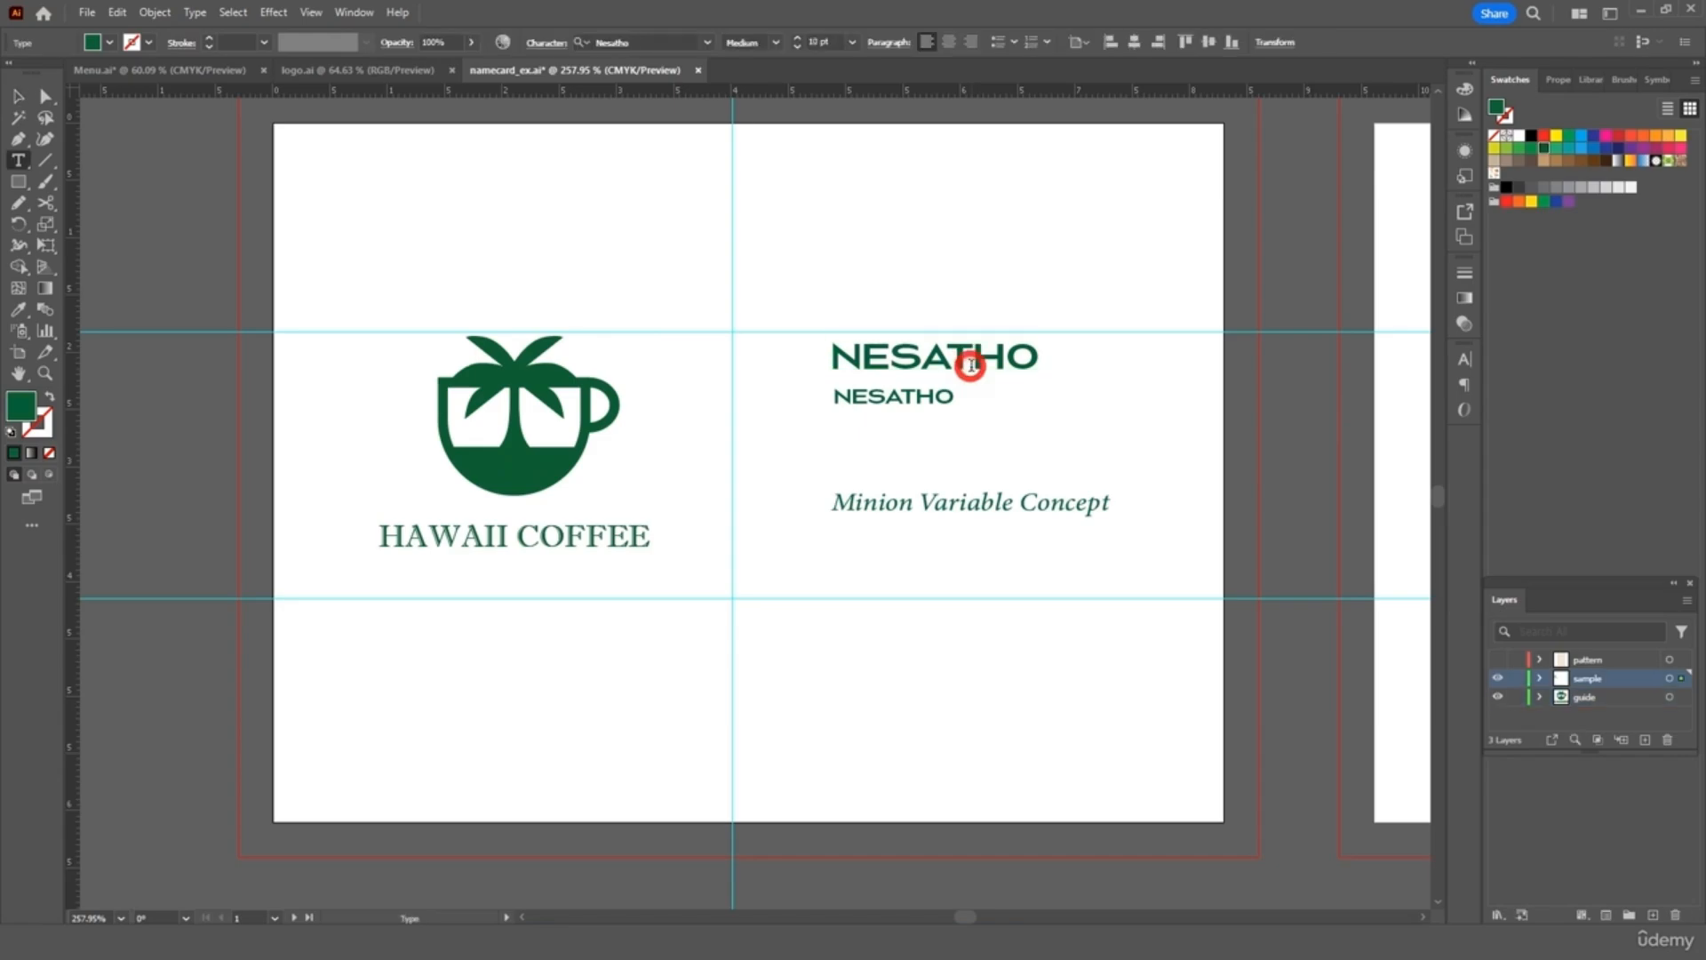
pyautogui.write('YOUR NAME')
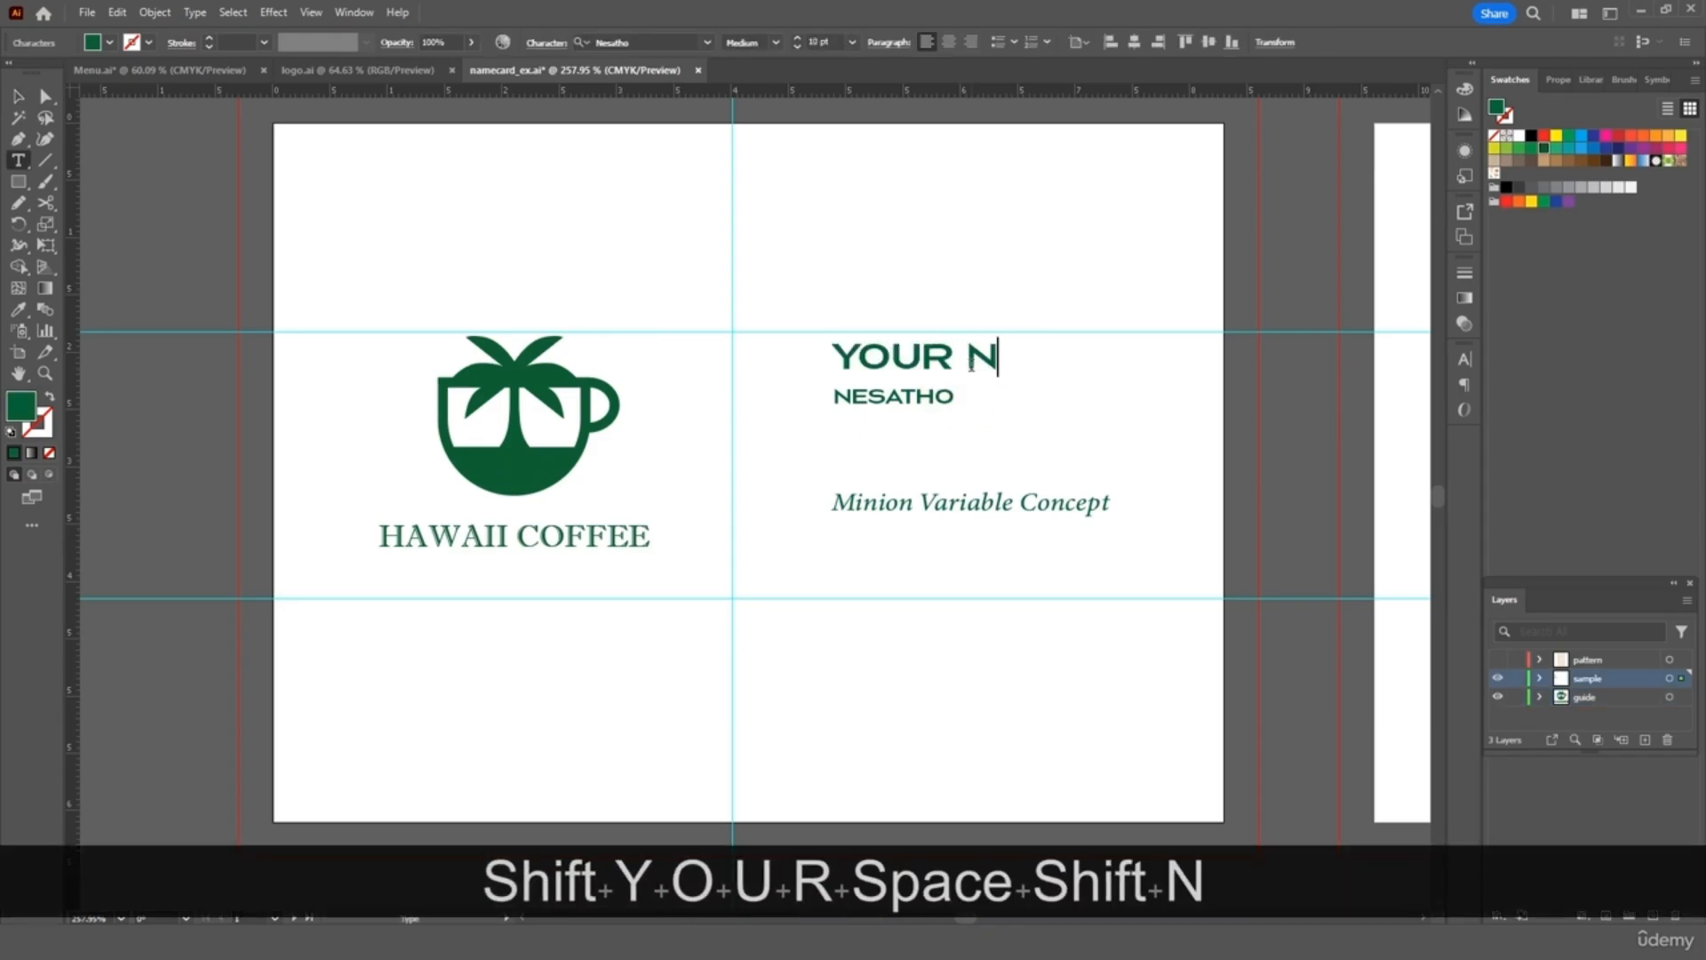
pyautogui.doubleClick(928, 397)
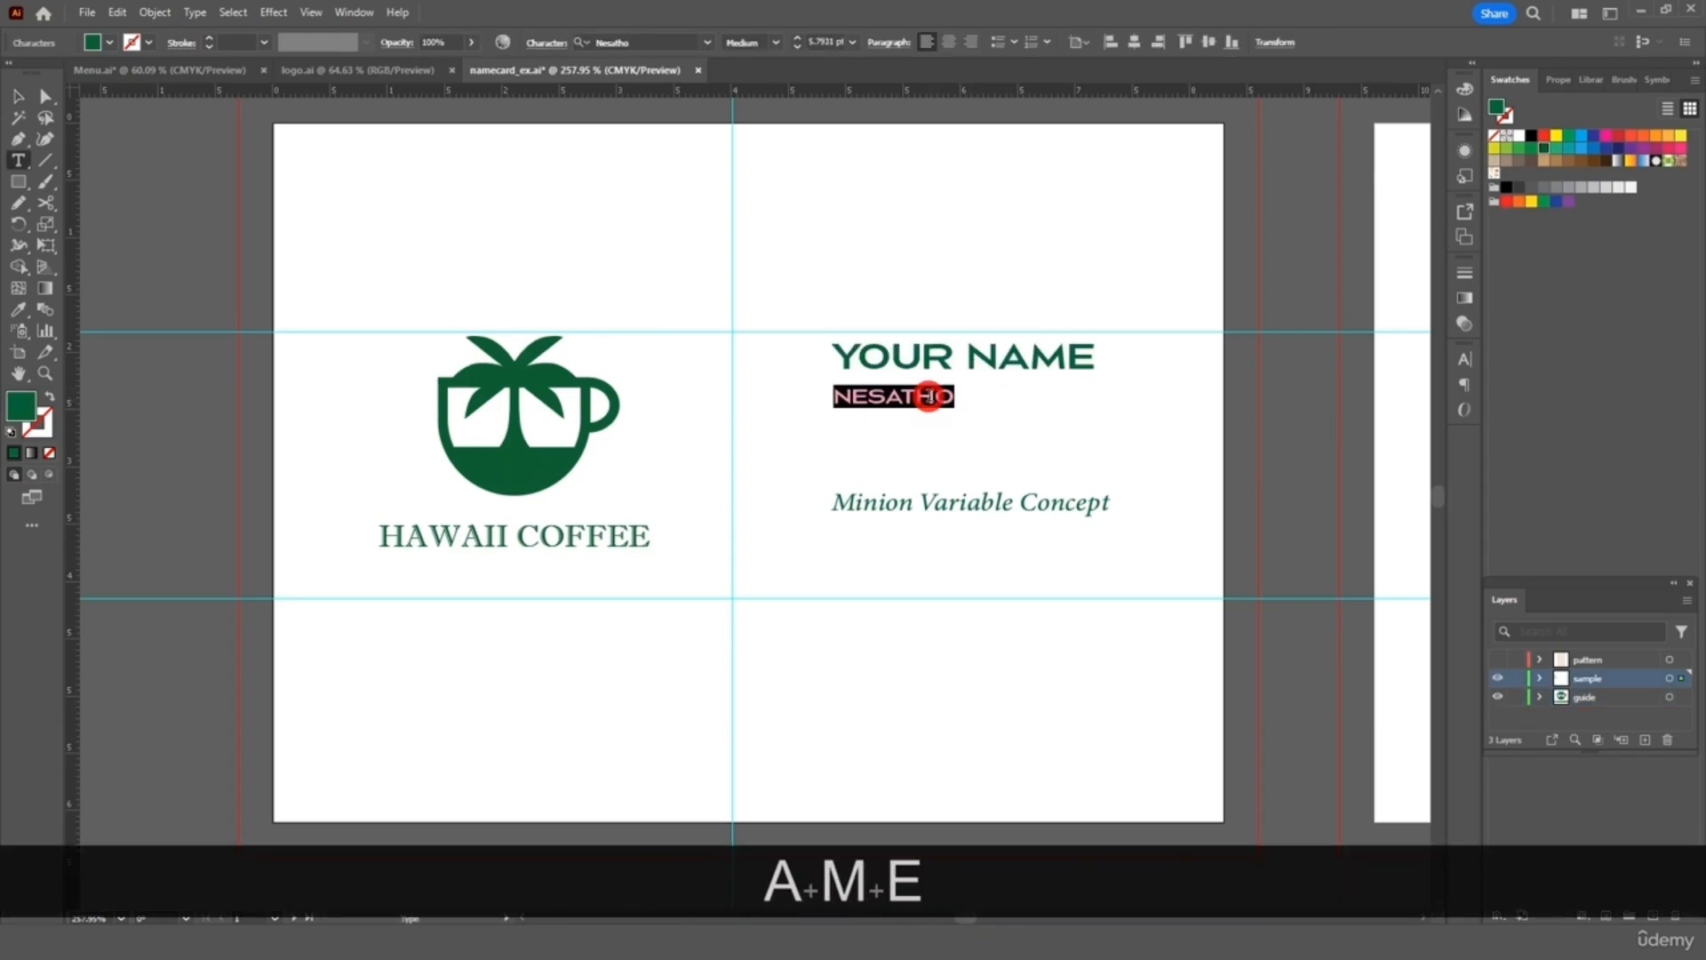
pyautogui.write('MAN')
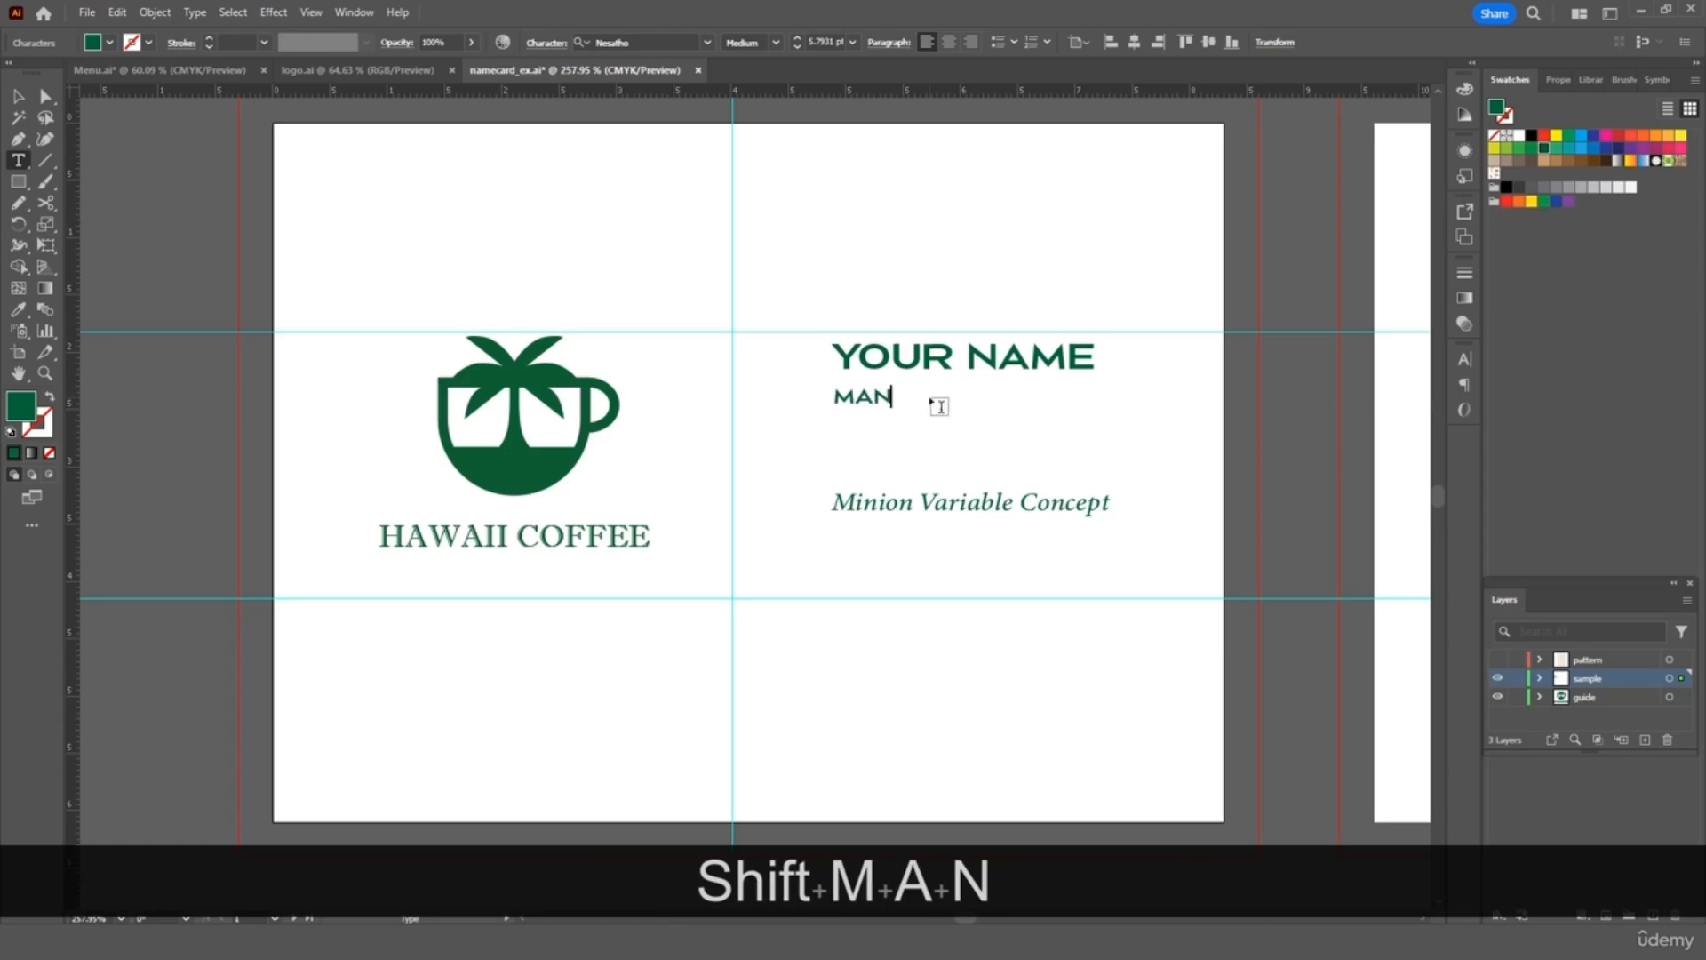
pyautogui.write('AGER')
# Replace the Minion Variable Concept line with phone number, hawaiicoffee.com and e-mail address lines
pyautogui.tripleClick(957, 508)
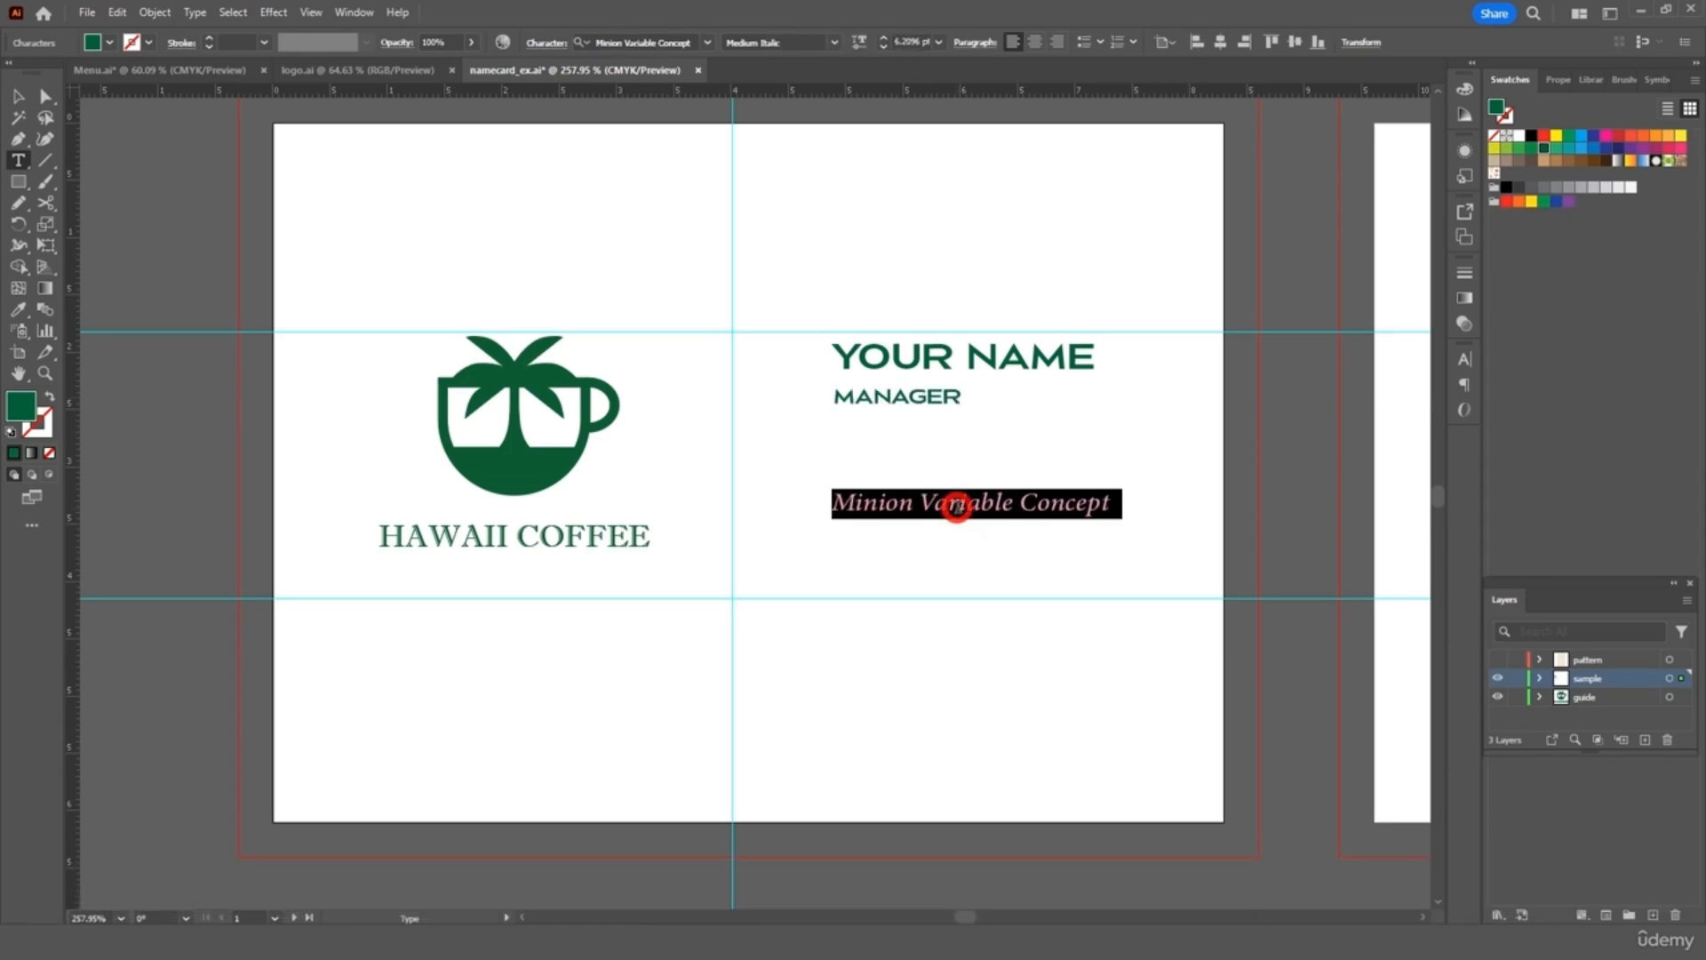
pyautogui.write('(808')
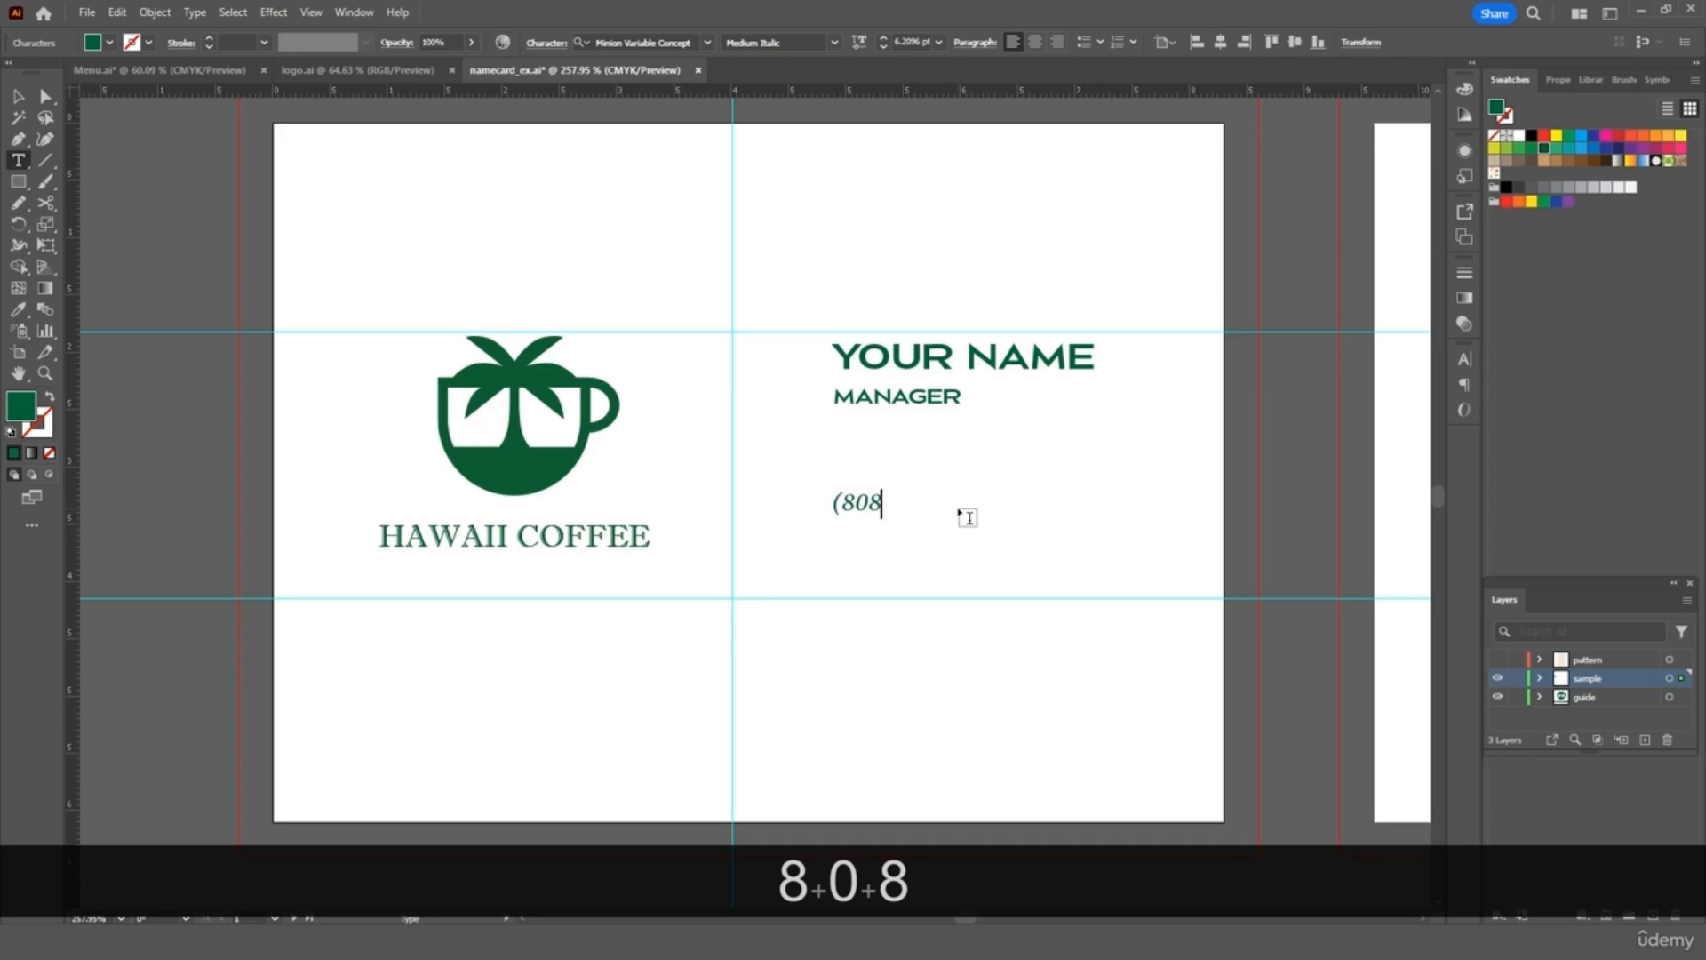
pyautogui.write(' 555 - 1234)')
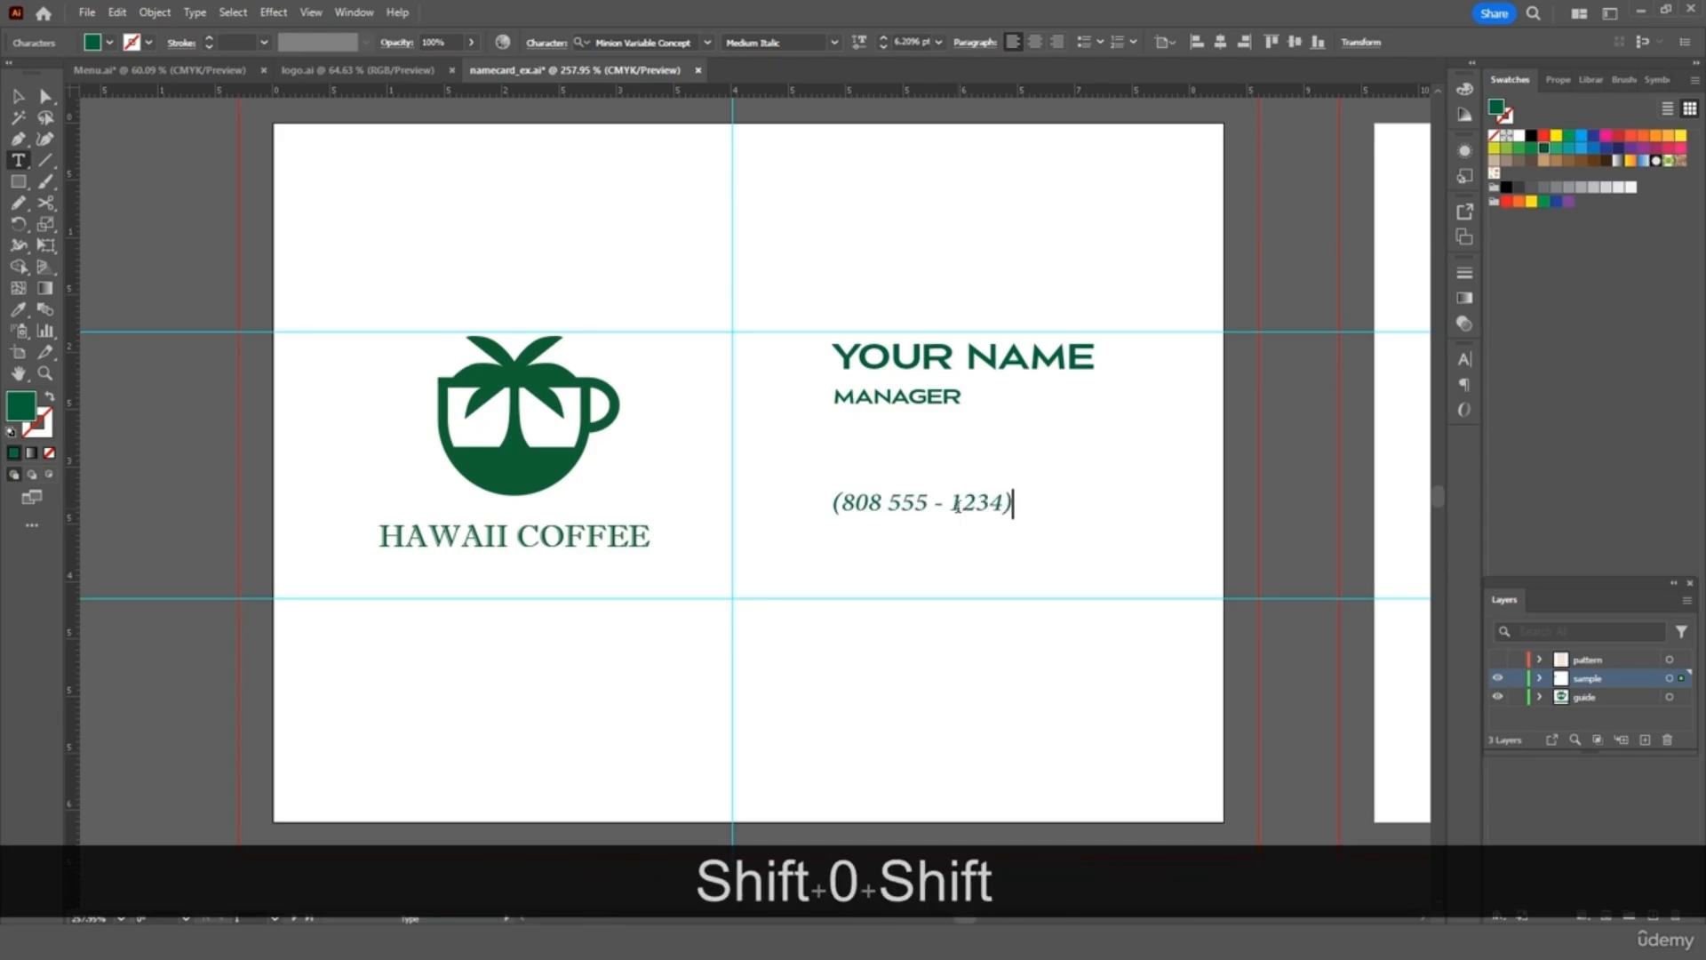
pyautogui.press('Return')
pyautogui.write('Hawaiico')
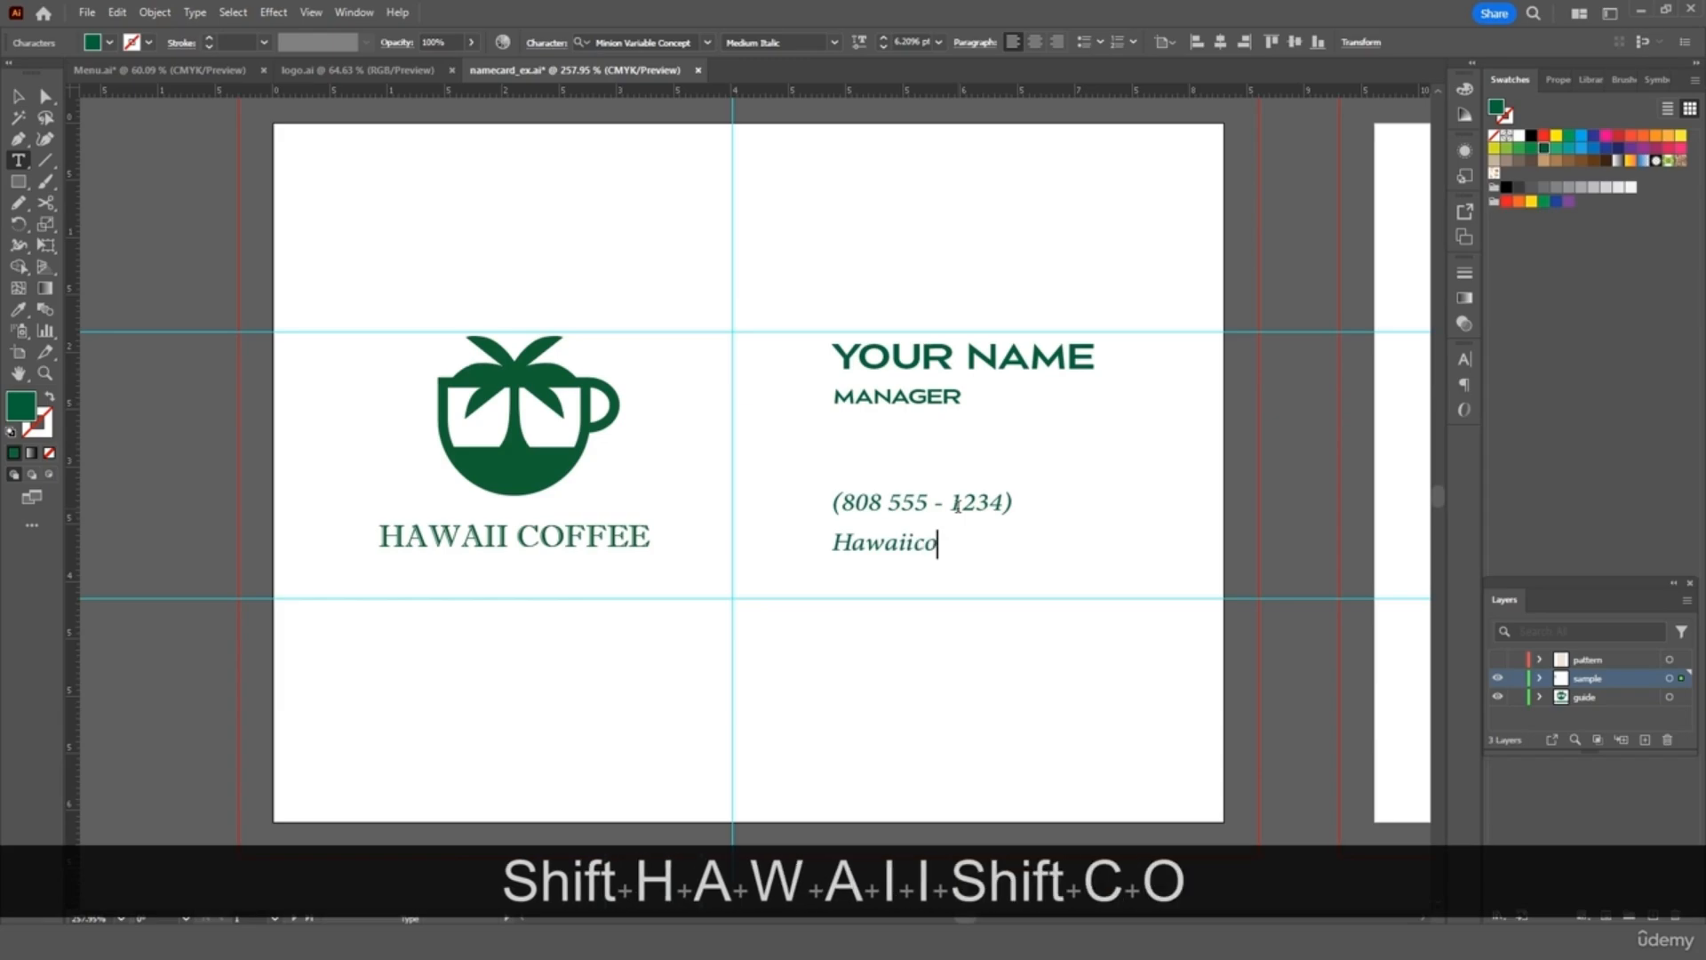
pyautogui.write('ffee.com')
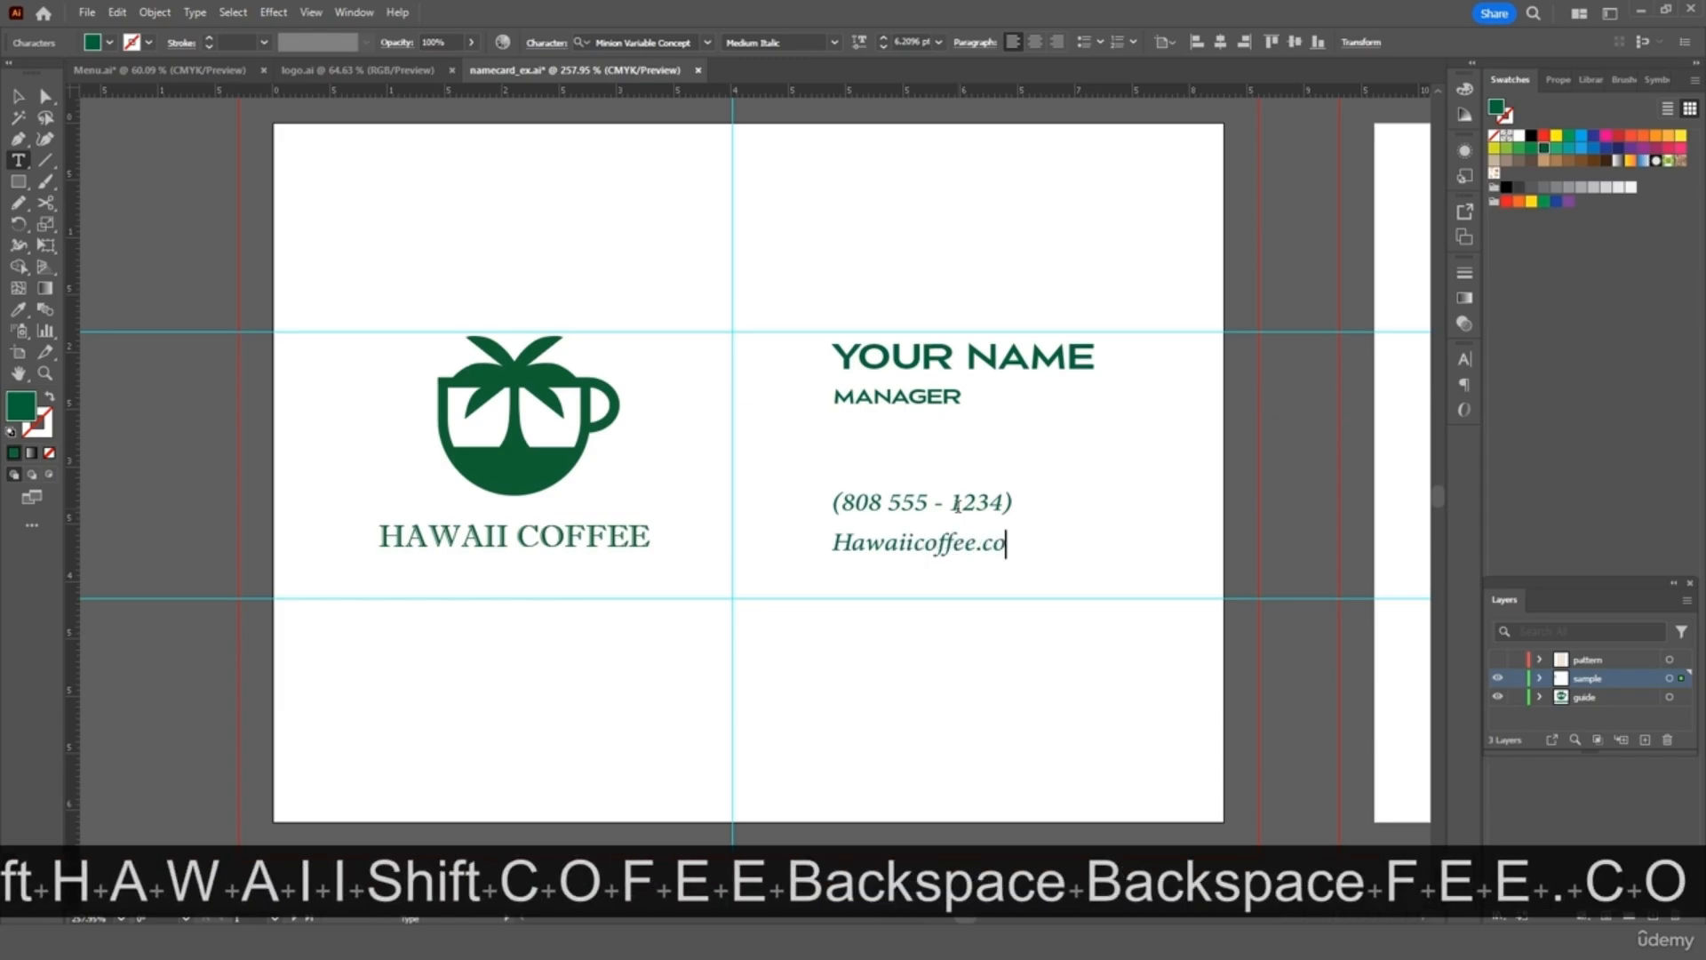
pyautogui.press('Return')
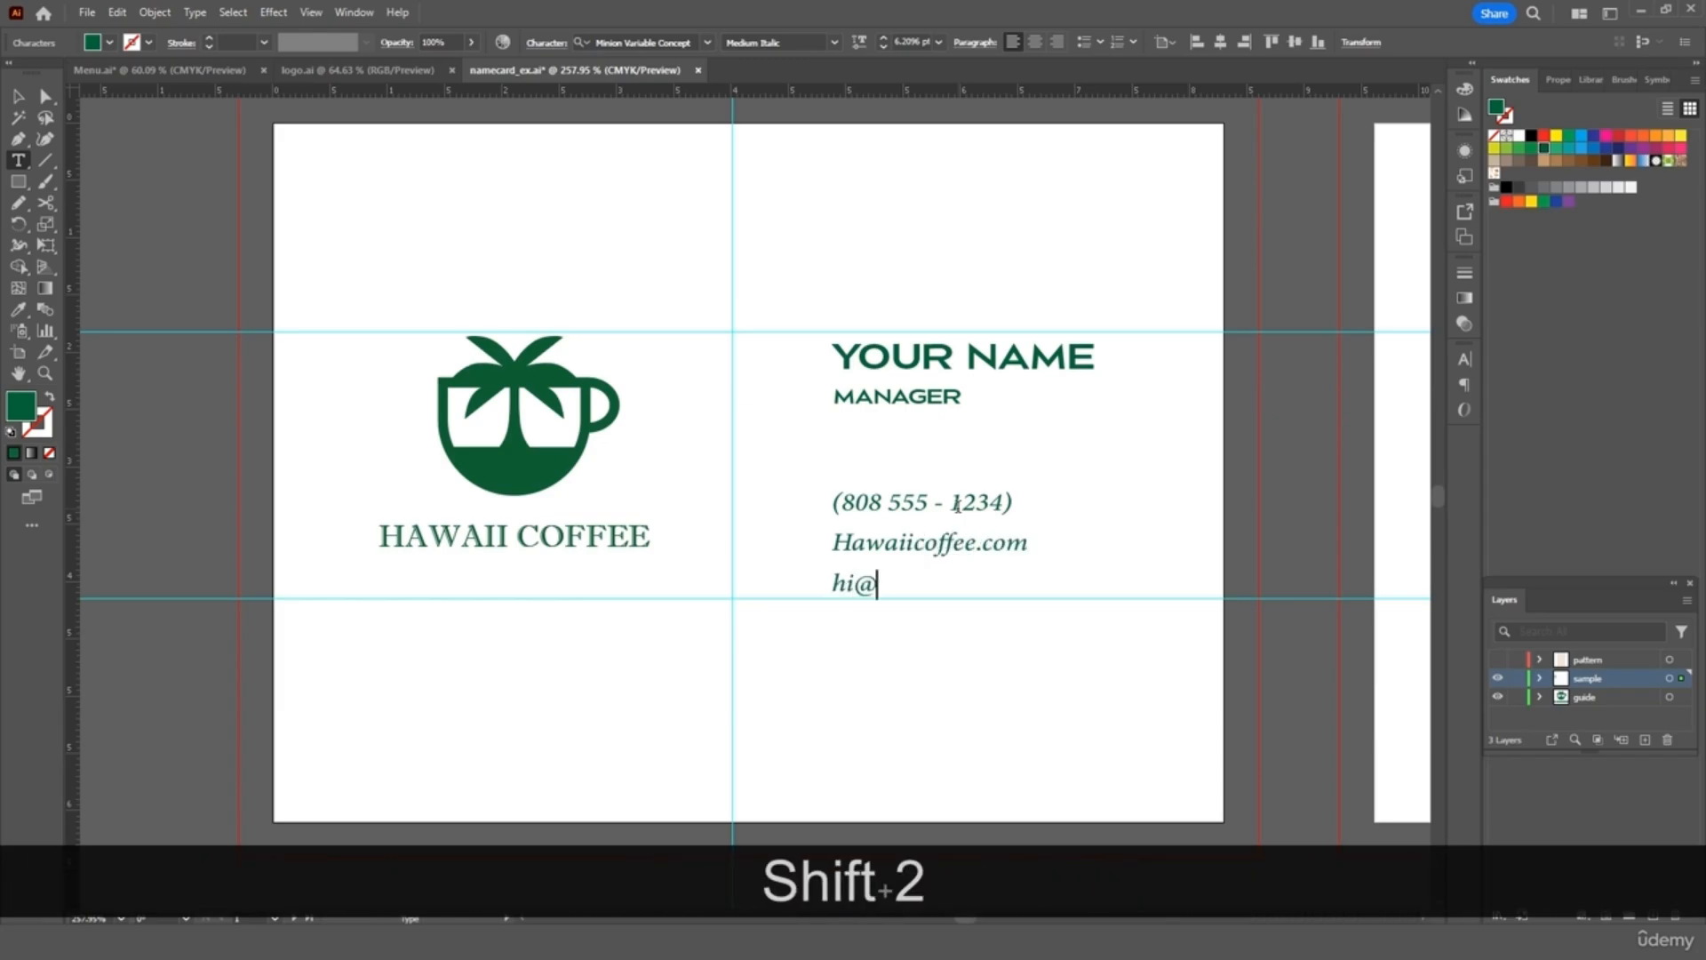
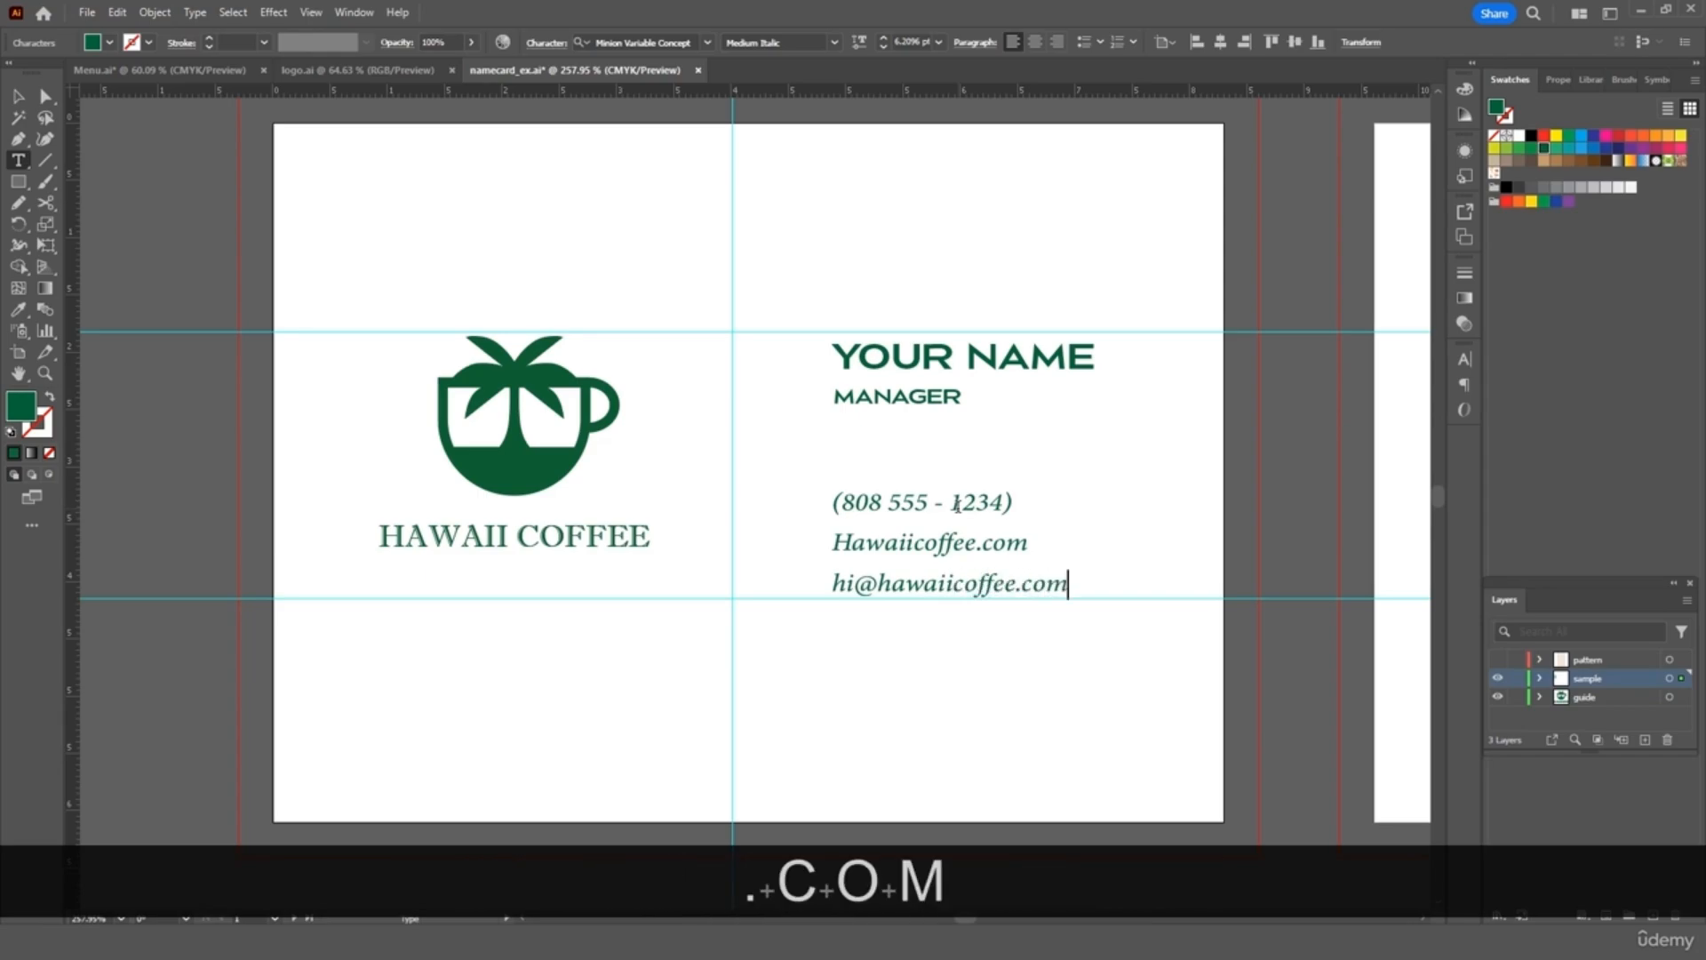
# Make the website's capital H lowercase and select the finished contact text block
pyautogui.click(854, 544)
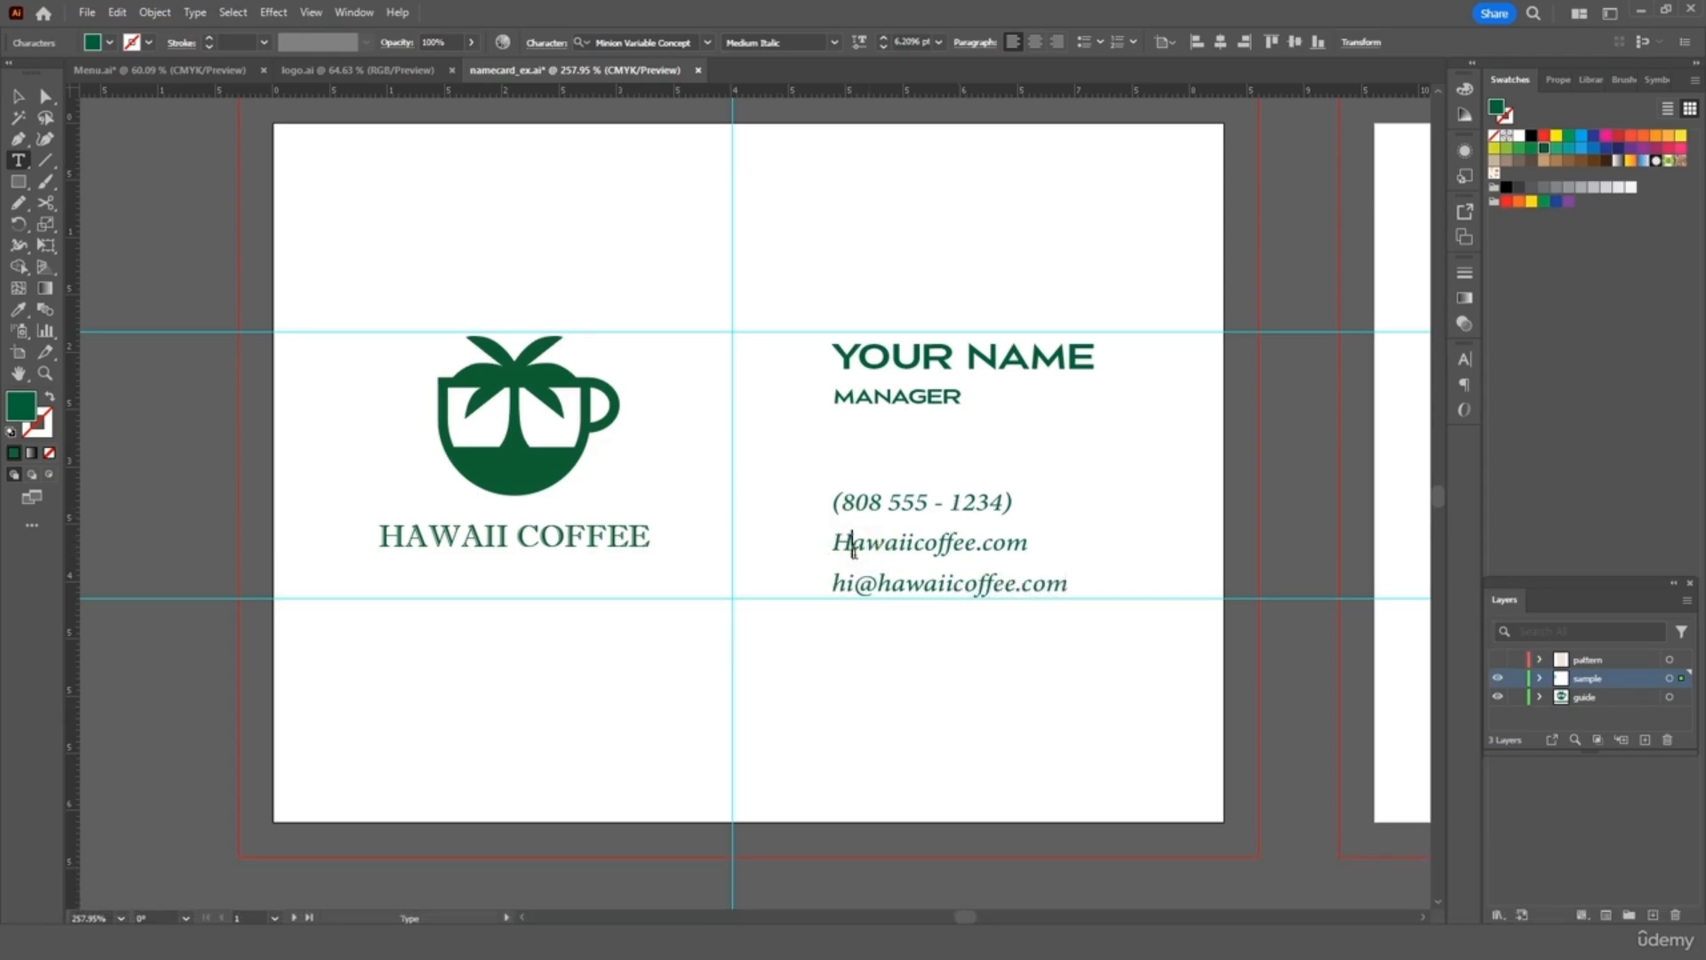
pyautogui.press('BackSpace')
pyautogui.write('h')
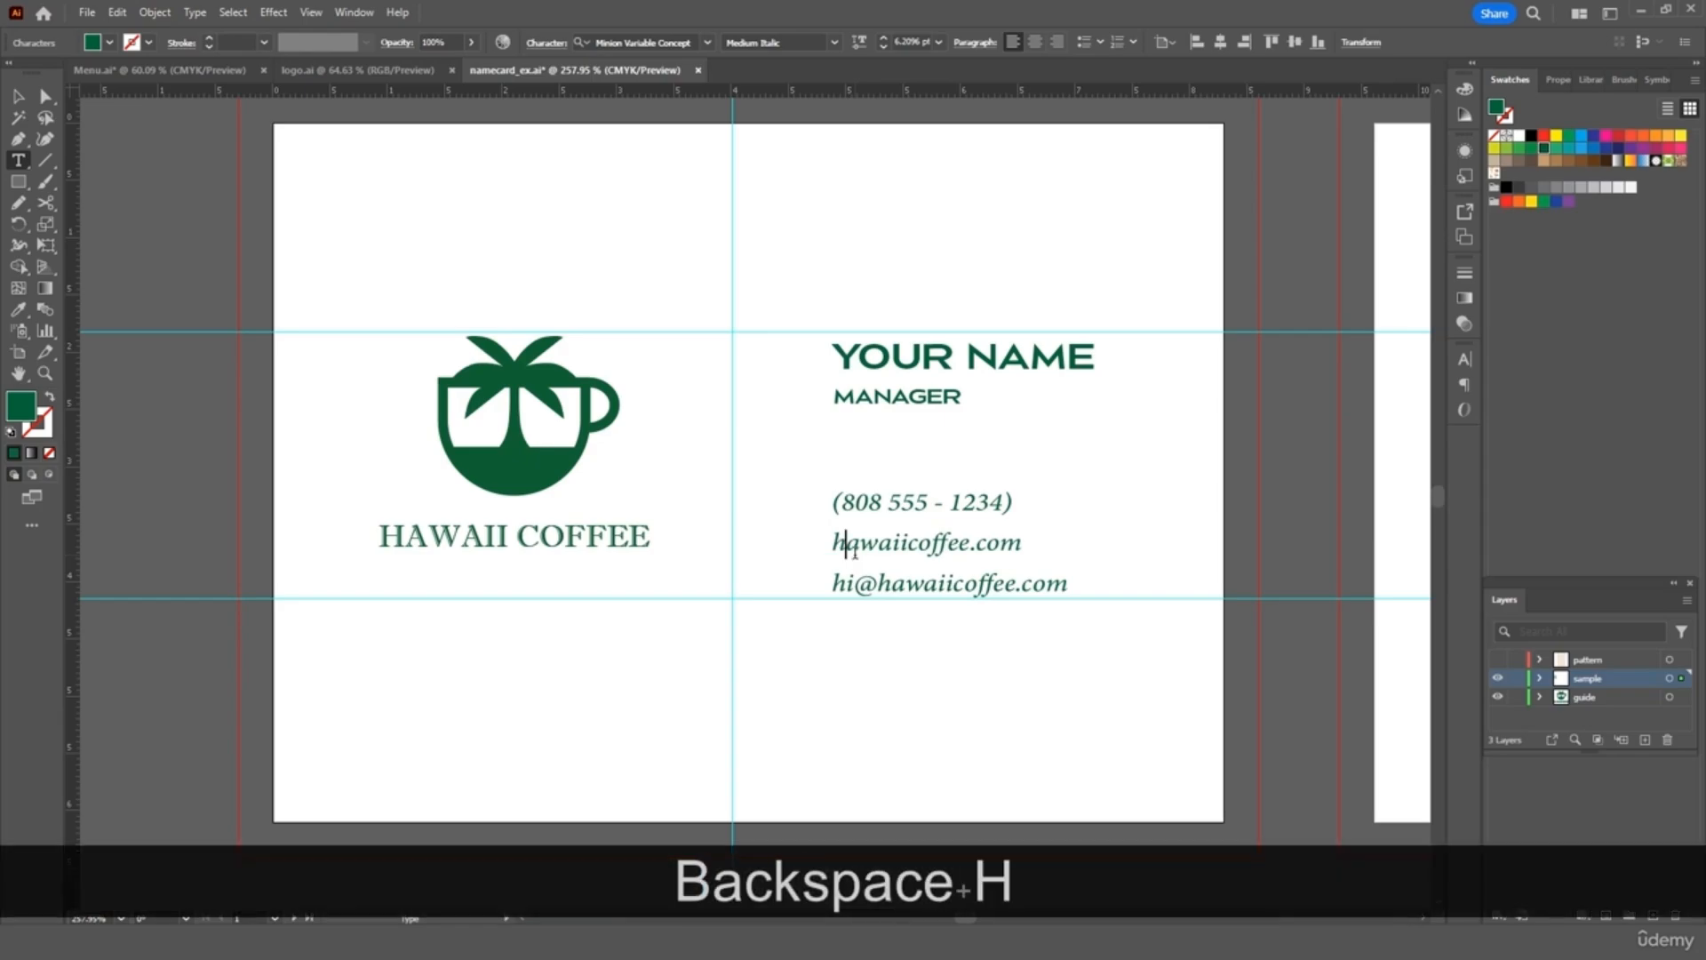
pyautogui.click(18, 96)
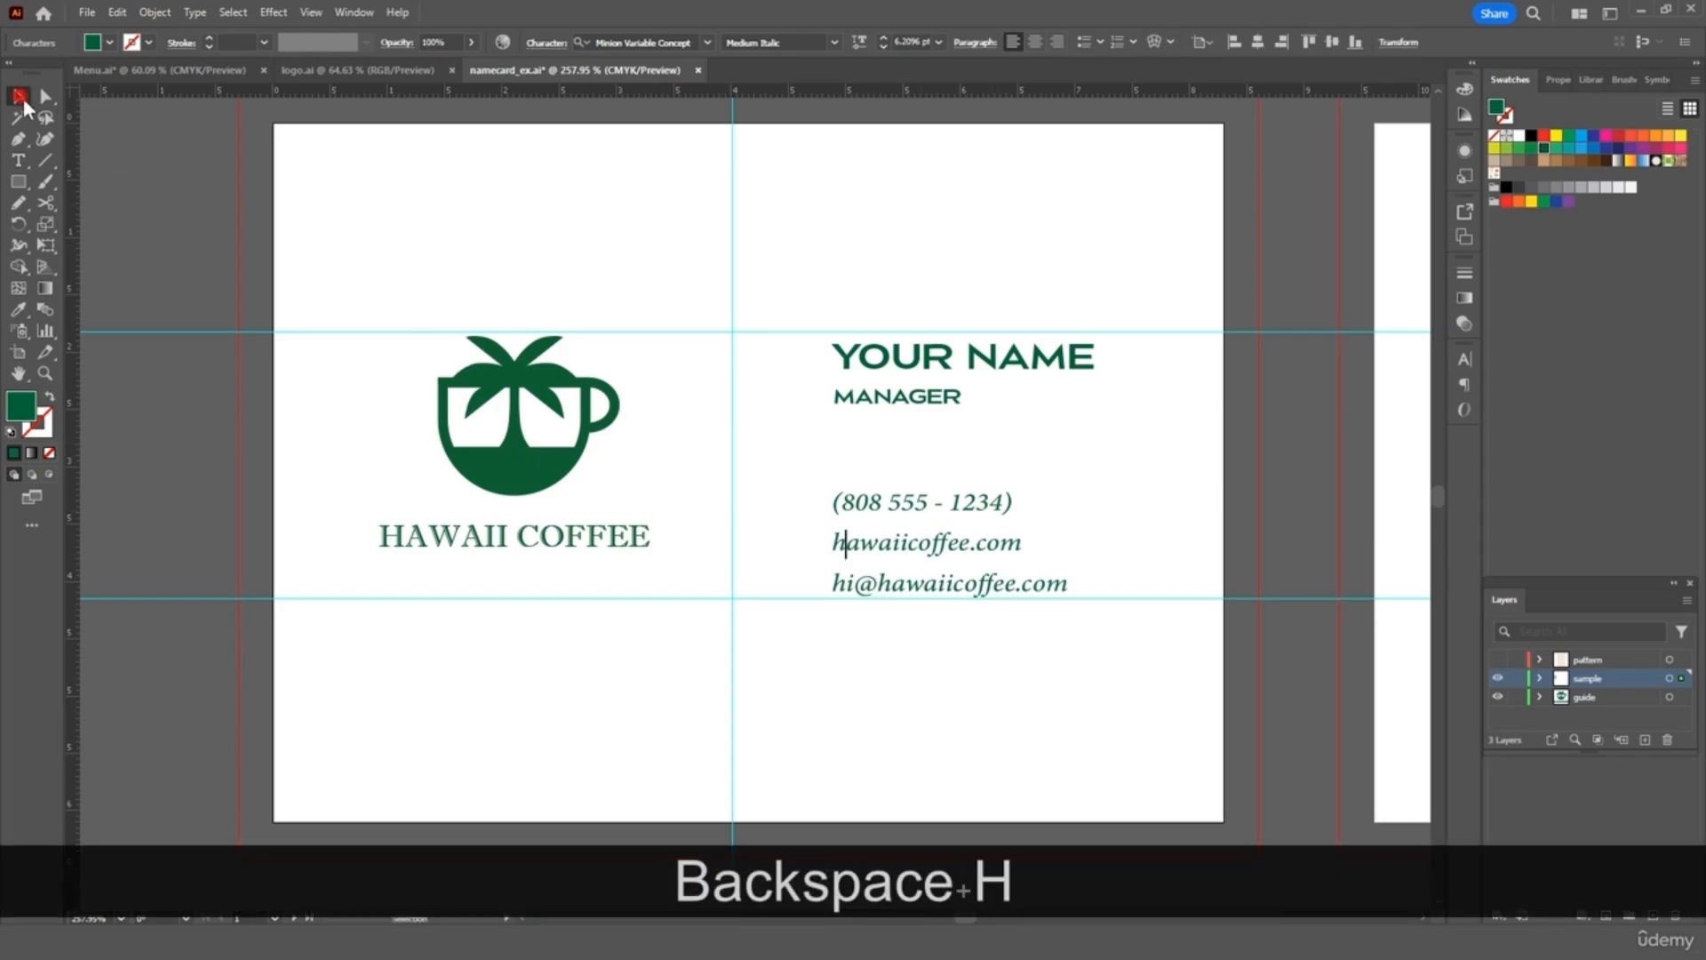
pyautogui.click(482, 277)
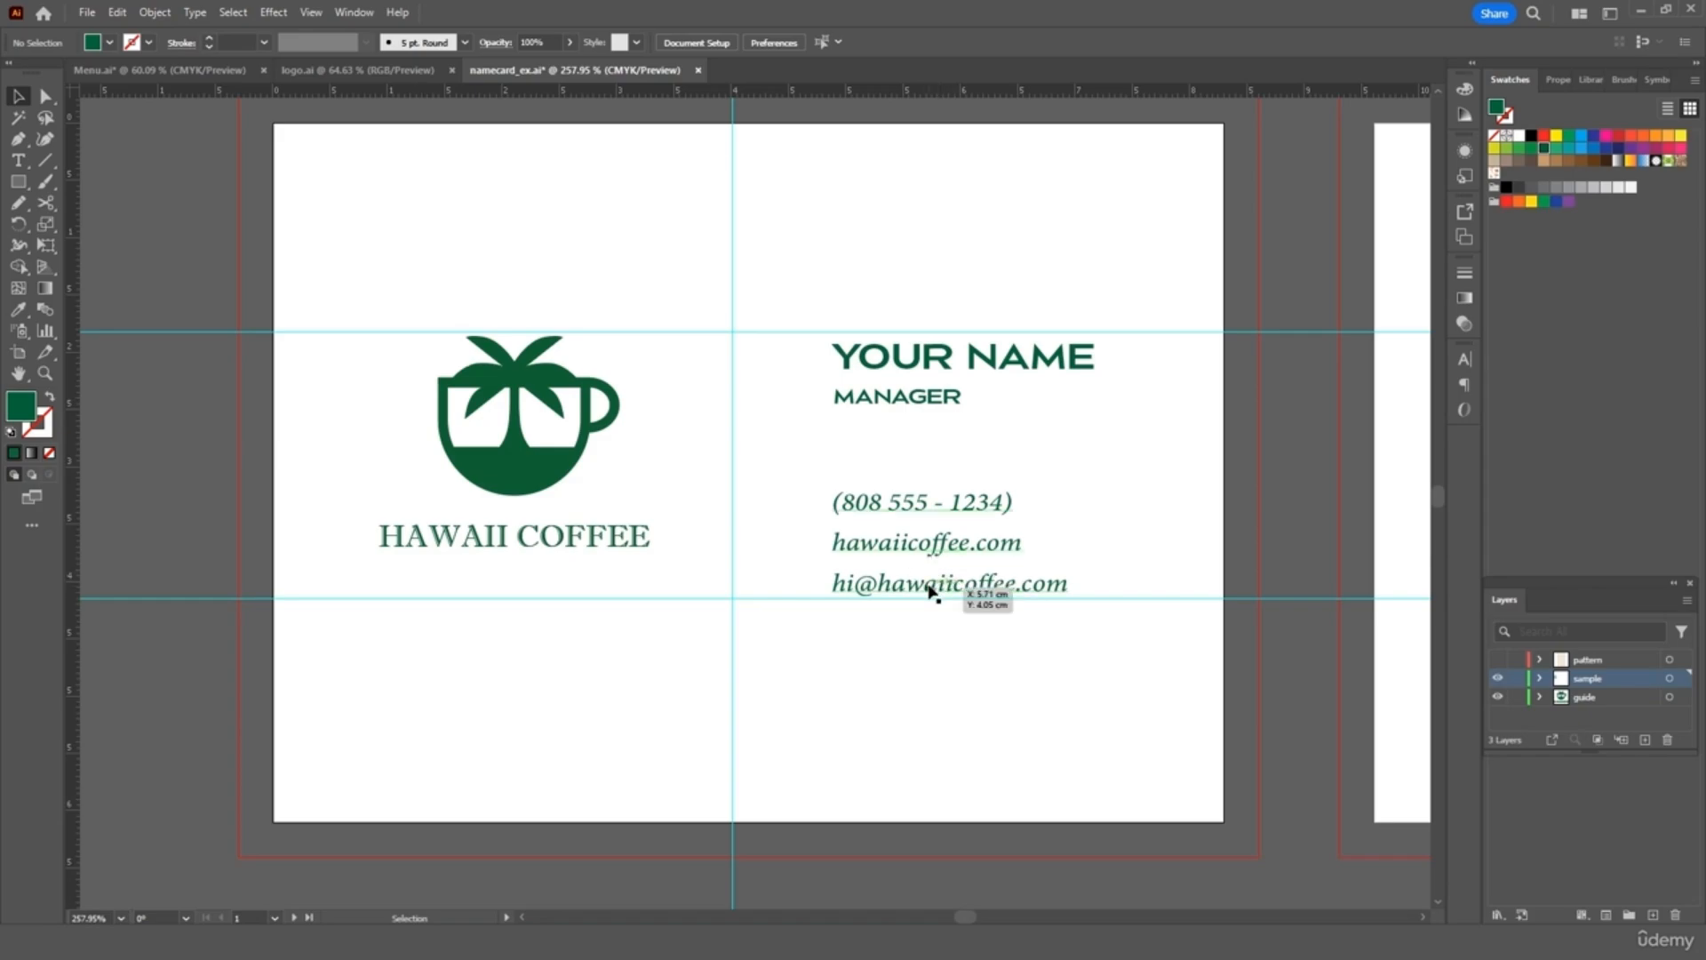
# Duplicate the contact text and move the copy below the lower guide
pyautogui.click(931, 587)
pyautogui.hotkey('ctrl', 'c')
pyautogui.hotkey('ctrl', 'v')
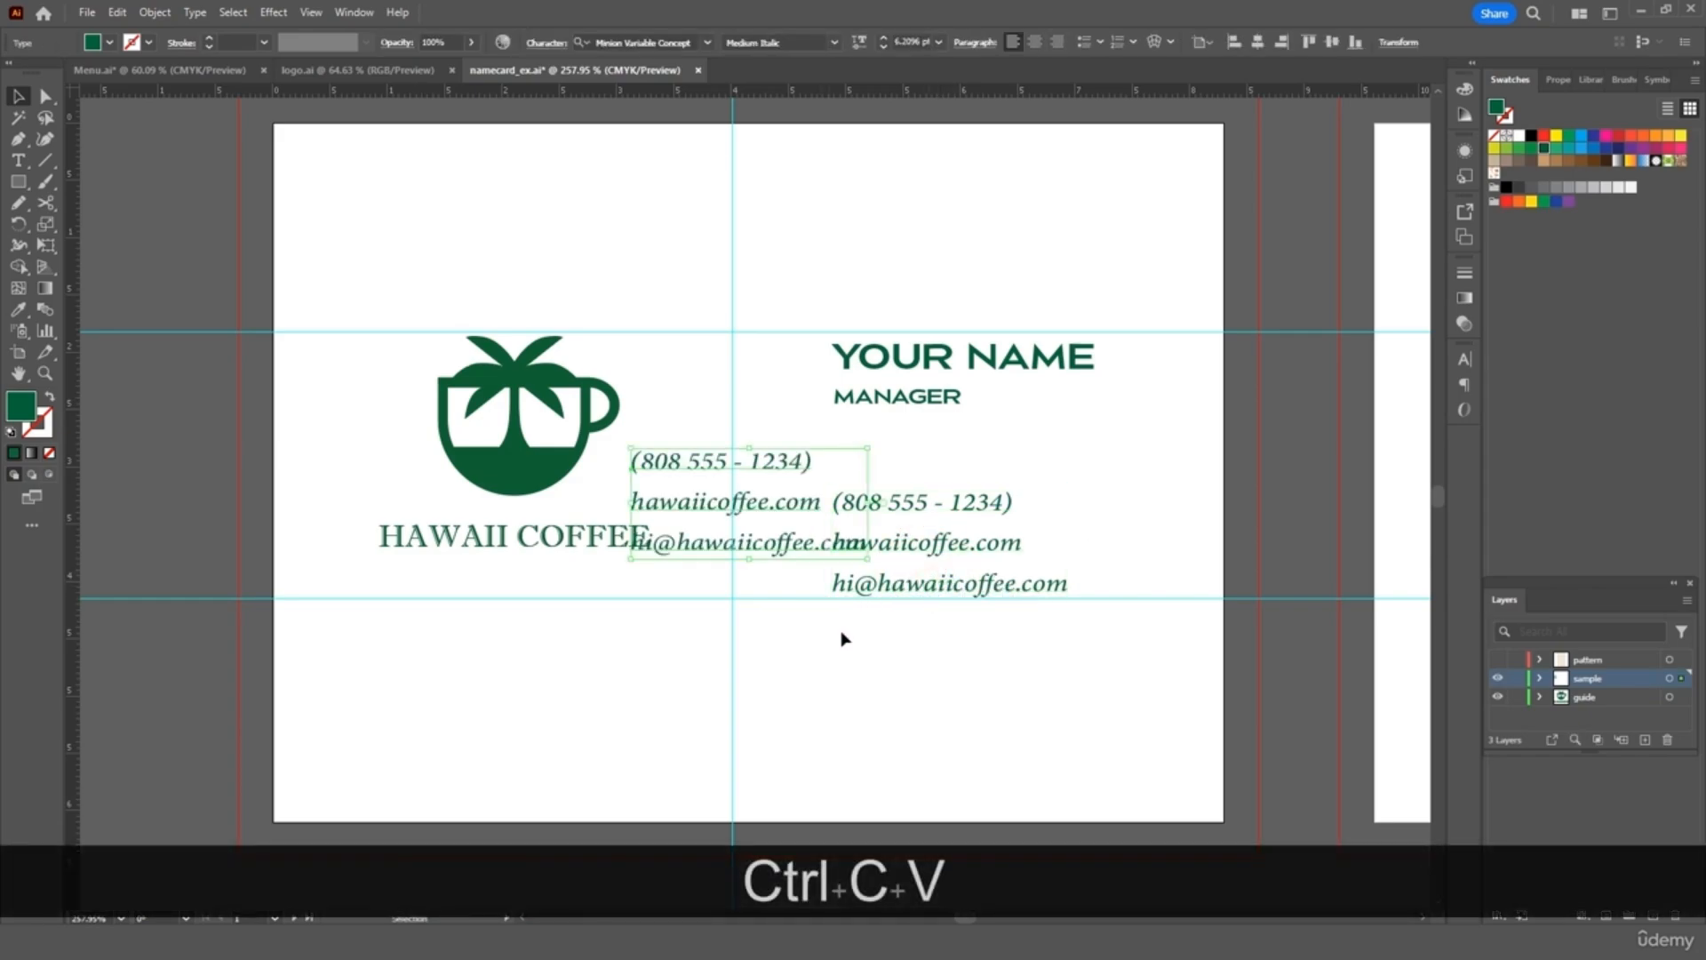
pyautogui.moveTo(784, 551); pyautogui.dragTo(743, 745)
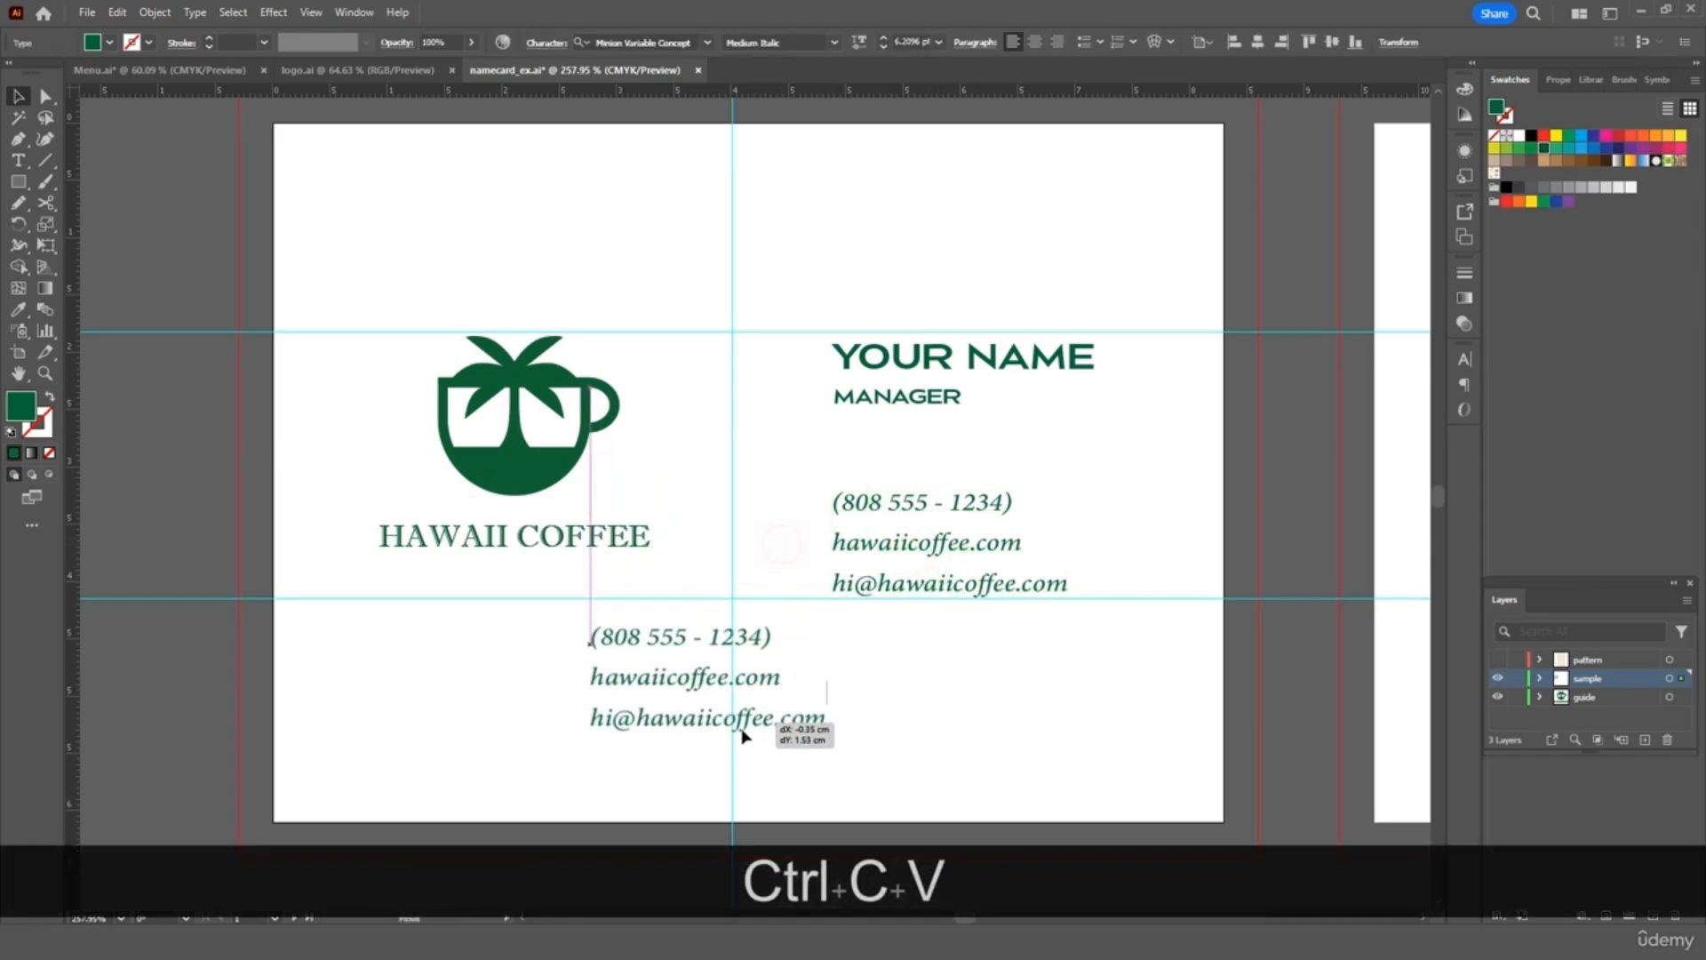
# Replace the copy's lines with the company's one-line street address in Honolulu, Hawaii
pyautogui.doubleClick(624, 698)
pyautogui.tripleClick(624, 698)
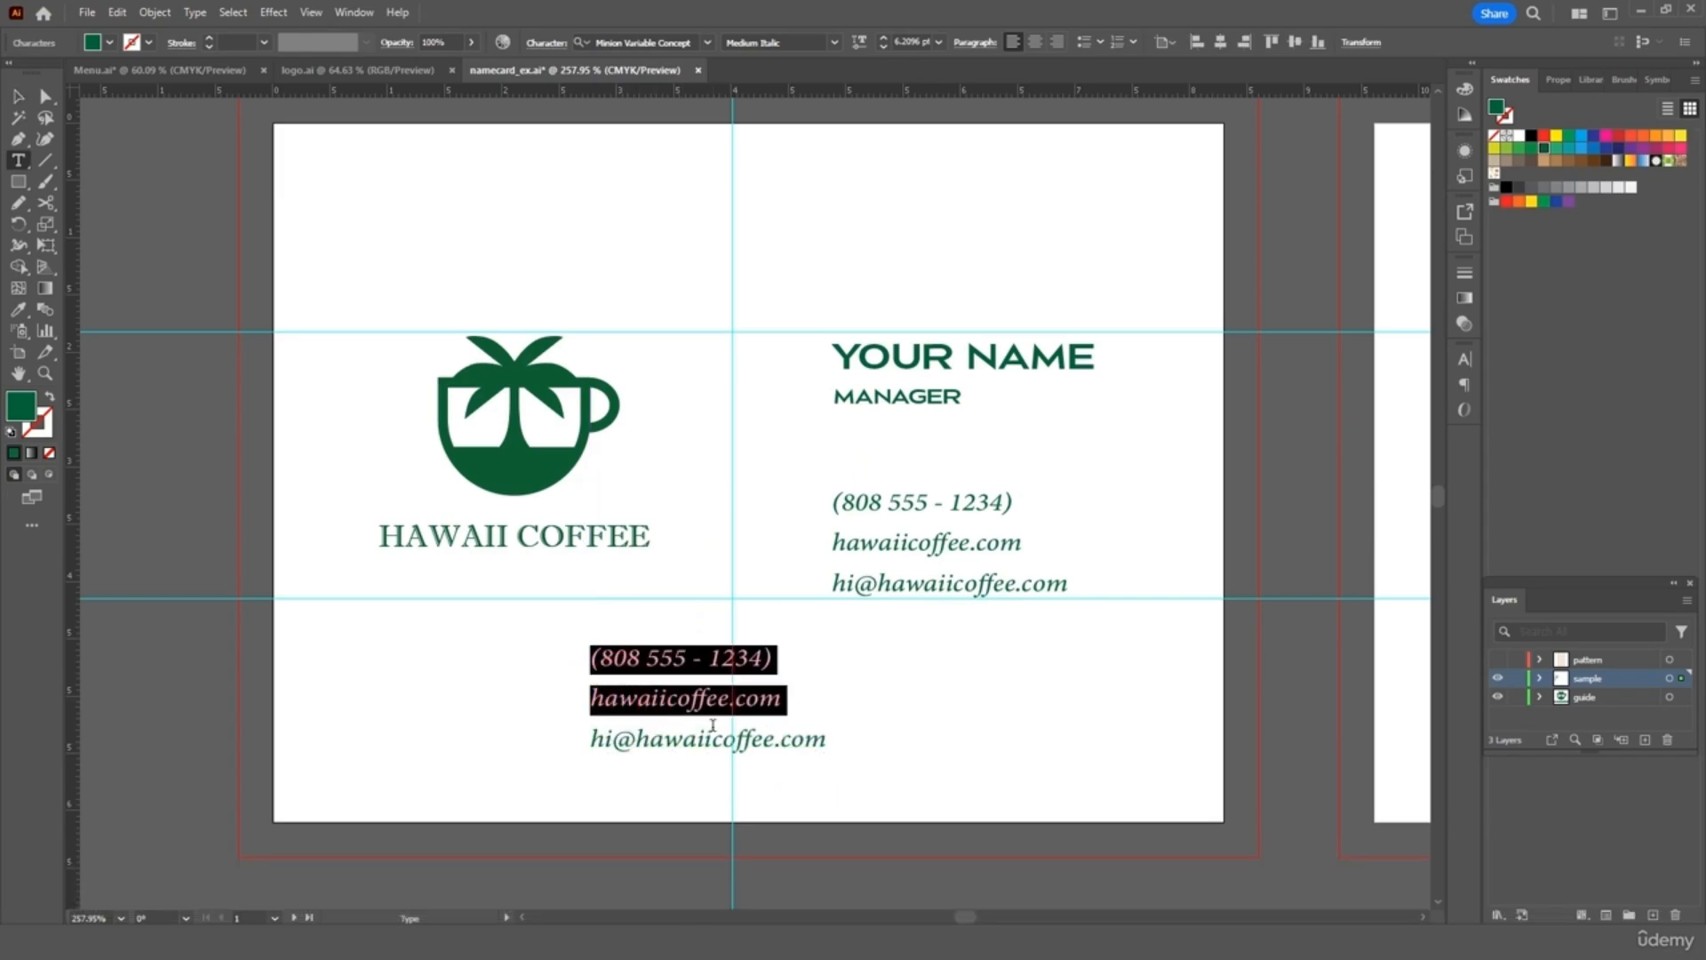
pyautogui.press('BackSpace')
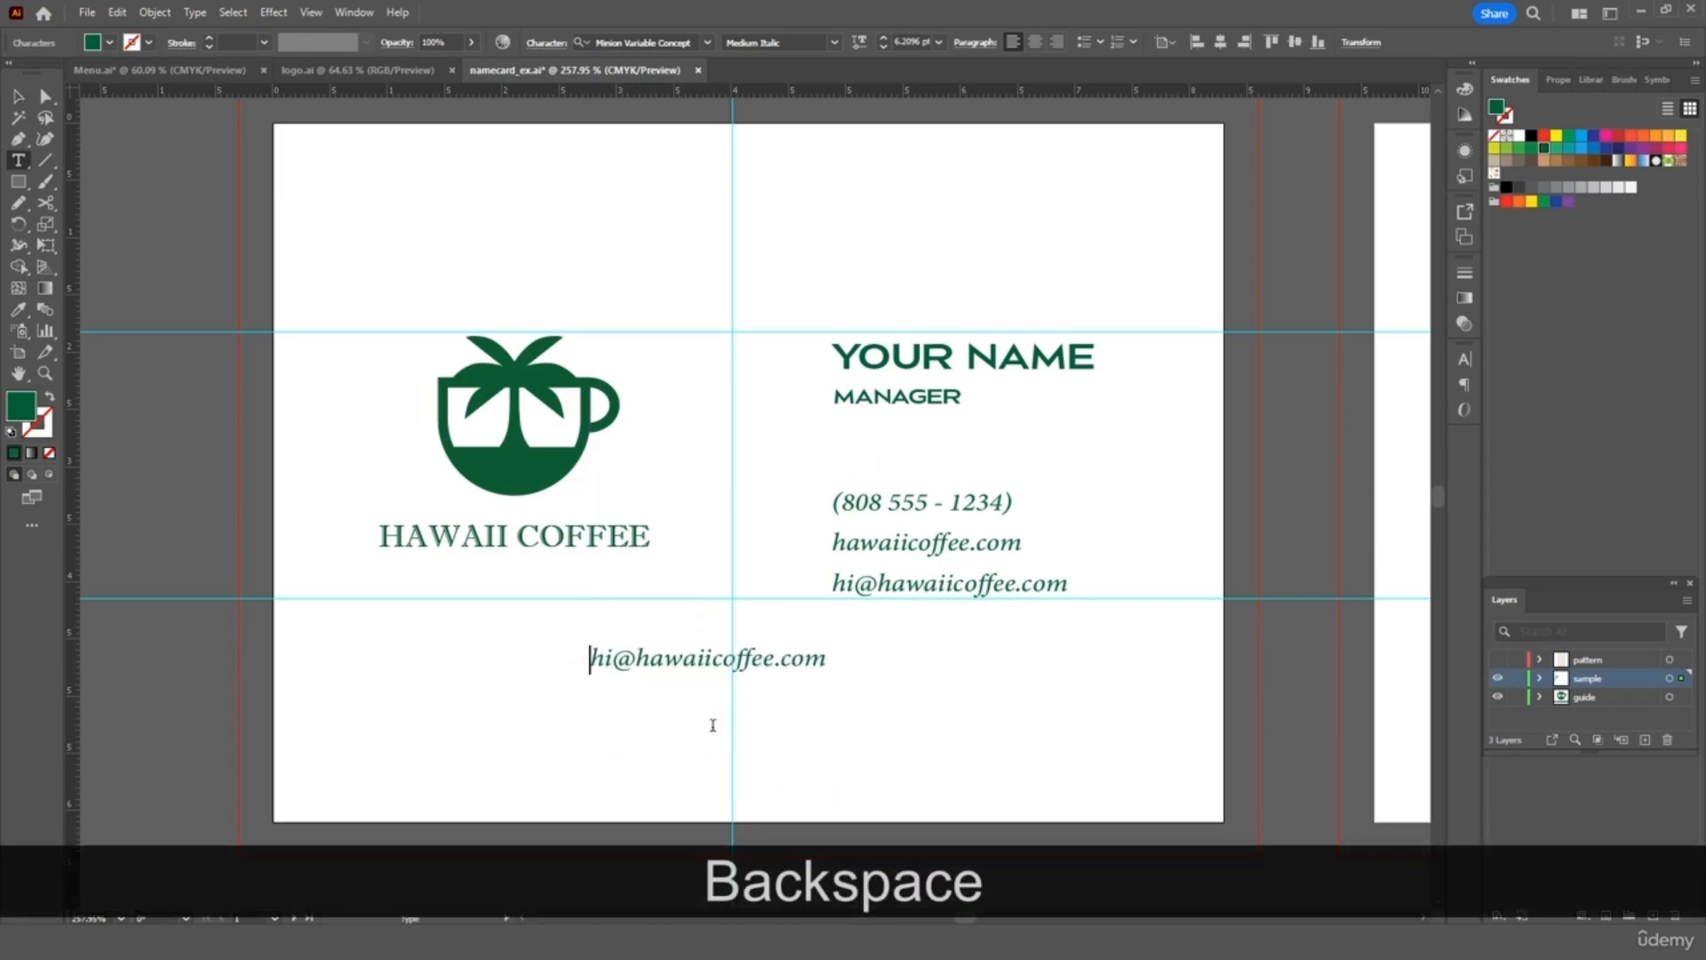
pyautogui.tripleClick(679, 657)
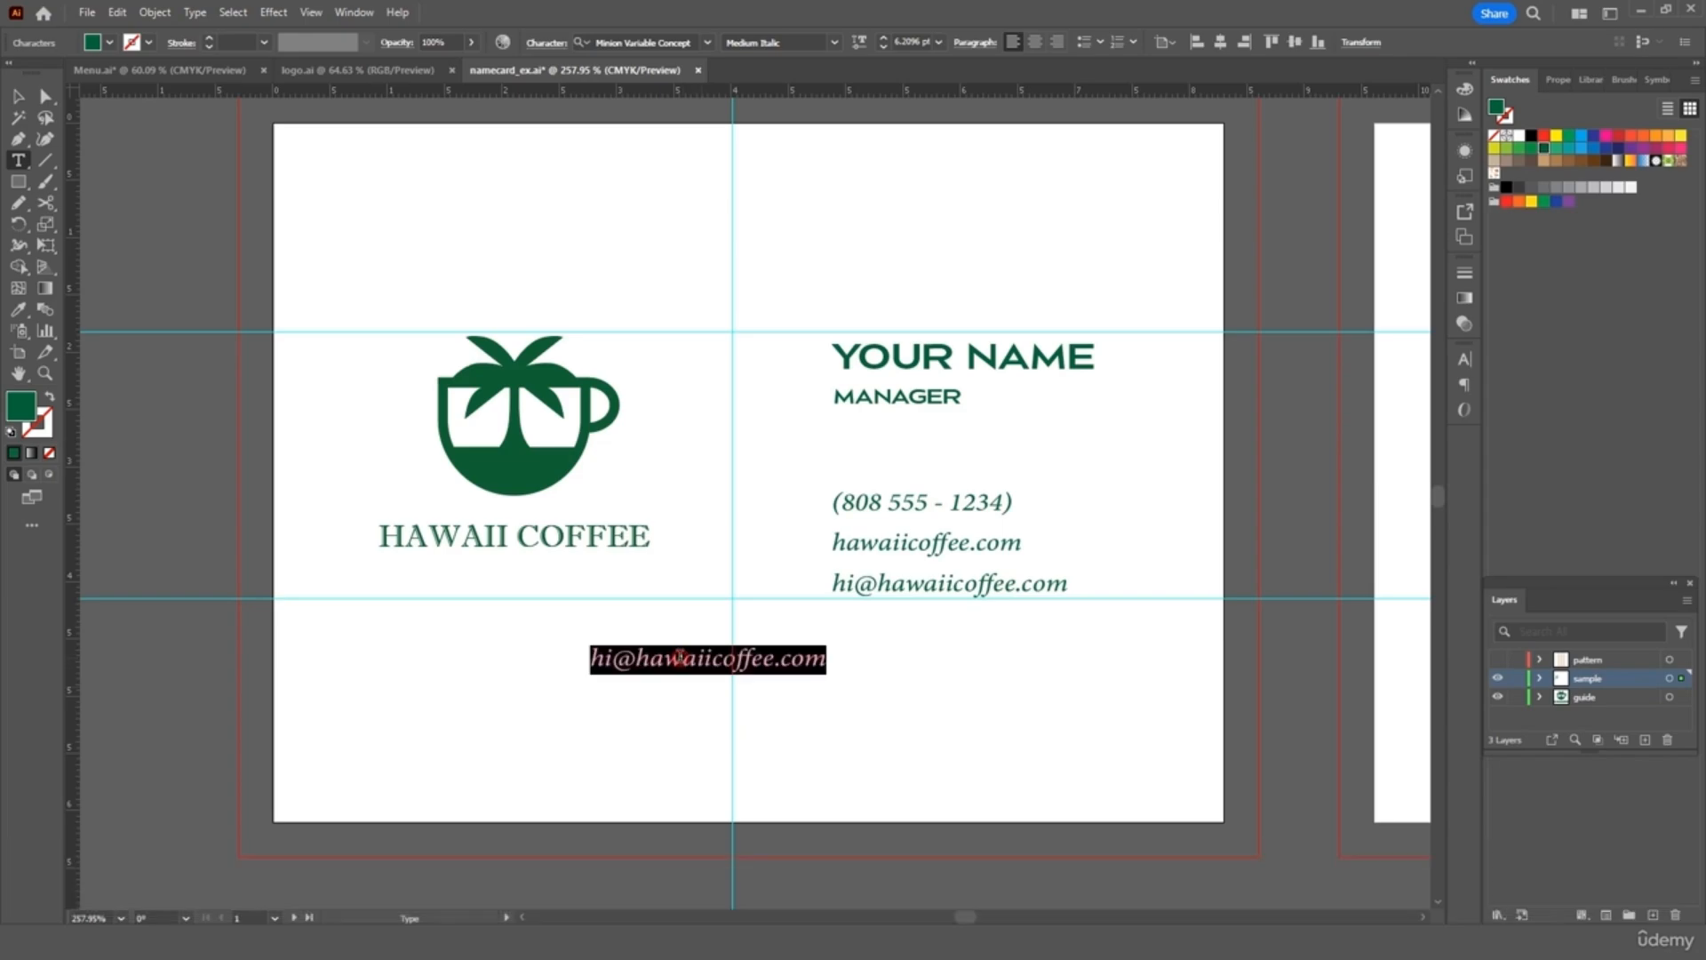
pyautogui.write('123 Creati')
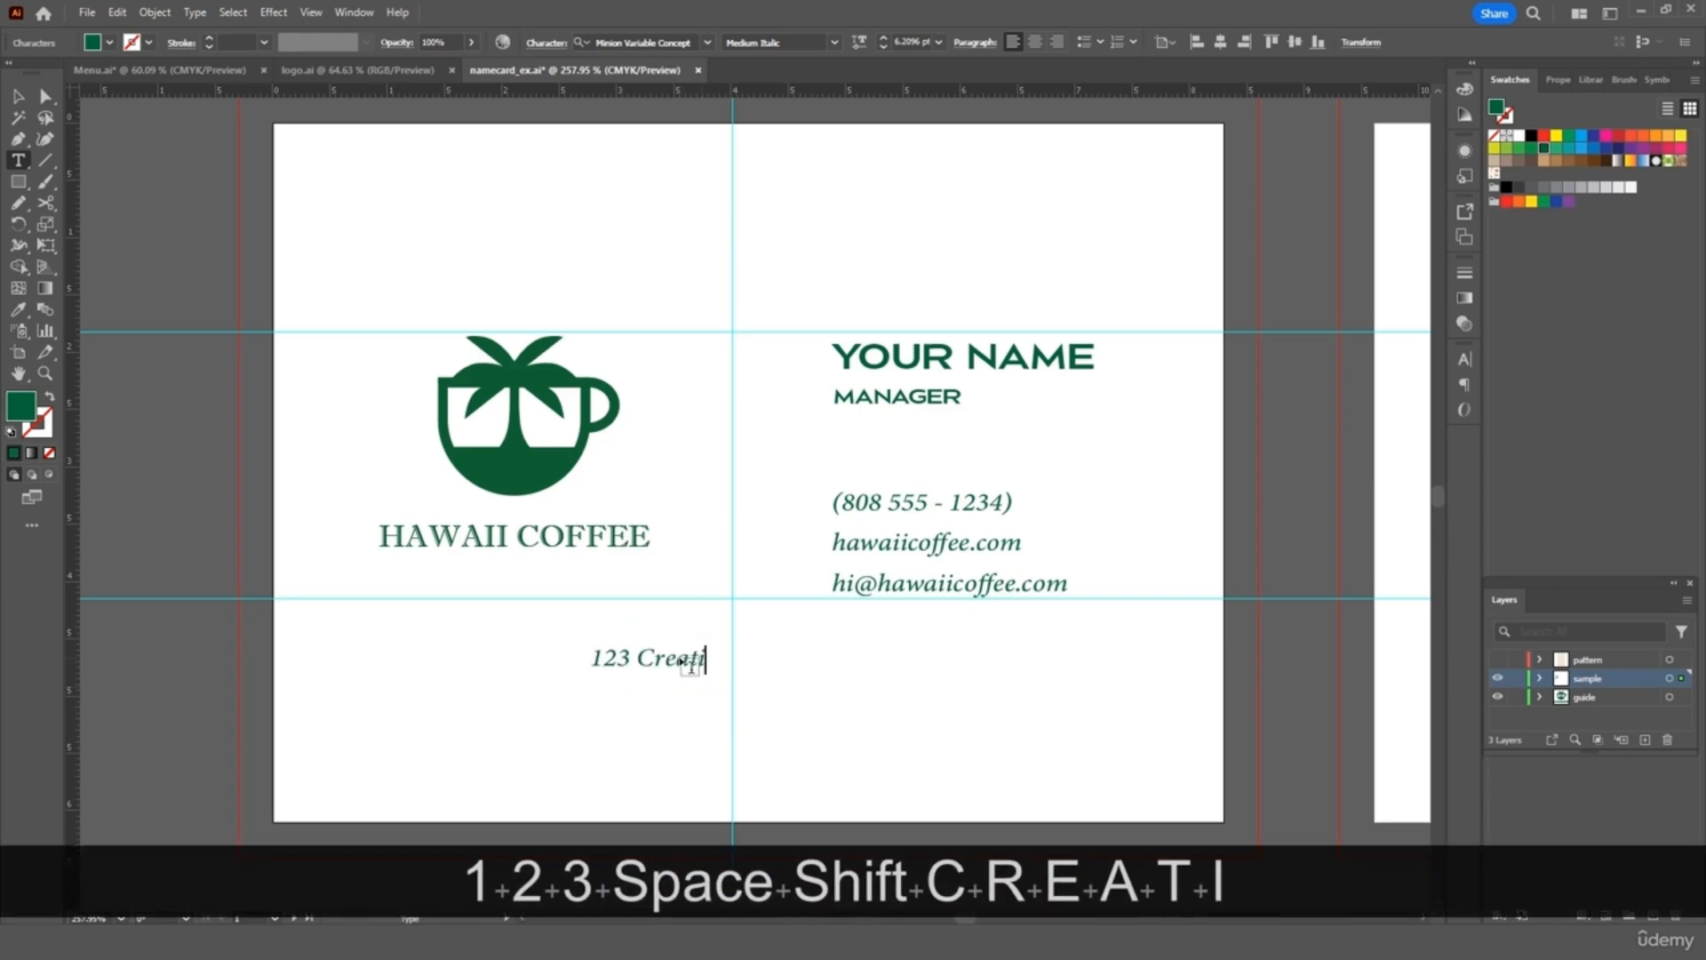
pyautogui.write('ve Ocean Lane, ')
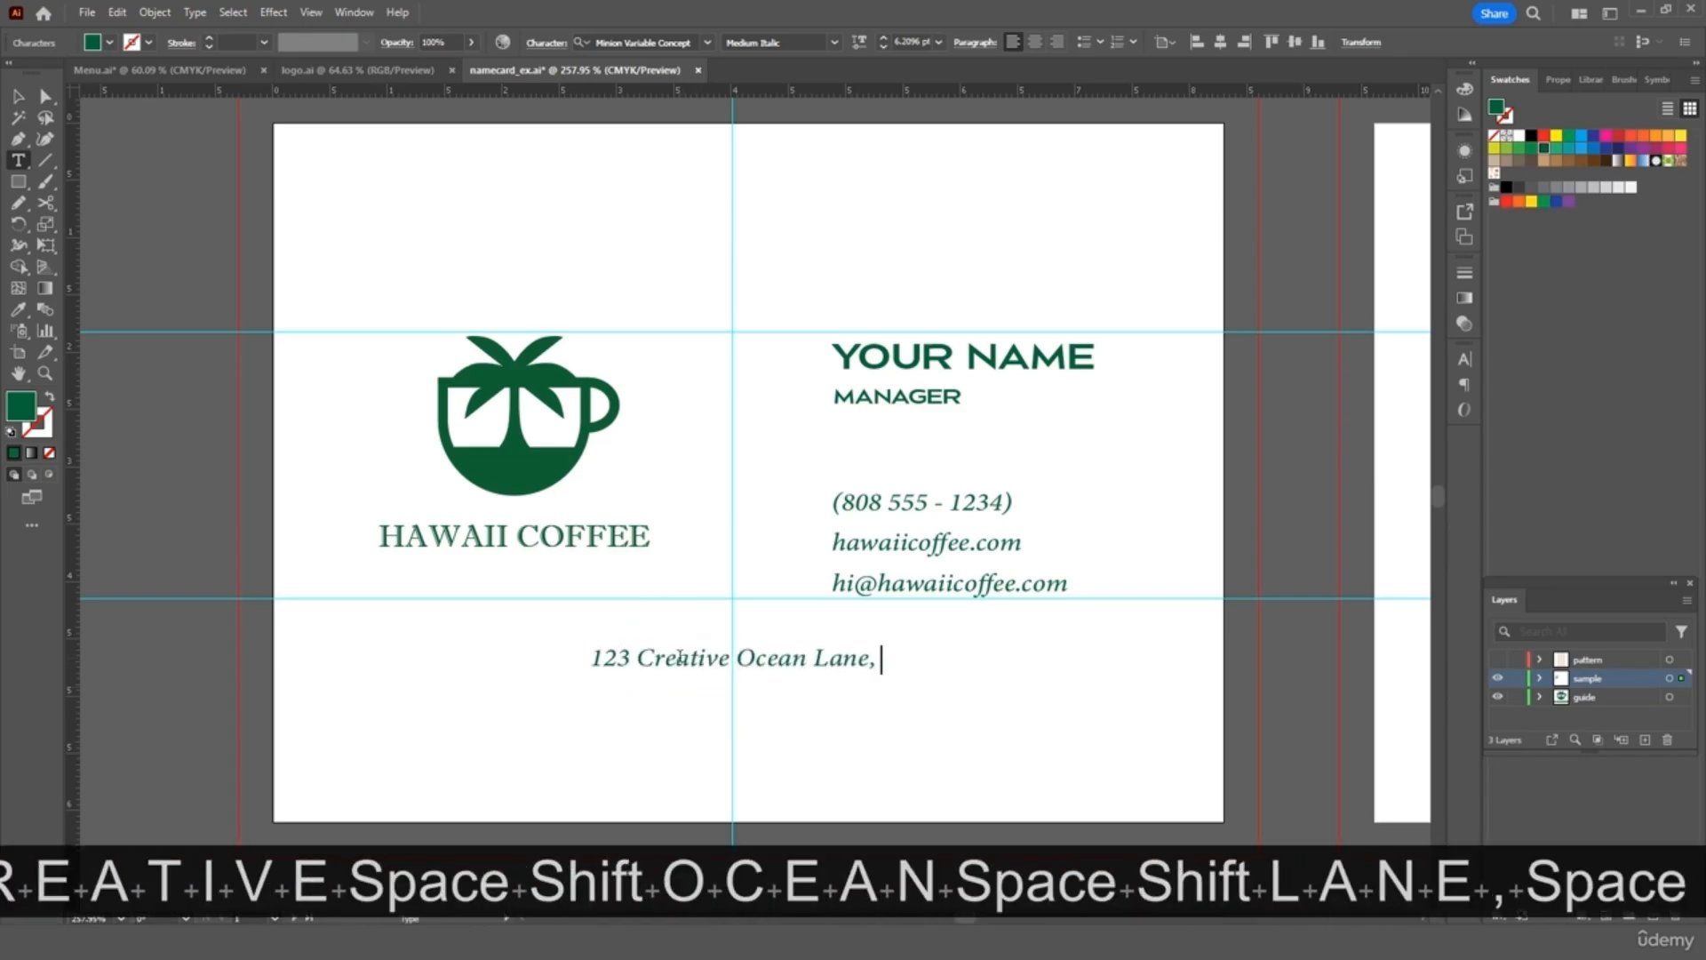
pyautogui.write('Hon')
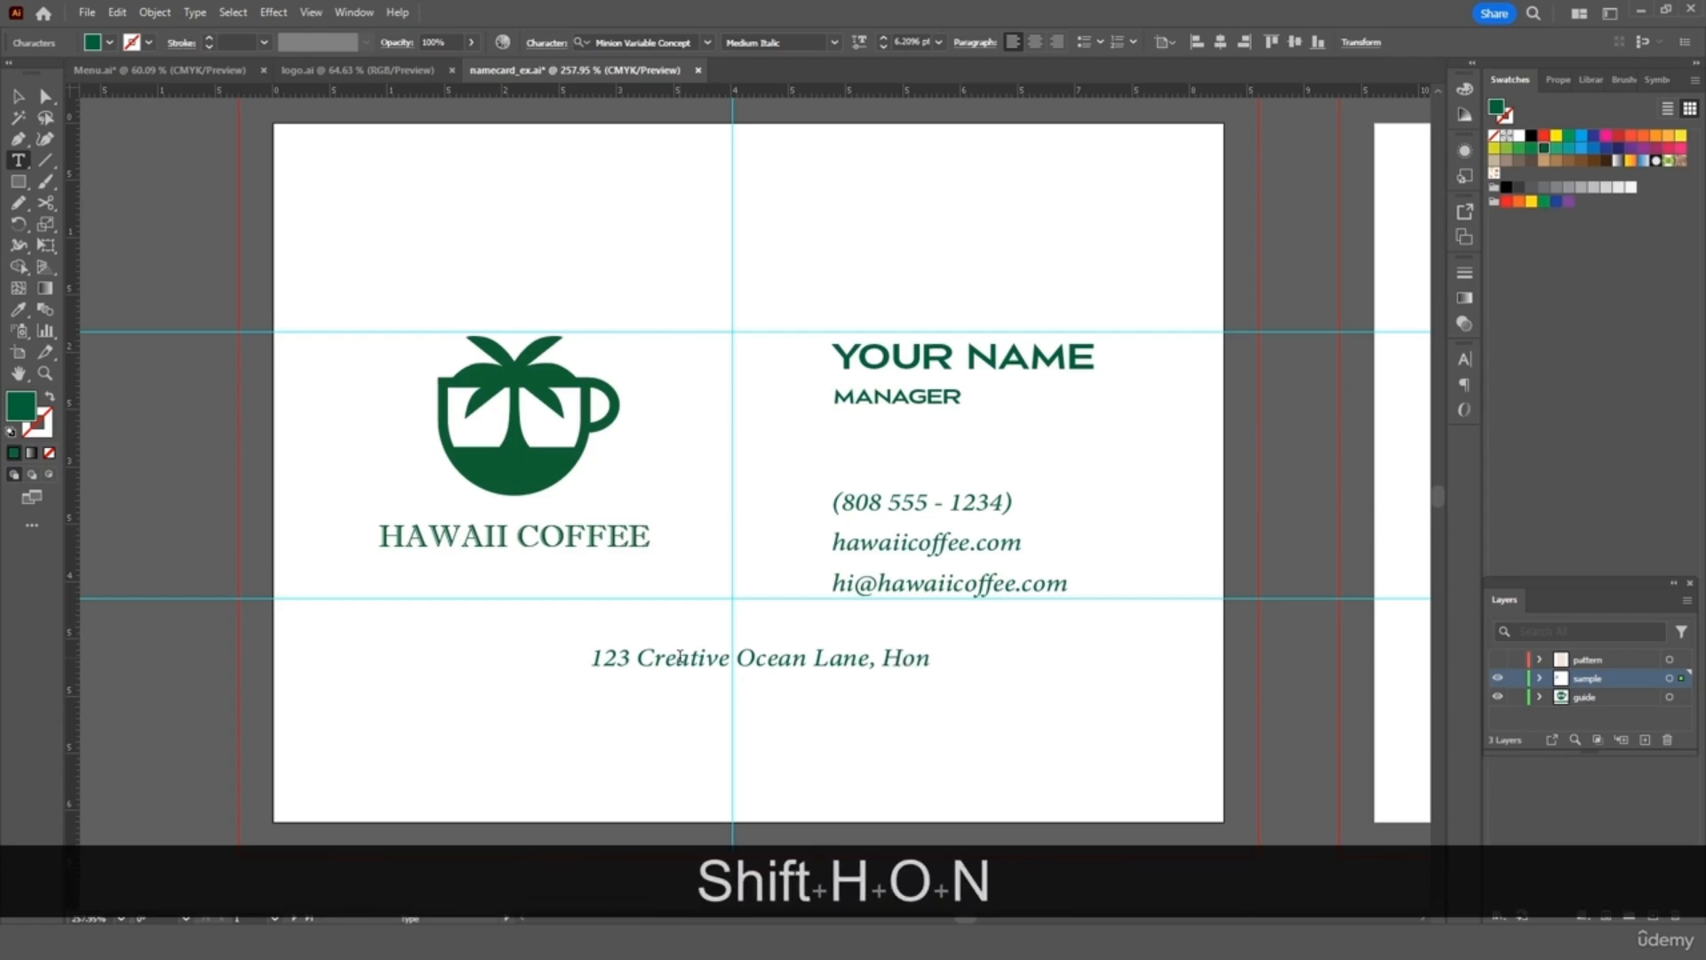
pyautogui.write('olulu, ')
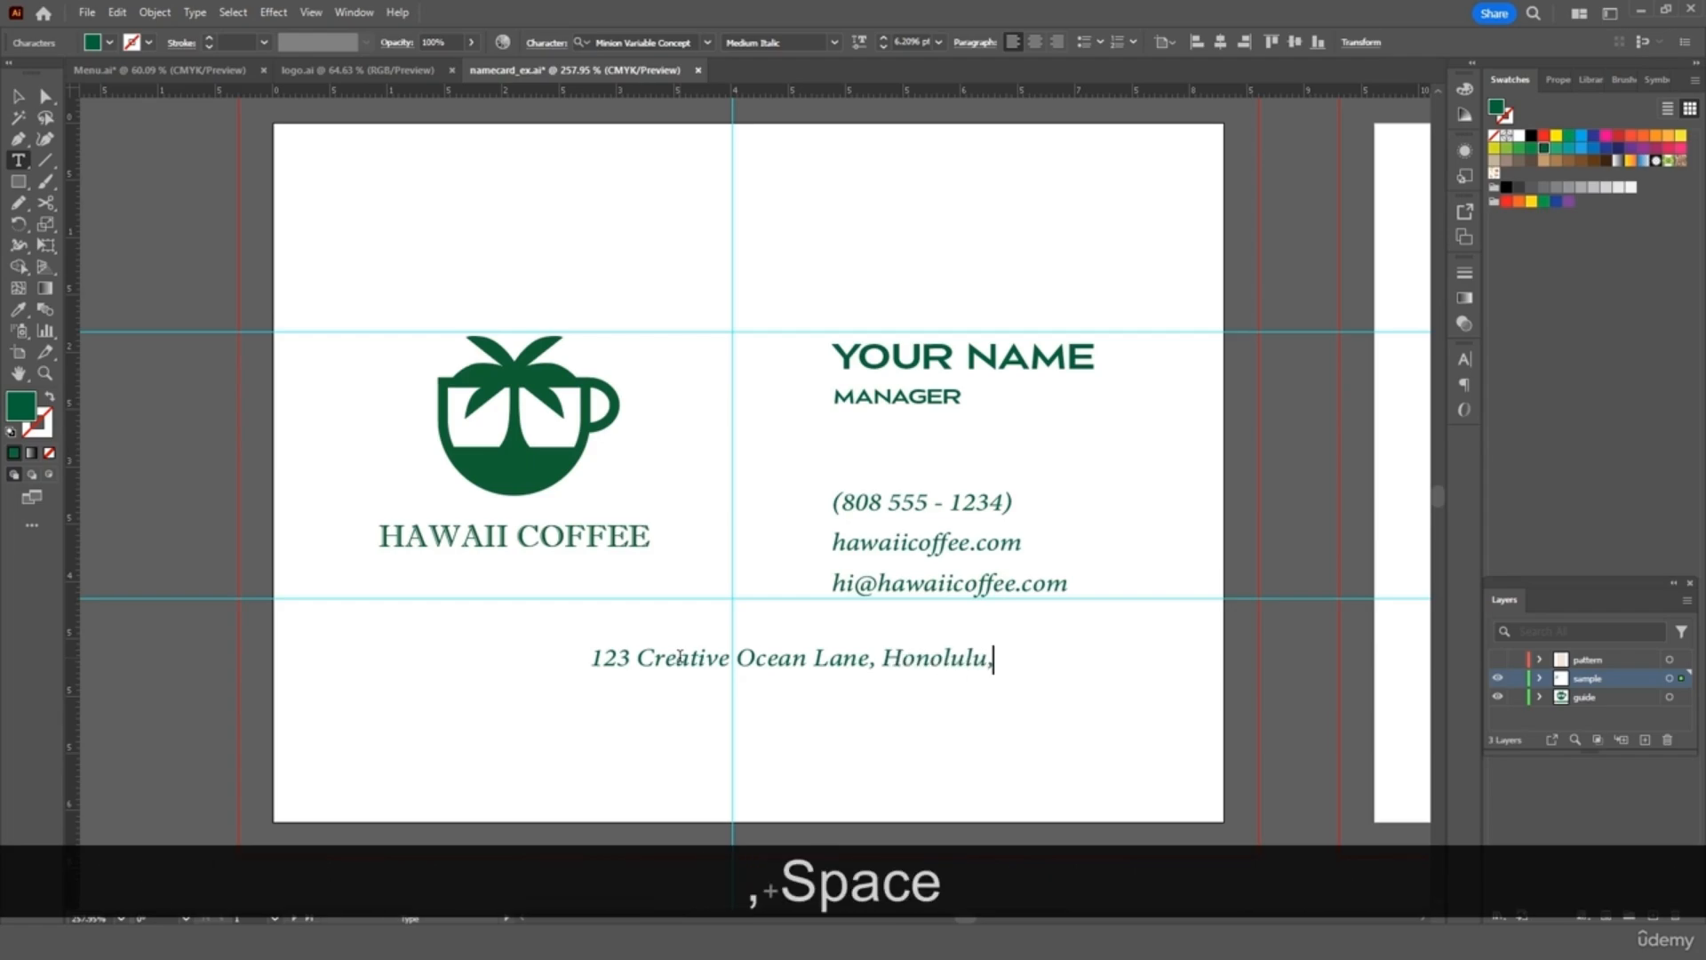
pyautogui.write('HI 77777')
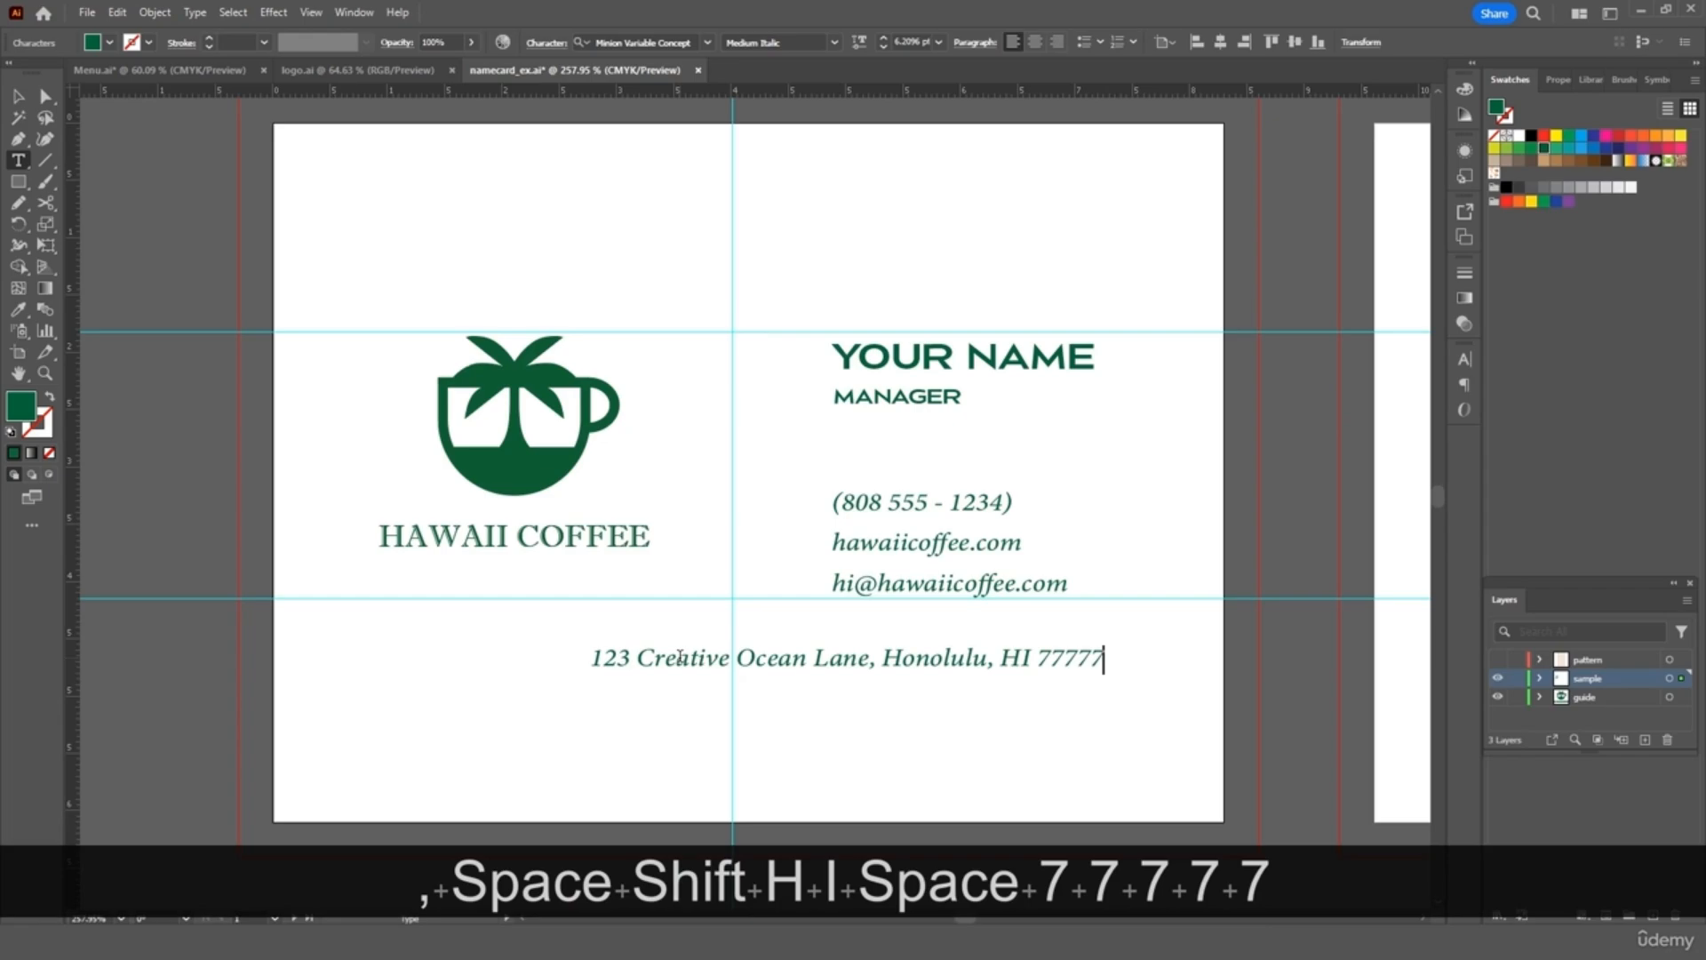
pyautogui.write(', H')
pyautogui.press('BackSpace')
pyautogui.press('BackSpace')
pyautogui.write(', Ha')
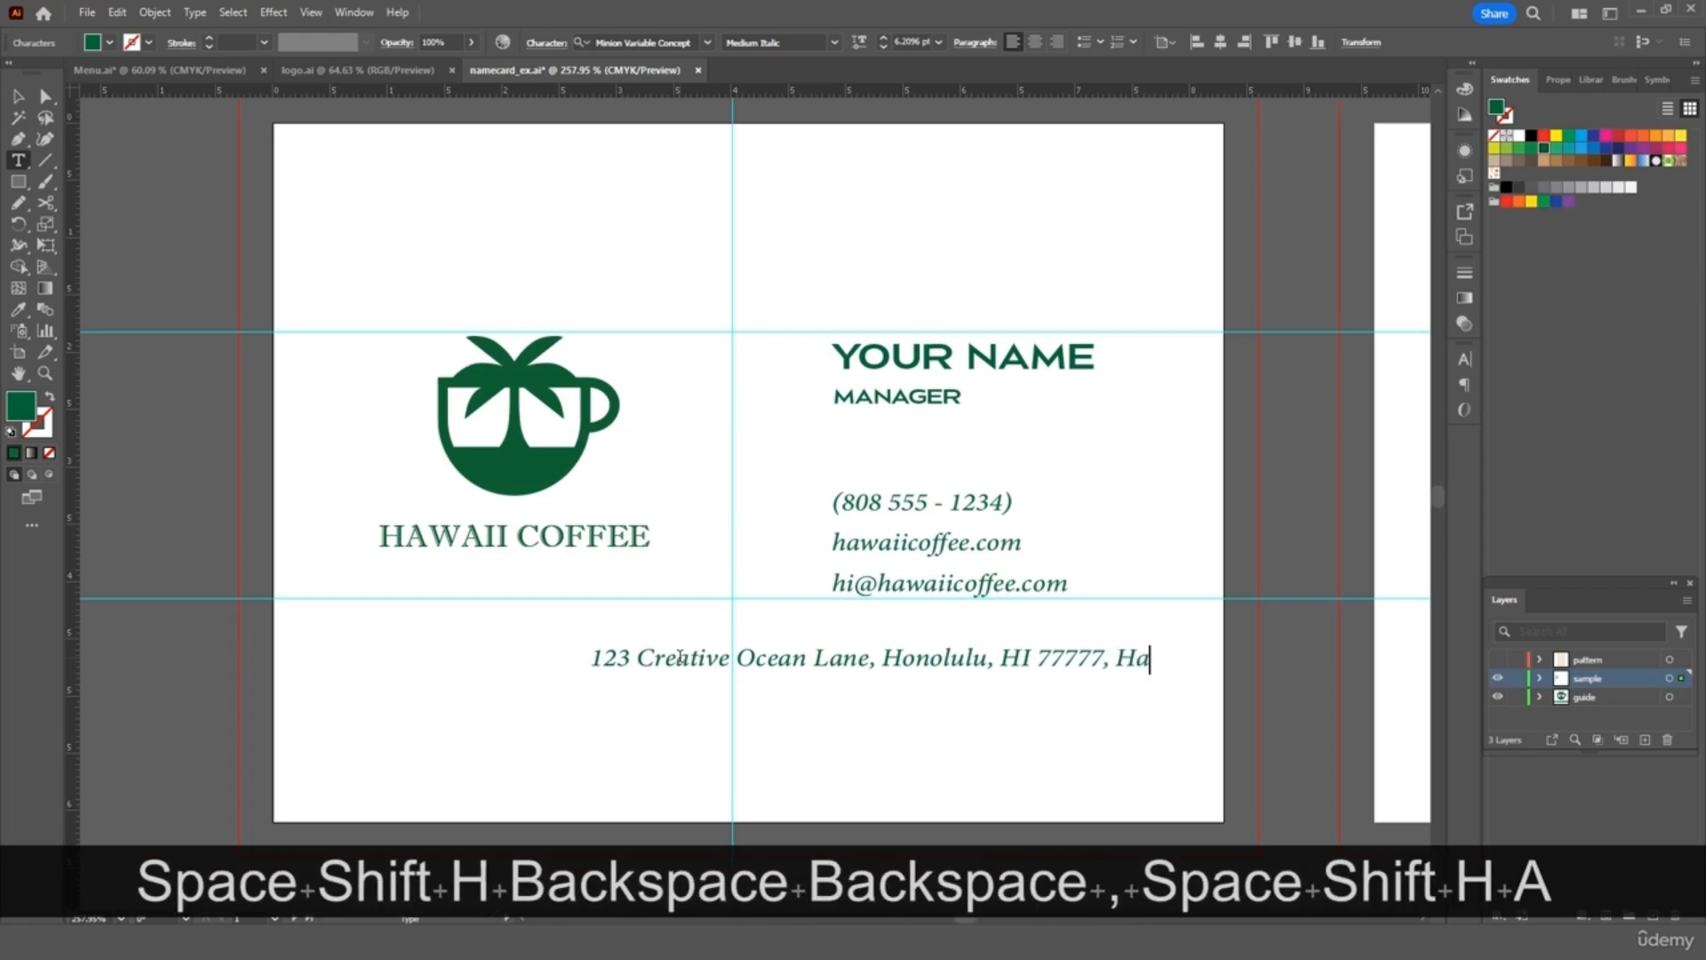
pyautogui.write('waii USA')
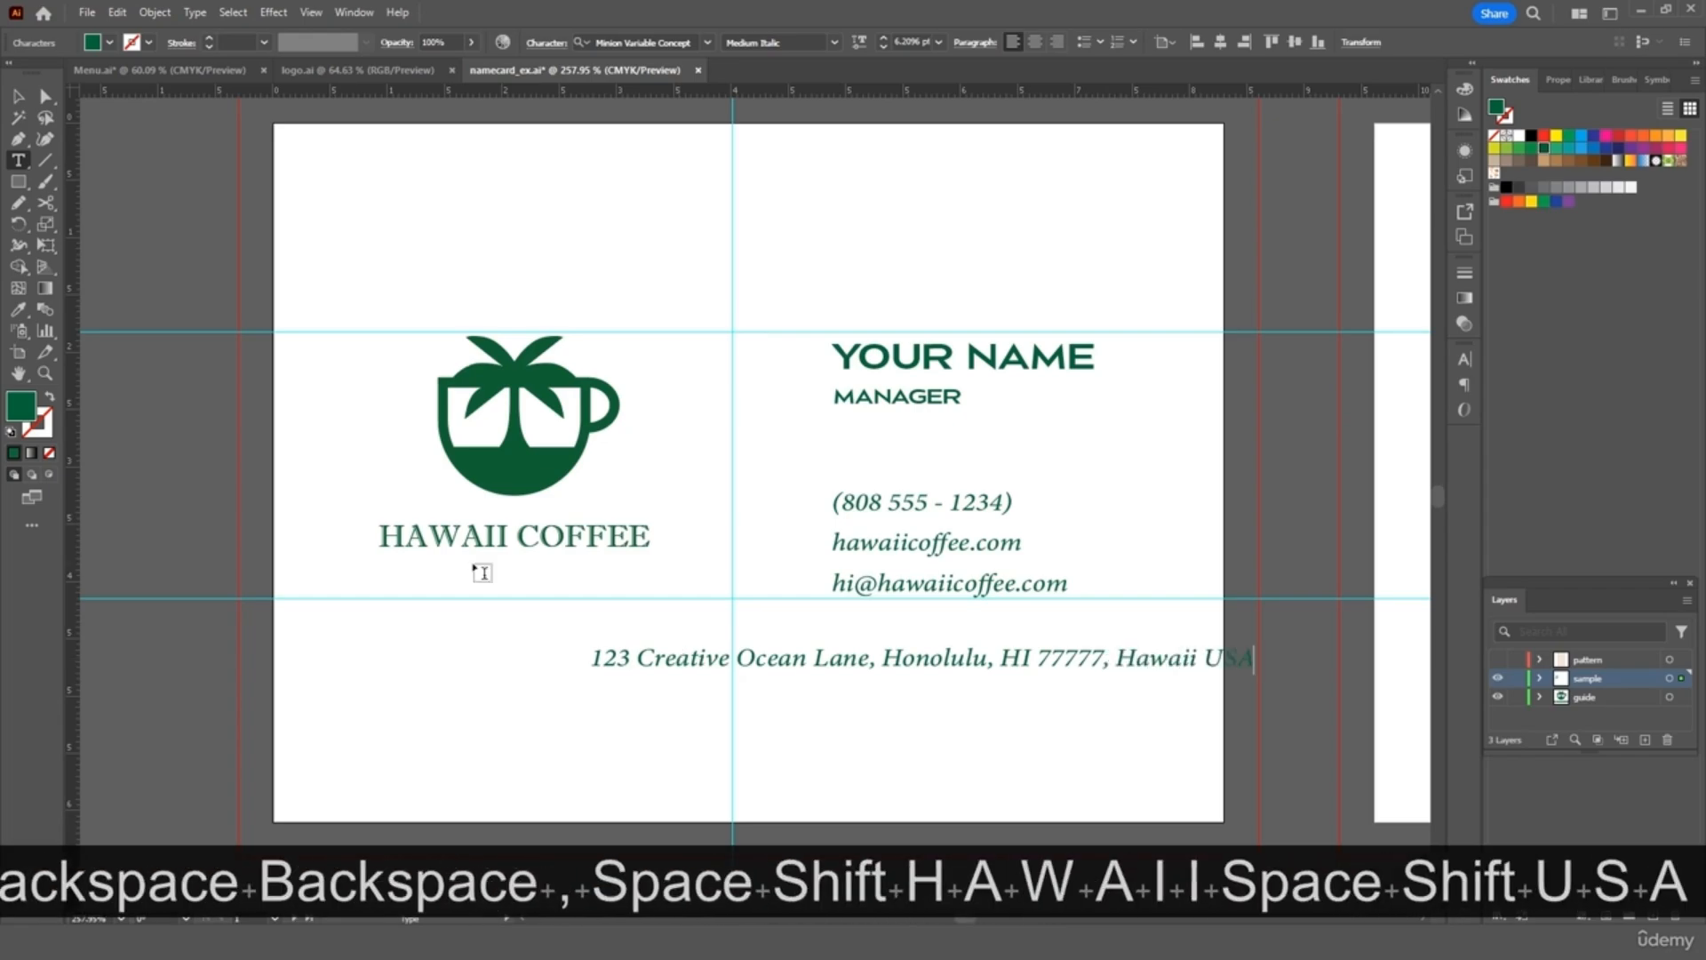
pyautogui.click(17, 96)
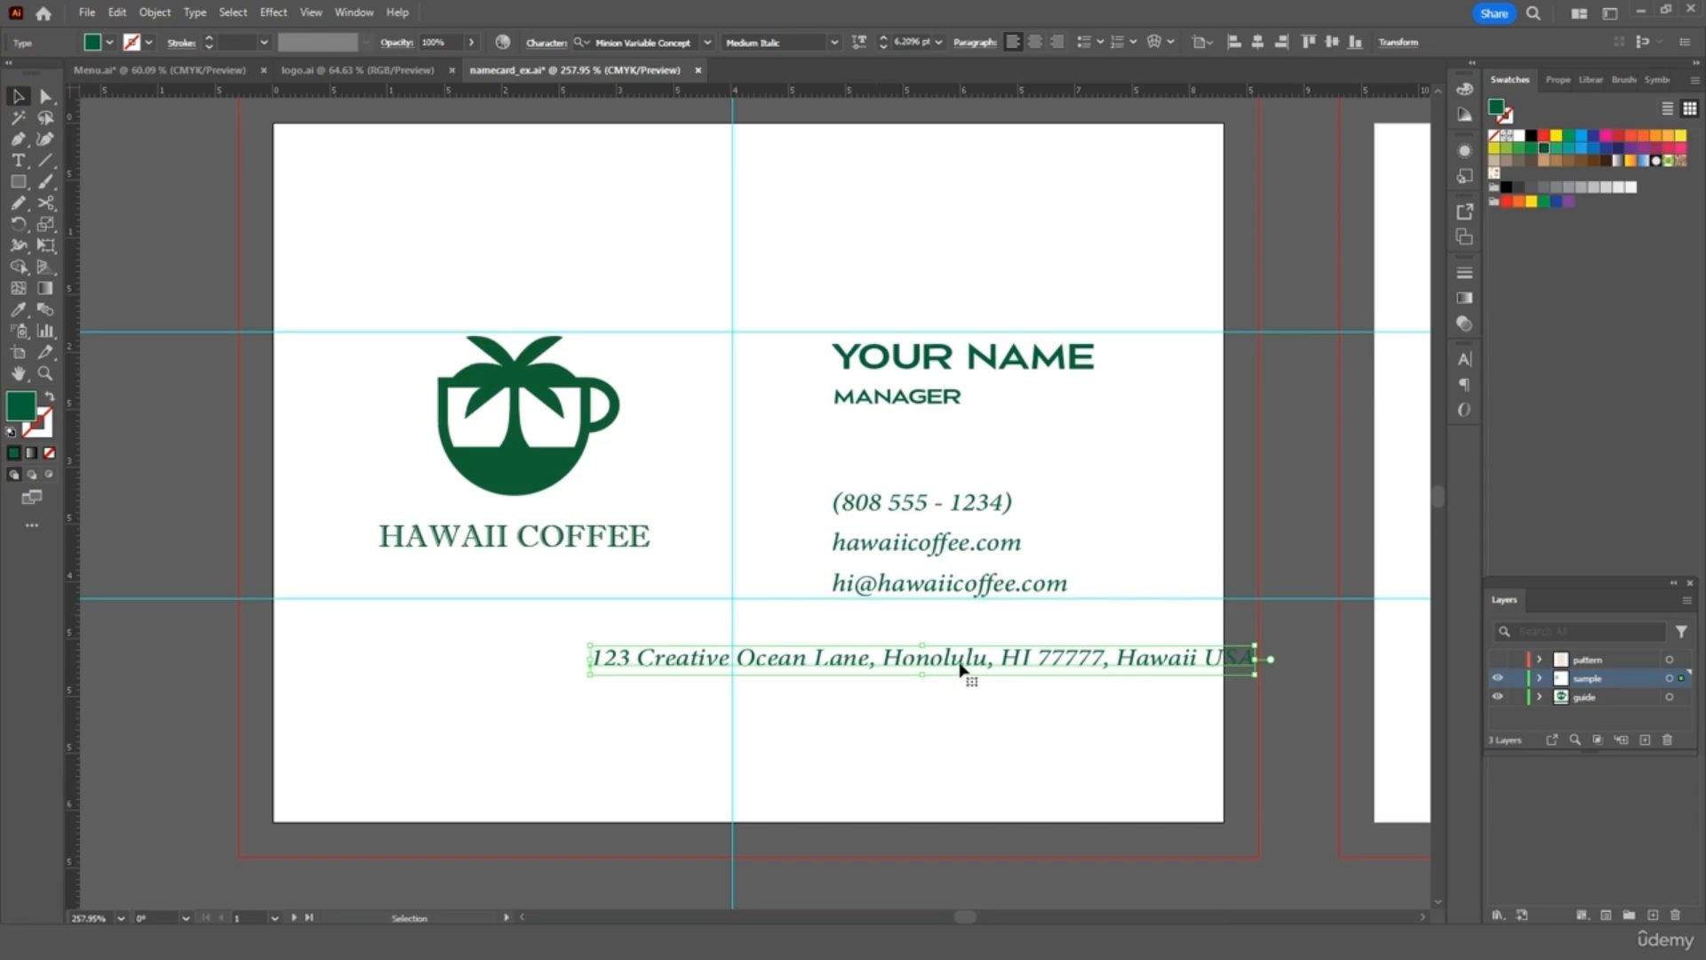
# Move the address line down to the card's bottom edge and zoom out to view the whole card
pyautogui.moveTo(960, 668); pyautogui.dragTo(785, 747)
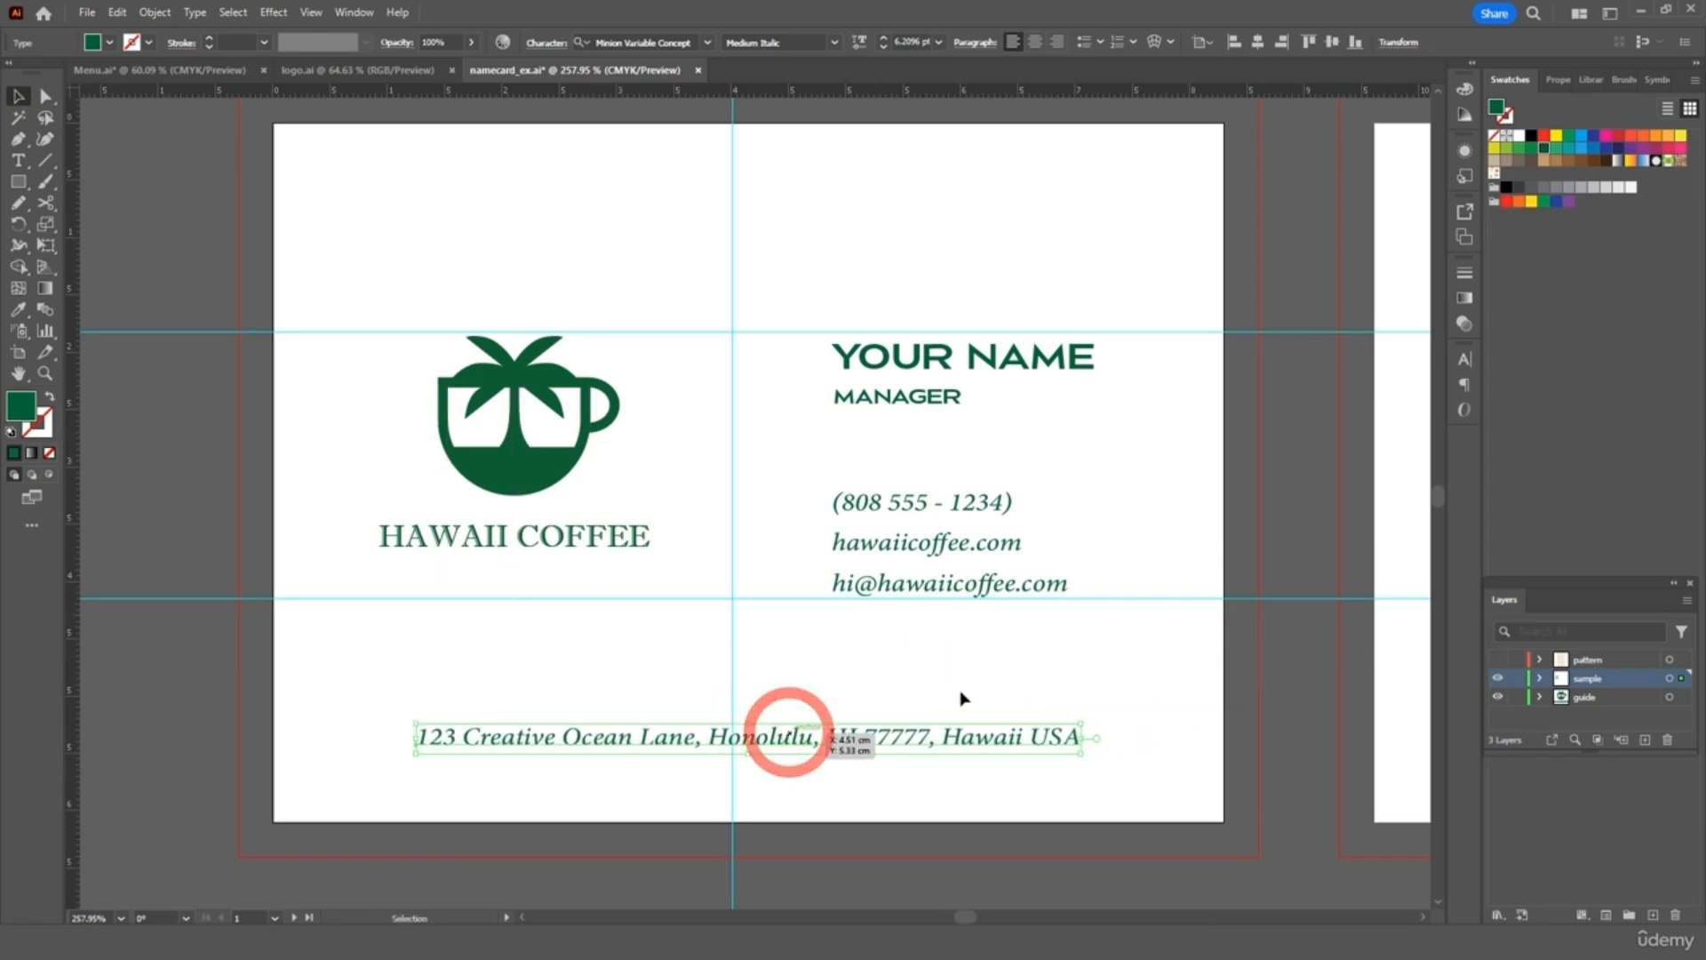
pyautogui.click(1066, 664)
pyautogui.hotkey('ctrl', '-')
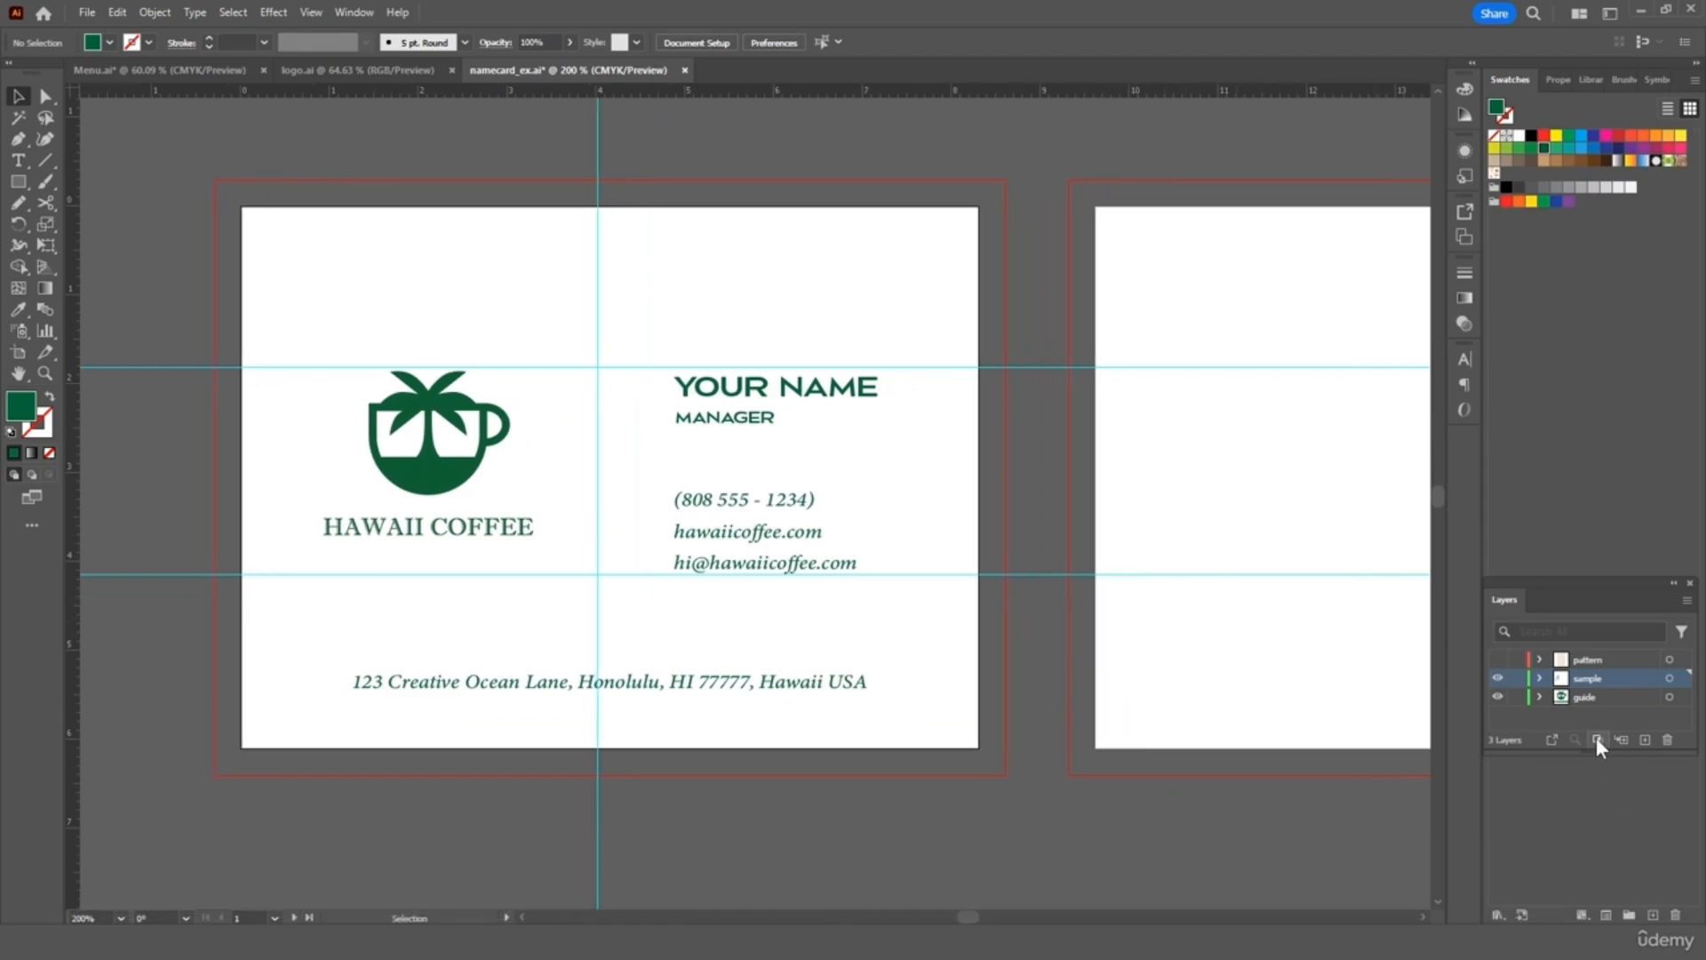
# Copy the palm-cup HAWAII COFFEE logo group from the guide layer
pyautogui.click(1497, 699)
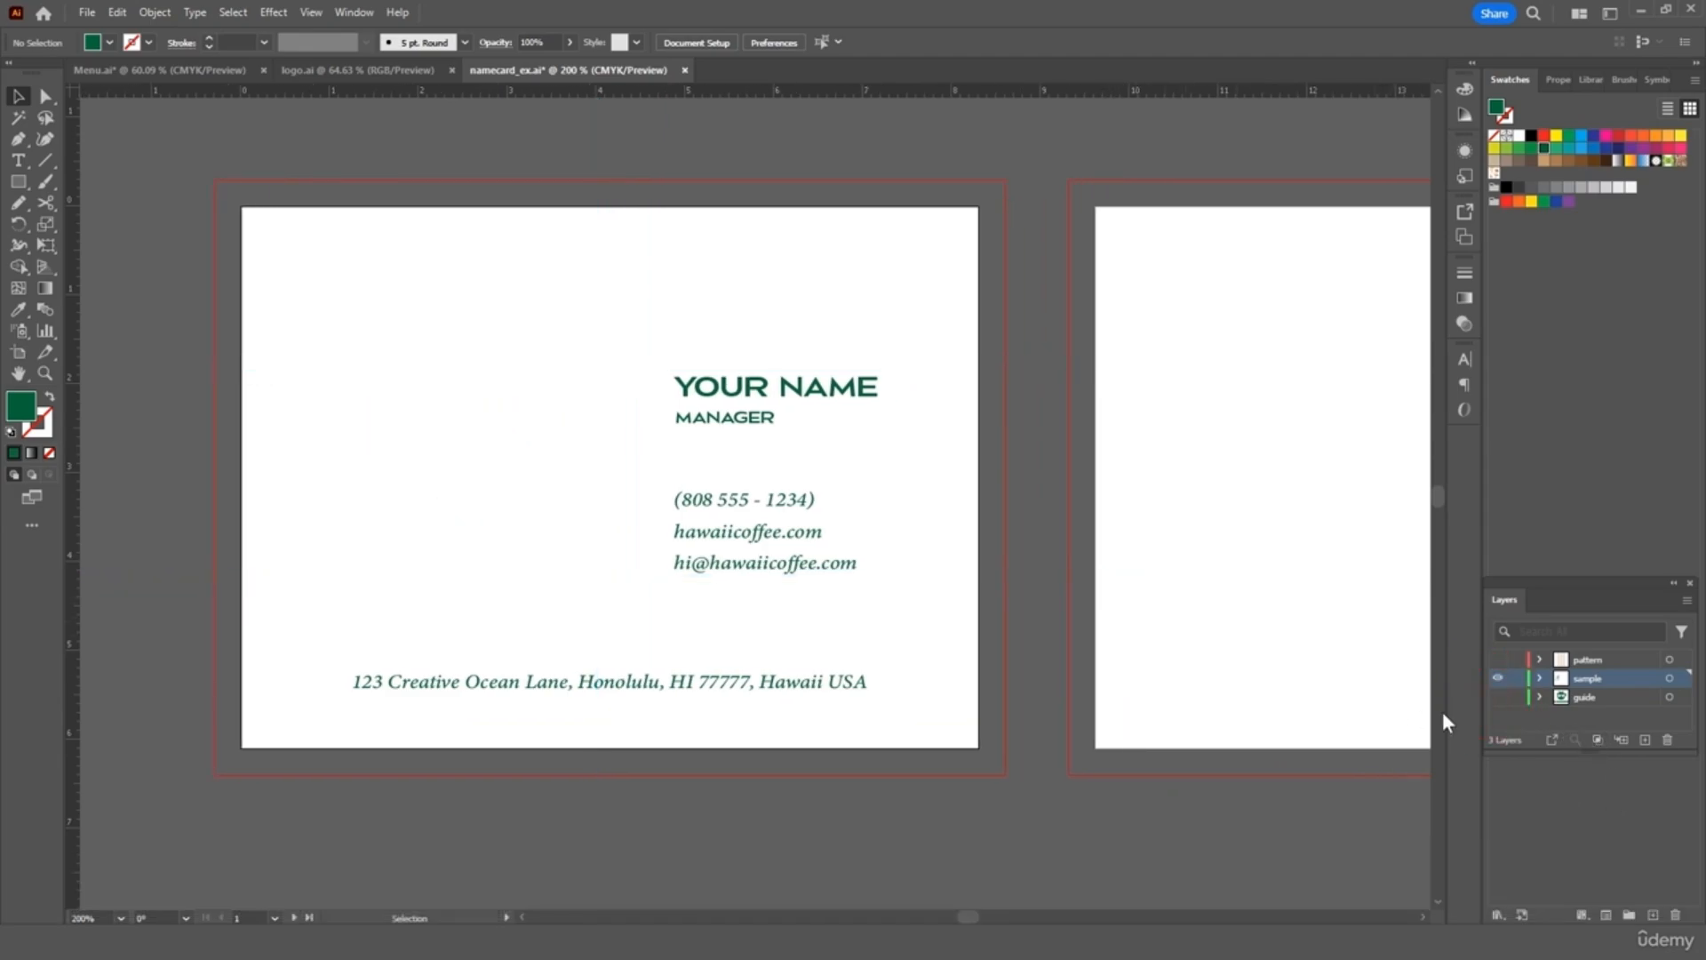
pyautogui.click(1498, 698)
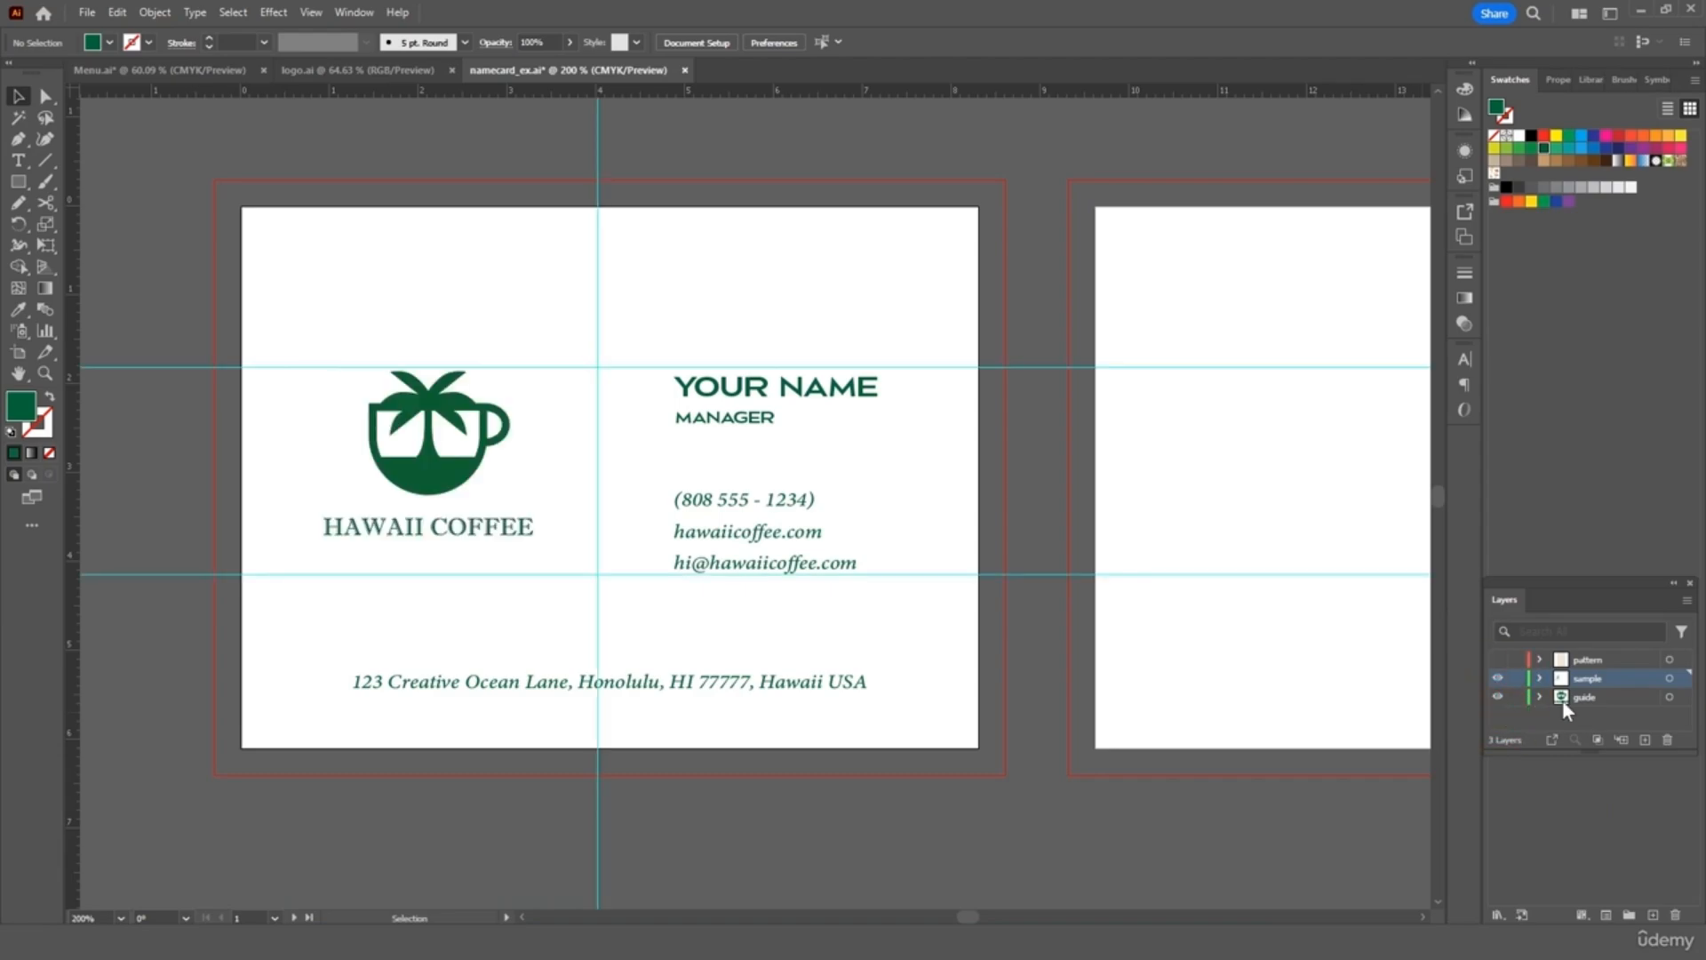
pyautogui.click(1571, 697)
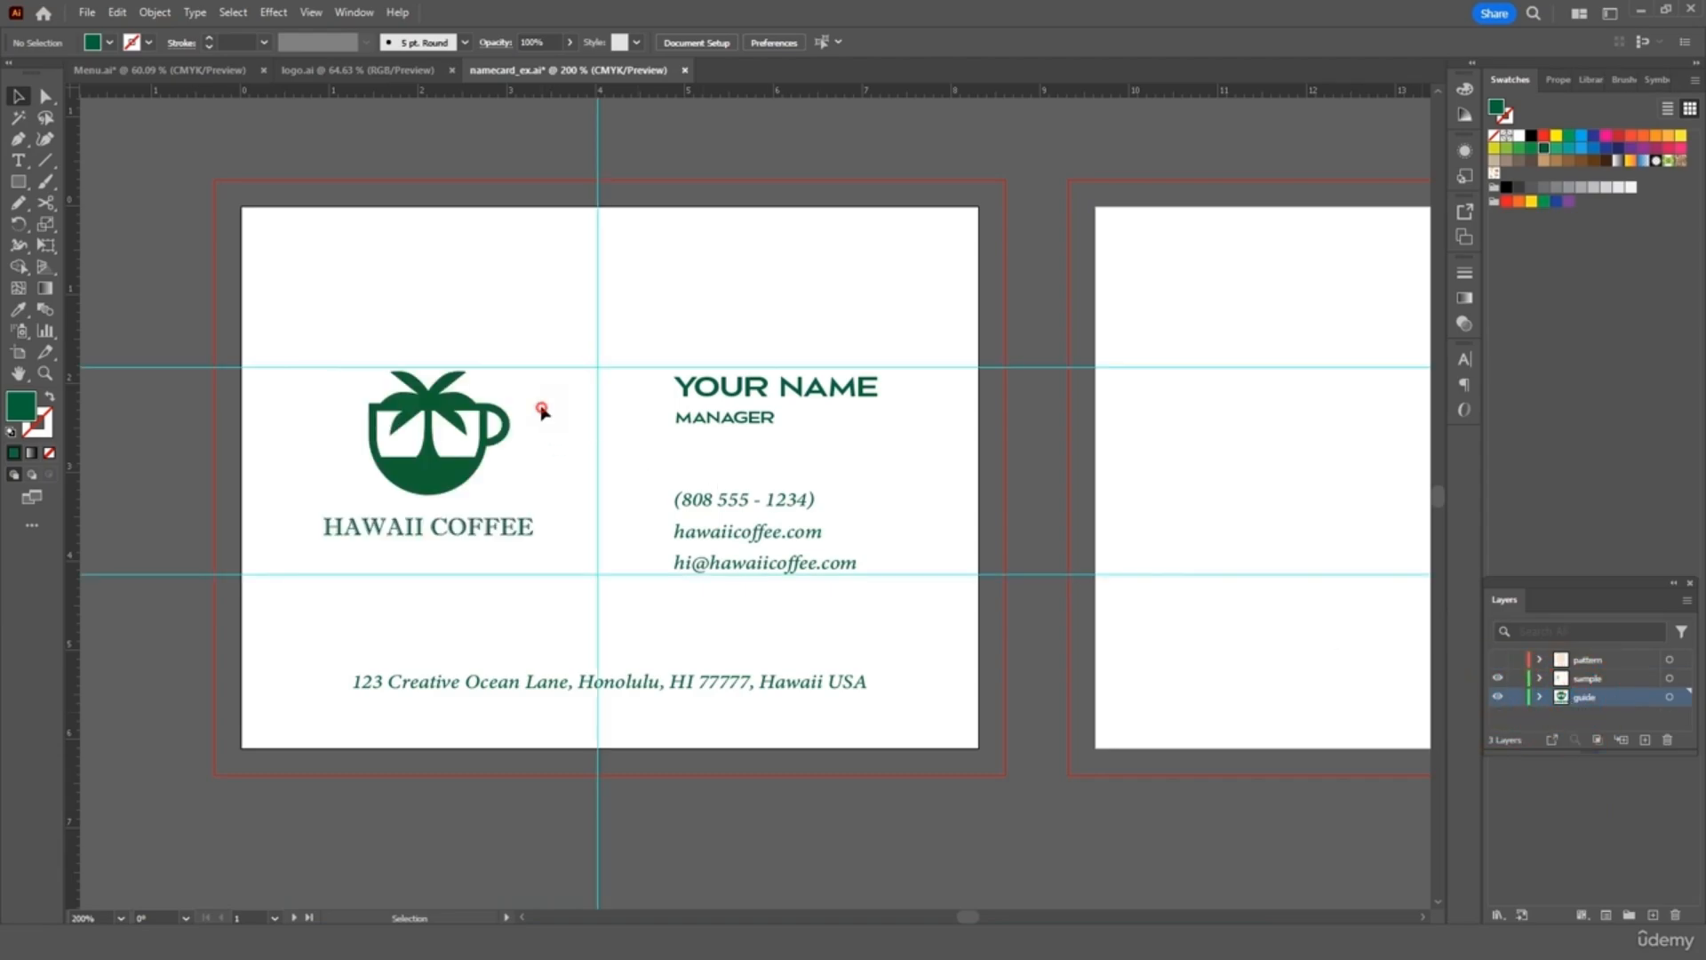
pyautogui.moveTo(542, 410); pyautogui.dragTo(366, 552)
pyautogui.hotkey('ctrl', 'c')
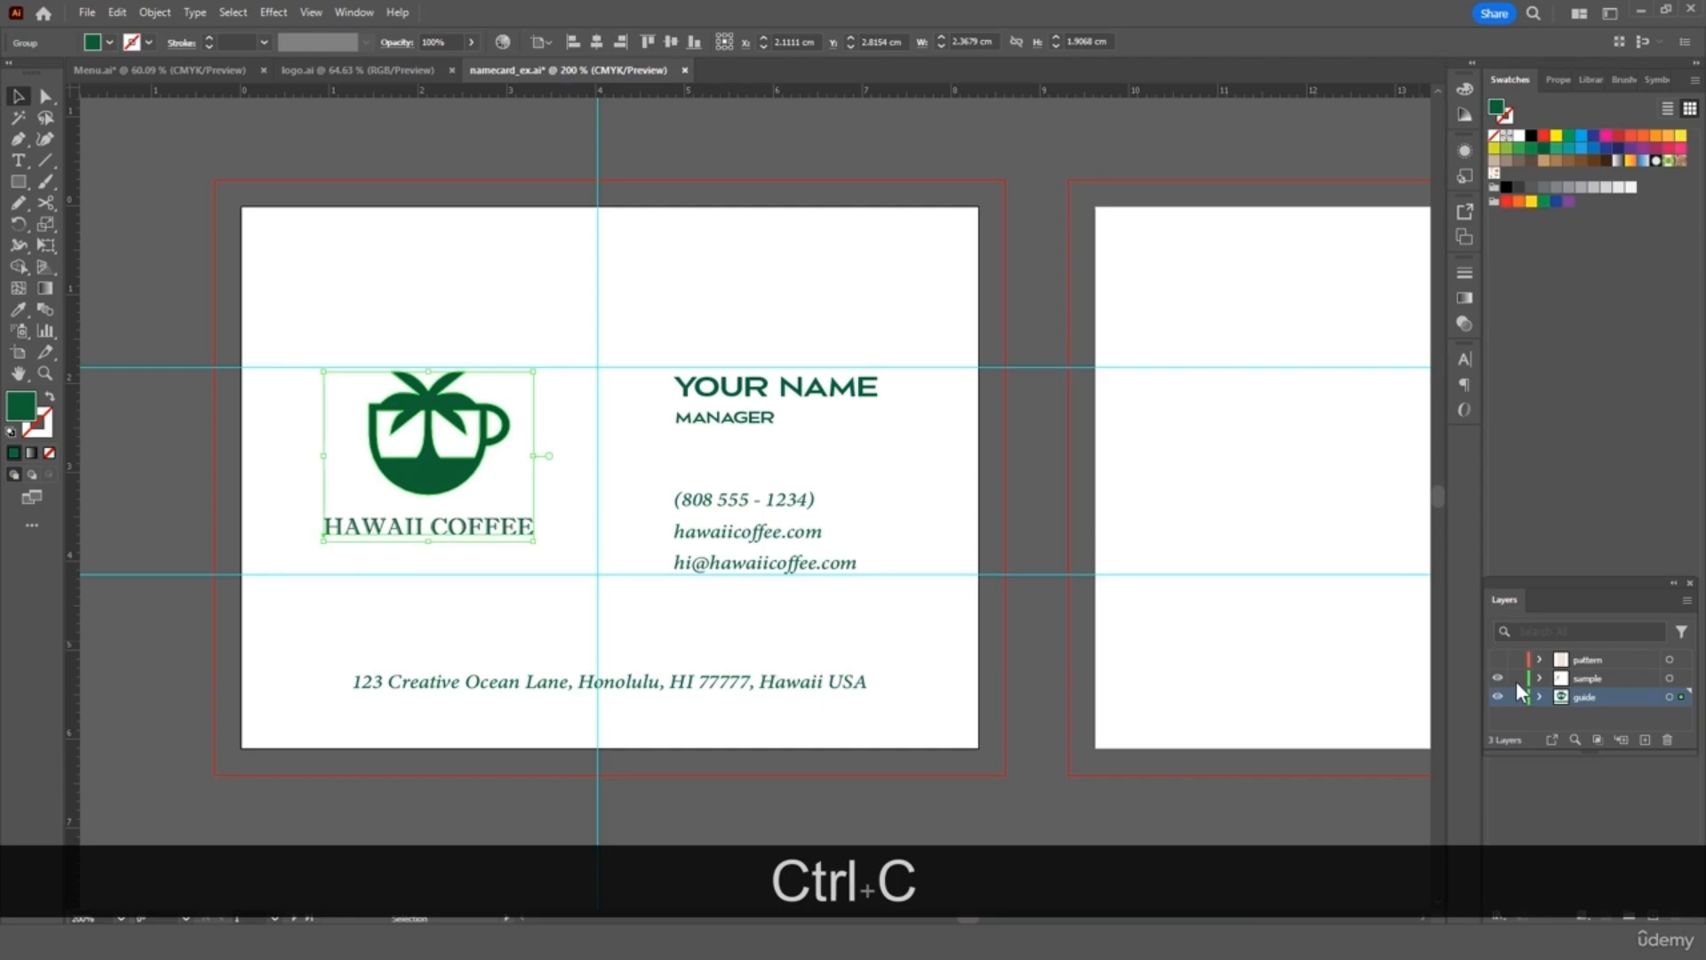
# Hide the guide layer and paste the logo into the sample layer on the card's left side
pyautogui.click(1594, 679)
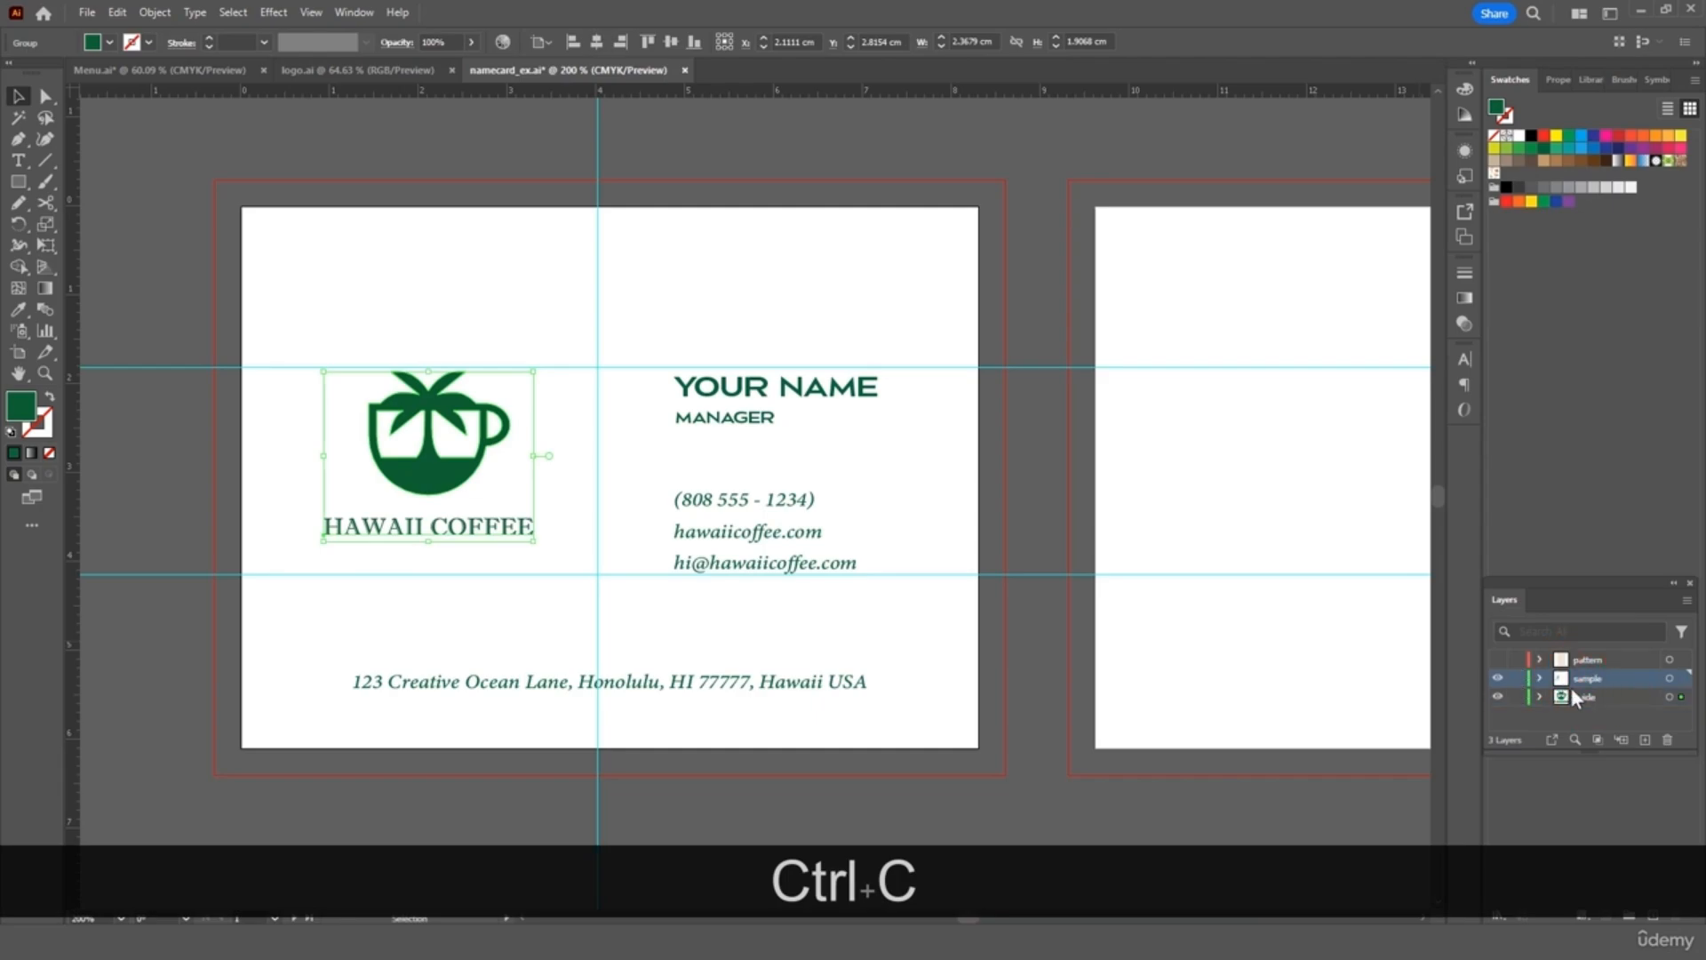
pyautogui.click(1500, 698)
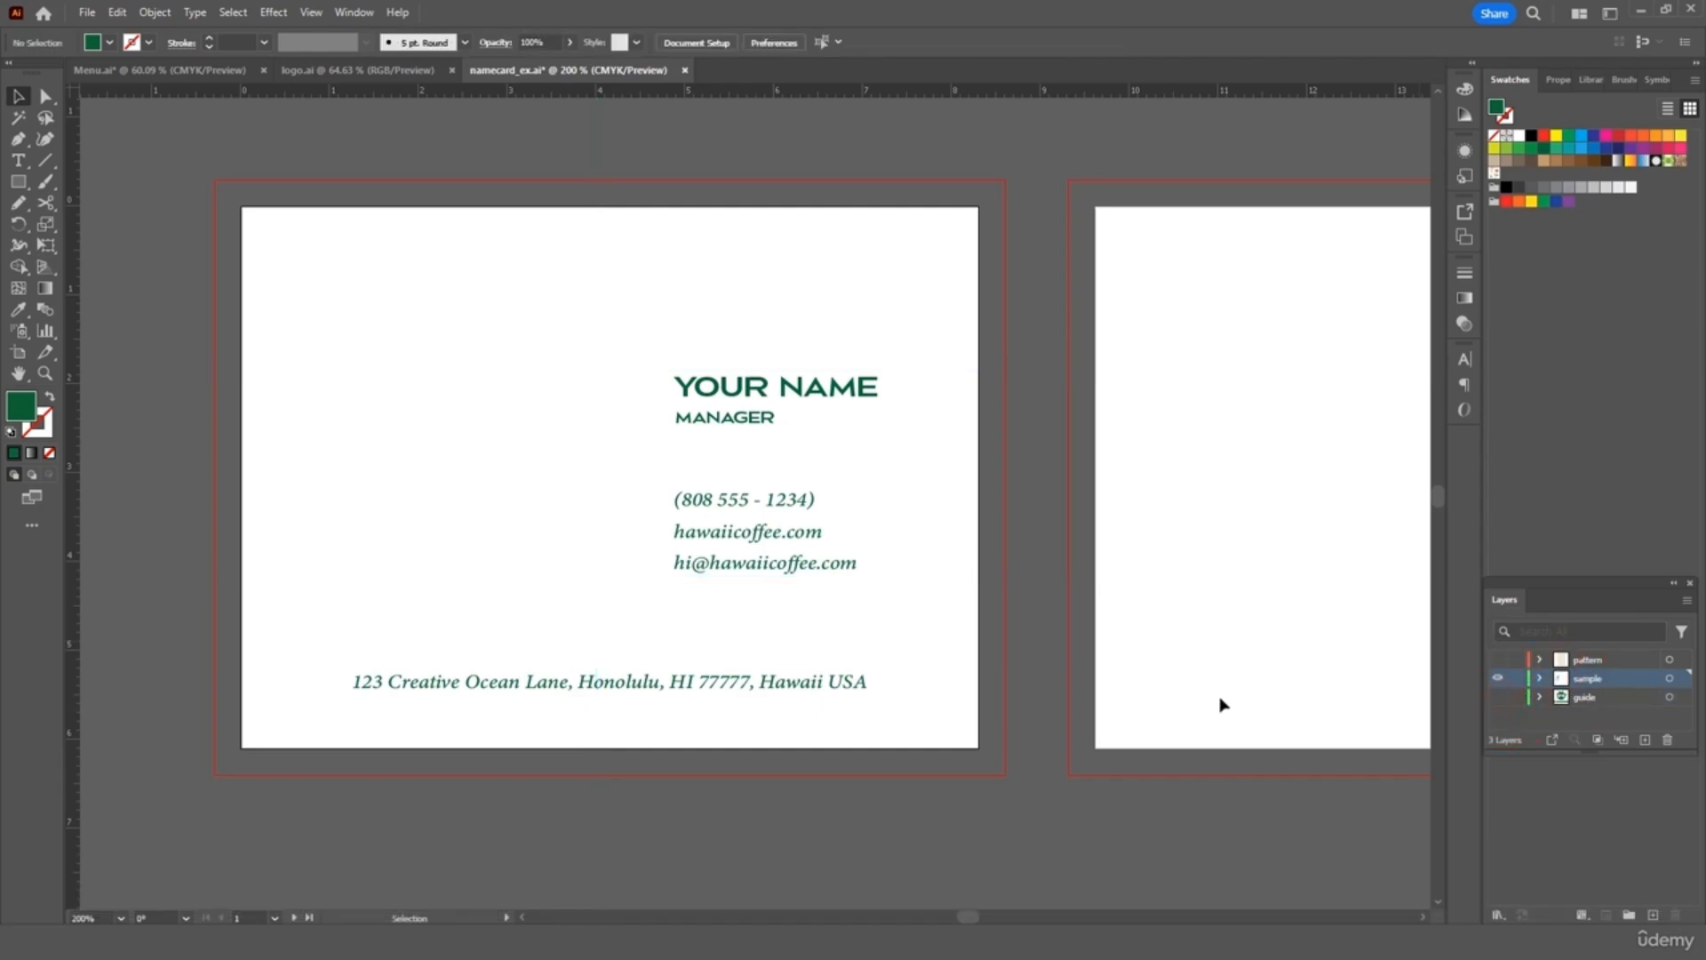
pyautogui.hotkey('ctrl', 'v')
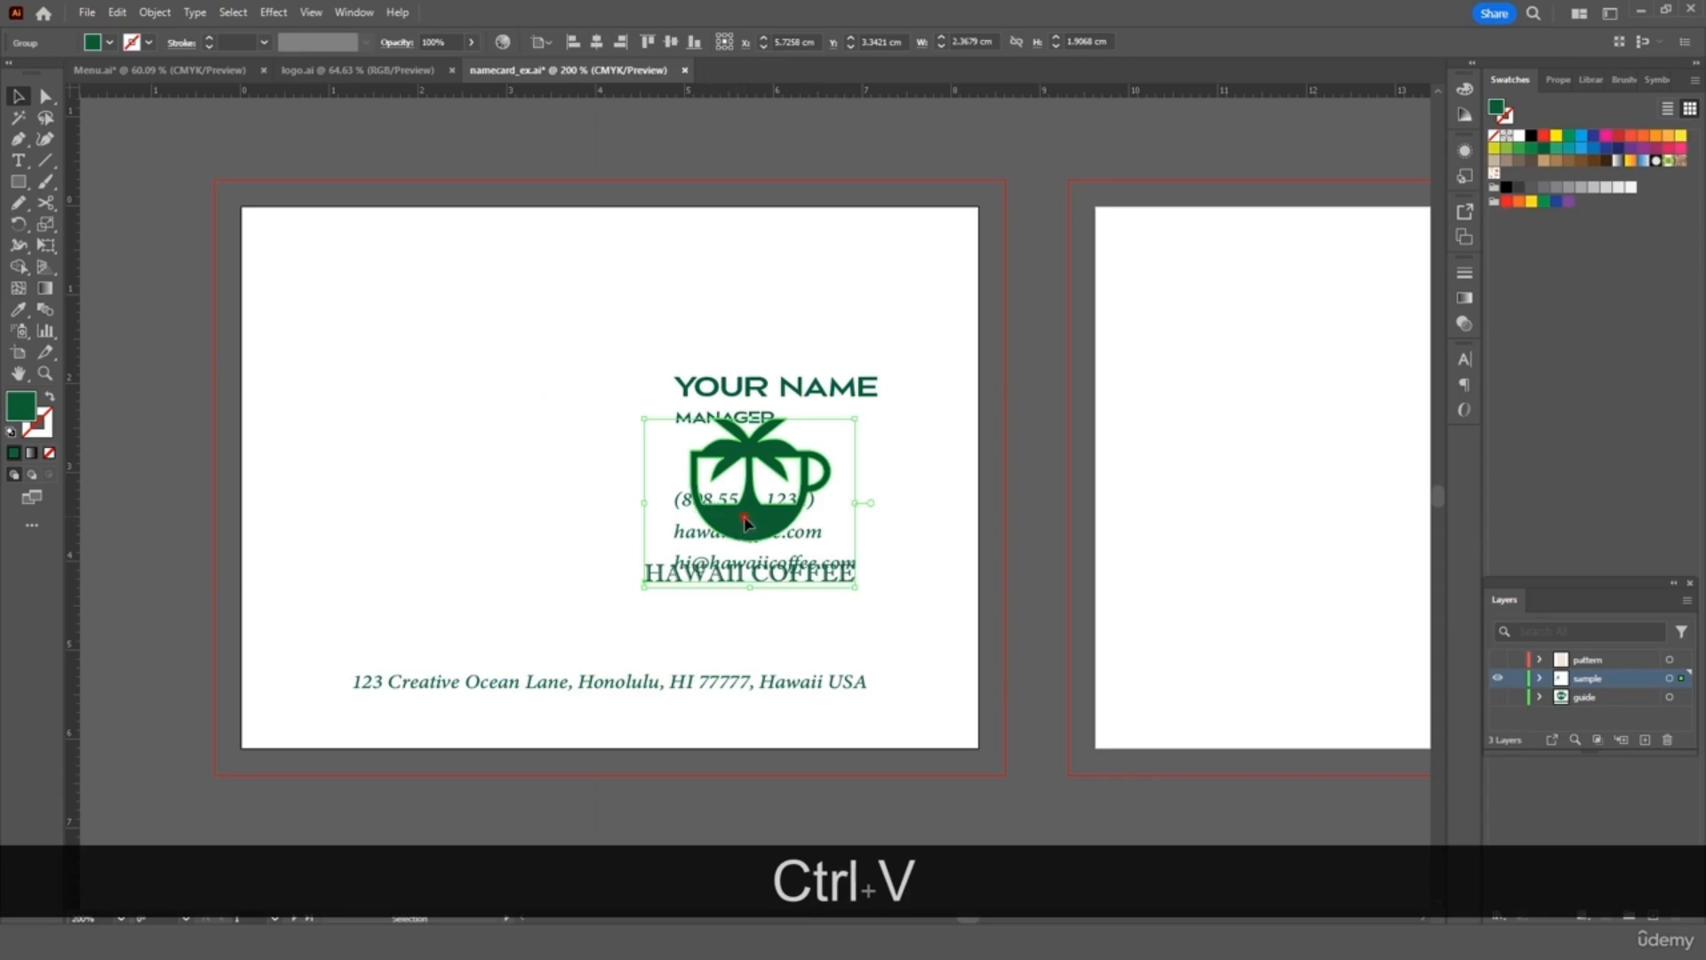
pyautogui.moveTo(745, 523); pyautogui.dragTo(456, 479)
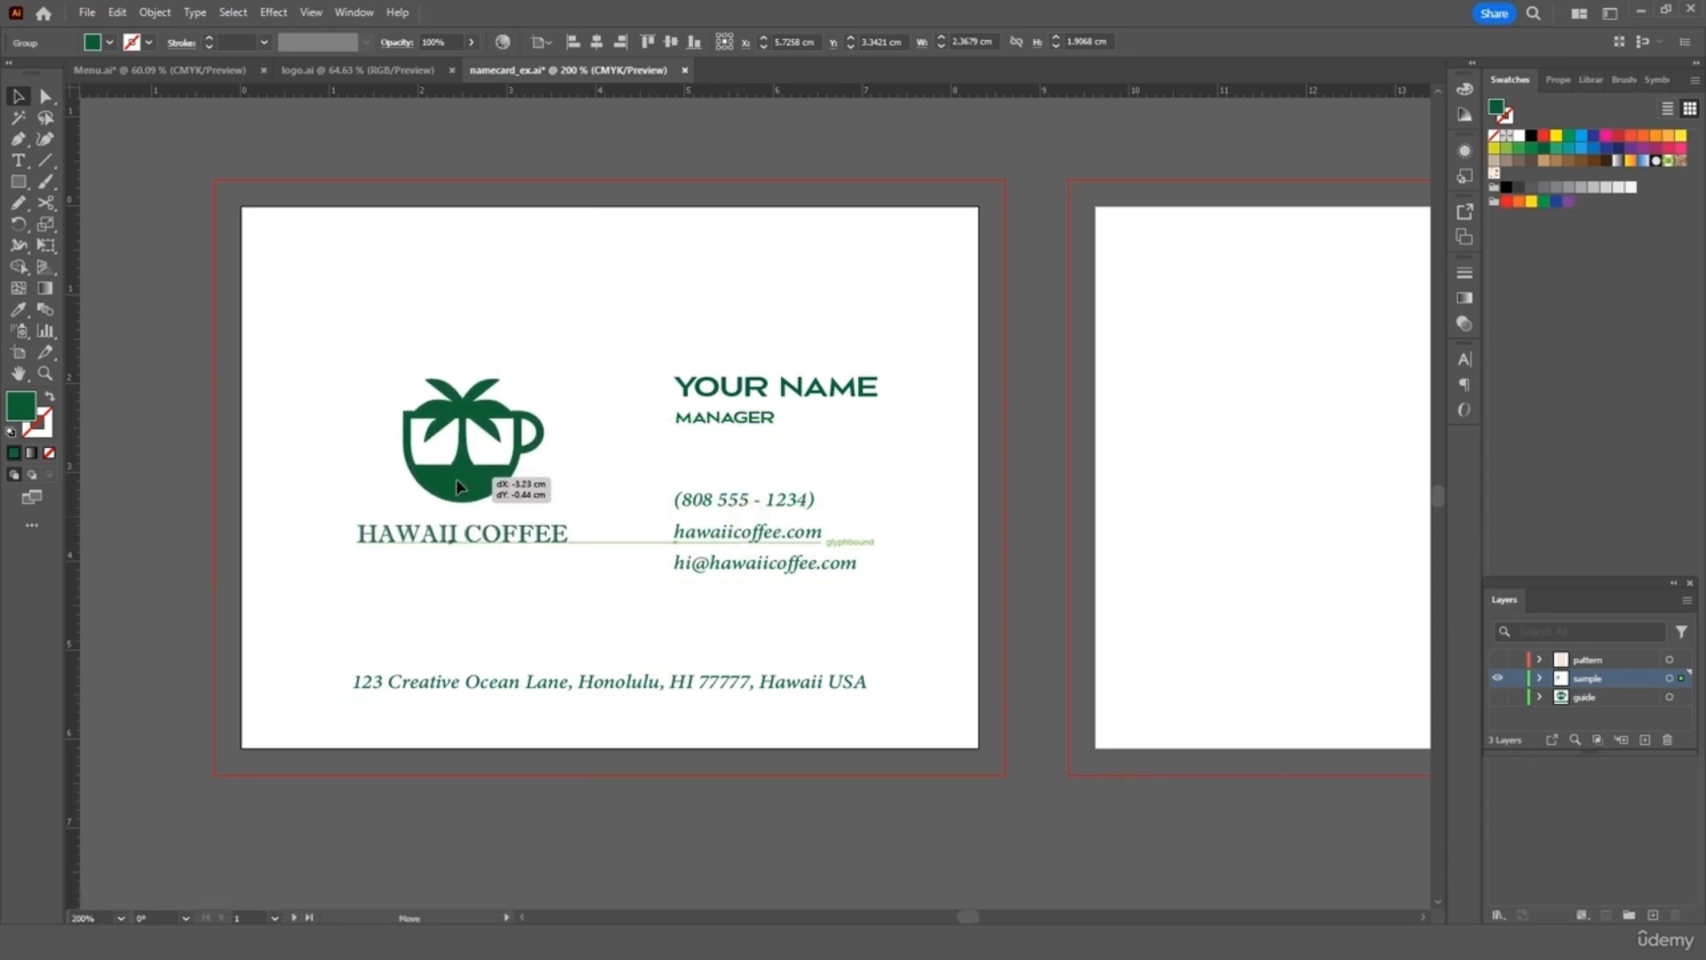
pyautogui.click(548, 263)
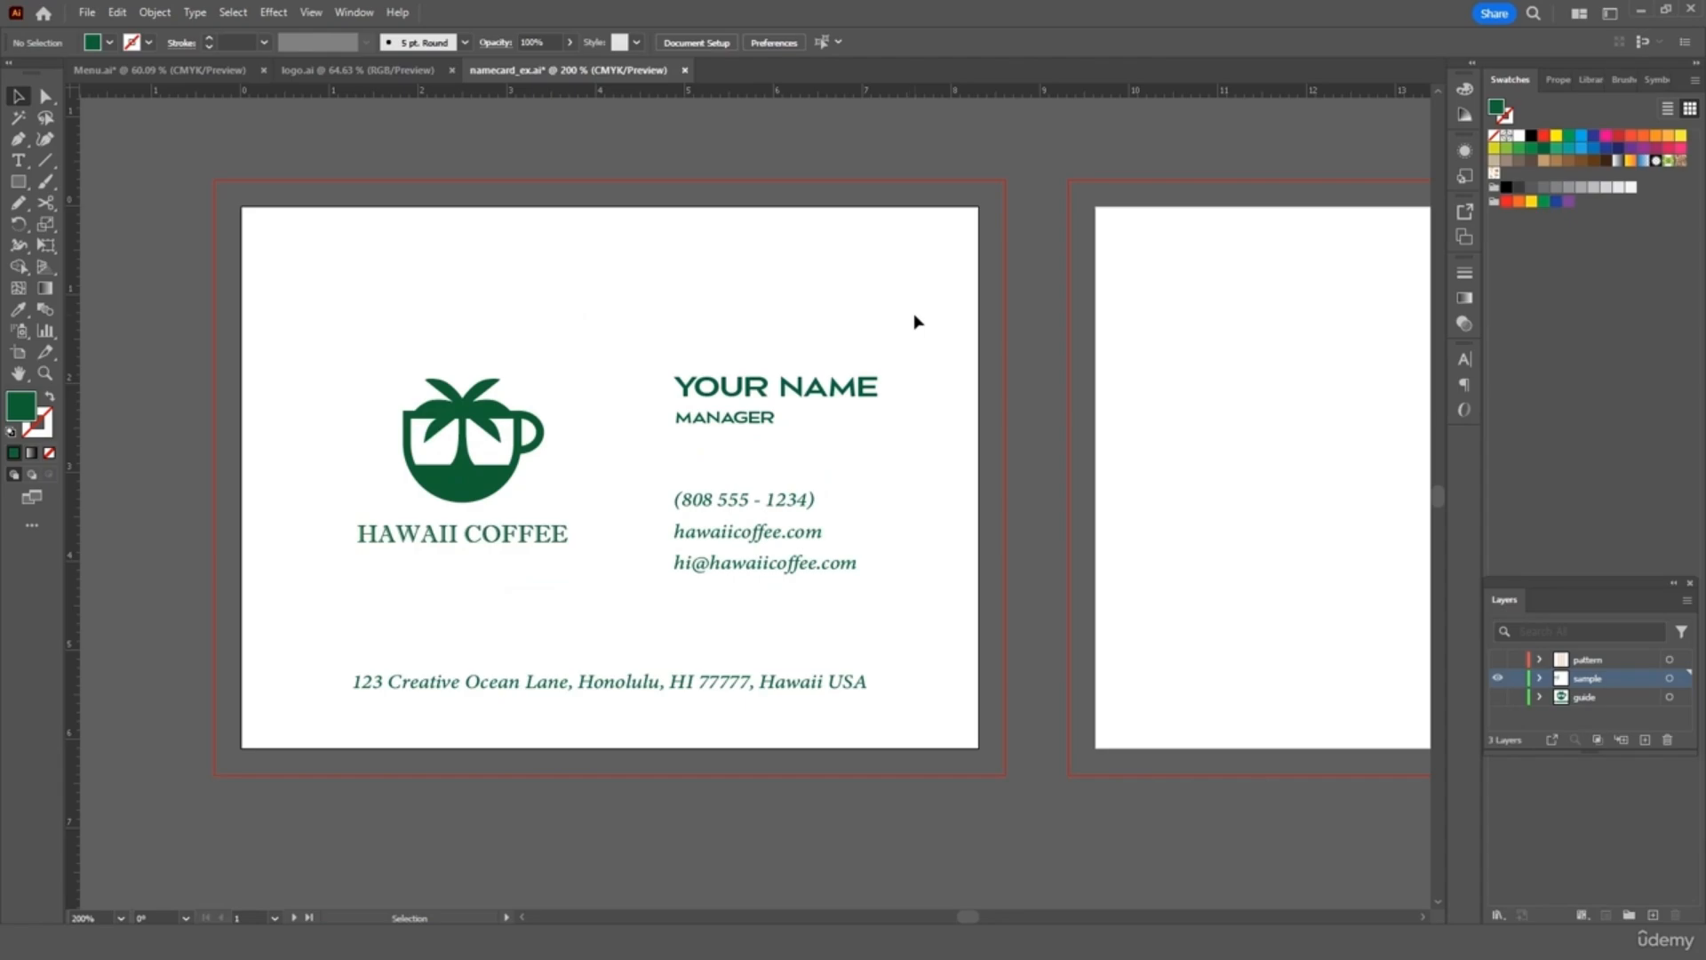
# Draw a green vertical divider line between the logo and the name
pyautogui.hscroll(3, 916, 317)
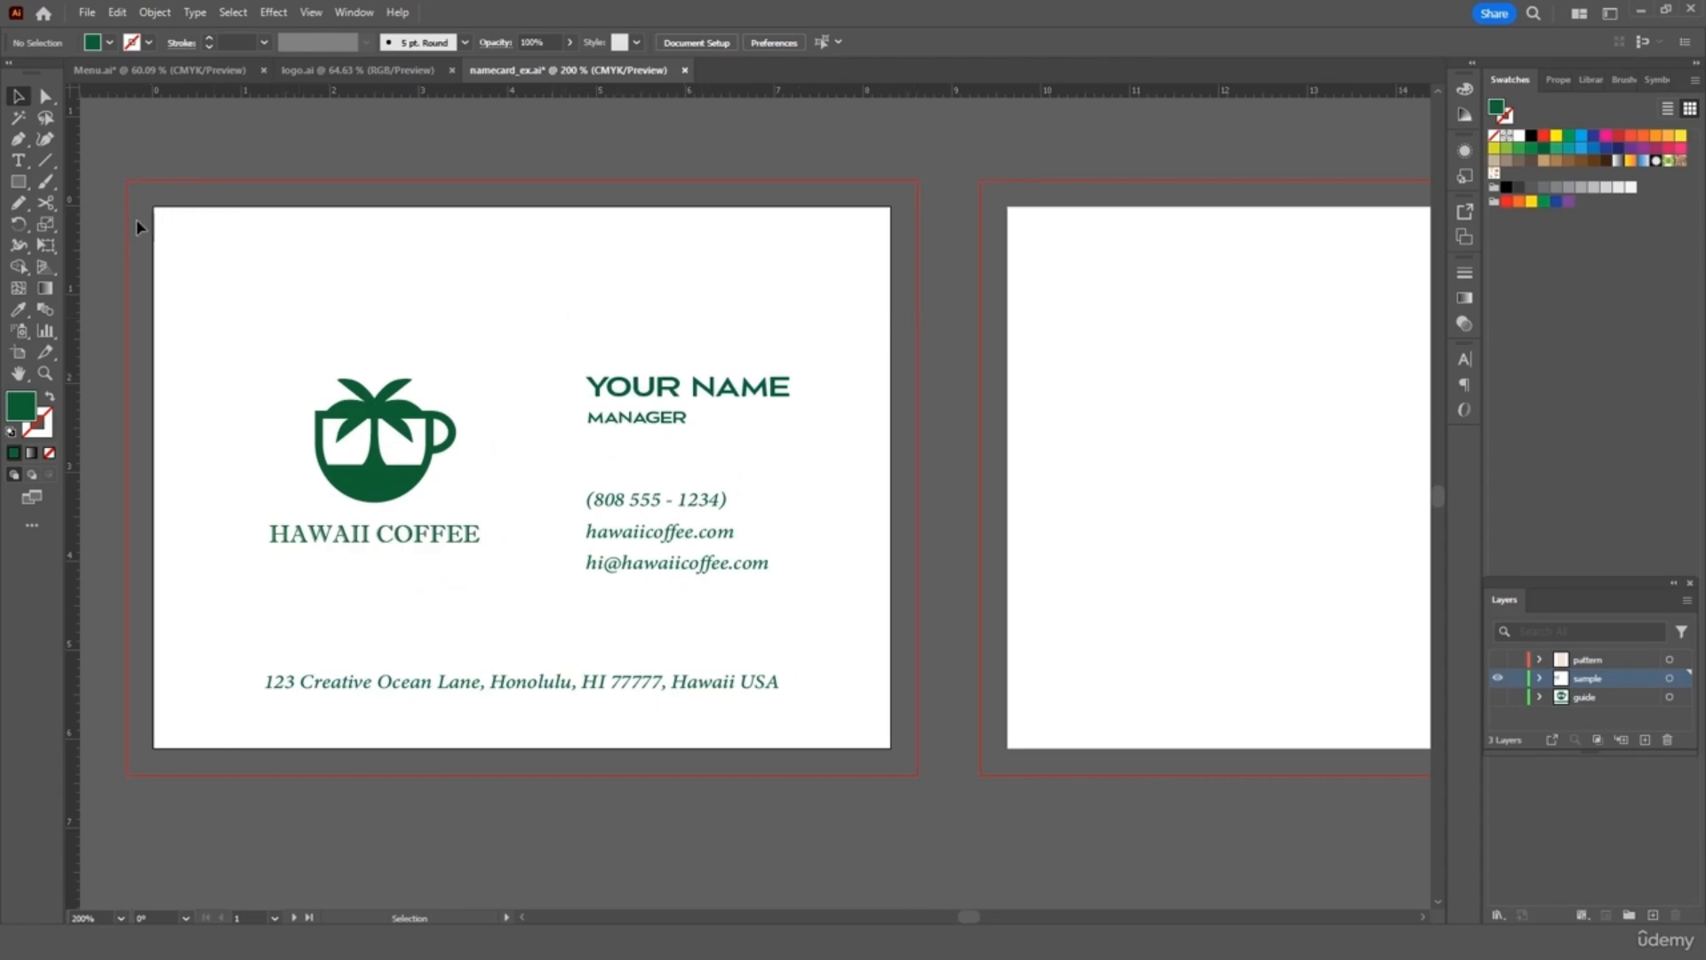
pyautogui.click(45, 160)
pyautogui.moveTo(515, 378); pyautogui.dragTo(516, 551)
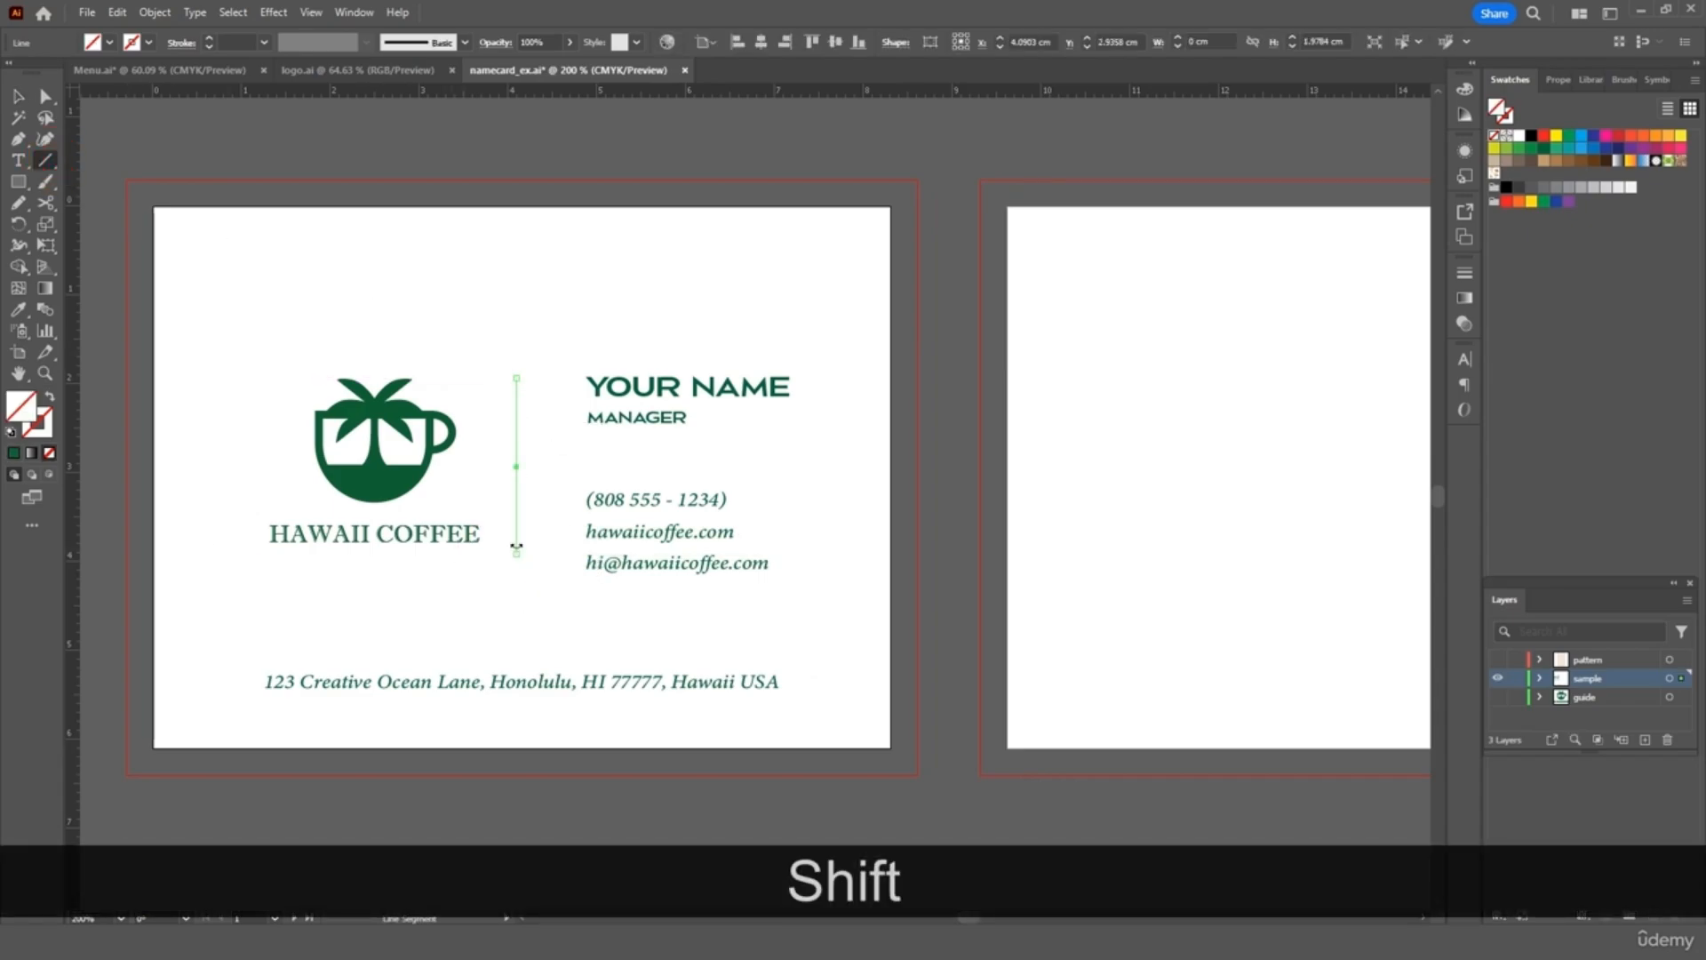
pyautogui.click(149, 42)
pyautogui.click(87, 92)
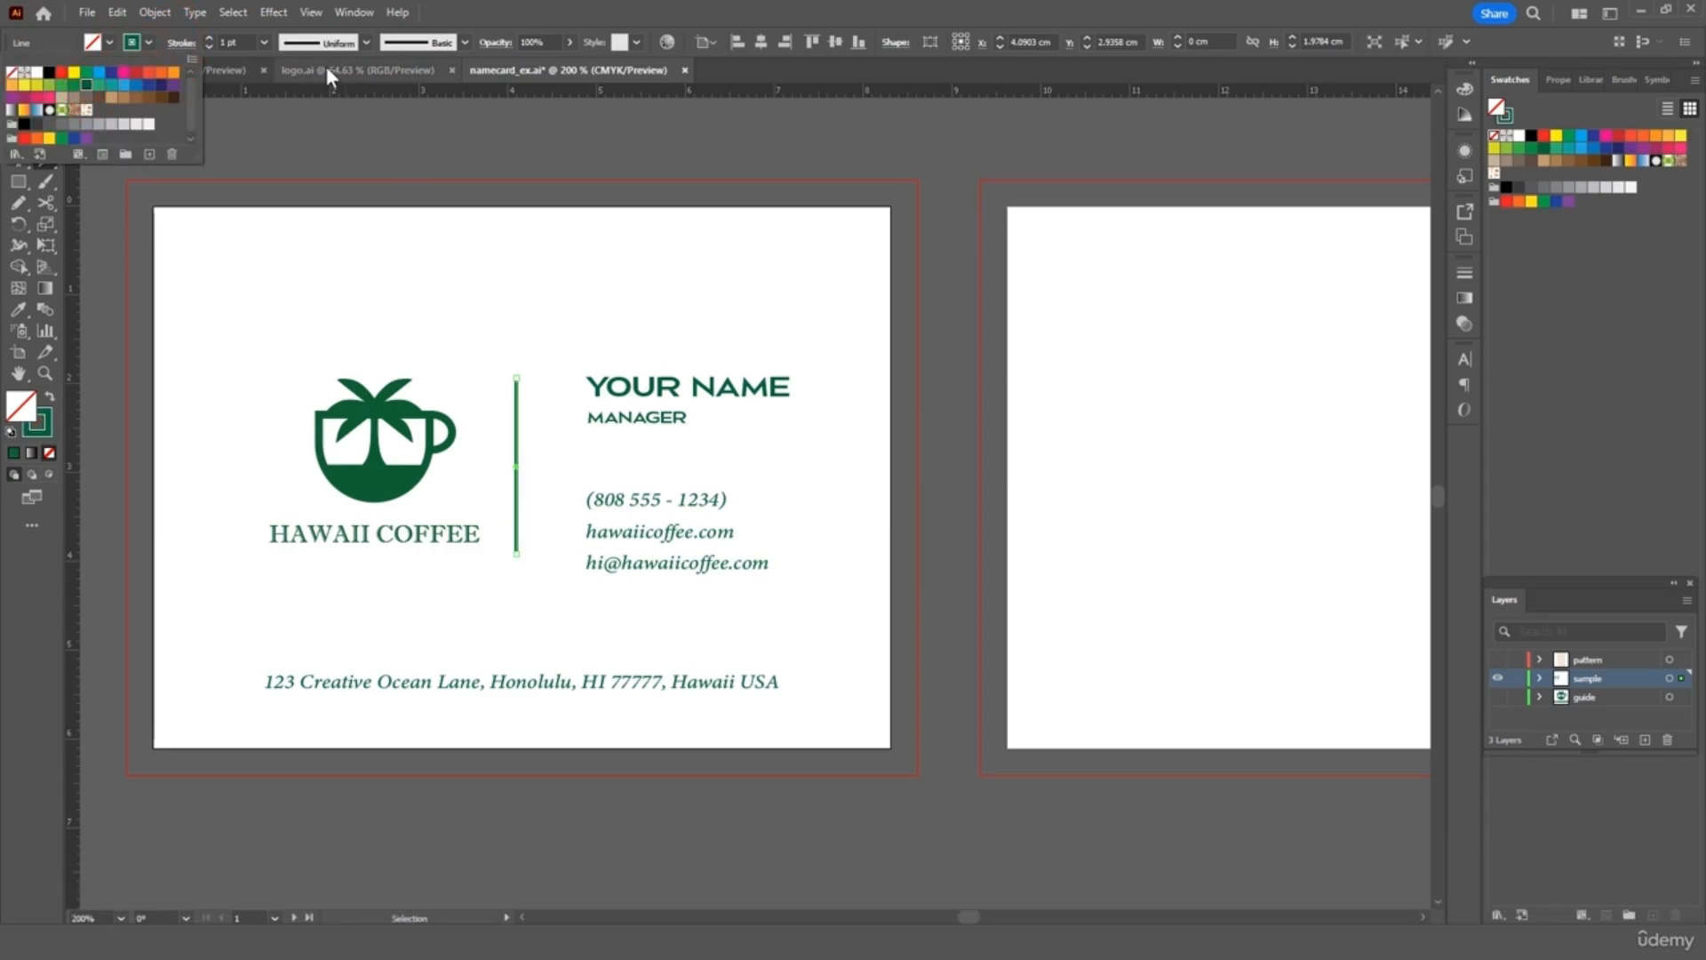
# Reduce the divider's stroke weight to 0.25 pt
pyautogui.click(264, 43)
pyautogui.click(264, 42)
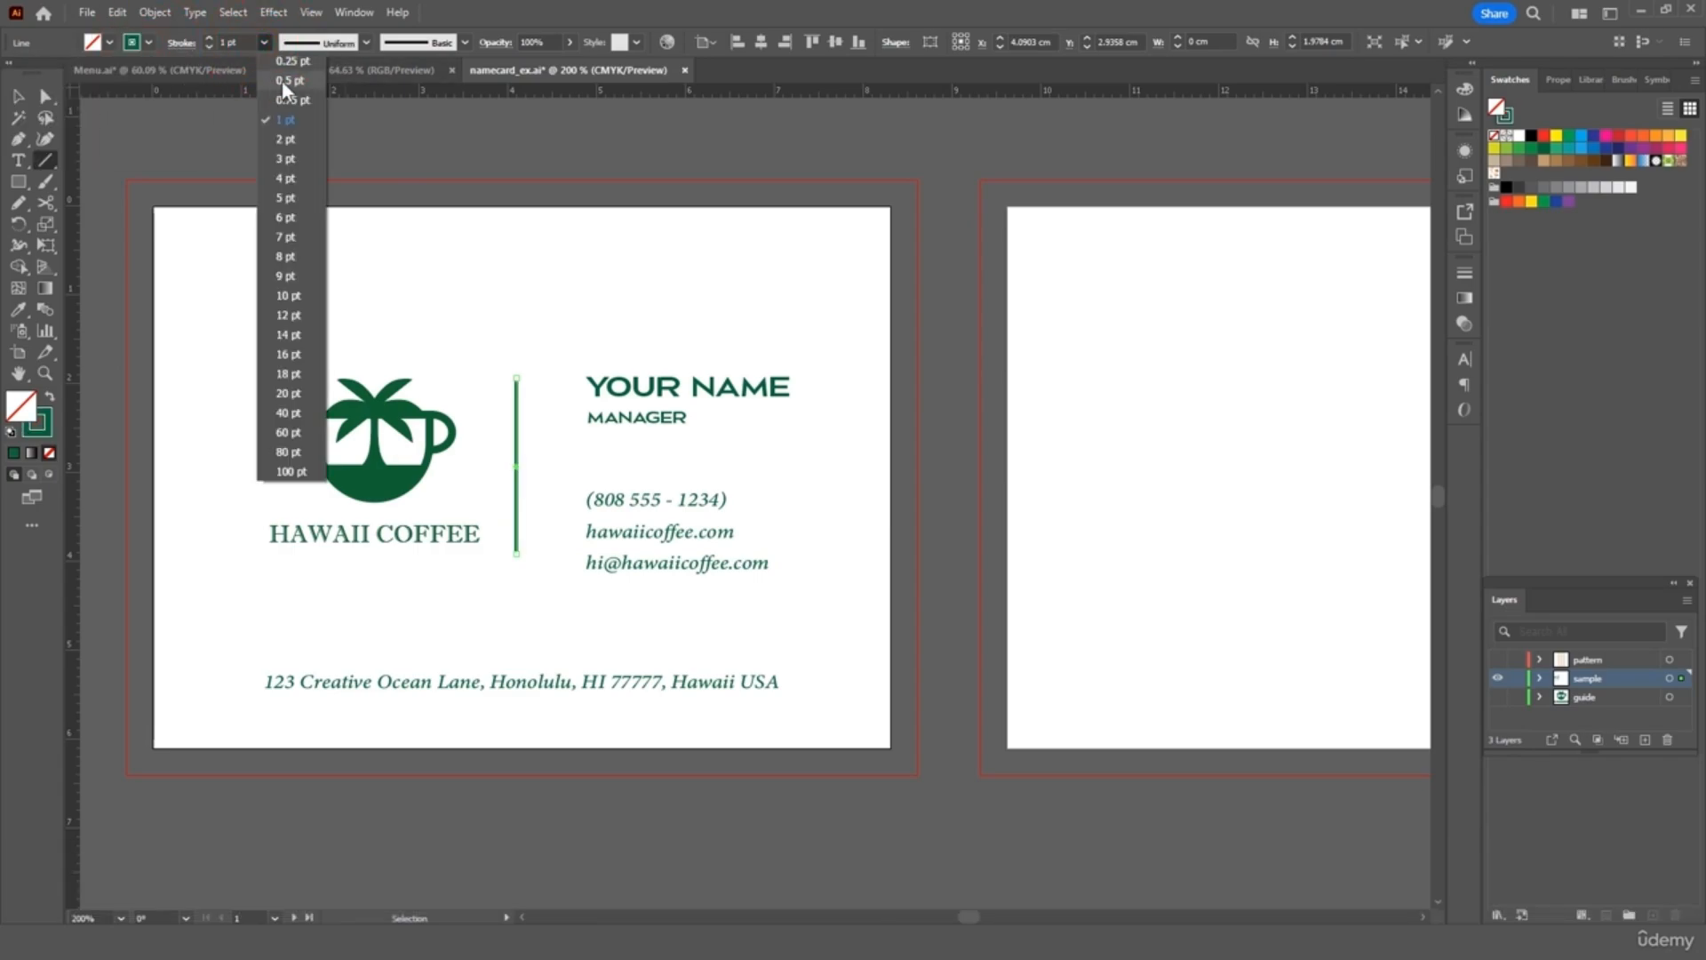
pyautogui.click(281, 80)
pyautogui.click(264, 43)
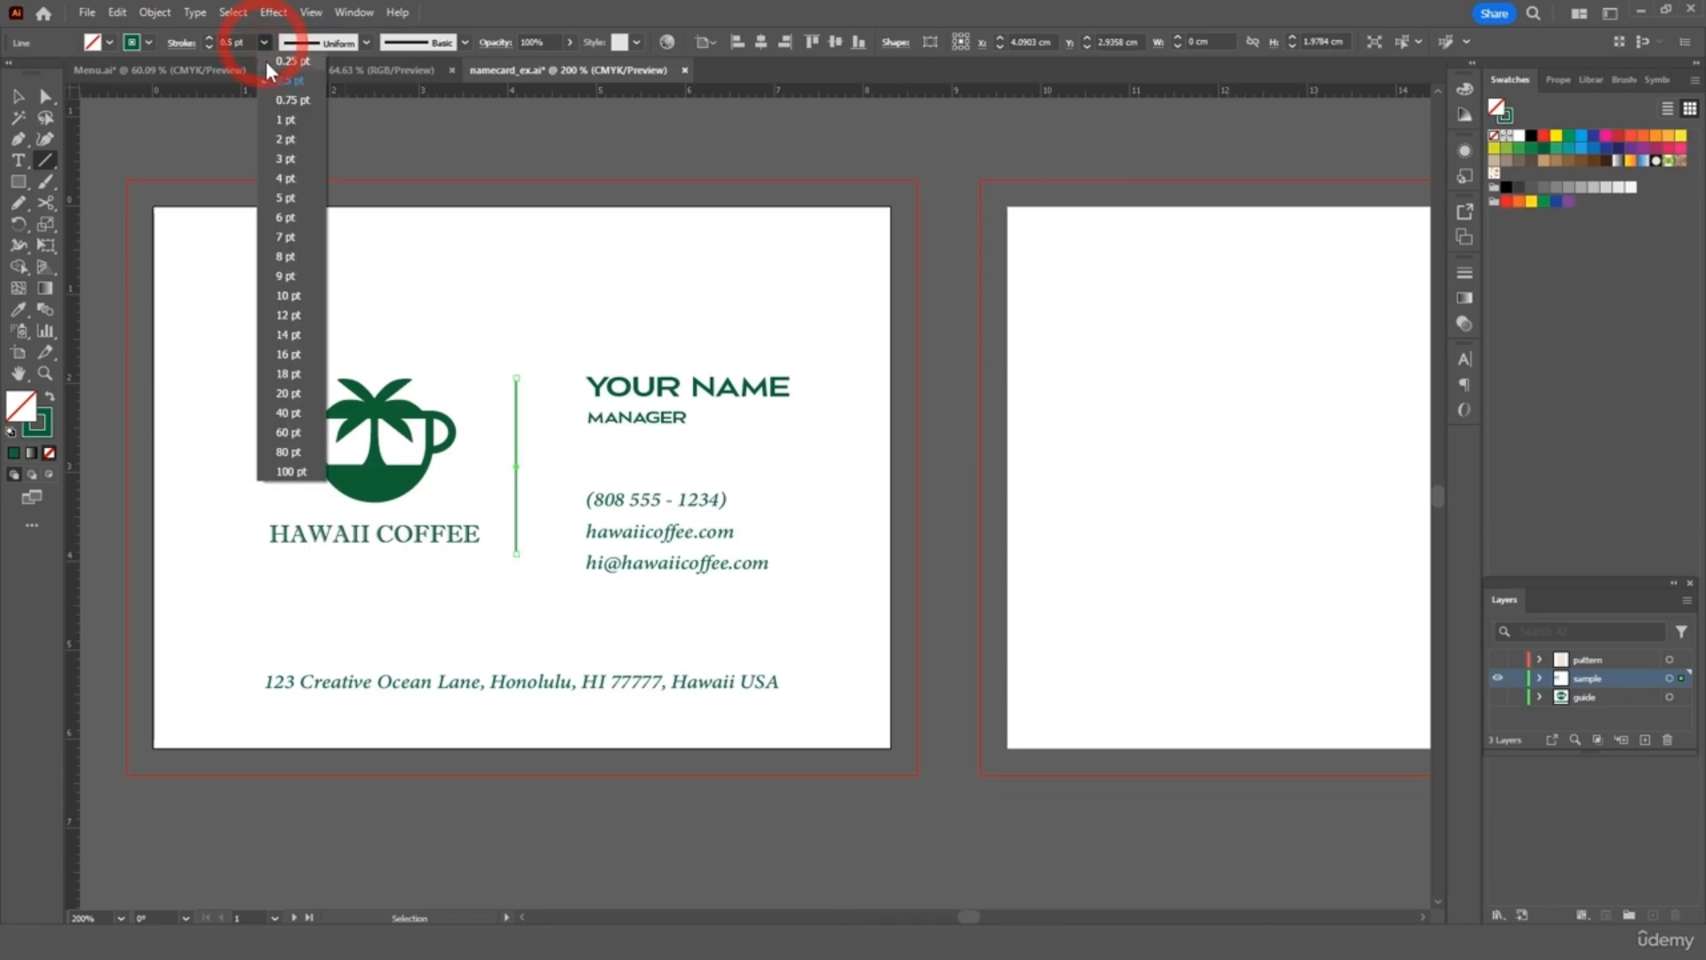
pyautogui.click(279, 62)
pyautogui.click(22, 100)
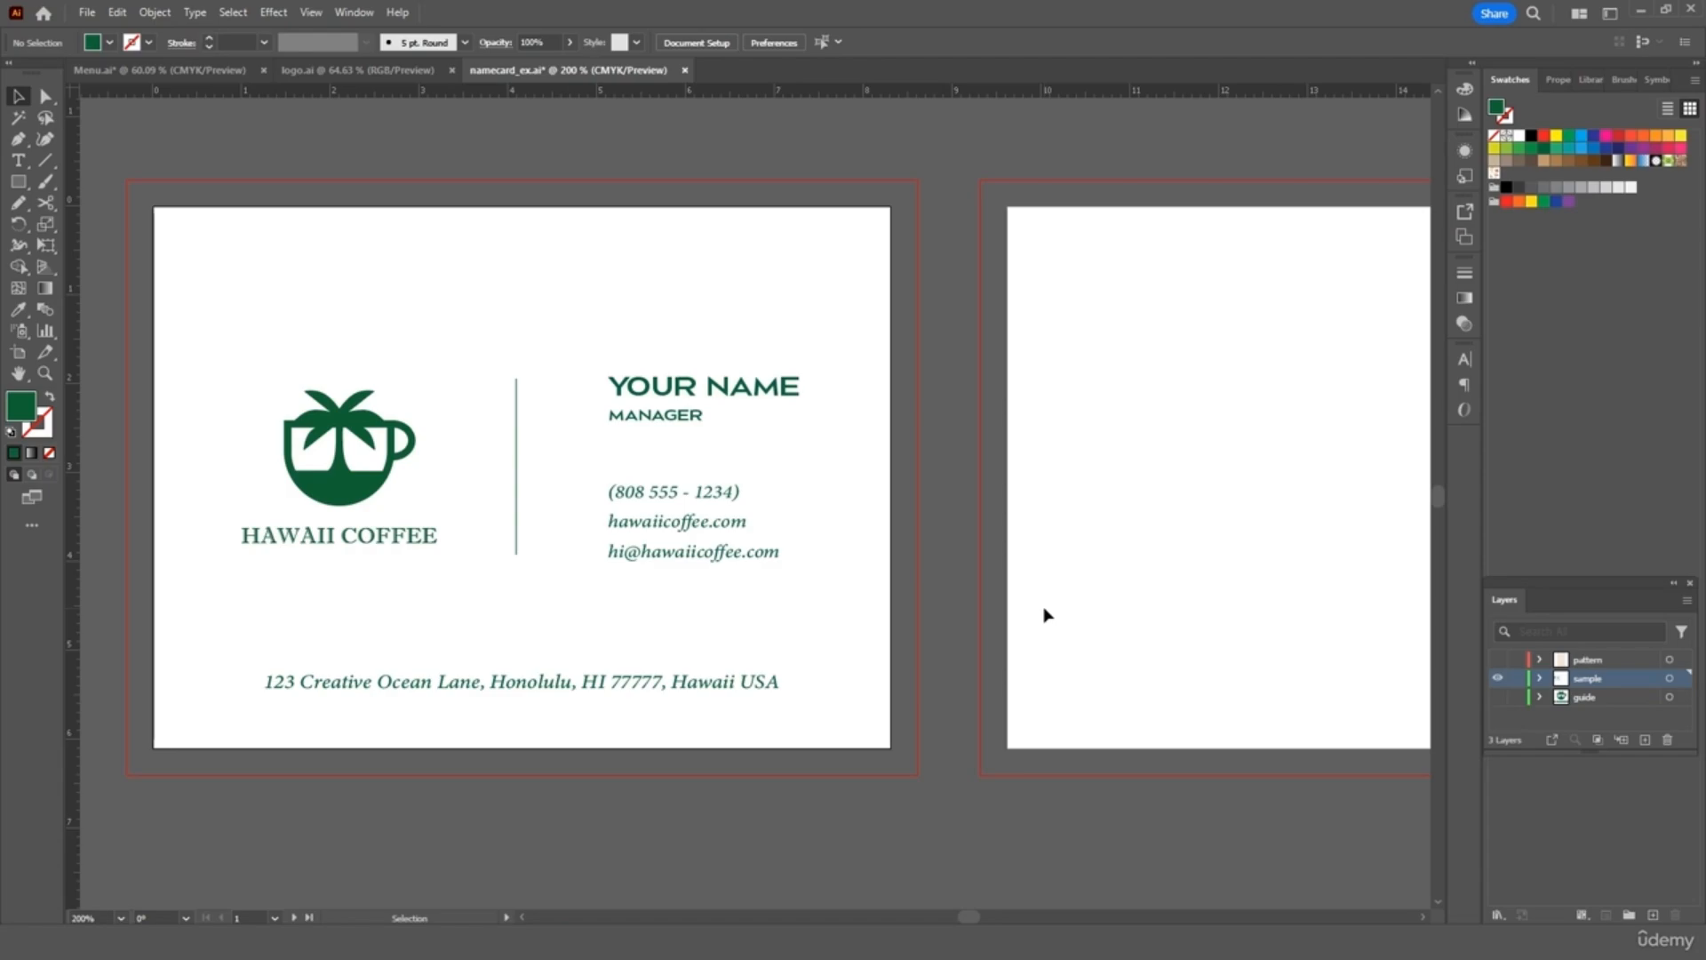
# Copy the round green 'The Original Hawaii Coffee' secondary logo from logo.ai into namecard_ex.ai
pyautogui.hscroll(5, 1031, 615)
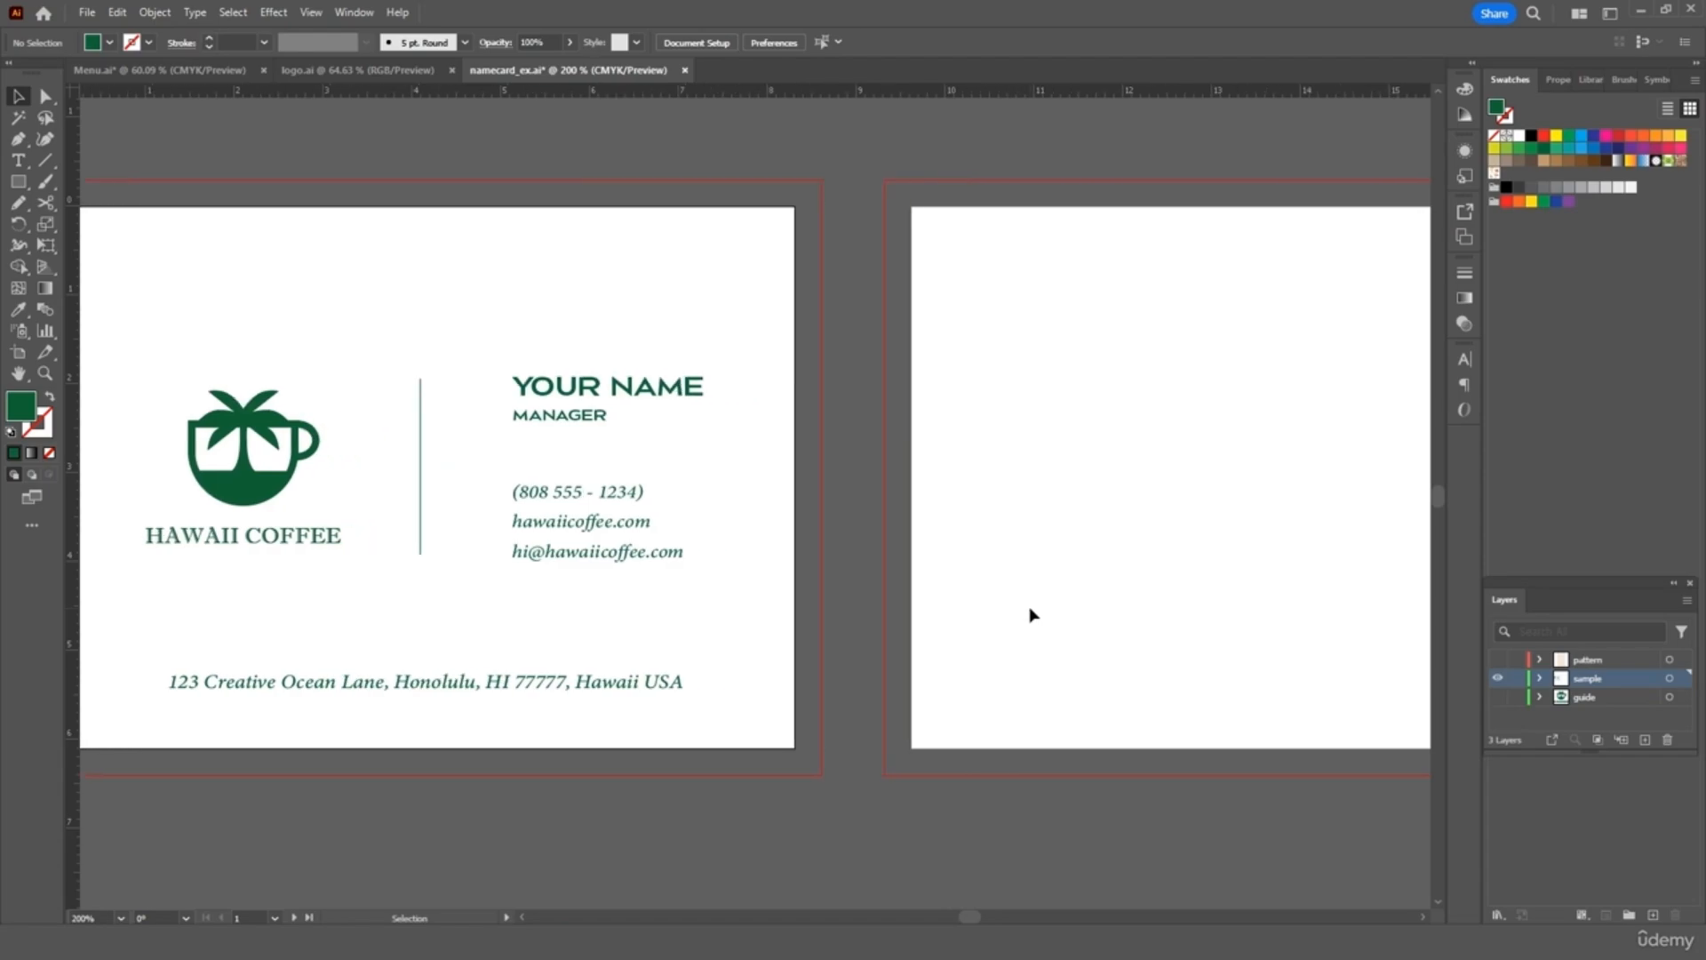
pyautogui.hscroll(5, 1031, 615)
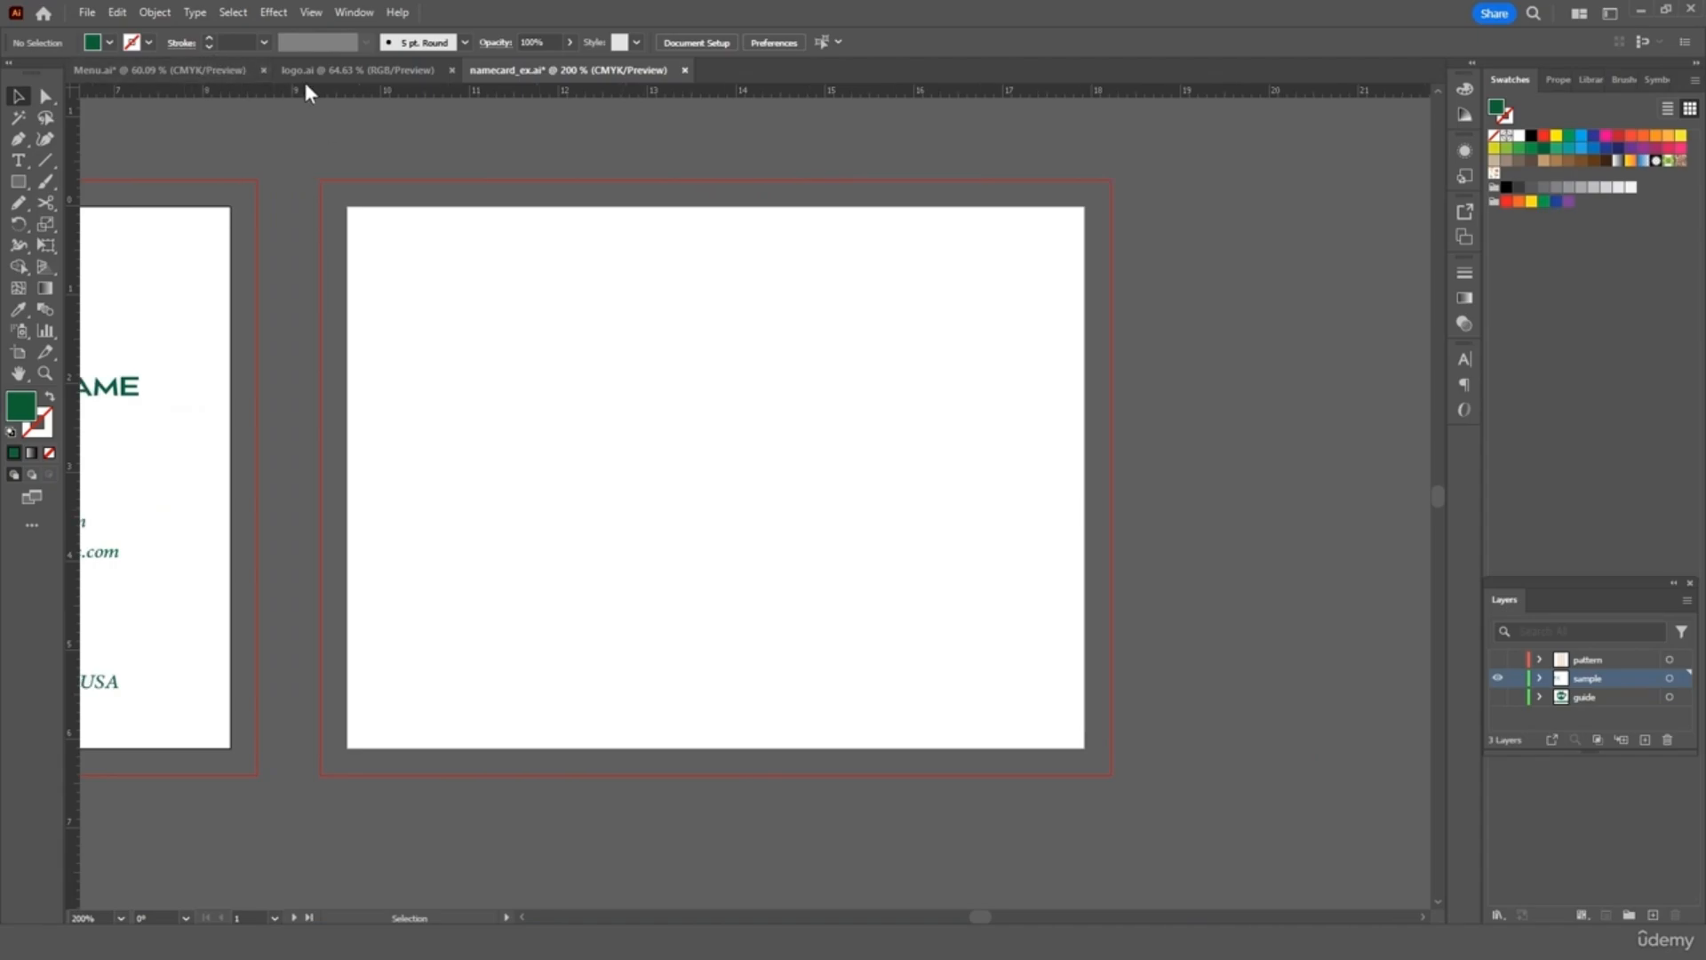
pyautogui.click(355, 70)
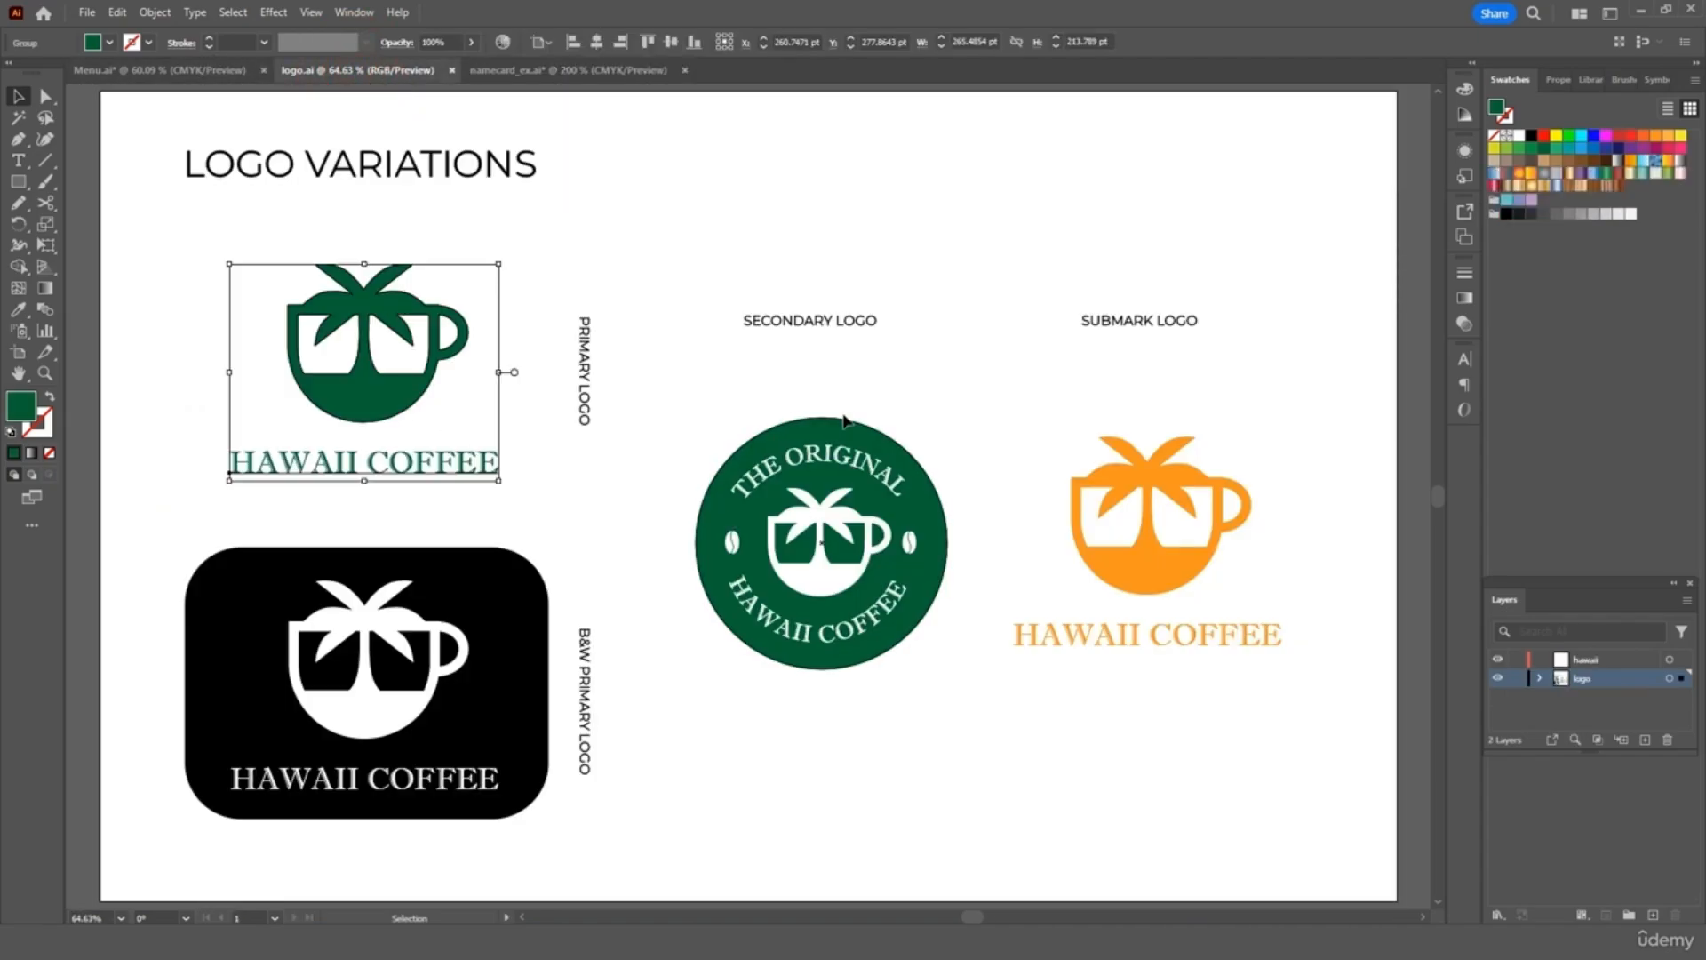
pyautogui.moveTo(903, 393); pyautogui.dragTo(762, 675)
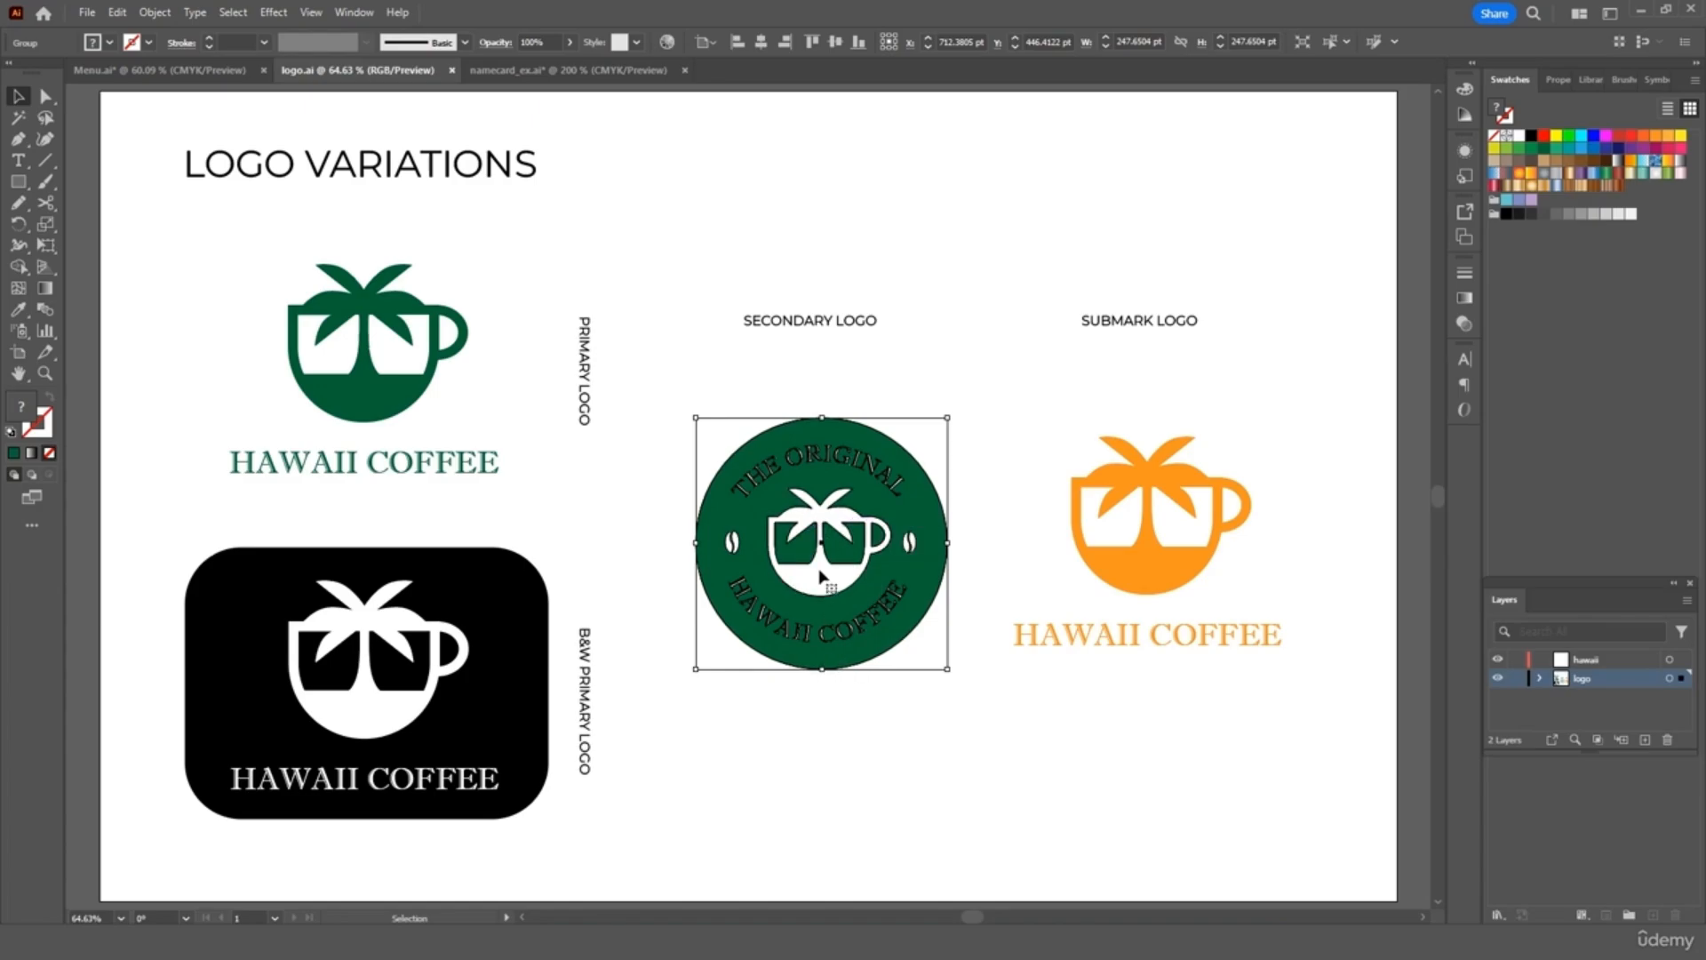
pyautogui.hotkey('ctrl', 'c')
pyautogui.click(594, 71)
pyautogui.hotkey('ctrl', 'v')
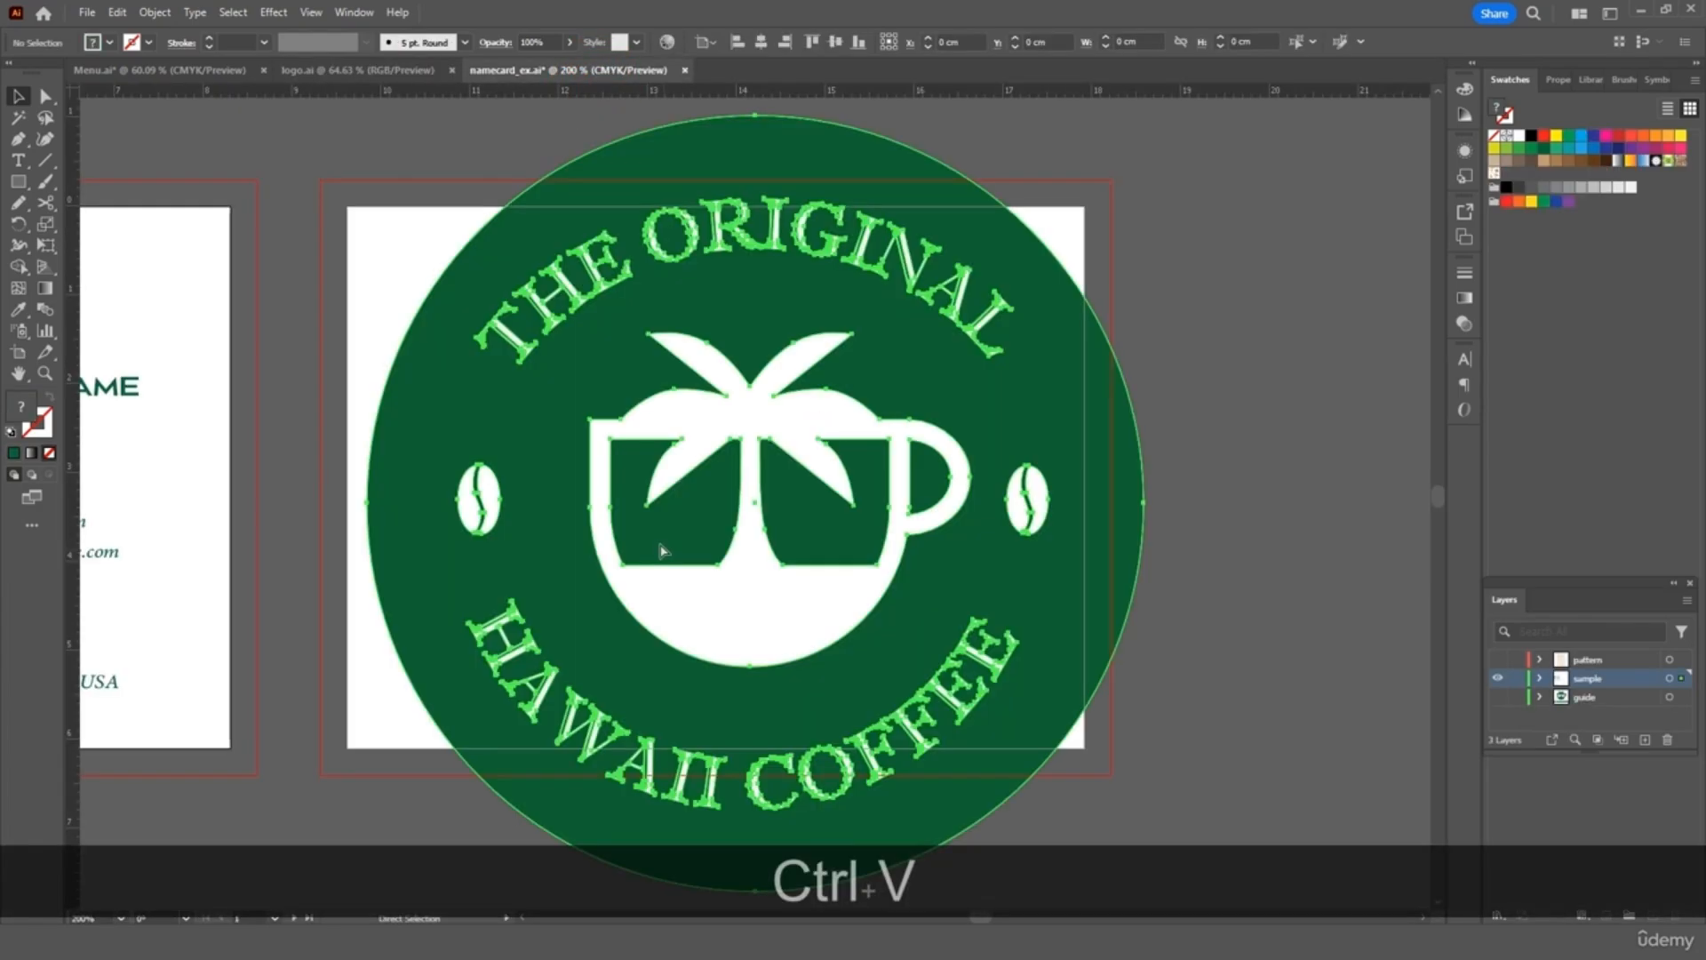
# Scale the pasted round logo down and centre it on the second card
pyautogui.press('v')
pyautogui.scroll(-3, 1054, 622)
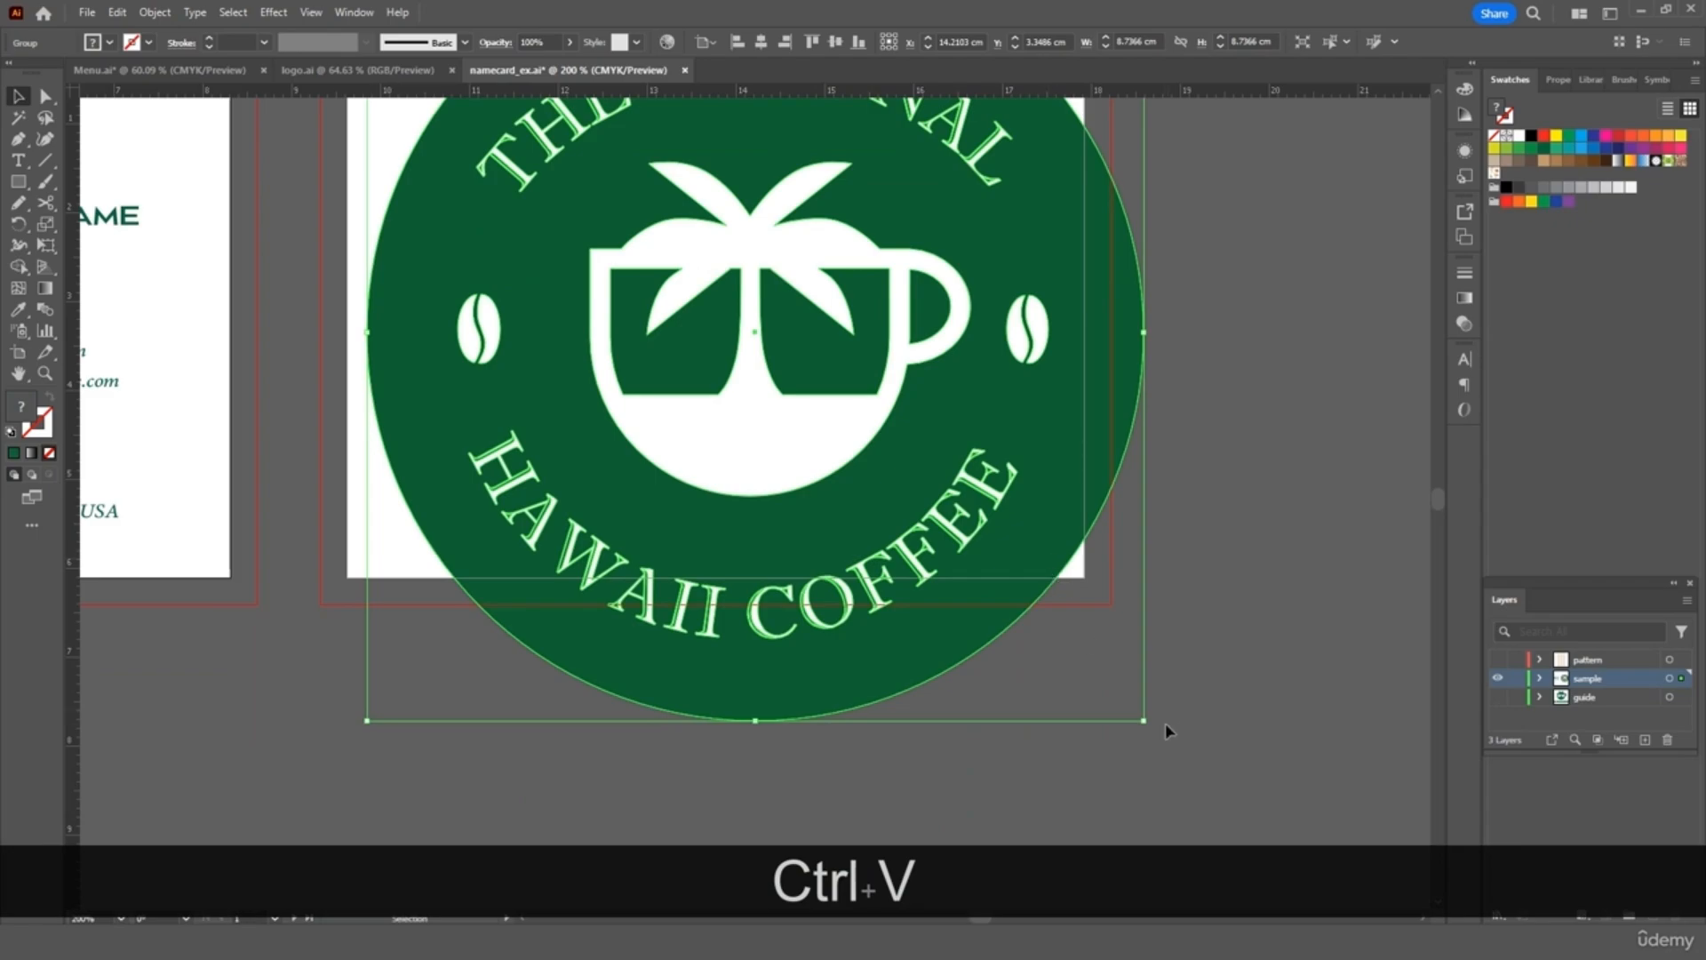
pyautogui.moveTo(1145, 725); pyautogui.dragTo(845, 476)
pyautogui.scroll(3, 773, 342)
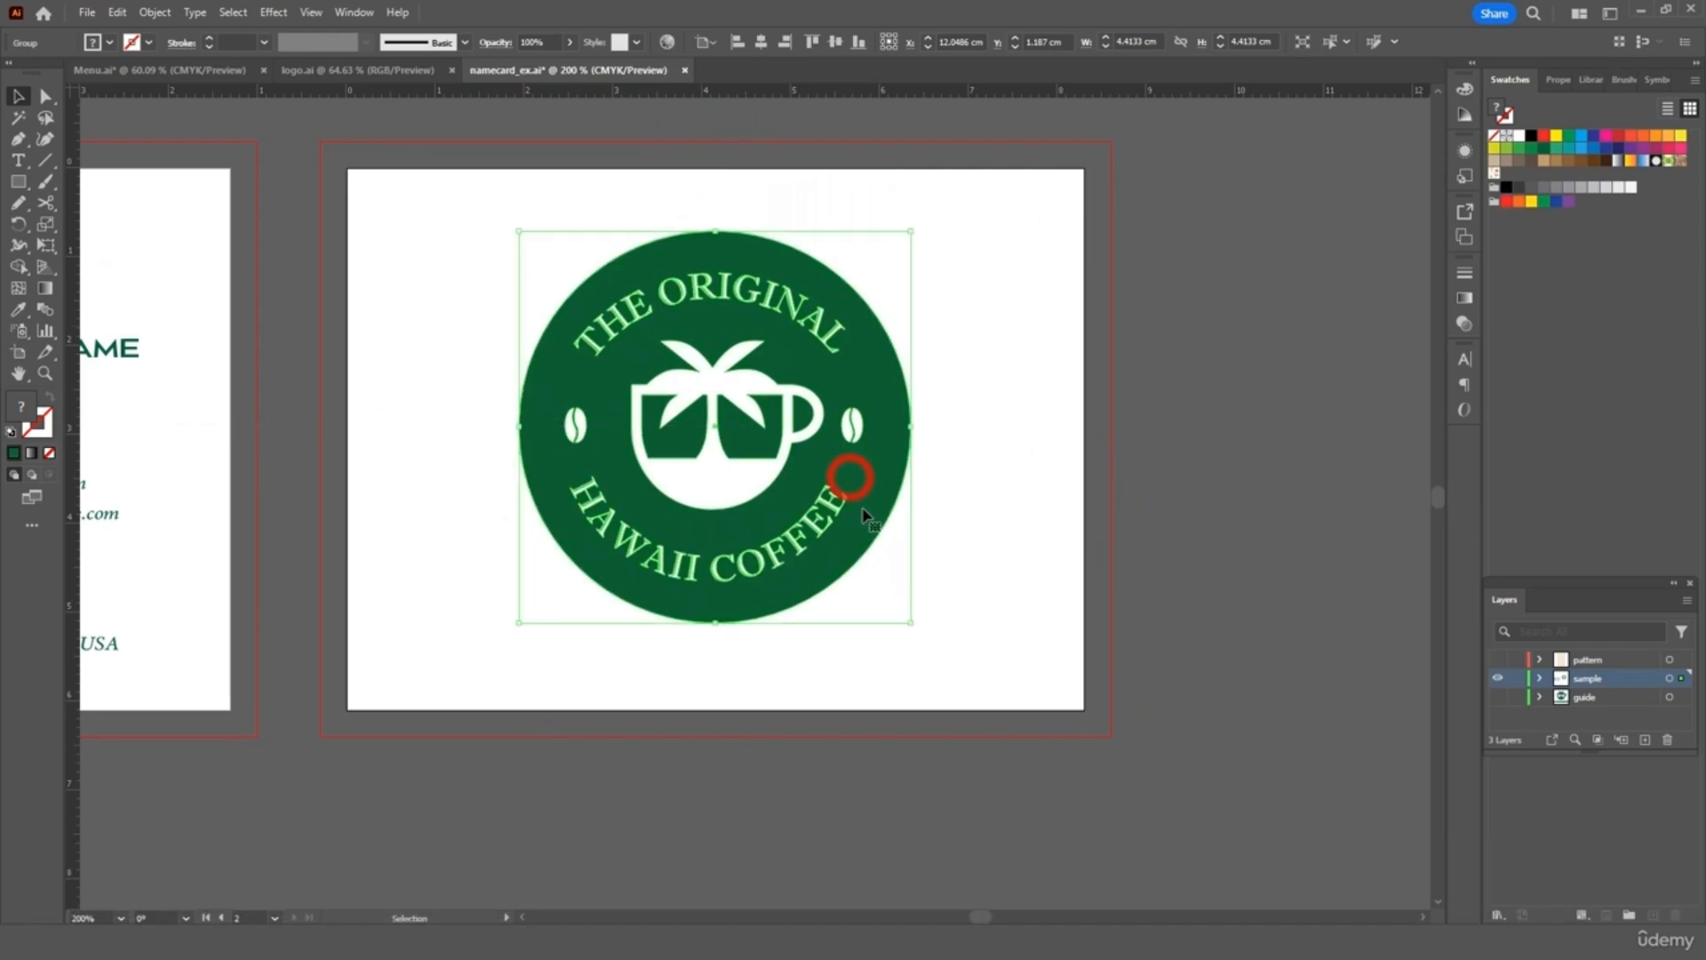
pyautogui.moveTo(911, 625); pyautogui.dragTo(857, 568)
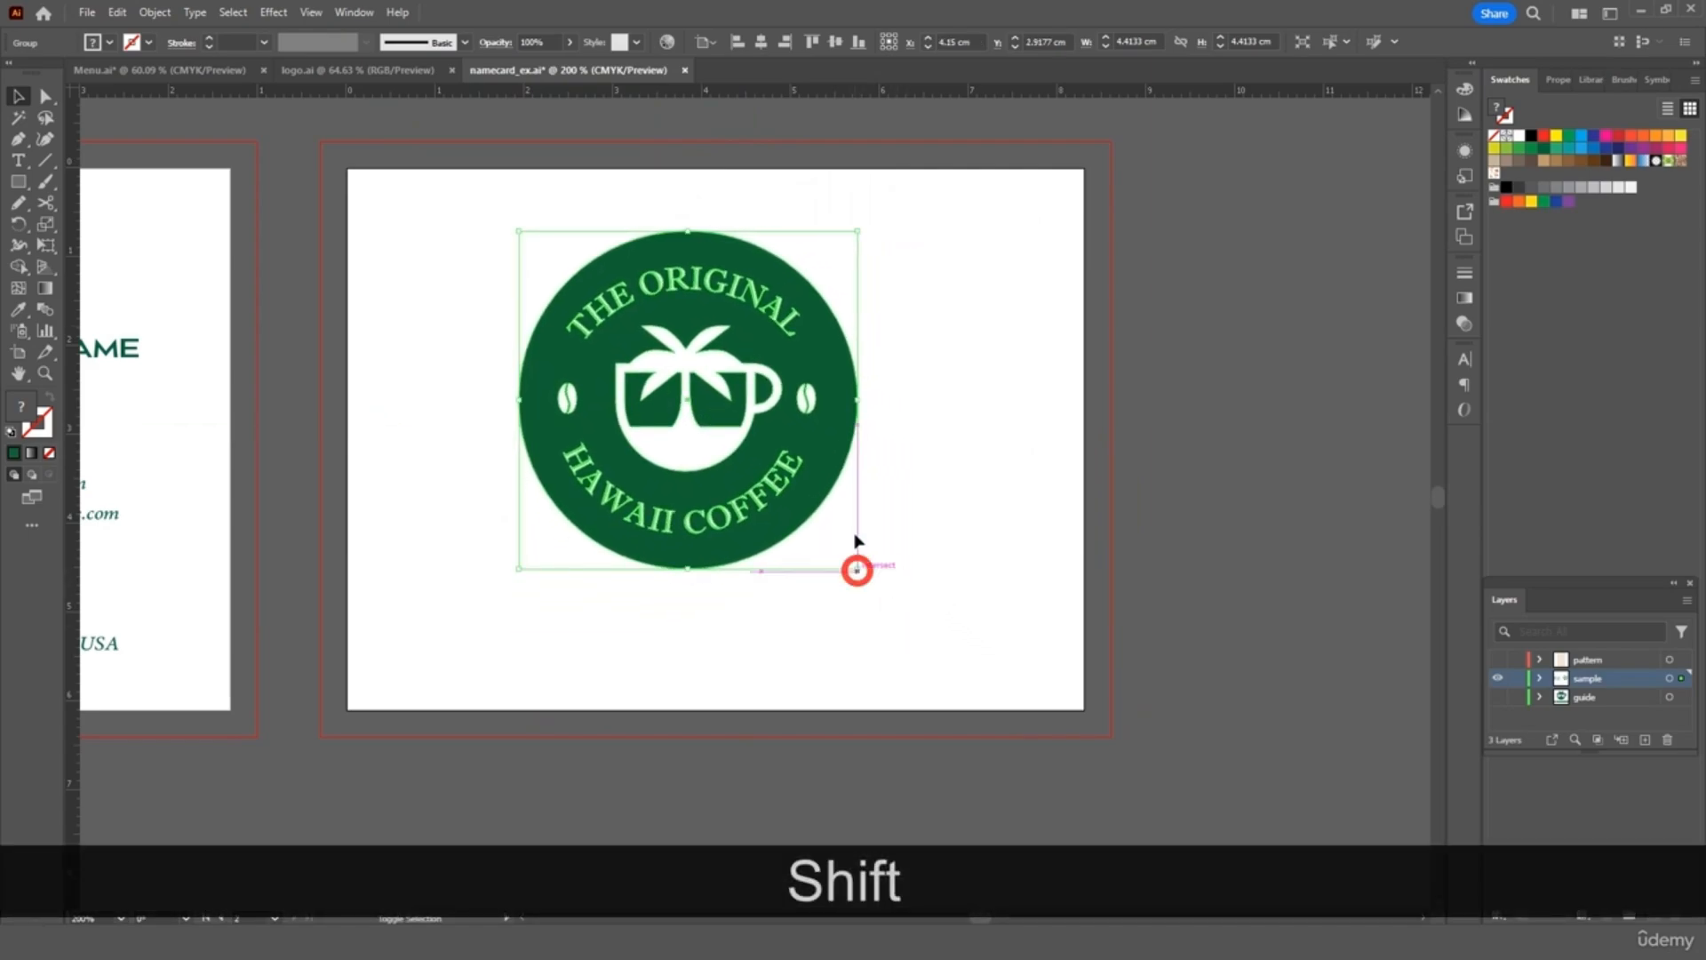
pyautogui.moveTo(830, 458); pyautogui.dragTo(869, 482)
pyautogui.click(945, 480)
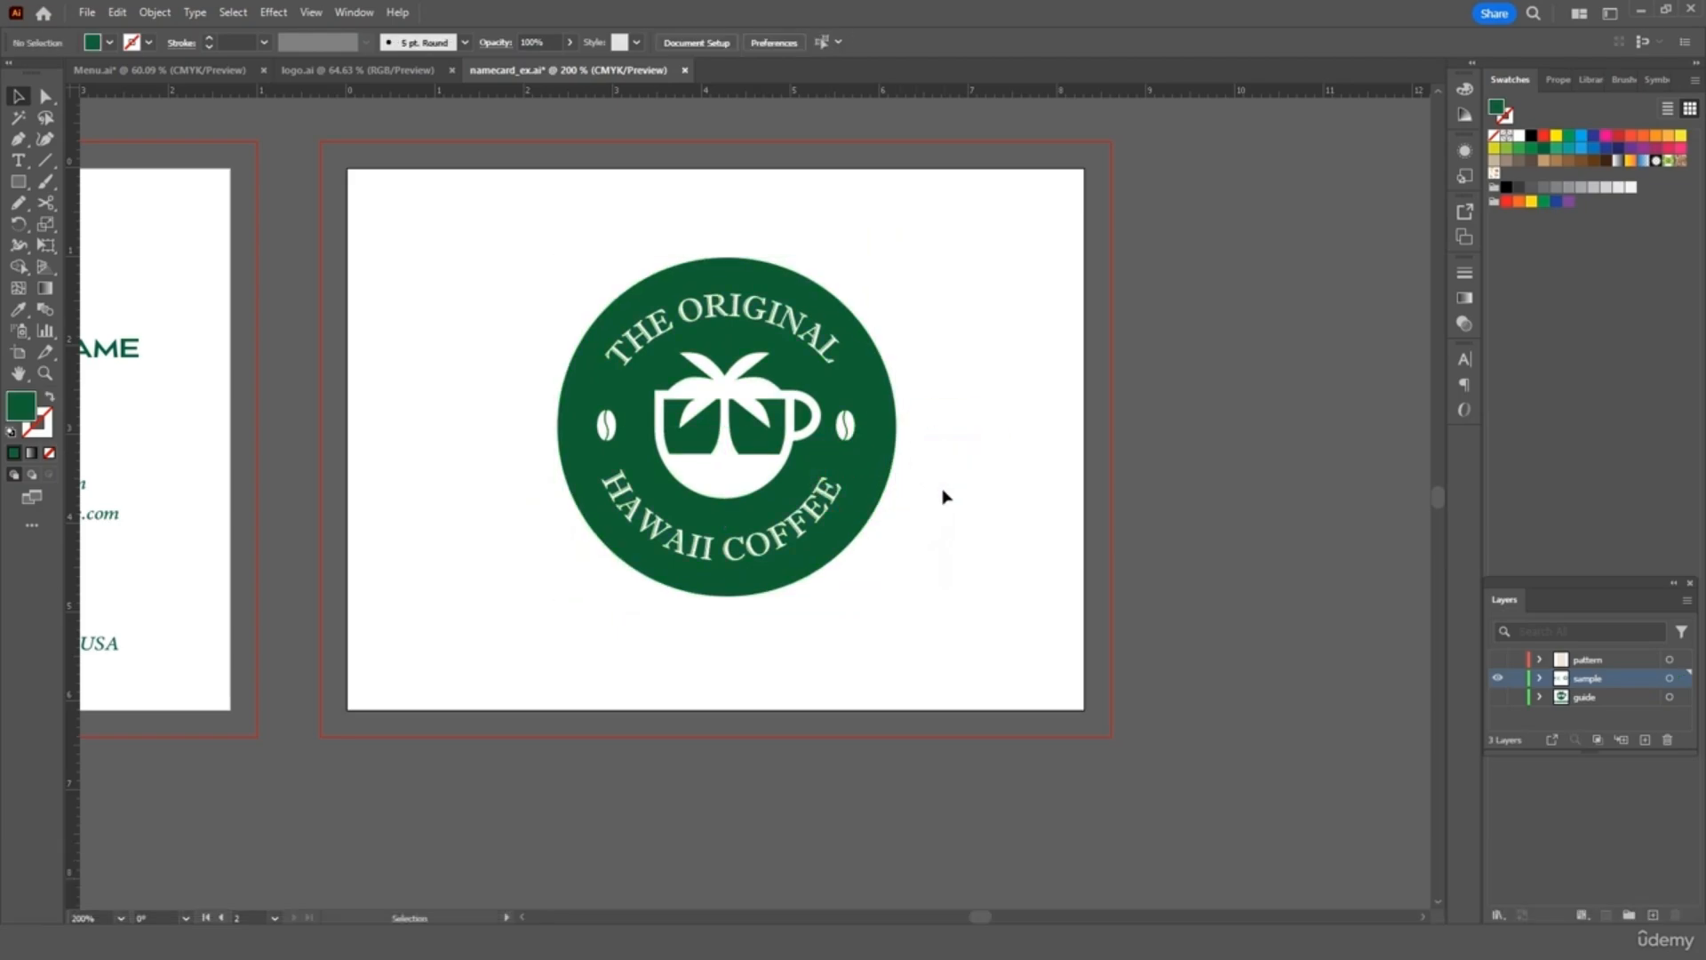
# Delete the logo's green circle background, keeping only the white emblem and lettering
pyautogui.doubleClick(882, 384)
pyautogui.click(882, 384)
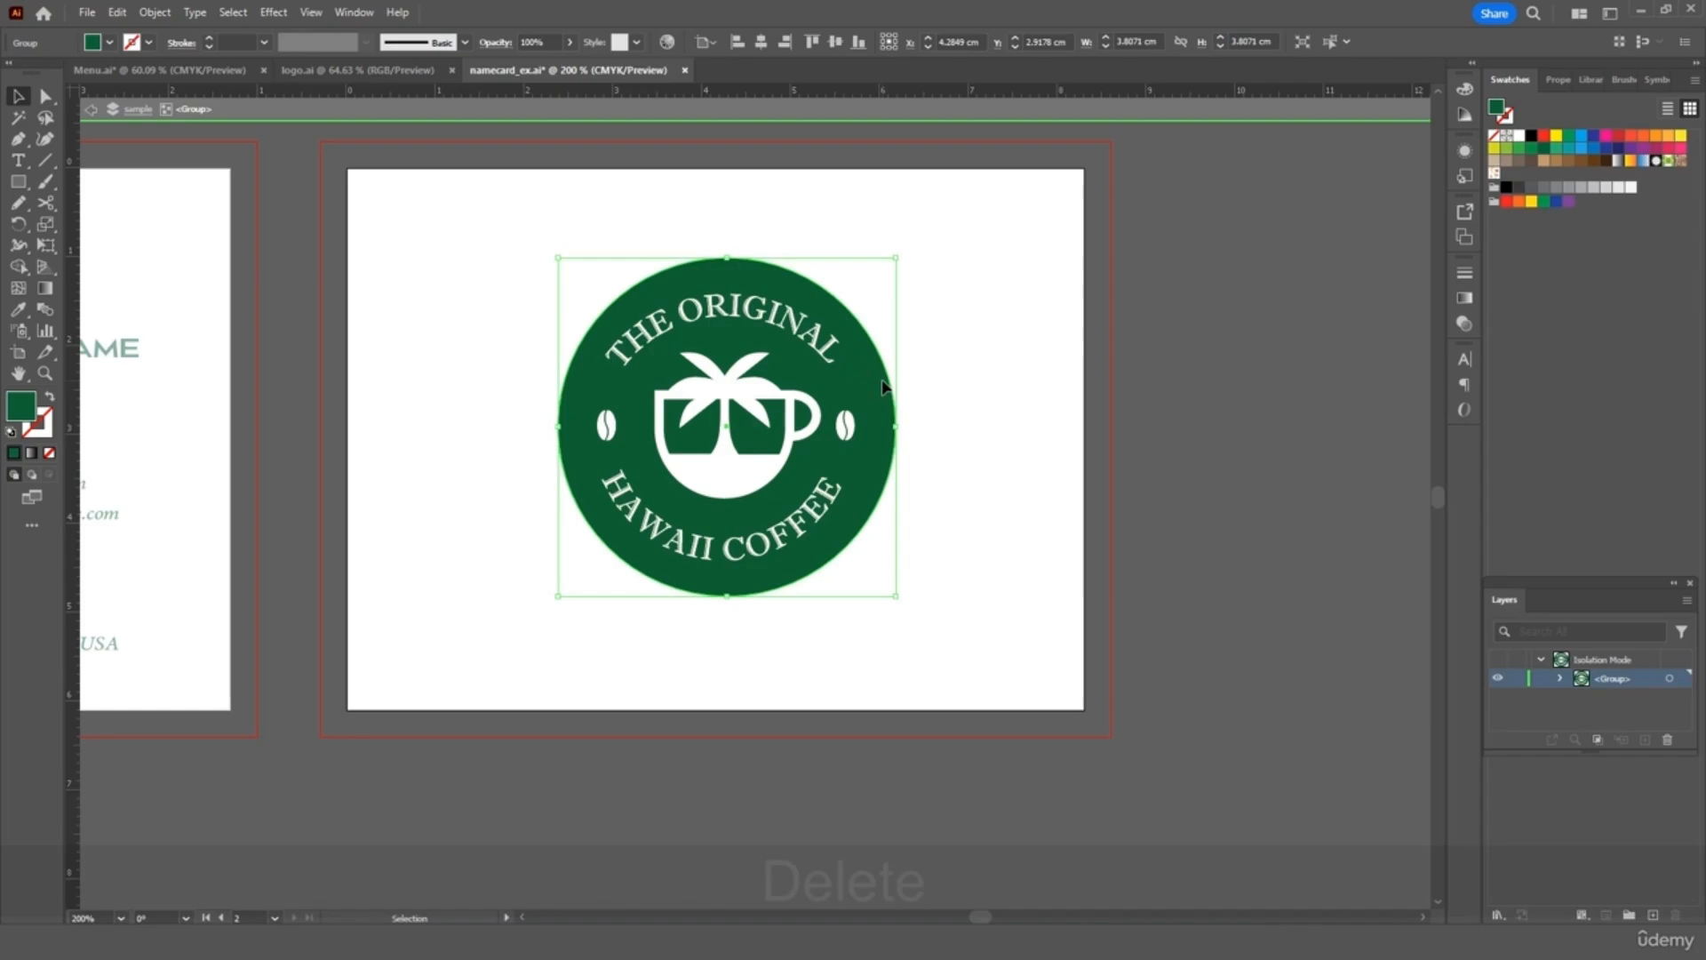
pyautogui.press('Delete')
pyautogui.doubleClick(889, 377)
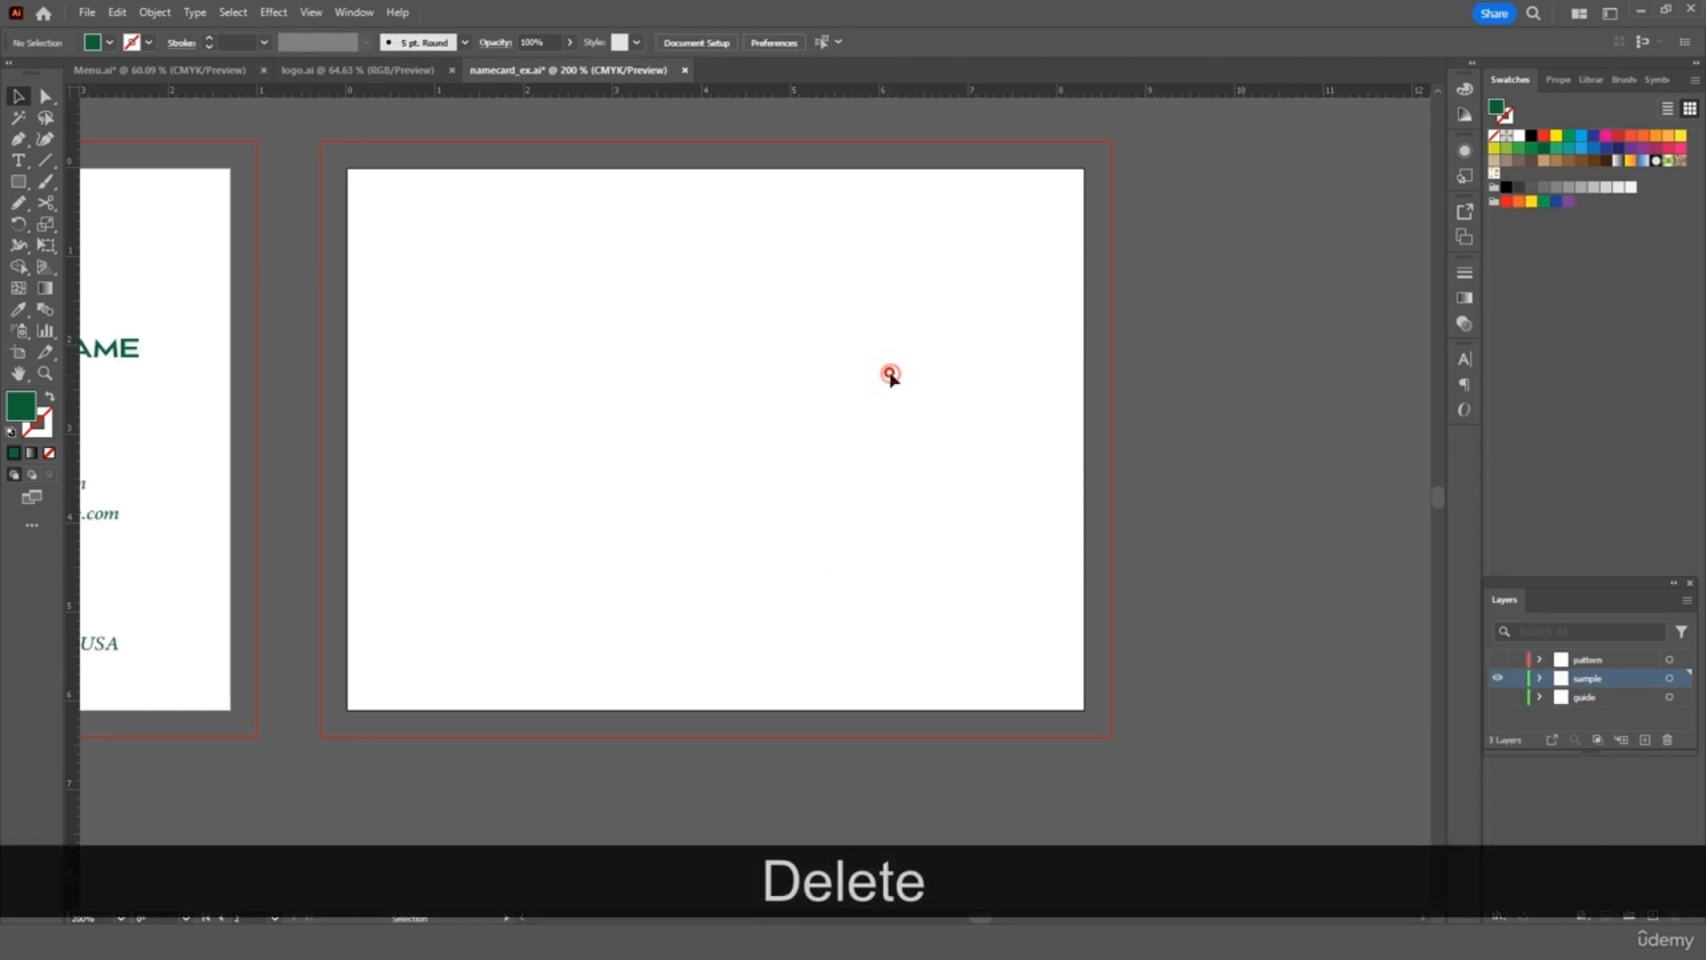
pyautogui.moveTo(907, 282); pyautogui.dragTo(640, 508)
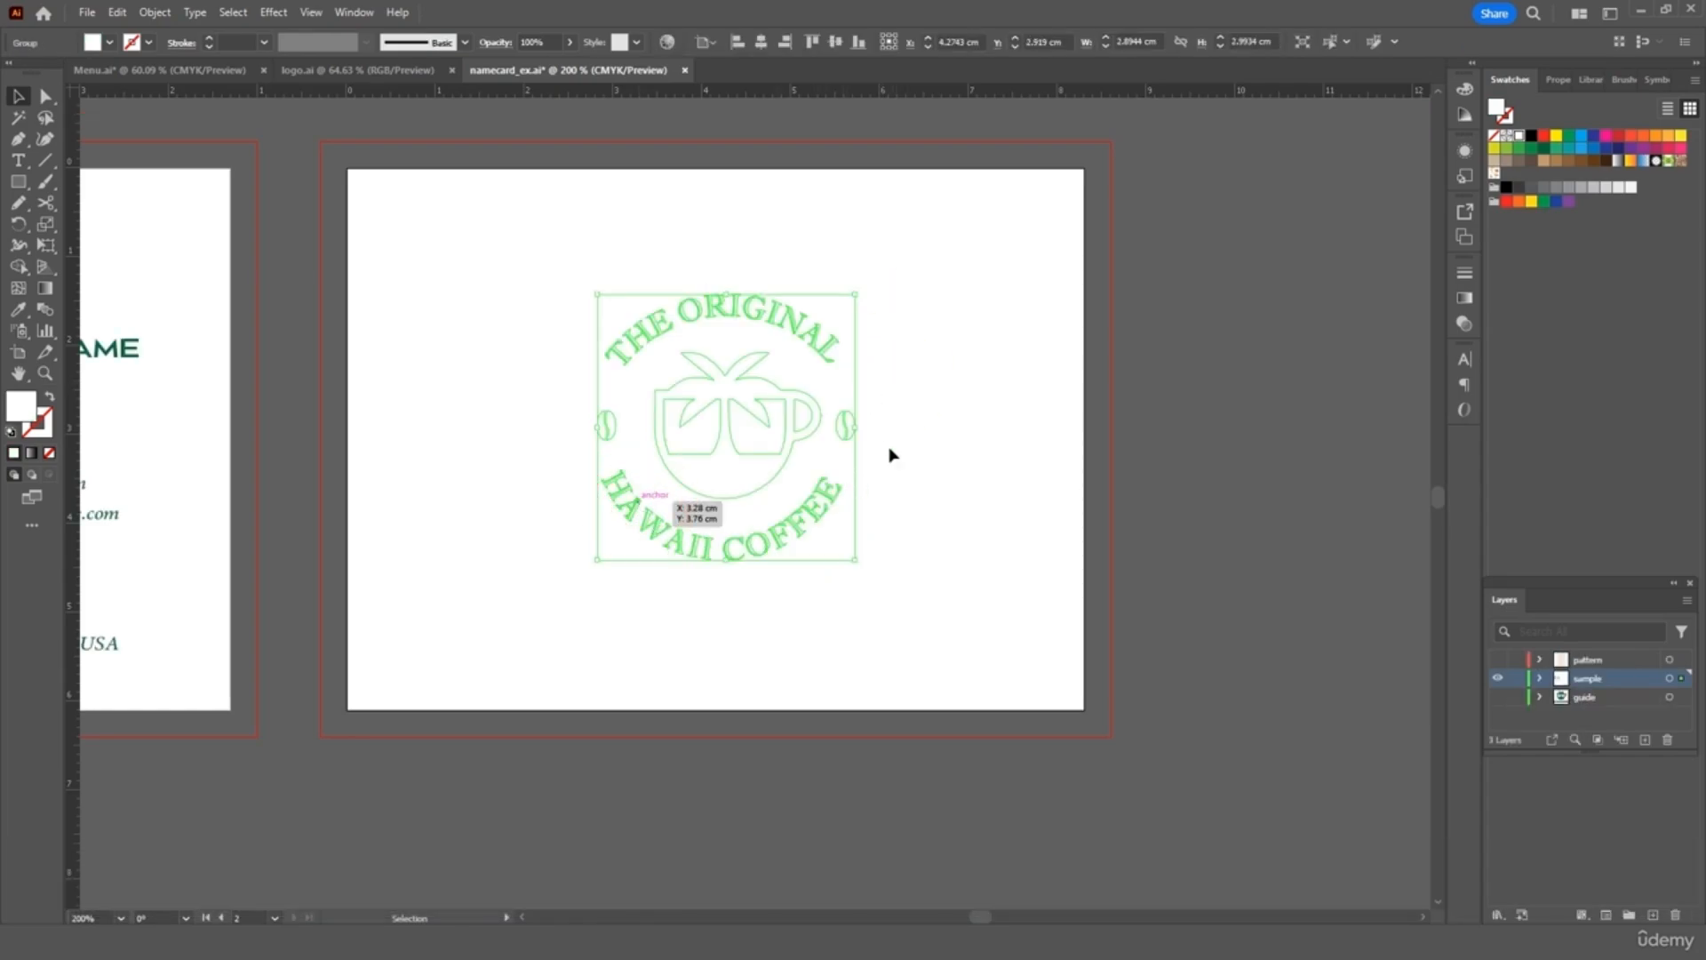
# Draw a full-bleed rectangle over the second card and fill it with the logo's dark green
pyautogui.press('Delete')
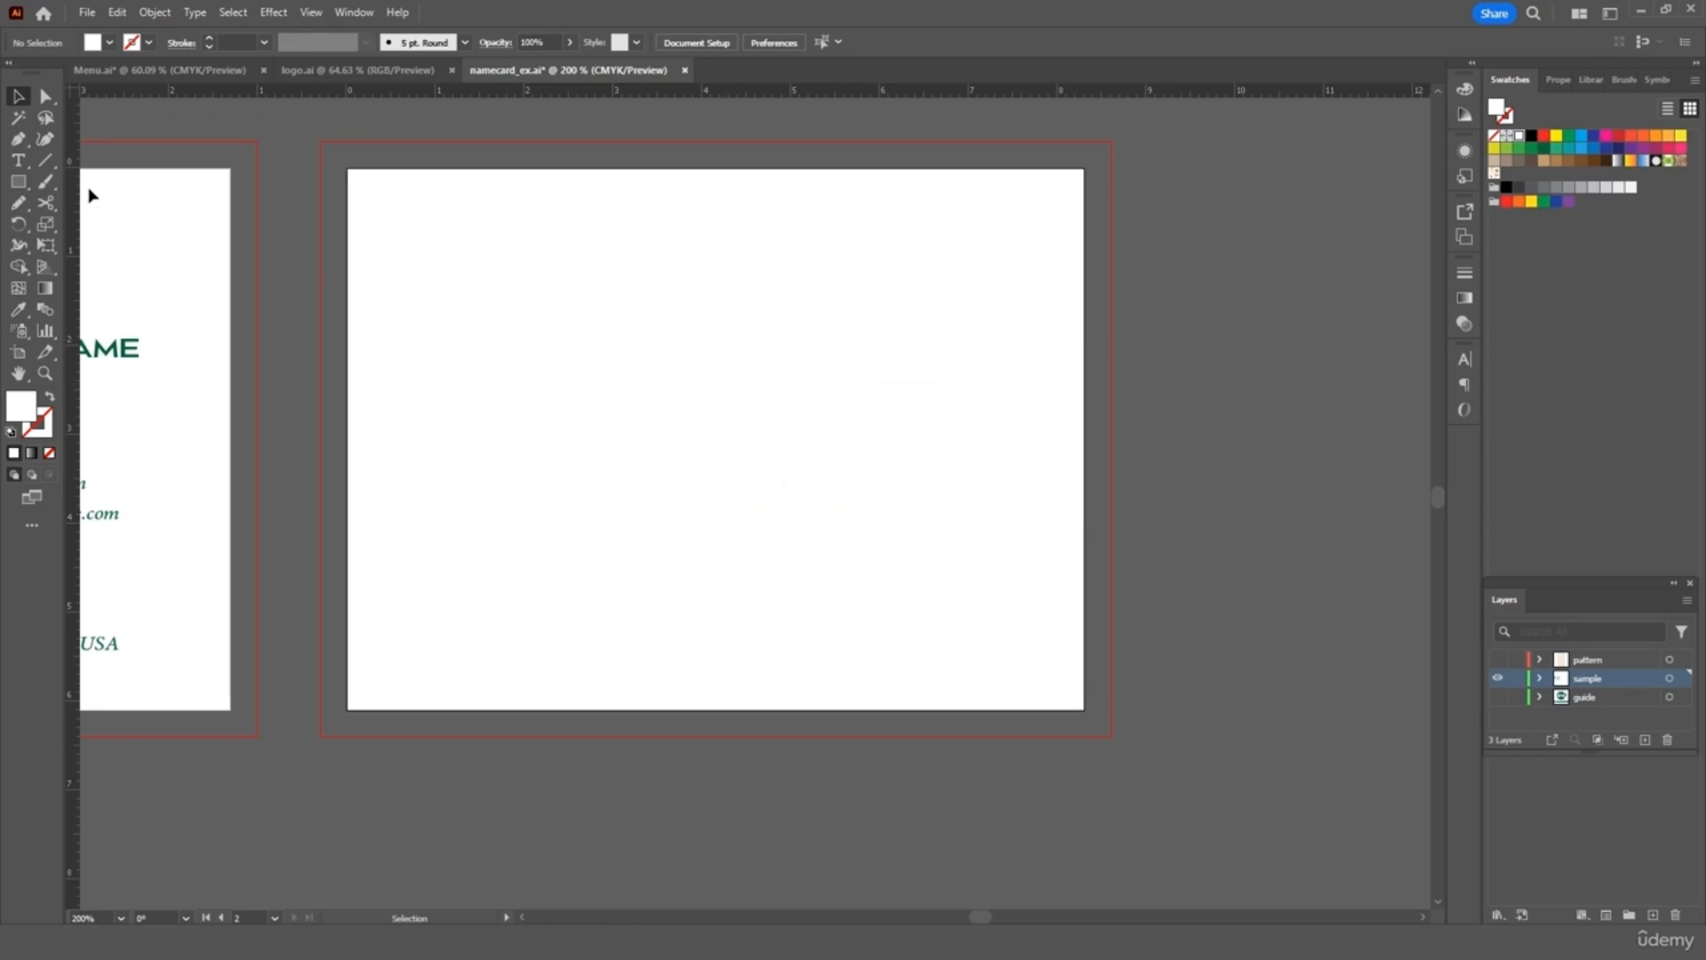
pyautogui.click(19, 183)
pyautogui.moveTo(320, 140)
pyautogui.mouseDown()
pyautogui.moveTo(610, 394)
pyautogui.moveTo(1110, 737)
pyautogui.mouseUp()
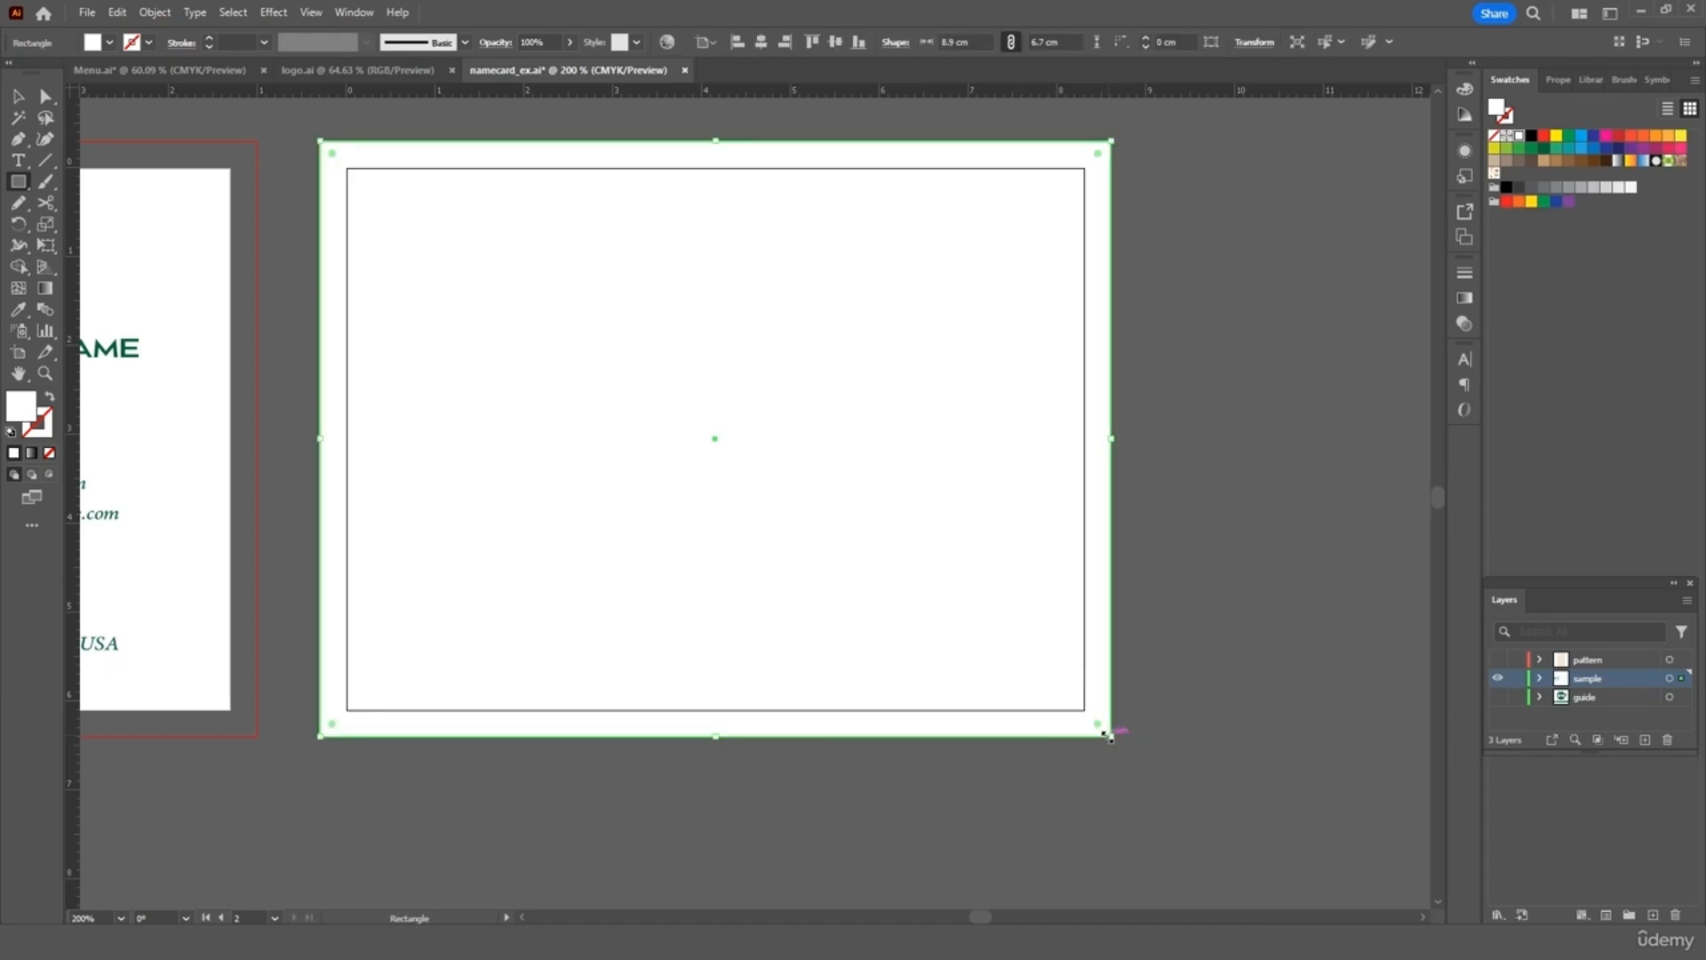
pyautogui.click(18, 310)
pyautogui.hscroll(-2, 189, 347)
pyautogui.hscroll(-5, 190, 348)
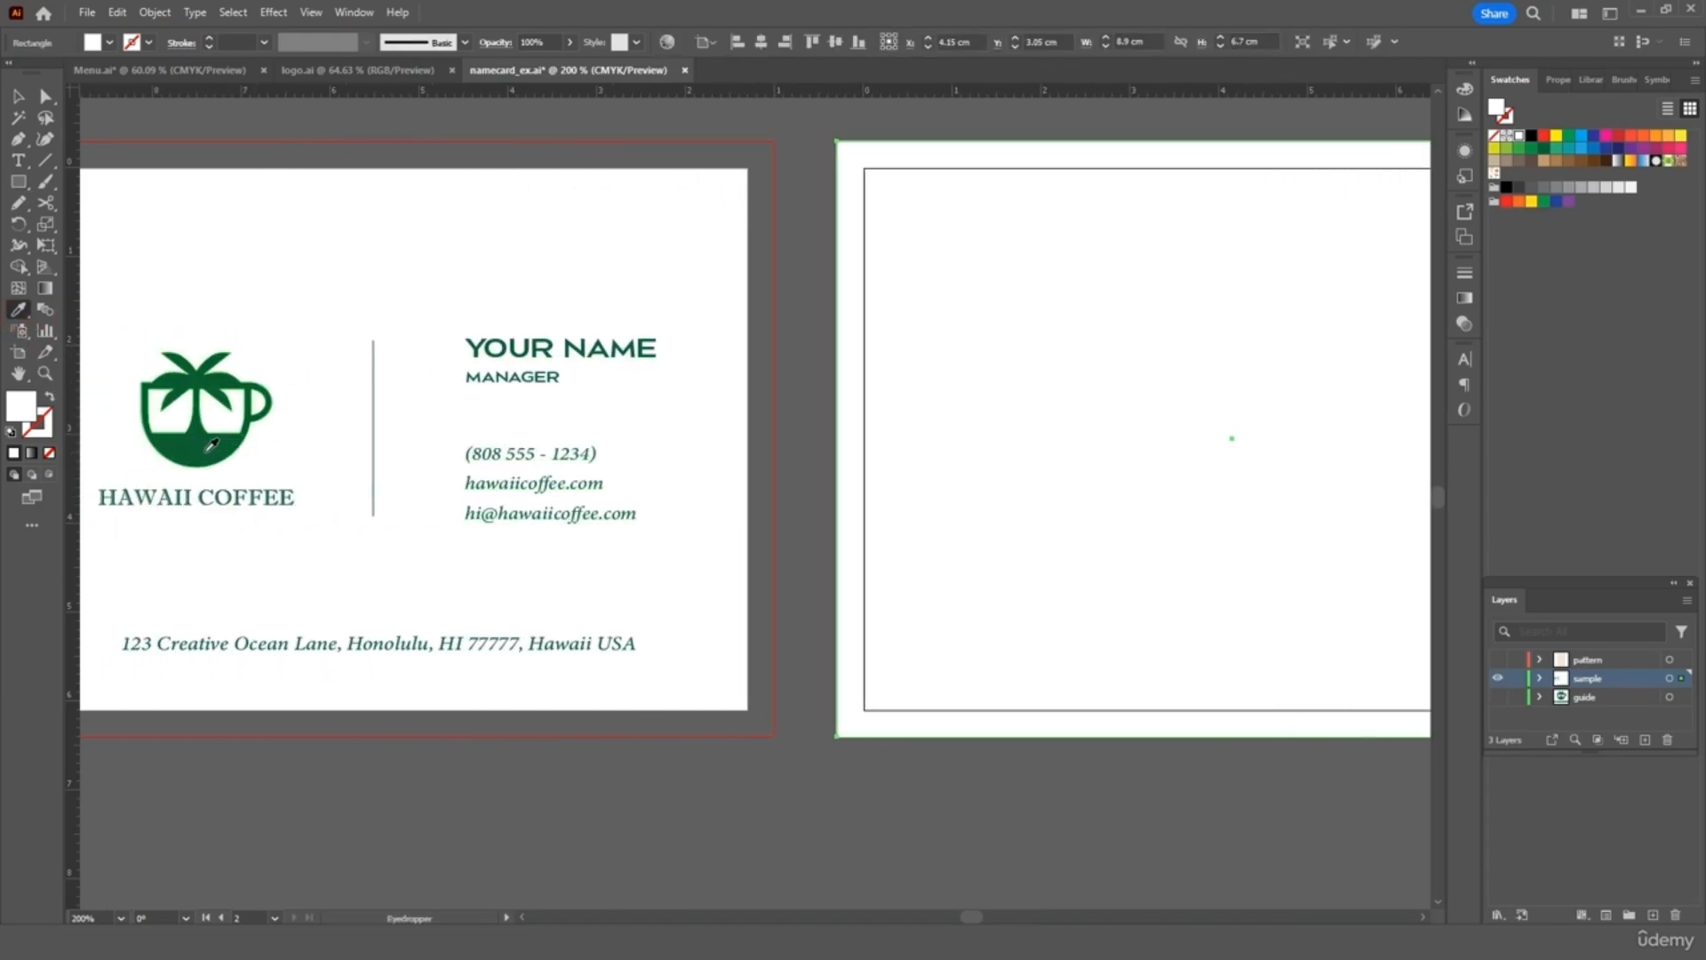
pyautogui.click(200, 439)
pyautogui.hscroll(10, 462, 442)
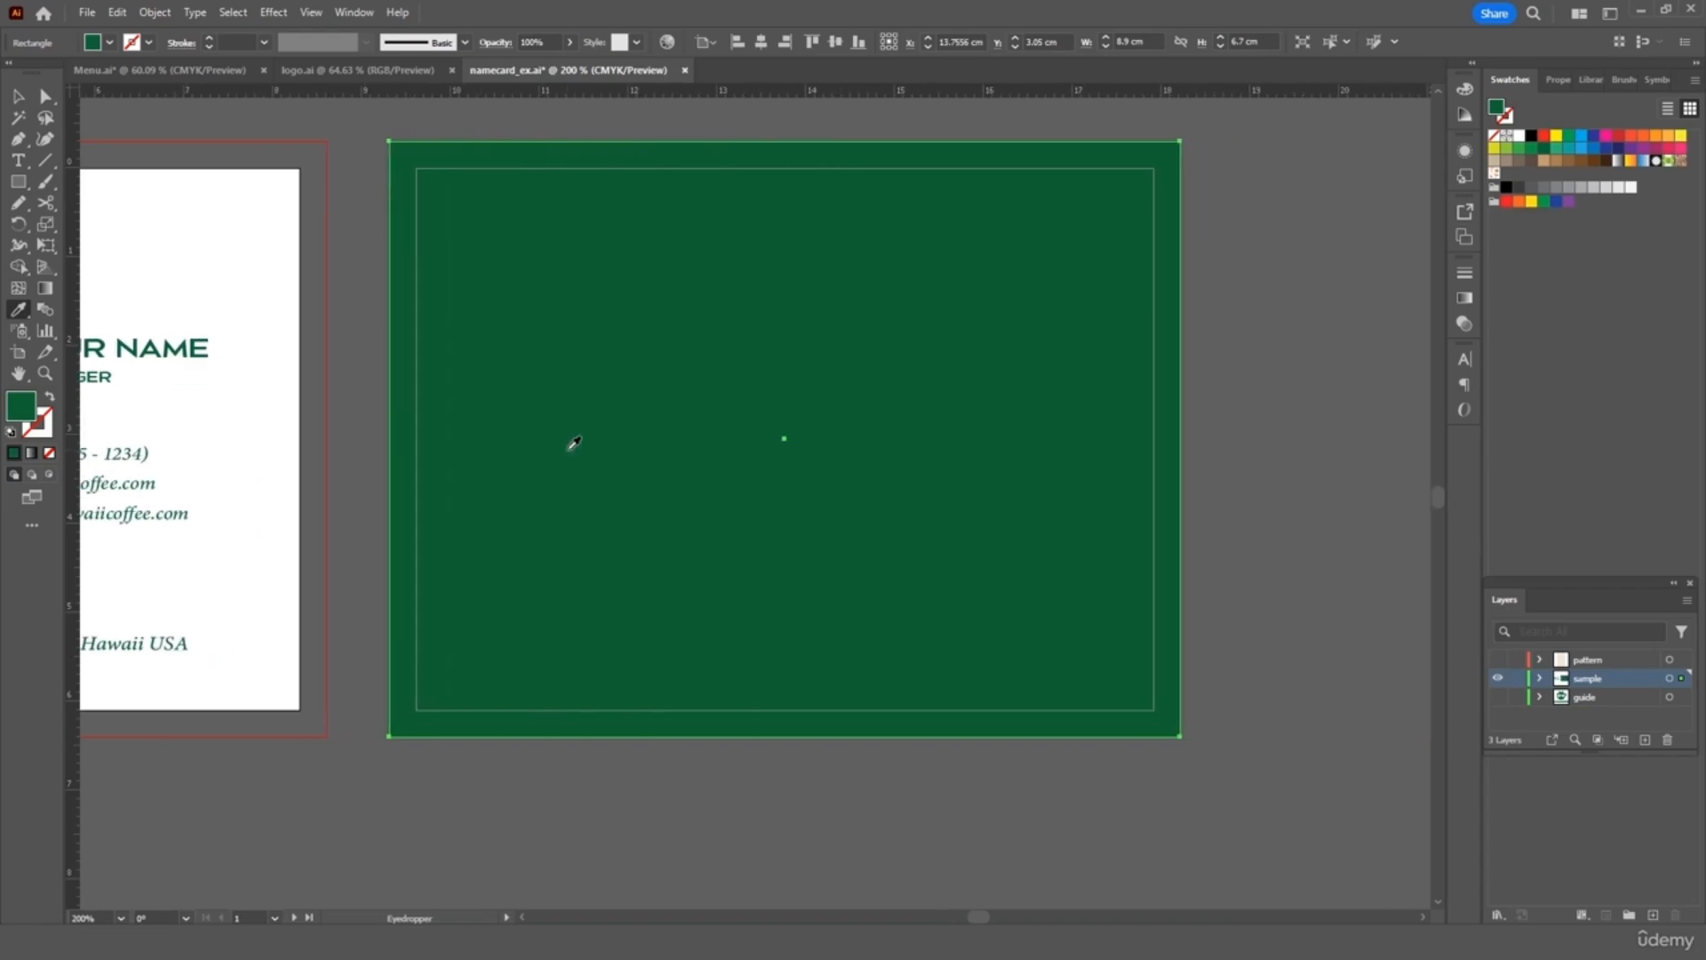
# Send the green rectangle behind the logo and show the pattern strip aligned to the card's left edge
pyautogui.press('v')
pyautogui.rightClick(481, 234)
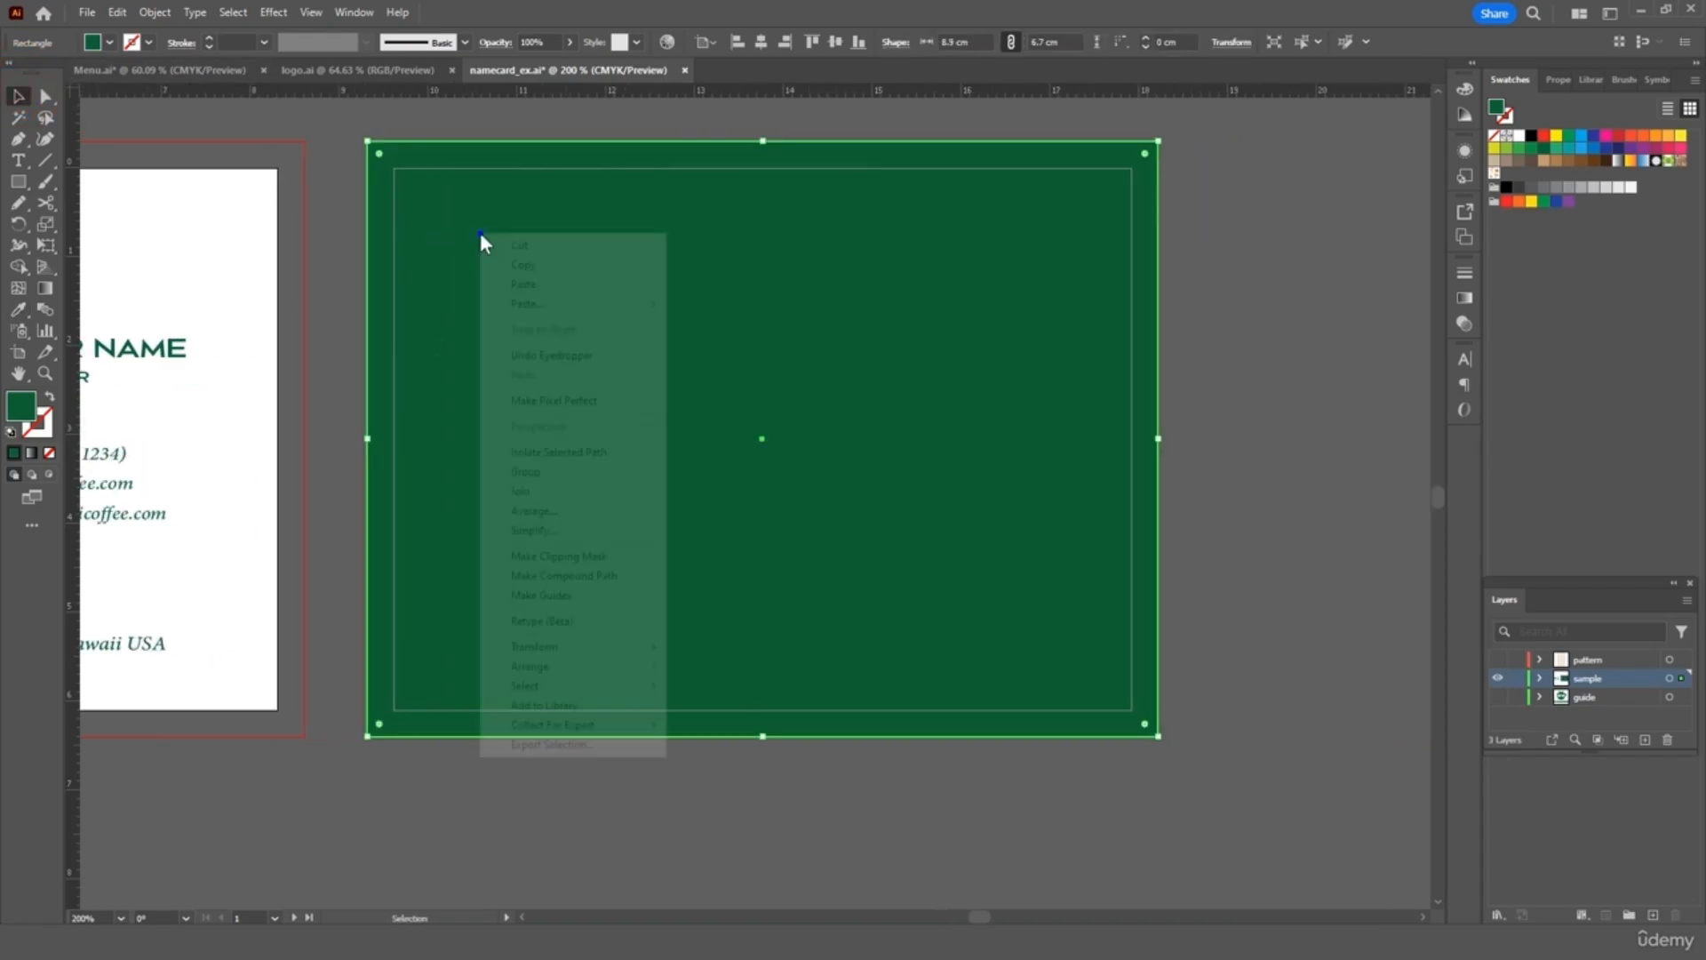
pyautogui.moveTo(596, 662)
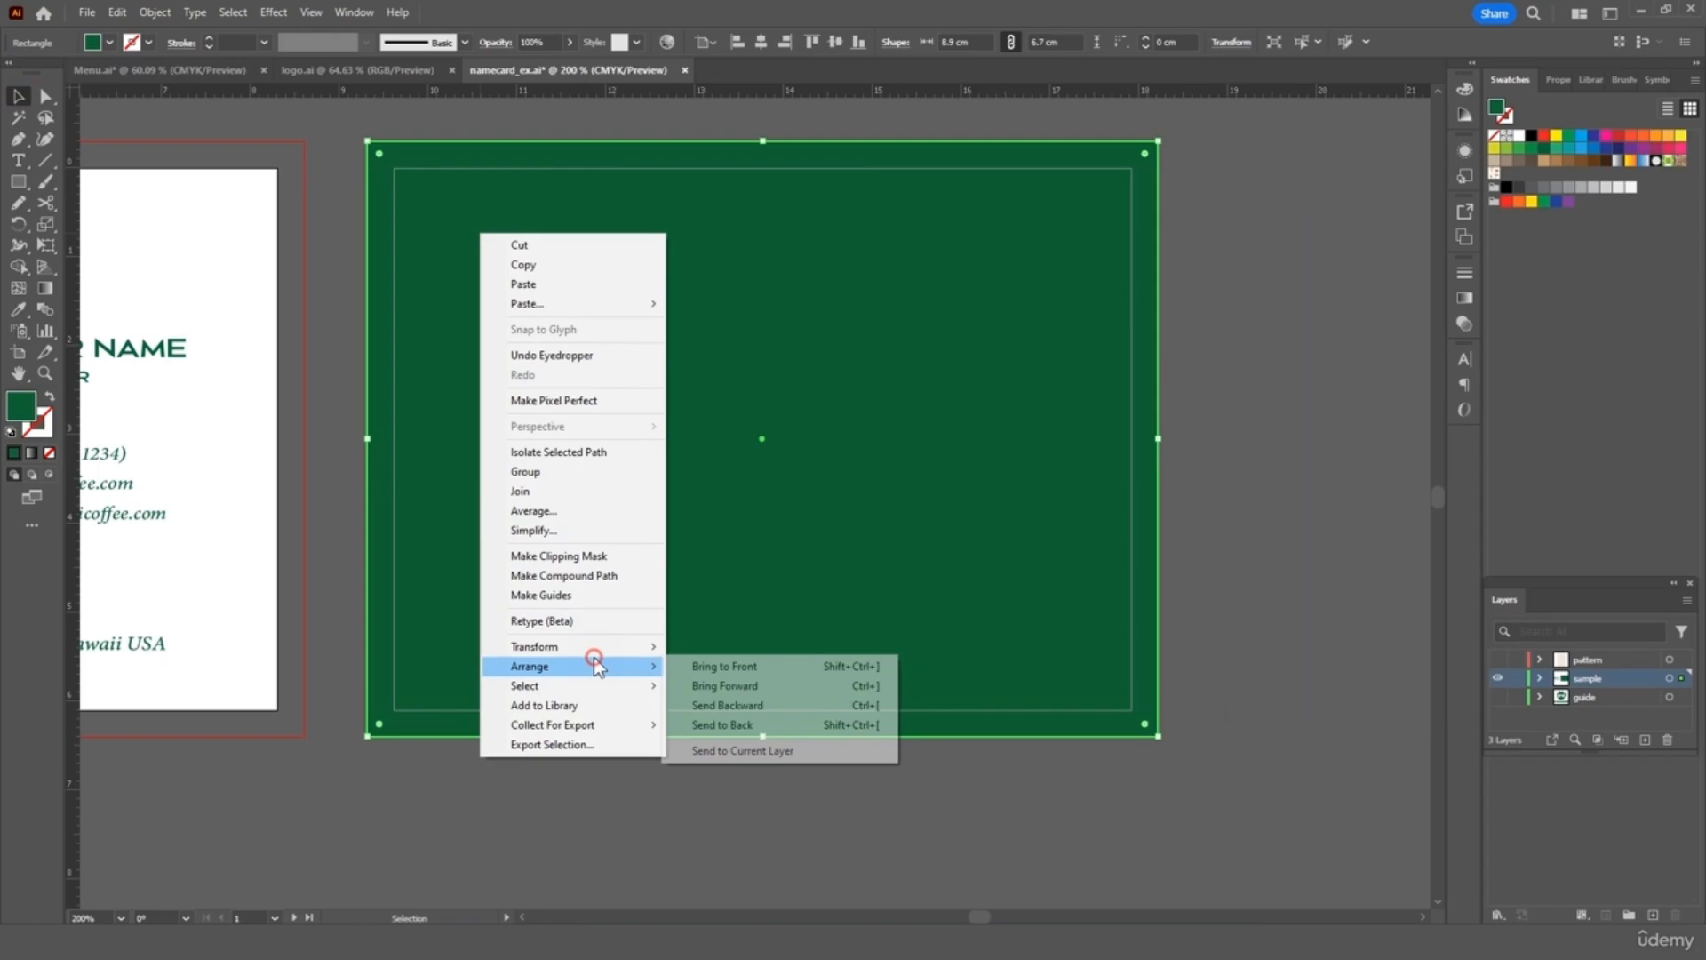
pyautogui.click(721, 726)
pyautogui.click(1268, 532)
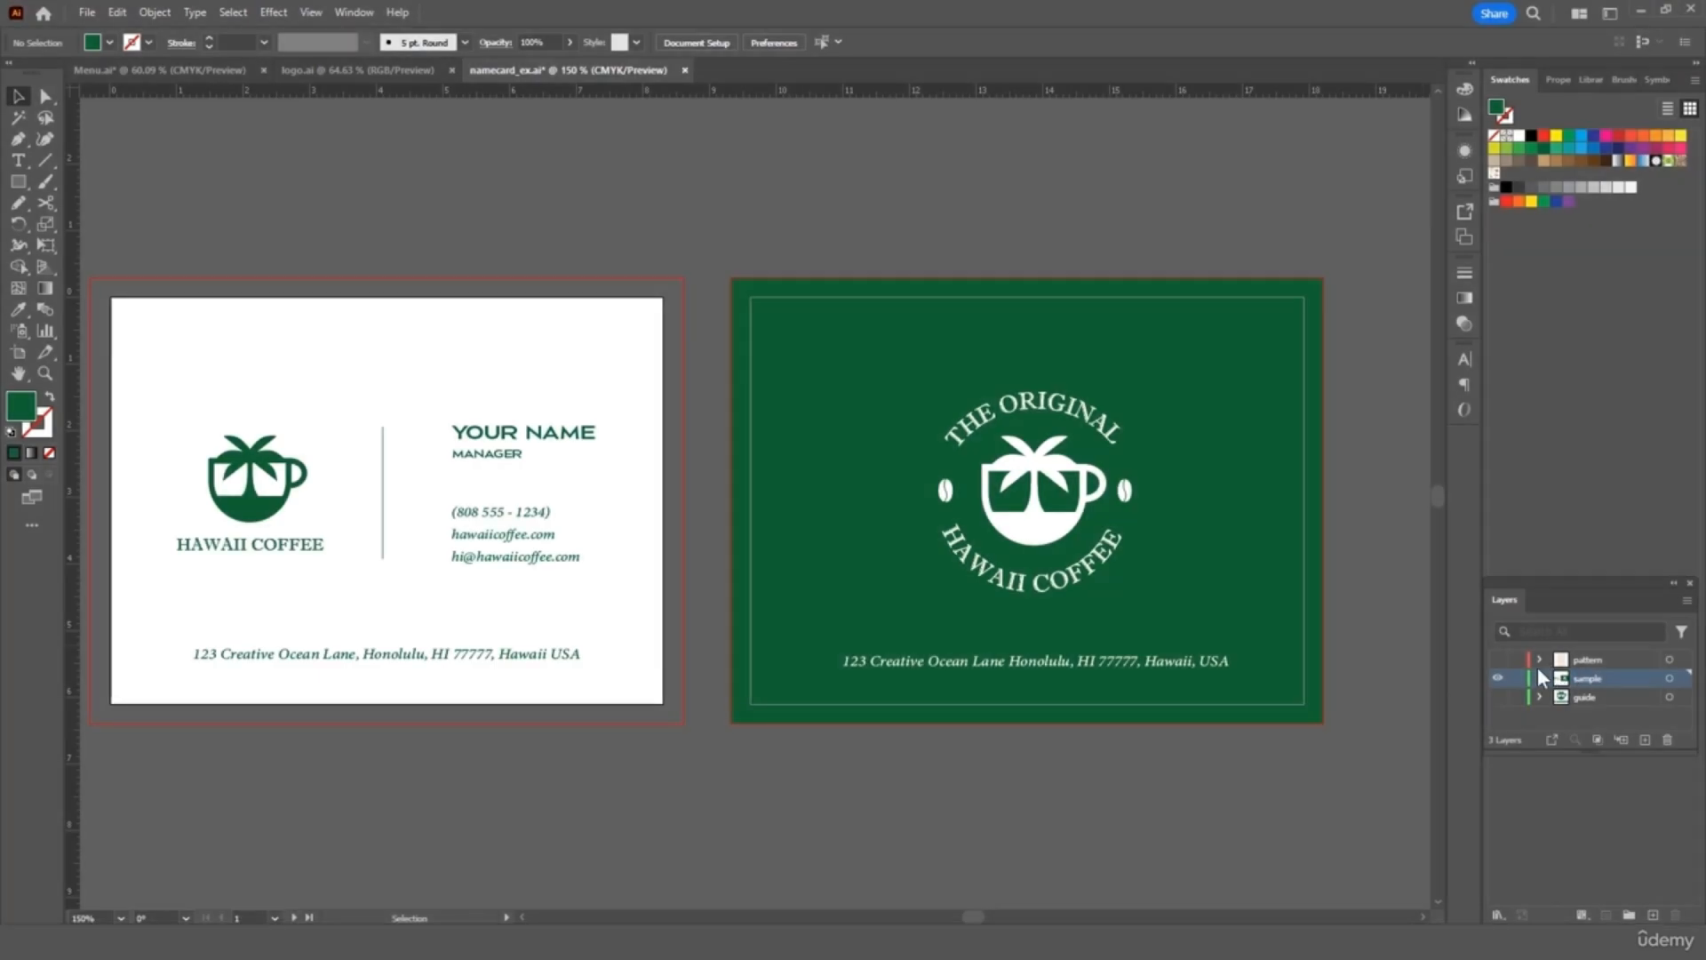
pyautogui.click(1498, 662)
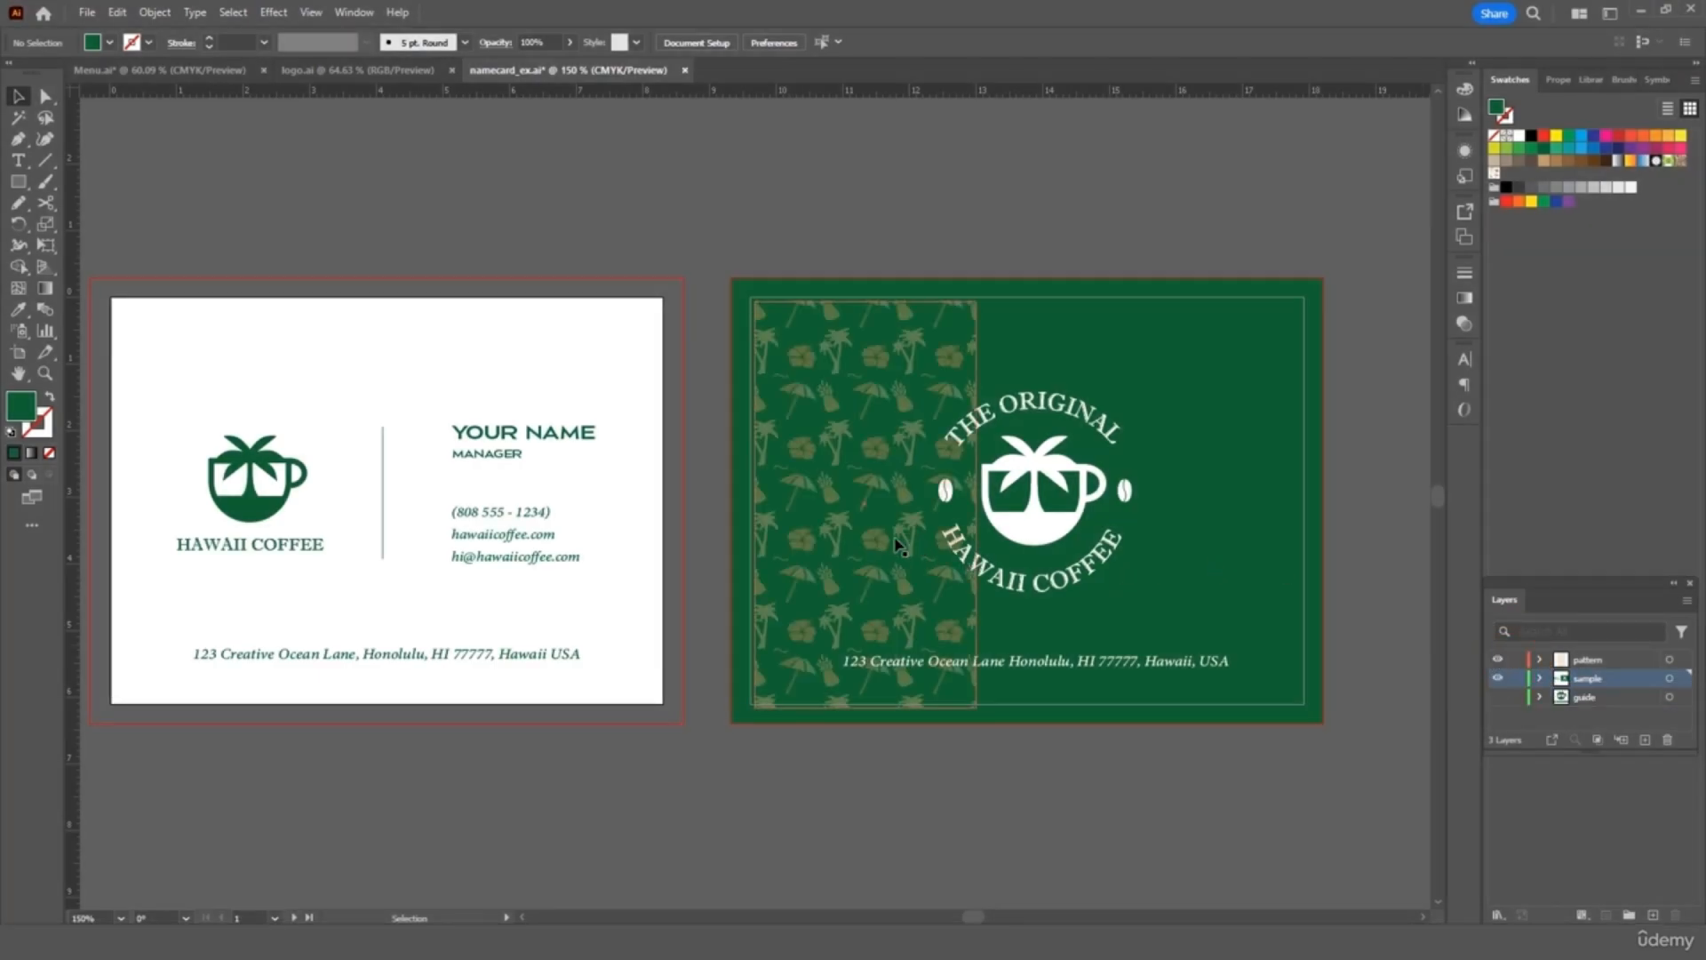
pyautogui.moveTo(854, 551); pyautogui.dragTo(839, 538)
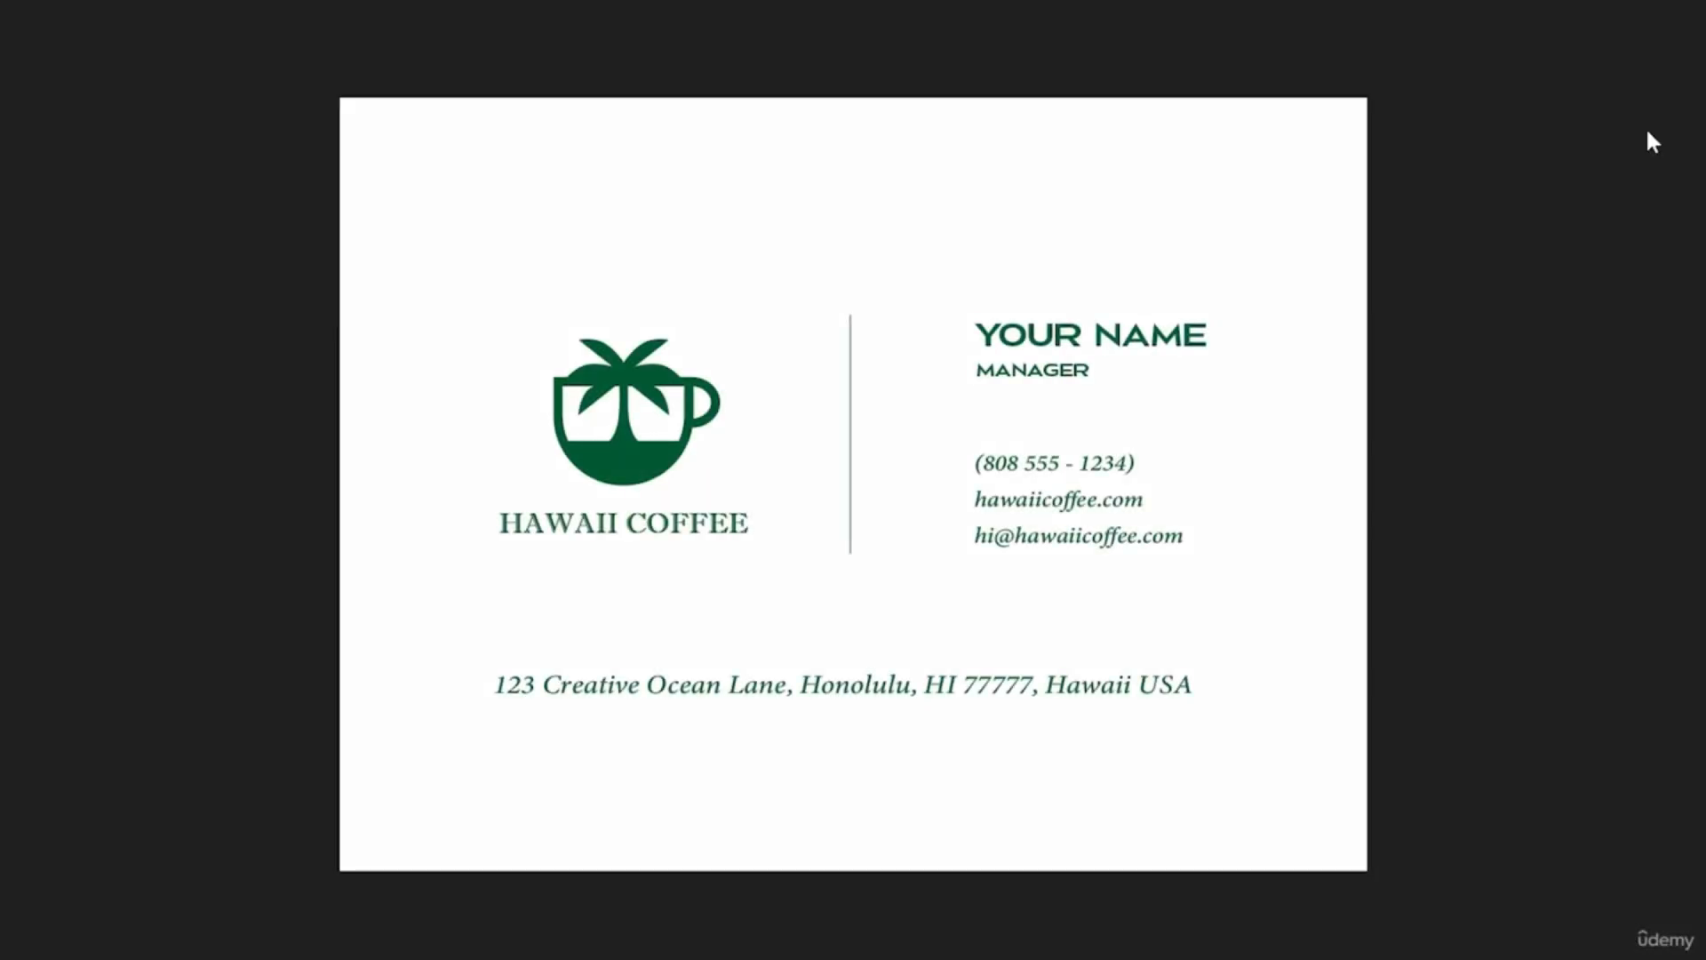
# Flip the full-screen preview to the card's green patterned back with the round logo
pyautogui.press('Left')
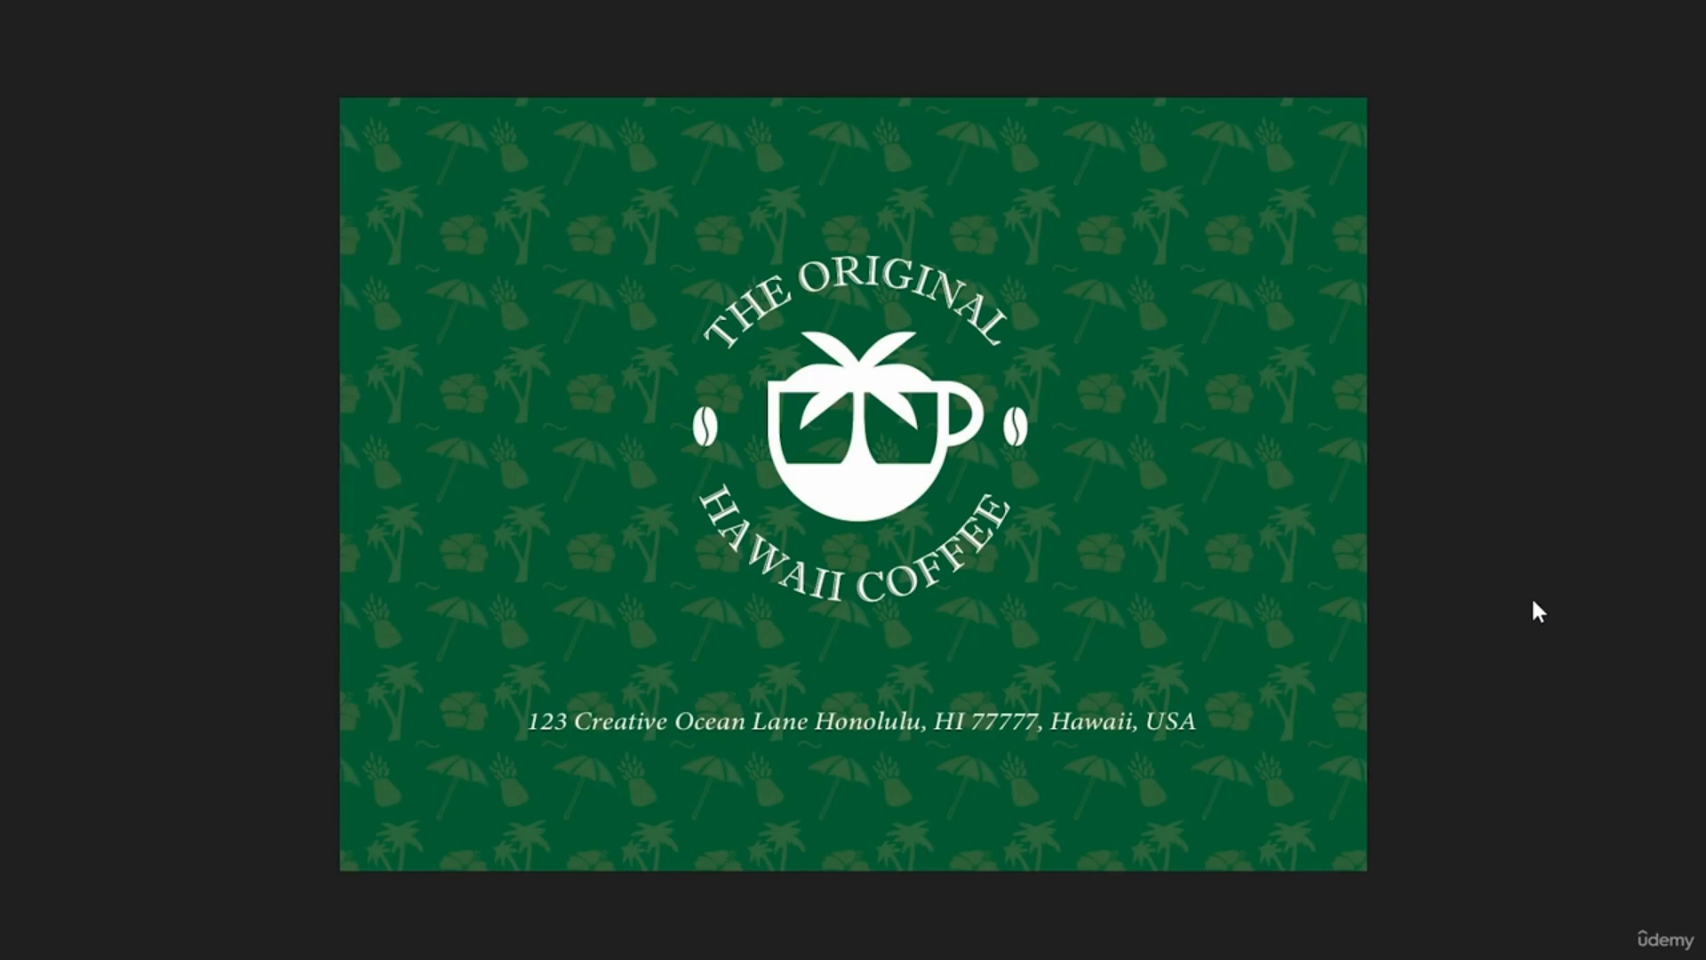
pyautogui.scroll(1, 1533, 601)
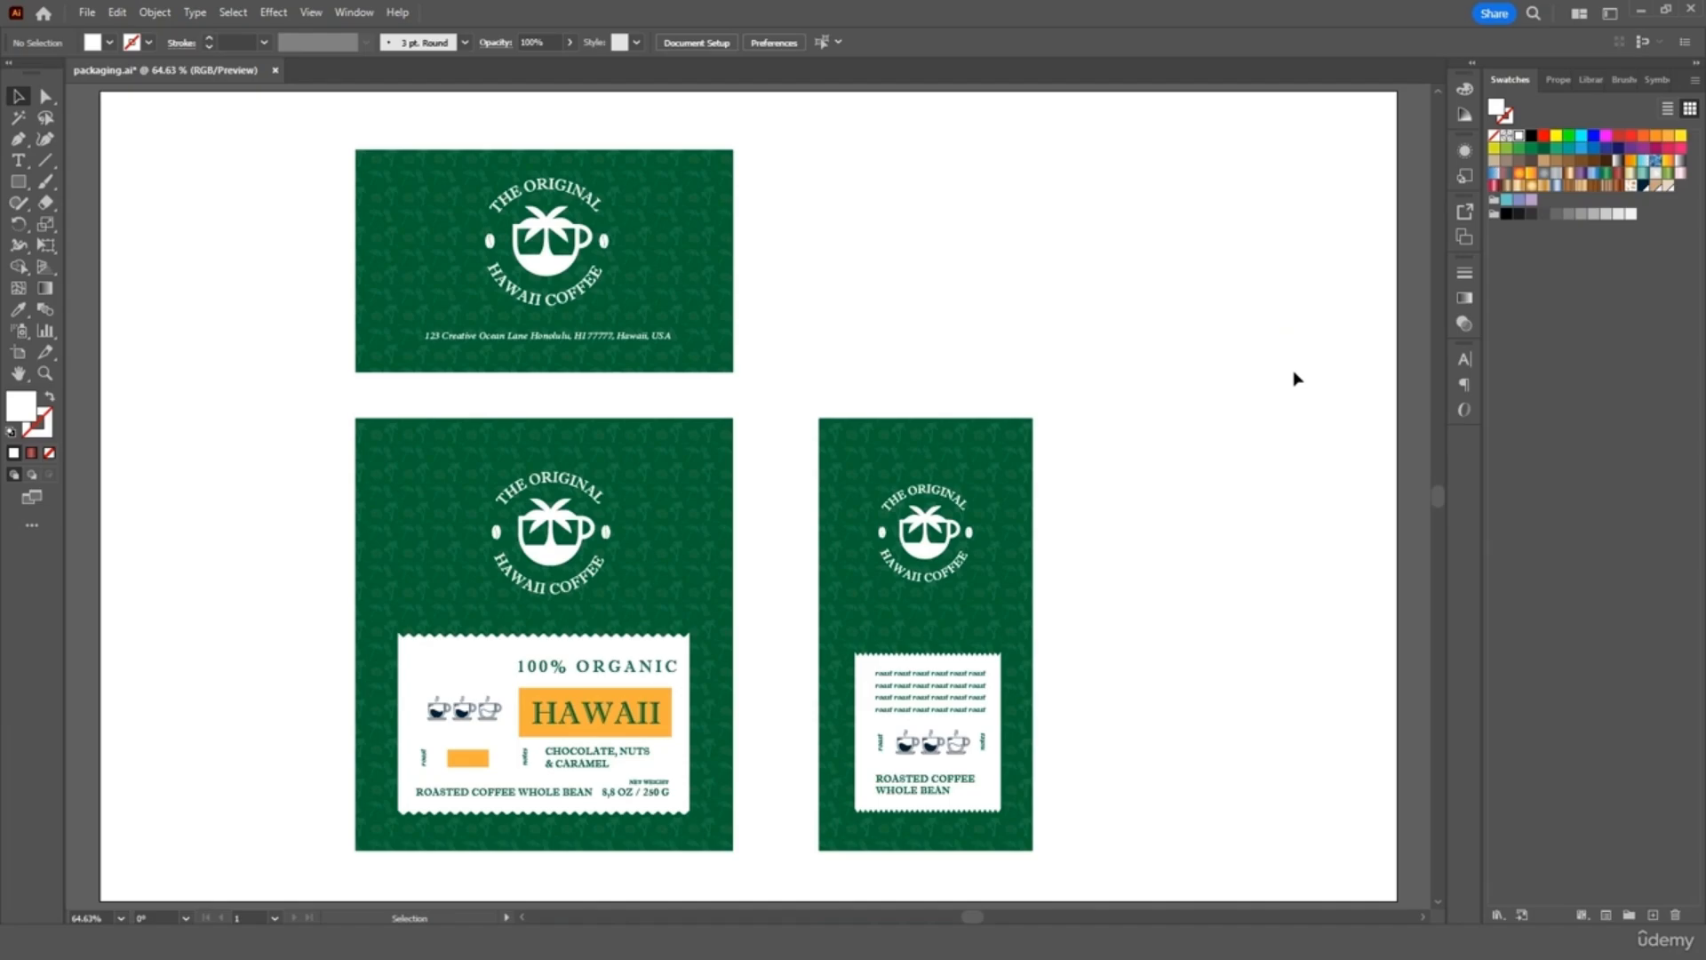
# Inspect the top and front package panels, then switch on the perspective grid
pyautogui.click(686, 236)
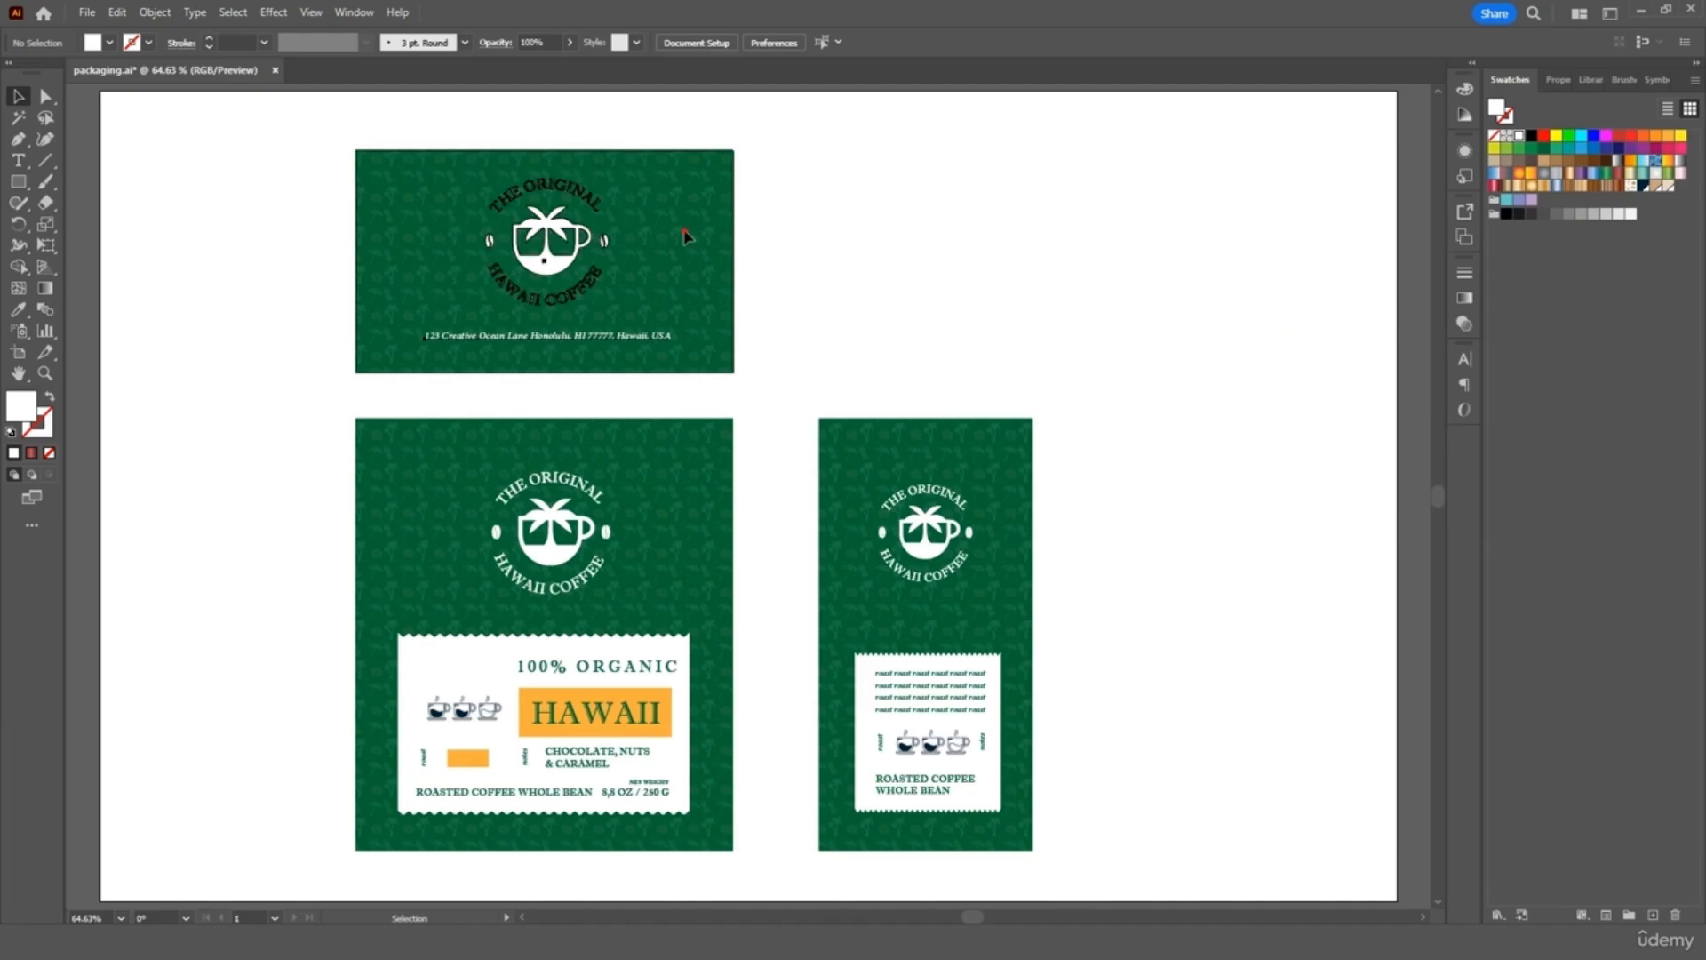
pyautogui.click(711, 454)
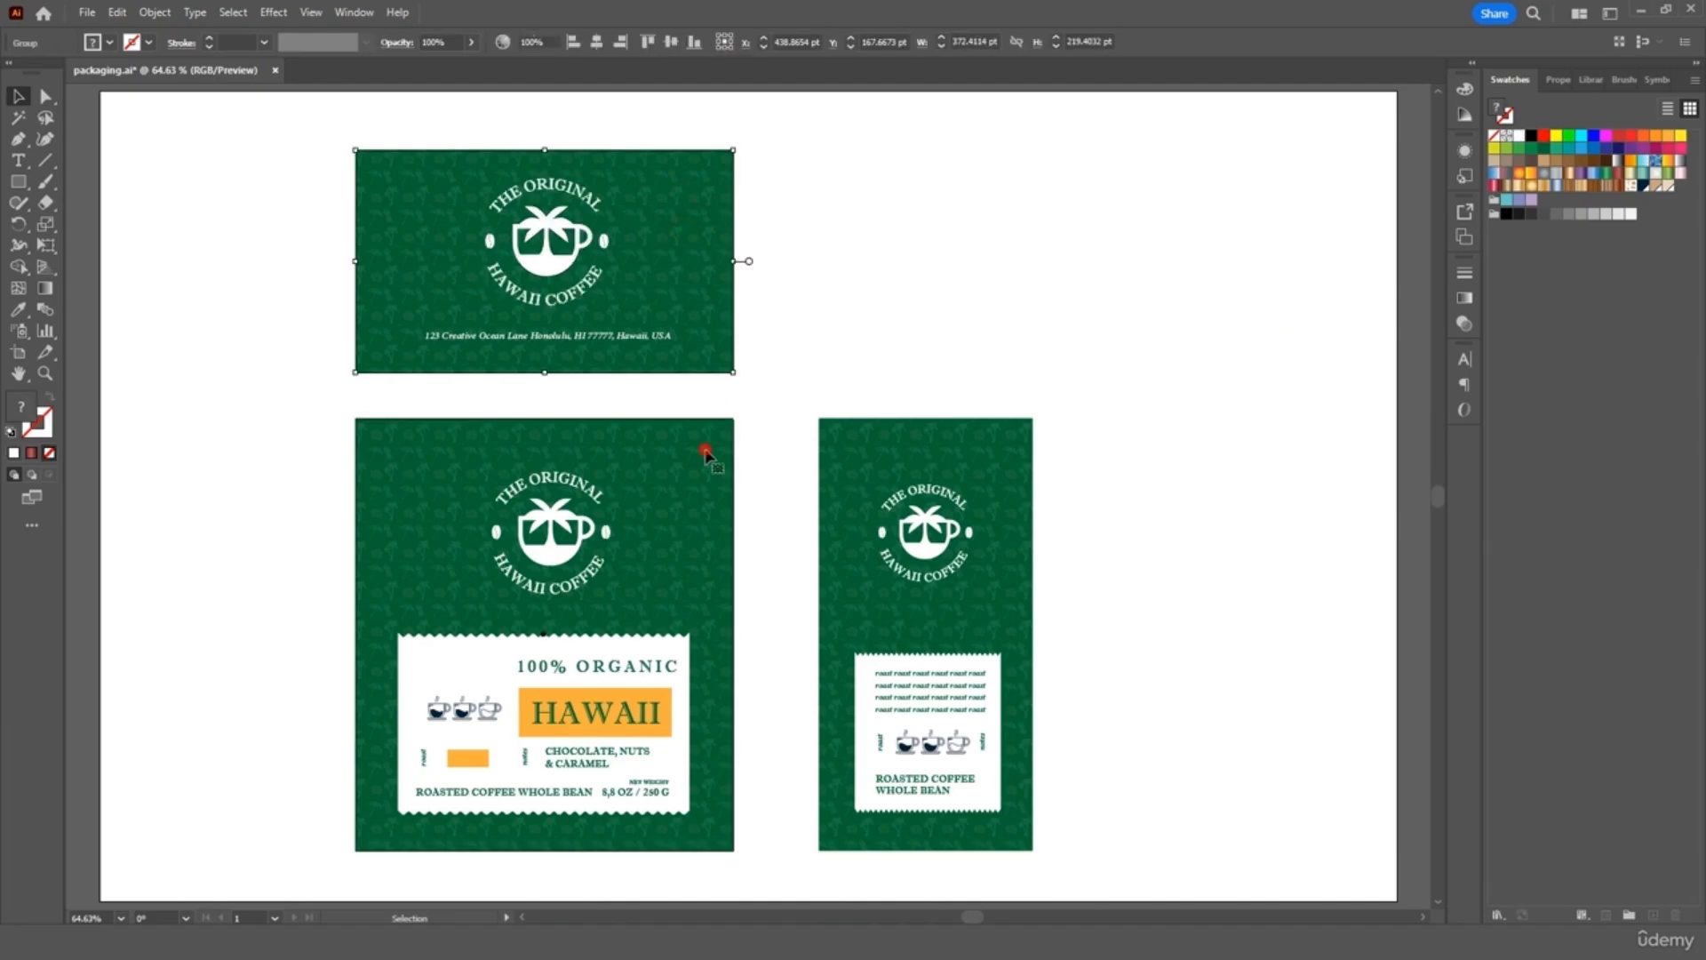
pyautogui.click(1022, 371)
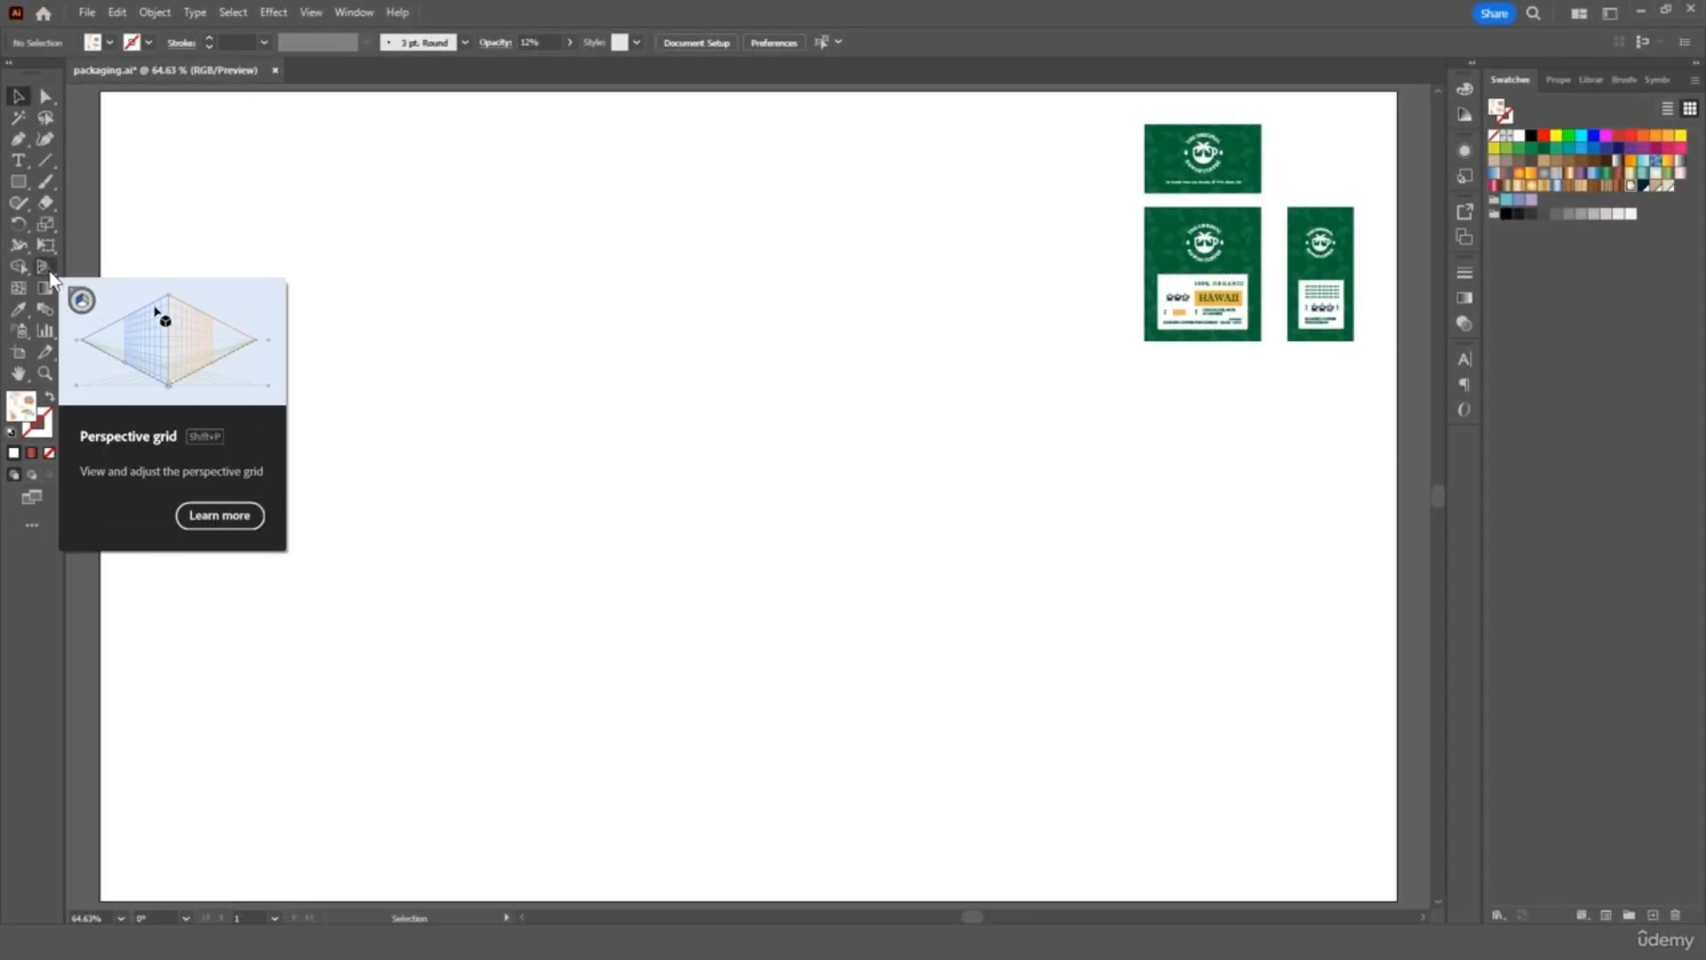
pyautogui.click(50, 272)
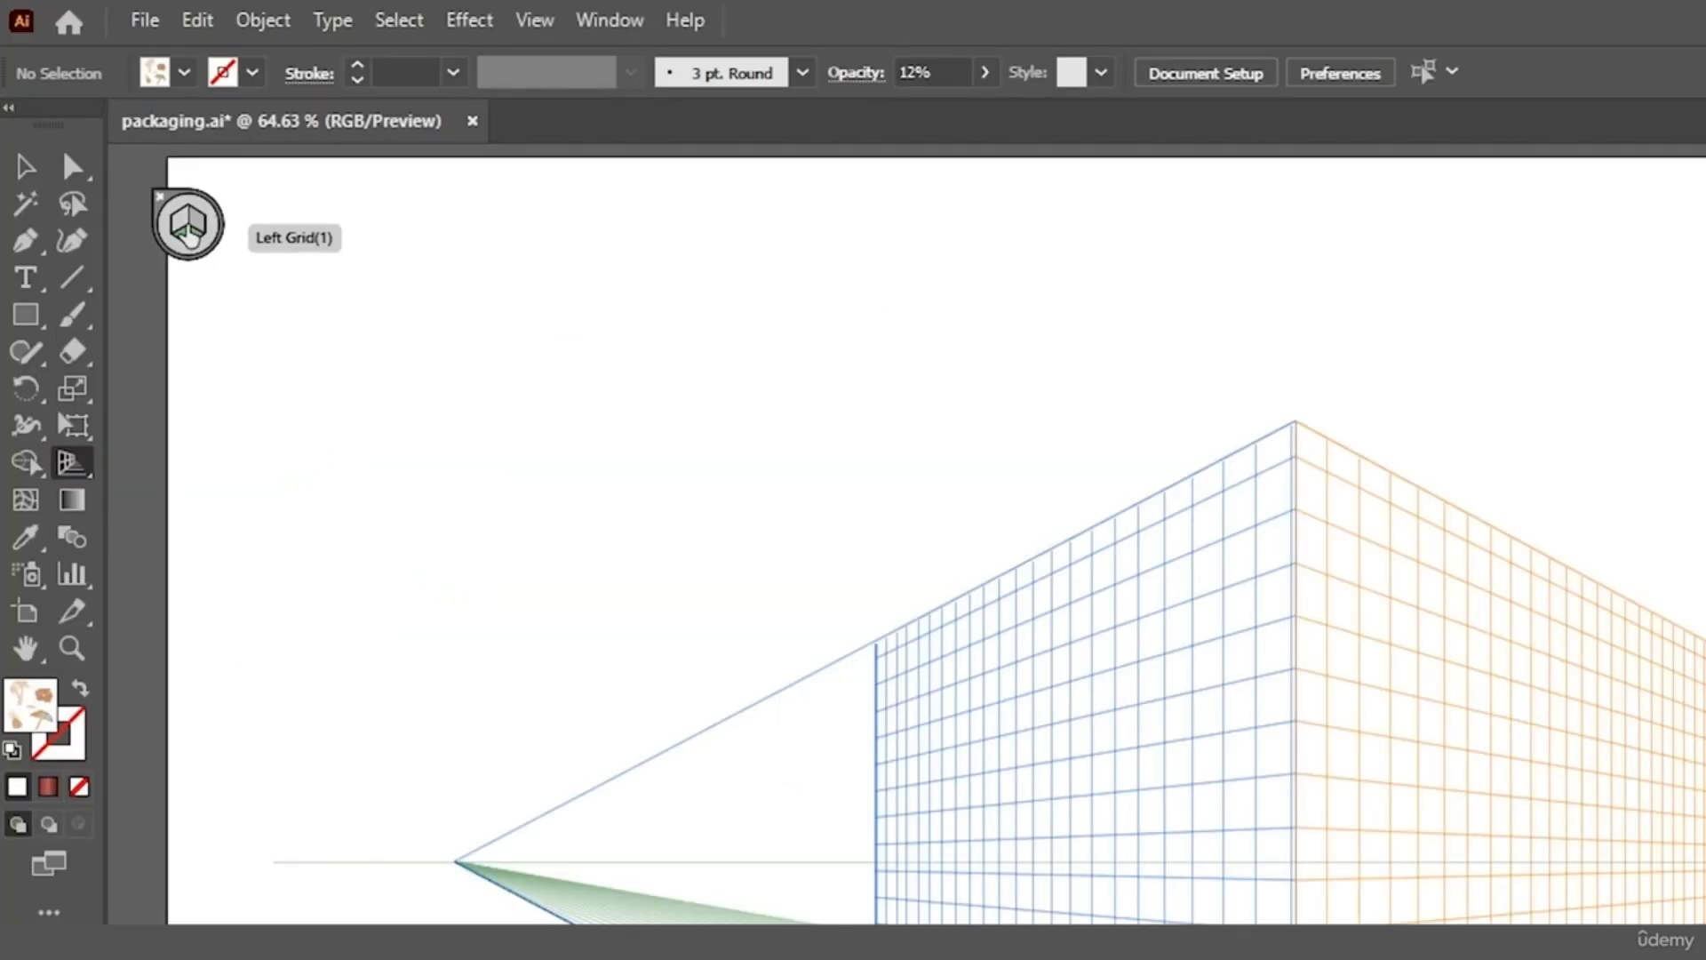
# Cycle through the left, right and horizontal grid planes, ending with the left plane active
pyautogui.click(185, 234)
pyautogui.click(195, 229)
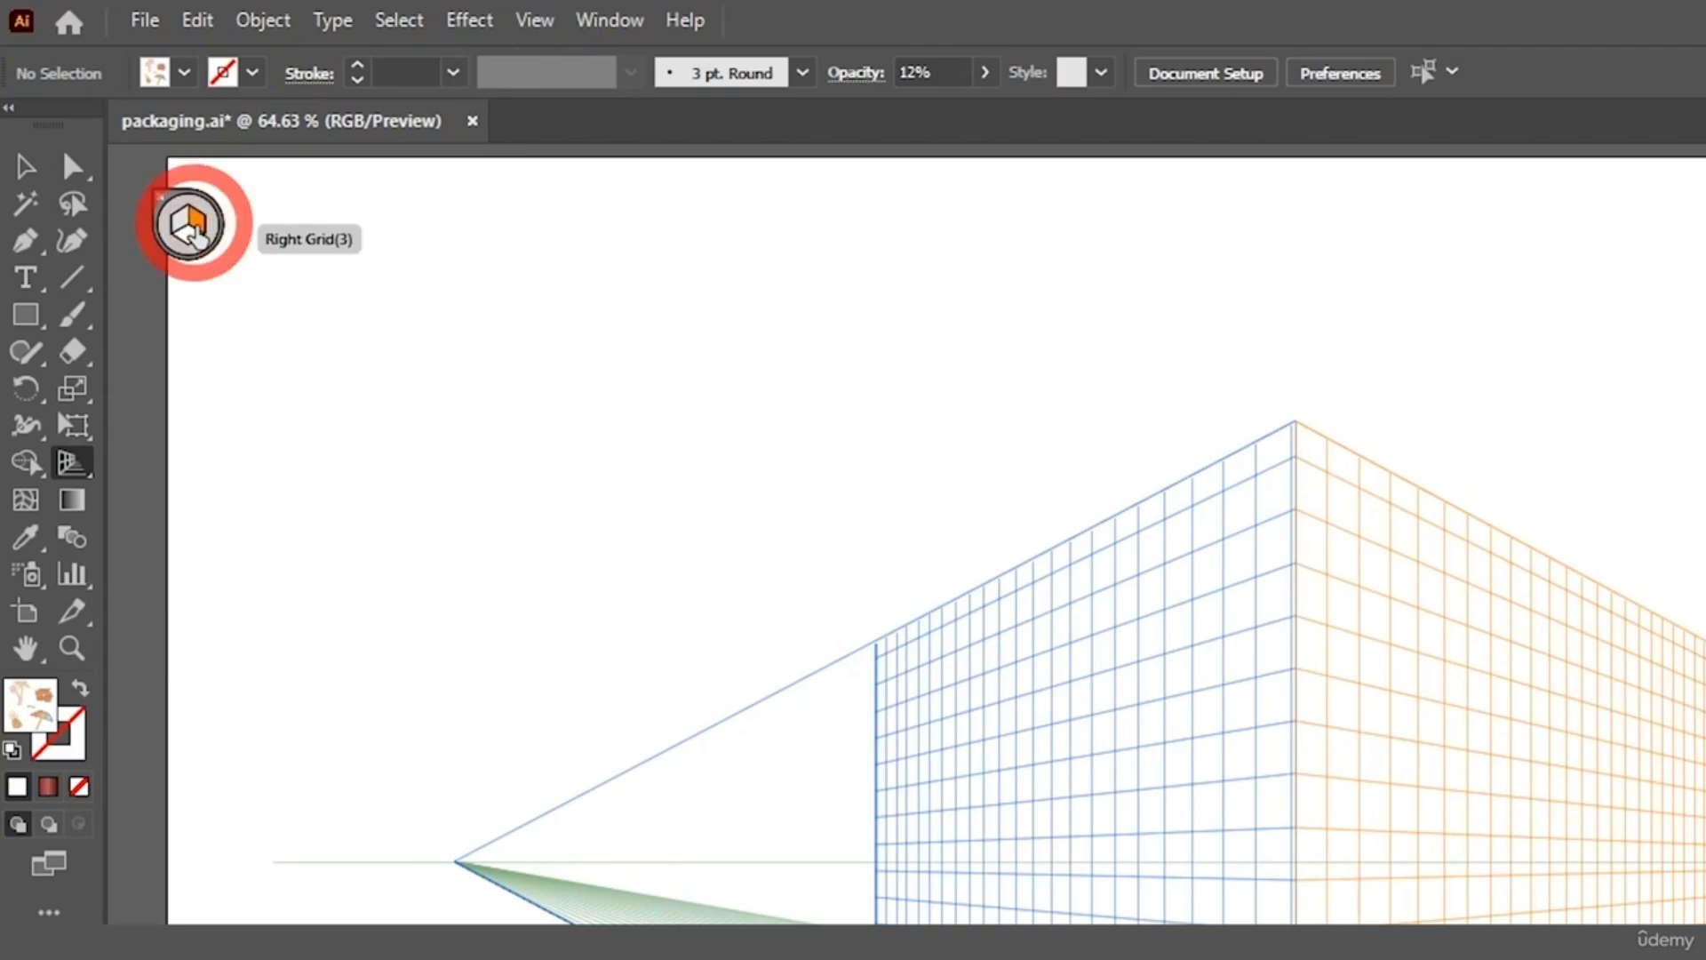
pyautogui.click(190, 240)
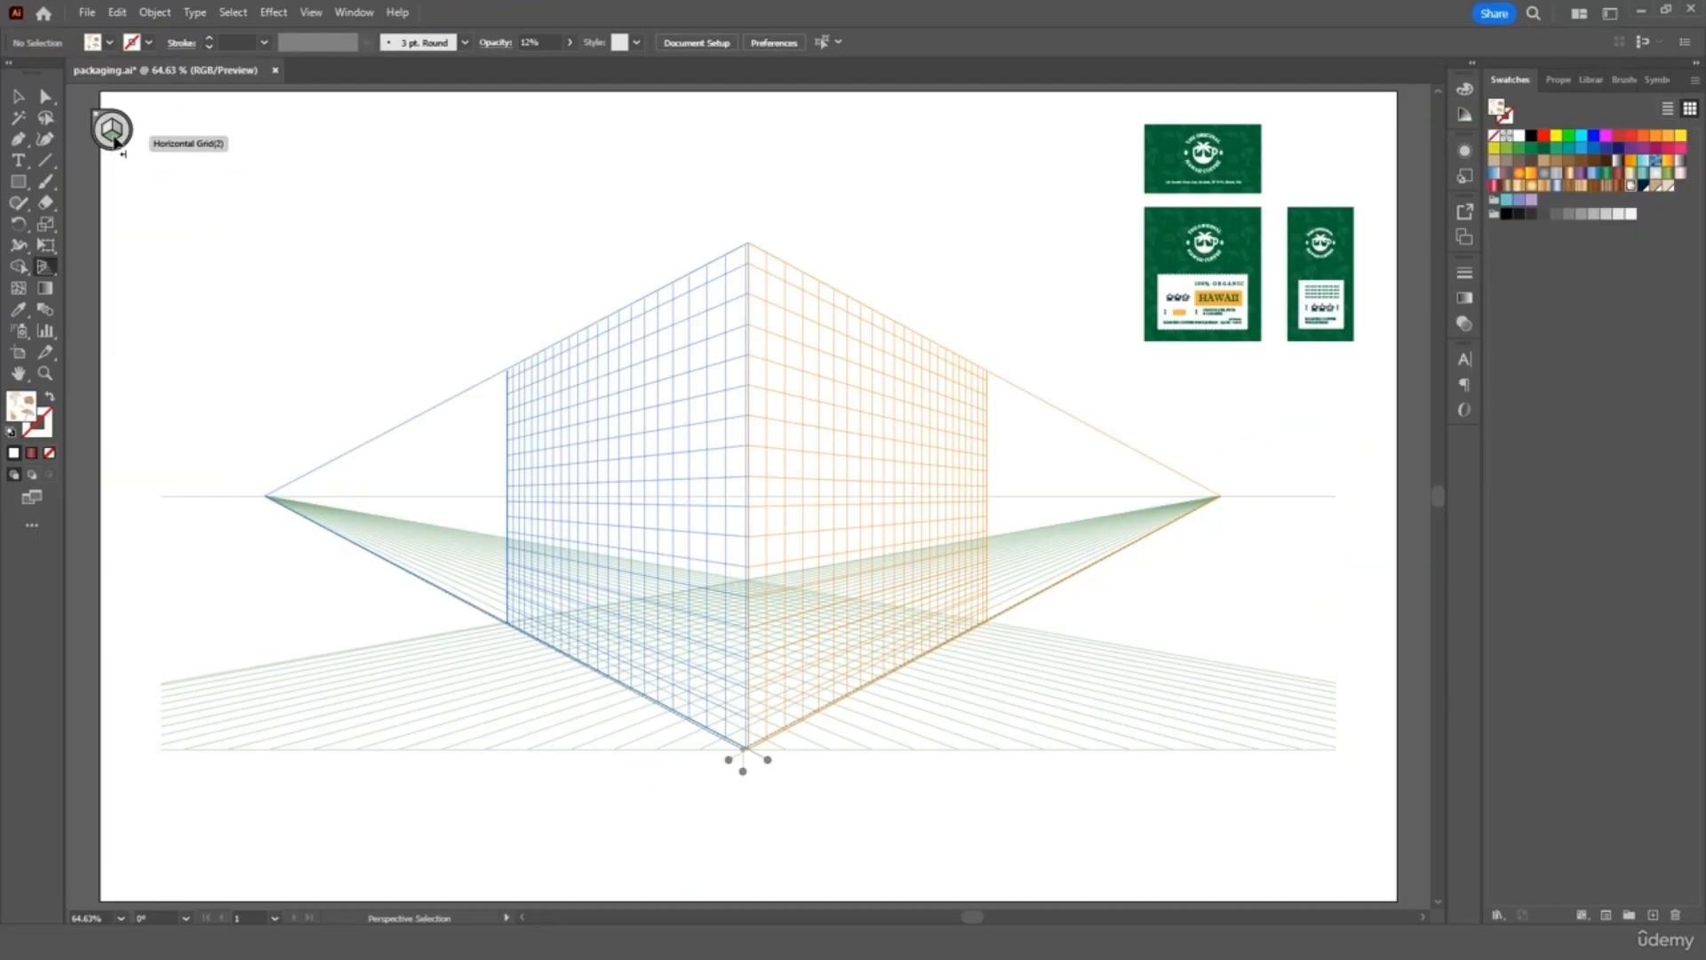
pyautogui.press('1')
pyautogui.press('2')
pyautogui.press('3')
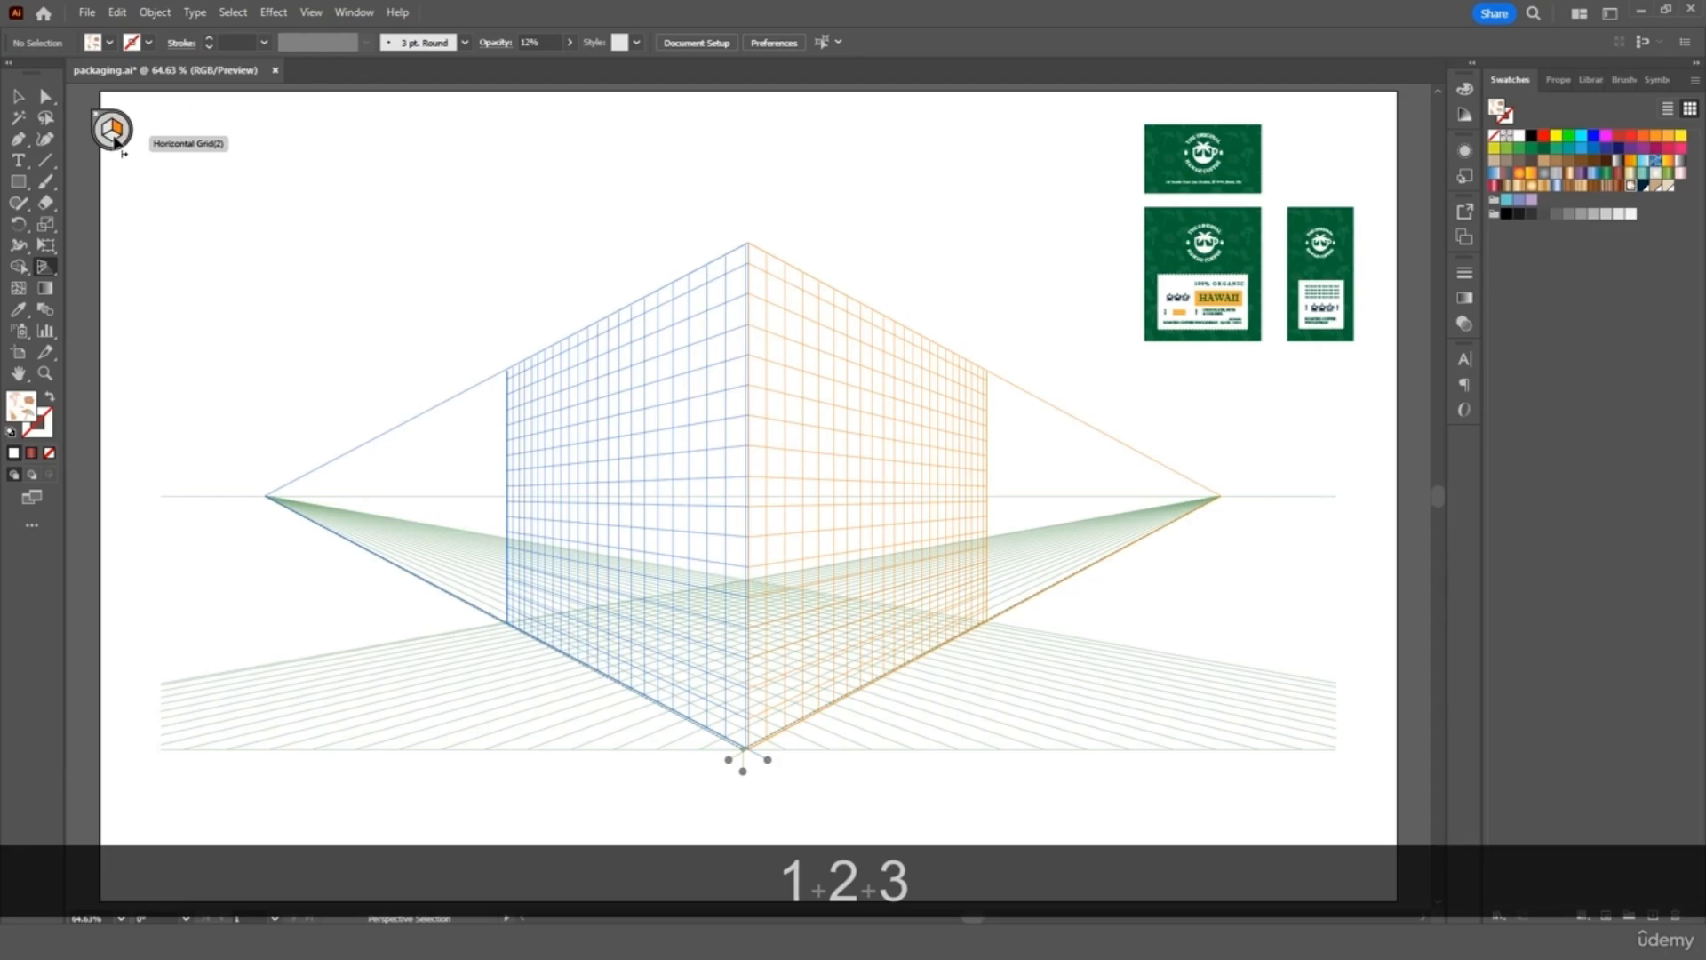
pyautogui.press('1')
pyautogui.press('2')
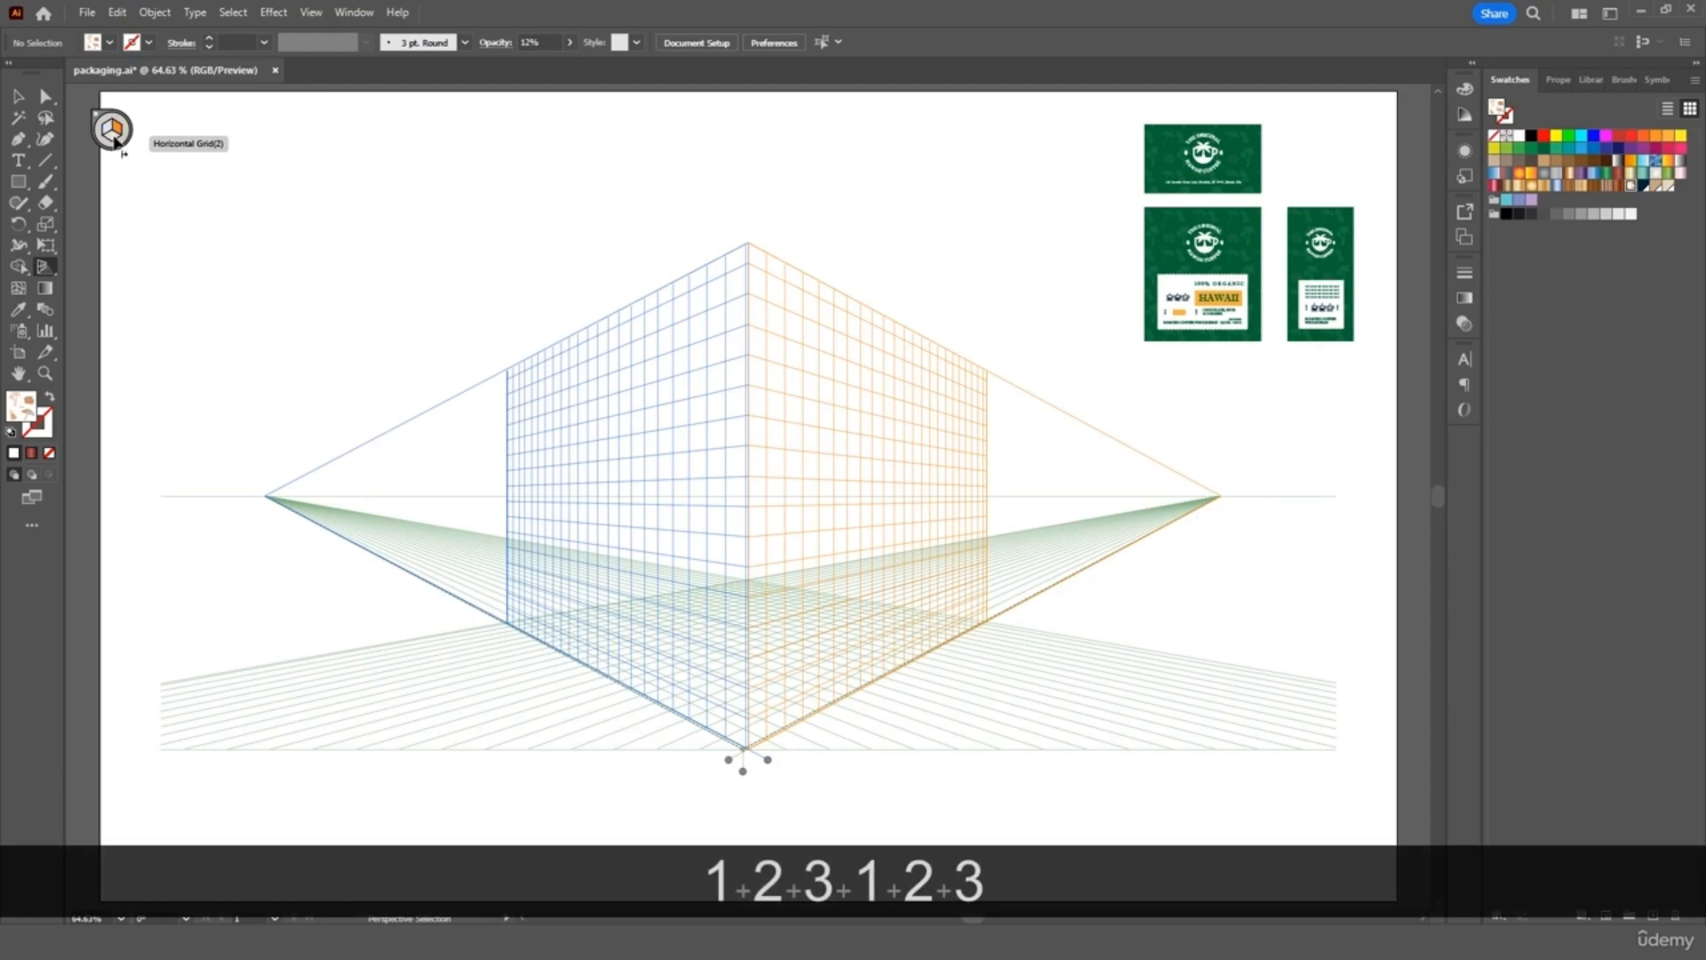
pyautogui.press('1')
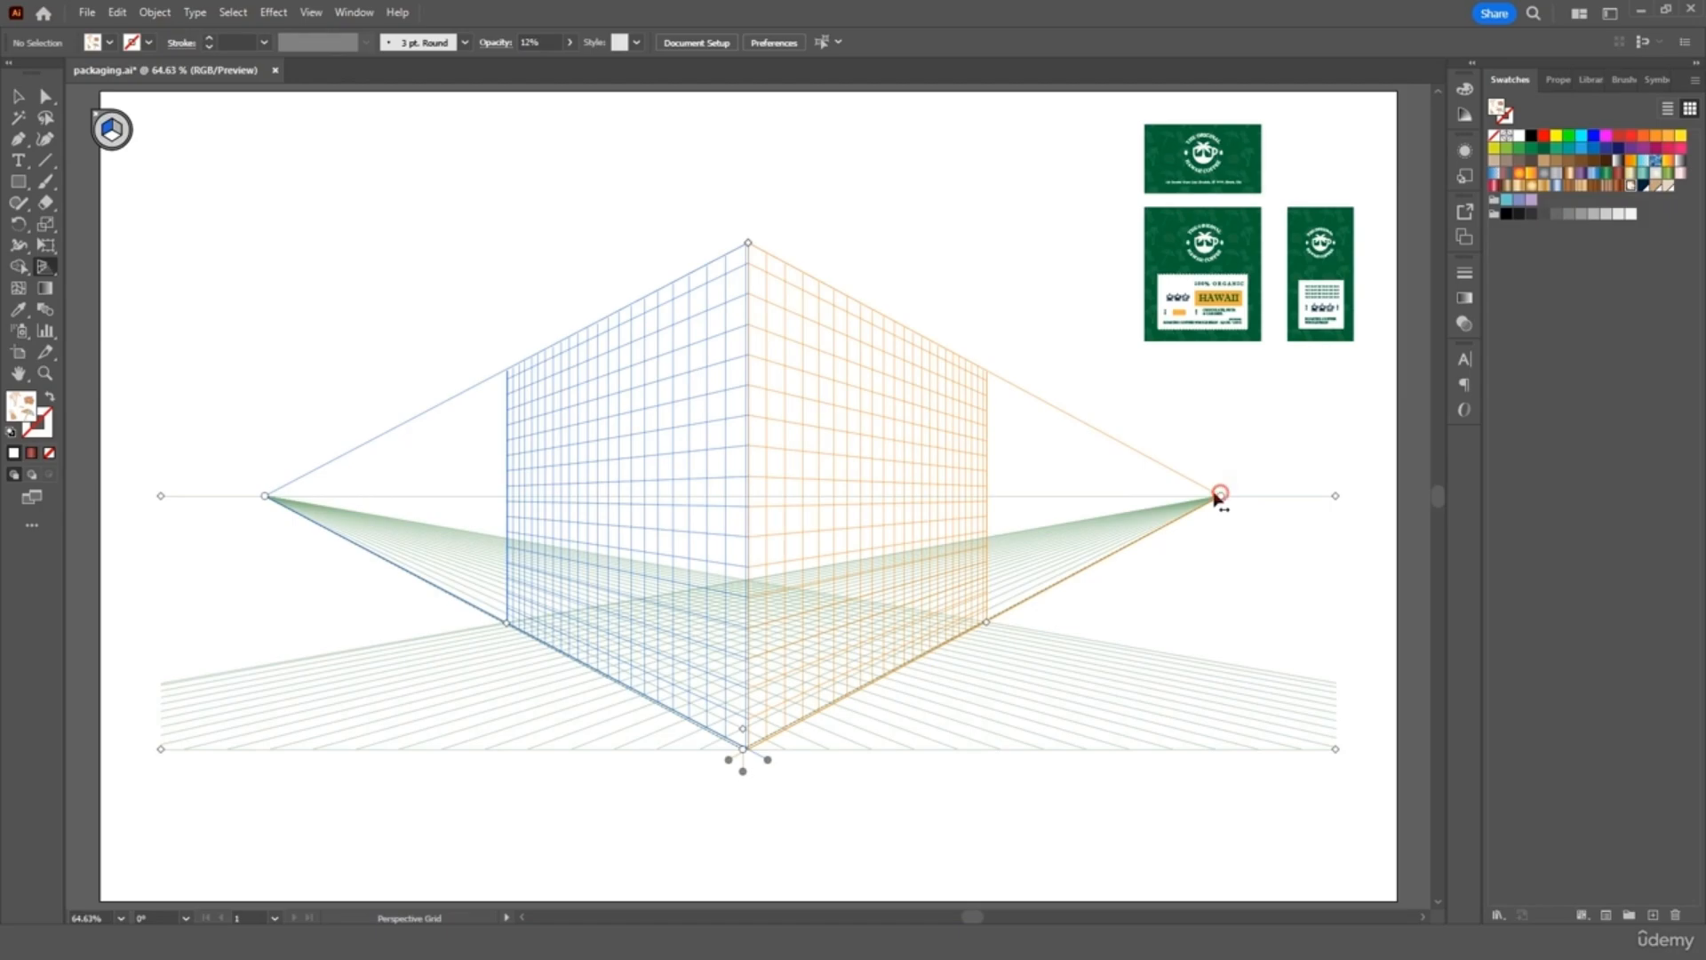
# Adjust both vanishing points, lower the vertical plane height, and move the whole grid upward
pyautogui.moveTo(1217, 498)
pyautogui.mouseDown()
pyautogui.moveTo(903, 505)
pyautogui.moveTo(1232, 508)
pyautogui.mouseUp()
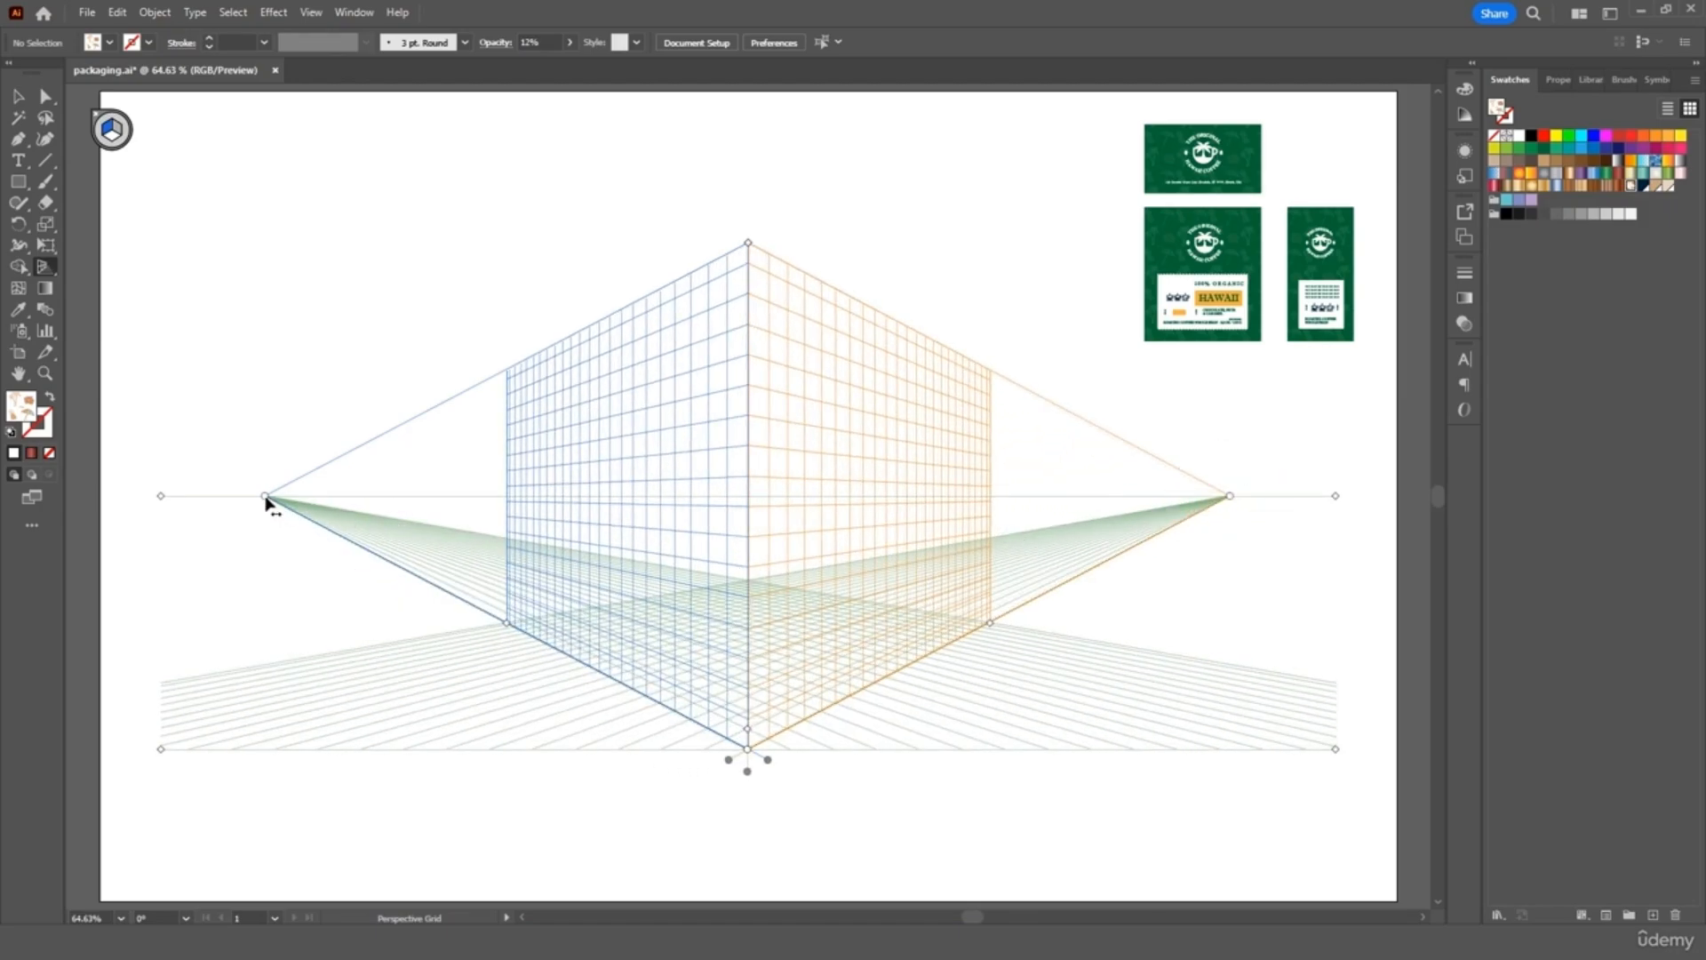
pyautogui.moveTo(266, 504)
pyautogui.mouseDown()
pyautogui.moveTo(632, 499)
pyautogui.moveTo(265, 498)
pyautogui.mouseUp()
pyautogui.moveTo(751, 252)
pyautogui.mouseDown()
pyautogui.moveTo(750, 611)
pyautogui.moveTo(751, 264)
pyautogui.mouseUp()
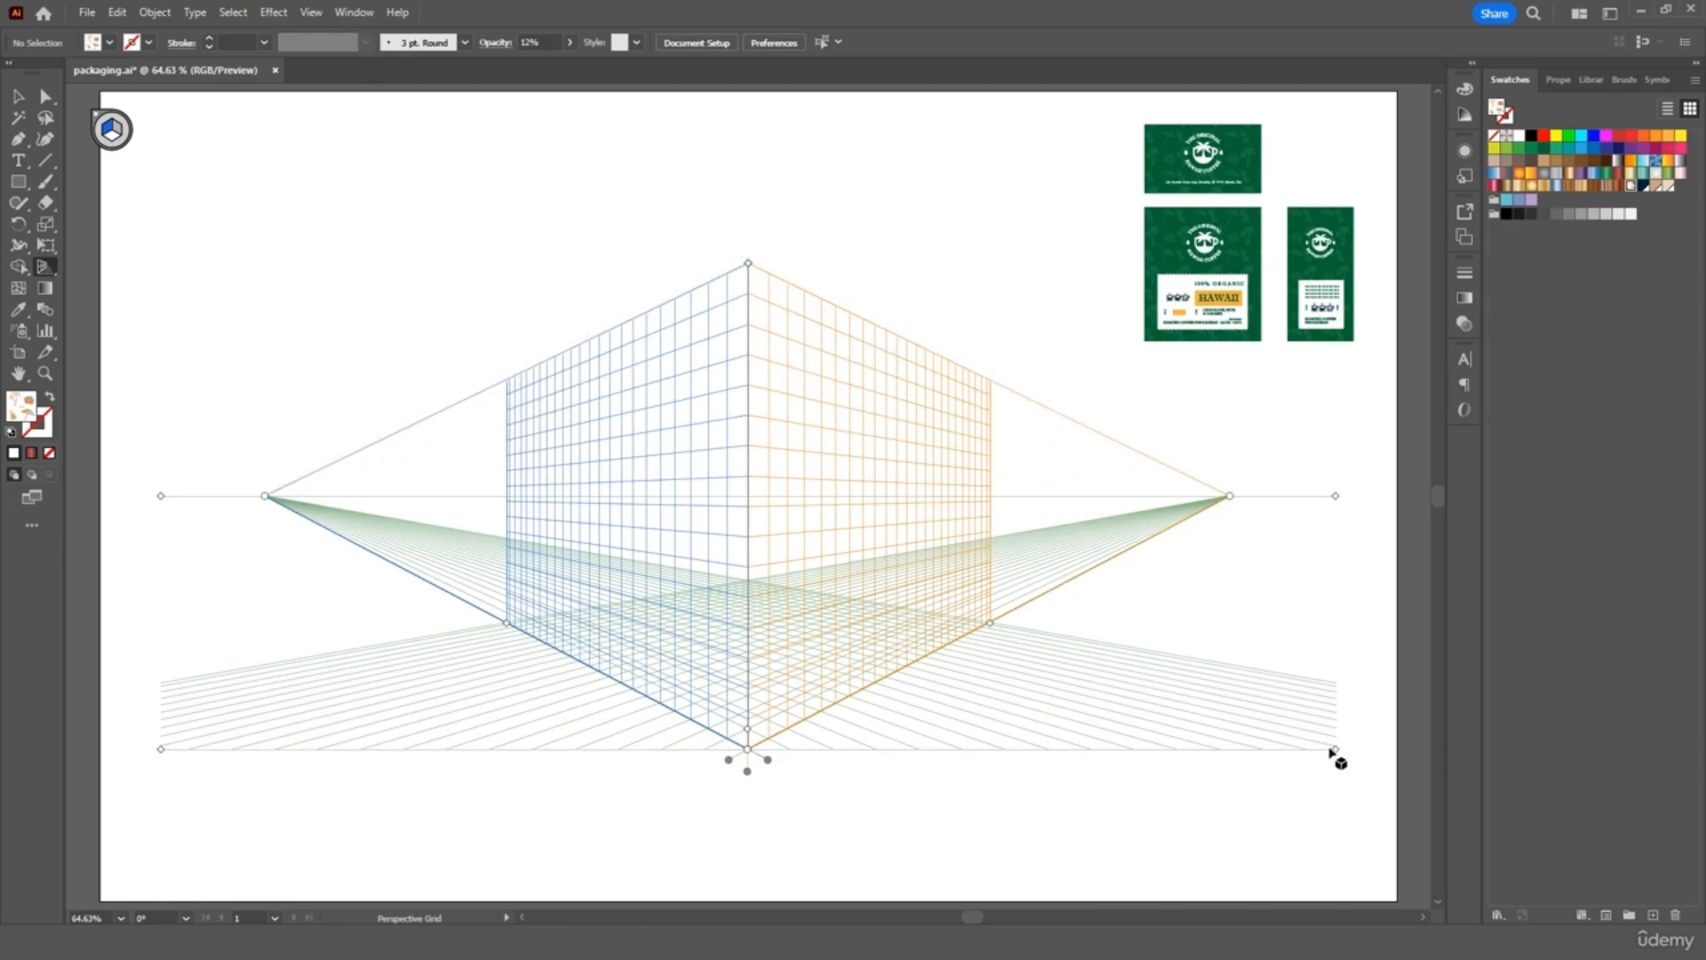
pyautogui.moveTo(1335, 749); pyautogui.dragTo(1332, 681)
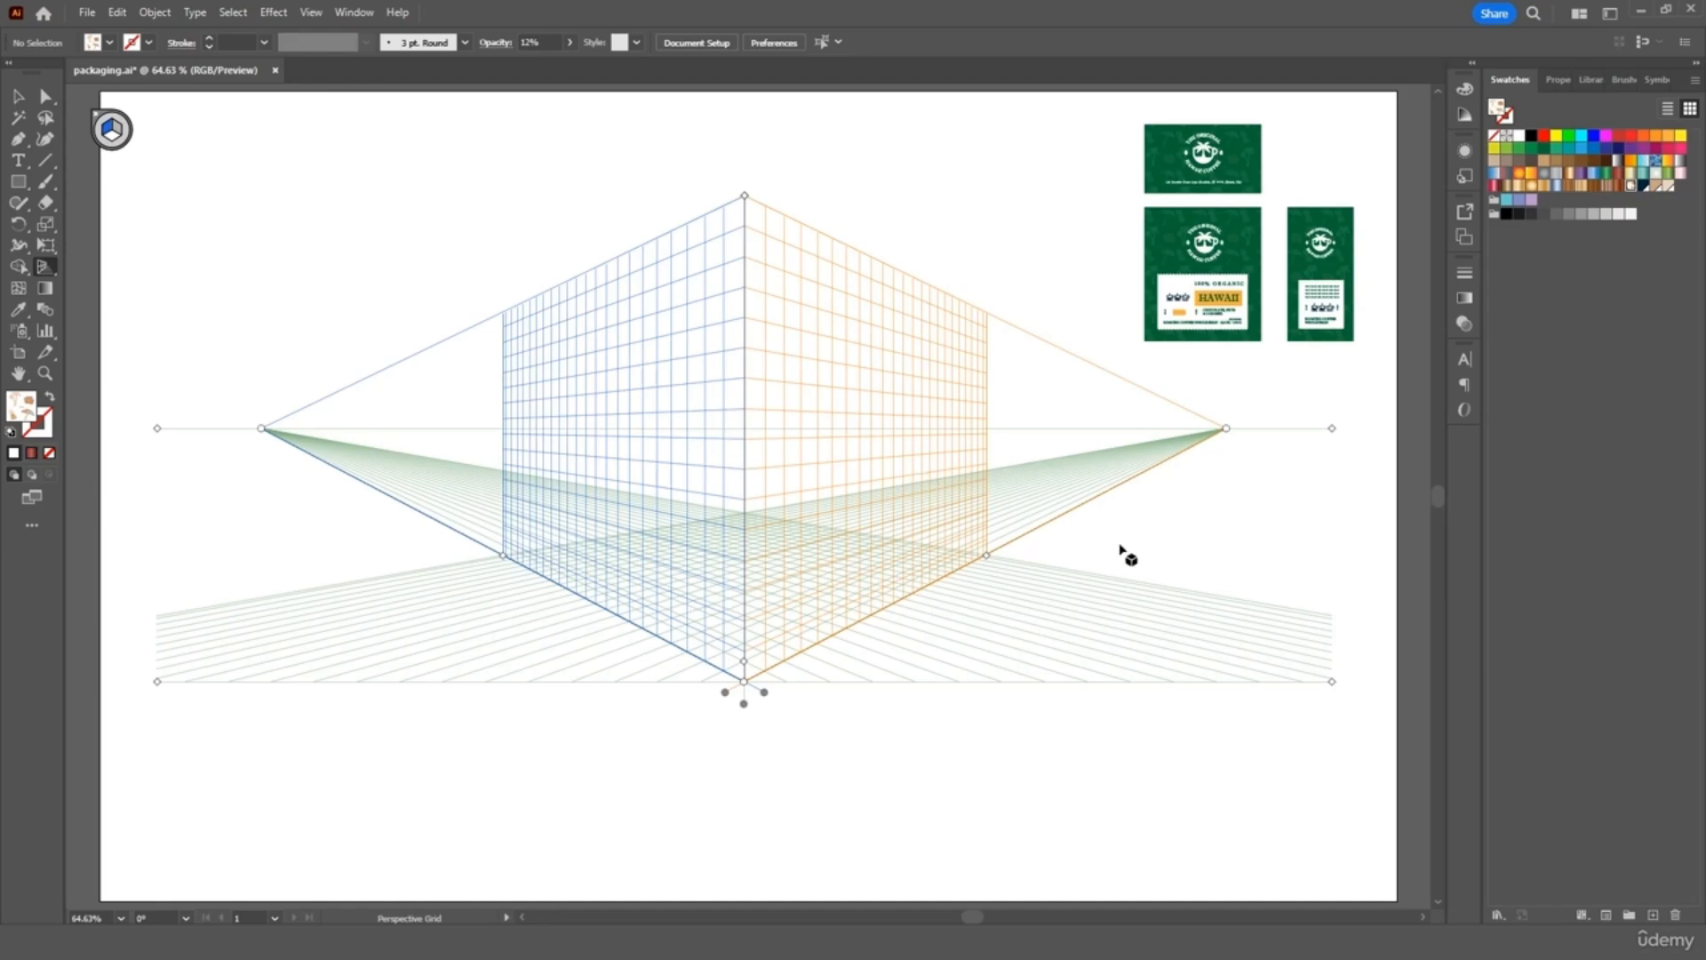
# Shrink the left and right planes and their height into a small box-sized corner
pyautogui.moveTo(985, 560); pyautogui.dragTo(771, 641)
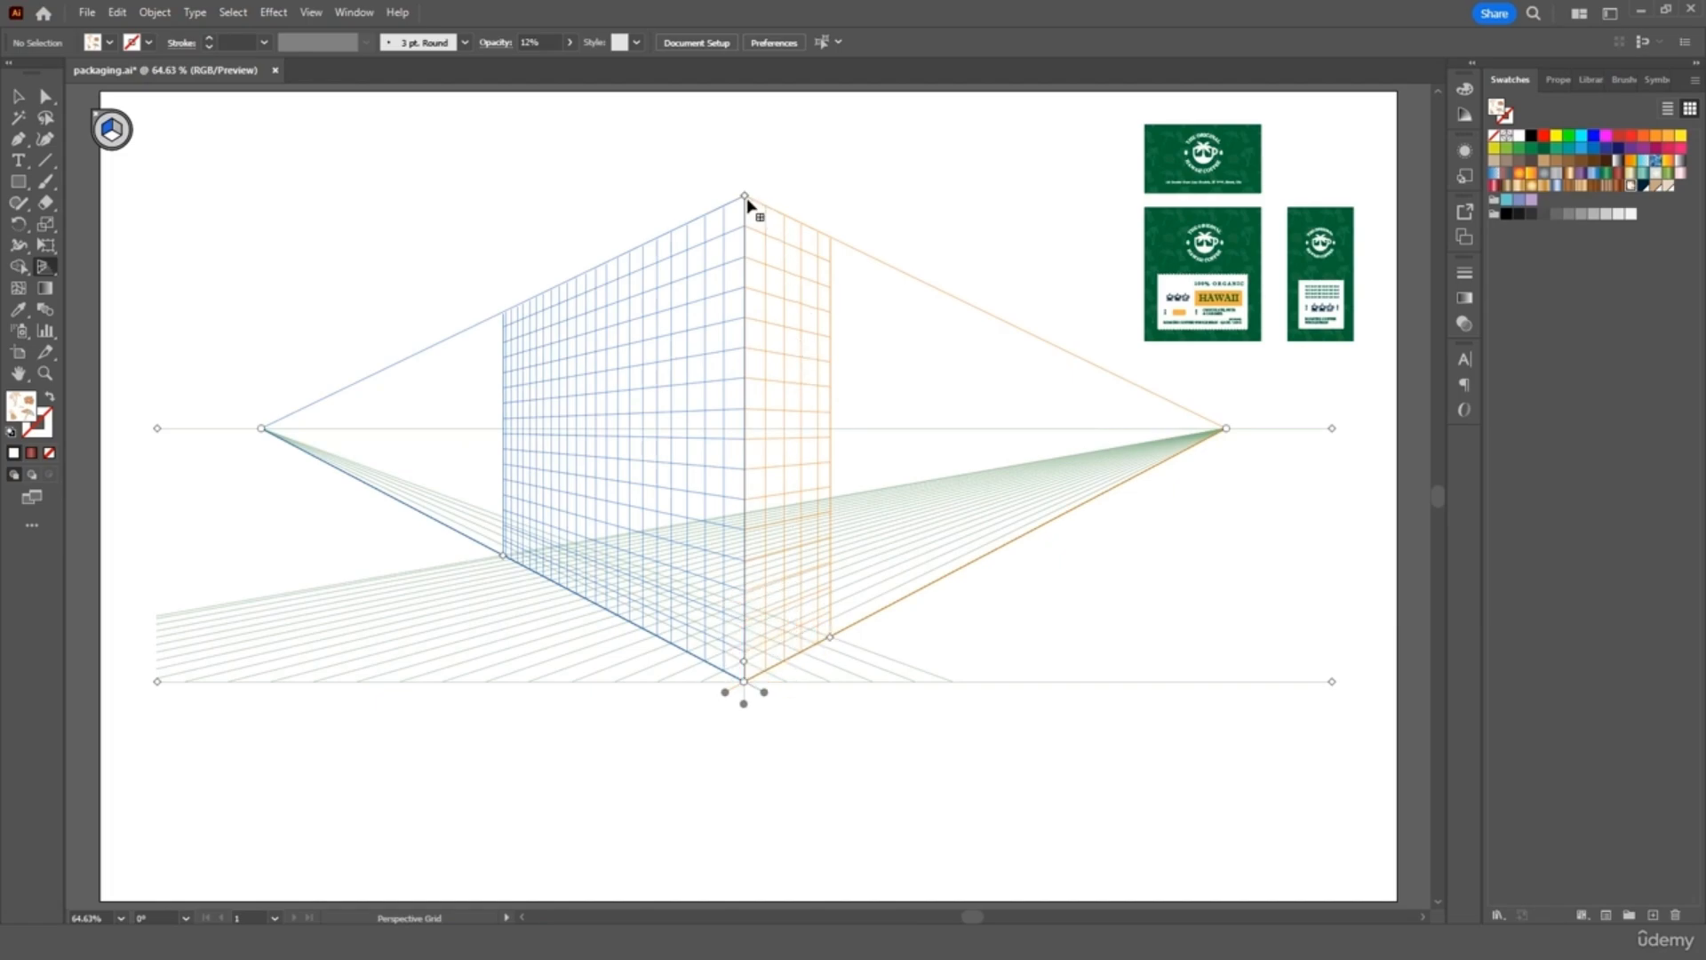
pyautogui.moveTo(744, 195); pyautogui.dragTo(752, 503)
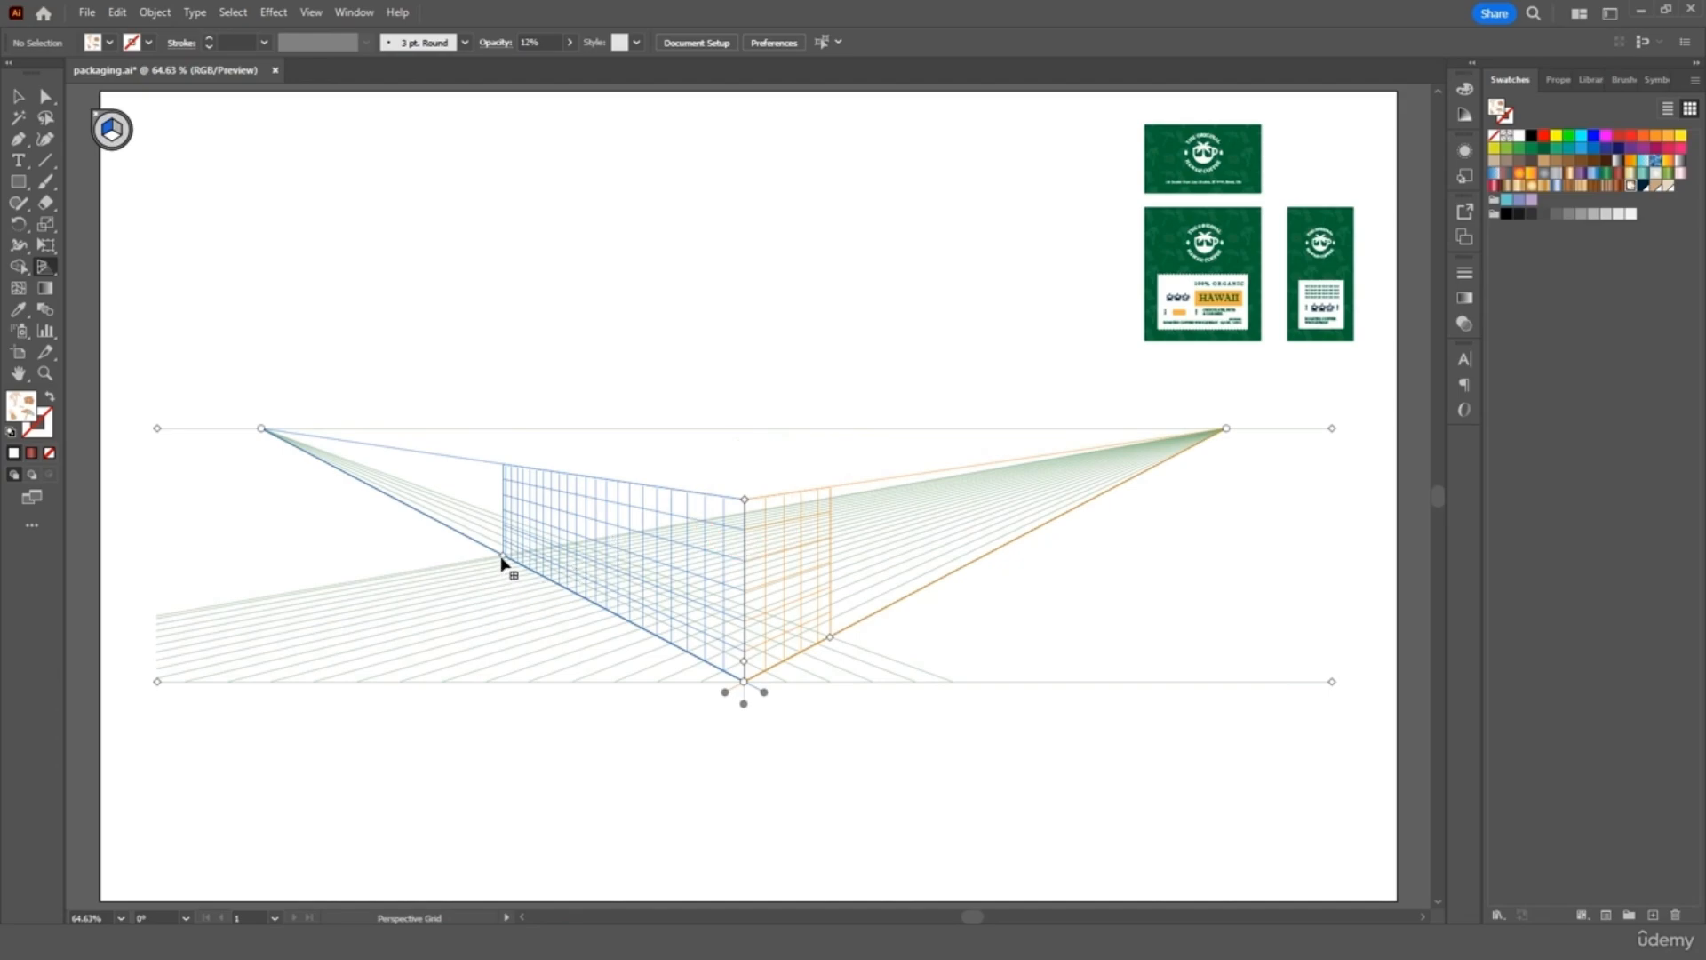
pyautogui.moveTo(502, 560); pyautogui.dragTo(655, 636)
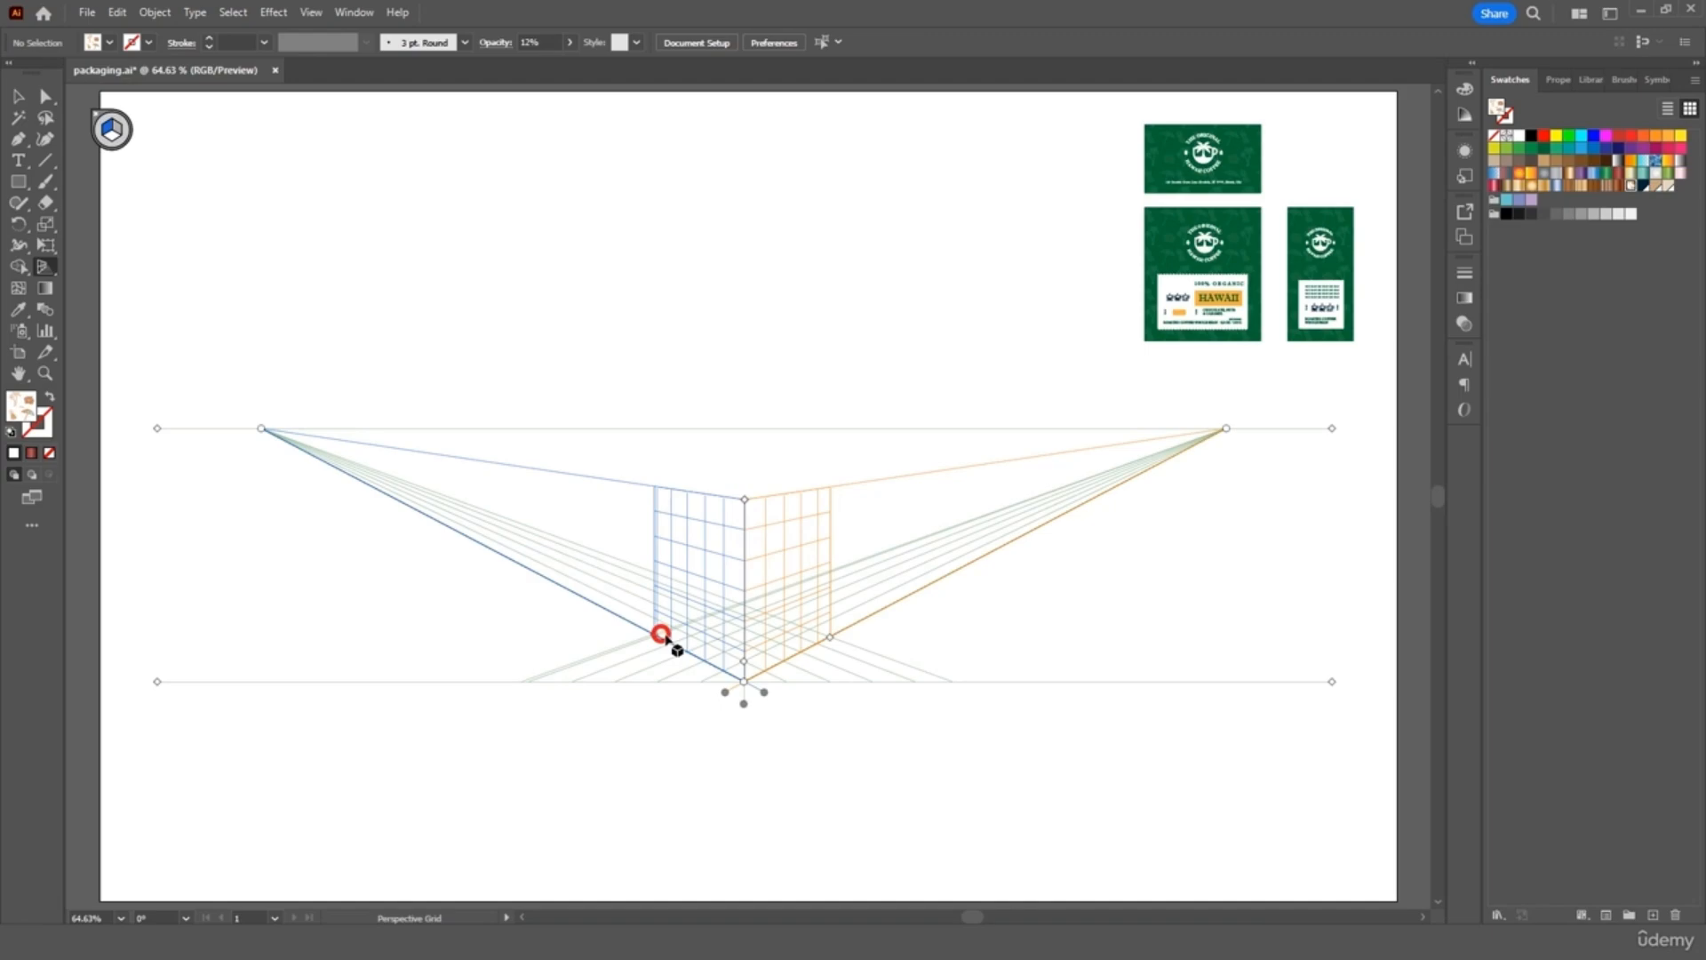
pyautogui.moveTo(831, 638); pyautogui.dragTo(805, 657)
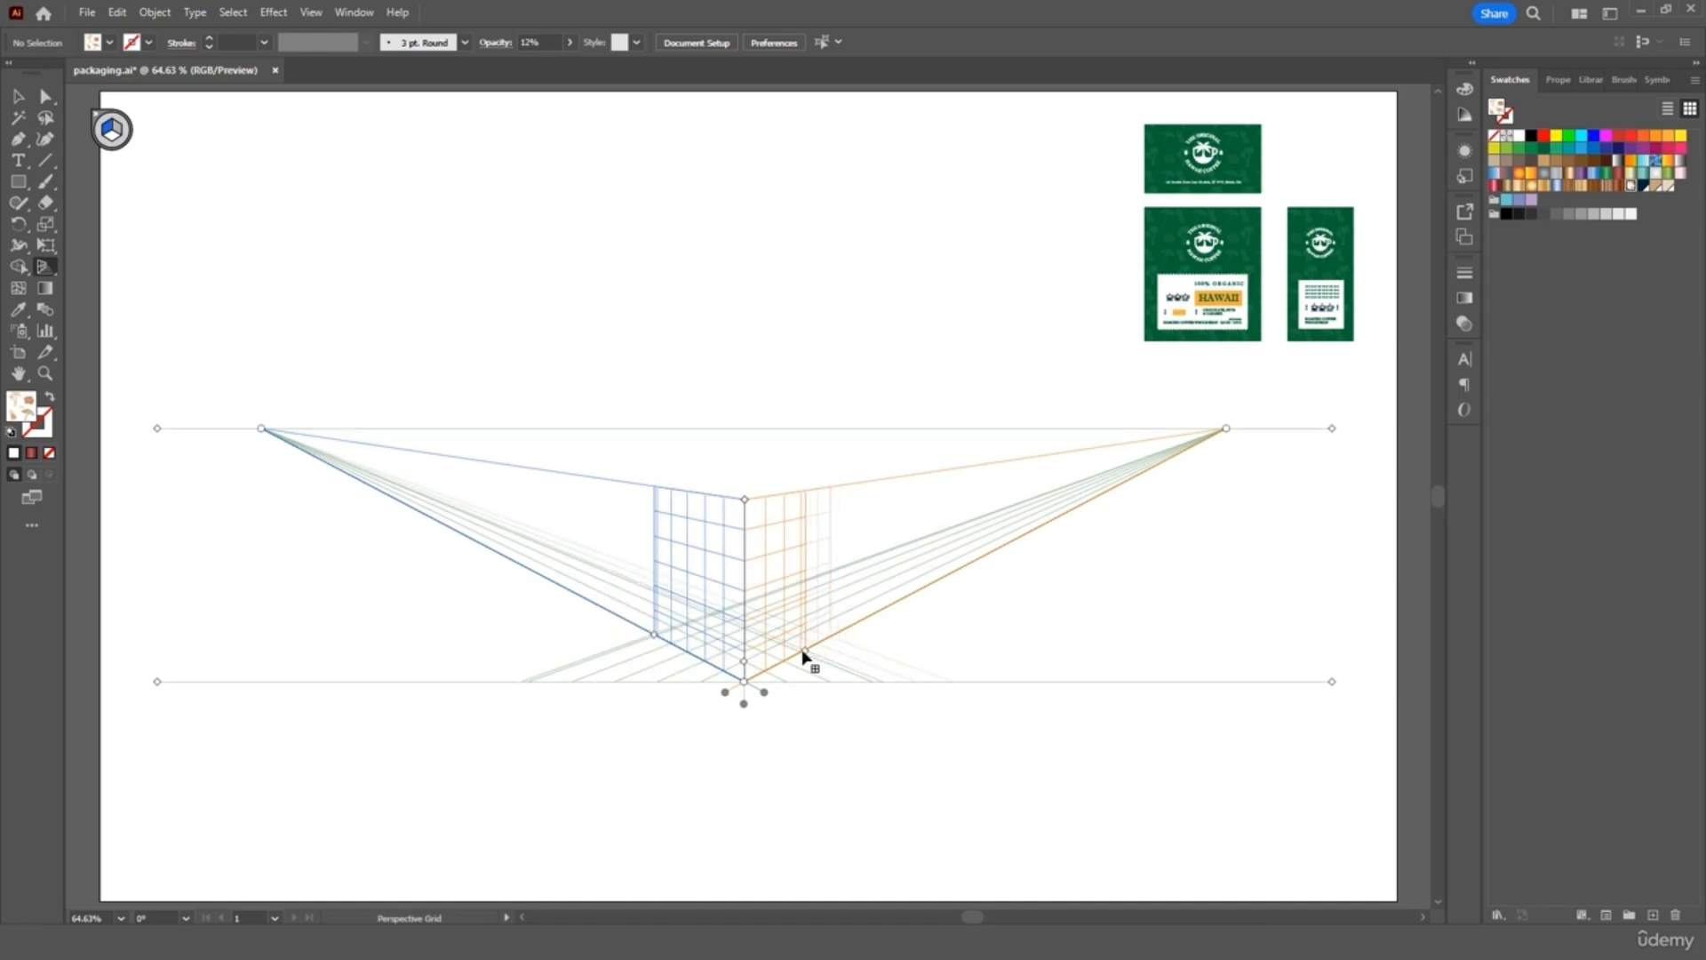
pyautogui.moveTo(802, 656); pyautogui.dragTo(802, 656)
pyautogui.click(19, 96)
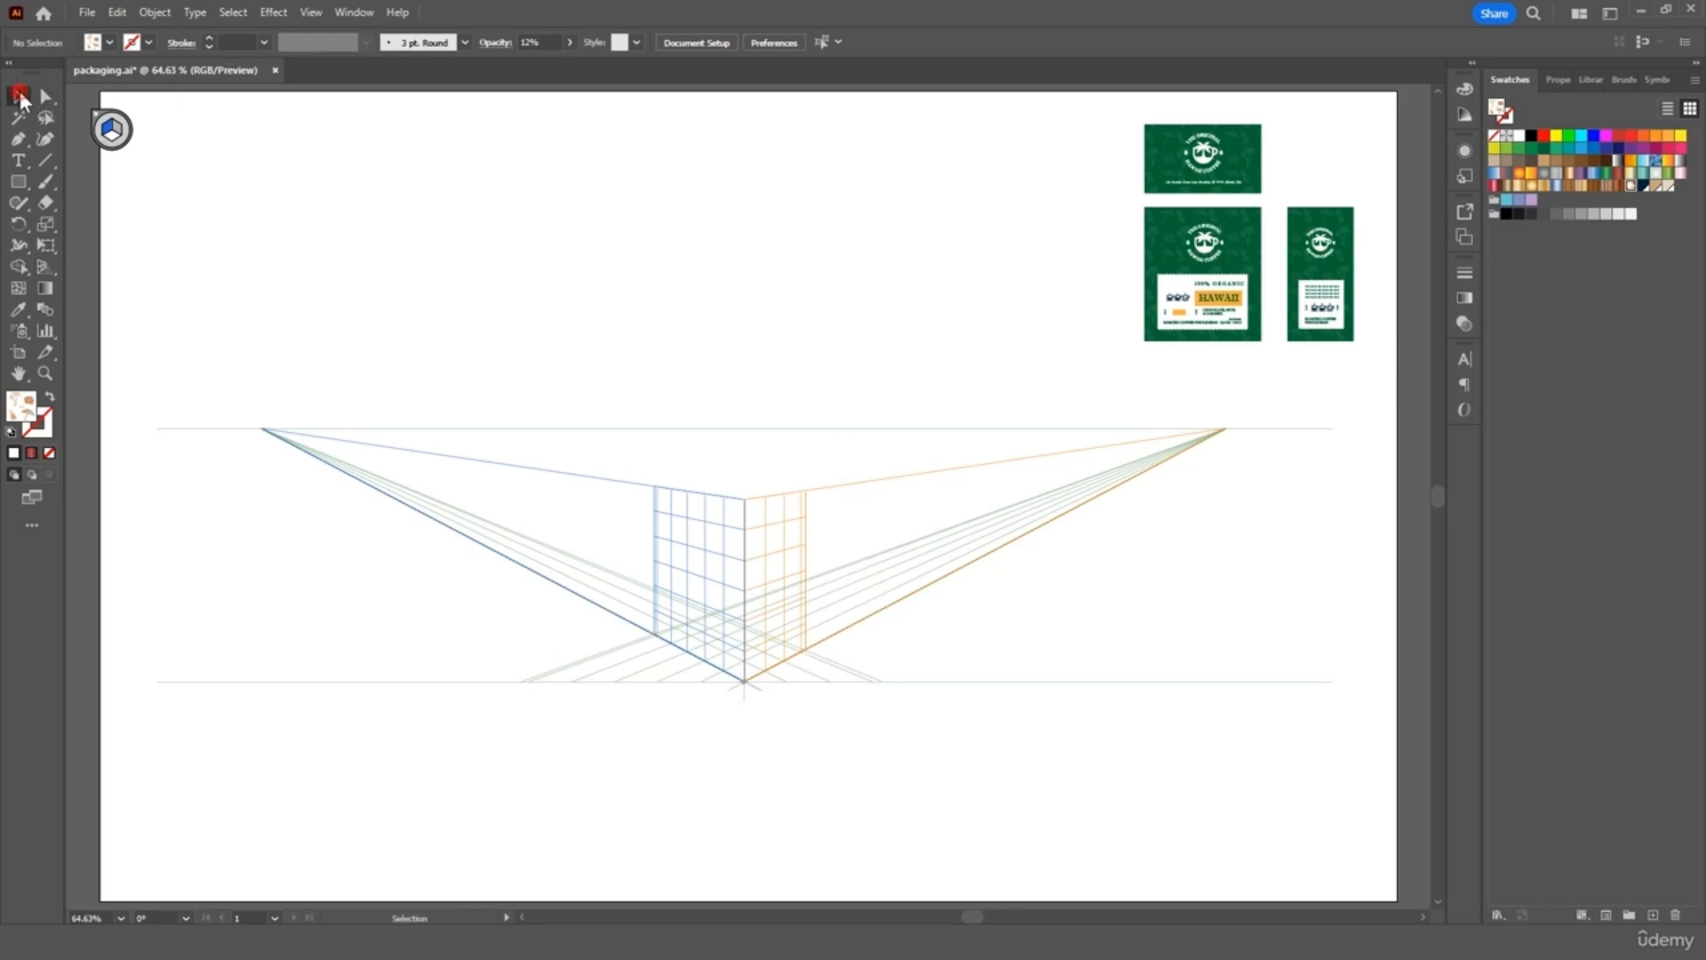
# Move the three packaging mockups just above the grid and zoom to 100%
pyautogui.moveTo(1361, 129); pyautogui.dragTo(1083, 361)
pyautogui.moveTo(1174, 268); pyautogui.dragTo(743, 336)
pyautogui.click(942, 428)
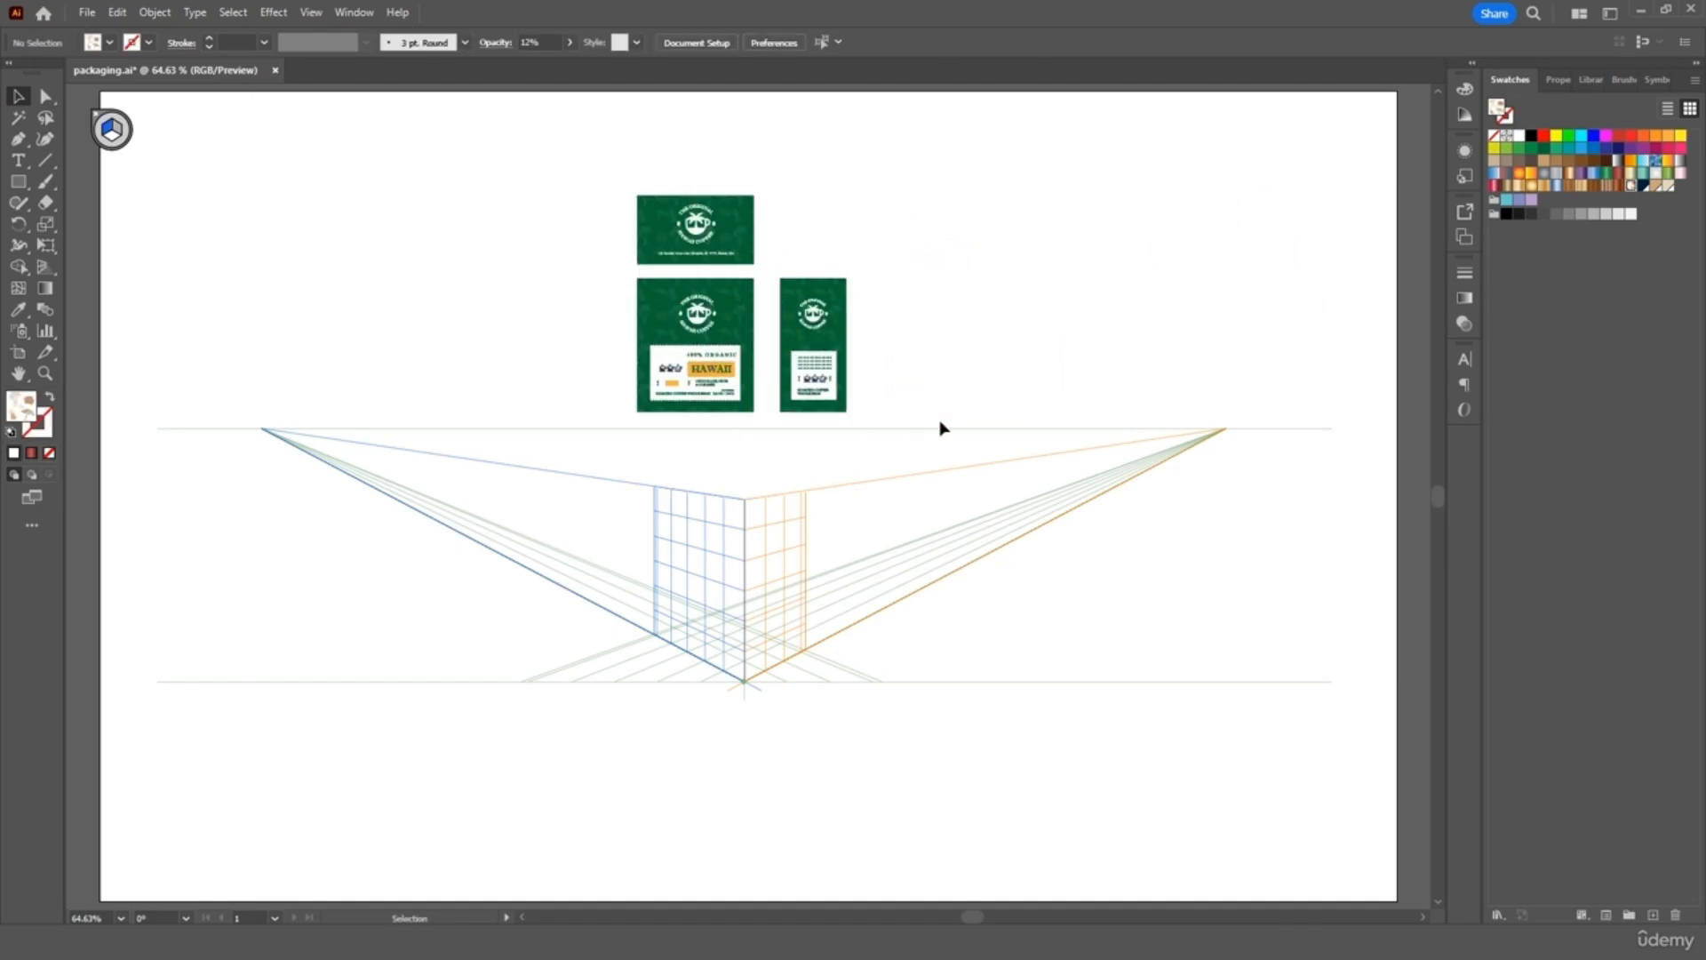
pyautogui.hotkey('ctrl', '=')
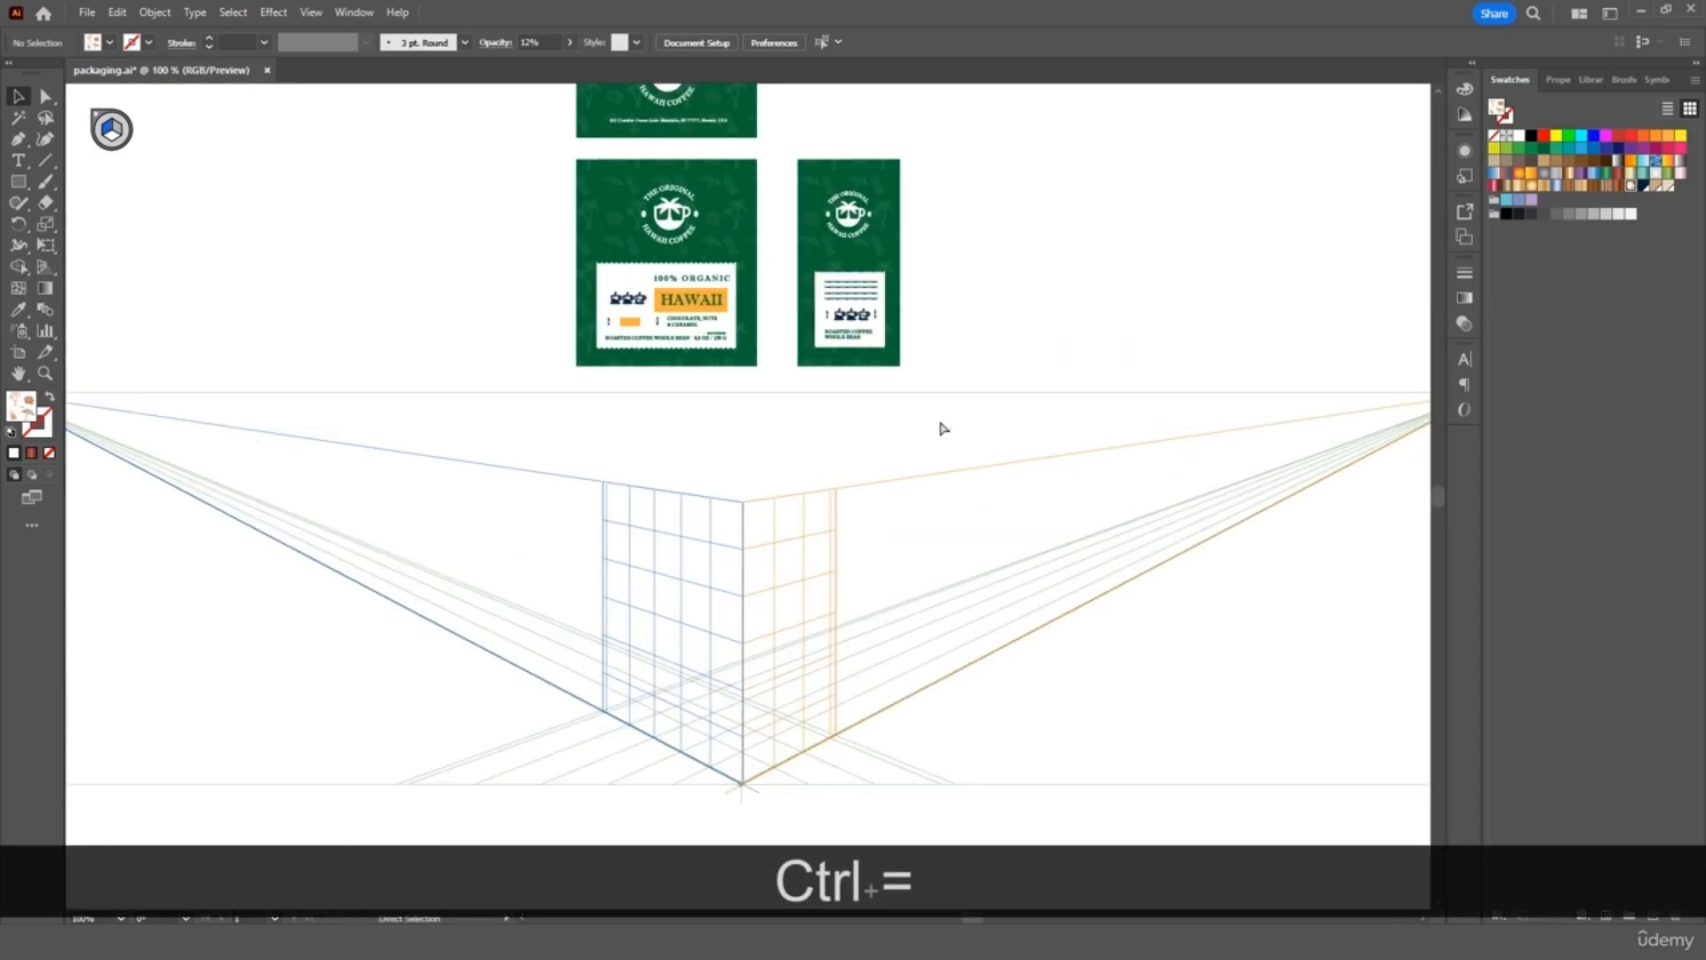
# Place the front coffee label onto the left grid plane and enlarge it proportionally to fill it
pyautogui.moveTo(534, 399); pyautogui.dragTo(534, 400)
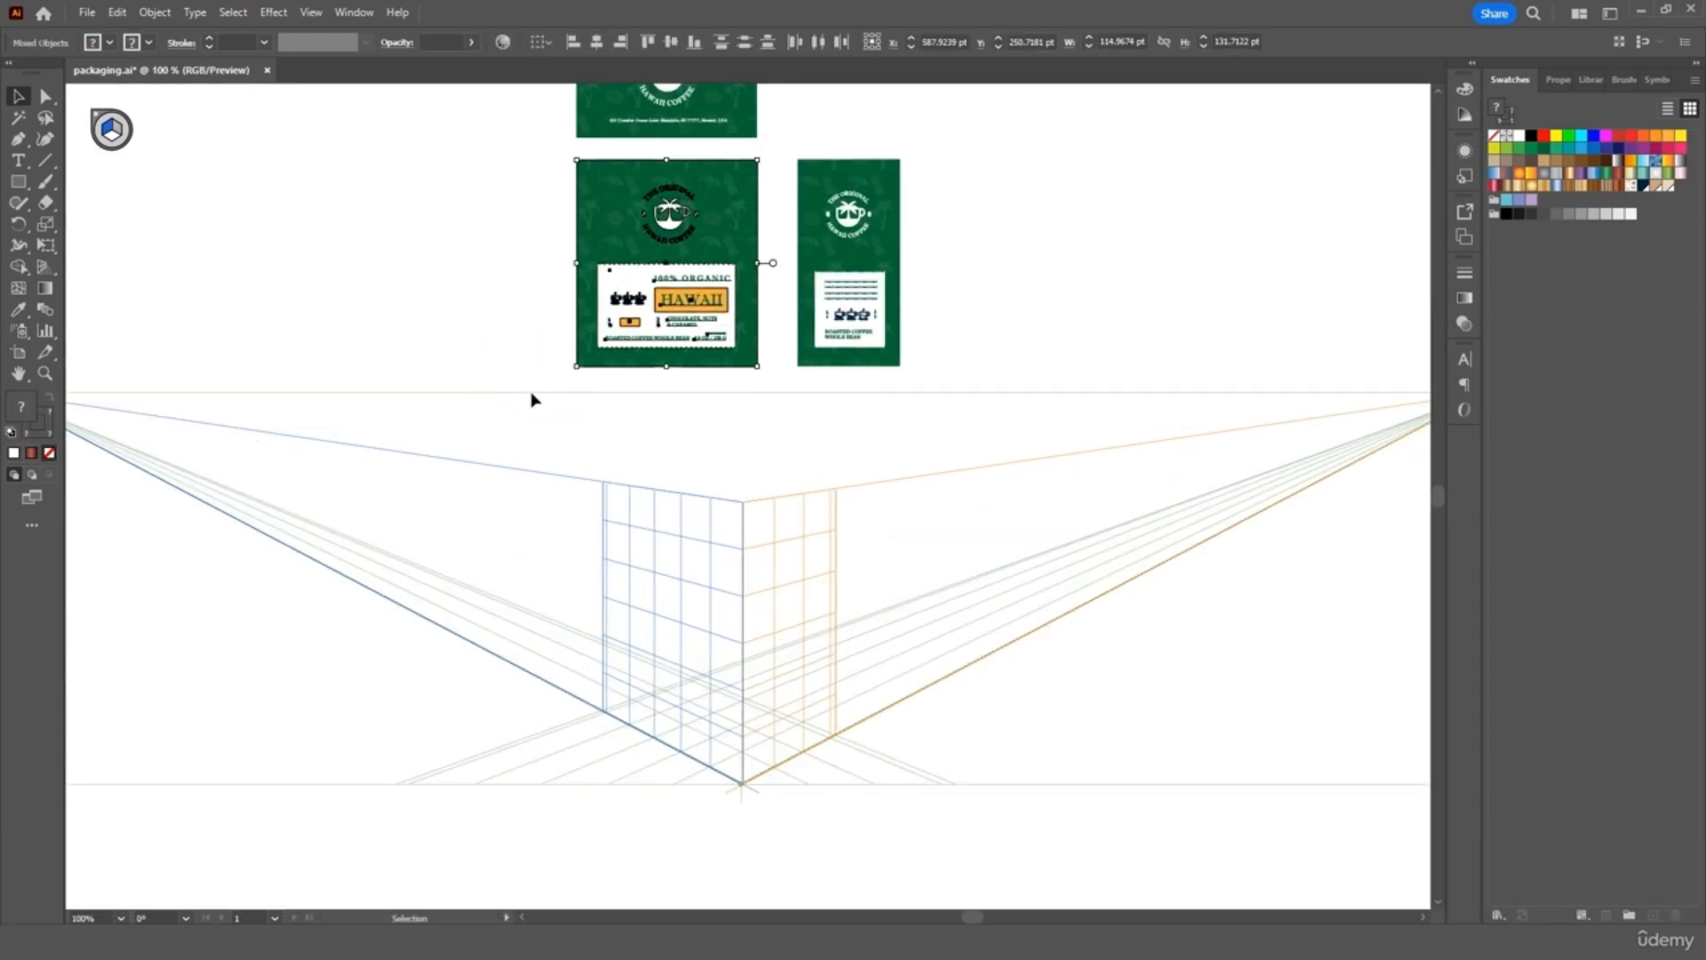
pyautogui.click(46, 266)
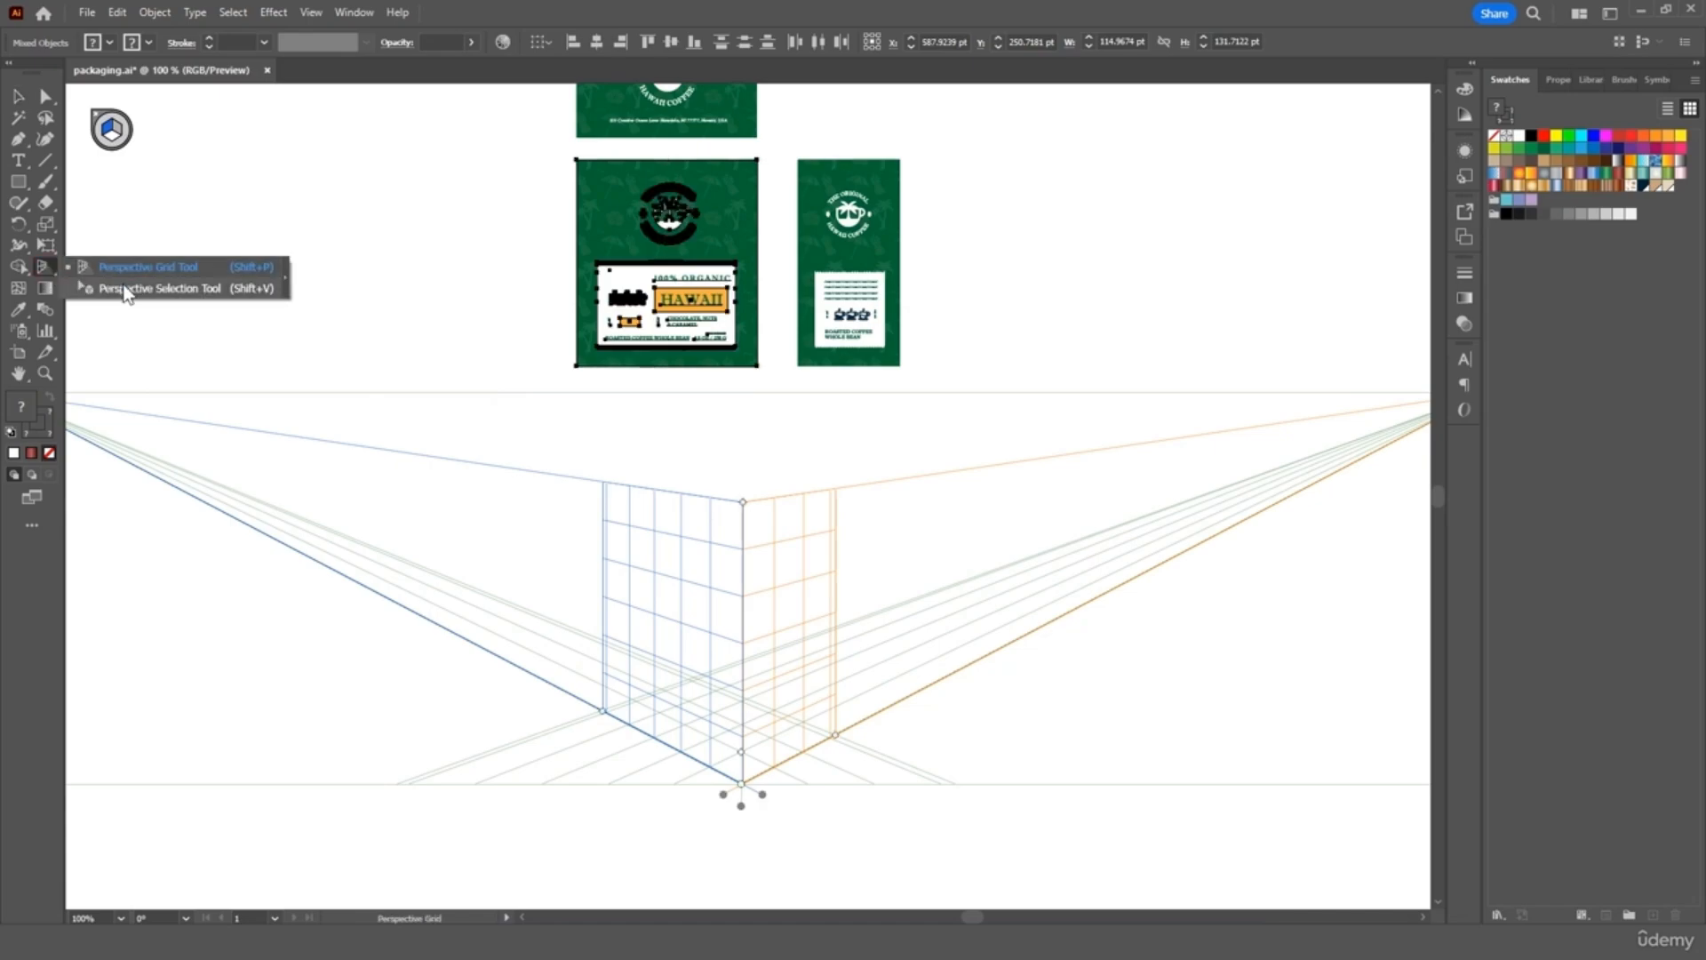
pyautogui.click(125, 288)
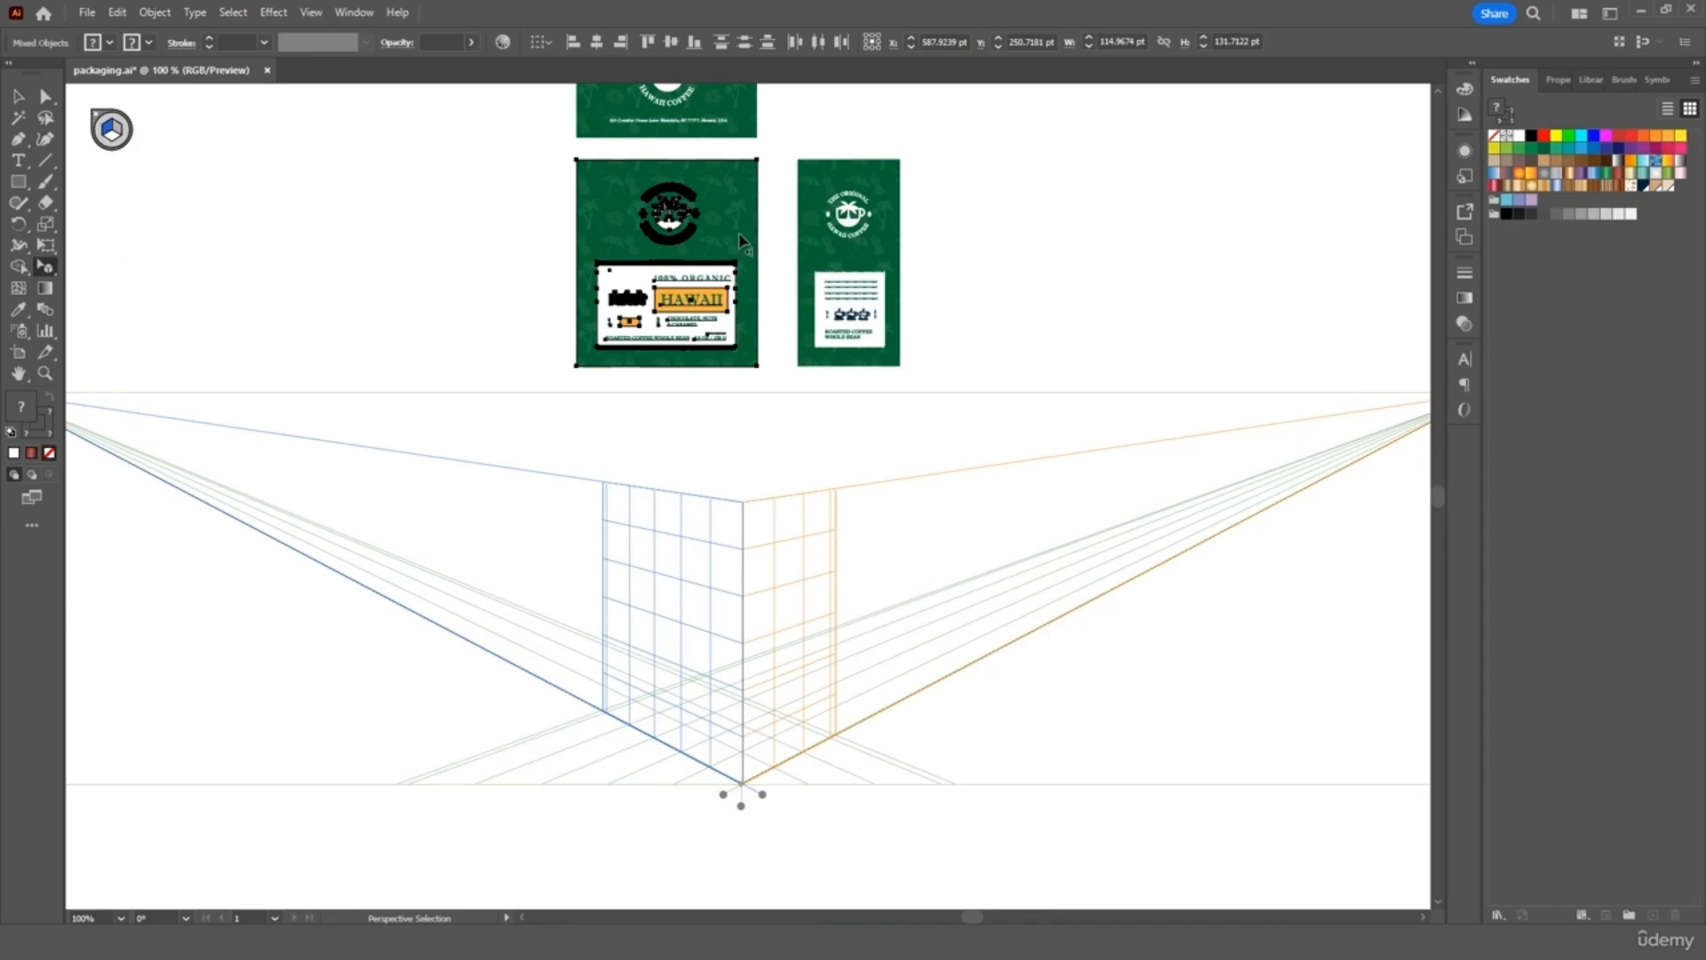
pyautogui.moveTo(741, 239); pyautogui.dragTo(732, 655)
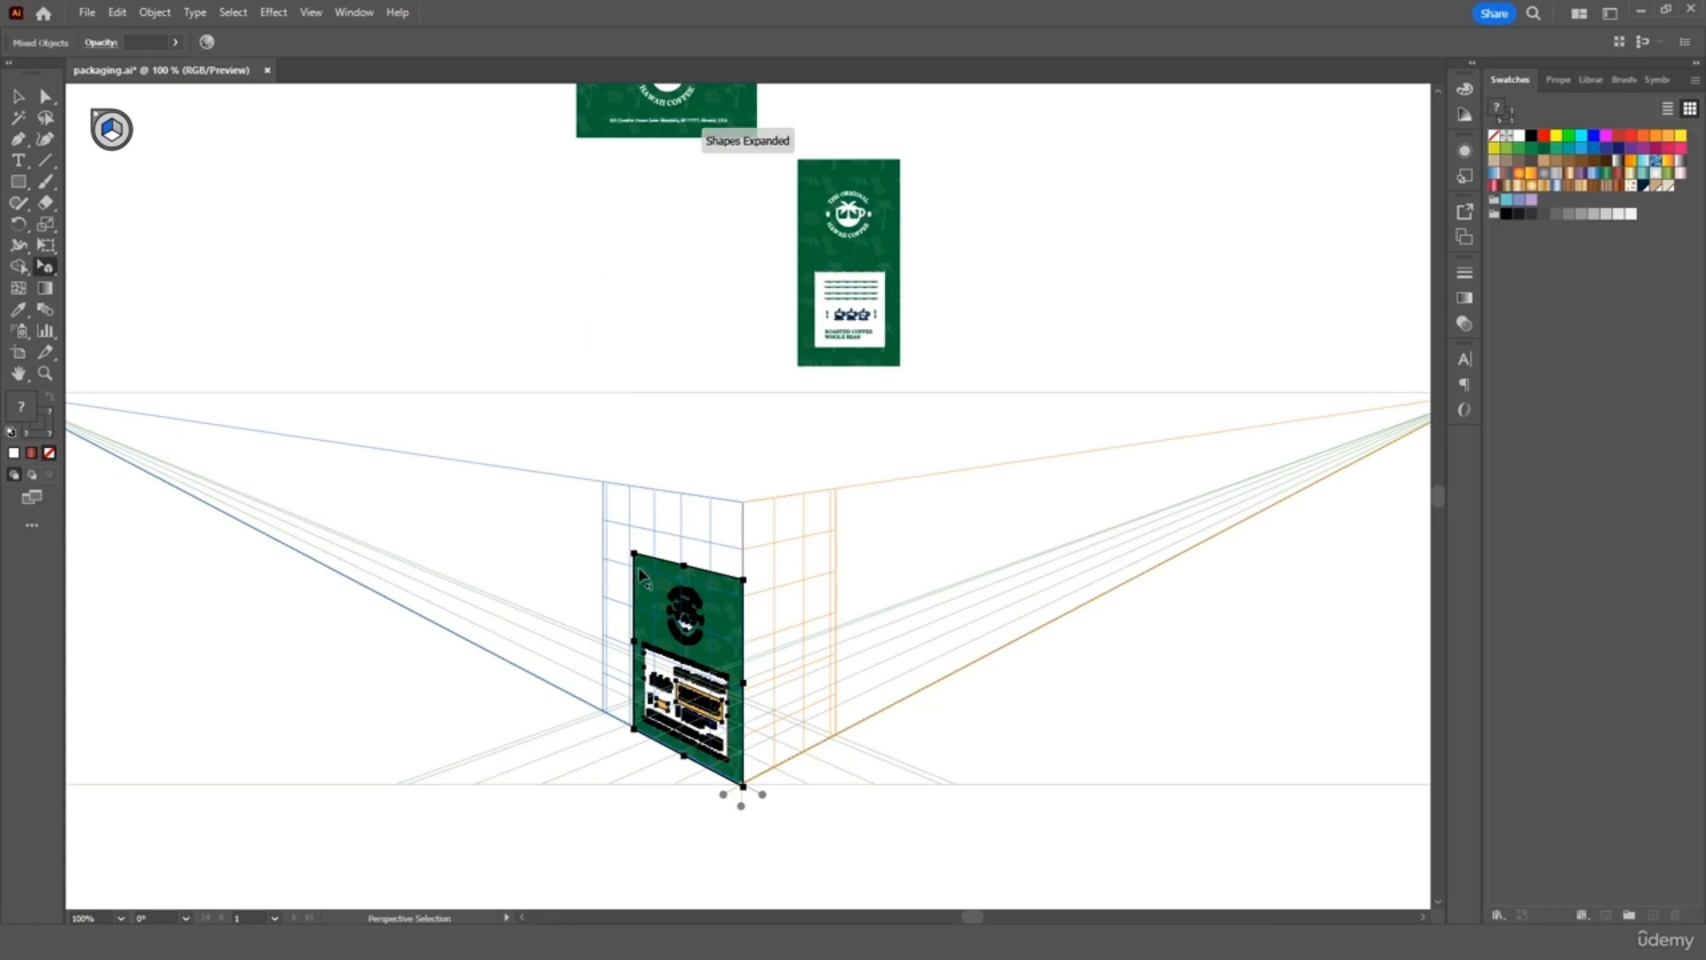
pyautogui.moveTo(635, 553); pyautogui.dragTo(607, 531)
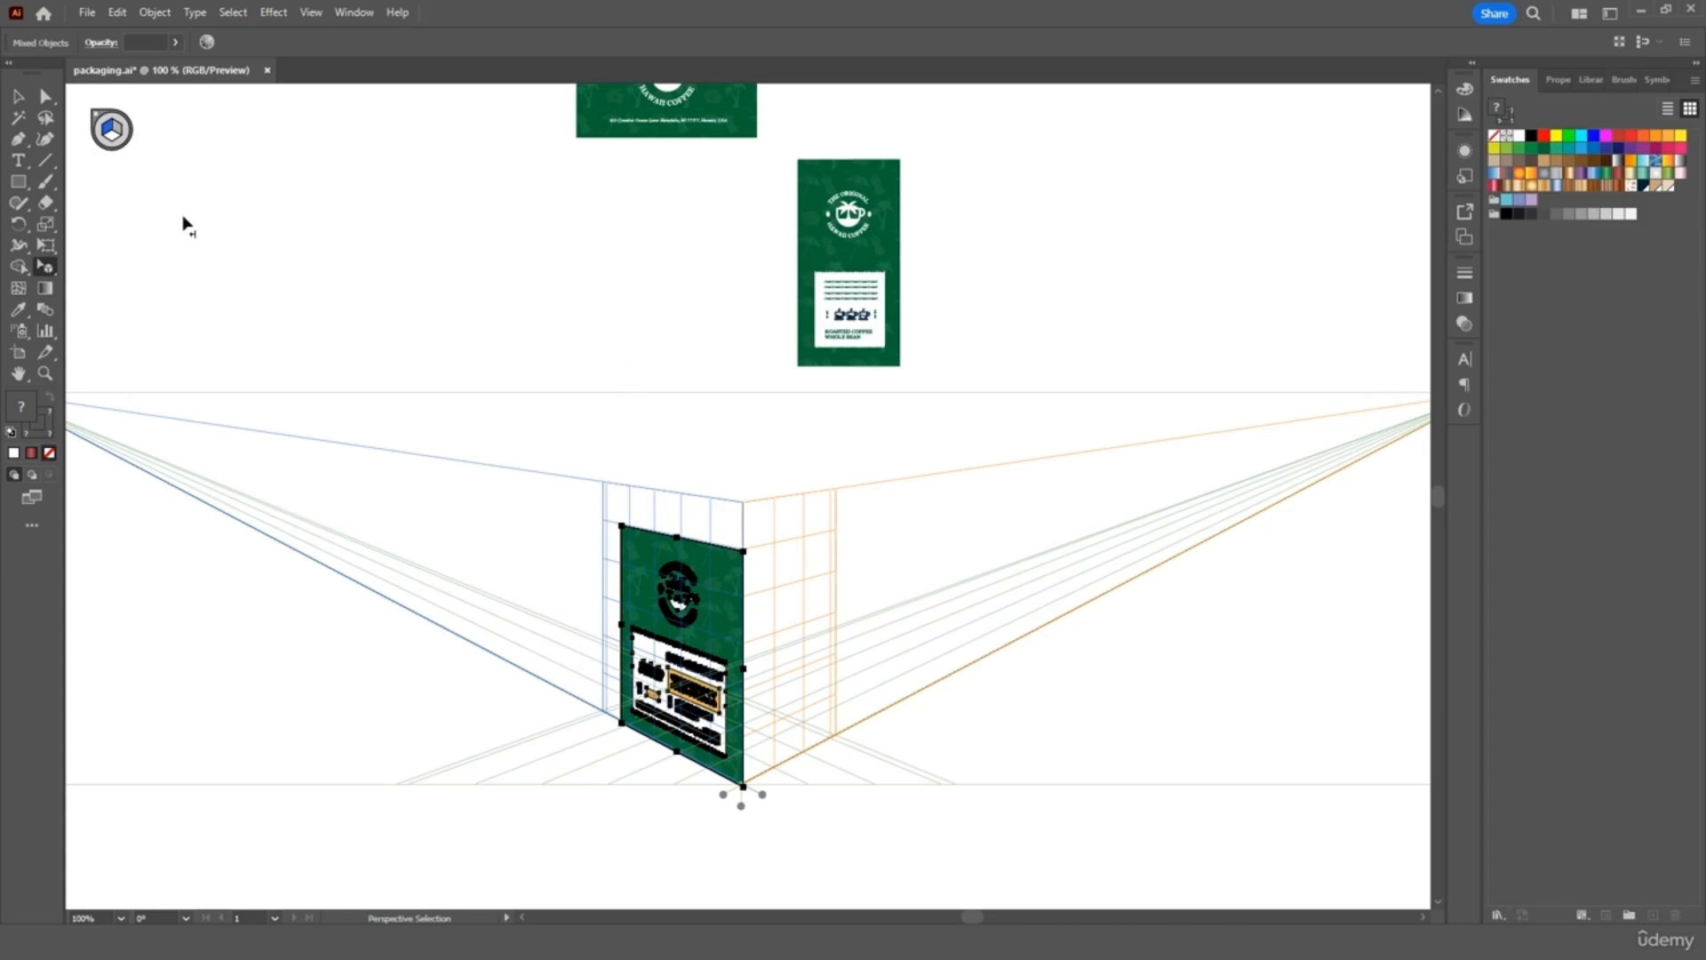
pyautogui.click(18, 95)
pyautogui.click(382, 252)
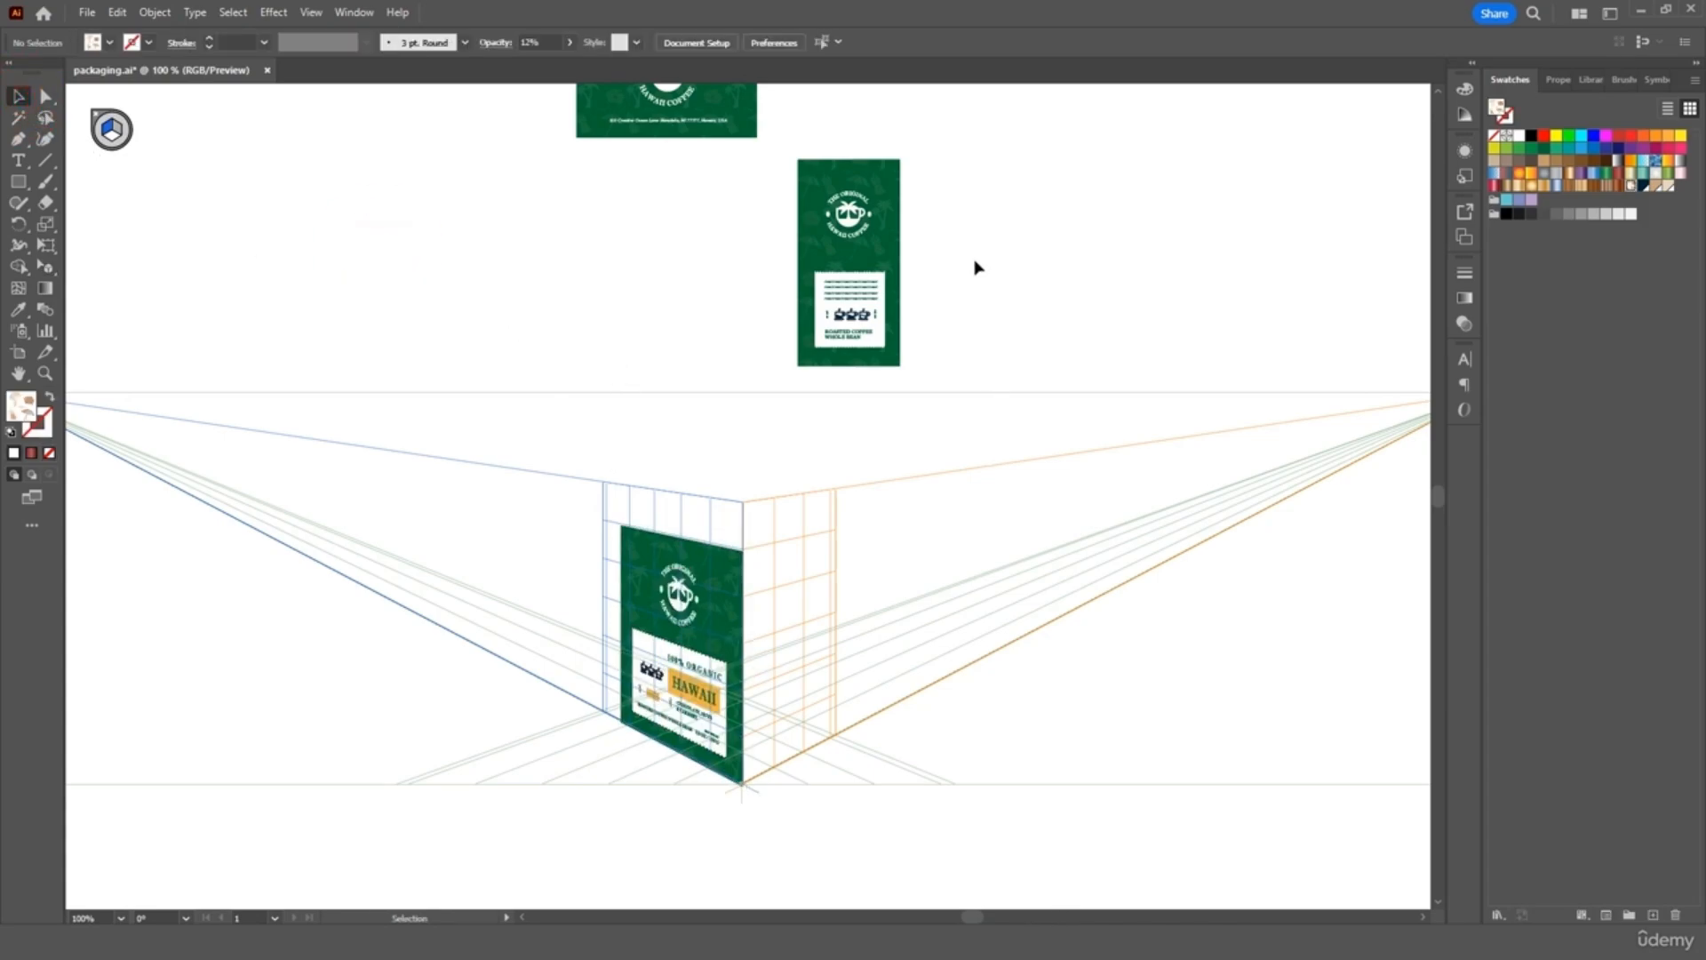
pyautogui.moveTo(925, 152); pyautogui.dragTo(791, 367)
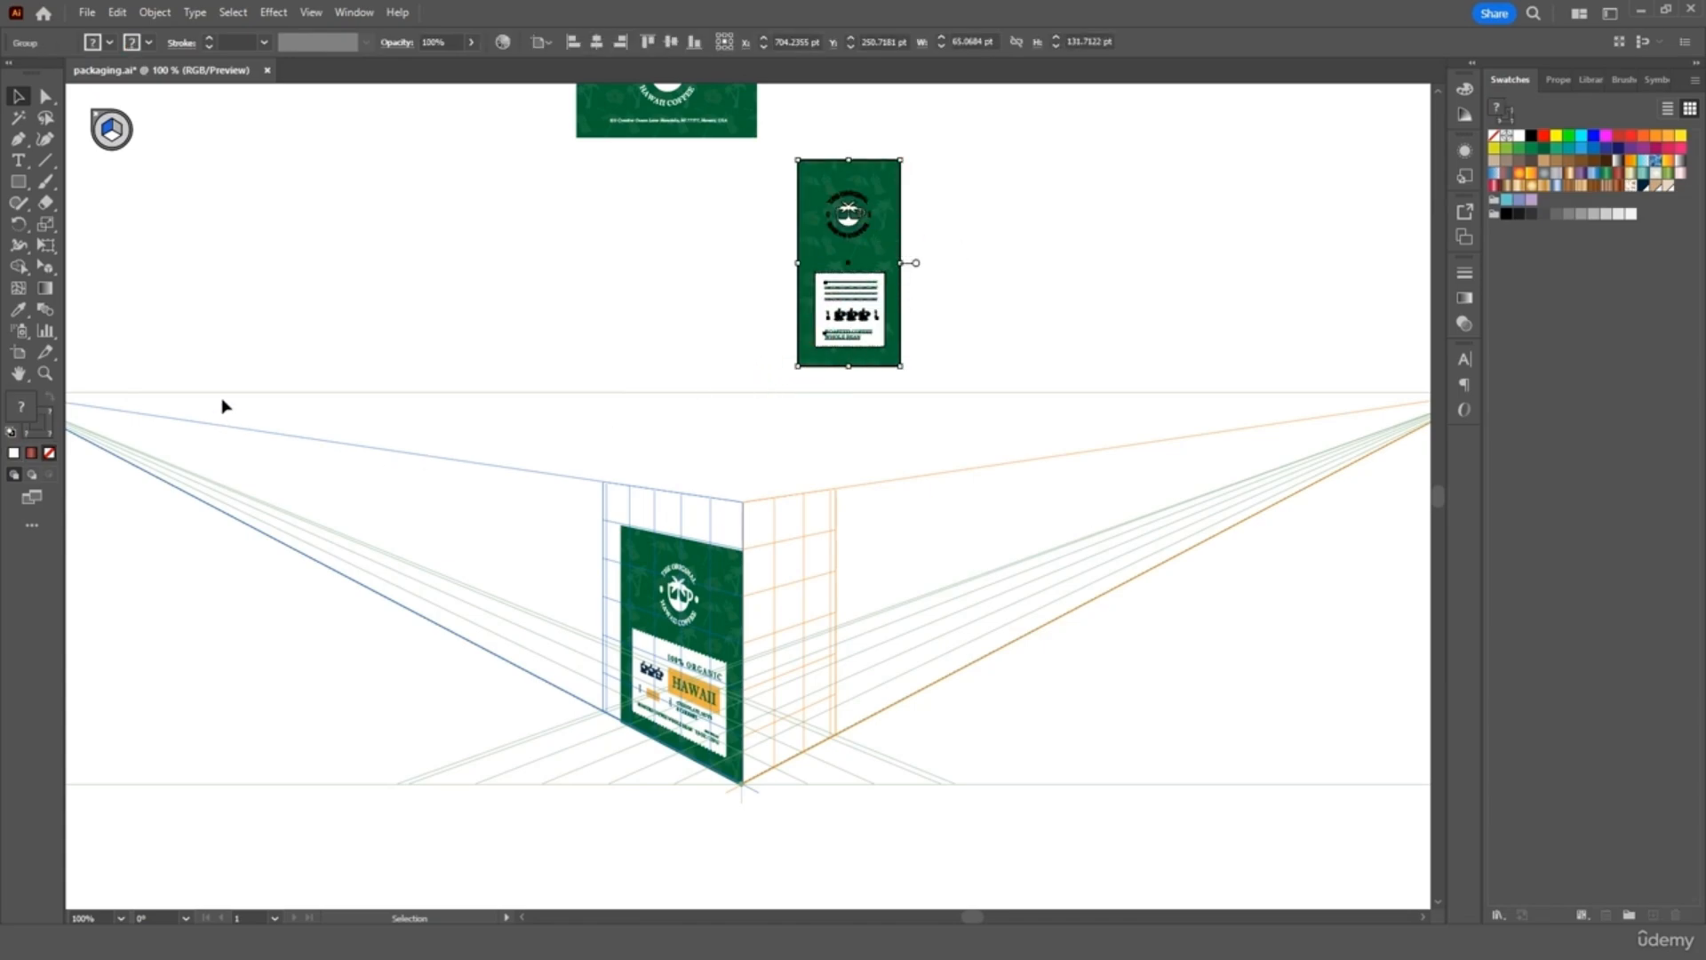
pyautogui.click(49, 268)
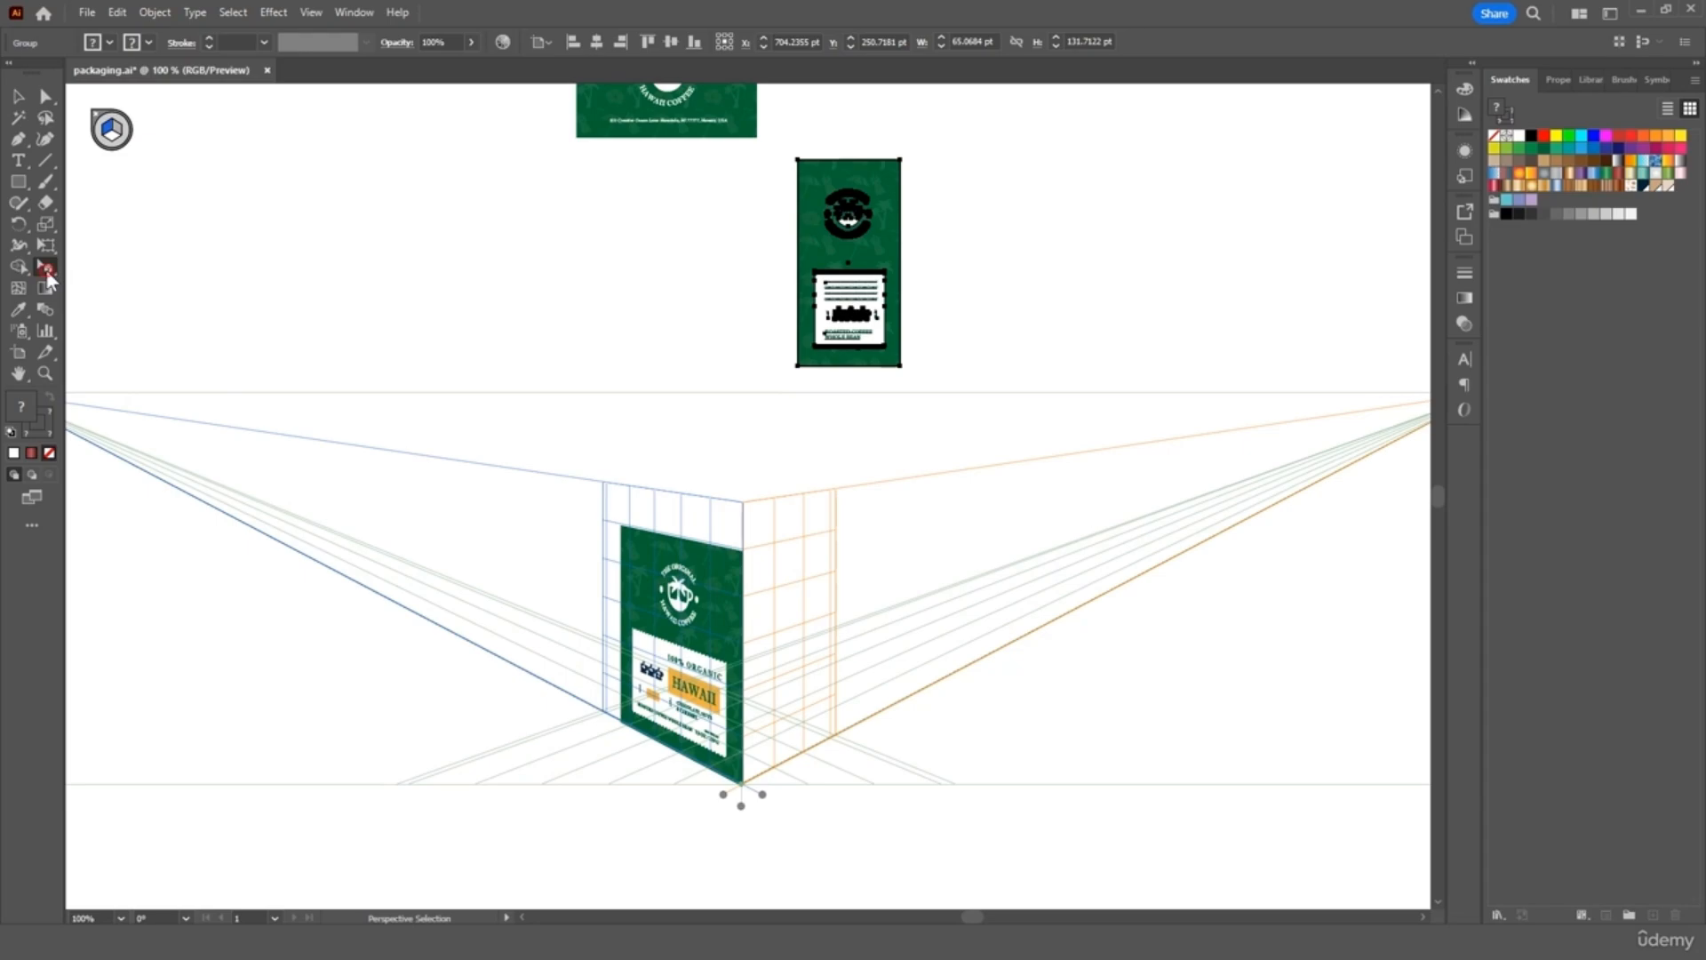
# With the right plane active, drag the narrow side panel onto it and enlarge it to fit
pyautogui.click(47, 271)
pyautogui.click(120, 290)
pyautogui.click(117, 133)
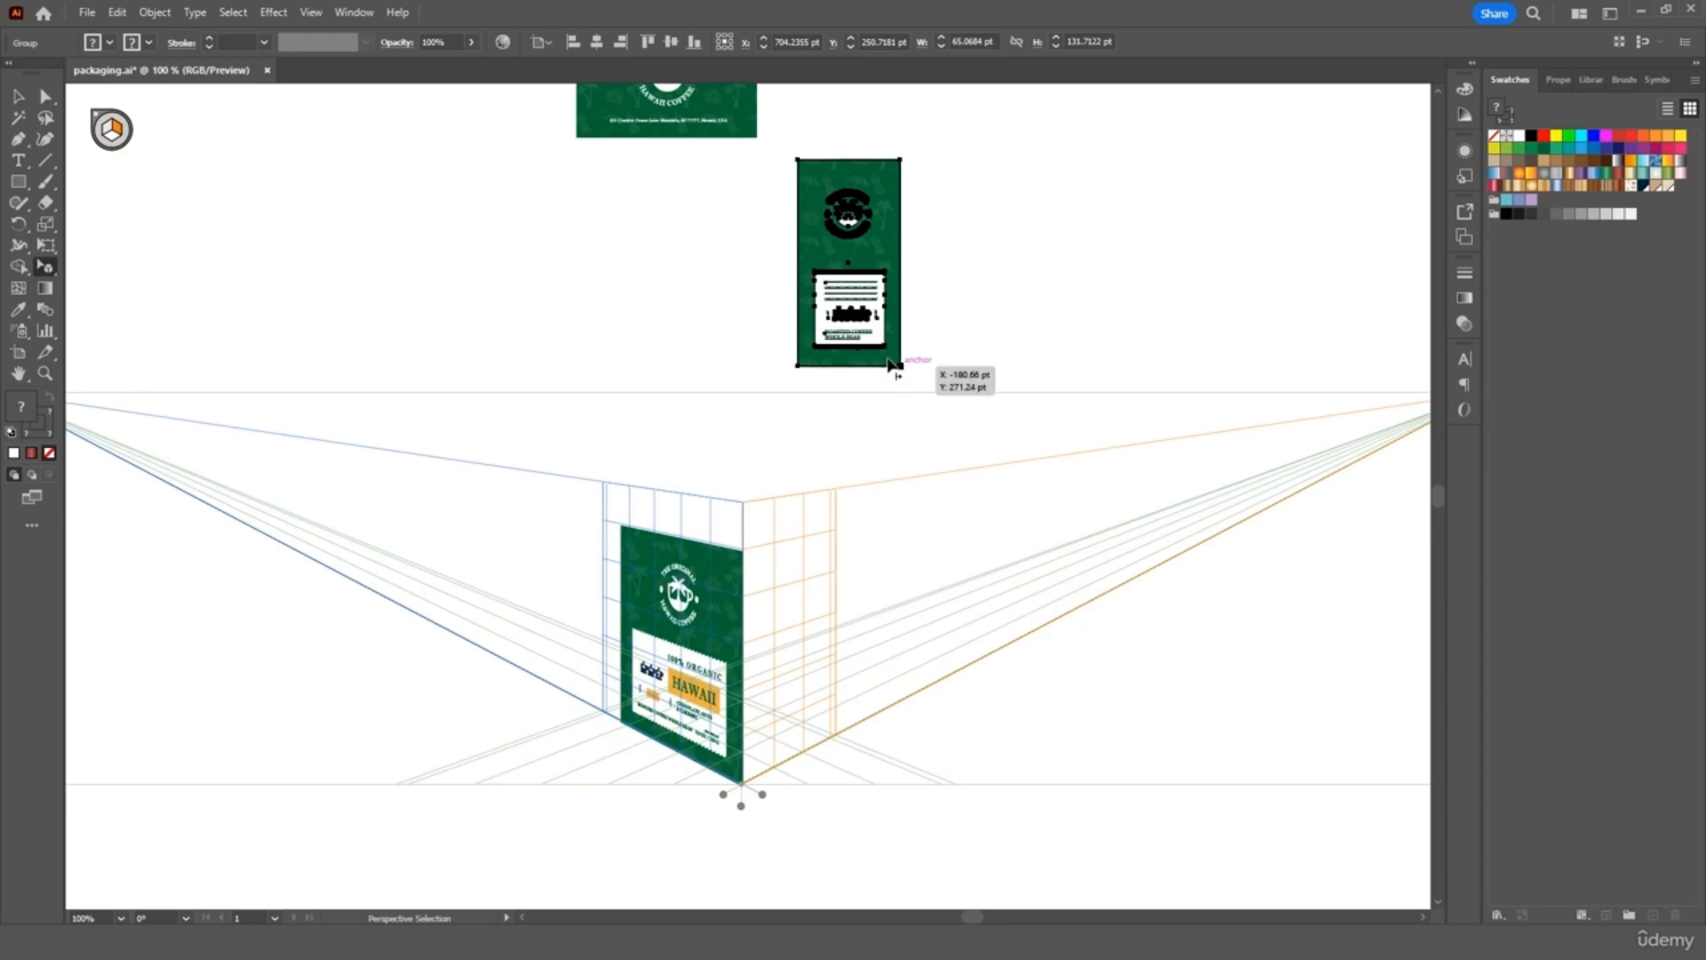
pyautogui.moveTo(890, 368); pyautogui.dragTo(802, 751)
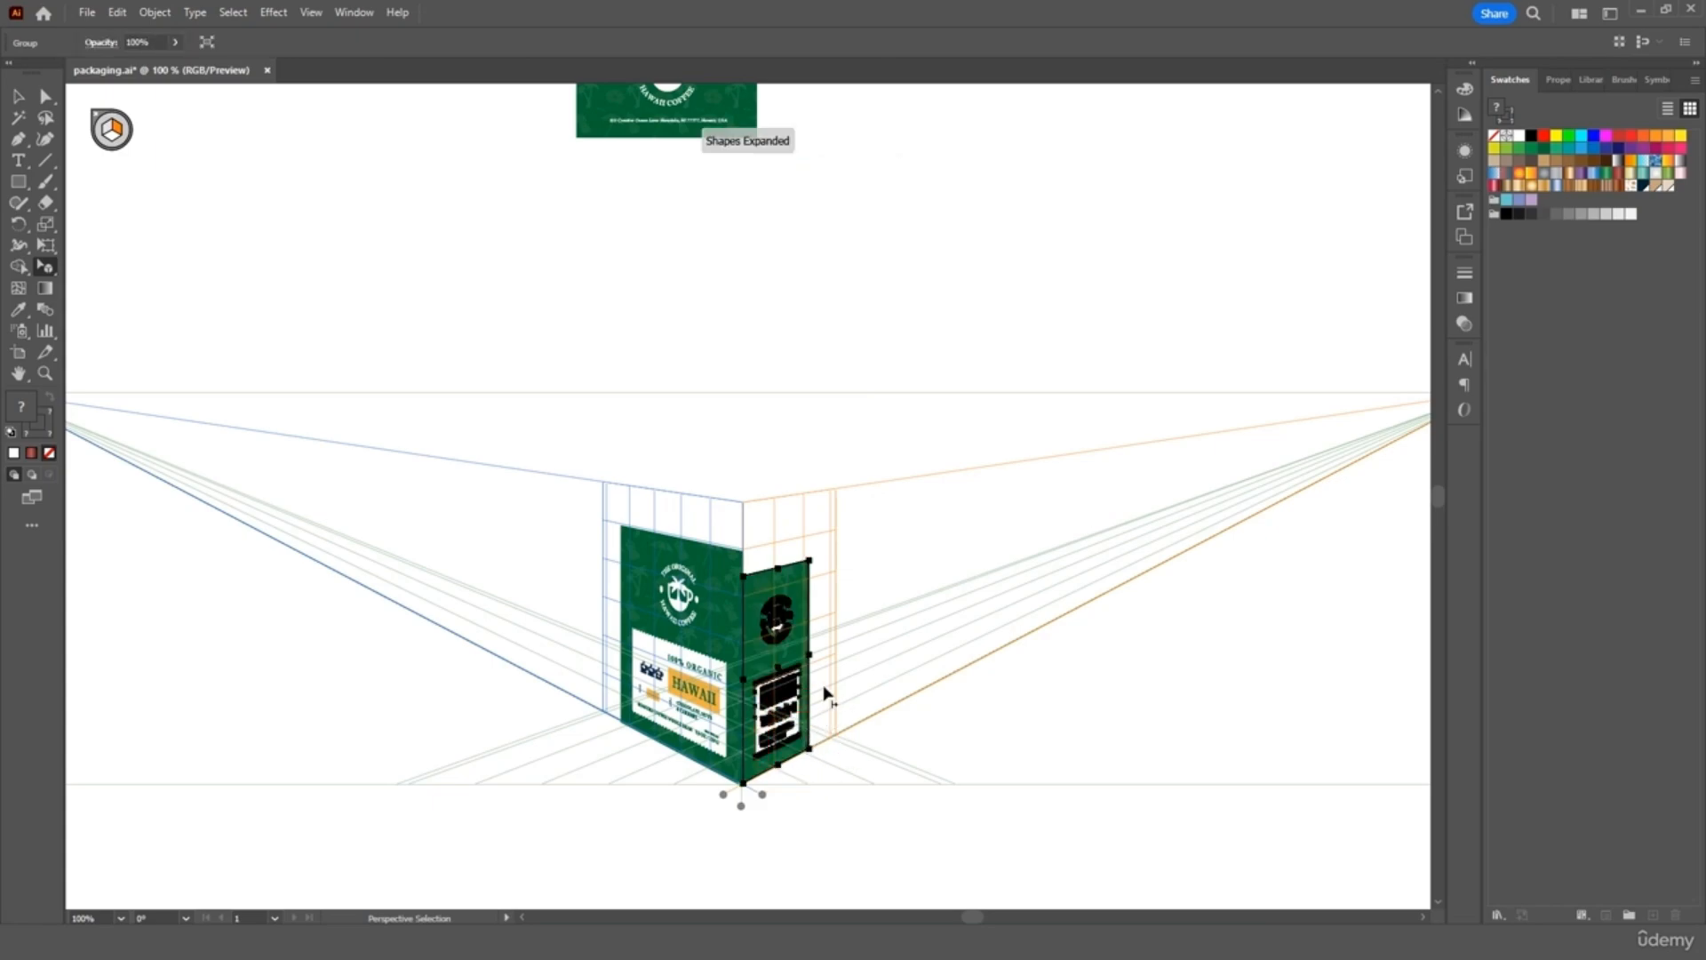
pyautogui.moveTo(810, 561); pyautogui.dragTo(833, 541)
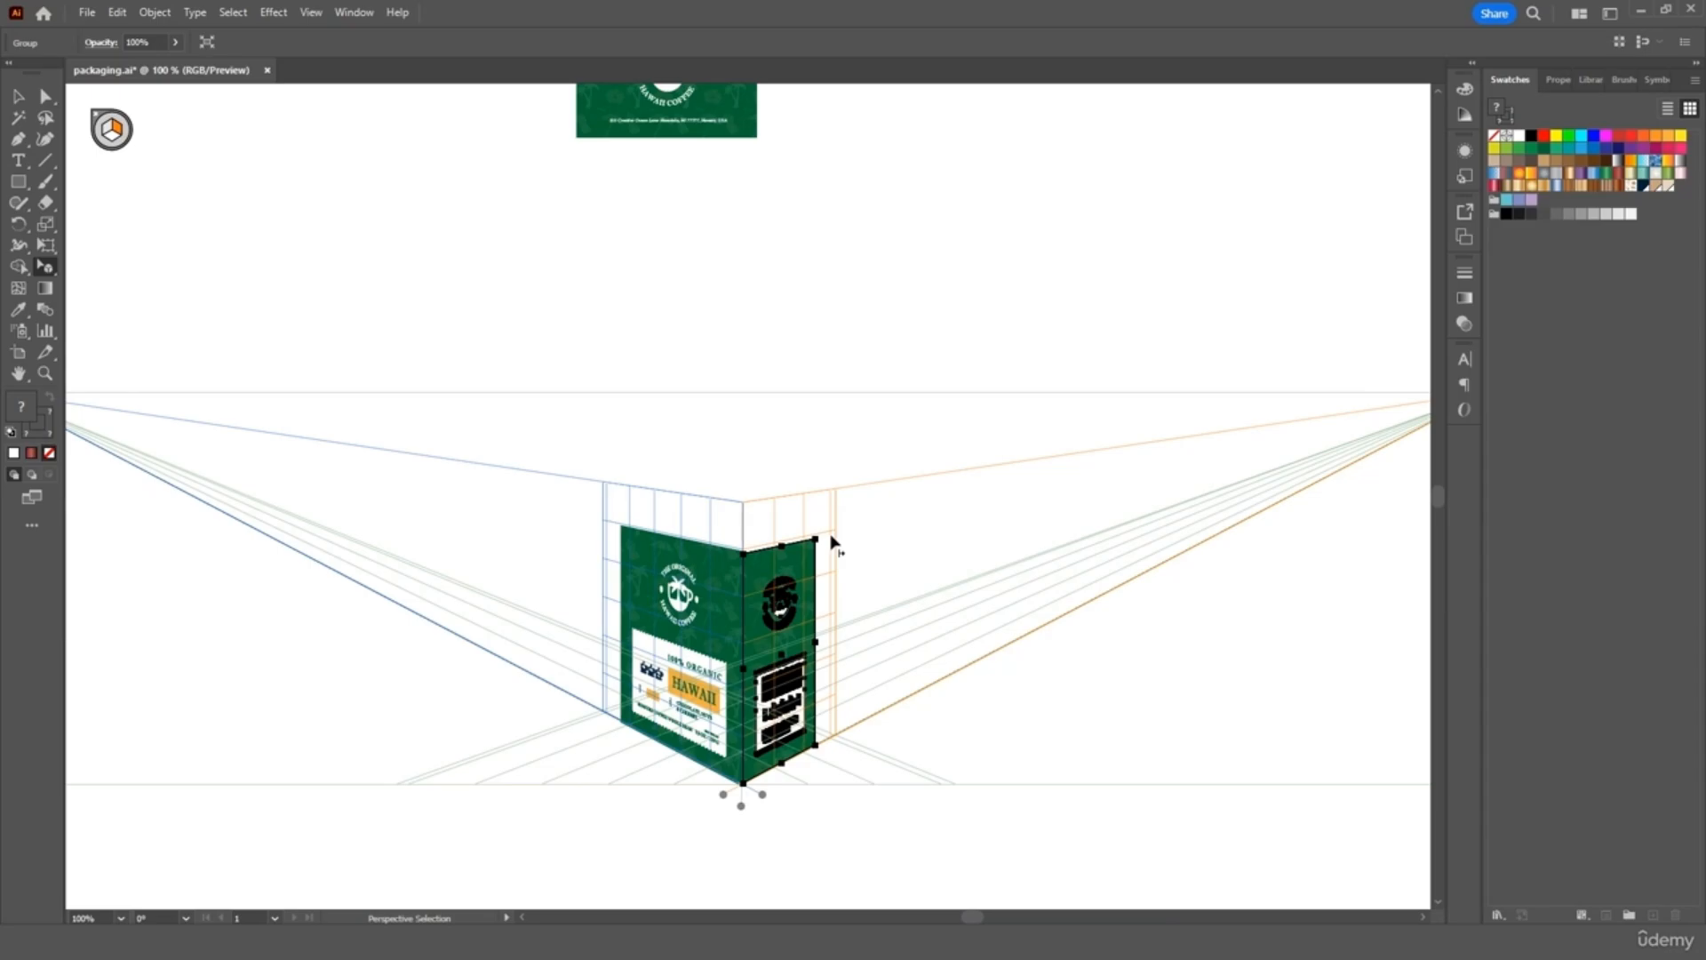
pyautogui.click(18, 96)
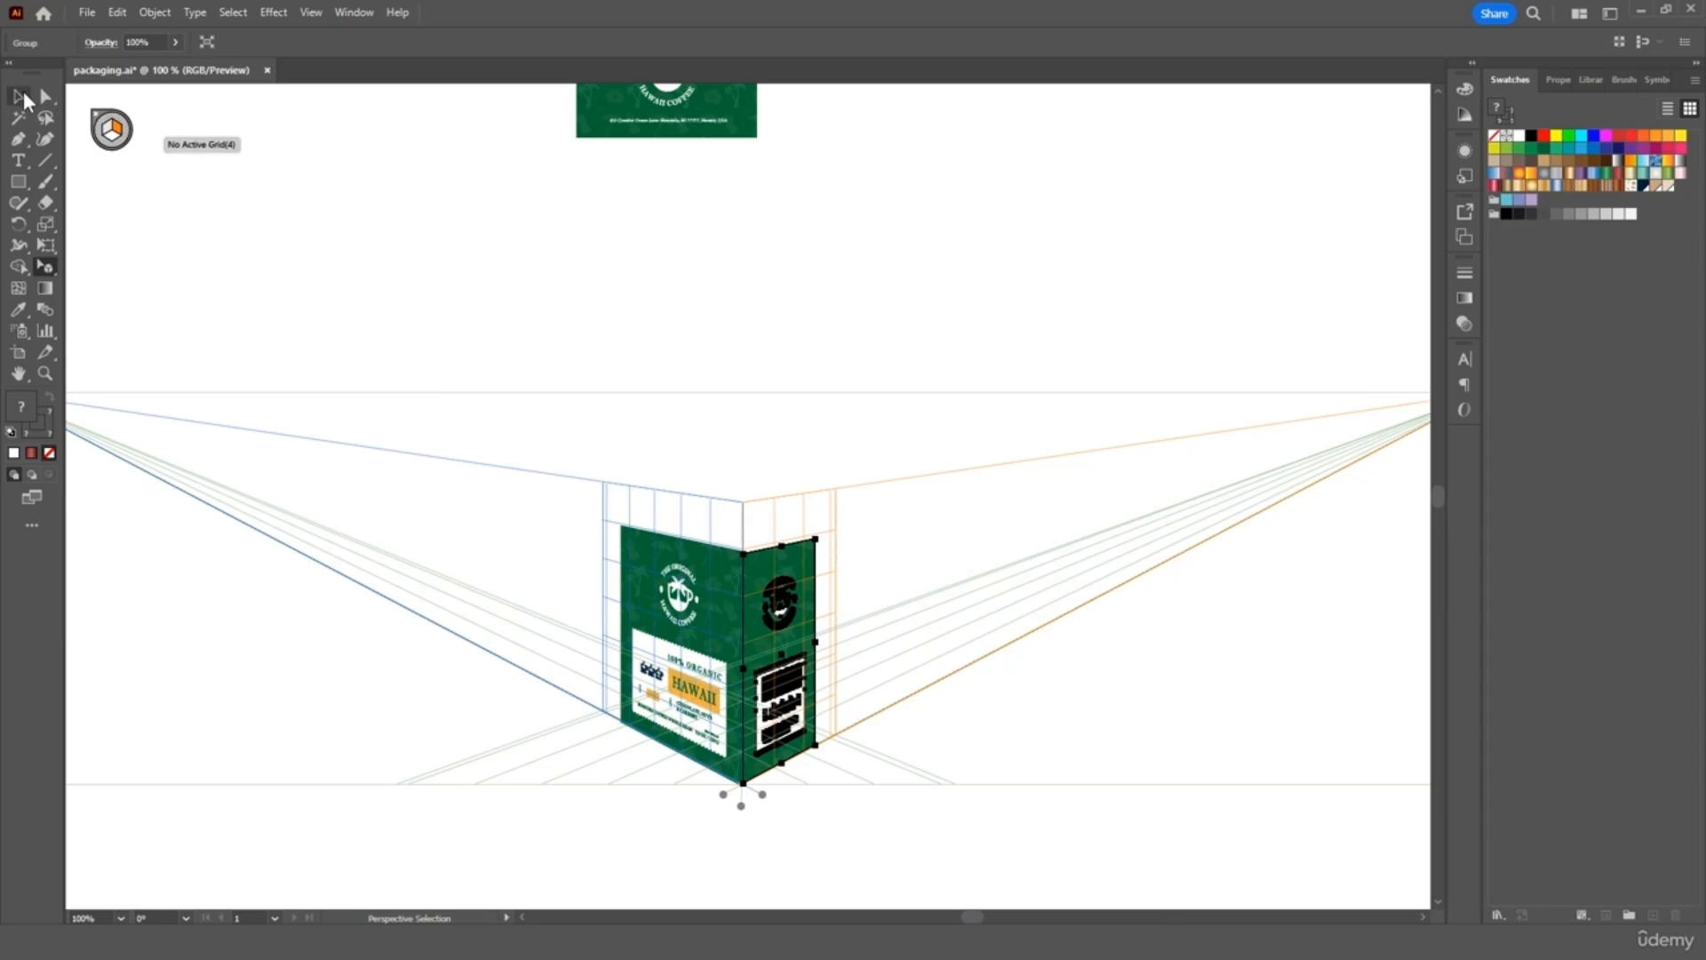
pyautogui.click(514, 322)
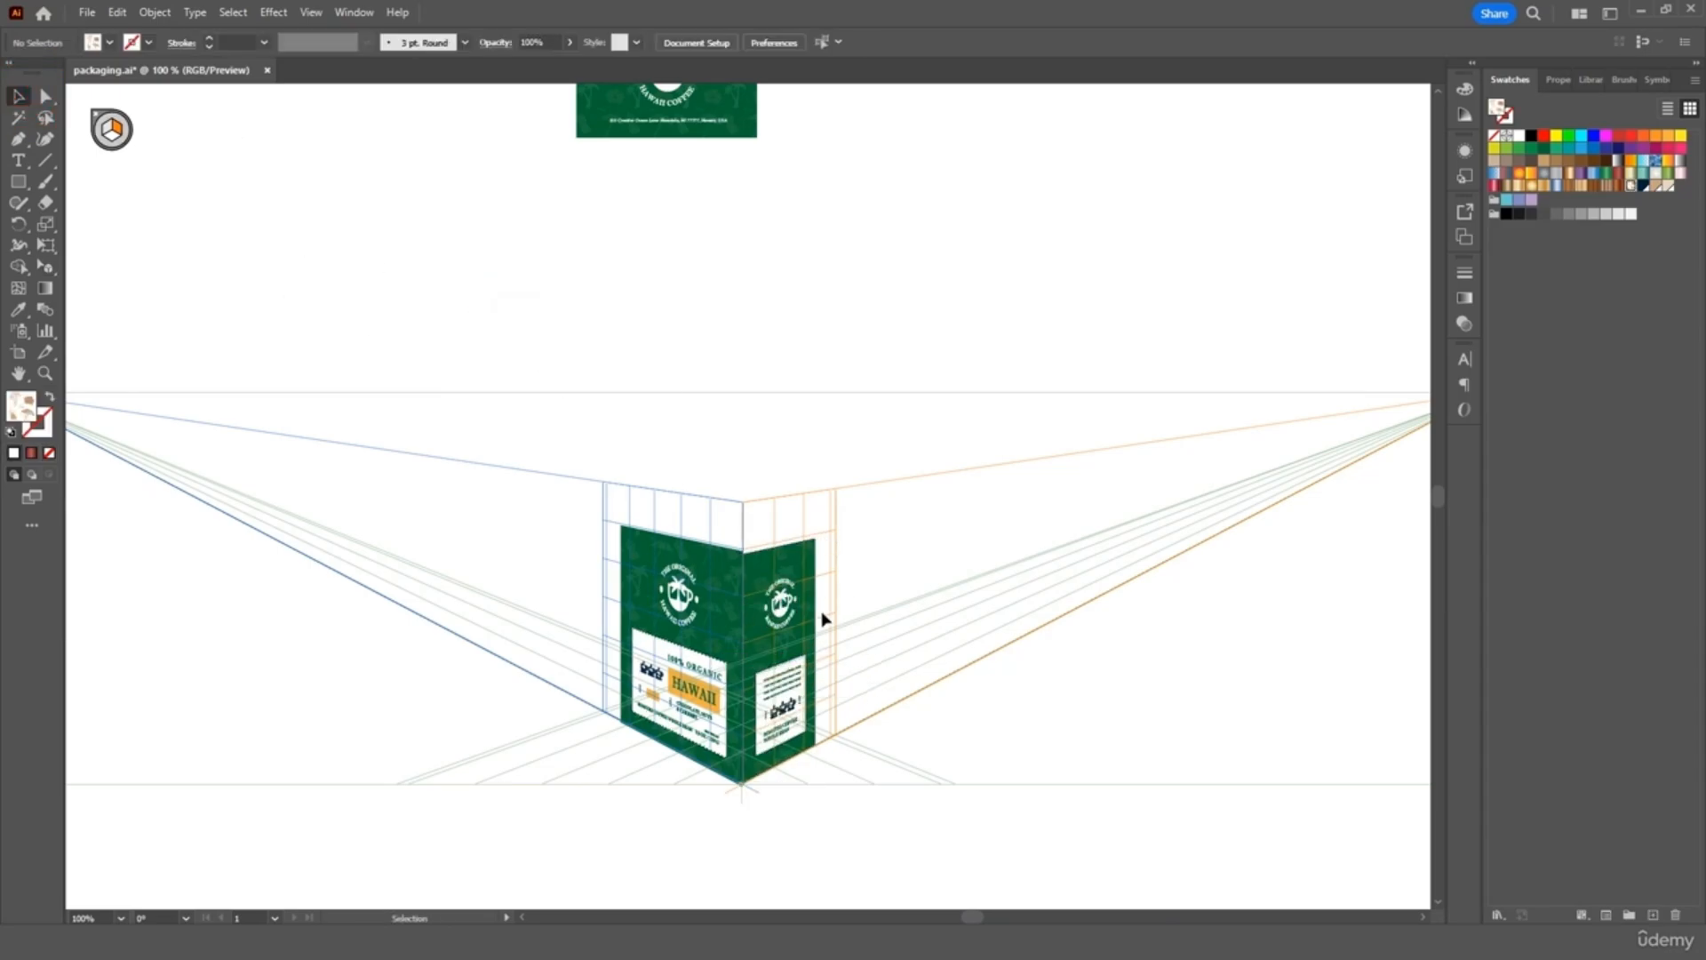
# Zoom in and stretch the side panel up to the right plane's top edge
pyautogui.hotkey('ctrl', '=')
pyautogui.hotkey('ctrl', '=')
pyautogui.hotkey('ctrl', '=')
pyautogui.hotkey('ctrl', '=')
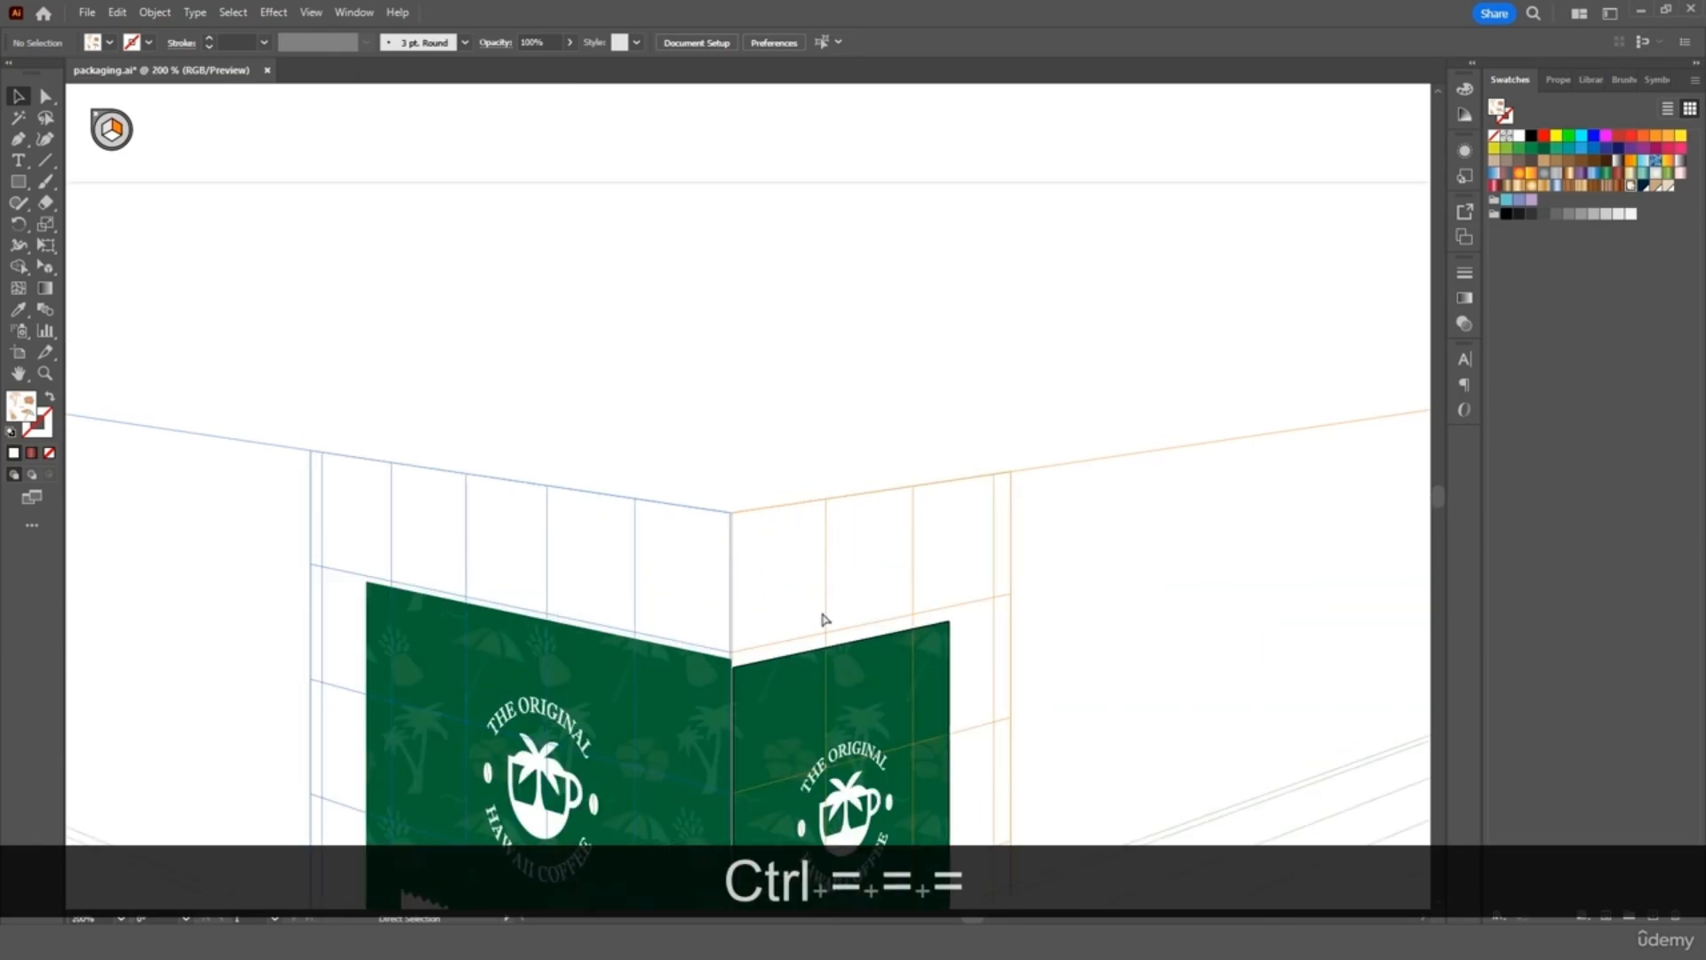
pyautogui.scroll(-5, 822, 620)
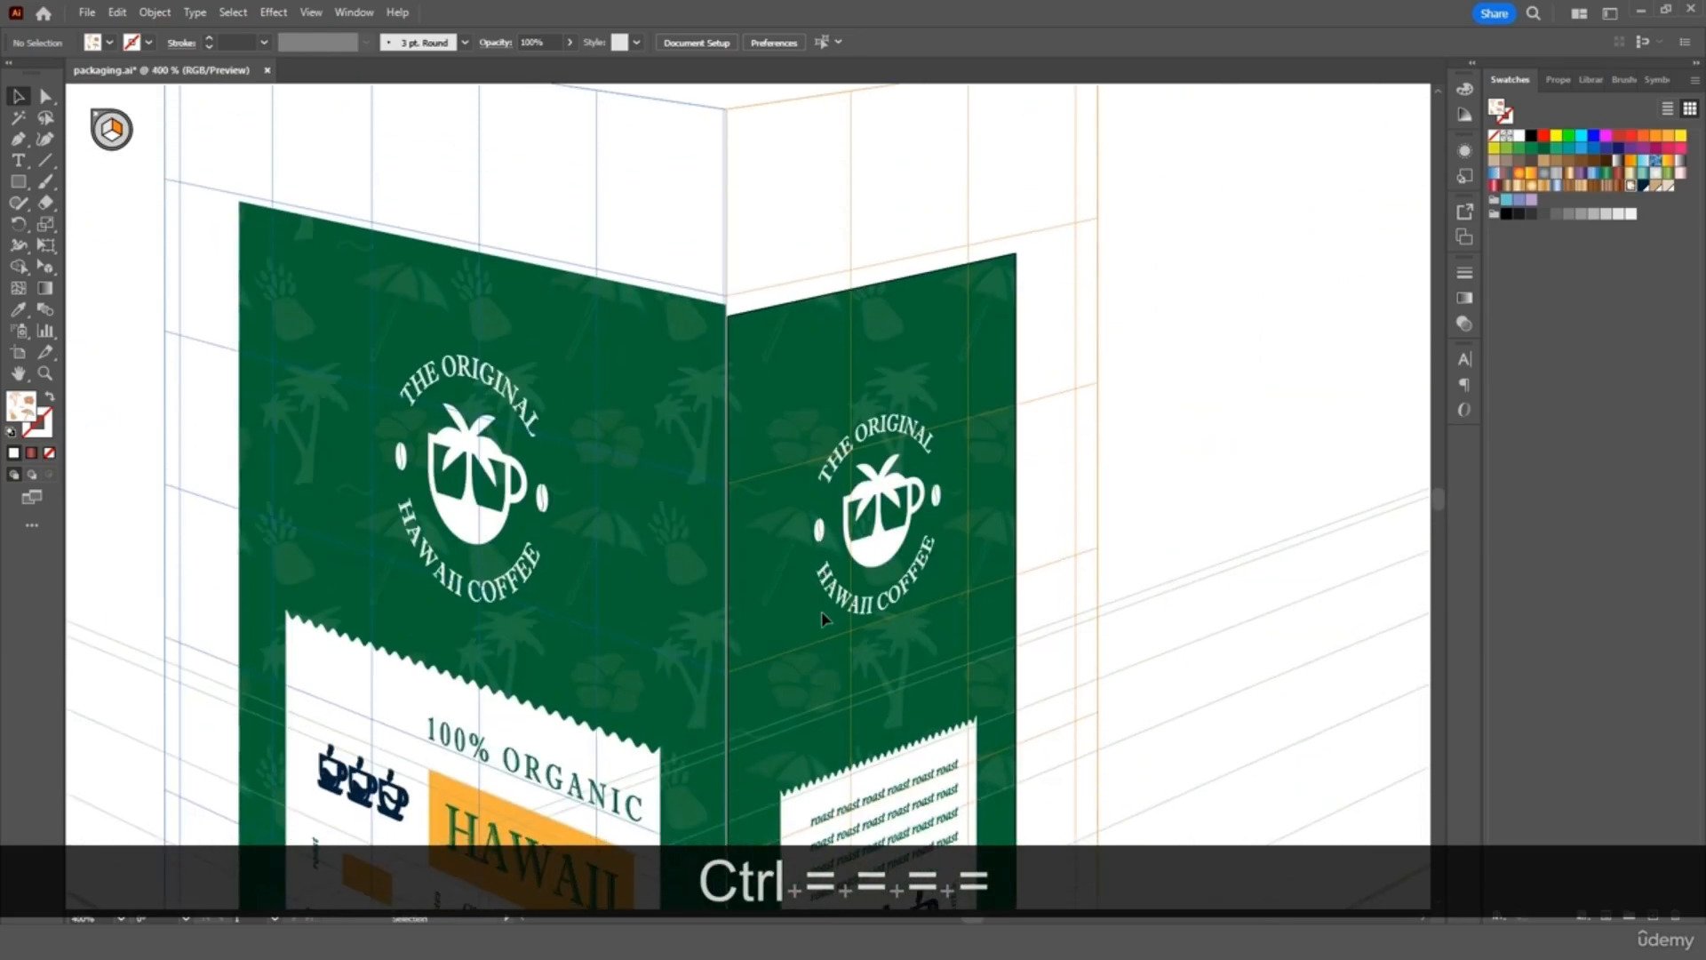
pyautogui.click(920, 322)
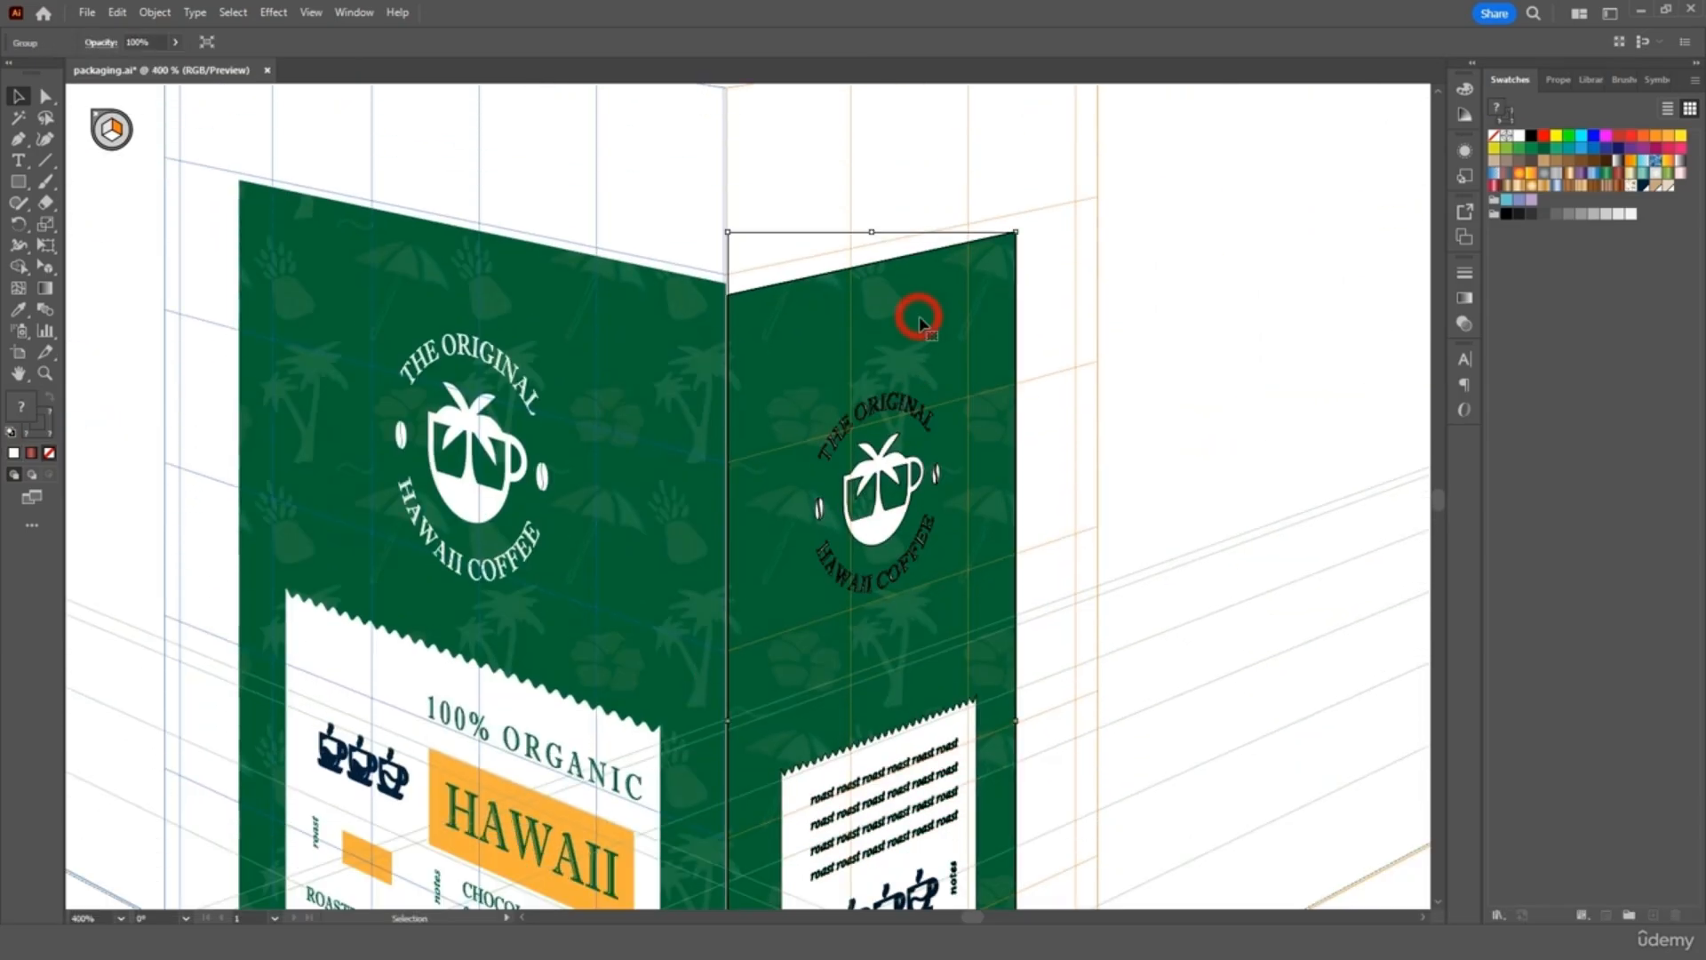
pyautogui.moveTo(1016, 232); pyautogui.dragTo(1024, 222)
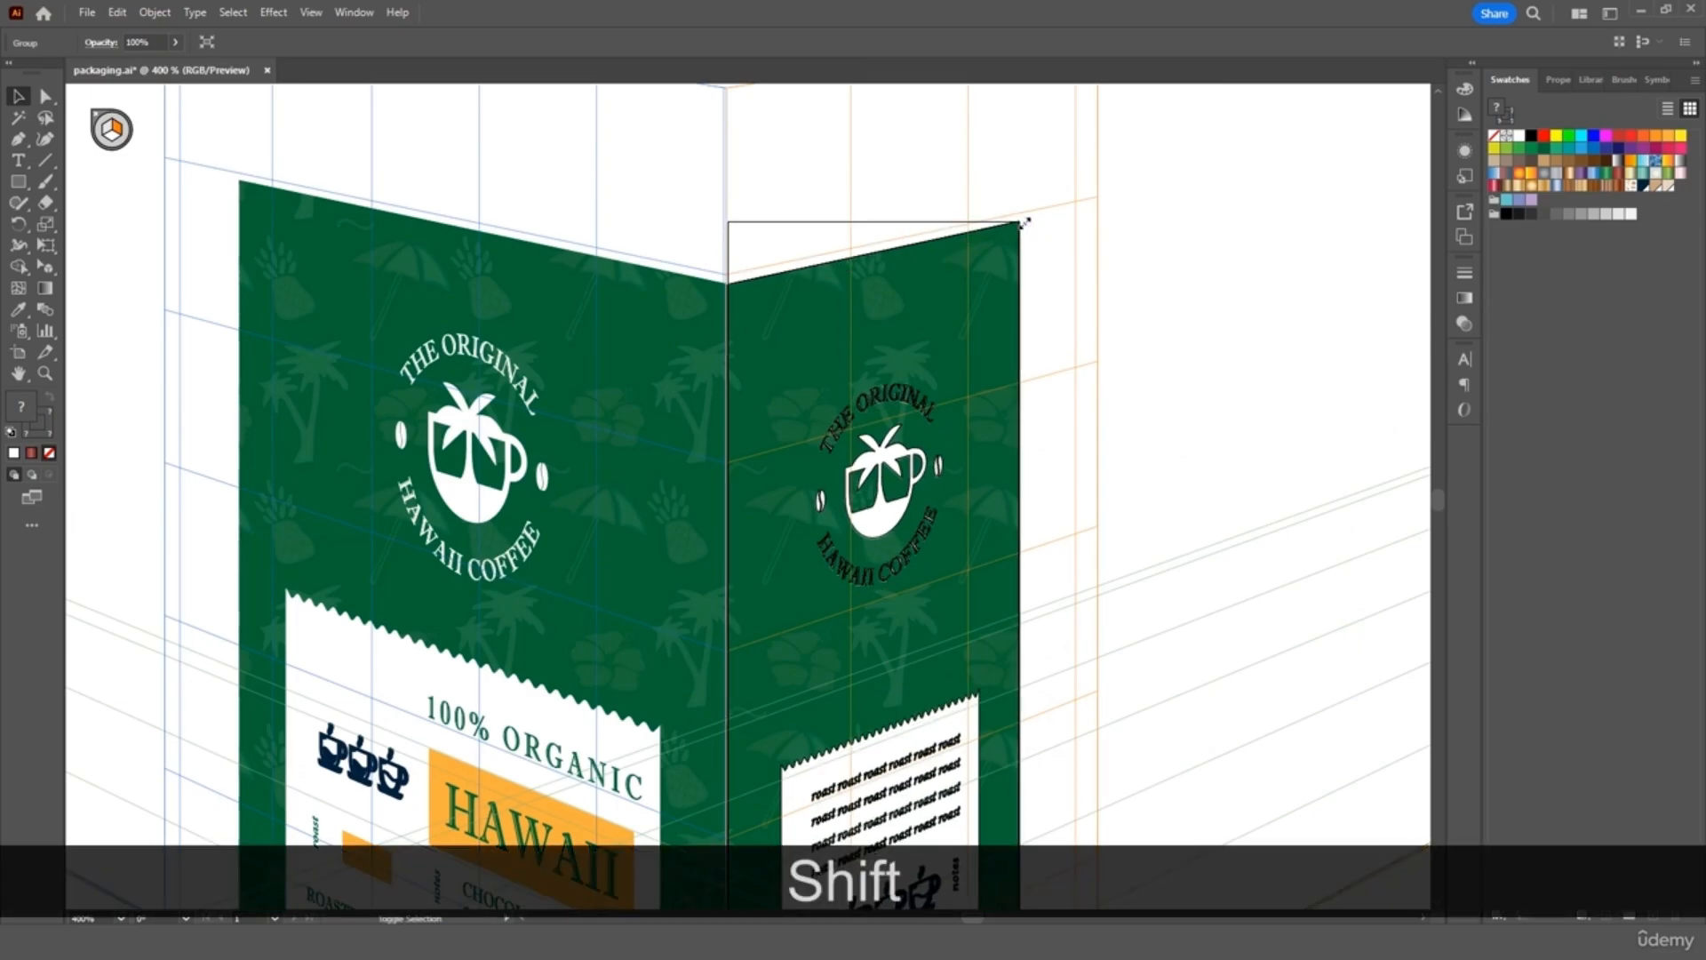
pyautogui.click(693, 233)
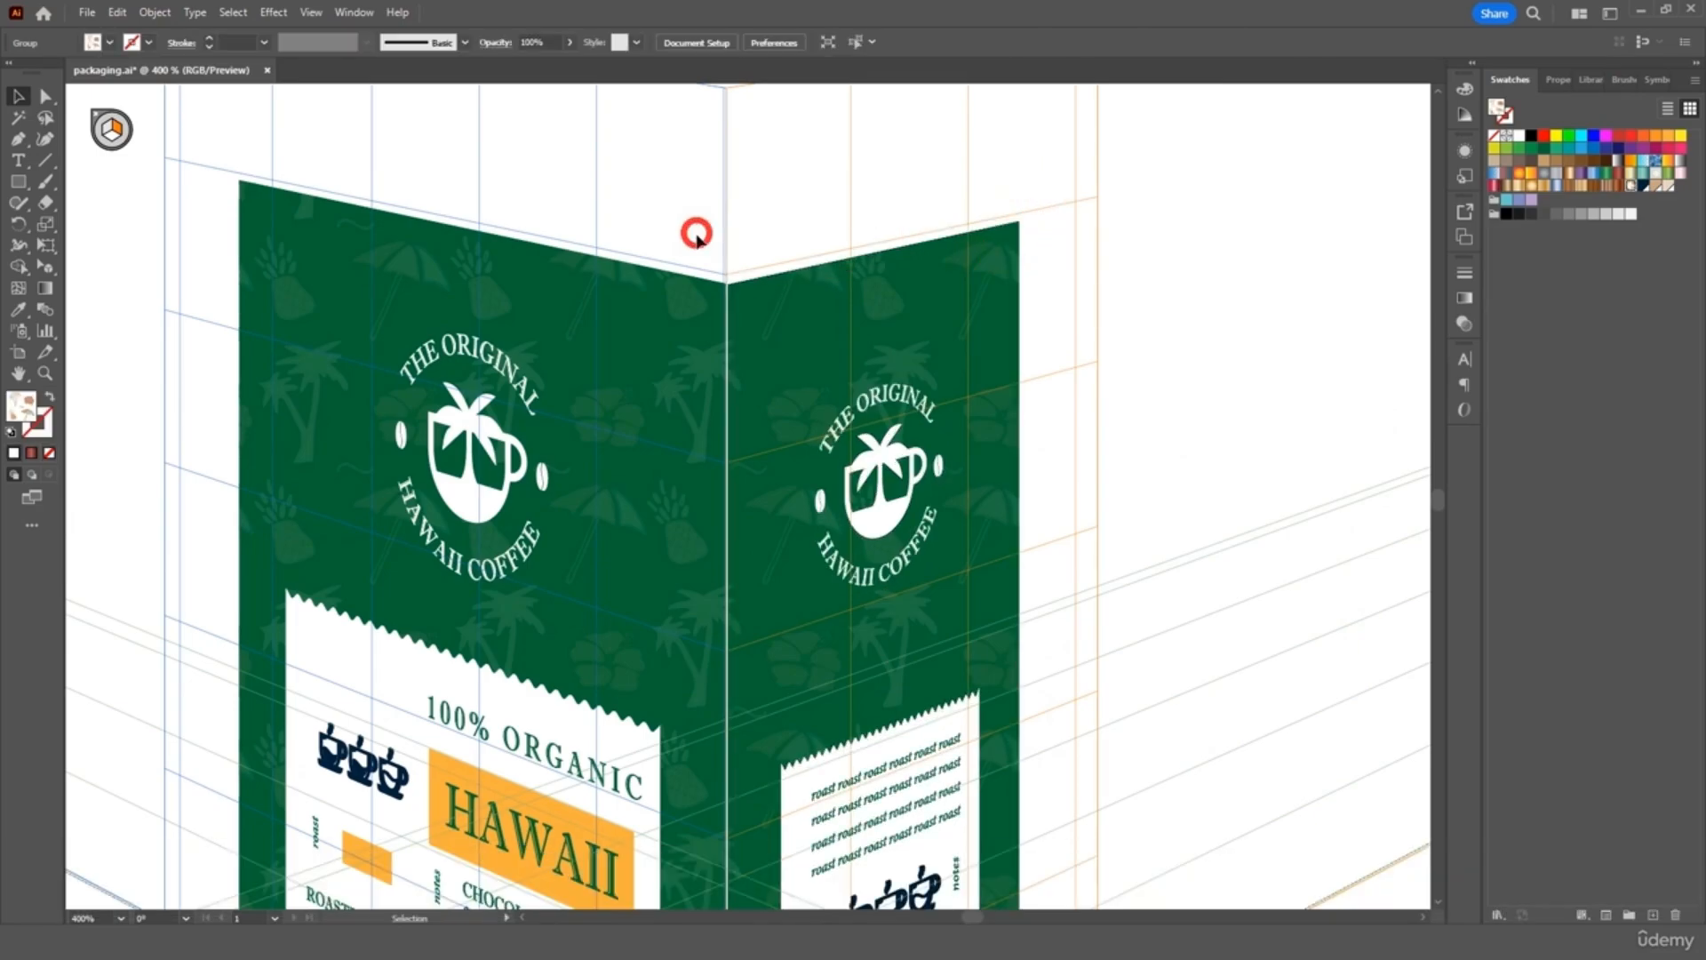
# Stretch the side panel group down to the box base, level with the front label
pyautogui.click(747, 339)
pyautogui.scroll(-4, 750, 347)
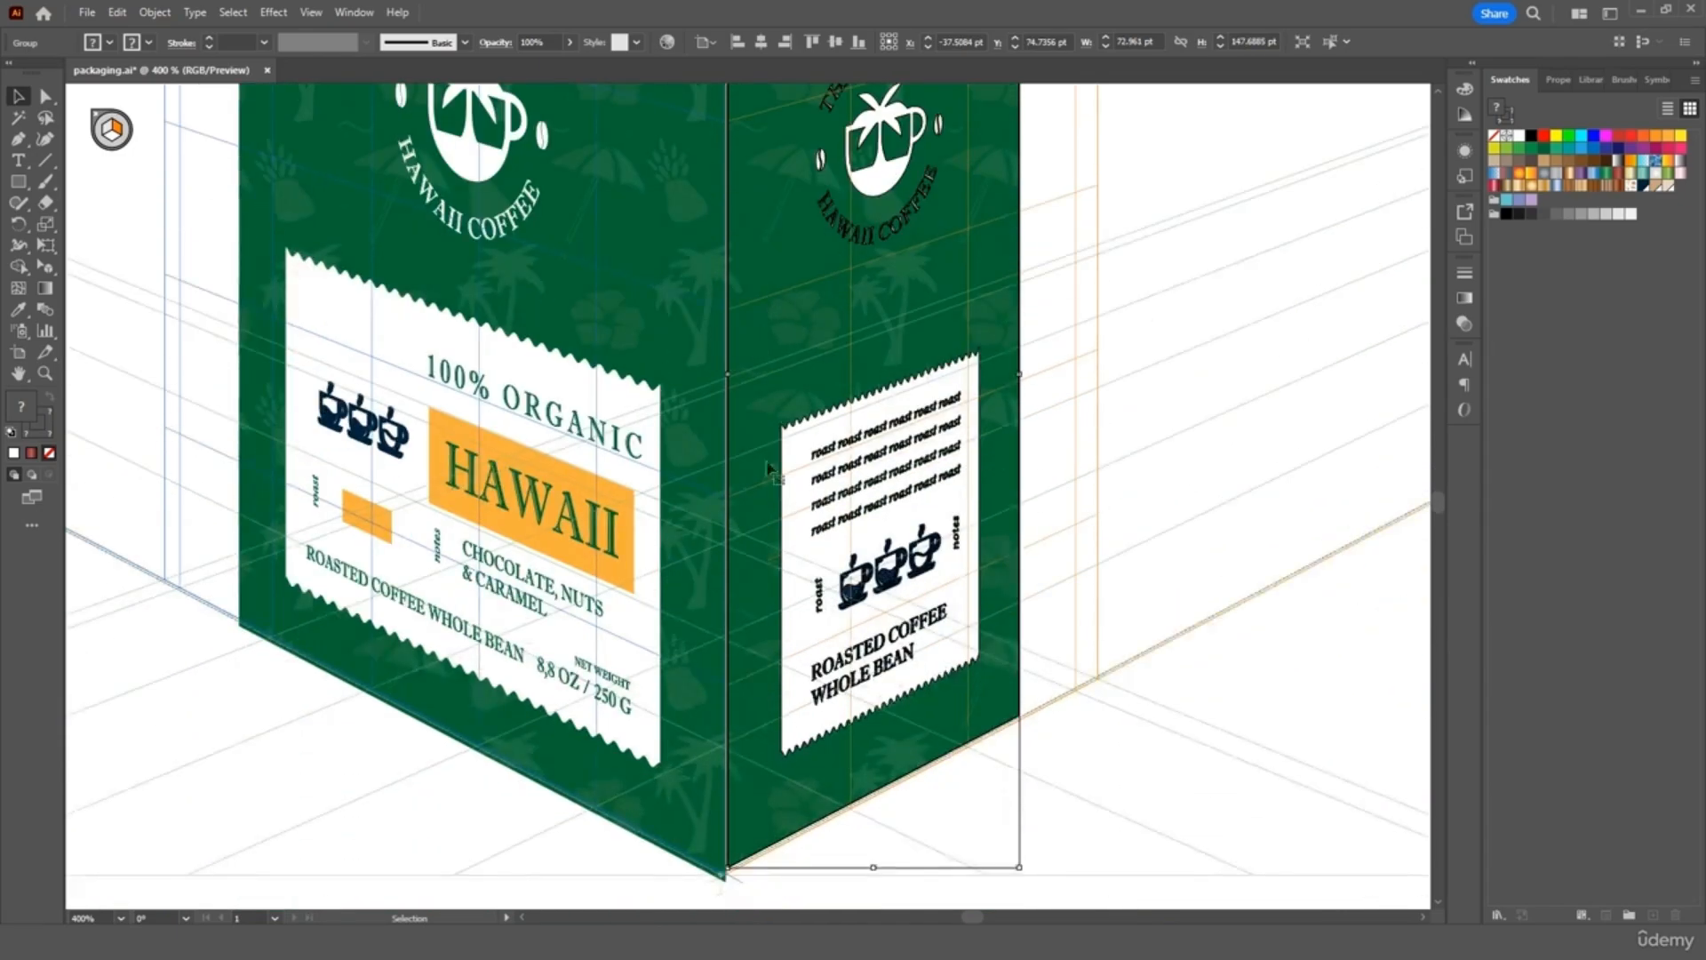
pyautogui.scroll(-1, 770, 468)
pyautogui.moveTo(873, 819); pyautogui.dragTo(874, 837)
pyautogui.hotkey('ctrl', '-')
pyautogui.hotkey('ctrl', '-')
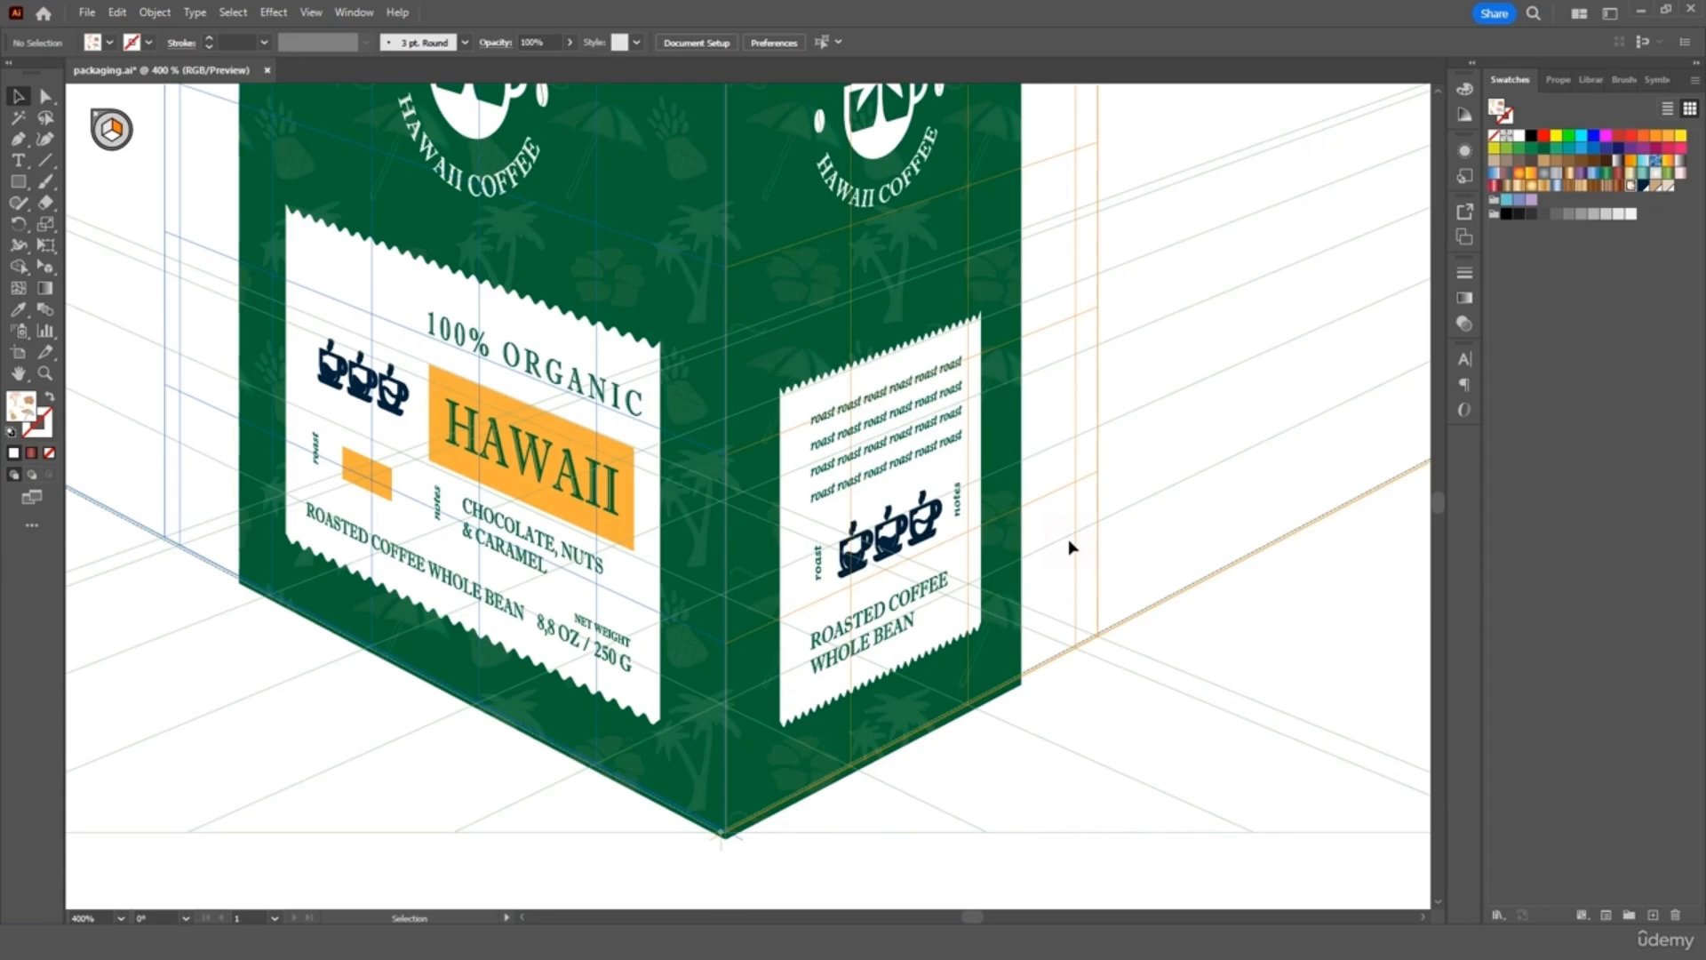
pyautogui.scroll(1, 811, 330)
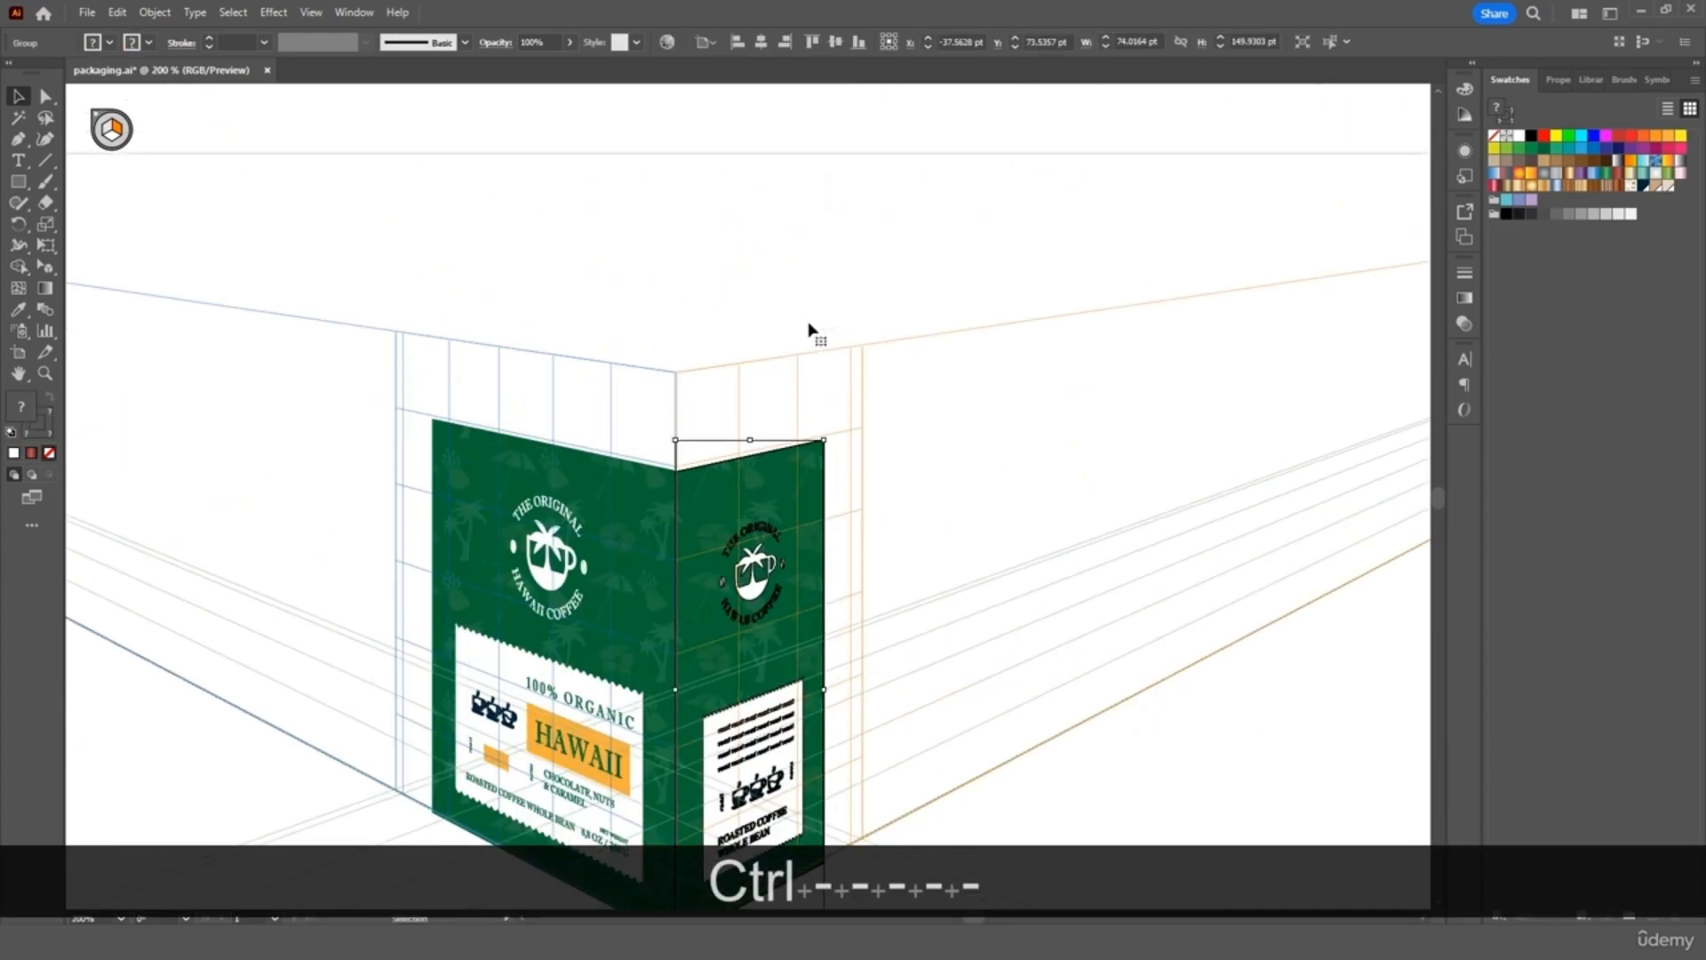
pyautogui.click(804, 302)
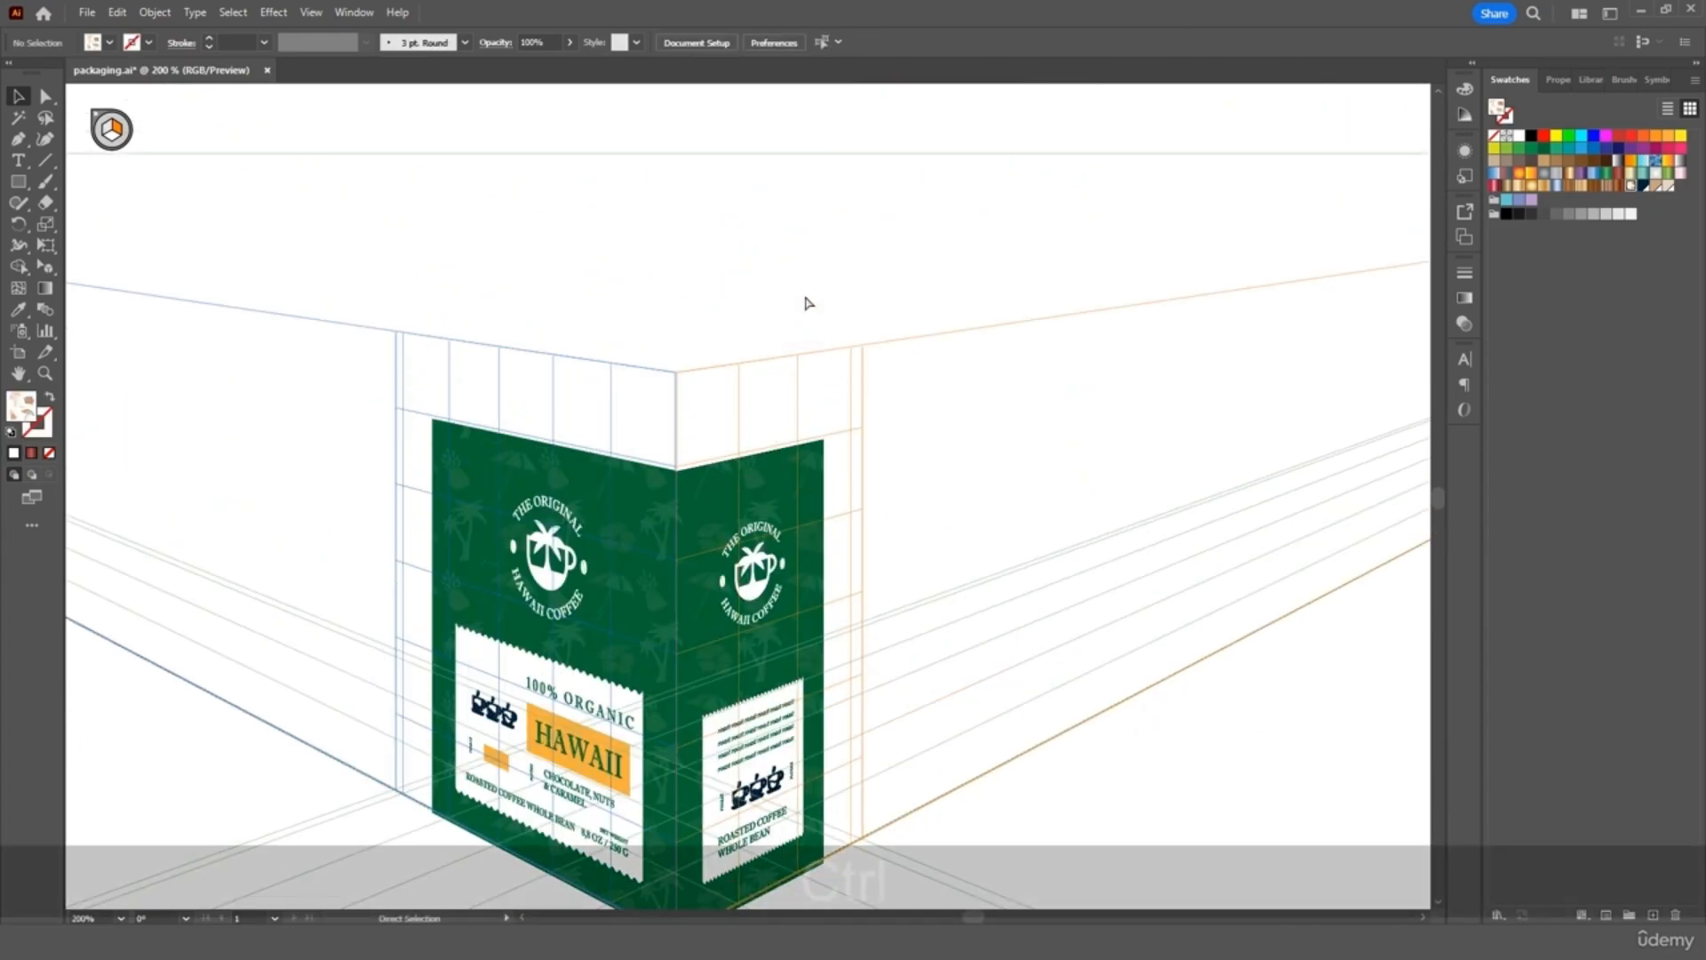
pyautogui.hotkey('ctrl', '-')
pyautogui.scroll(3, 805, 298)
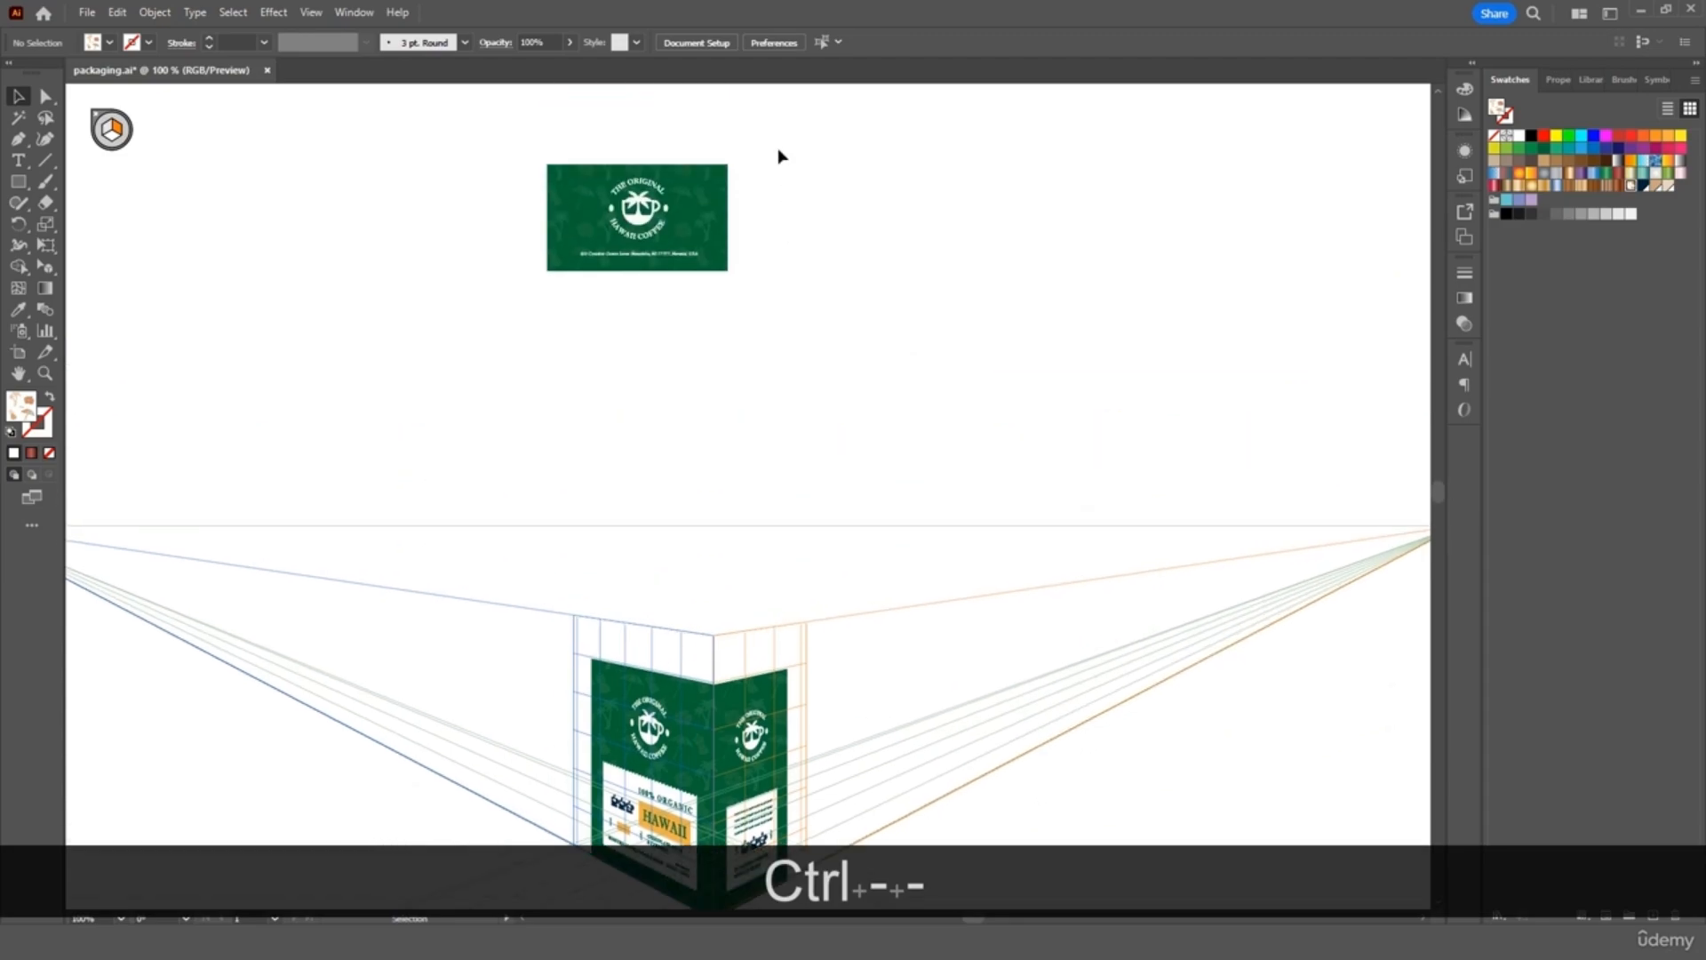
# Move the green lid artwork down to sit just above the box
pyautogui.moveTo(774, 140); pyautogui.dragTo(510, 293)
pyautogui.moveTo(720, 233); pyautogui.dragTo(782, 565)
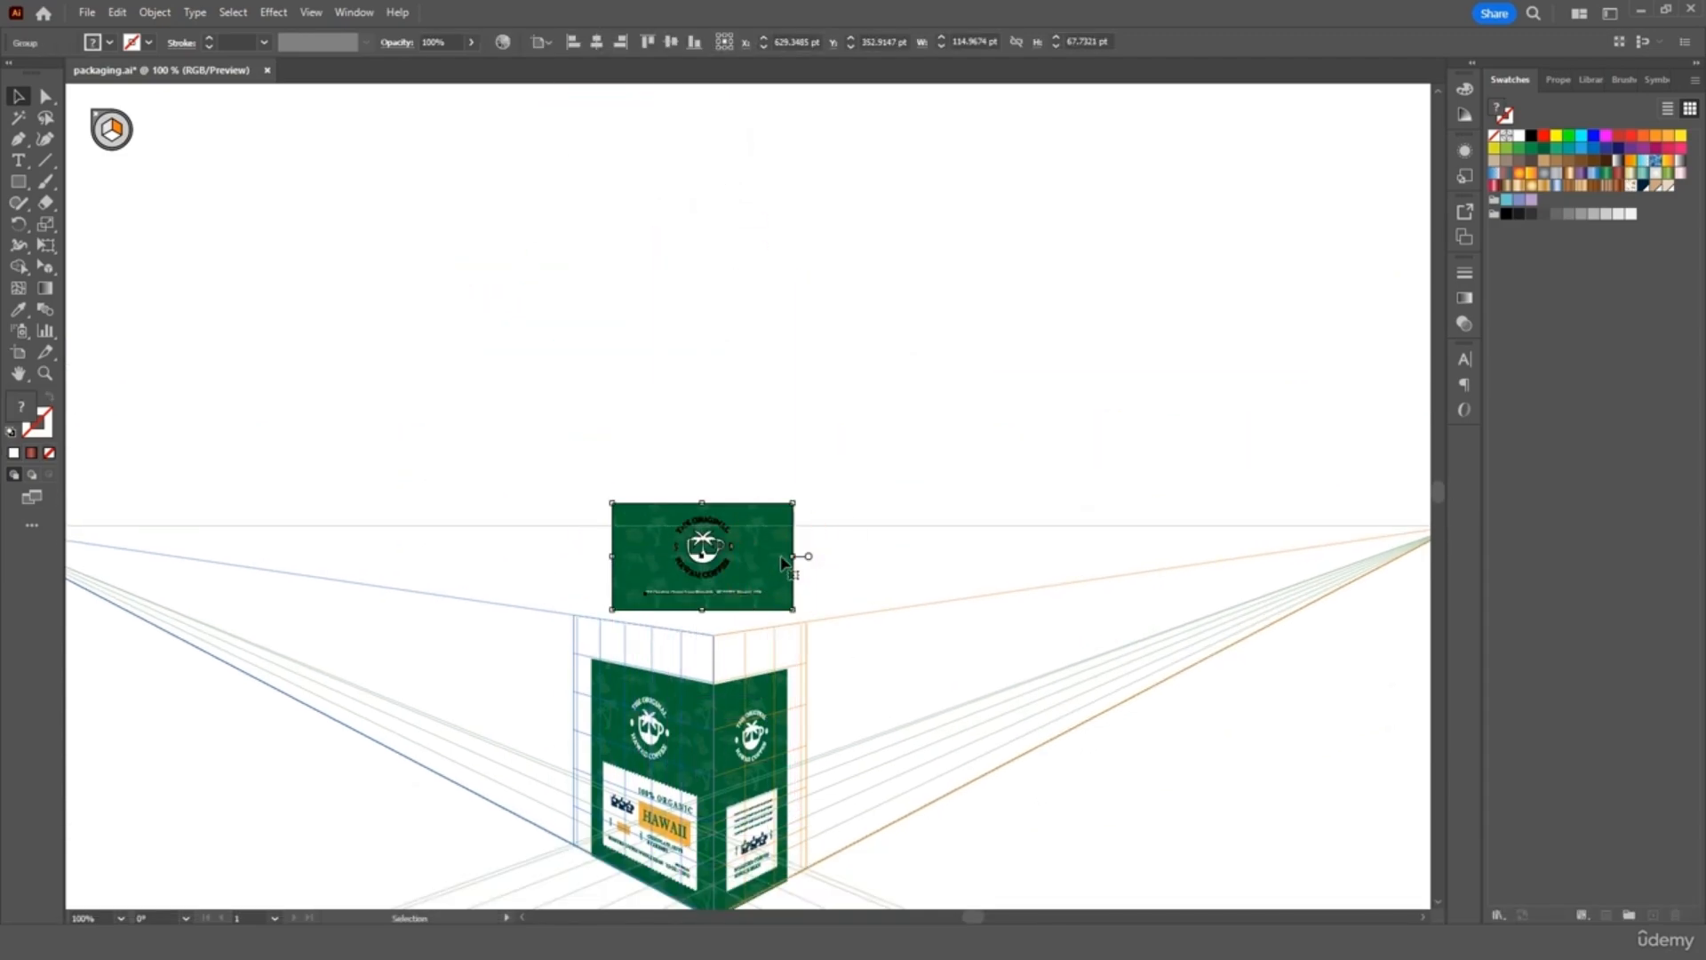
pyautogui.scroll(-2, 781, 562)
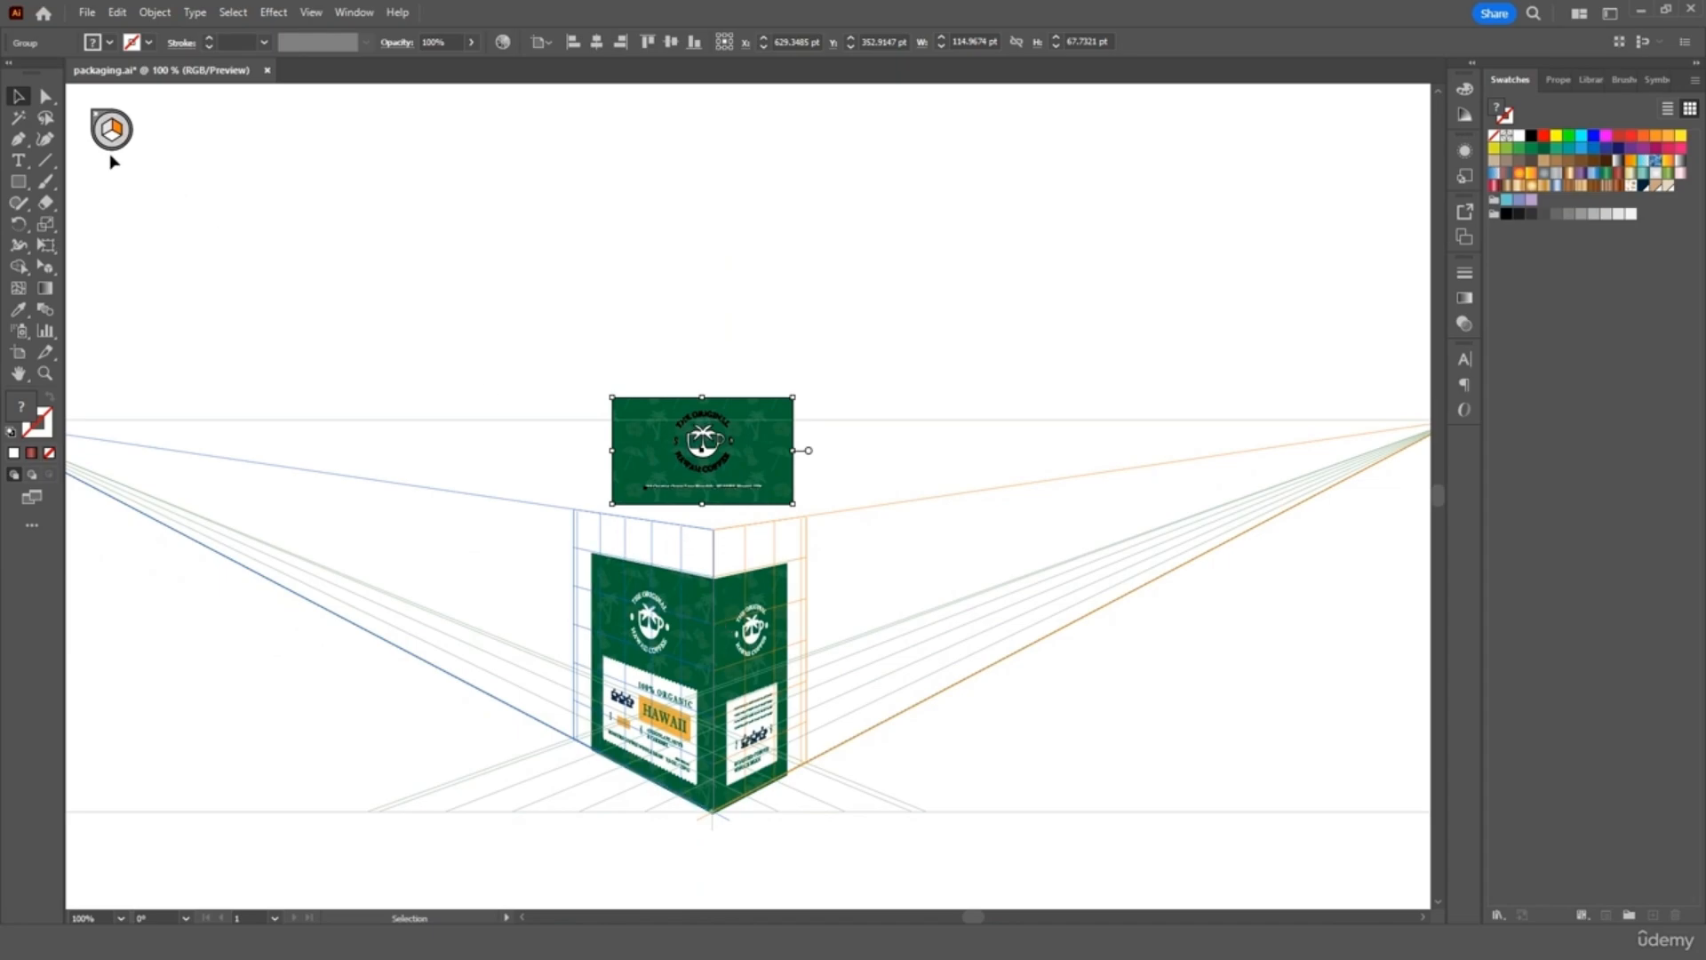
# Activate the horizontal grid plane and drag the lid artwork onto the box's top face
pyautogui.click(47, 268)
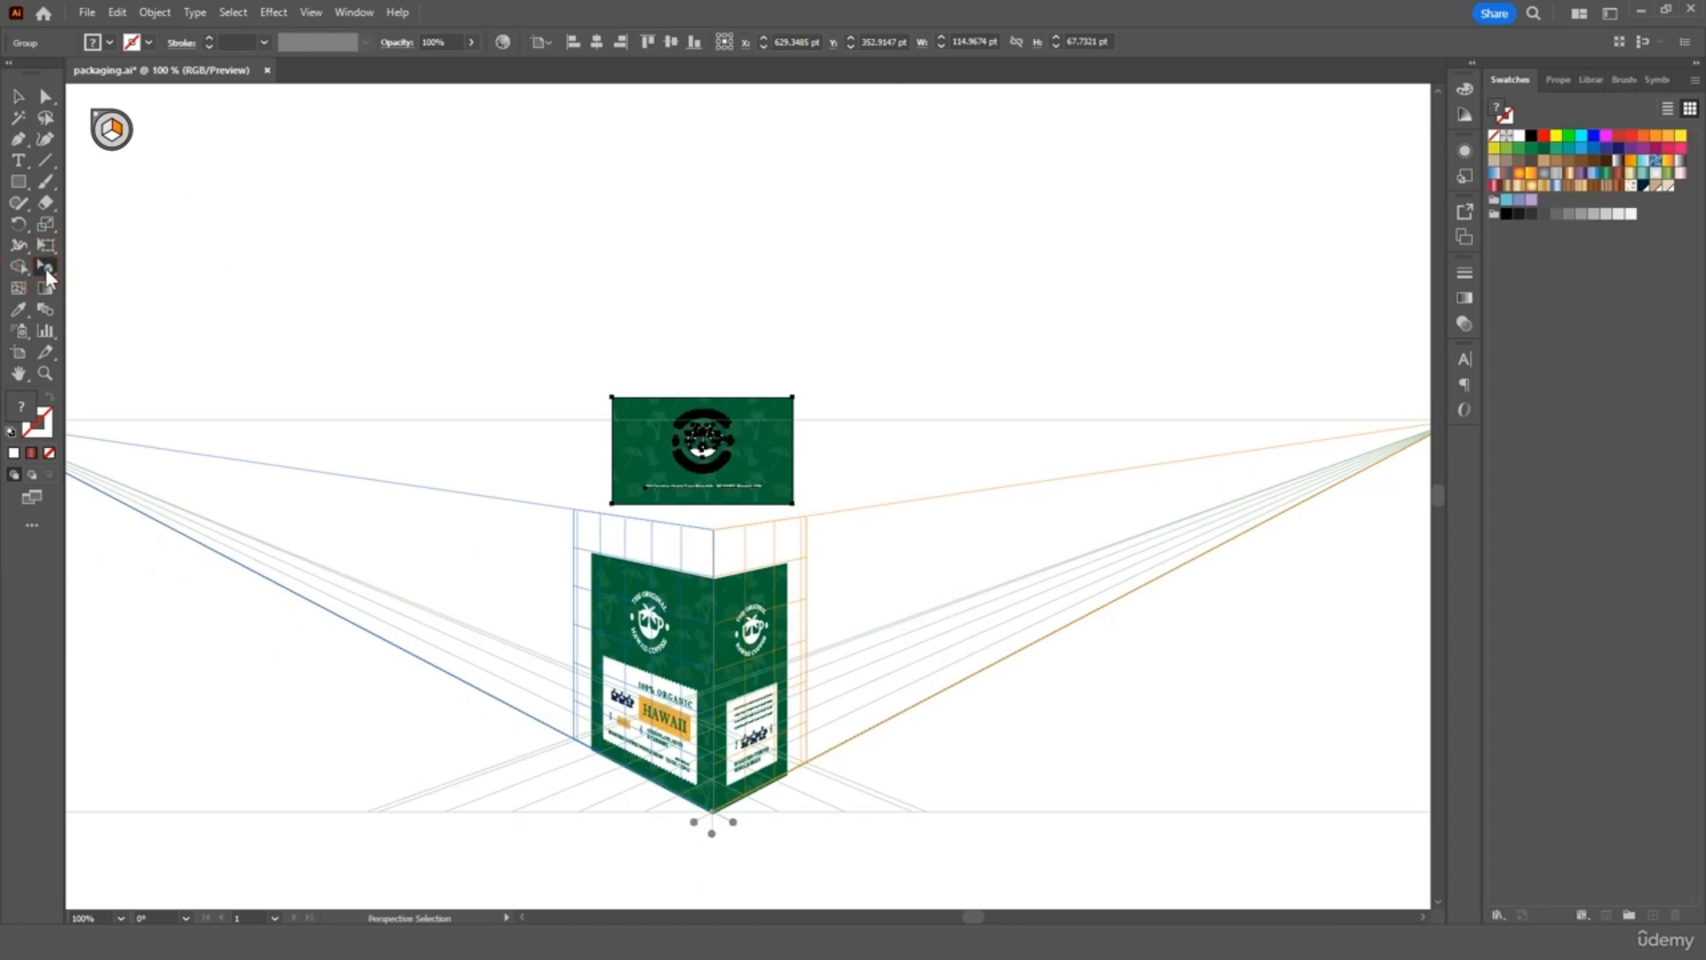
pyautogui.moveTo(47, 269); pyautogui.dragTo(163, 296)
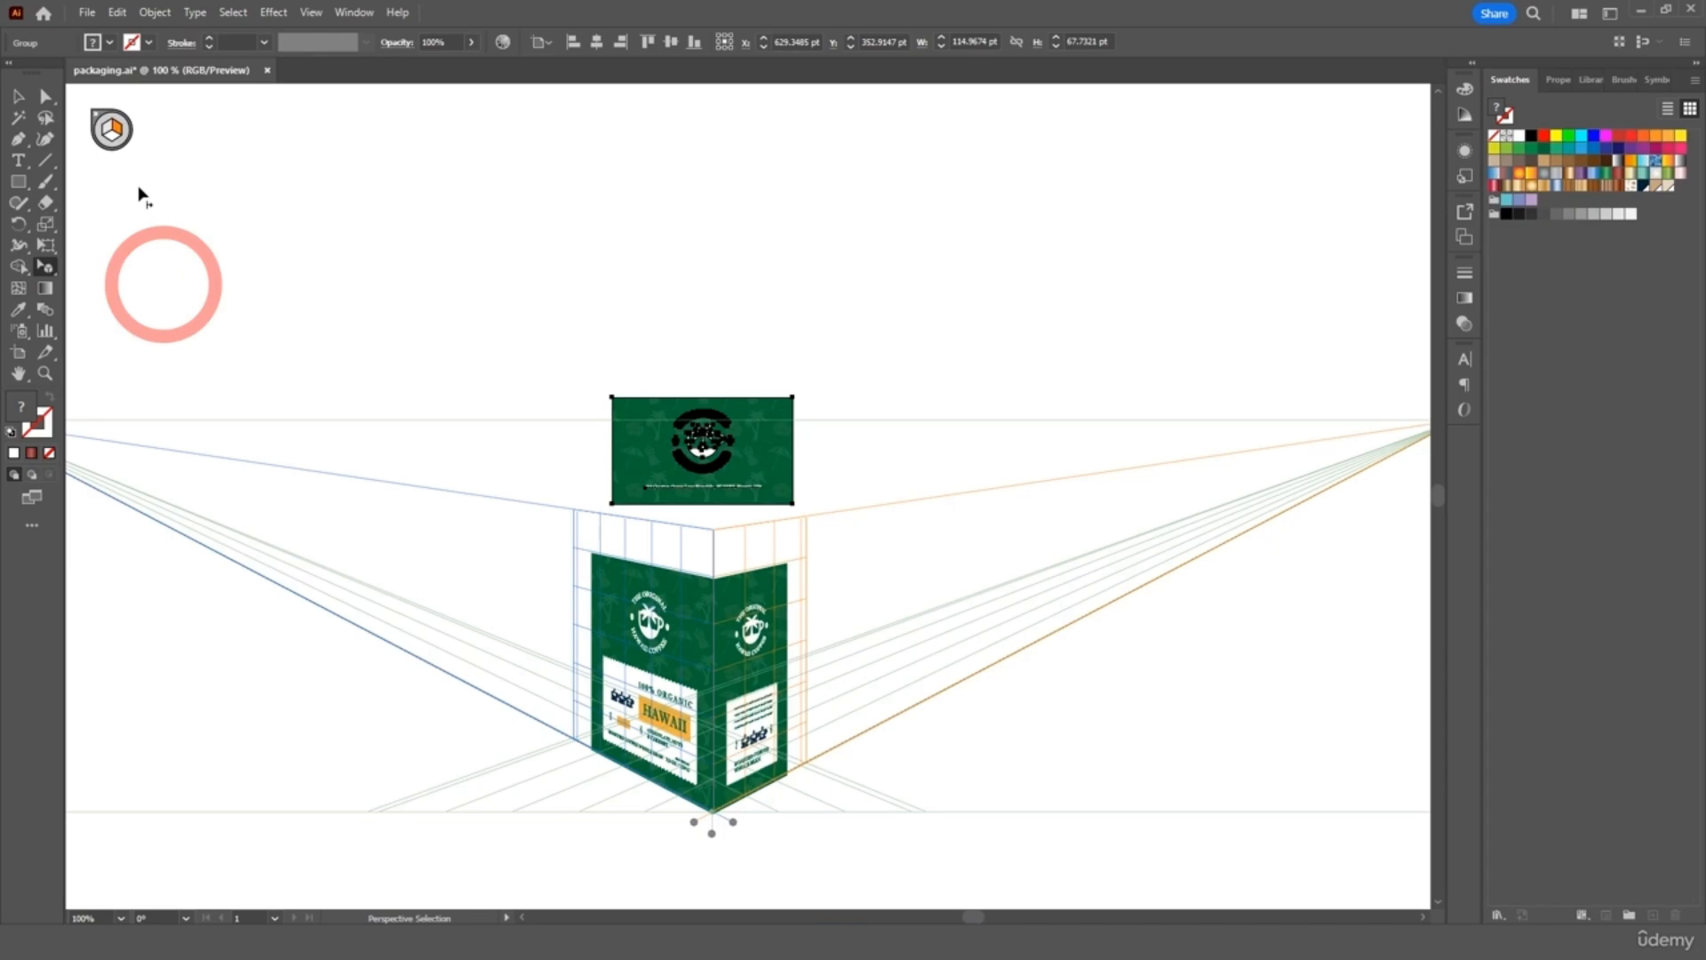
pyautogui.click(112, 144)
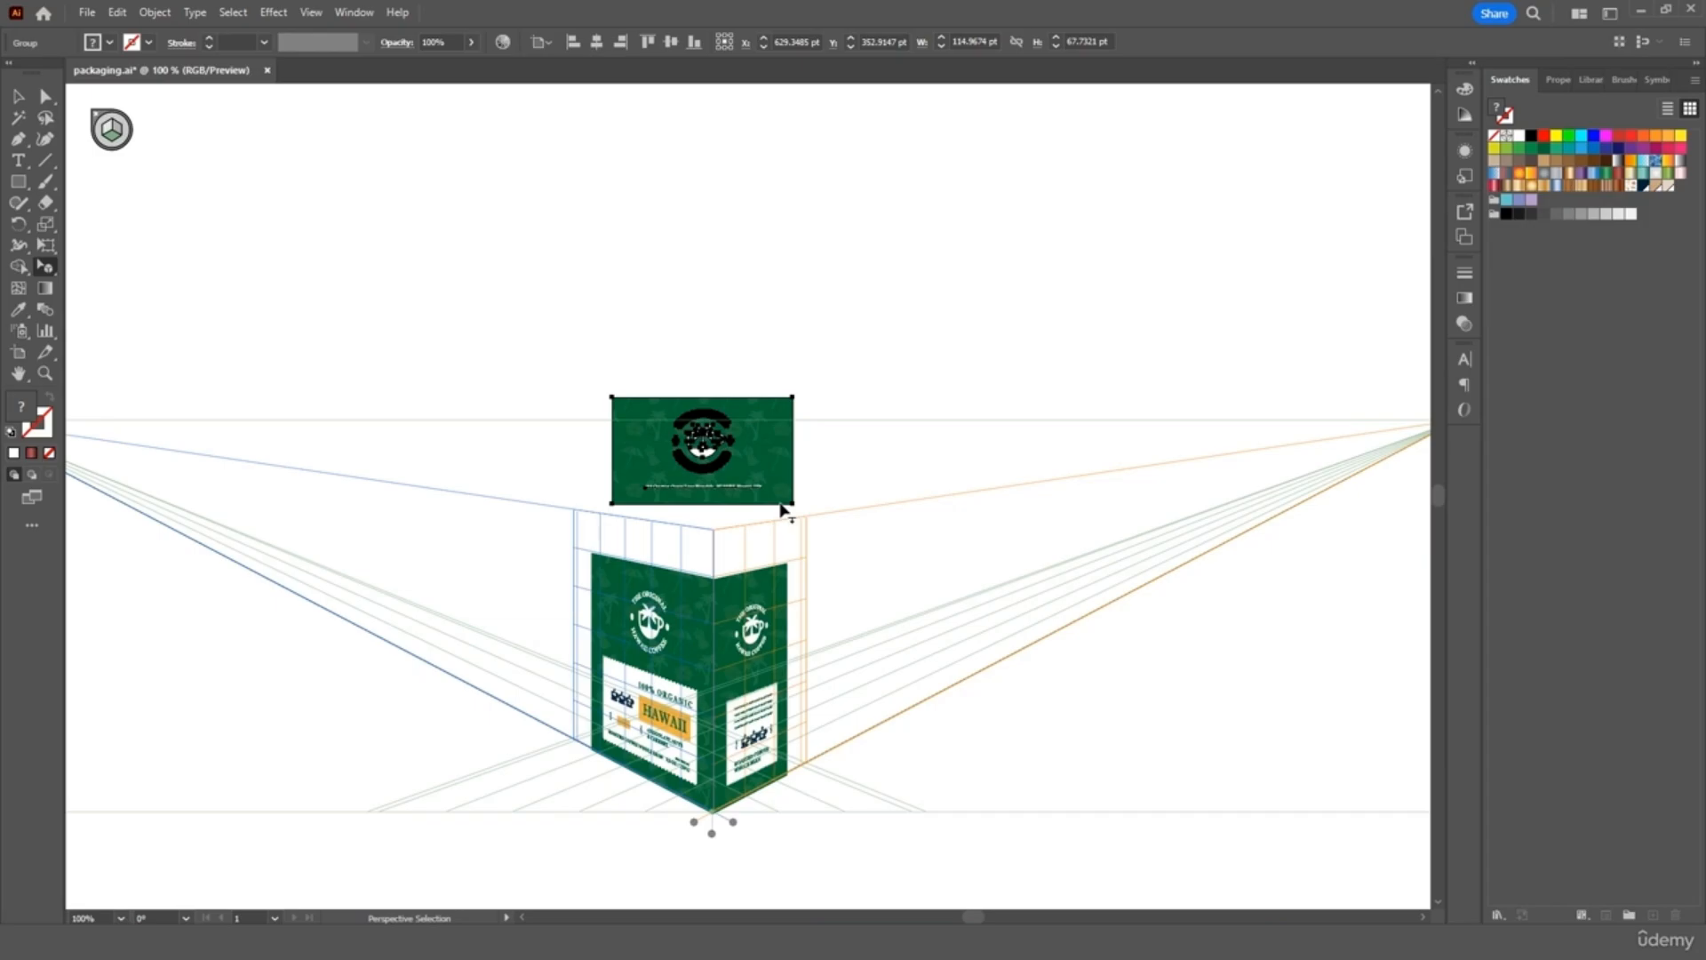
pyautogui.hotkey('ctrl', '=')
pyautogui.hotkey('ctrl', '=')
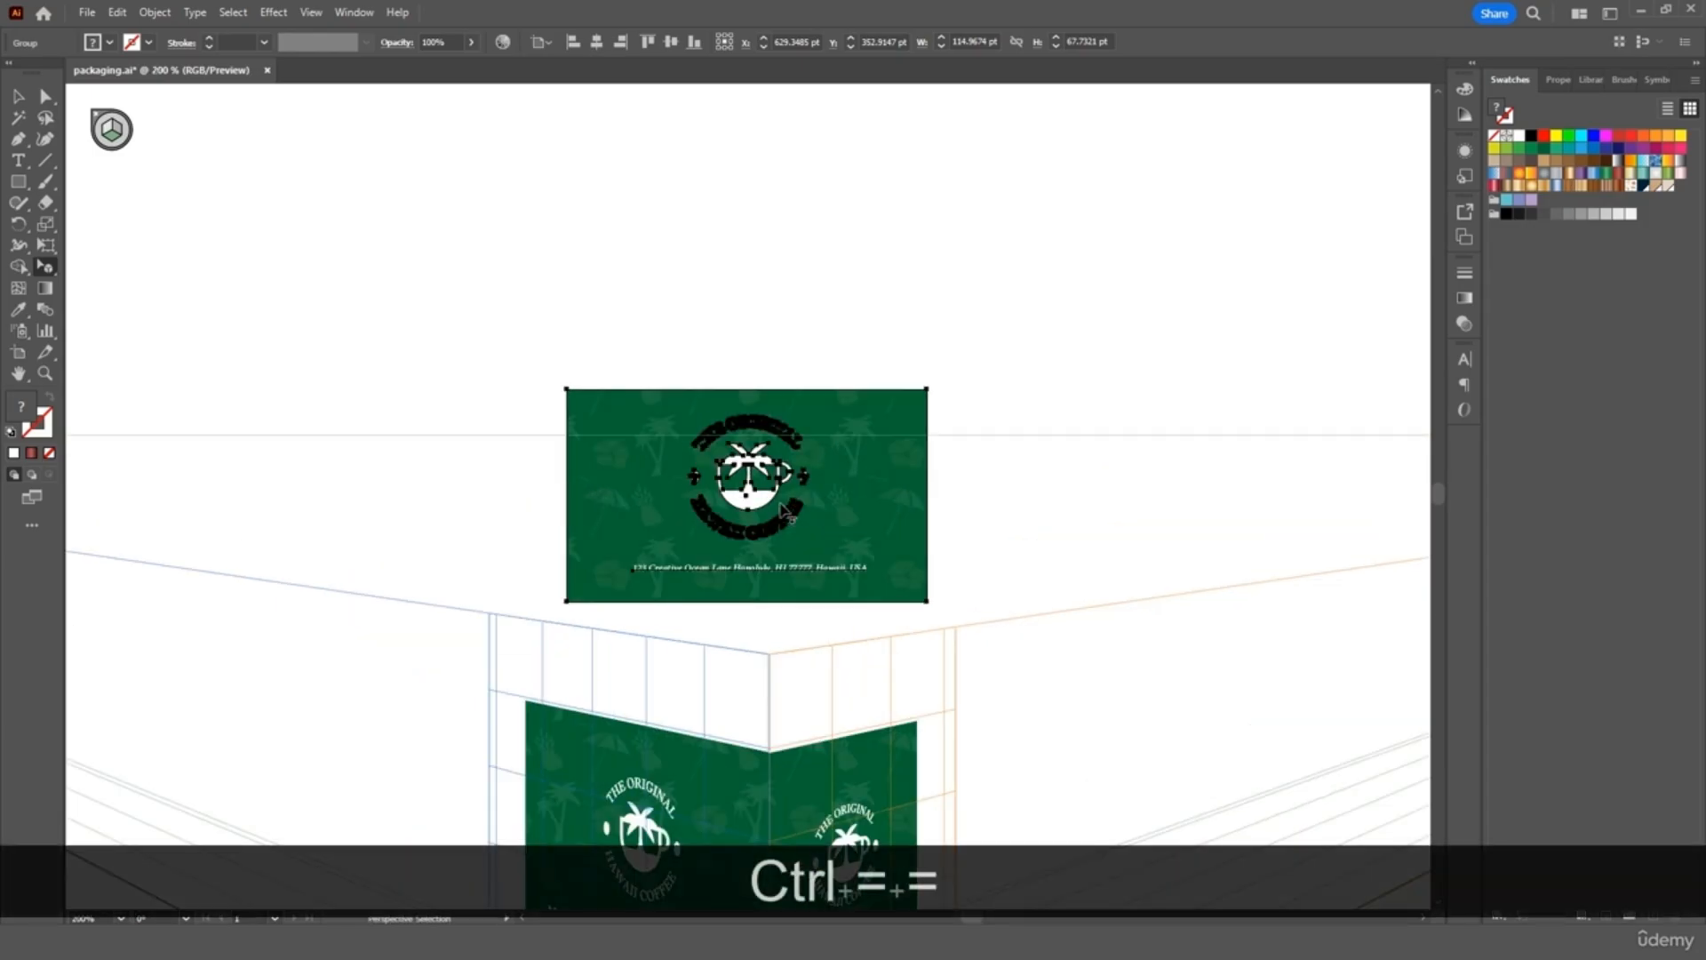
pyautogui.scroll(-1, 787, 511)
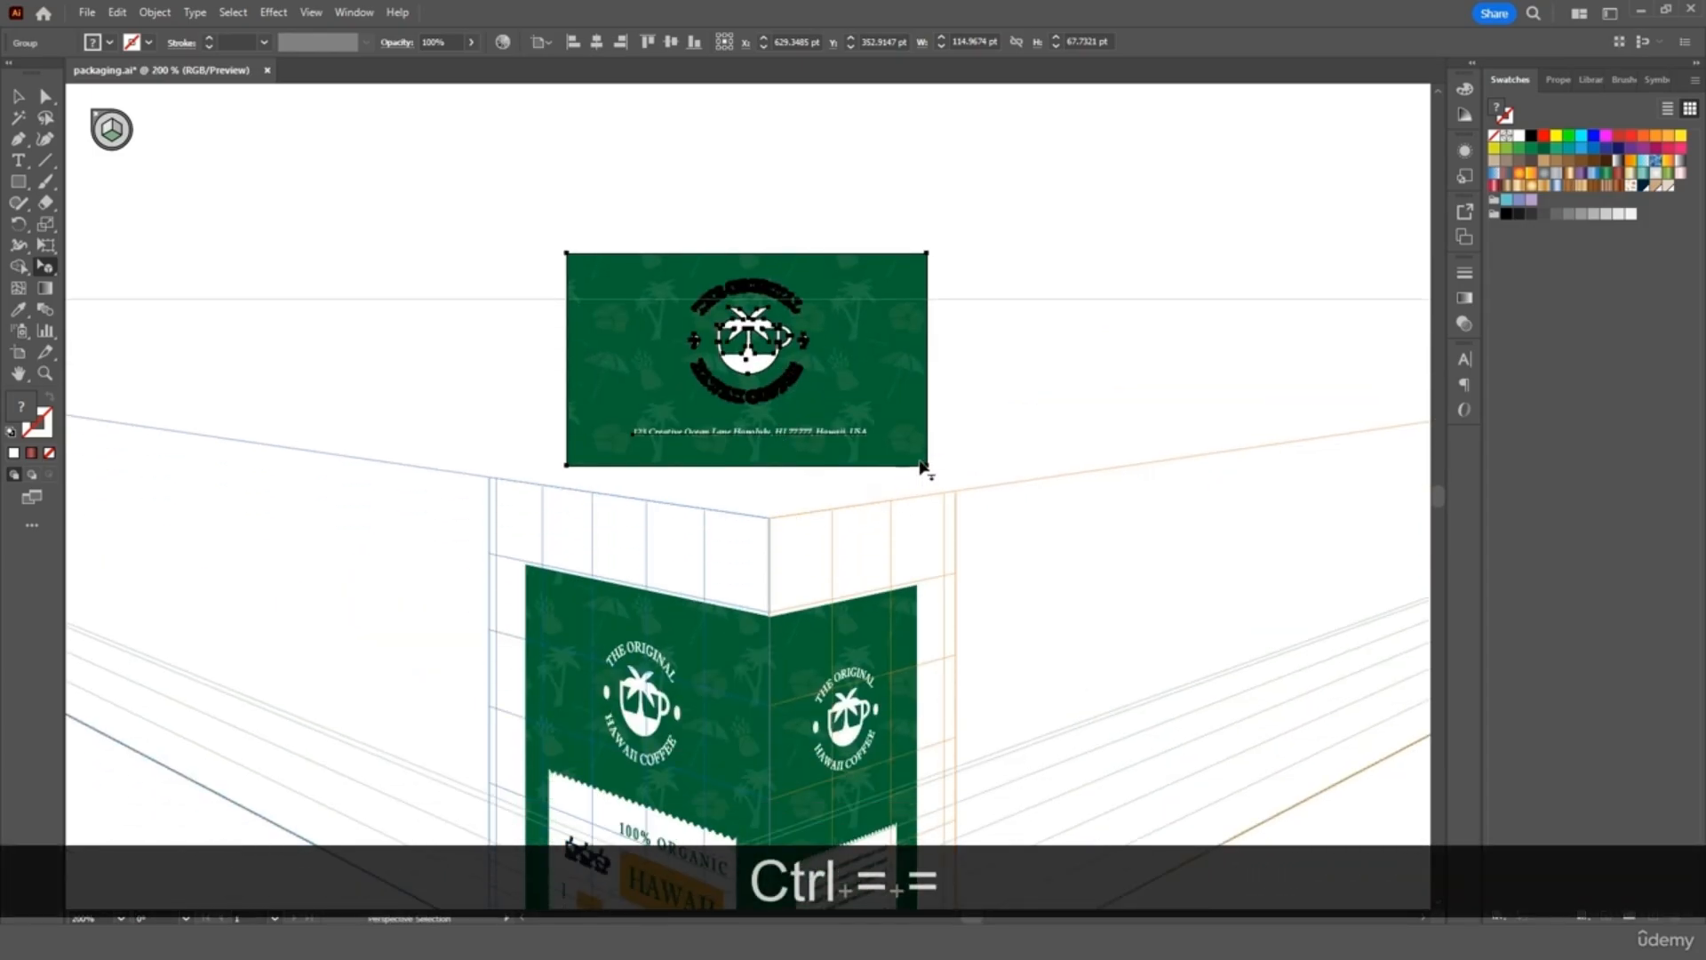
pyautogui.moveTo(921, 464); pyautogui.dragTo(765, 610)
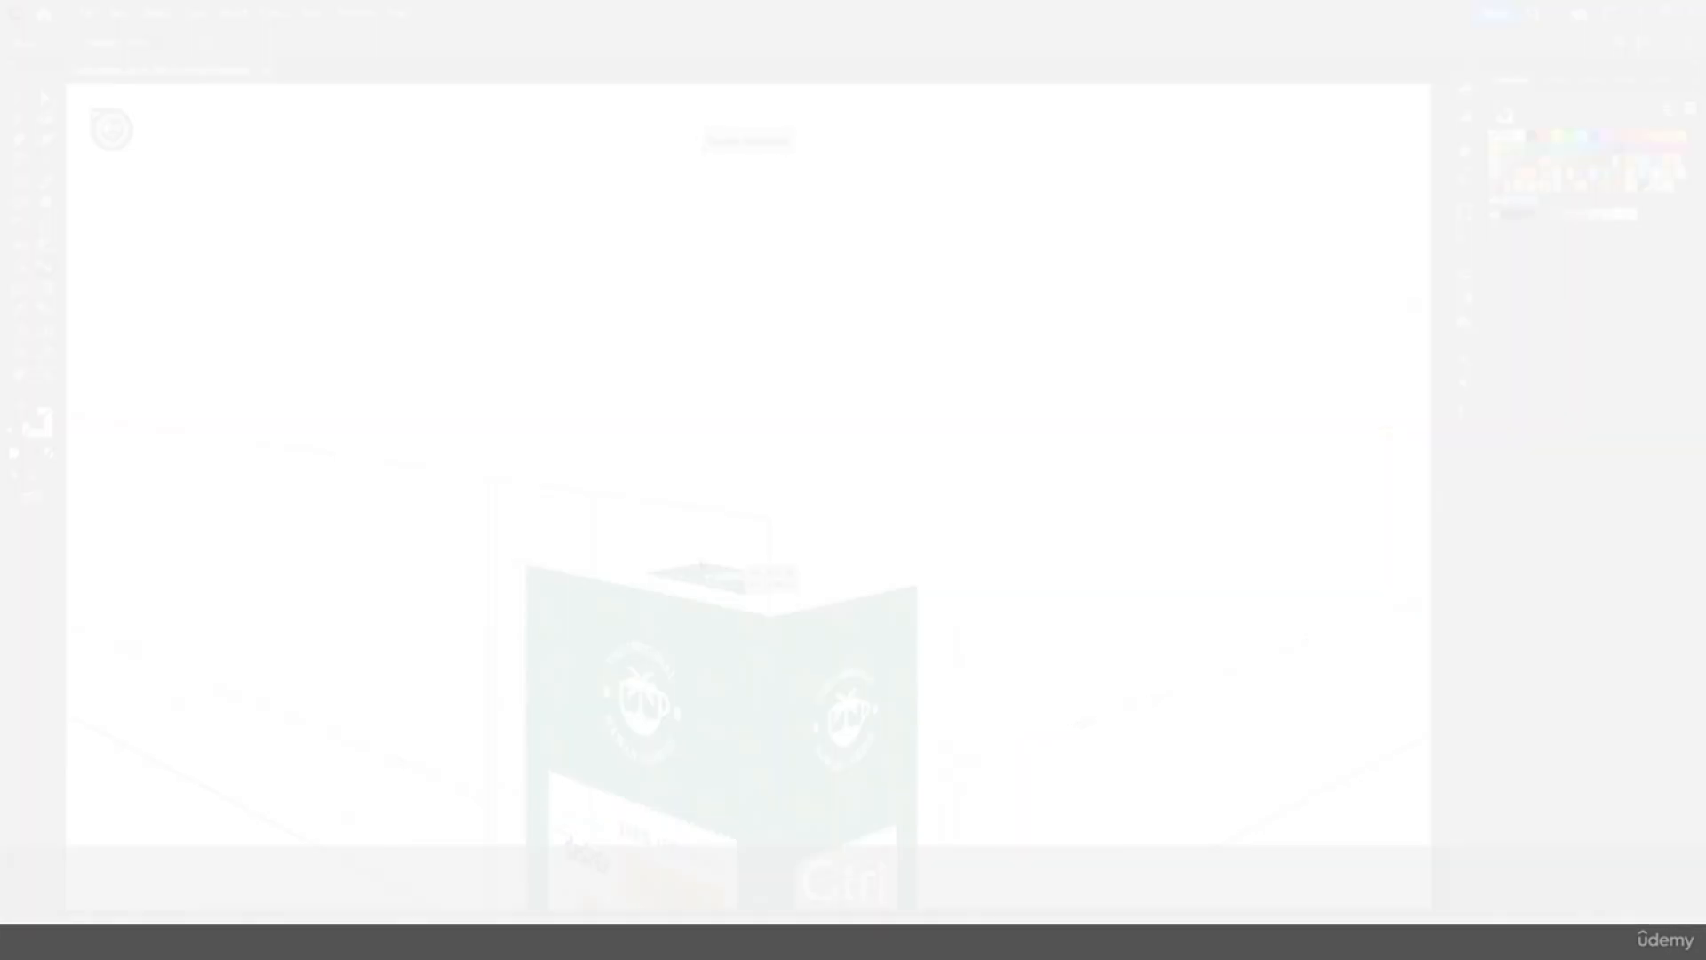
# Undo, then resize the lid artwork's corners and edges until it covers the whole top face
pyautogui.hotkey('ctrl', 'z')
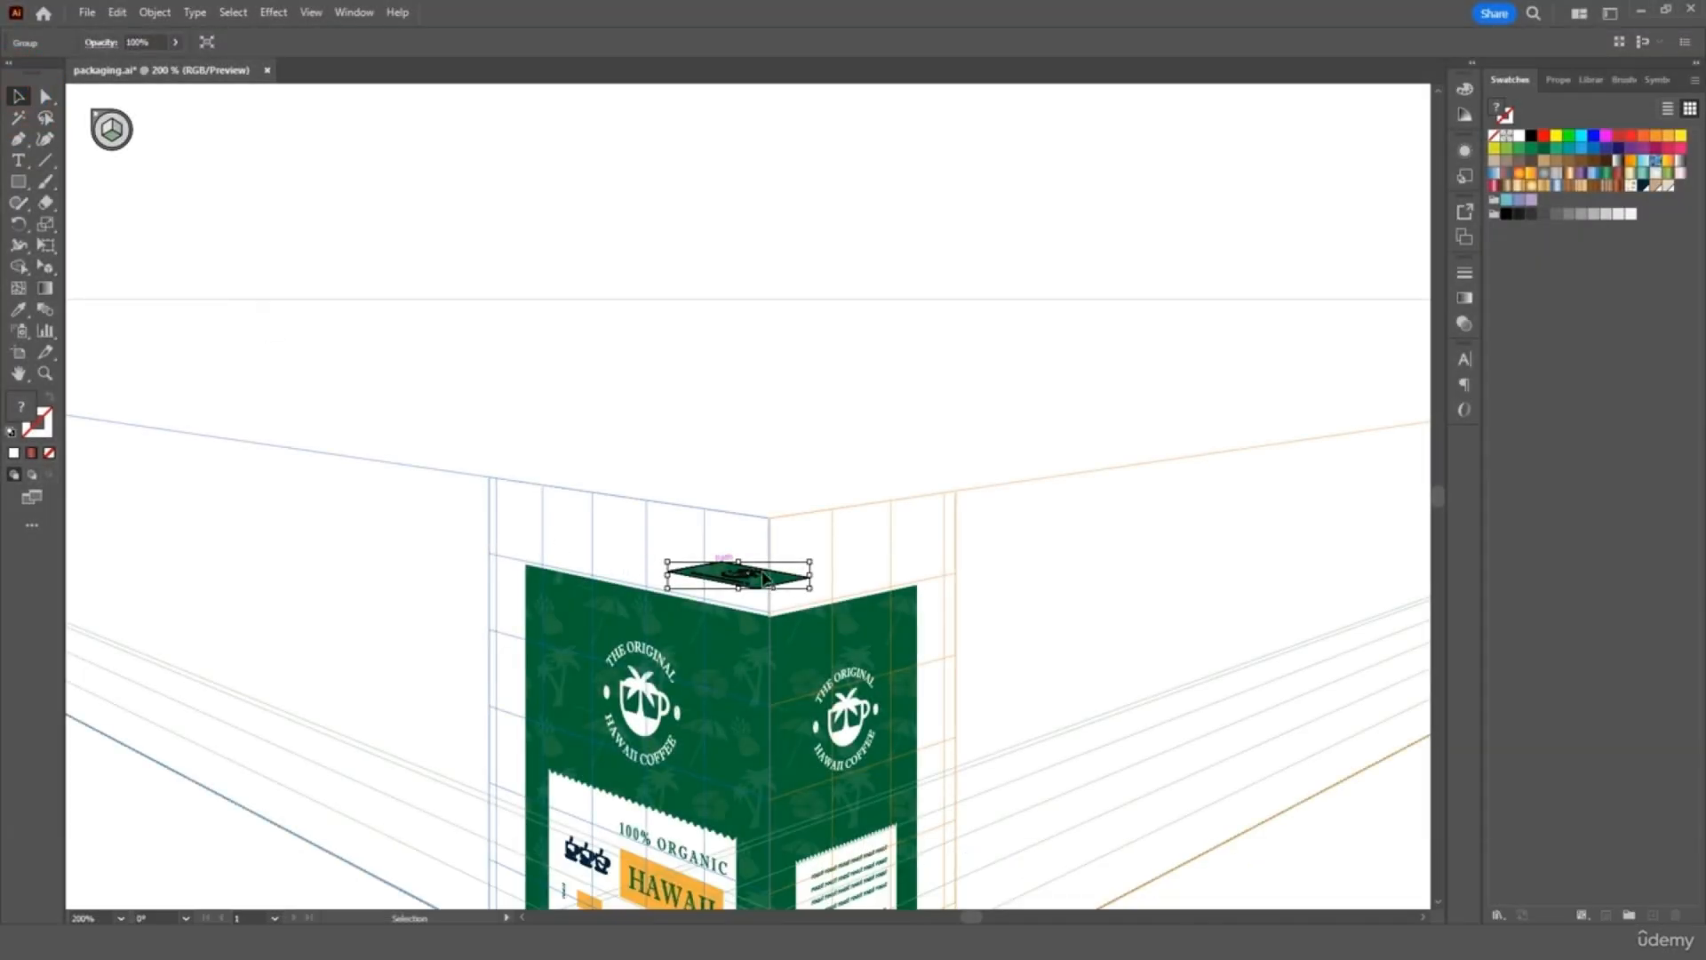
pyautogui.moveTo(813, 589); pyautogui.dragTo(907, 610)
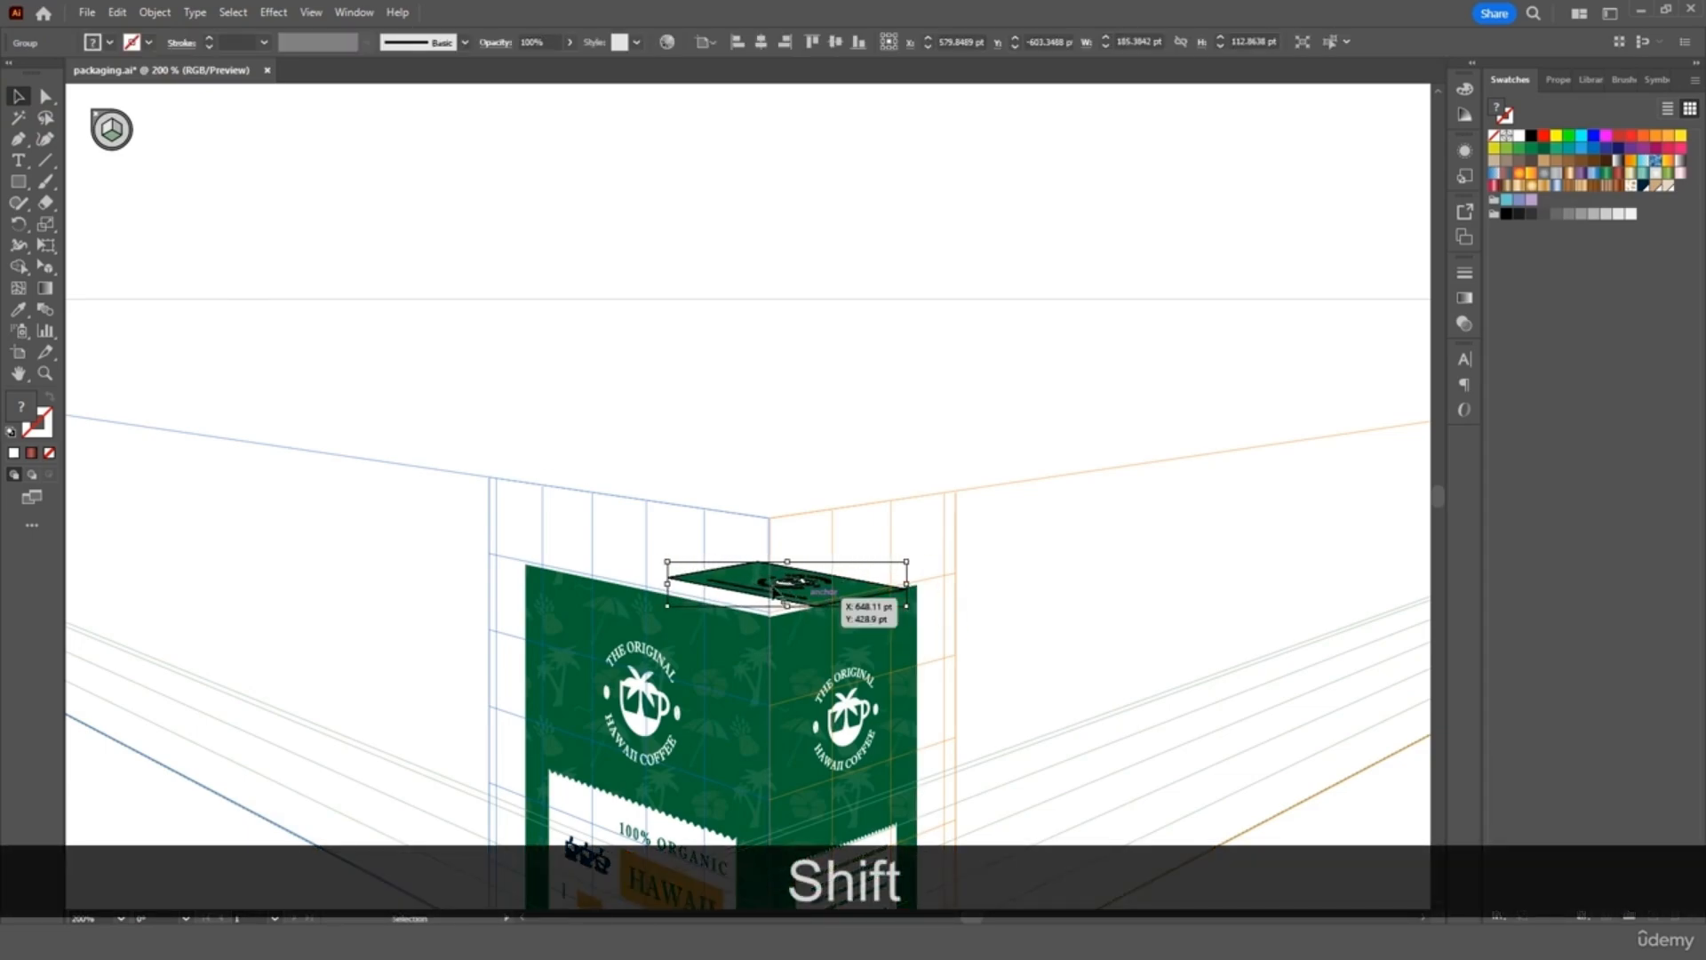
pyautogui.moveTo(664, 558); pyautogui.dragTo(519, 531)
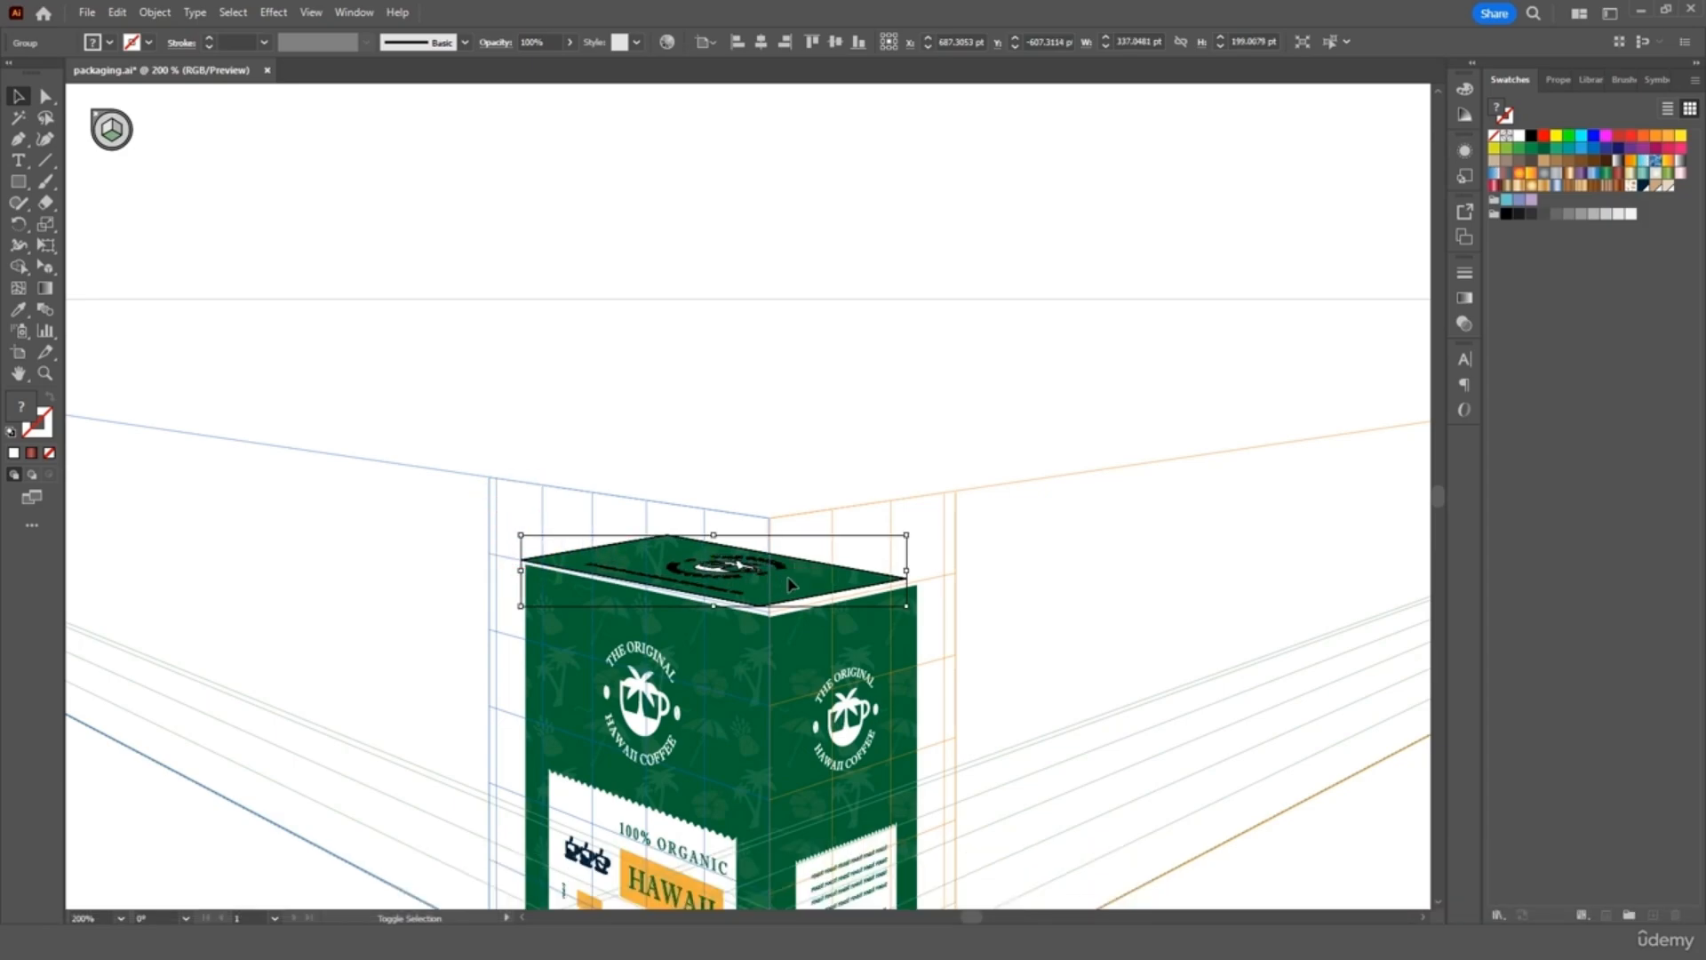
pyautogui.moveTo(907, 573); pyautogui.dragTo(823, 588)
pyautogui.moveTo(726, 543); pyautogui.dragTo(719, 536)
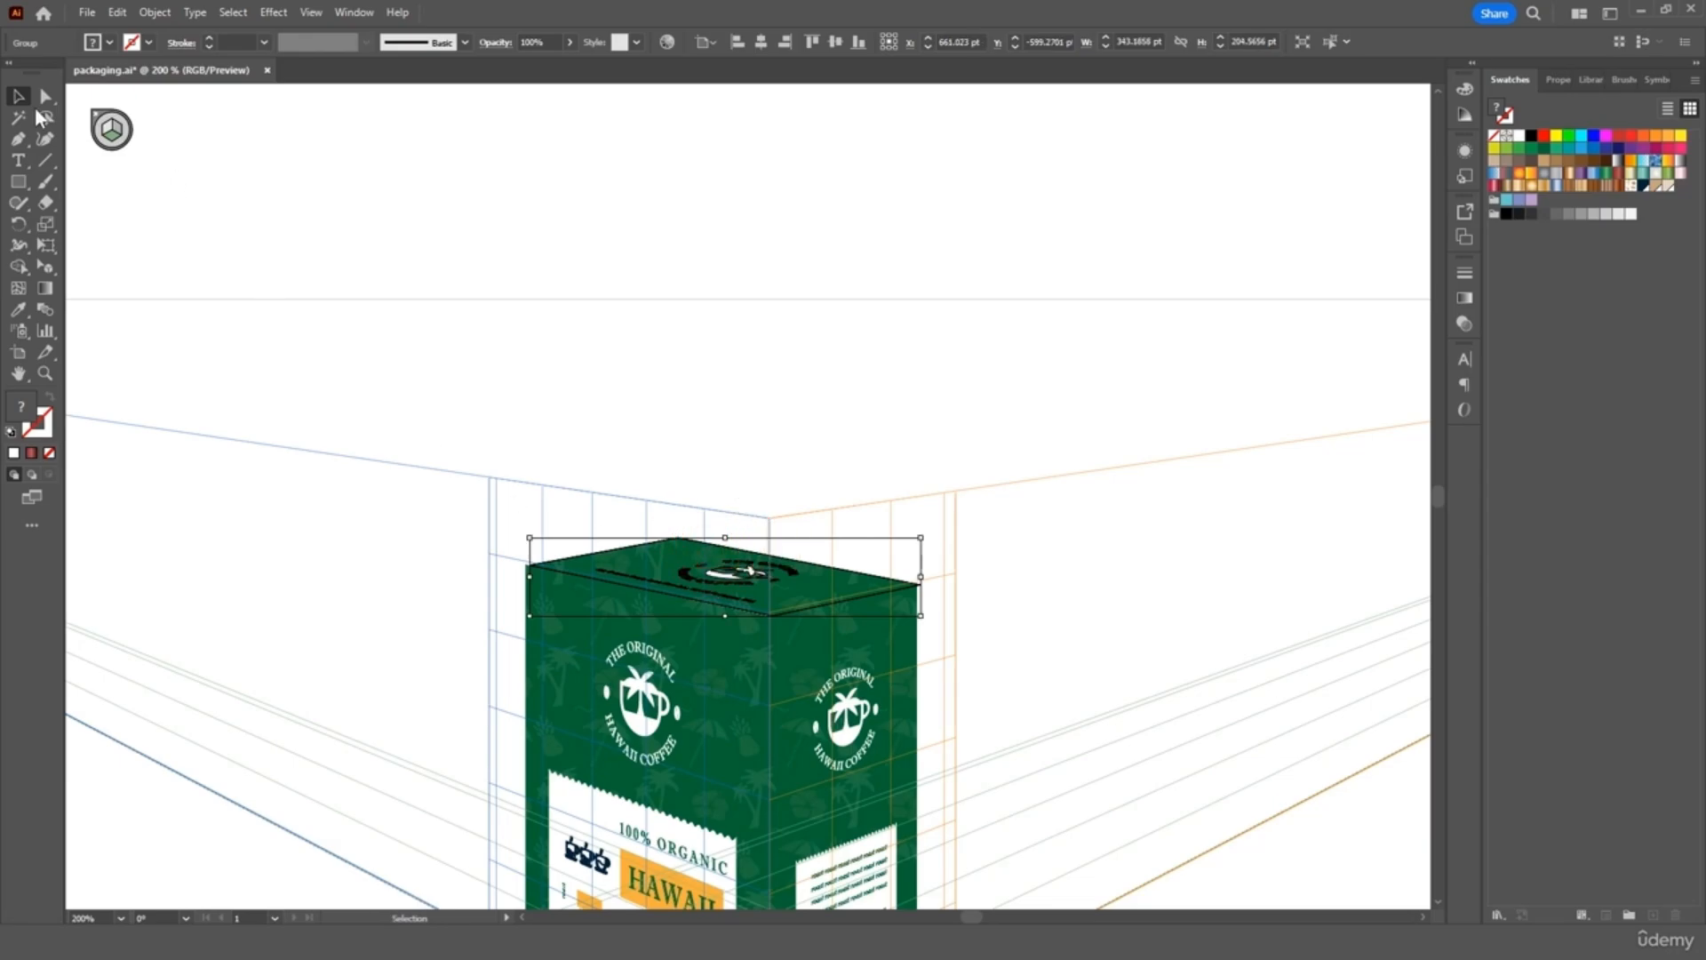
pyautogui.click(491, 270)
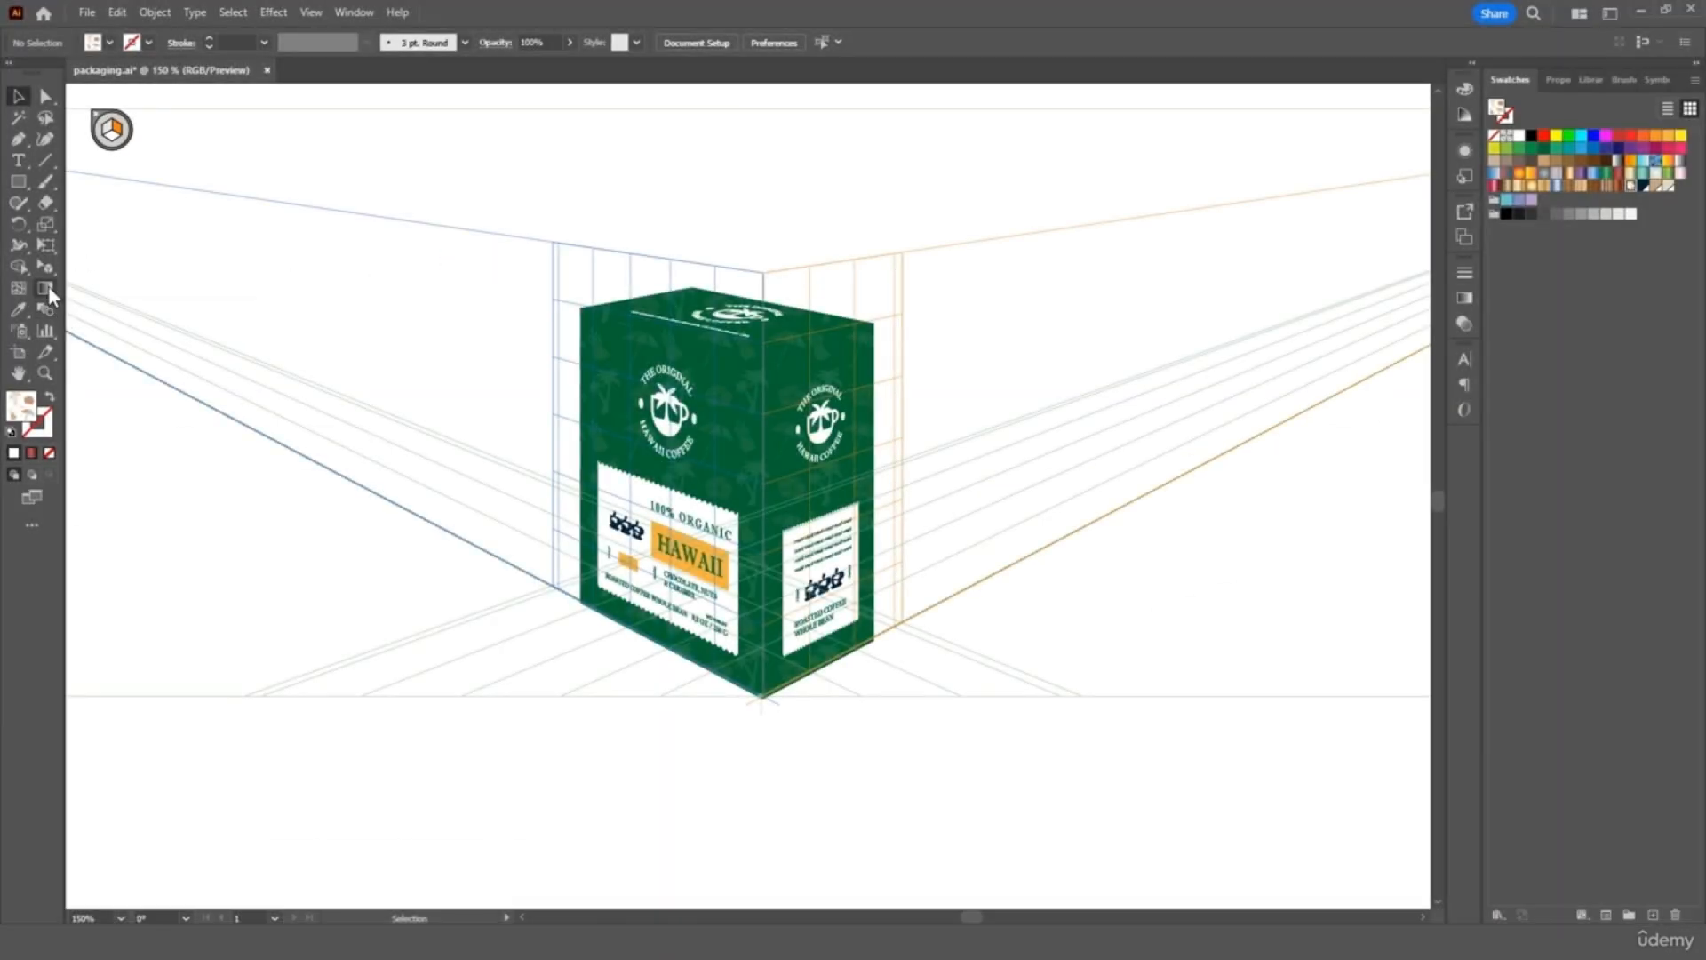
# Hide the perspective grid and select the box's right and front faces
pyautogui.click(46, 269)
pyautogui.click(47, 268)
pyautogui.click(101, 269)
pyautogui.click(96, 114)
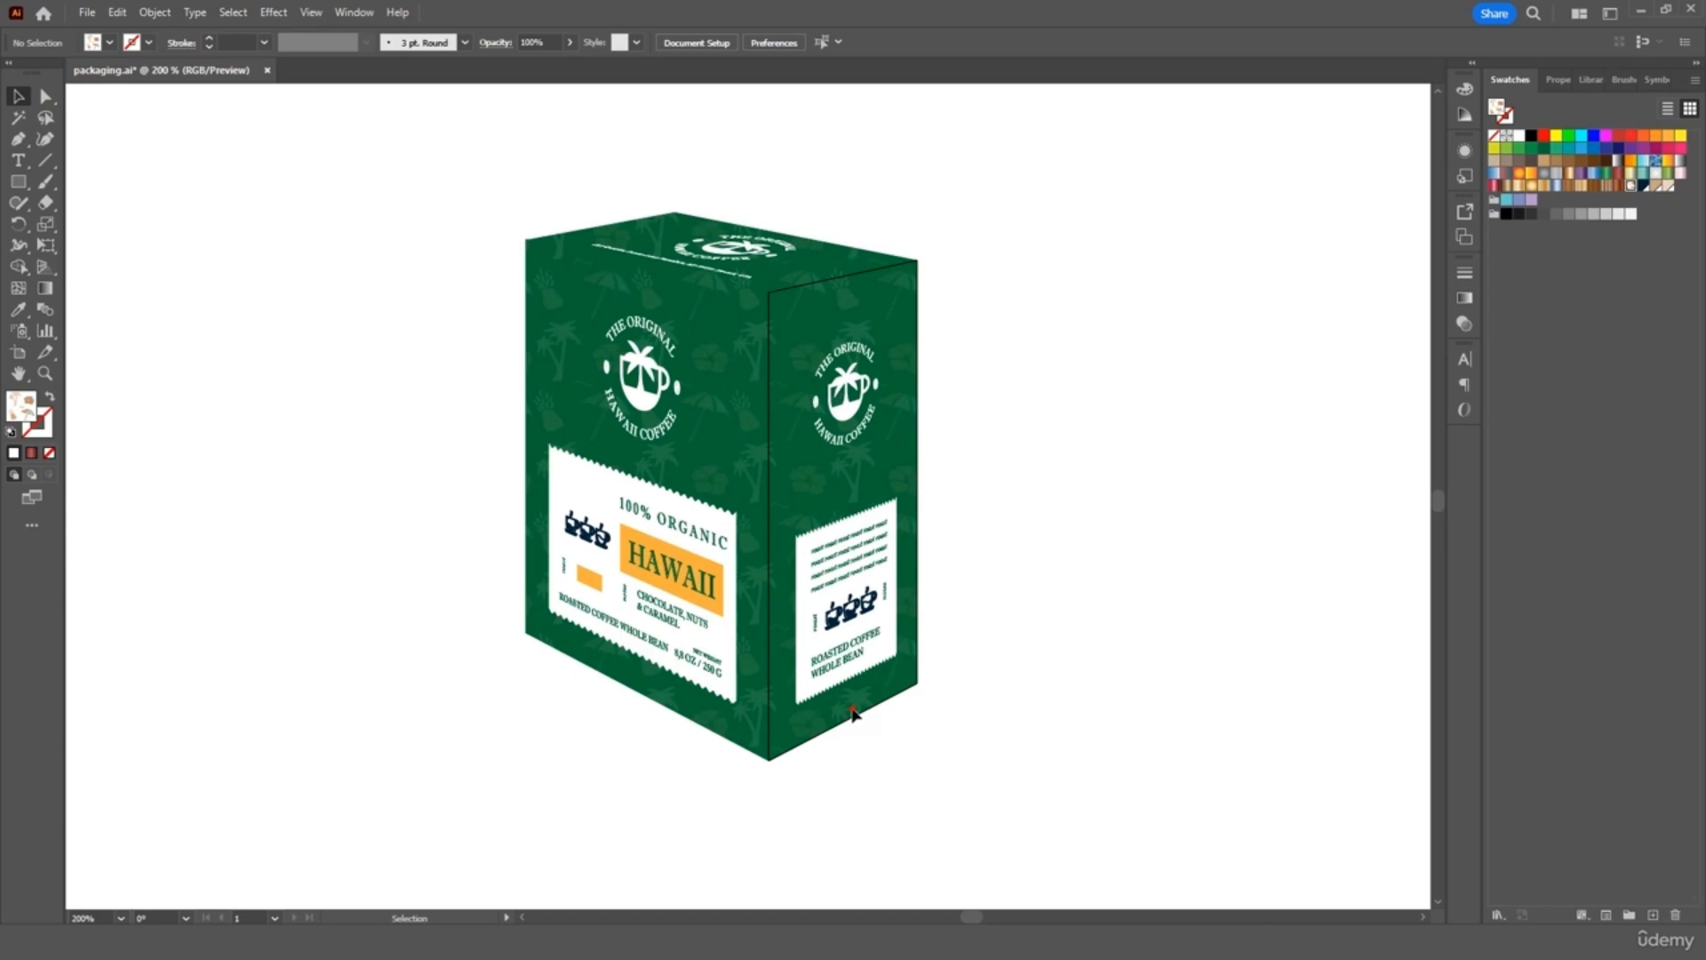
pyautogui.click(852, 714)
pyautogui.keyDown('shift'); pyautogui.click(749, 745); pyautogui.keyUp('shift')
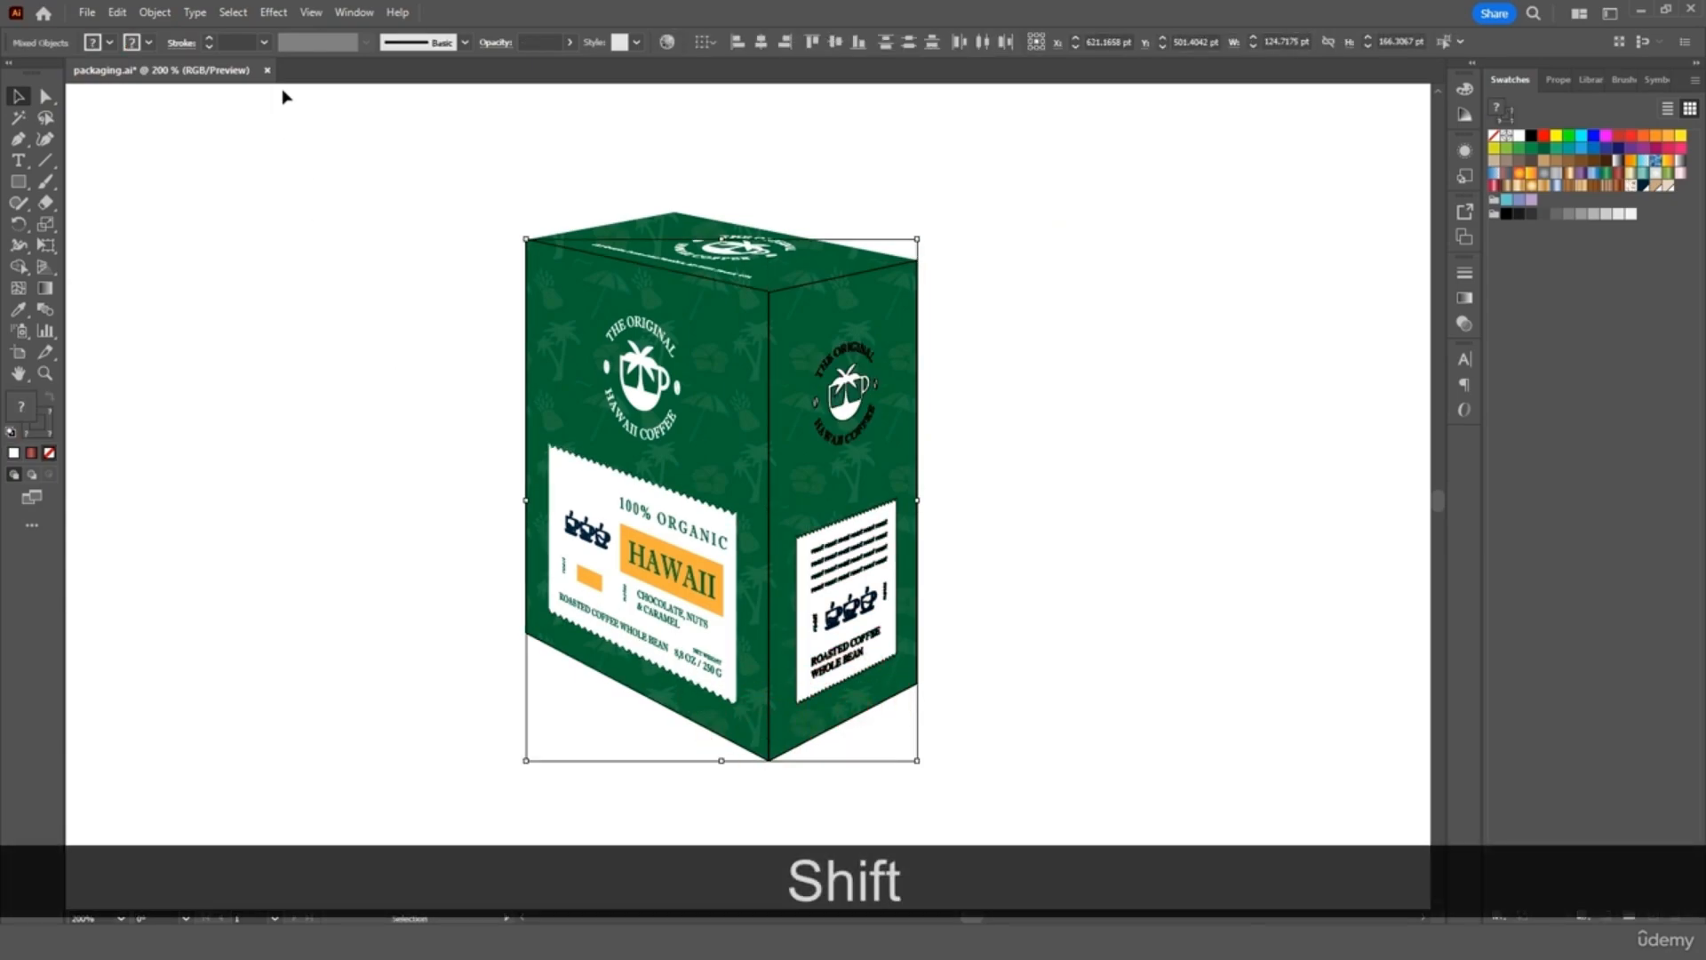
# Apply a Stylize > Drop Shadow effect to the box with opacity set to 45%
pyautogui.click(273, 12)
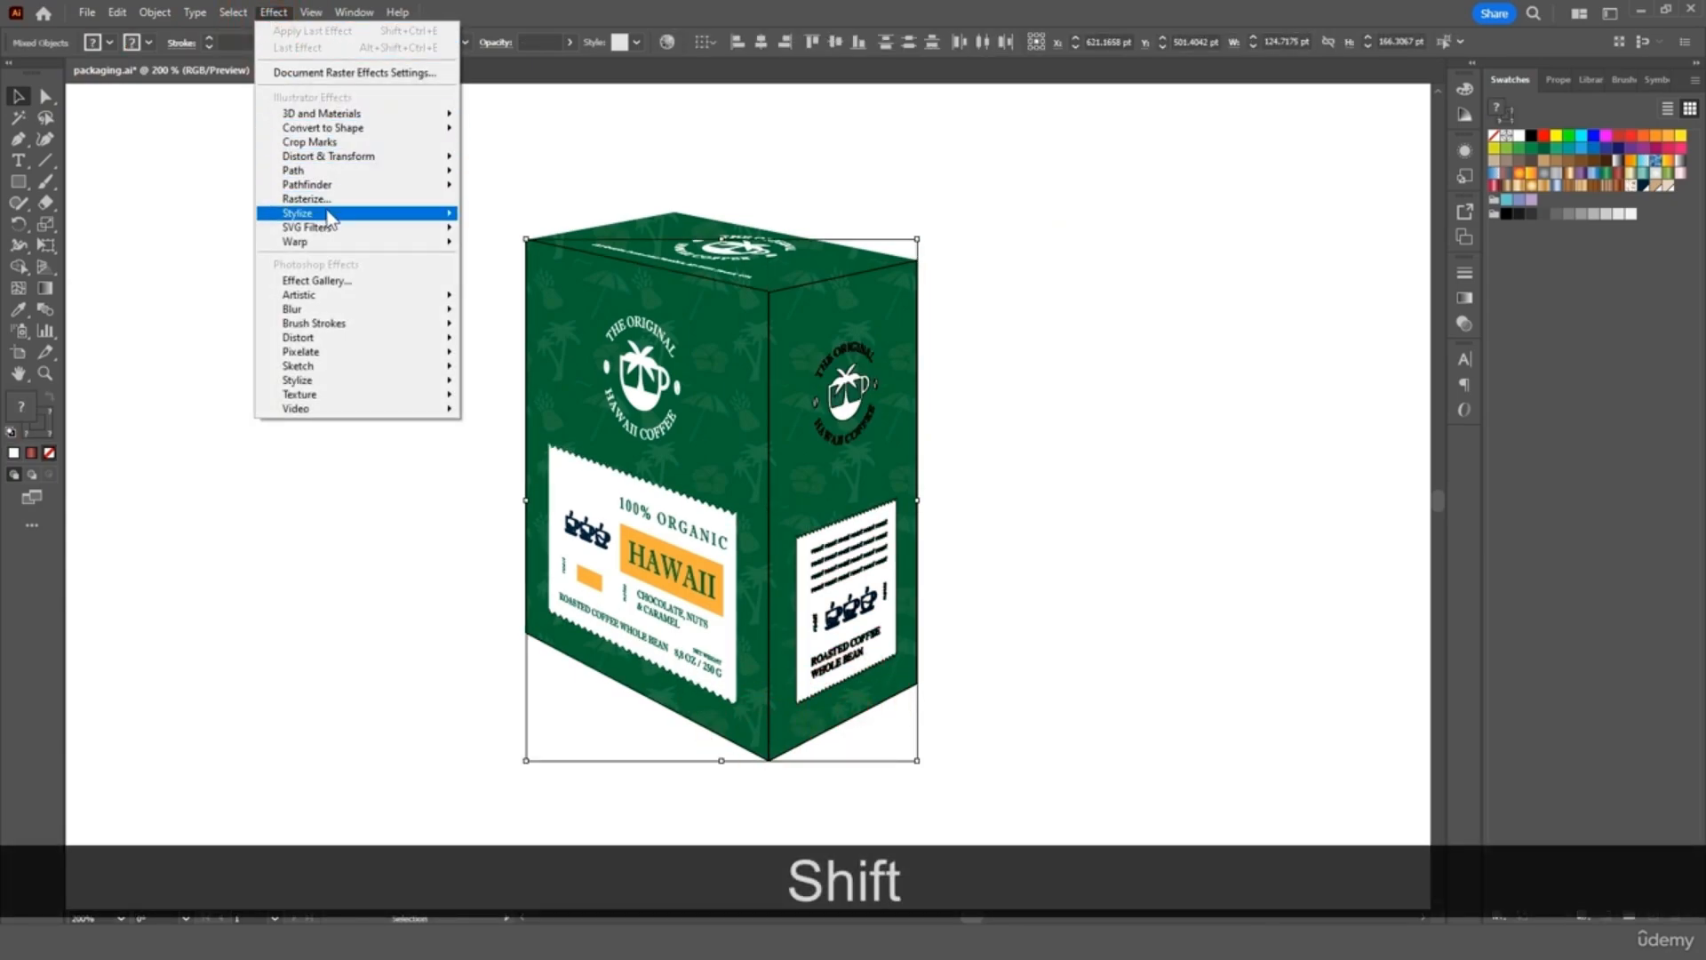
pyautogui.moveTo(331, 214)
pyautogui.click(500, 216)
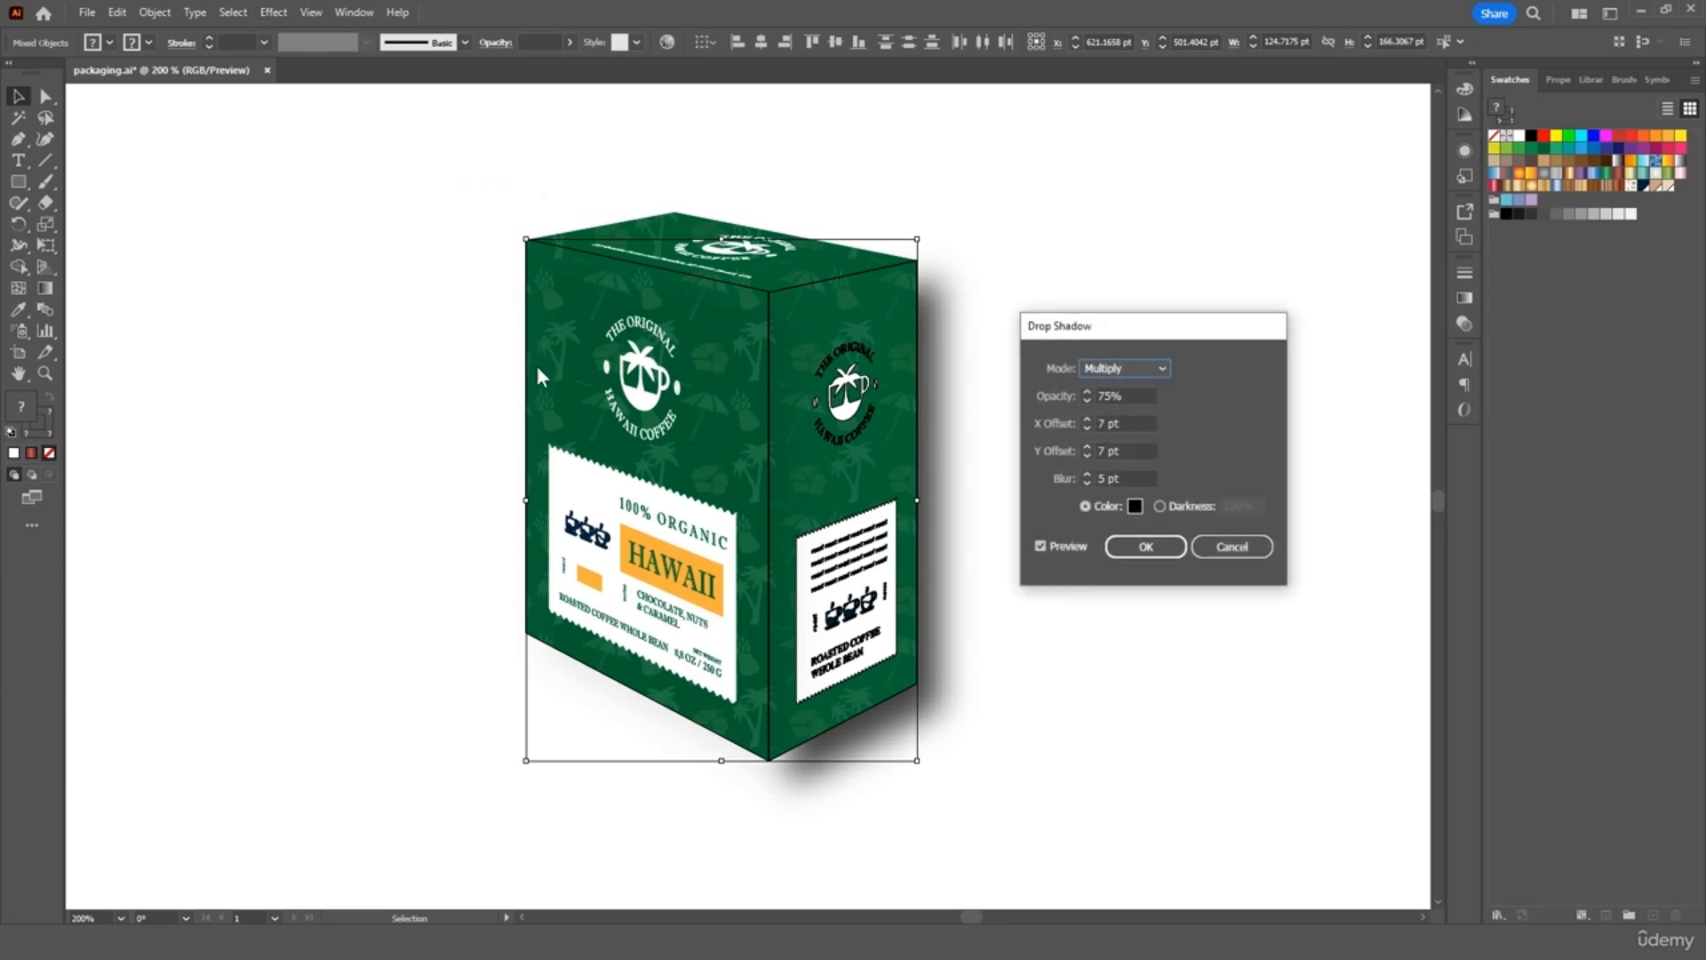
pyautogui.click(1121, 398)
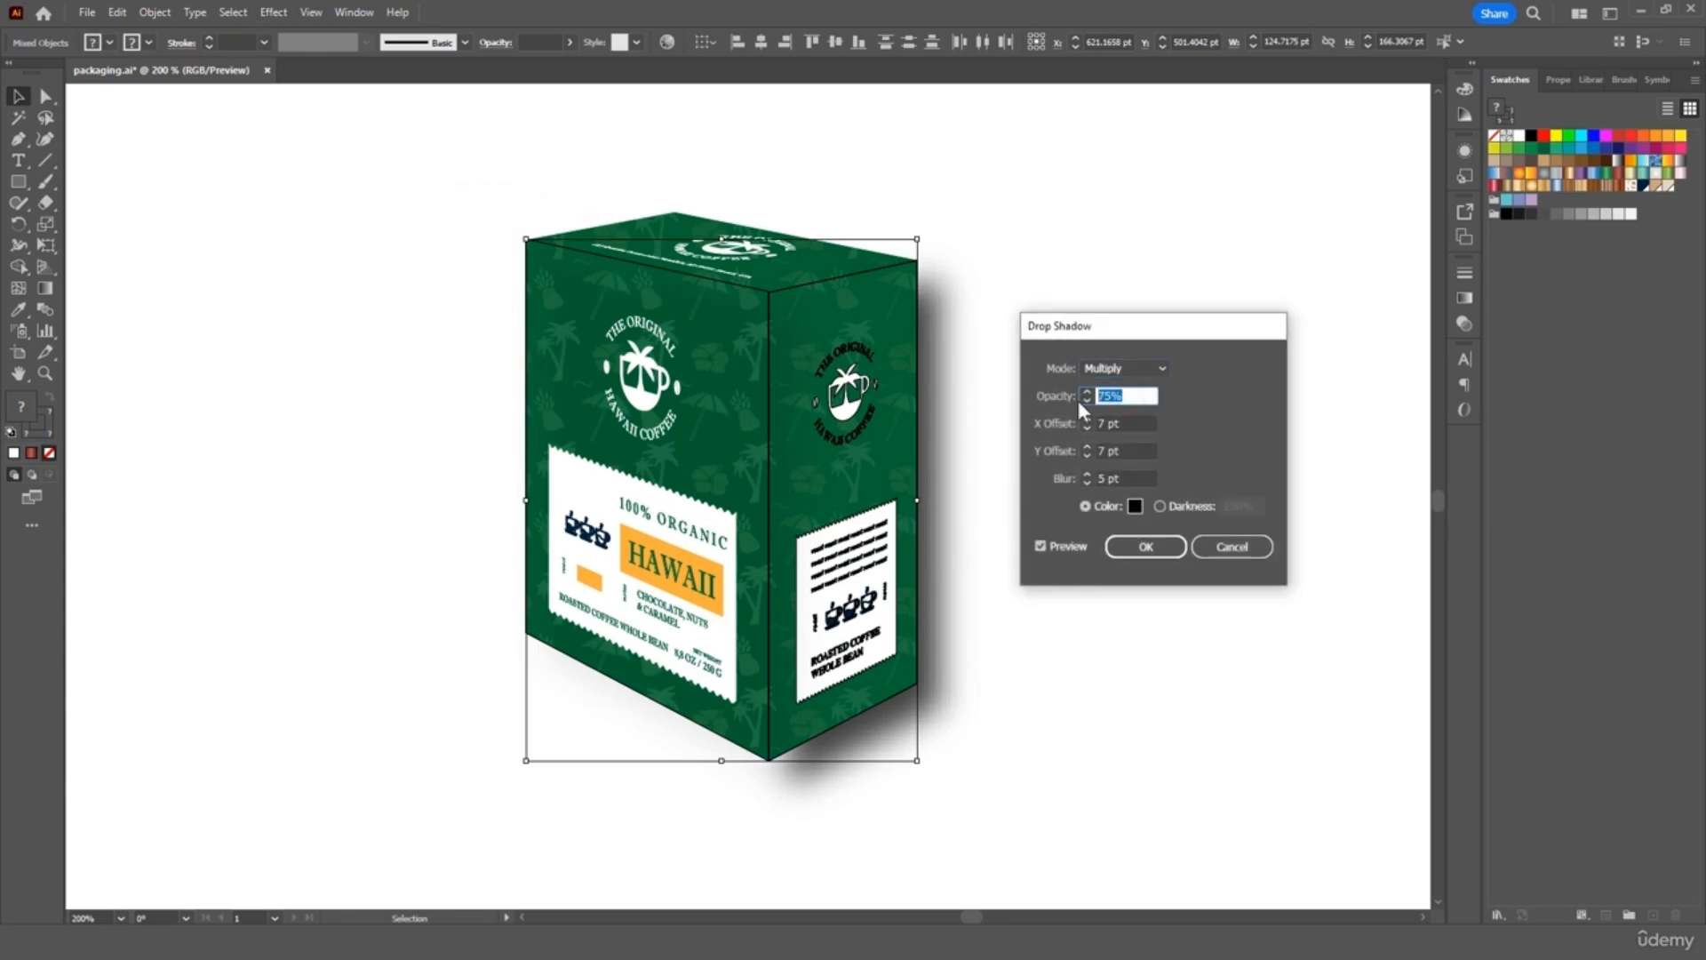
pyautogui.write('45')
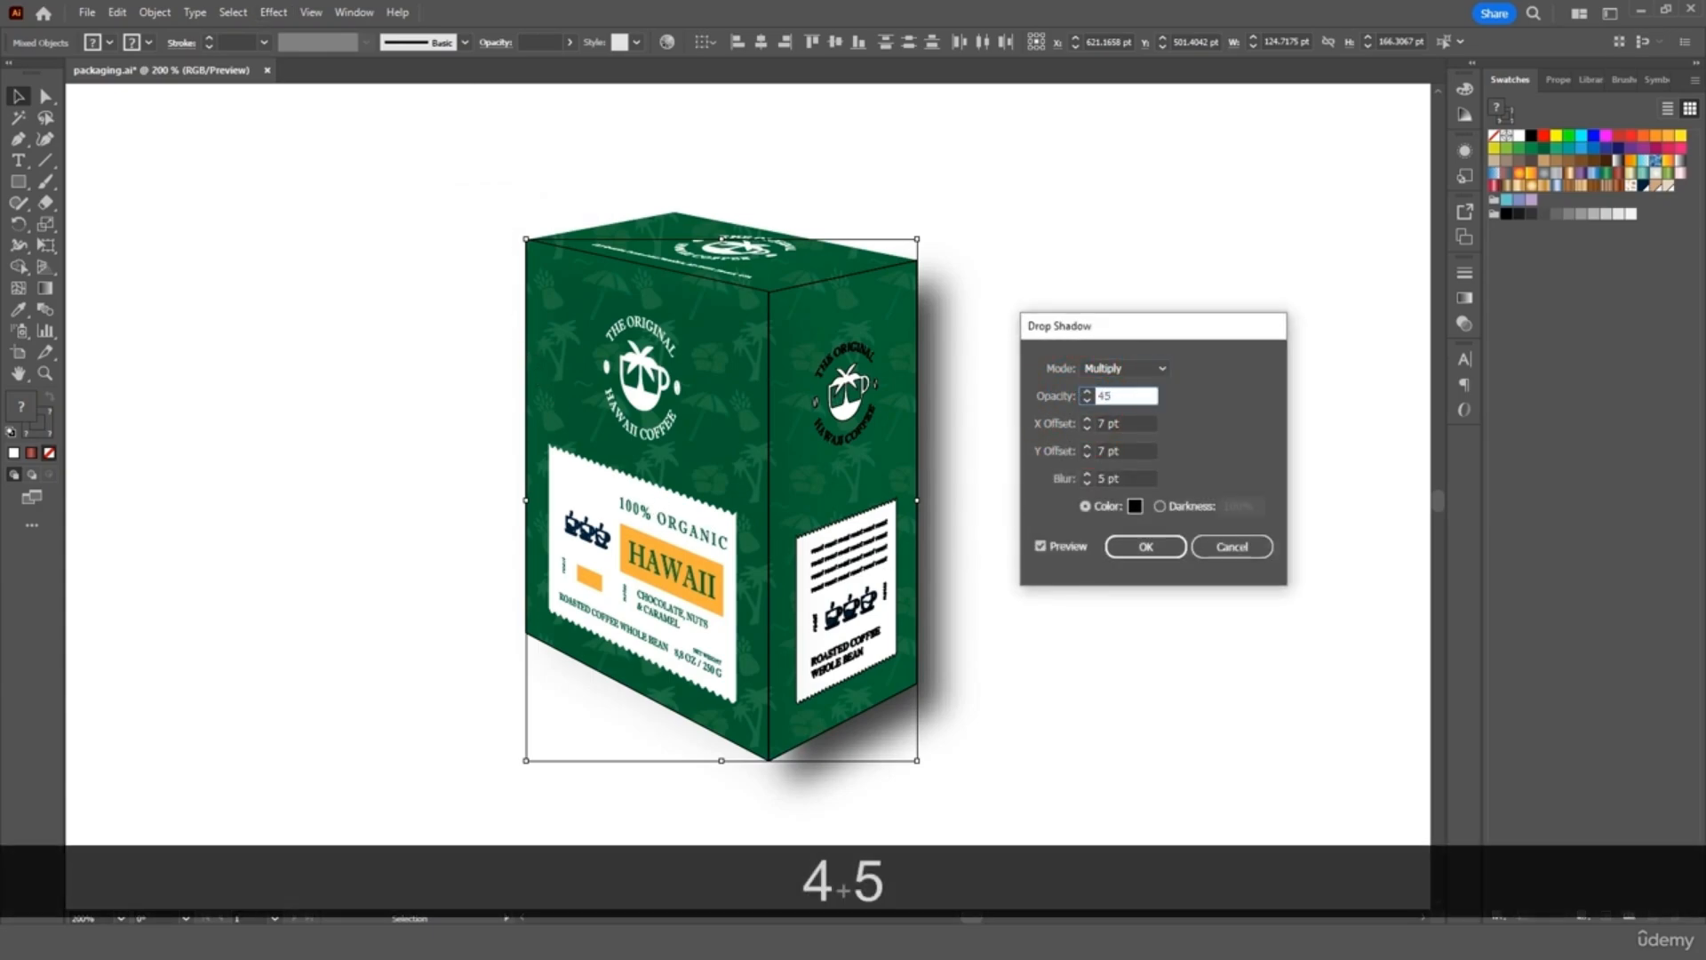
pyautogui.click(1147, 548)
pyautogui.click(1118, 303)
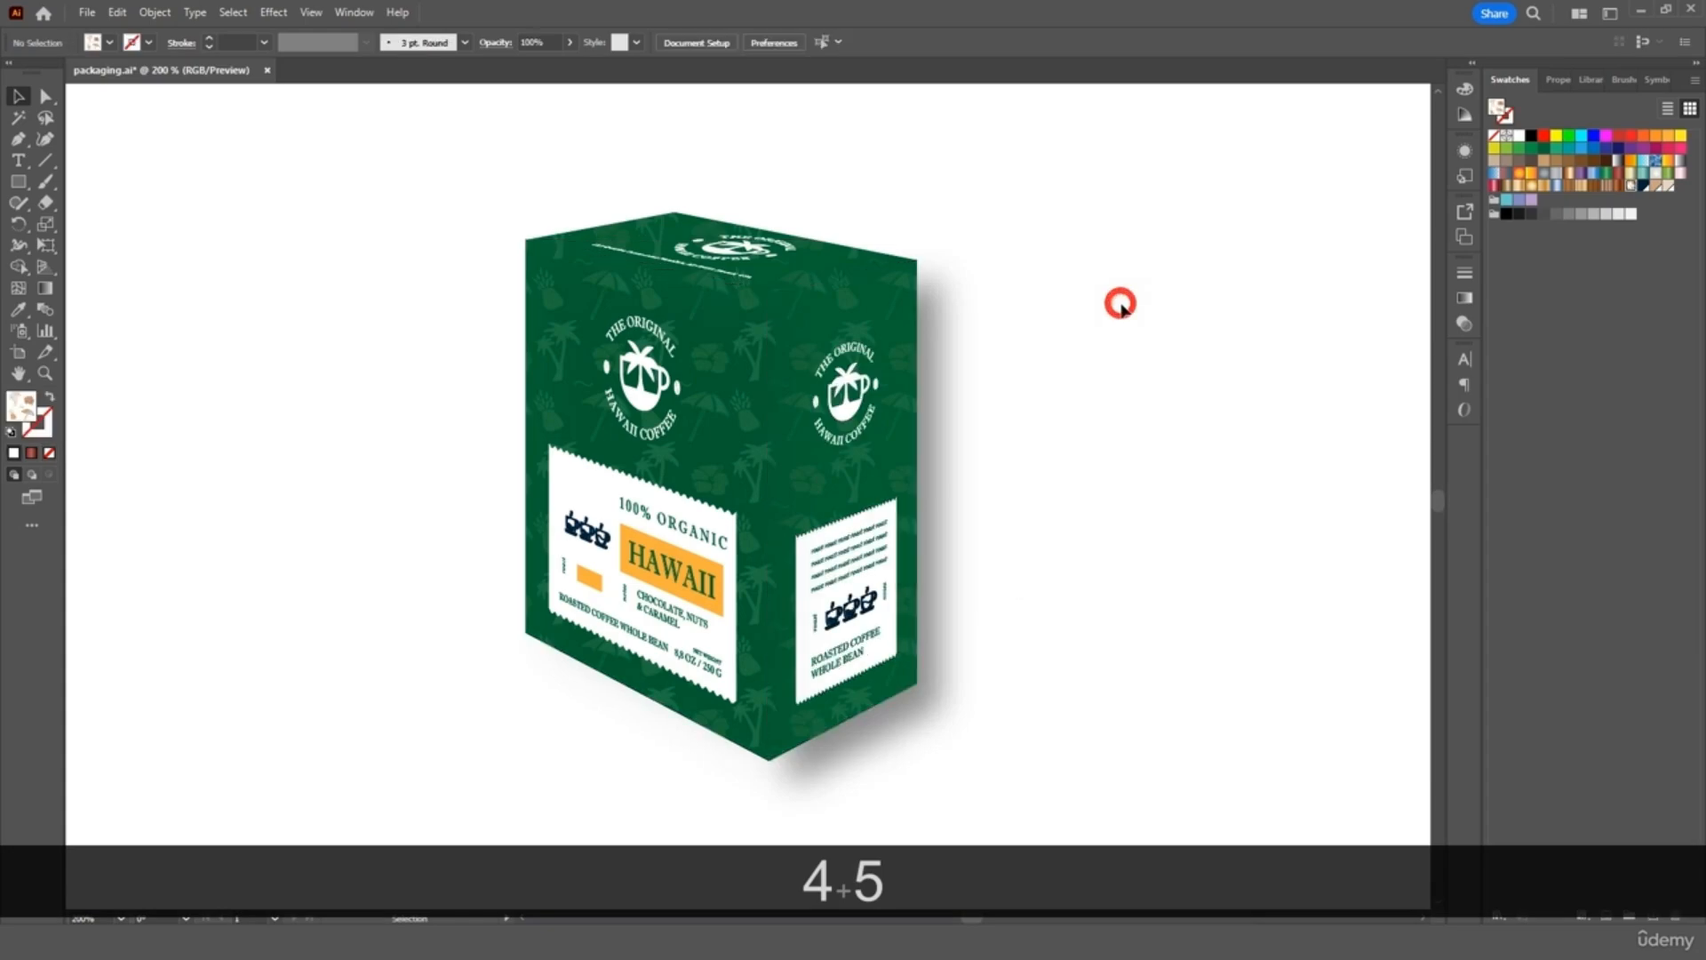
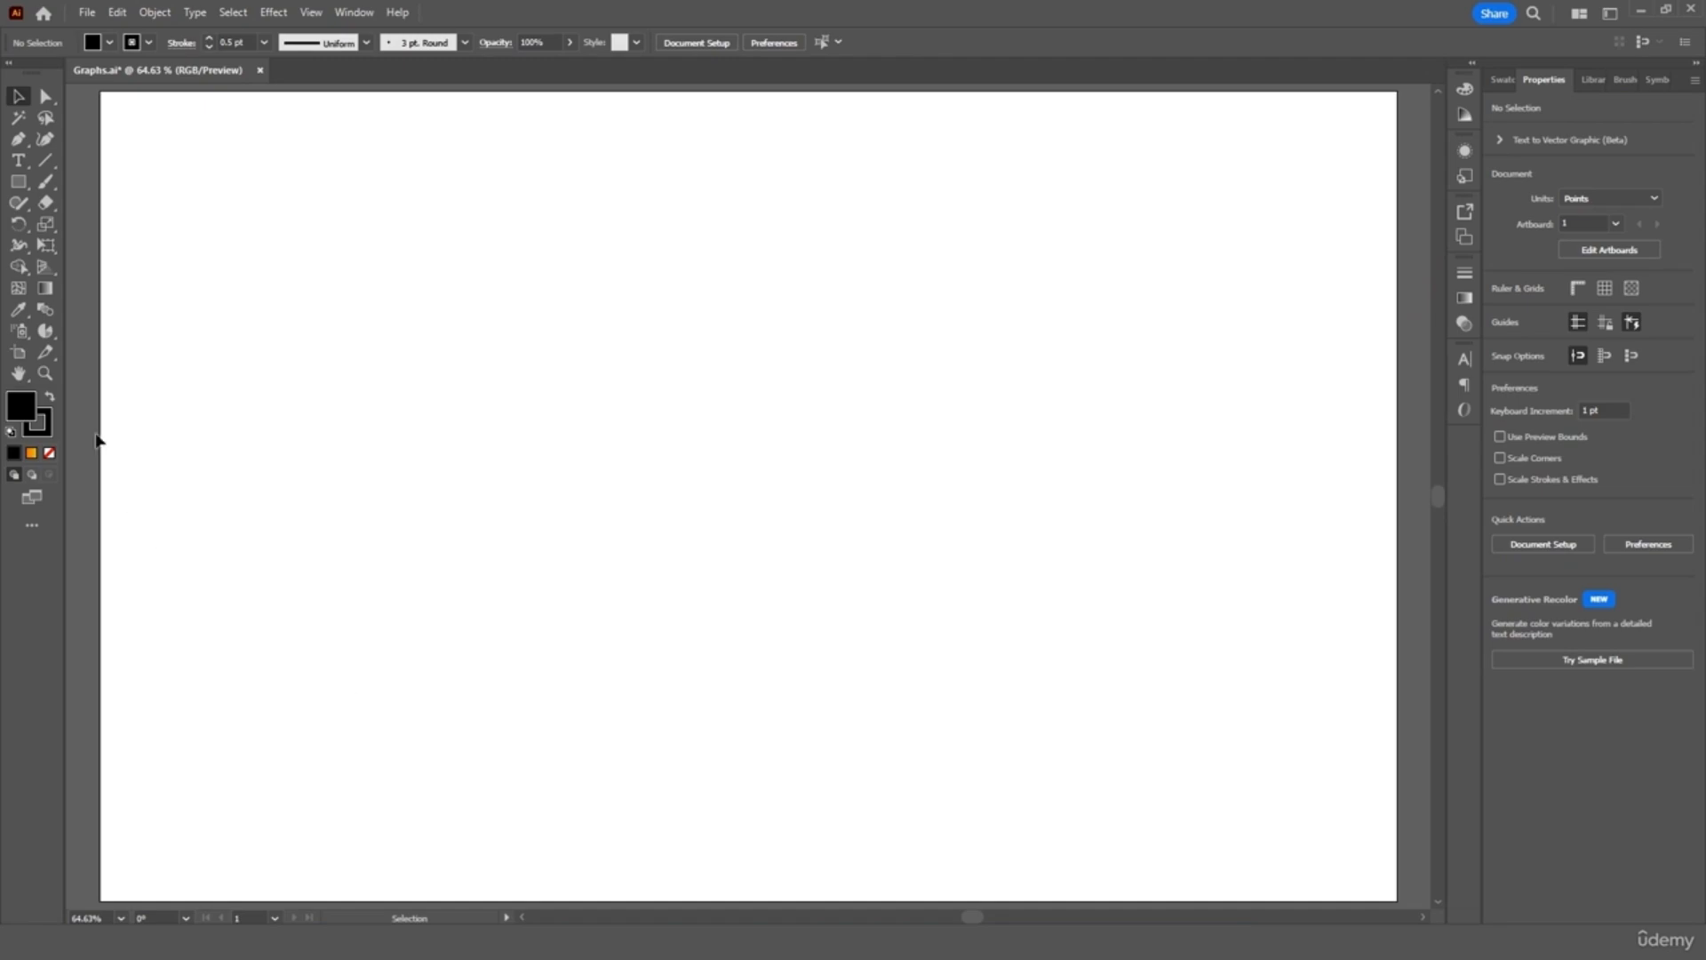
# Draw a square pie graph area on the artboard with the Pie Graph Tool
pyautogui.click(46, 329)
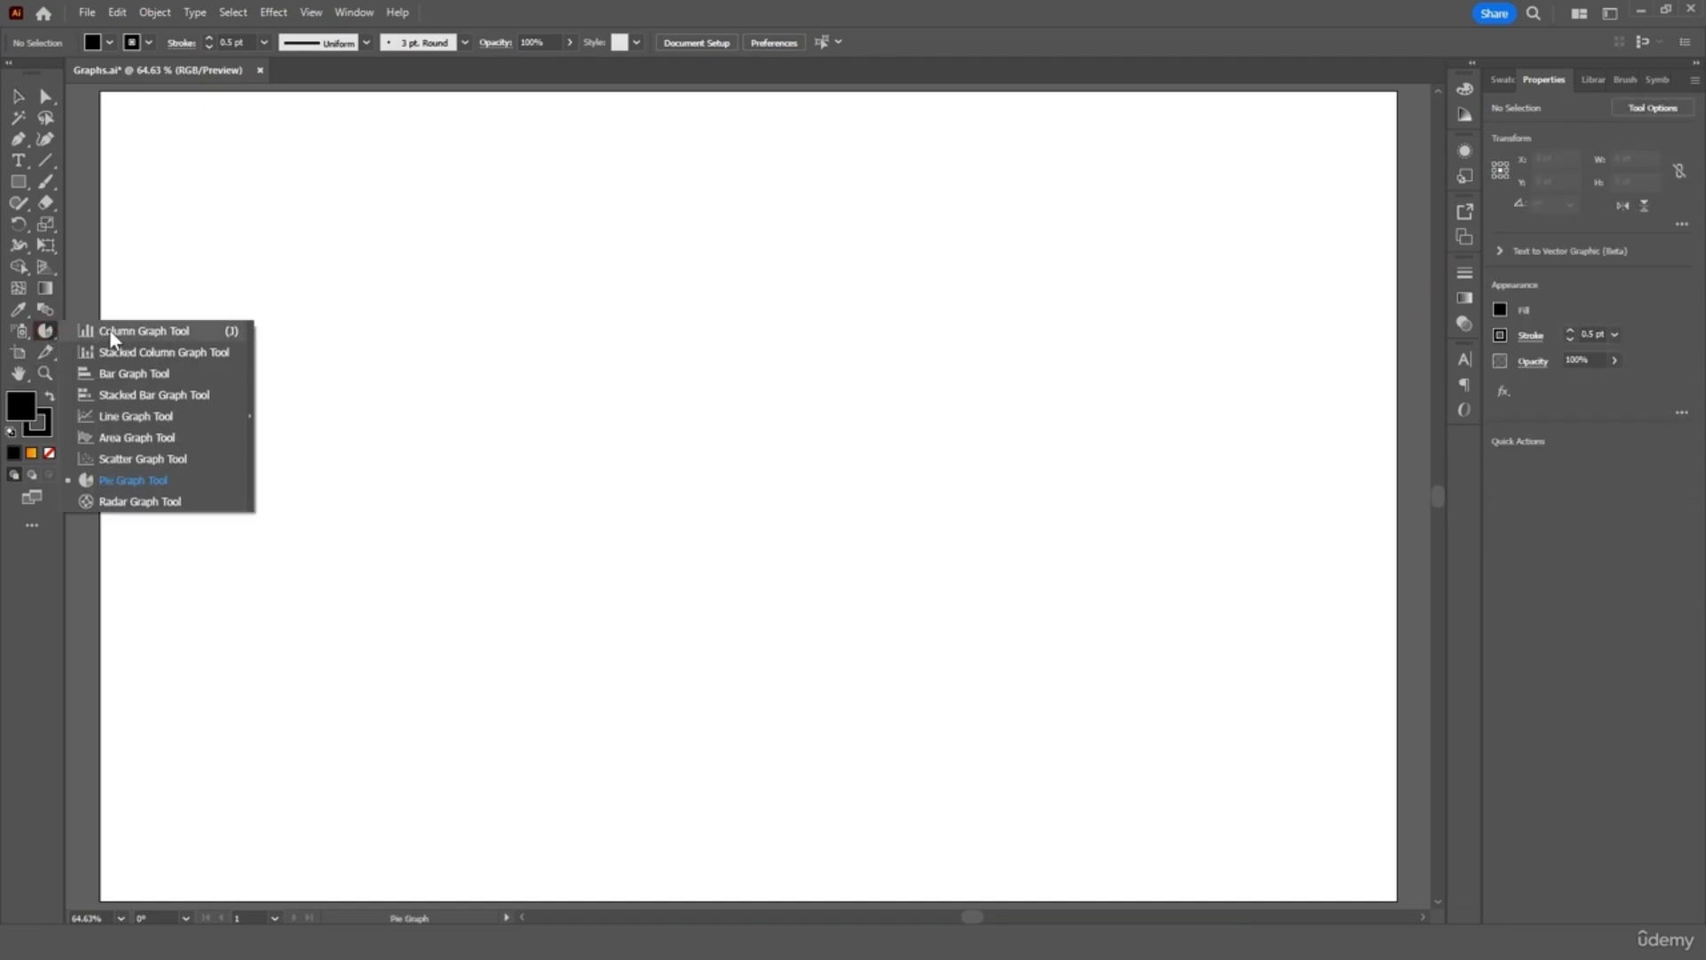
pyautogui.click(114, 472)
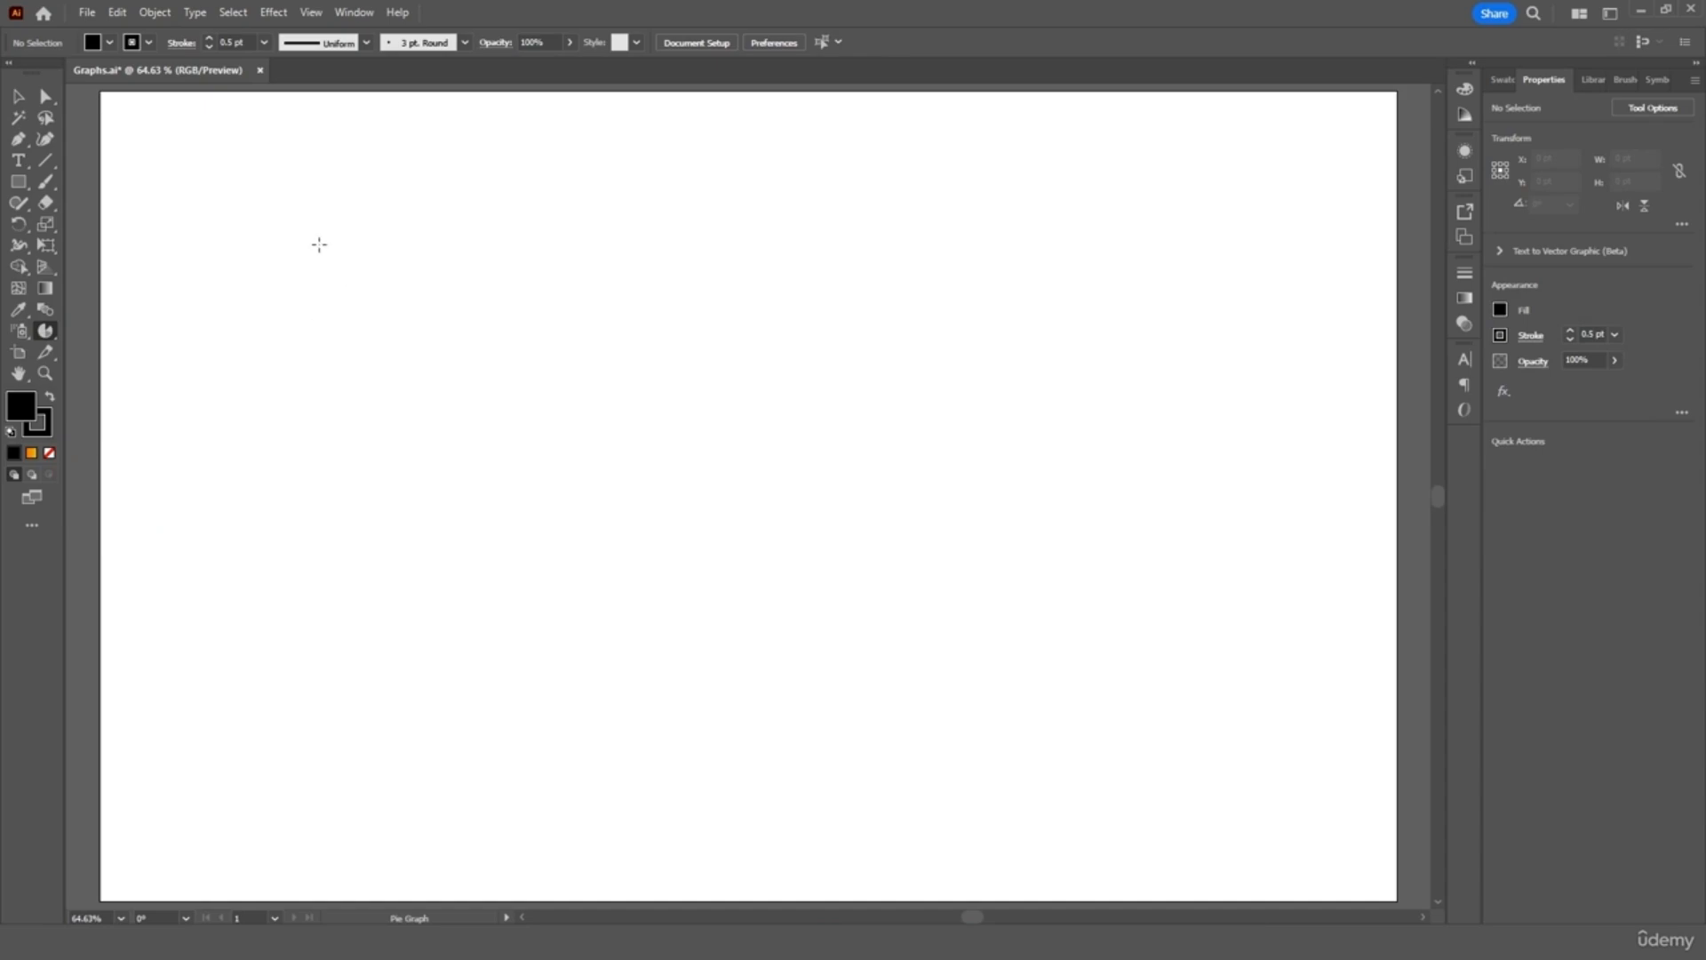
pyautogui.moveTo(331, 252); pyautogui.dragTo(864, 714)
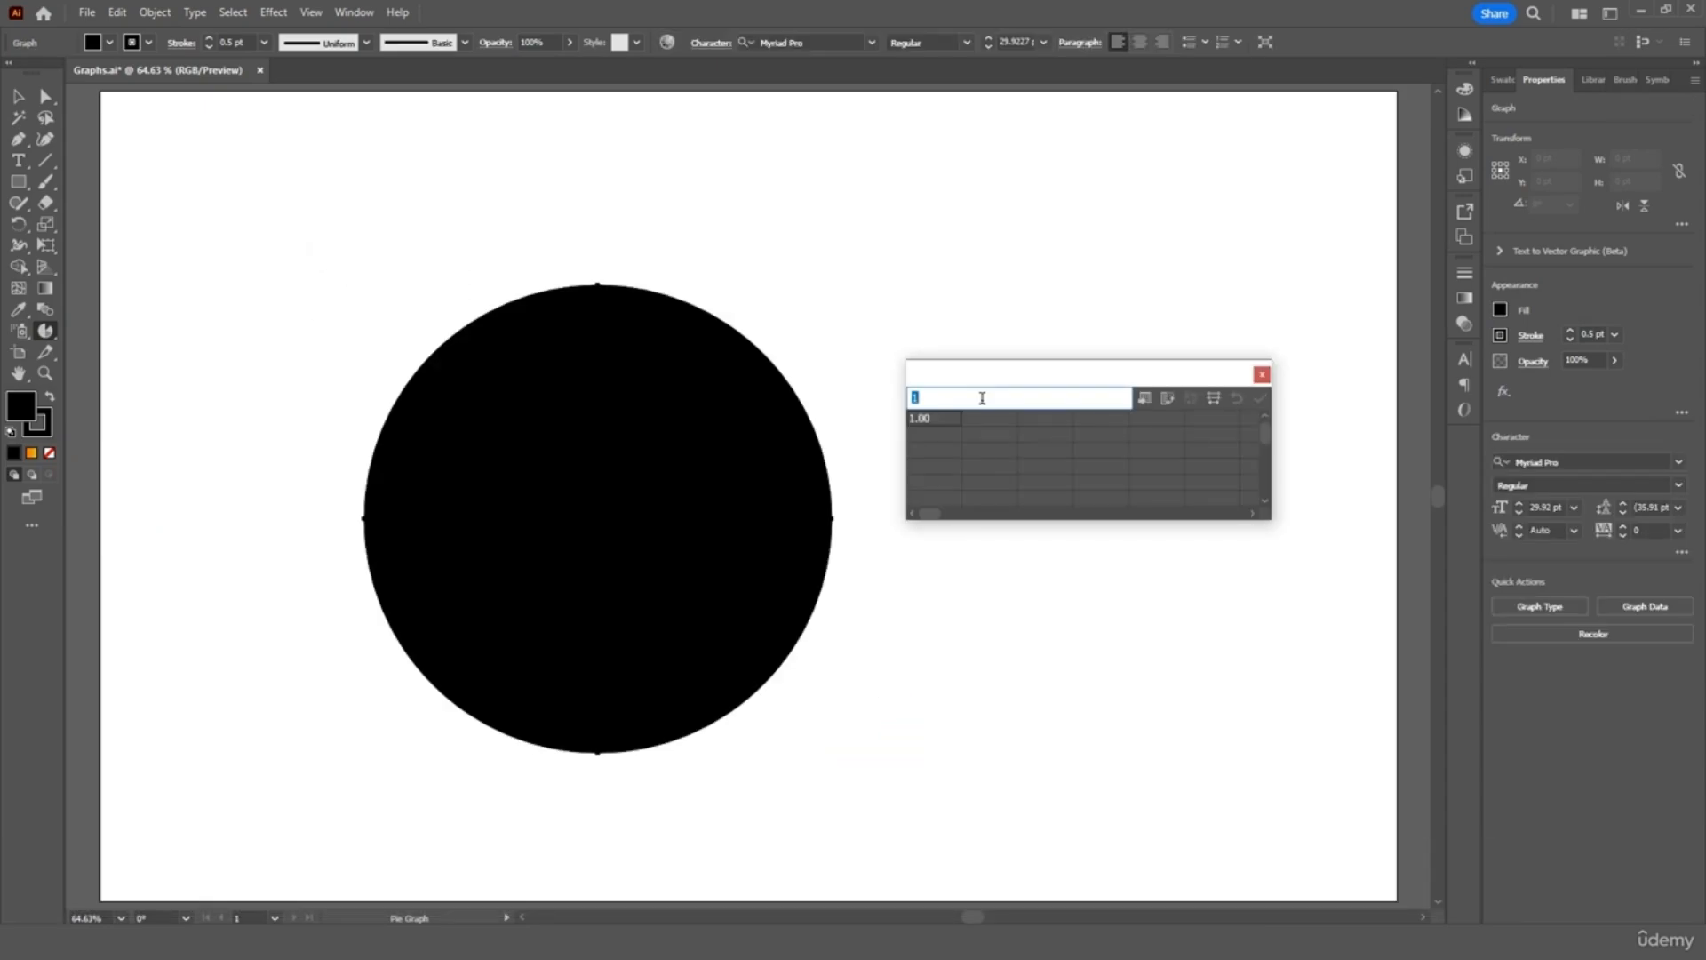
# Enter the category labels espresso, latte, cappuccino and mocha in the graph data
pyautogui.write('esspre')
pyautogui.press('BackSpace')
pyautogui.press('BackSpace')
pyautogui.press('BackSpace')
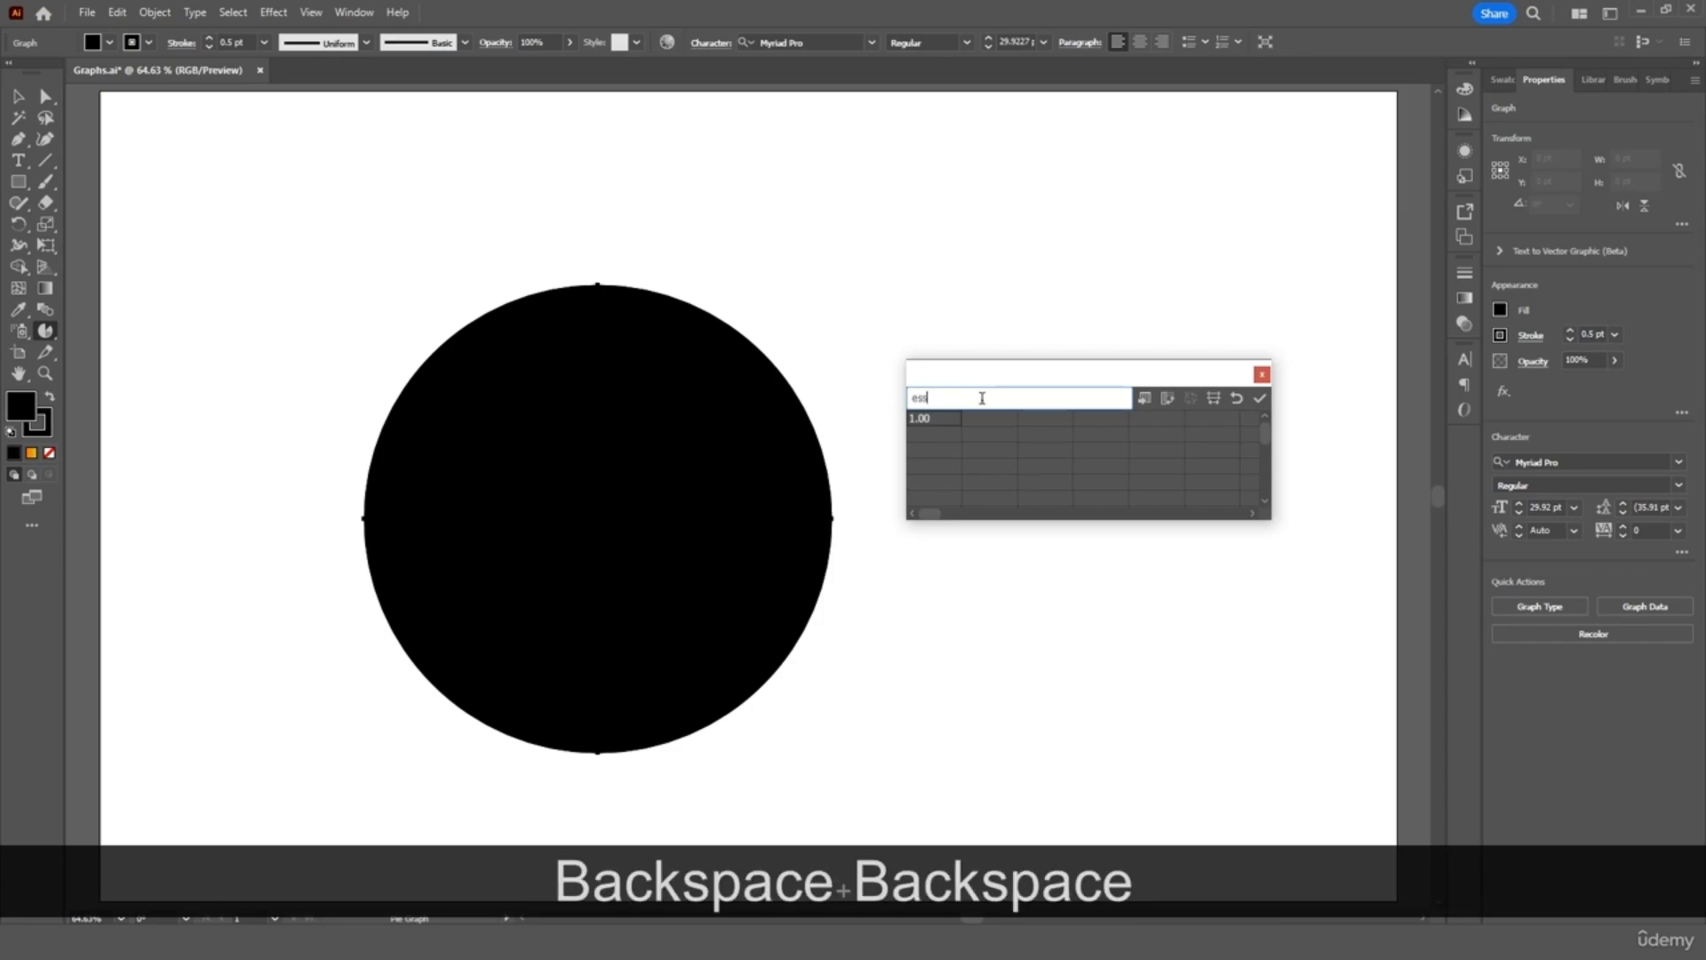
pyautogui.press('BackSpace')
pyautogui.write('presso')
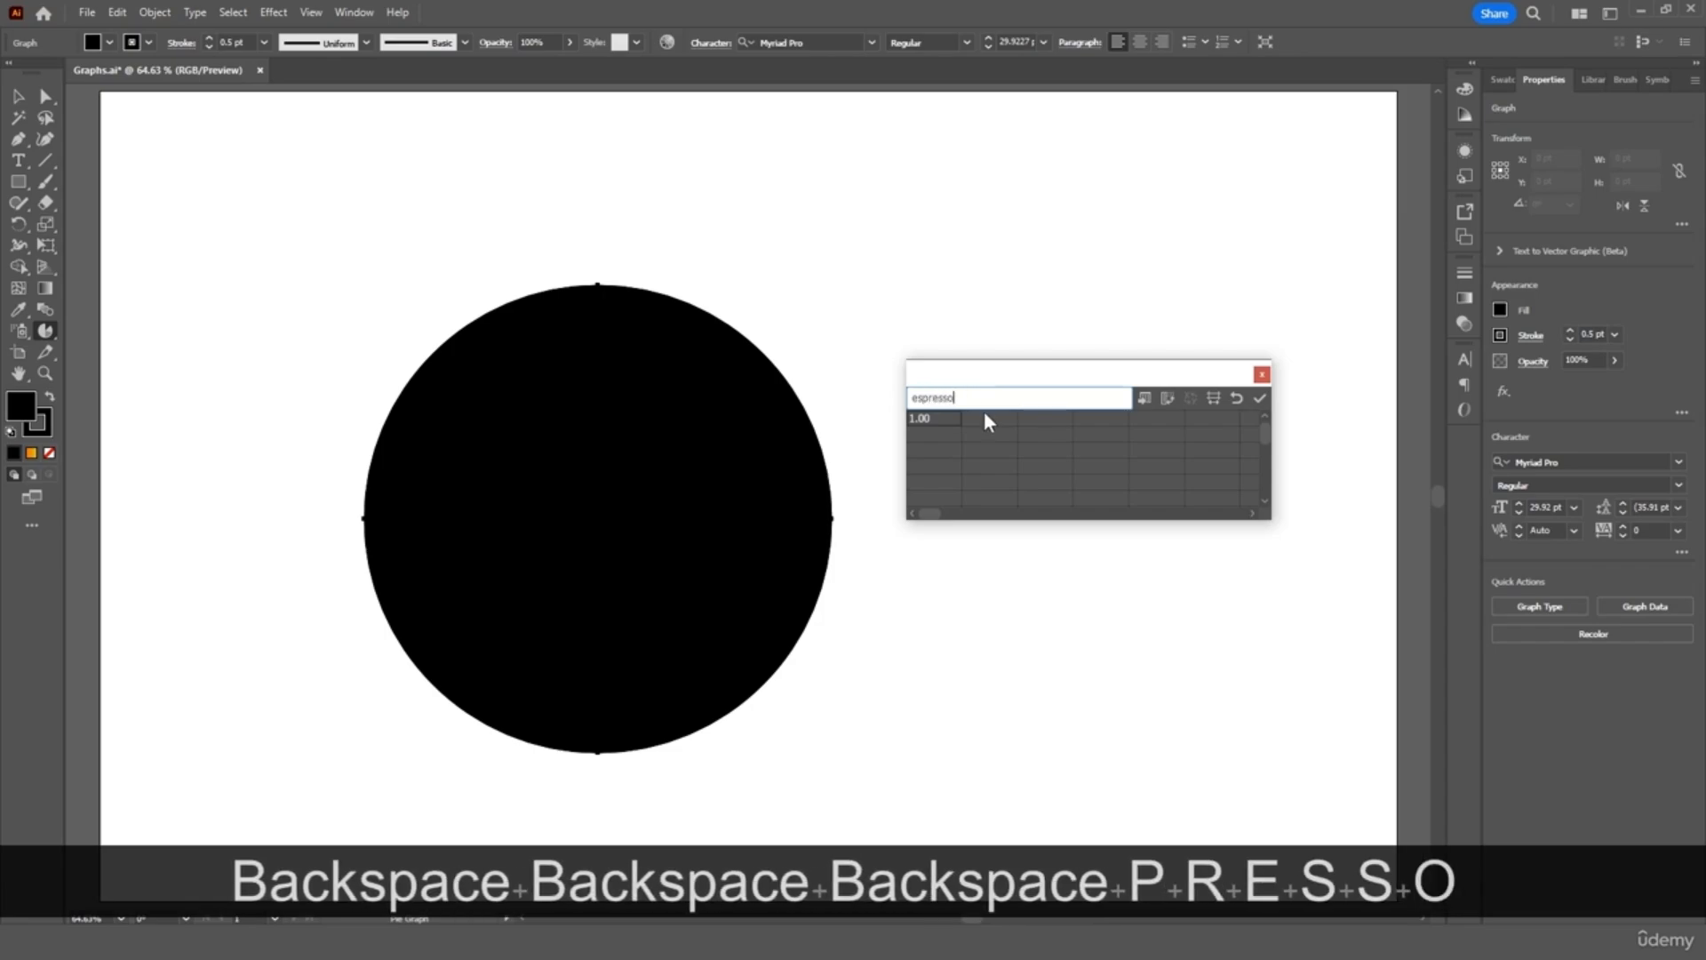
pyautogui.click(987, 420)
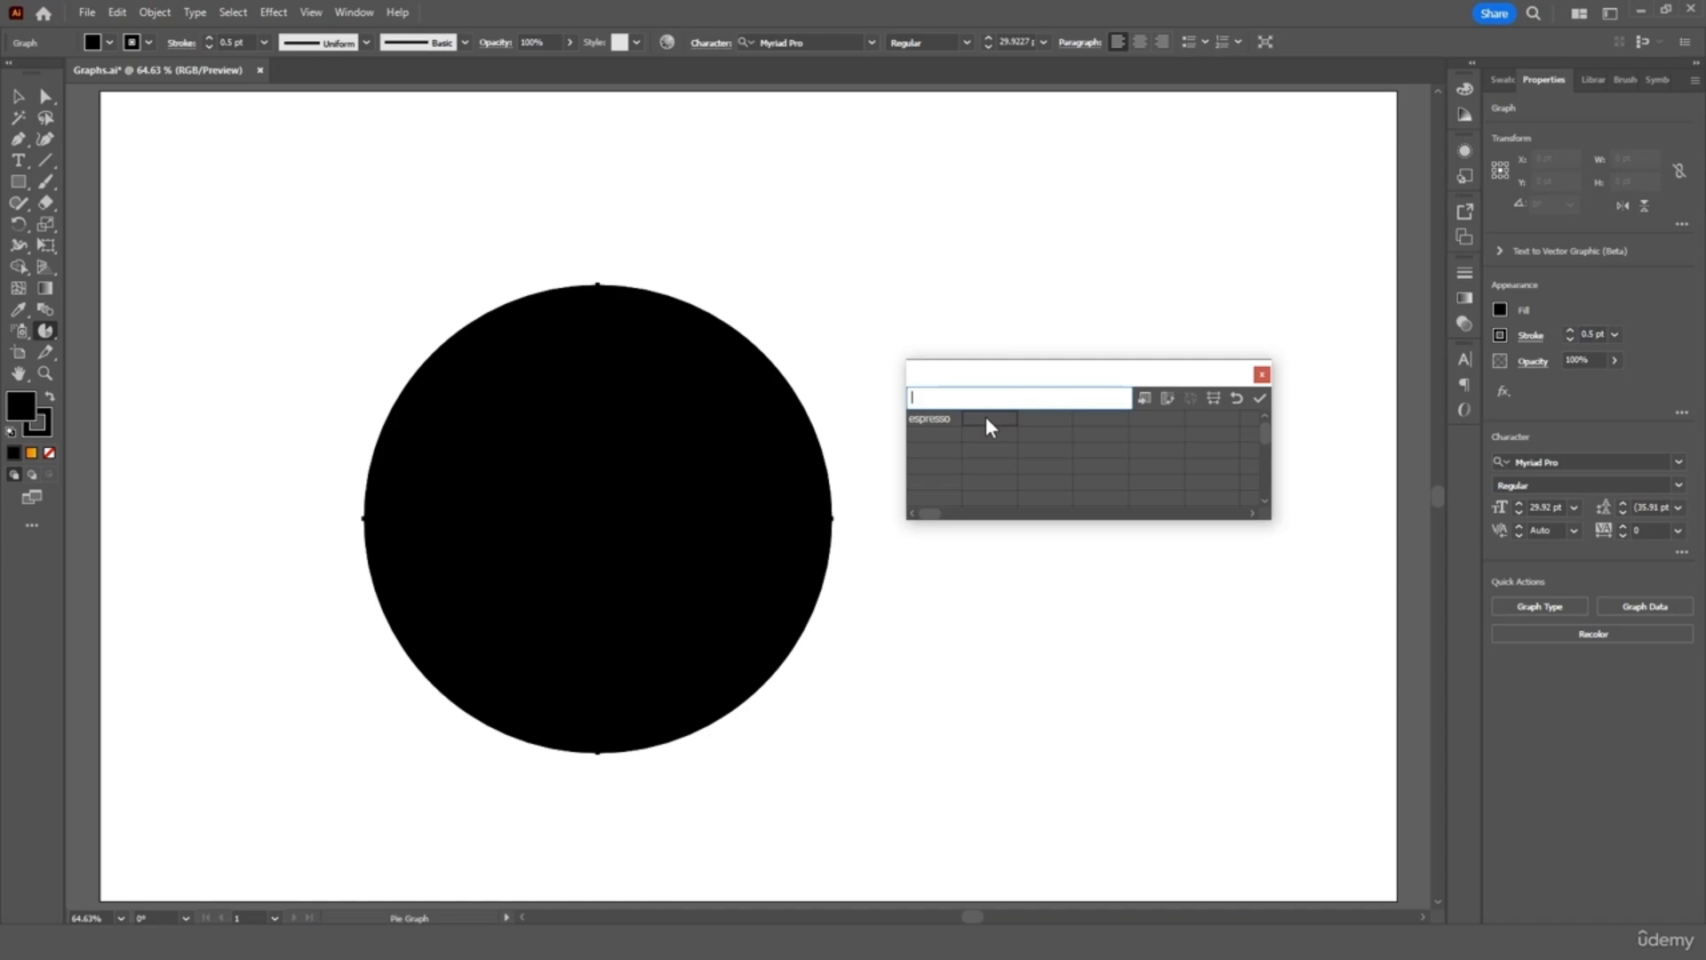
pyautogui.write('latte')
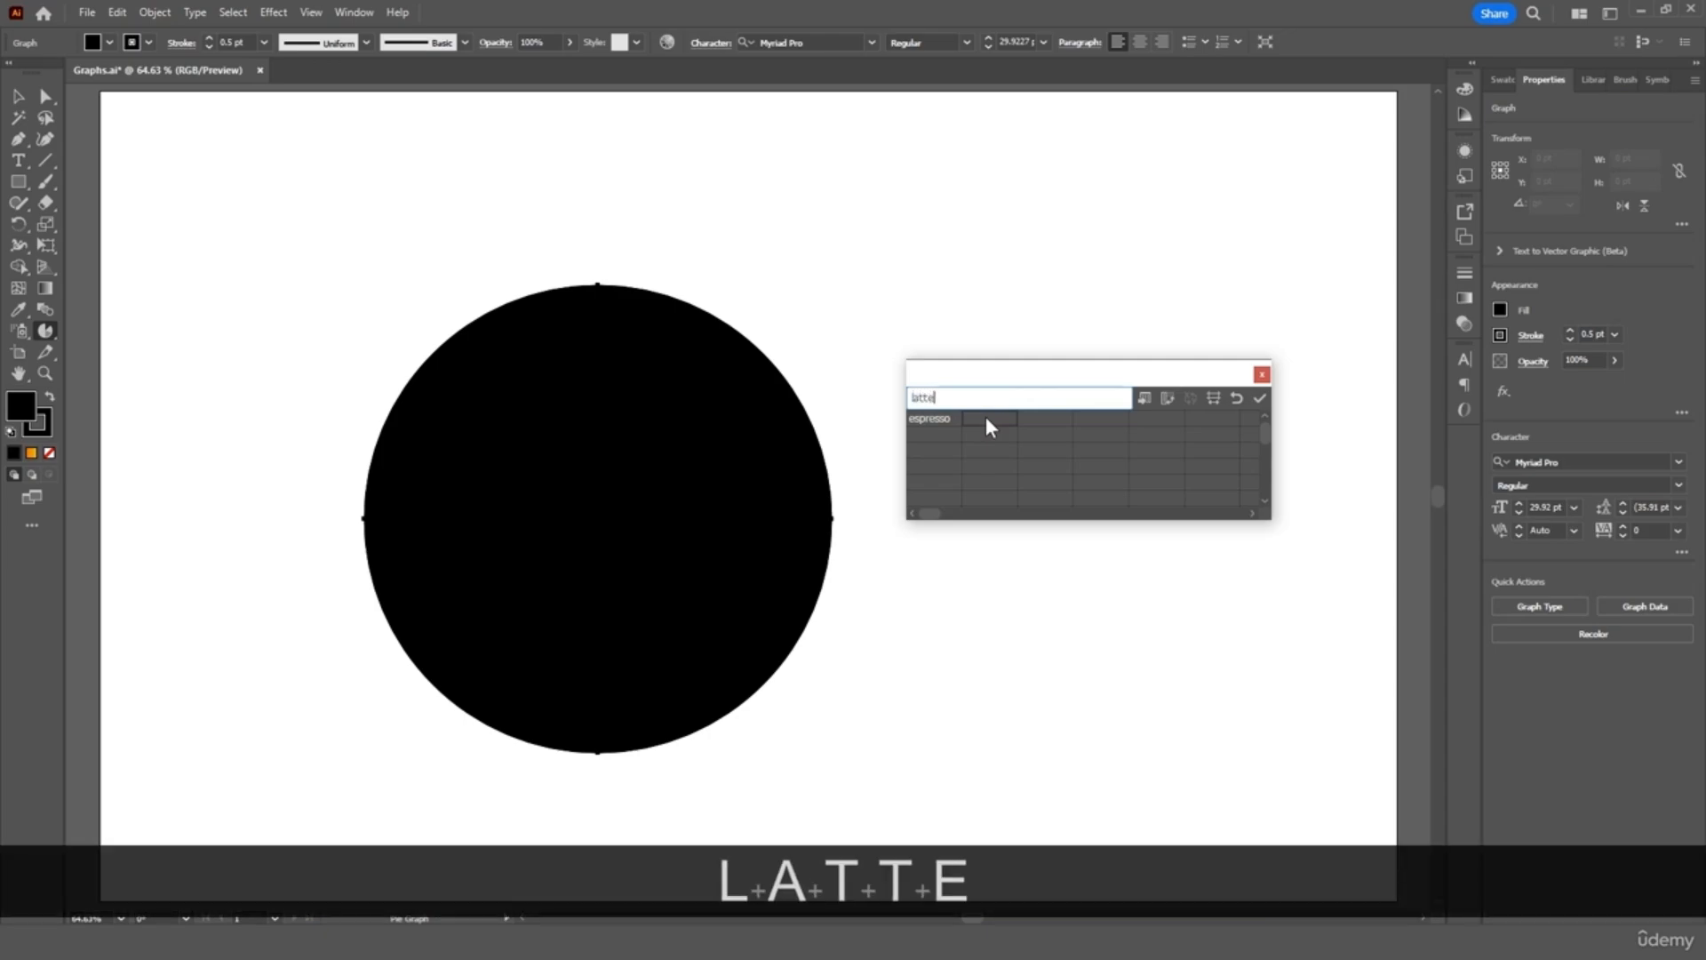
pyautogui.click(1033, 420)
pyautogui.write('cappuccino')
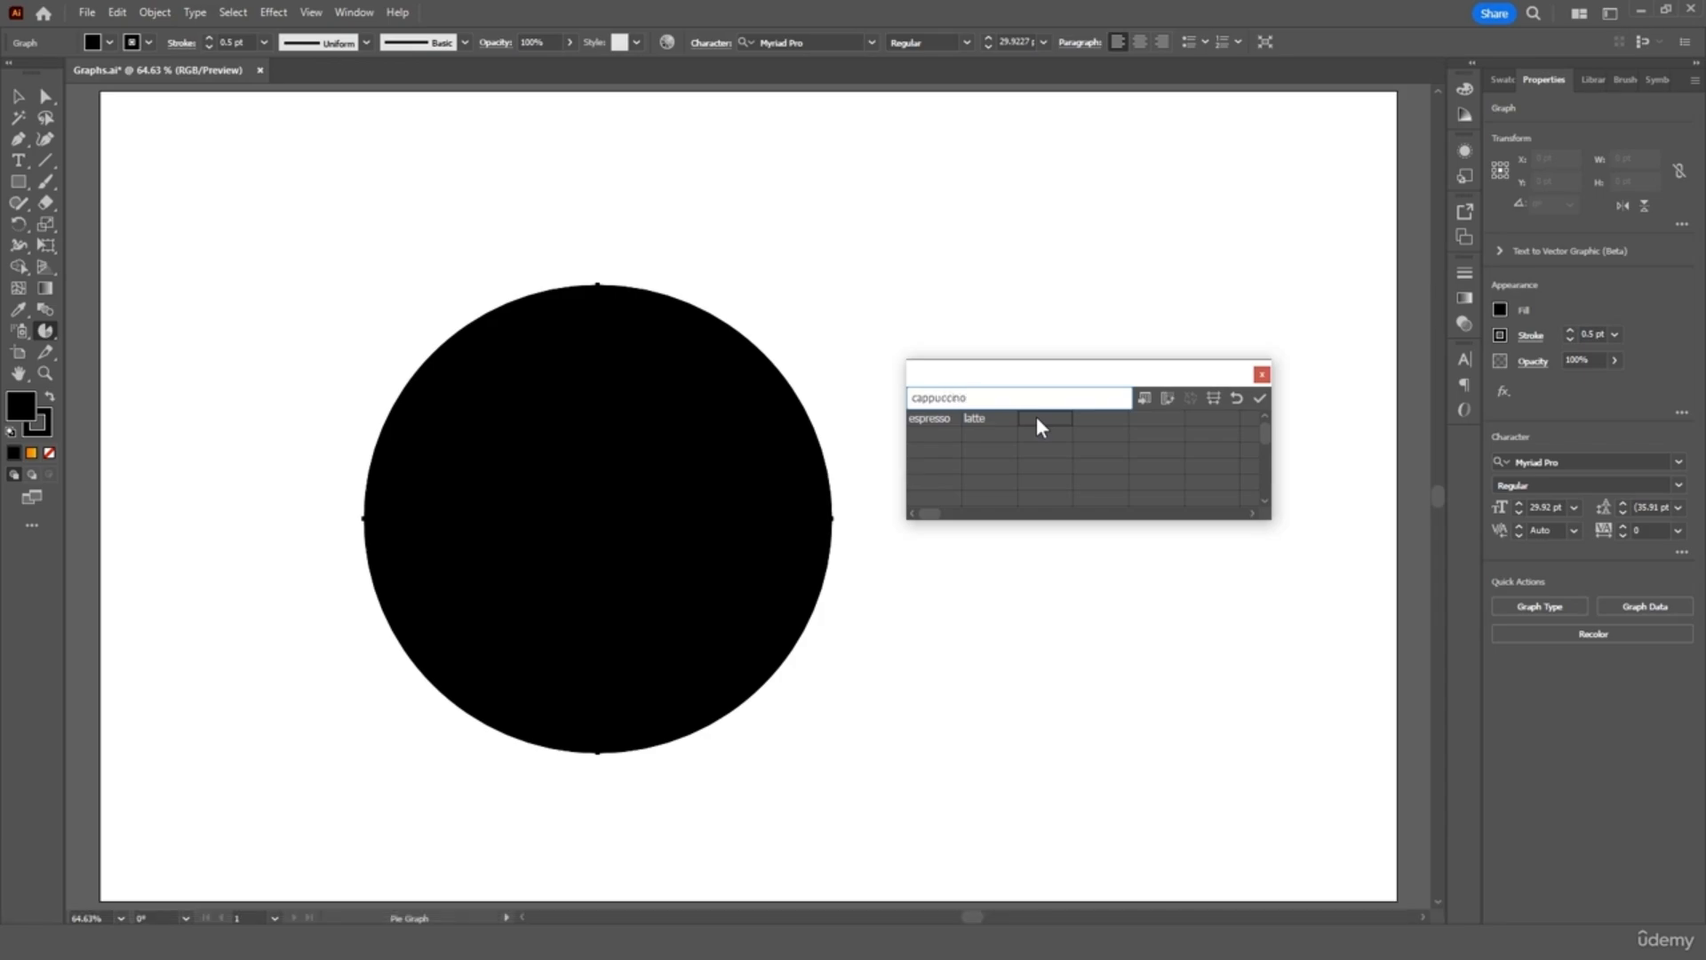
pyautogui.click(1036, 416)
pyautogui.click(1102, 419)
pyautogui.write('mocha')
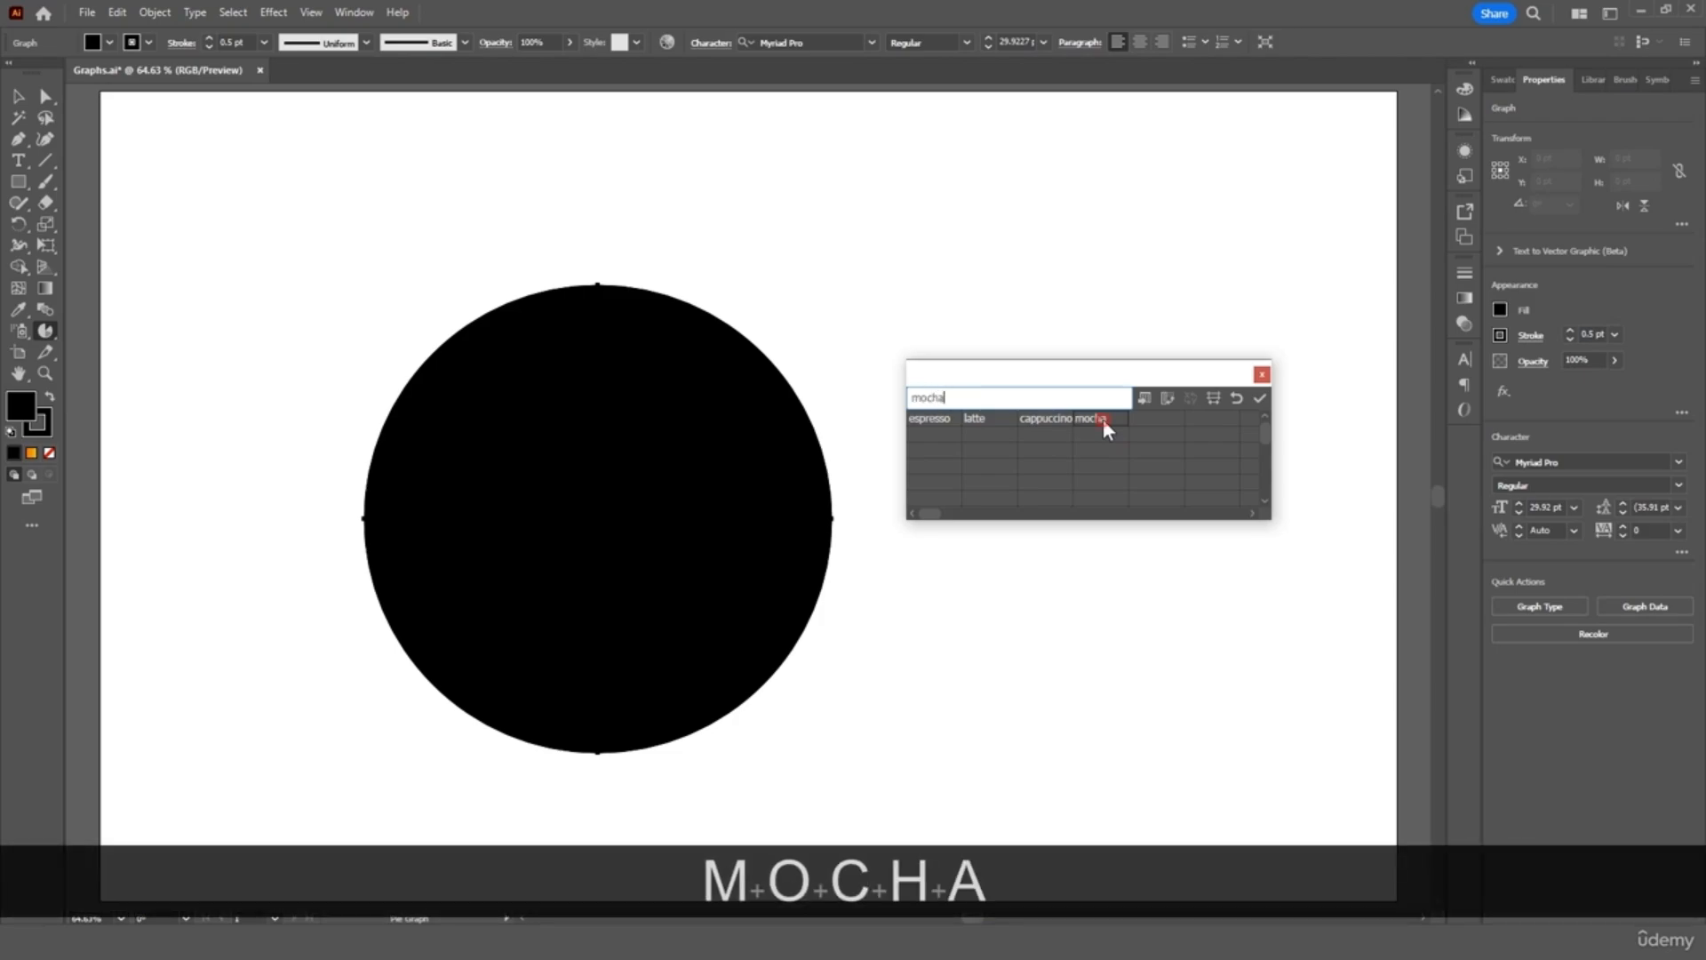
pyautogui.click(1090, 422)
# Enter the values 50, 20, 20 and 10 under the four coffee labels
pyautogui.click(938, 433)
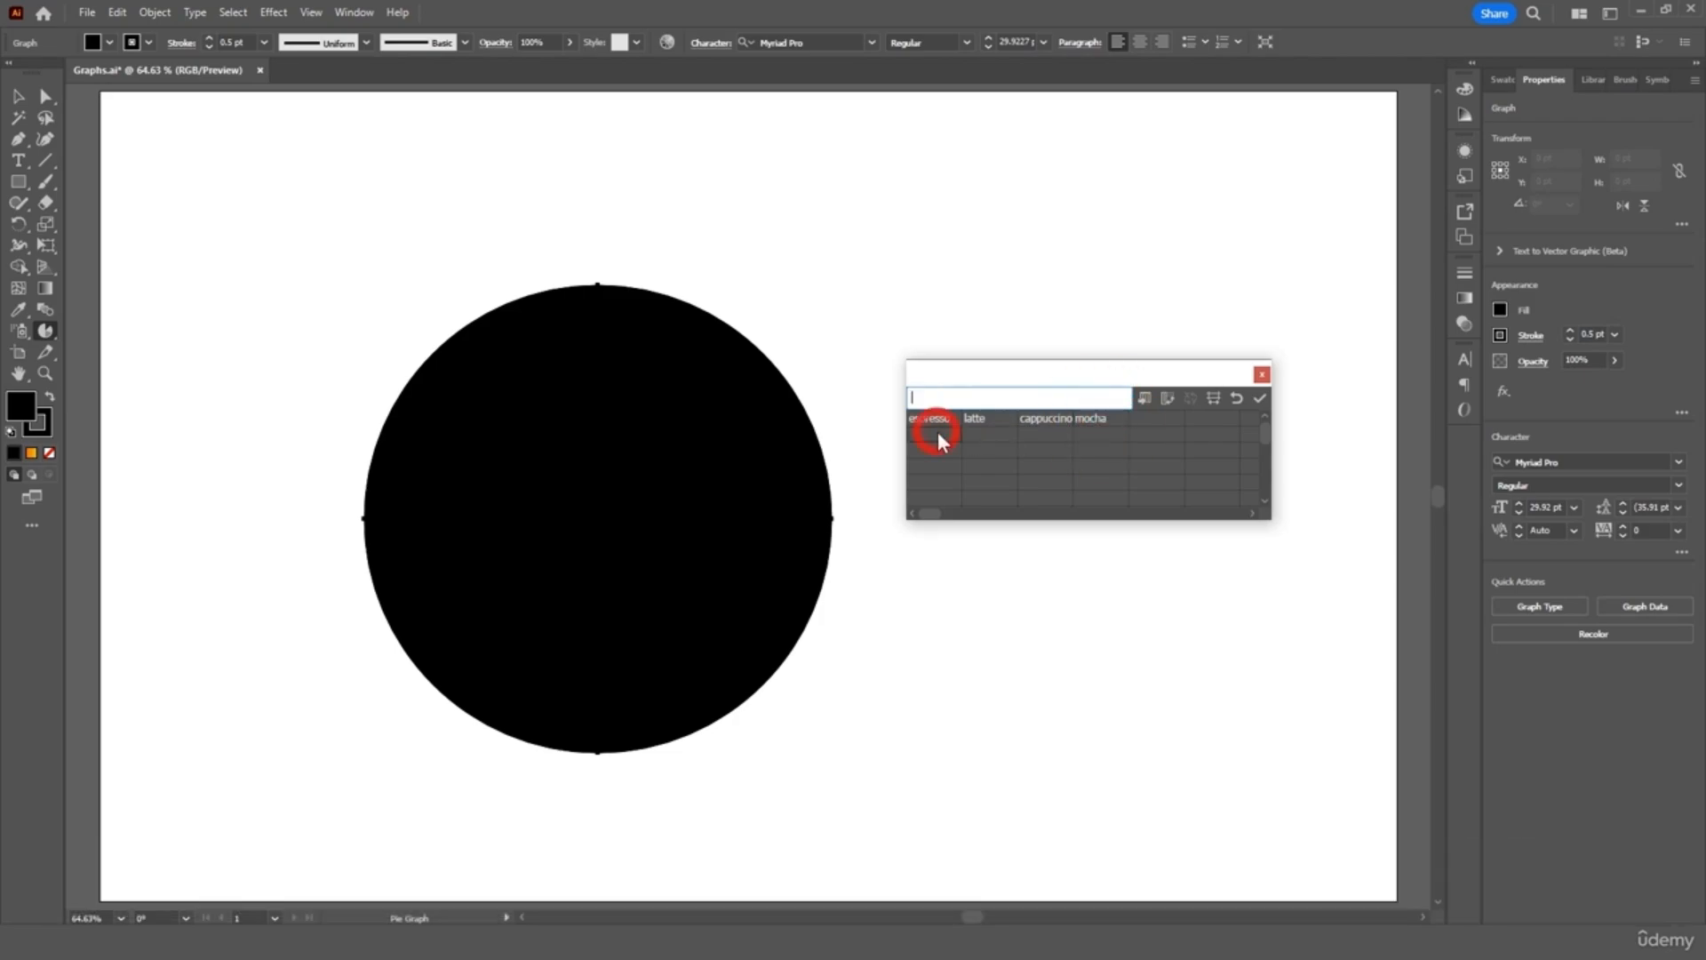
pyautogui.write('50')
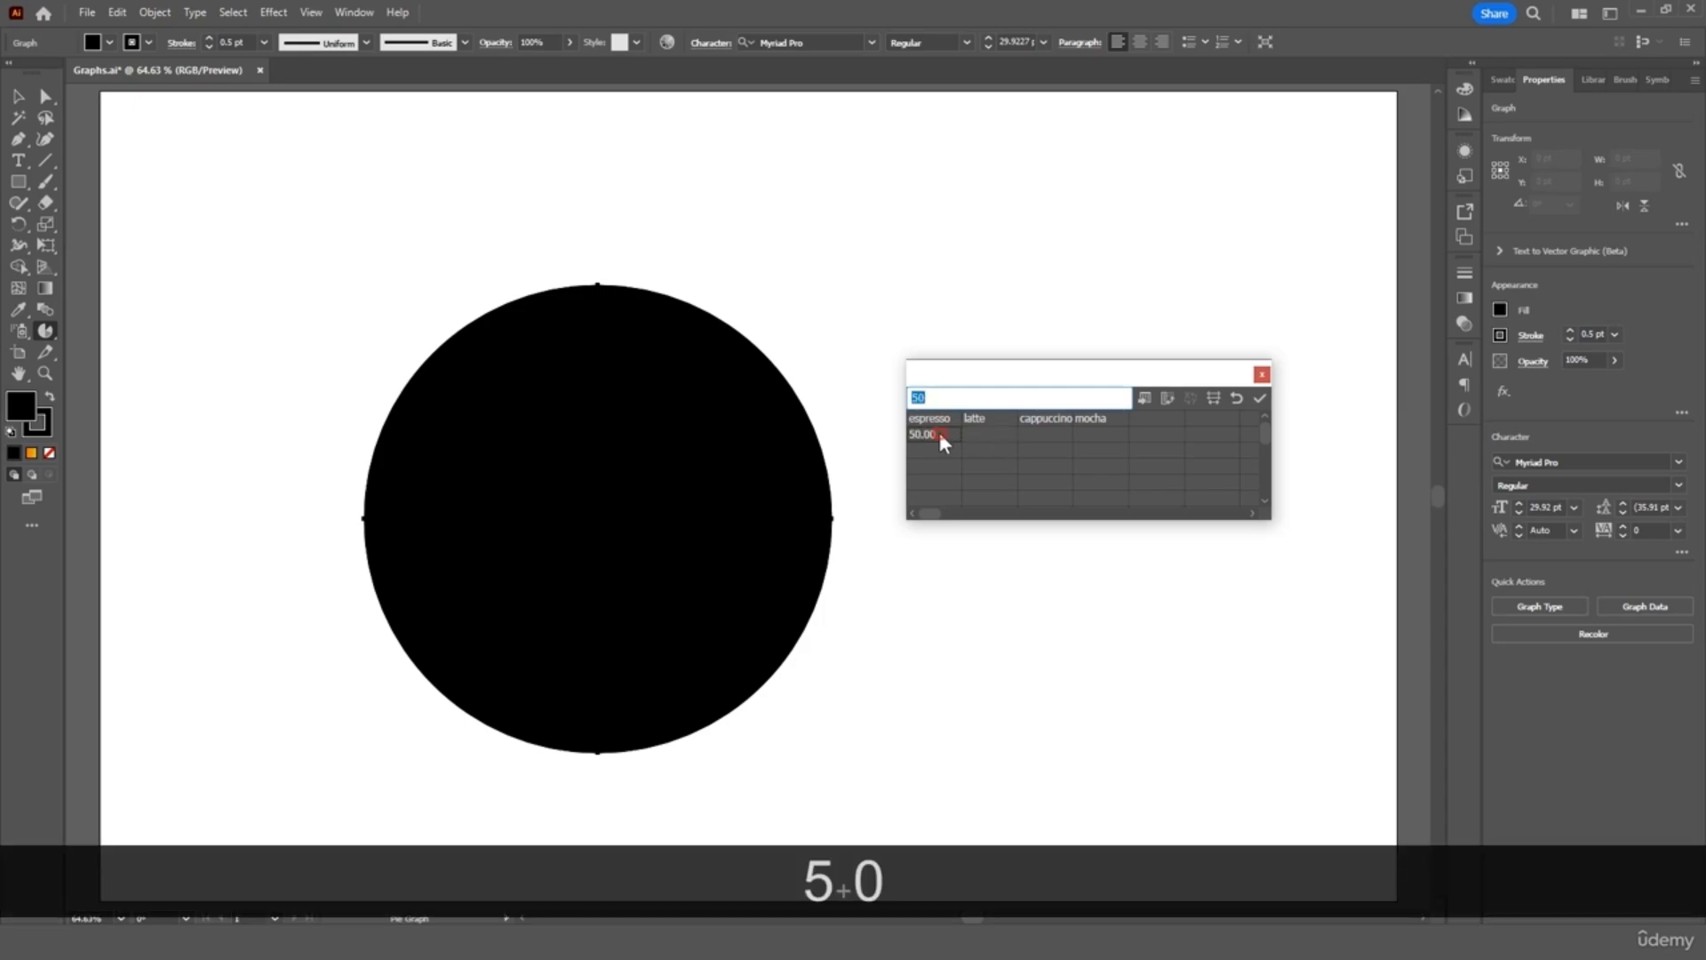
pyautogui.click(976, 432)
pyautogui.write('20')
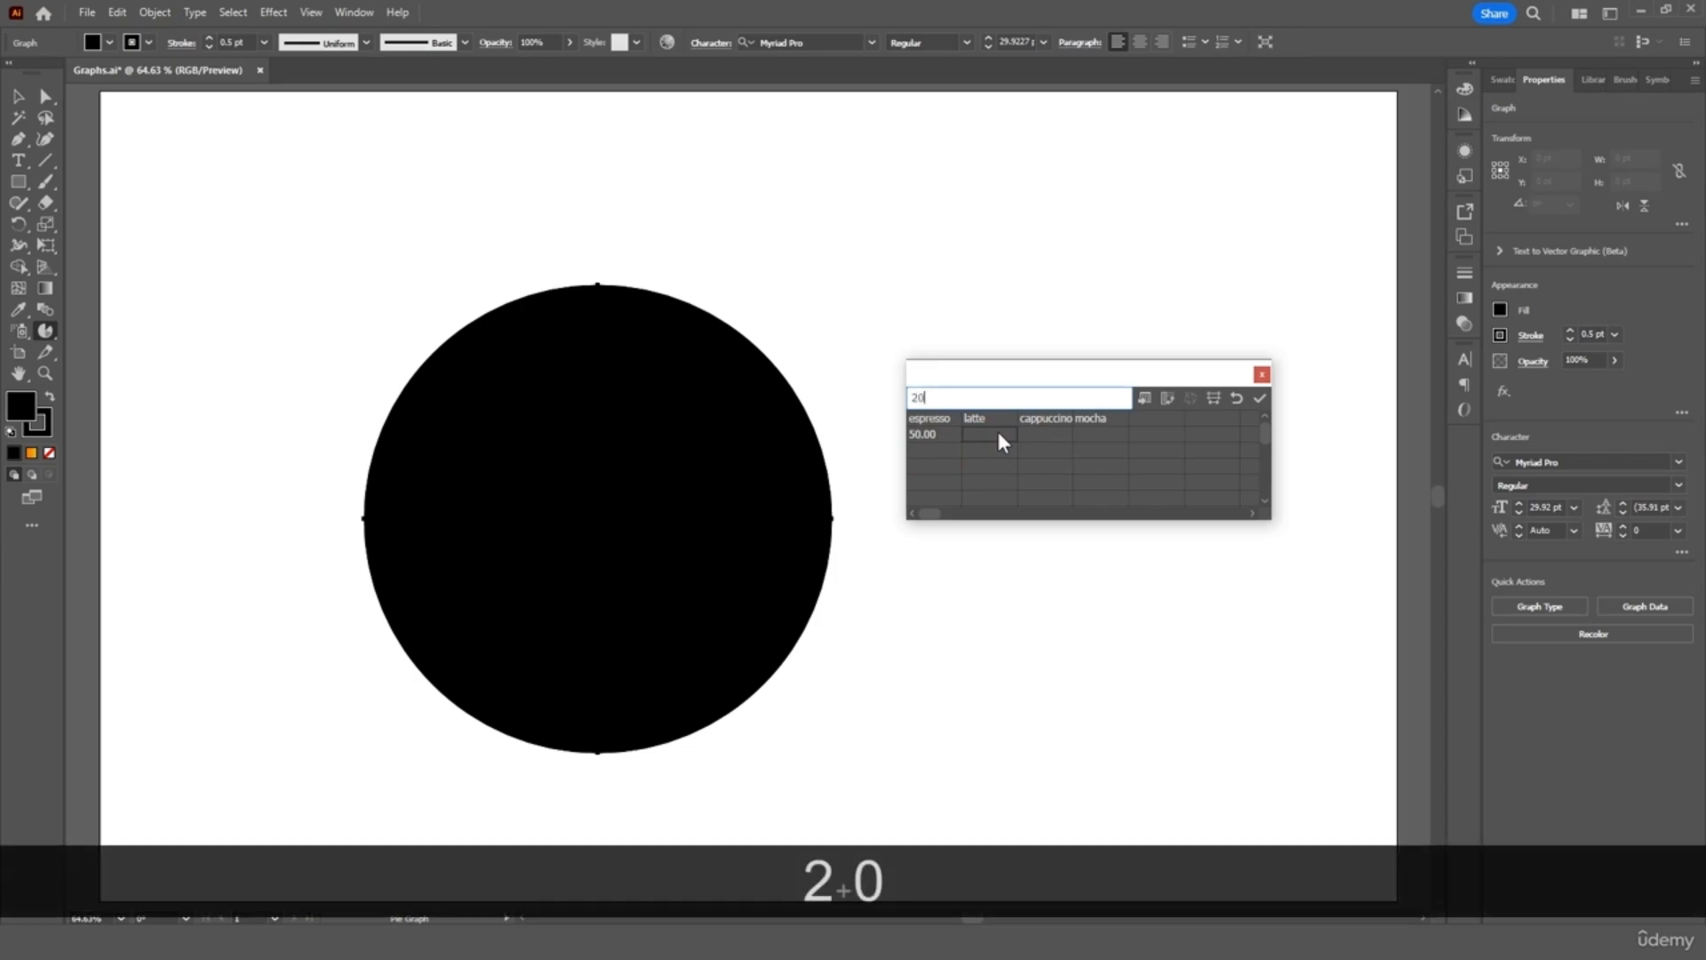
pyautogui.click(998, 432)
pyautogui.click(1026, 435)
pyautogui.write('20')
pyautogui.click(1049, 435)
pyautogui.click(1096, 434)
pyautogui.write('1')
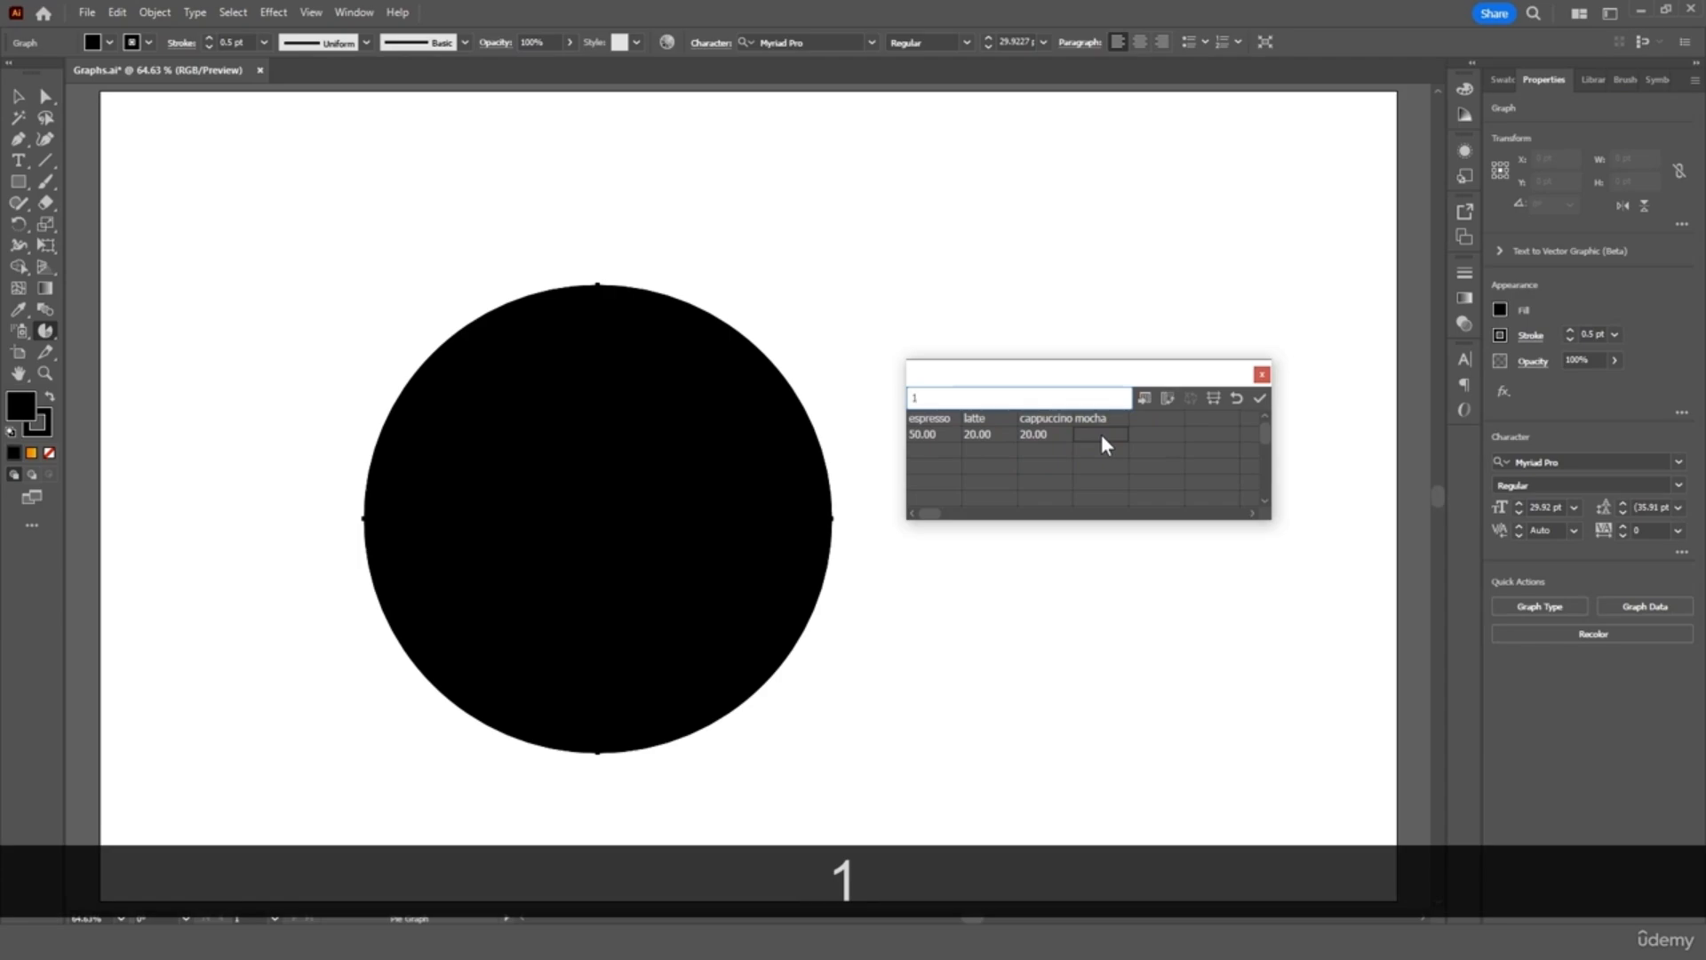
pyautogui.write('0')
pyautogui.click(1101, 434)
pyautogui.moveTo(1124, 381); pyautogui.dragTo(1092, 630)
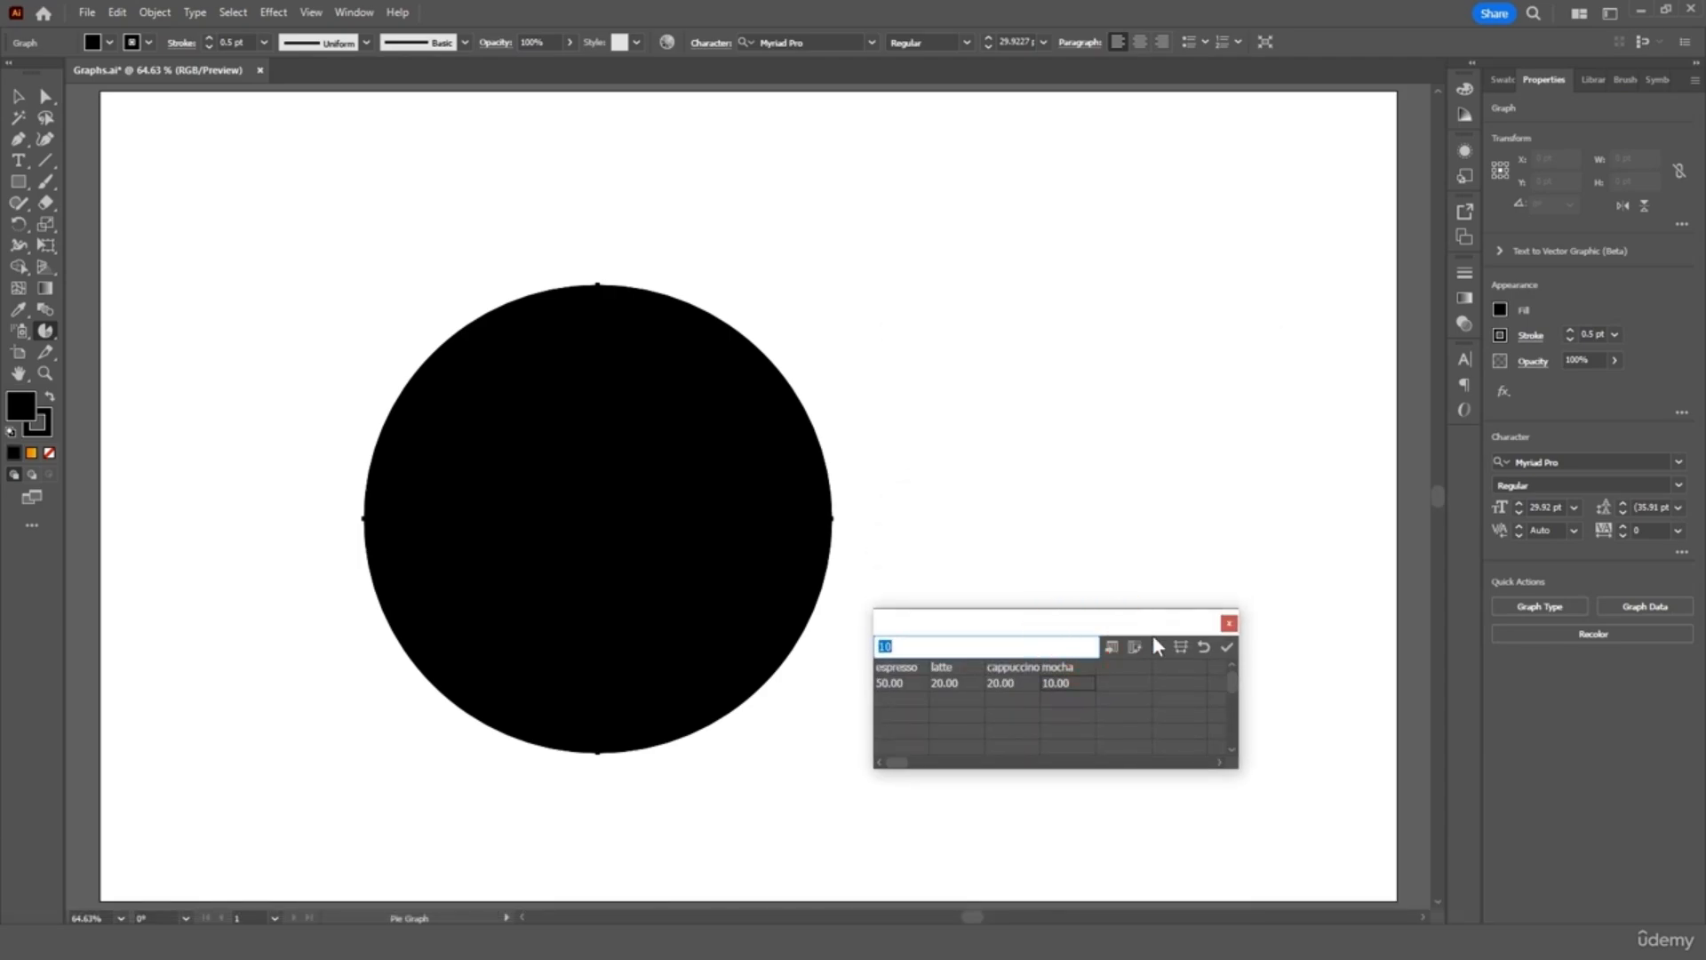
# Apply the coffee data to render the pie, close the table, and keep the Myriad Pro font
pyautogui.click(1228, 648)
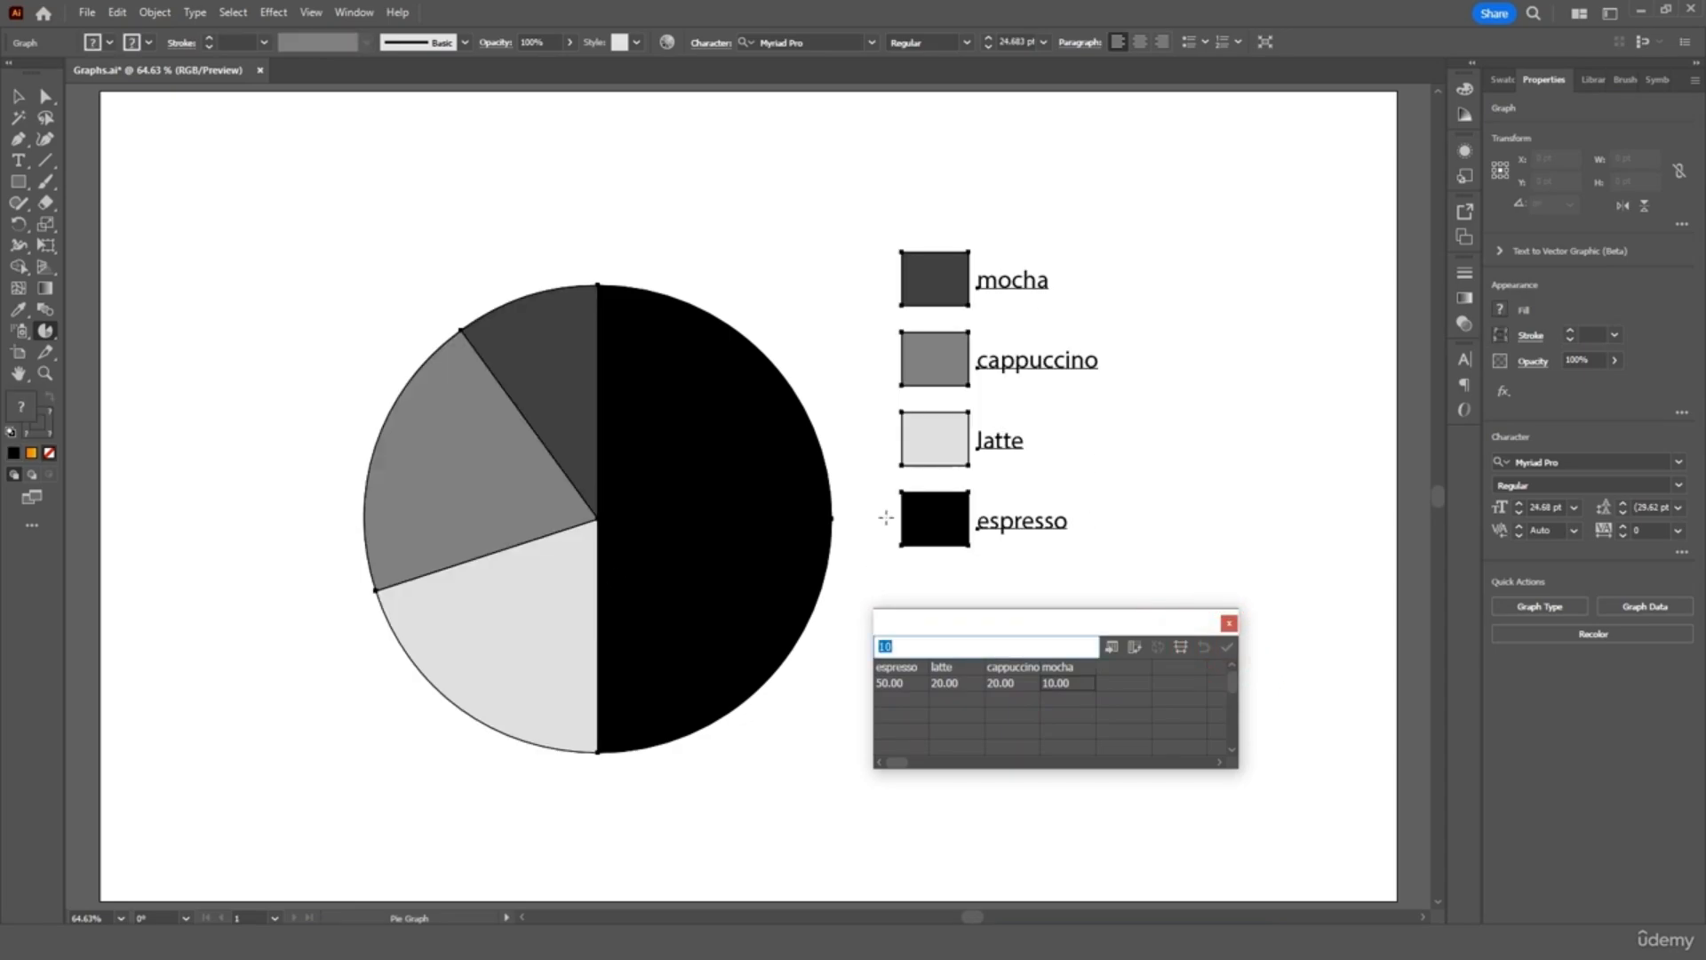
pyautogui.click(1228, 623)
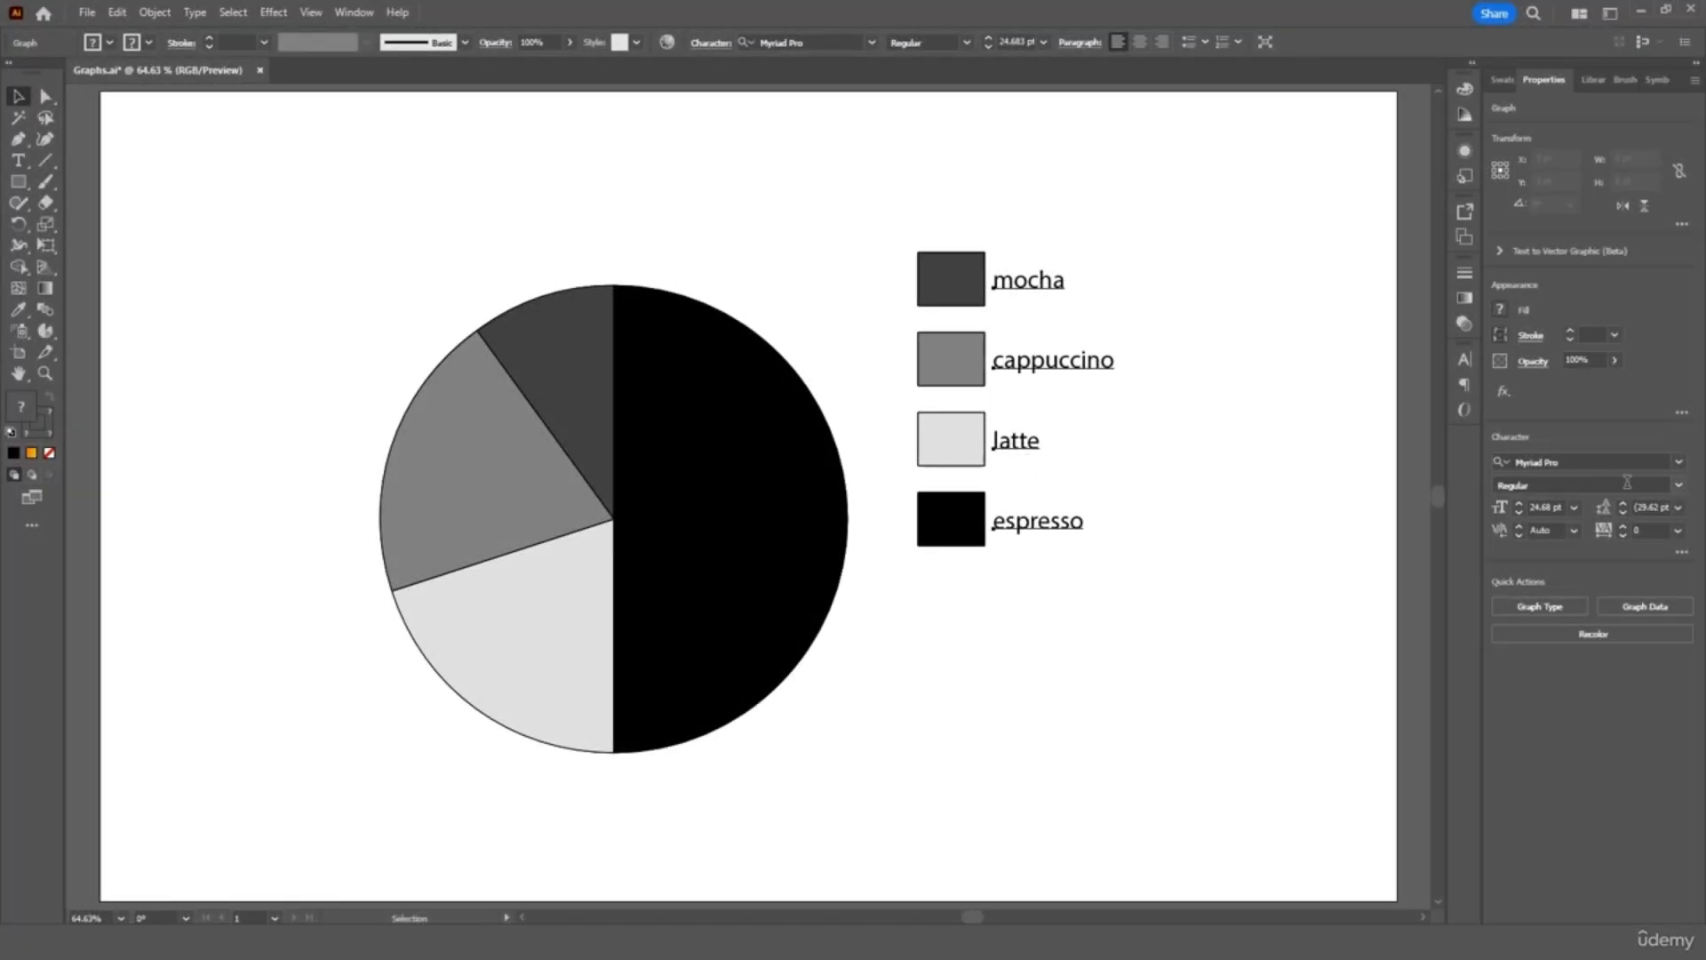
pyautogui.click(1679, 463)
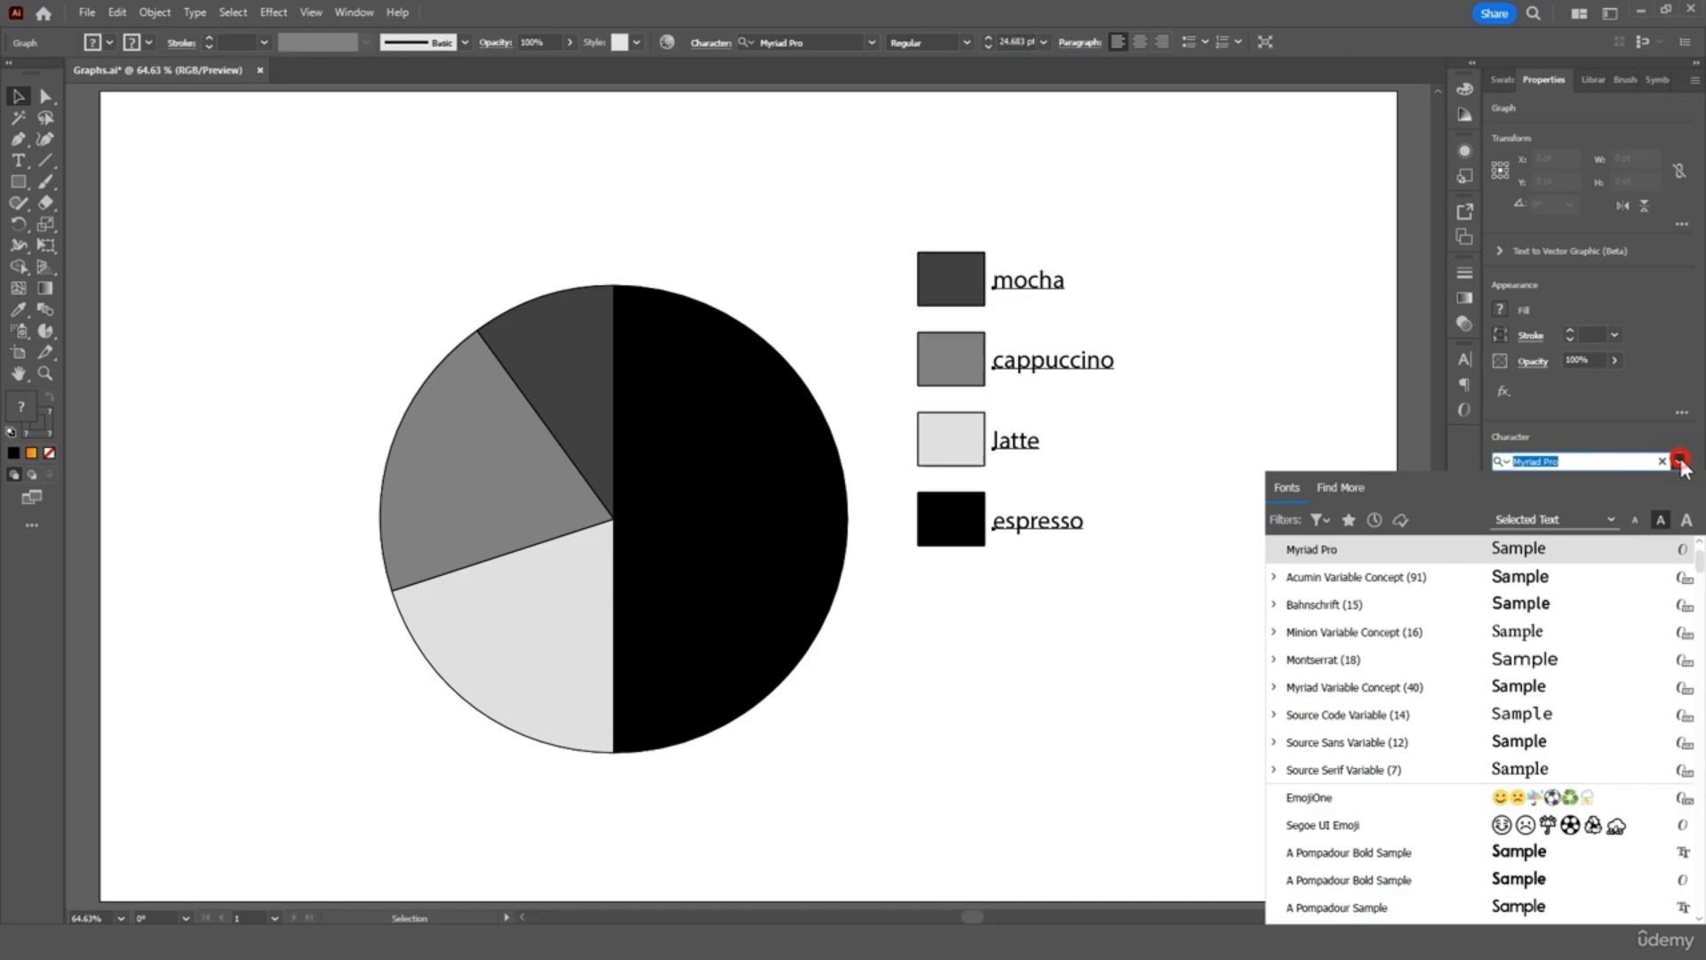
pyautogui.scroll(-5, 1562, 755)
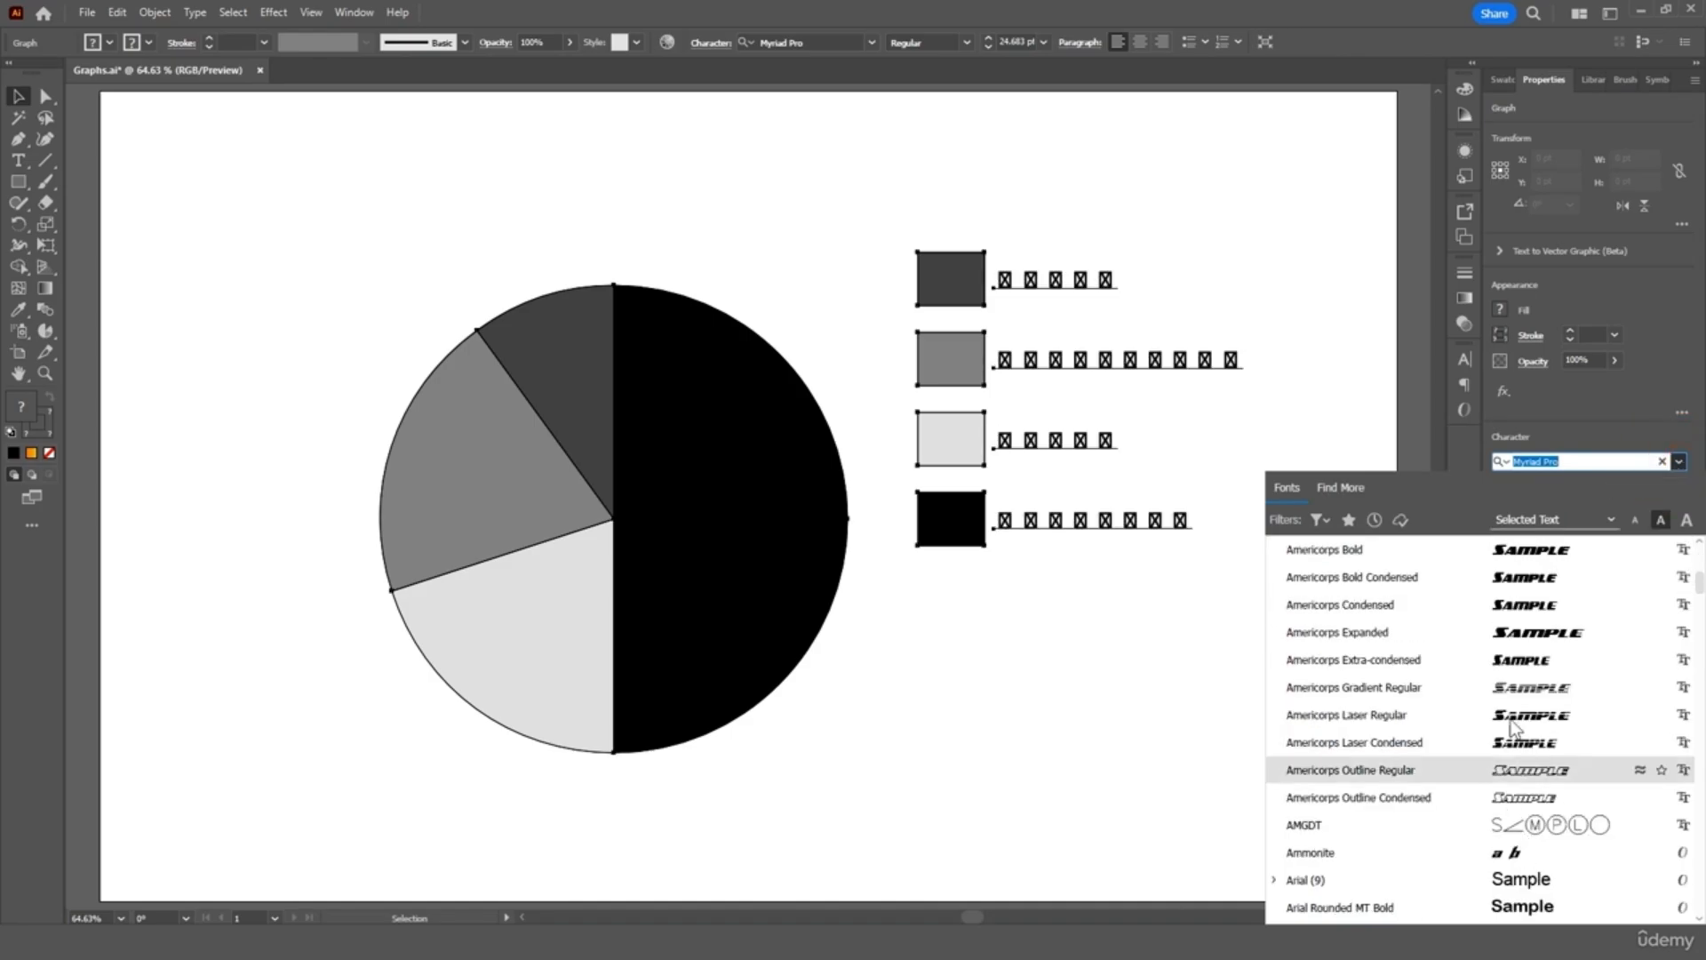
pyautogui.scroll(10, 1542, 640)
pyautogui.scroll(-2, 1551, 604)
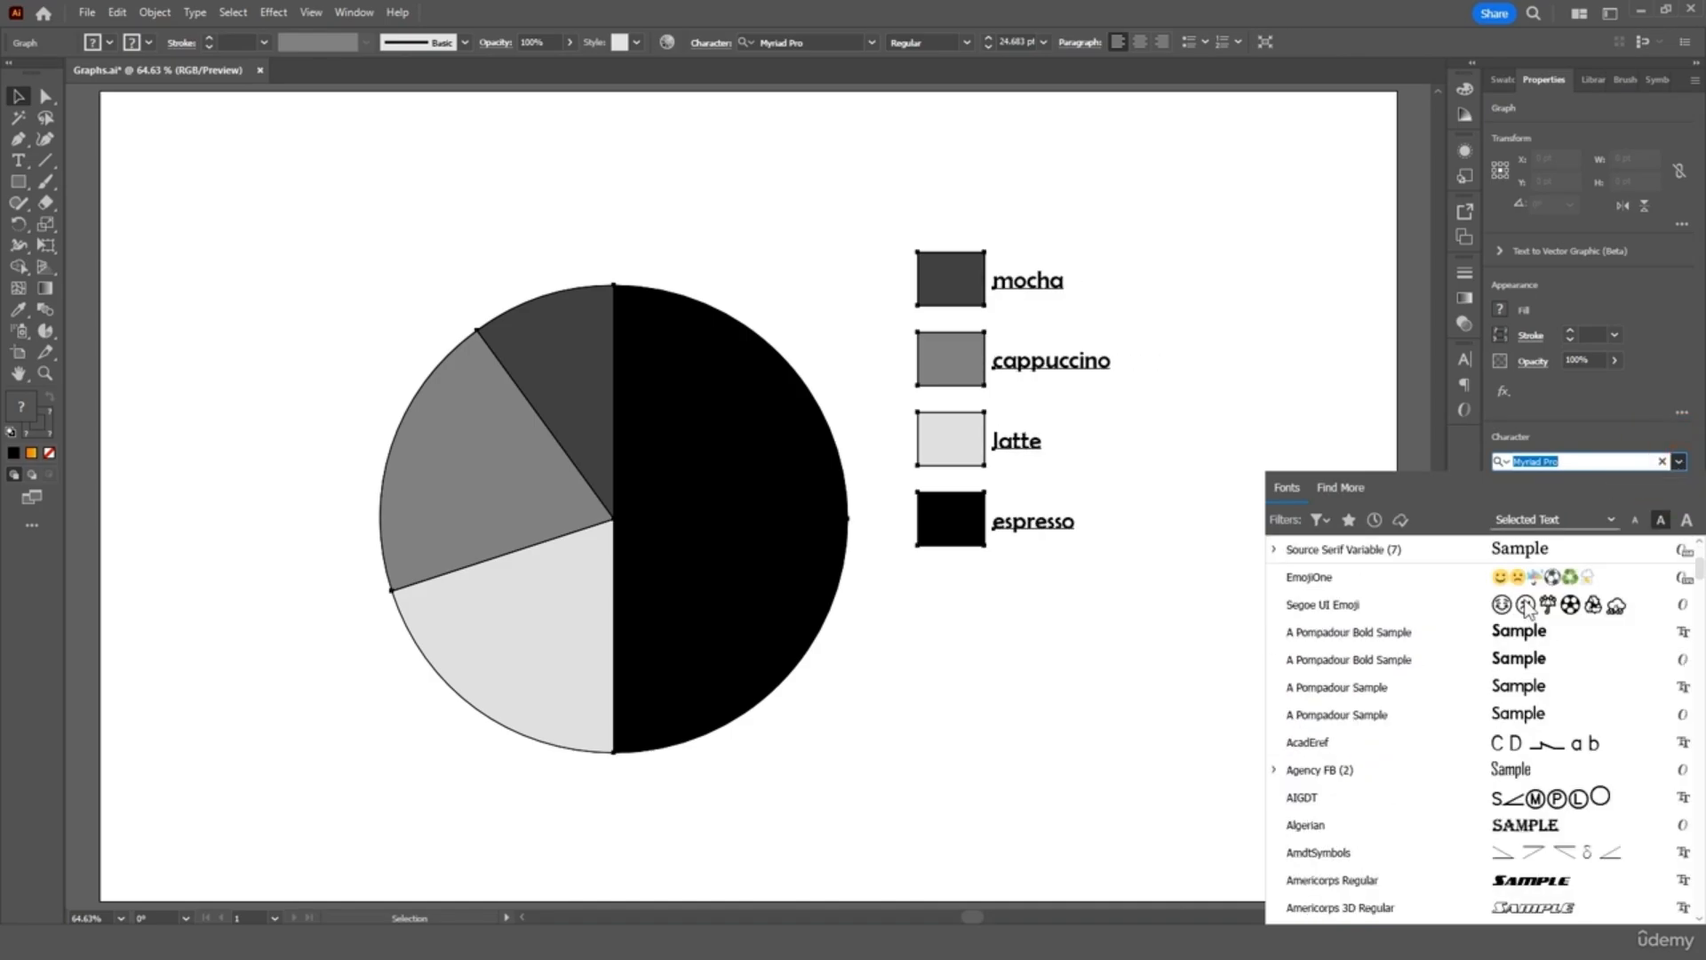
pyautogui.scroll(2, 1559, 569)
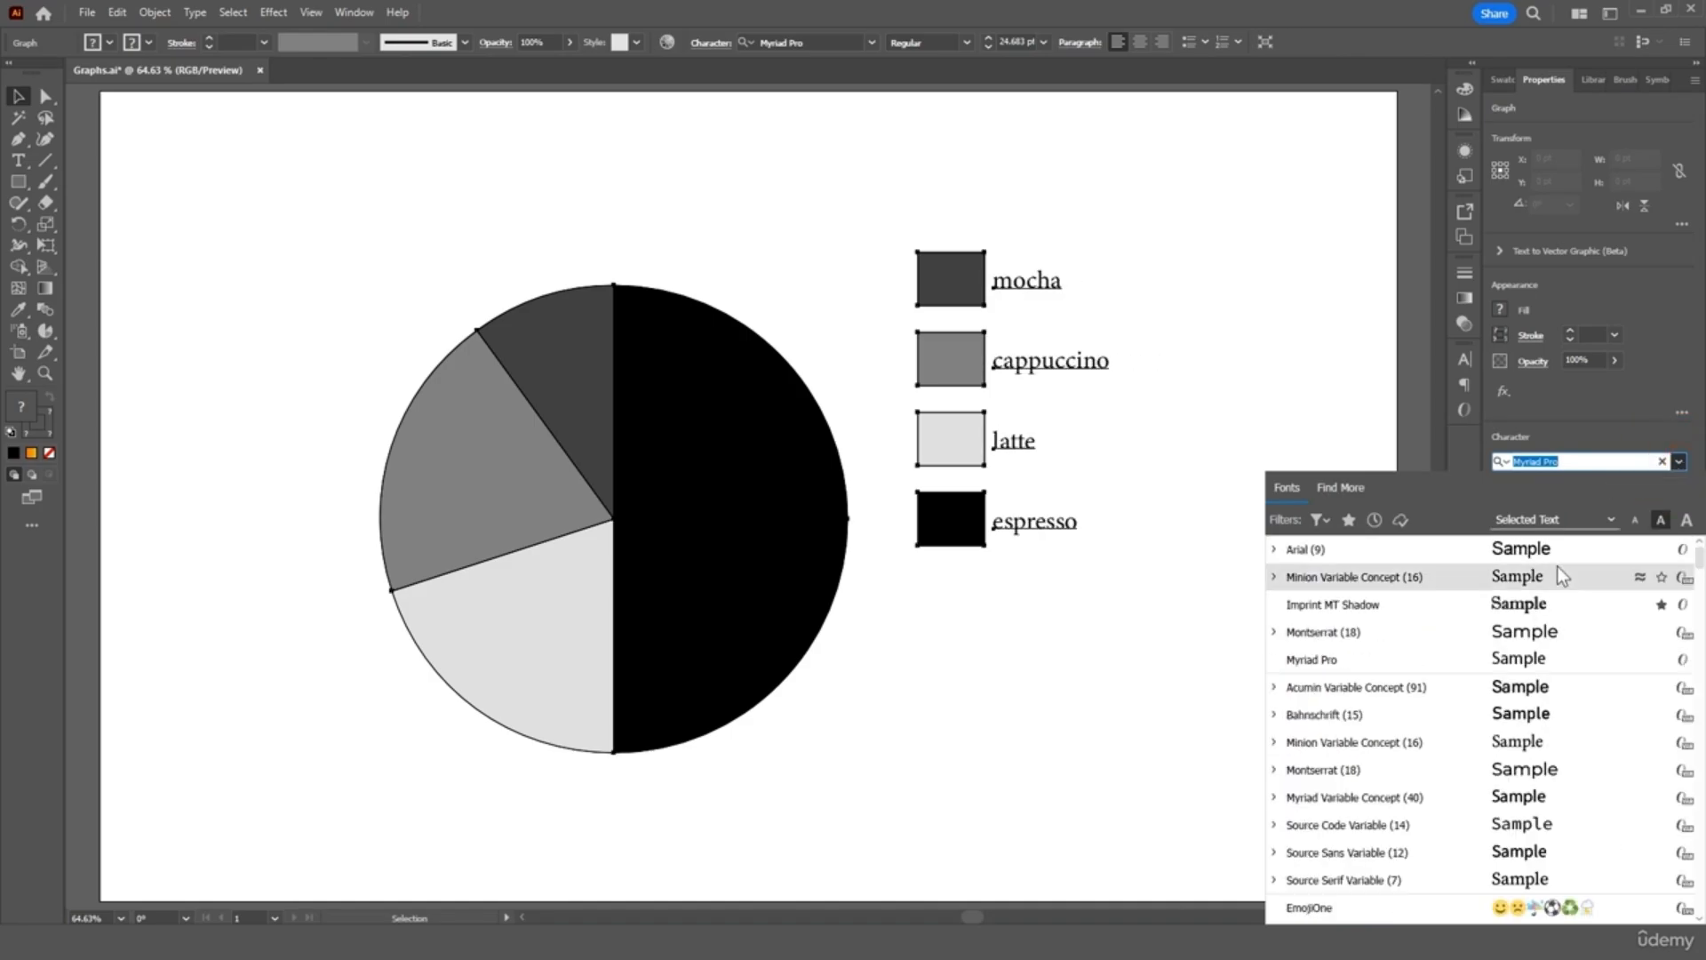
pyautogui.click(1679, 464)
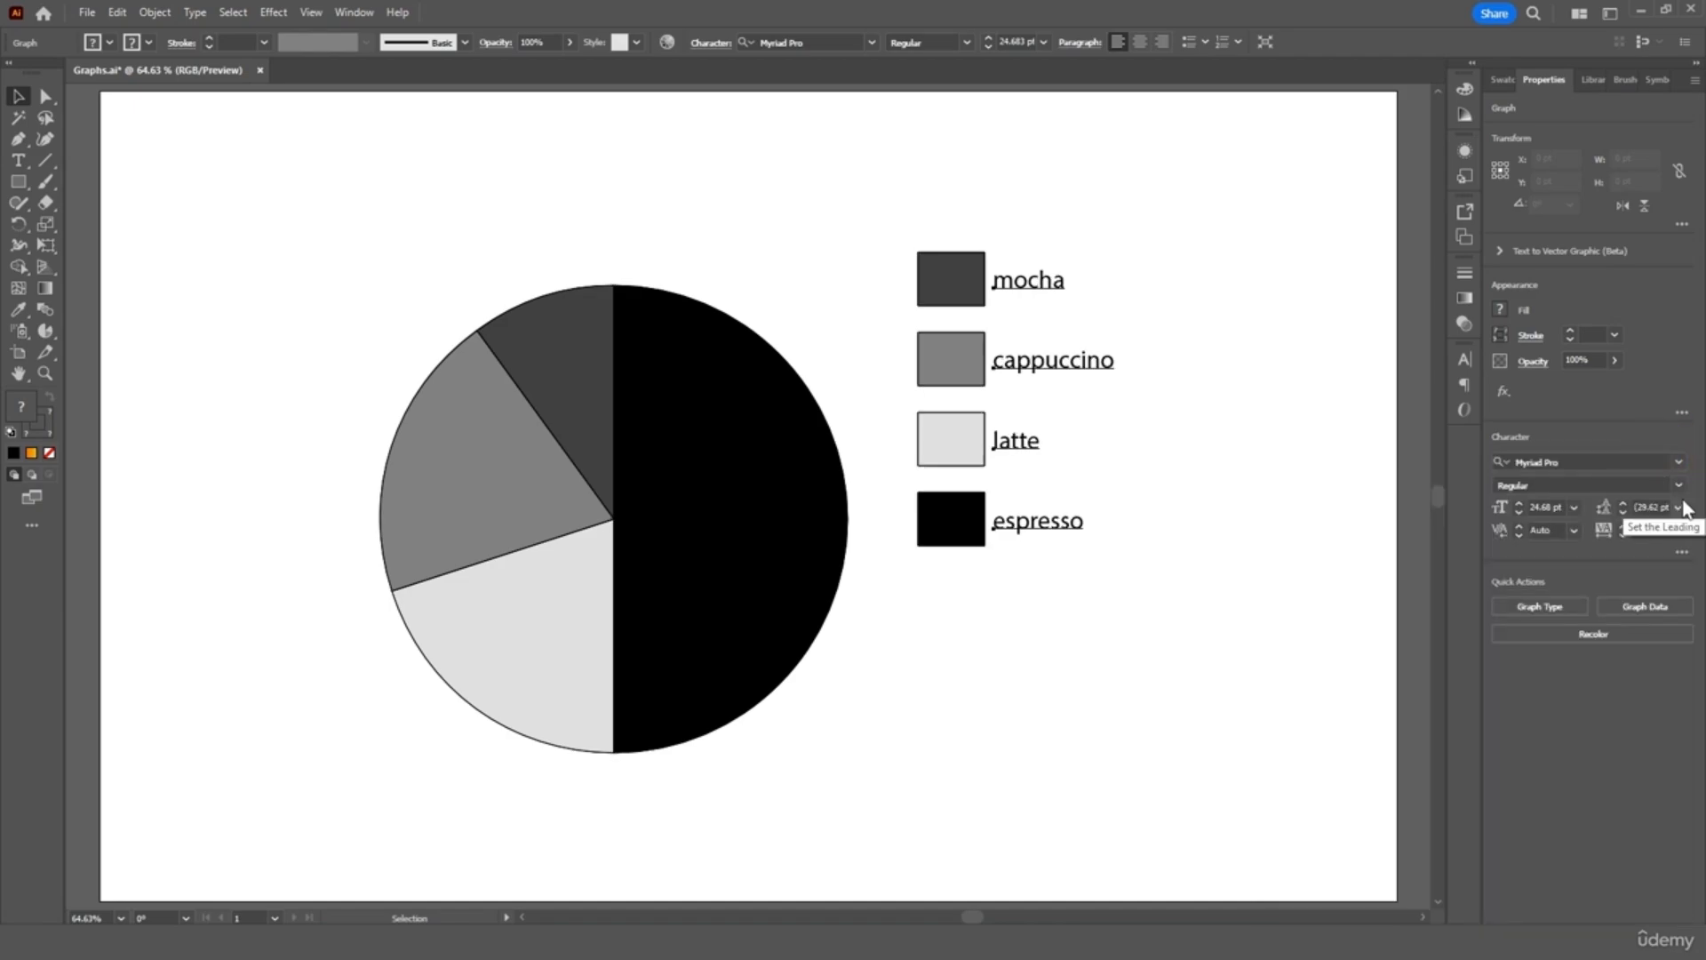
# Check the legend's font style and leading presets without changing them
pyautogui.click(1679, 485)
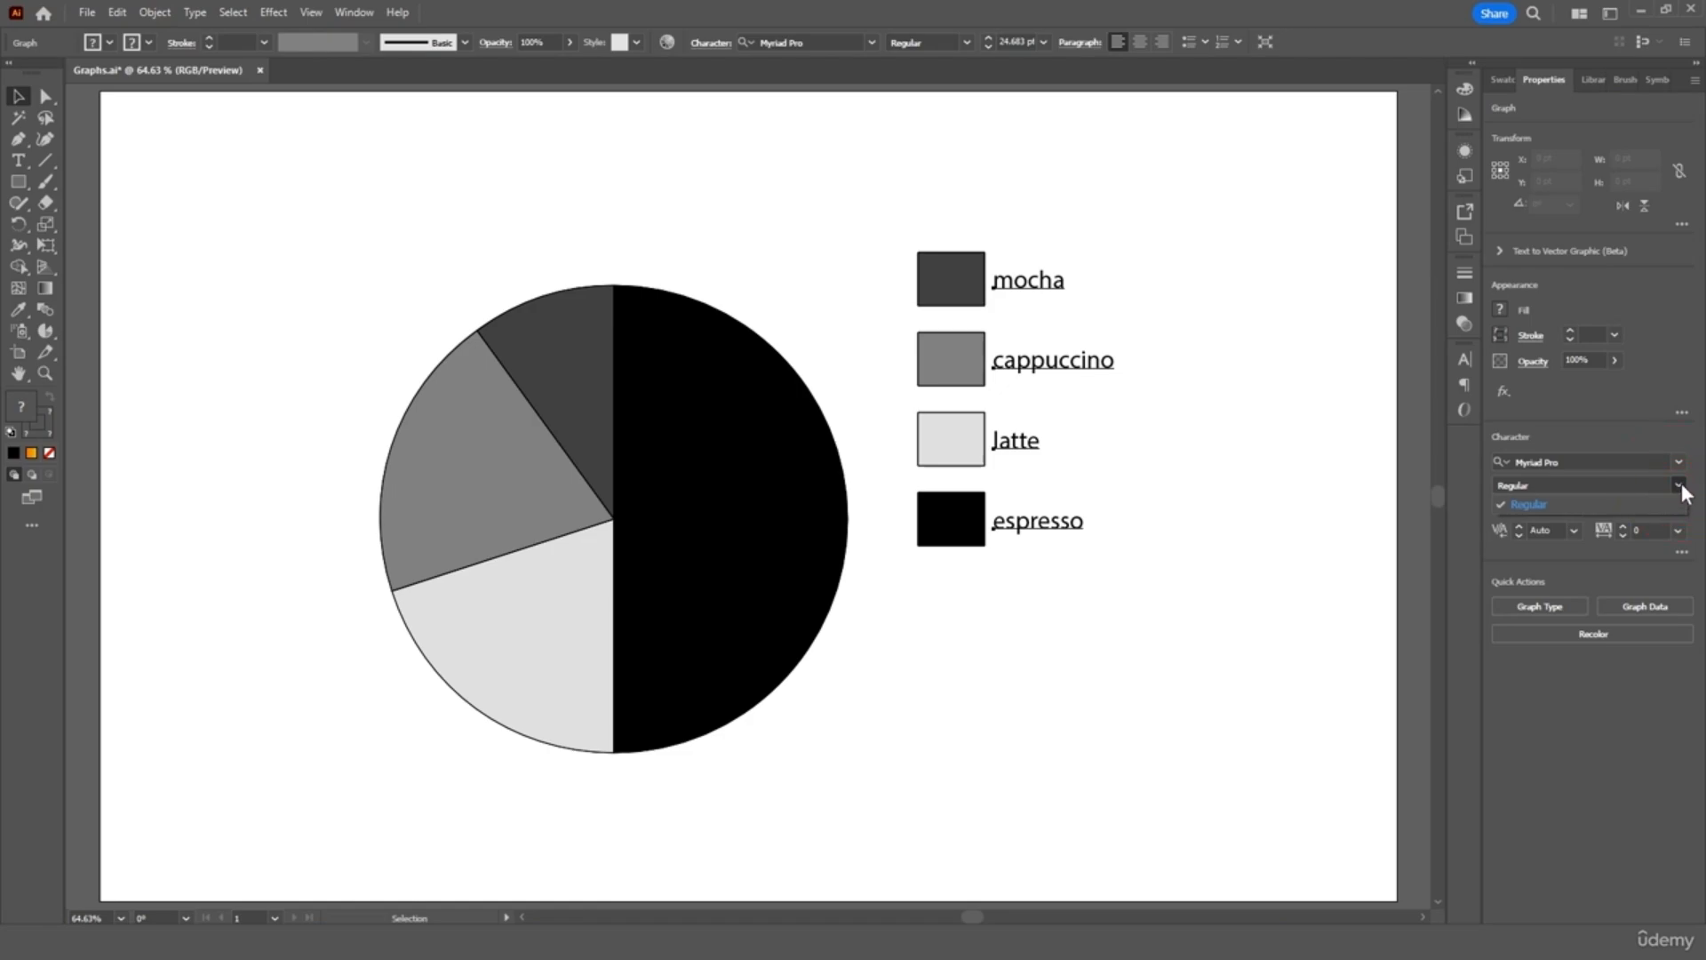
pyautogui.click(1680, 485)
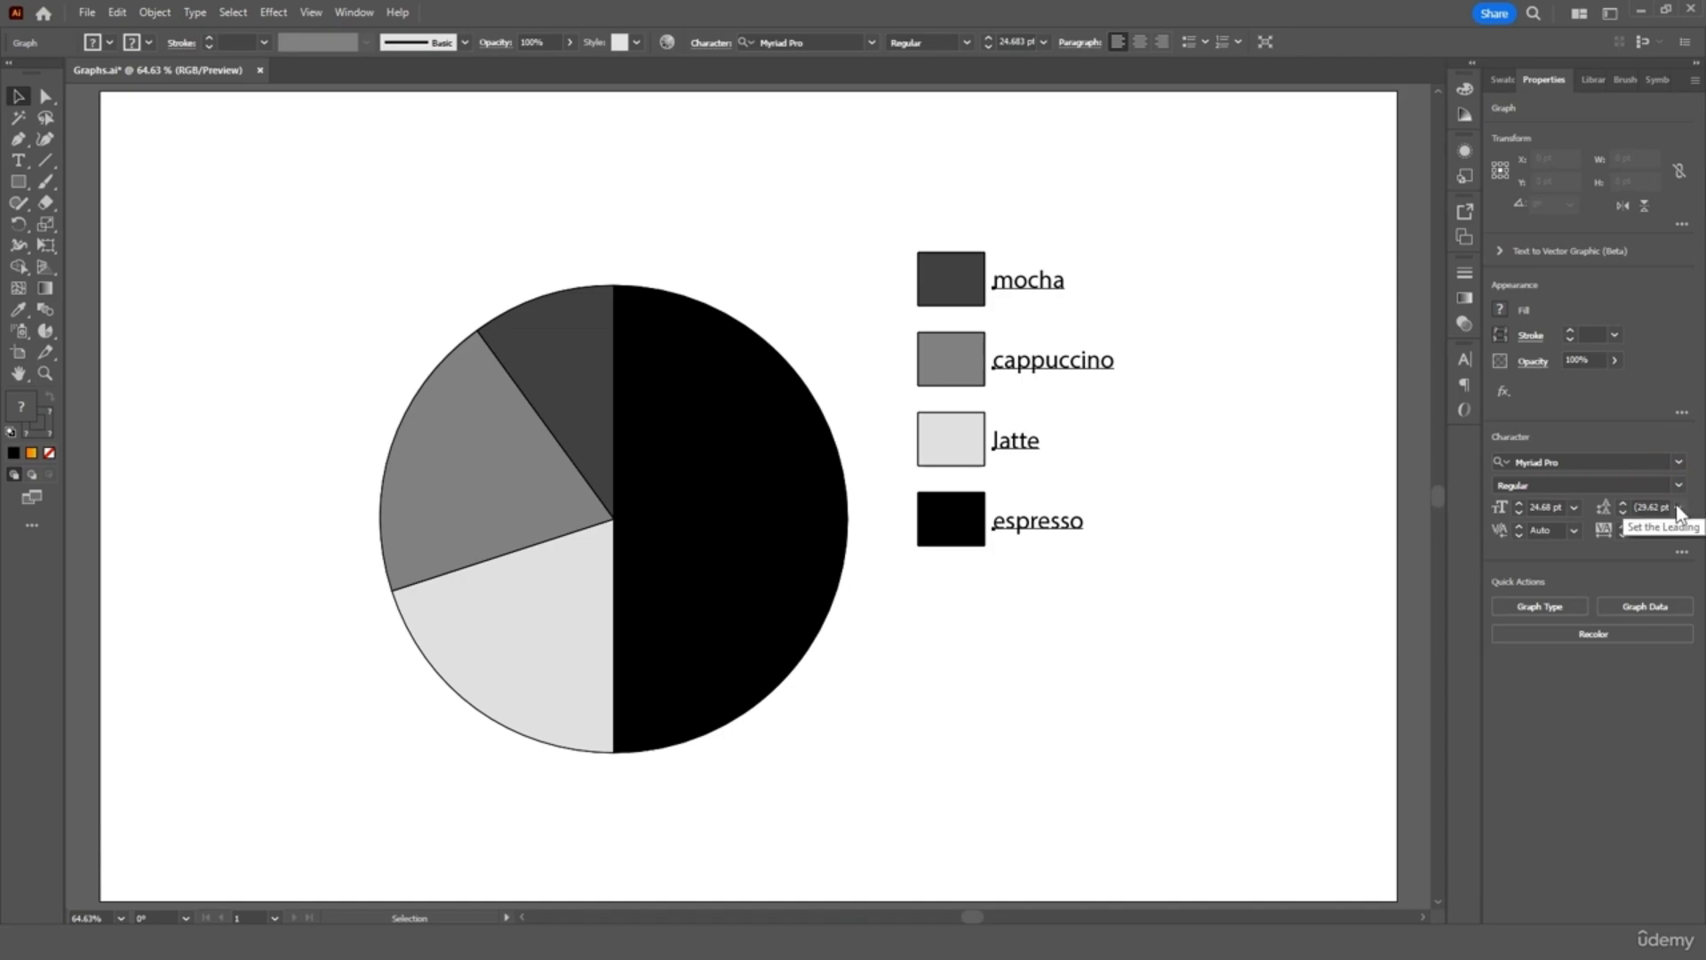
pyautogui.click(1679, 508)
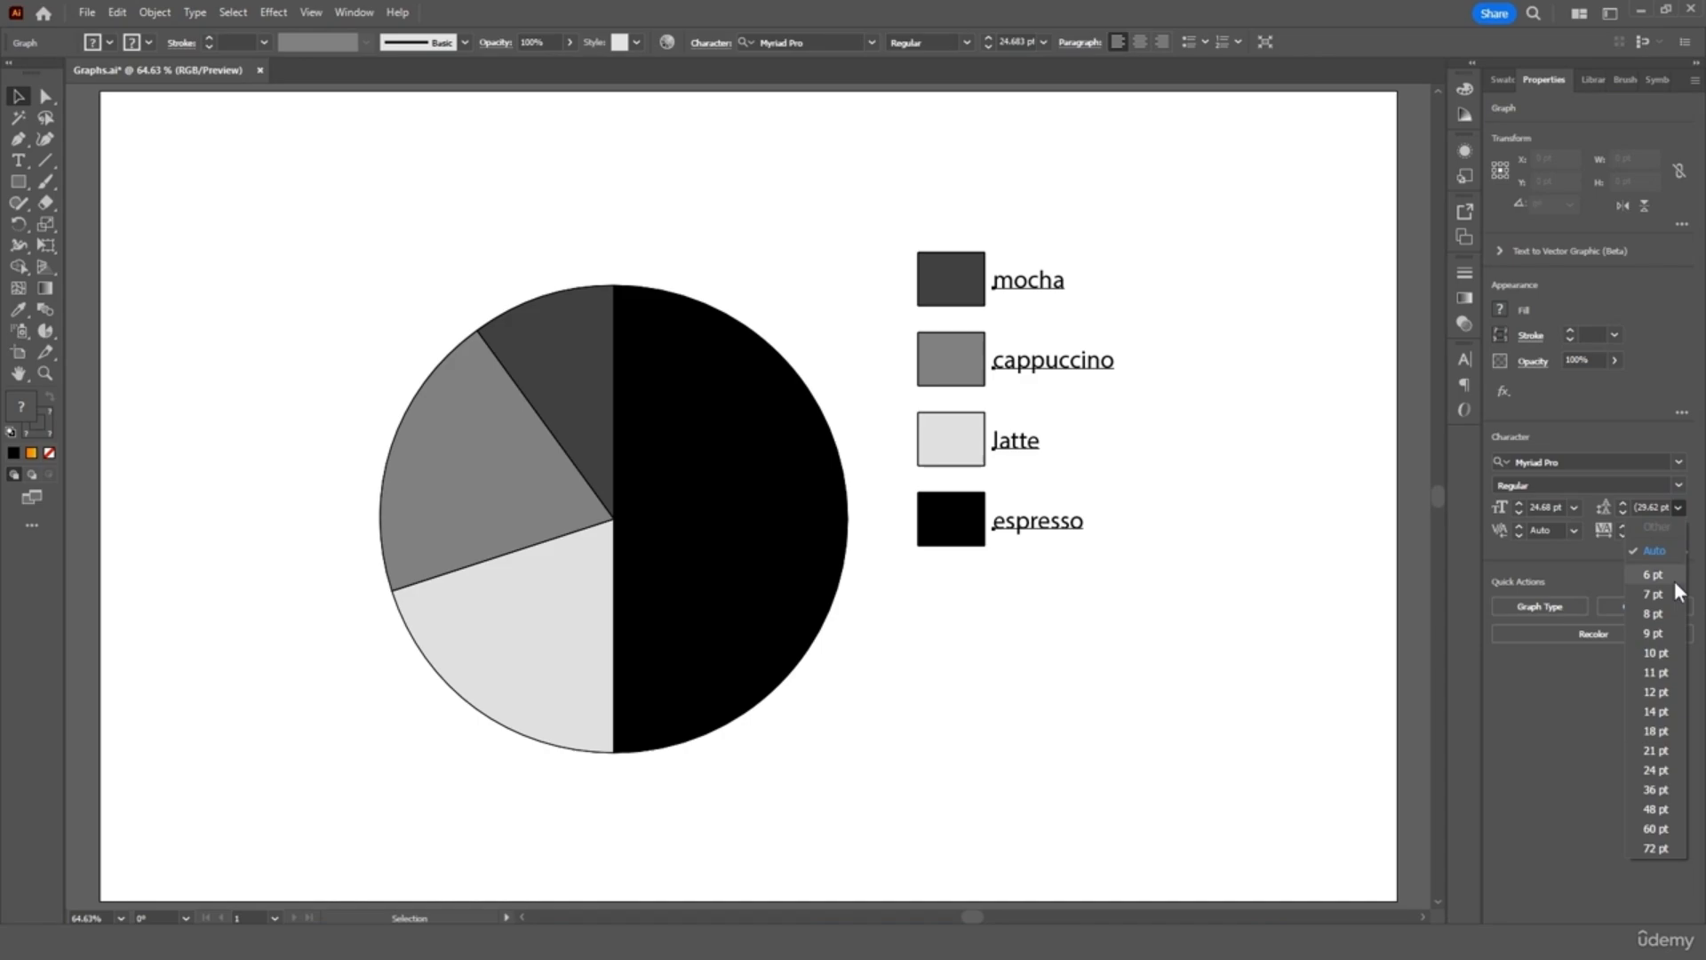
pyautogui.click(1576, 505)
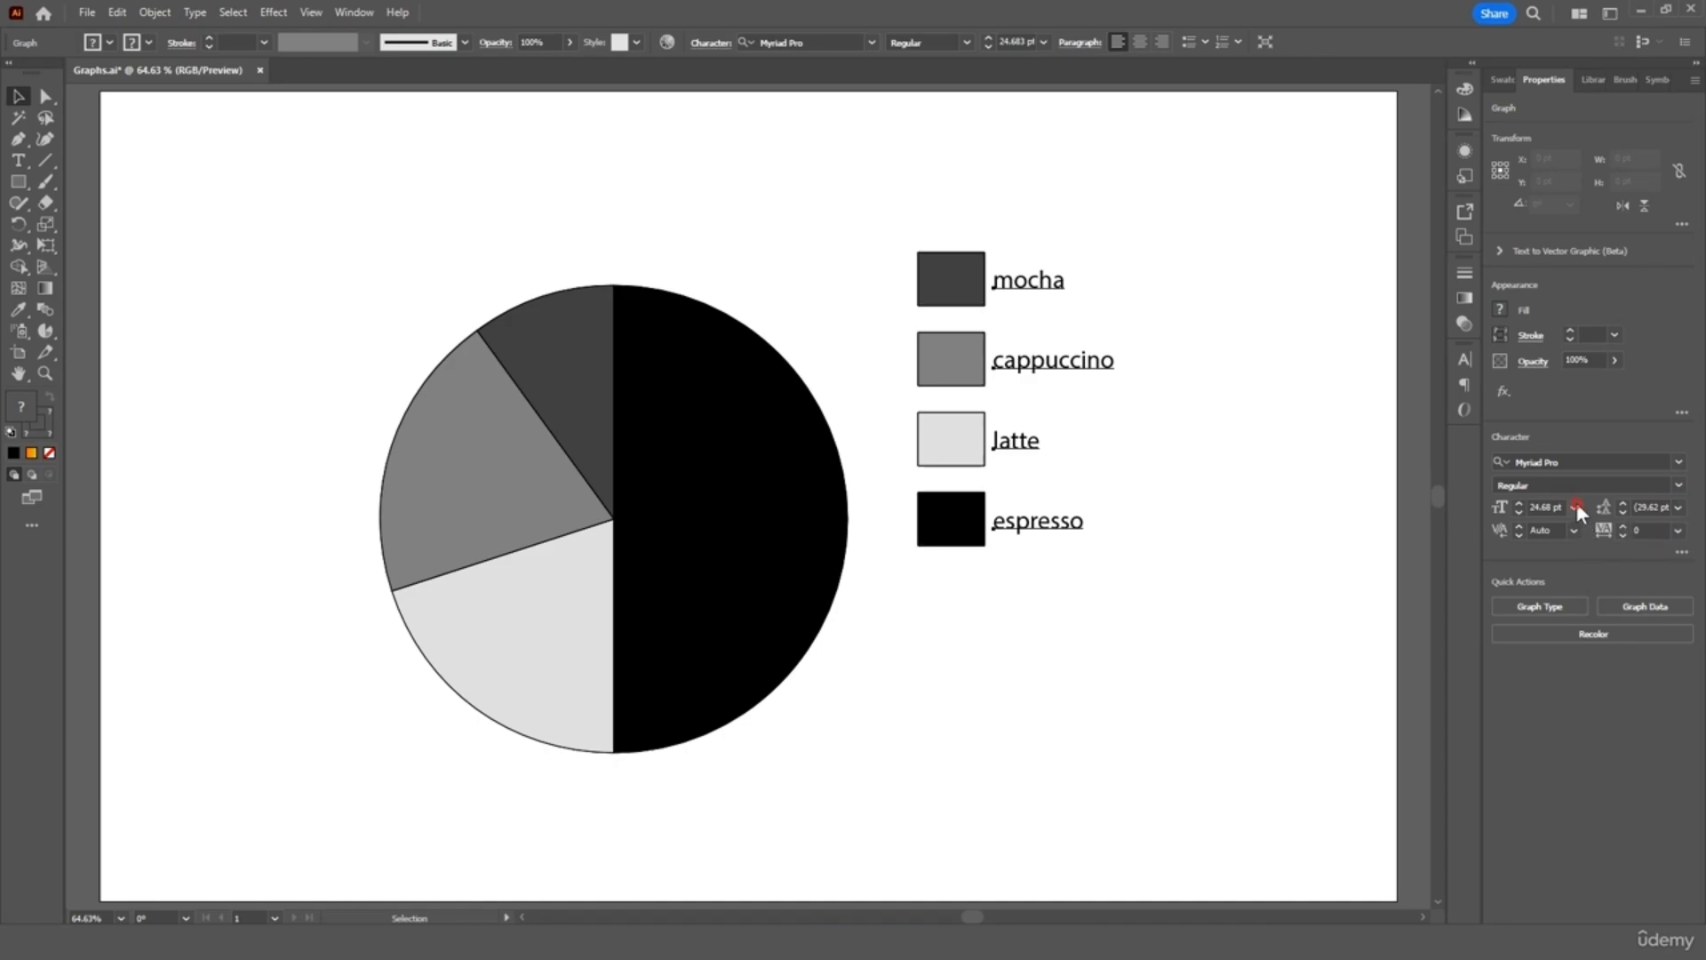
# Reopen and reposition the pie's data table, close it, and bring up Graph Type
pyautogui.click(1656, 606)
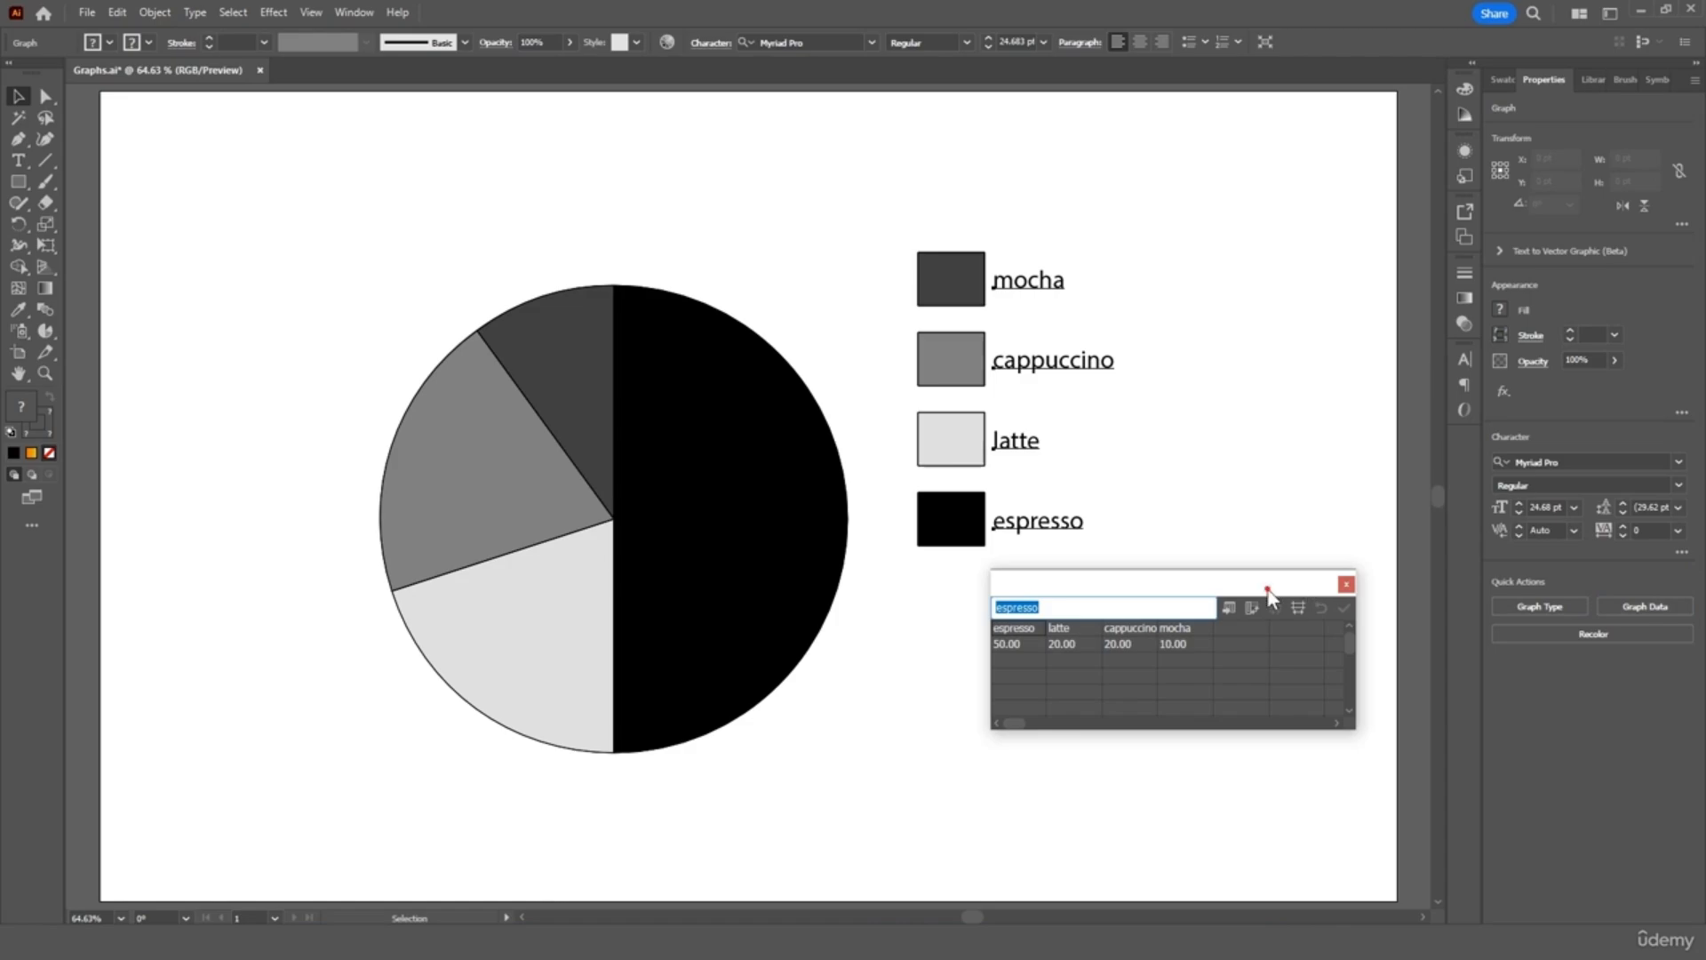
pyautogui.moveTo(1266, 582); pyautogui.dragTo(1254, 391)
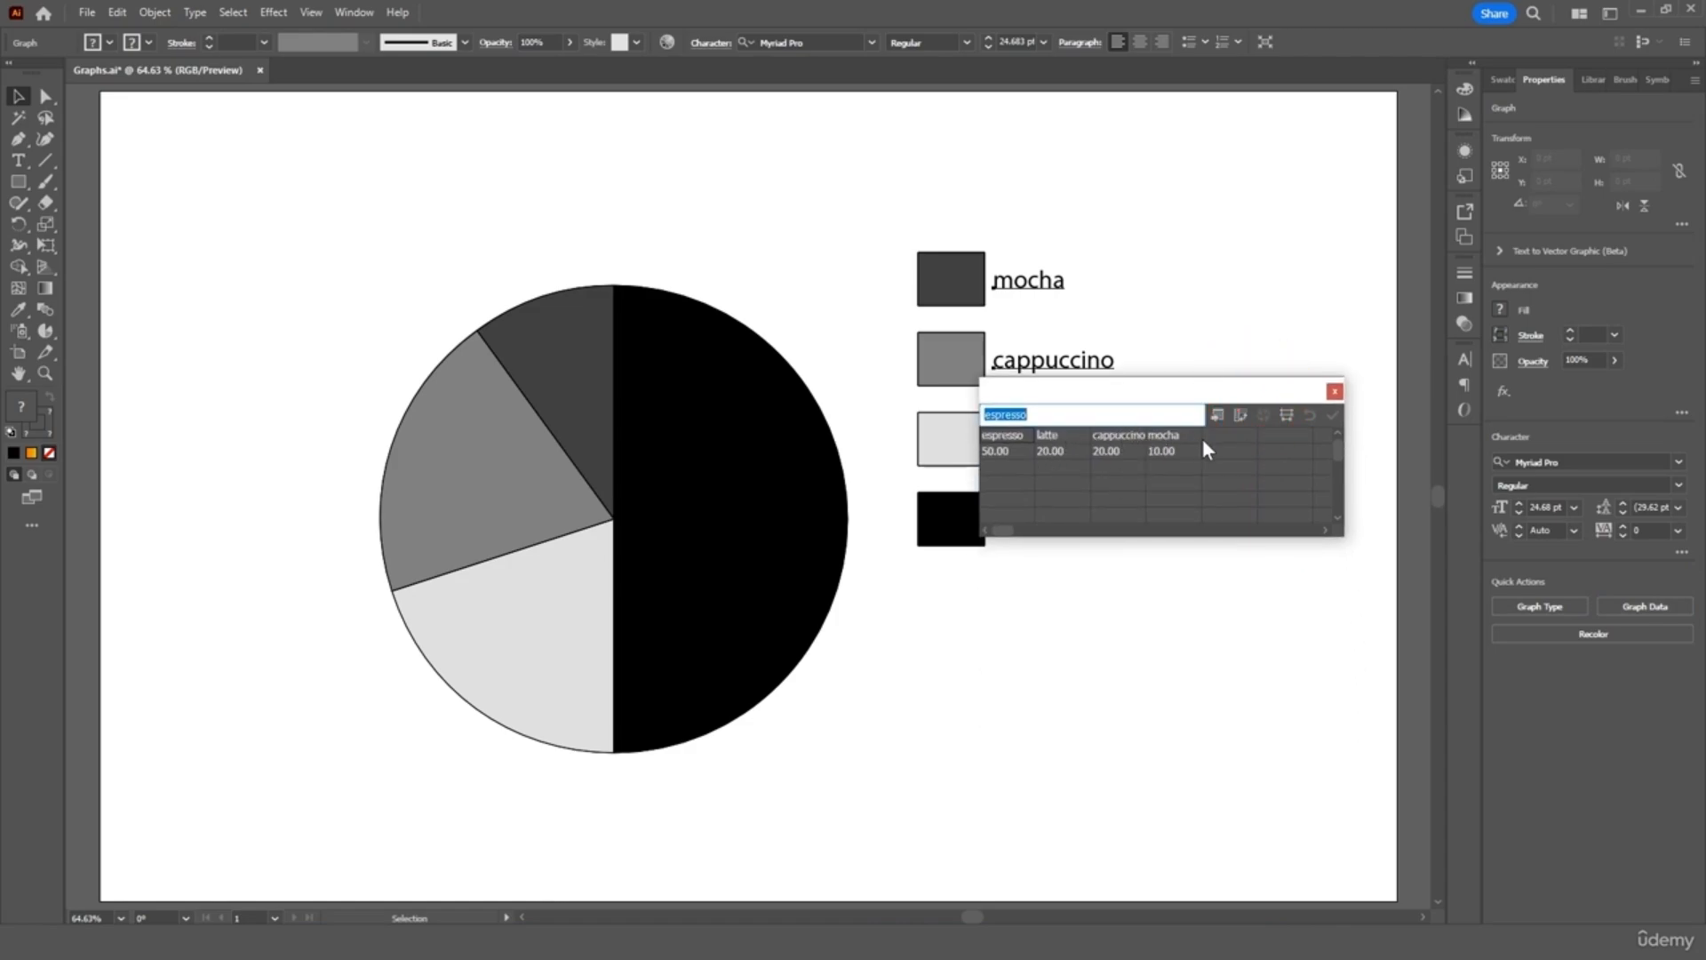
pyautogui.click(1335, 391)
pyautogui.click(1518, 604)
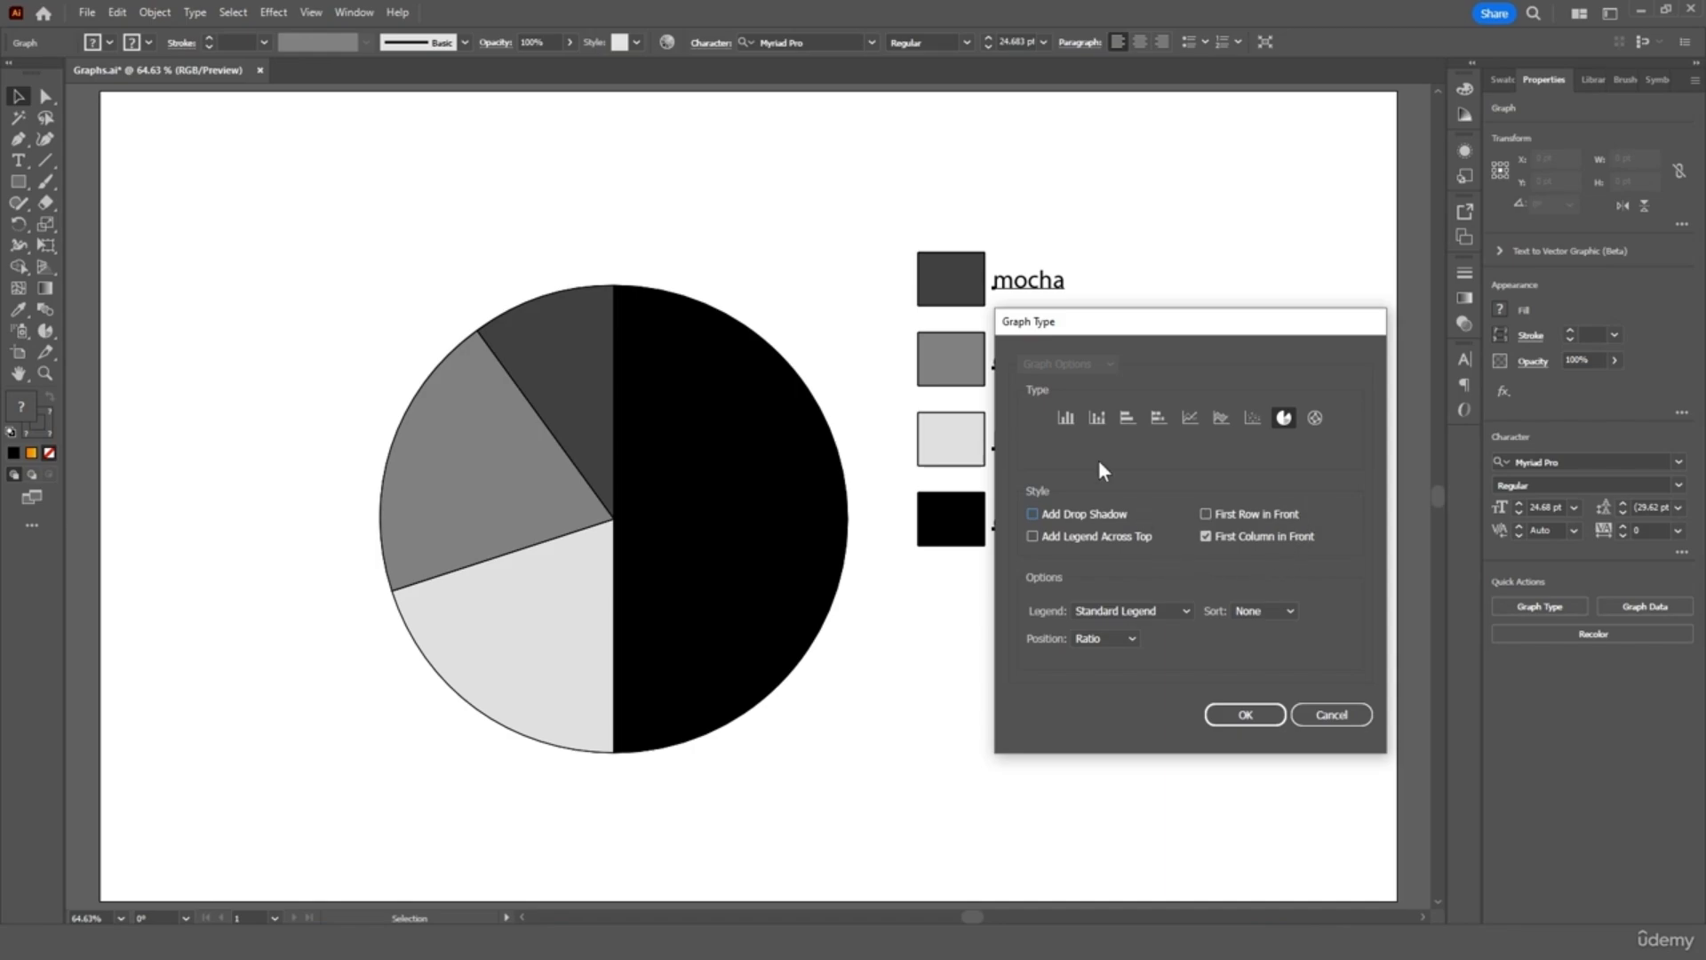
# Switch the coffee chart to Column, then horizontal Bar, then back to Pie
pyautogui.click(1066, 417)
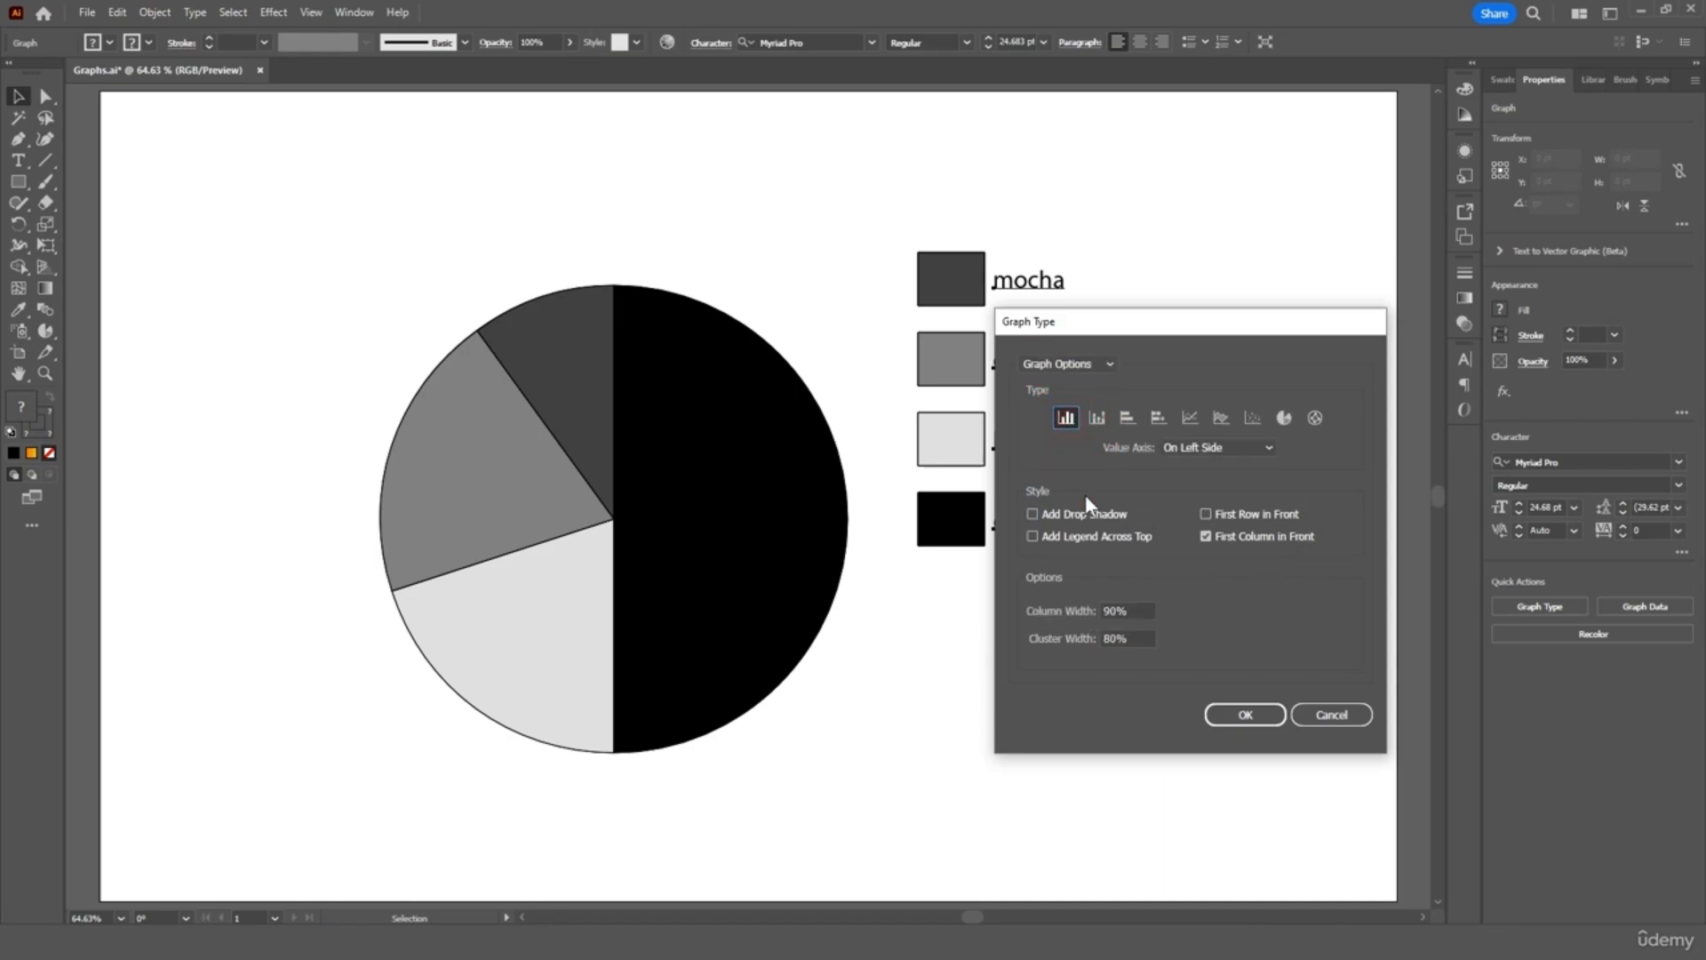
pyautogui.click(1247, 713)
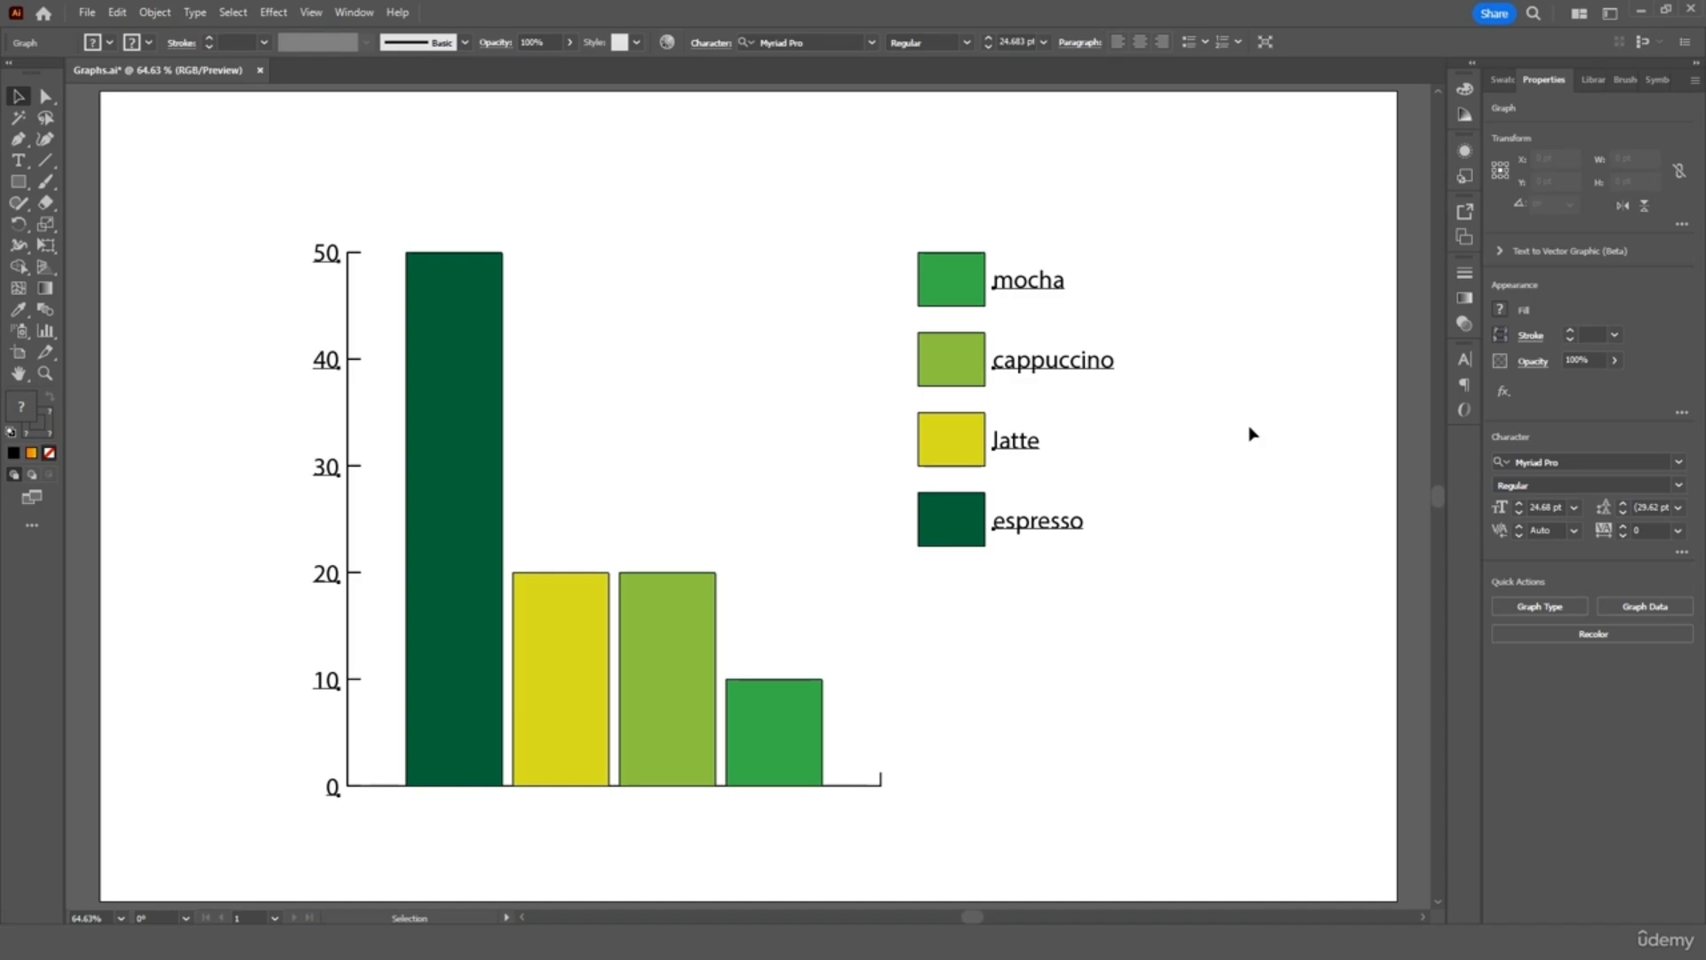
pyautogui.click(1535, 608)
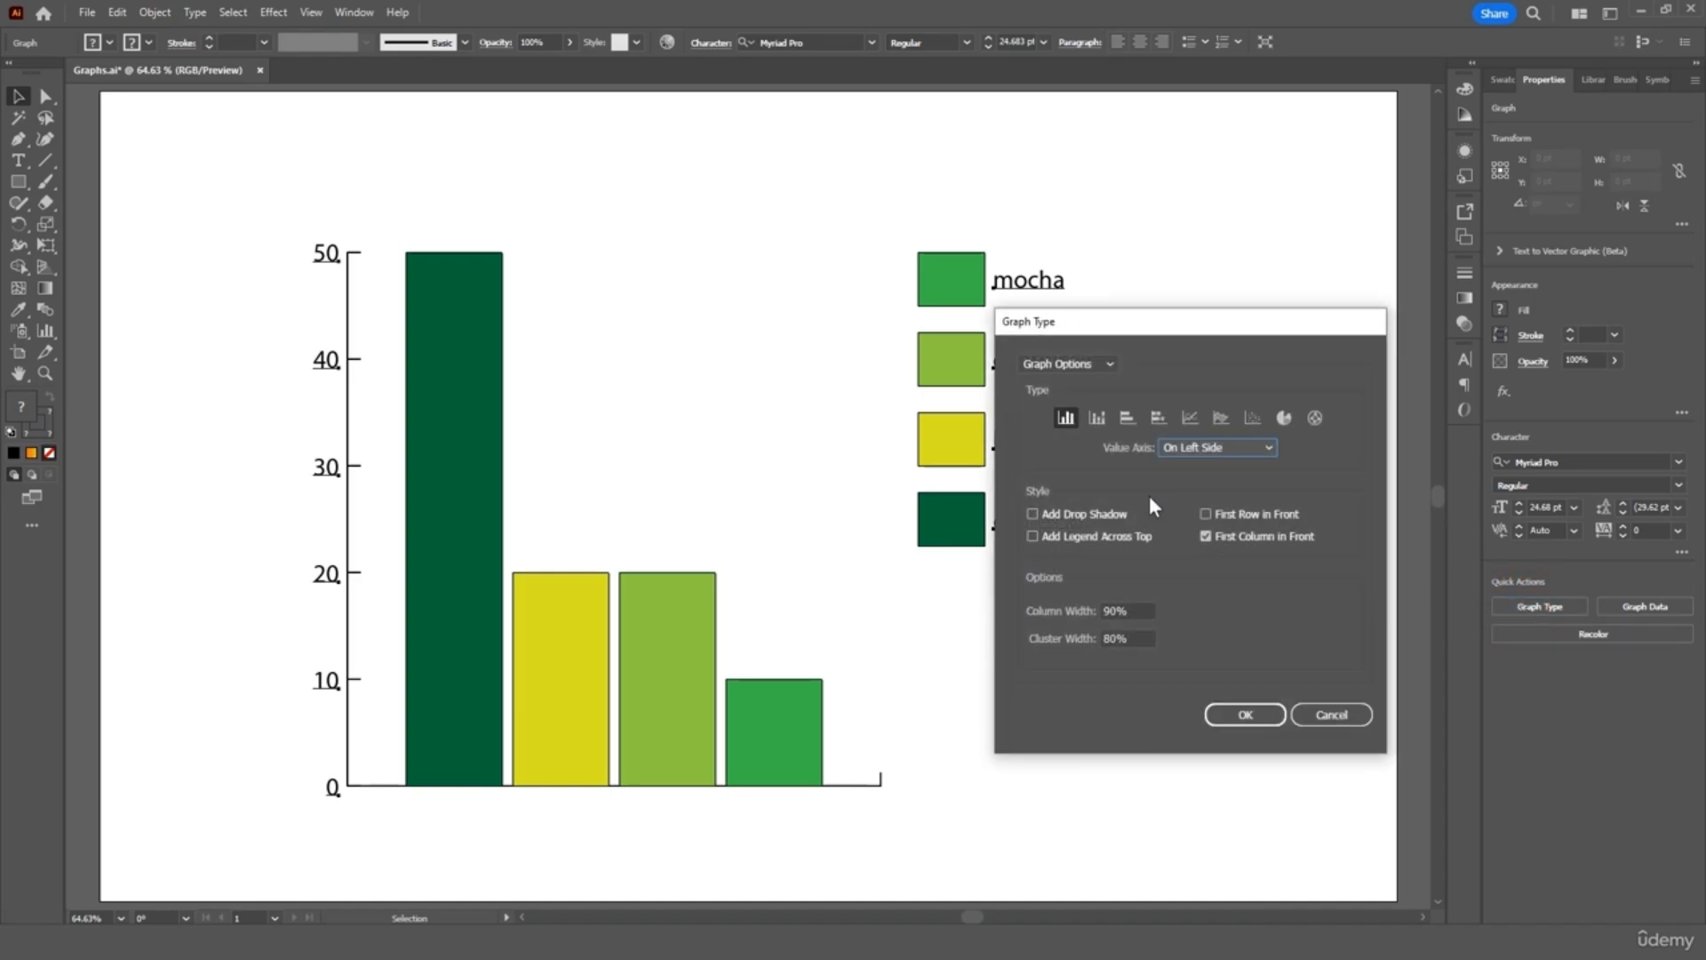
pyautogui.click(1125, 418)
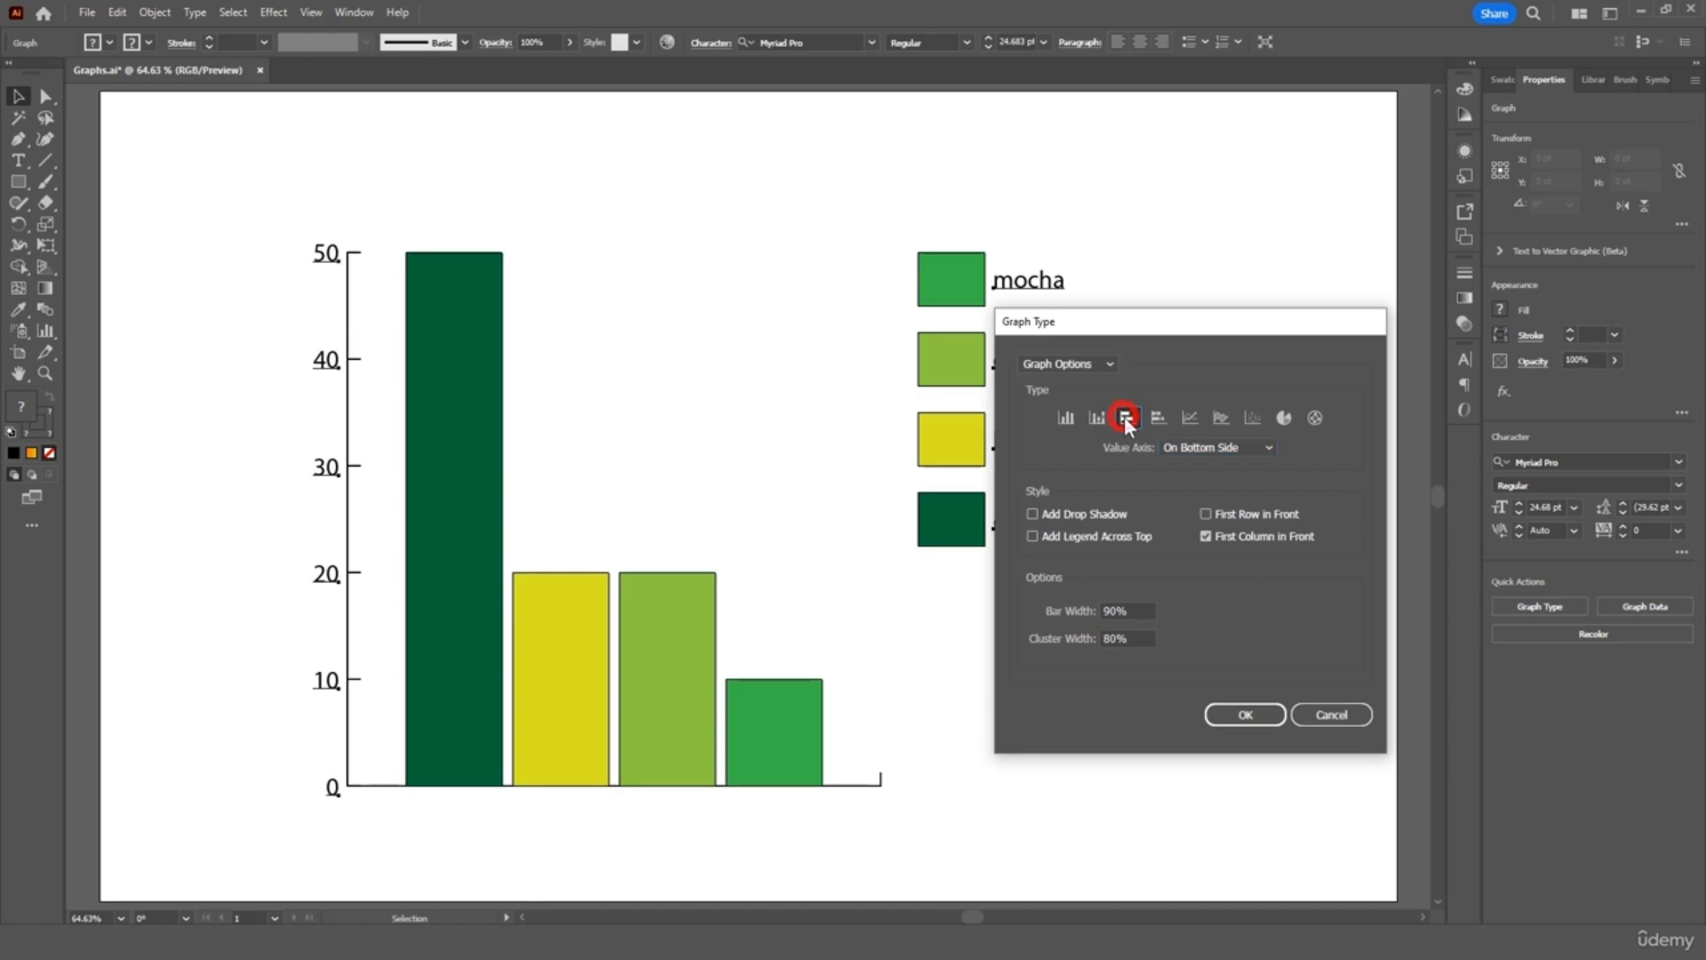
pyautogui.click(1236, 713)
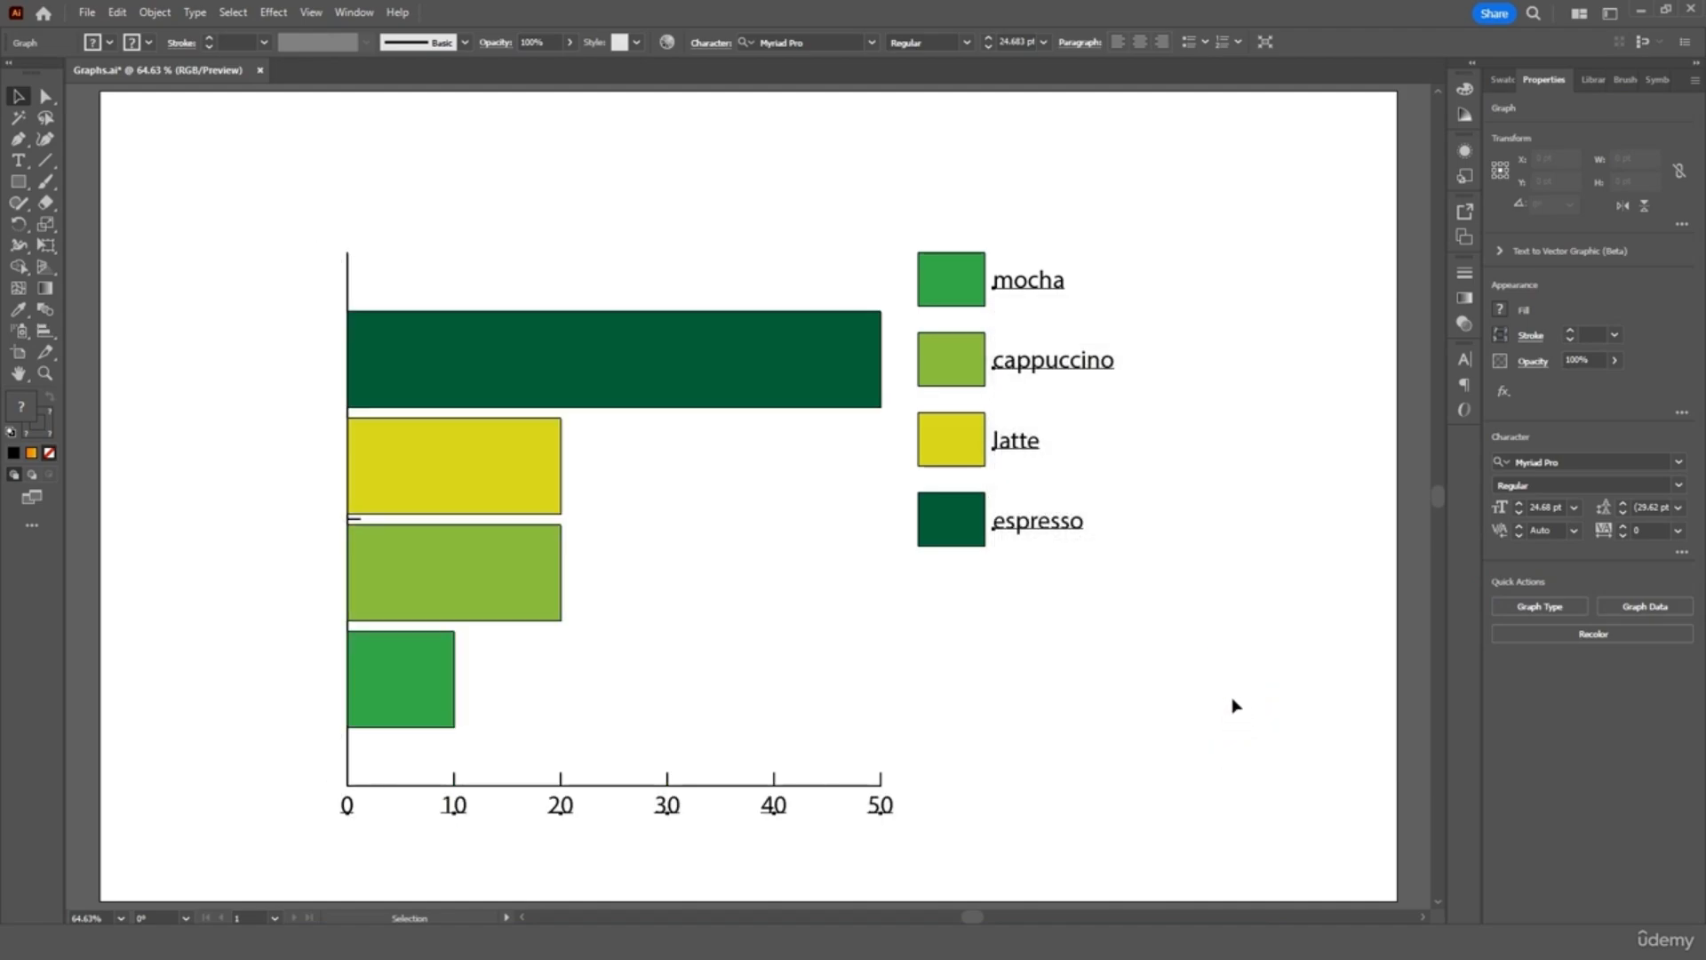
pyautogui.click(1535, 608)
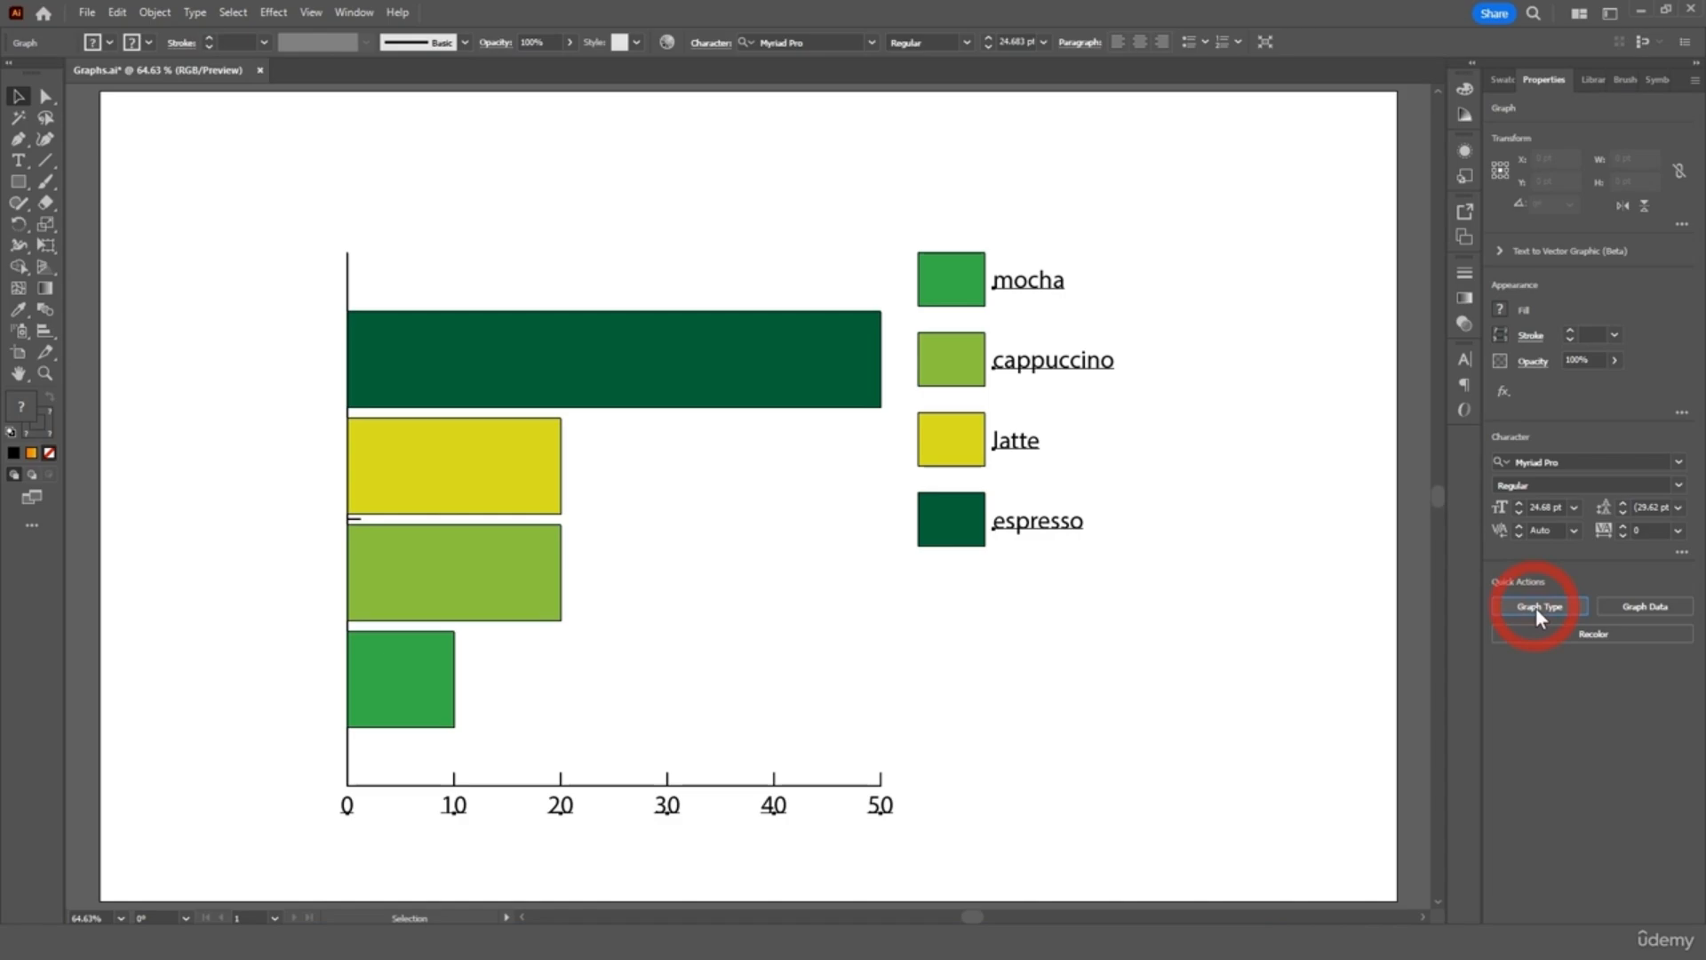
pyautogui.click(1281, 422)
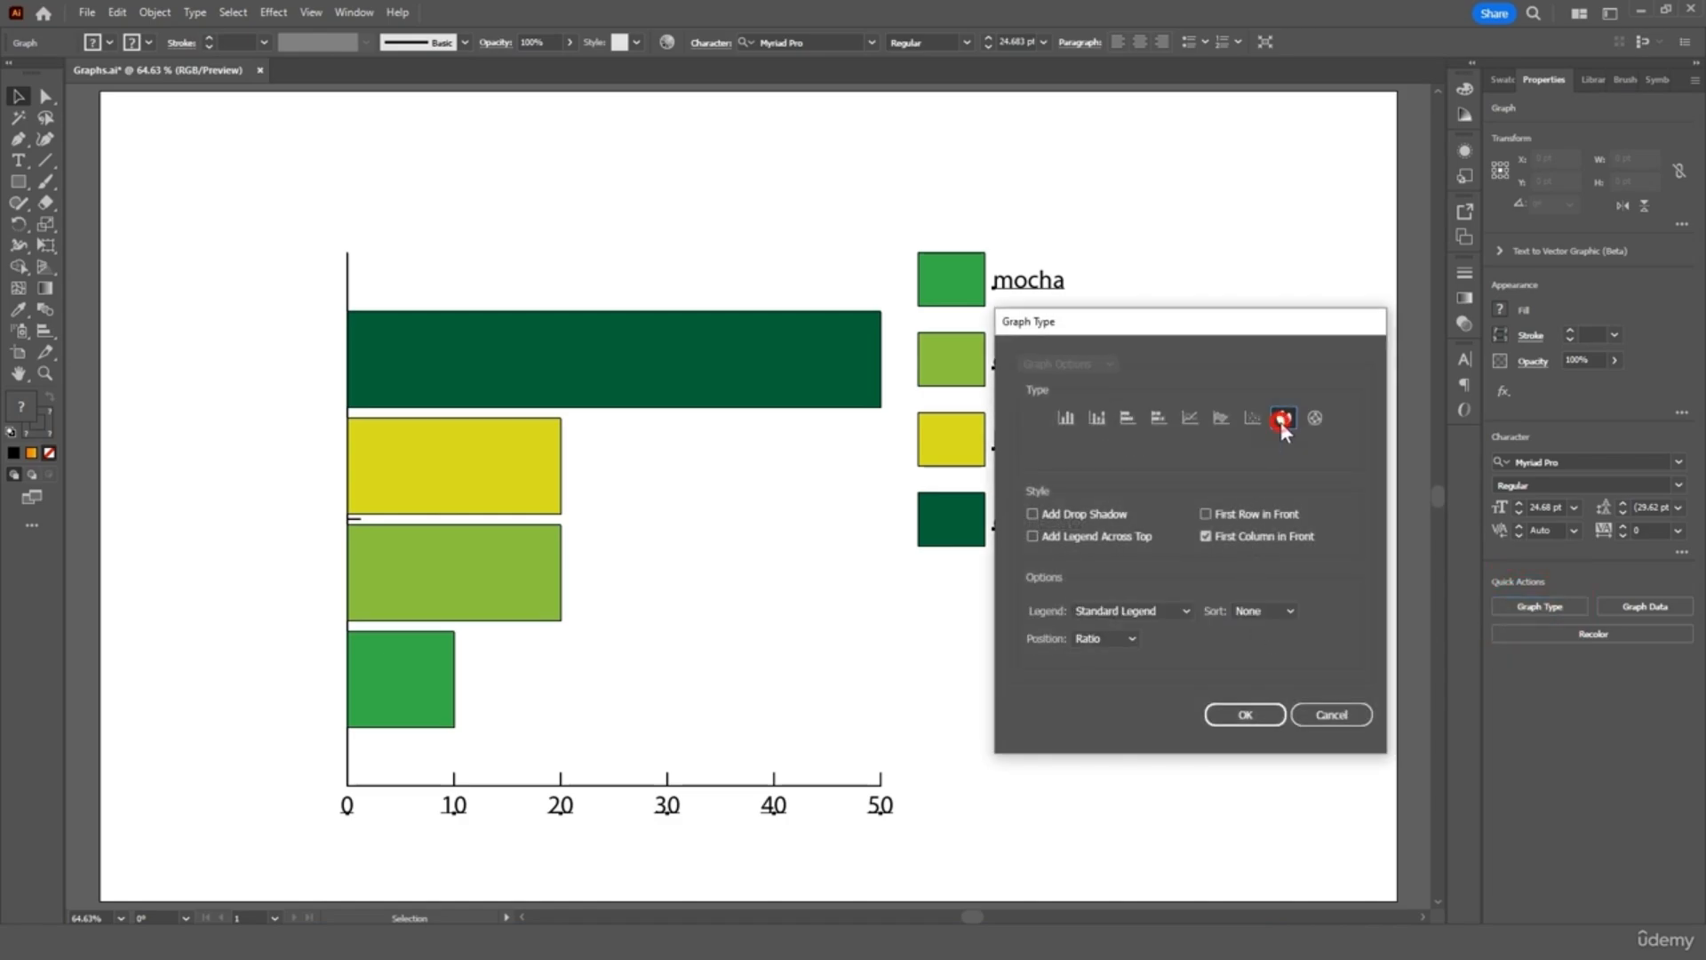
pyautogui.click(1244, 714)
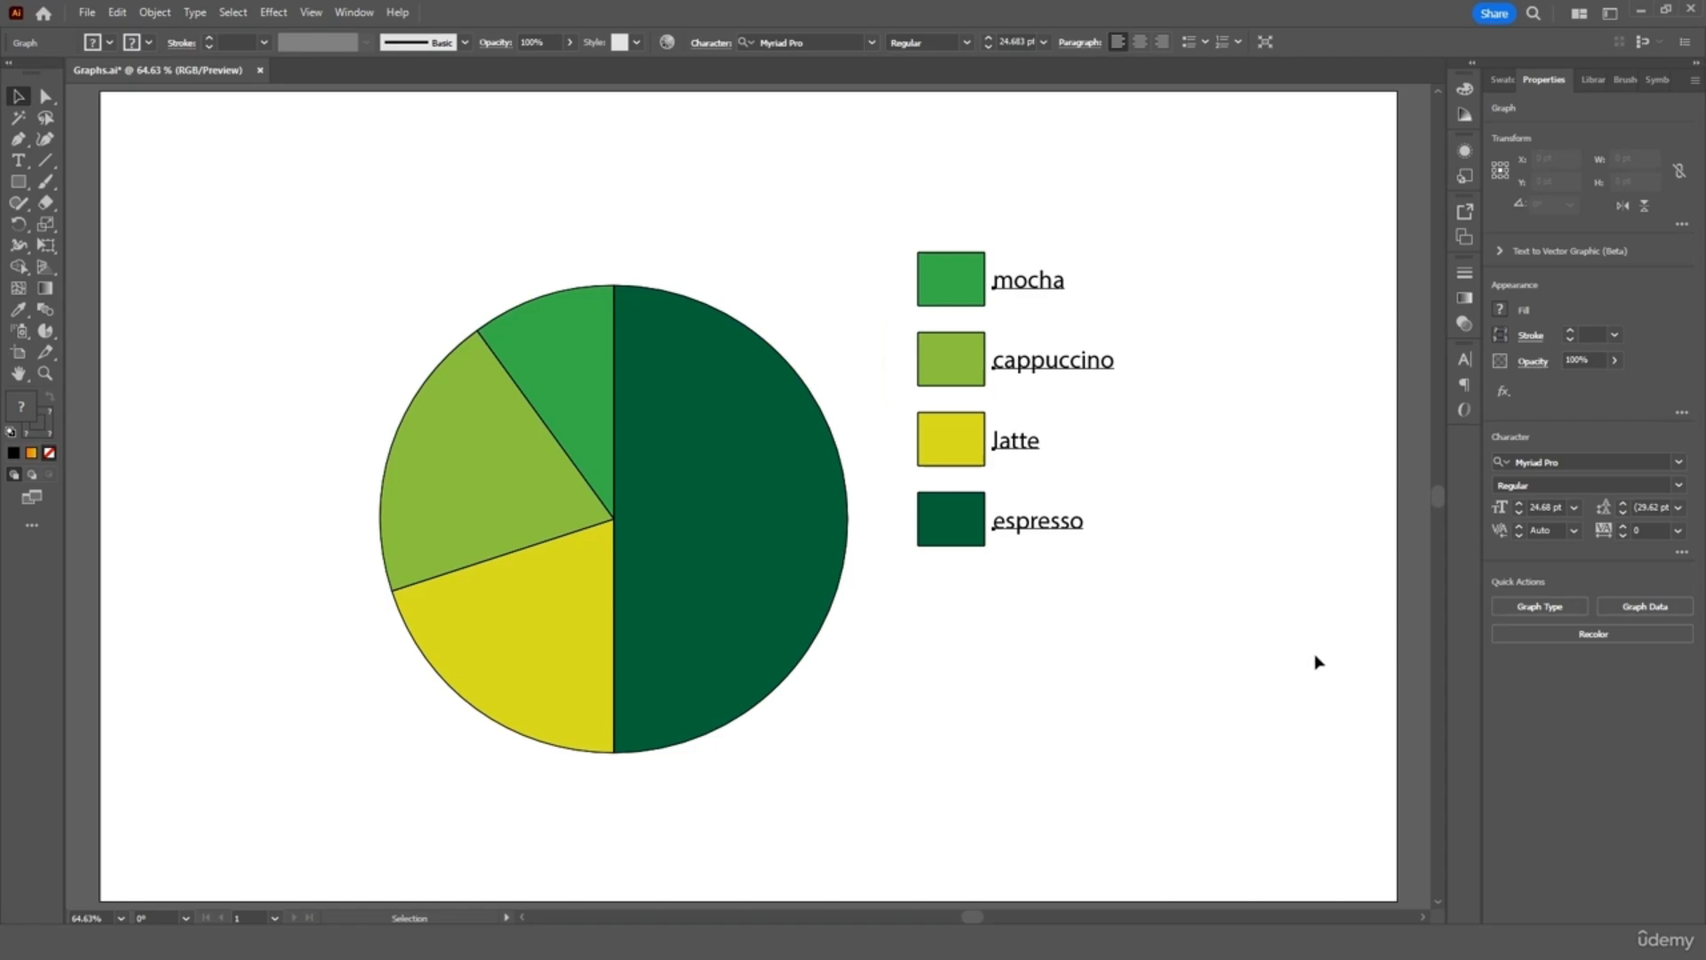
pyautogui.click(1614, 634)
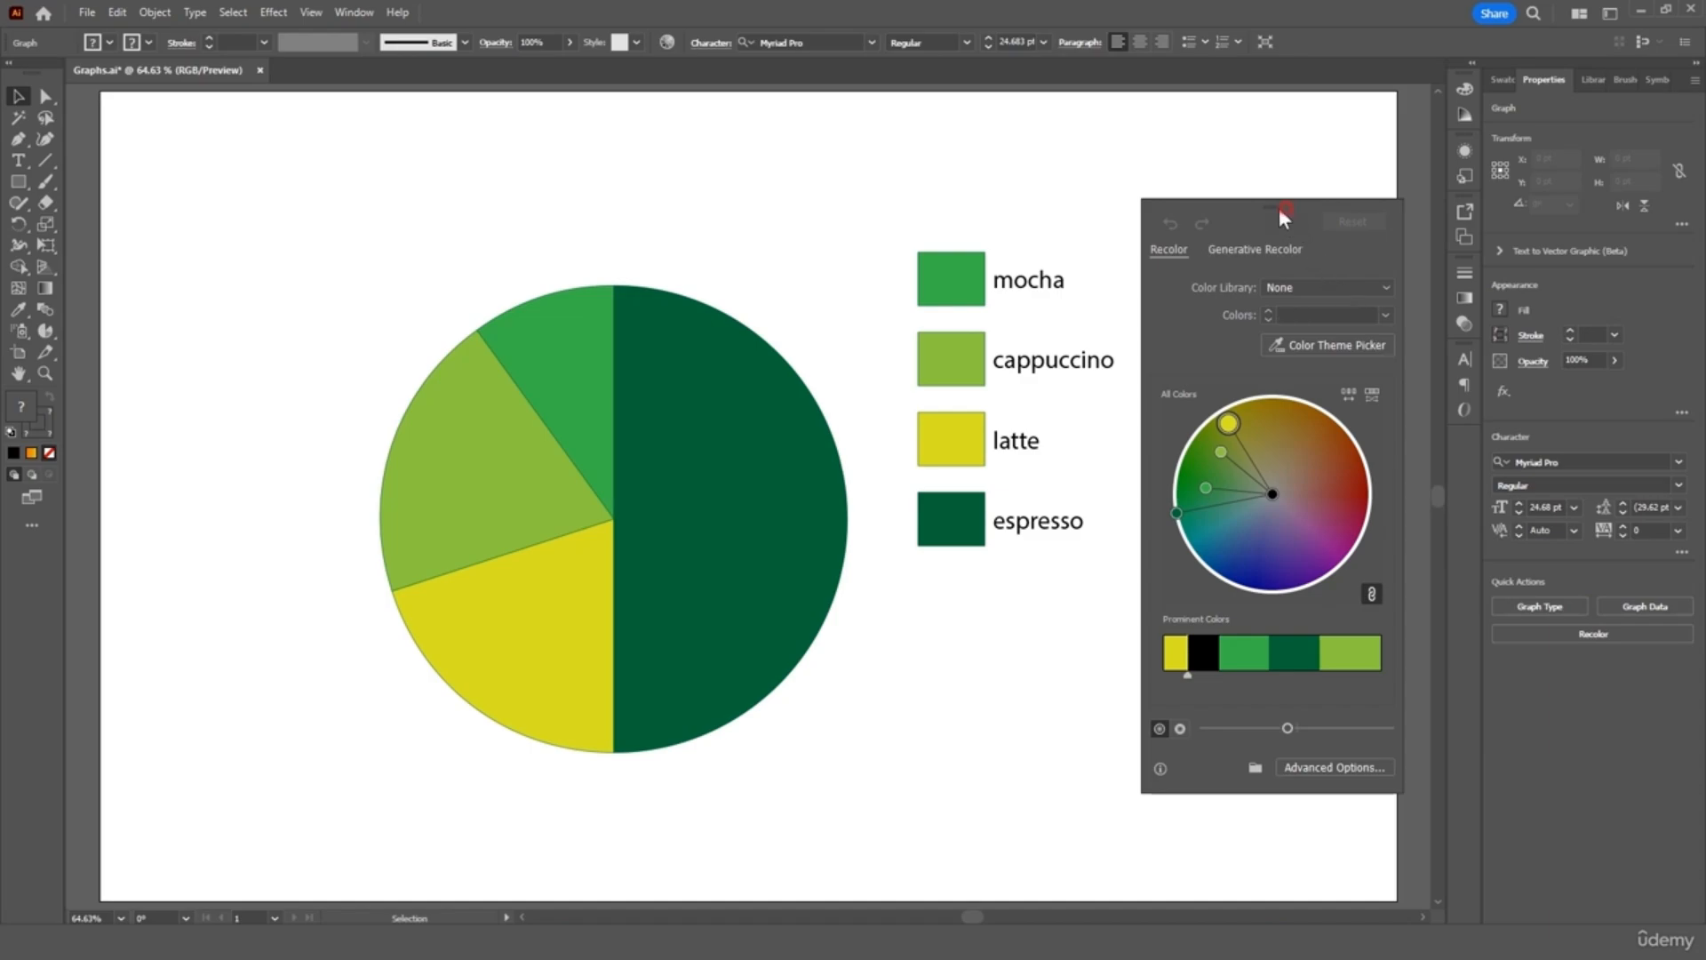
pyautogui.moveTo(1278, 206); pyautogui.dragTo(1250, 179)
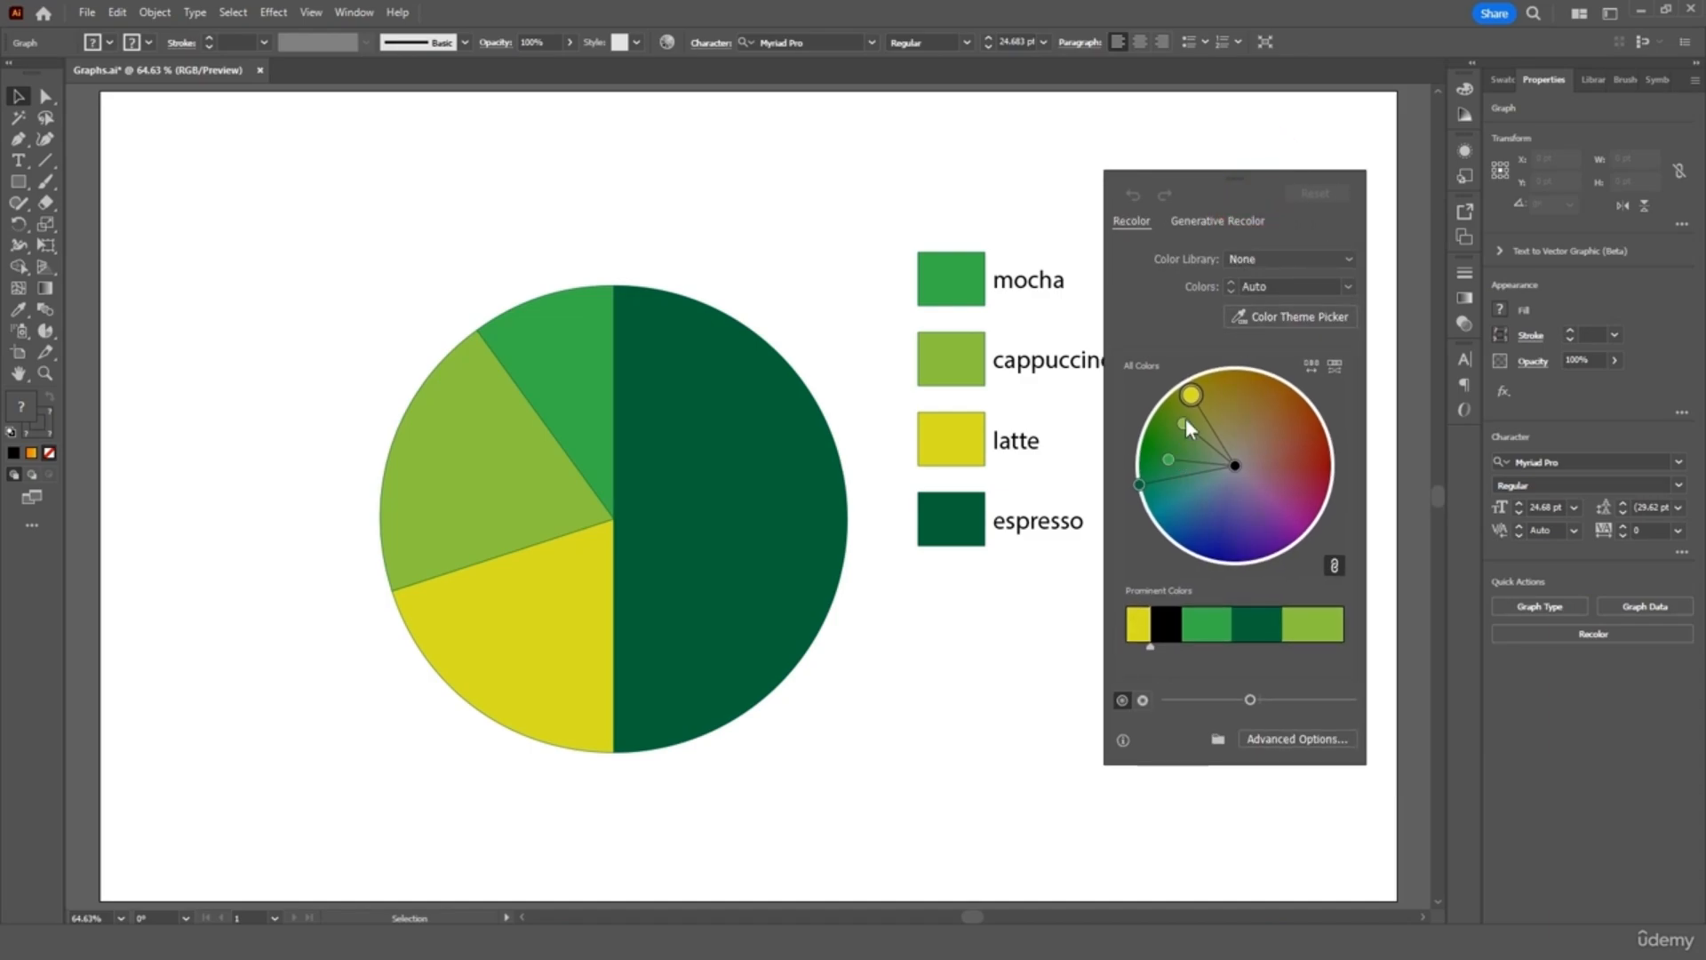
pyautogui.moveTo(1191, 397); pyautogui.dragTo(1290, 418)
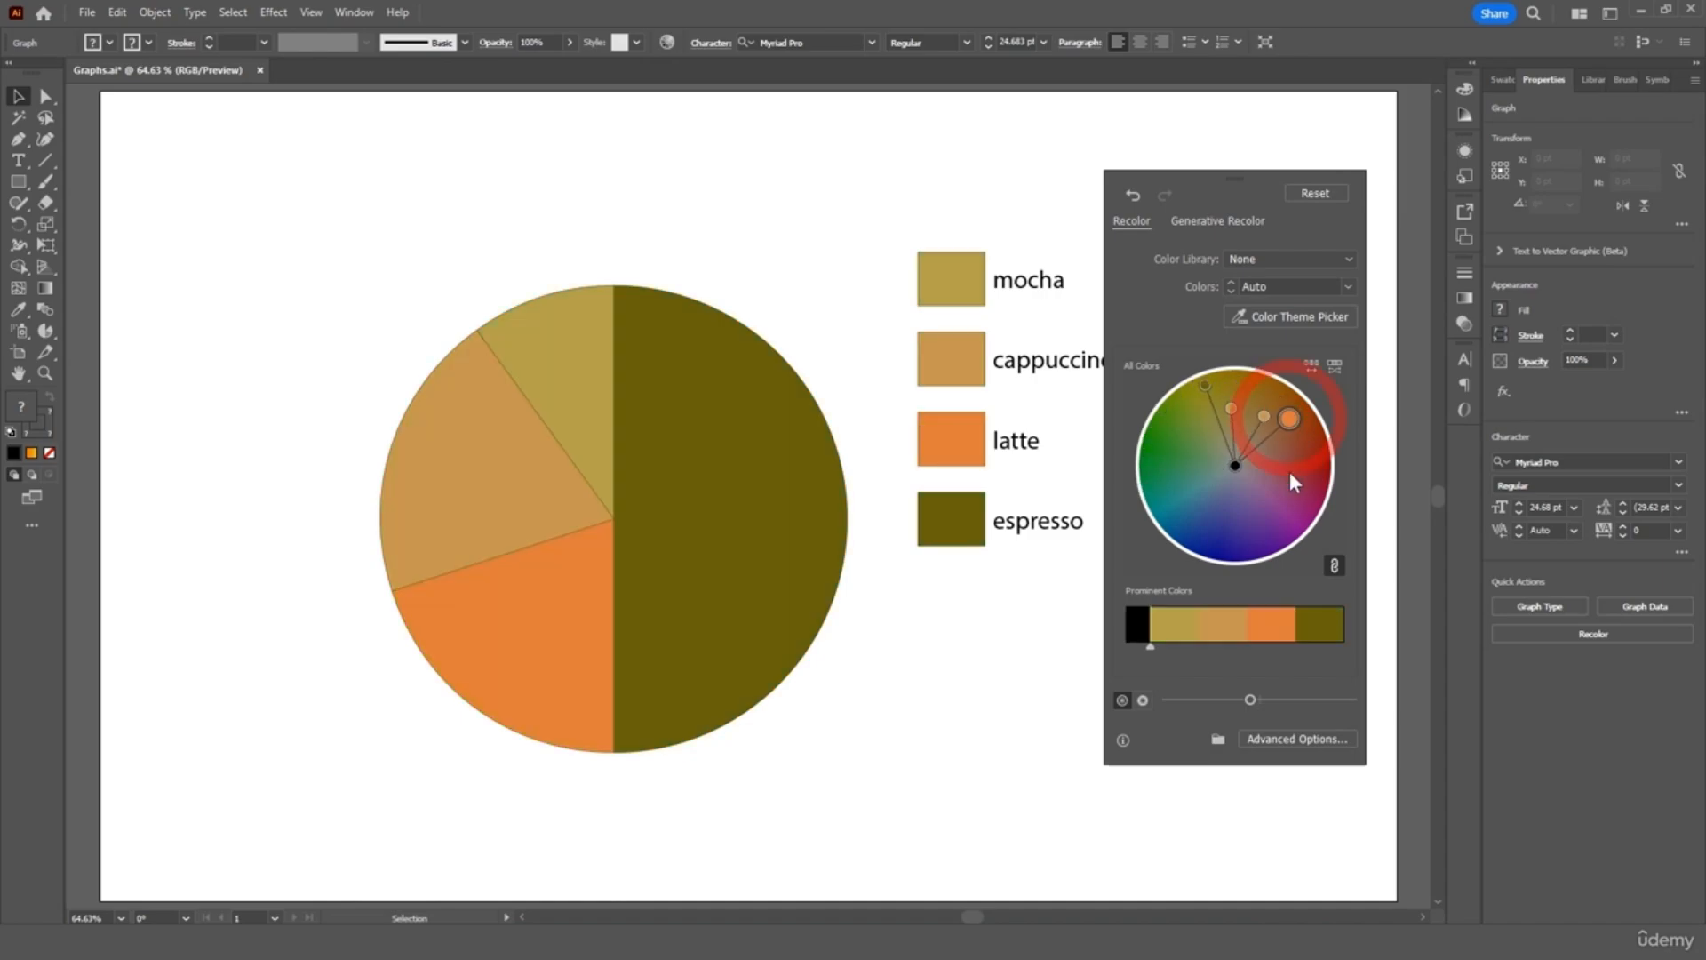
pyautogui.click(1299, 739)
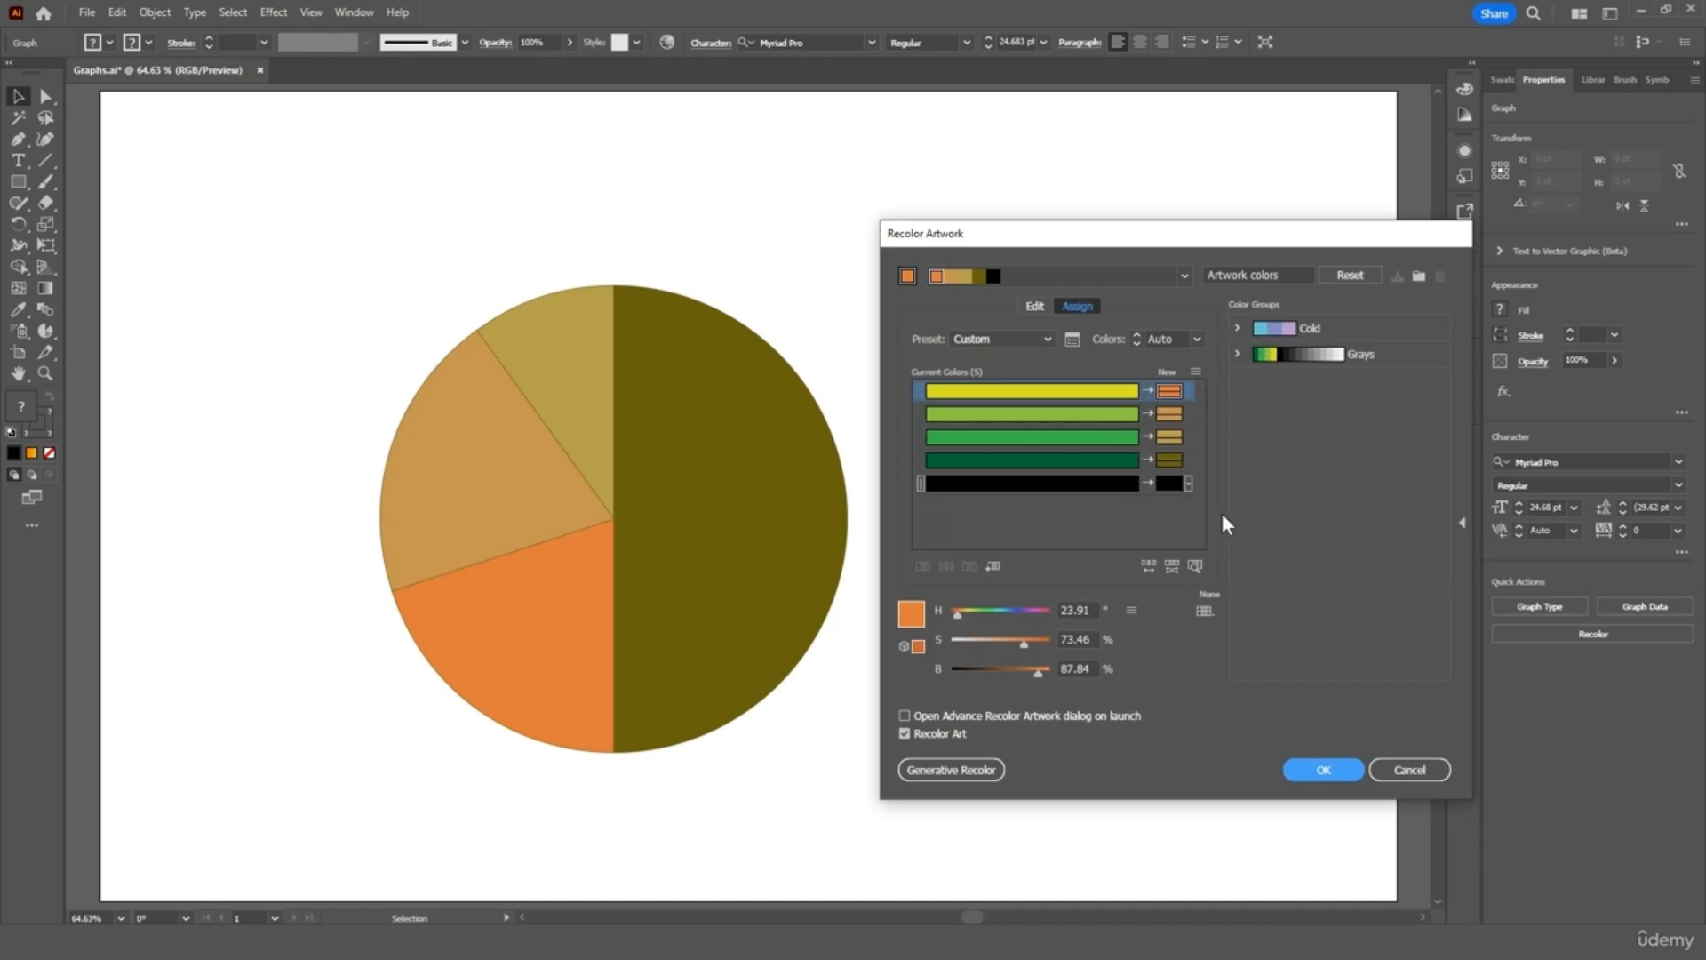
pyautogui.click(1280, 329)
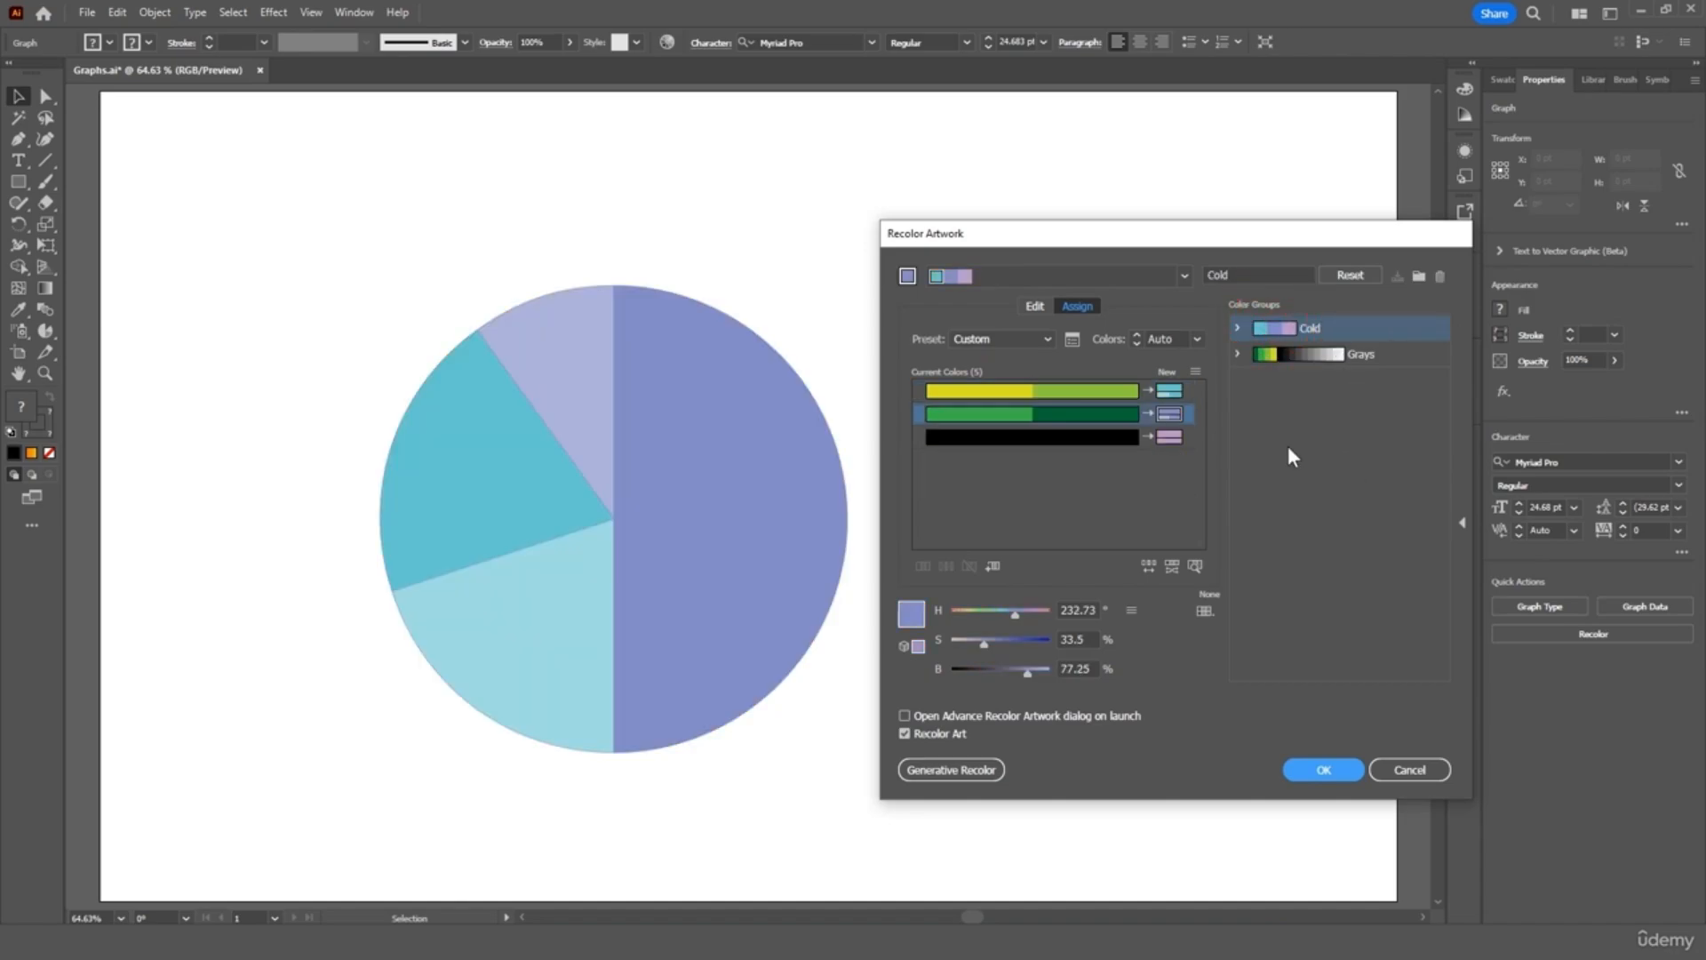
pyautogui.moveTo(1185, 243); pyautogui.dragTo(1184, 182)
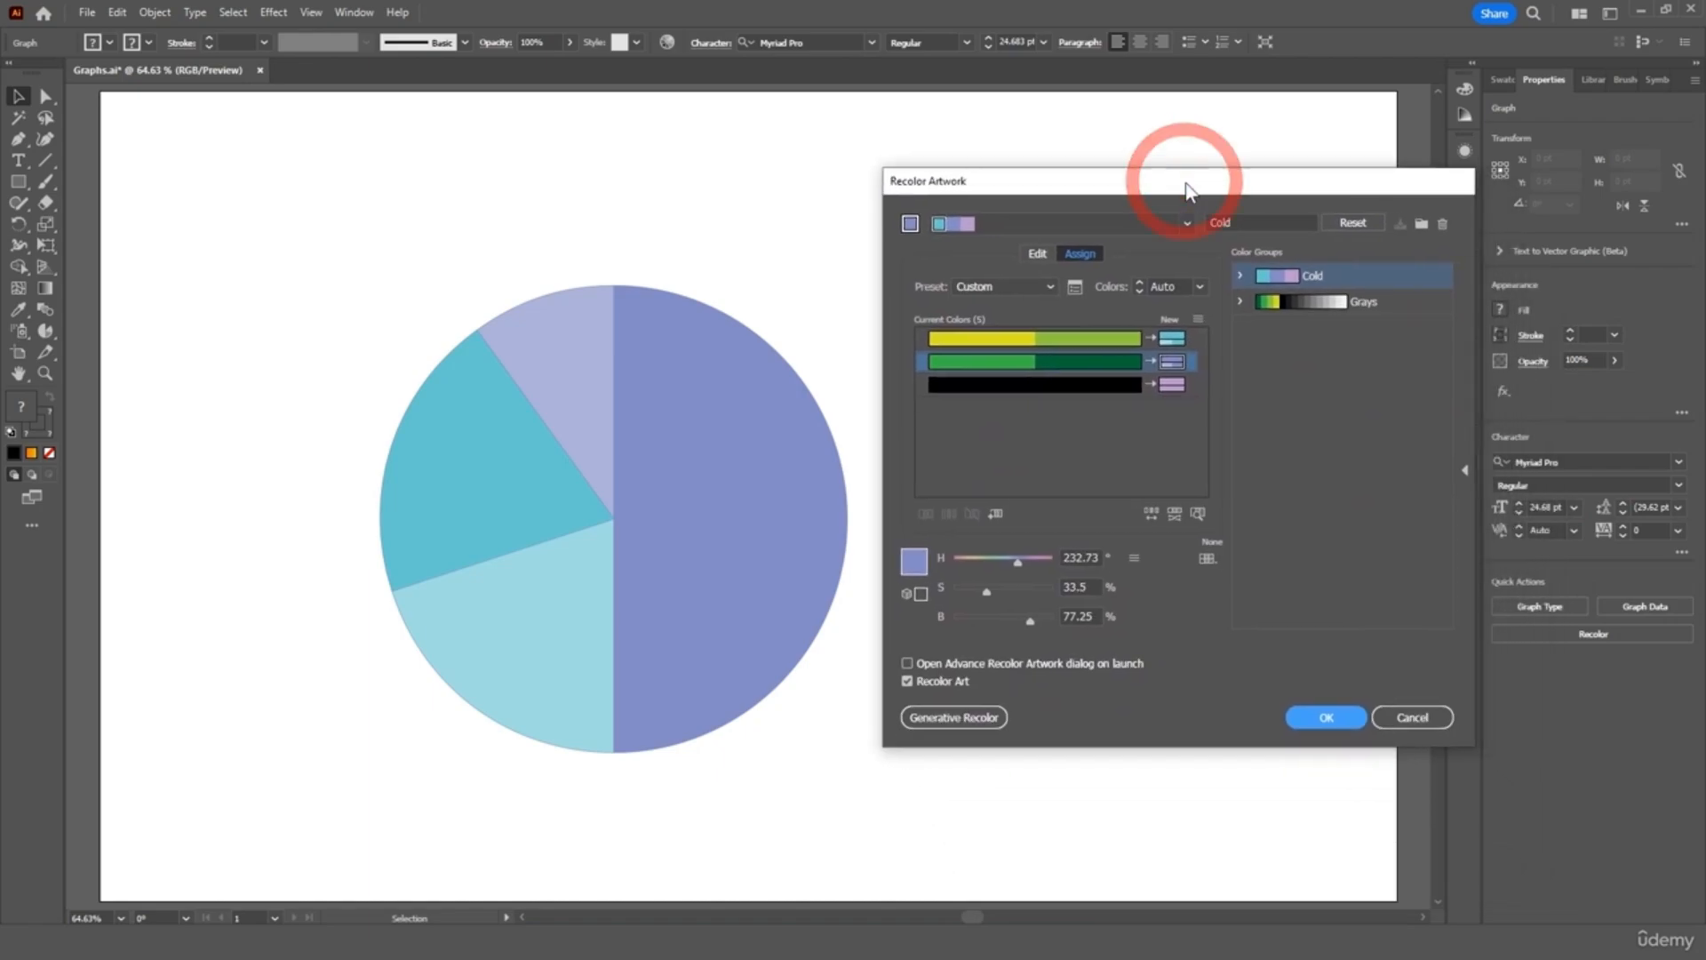
pyautogui.click(1420, 718)
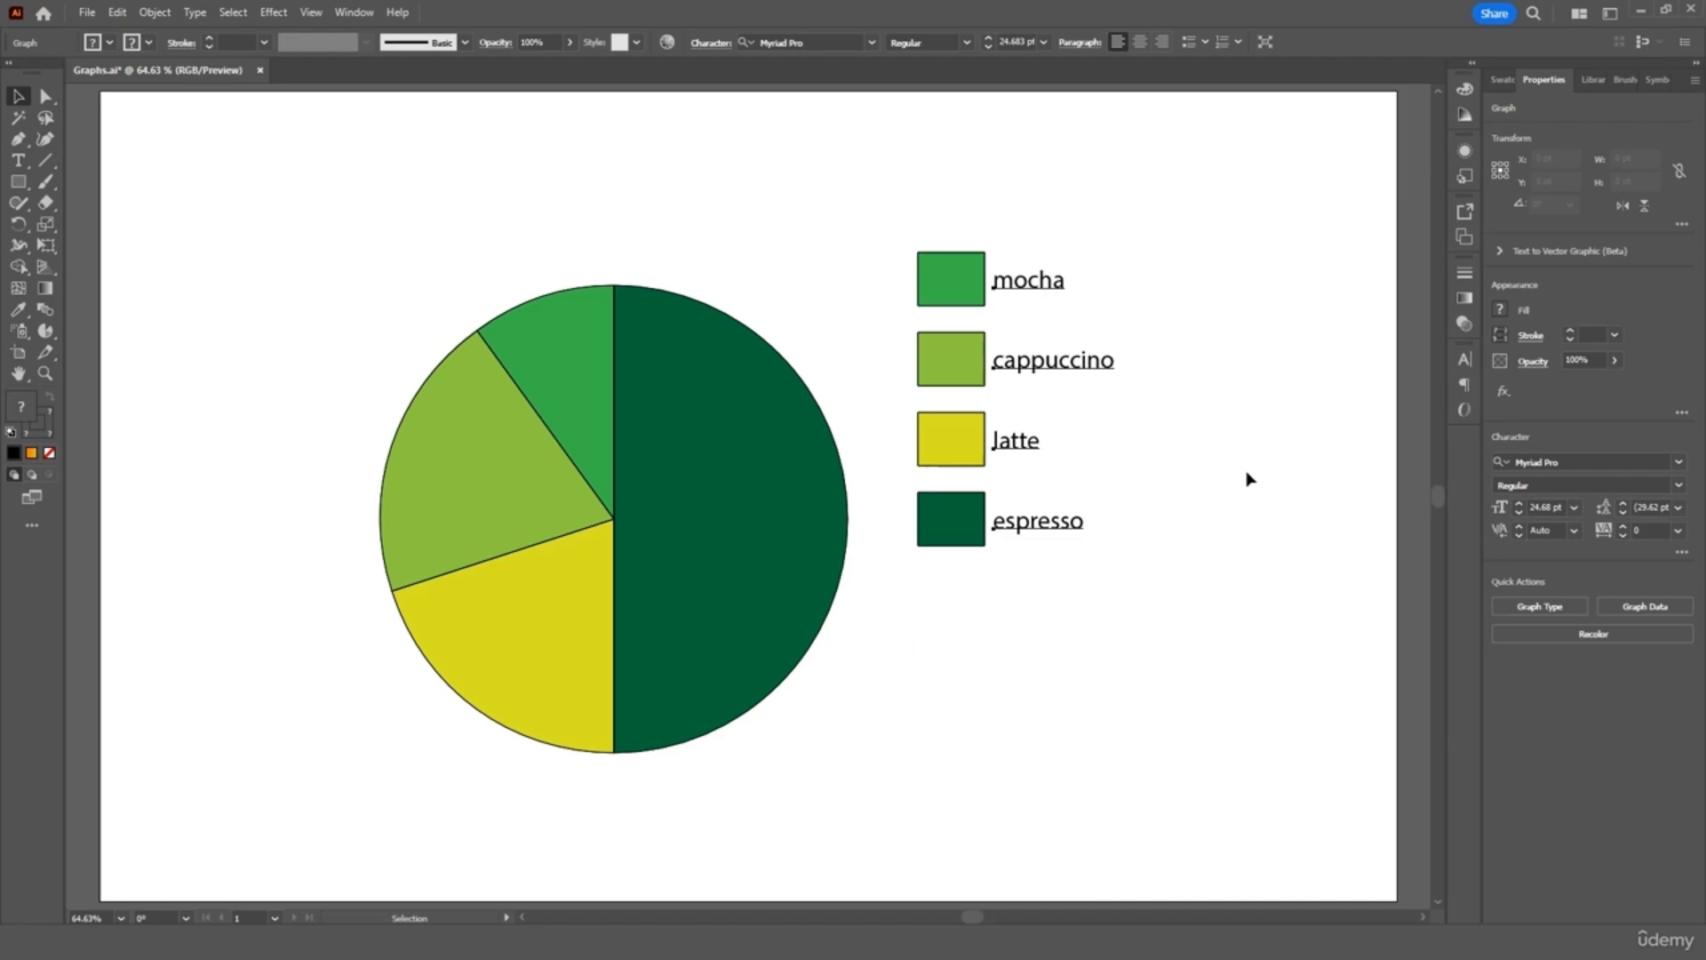
# Import the coffee sales file into Graph Data, apply it, and close the table
pyautogui.click(1624, 608)
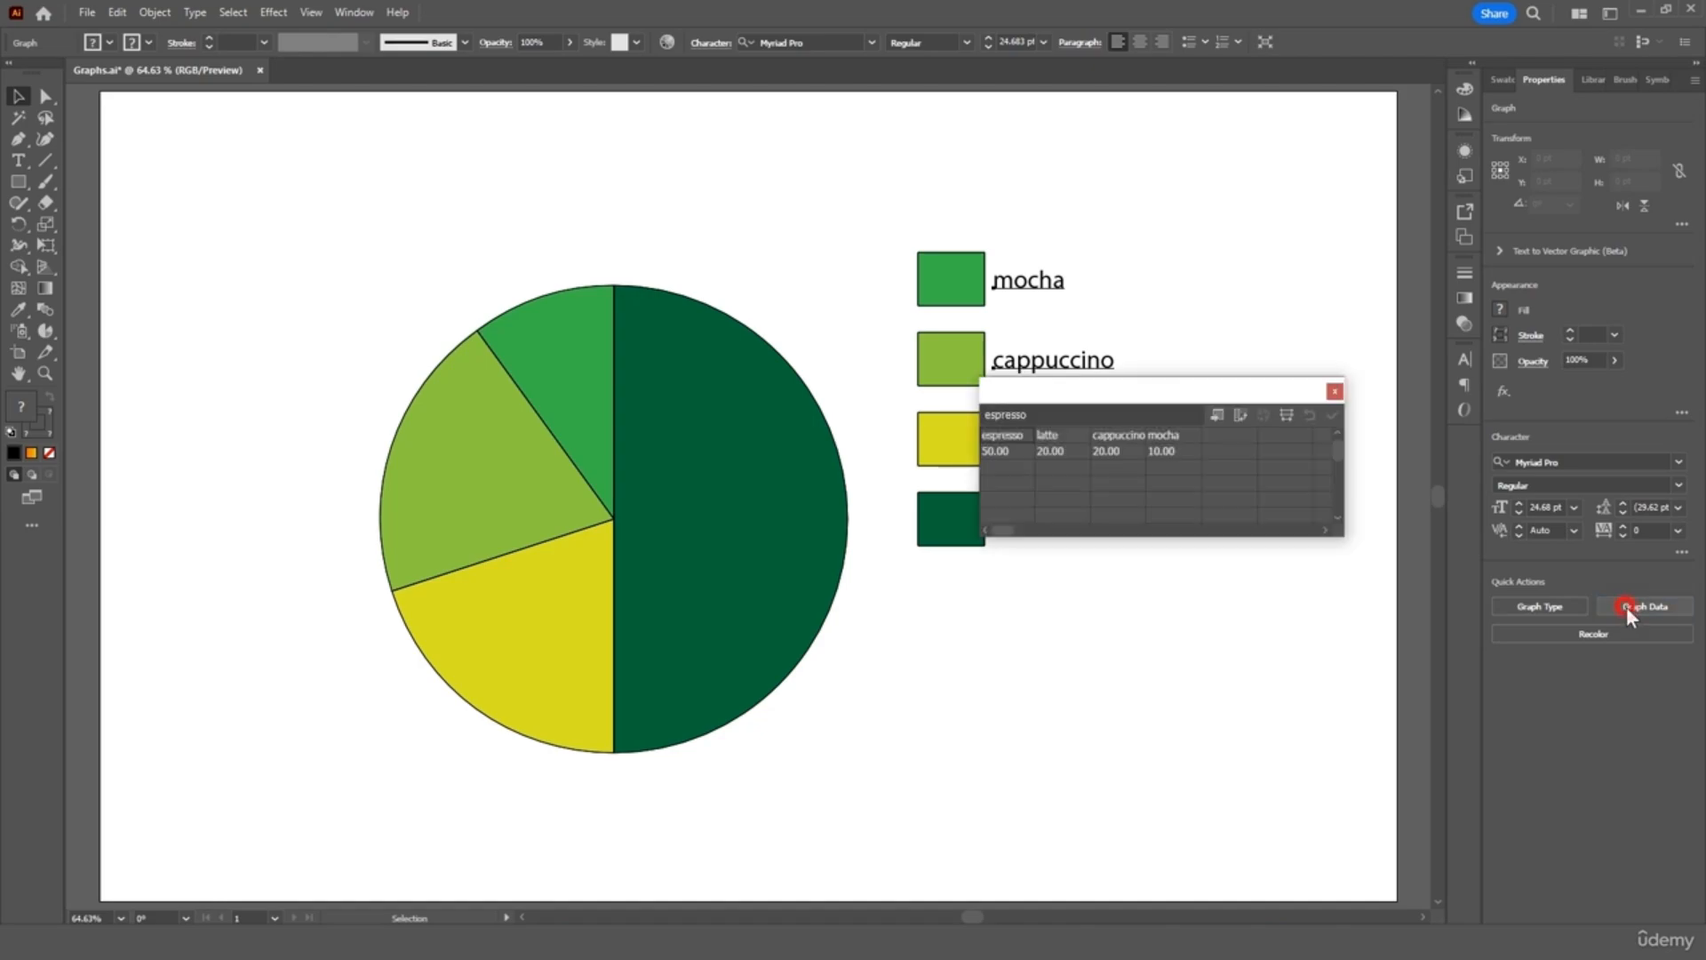
pyautogui.click(1218, 416)
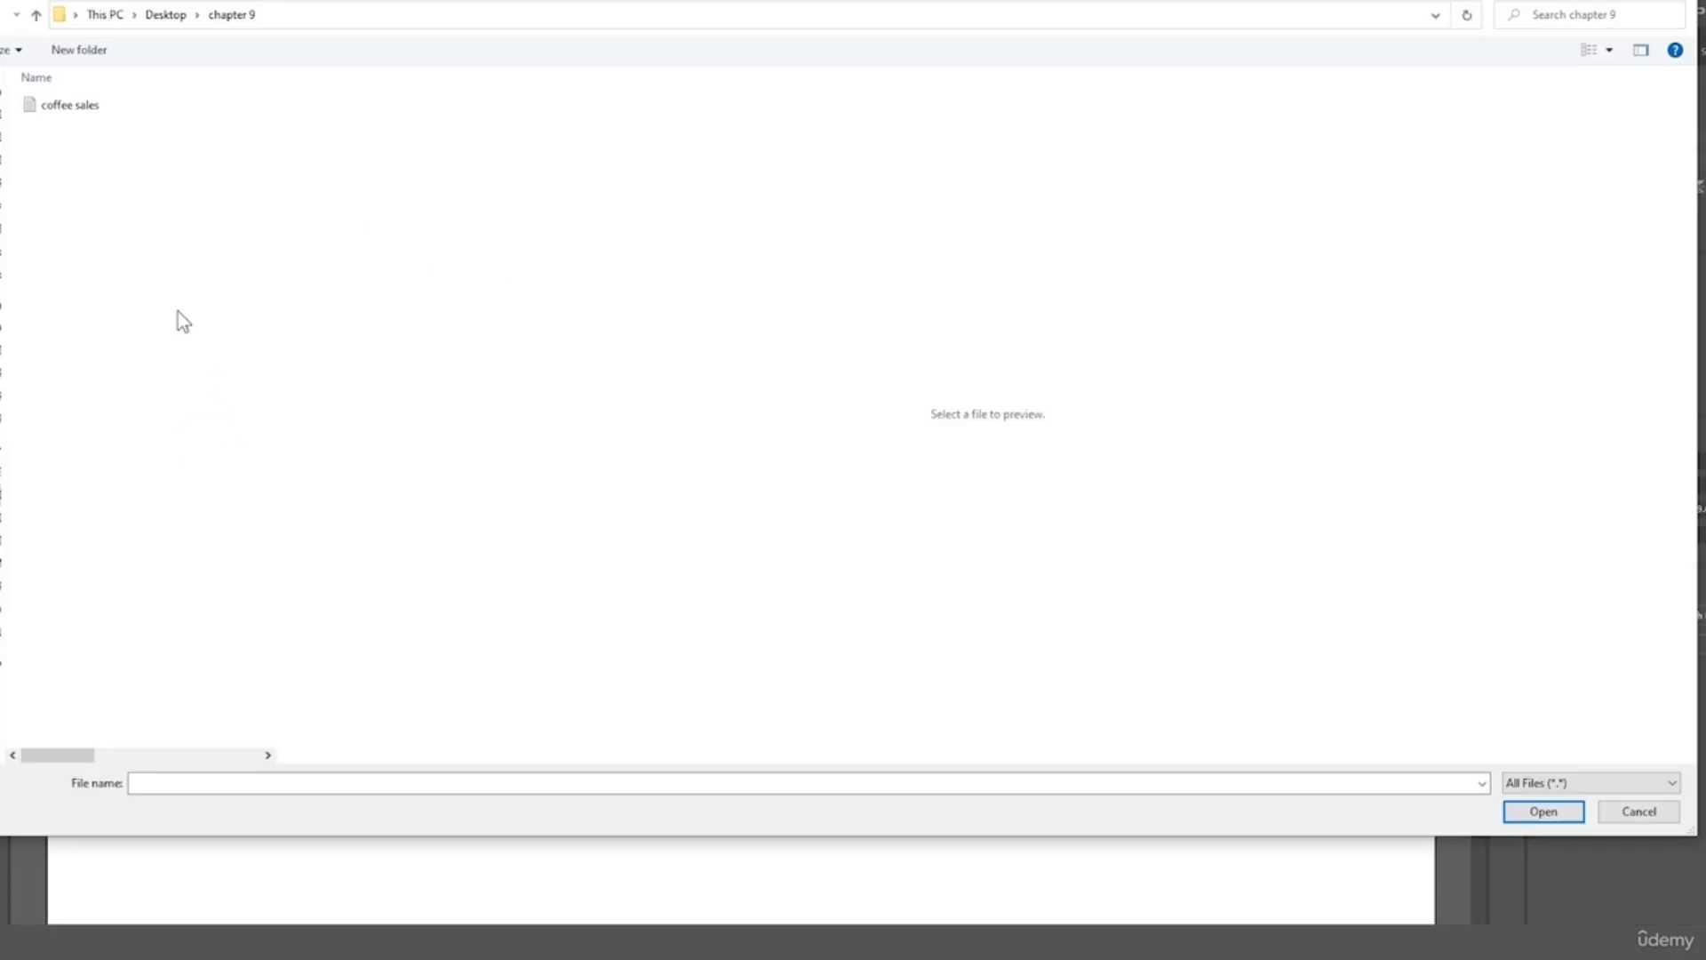
pyautogui.click(122, 141)
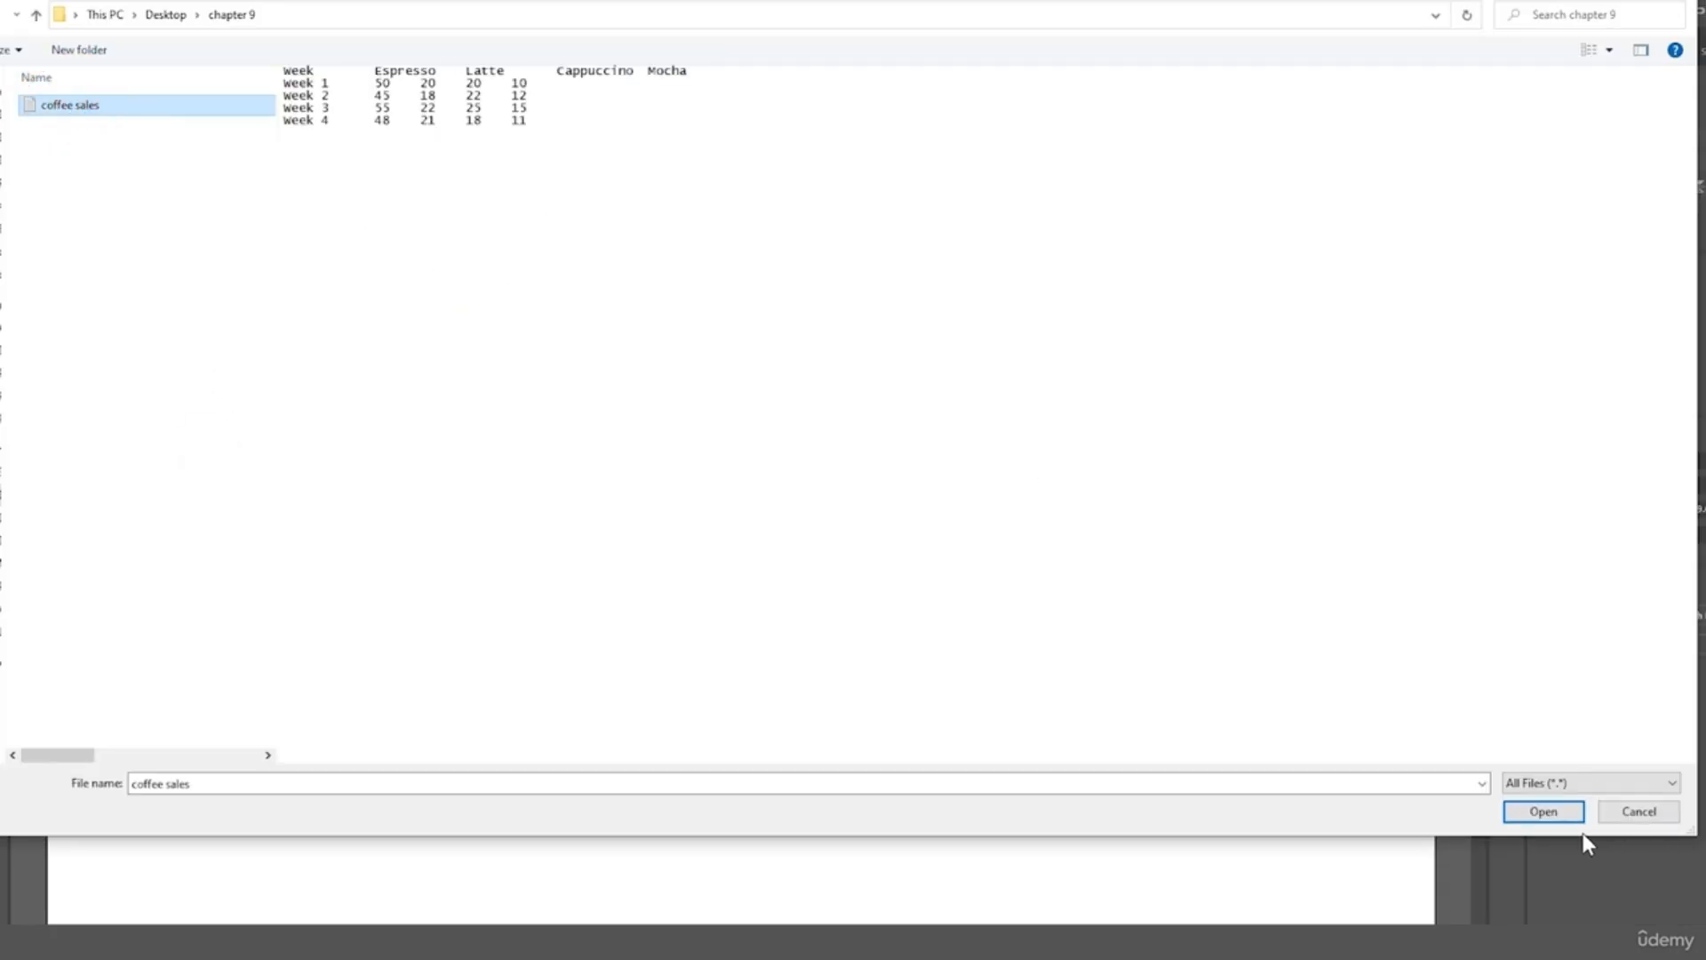
pyautogui.click(1557, 811)
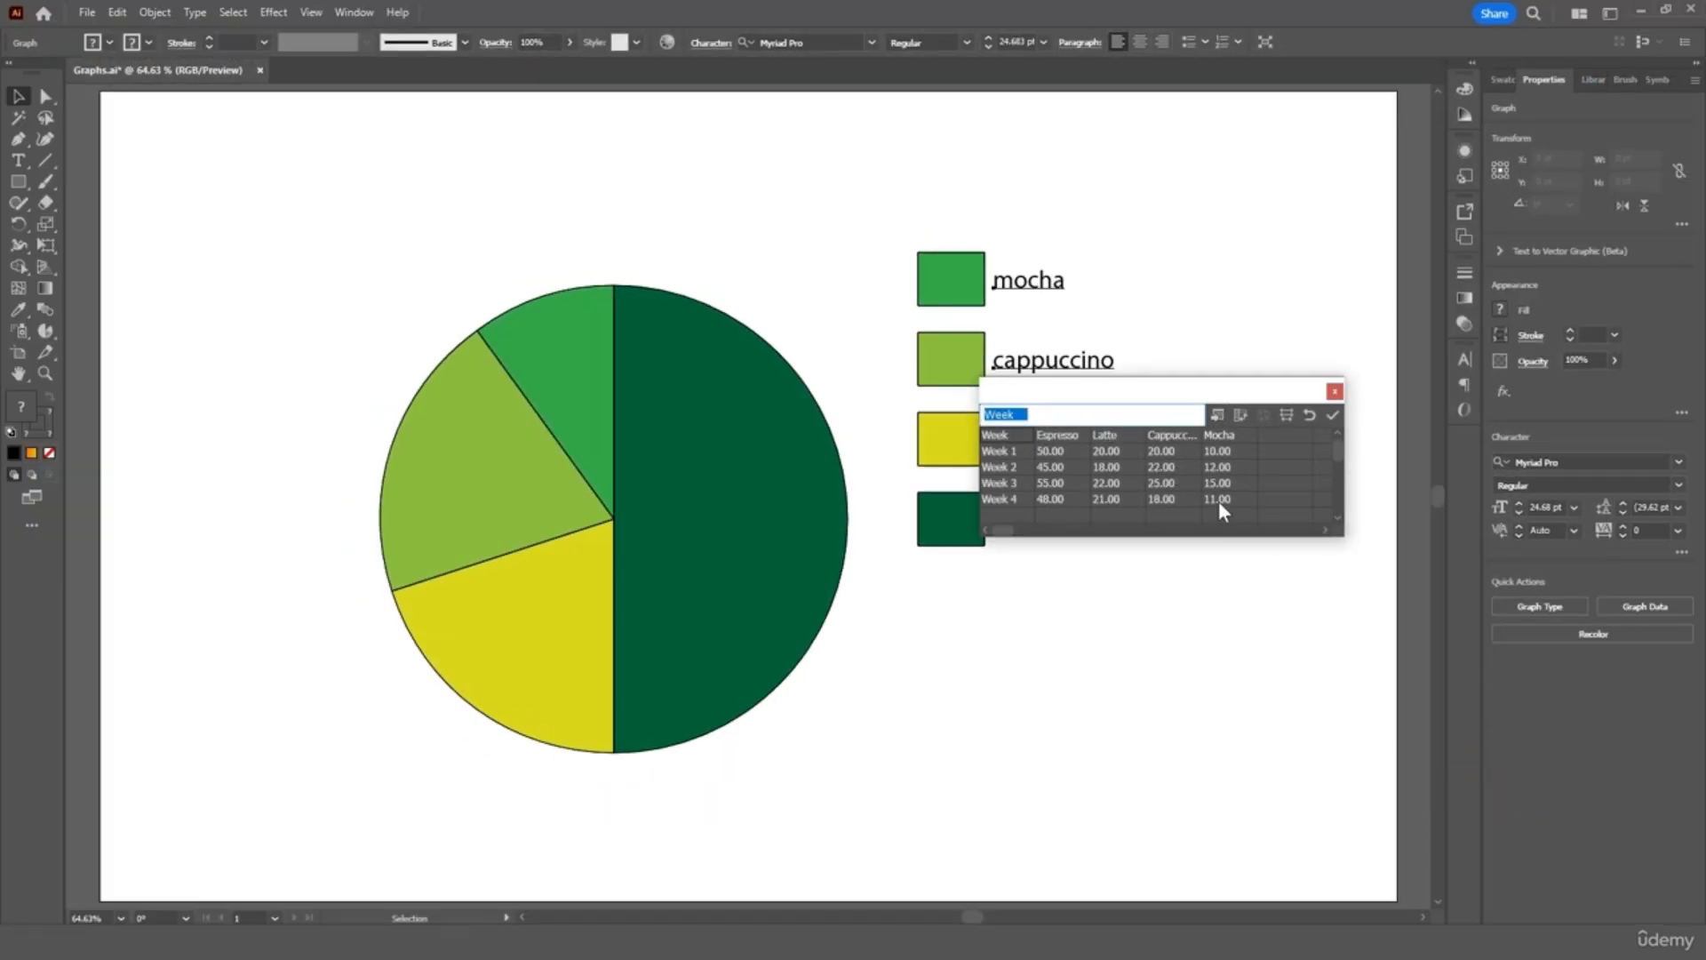
pyautogui.click(1333, 418)
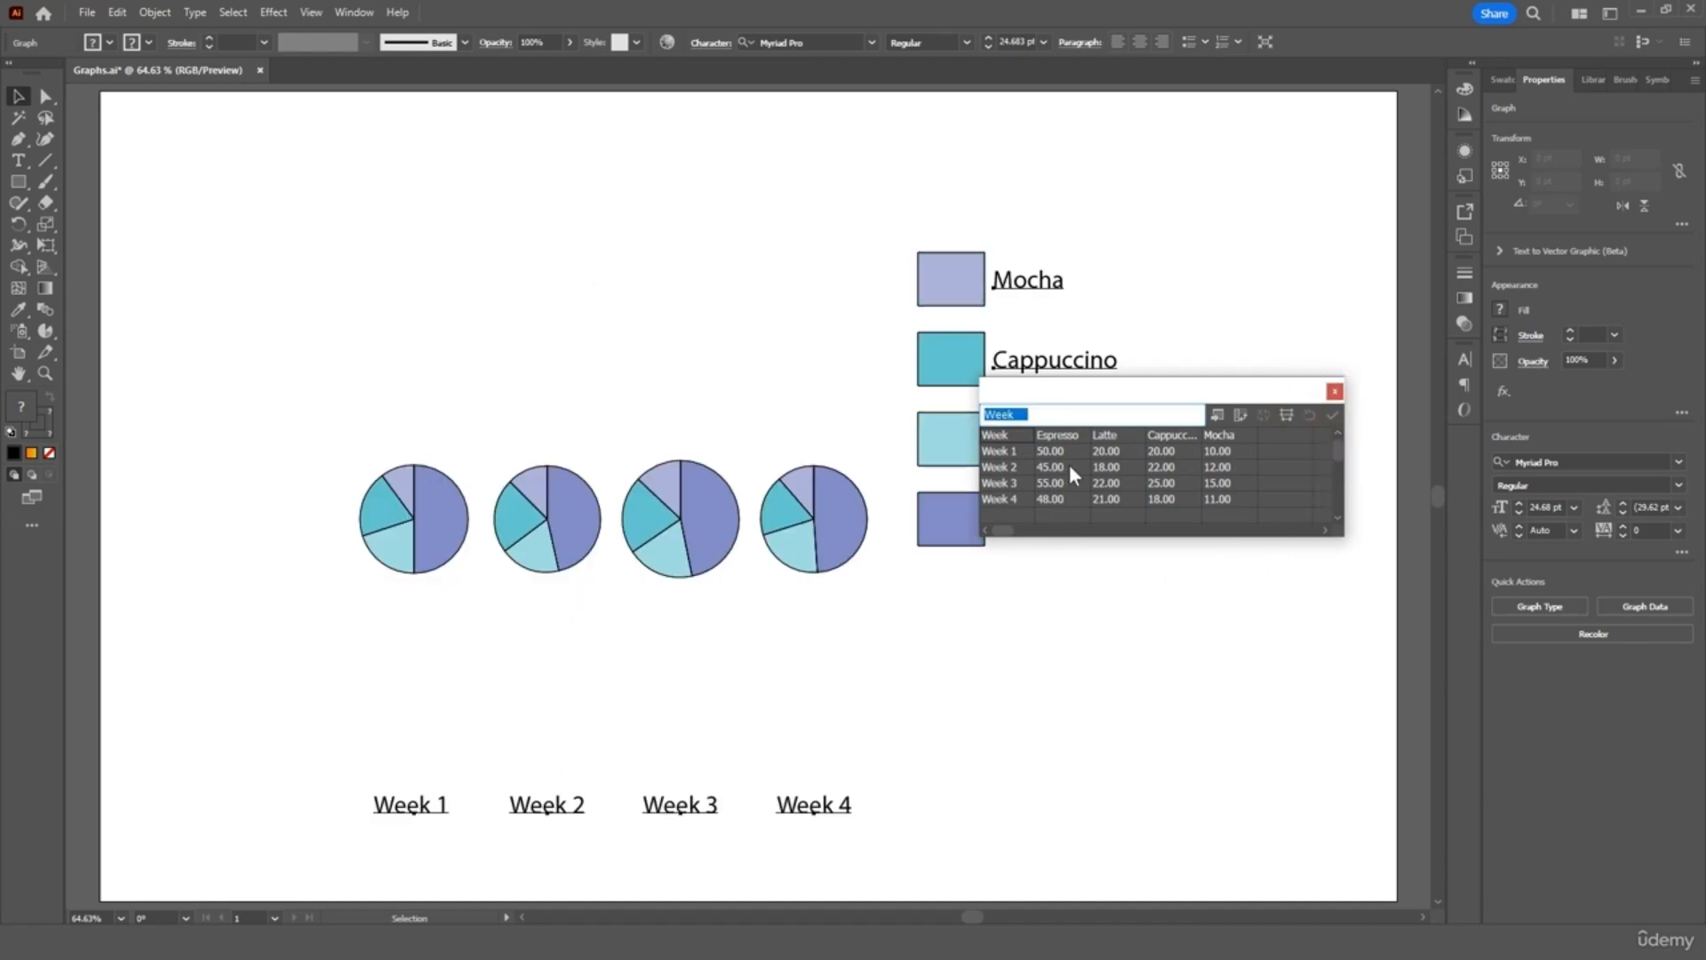
pyautogui.click(1335, 391)
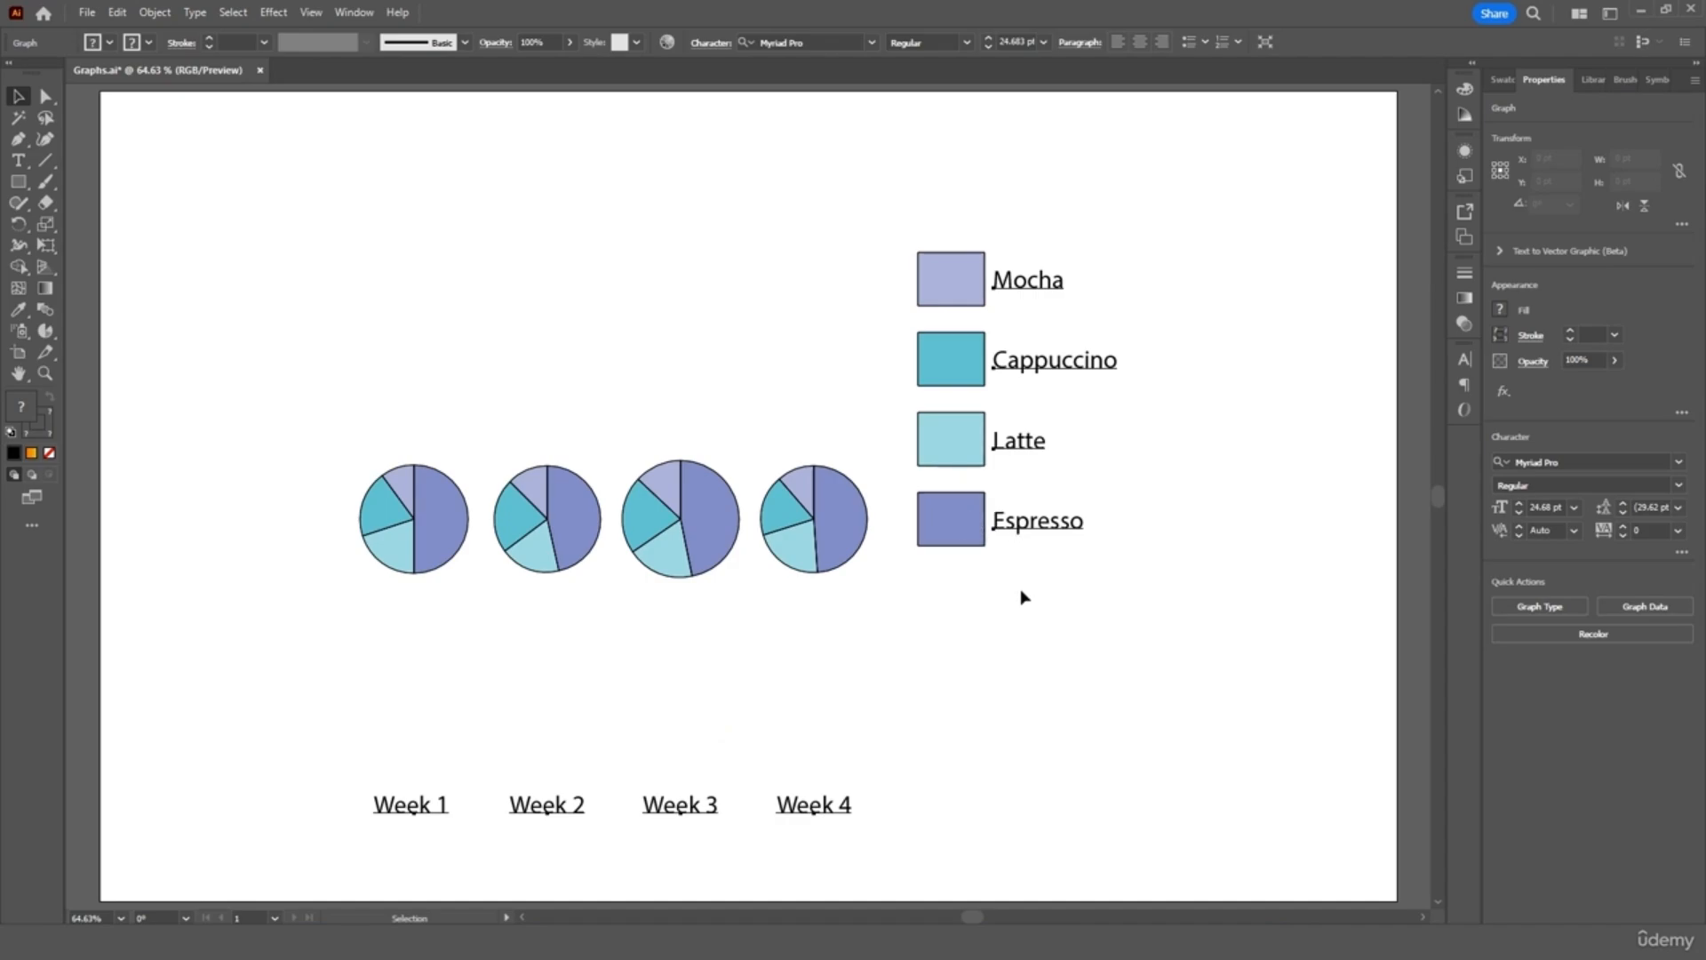
# Change the weekly pies to a Column graph and move it up and right
pyautogui.click(1557, 605)
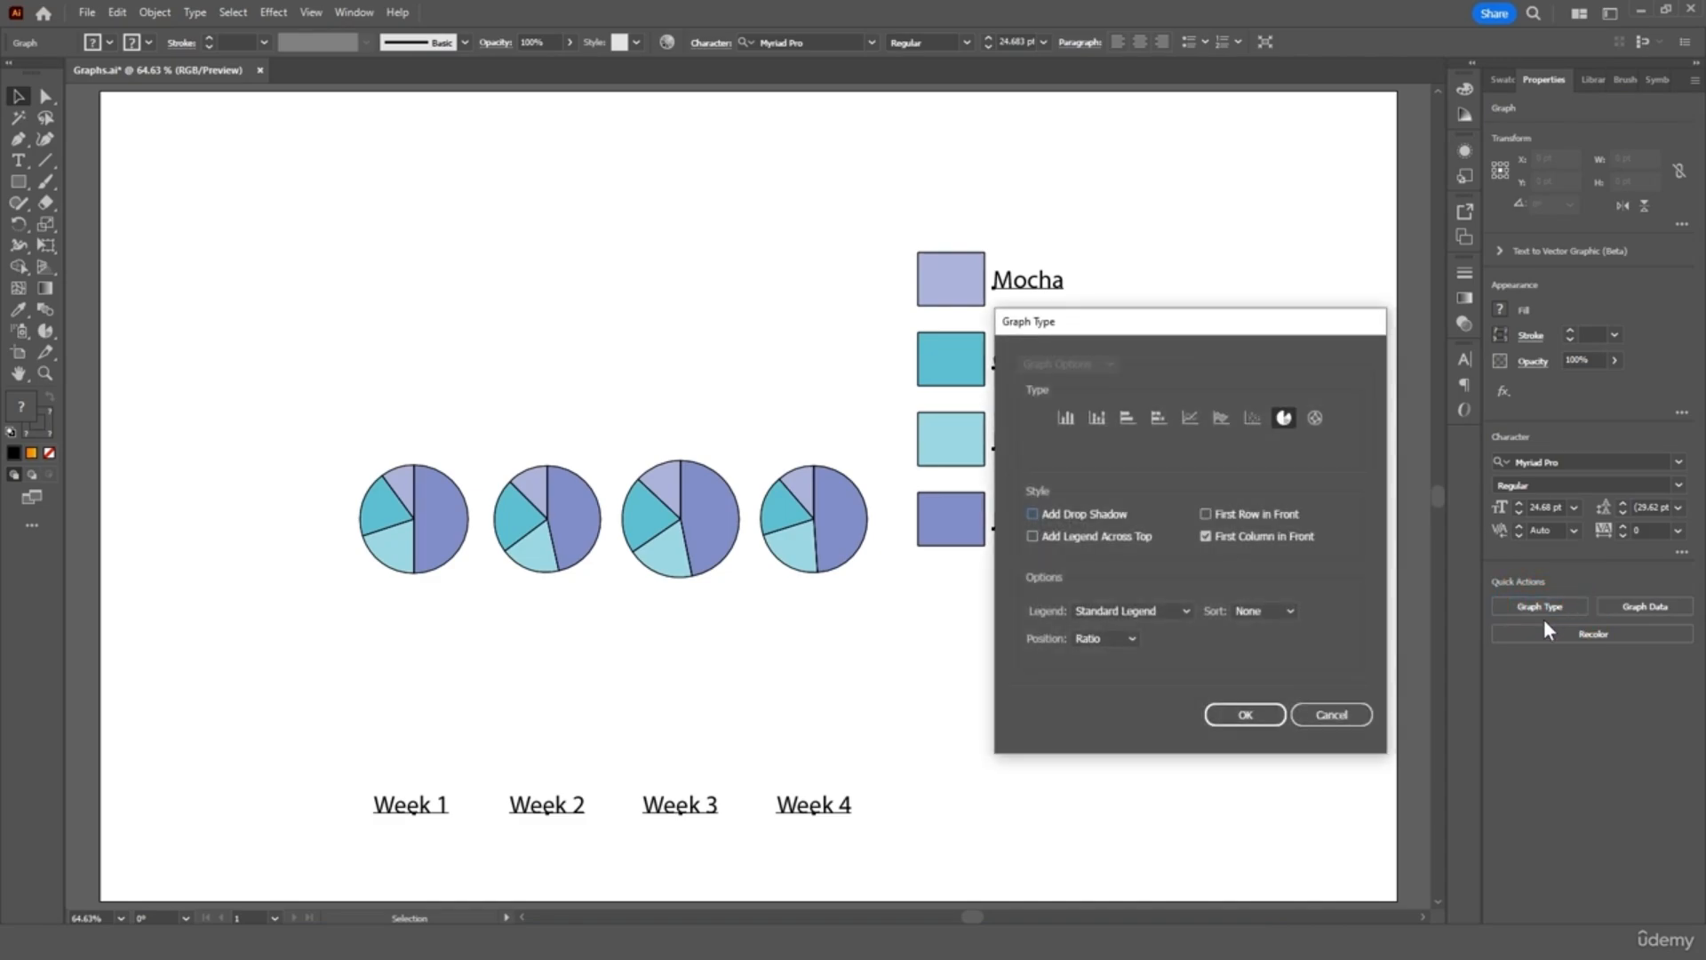
pyautogui.click(1074, 418)
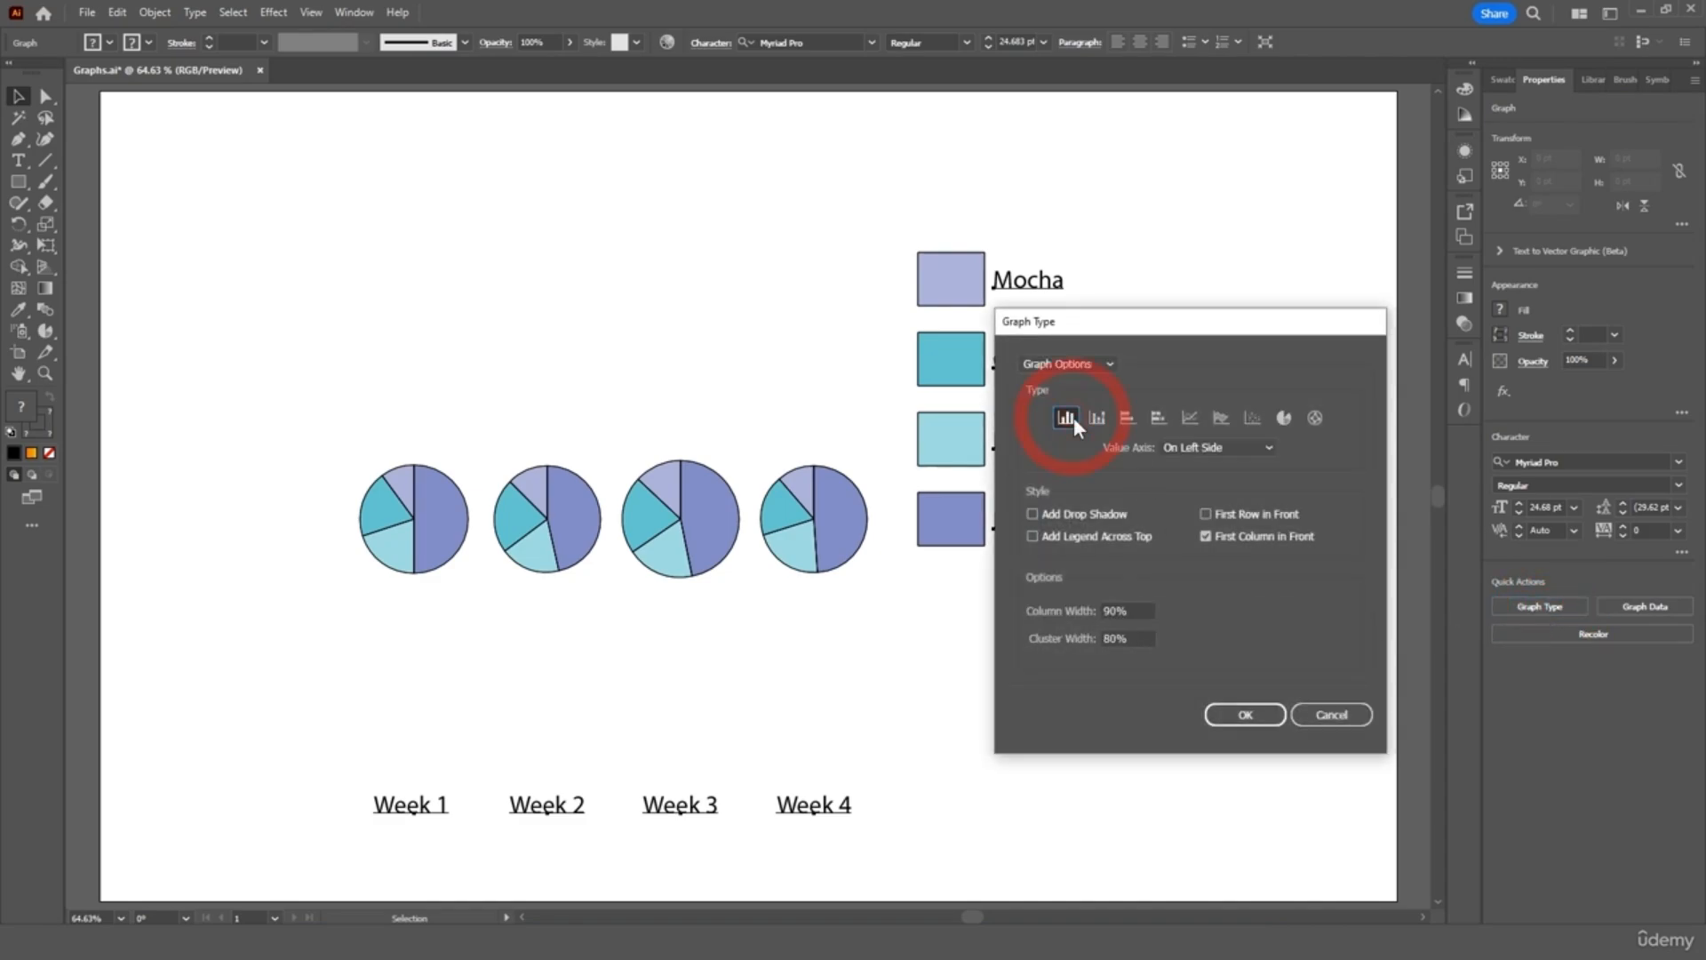
pyautogui.click(1233, 716)
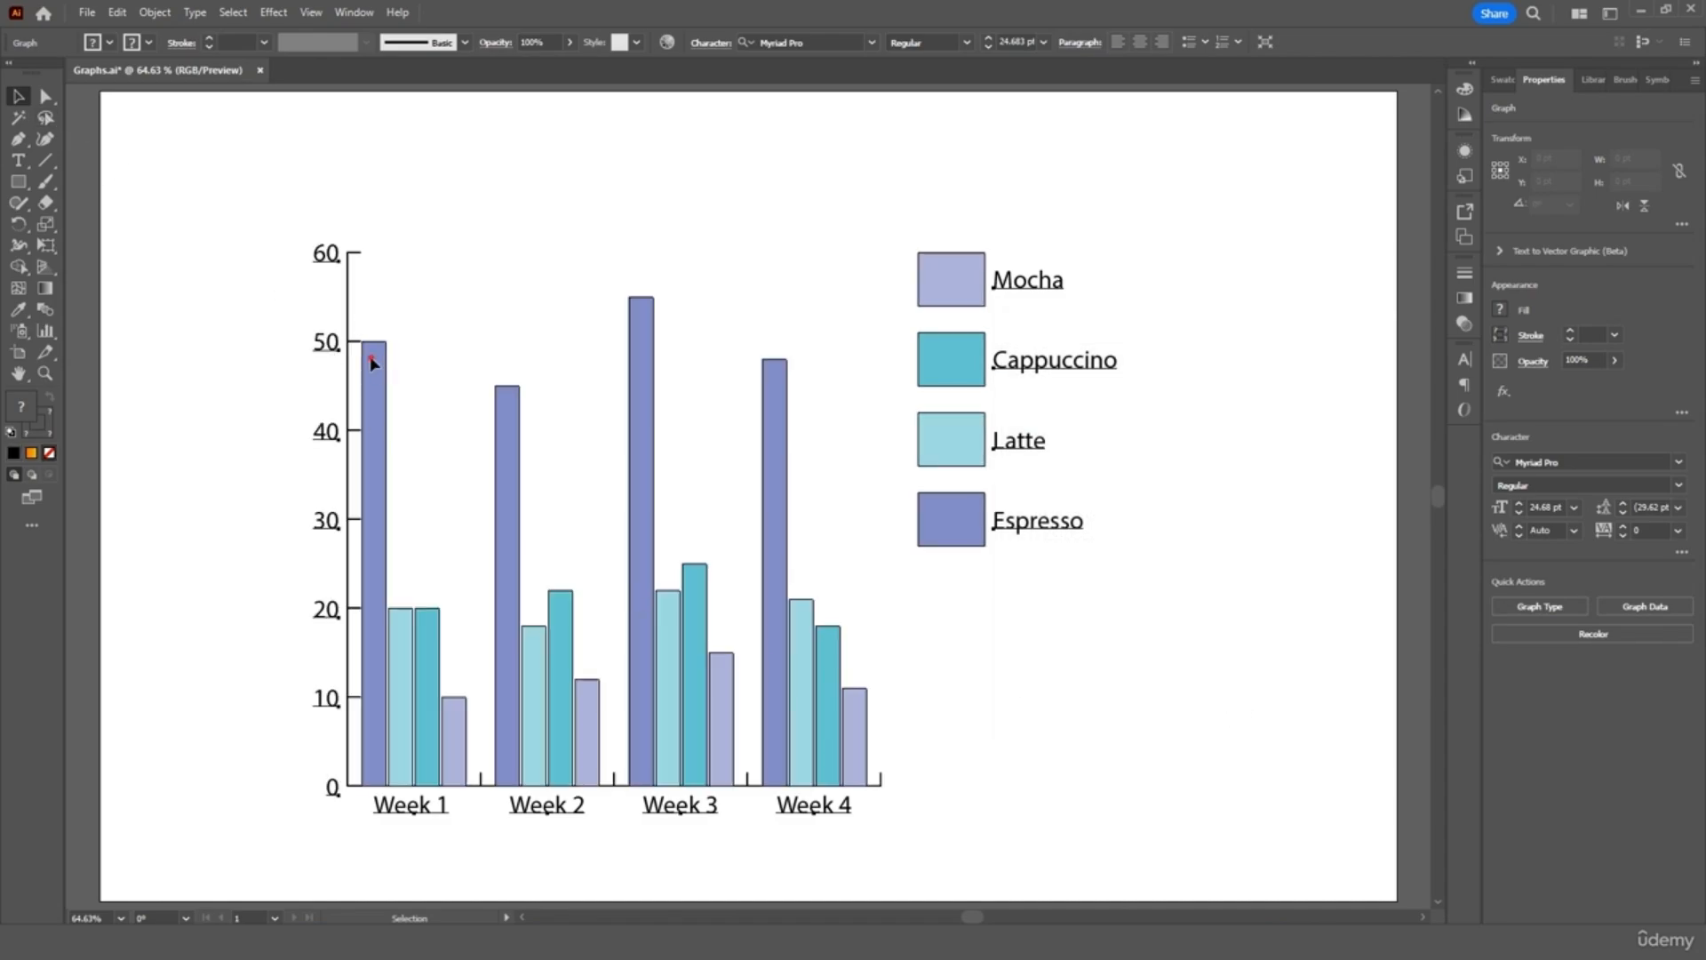
pyautogui.moveTo(369, 355); pyautogui.dragTo(432, 284)
pyautogui.click(324, 388)
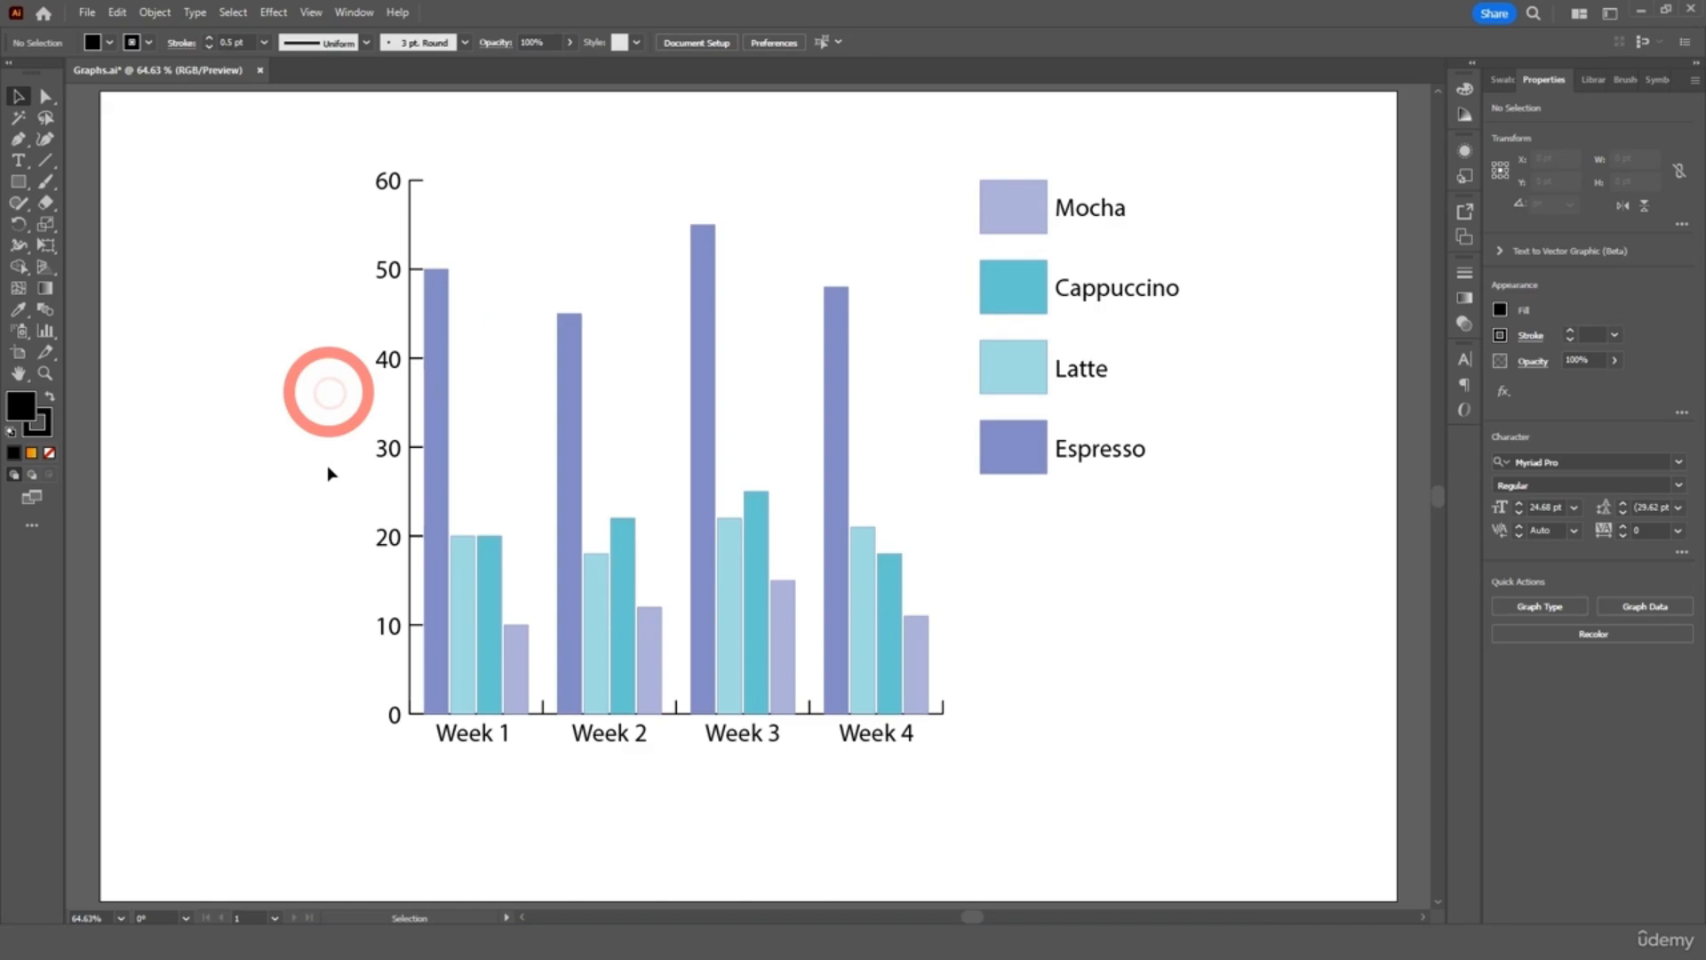
# Select the whole green pie graph and choose Object > Ungroup
pyautogui.click(420, 685)
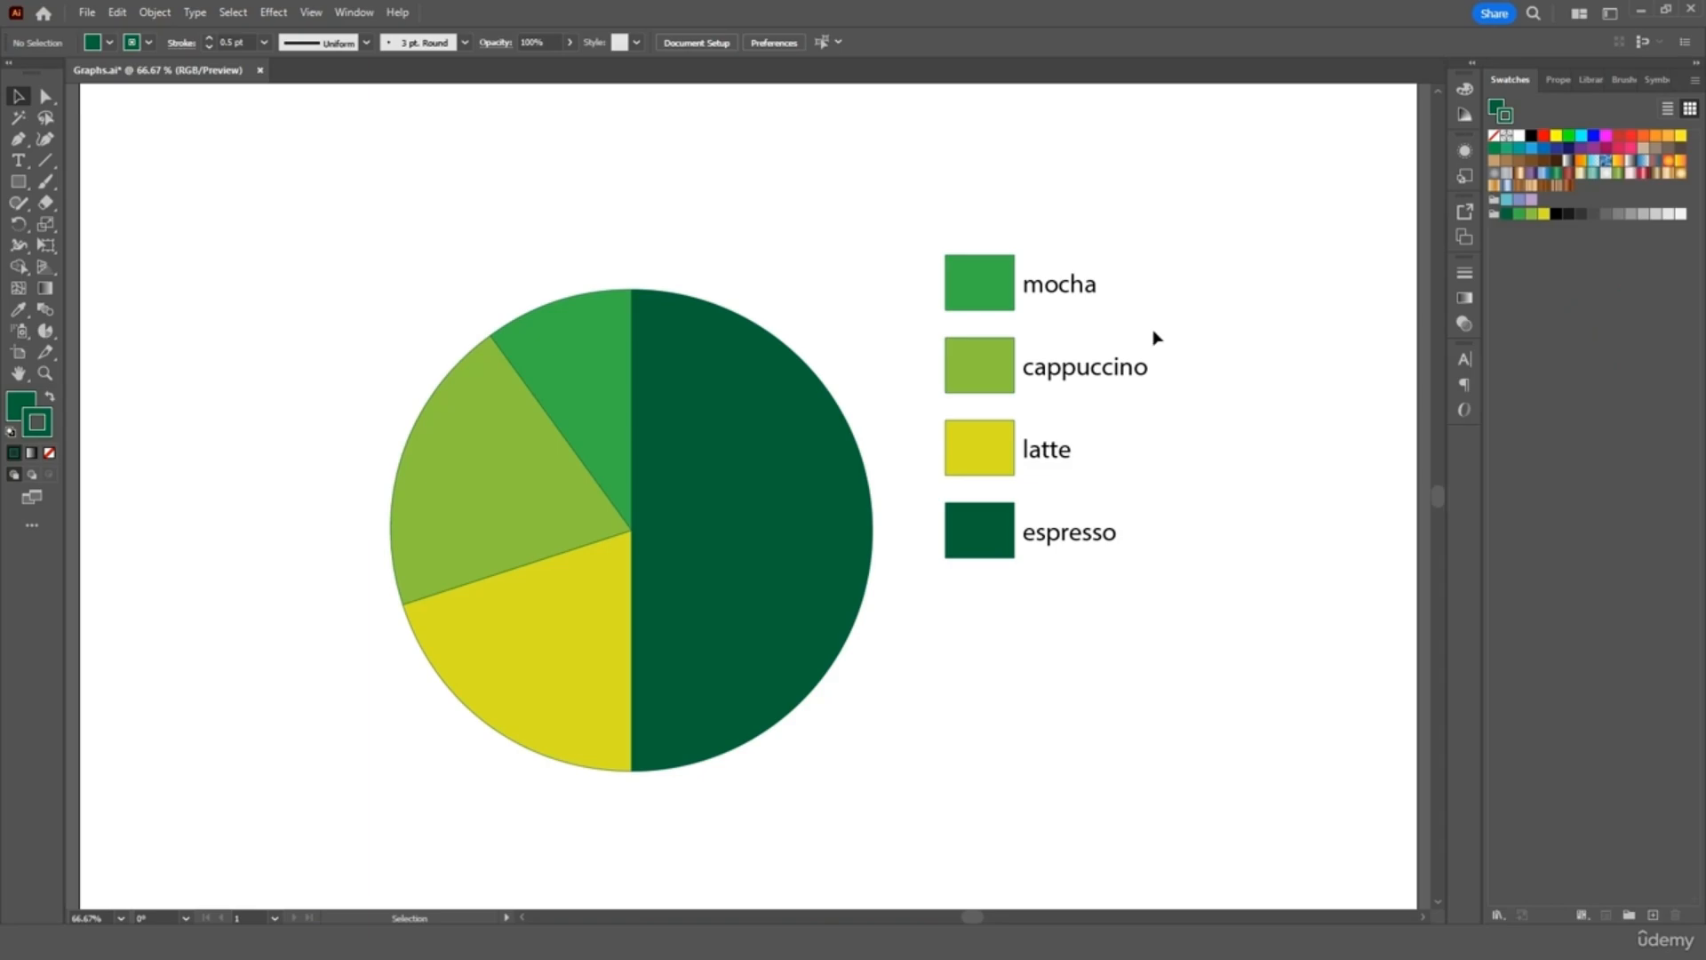
pyautogui.click(980, 364)
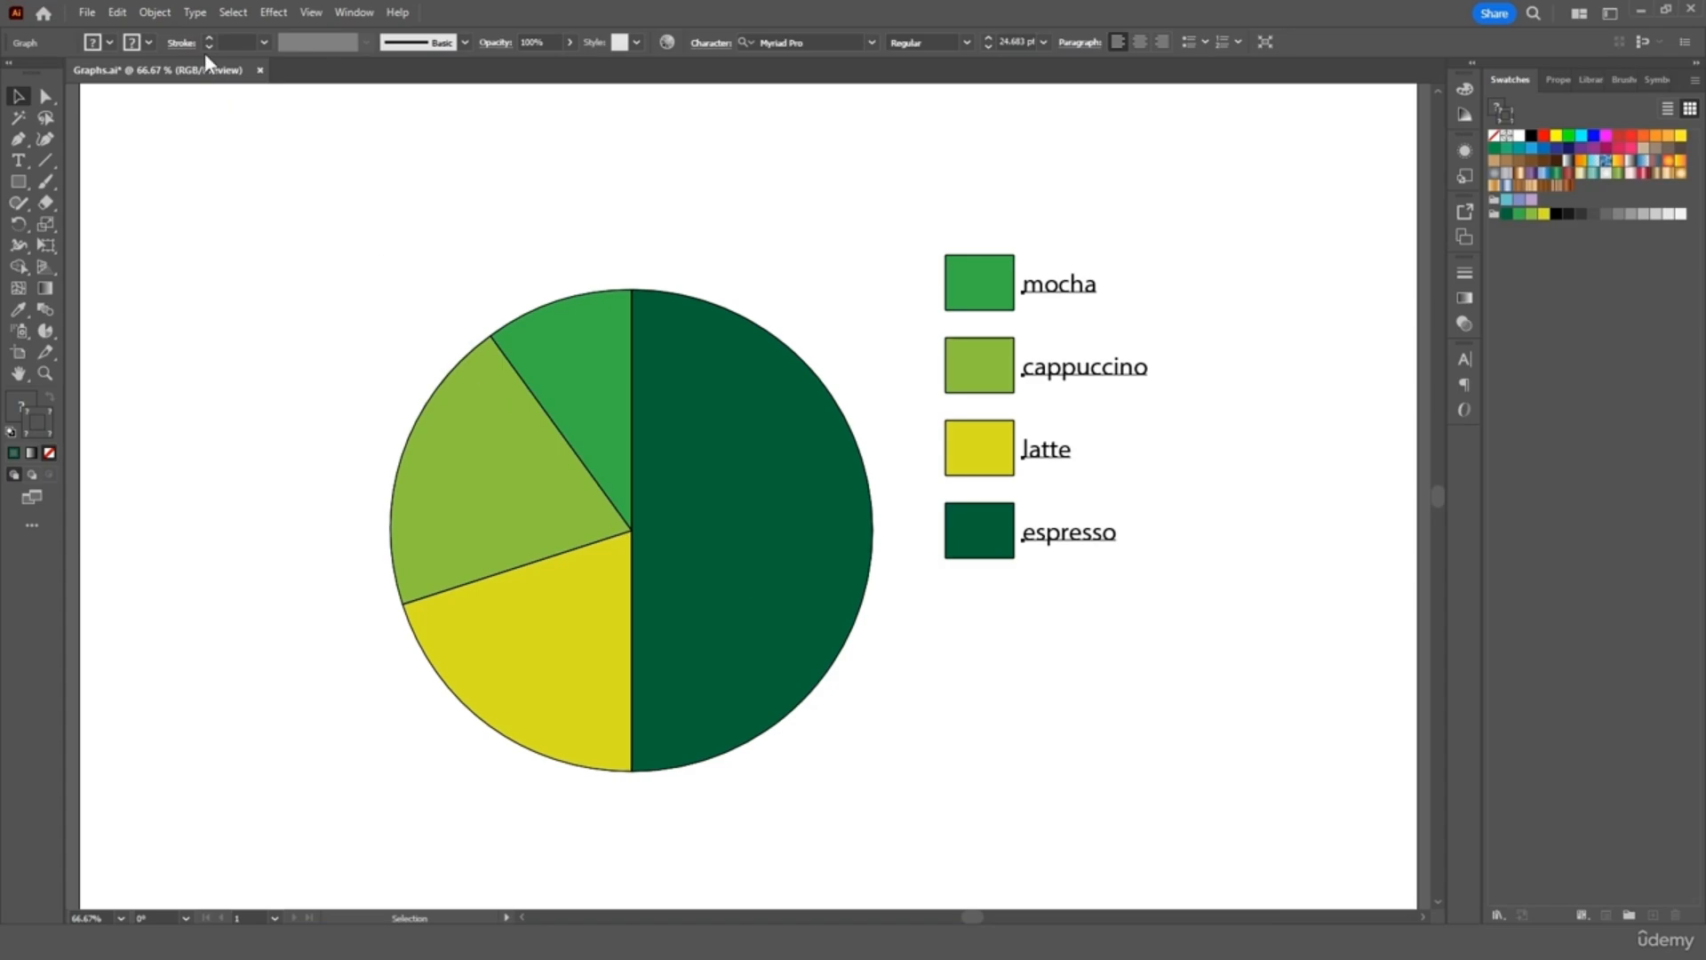
pyautogui.click(154, 13)
pyautogui.click(182, 137)
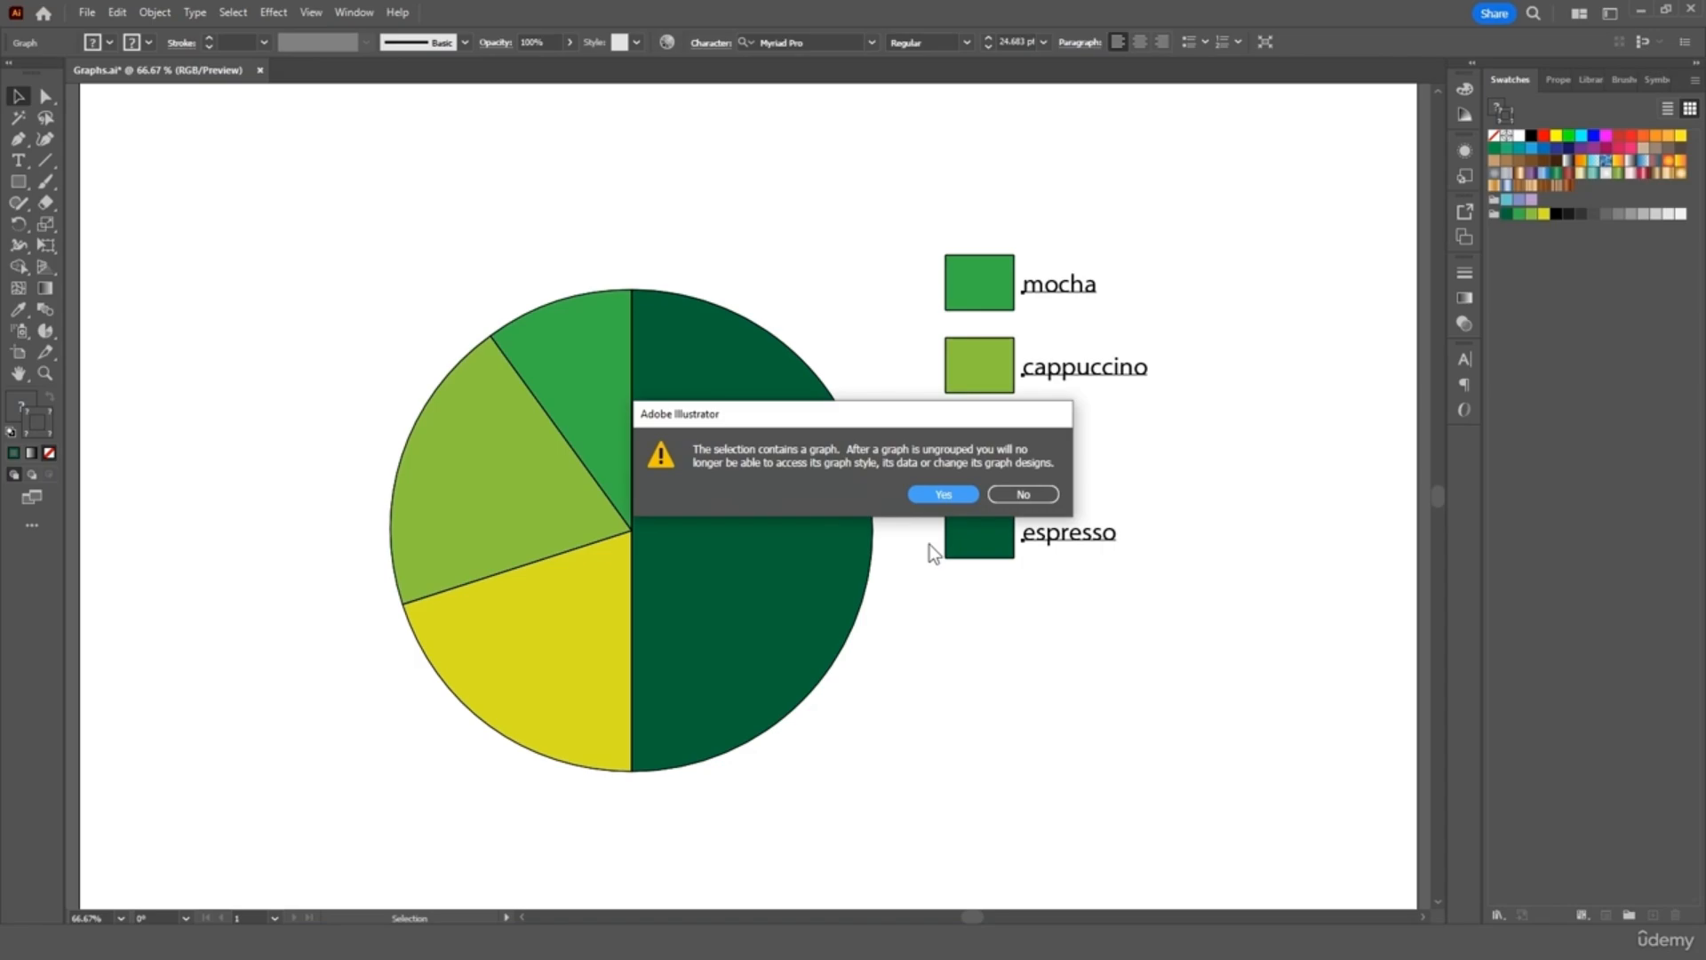
# Confirm the warning and repeat Object > Ungroup until no nested groups remain
pyautogui.click(935, 495)
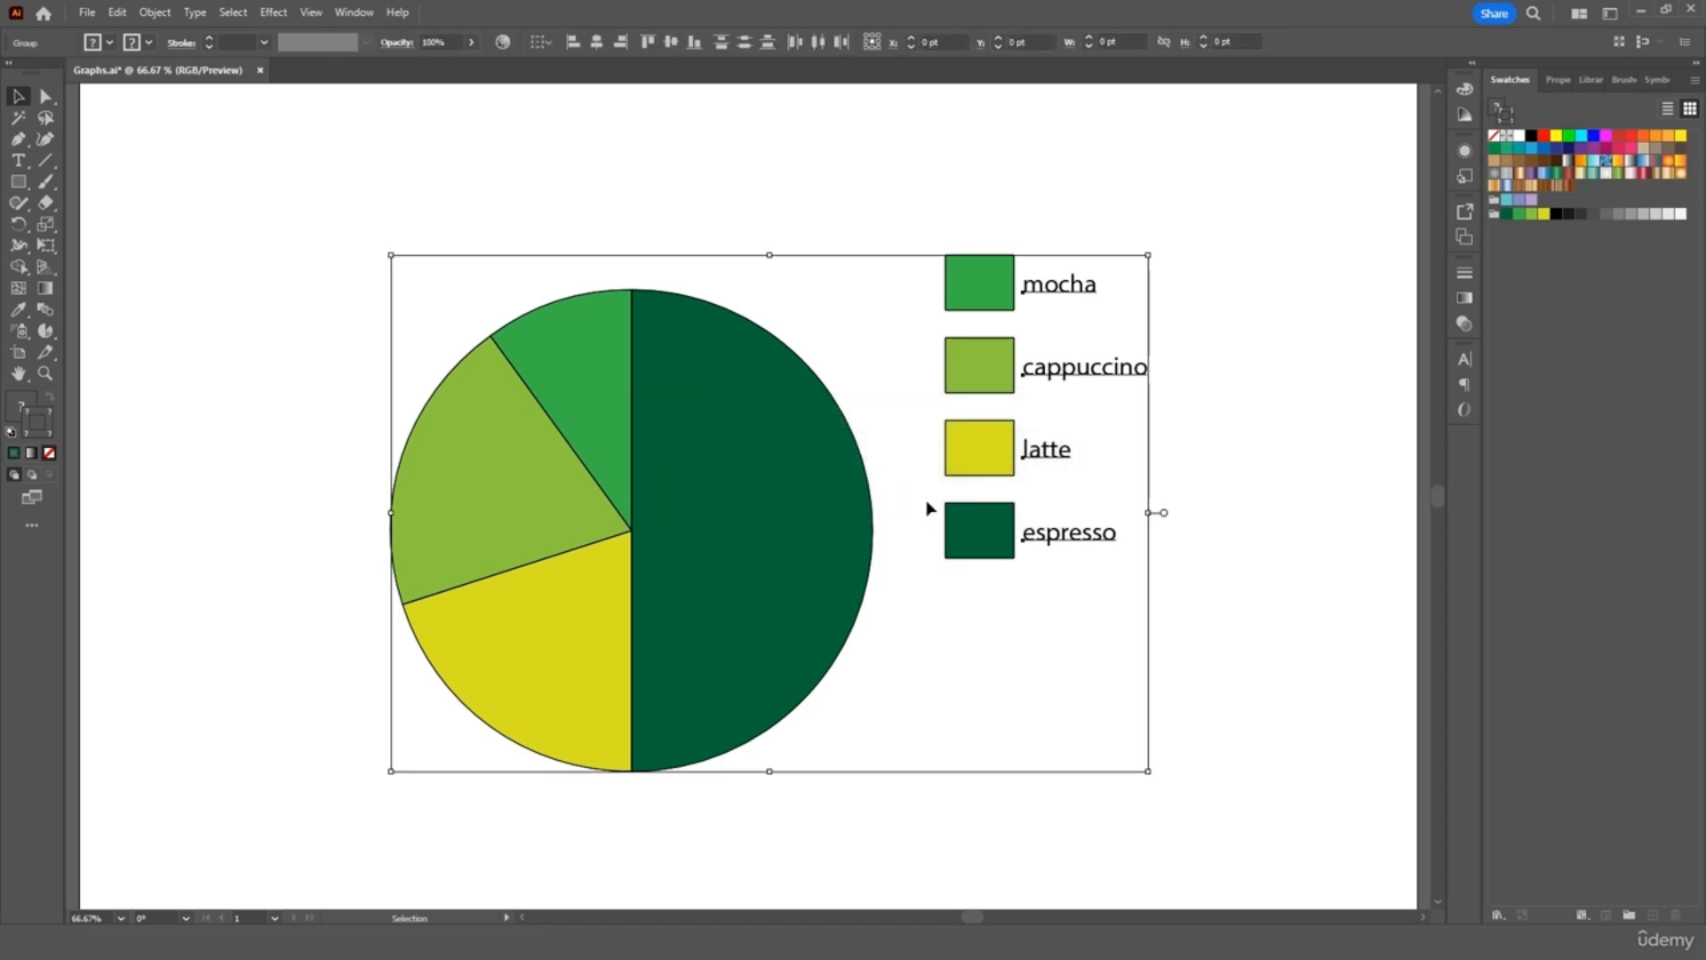
pyautogui.click(162, 14)
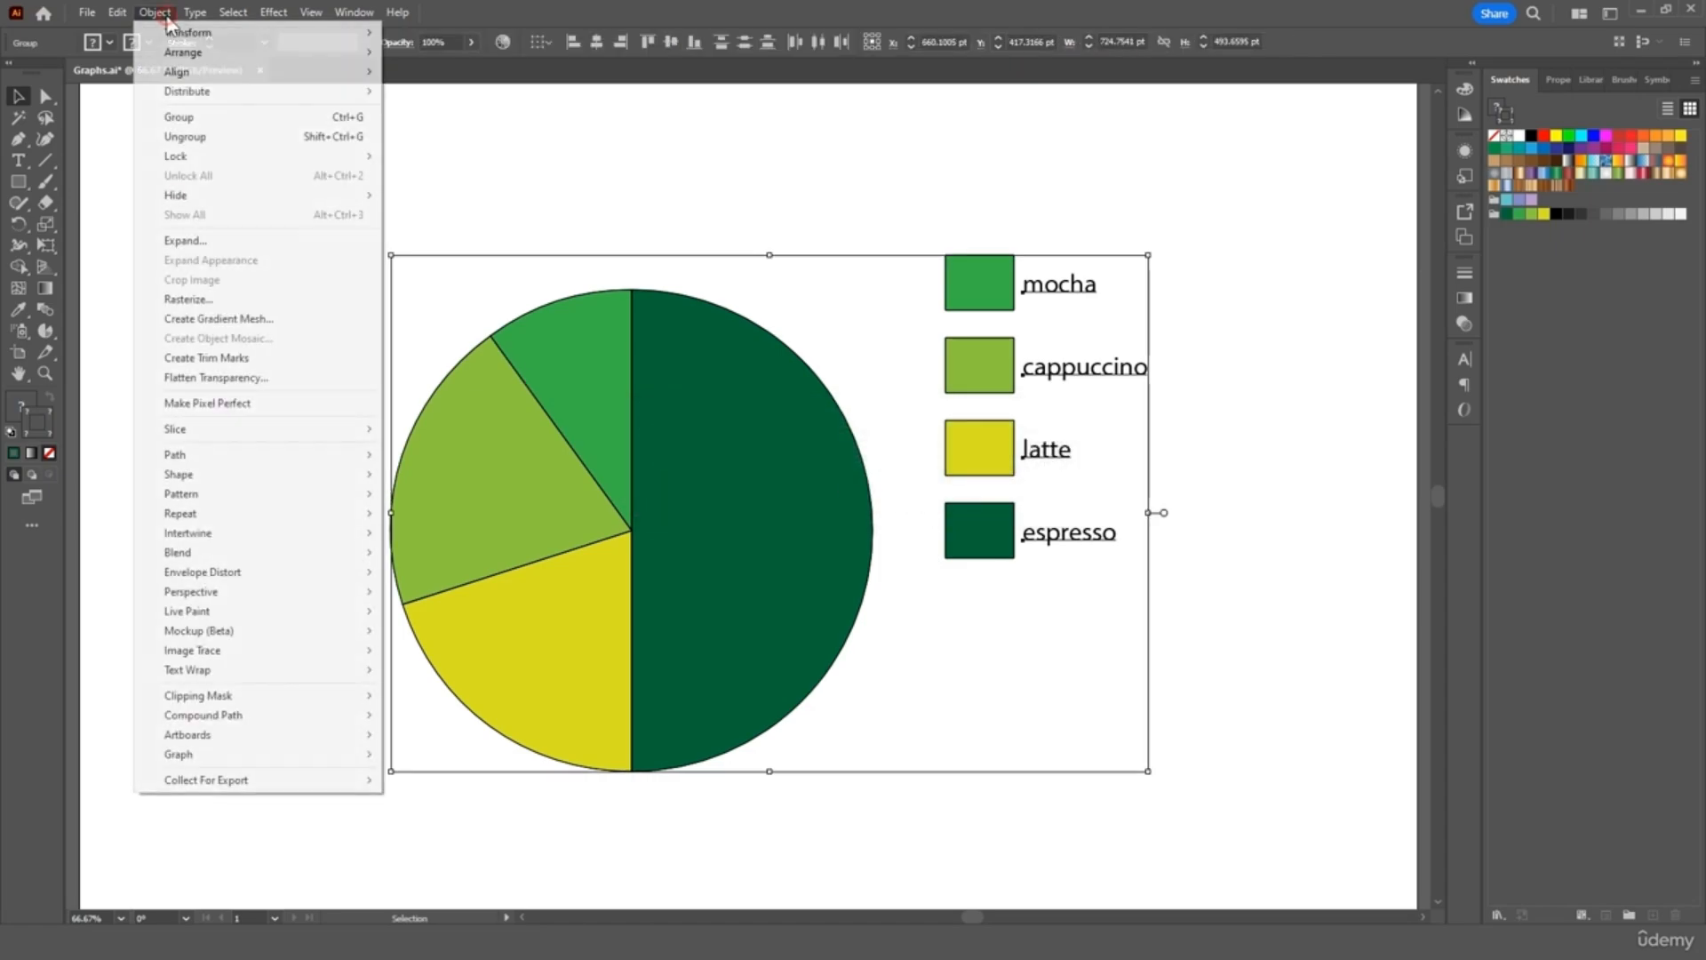
pyautogui.click(197, 136)
pyautogui.click(154, 13)
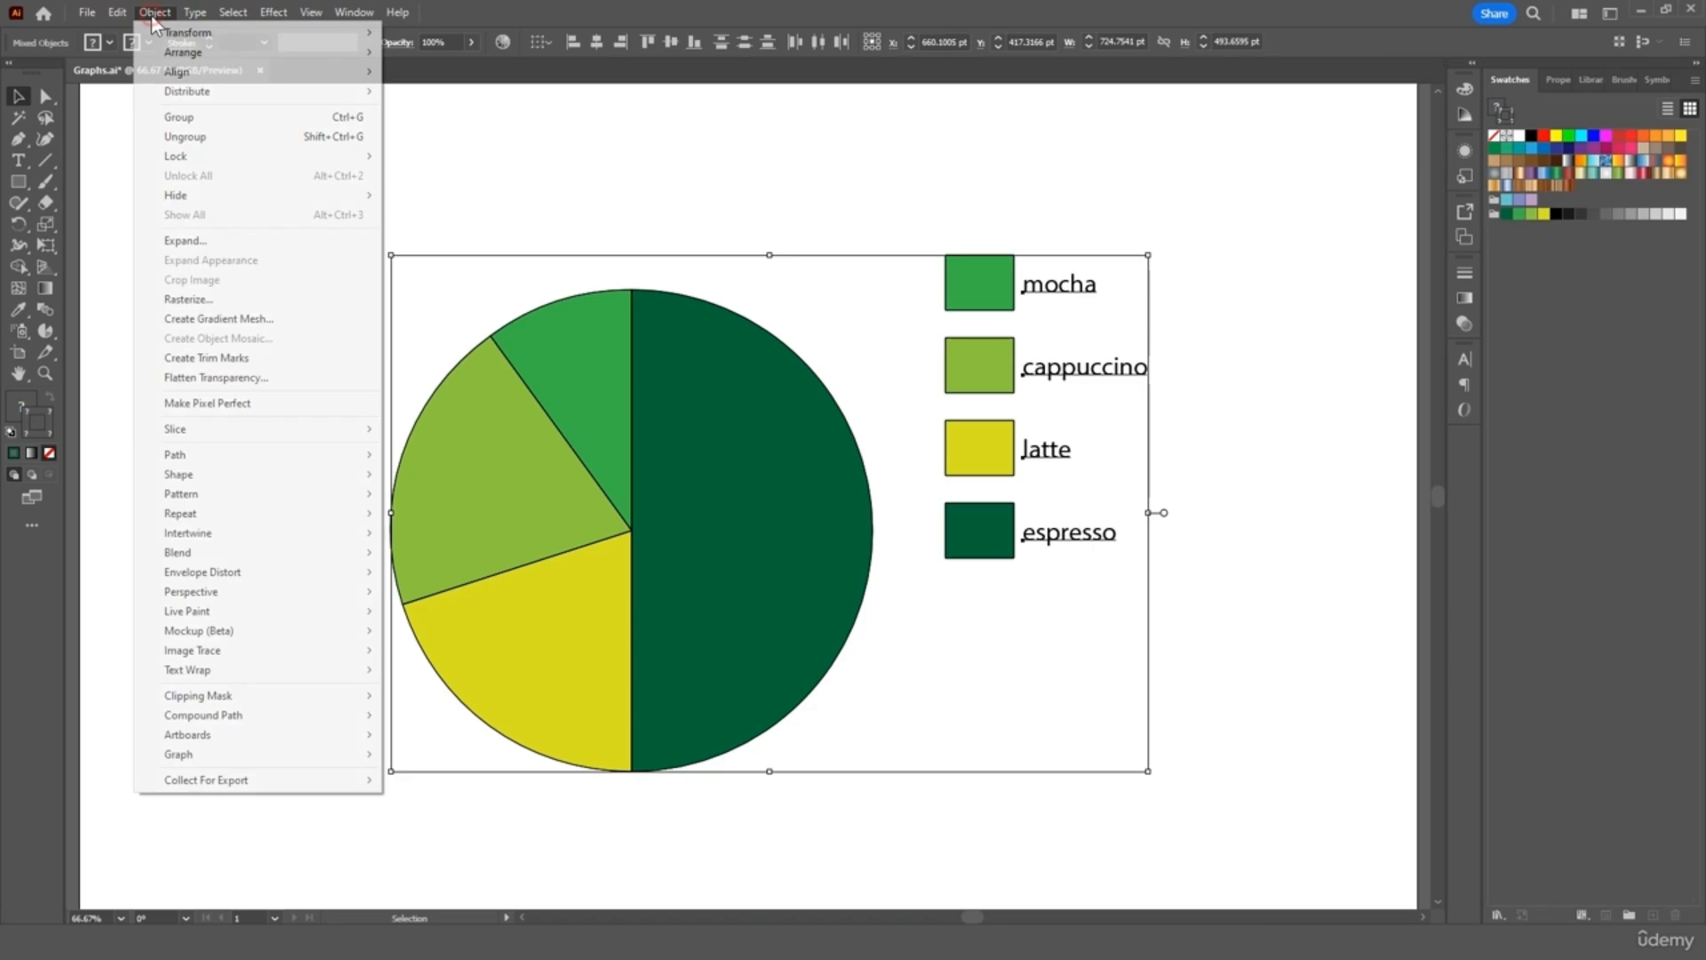
pyautogui.click(182, 136)
pyautogui.click(157, 13)
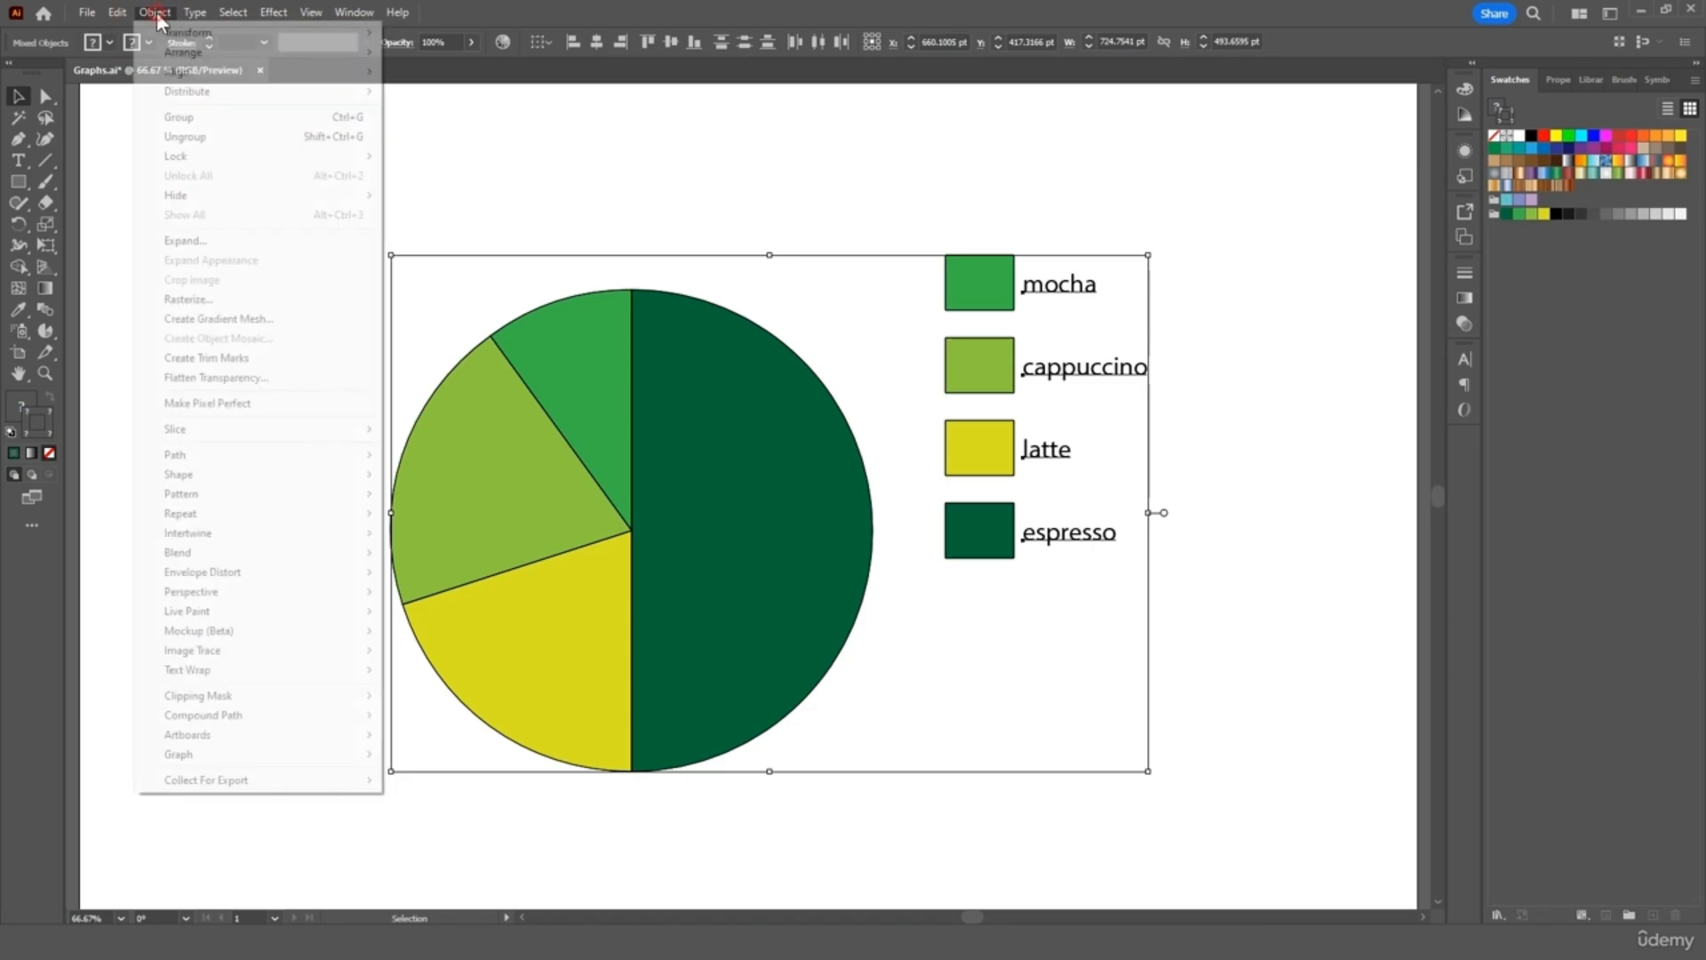
pyautogui.click(180, 135)
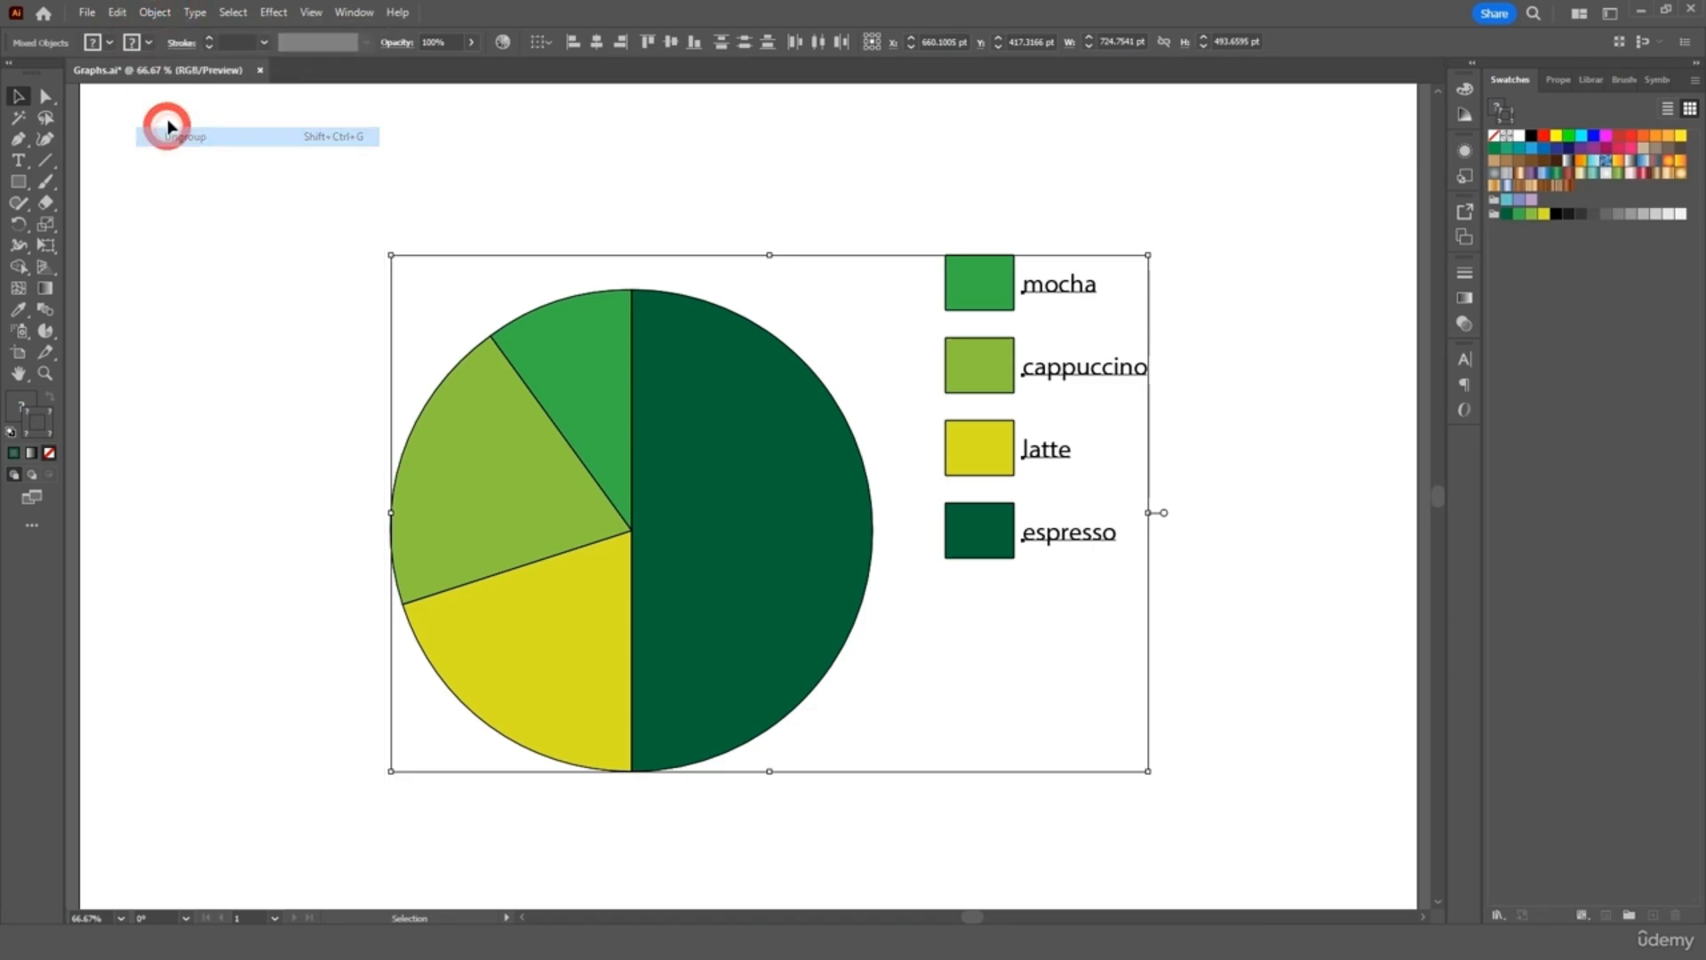
# Test-move the espresso slice and two legend squares, undo, then select the espresso half circle
pyautogui.click(865, 205)
pyautogui.moveTo(781, 427); pyautogui.dragTo(809, 428)
pyautogui.moveTo(960, 293); pyautogui.dragTo(882, 240)
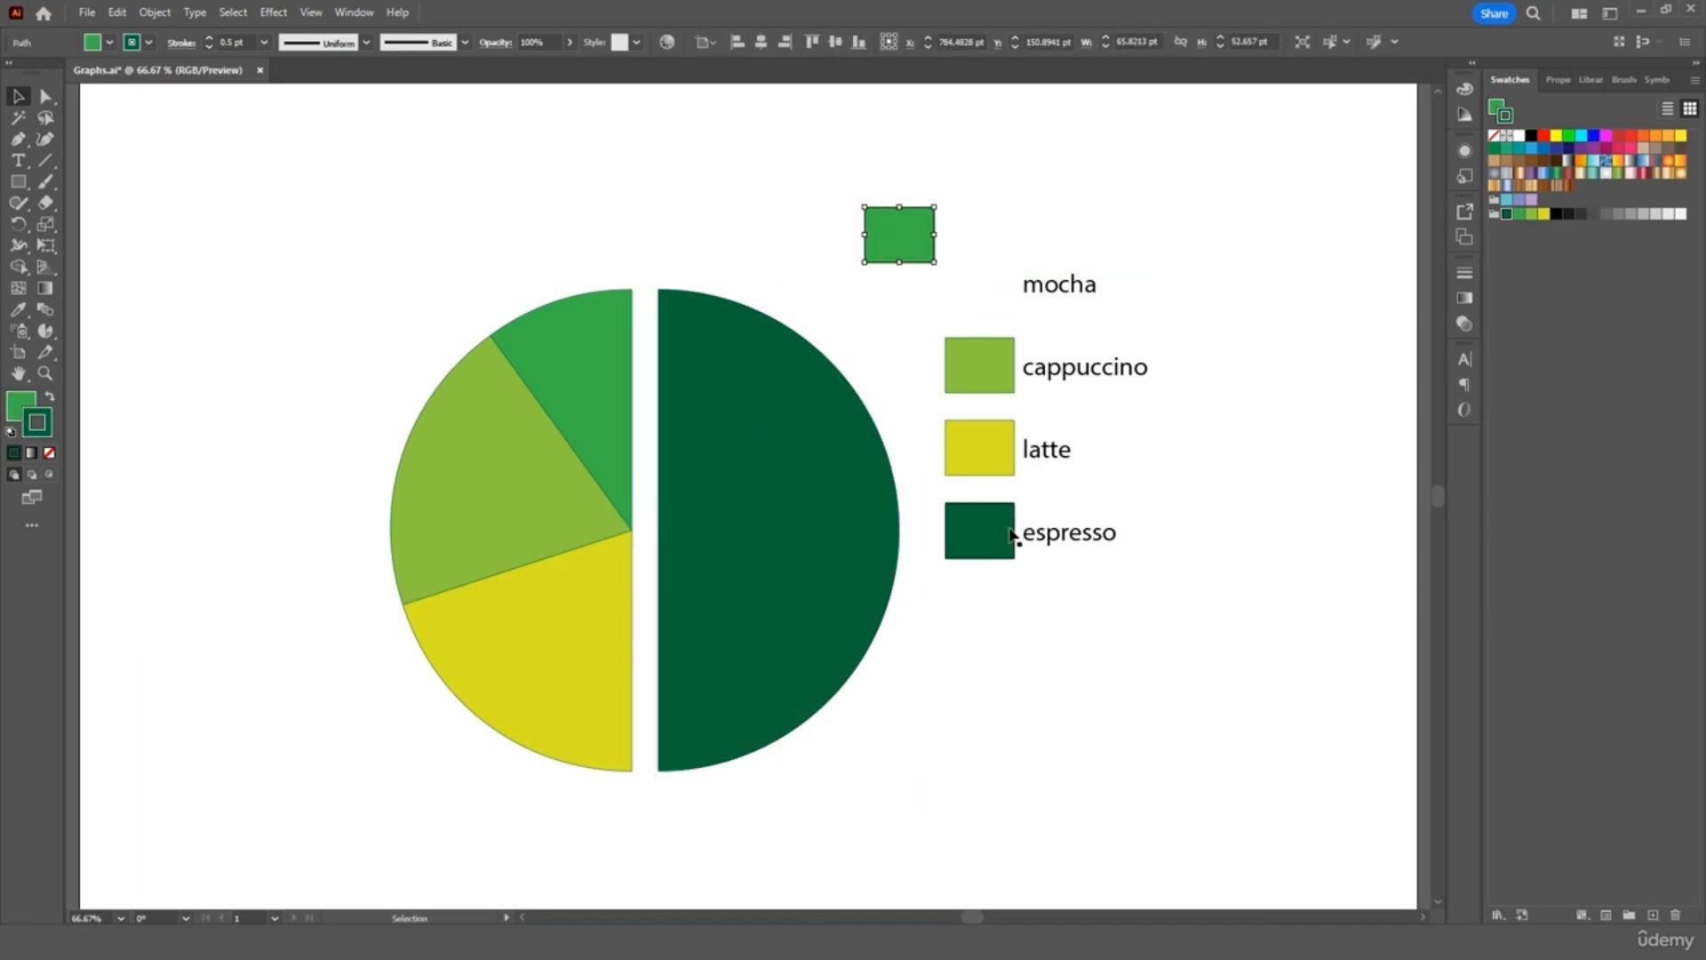
pyautogui.moveTo(1012, 534); pyautogui.dragTo(1018, 673)
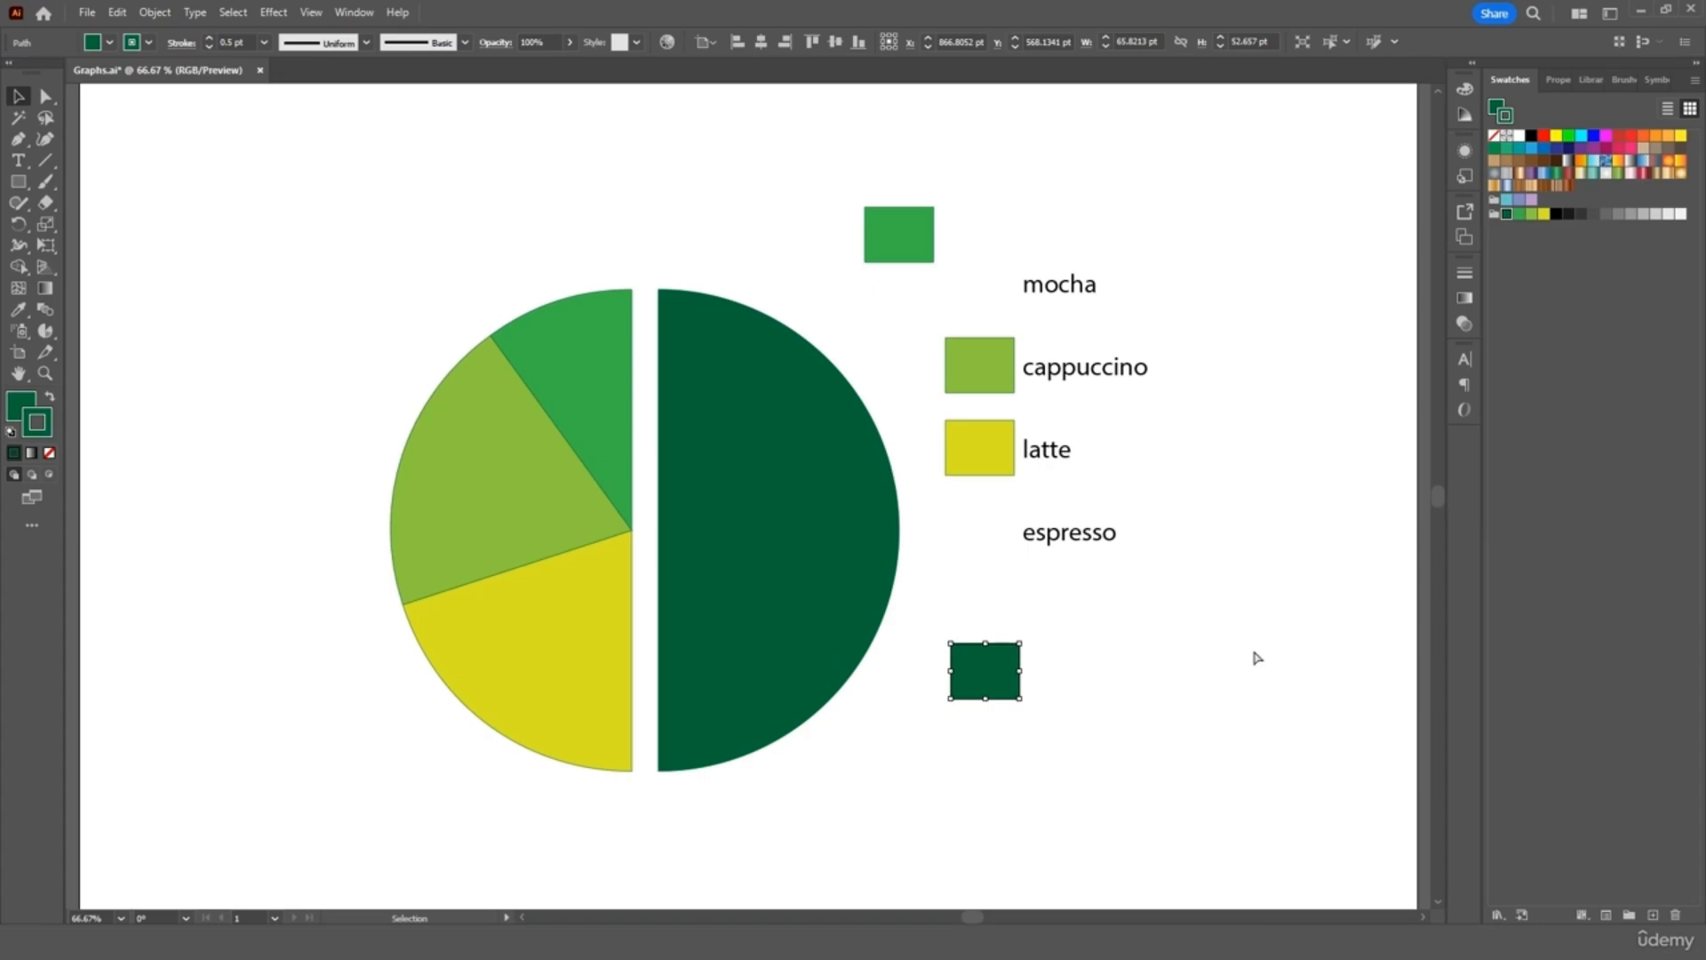
pyautogui.hotkey('ctrl', 'z')
pyautogui.hotkey('ctrl', 'z')
pyautogui.hotkey('ctrl', 'z')
pyautogui.press('v')
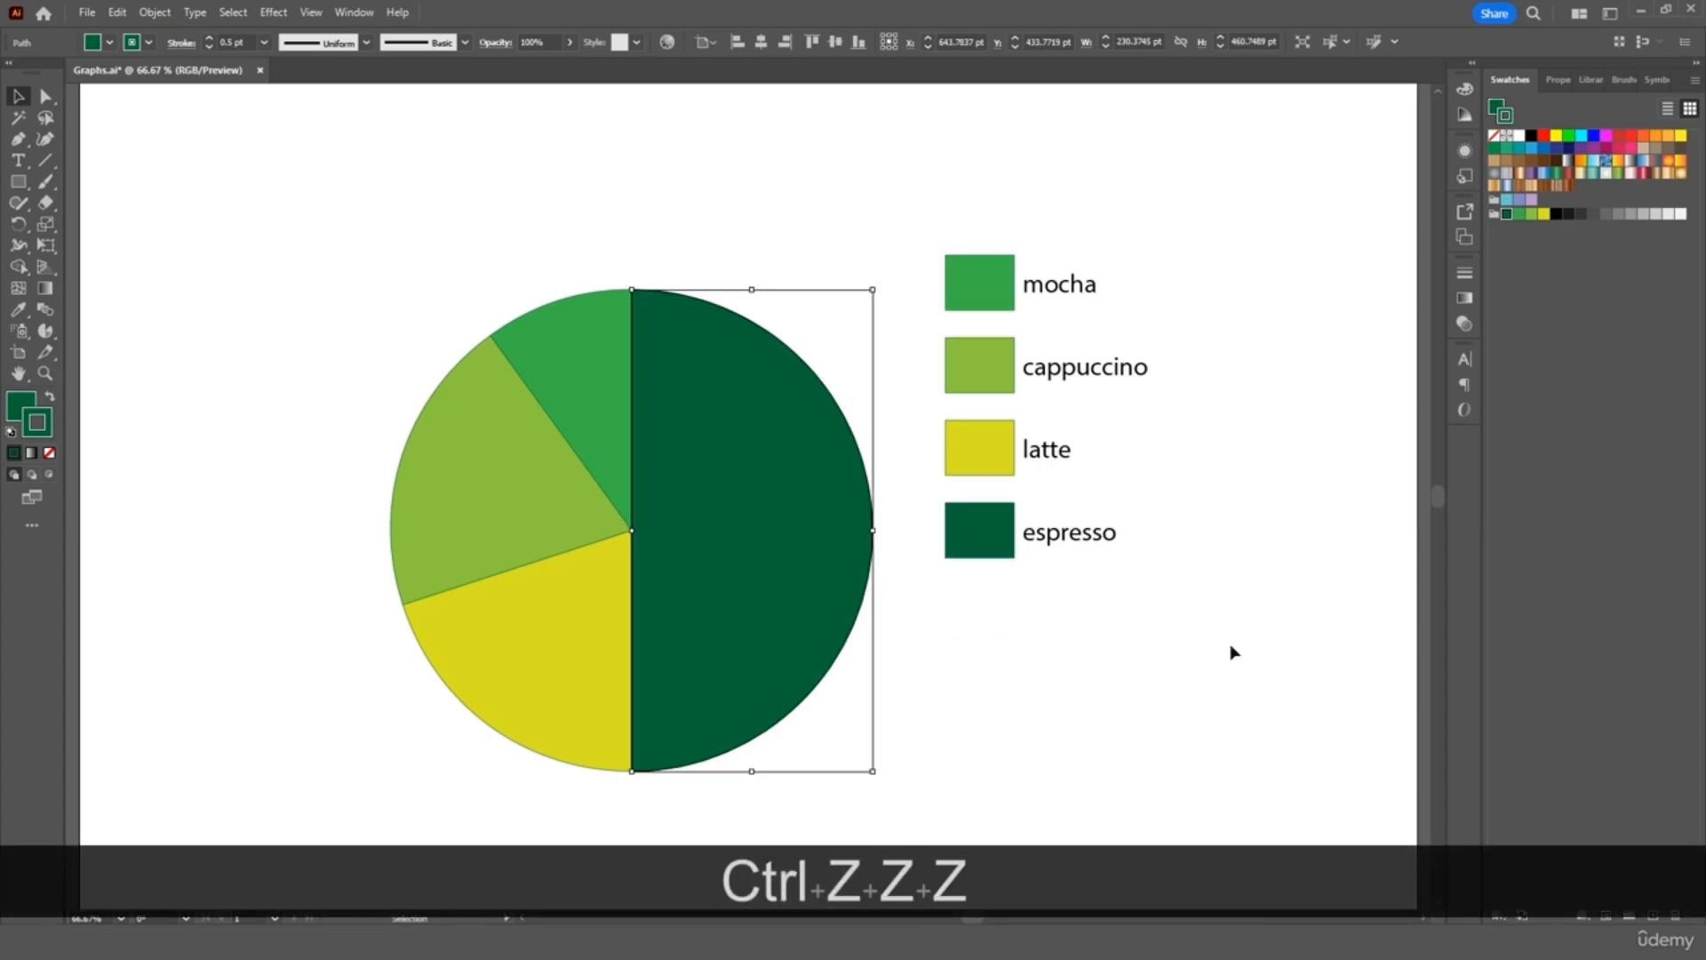
pyautogui.click(1229, 651)
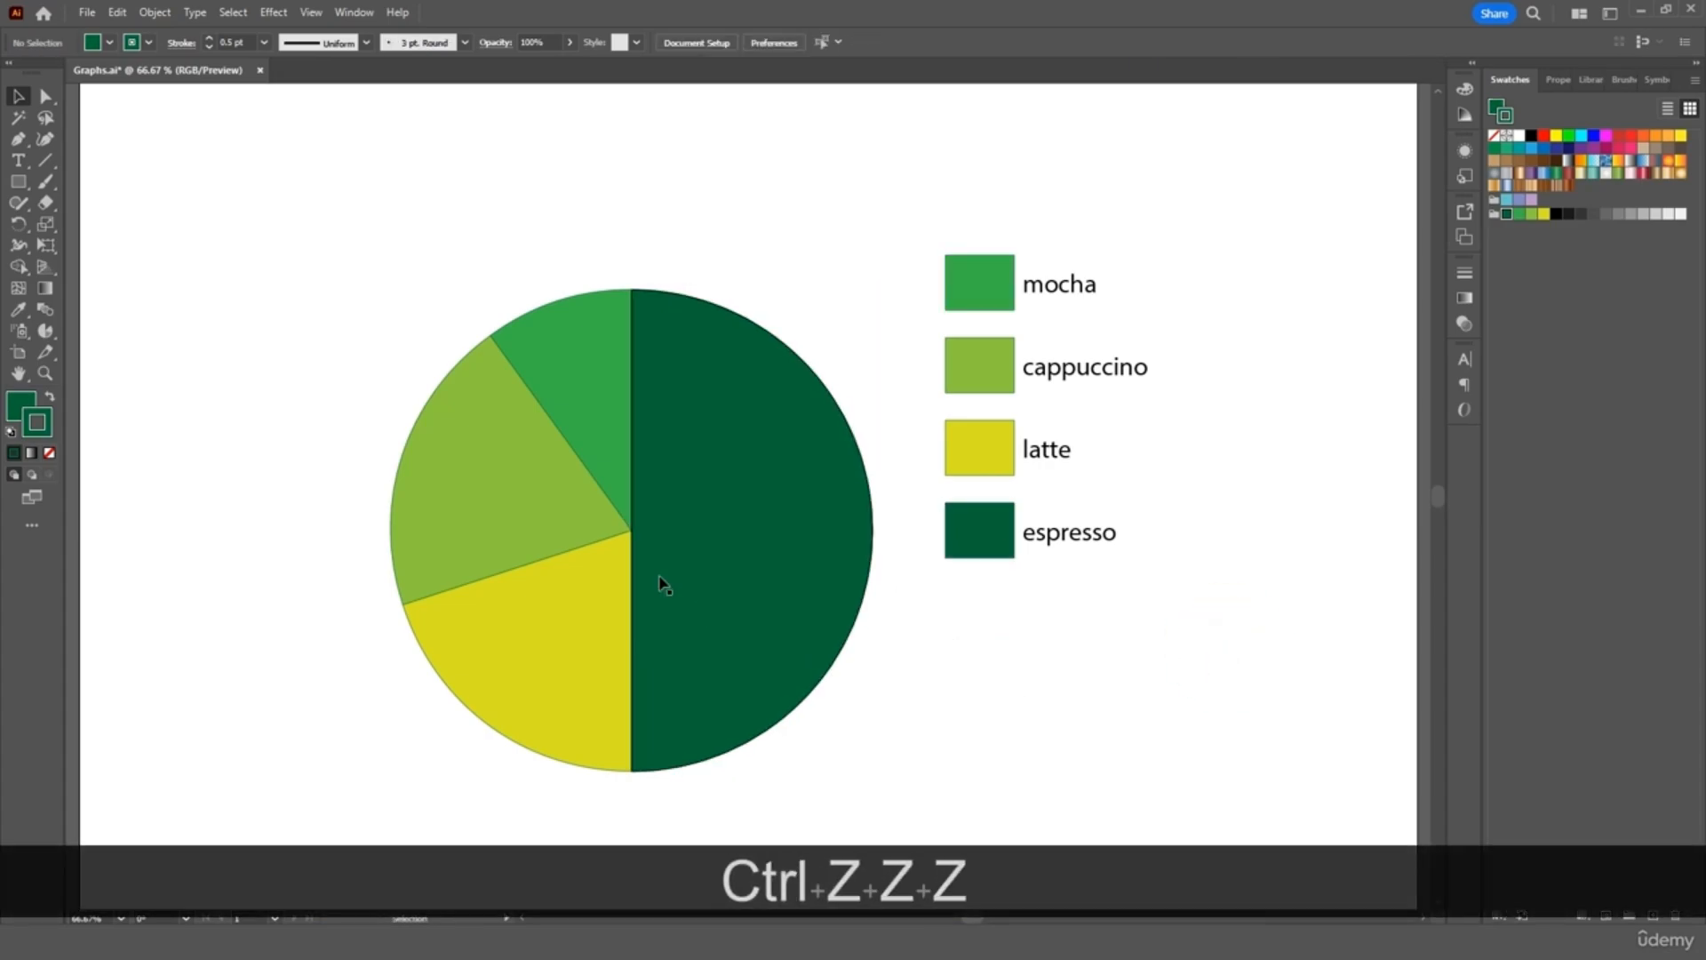
pyautogui.click(757, 611)
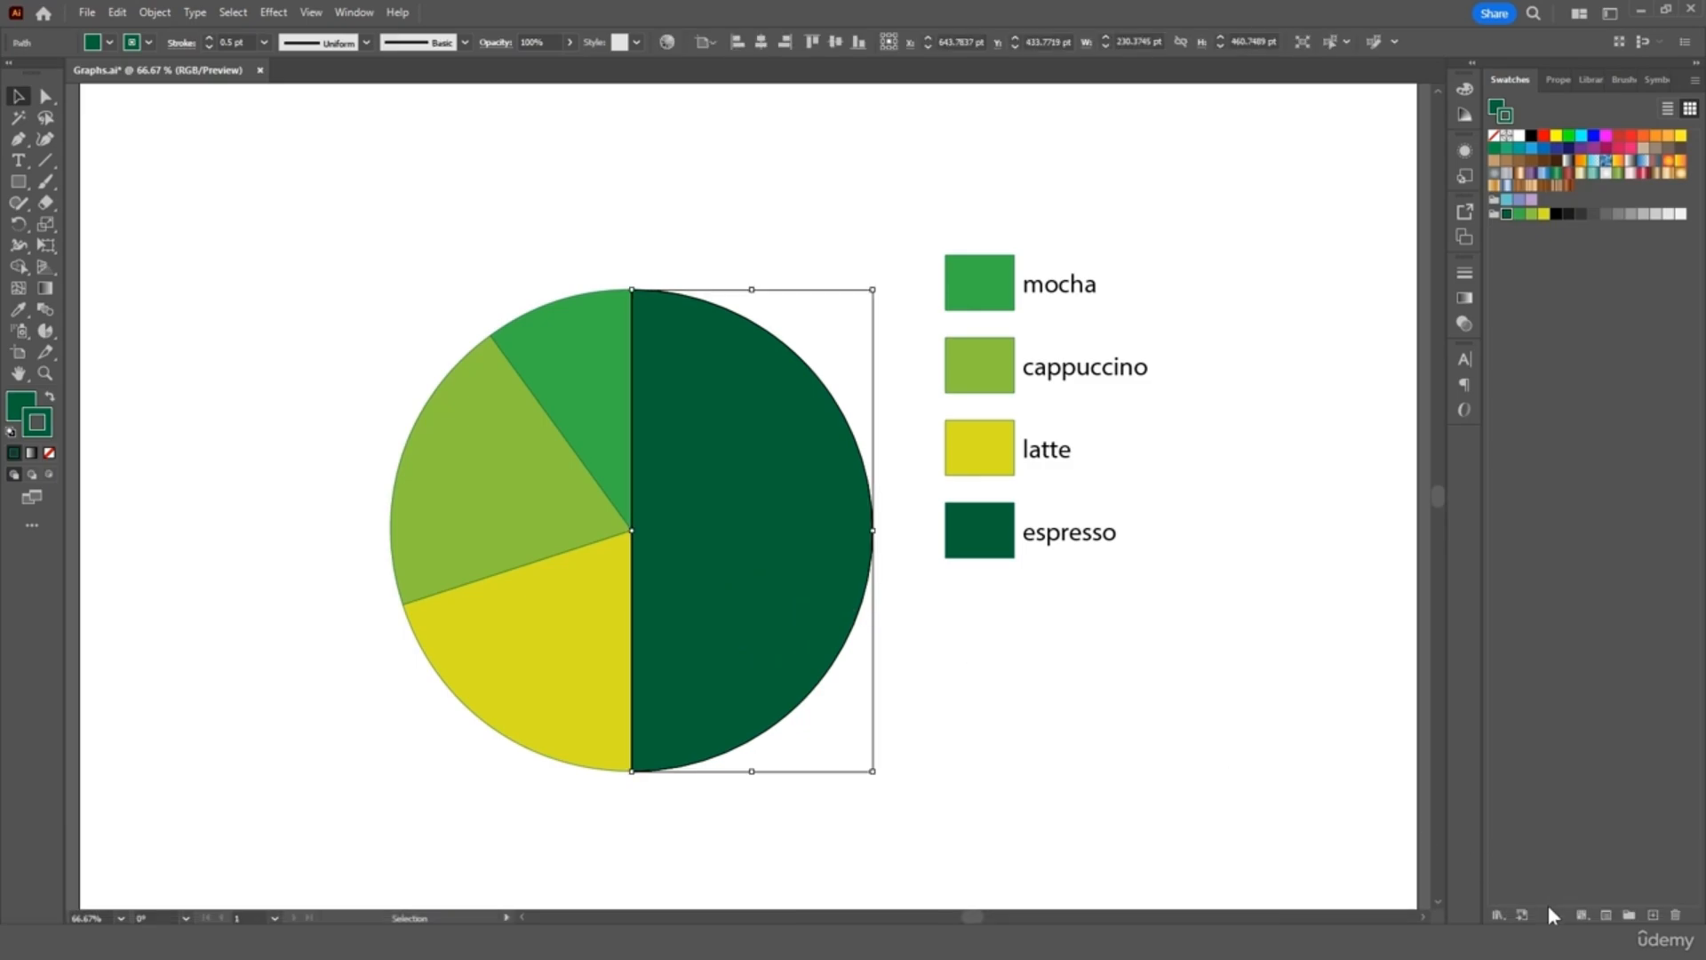
# Open the Seasons gradient library and apply a red swatch to the espresso shapes' outline
pyautogui.click(1499, 914)
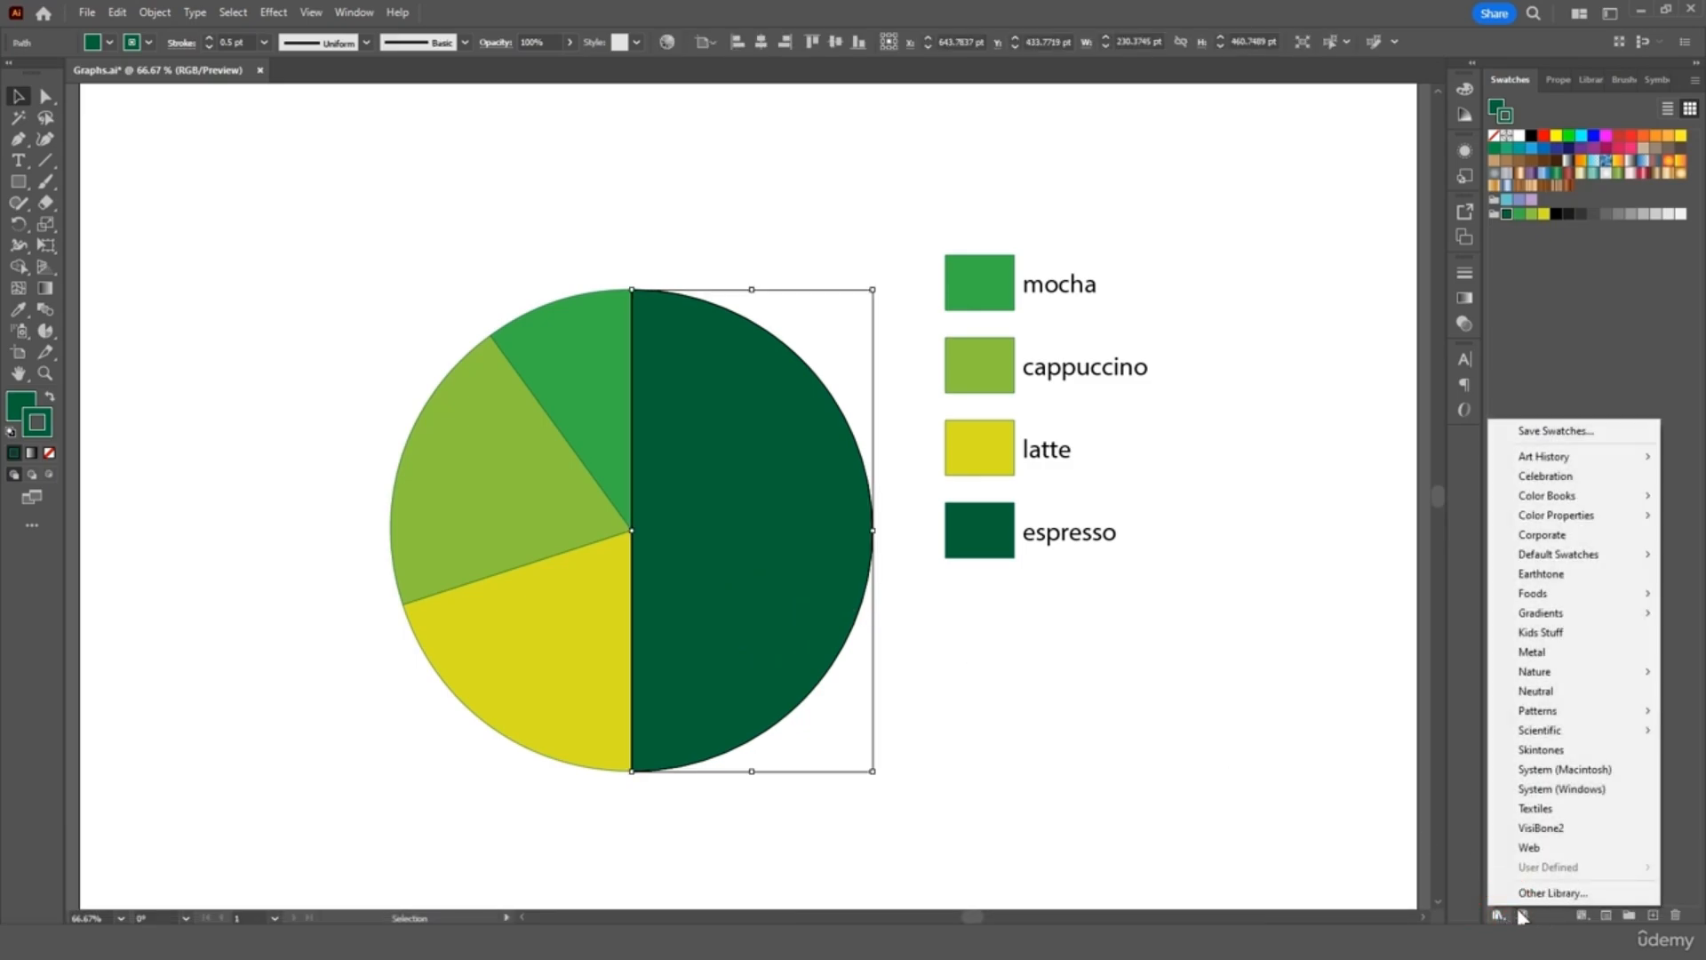
pyautogui.moveTo(1553, 620)
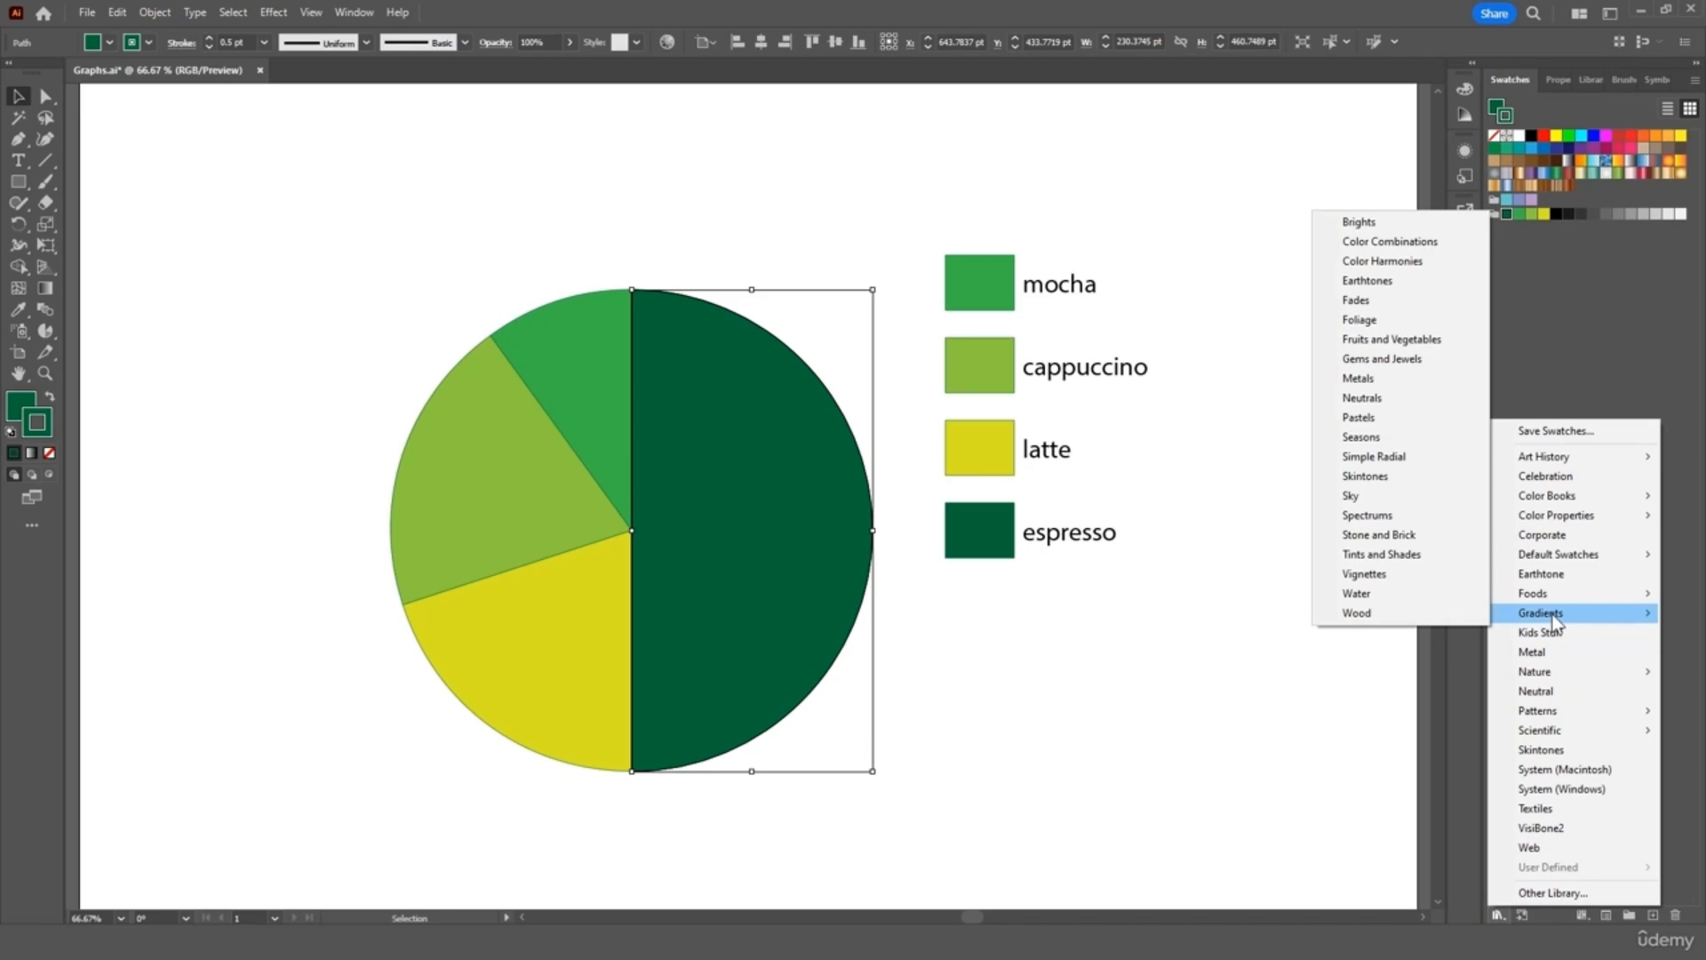
pyautogui.click(1414, 436)
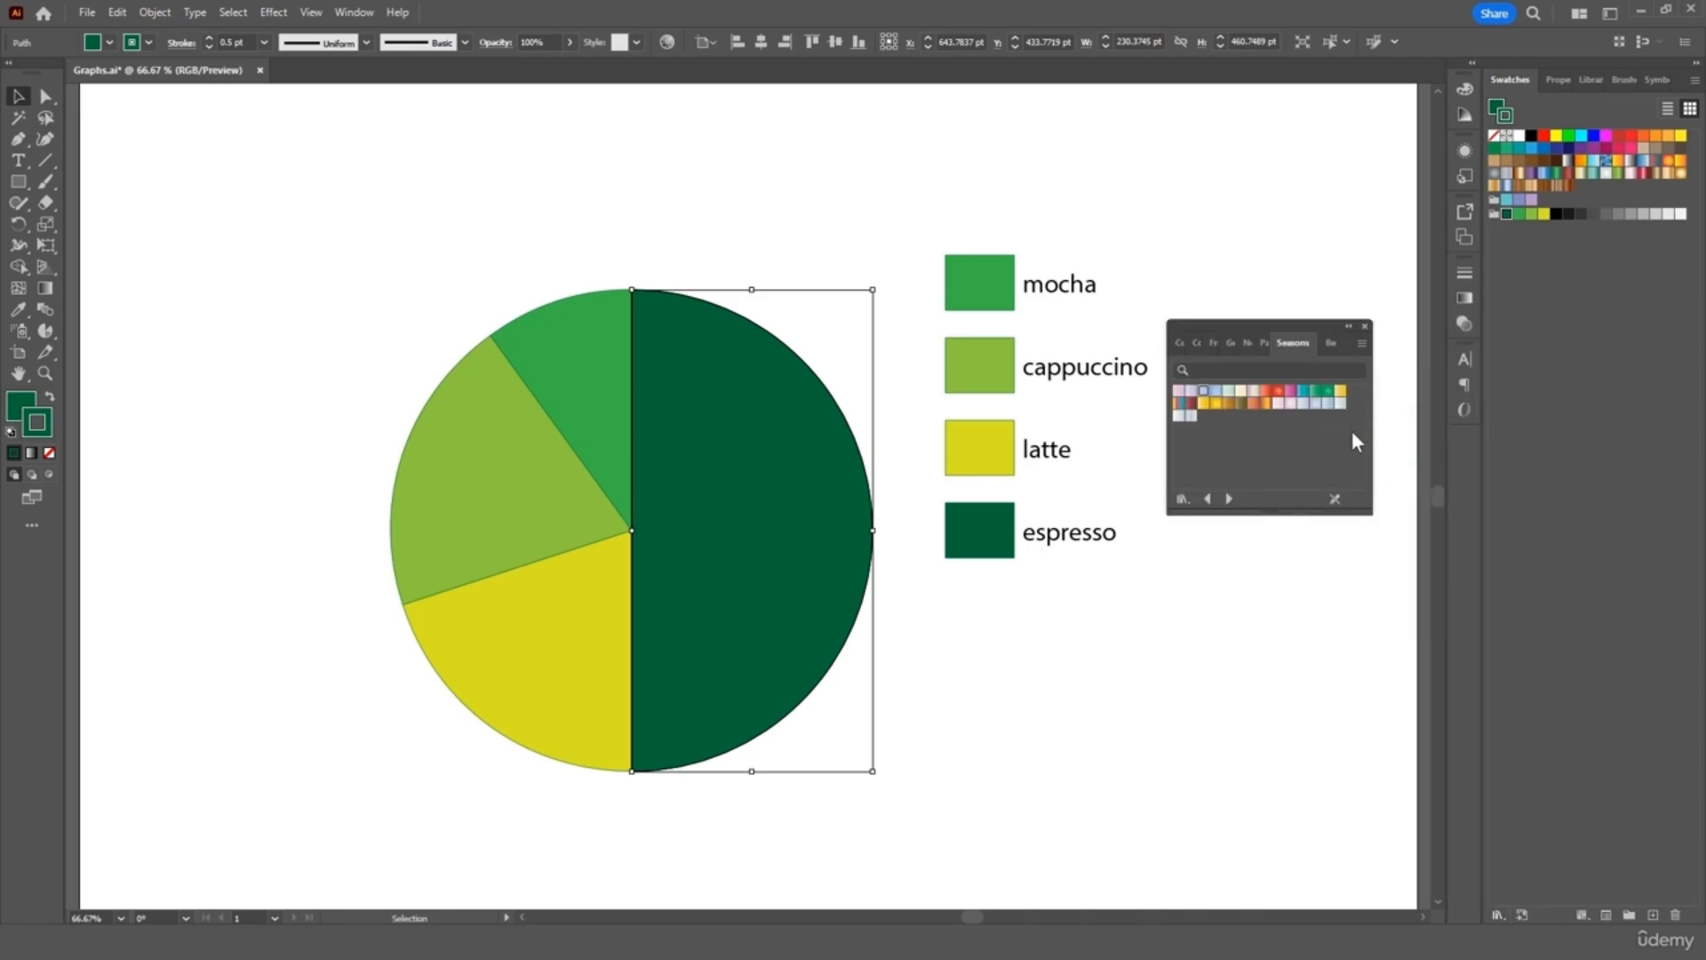
pyautogui.click(990, 533)
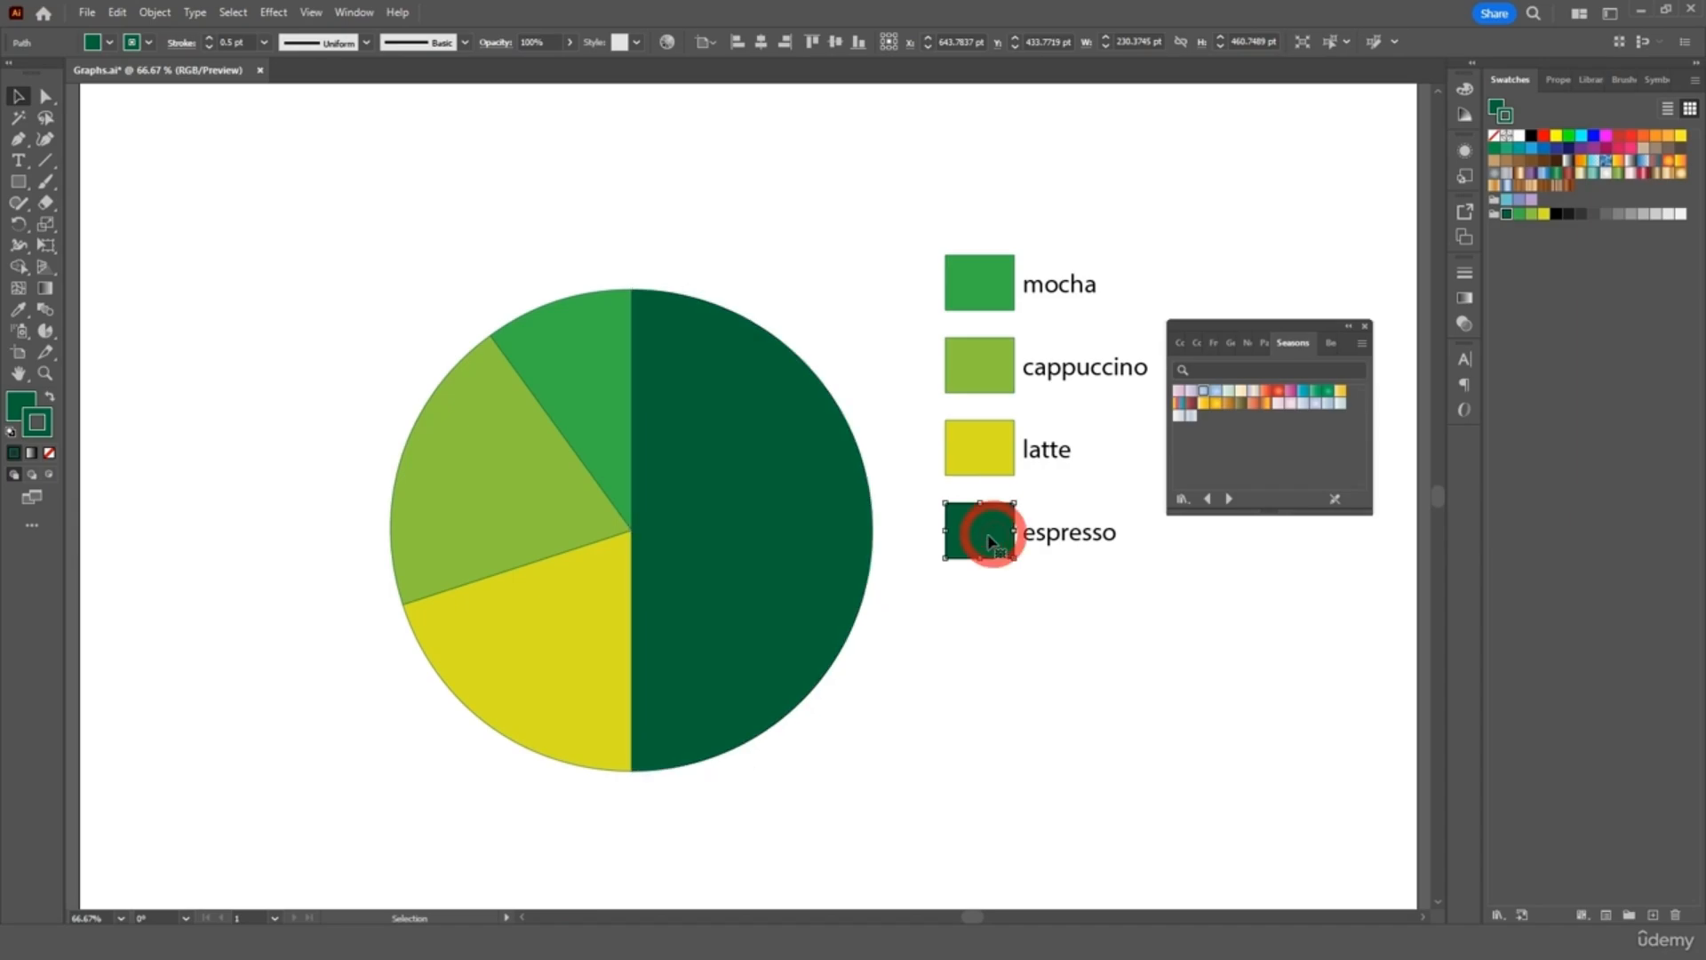
pyautogui.keyDown('shift'); pyautogui.click(809, 523); pyautogui.keyUp('shift')
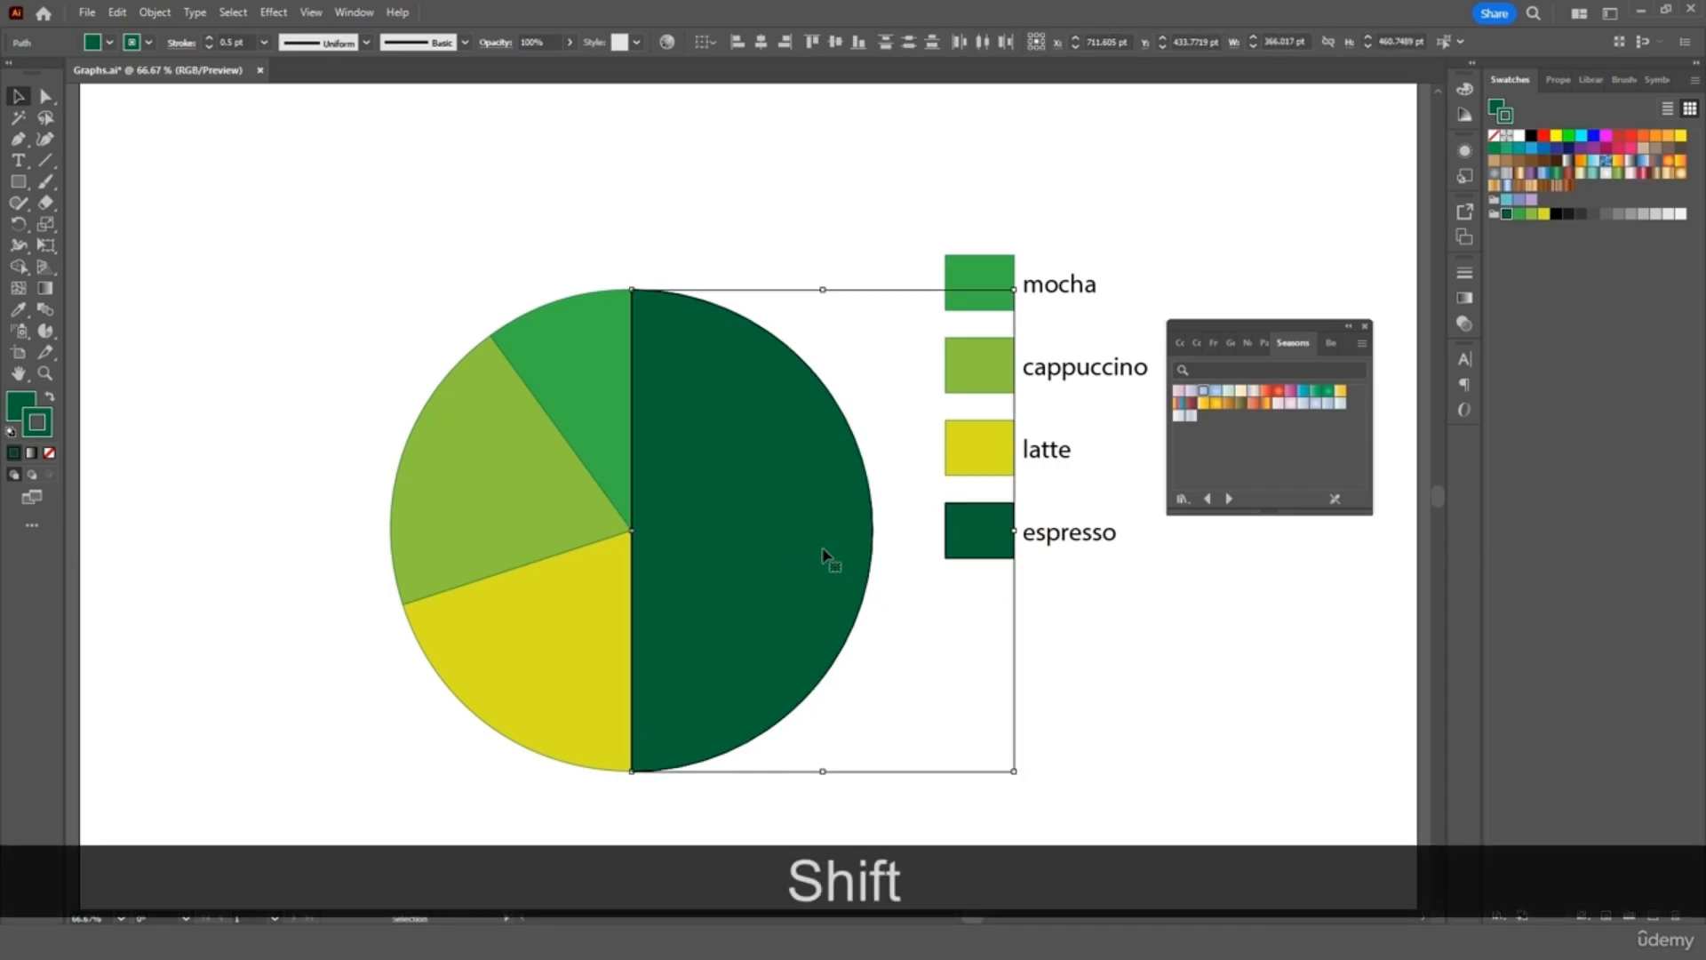
pyautogui.click(1265, 392)
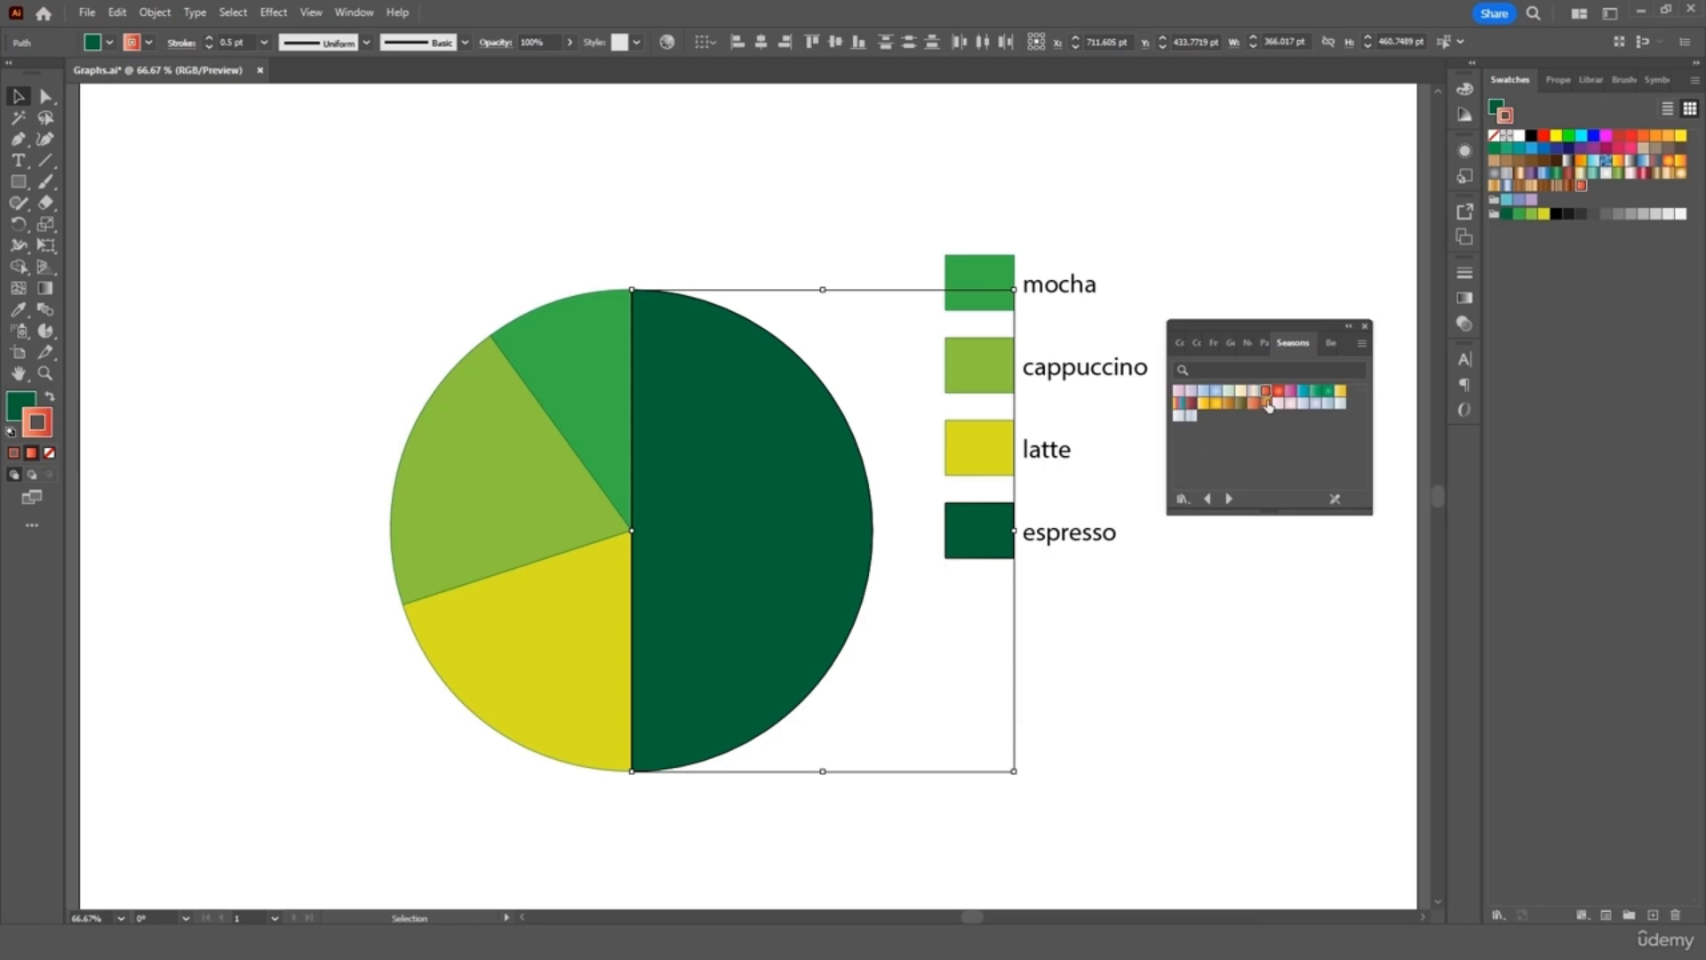
# Reselect the espresso square and half circle and fill them with the orange gradient
pyautogui.click(1123, 685)
pyautogui.click(996, 550)
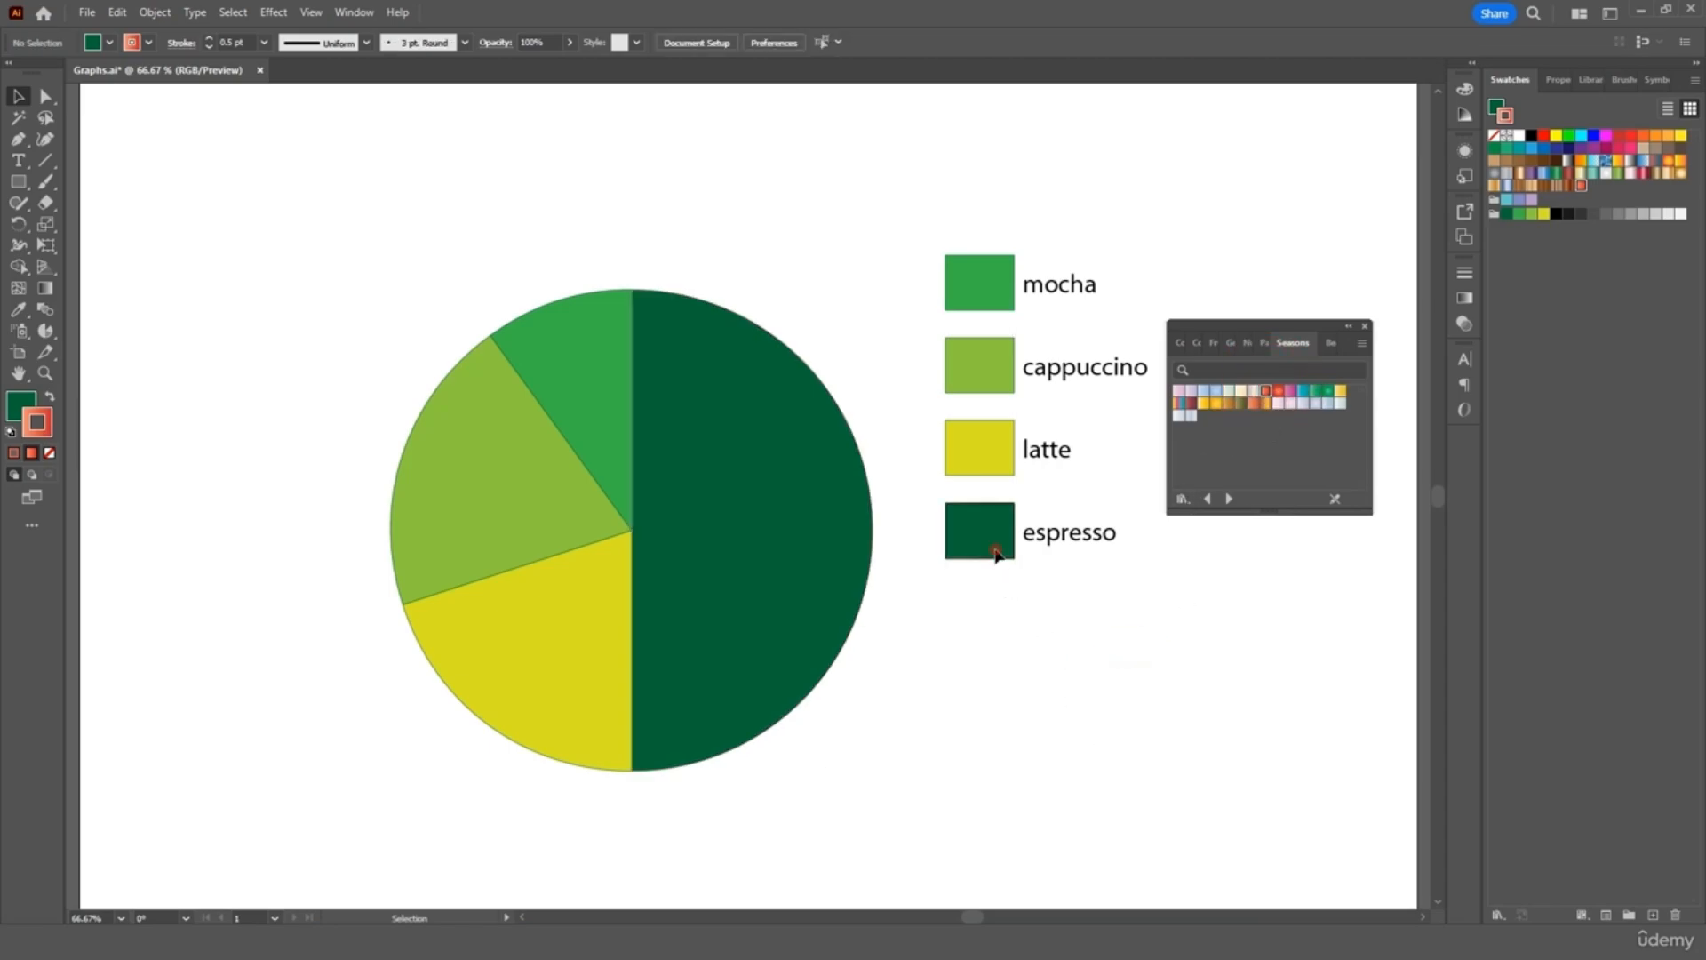
pyautogui.keyDown('shift'); pyautogui.click(745, 532); pyautogui.keyUp('shift')
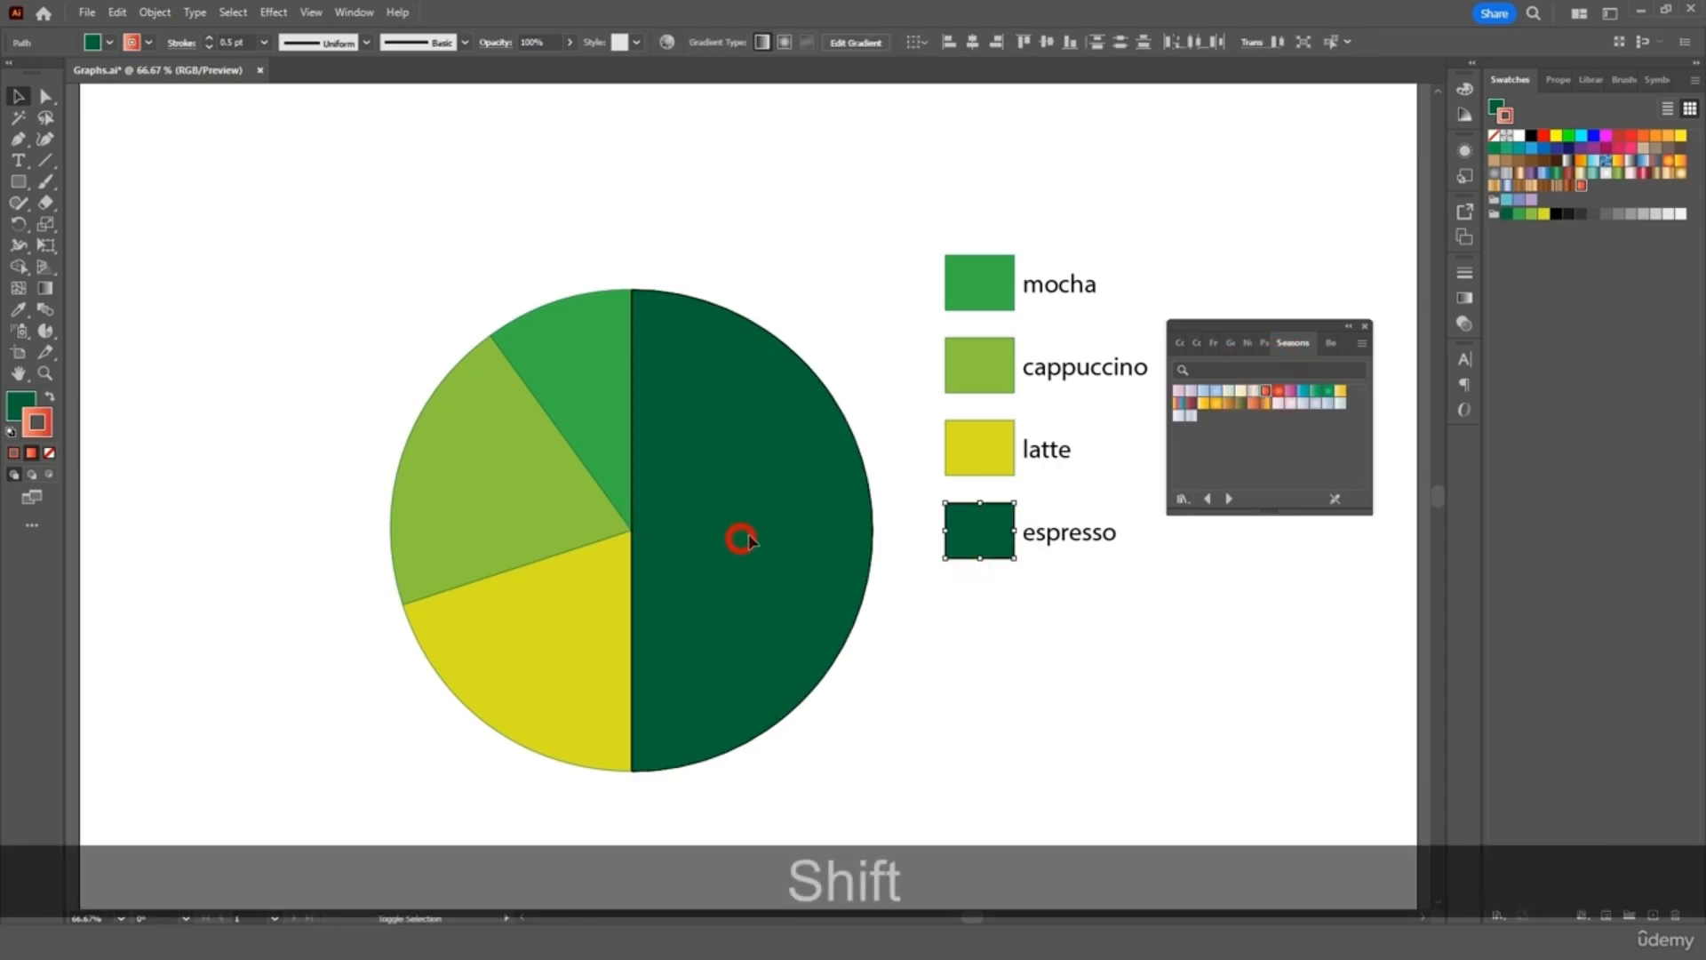
pyautogui.click(21, 406)
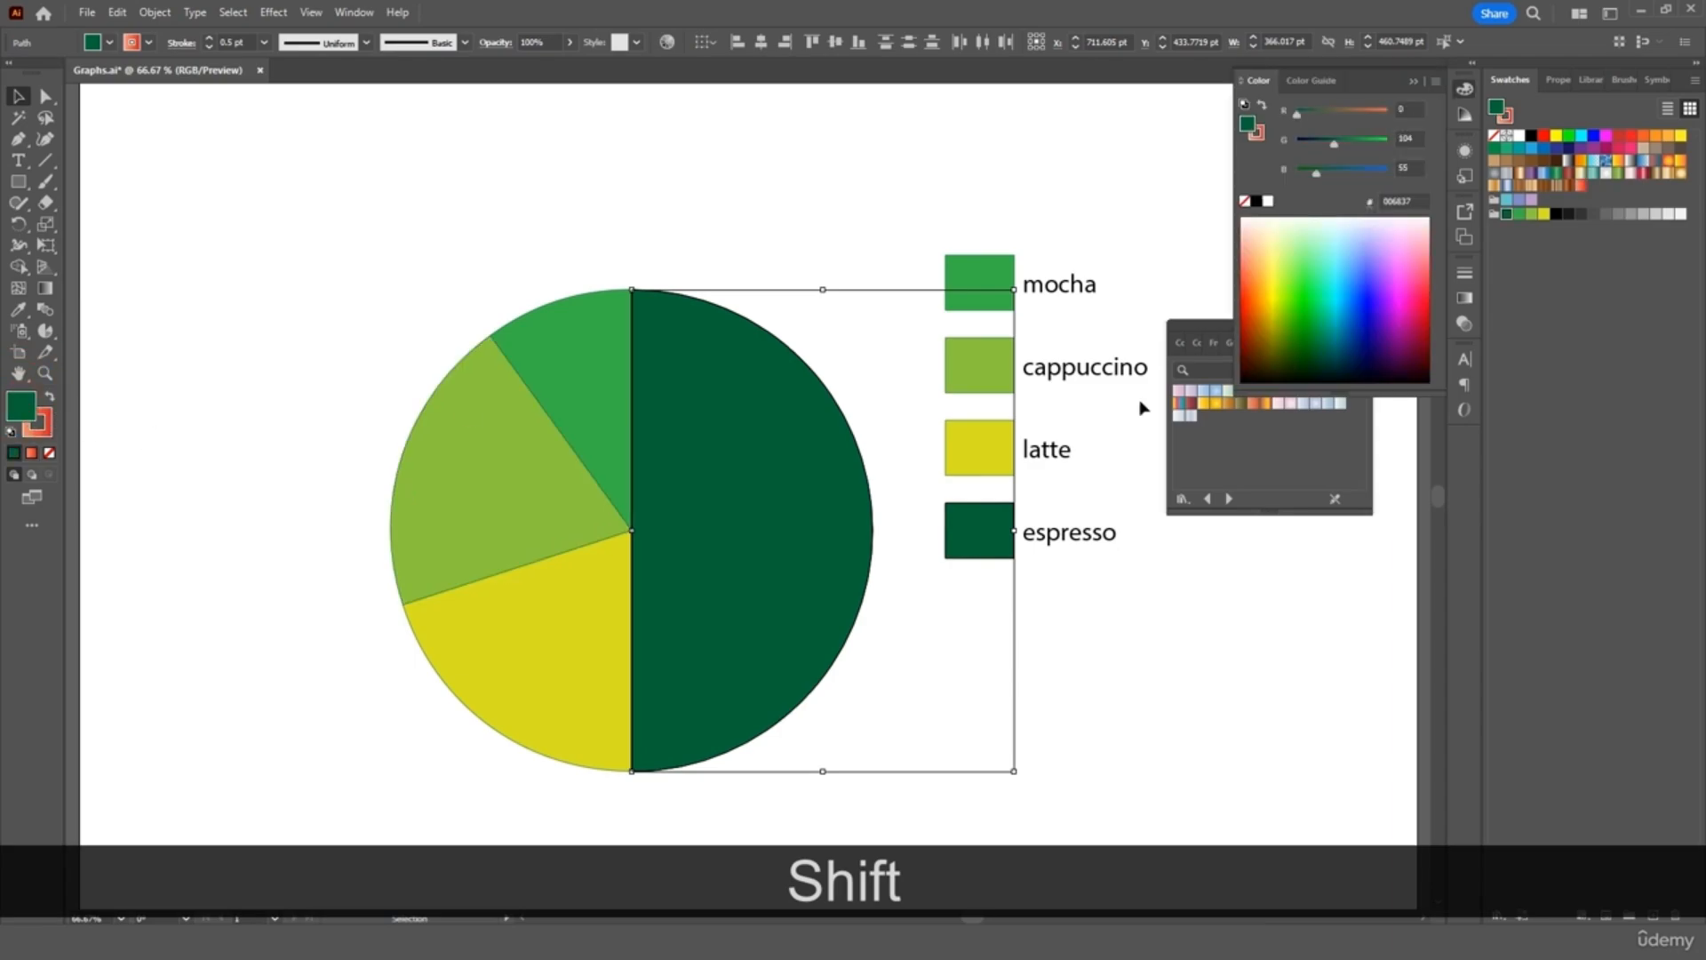
pyautogui.click(1207, 387)
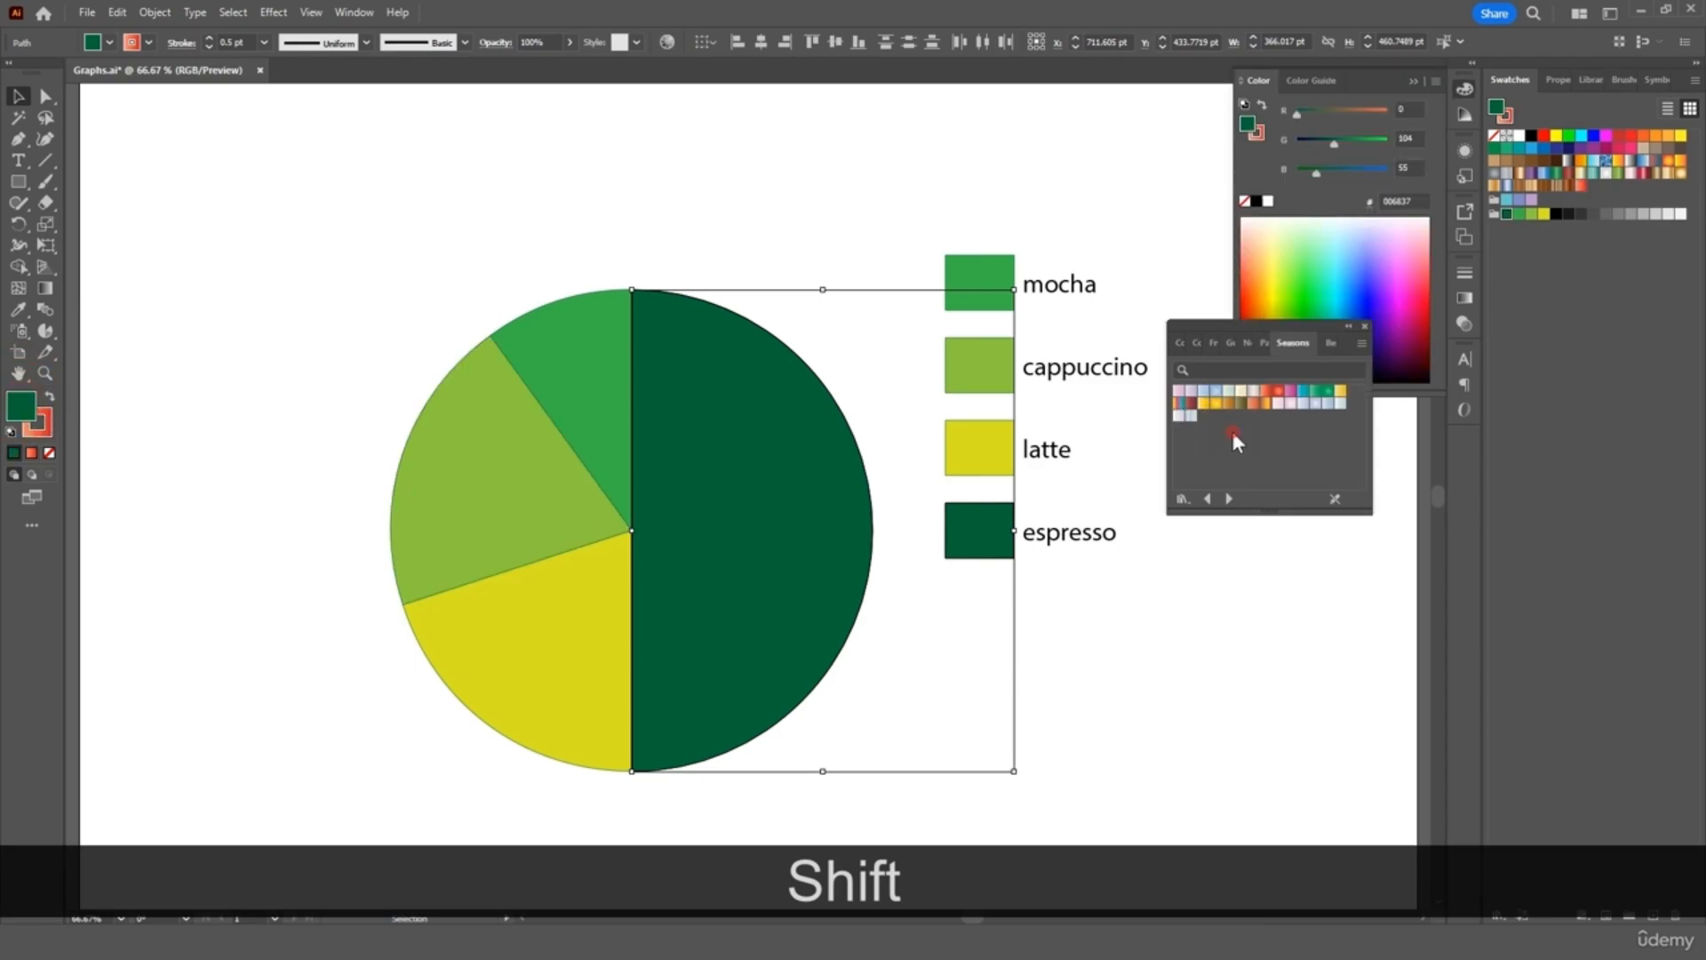
pyautogui.click(1264, 393)
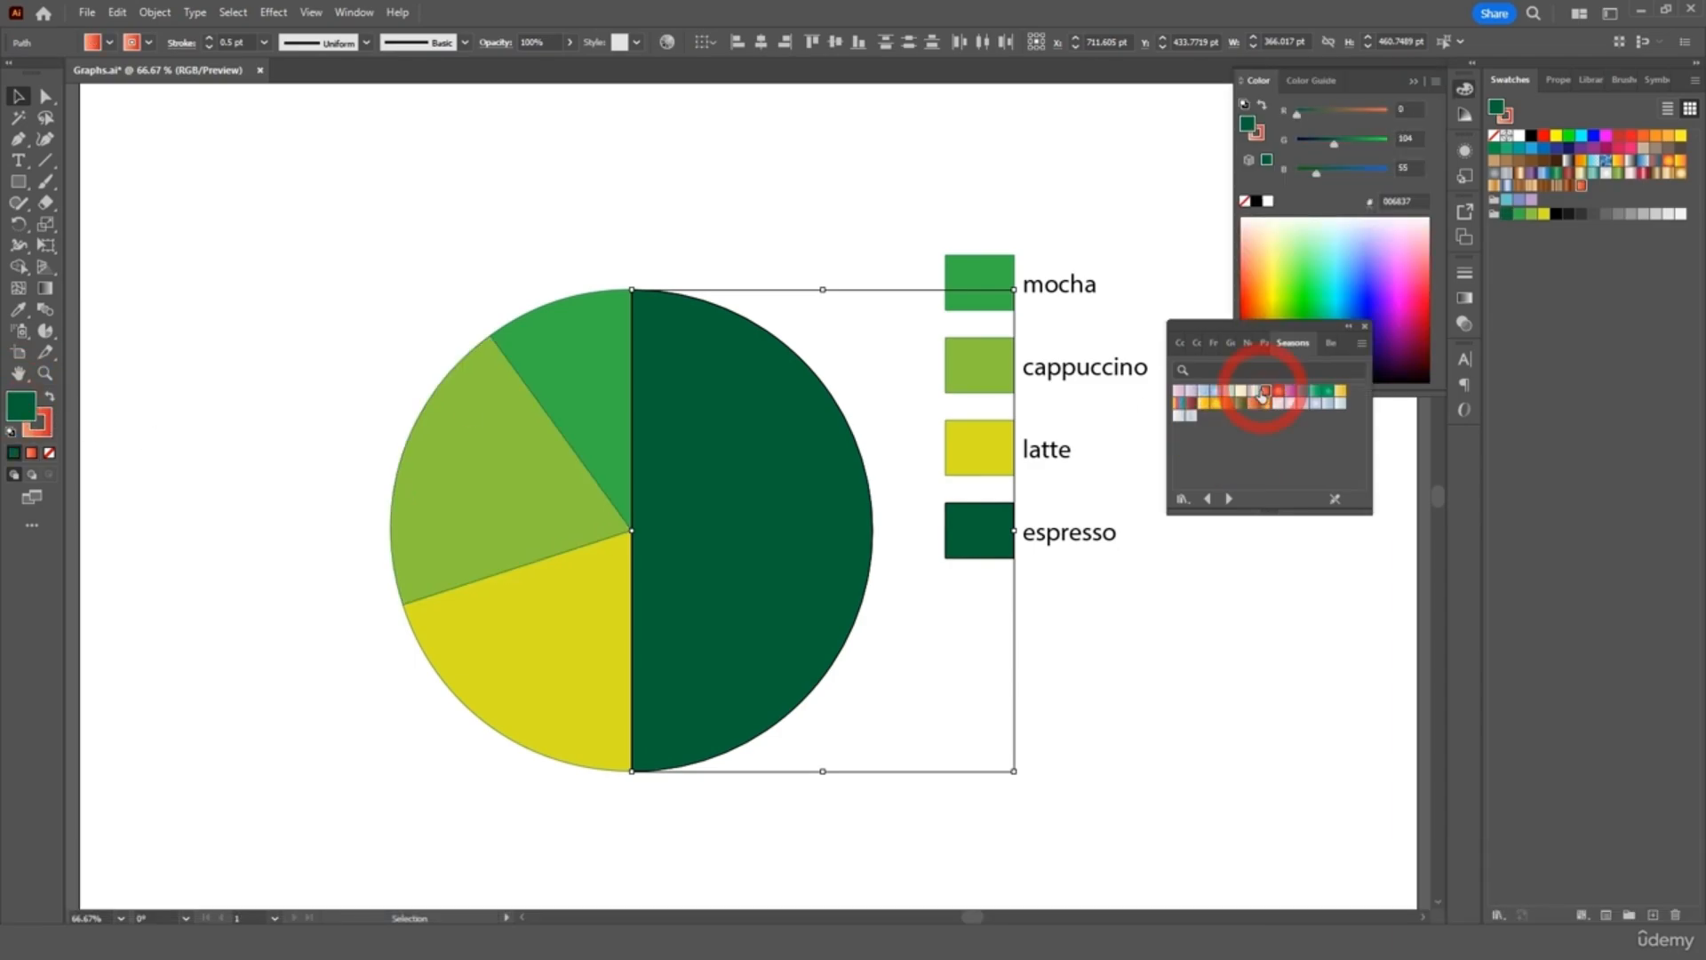
pyautogui.click(1411, 82)
pyautogui.click(1222, 594)
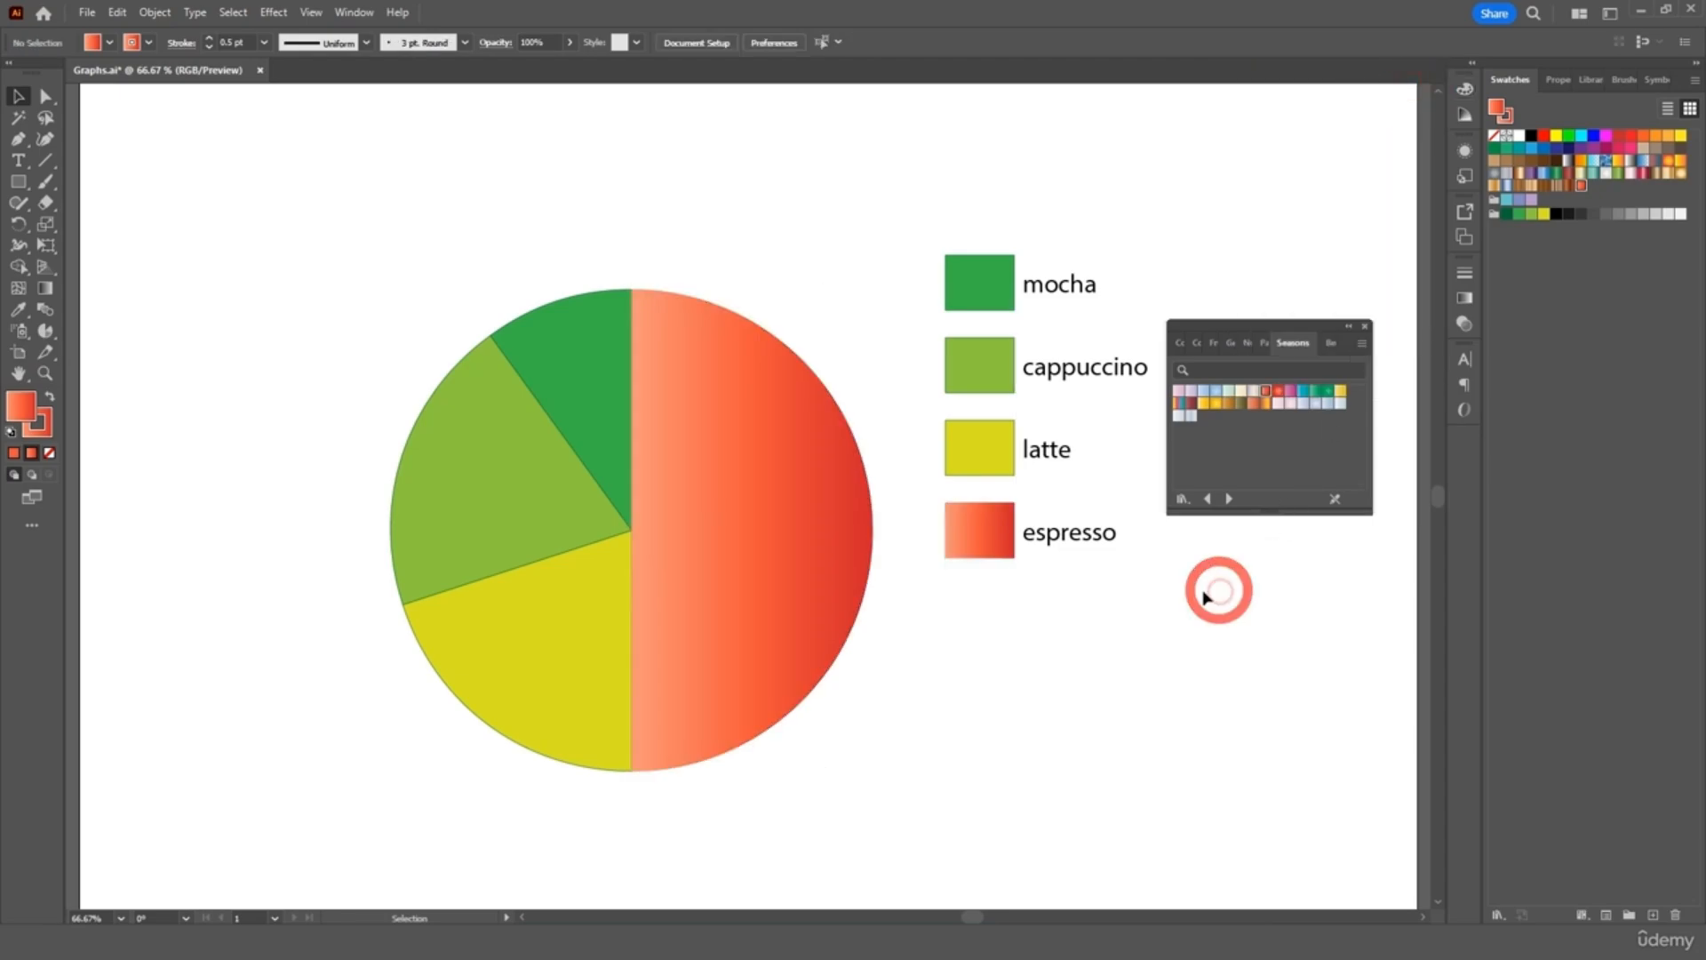
# Give latte, cappuccino and mocha slices and legend squares teal, yellow and Spring Blue gradients
pyautogui.click(981, 467)
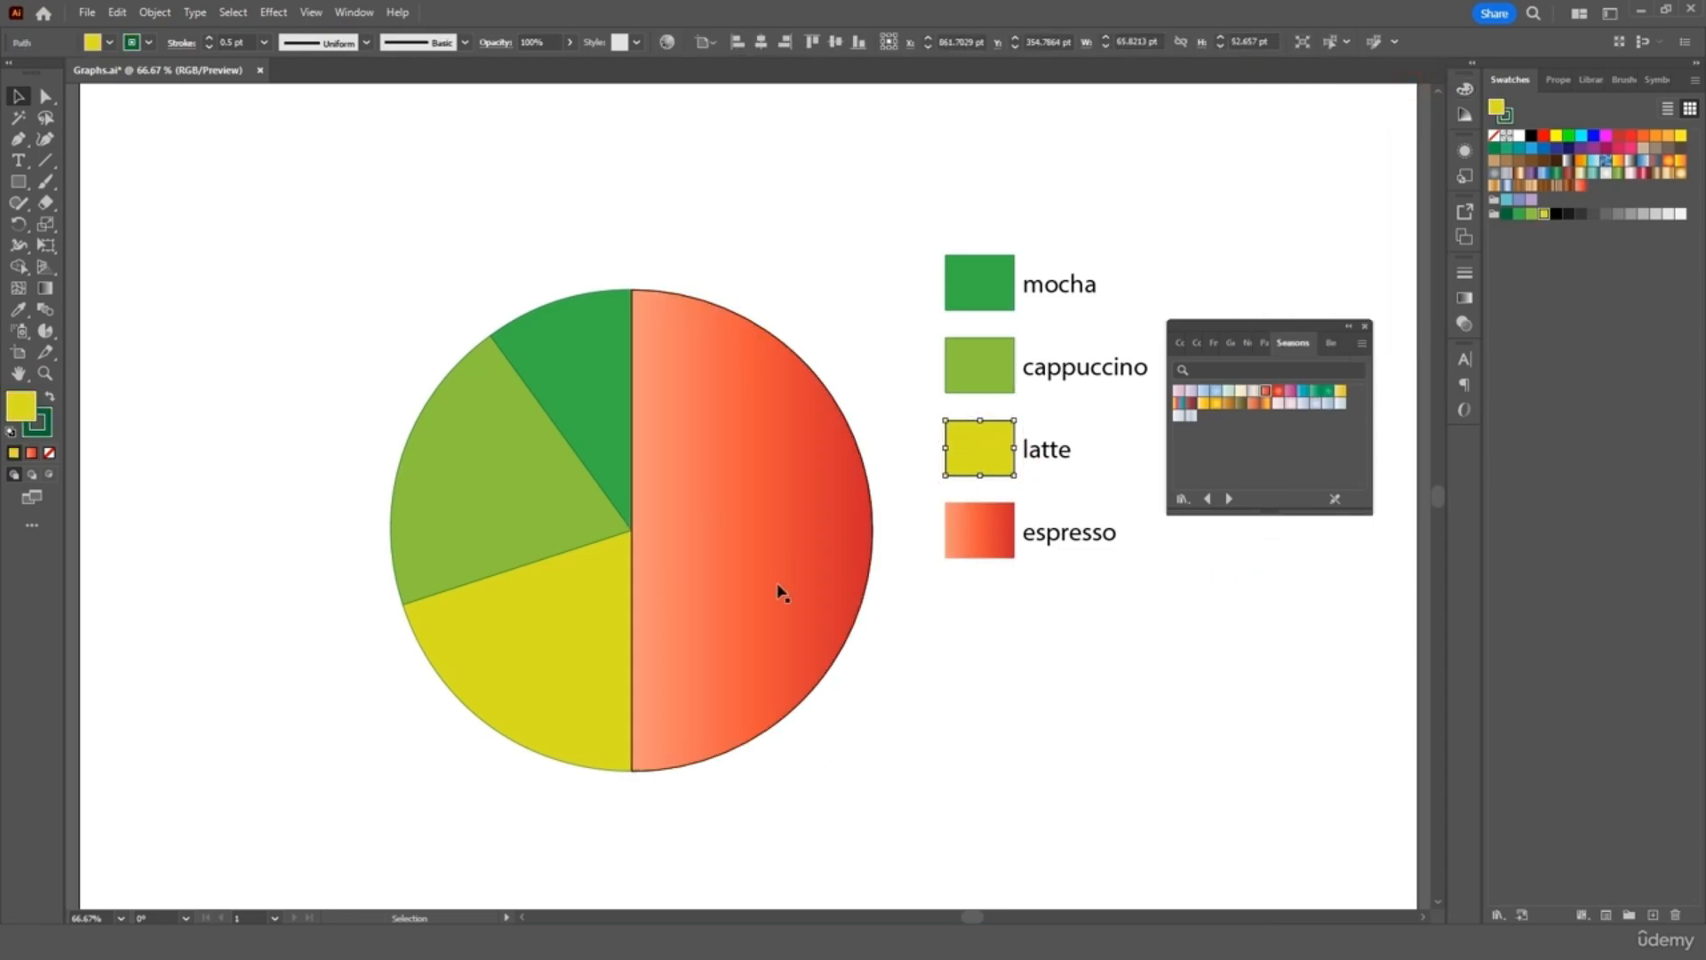
pyautogui.keyDown('shift'); pyautogui.click(557, 621); pyautogui.keyUp('shift')
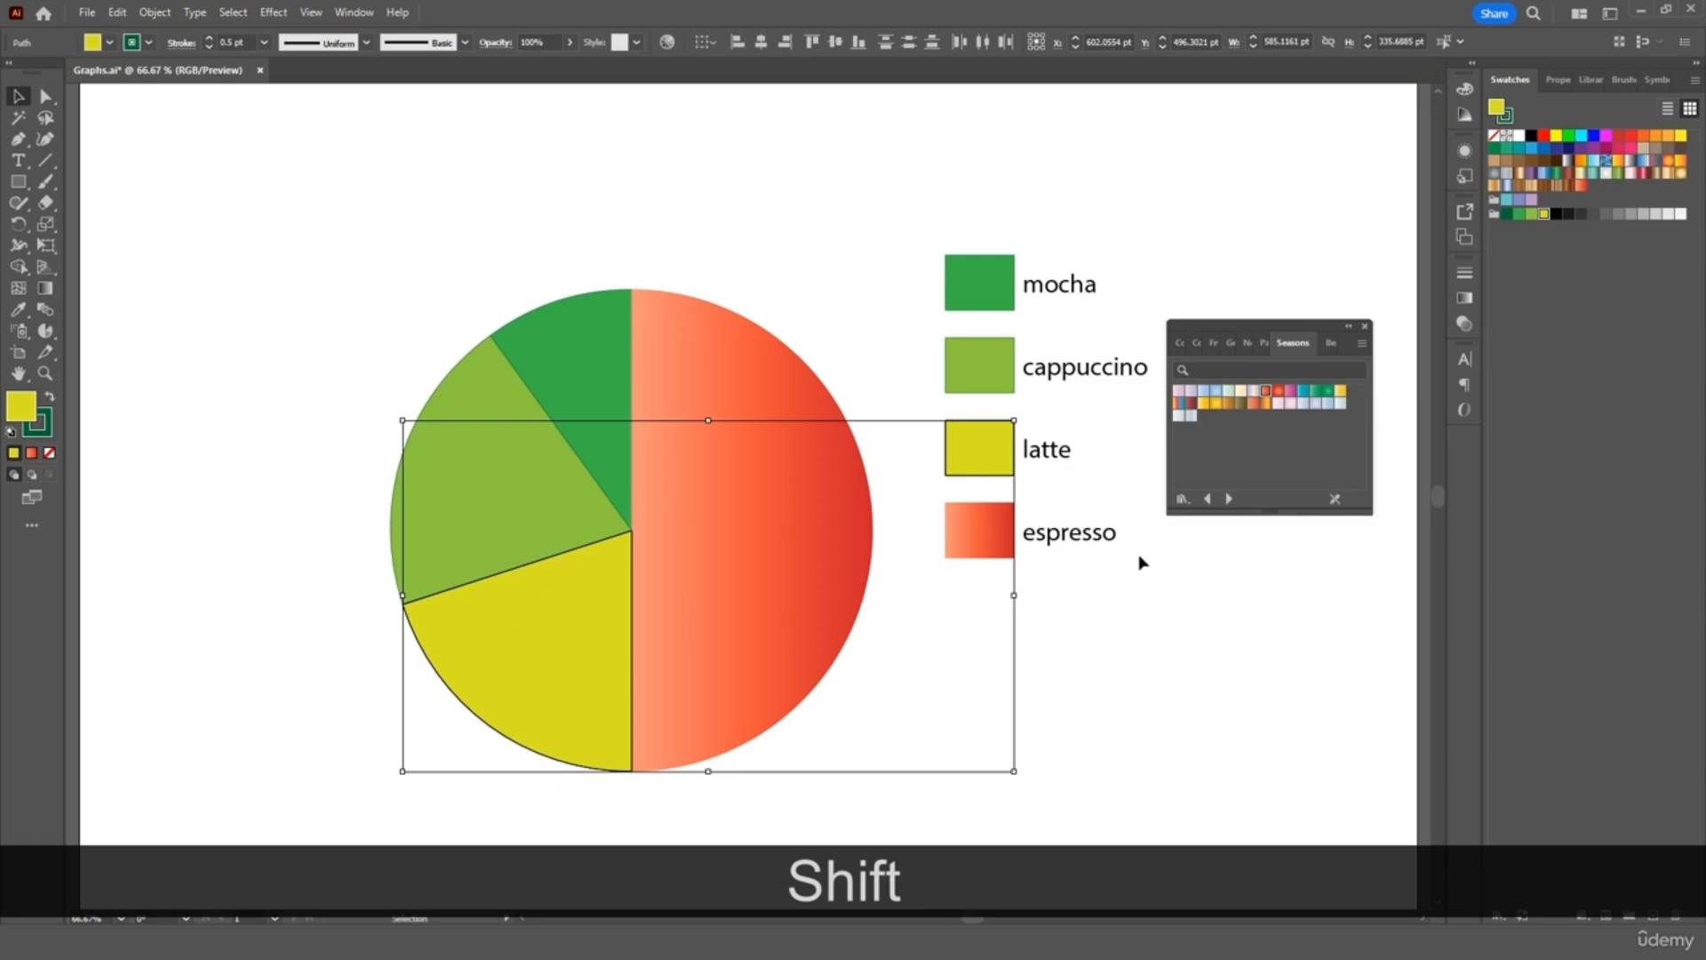
pyautogui.click(1304, 392)
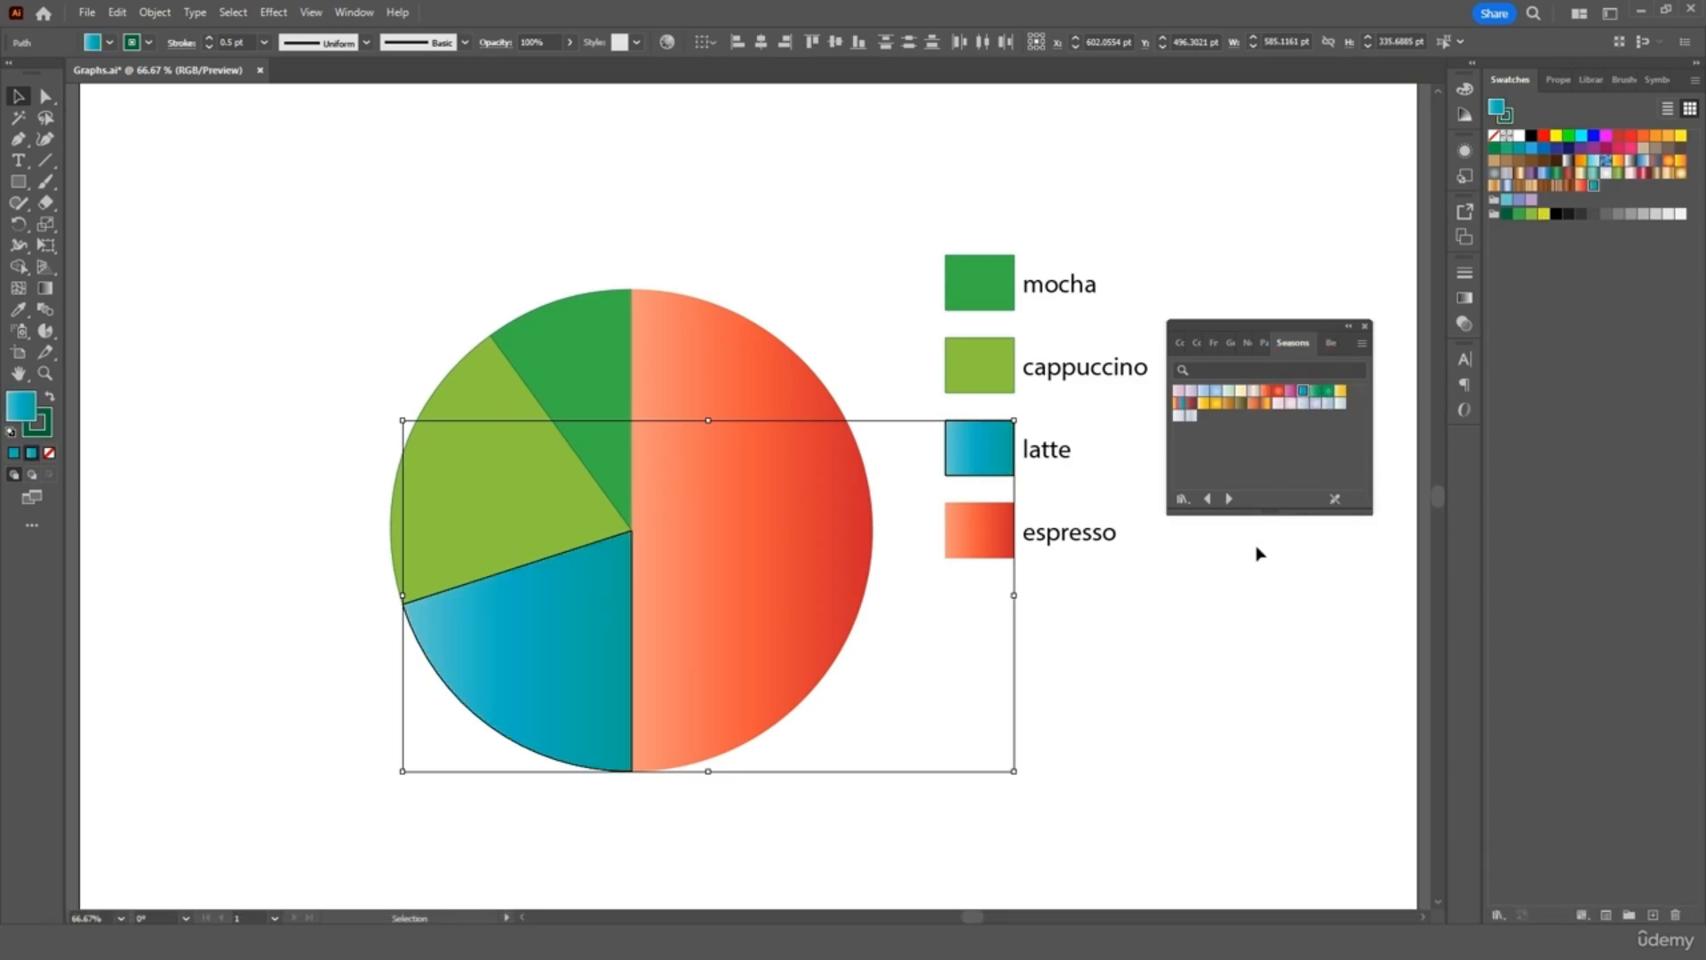
pyautogui.click(975, 373)
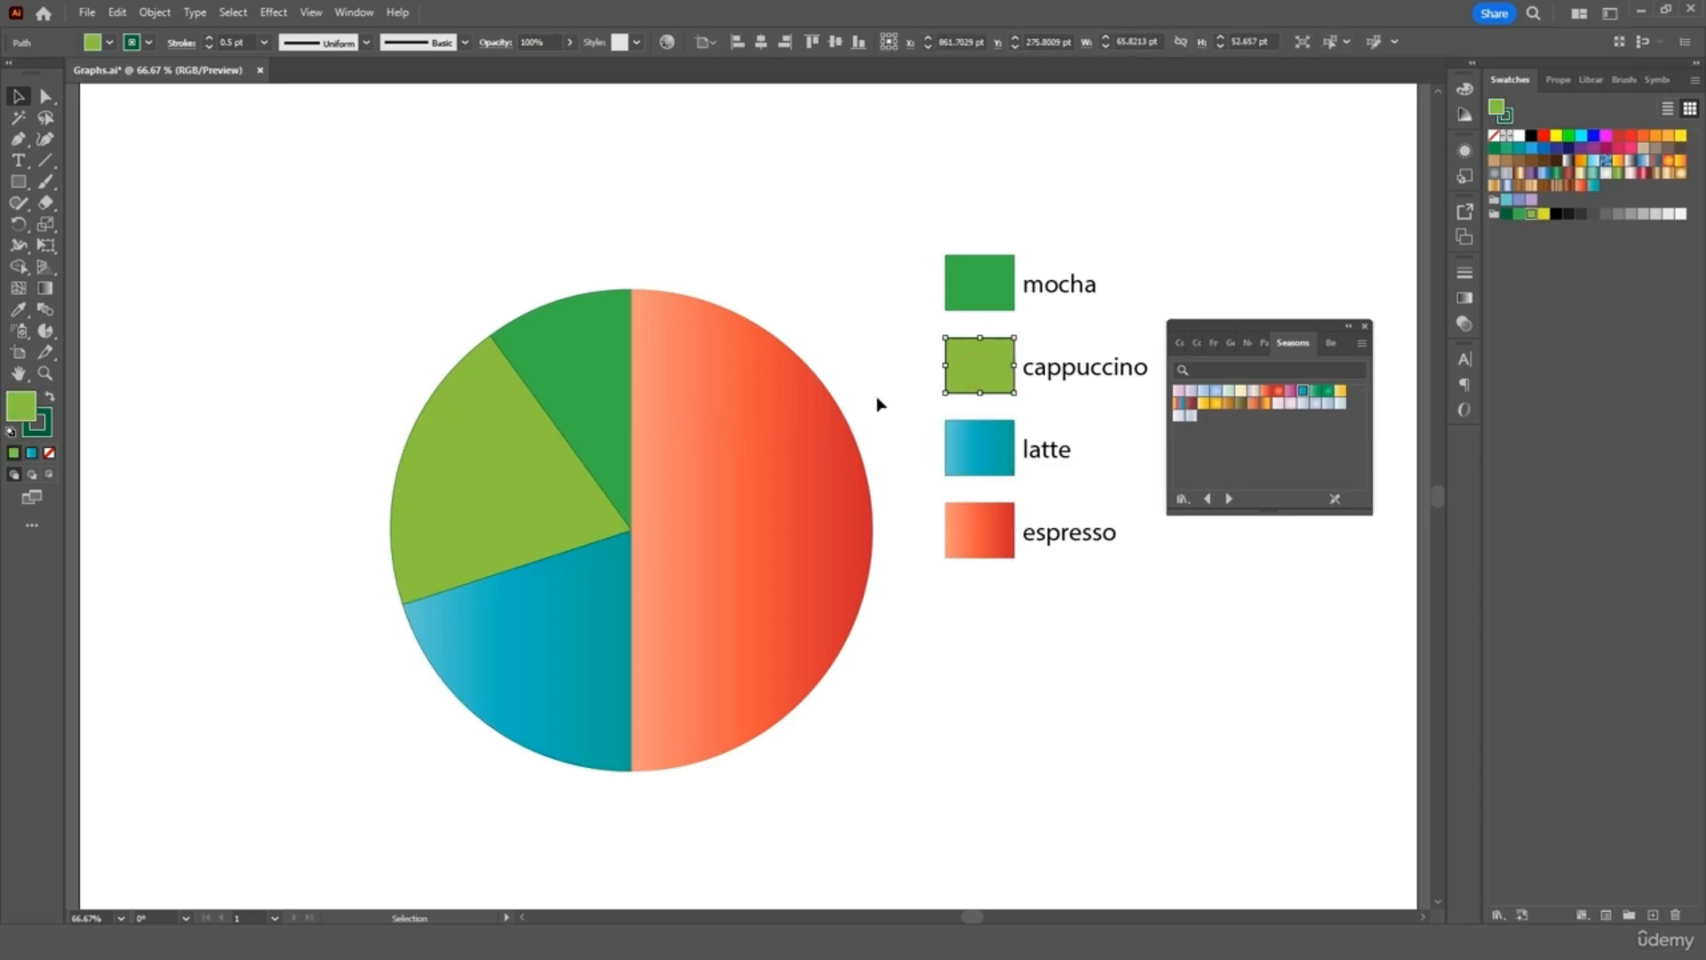
pyautogui.keyDown('shift'); pyautogui.click(502, 513); pyautogui.keyUp('shift')
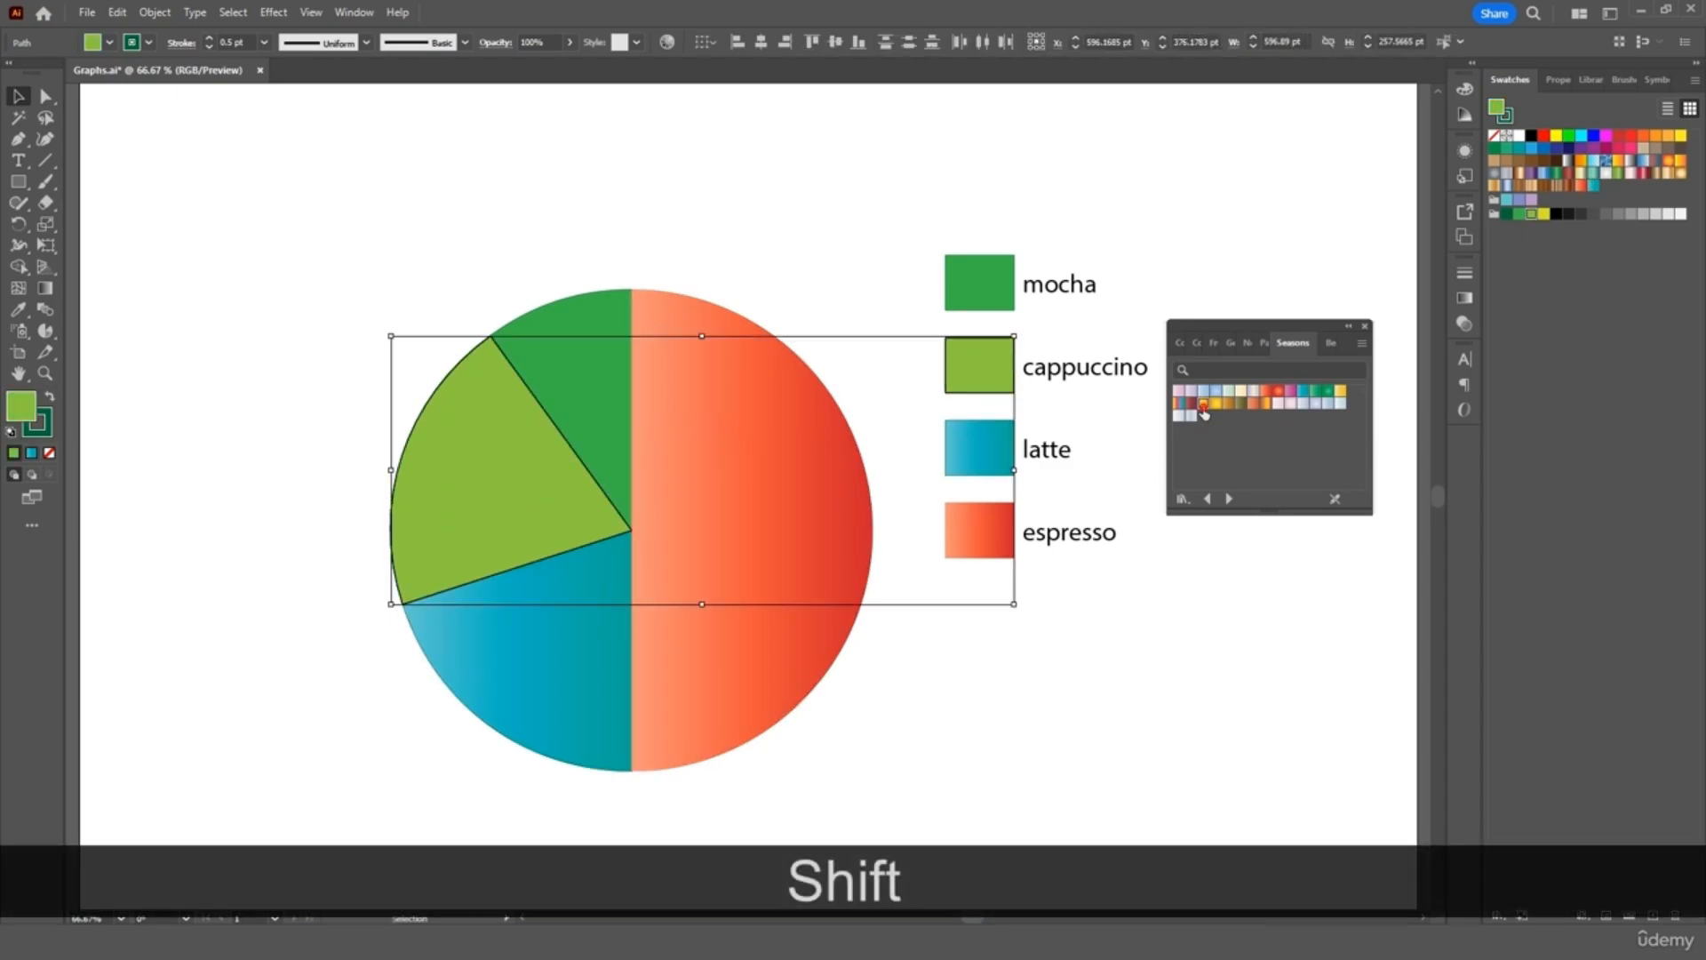
pyautogui.click(1203, 405)
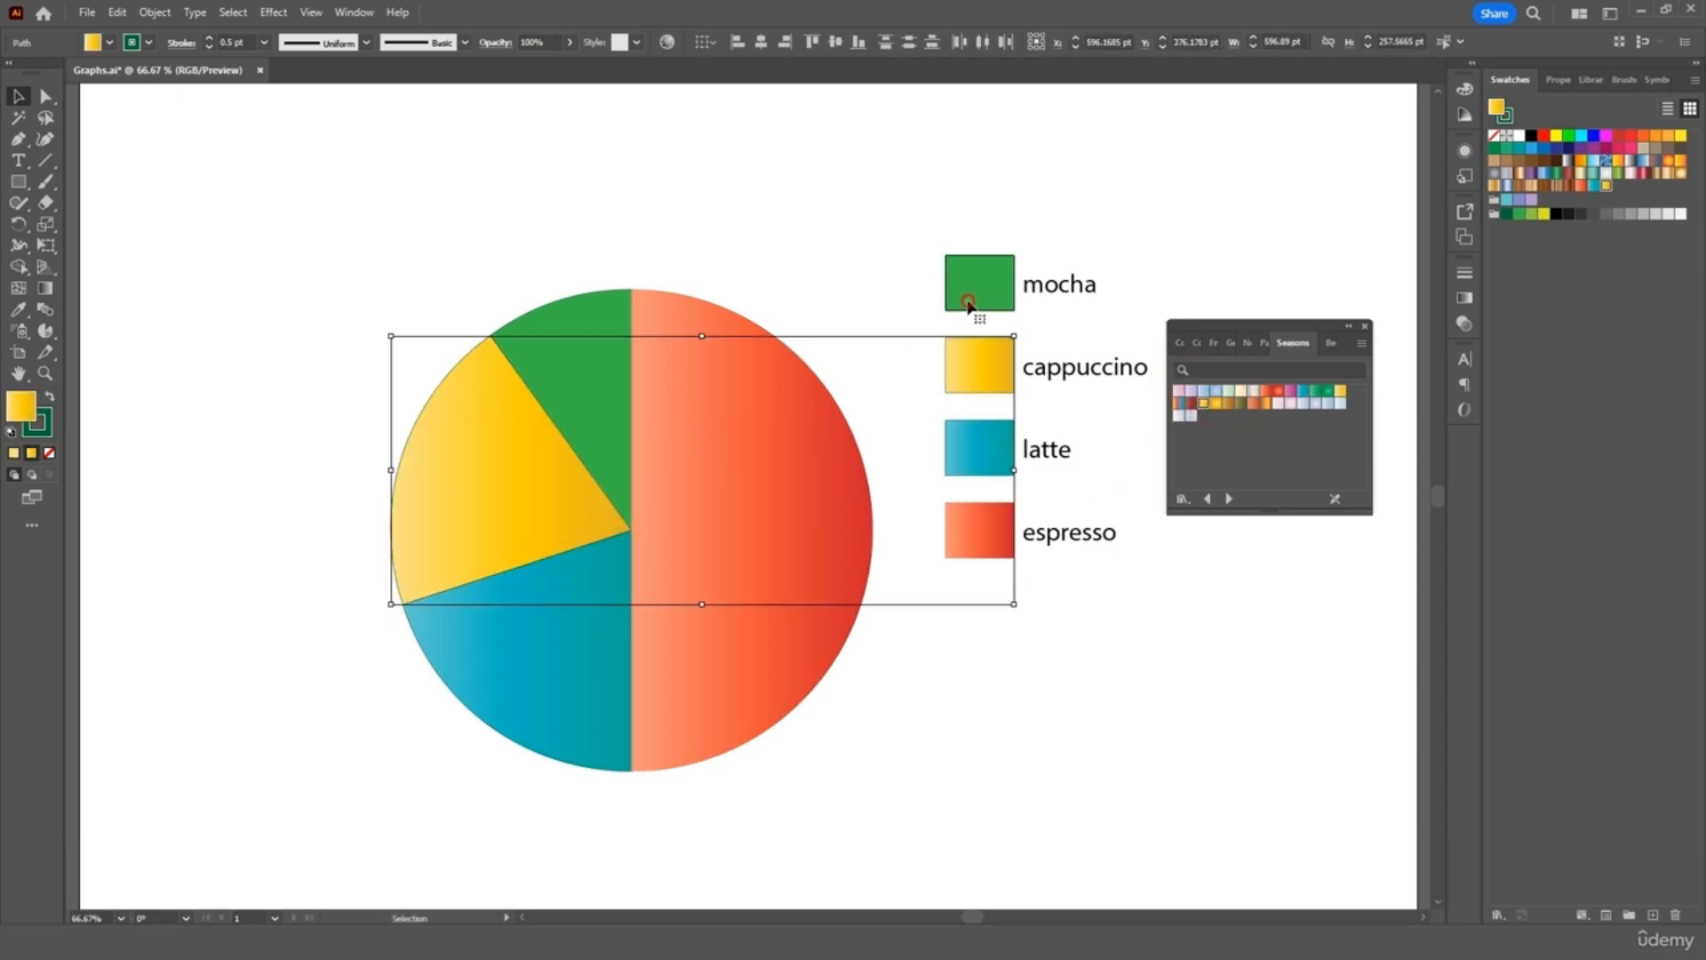
pyautogui.click(979, 305)
pyautogui.keyDown('shift'); pyautogui.click(608, 370); pyautogui.keyUp('shift')
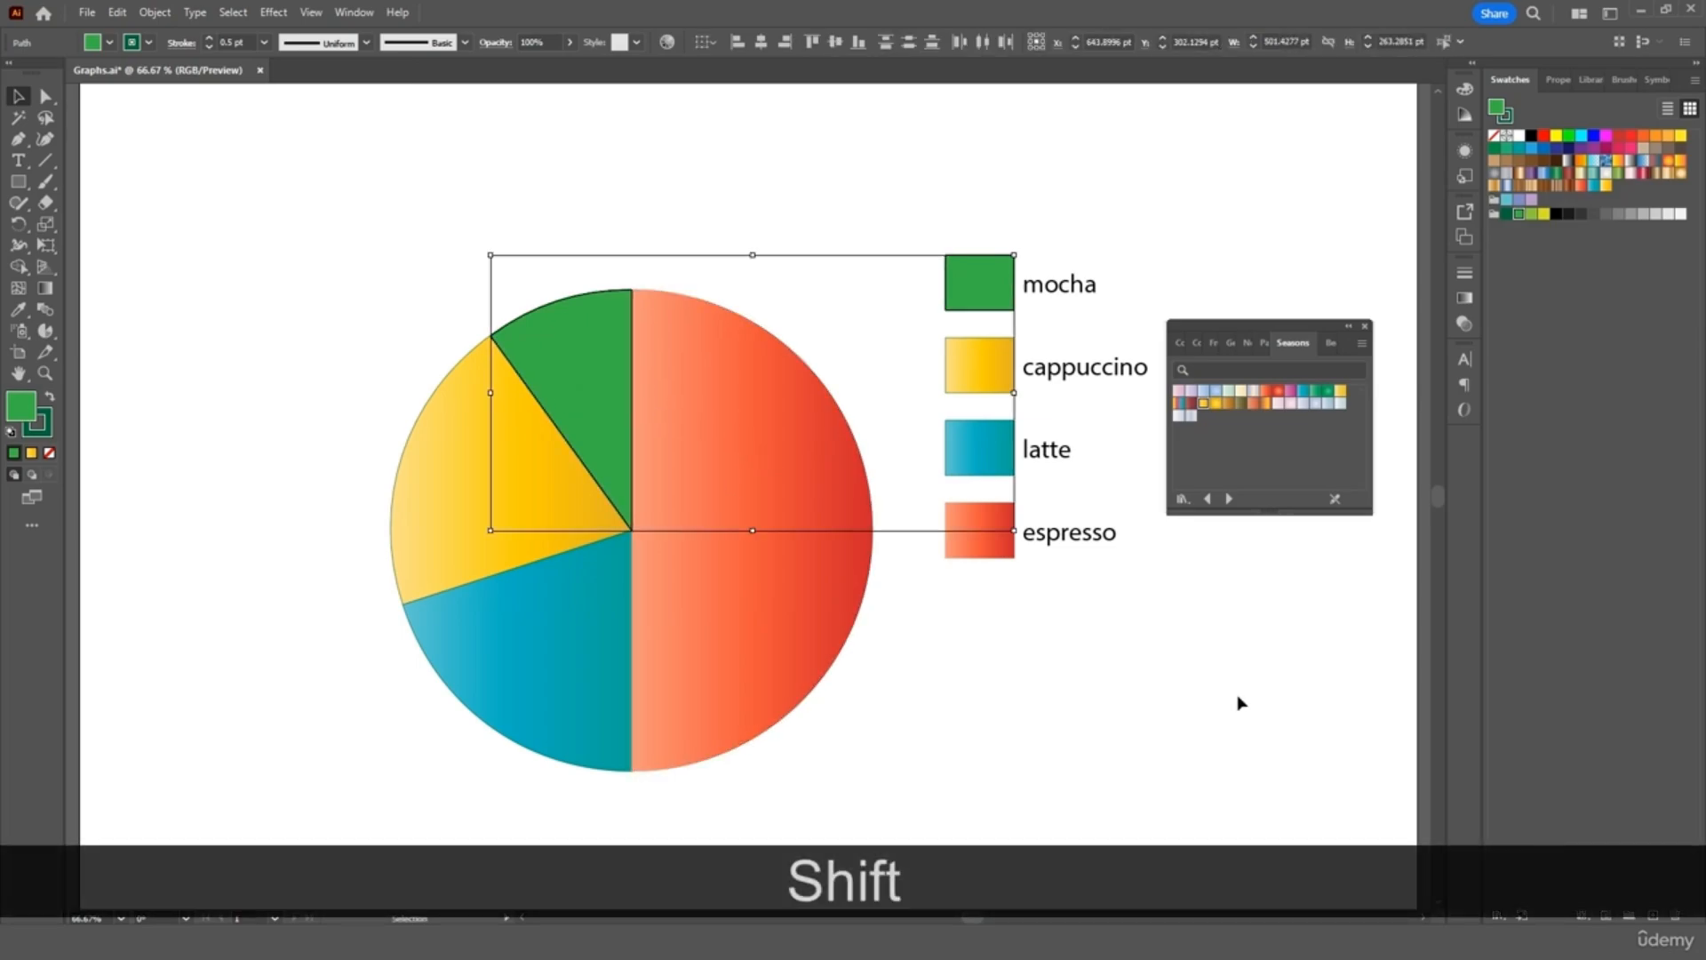
pyautogui.click(1204, 395)
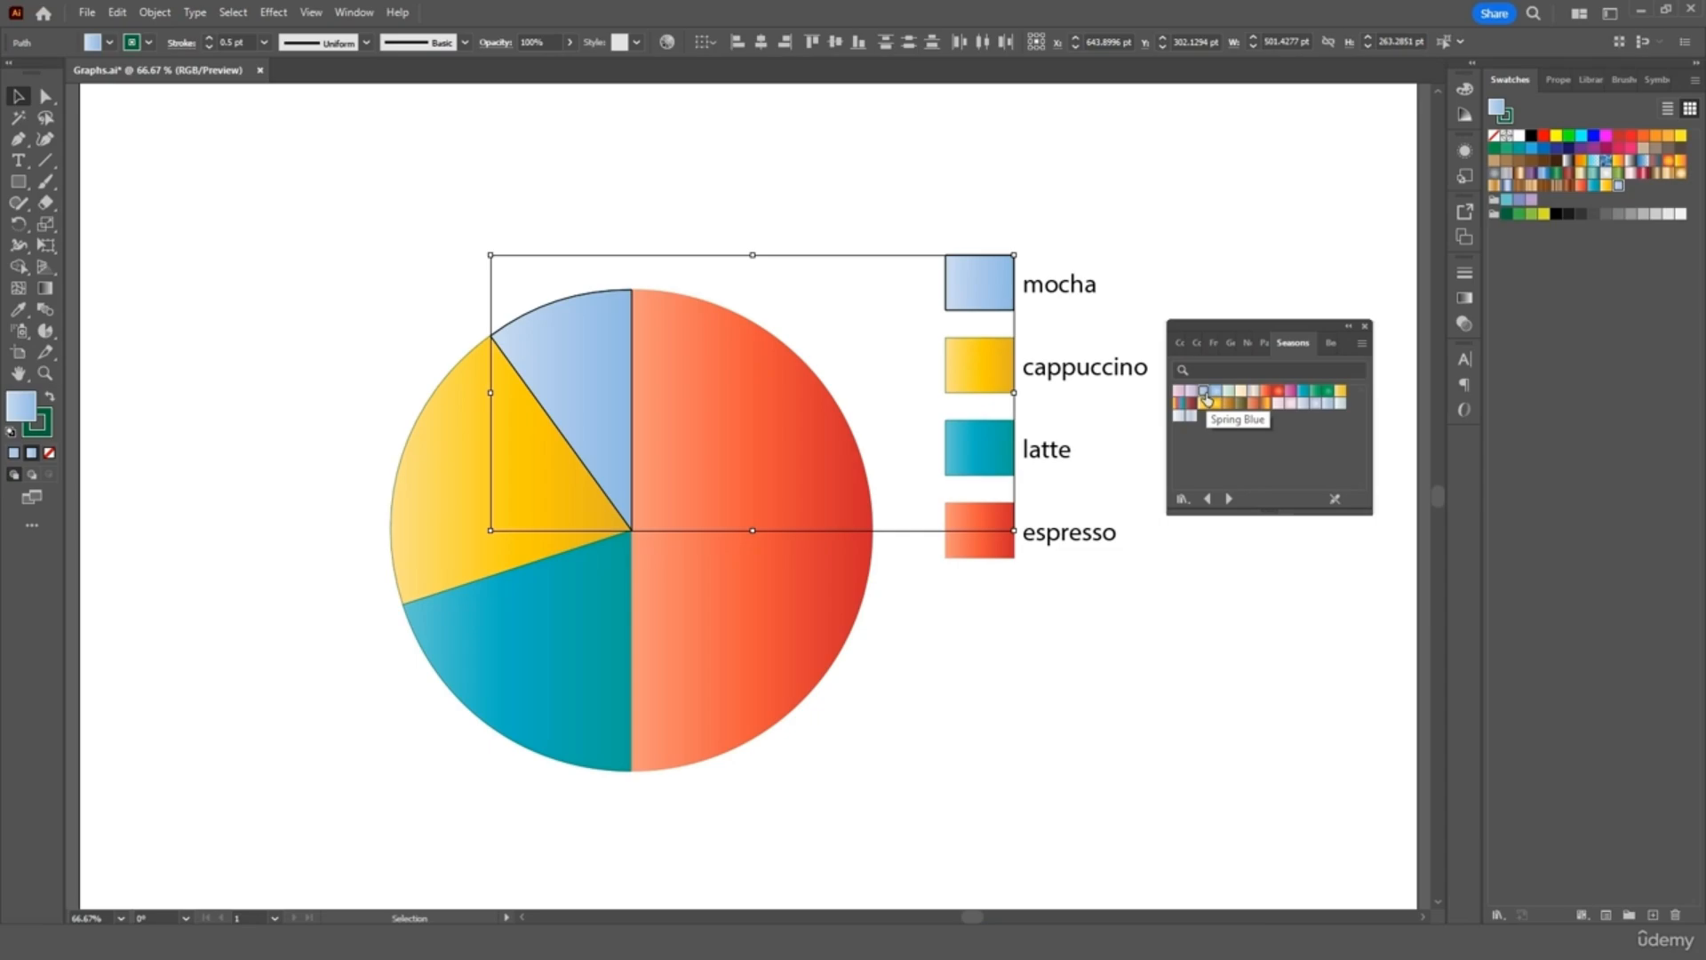
# Select the whole pie chart and legend and set its stroke to None
pyautogui.click(1365, 326)
pyautogui.click(1272, 303)
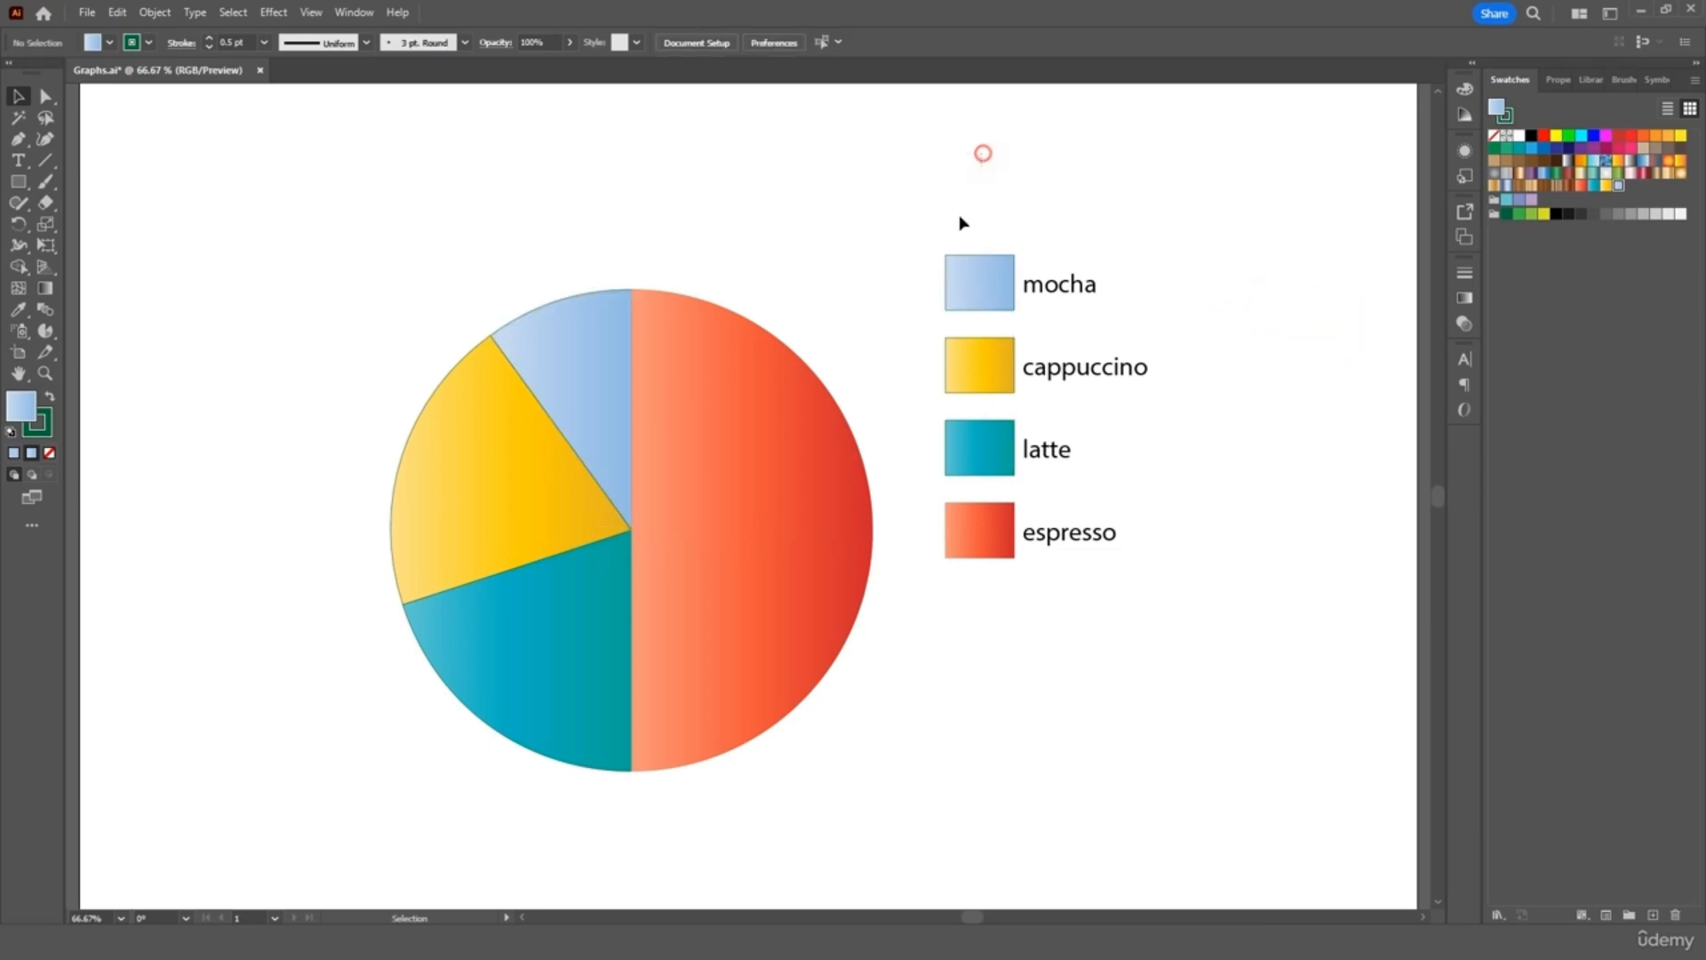
pyautogui.moveTo(963, 222)
pyautogui.mouseDown()
pyautogui.moveTo(705, 525)
pyautogui.moveTo(519, 663)
pyautogui.moveTo(491, 722)
pyautogui.mouseUp()
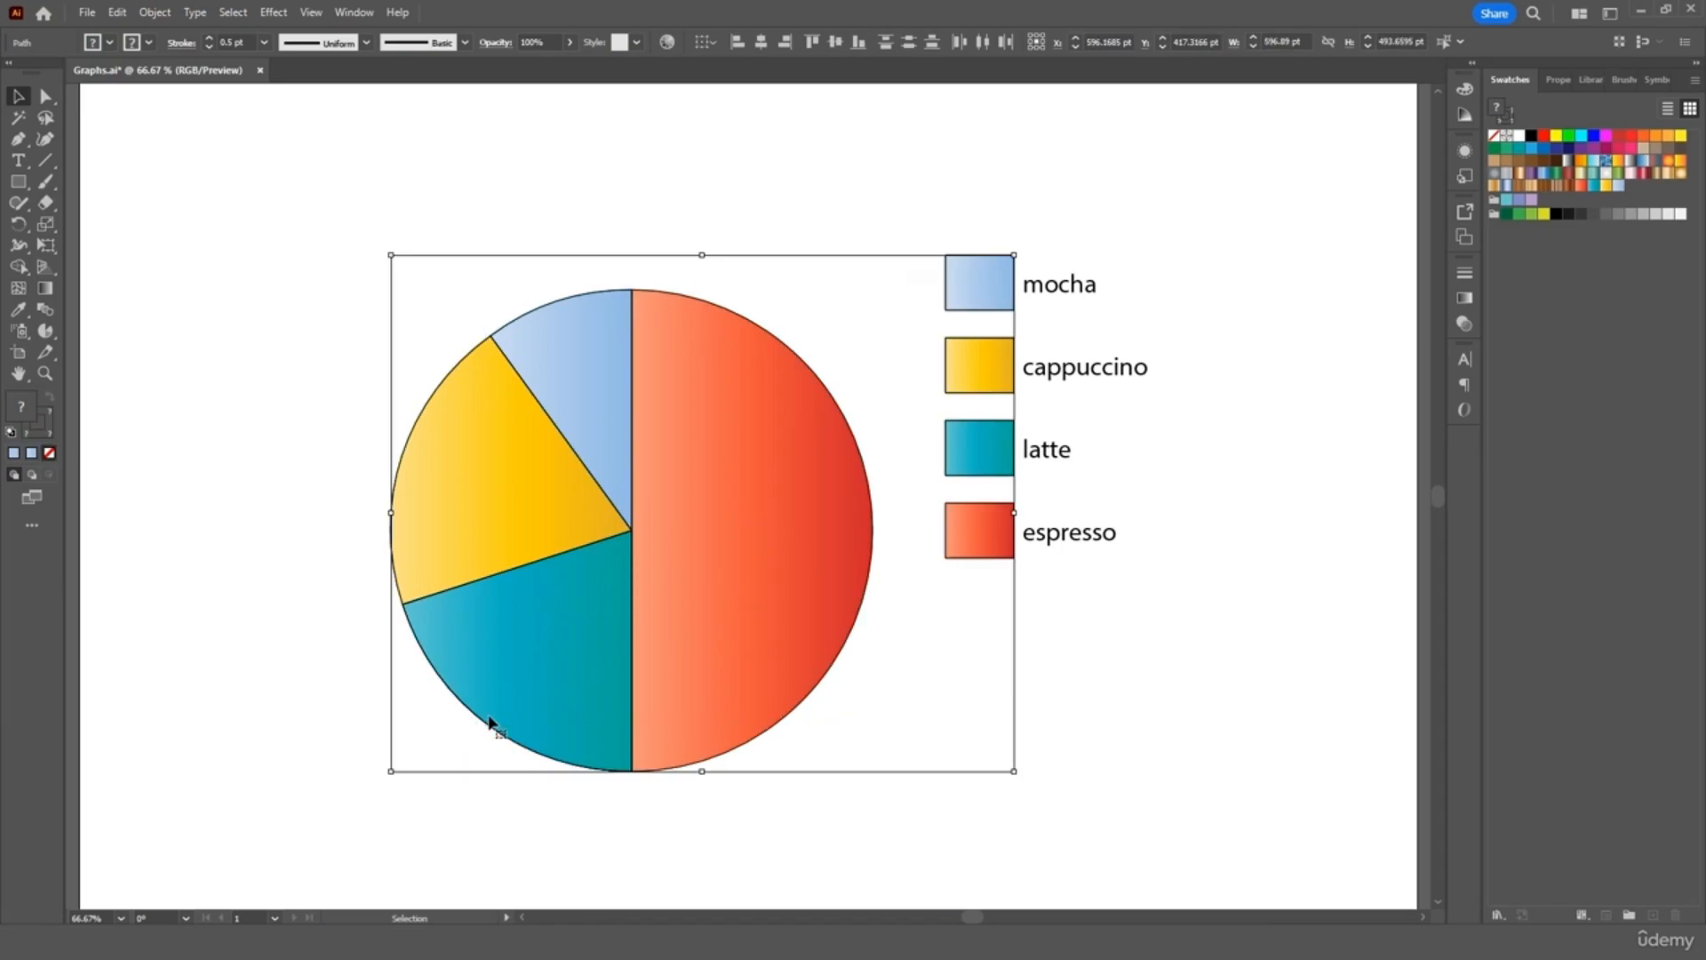
pyautogui.click(50, 428)
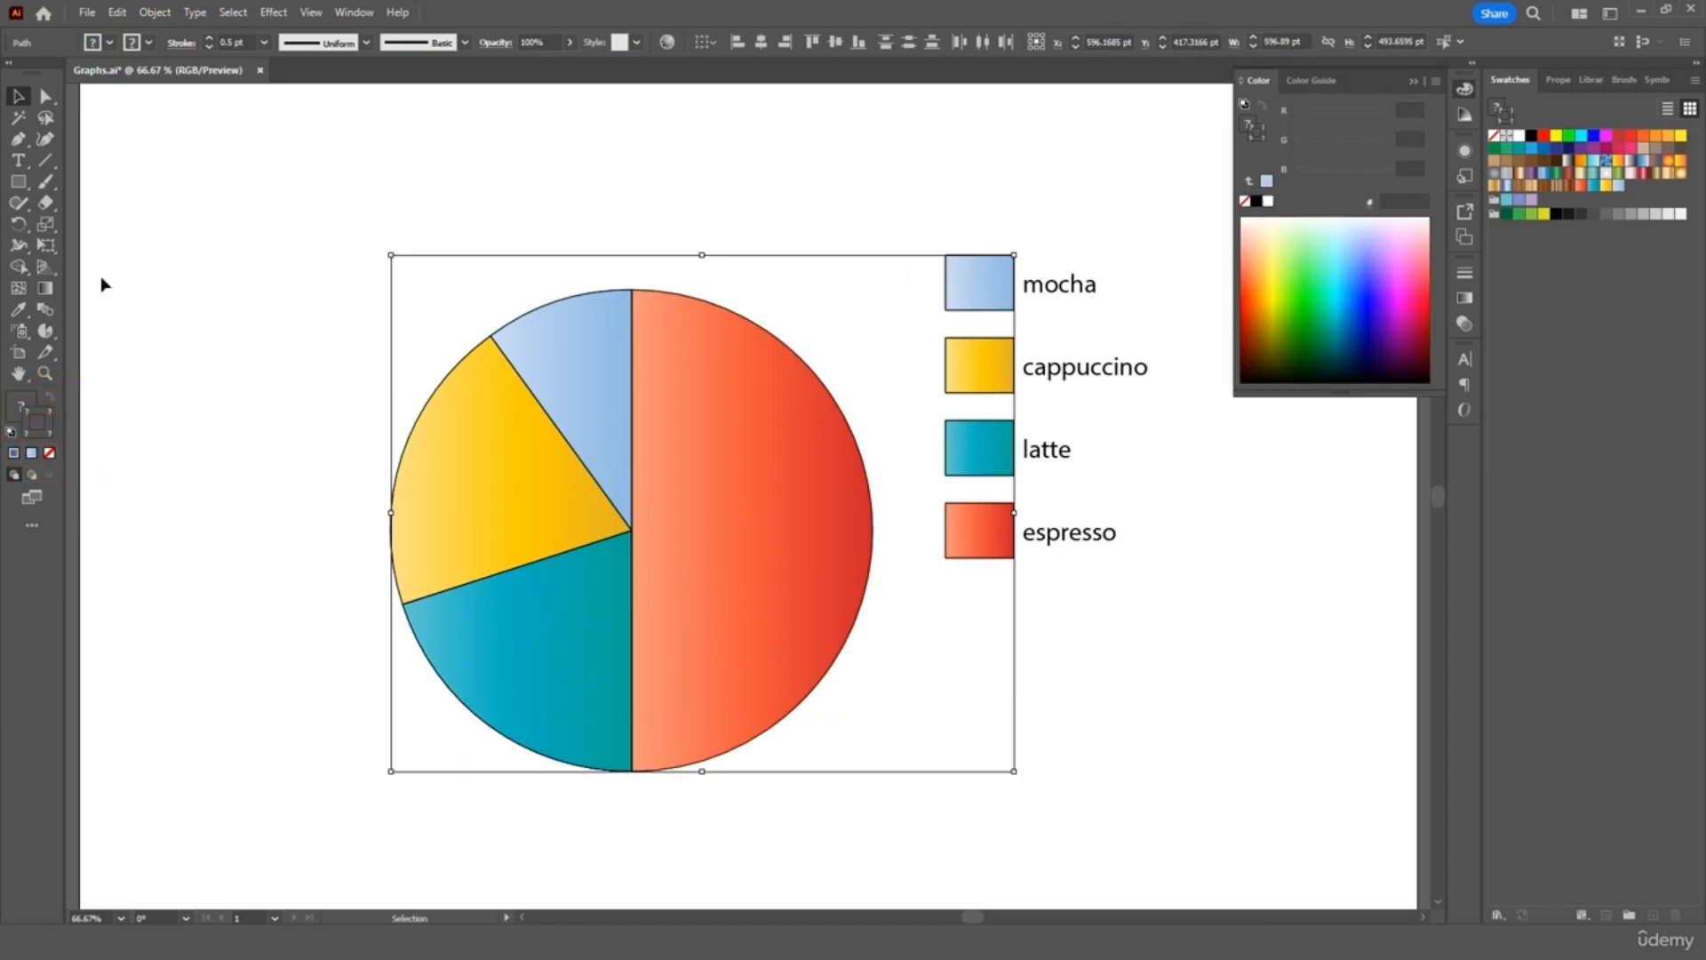
pyautogui.click(1245, 203)
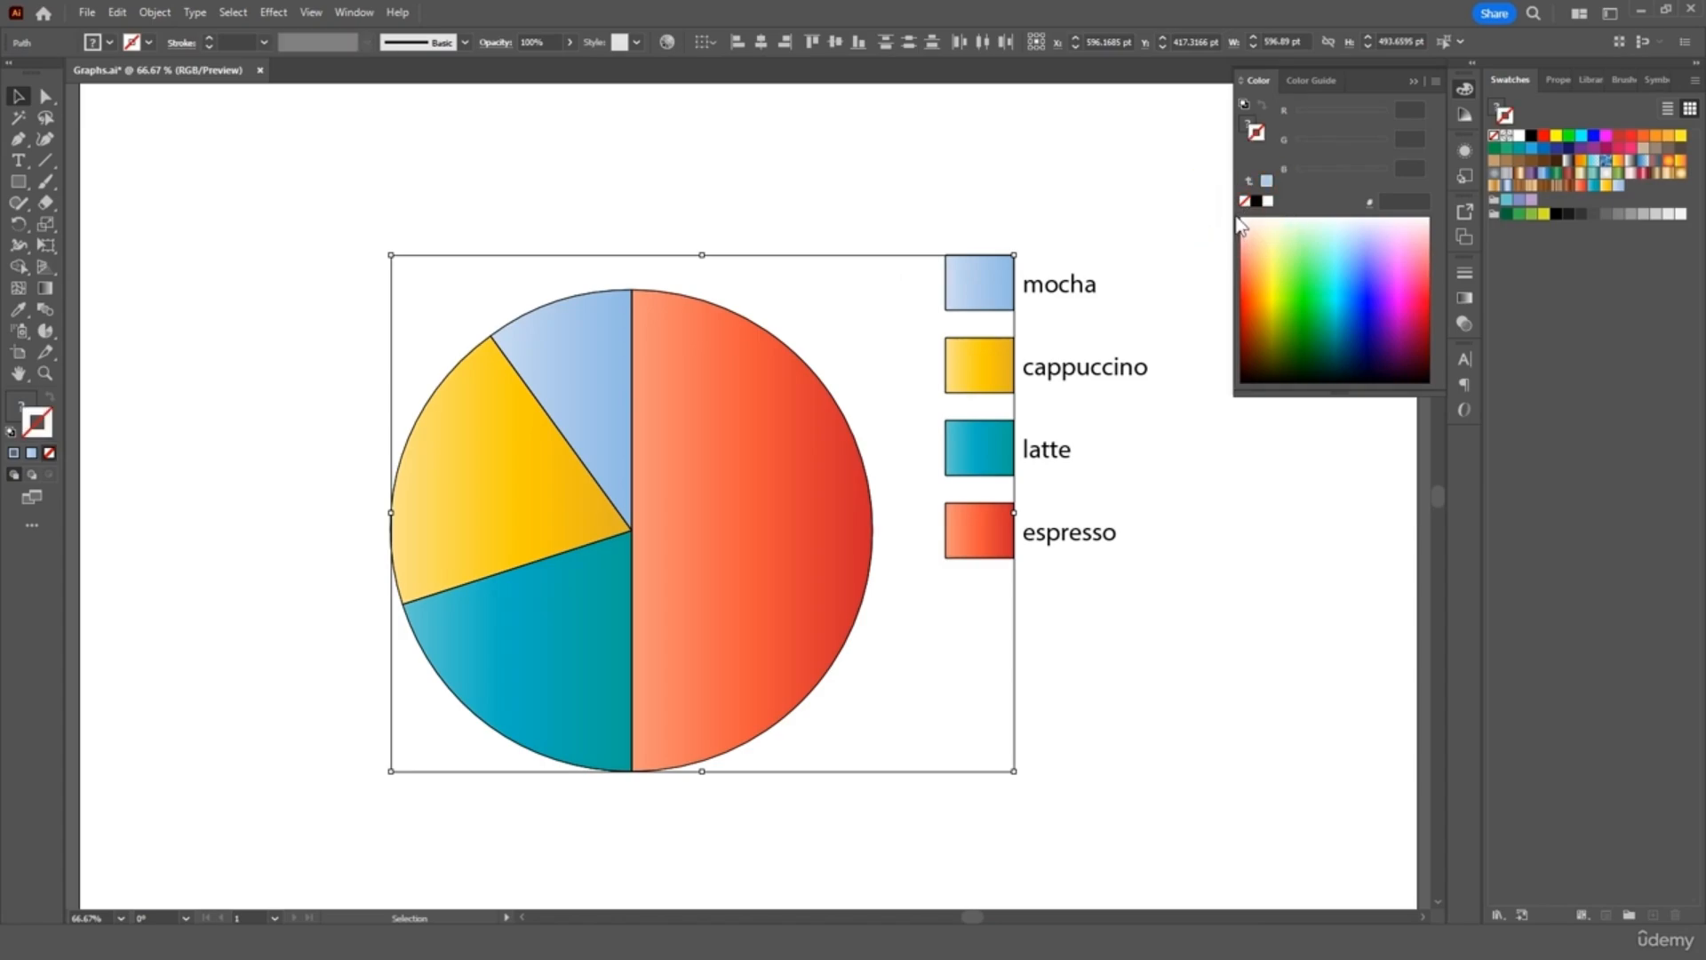
# Drag the legend block down so it sits lower beside the pie
pyautogui.click(140, 117)
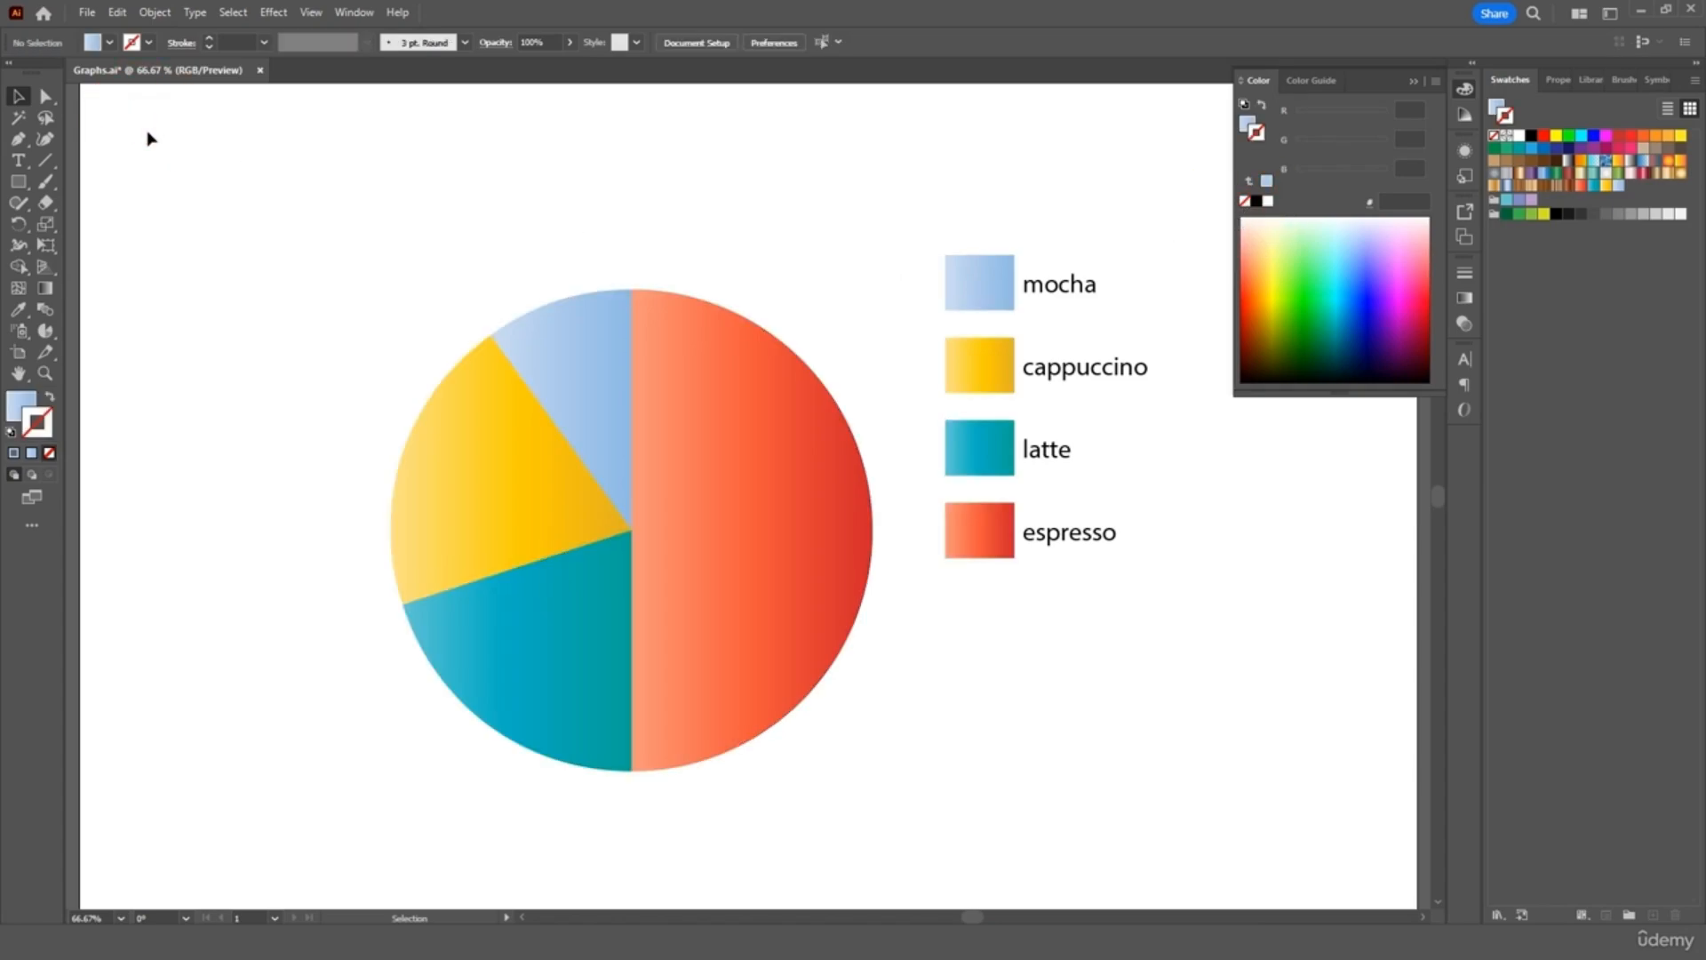
pyautogui.click(1413, 79)
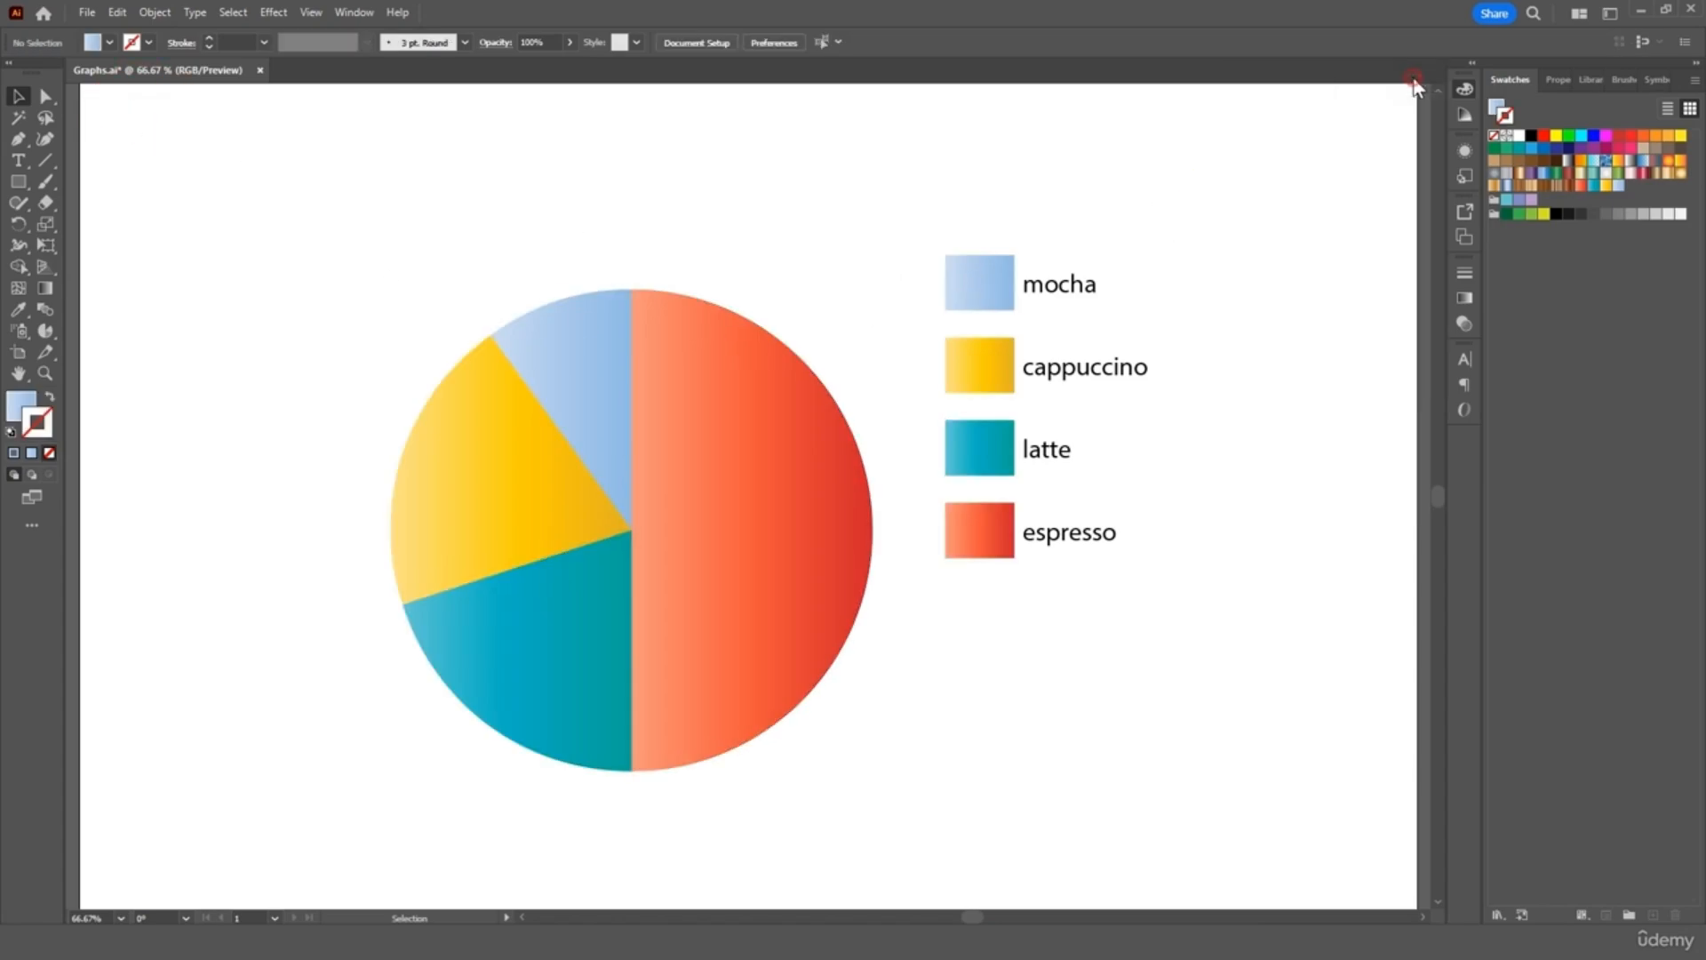
pyautogui.moveTo(1181, 218); pyautogui.dragTo(988, 648)
pyautogui.click(1028, 217)
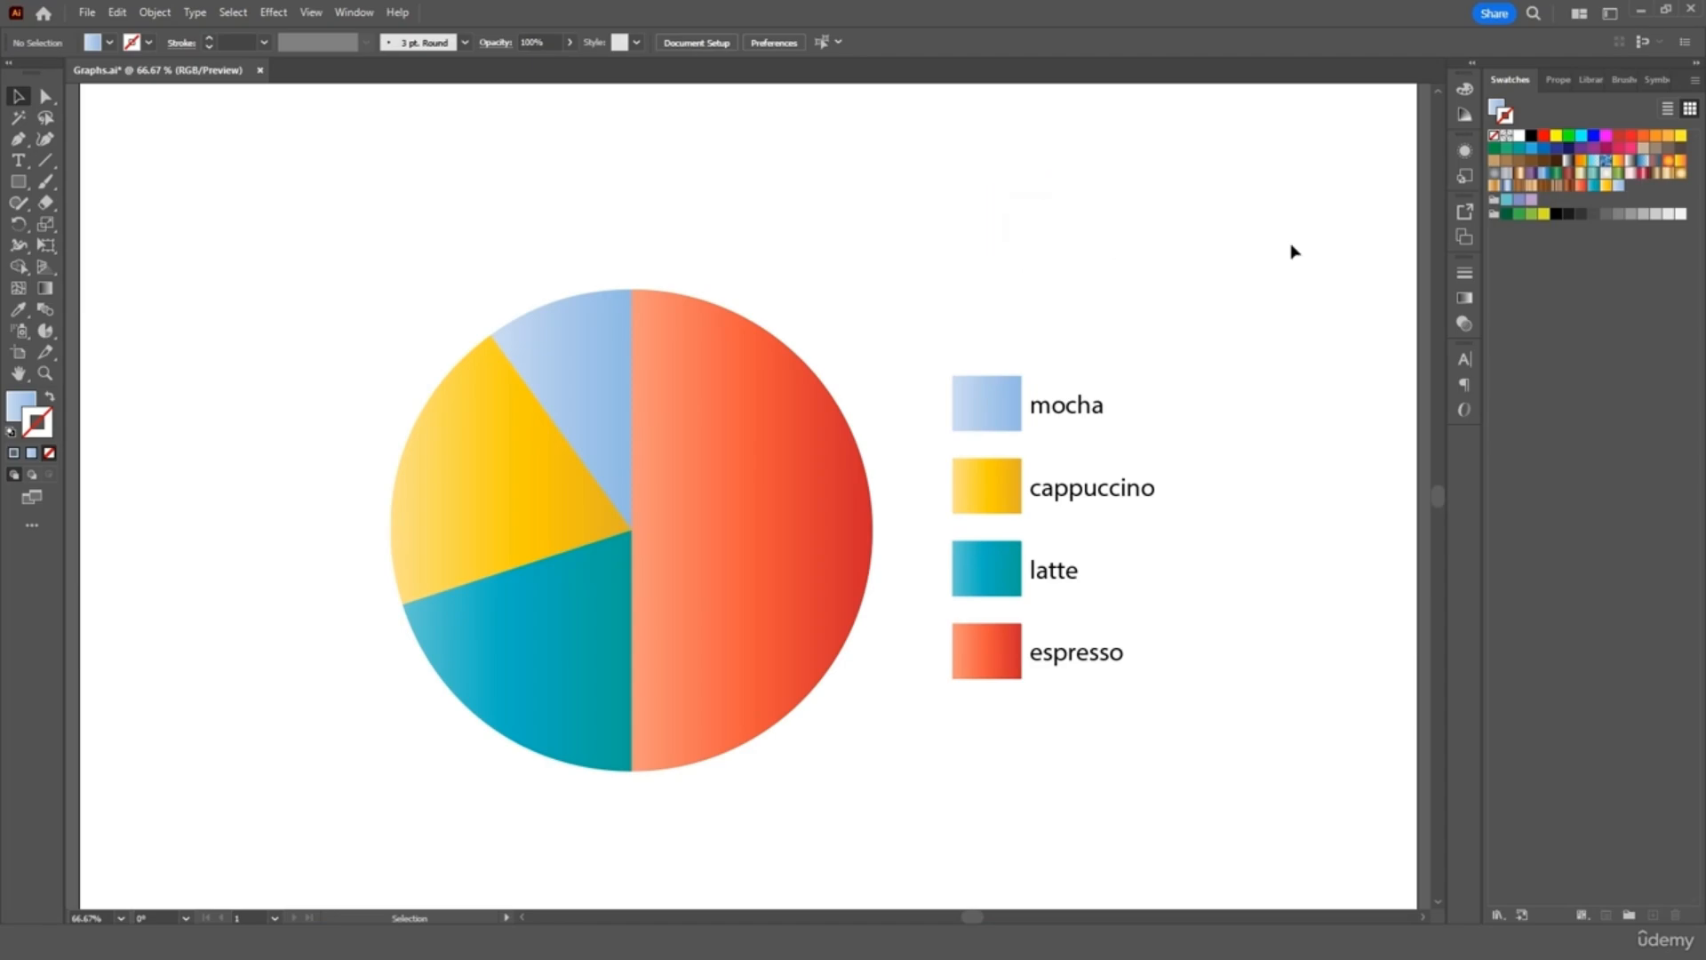
# Apply 3D and Materials > Extrude & Bevel to the chart and legend, nudging it slightly left
pyautogui.moveTo(984, 222); pyautogui.dragTo(370, 760)
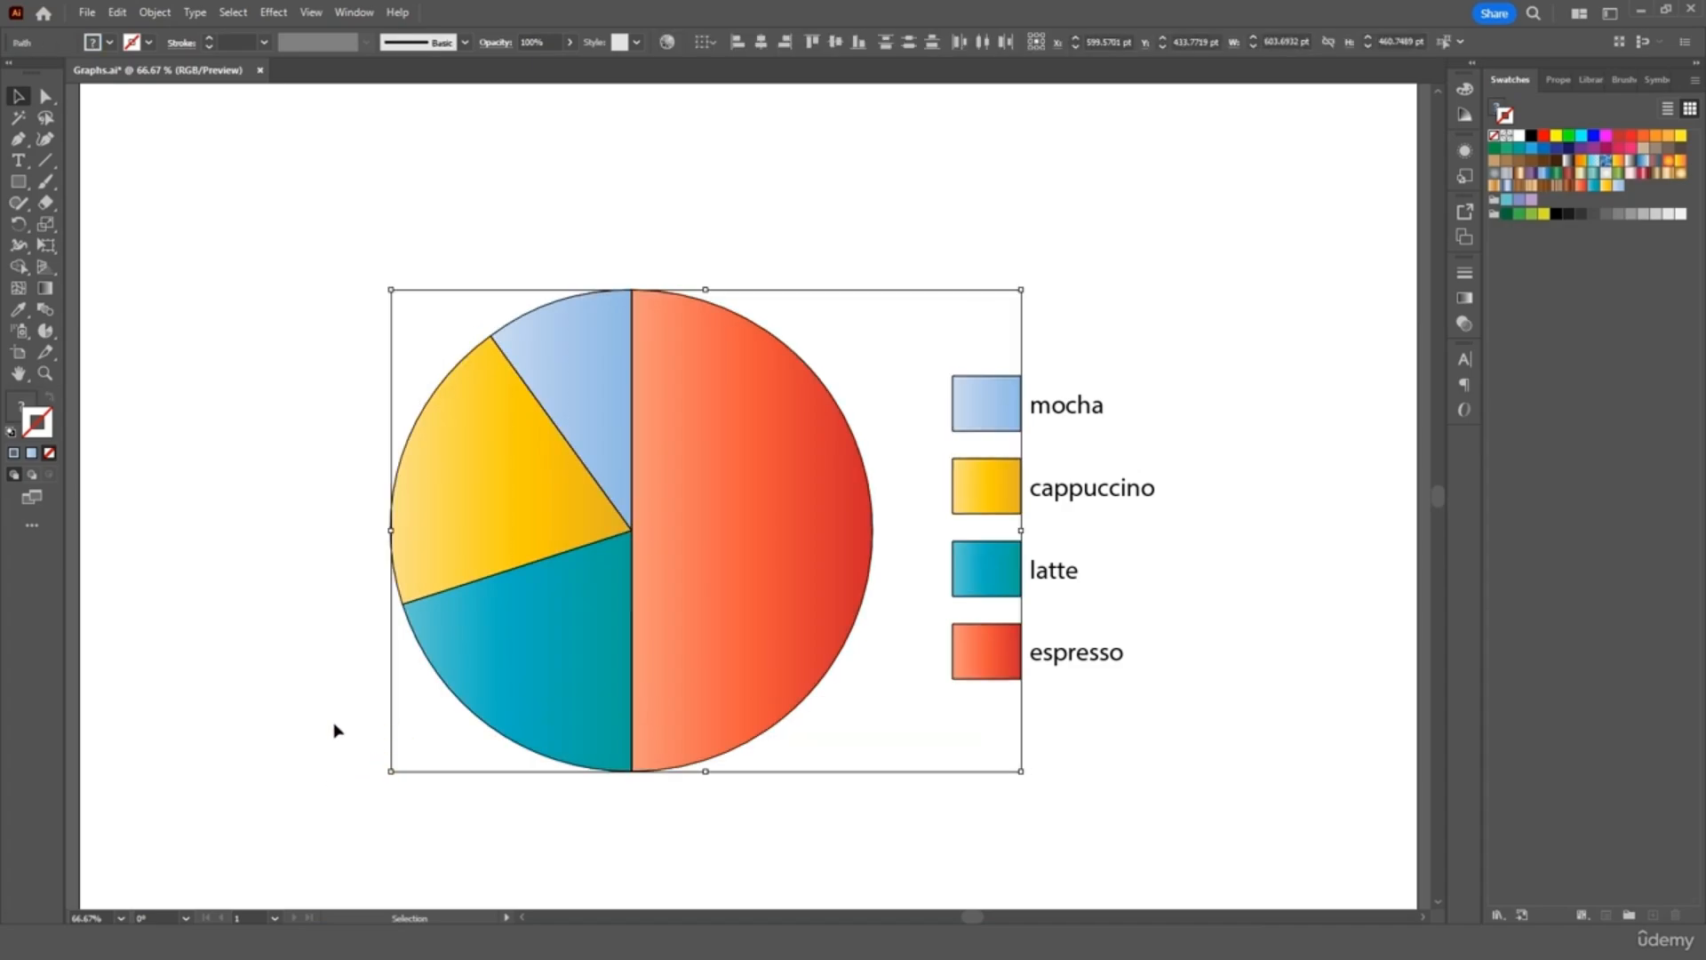
pyautogui.click(280, 16)
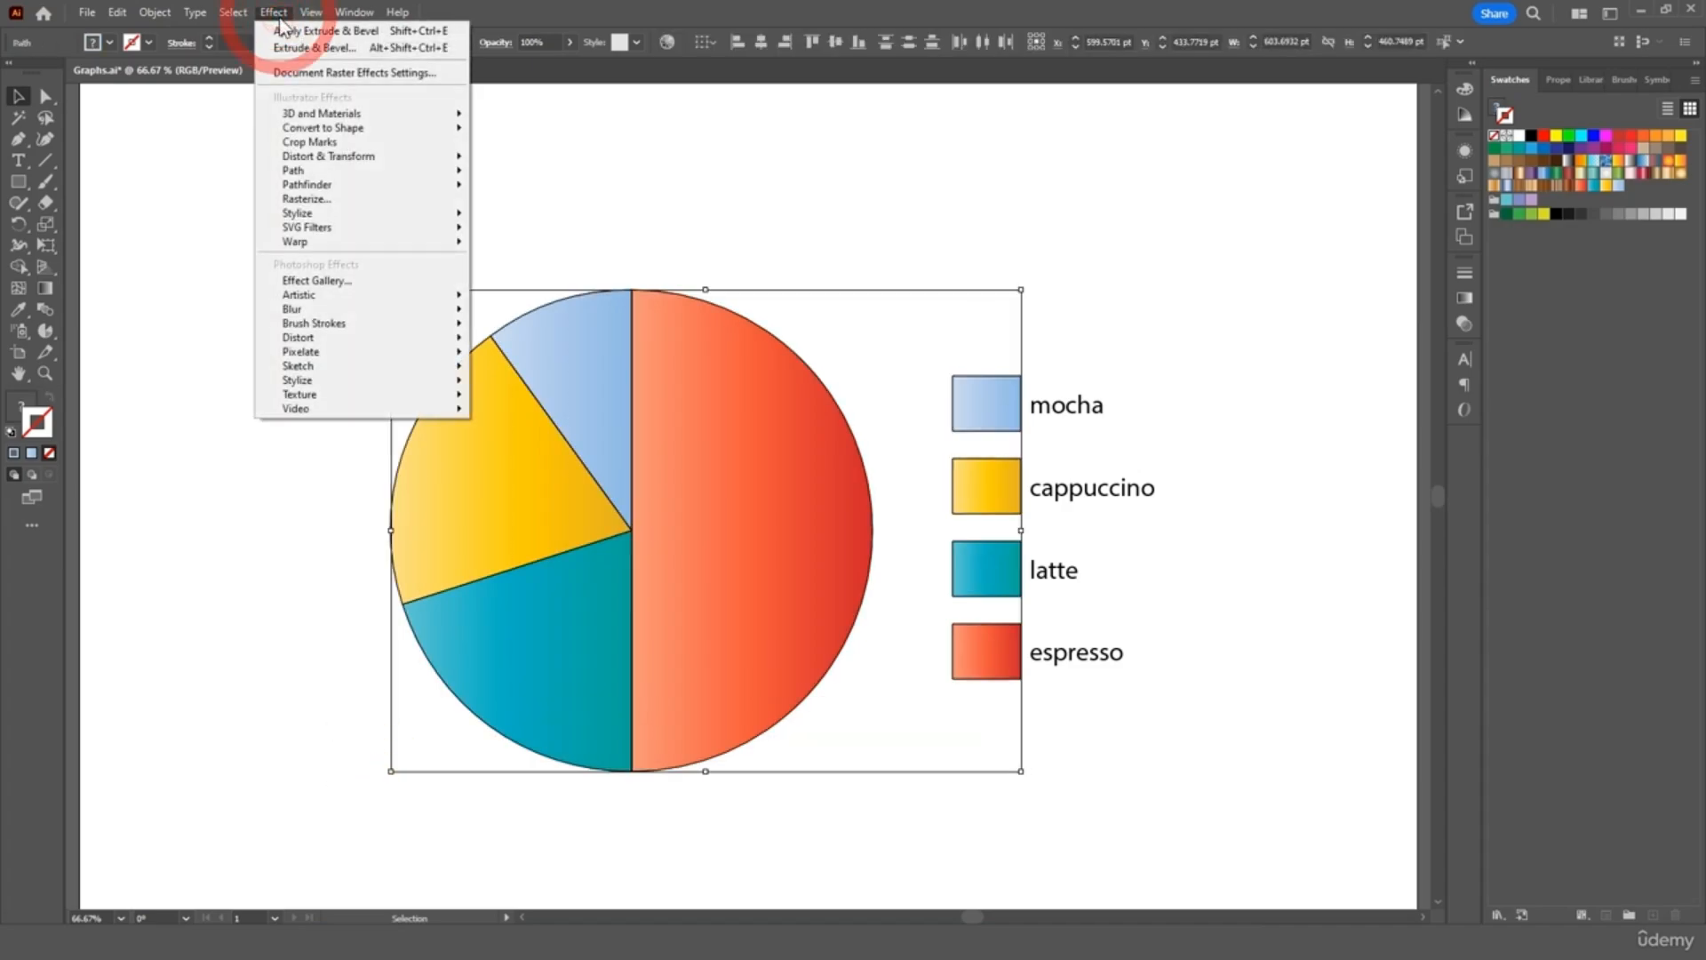
pyautogui.click(328, 113)
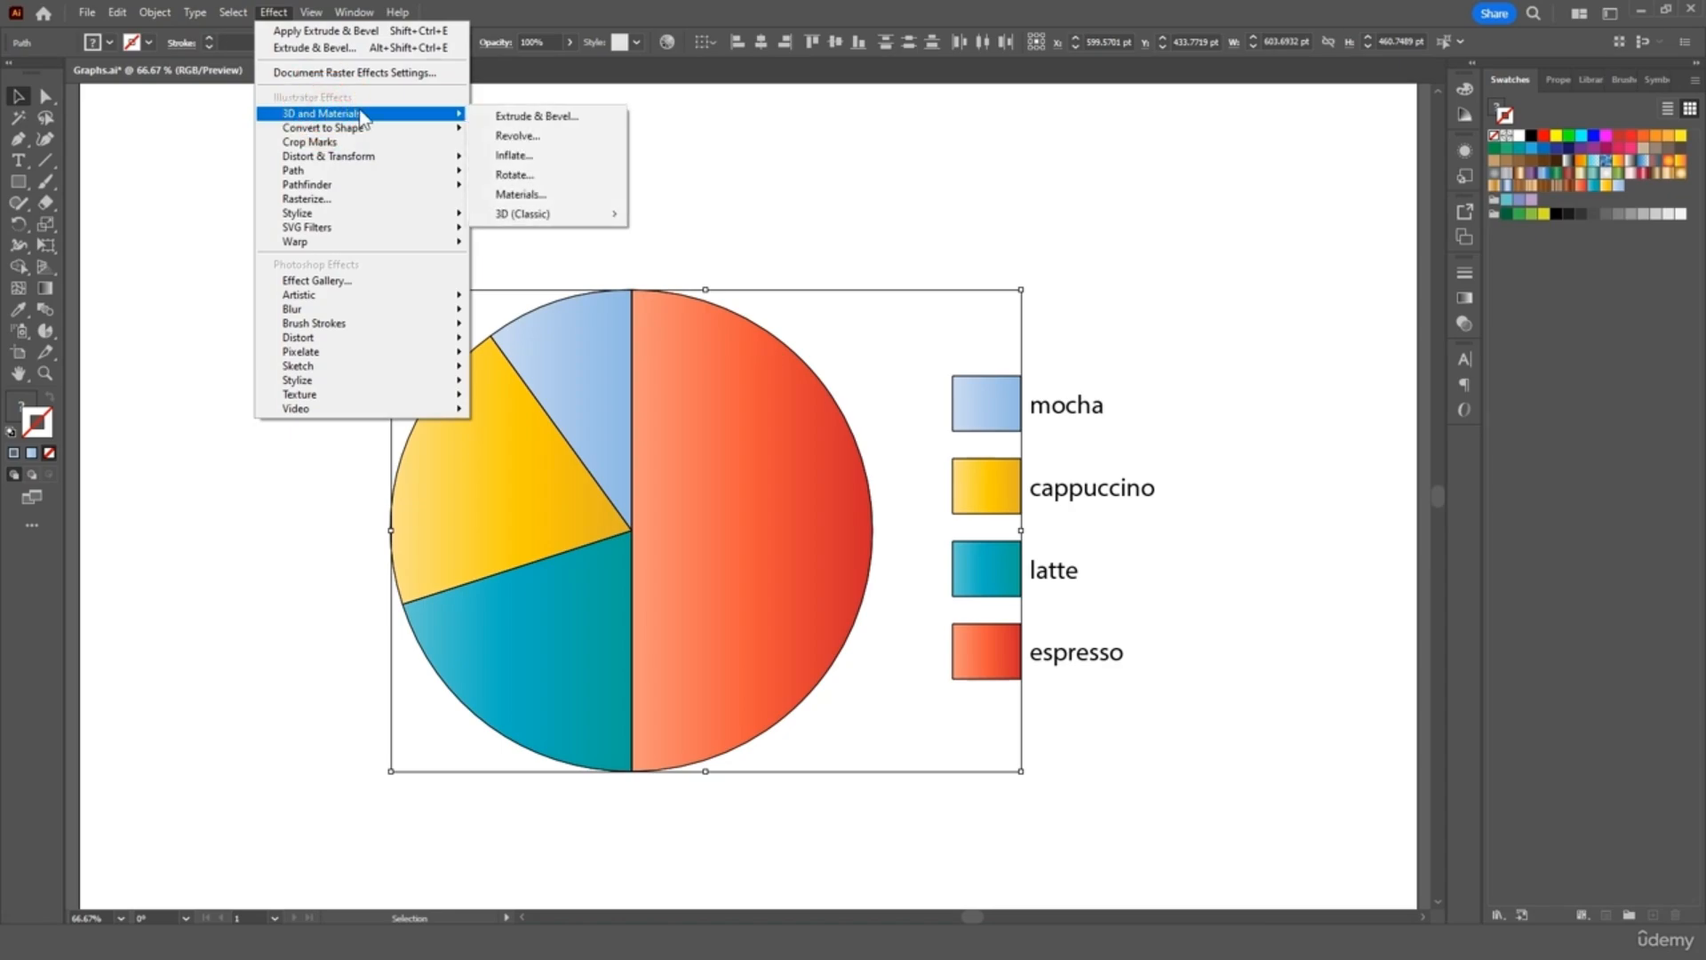
pyautogui.click(531, 118)
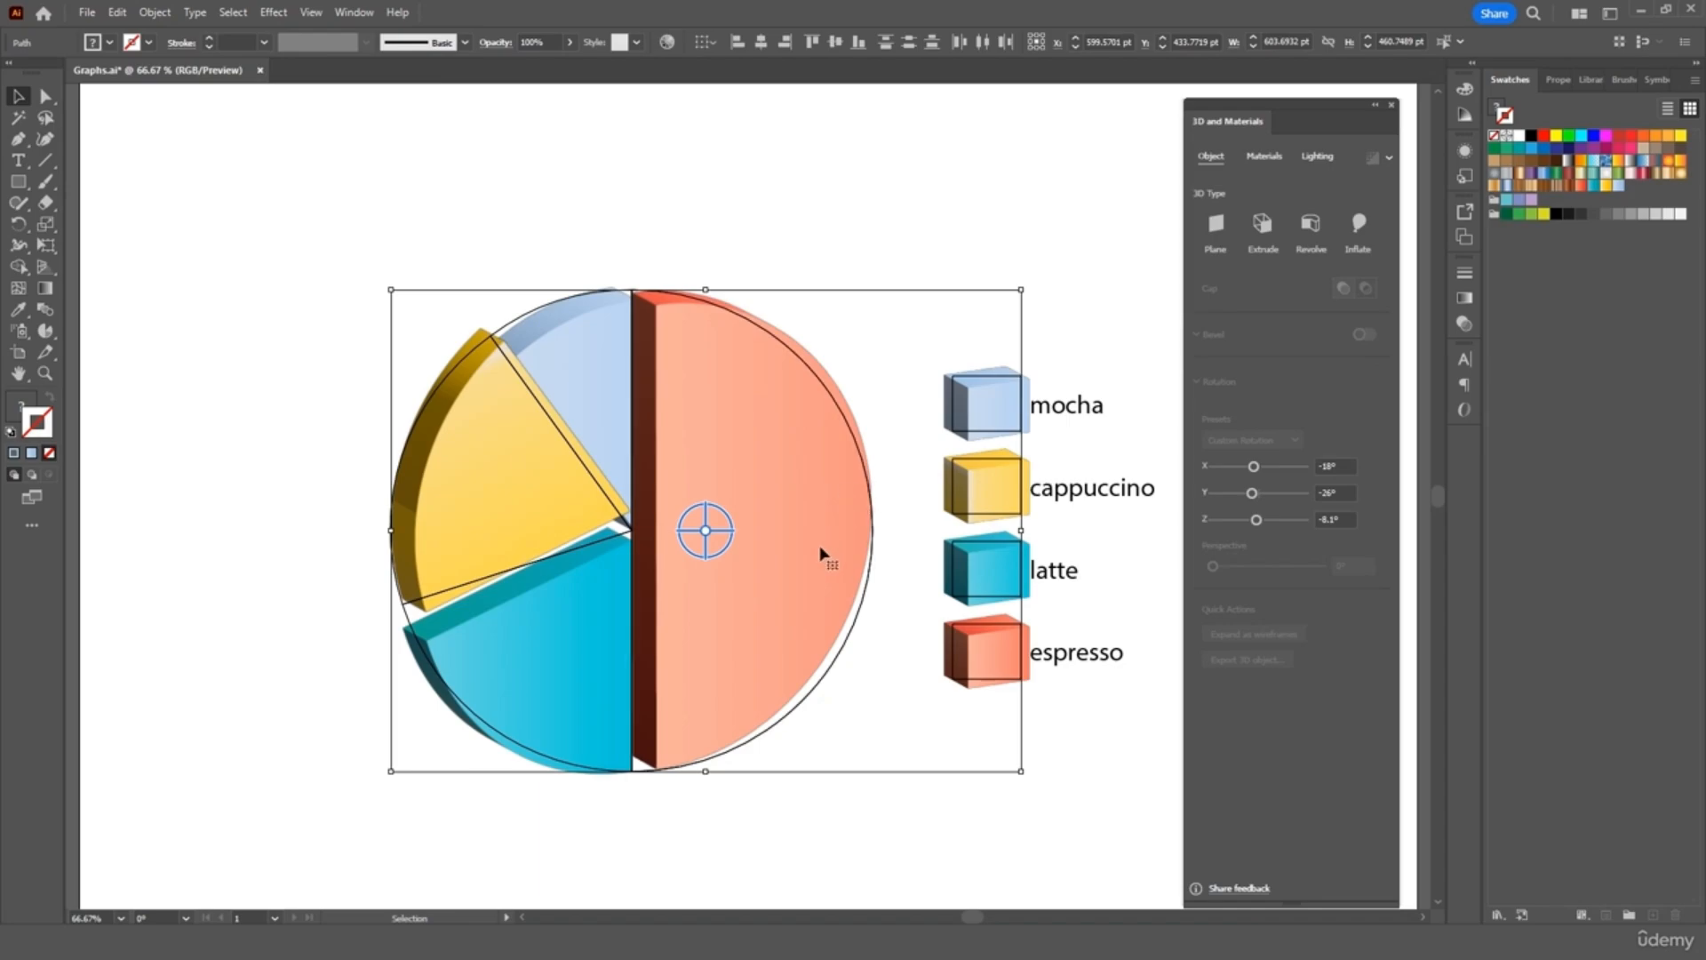
pyautogui.moveTo(710, 529); pyautogui.dragTo(690, 495)
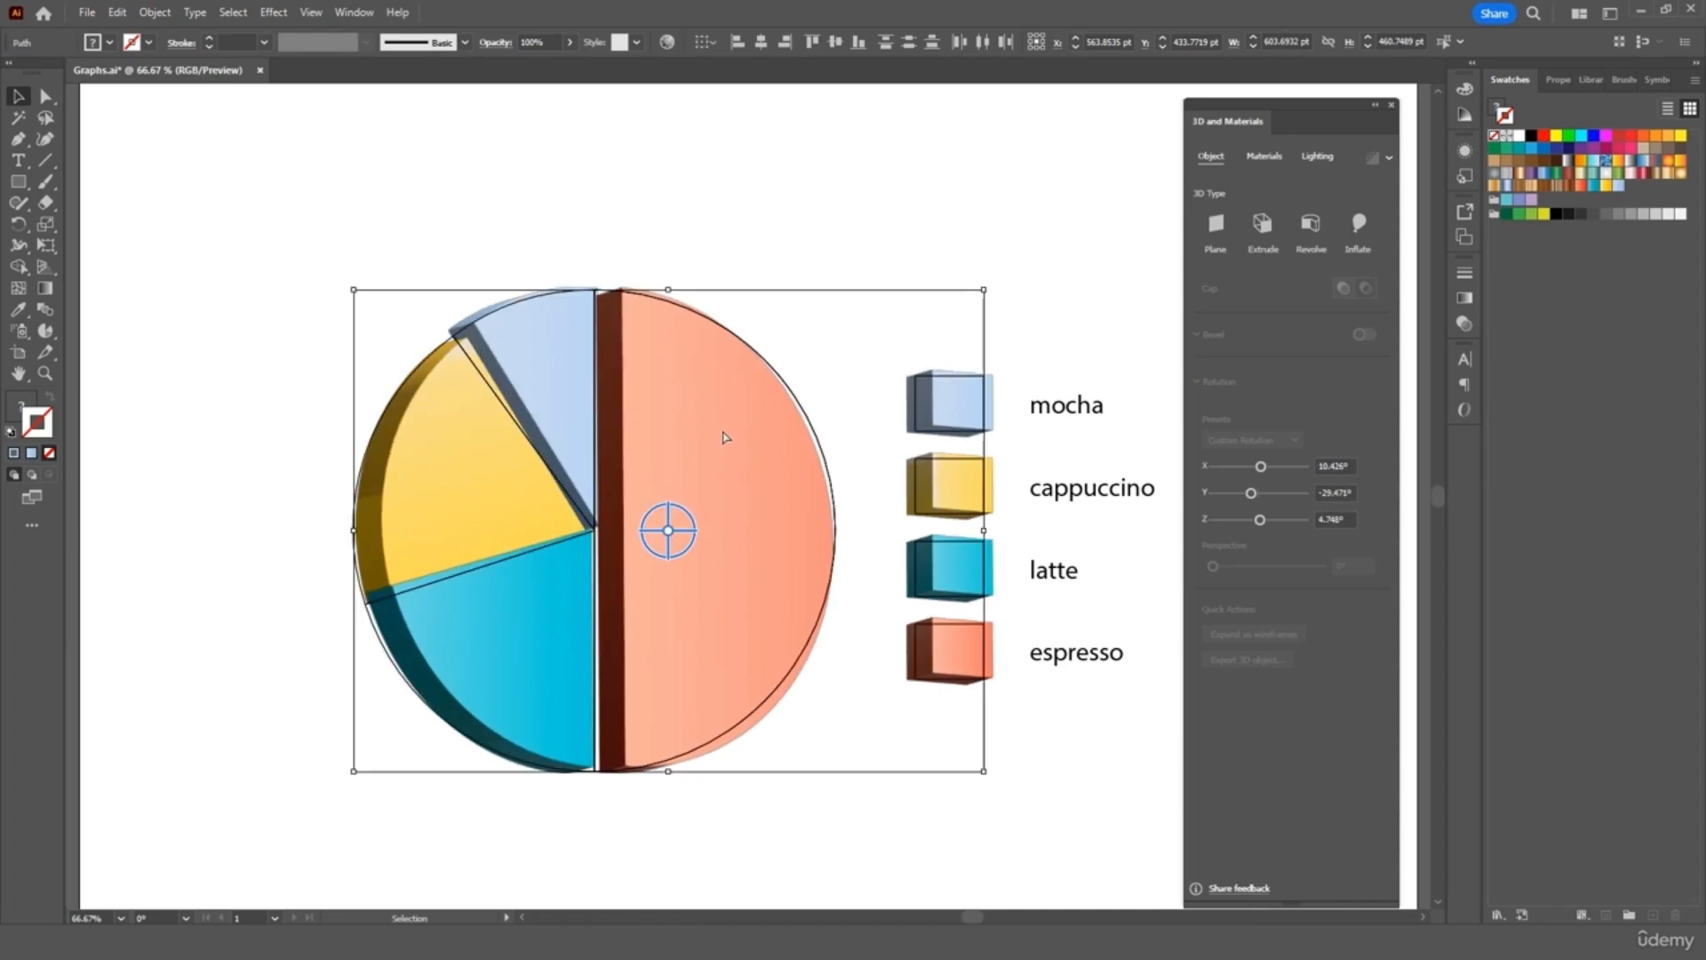
pyautogui.hotkey('ctrl', 'z')
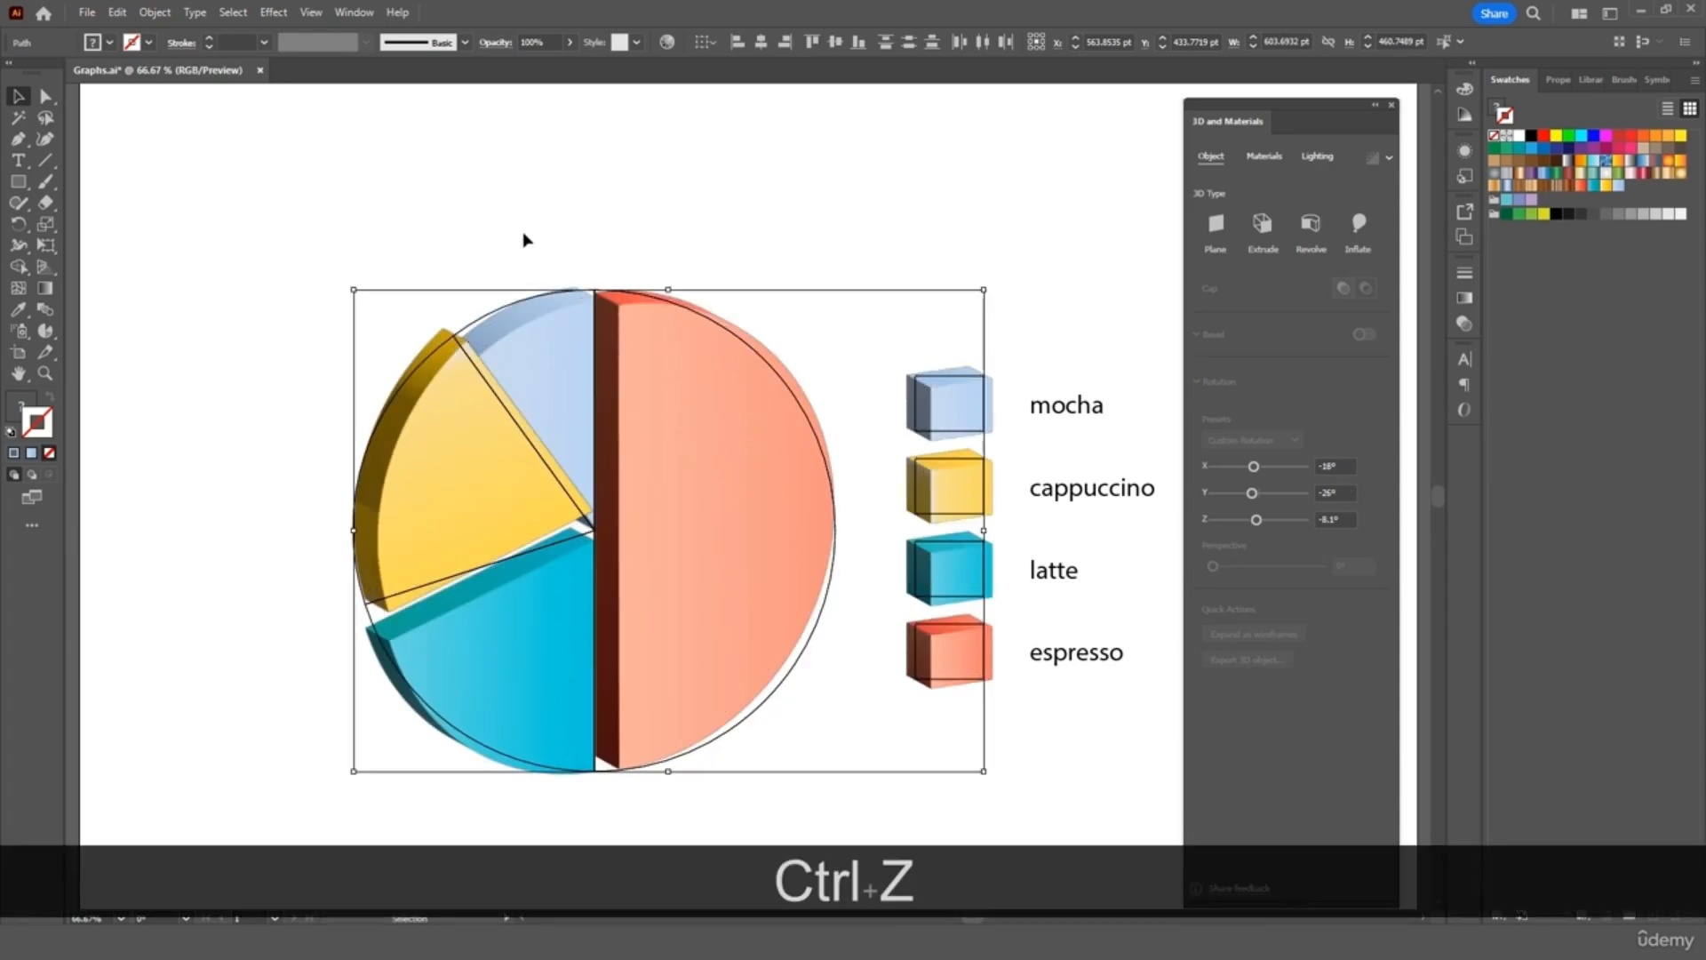
pyautogui.click(109, 121)
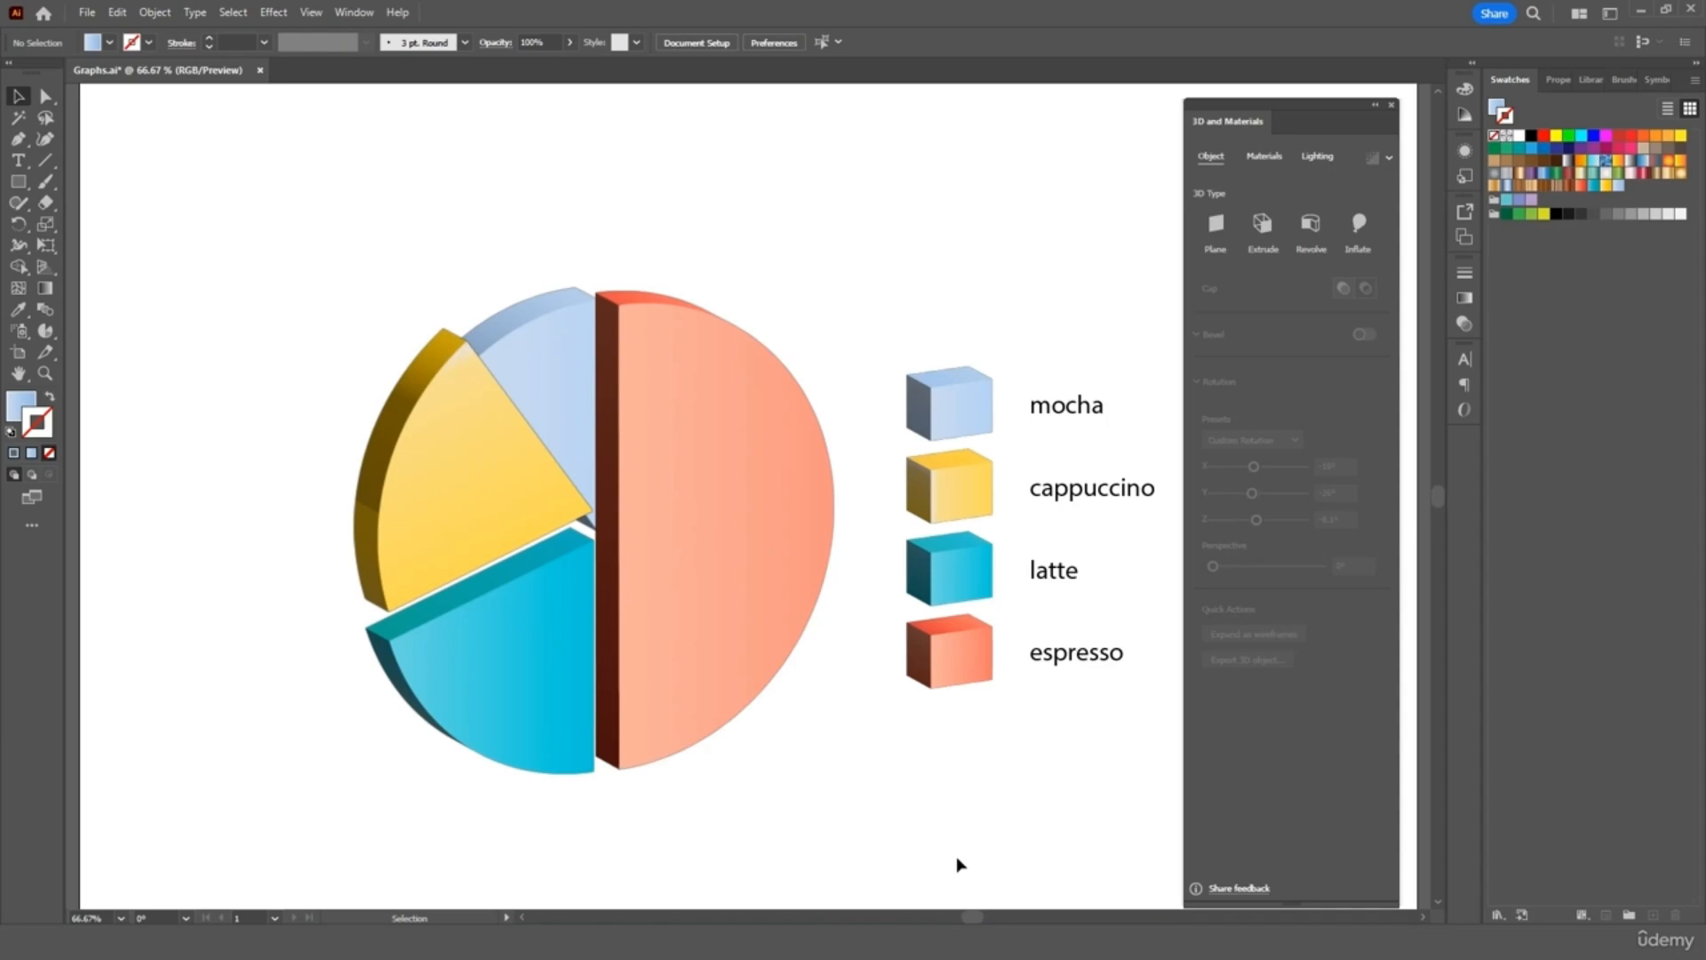
# Drag mocha up-left, latte down-left and cappuccino slightly left, then reselect the whole chart
pyautogui.moveTo(569, 391); pyautogui.dragTo(546, 312)
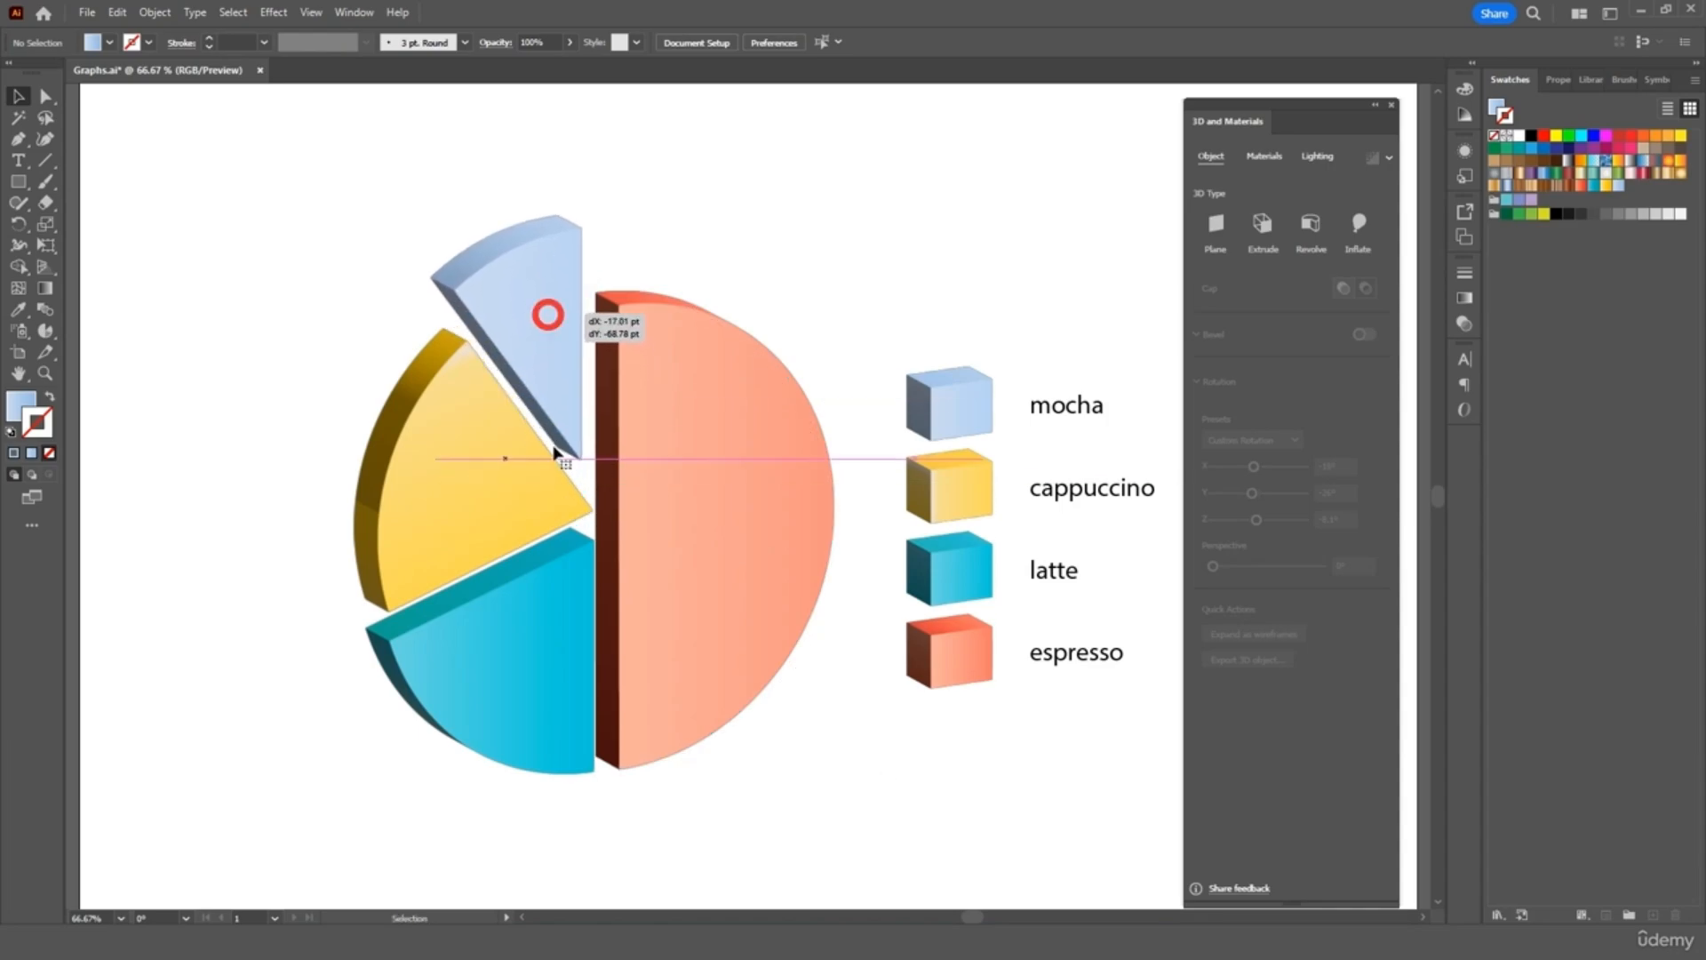
pyautogui.moveTo(554, 604); pyautogui.dragTo(537, 628)
pyautogui.moveTo(488, 495); pyautogui.dragTo(481, 495)
pyautogui.click(683, 526)
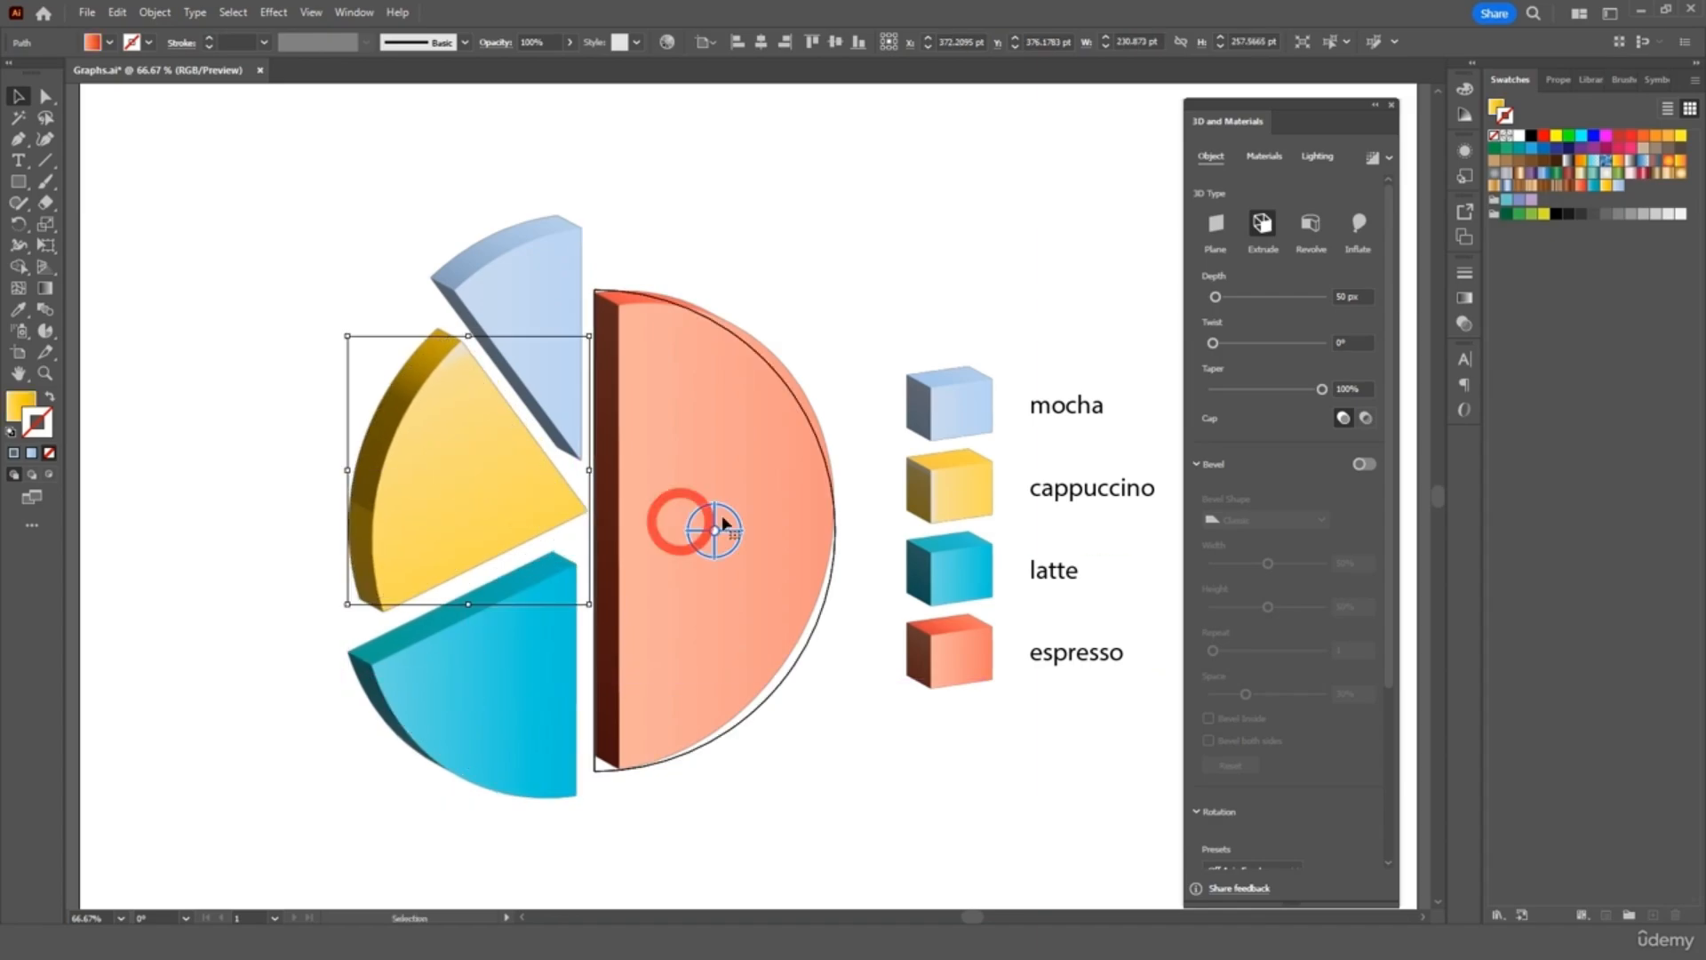
pyautogui.click(855, 336)
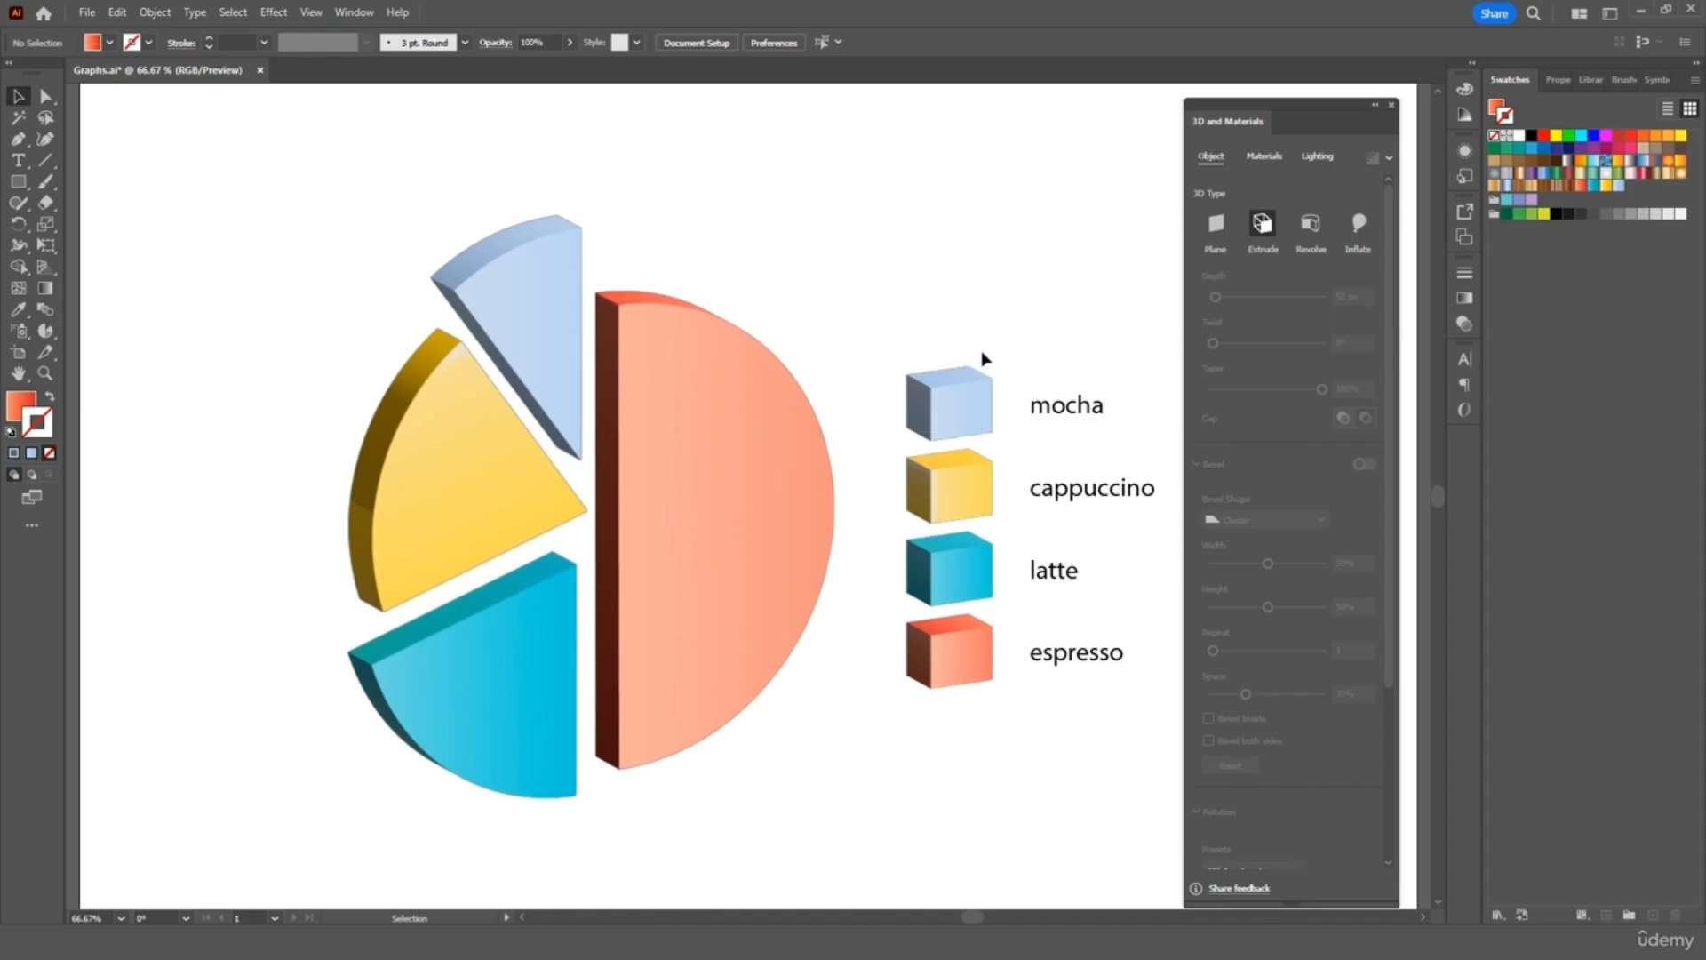
pyautogui.moveTo(966, 239); pyautogui.dragTo(507, 762)
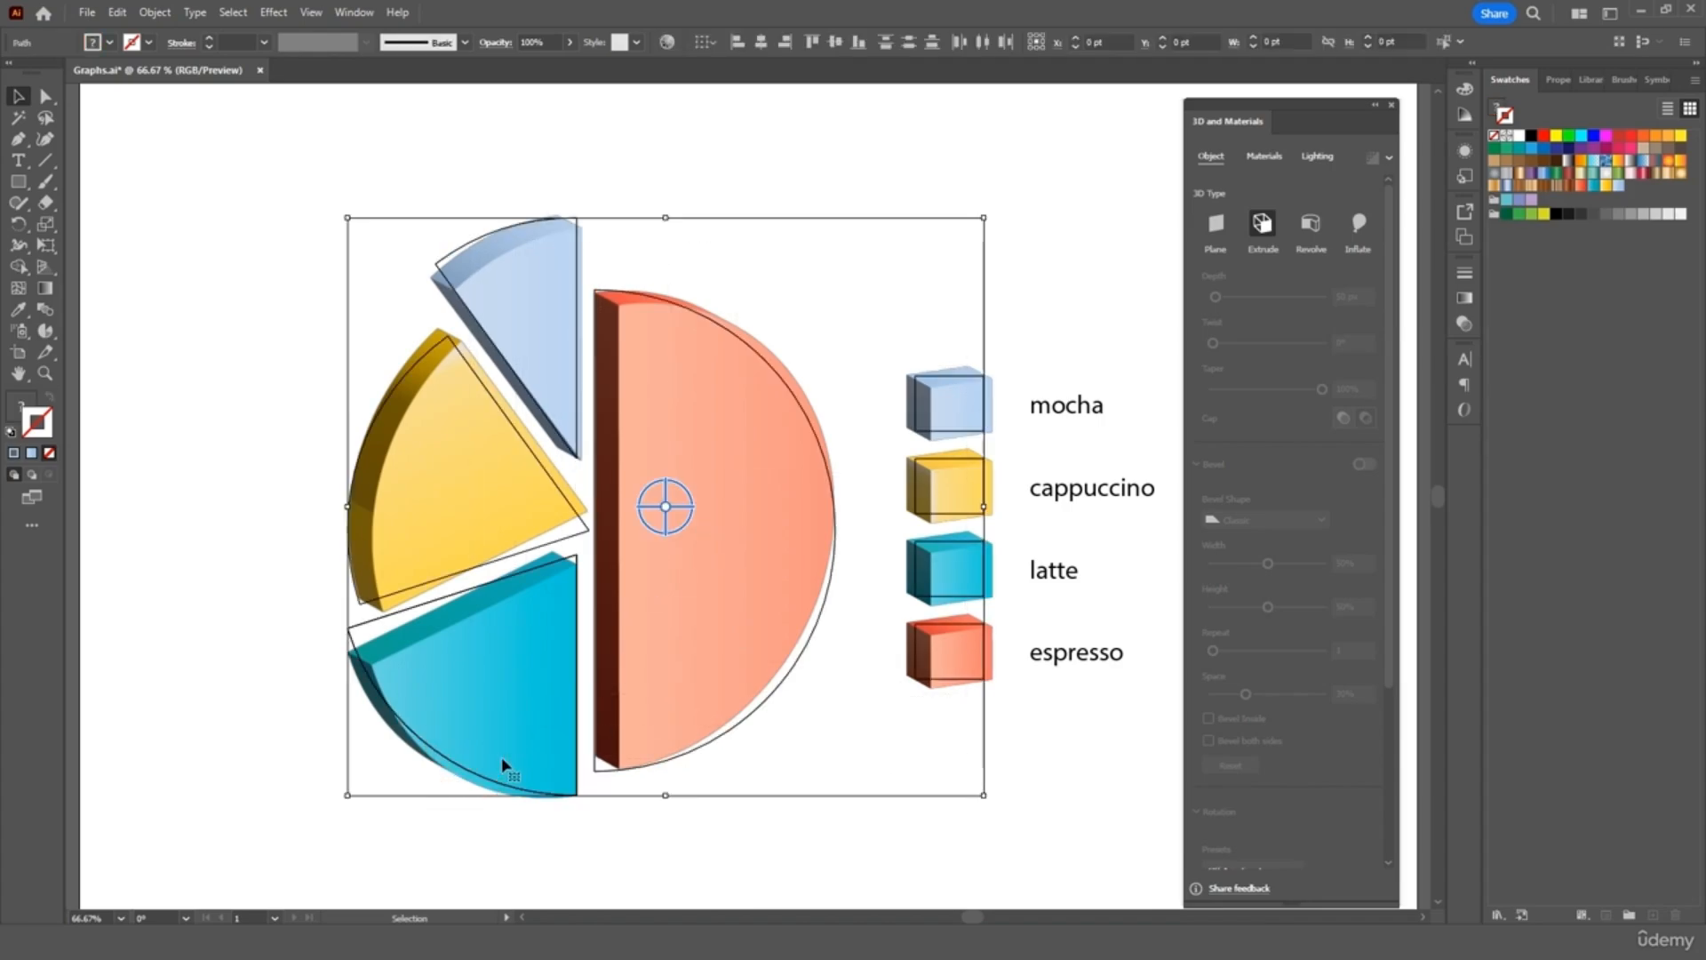
# Toggle the 3D panel between Materials and Lighting, ending on Lighting, and select the mocha legend cube
pyautogui.click(1263, 156)
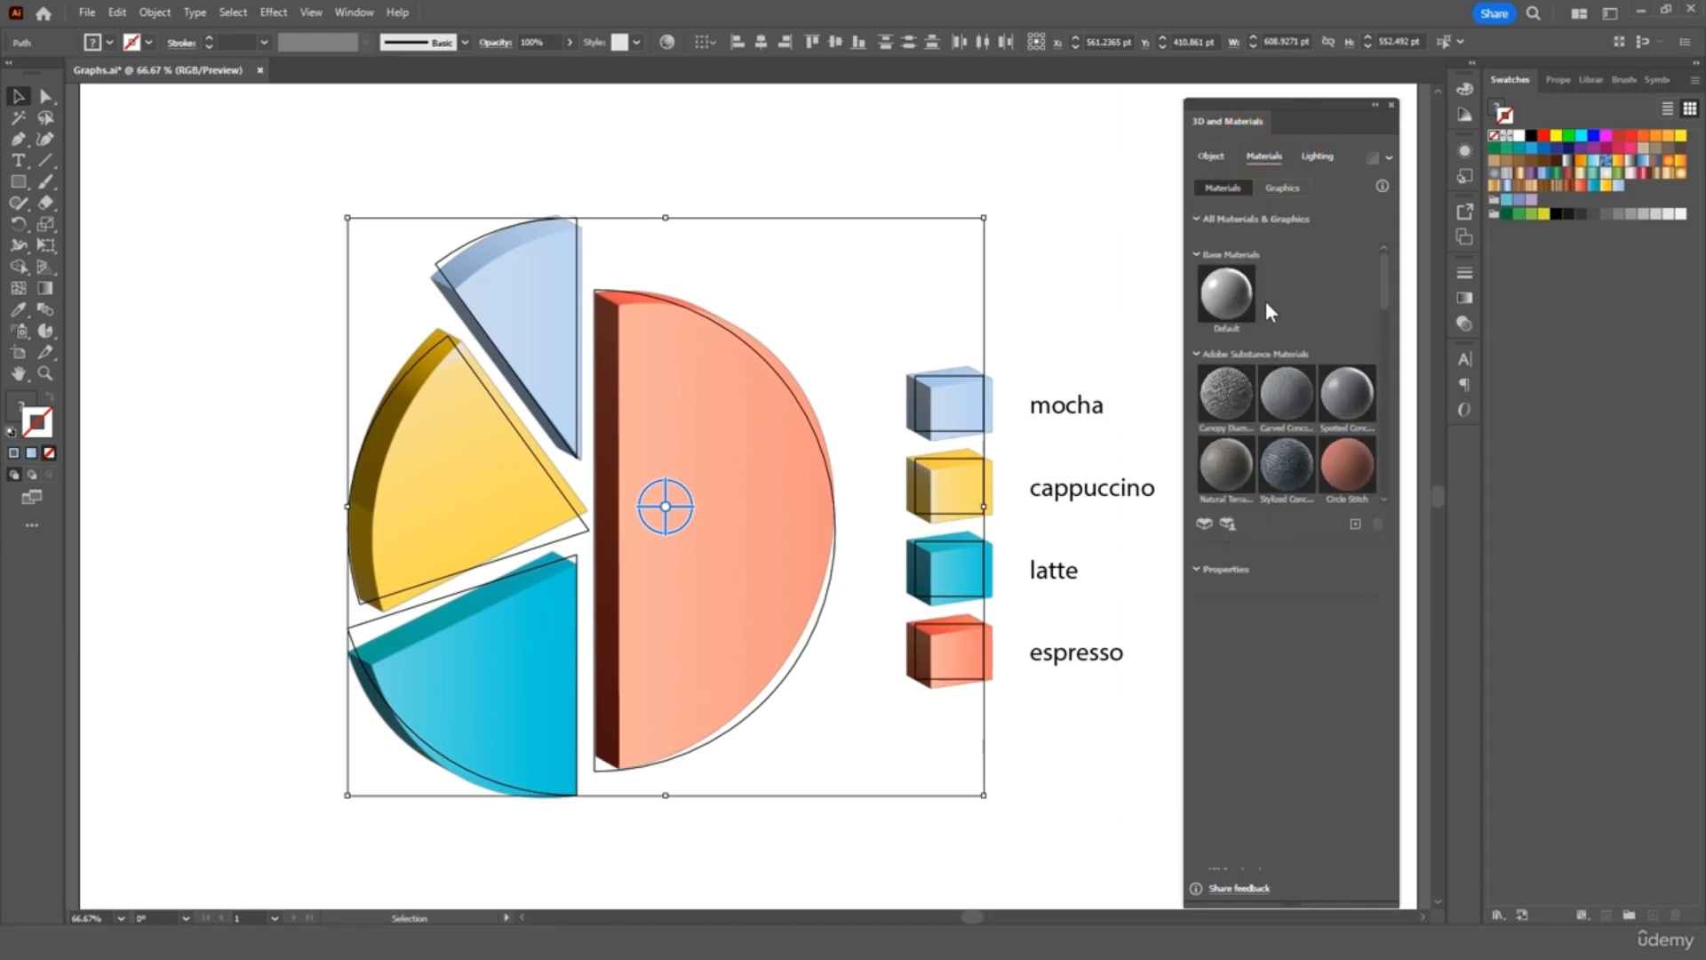
pyautogui.click(1316, 156)
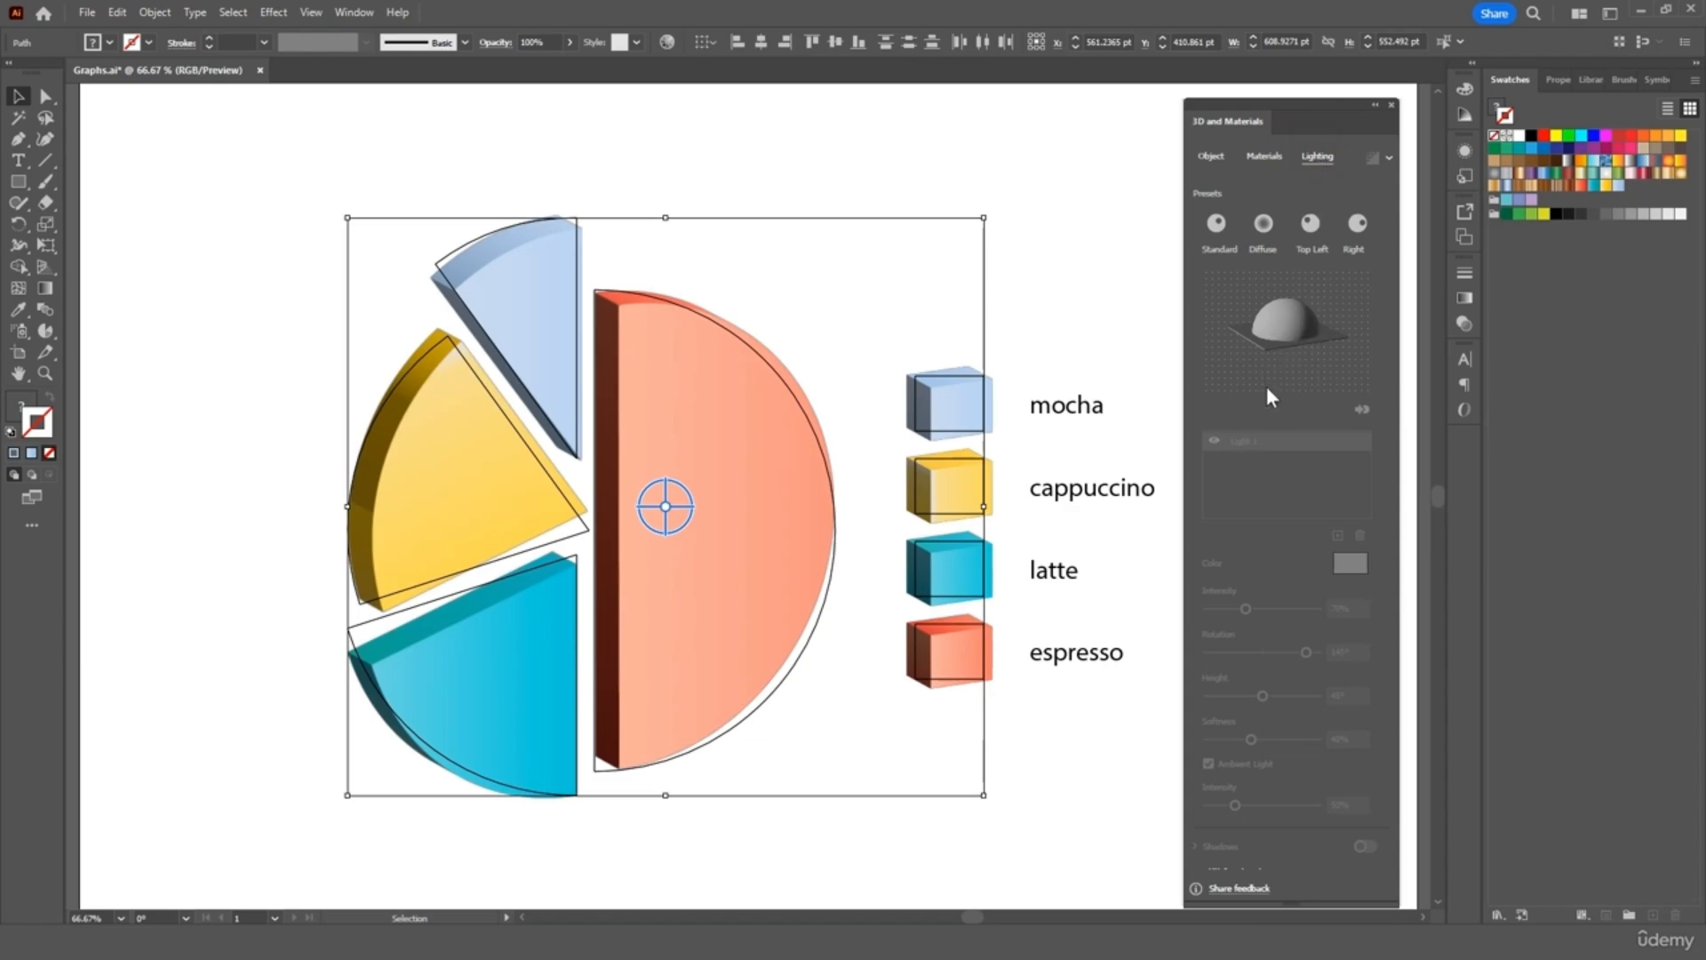
pyautogui.click(1267, 157)
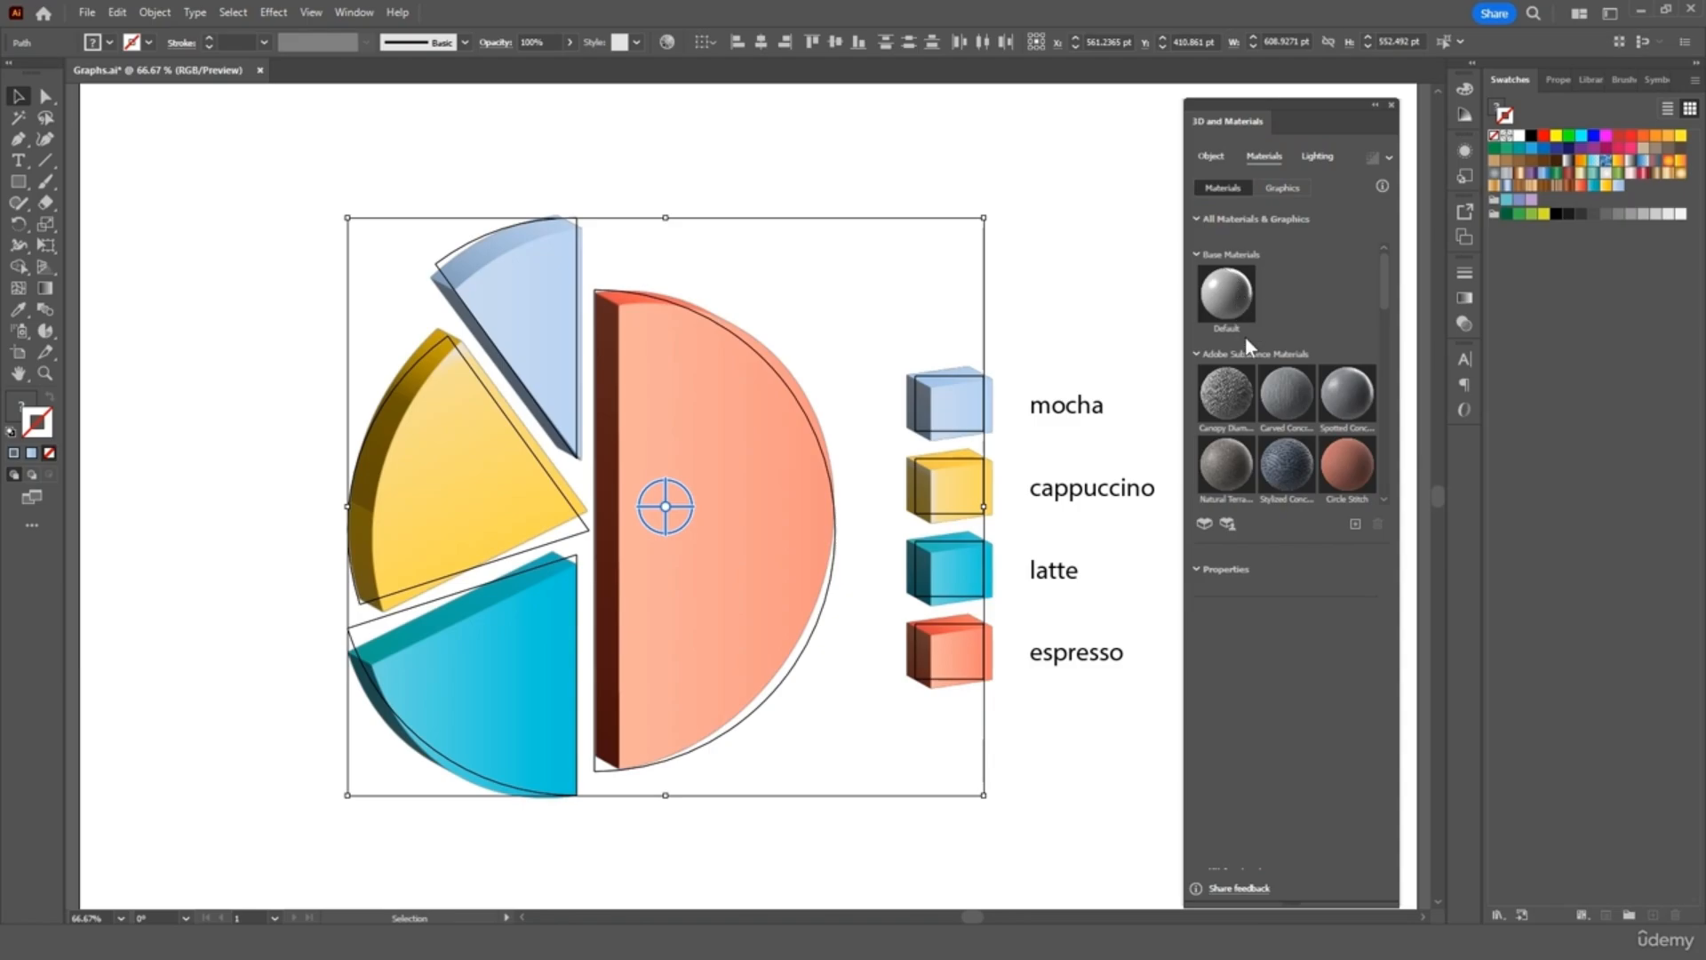
pyautogui.click(1328, 157)
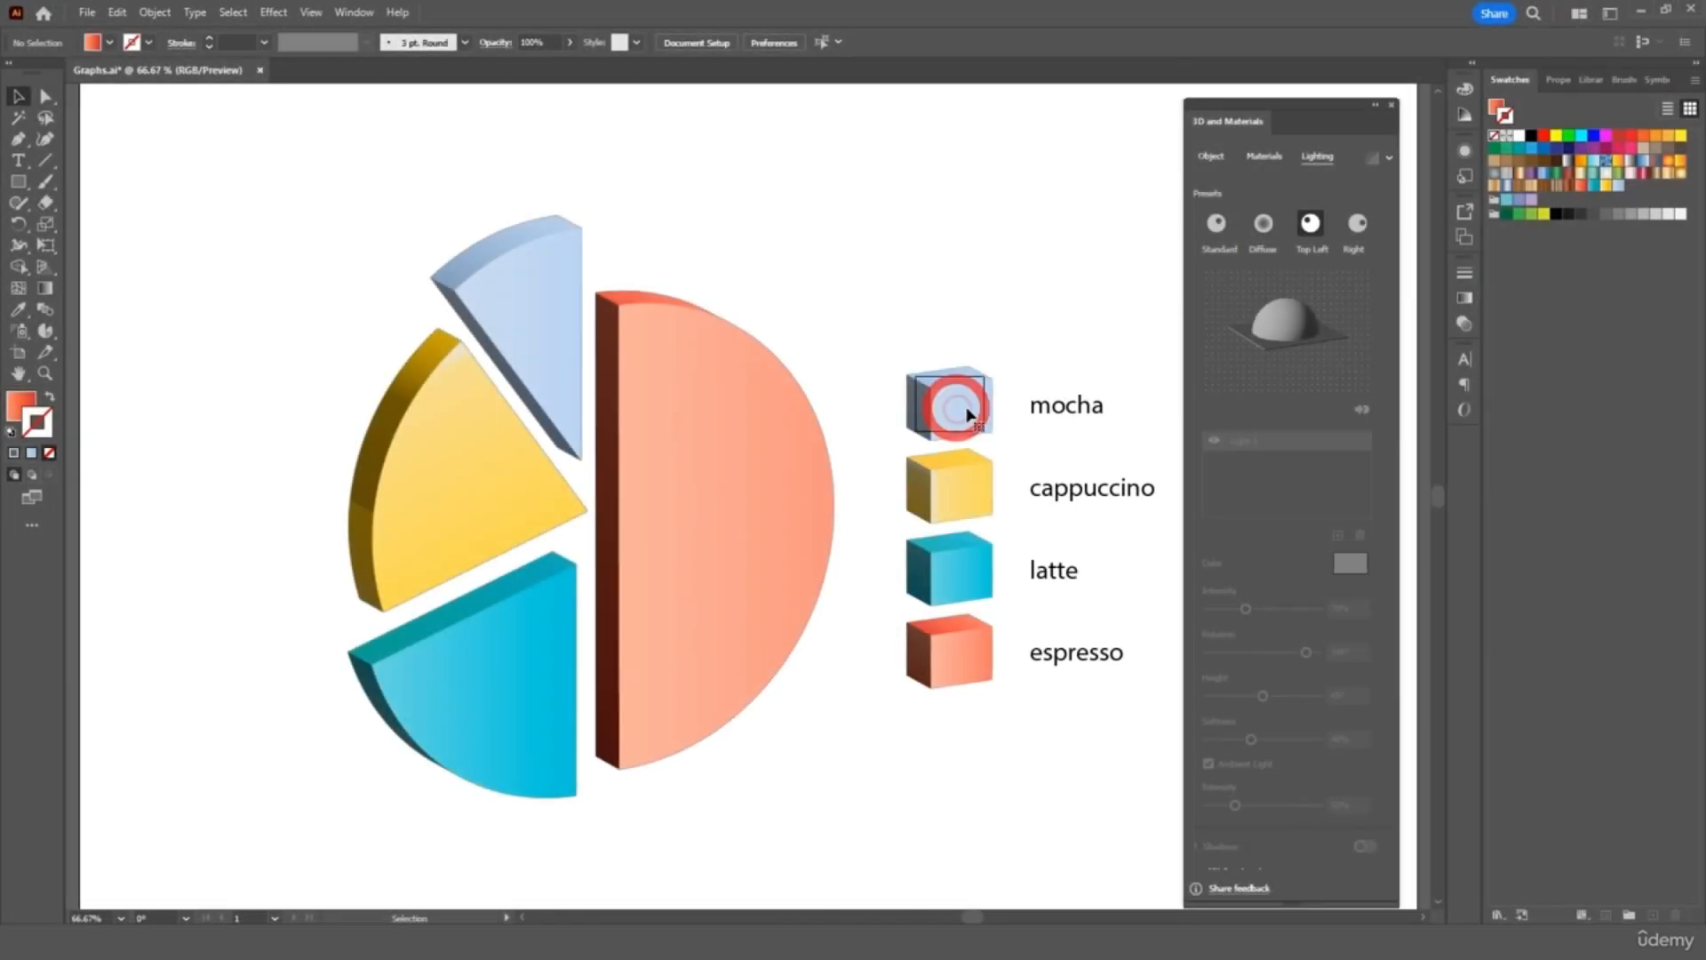
pyautogui.click(958, 415)
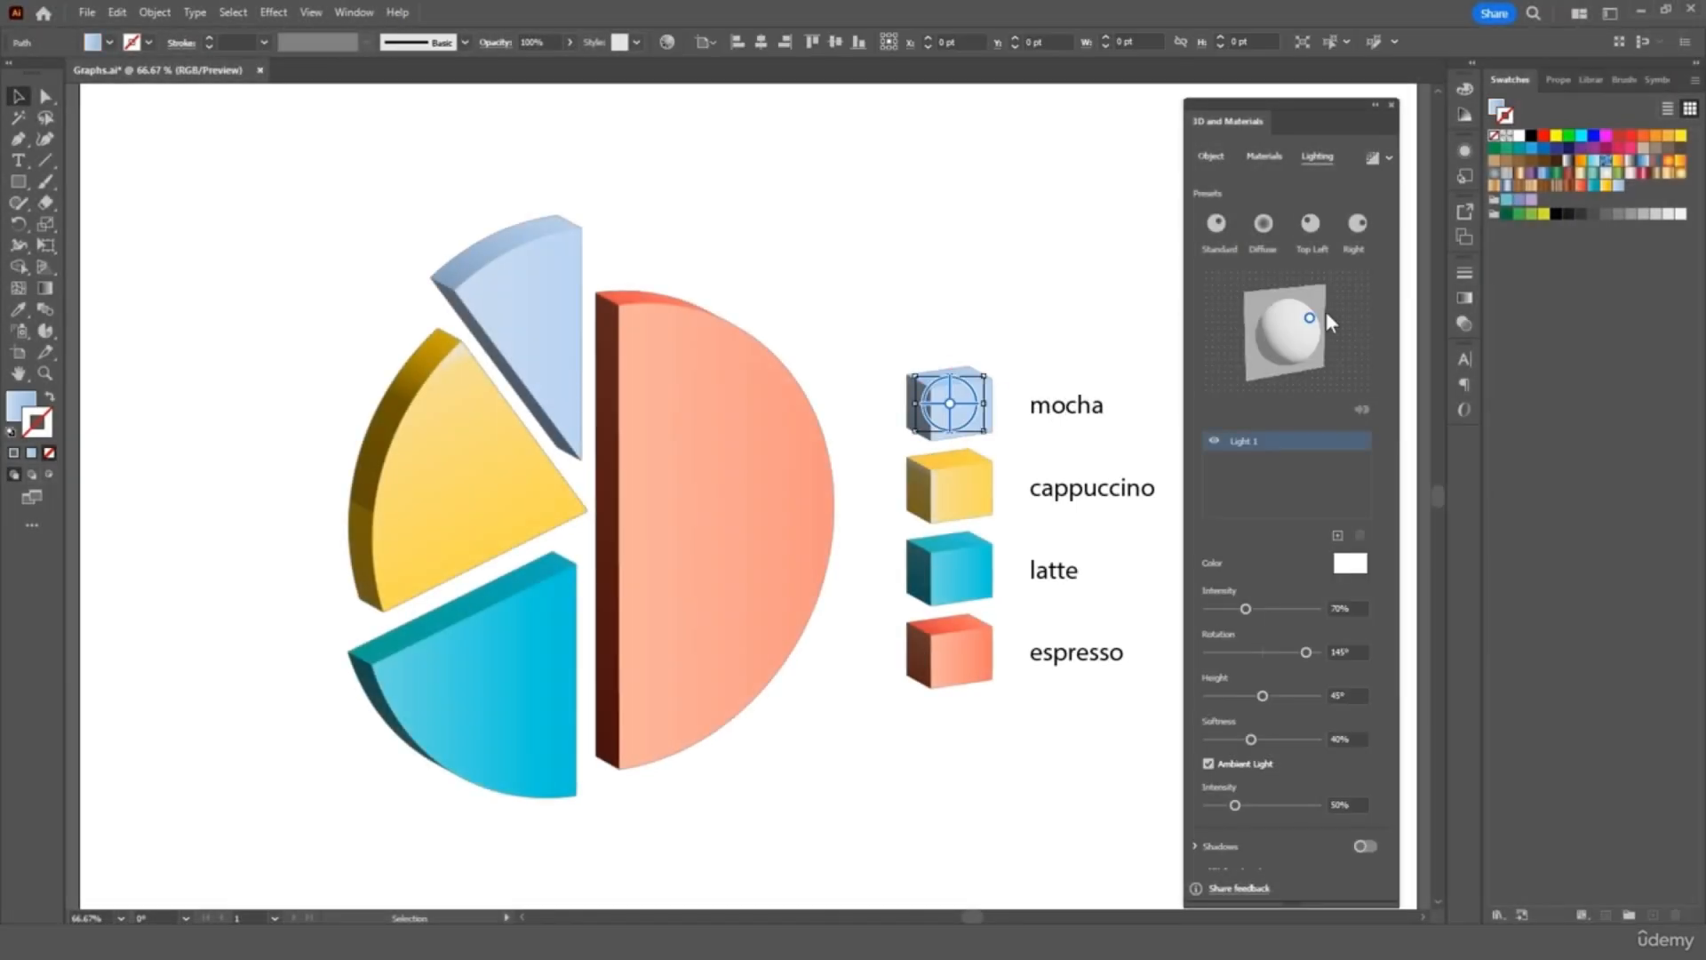
# Try the Top Left, Standard and Diffuse presets, keep Right, and set the mocha cube's intensity to 50%
pyautogui.click(1357, 226)
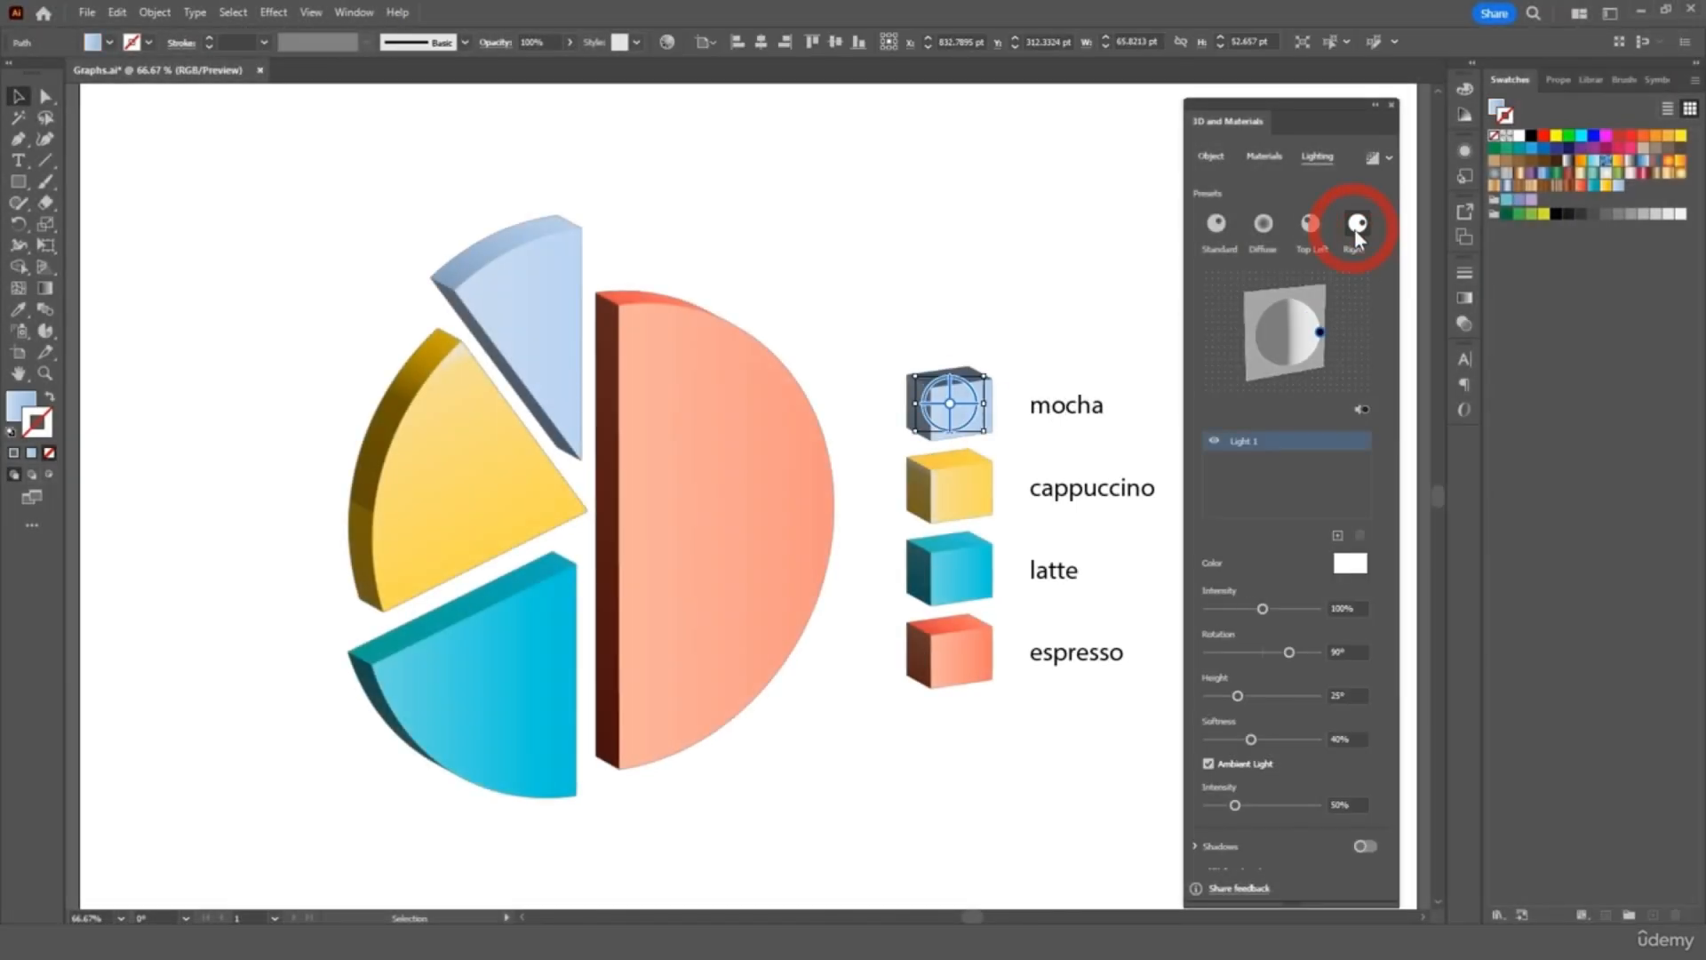
pyautogui.click(1307, 243)
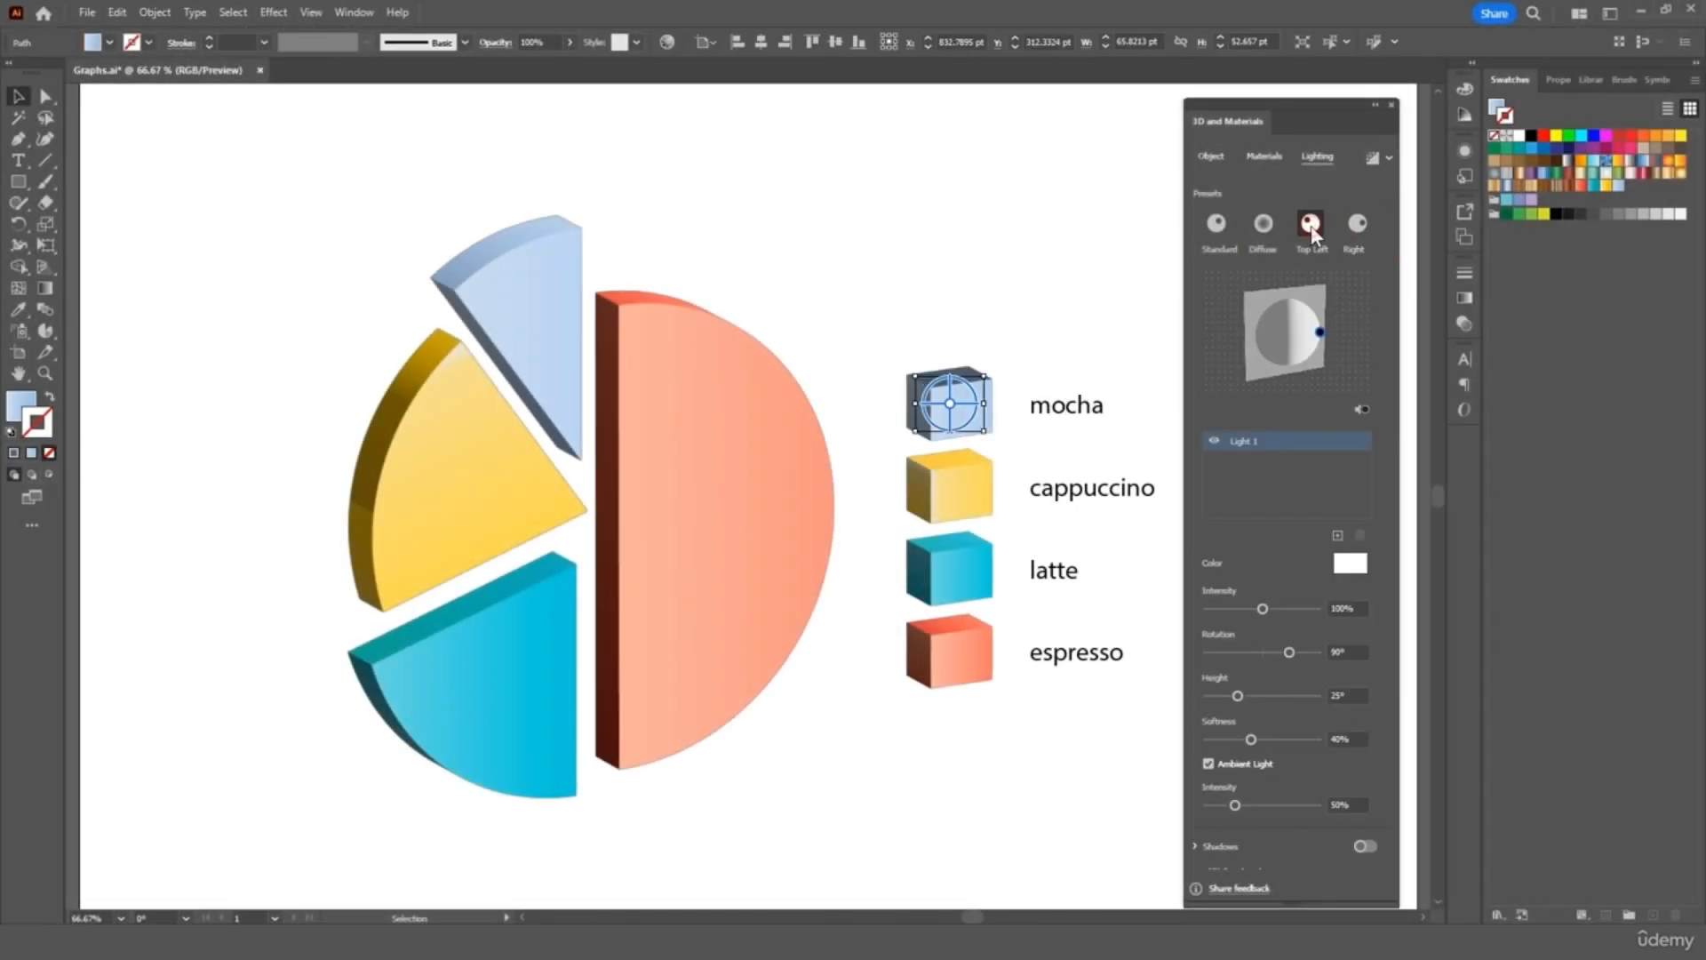
pyautogui.click(1221, 234)
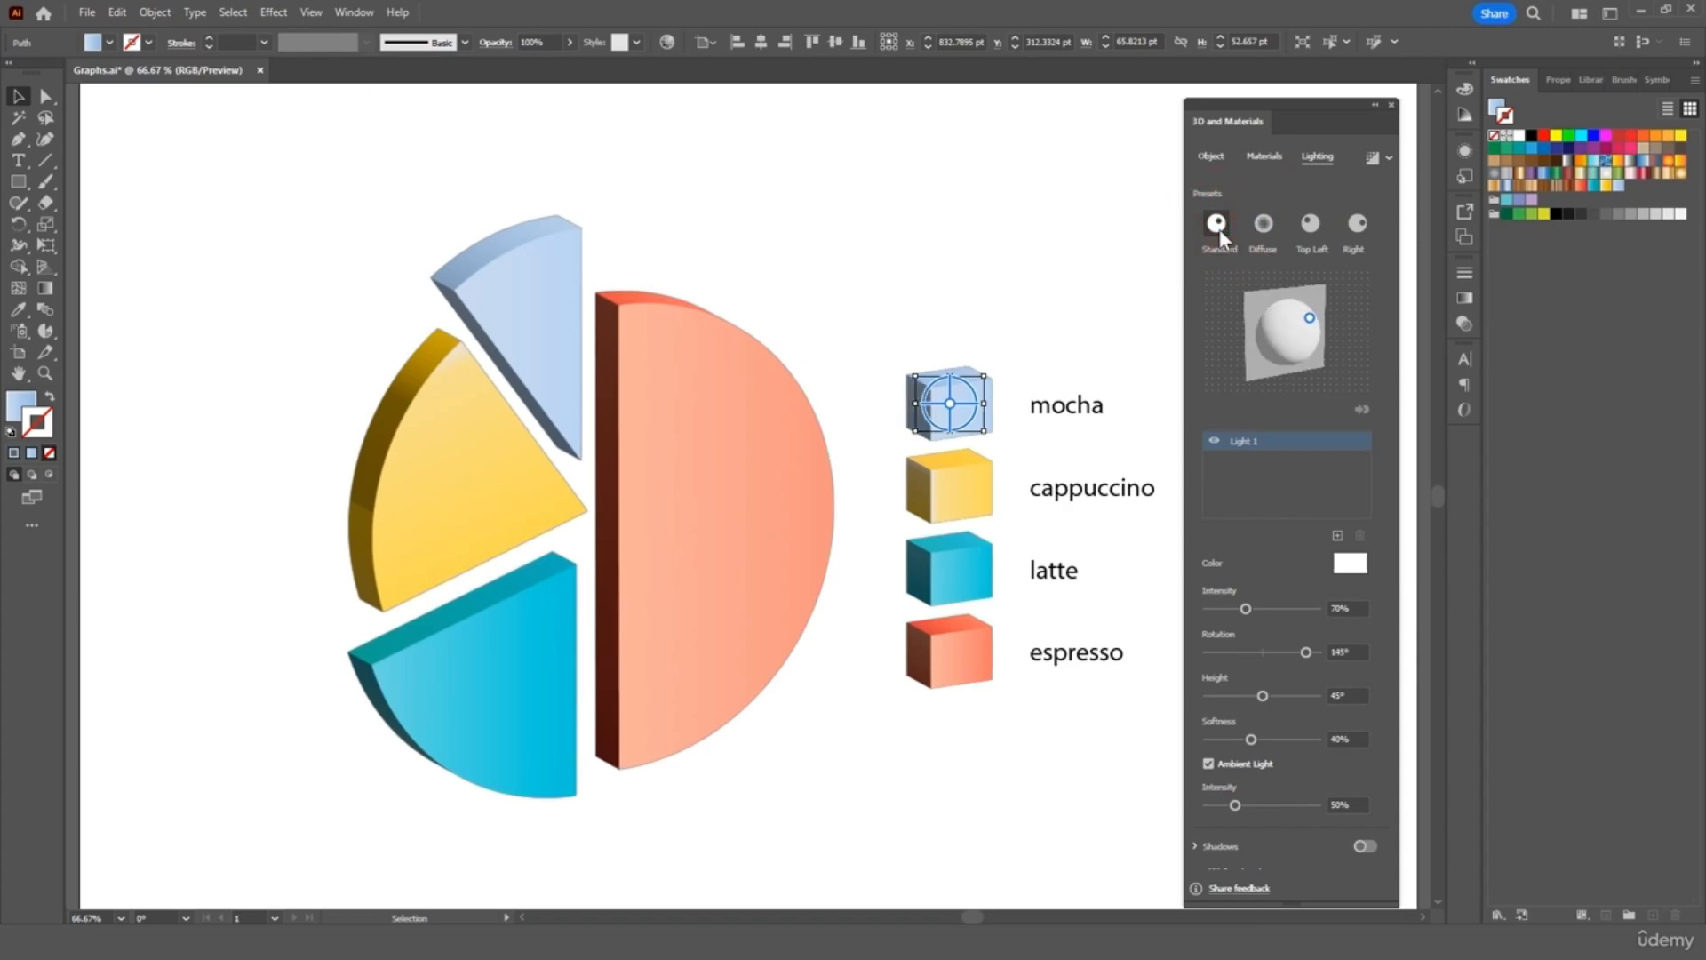
pyautogui.click(1266, 233)
pyautogui.click(1358, 226)
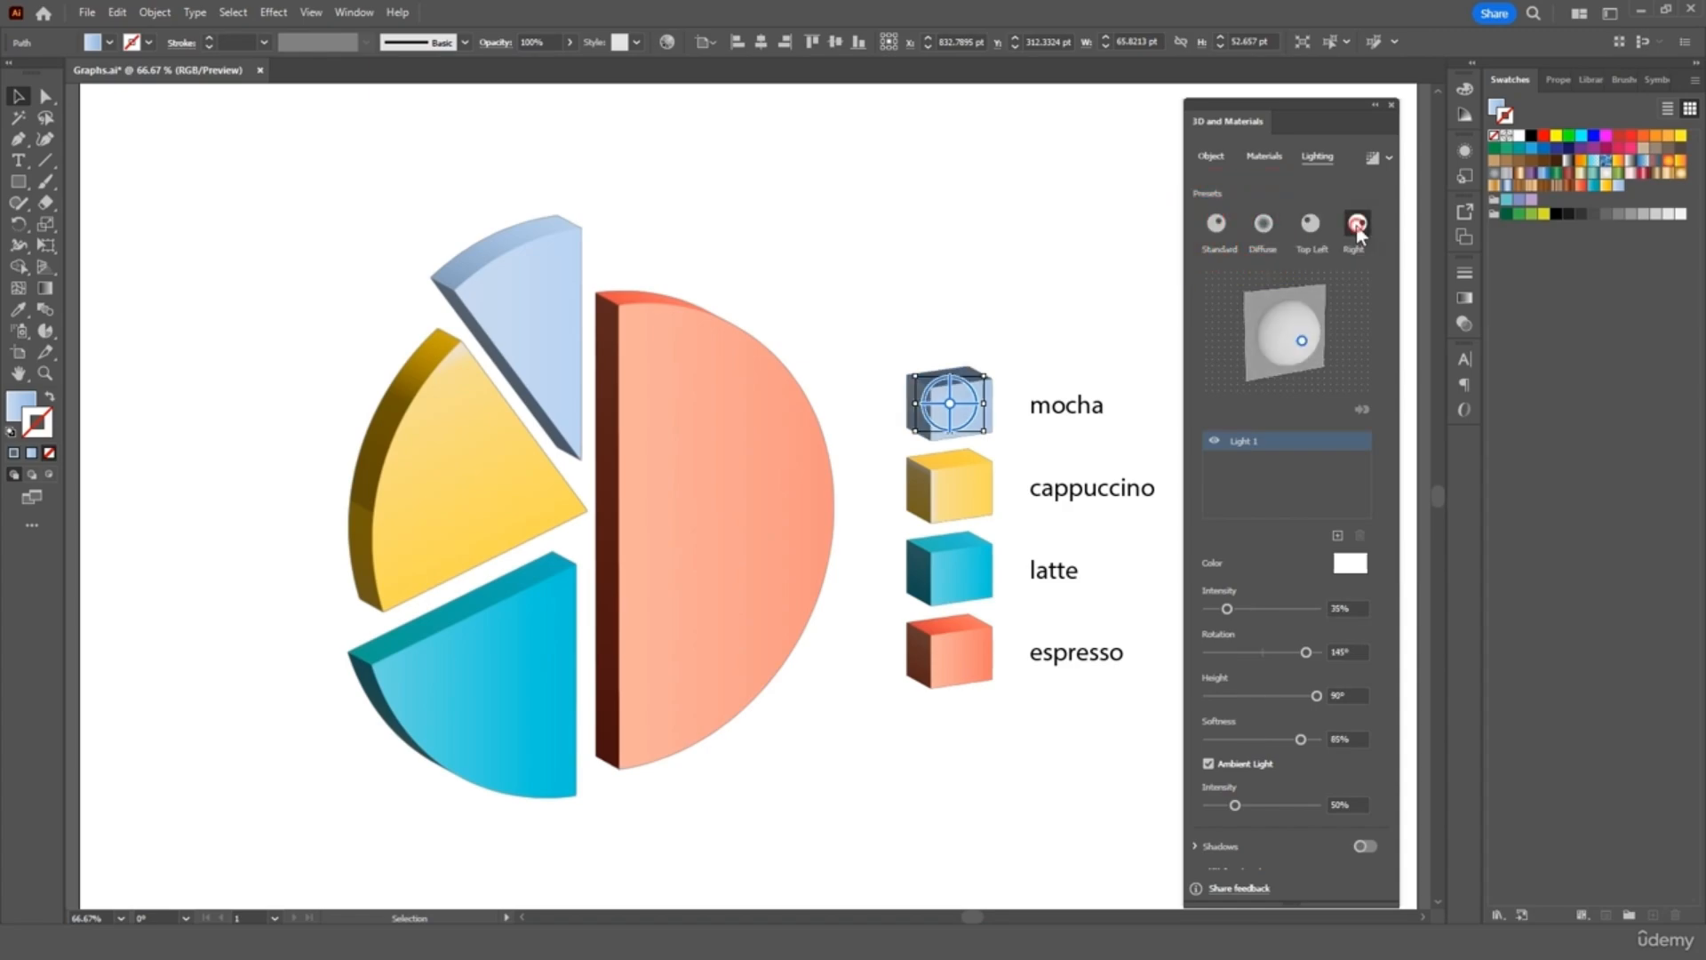
pyautogui.click(1236, 608)
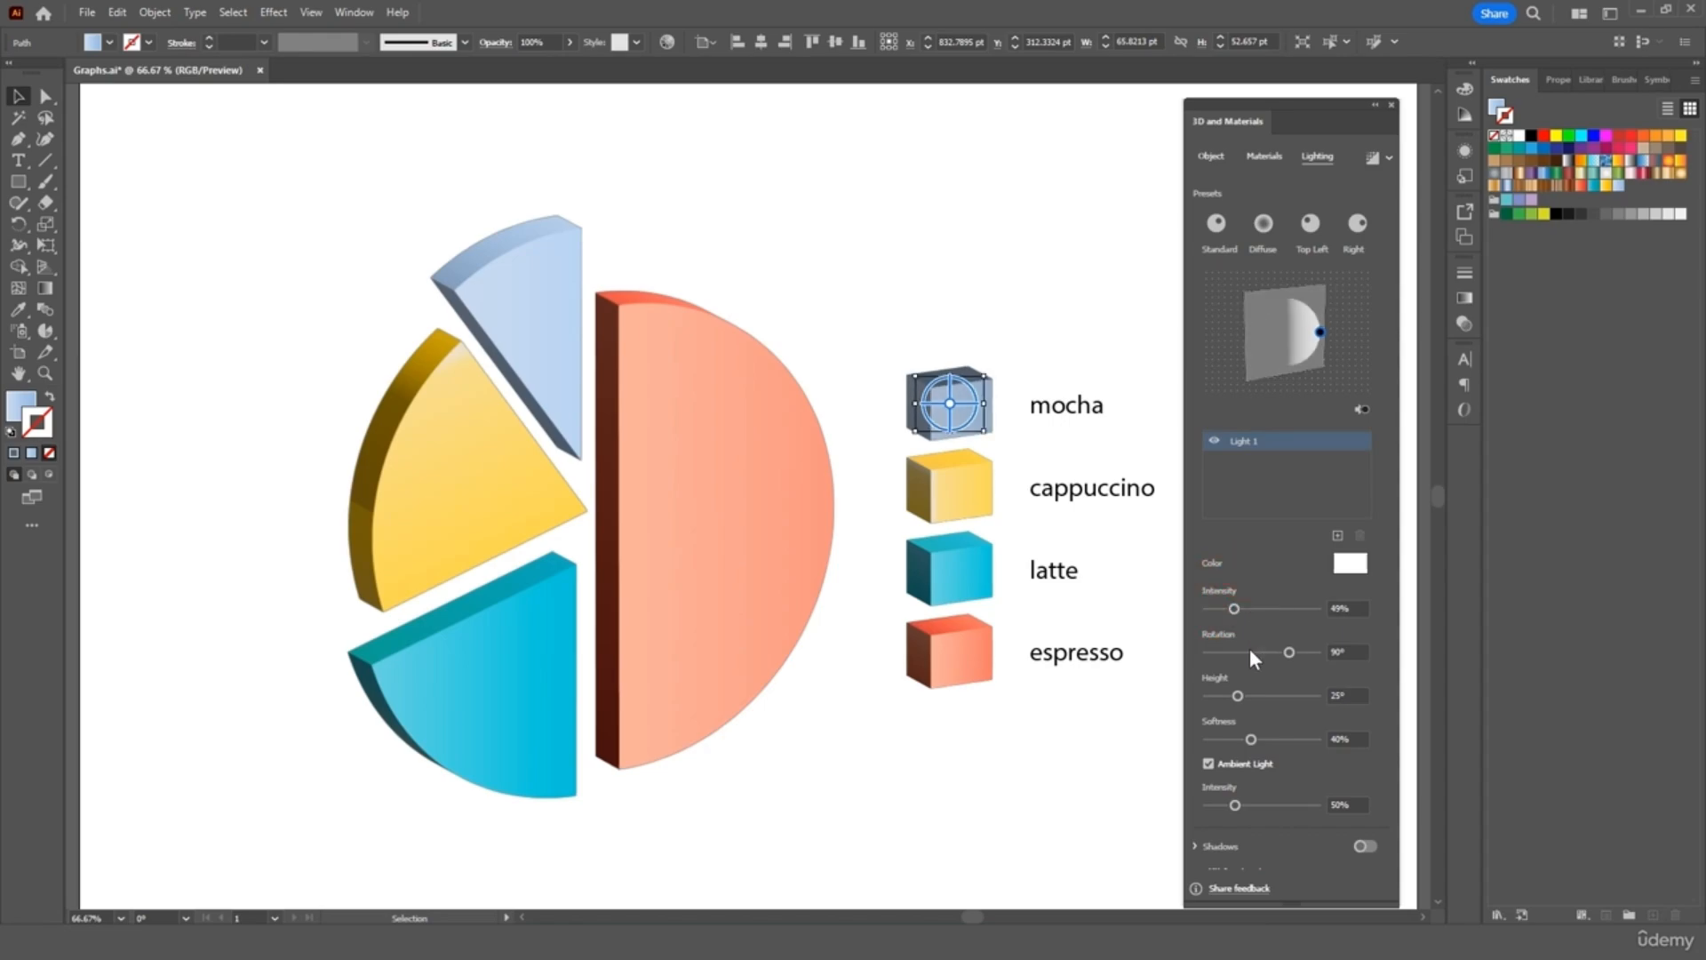
pyautogui.click(1337, 613)
pyautogui.write('50')
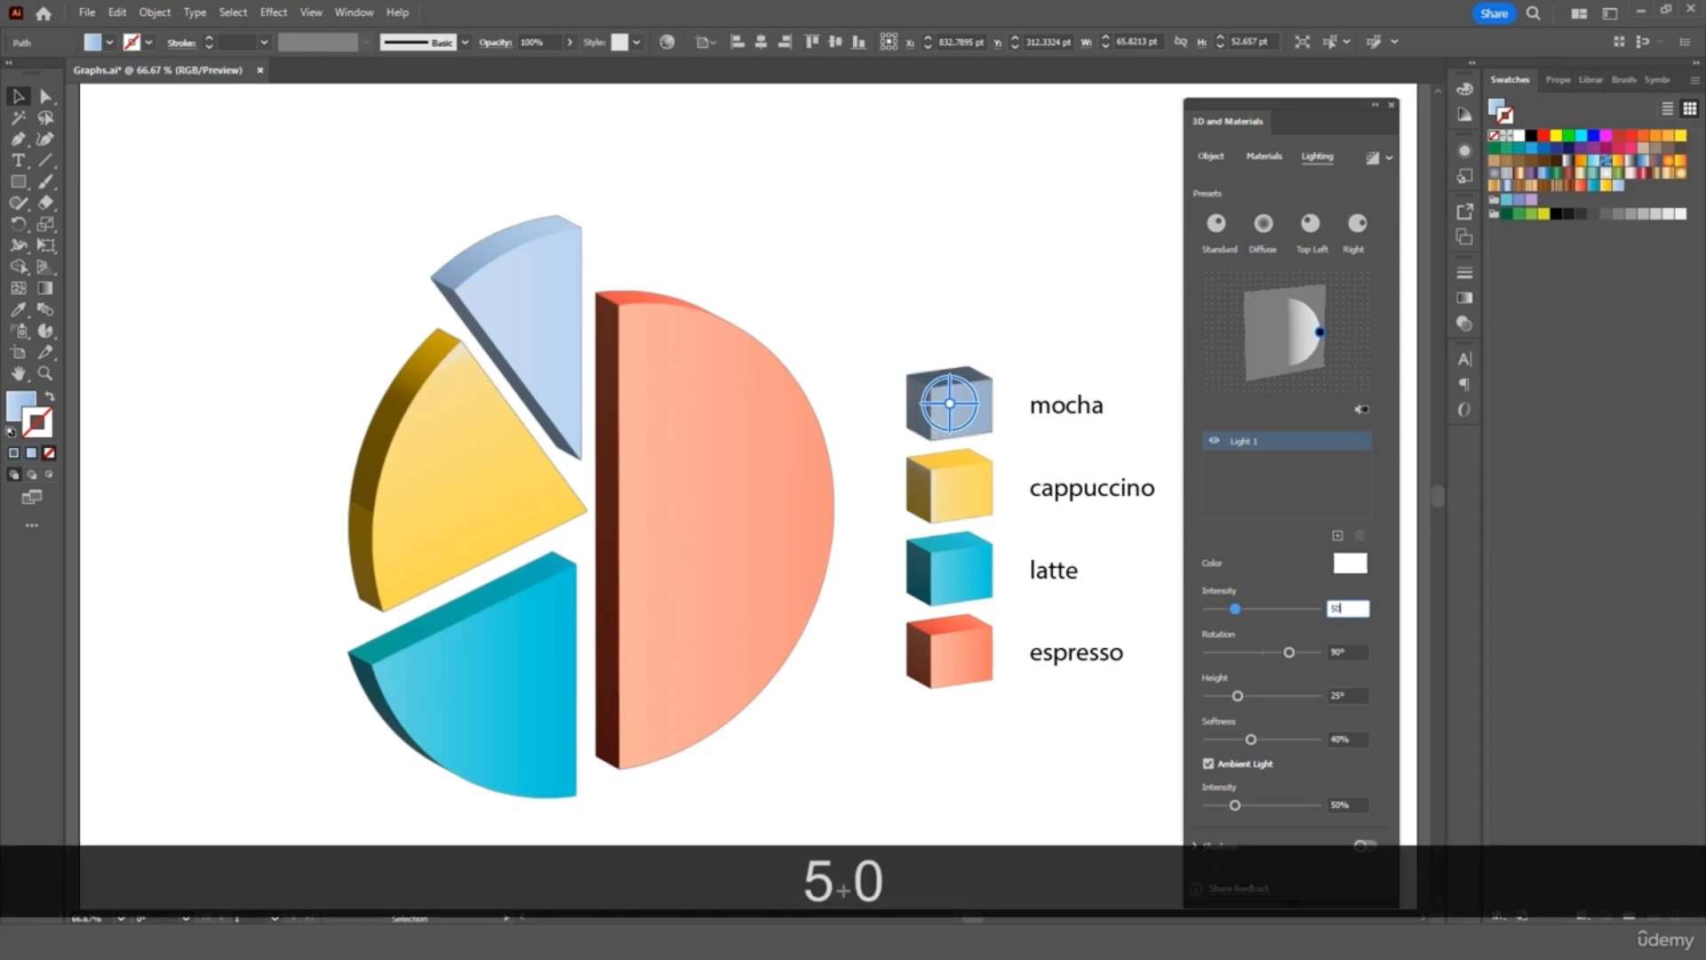
pyautogui.press('Return')
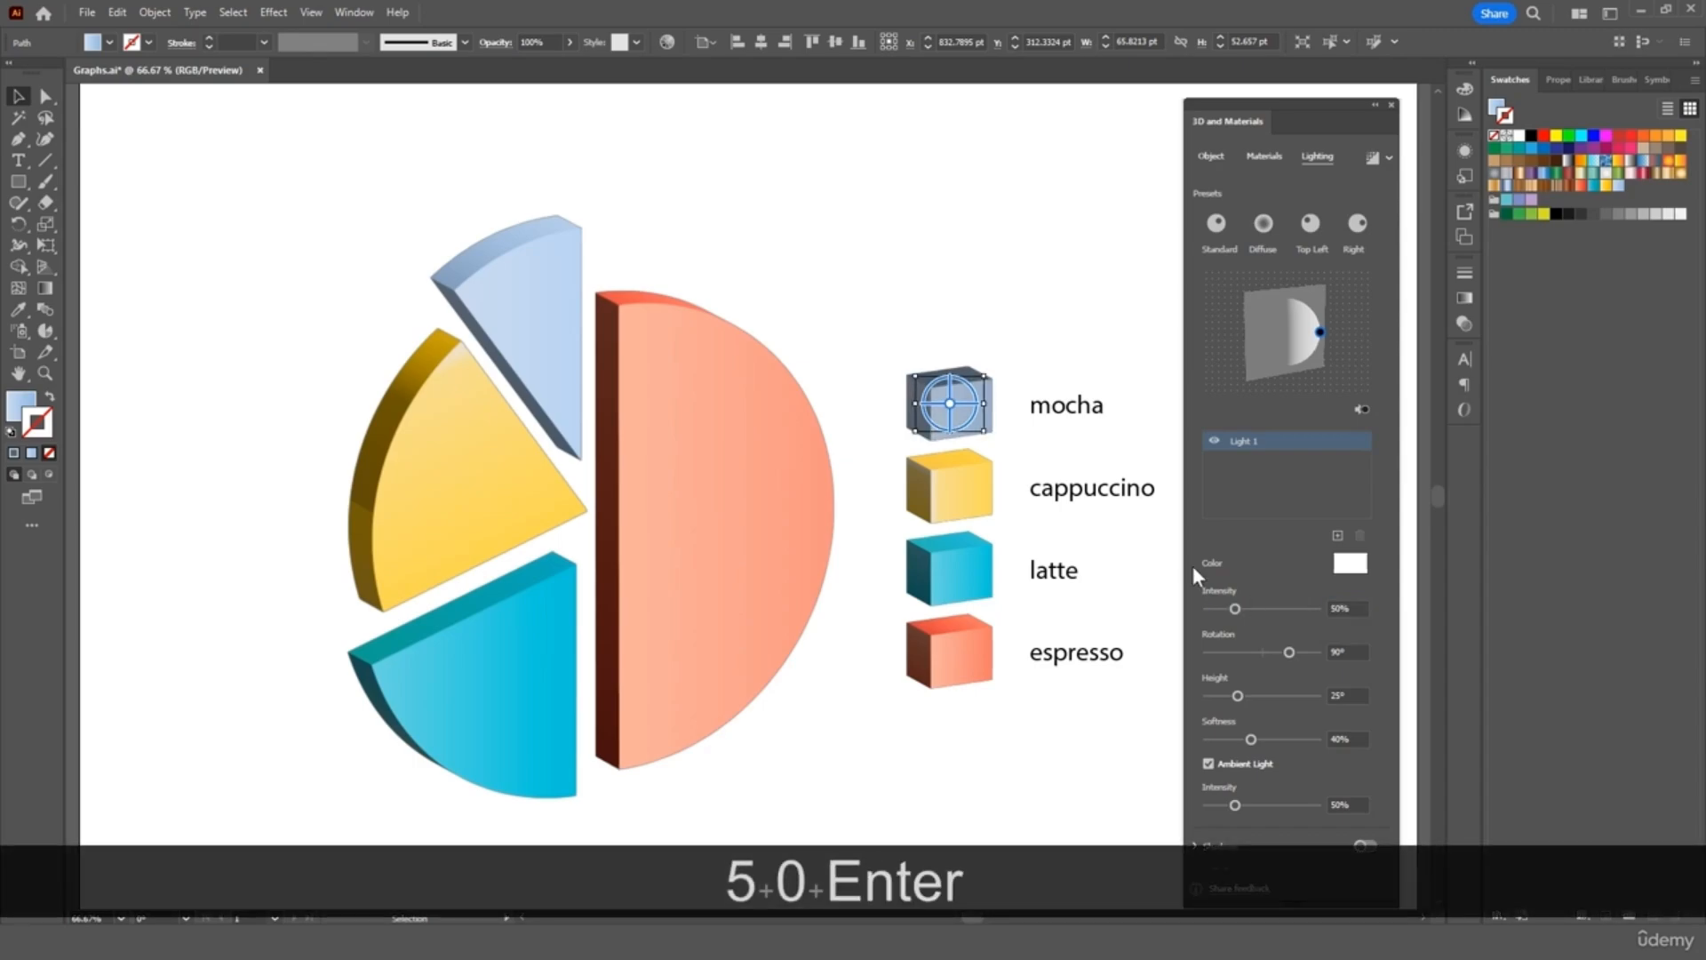
# Set light intensity to 60% on the cappuccino, latte and espresso legend cubes
pyautogui.click(952, 484)
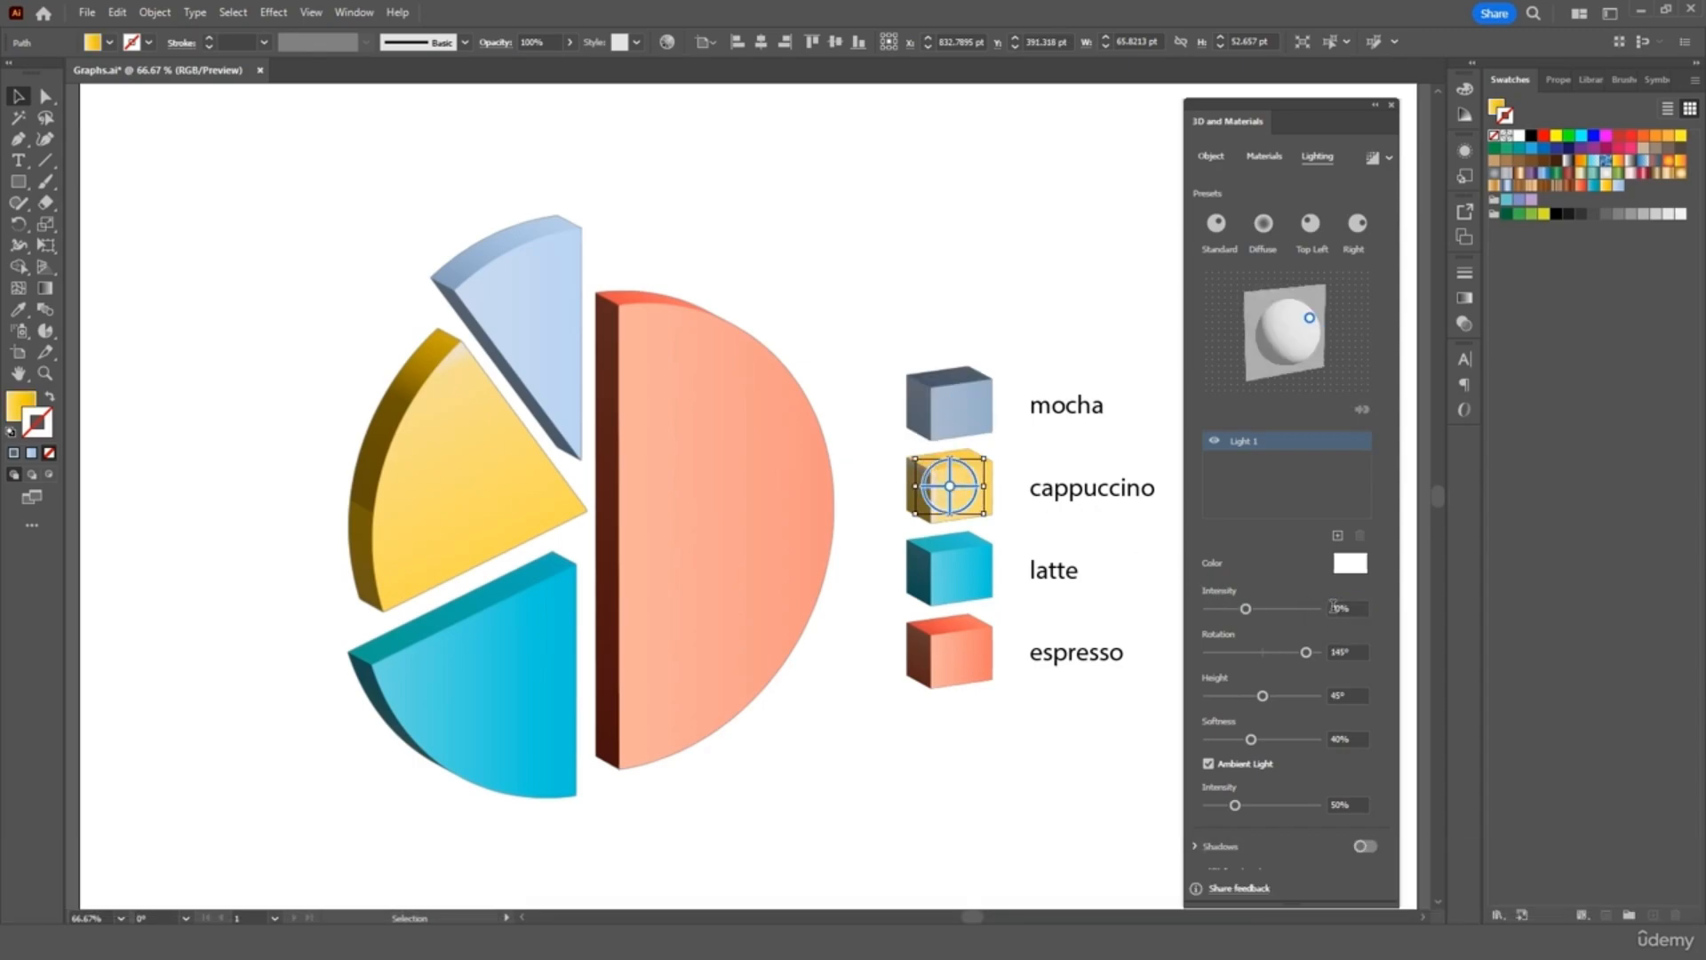
pyautogui.click(1338, 609)
pyautogui.write('60')
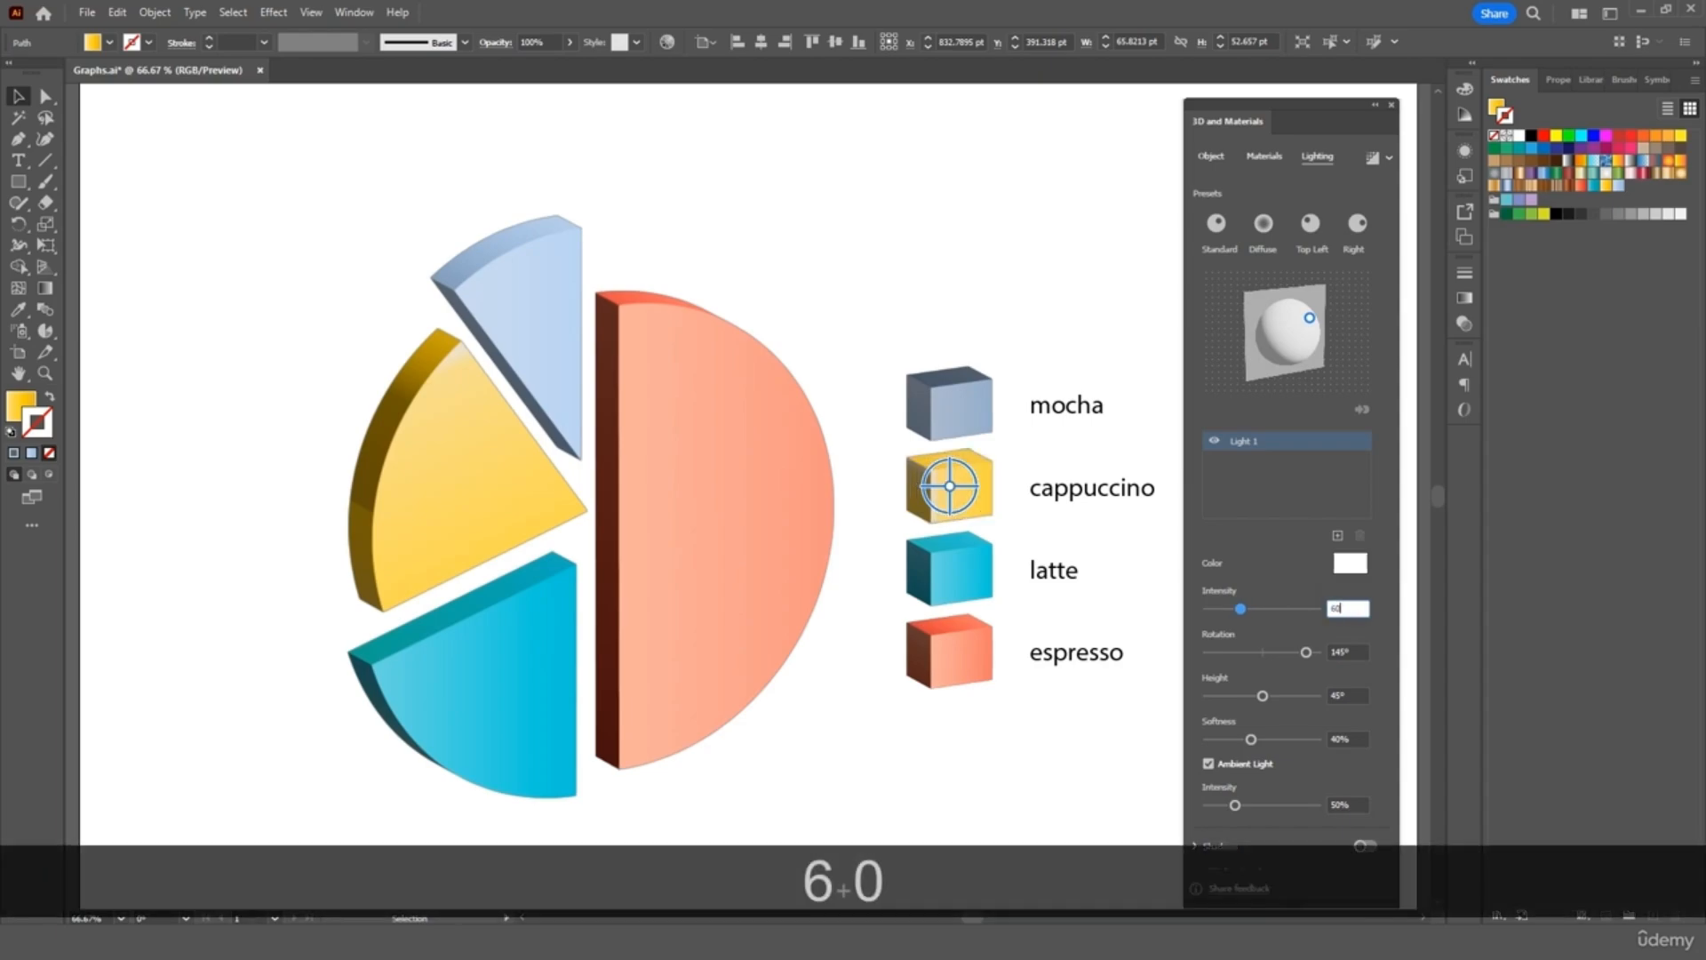
pyautogui.click(969, 585)
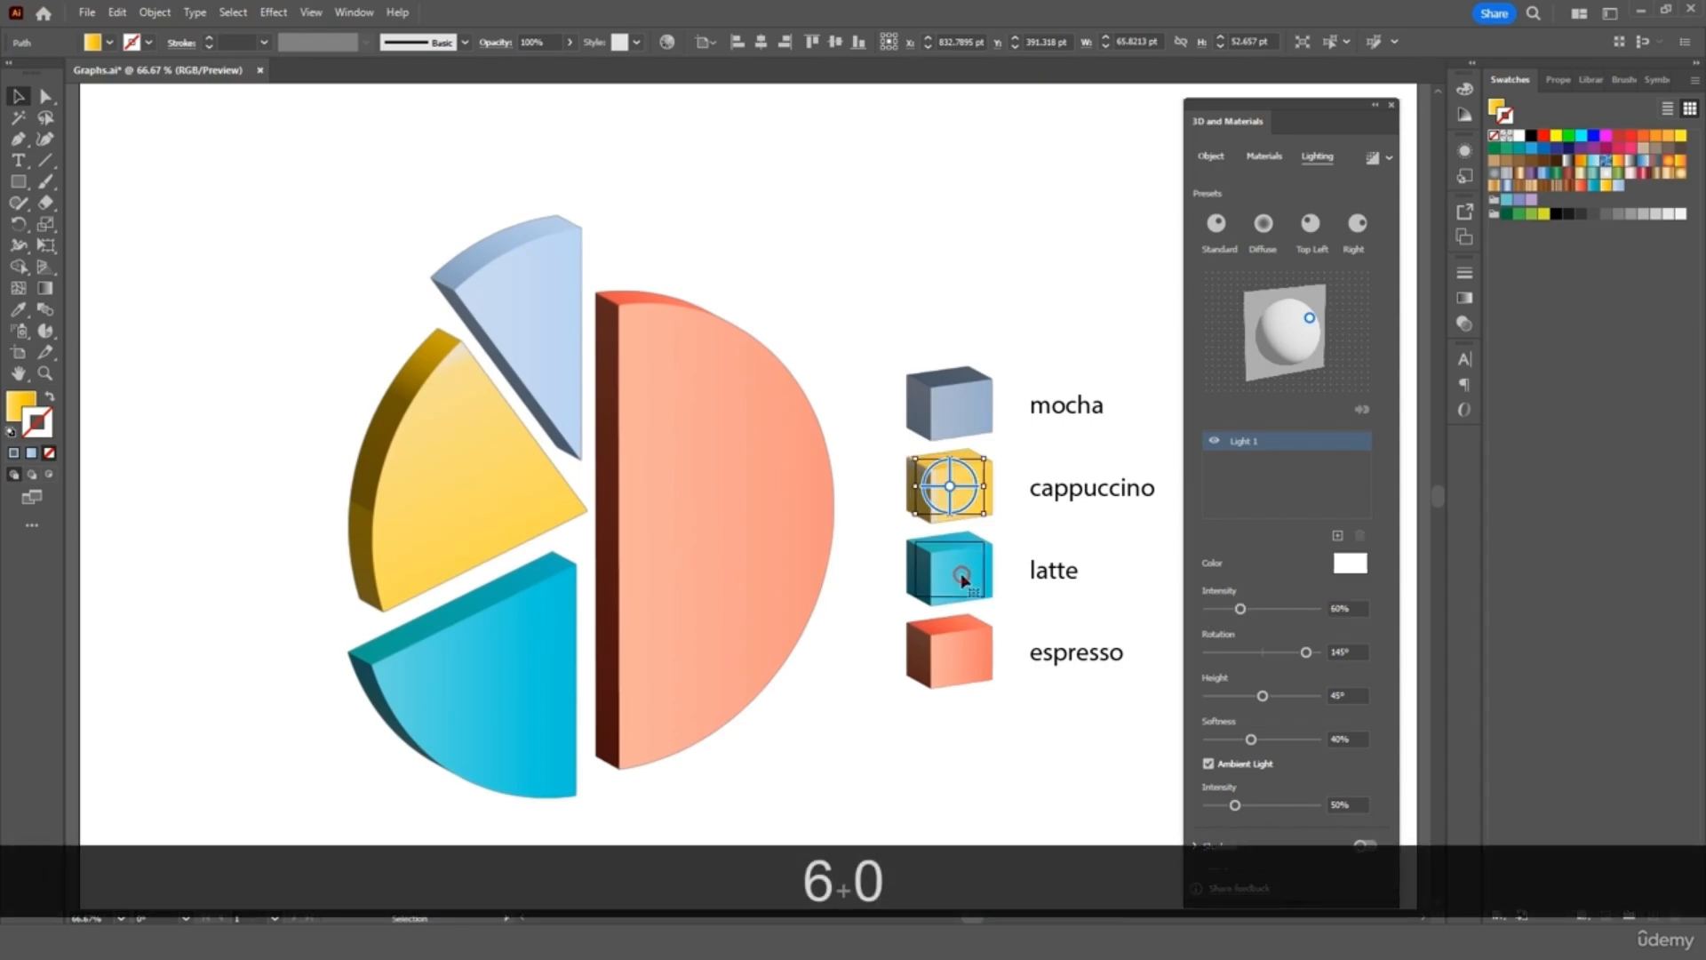
pyautogui.click(1348, 607)
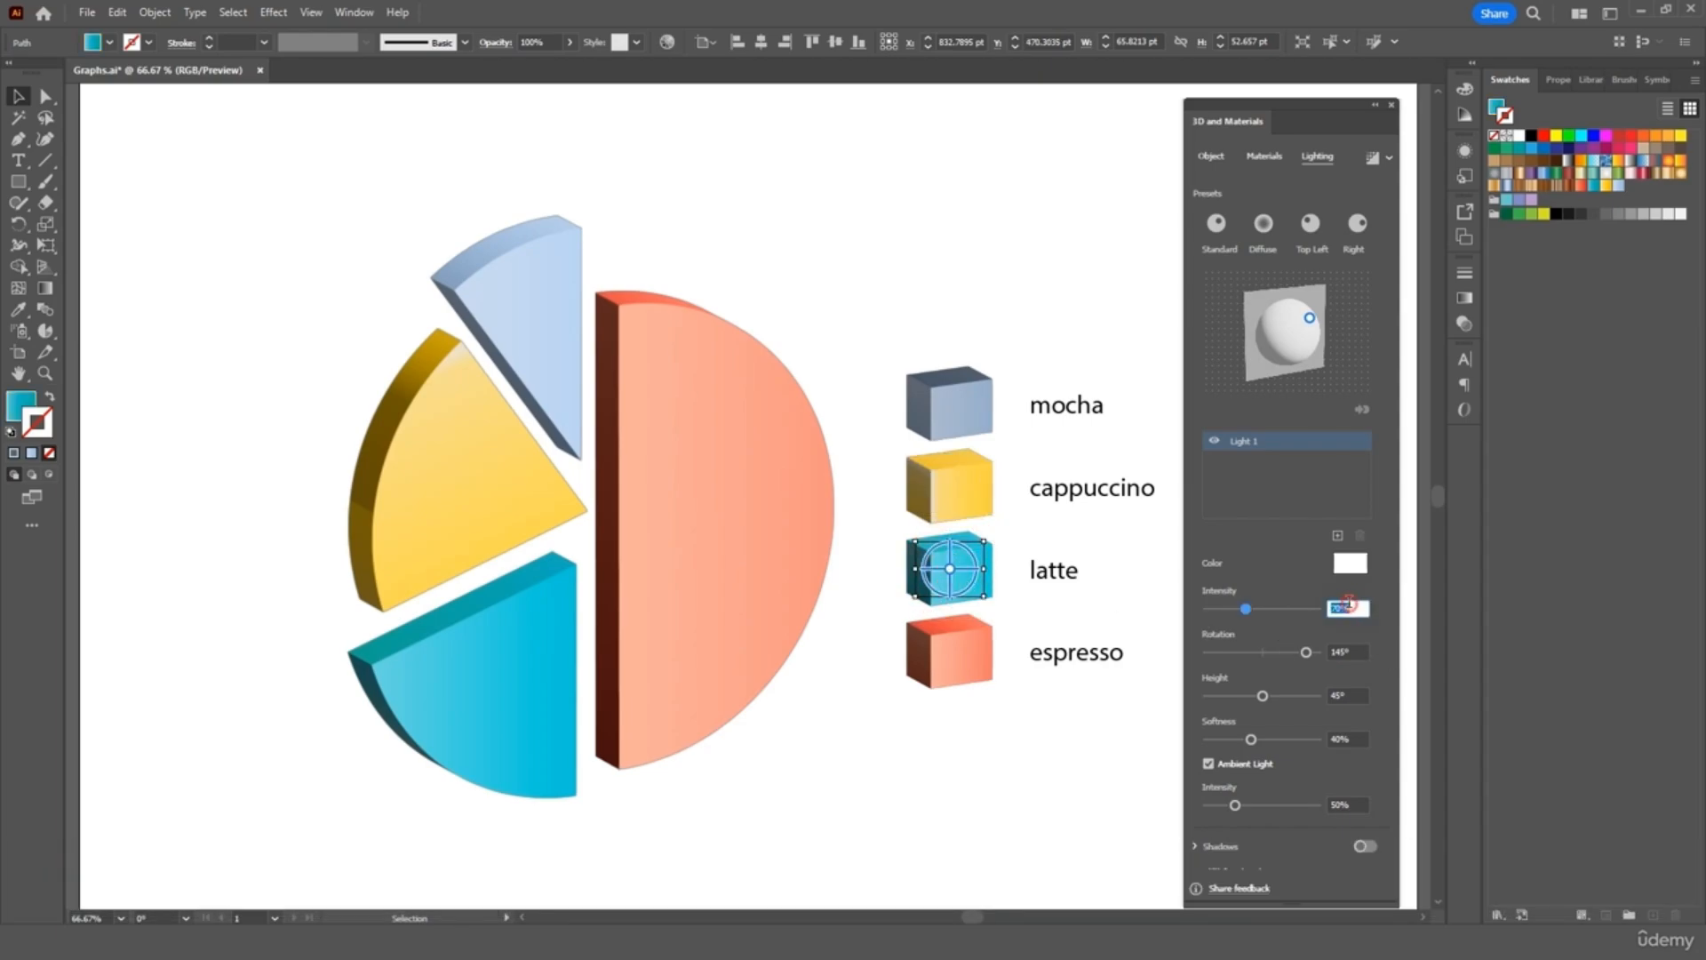
pyautogui.write('60')
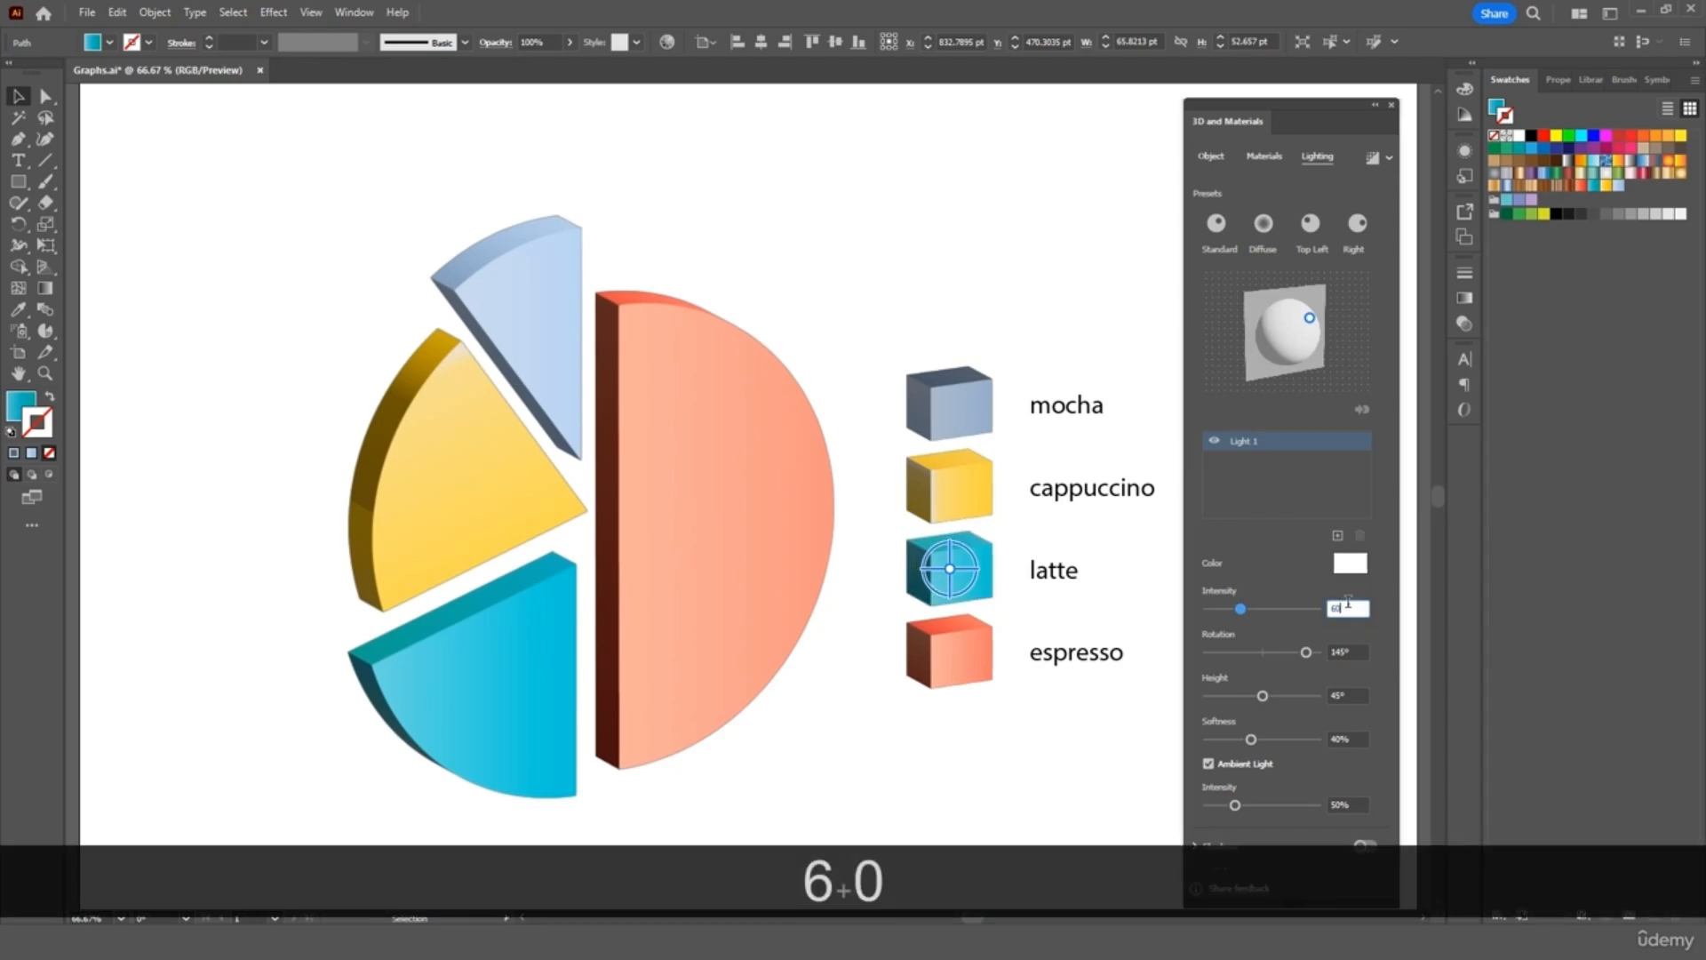
pyautogui.click(968, 655)
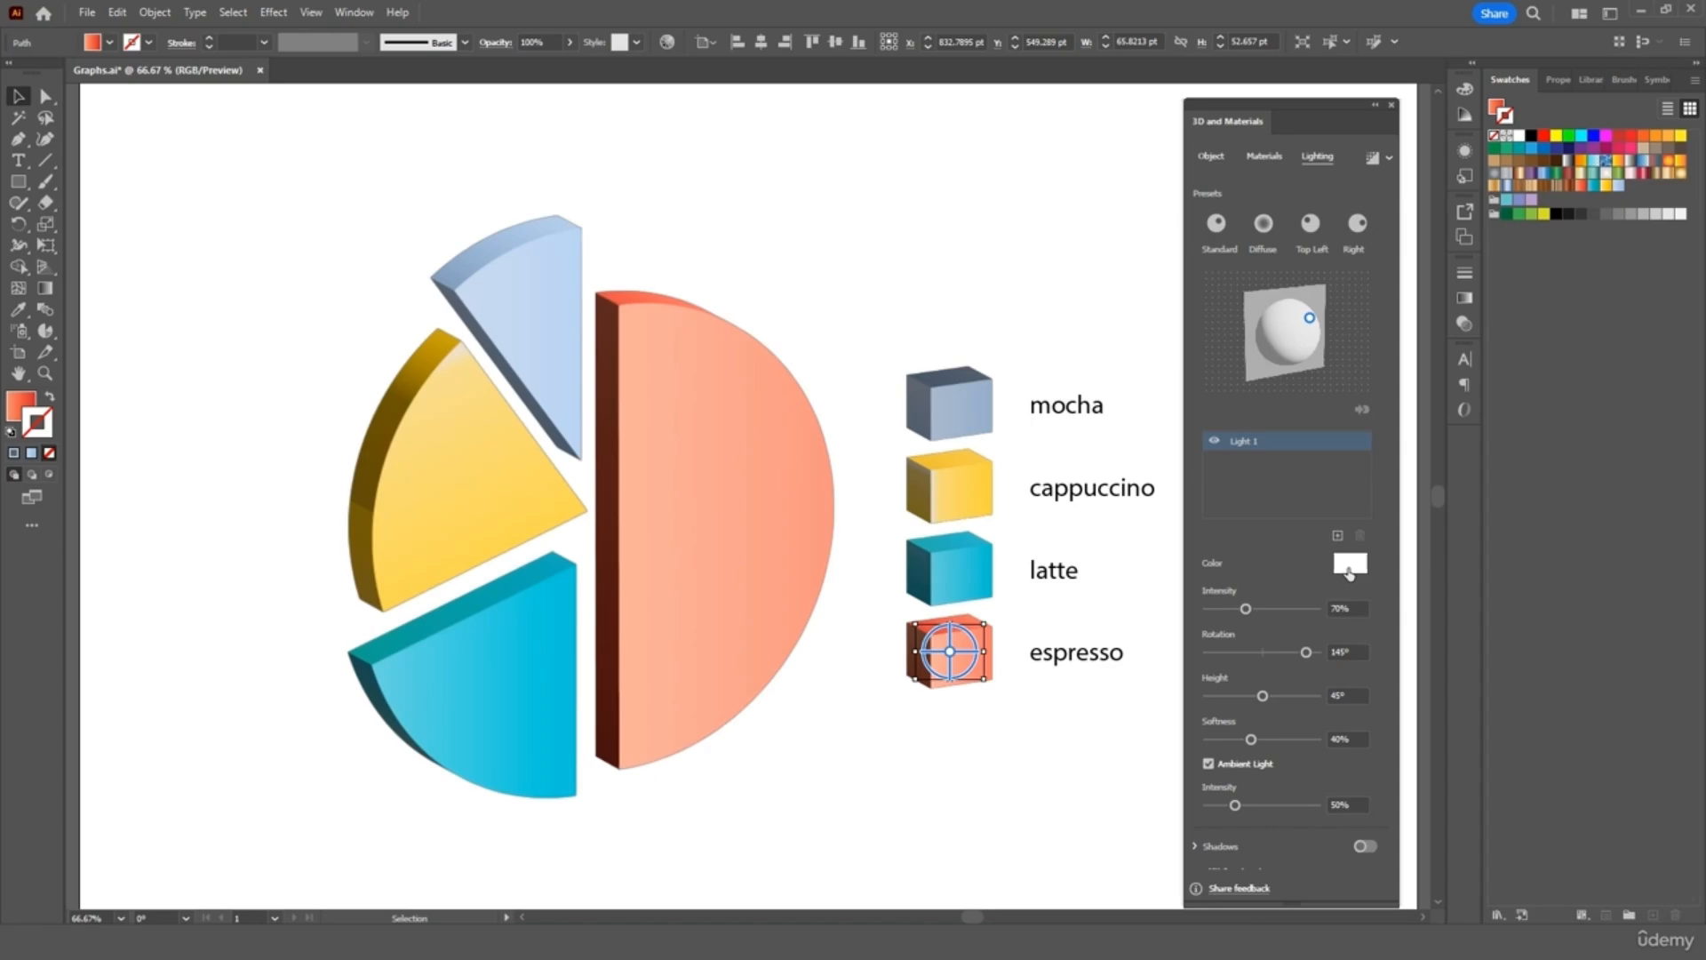
pyautogui.click(1347, 608)
pyautogui.write('60')
pyautogui.press('Return')
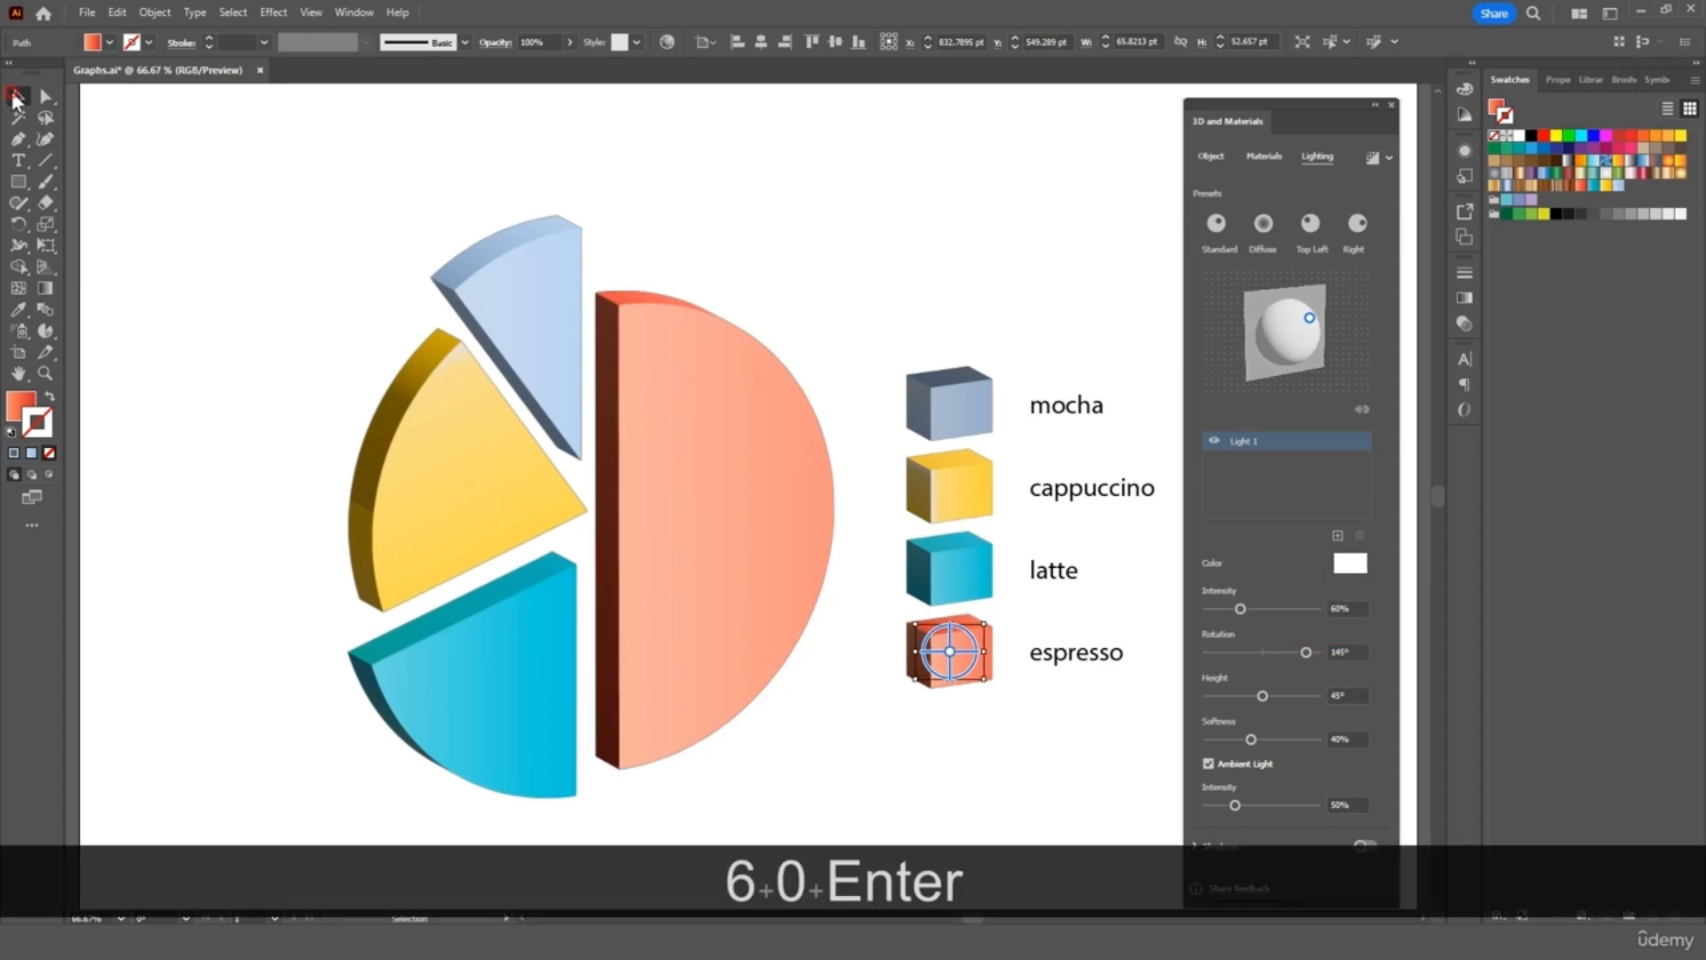
pyautogui.click(225, 152)
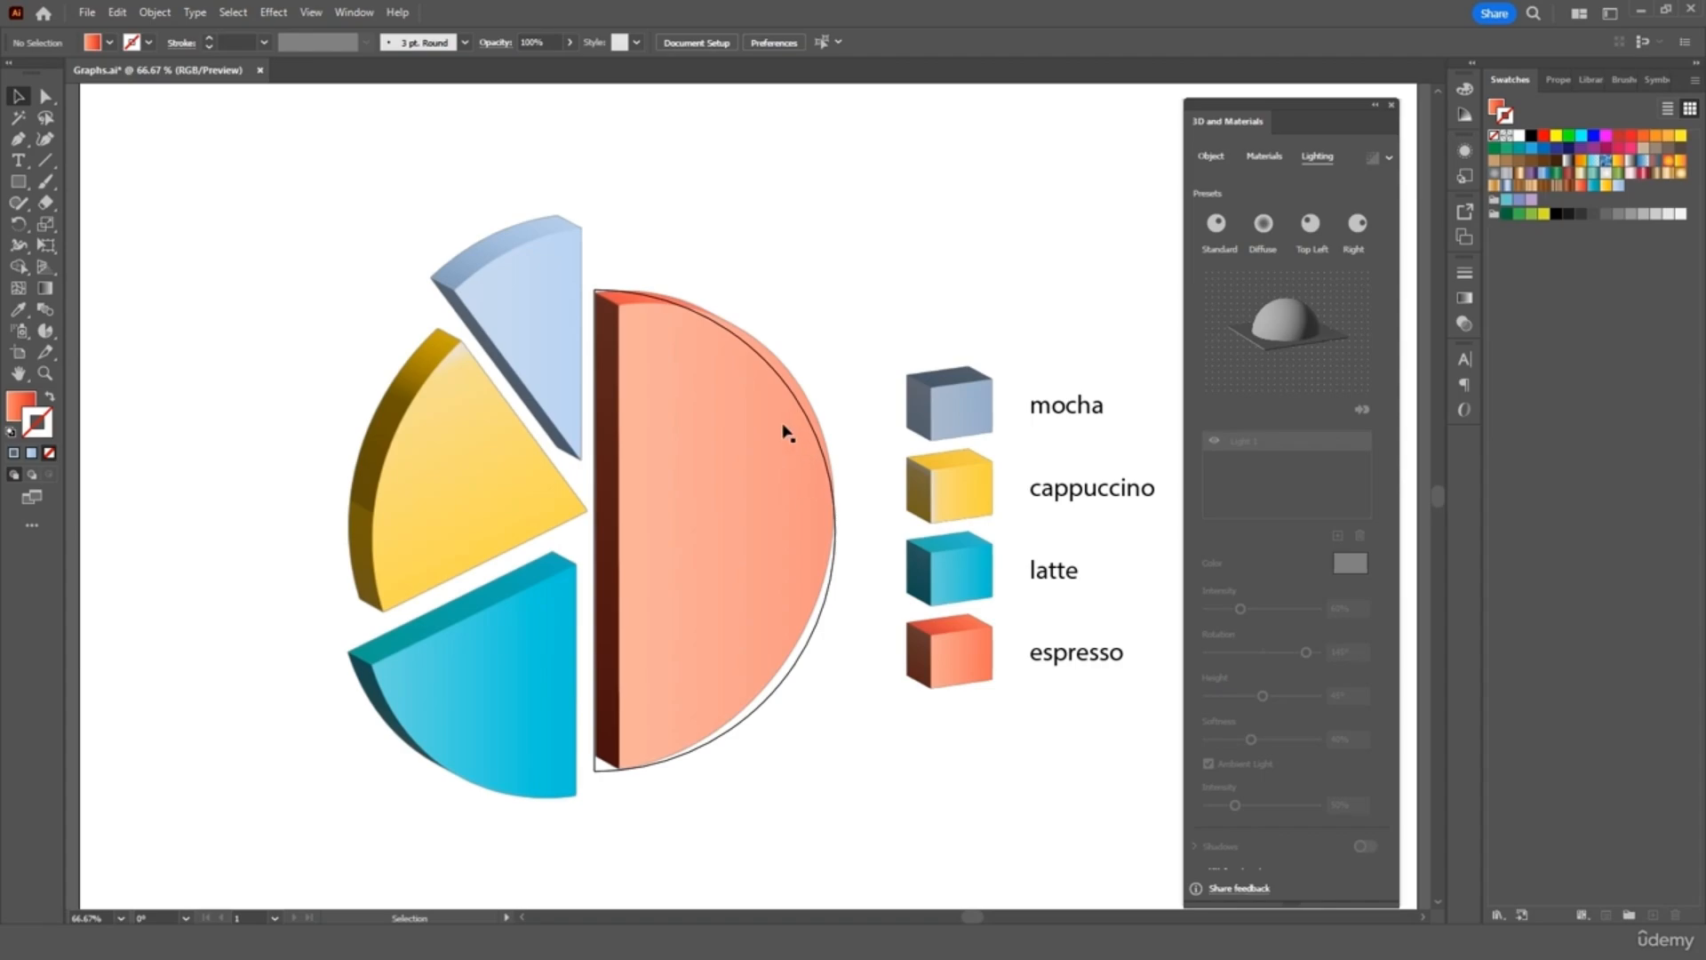
# Set the espresso and mocha pie slices' light intensity to 50%
pyautogui.click(743, 427)
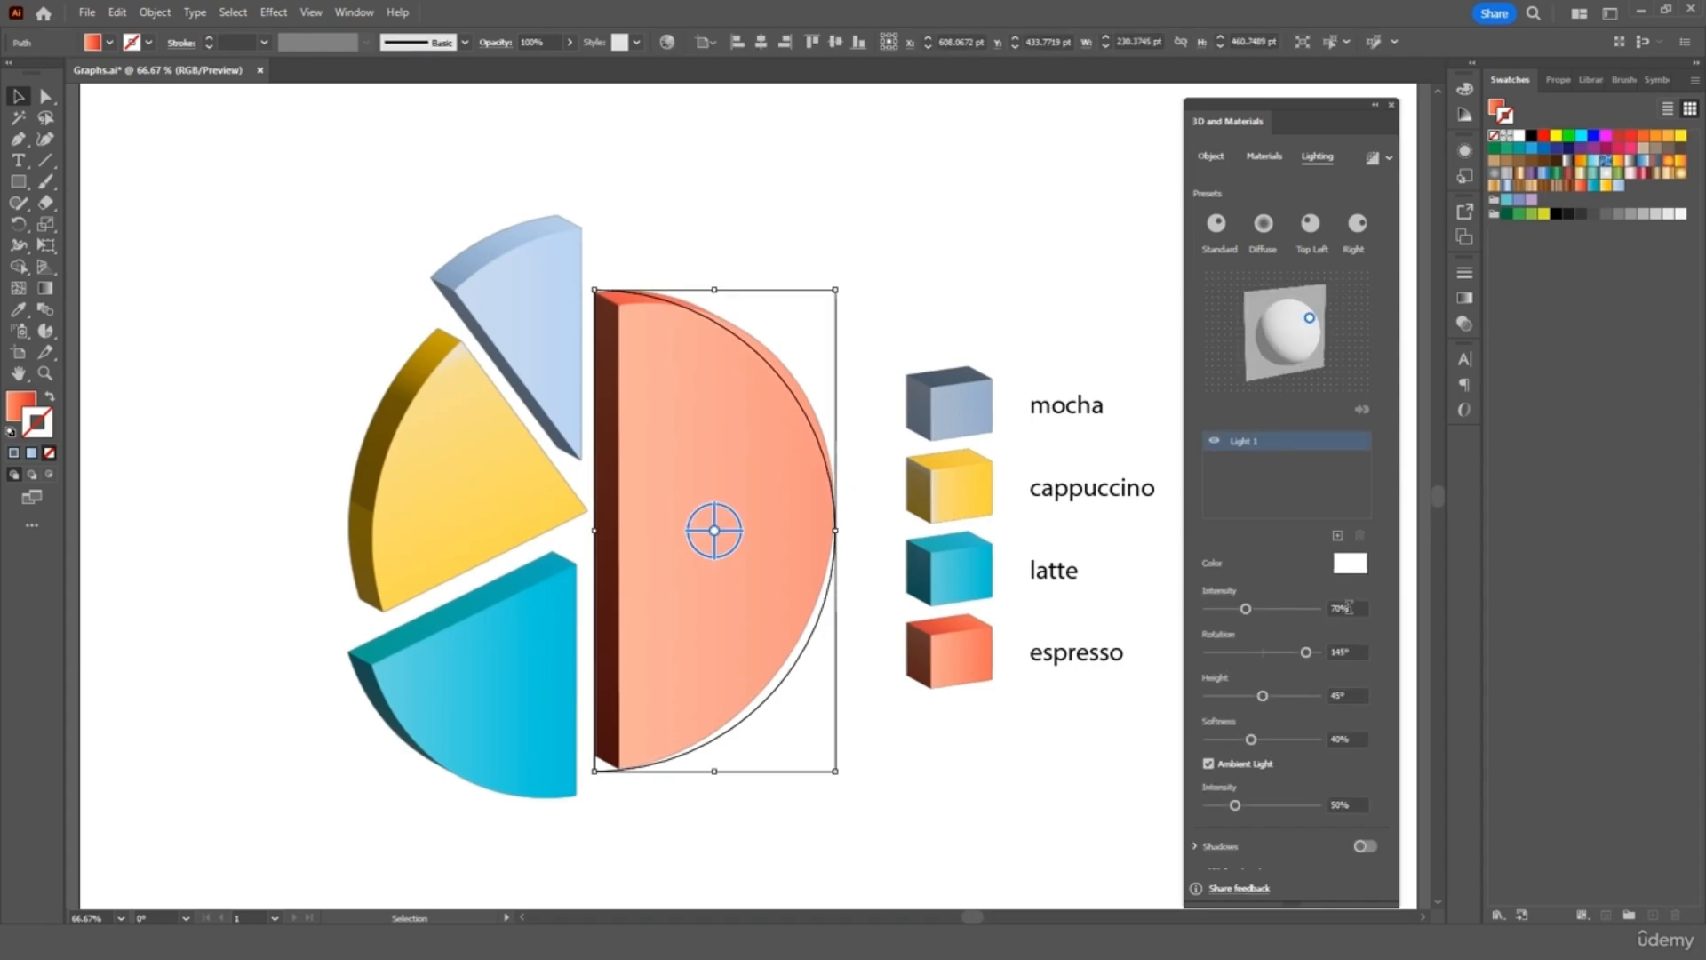
pyautogui.click(1348, 607)
pyautogui.write('50')
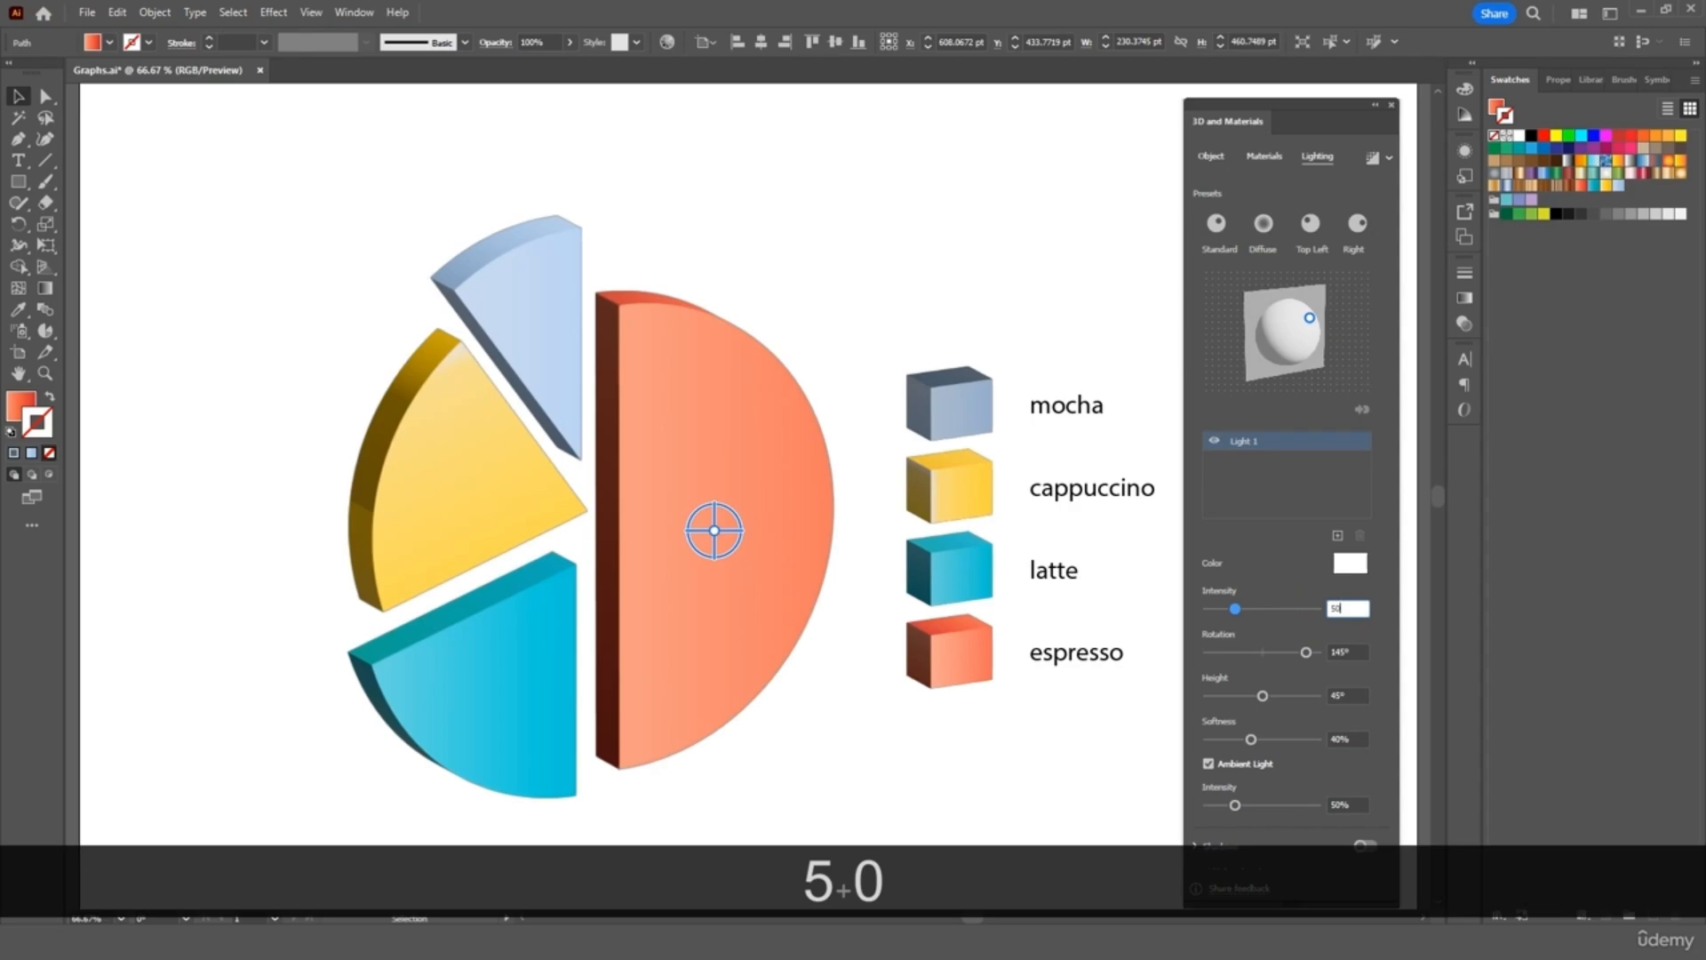
pyautogui.press('Return')
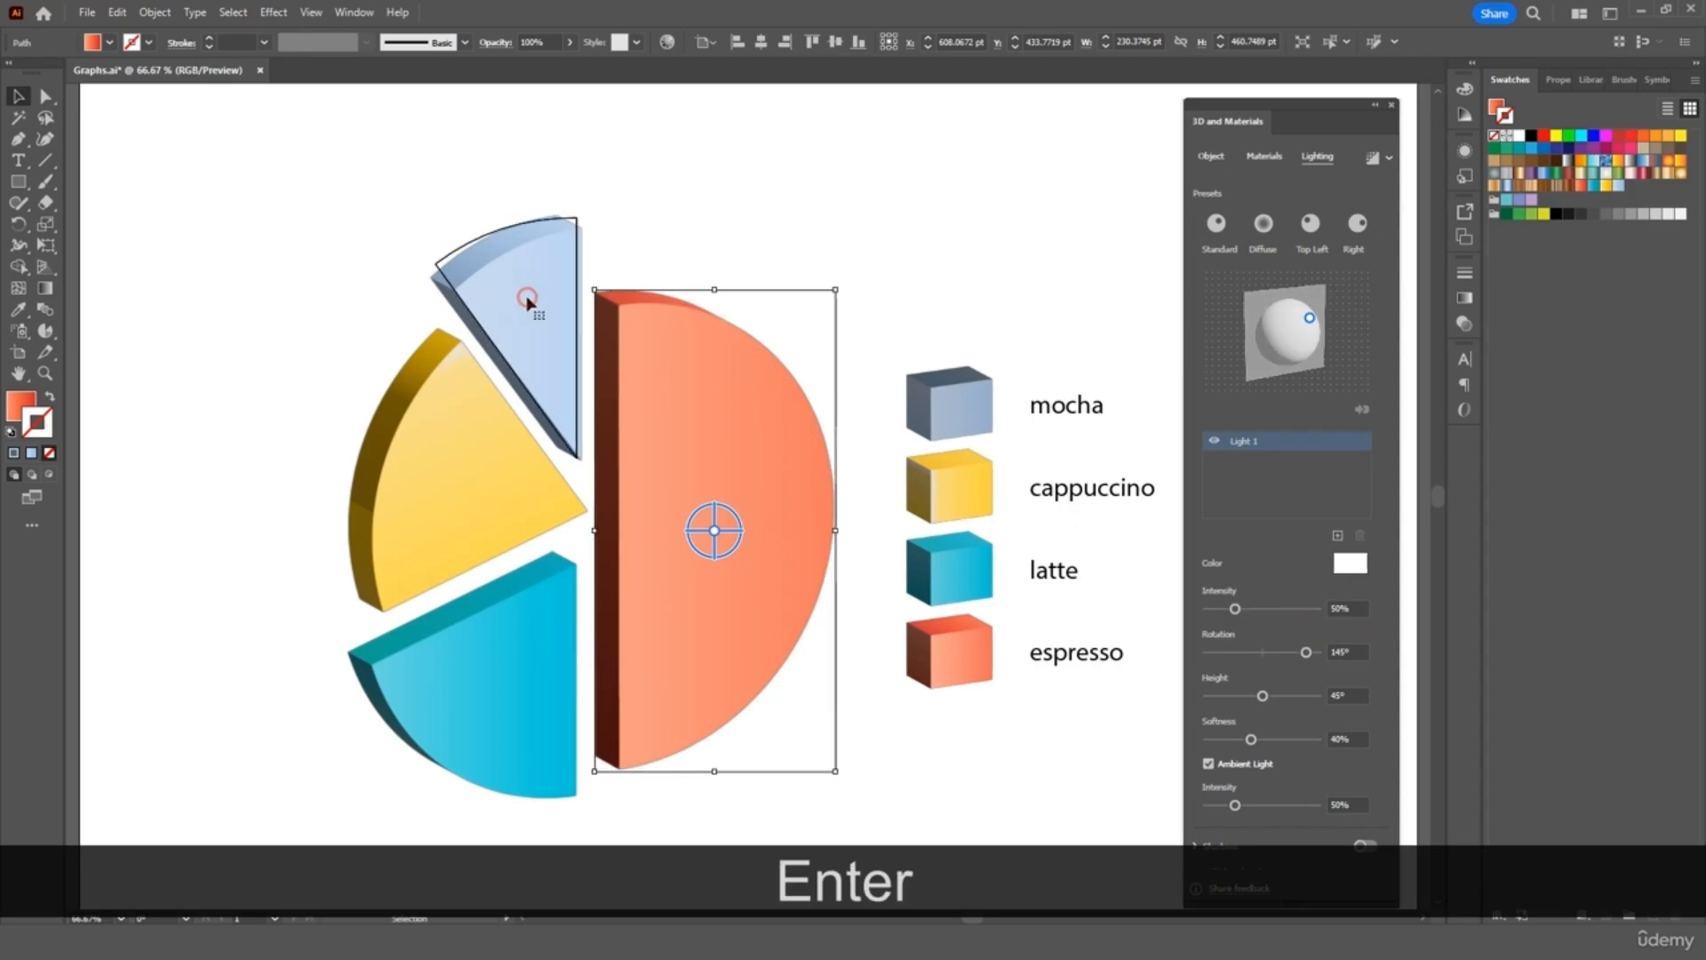
pyautogui.click(527, 302)
pyautogui.click(1325, 609)
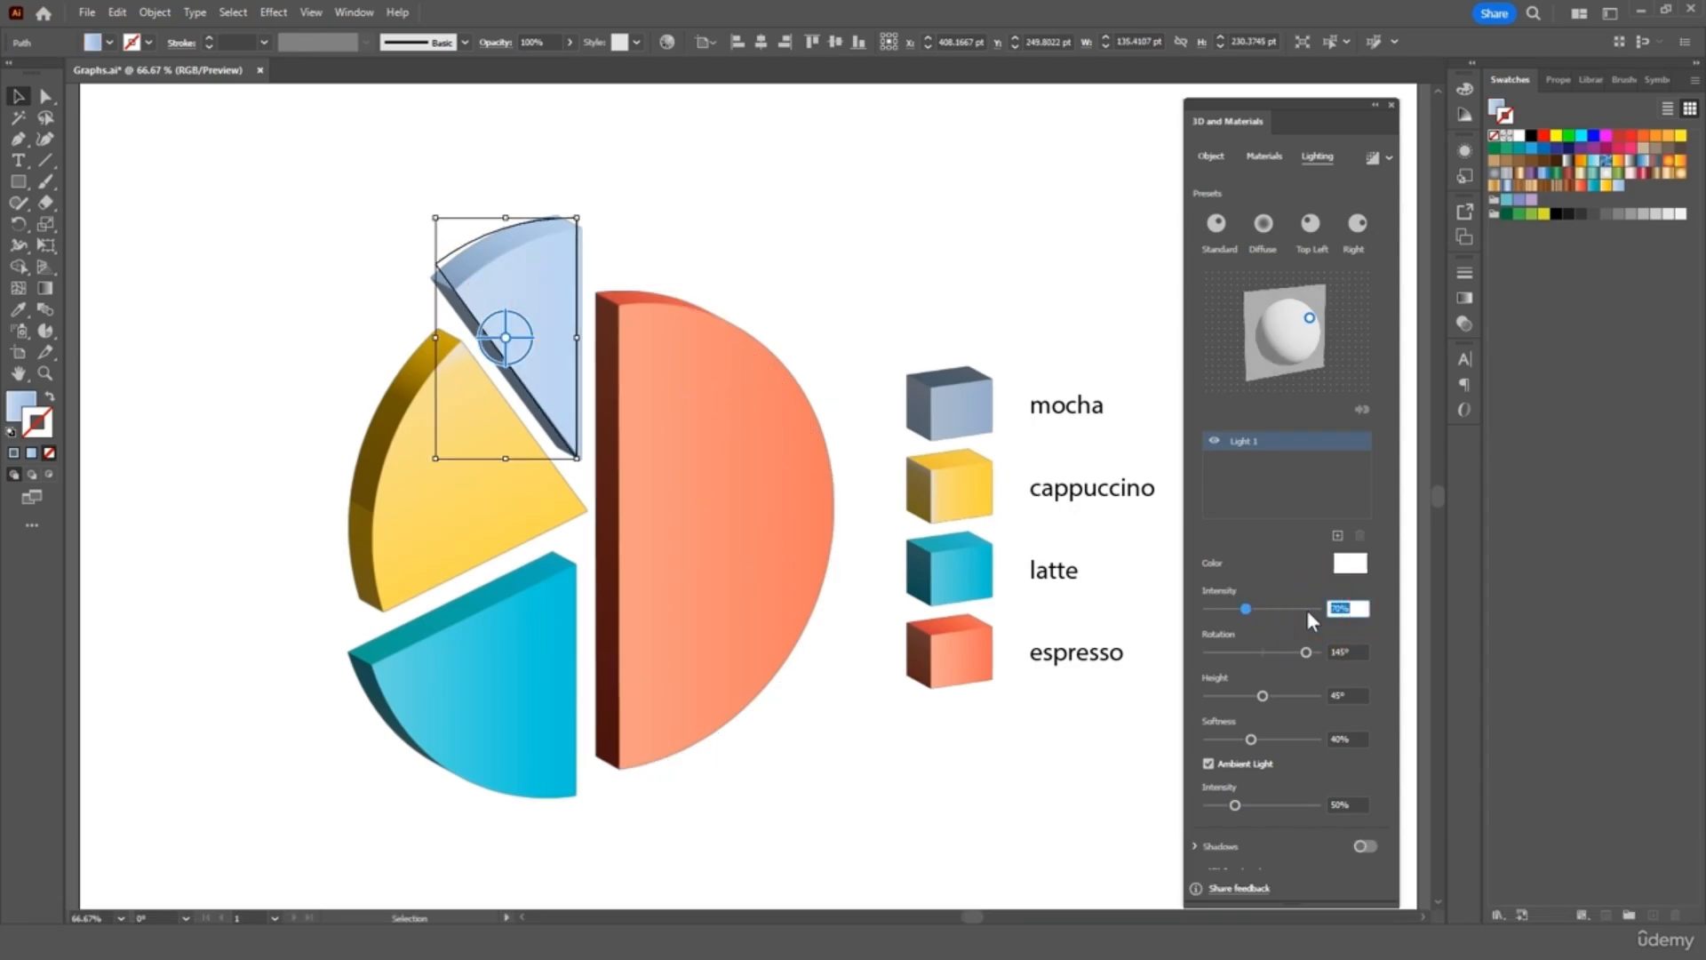
pyautogui.write('5')
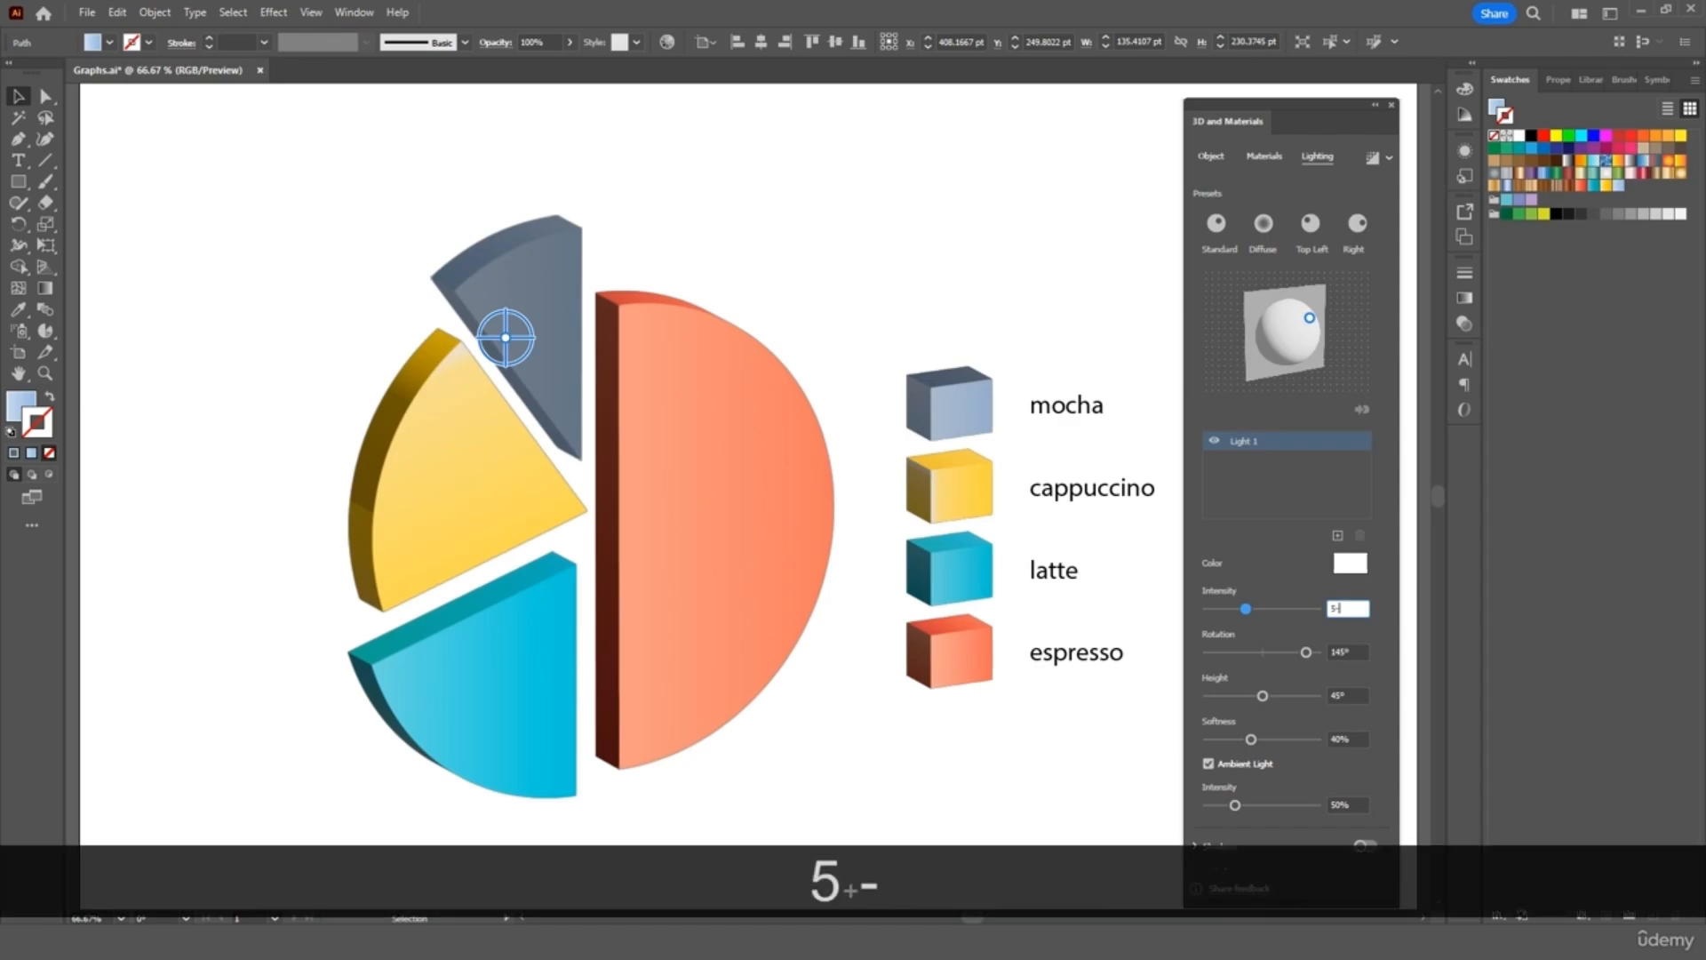
pyautogui.write('-')
pyautogui.press('BackSpace')
pyautogui.write('0')
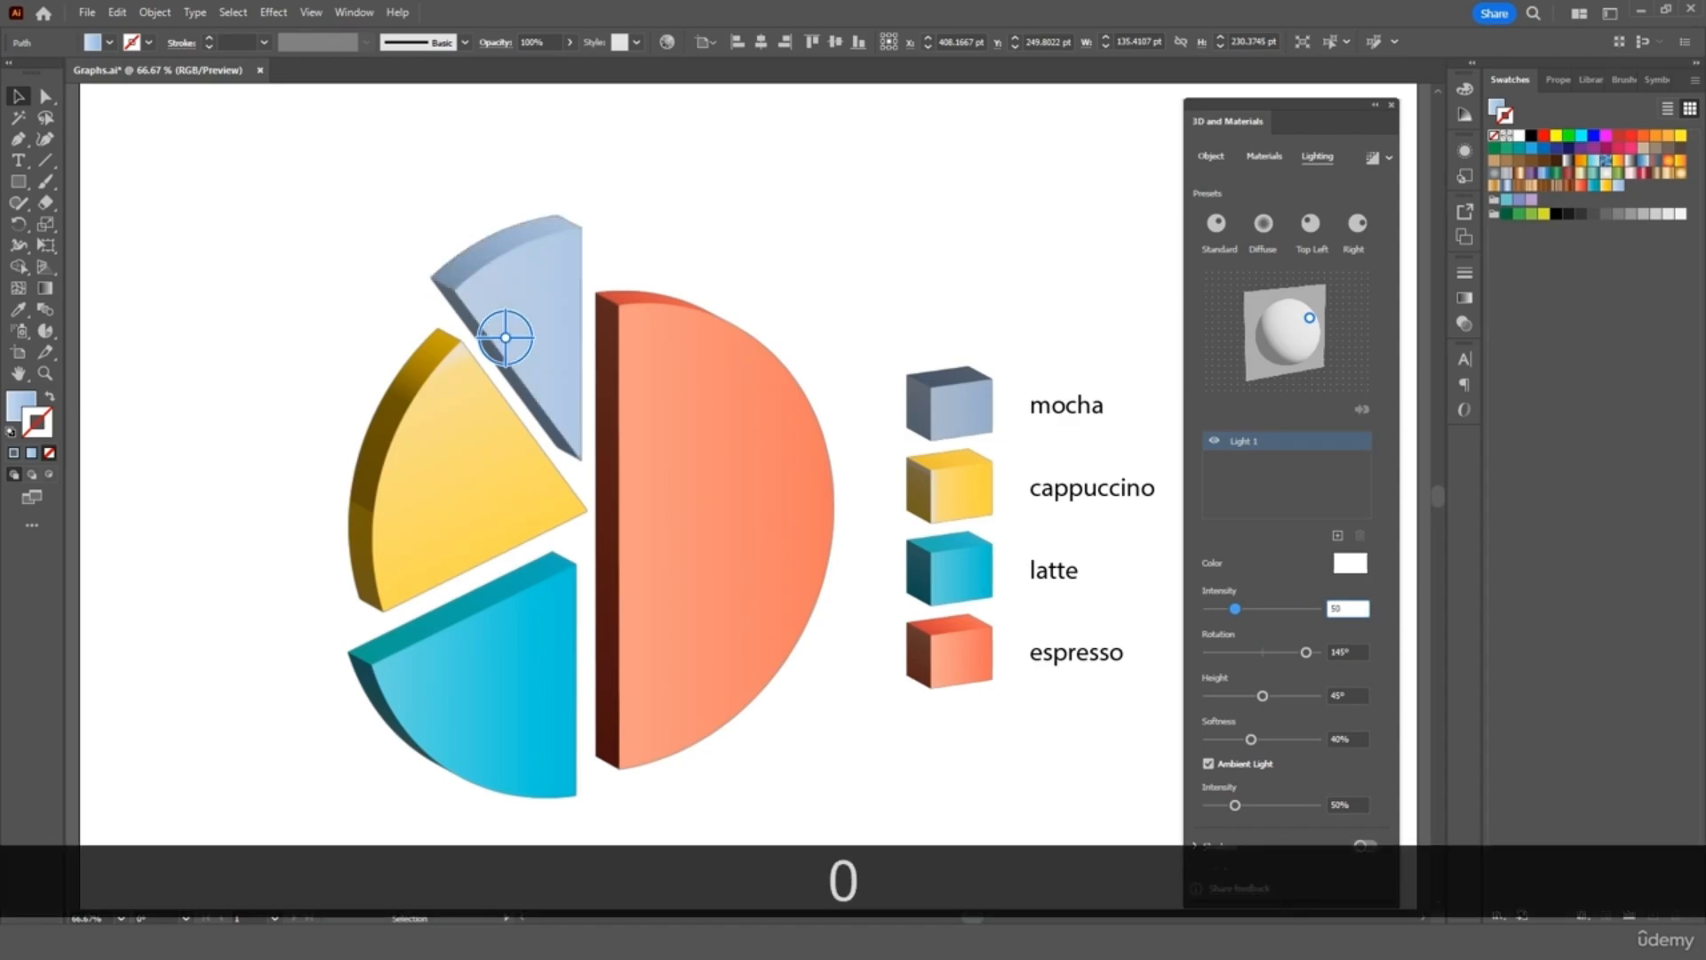
# Set the cappuccino and latte slices to 50% intensity, then nudge the 3D panel aside
pyautogui.click(500, 490)
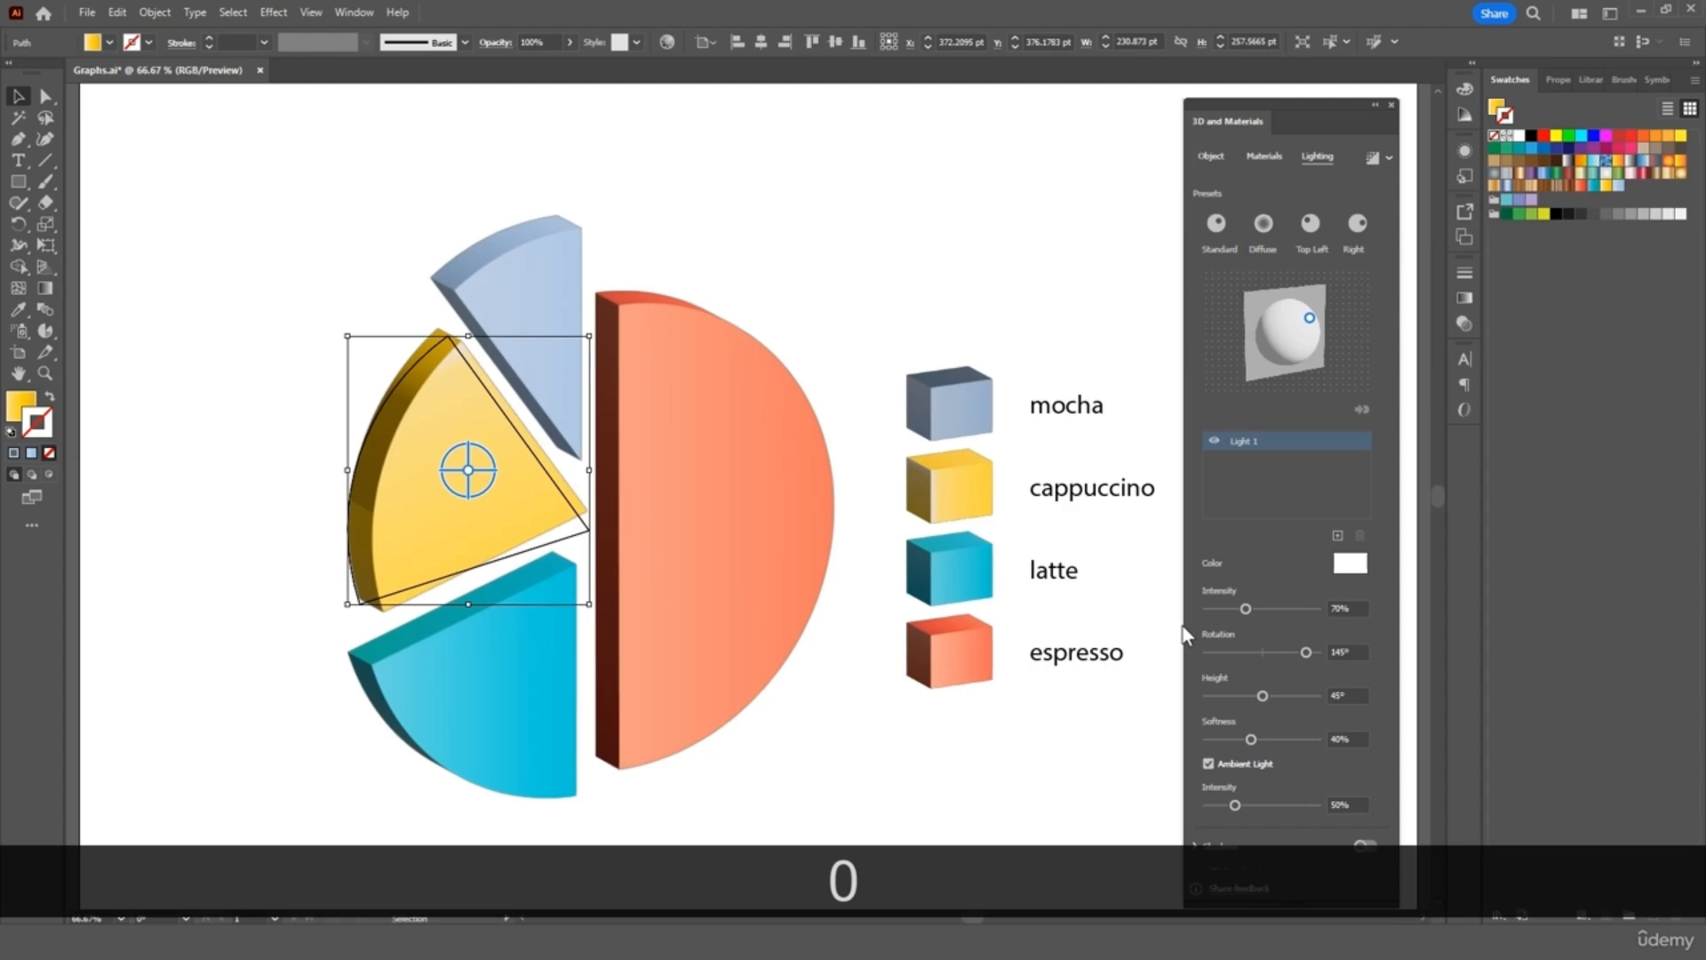
pyautogui.click(1332, 608)
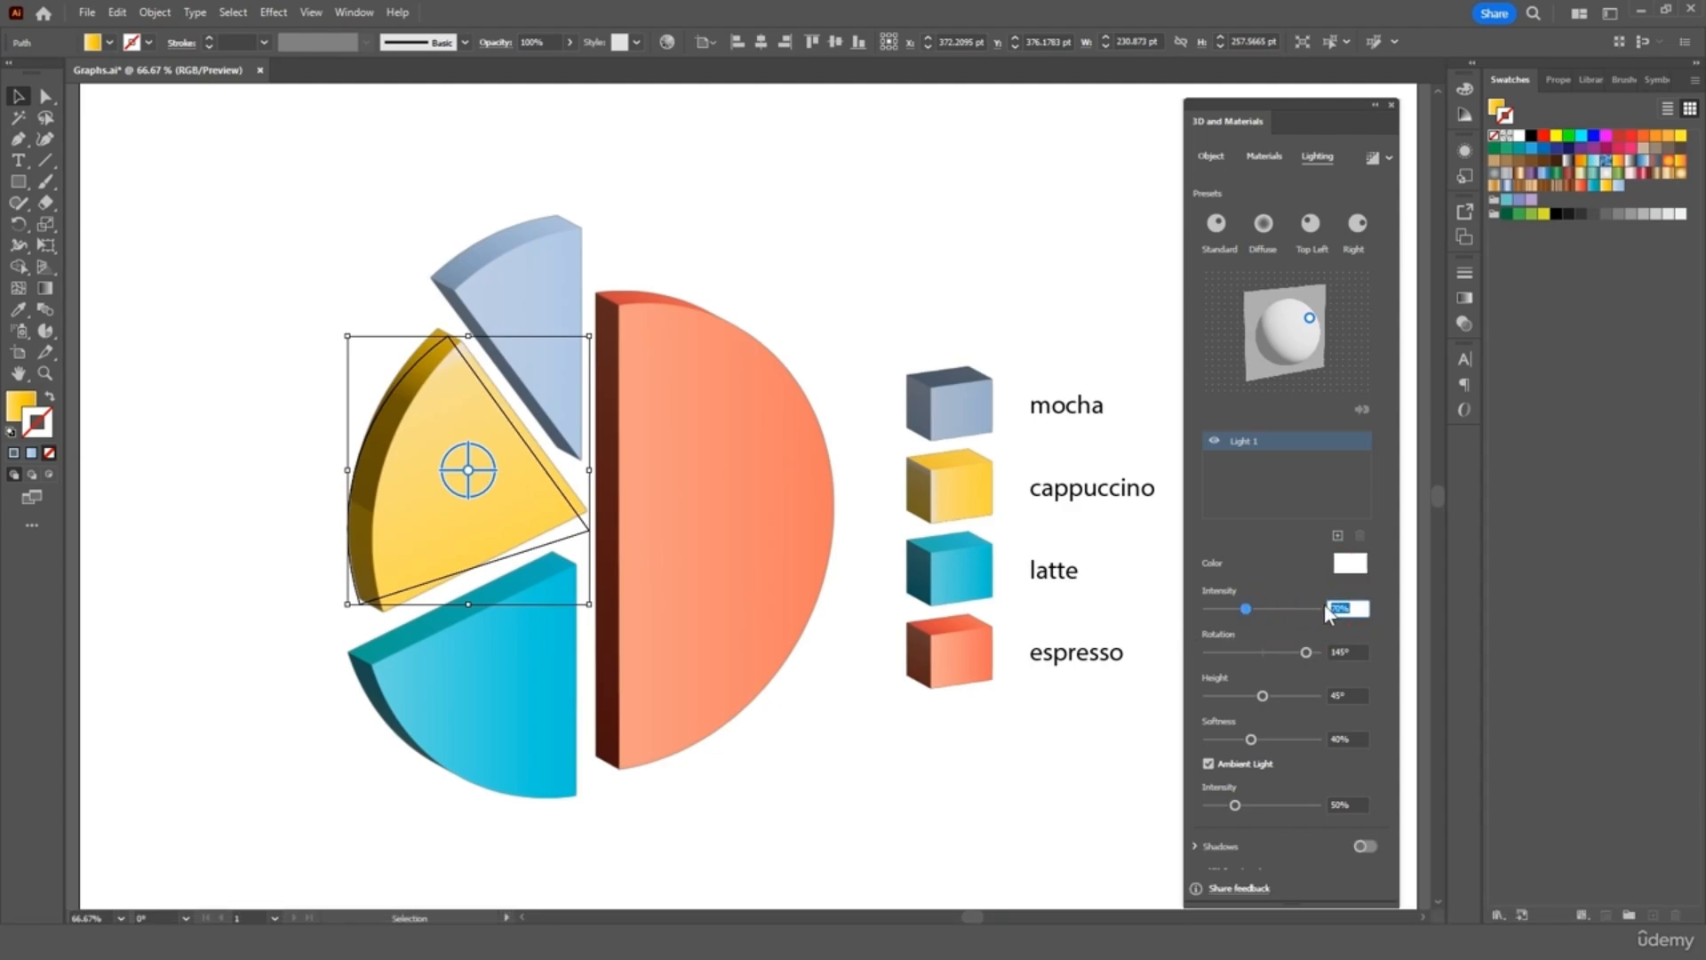
pyautogui.write('50')
pyautogui.press('Return')
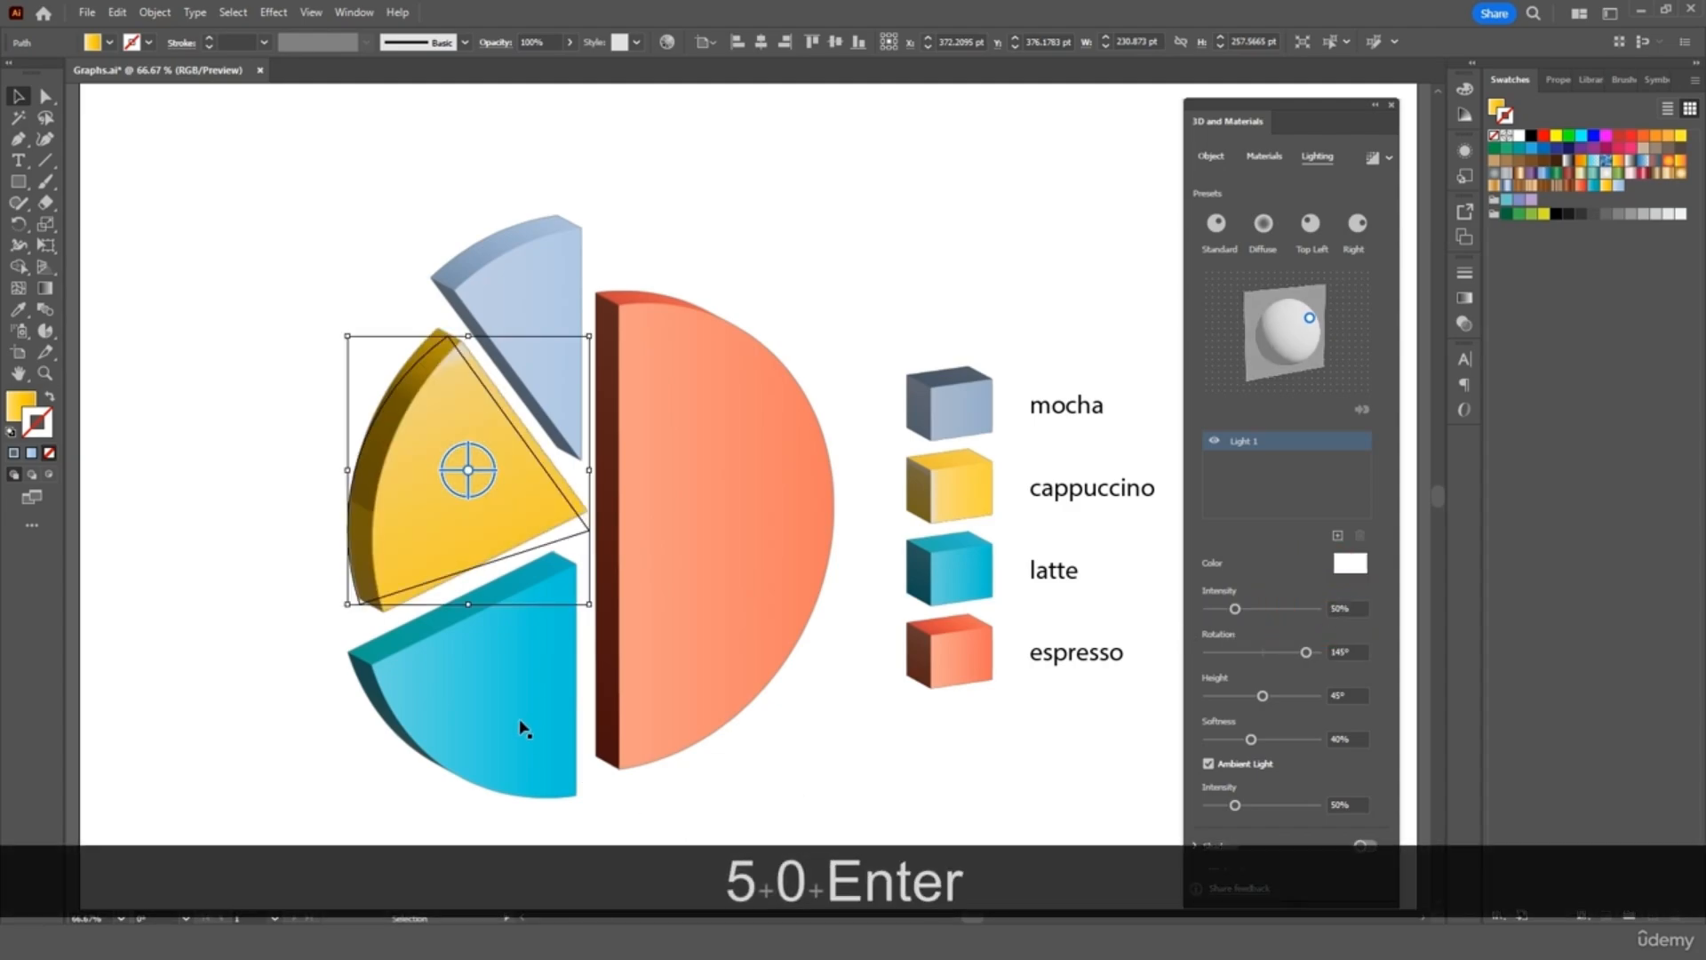
pyautogui.click(519, 717)
pyautogui.click(1345, 607)
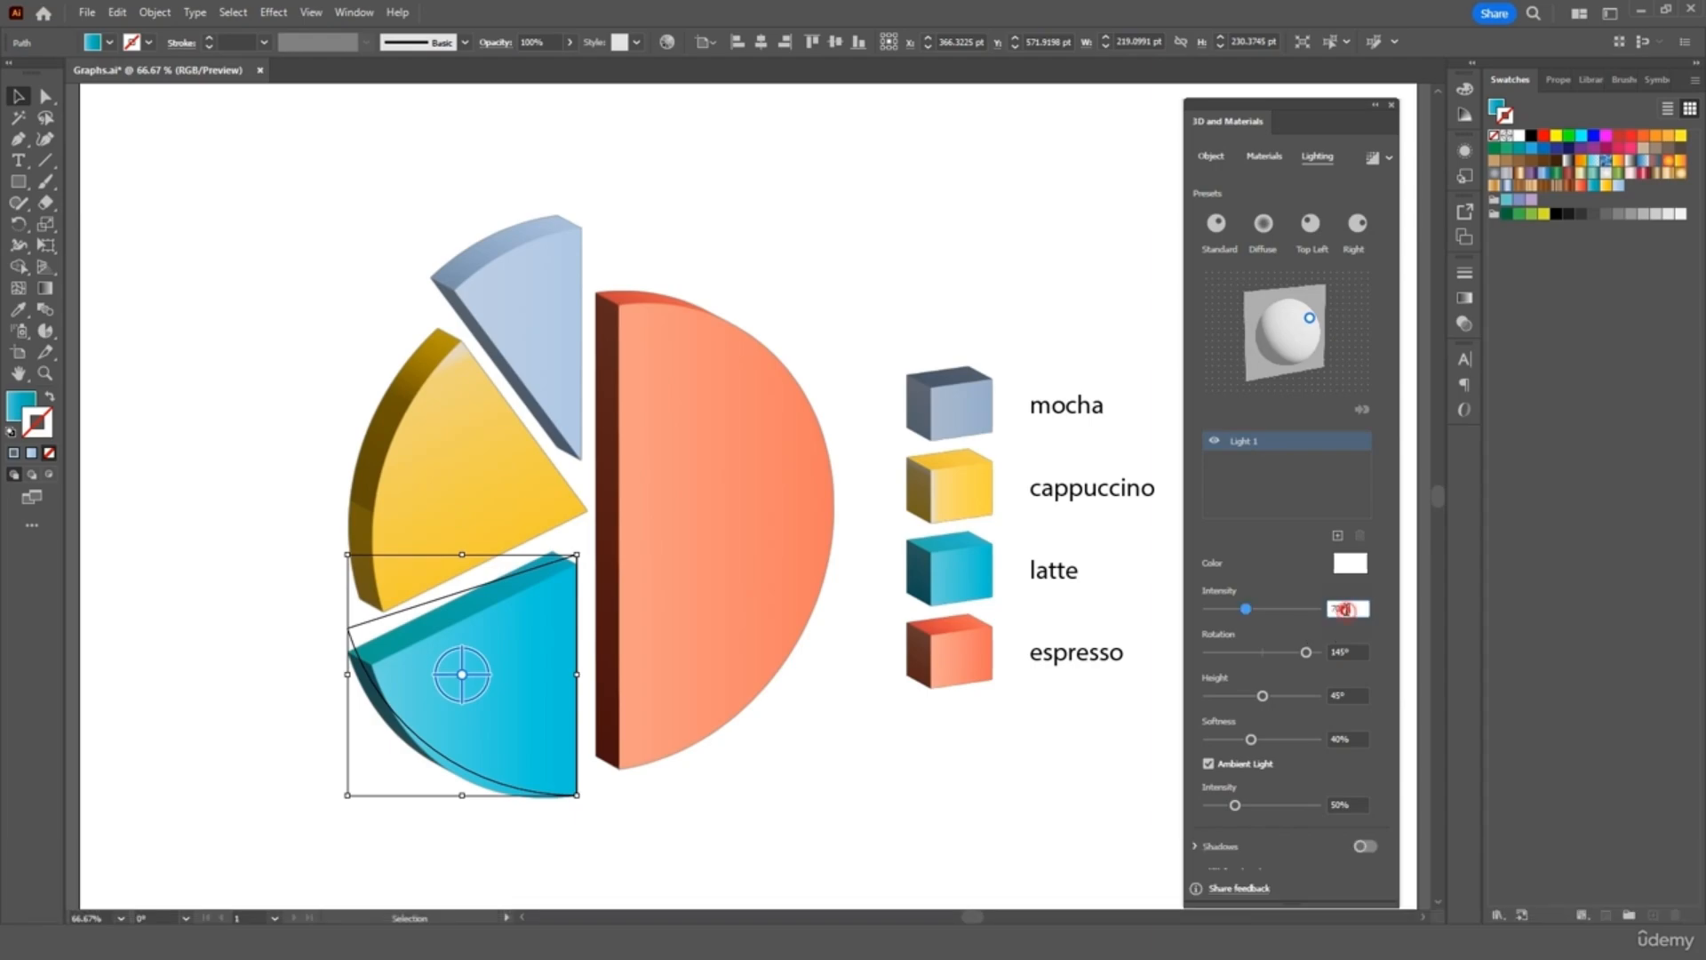
pyautogui.write('50')
pyautogui.press('Return')
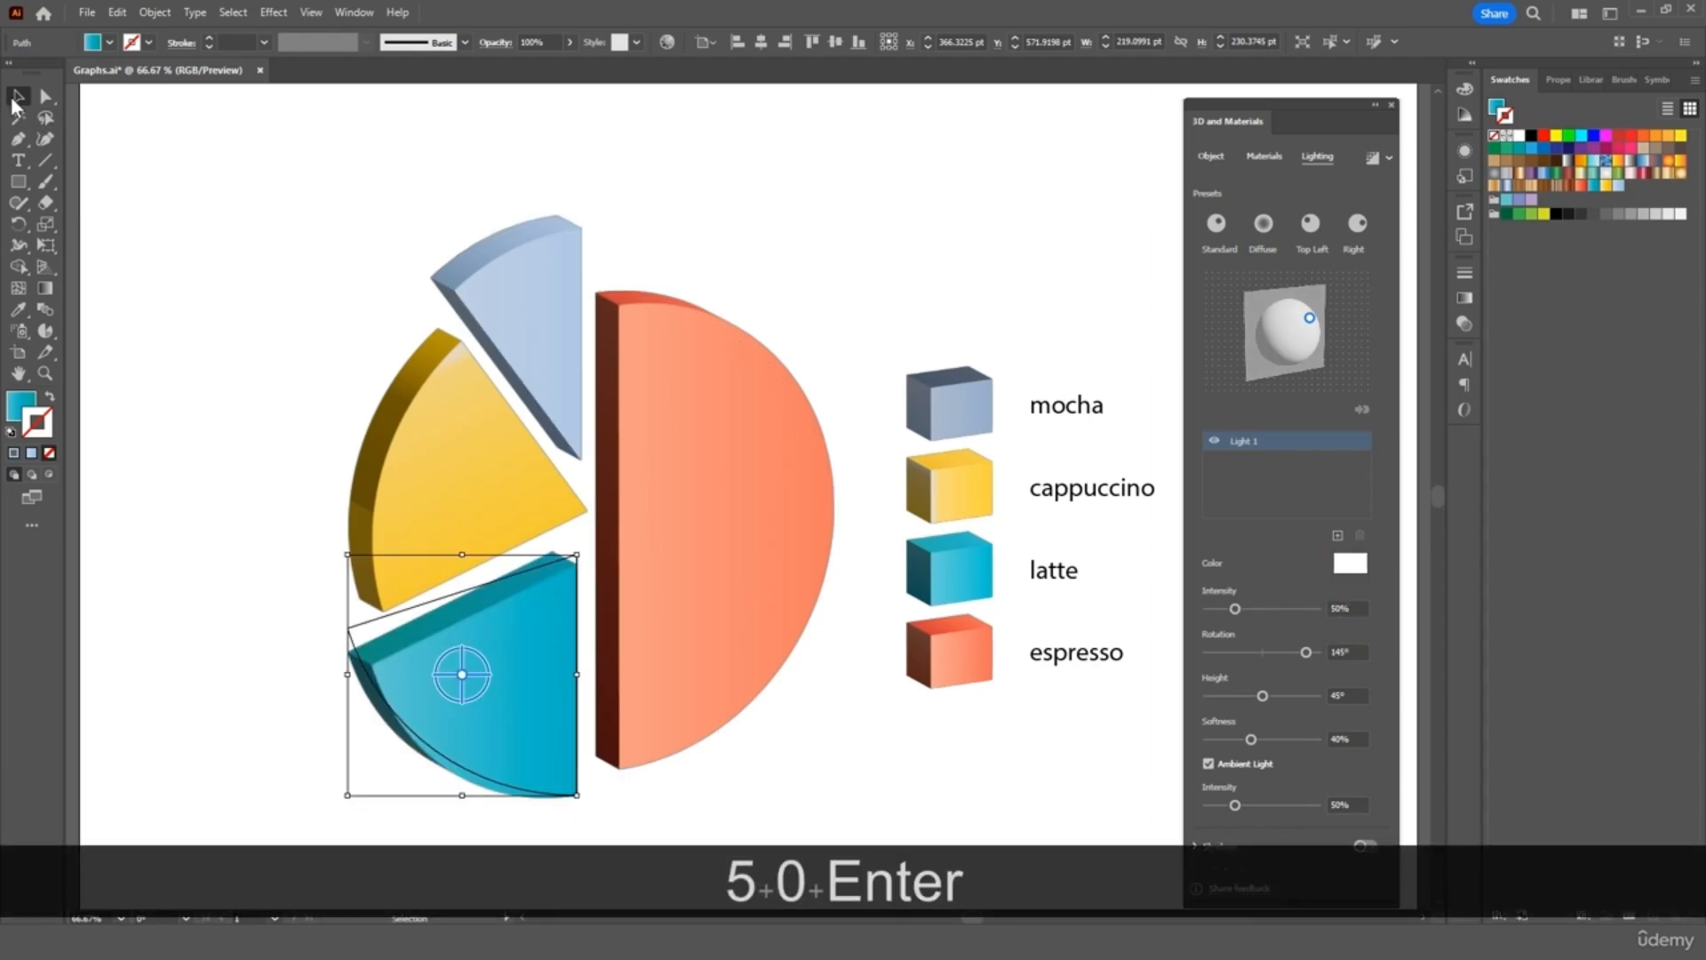
pyautogui.click(255, 183)
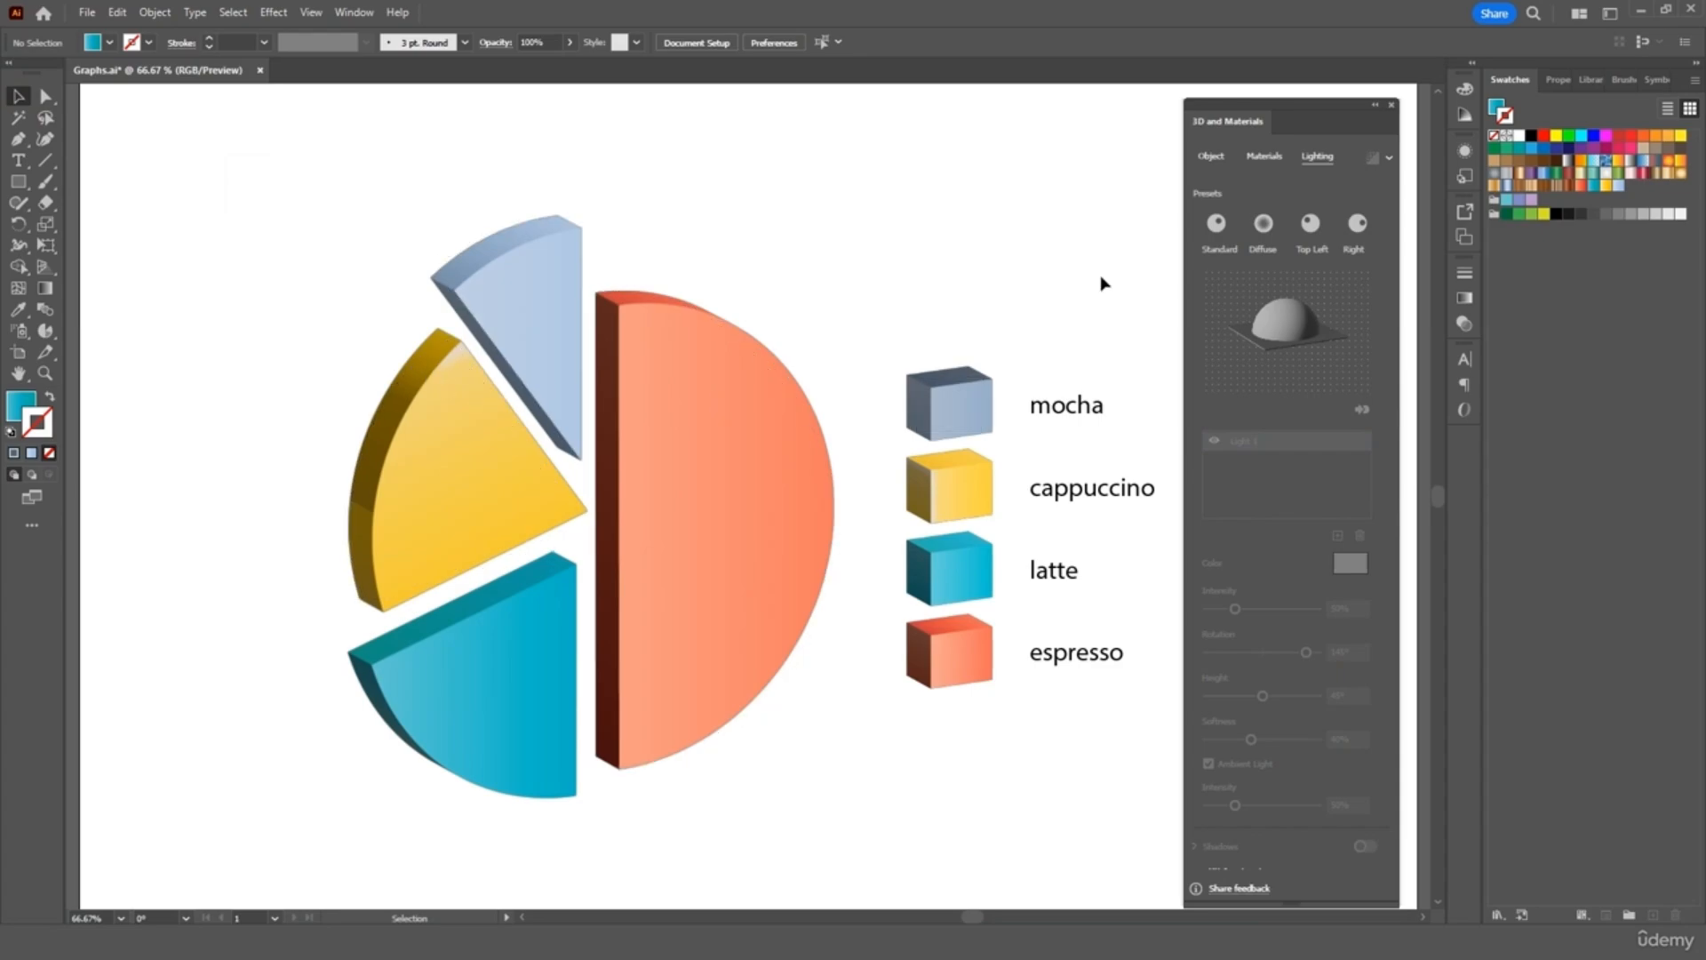
pyautogui.moveTo(1345, 113); pyautogui.dragTo(1386, 102)
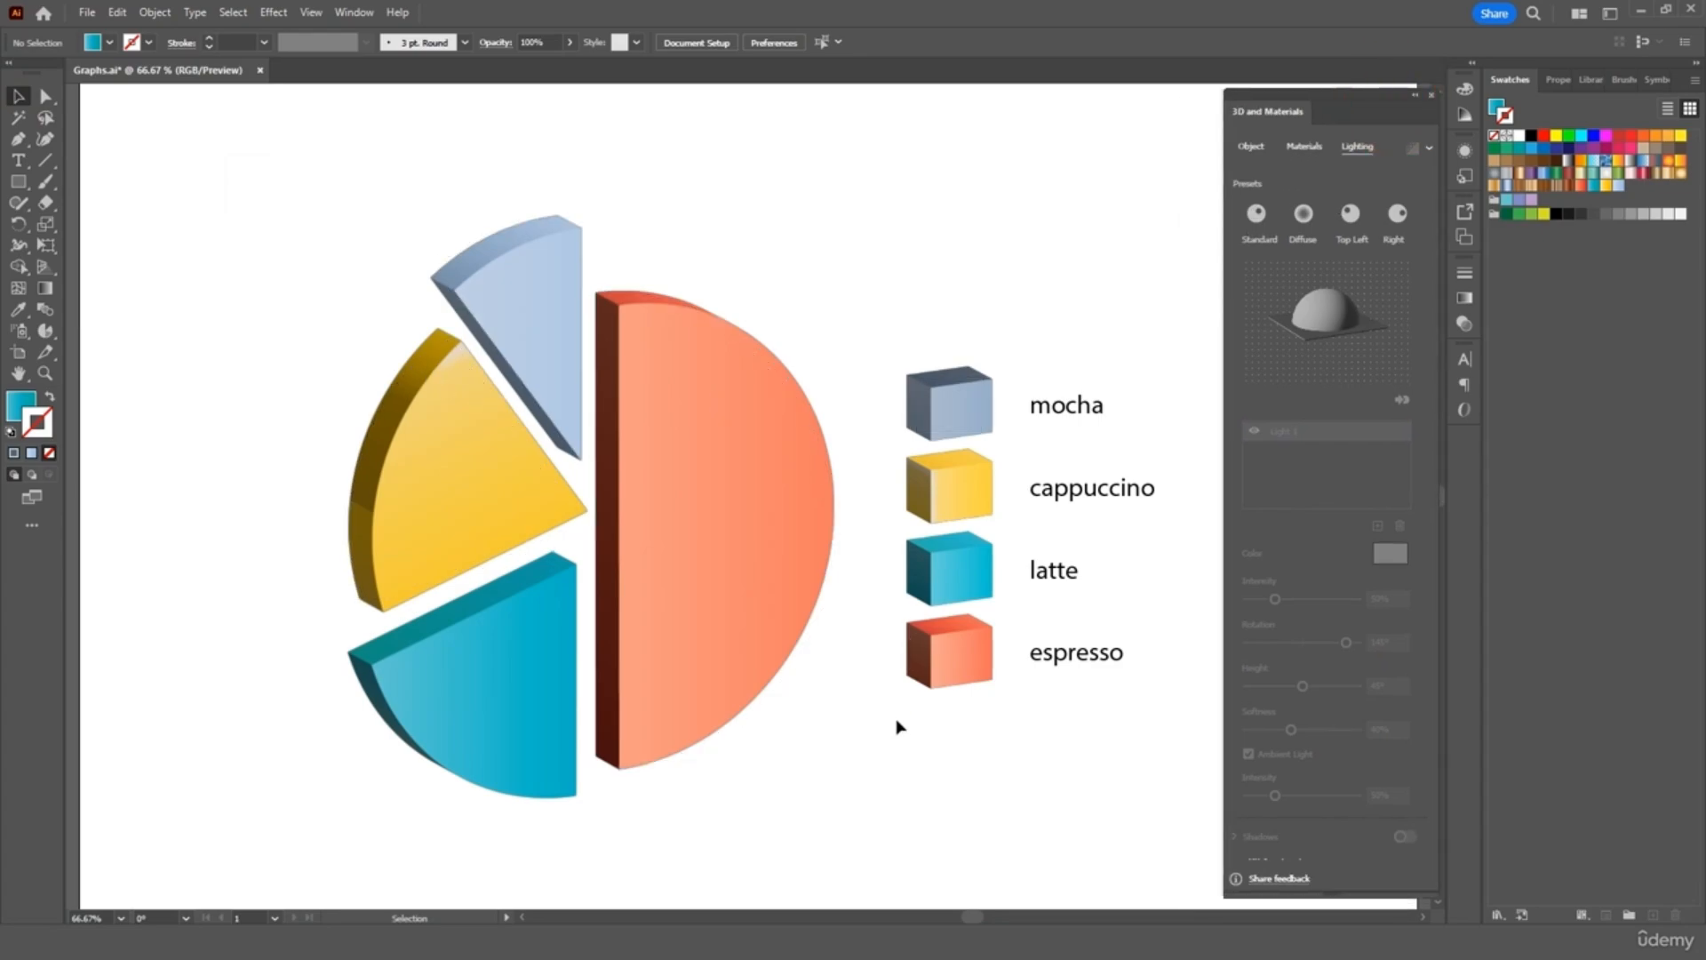
# Try Wax Paint and Marble Paint on the espresso slice, then undo back to plain orange
pyautogui.click(718, 598)
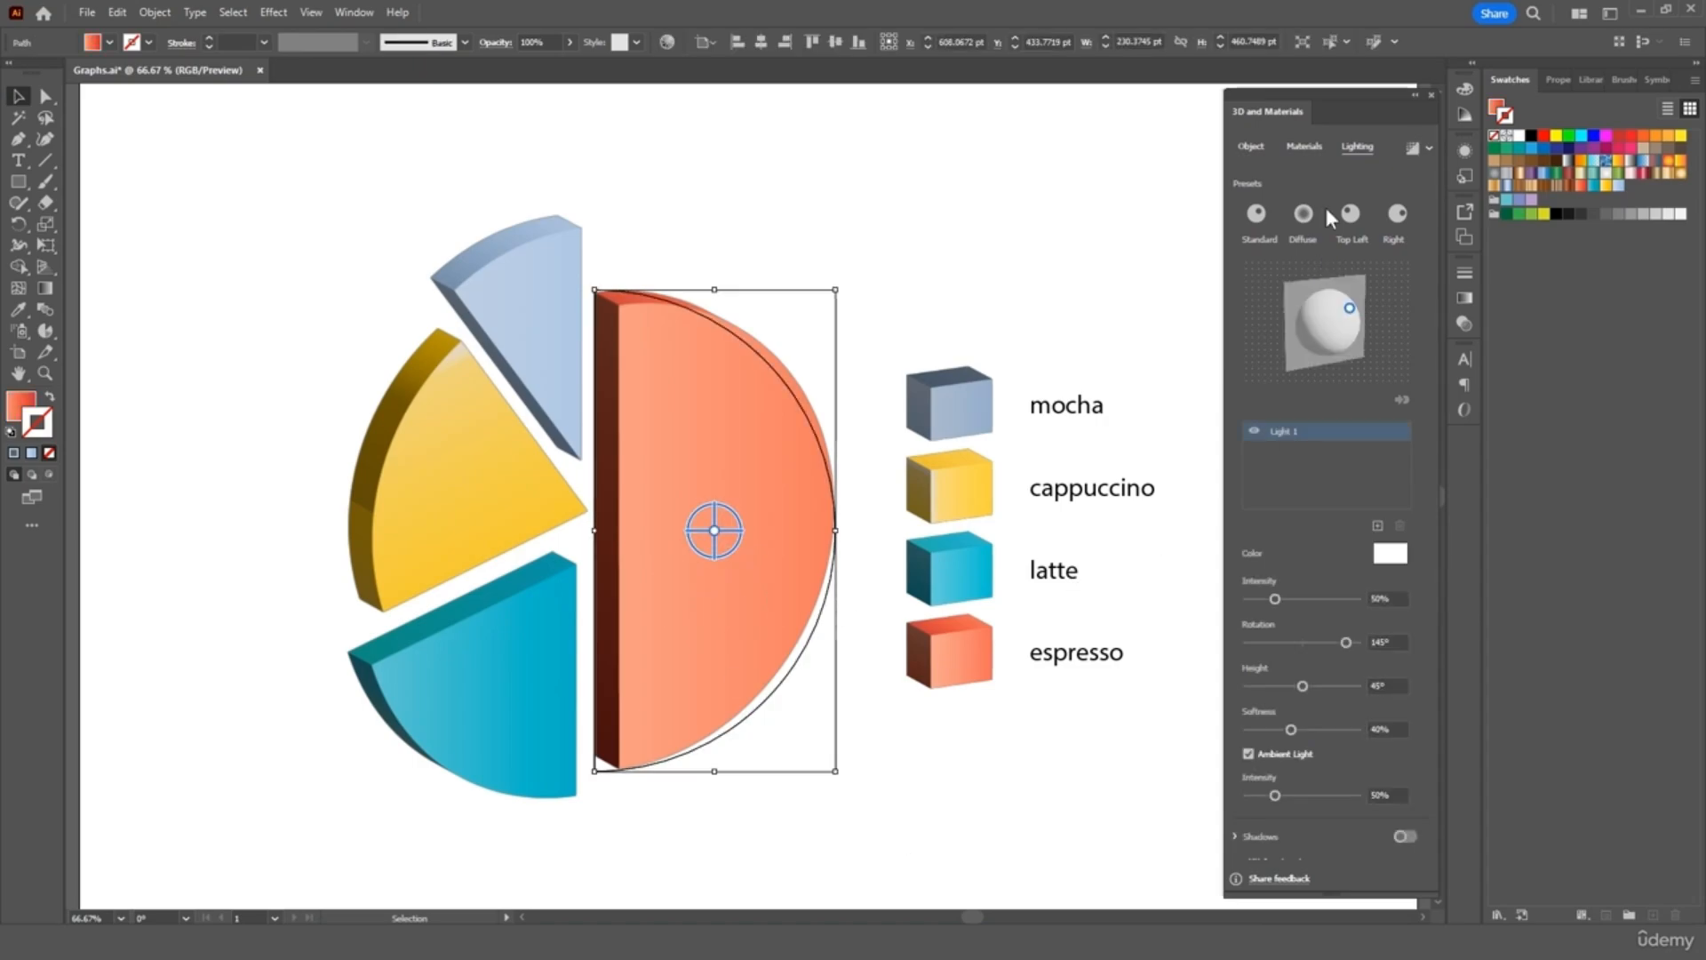
pyautogui.click(1303, 147)
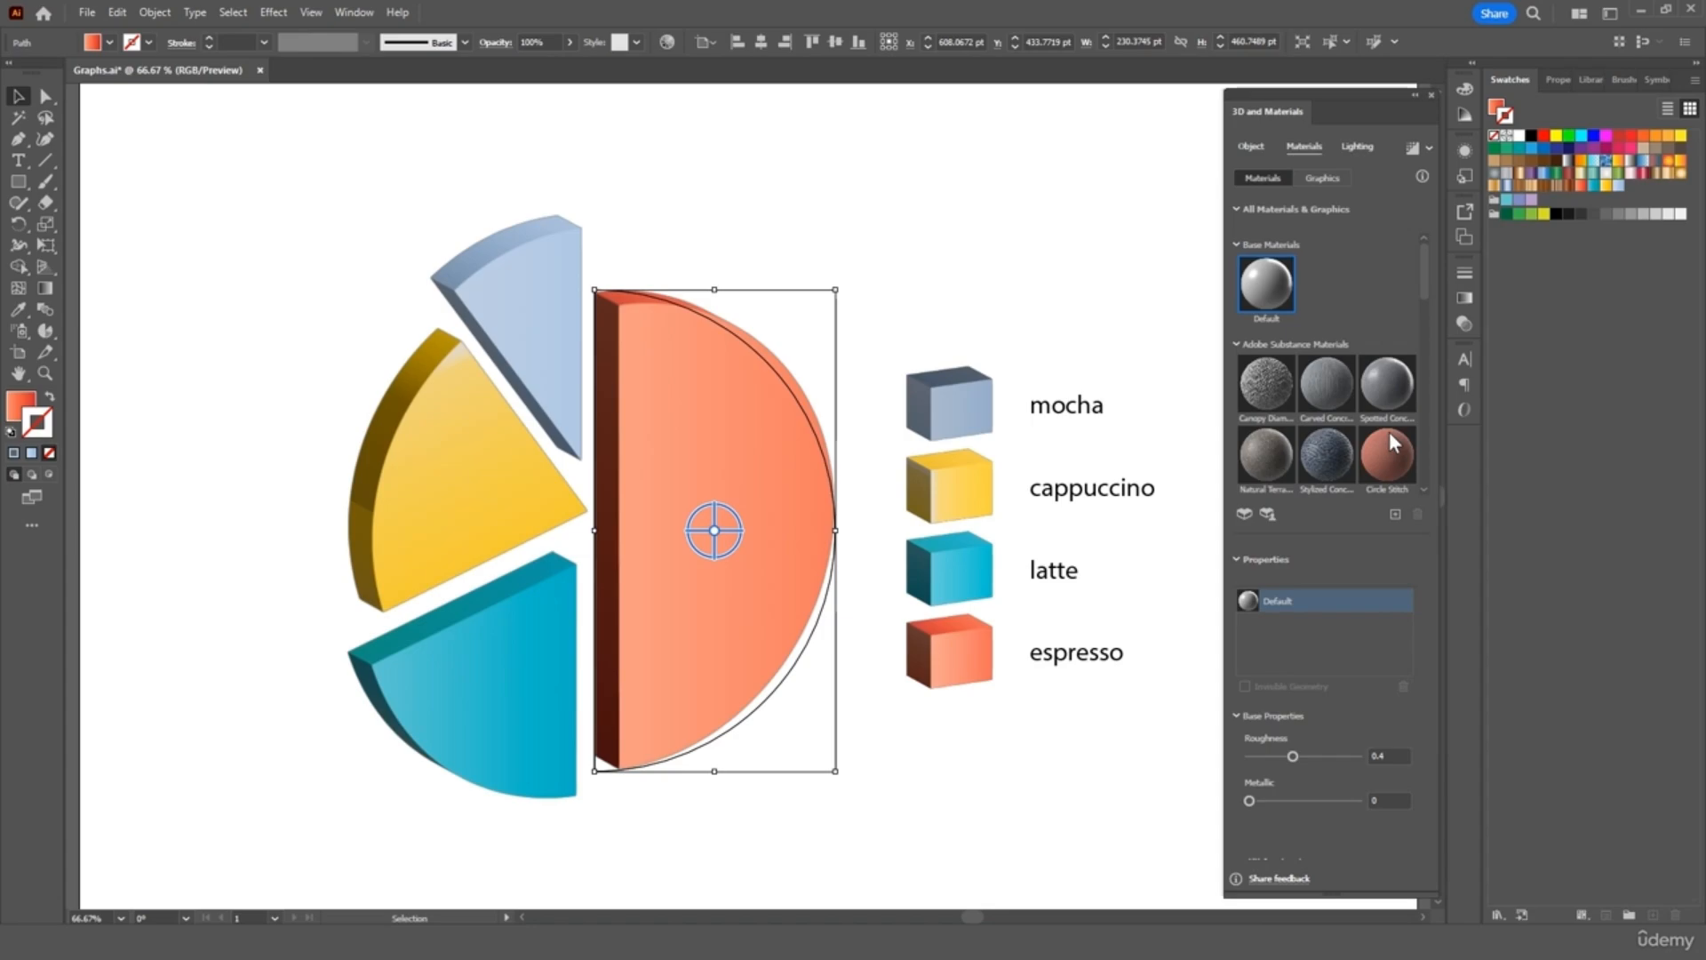
pyautogui.scroll(-5, 1391, 440)
pyautogui.click(1388, 401)
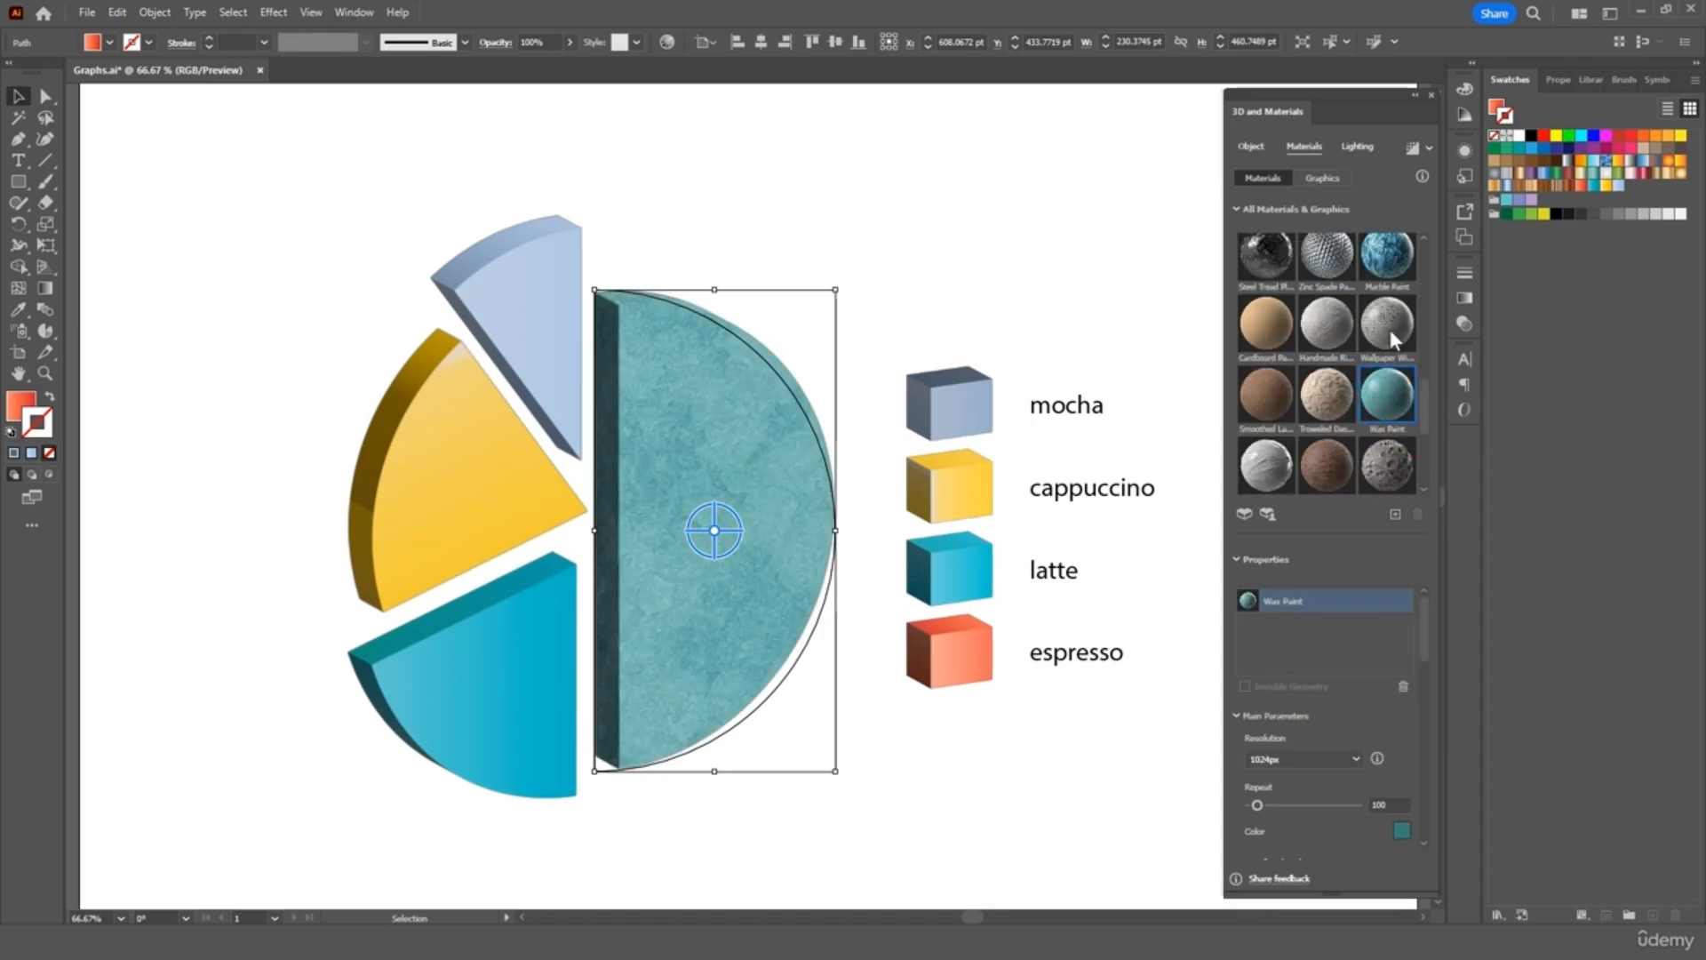
pyautogui.click(1388, 256)
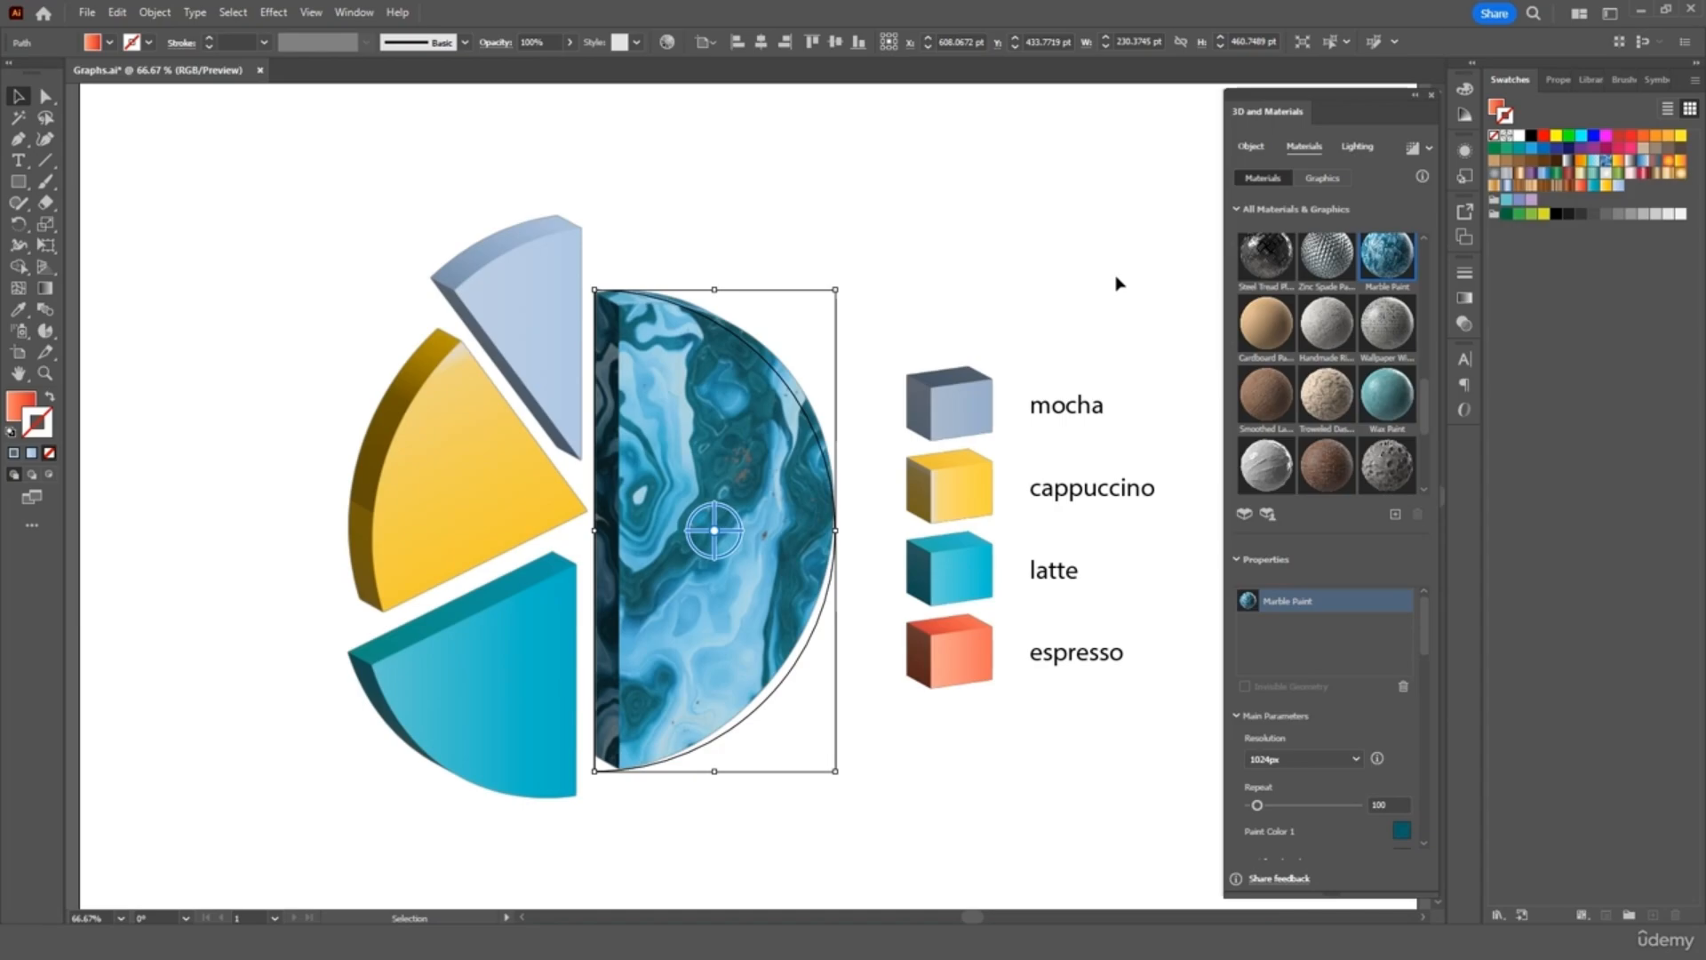
pyautogui.hotkey('ctrl', 'z')
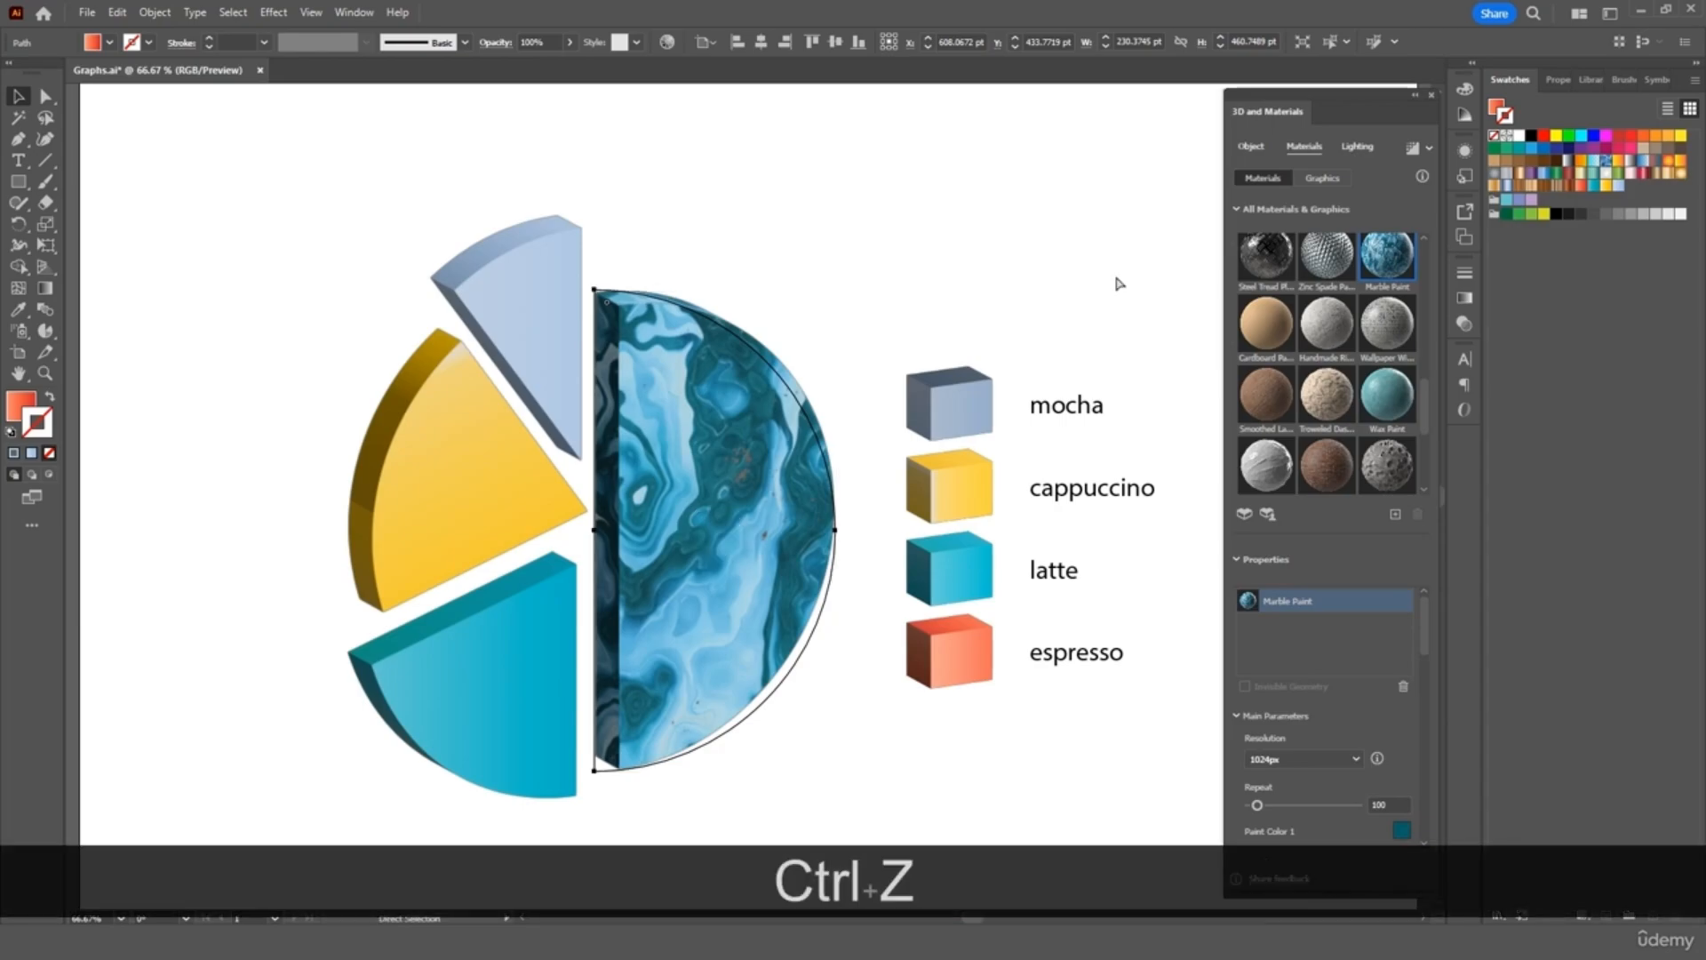
pyautogui.hotkey('ctrl', 'z')
pyautogui.hotkey('ctrl', 'z')
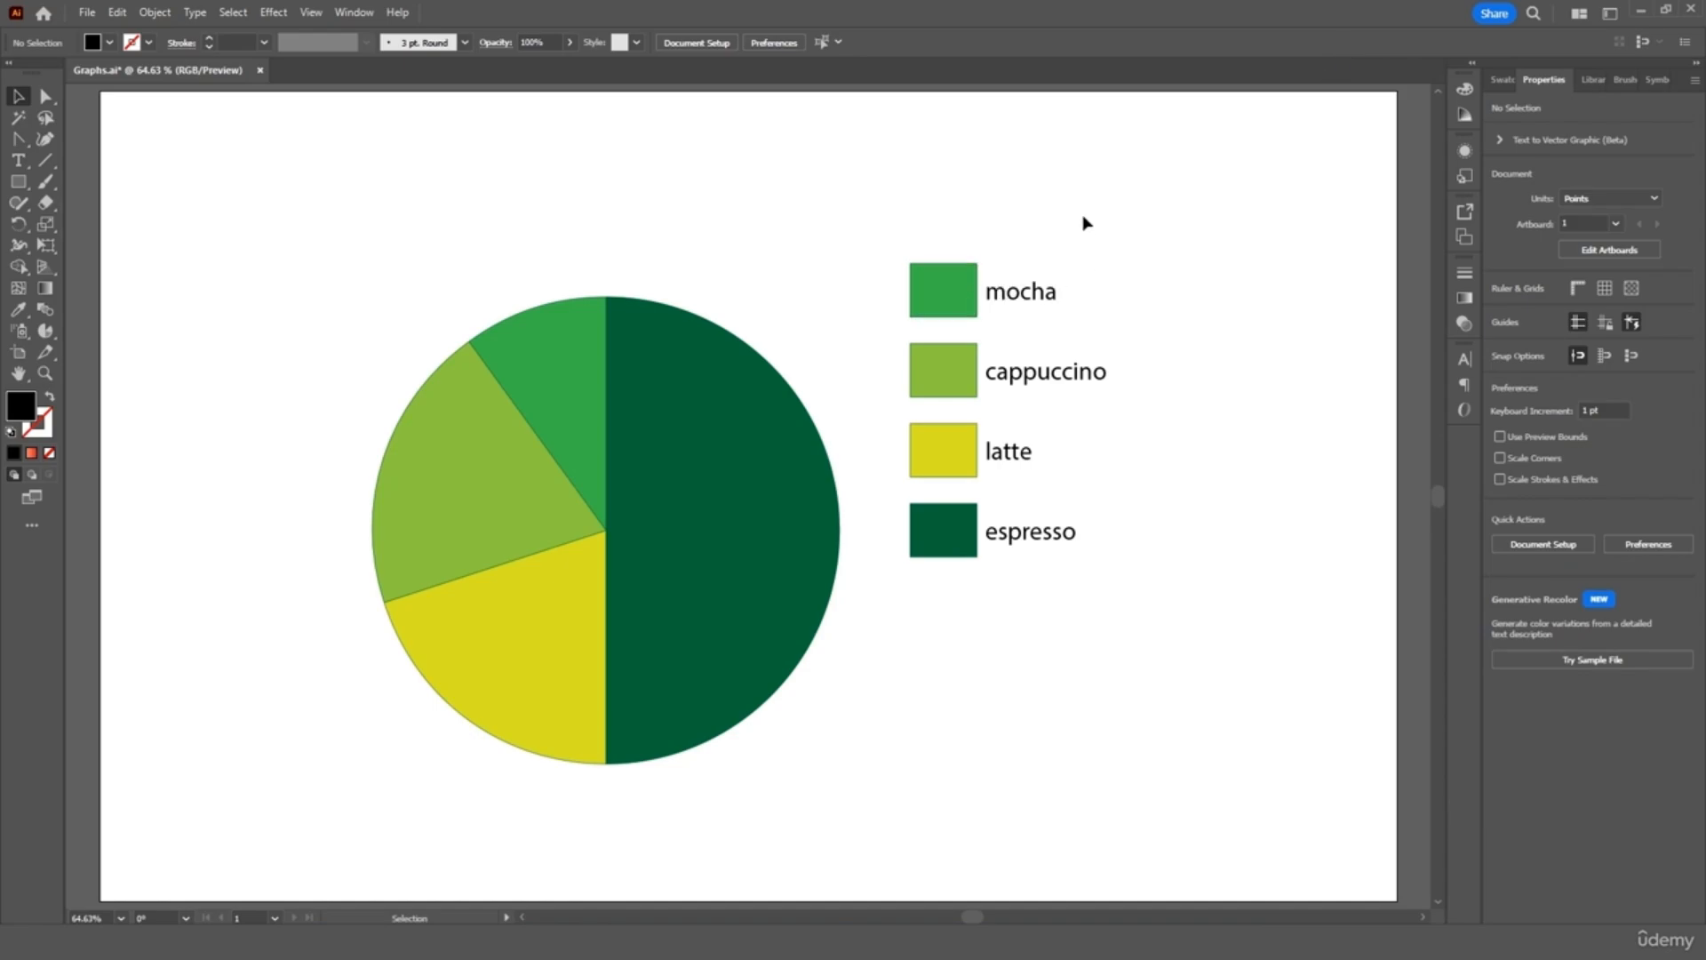
# Import the coffee sales file into the green pie chart's graph data and apply it
pyautogui.moveTo(1085, 223); pyautogui.dragTo(454, 621)
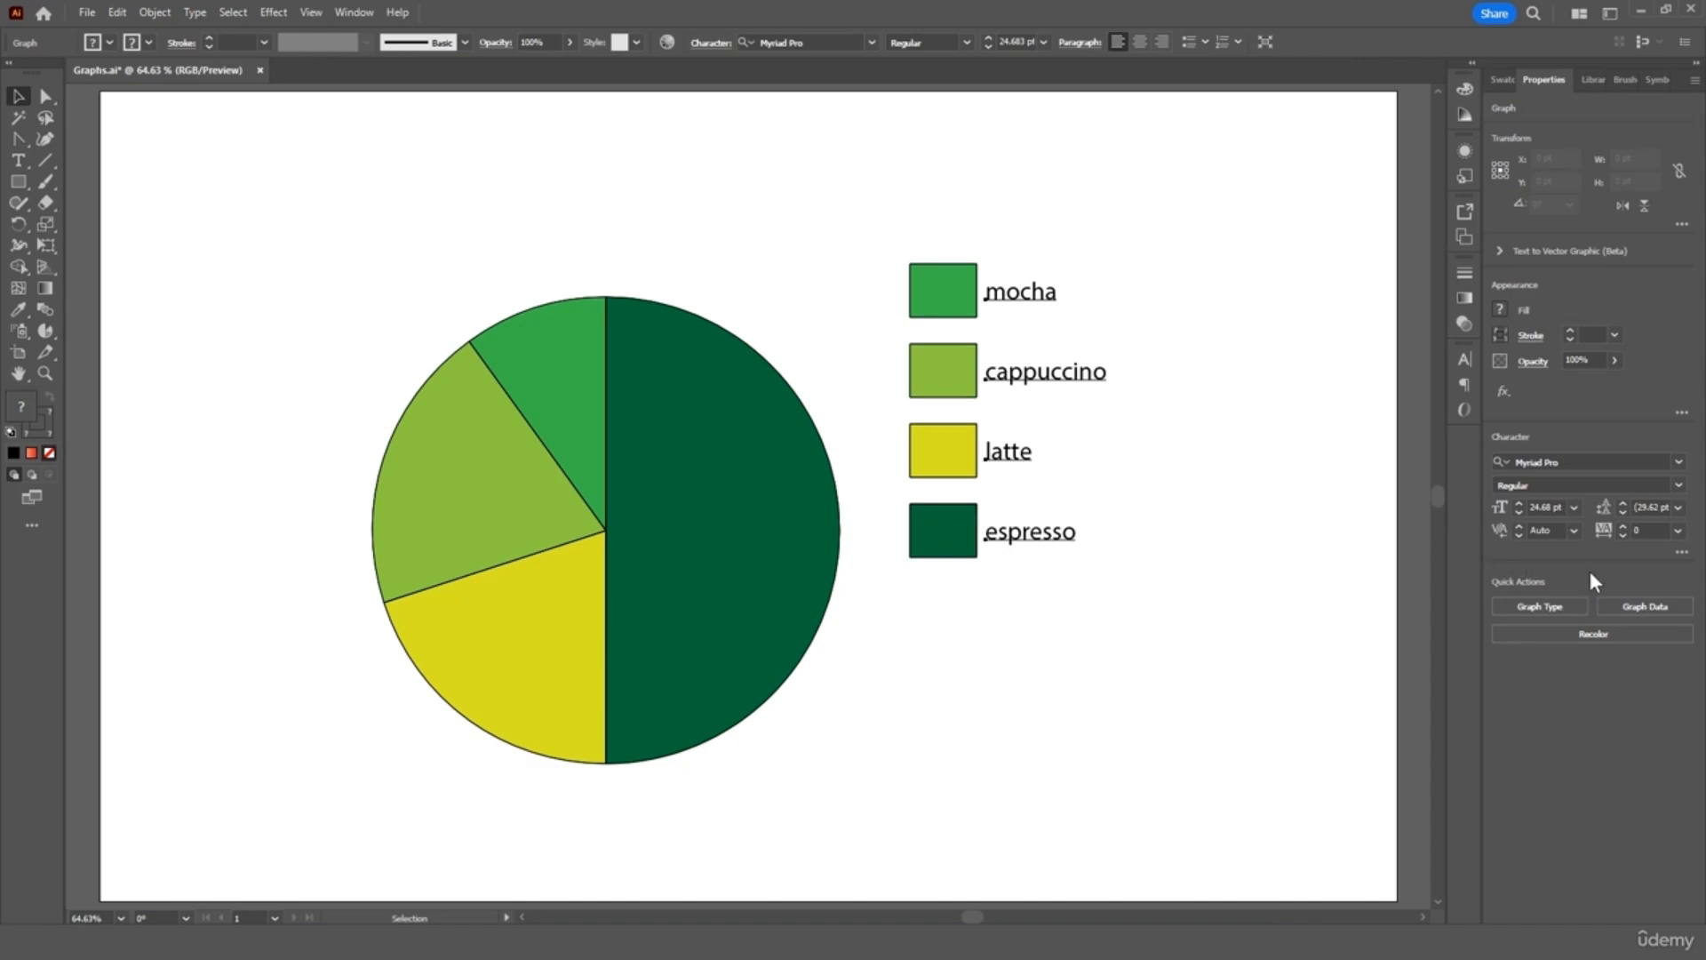
pyautogui.click(1643, 605)
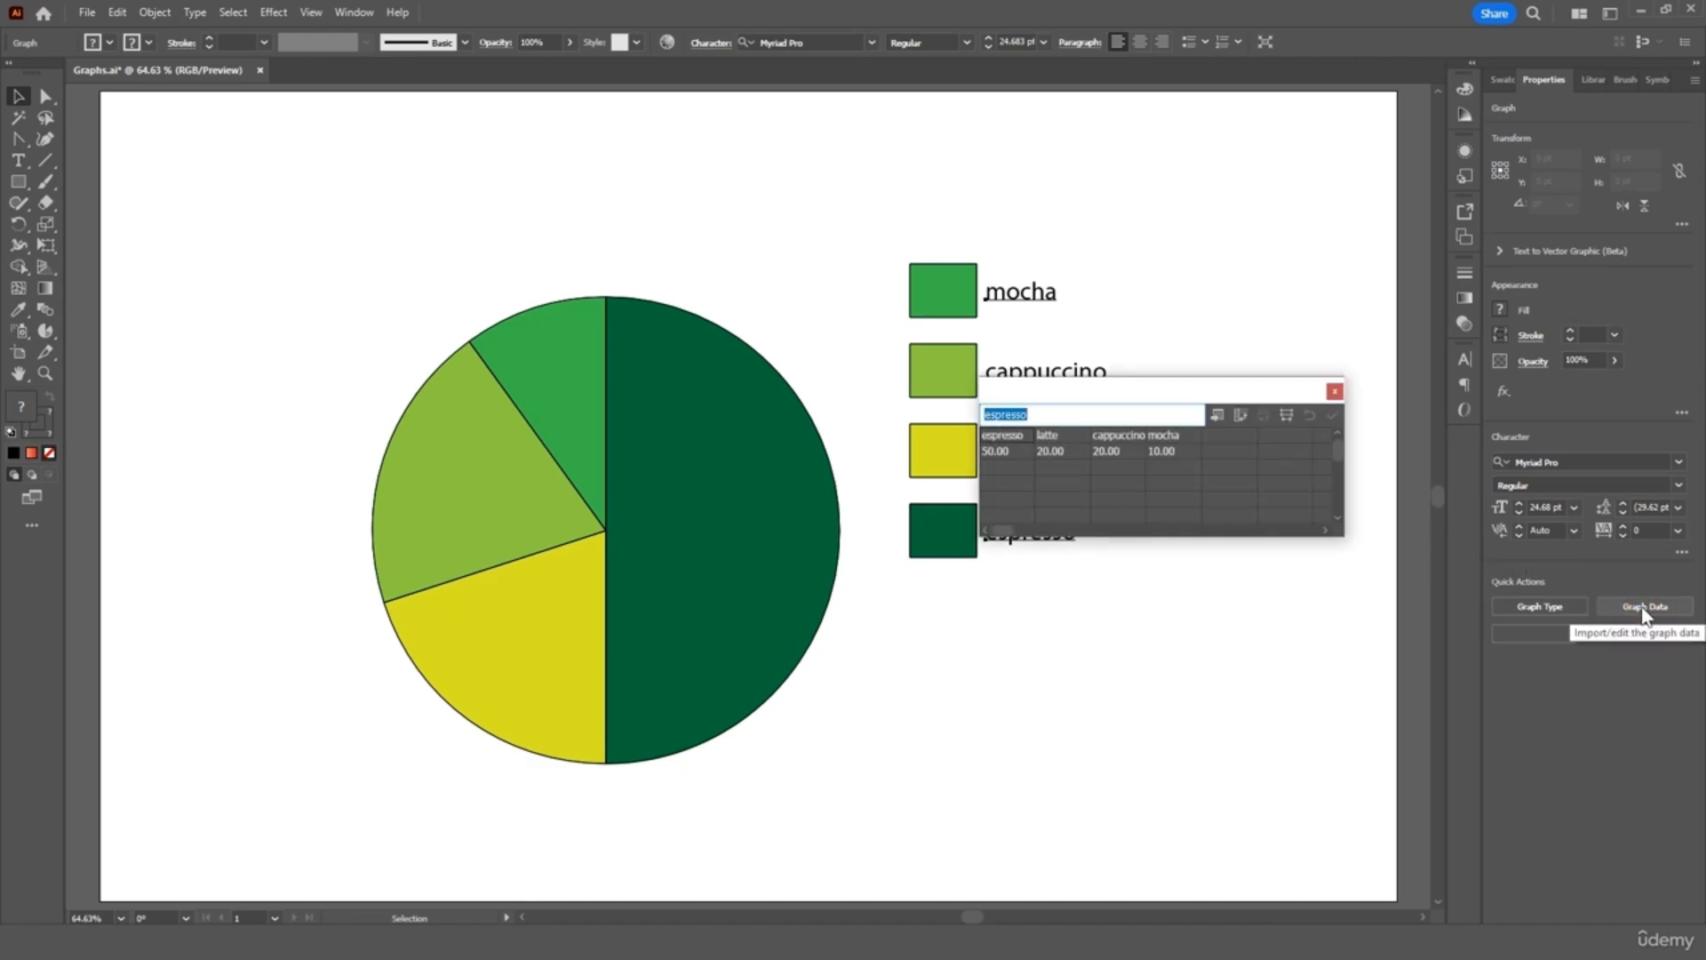
pyautogui.moveTo(1209, 385); pyautogui.dragTo(1078, 559)
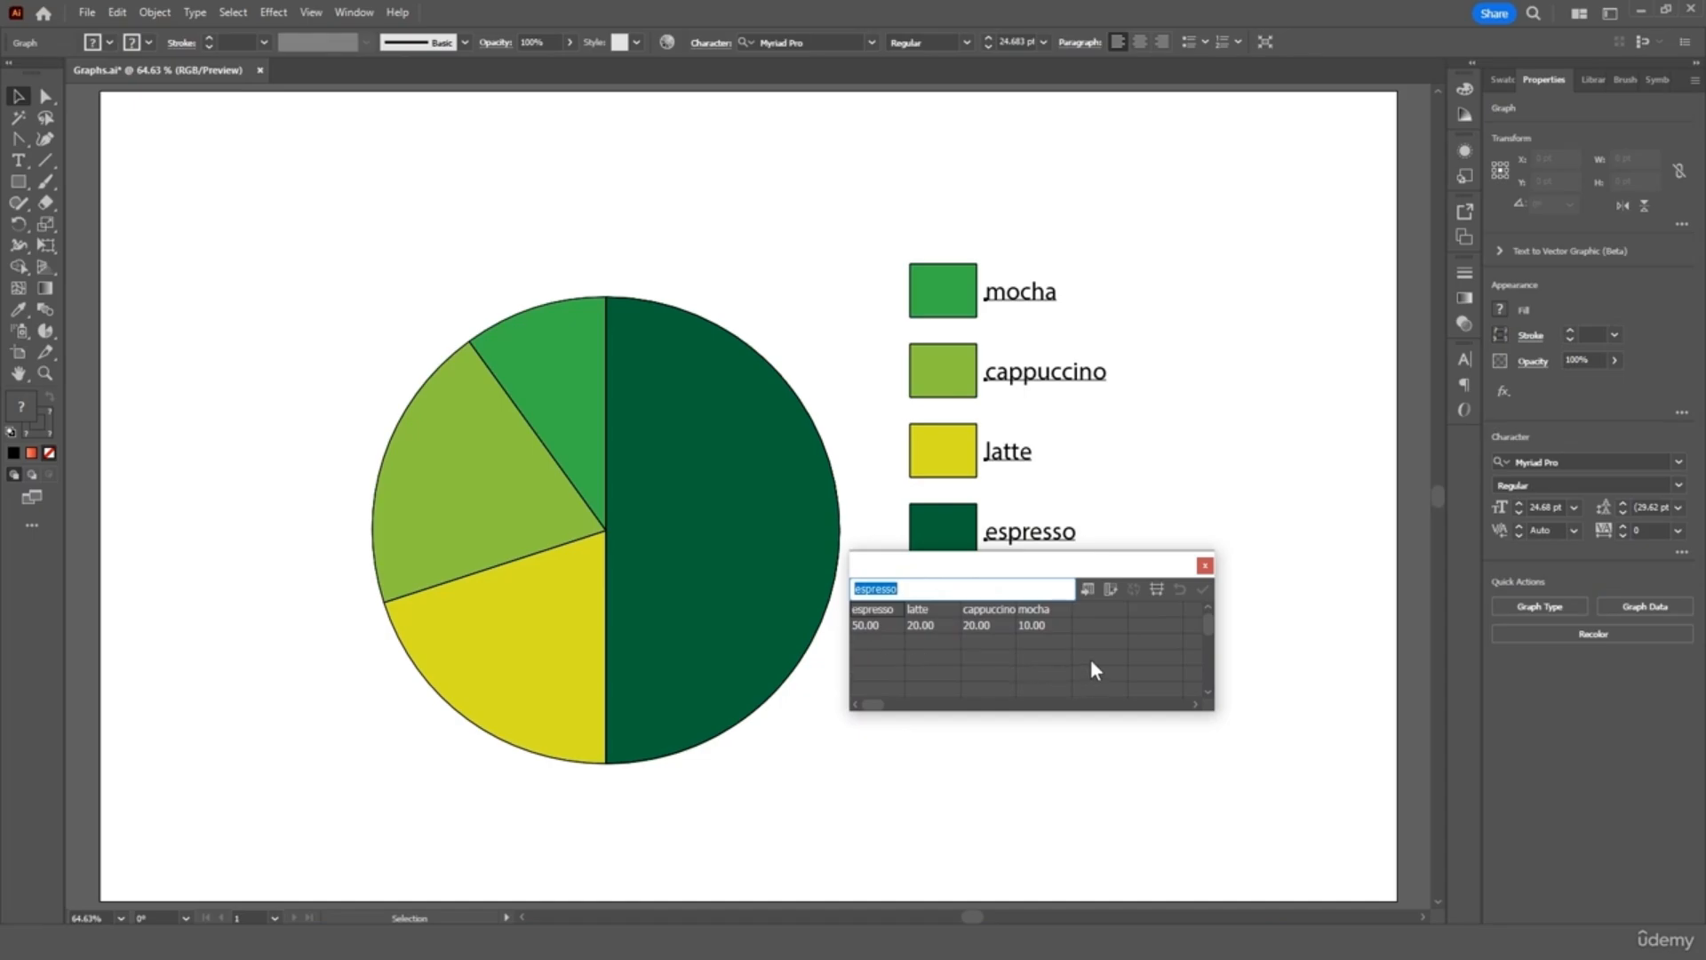
pyautogui.click(1088, 590)
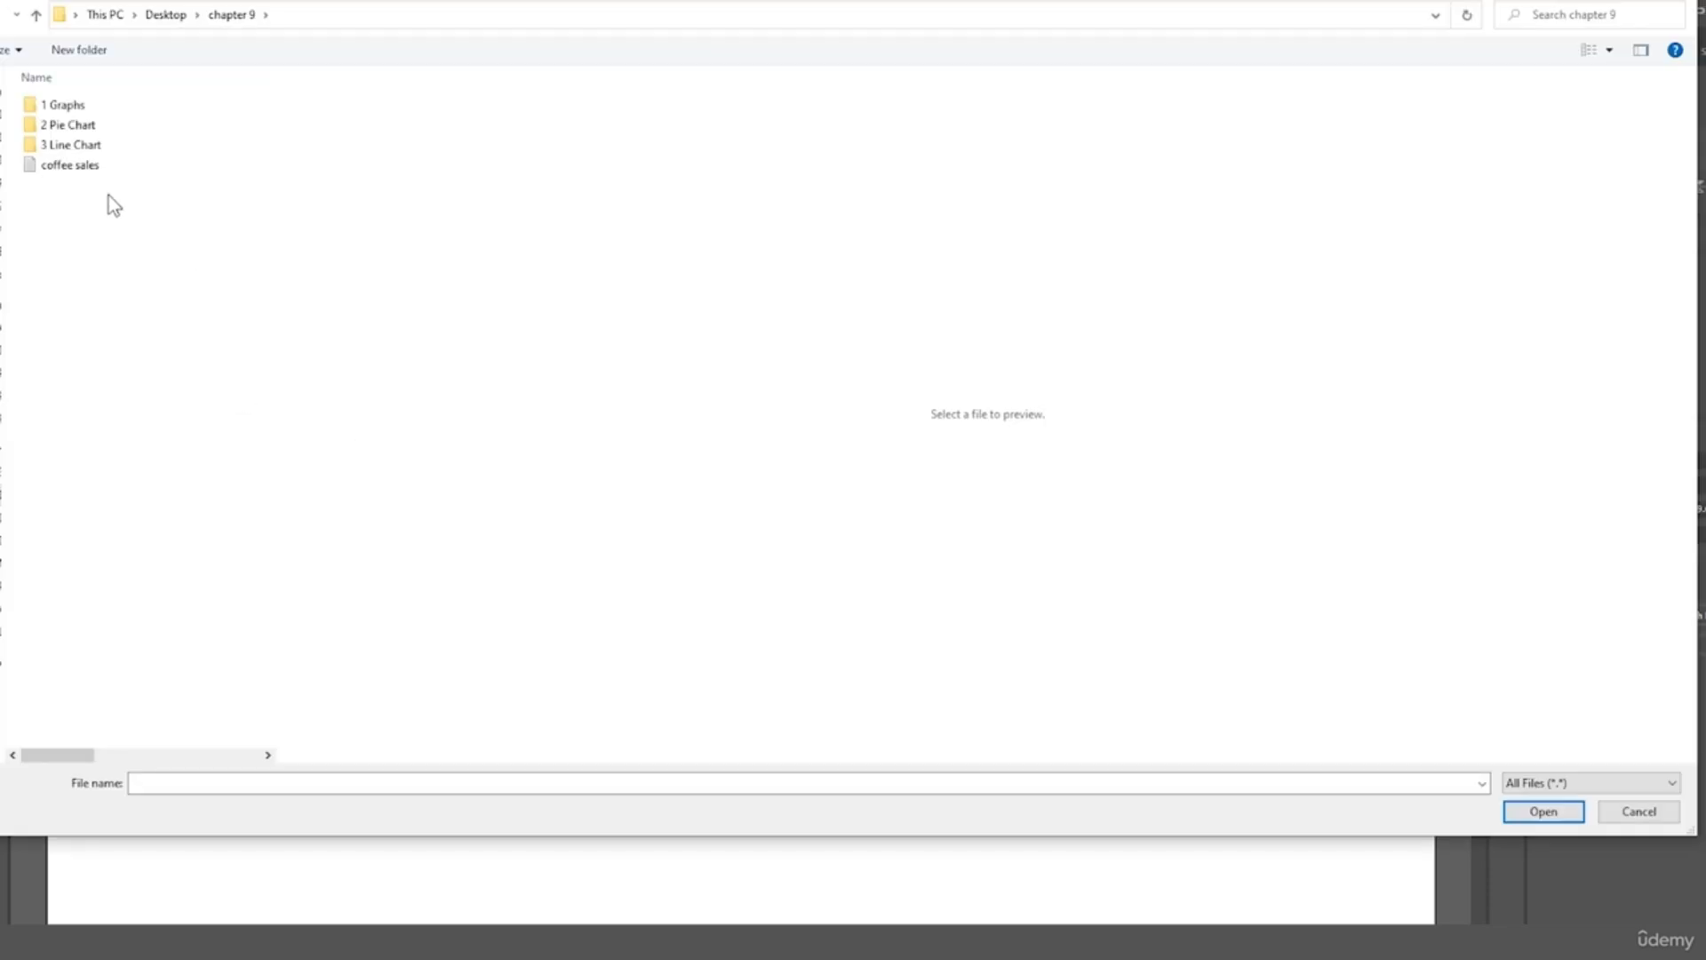
pyautogui.click(73, 171)
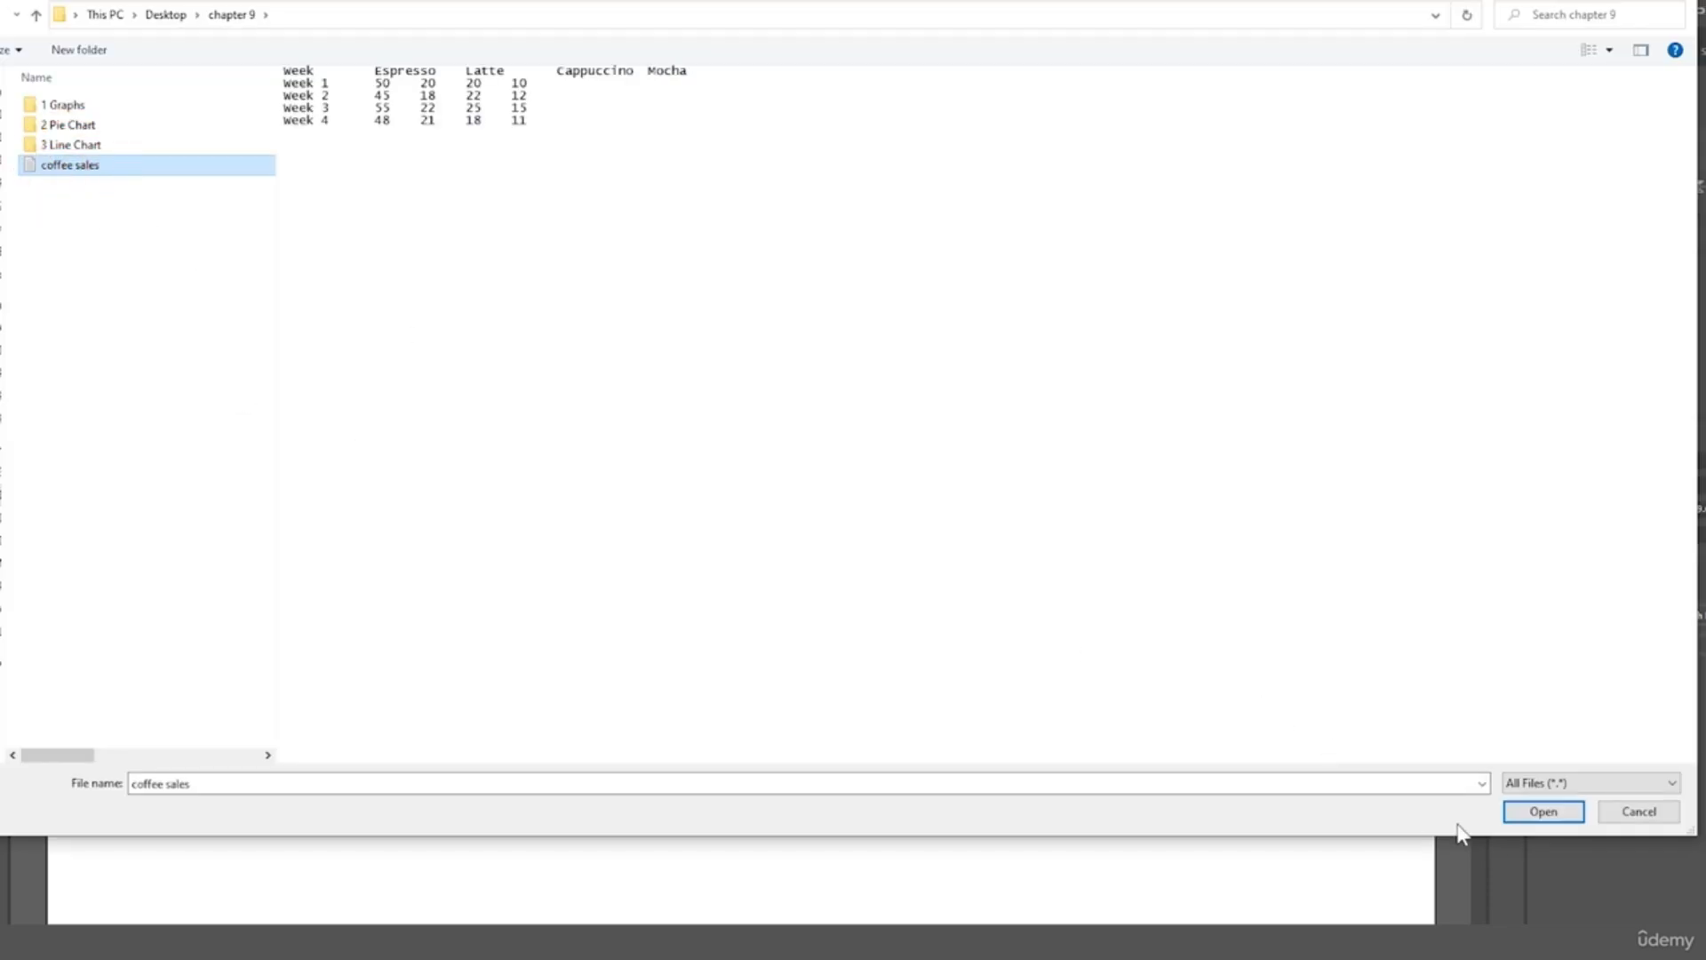
pyautogui.click(1542, 811)
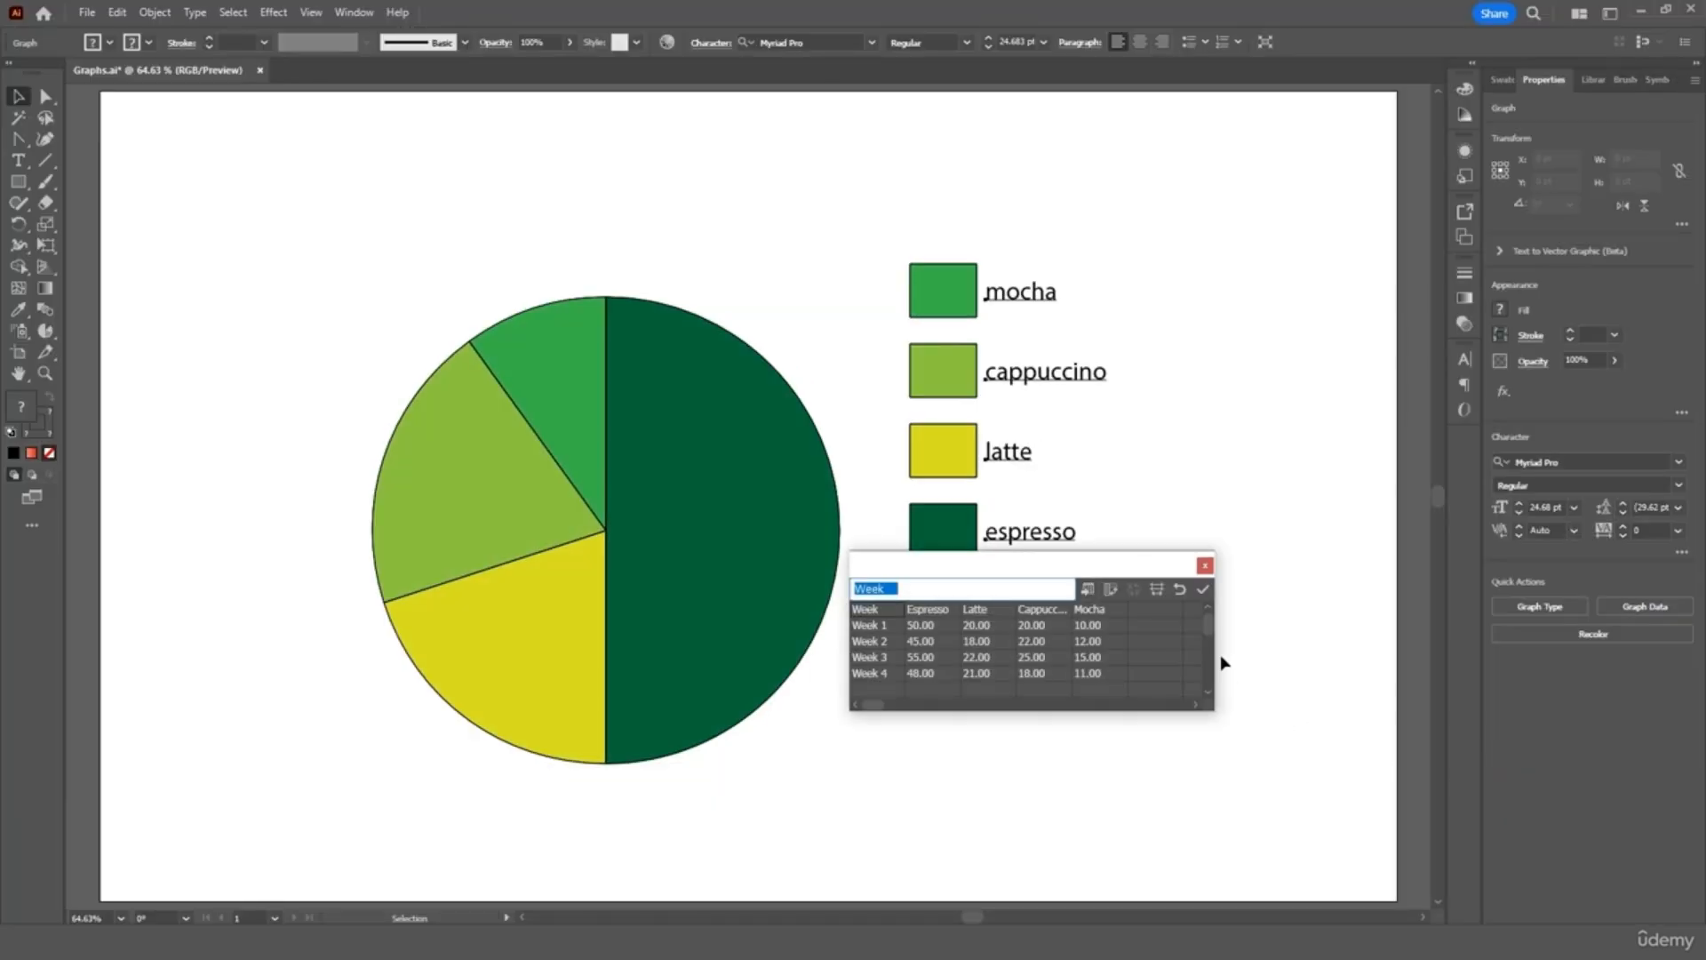
pyautogui.click(1203, 590)
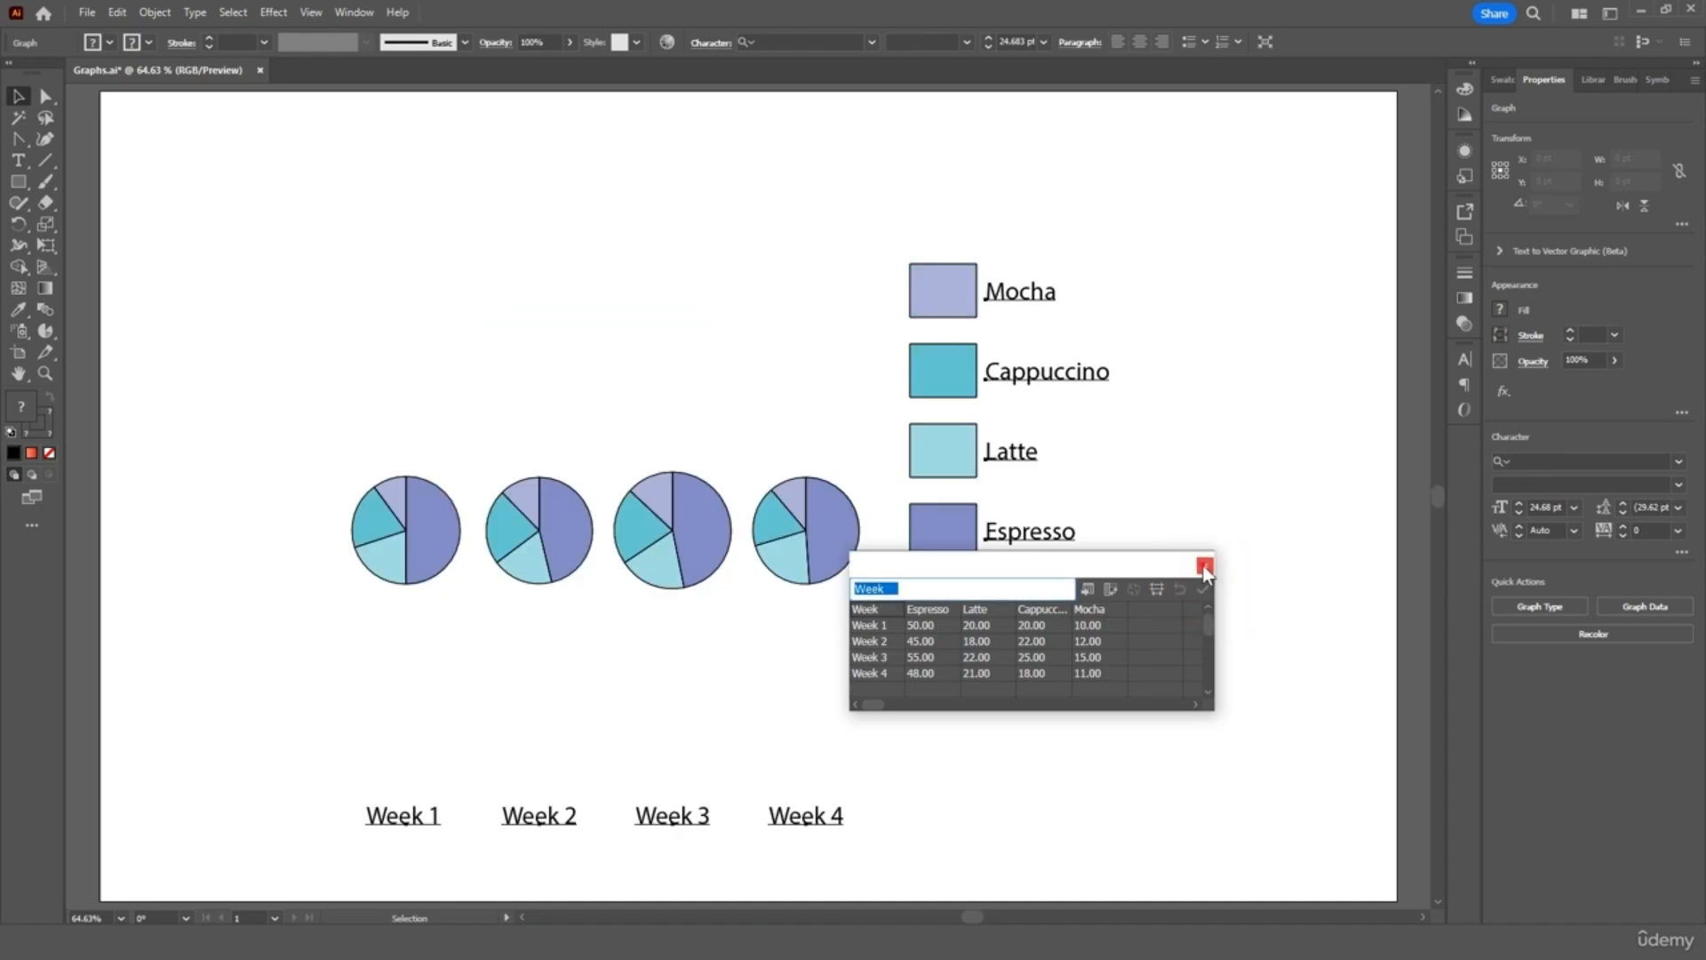
pyautogui.click(1205, 565)
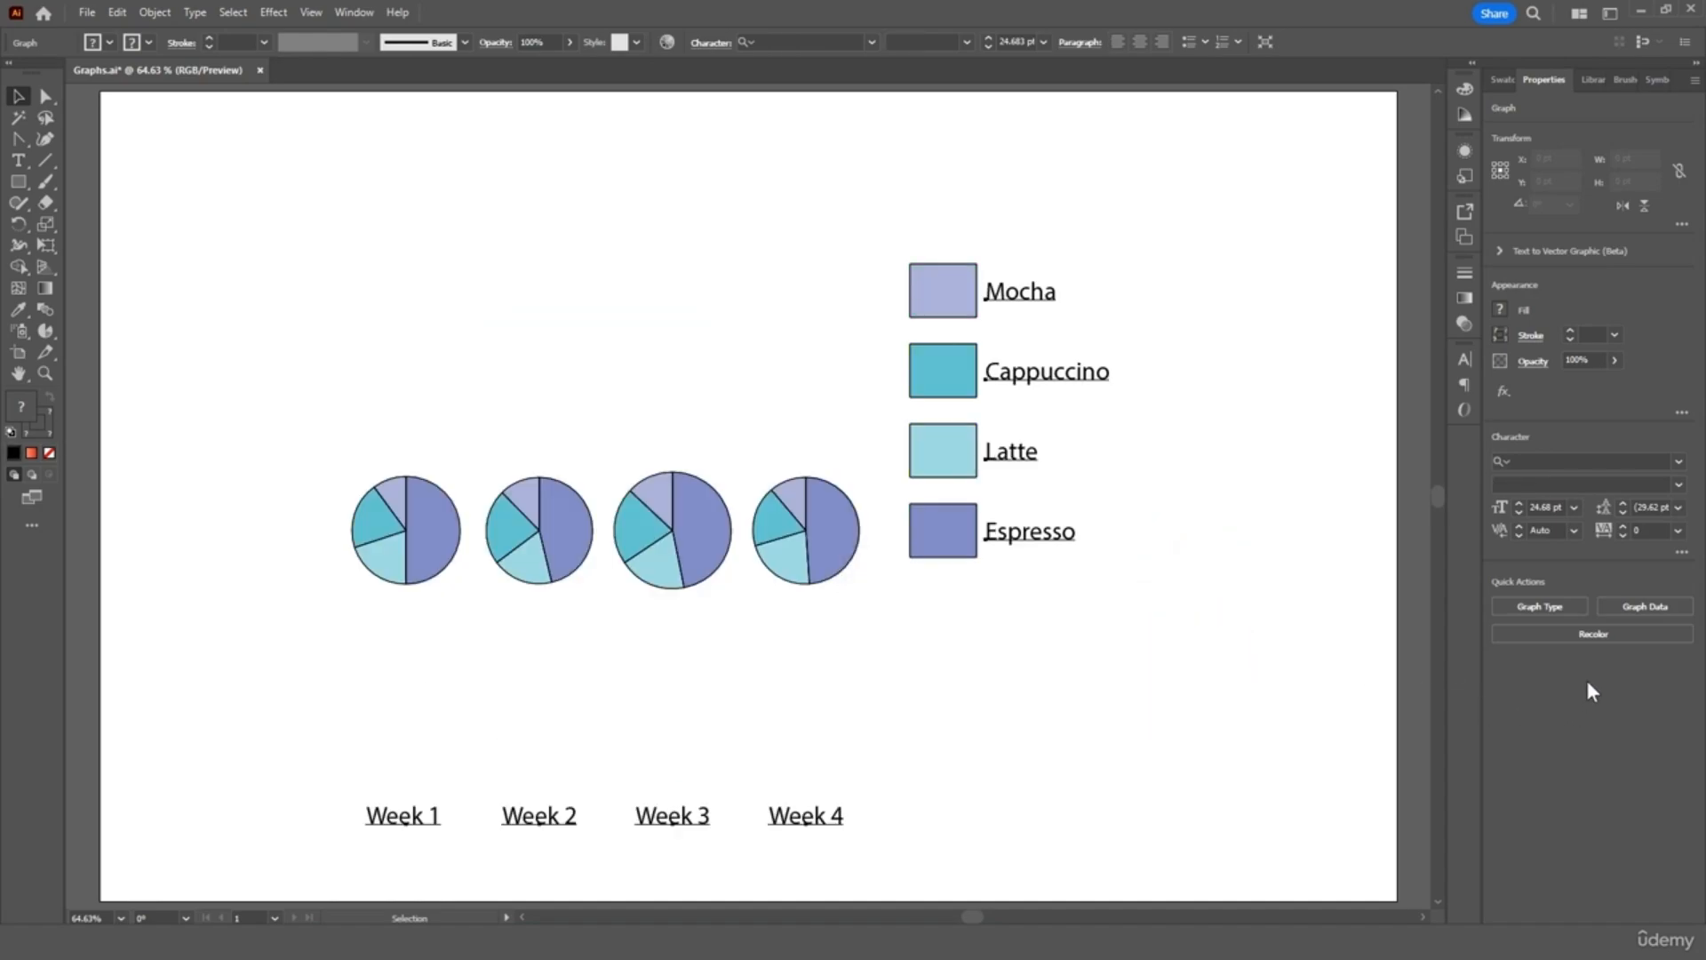
# Change the graph type to Area to get a stacked Week 1–Week 4 chart
pyautogui.click(1570, 610)
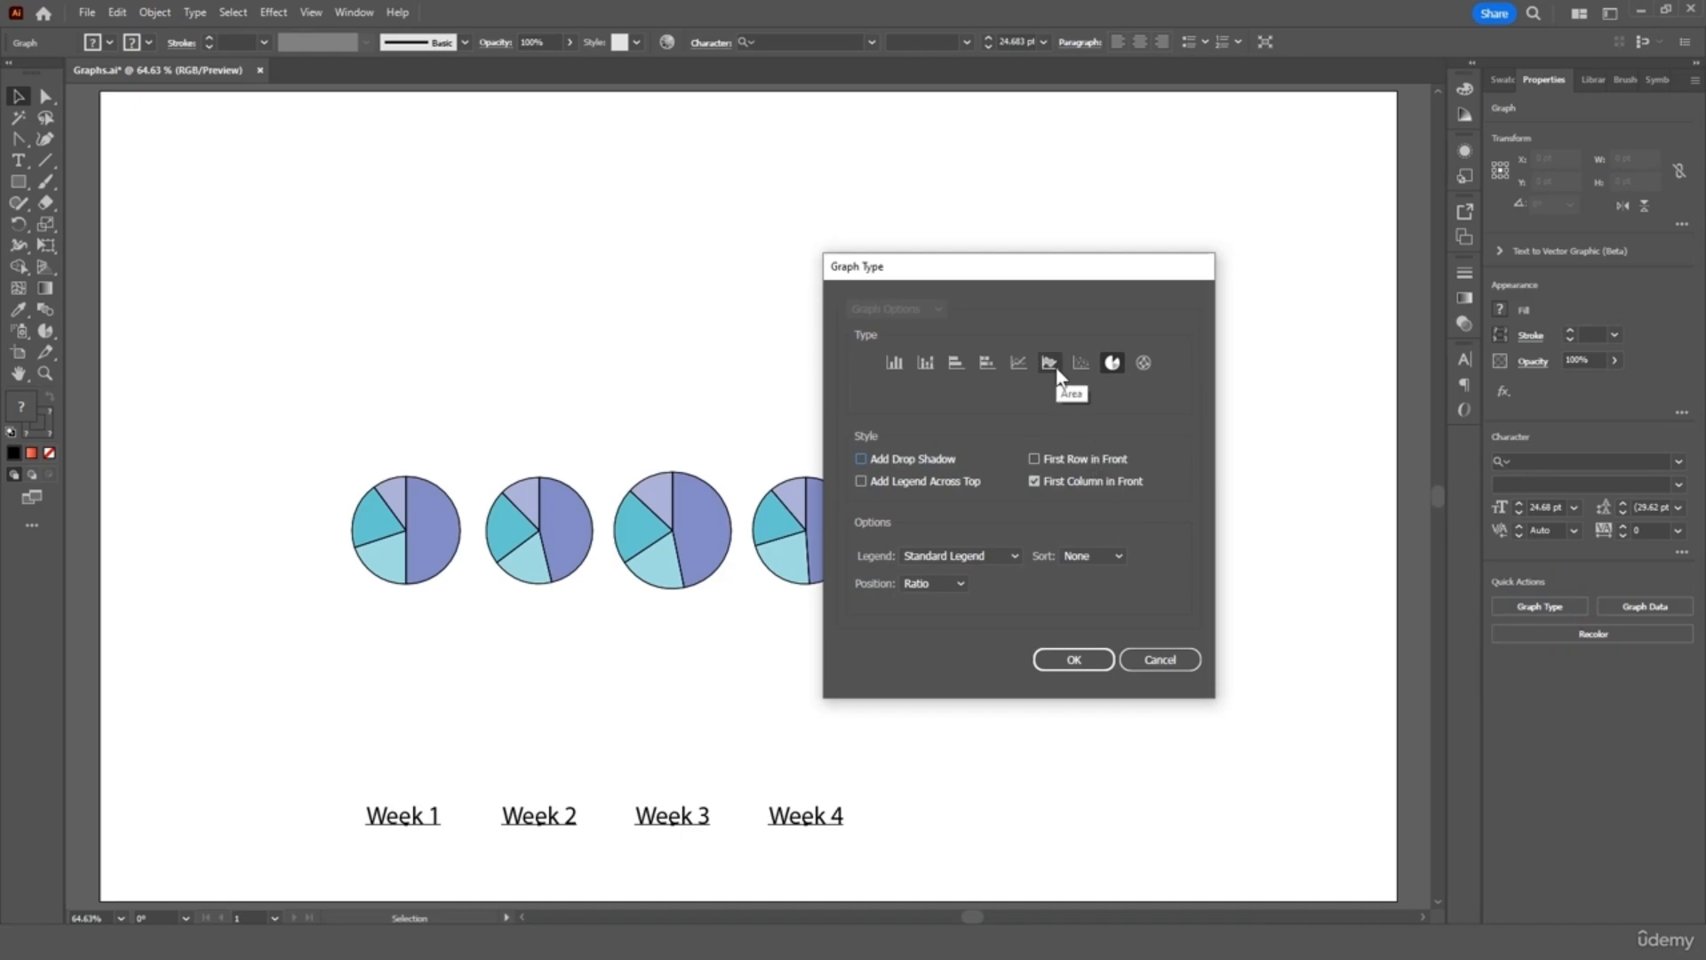
pyautogui.click(1050, 364)
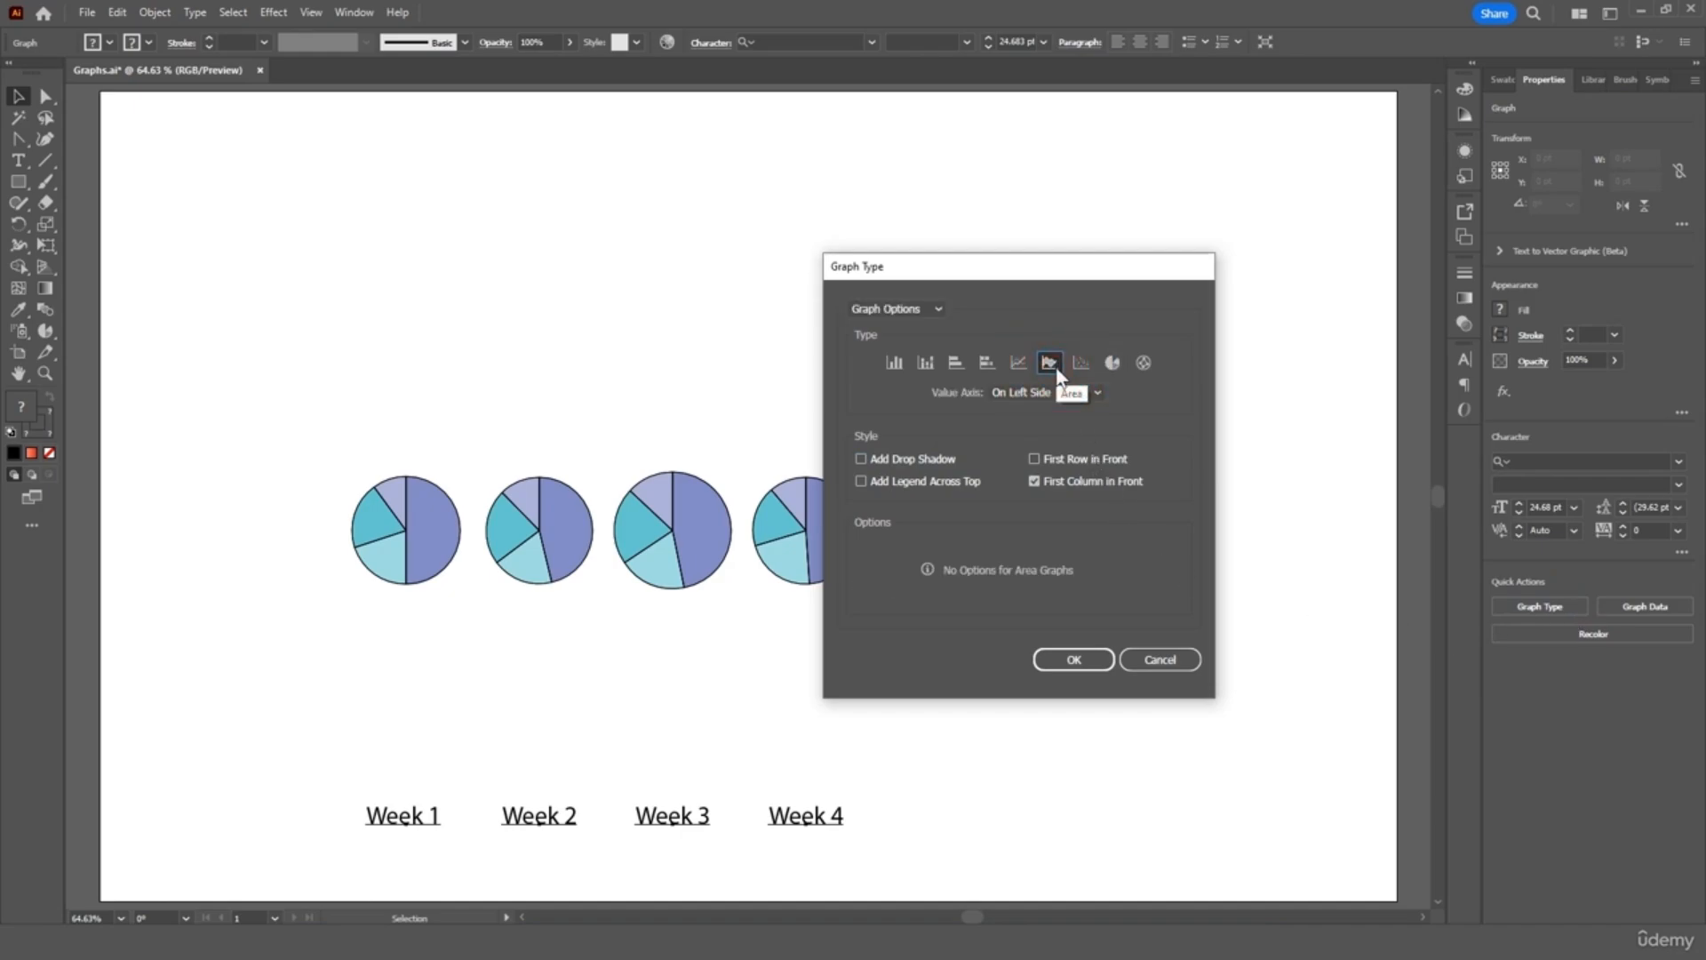
pyautogui.click(1075, 664)
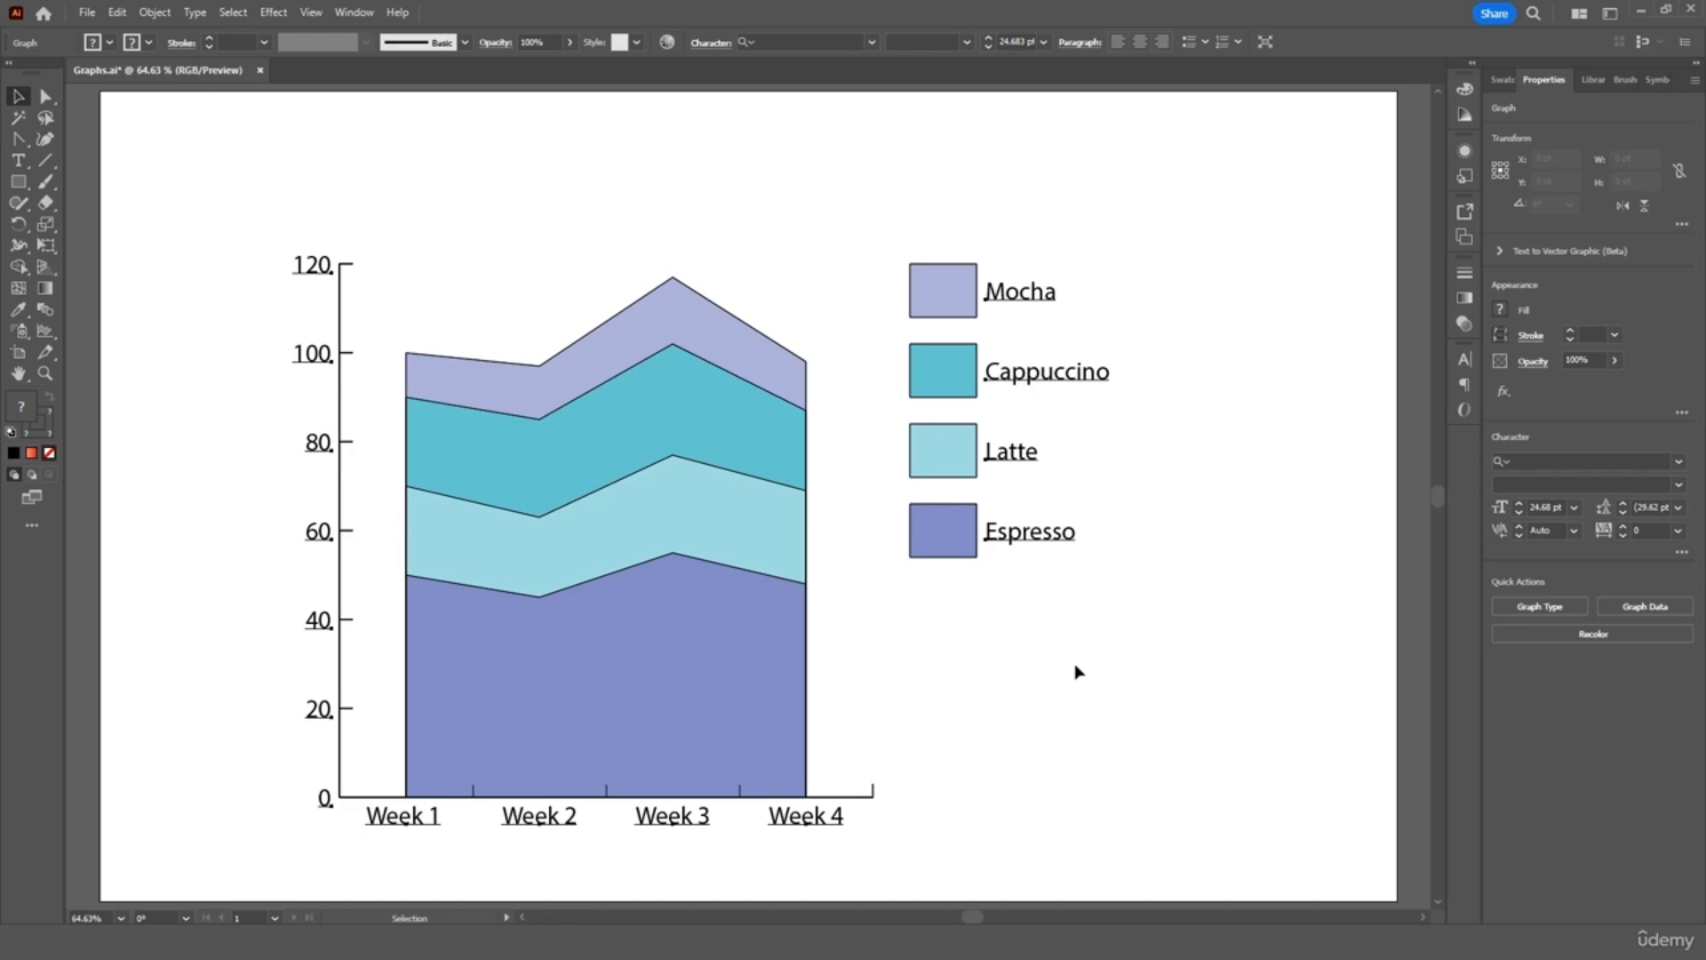
pyautogui.click(1585, 635)
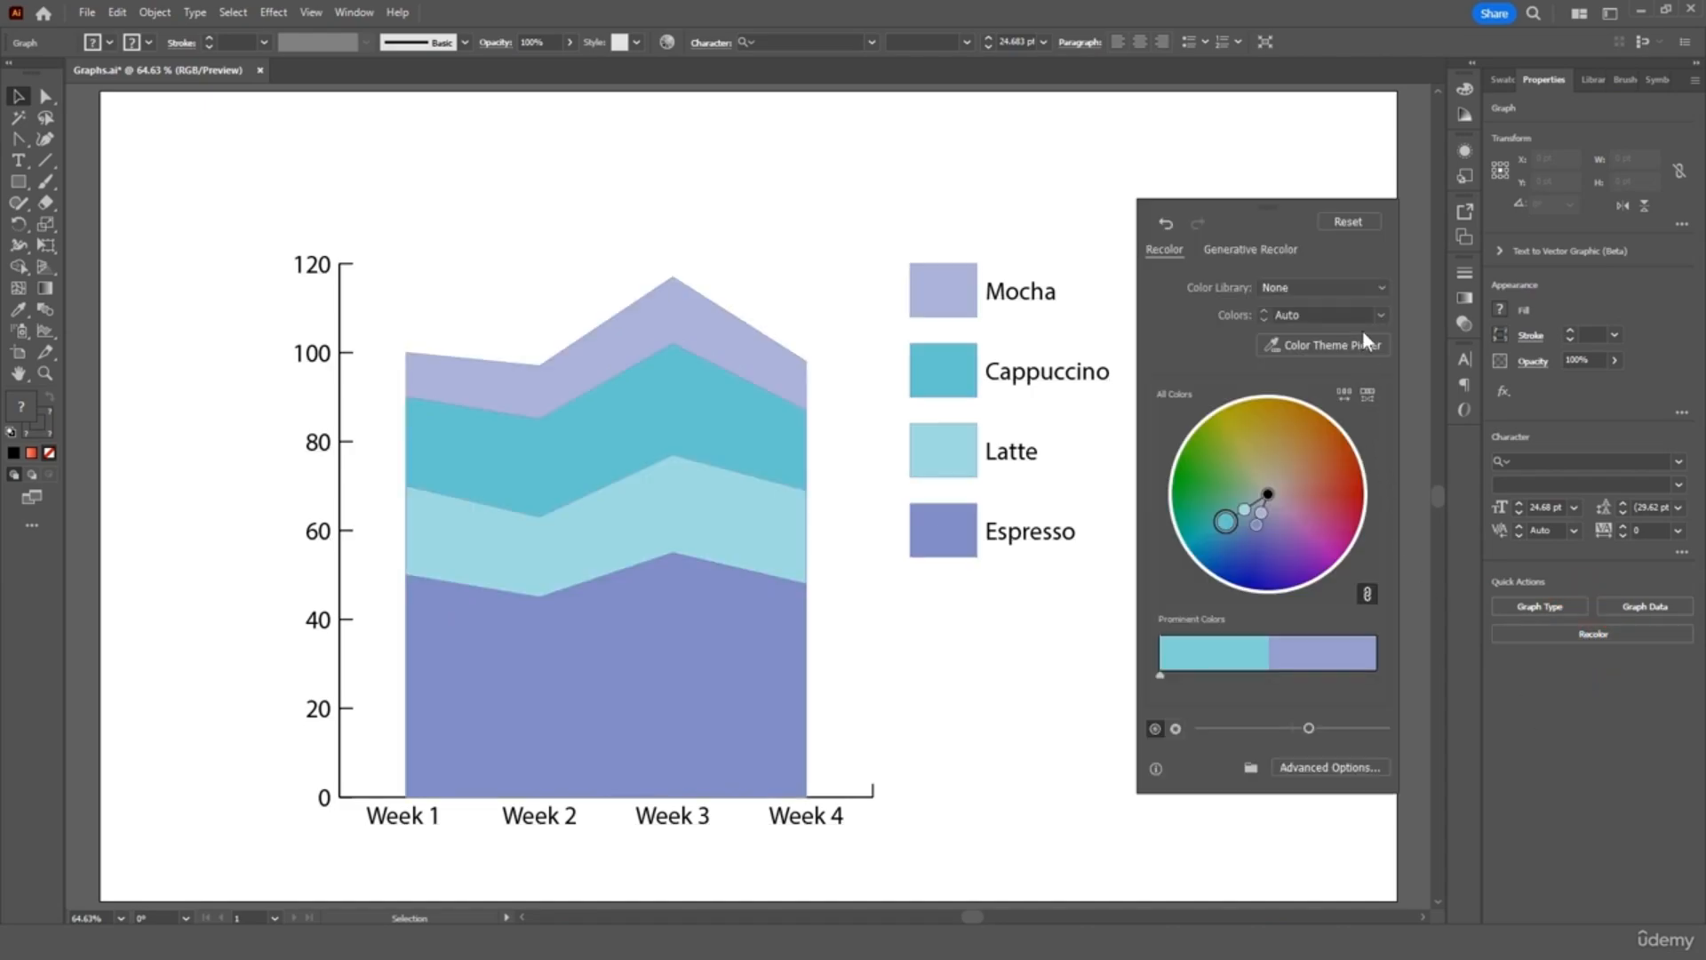
# Recolour the area graph using the Color Group > Grays library and confirm with OK
pyautogui.click(1365, 288)
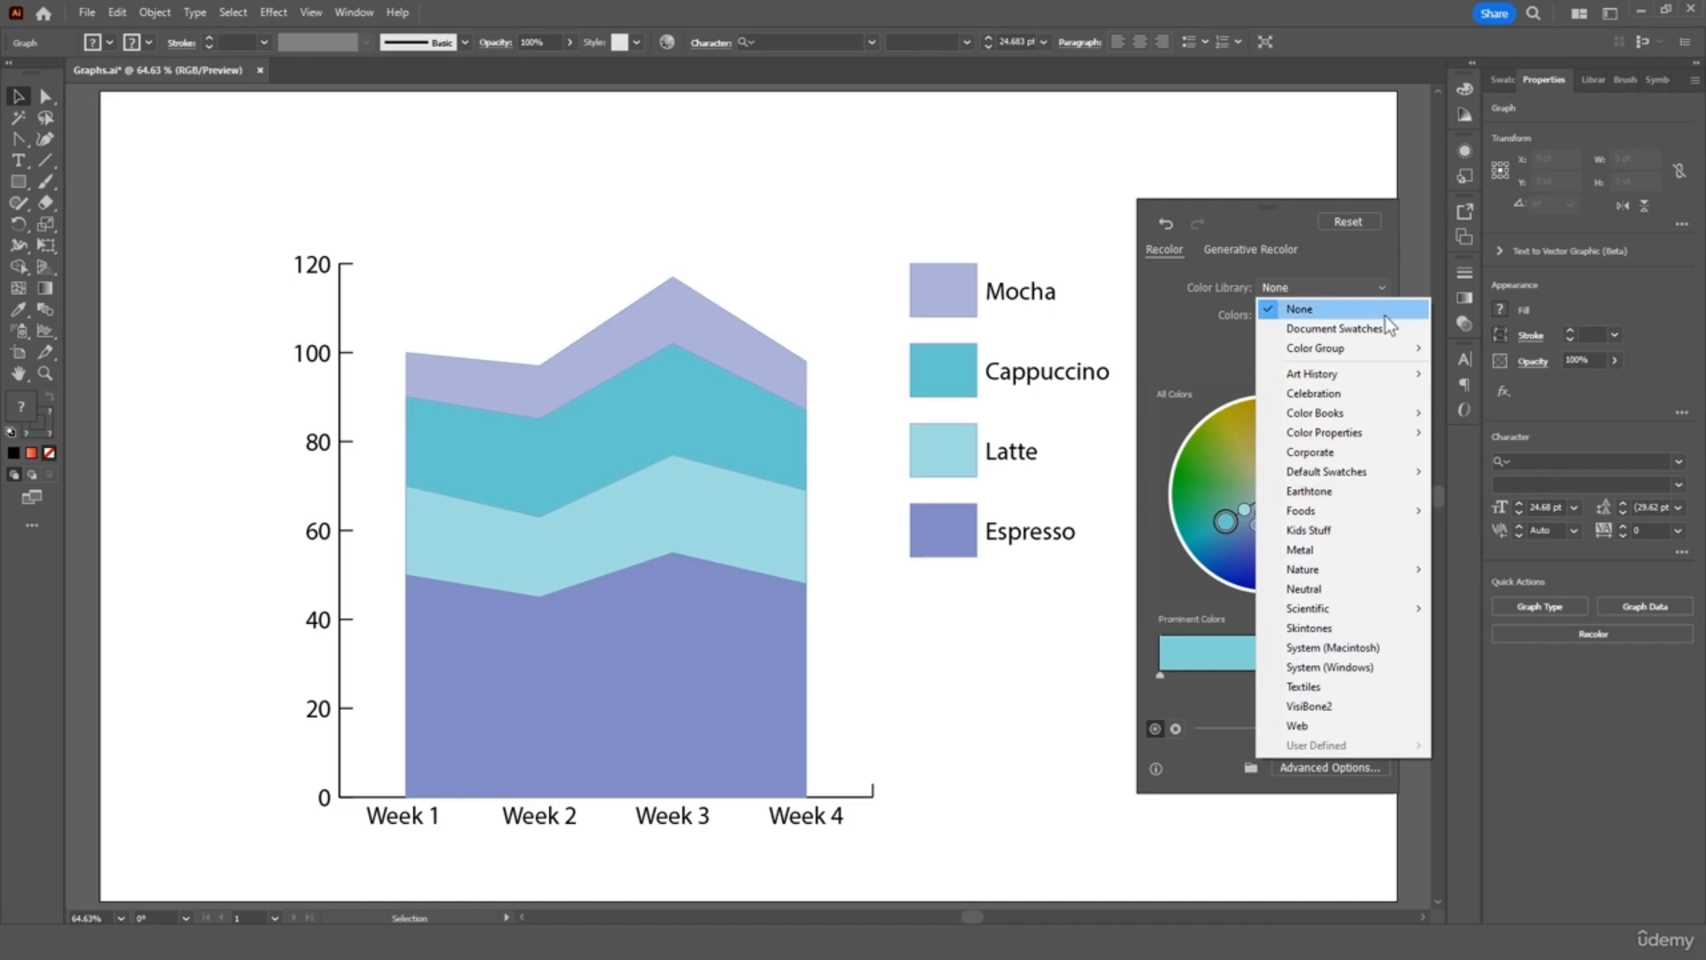
pyautogui.moveTo(1388, 348)
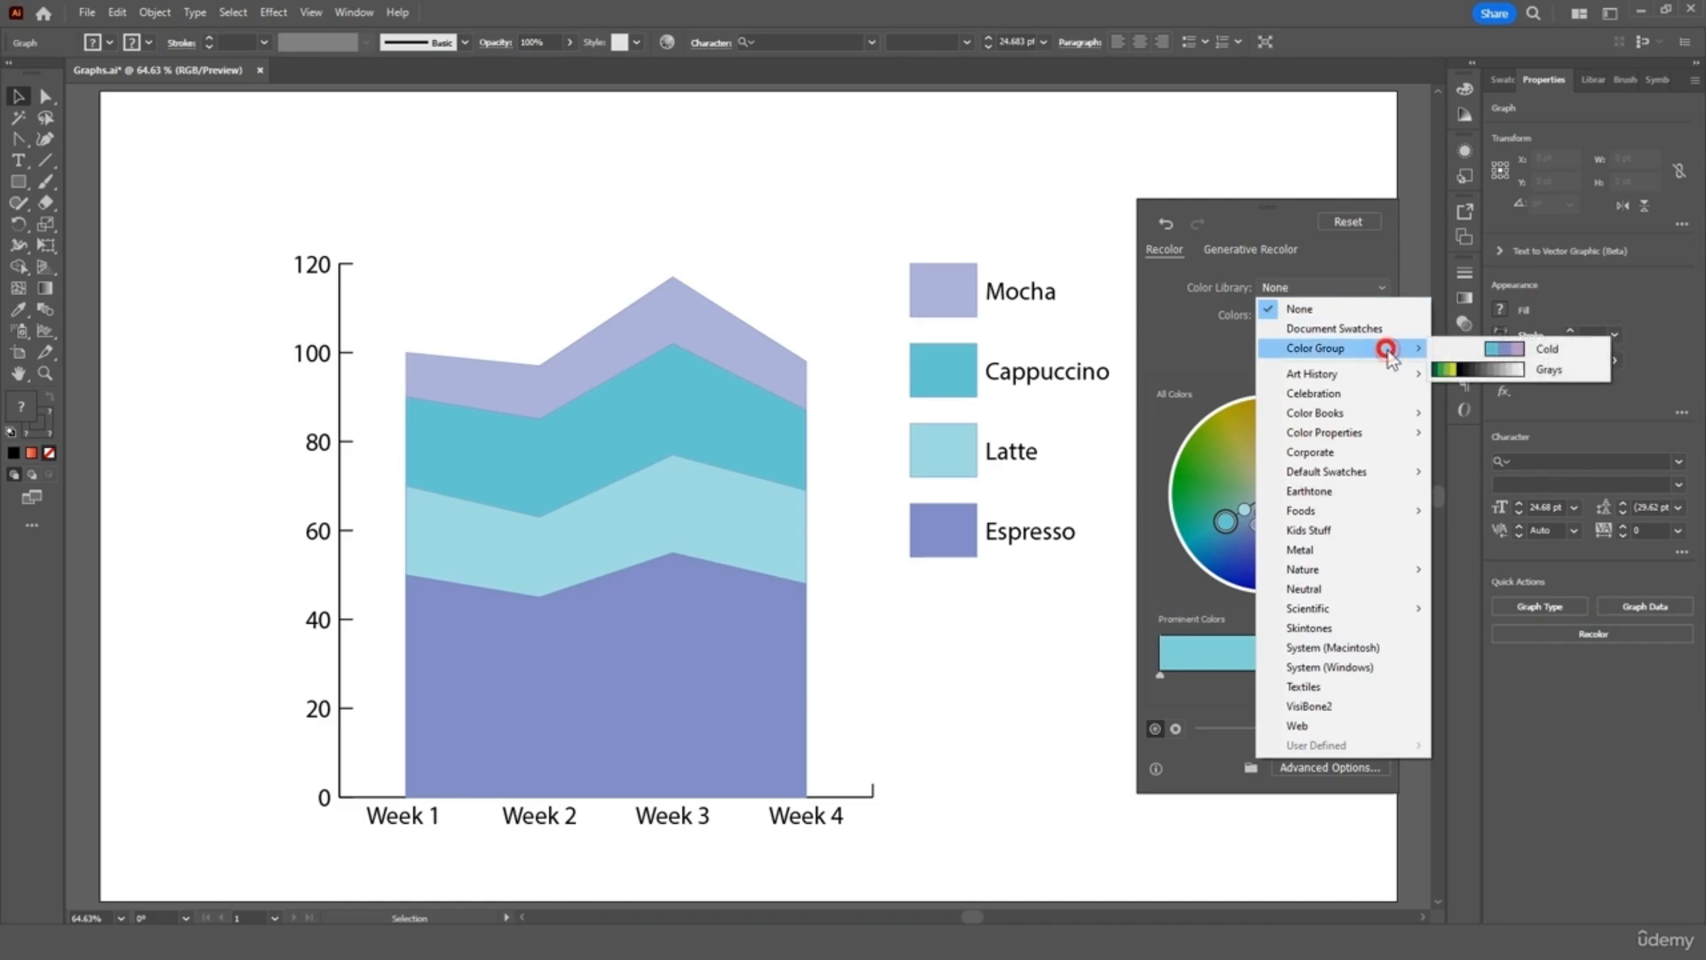
pyautogui.click(1458, 372)
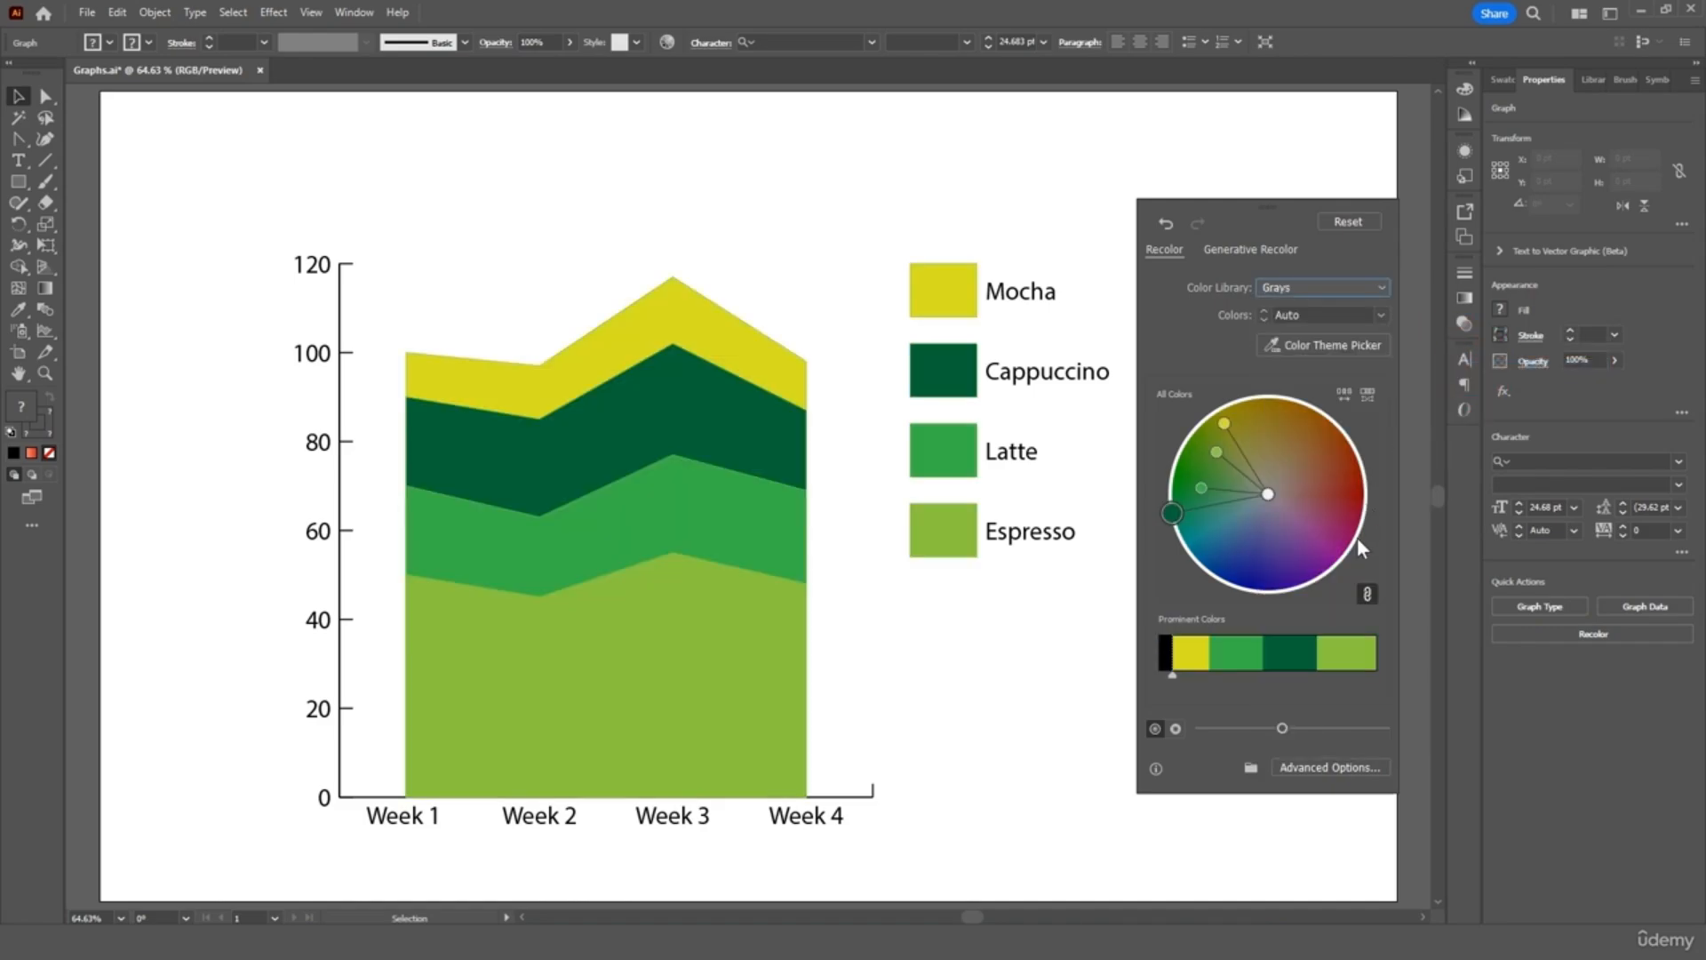
pyautogui.click(1337, 761)
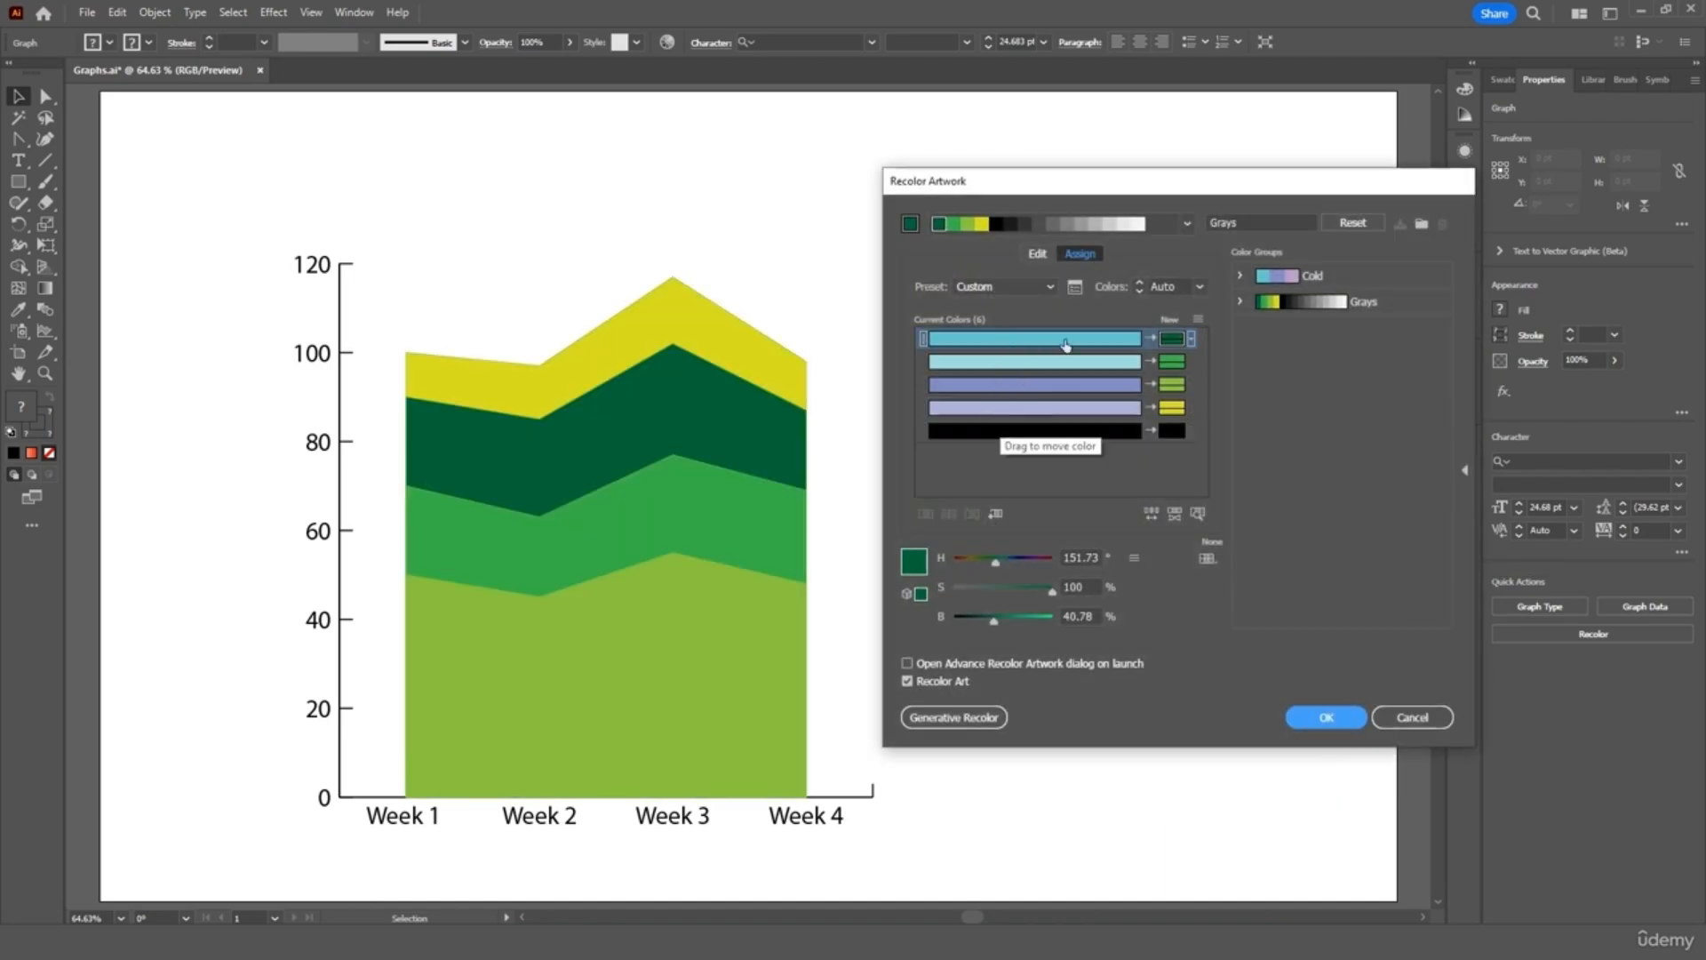
pyautogui.click(1330, 718)
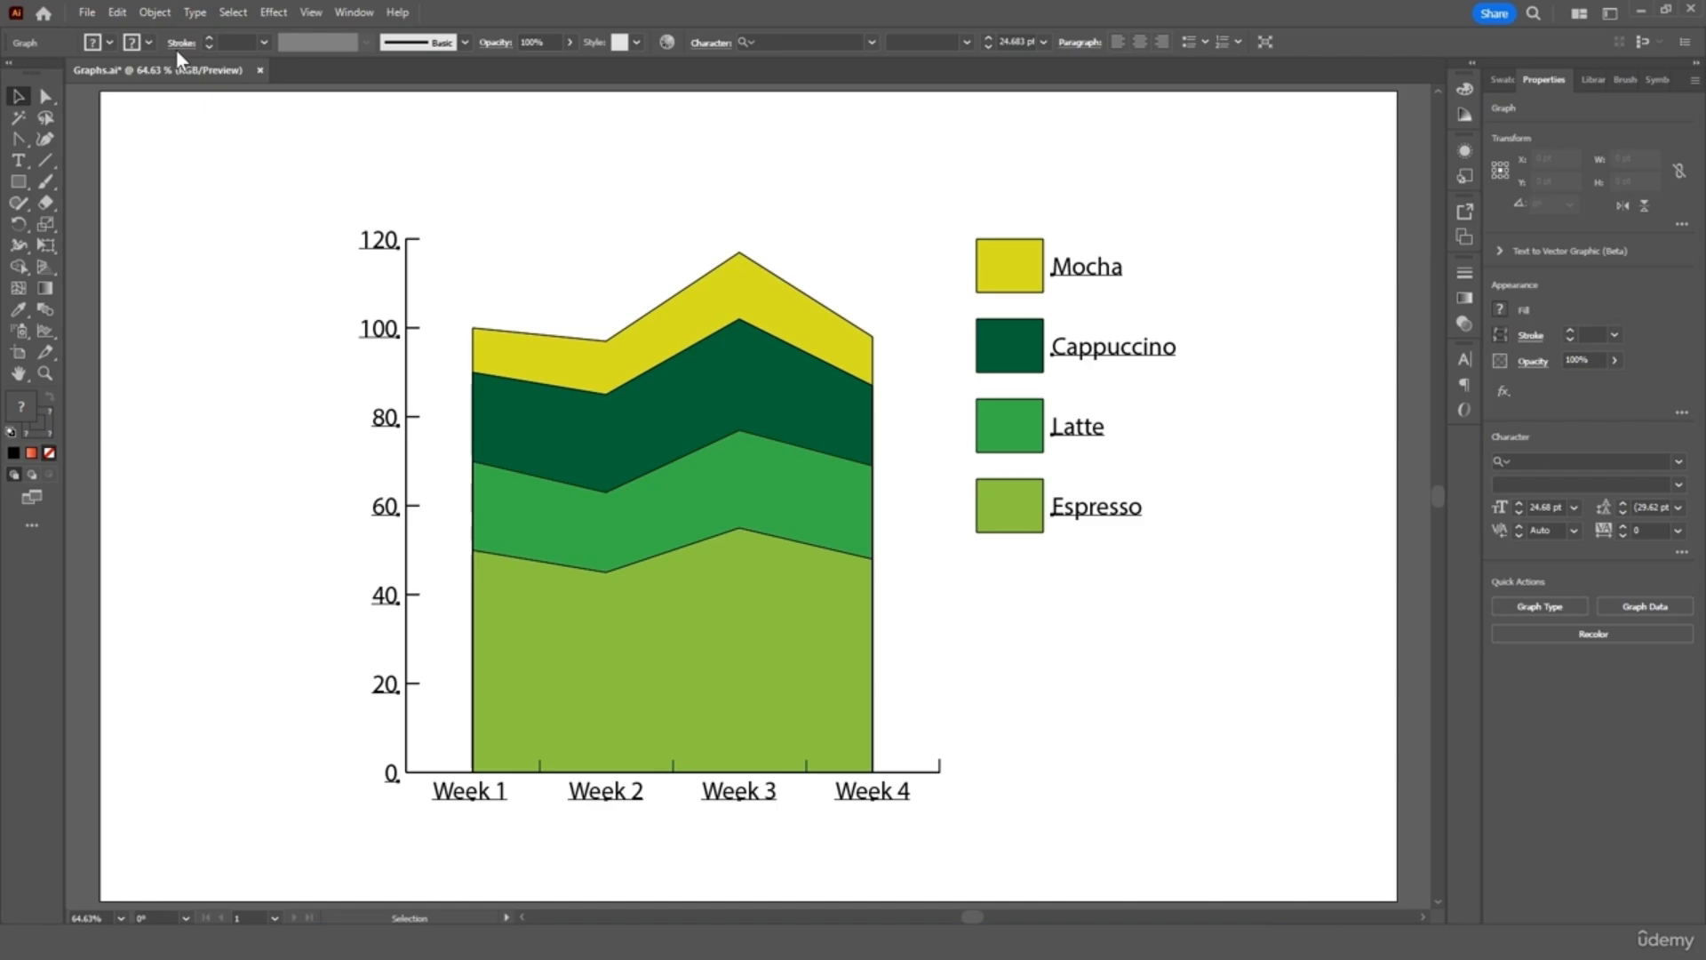
# Ungroup the area graph repeatedly, accepting the graph warning, until no nested groups remain
pyautogui.click(157, 13)
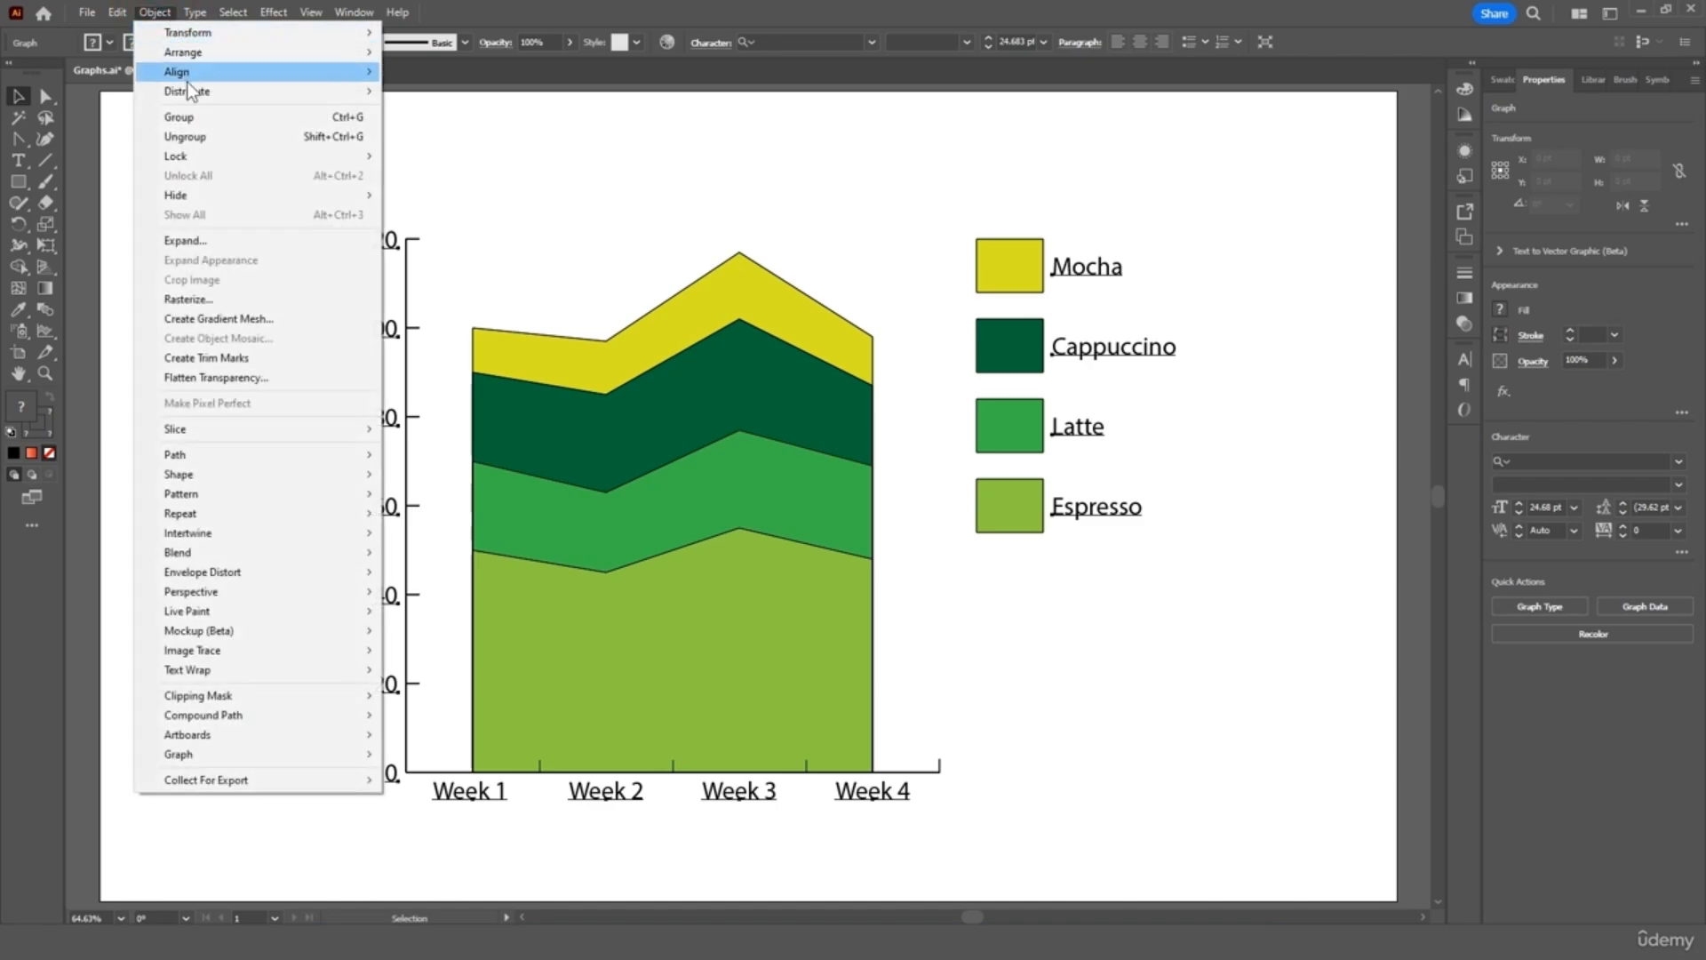
pyautogui.click(192, 136)
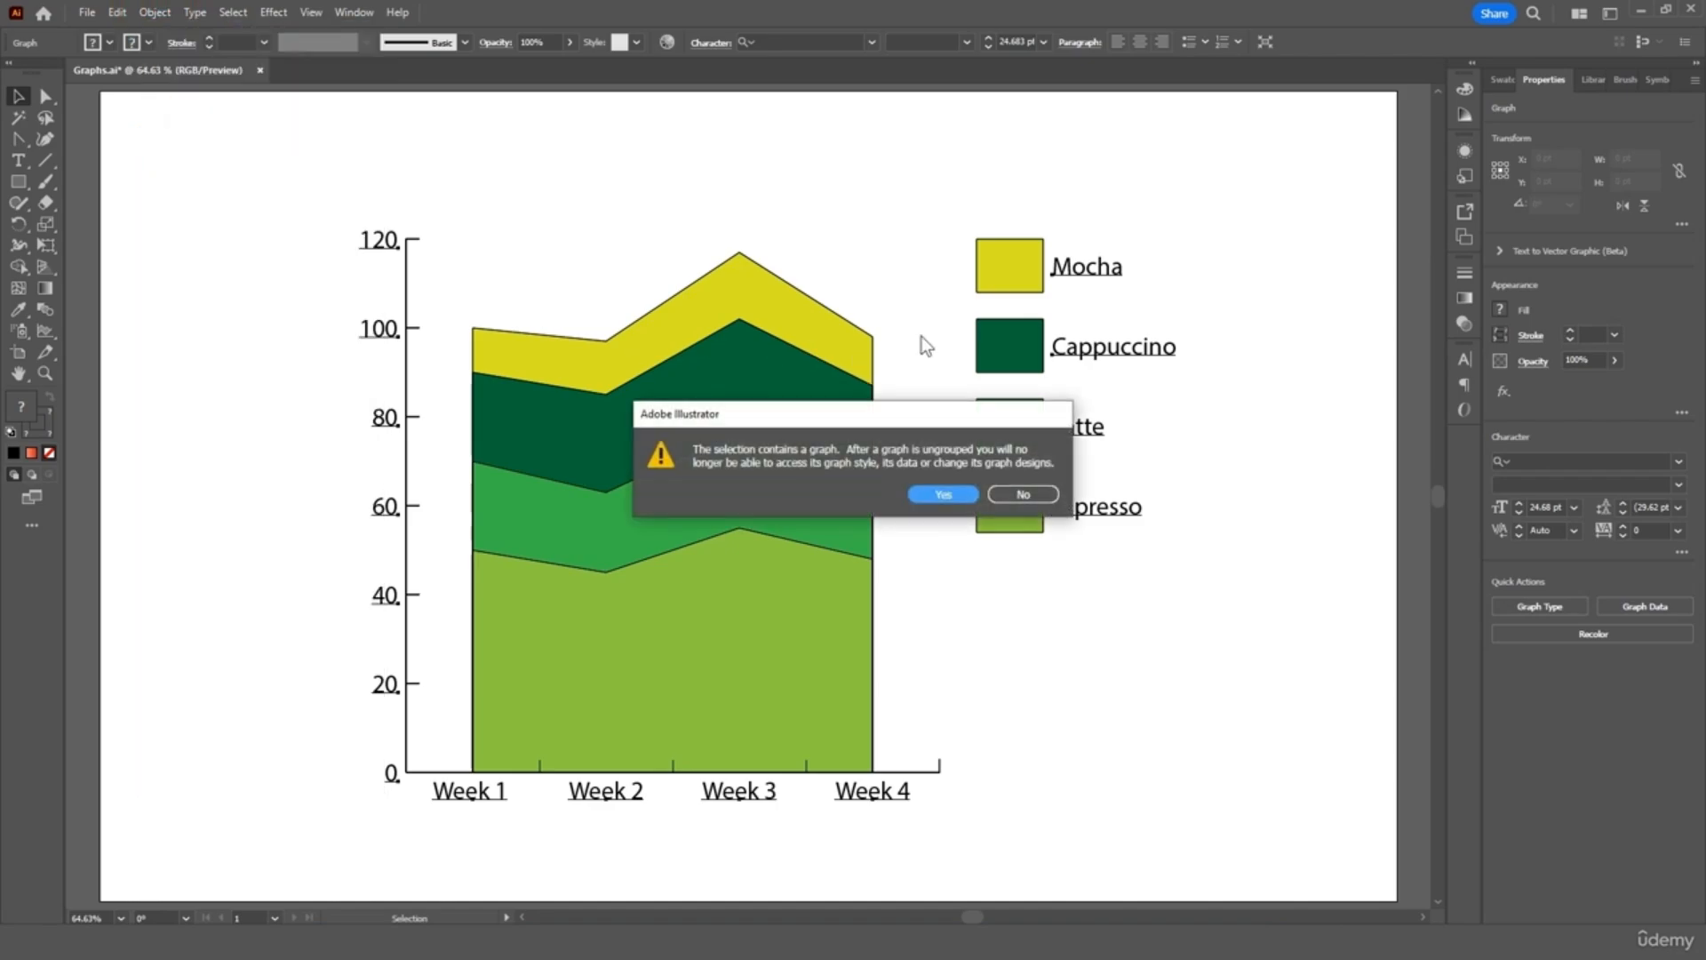
pyautogui.click(950, 493)
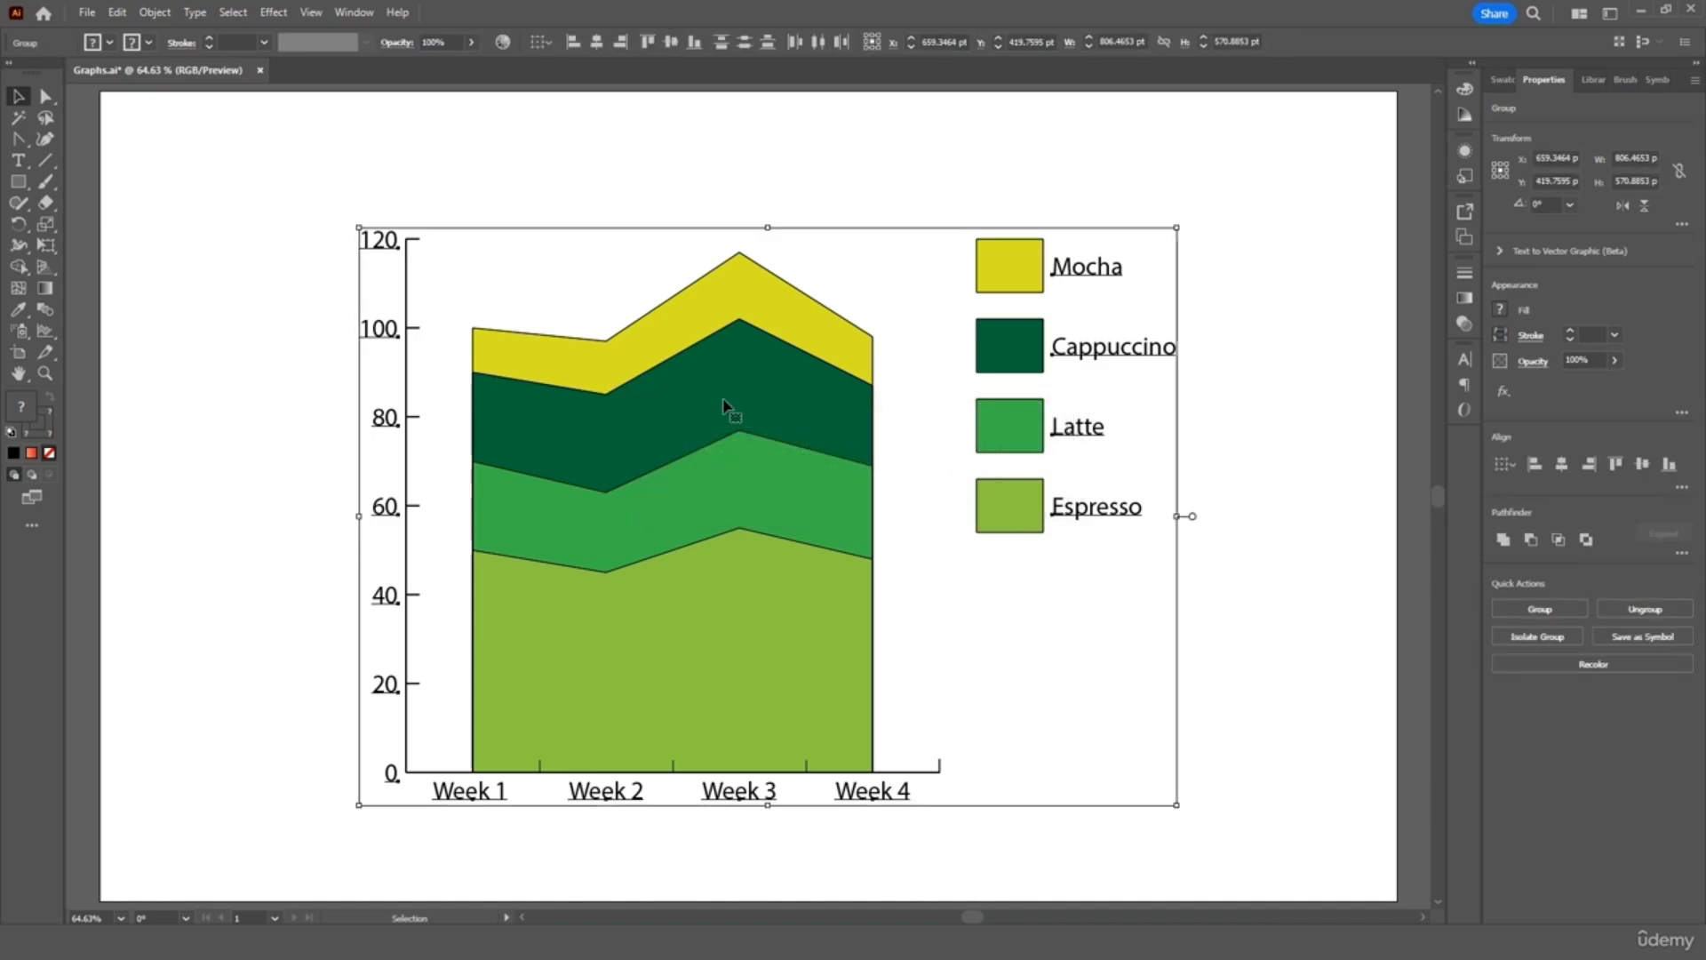
pyautogui.click(155, 12)
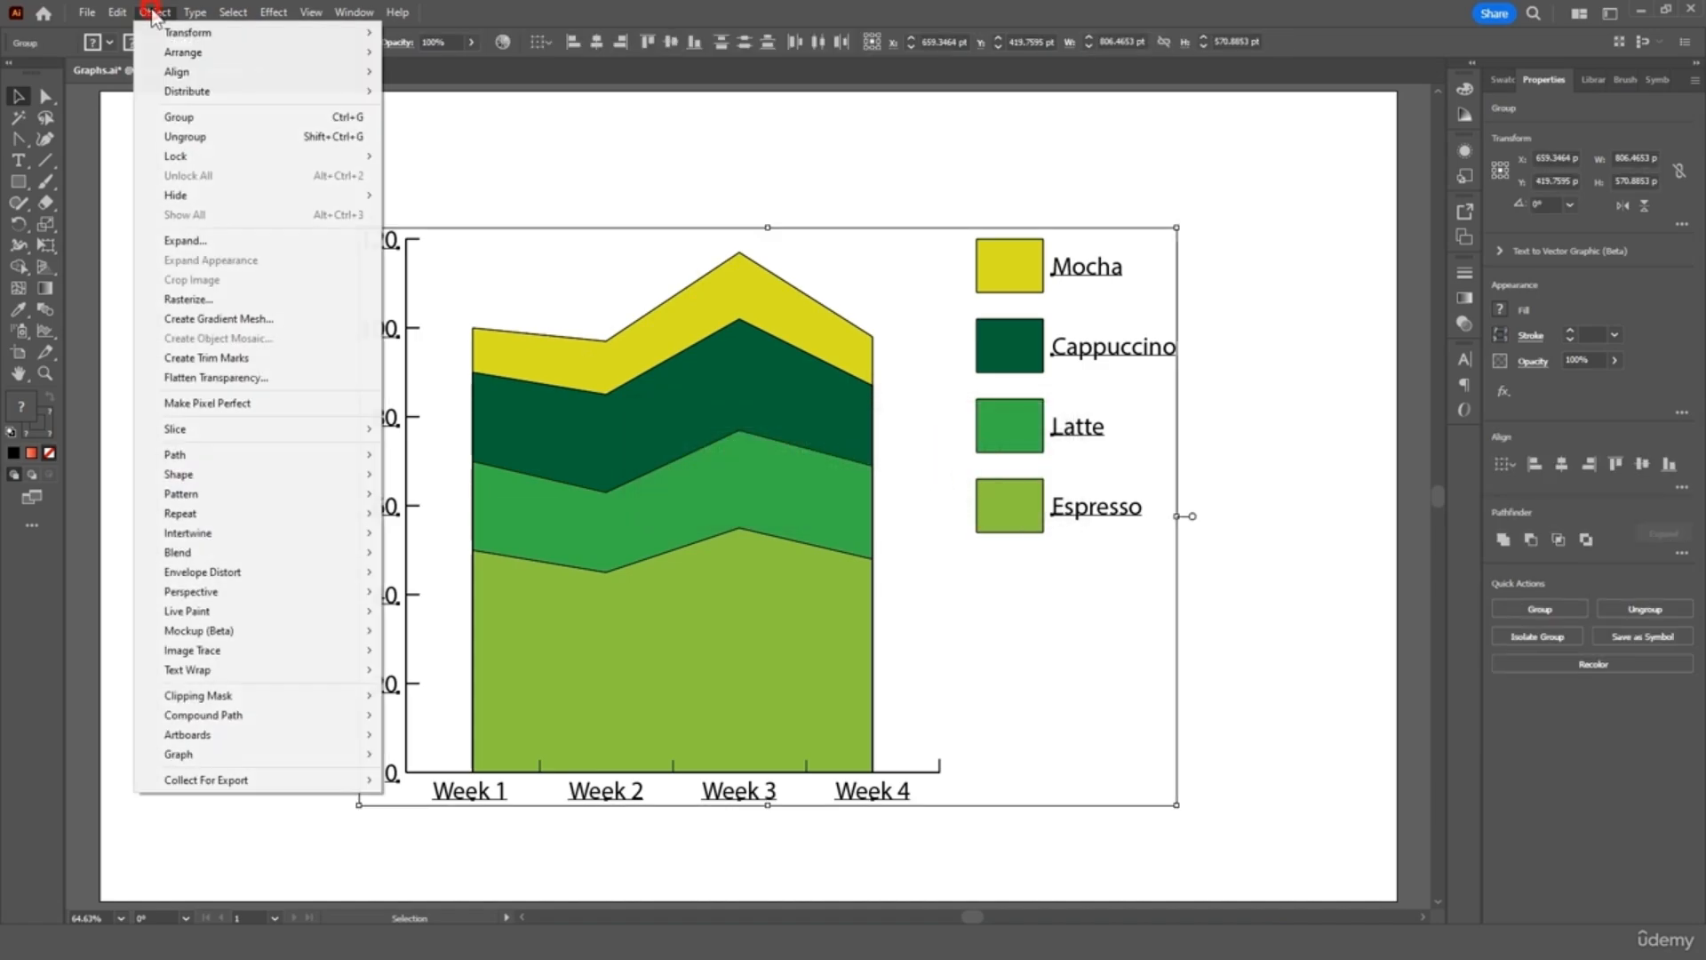
pyautogui.click(198, 140)
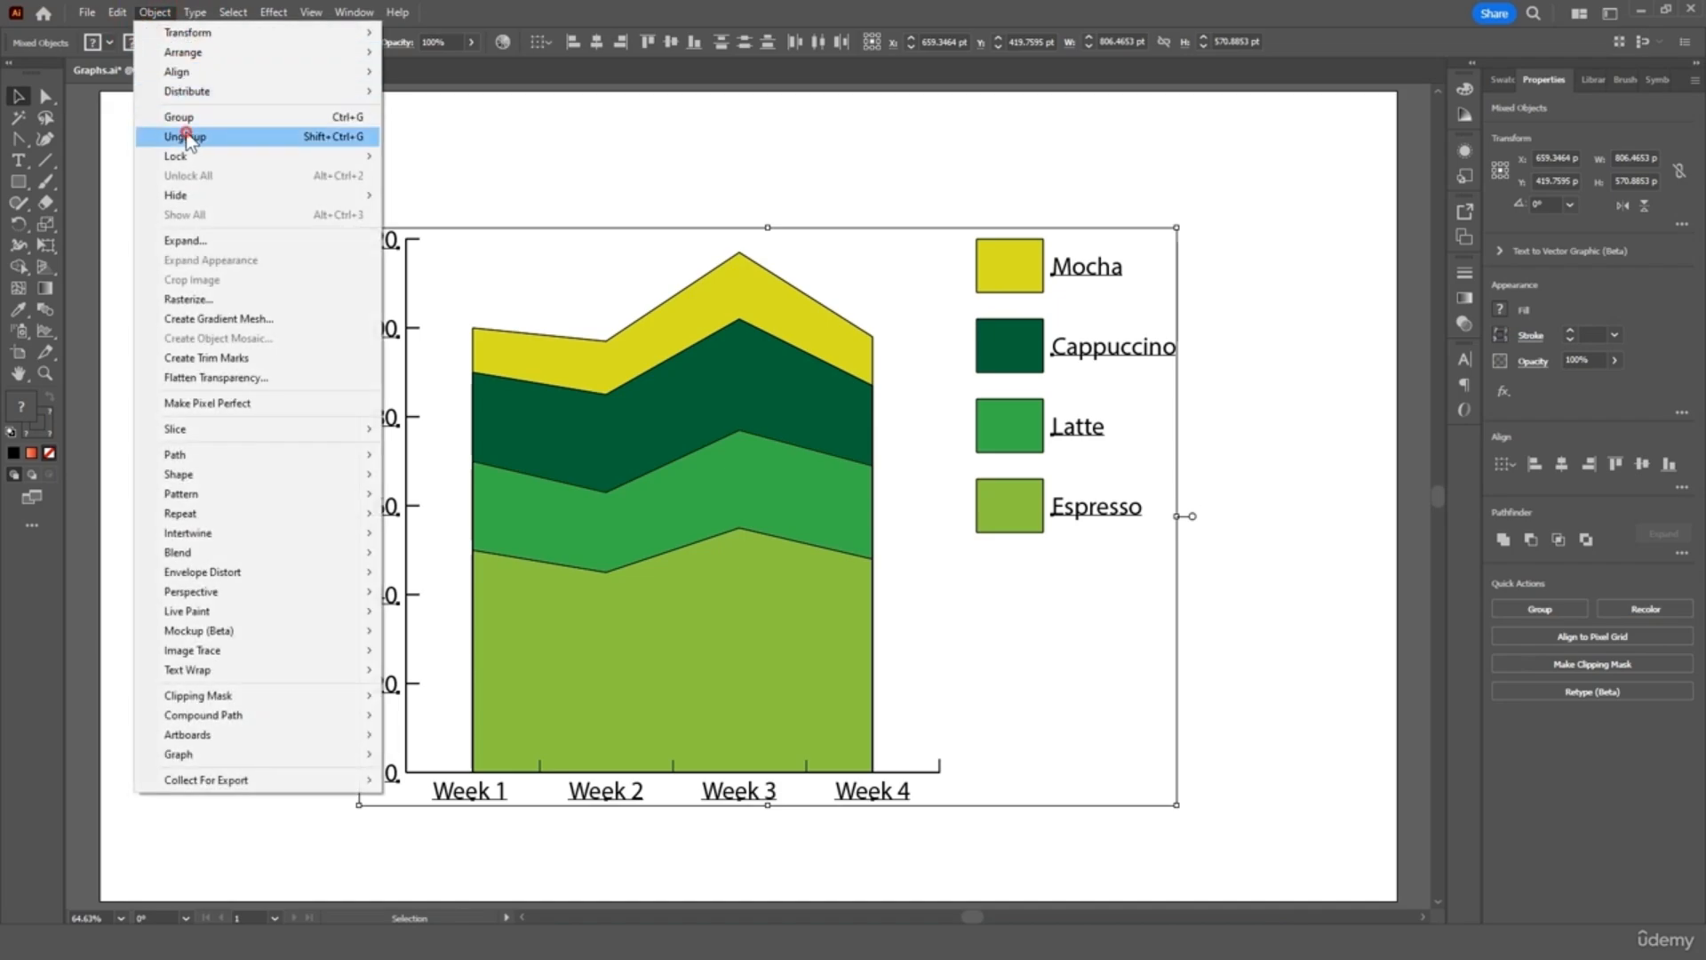
pyautogui.click(182, 137)
pyautogui.click(155, 12)
pyautogui.click(180, 138)
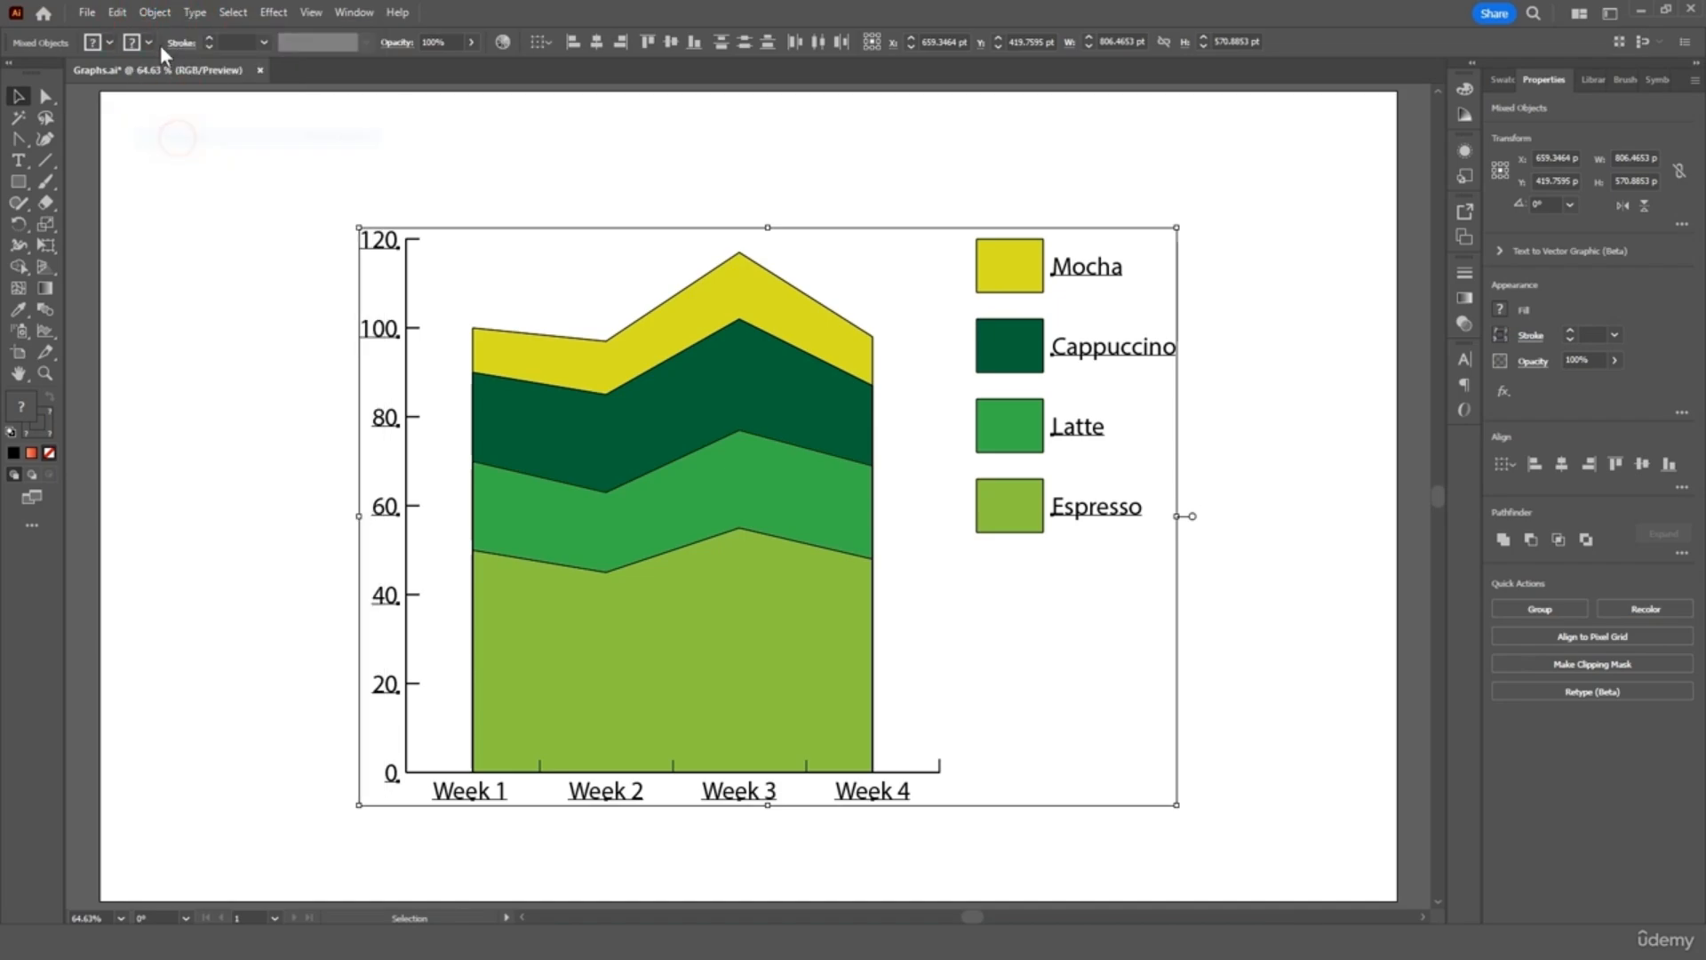
pyautogui.click(154, 12)
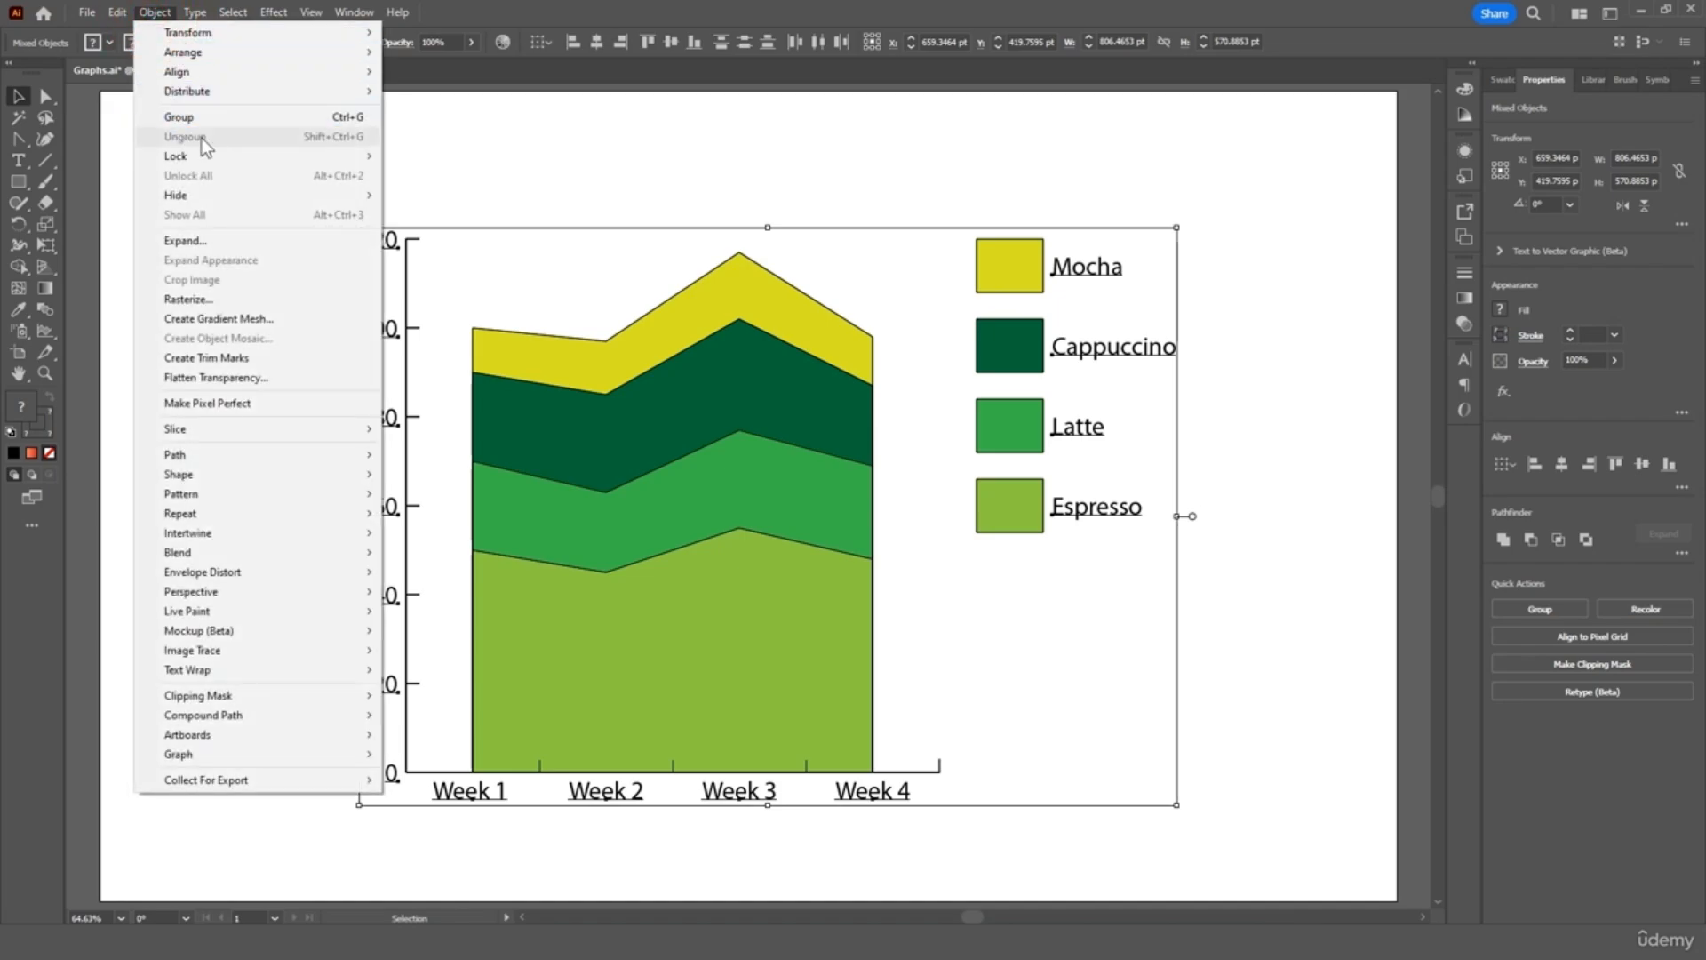
pyautogui.click(457, 147)
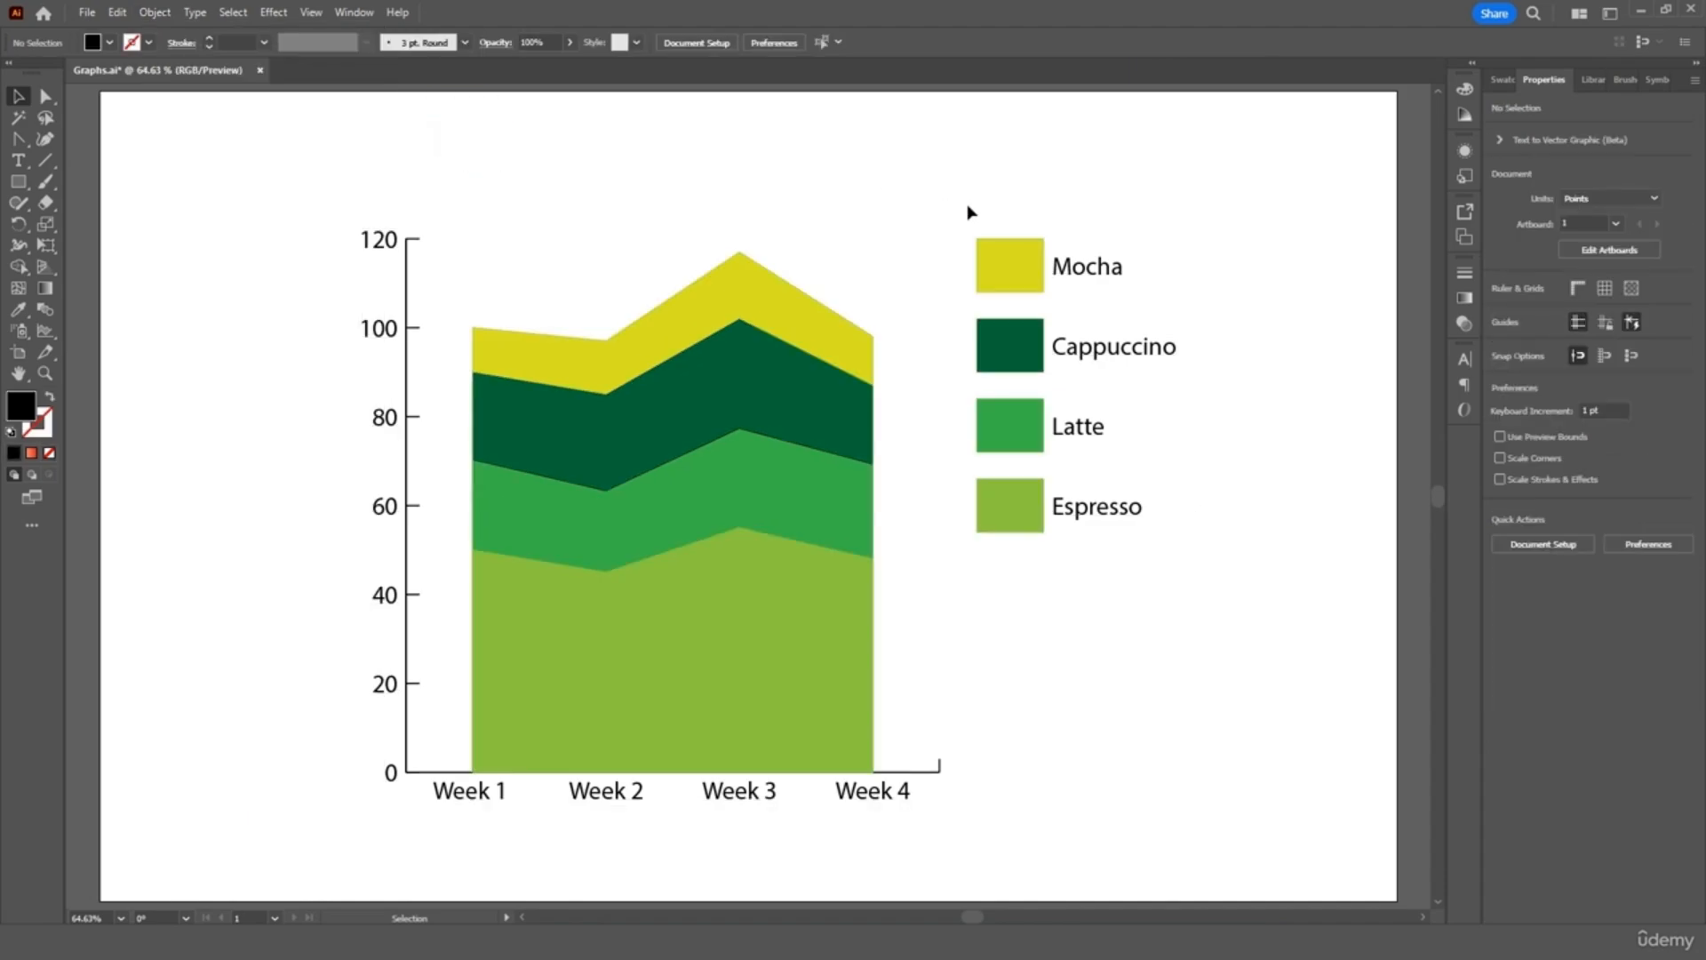
# Test-move the Mocha swatch and areas, undo the moves, and reselect the whole chart
pyautogui.moveTo(1002, 259); pyautogui.dragTo(921, 180)
pyautogui.moveTo(820, 302); pyautogui.dragTo(695, 214)
pyautogui.moveTo(792, 381); pyautogui.dragTo(916, 448)
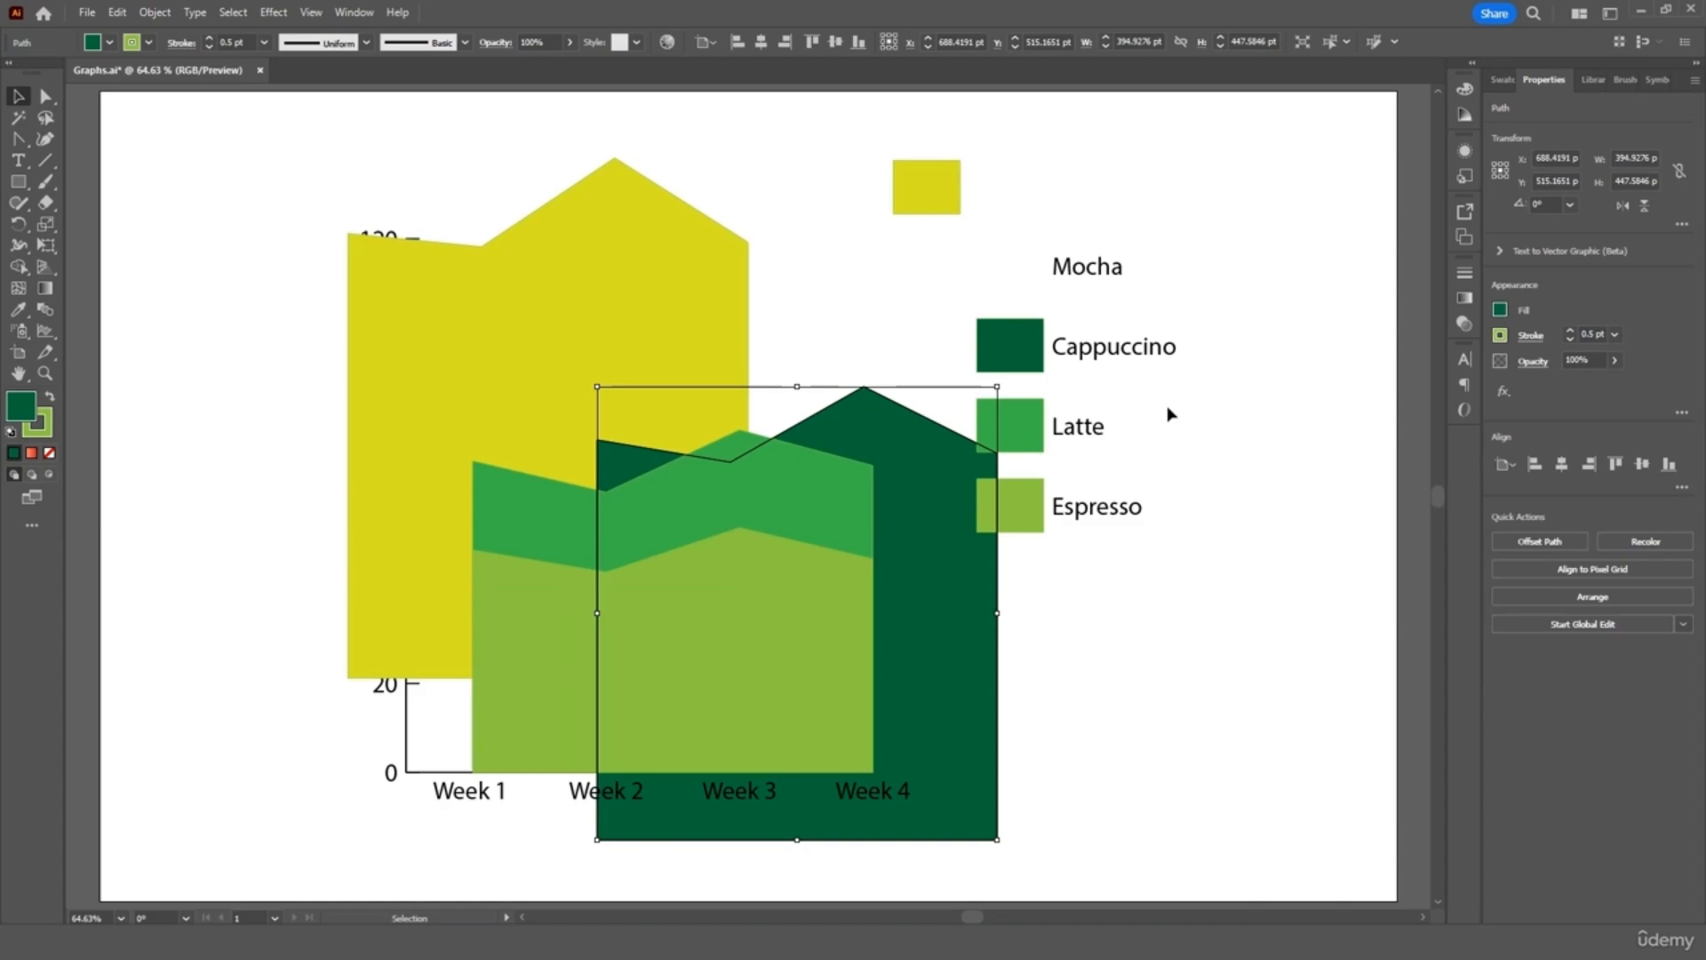
pyautogui.hotkey('ctrl', 'z')
pyautogui.hotkey('ctrl', 'z')
pyautogui.hotkey('ctrl', 'z')
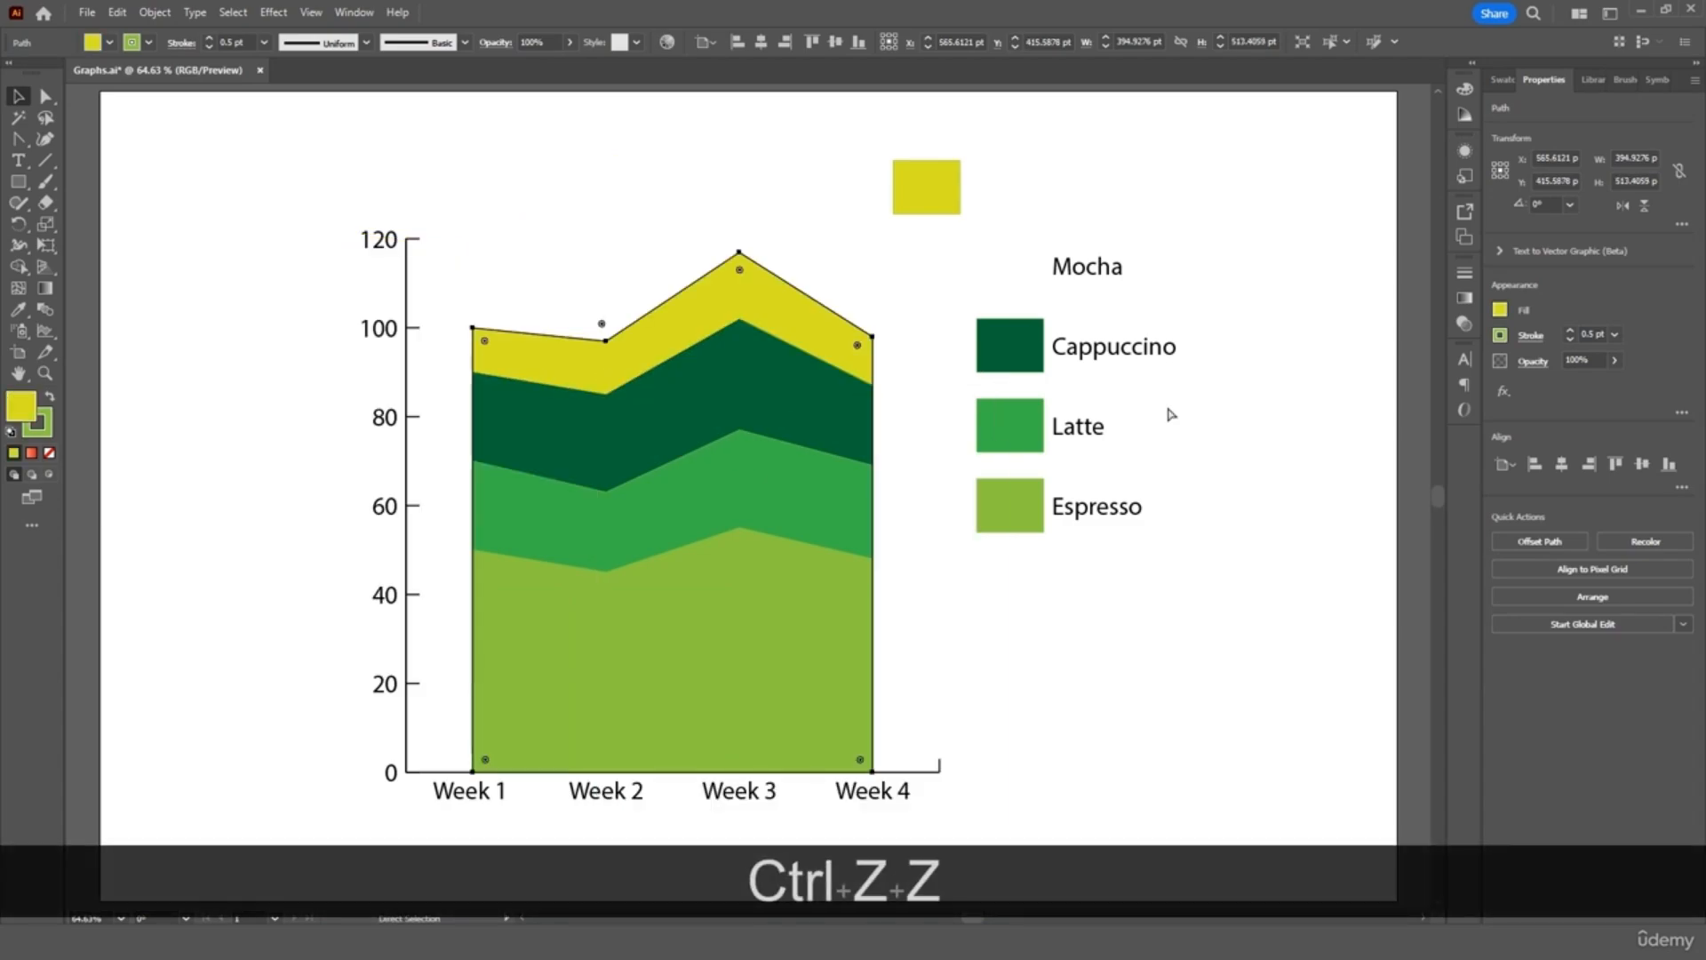
pyautogui.press('v')
pyautogui.click(1201, 471)
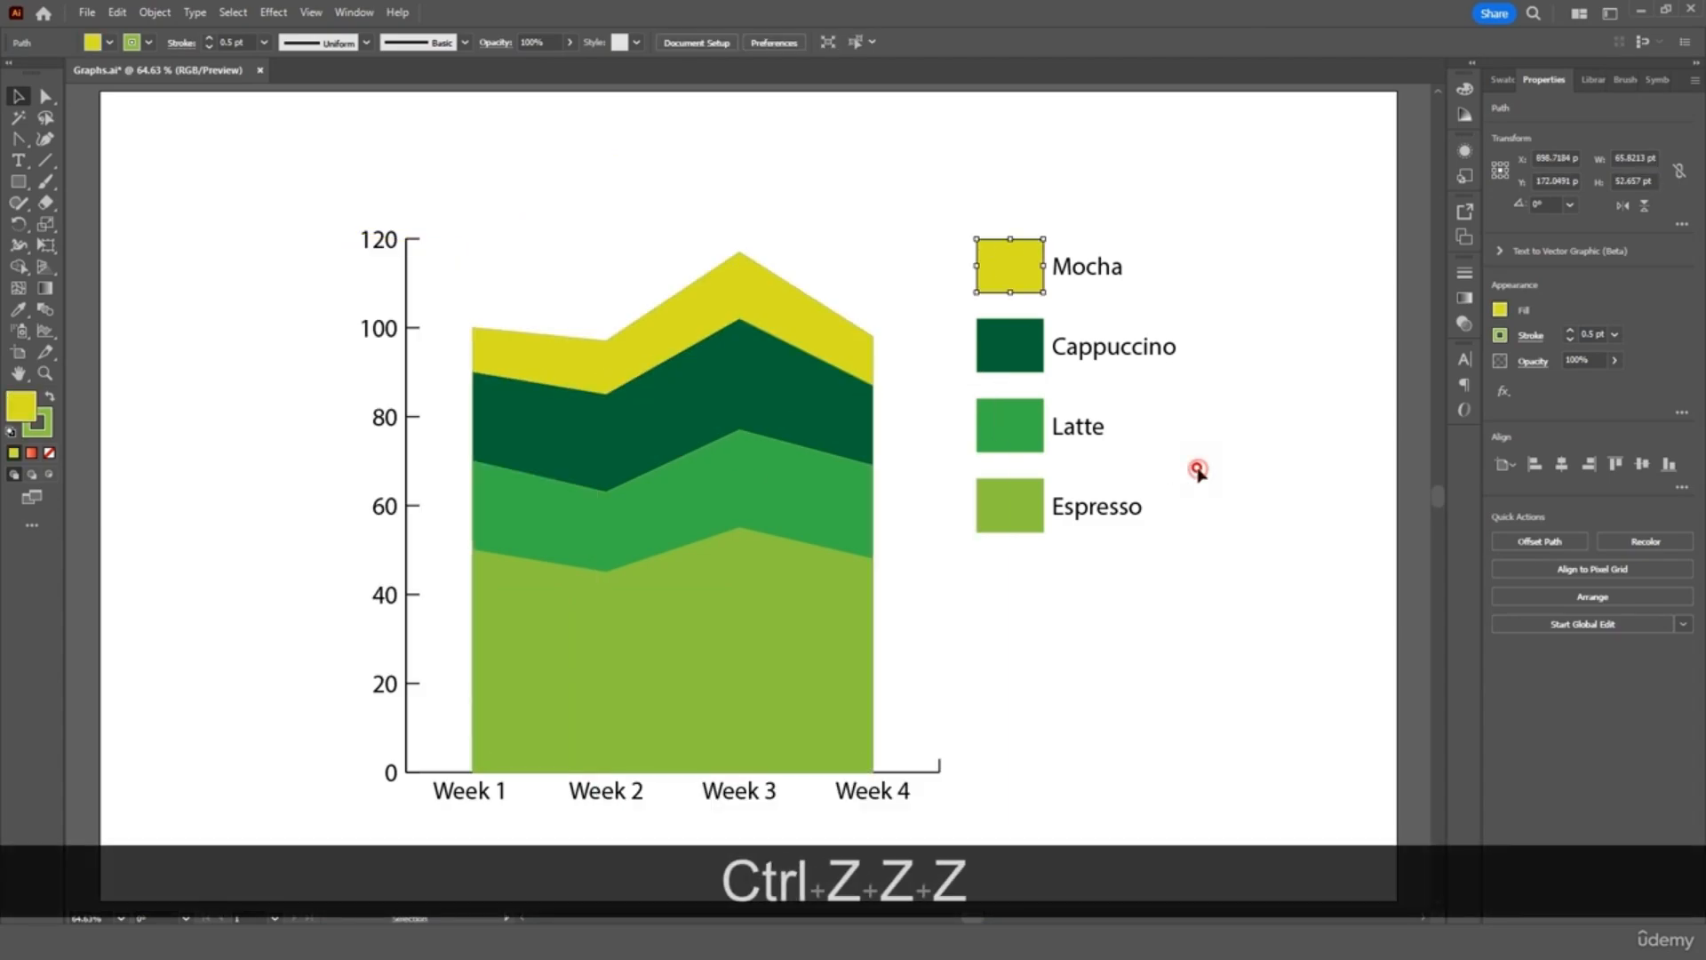
pyautogui.moveTo(1003, 196); pyautogui.dragTo(544, 626)
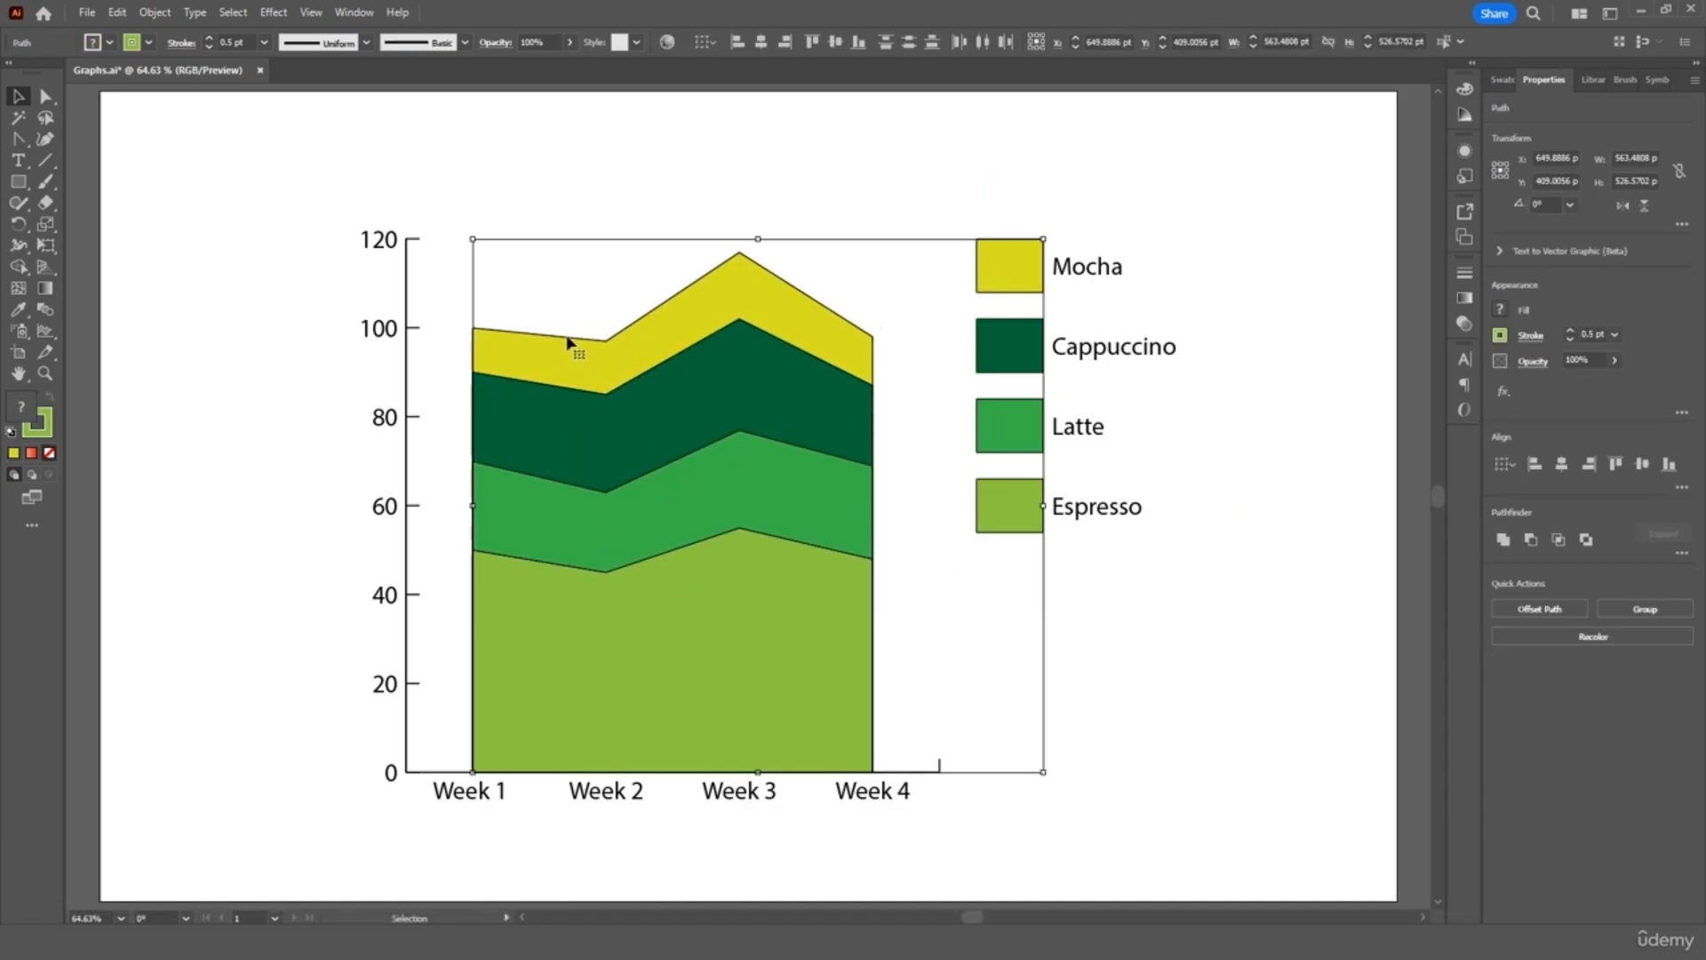
# Apply the 3D Inflate effect to the stacked area bands and legend swatches, then deselect
pyautogui.click(282, 16)
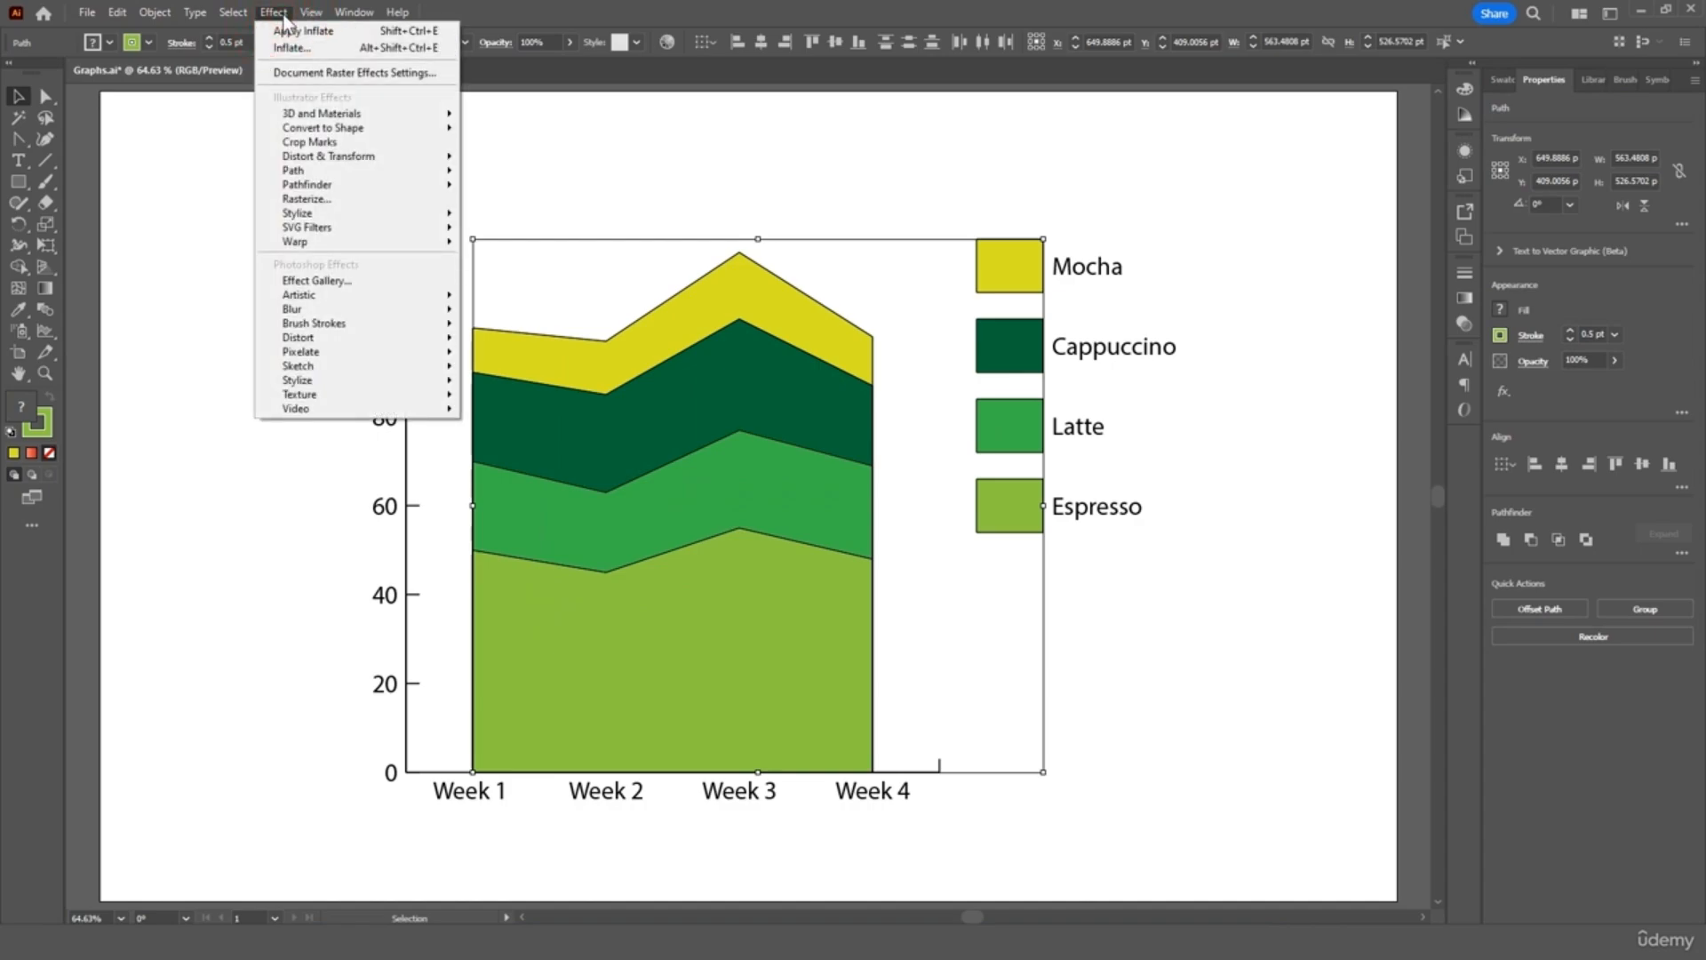
pyautogui.moveTo(307, 116)
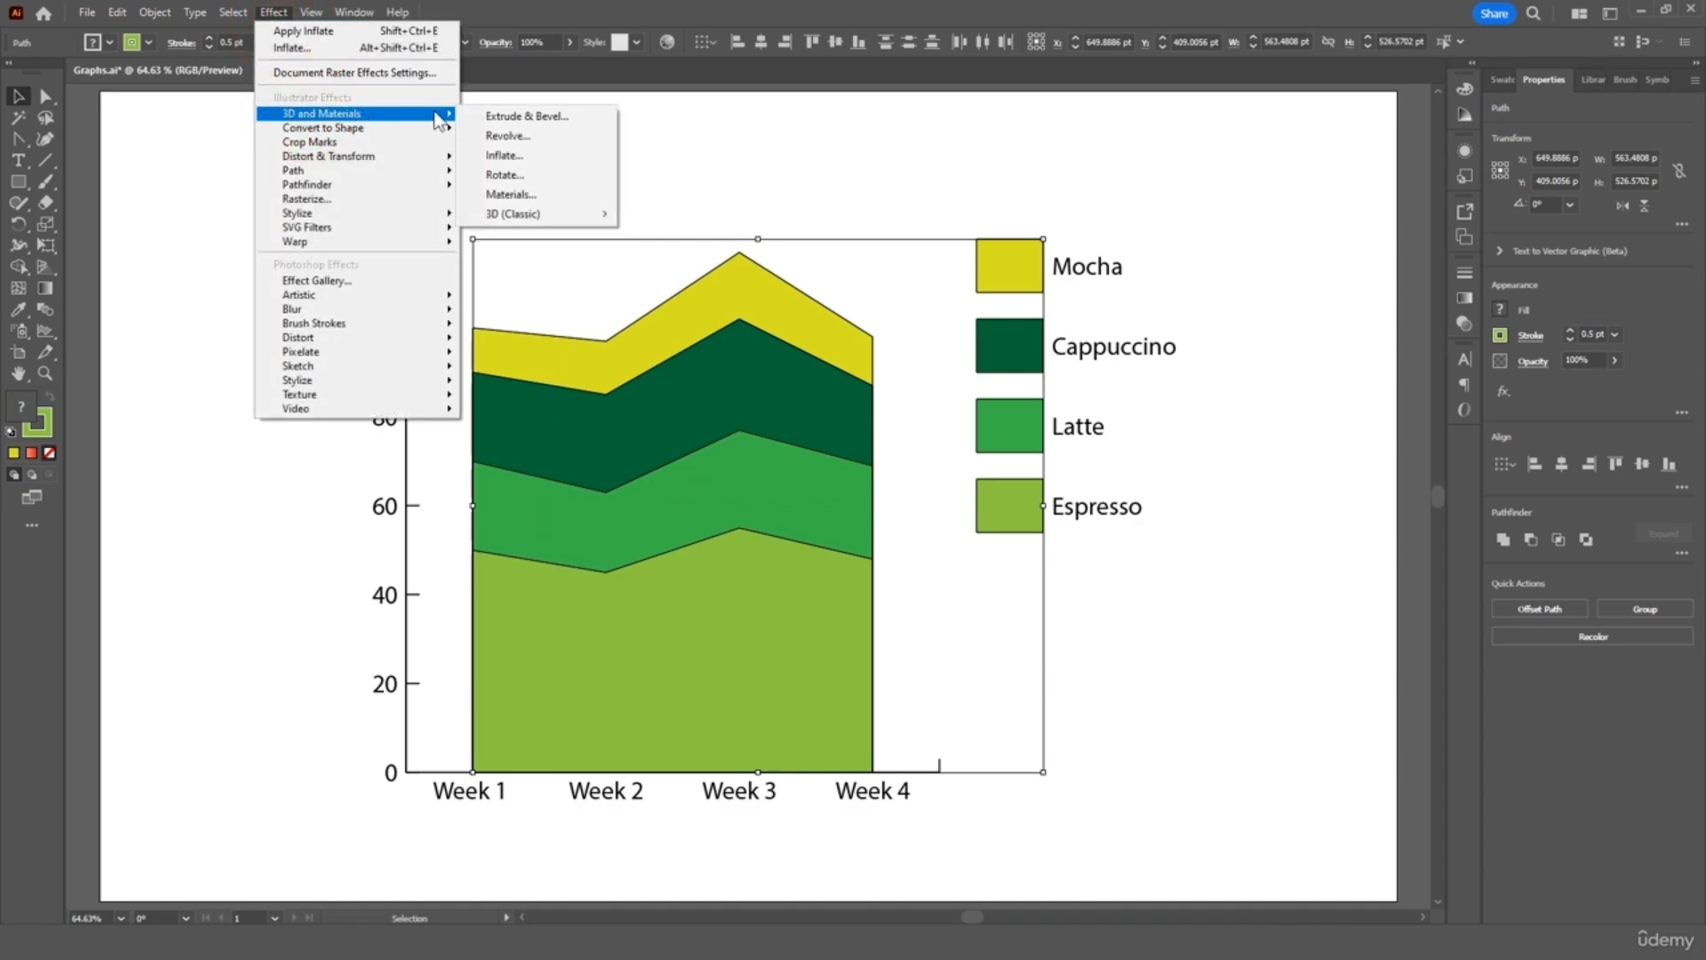
pyautogui.click(515, 156)
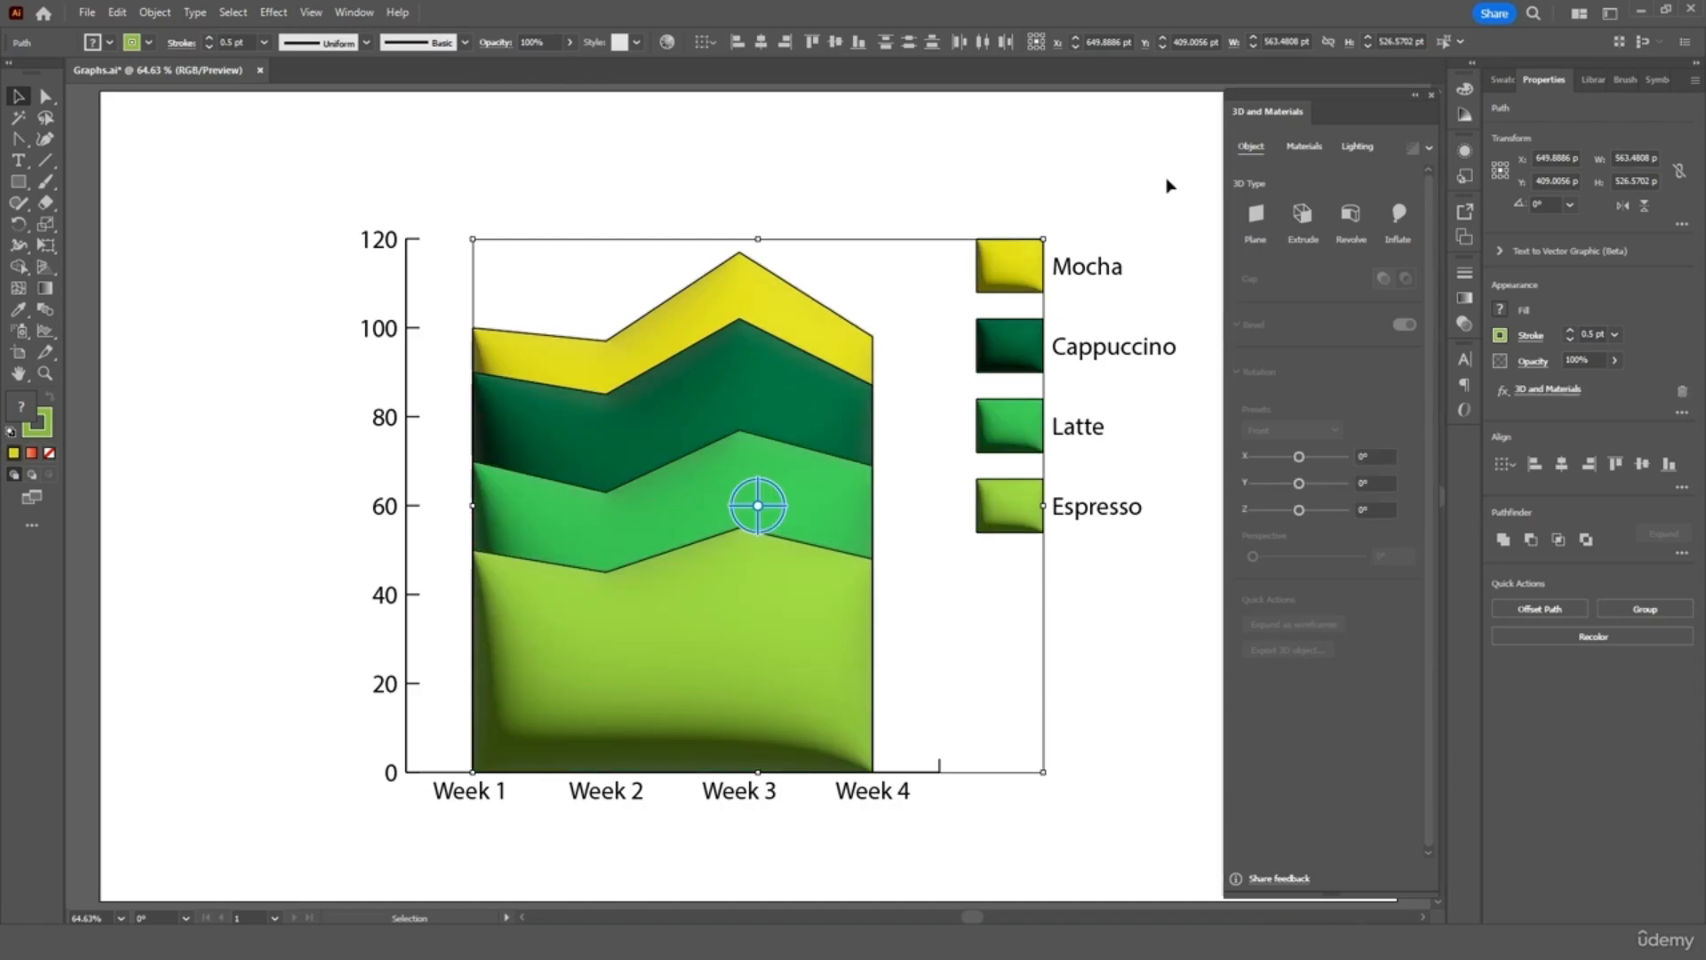
pyautogui.click(1147, 168)
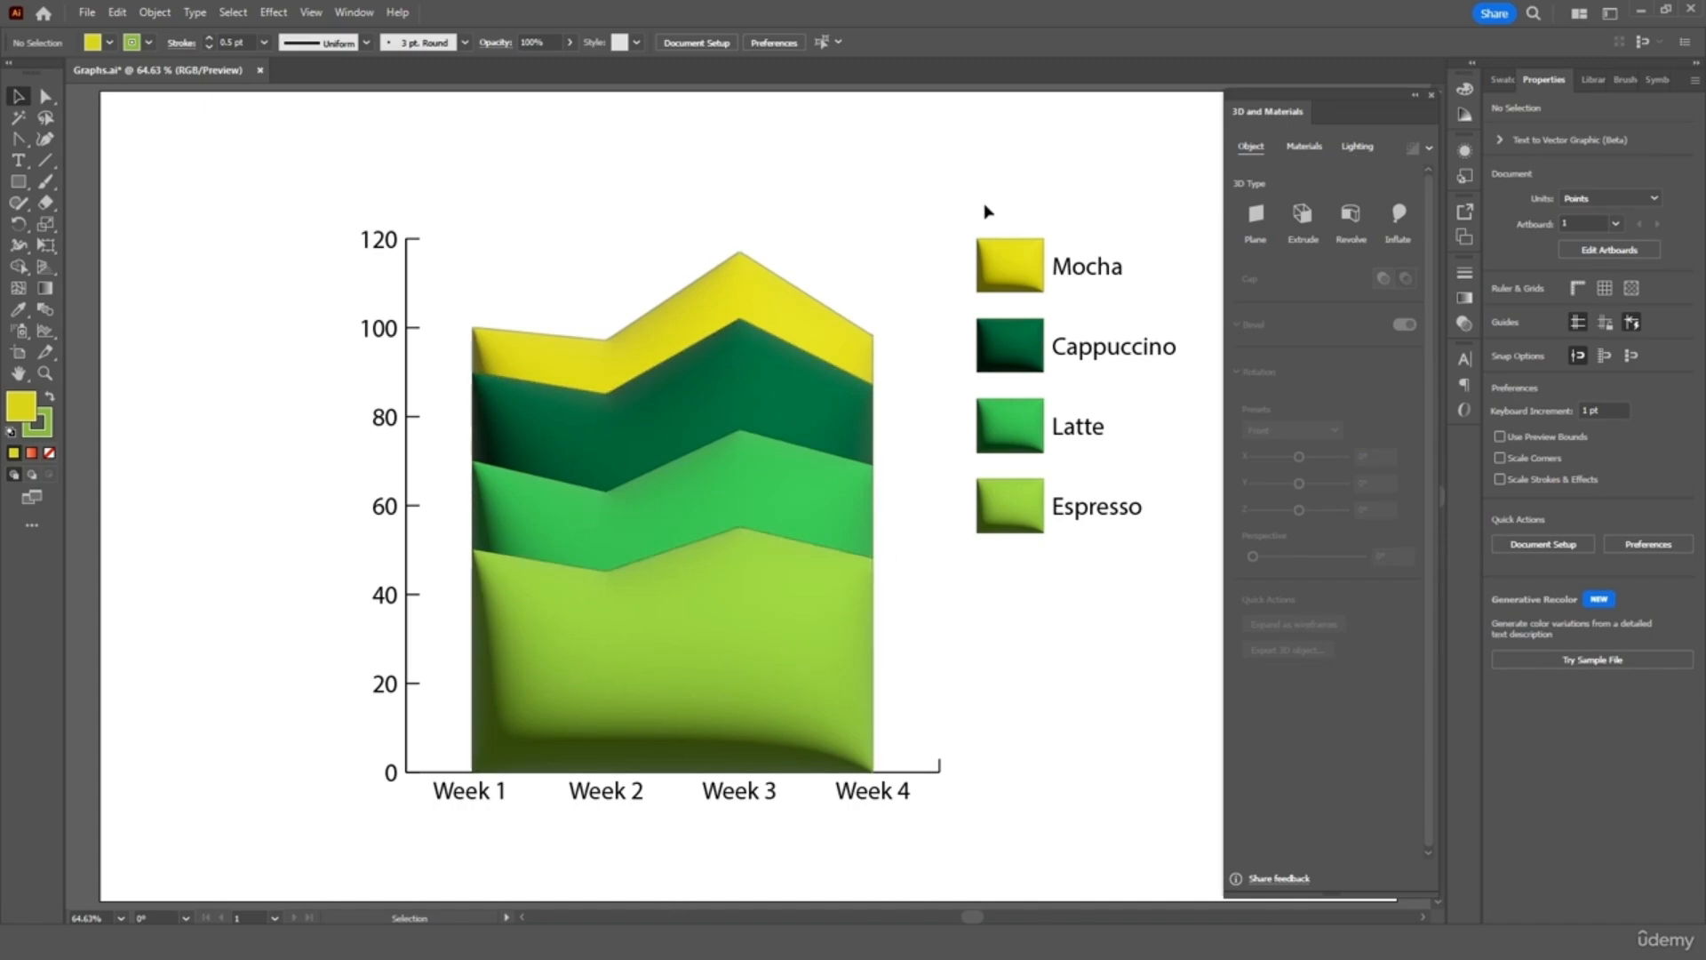
pyautogui.click(1431, 95)
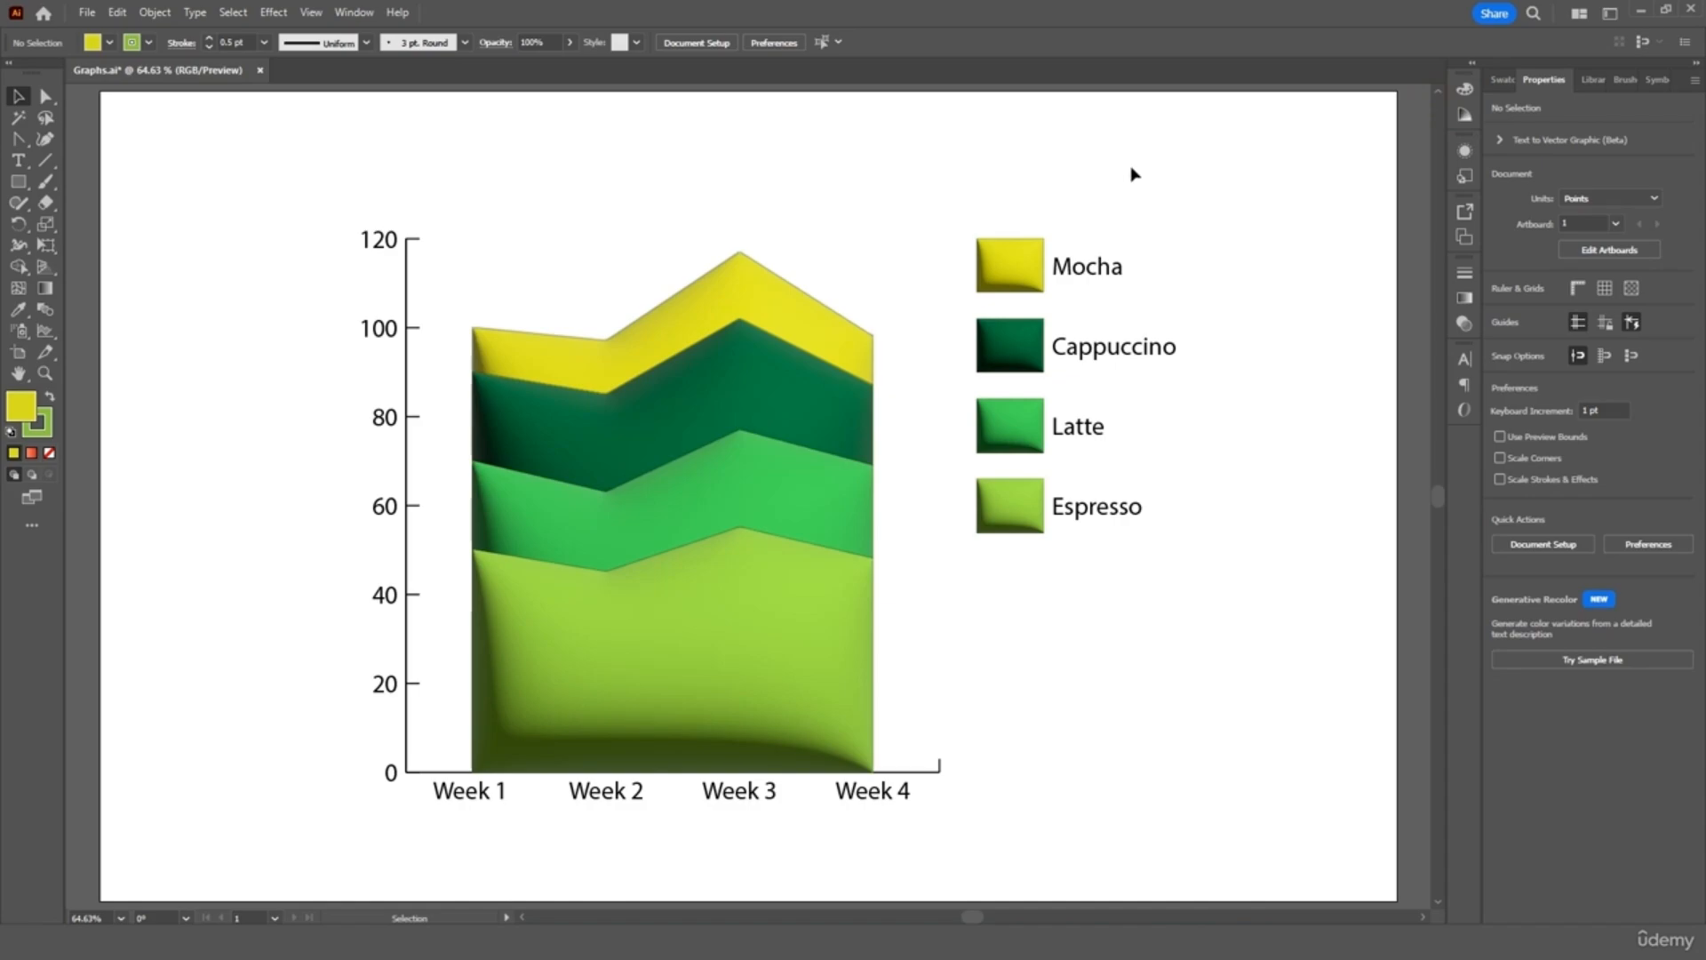
# Group the inflated chart shapes and swatches and move the group upward
pyautogui.moveTo(1004, 162); pyautogui.dragTo(640, 614)
pyautogui.rightClick(738, 587)
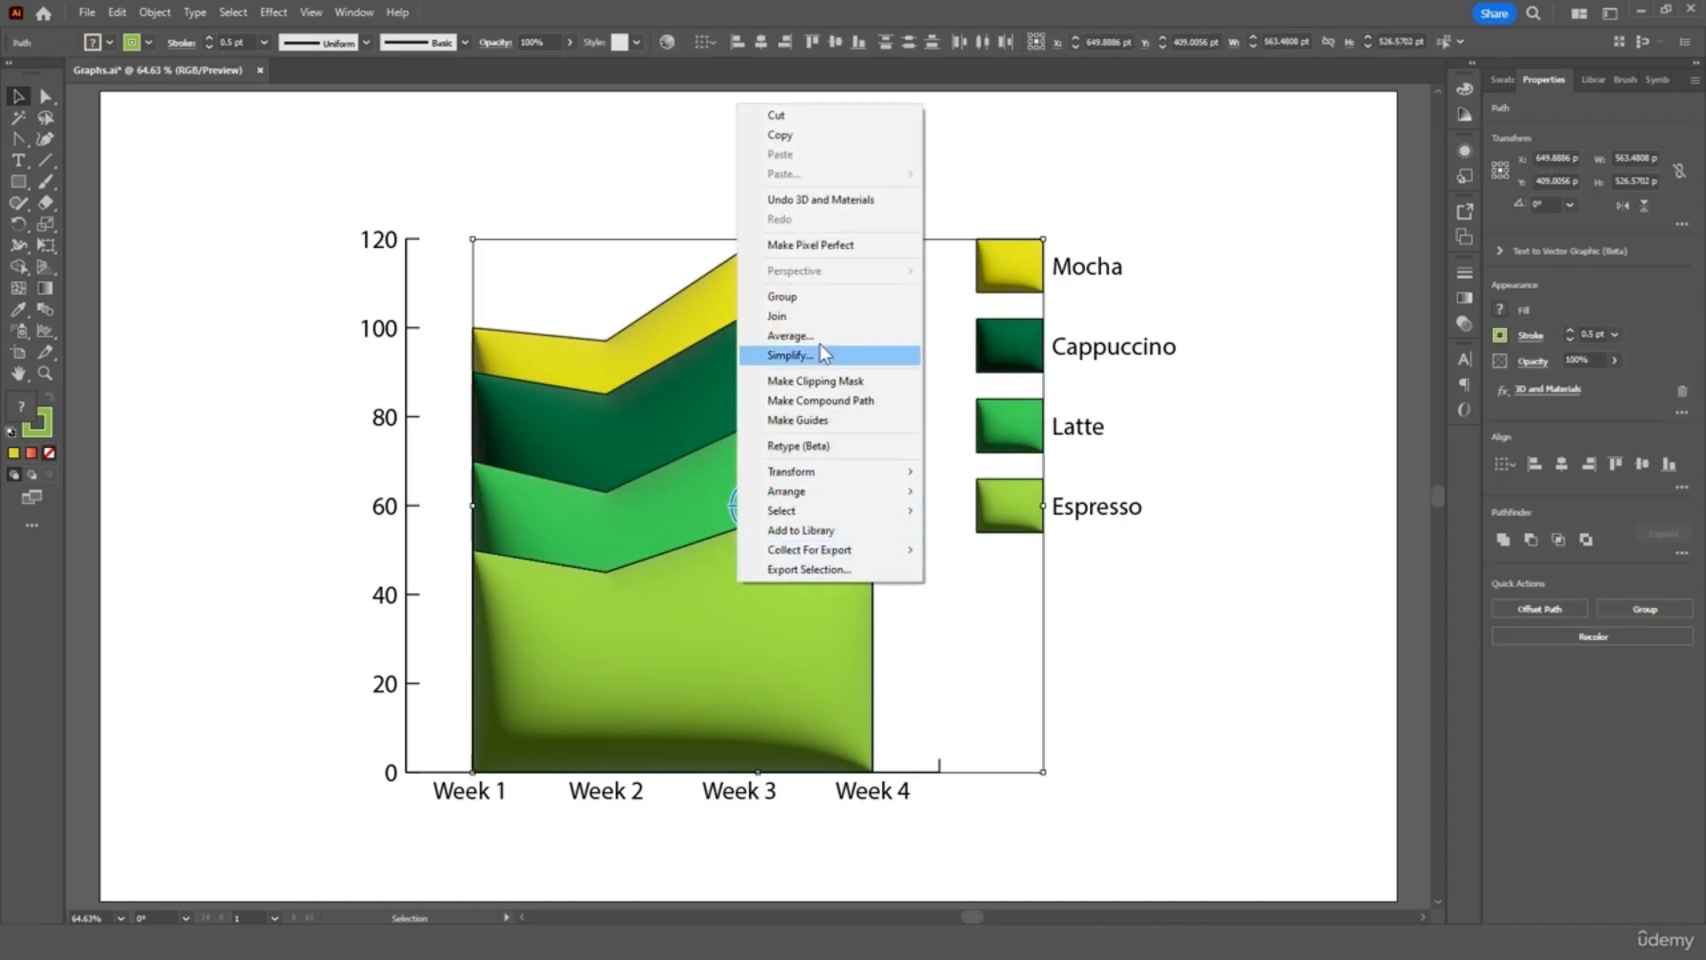
pyautogui.click(805, 296)
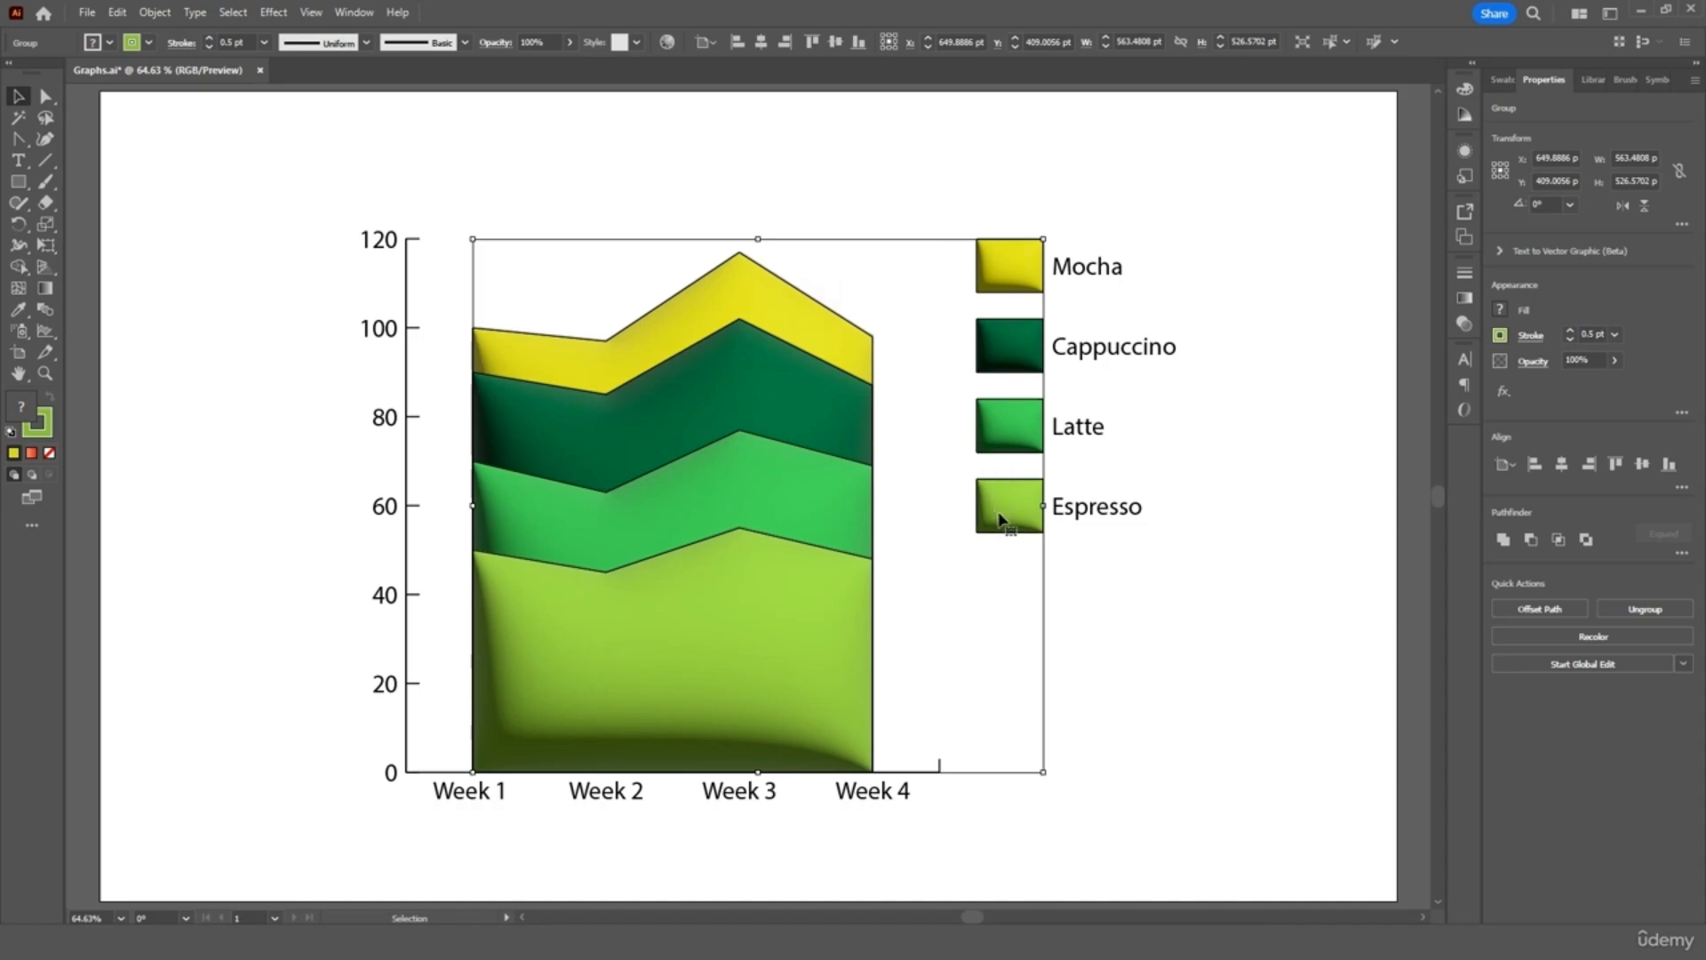
pyautogui.moveTo(1001, 502); pyautogui.dragTo(998, 194)
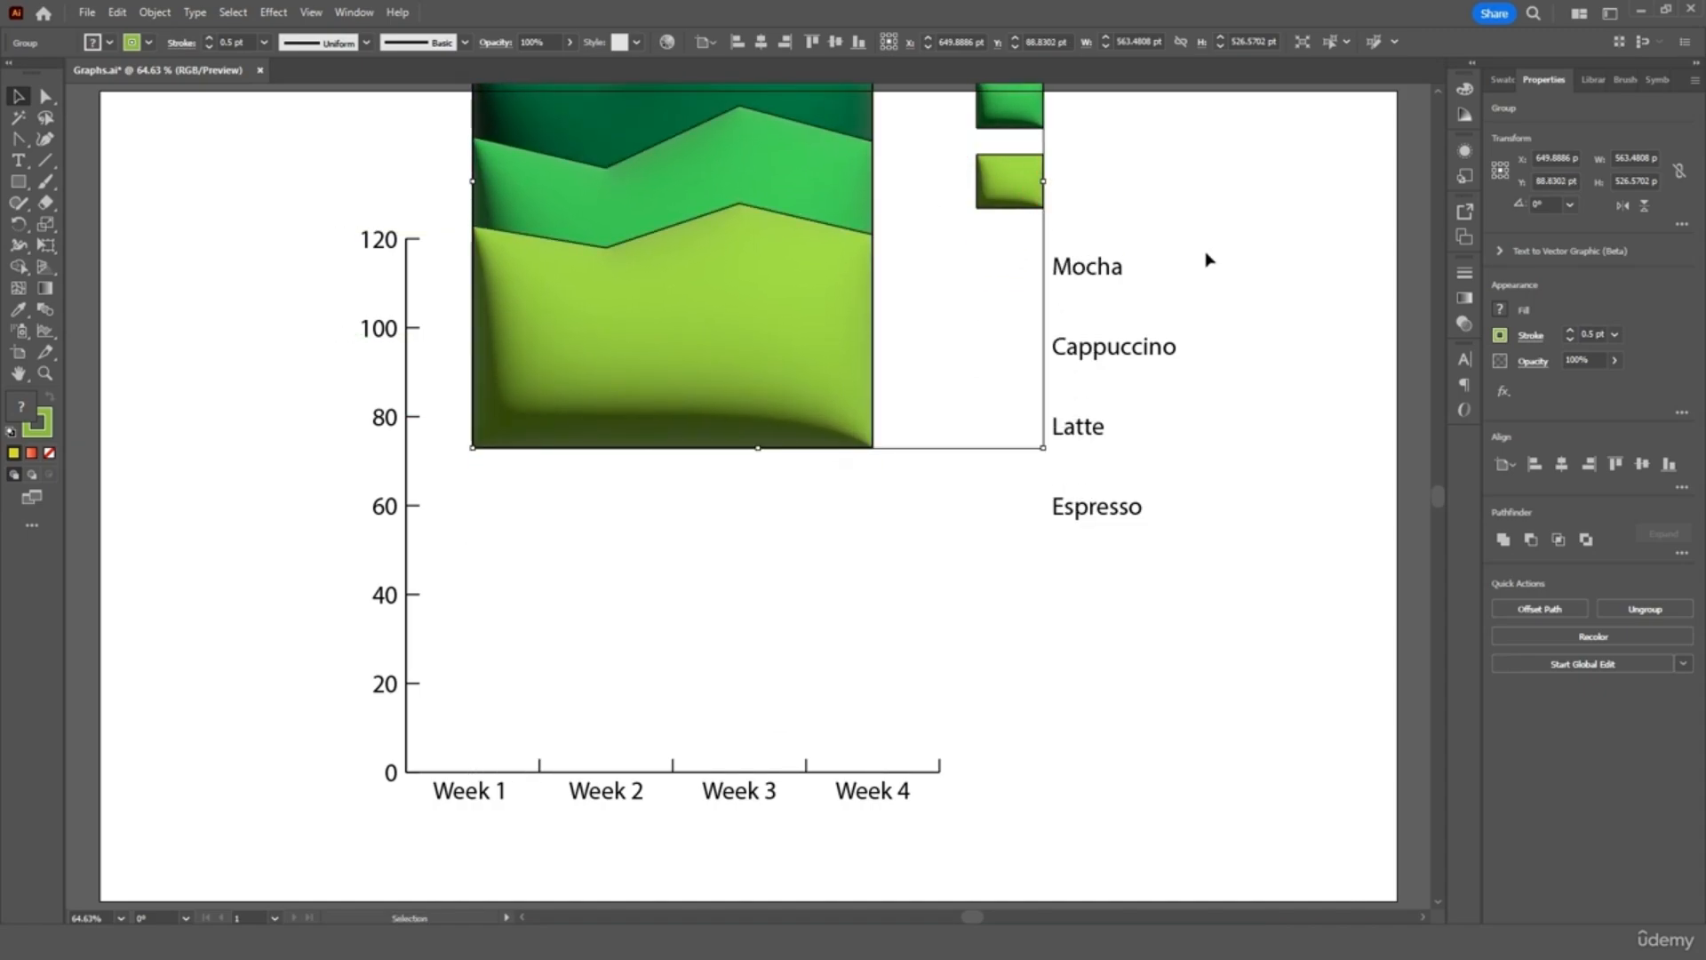
pyautogui.click(1214, 253)
# Fill the legend names, y-axis numbers and Week labels with white
pyautogui.moveTo(1187, 240); pyautogui.dragTo(1112, 545)
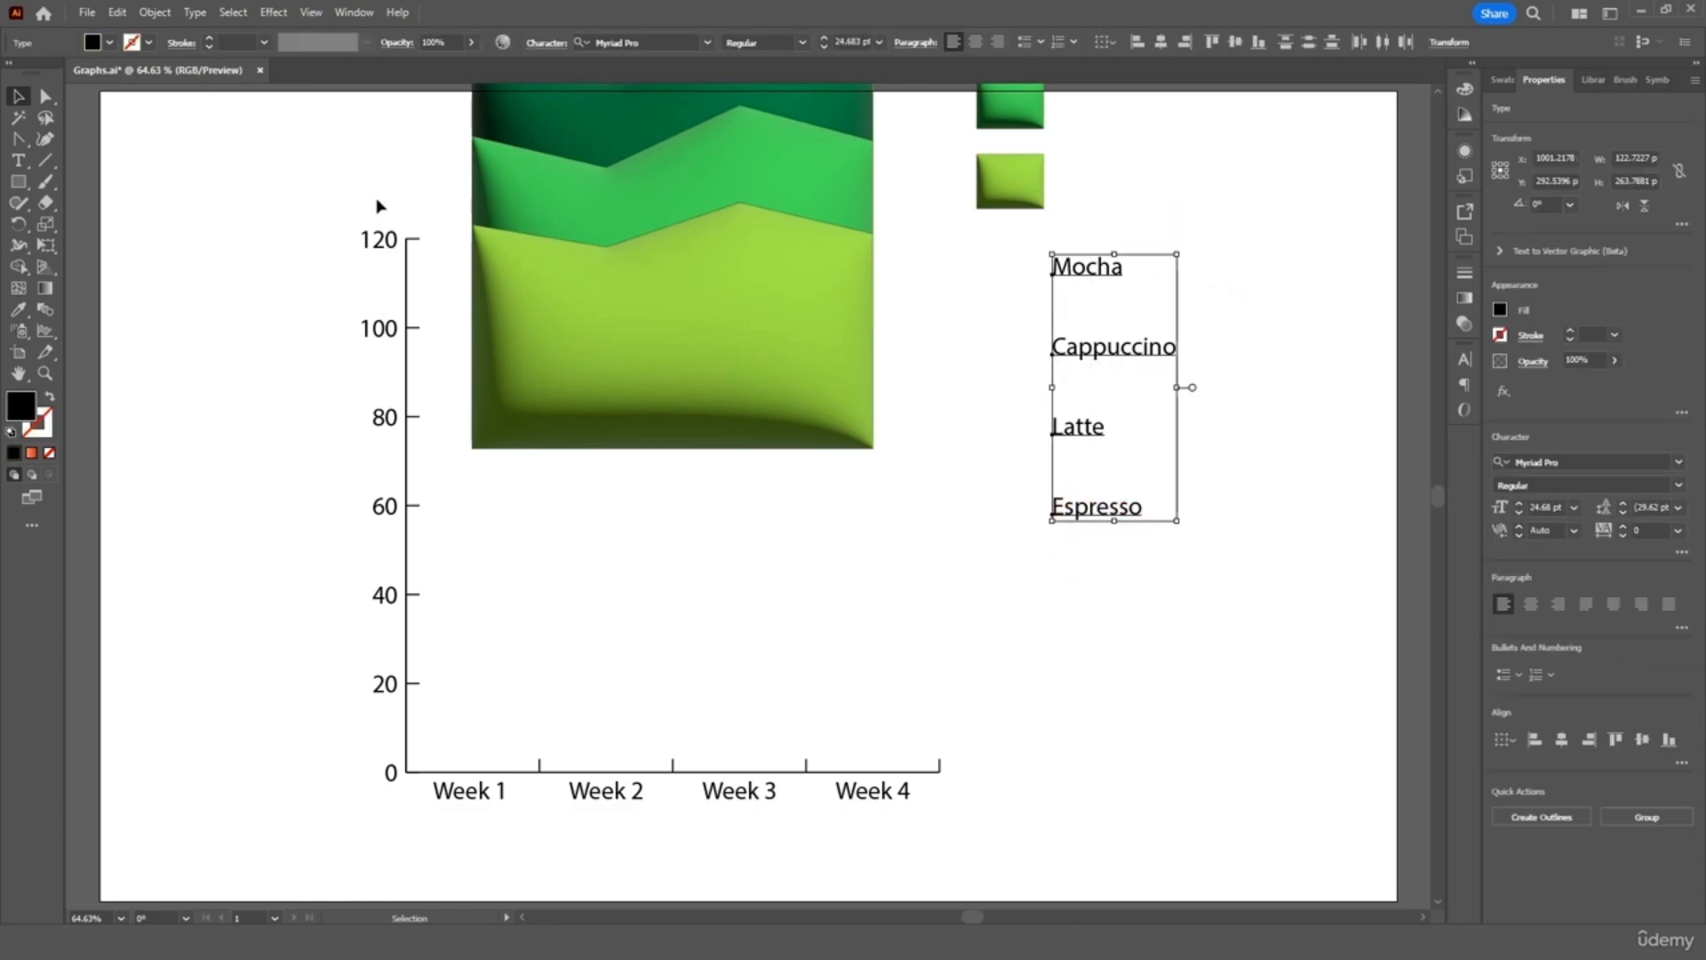
pyautogui.moveTo(379, 206); pyautogui.dragTo(338, 809)
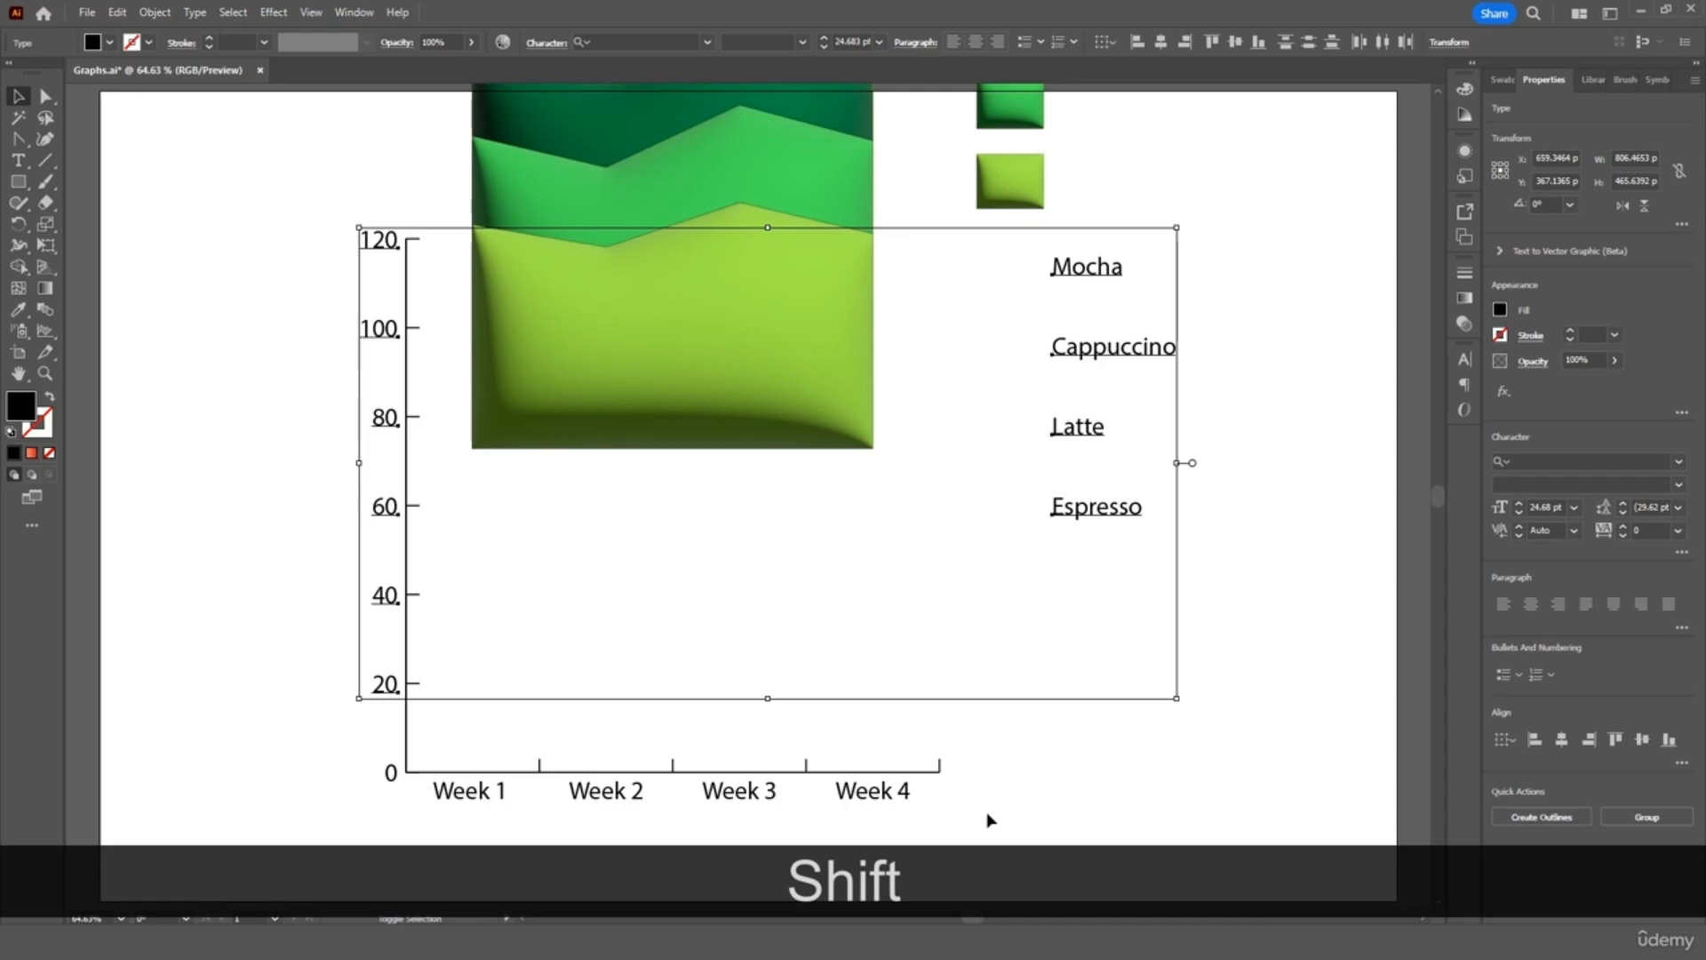
pyautogui.moveTo(813, 816); pyautogui.dragTo(401, 807)
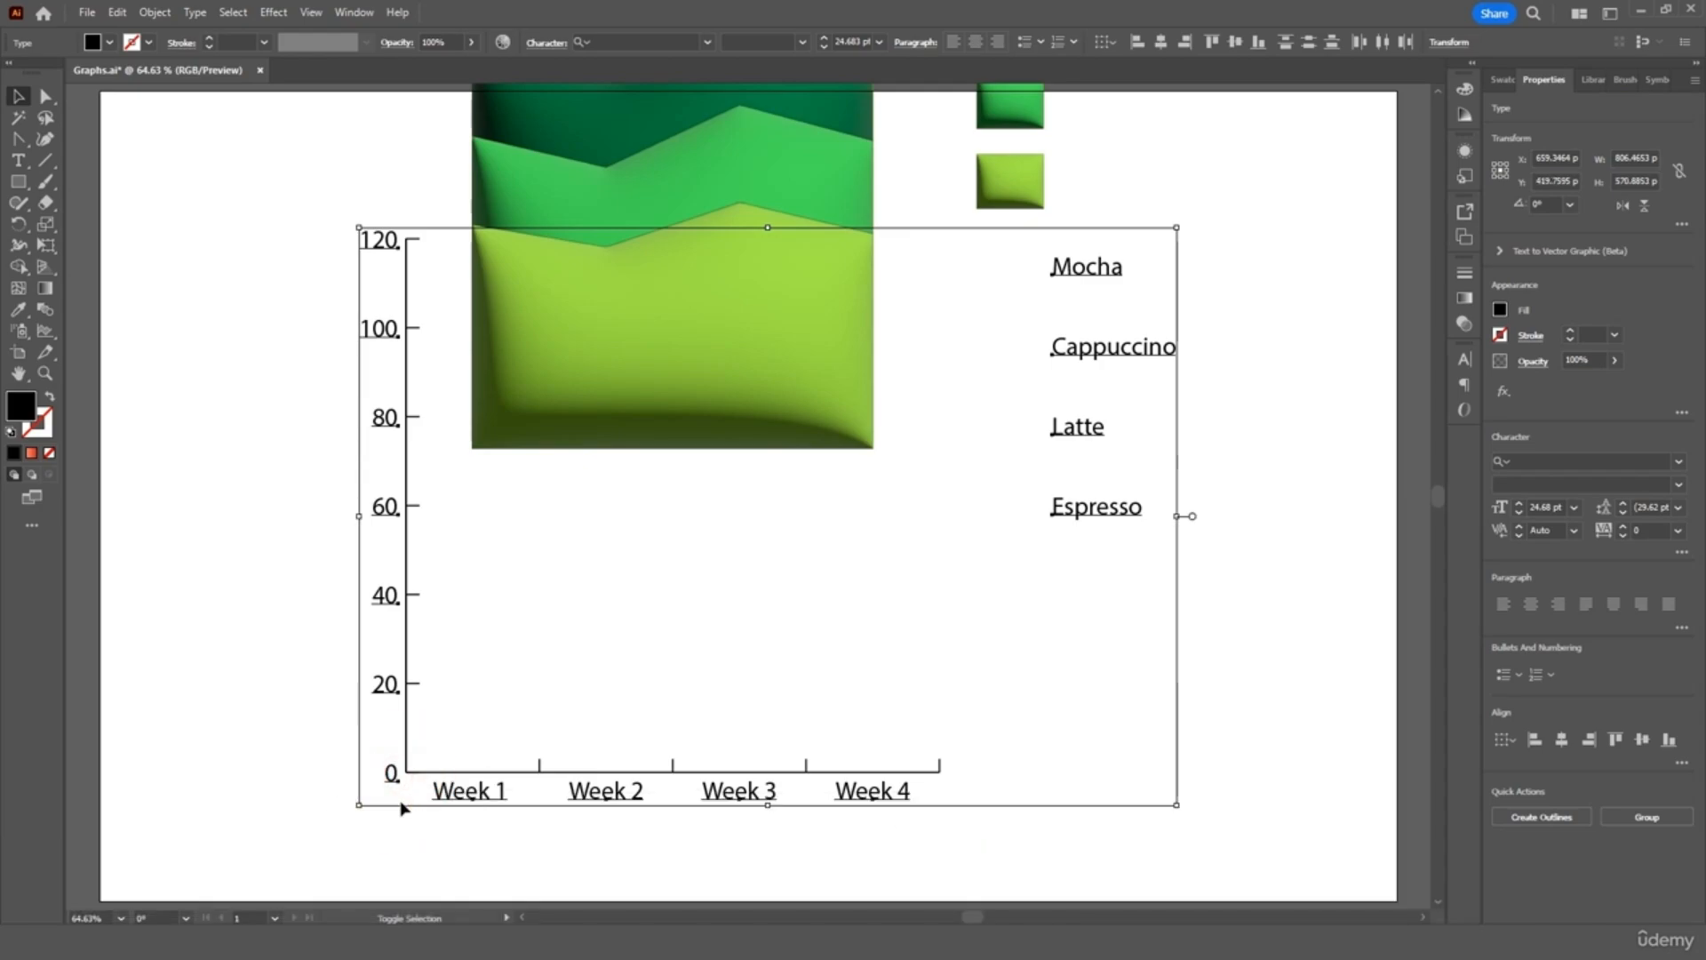
pyautogui.click(110, 42)
pyautogui.click(36, 72)
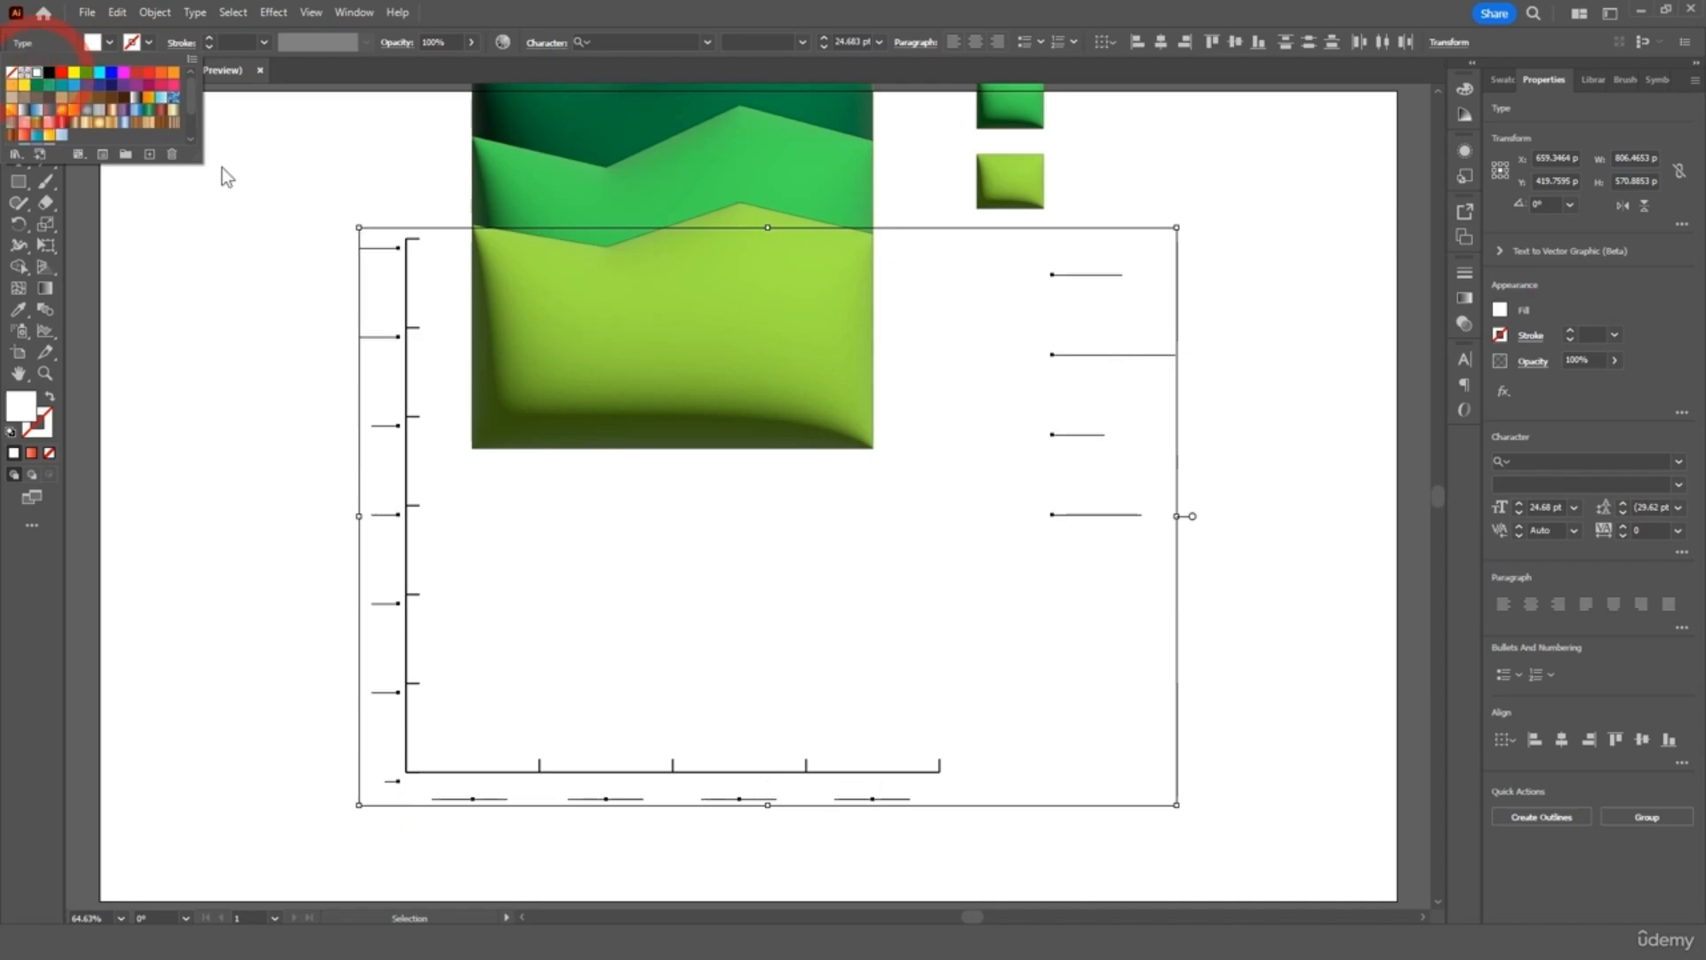
pyautogui.click(267, 230)
pyautogui.click(416, 204)
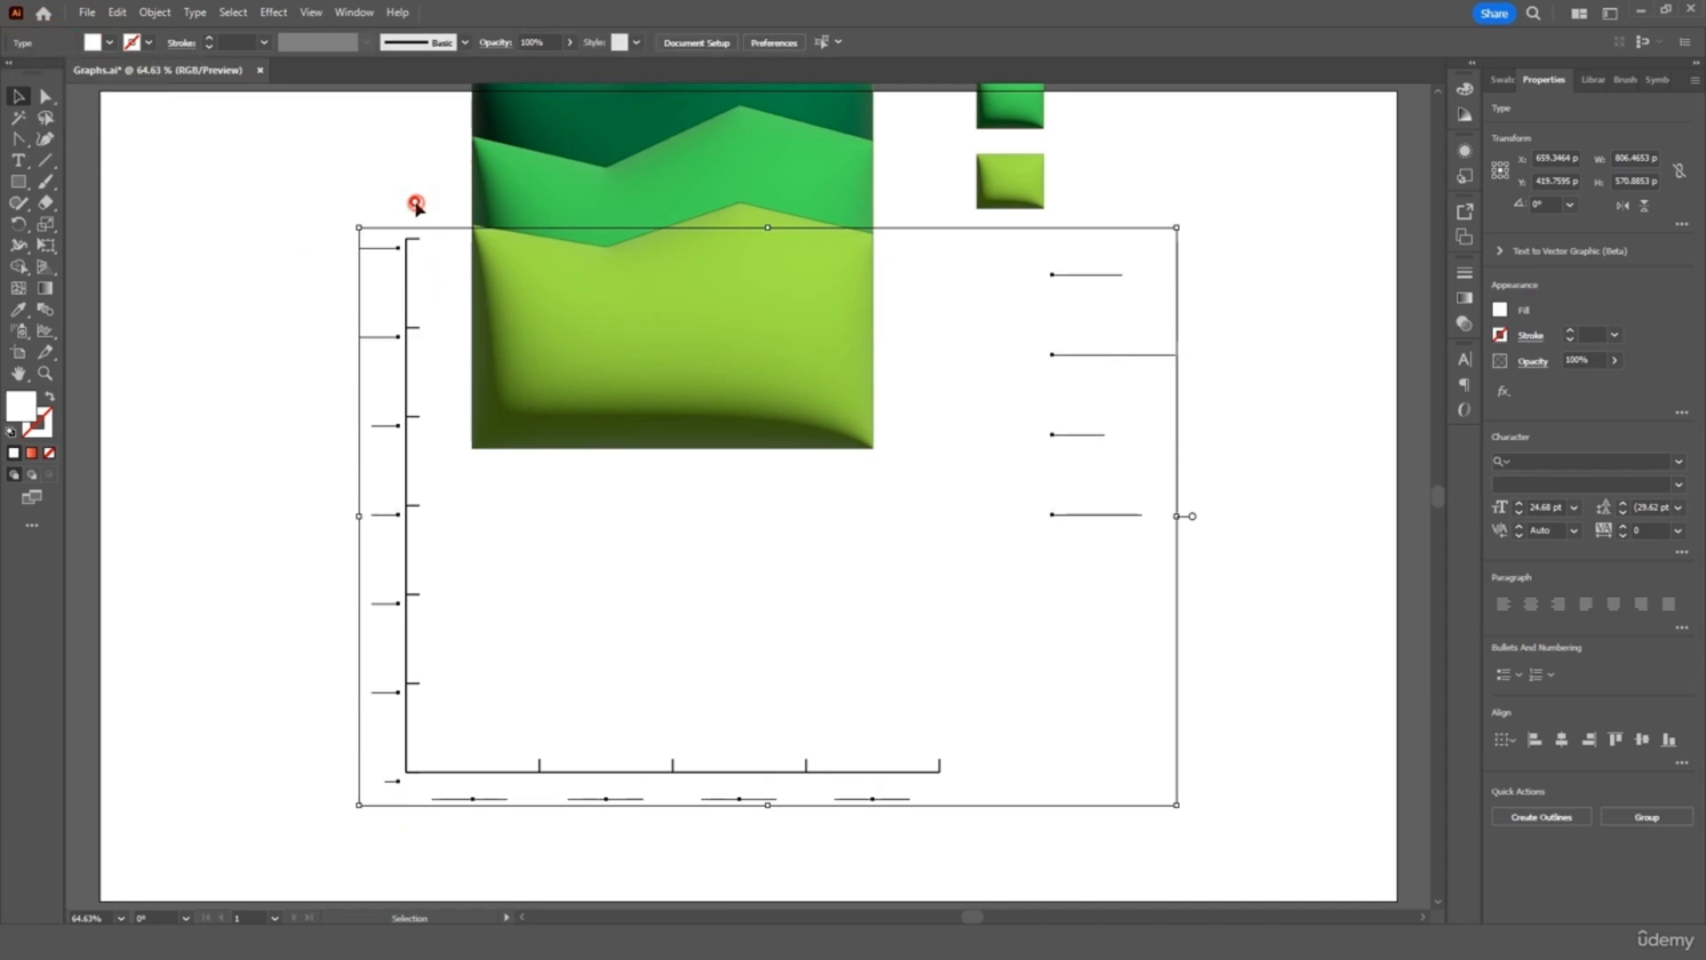
pyautogui.click(414, 238)
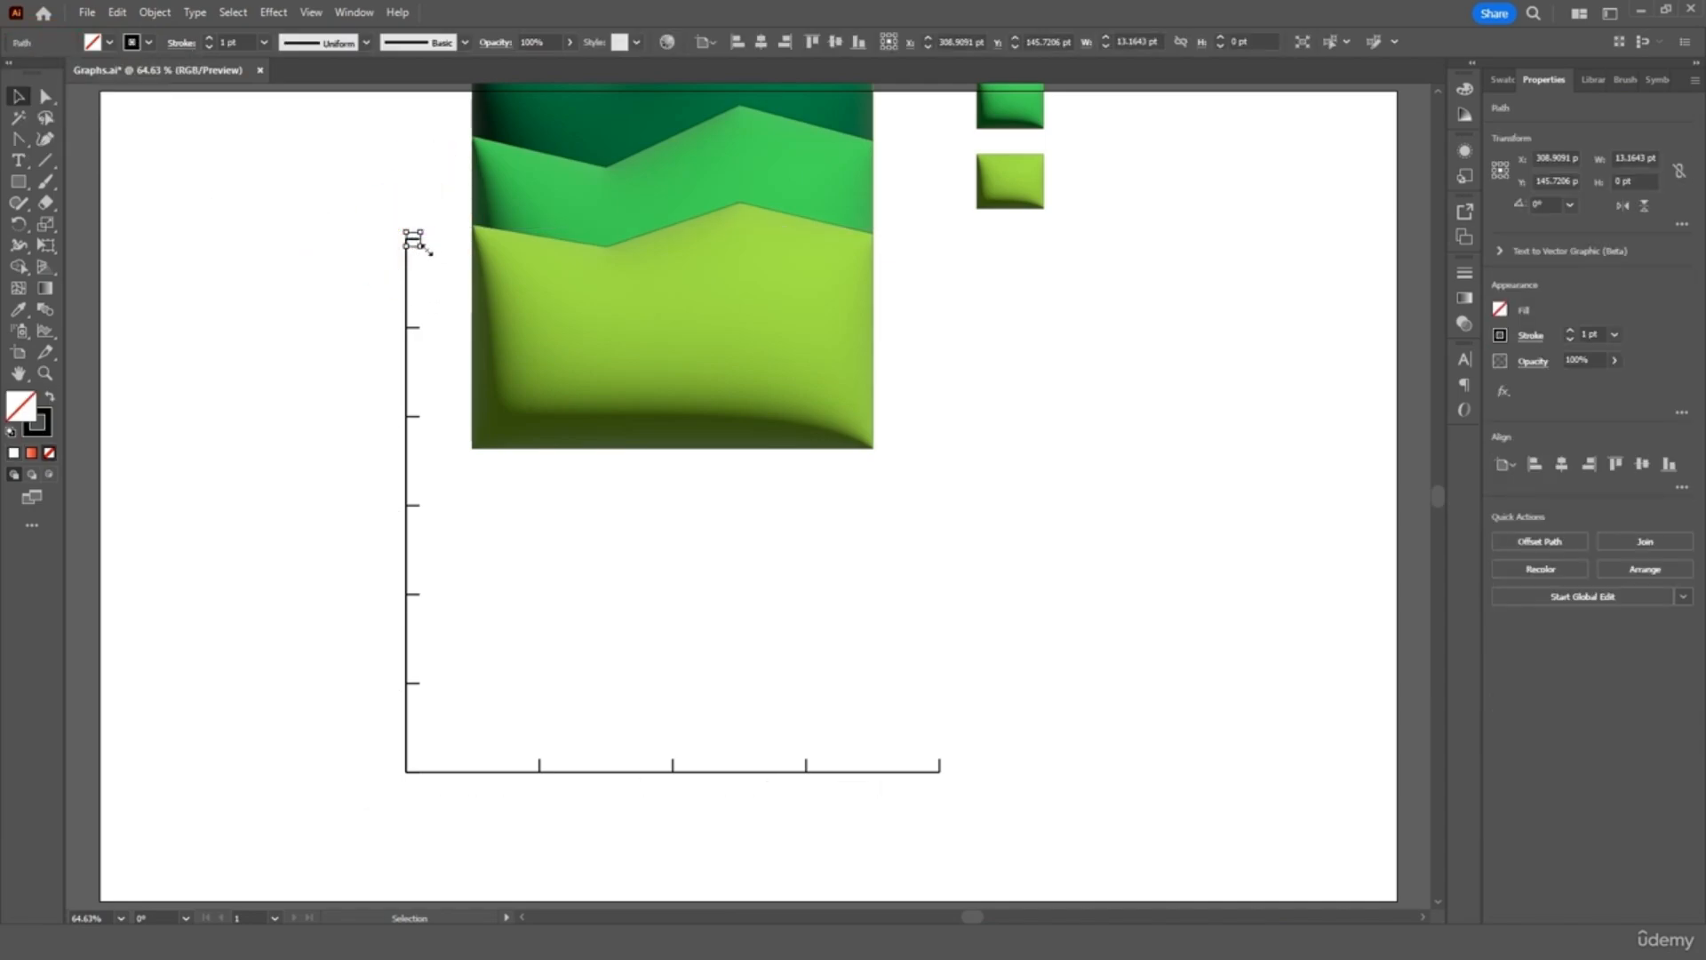
# Give the x- and y-axis lines and their tick marks a white stroke
pyautogui.moveTo(424, 222); pyautogui.dragTo(408, 752)
pyautogui.moveTo(974, 731); pyautogui.dragTo(468, 774)
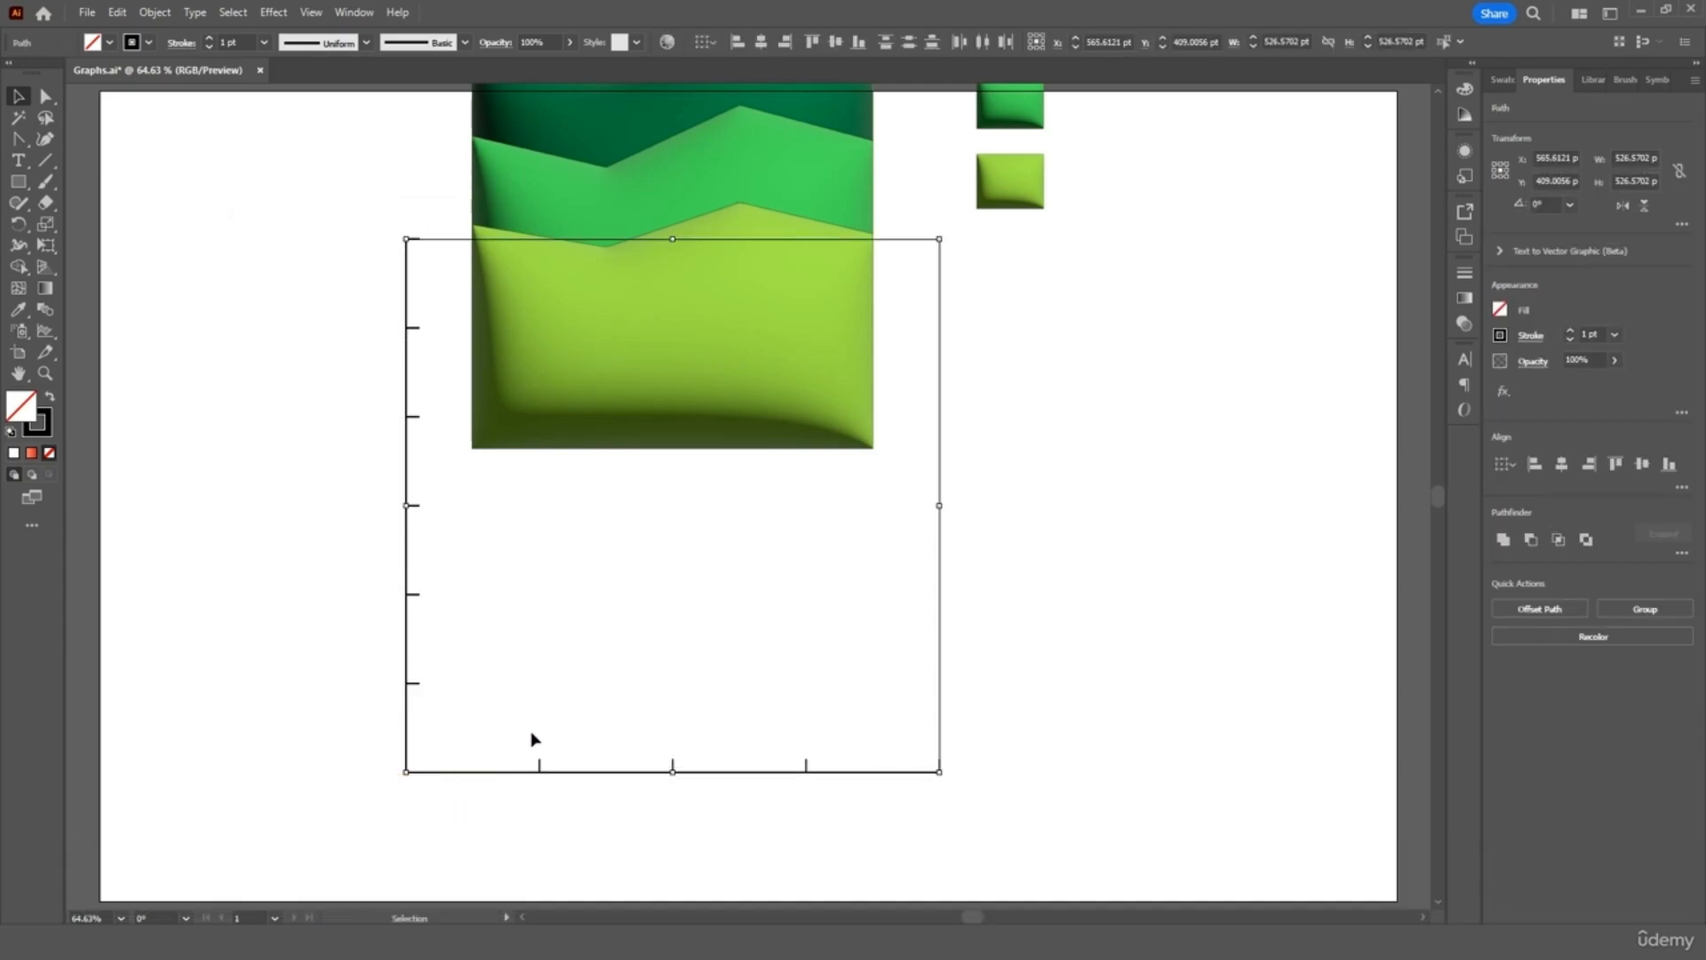
pyautogui.click(148, 42)
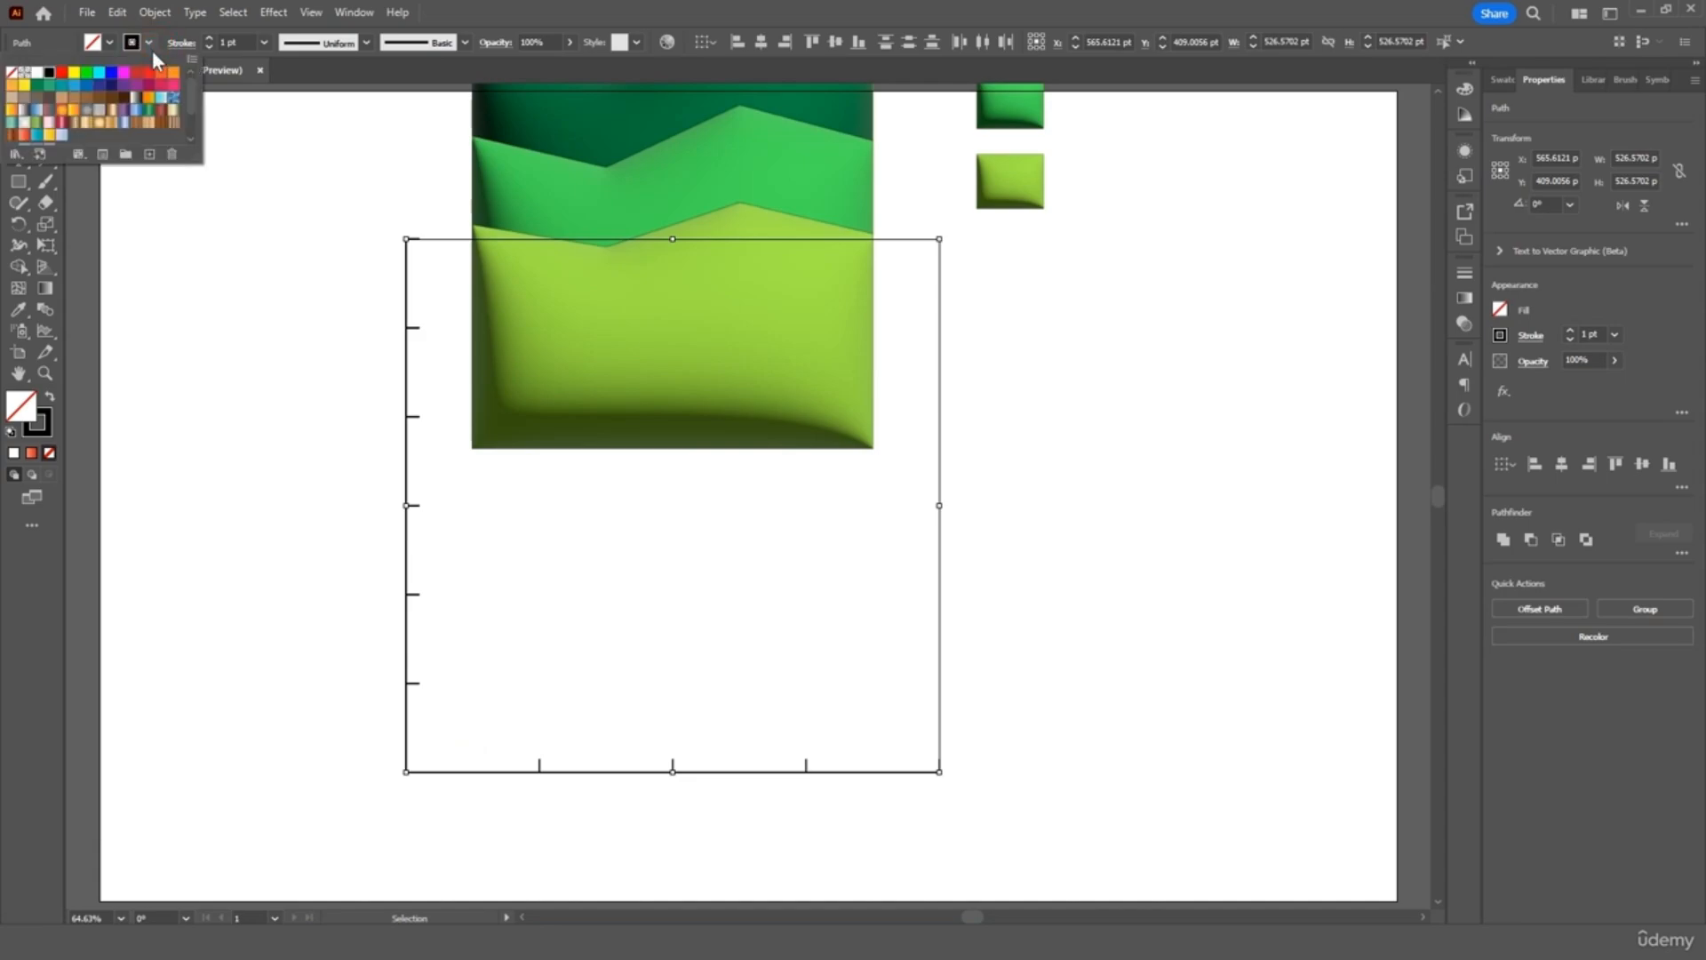
pyautogui.click(41, 75)
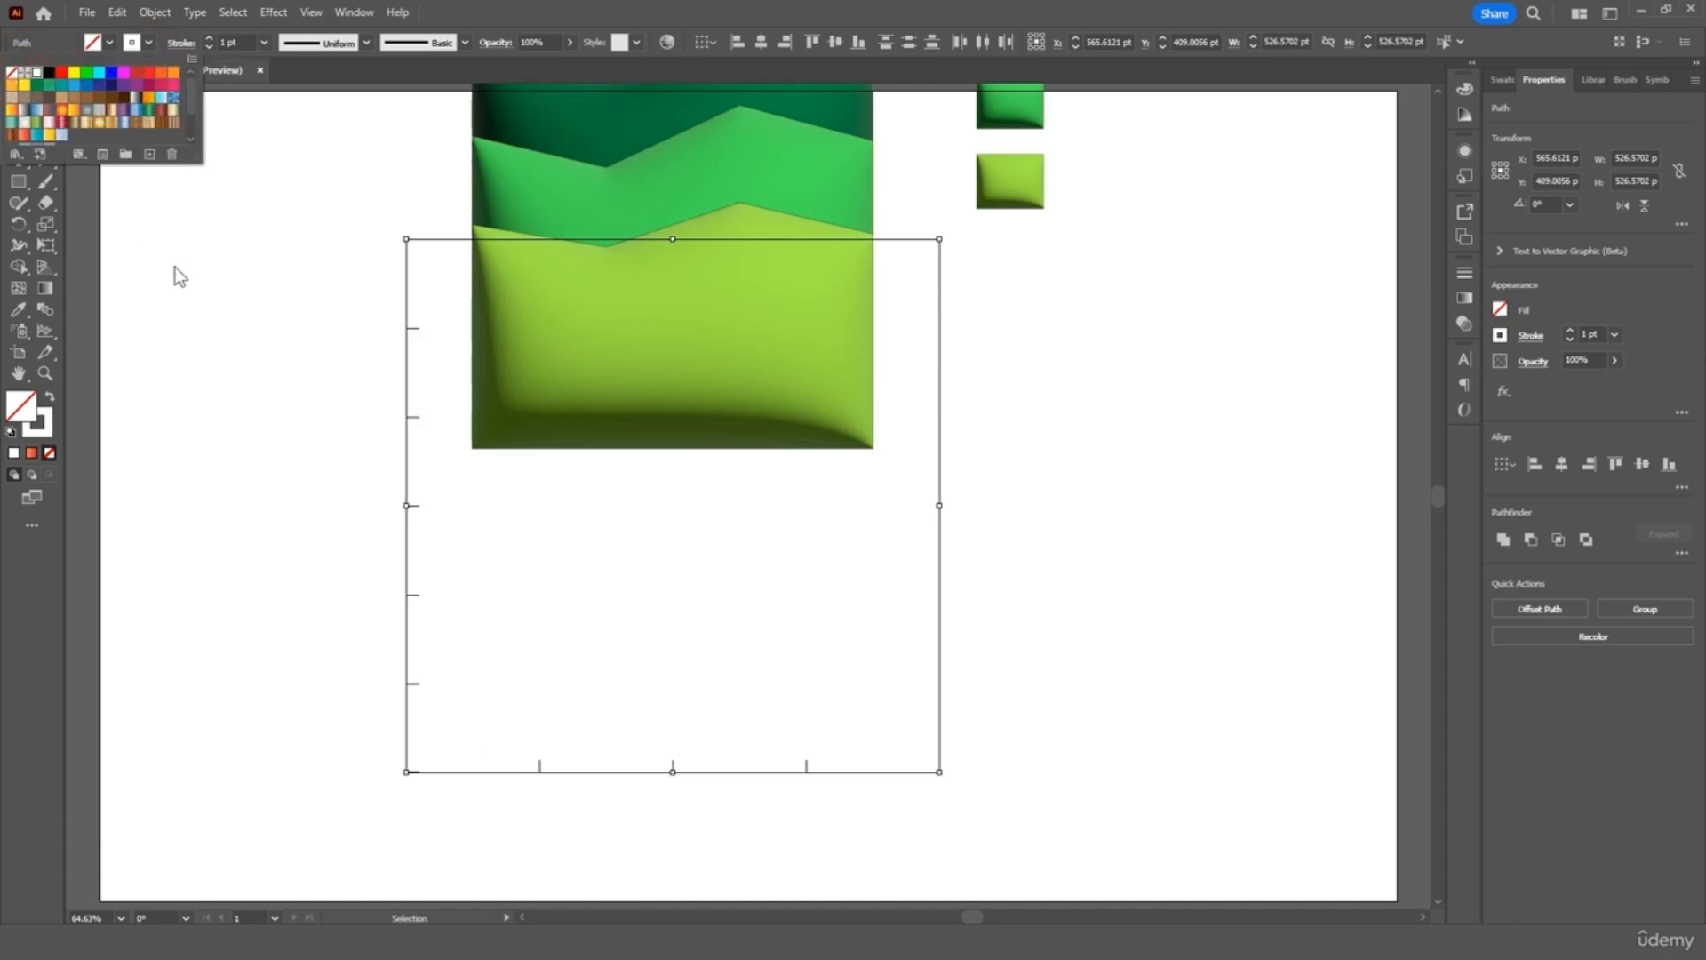
pyautogui.click(198, 283)
pyautogui.click(266, 338)
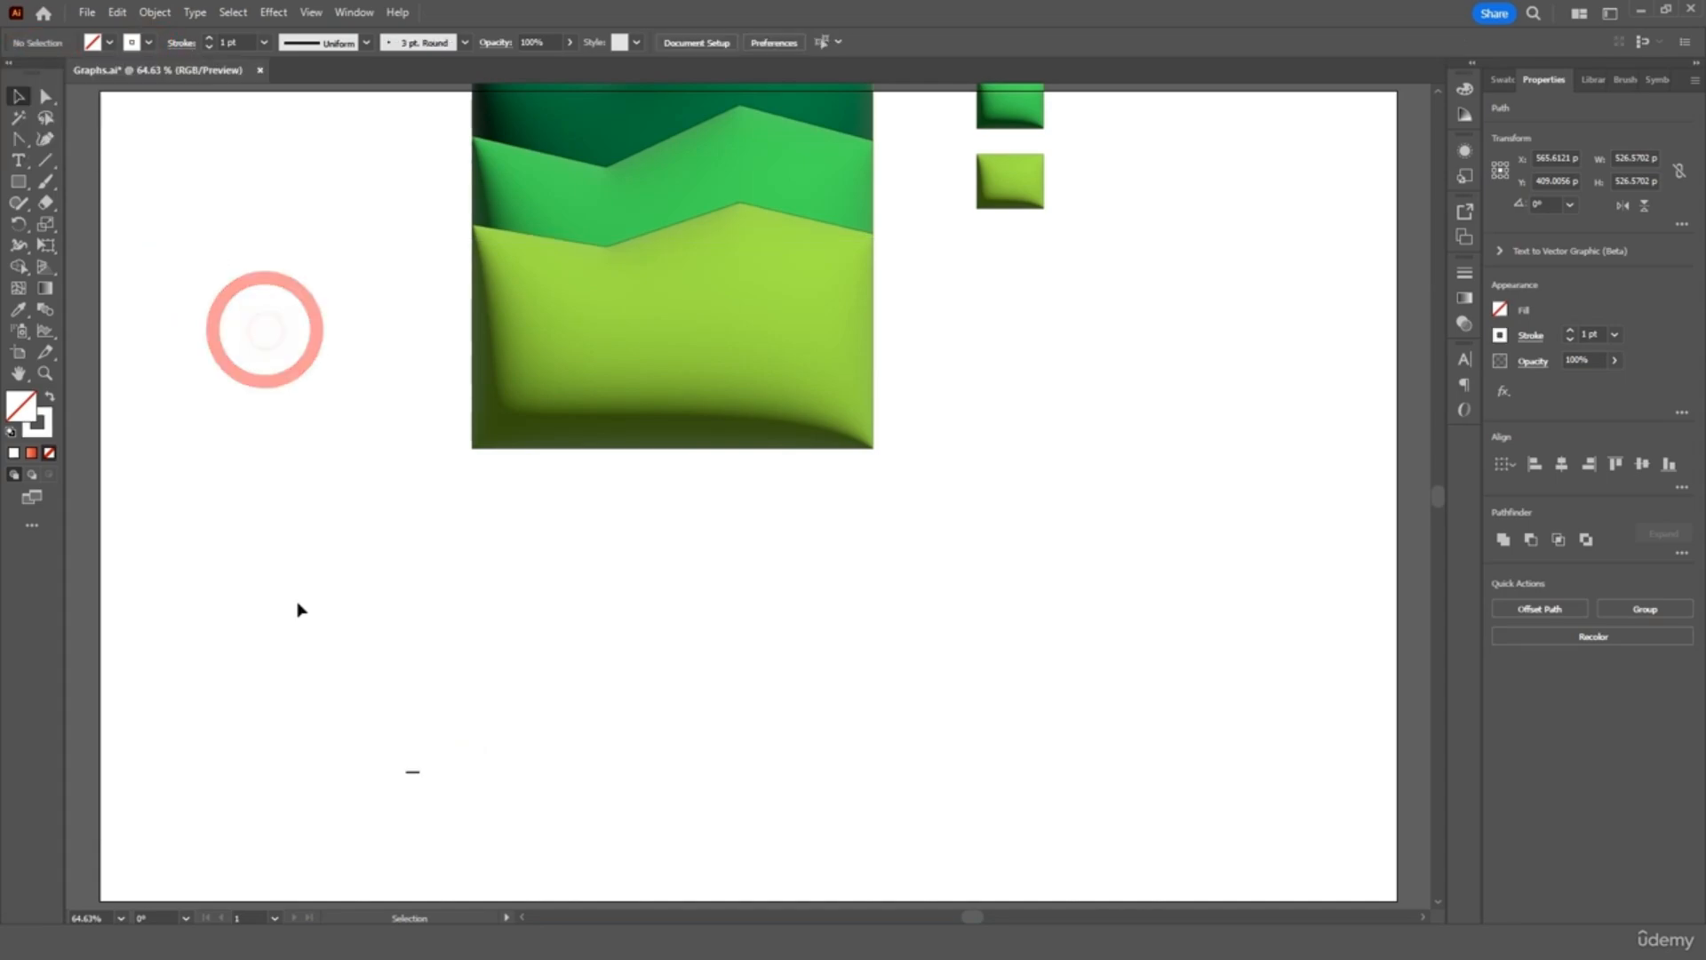
# Make the leftover bottom-left tick white too, then zoom out to 50%
pyautogui.click(411, 773)
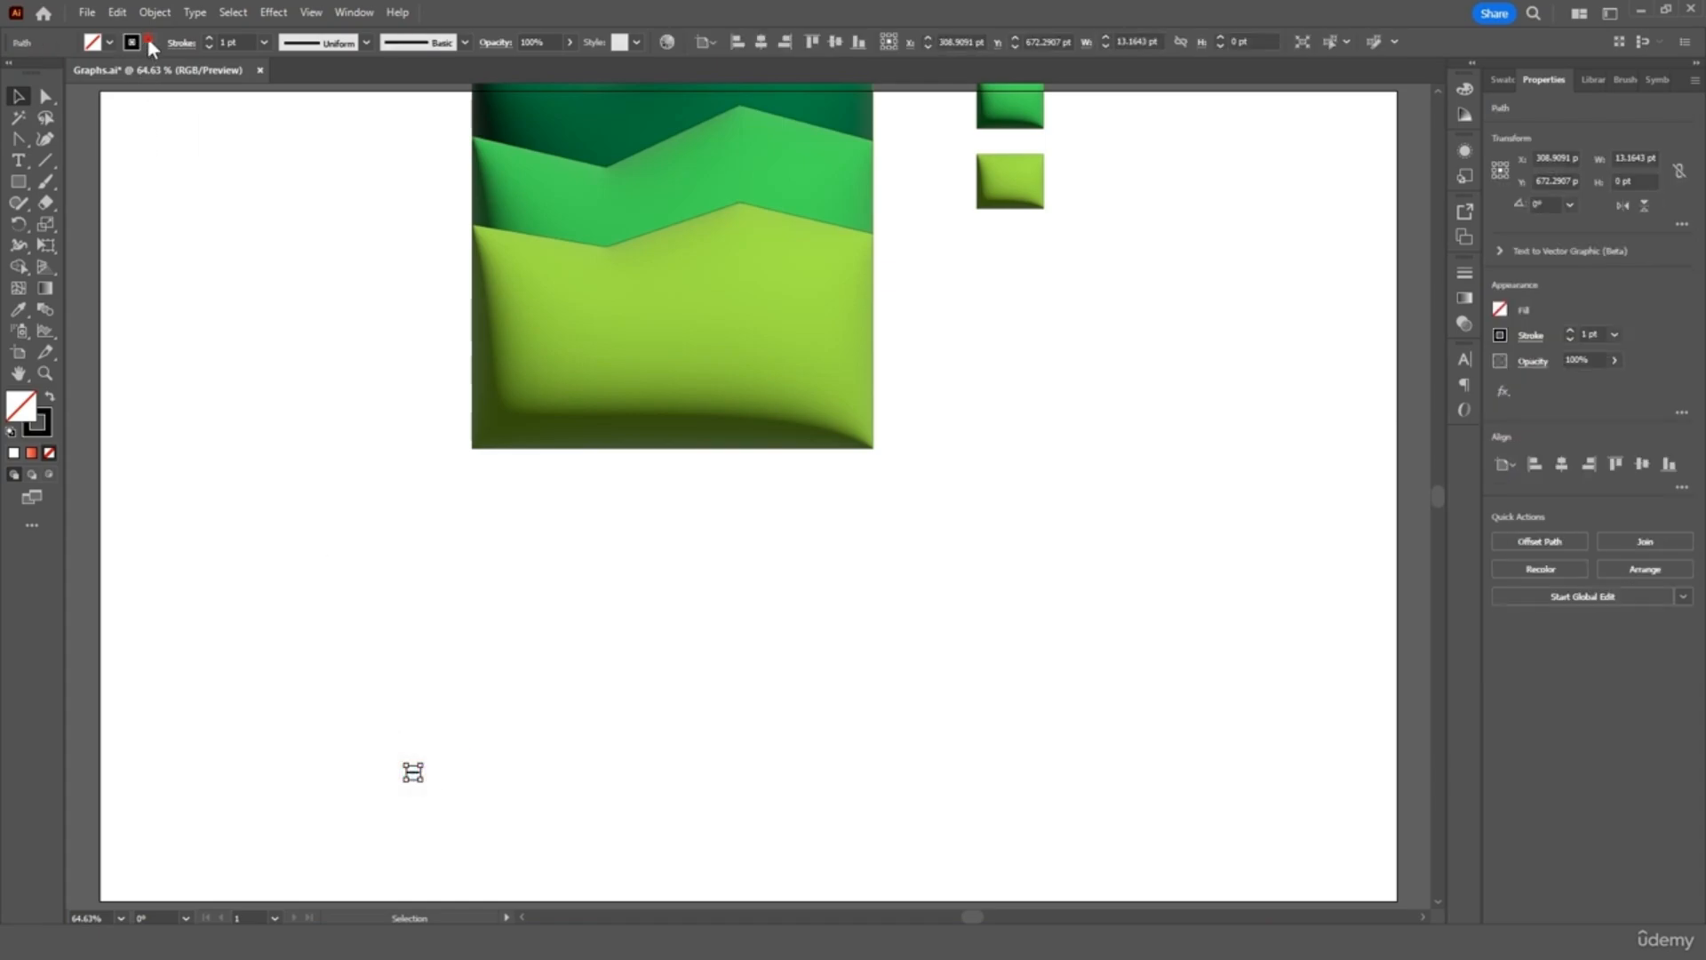
pyautogui.click(149, 42)
pyautogui.click(24, 72)
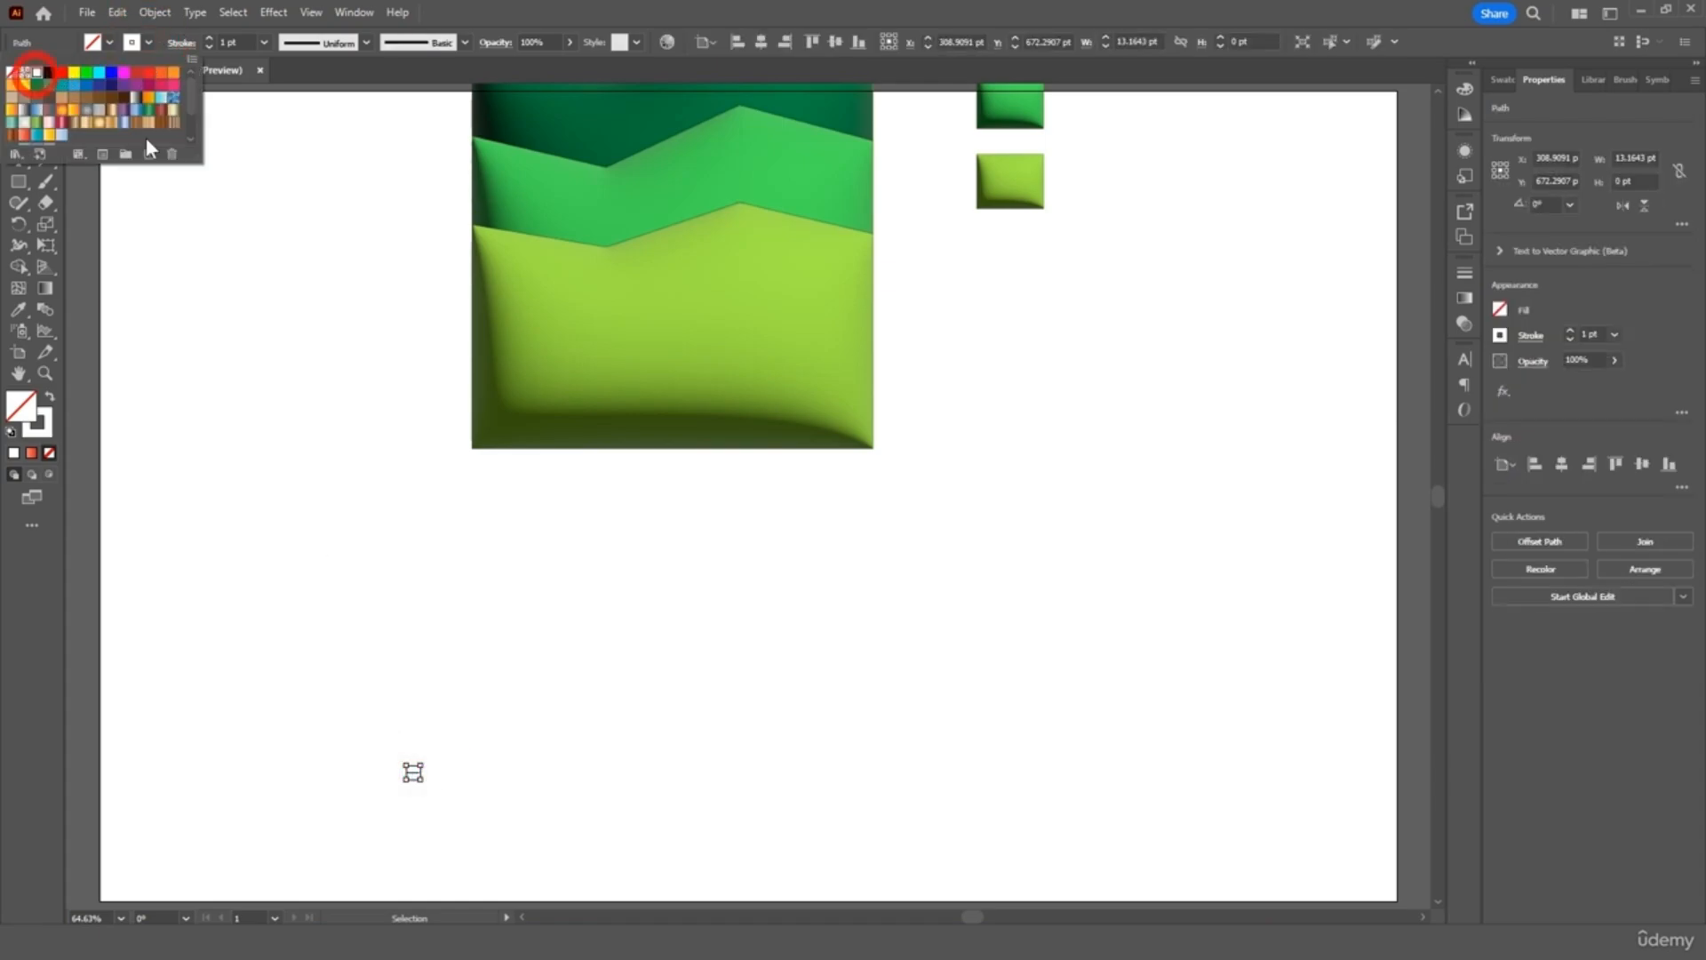
pyautogui.click(213, 244)
pyautogui.click(201, 266)
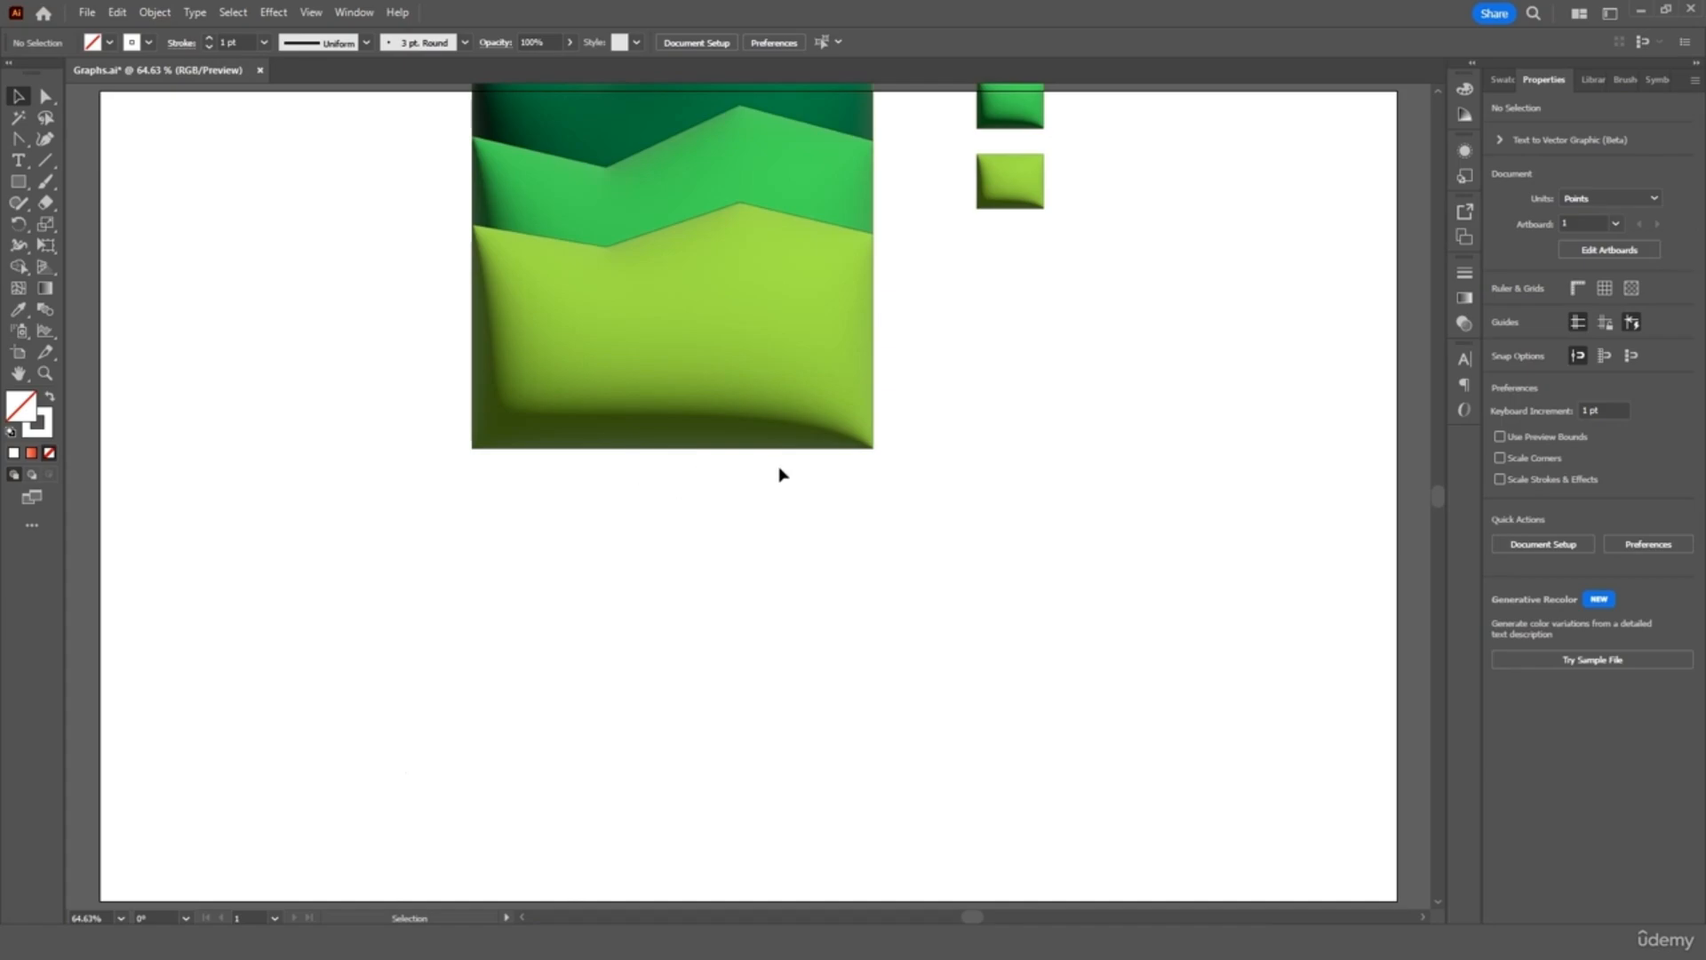
pyautogui.hotkey('ctrl', '0')
pyautogui.press('ctrl')
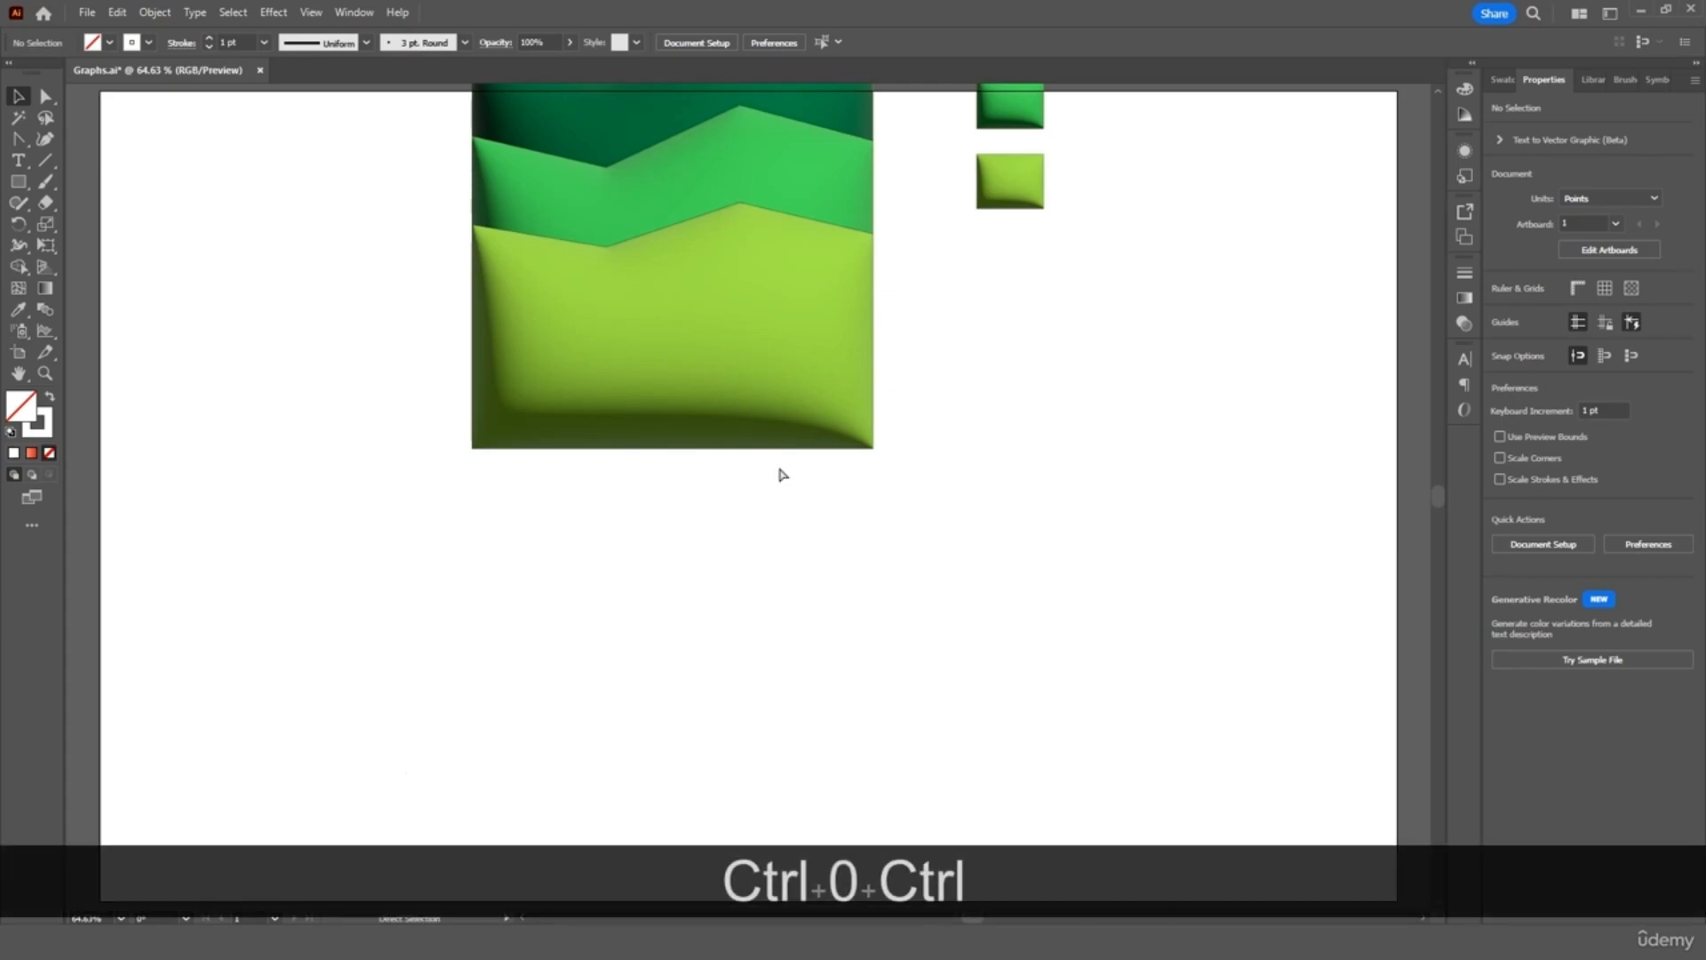
pyautogui.hotkey('ctrl', '-')
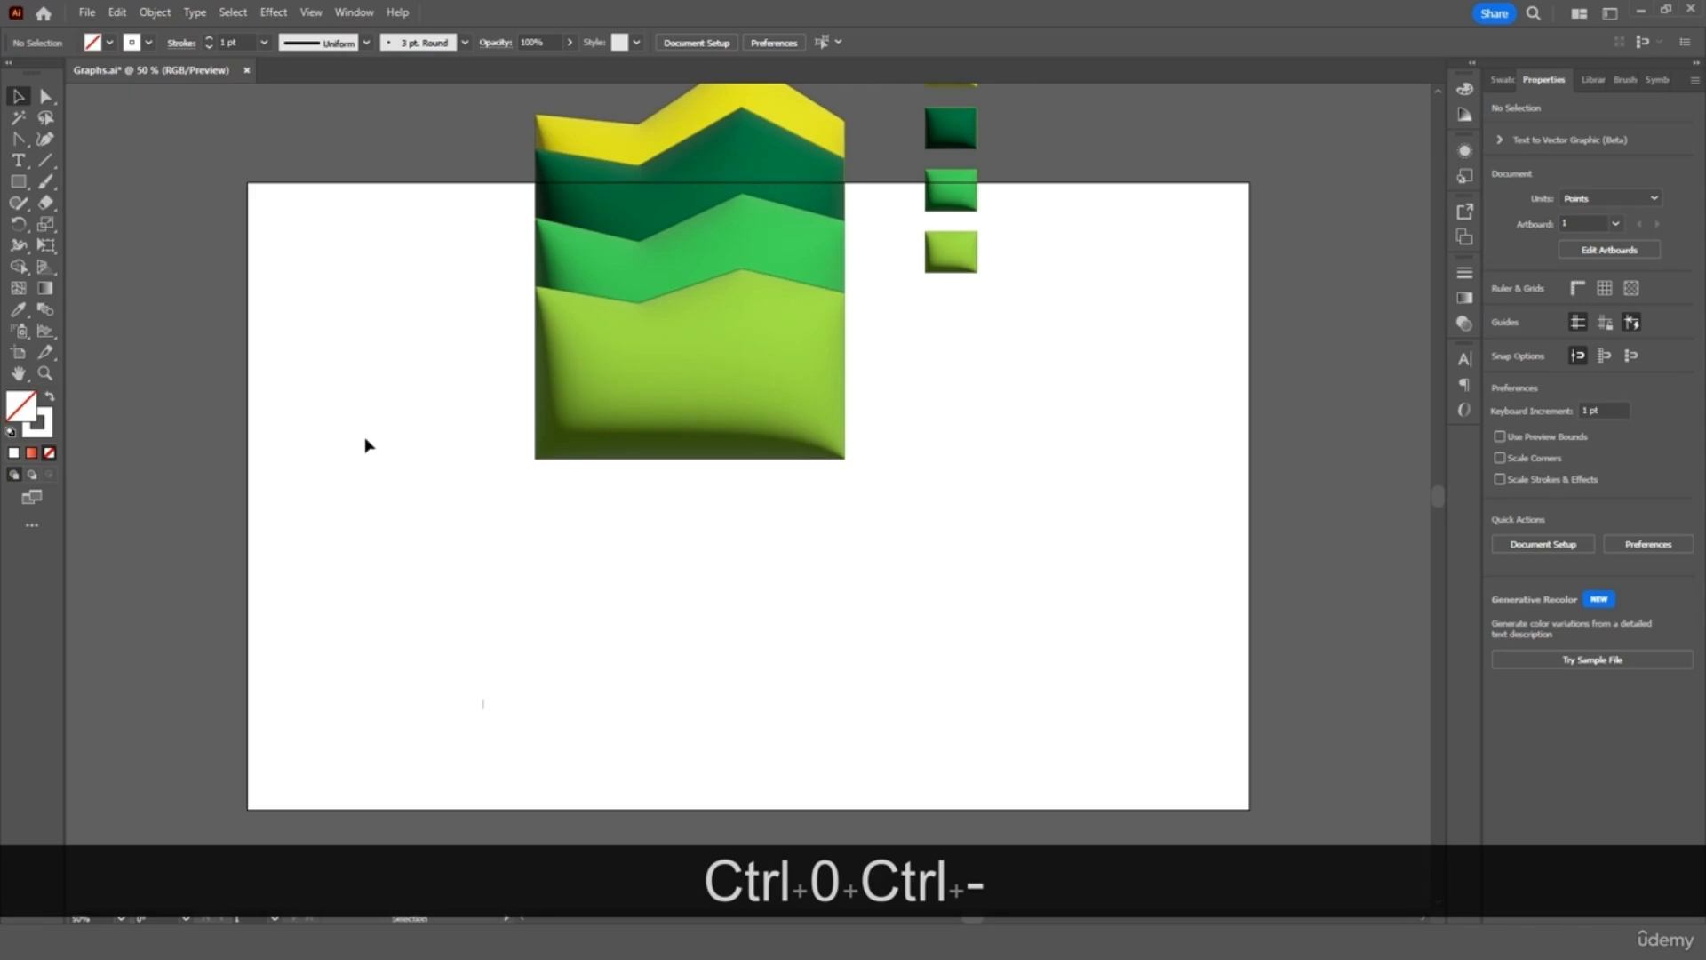
# Draw a black-filled, no-stroke rectangle covering the whole artboard
pyautogui.moveTo(23, 178); pyautogui.dragTo(56, 178)
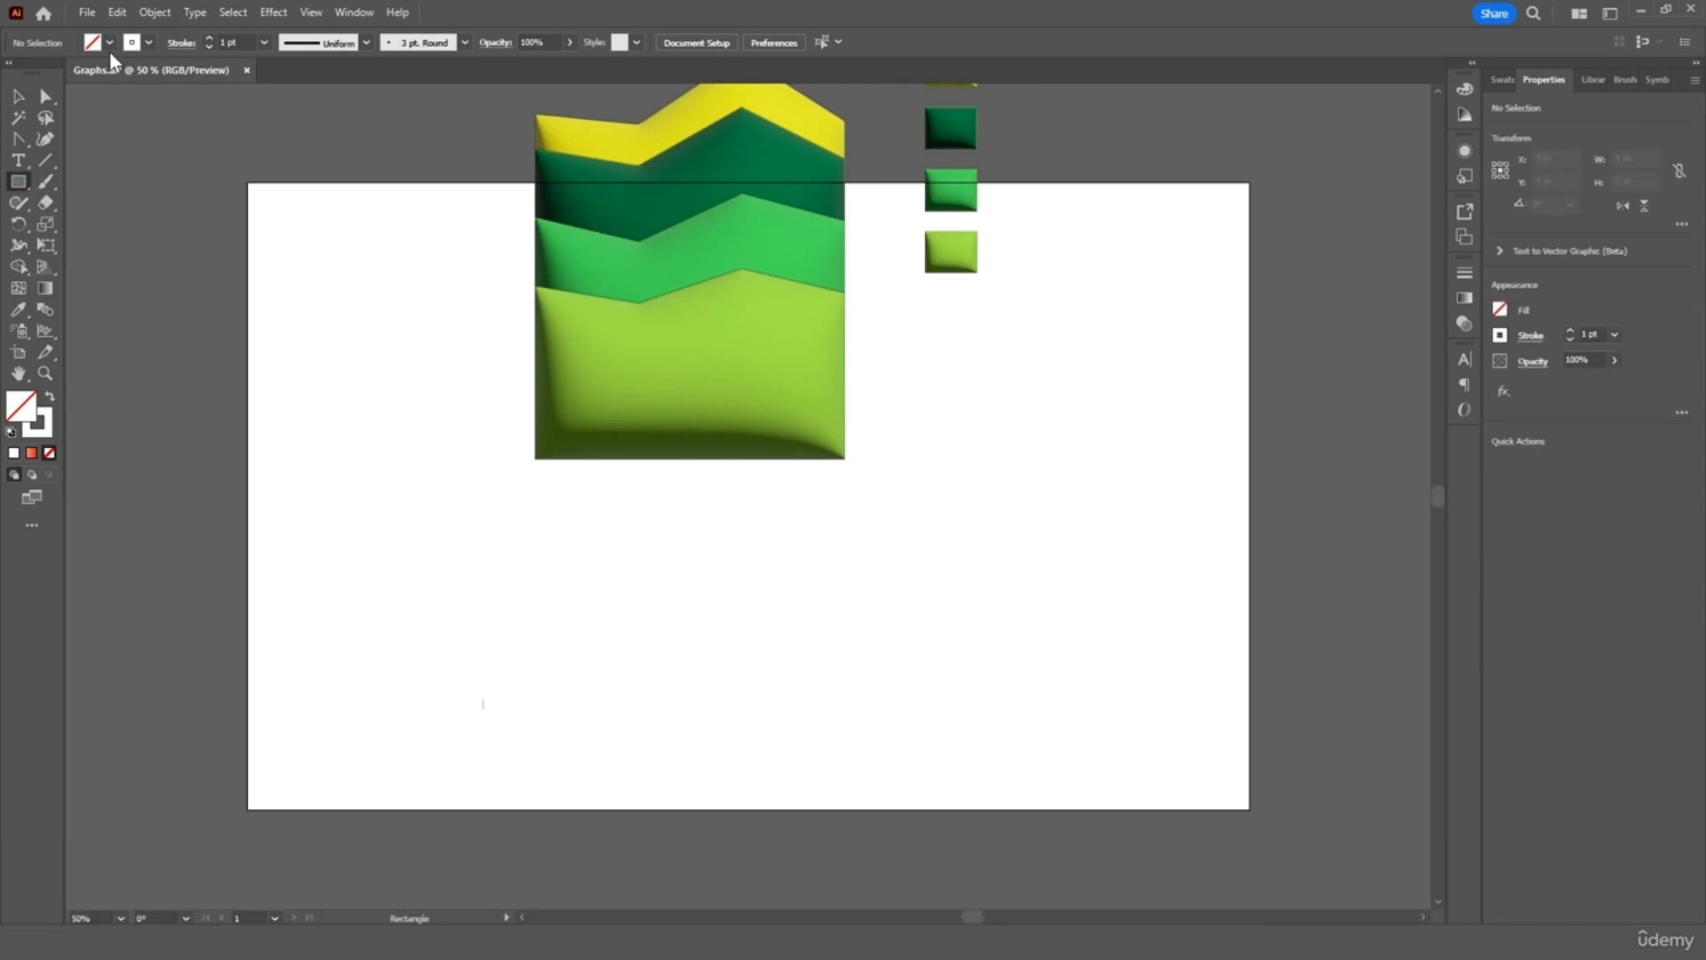
pyautogui.click(148, 43)
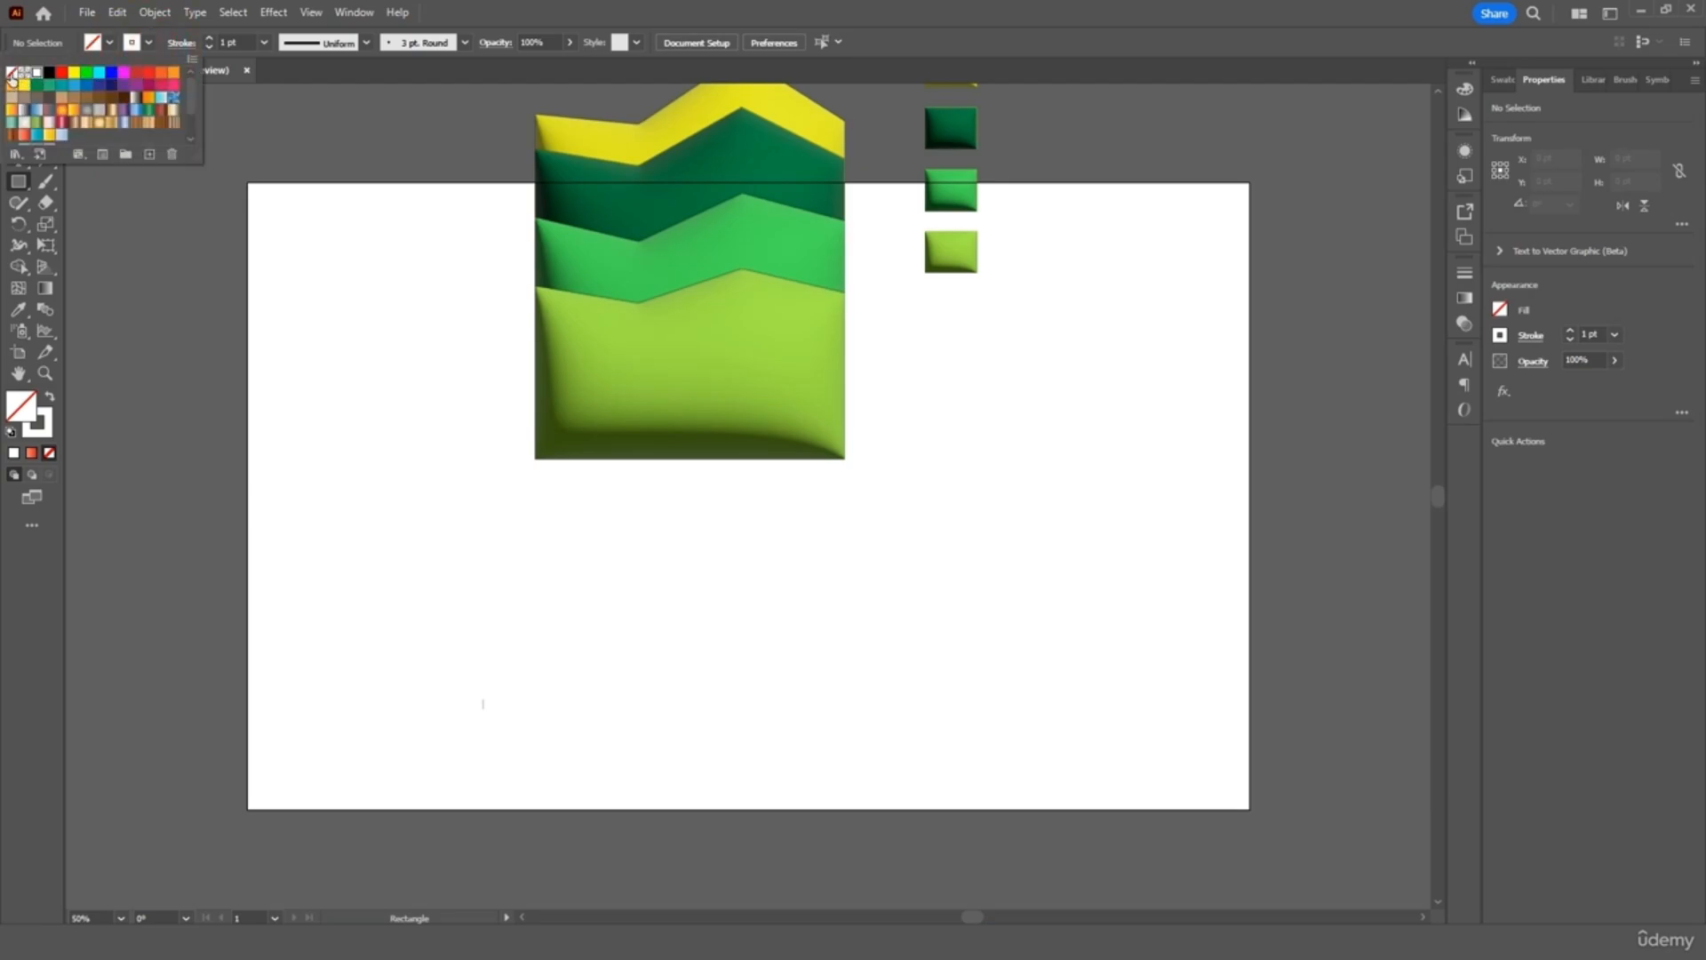
pyautogui.click(11, 72)
pyautogui.click(107, 45)
pyautogui.click(107, 44)
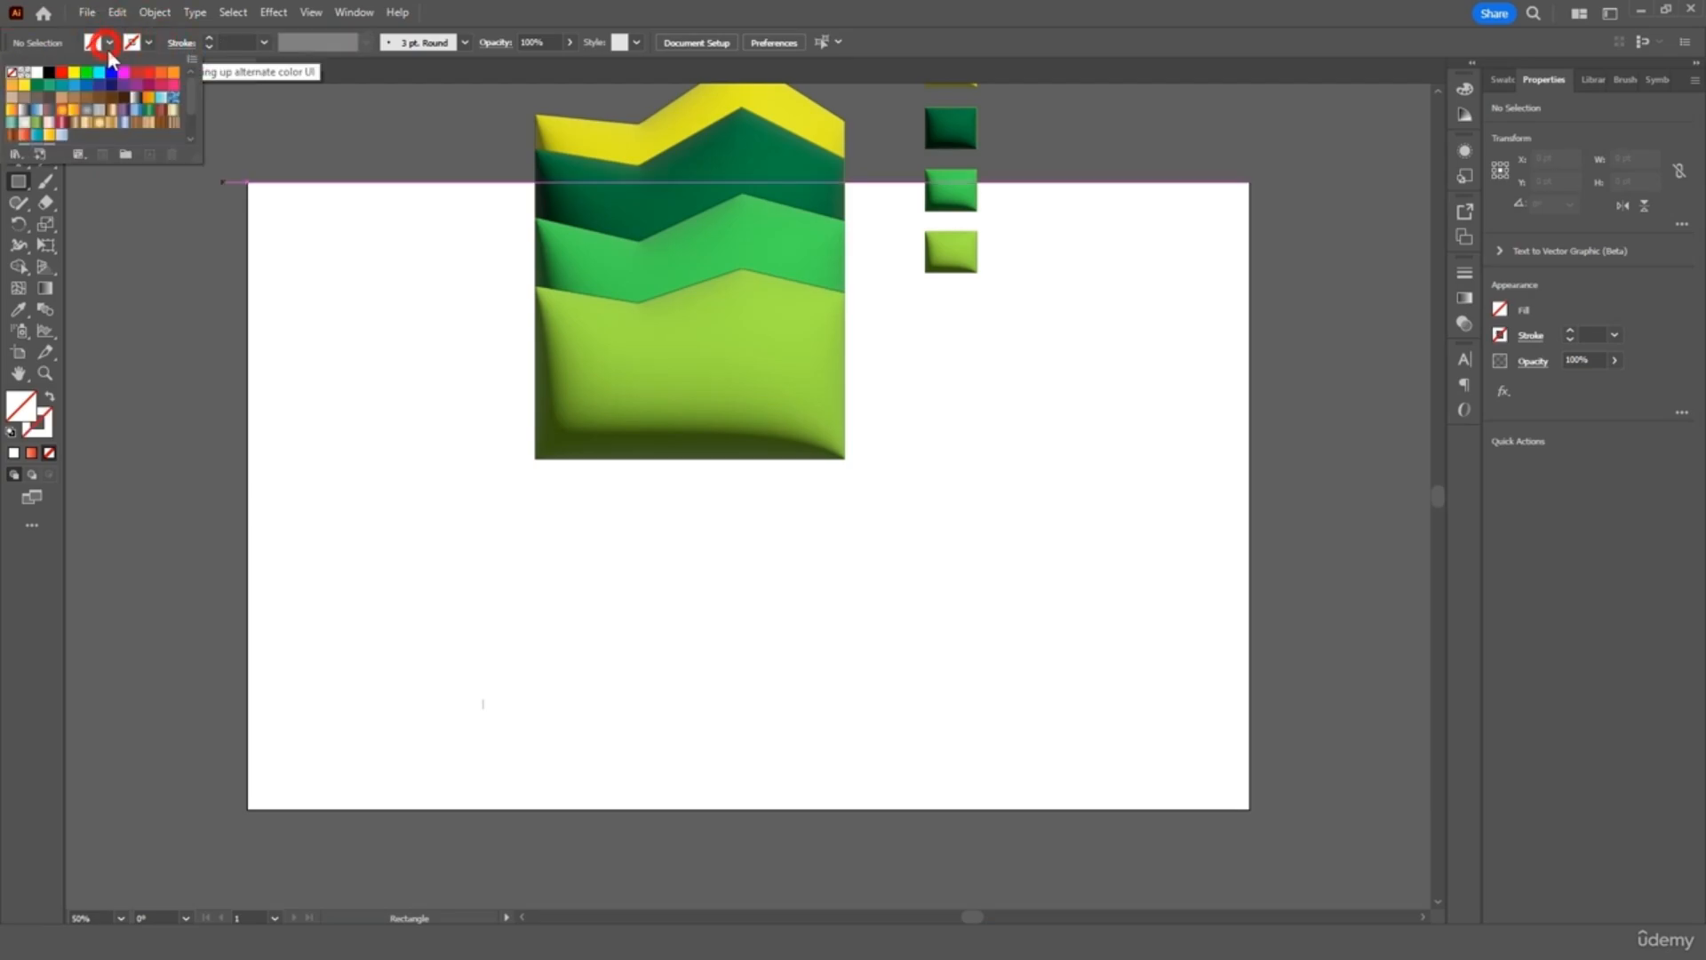
pyautogui.click(50, 72)
pyautogui.click(122, 197)
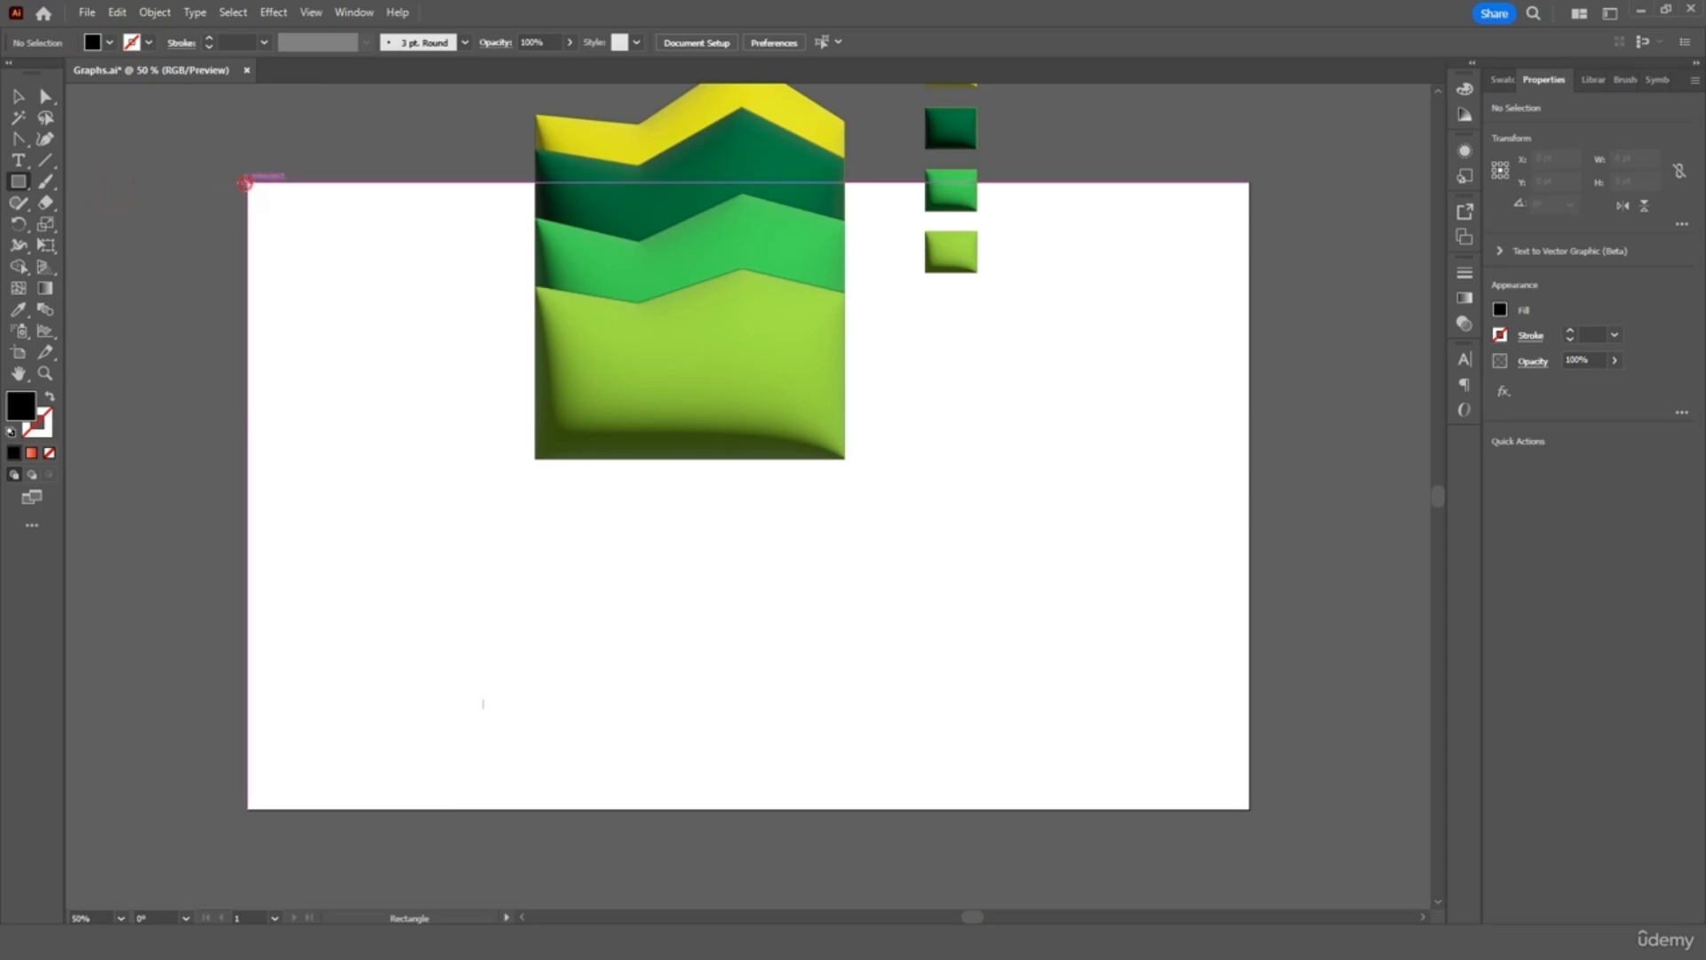
pyautogui.moveTo(246, 183); pyautogui.dragTo(1249, 808)
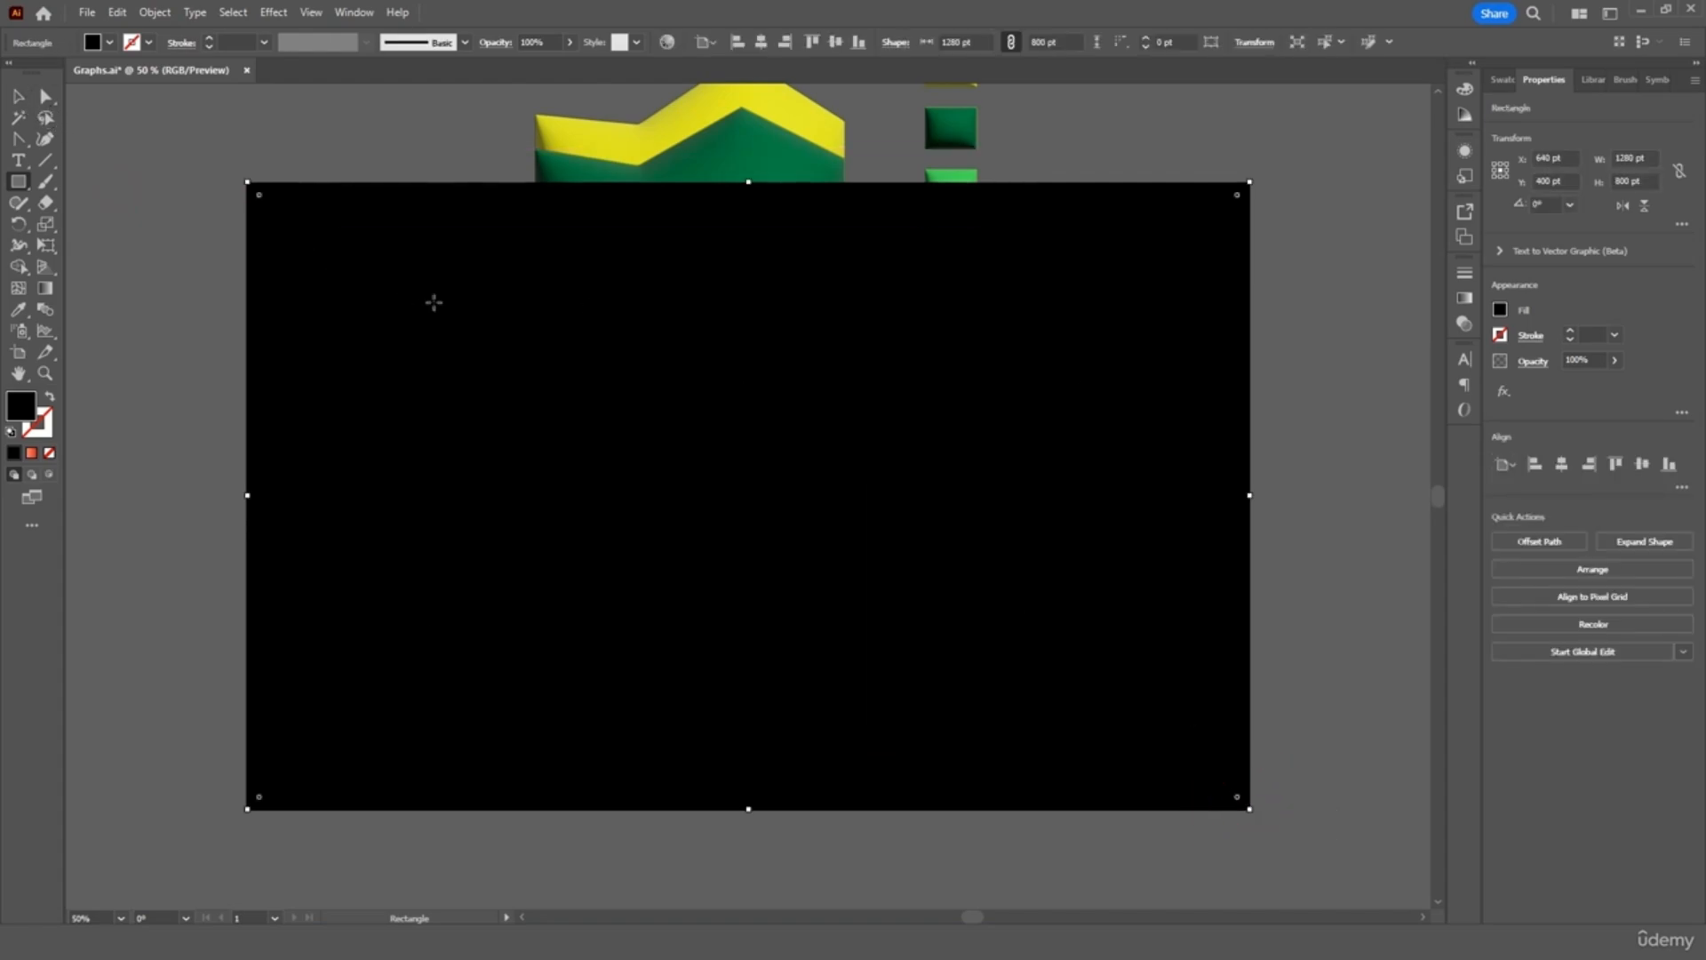
# Send the black rectangle to the back and move the chart down onto it
pyautogui.click(24, 102)
pyautogui.rightClick(351, 282)
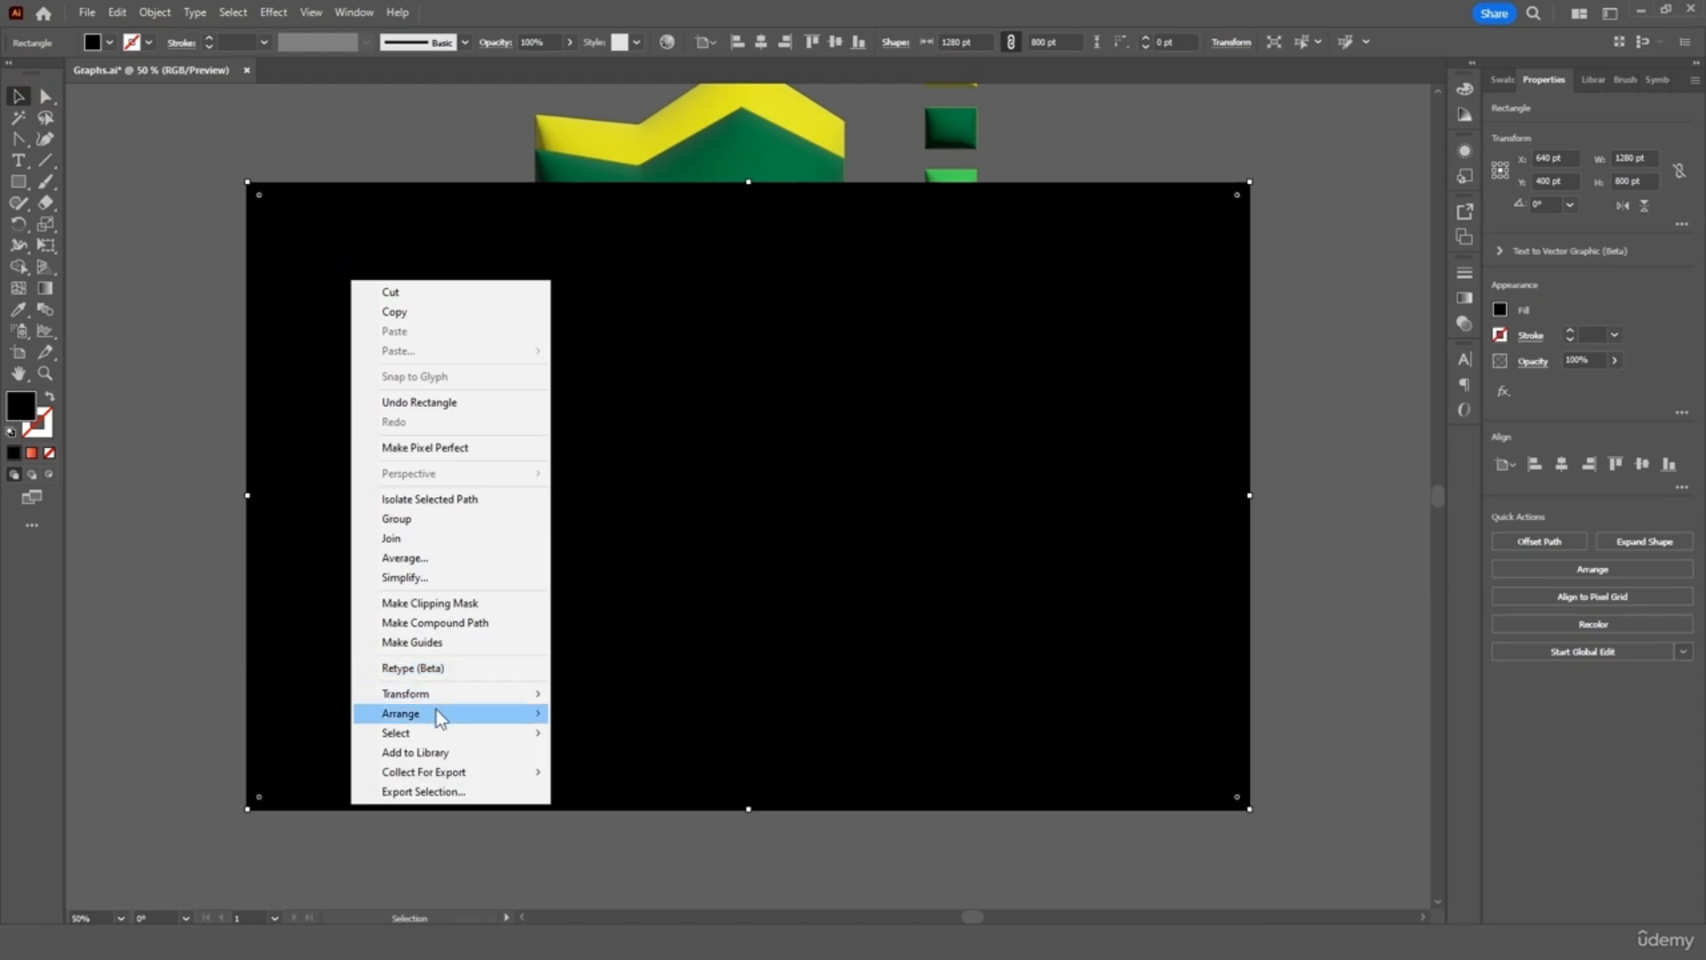
pyautogui.moveTo(480, 717)
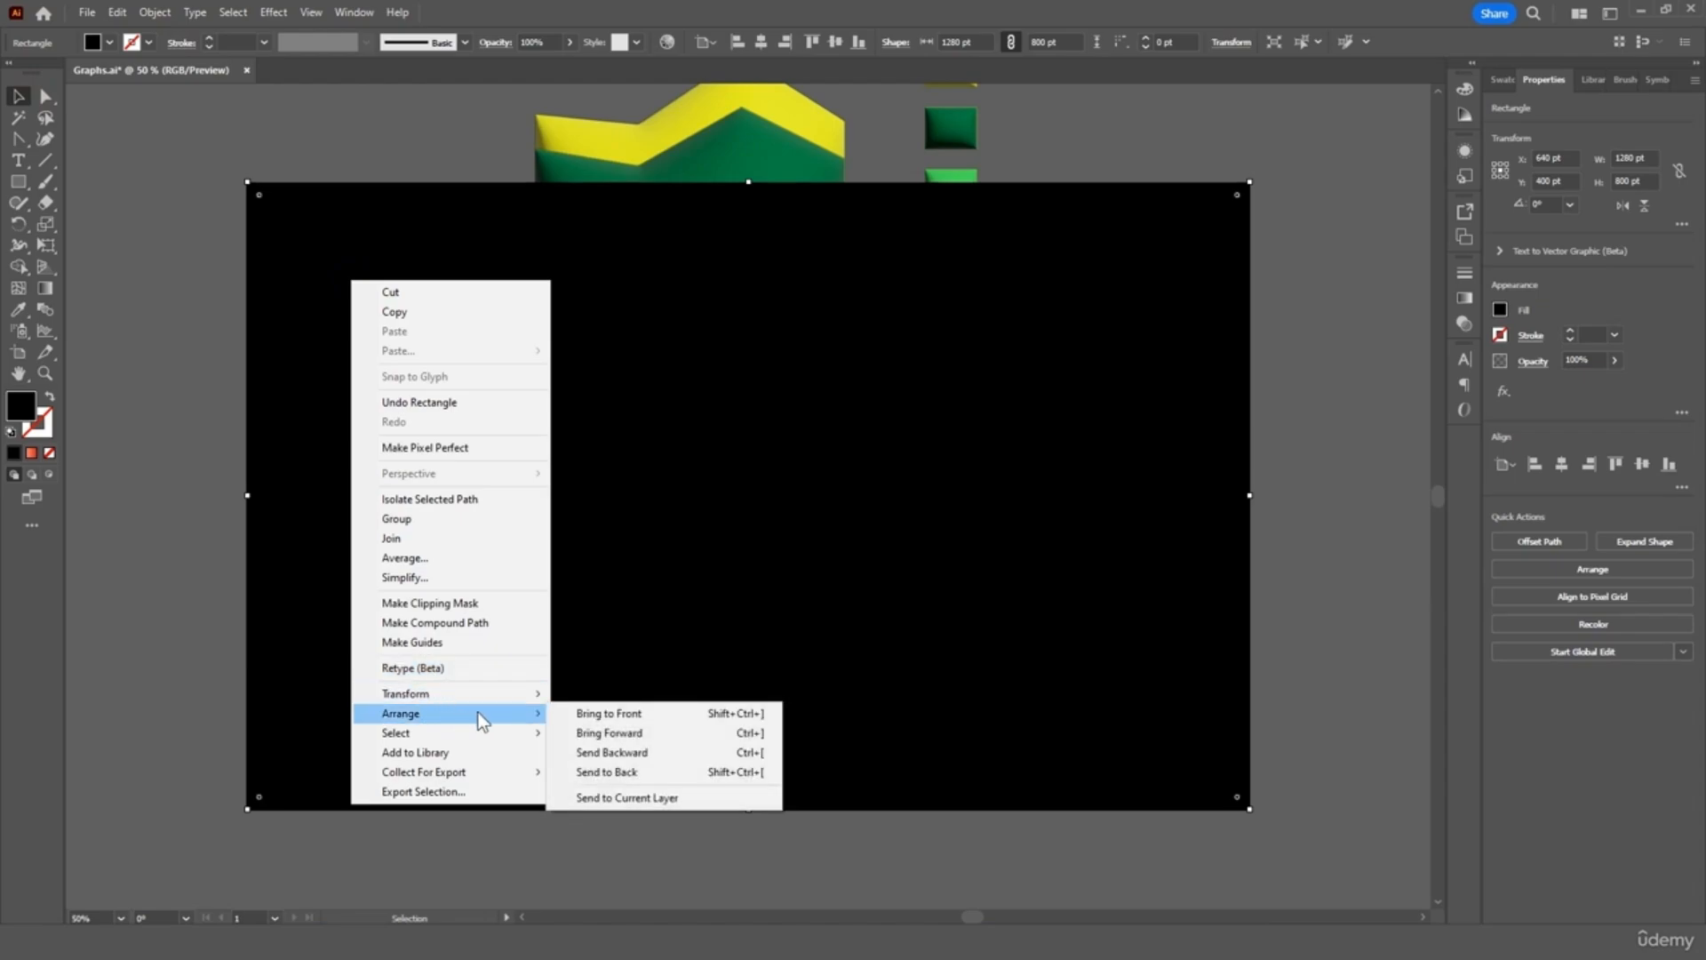
pyautogui.click(622, 772)
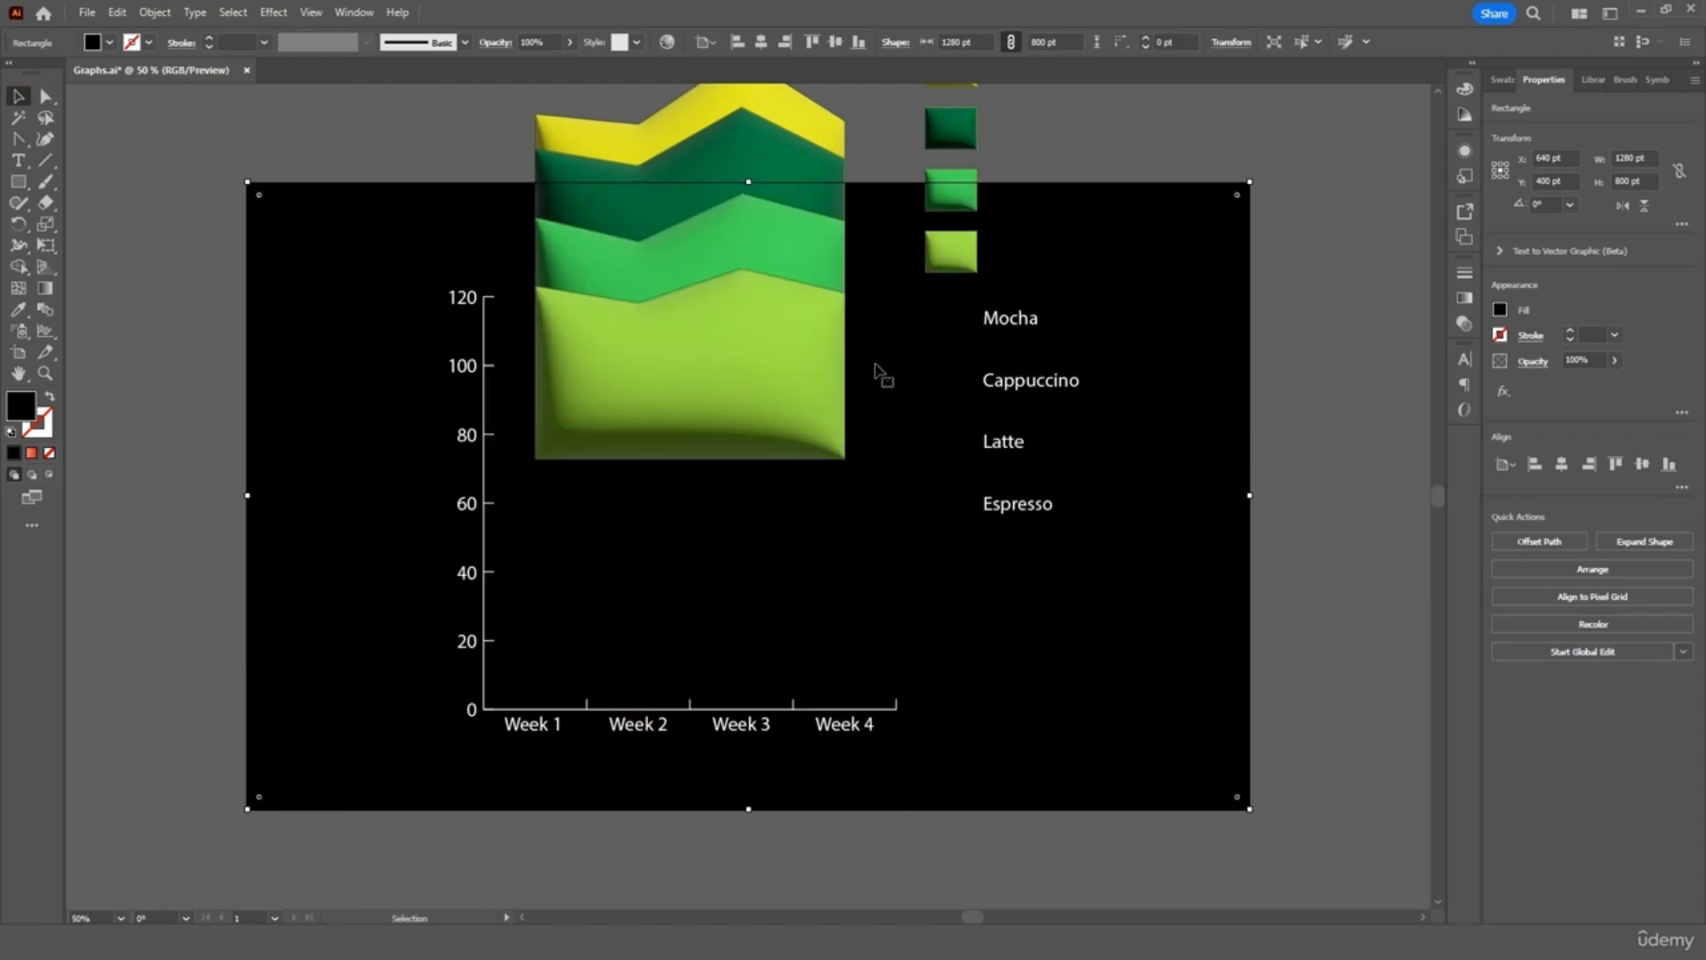
pyautogui.moveTo(747, 328); pyautogui.dragTo(734, 548)
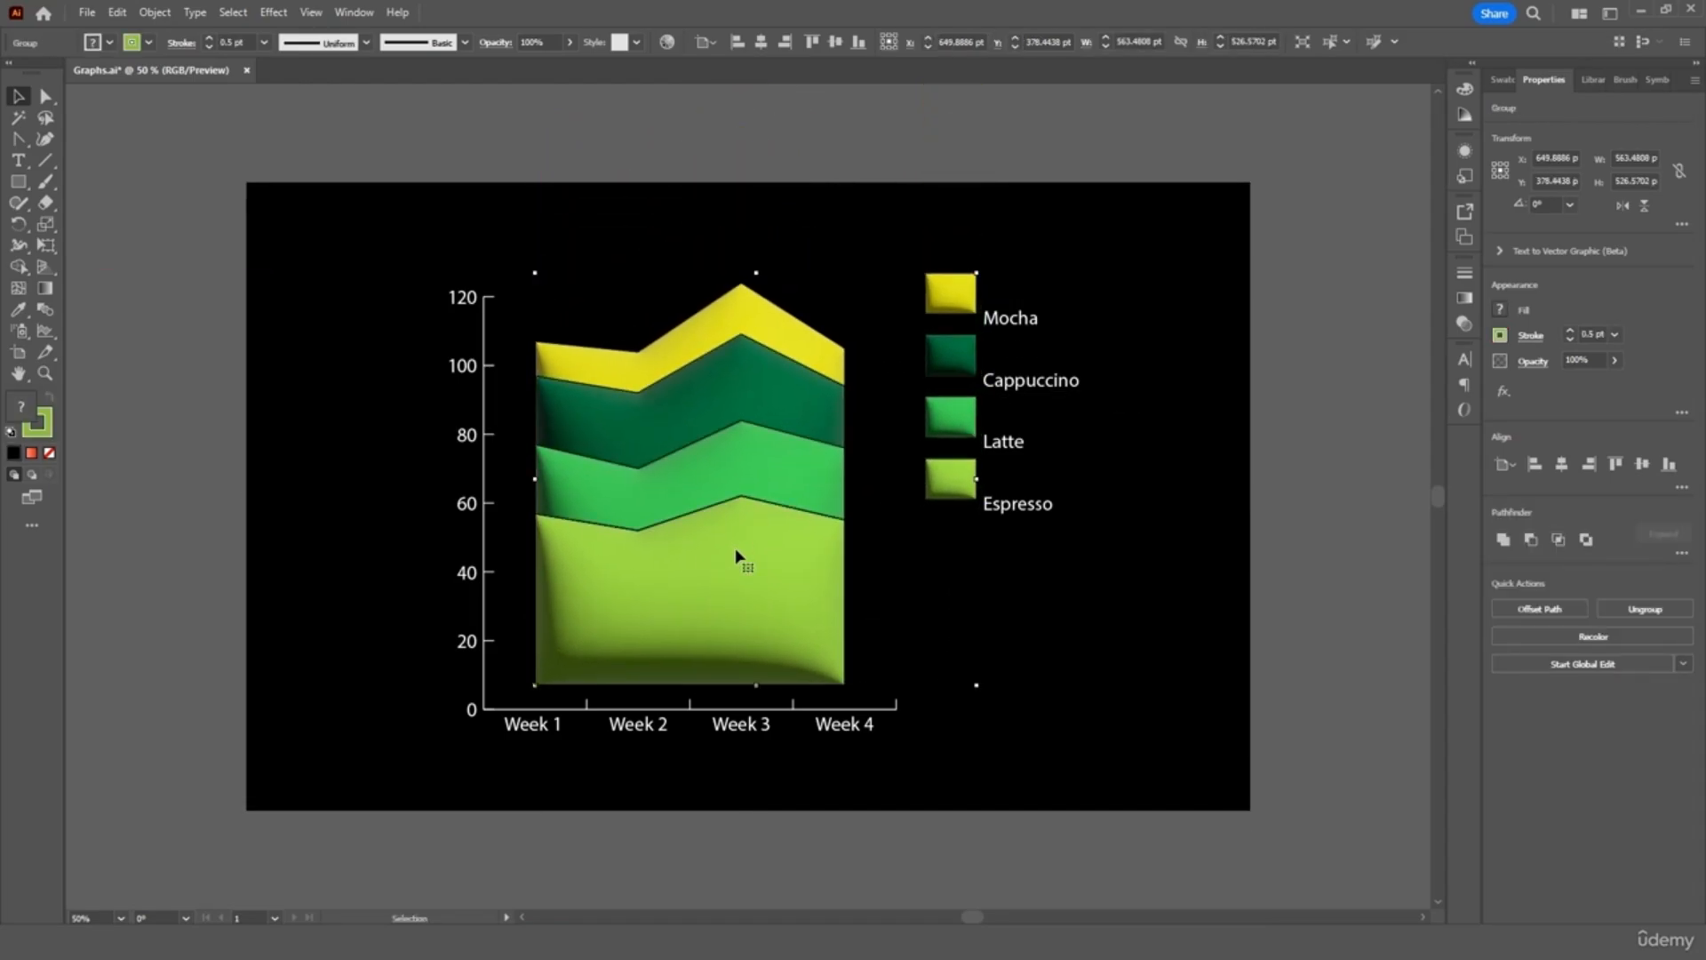
pyautogui.press('Down')
pyautogui.press('Down')
pyautogui.press('Down')
pyautogui.press('Down')
pyautogui.press('Down')
pyautogui.press('Down')
pyautogui.press('Down')
pyautogui.press('Down')
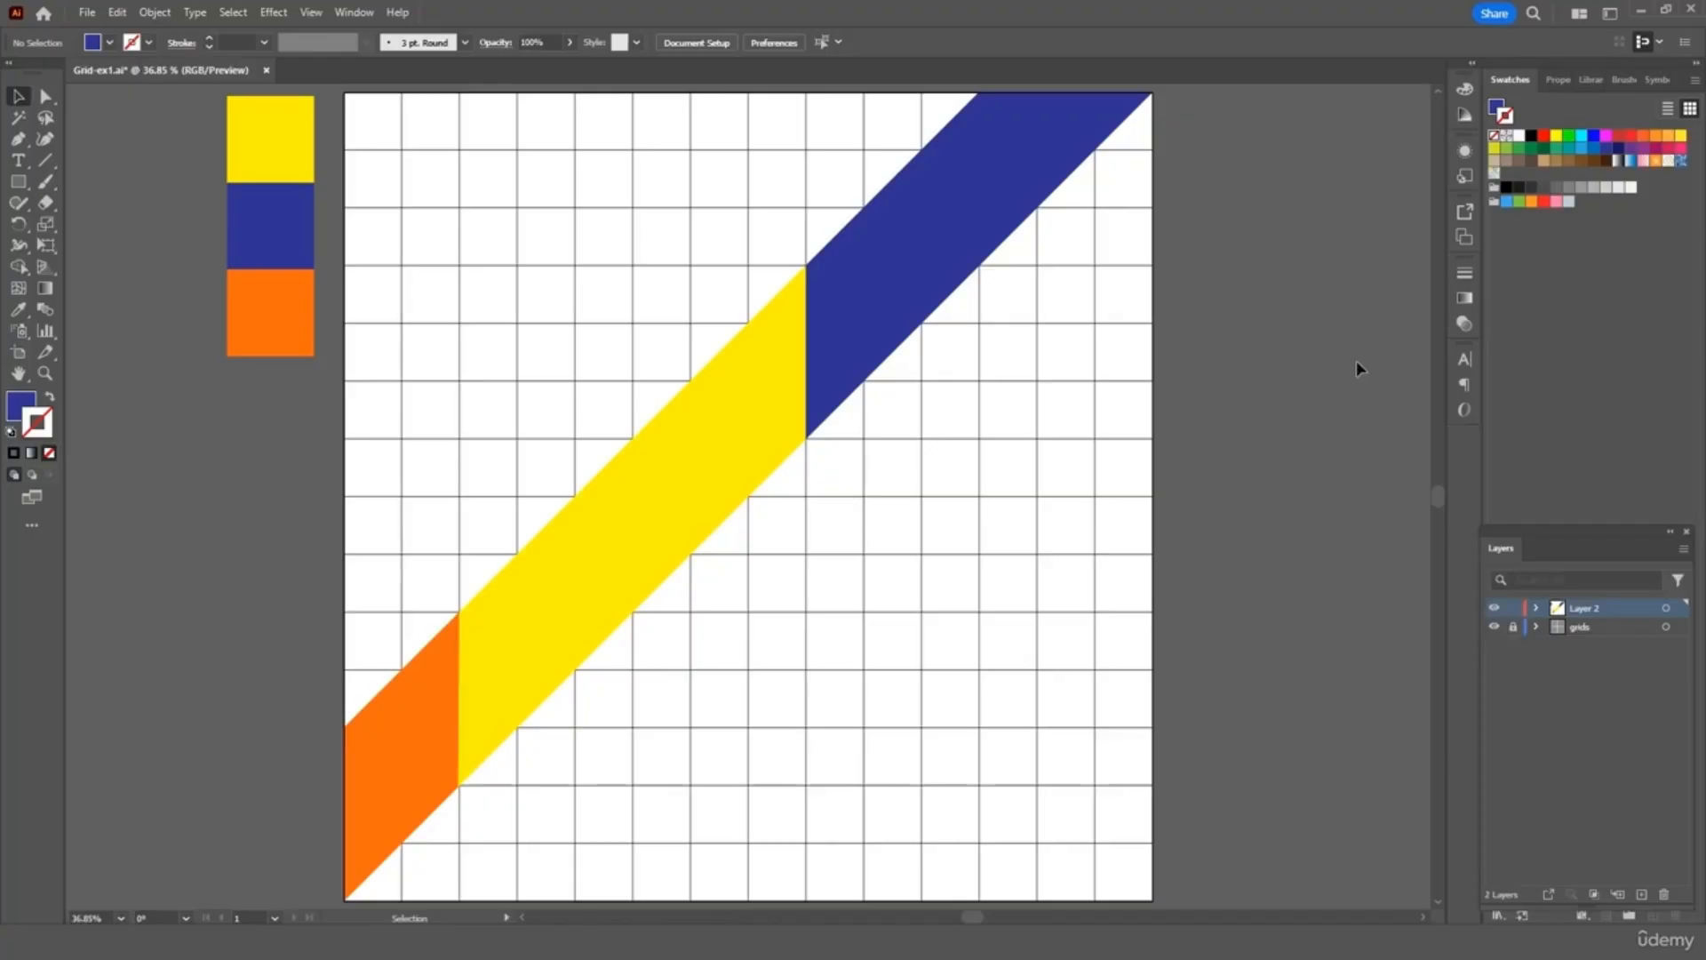
# Draw blue triangle shapes on the grid exercise with the Pen tool
pyautogui.press('p')
pyautogui.click(690, 381)
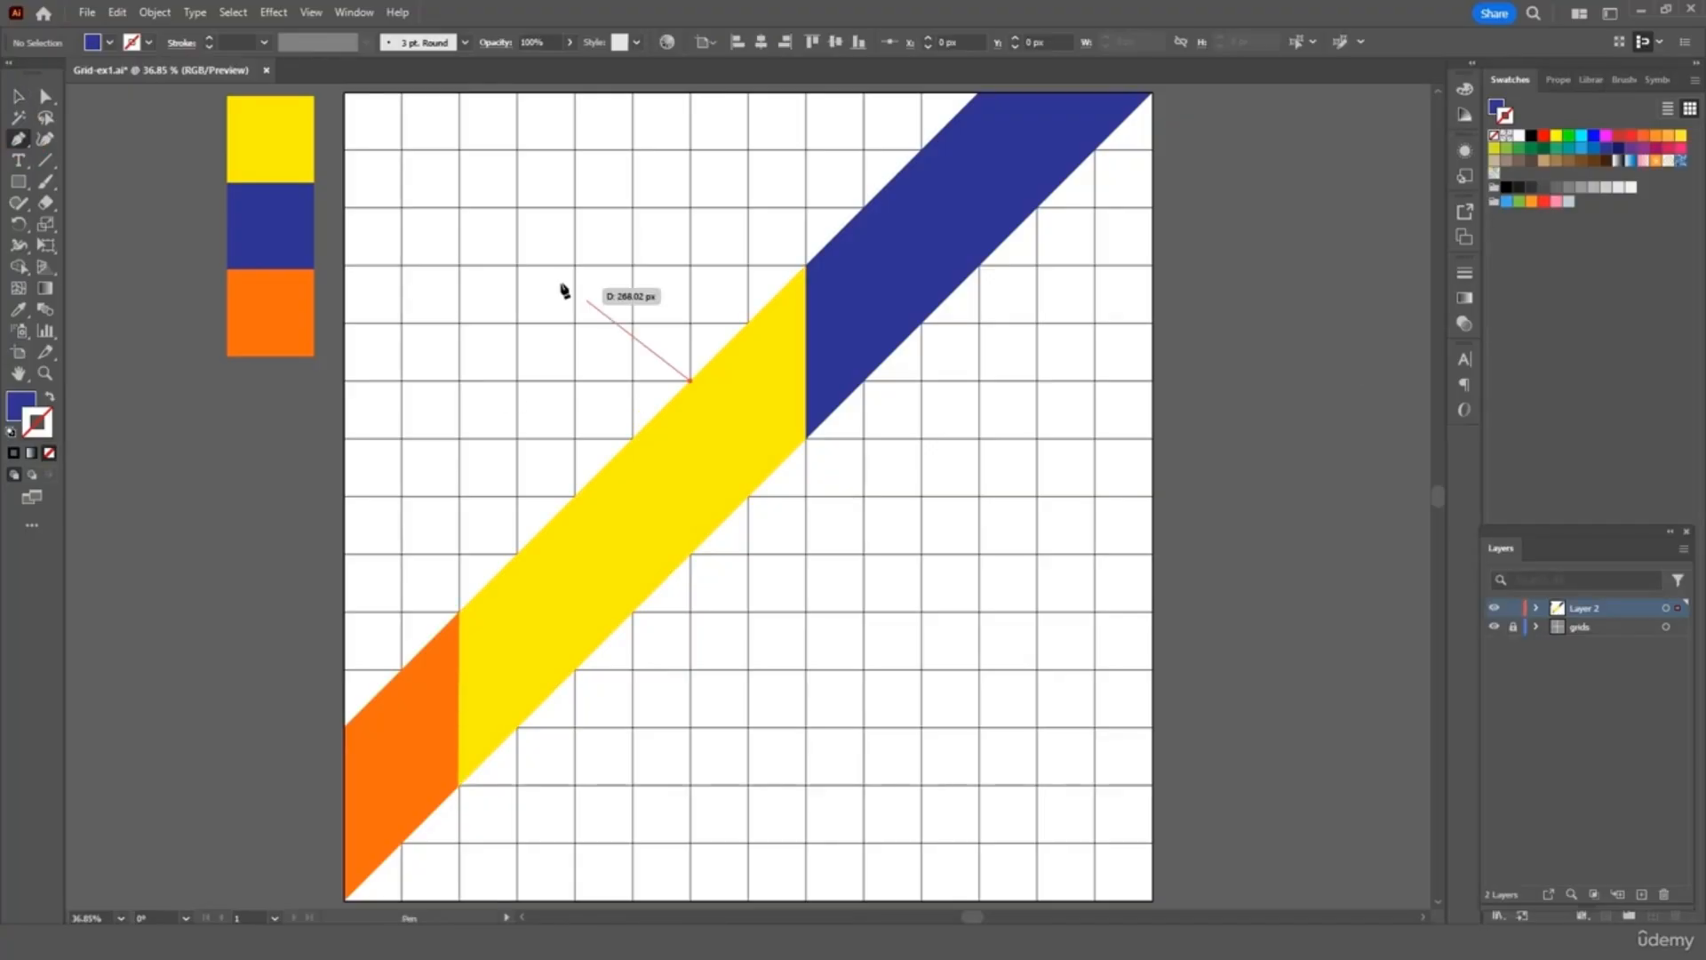
pyautogui.scroll(1, 564, 290)
pyautogui.click(344, 107)
pyautogui.click(344, 739)
pyautogui.click(690, 395)
pyautogui.keyDown('ctrl'); pyautogui.click(77, 137); pyautogui.keyUp('ctrl')
pyautogui.scroll(3, 77, 137)
pyautogui.click(1152, 152)
pyautogui.click(690, 439)
pyautogui.click(347, 153)
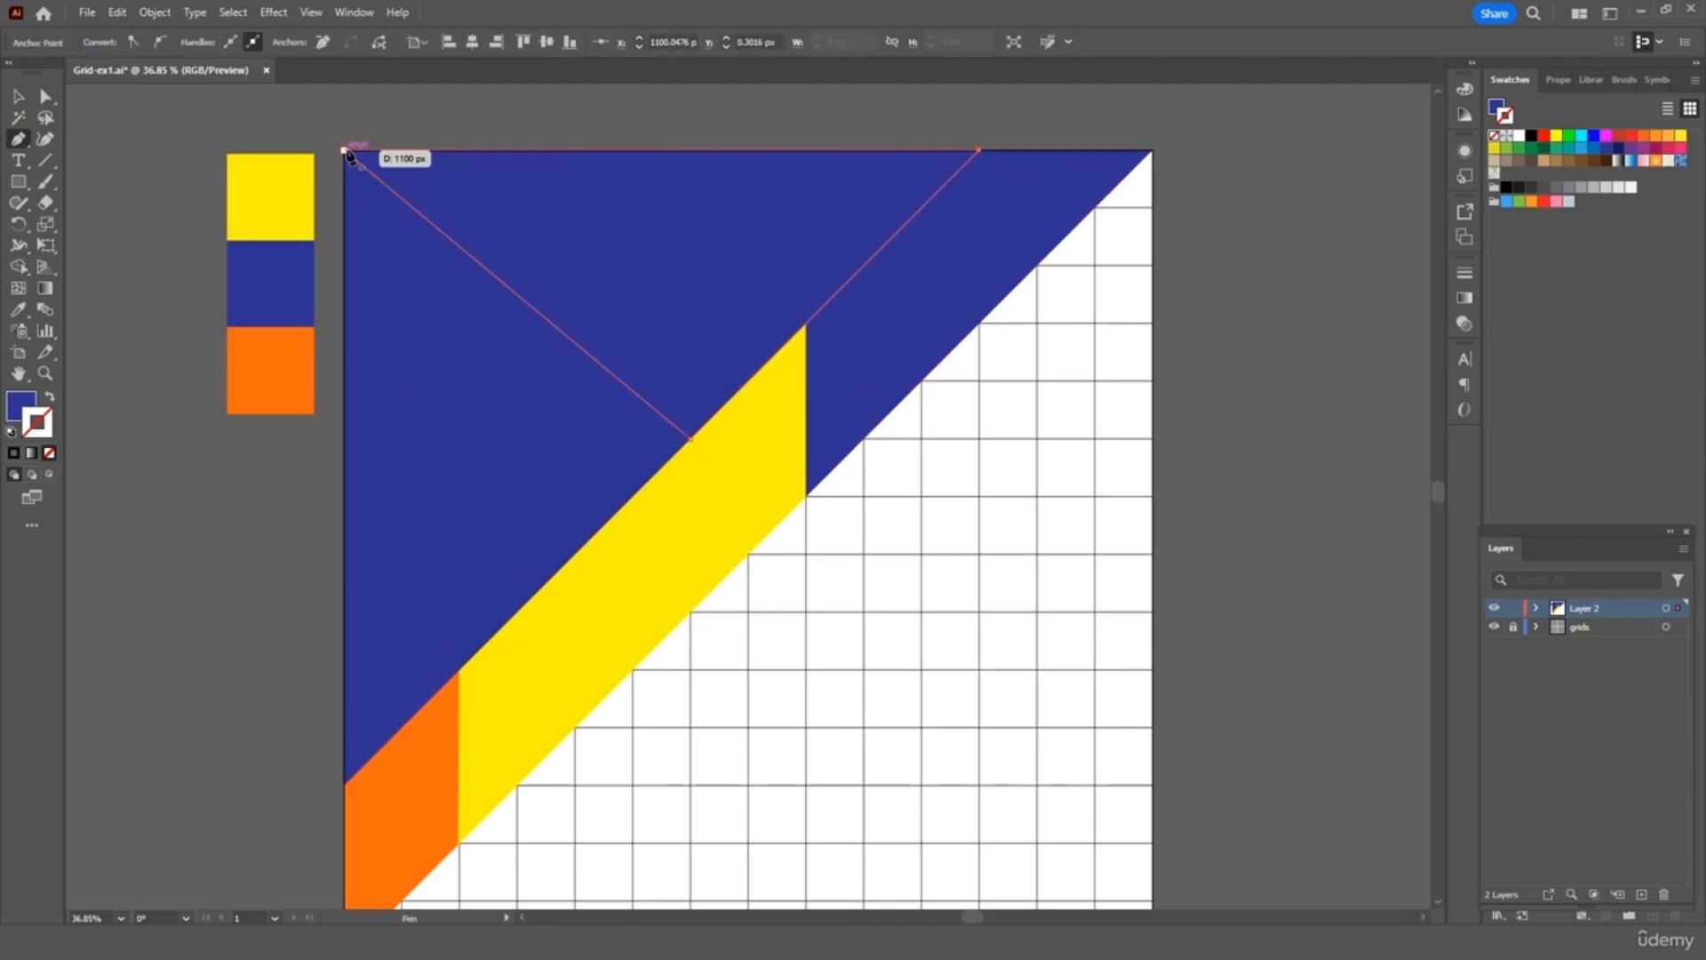
pyautogui.press('i')
pyautogui.click(271, 370)
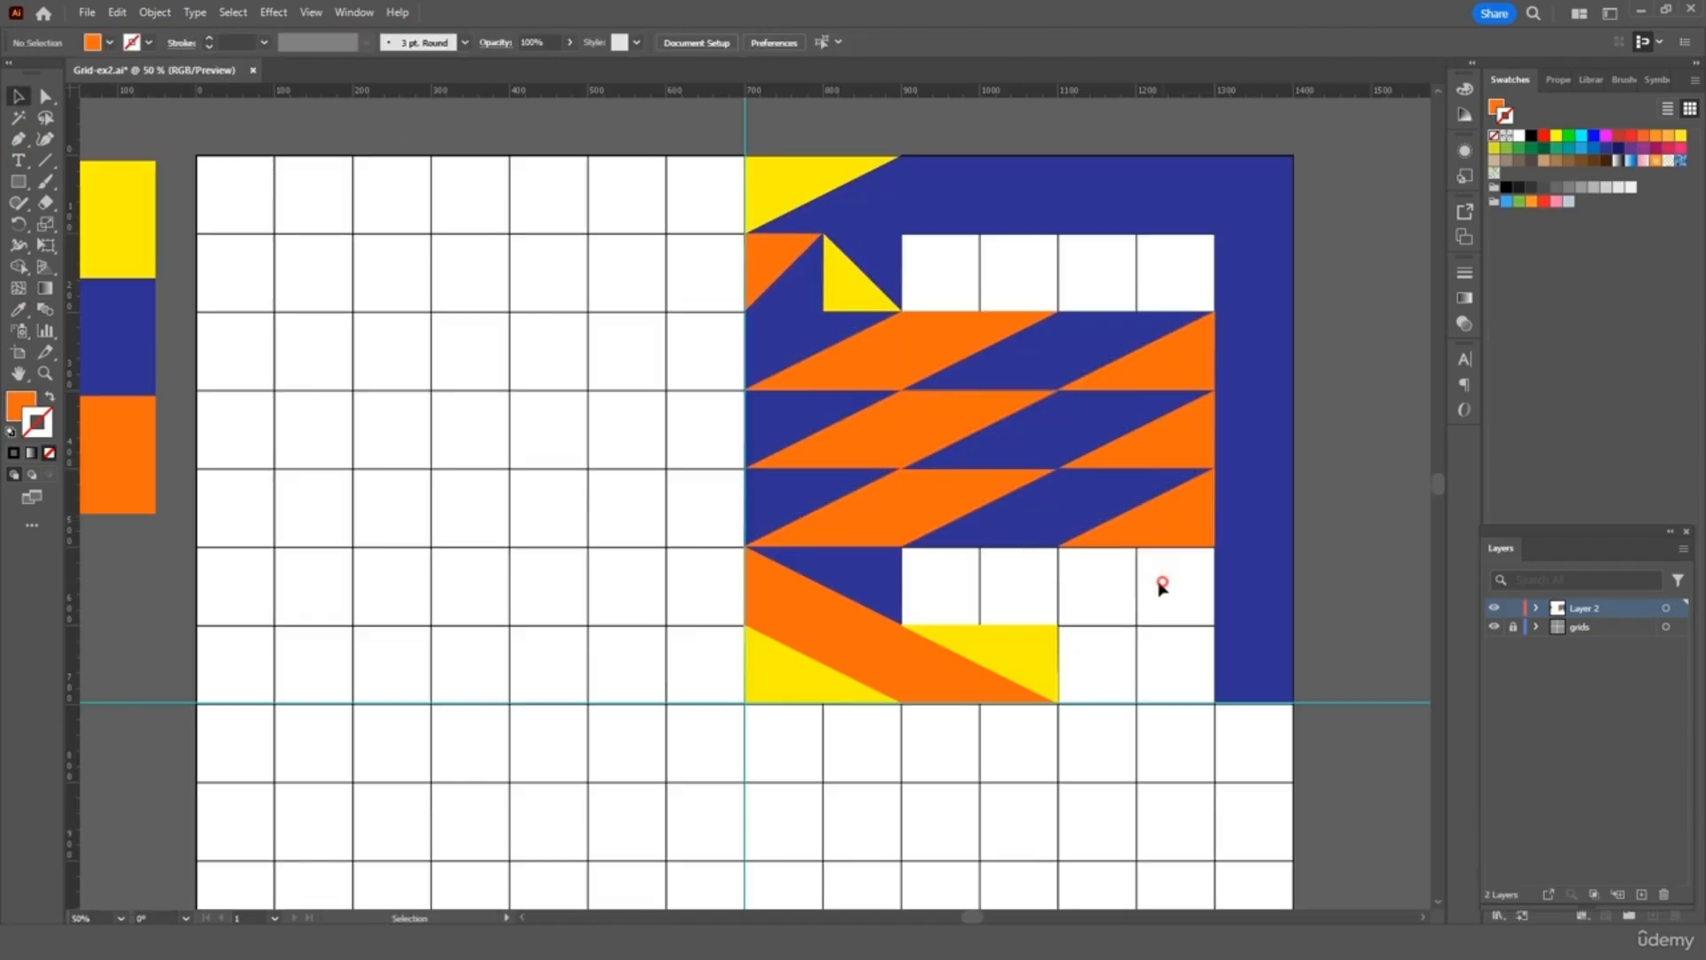
# Copy, paste and mirror the stripe pieces into the gaps of the pattern
pyautogui.hotkey('ctrl', 'c')
pyautogui.hotkey('ctrl', 'v')
pyautogui.moveTo(839, 526); pyautogui.dragTo(604, 607)
pyautogui.click(735, 632)
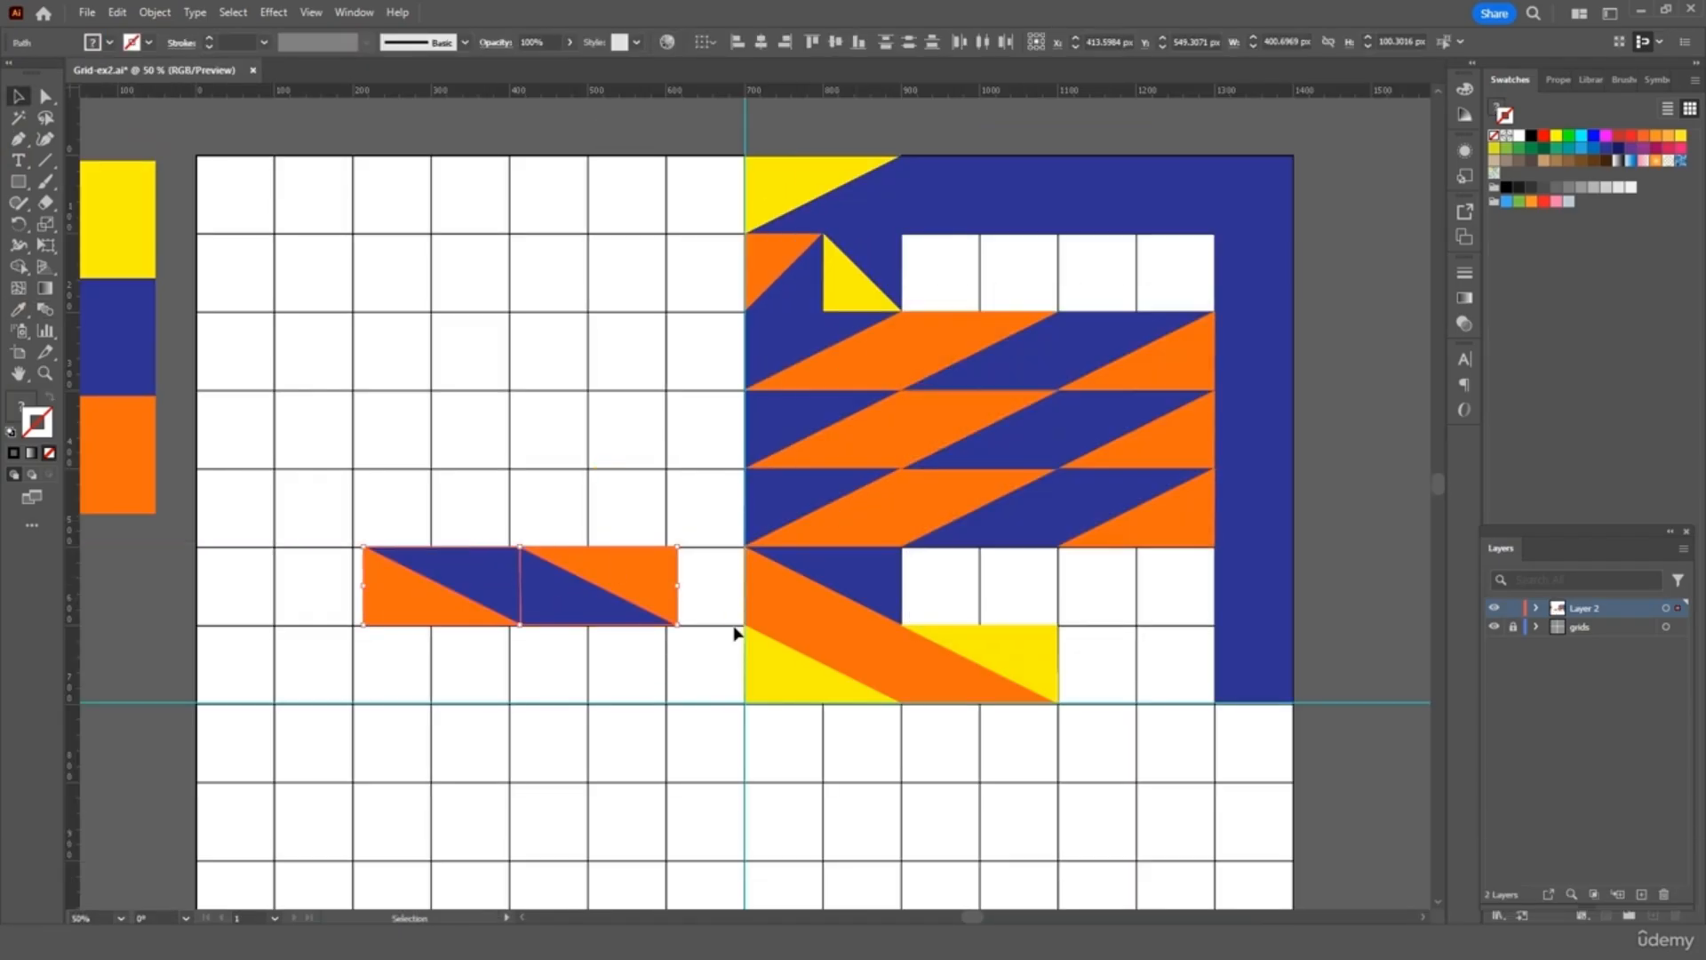
pyautogui.hotkey('ctrl', 'c')
pyautogui.hotkey('ctrl', 'v')
pyautogui.moveTo(758, 501); pyautogui.dragTo(1058, 273)
pyautogui.moveTo(621, 578); pyautogui.dragTo(1160, 580)
pyautogui.click(1104, 755)
pyautogui.click(1112, 615)
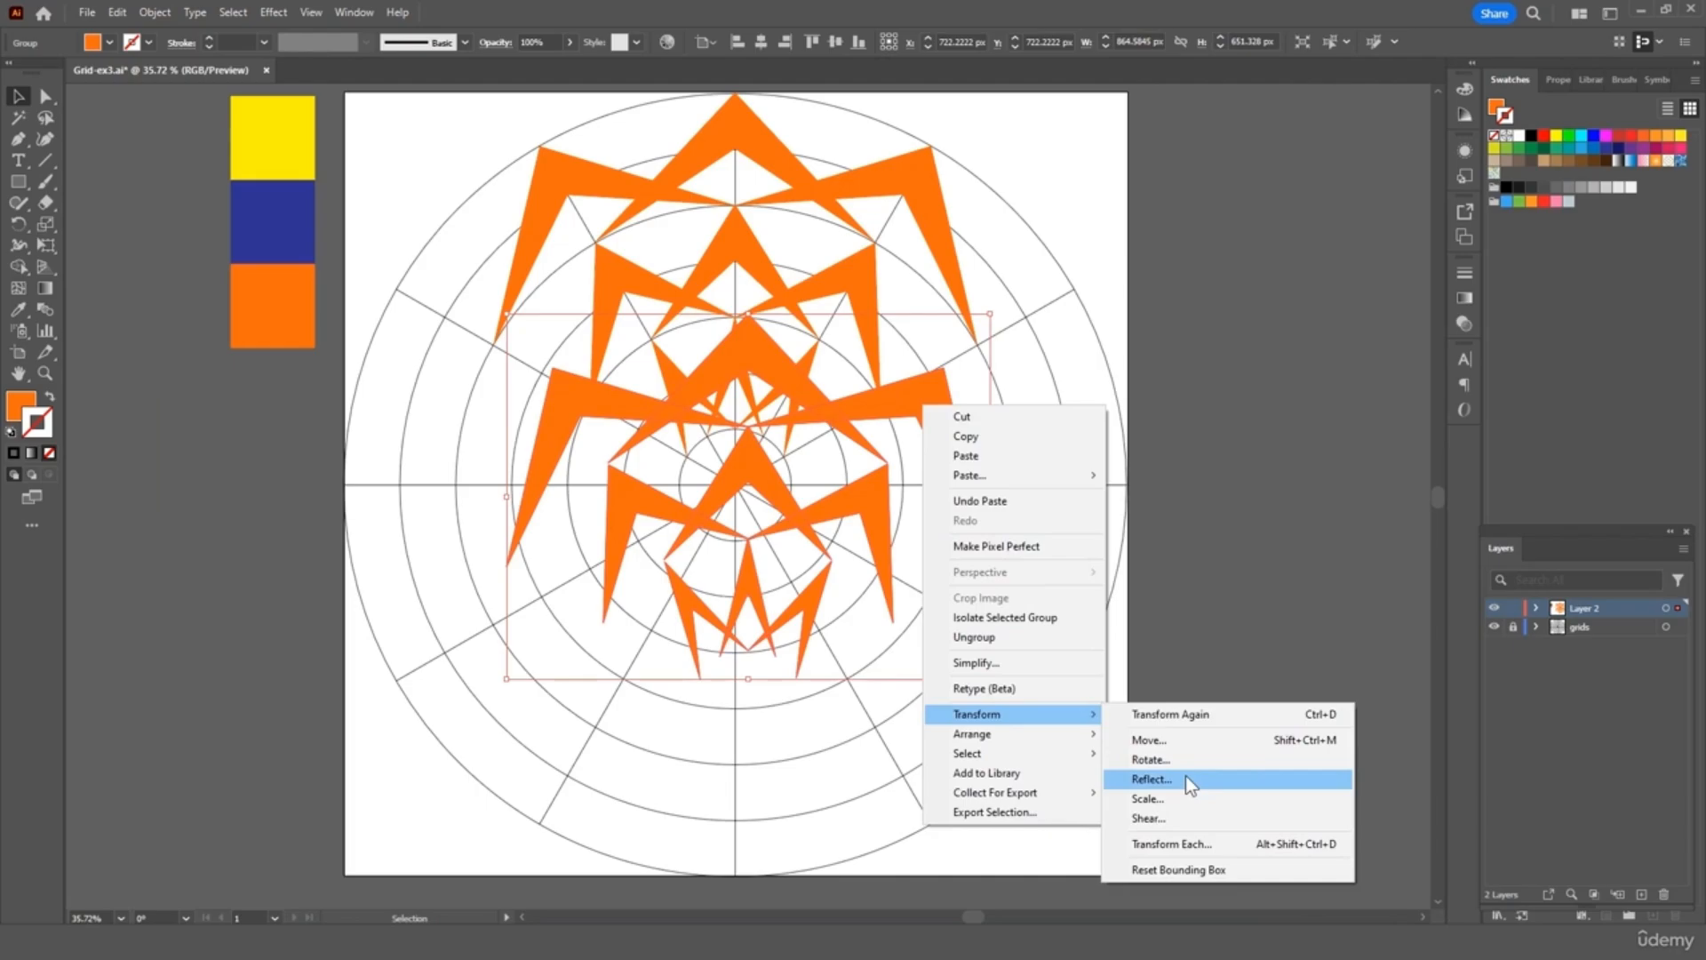
pyautogui.click(1186, 775)
pyautogui.hotkey('ctrl', 'c')
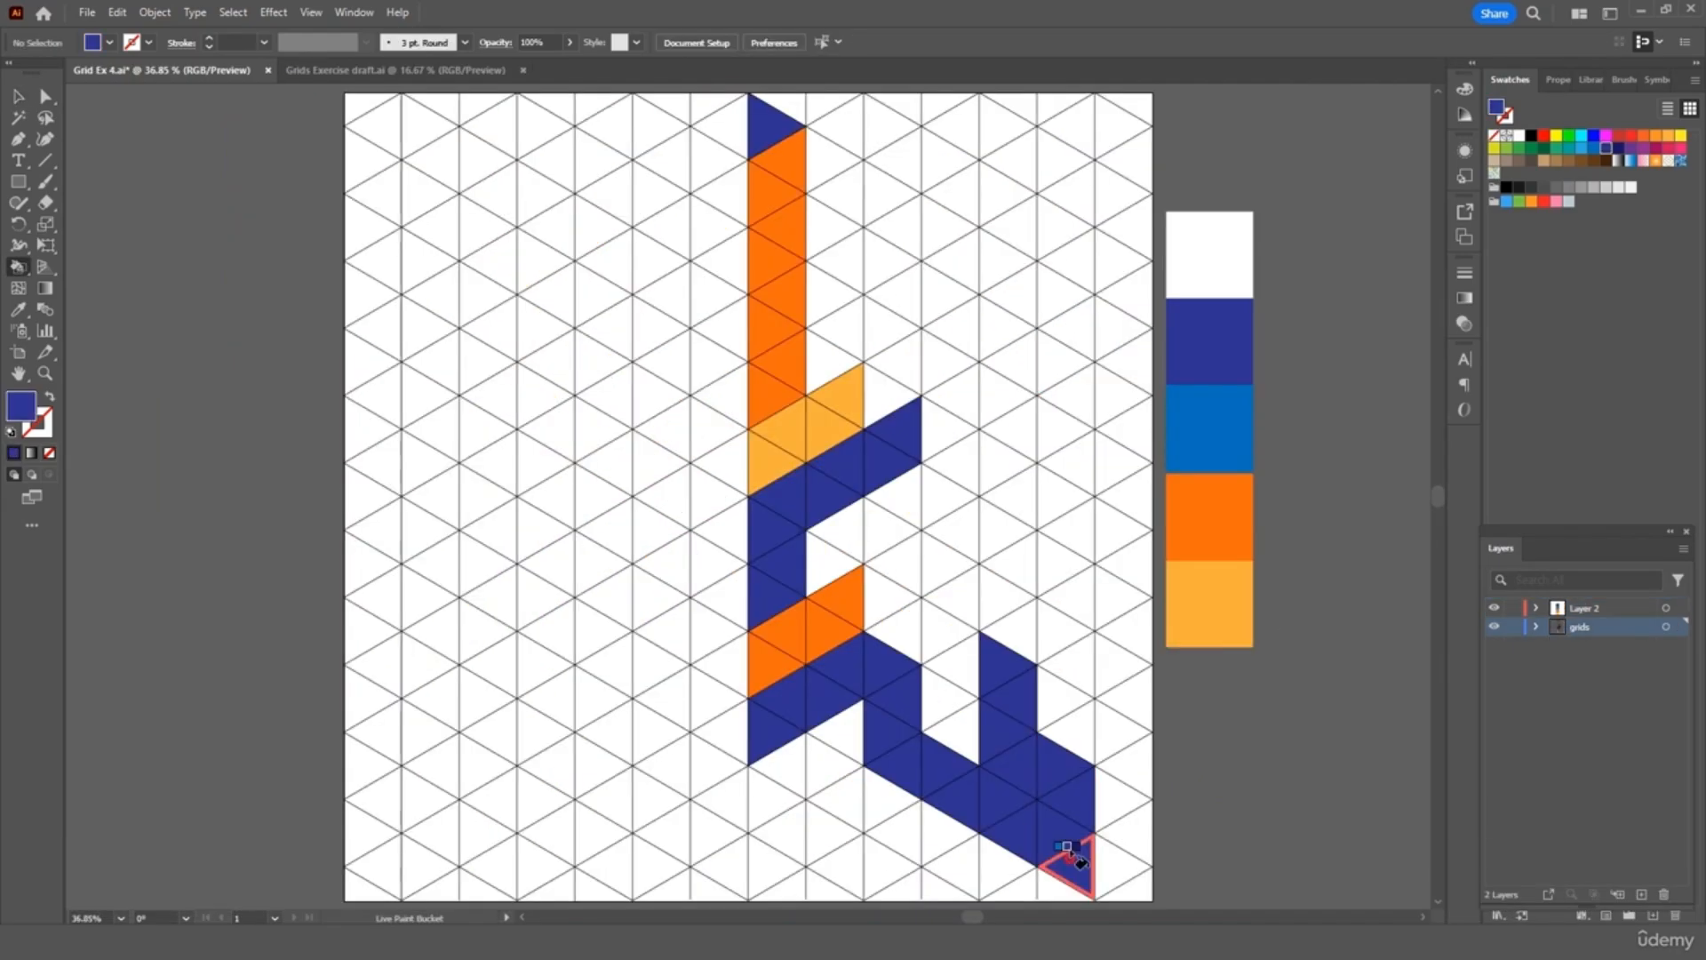
# Live Paint runs of grid triangles in light orange and other colours
pyautogui.keyDown('alt'); pyautogui.click(1209, 605); pyautogui.keyUp('alt')
pyautogui.moveTo(778, 828); pyautogui.dragTo(775, 760)
pyautogui.keyDown('alt'); pyautogui.click(1208, 429); pyautogui.keyUp('alt')
pyautogui.moveTo(836, 738); pyautogui.dragTo(827, 840)
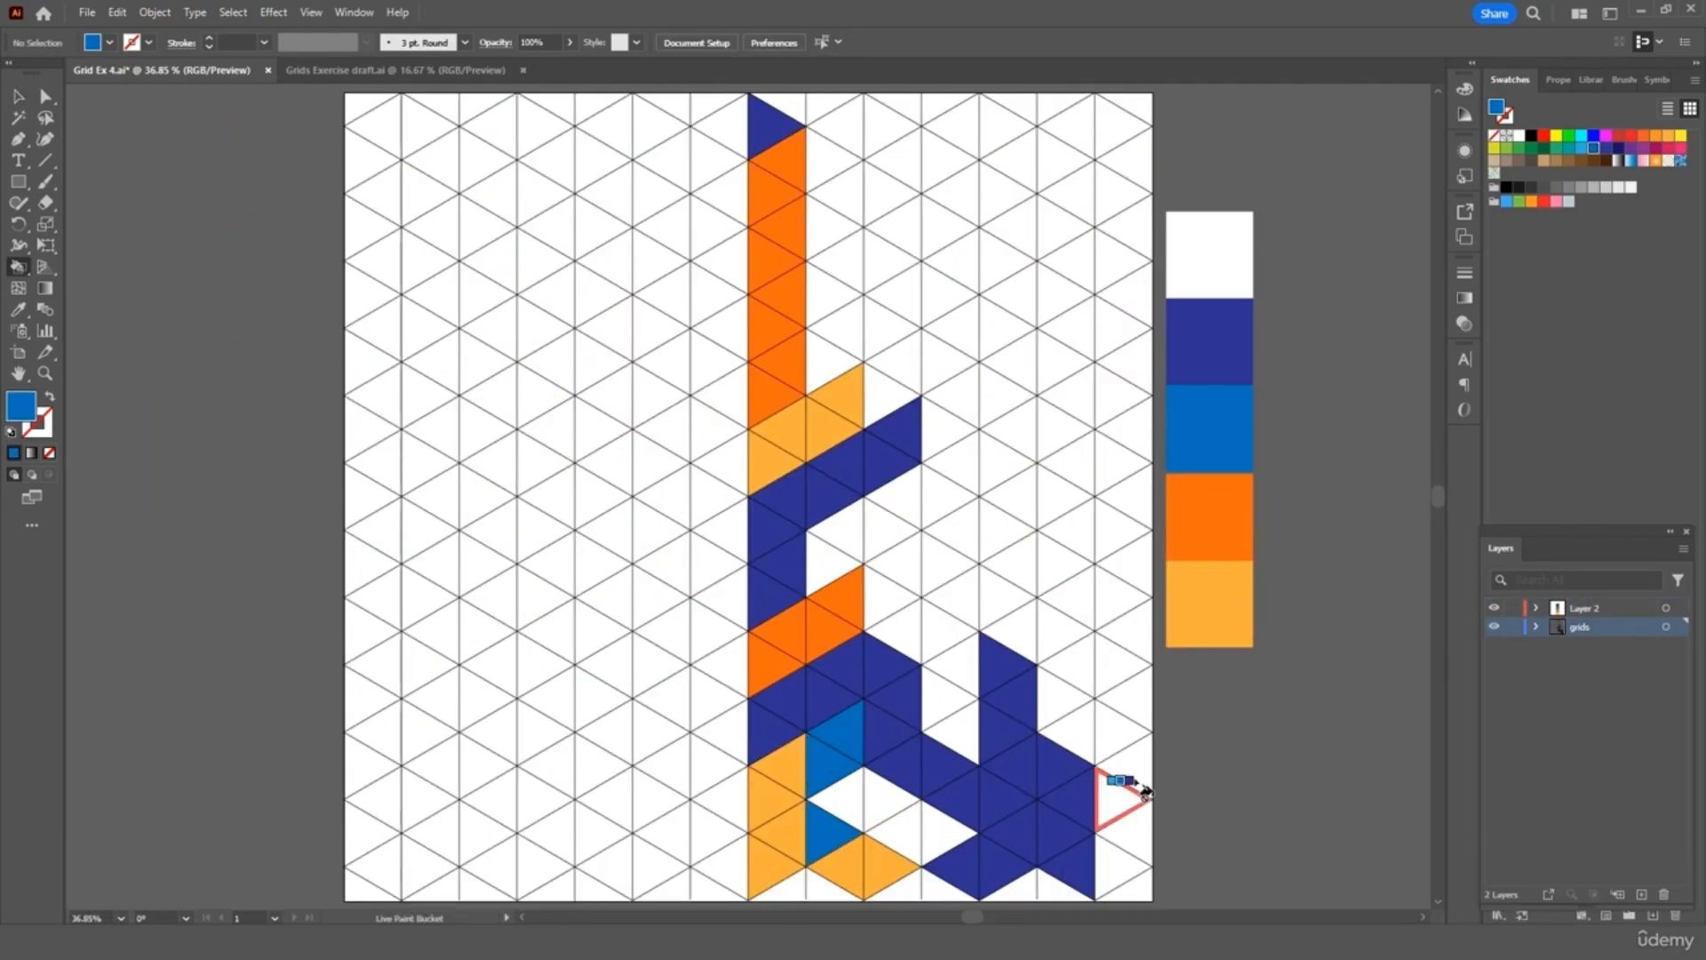
pyautogui.press('k')
pyautogui.moveTo(880, 596); pyautogui.dragTo(958, 725)
pyautogui.keyDown('alt'); pyautogui.click(1209, 604); pyautogui.keyUp('alt')
pyautogui.moveTo(884, 534); pyautogui.dragTo(1018, 627)
pyautogui.keyDown('alt'); pyautogui.click(1209, 515); pyautogui.keyUp('alt')
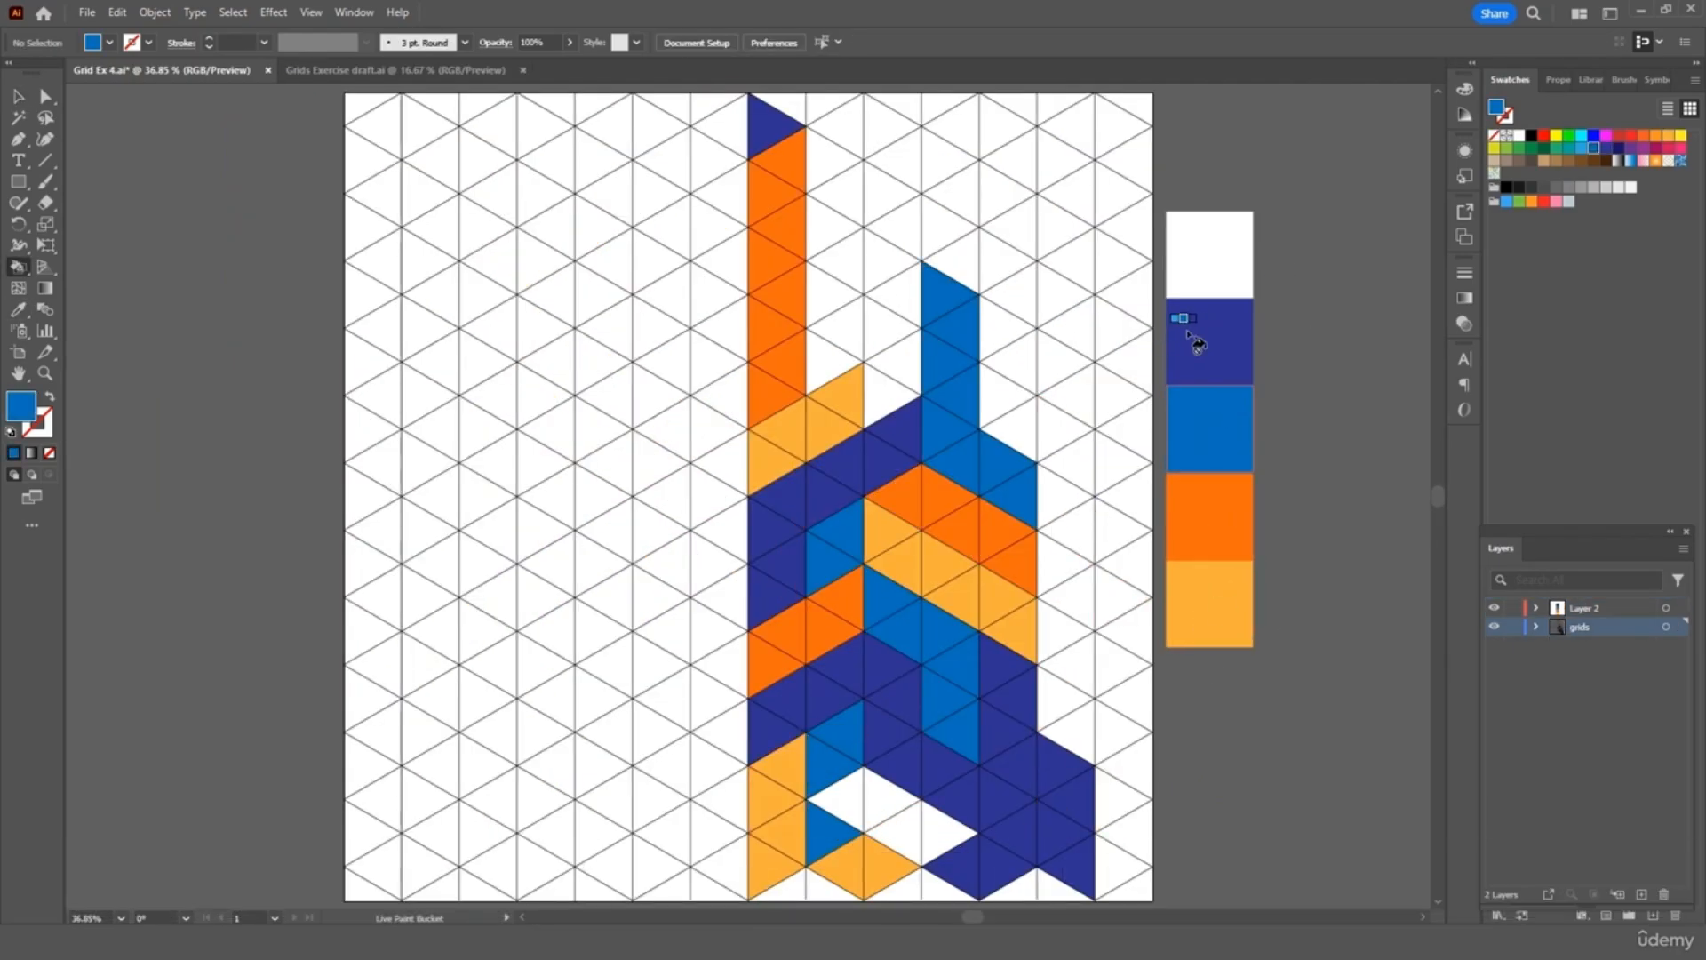
pyautogui.keyDown('alt'); pyautogui.click(1209, 515); pyautogui.keyUp('alt')
# Paint more grid triangles dark blue and orange across the upper pattern
pyautogui.moveTo(893, 293); pyautogui.dragTo(893, 383)
pyautogui.press('k')
pyautogui.moveTo(836, 324); pyautogui.dragTo(831, 365)
pyautogui.moveTo(831, 275); pyautogui.dragTo(889, 258)
pyautogui.moveTo(835, 120); pyautogui.dragTo(842, 197)
pyautogui.moveTo(888, 120); pyautogui.dragTo(889, 196)
pyautogui.moveTo(951, 124); pyautogui.dragTo(951, 196)
pyautogui.moveTo(1009, 124); pyautogui.dragTo(998, 191)
pyautogui.press('k')
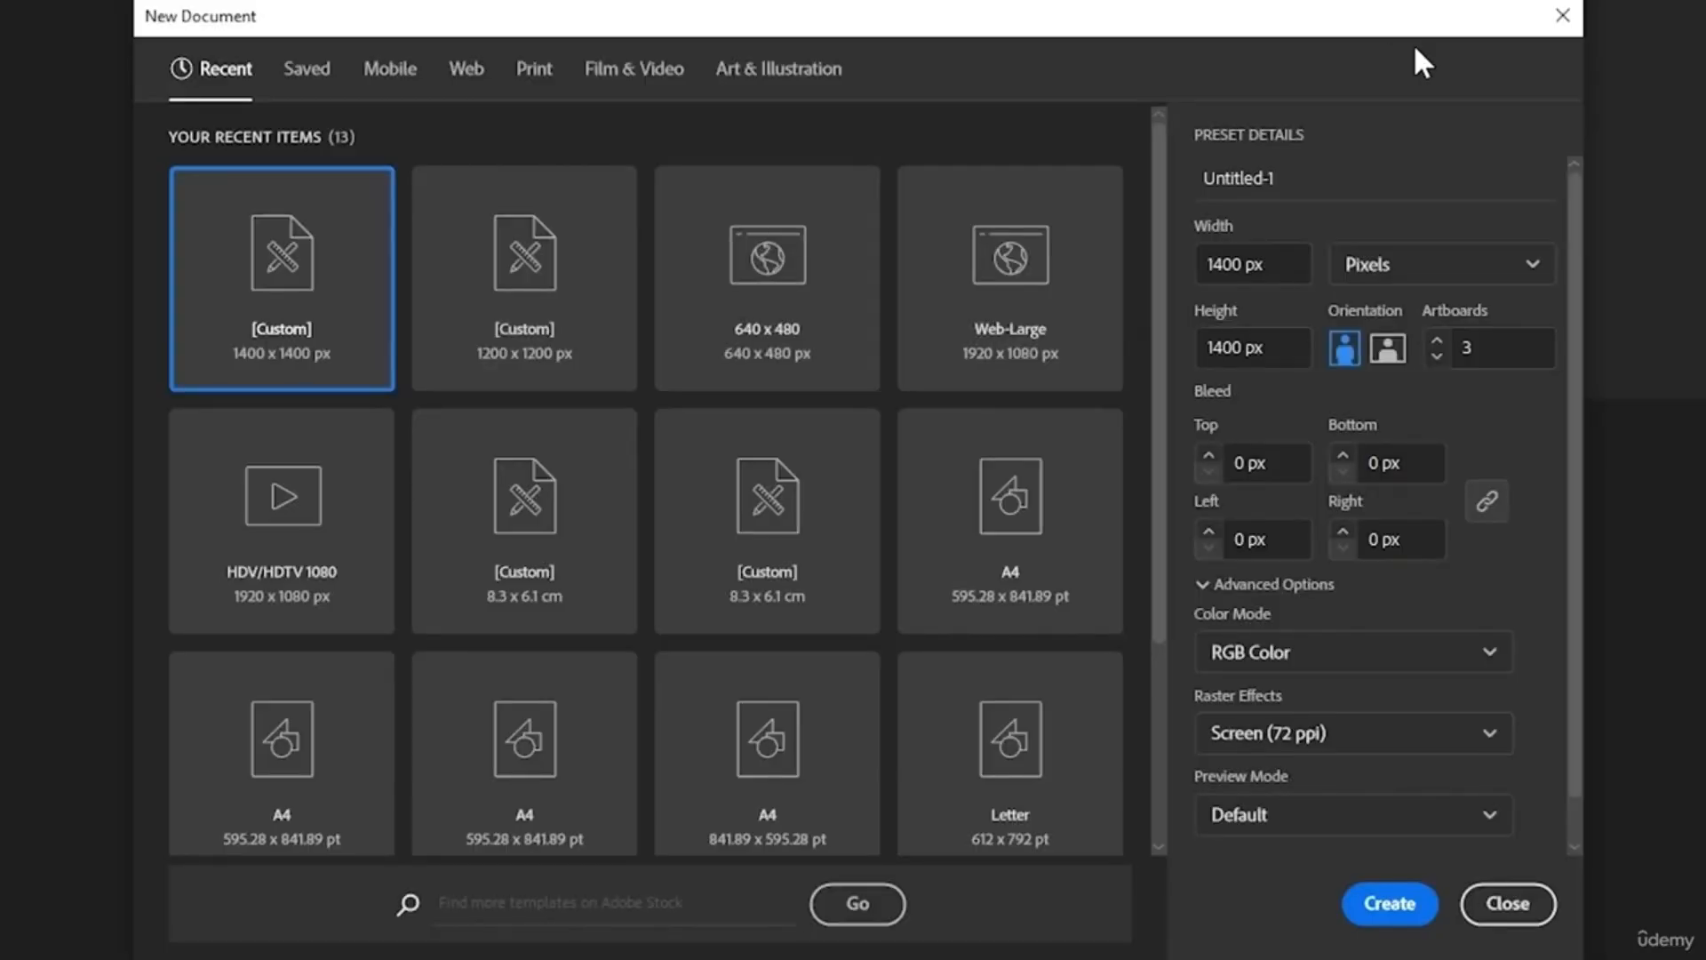
# Name the document 'Grids', keep three 1400×1400 px artboards, and create it
pyautogui.moveTo(1329, 176); pyautogui.dragTo(1181, 179)
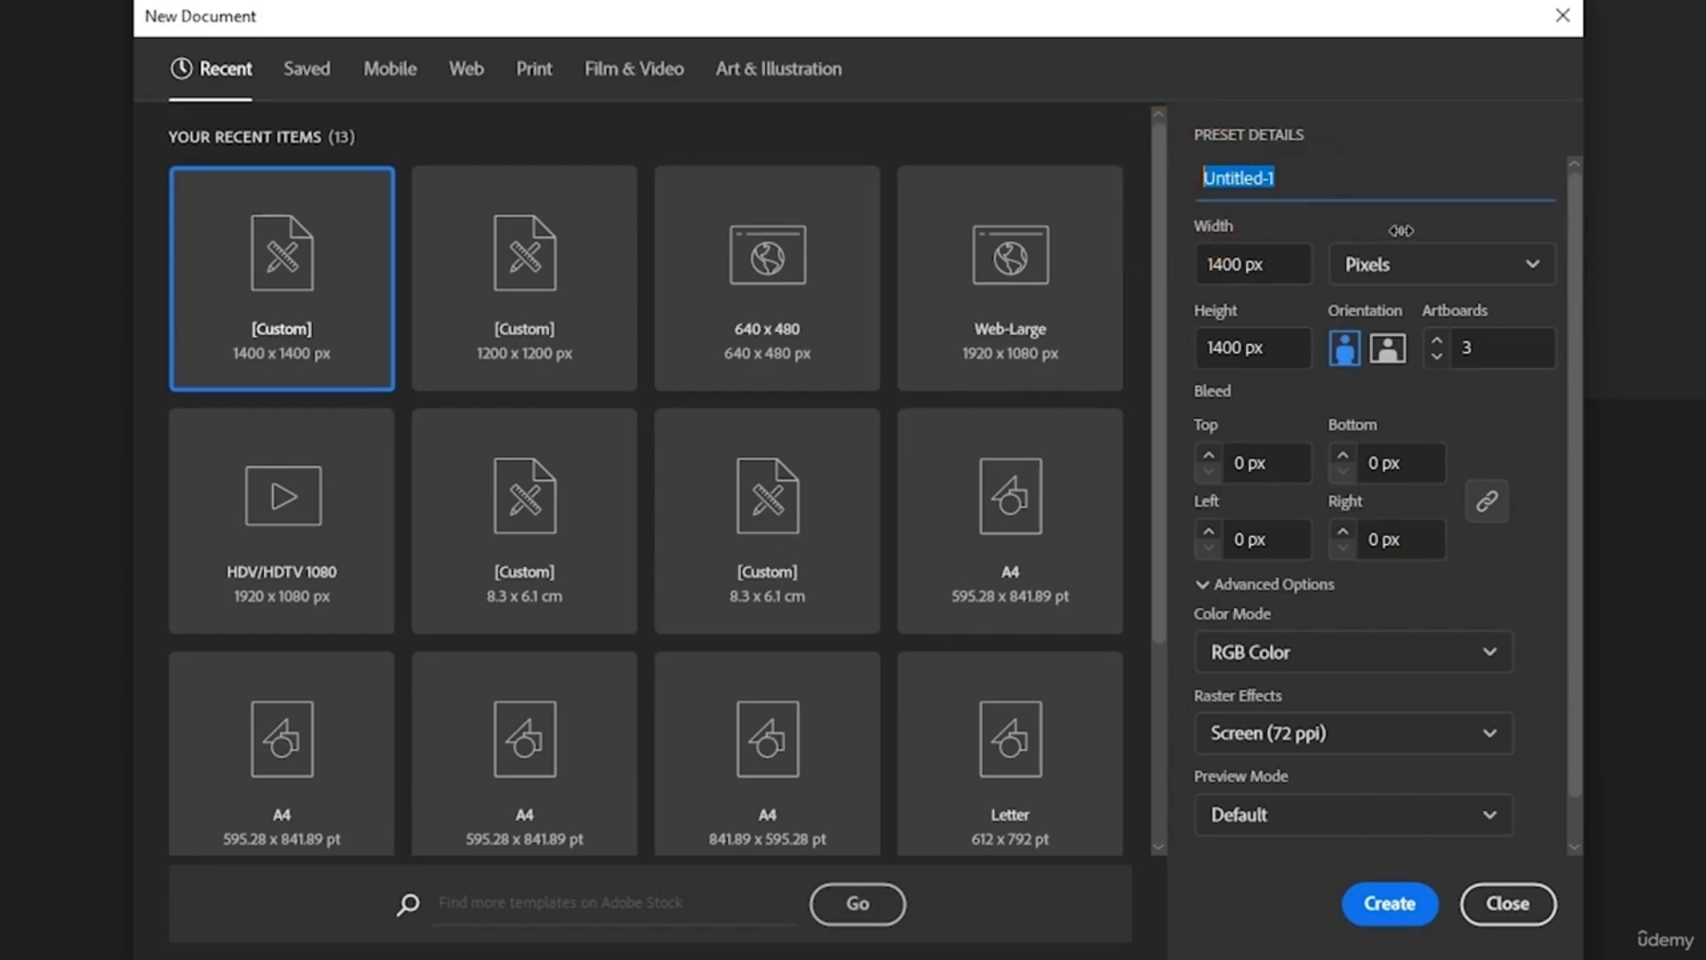
pyautogui.write('Grids')
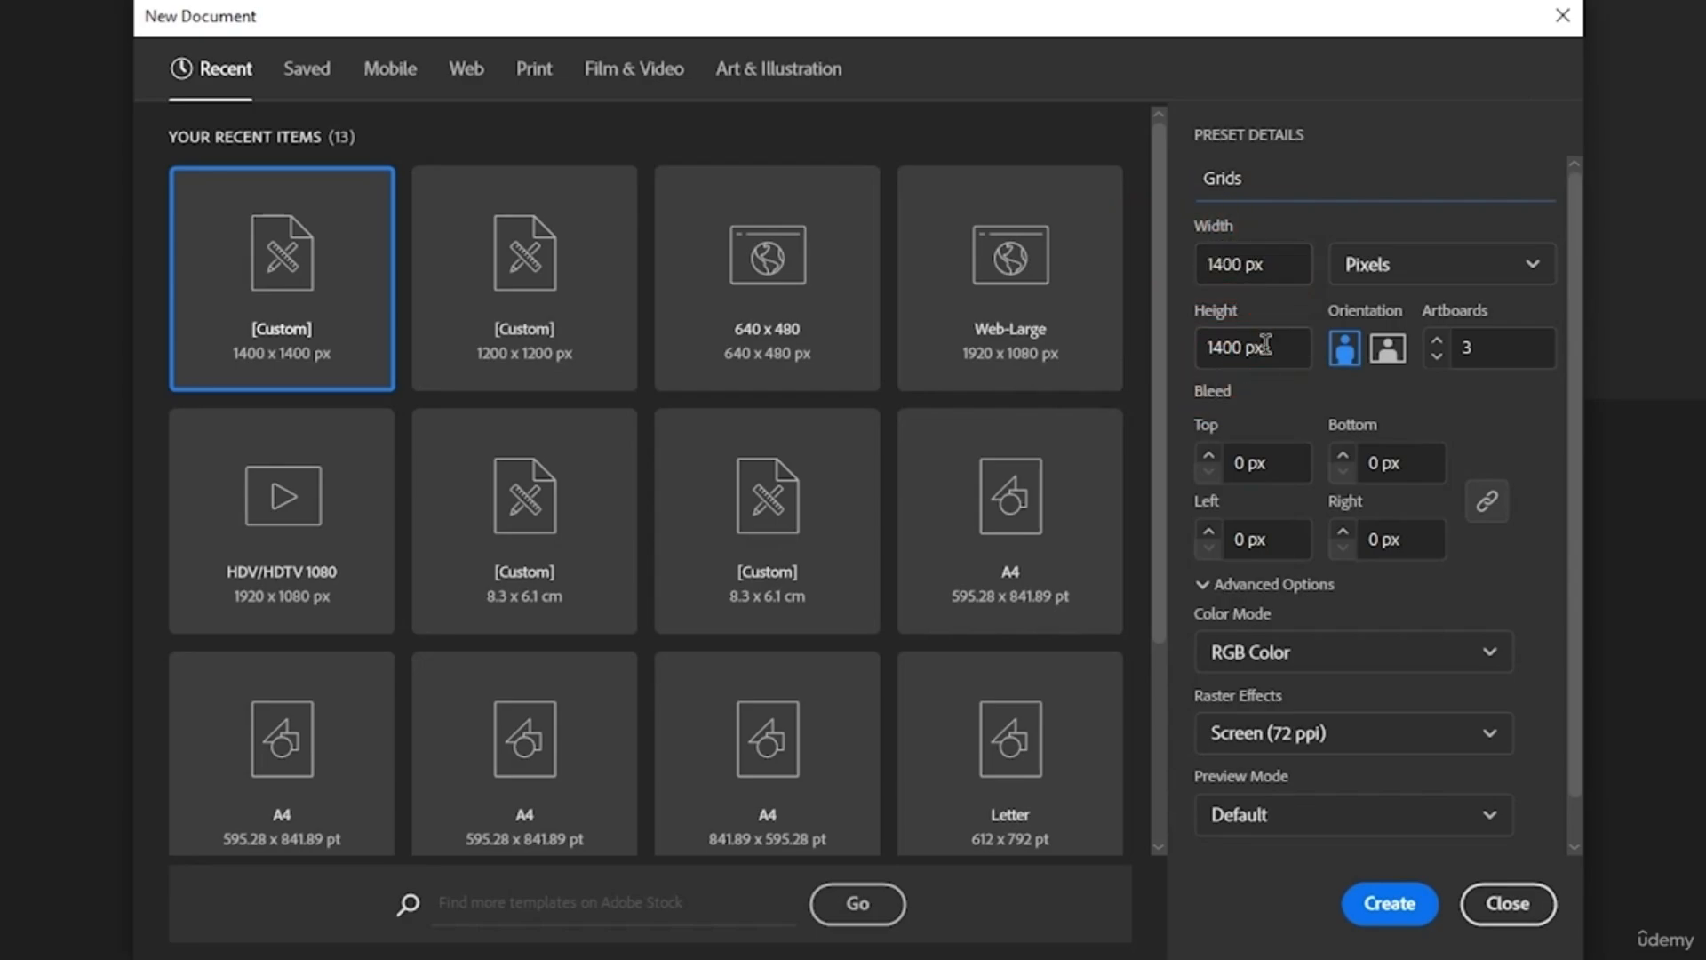
pyautogui.click(1502, 346)
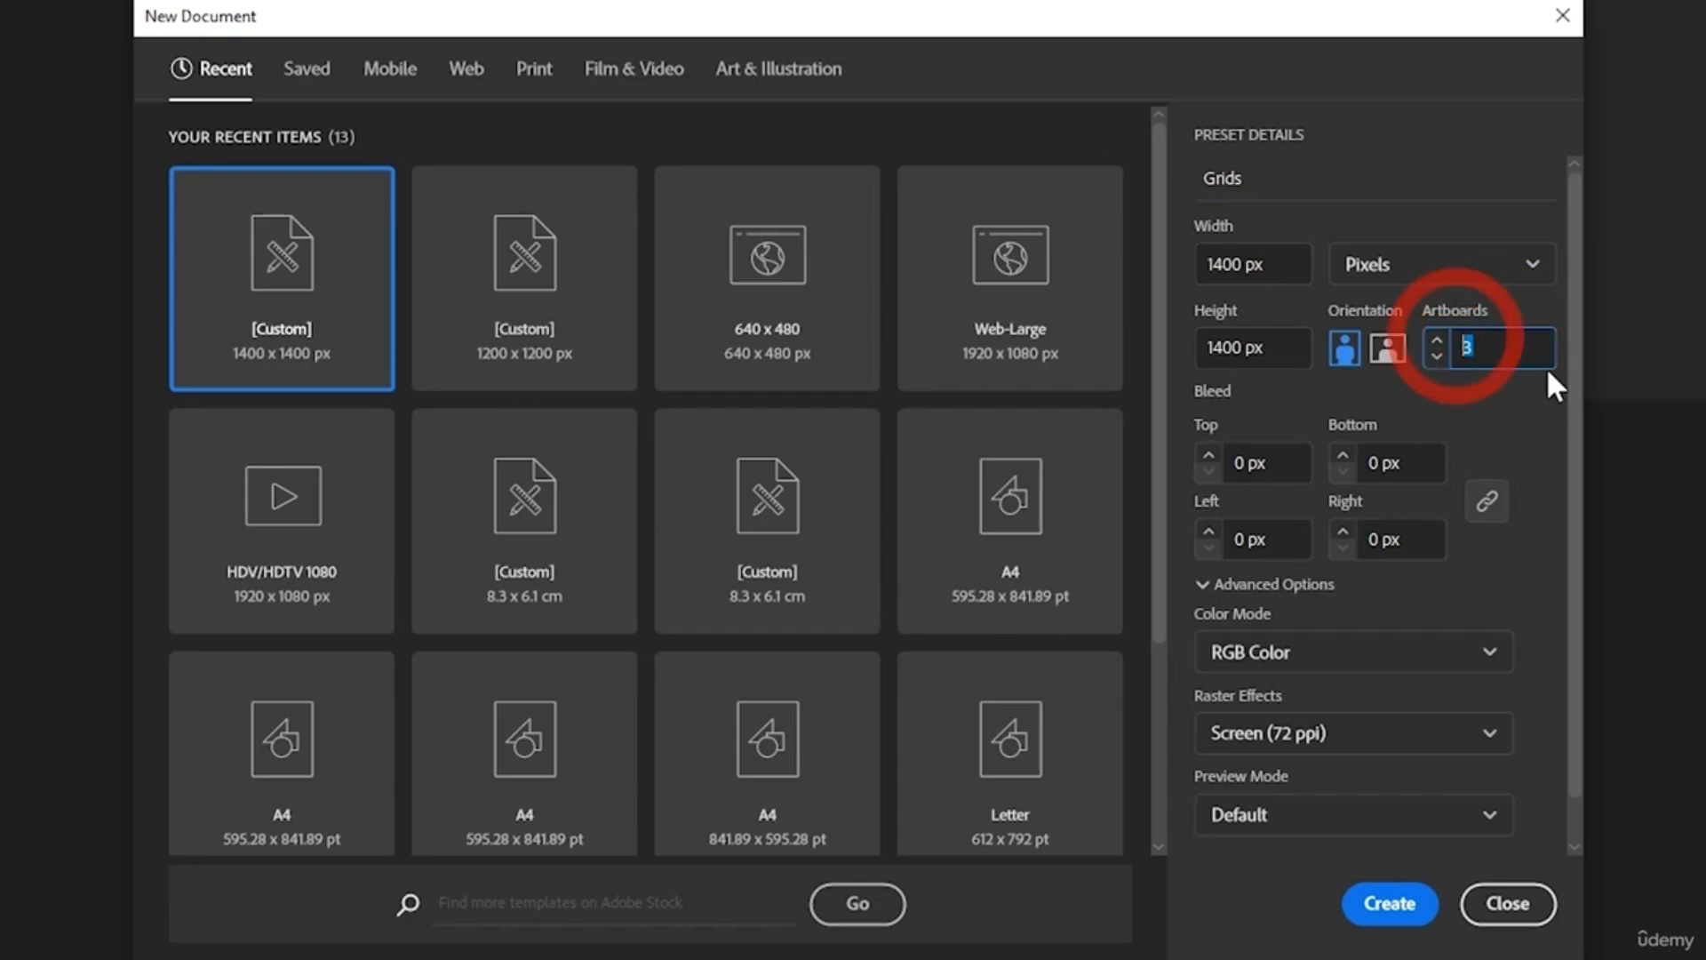
pyautogui.click(1404, 907)
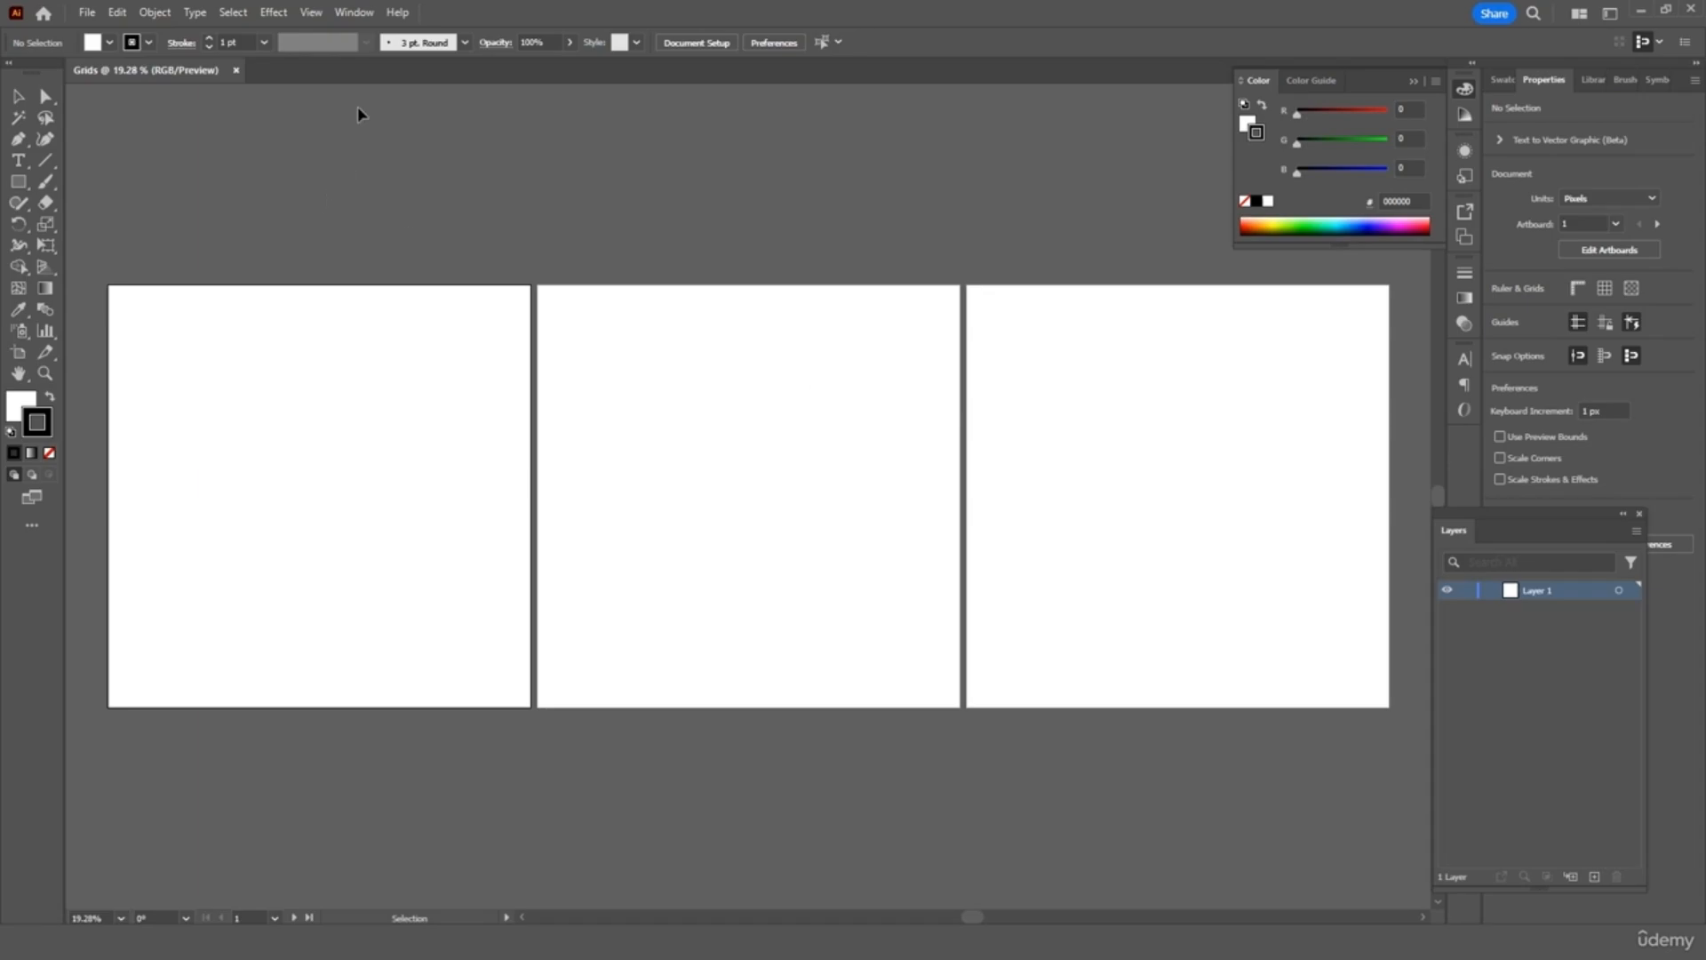
pyautogui.click(318, 18)
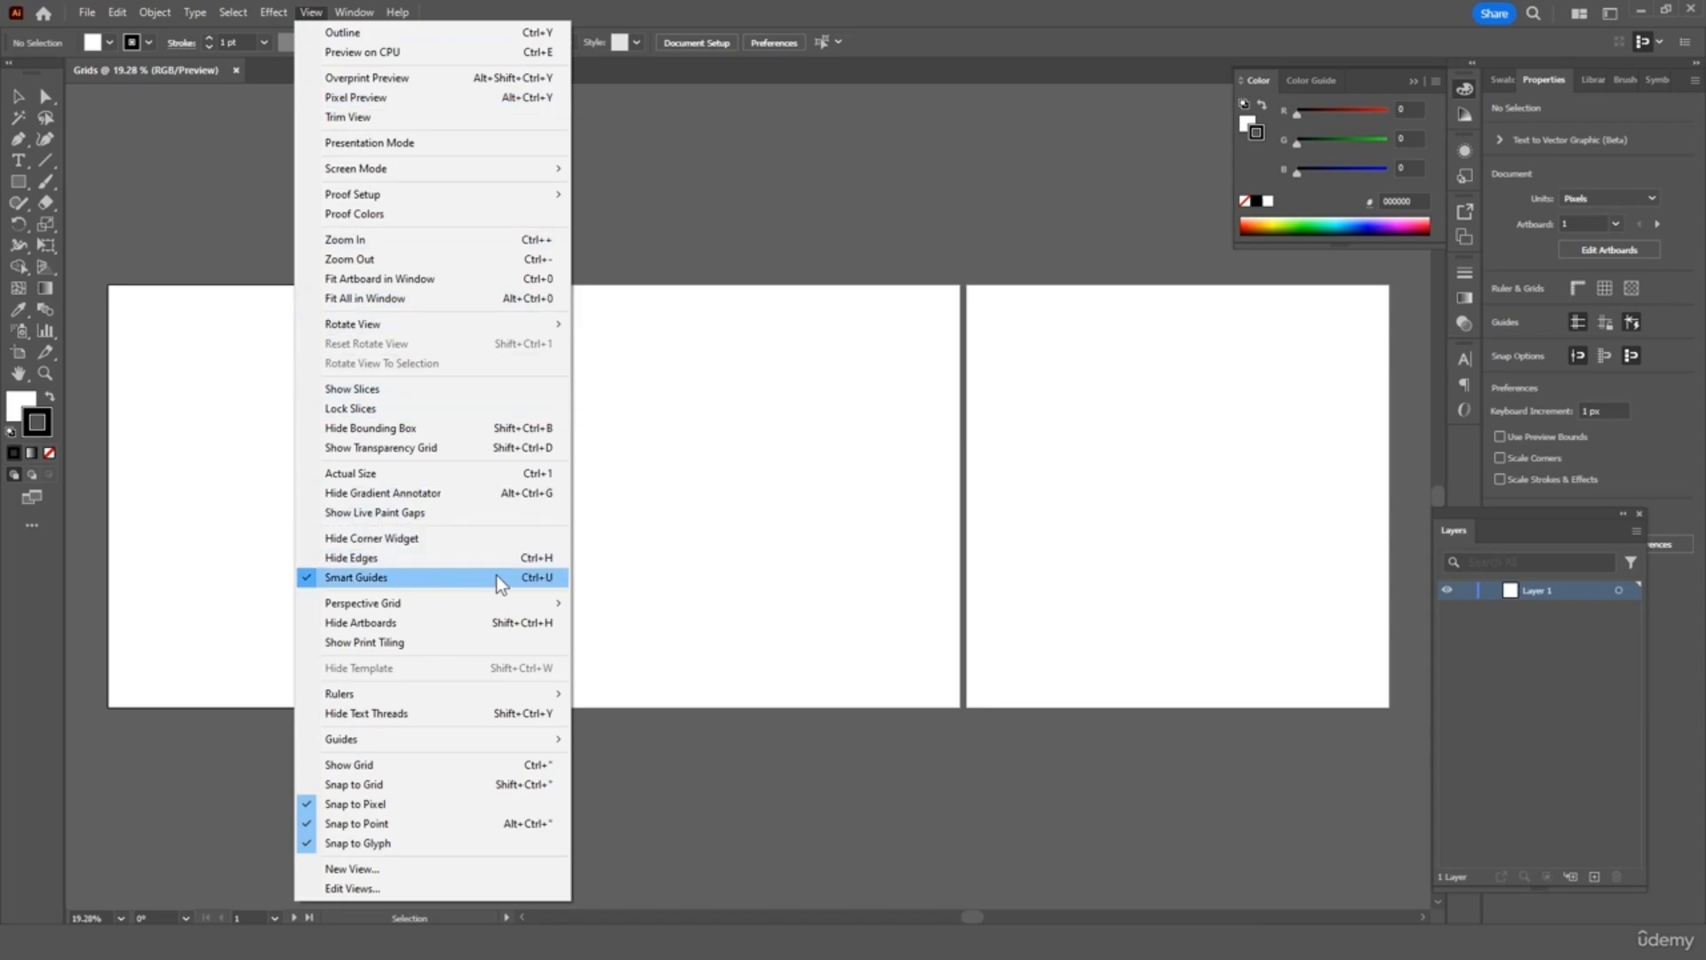
pyautogui.click(700, 245)
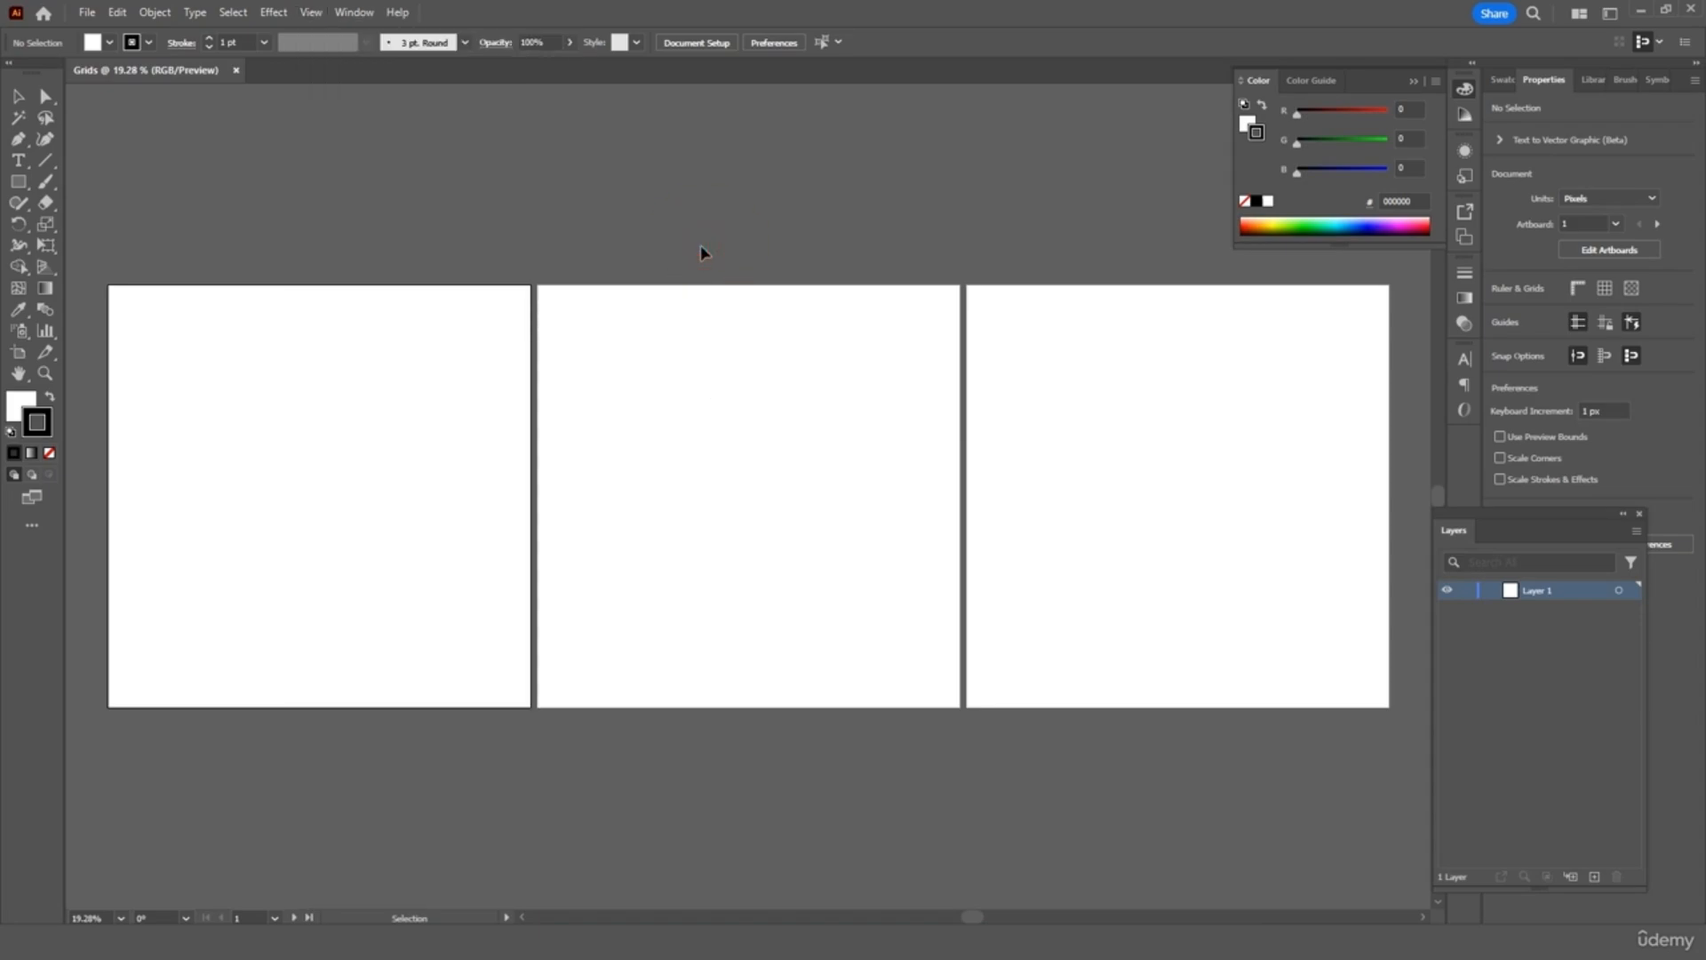
pyautogui.click(51, 161)
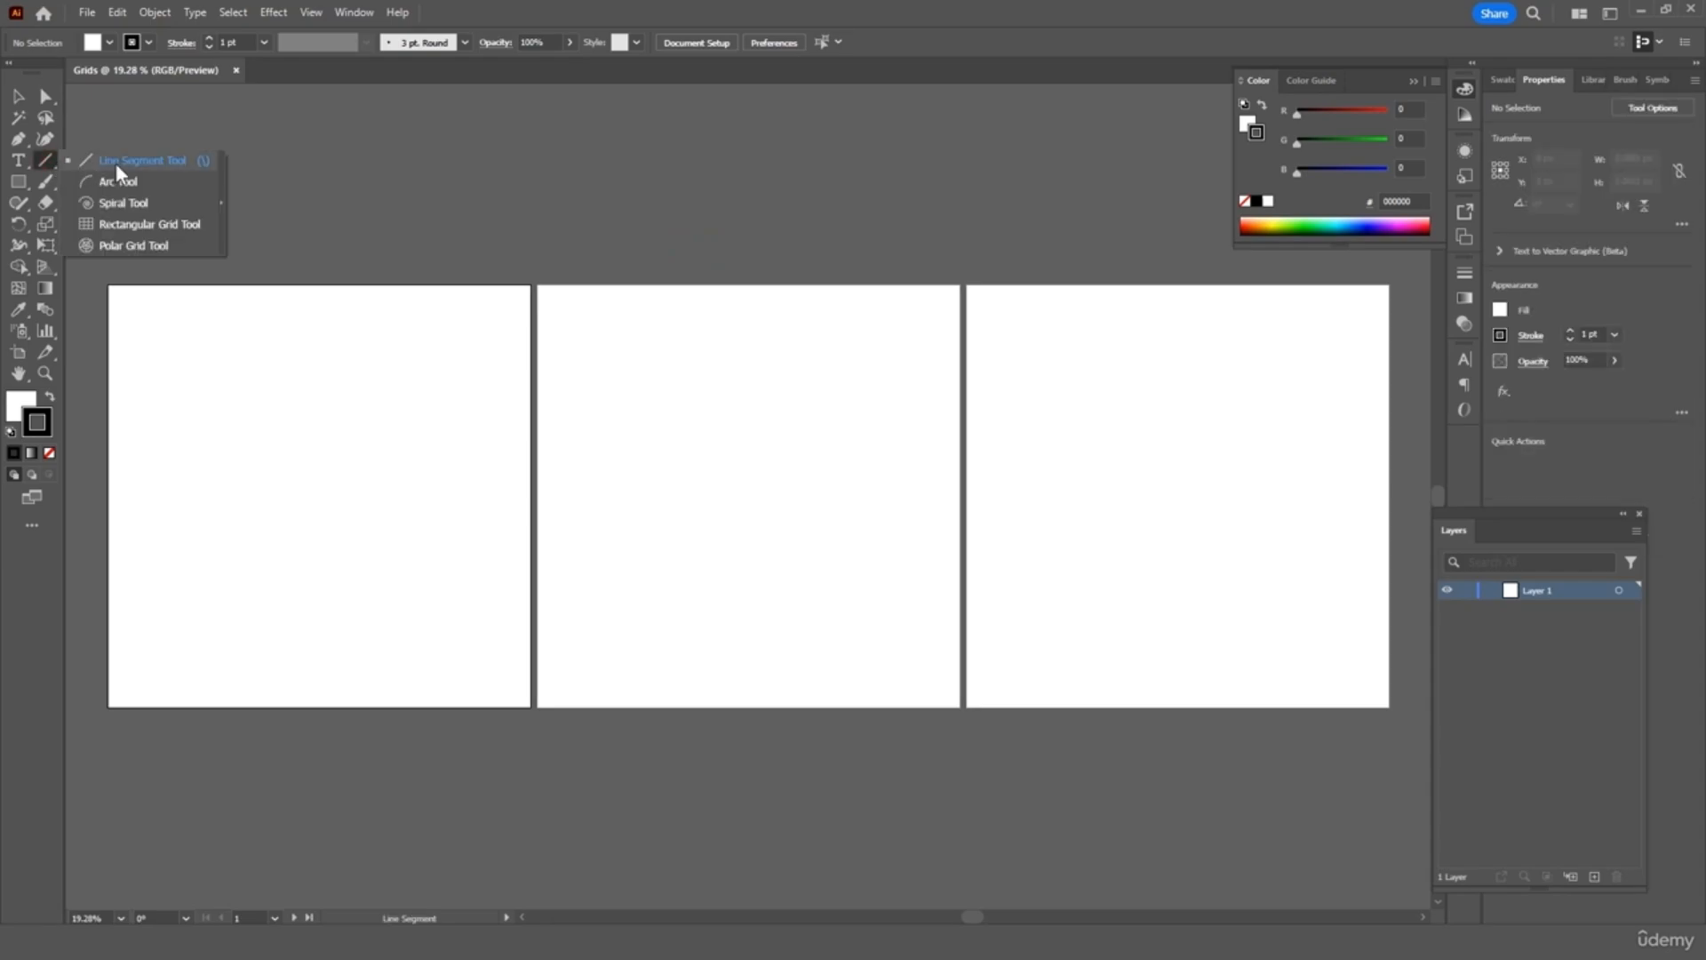
pyautogui.click(147, 223)
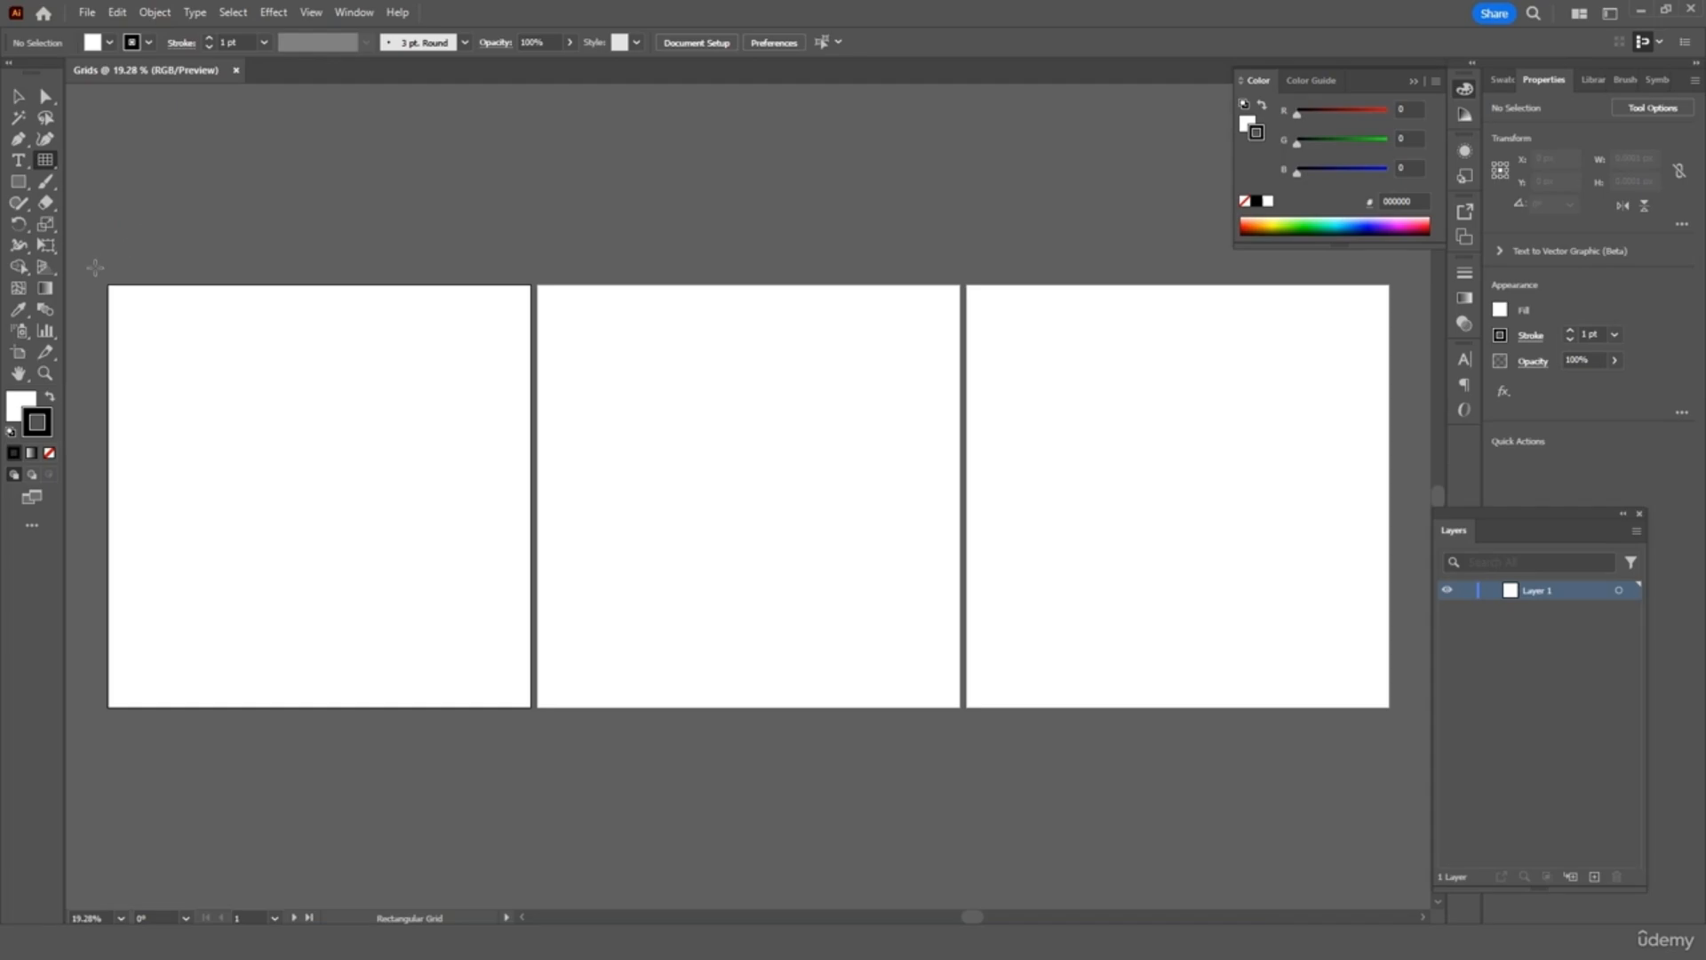
pyautogui.moveTo(108, 283); pyautogui.dragTo(530, 706)
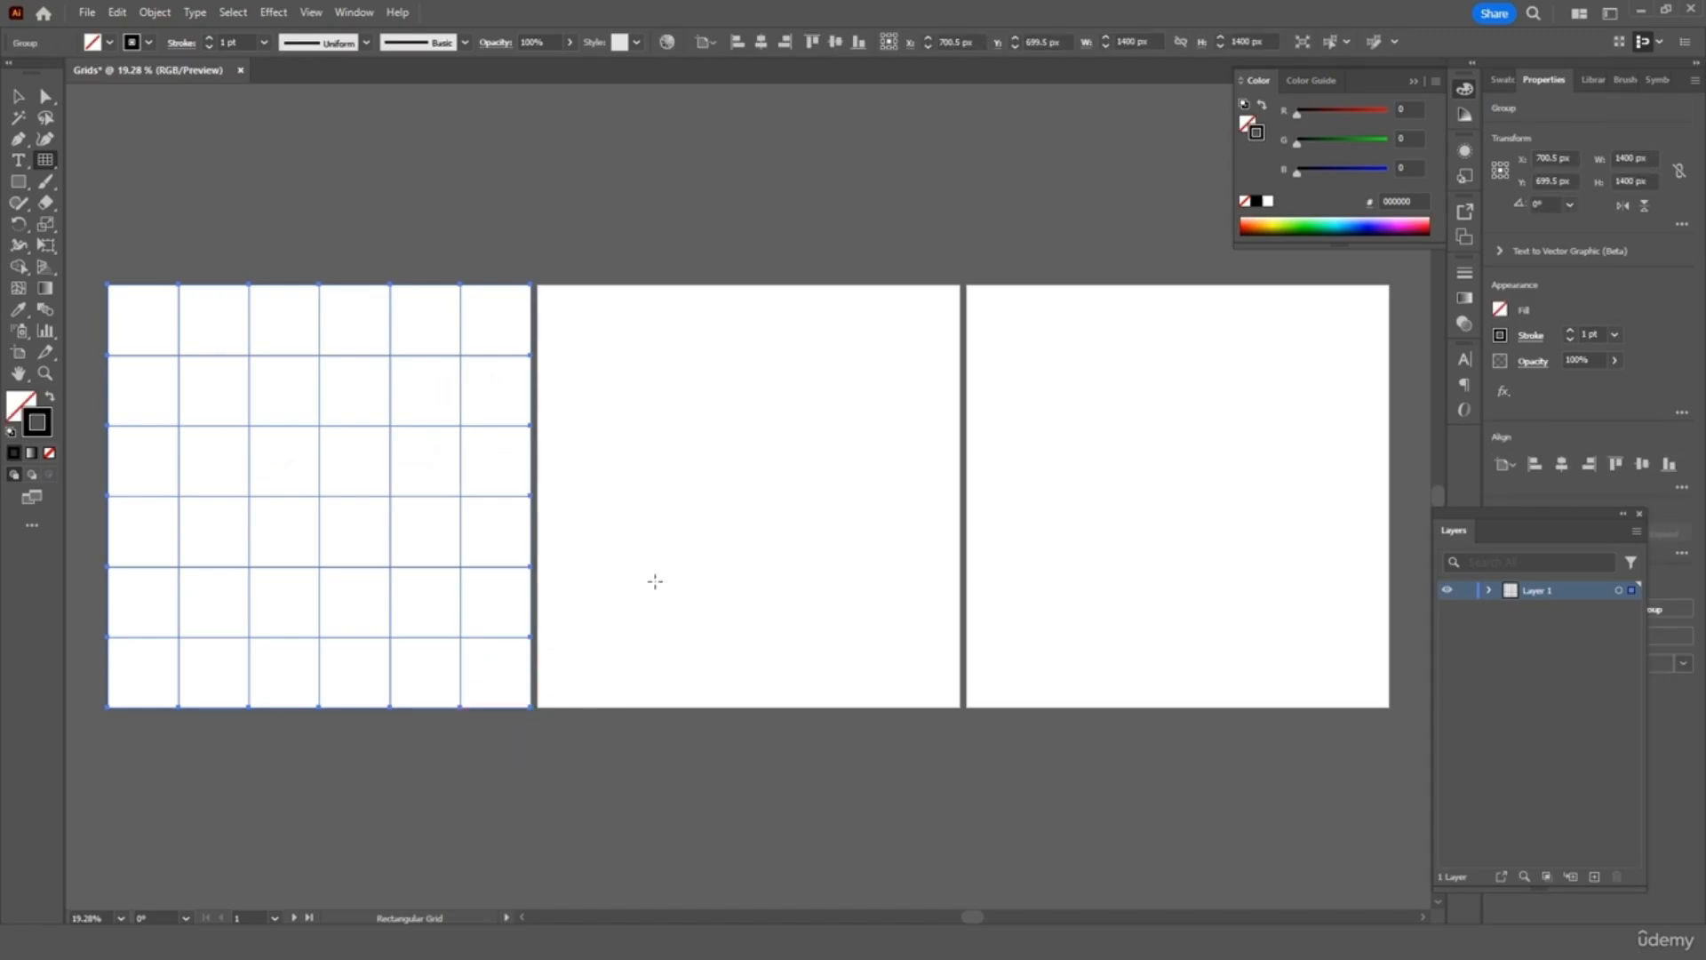
pyautogui.click(18, 96)
pyautogui.moveTo(107, 284)
pyautogui.mouseDown()
pyautogui.moveTo(179, 381)
pyautogui.moveTo(336, 524)
pyautogui.moveTo(402, 395)
pyautogui.moveTo(399, 290)
pyautogui.moveTo(369, 543)
pyautogui.moveTo(125, 553)
pyautogui.moveTo(380, 539)
pyautogui.moveTo(187, 384)
pyautogui.moveTo(104, 283)
pyautogui.mouseUp()
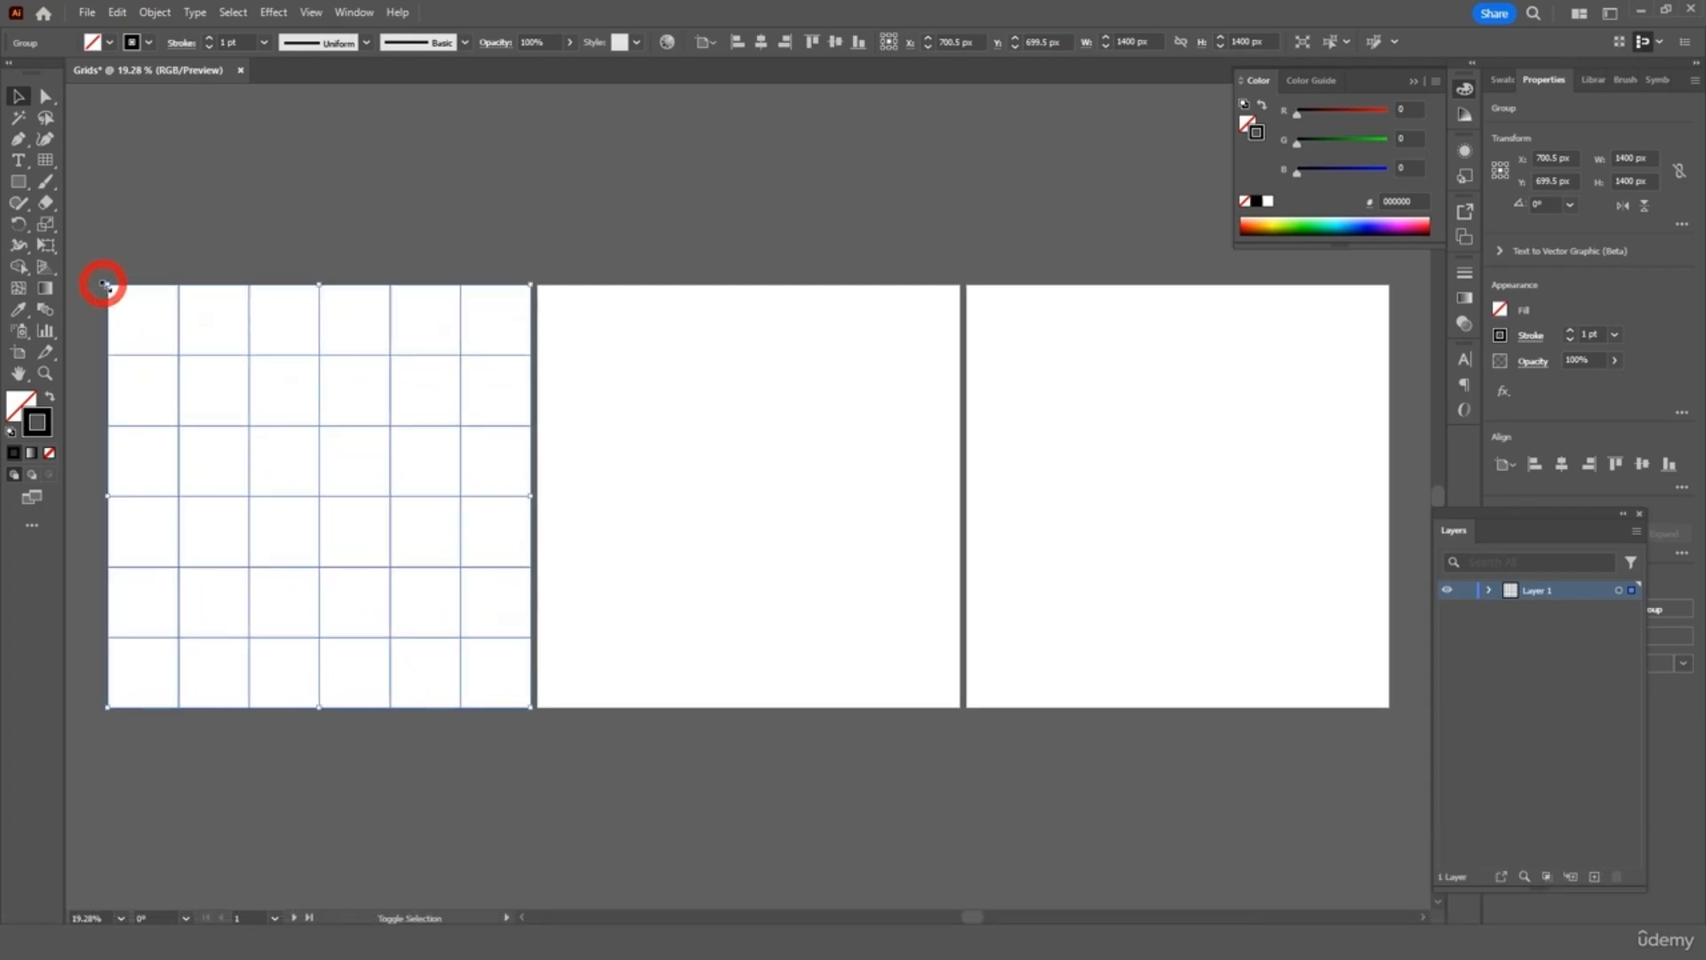
pyautogui.click(311, 205)
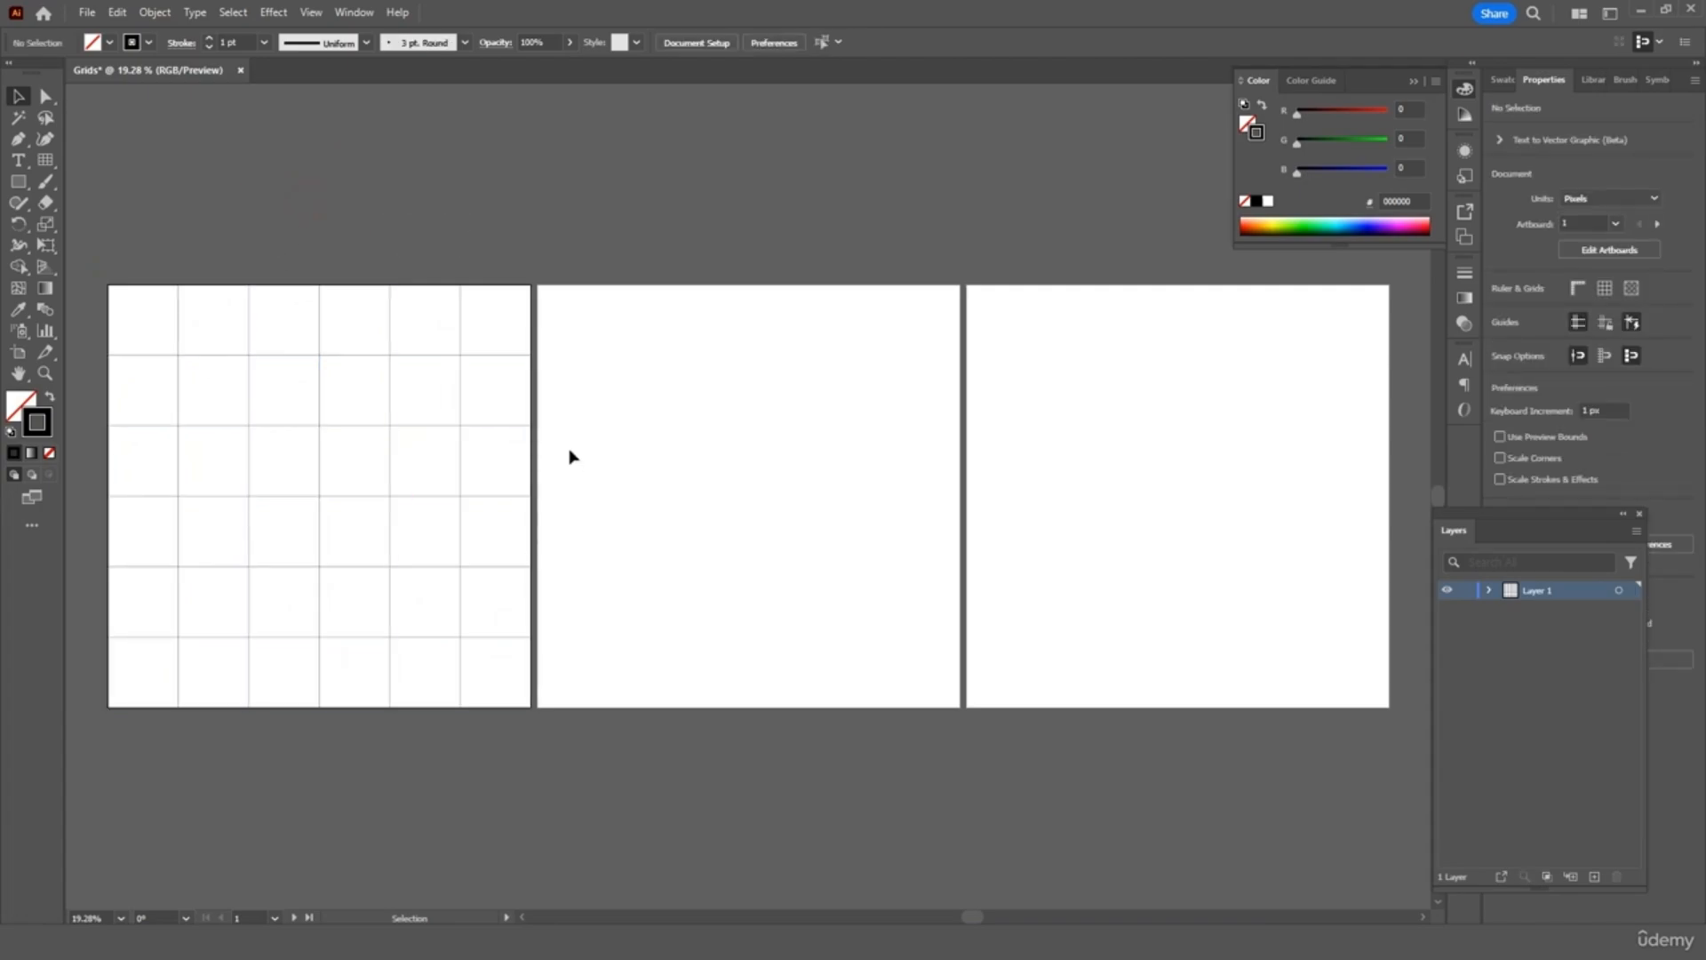
pyautogui.hscroll(-5, 568, 456)
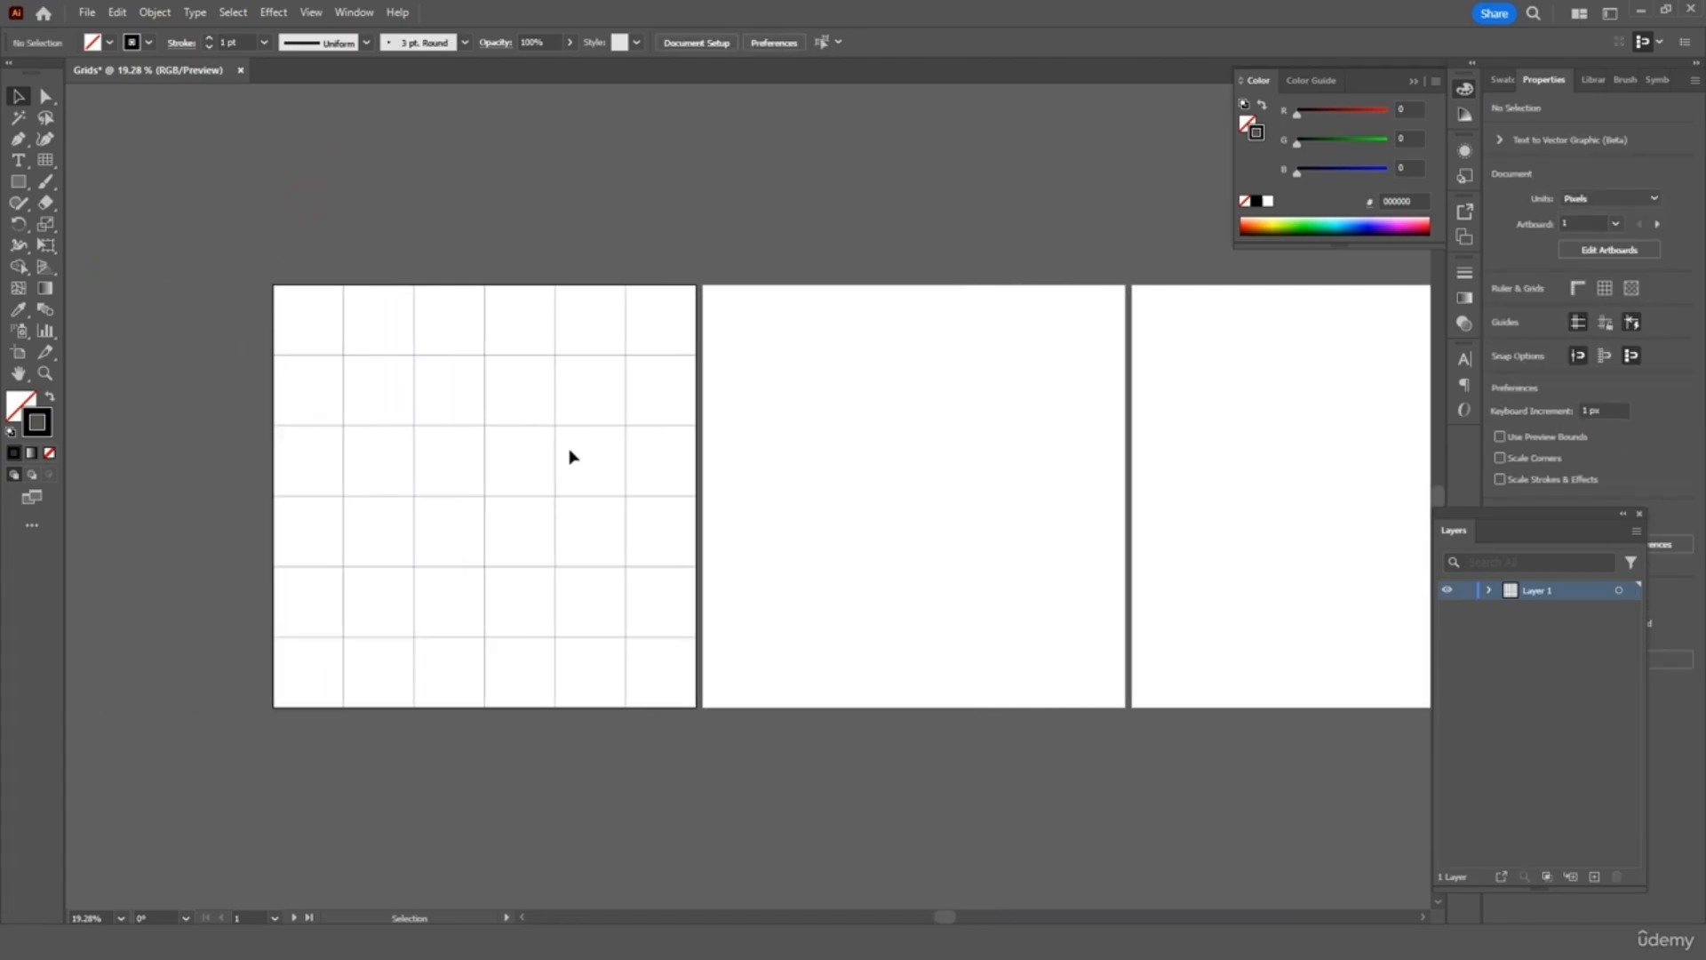
pyautogui.click(336, 709)
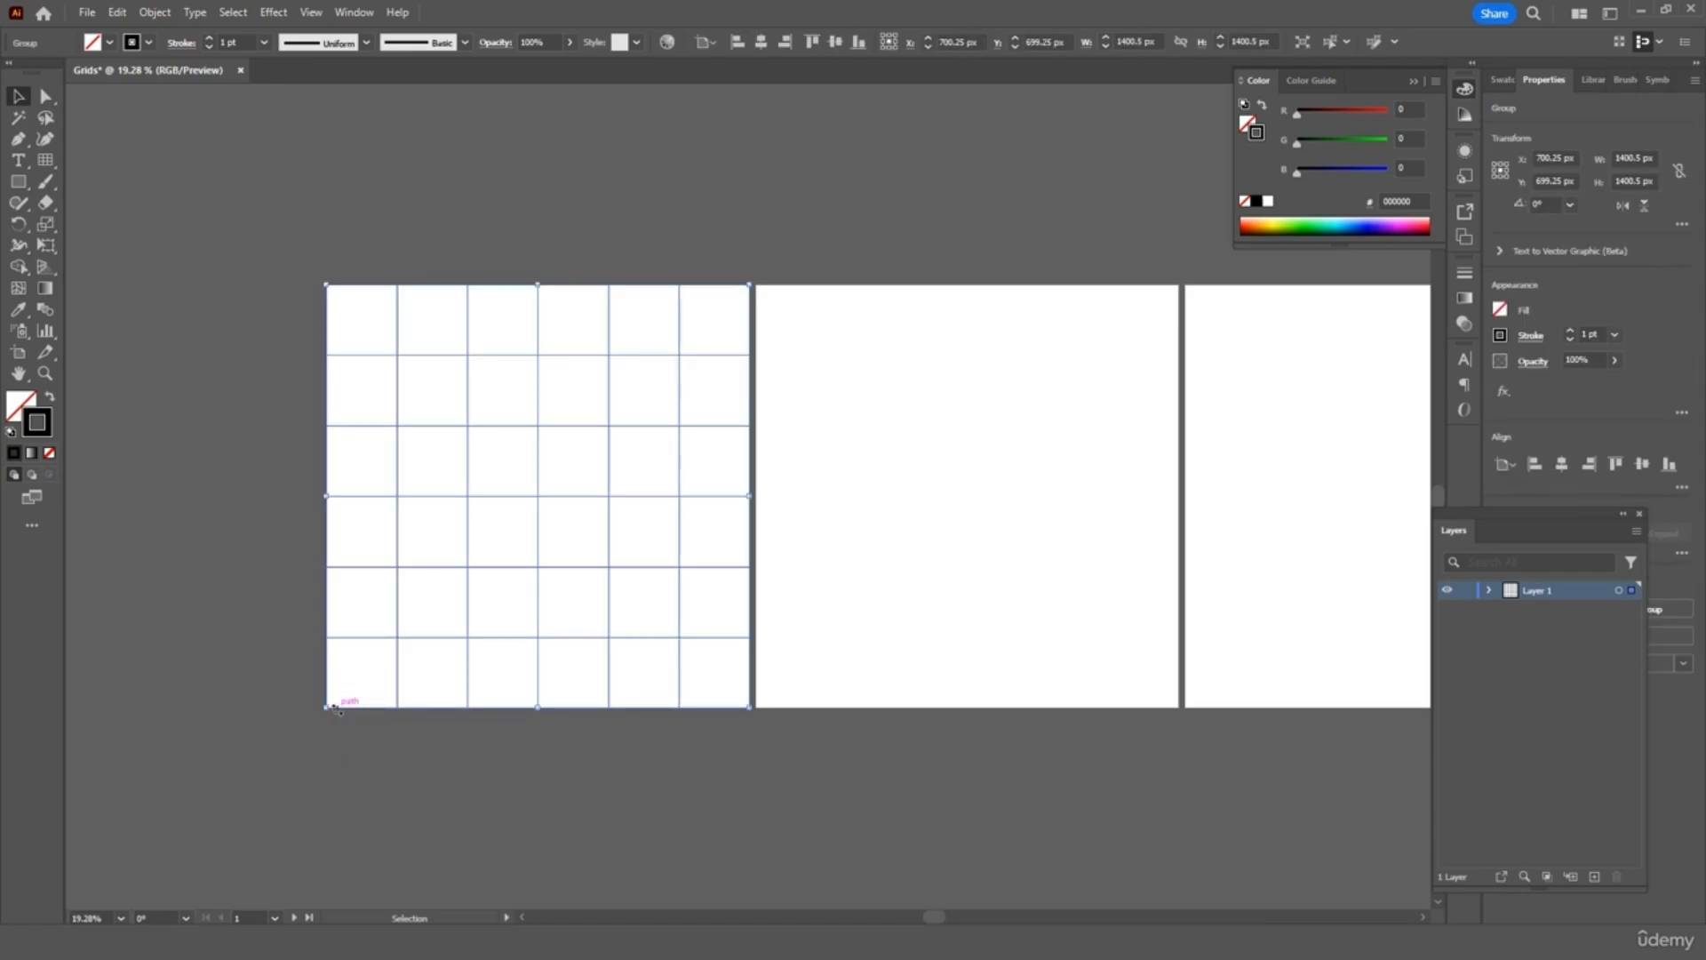
pyautogui.press('Delete')
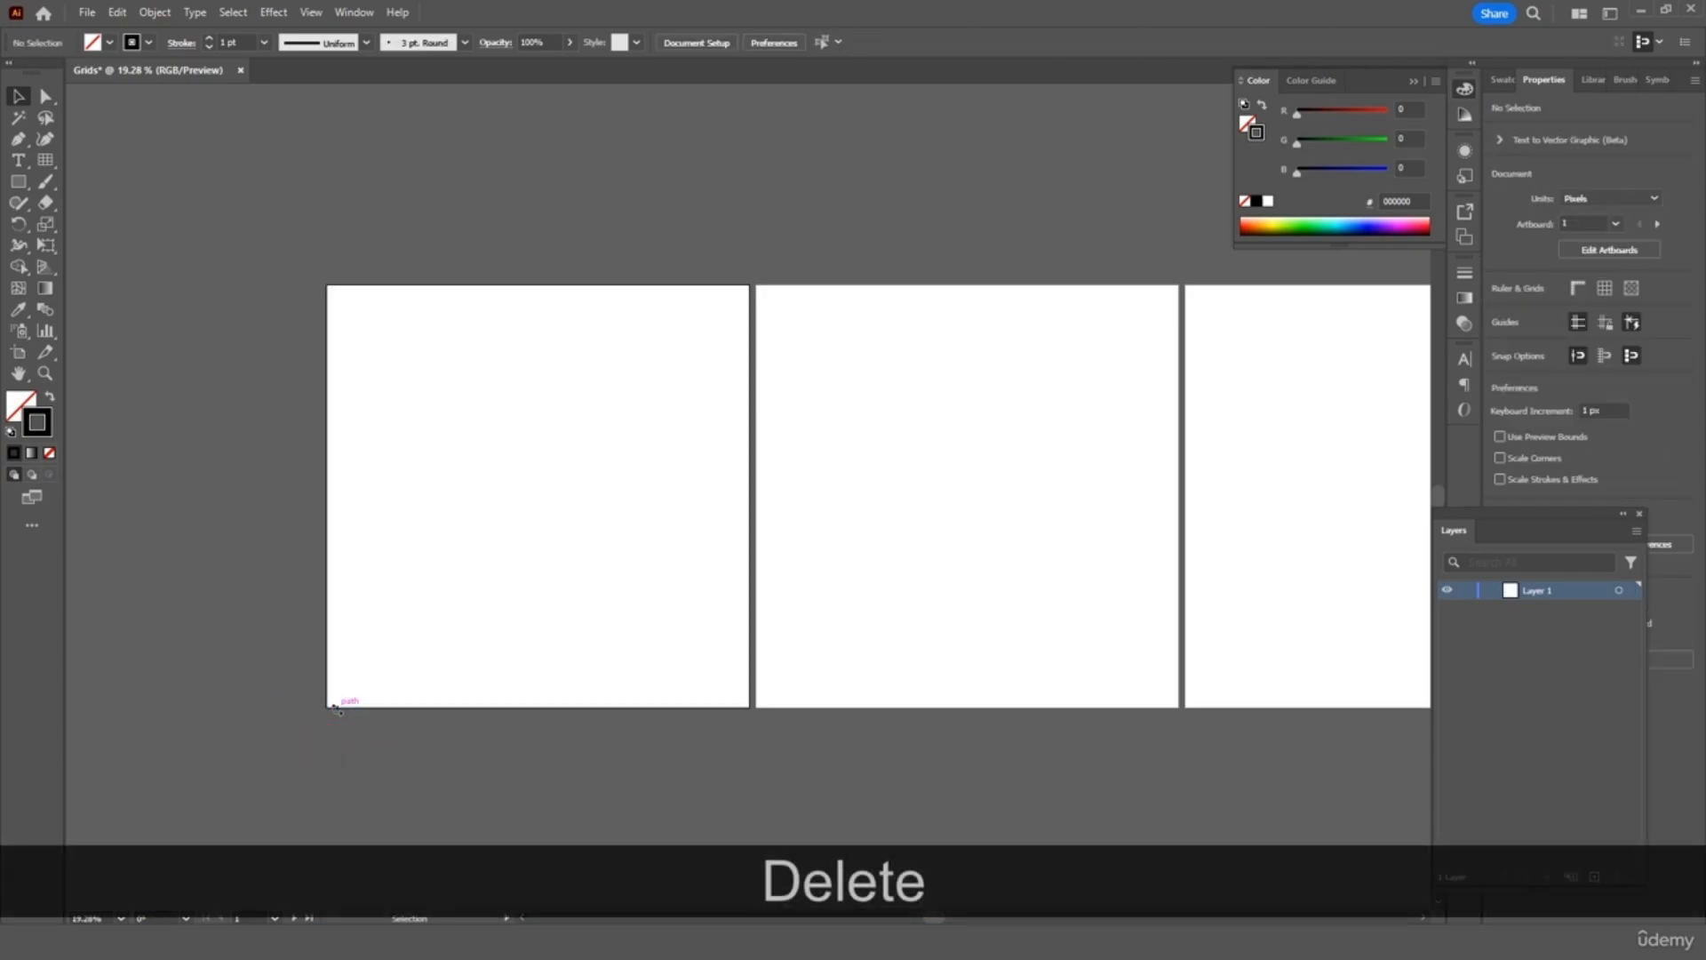
# Set 10 horizontal and 10 vertical dividers and draw the grid across artboard 1
pyautogui.doubleClick(46, 169)
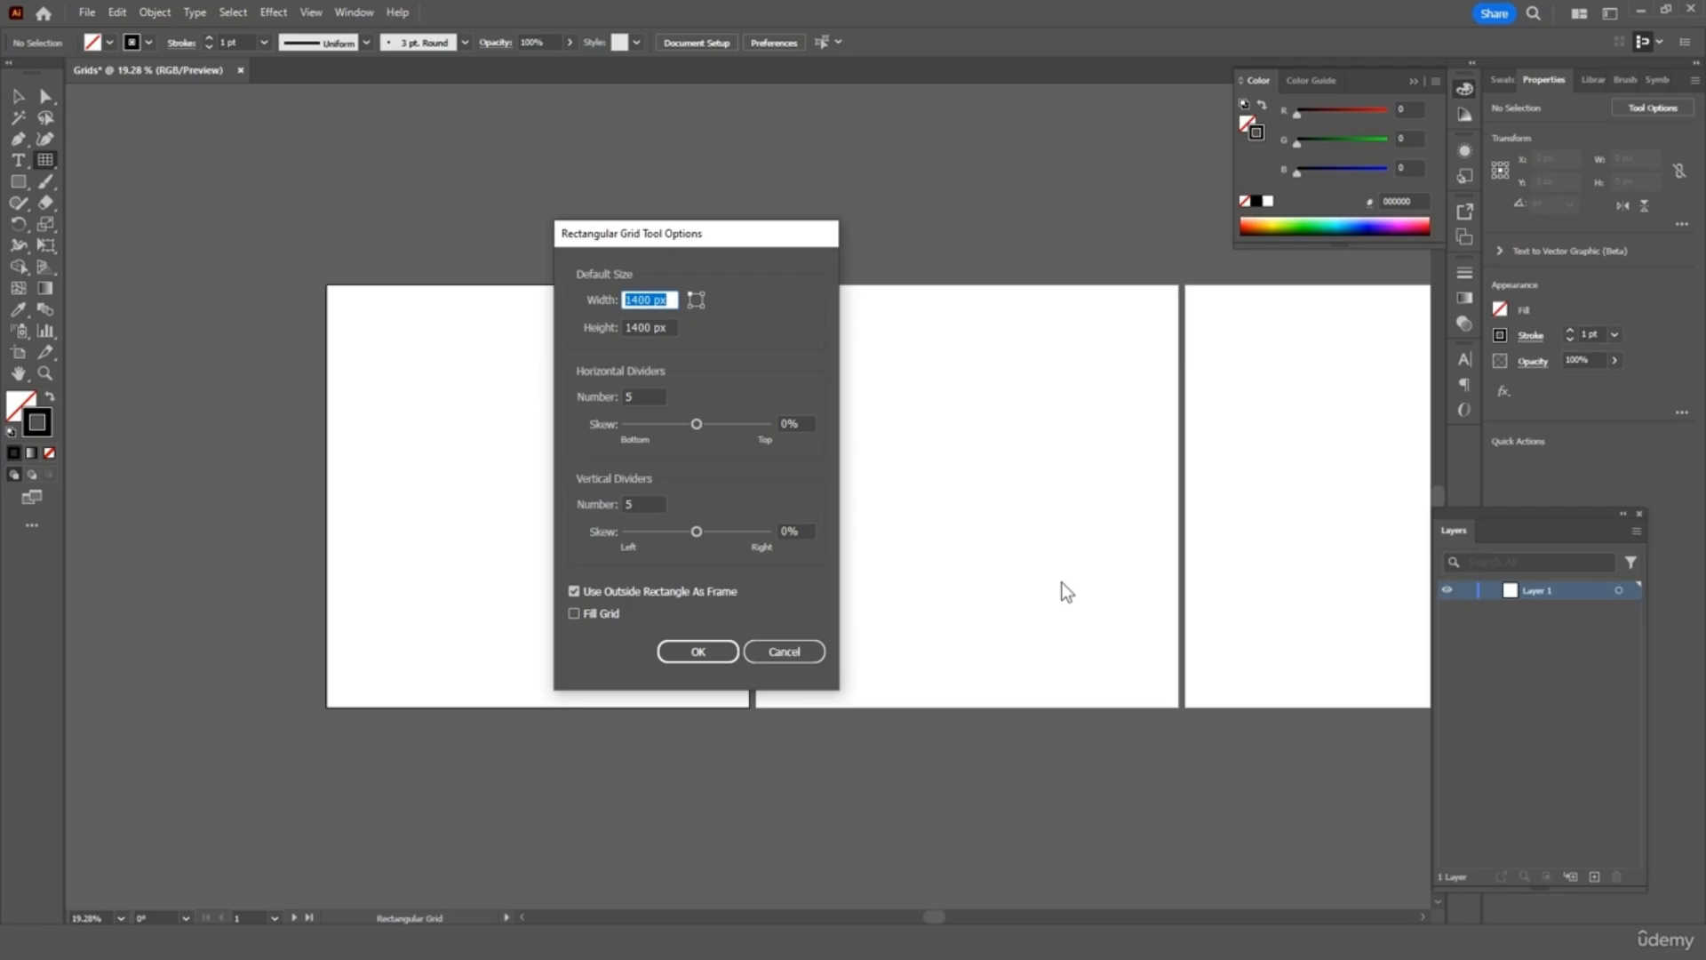
pyautogui.doubleClick(649, 396)
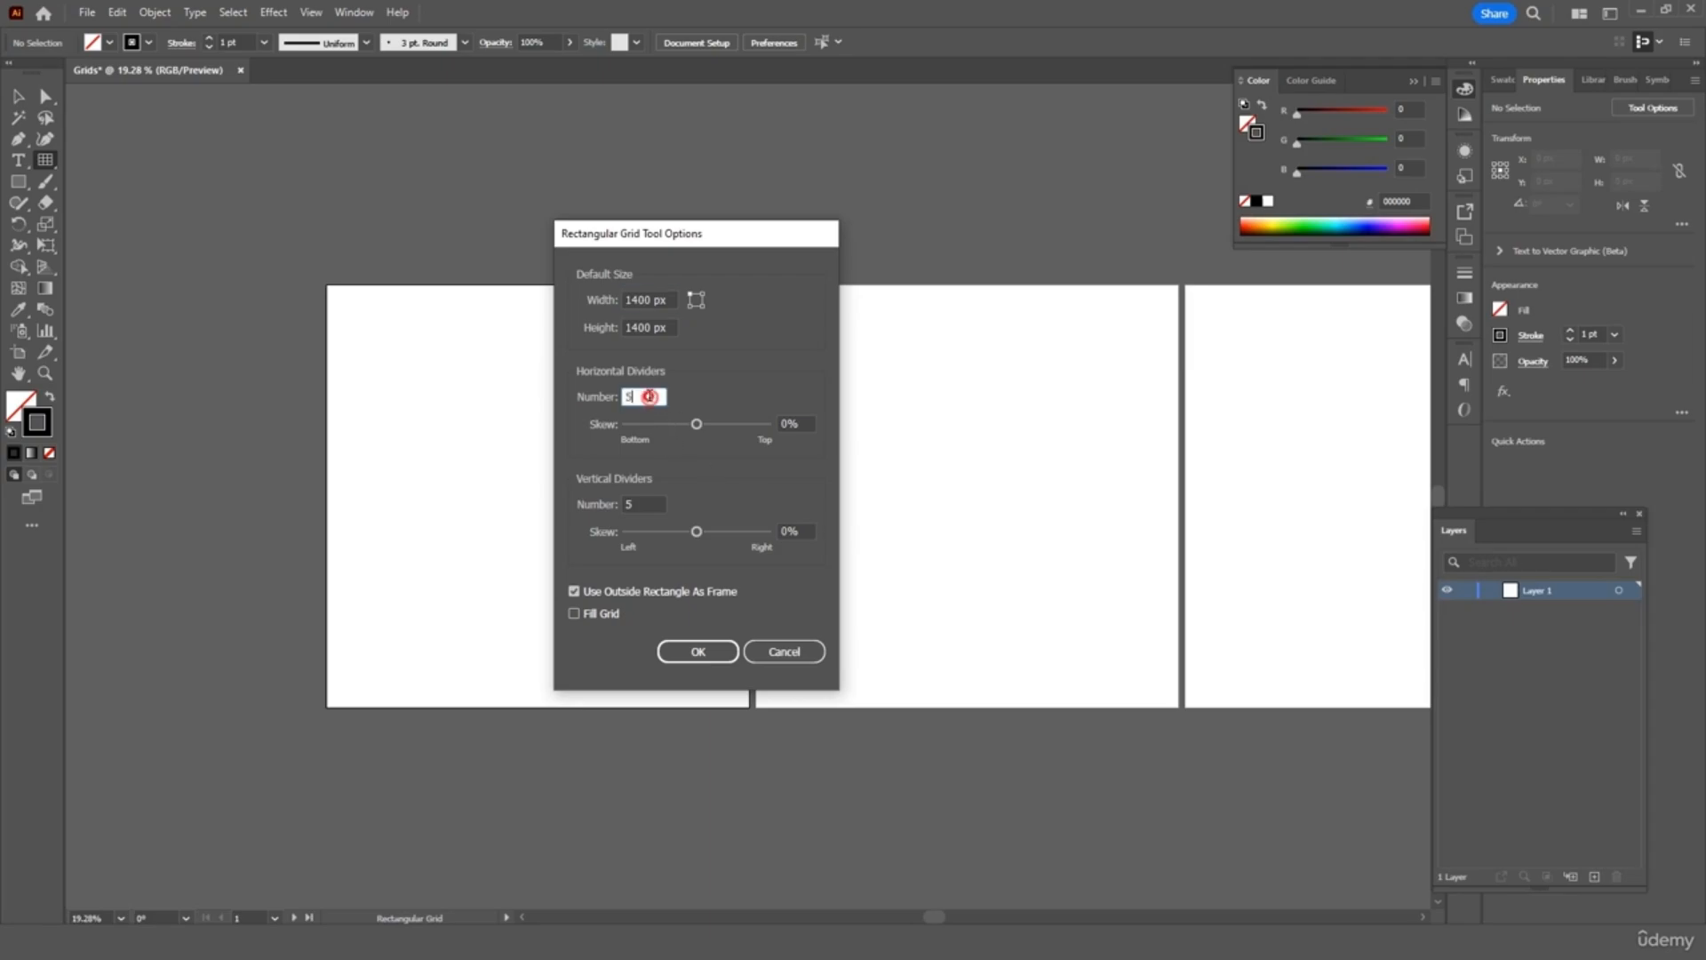
pyautogui.write('10')
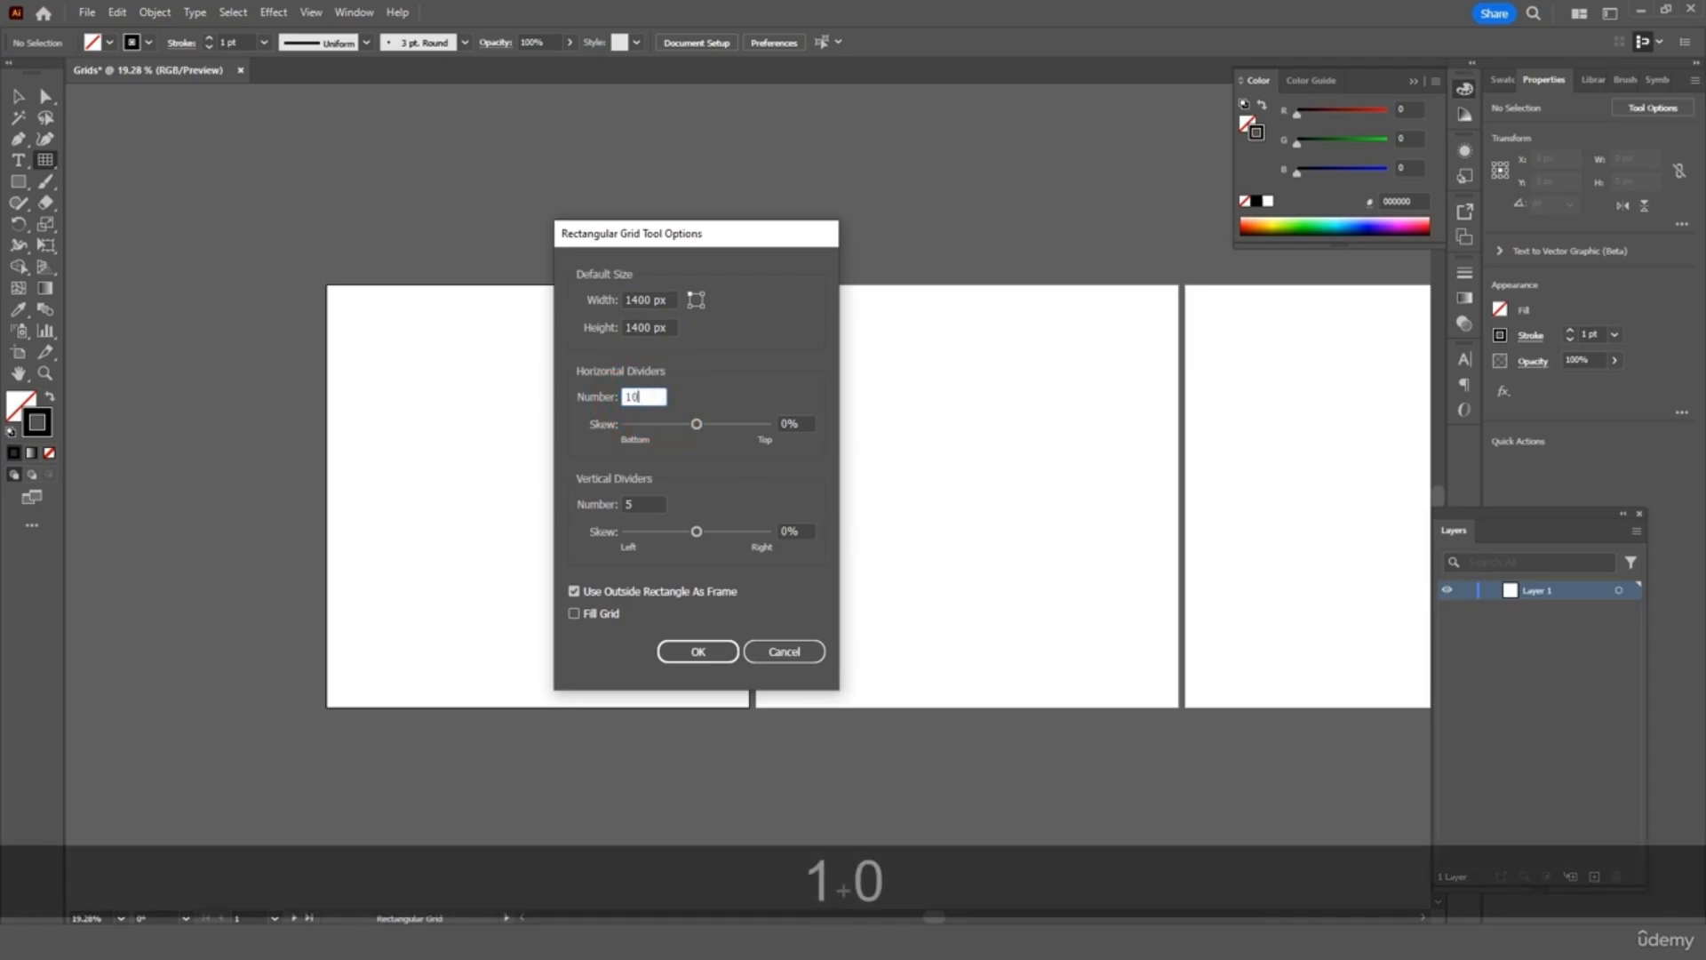
pyautogui.doubleClick(645, 503)
pyautogui.write('10')
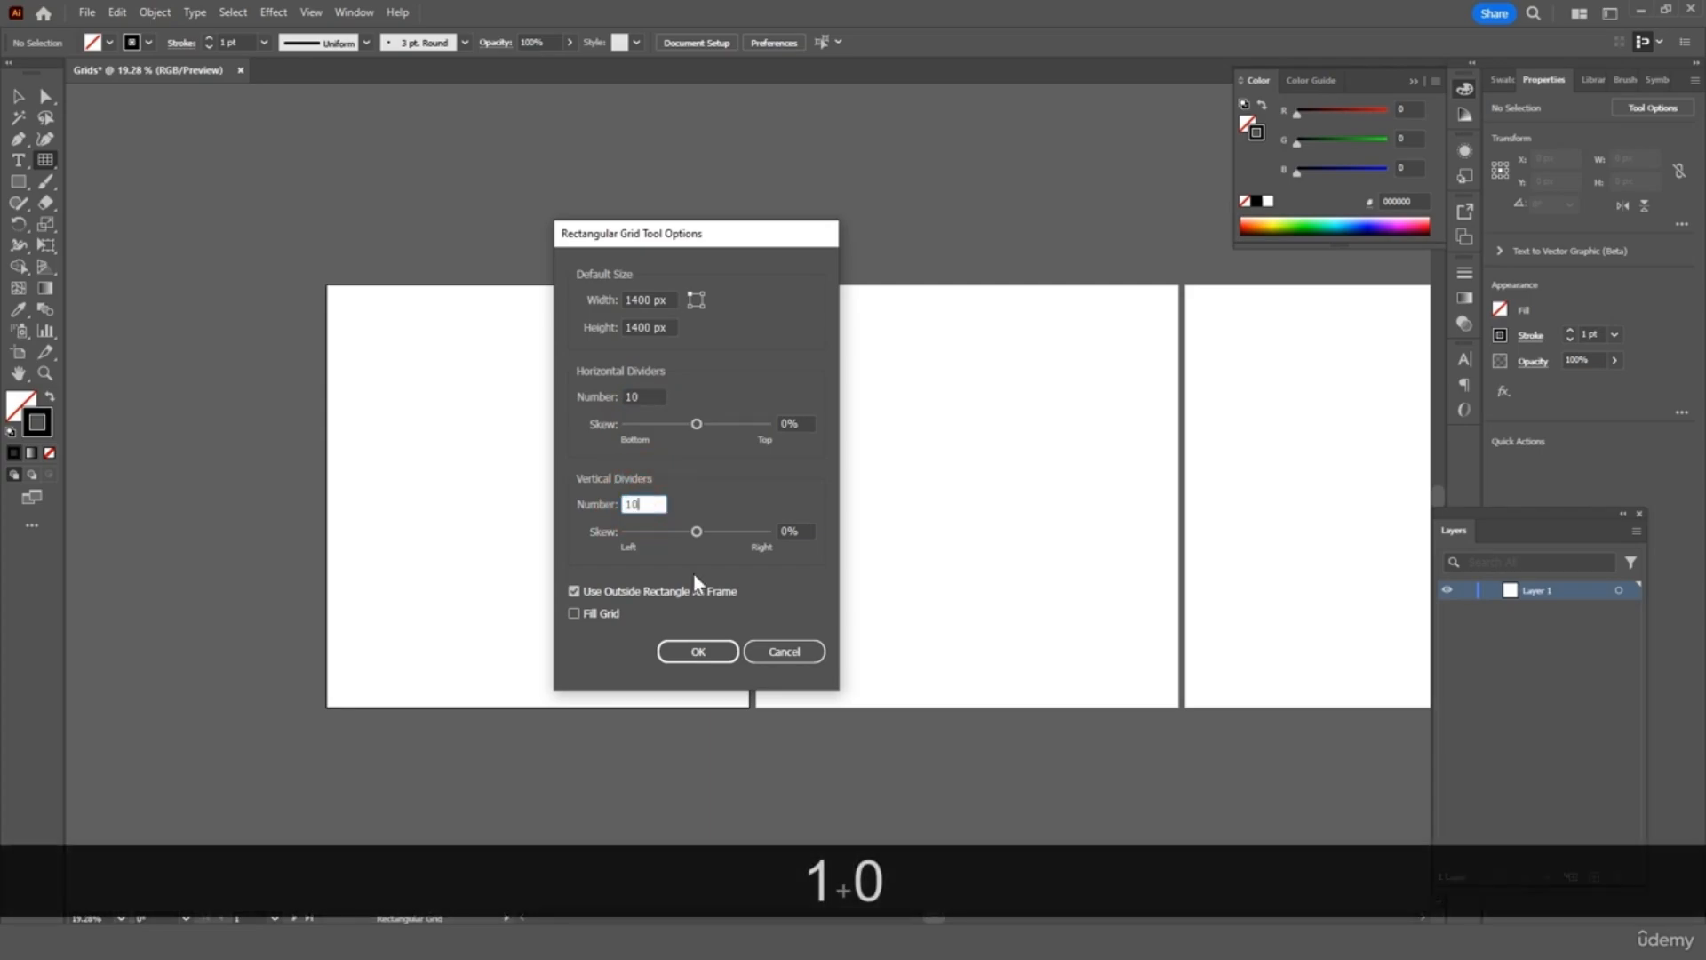
pyautogui.click(716, 650)
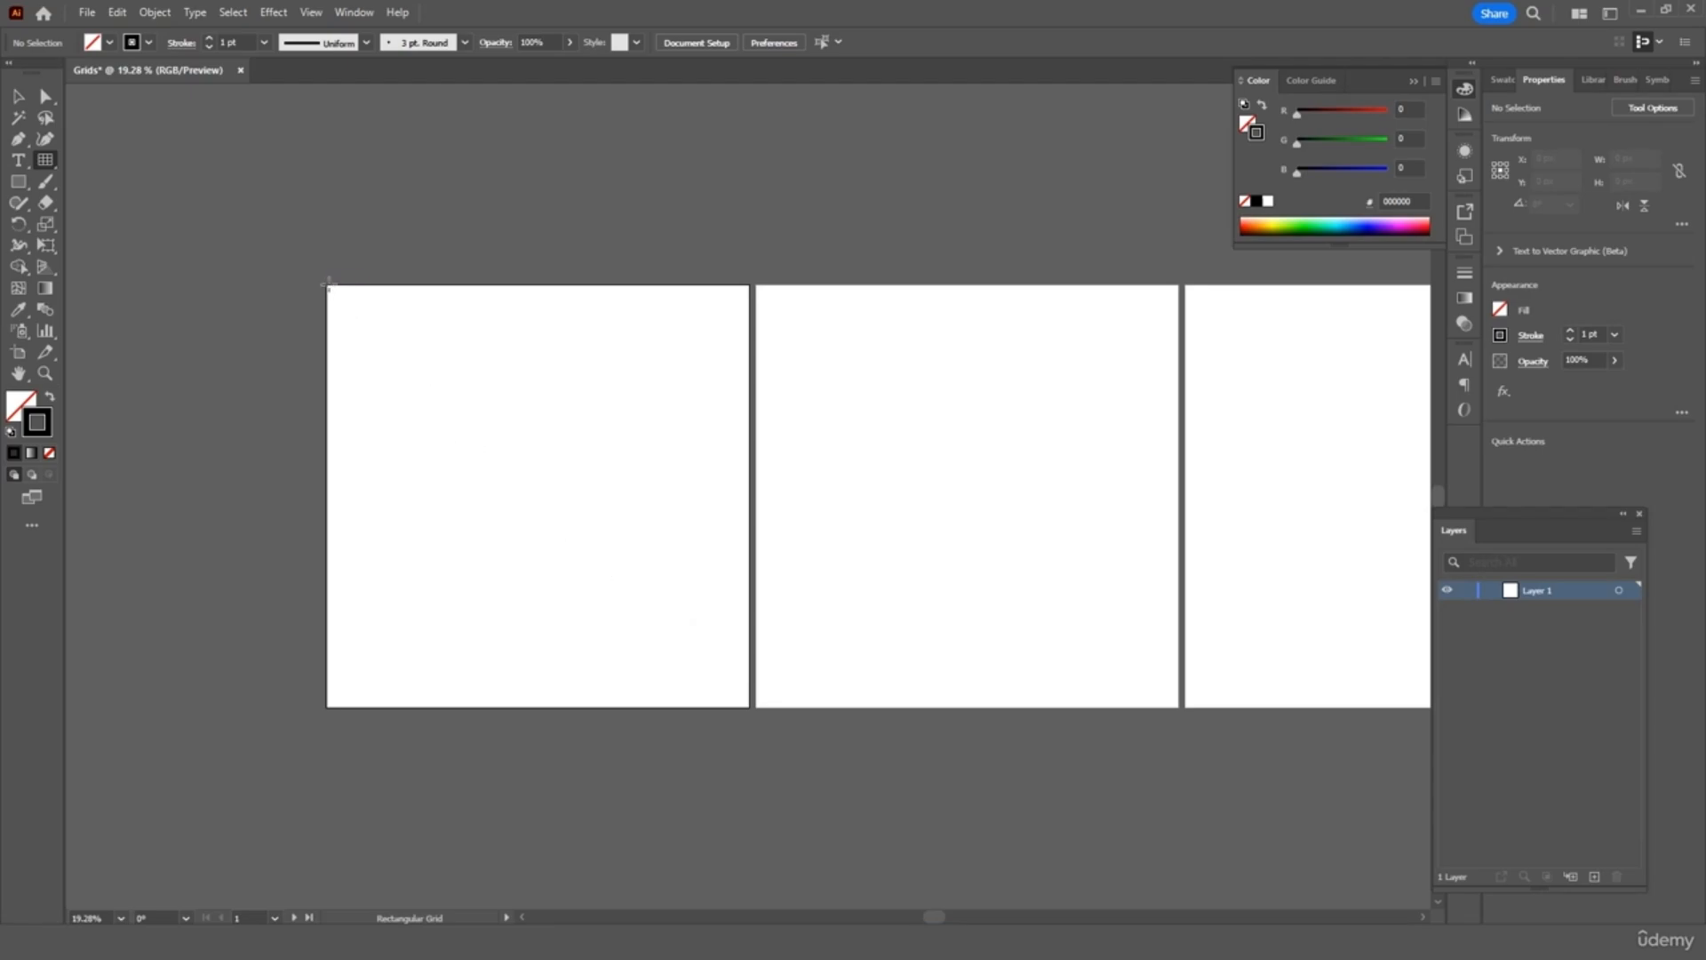
pyautogui.moveTo(327, 284); pyautogui.dragTo(751, 704)
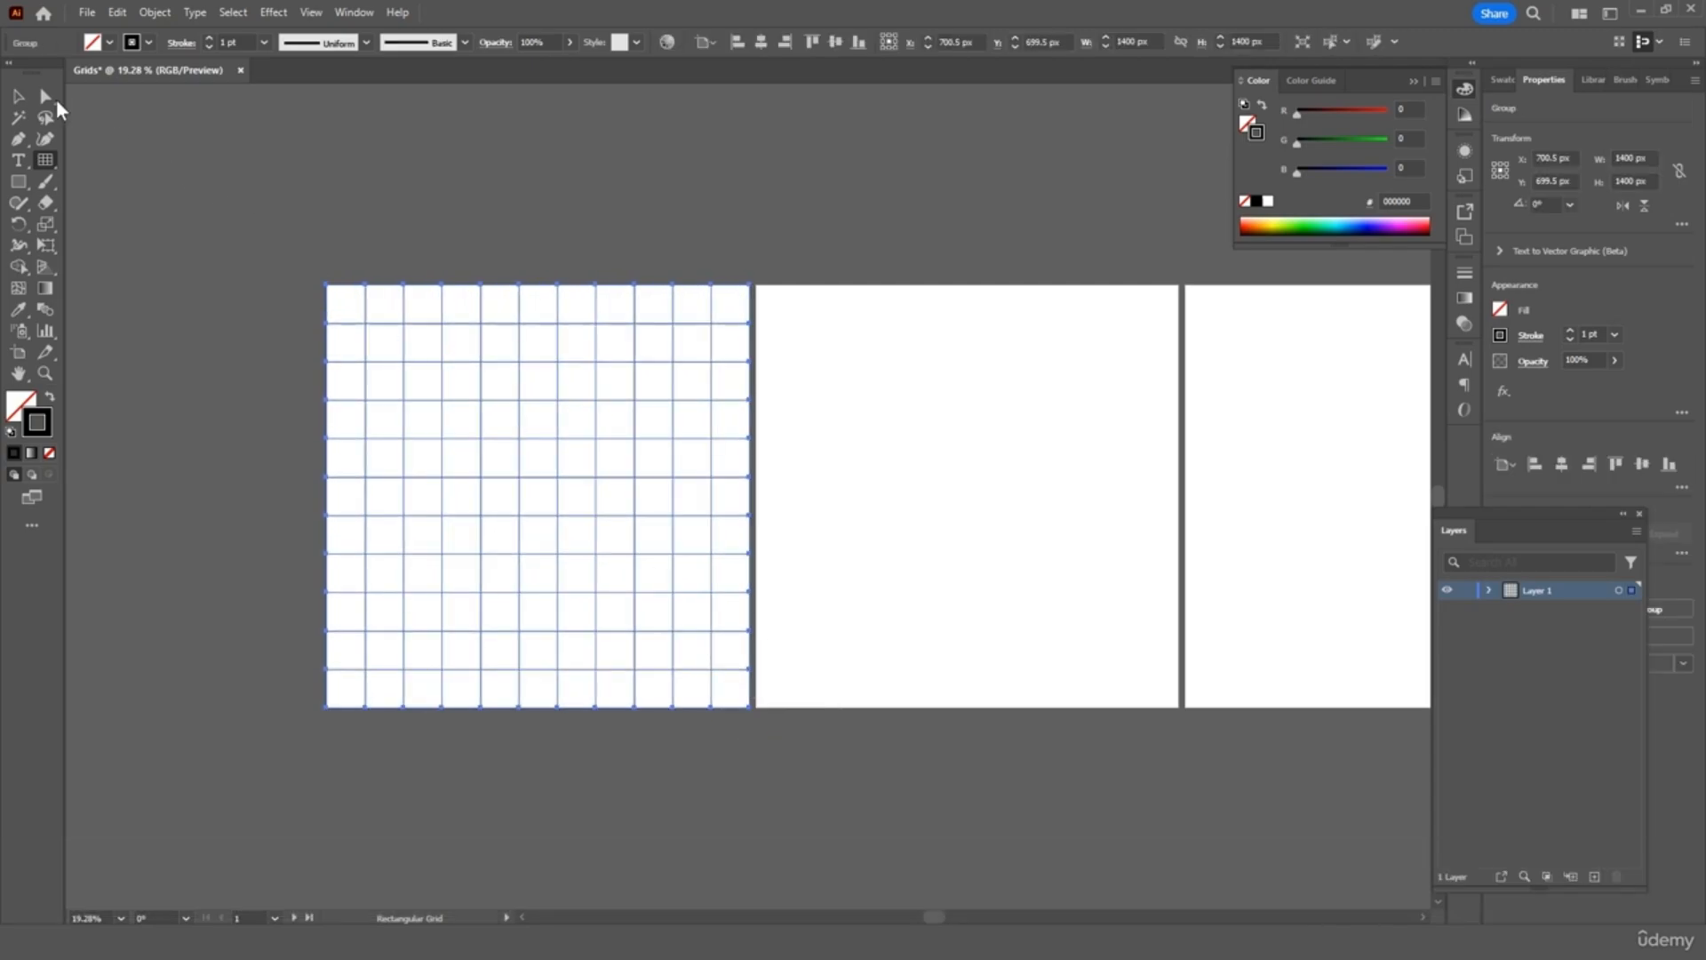
pyautogui.click(22, 98)
pyautogui.click(263, 271)
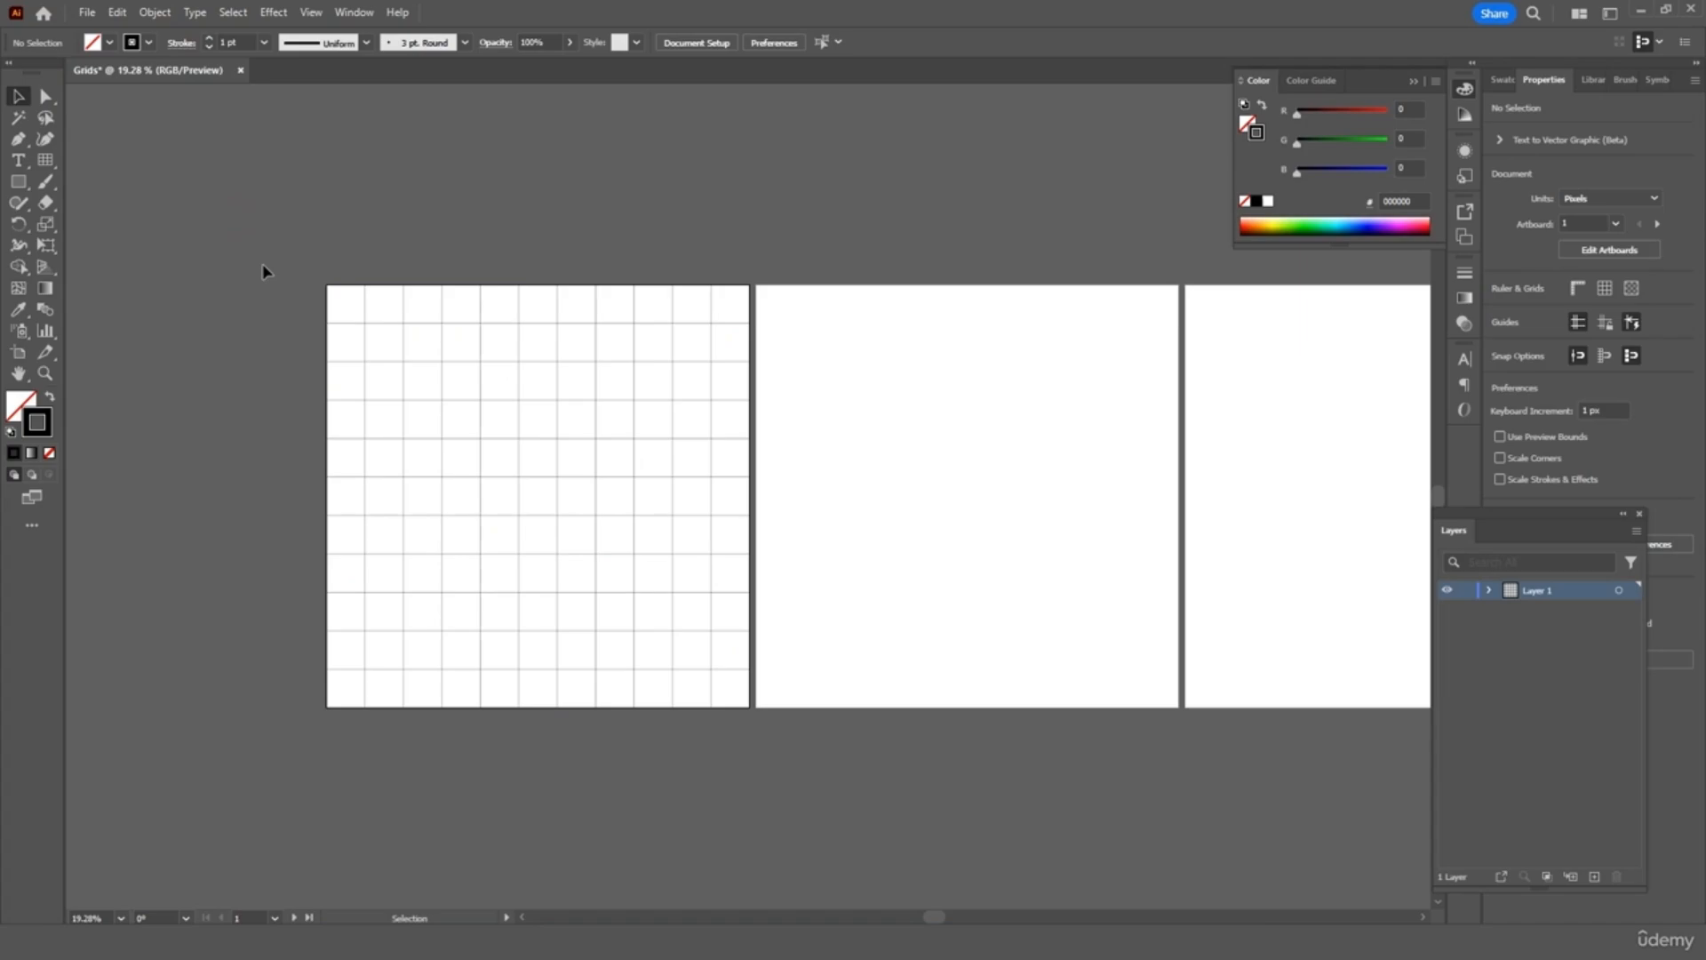
# Add a new layer and start the lightning bolt outline at grid intersections
pyautogui.hotkey('ctrl', '=')
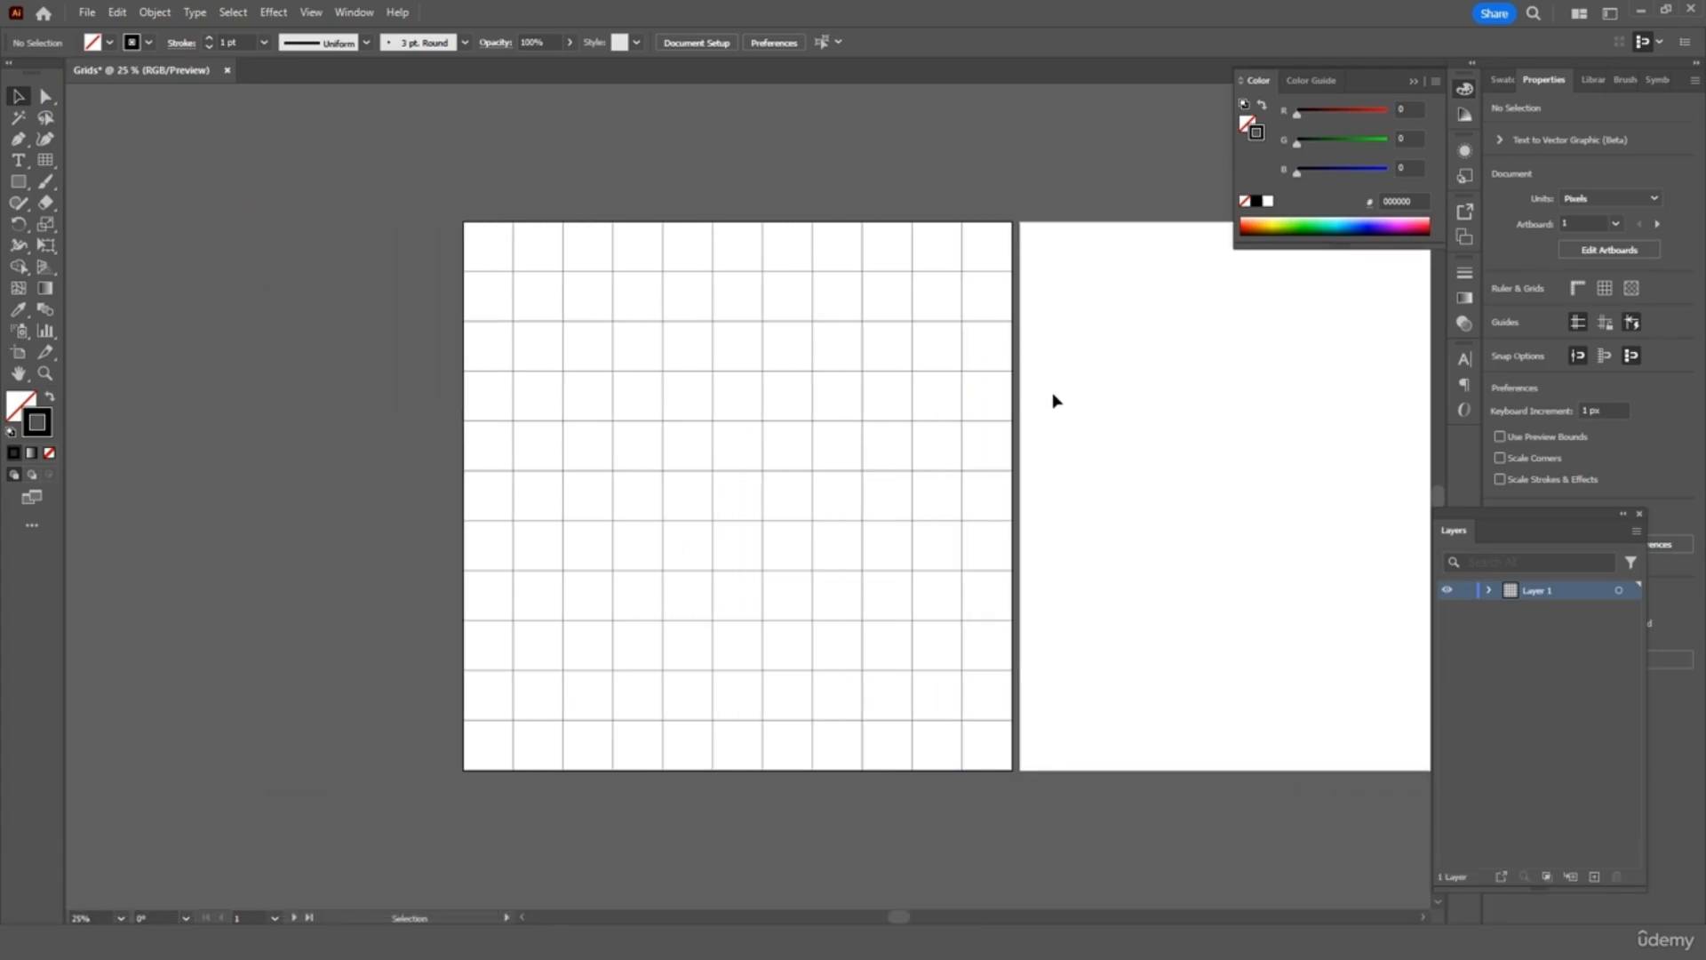
pyautogui.click(1595, 877)
pyautogui.click(18, 142)
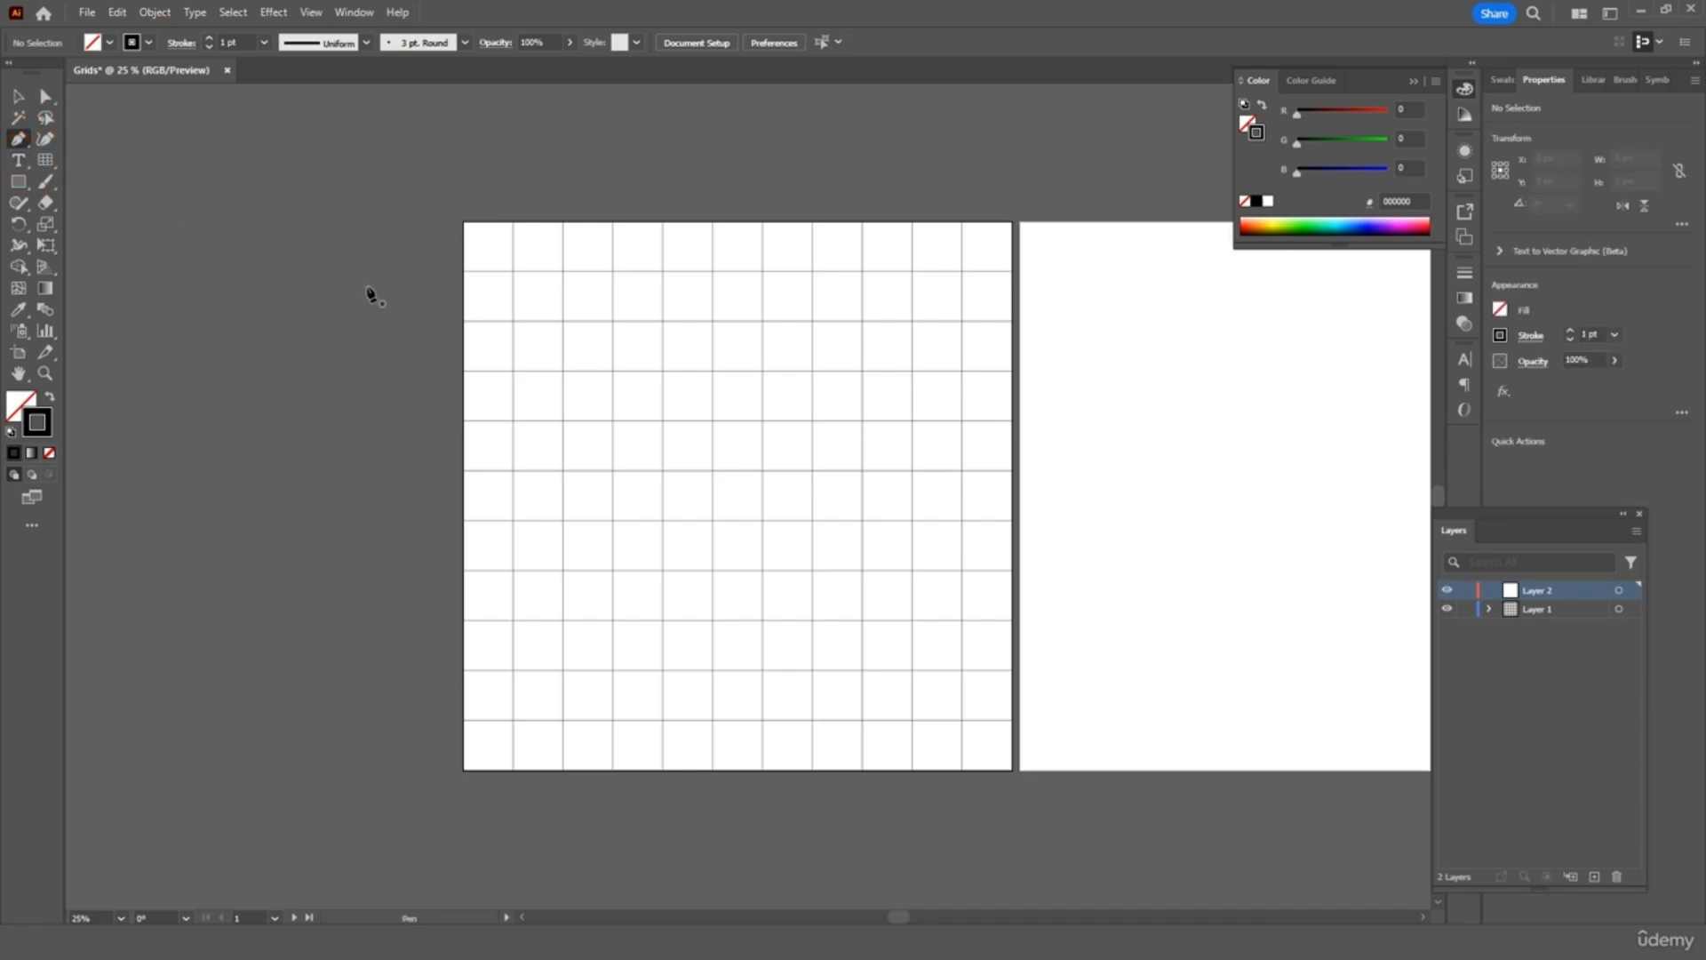
pyautogui.click(664, 321)
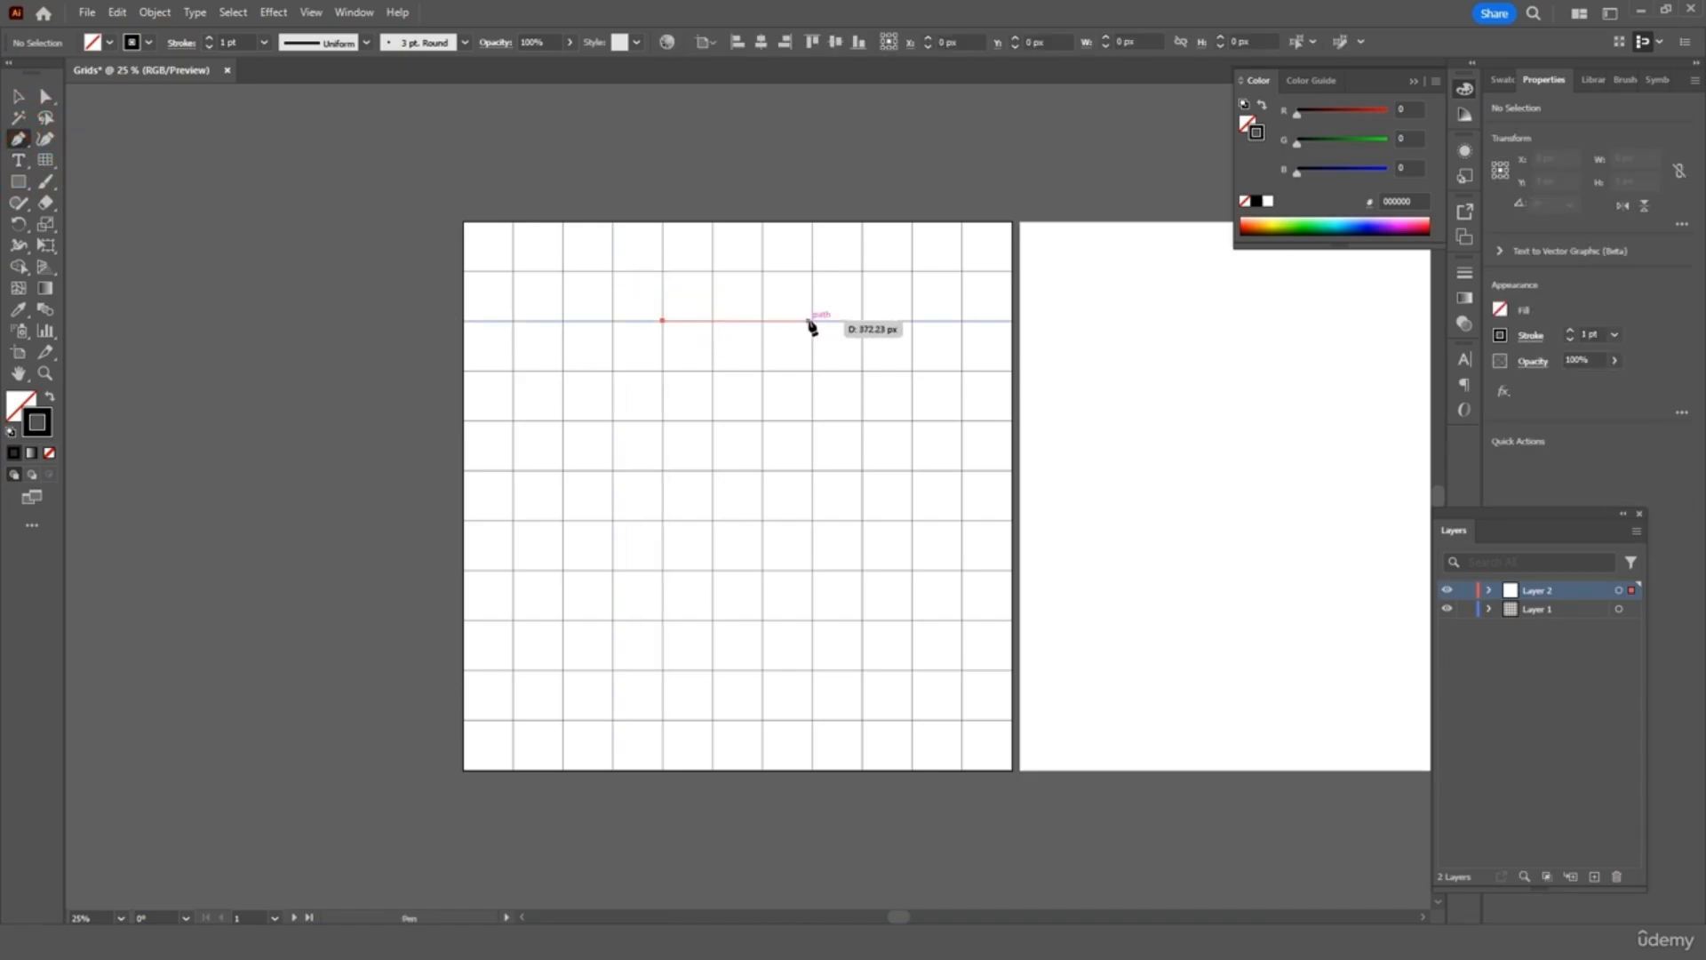
pyautogui.click(862, 321)
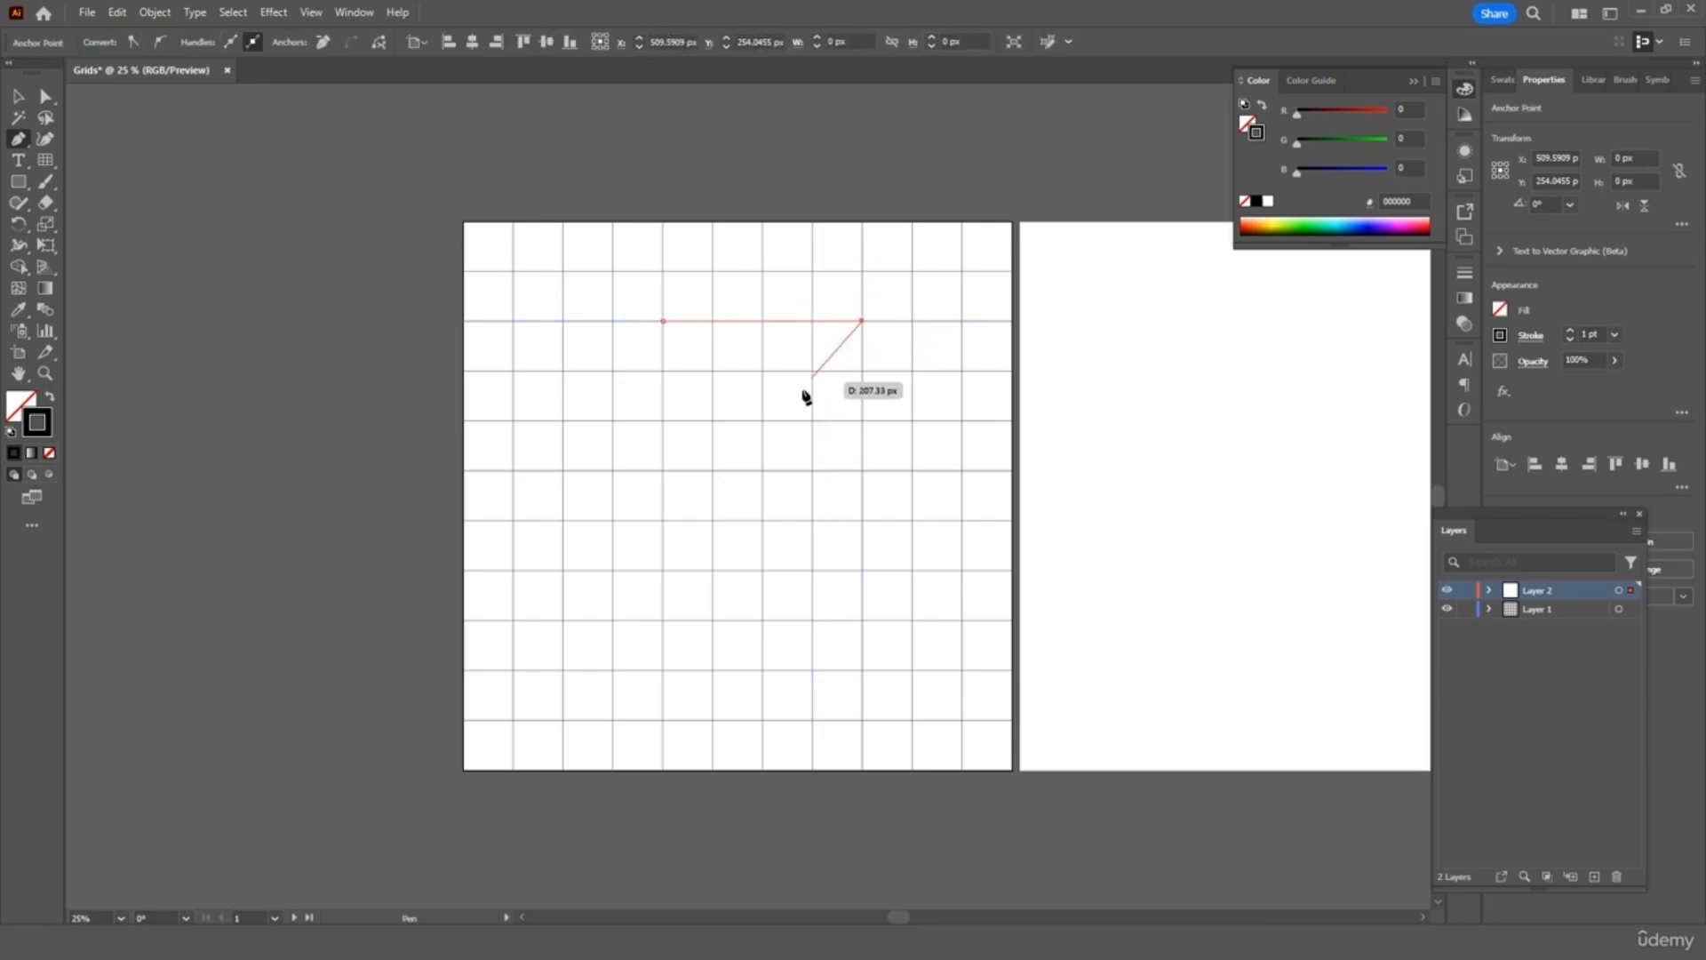
pyautogui.click(762, 420)
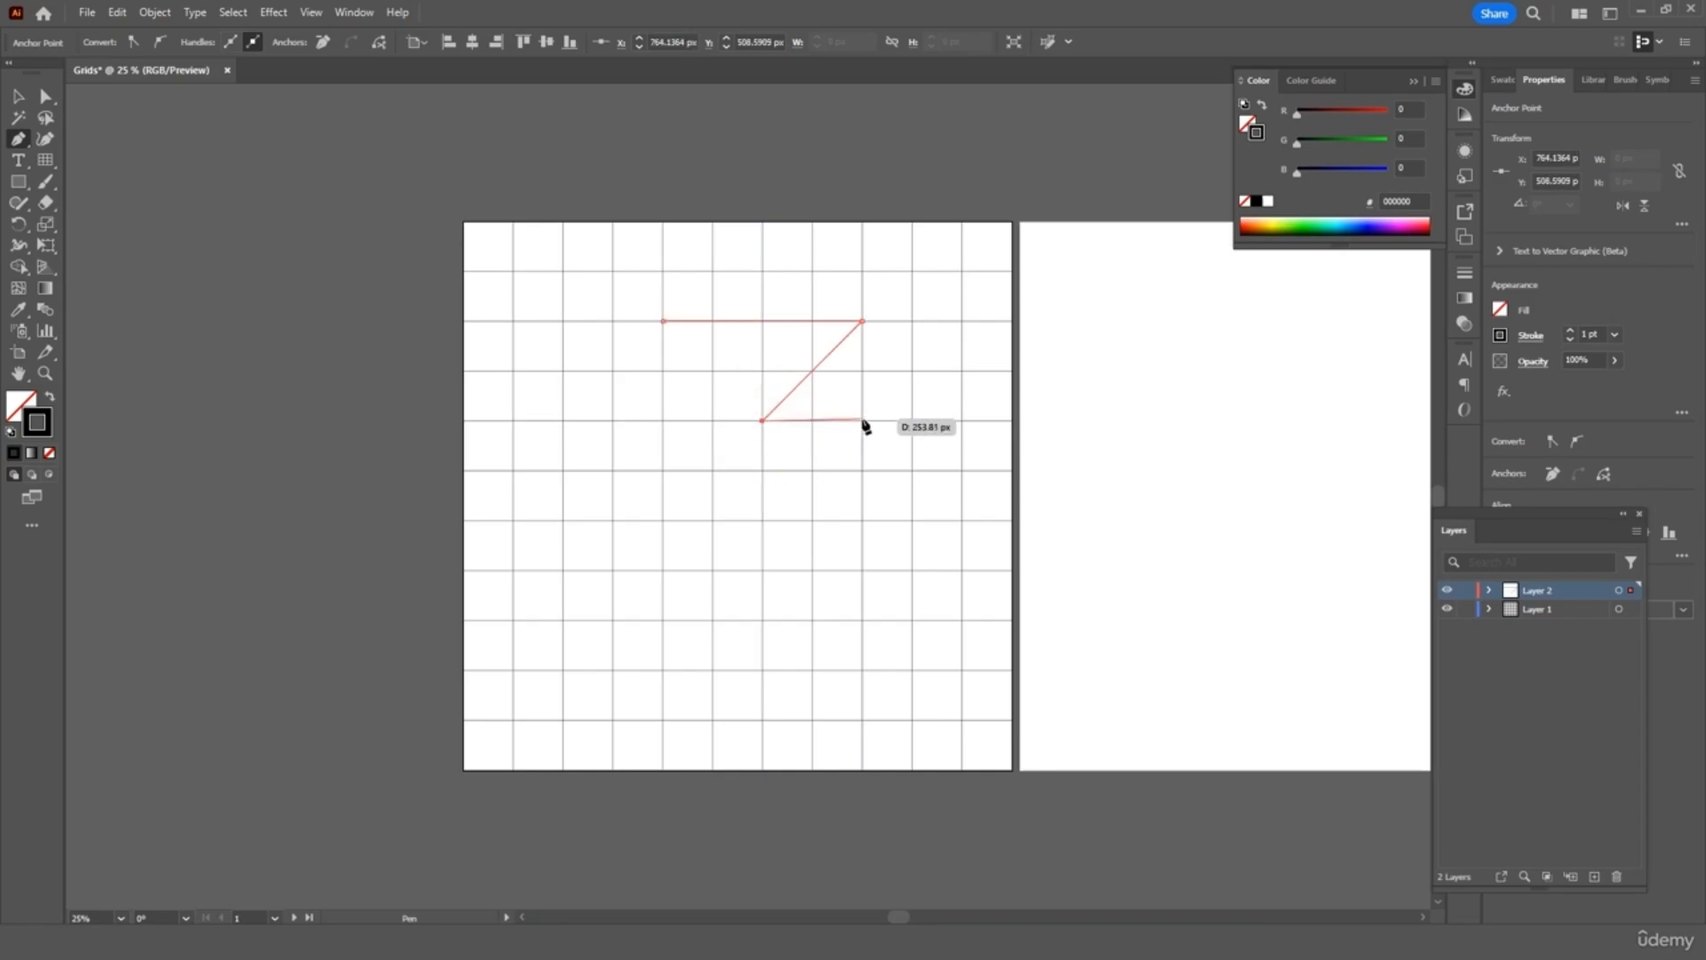
pyautogui.click(863, 421)
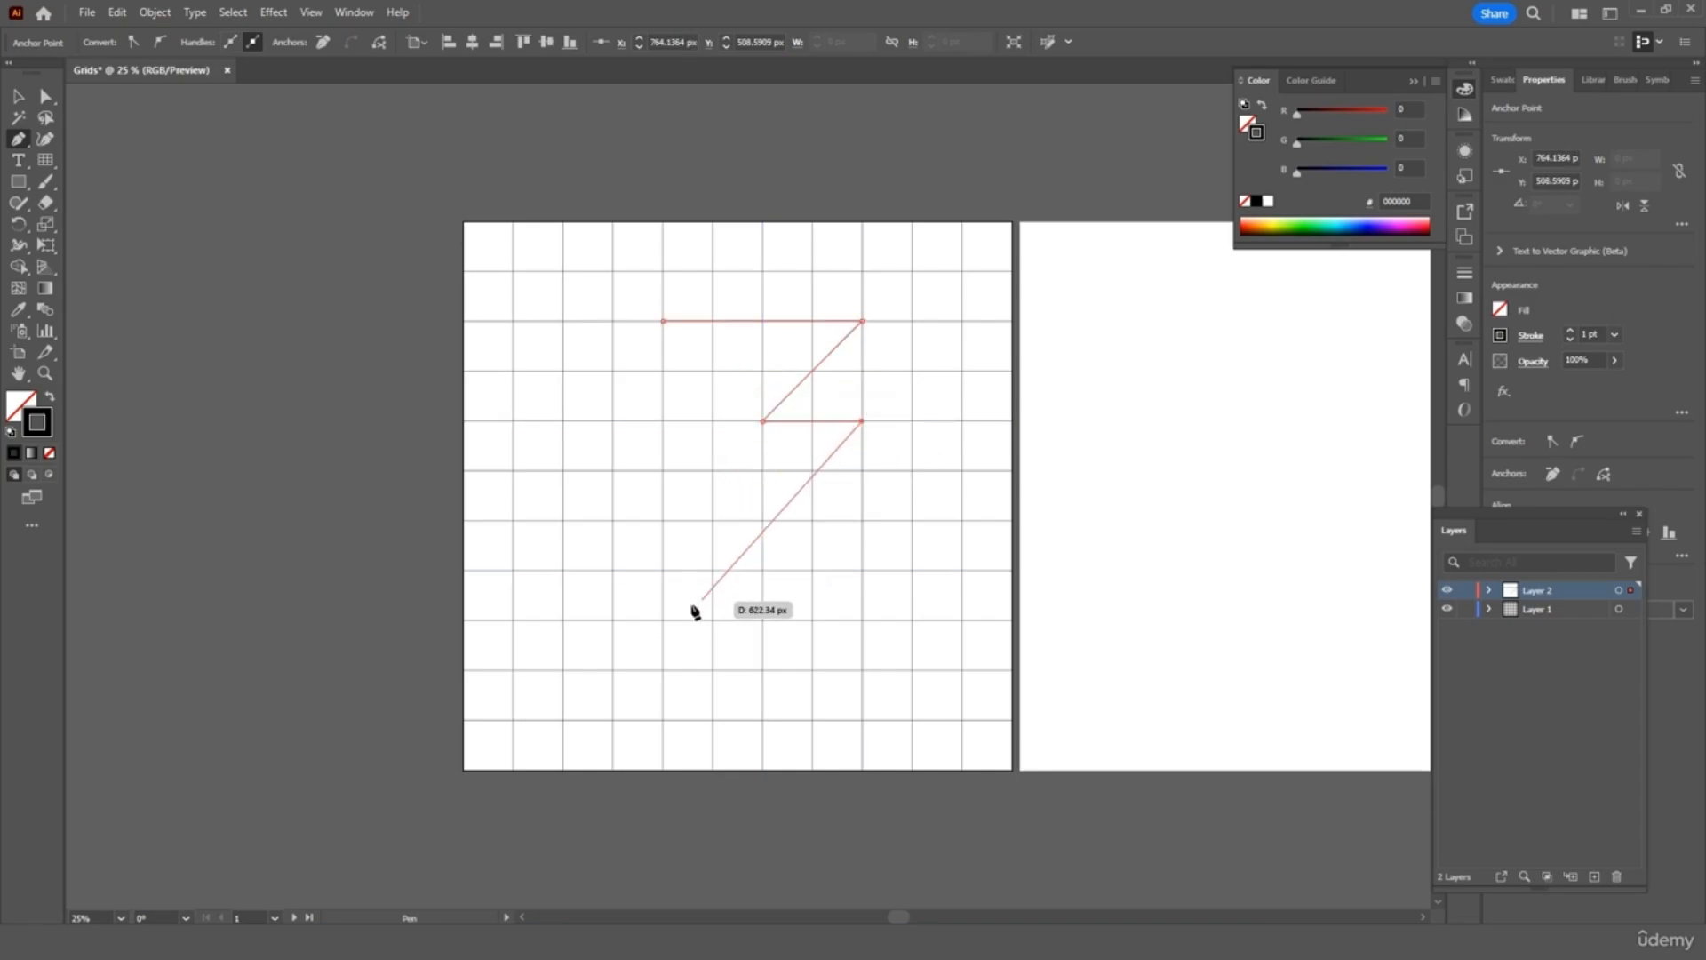
# Place the bolt's bottom tip and left corners, closing the path at its start
pyautogui.click(613, 670)
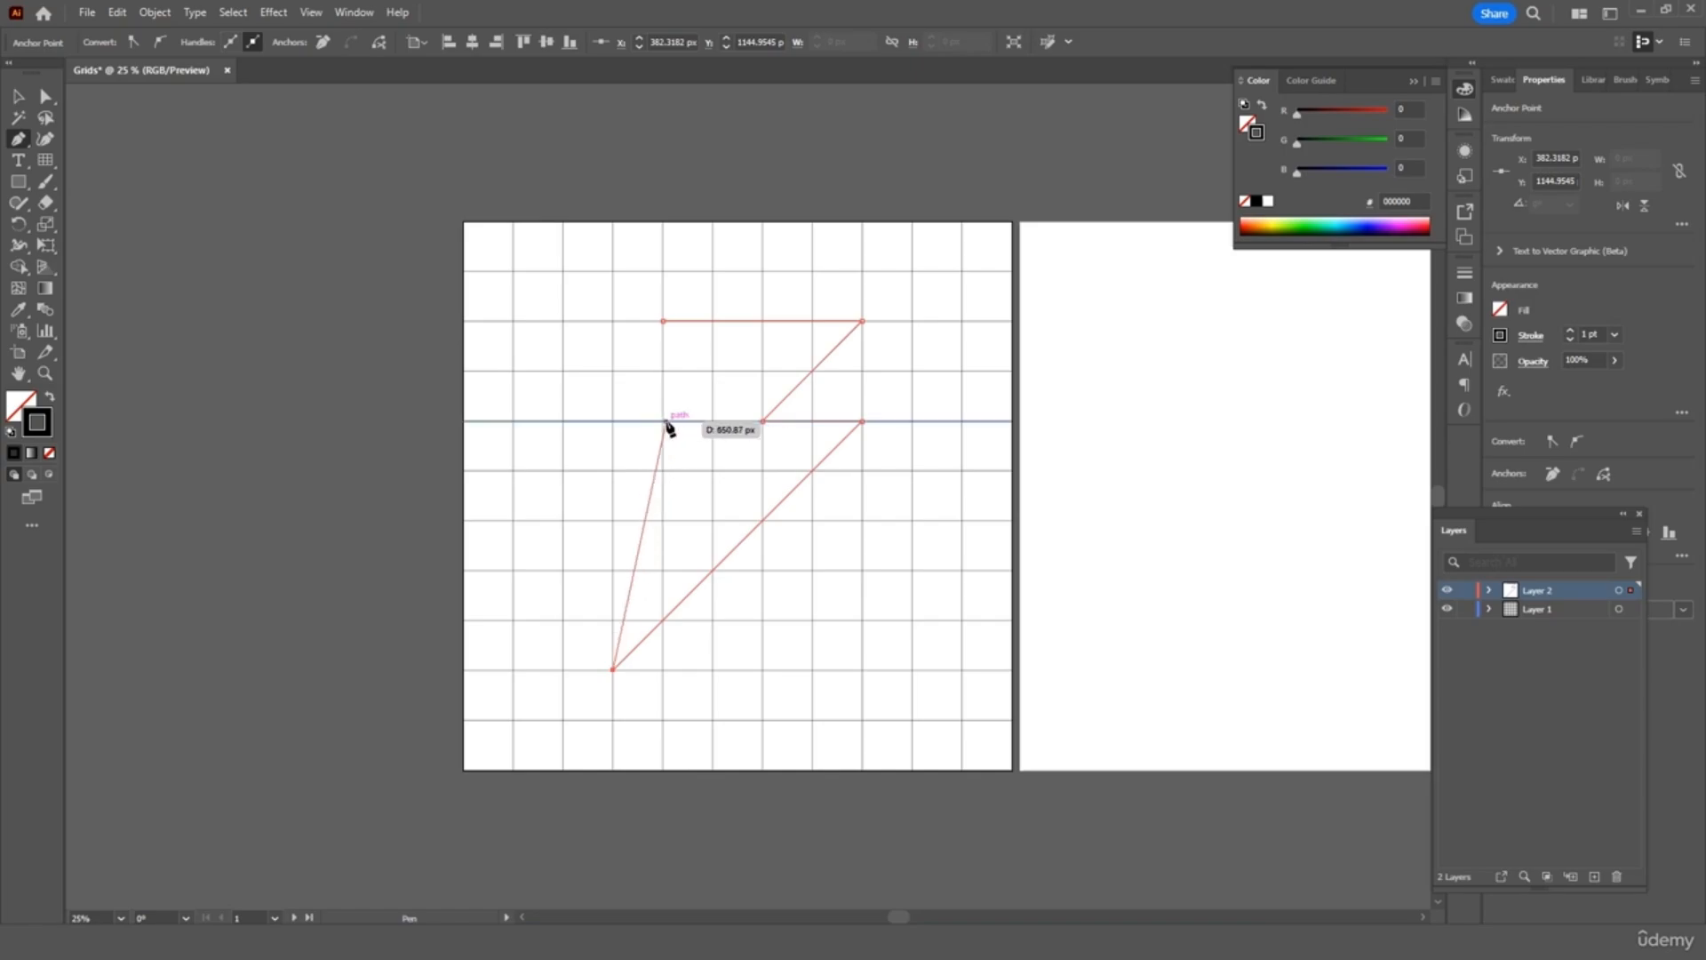
pyautogui.click(662, 421)
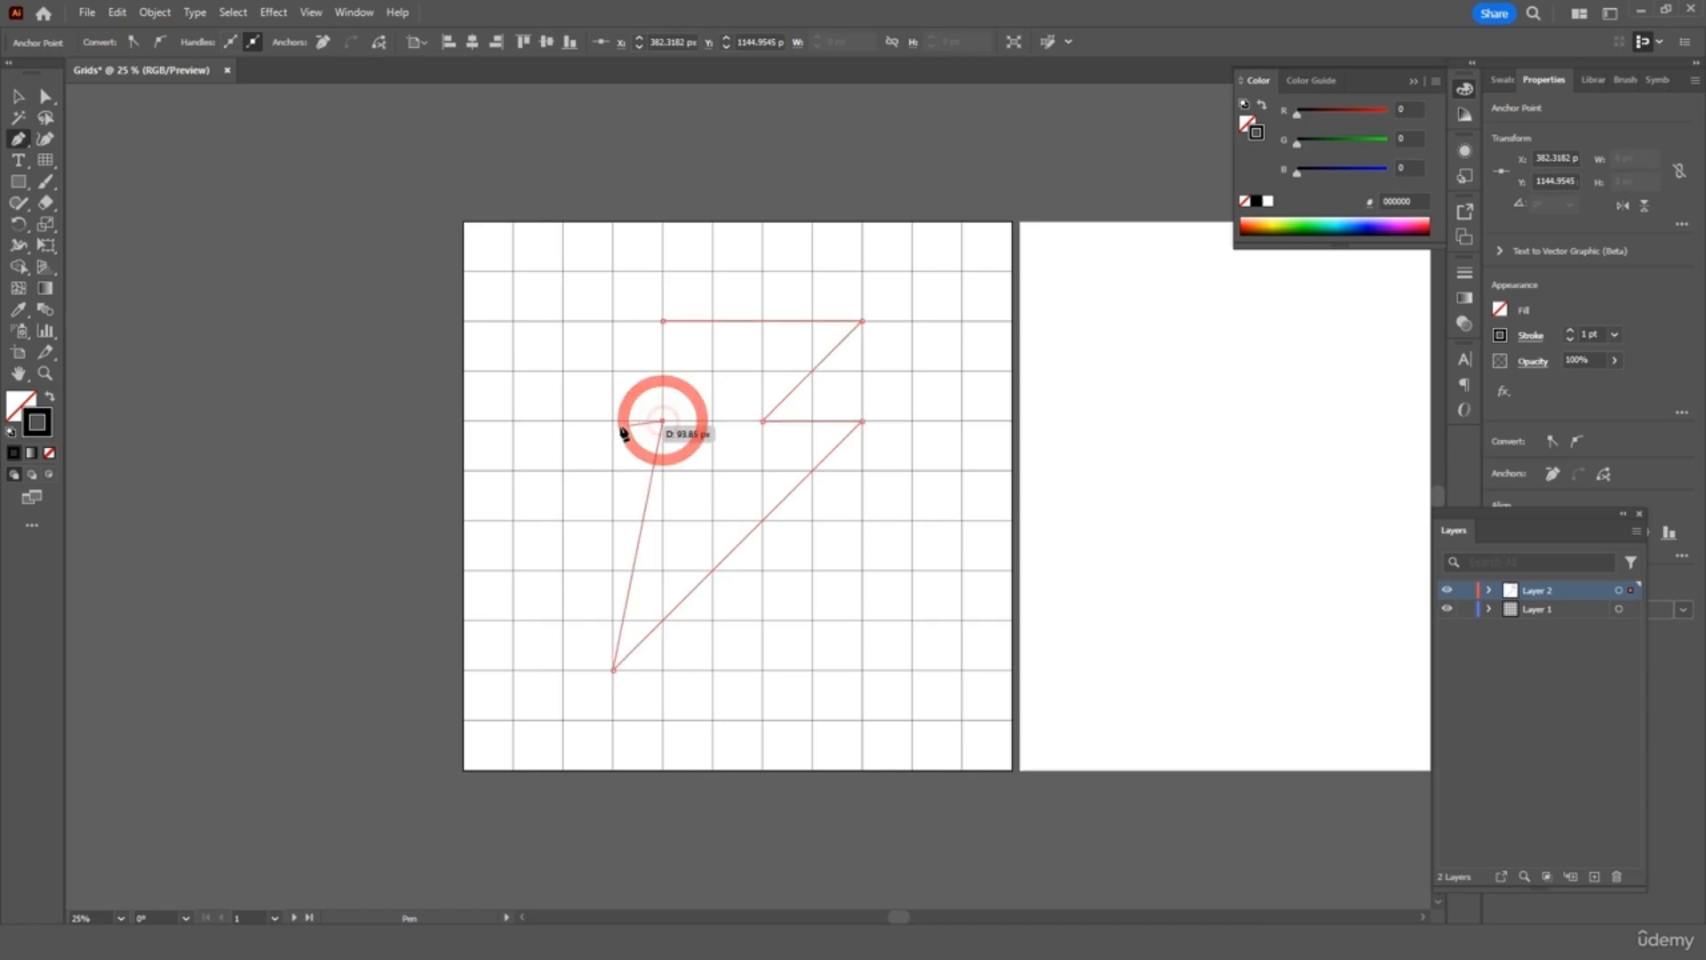
pyautogui.click(613, 421)
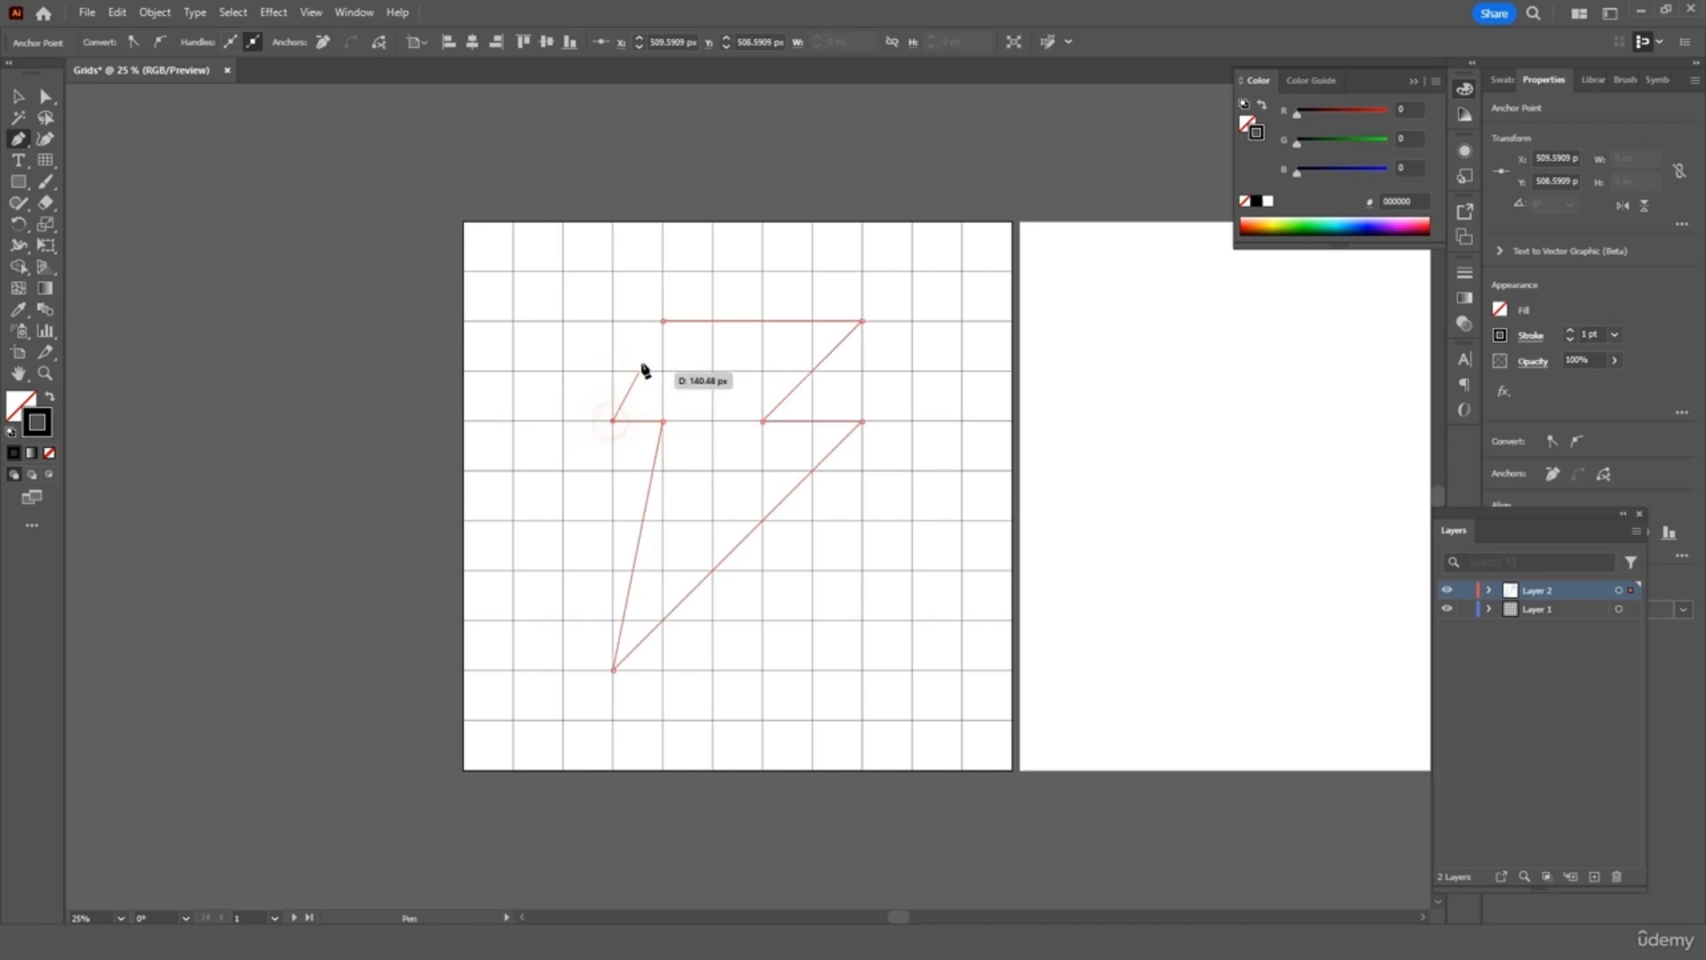
pyautogui.click(663, 322)
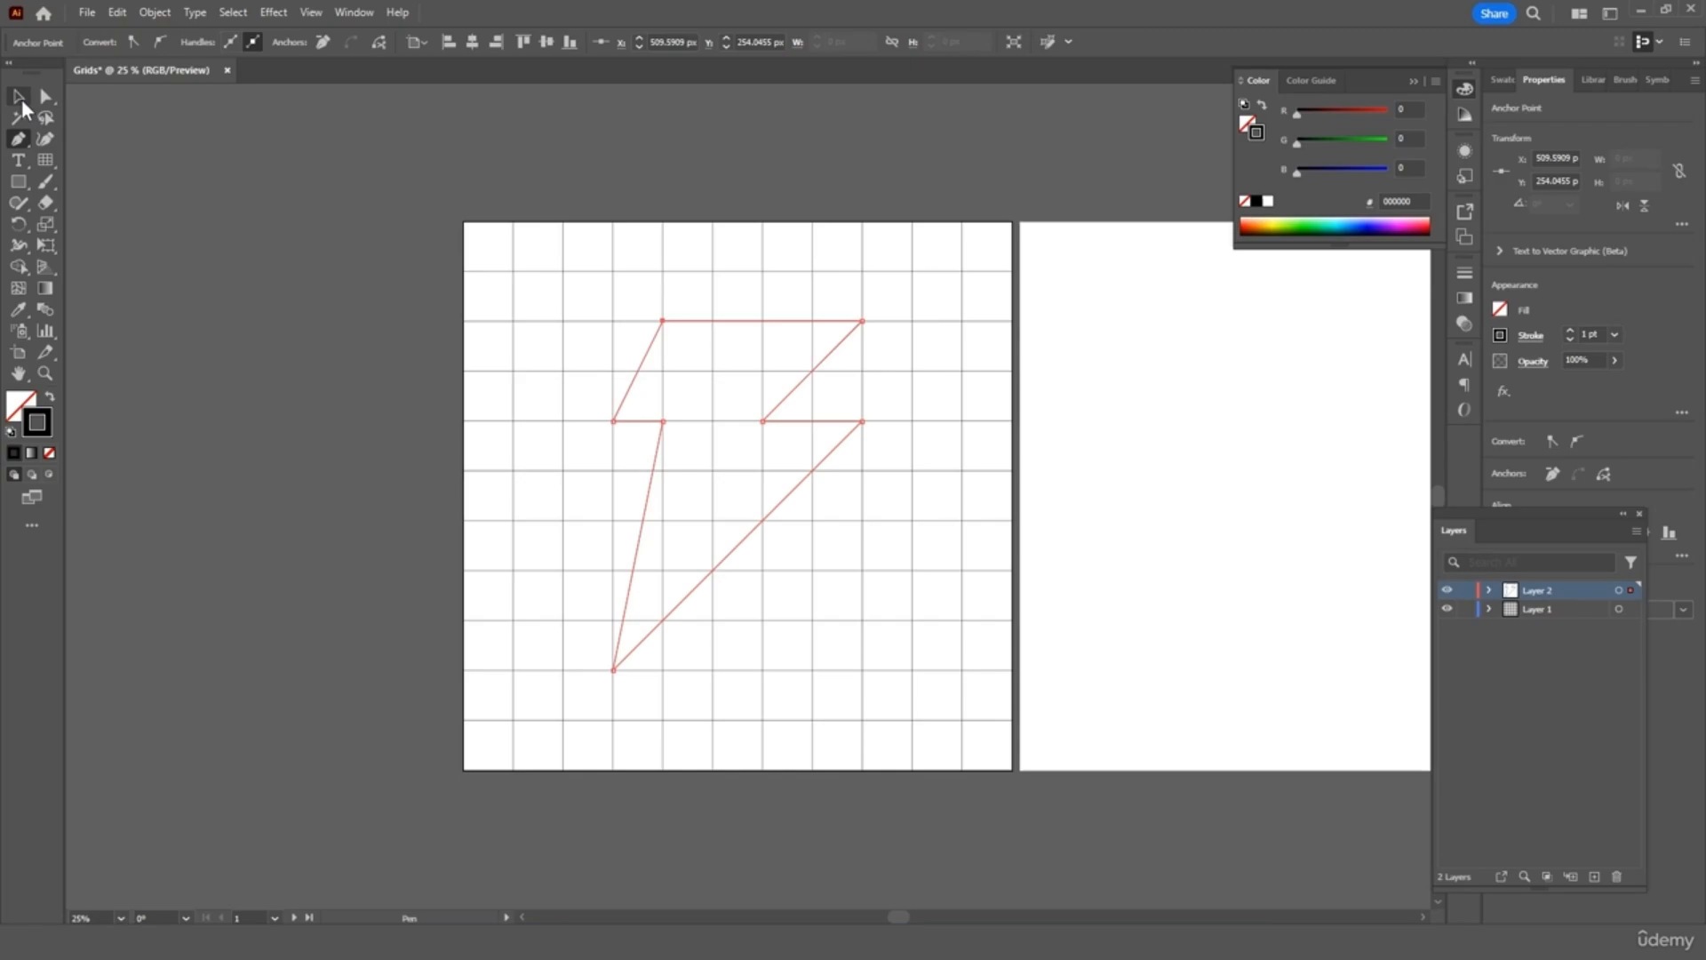
pyautogui.click(19, 97)
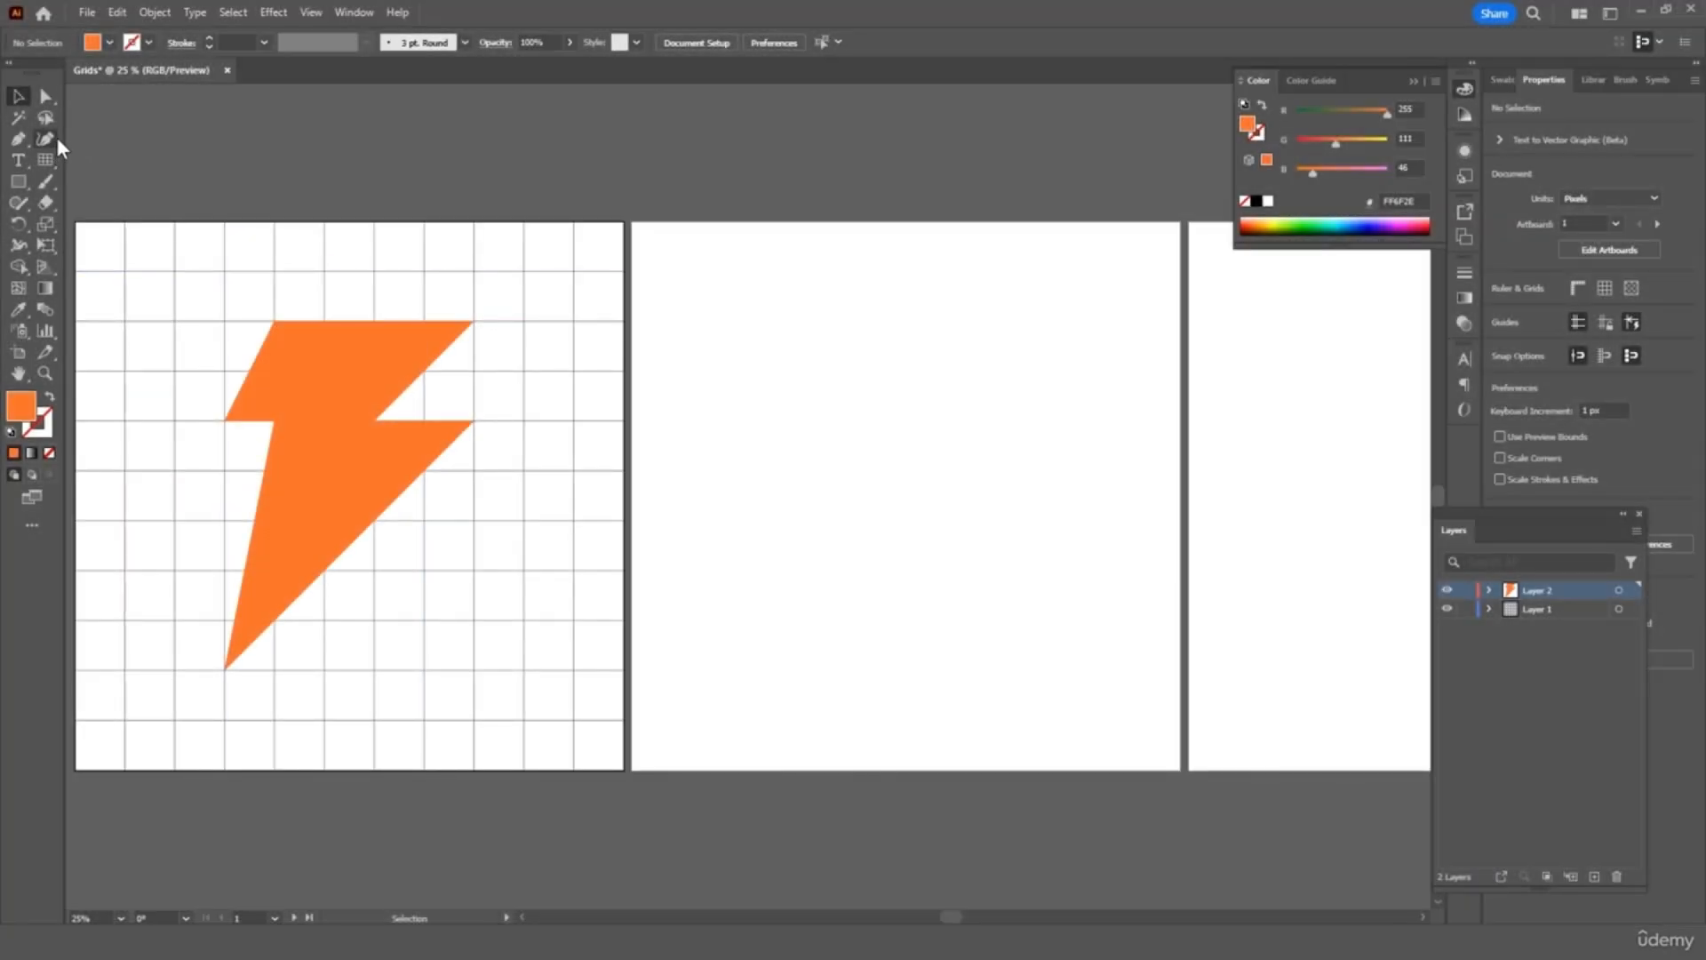
pyautogui.click(46, 159)
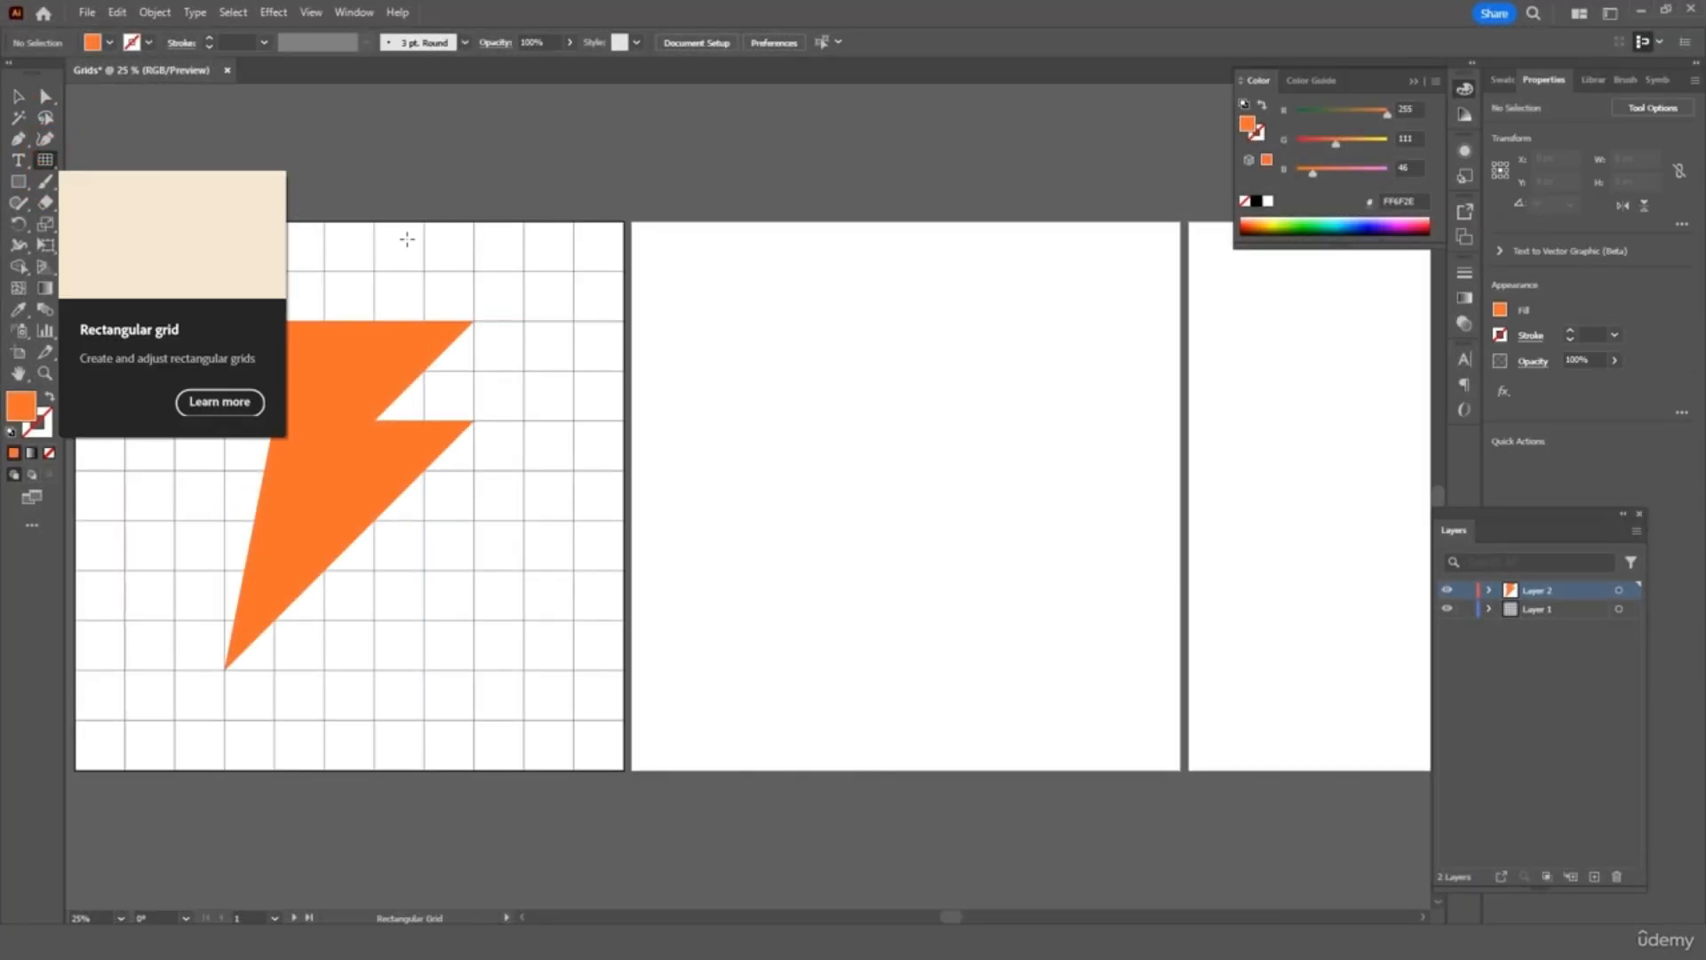
pyautogui.moveTo(634, 220); pyautogui.dragTo(1179, 767)
pyautogui.press('f')
pyautogui.press('f')
pyautogui.press('f')
pyautogui.press('f')
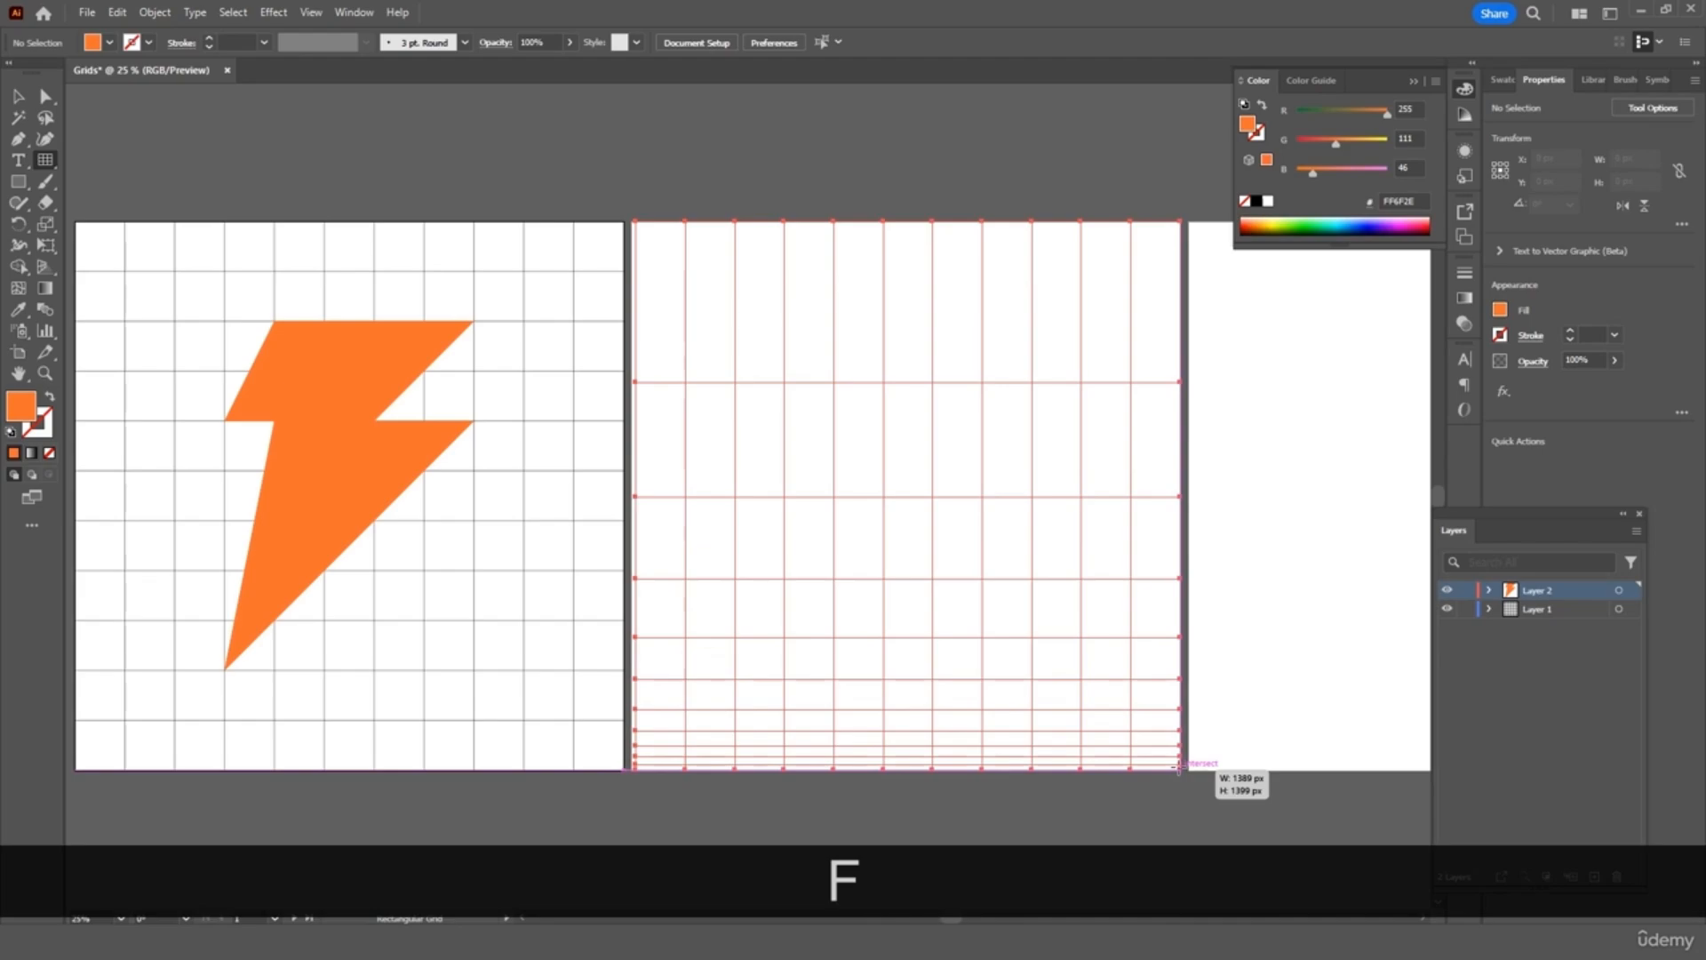
pyautogui.moveTo(1178, 766); pyautogui.dragTo(1179, 766)
pyautogui.press('v')
pyautogui.press('v')
pyautogui.press('v')
pyautogui.press('v')
pyautogui.press('v')
pyautogui.press('v')
pyautogui.press('v')
pyautogui.press('v')
pyautogui.press('f')
pyautogui.press('f')
pyautogui.press('f')
pyautogui.press('x')
pyautogui.press('x')
pyautogui.press('x')
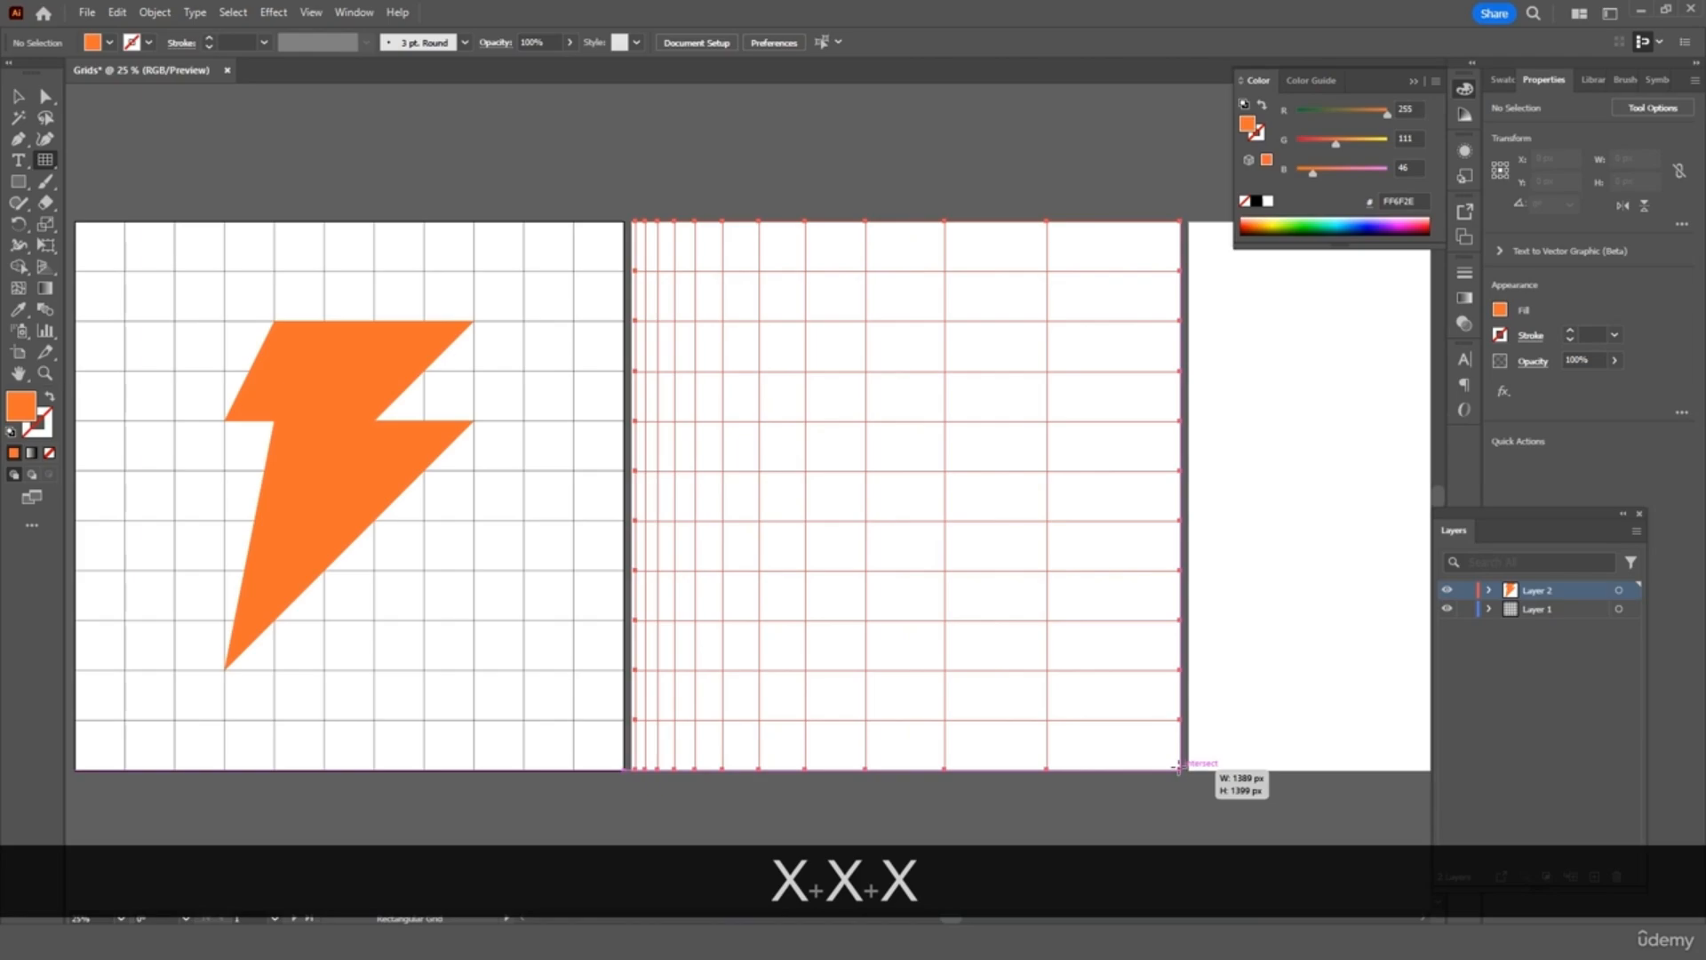
pyautogui.press('c')
pyautogui.moveTo(1178, 767); pyautogui.dragTo(1179, 767)
pyautogui.press('c')
pyautogui.press('c')
pyautogui.press('c')
pyautogui.press('c')
pyautogui.press('c')
pyautogui.press('x')
pyautogui.press('x')
pyautogui.press('x')
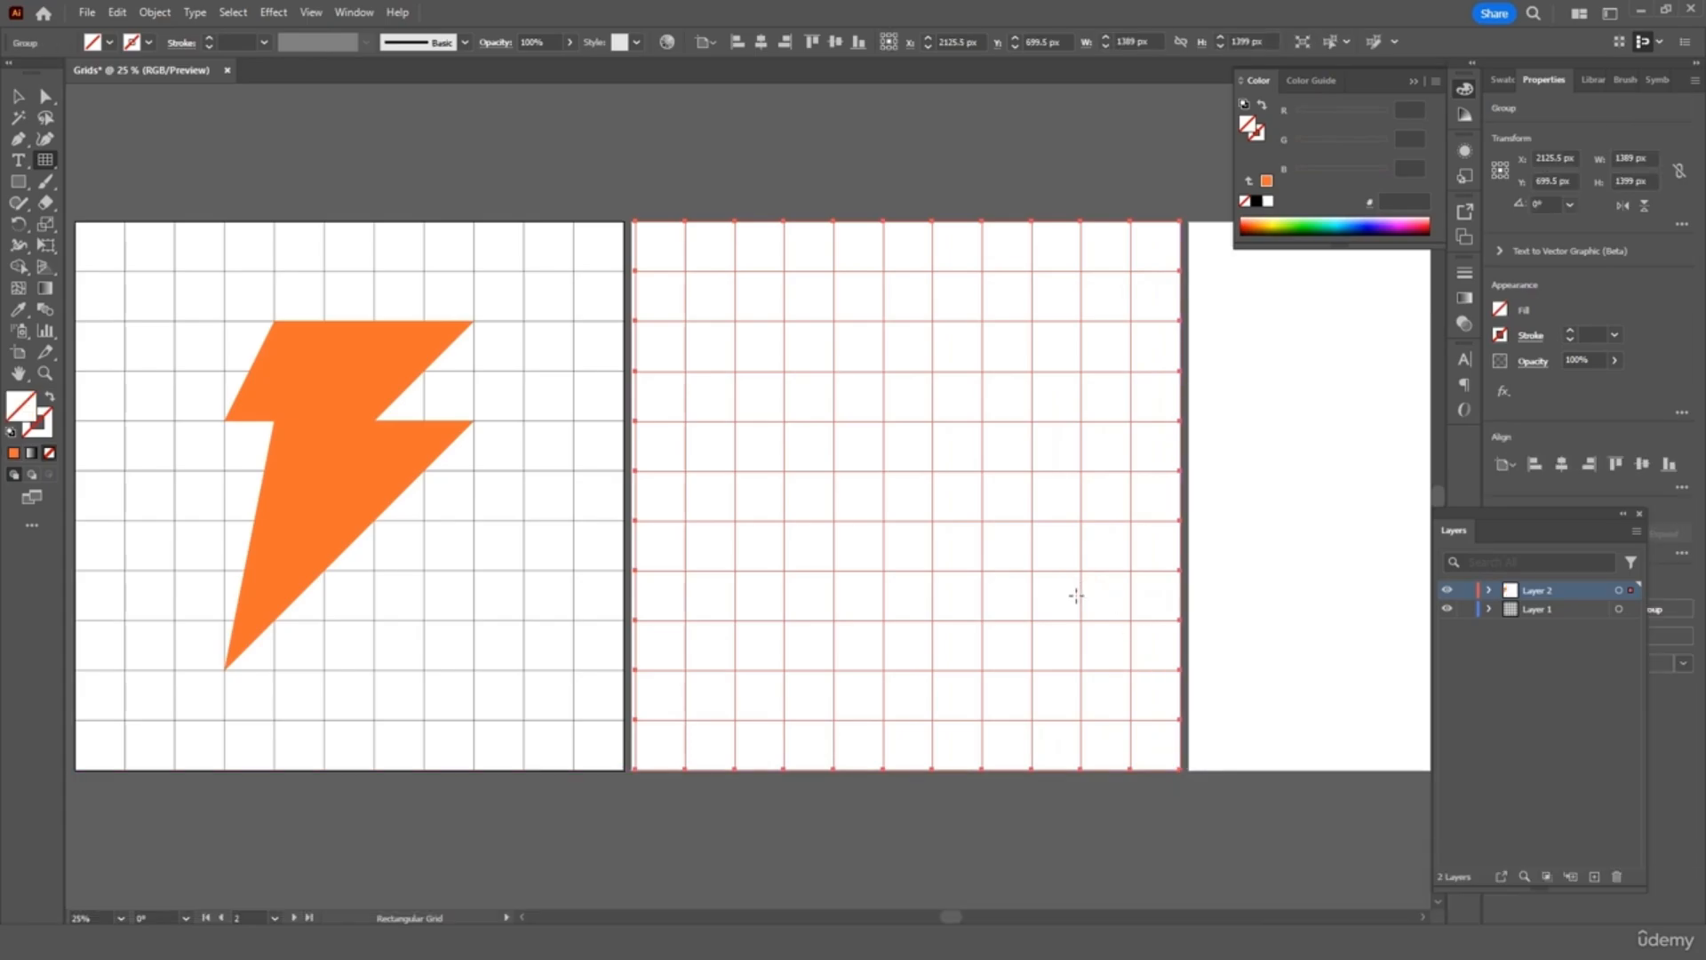
pyautogui.click(18, 95)
pyautogui.click(845, 164)
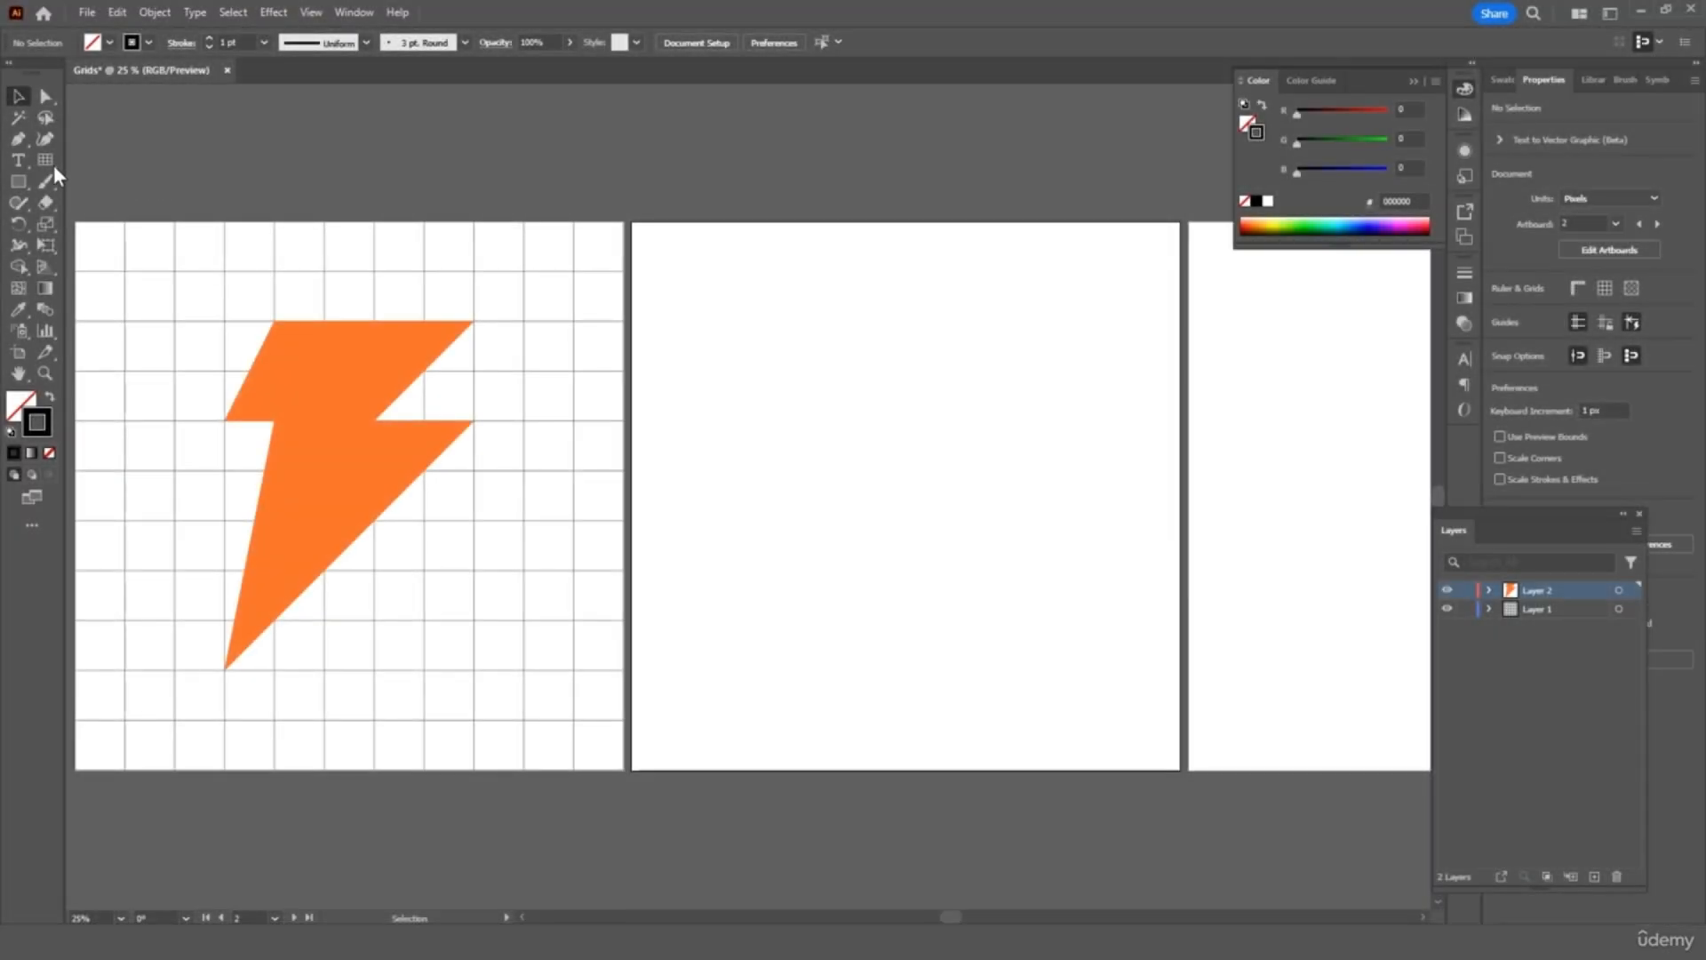
# Set the grid to 1400×1400 px with 12% row and column skew
pyautogui.doubleClick(50, 161)
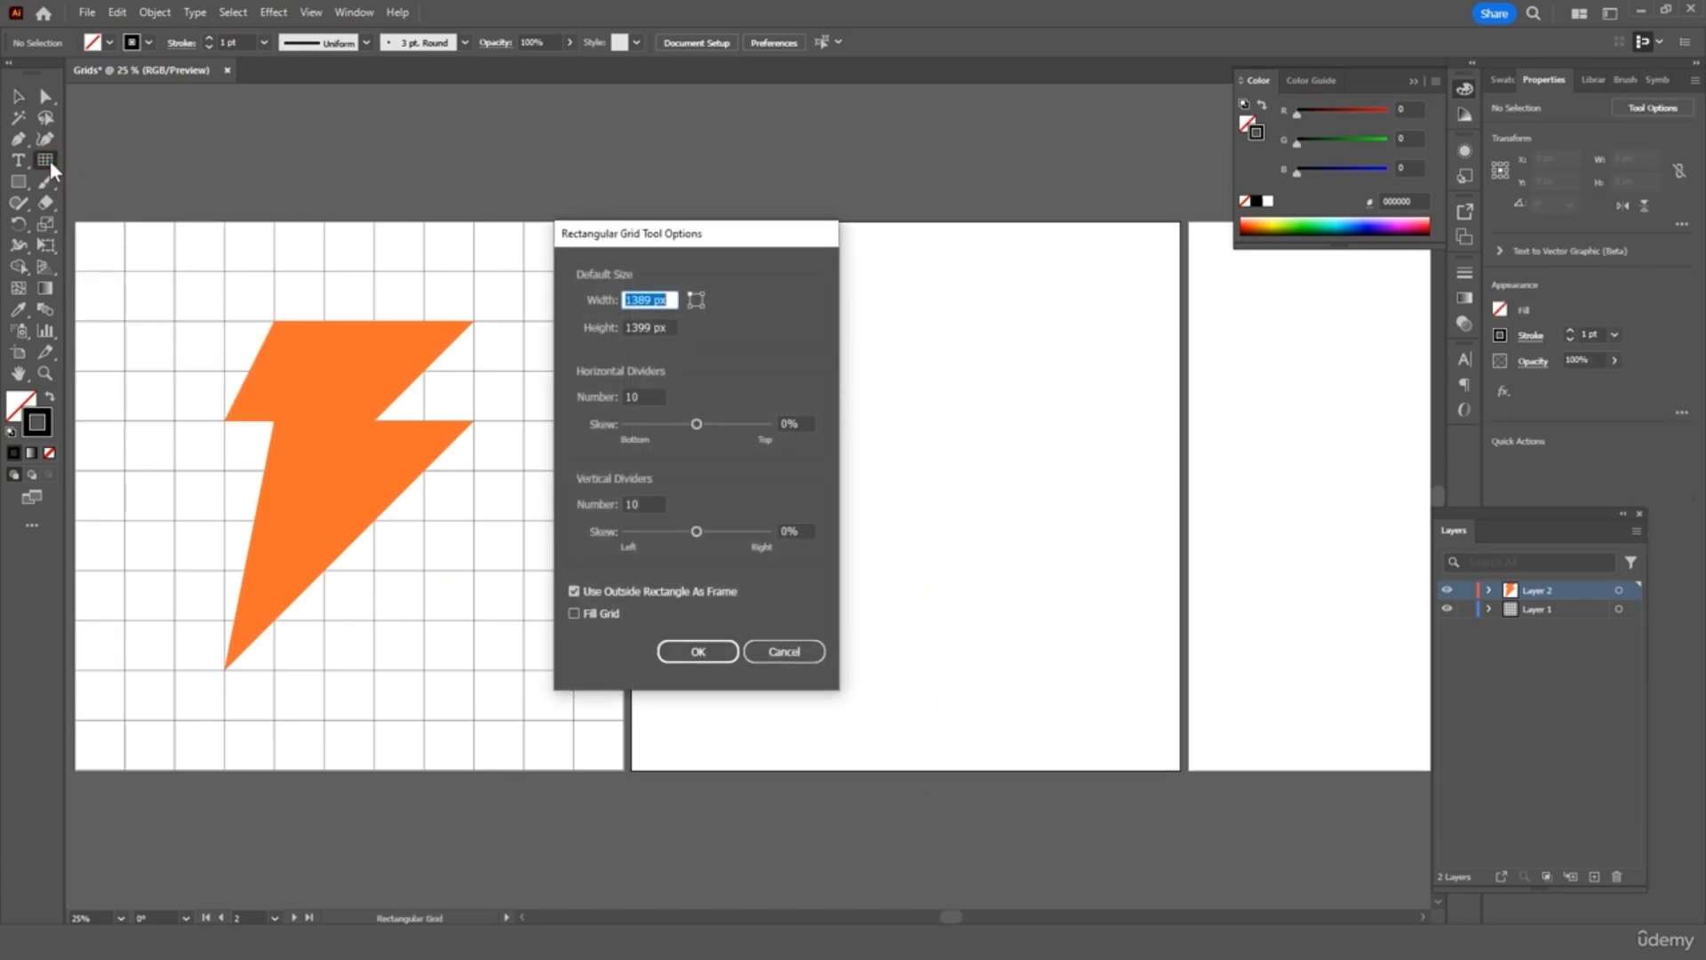
pyautogui.write('1400')
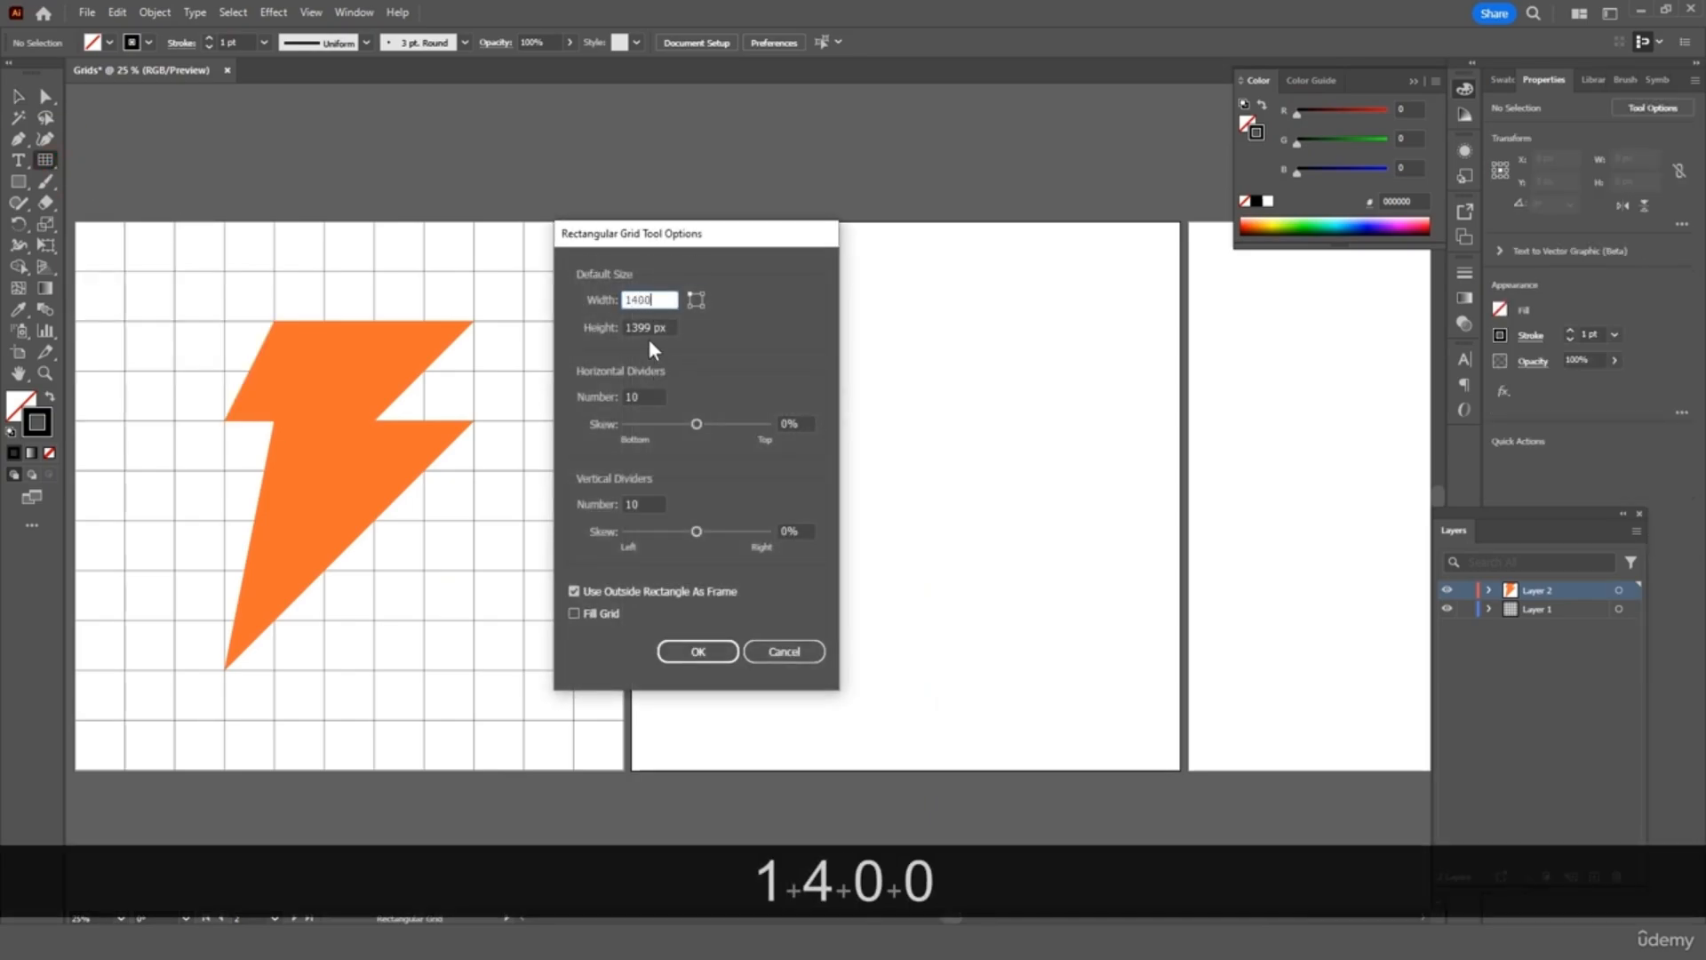
pyautogui.doubleClick(639, 327)
pyautogui.write('1400')
pyautogui.click(789, 423)
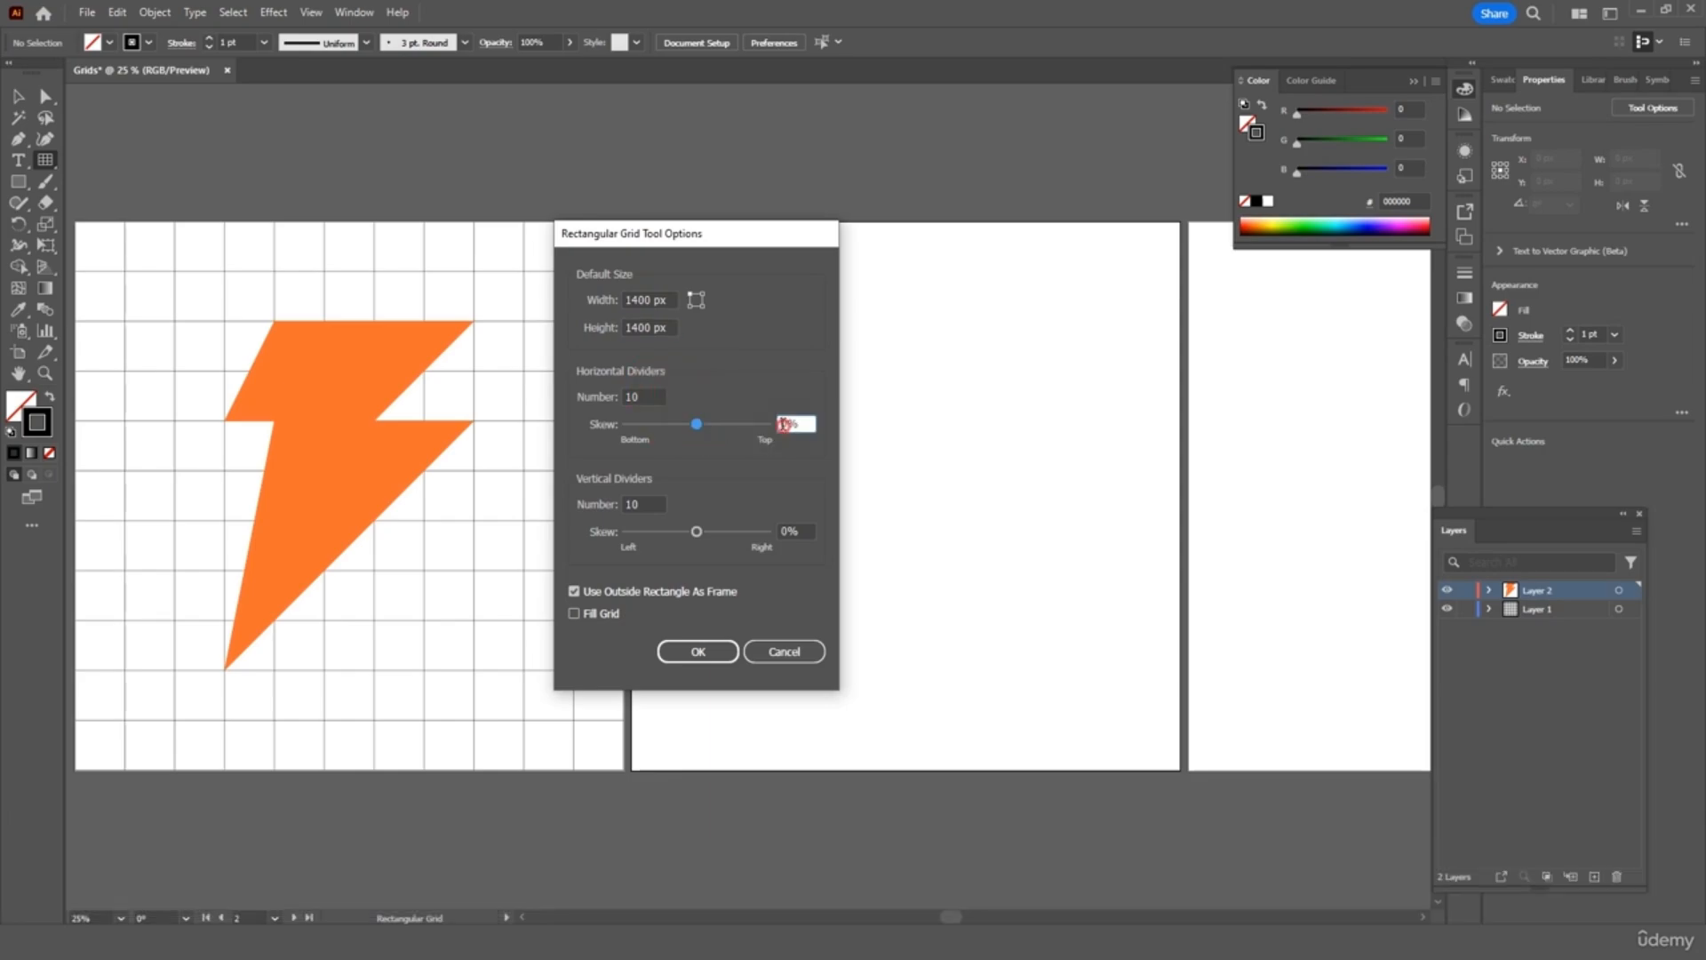
pyautogui.write('12')
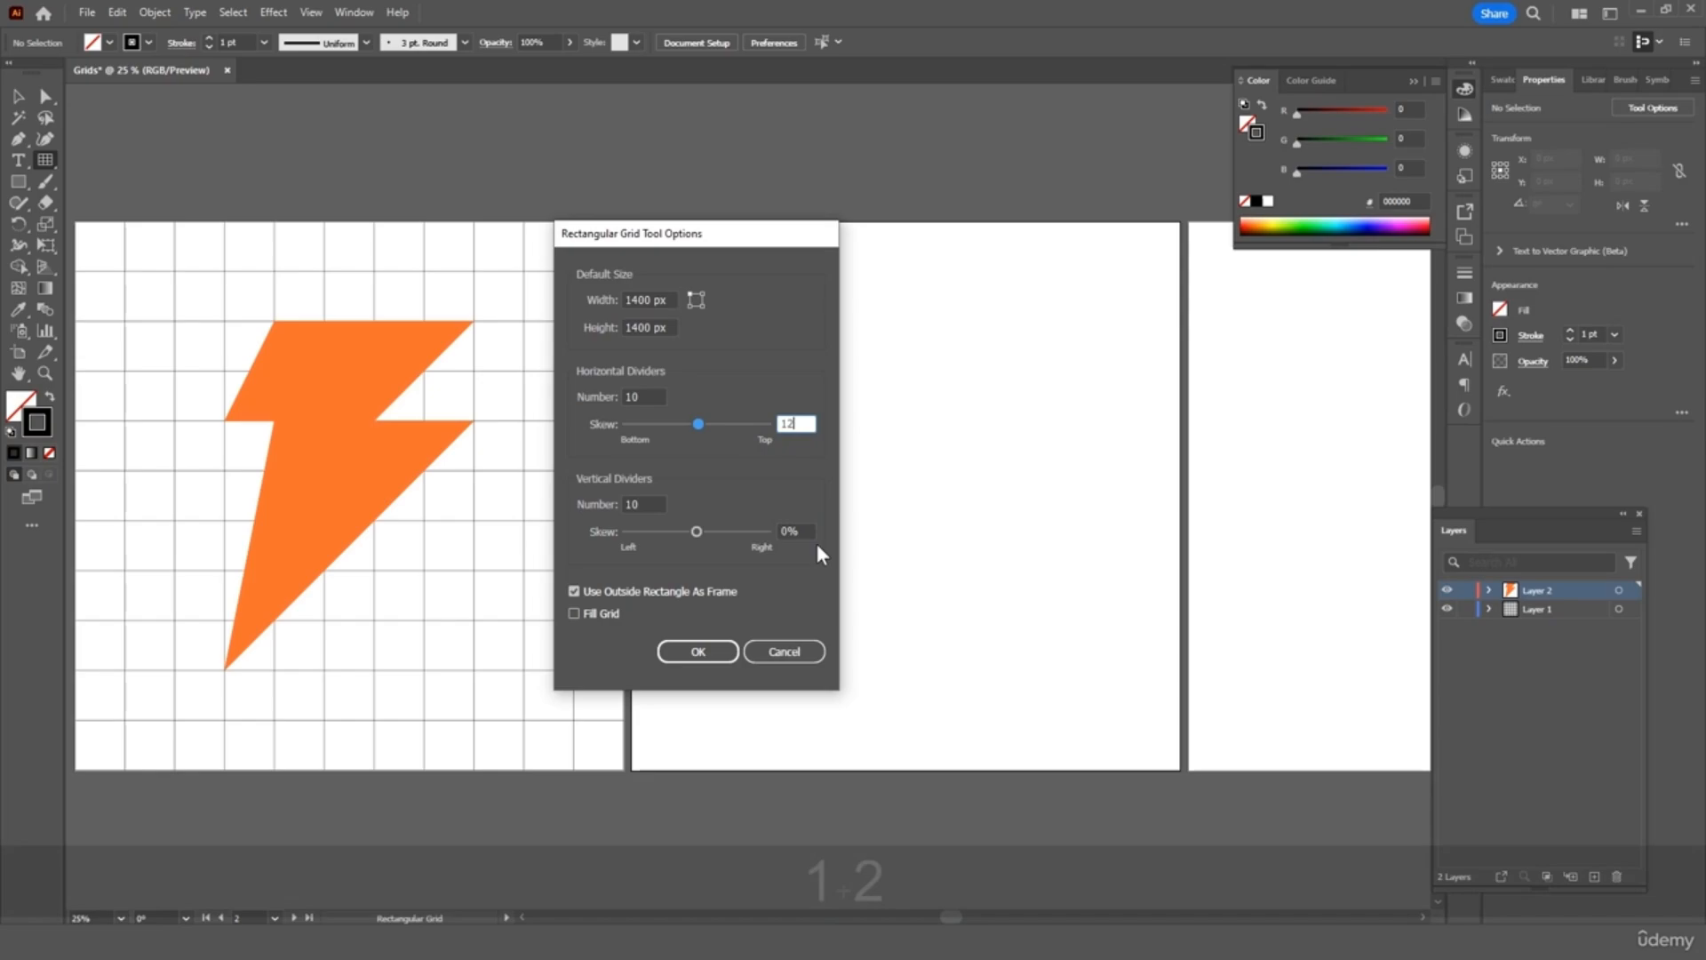
pyautogui.click(789, 530)
pyautogui.write('12')
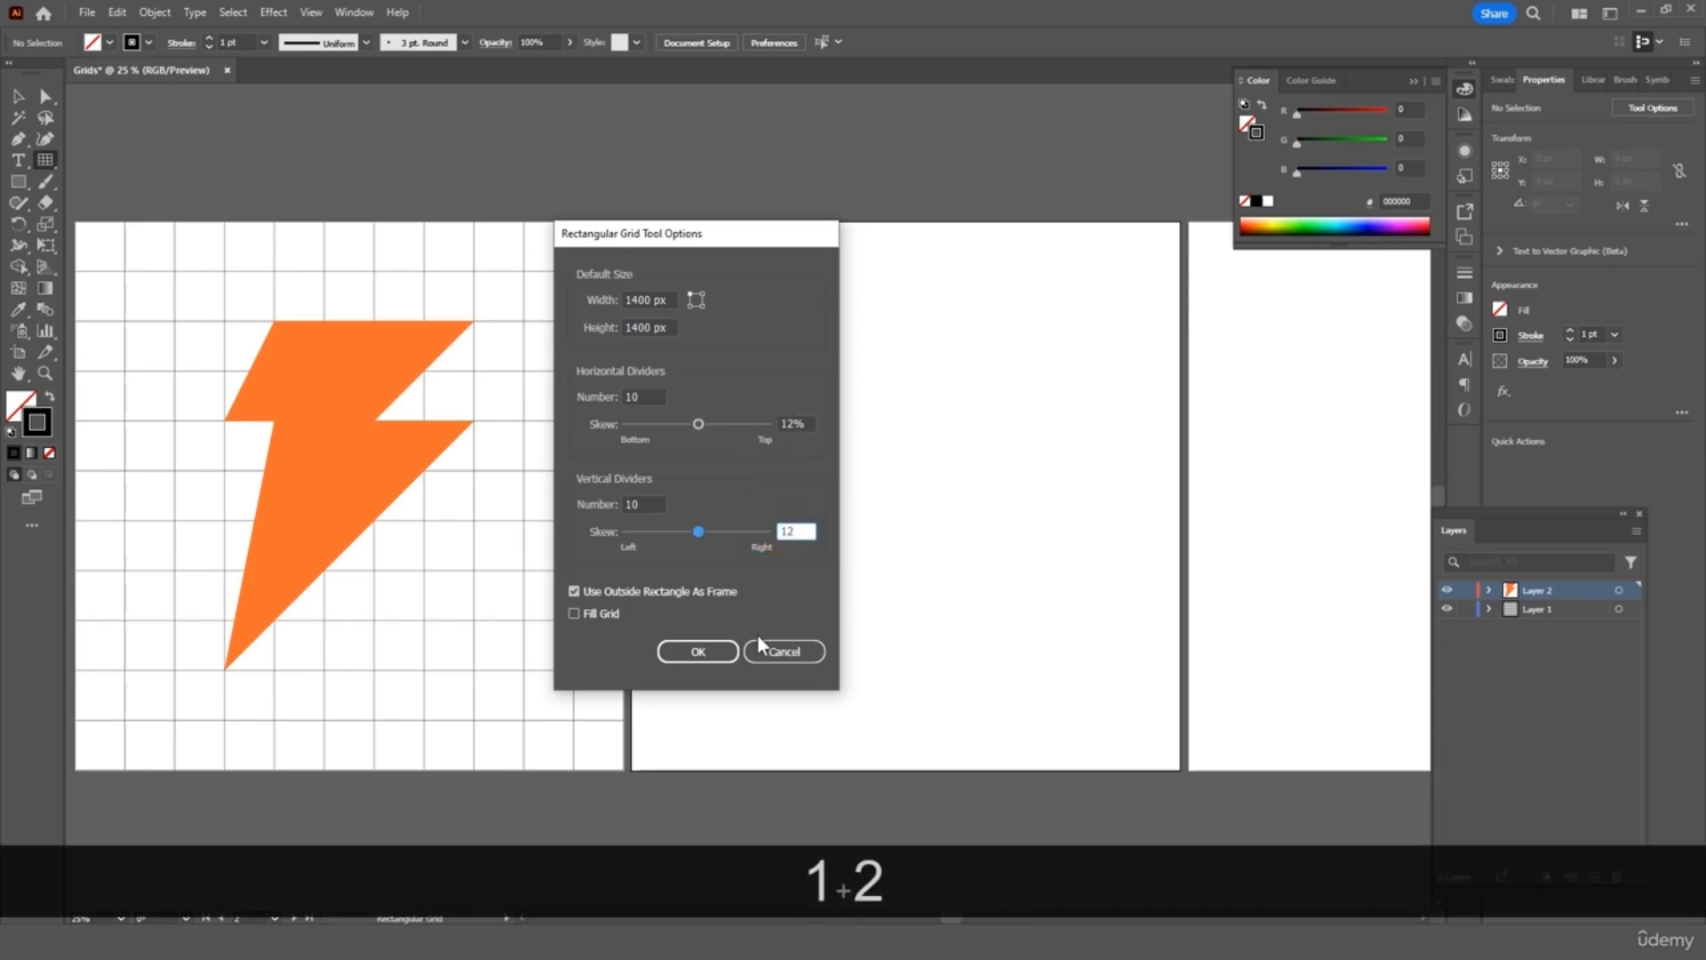
pyautogui.click(703, 658)
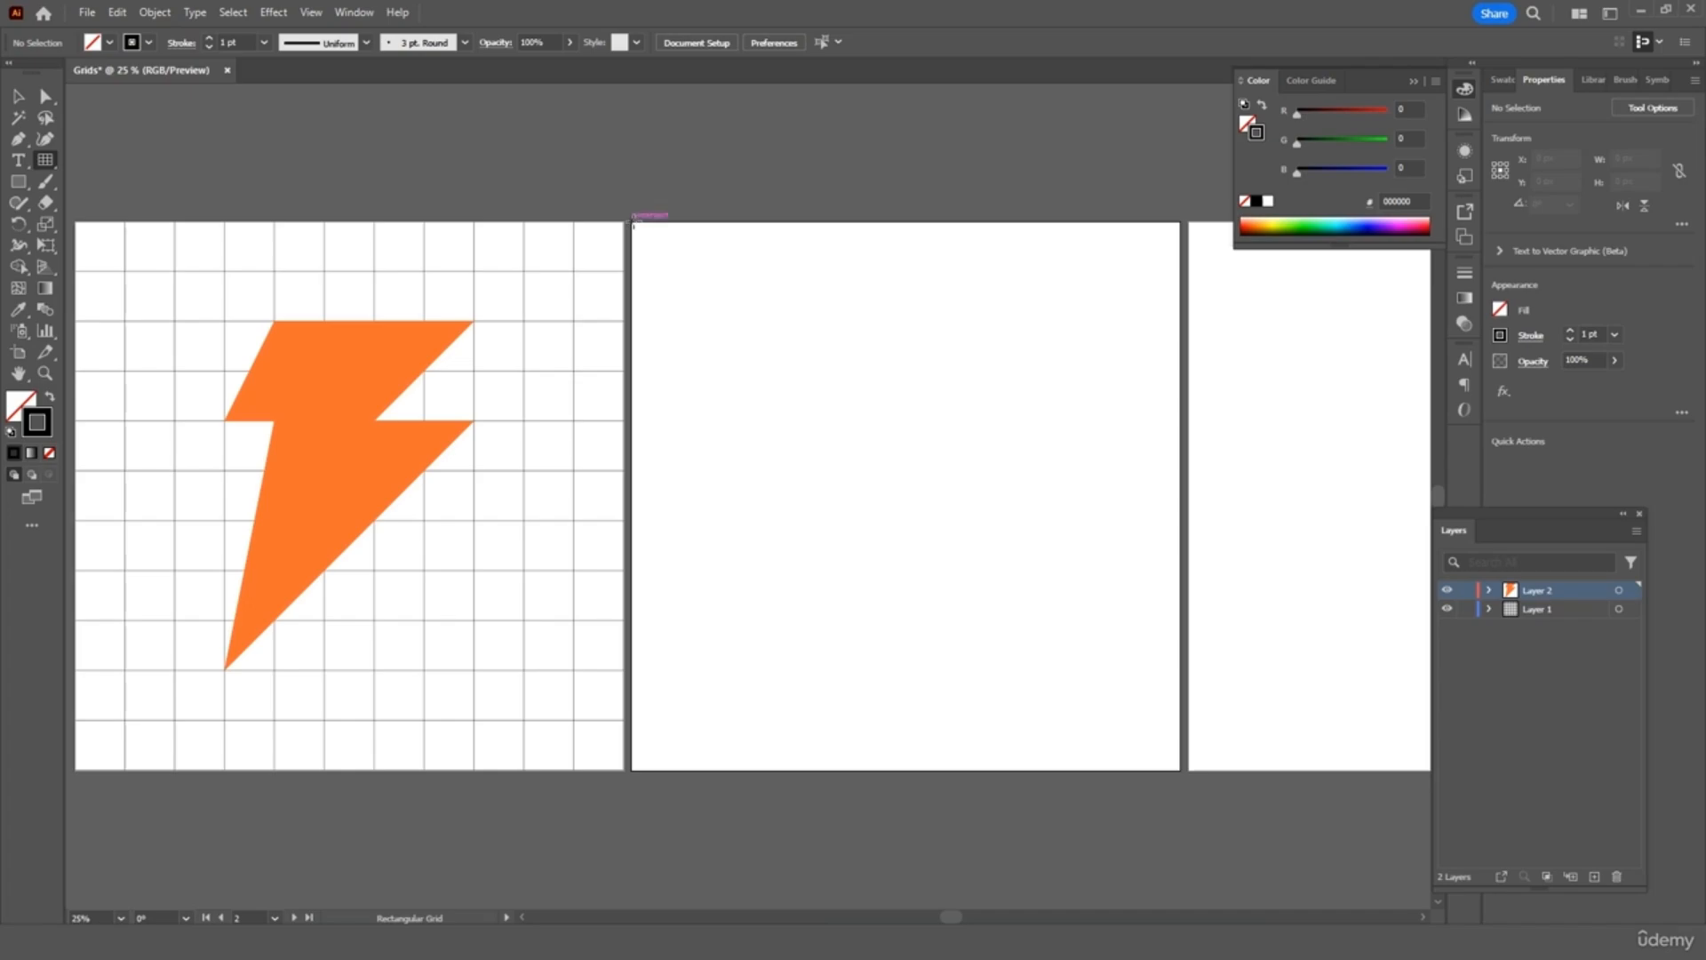
# Draw the skewed grid over the middle artboard and deselect it
pyautogui.moveTo(630, 220); pyautogui.dragTo(1178, 743)
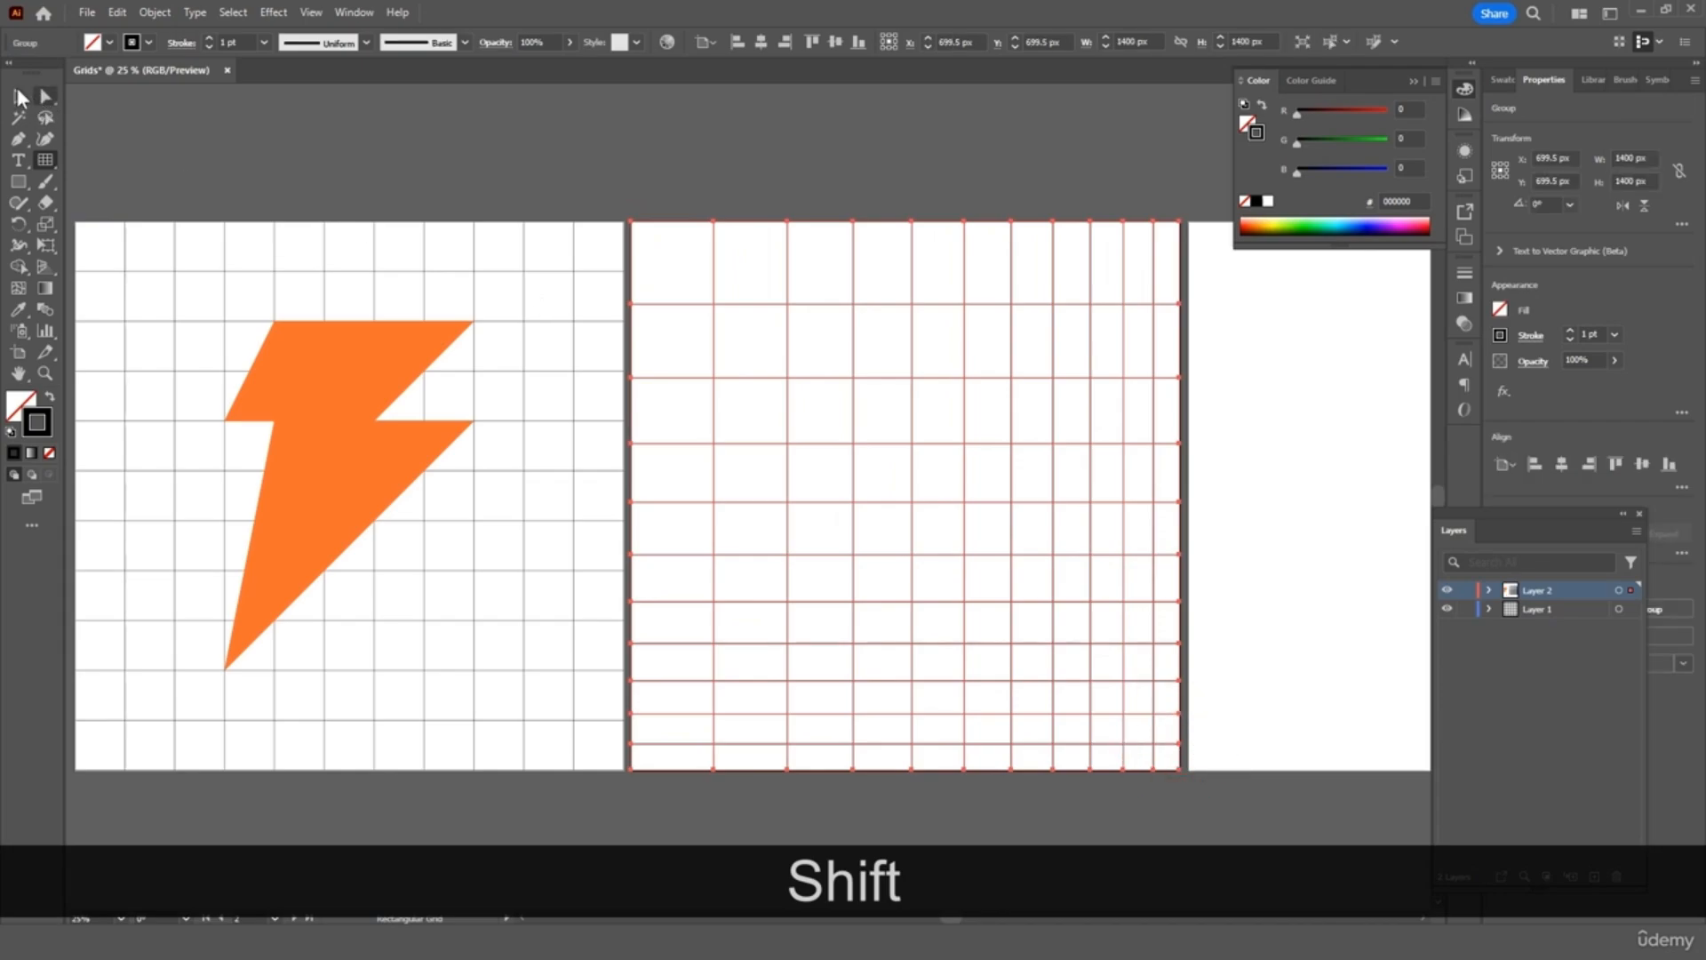
pyautogui.click(18, 95)
pyautogui.click(471, 172)
pyautogui.hscroll(5, 855, 195)
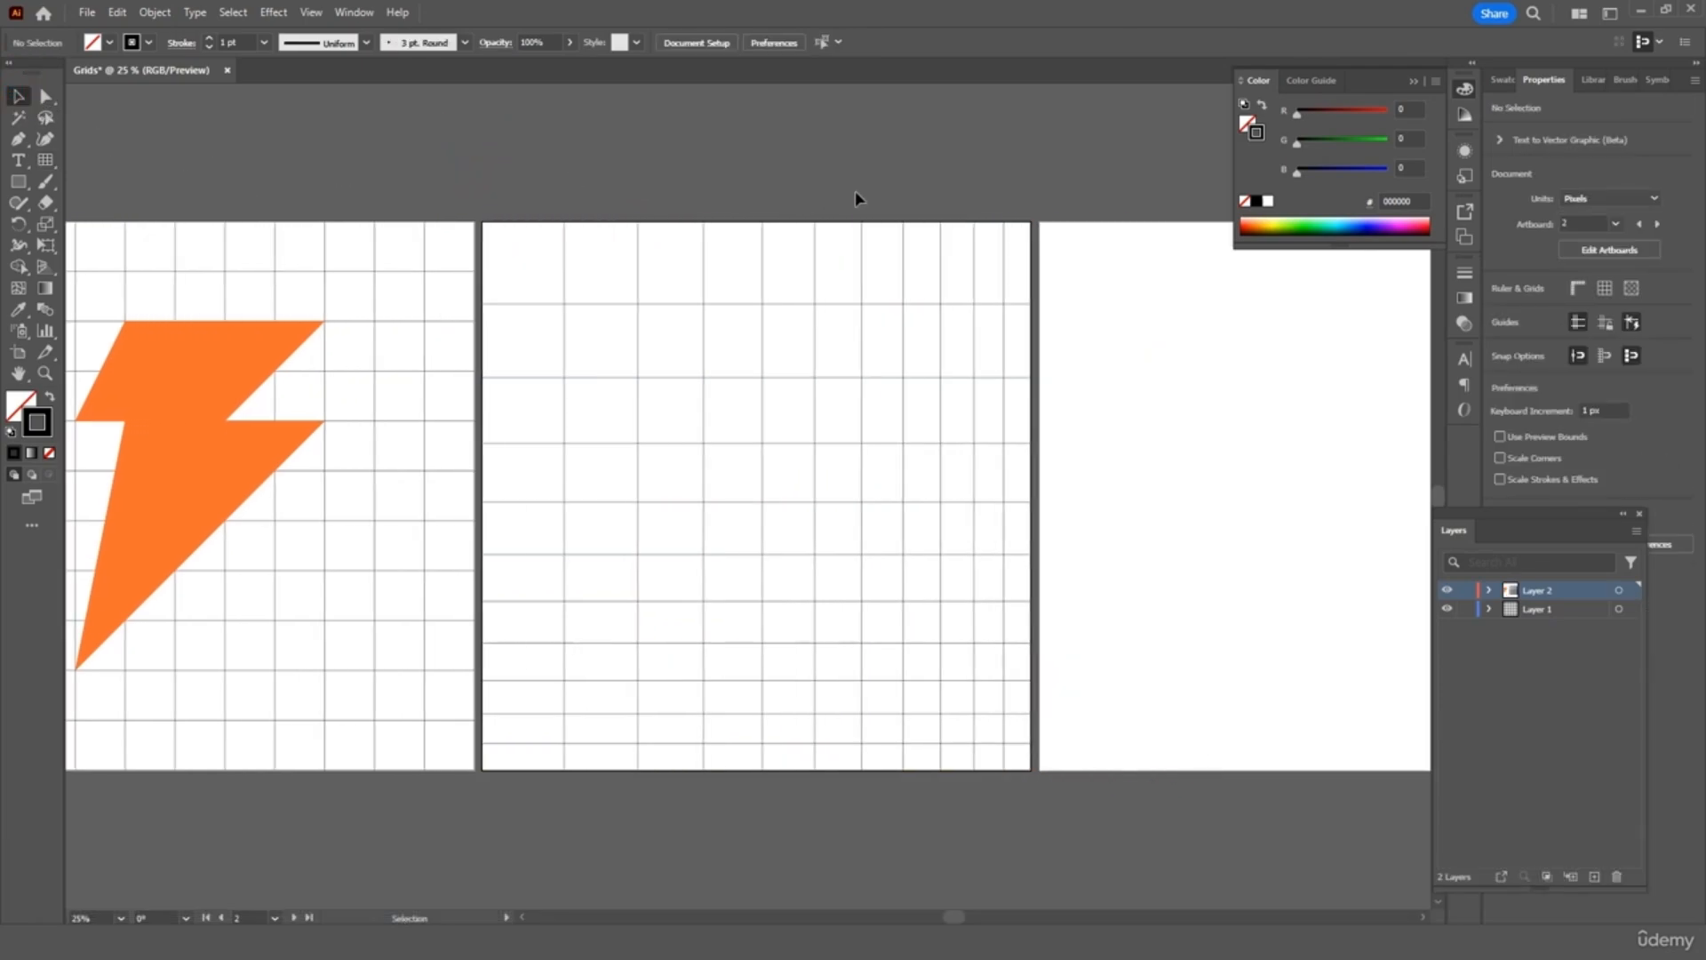
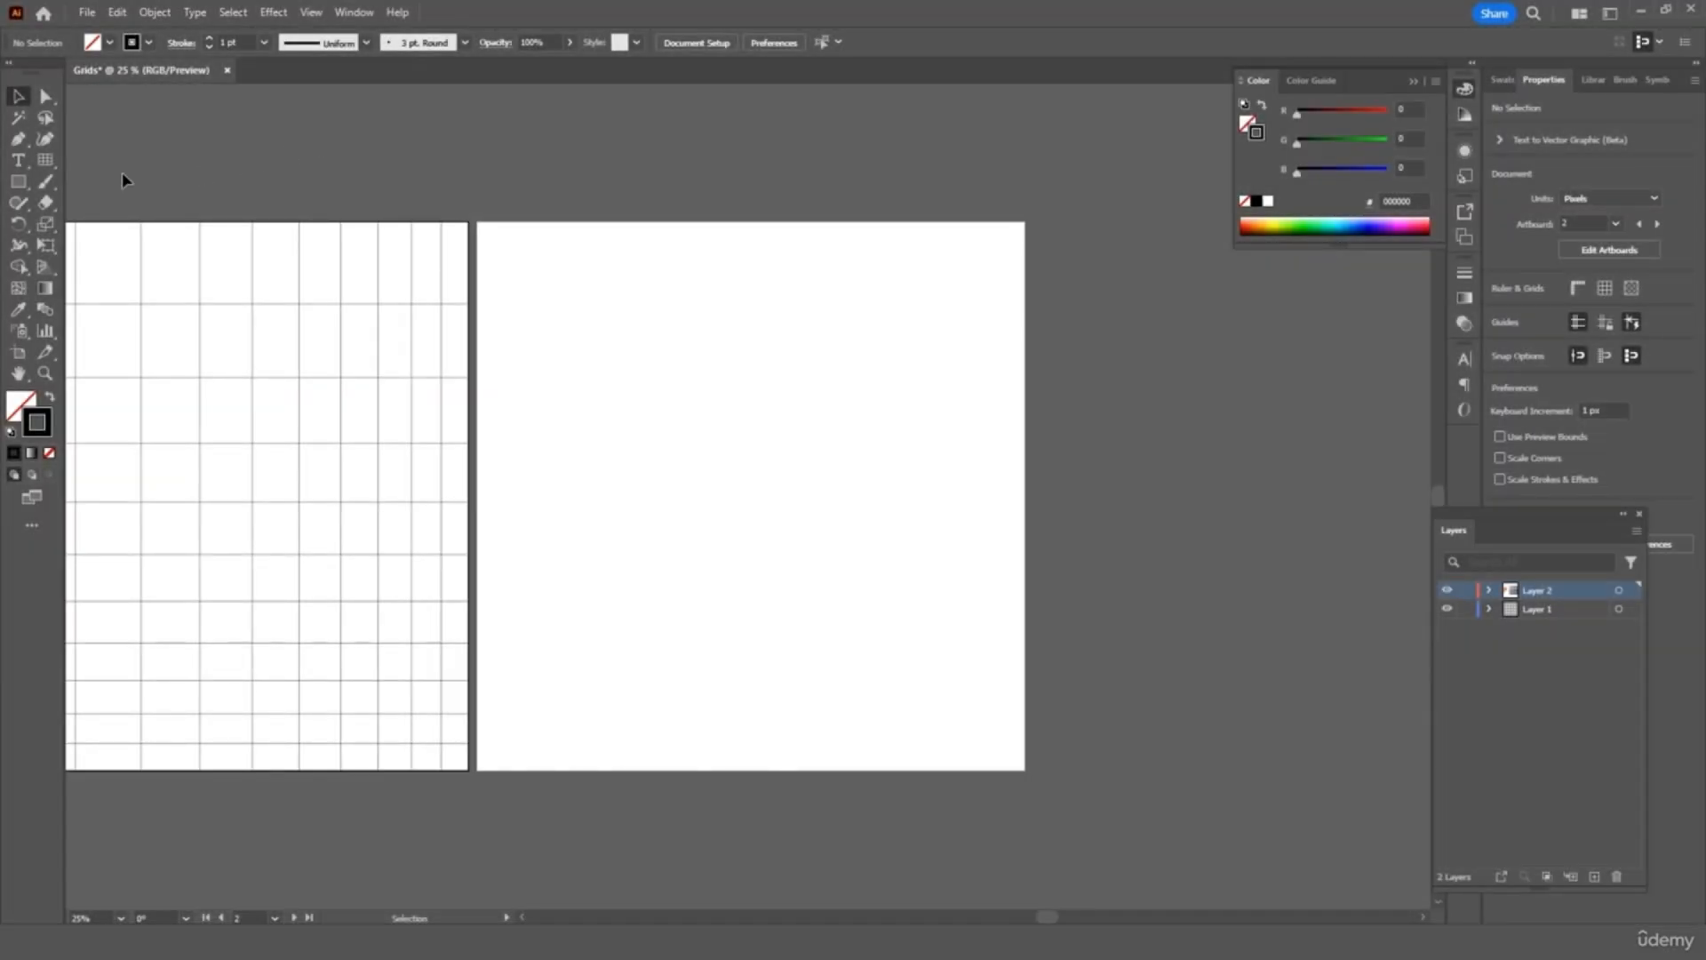
# Draw a first polar grid on the right artboard and deselect it
pyautogui.click(48, 165)
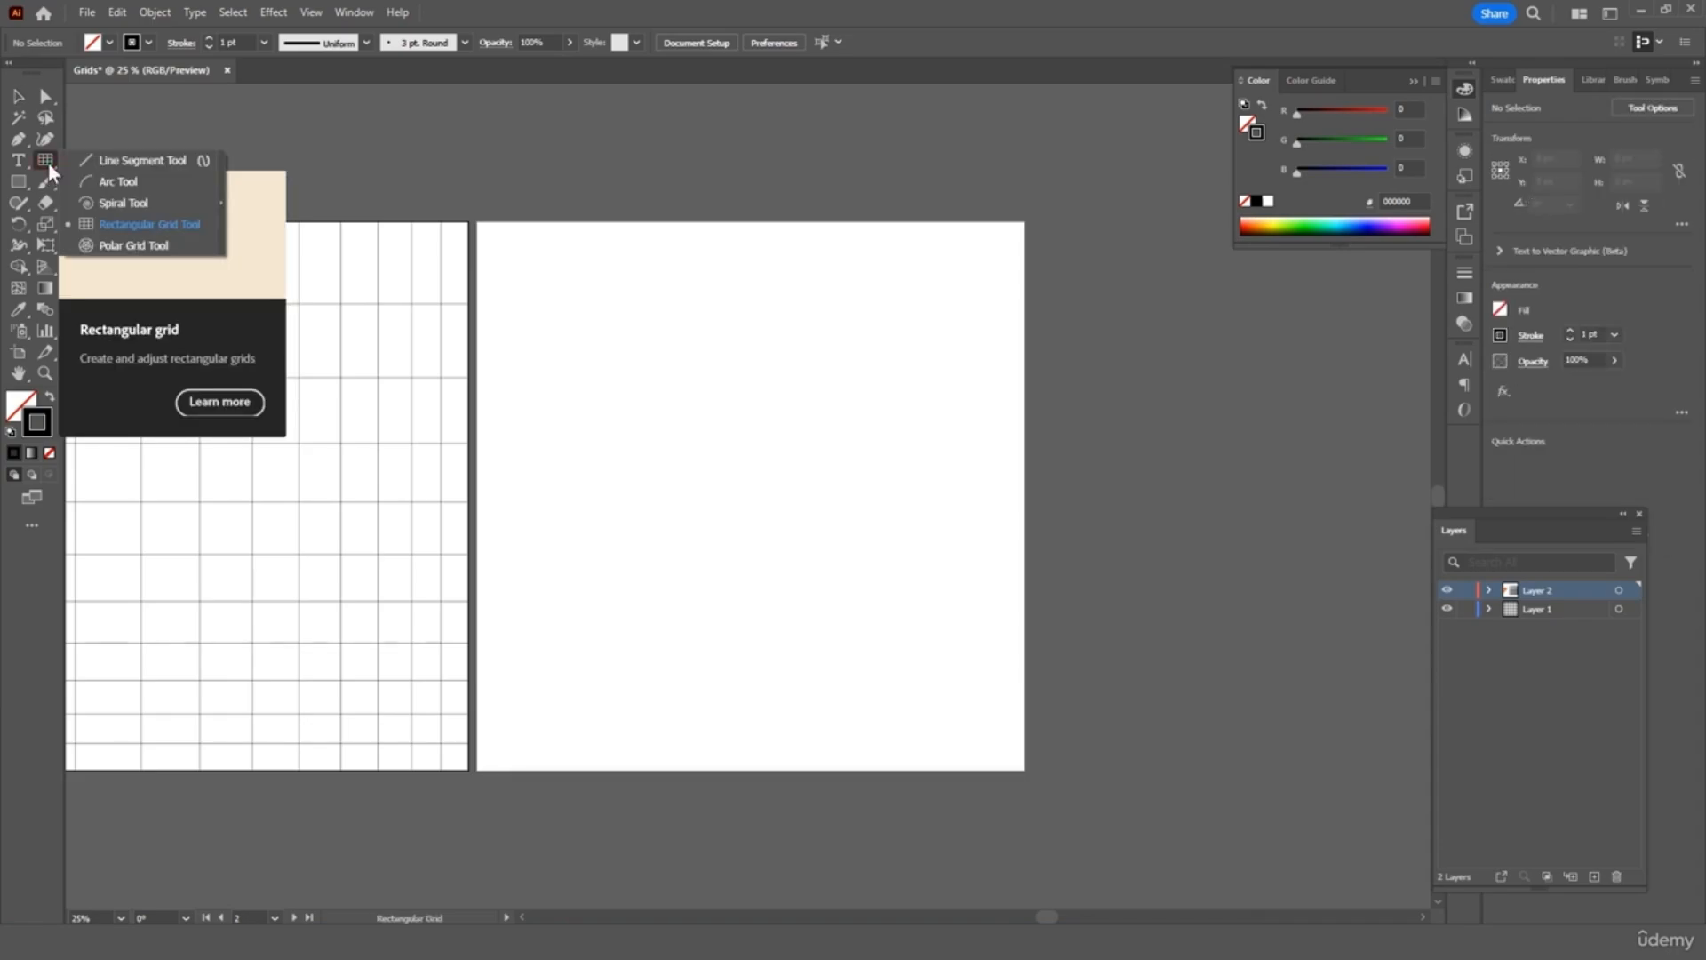
pyautogui.click(142, 244)
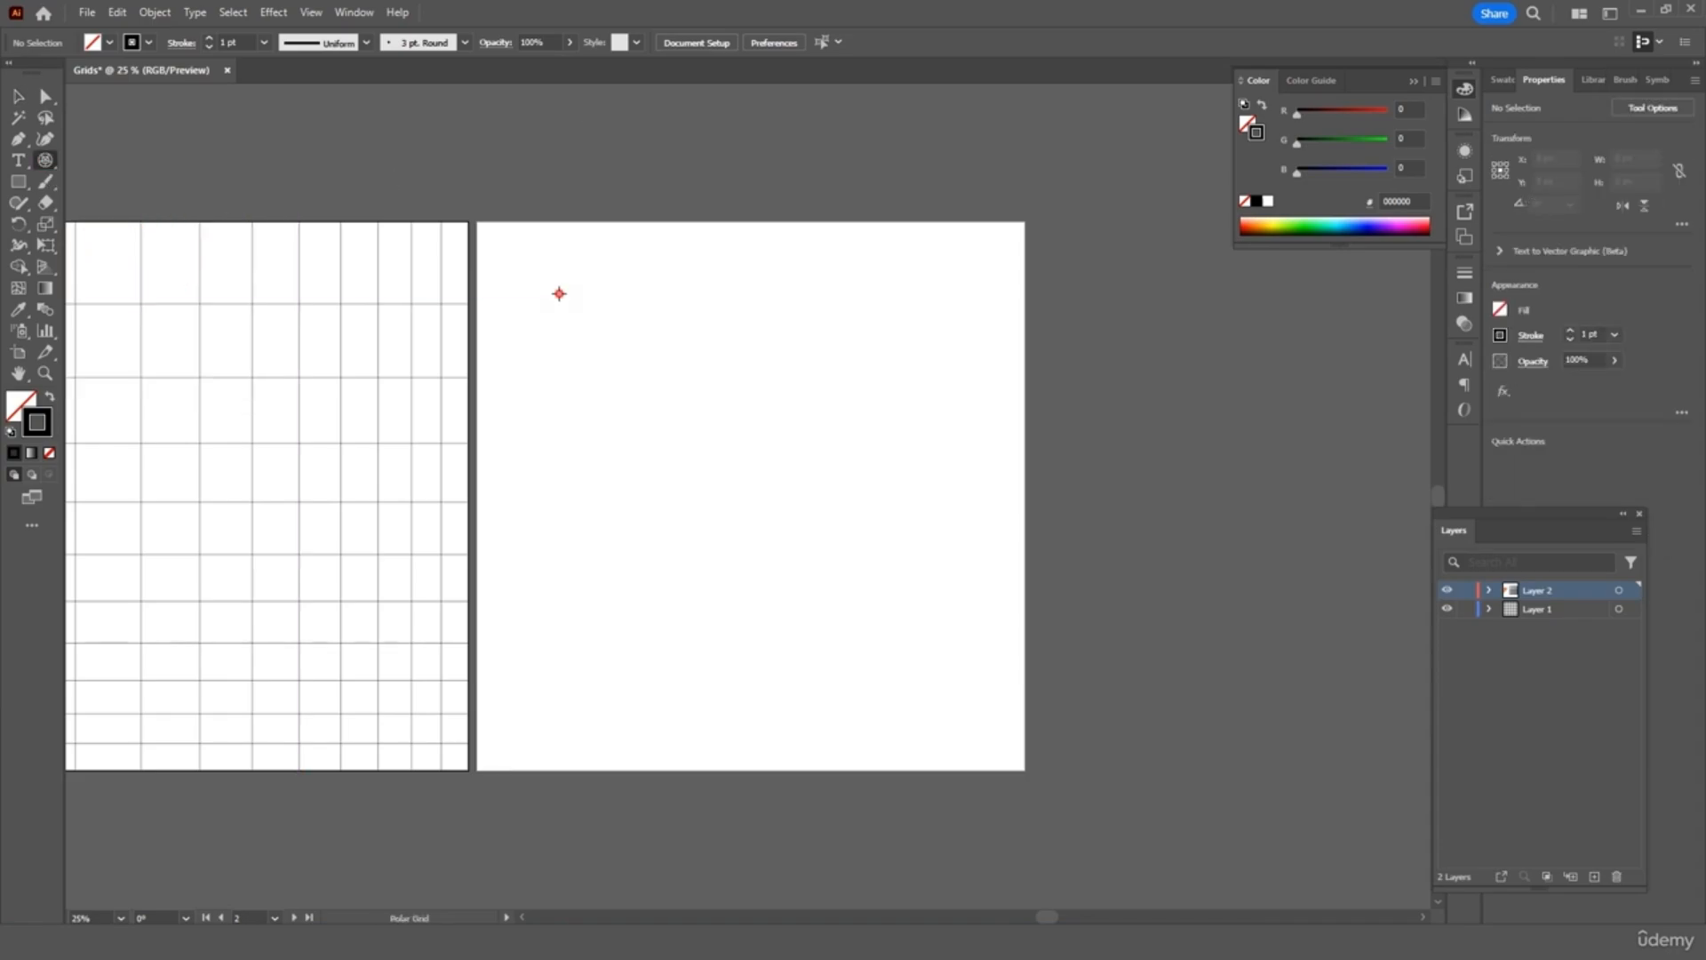
pyautogui.moveTo(560, 294); pyautogui.dragTo(888, 698)
pyautogui.click(18, 96)
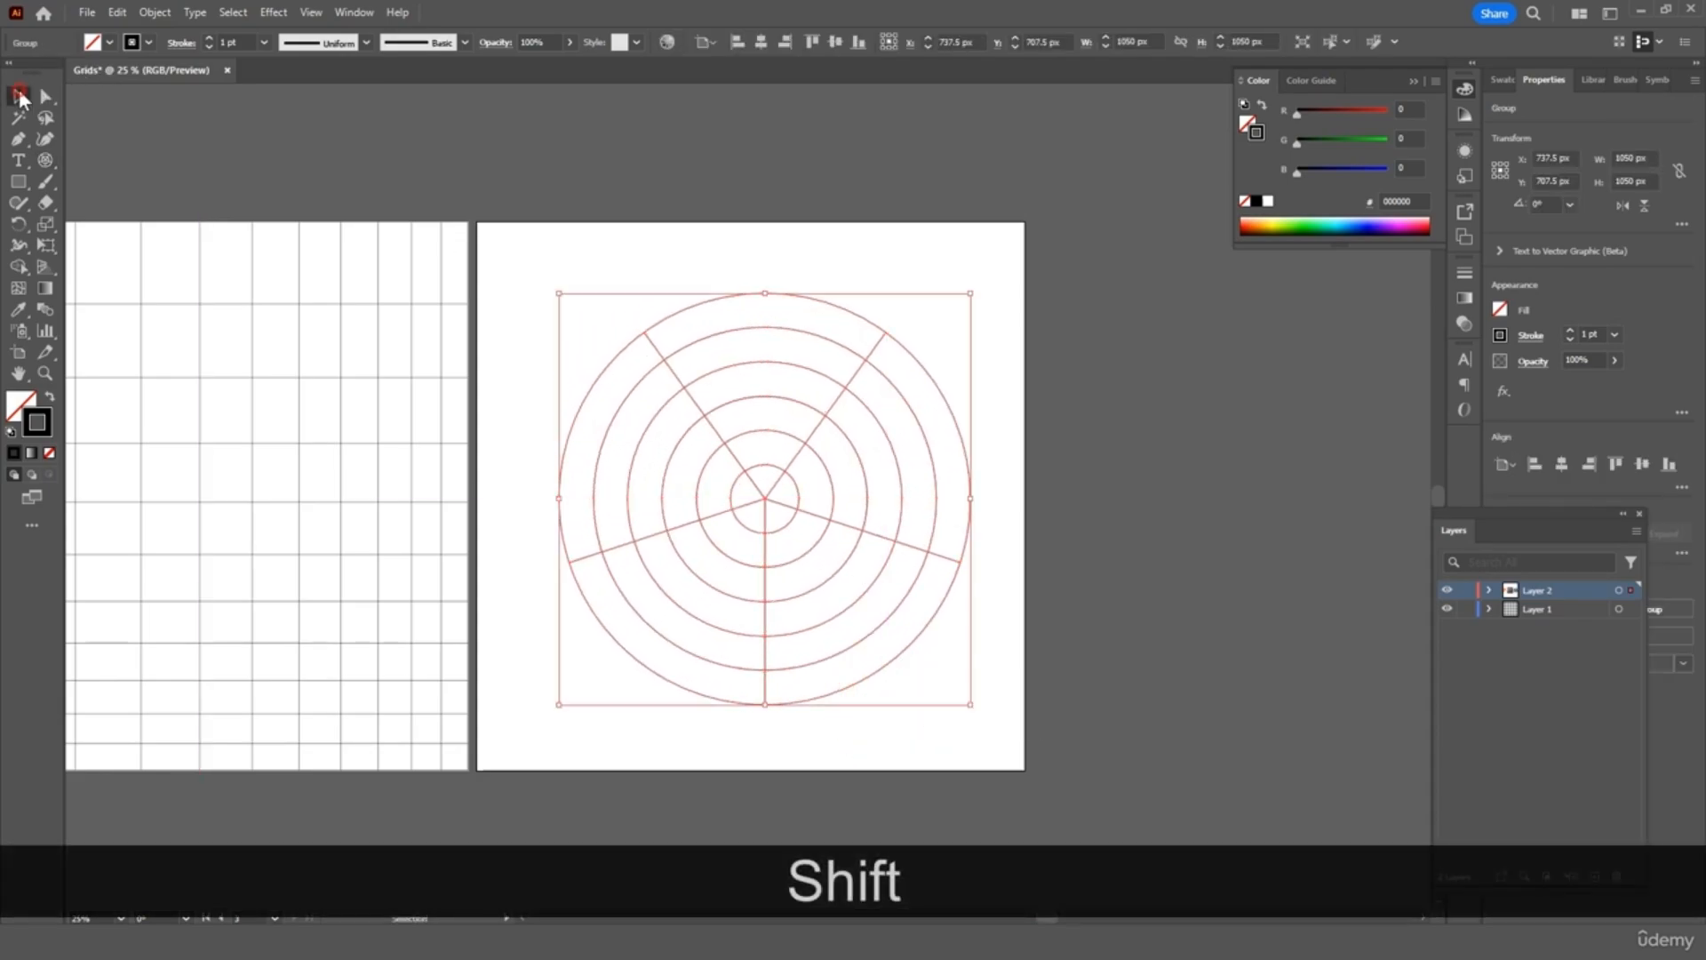
pyautogui.click(792, 254)
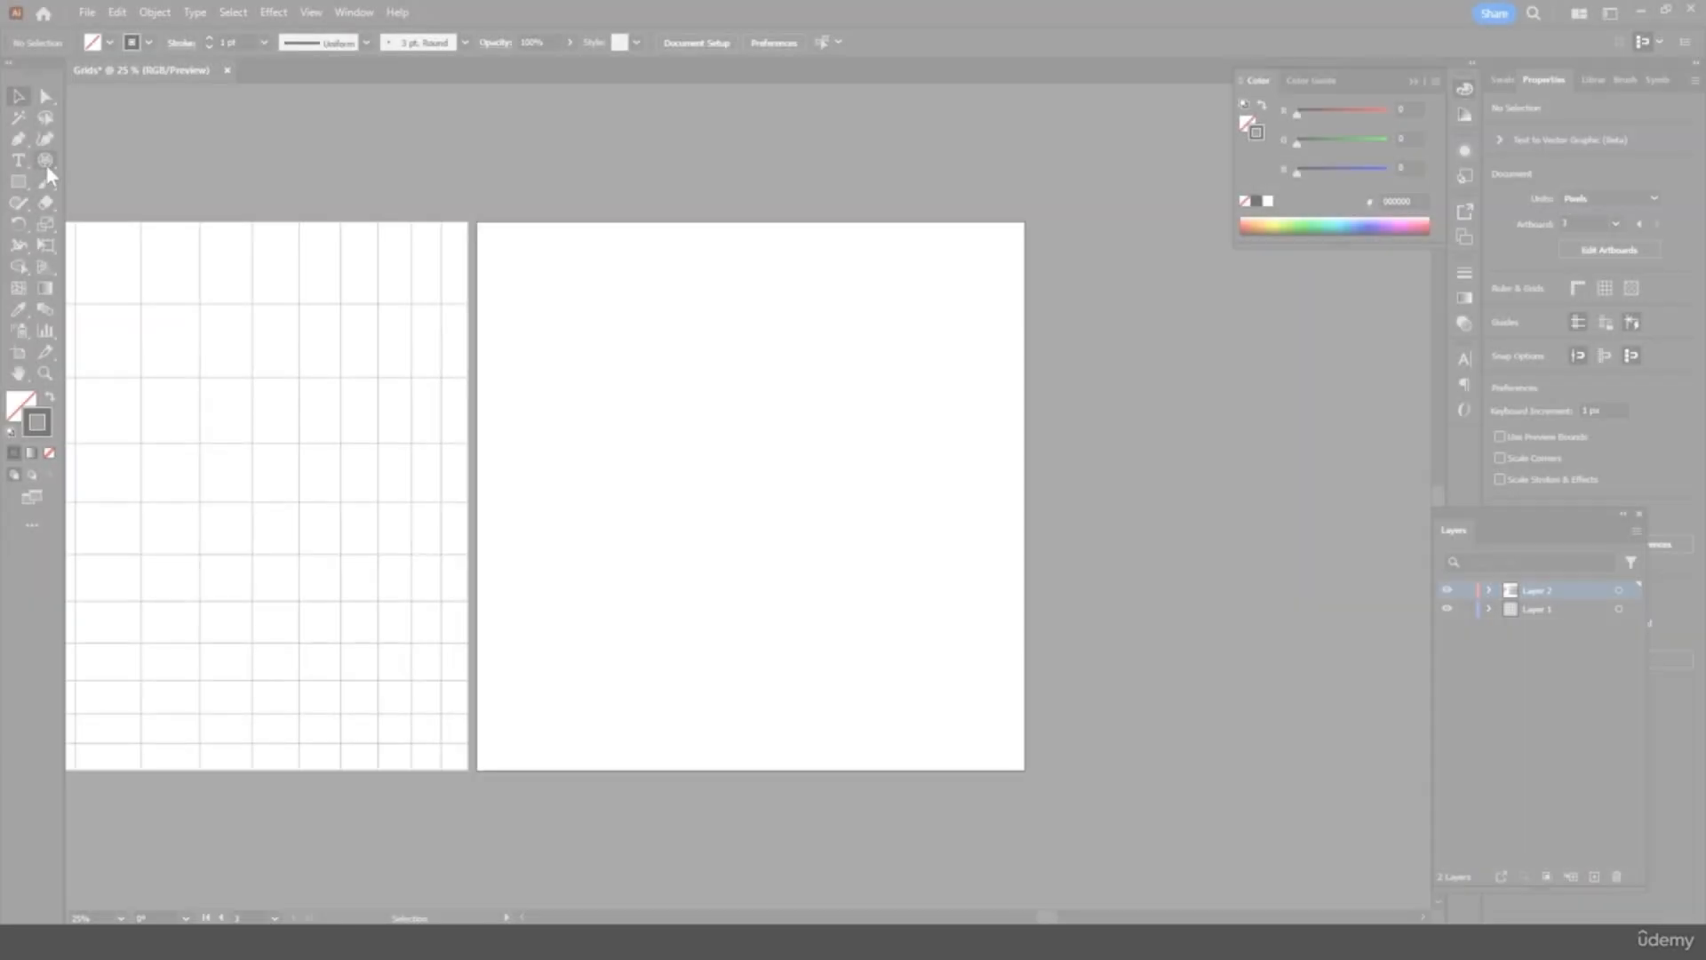
# Draw a trial polar grid, skewing its radial dividers with F and V
pyautogui.click(46, 161)
pyautogui.moveTo(558, 300); pyautogui.dragTo(931, 690)
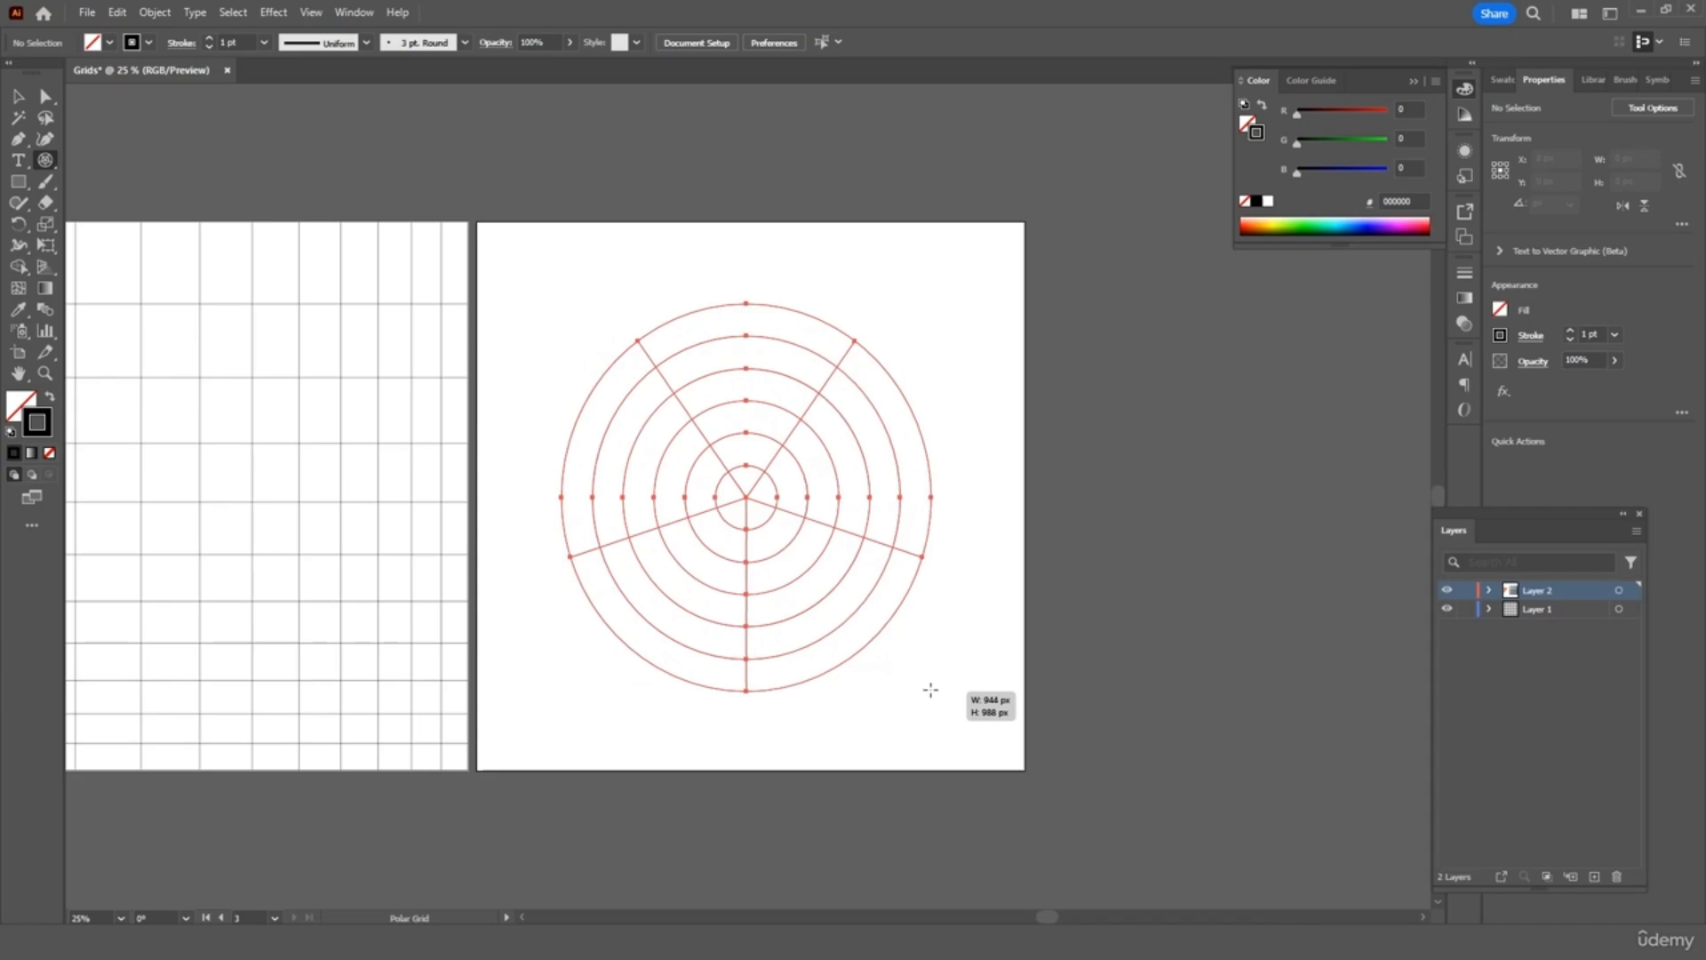
pyautogui.press('f')
pyautogui.moveTo(931, 690); pyautogui.dragTo(930, 690)
pyautogui.press('f')
pyautogui.press('f')
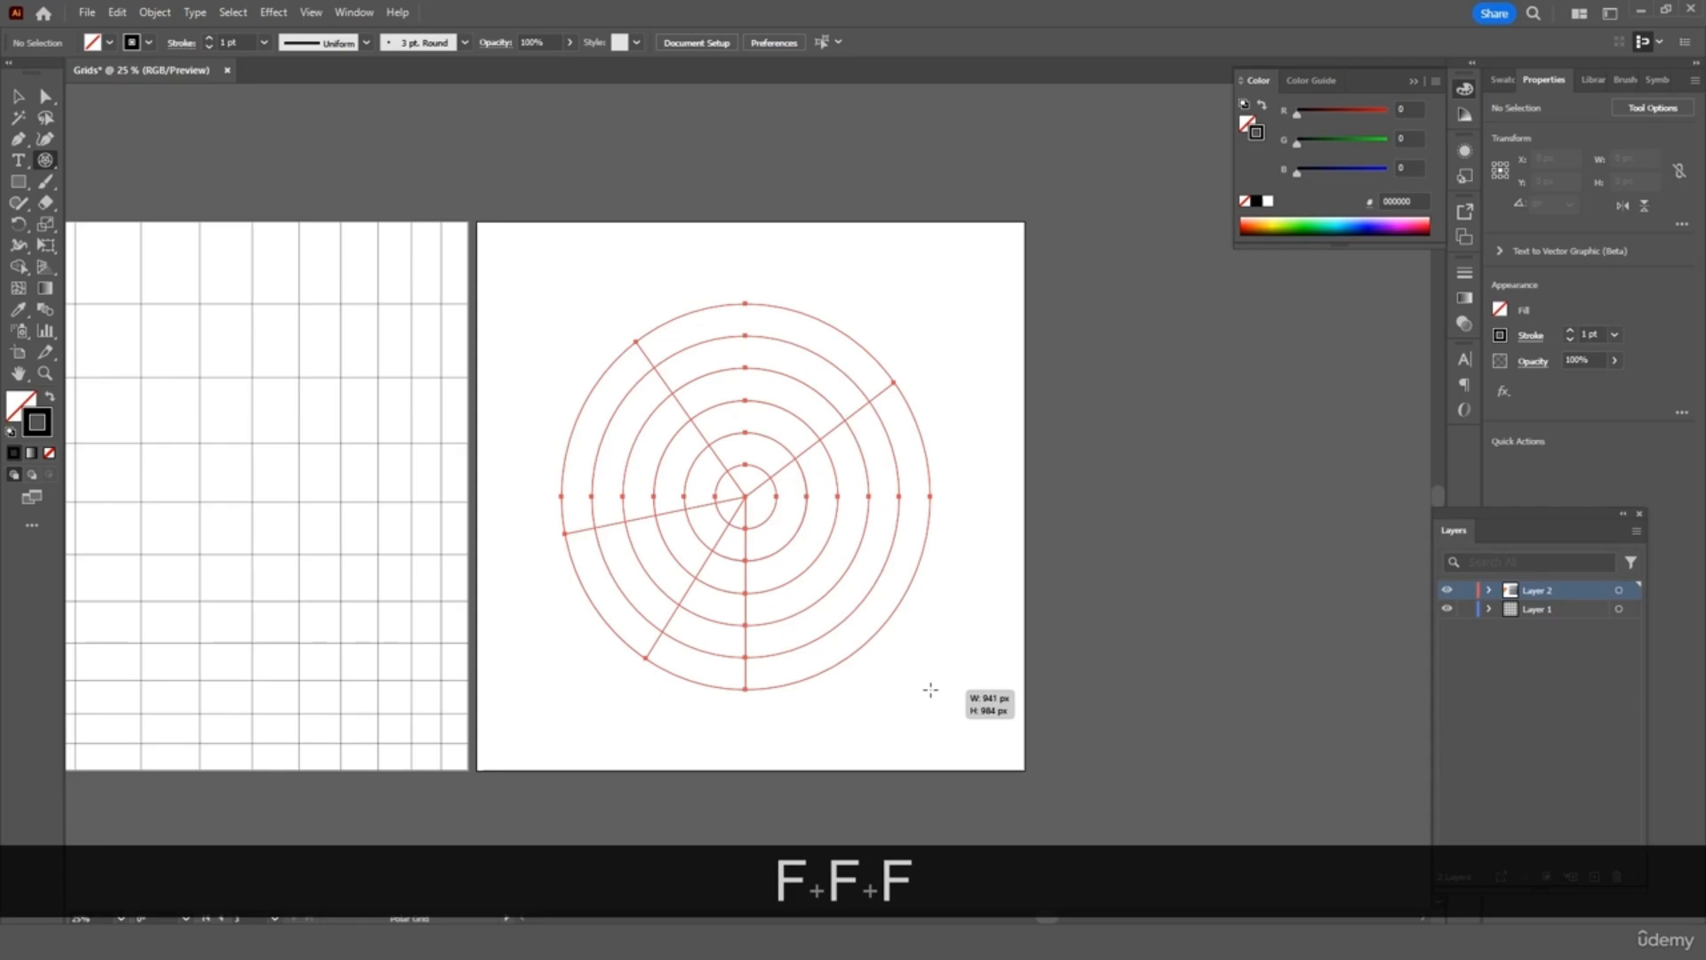
pyautogui.press('v')
pyautogui.moveTo(930, 690); pyautogui.dragTo(930, 689)
pyautogui.press('v')
pyautogui.press('v')
pyautogui.press('v')
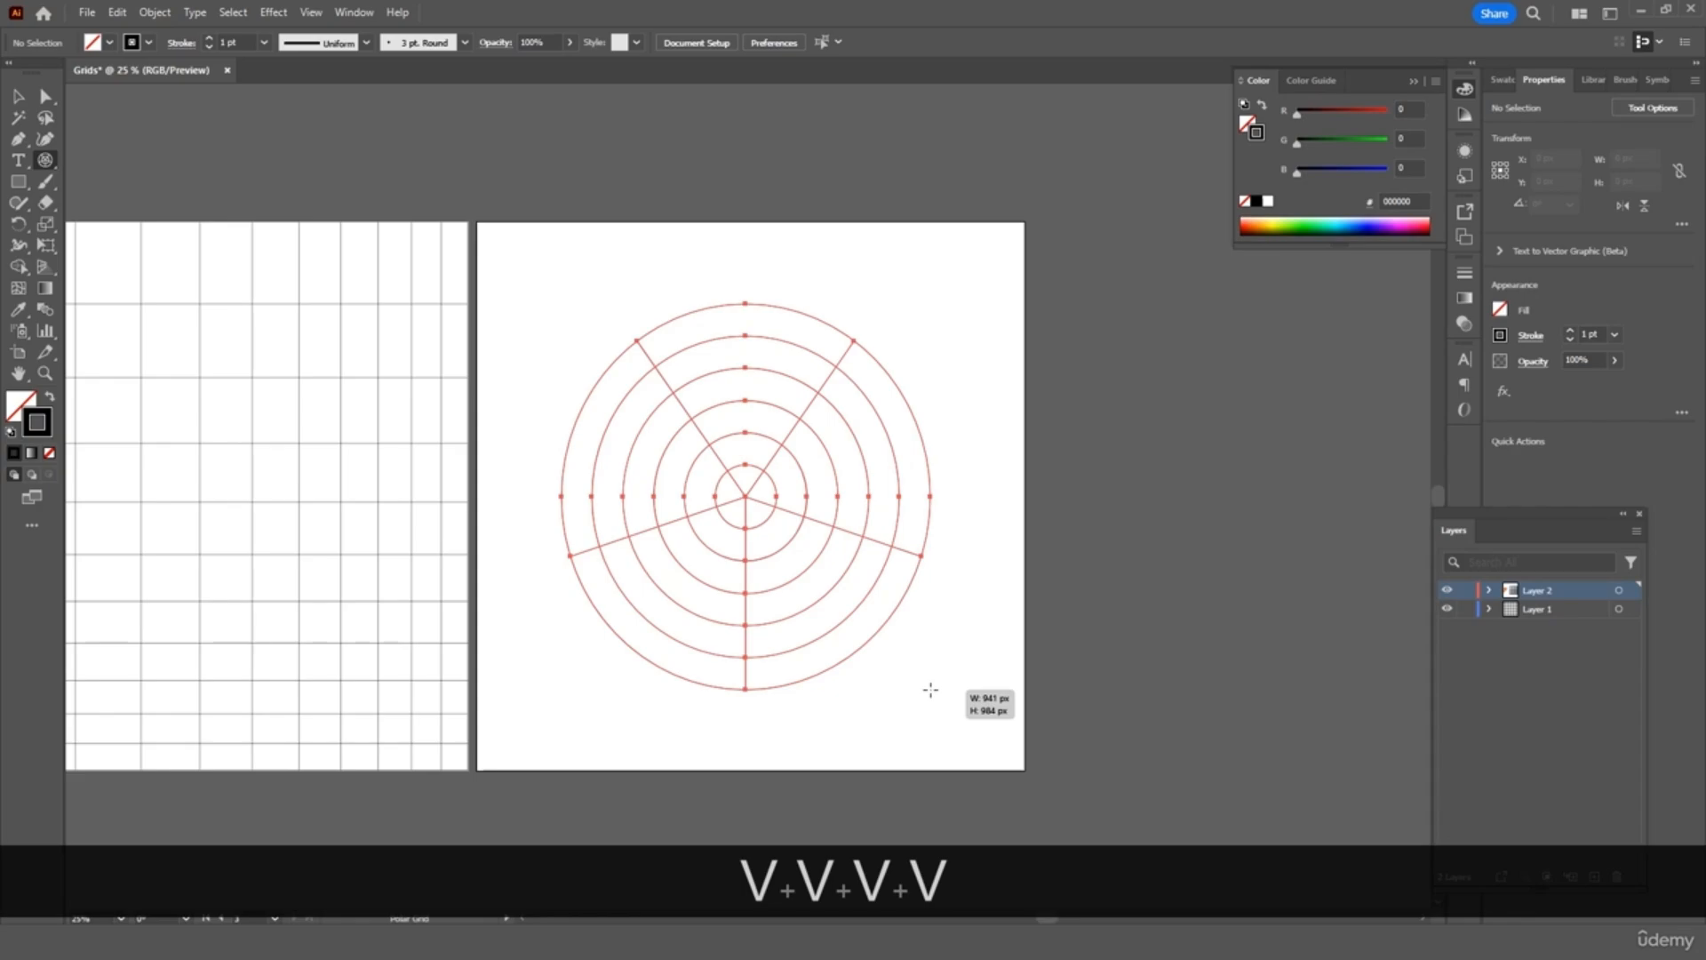
# Skew the trial grid's concentric rings with X and C, then delete it
pyautogui.press('x')
pyautogui.moveTo(931, 689); pyautogui.dragTo(931, 689)
pyautogui.press('x')
pyautogui.press('x')
pyautogui.press('x')
pyautogui.press('c')
pyautogui.press('c')
pyautogui.press('c')
pyautogui.press('c')
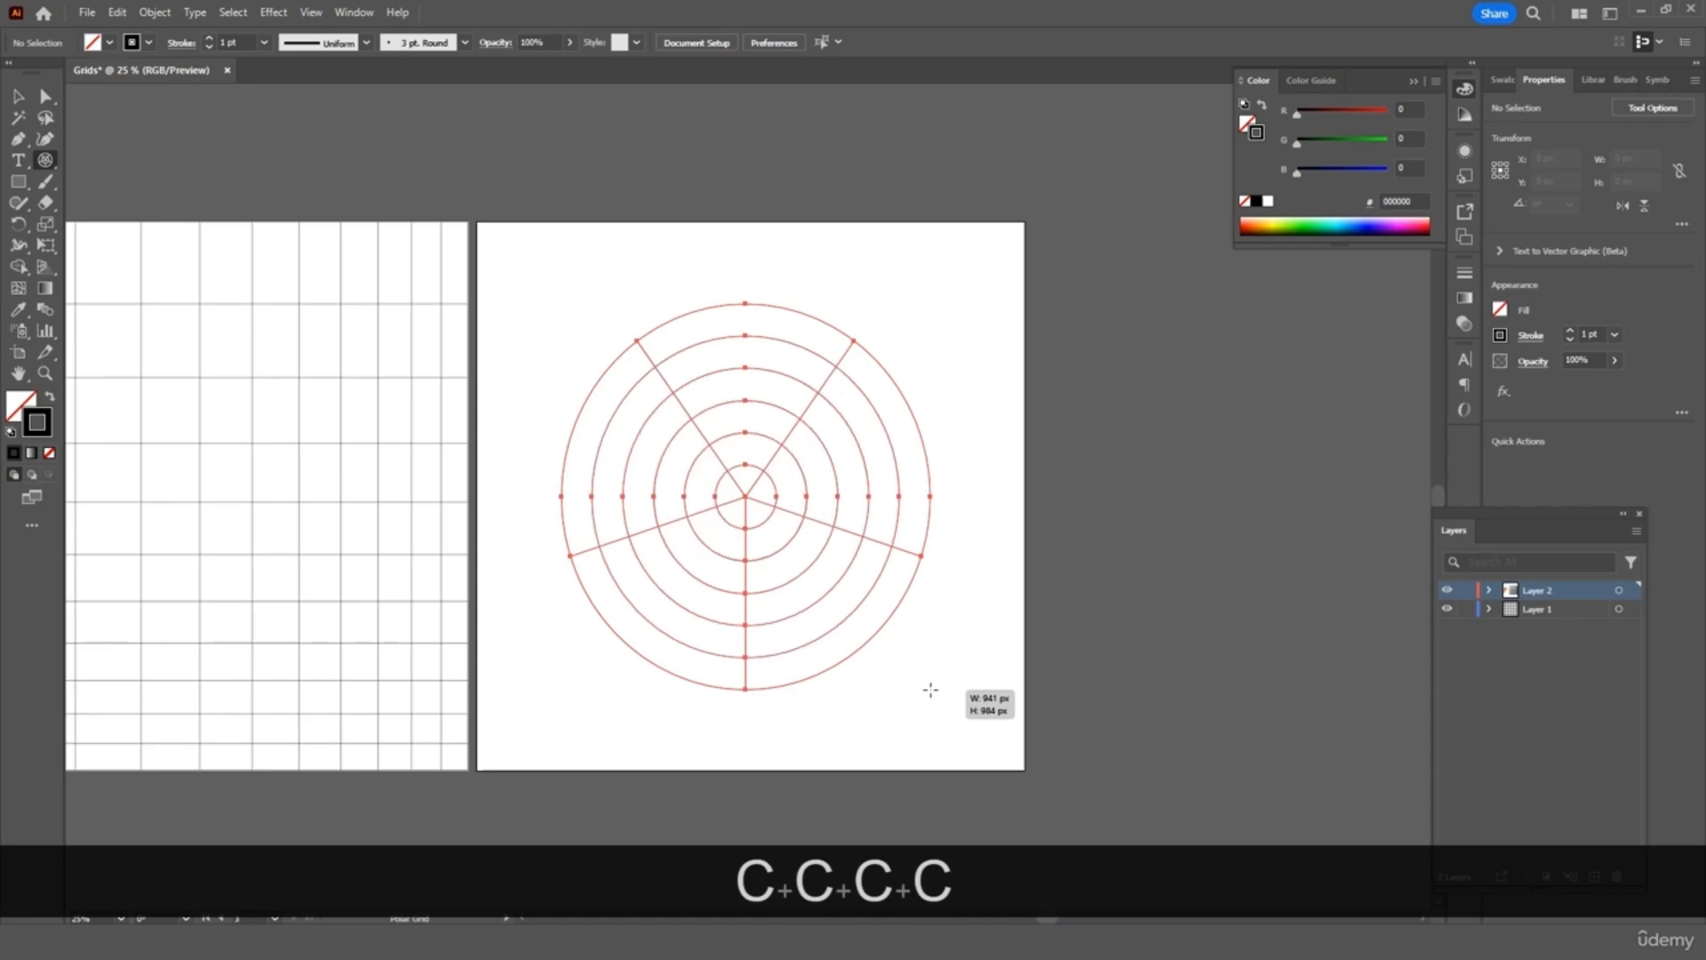
pyautogui.moveTo(931, 689); pyautogui.dragTo(931, 689)
pyautogui.press('Delete')
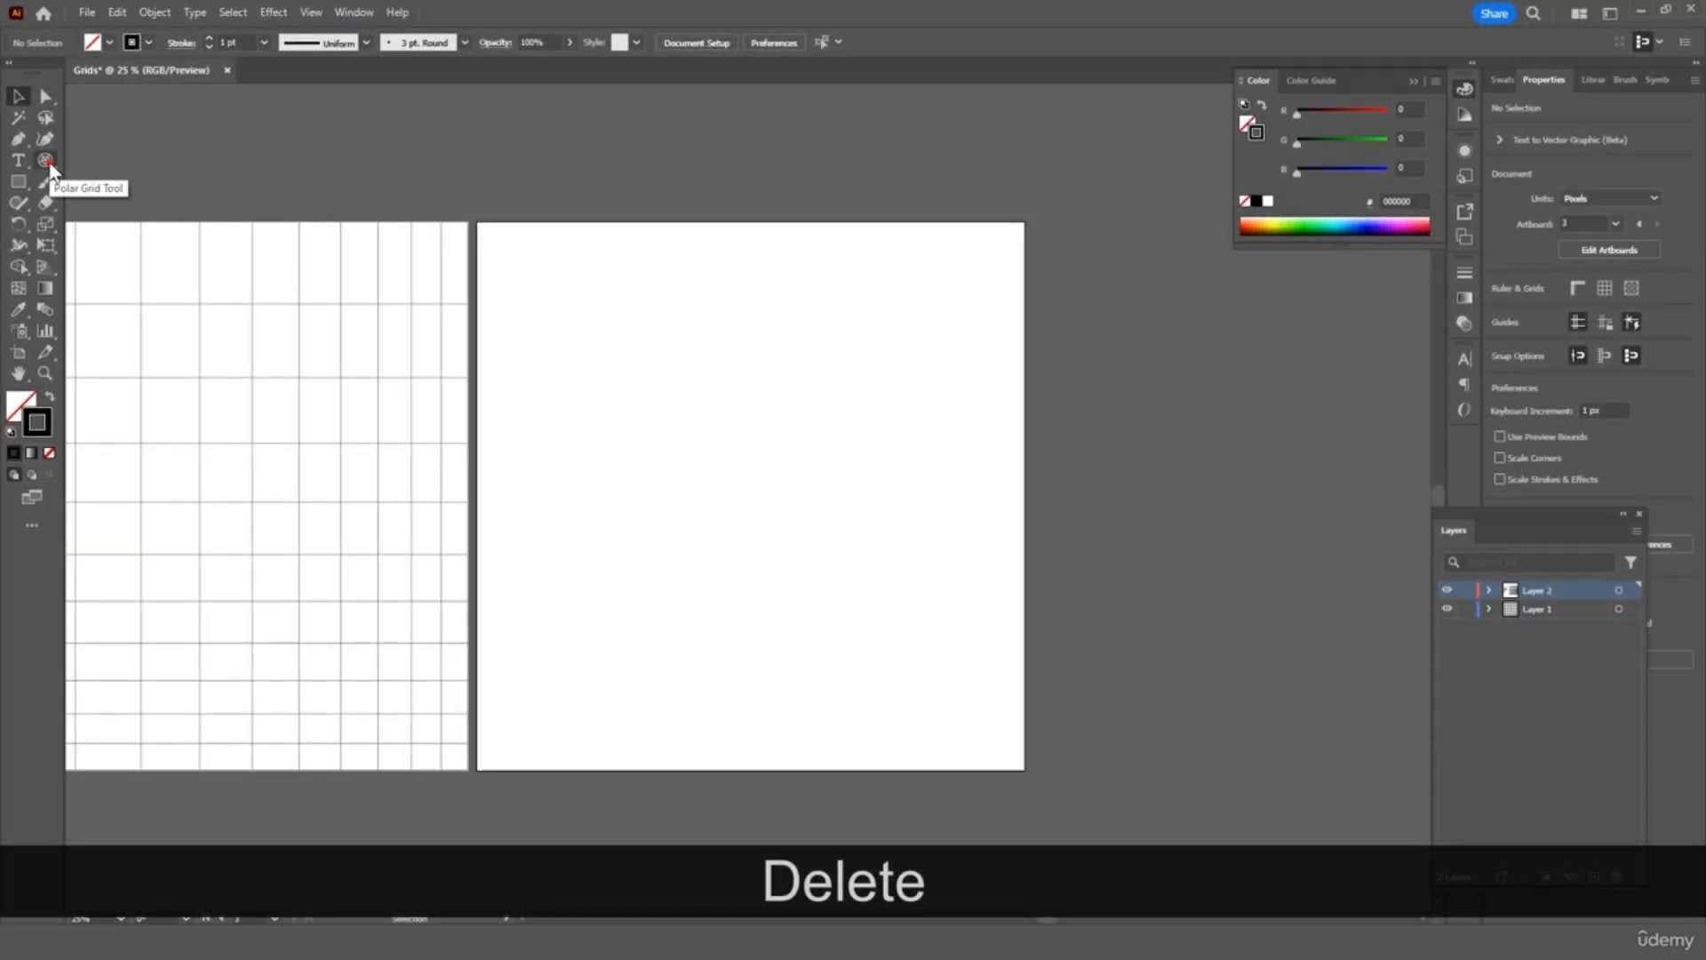
# Set the Polar Grid Tool to 10 concentric dividers and 10 radial dividers
pyautogui.doubleClick(50, 164)
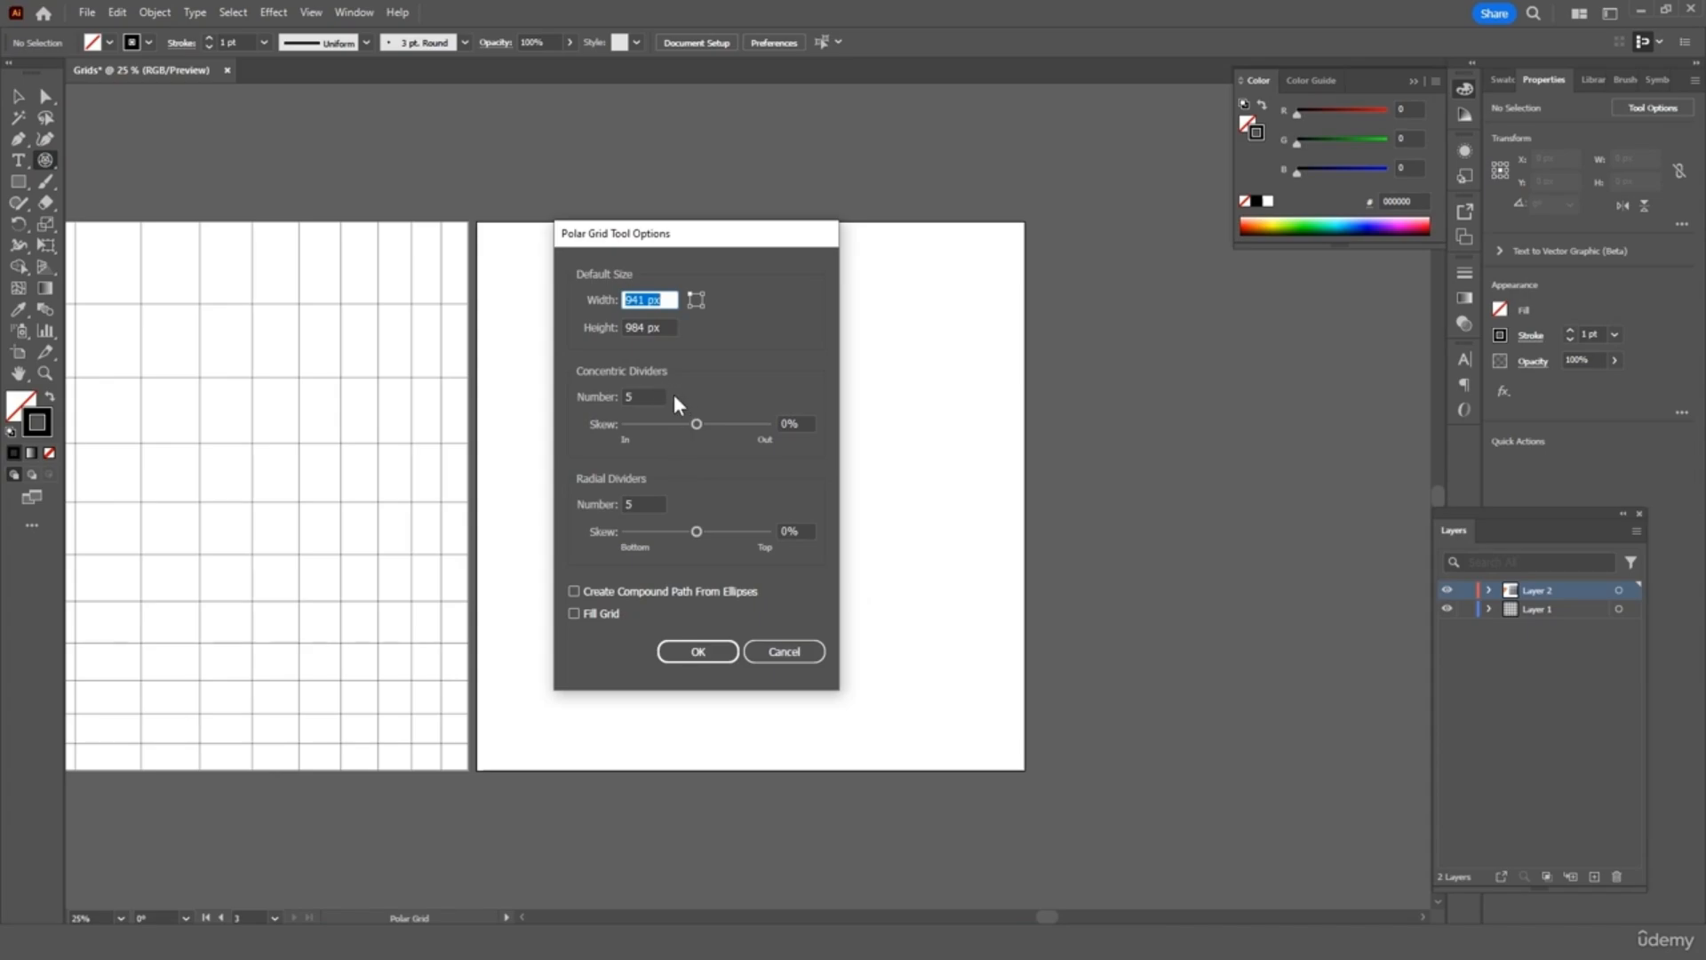
pyautogui.click(644, 397)
pyautogui.click(644, 398)
pyautogui.doubleClick(646, 398)
pyautogui.write('10')
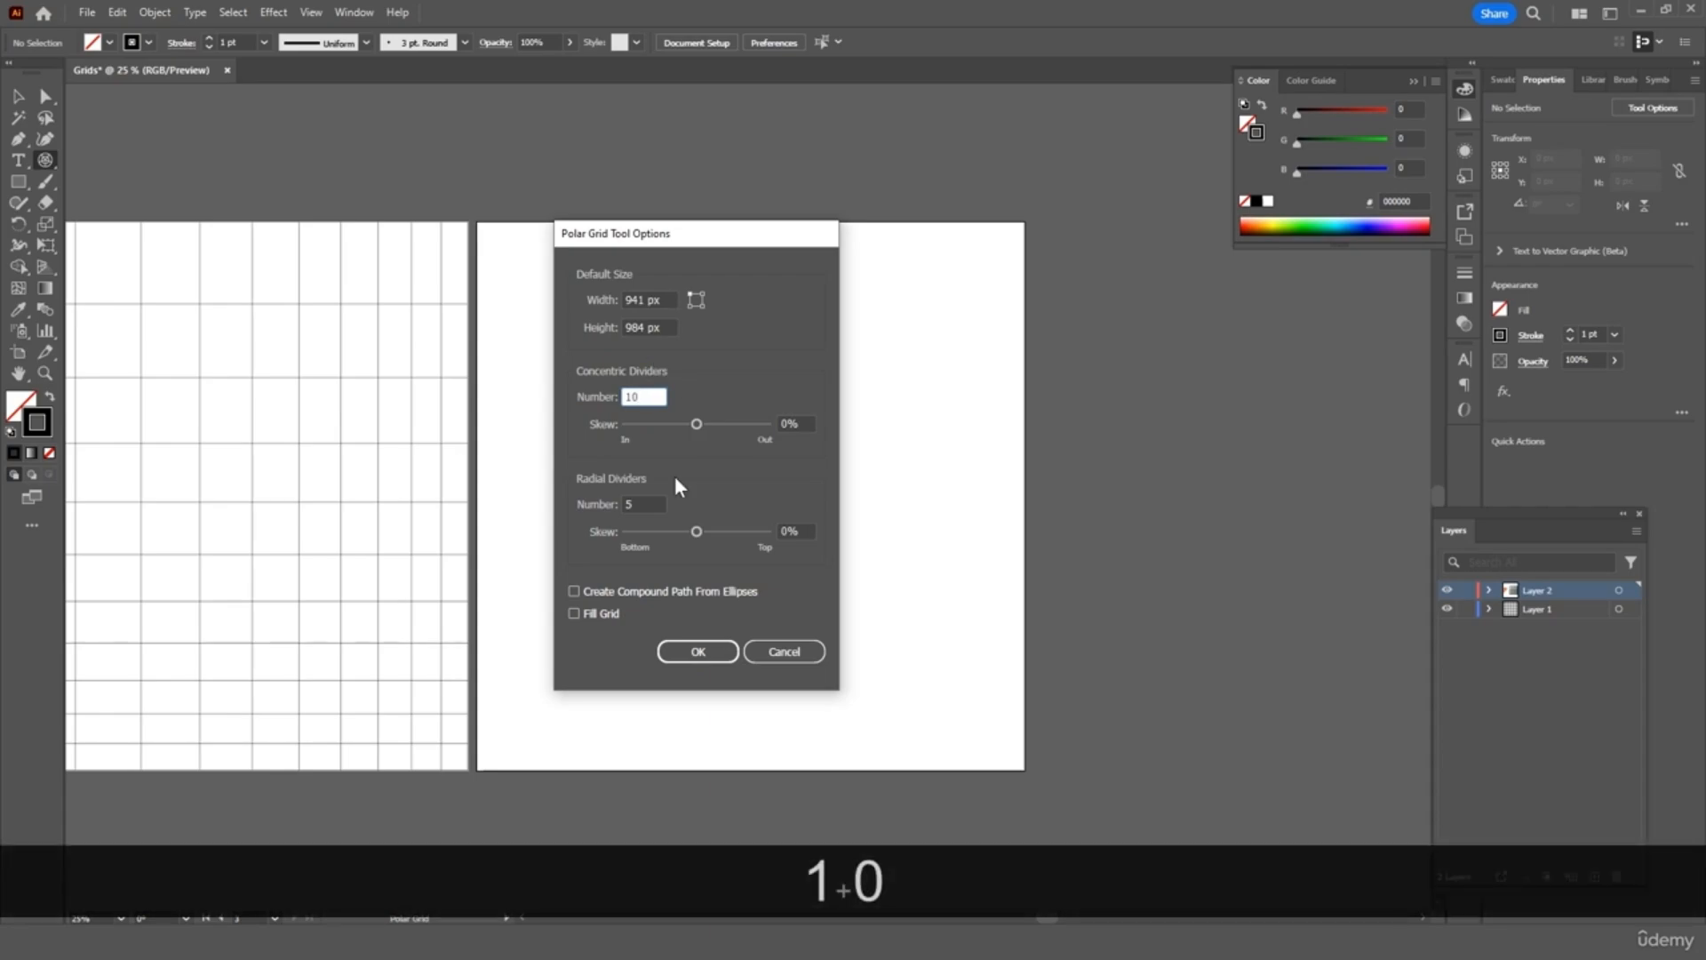
pyautogui.click(635, 502)
pyautogui.doubleClick(635, 503)
pyautogui.write('10')
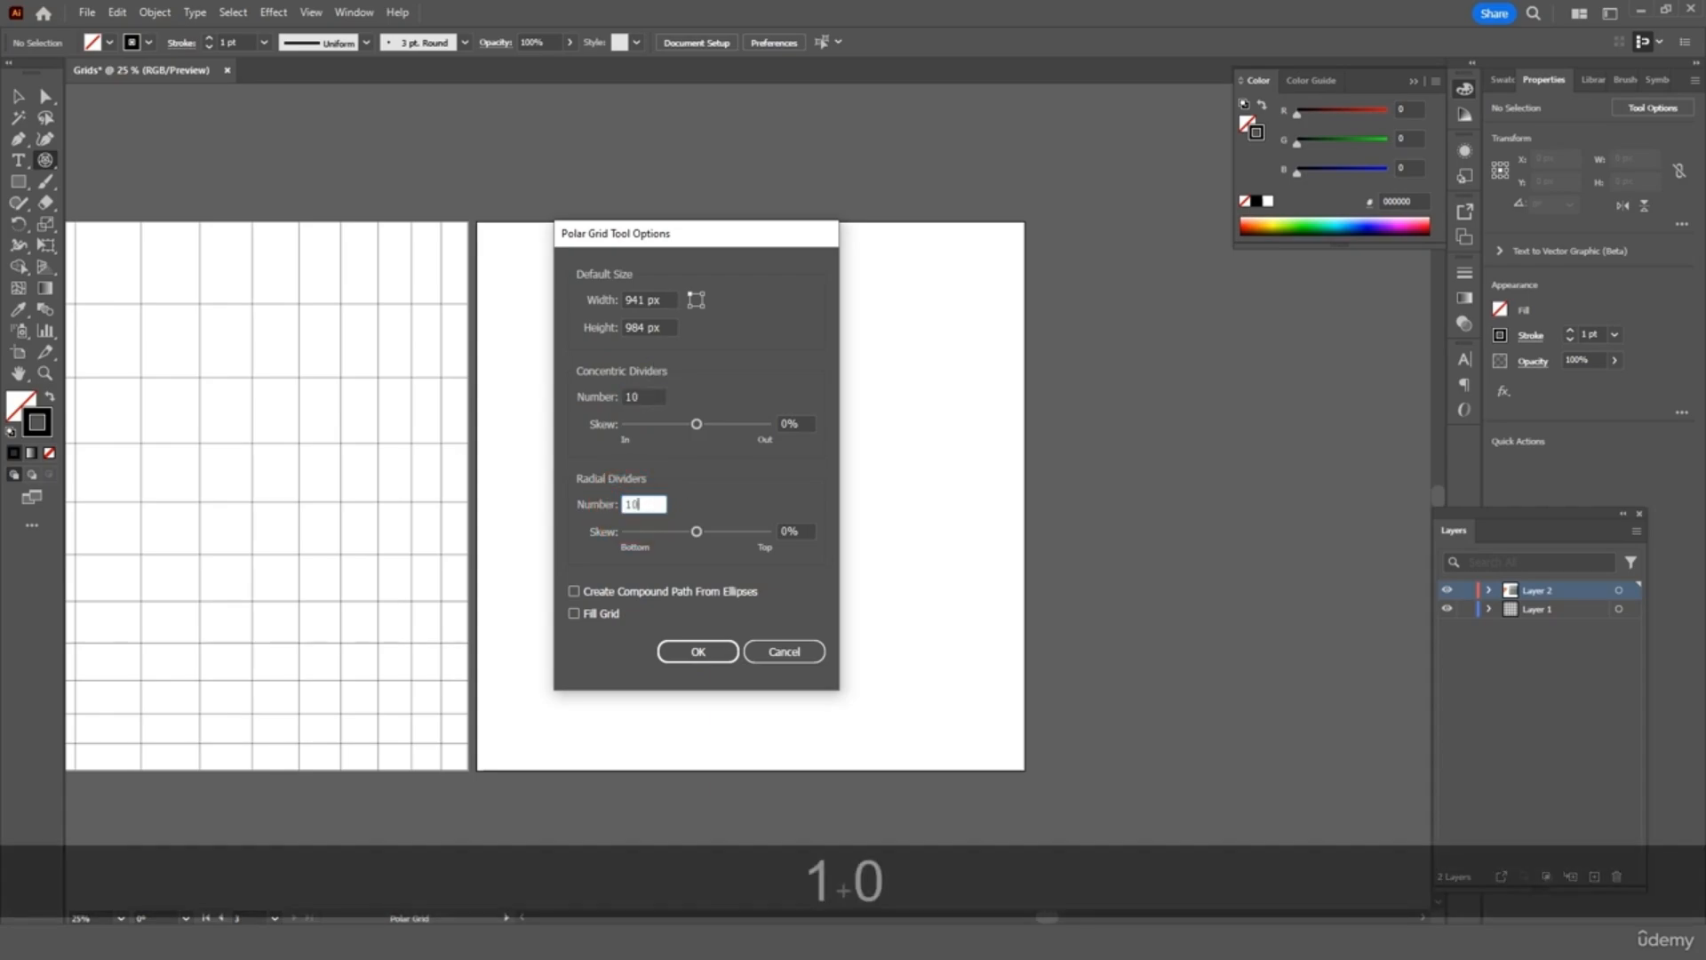
pyautogui.click(710, 655)
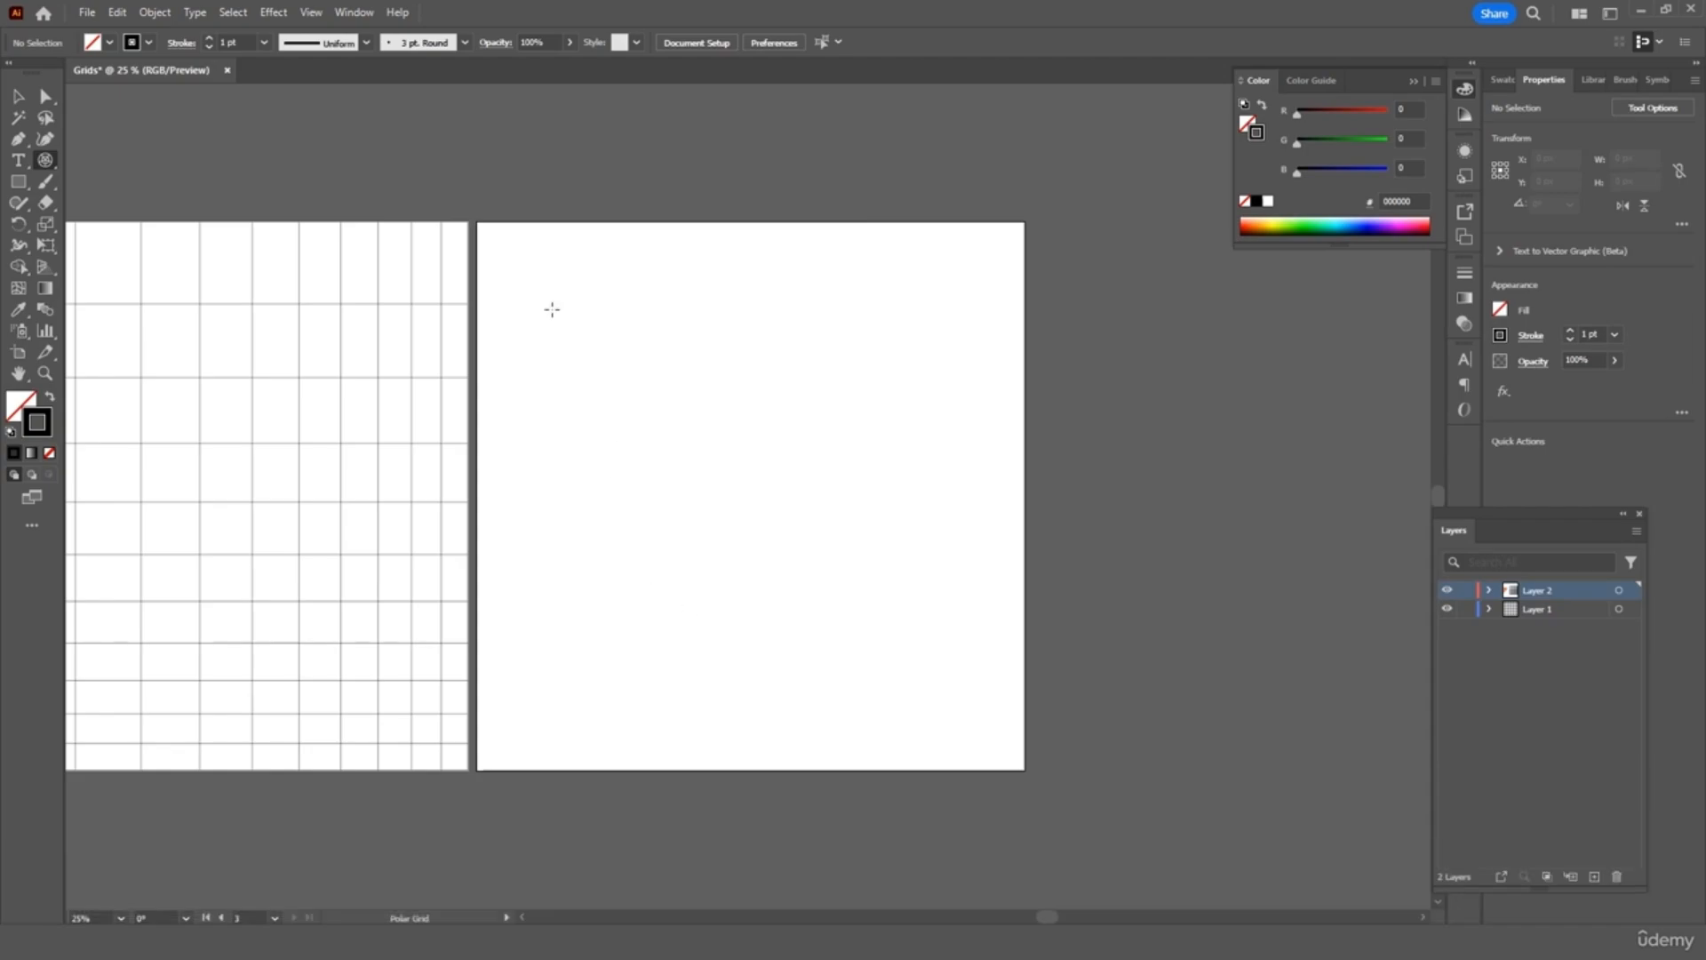
# Draw the 10×10 polar grid on the right artboard and nudge it slightly up-left
pyautogui.moveTo(551, 293); pyautogui.dragTo(979, 711)
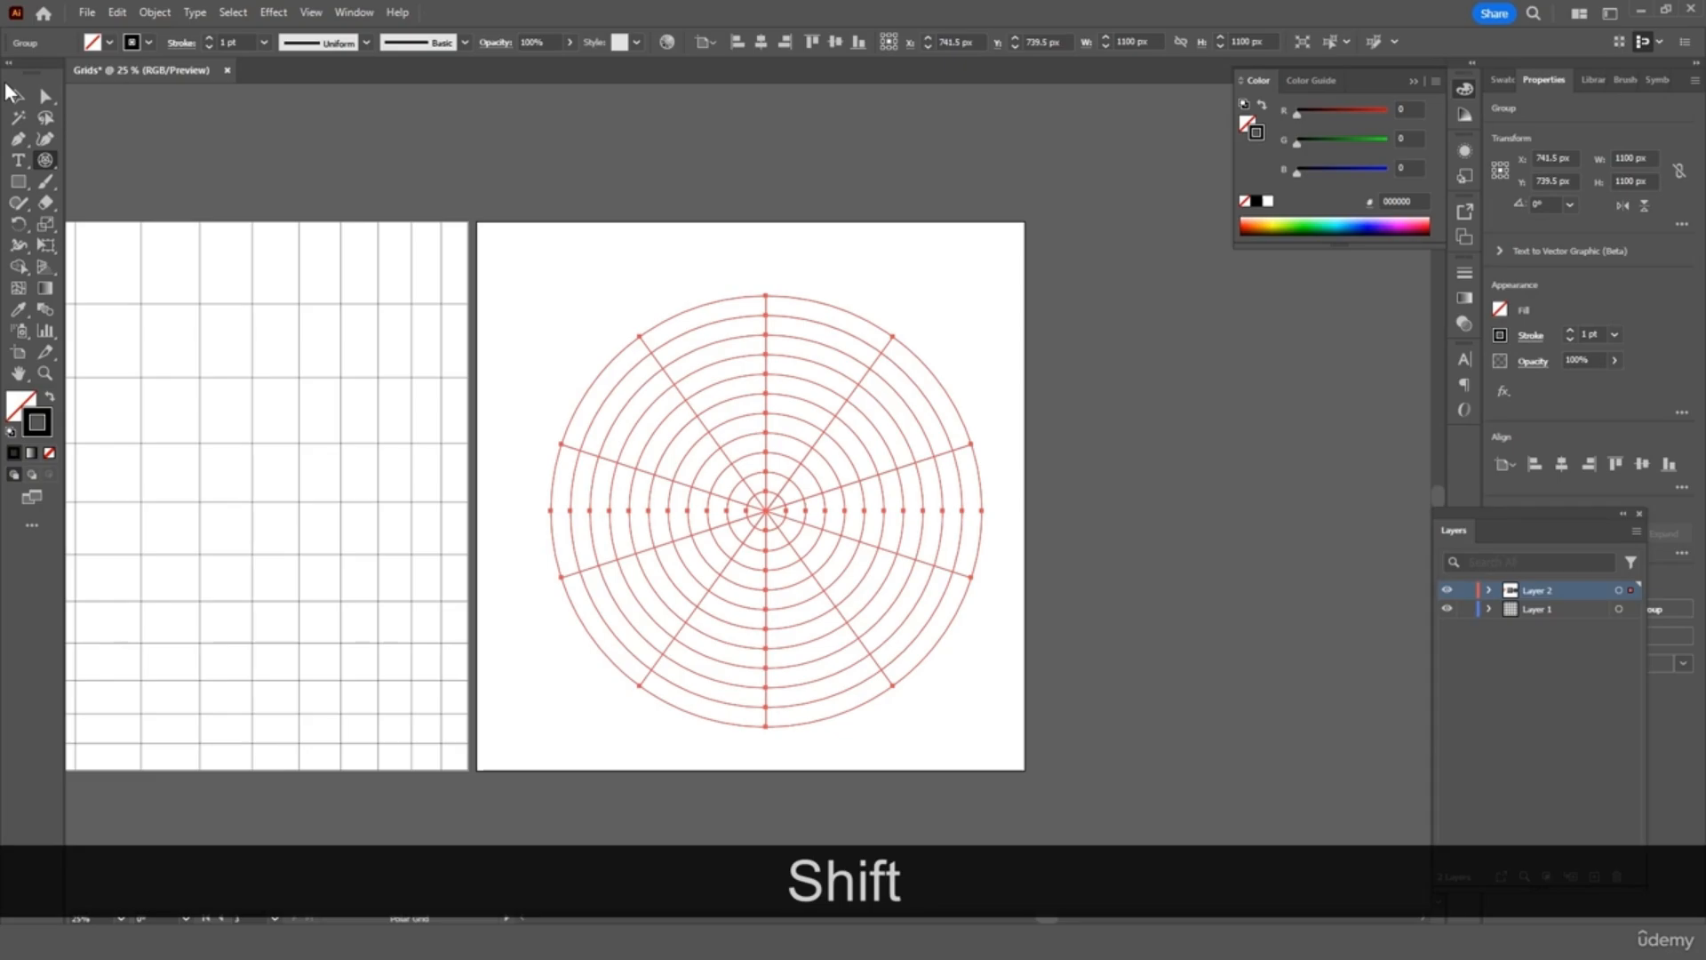
pyautogui.click(17, 96)
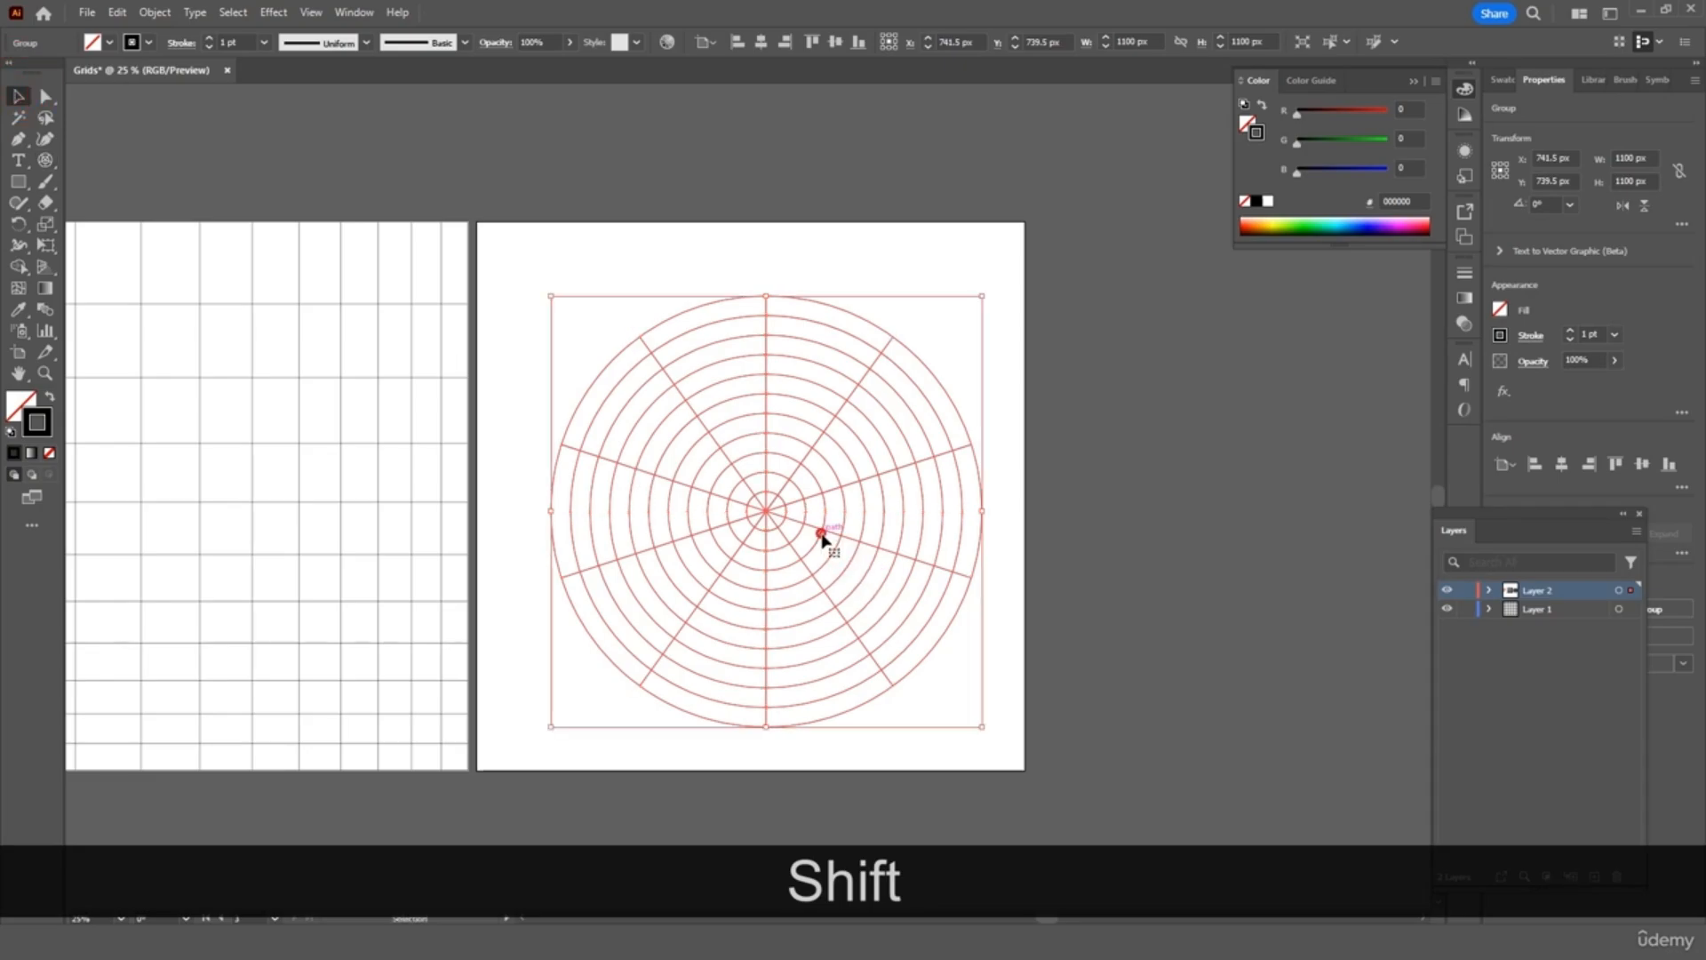
pyautogui.moveTo(770, 513); pyautogui.dragTo(763, 505)
pyautogui.click(1058, 580)
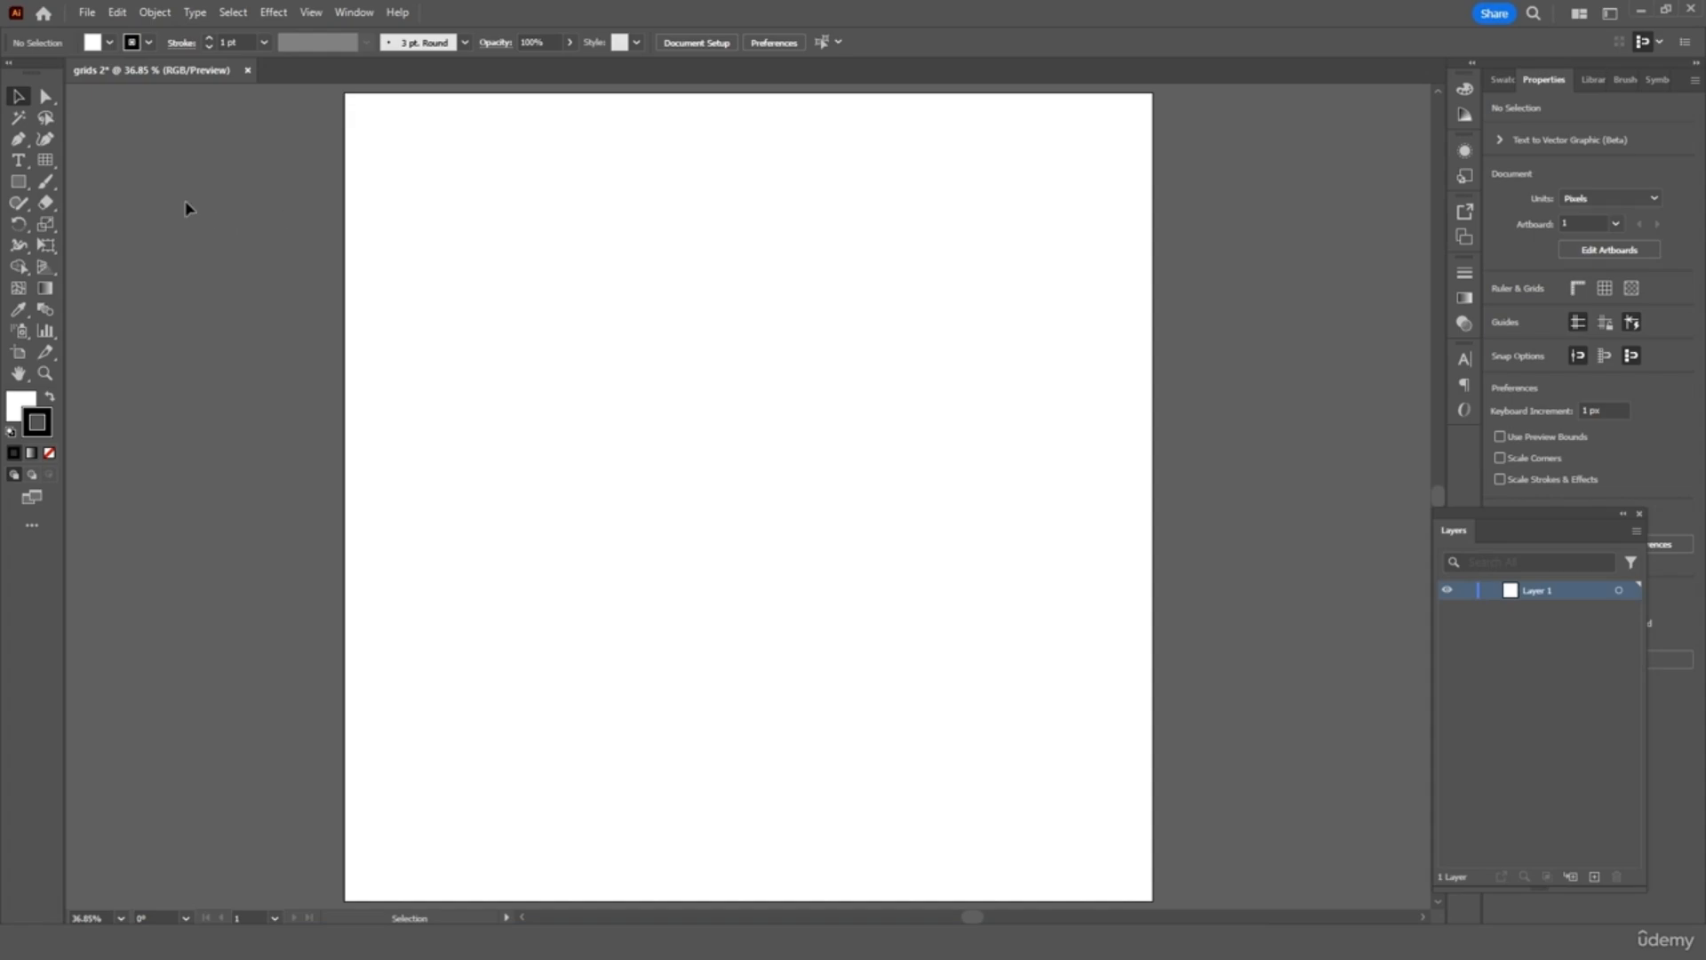
# Set the Rectangular Grid Tool to 13 vertical dividers
pyautogui.doubleClick(45, 160)
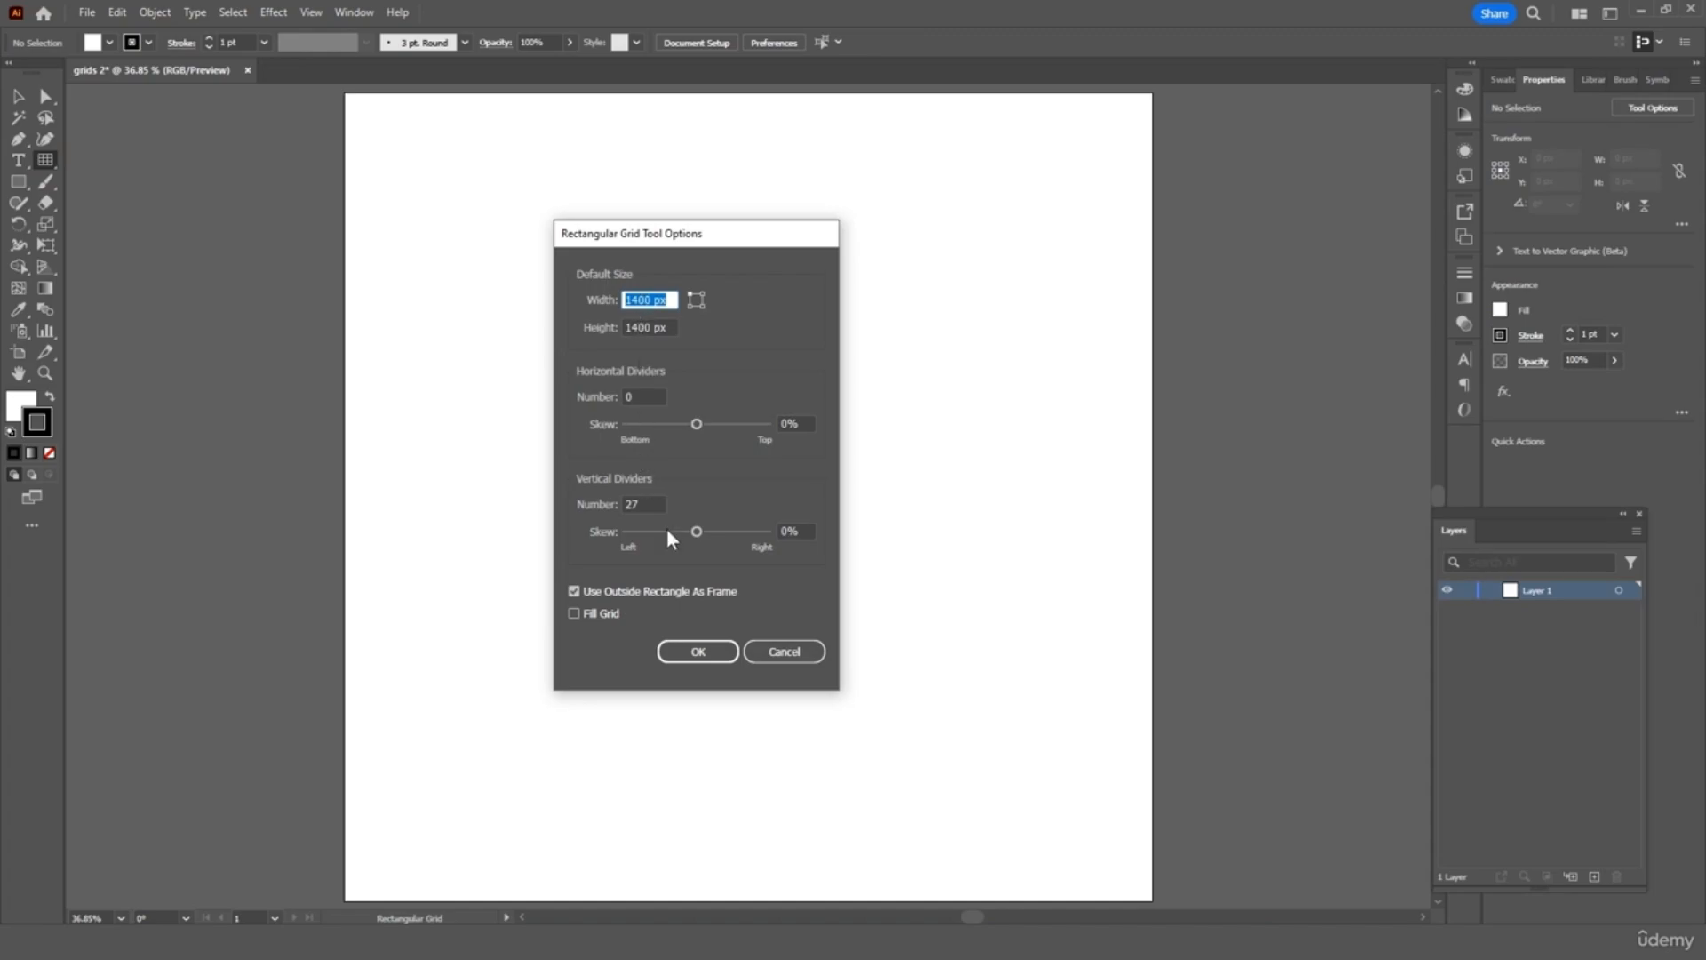
pyautogui.moveTo(636, 504); pyautogui.dragTo(612, 507)
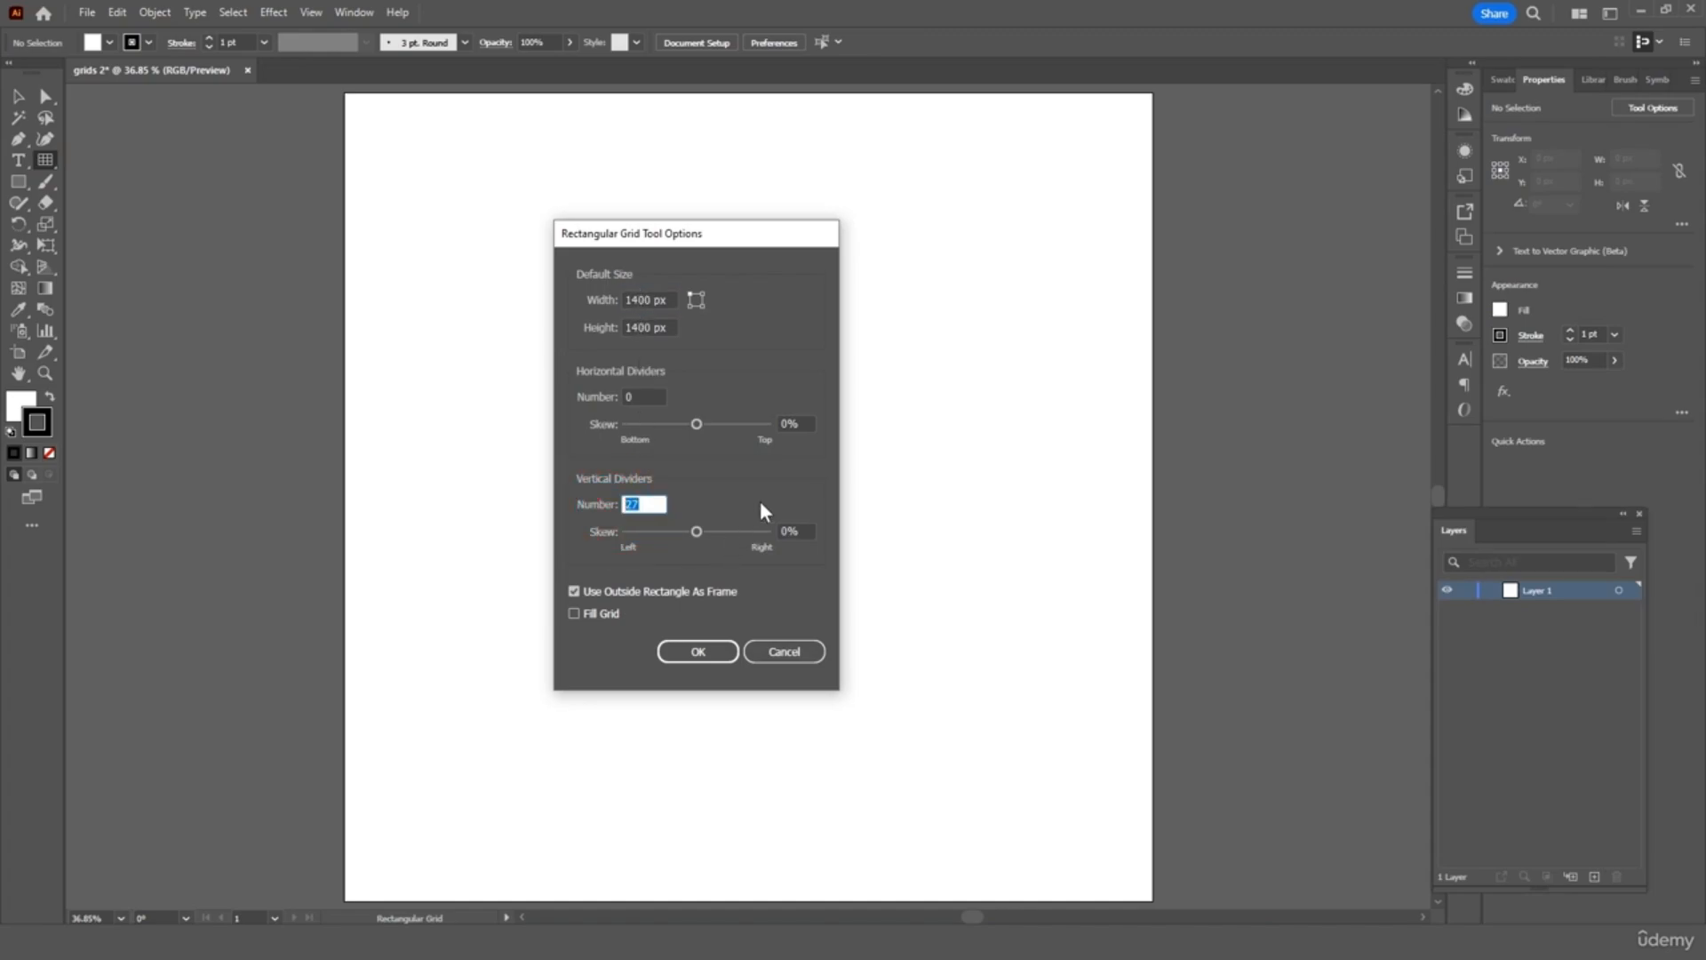
pyautogui.write('13')
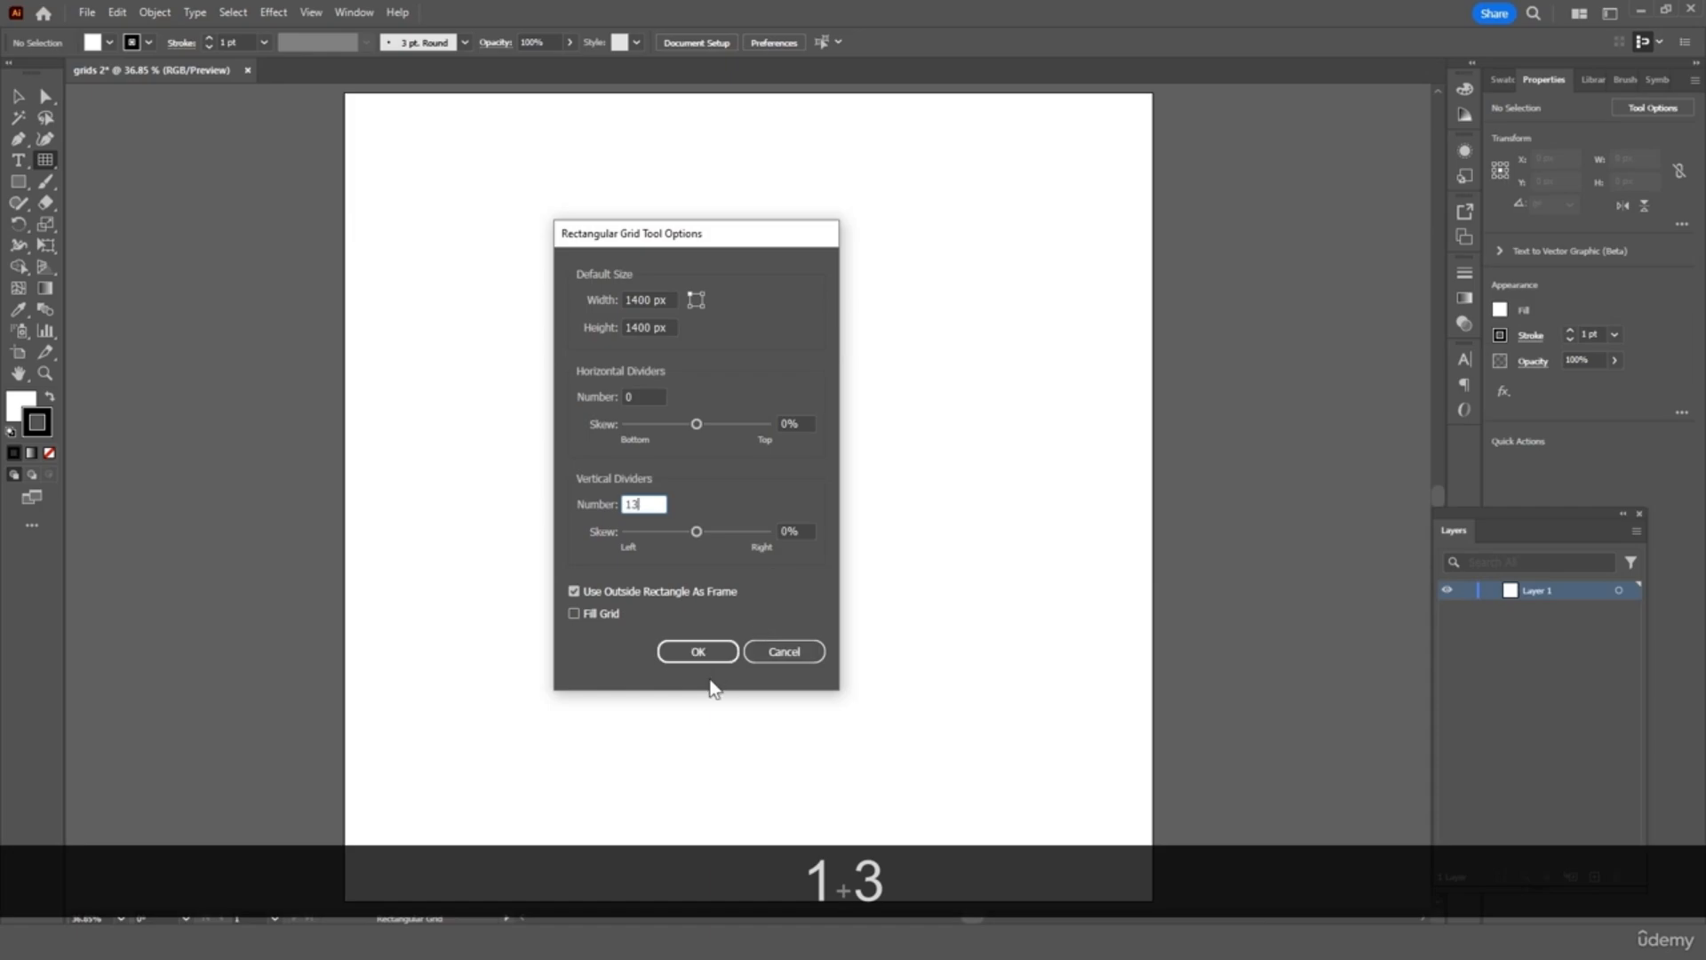
pyautogui.click(702, 652)
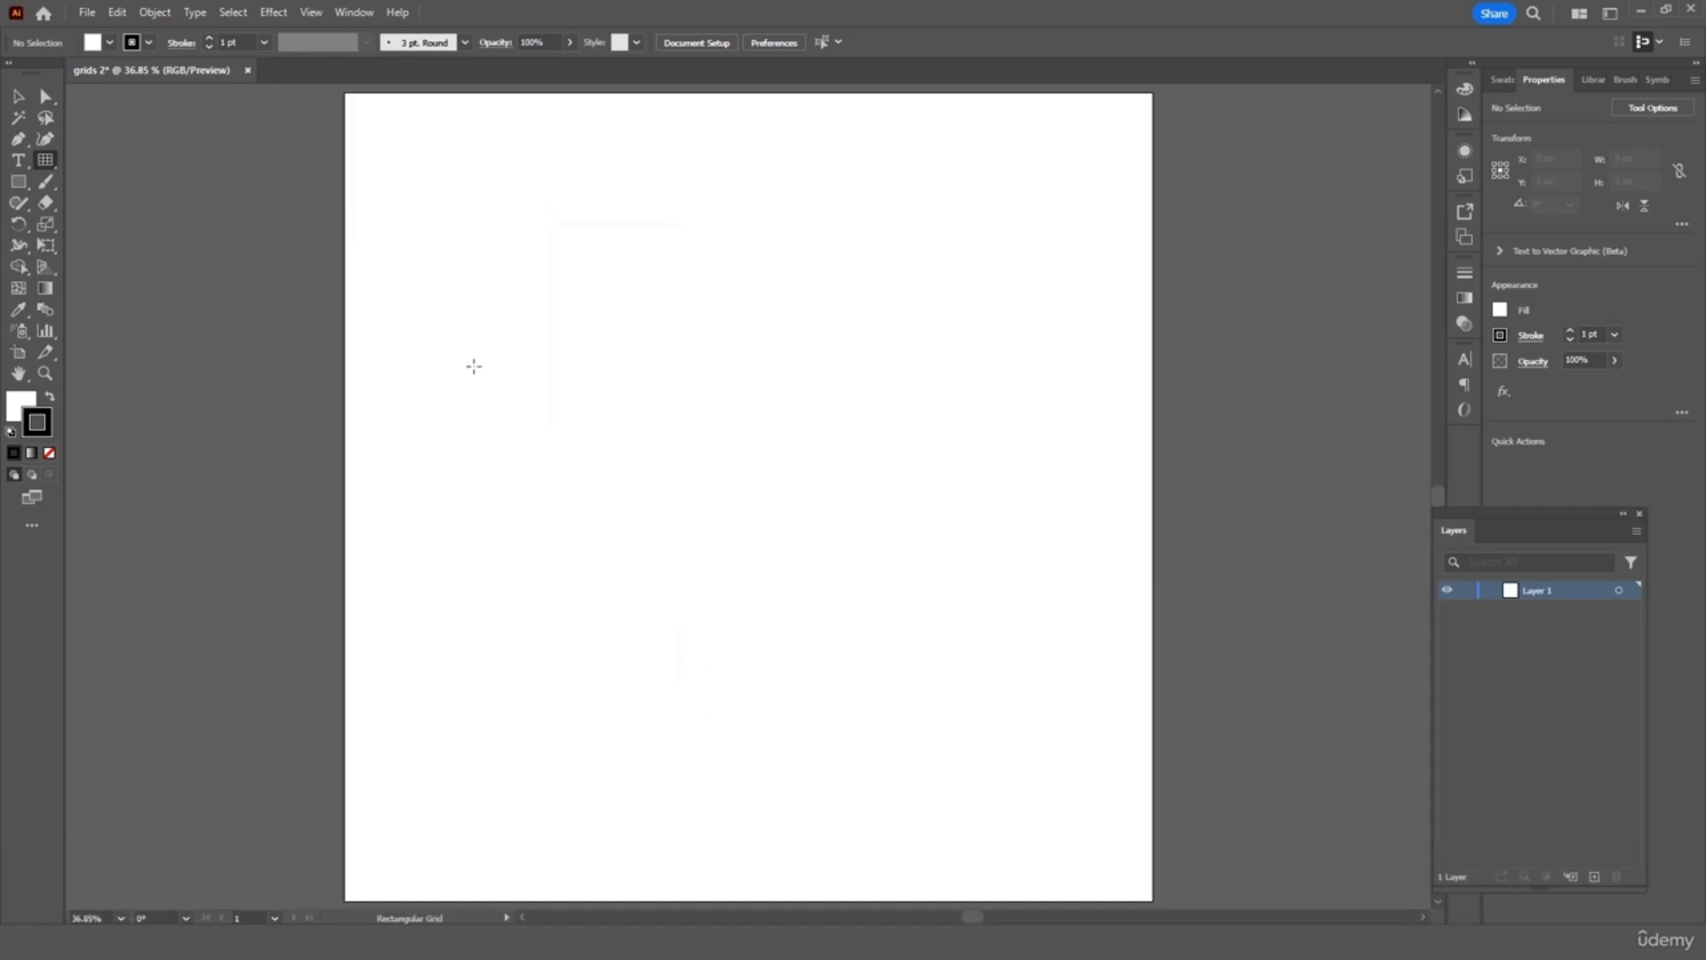
# Draw the column grid from the artboard's top-left corner to fill it, then zoom out
pyautogui.moveTo(344, 93)
pyautogui.mouseDown()
pyautogui.moveTo(920, 604)
pyautogui.moveTo(1089, 787)
pyautogui.moveTo(1151, 886)
pyautogui.mouseUp()
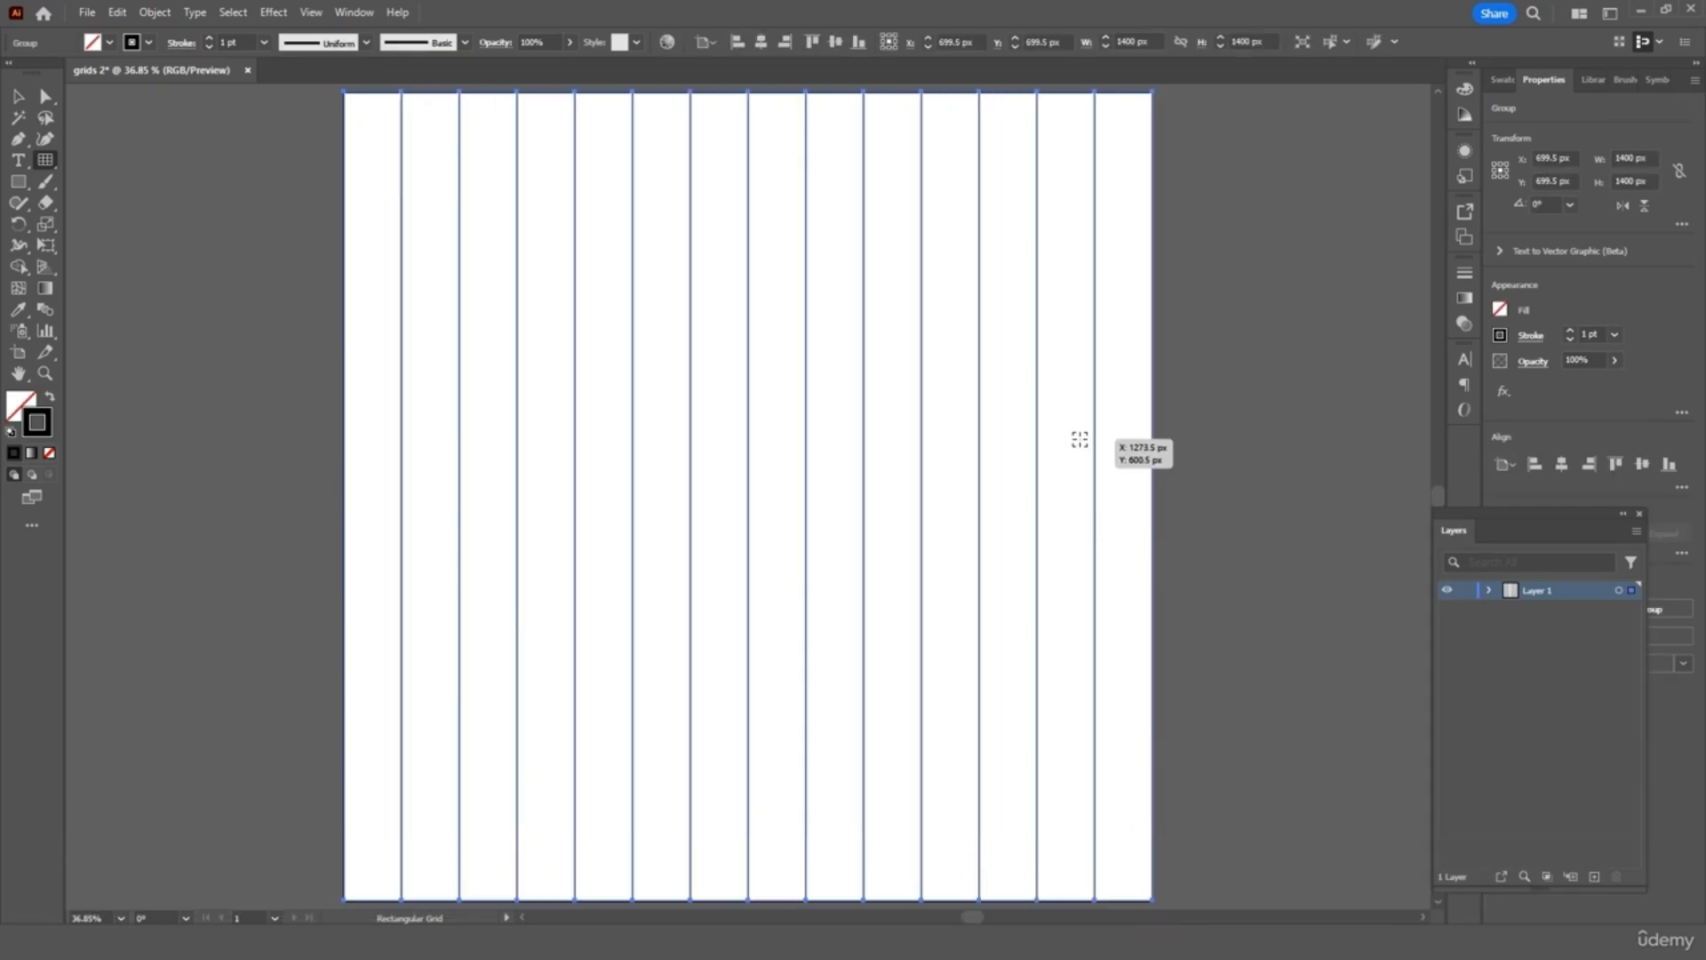
pyautogui.click(18, 96)
pyautogui.click(18, 96)
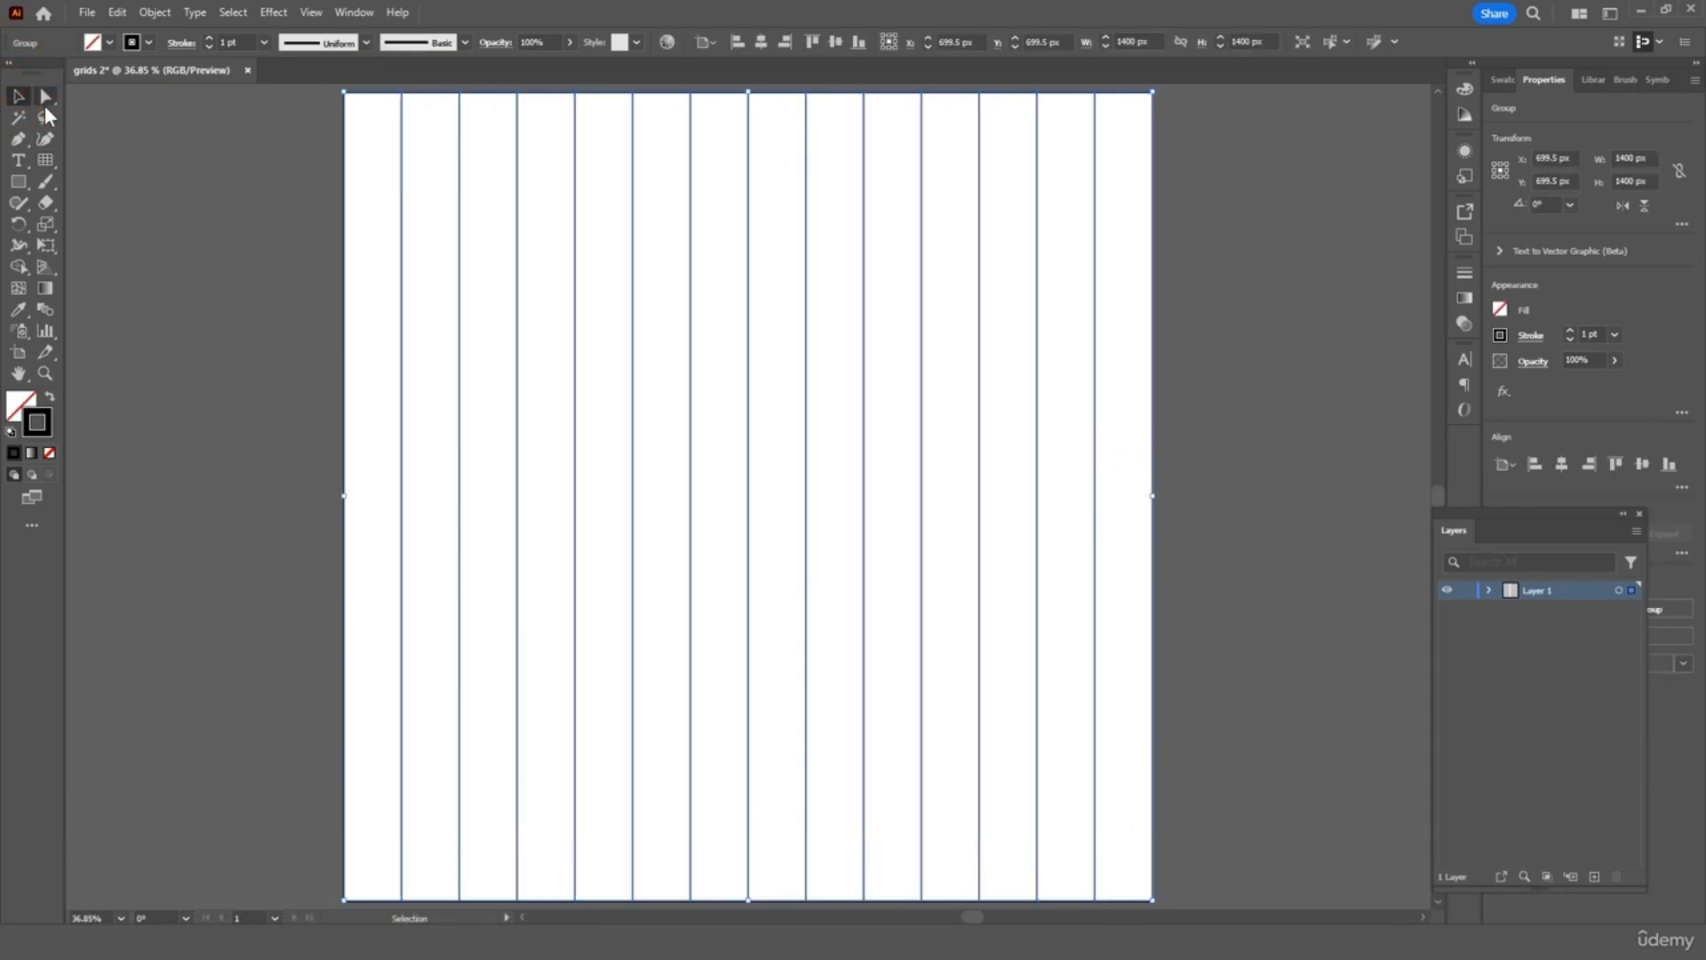
pyautogui.click(105, 142)
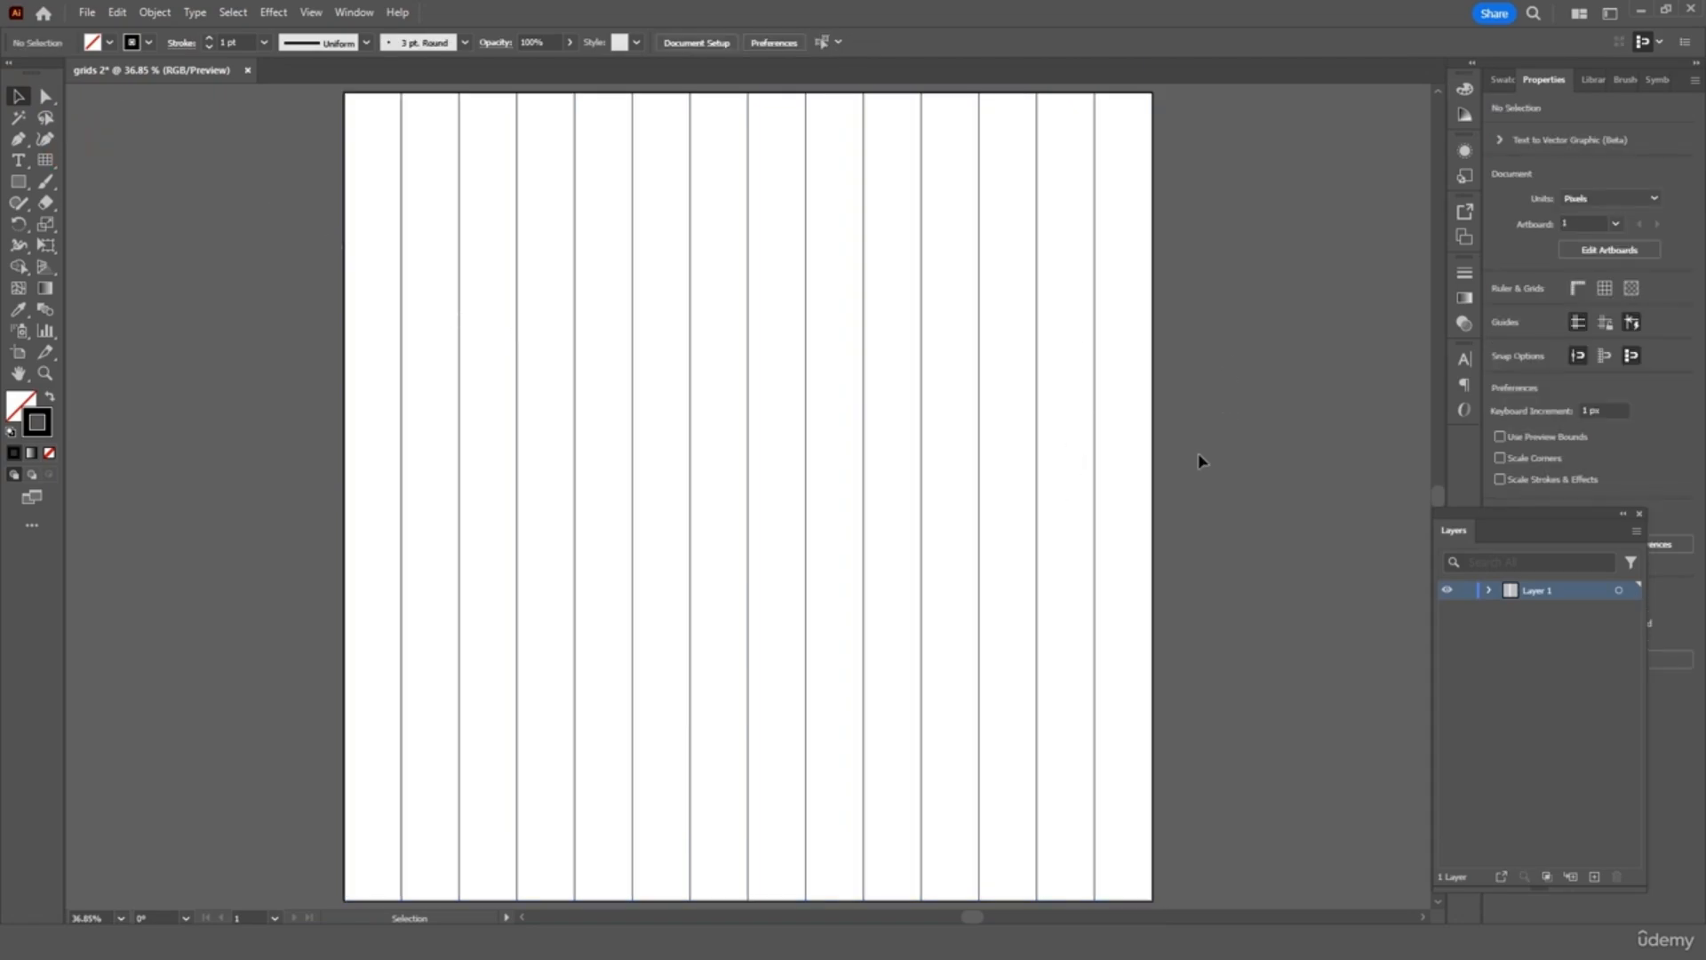
pyautogui.hotkey('ctrl', '-')
pyautogui.hotkey('ctrl', '-')
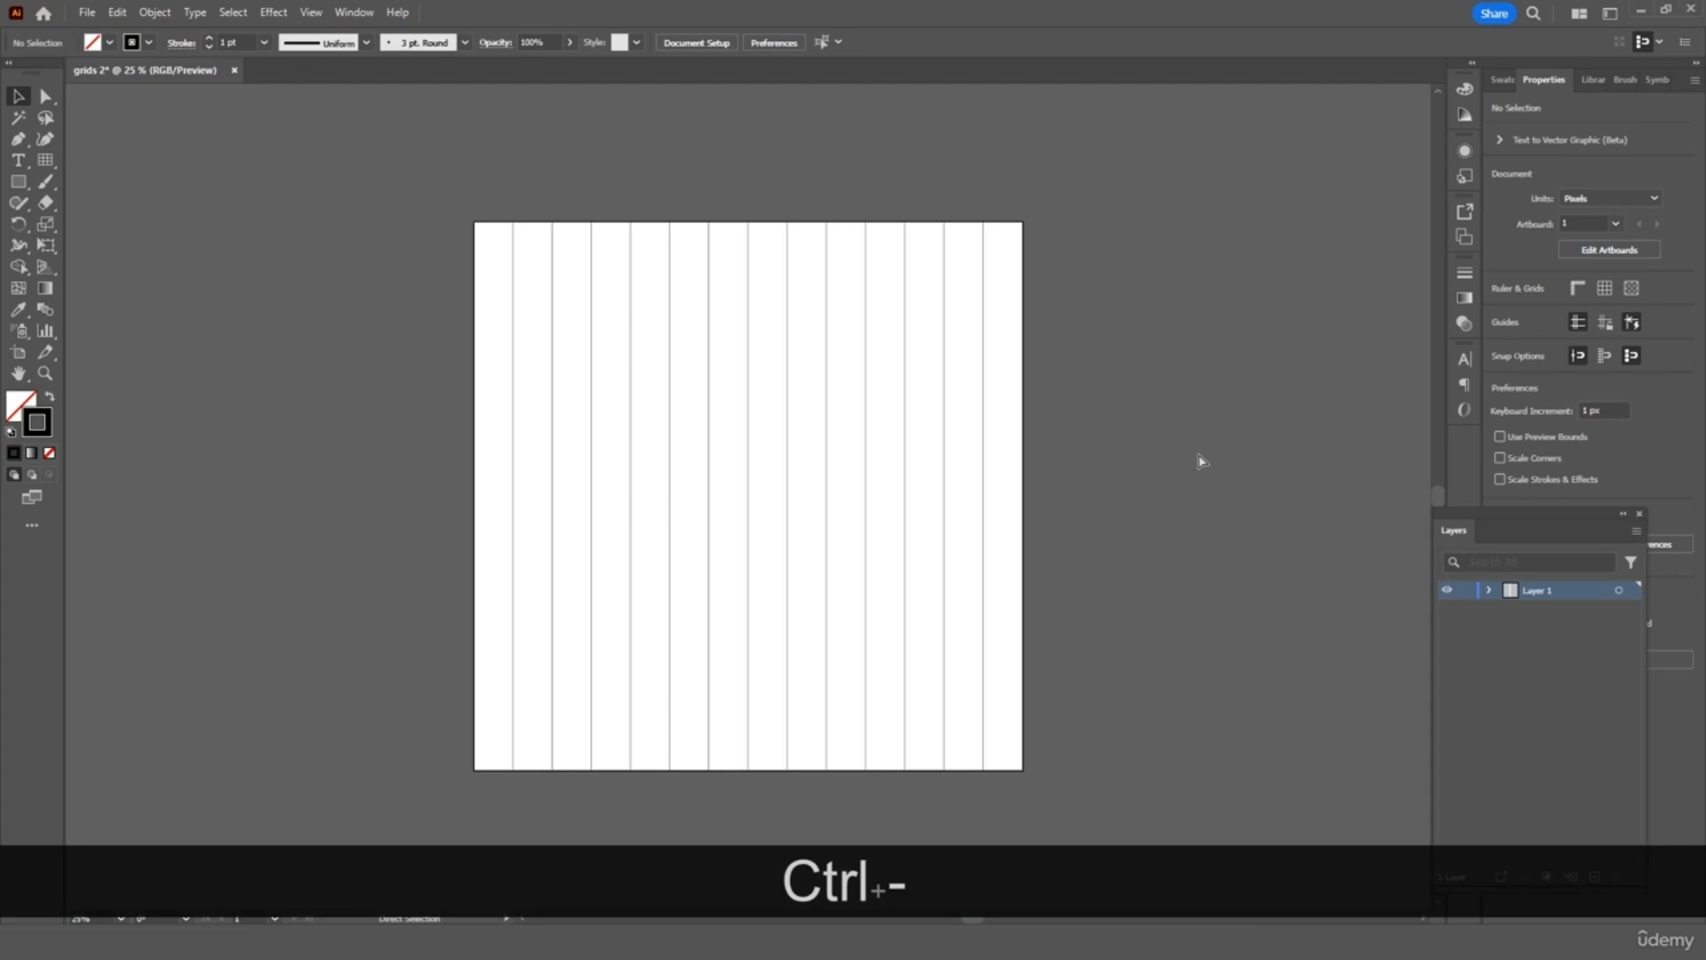
# Set the rectangular grid to 2800 × 2800 px with 27 vertical dividers
pyautogui.doubleClick(45, 158)
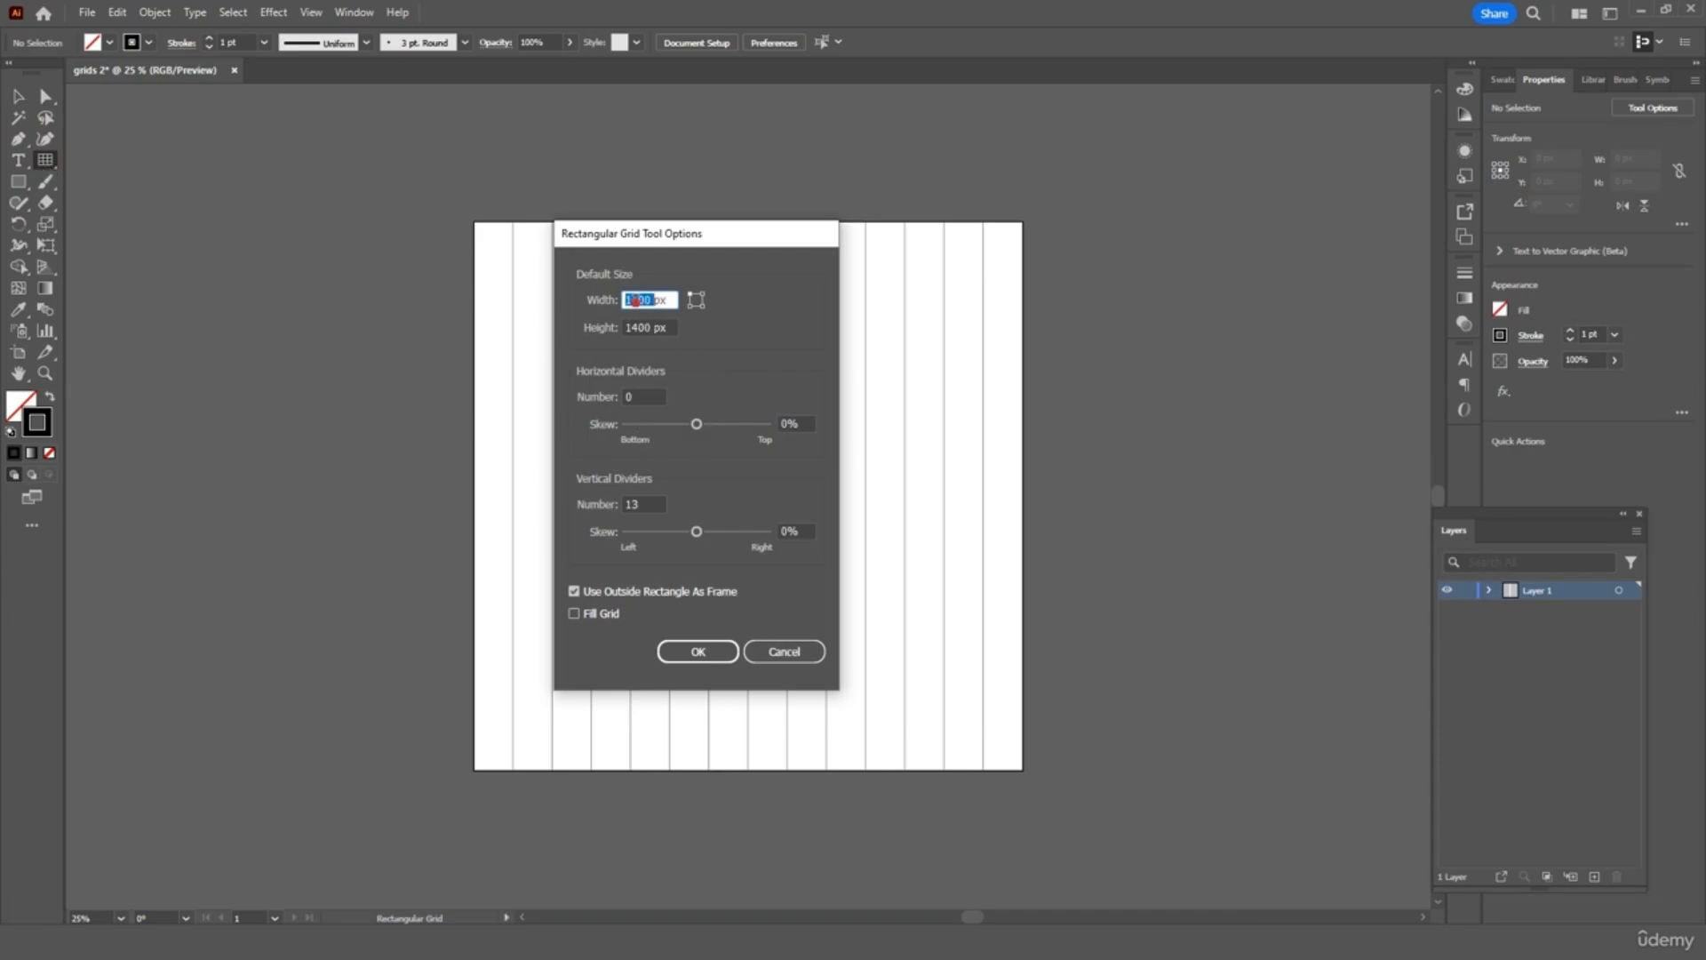
pyautogui.write('2800')
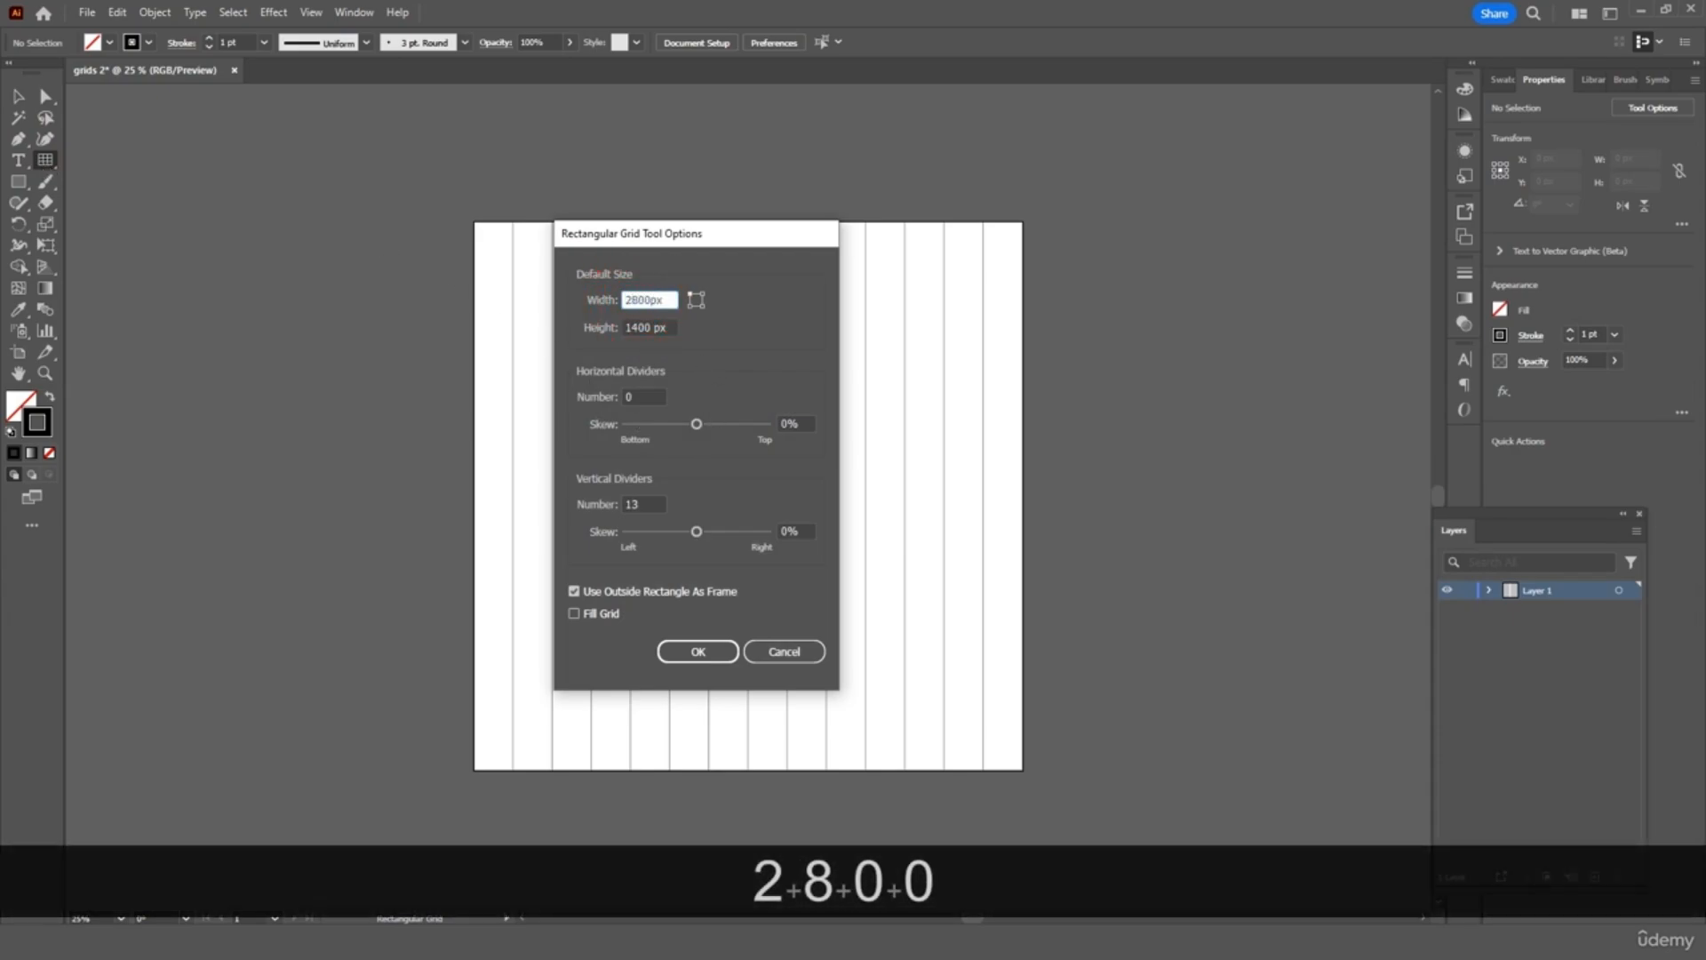
pyautogui.click(635, 326)
pyautogui.write('2800')
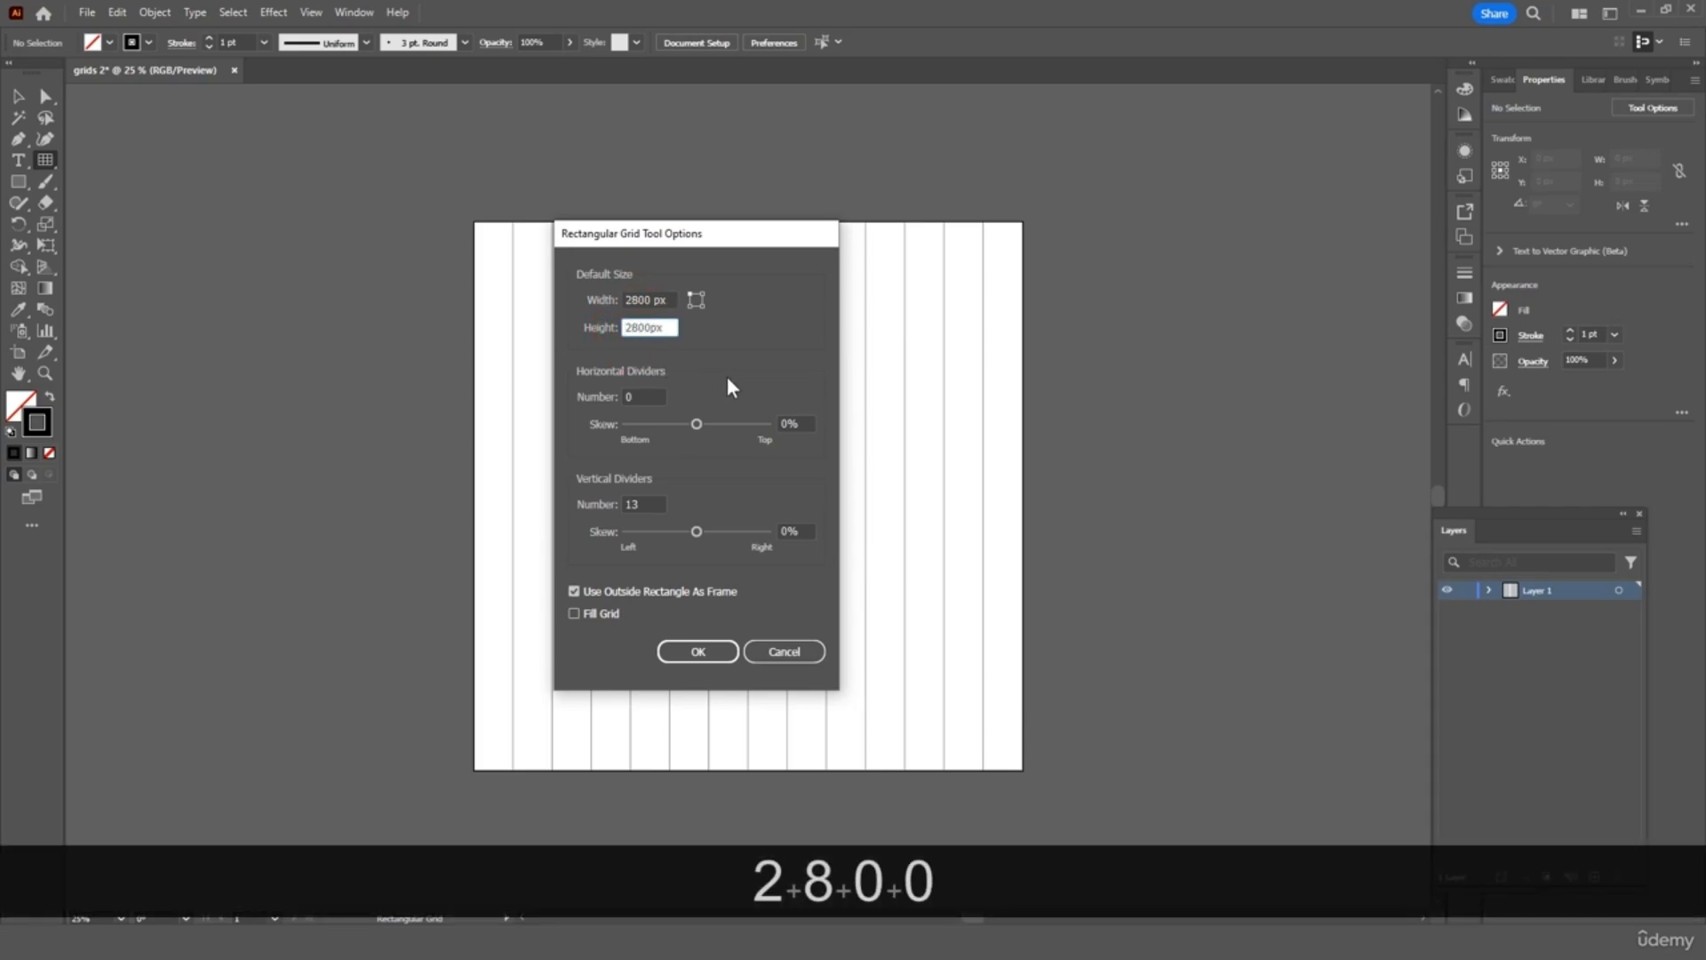
pyautogui.click(629, 504)
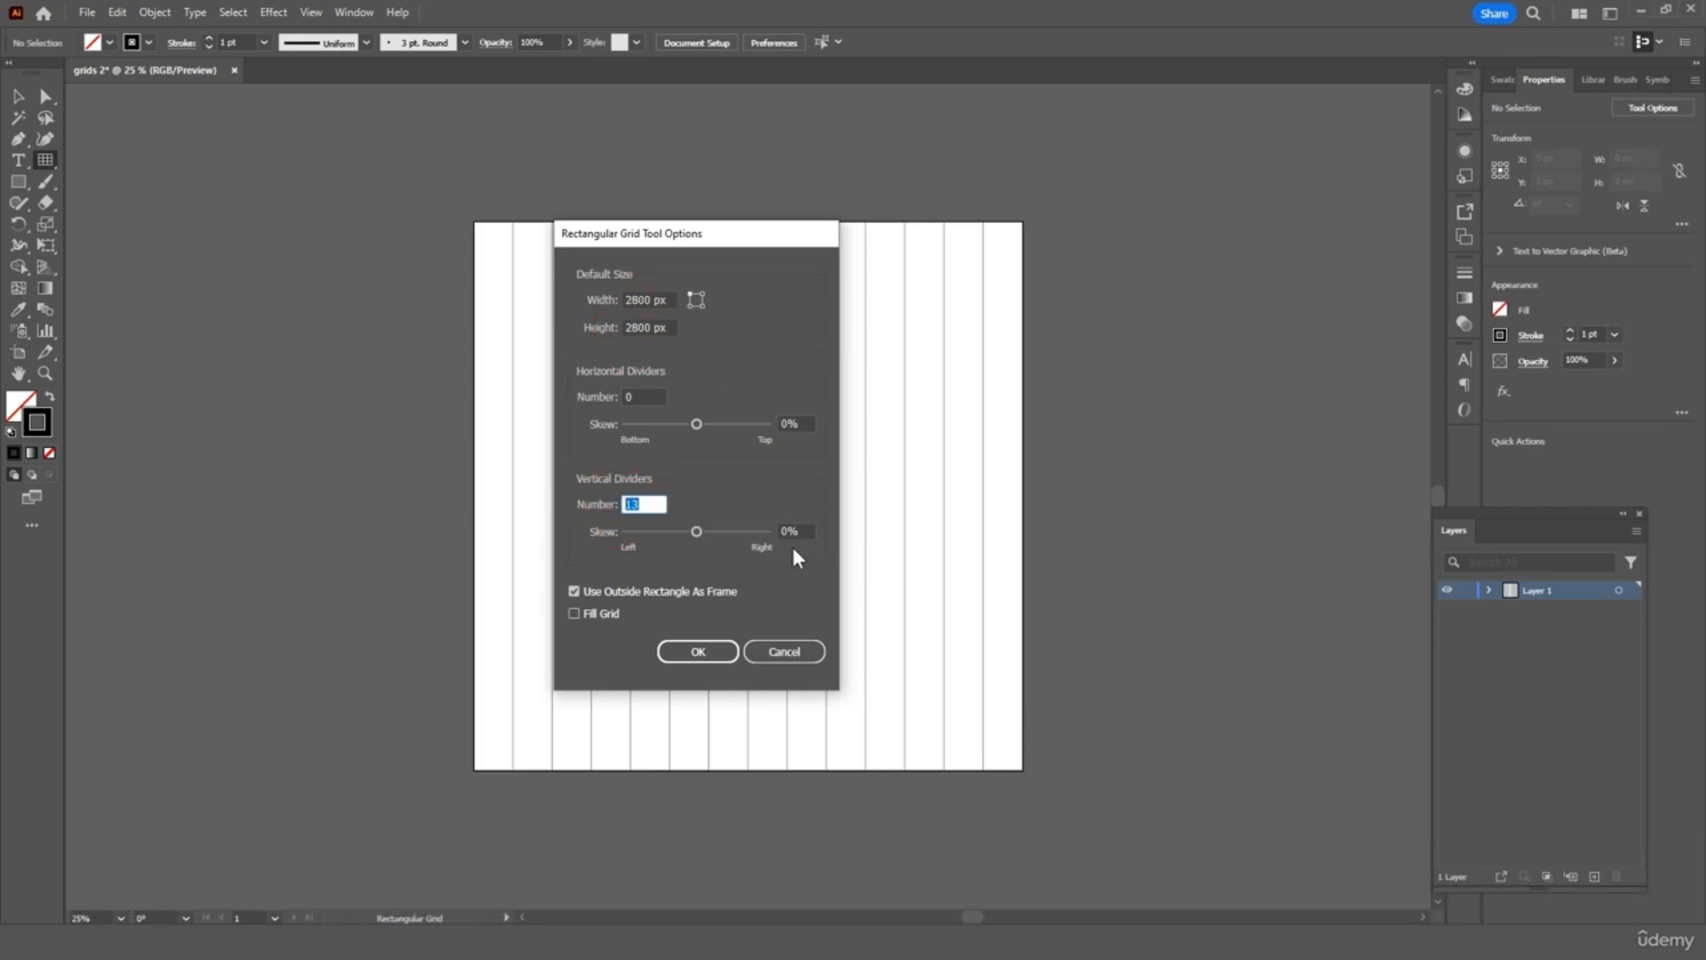
pyautogui.write('27')
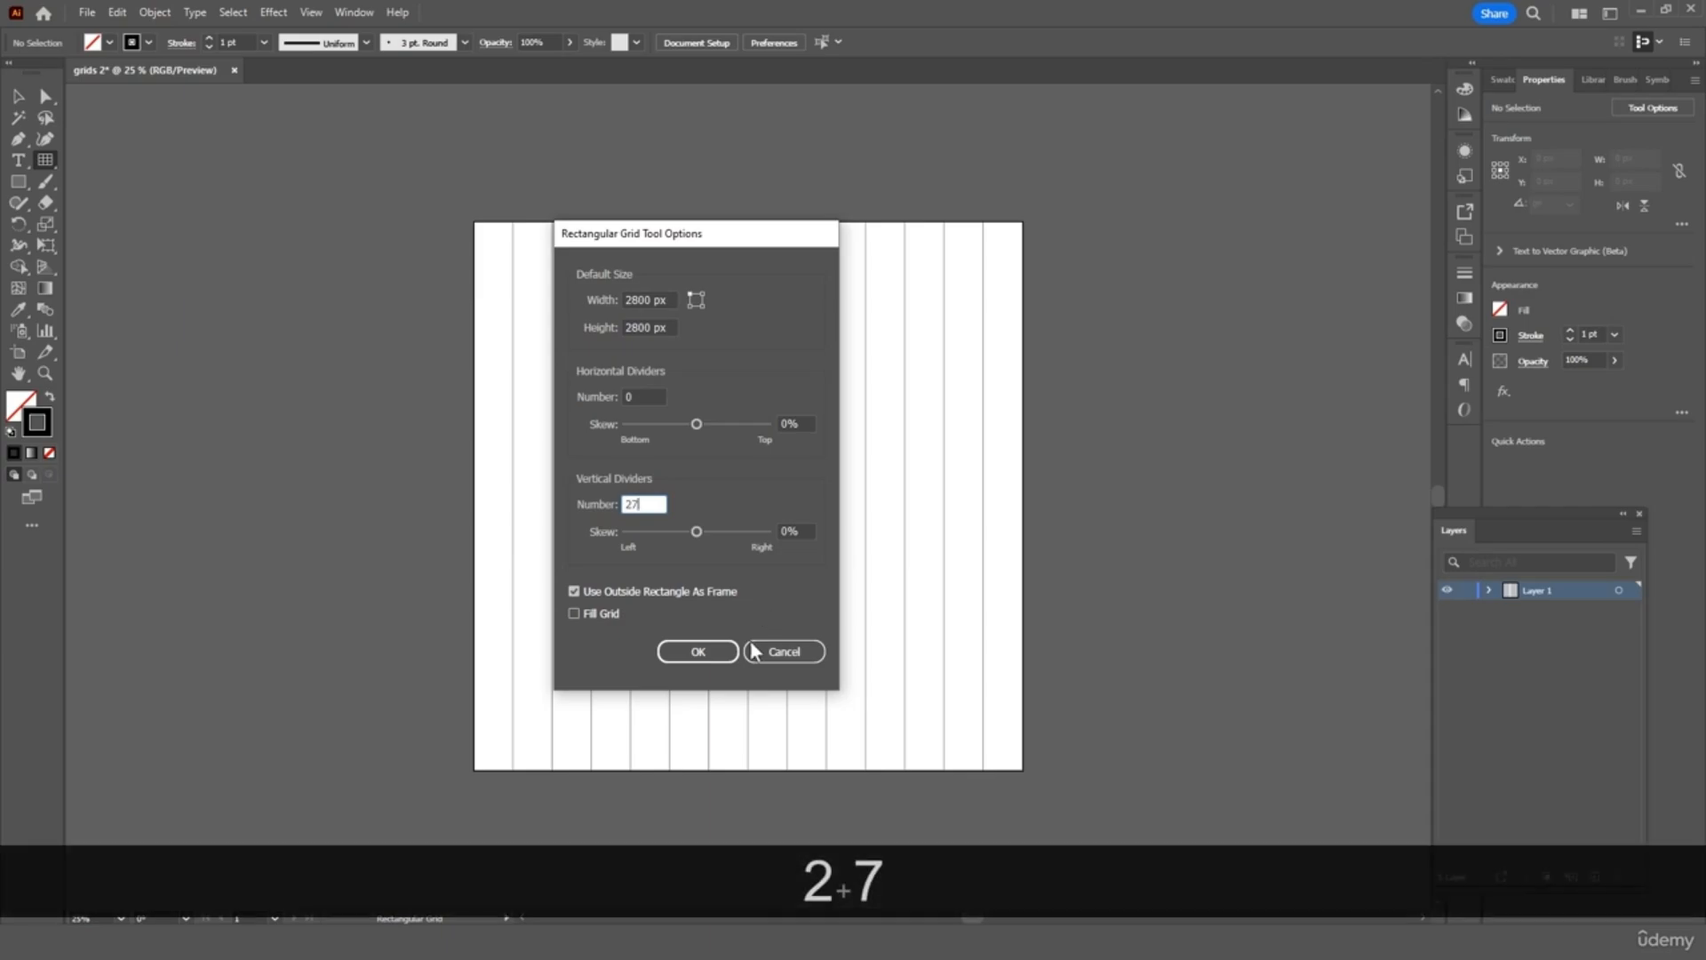
pyautogui.click(698, 655)
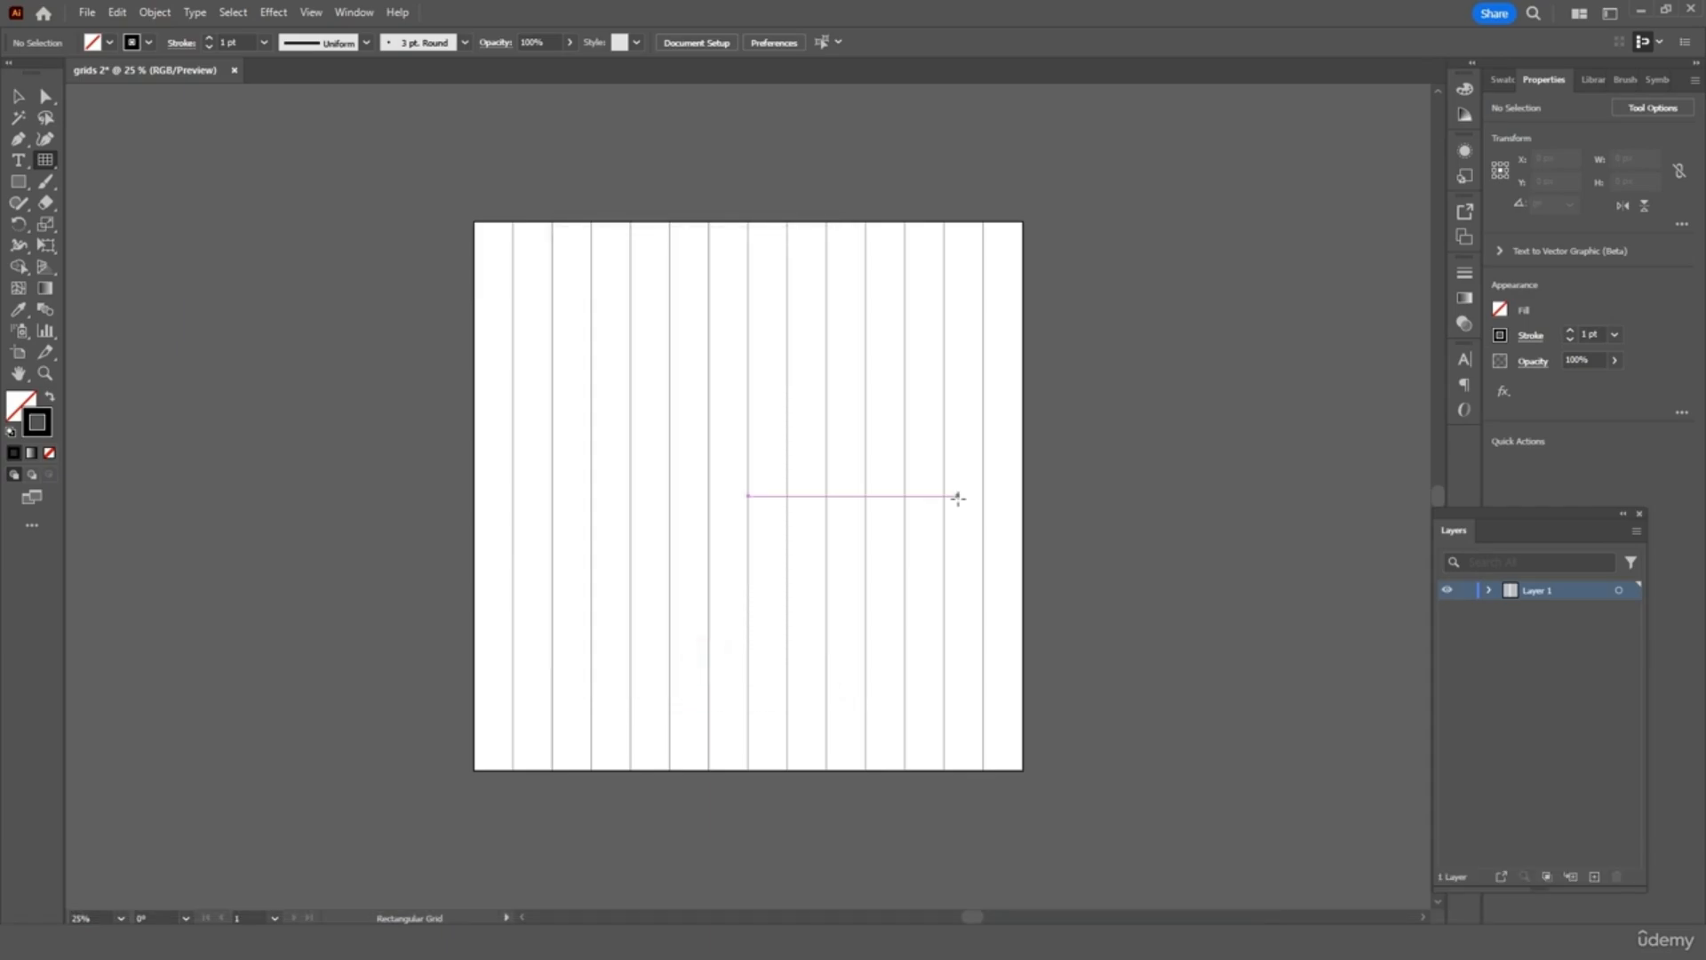
# Draw the larger grid and move it to the artboard's top-left corner
pyautogui.hotkey('ctrl', '-')
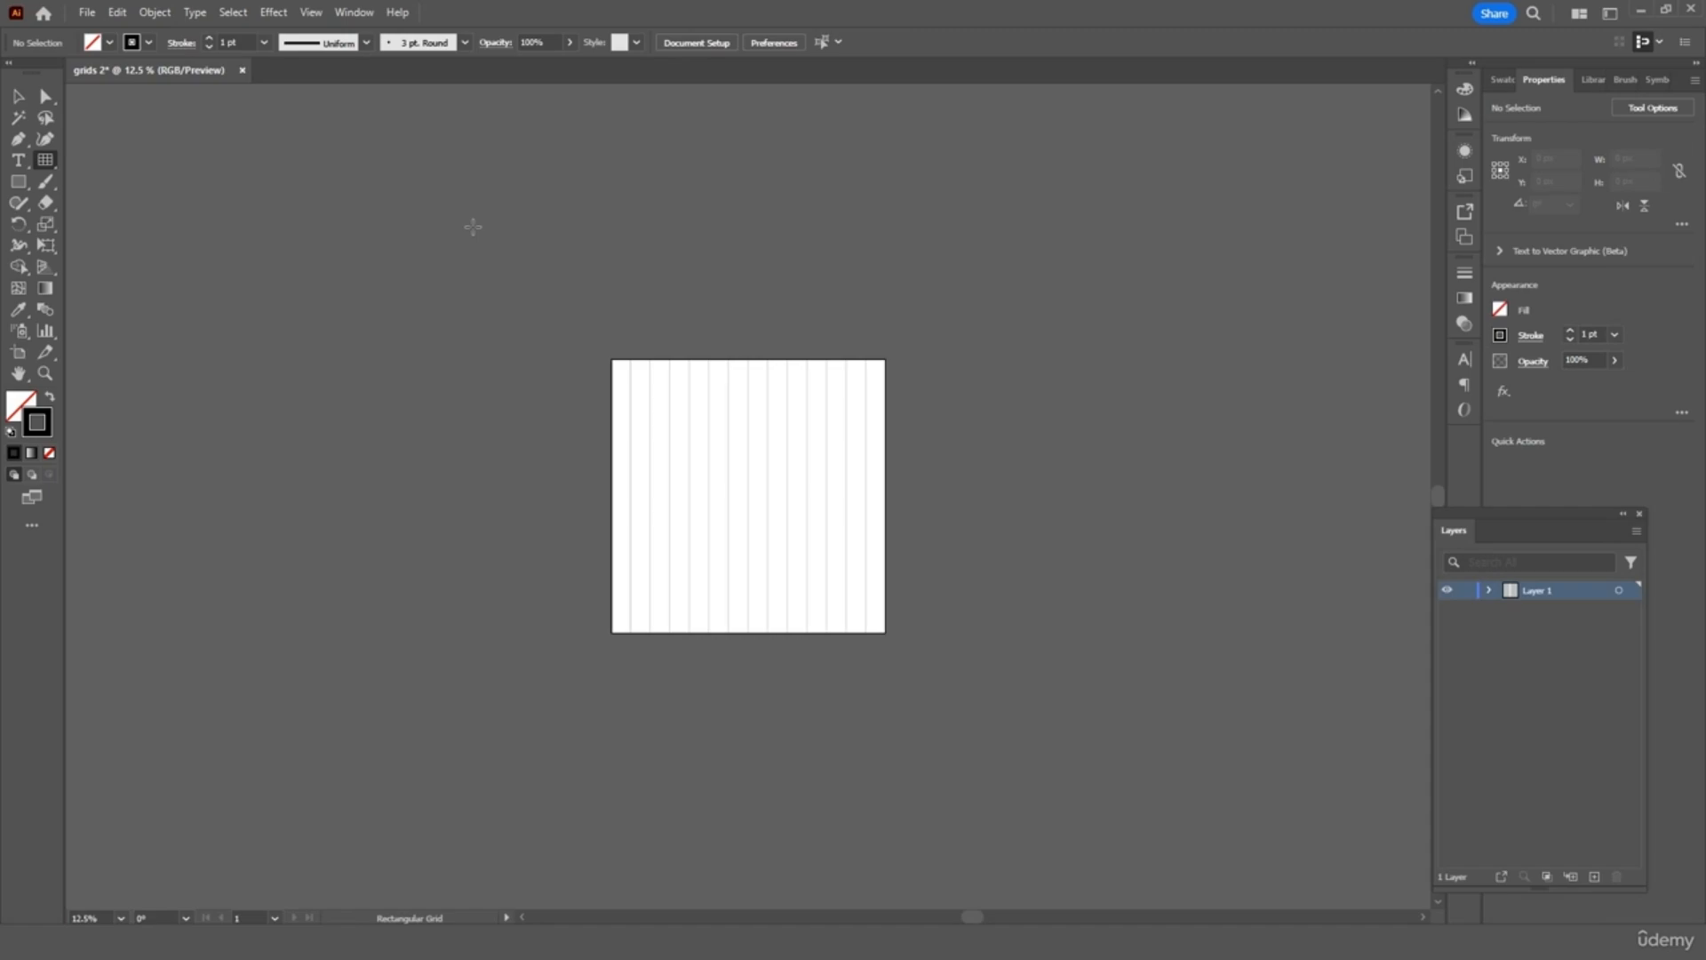
pyautogui.moveTo(471, 226); pyautogui.dragTo(1258, 737)
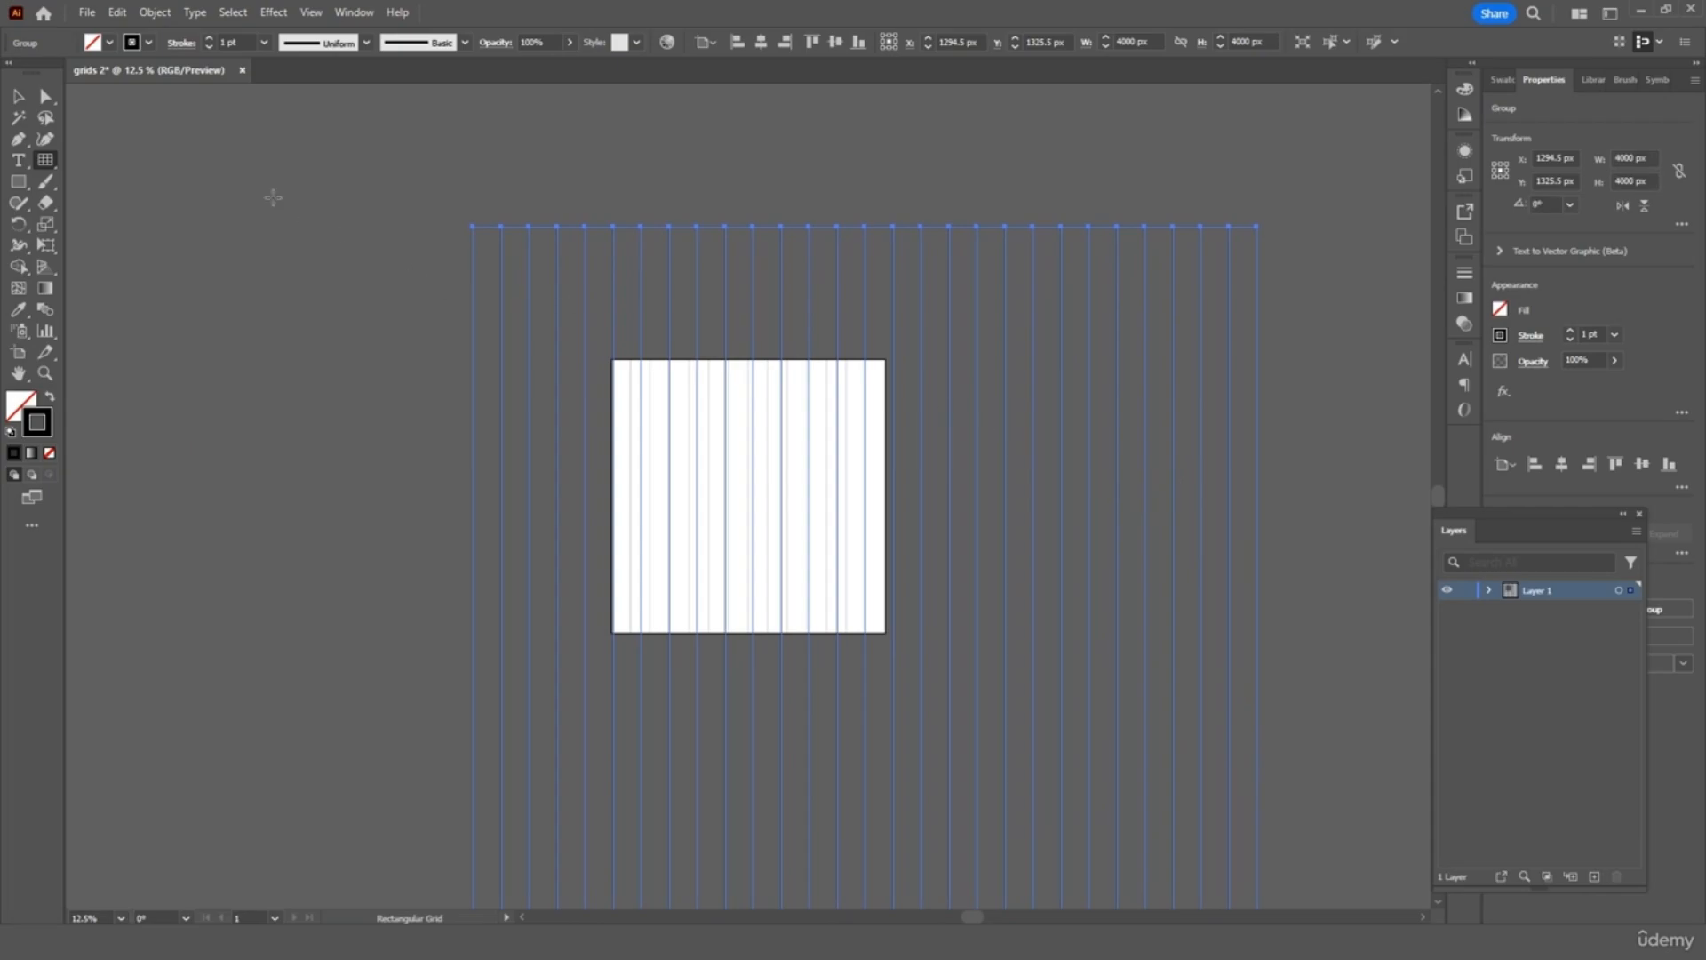
pyautogui.click(18, 96)
pyautogui.moveTo(645, 263); pyautogui.dragTo(781, 396)
# Scale the line grid proportionally to 2799.5 px square
pyautogui.scroll(-5, 1046, 487)
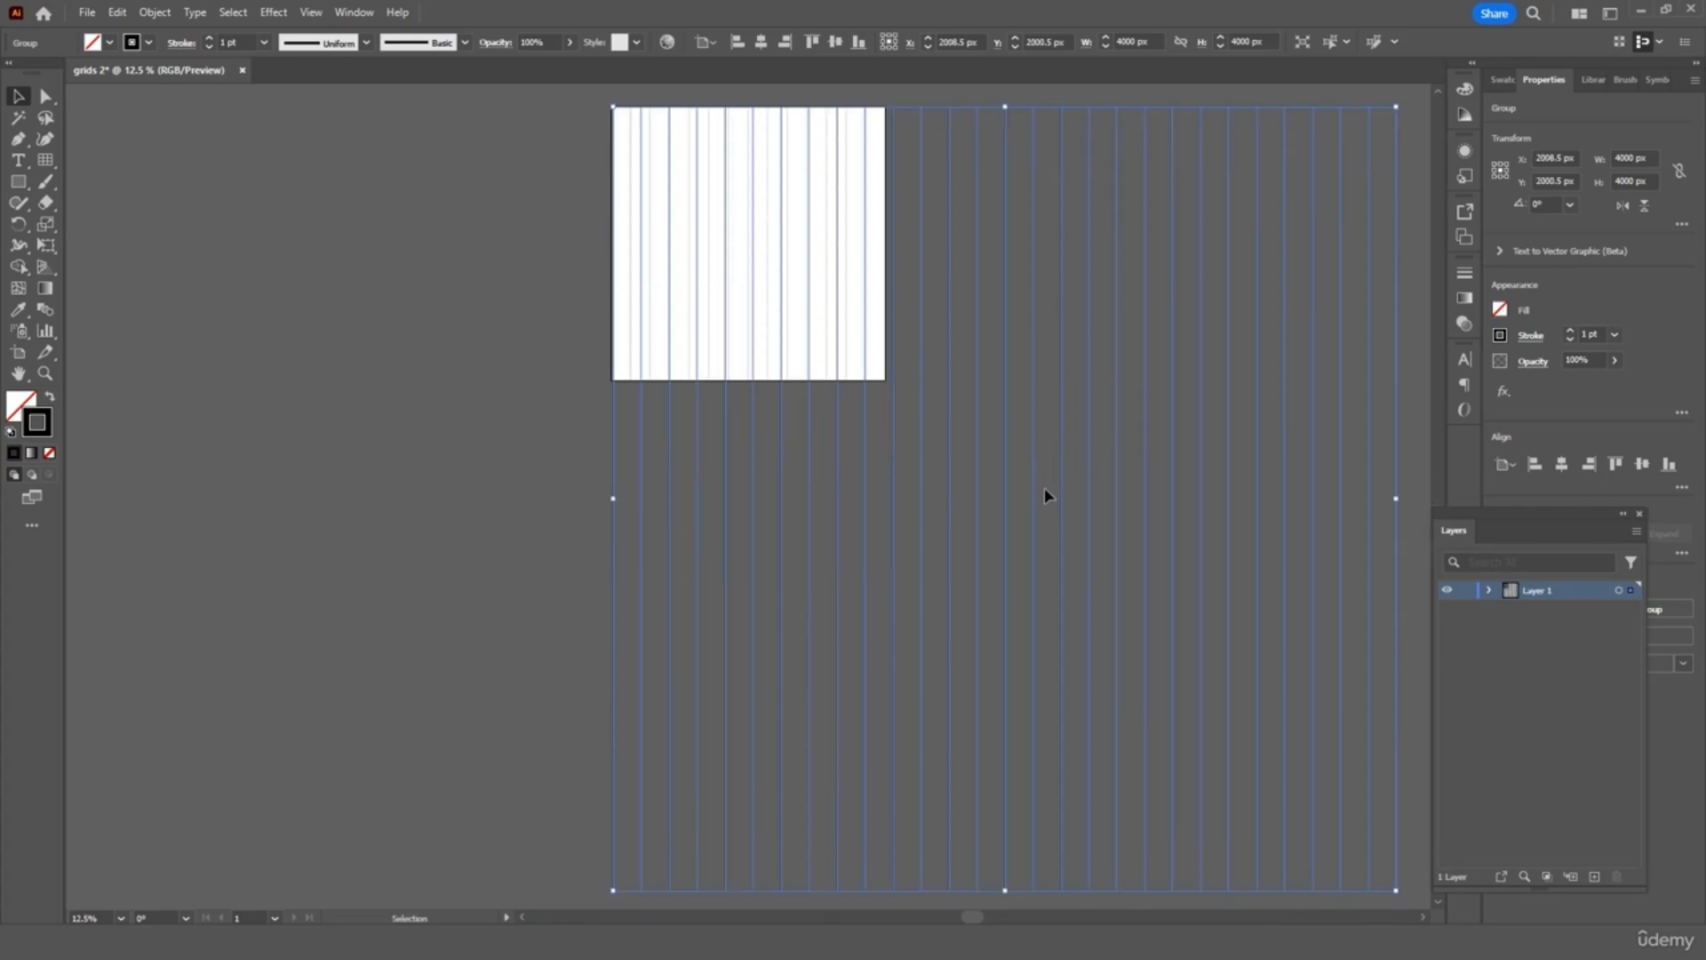
pyautogui.moveTo(1400, 854); pyautogui.dragTo(1204, 605)
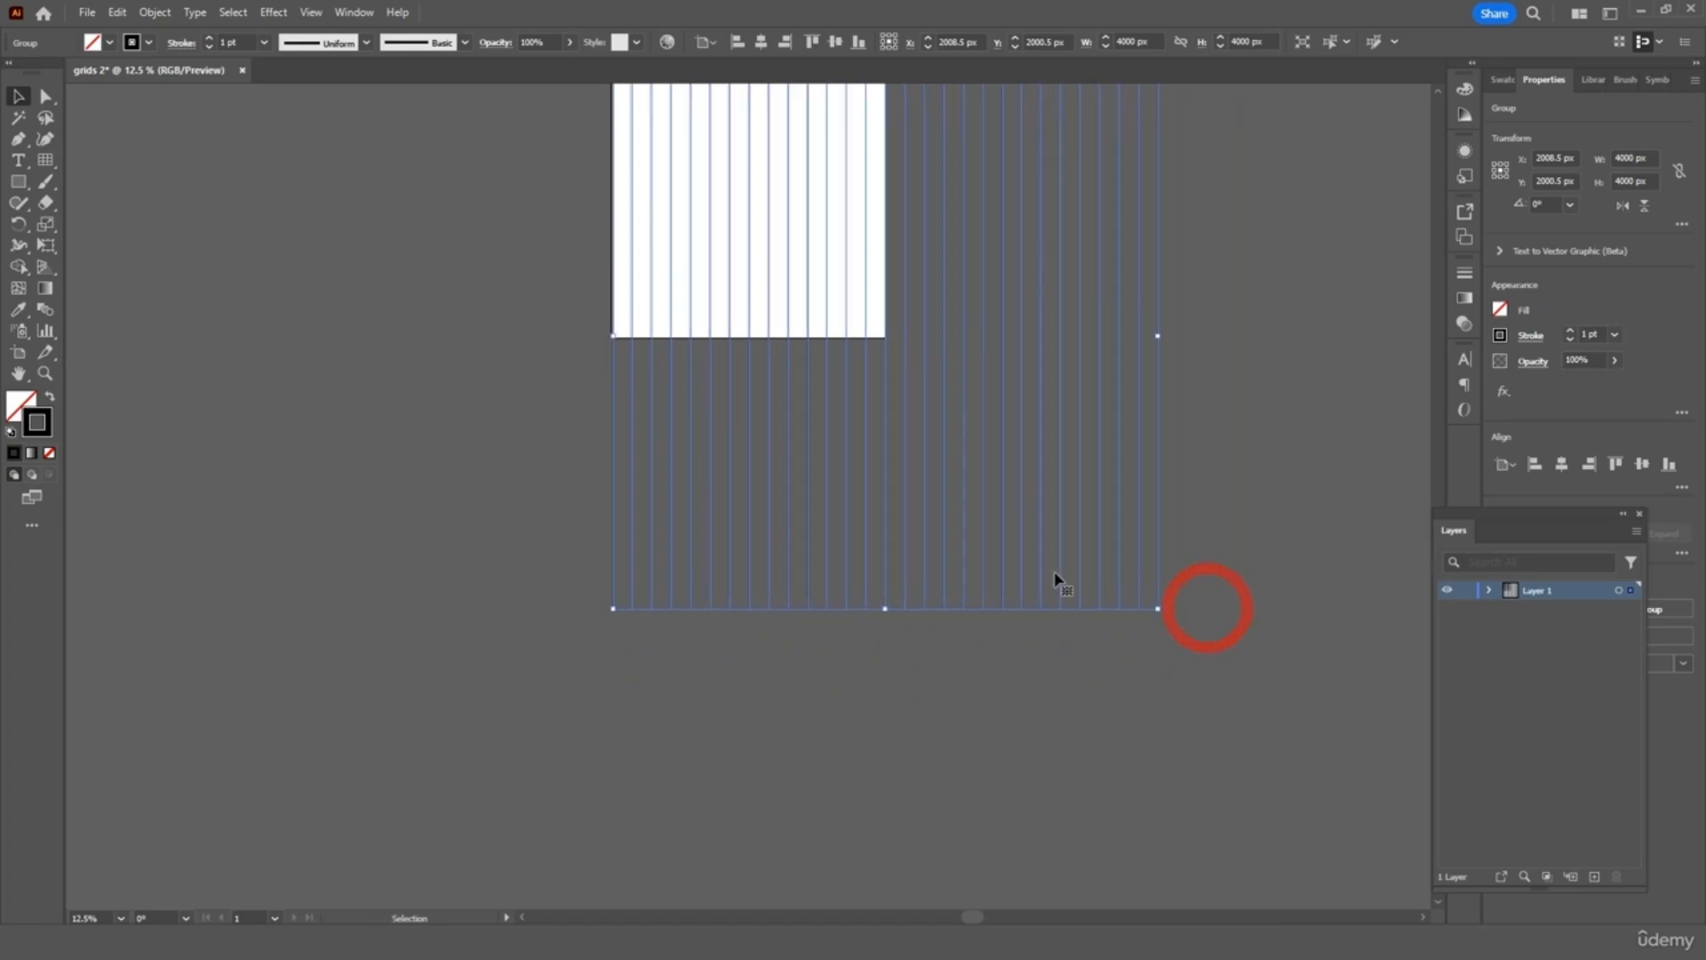
pyautogui.scroll(2, 1025, 565)
pyautogui.hotkey('ctrl', '=')
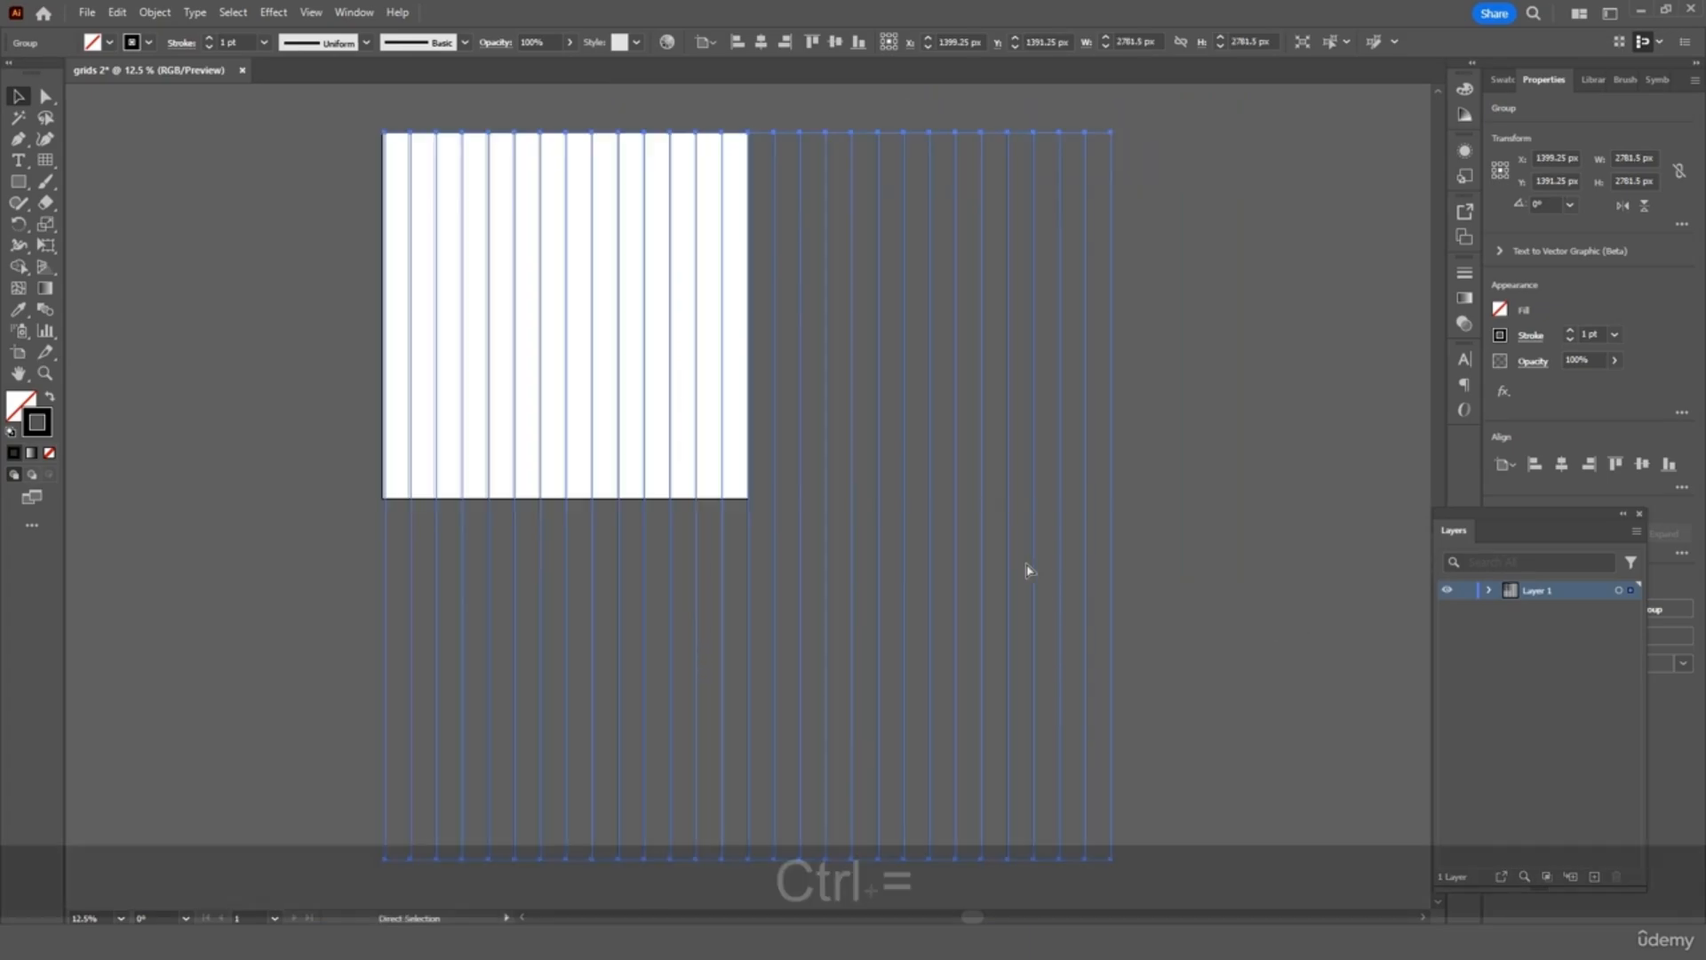
pyautogui.scroll(-3, 1014, 389)
pyautogui.moveTo(1111, 650); pyautogui.dragTo(1115, 651)
pyautogui.click(1241, 413)
# Centre the grid group horizontally on the artboard
pyautogui.scroll(4, 467, 545)
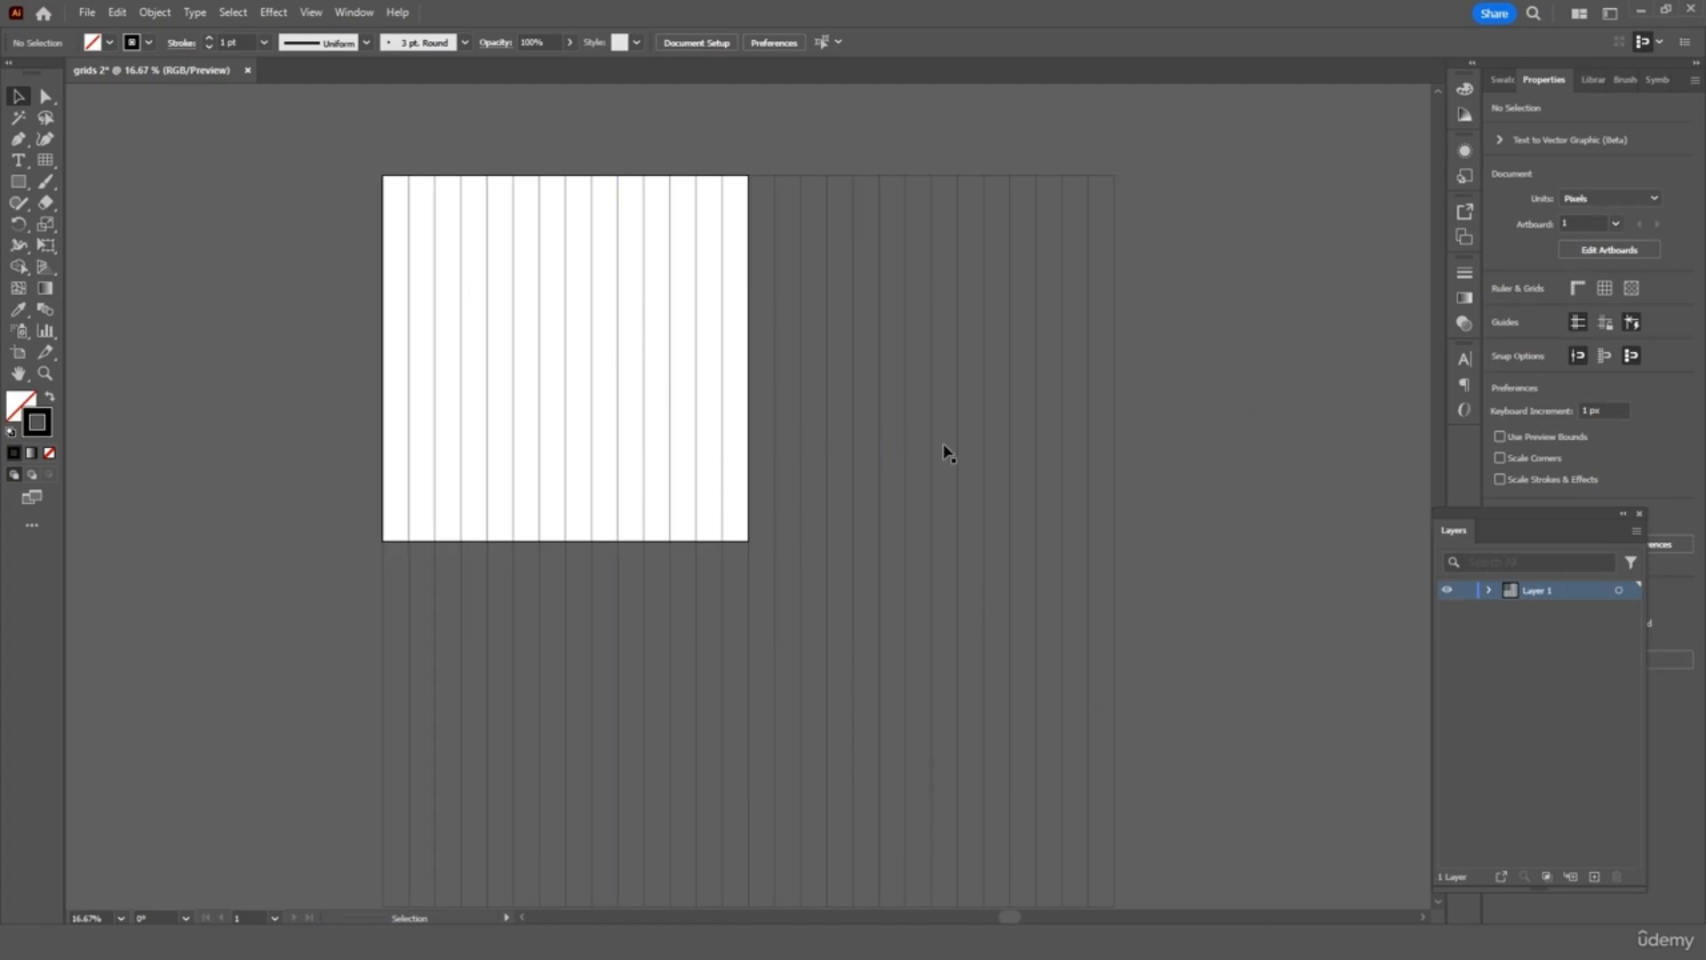
pyautogui.click(941, 488)
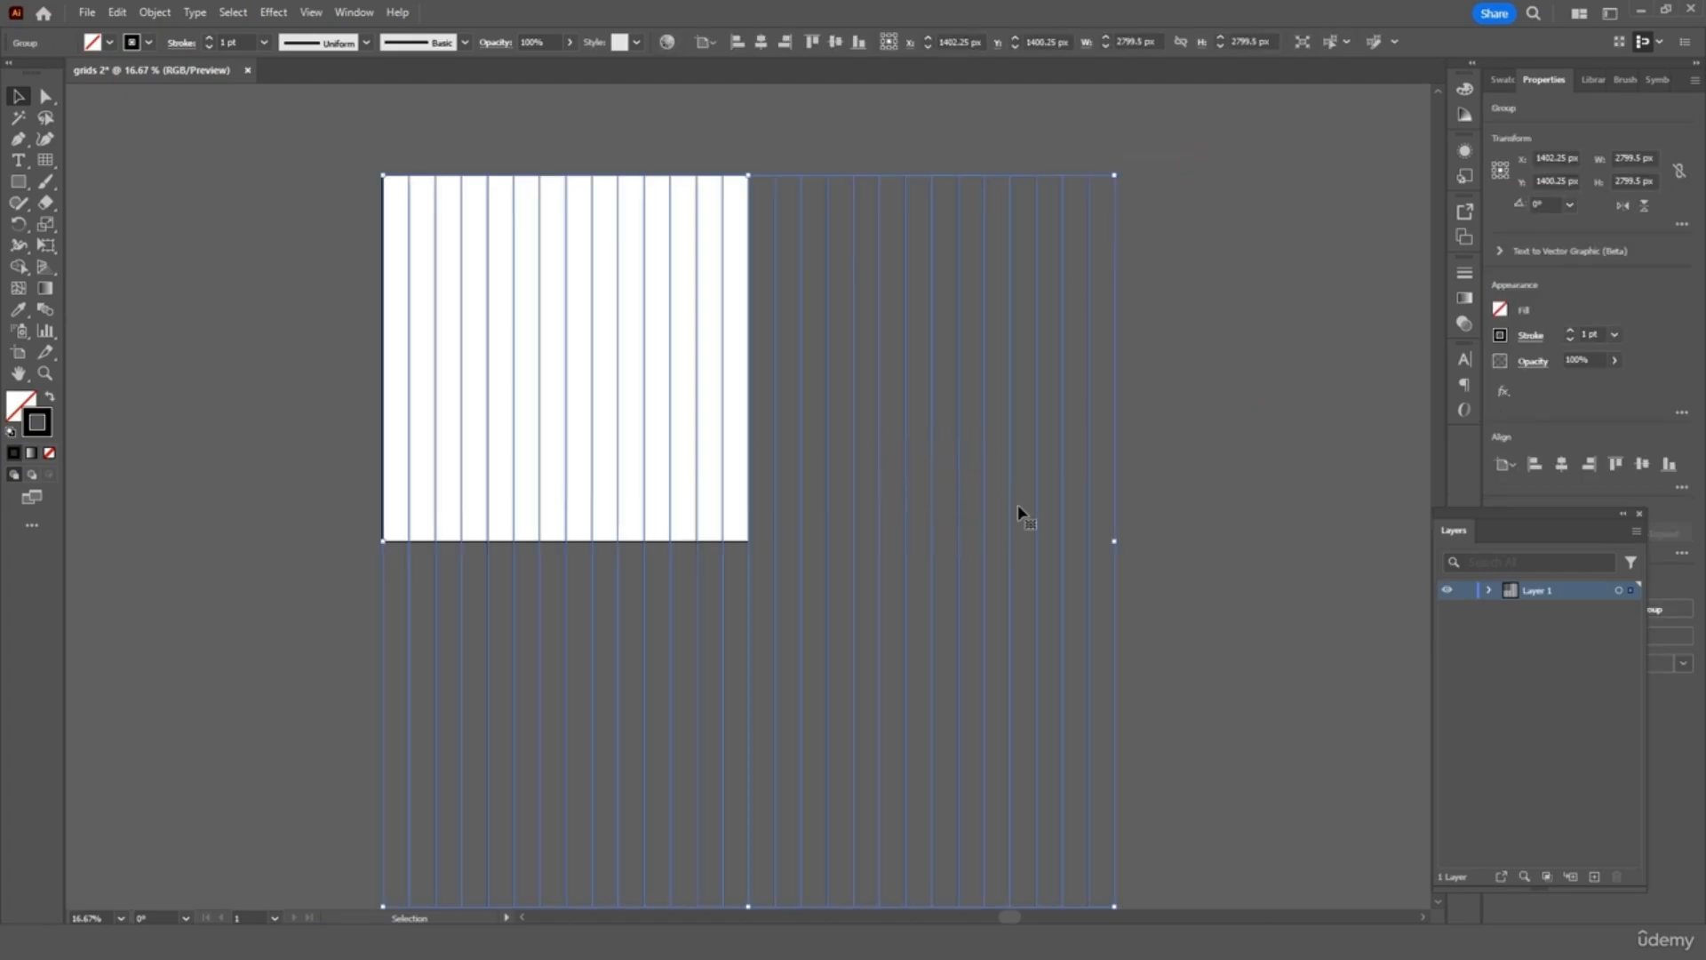
pyautogui.click(761, 48)
pyautogui.click(577, 160)
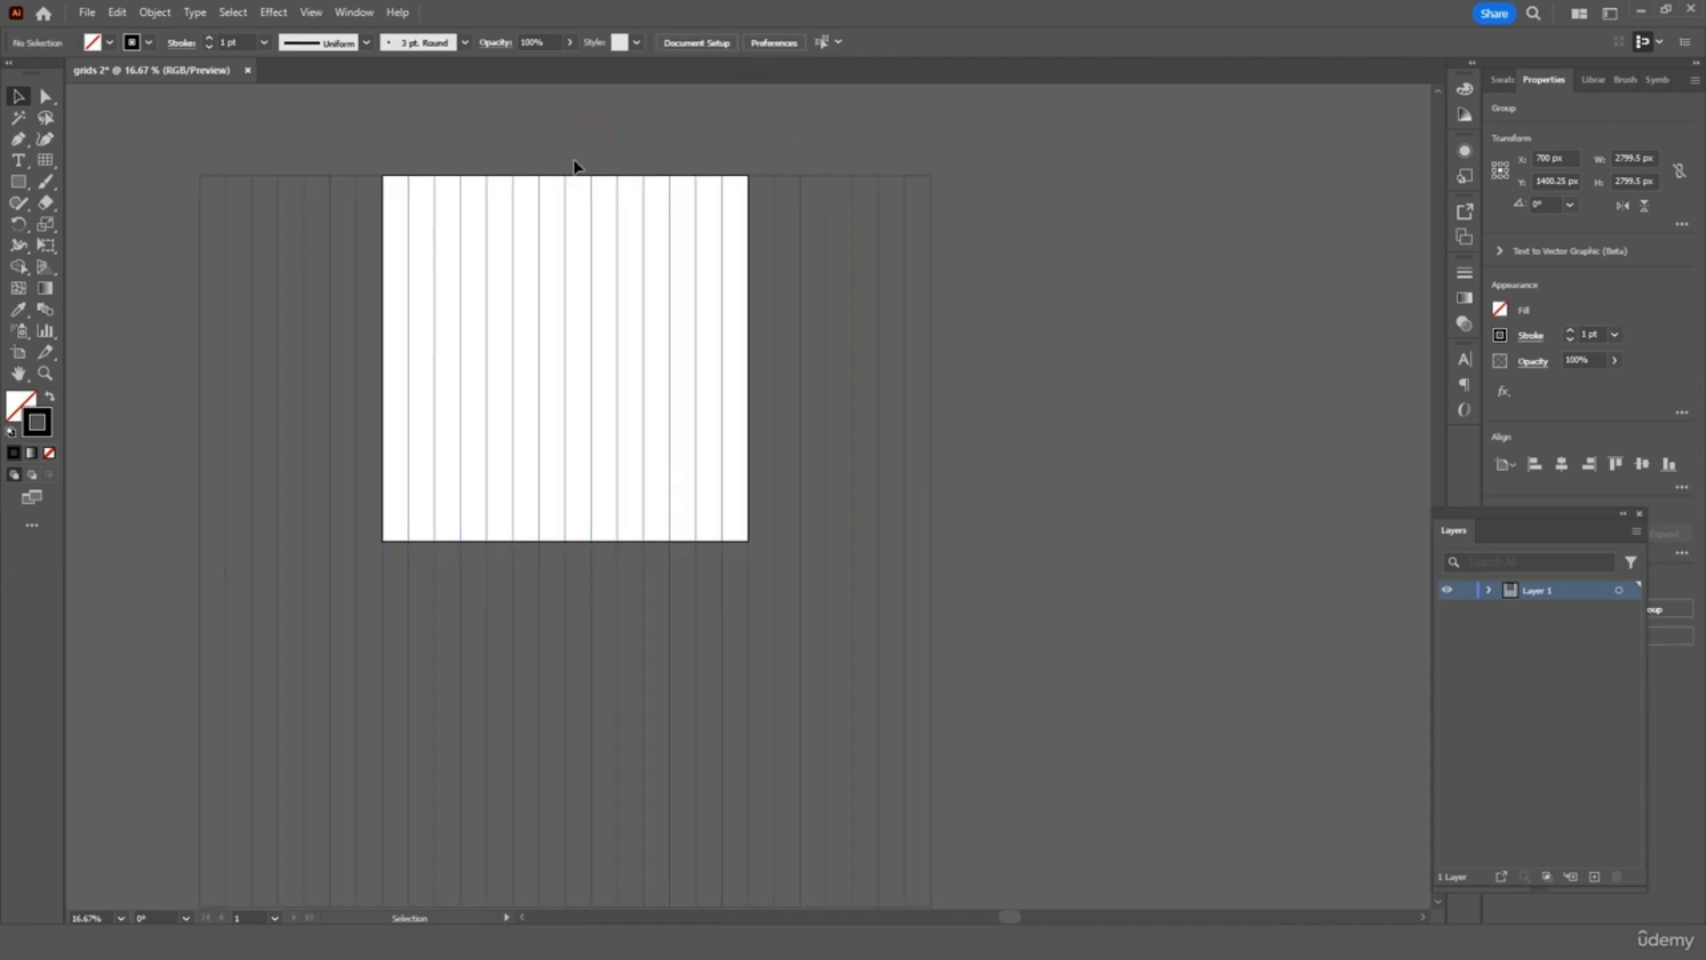
pyautogui.hscroll(-3, 1057, 418)
pyautogui.hscroll(1, 1079, 421)
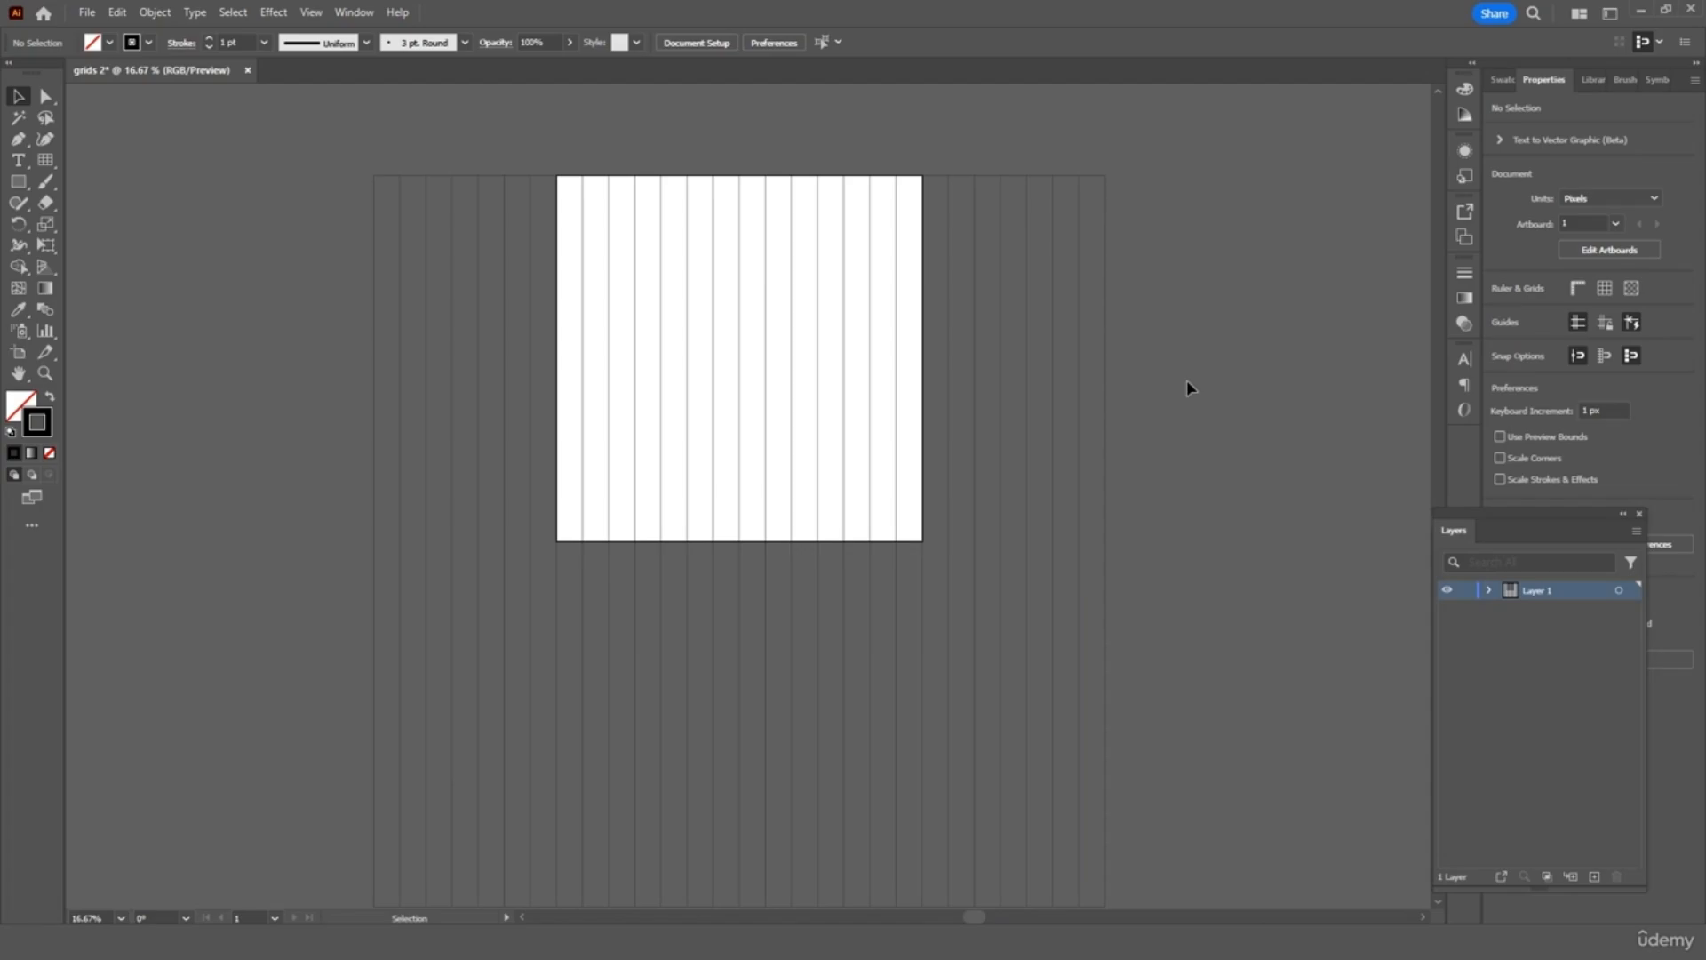
# Rotate the larger line grid to exactly 60° using the Rotate field
pyautogui.click(1079, 291)
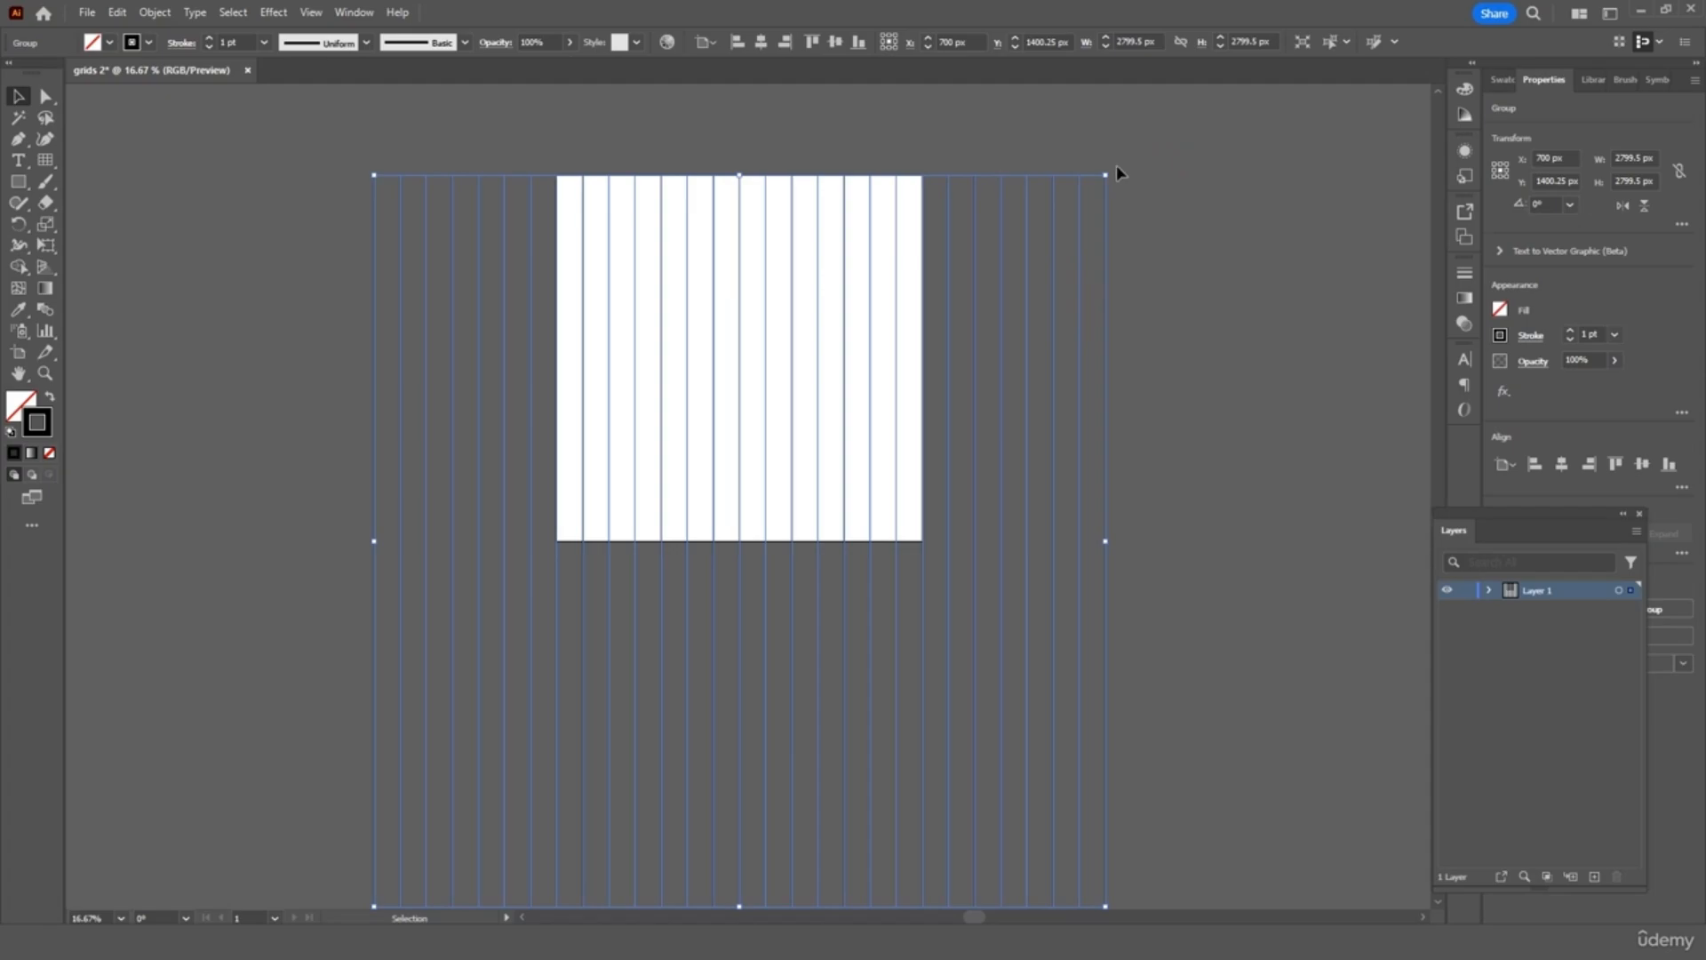
pyautogui.moveTo(1110, 167); pyautogui.dragTo(1204, 278)
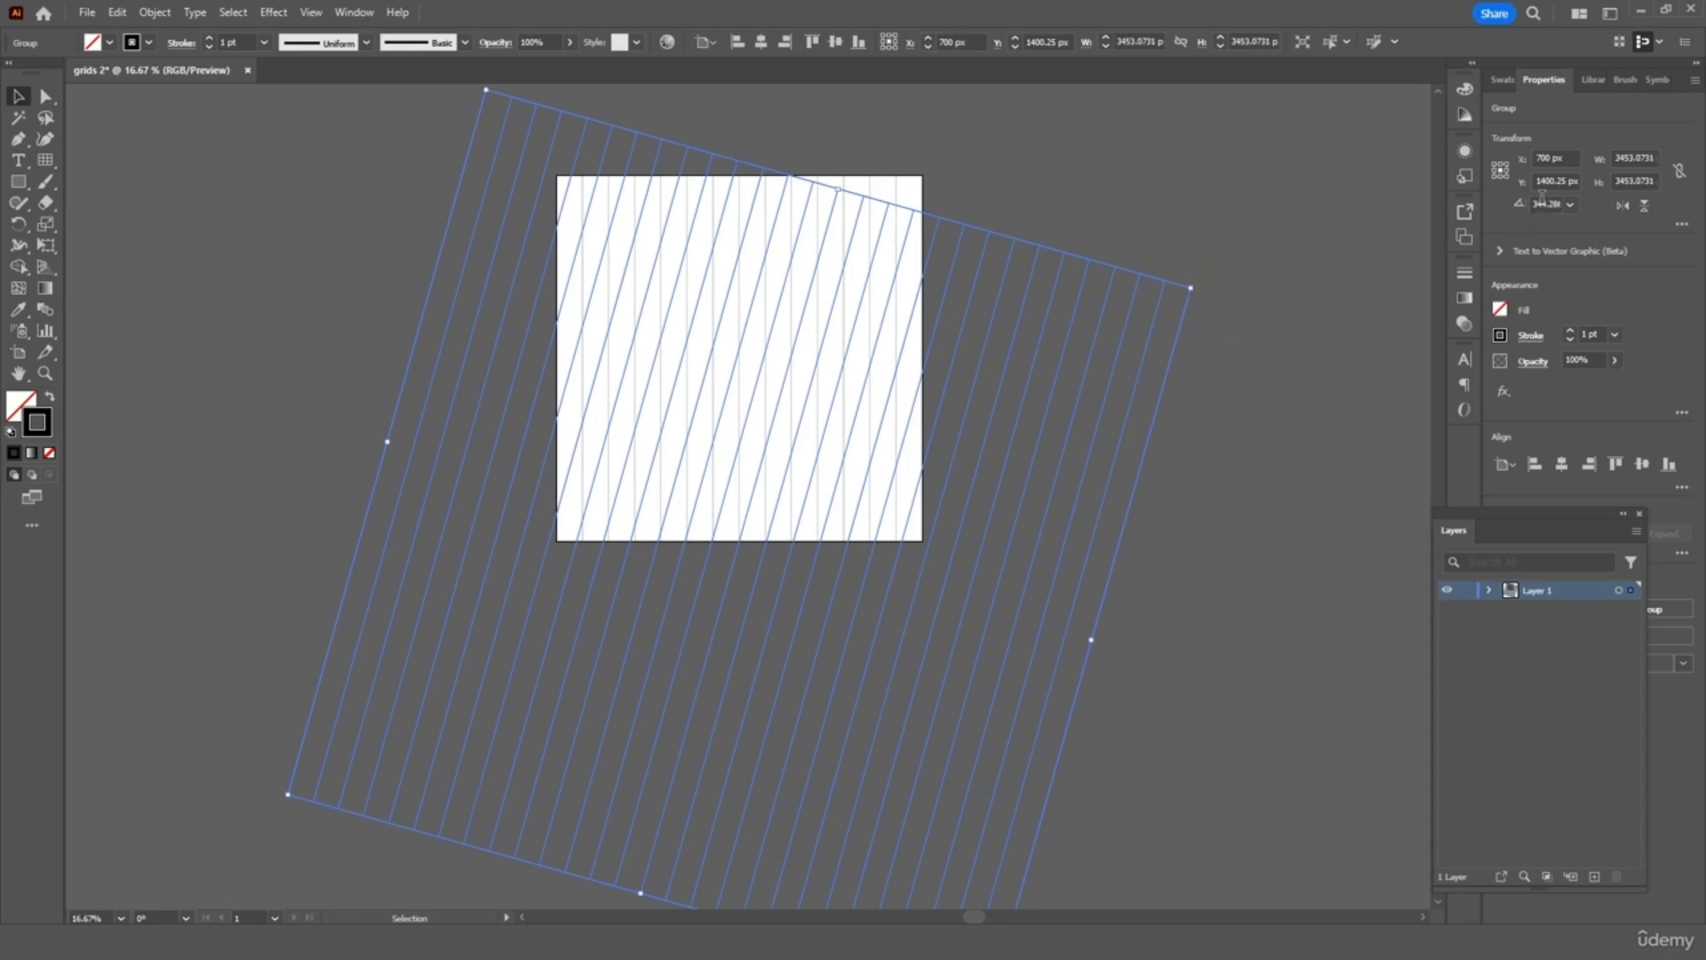
pyautogui.click(1547, 205)
pyautogui.write('60')
pyautogui.press('Return')
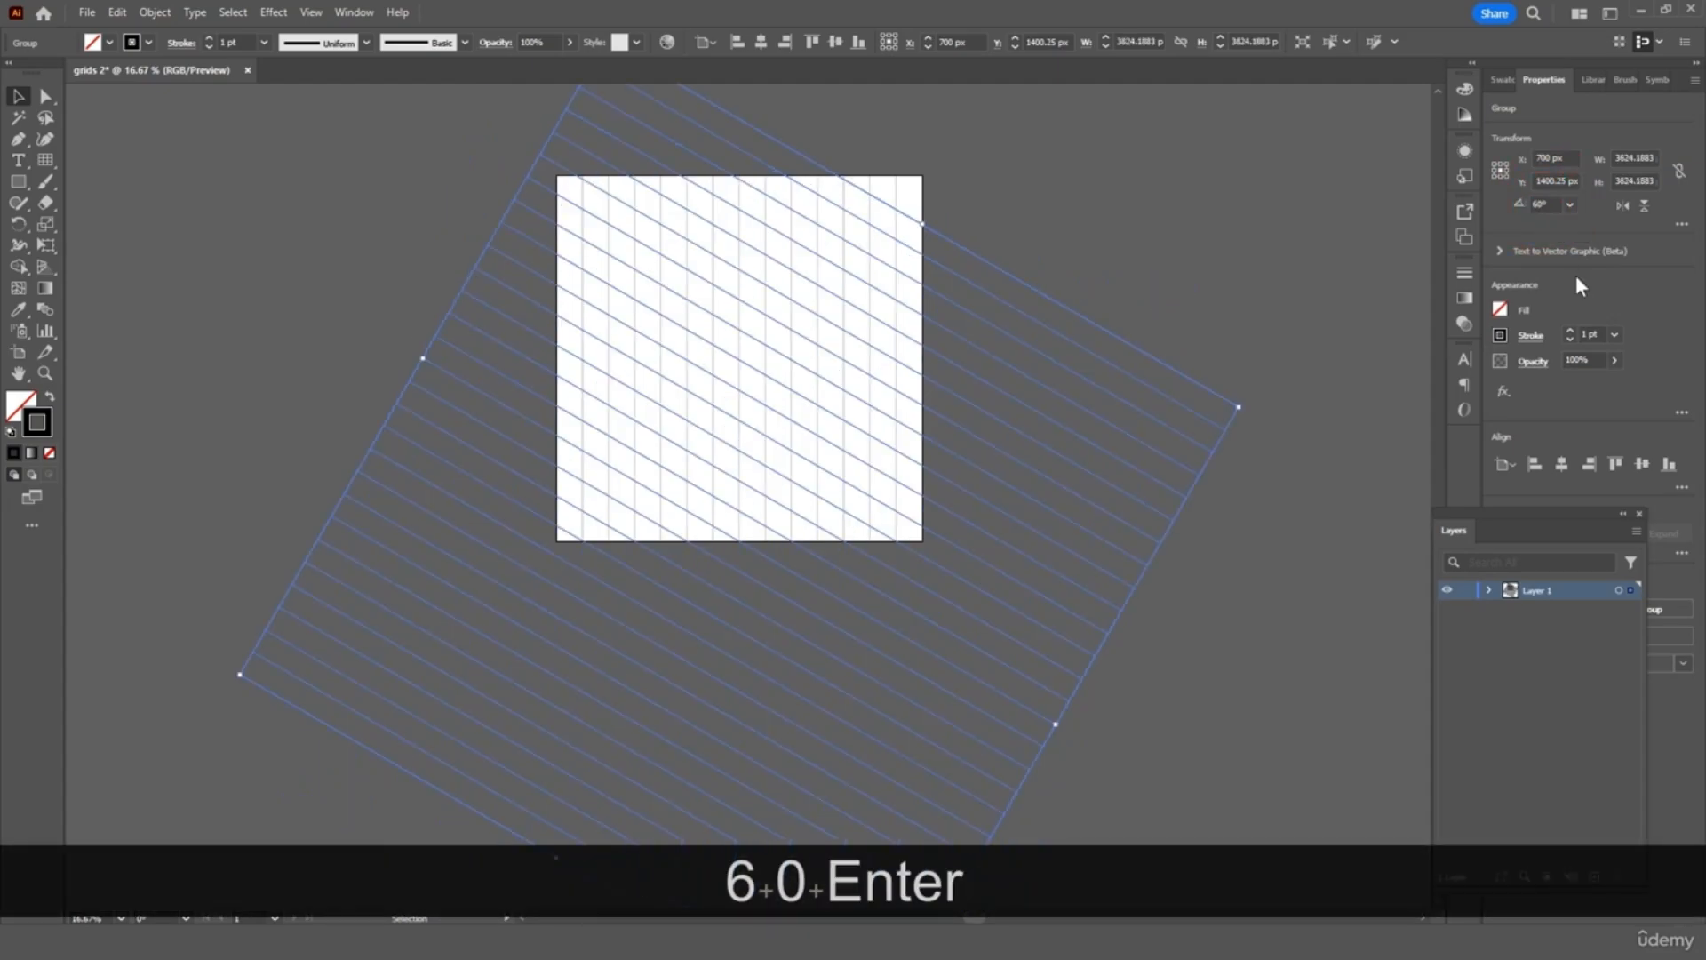
pyautogui.click(1020, 222)
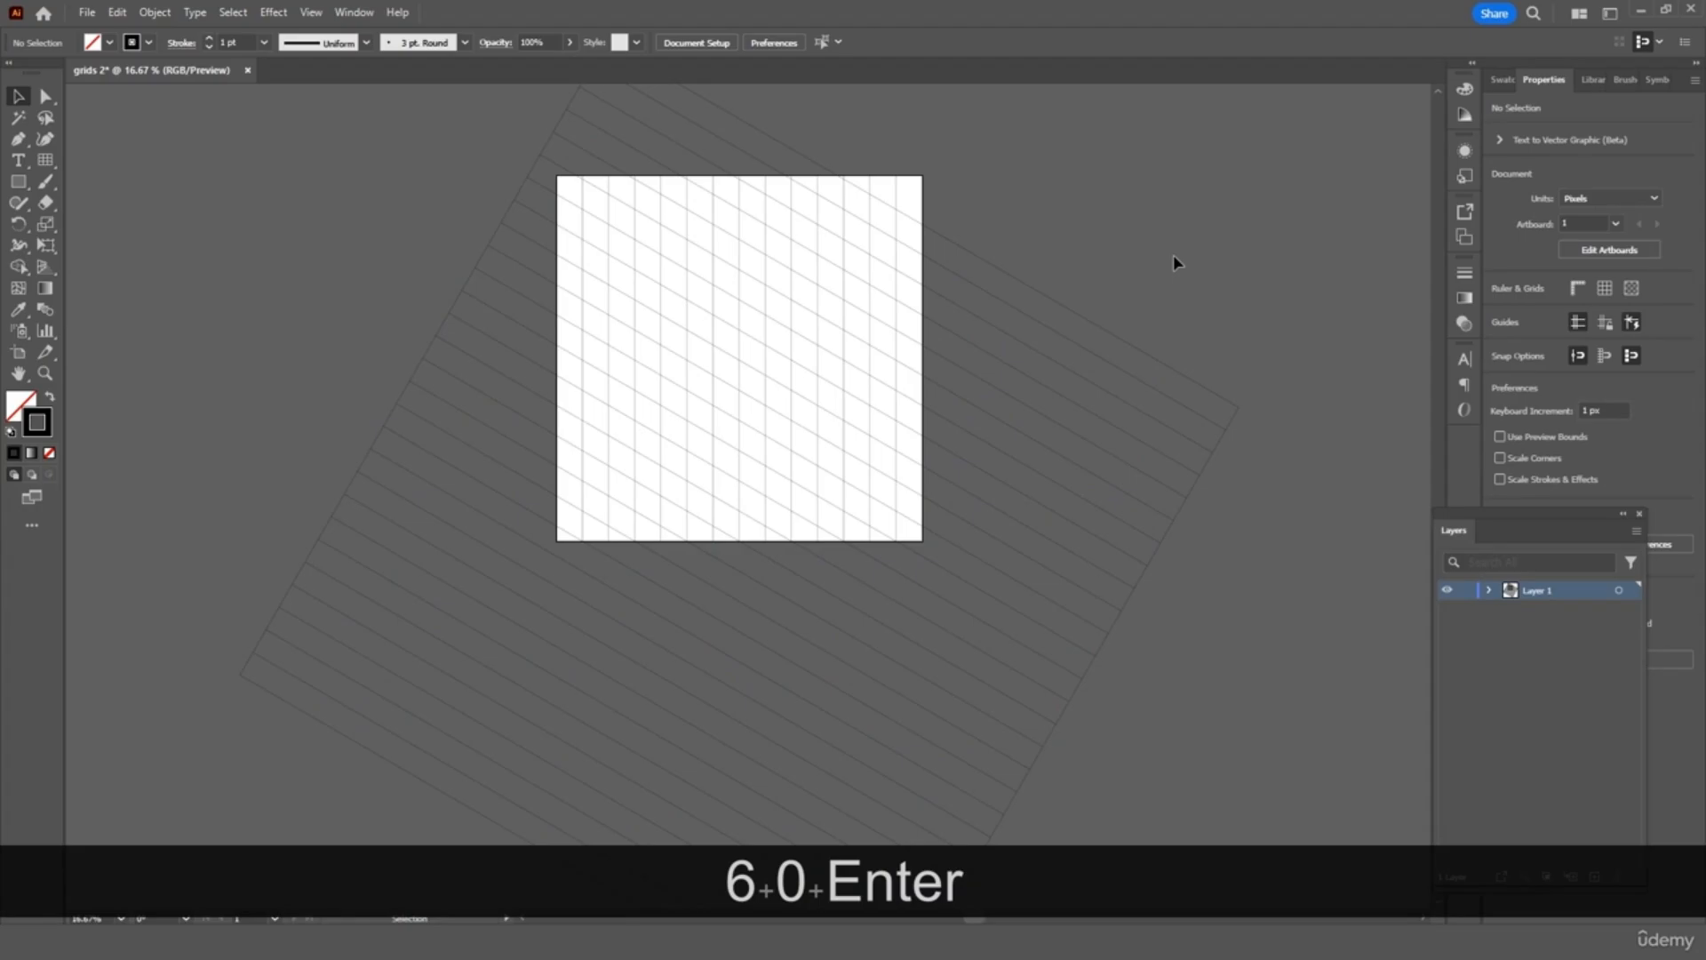
pyautogui.click(1031, 504)
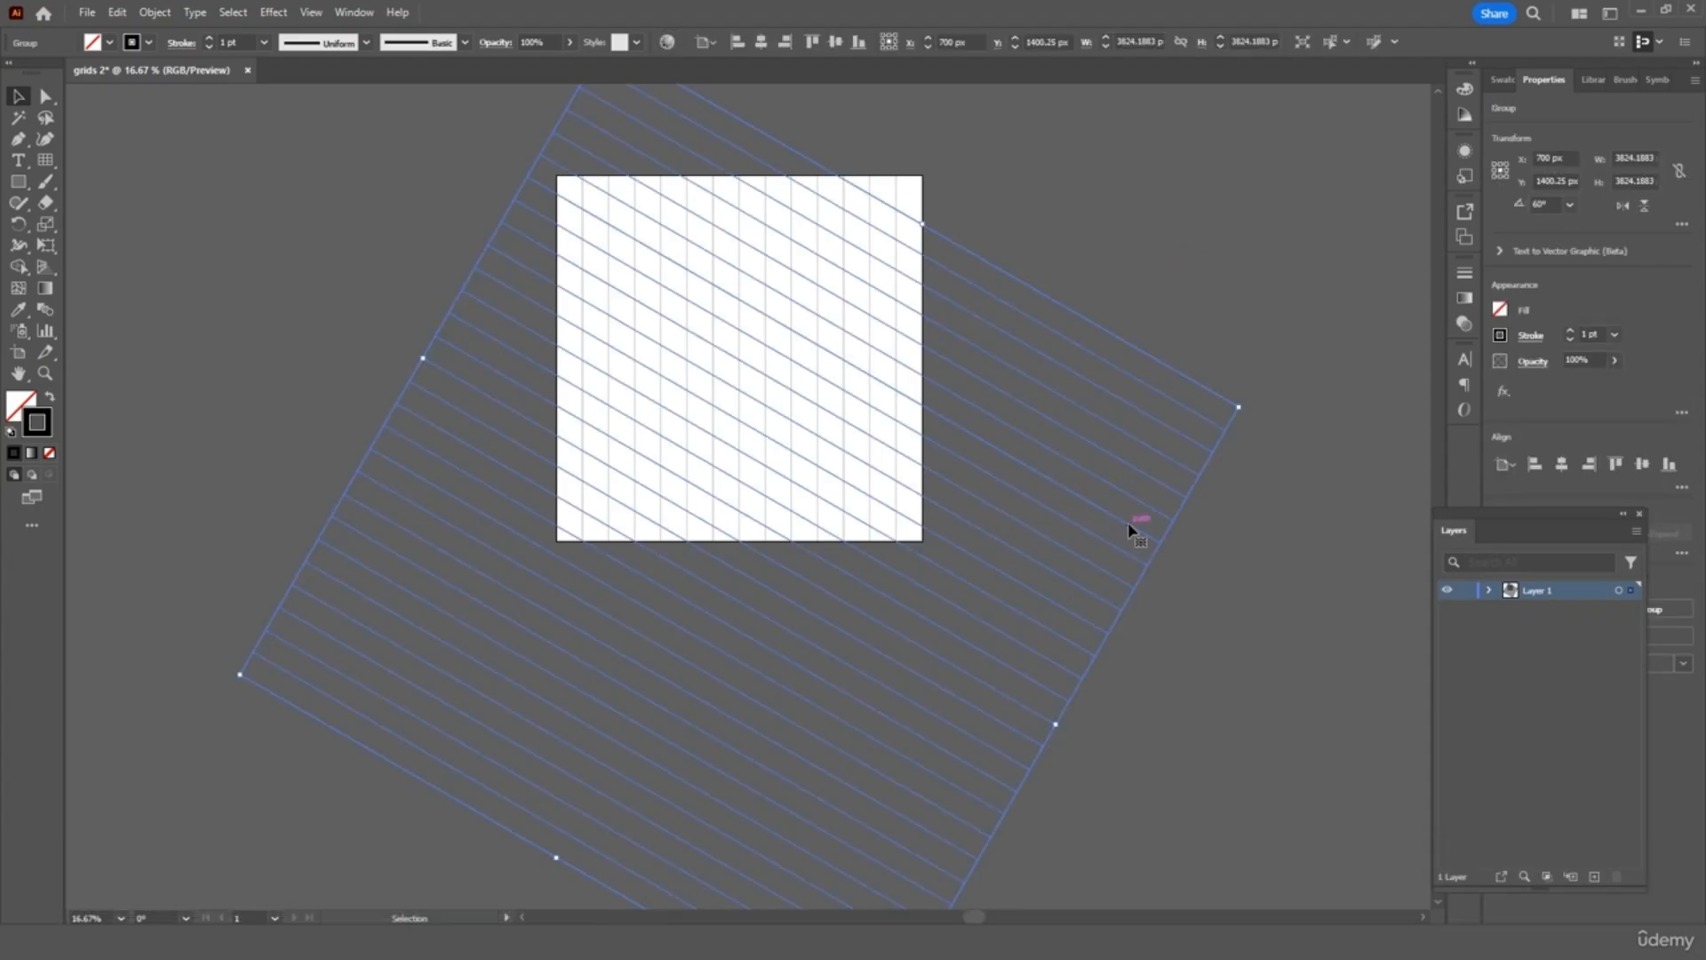
# Move the 60° grid upward, then copy and paste a duplicate of it
pyautogui.moveTo(1129, 529); pyautogui.dragTo(1128, 425)
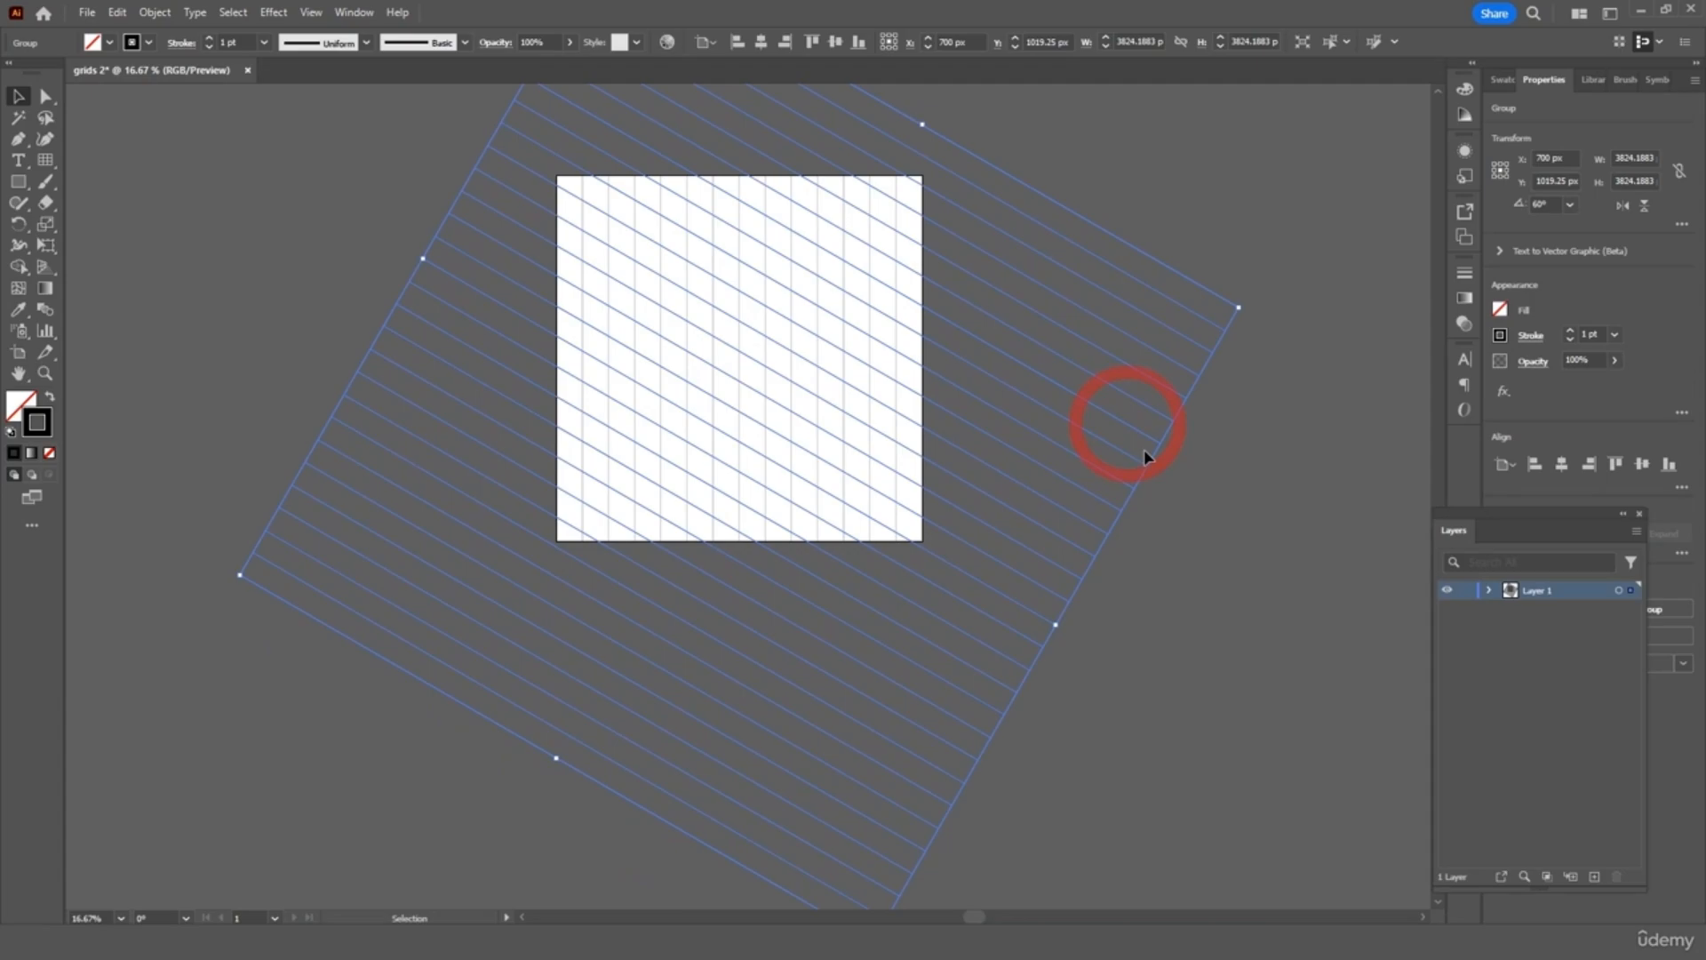
pyautogui.click(1227, 522)
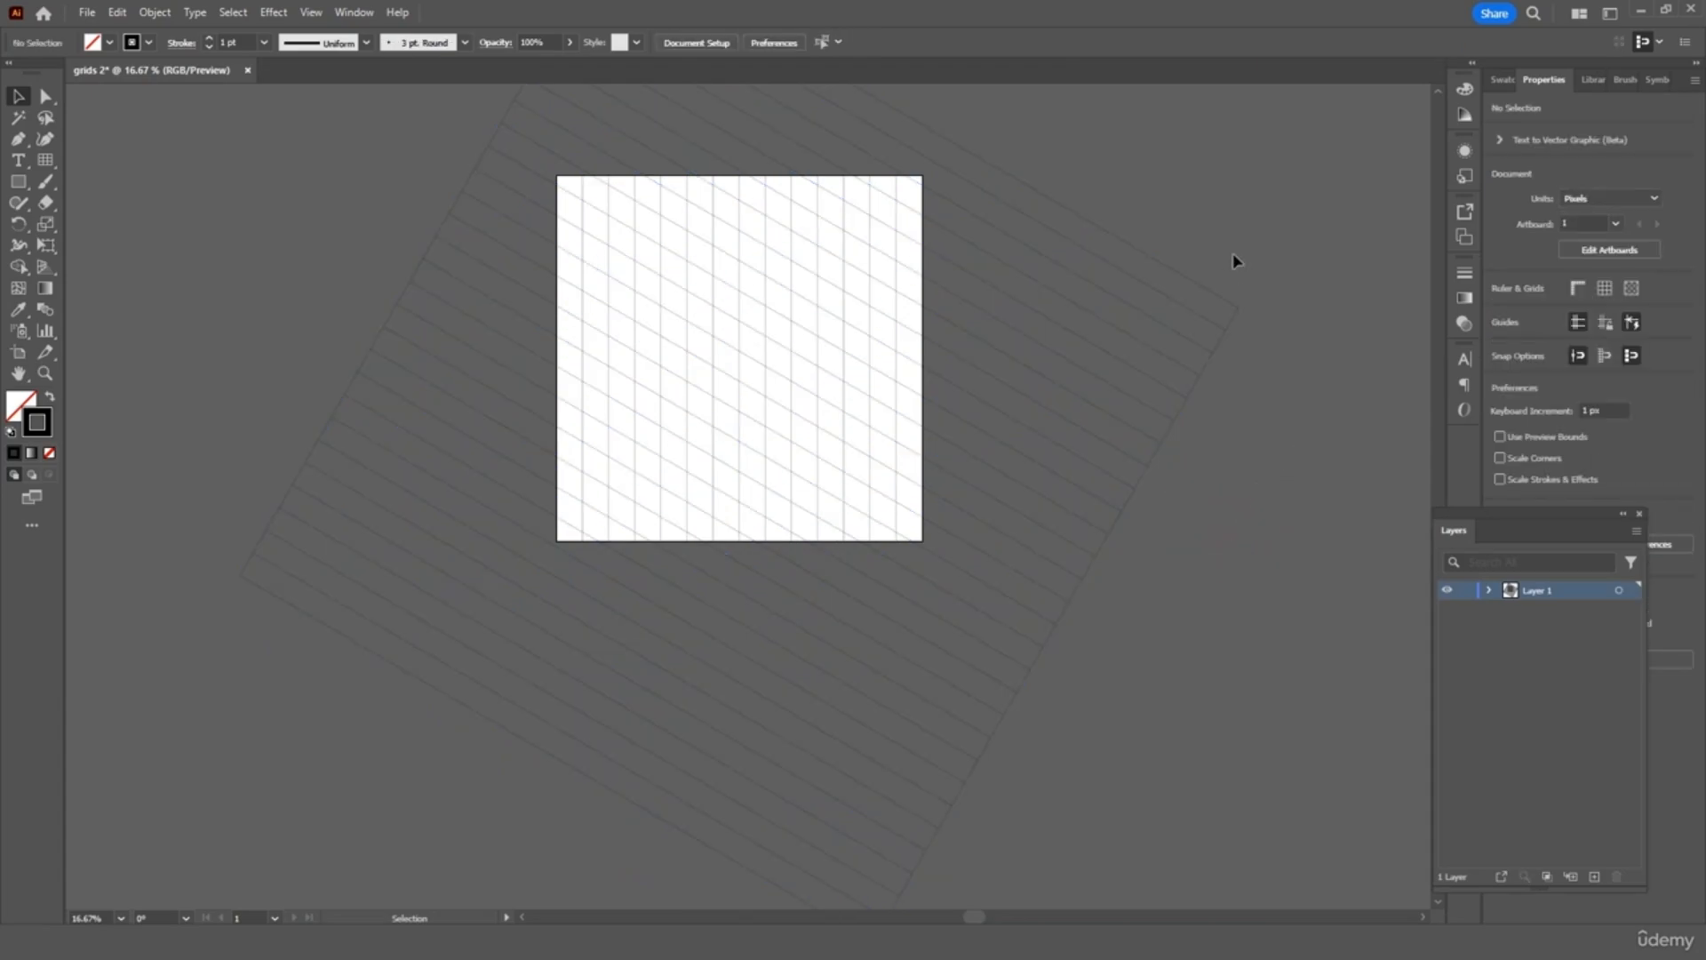
pyautogui.click(1117, 445)
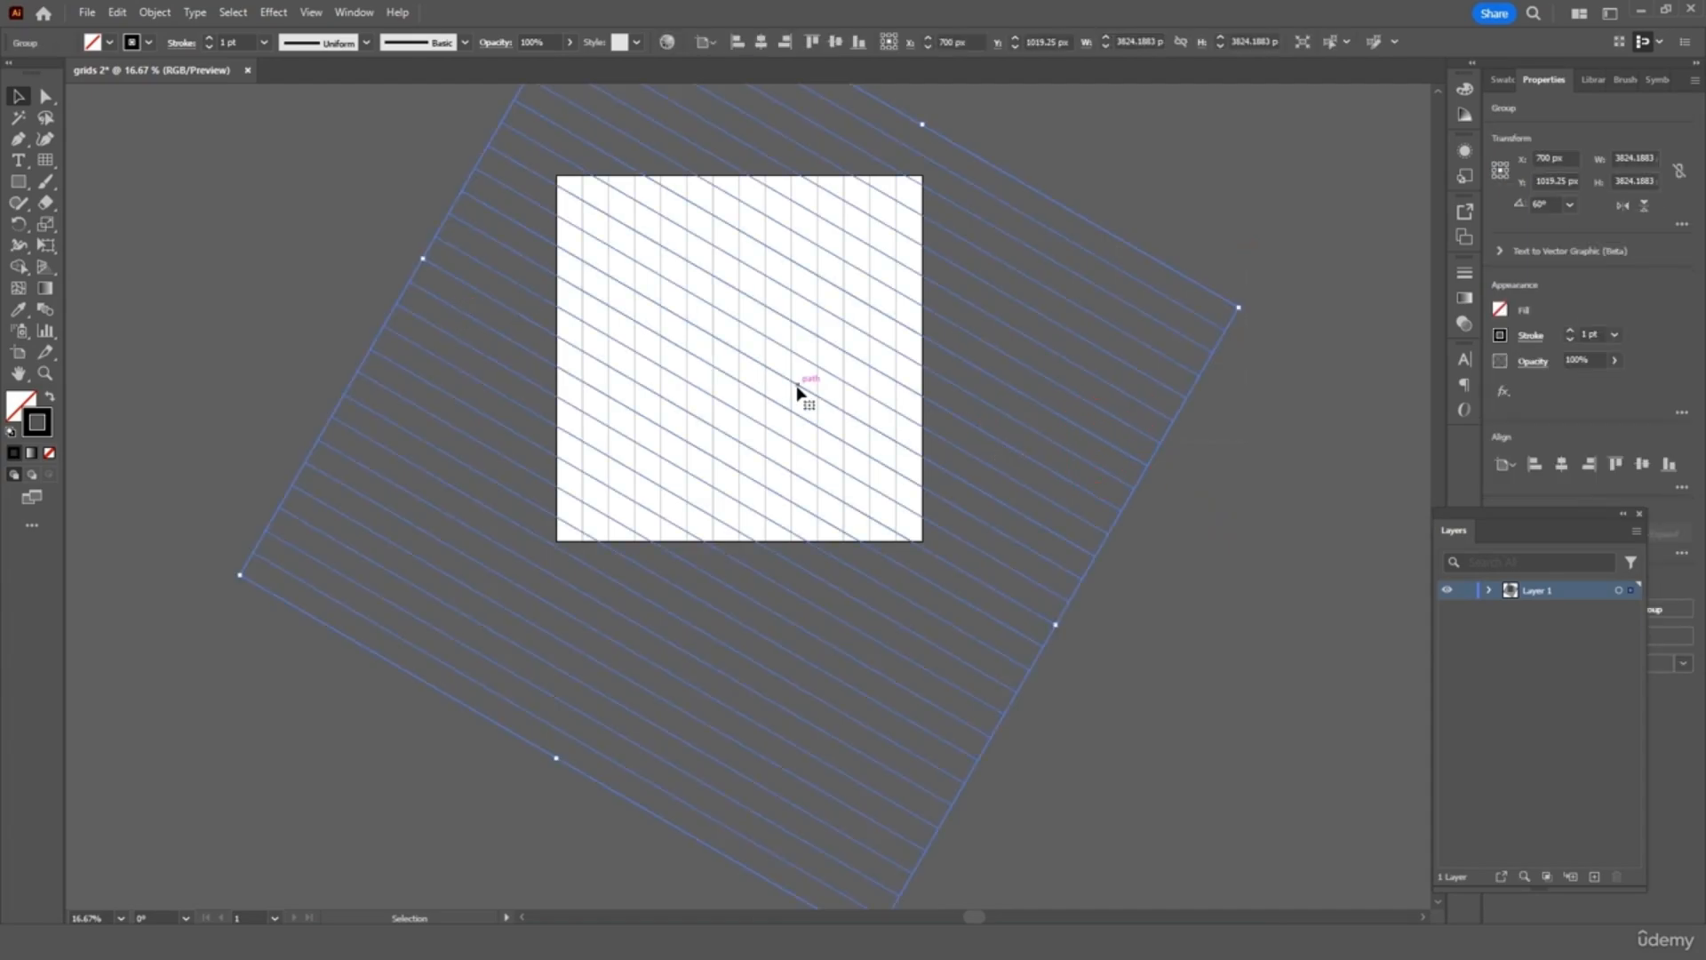
pyautogui.hotkey('ctrl', 'c')
pyautogui.hotkey('ctrl', 'v')
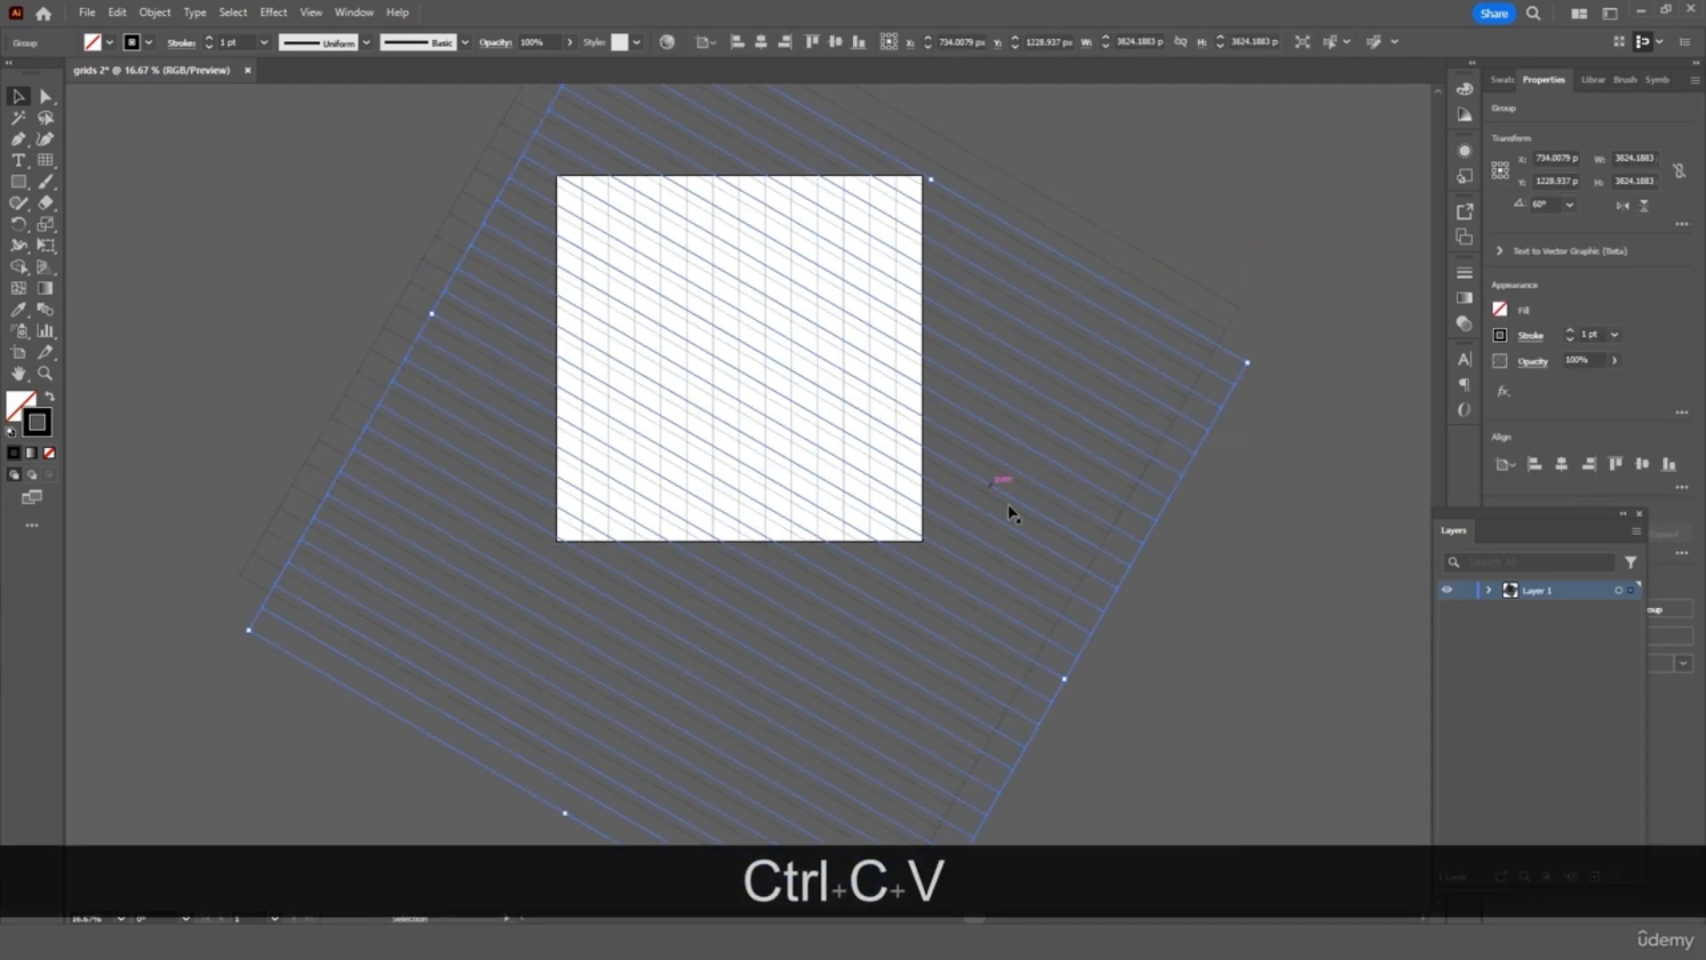
# Reflect the pasted grid copy vertically with Transform > Reflect
pyautogui.rightClick(1133, 569)
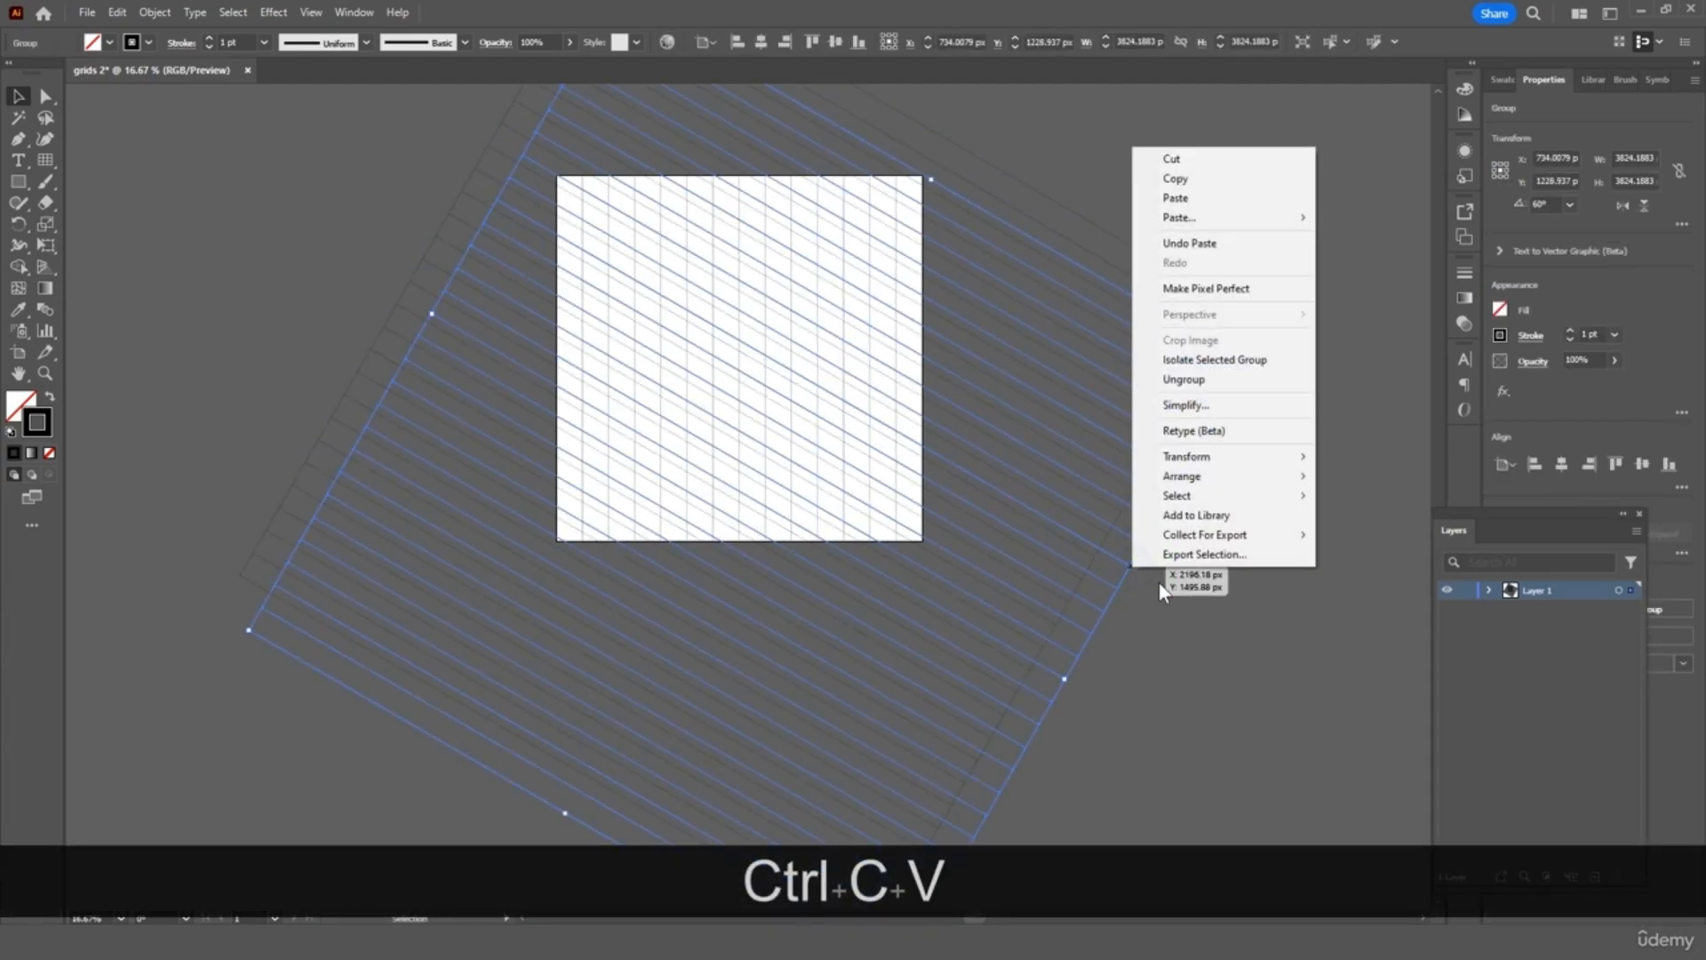
pyautogui.moveTo(1267, 485)
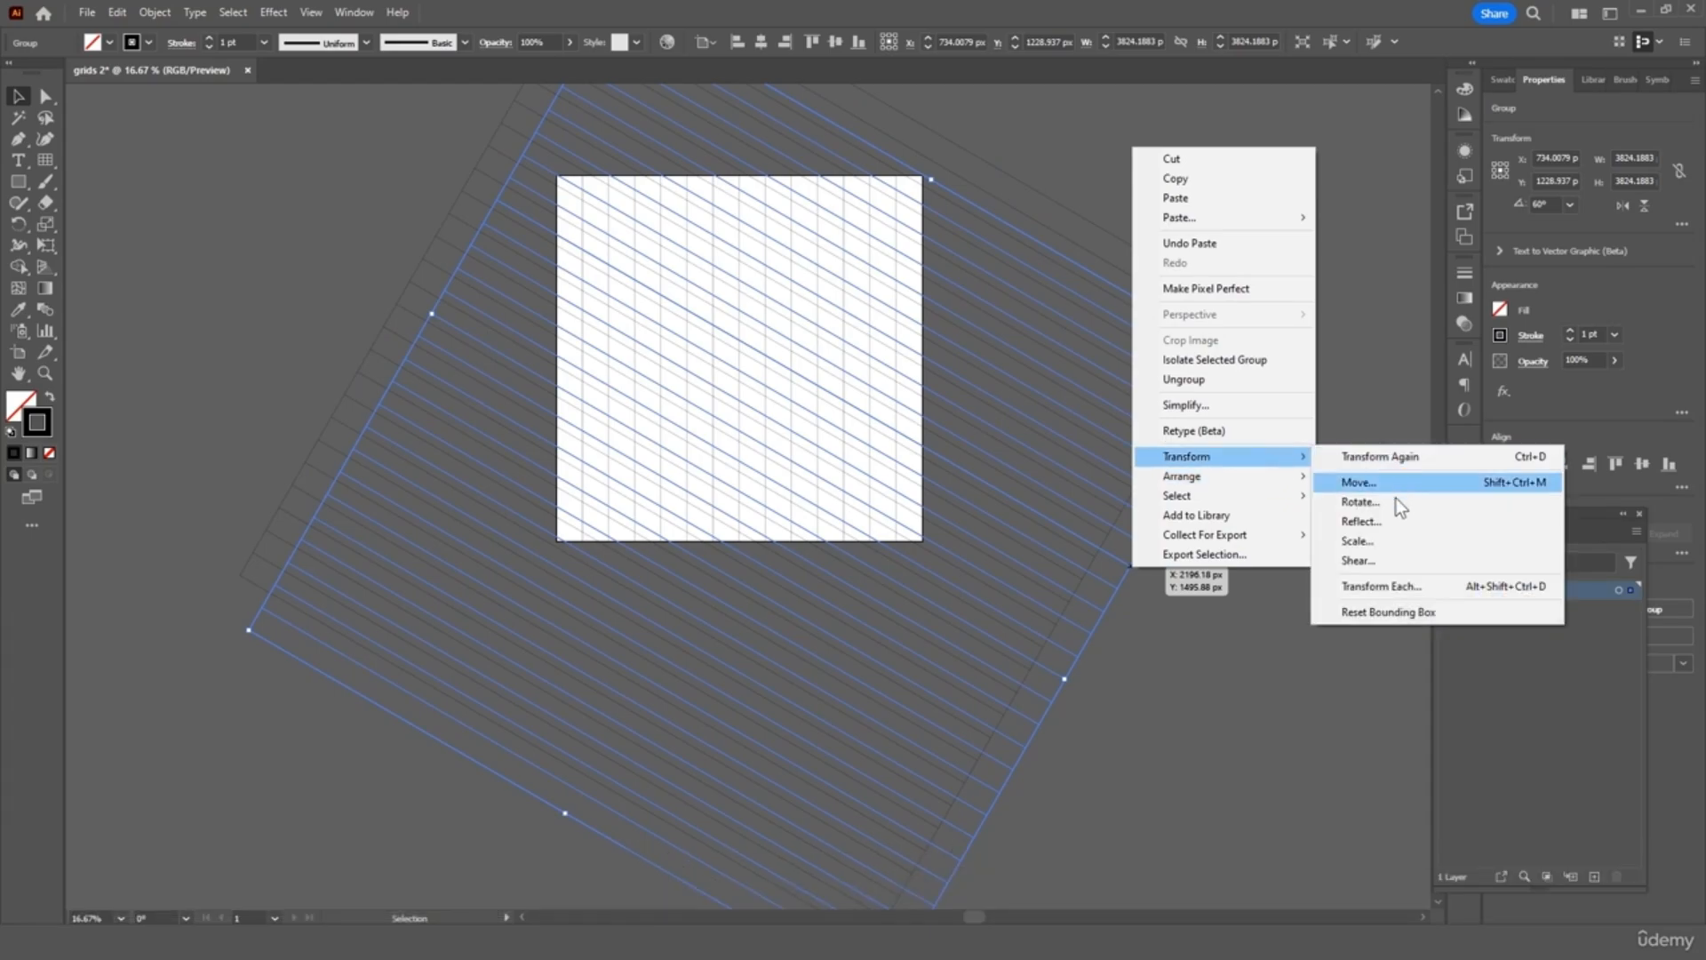
pyautogui.click(1369, 521)
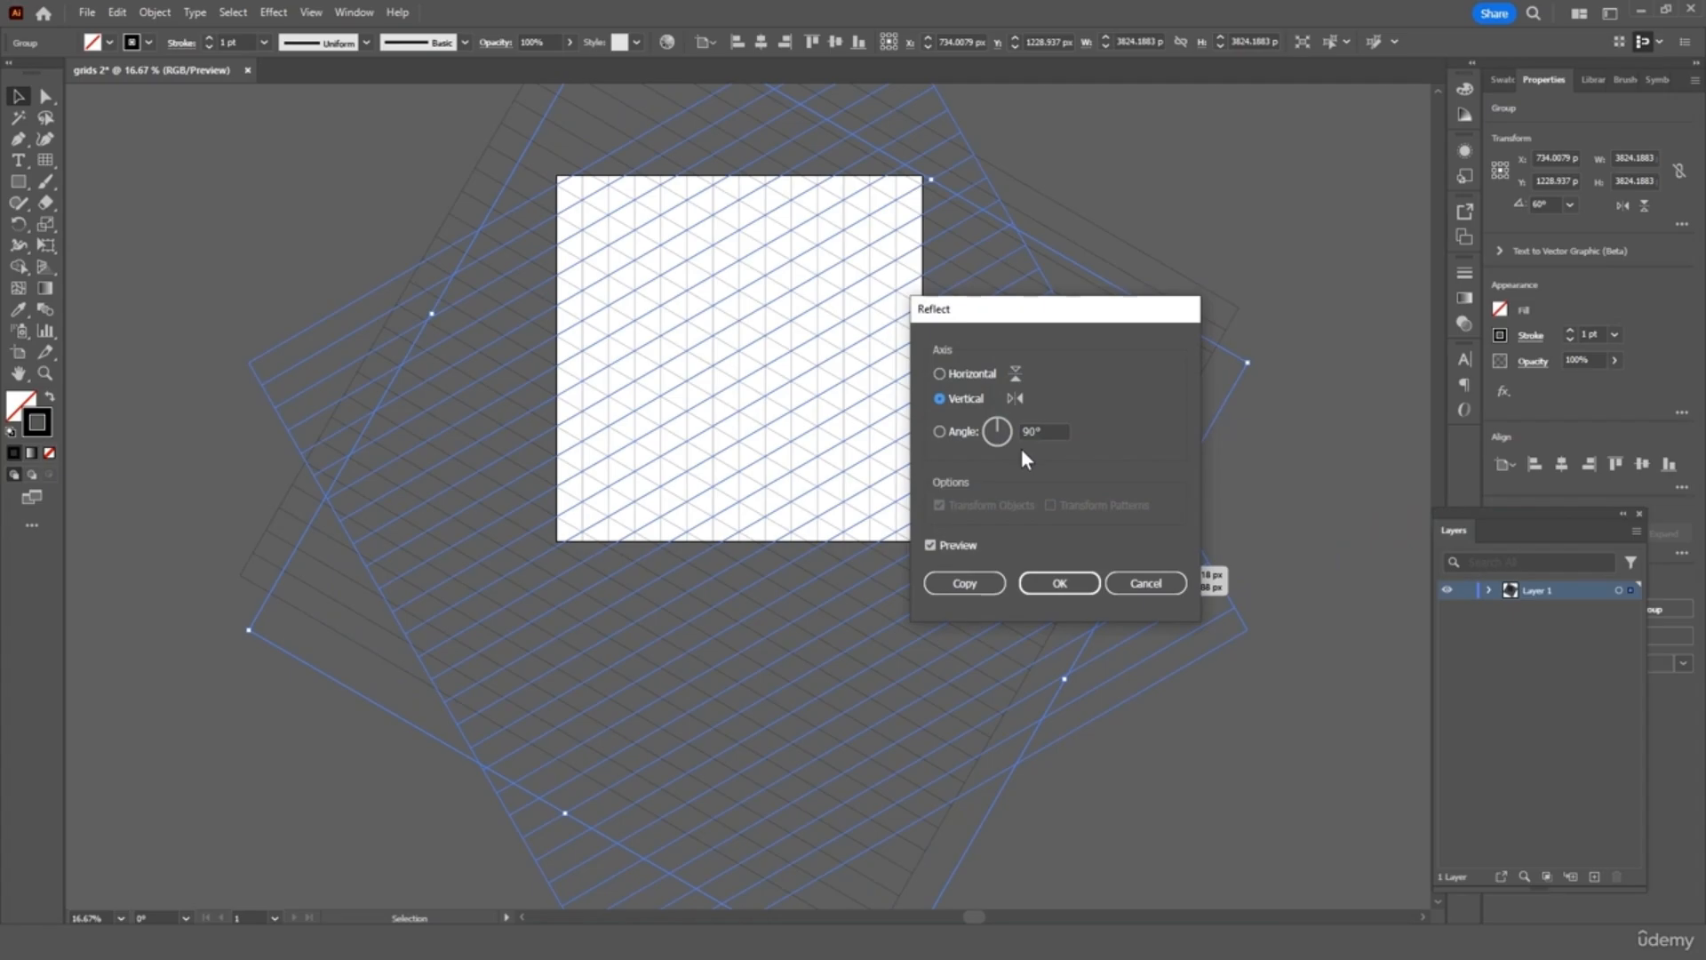
pyautogui.click(1060, 583)
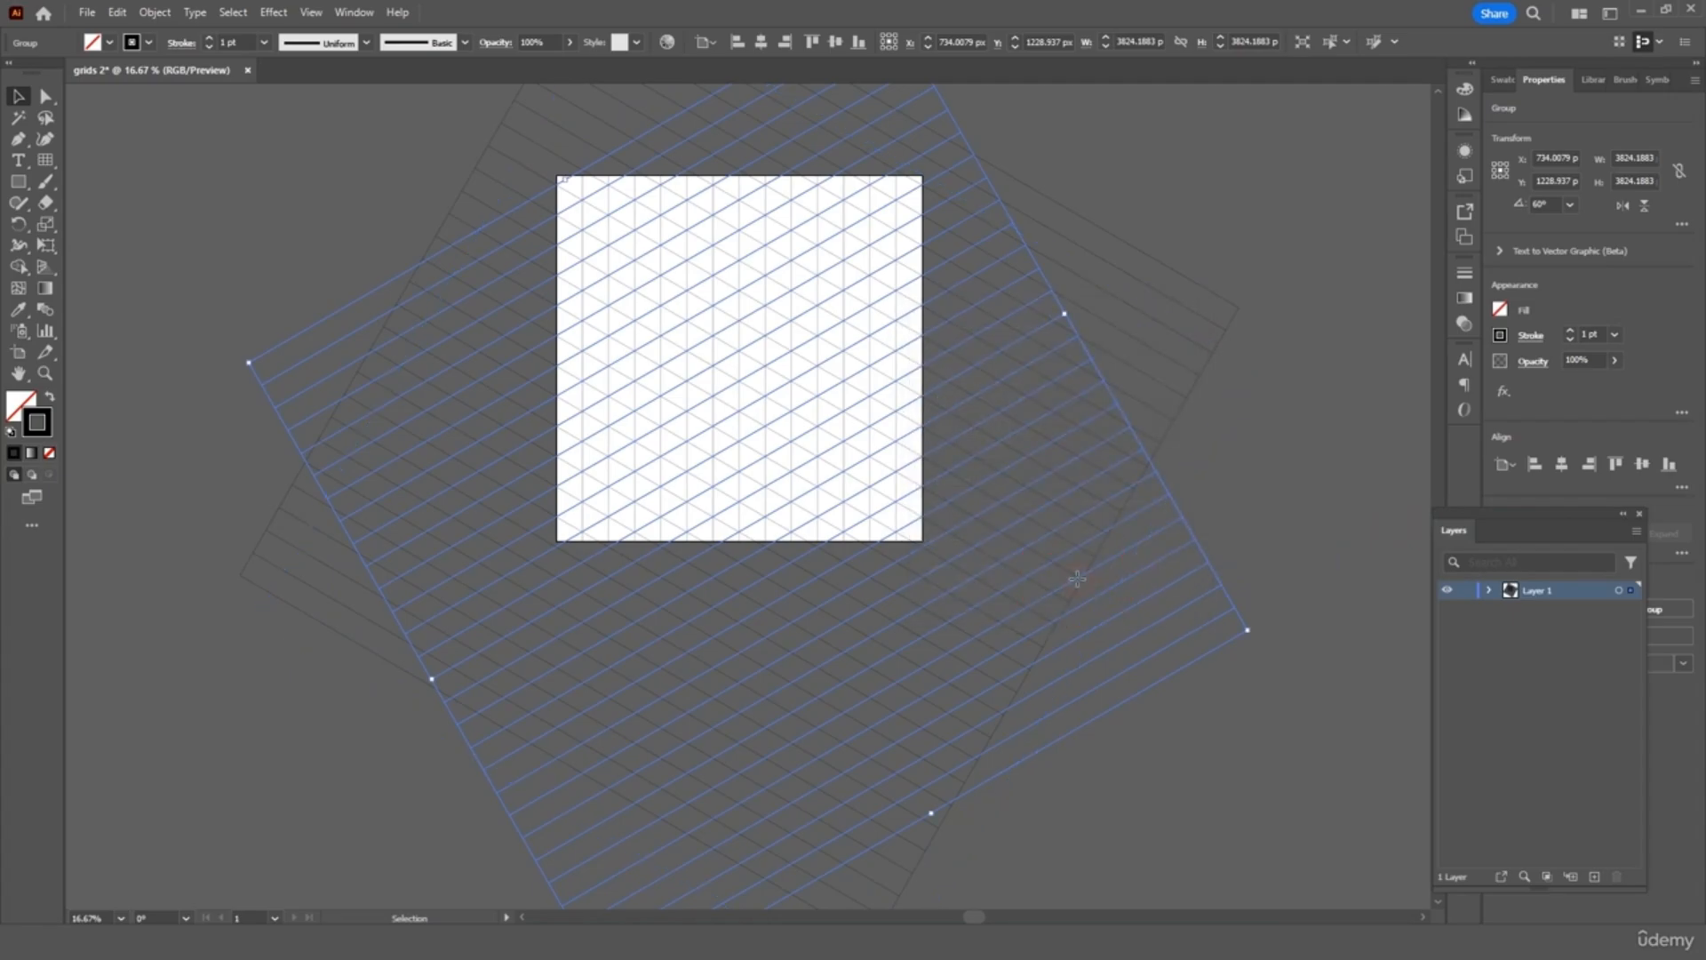
pyautogui.click(1285, 460)
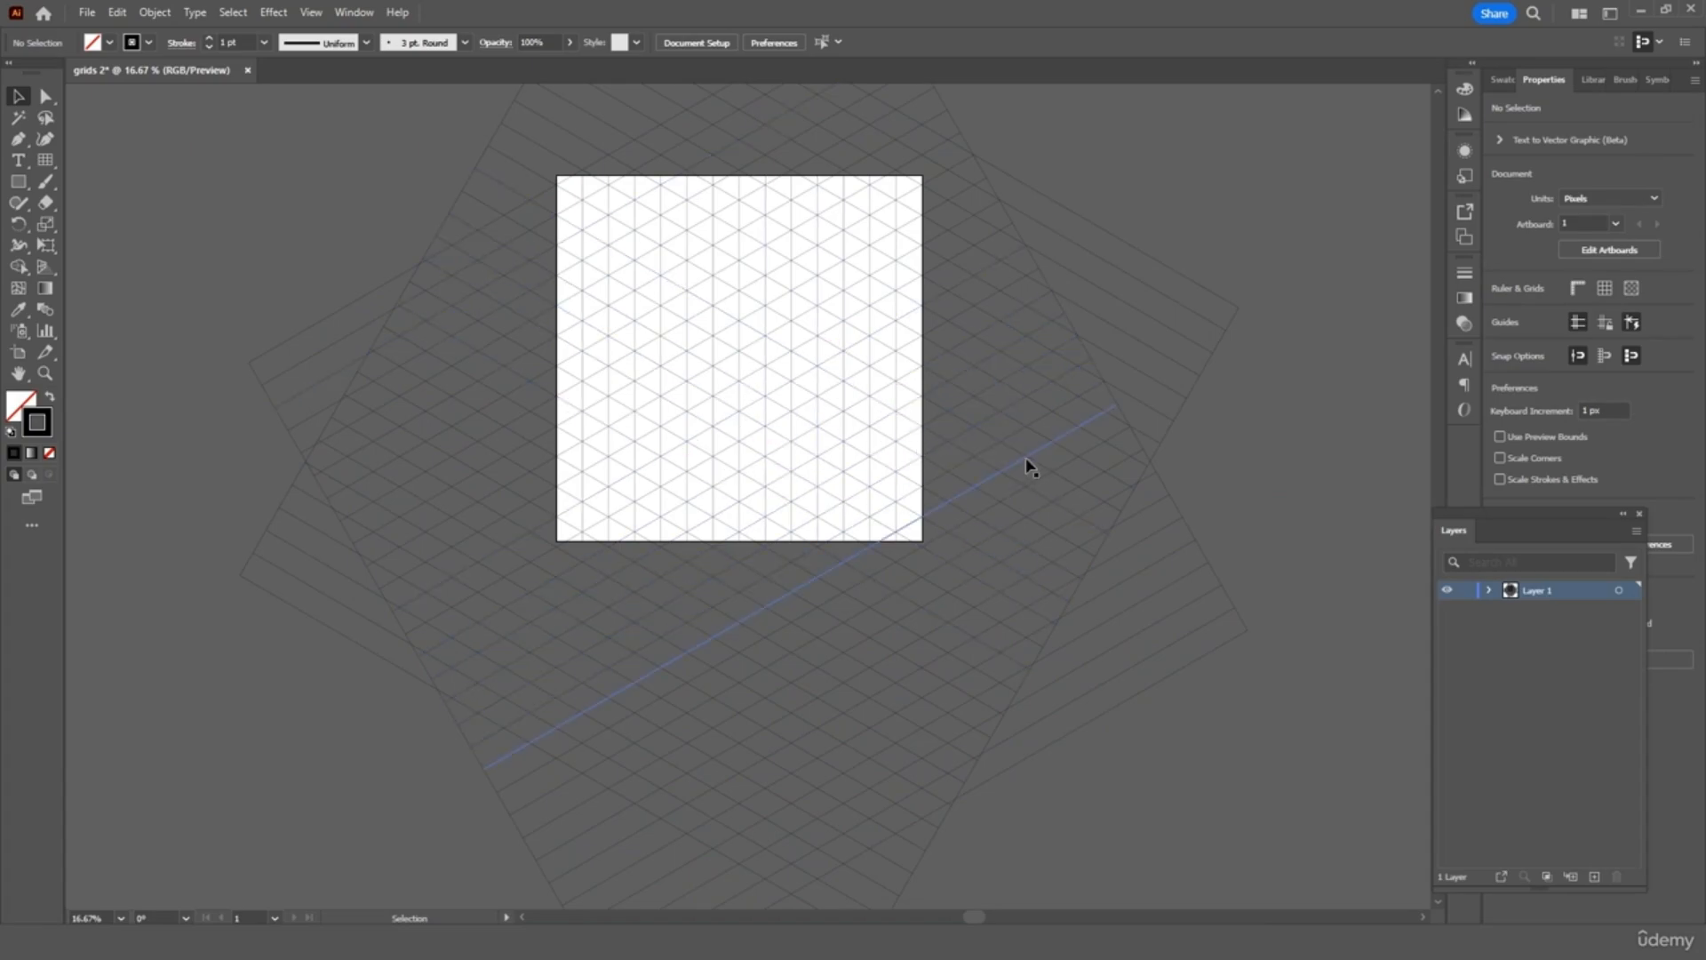
# Nudge the grid 1 px right and 1 px up so the lattice intersections align
pyautogui.click(1129, 285)
pyautogui.hotkey('ctrl', '=')
pyautogui.hotkey('ctrl', '=')
pyautogui.hotkey('ctrl', '=')
pyautogui.hotkey('ctrl', '=')
pyautogui.hotkey('ctrl', '=')
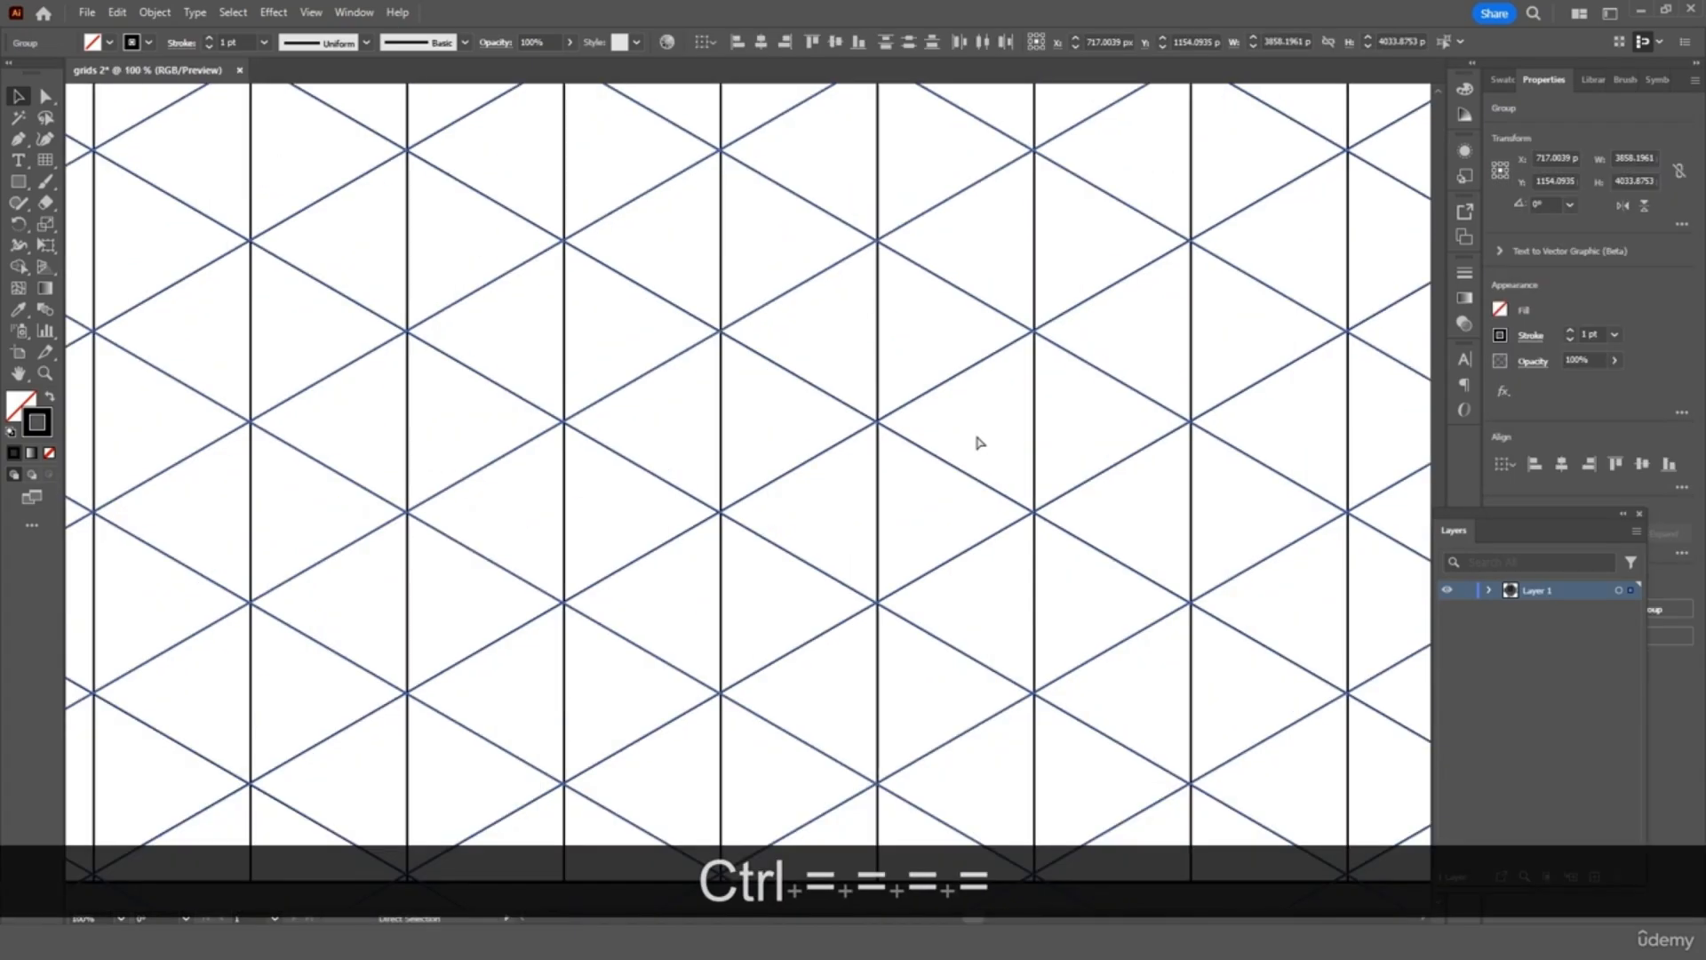
pyautogui.hotkey('ctrl', '=')
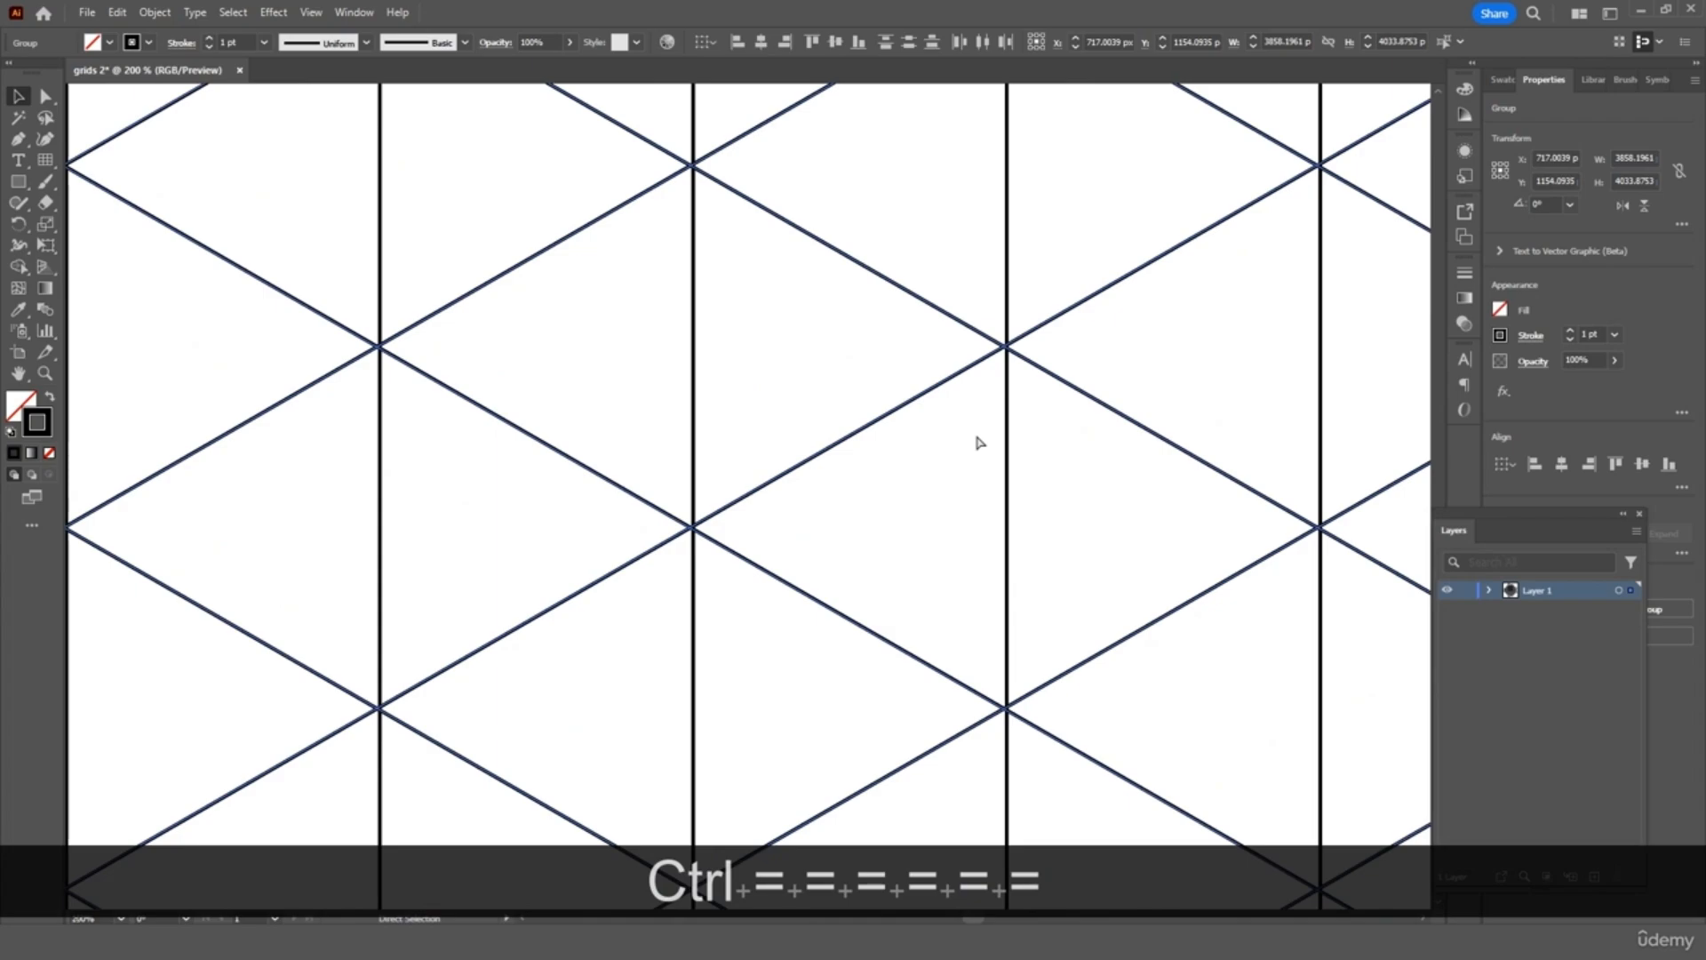
pyautogui.press('Right')
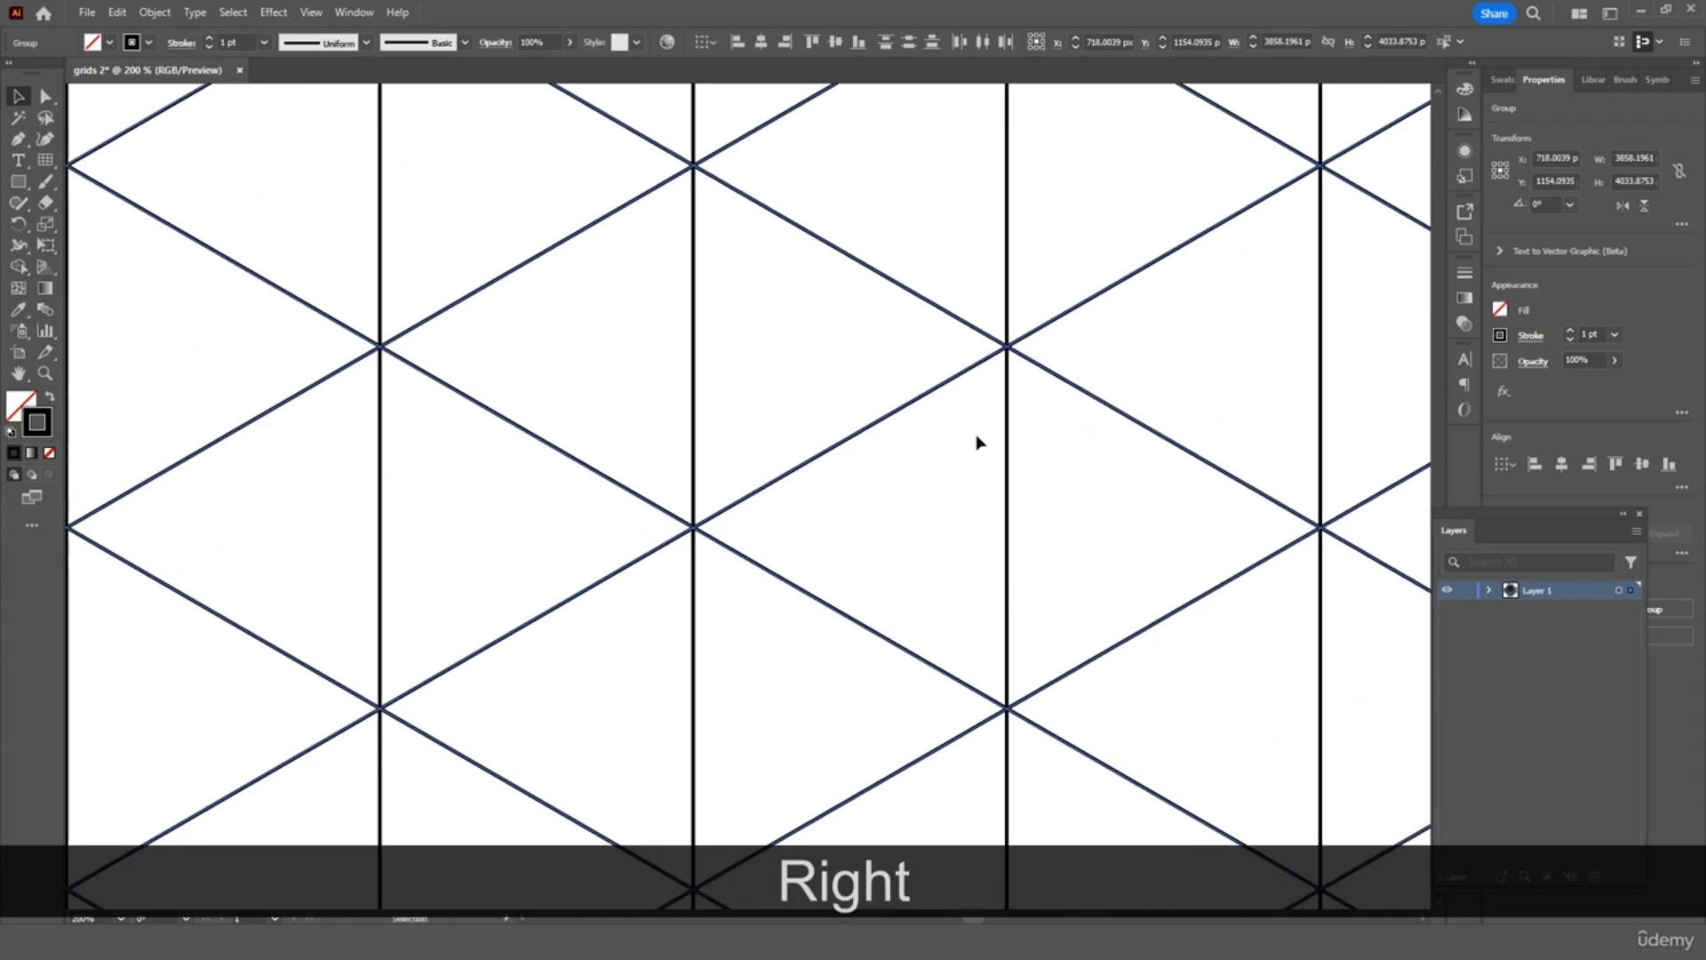
pyautogui.hotkey('ctrl', '-')
pyautogui.hotkey('ctrl', '-')
pyautogui.hotkey('ctrl', '-')
pyautogui.hotkey('ctrl', '-')
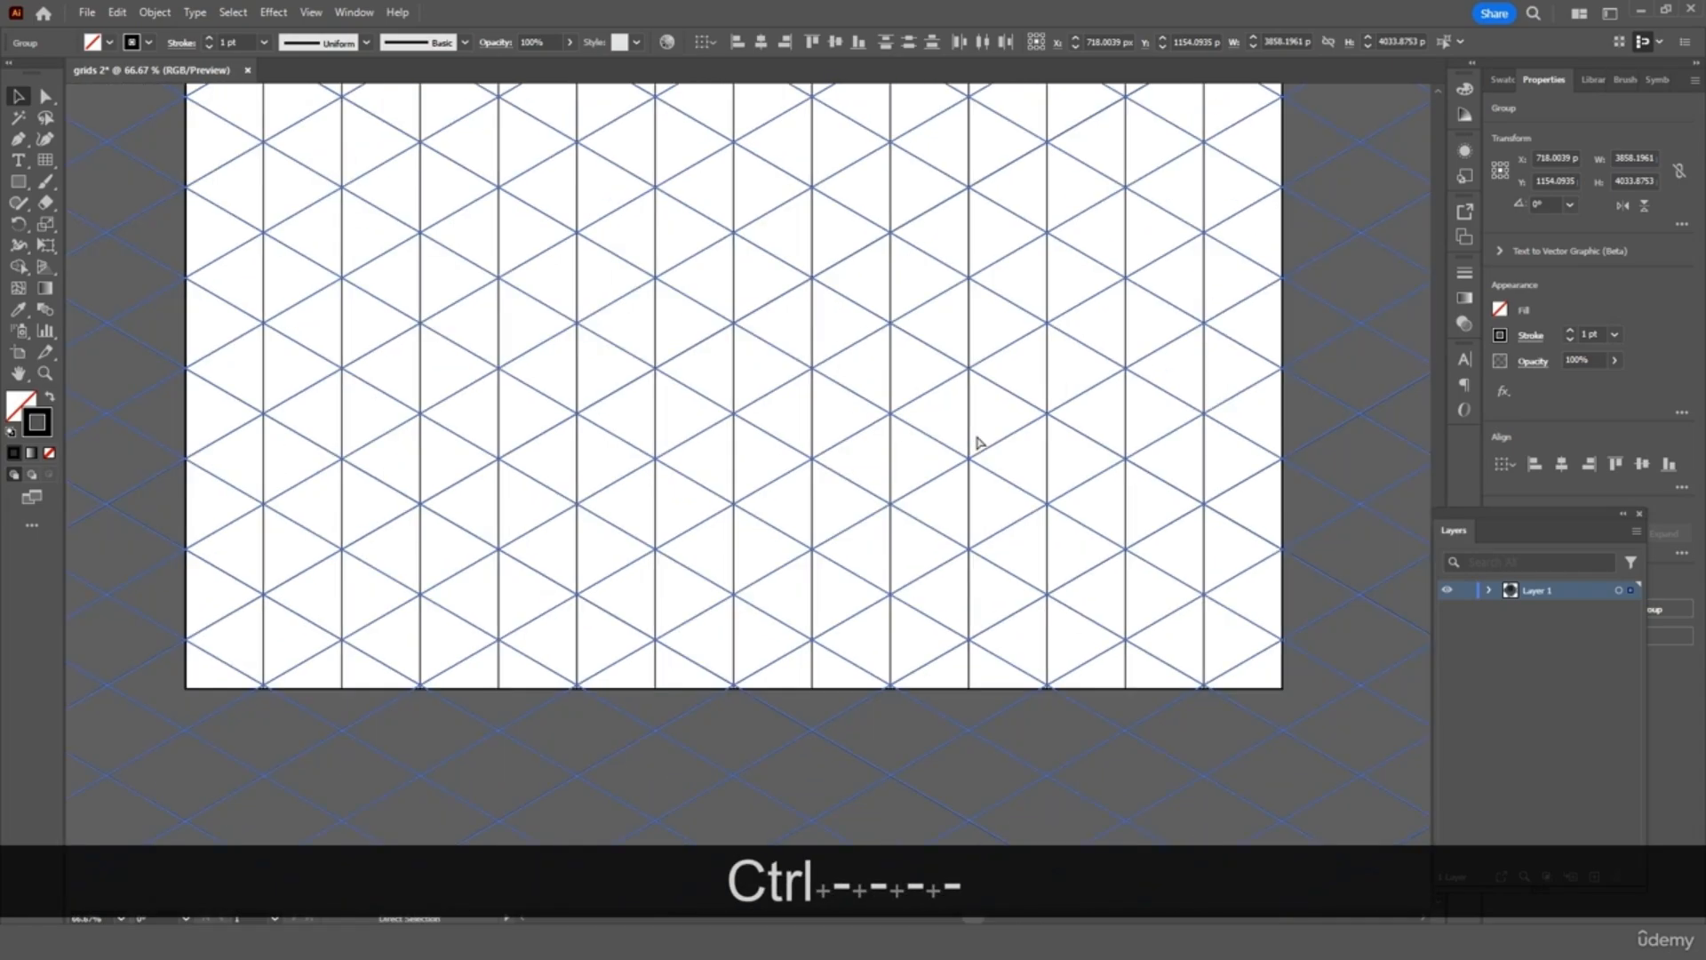
pyautogui.hotkey('ctrl', '-')
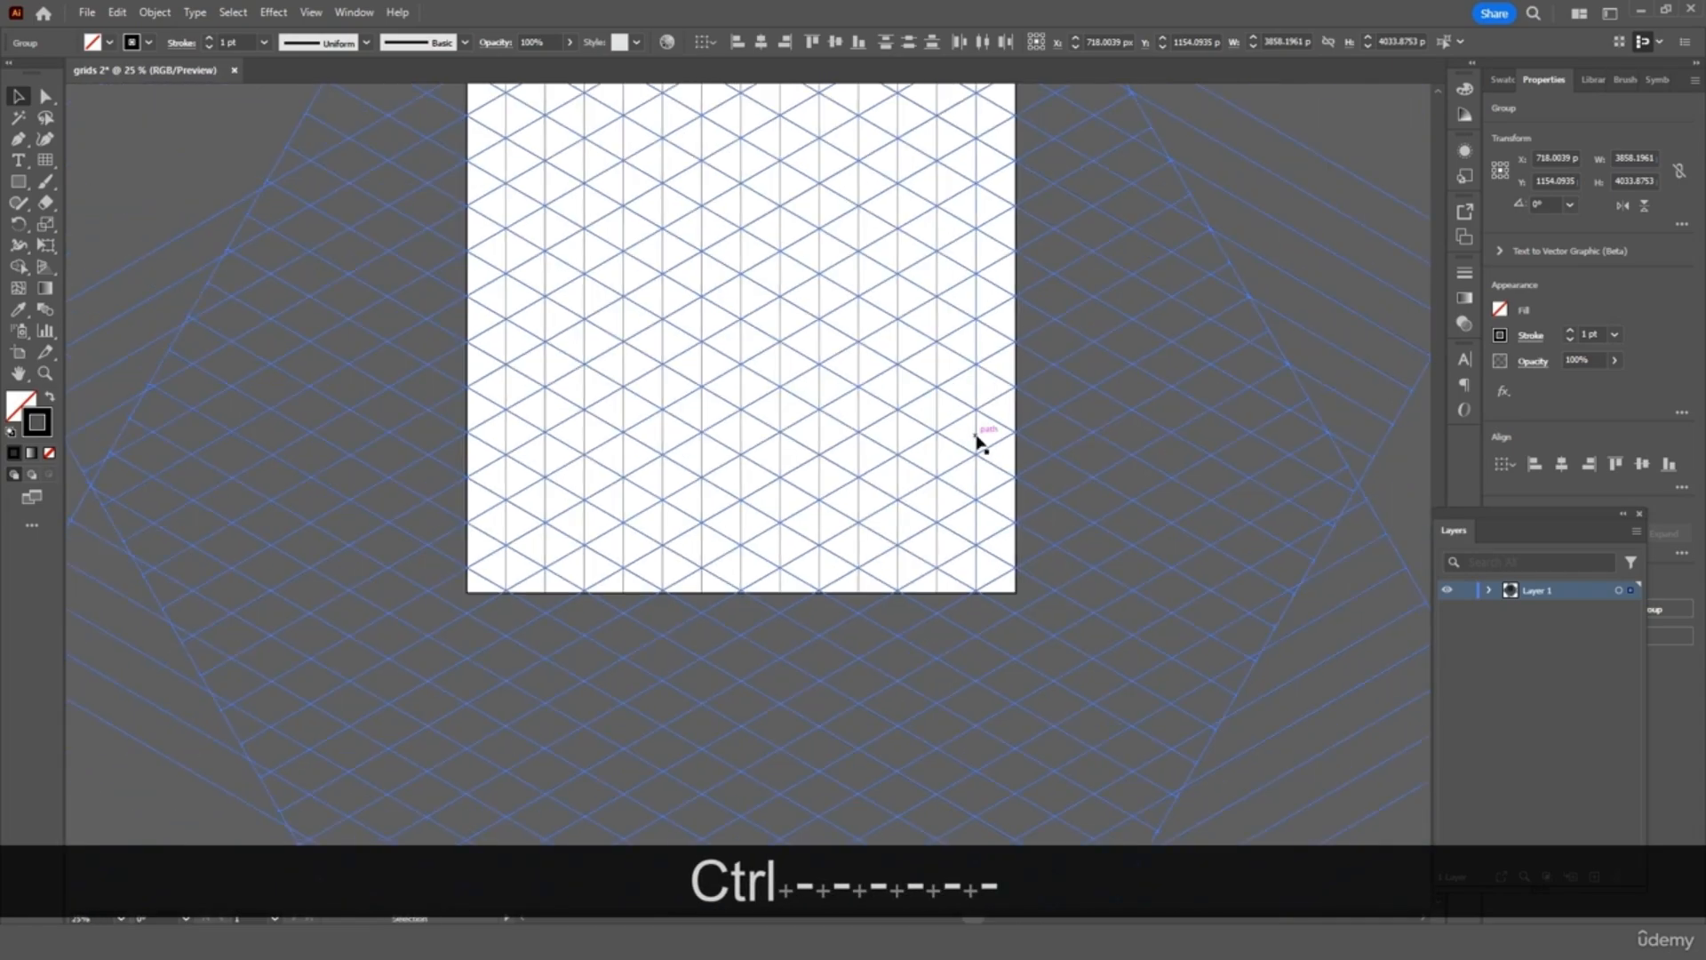
pyautogui.scroll(1, 978, 437)
pyautogui.press('Up')
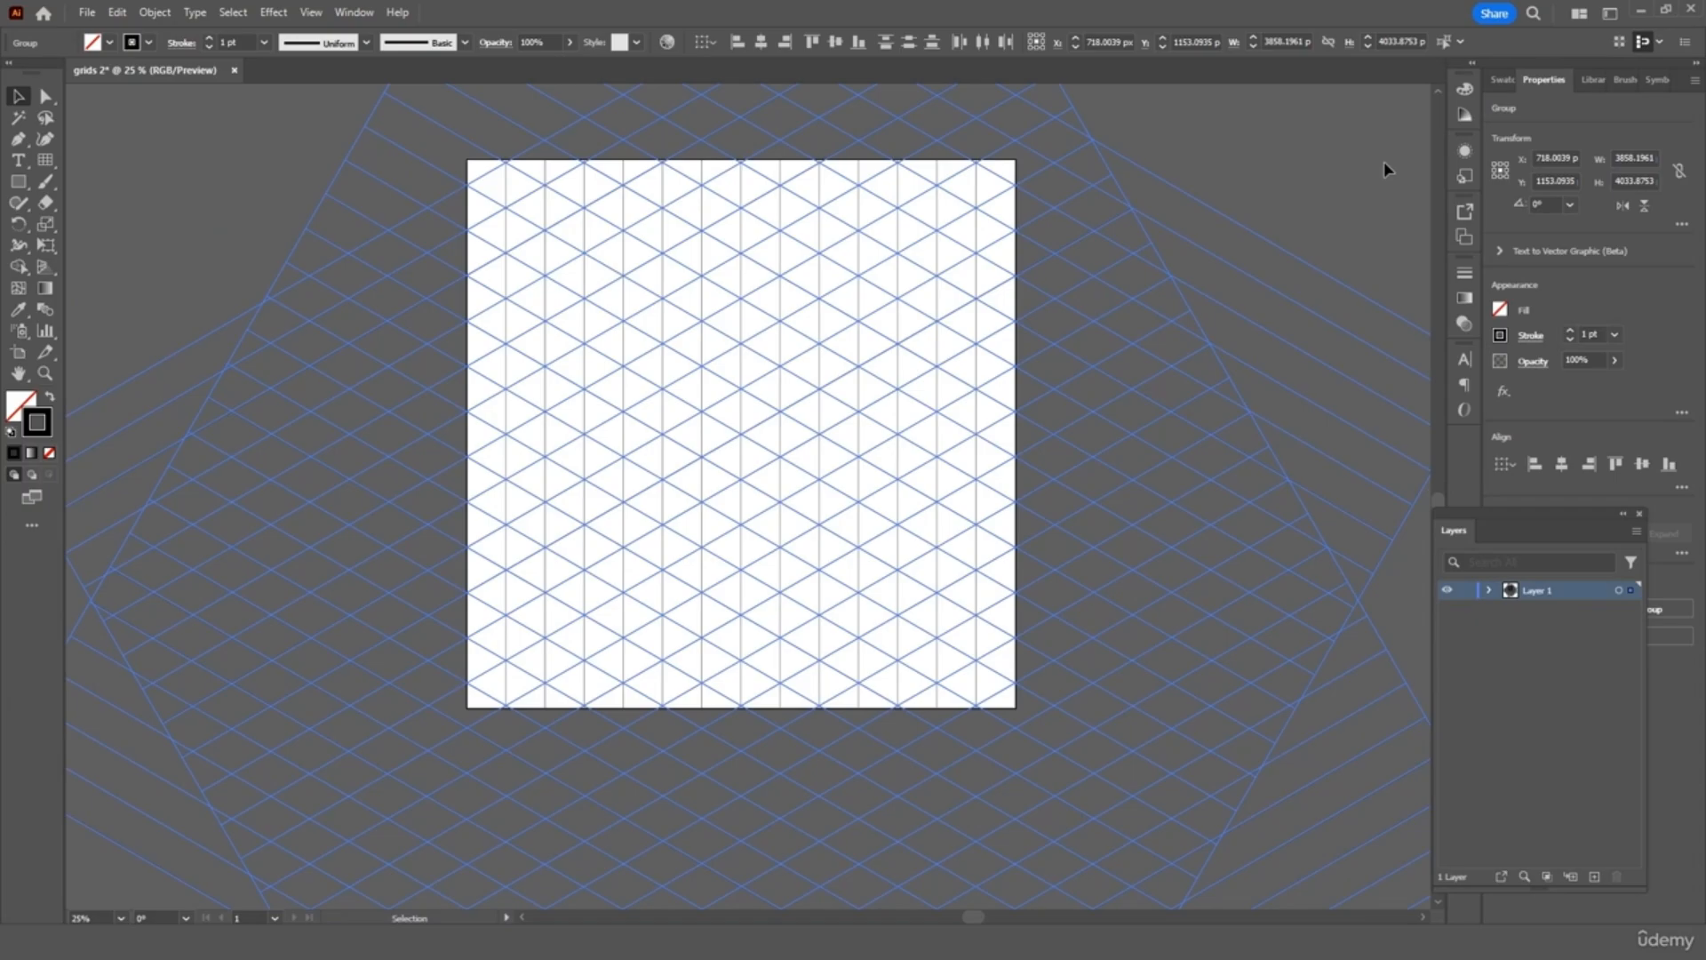
pyautogui.hotkey('ctrl', '-')
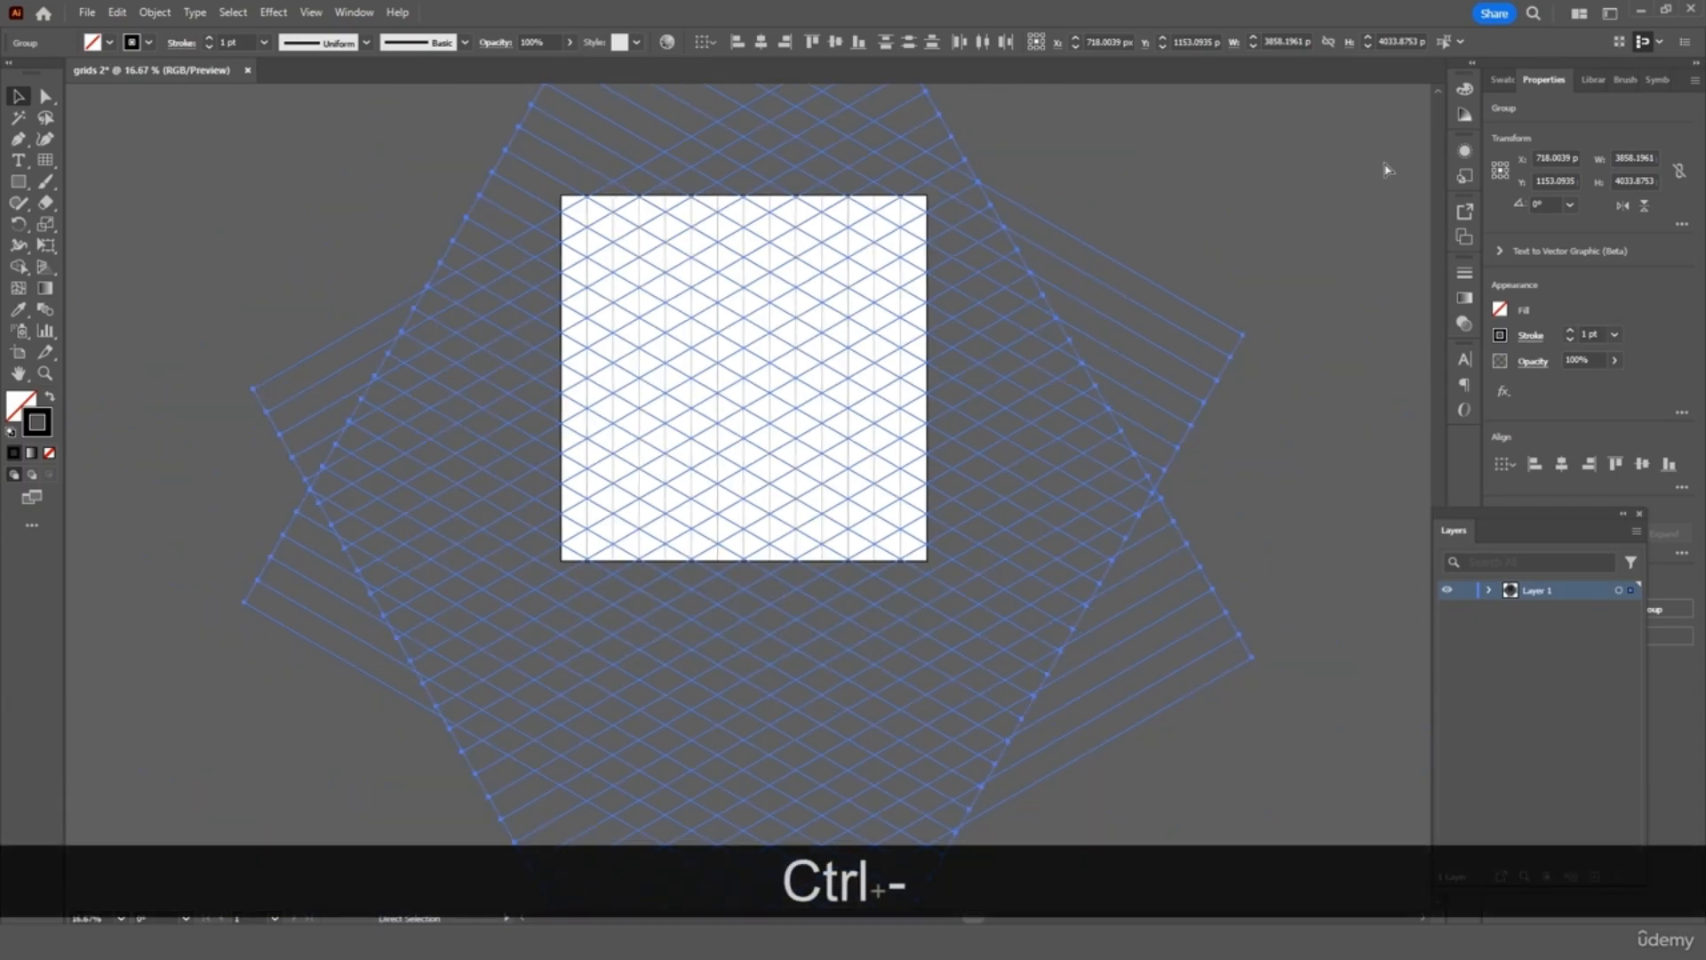
pyautogui.scroll(3, 1384, 162)
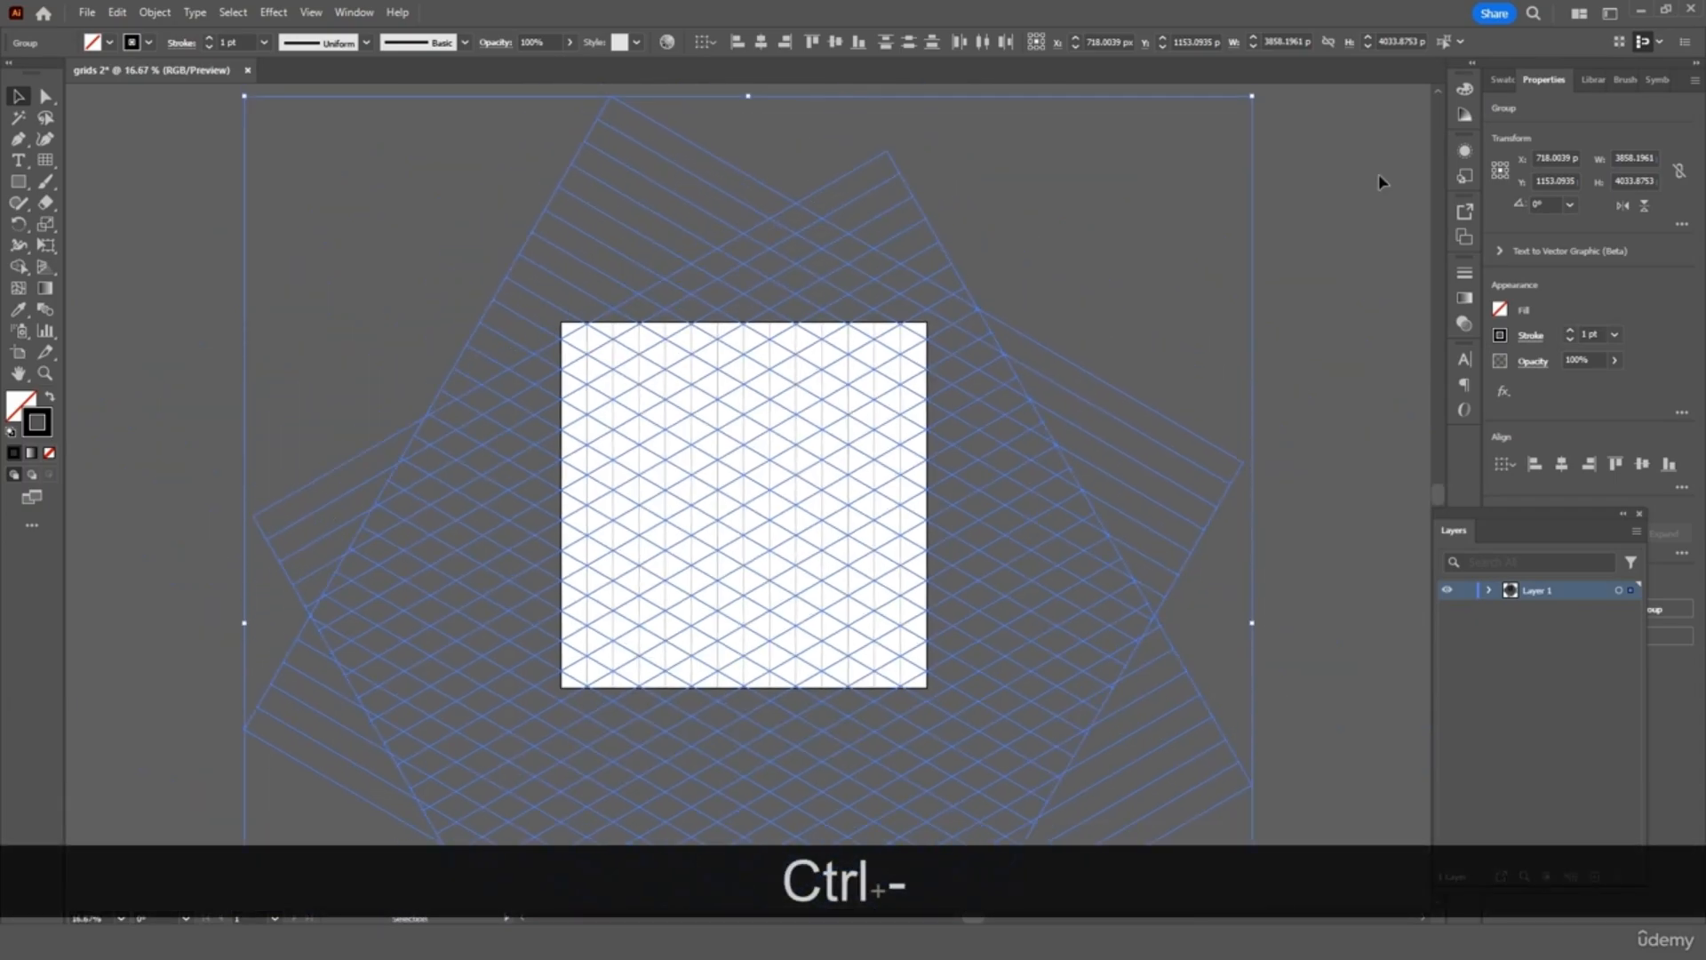
# Show the Pathfinder panel and outline the grid lines into segments
pyautogui.click(368, 11)
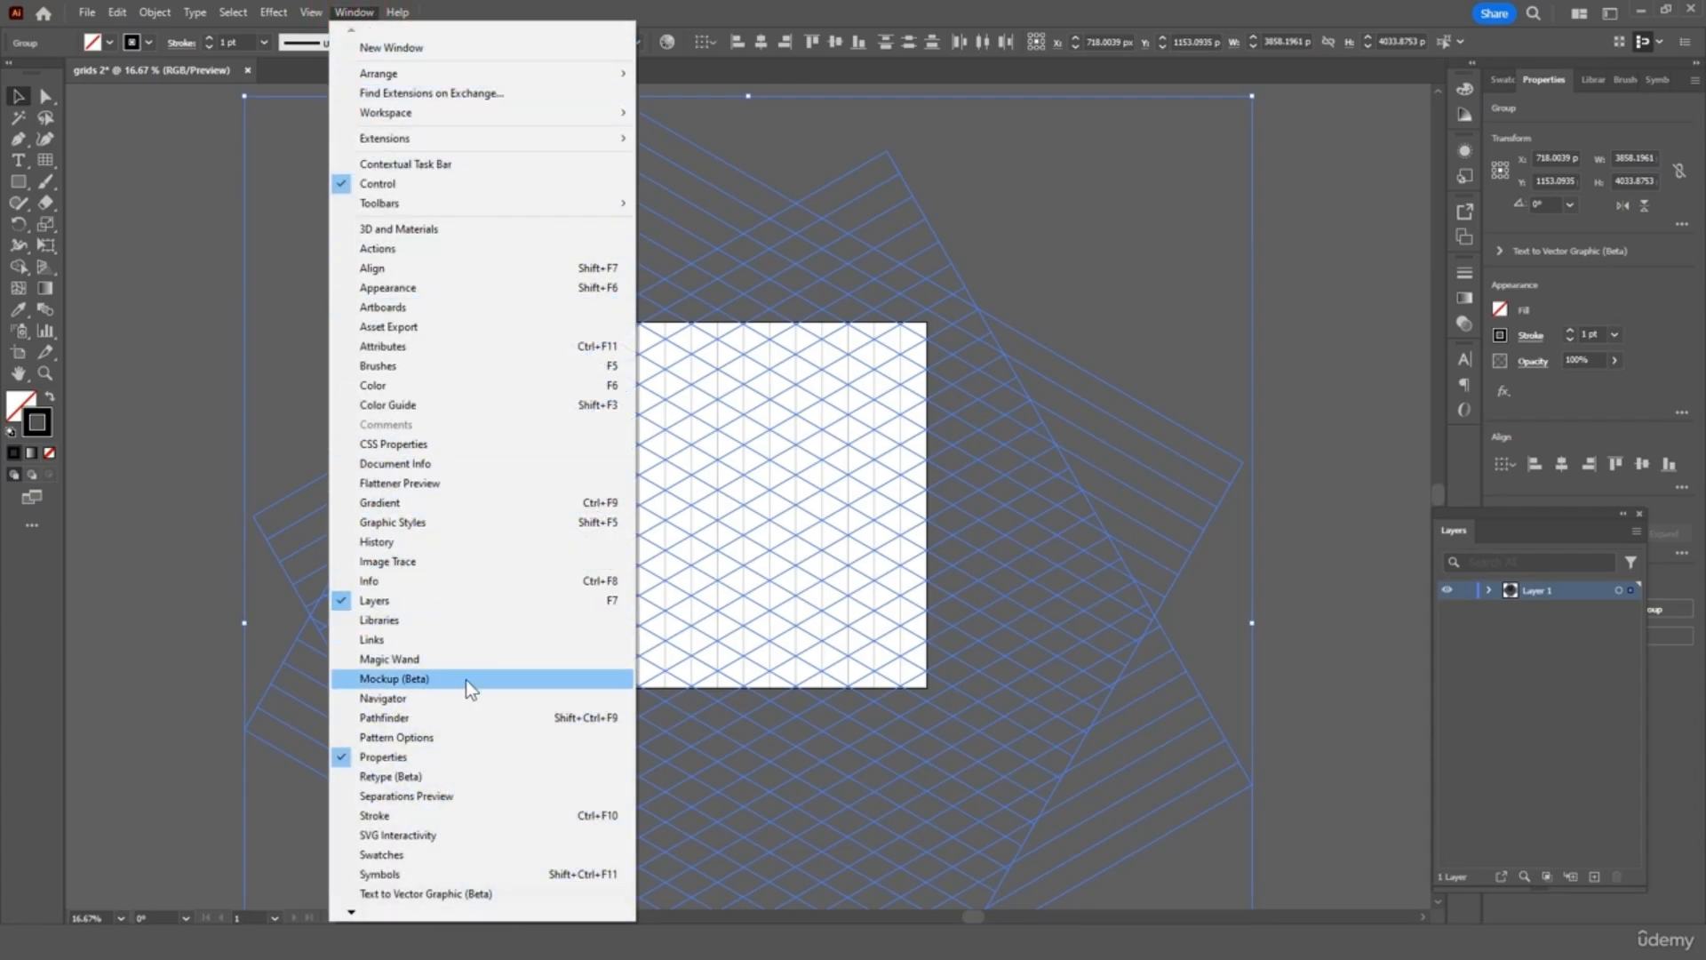
pyautogui.click(461, 716)
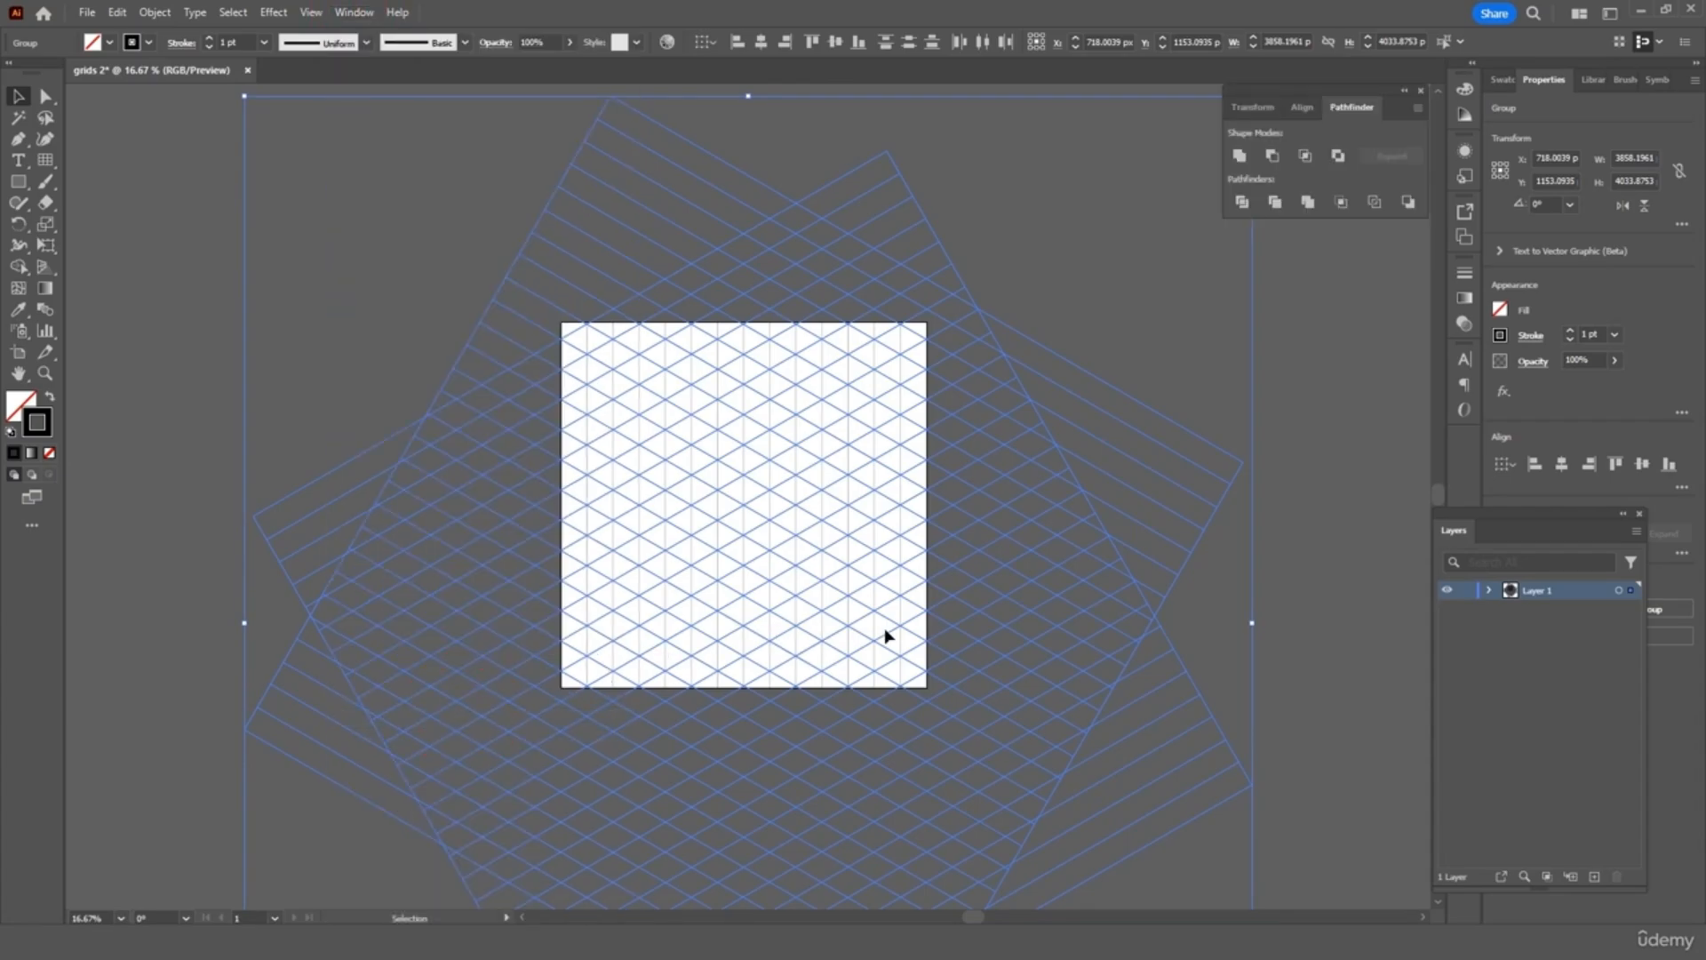
pyautogui.click(1375, 203)
pyautogui.click(1369, 302)
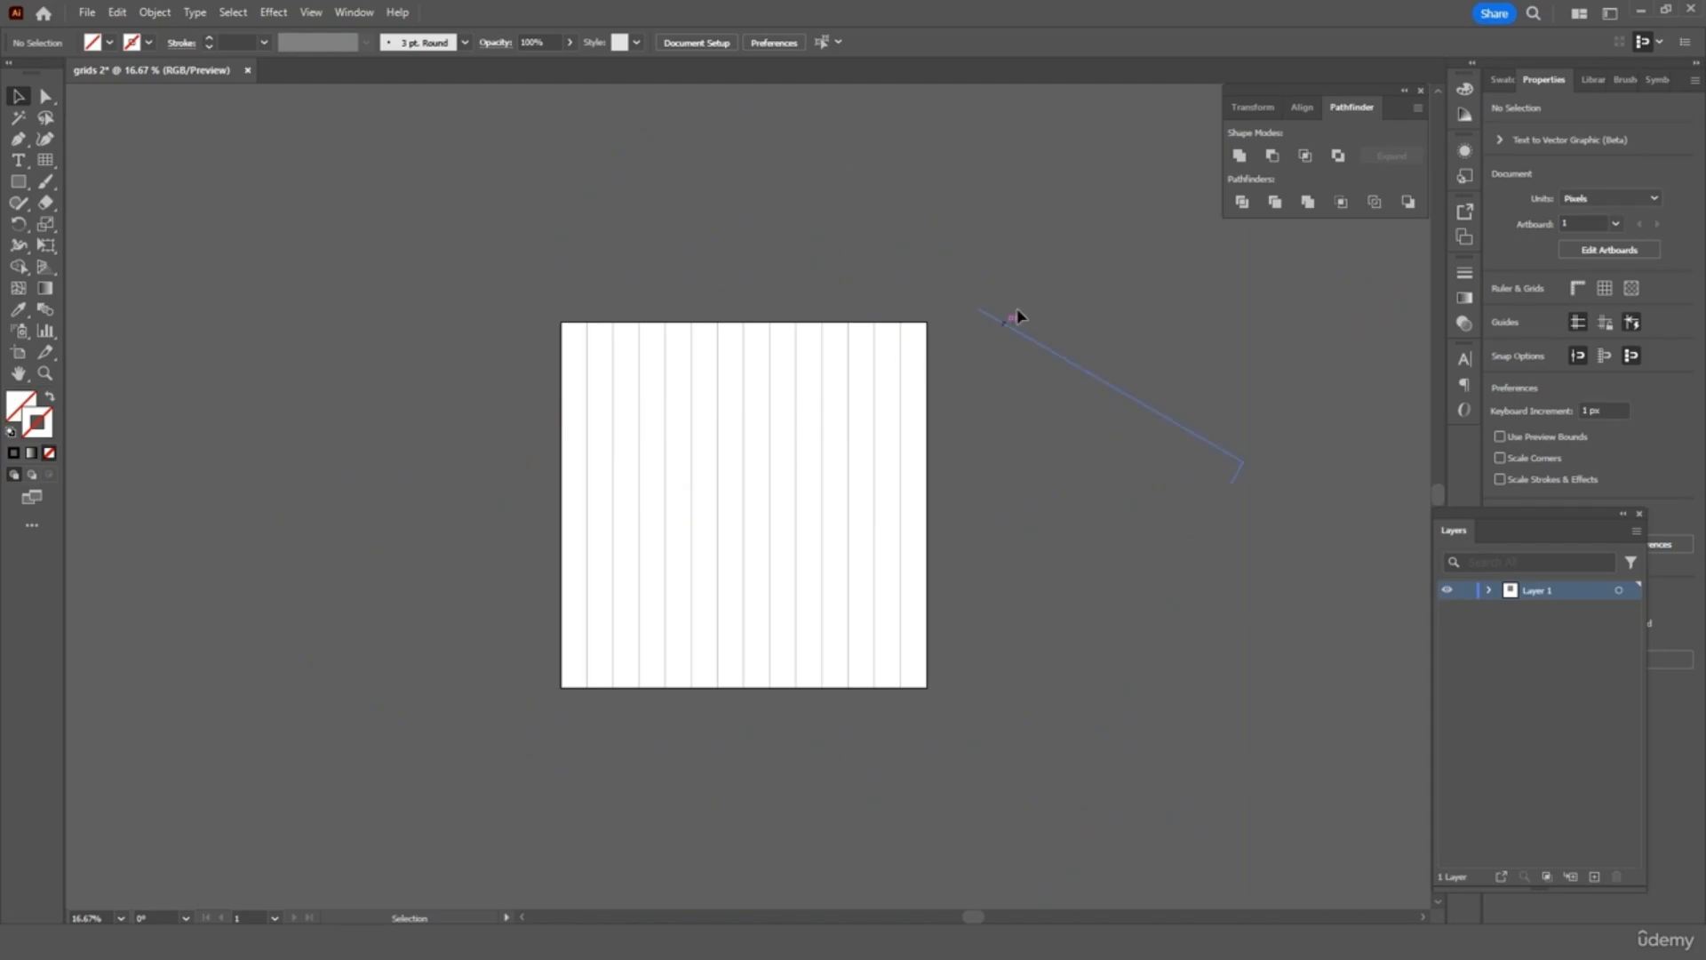
# Give the invisible grid-line group a 1 pt black stroke
pyautogui.click(1004, 281)
pyautogui.click(480, 734)
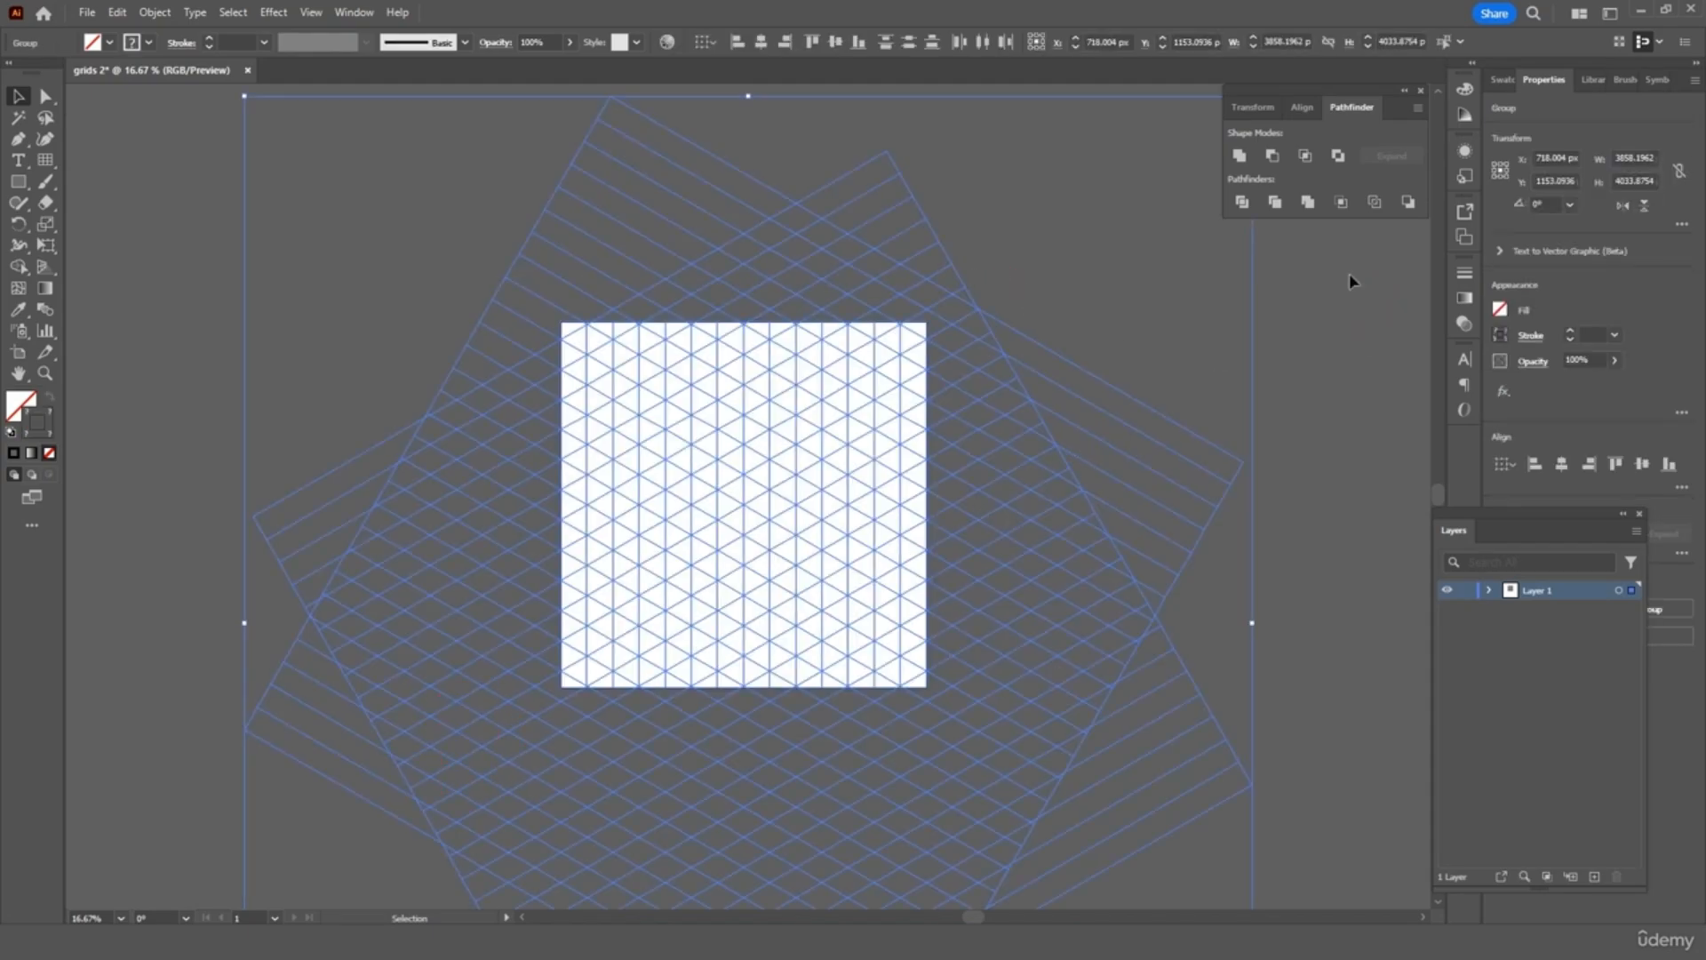
pyautogui.click(1363, 328)
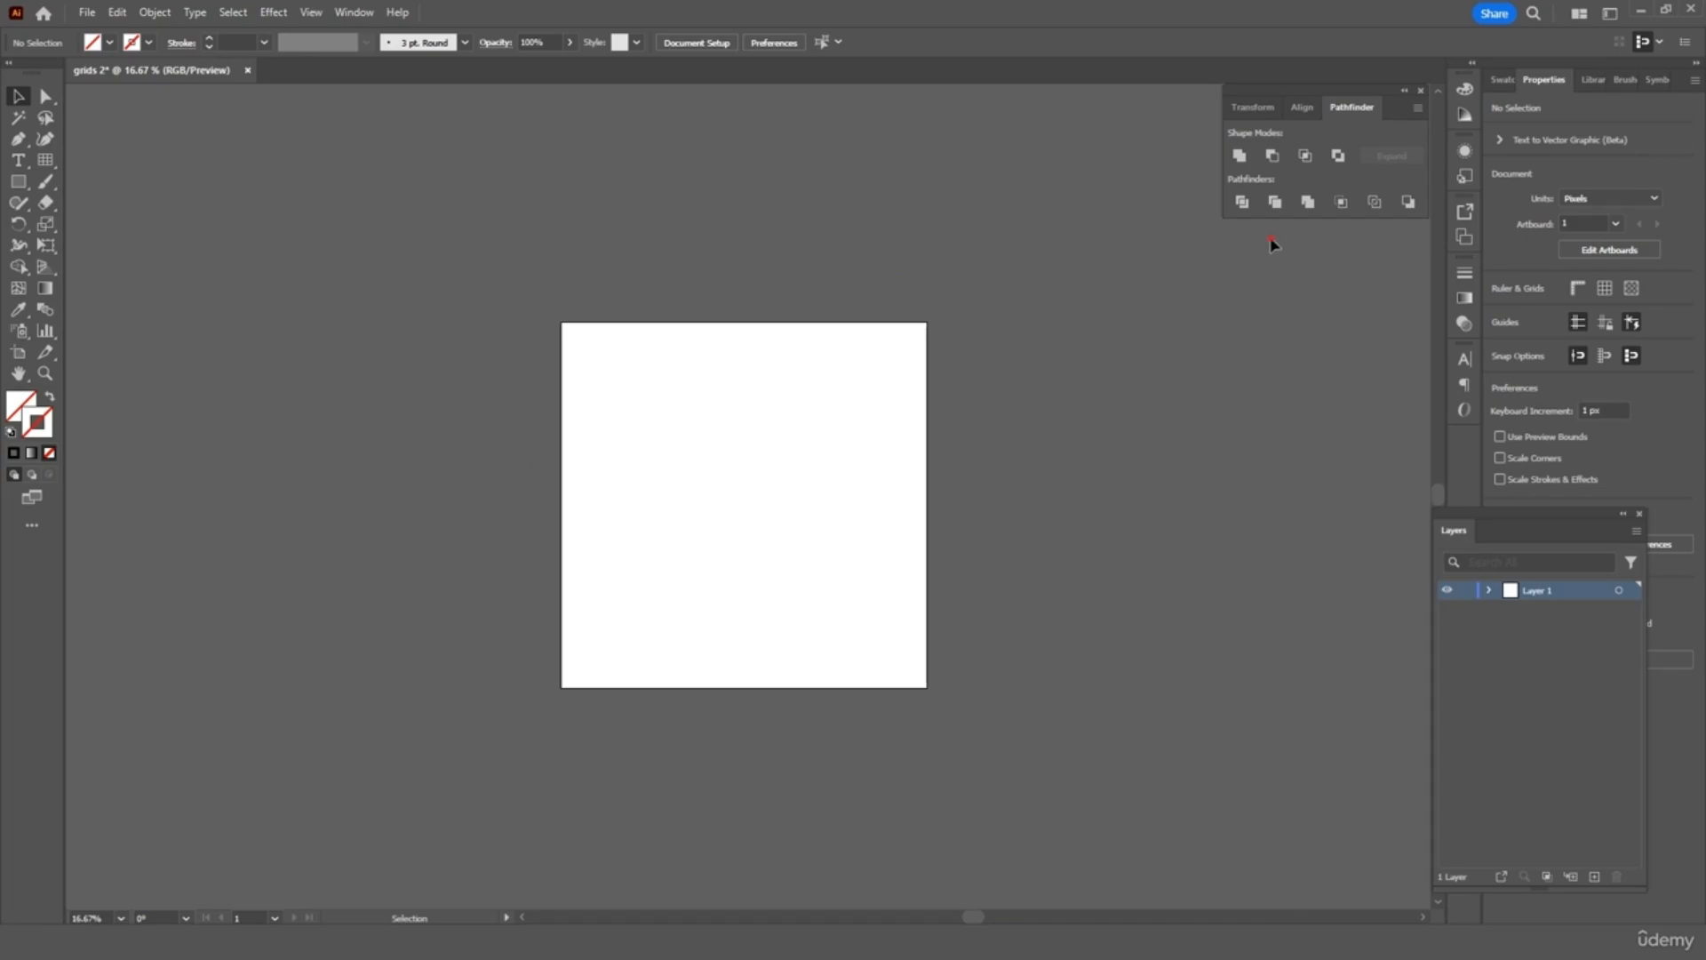
pyautogui.click(429, 779)
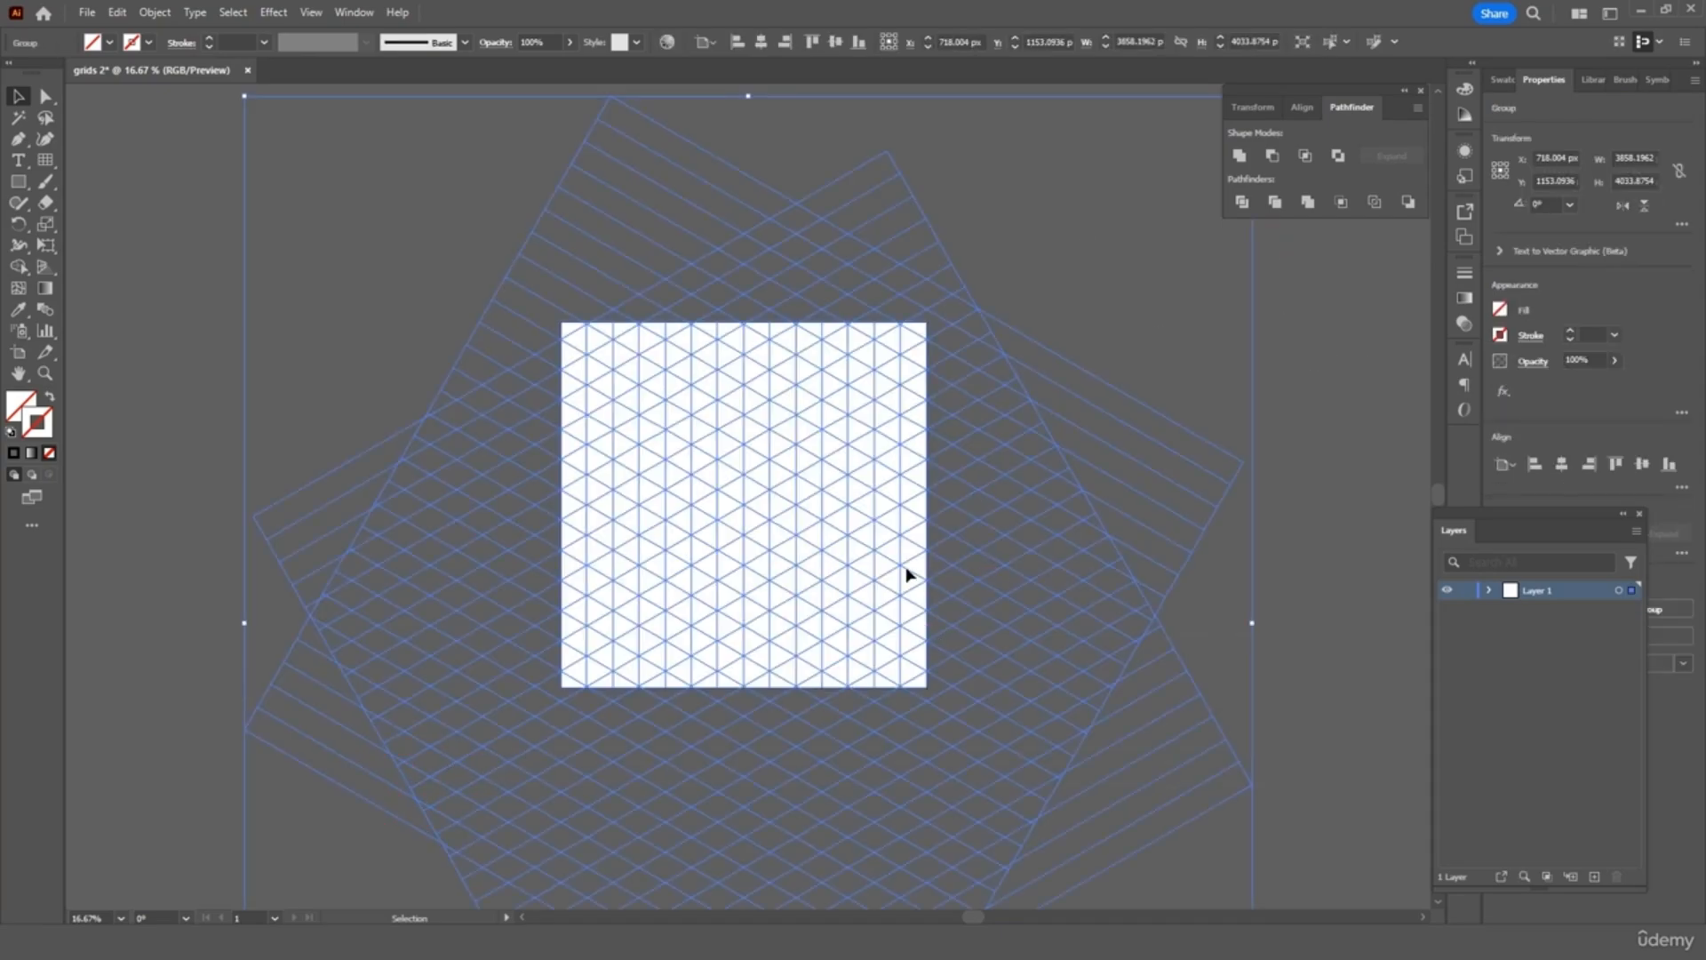
pyautogui.click(1571, 331)
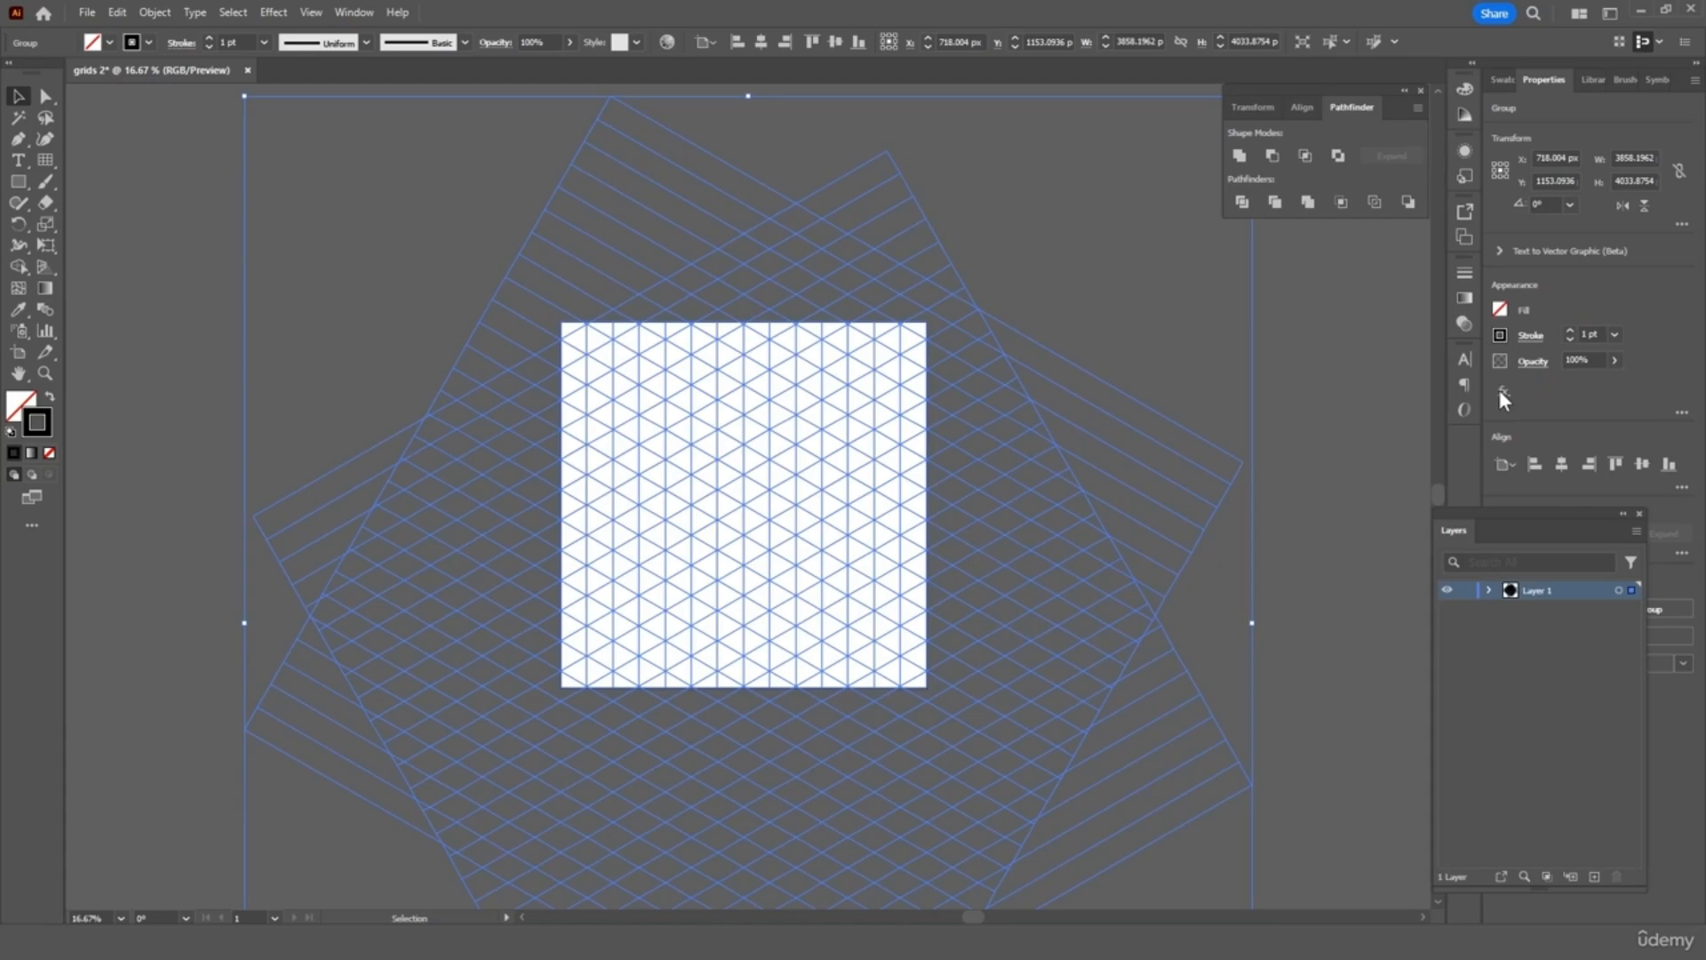
pyautogui.click(1327, 388)
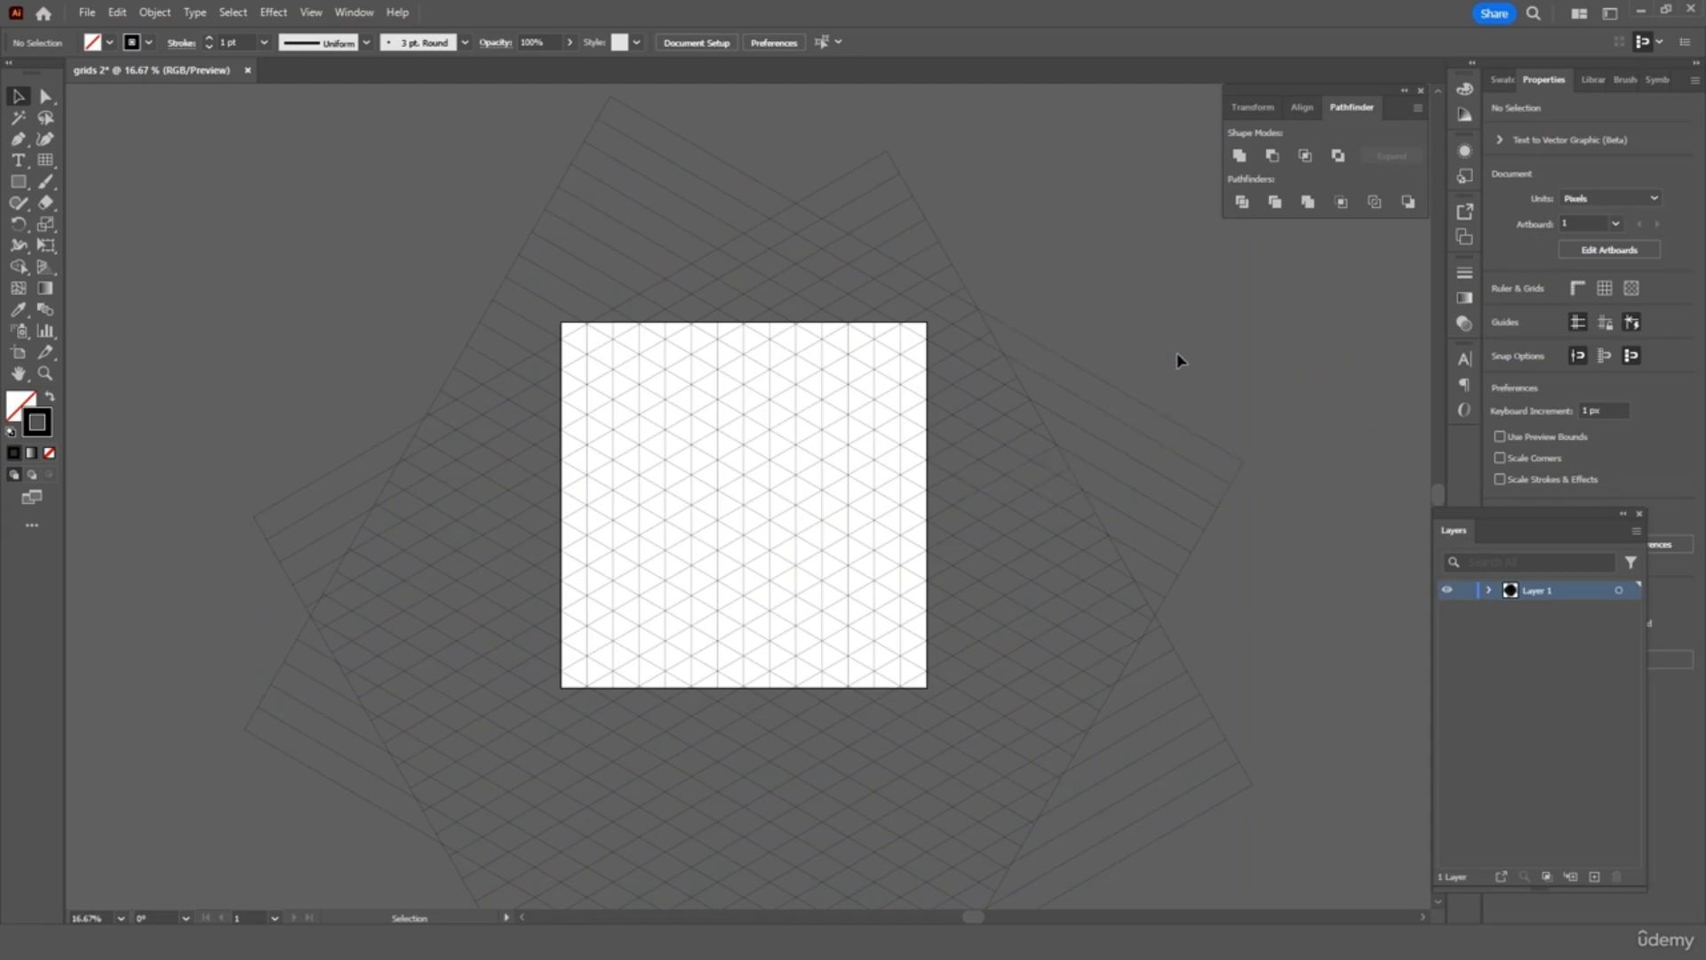
# Enter the grid group and delete the large grid path right of the artboard
pyautogui.doubleClick(1064, 457)
pyautogui.click(1064, 457)
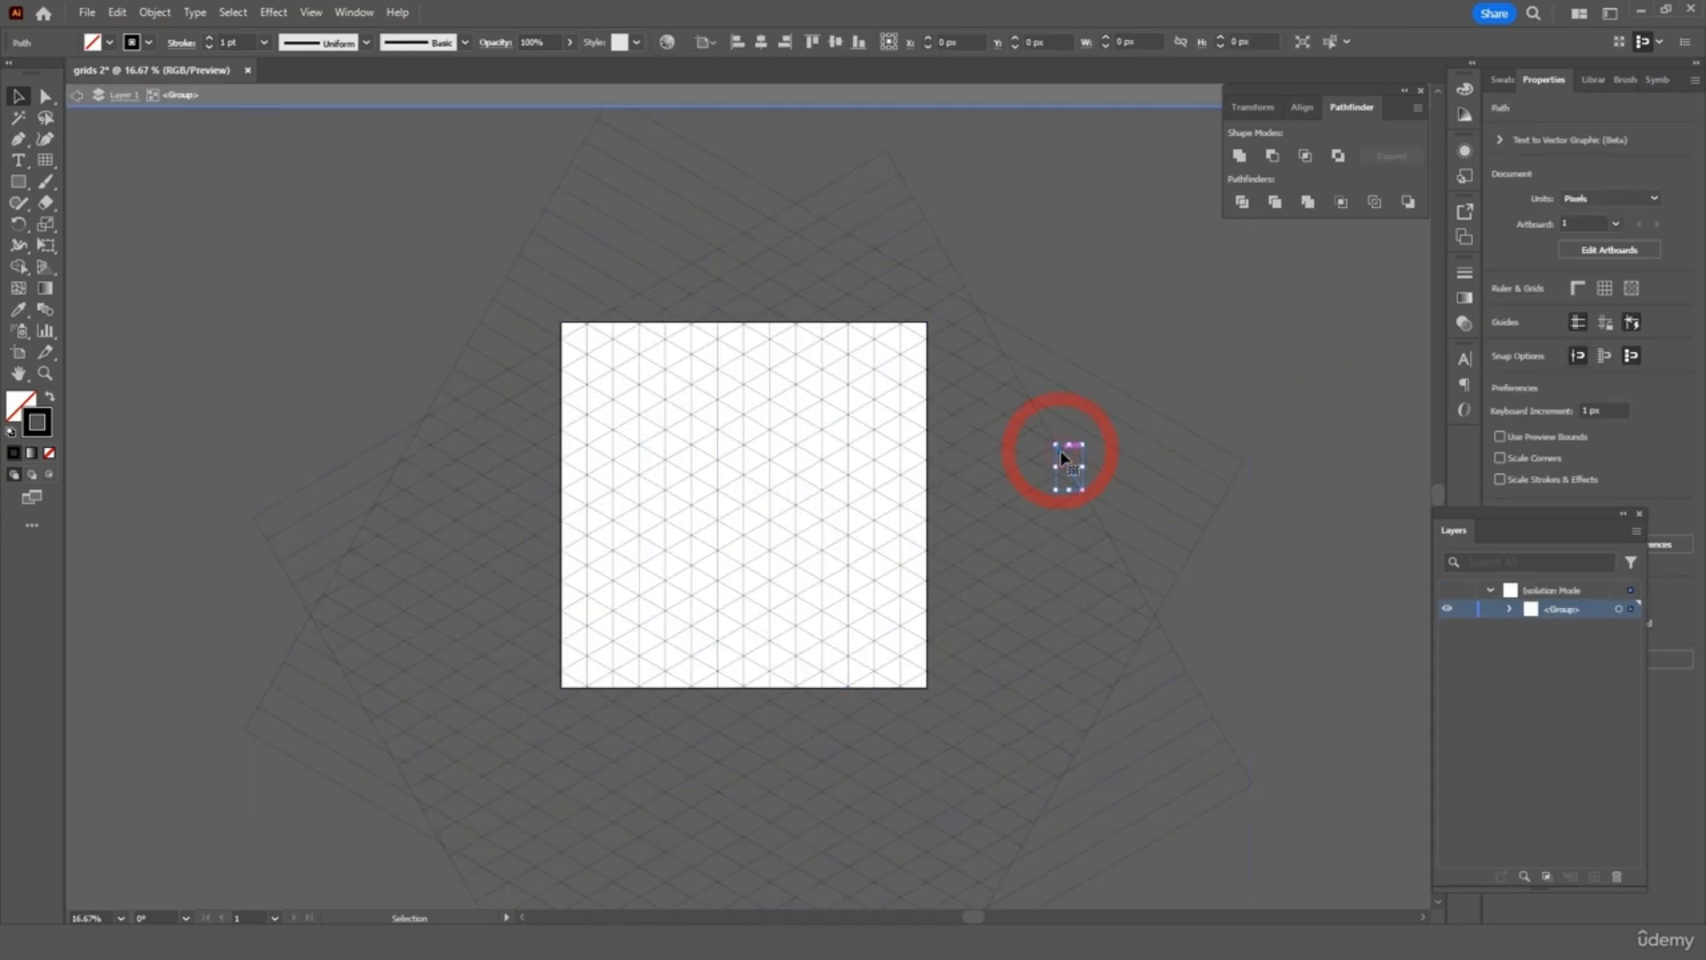
pyautogui.click(959, 686)
pyautogui.click(964, 692)
pyautogui.press('Escape')
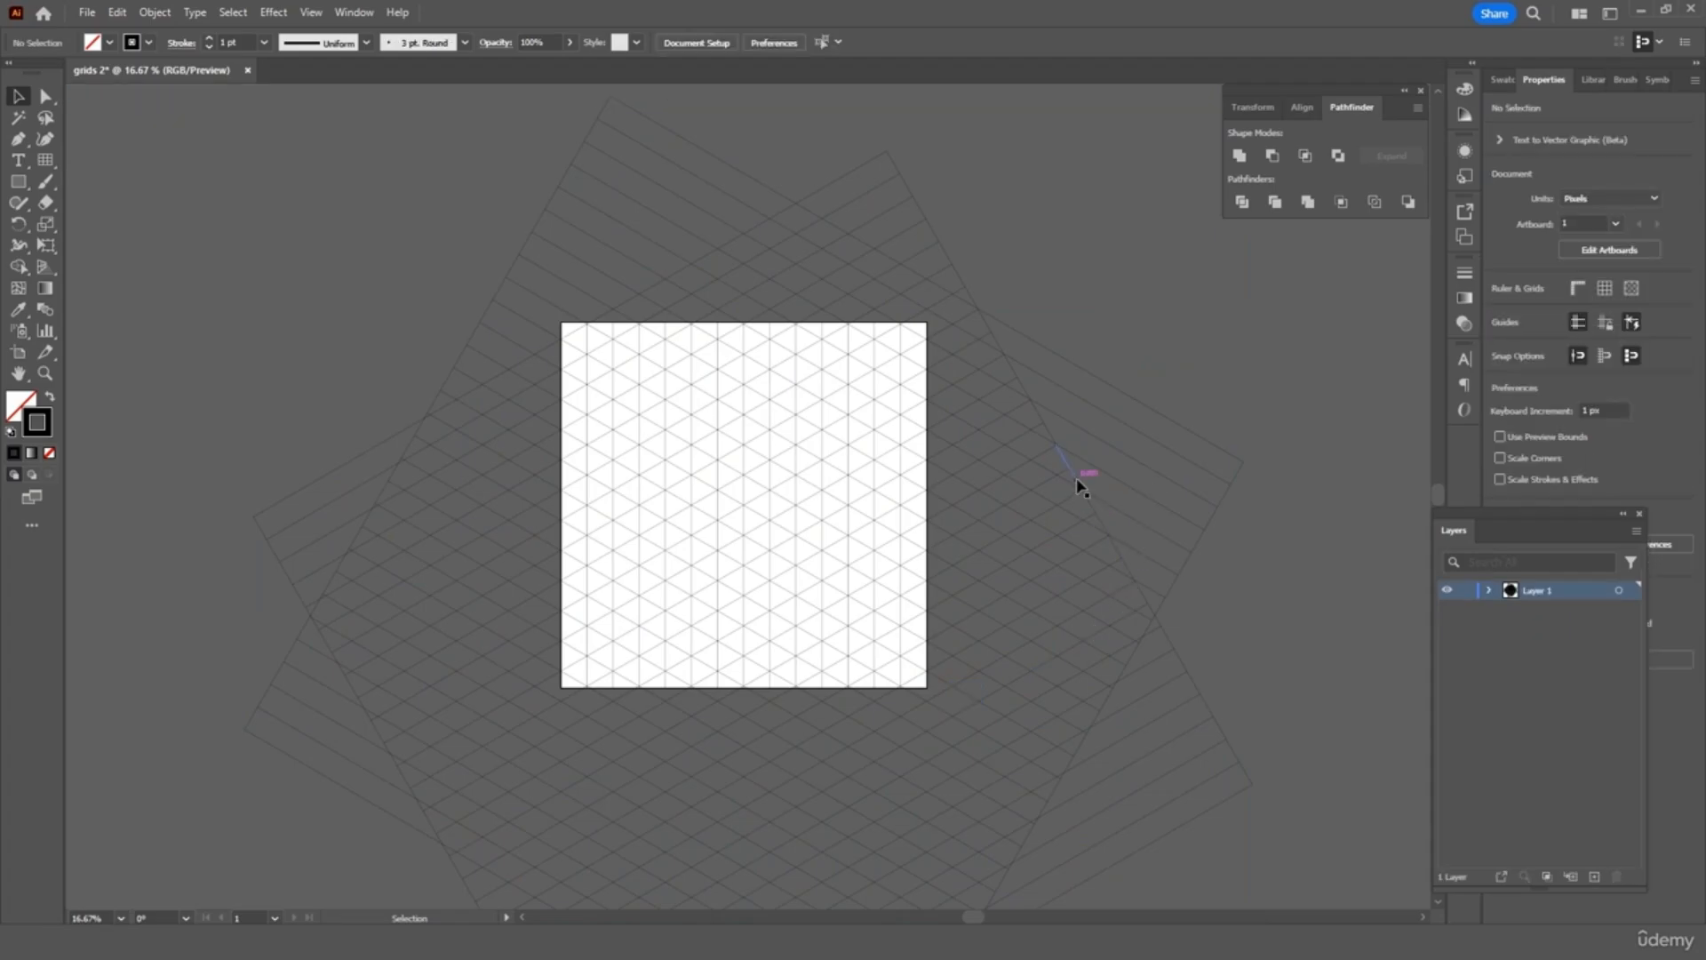
pyautogui.doubleClick(1075, 480)
pyautogui.click(1075, 480)
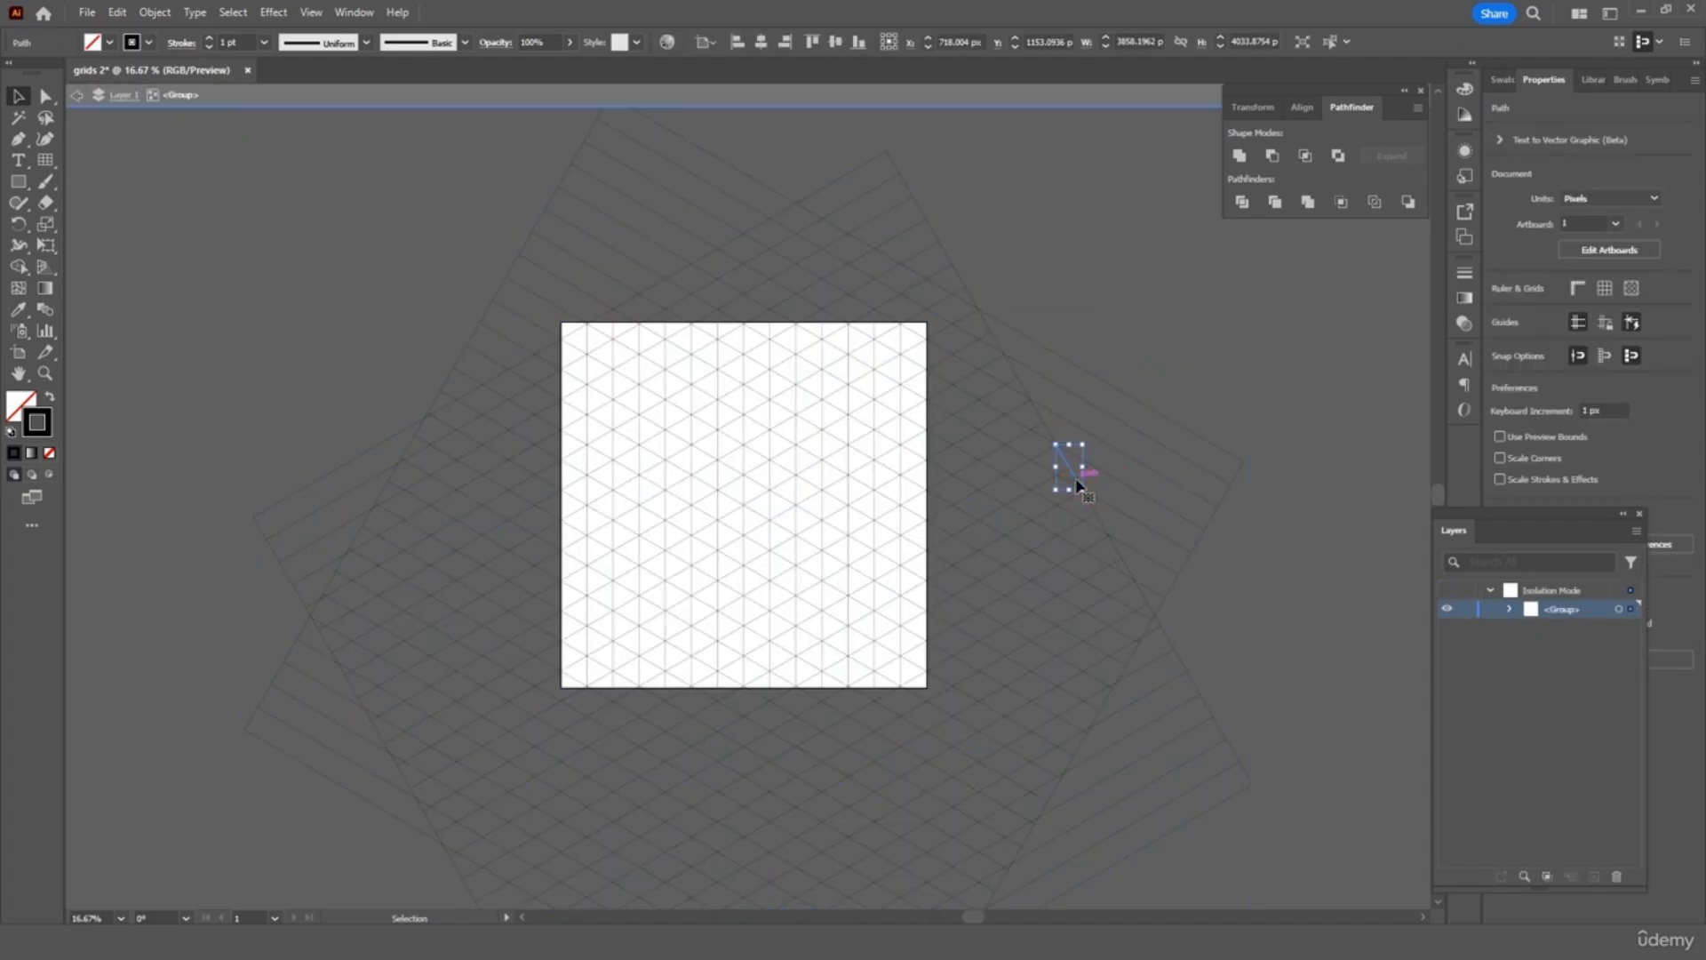
pyautogui.click(960, 778)
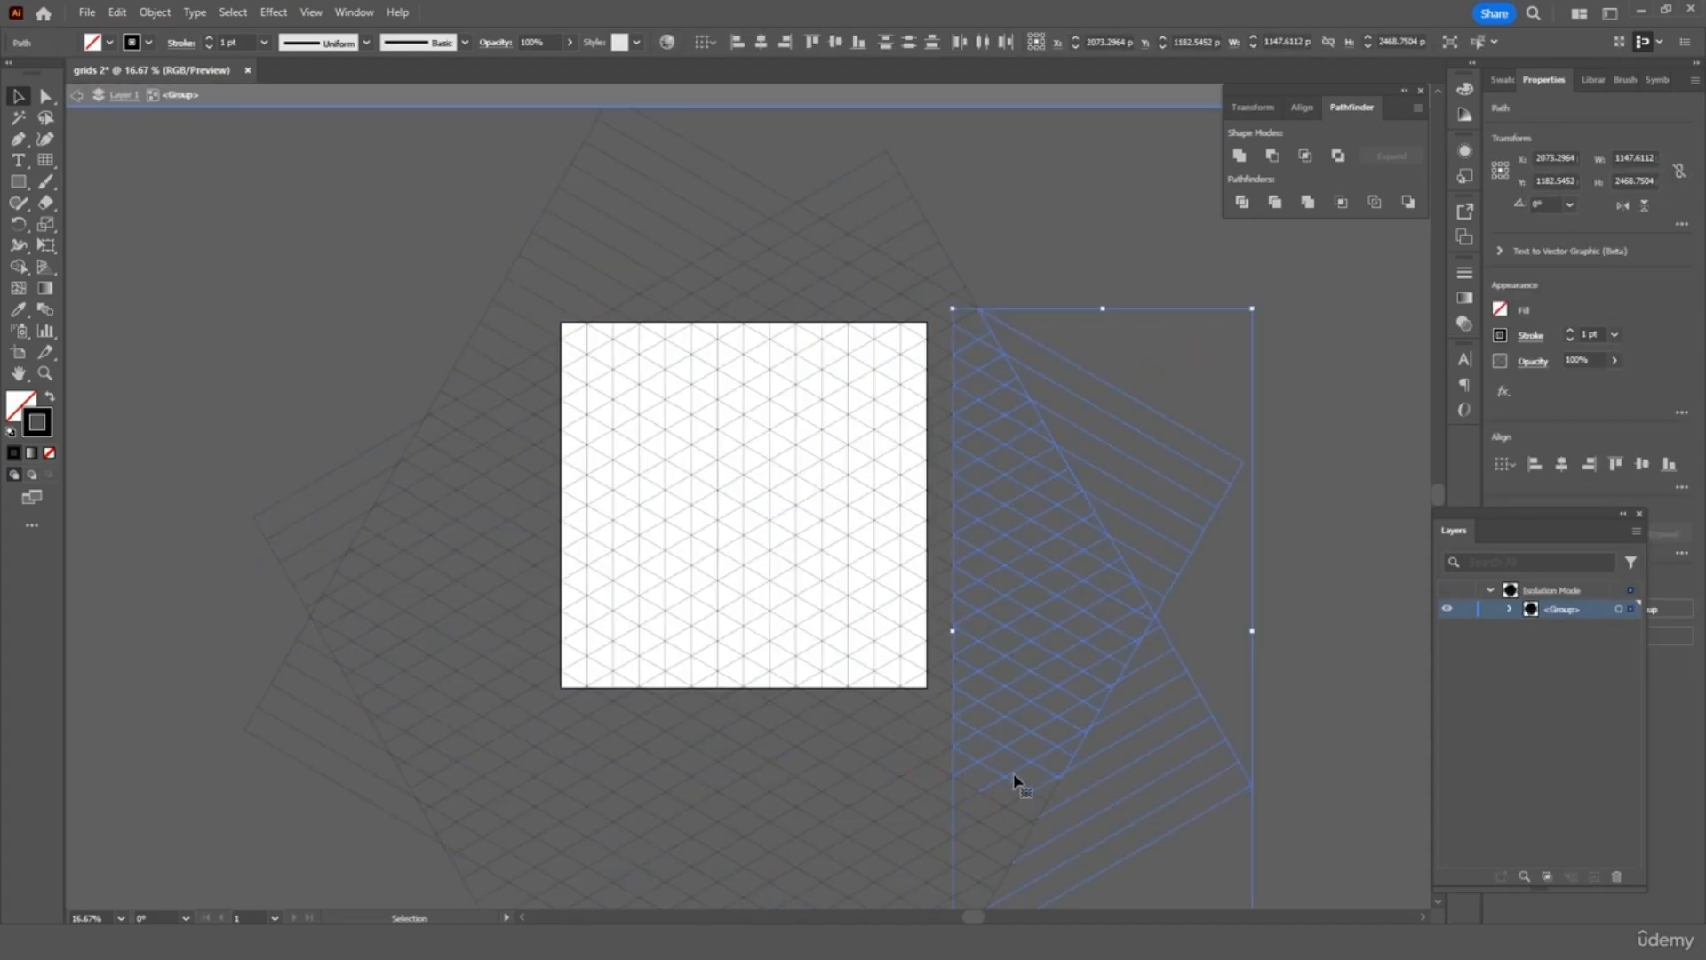
pyautogui.press('Delete')
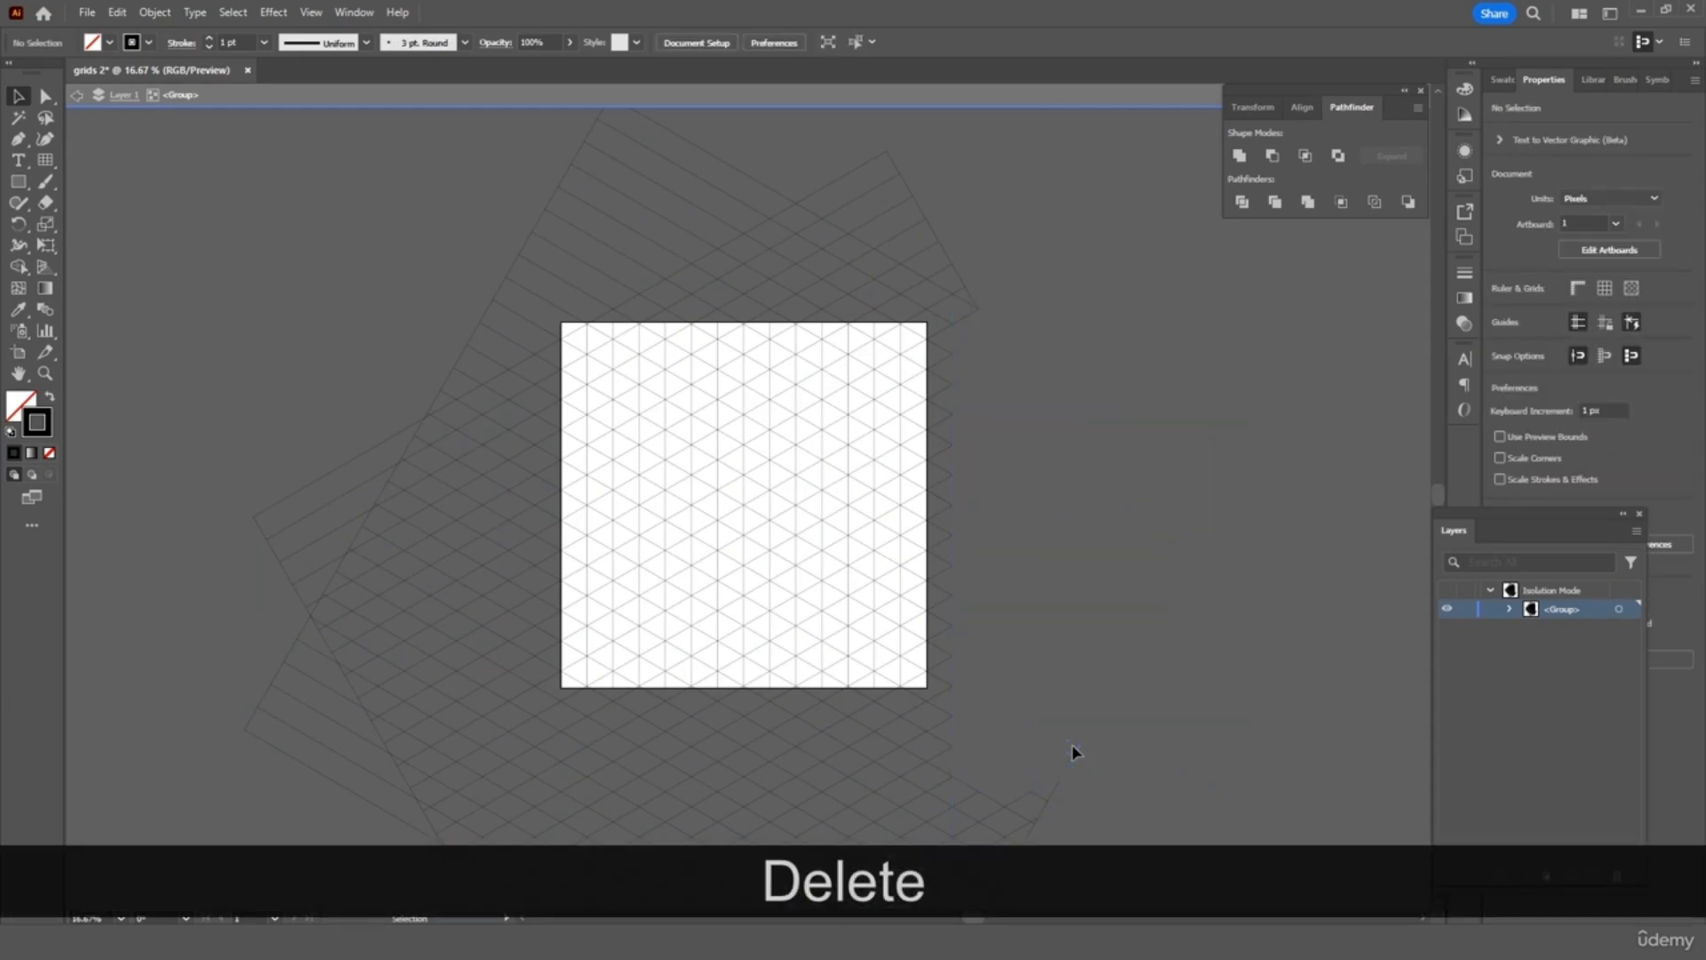
# Delete the overflow grid segments below, left of and above the artboard
pyautogui.scroll(-2, 1071, 744)
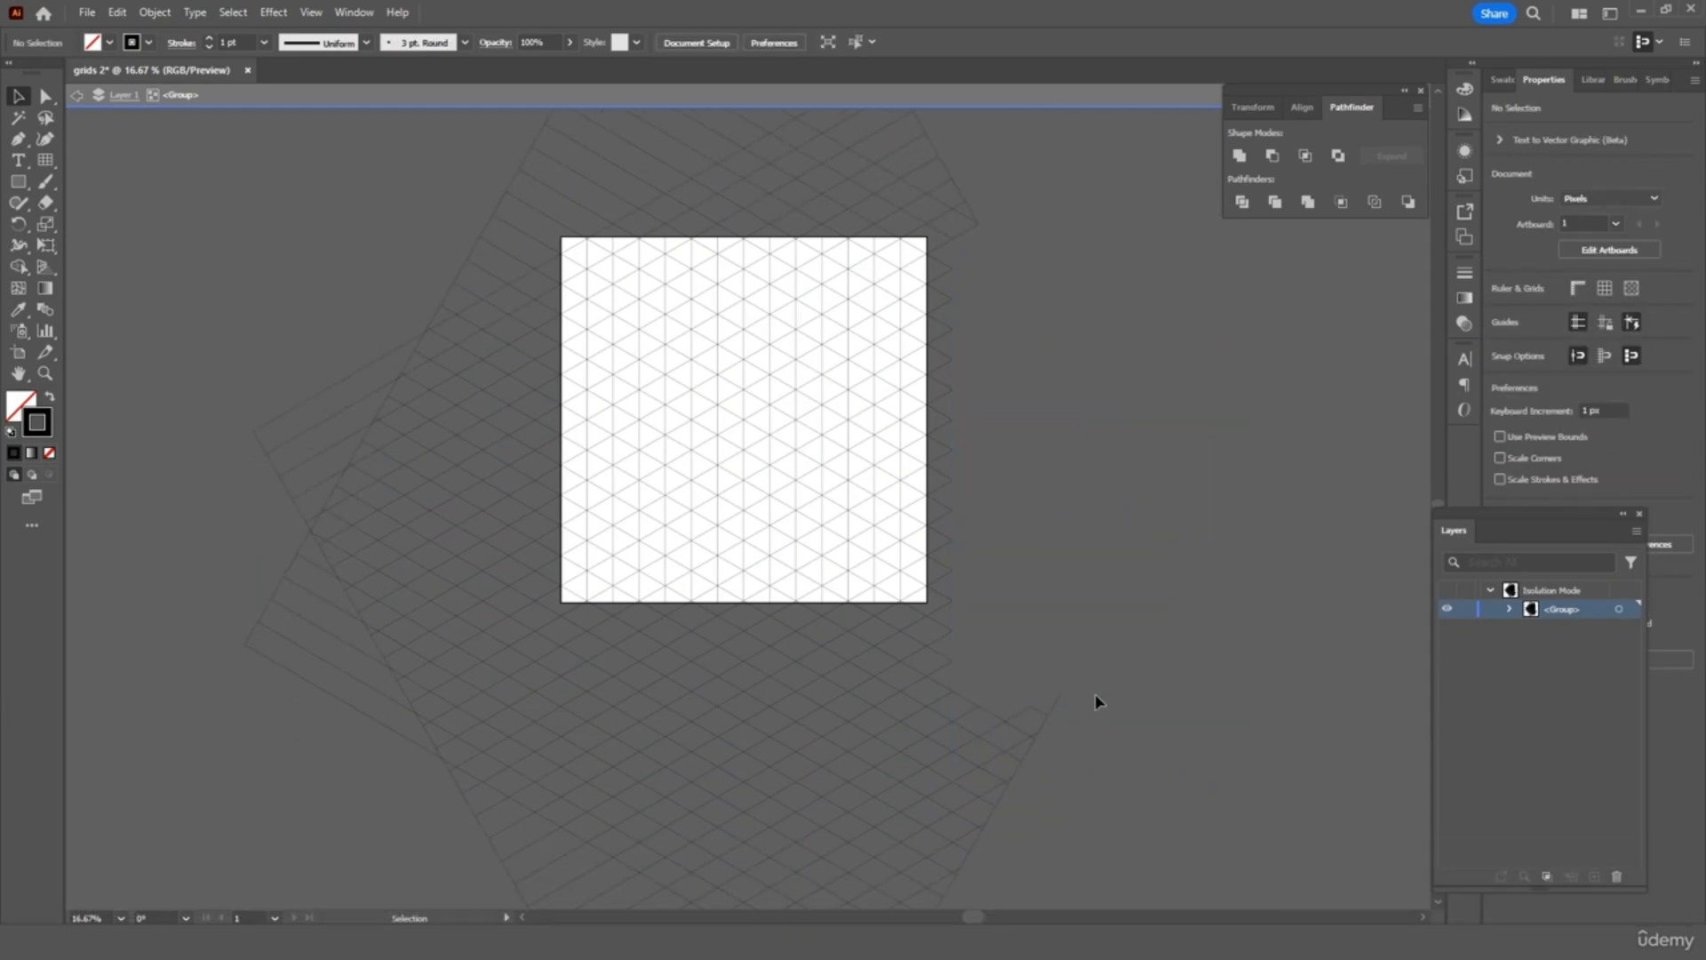
pyautogui.scroll(-3, 1095, 693)
pyautogui.scroll(-2, 1095, 694)
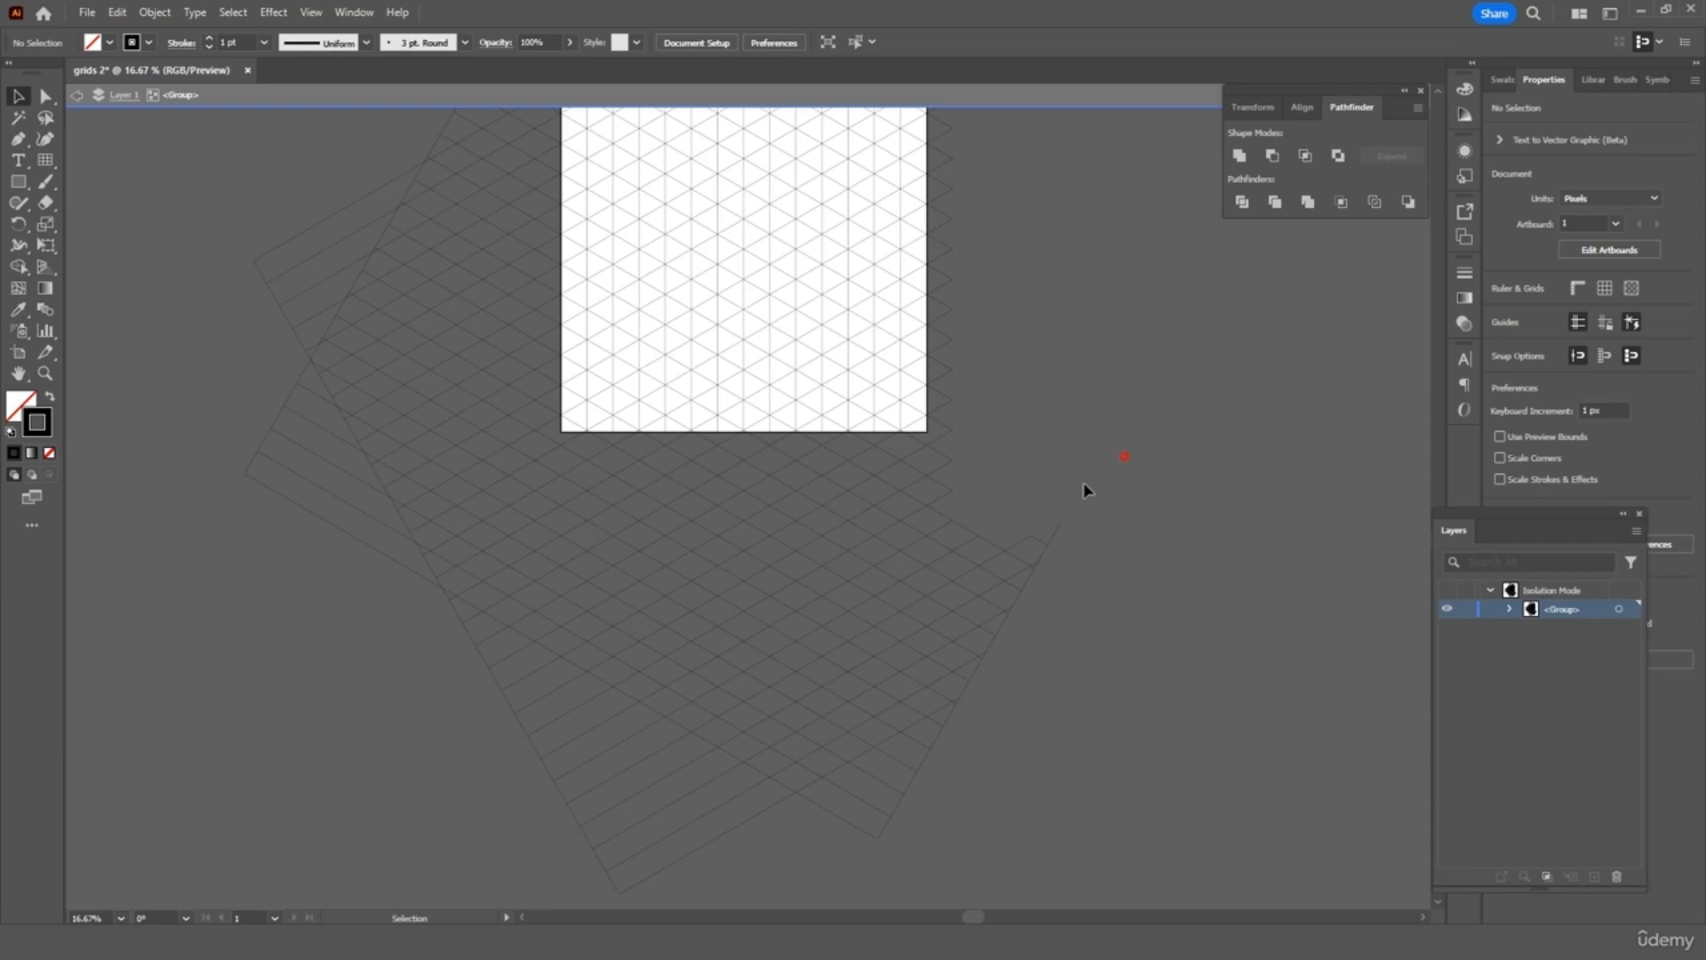
pyautogui.moveTo(356, 893); pyautogui.dragTo(355, 894)
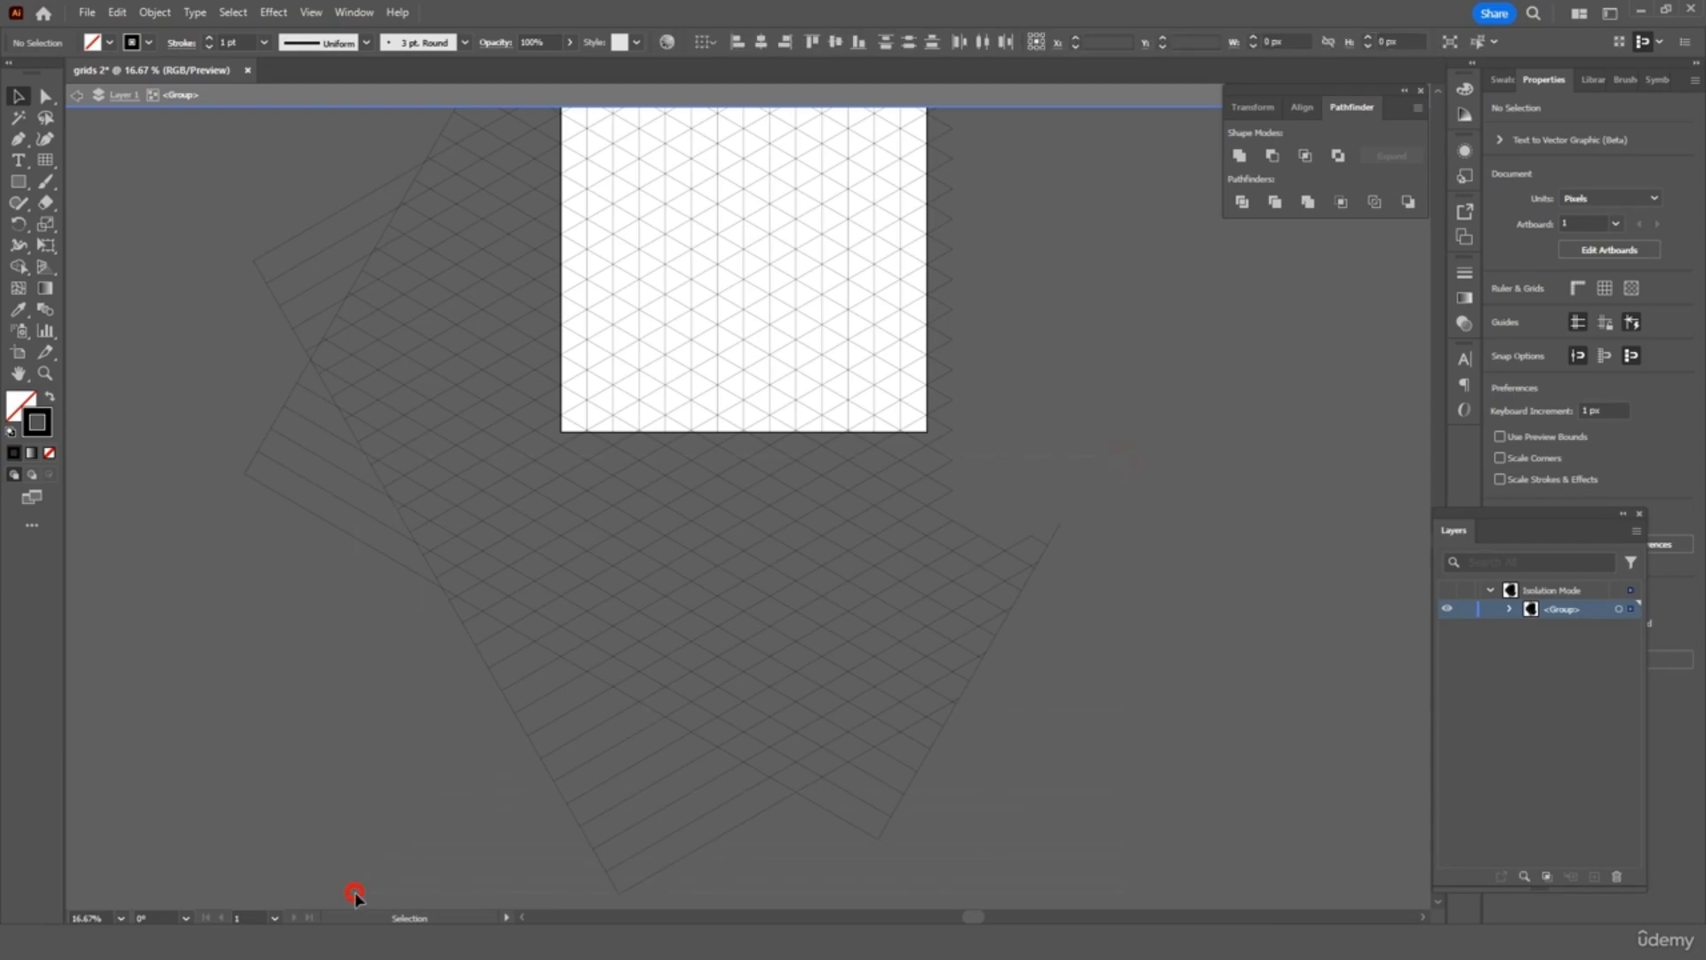
pyautogui.press('Delete')
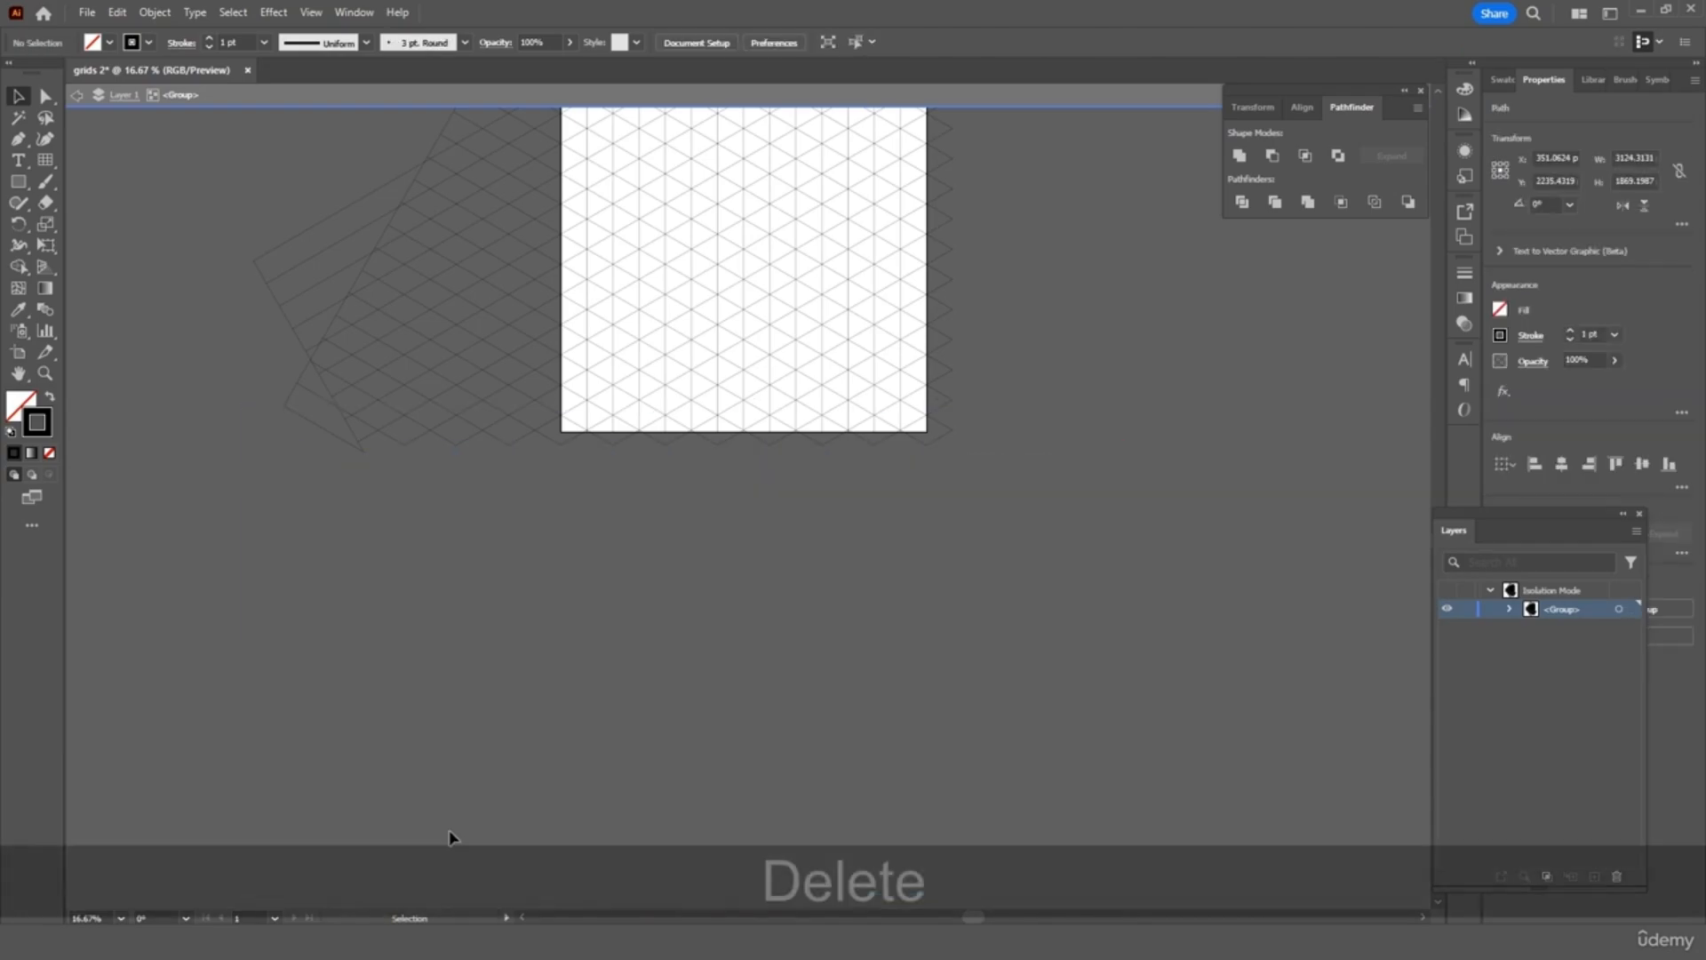
pyautogui.scroll(3, 562, 734)
pyautogui.scroll(3, 560, 743)
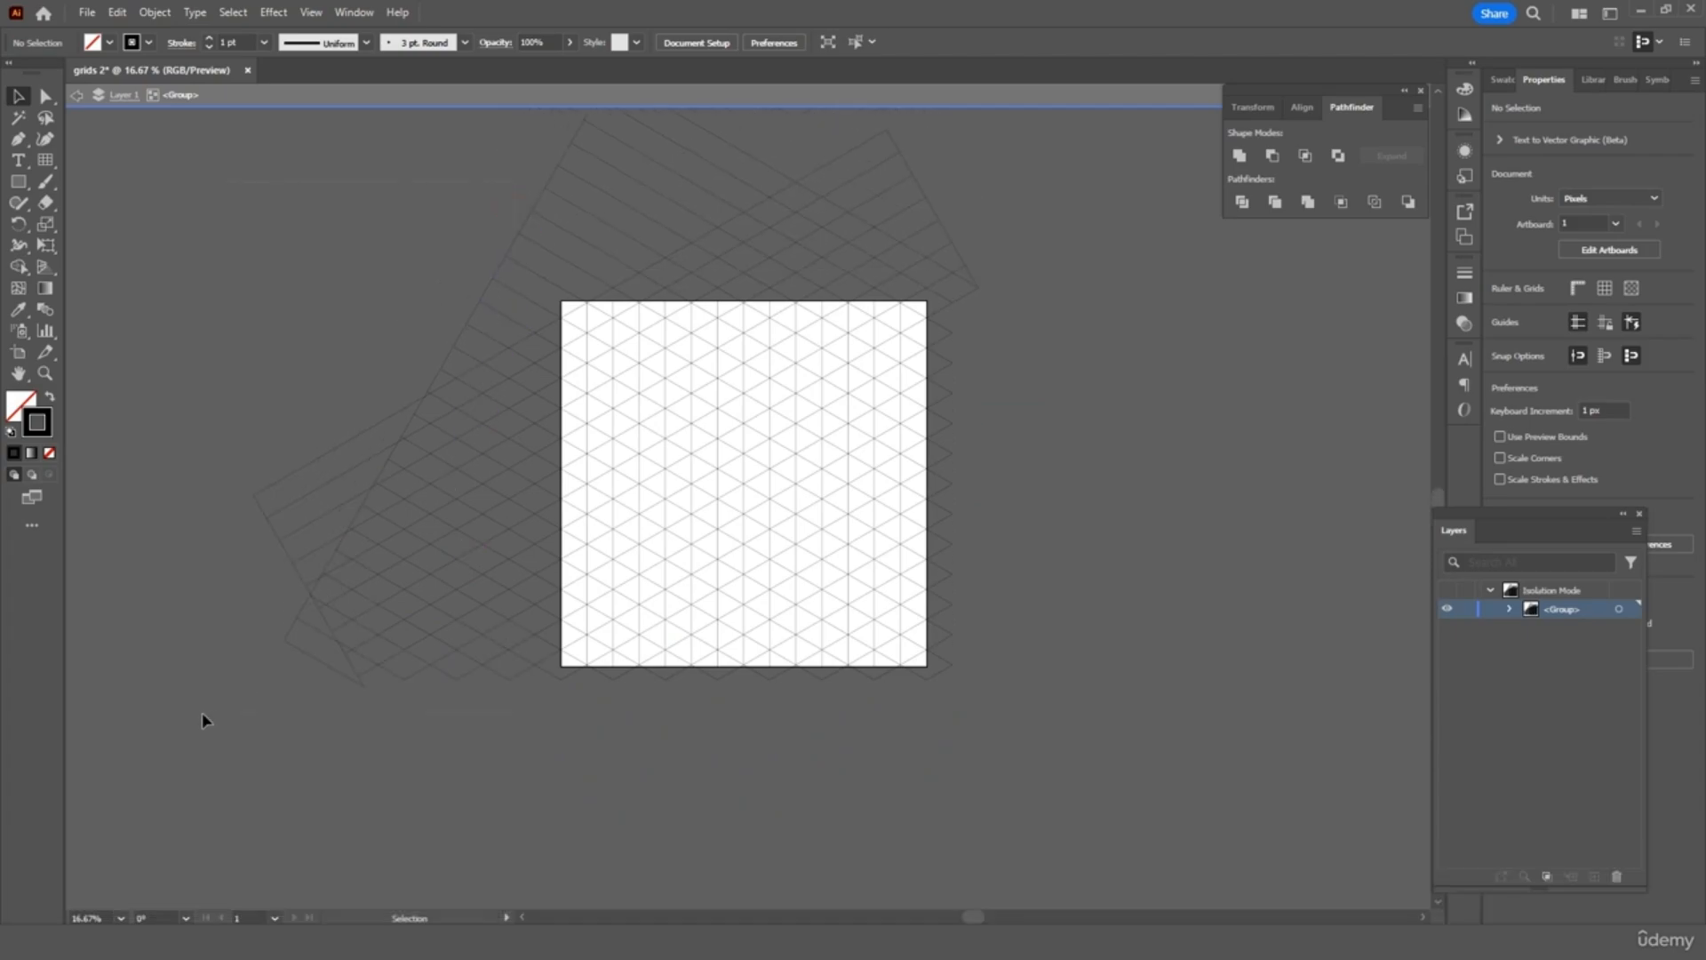
pyautogui.moveTo(201, 712); pyautogui.dragTo(248, 705)
pyautogui.press('Delete')
pyautogui.scroll(3, 764, 466)
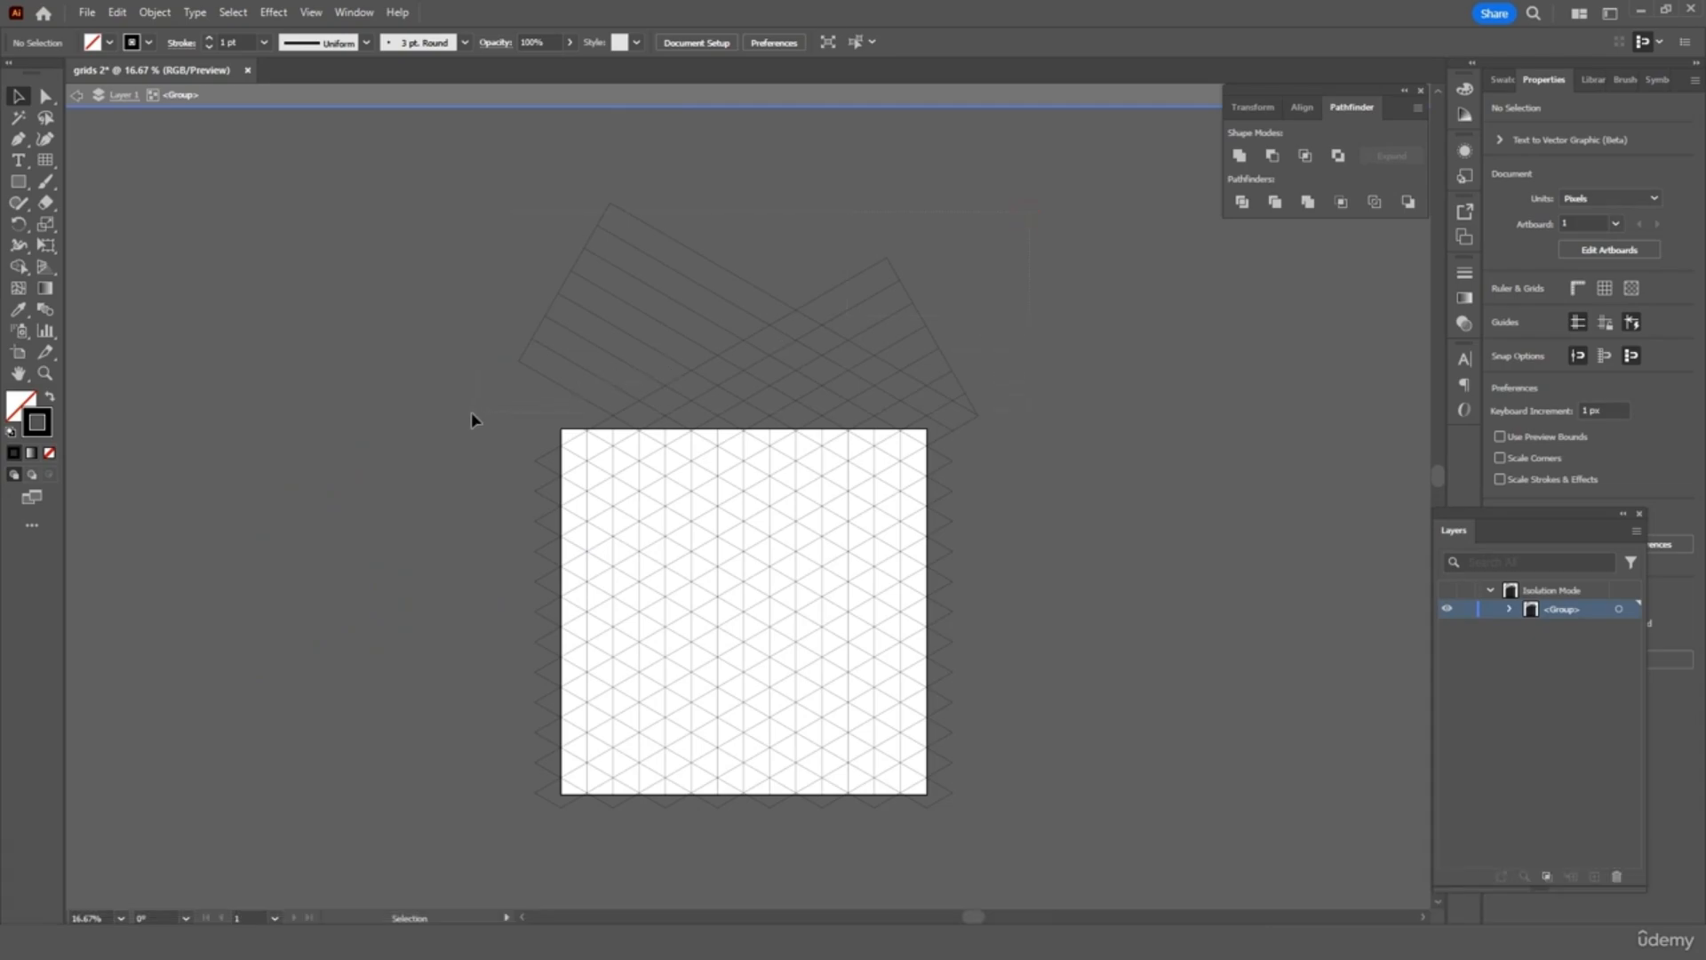
pyautogui.moveTo(477, 409); pyautogui.dragTo(495, 404)
pyautogui.press('Delete')
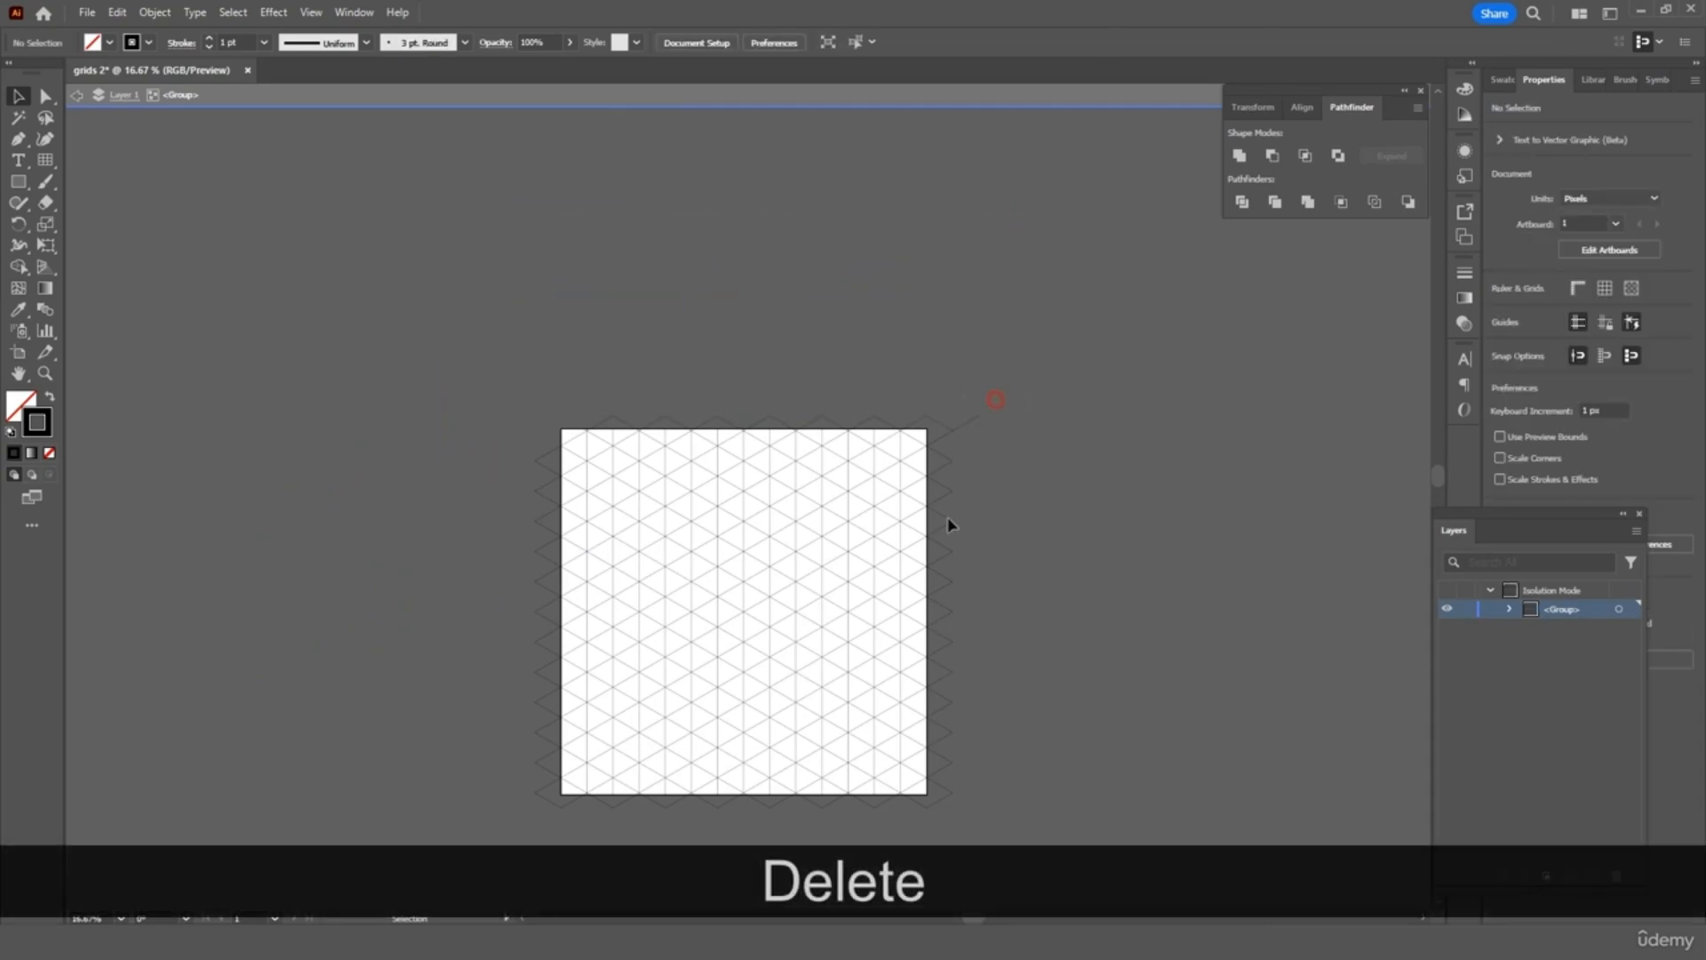
# Clear remaining stray segments along the right, bottom, left and top edges, then exit the group
pyautogui.moveTo(944, 814); pyautogui.dragTo(976, 752)
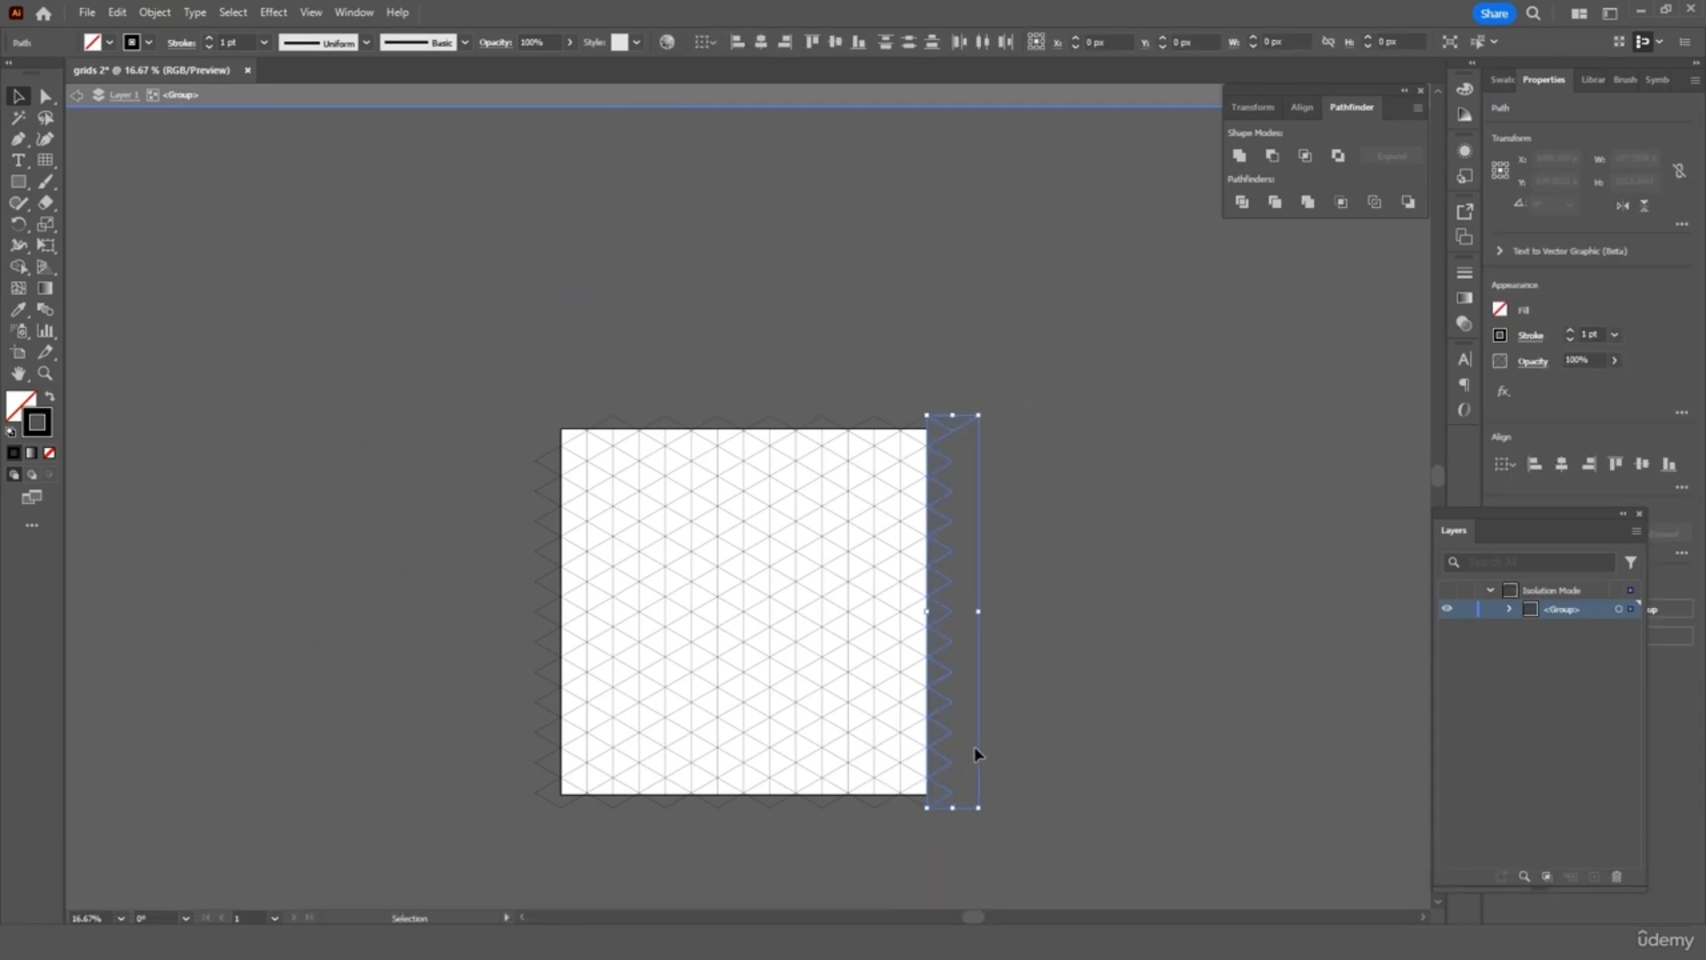
pyautogui.press('Delete')
pyautogui.scroll(-1, 982, 733)
pyautogui.scroll(-2, 973, 707)
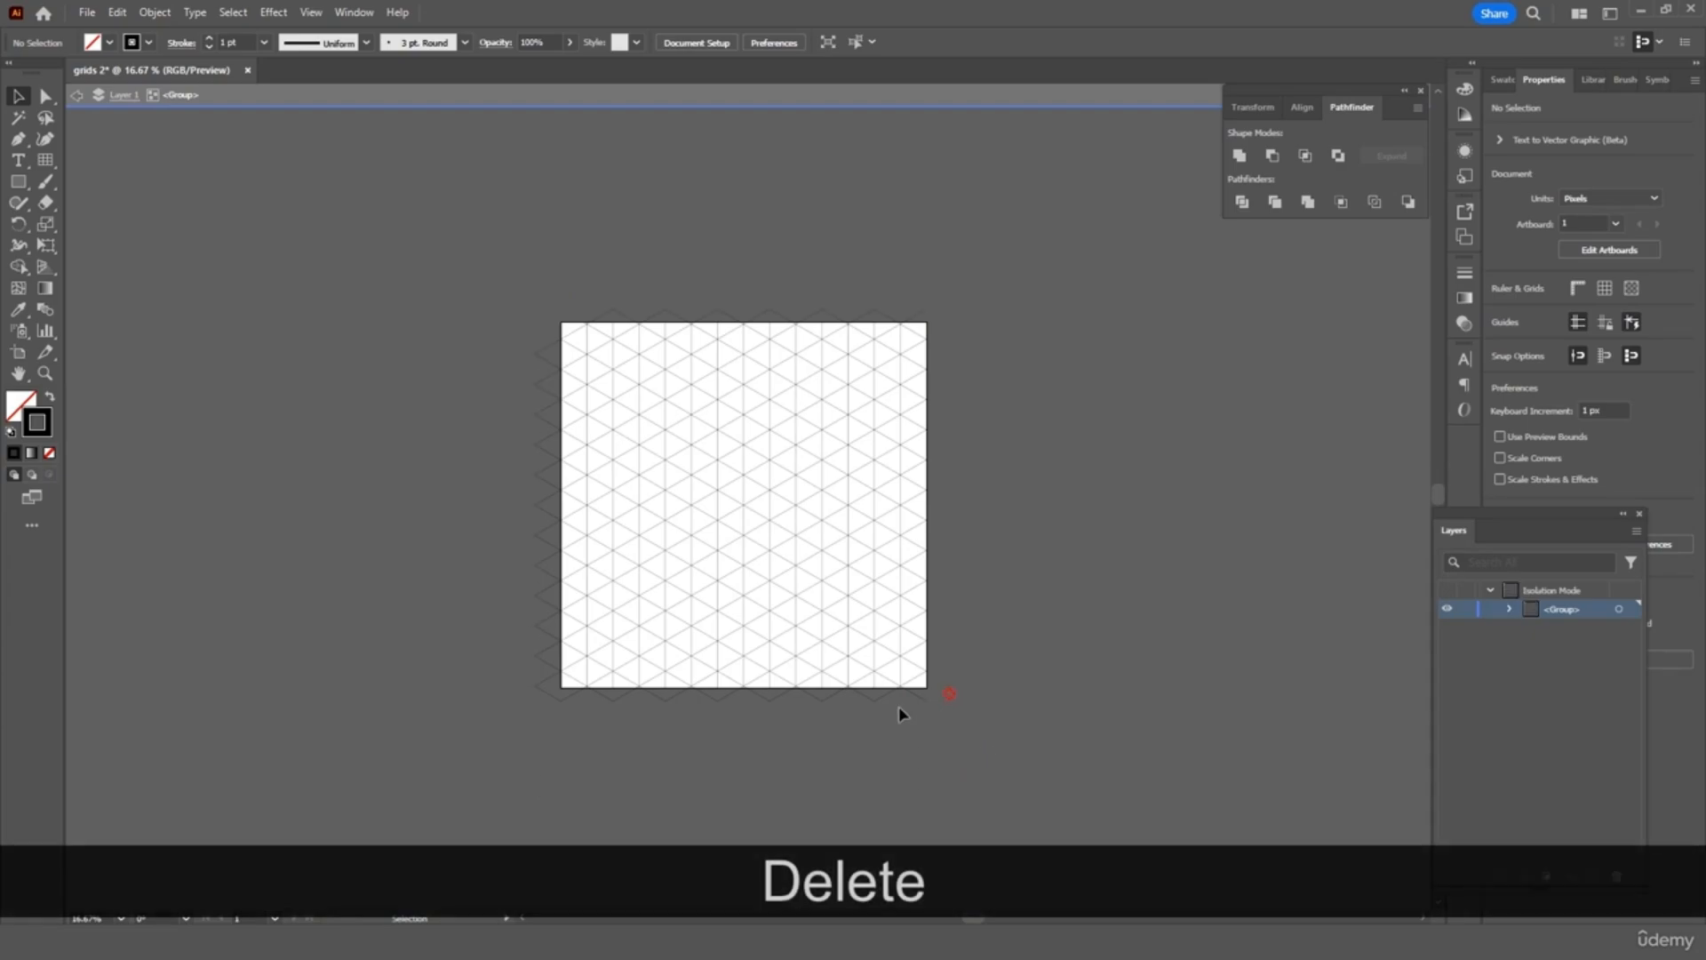
pyautogui.moveTo(487, 773); pyautogui.dragTo(542, 600)
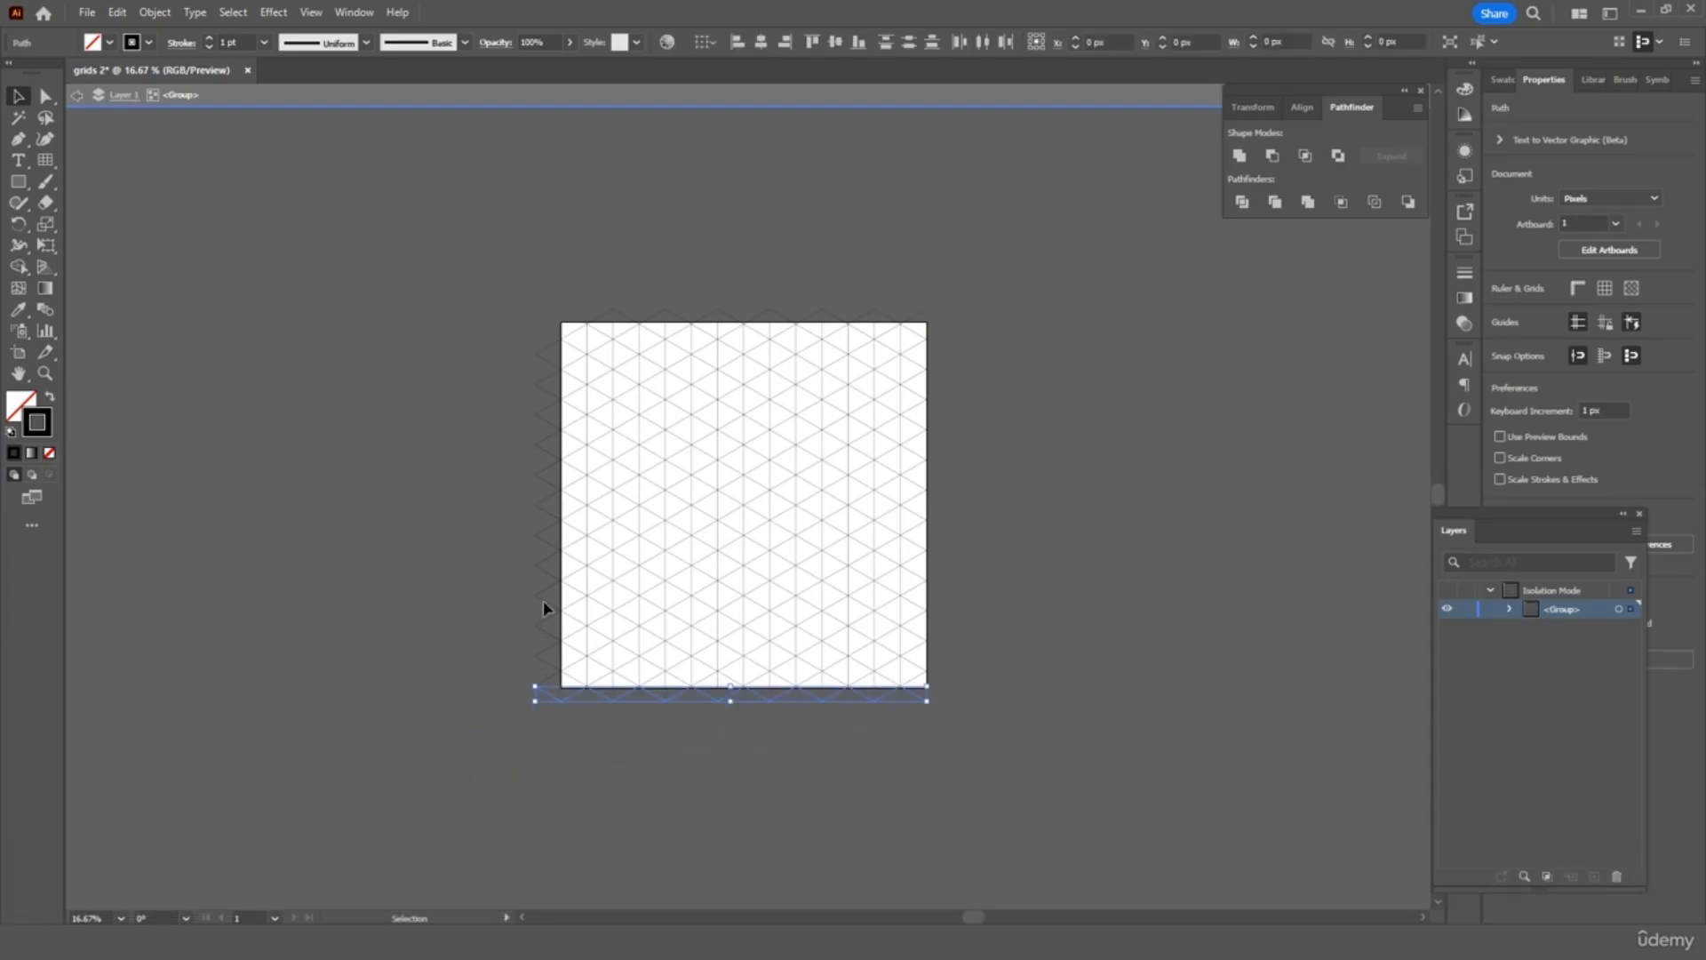
pyautogui.press('Delete')
pyautogui.moveTo(549, 342); pyautogui.dragTo(504, 568)
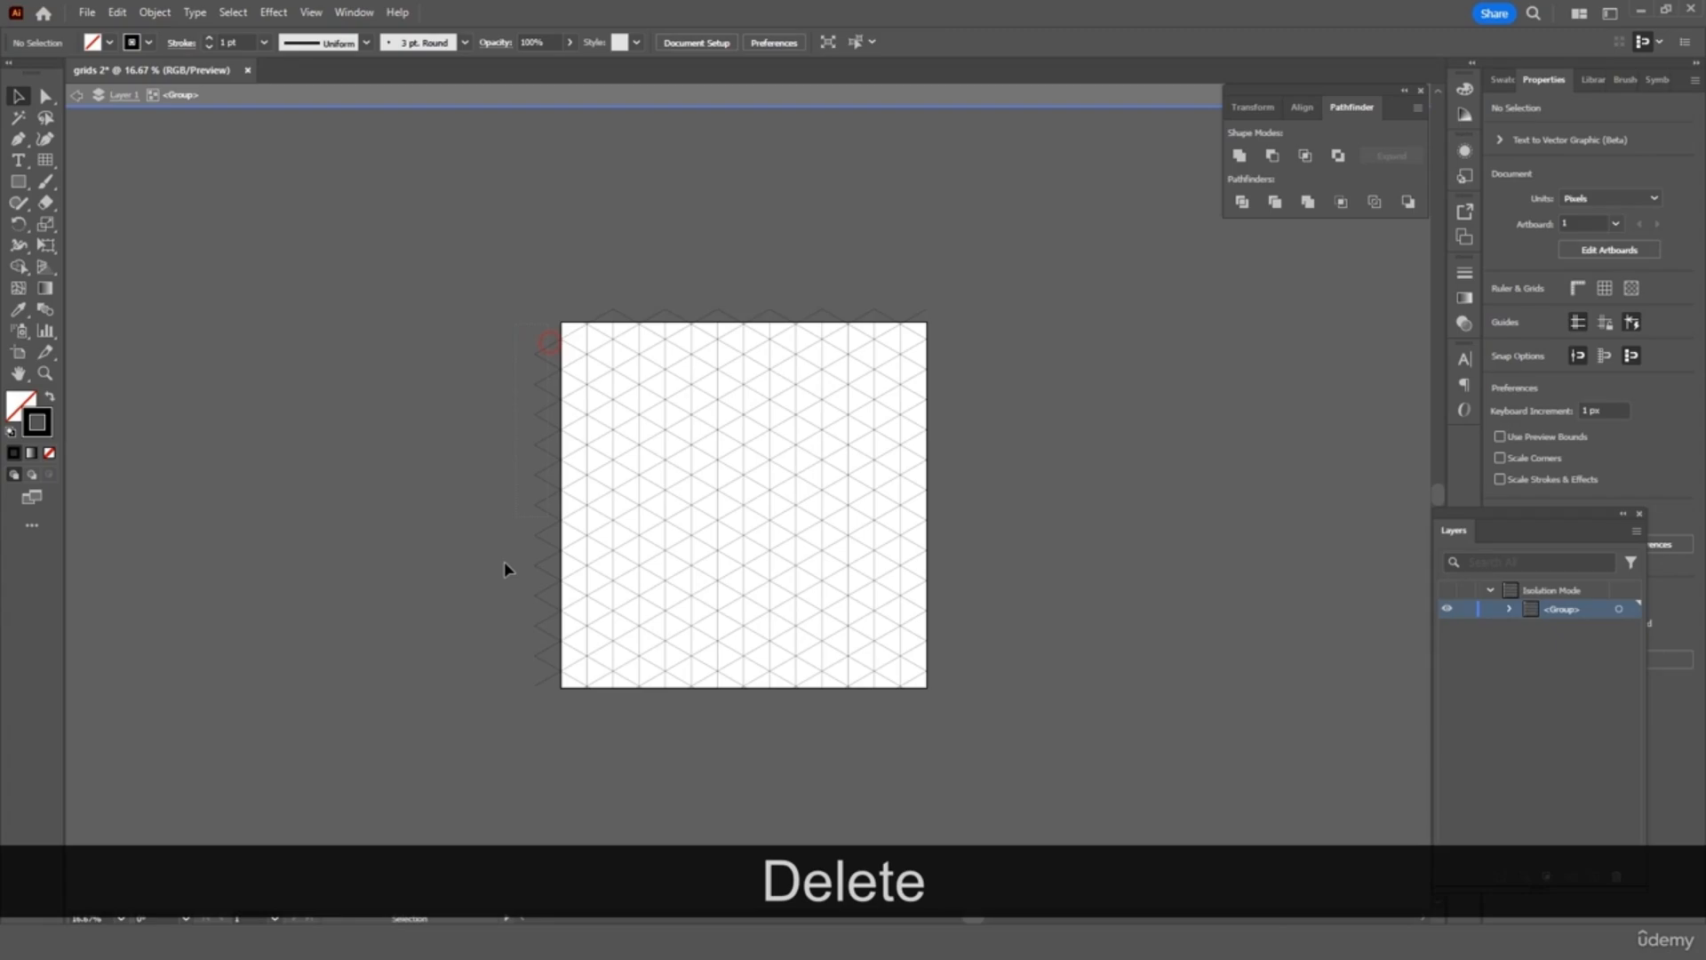
pyautogui.moveTo(461, 715); pyautogui.dragTo(458, 716)
pyautogui.press('Delete')
pyautogui.moveTo(949, 250); pyautogui.dragTo(520, 312)
pyautogui.press('Delete')
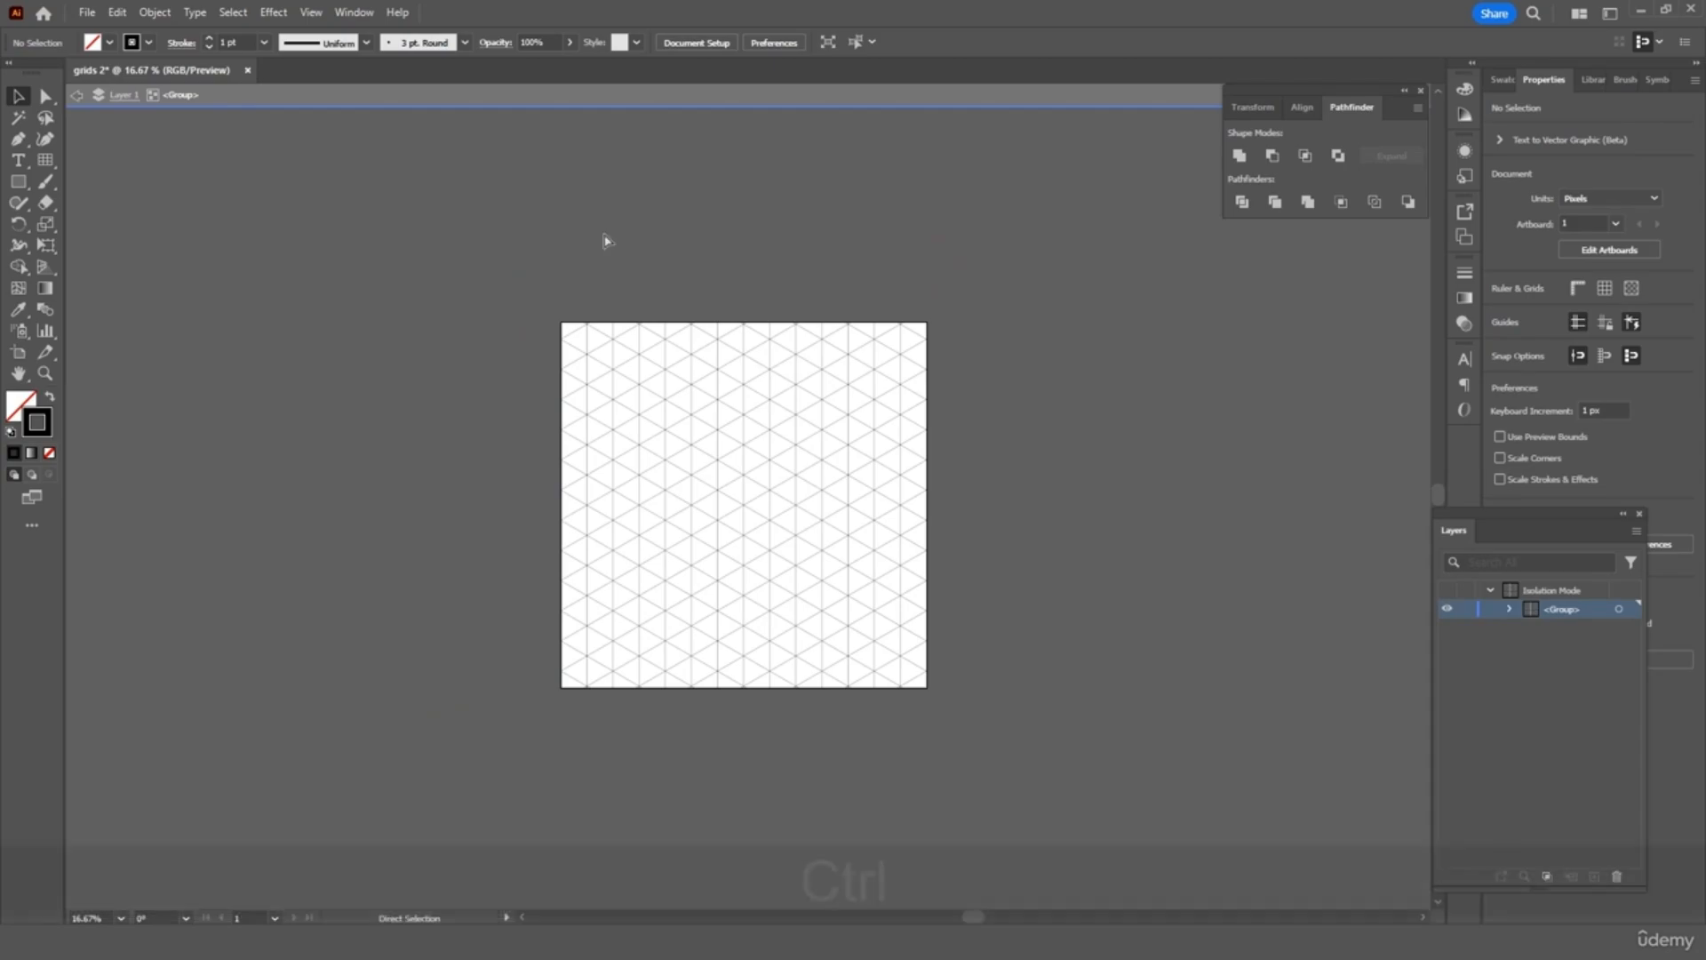
pyautogui.hotkey('ctrl', '0')
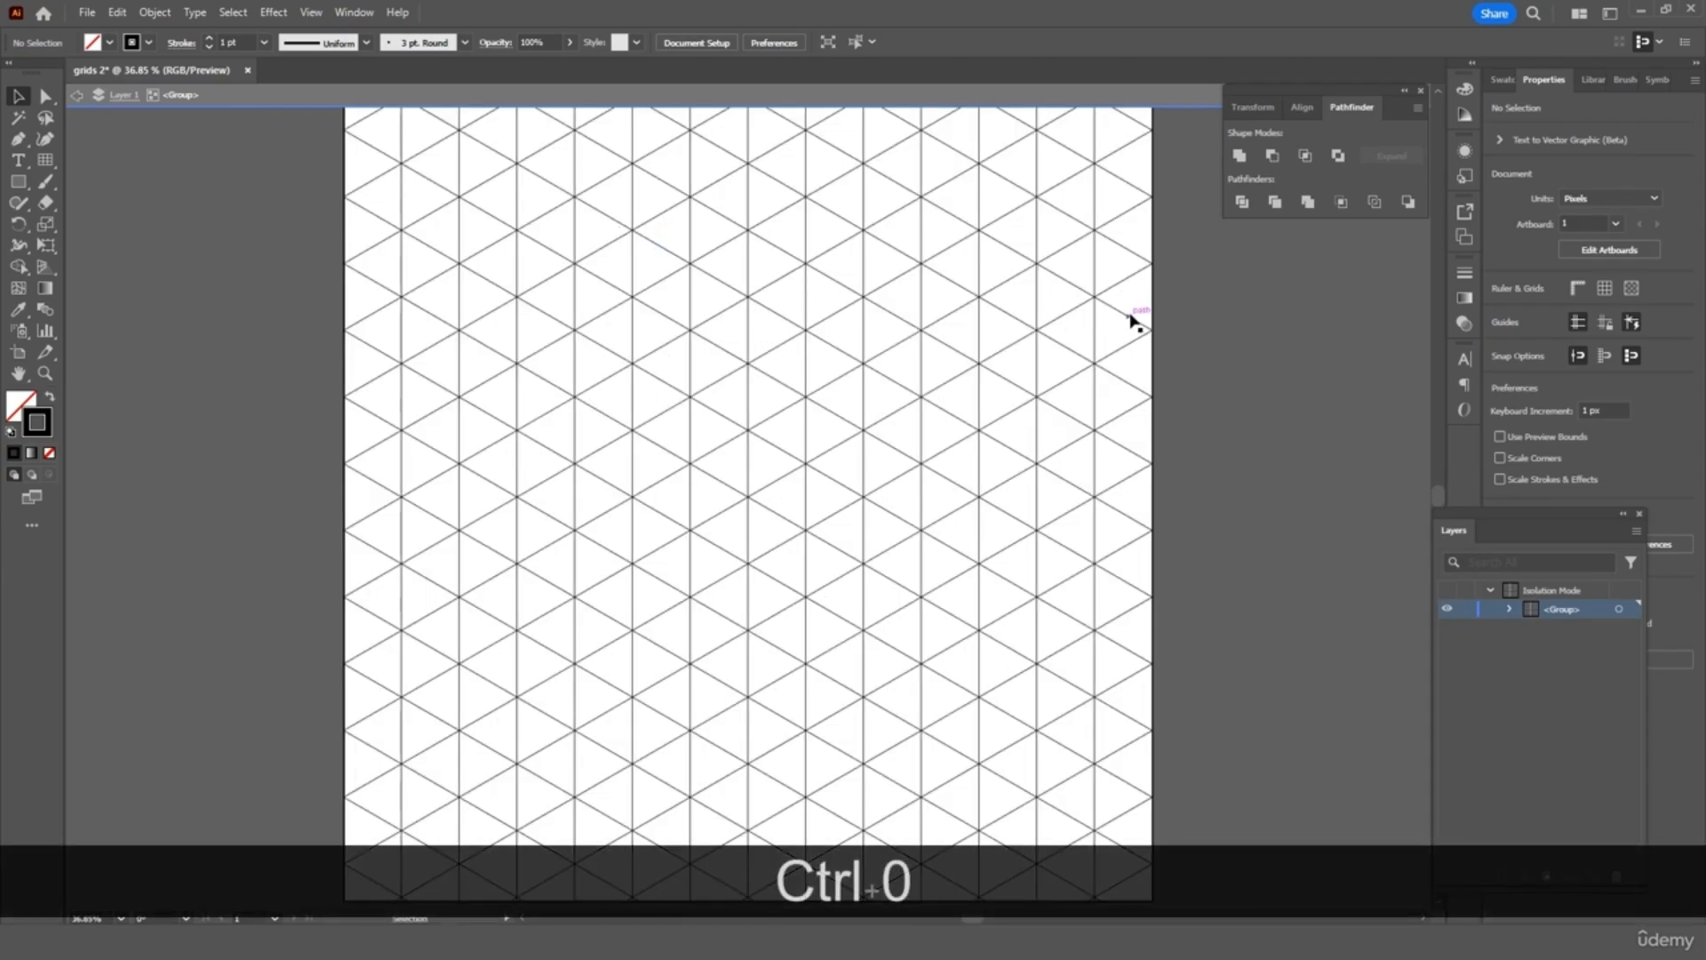
pyautogui.doubleClick(1318, 317)
pyautogui.hotkey('ctrl', '-')
pyautogui.hotkey('ctrl', '-')
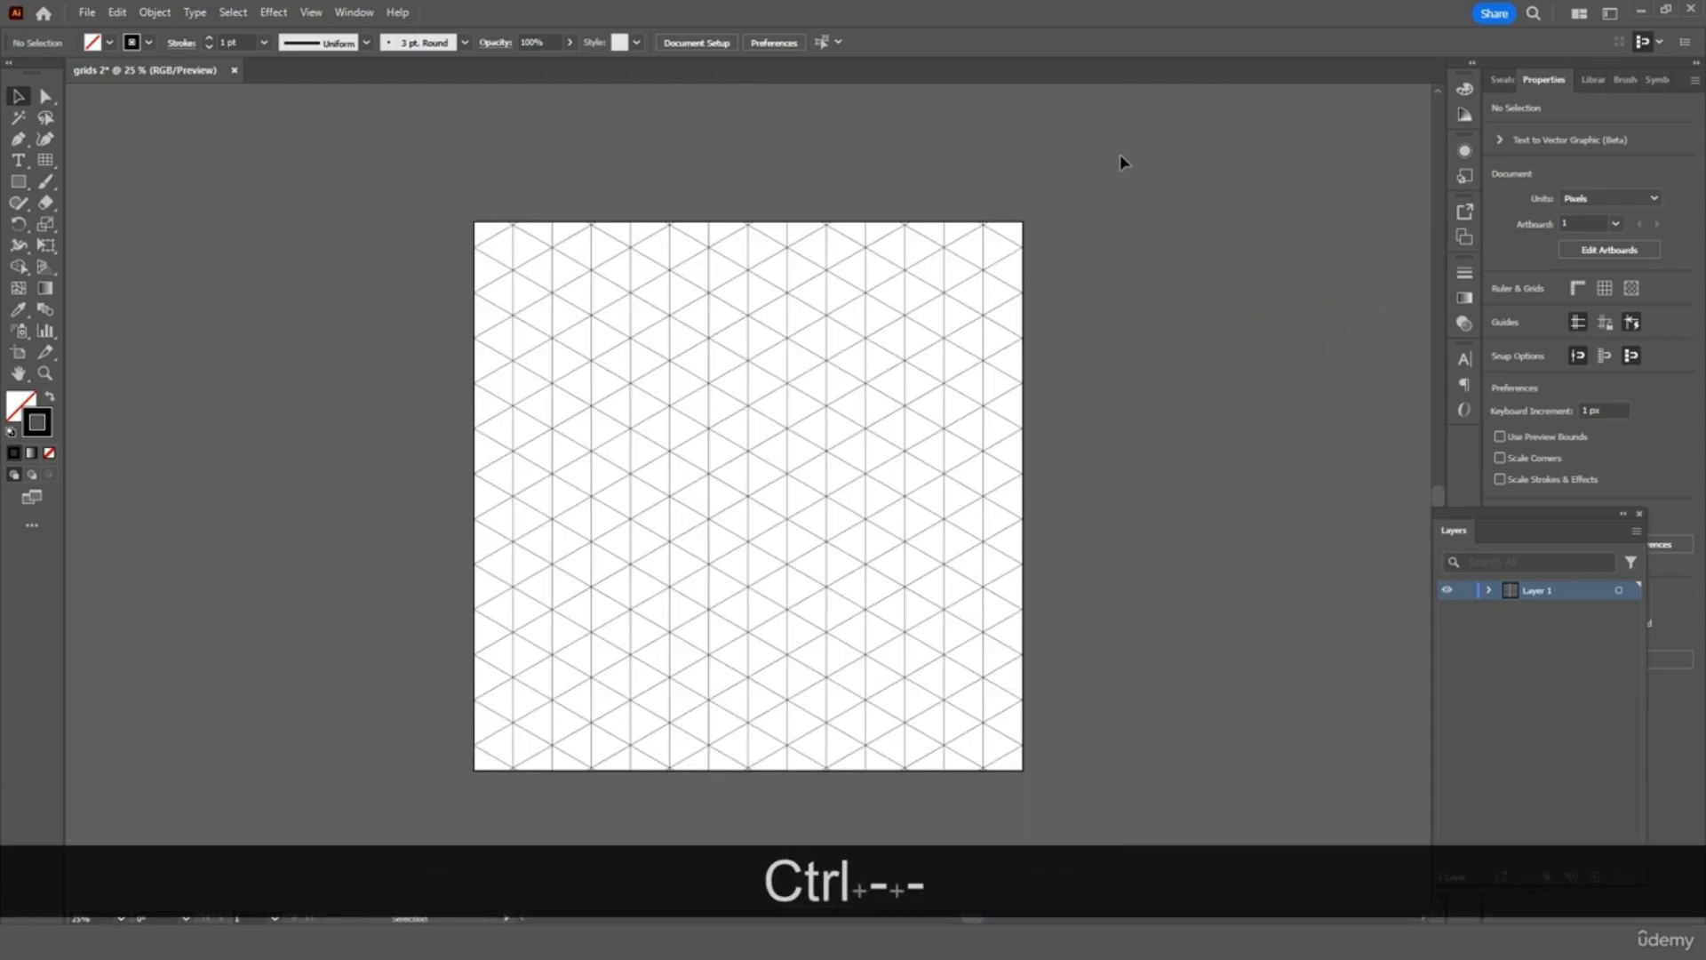
# Lock the grid layer, add a new Layer 2 above it, and reselect Layer 1
pyautogui.hotkey('ctrl', 'a')
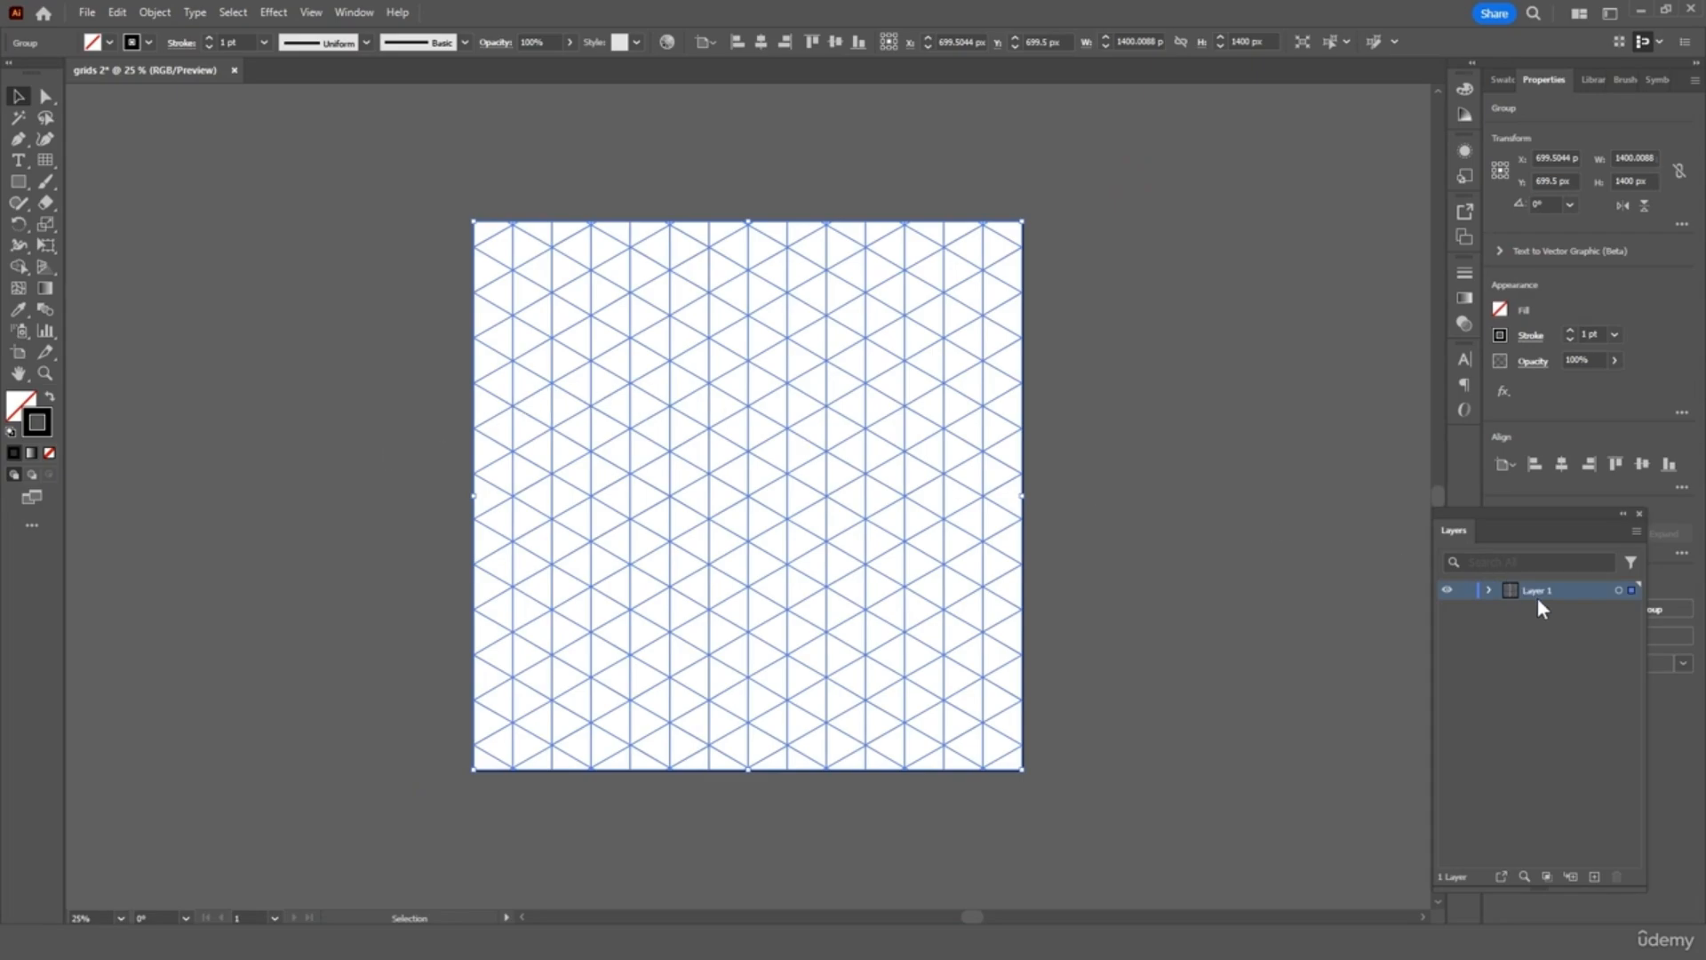
pyautogui.click(1468, 591)
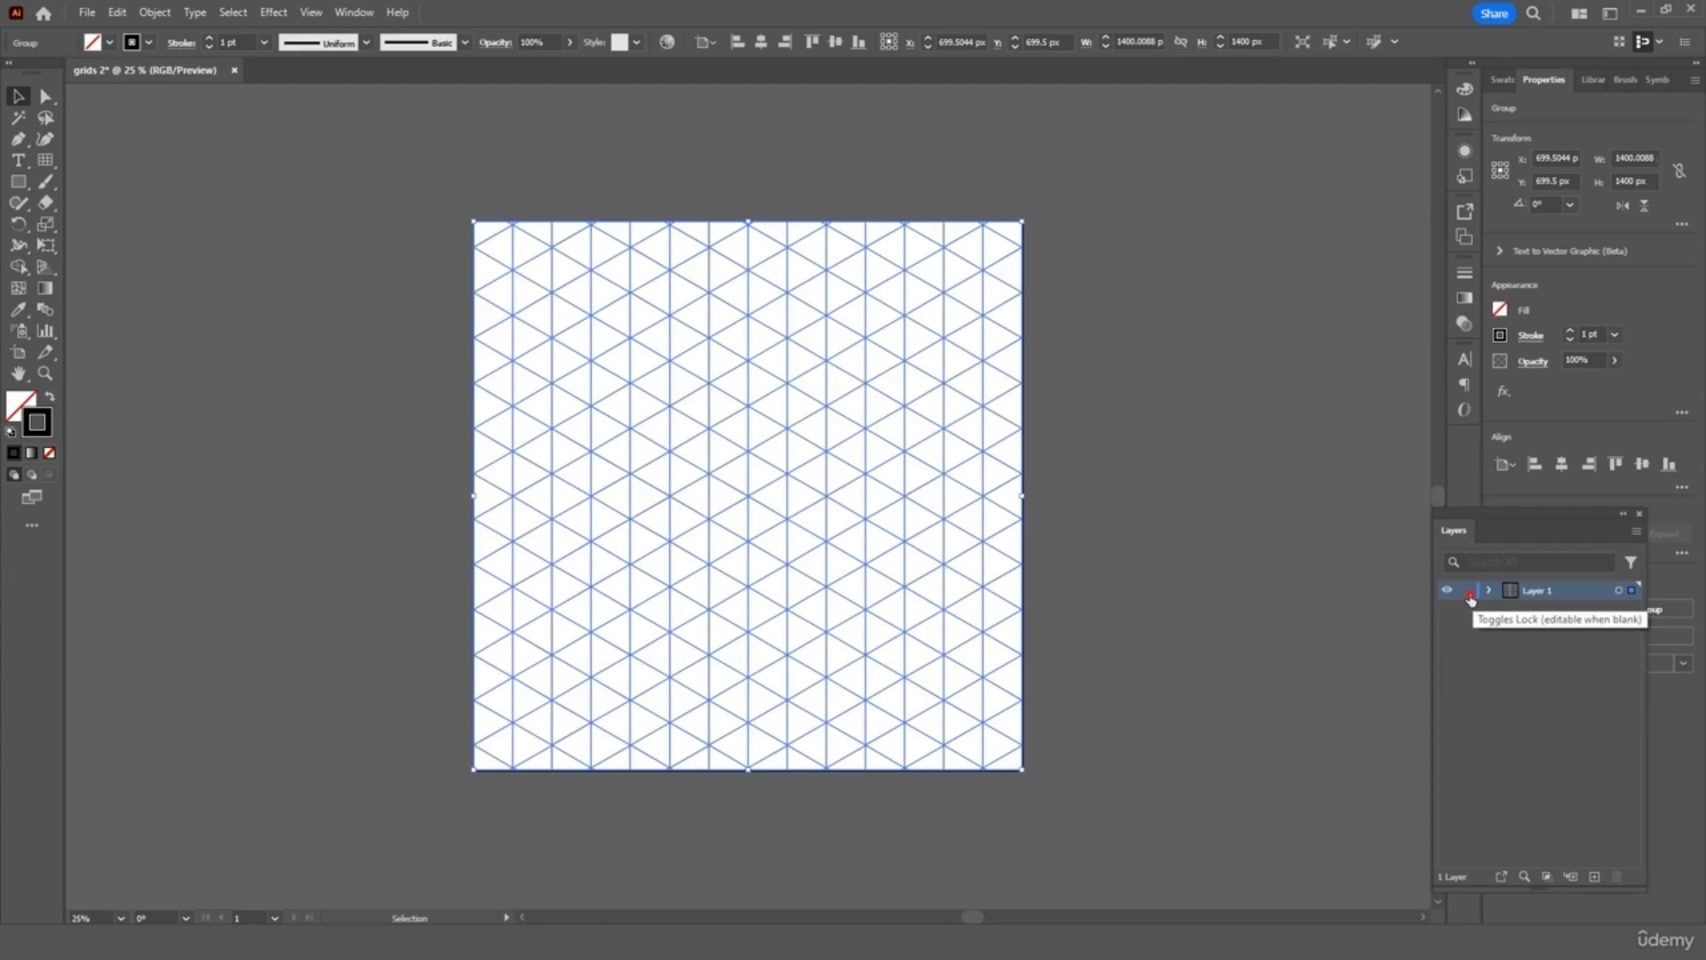
pyautogui.click(1594, 877)
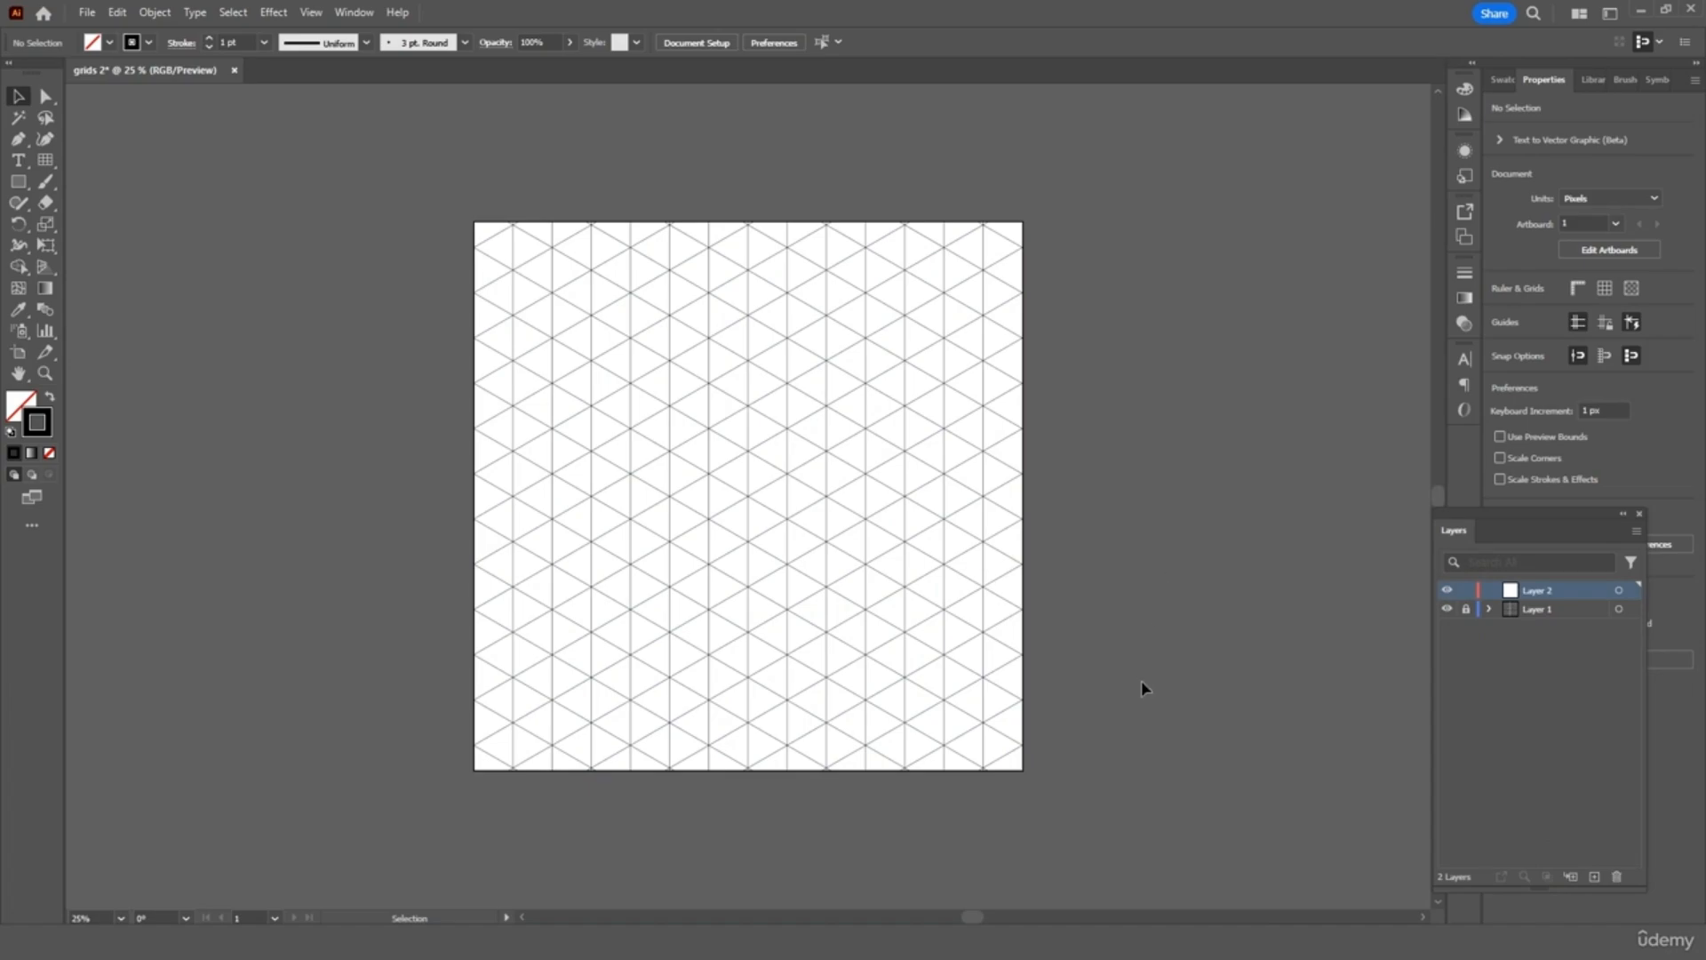
pyautogui.click(1536, 609)
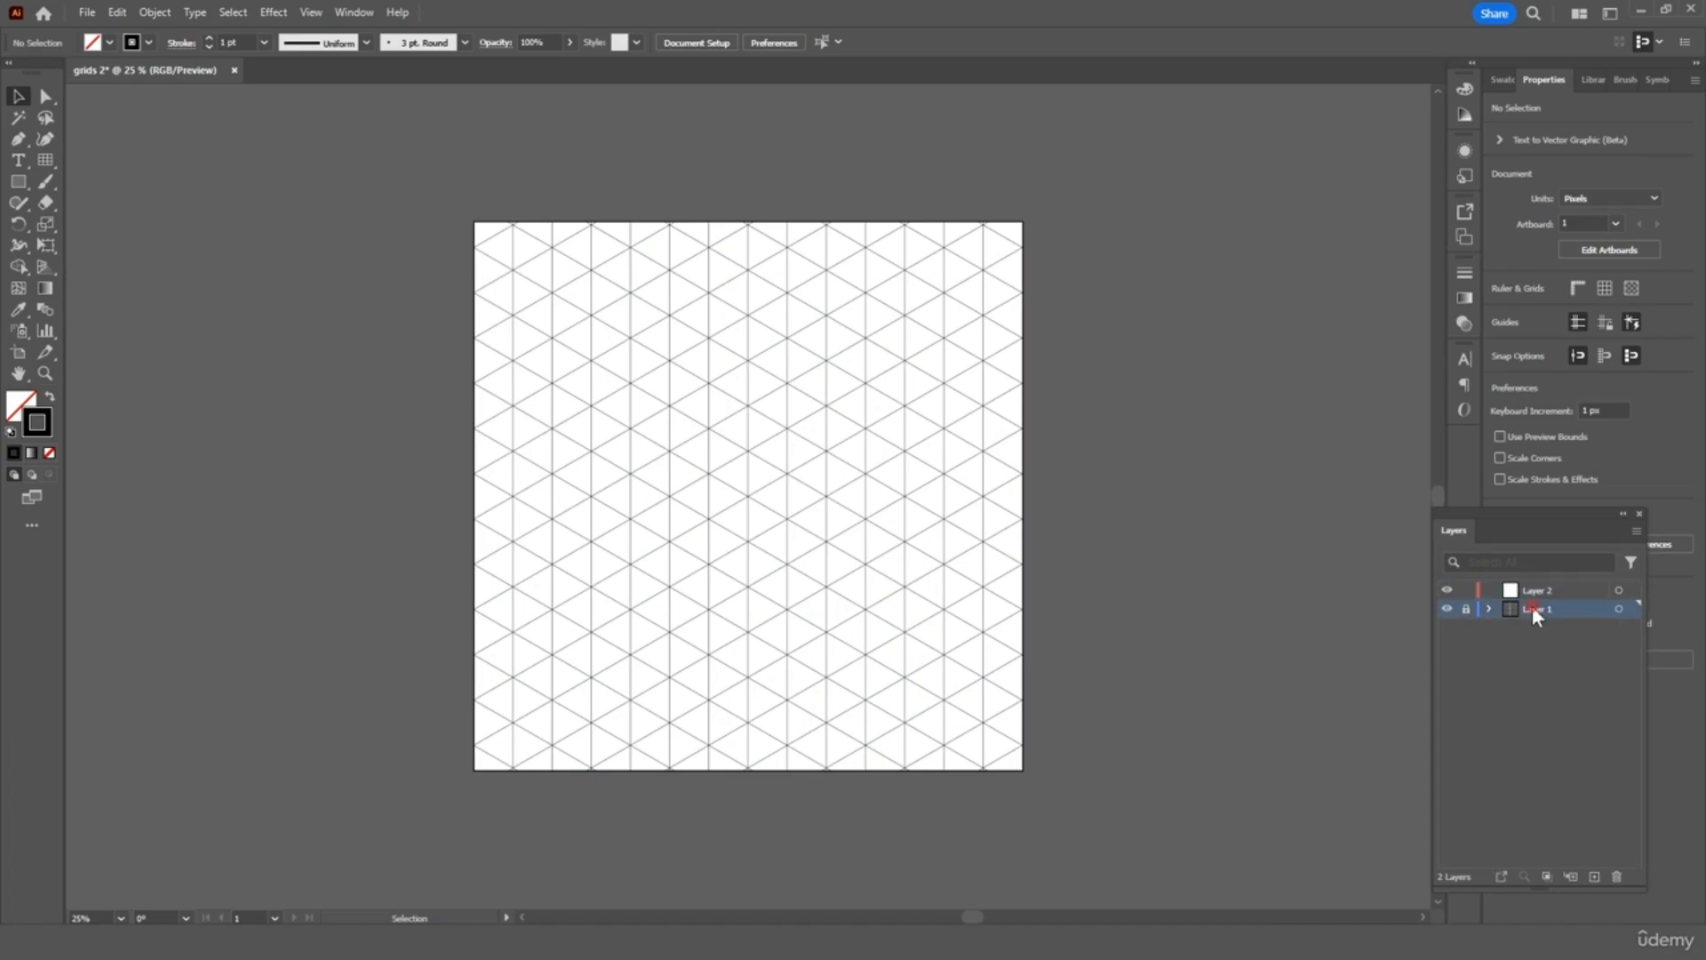
# Unlock the grid layer and rotate the whole triangular grid 90°, then fit the artboard in view
pyautogui.click(1466, 608)
pyautogui.moveTo(1120, 194); pyautogui.dragTo(340, 803)
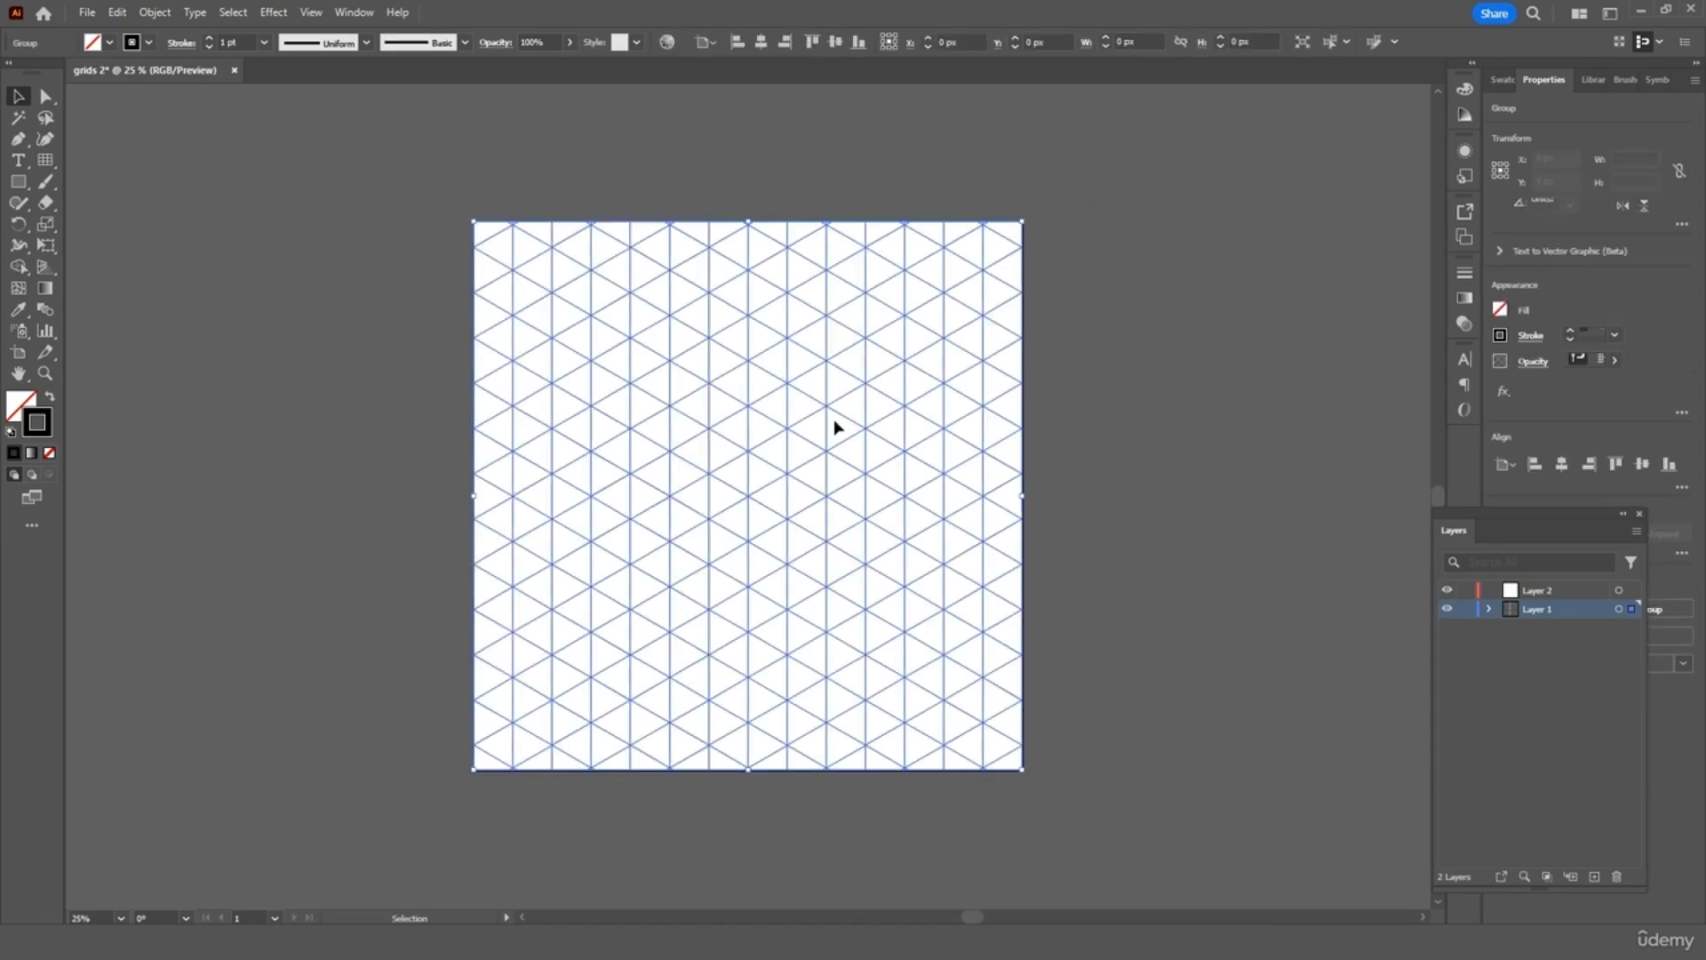
pyautogui.moveTo(1029, 213); pyautogui.dragTo(1047, 692)
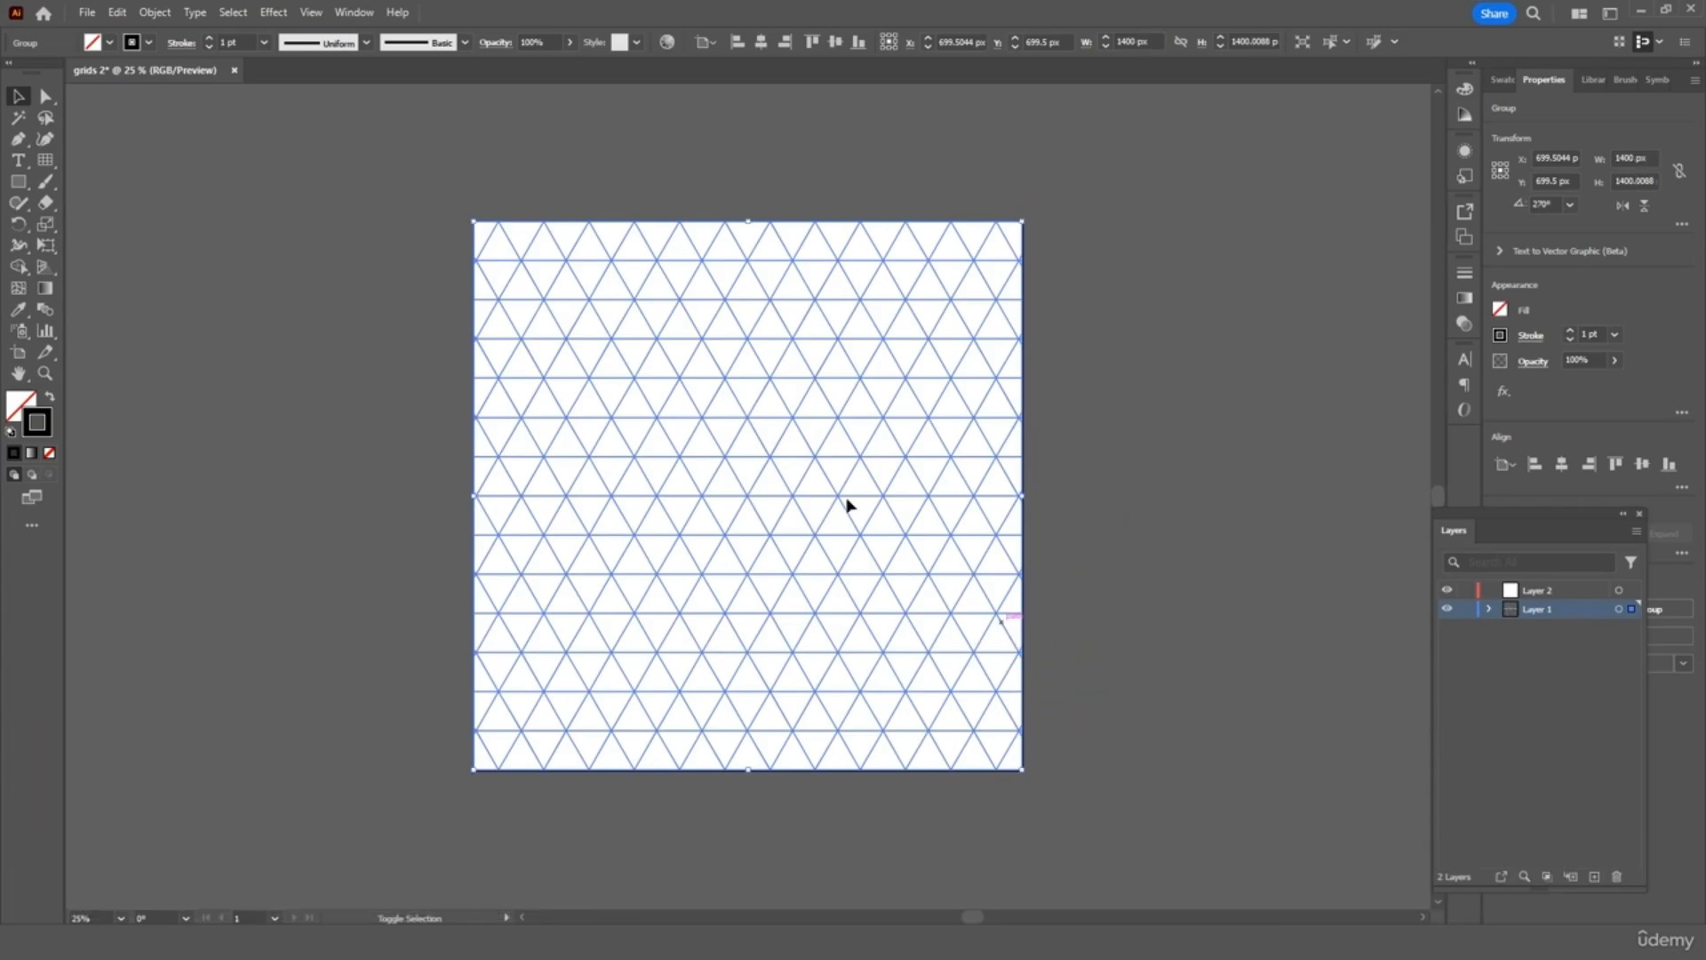
pyautogui.click(403, 283)
pyautogui.hotkey('ctrl', '0')
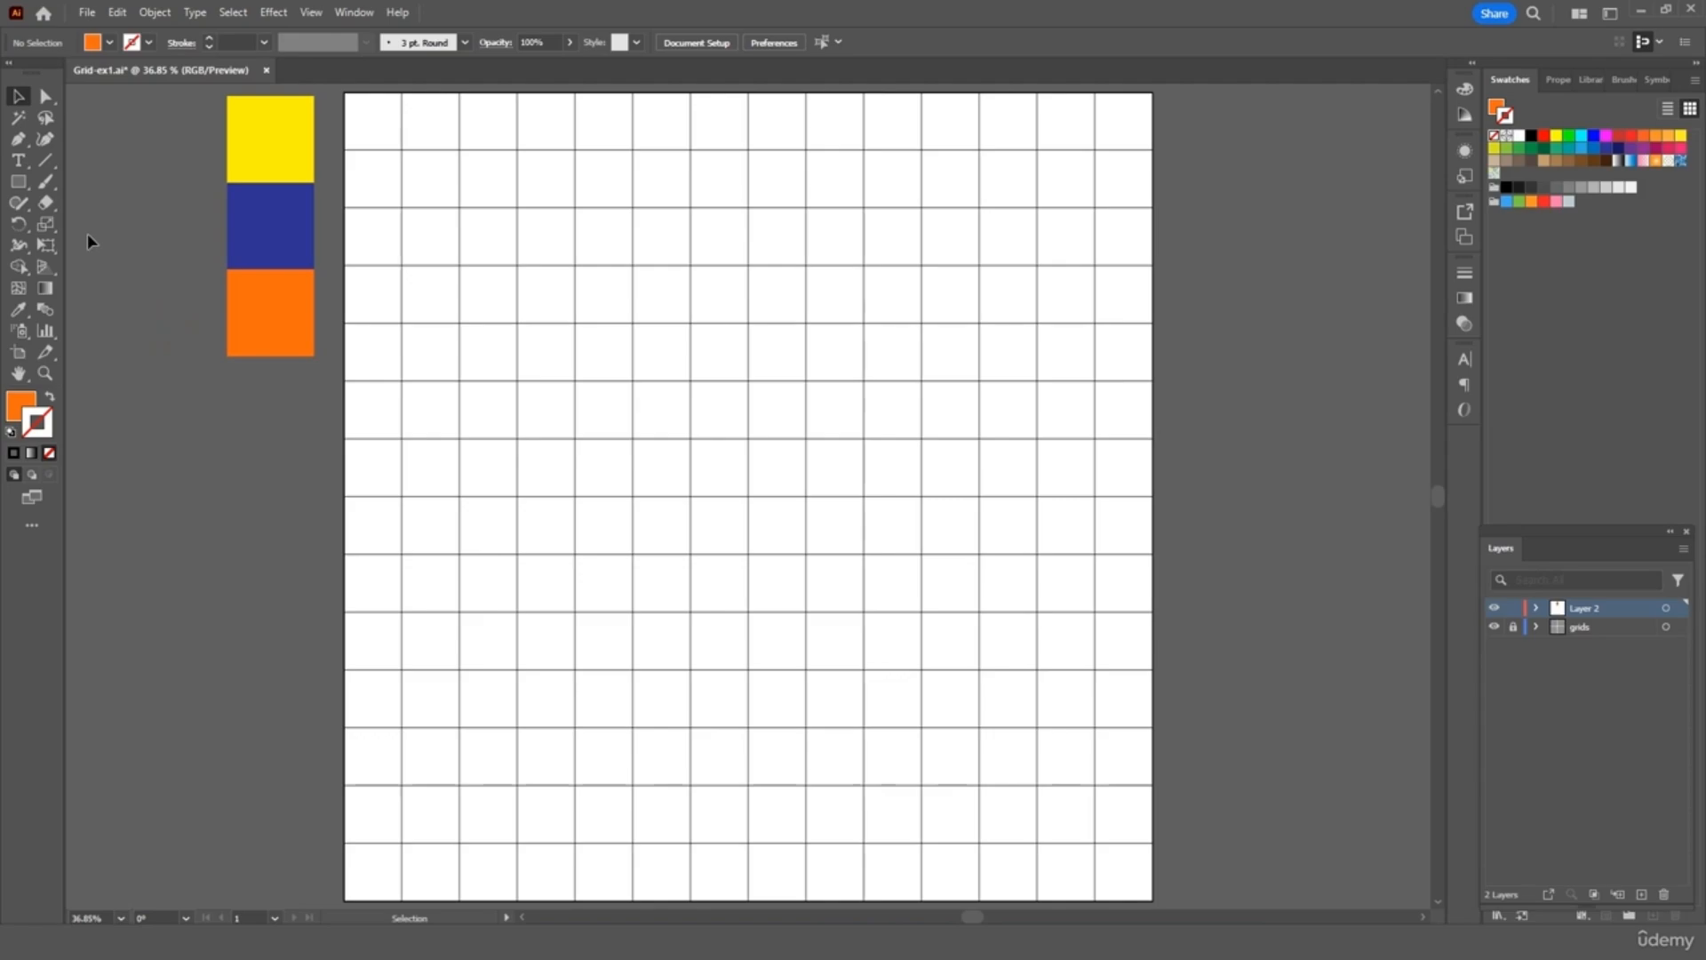
# Pen-draw a closed orange parallelogram from the artboard's bottom-left corner, two cells up the left edge
pyautogui.click(20, 138)
pyautogui.click(345, 900)
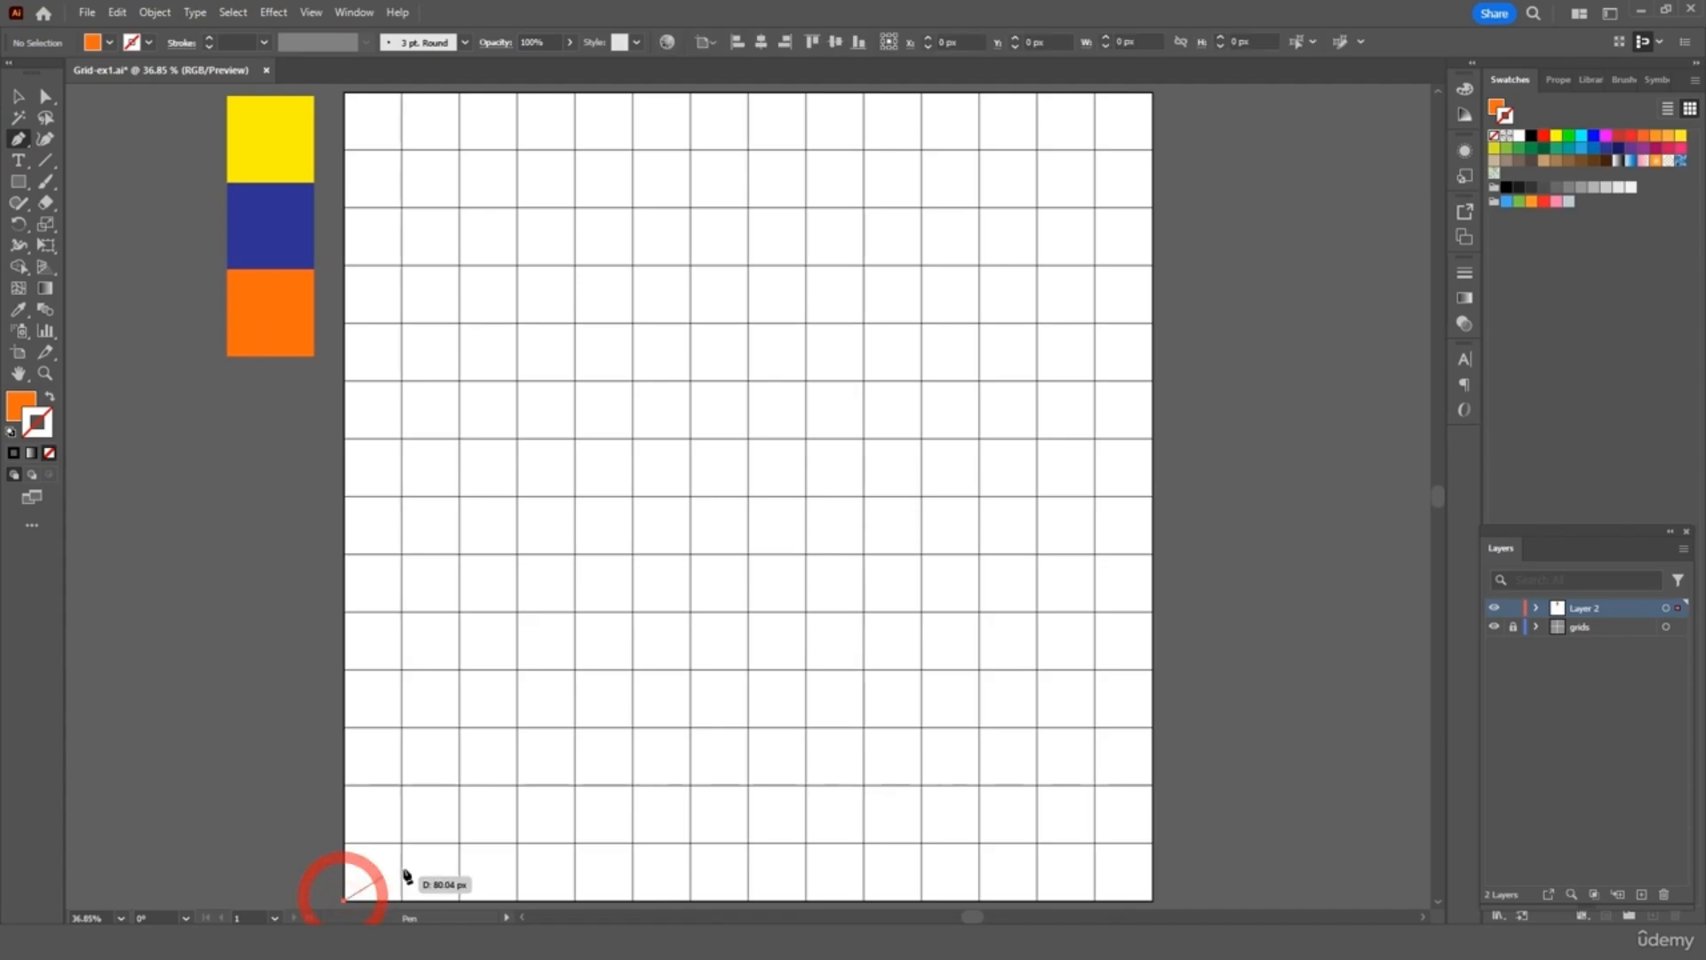
pyautogui.click(459, 786)
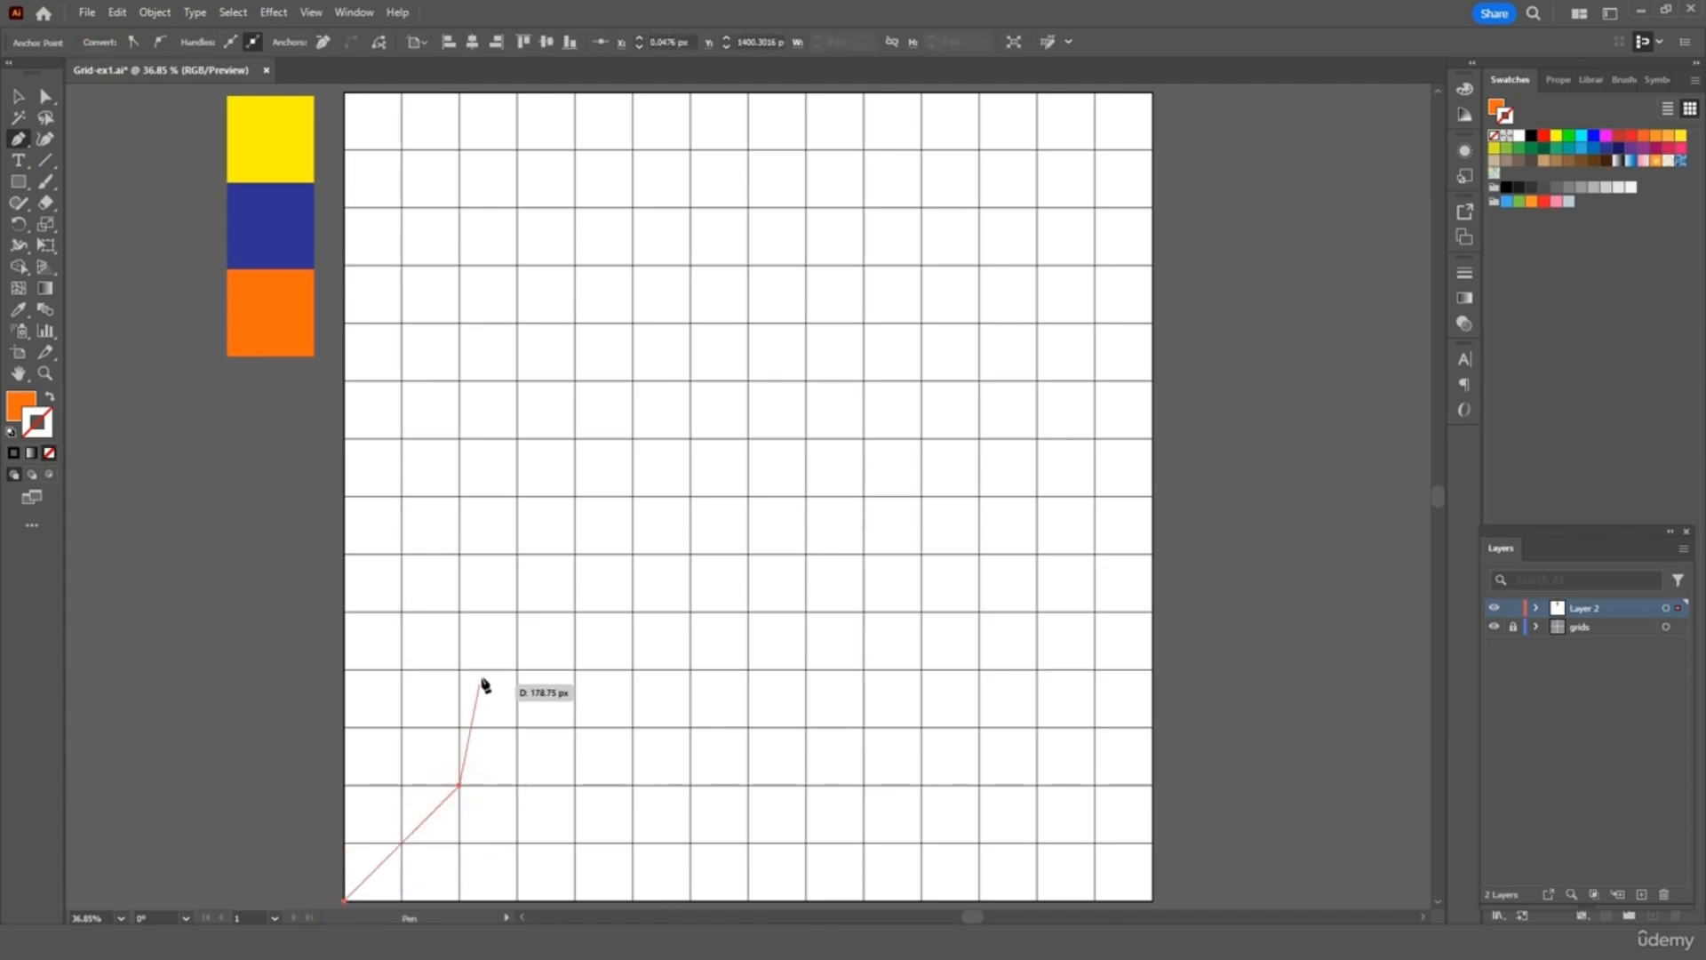
pyautogui.press('shift')
pyautogui.click(460, 614)
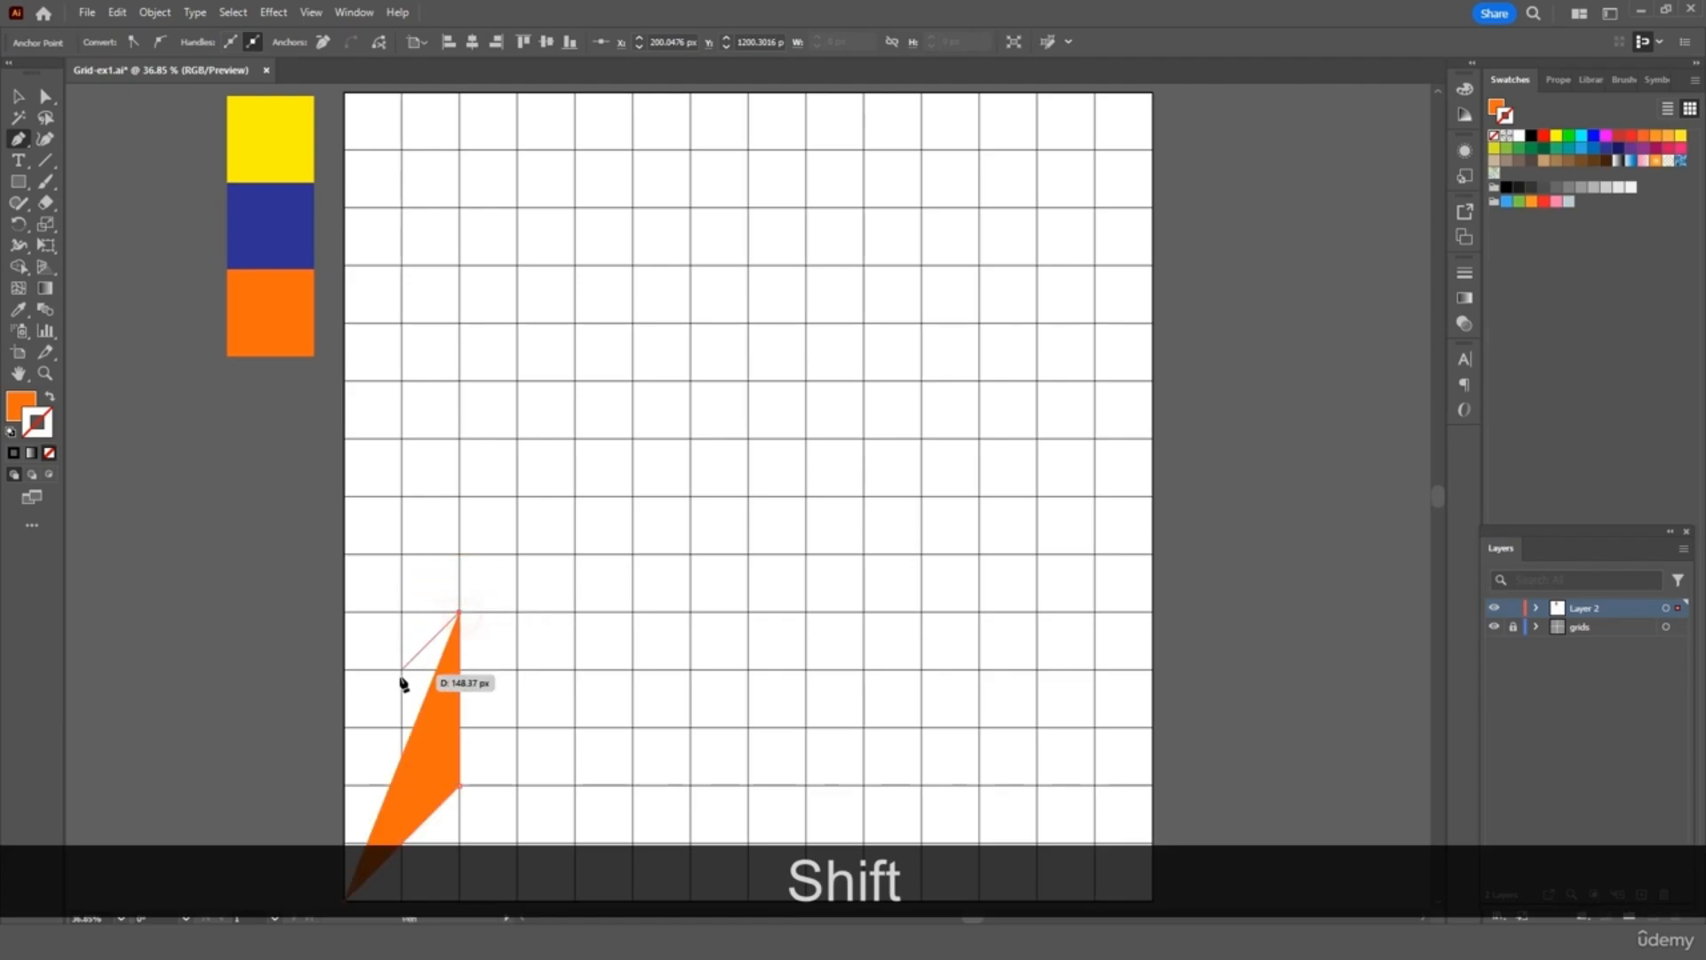
pyautogui.click(345, 729)
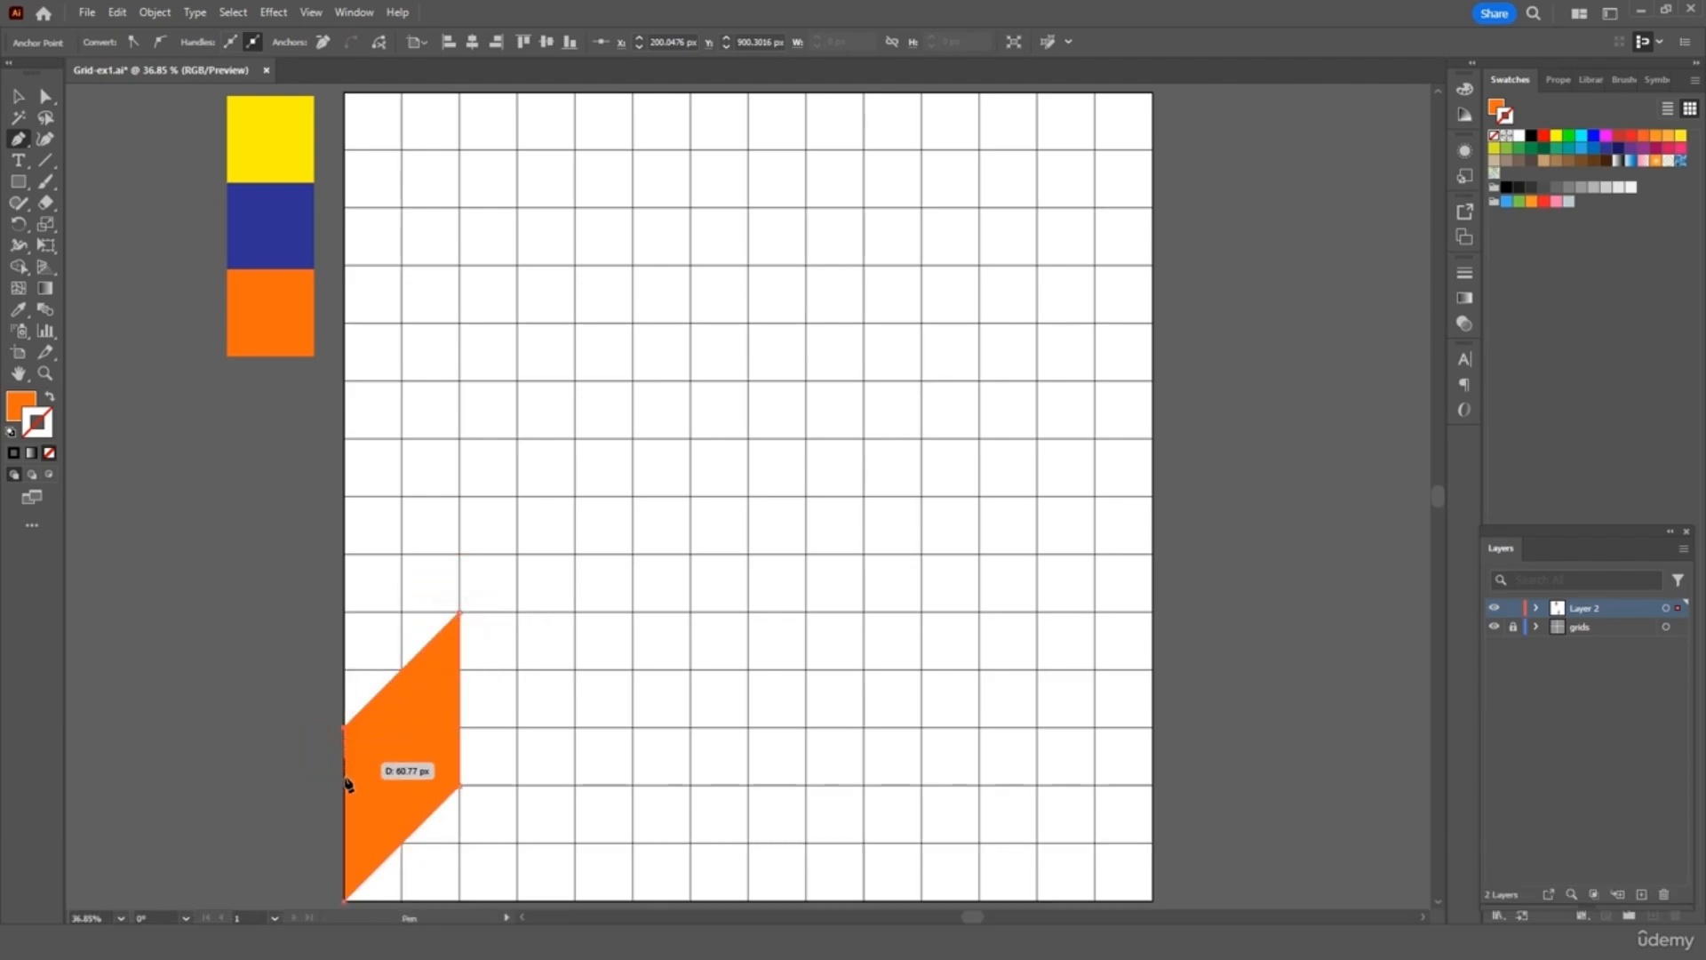
pyautogui.click(345, 899)
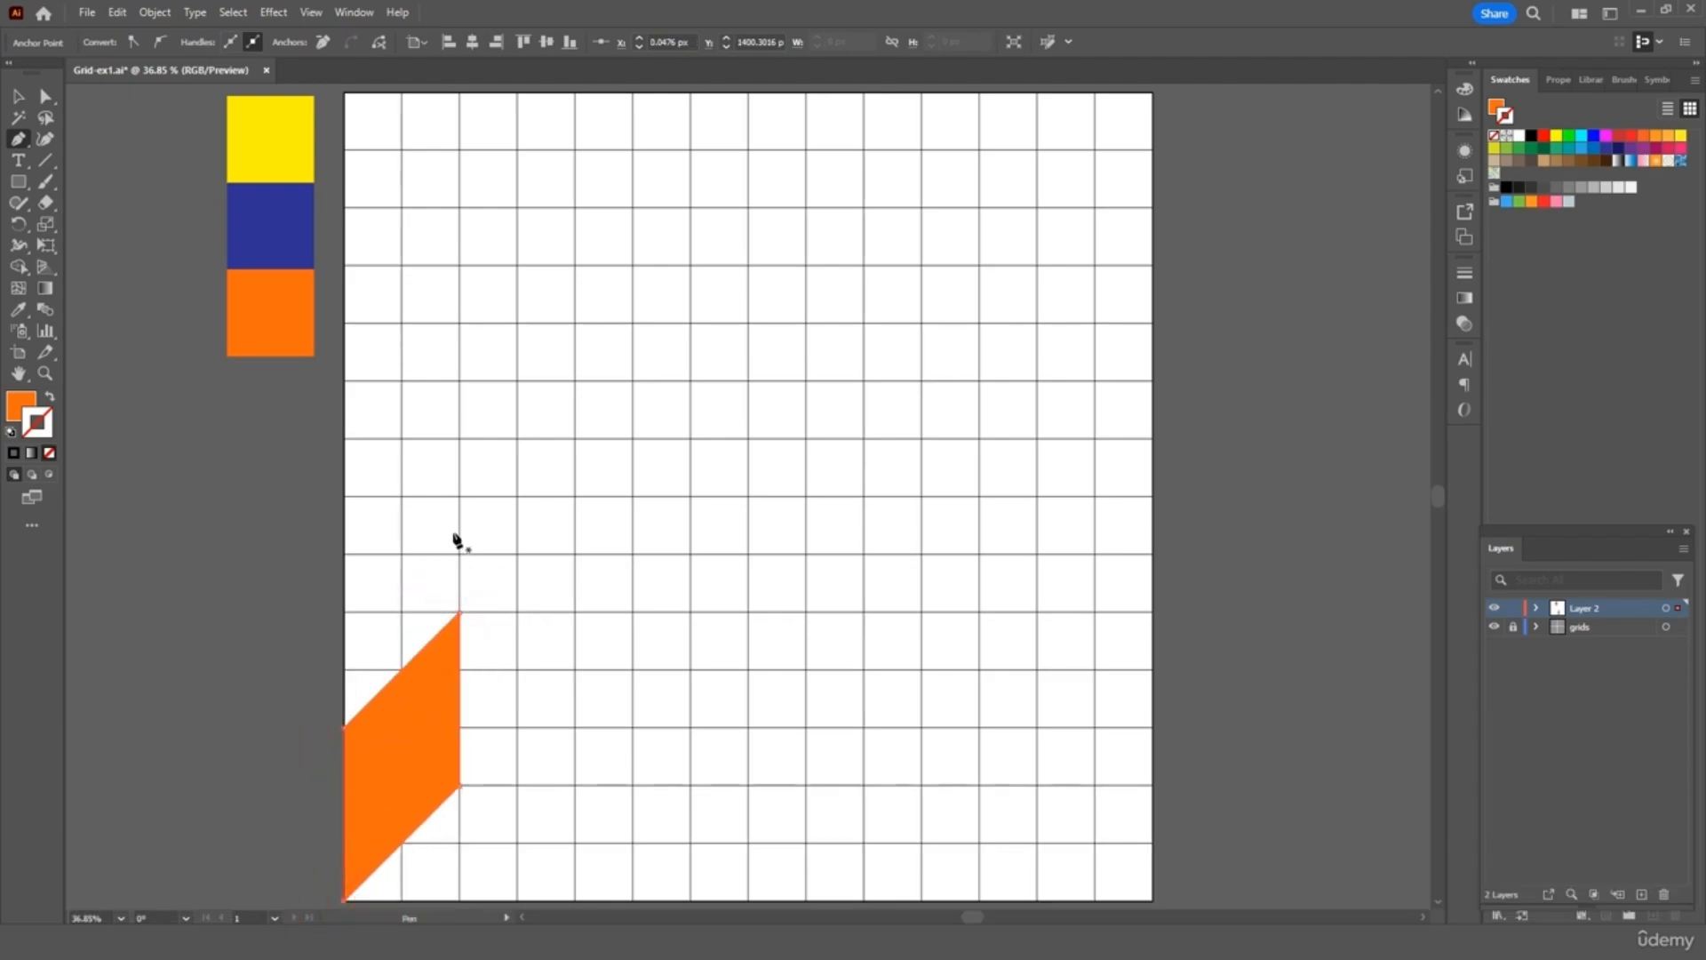
pyautogui.click(18, 95)
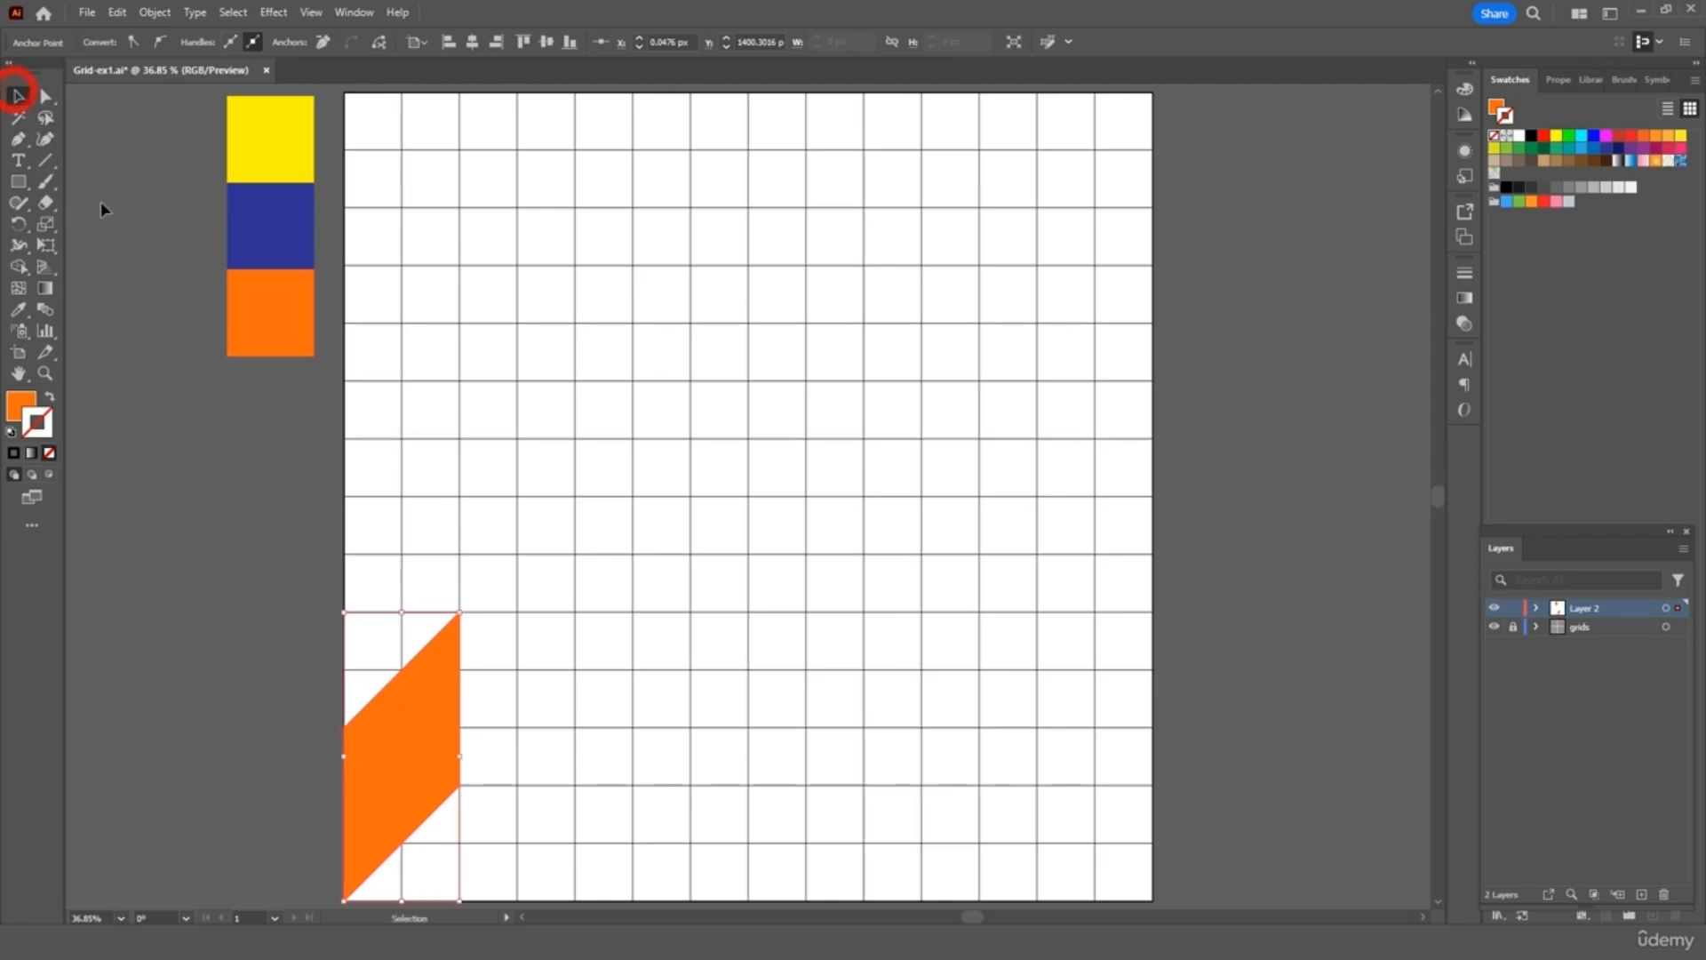
pyautogui.click(115, 222)
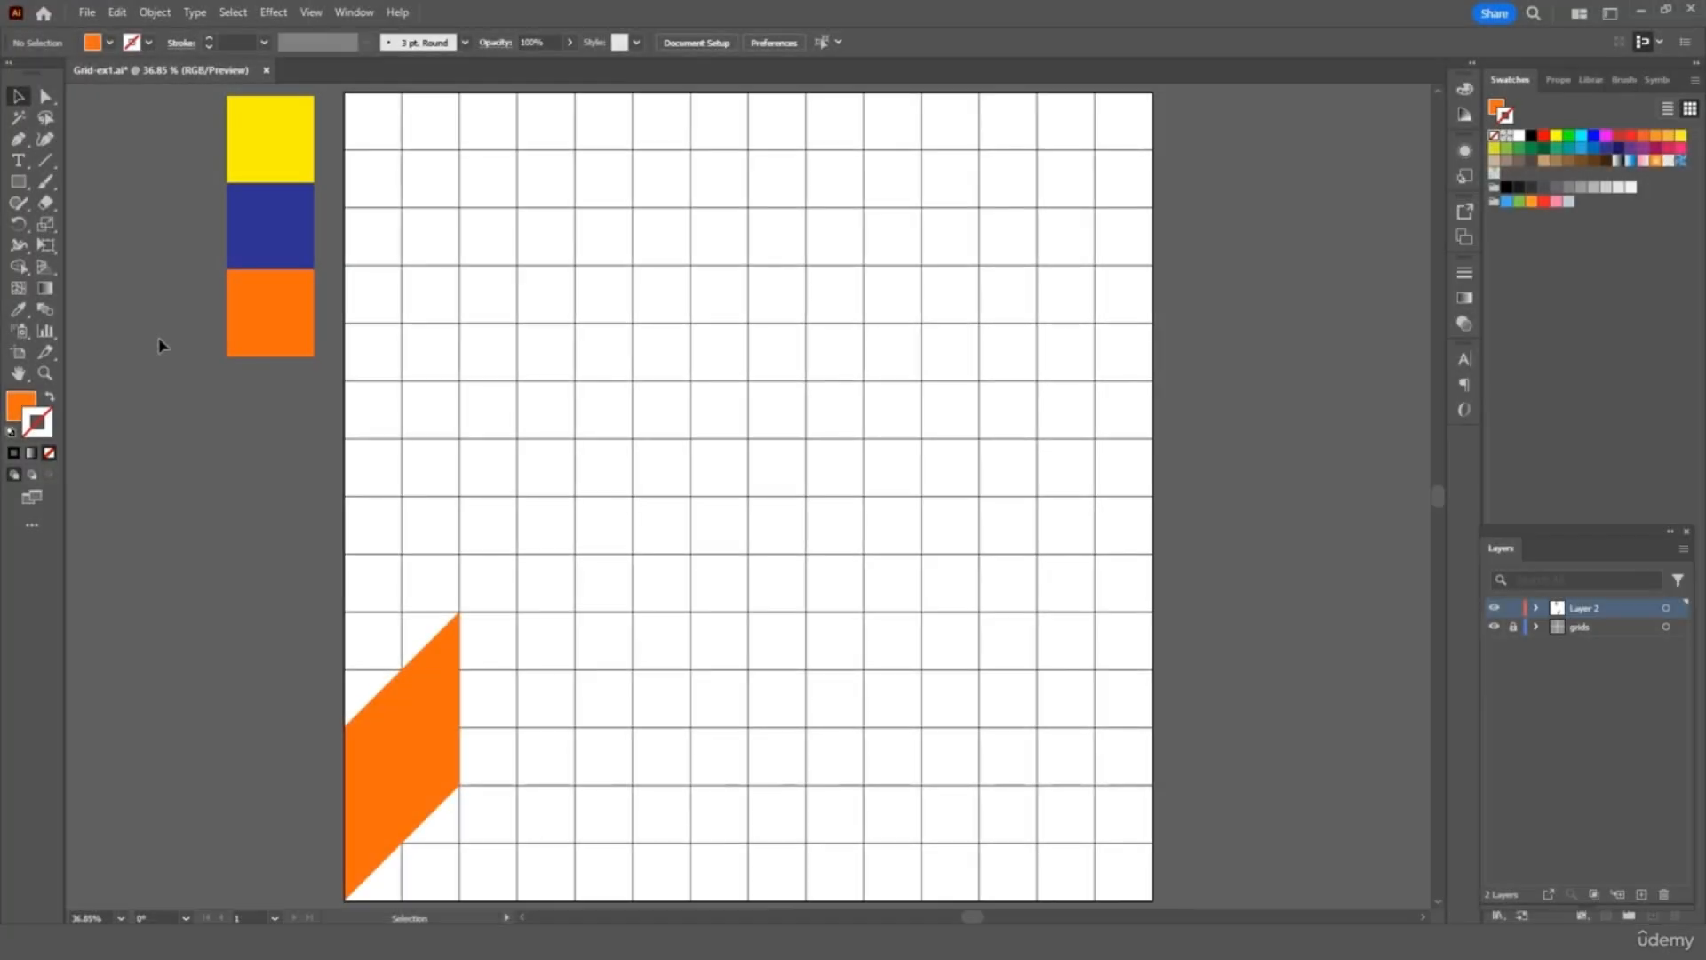
# Draw a diagonal band up from the orange tile's top corner and fill it yellow
pyautogui.click(19, 139)
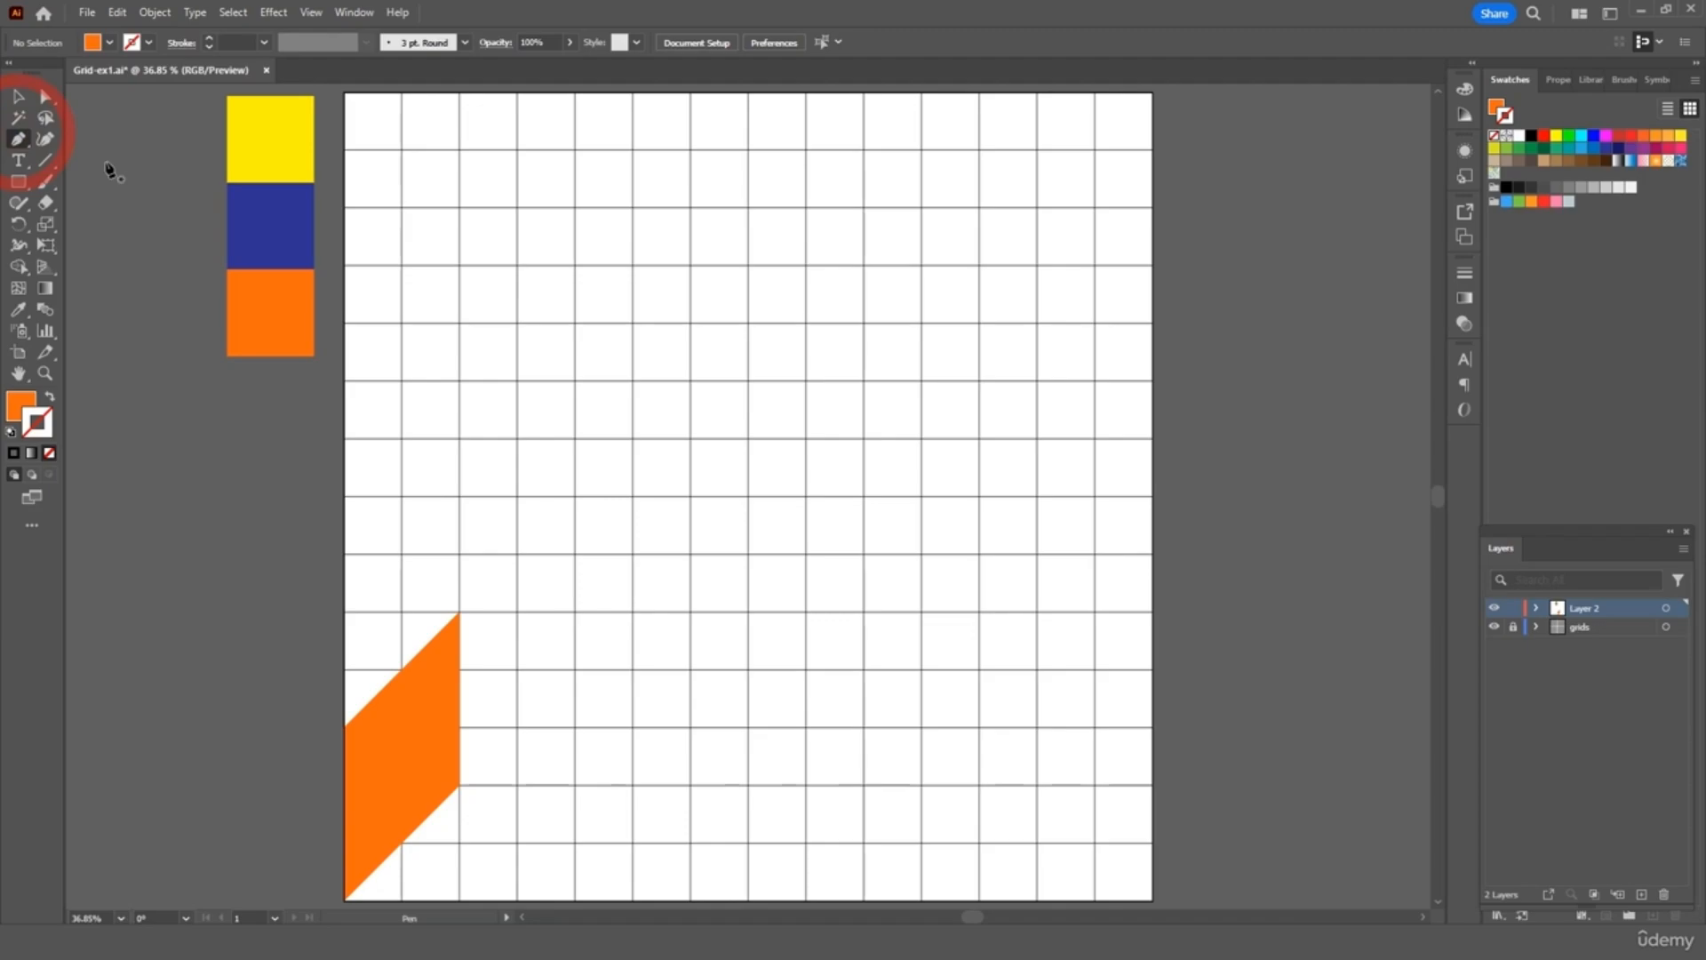
pyautogui.click(460, 613)
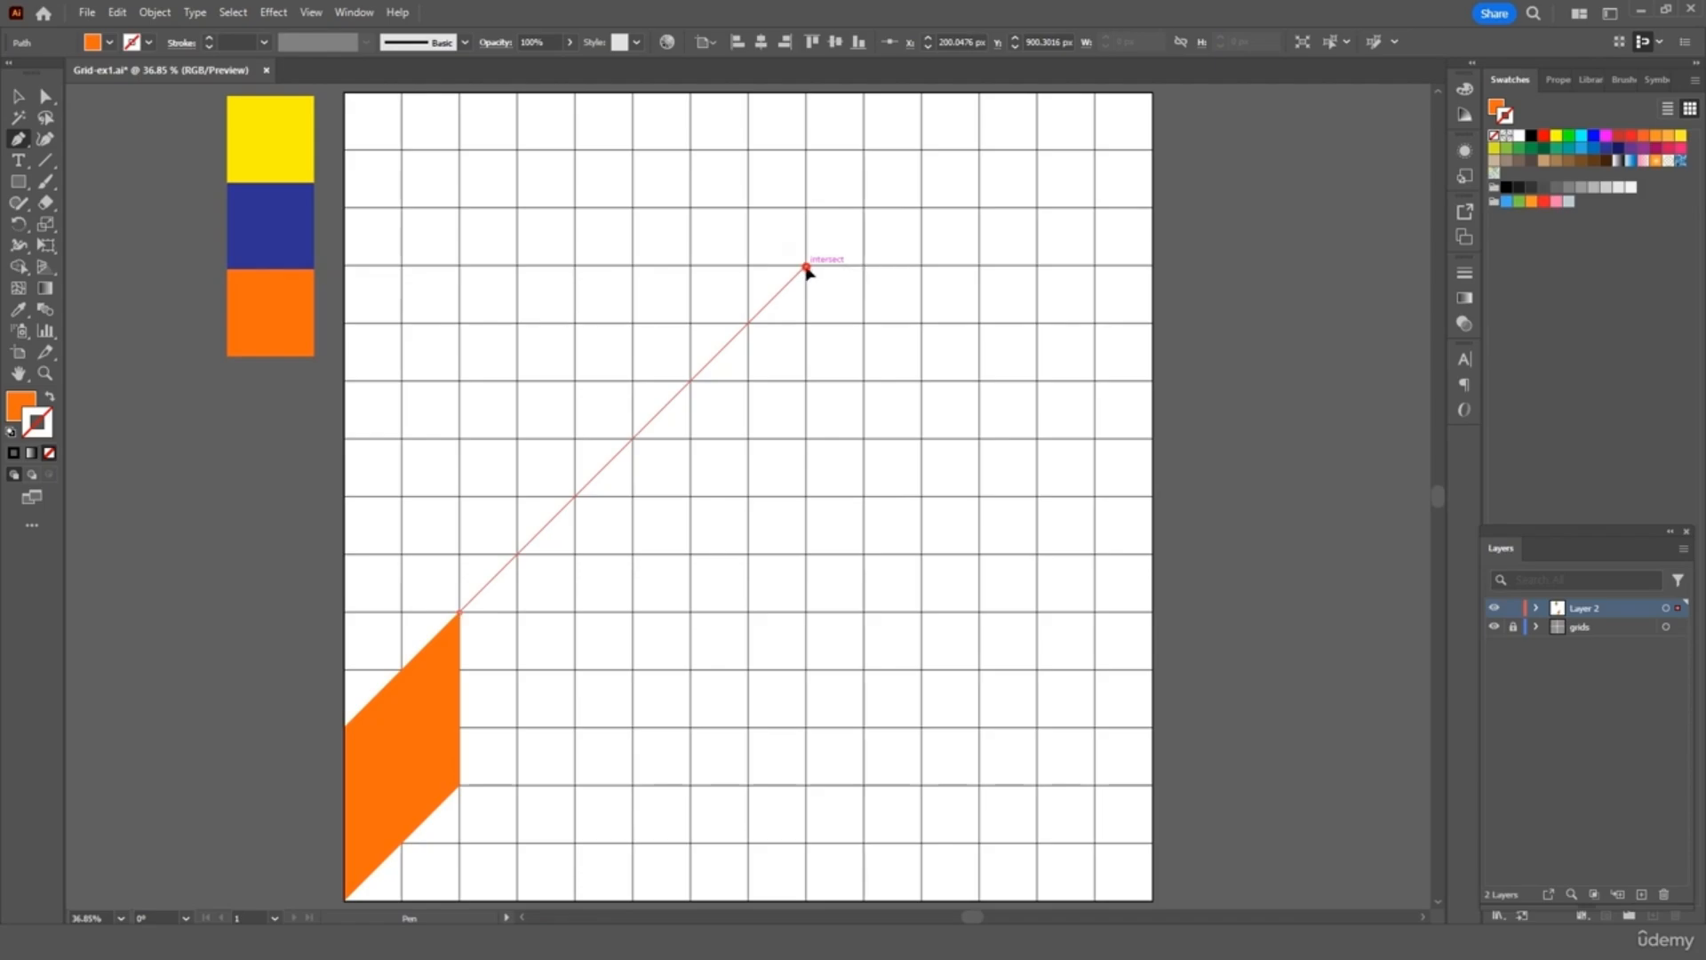
pyautogui.click(805, 265)
pyautogui.click(805, 438)
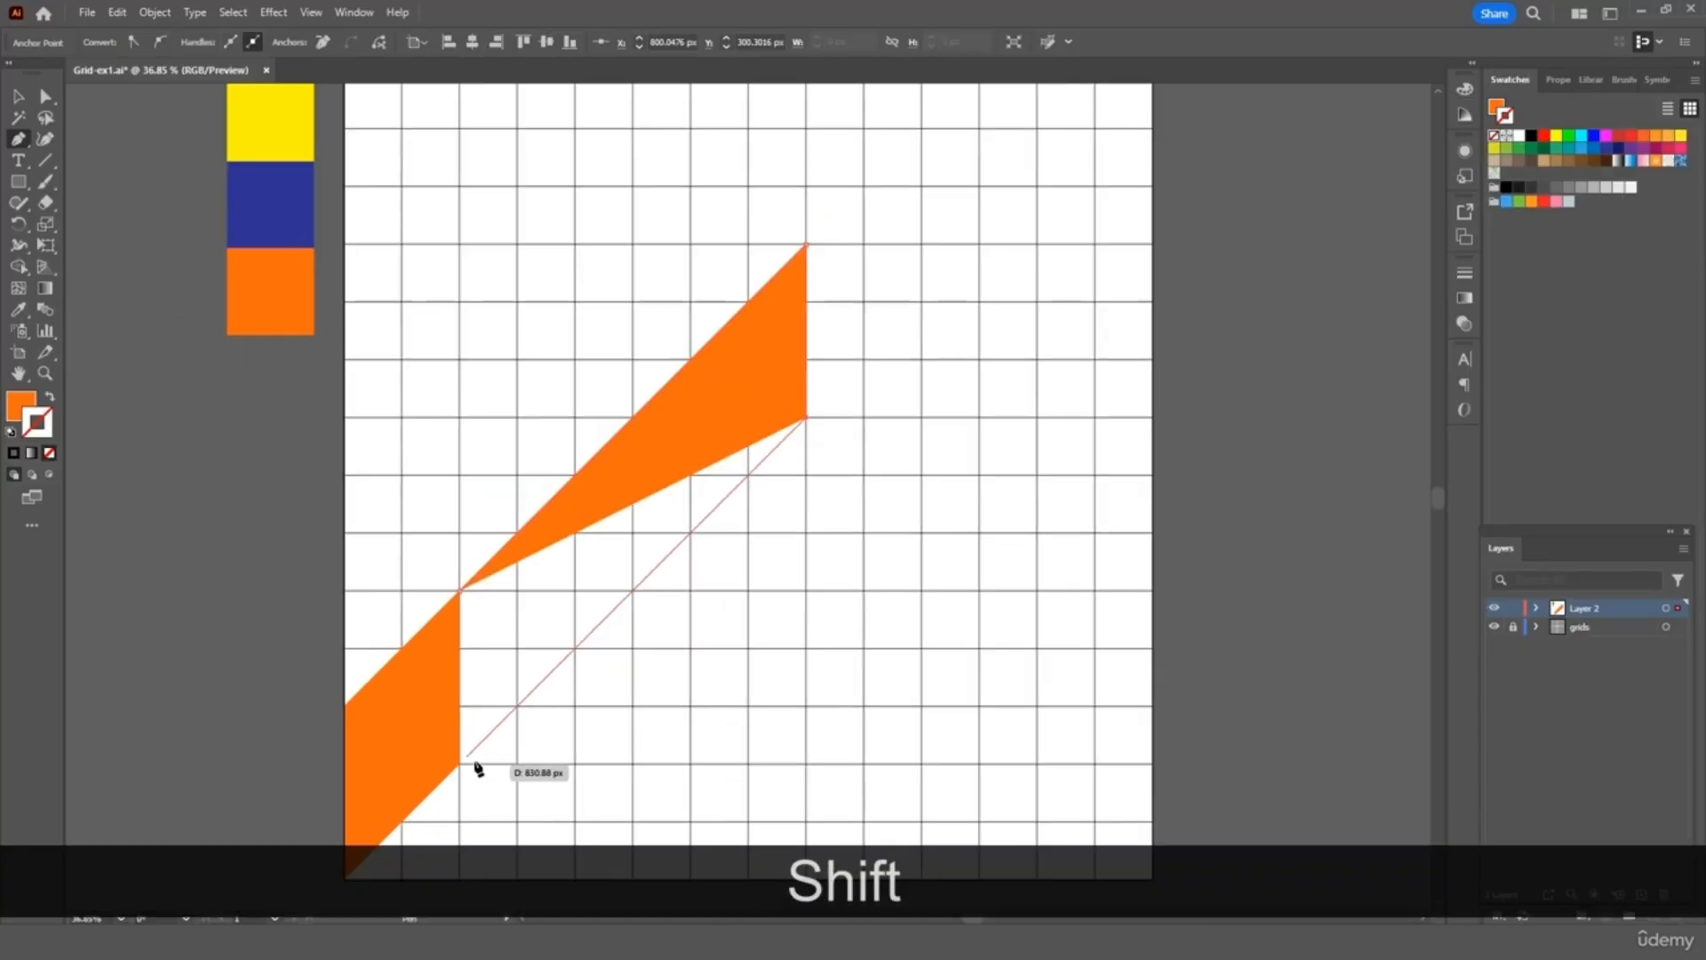
pyautogui.click(460, 766)
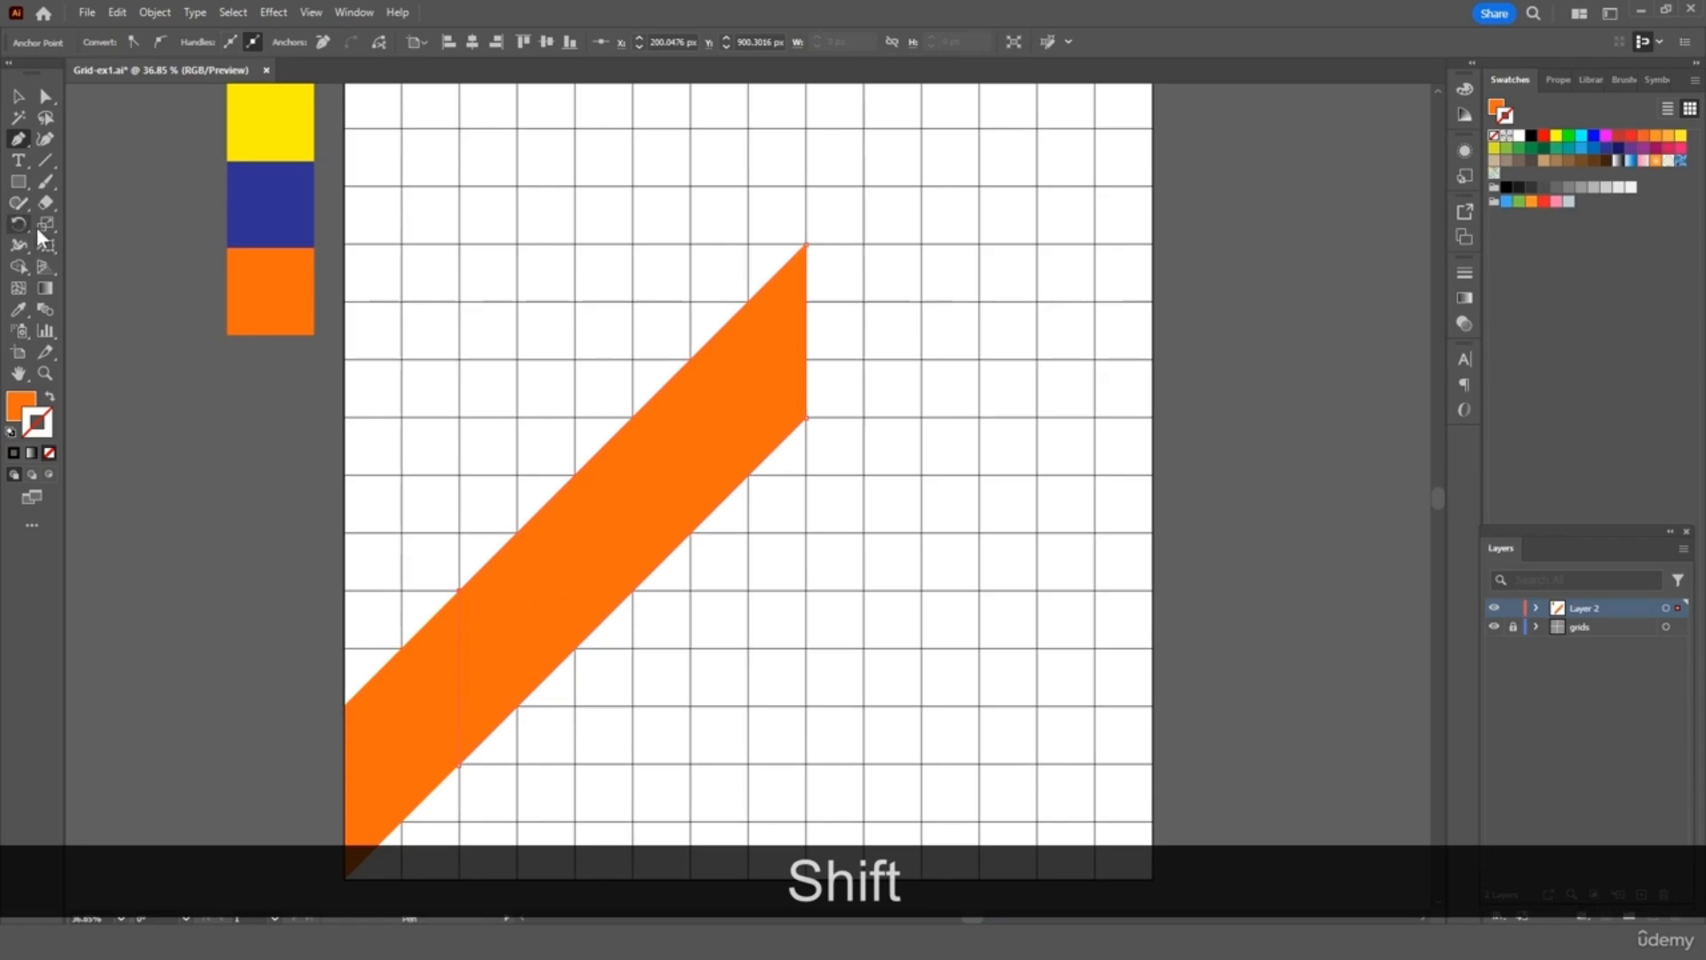
pyautogui.click(19, 309)
pyautogui.click(272, 134)
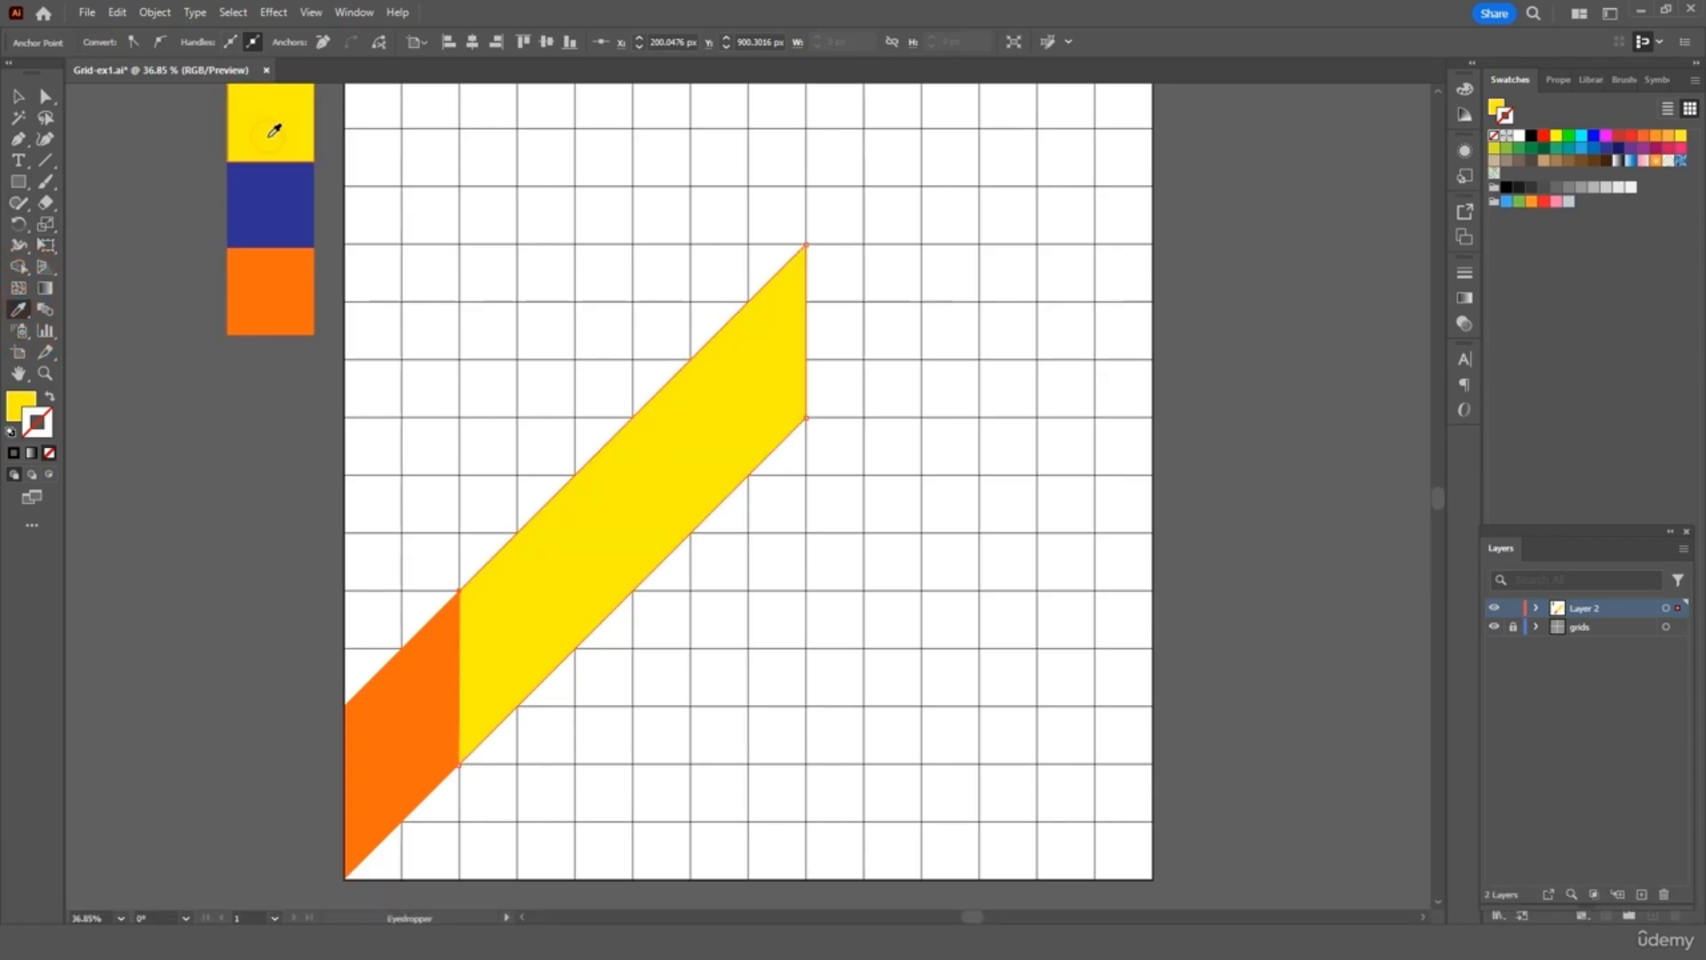
pyautogui.click(18, 96)
pyautogui.click(87, 140)
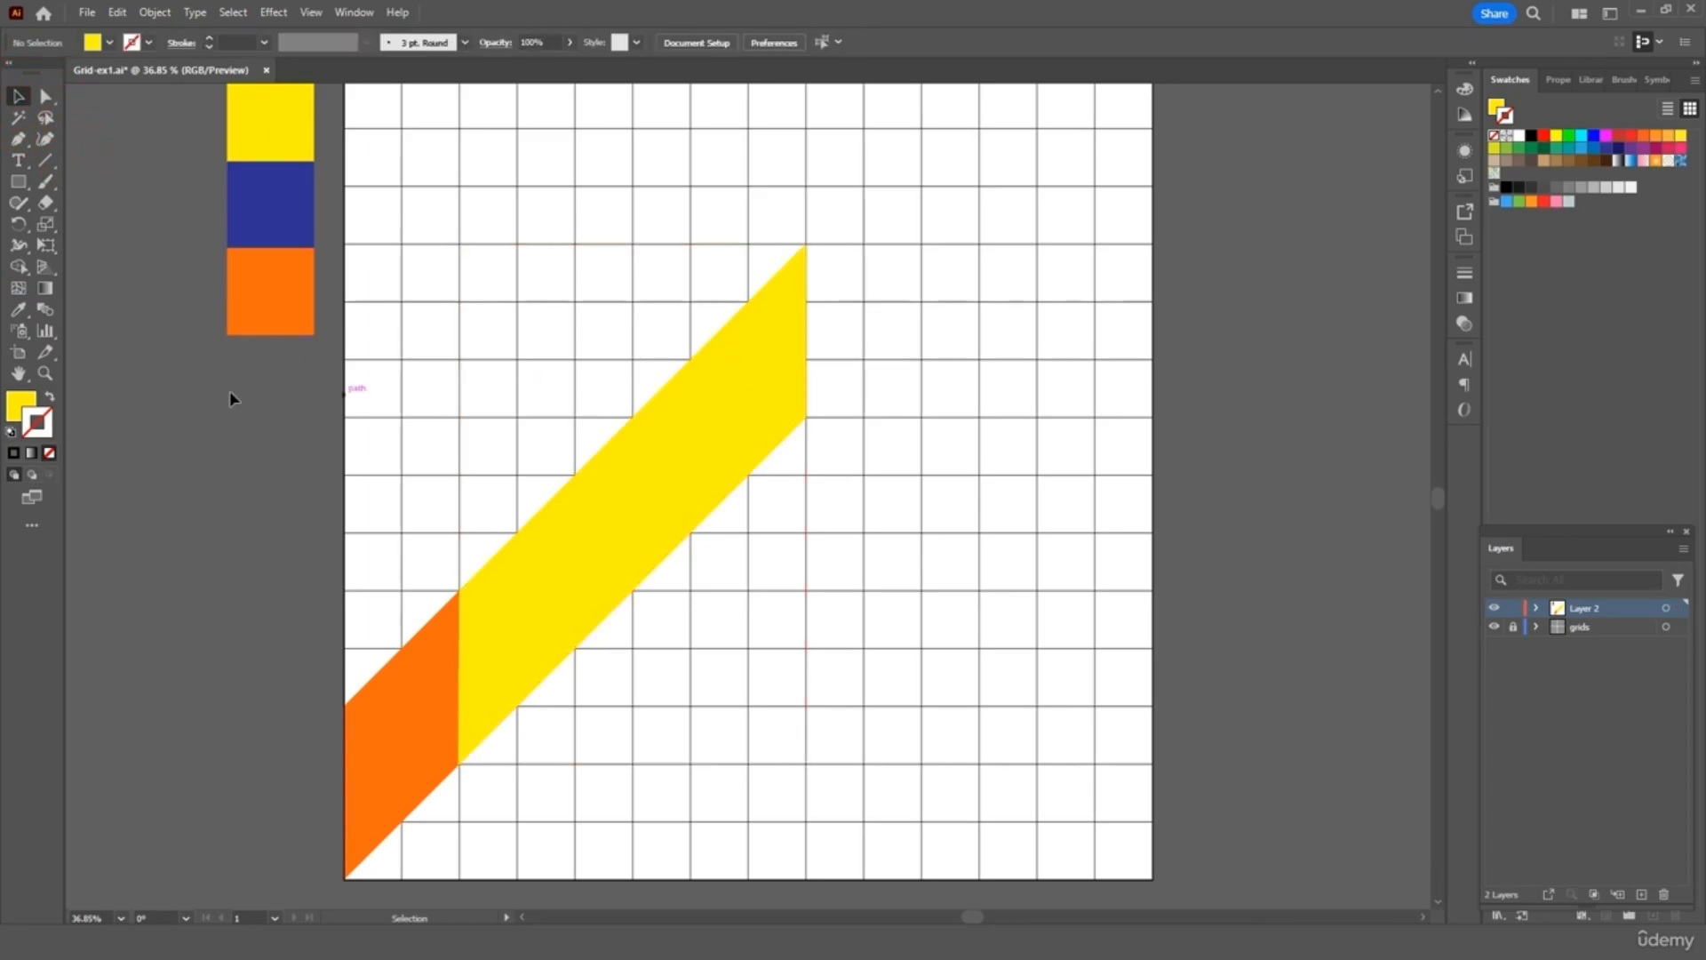
# Continue with a navy parallelogram band from the yellow band to the artboard's top-right corner
pyautogui.click(18, 139)
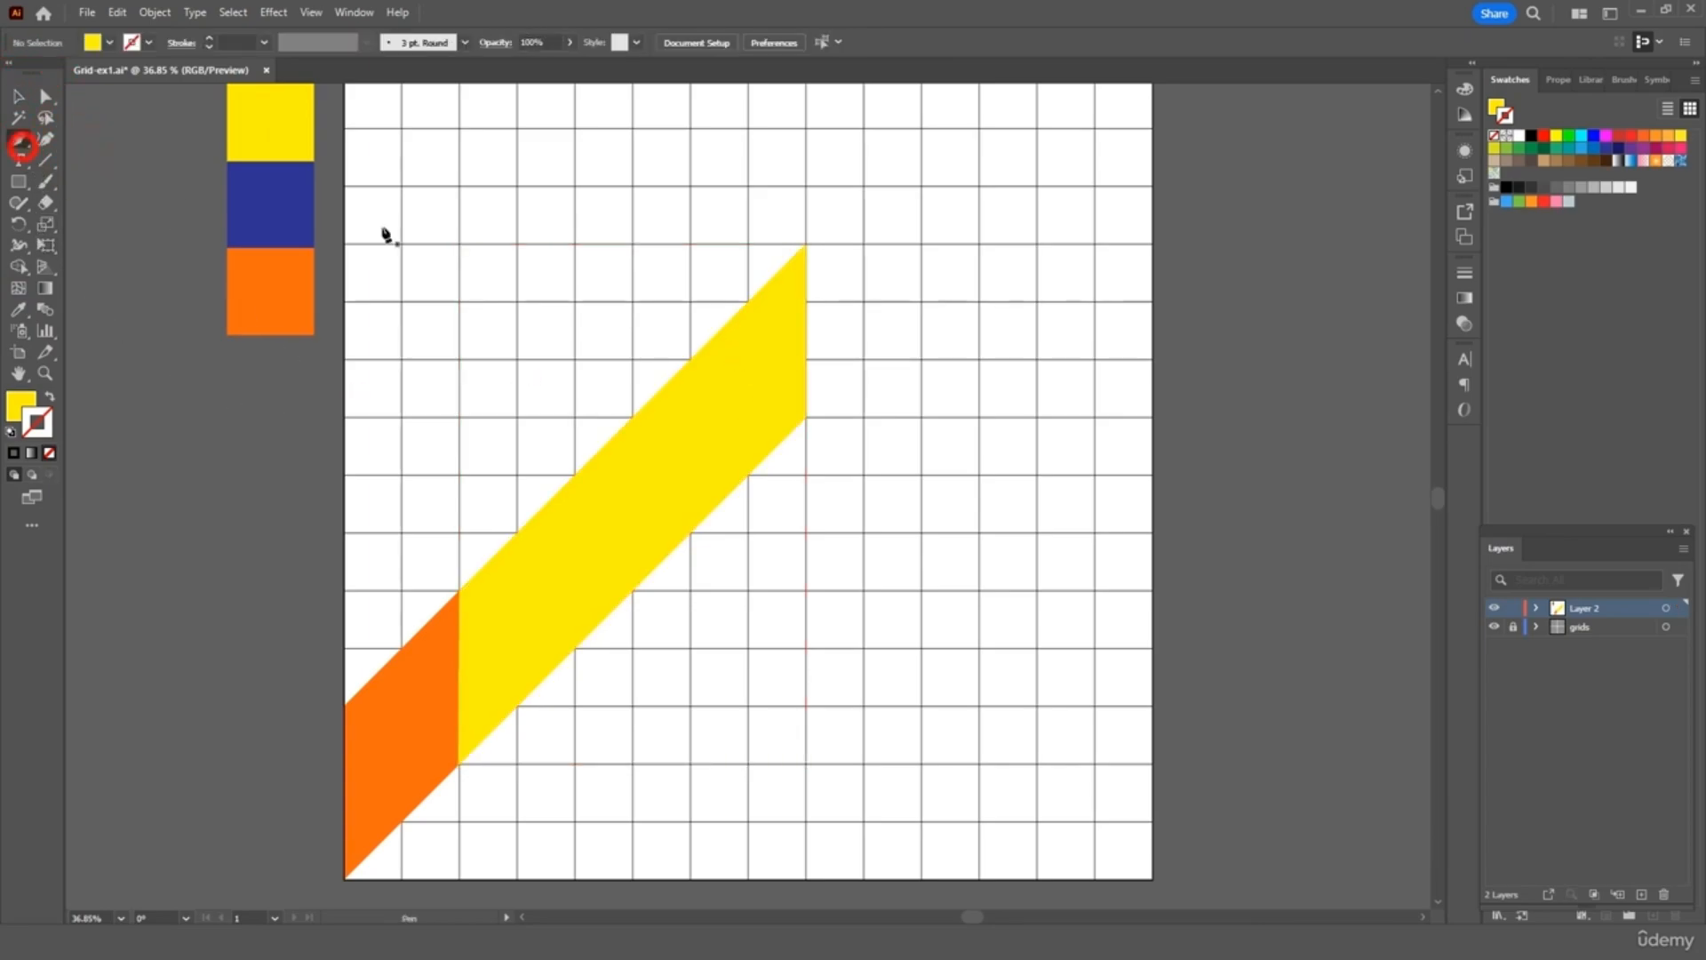
pyautogui.click(807, 245)
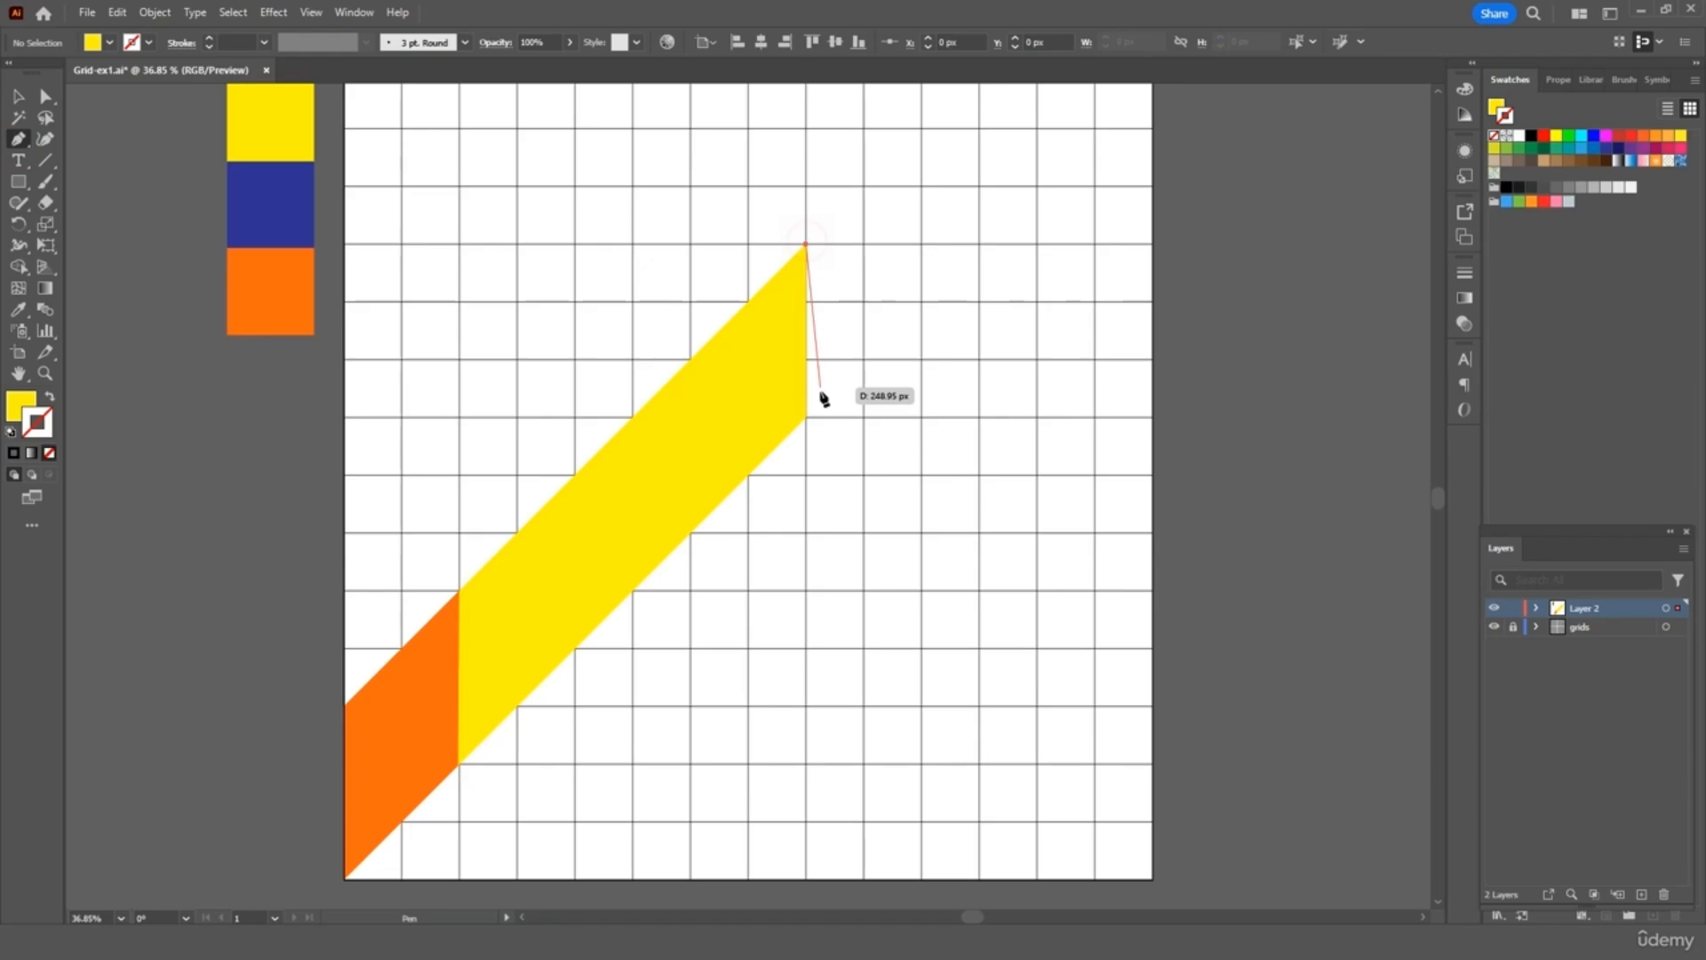
pyautogui.click(806, 417)
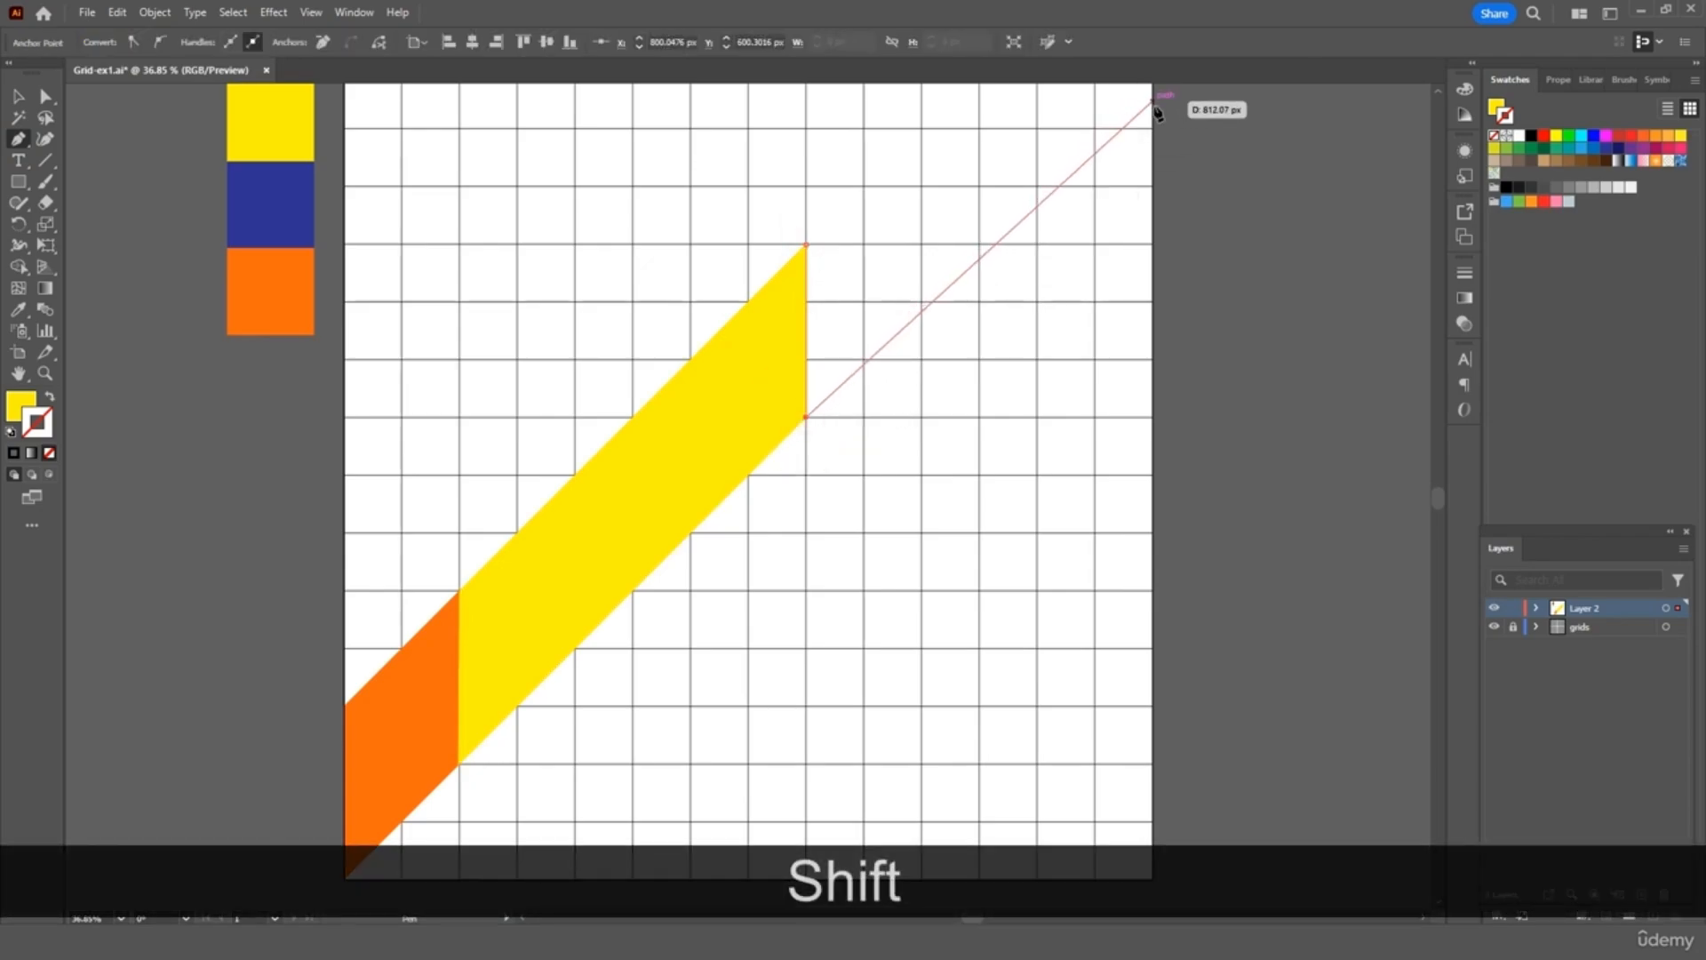
pyautogui.scroll(2, 1154, 107)
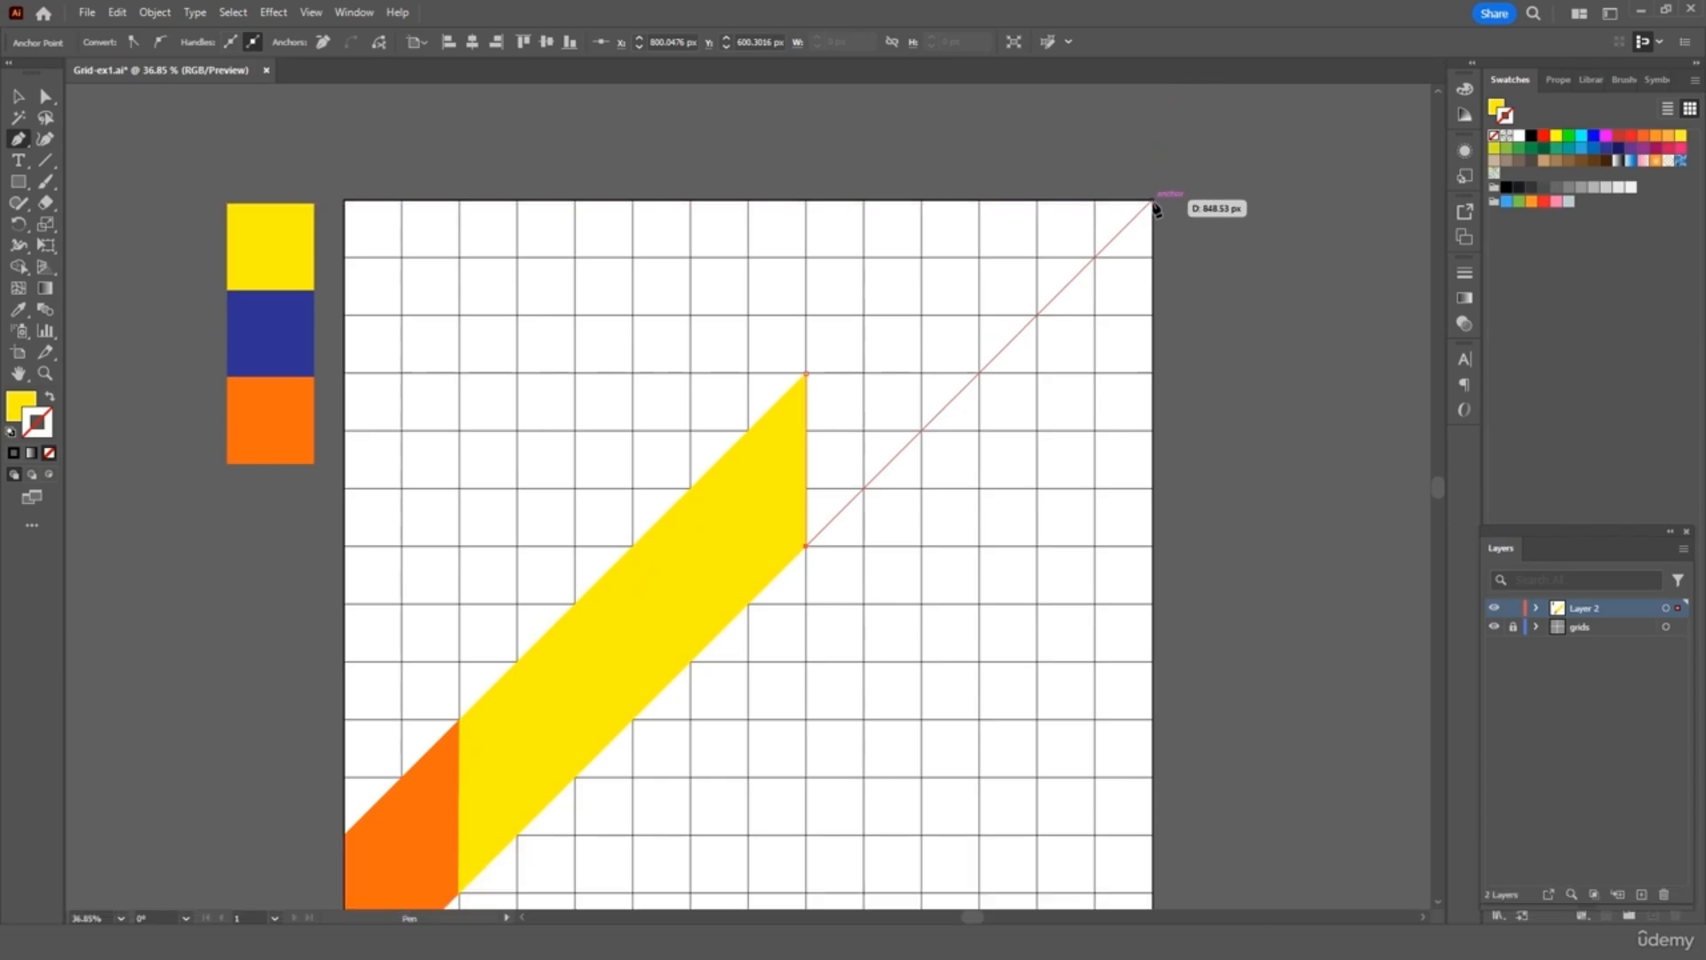
pyautogui.click(1154, 203)
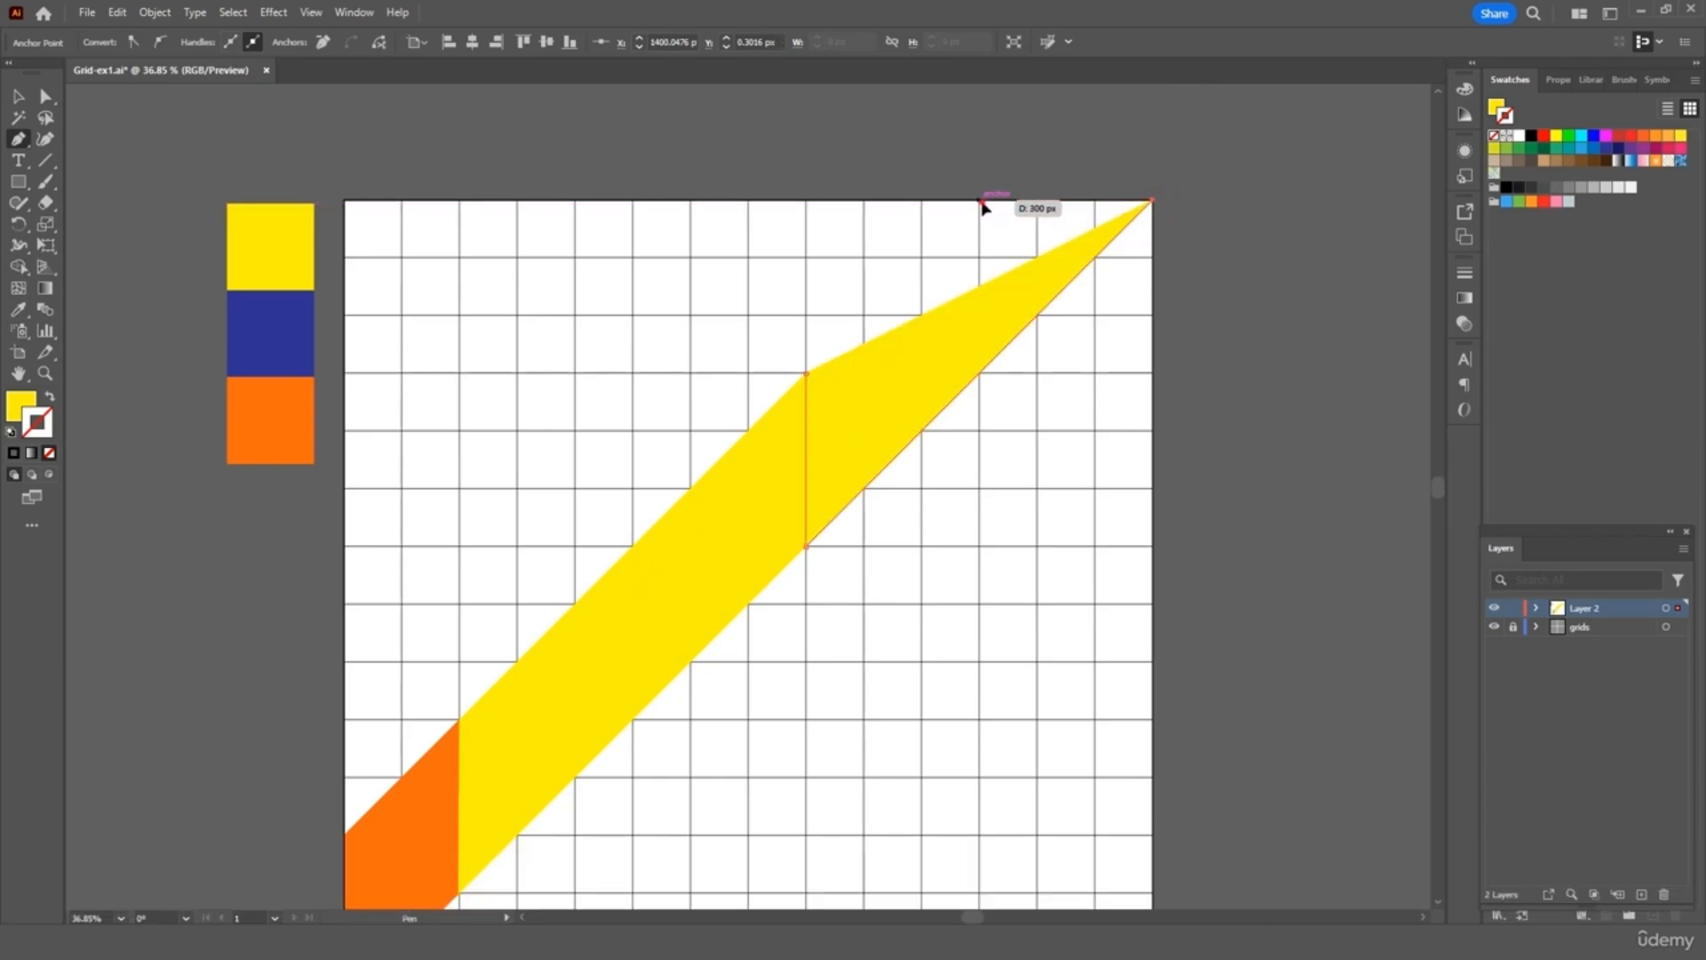
pyautogui.click(982, 202)
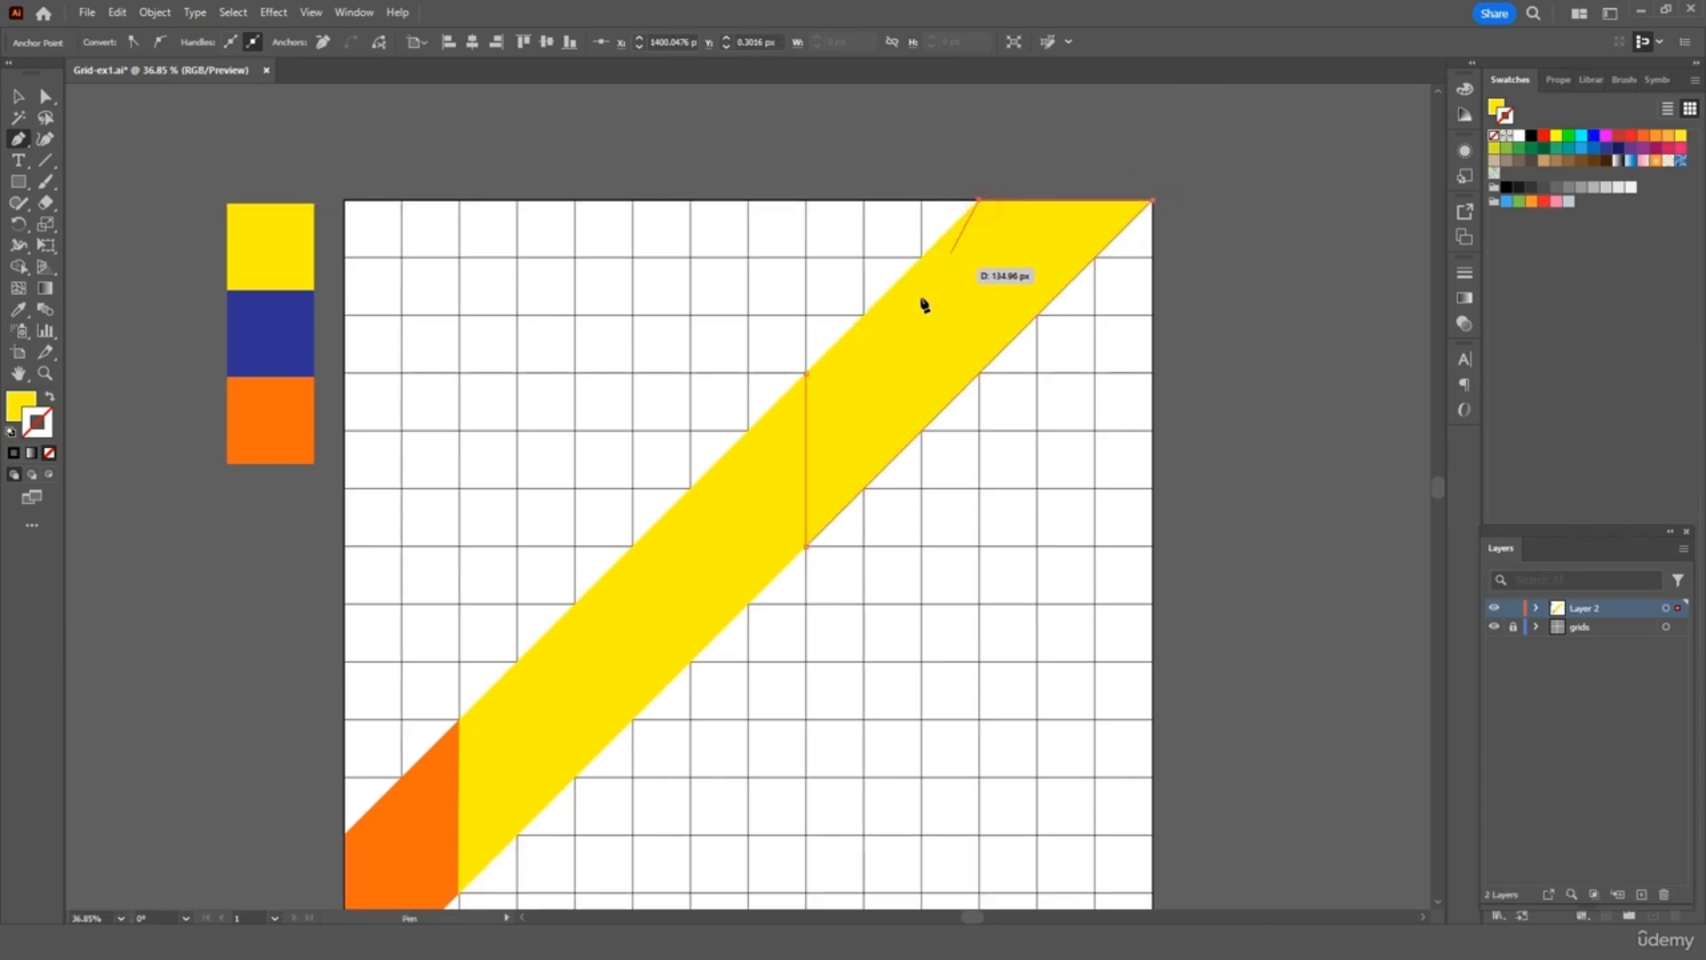
pyautogui.click(808, 374)
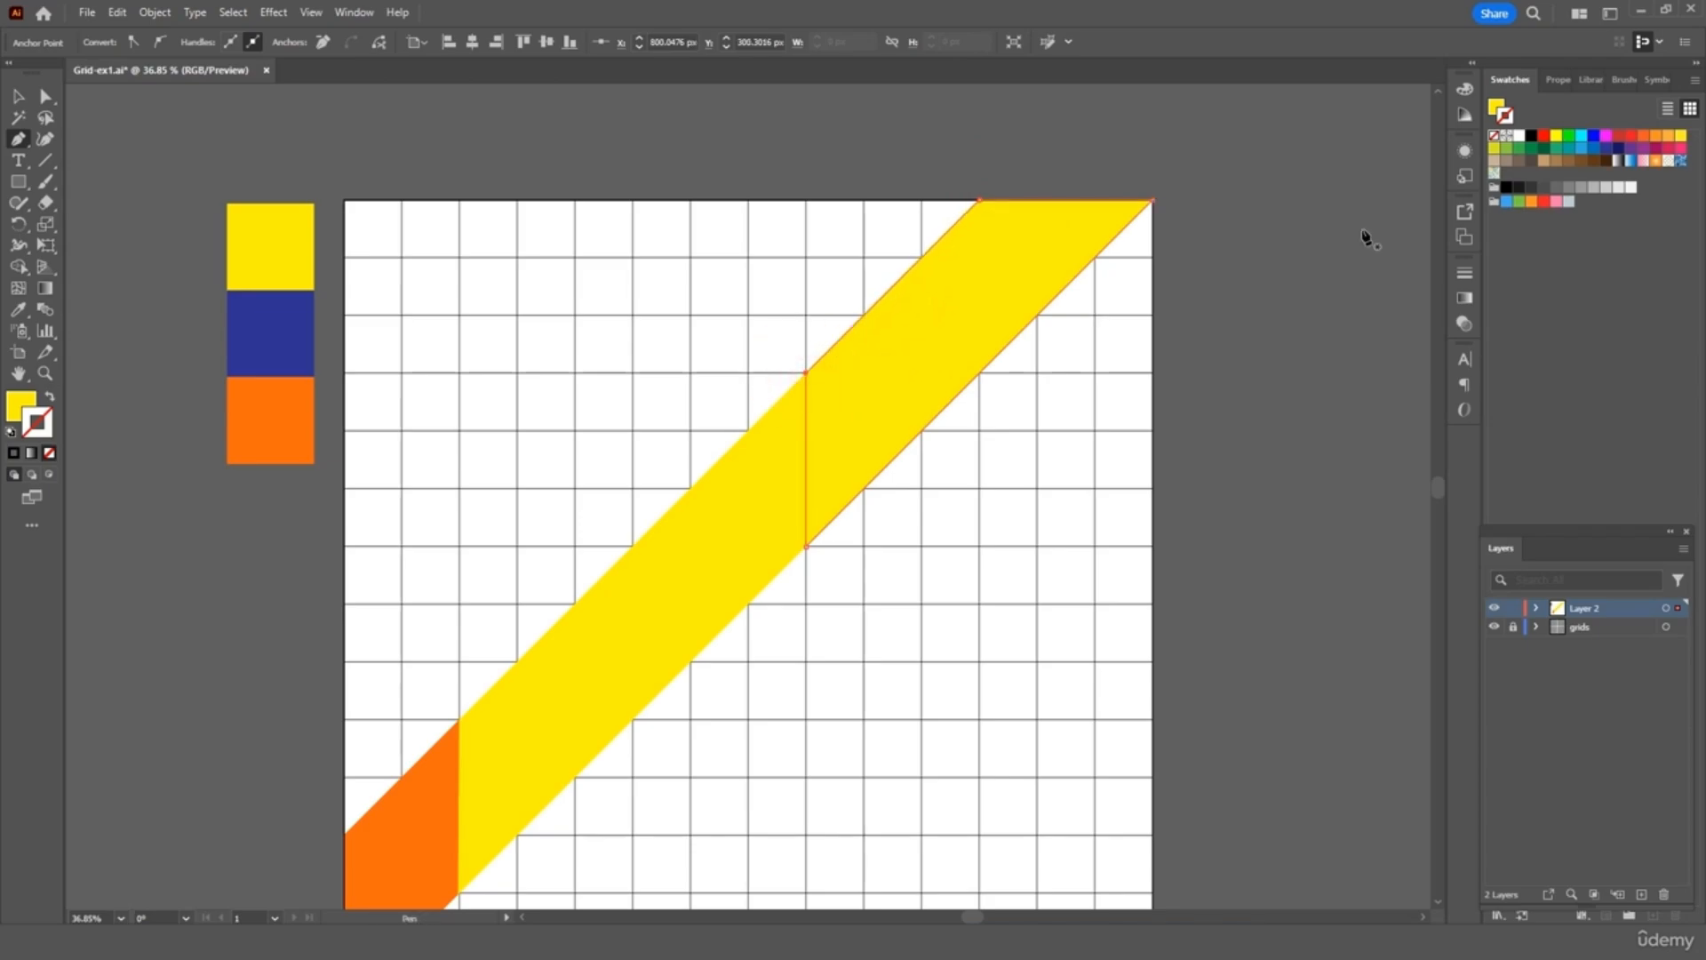
pyautogui.click(15, 315)
pyautogui.click(256, 323)
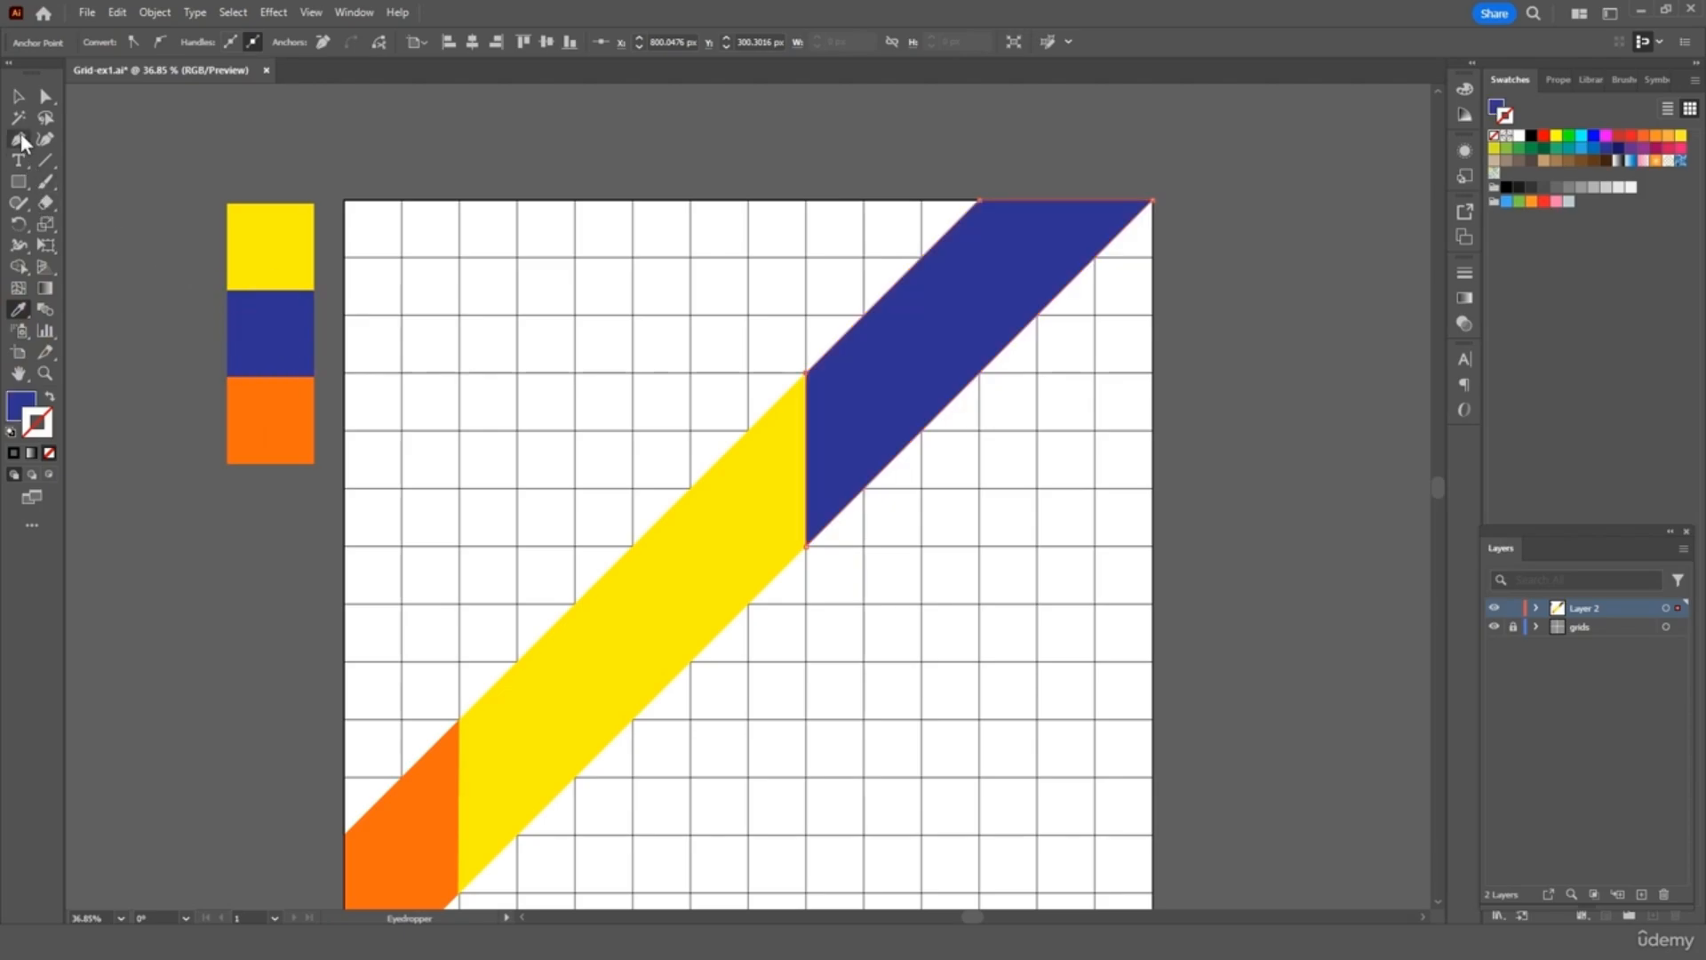
pyautogui.click(24, 101)
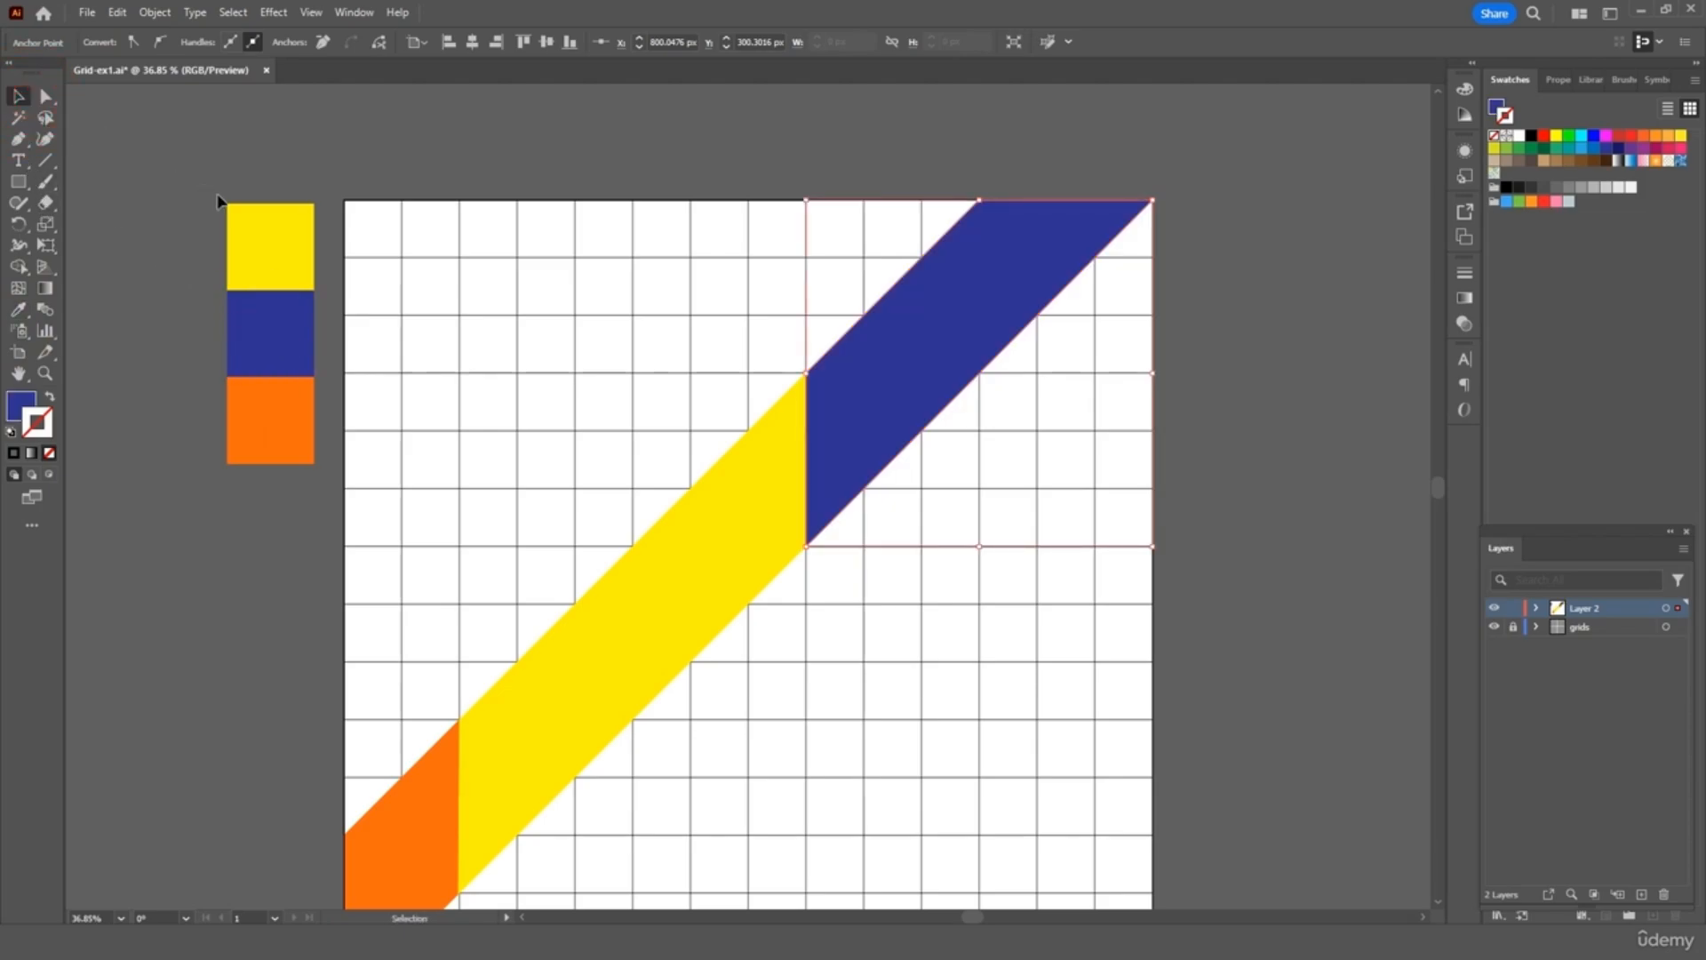
pyautogui.click(1034, 162)
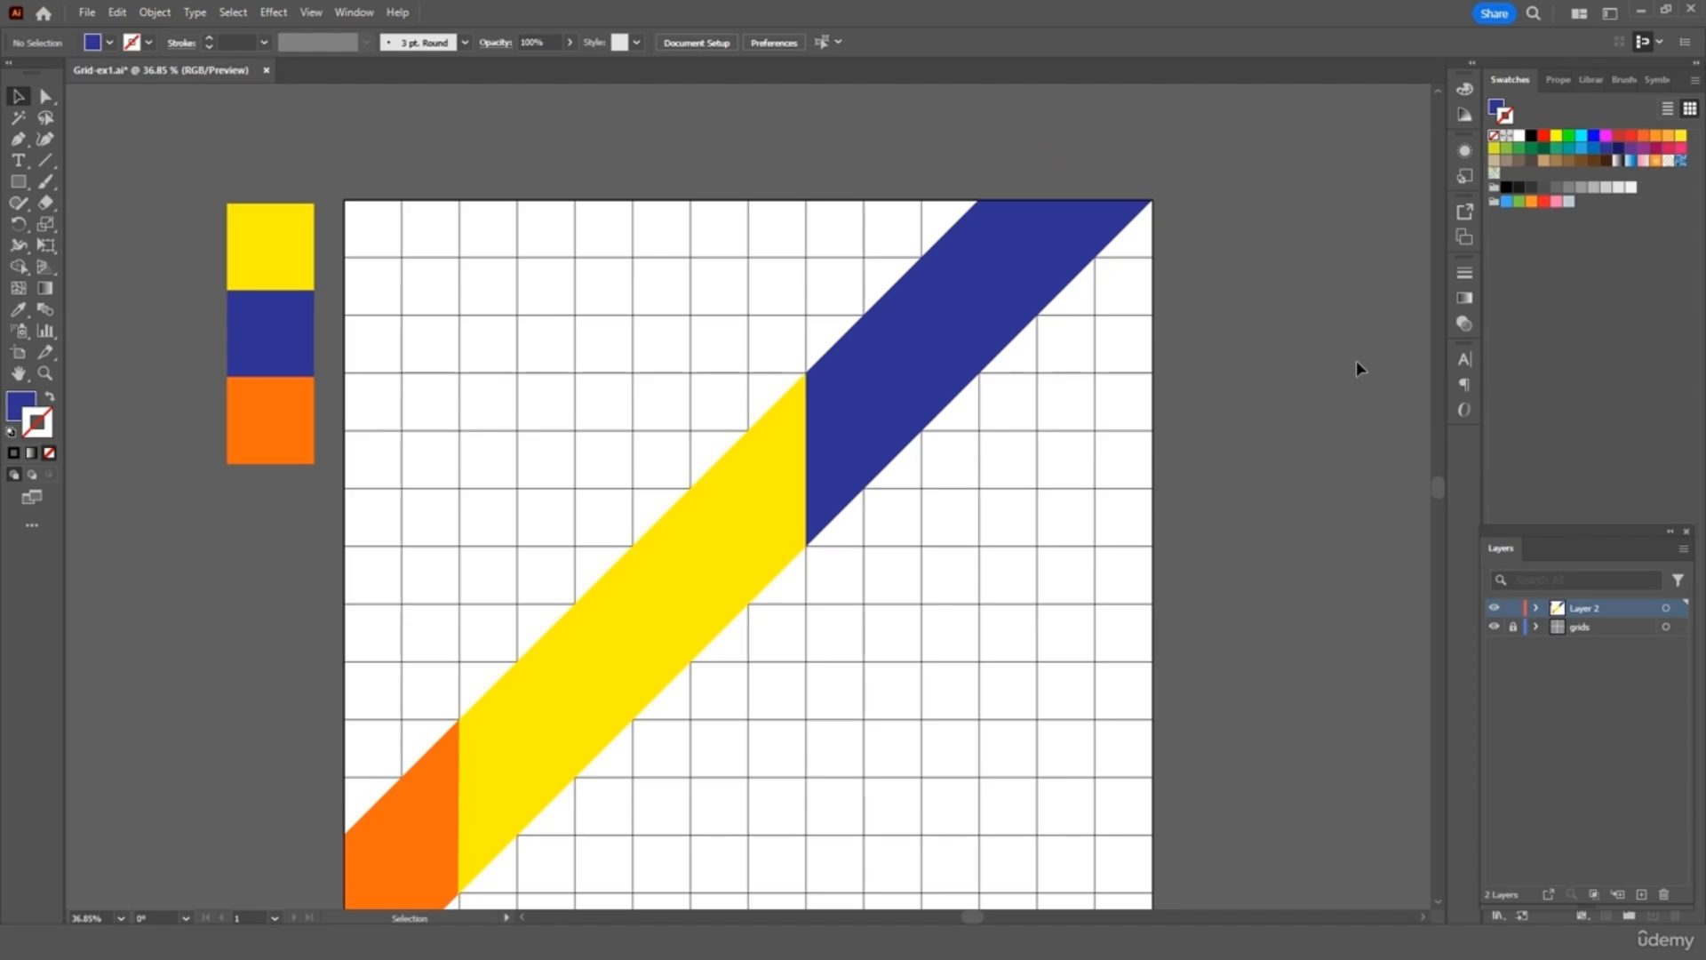
# Draw a navy triangle from the yellow band's upper edge to the artboard's top-left corner and left edge
pyautogui.hotkey('ctrl', '0')
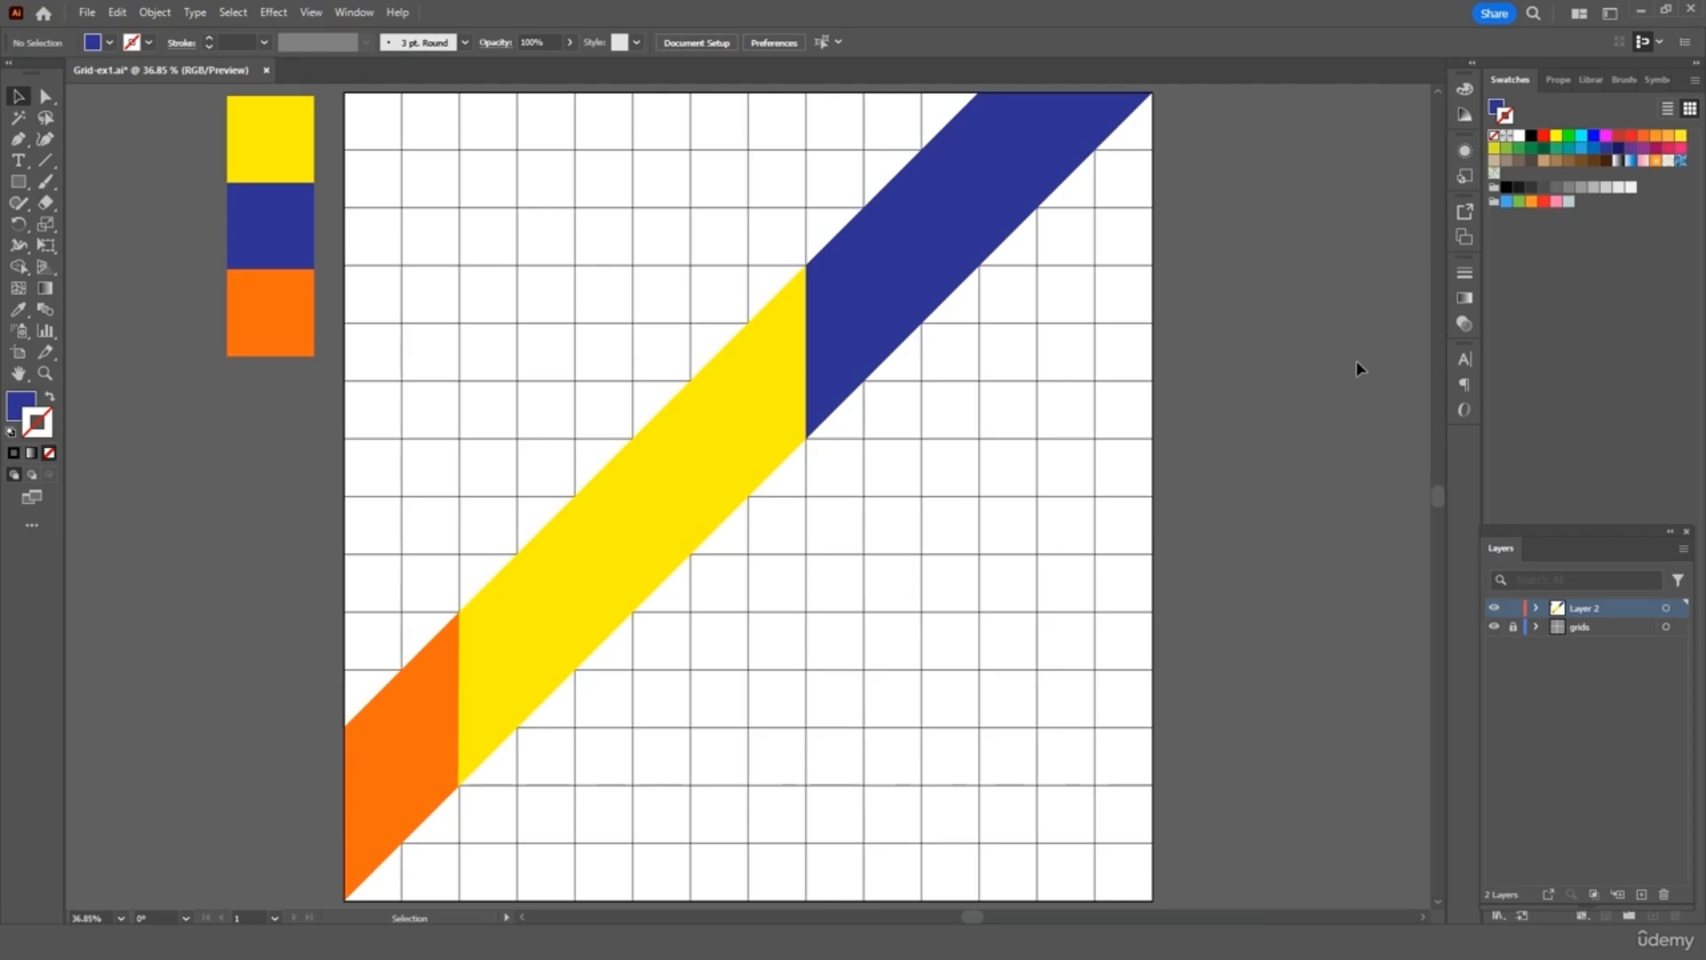
pyautogui.click(18, 138)
pyautogui.click(692, 383)
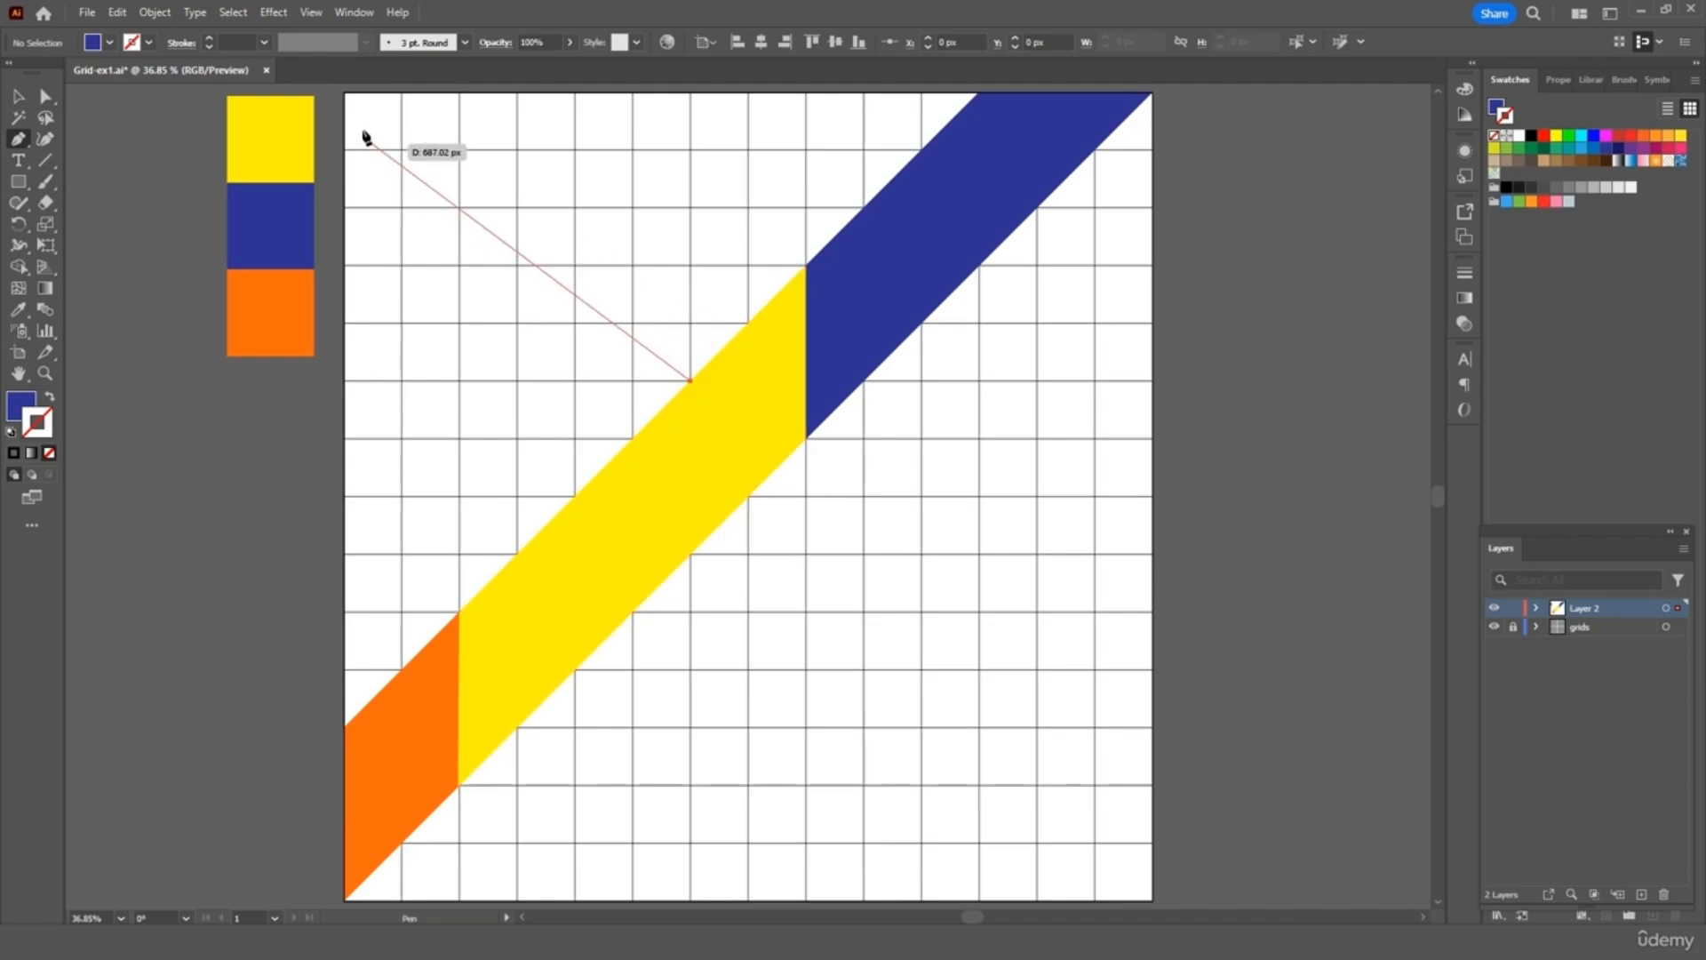
pyautogui.click(347, 96)
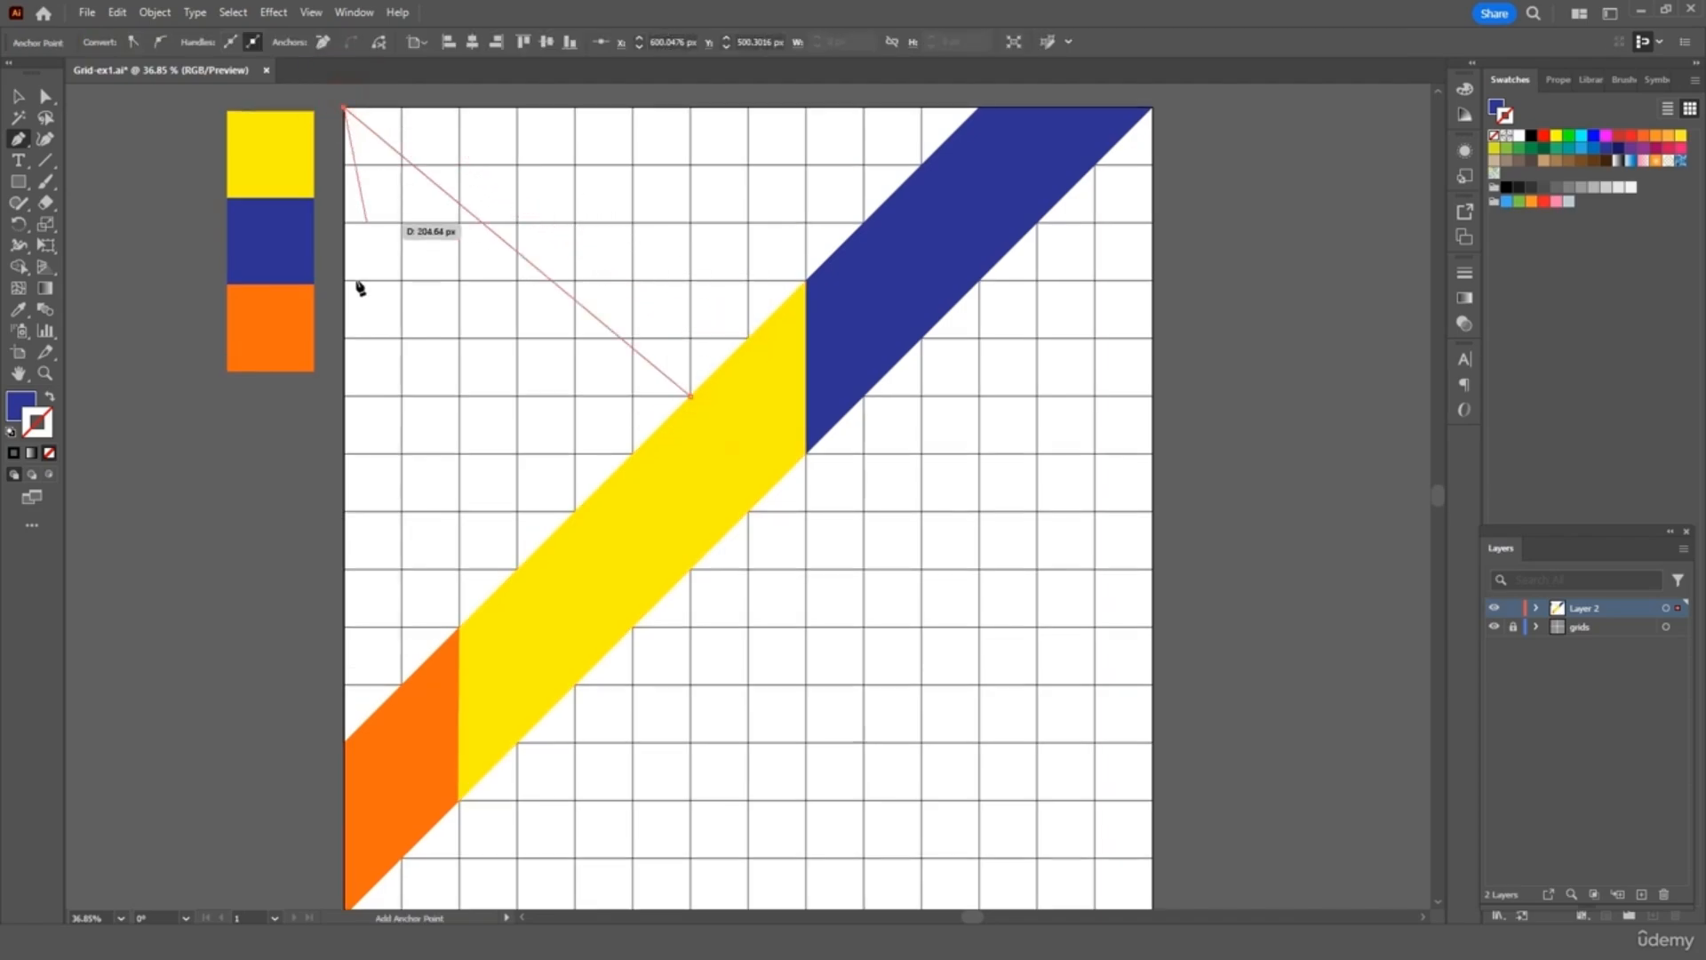
pyautogui.click(345, 741)
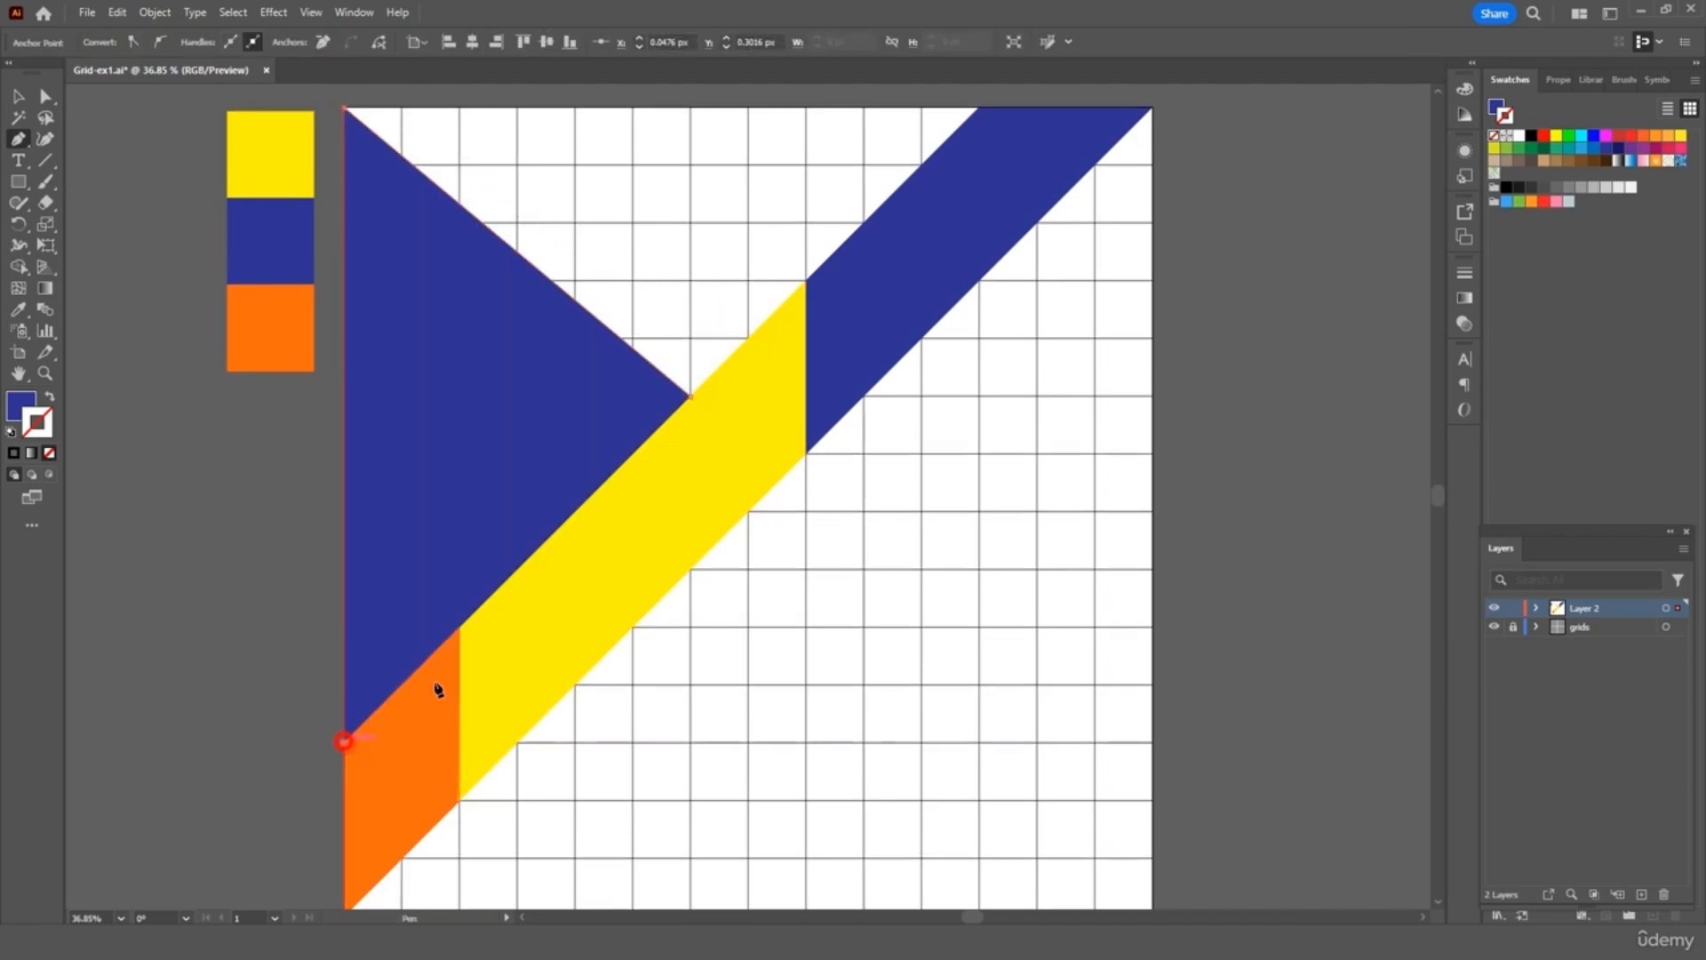
pyautogui.click(691, 397)
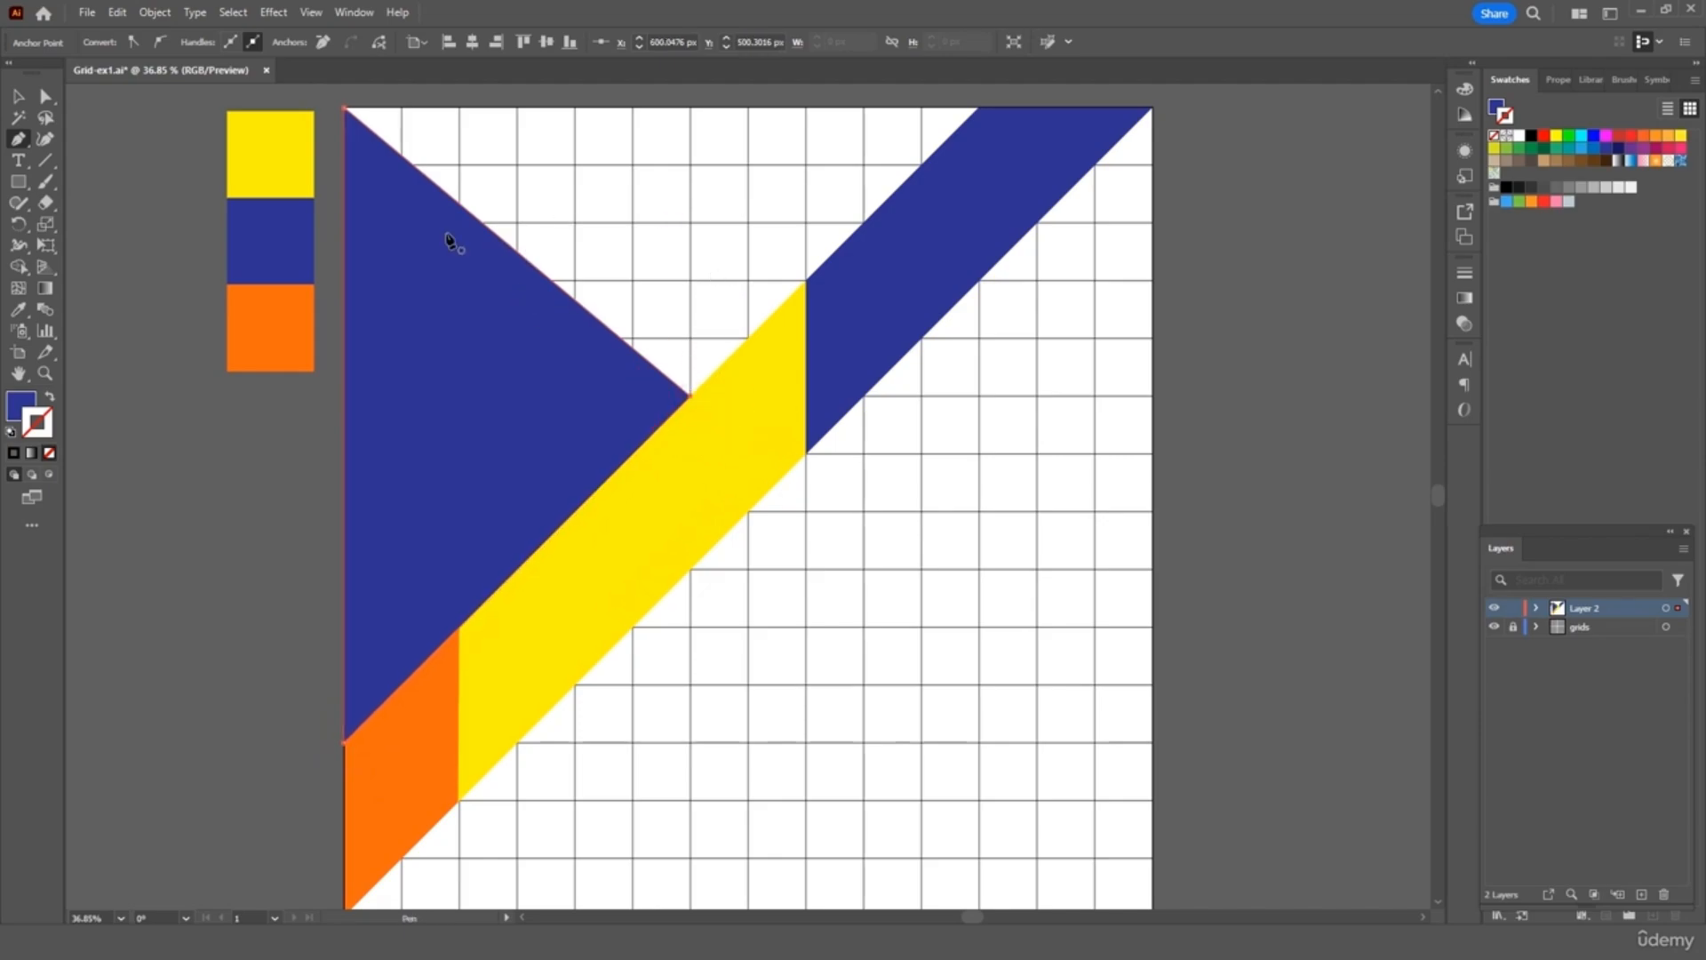
pyautogui.click(18, 97)
pyautogui.click(142, 158)
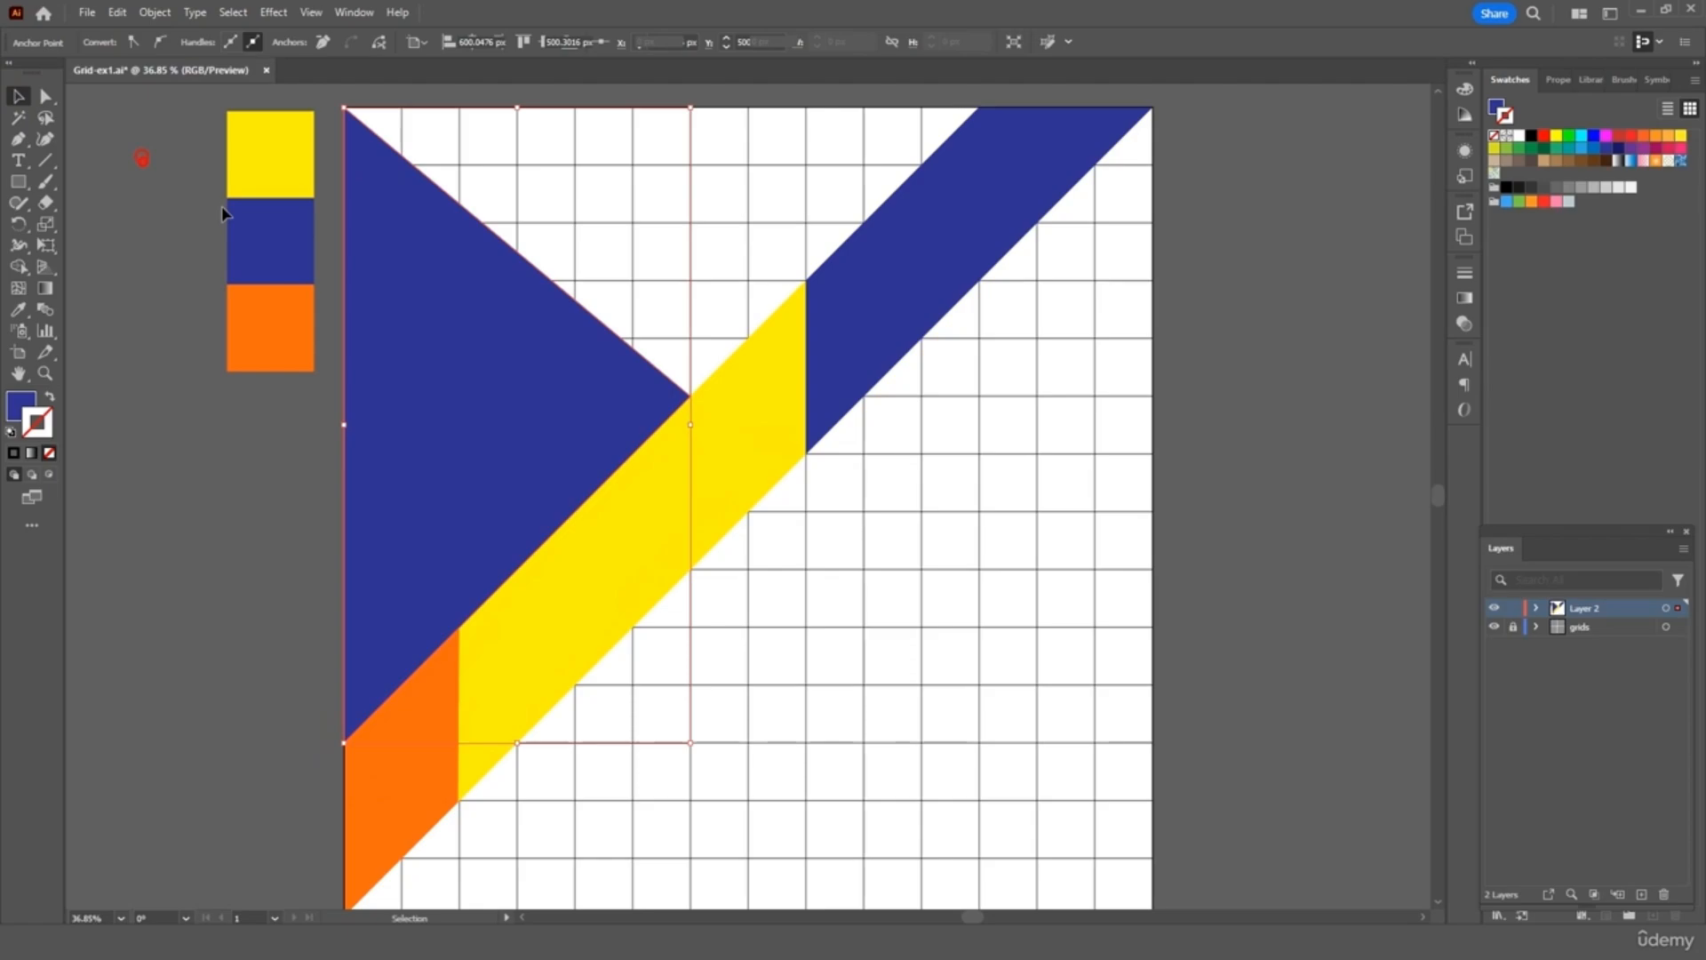
# Draw a triangle along the top edge pointing down to the band and fill it orange
pyautogui.scroll(2, 761, 538)
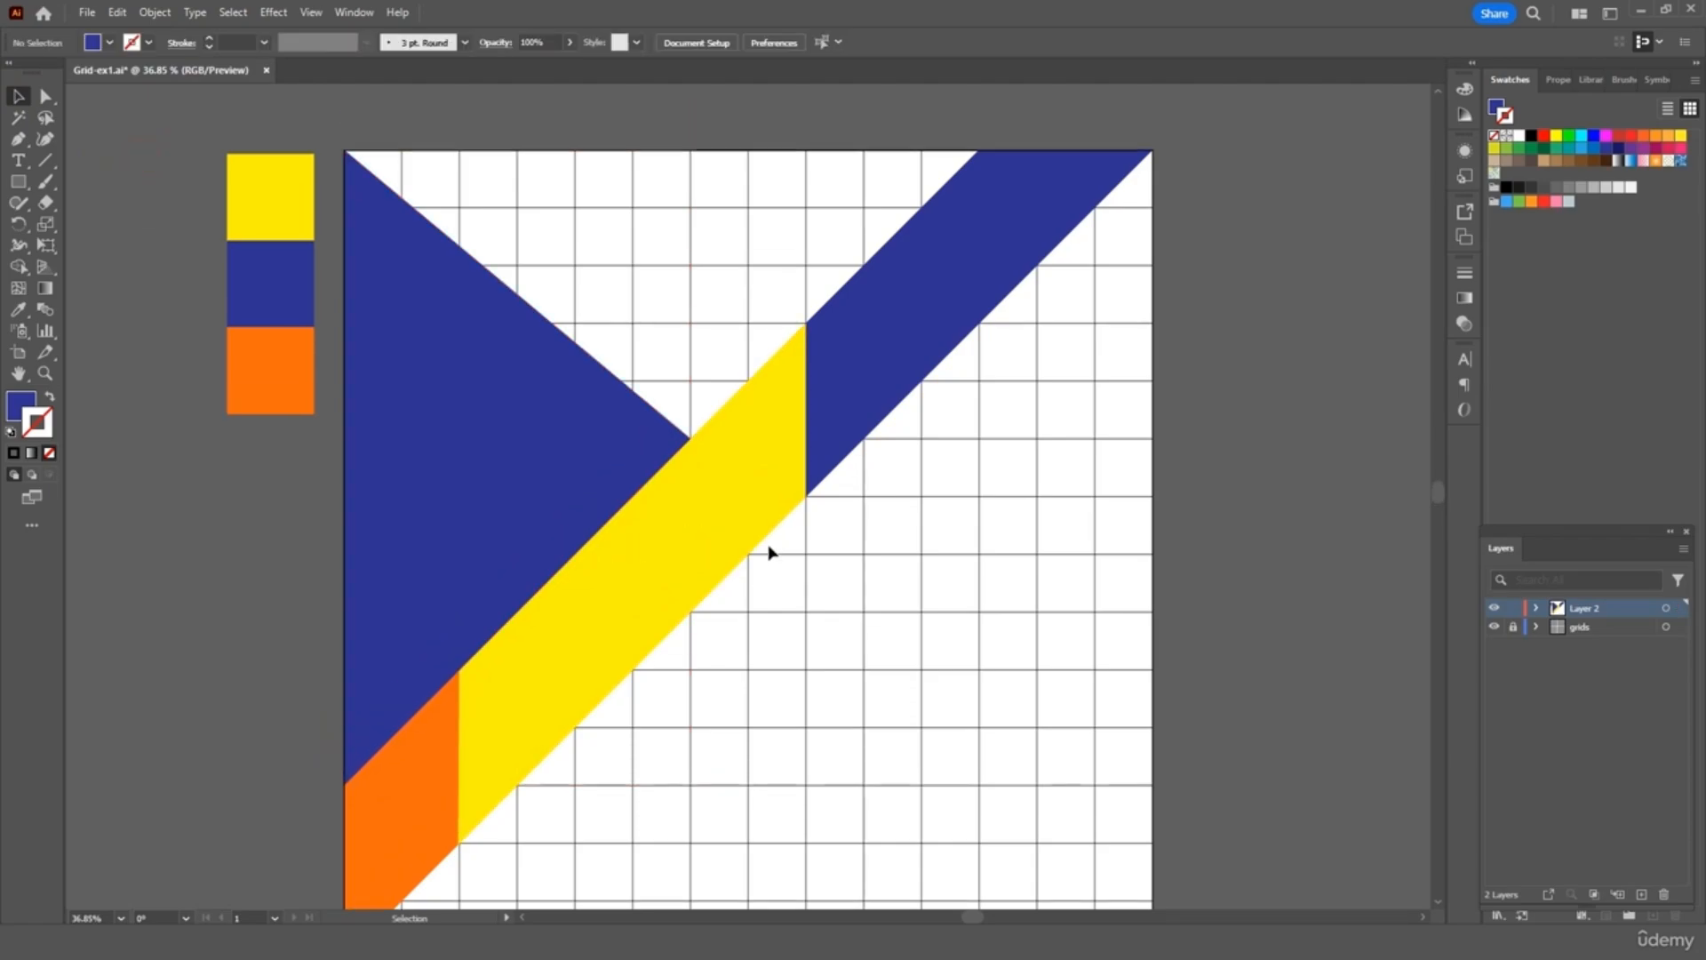
pyautogui.click(18, 138)
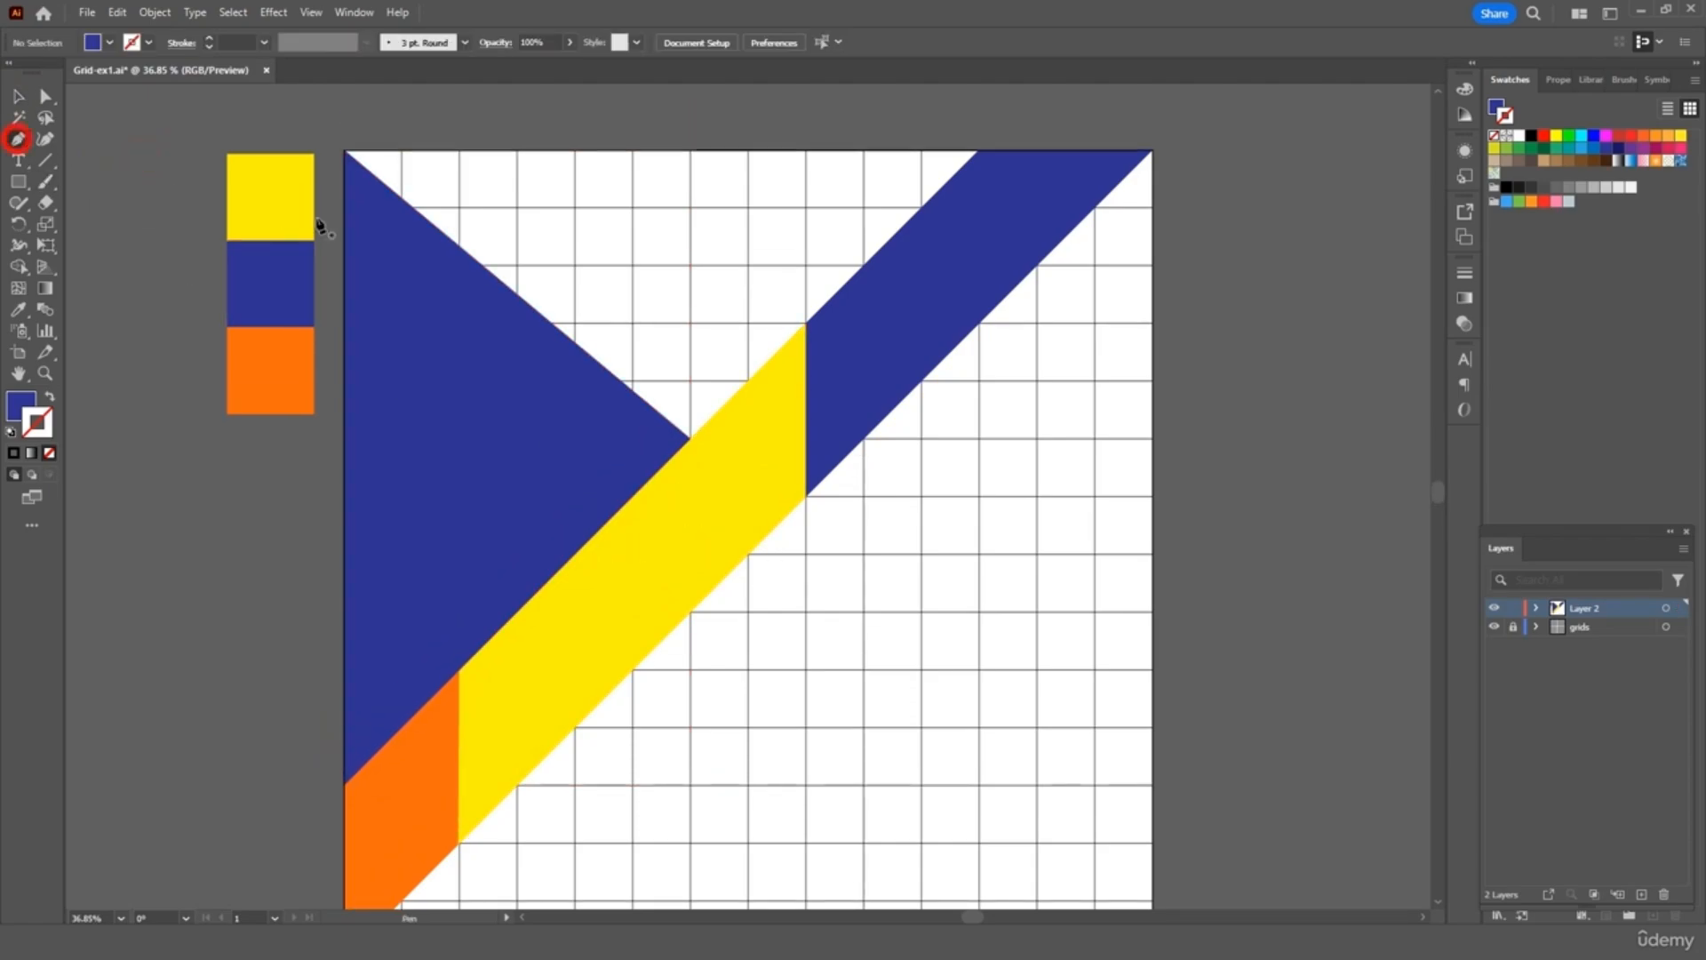
pyautogui.click(345, 151)
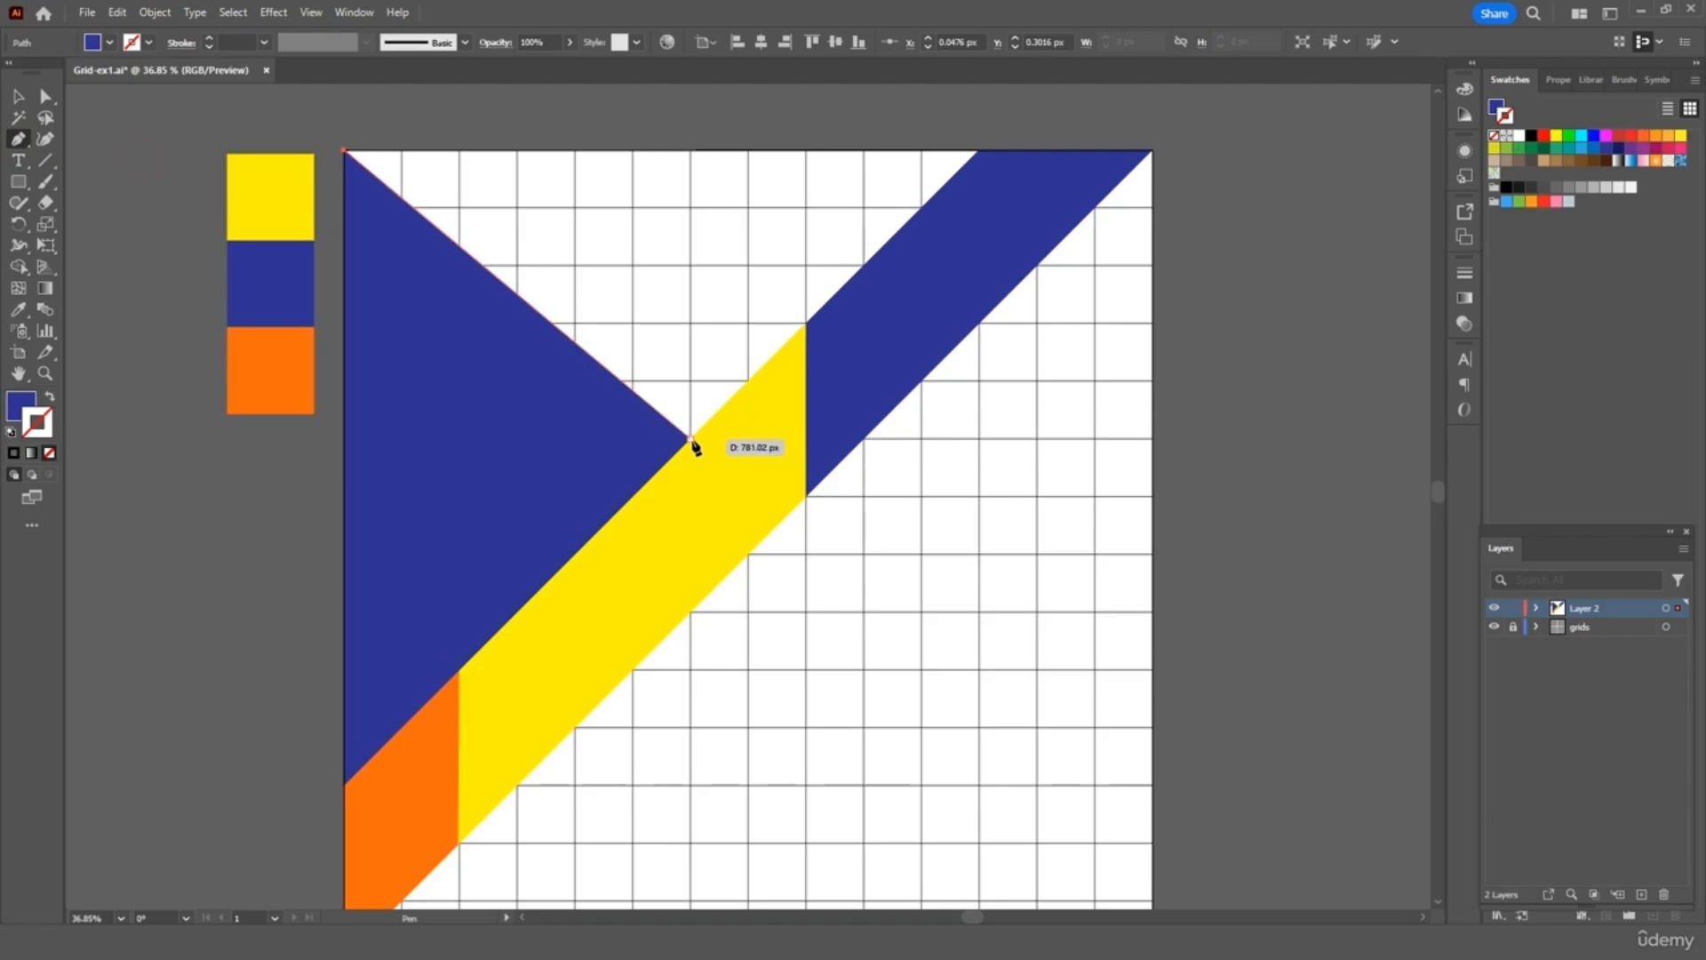
pyautogui.click(692, 439)
pyautogui.click(978, 151)
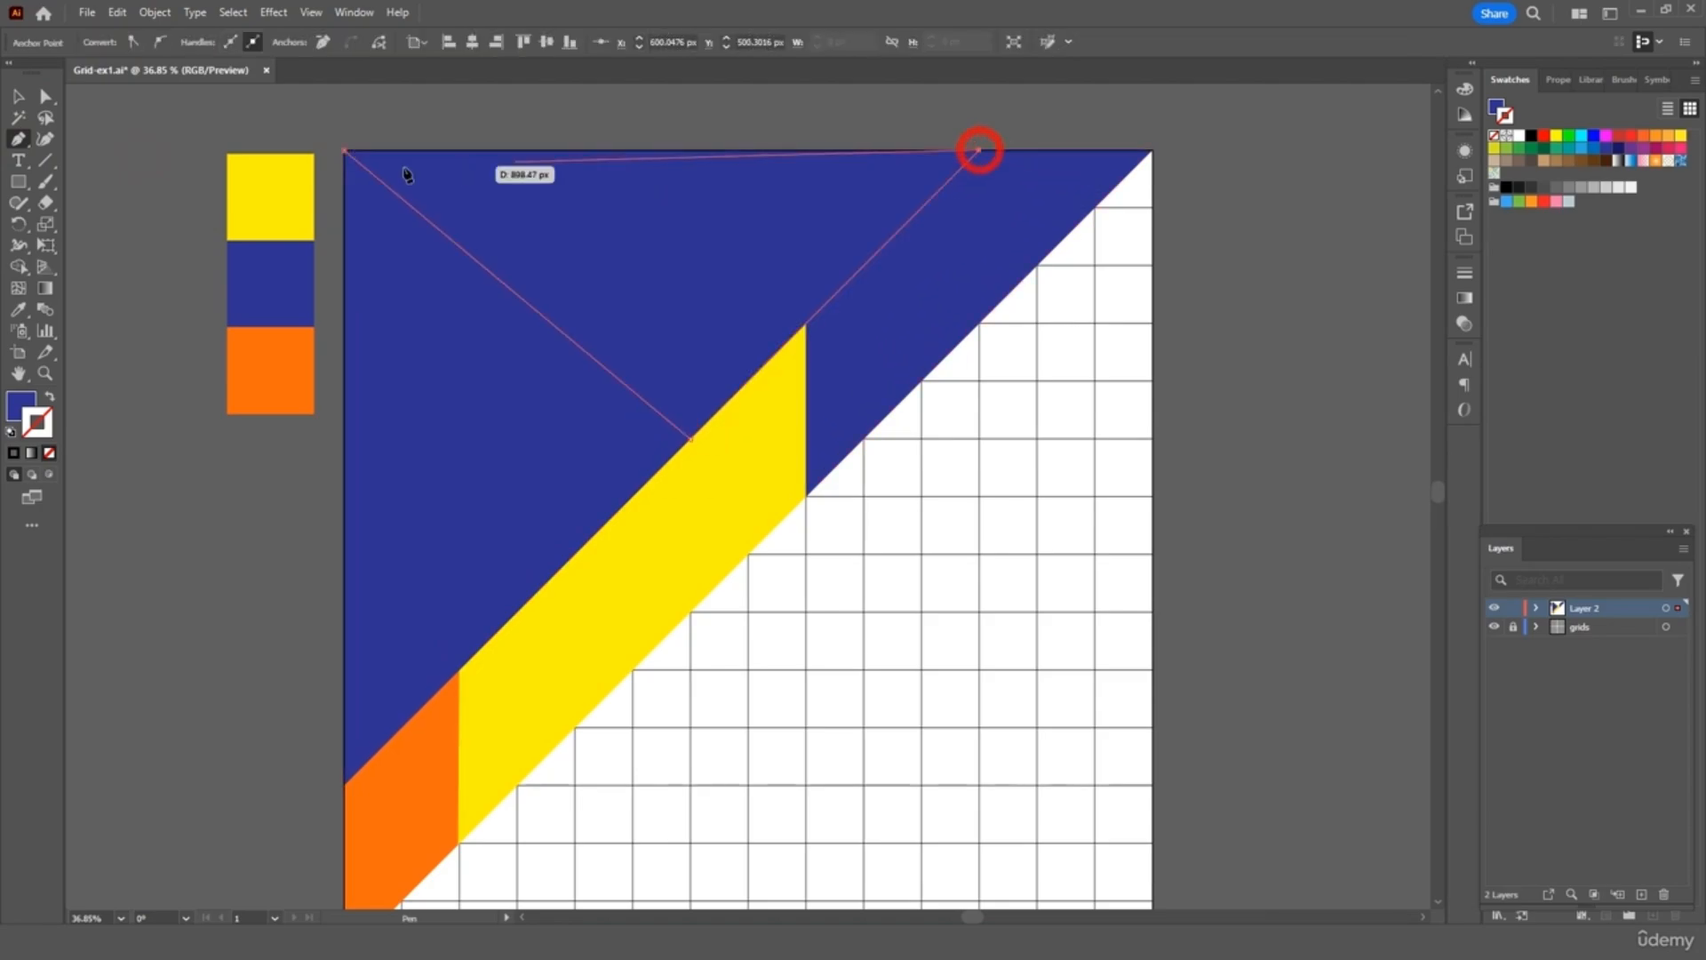
pyautogui.click(345, 152)
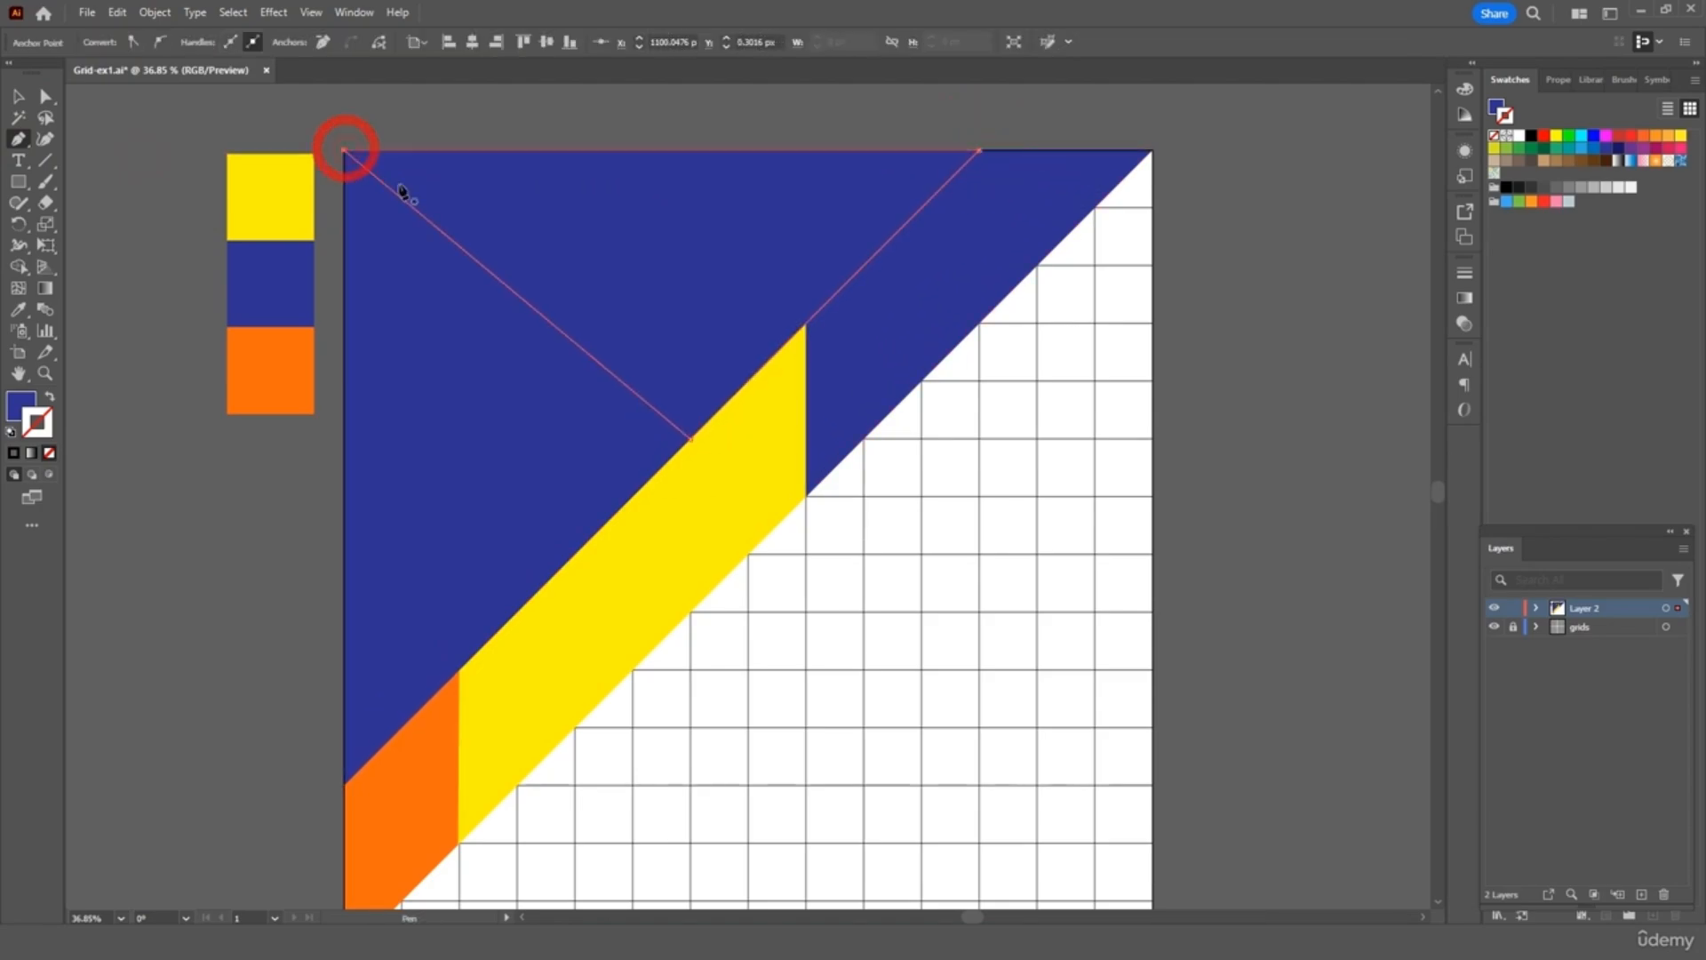
pyautogui.click(18, 309)
pyautogui.click(296, 355)
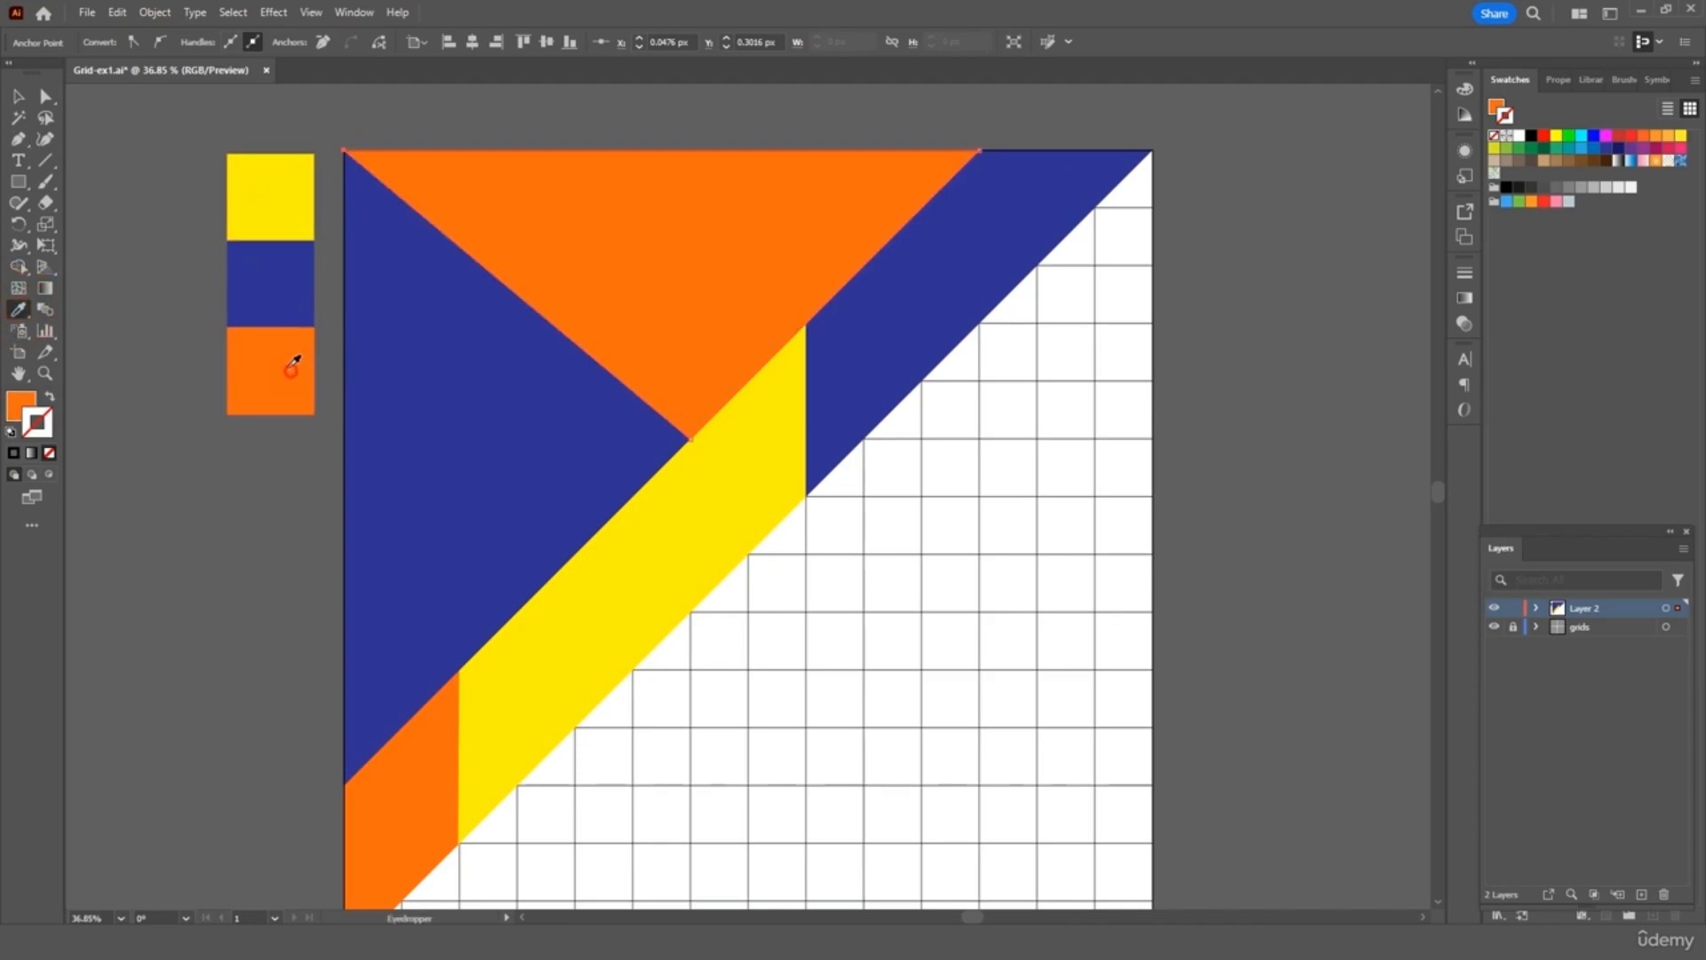
pyautogui.click(18, 95)
pyautogui.click(180, 200)
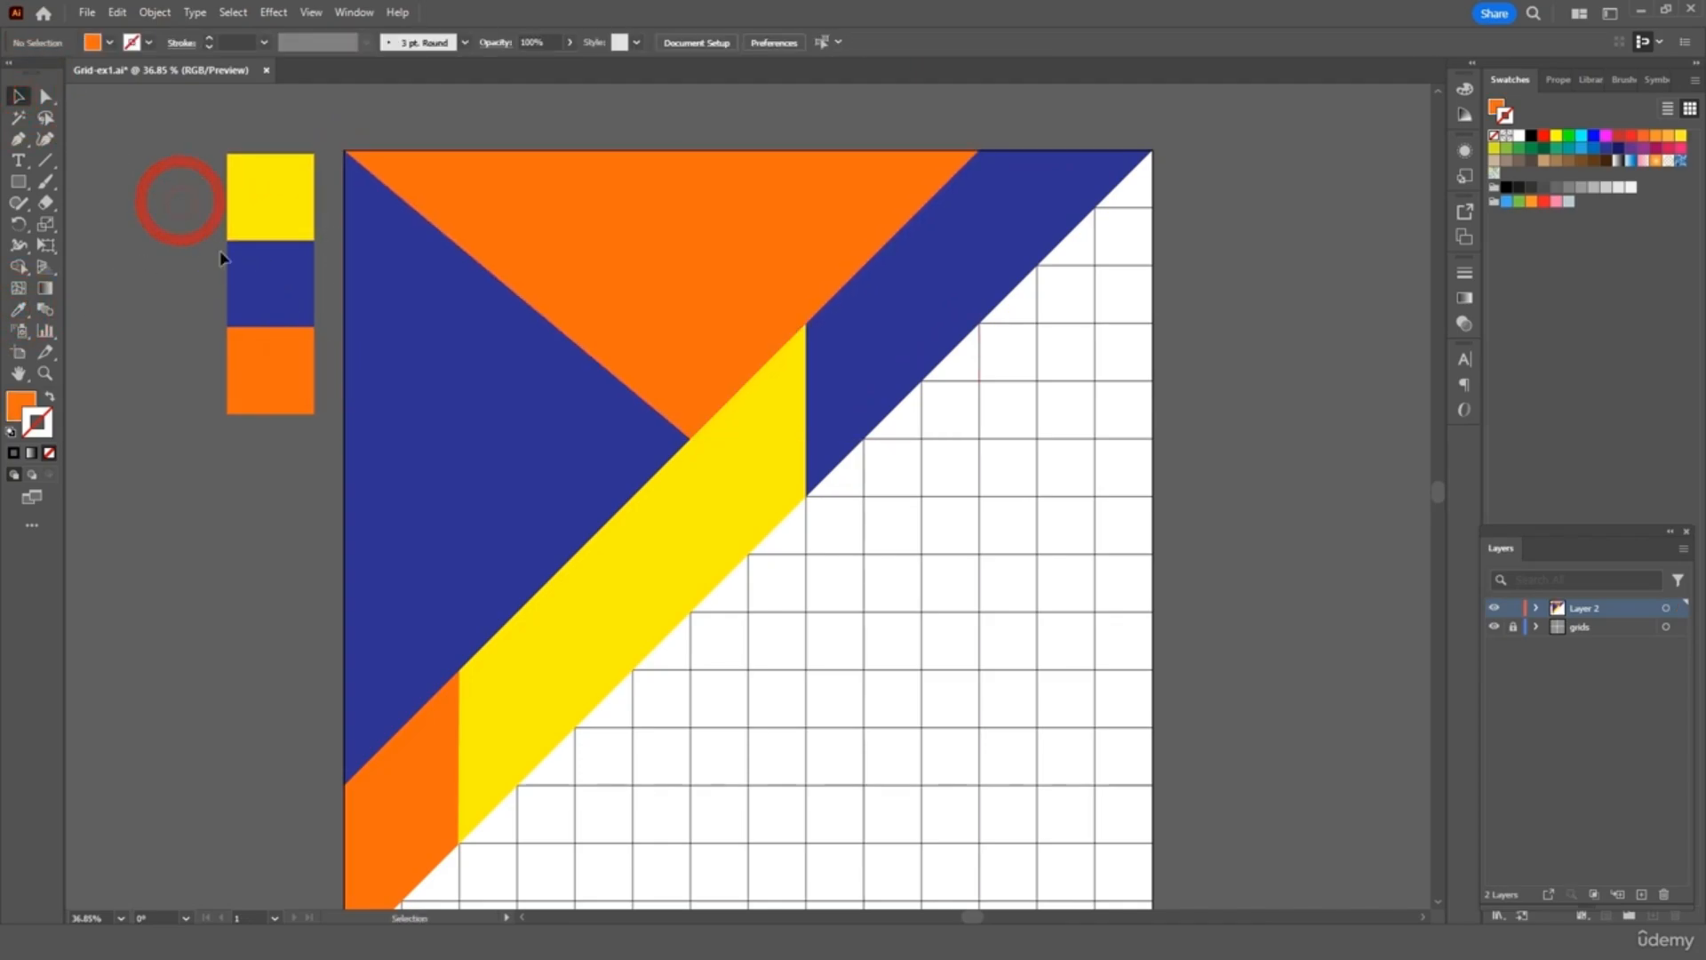
# Select all the coloured shapes on the square and group them
pyautogui.hotkey('ctrl', '-')
pyautogui.hotkey('ctrl', '-')
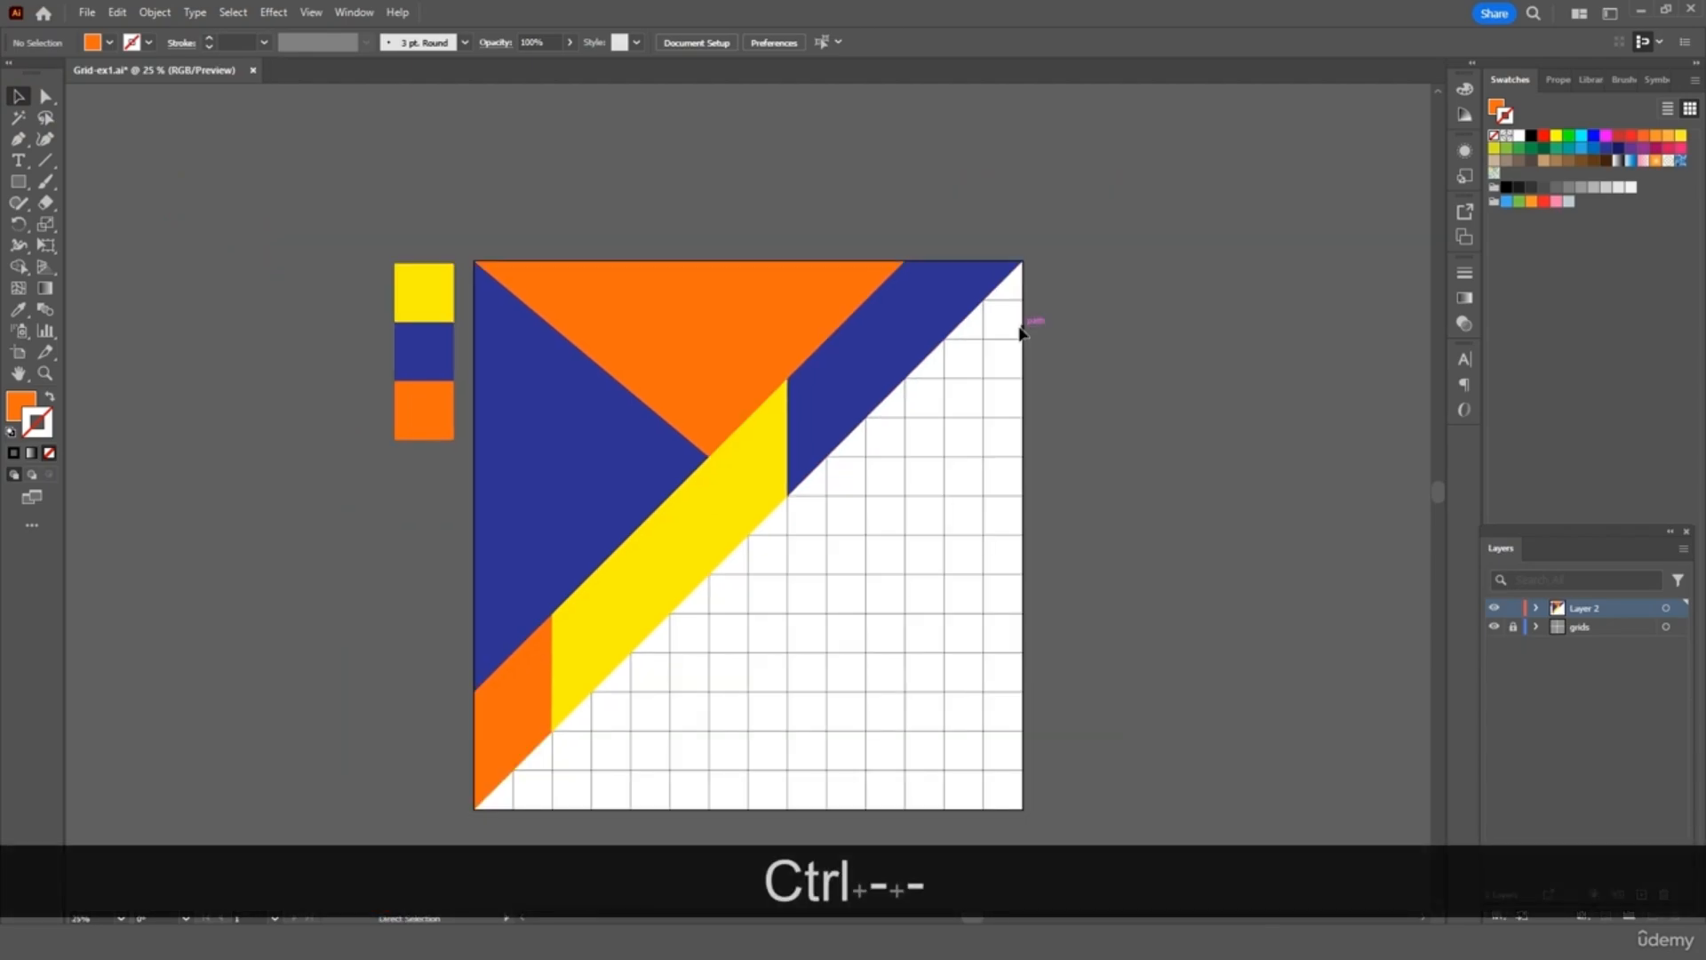
pyautogui.scroll(-2, 1021, 333)
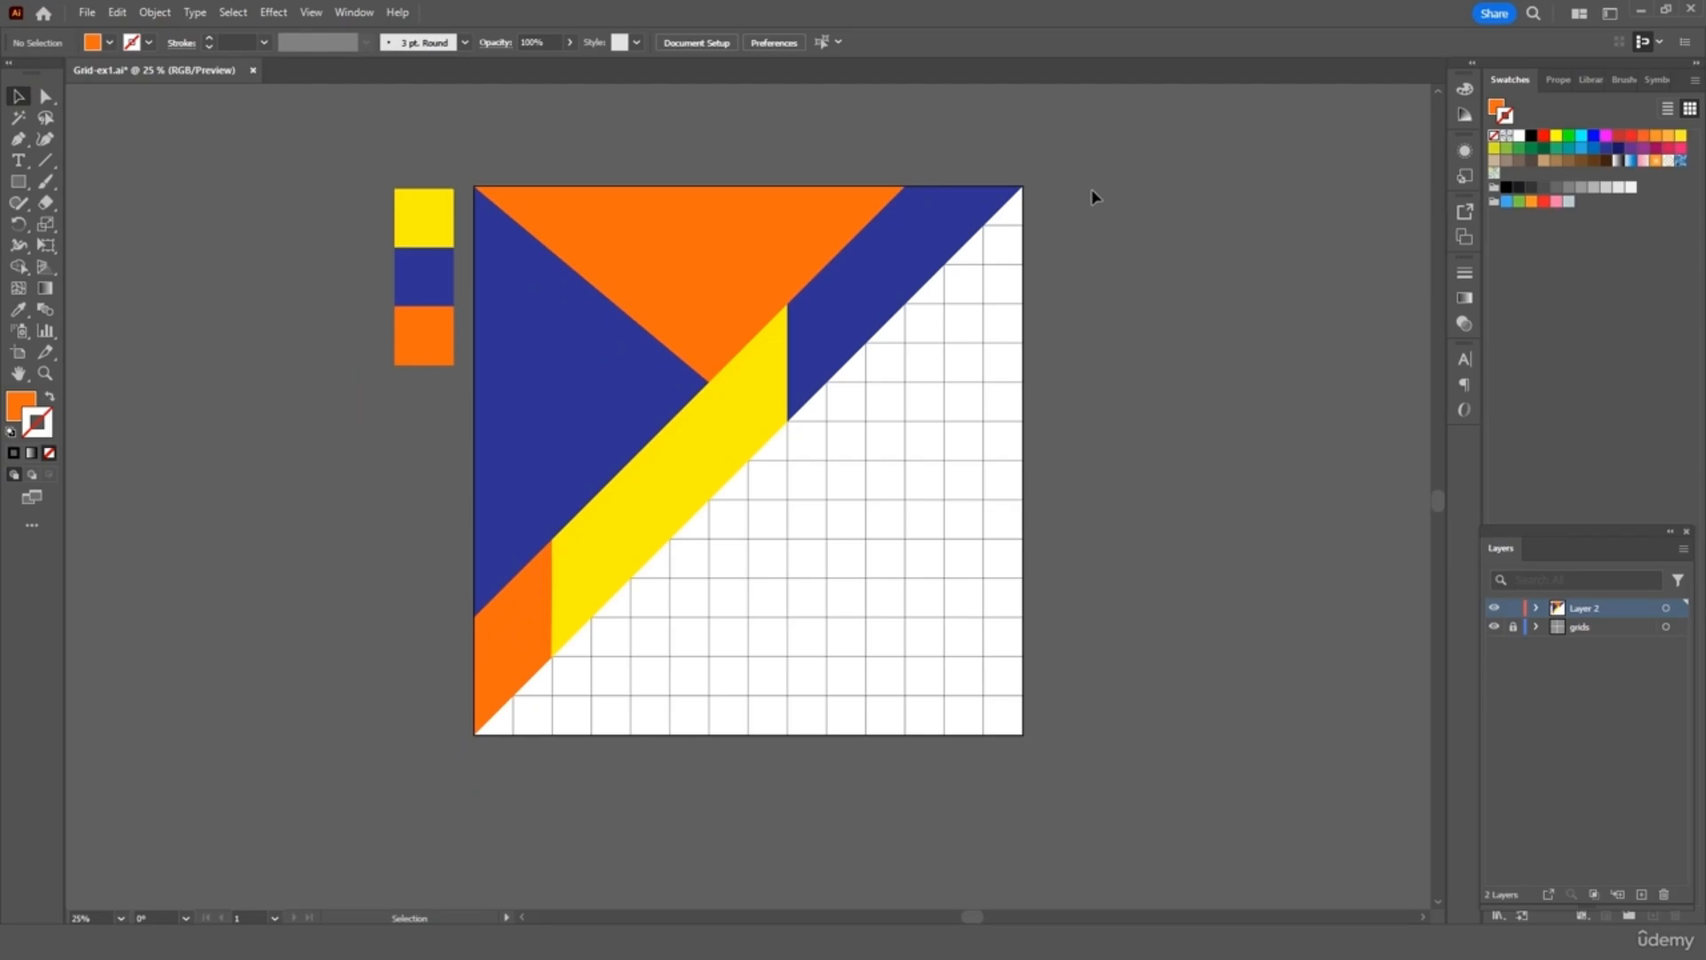
pyautogui.moveTo(464, 751); pyautogui.dragTo(579, 697)
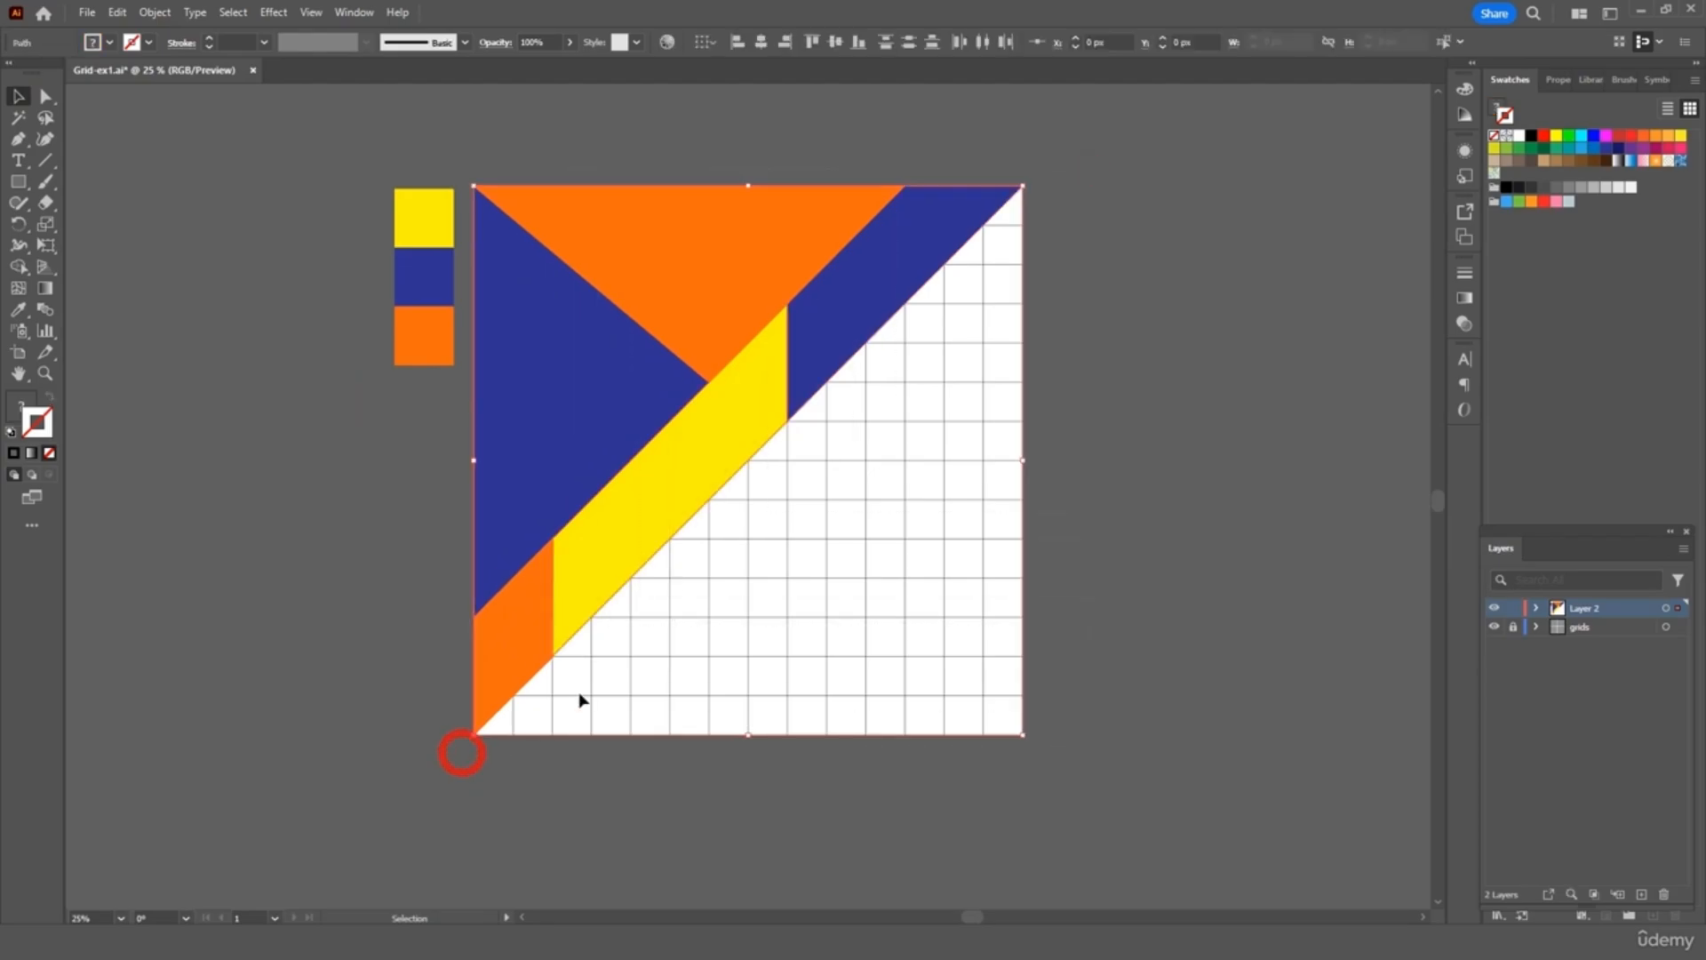
pyautogui.rightClick(666, 450)
pyautogui.click(751, 638)
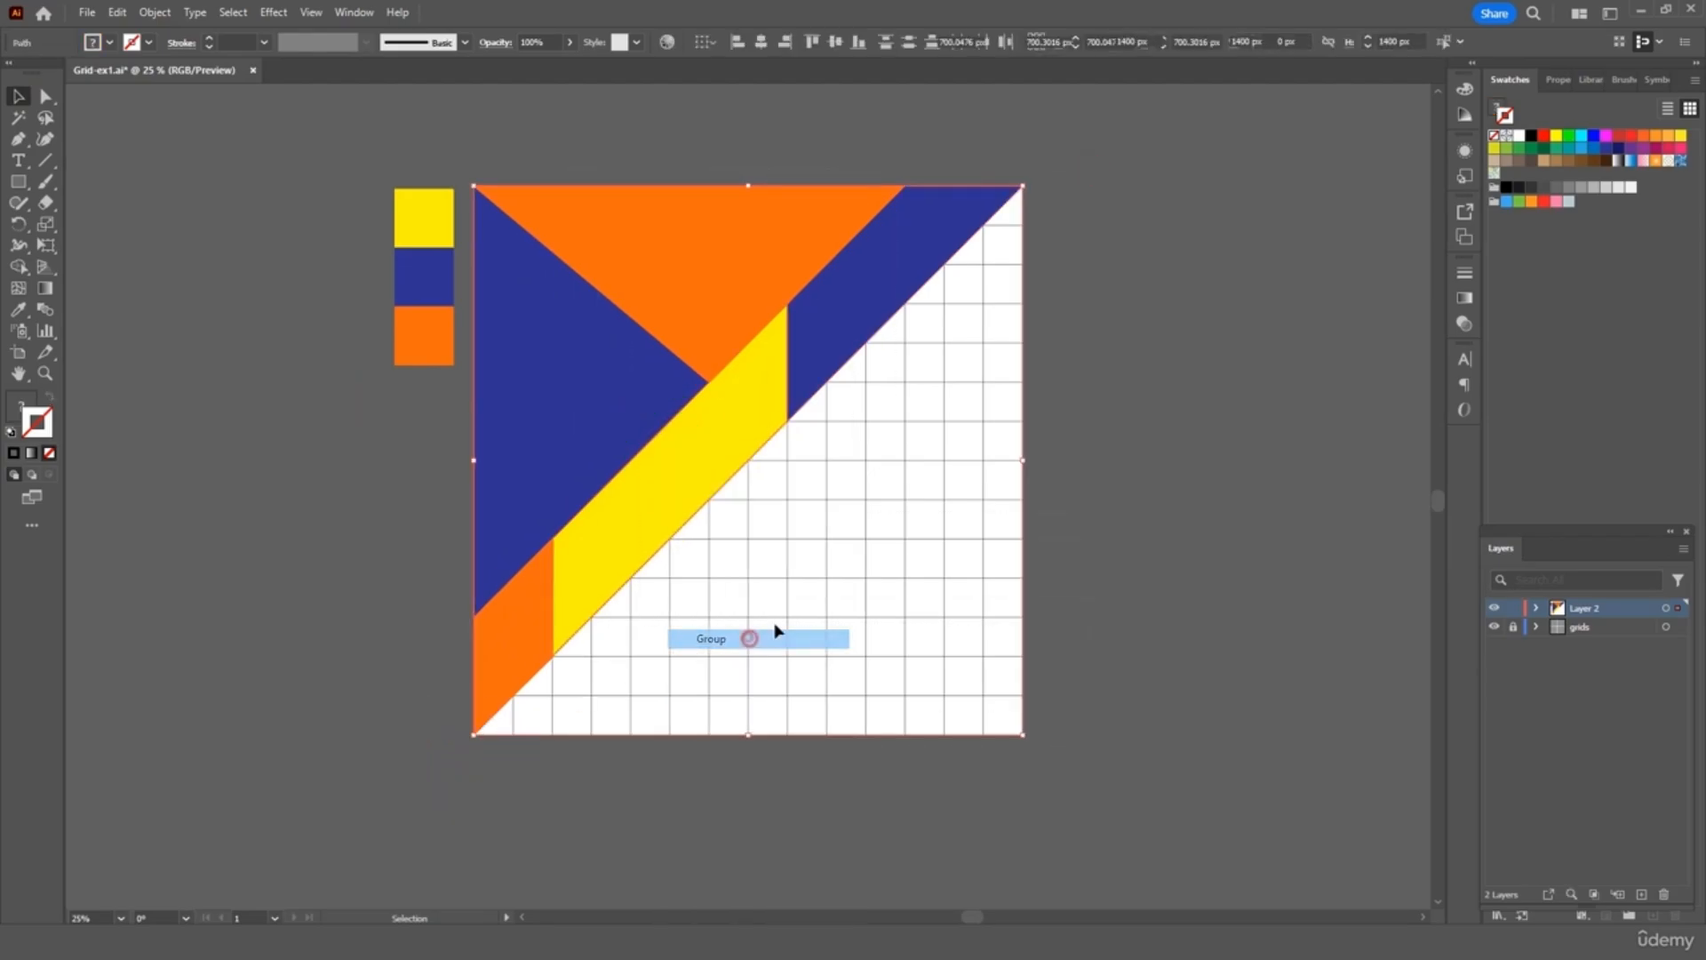
# Paste a copy of the group, rotate it 180°, and place it over the empty lower-right half
pyautogui.hotkey('ctrl', 'c')
pyautogui.hotkey('ctrl', 'v')
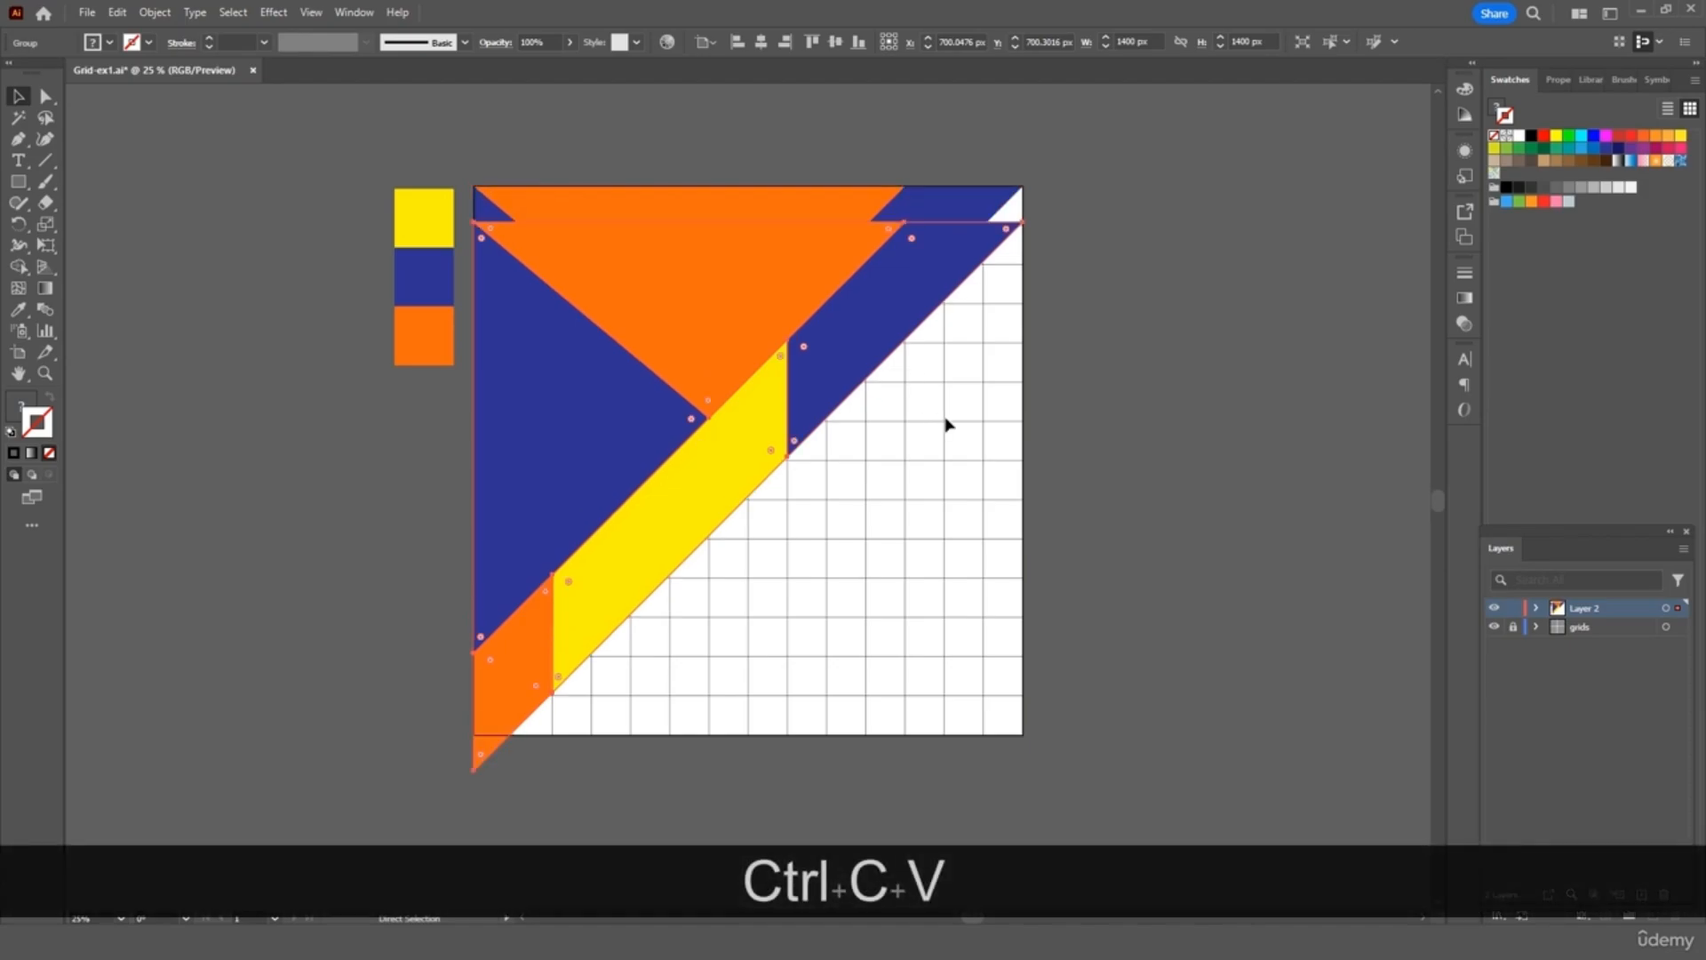
pyautogui.moveTo(868, 331); pyautogui.dragTo(1110, 427)
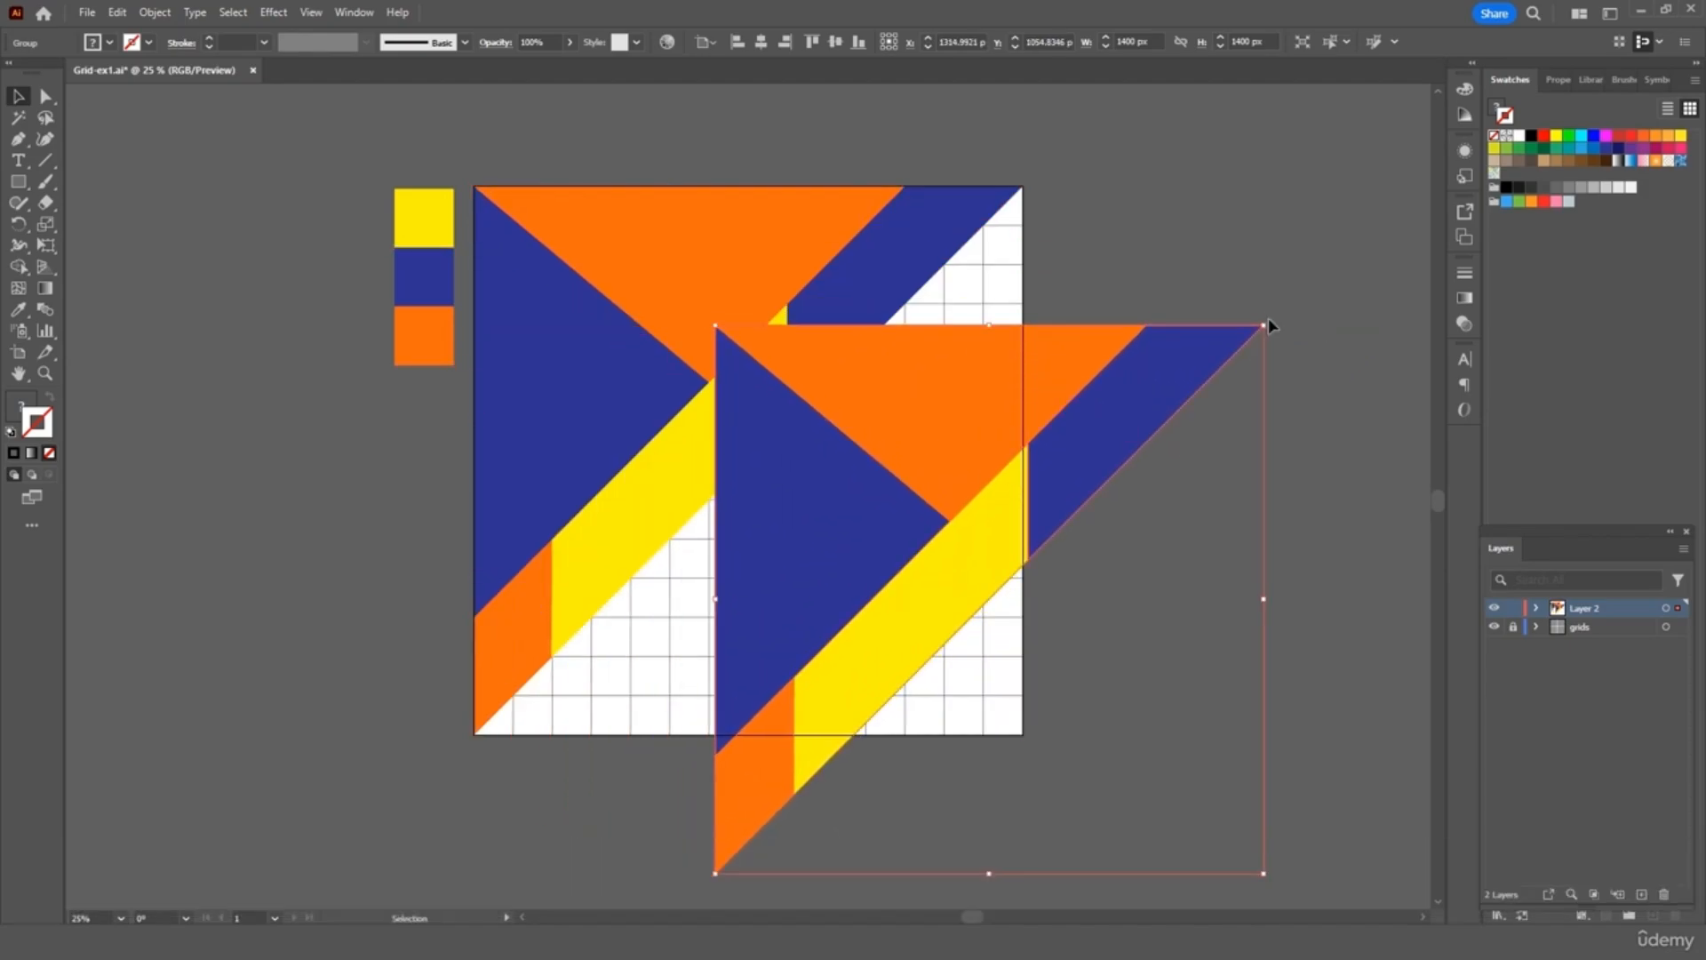
pyautogui.moveTo(1267, 318); pyautogui.dragTo(876, 745)
pyautogui.moveTo(1170, 736); pyautogui.dragTo(924, 589)
pyautogui.click(1141, 525)
# Select the original and rotated groups together and group them into one
pyautogui.click(894, 444)
pyautogui.keyDown('shift'); pyautogui.click(755, 353); pyautogui.keyUp('shift')
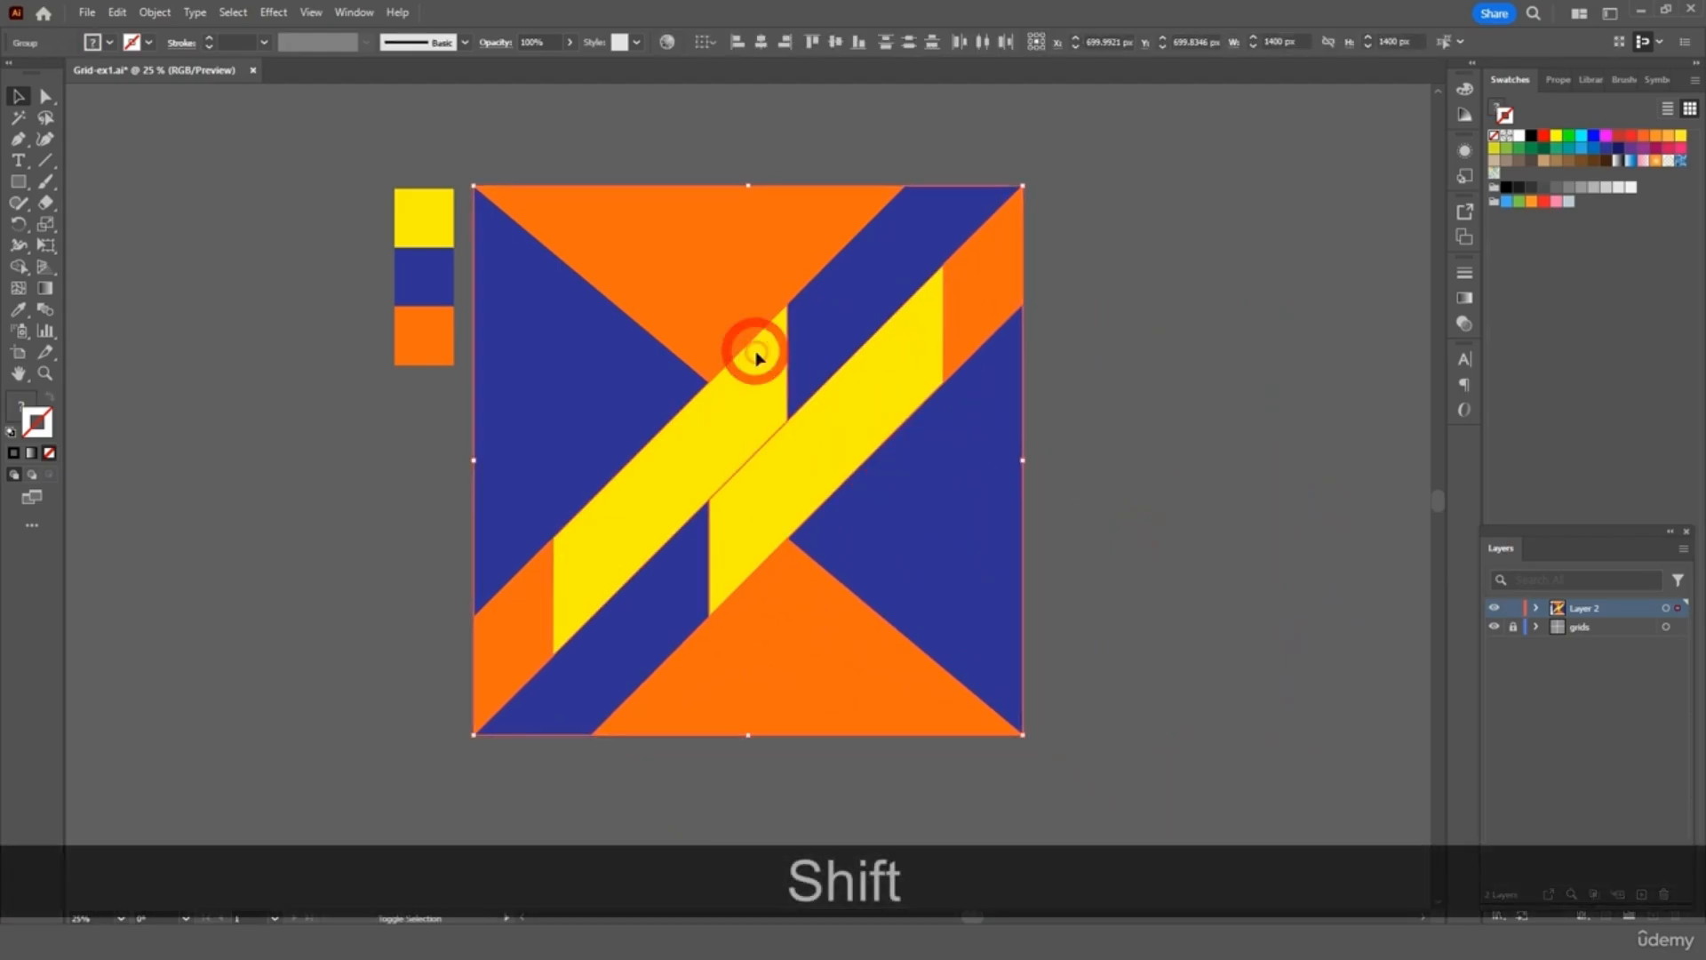
pyautogui.rightClick(755, 352)
pyautogui.click(801, 569)
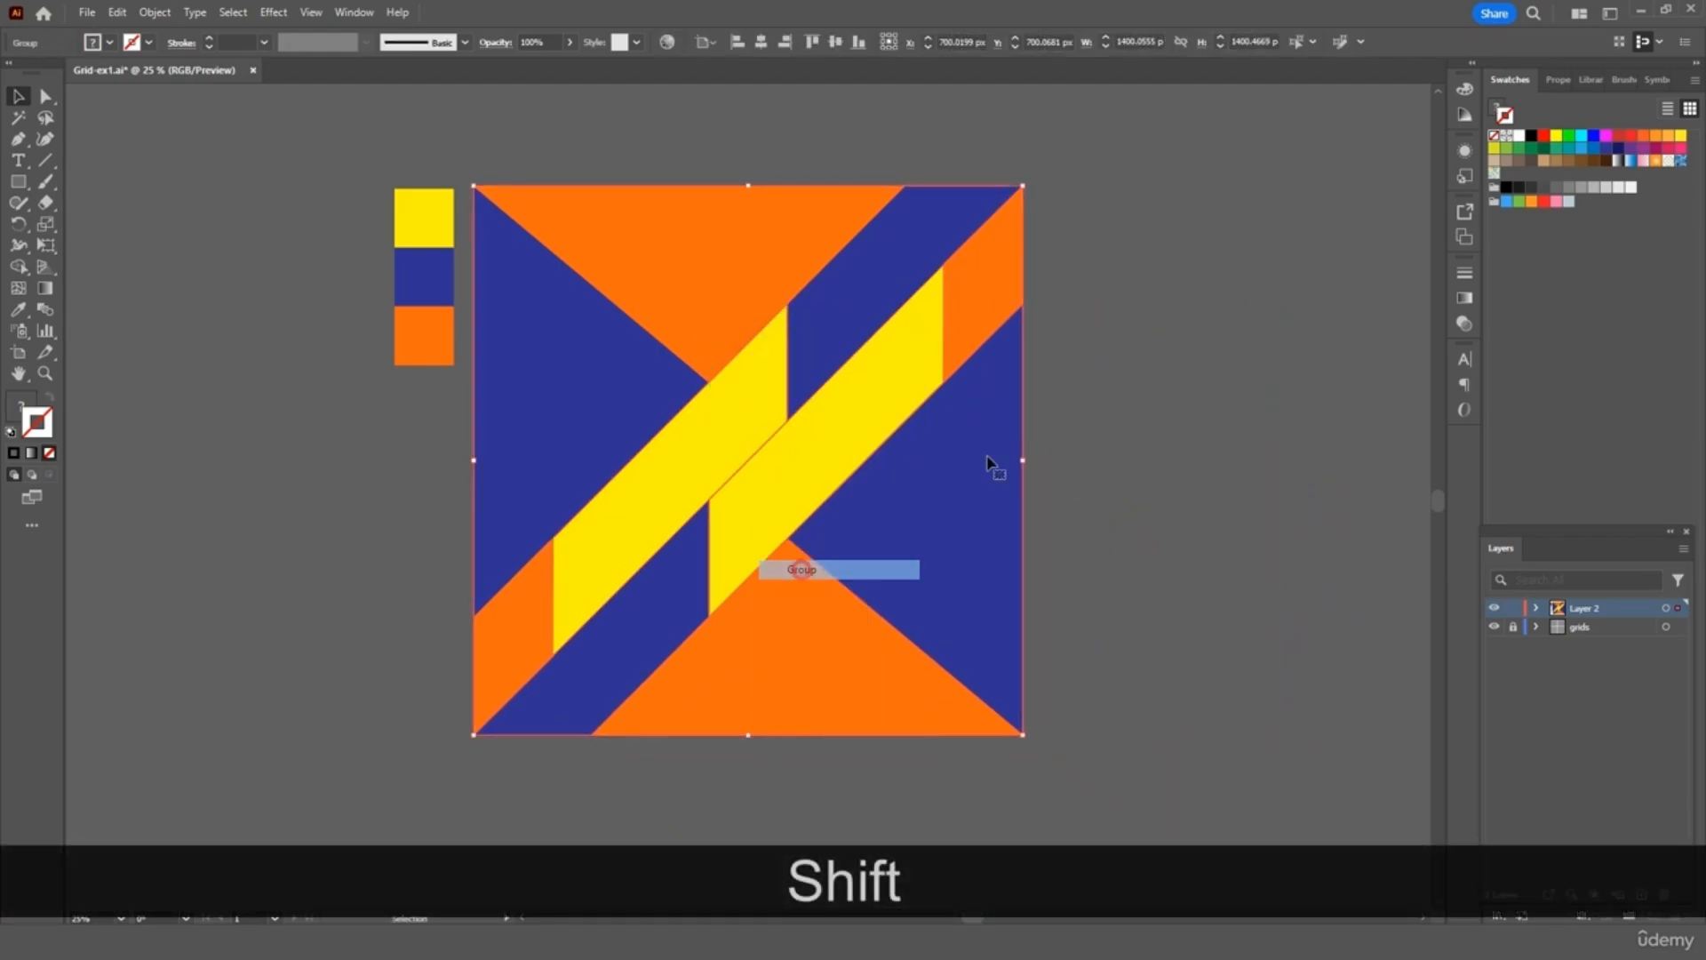
pyautogui.click(1101, 348)
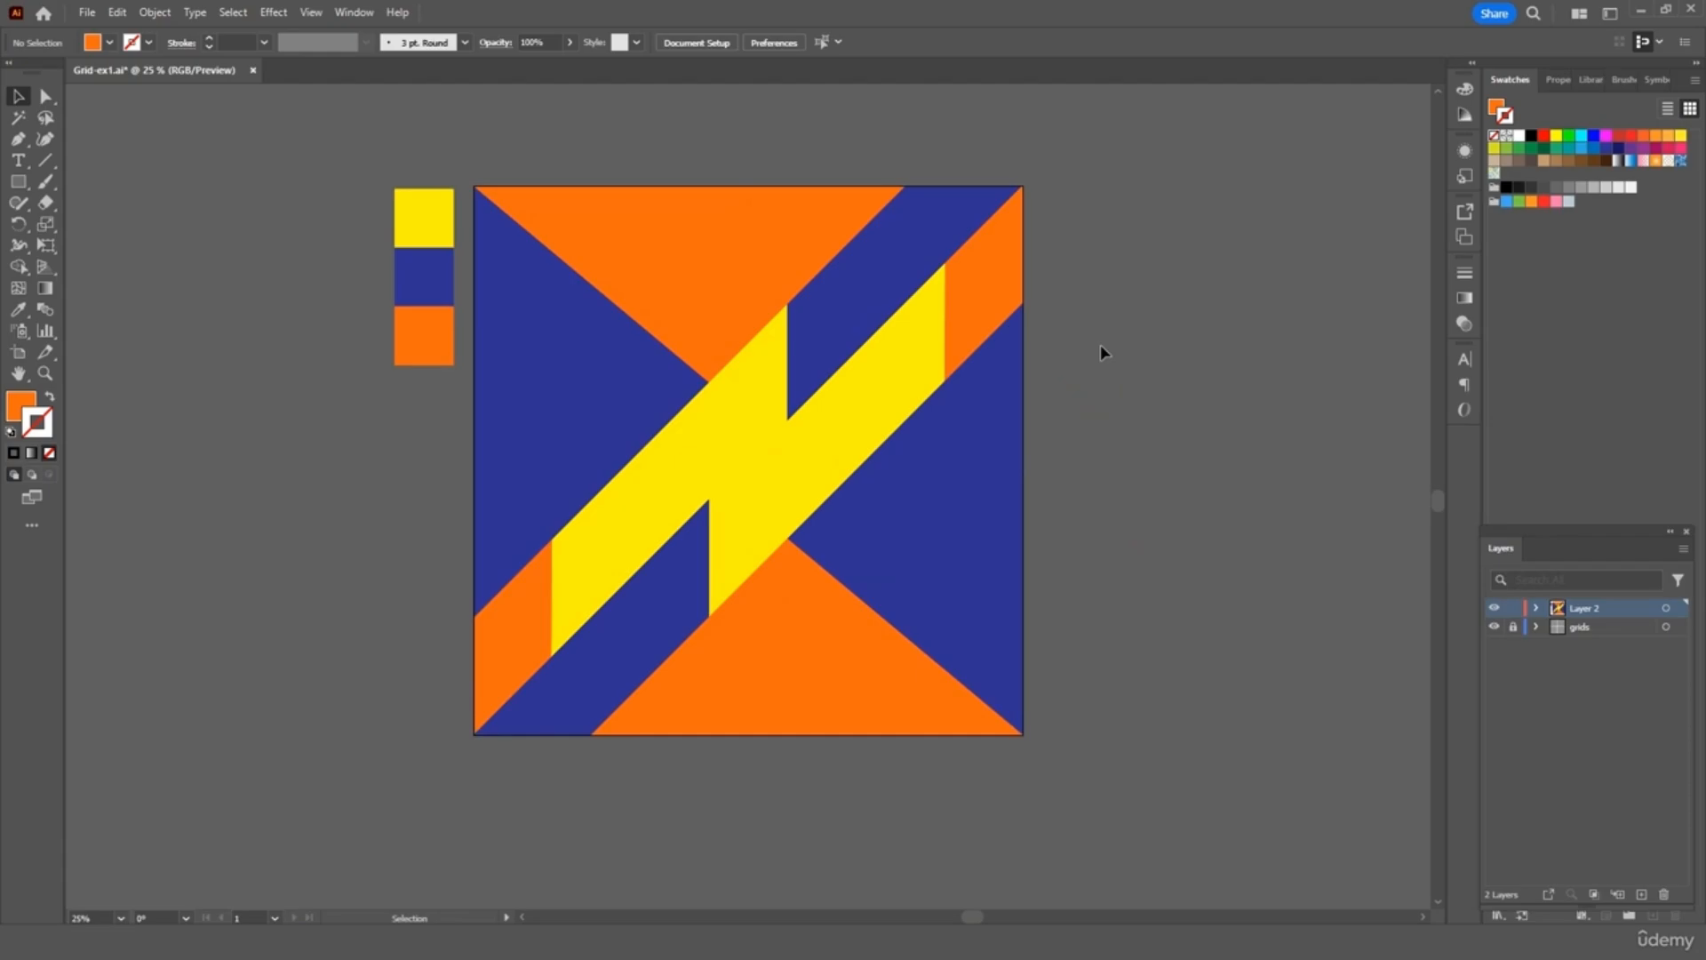
pyautogui.hotkey('ctrl', '=')
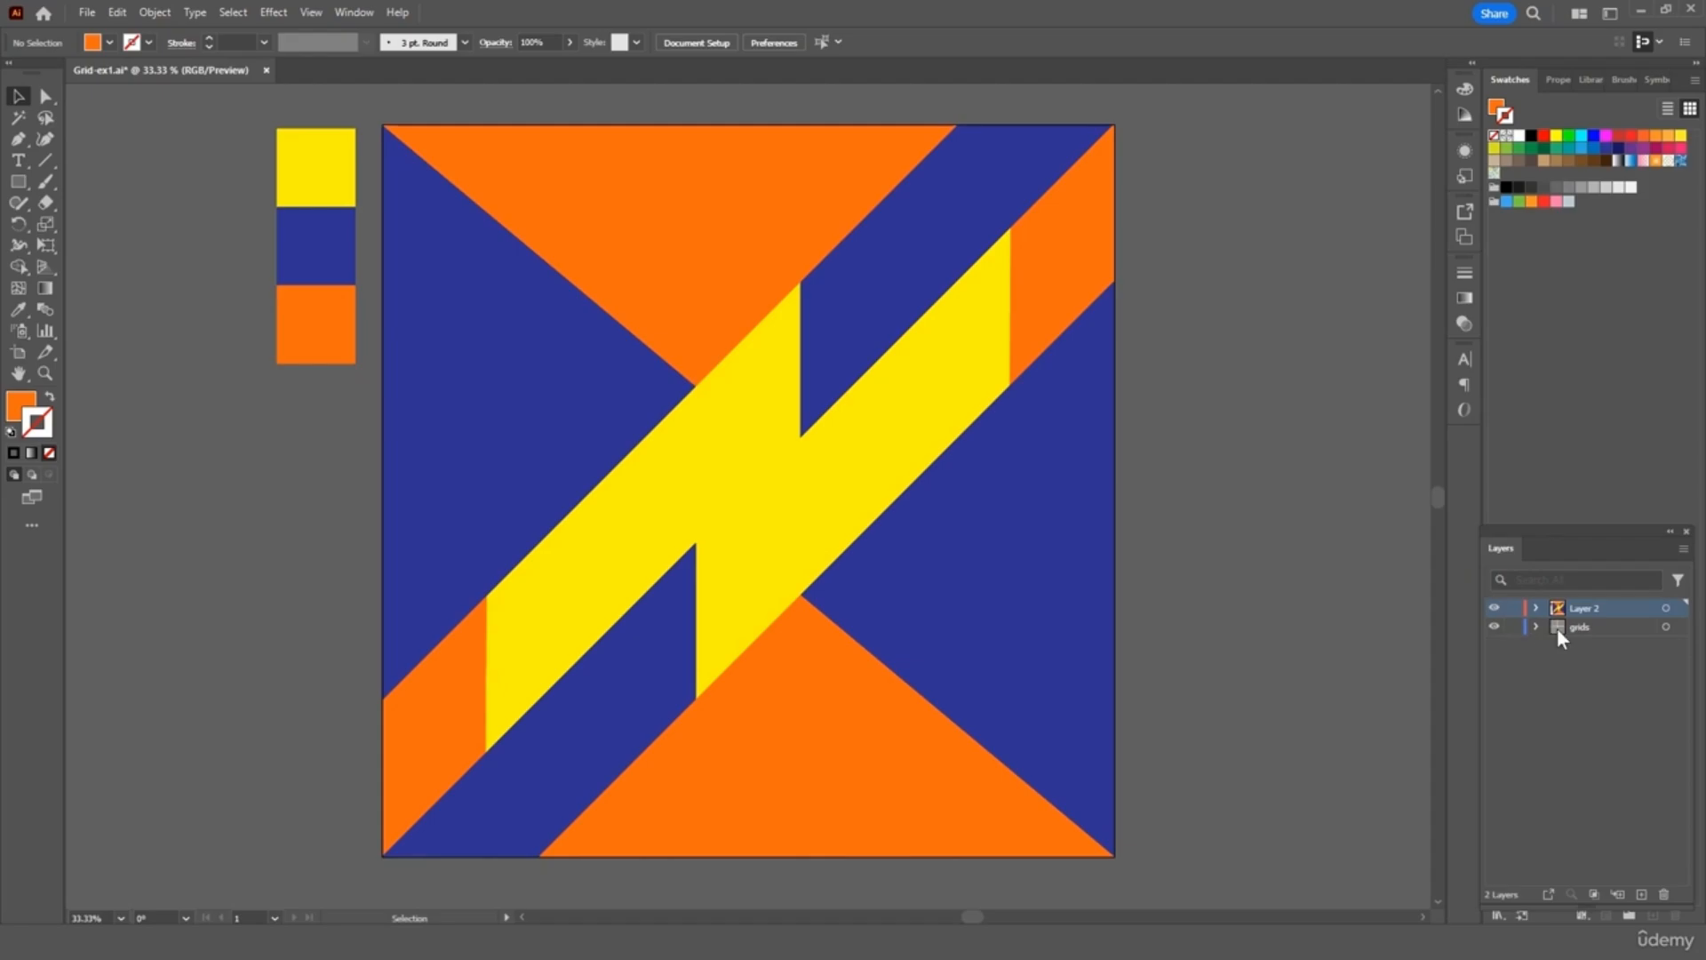
# With Layer 2 hidden, make the grid stroke white, then move the grids layer above Layer 2
pyautogui.click(1495, 612)
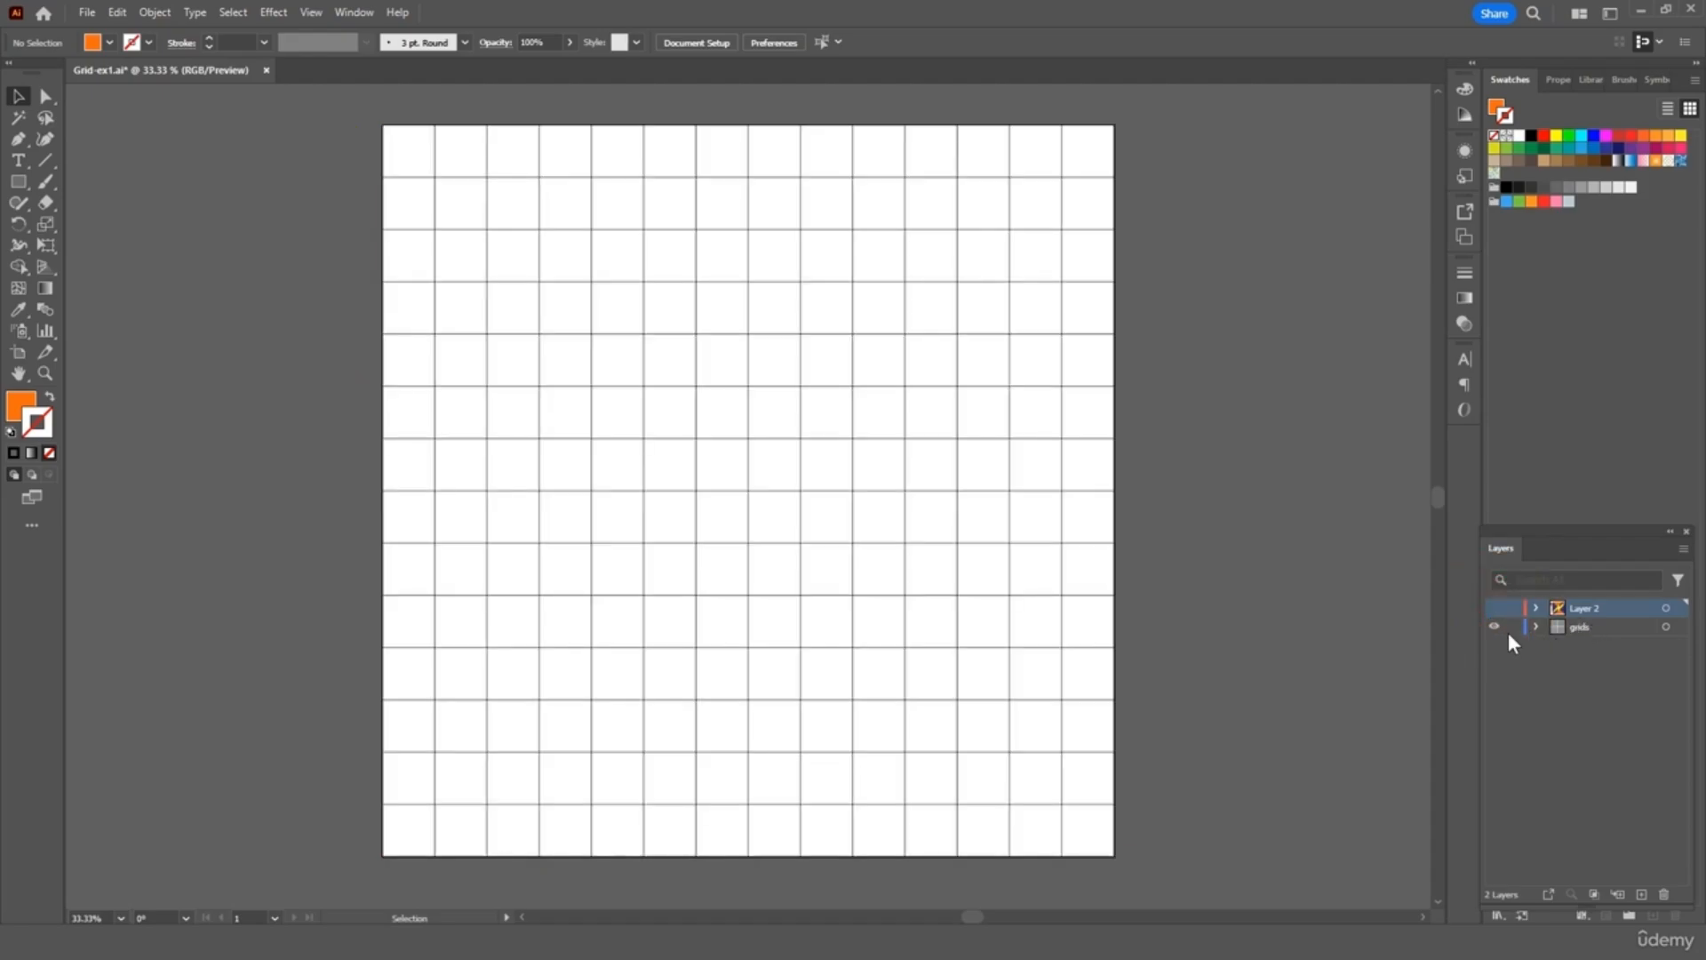
pyautogui.click(1581, 627)
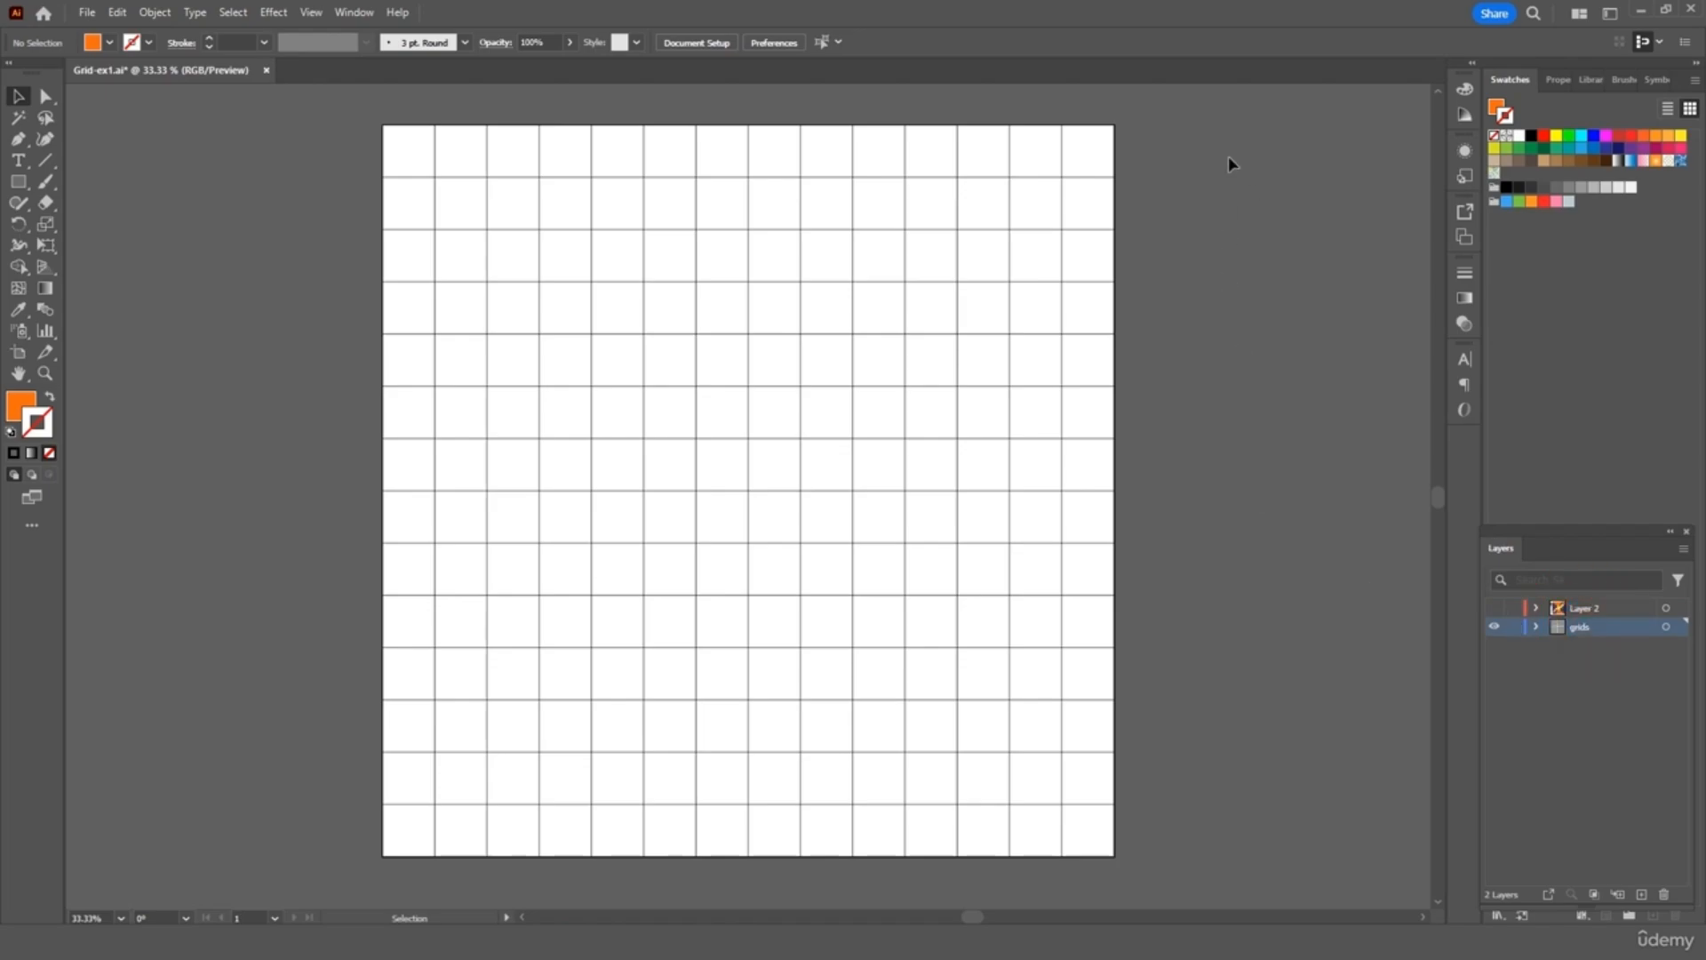
pyautogui.moveTo(1202, 138); pyautogui.dragTo(320, 847)
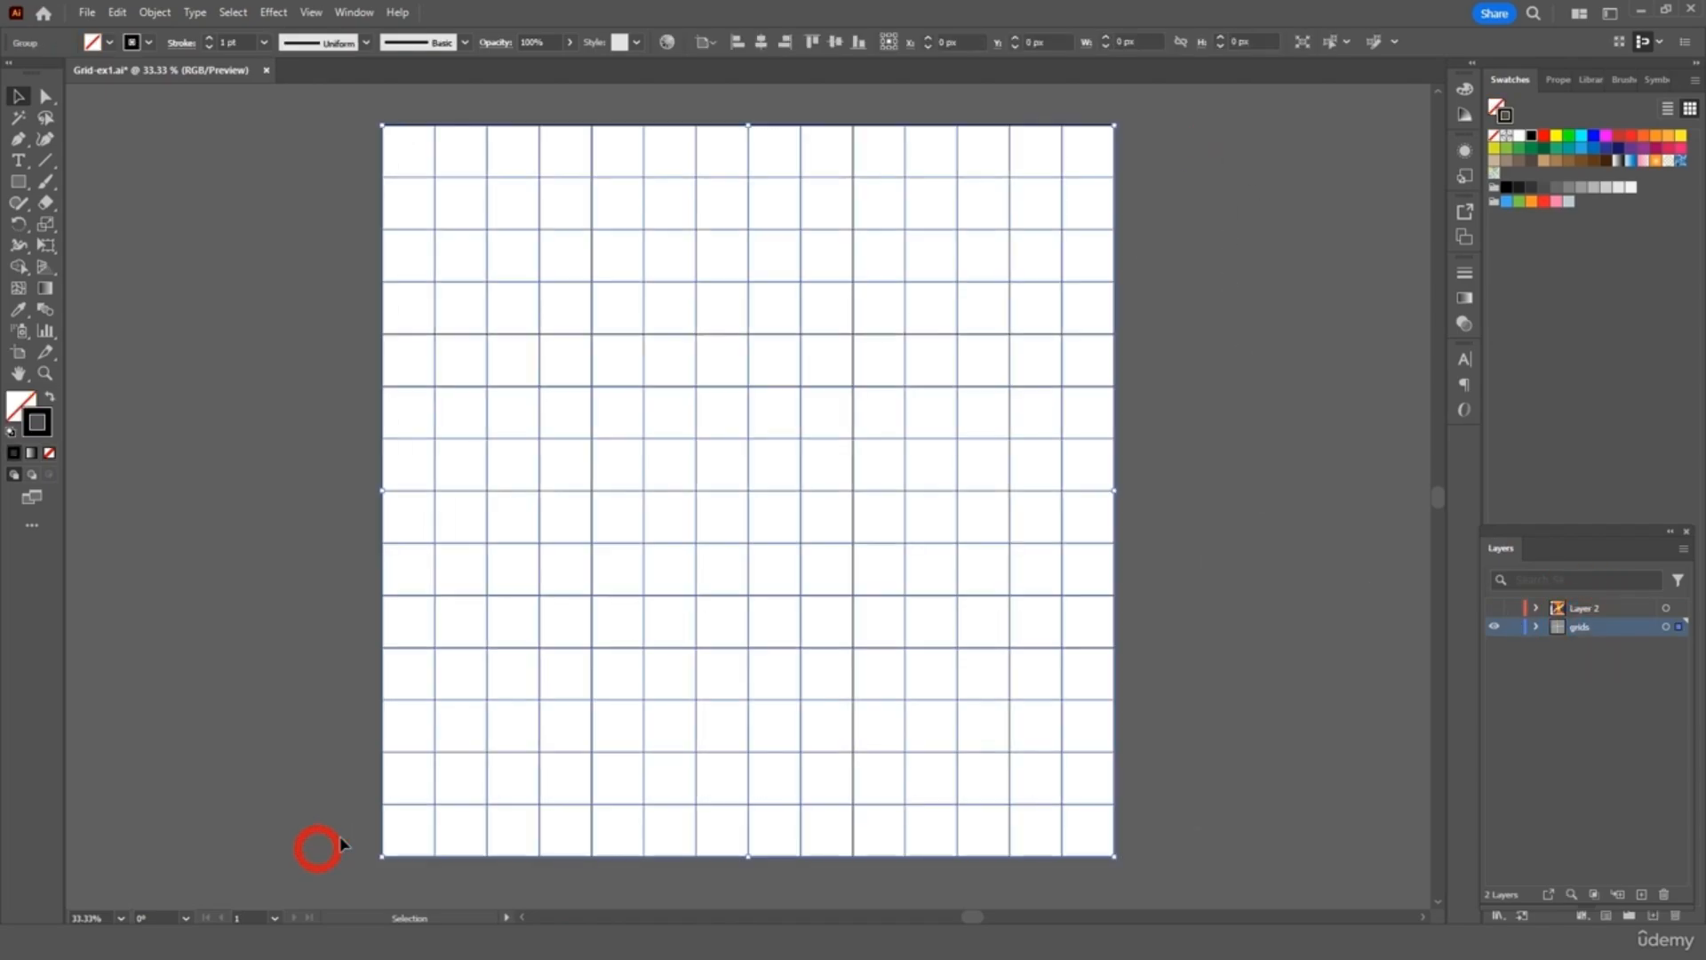
pyautogui.click(1631, 188)
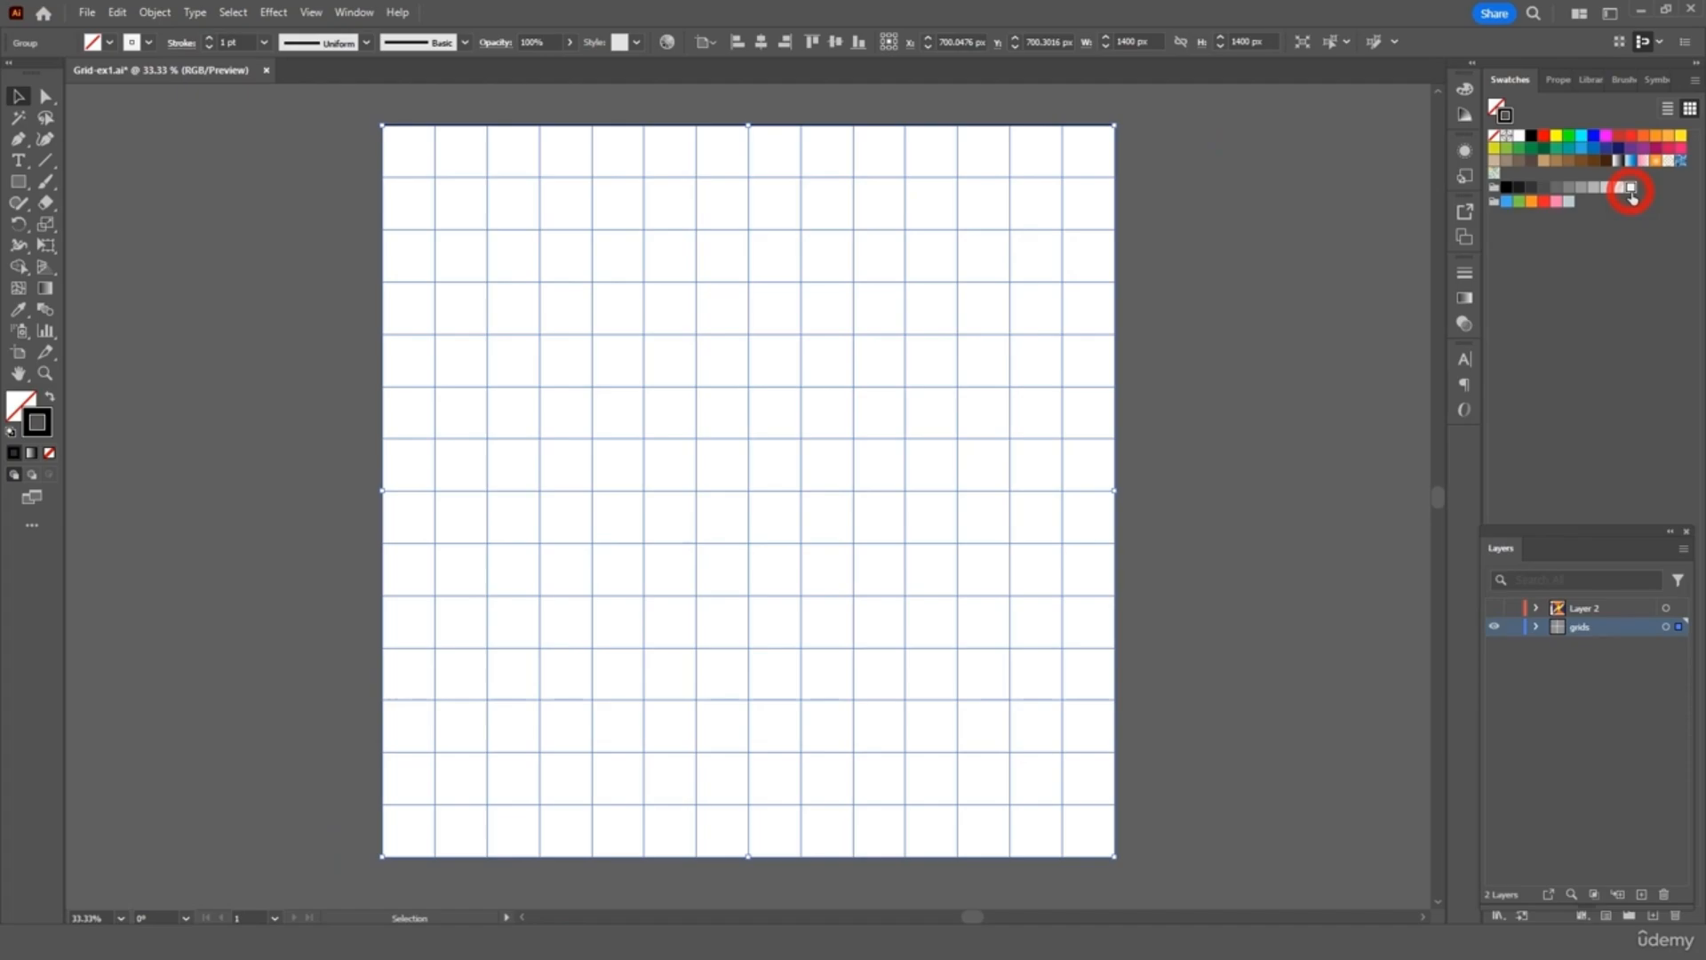
pyautogui.click(1494, 608)
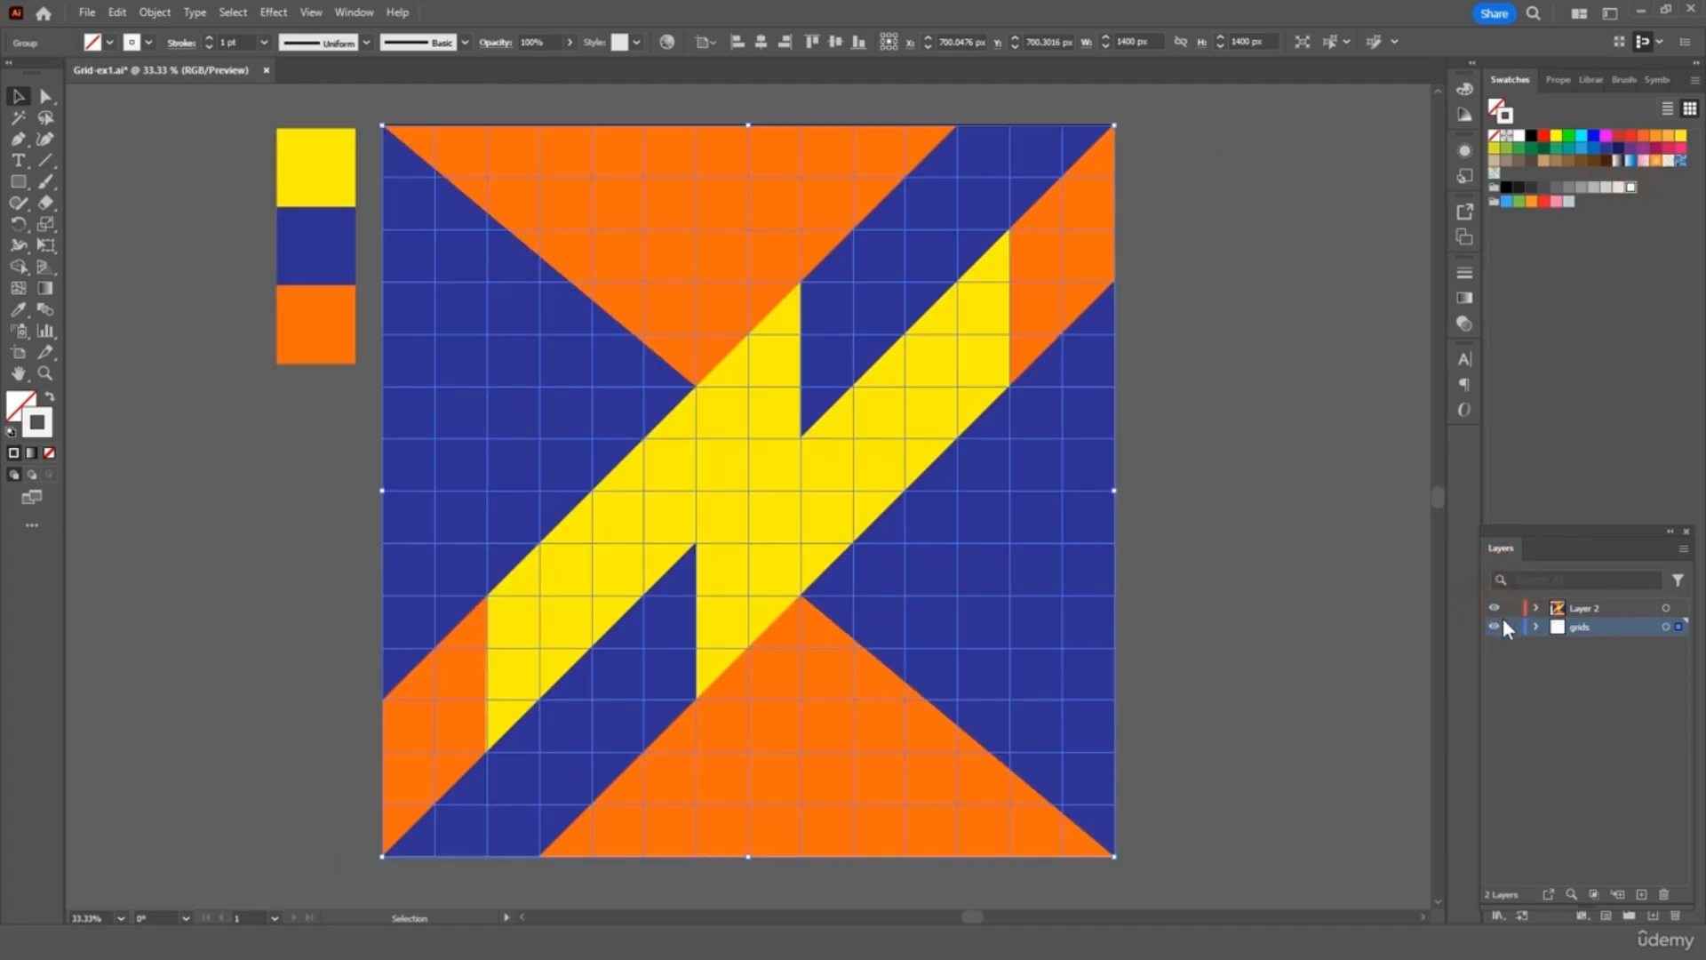
pyautogui.click(1360, 684)
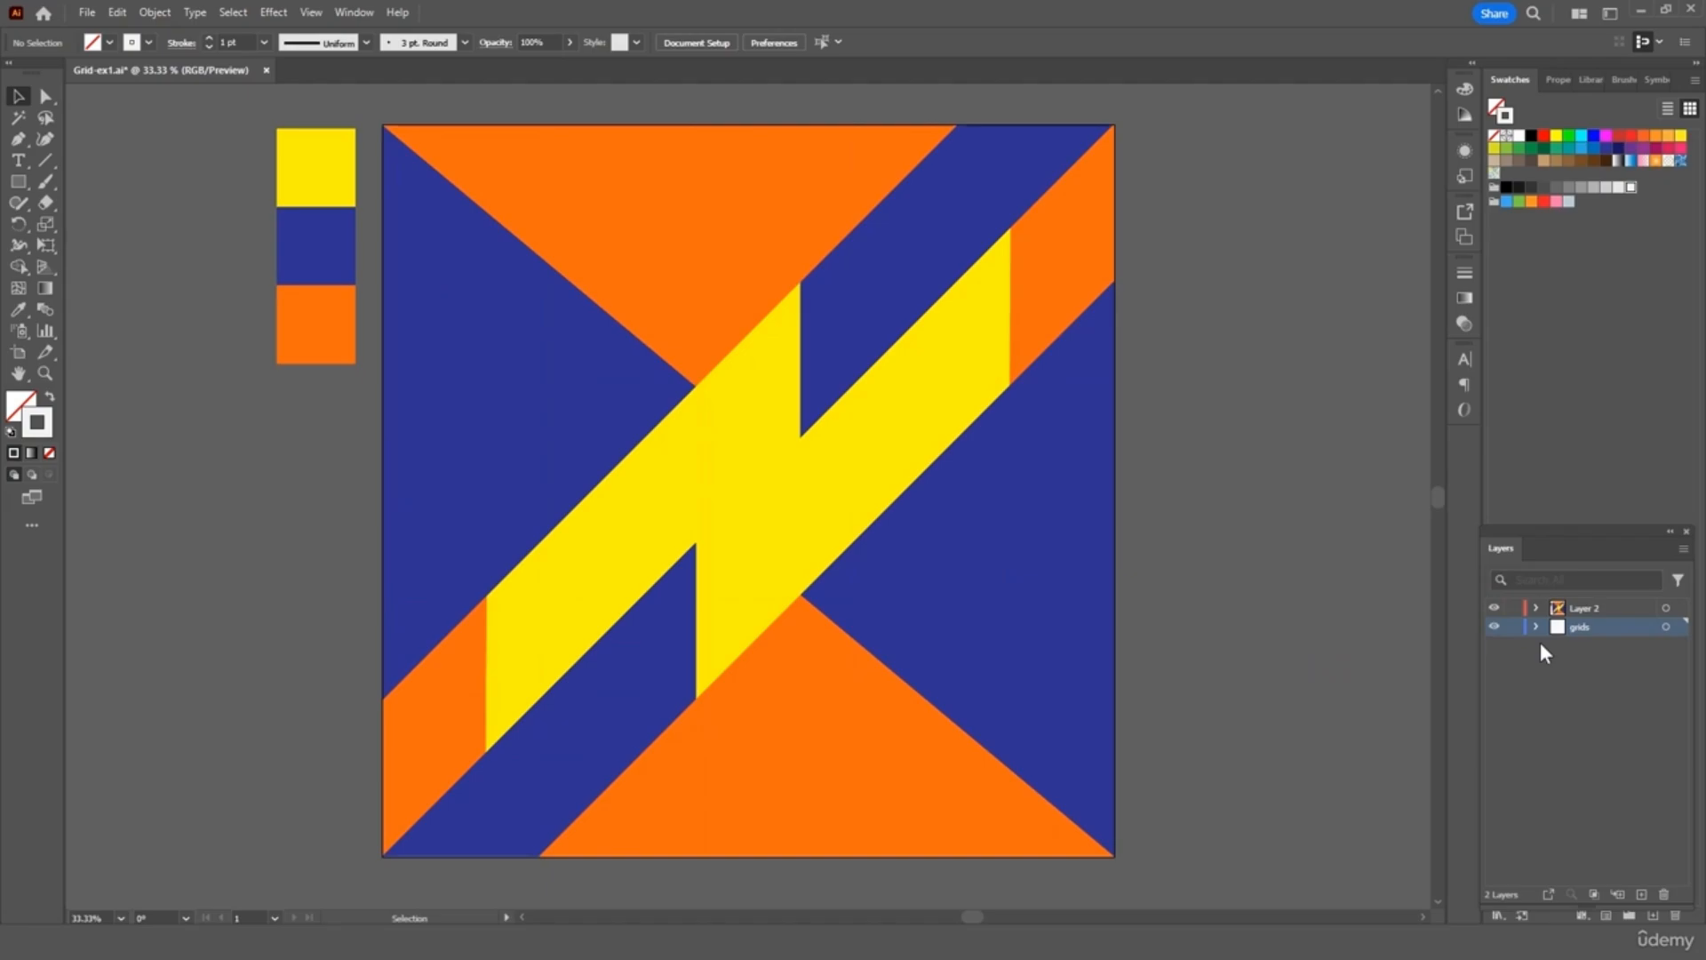
pyautogui.moveTo(1593, 626); pyautogui.dragTo(1588, 599)
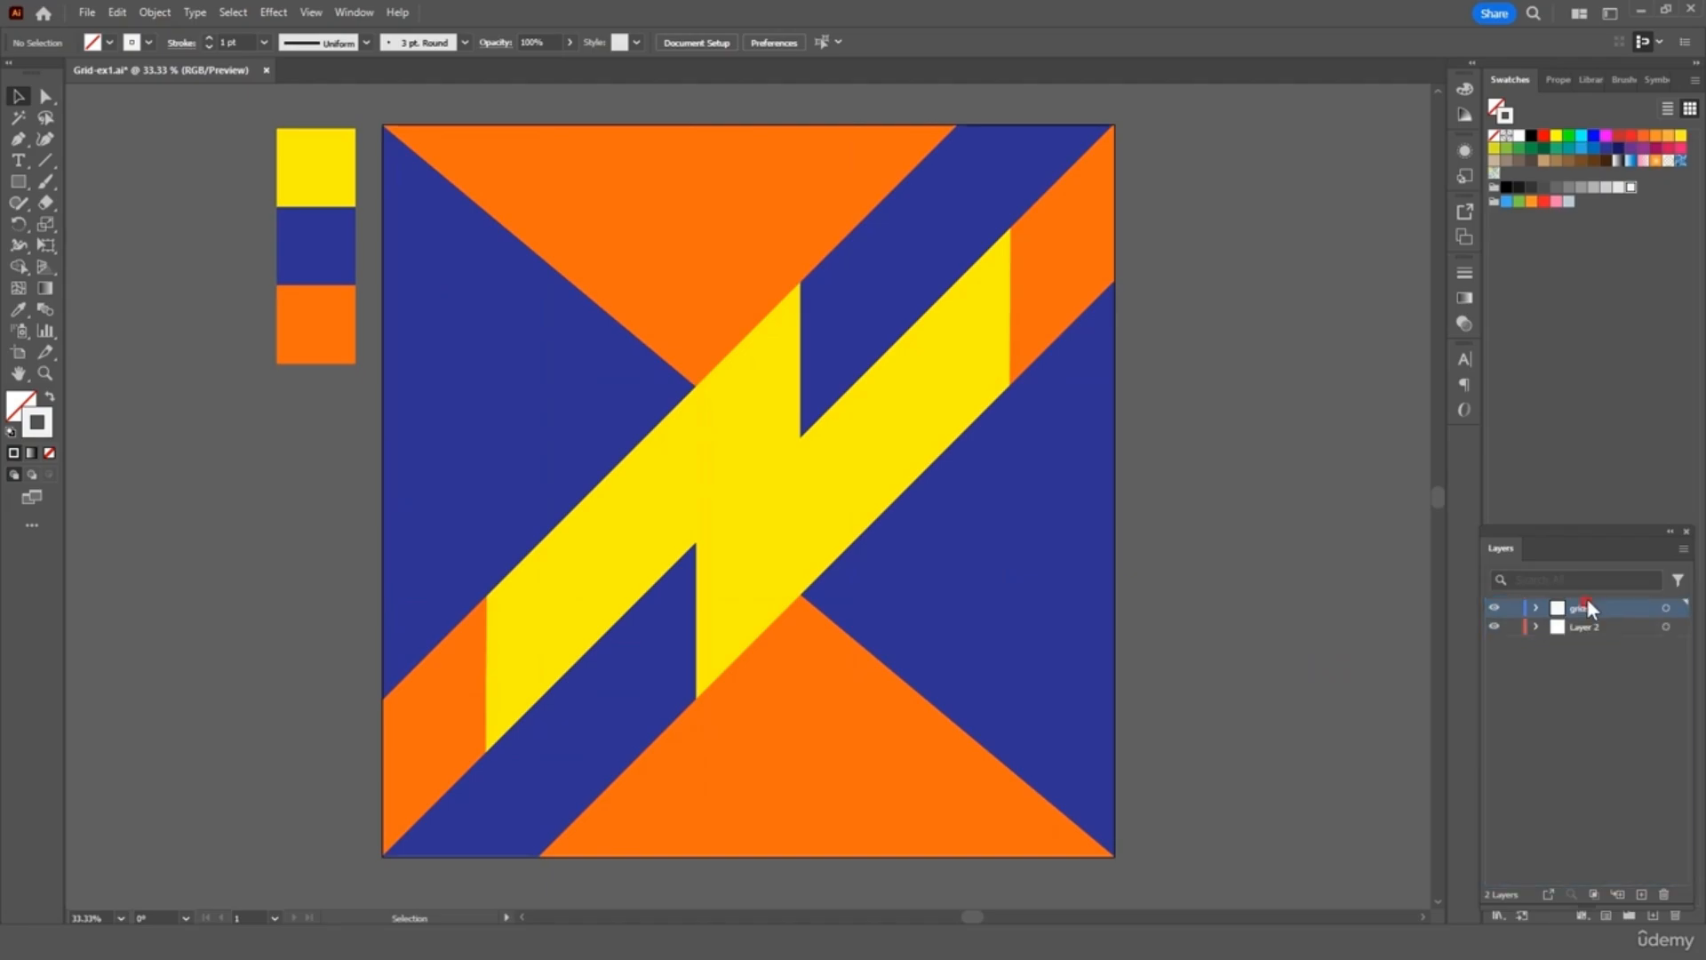
pyautogui.click(1309, 450)
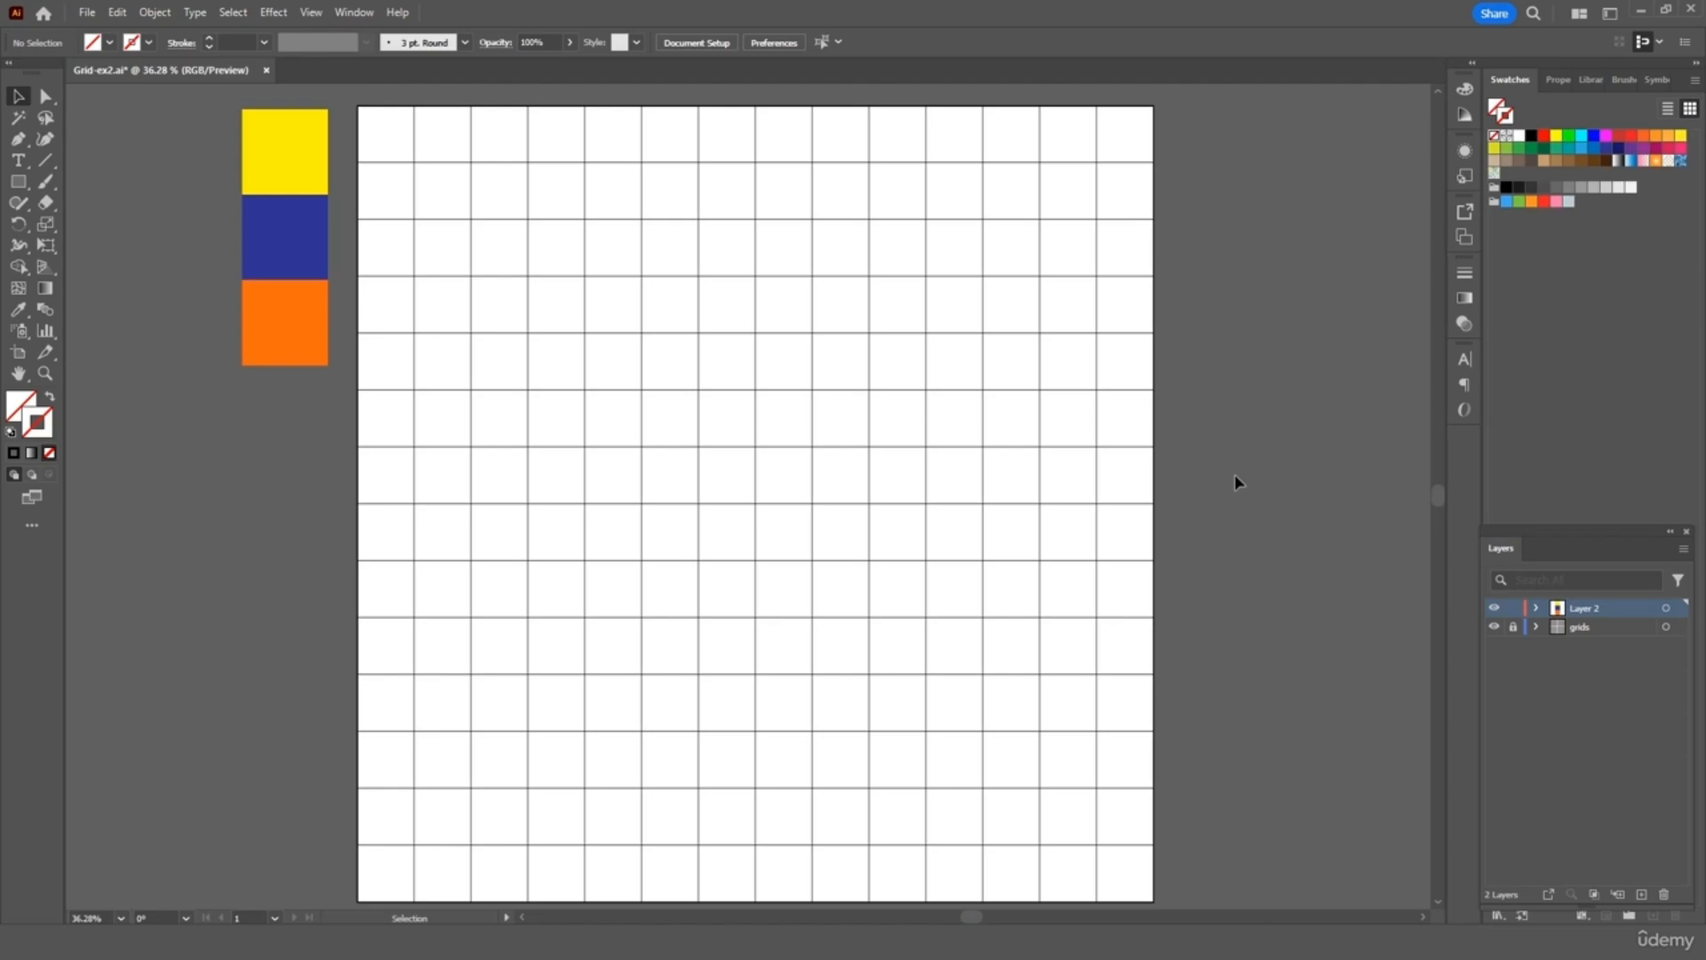
# Turn on rulers and drag out a vertical guide at x 700 and a horizontal guide through the grid's middle
pyautogui.hotkey('ctrl', 'r')
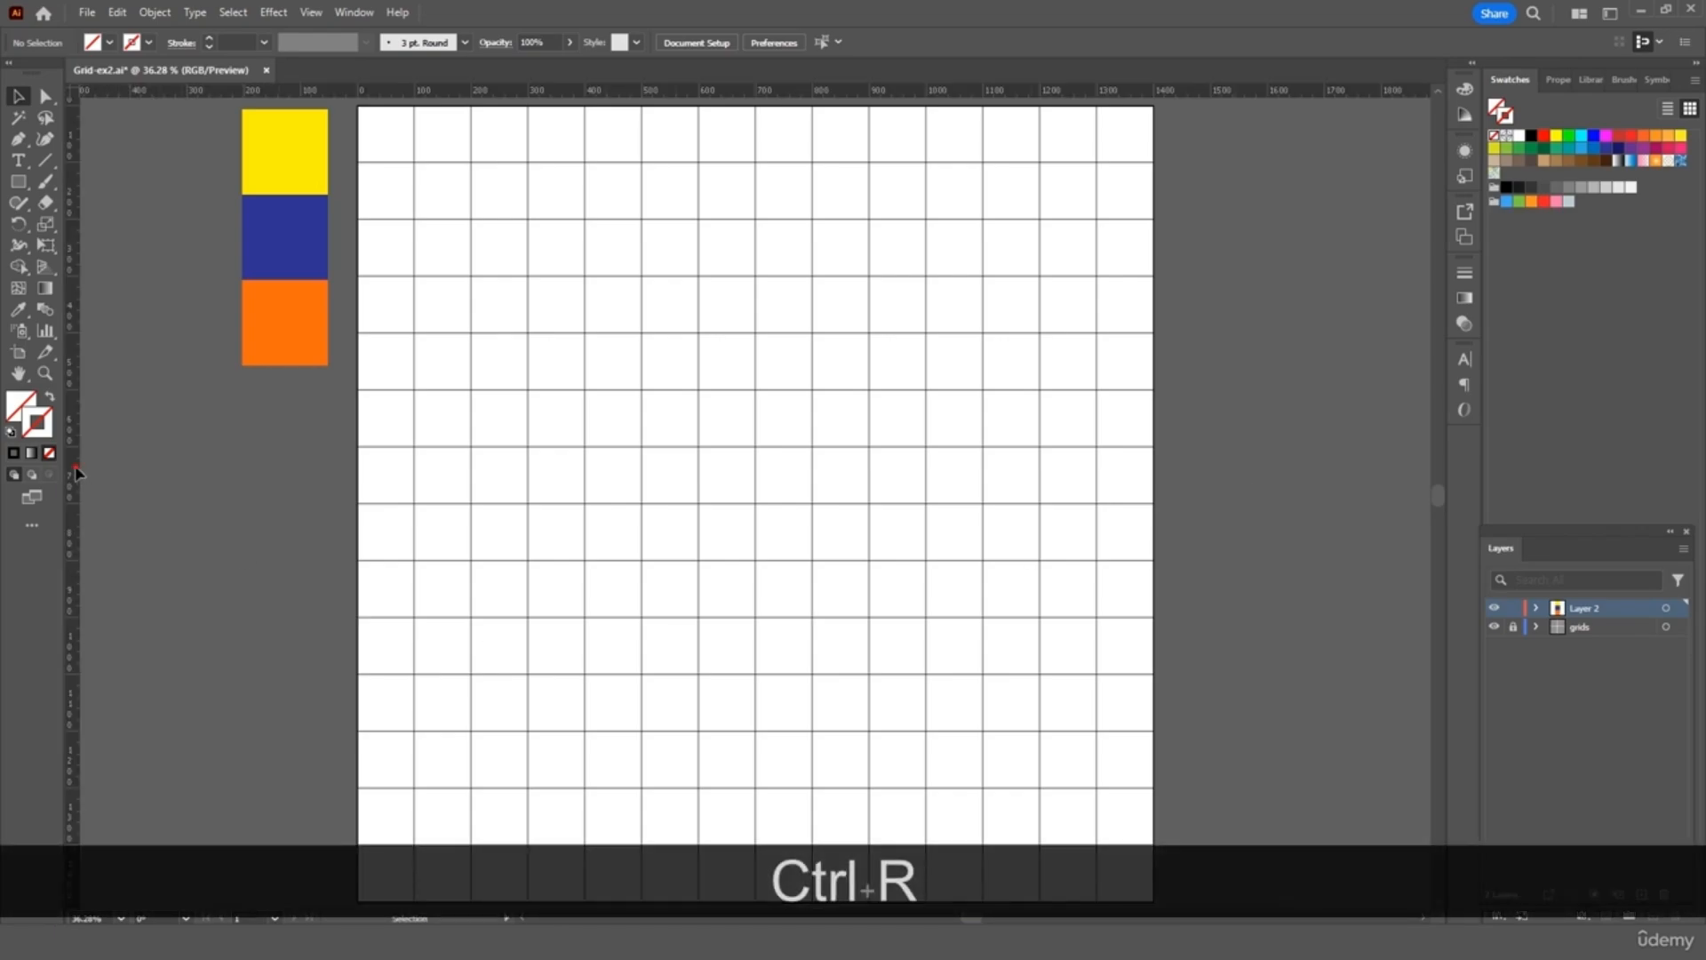
pyautogui.moveTo(77, 474); pyautogui.dragTo(754, 457)
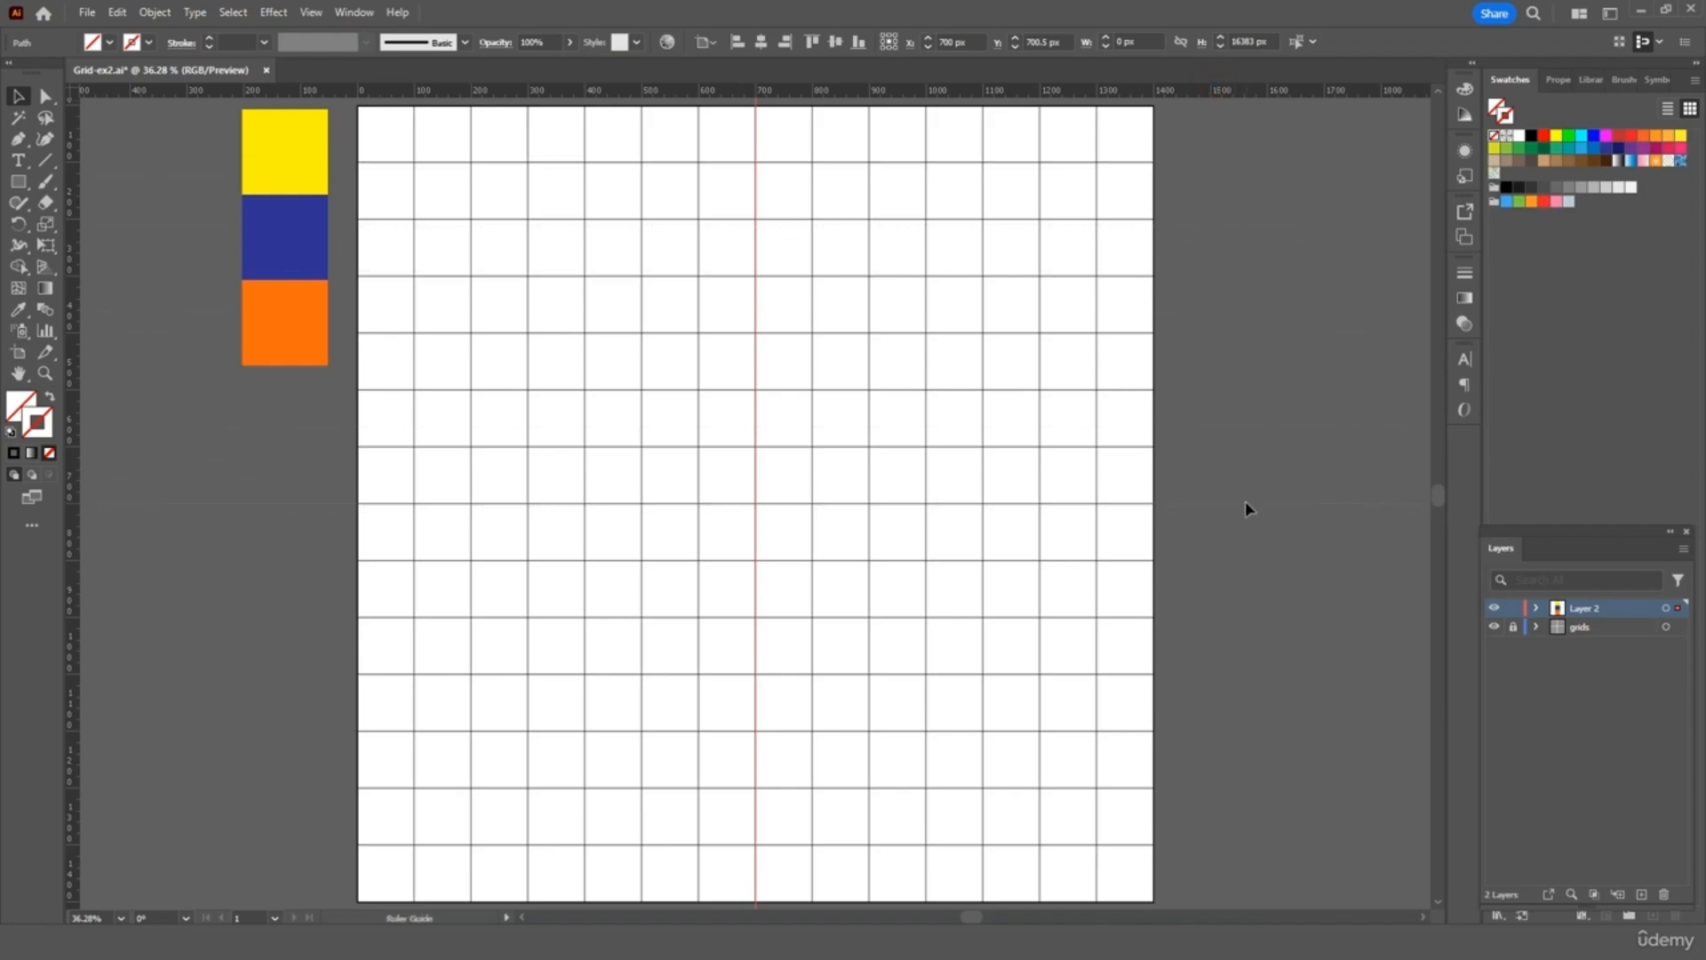
pyautogui.moveTo(1246, 503); pyautogui.dragTo(1246, 502)
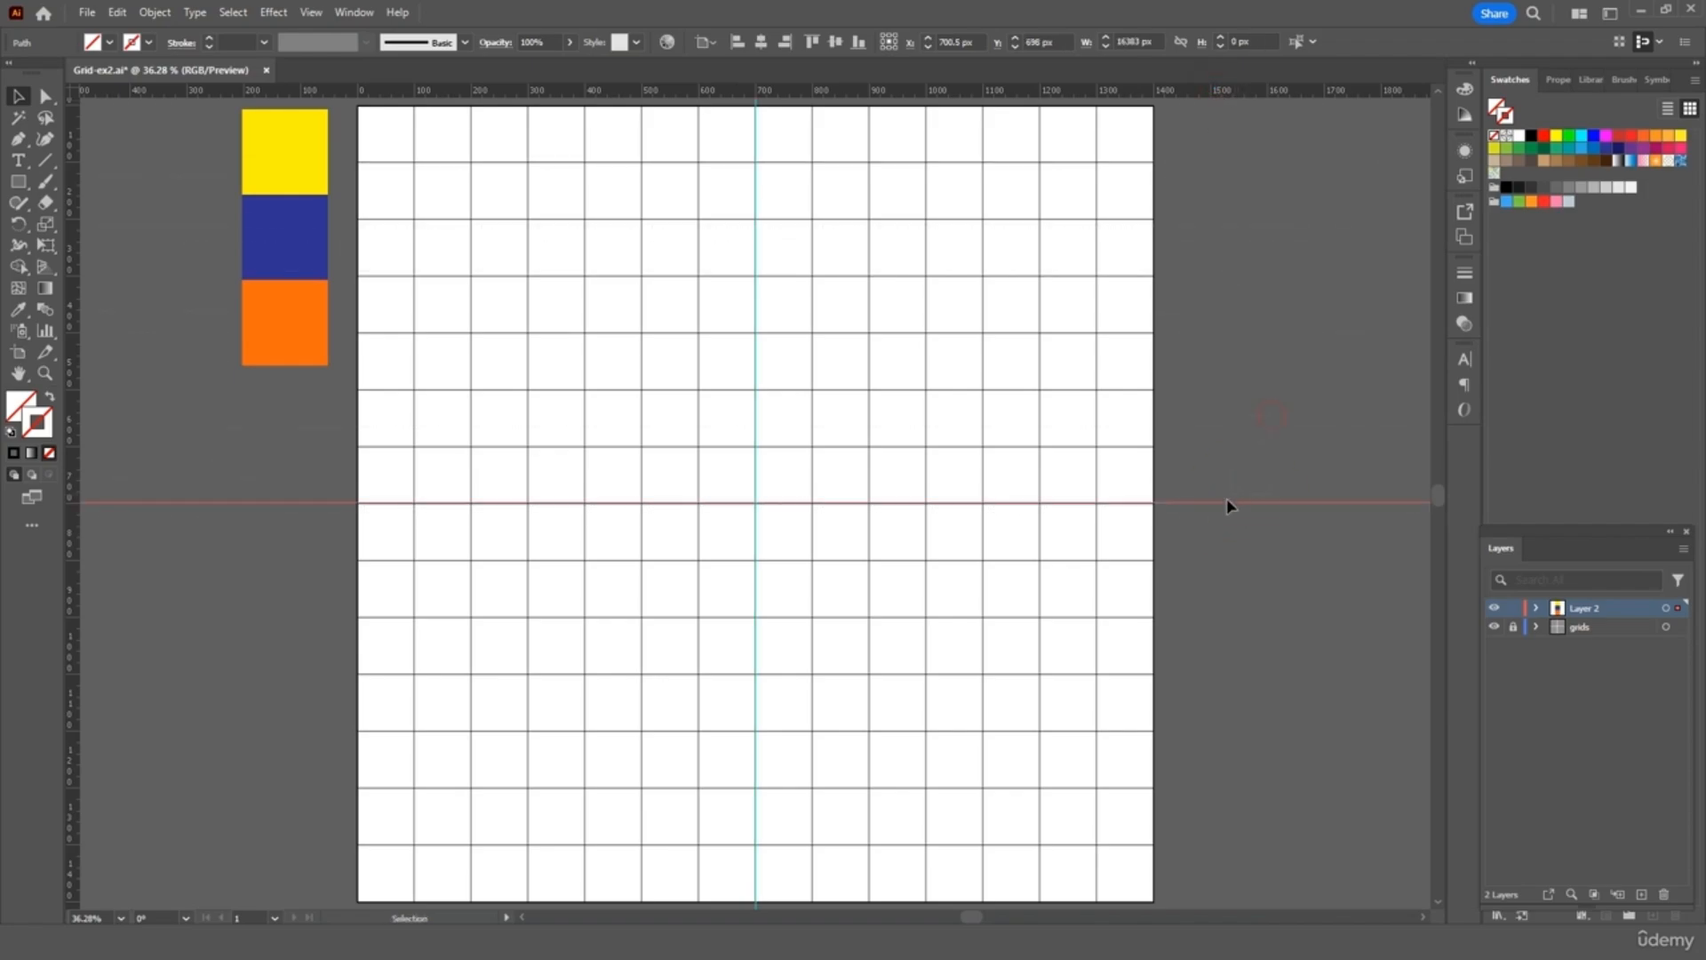
pyautogui.click(1285, 480)
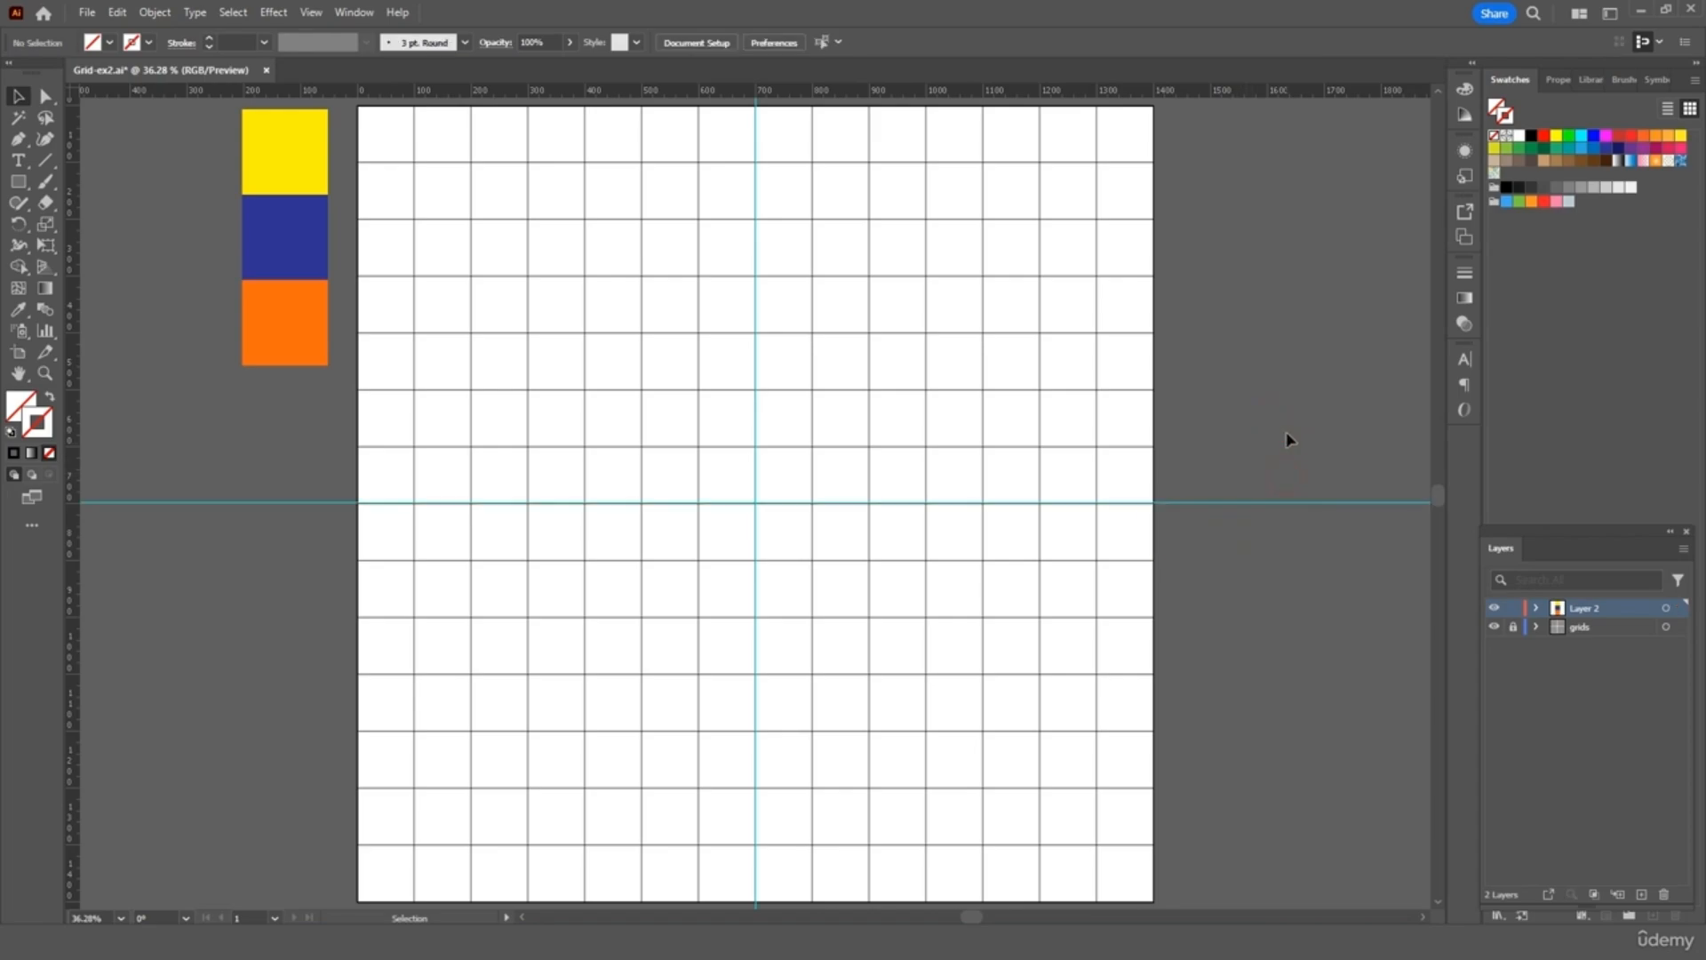
pyautogui.click(1195, 502)
pyautogui.hotkey('ctrl', '=')
pyautogui.hotkey('ctrl', '=')
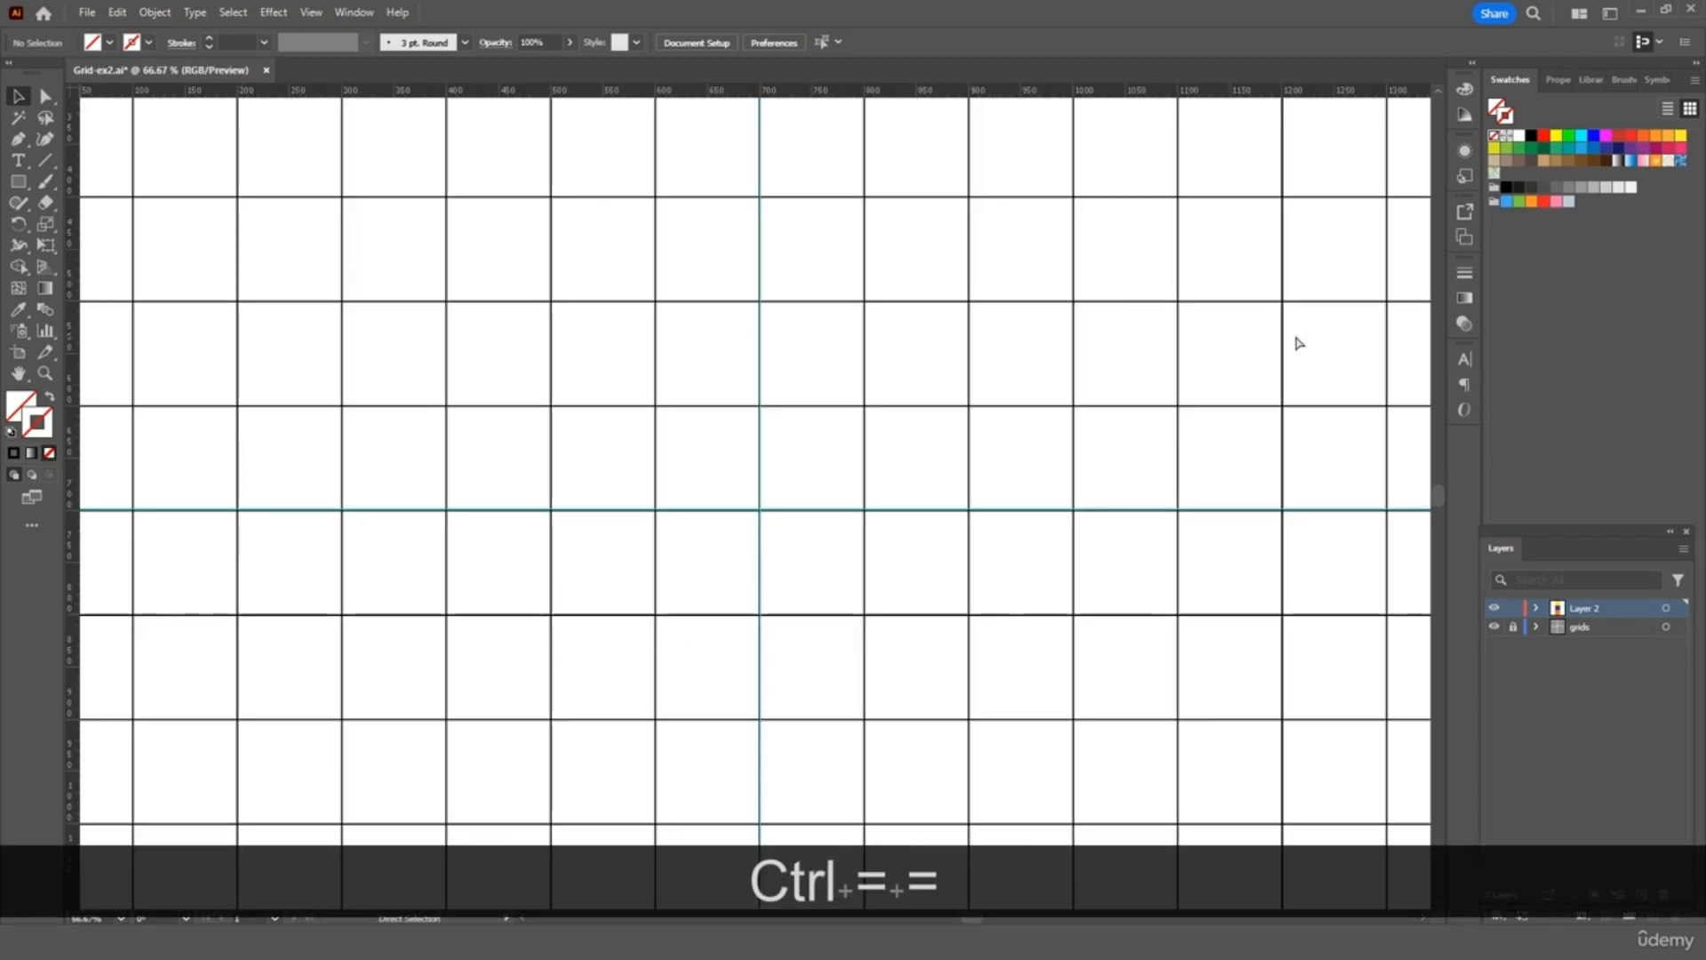
pyautogui.scroll(5, 1296, 343)
pyautogui.hscroll(5, 1296, 343)
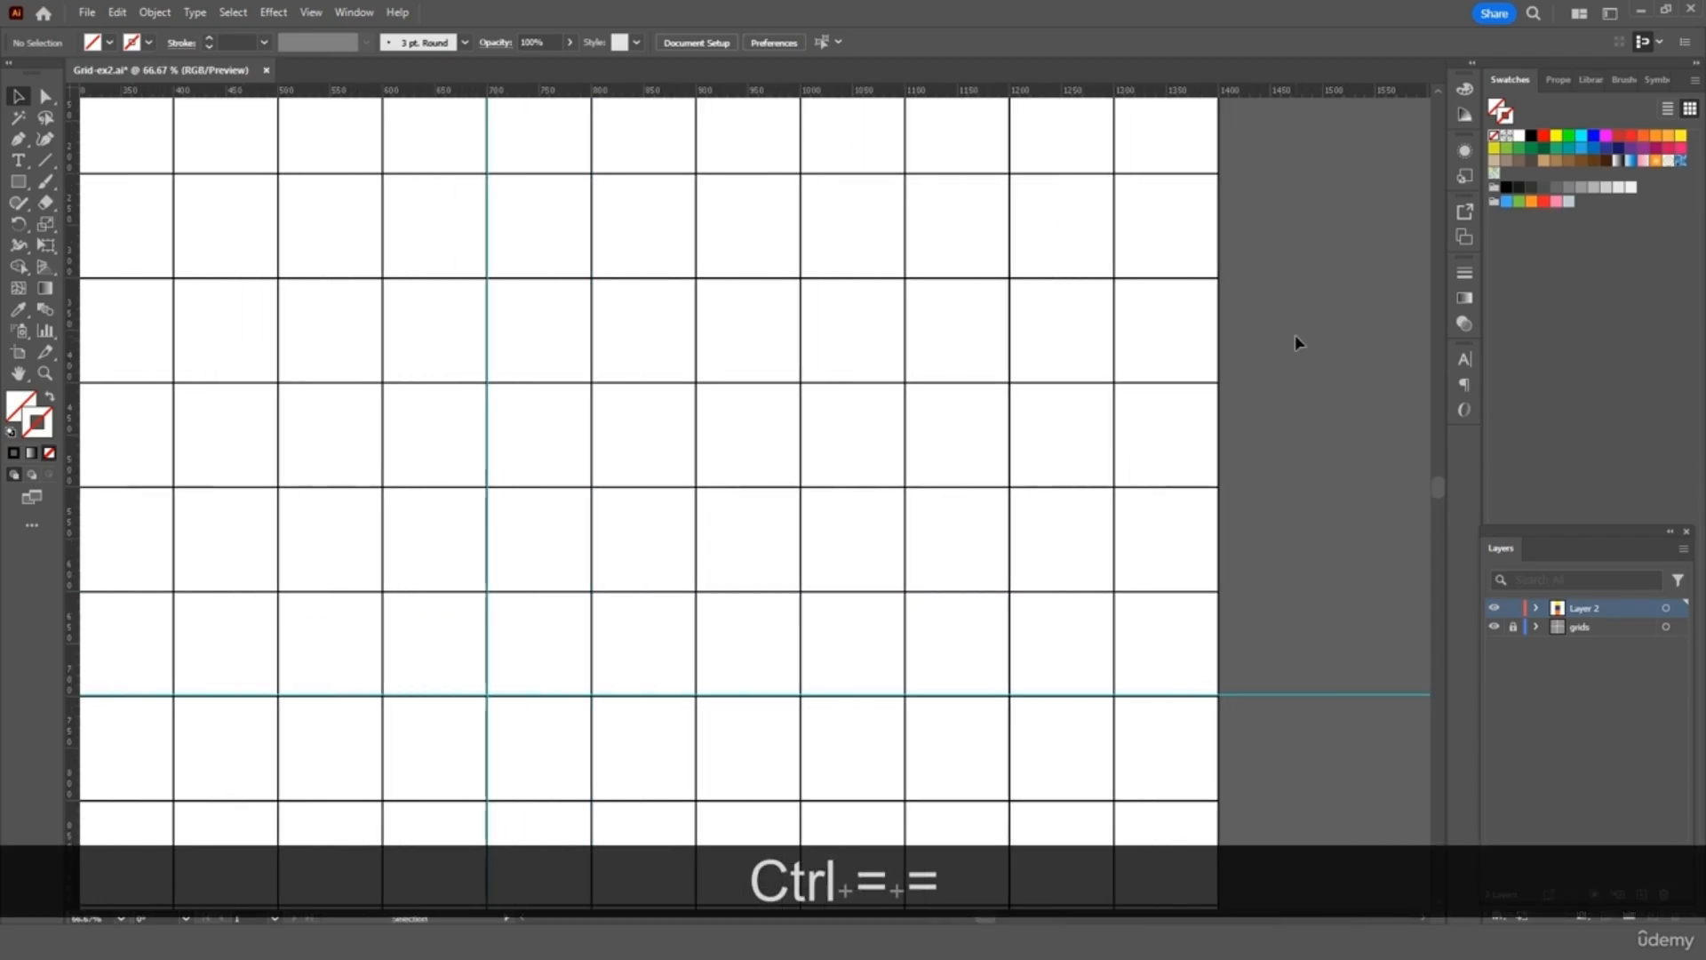
pyautogui.scroll(2, 1296, 343)
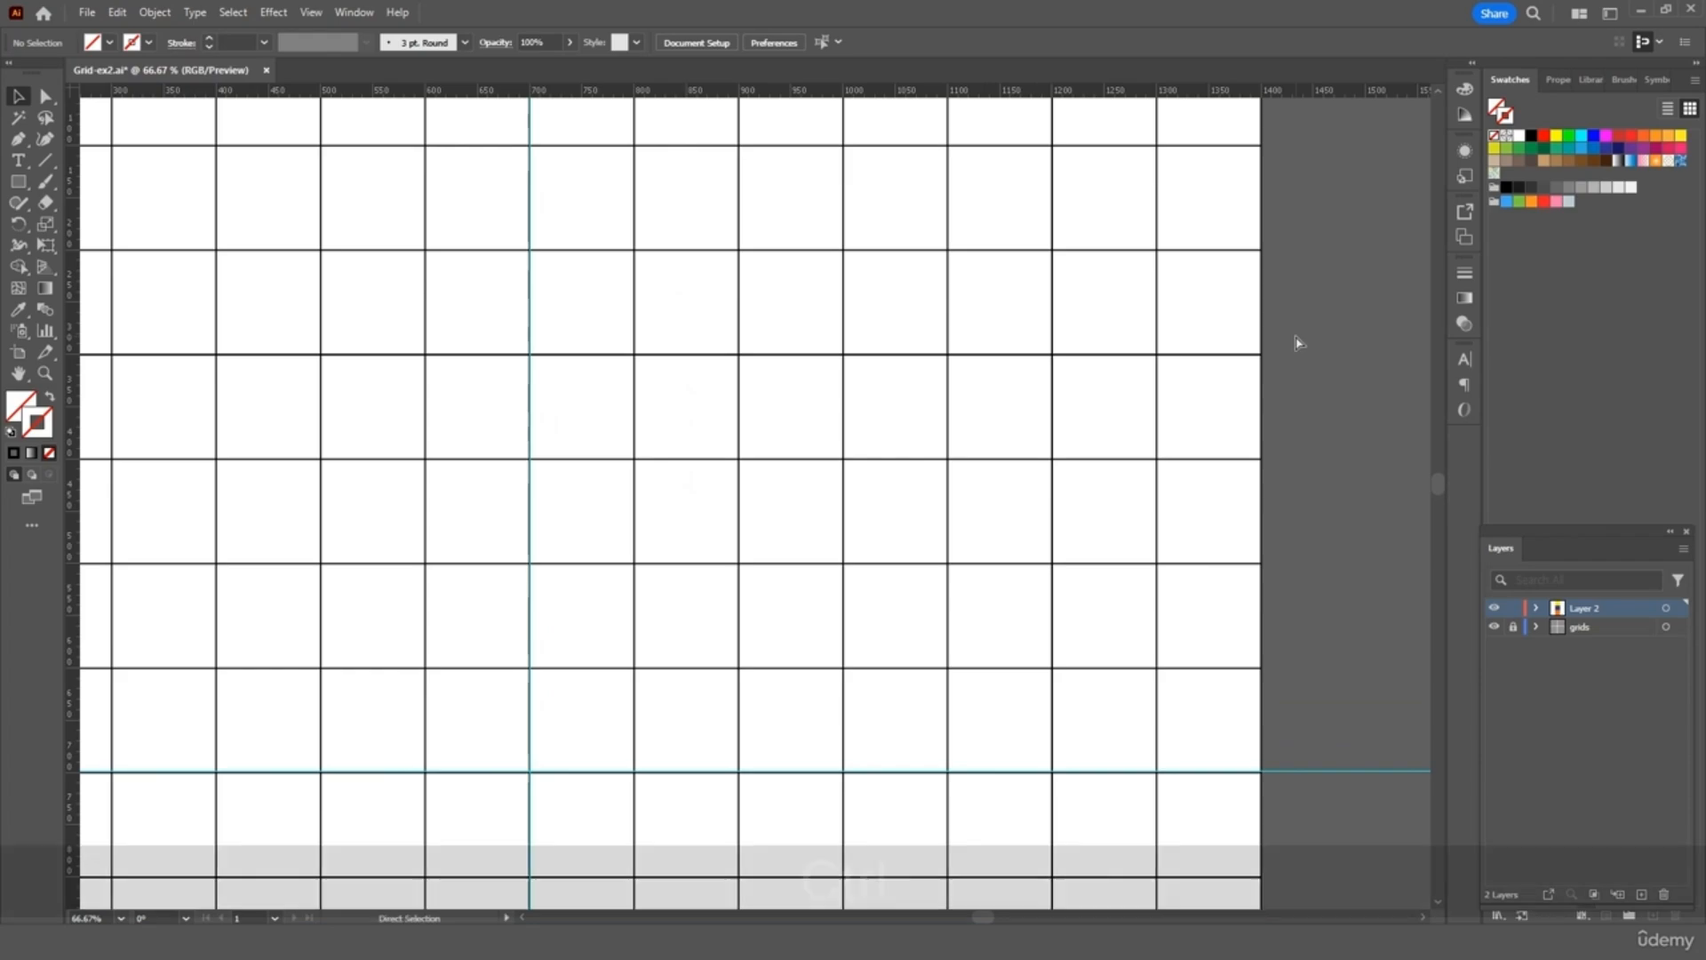
pyautogui.hotkey('ctrl', '-')
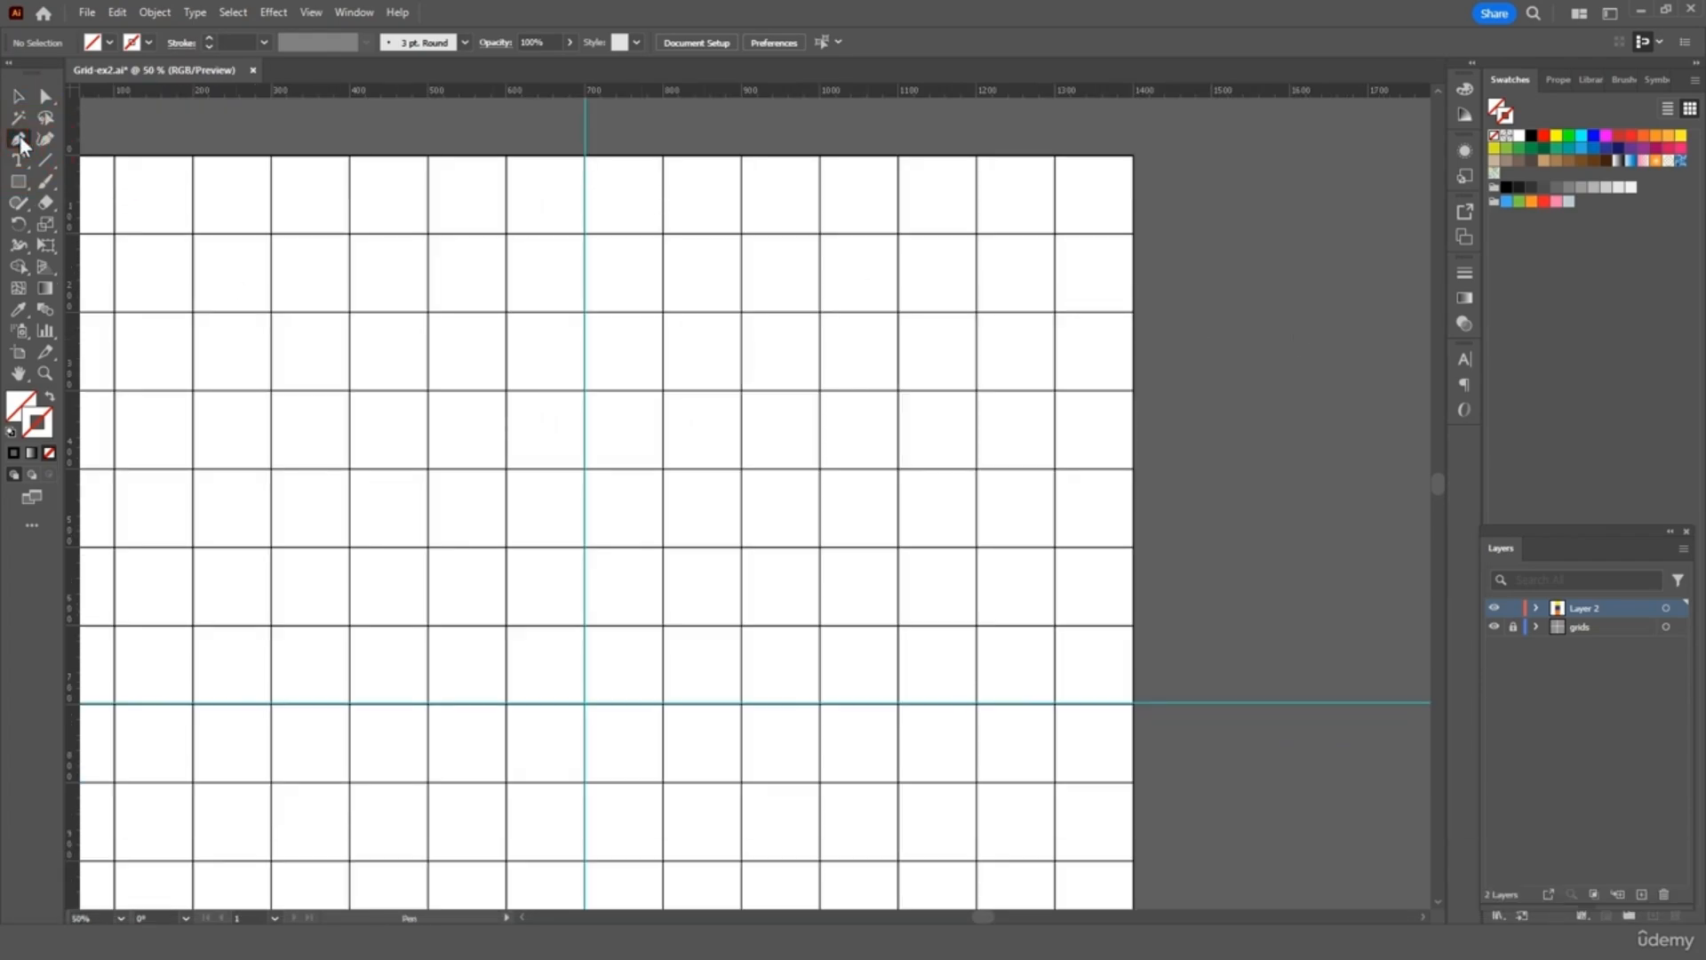
# Set the fill to navy and pen-draw the L-band along the grid's top and right, slanting down to the vertical guide
pyautogui.press('i')
pyautogui.hscroll(-5, 189, 202)
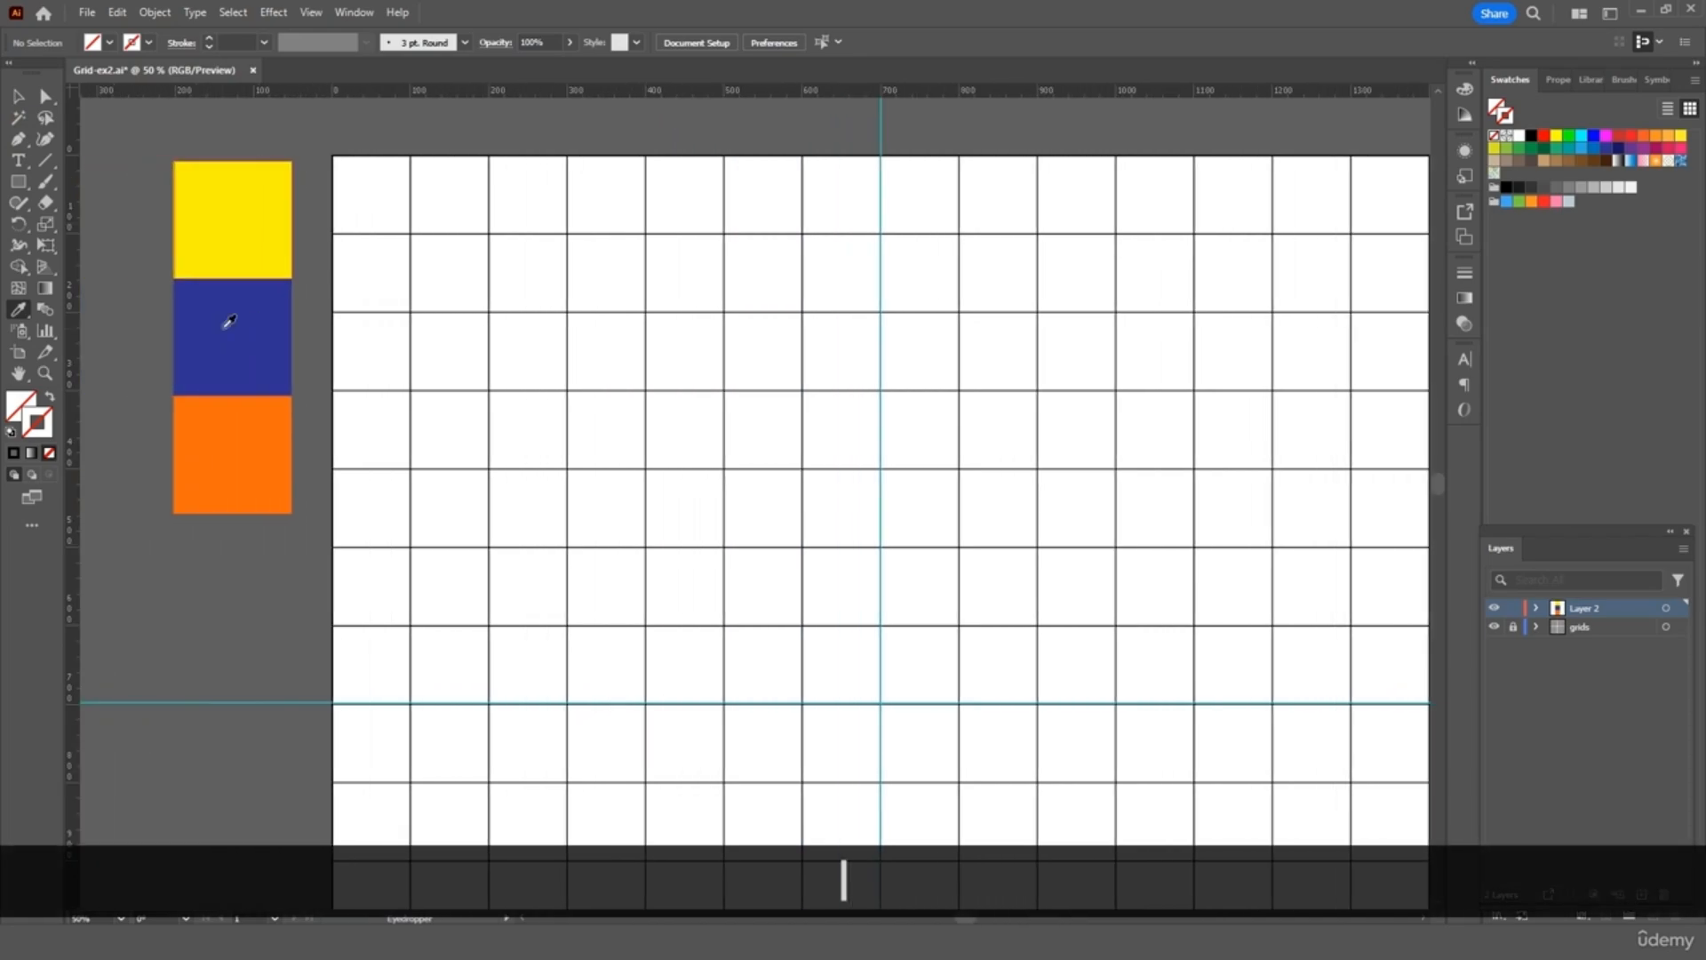
pyautogui.click(233, 322)
pyautogui.hscroll(5, 234, 322)
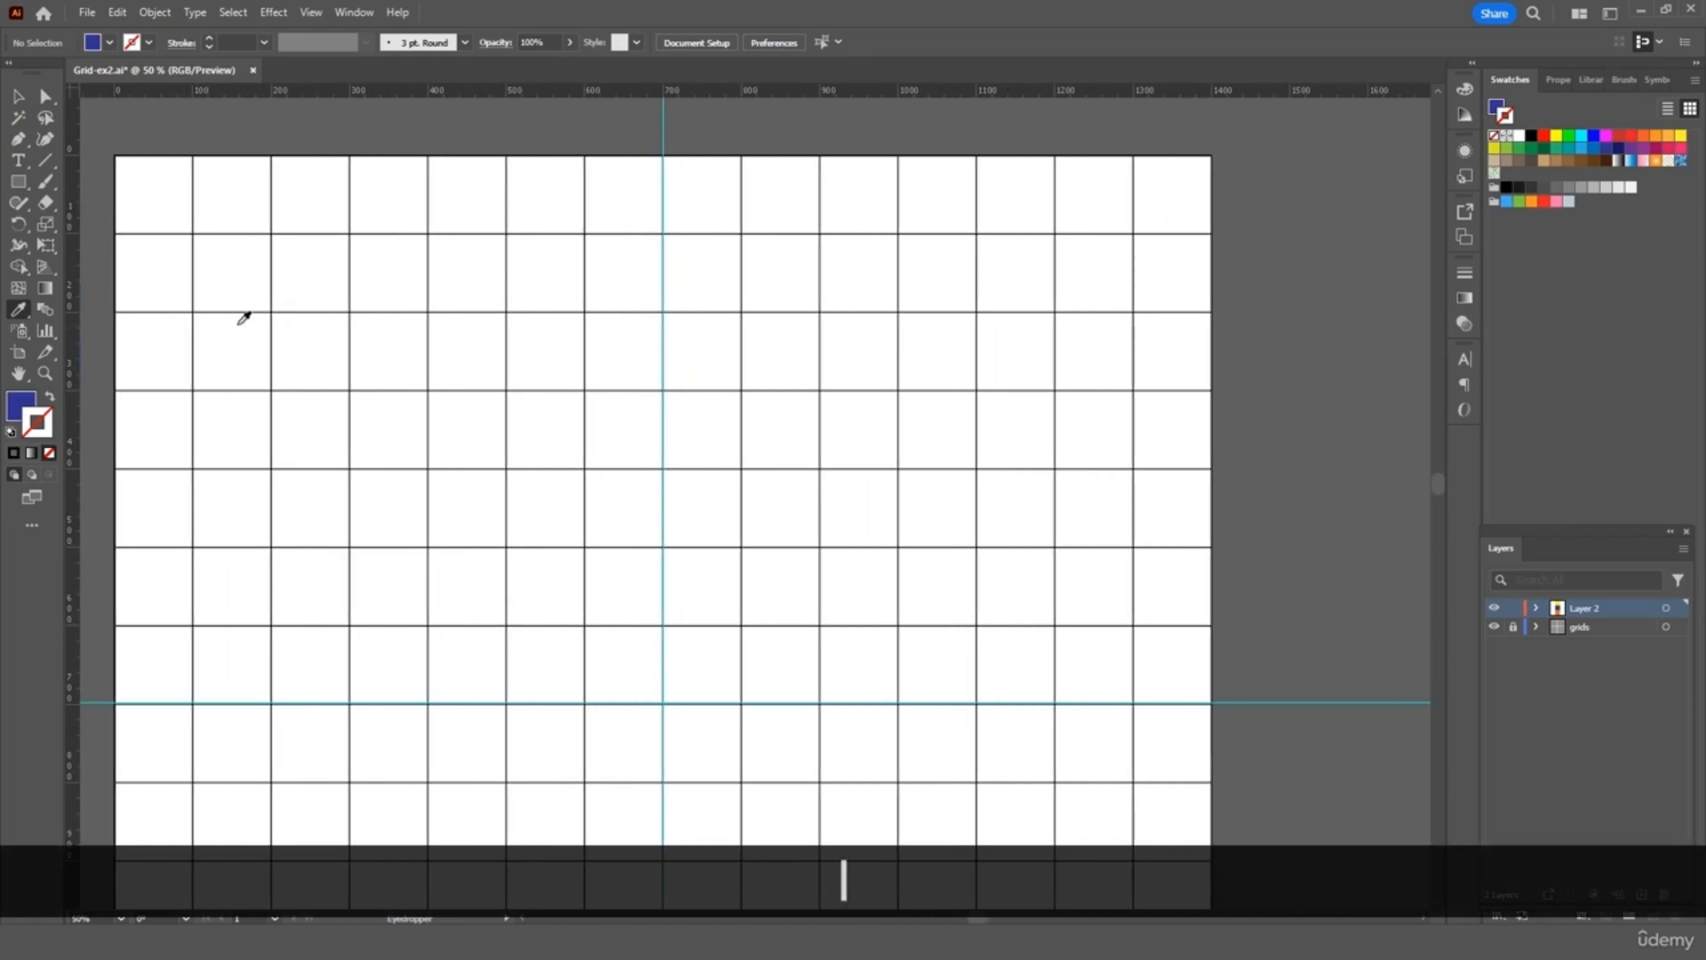
pyautogui.click(17, 137)
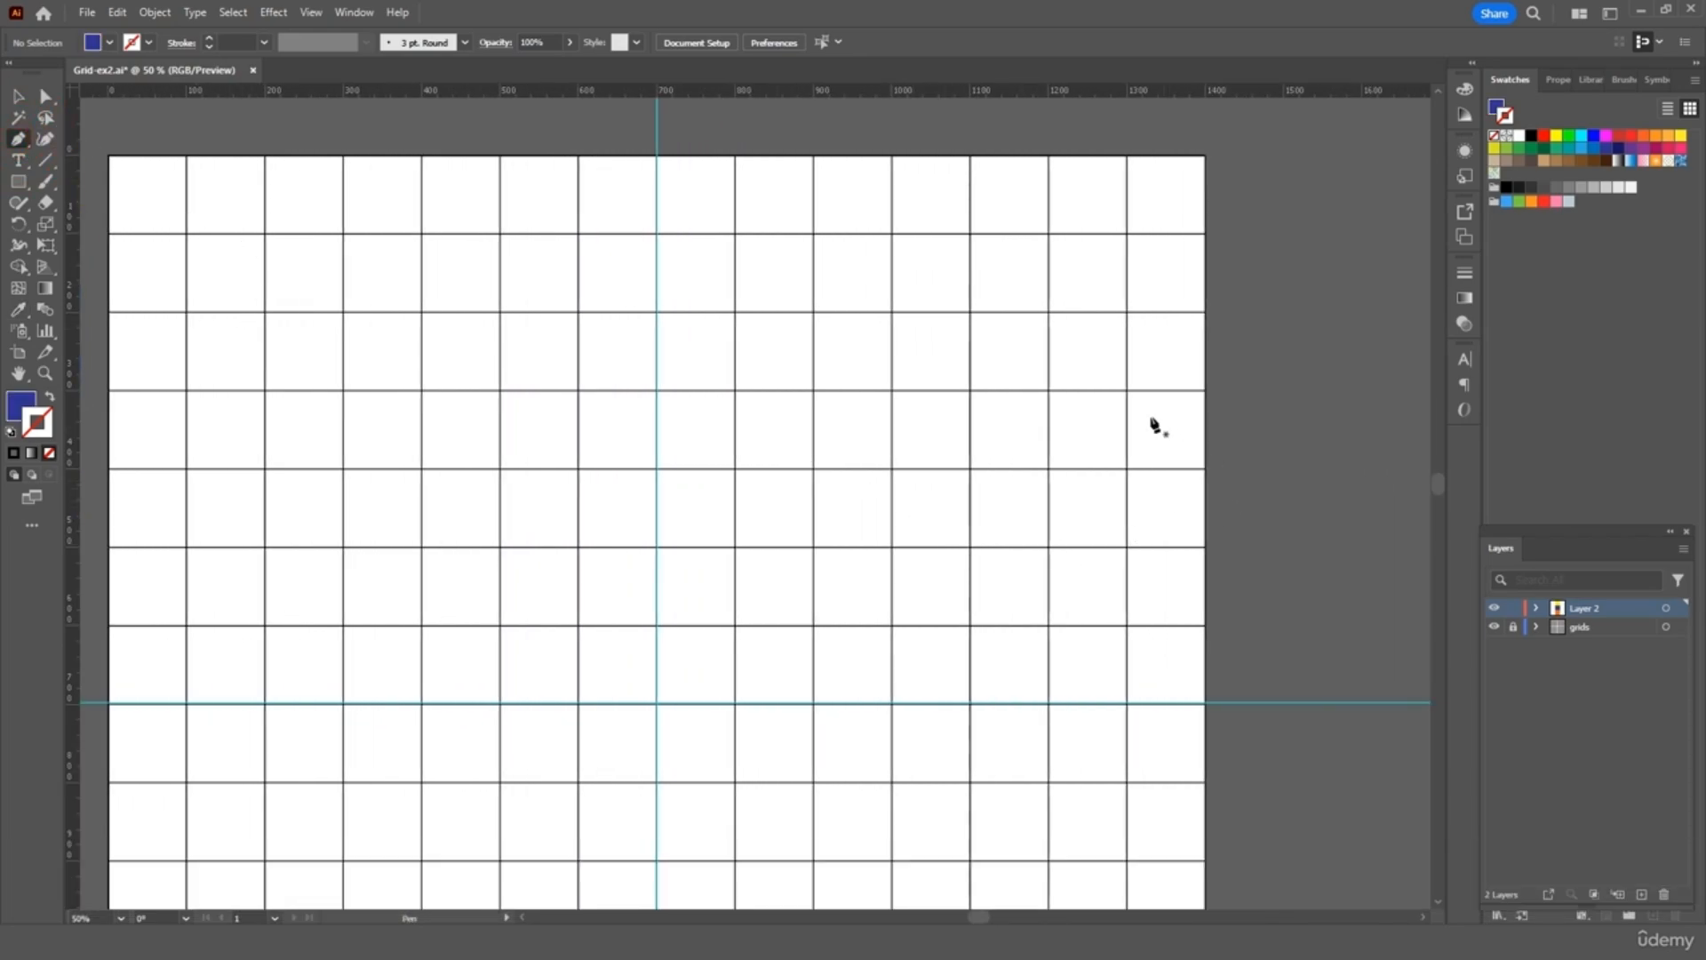
pyautogui.click(1127, 234)
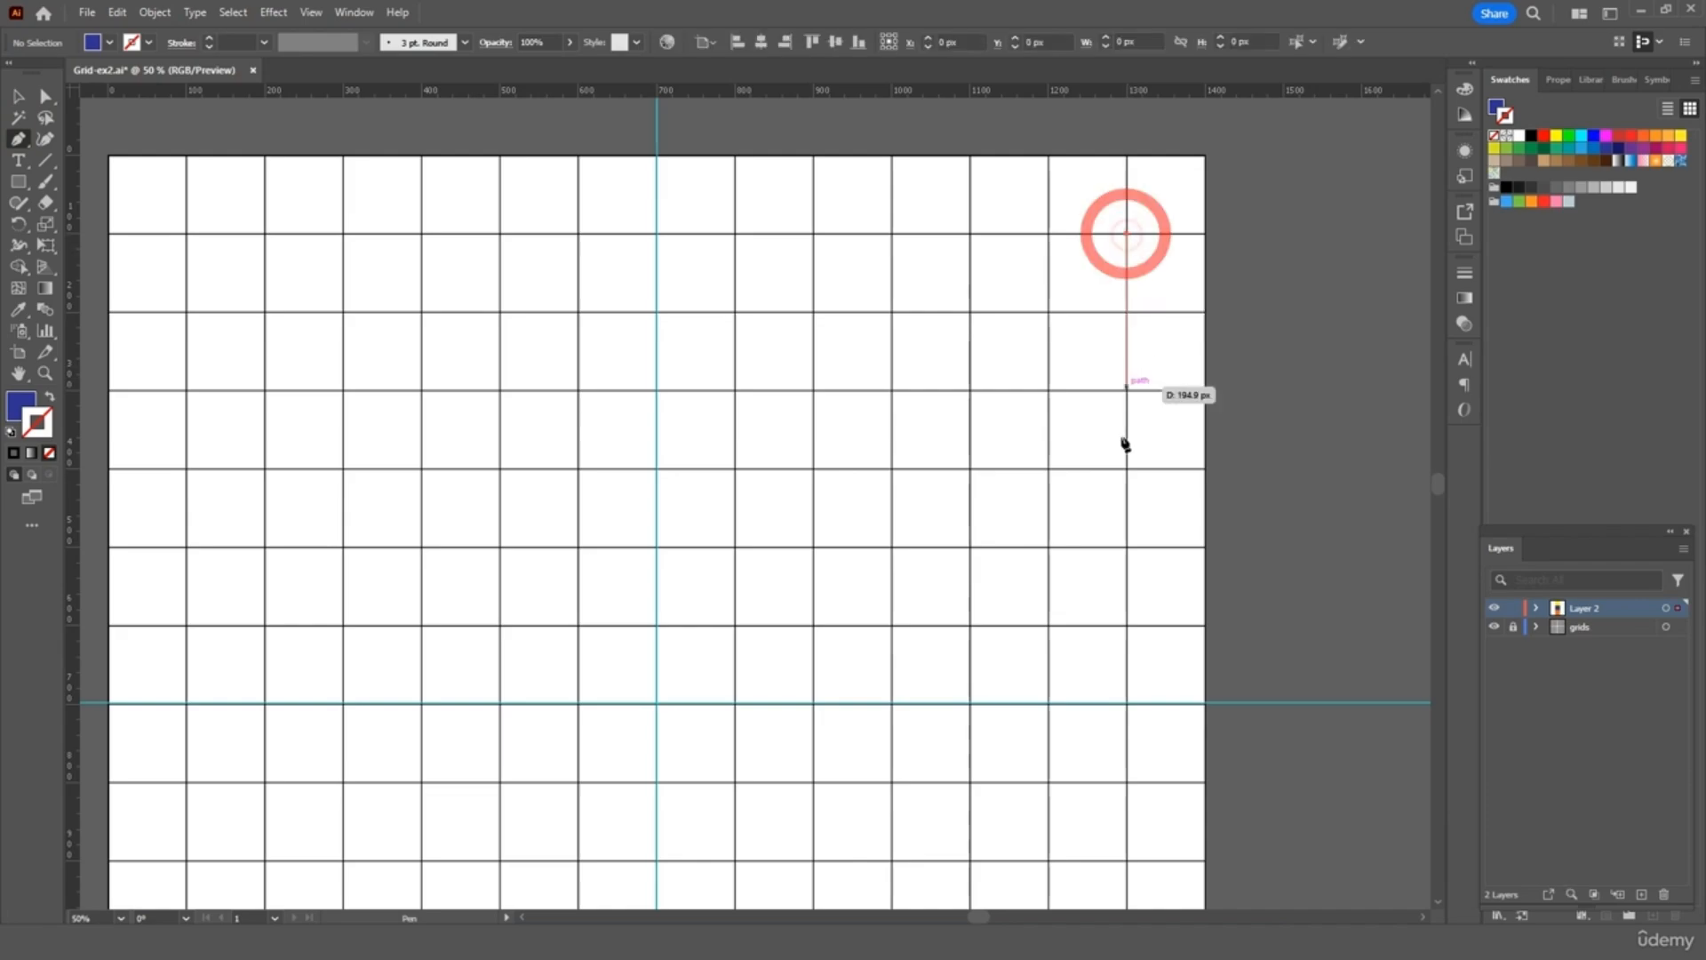
pyautogui.click(1127, 703)
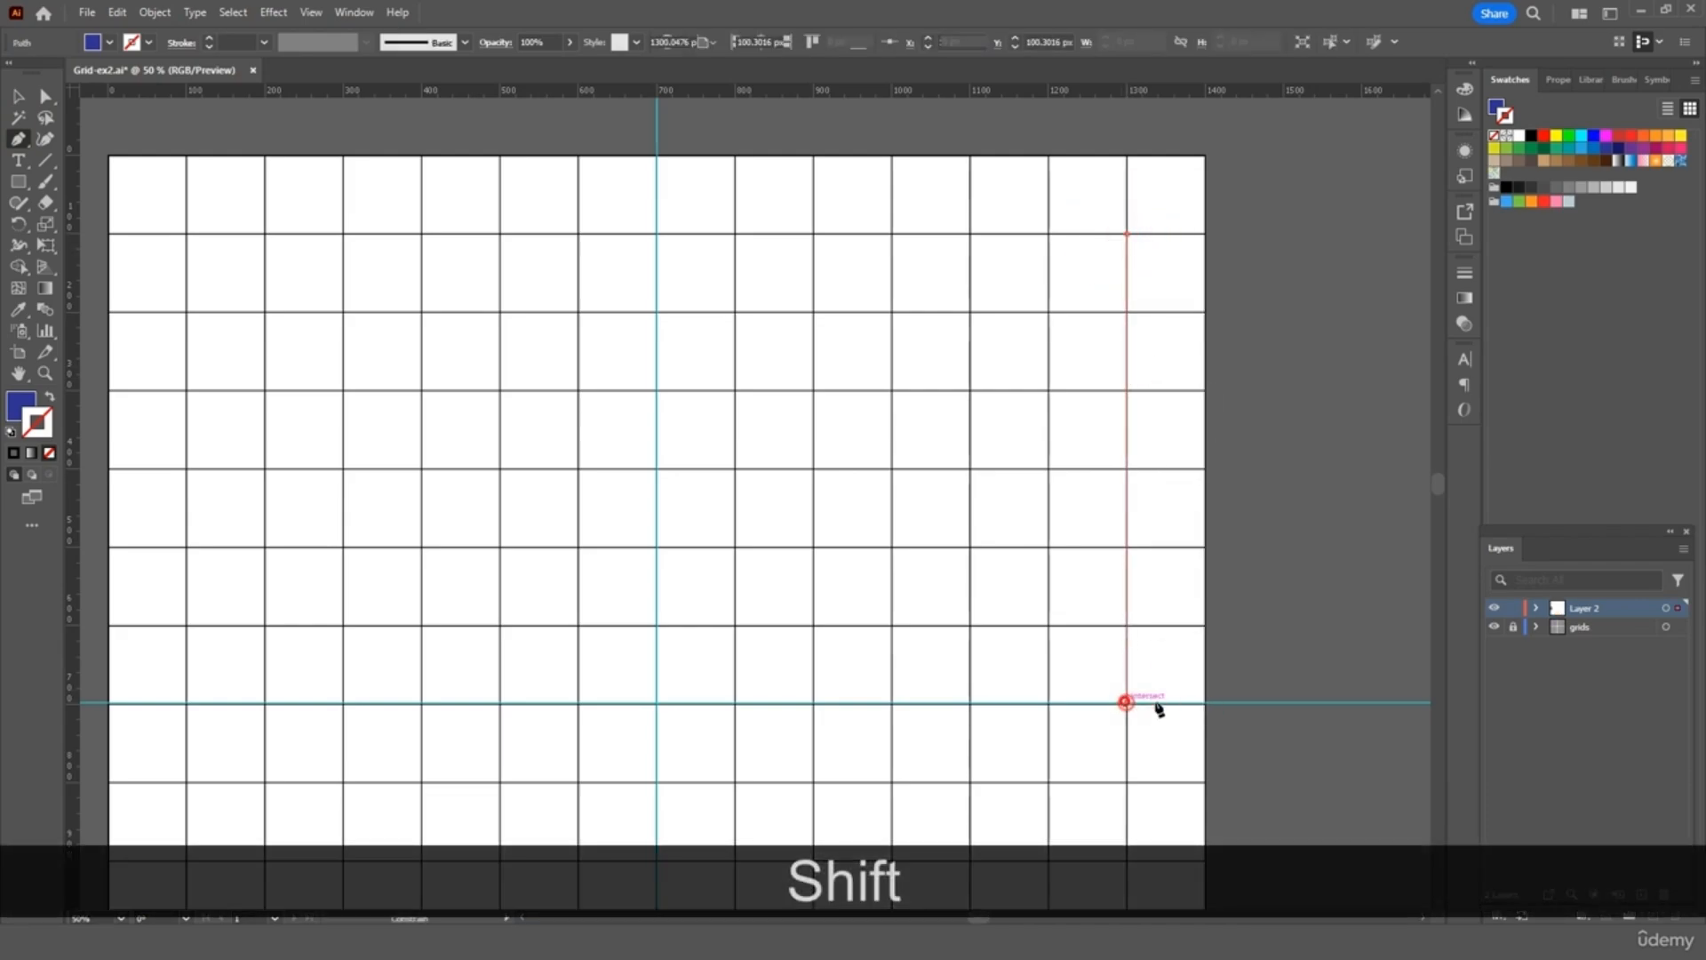
pyautogui.click(1206, 705)
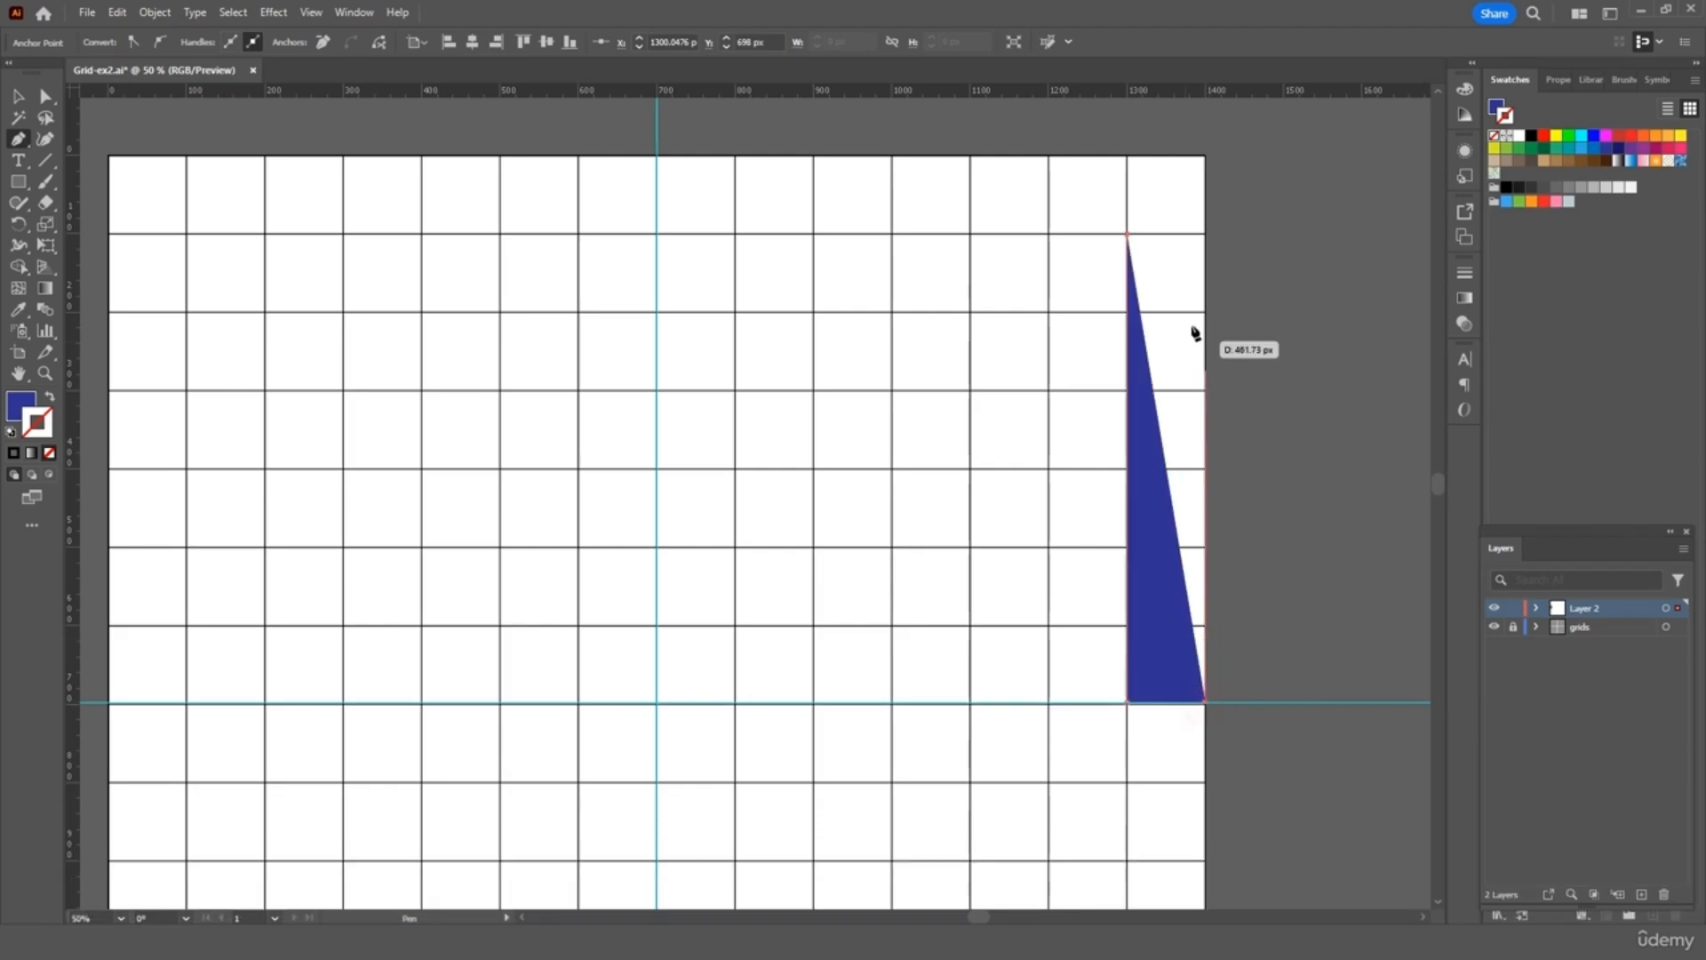
pyautogui.click(1206, 156)
pyautogui.click(813, 157)
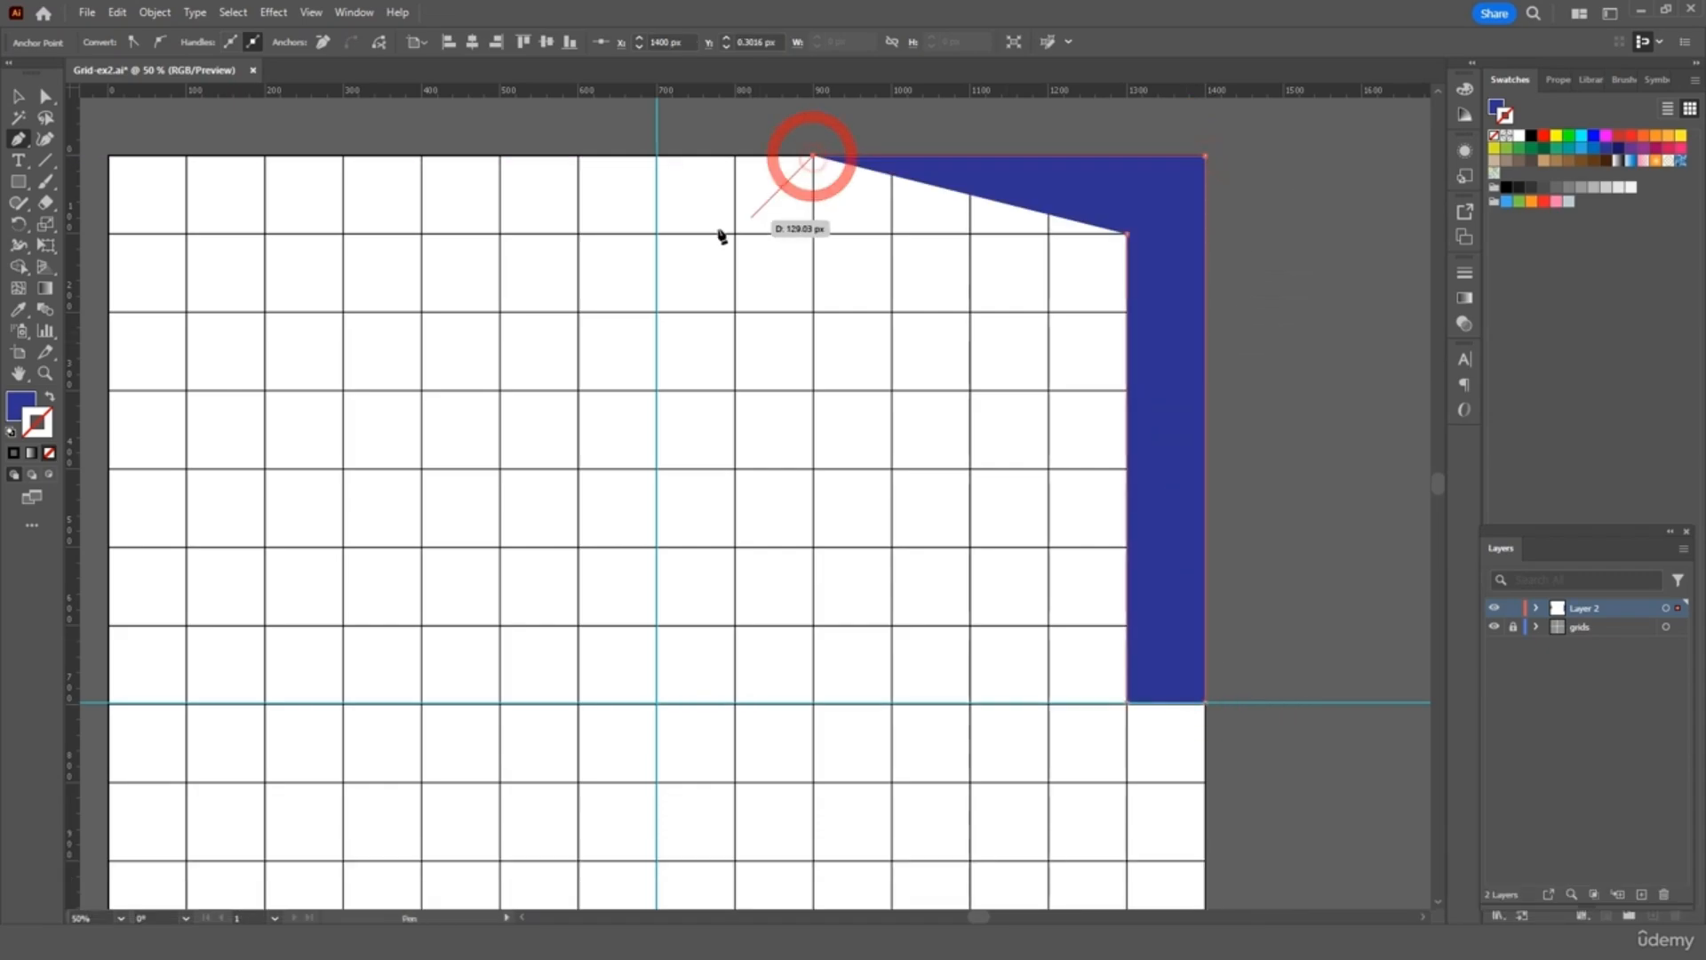
pyautogui.click(658, 234)
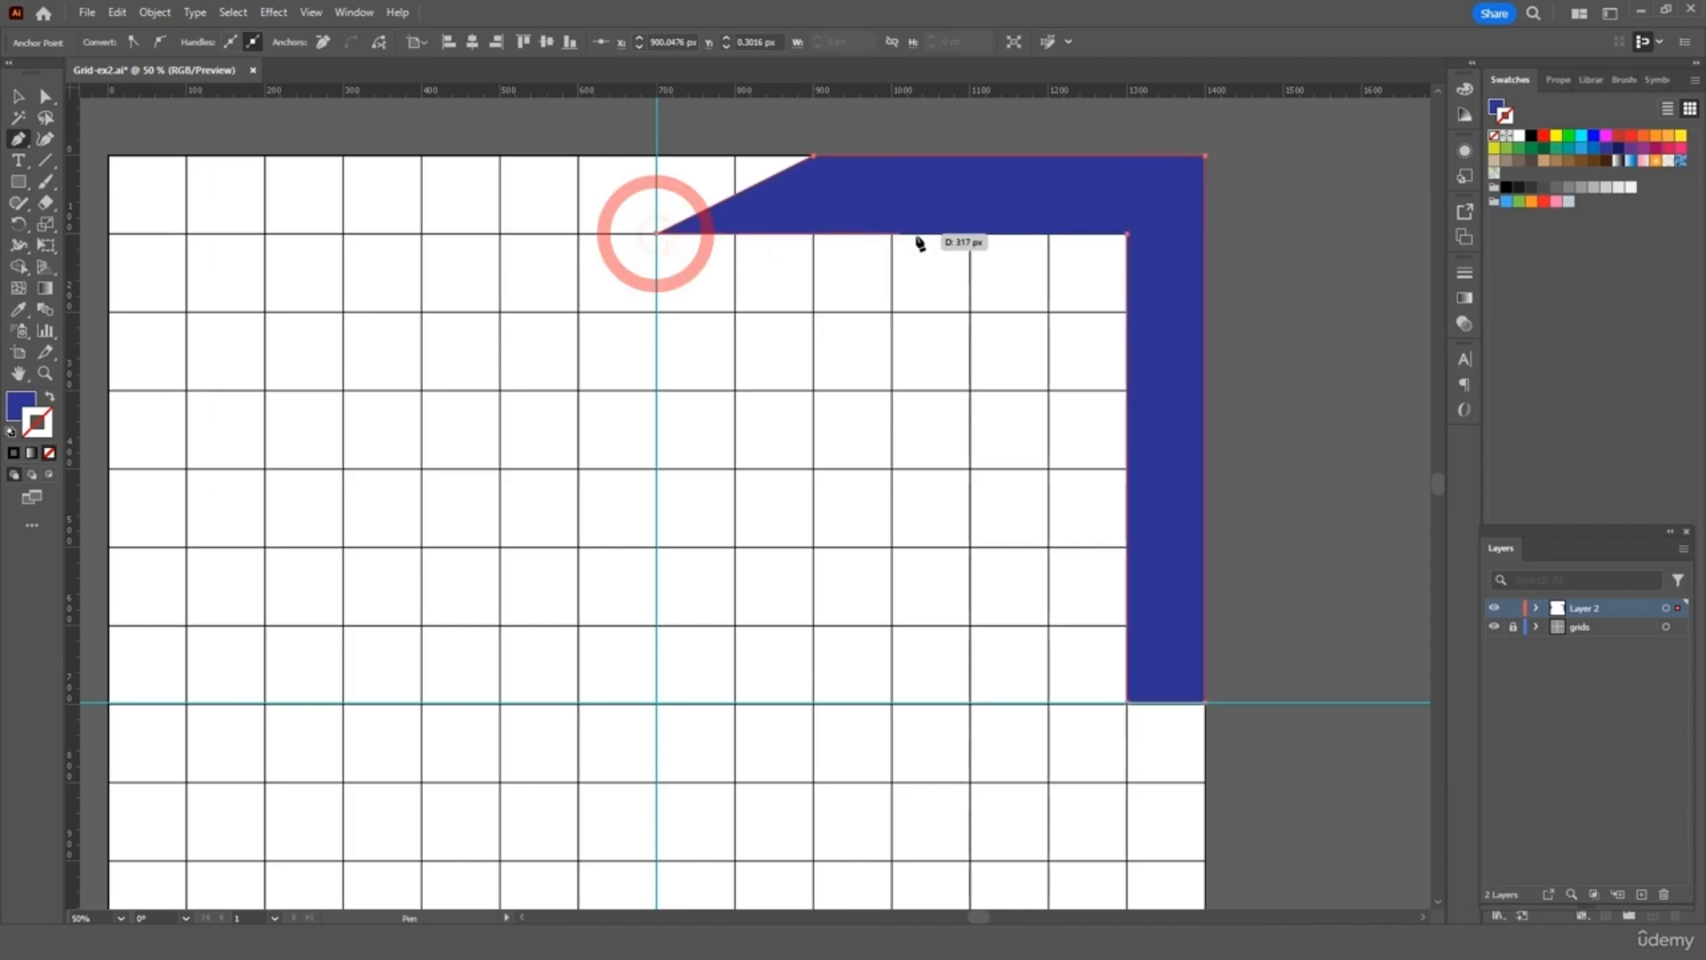
pyautogui.click(1126, 233)
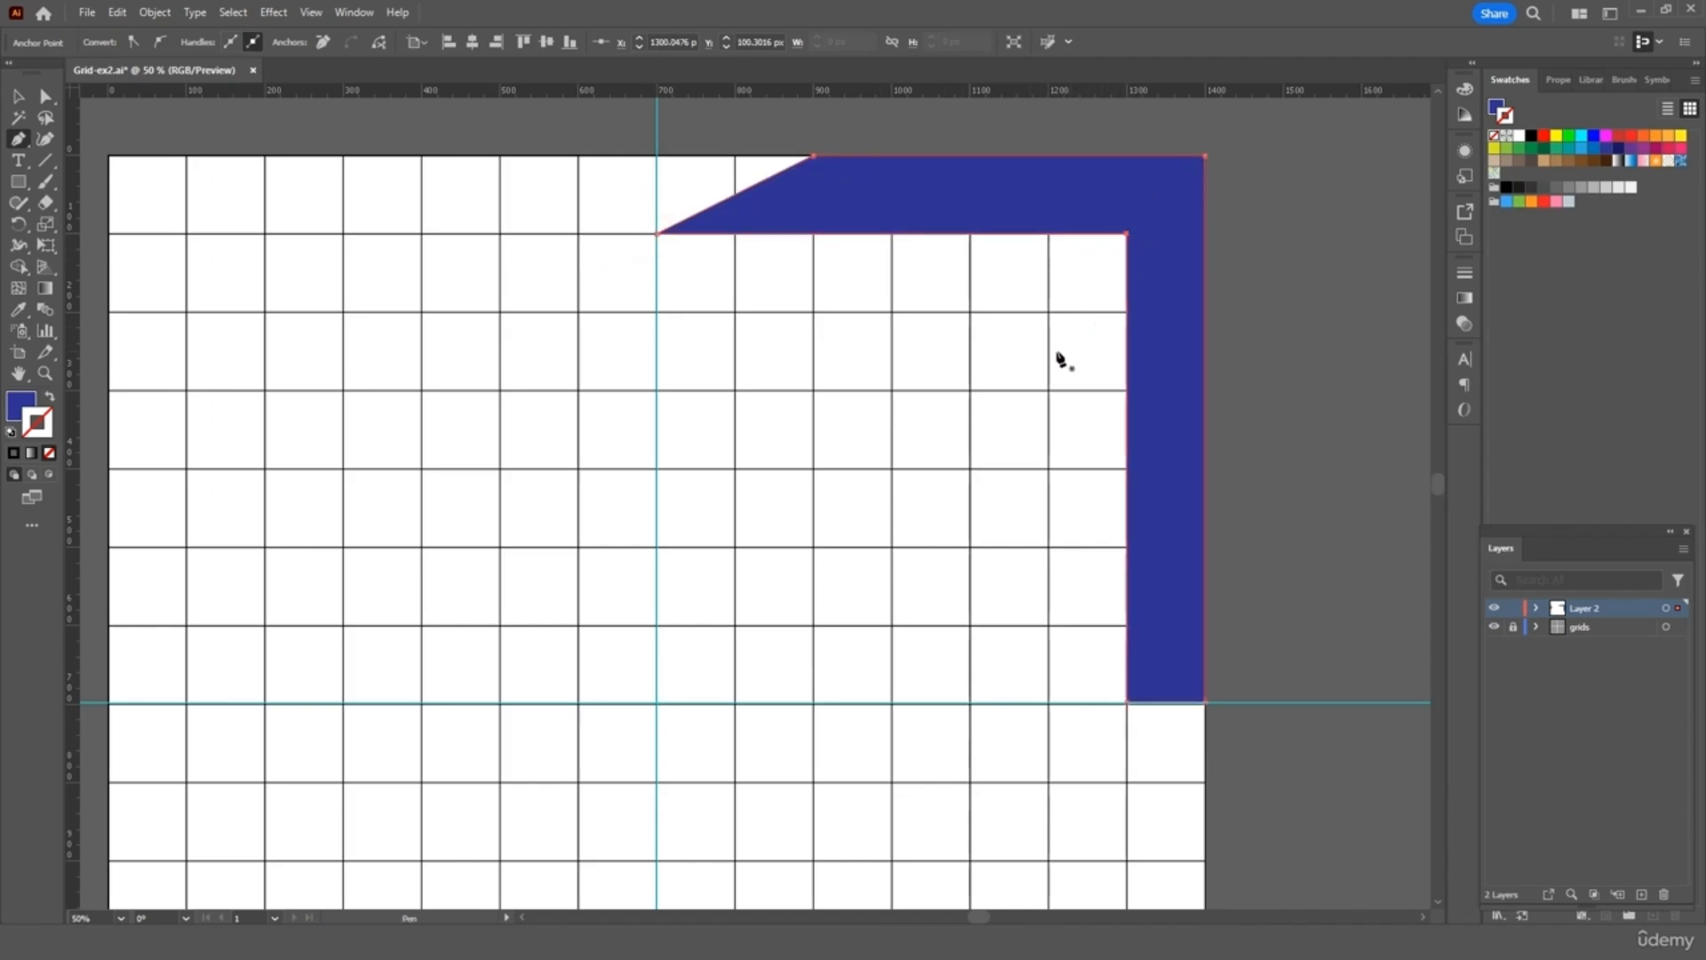
# Pen-draw a small triangle on the vertical guide below the band's slanted end
pyautogui.press('v')
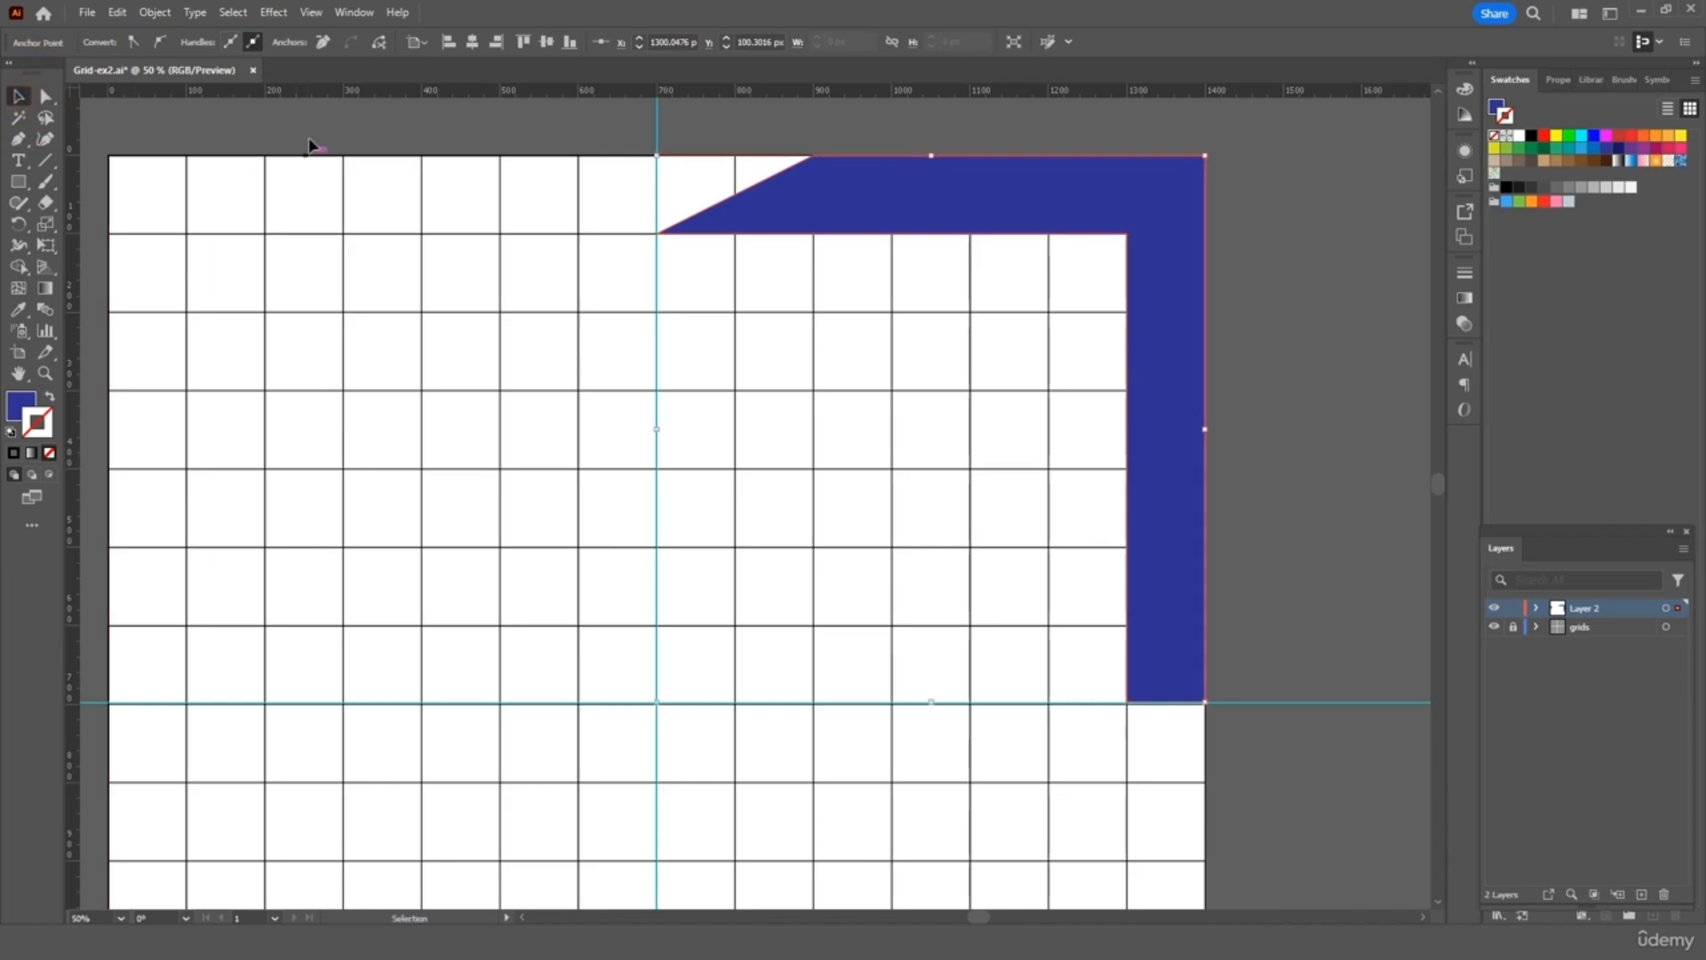
pyautogui.click(309, 144)
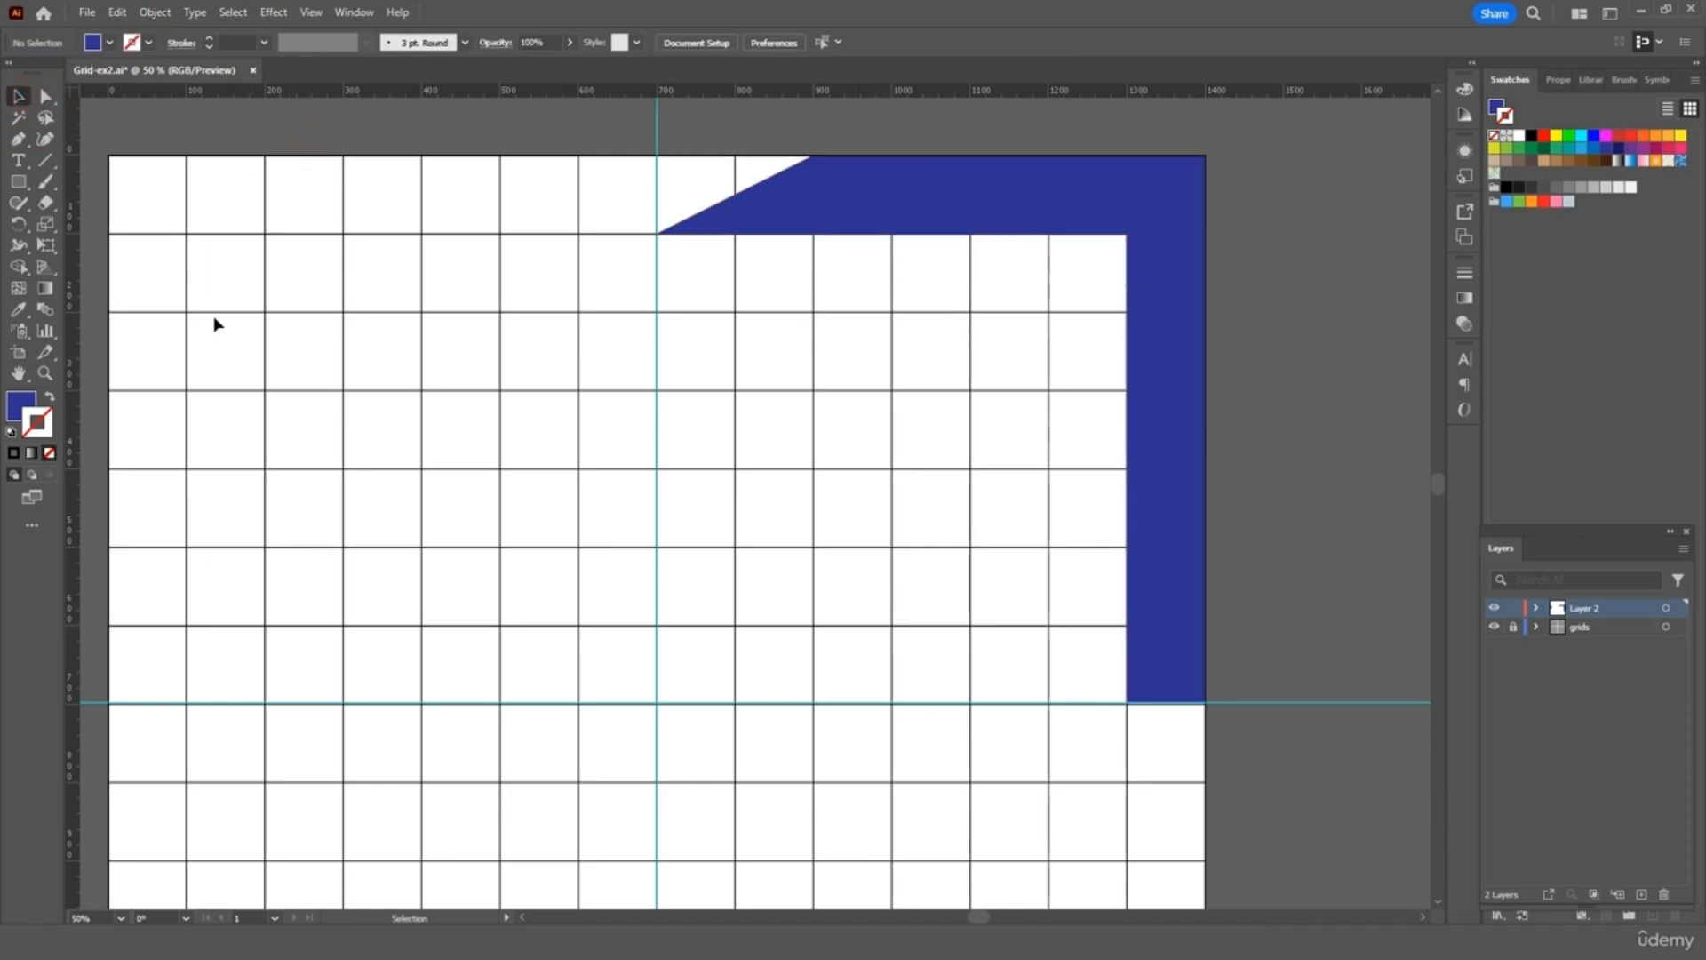
pyautogui.click(18, 139)
pyautogui.click(657, 390)
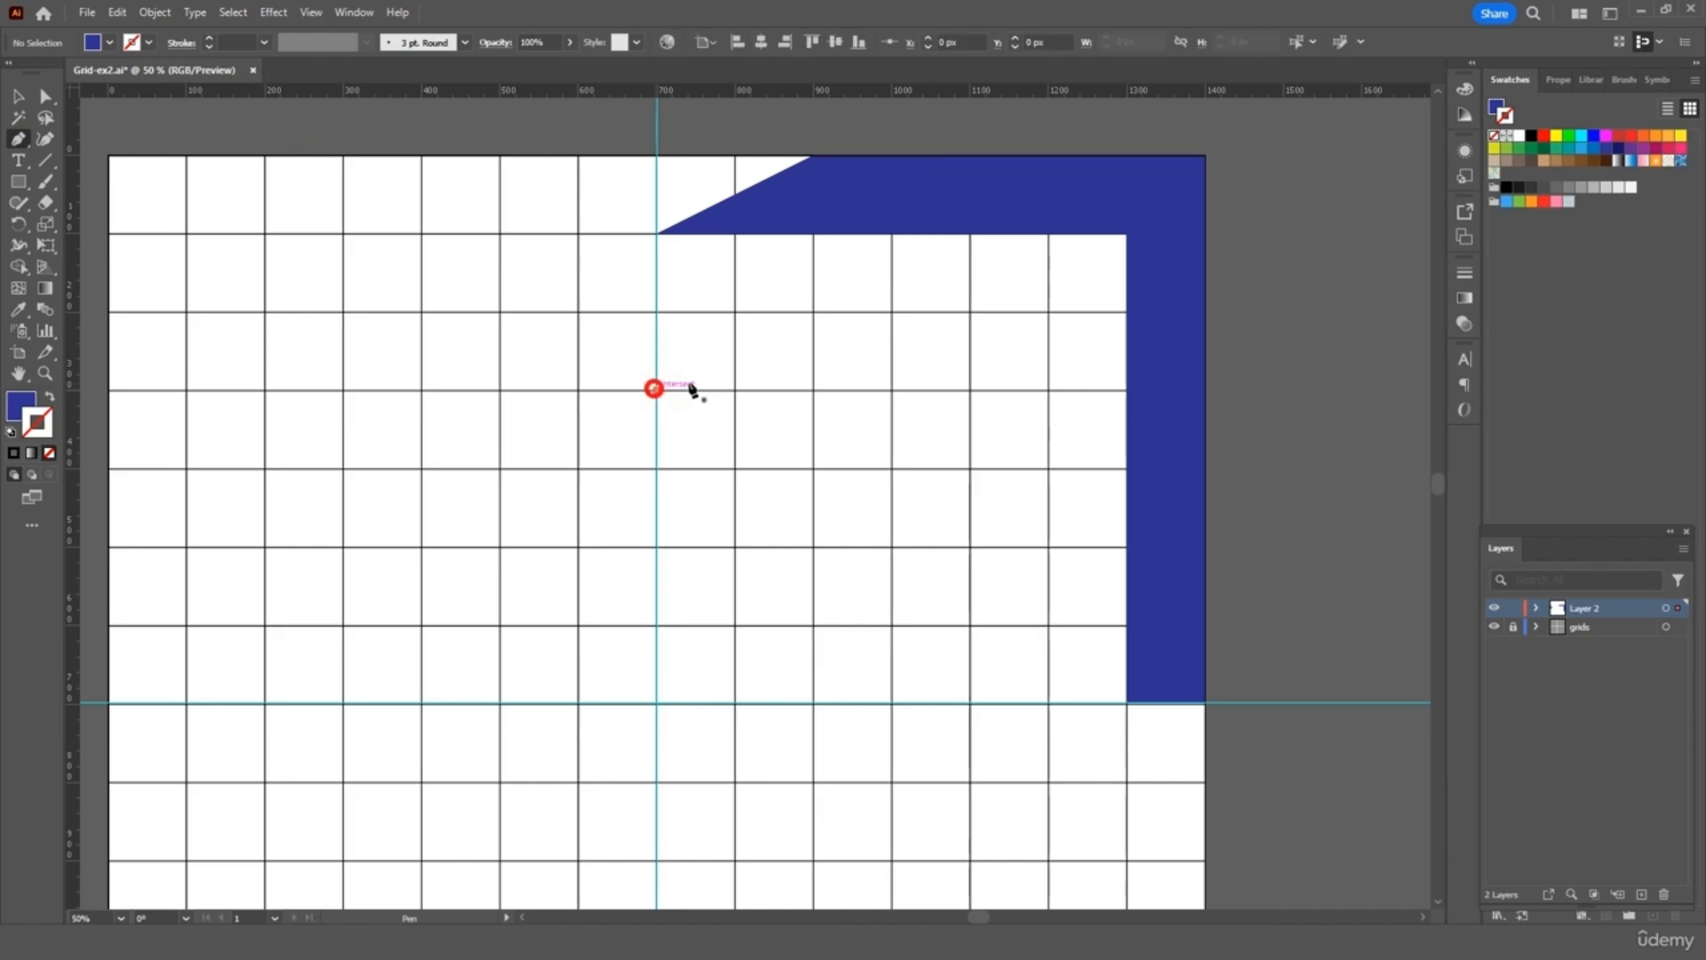
pyautogui.click(810, 313)
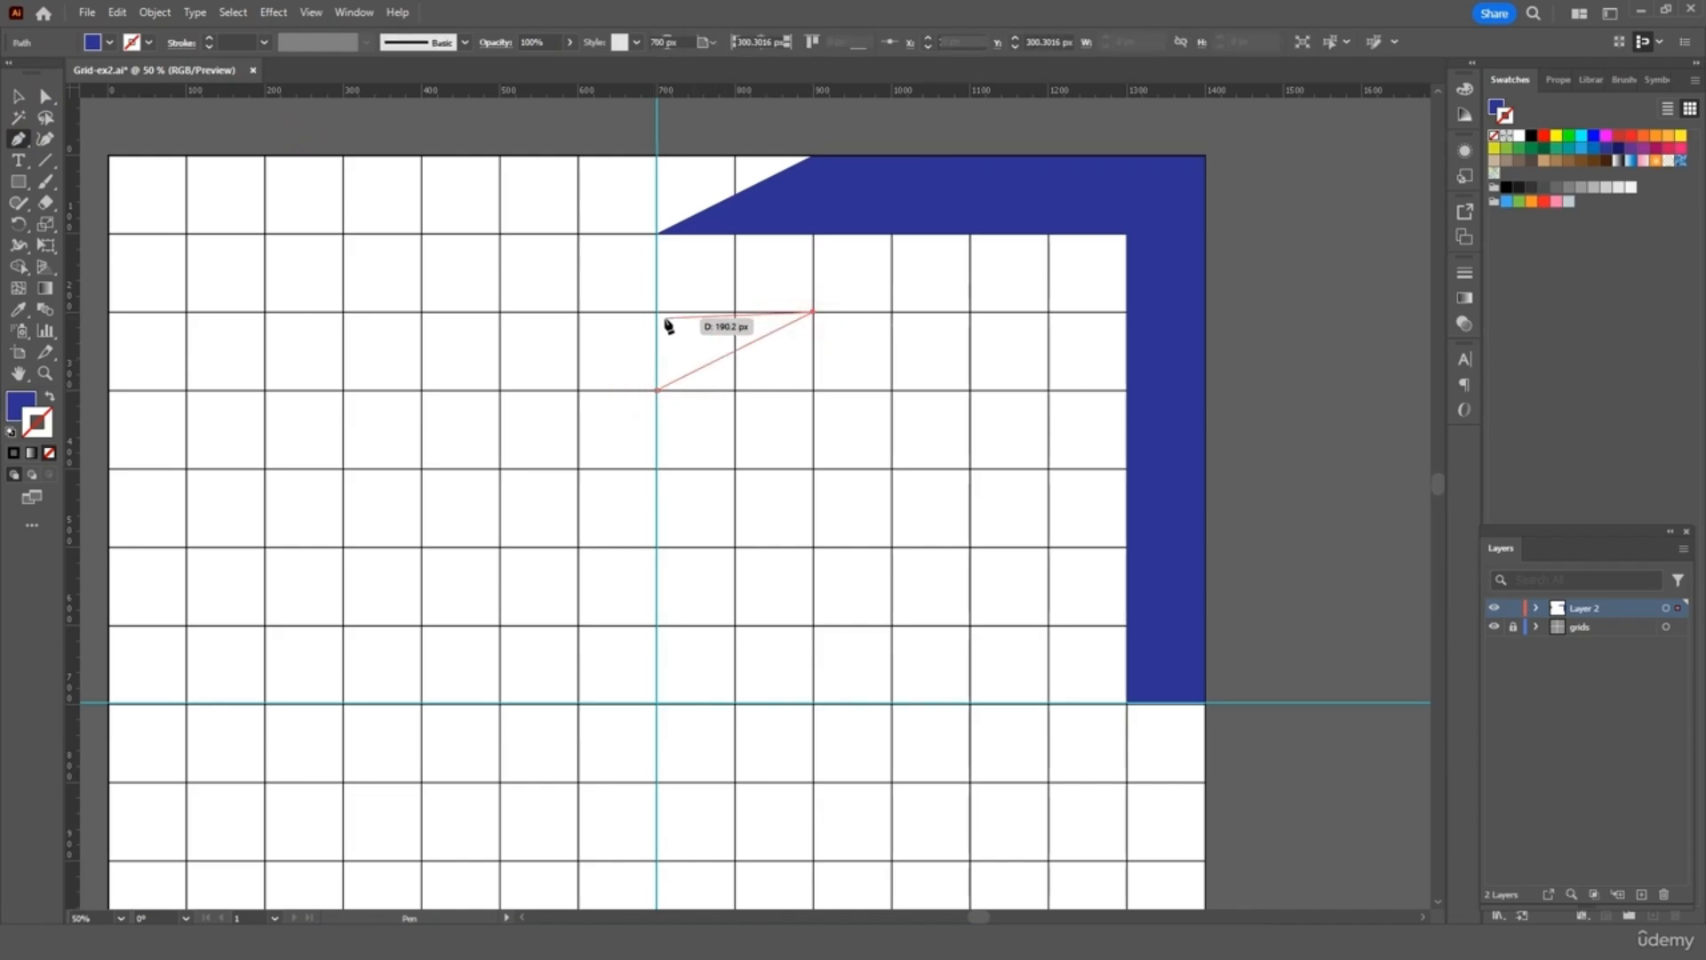
pyautogui.click(659, 313)
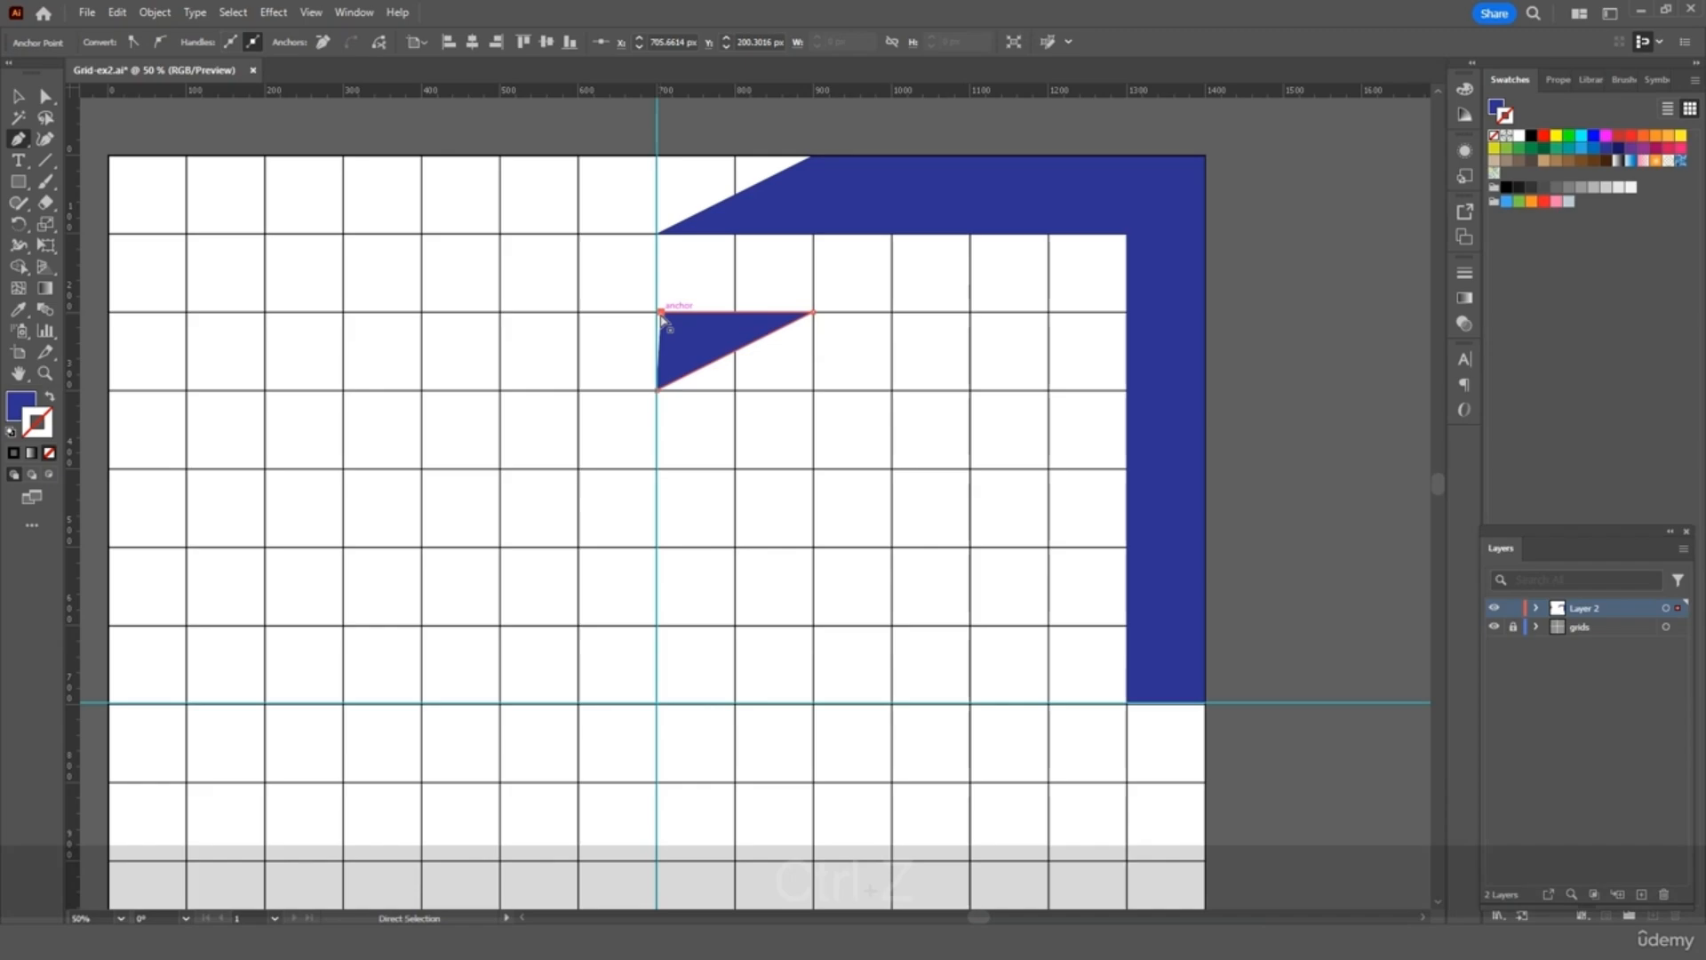
pyautogui.hotkey('ctrl', 'z')
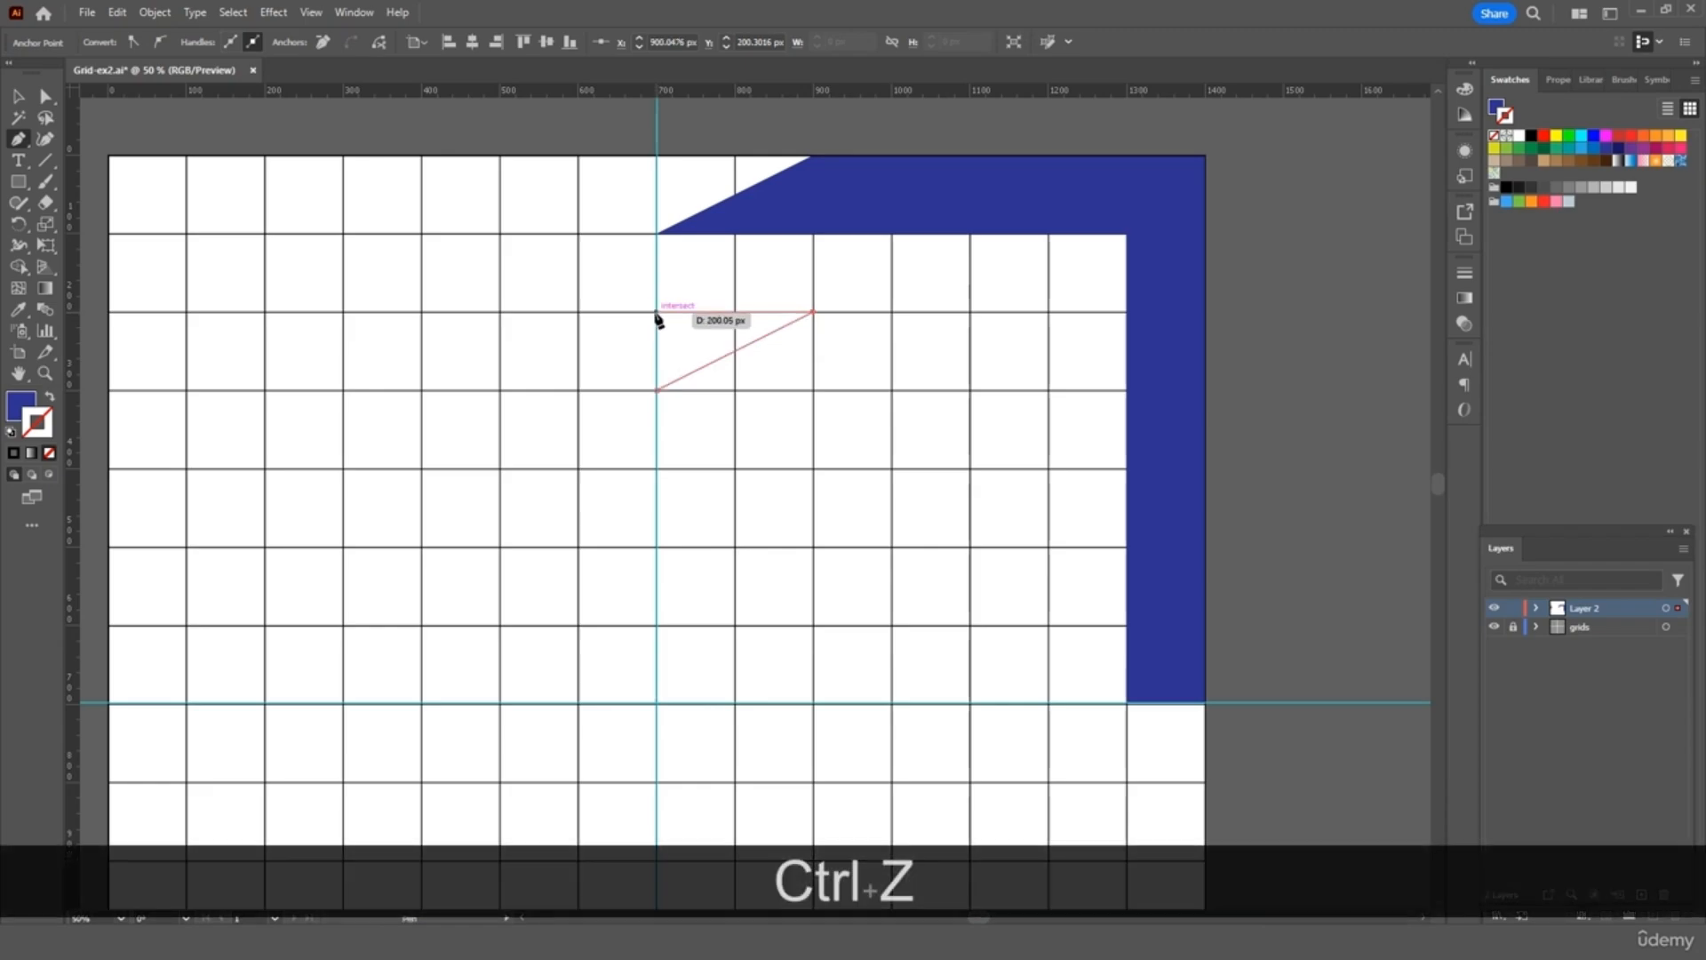
pyautogui.click(658, 313)
pyautogui.click(657, 390)
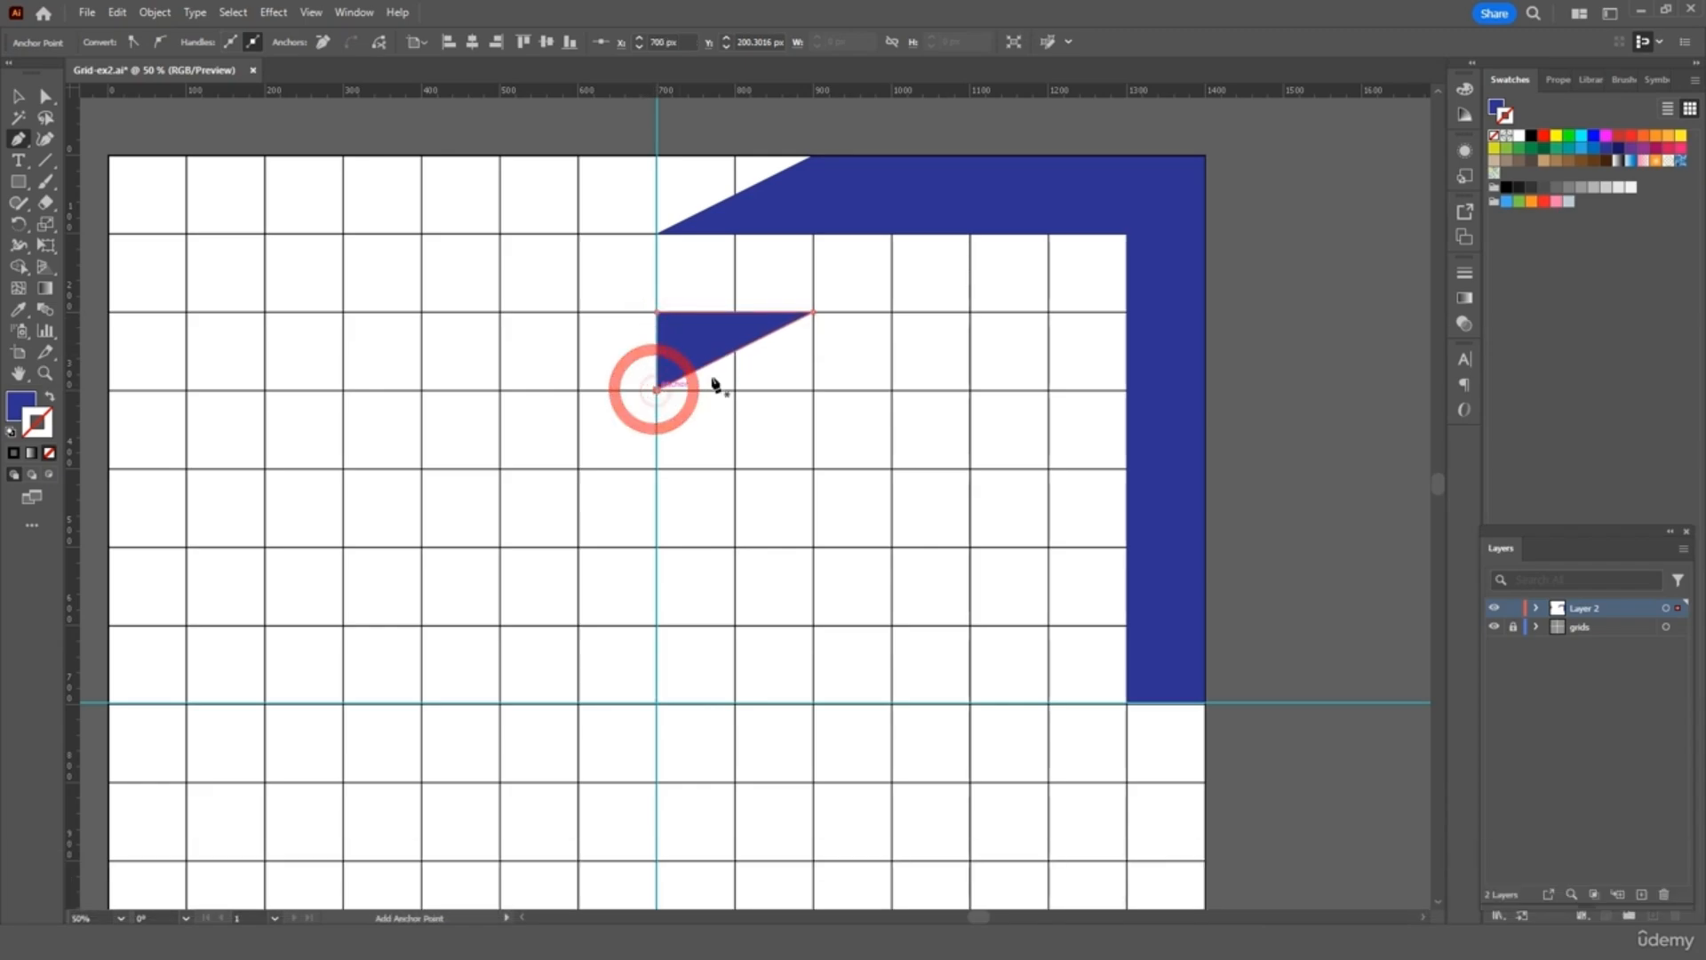
pyautogui.click(18, 95)
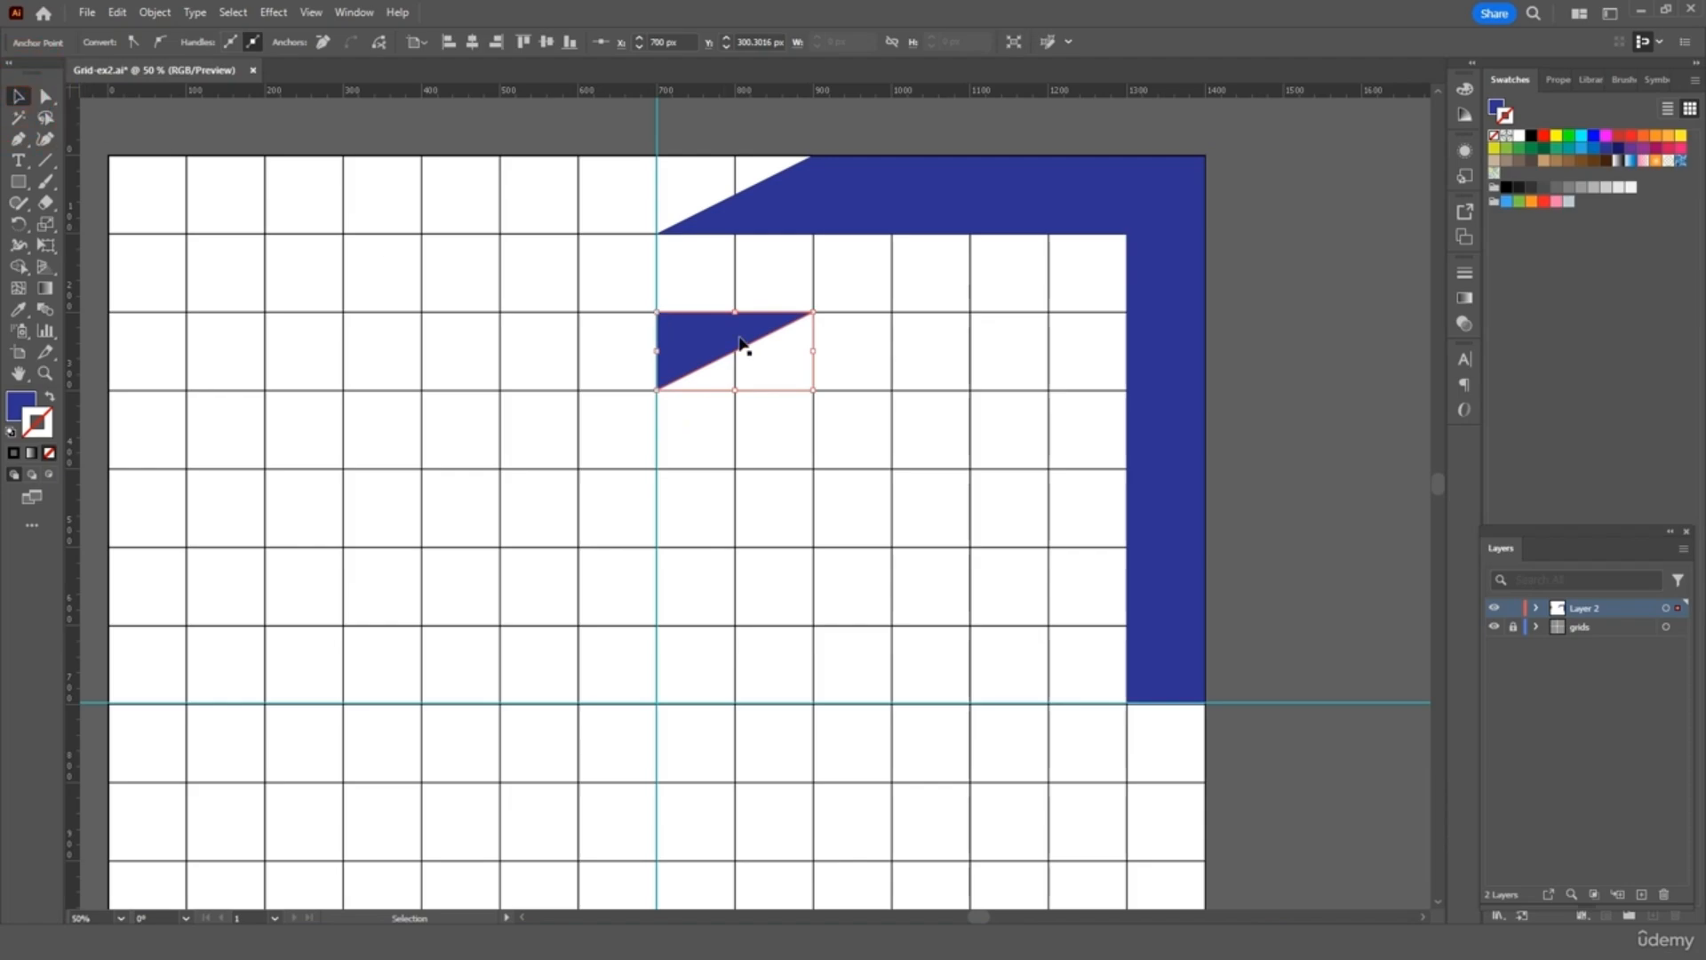
pyautogui.press('i')
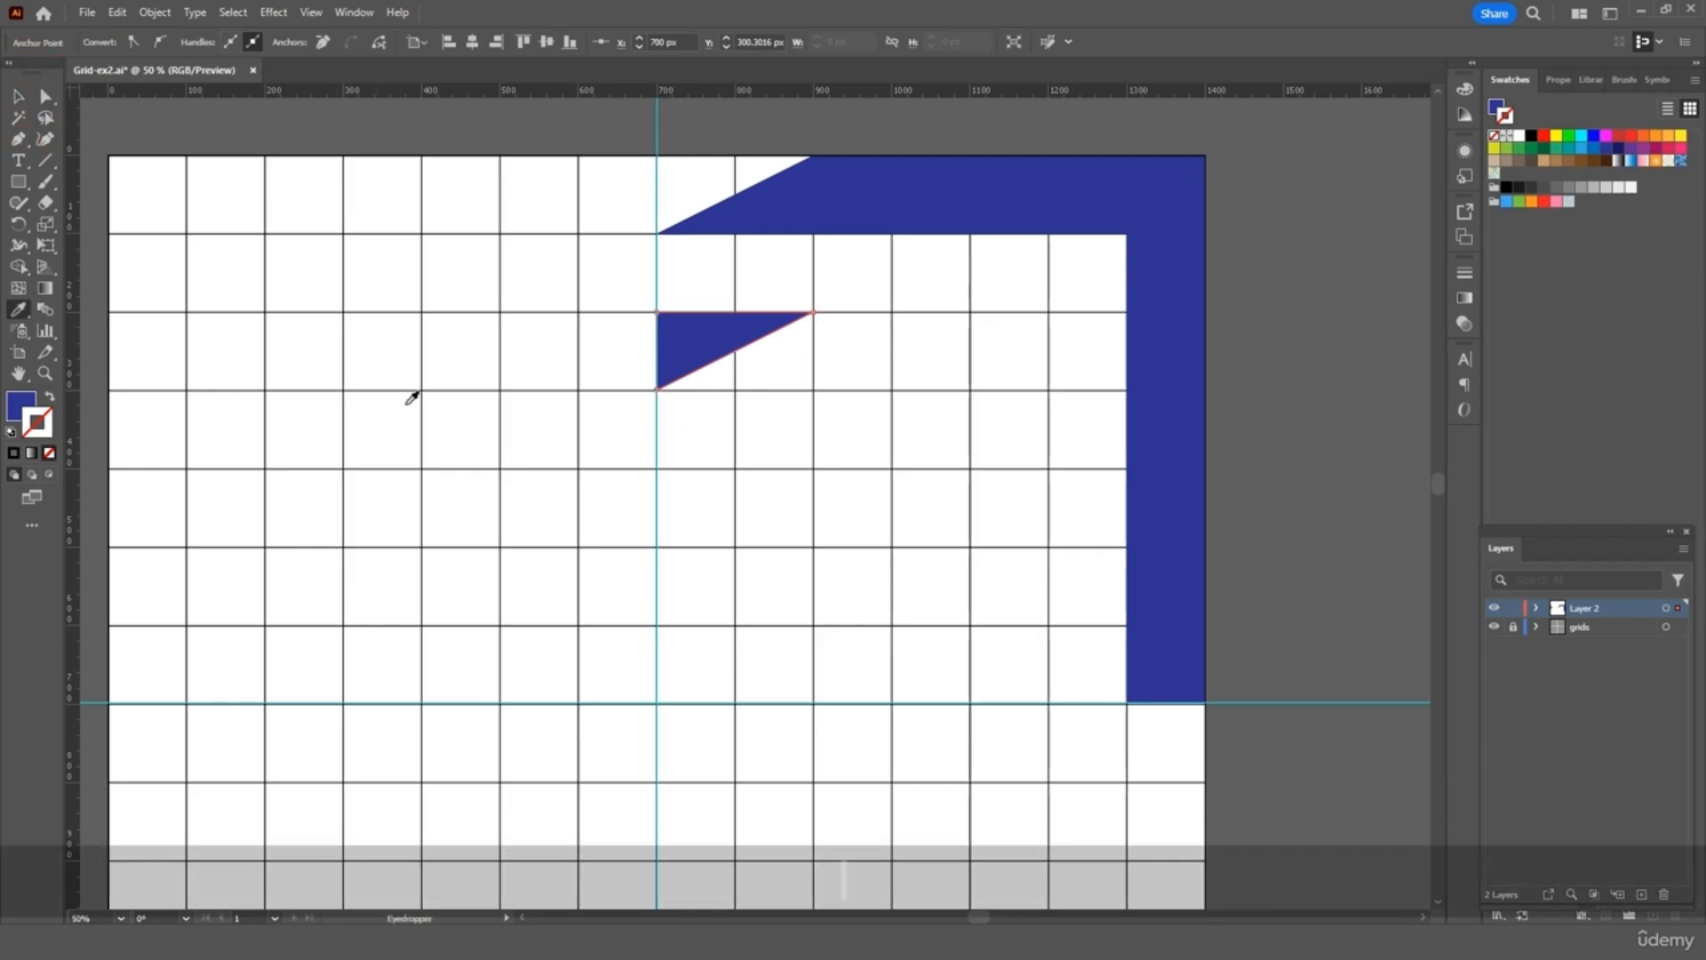
pyautogui.hscroll(-3, 427, 364)
# Make the small triangle yellow and move it up against the band's slanted end
pyautogui.click(313, 214)
pyautogui.hscroll(4, 533, 400)
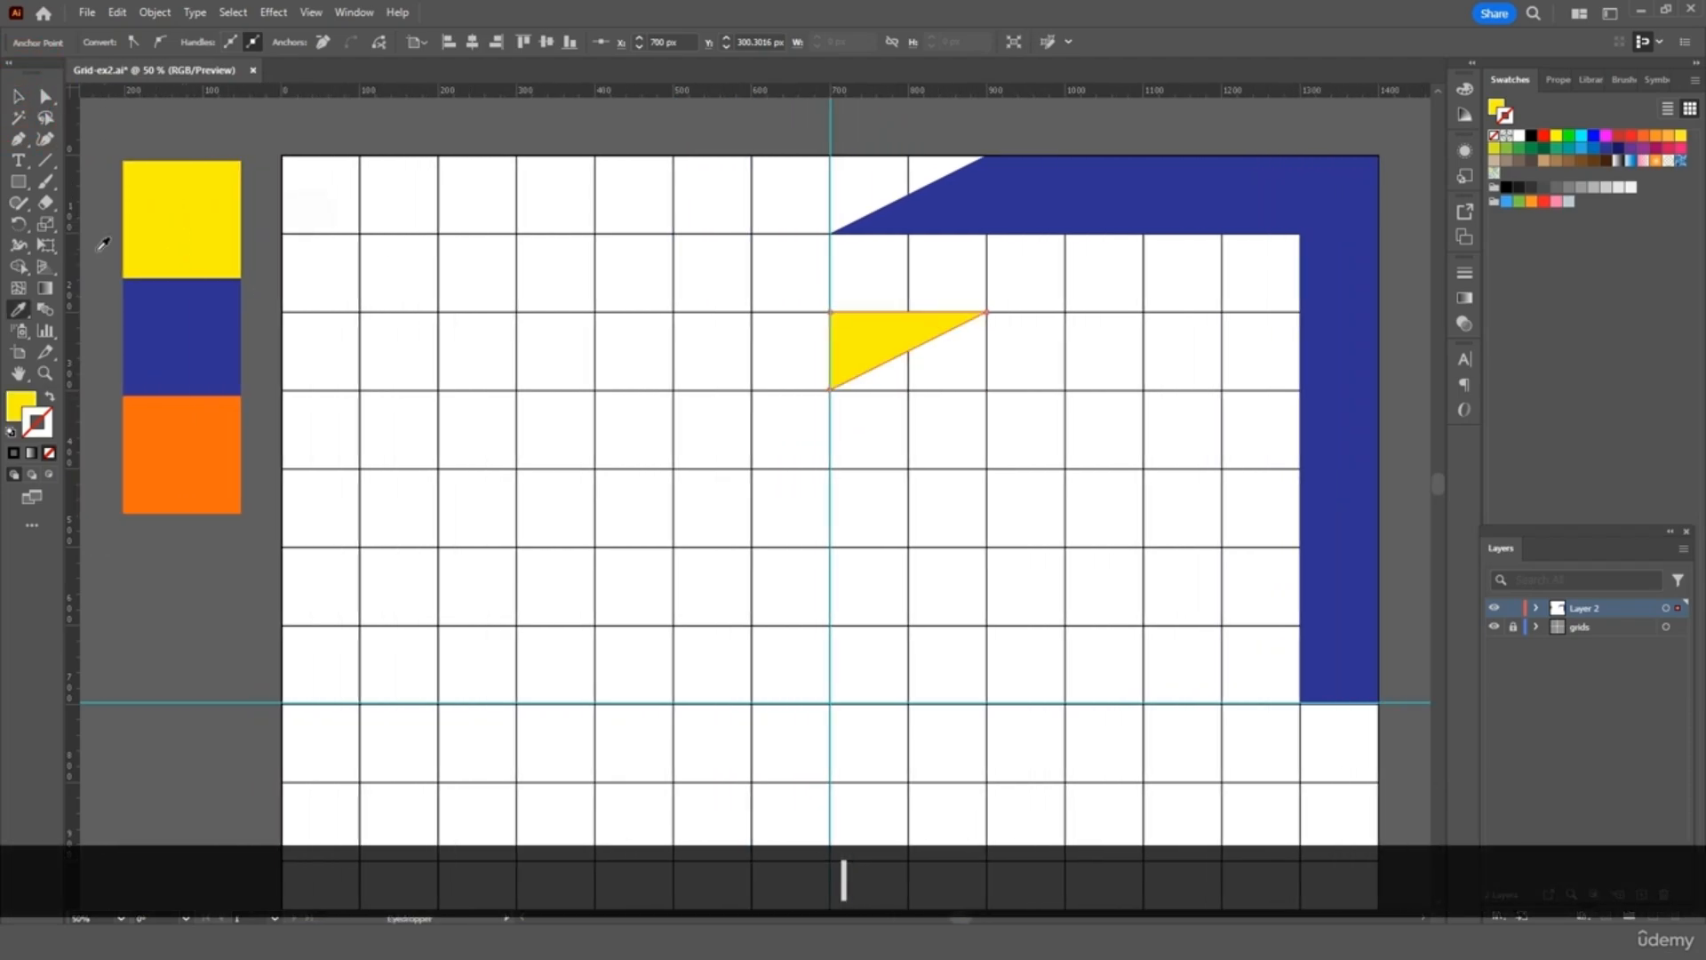
pyautogui.press('v')
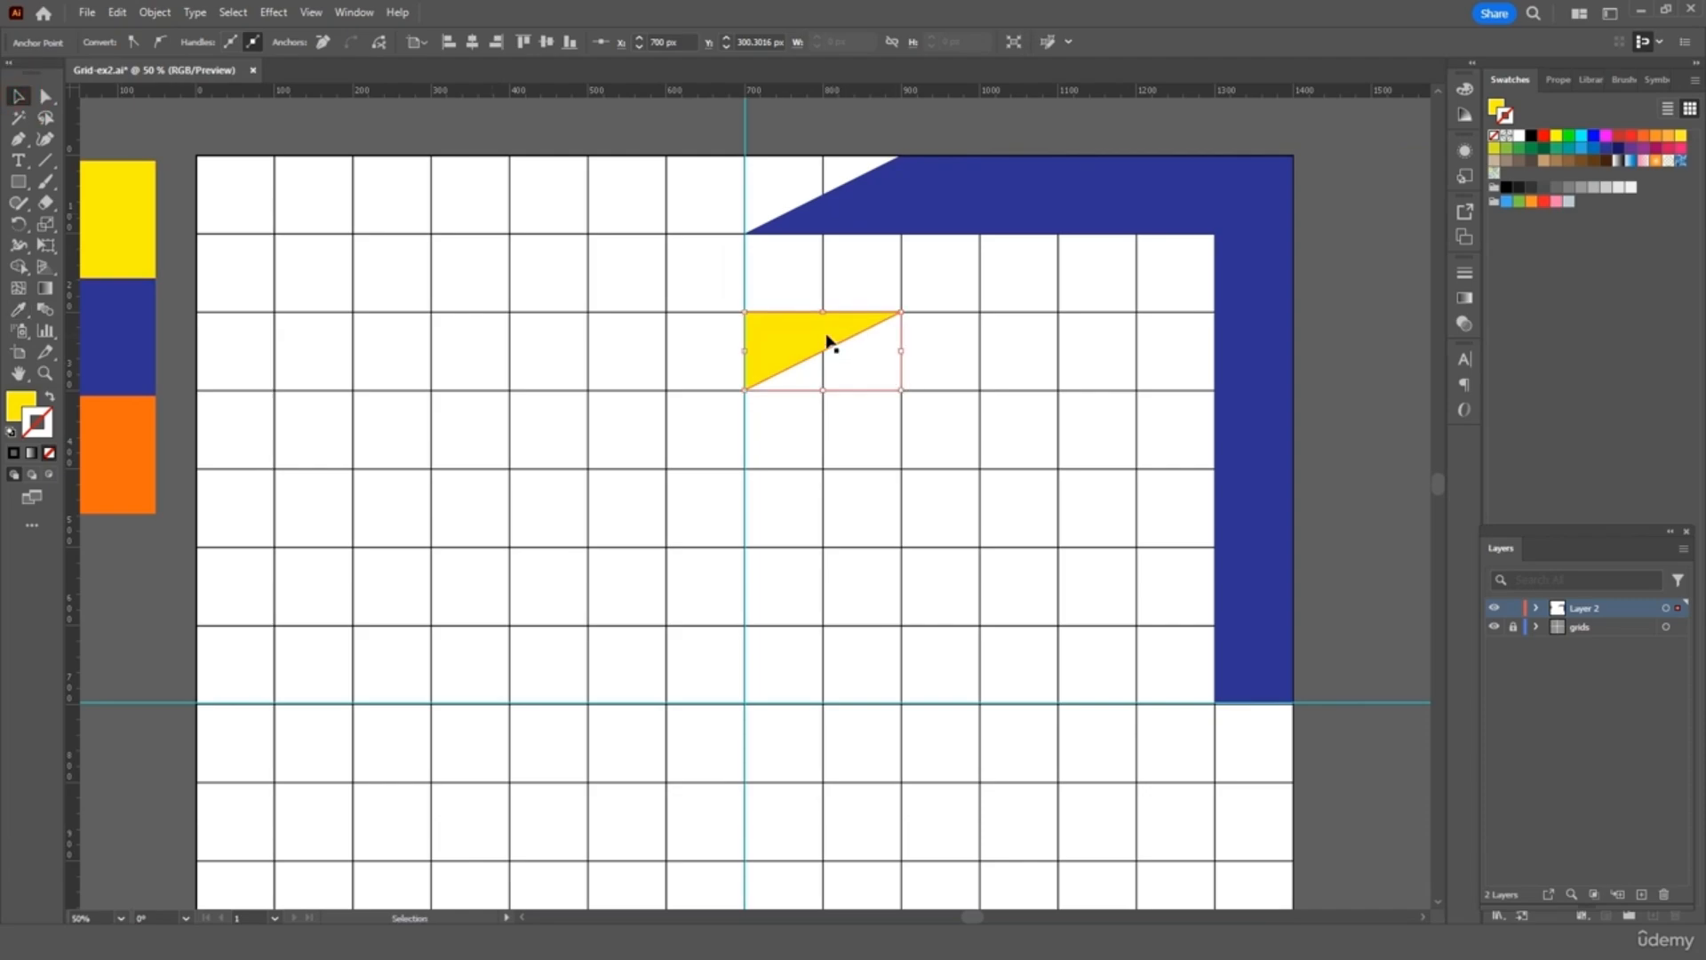
pyautogui.moveTo(826, 336); pyautogui.dragTo(828, 183)
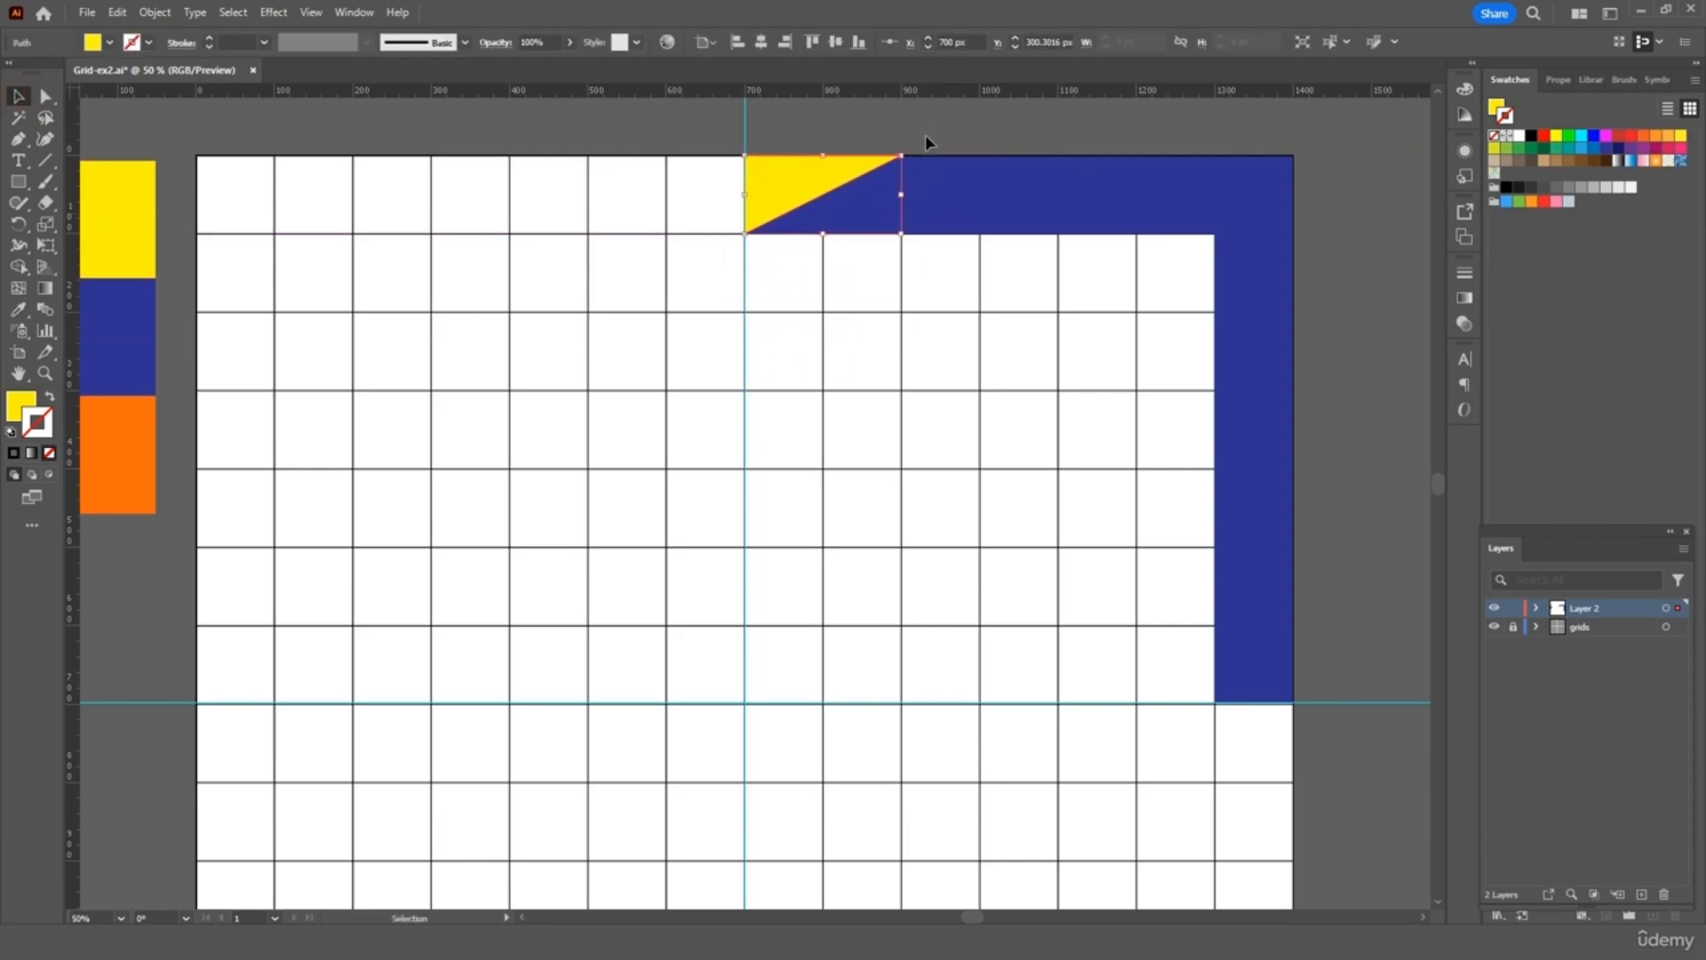
pyautogui.click(925, 133)
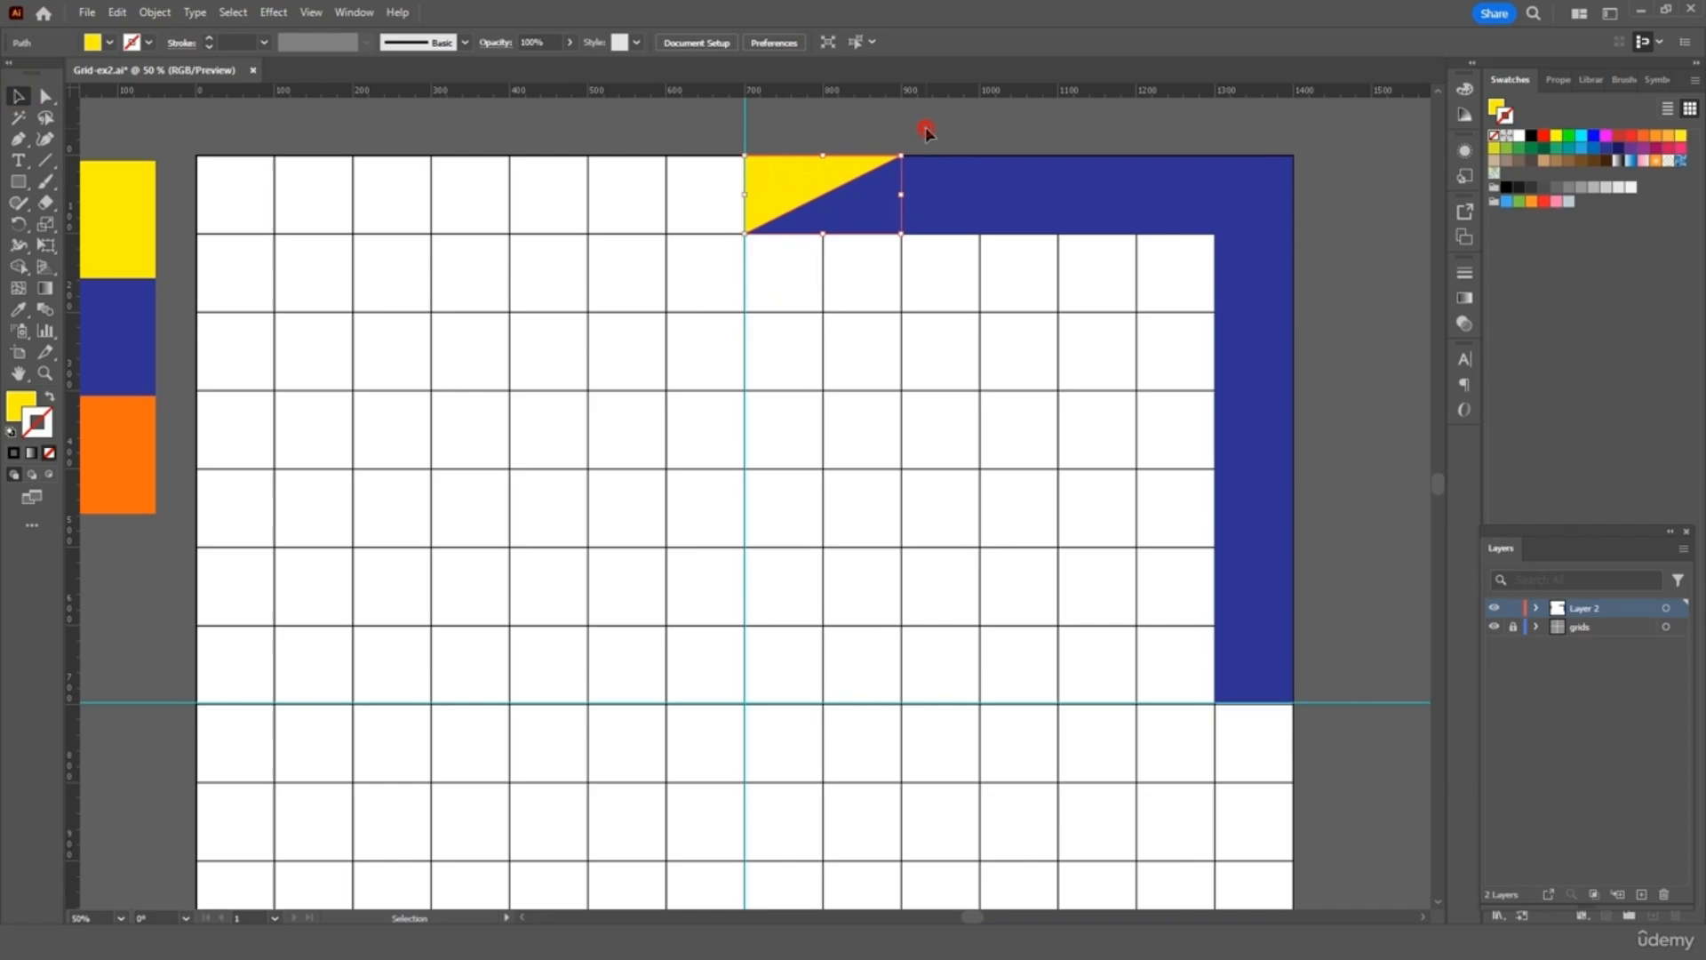
# Pen-draw a small triangle in the cell beneath the band's lower edge, on the guide
pyautogui.click(14, 140)
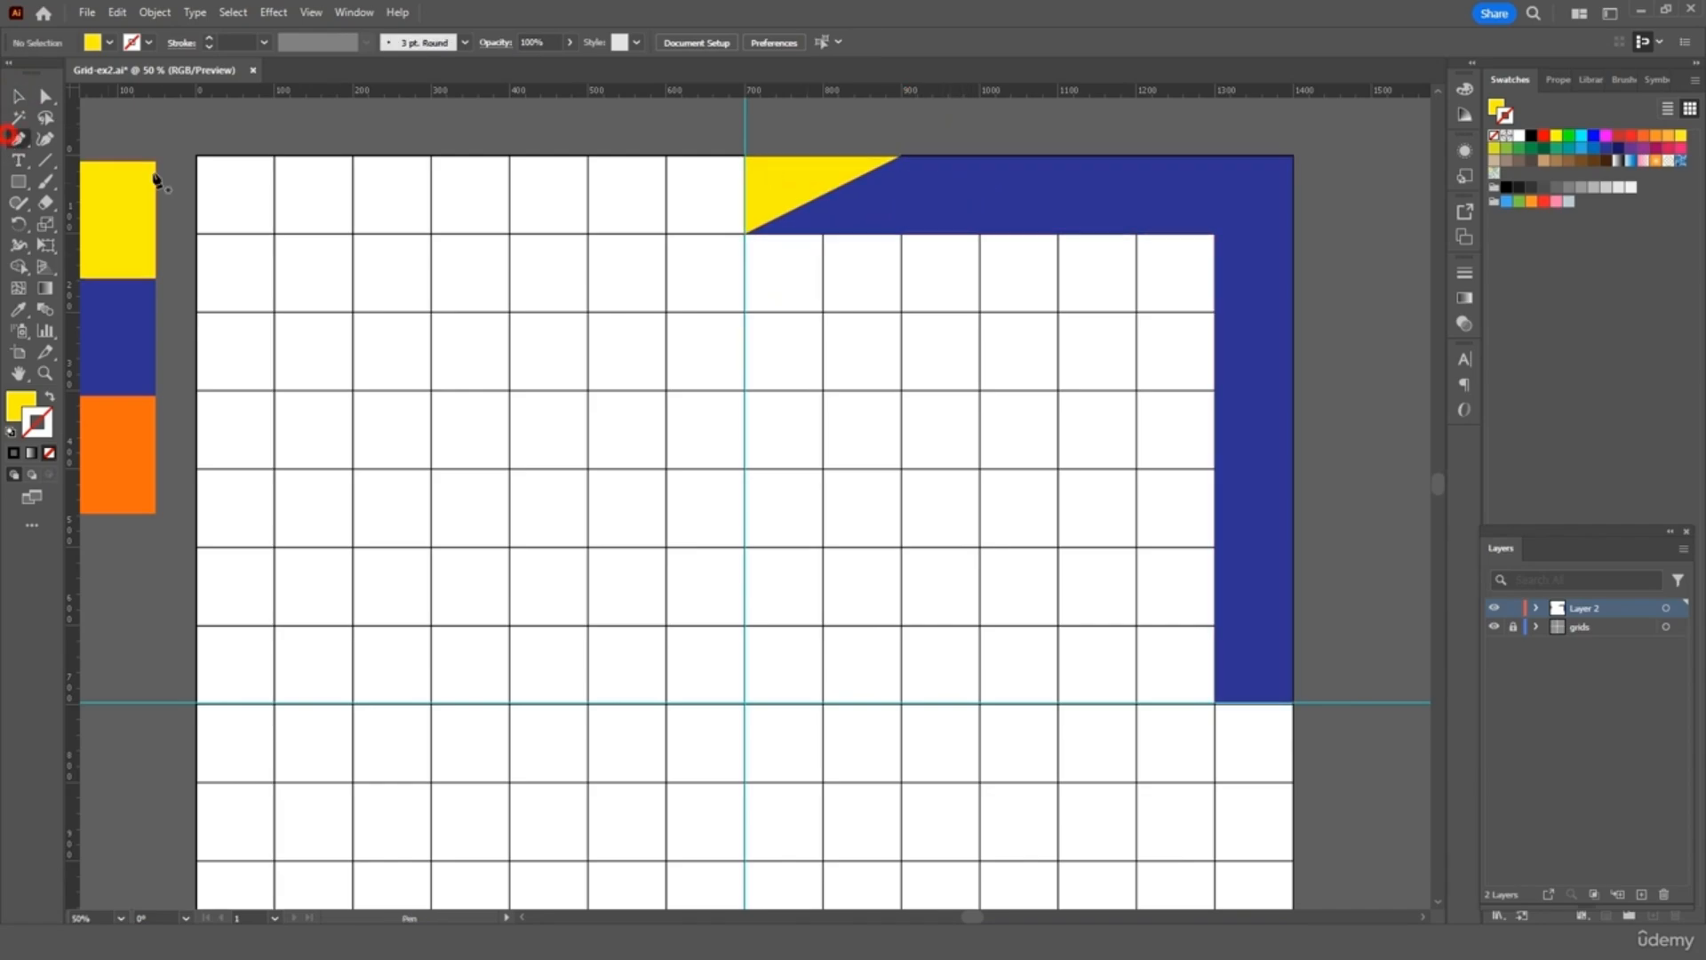
pyautogui.click(824, 235)
pyautogui.click(745, 311)
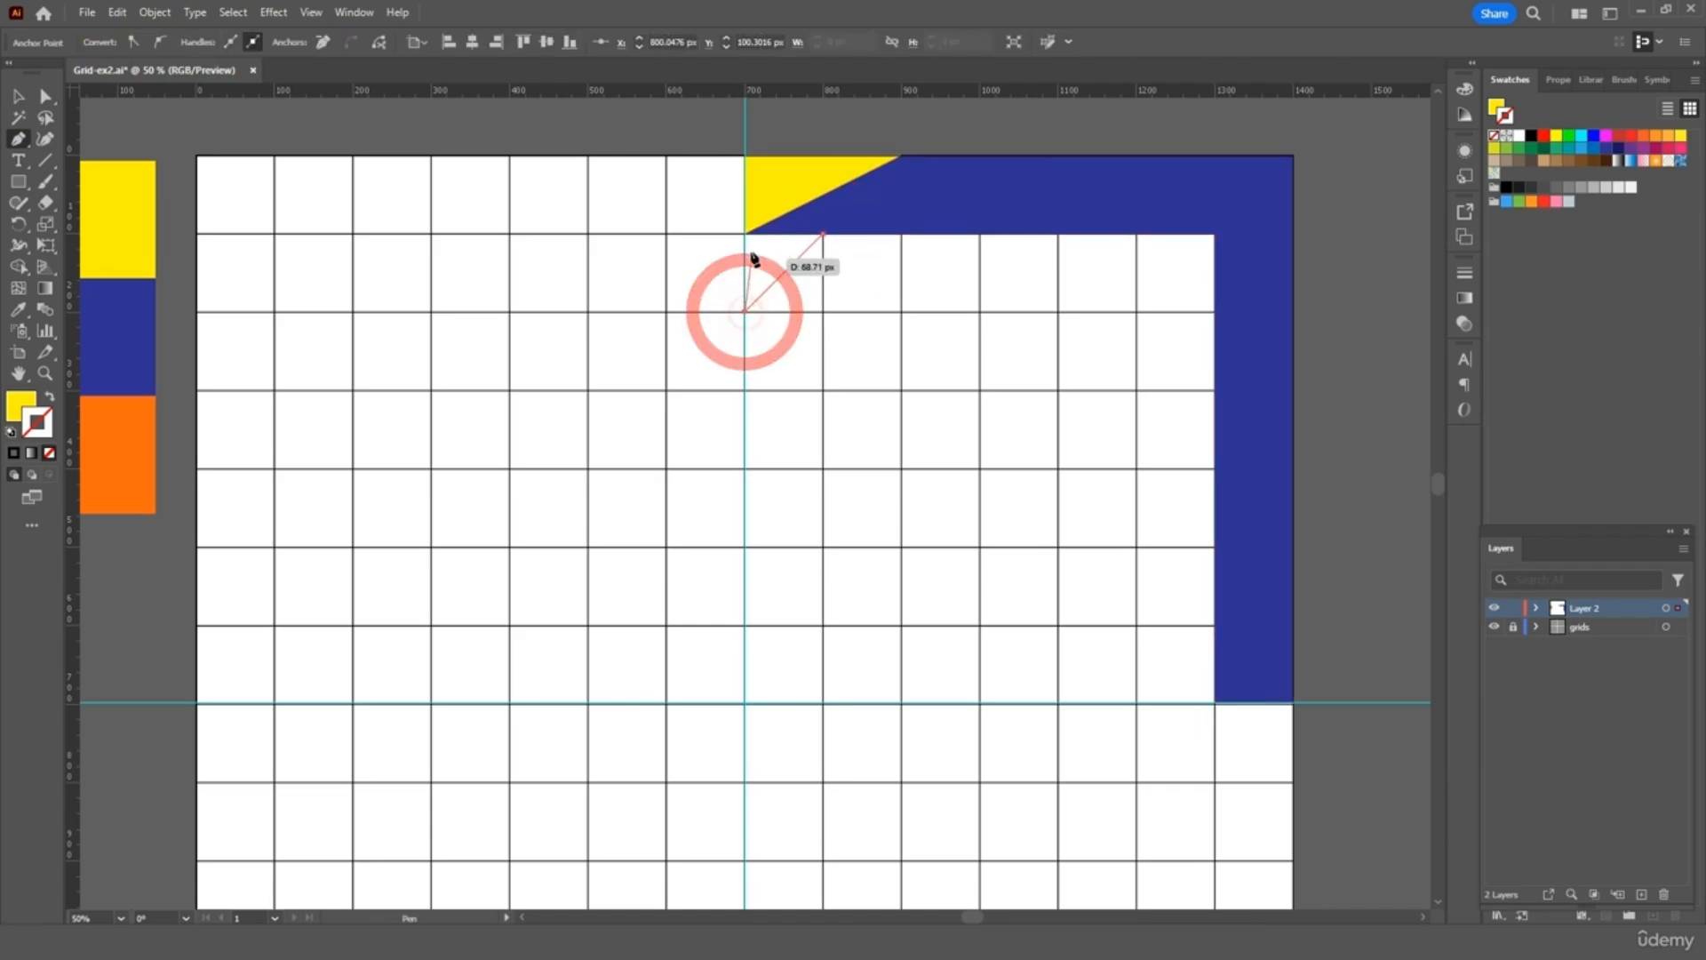
pyautogui.click(745, 234)
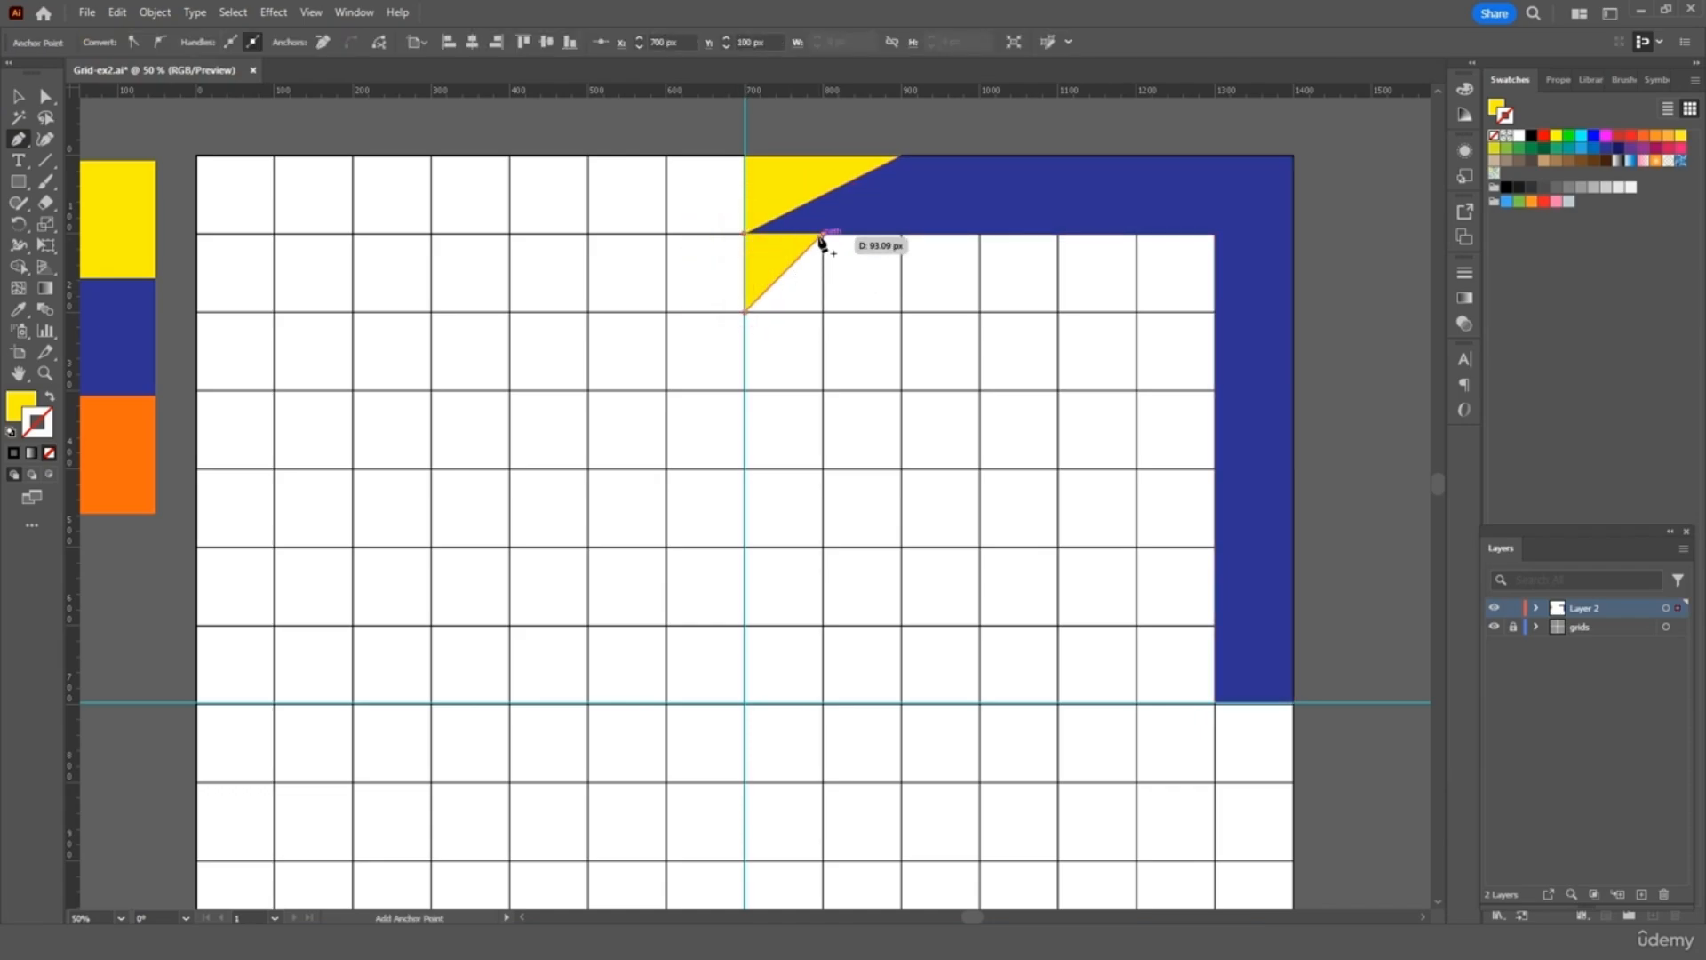
pyautogui.click(822, 236)
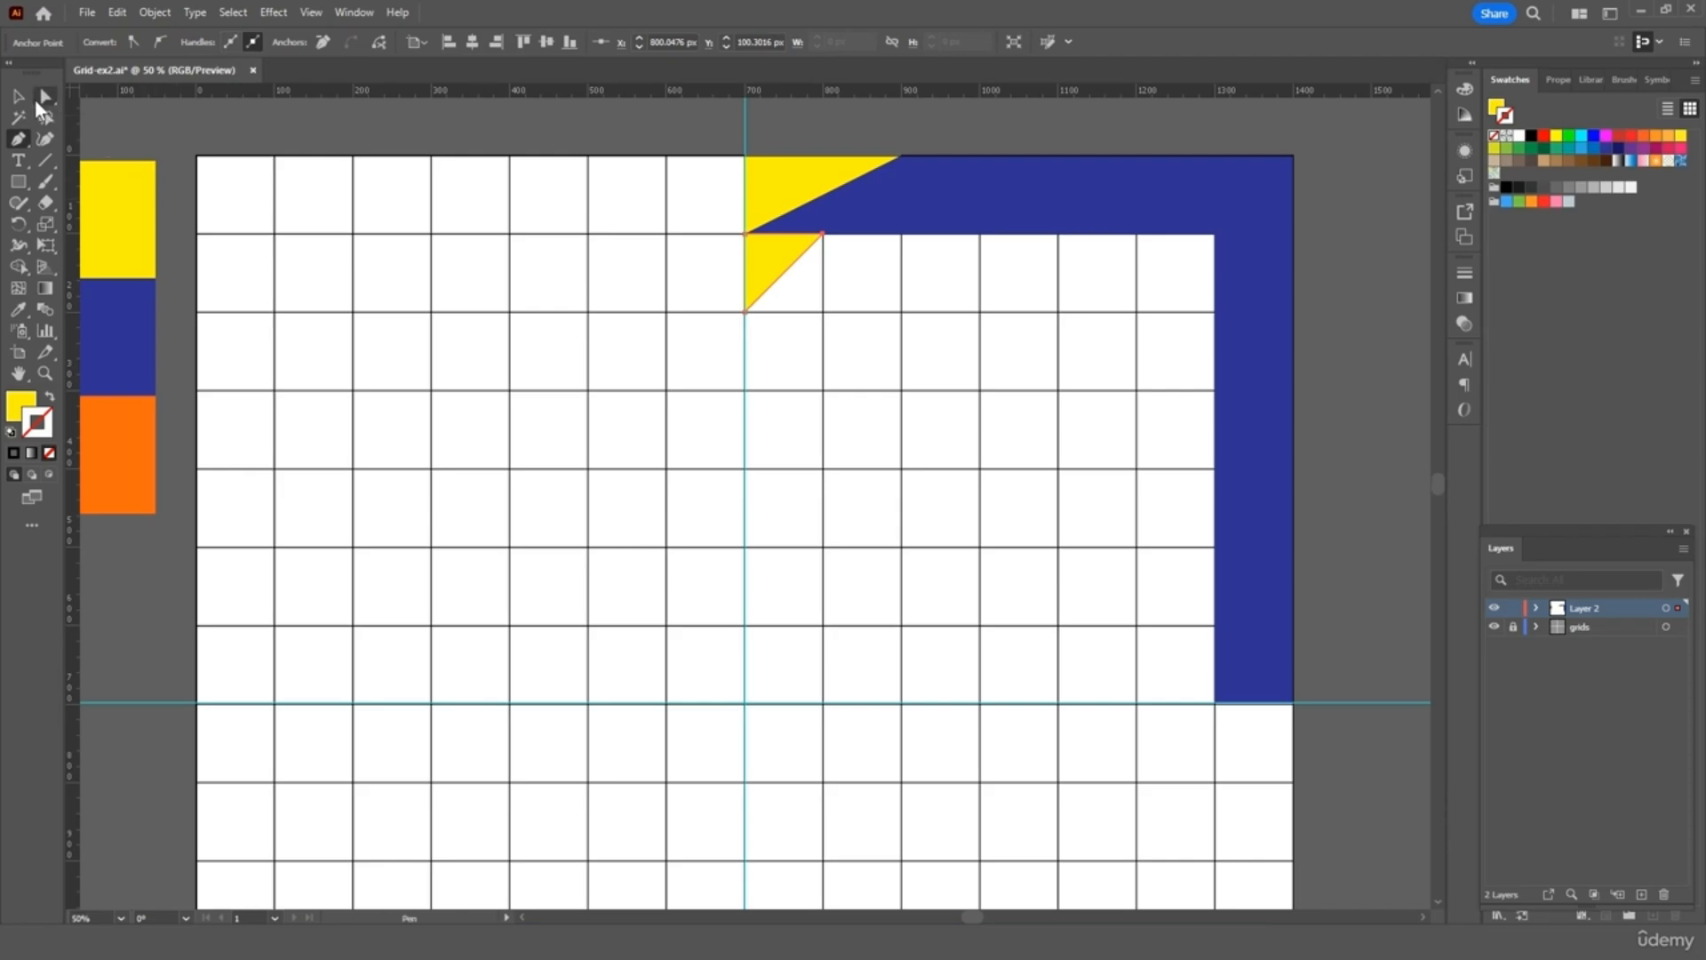
pyautogui.click(18, 96)
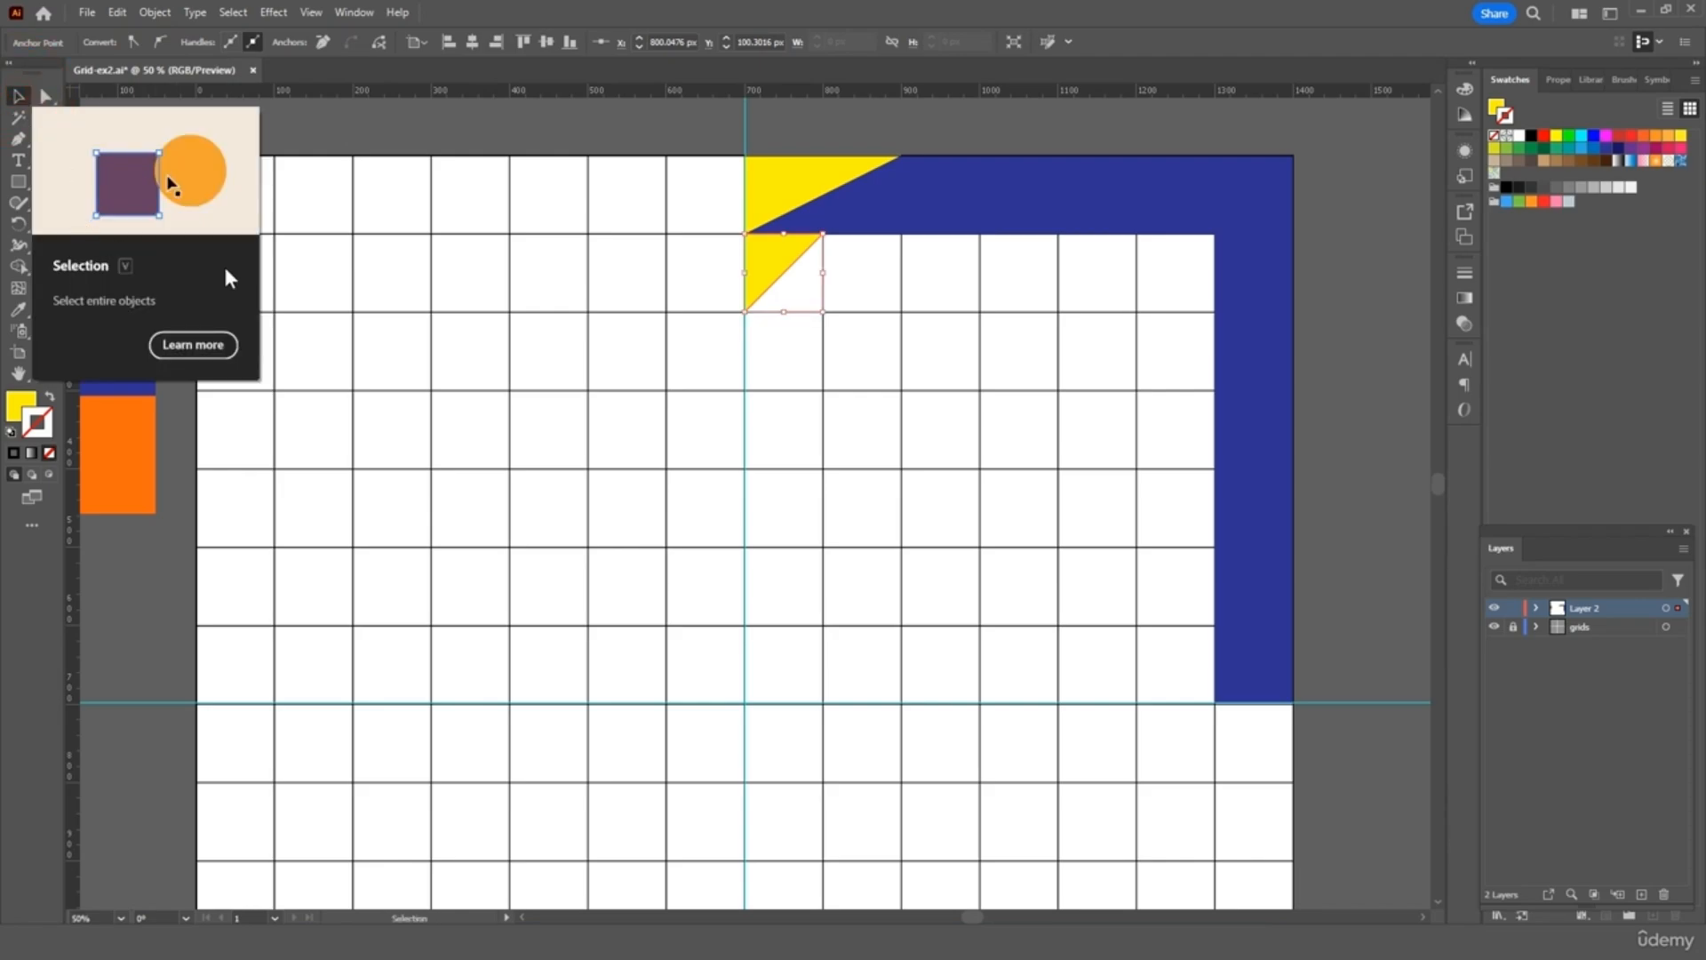
# Duplicate that triangle, rotate the copy into the opposite half of the cell, and make it navy
pyautogui.hotkey('ctrl', 'c')
pyautogui.hotkey('ctrl', 'v')
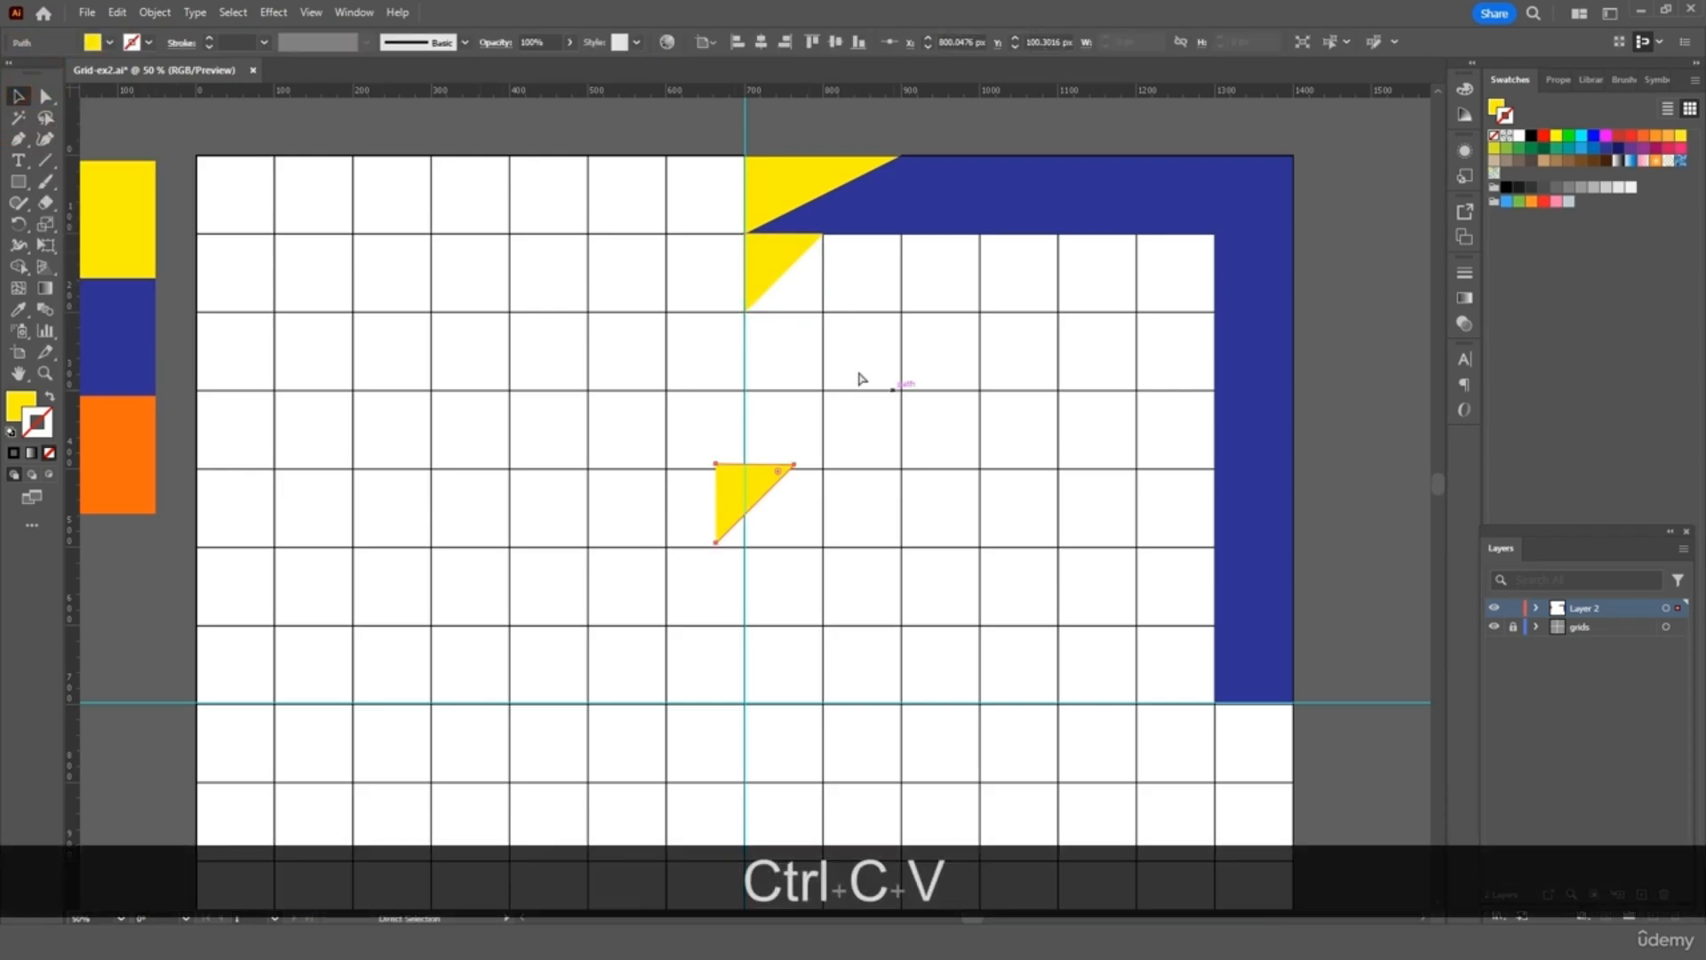
pyautogui.moveTo(794, 455); pyautogui.dragTo(675, 582)
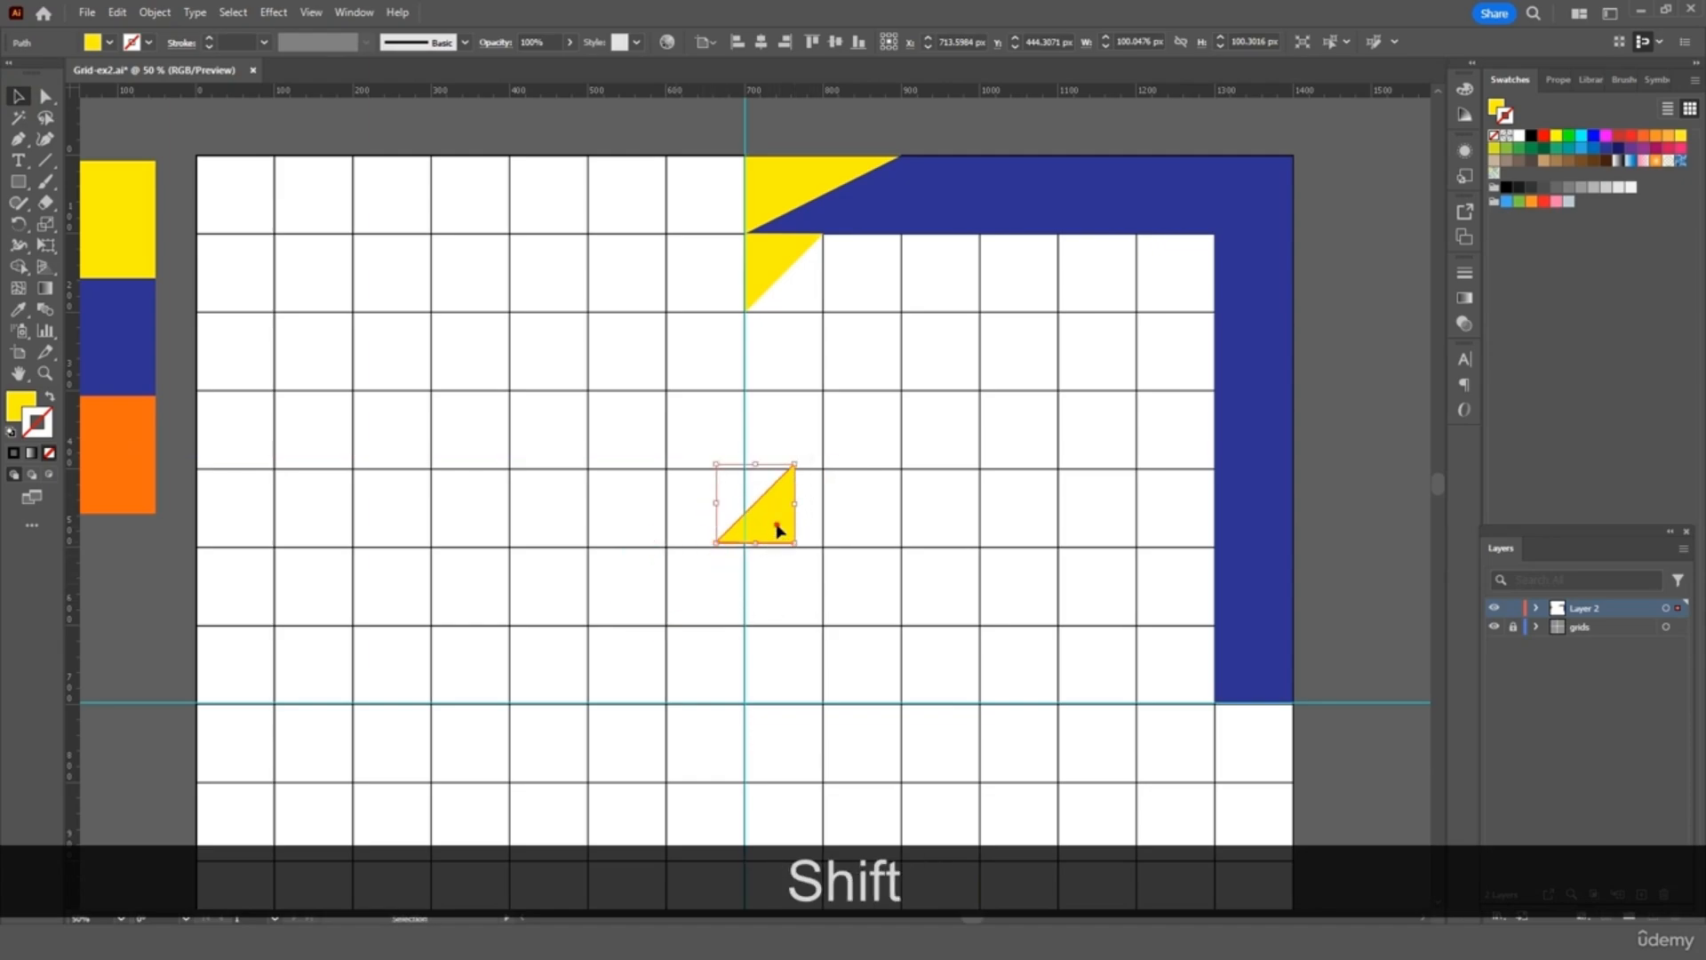
pyautogui.moveTo(781, 526); pyautogui.dragTo(809, 302)
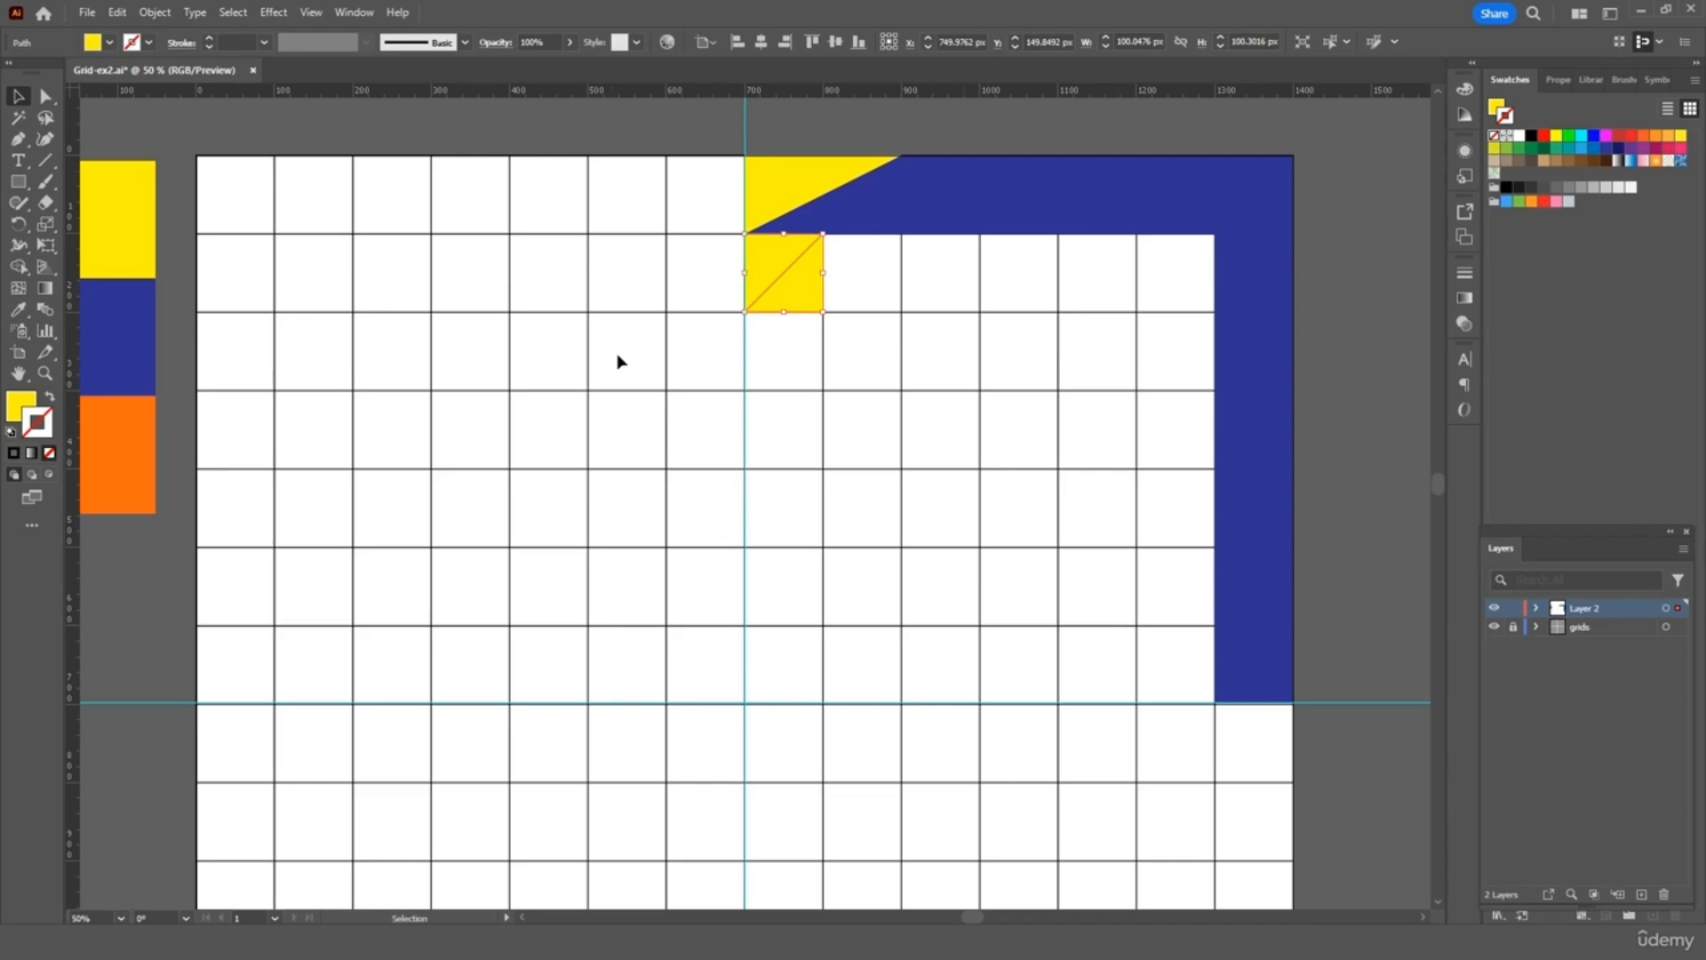
pyautogui.press('i')
pyautogui.click(900, 192)
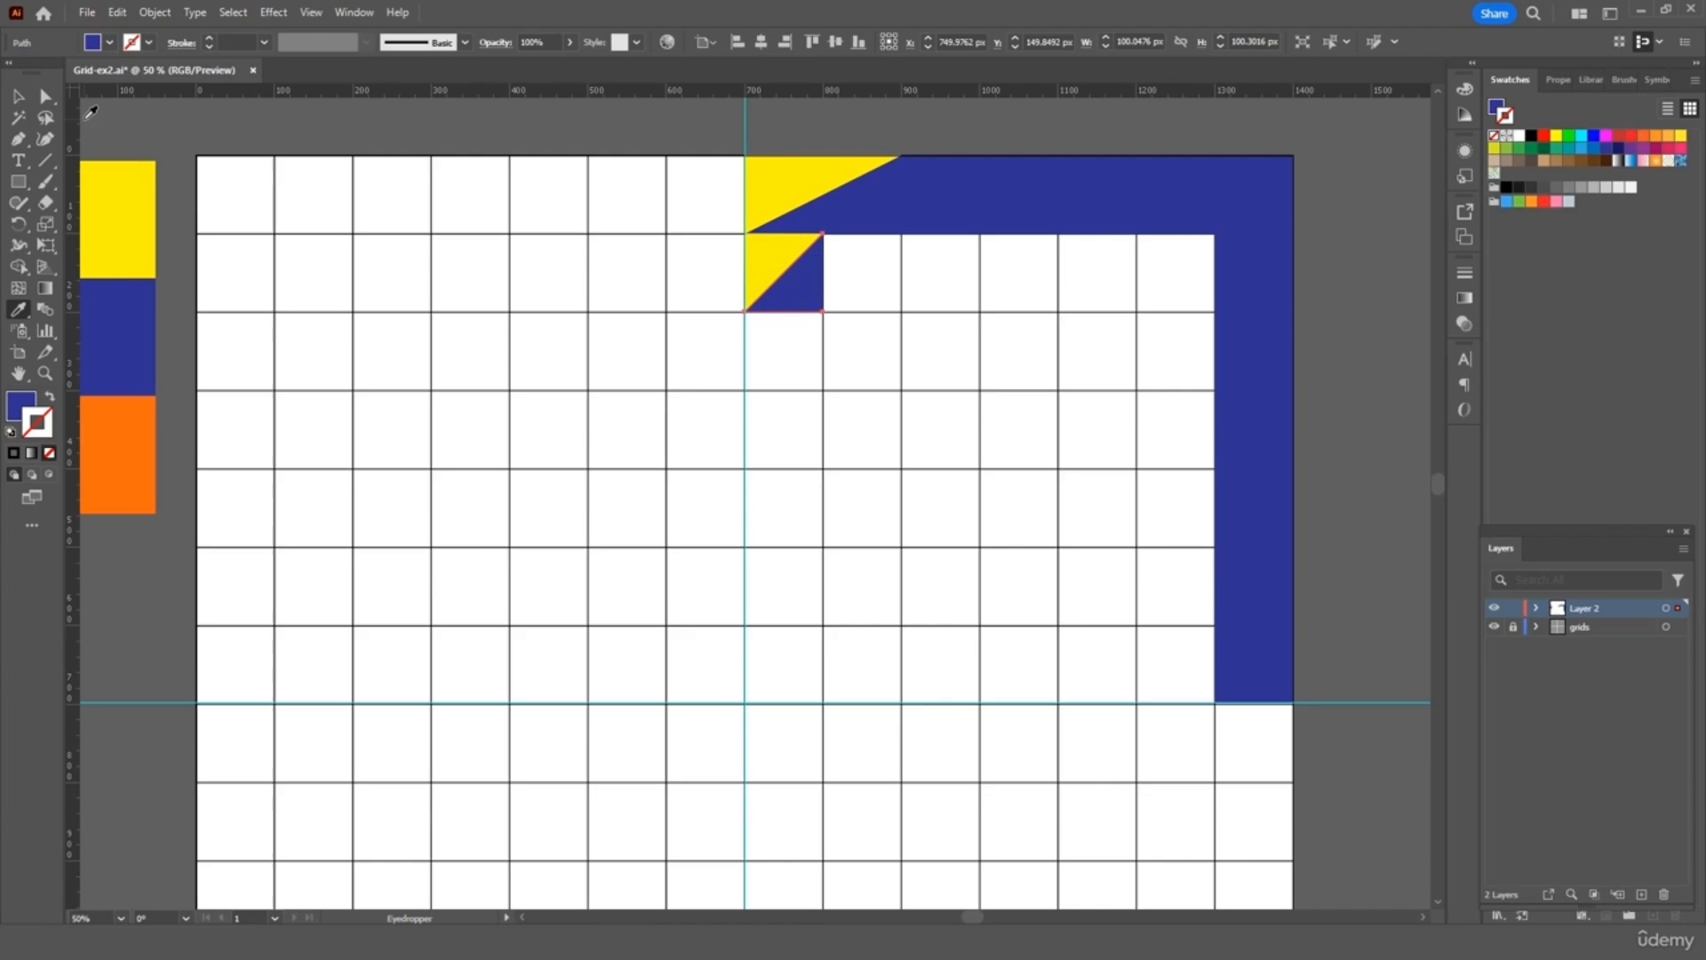
# Recolour the original half of the cell orange and select it together with the navy triangle
pyautogui.press('v')
pyautogui.click(751, 267)
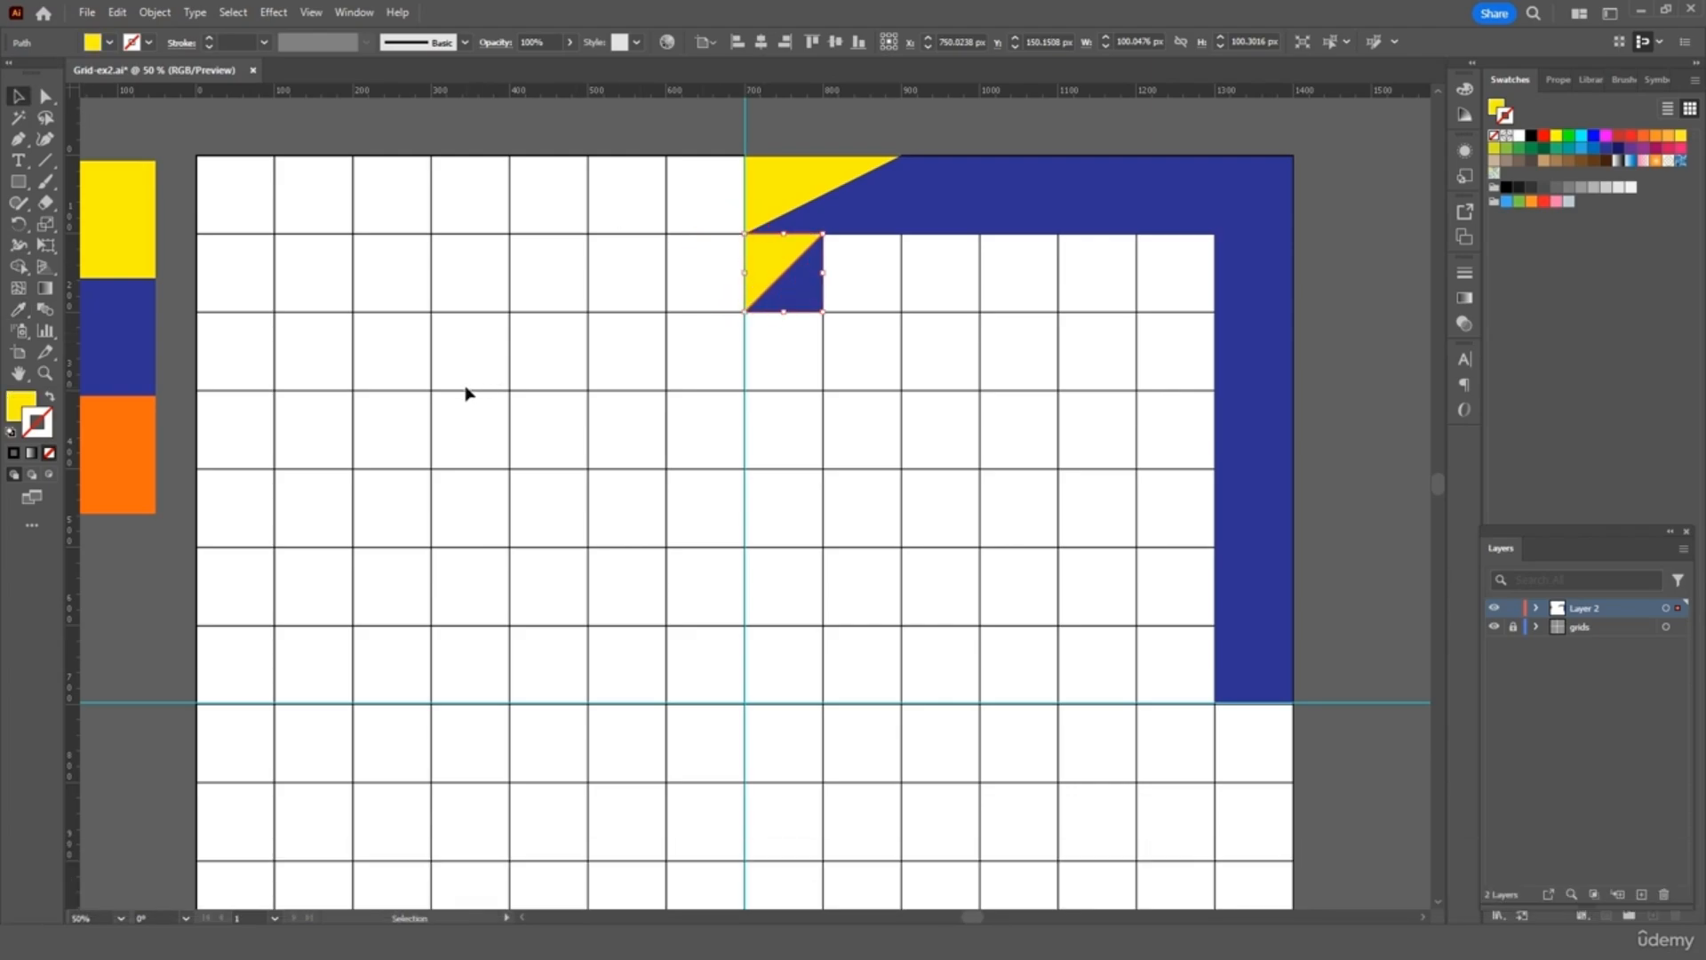
pyautogui.press('i')
pyautogui.click(129, 460)
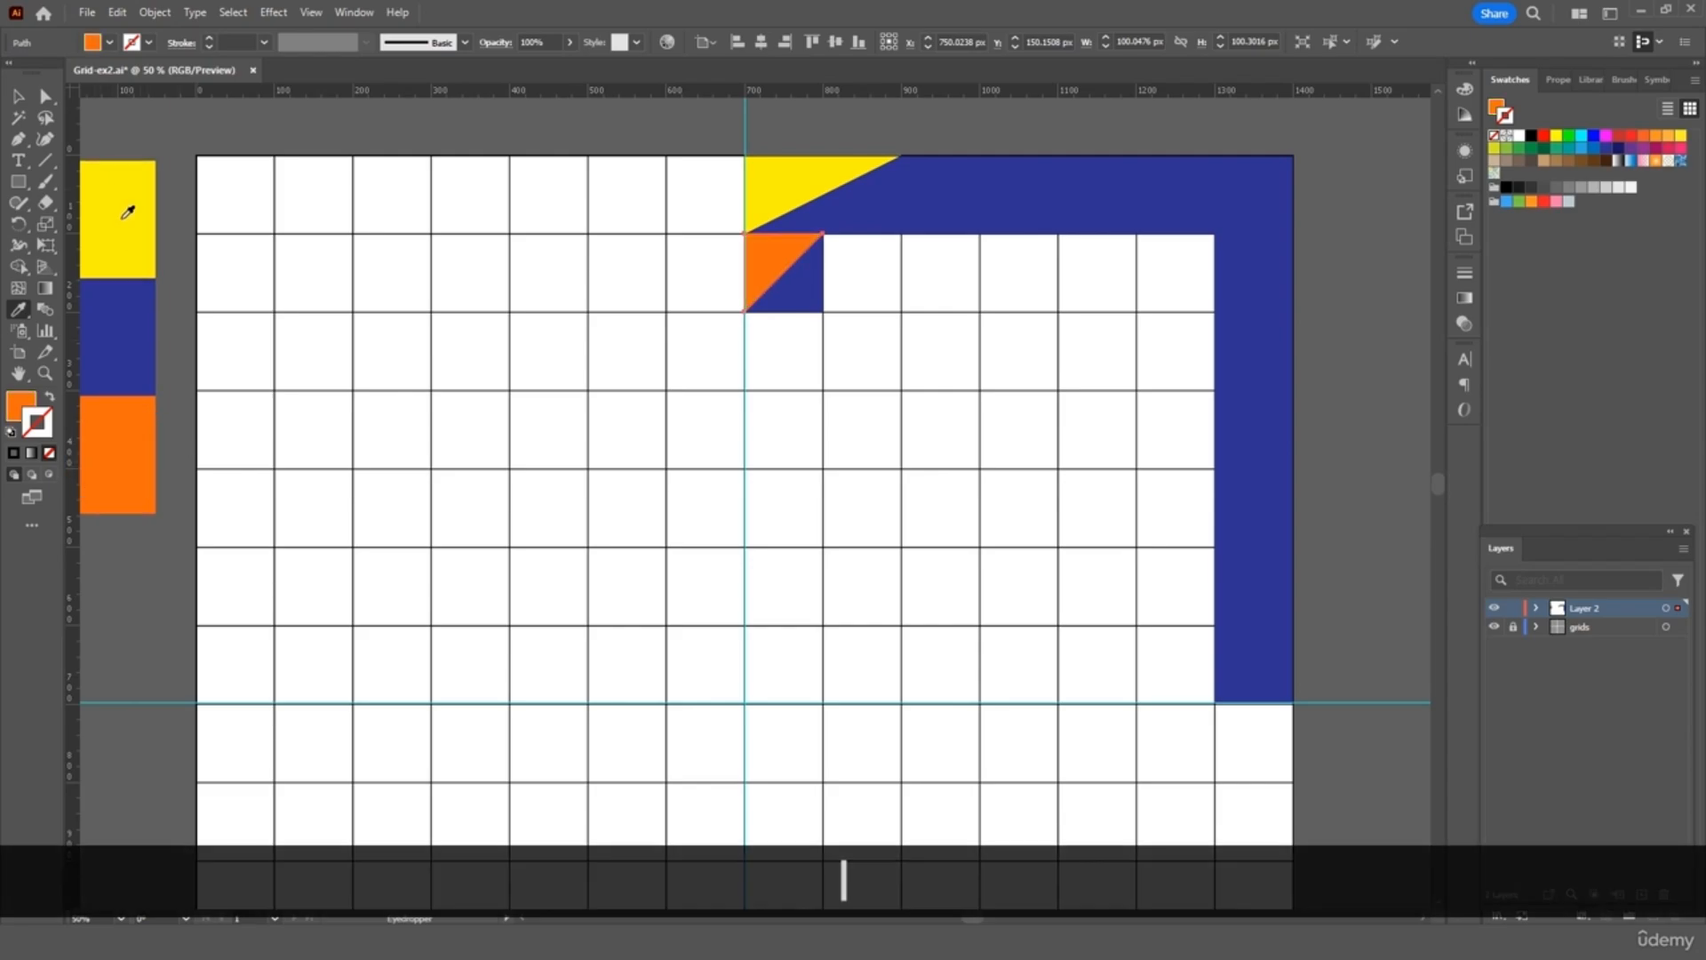
pyautogui.press('v')
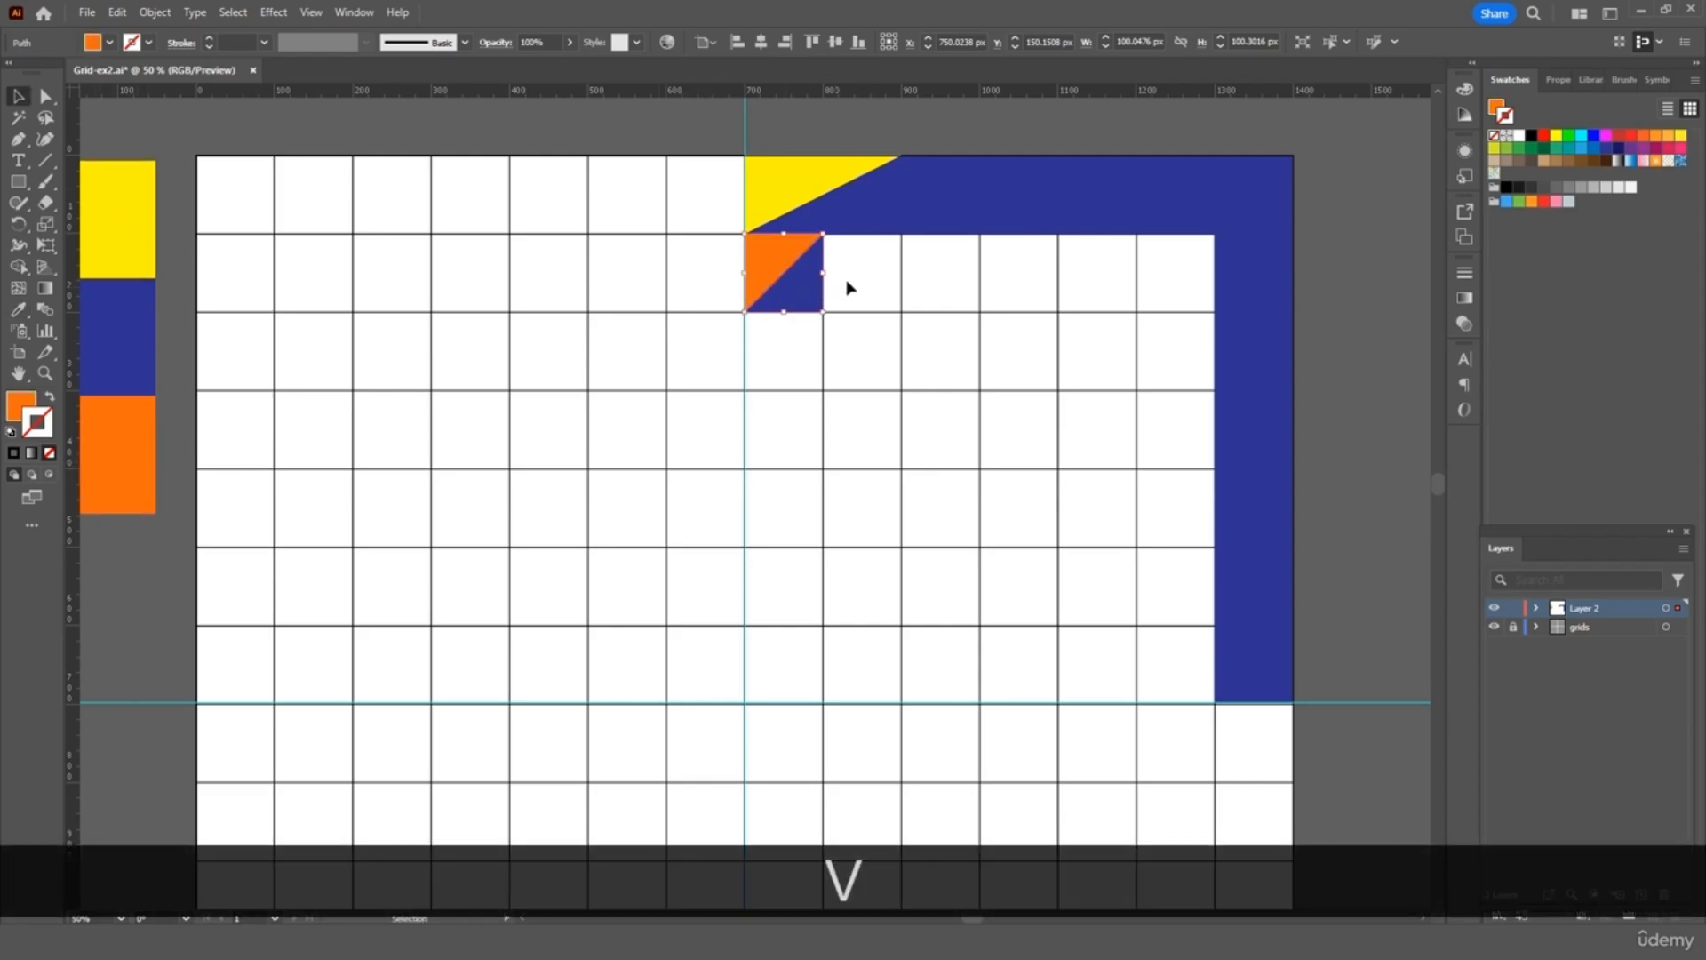
pyautogui.keyDown('shift'); pyautogui.click(773, 293); pyautogui.keyUp('shift')
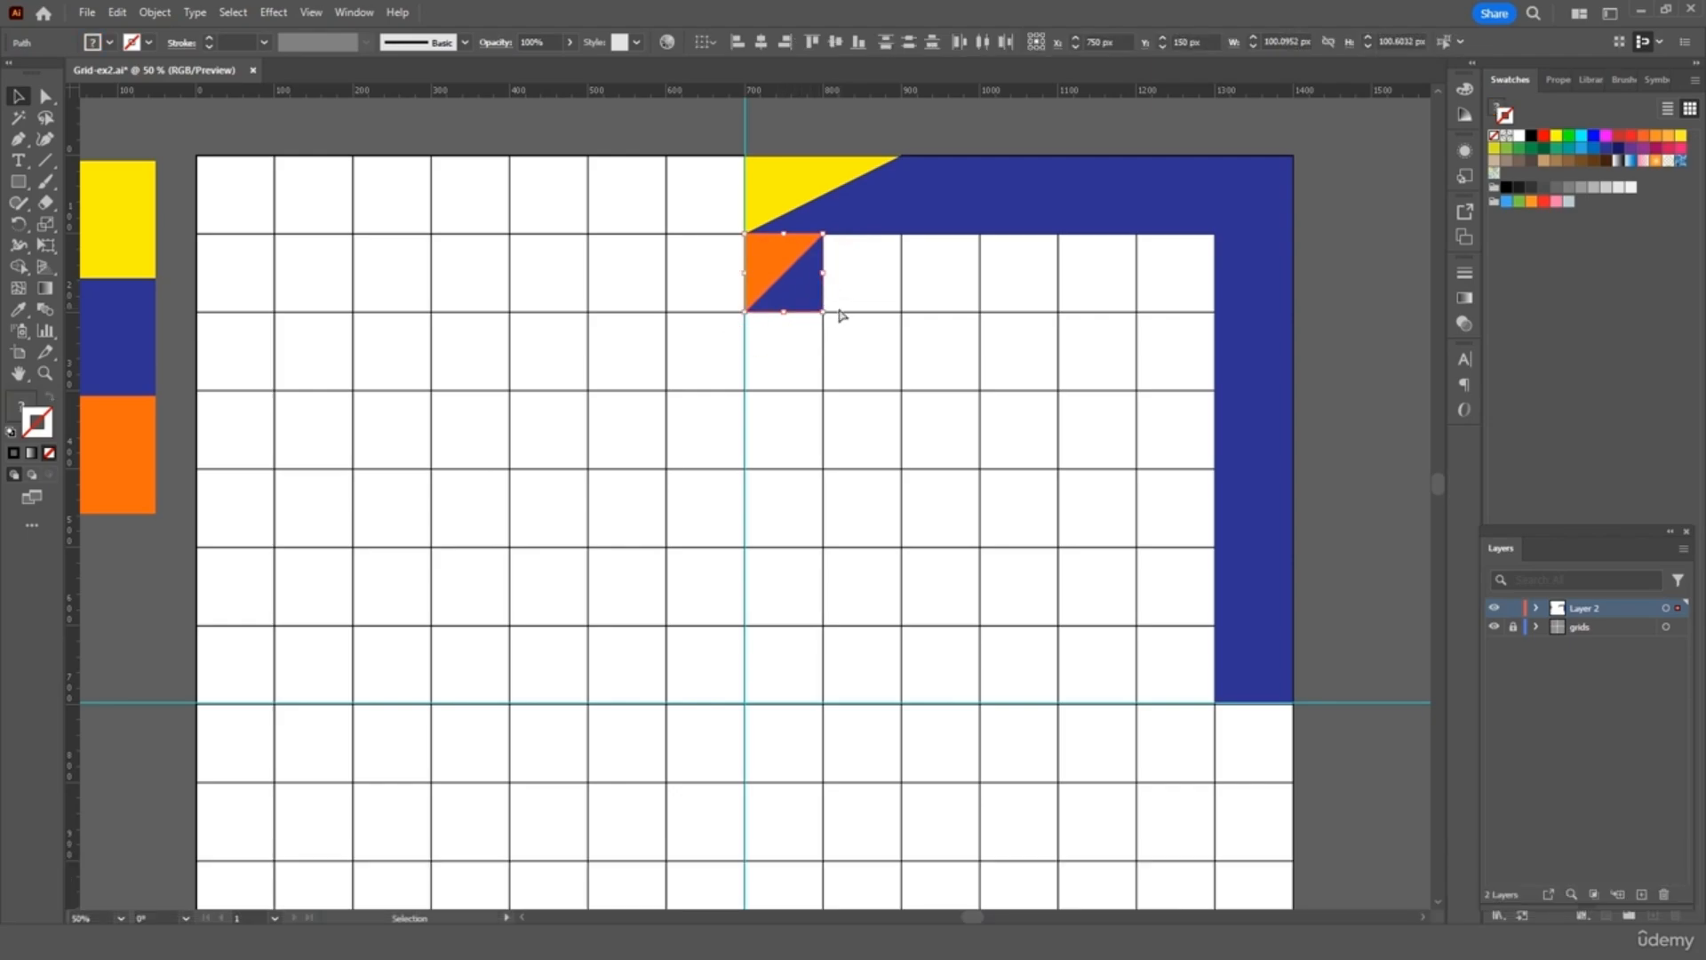
# Paste a copy of the orange/navy tile, rotate it 90°, and place it beside the first tile
pyautogui.hotkey('ctrl', 'c')
pyautogui.hotkey('ctrl', 'v')
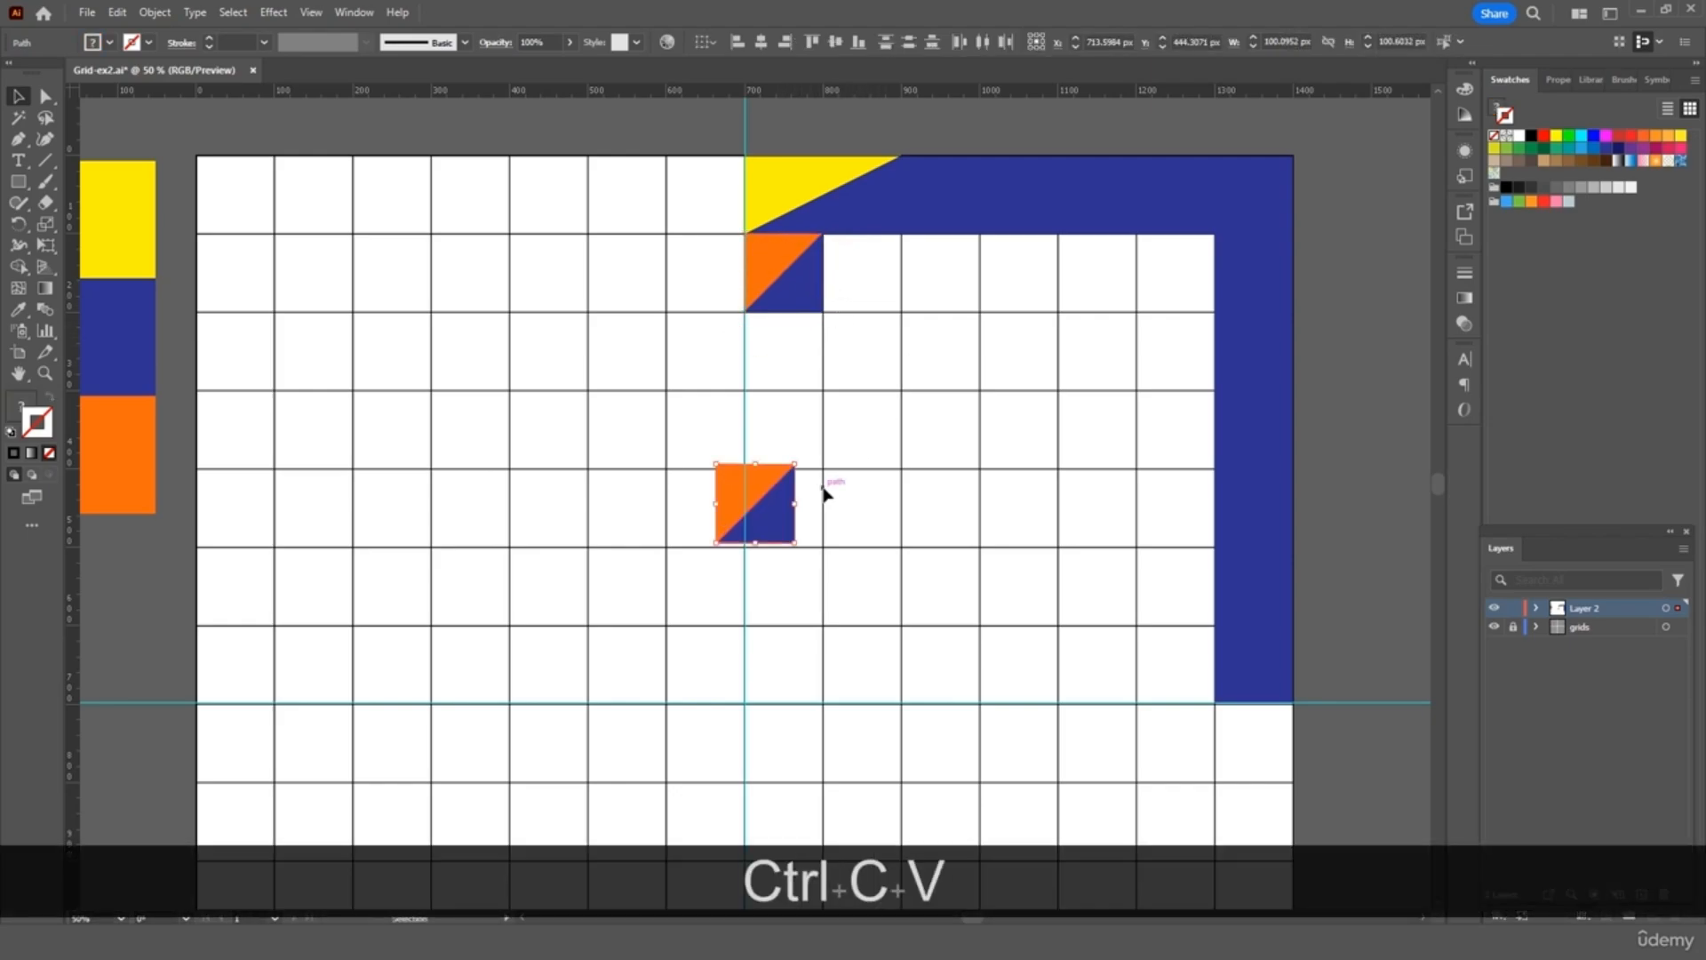
pyautogui.moveTo(799, 458); pyautogui.dragTo(842, 568)
pyautogui.moveTo(770, 504); pyautogui.dragTo(872, 266)
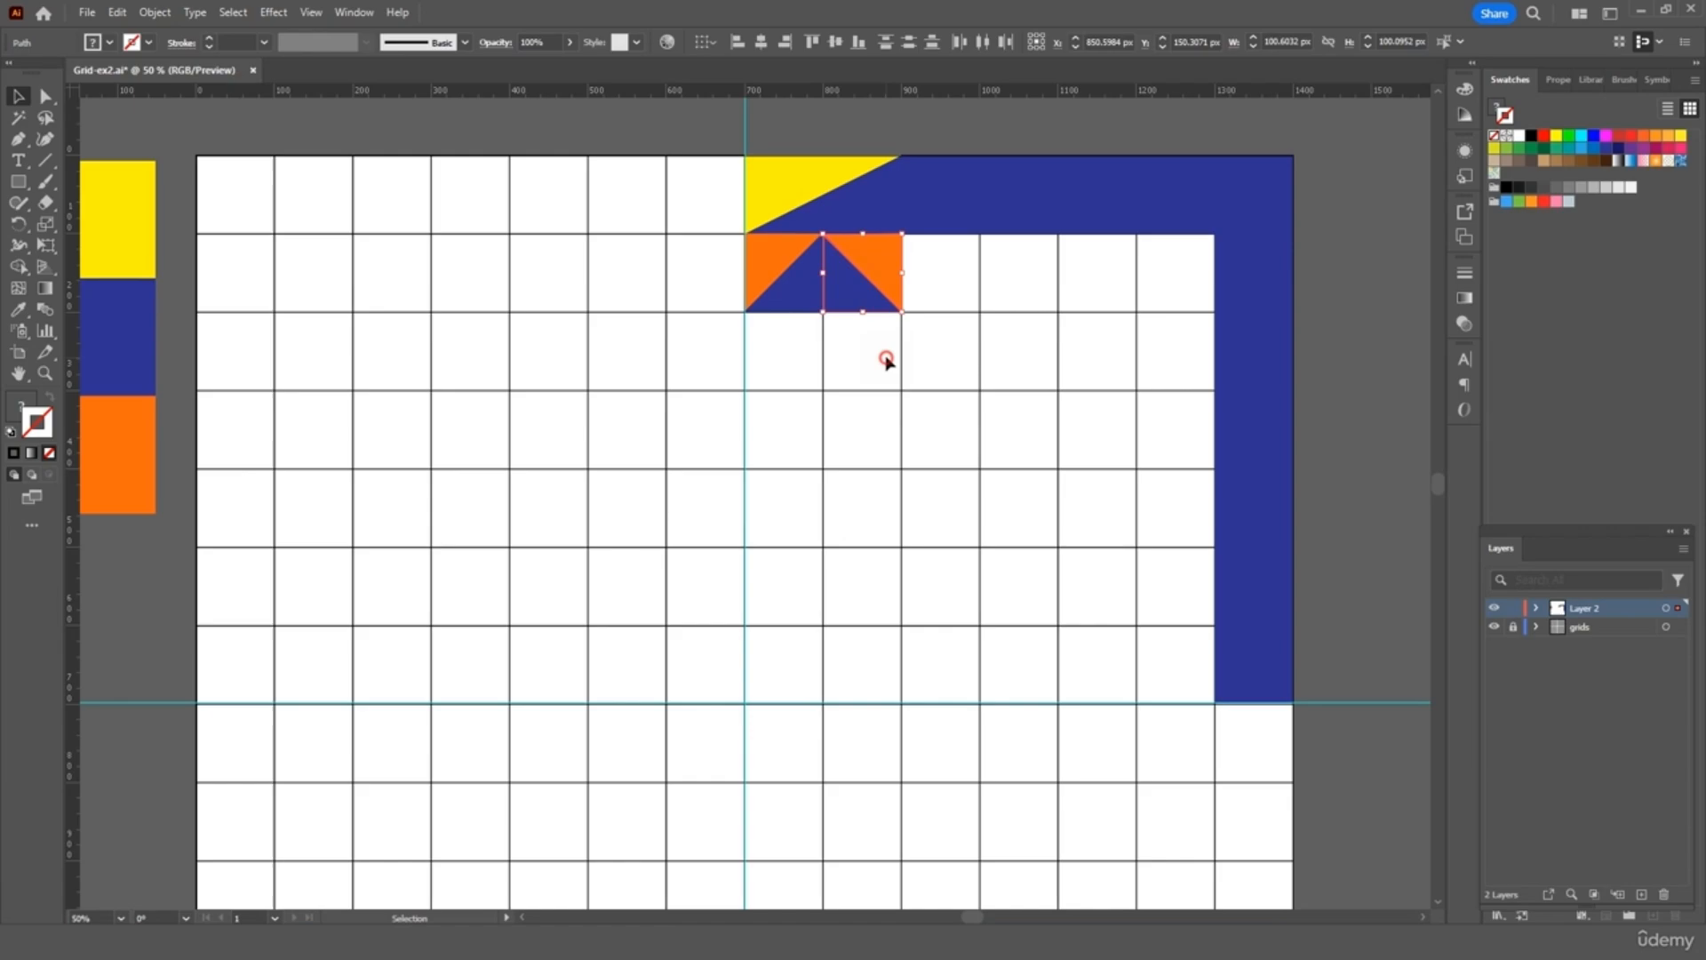
pyautogui.click(888, 360)
pyautogui.press('v')
# Recolour the new tile's triangles with the band's navy and the top yellow
pyautogui.click(886, 260)
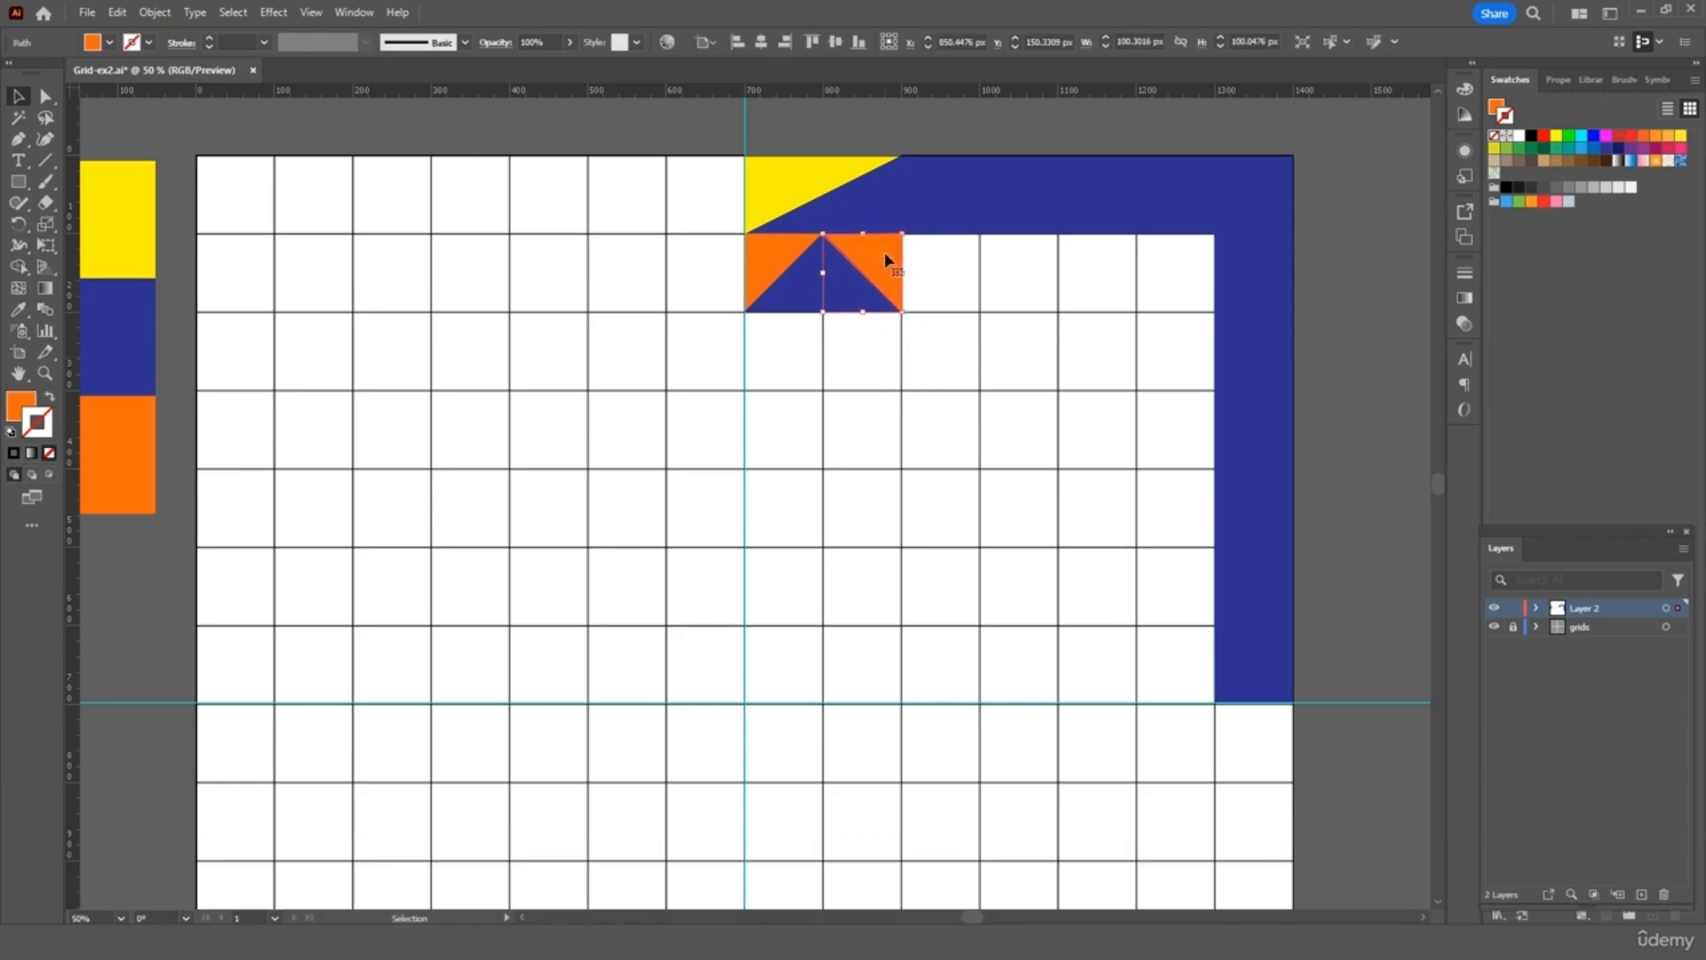
pyautogui.press('i')
pyautogui.click(949, 196)
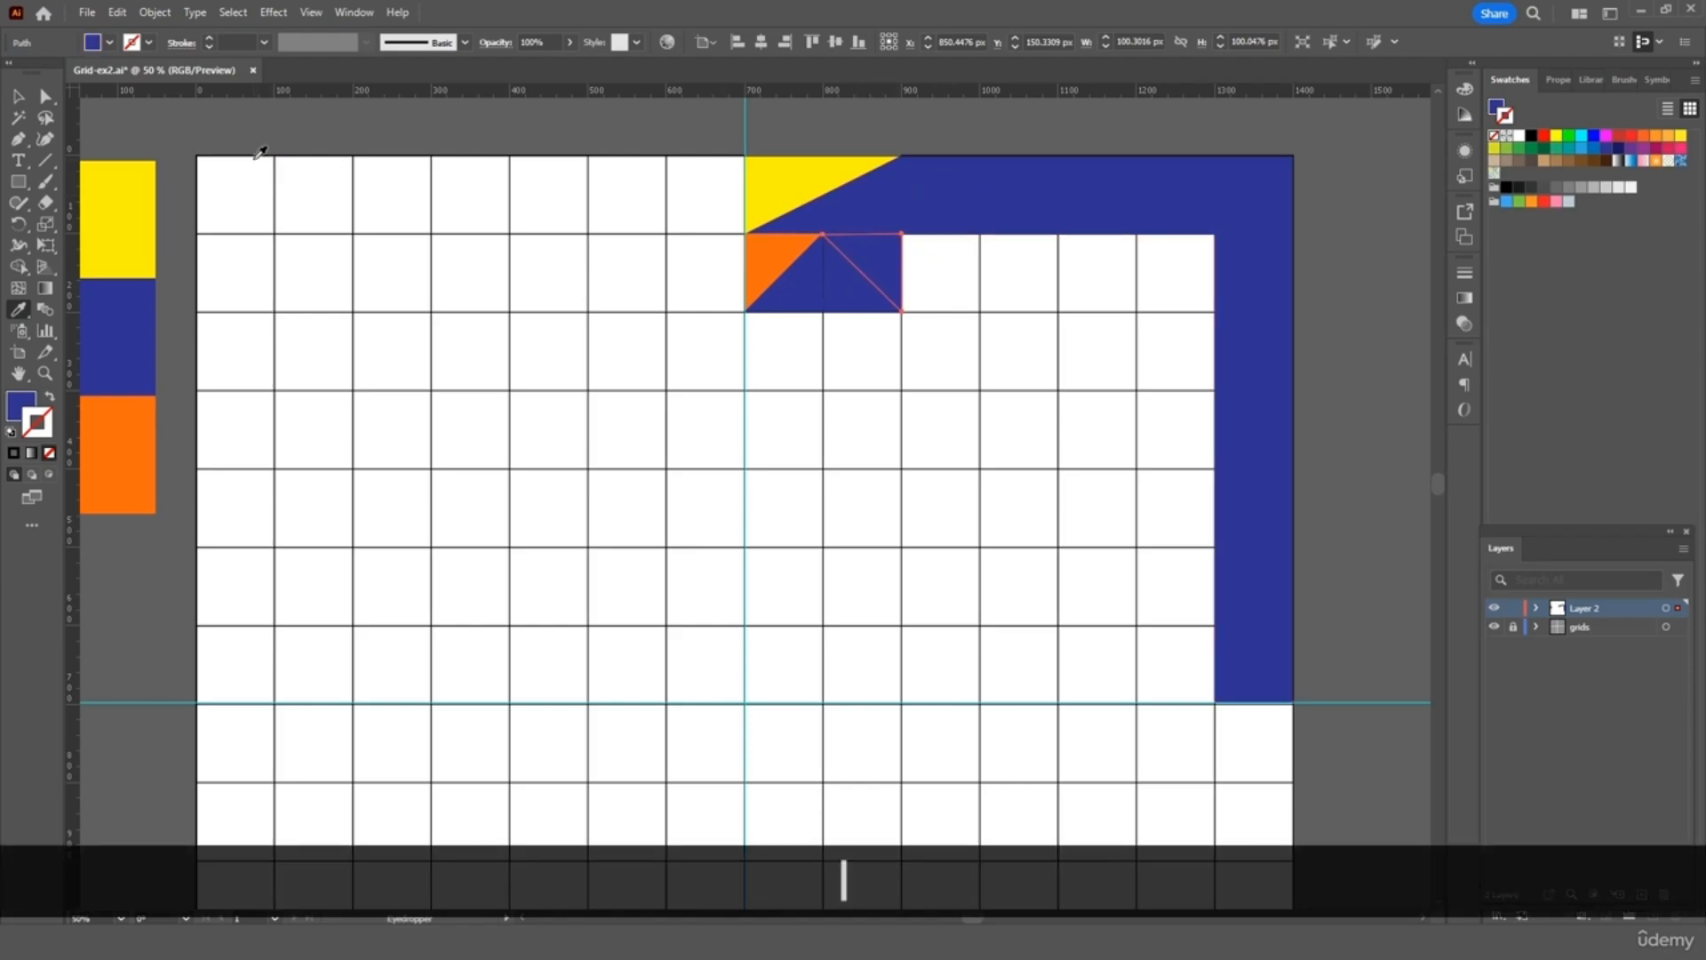
pyautogui.press('v')
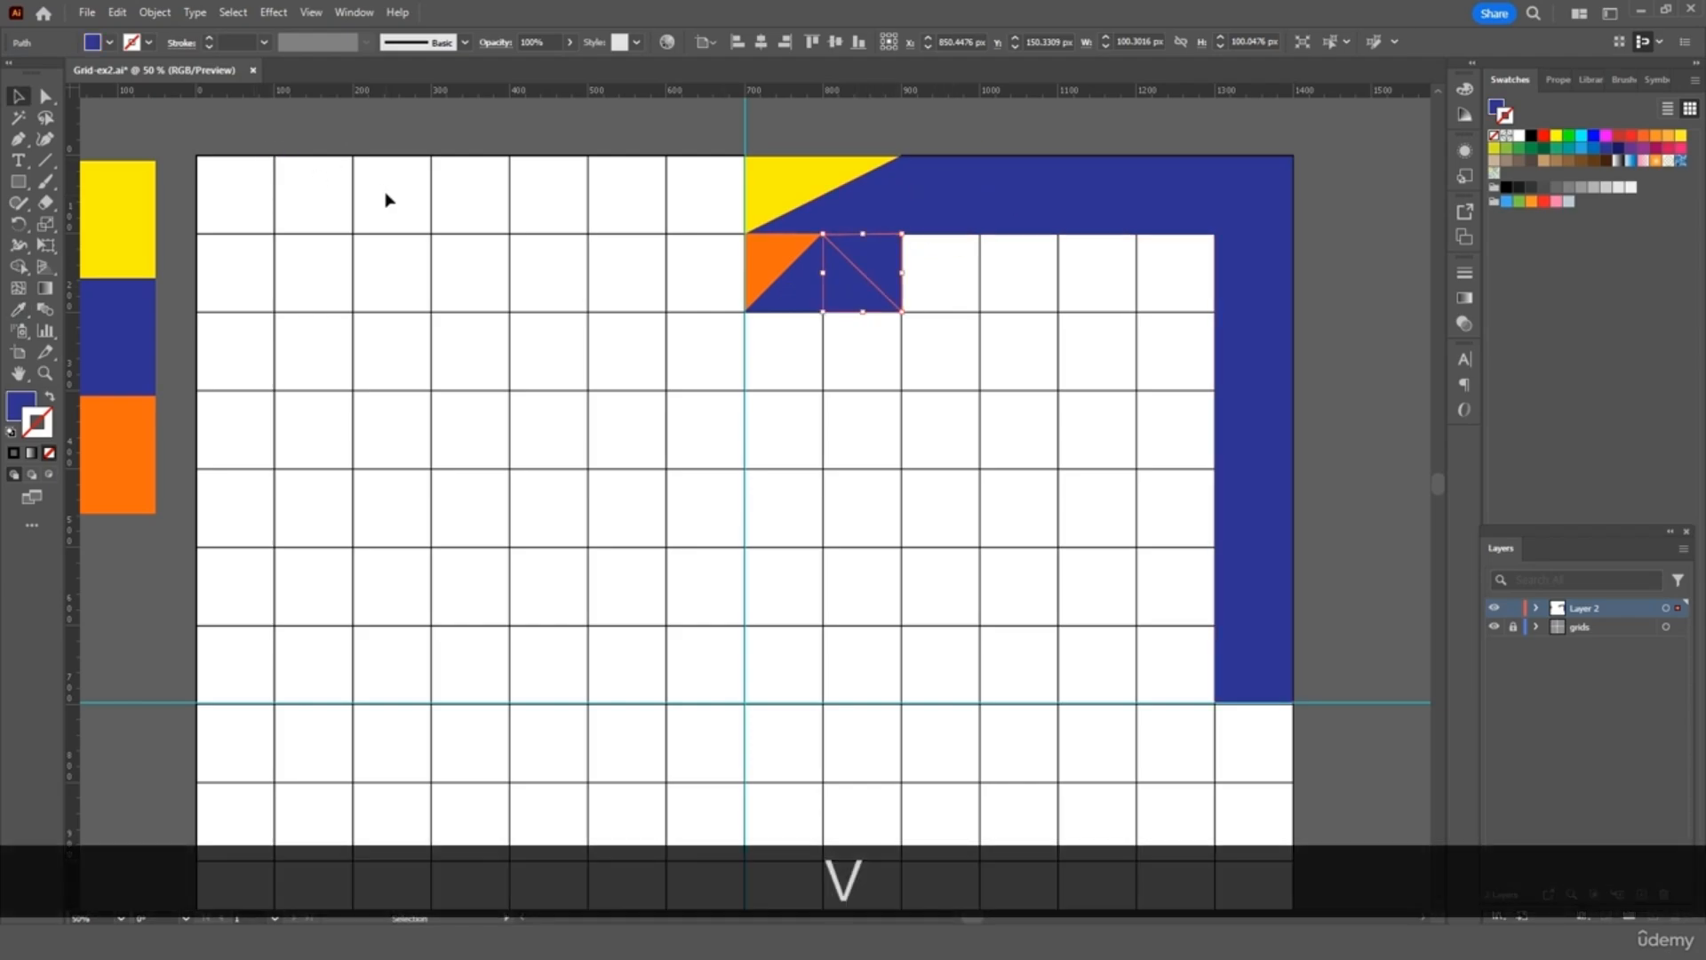
pyautogui.moveTo(858, 295); pyautogui.dragTo(861, 298)
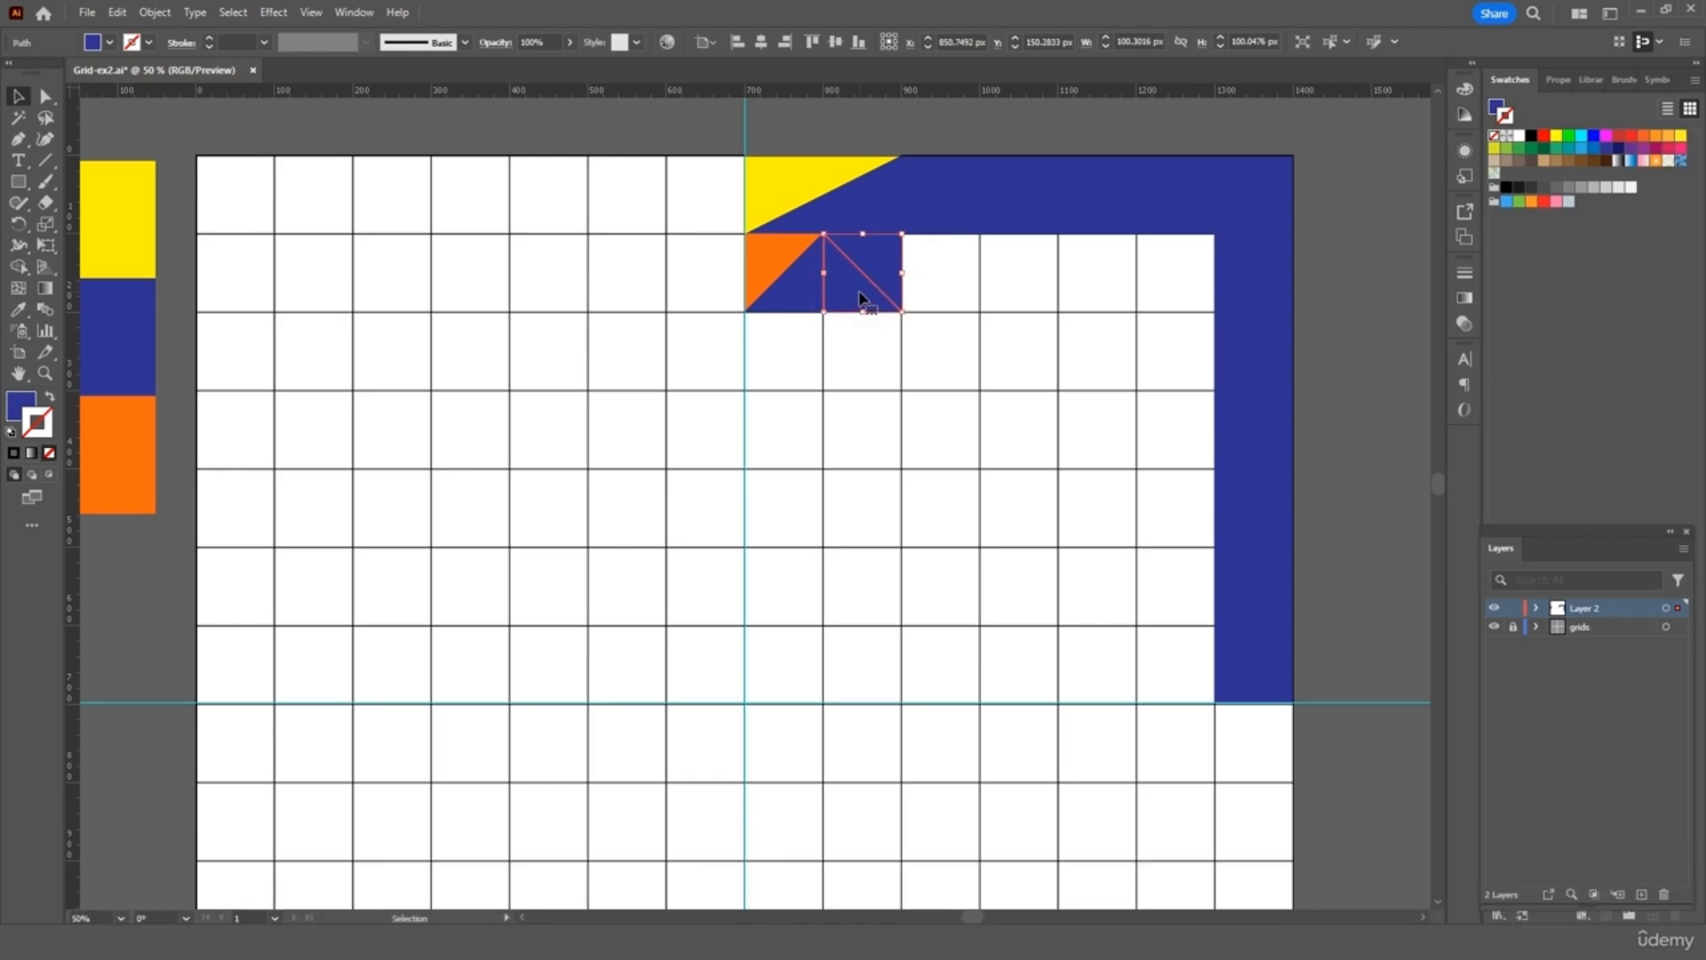
pyautogui.press('i')
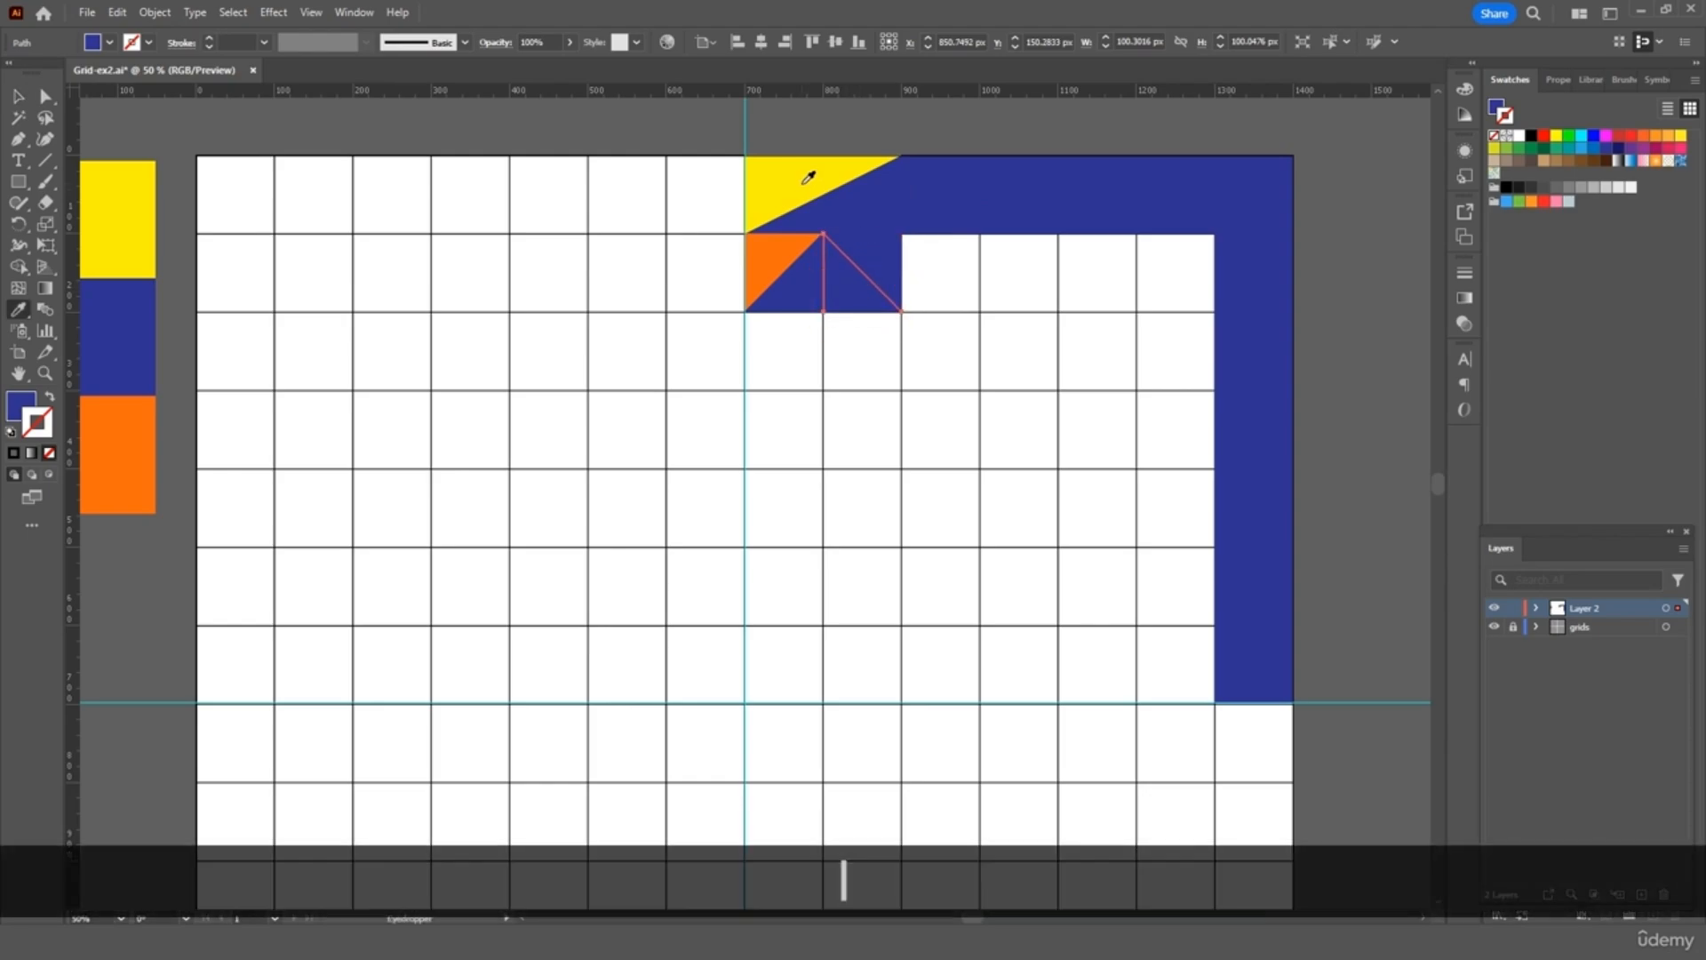
pyautogui.click(803, 182)
pyautogui.press('v')
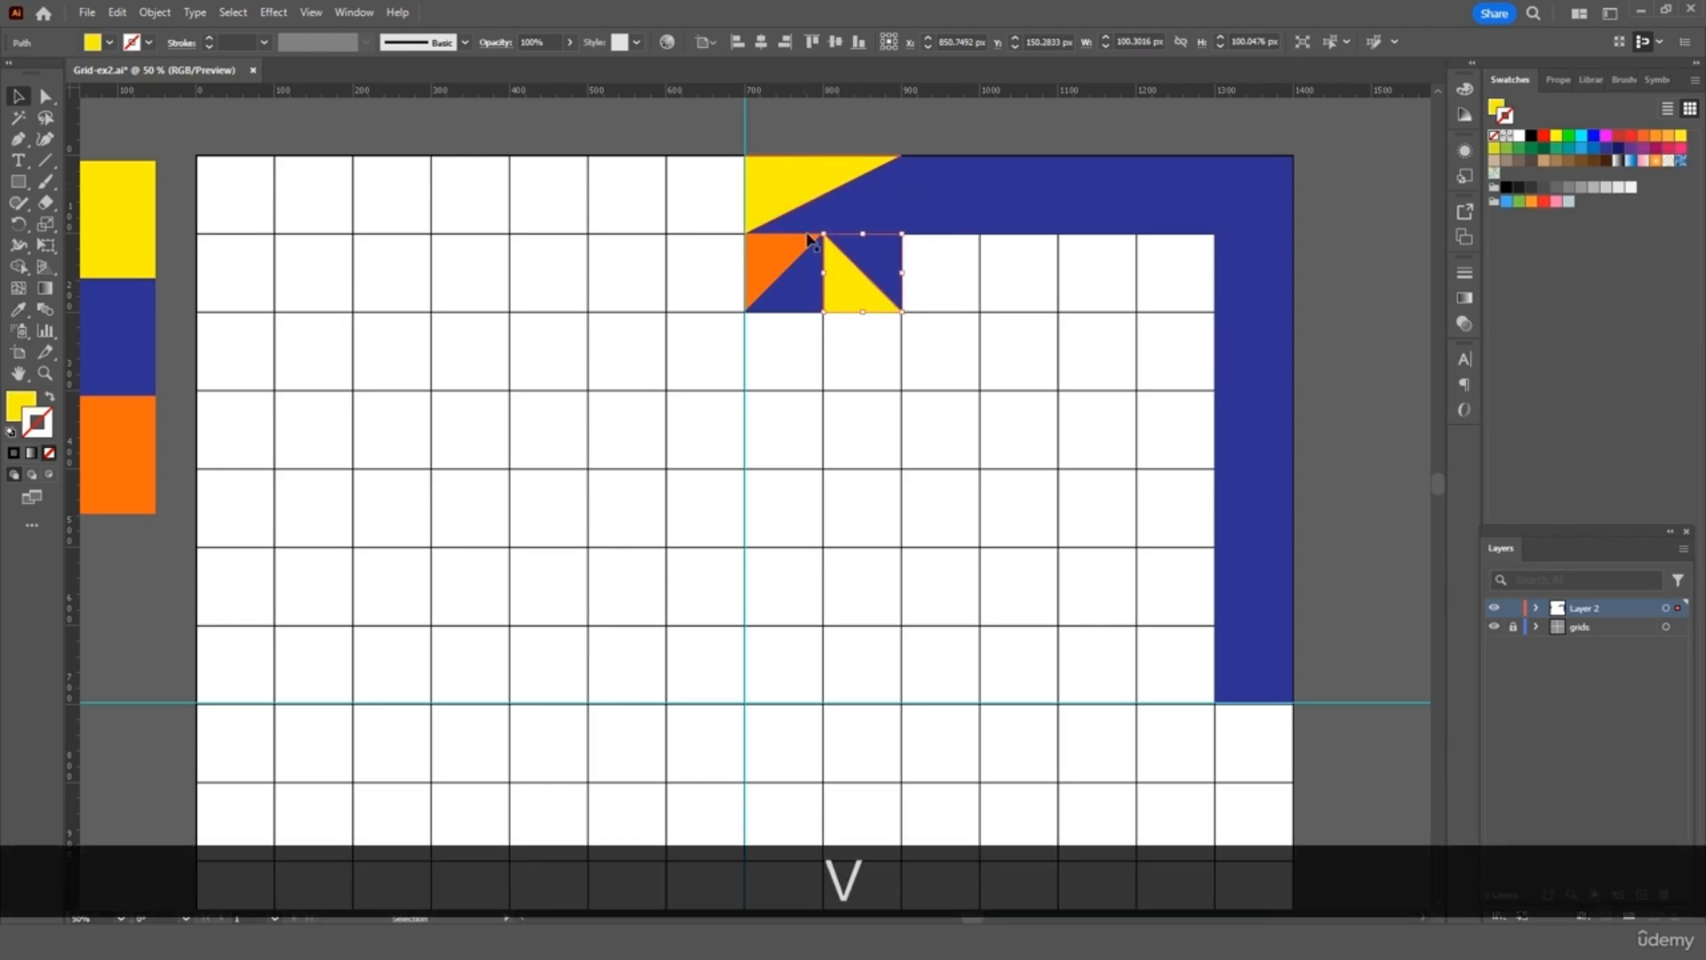
pyautogui.click(800, 355)
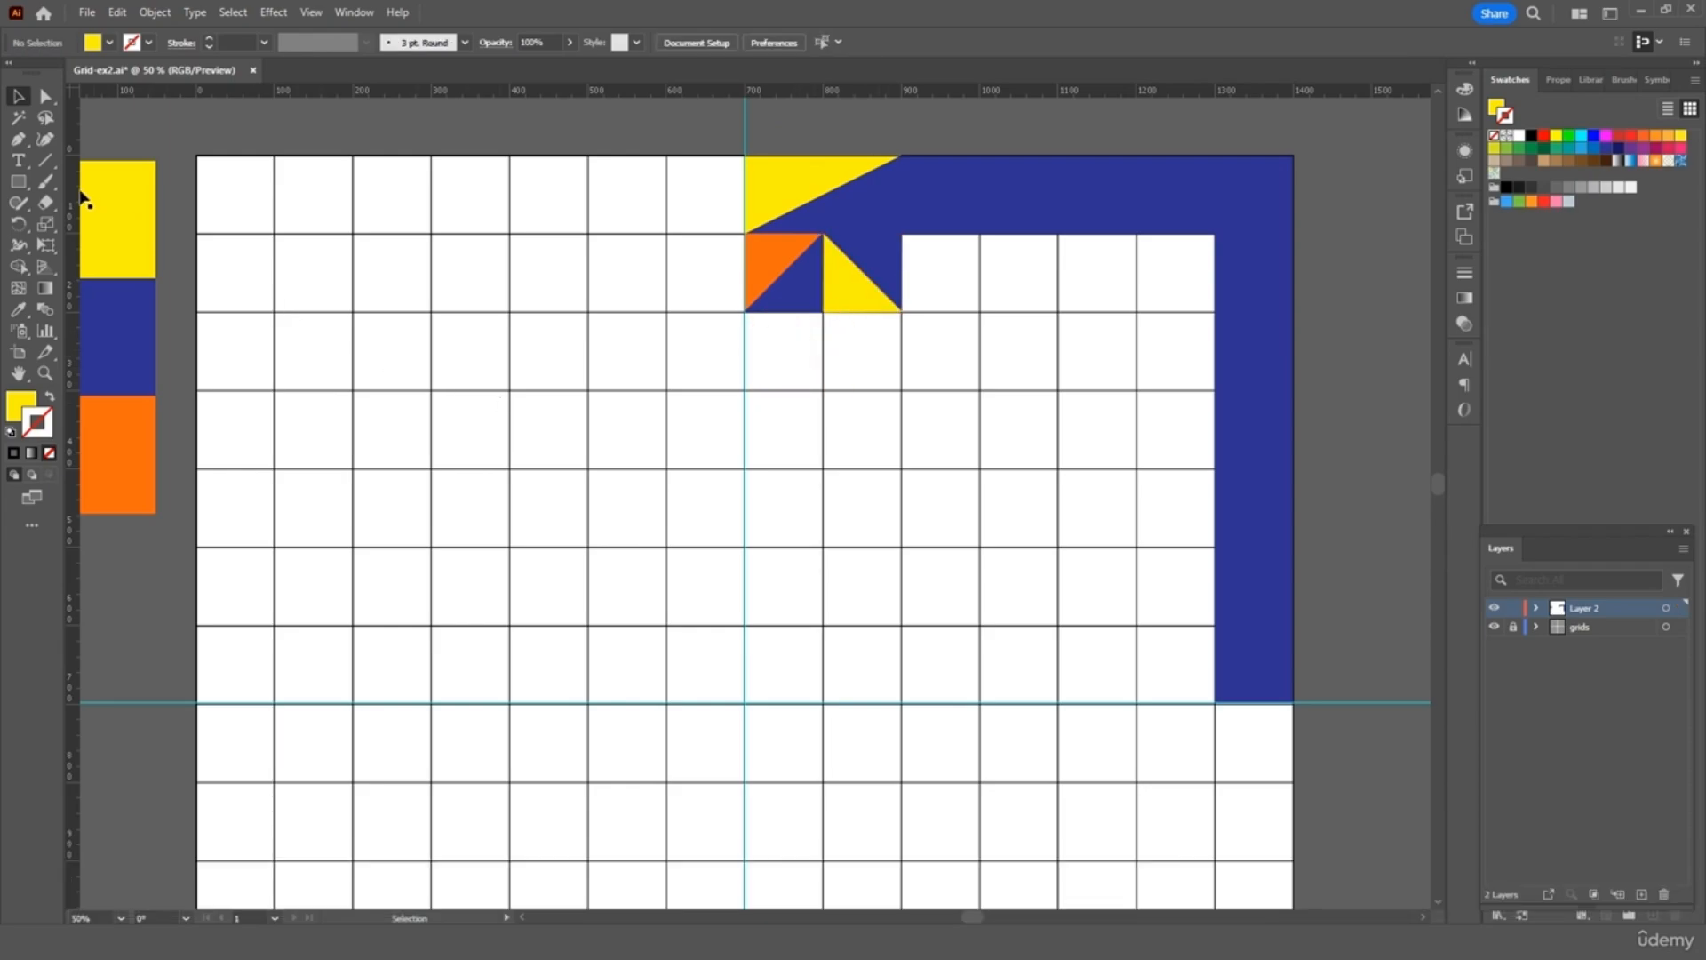
# Draw a two-cell-wide triangle on the vertical guide with the Pen tool and fill it navy
pyautogui.click(20, 139)
pyautogui.click(745, 469)
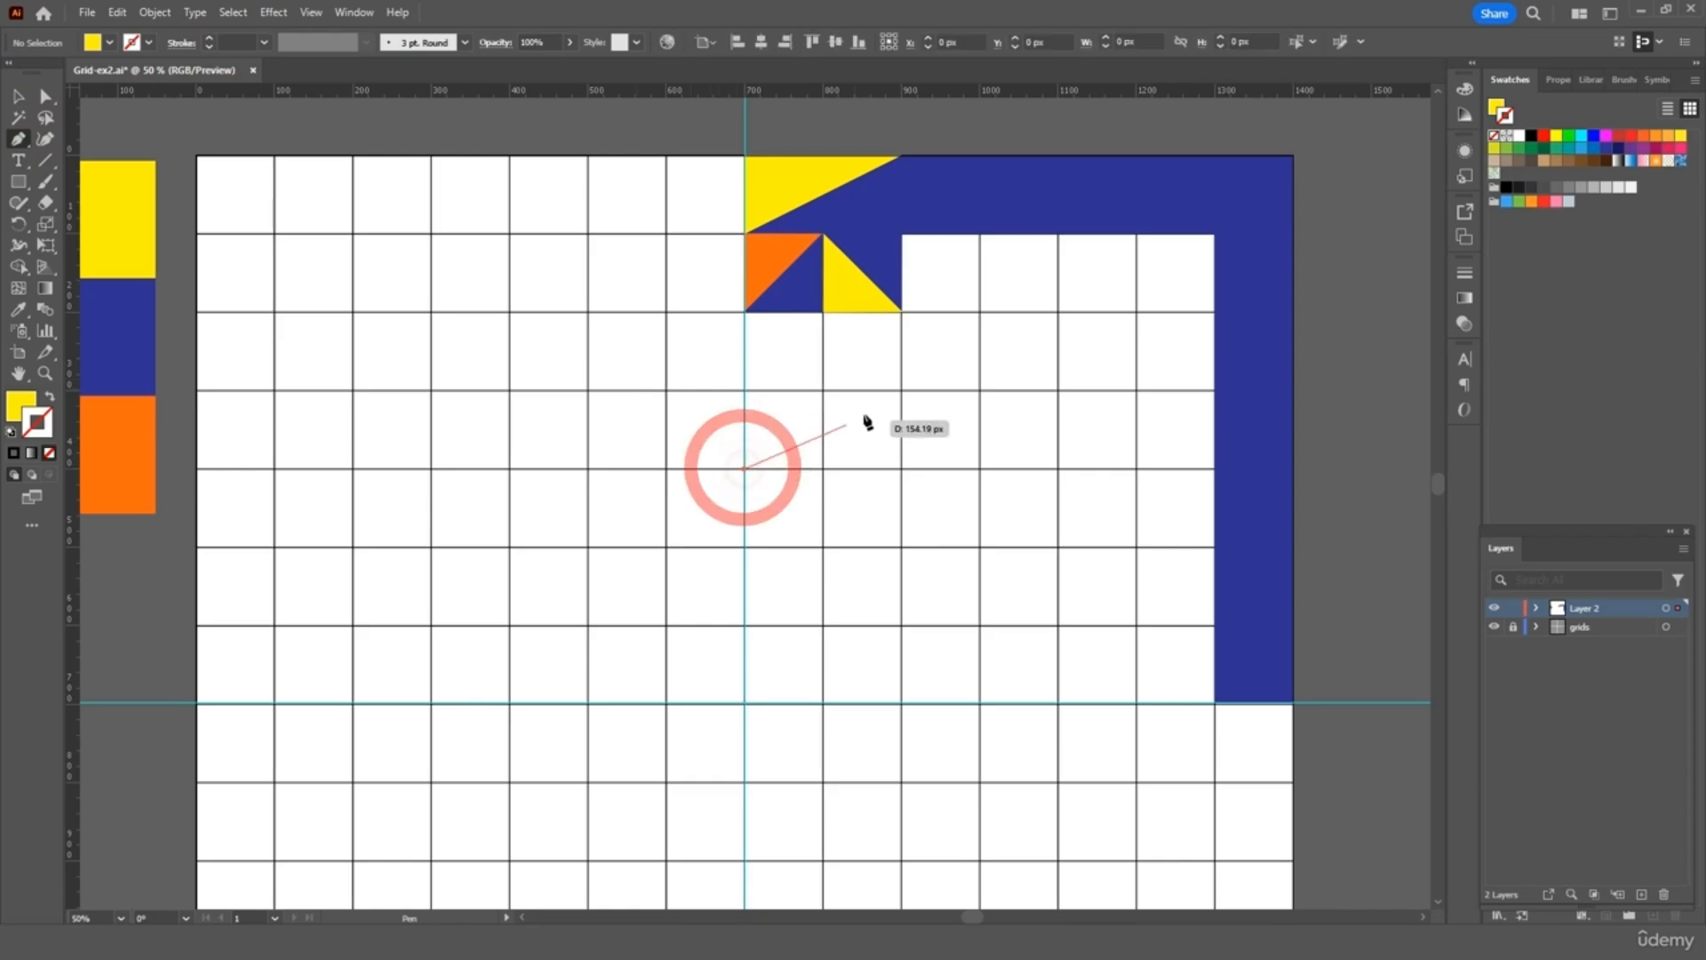
pyautogui.click(901, 391)
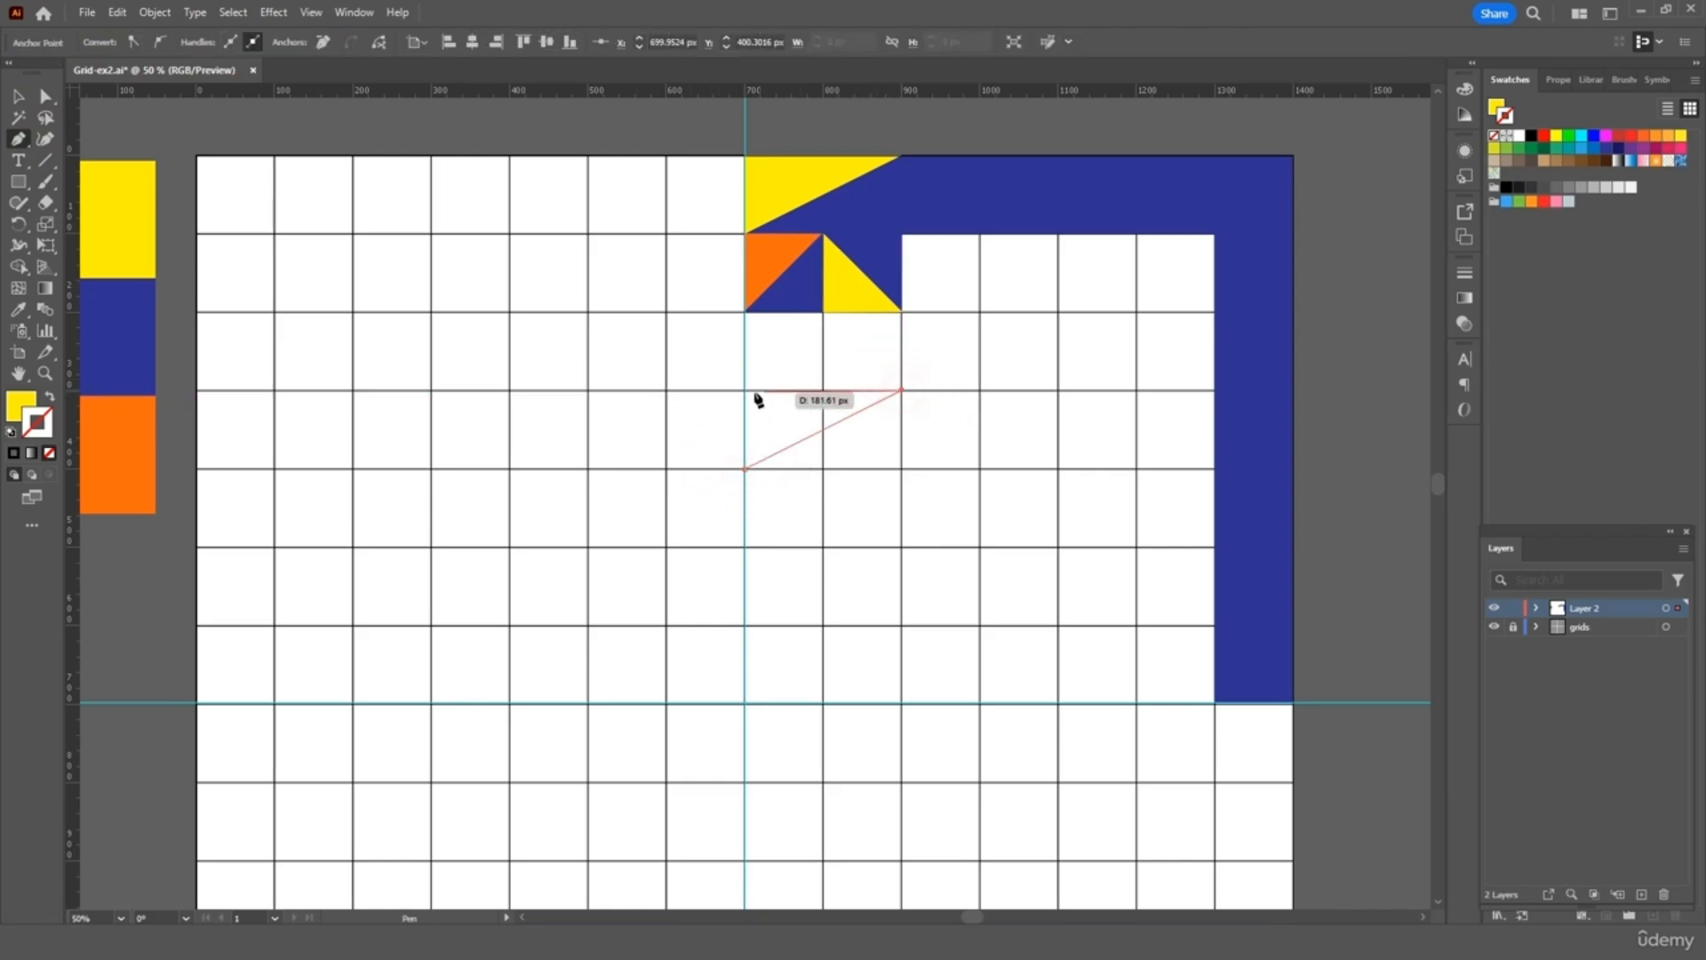
pyautogui.click(744, 390)
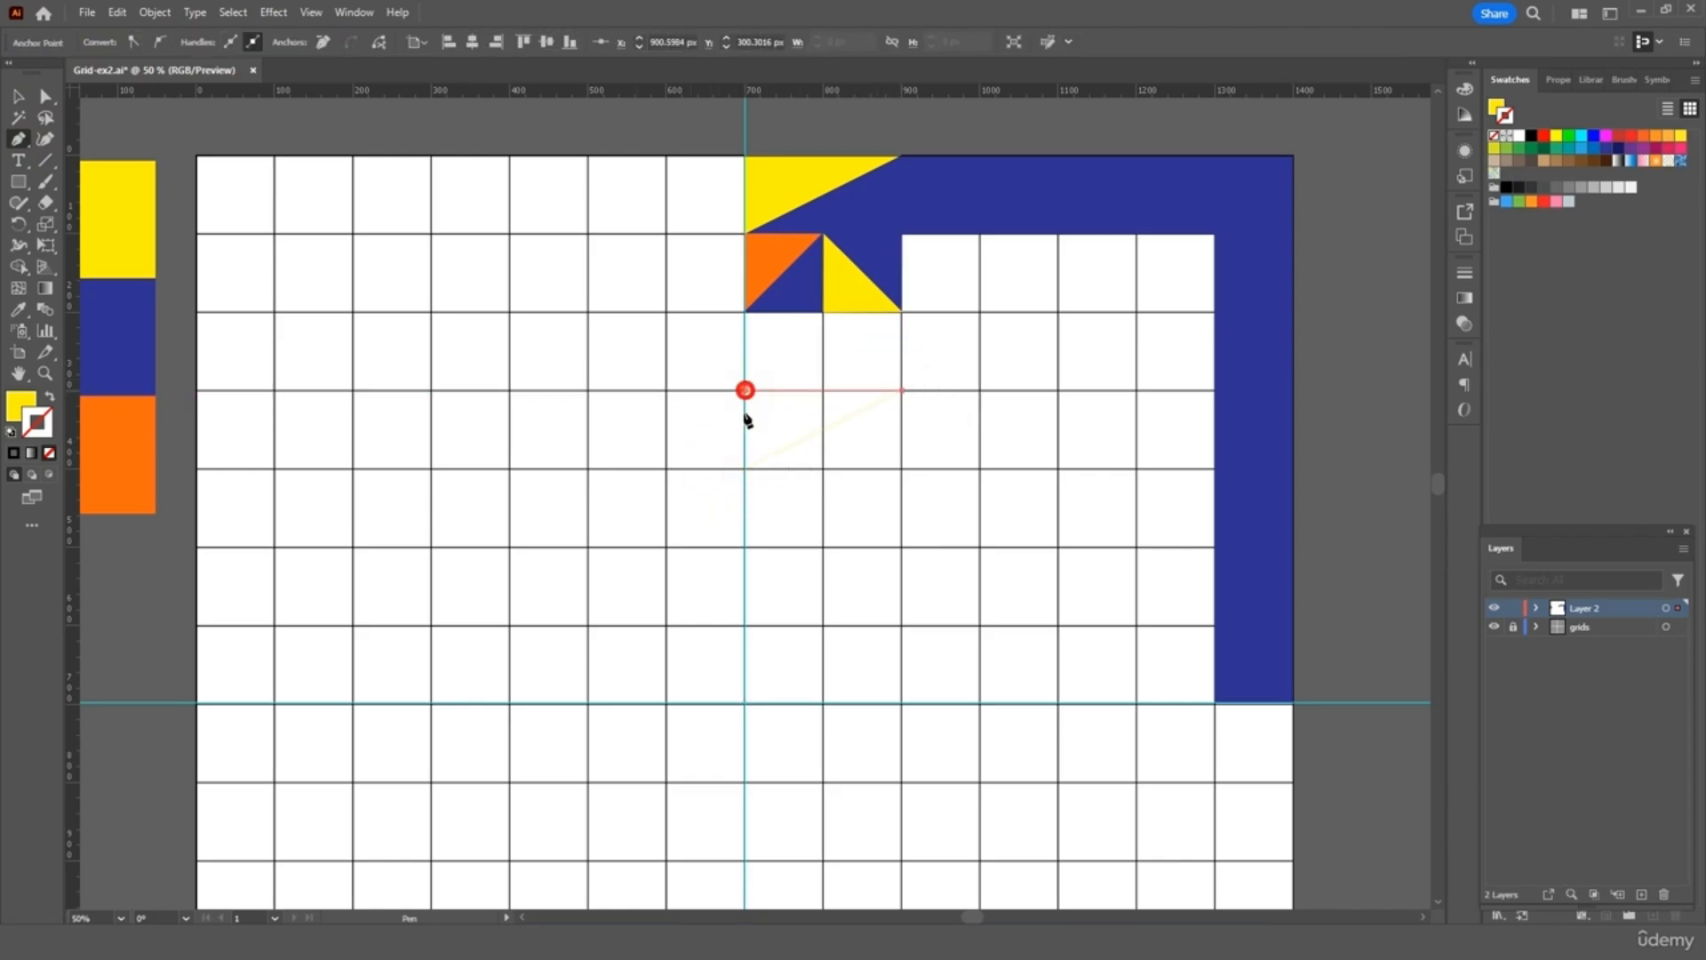
pyautogui.click(745, 468)
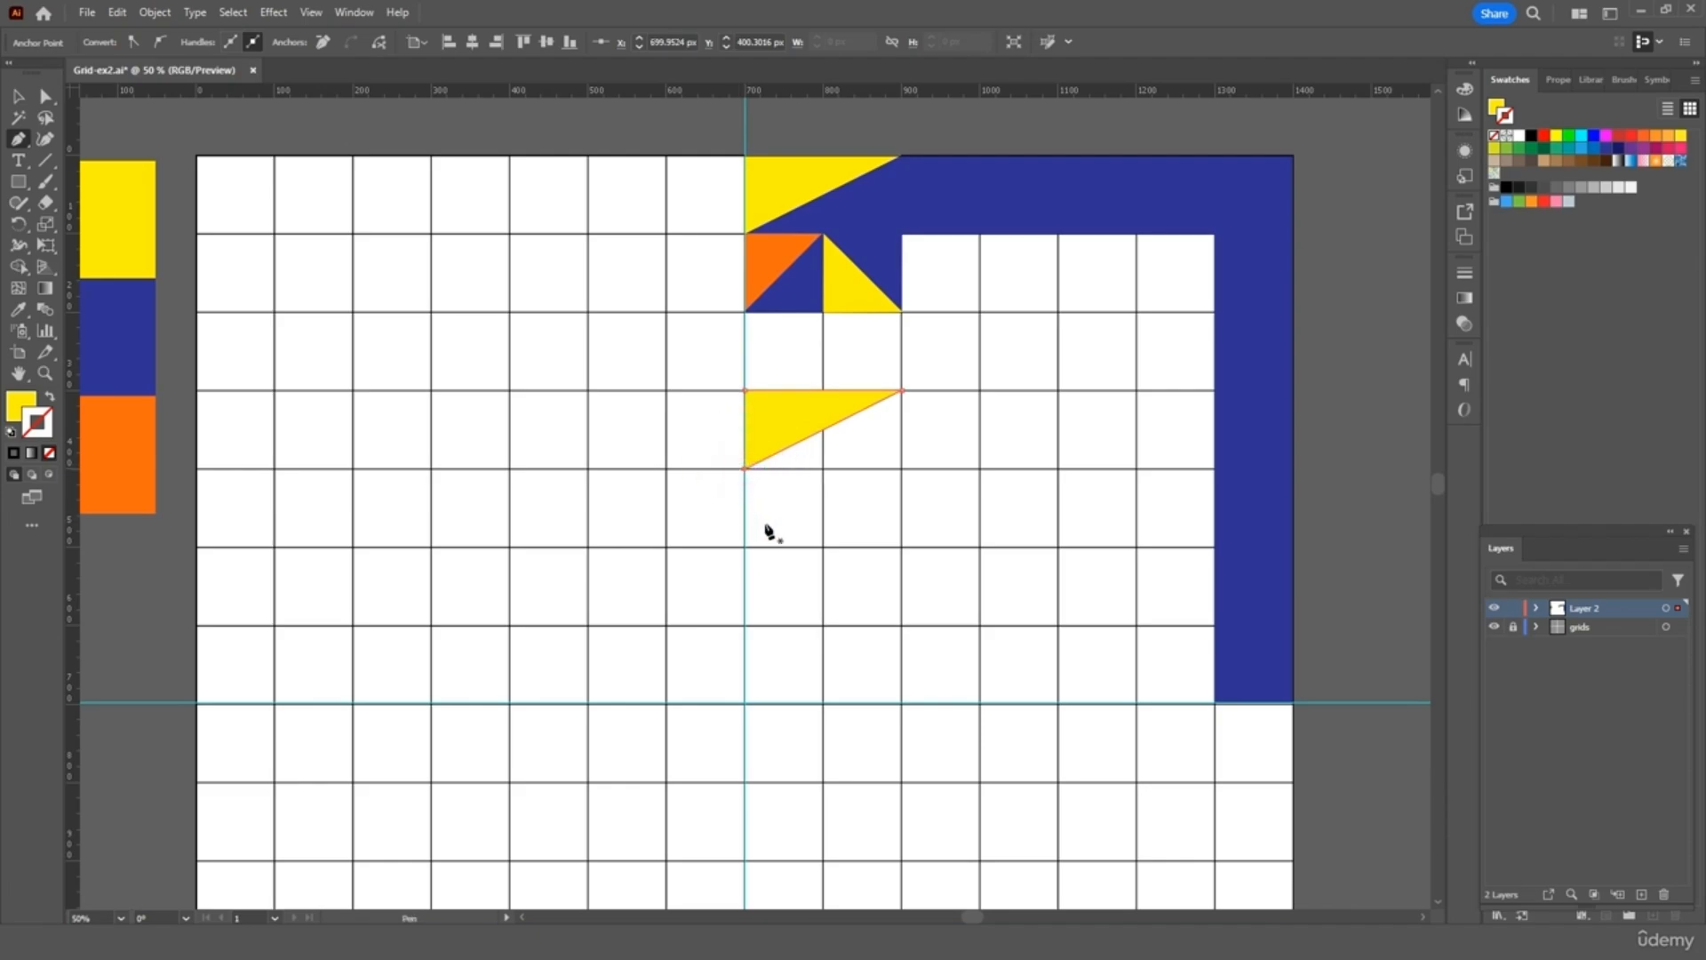
pyautogui.press('v')
pyautogui.press('i')
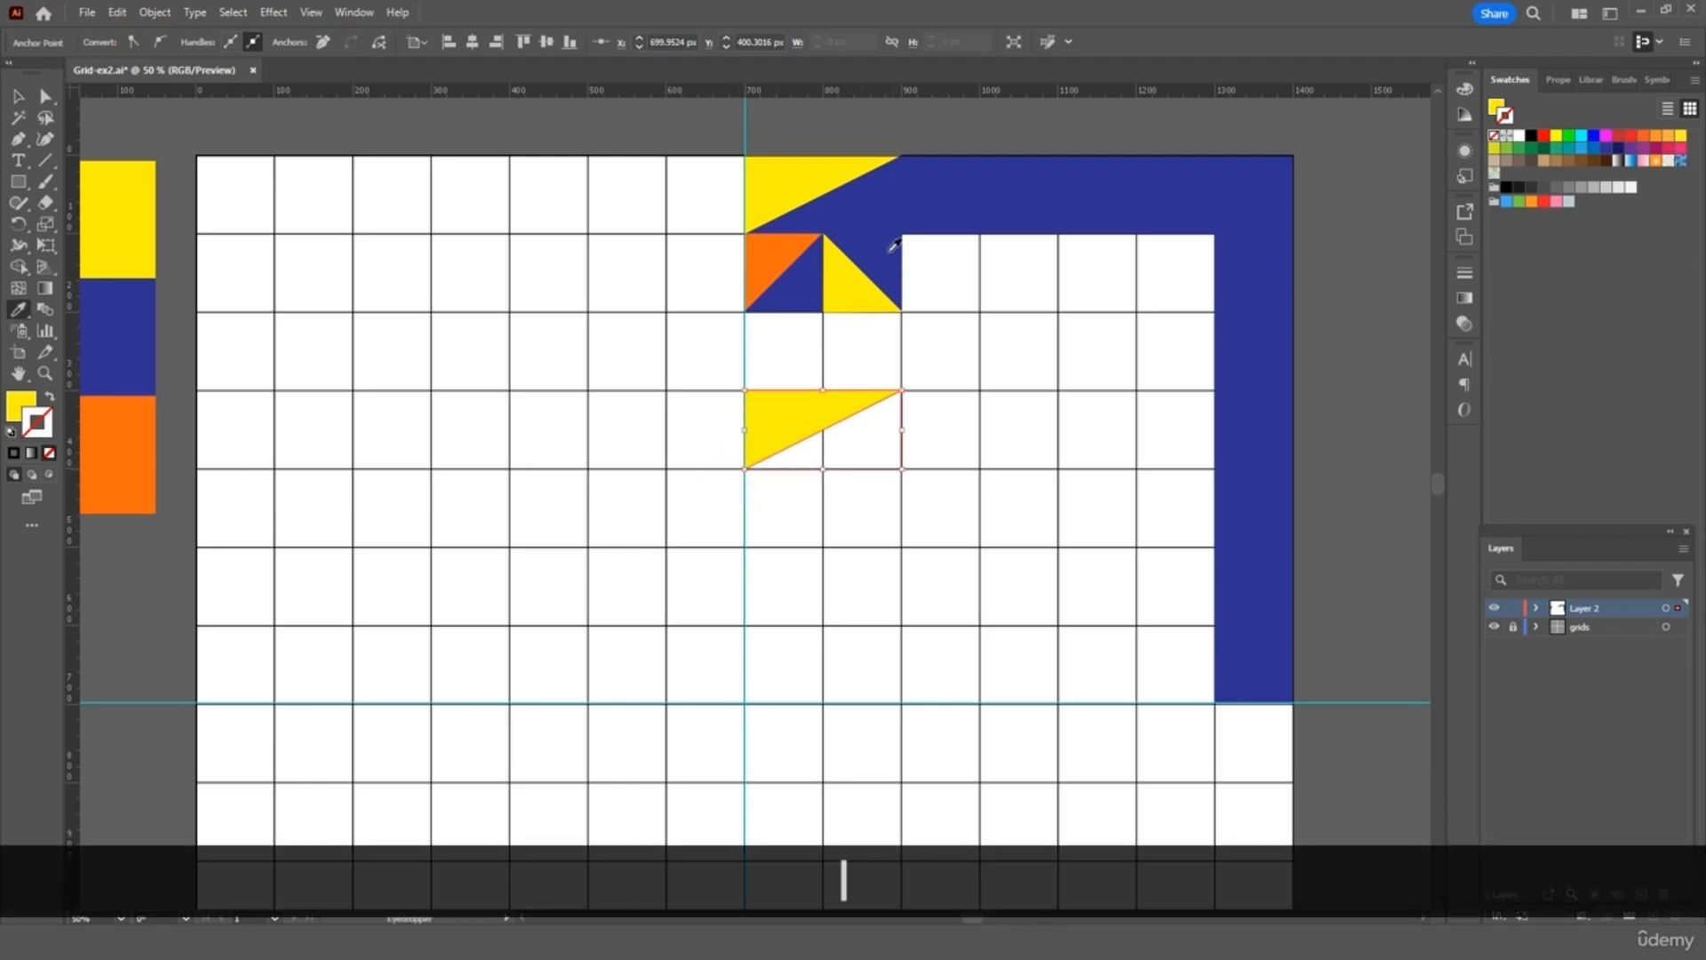
pyautogui.click(1028, 180)
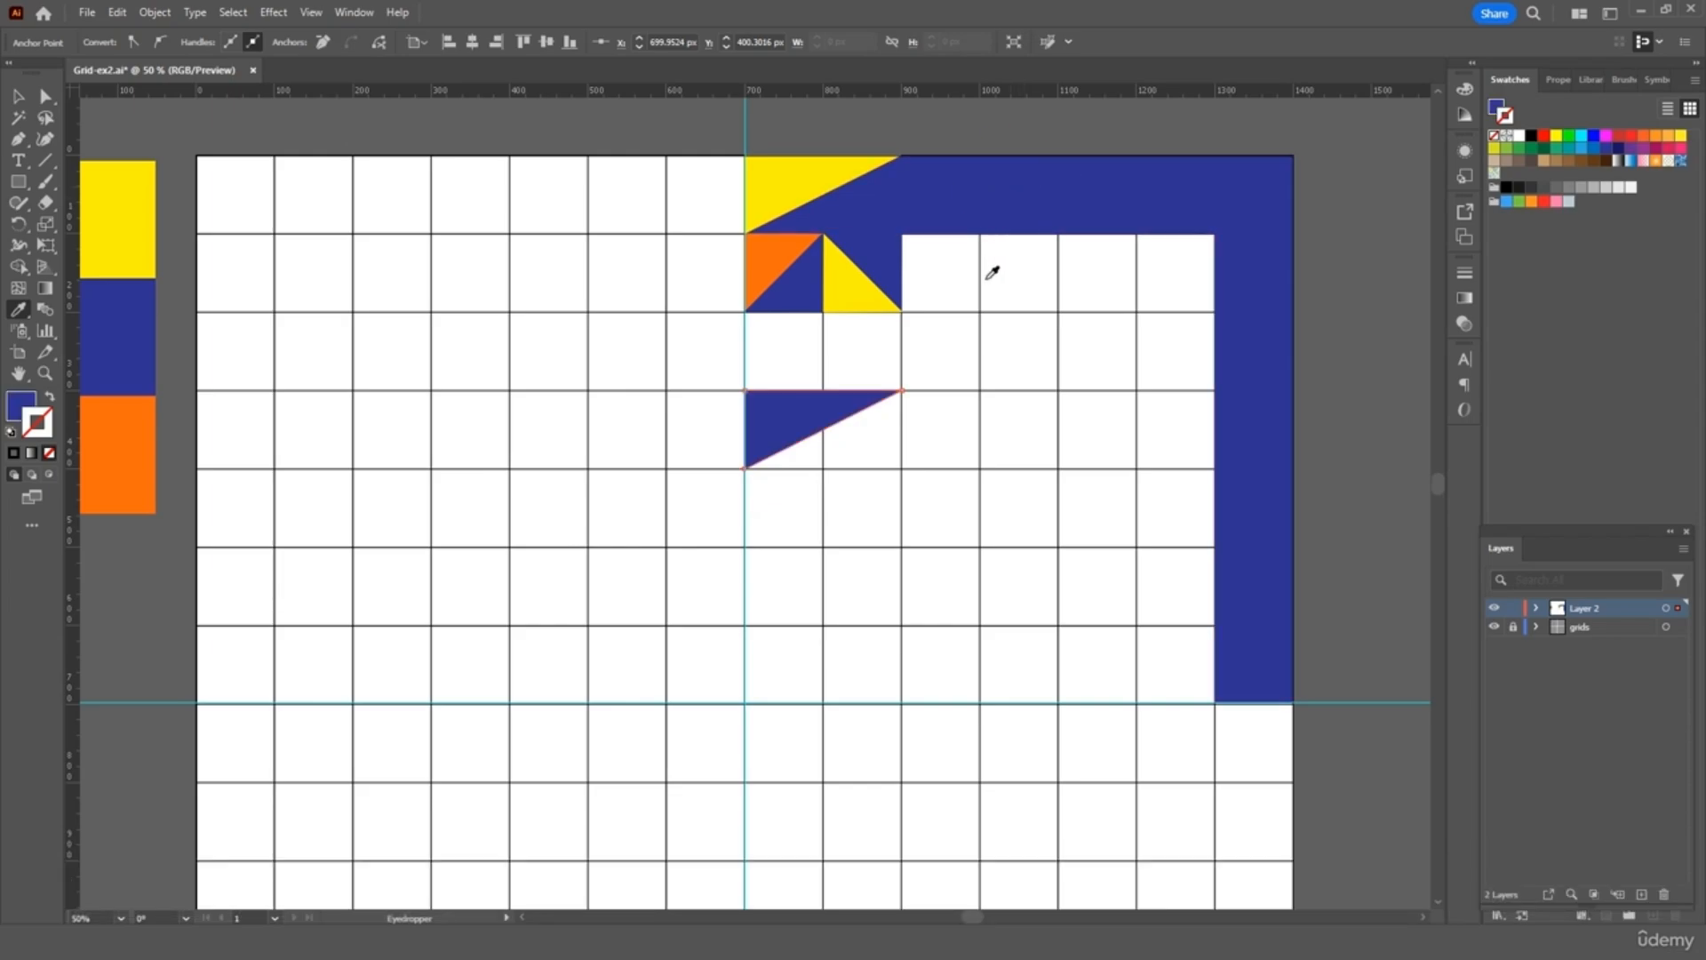
pyautogui.press('v')
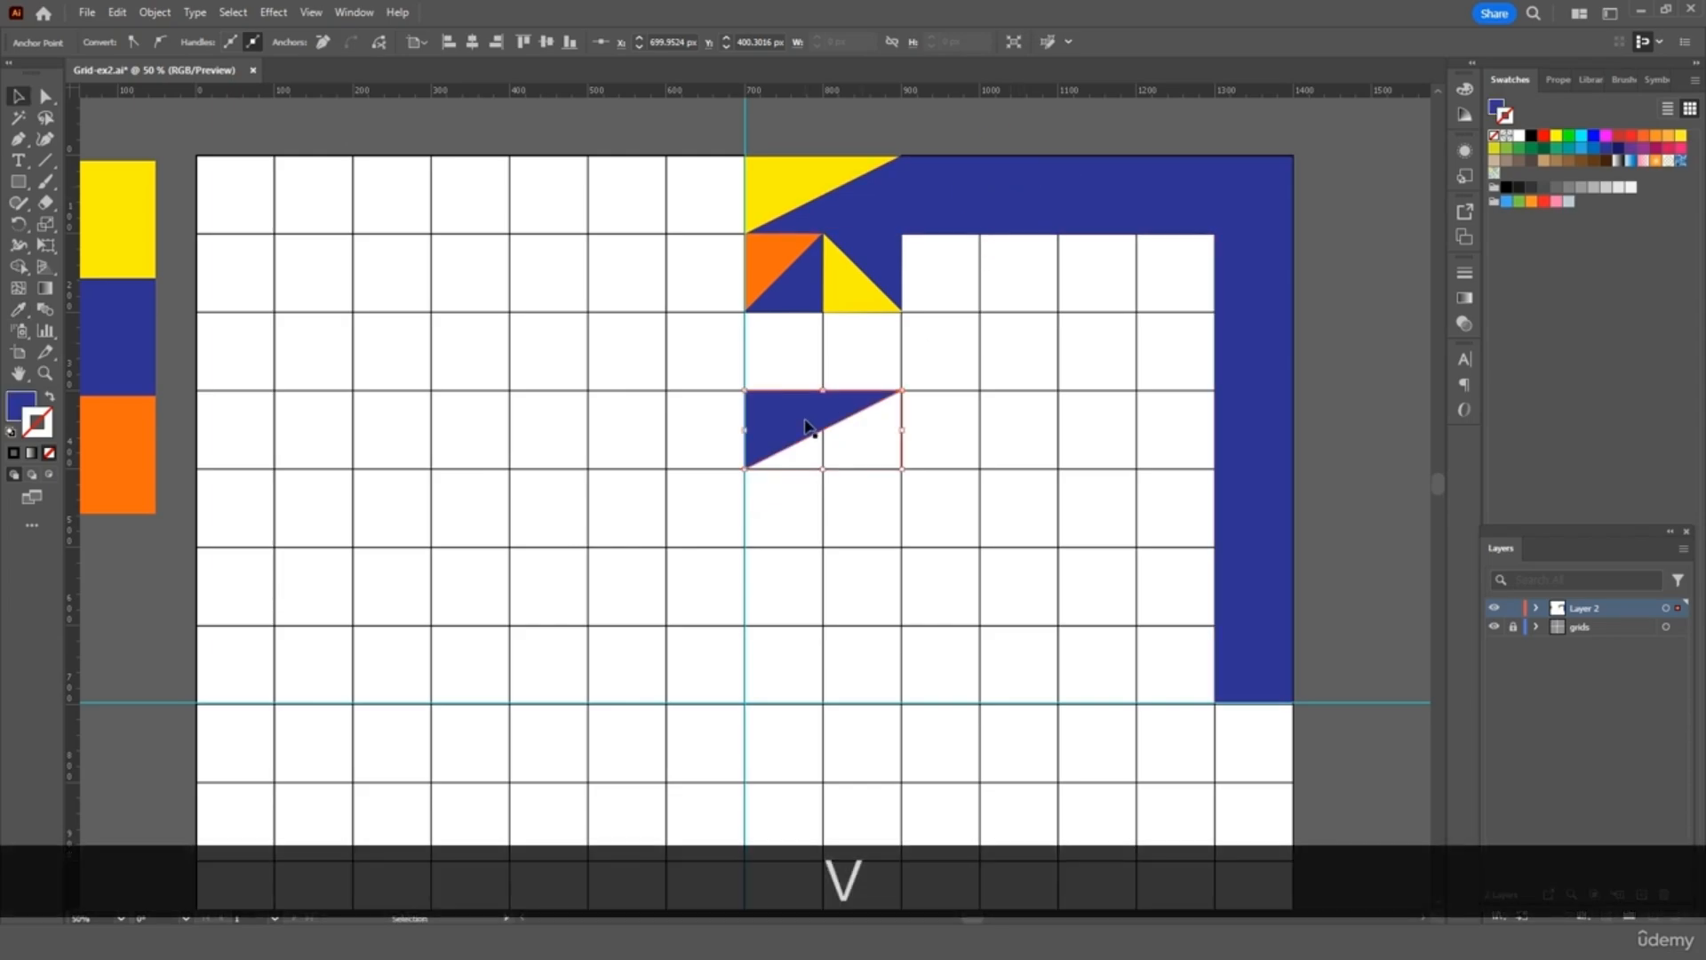
# Add a 180°-rotated orange copy beneath the navy triangle to complete the rectangle
pyautogui.hotkey('ctrl', 'v')
pyautogui.hotkey('ctrl', 'z')
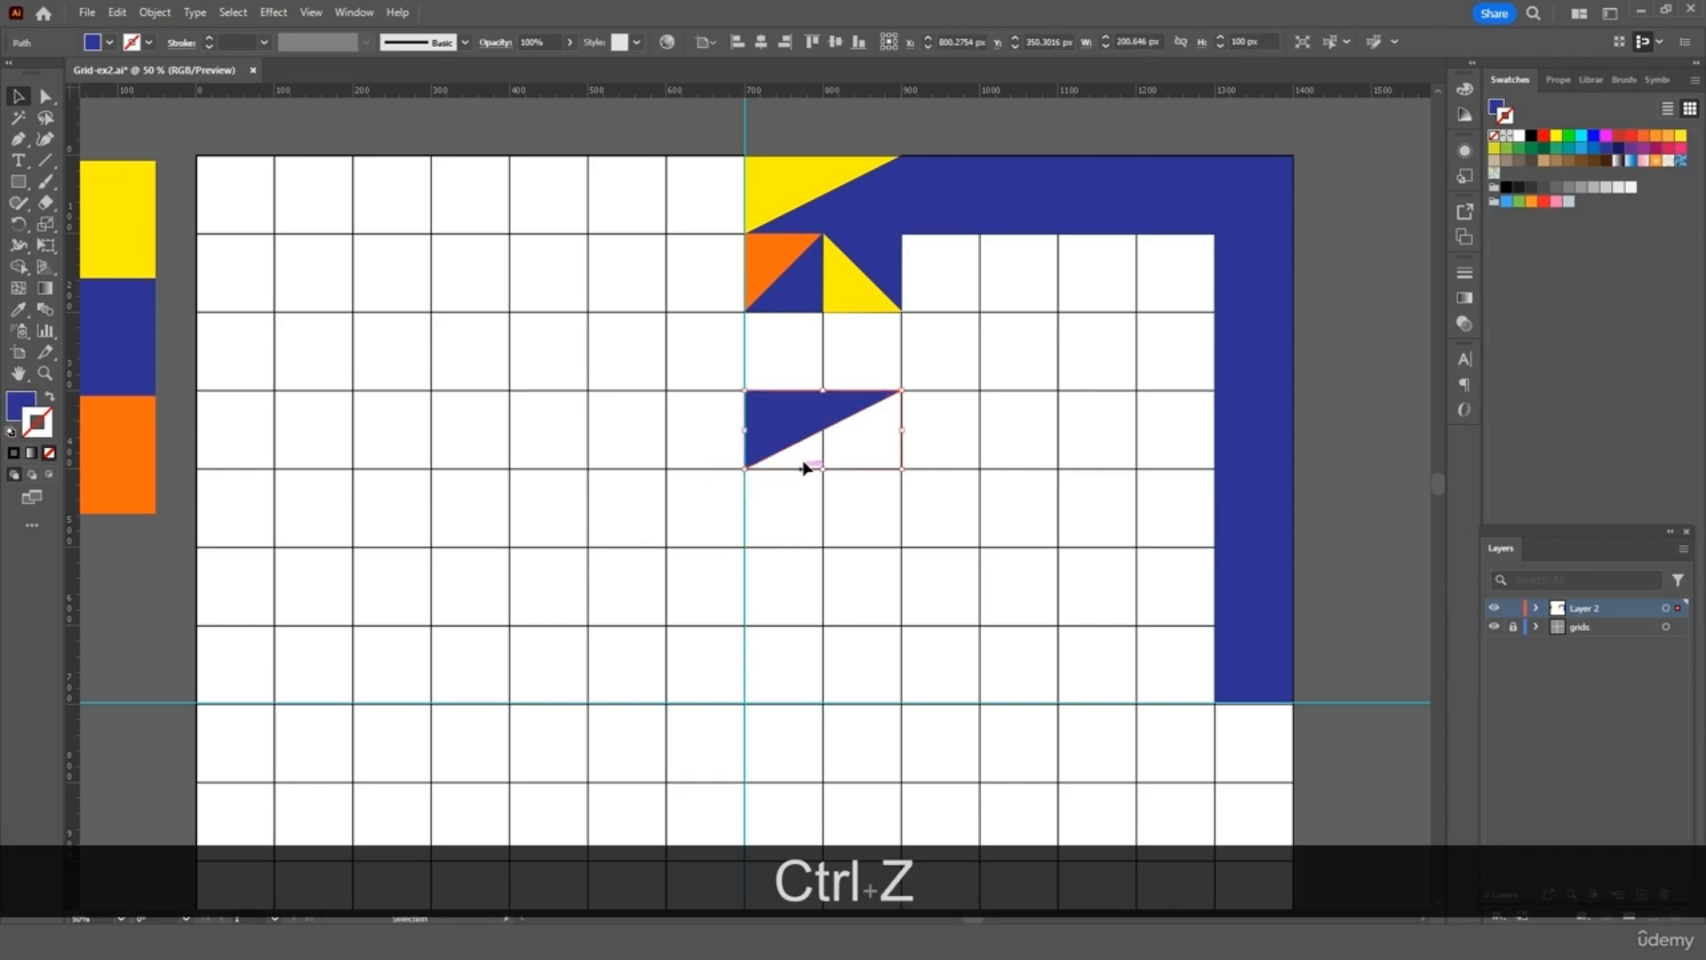
pyautogui.hotkey('ctrl', 'c')
pyautogui.hotkey('ctrl', 'v')
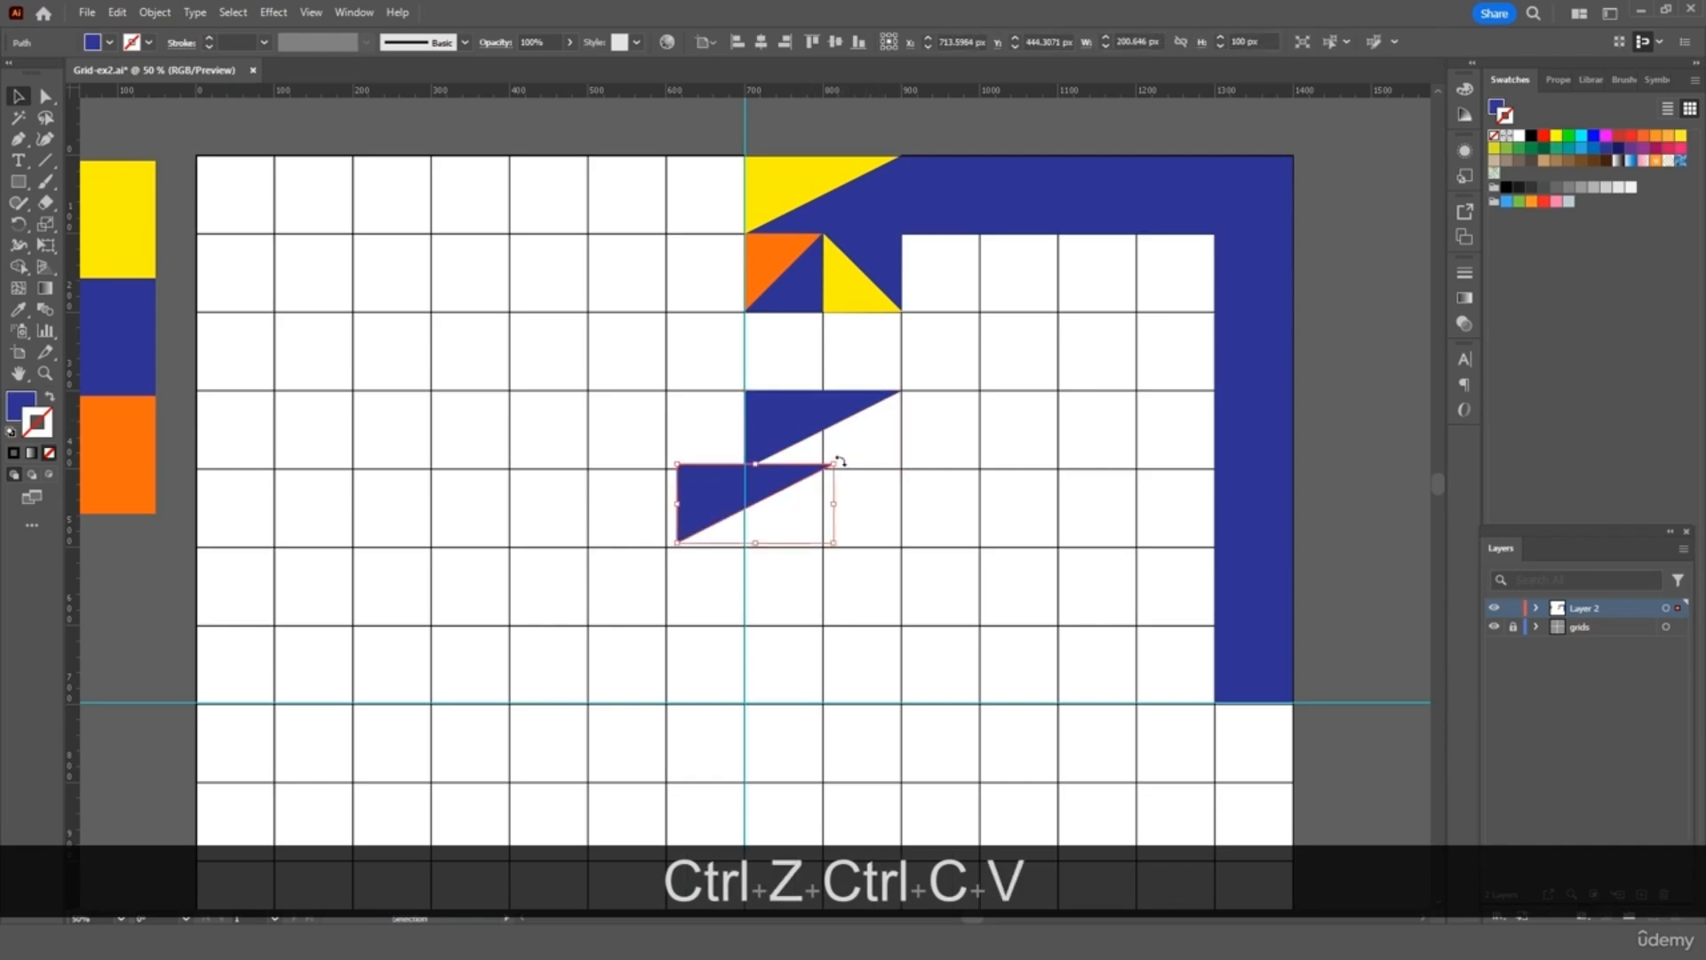
pyautogui.moveTo(839, 461); pyautogui.dragTo(625, 583)
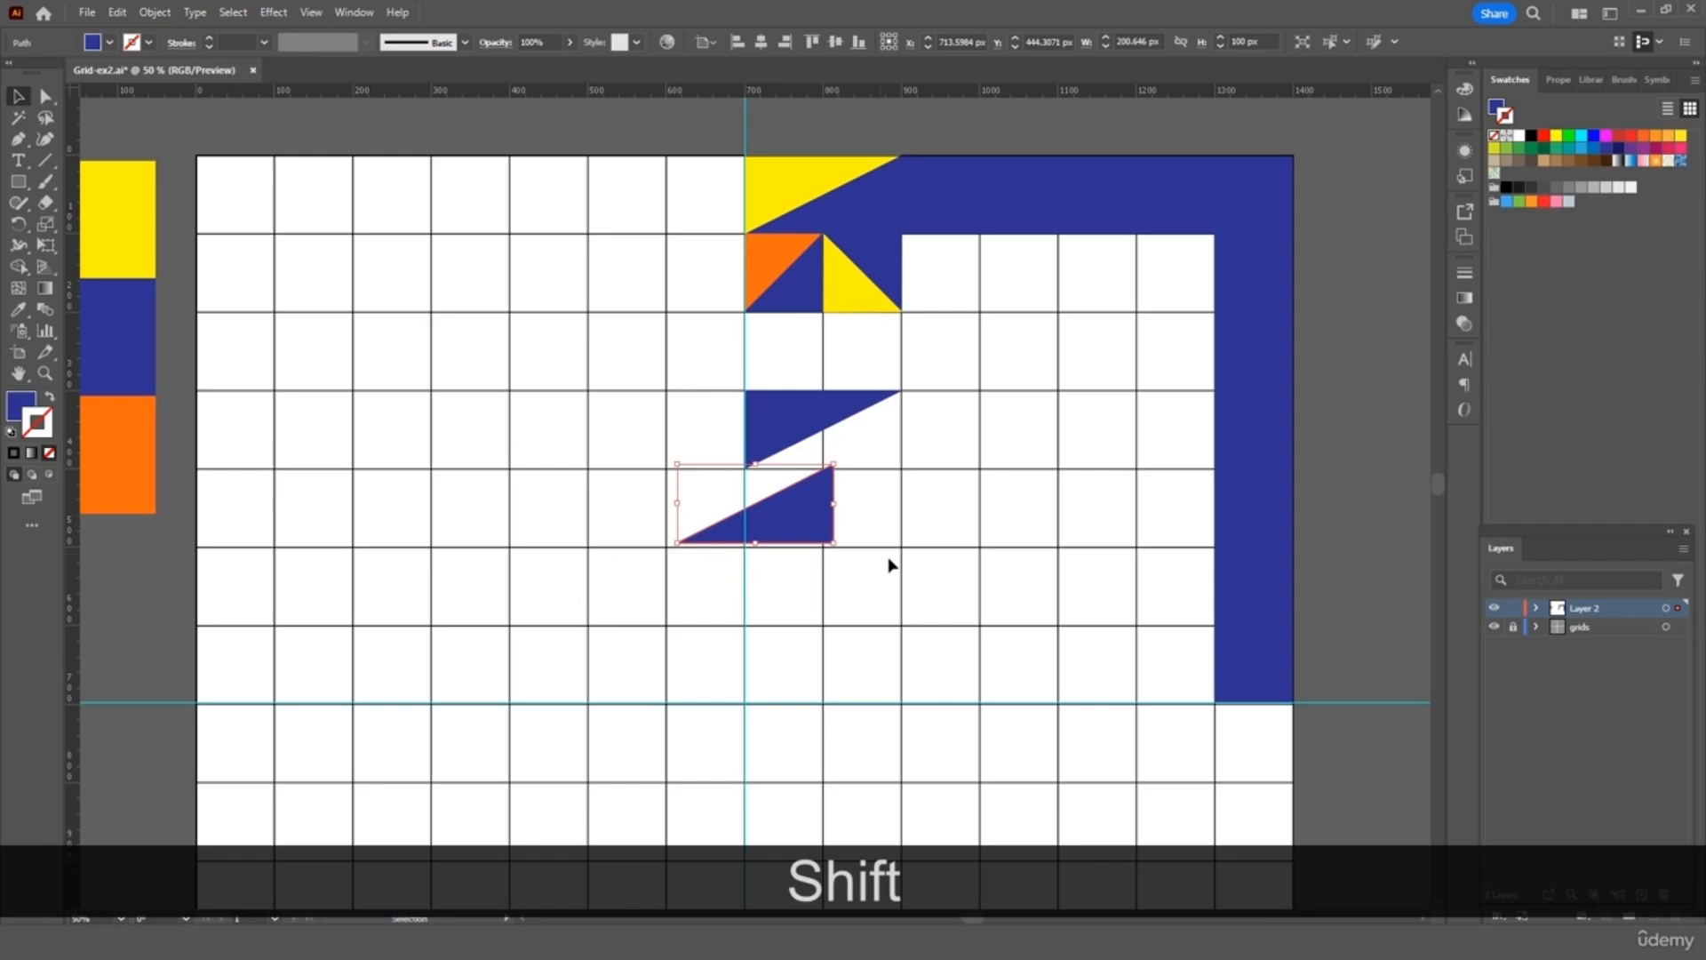
pyautogui.press('i')
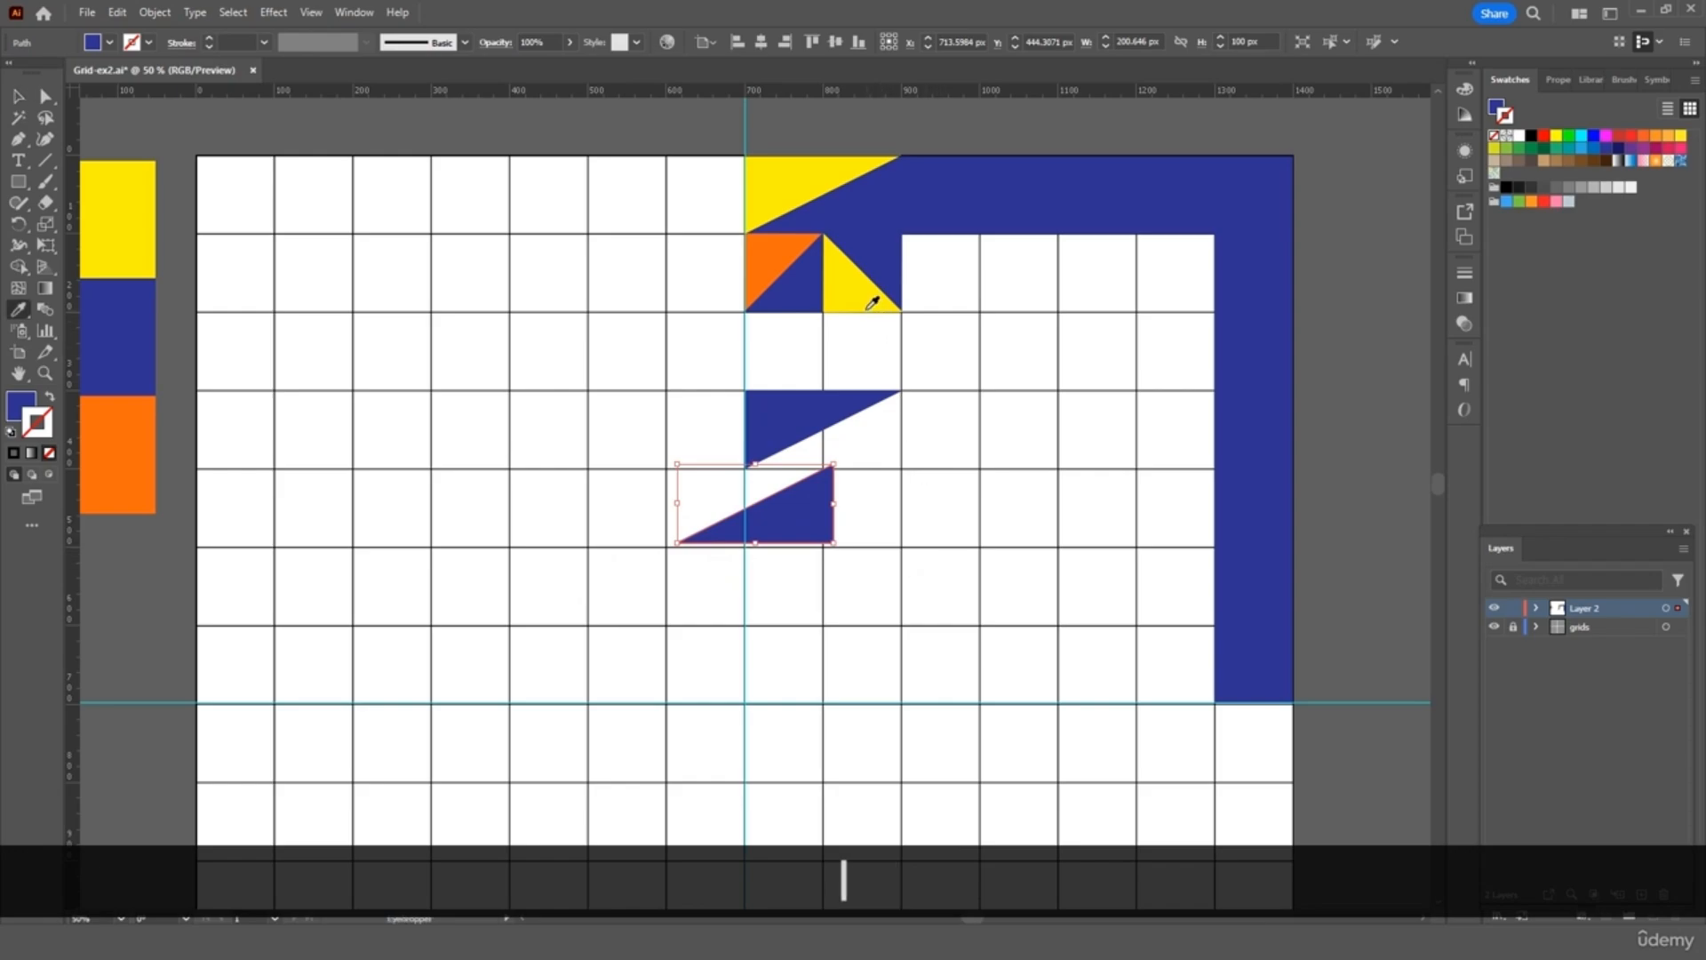
pyautogui.click(800, 272)
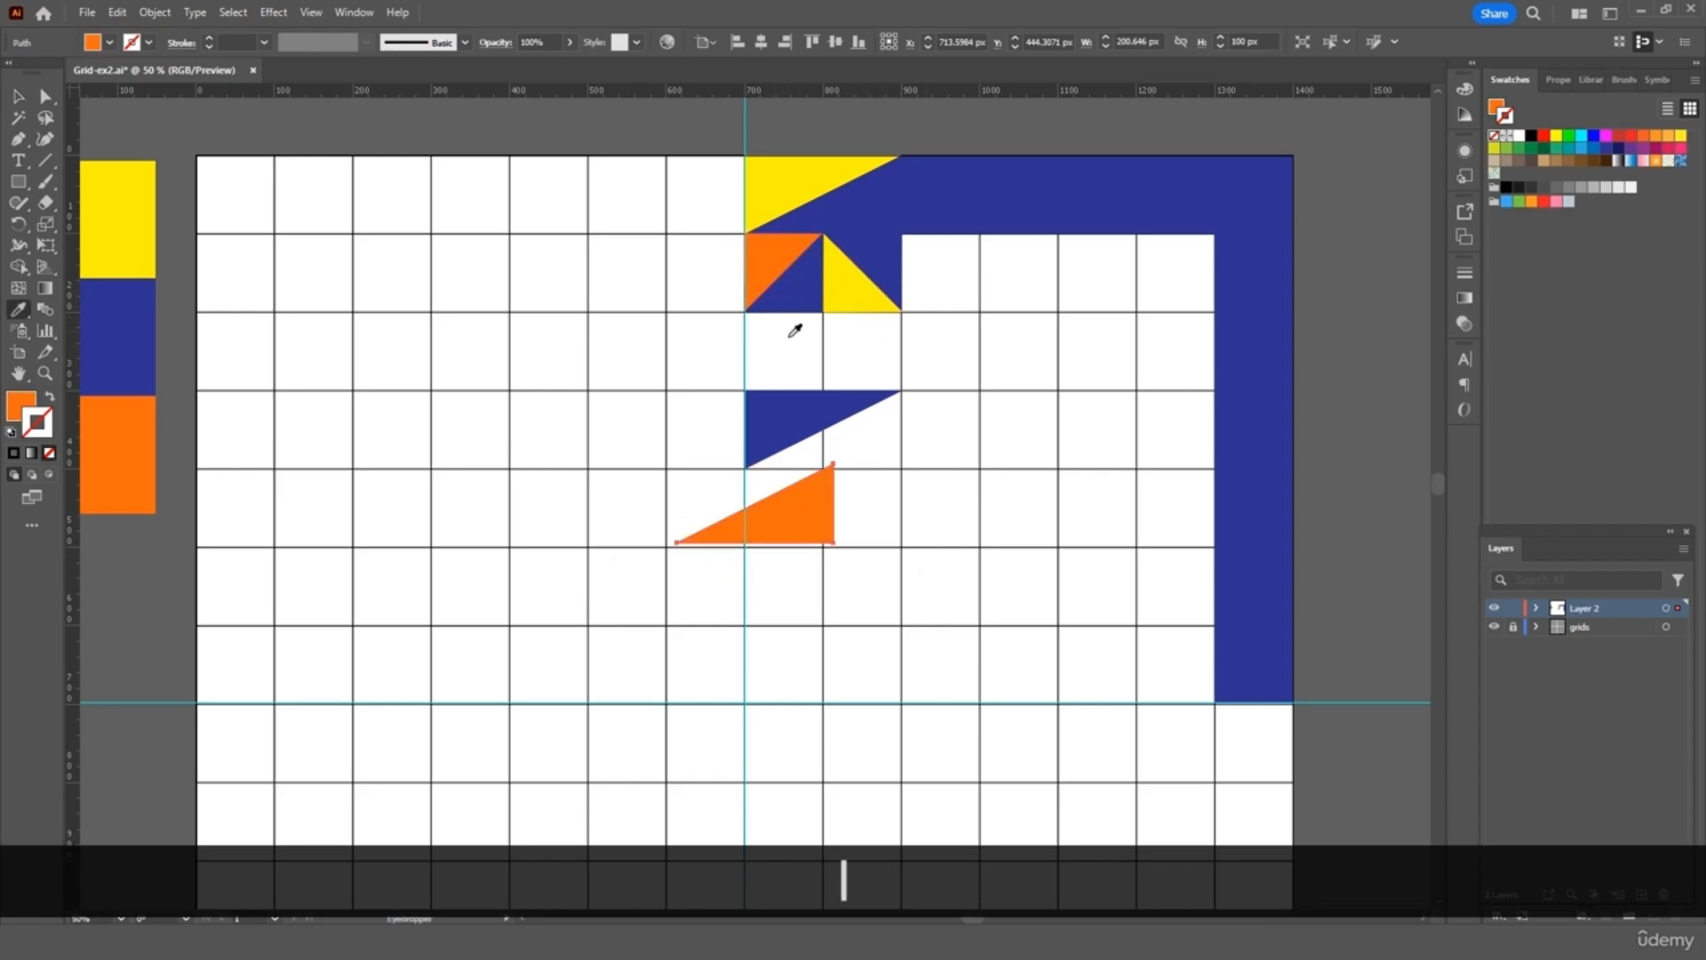
pyautogui.press('v')
pyautogui.moveTo(808, 522); pyautogui.dragTo(877, 462)
pyautogui.click(934, 434)
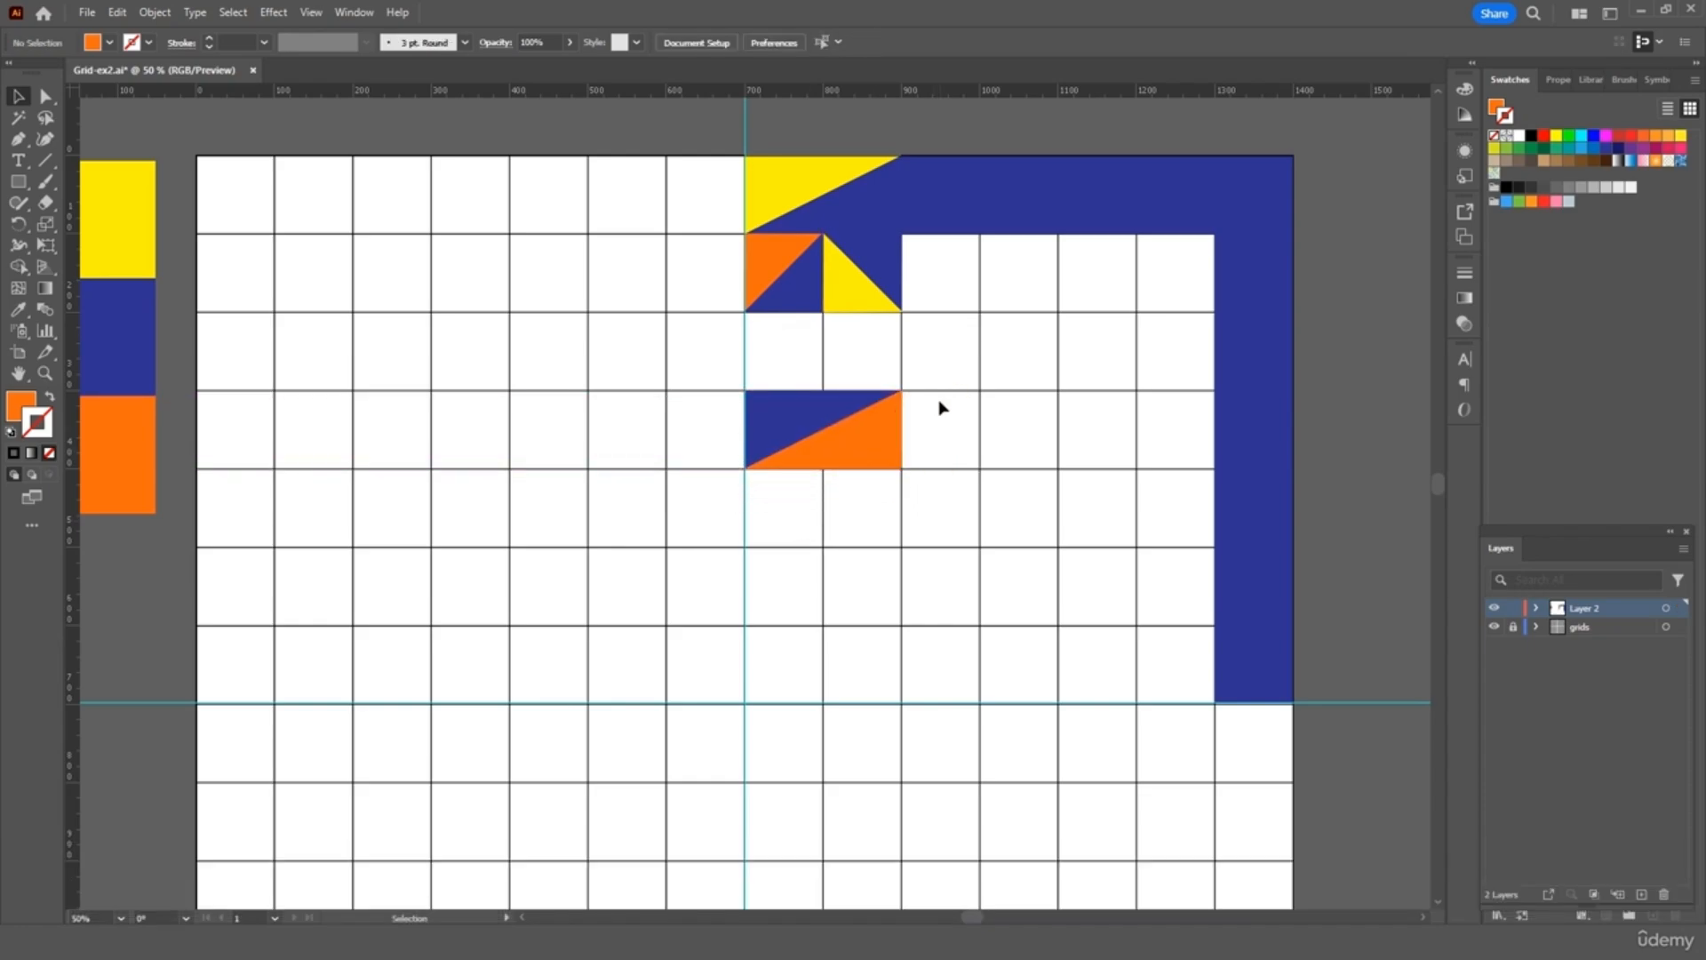
# Stack copies of the navy-and-orange rectangle down the guide to the bottom row
pyautogui.click(869, 434)
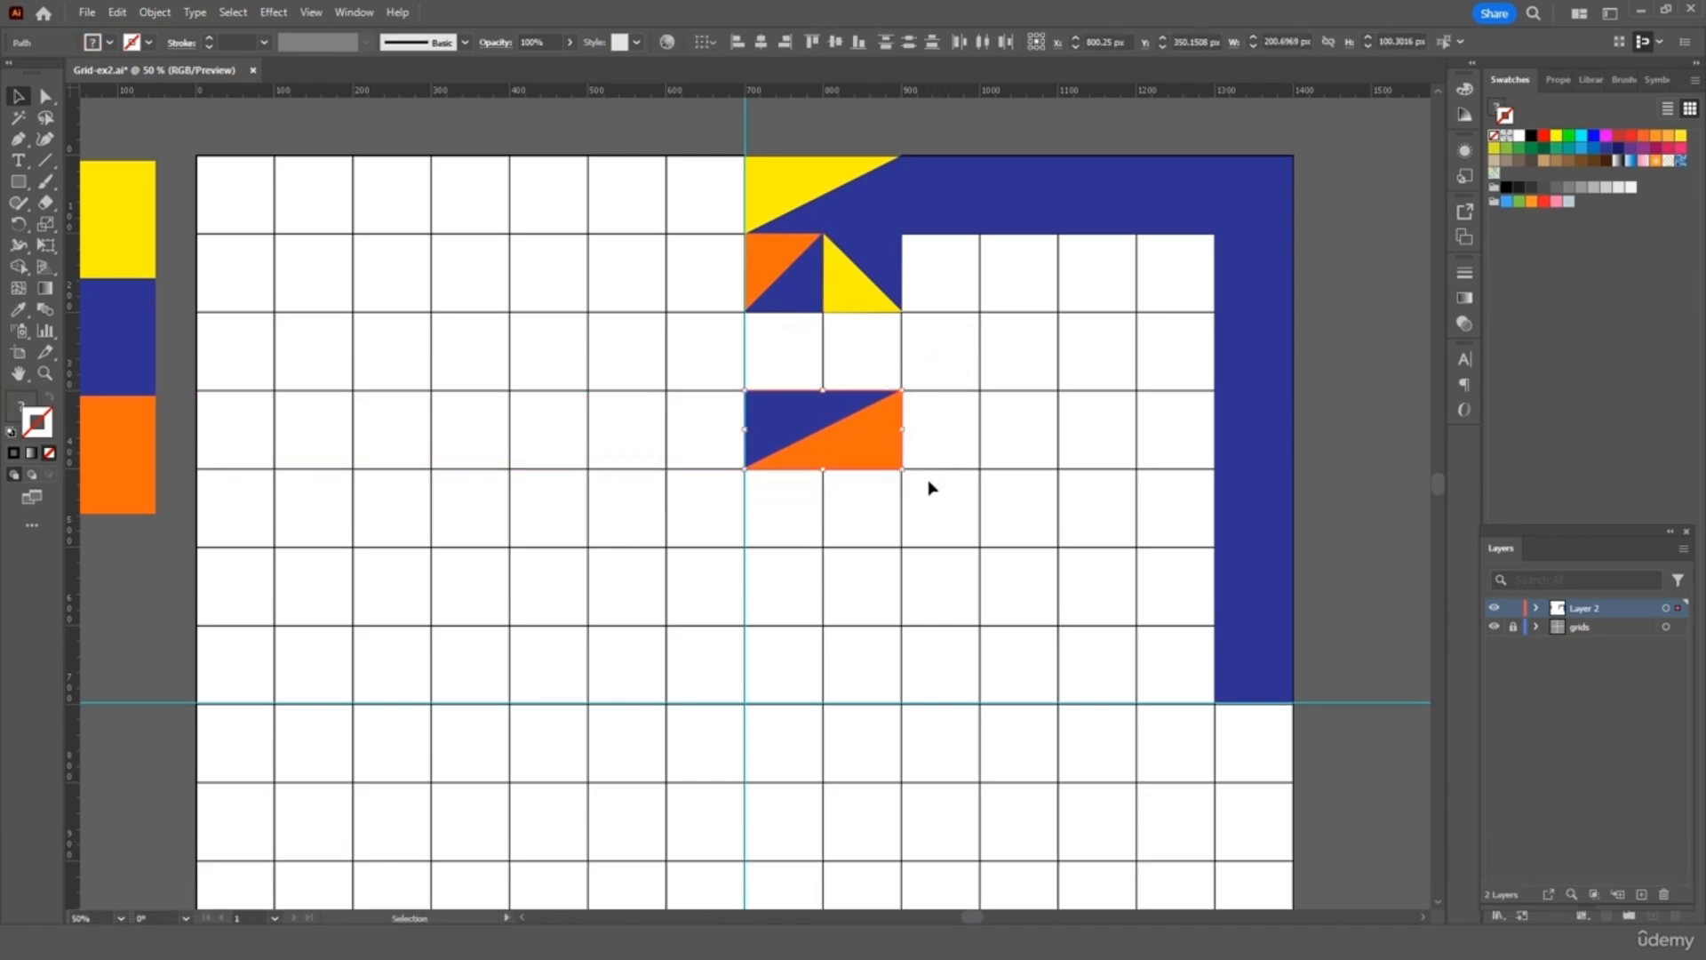
pyautogui.press('ctrl')
pyautogui.hotkey('ctrl', 'c')
pyautogui.hotkey('ctrl', 'v')
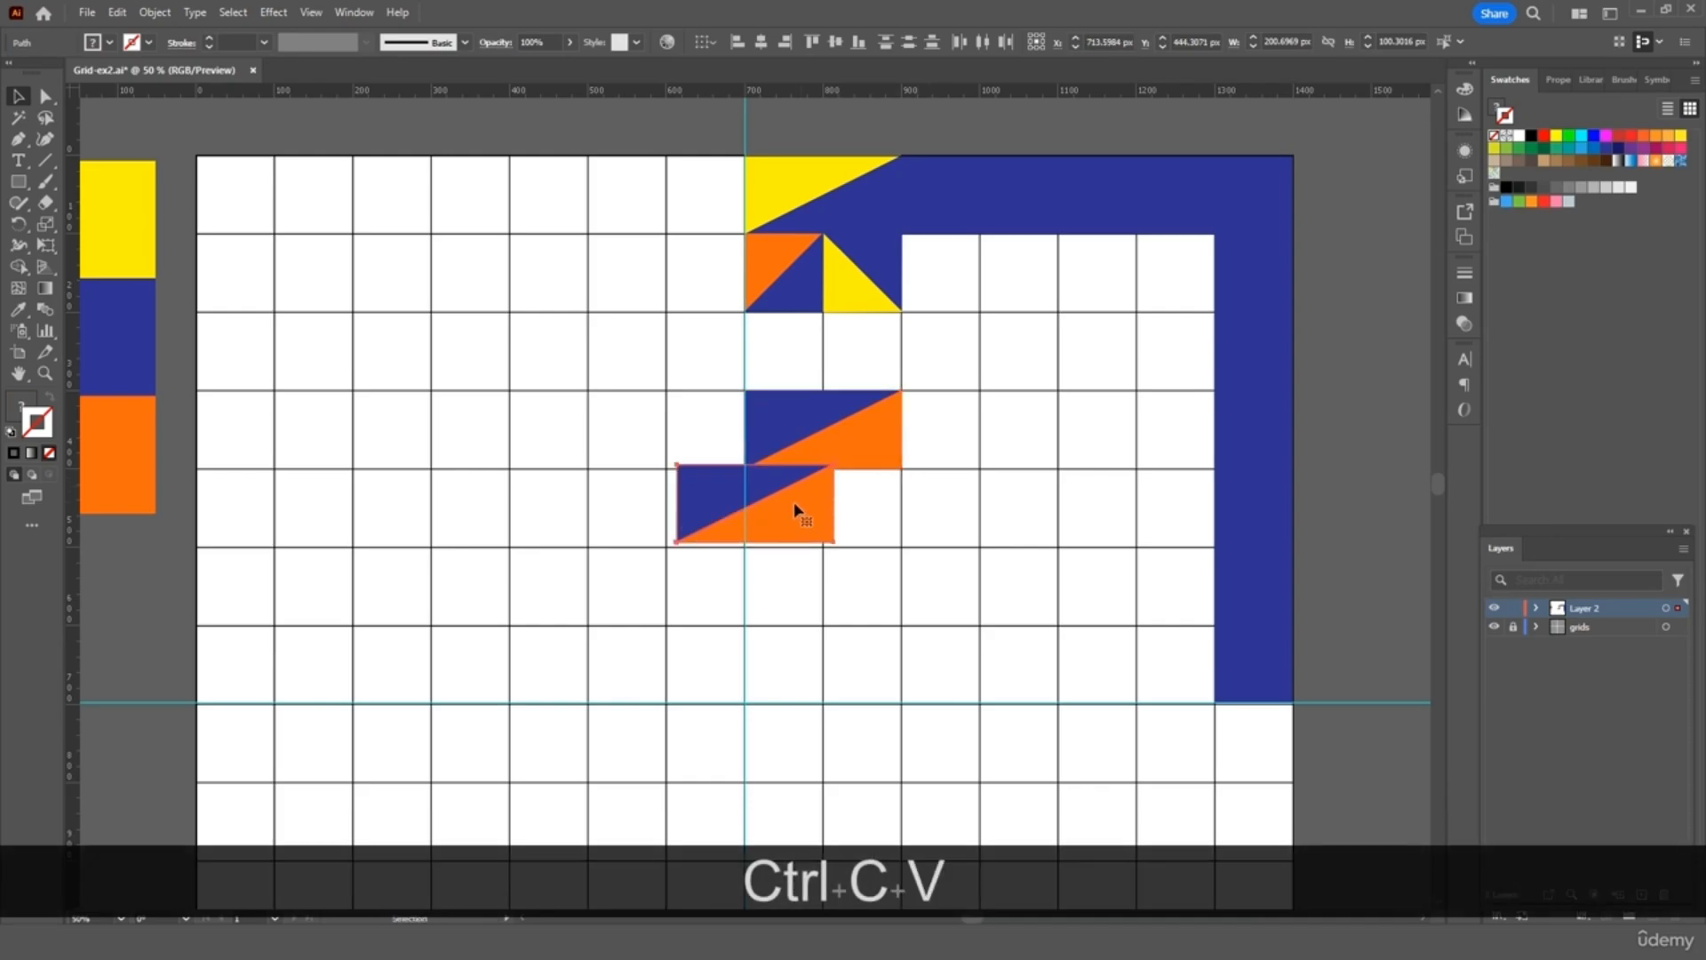
pyautogui.moveTo(795, 505); pyautogui.dragTo(871, 373)
pyautogui.hotkey('ctrl', 'v')
pyautogui.click(932, 358)
pyautogui.hotkey('ctrl', 'v')
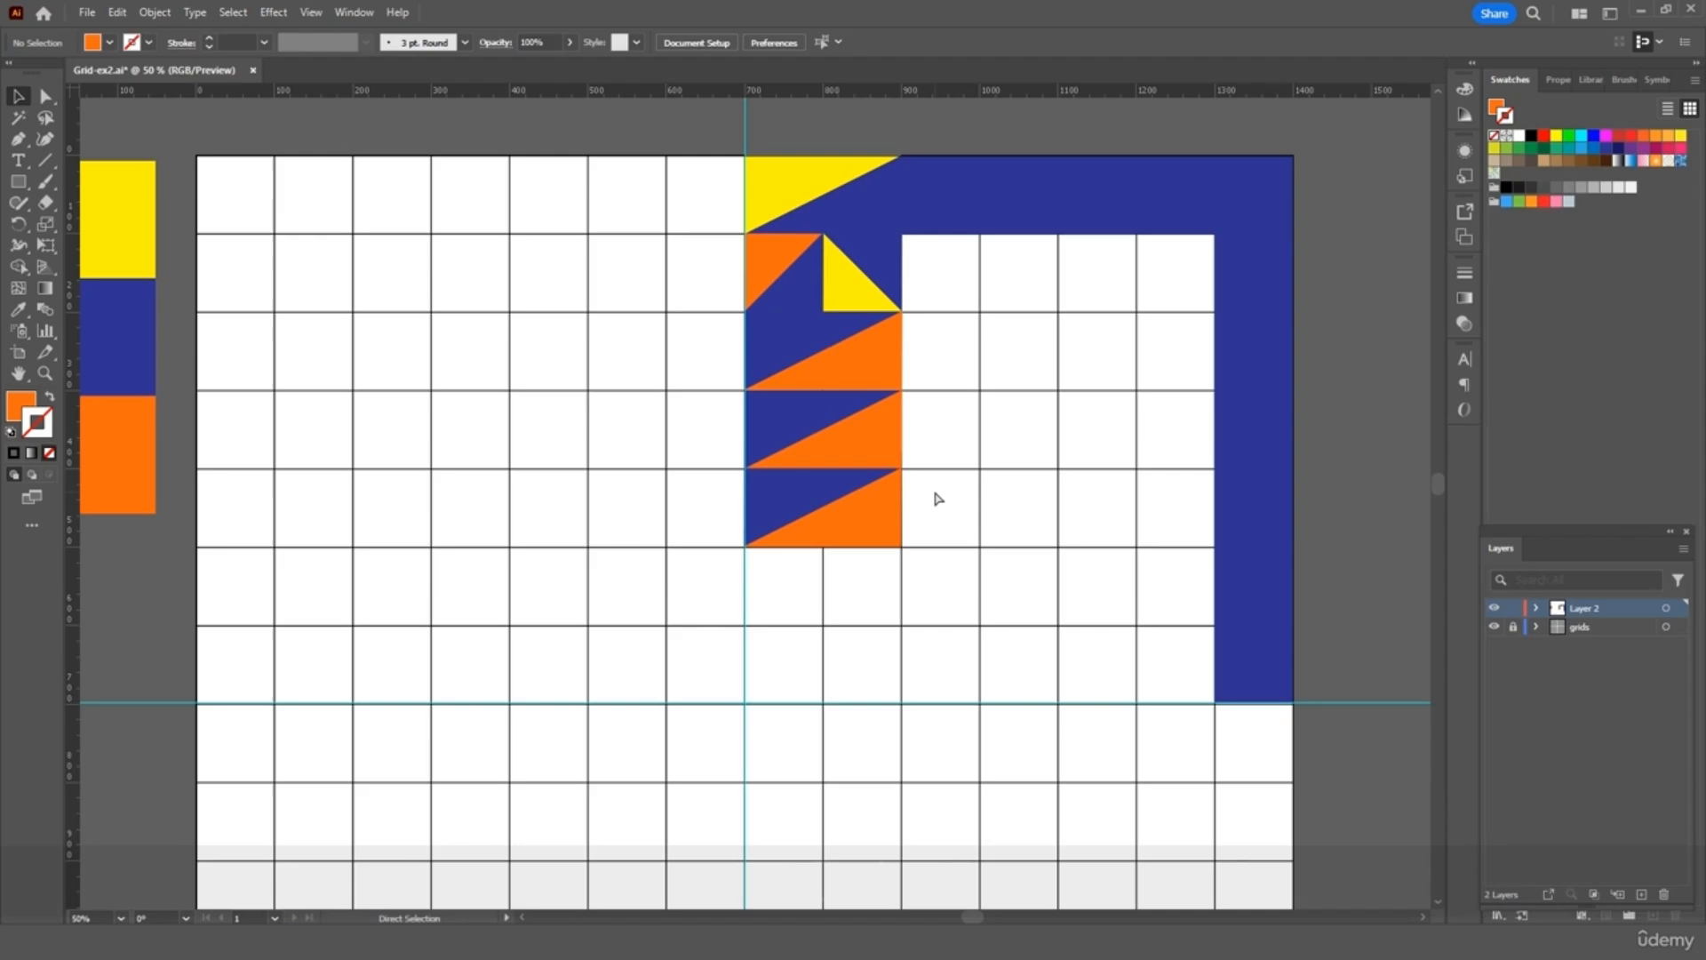
pyautogui.moveTo(805, 519); pyautogui.dragTo(854, 596)
# Open Transform > Reflect for the bottom navy-and-orange rectangle
pyautogui.rightClick(860, 595)
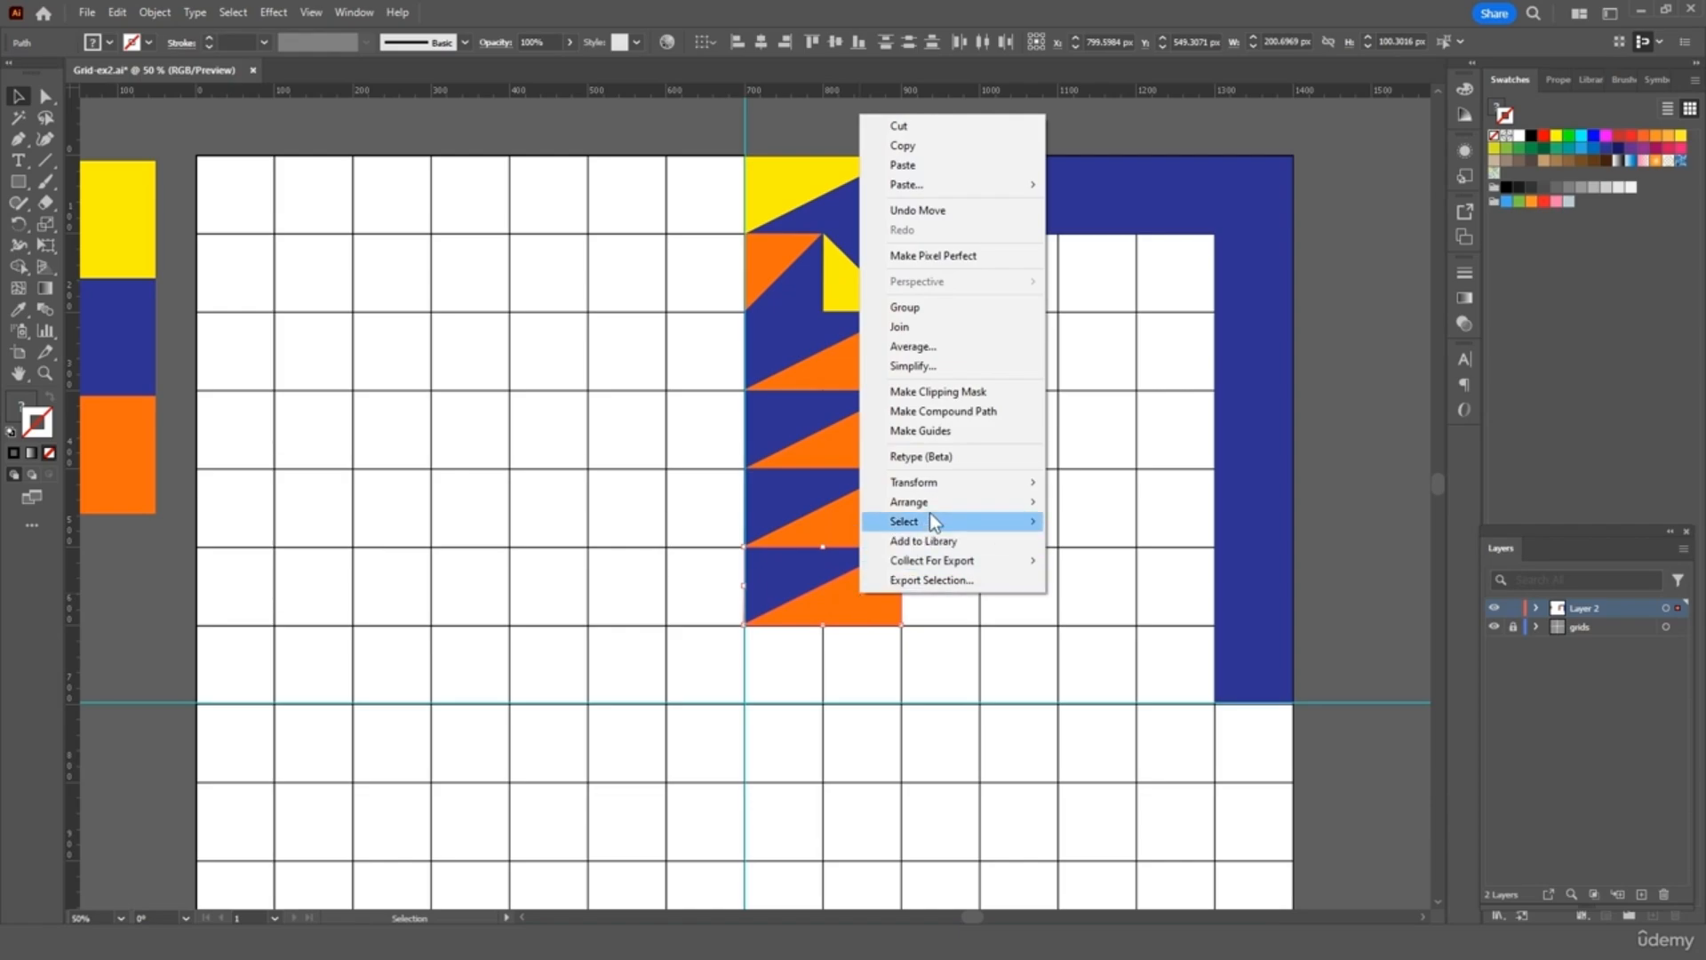
pyautogui.moveTo(978, 485)
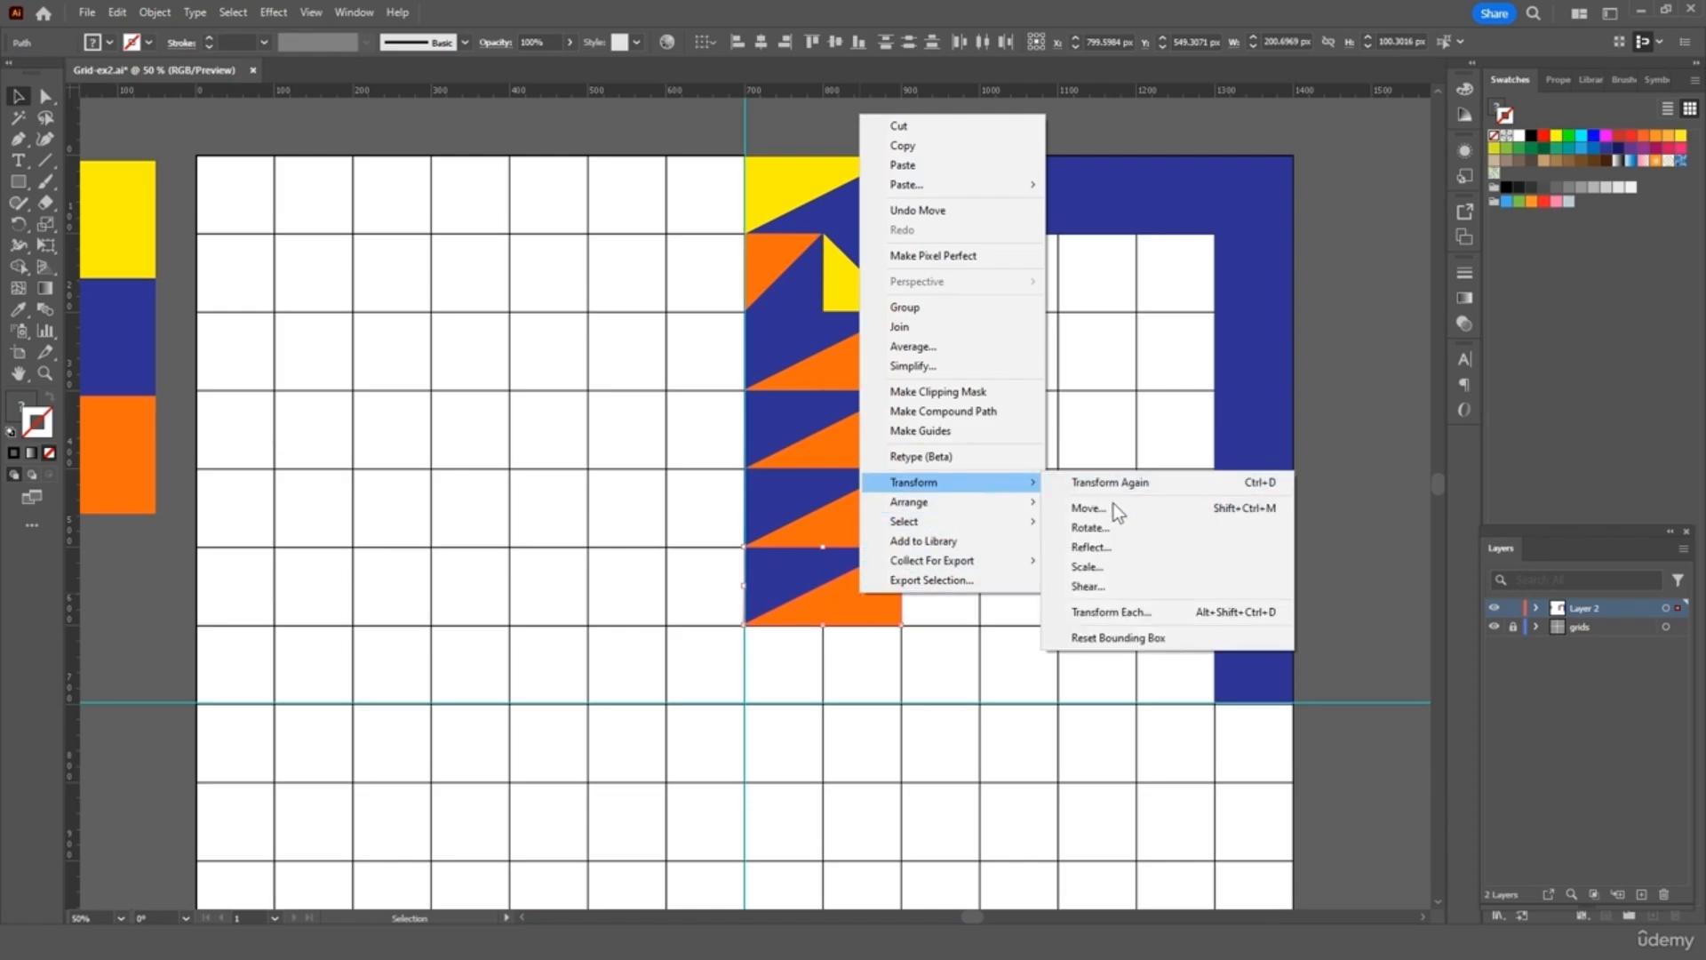
pyautogui.click(1103, 547)
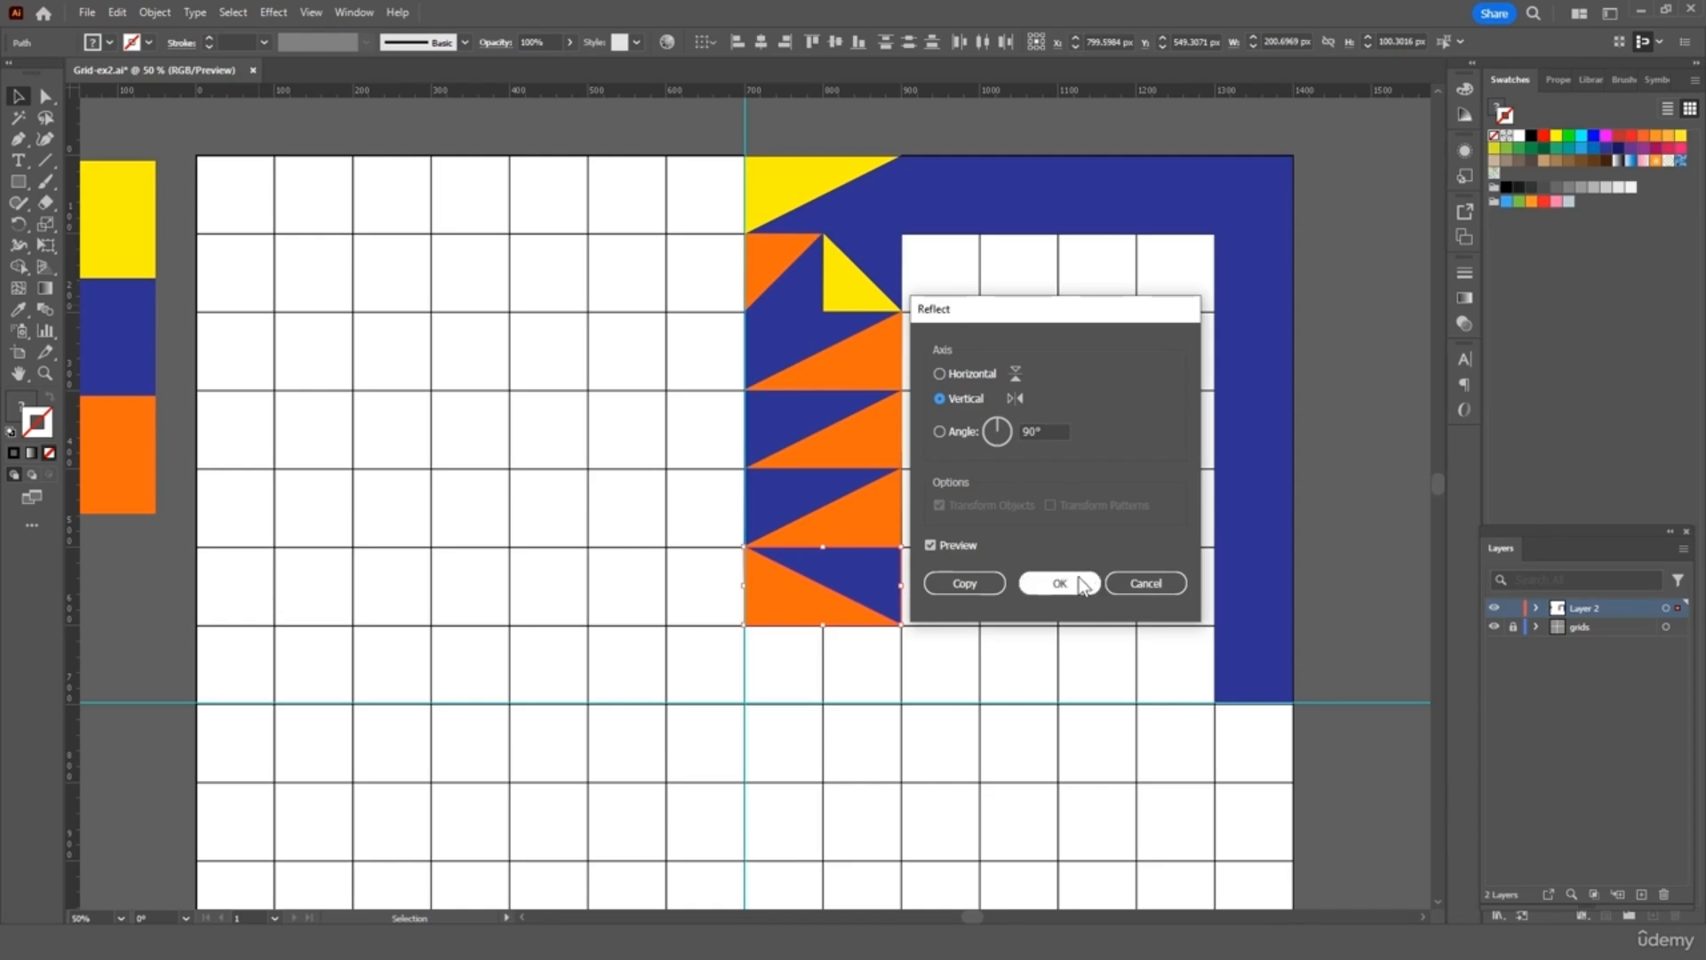
# Apply the vertical reflection to the bottom orange-and-blue square, then deselect it
pyautogui.click(1081, 584)
pyautogui.click(950, 600)
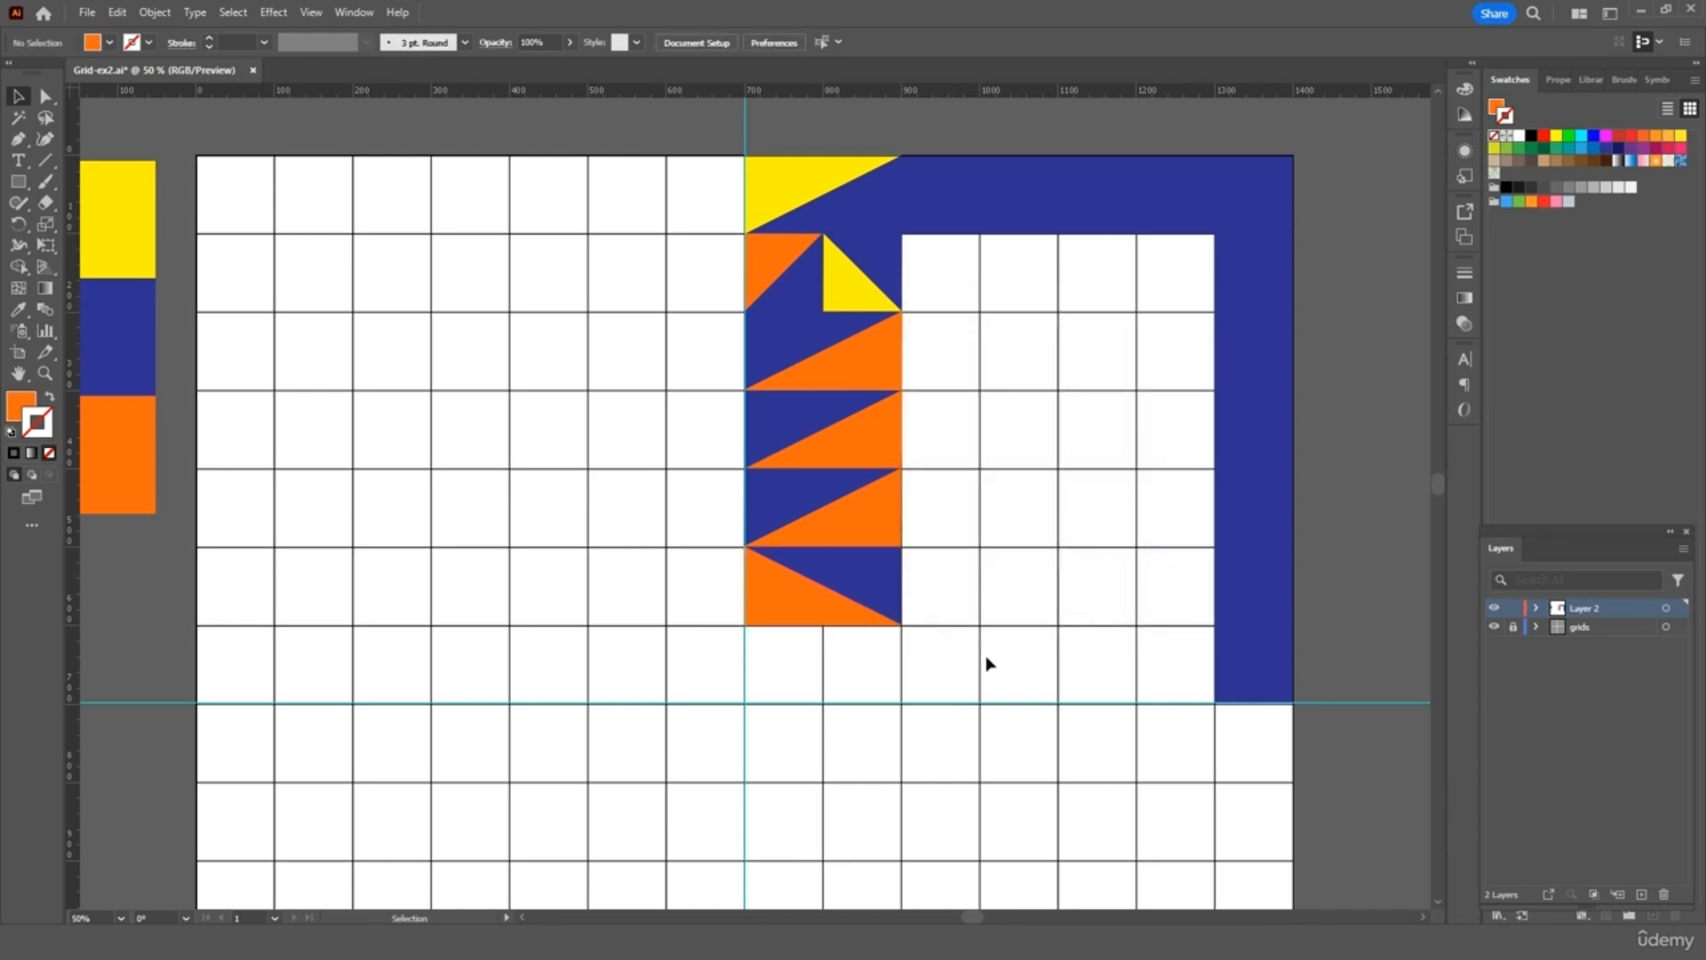
# Paste a copy of the bottom orange-and-blue square into the empty cell below the column
pyautogui.click(811, 614)
pyautogui.hotkey('ctrl', 'c')
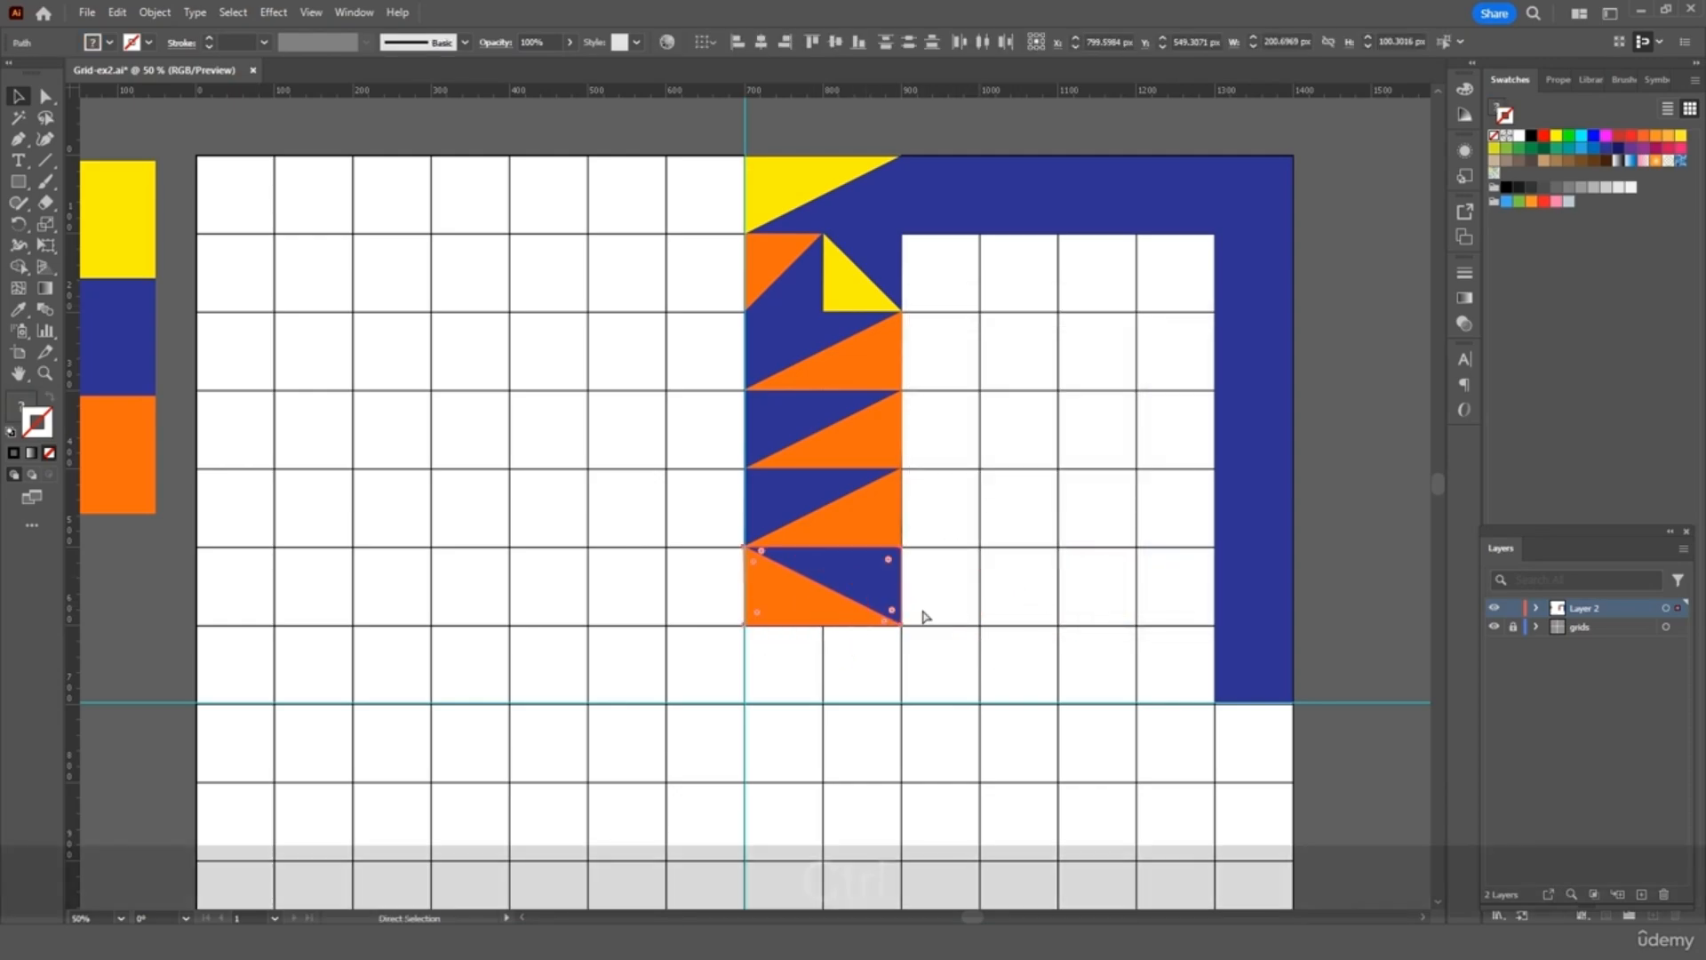
pyautogui.hotkey('ctrl', 'v')
pyautogui.moveTo(830, 536); pyautogui.dragTo(897, 696)
pyautogui.click(960, 591)
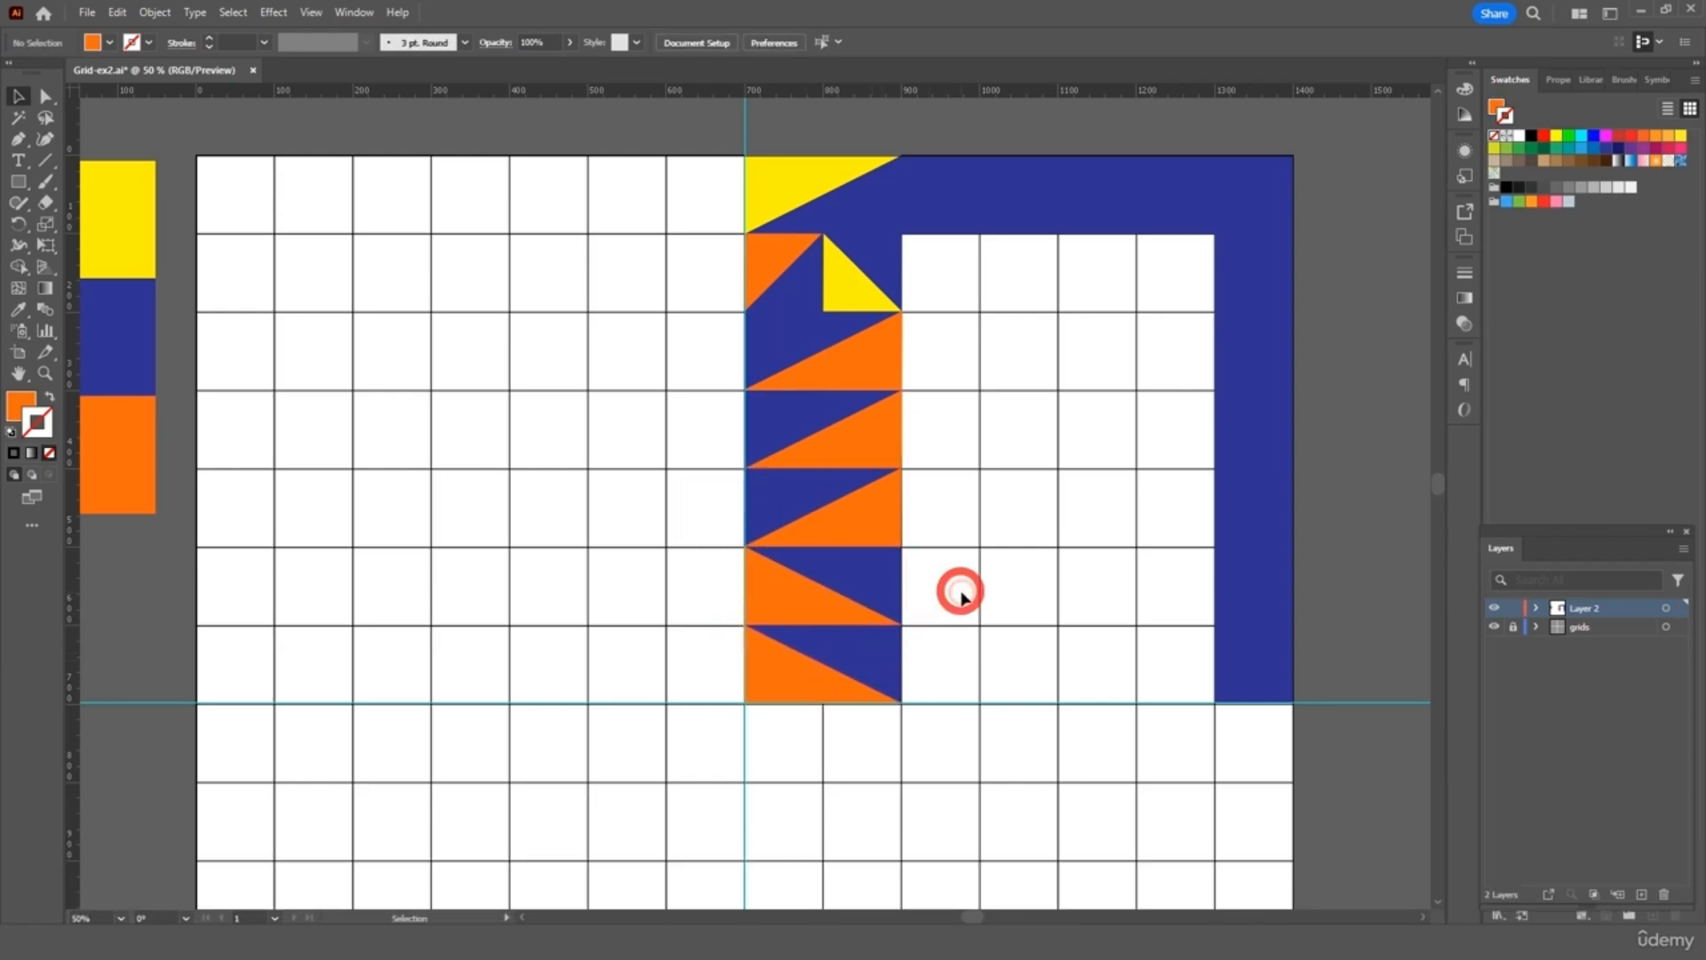
# Recolour the new square's blue triangle orange, then yellow with the Eyedropper
pyautogui.click(886, 656)
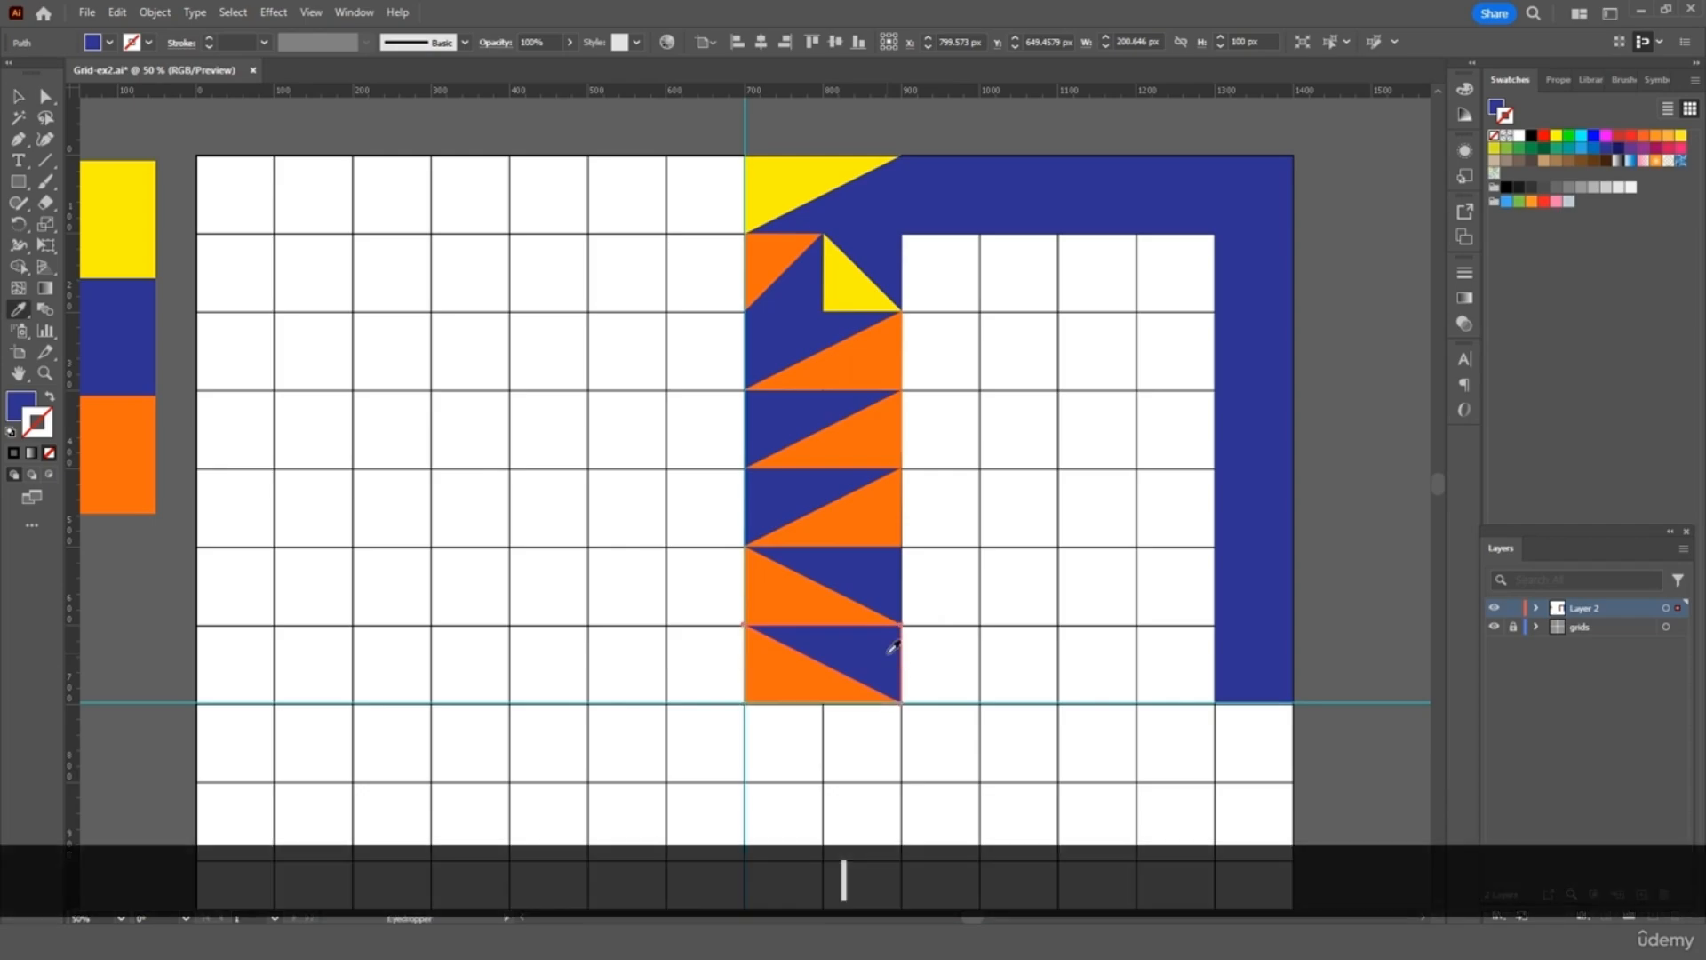
pyautogui.click(820, 594)
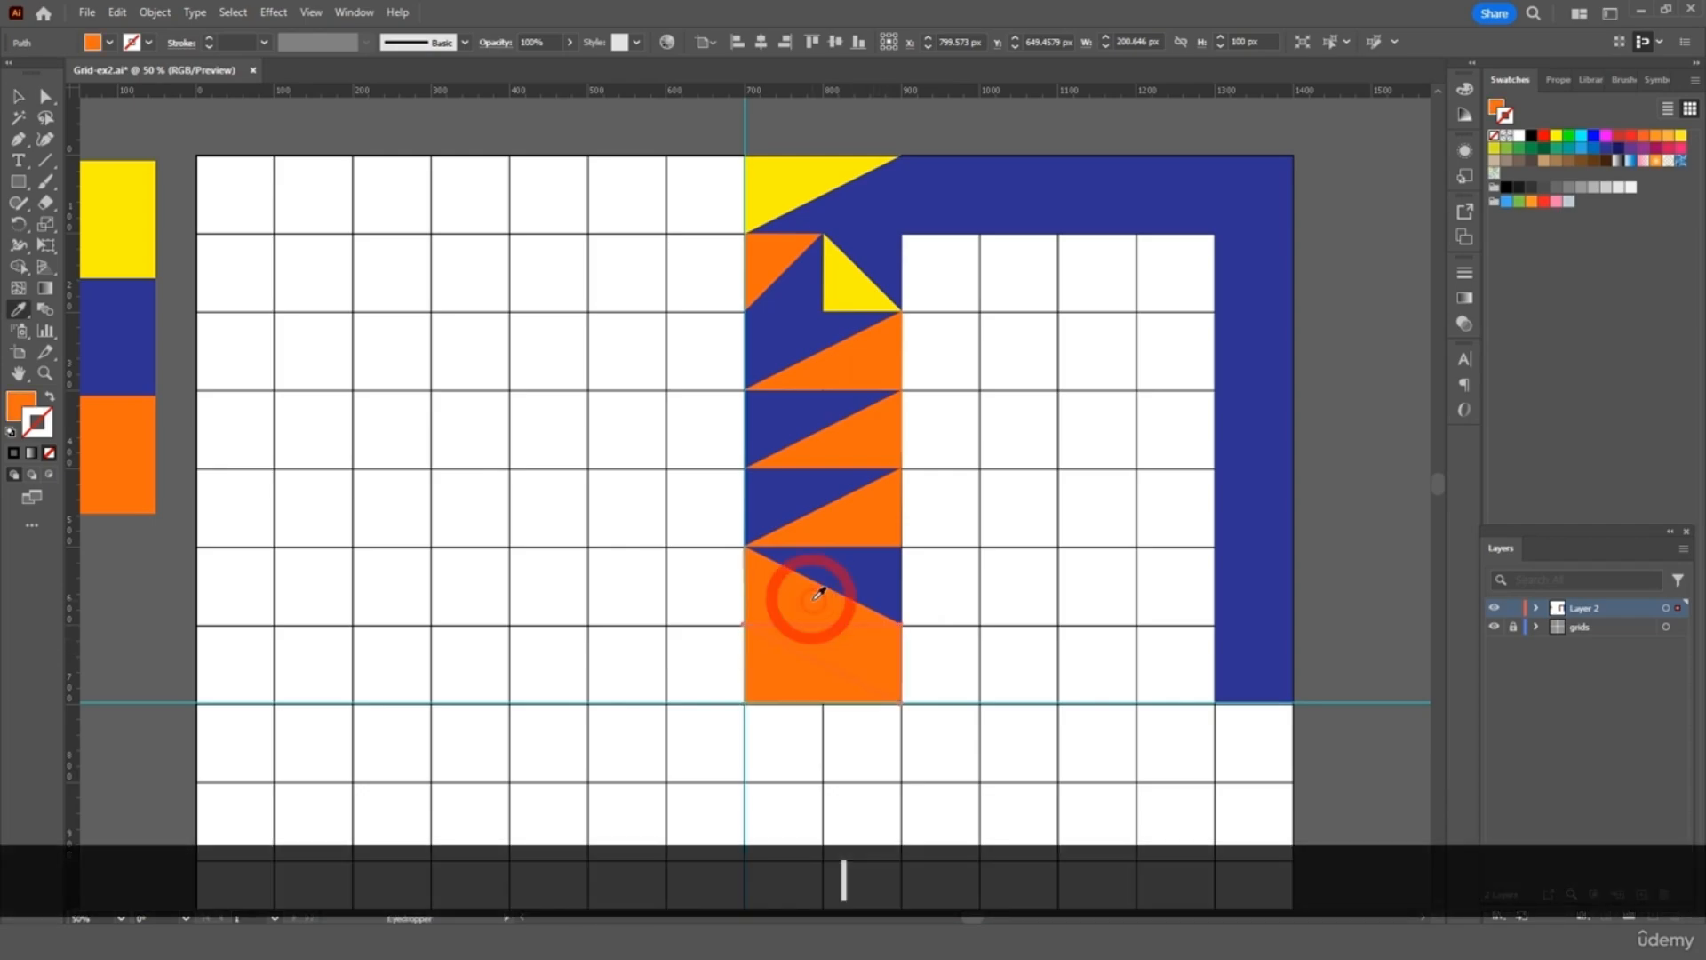
pyautogui.press('v')
pyautogui.click(794, 678)
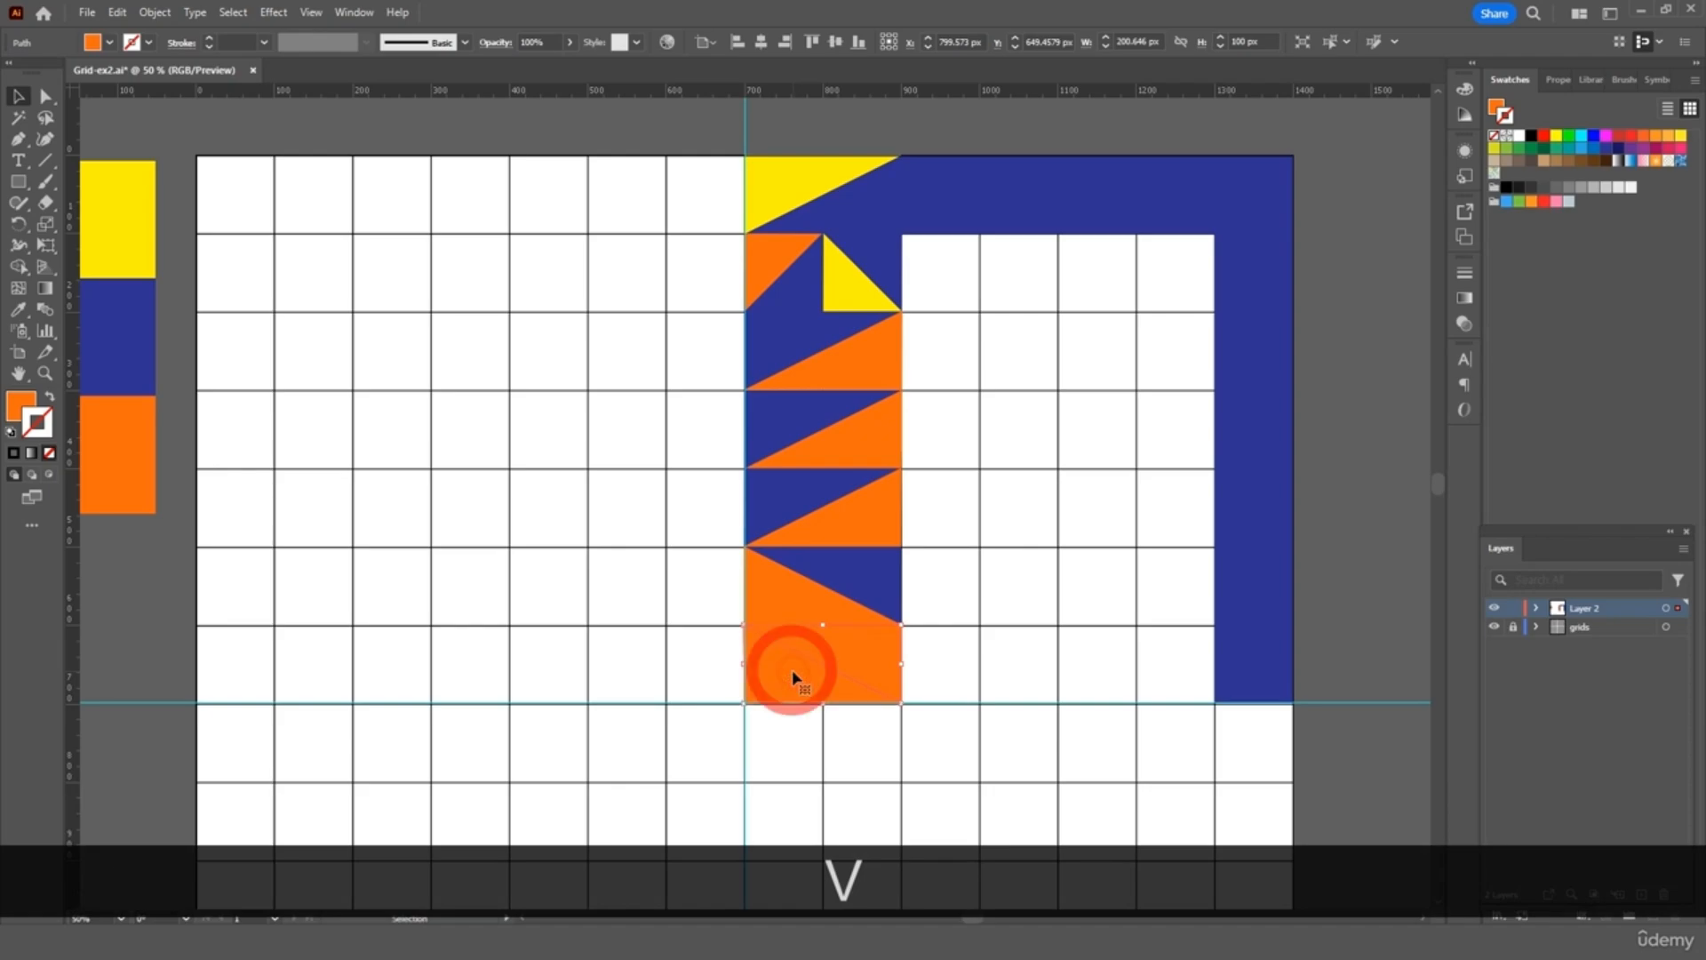
pyautogui.press('i')
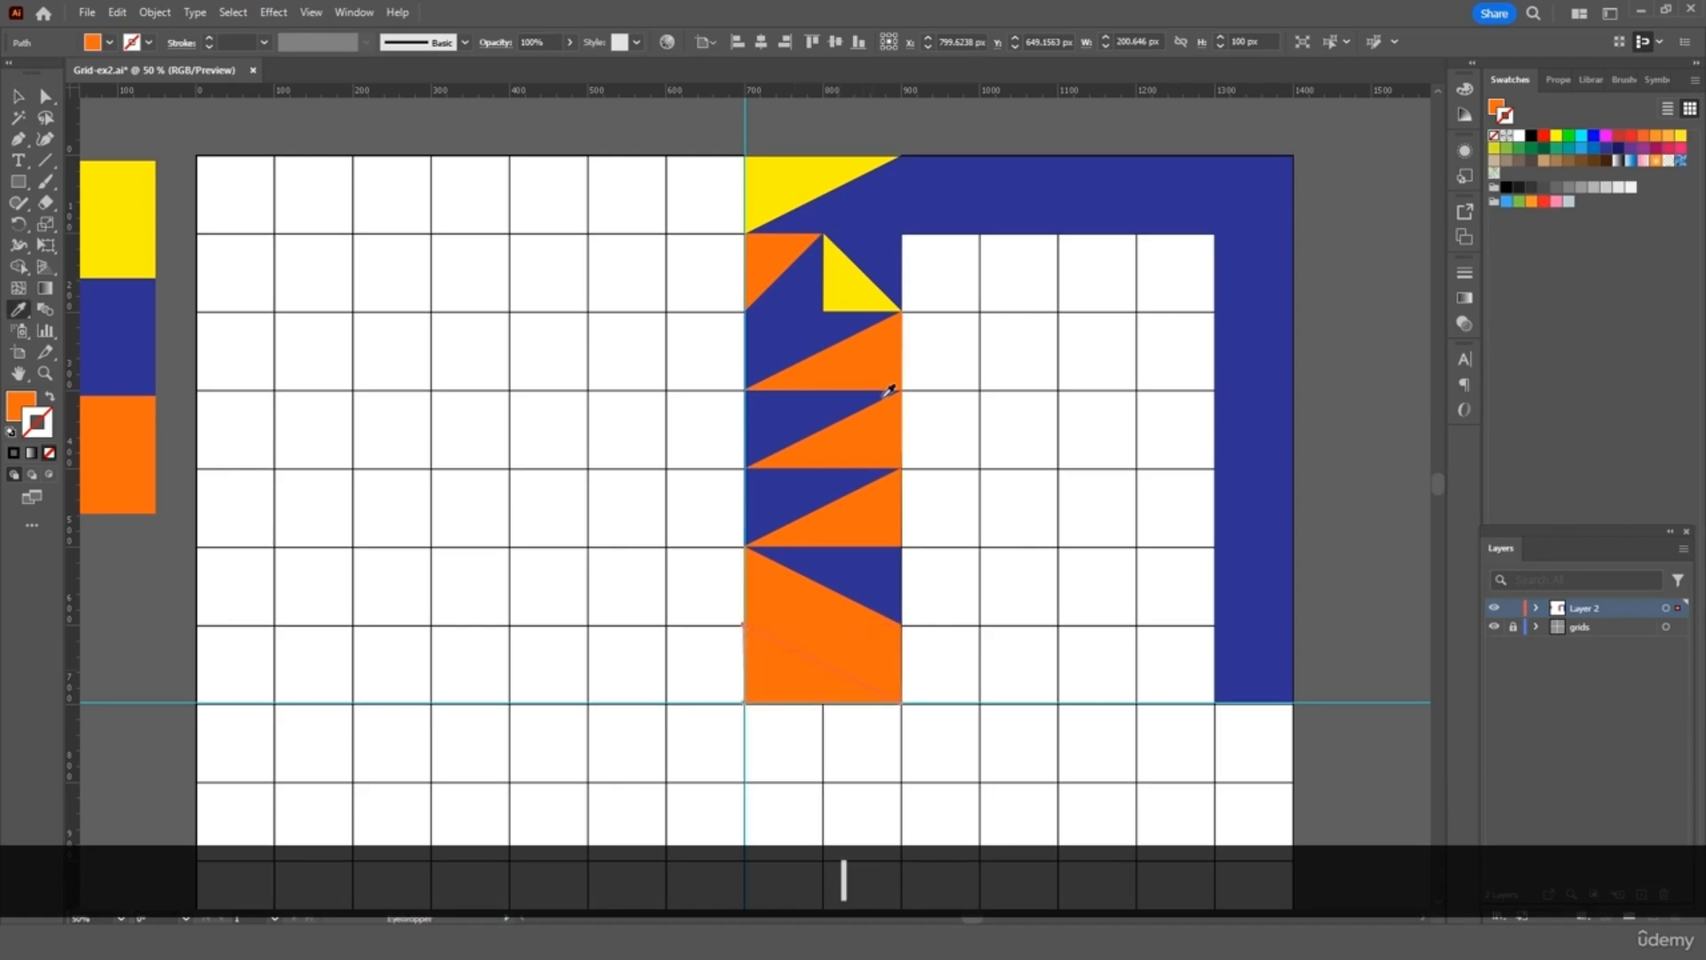
pyautogui.click(868, 290)
pyautogui.press('v')
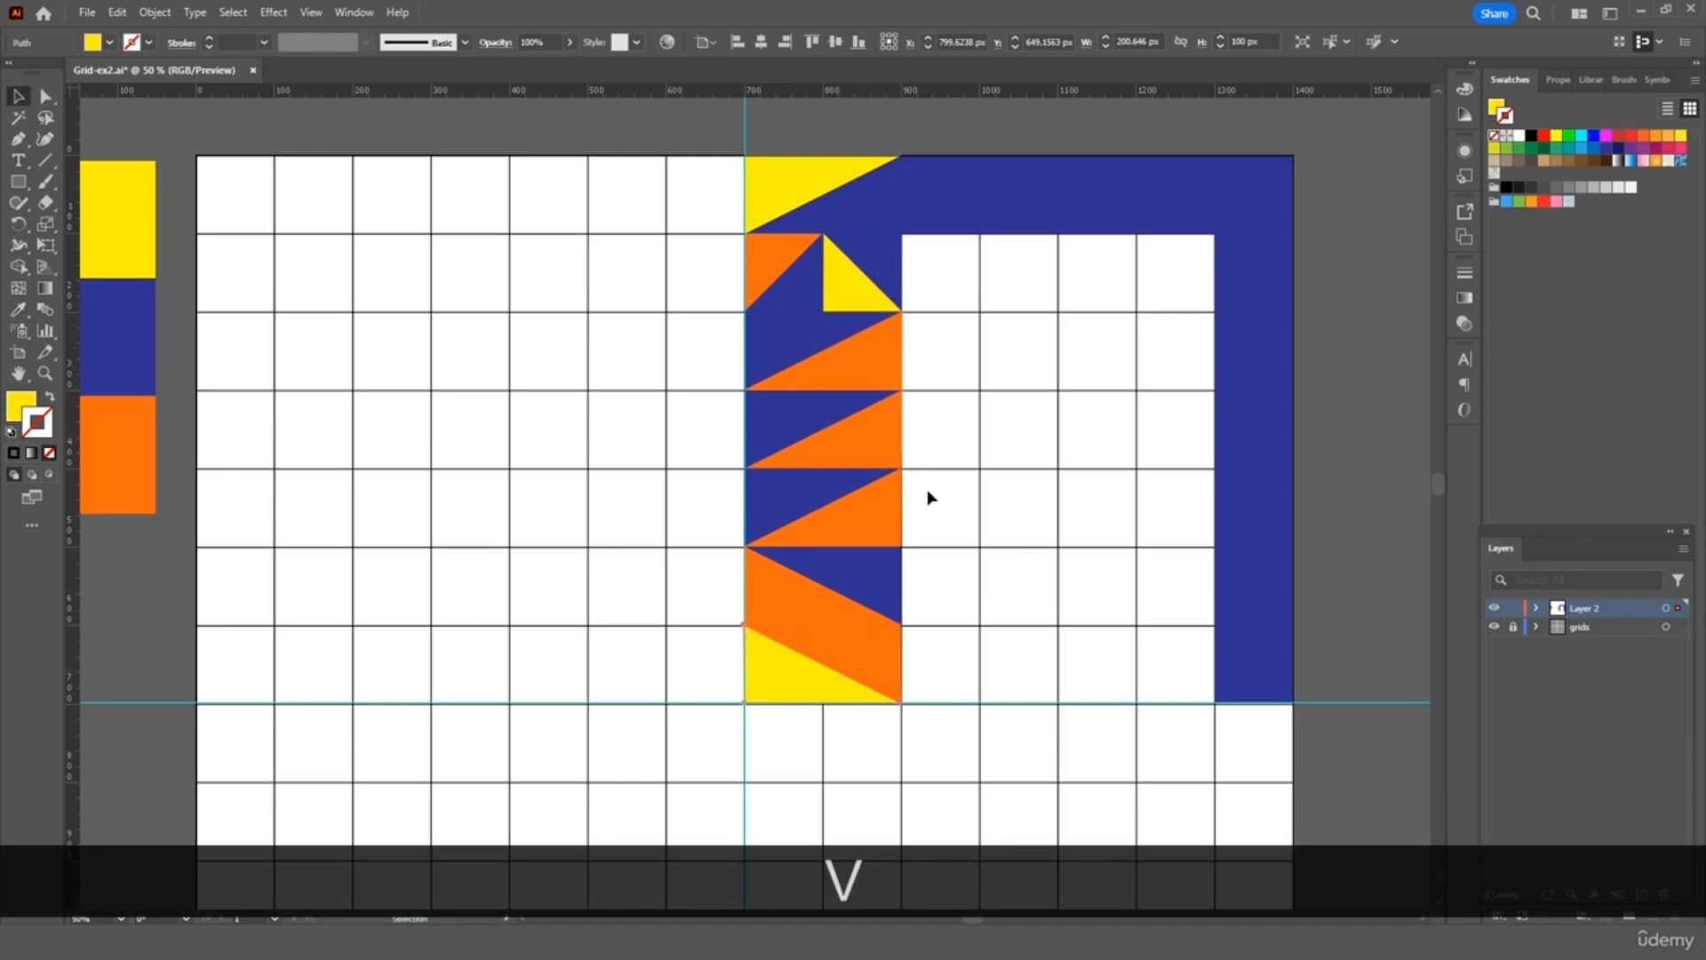
pyautogui.click(951, 661)
# Place a 180°-rotated copy of the yellow triangle in the bottom row's next cell
pyautogui.click(837, 693)
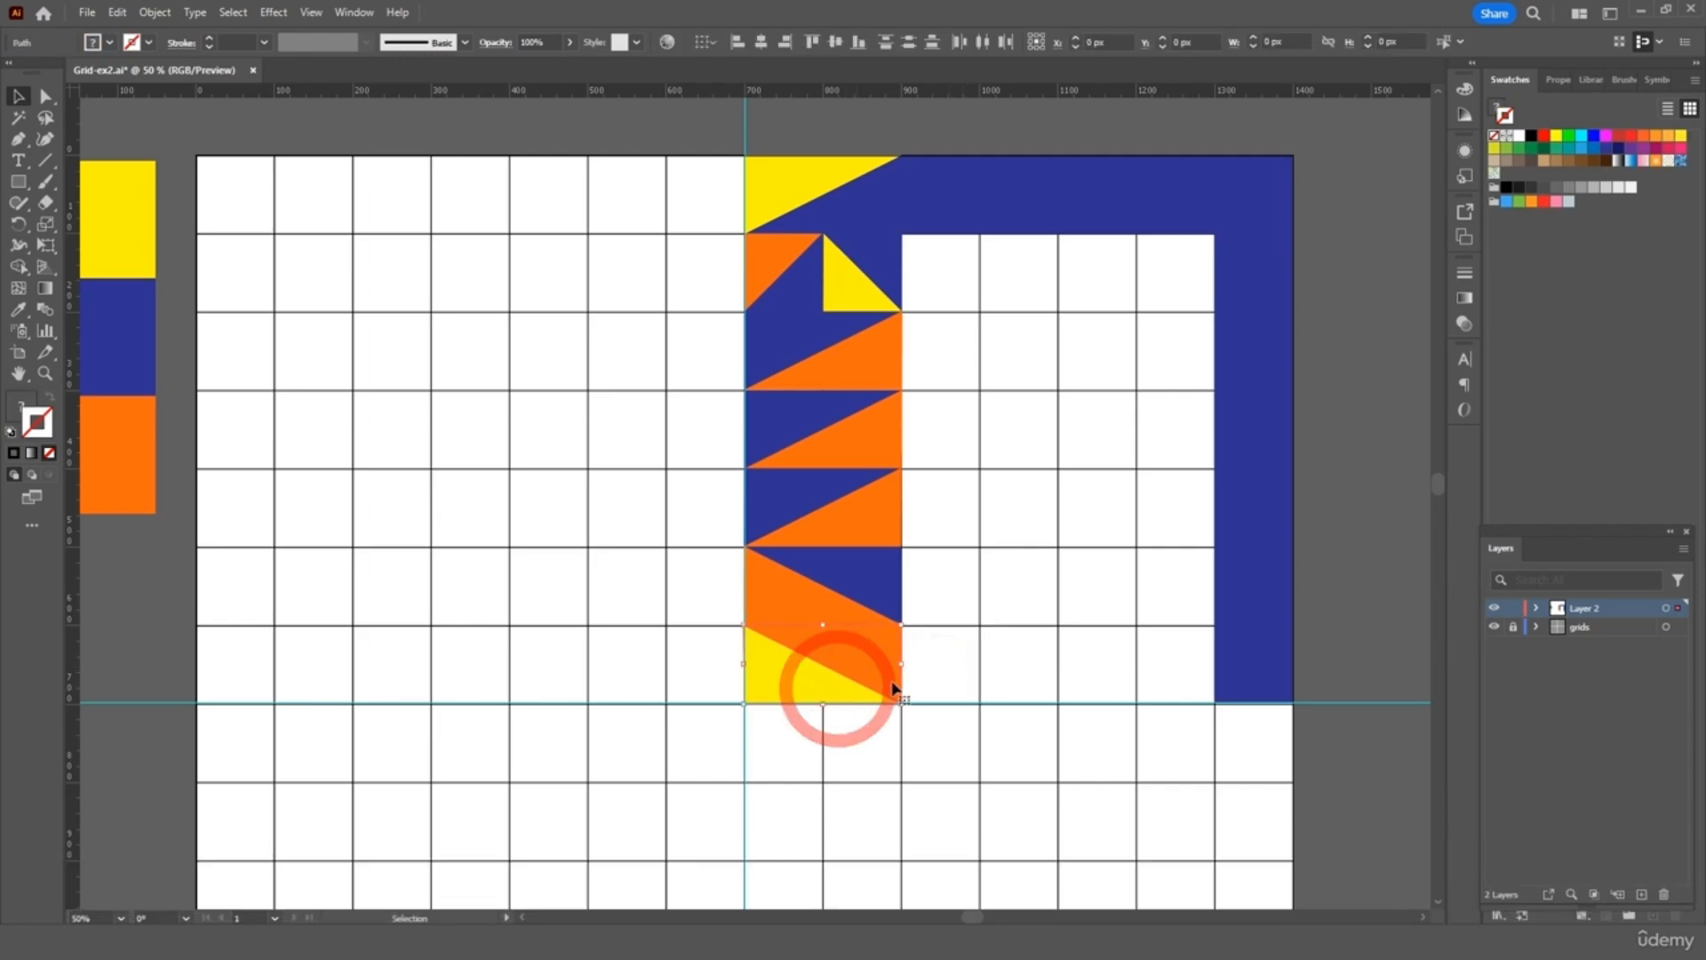
pyautogui.hotkey('ctrl', 'c')
pyautogui.hotkey('ctrl', 'v')
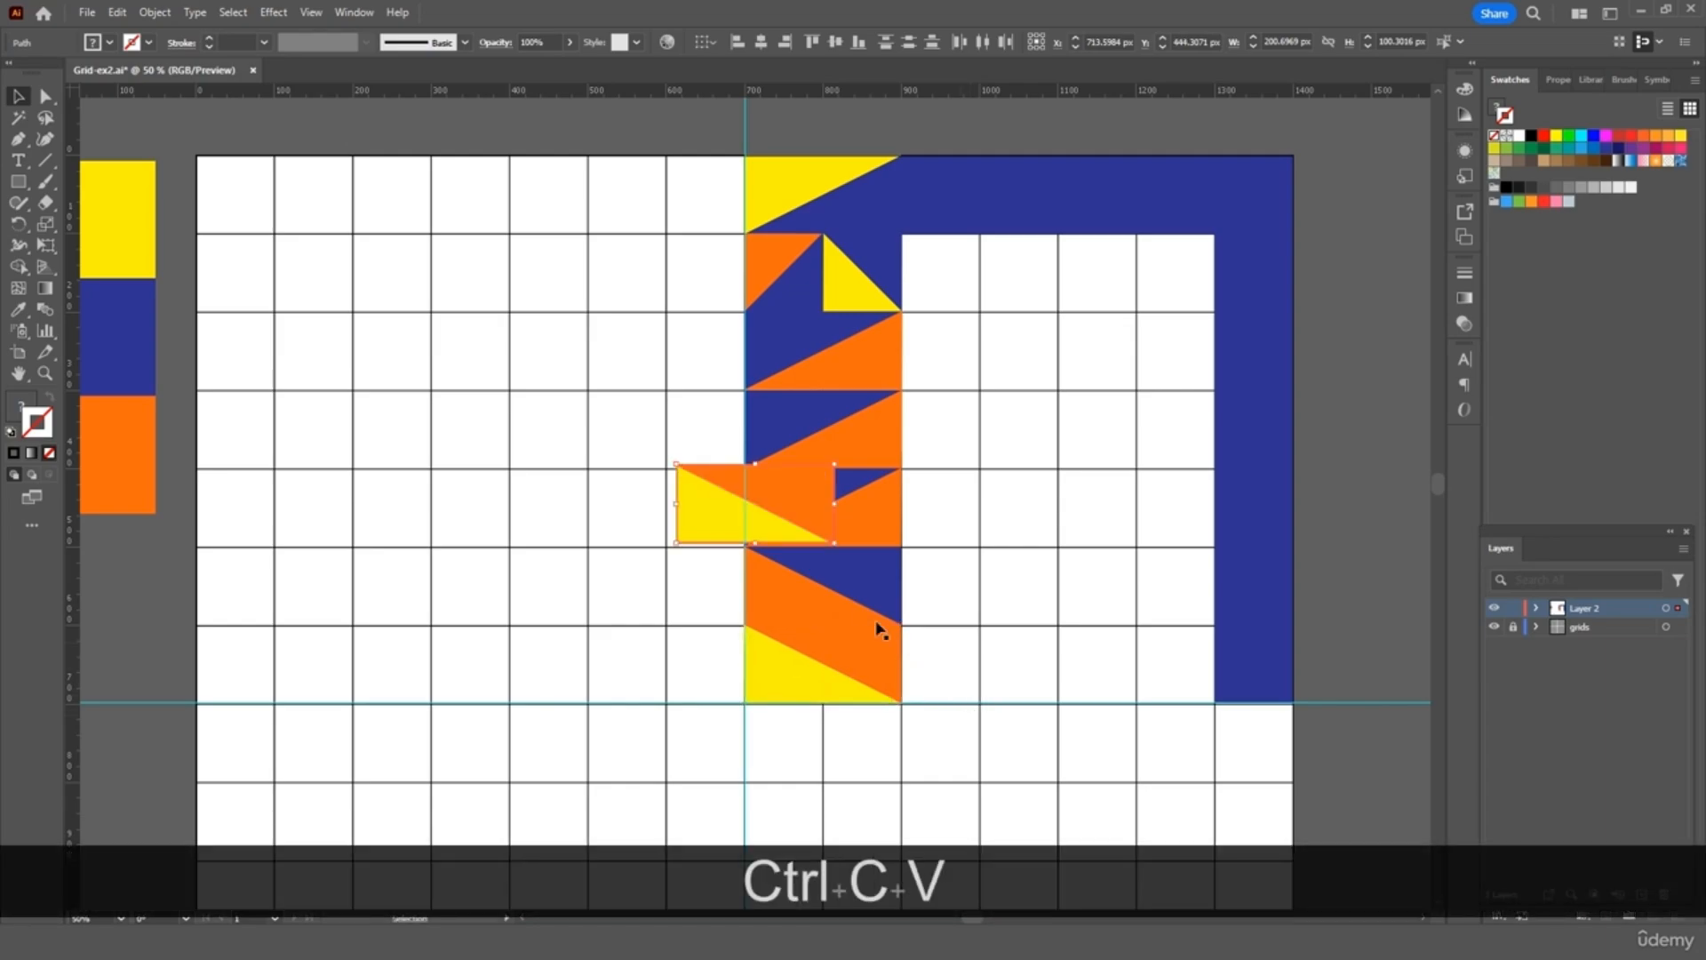
pyautogui.moveTo(844, 557); pyautogui.dragTo(601, 454)
pyautogui.moveTo(812, 501); pyautogui.dragTo(1022, 654)
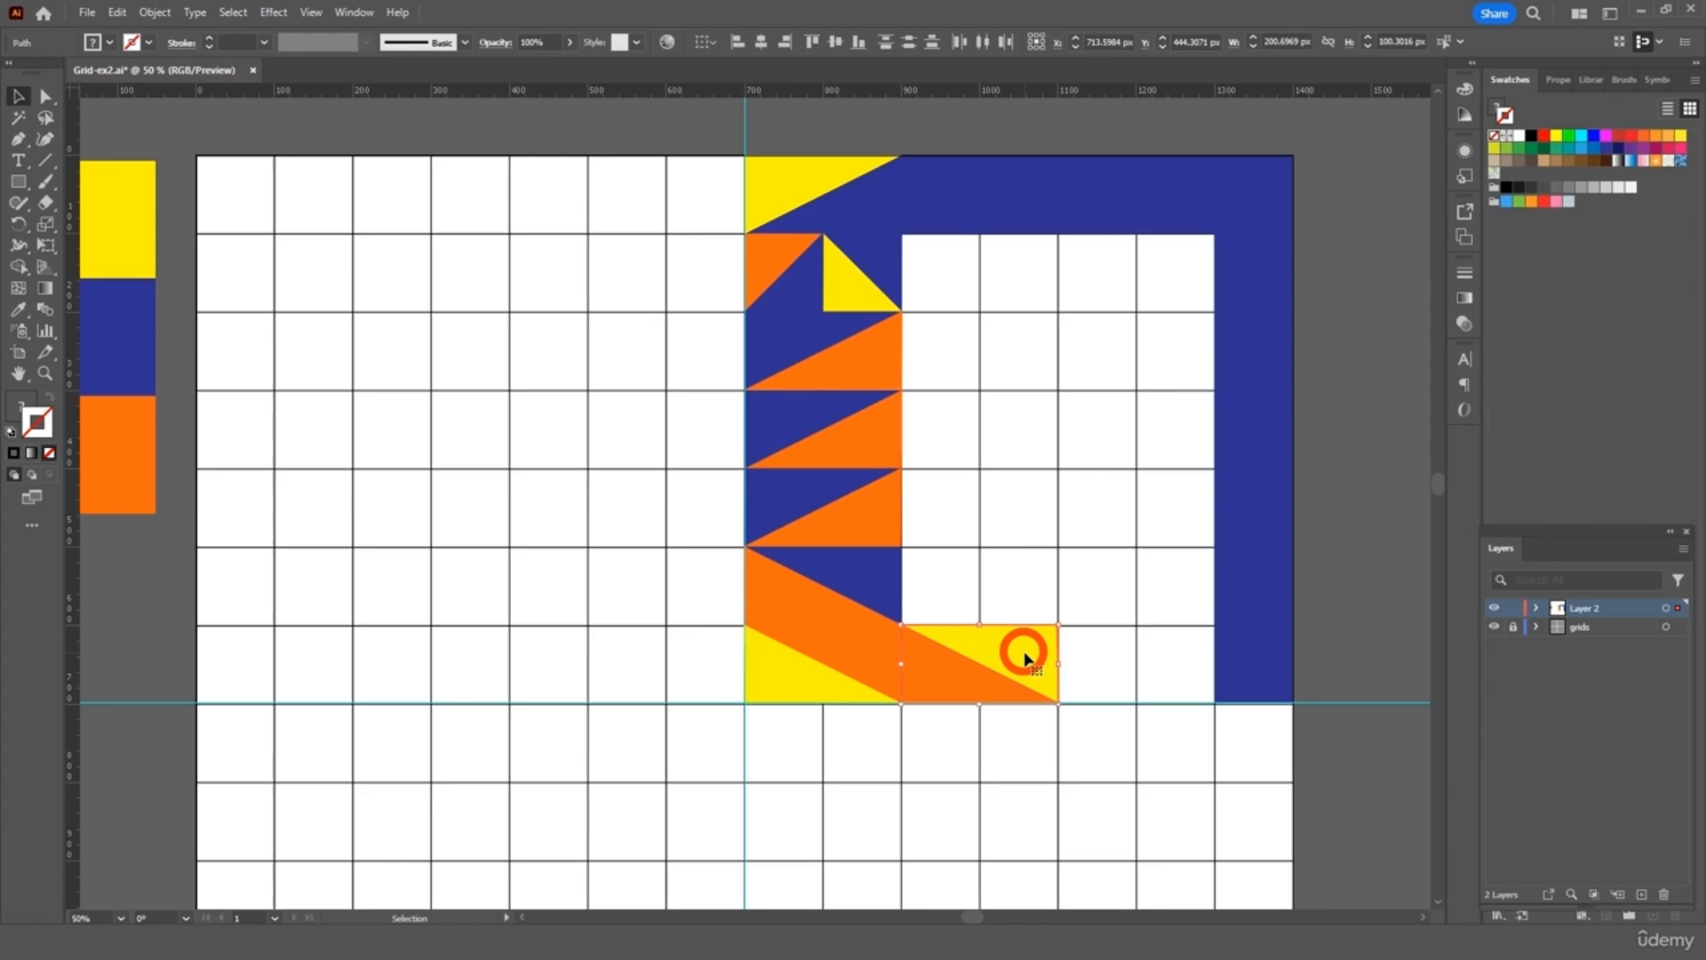
pyautogui.click(1062, 581)
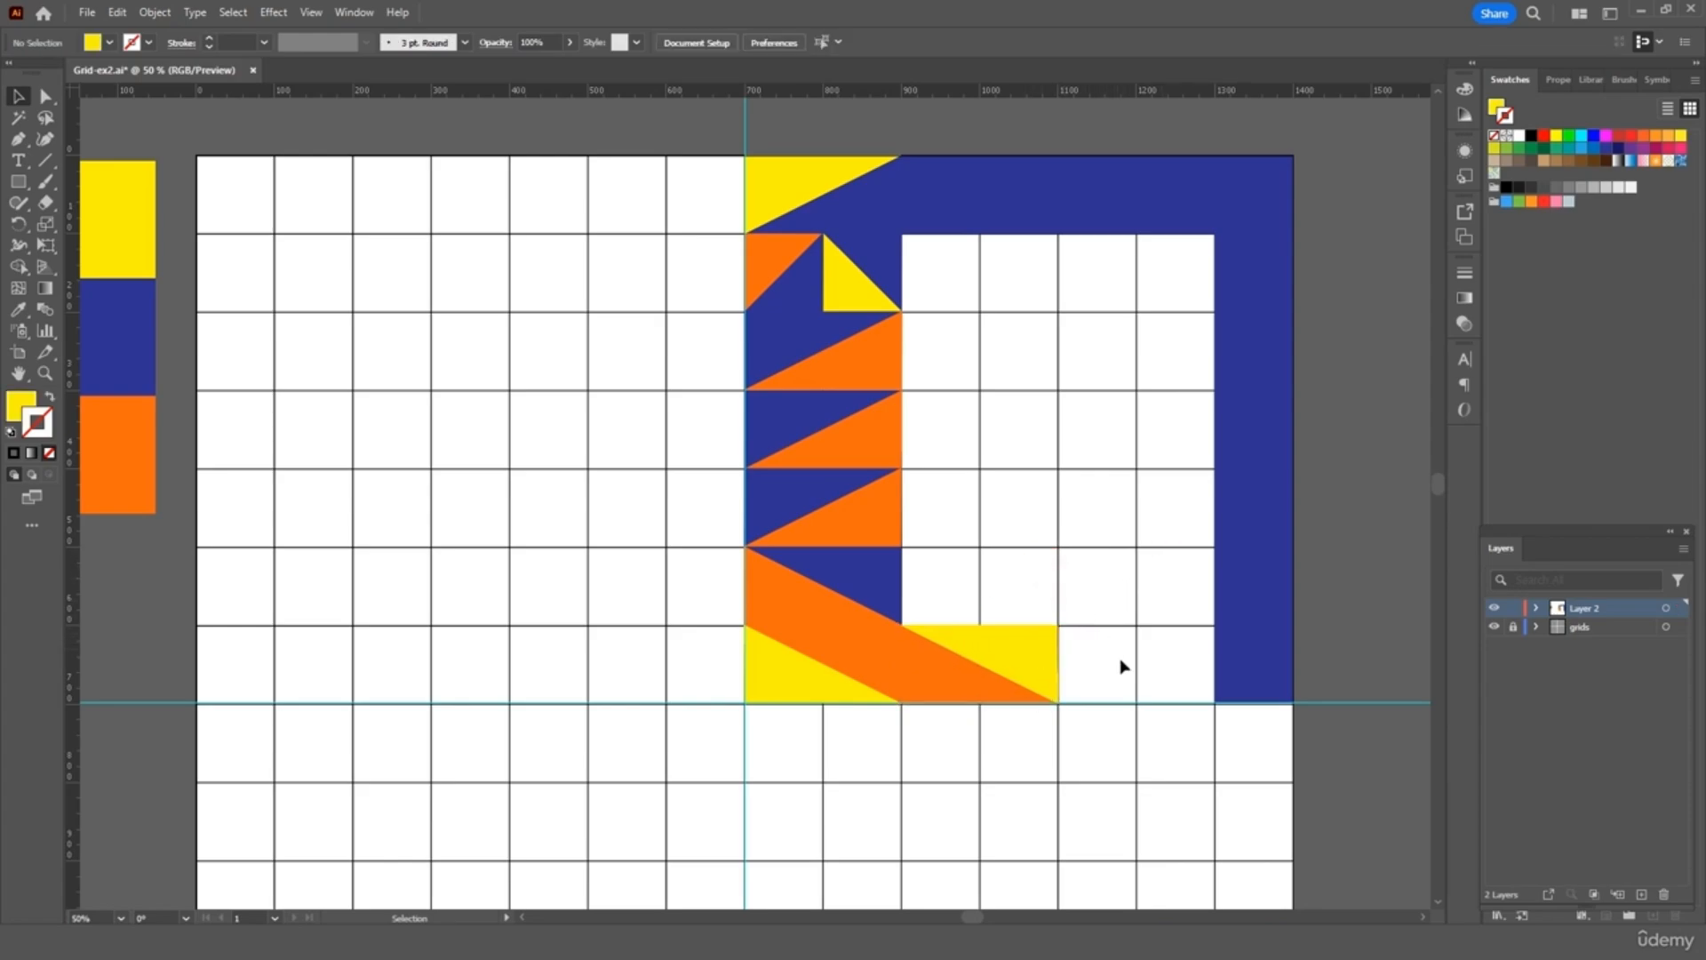
# Snap a copy of an orange-and-blue square onto the grid right of the column
pyautogui.click(819, 513)
pyautogui.hotkey('ctrl', 'c')
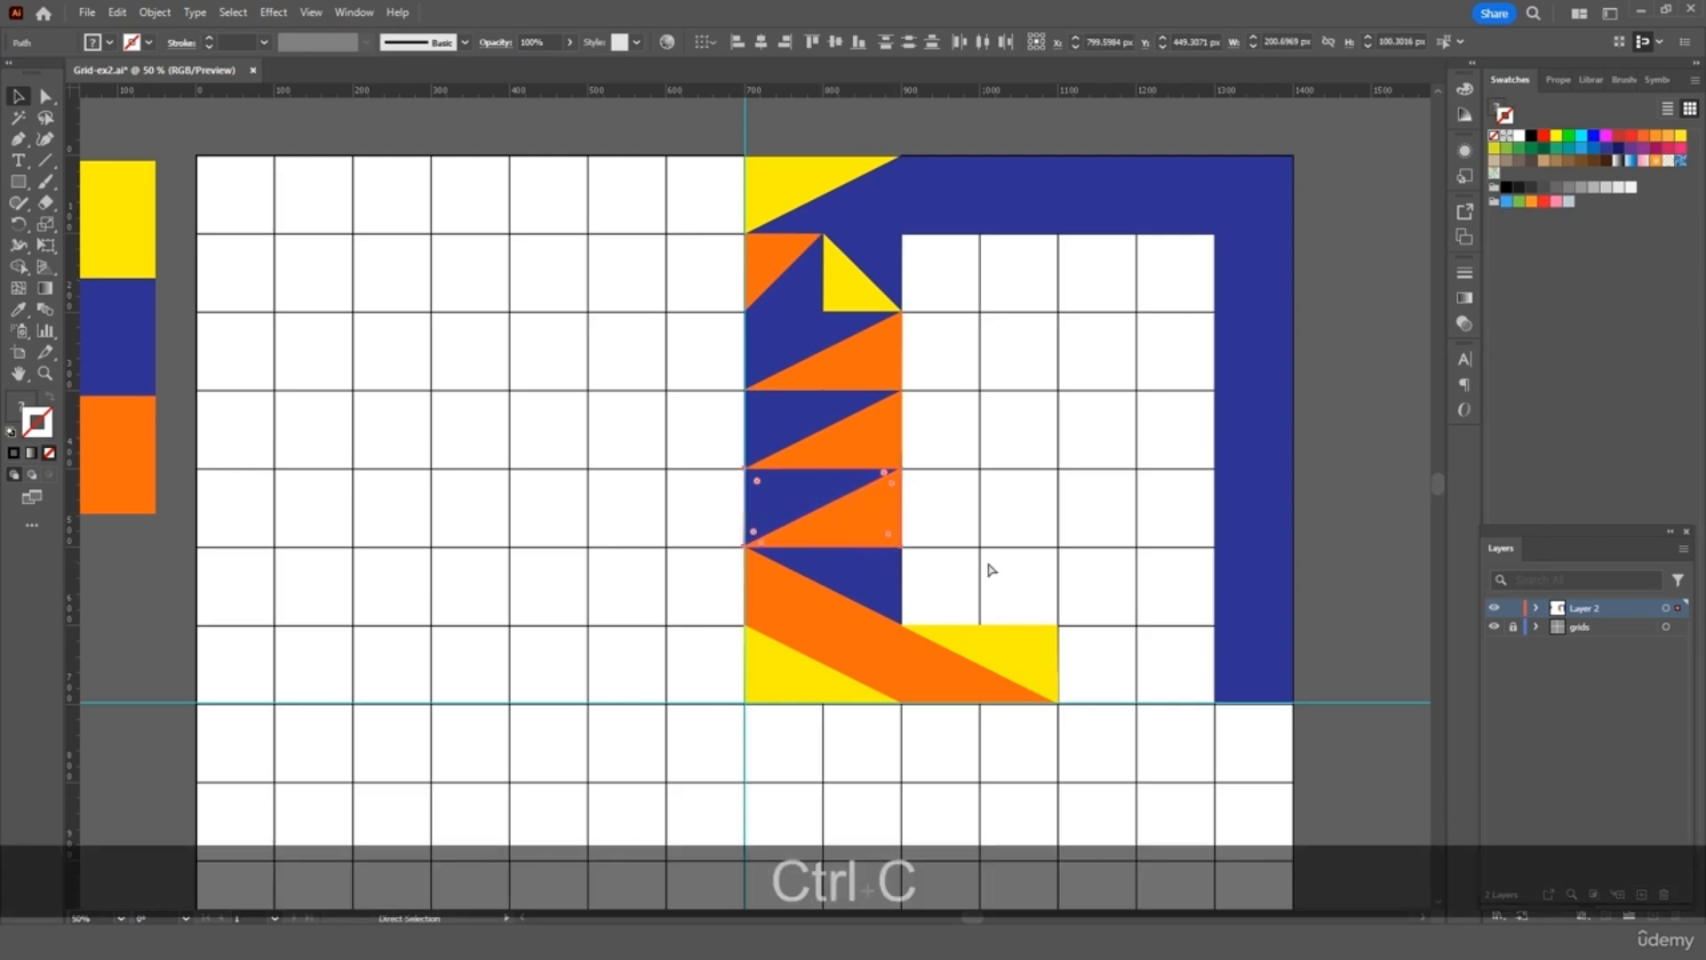
pyautogui.hotkey('ctrl', 'v')
pyautogui.moveTo(808, 520); pyautogui.dragTo(817, 471)
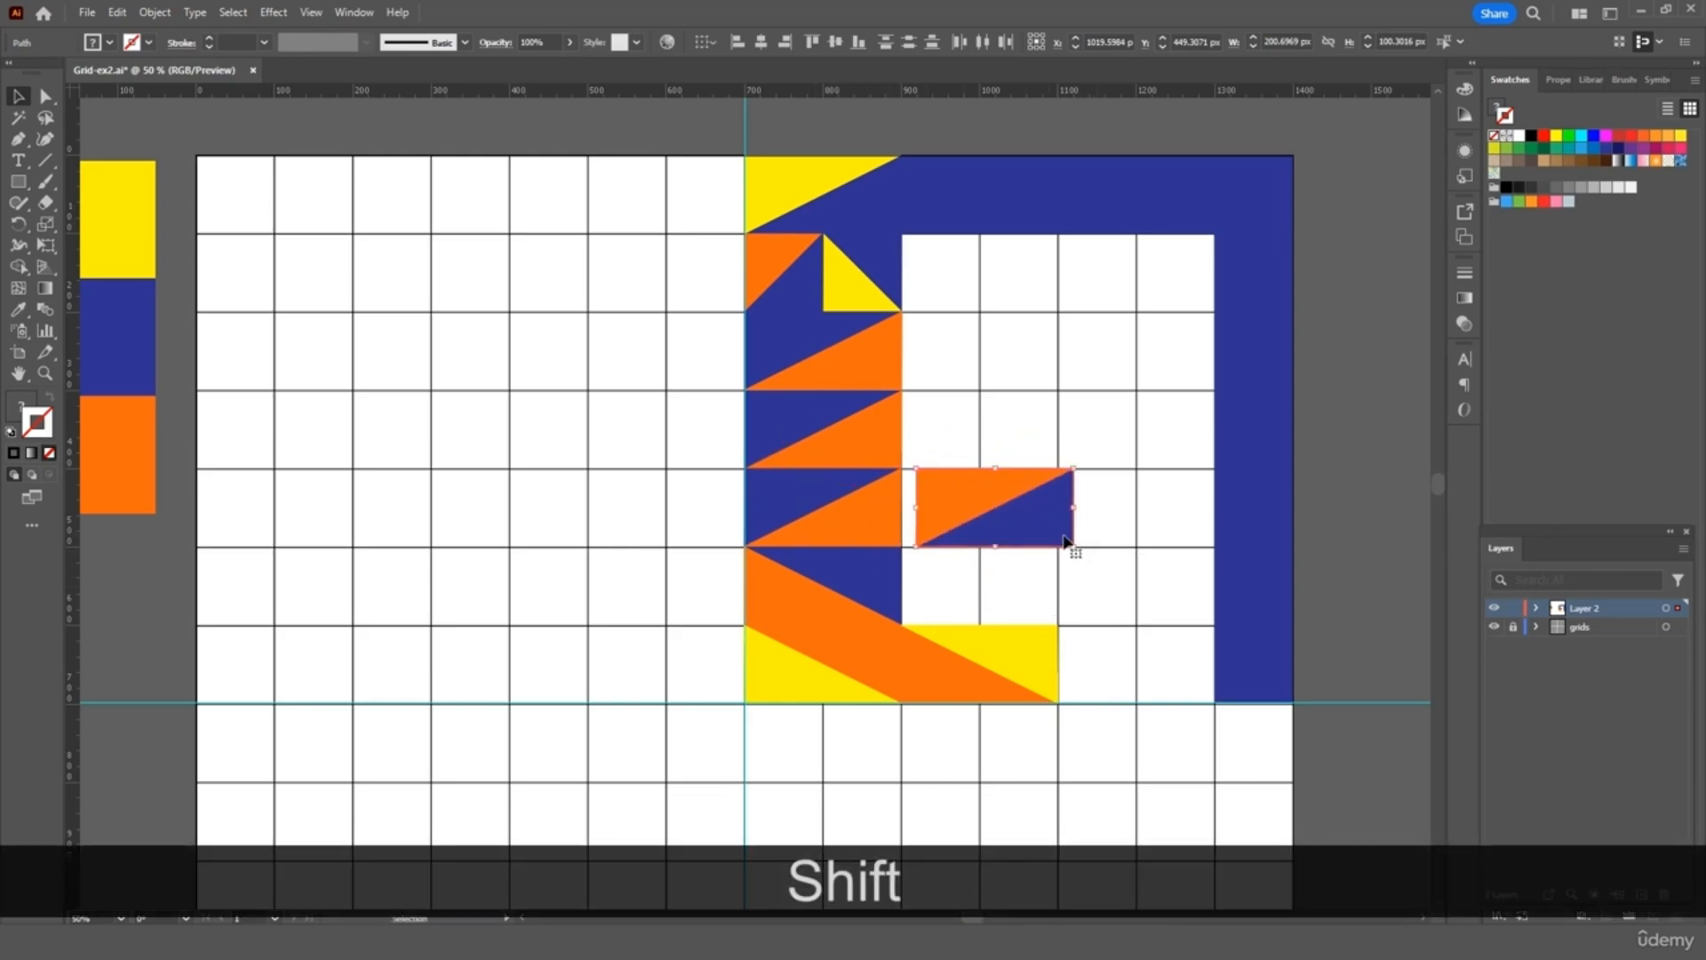
pyautogui.moveTo(1064, 539); pyautogui.dragTo(1076, 530)
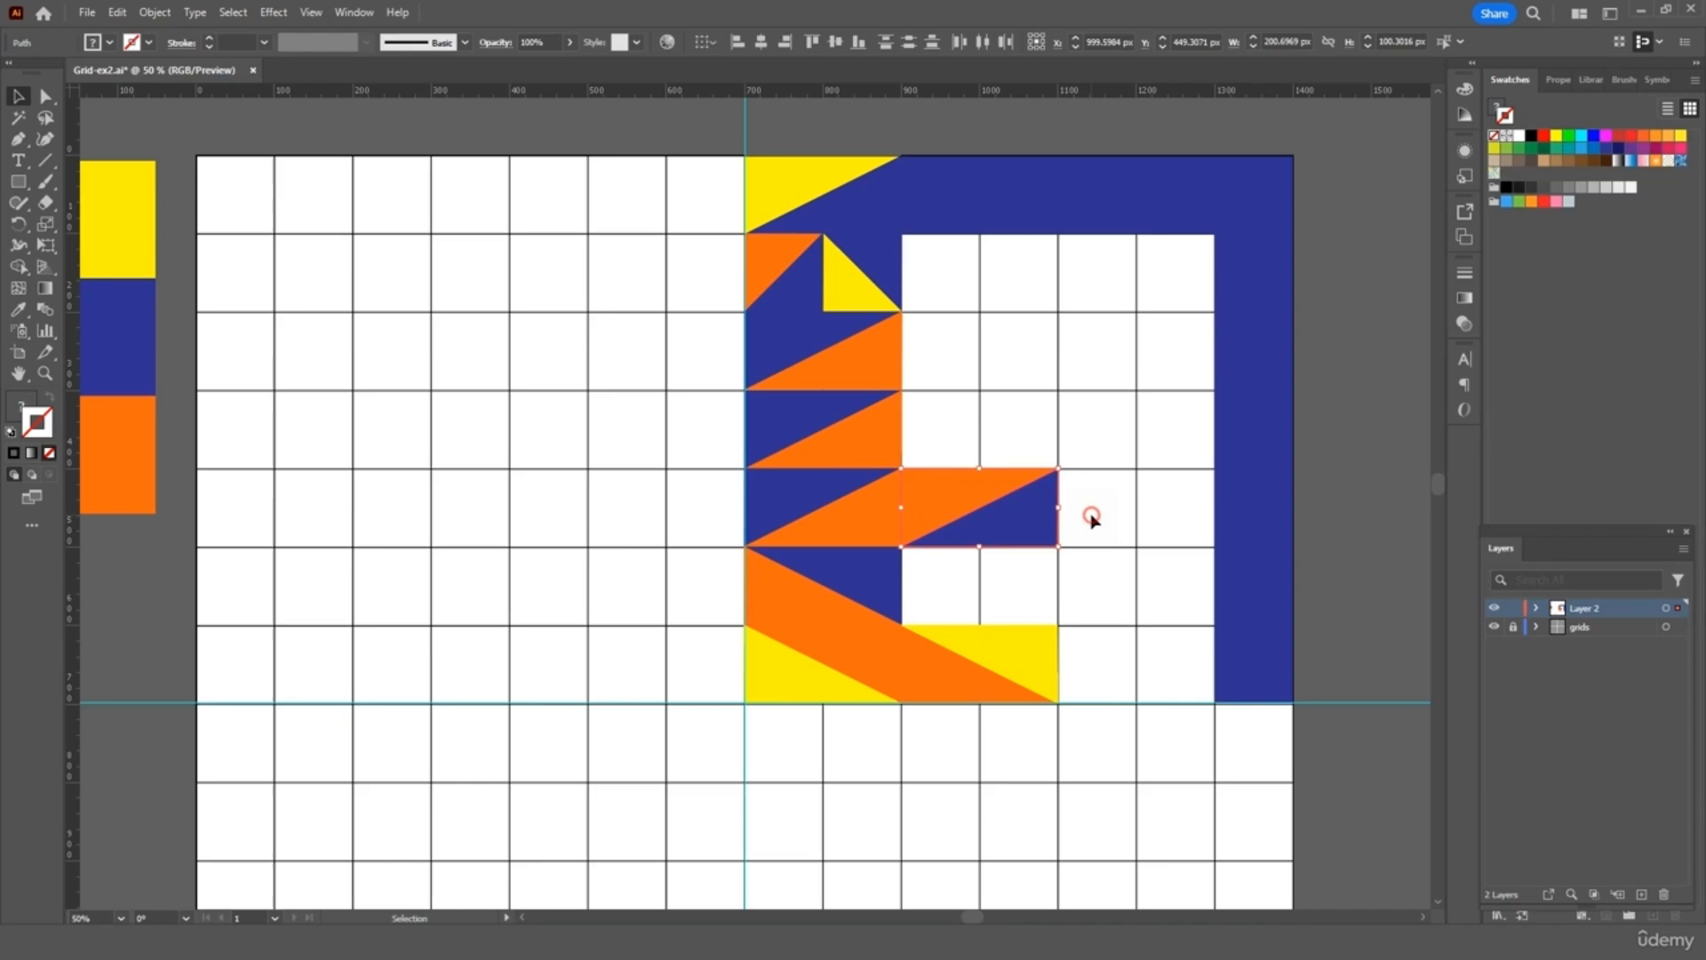
pyautogui.click(1092, 517)
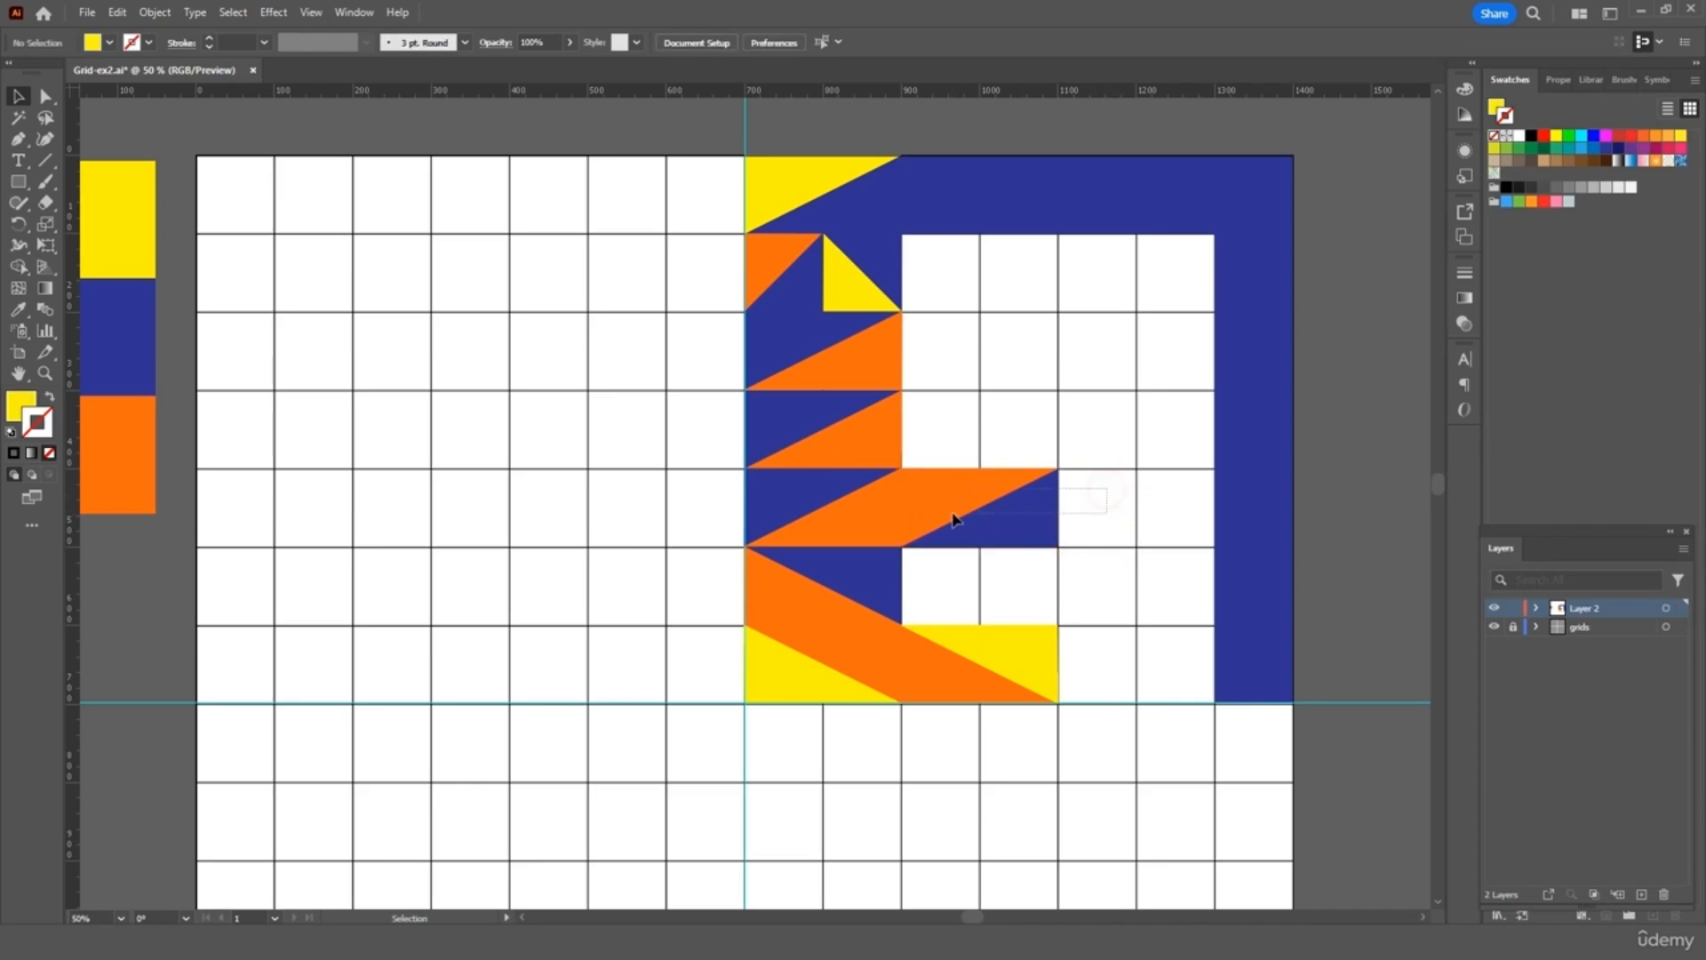
# Add copies of the square into the two rows above, right of the column
pyautogui.click(1055, 535)
pyautogui.hotkey('ctrl', 'c')
pyautogui.hotkey('ctrl', 'v')
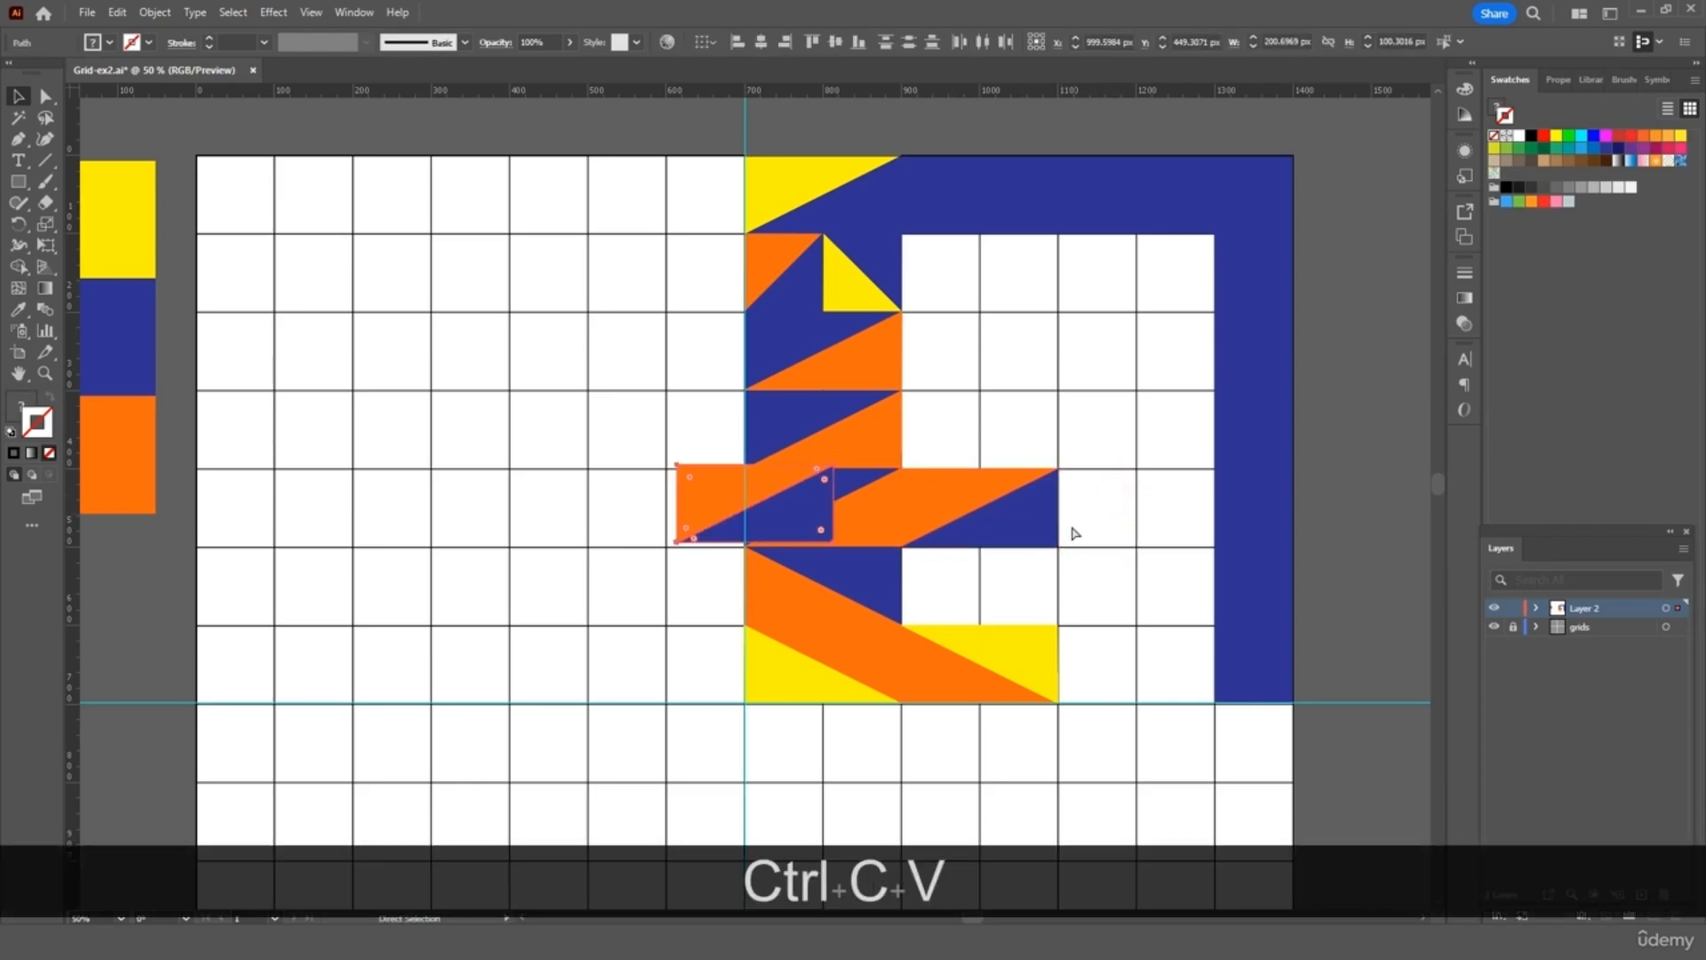
pyautogui.moveTo(800, 495); pyautogui.dragTo(1013, 440)
pyautogui.click(1098, 431)
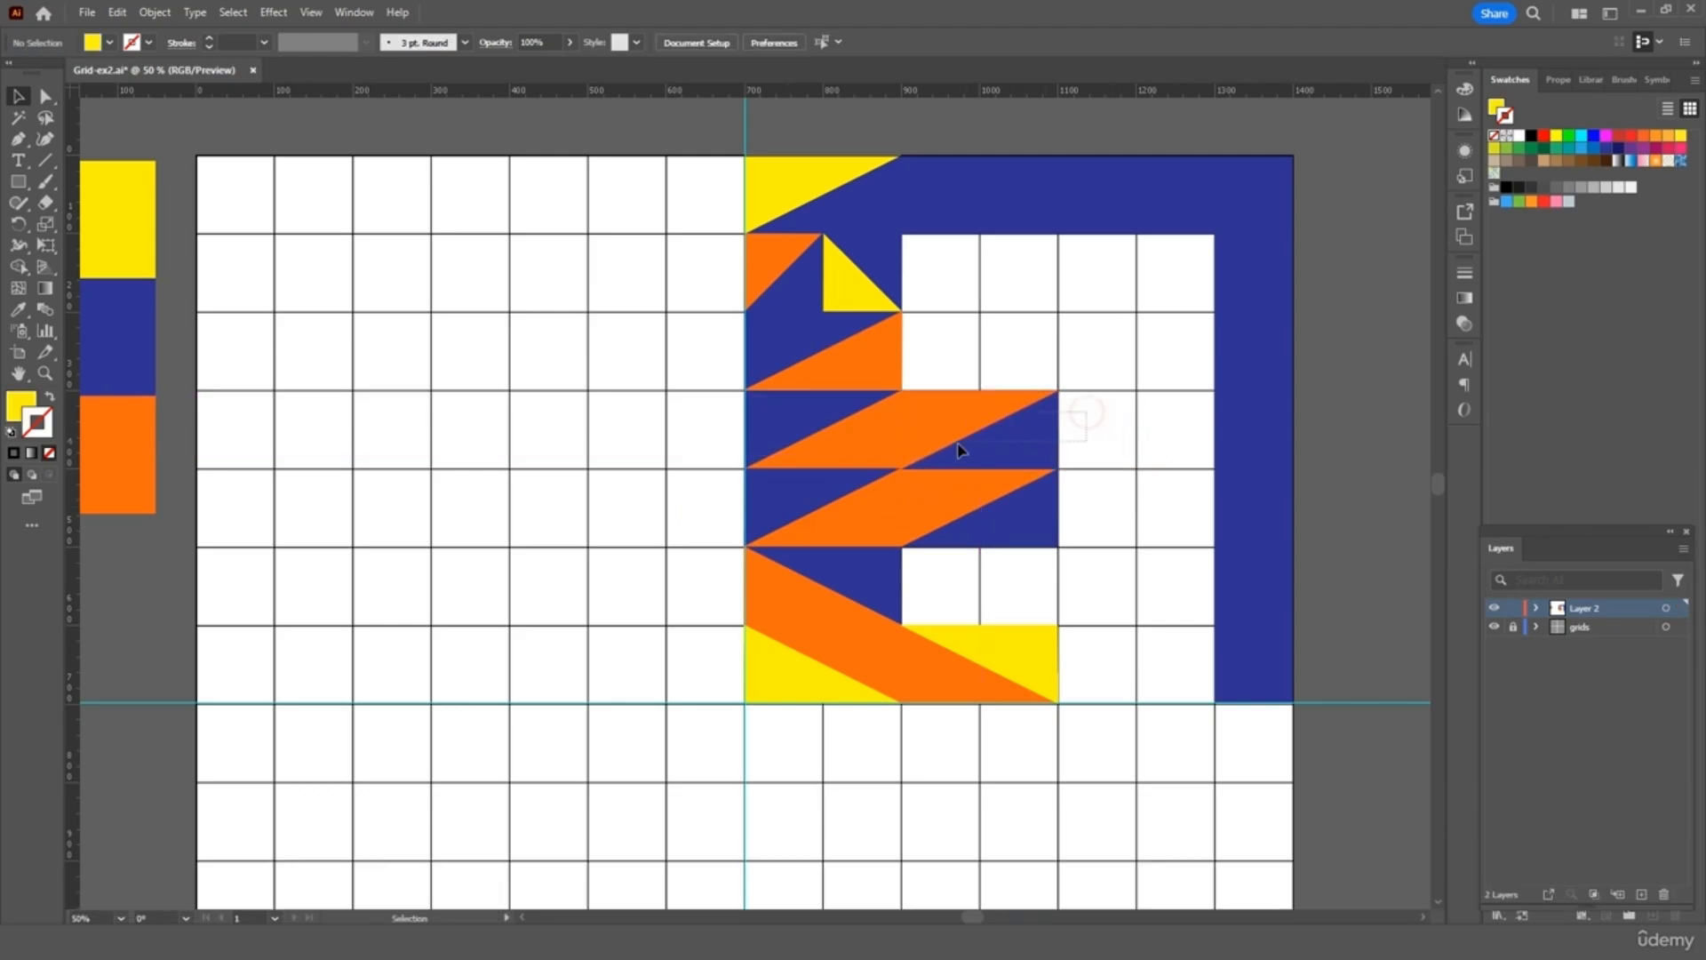
pyautogui.click(1013, 452)
pyautogui.hotkey('ctrl', 'c')
pyautogui.hotkey('ctrl', 'v')
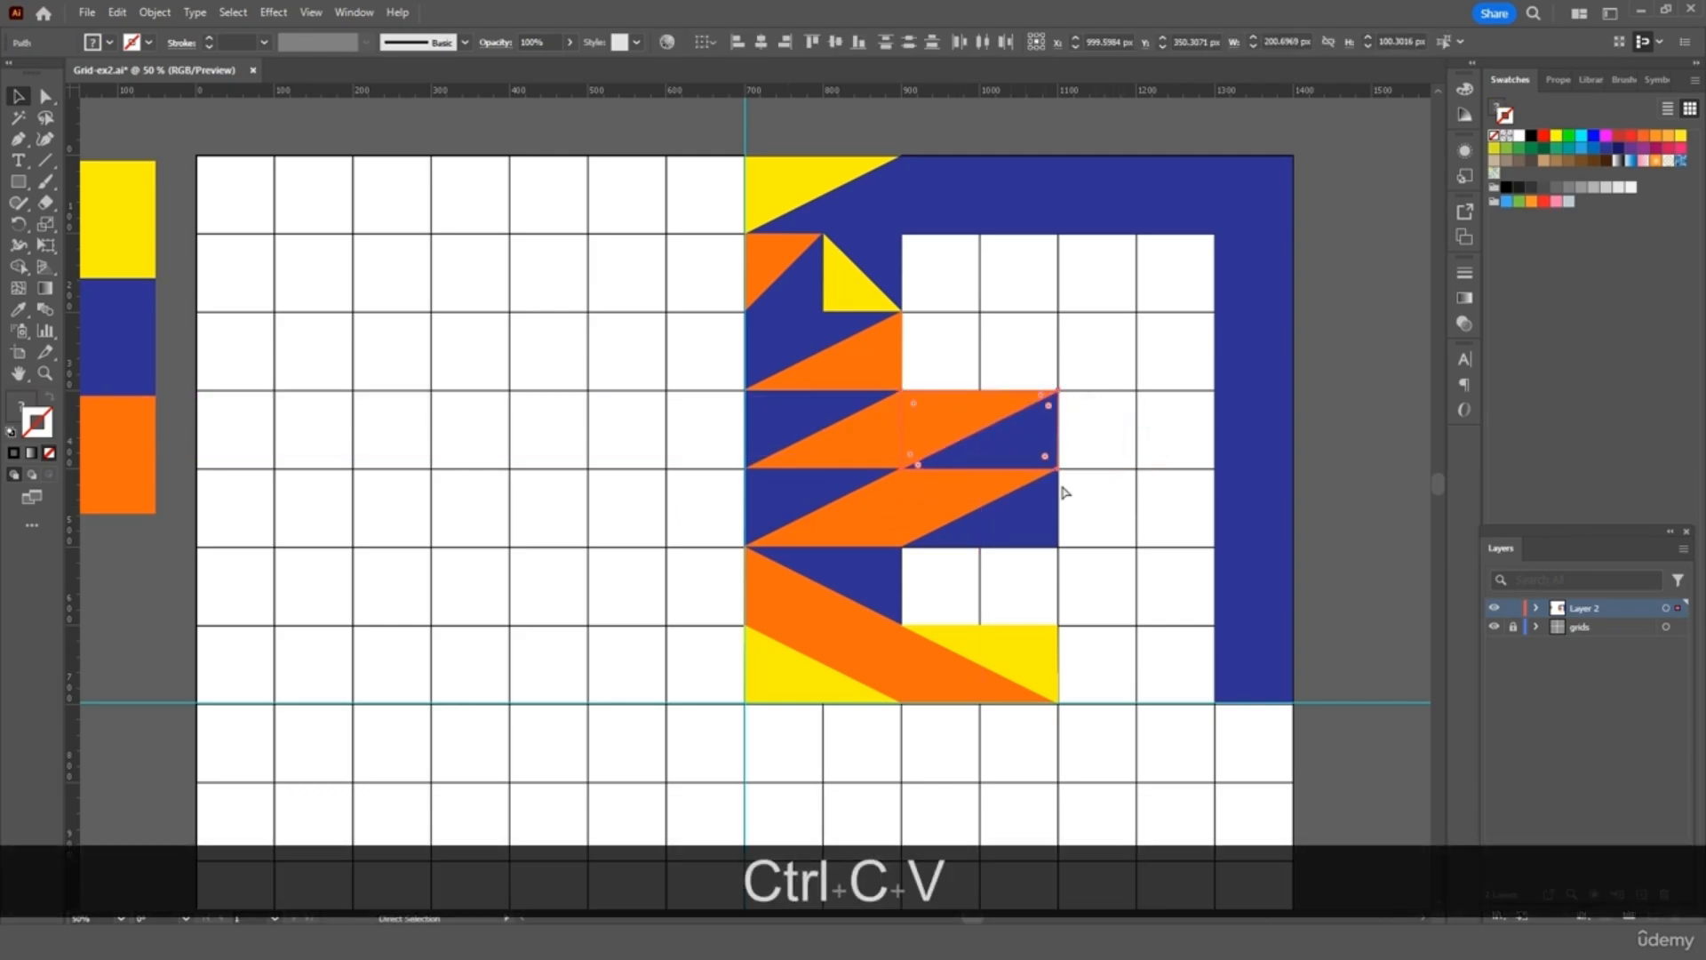
pyautogui.moveTo(807, 520); pyautogui.dragTo(1046, 377)
pyautogui.click(1111, 434)
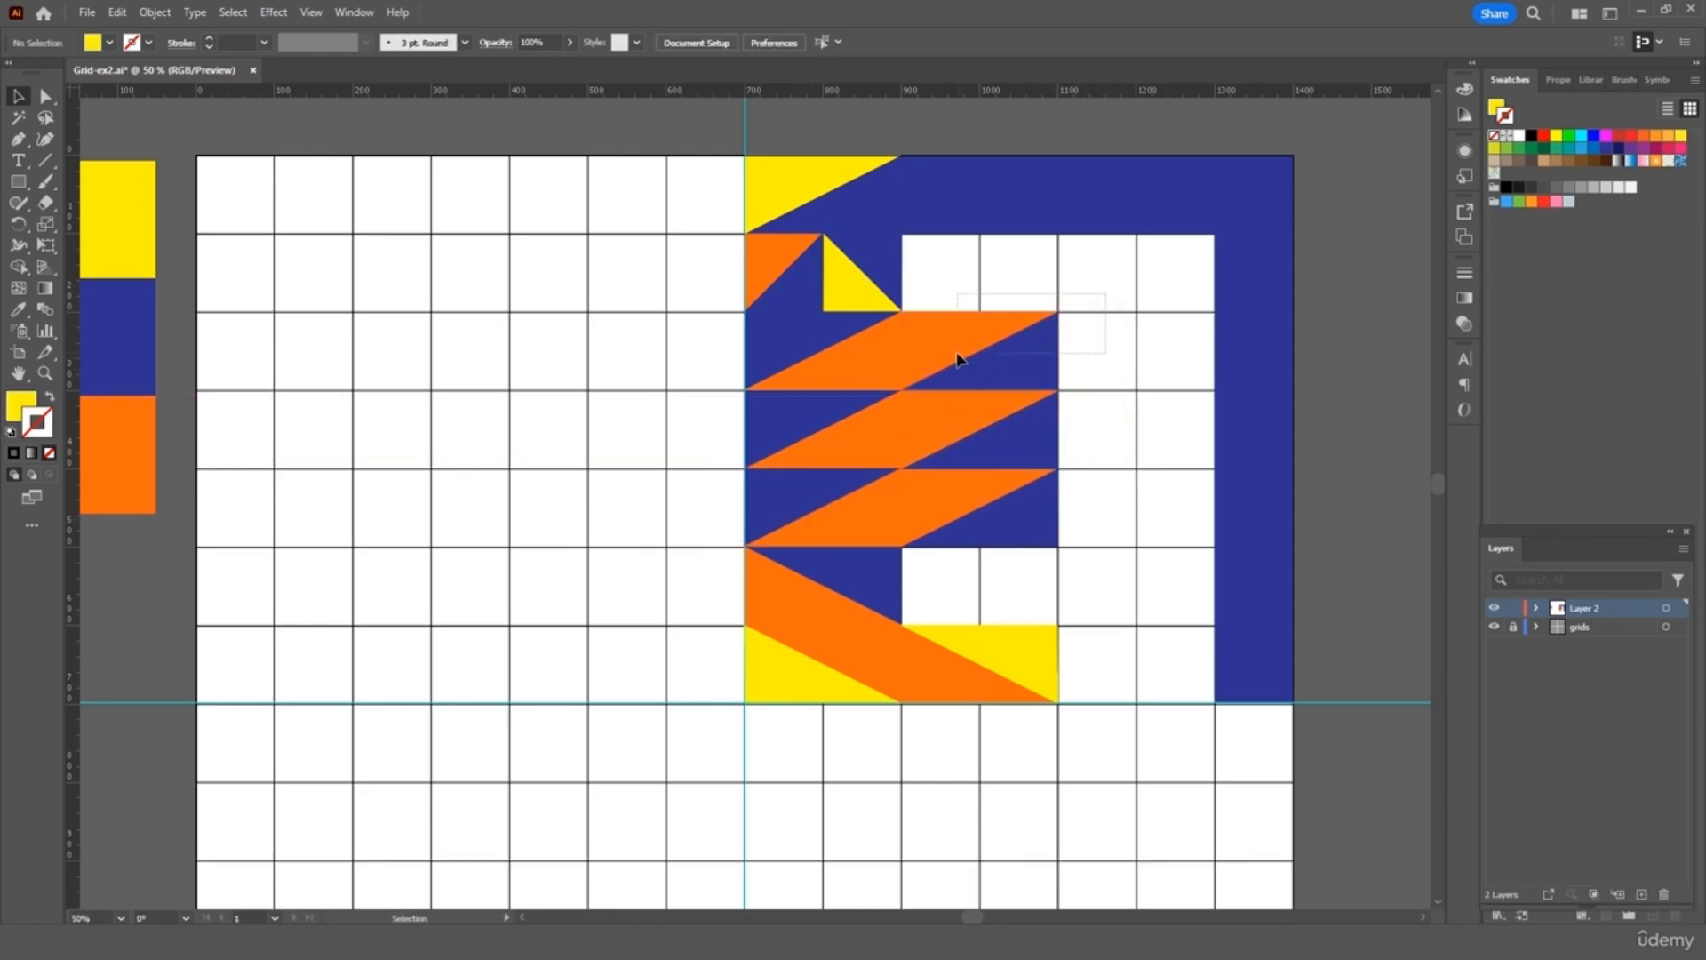
# Place 180°-rotated copies of the upper-row square at the ends of two ribbon rows
pyautogui.moveTo(949, 360); pyautogui.dragTo(951, 347)
pyautogui.hotkey('ctrl', 'c')
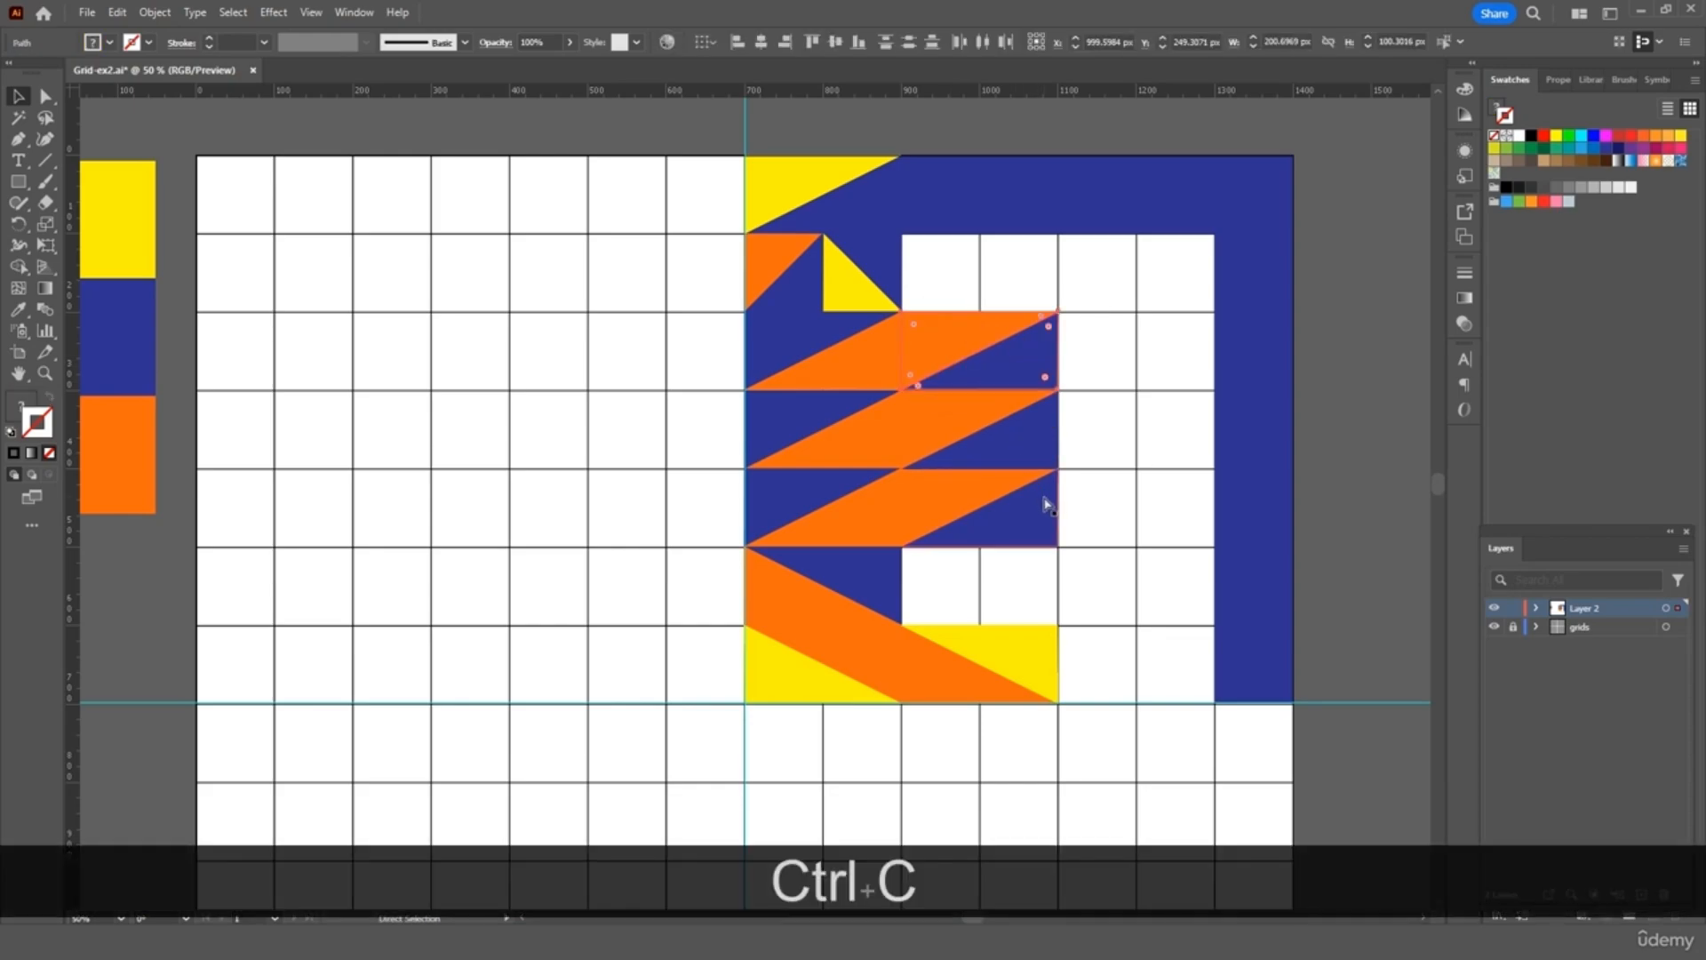
pyautogui.hotkey('ctrl', 'v')
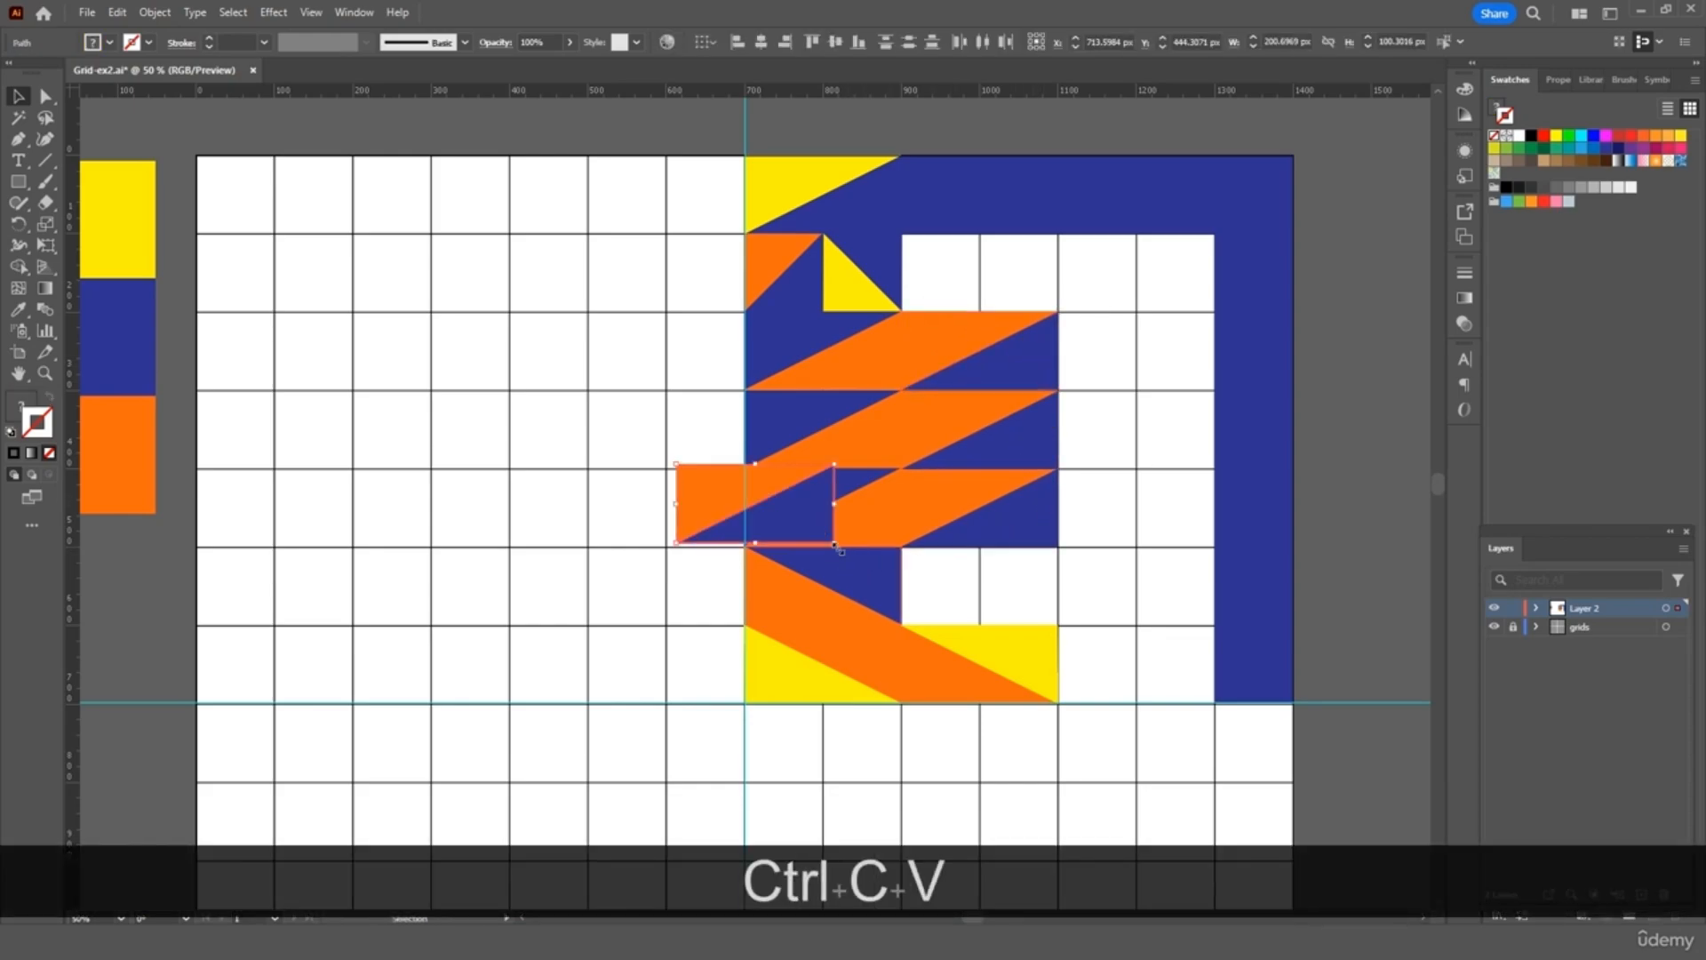
pyautogui.moveTo(841, 548); pyautogui.dragTo(622, 430)
pyautogui.moveTo(703, 505); pyautogui.dragTo(1181, 384)
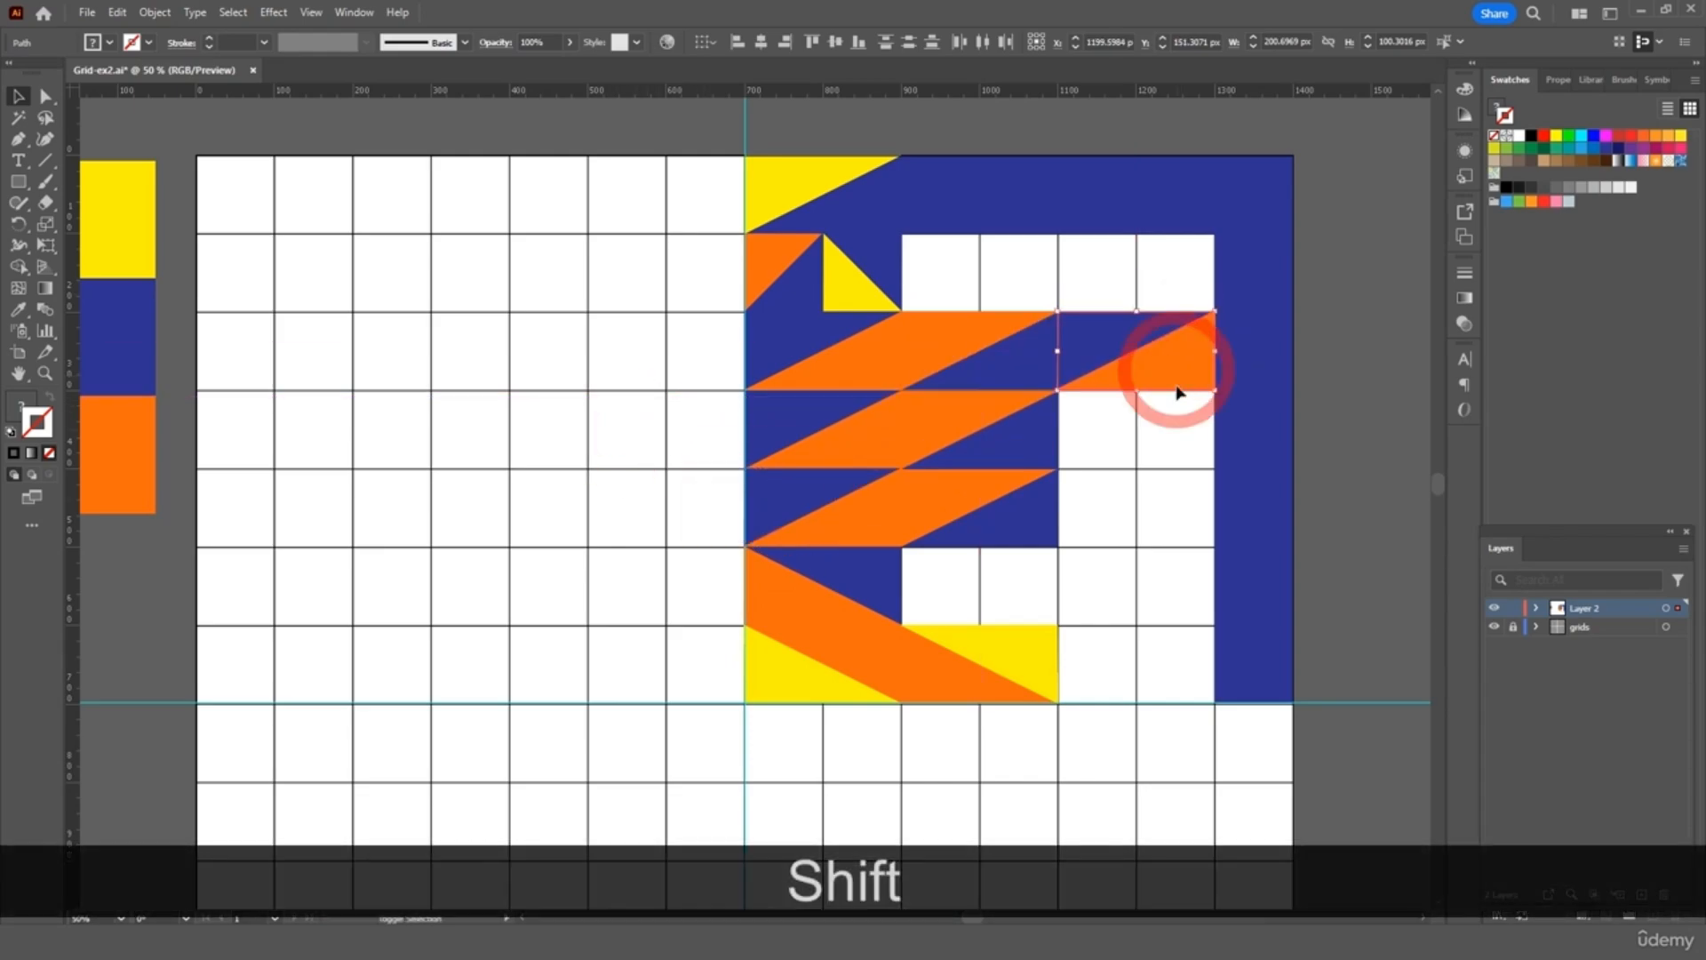
pyautogui.hotkey('ctrl', 'z')
pyautogui.press('v')
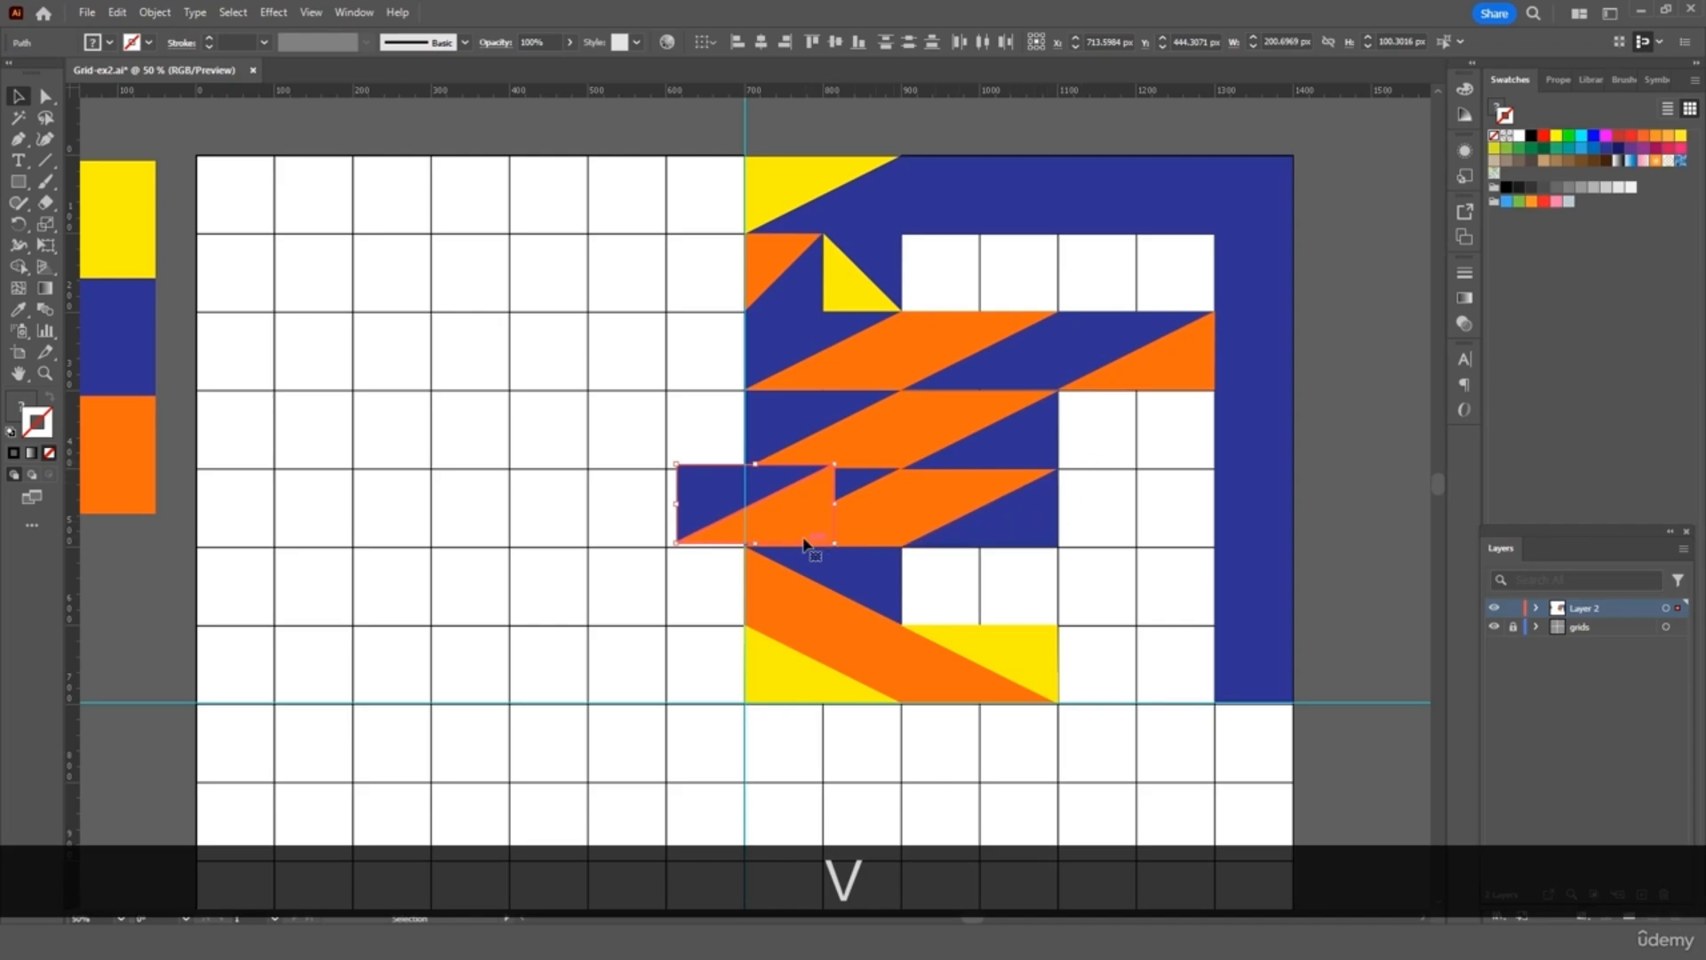
pyautogui.moveTo(793, 522); pyautogui.dragTo(1175, 450)
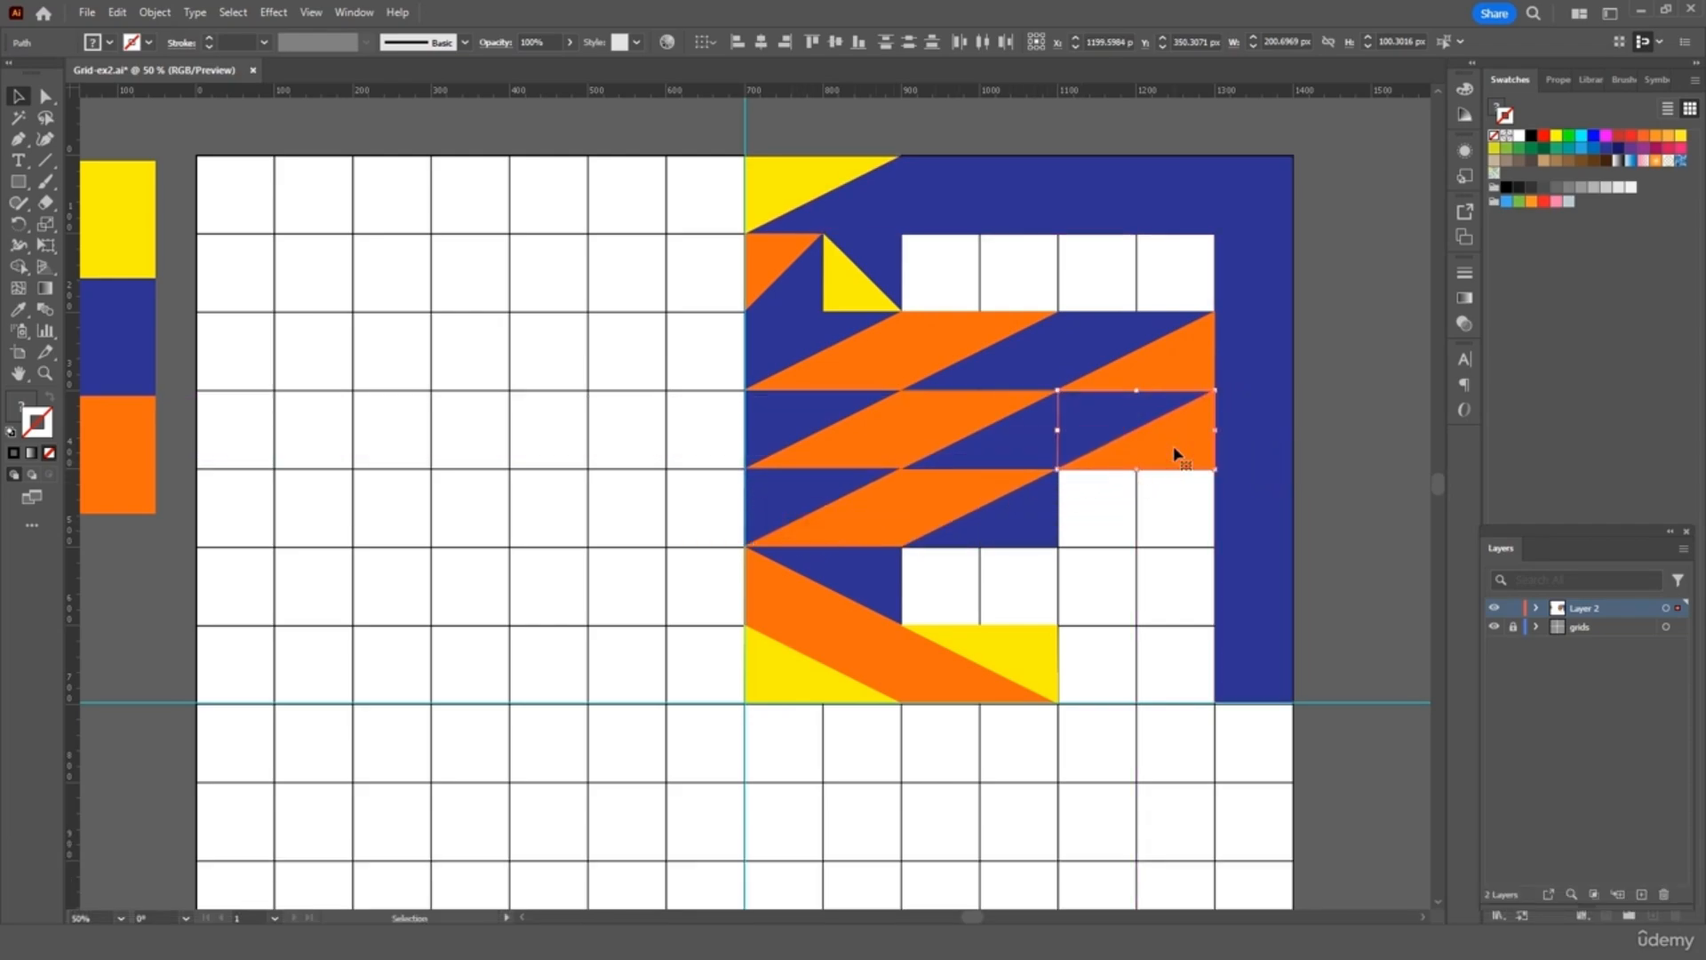
pyautogui.hotkey('ctrl', 'v')
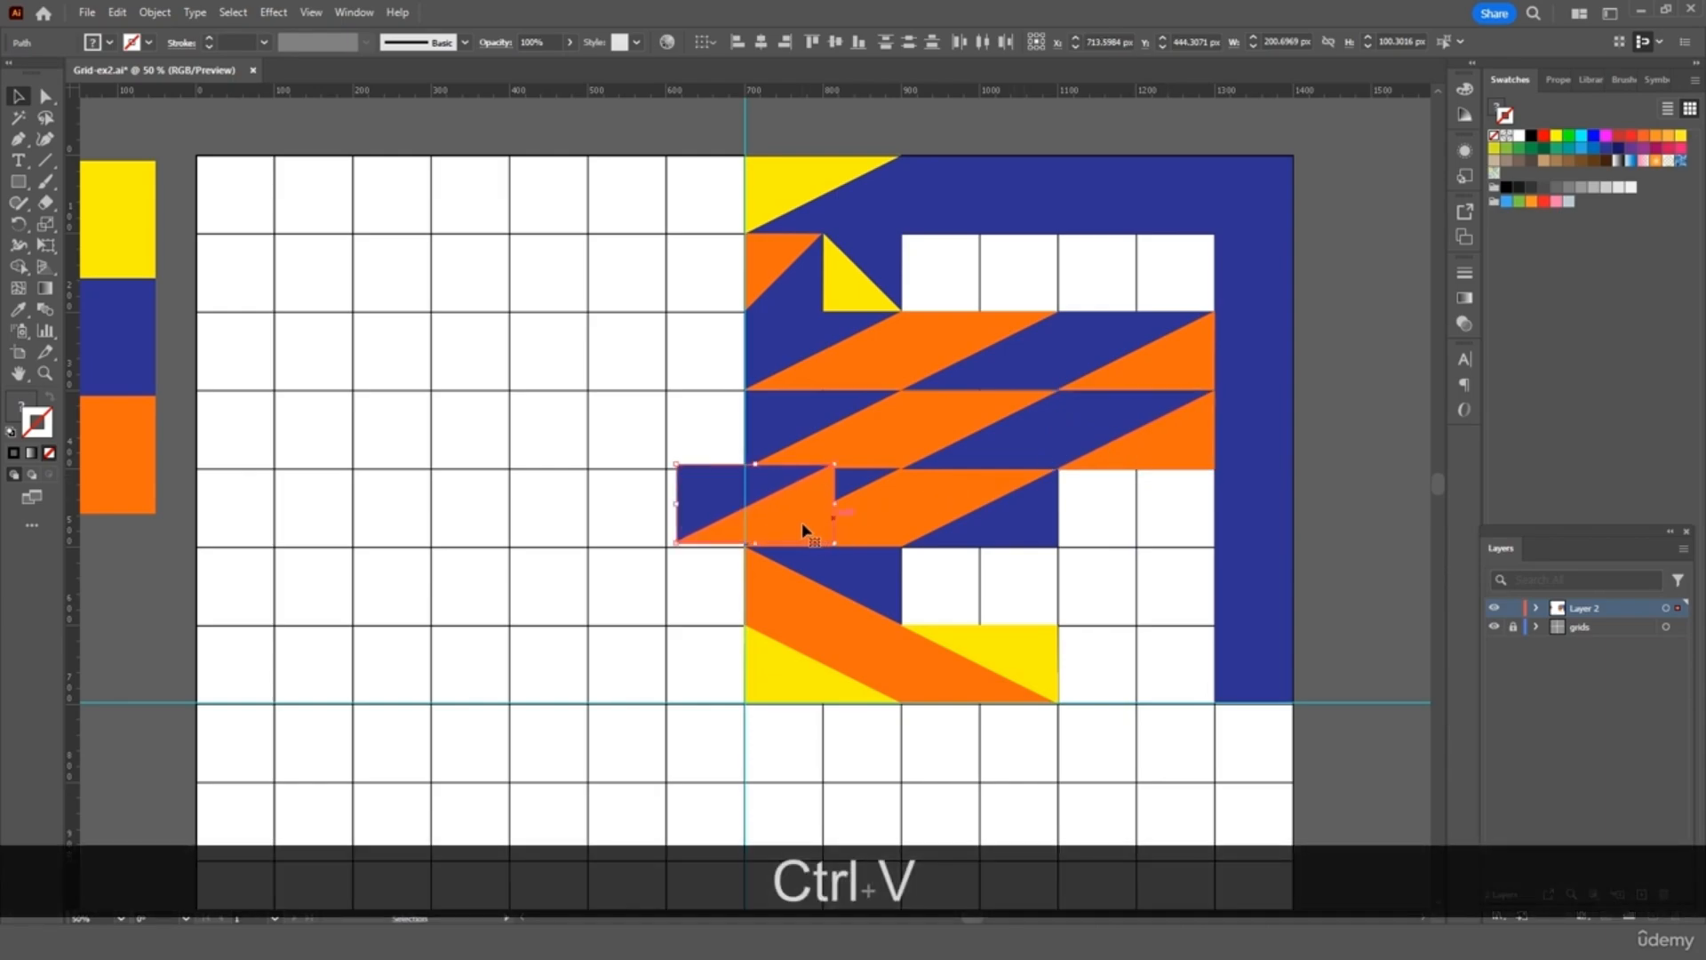
pyautogui.moveTo(803, 530); pyautogui.dragTo(1186, 537)
pyautogui.click(1165, 576)
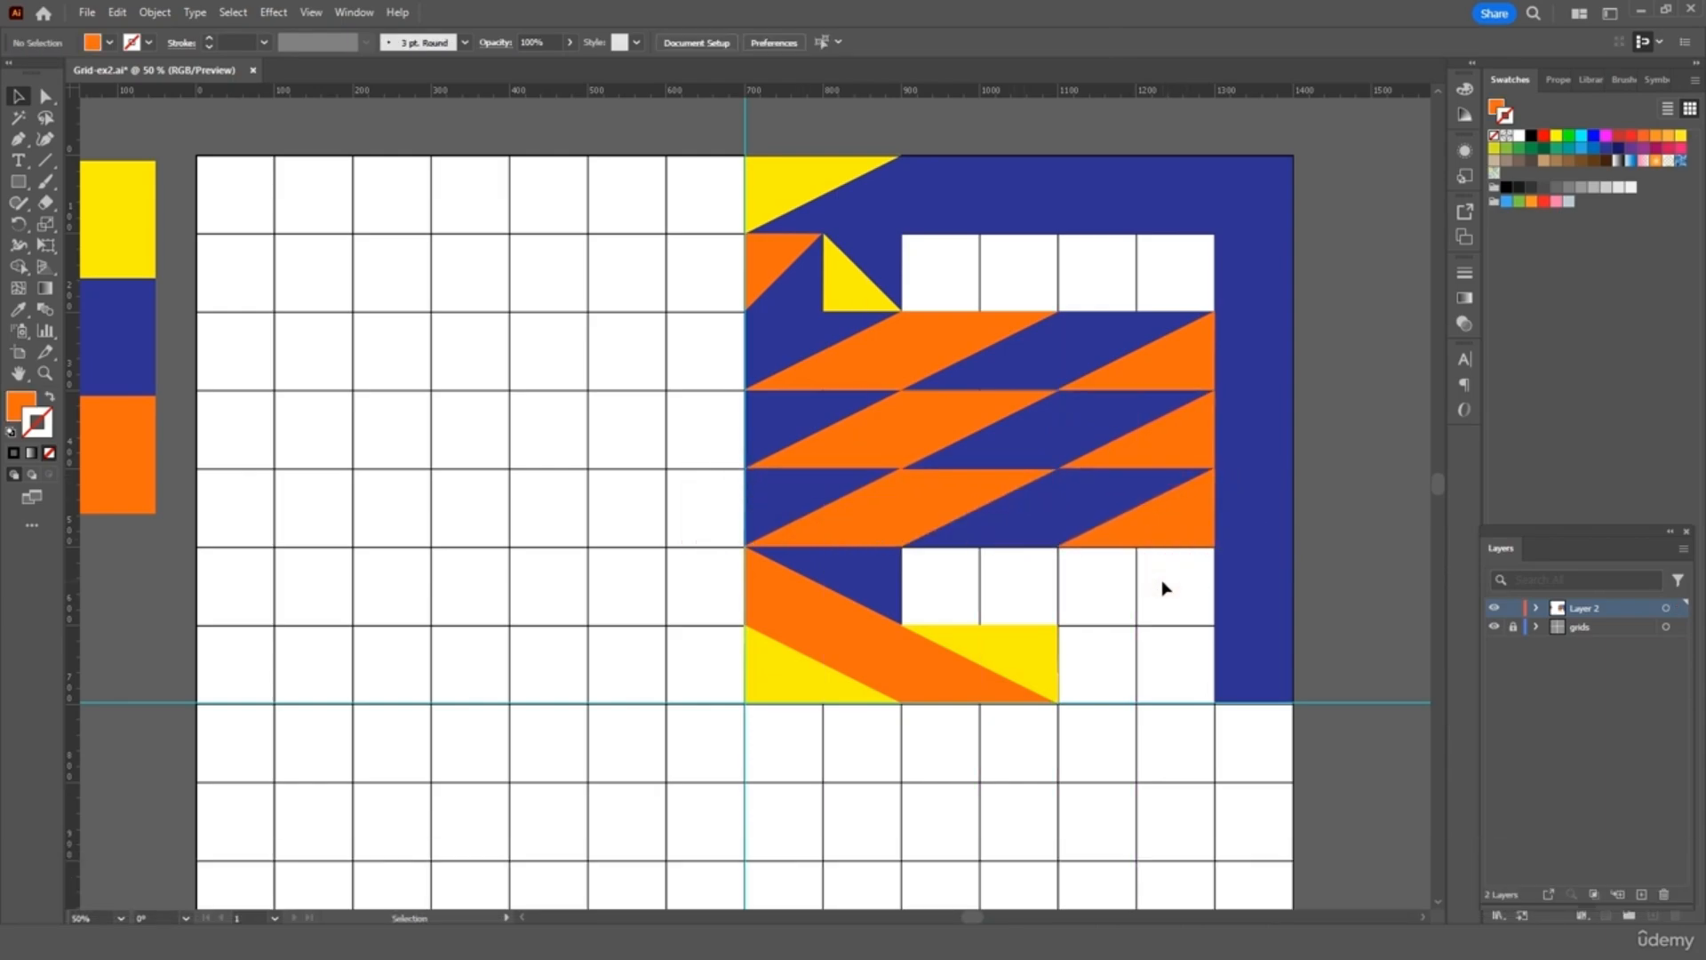
# Copy the two-cell strip from the lower ribbon row onto the artboard's left half
pyautogui.moveTo(1027, 528); pyautogui.dragTo(1010, 522)
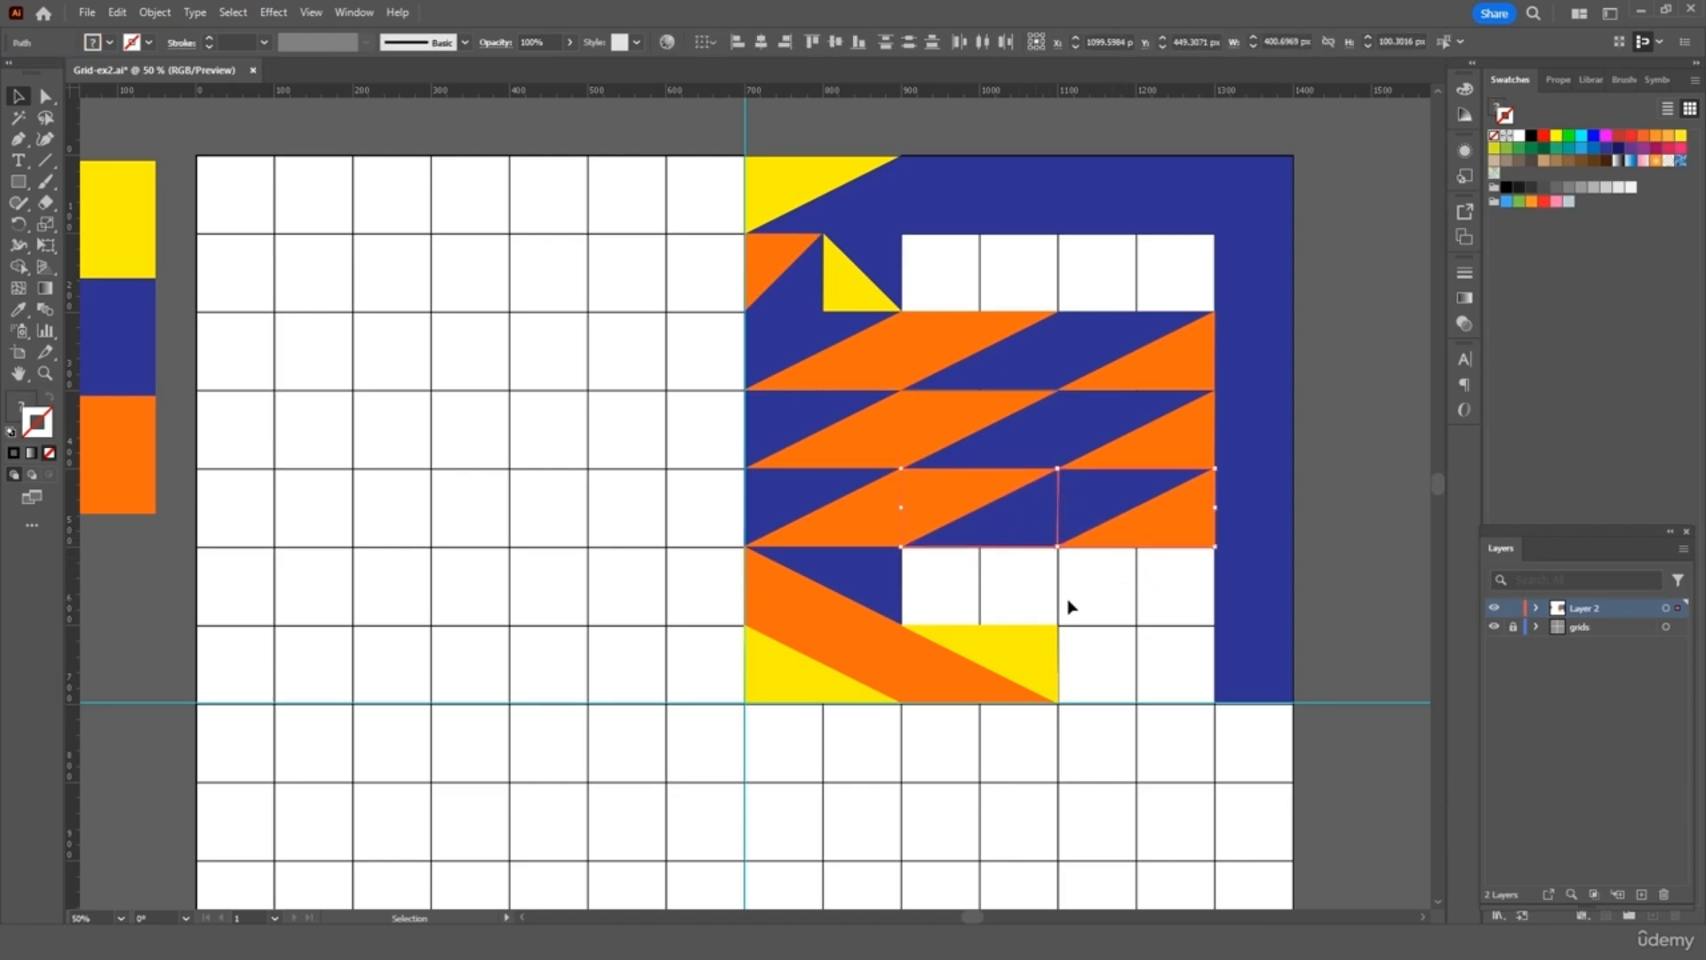
pyautogui.hotkey('ctrl', 'c')
pyautogui.hotkey('ctrl', 'v')
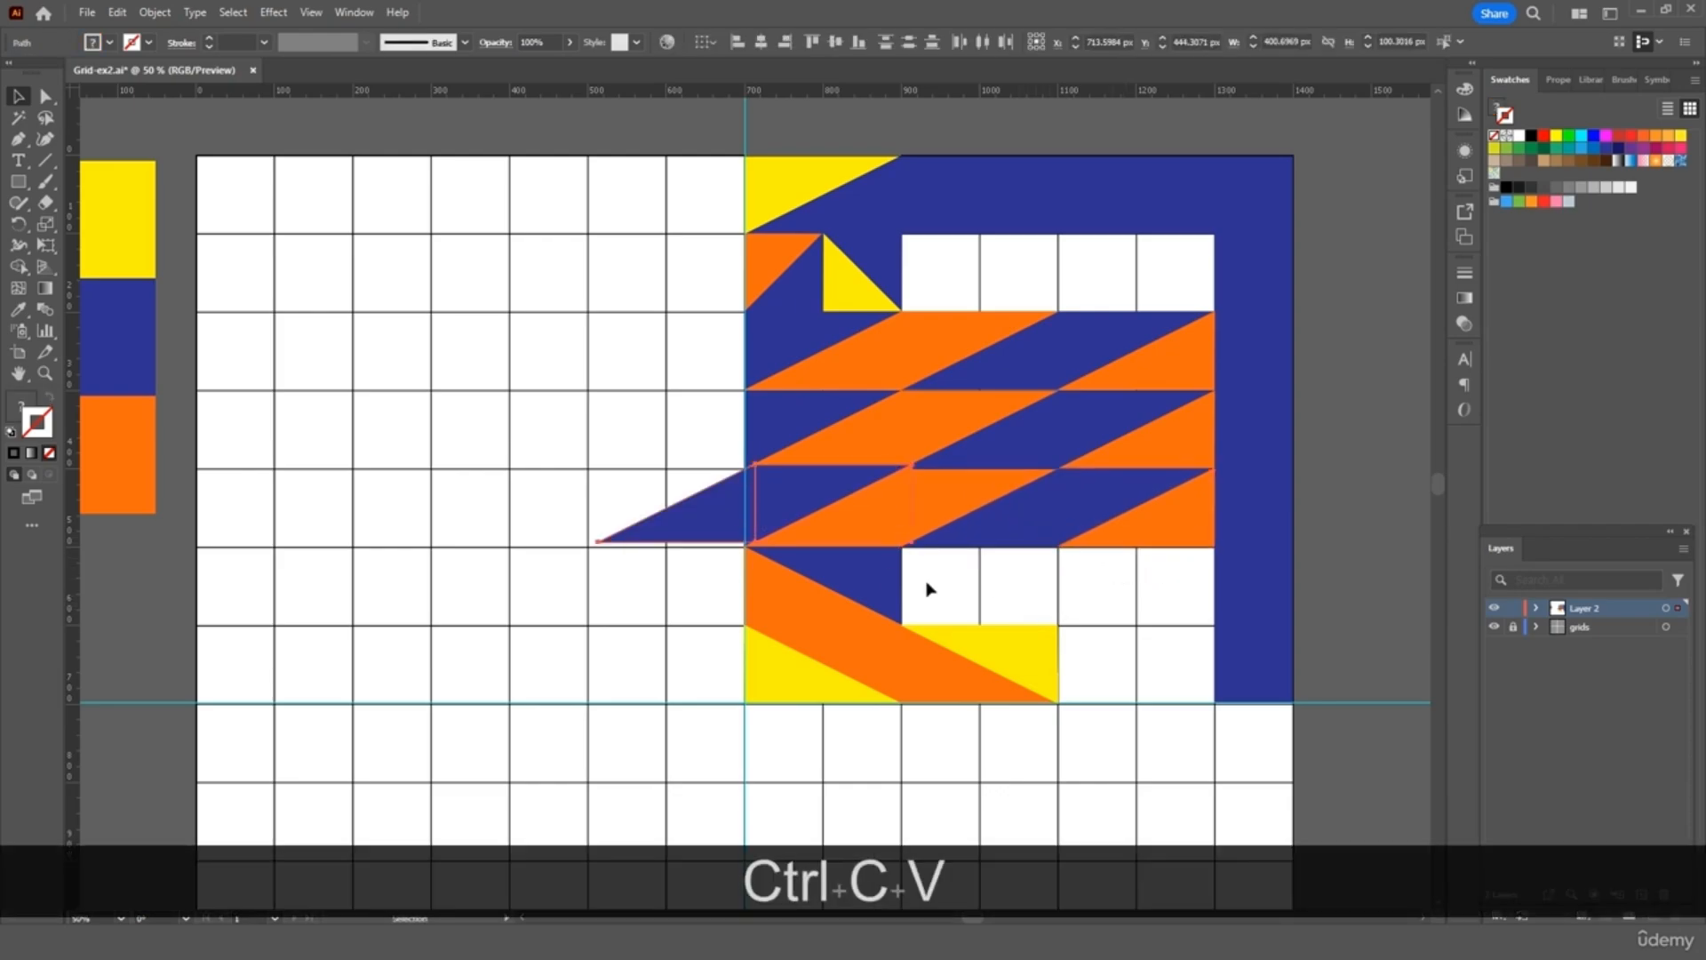
pyautogui.hotkey('ctrl', 'z')
pyautogui.moveTo(1153, 588); pyautogui.dragTo(957, 487)
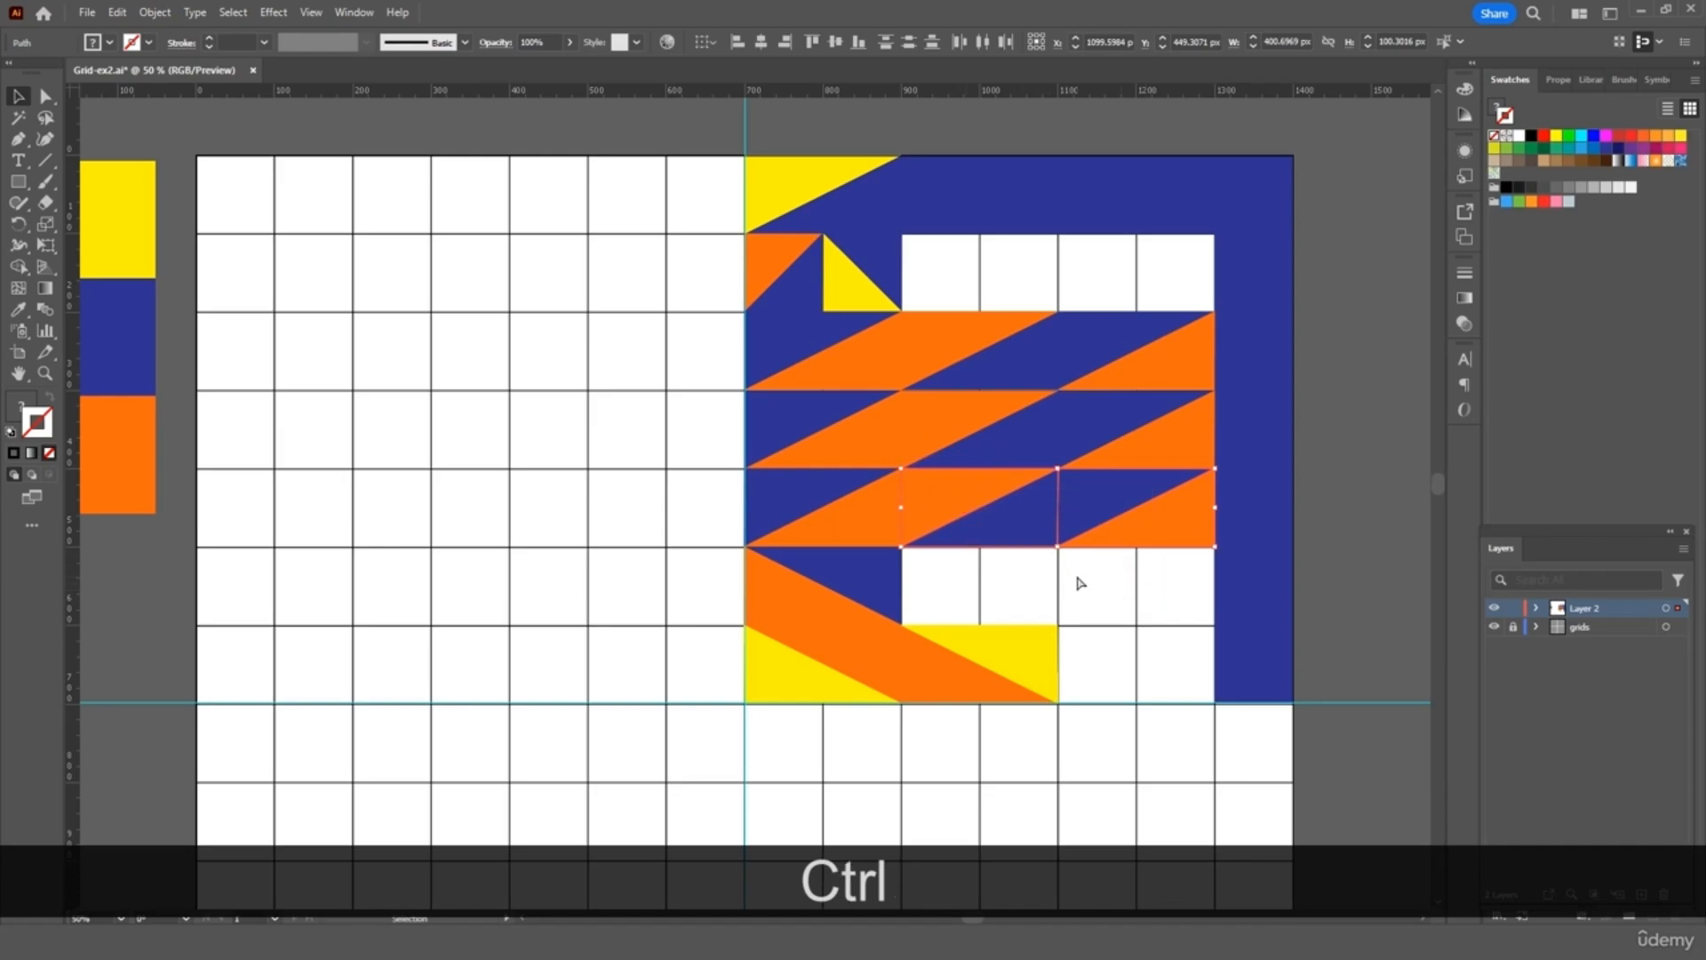
pyautogui.hotkey('ctrl', 'c')
pyautogui.hotkey('ctrl', 'v')
pyautogui.moveTo(840, 527); pyautogui.dragTo(599, 596)
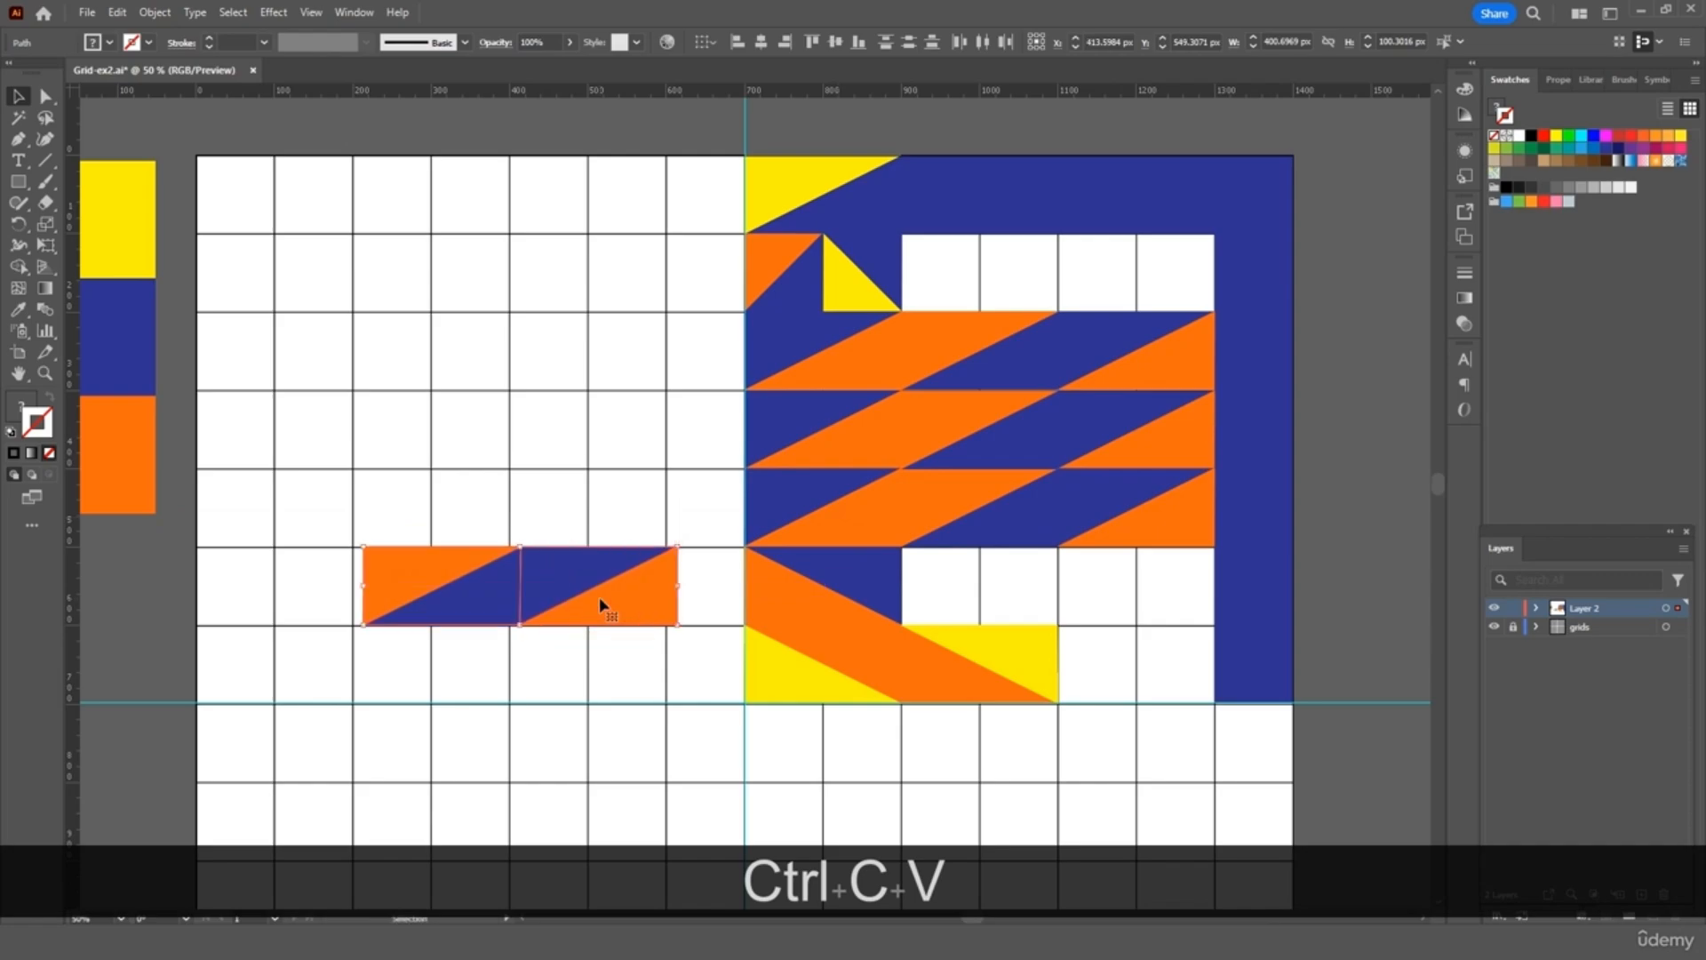
# Reflect the two-triangle rectangle vertically and fill the top-row and middle gaps with it
pyautogui.rightClick(599, 597)
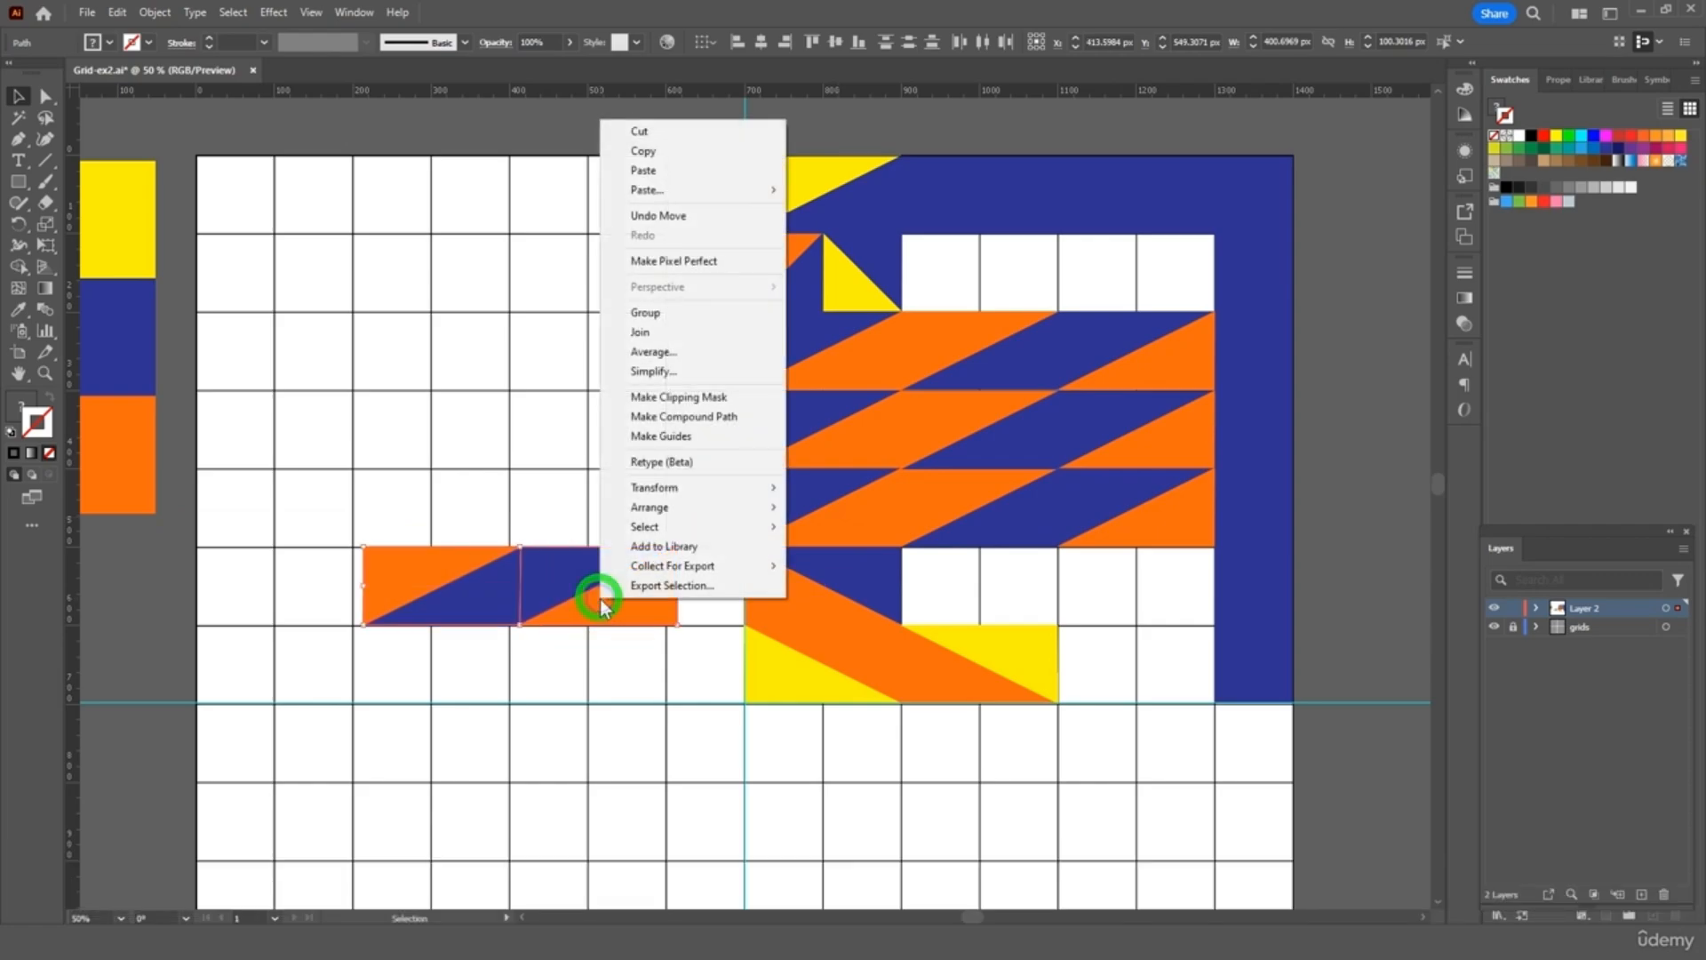
pyautogui.click(750, 489)
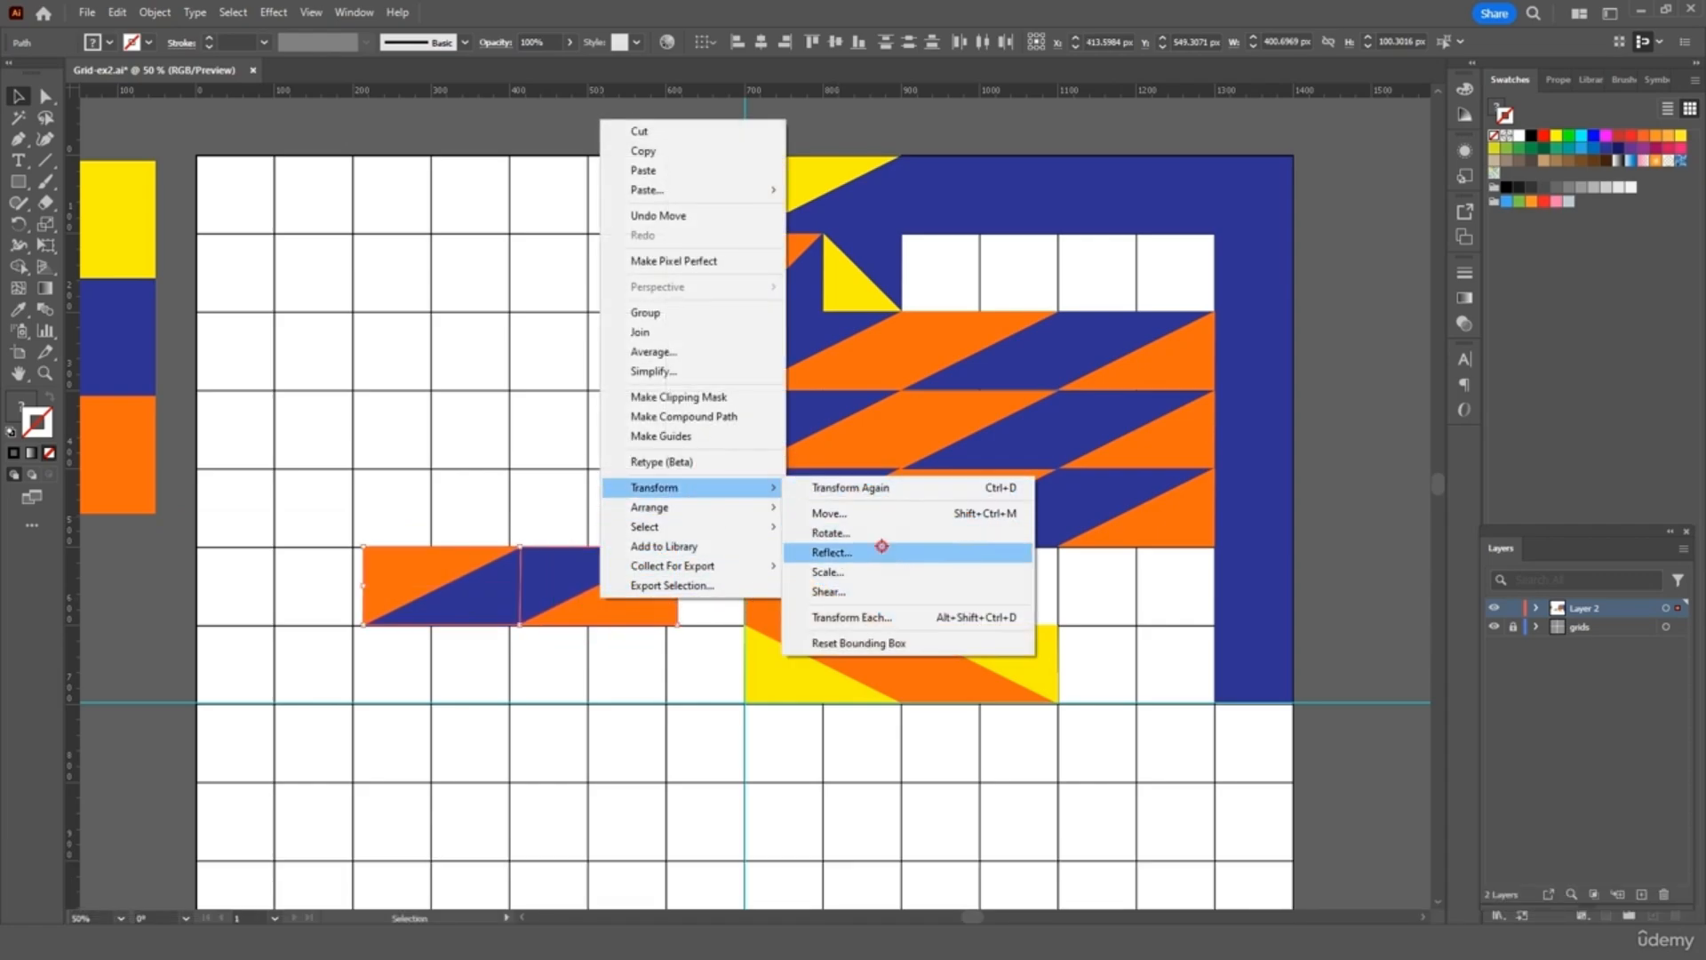
pyautogui.click(882, 551)
pyautogui.click(1059, 583)
pyautogui.hotkey('ctrl', 'c')
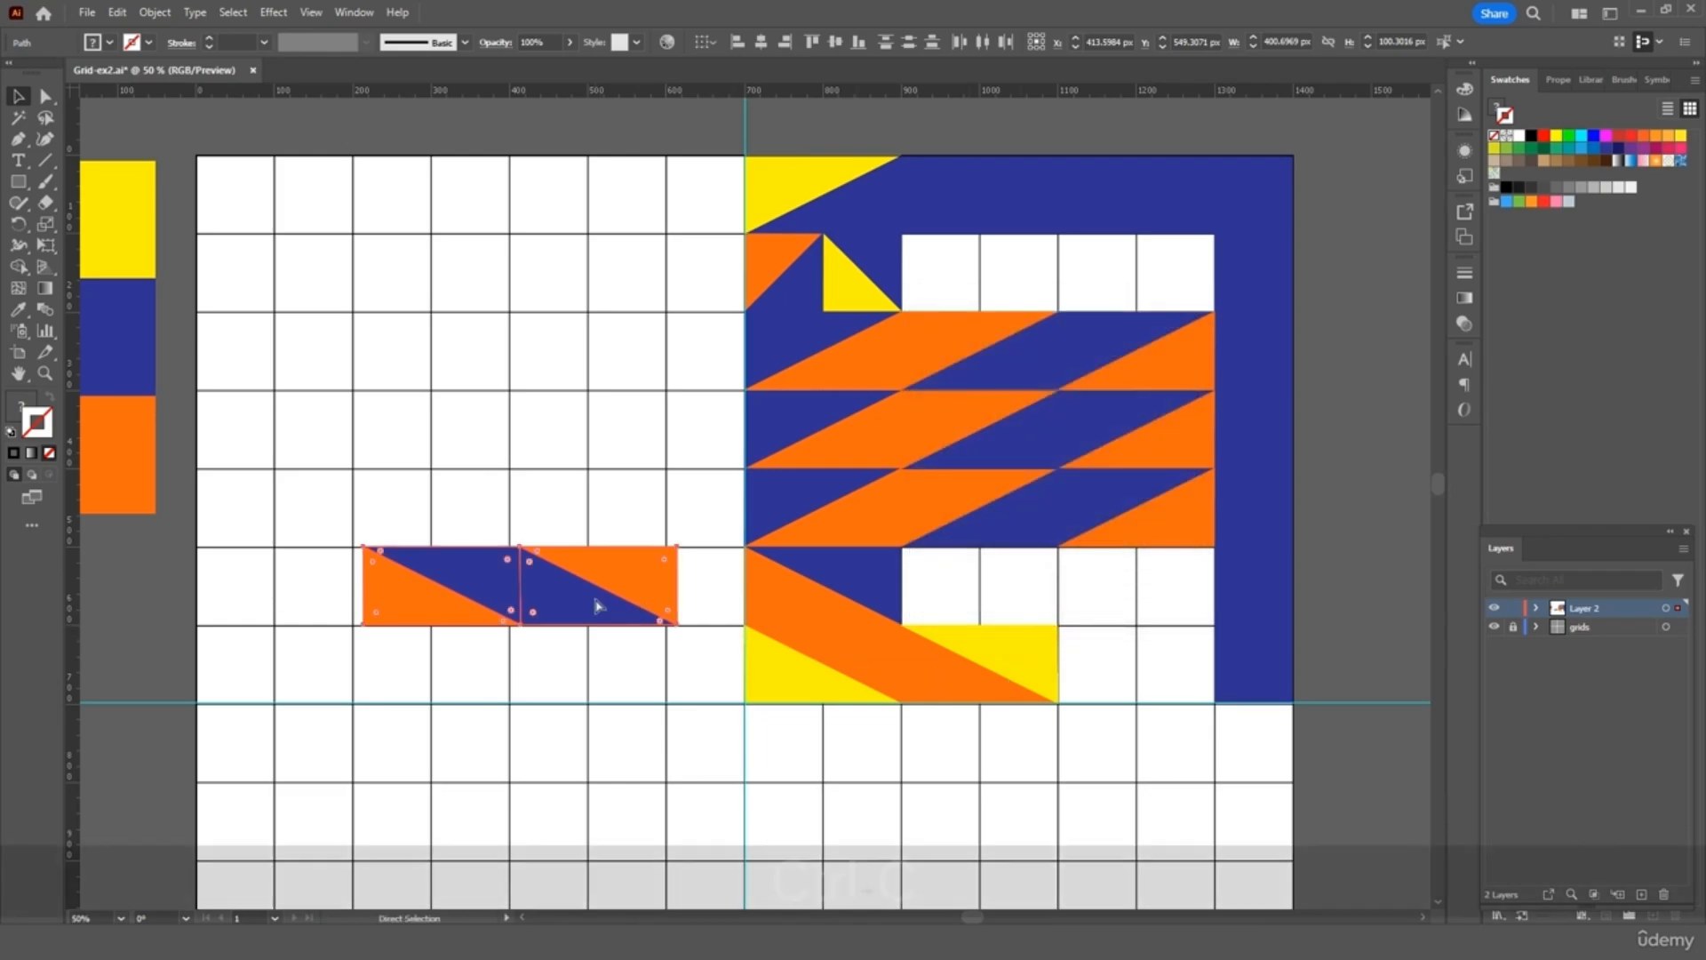
pyautogui.hotkey('ctrl', 'v')
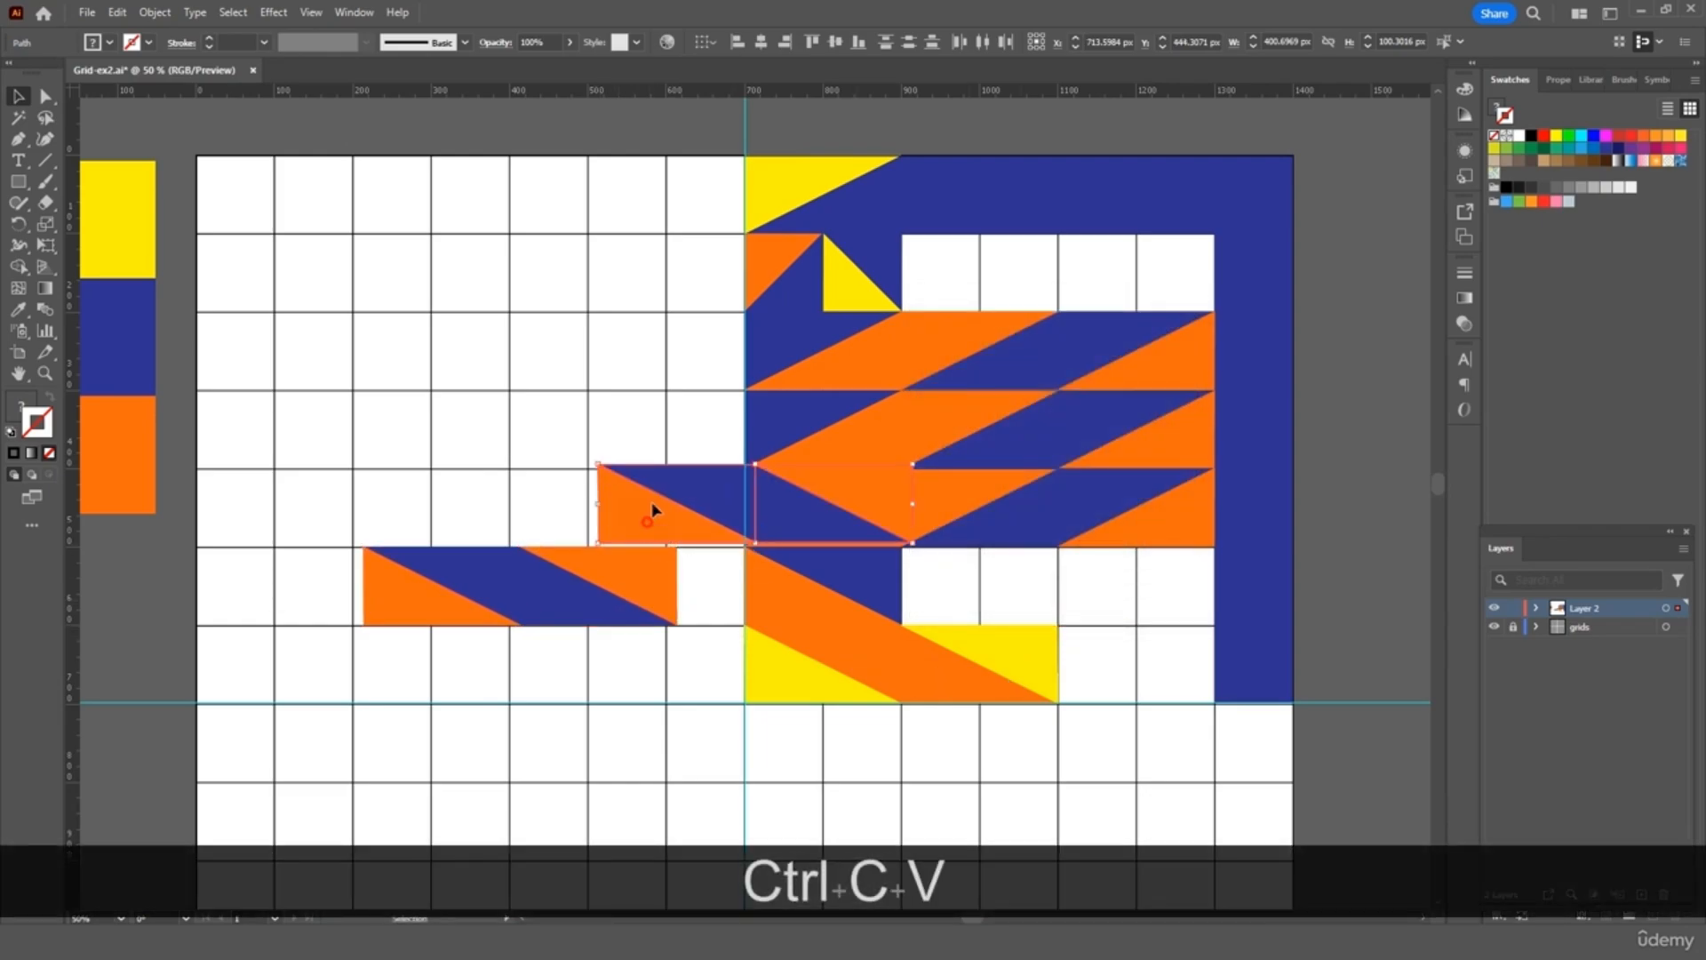
pyautogui.moveTo(651, 523); pyautogui.dragTo(951, 298)
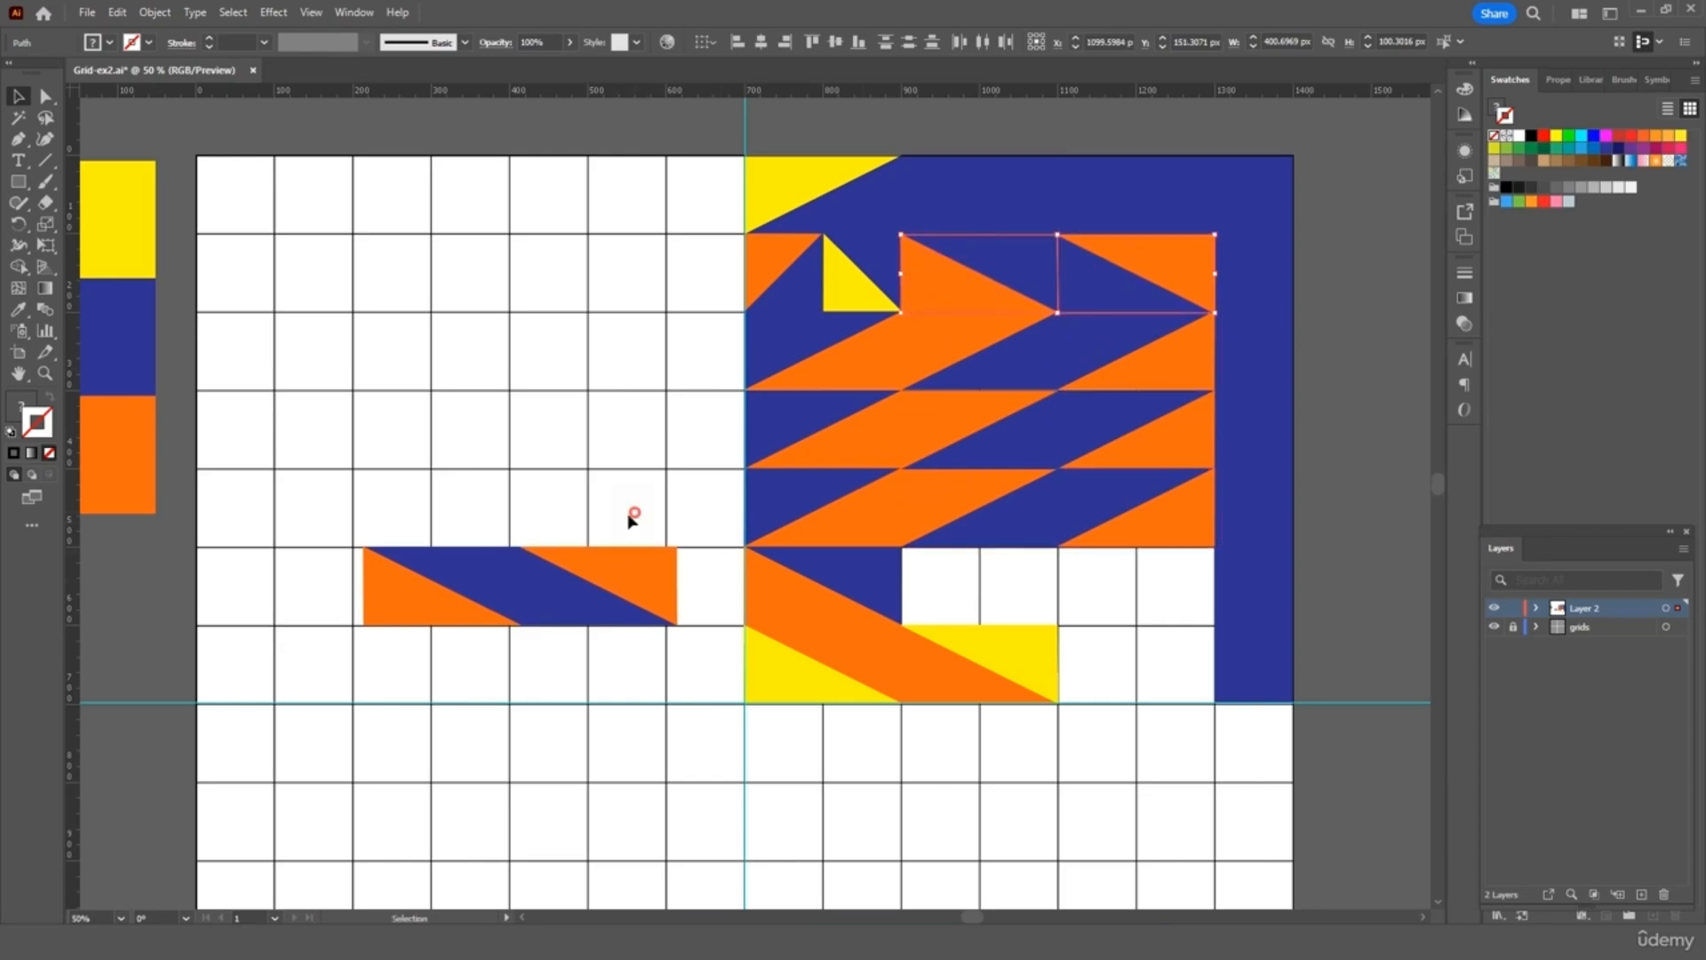
pyautogui.click(605, 580)
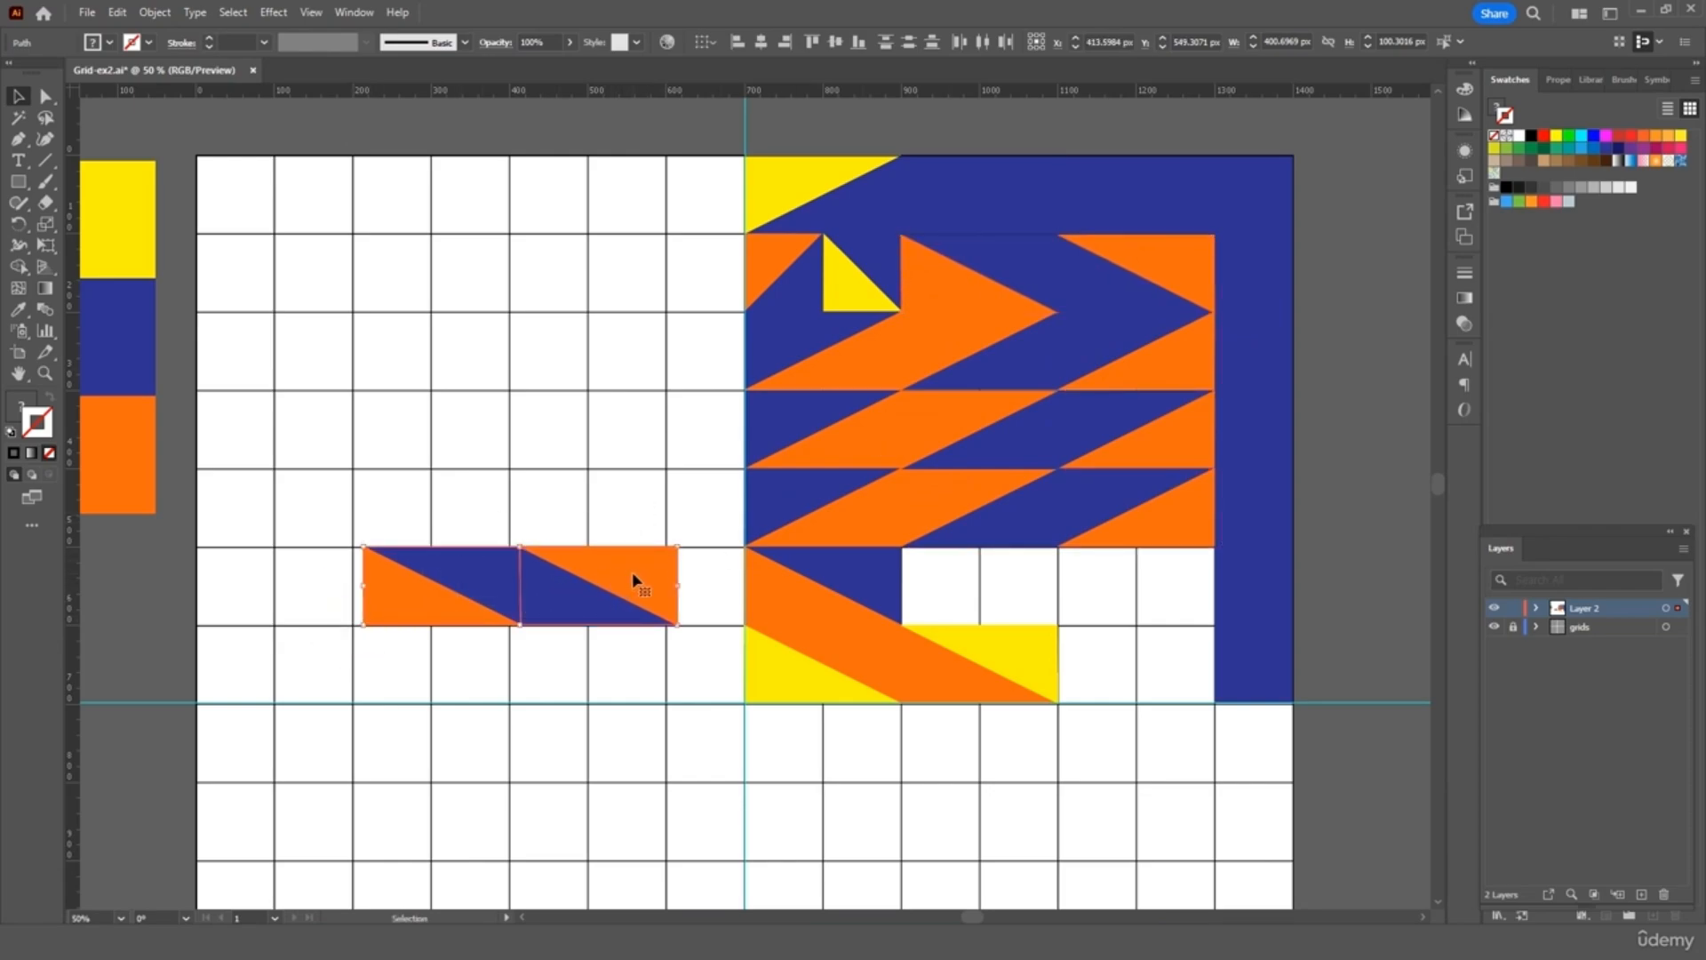
pyautogui.moveTo(634, 580); pyautogui.dragTo(1166, 574)
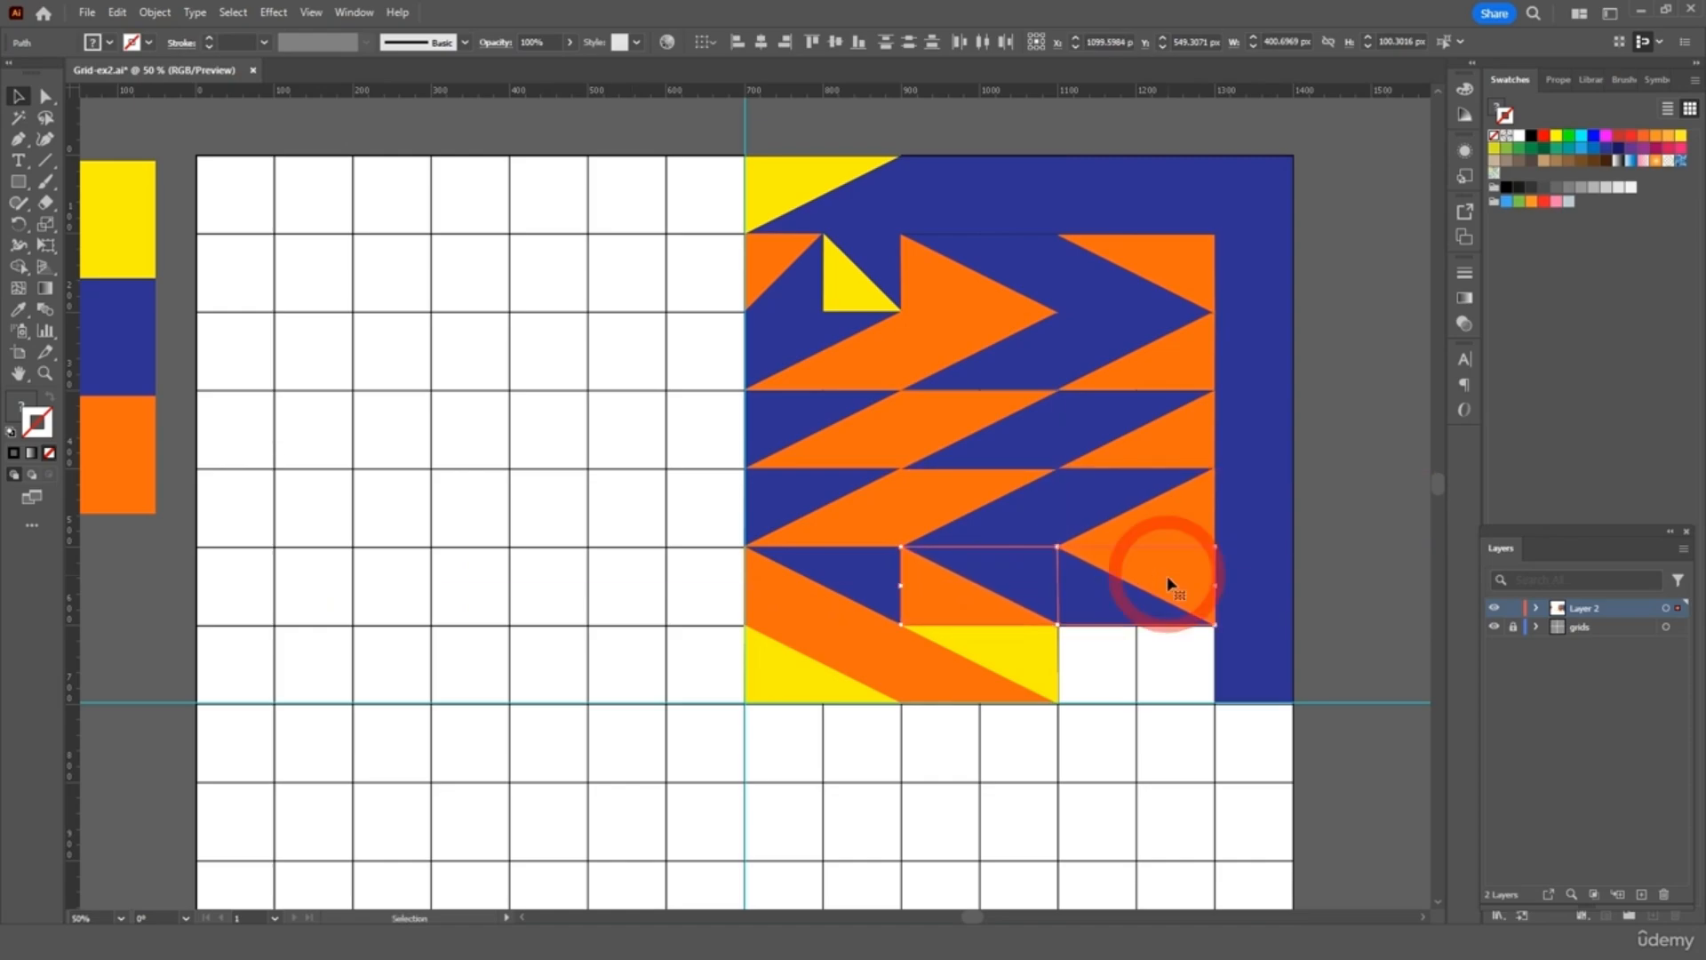
pyautogui.click(1105, 756)
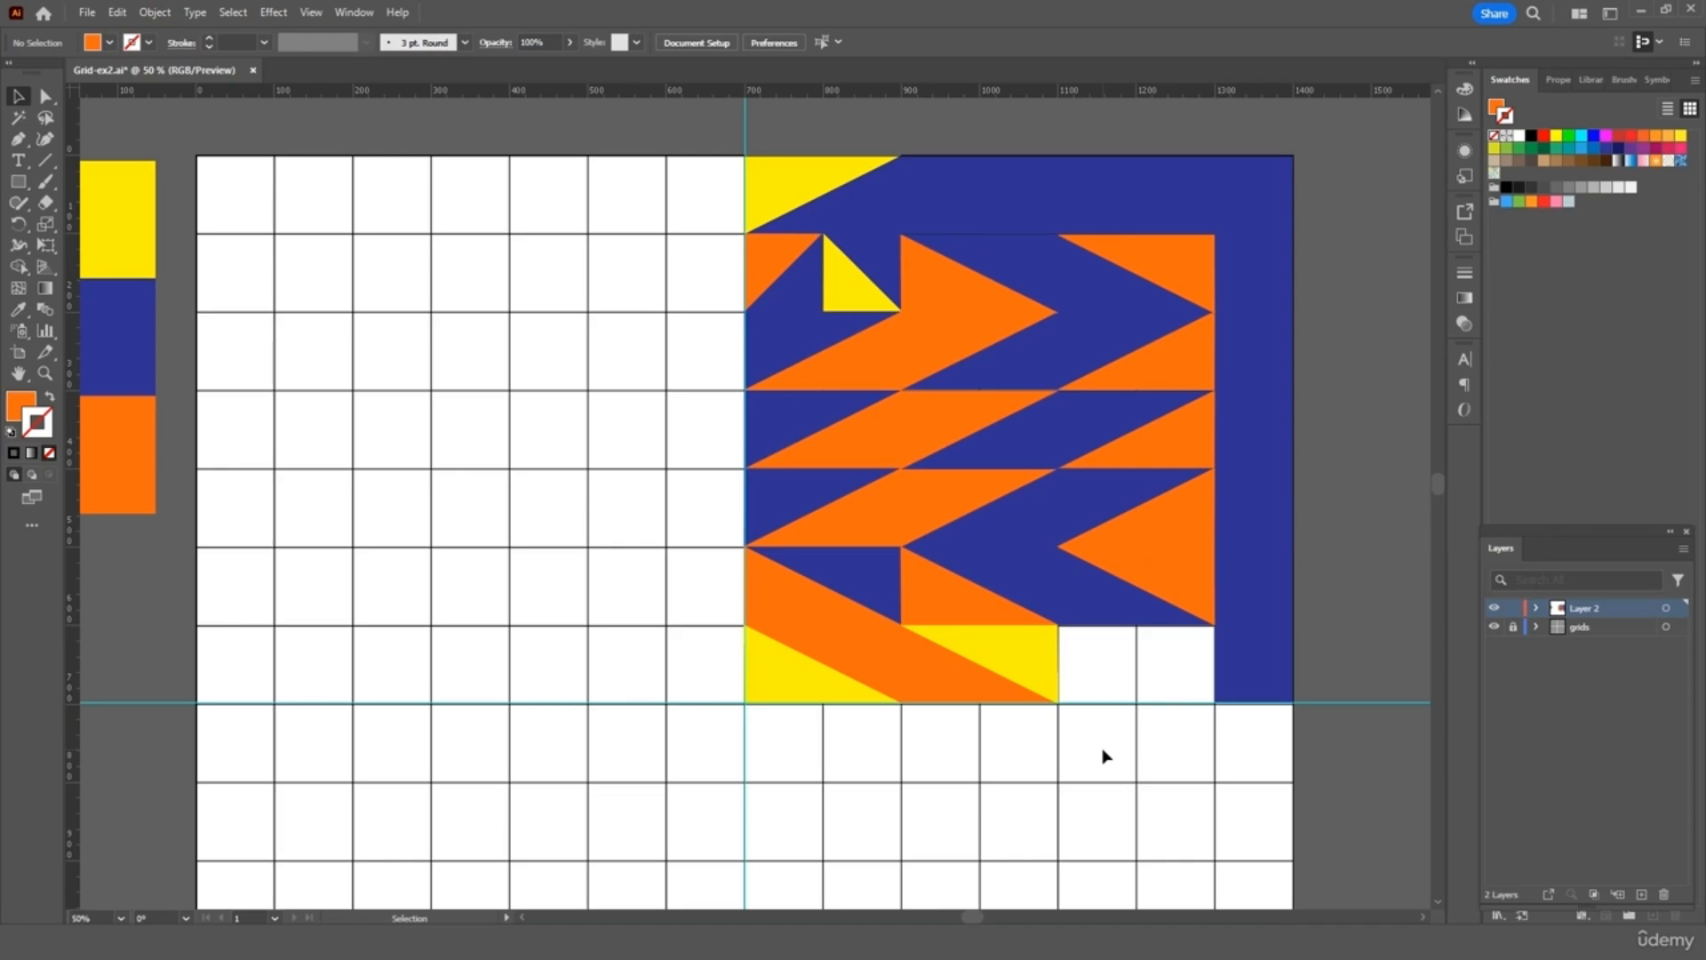
# Copy the blue-and-orange triangle pair, reflect it horizontally, and place it in the bottom-right gap
pyautogui.click(1107, 612)
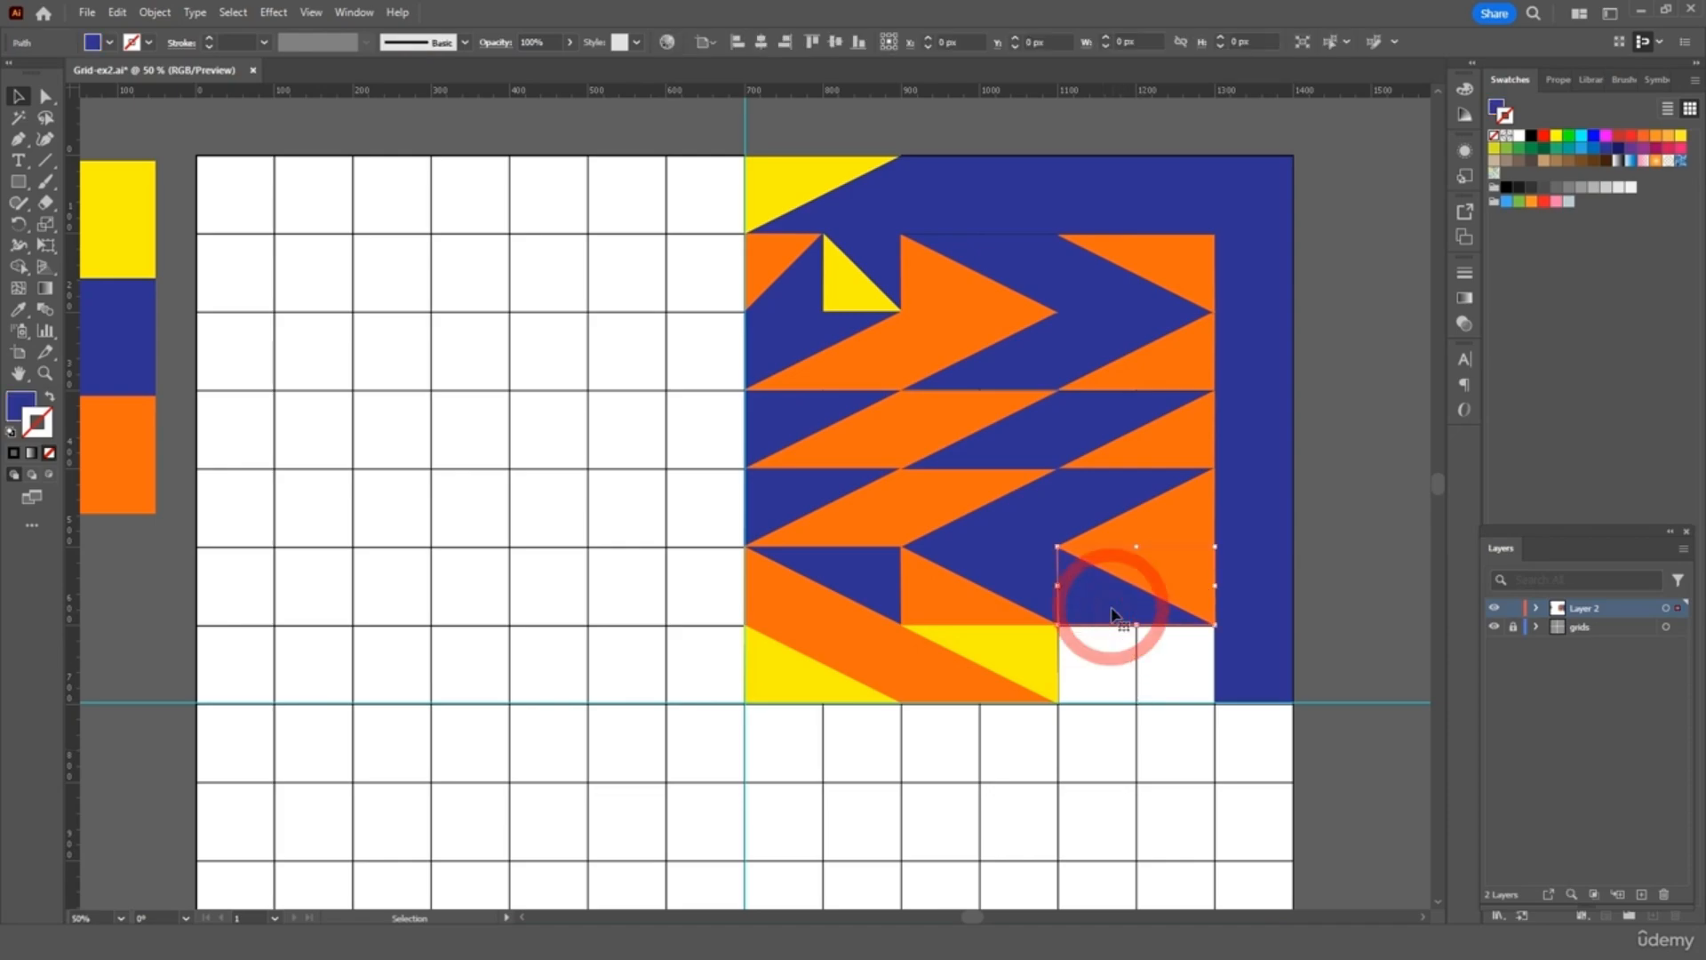
pyautogui.keyDown('shift'); pyautogui.click(1171, 573); pyautogui.keyUp('shift')
pyautogui.press('c')
pyautogui.hotkey('ctrl', 'v')
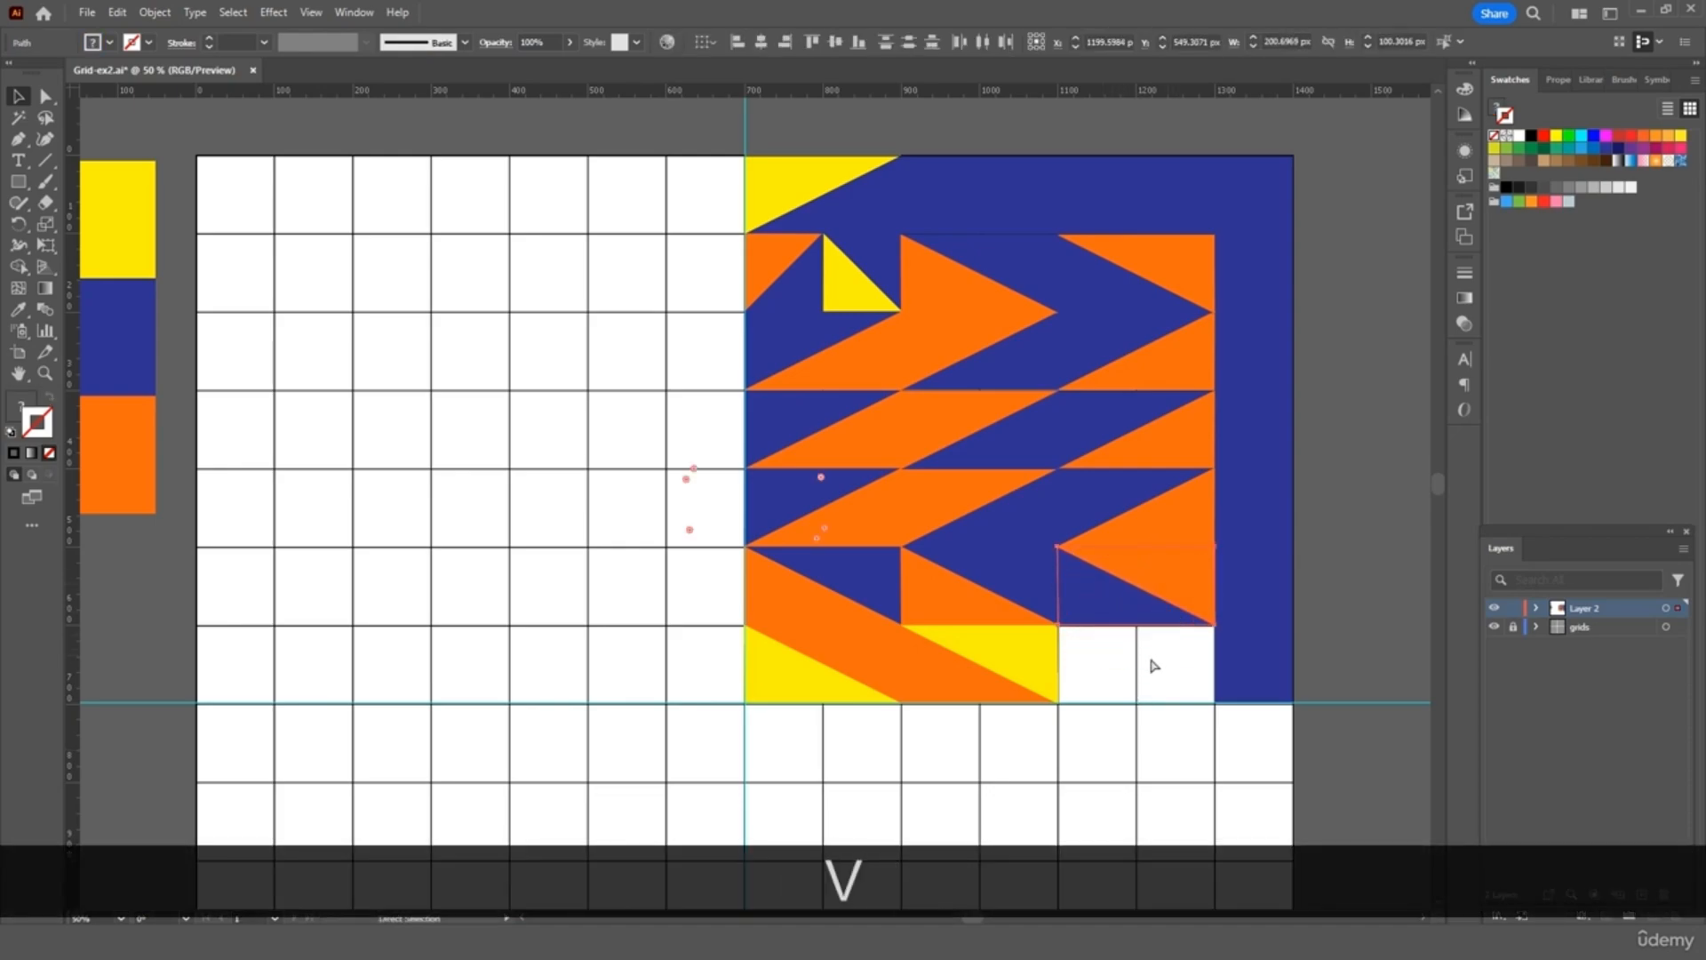
pyautogui.moveTo(697, 506); pyautogui.dragTo(523, 685)
pyautogui.rightClick(524, 677)
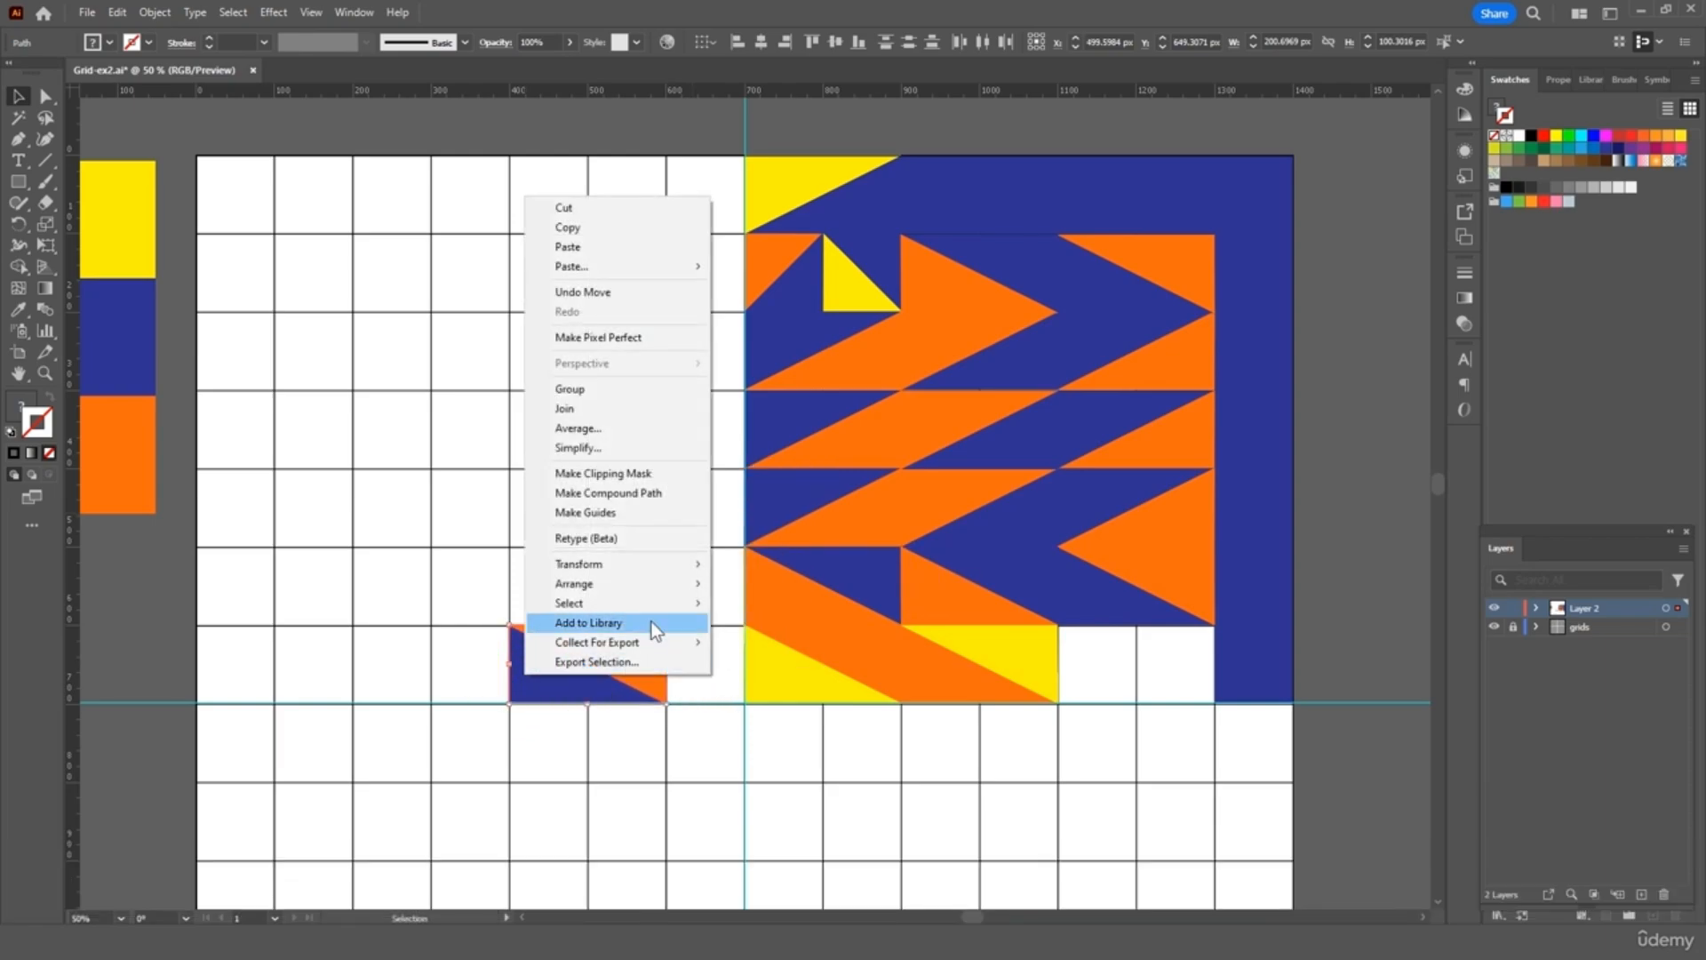
pyautogui.moveTo(666, 563)
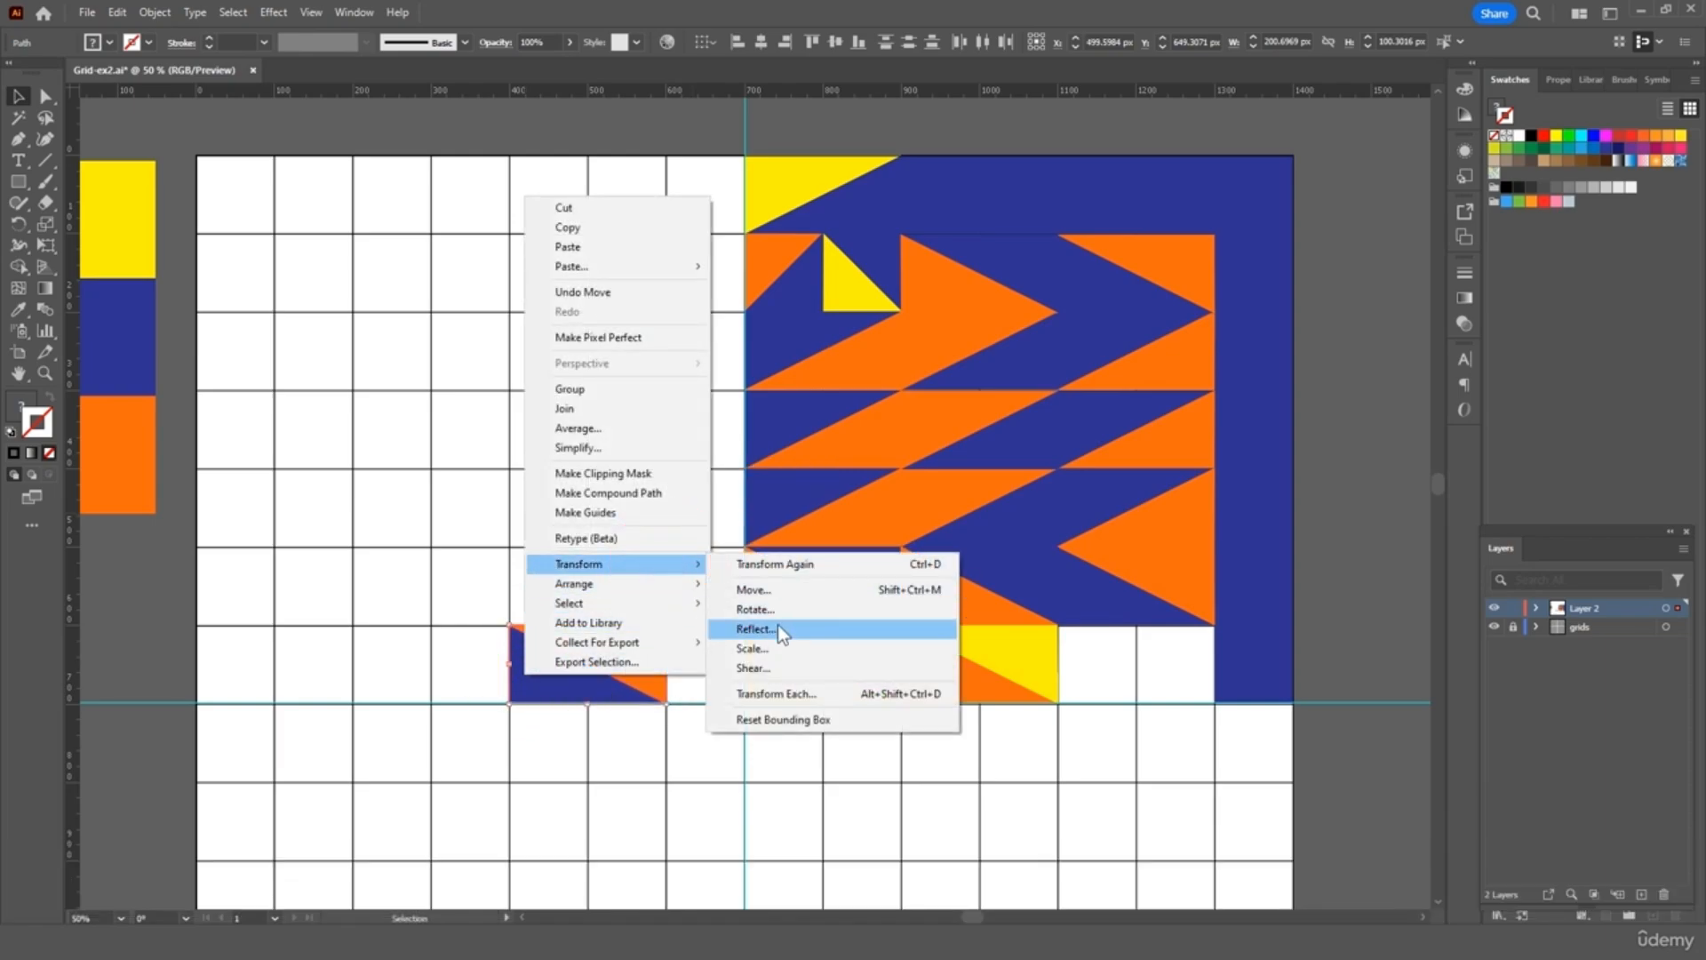
pyautogui.click(777, 628)
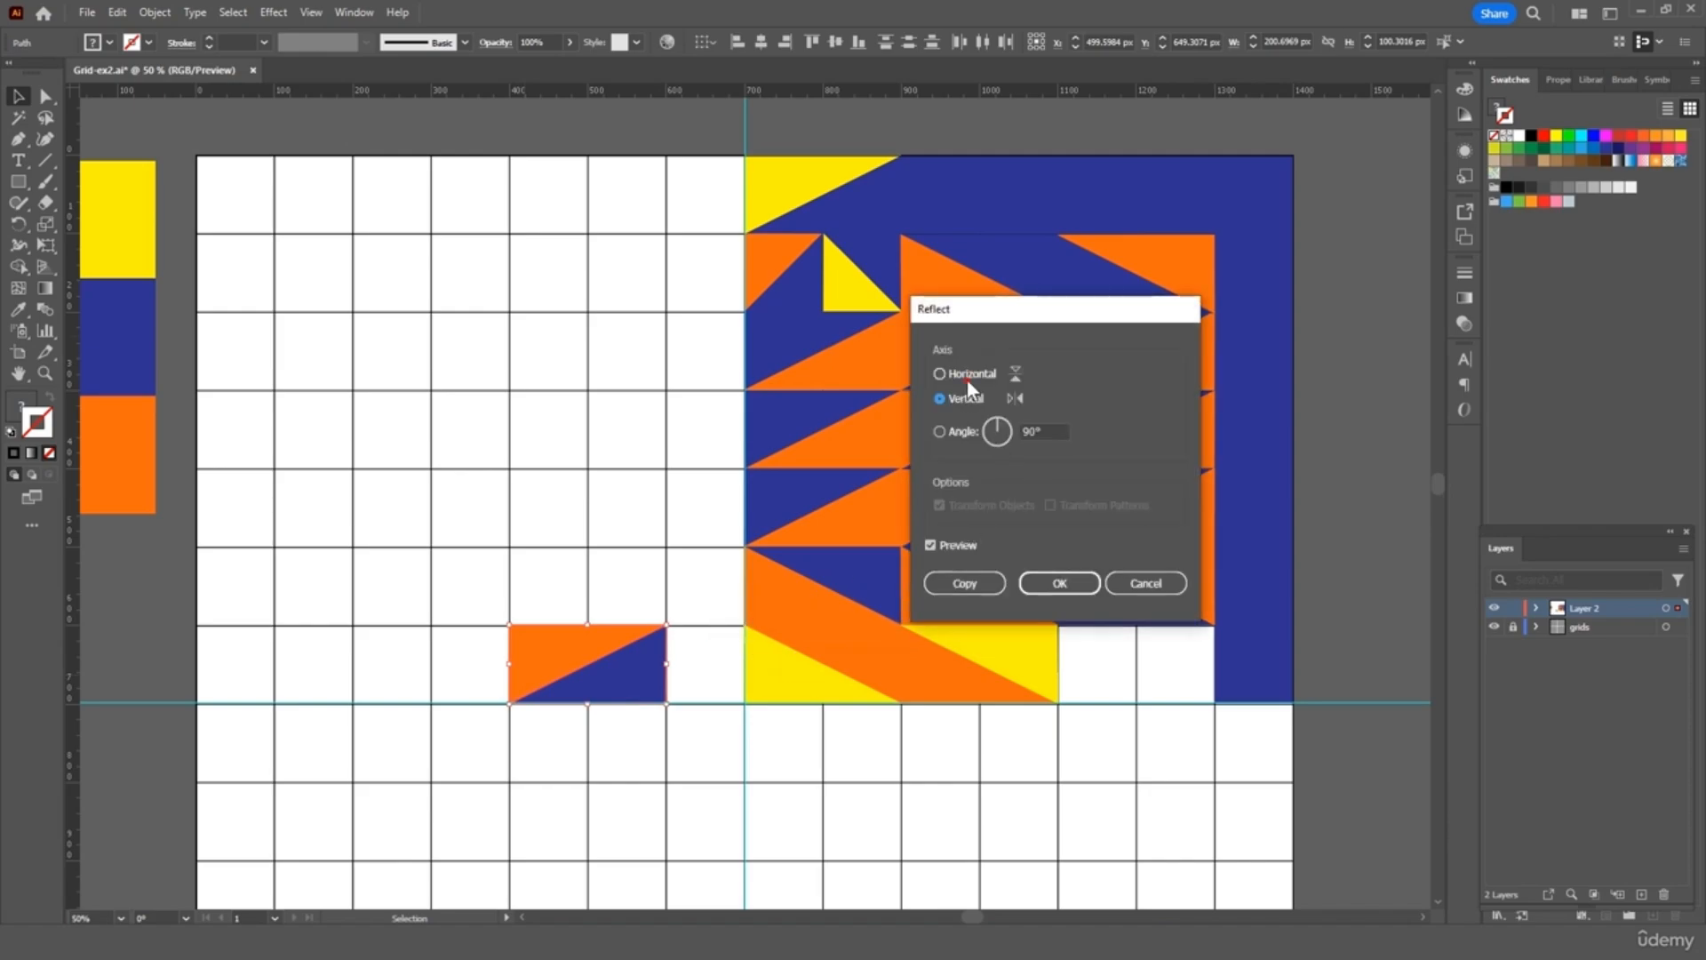
pyautogui.click(967, 377)
pyautogui.click(1050, 583)
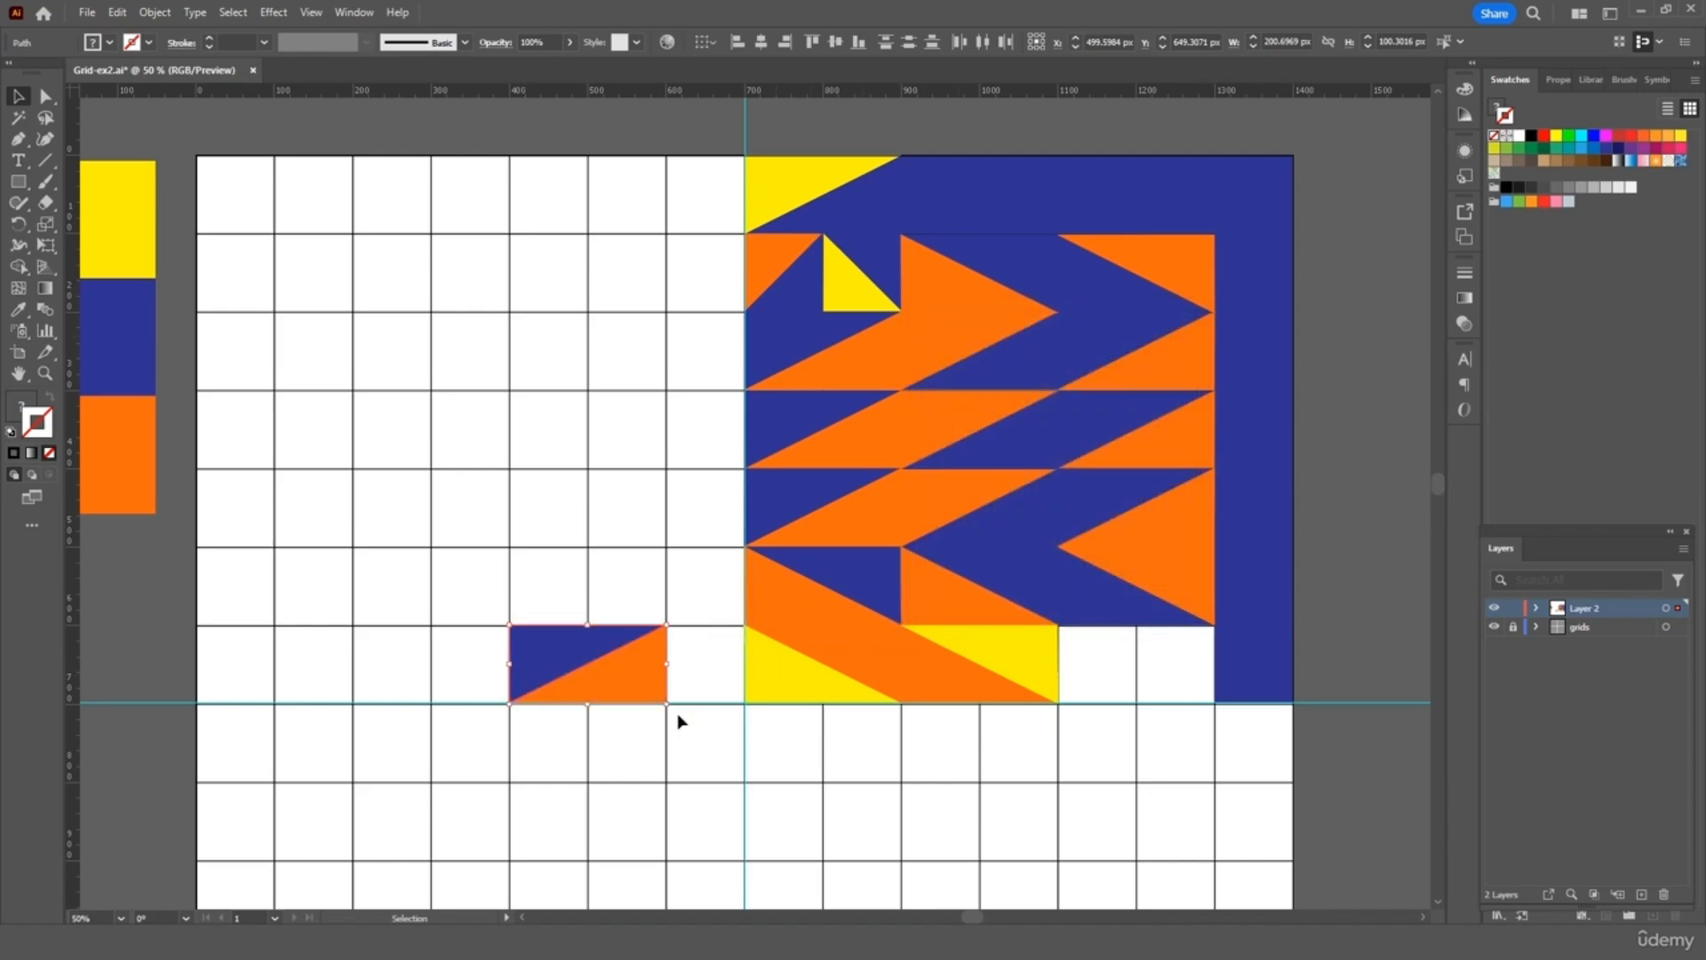
pyautogui.moveTo(613, 687); pyautogui.dragTo(1160, 686)
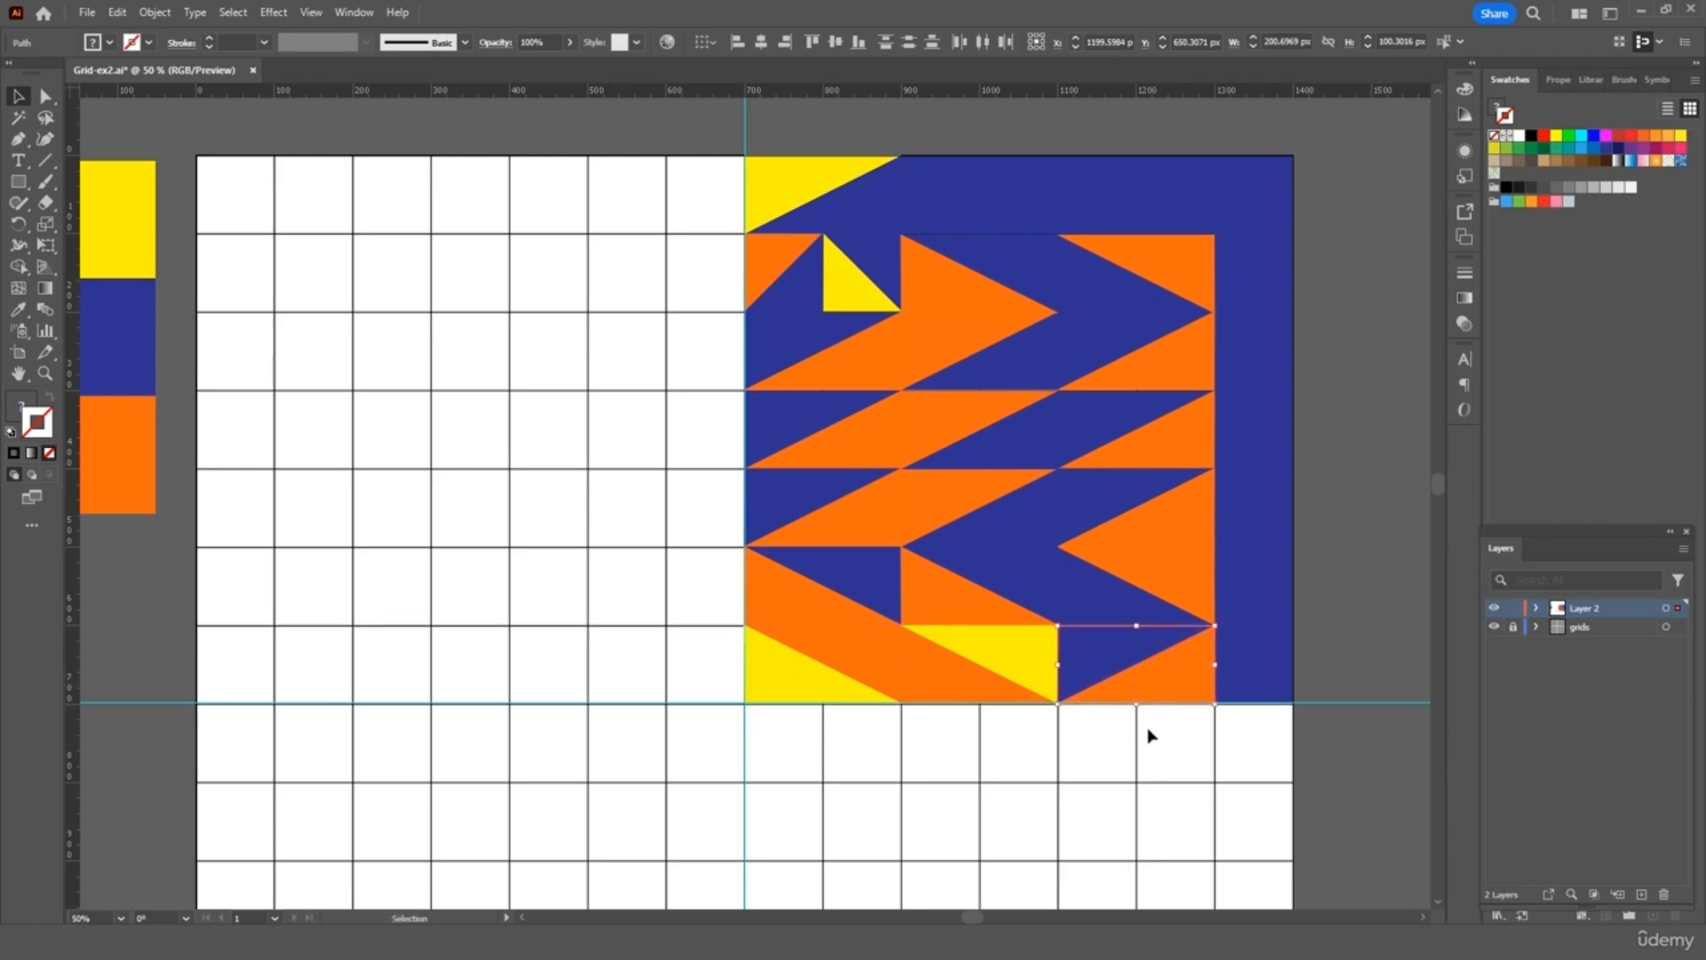
pyautogui.click(1099, 754)
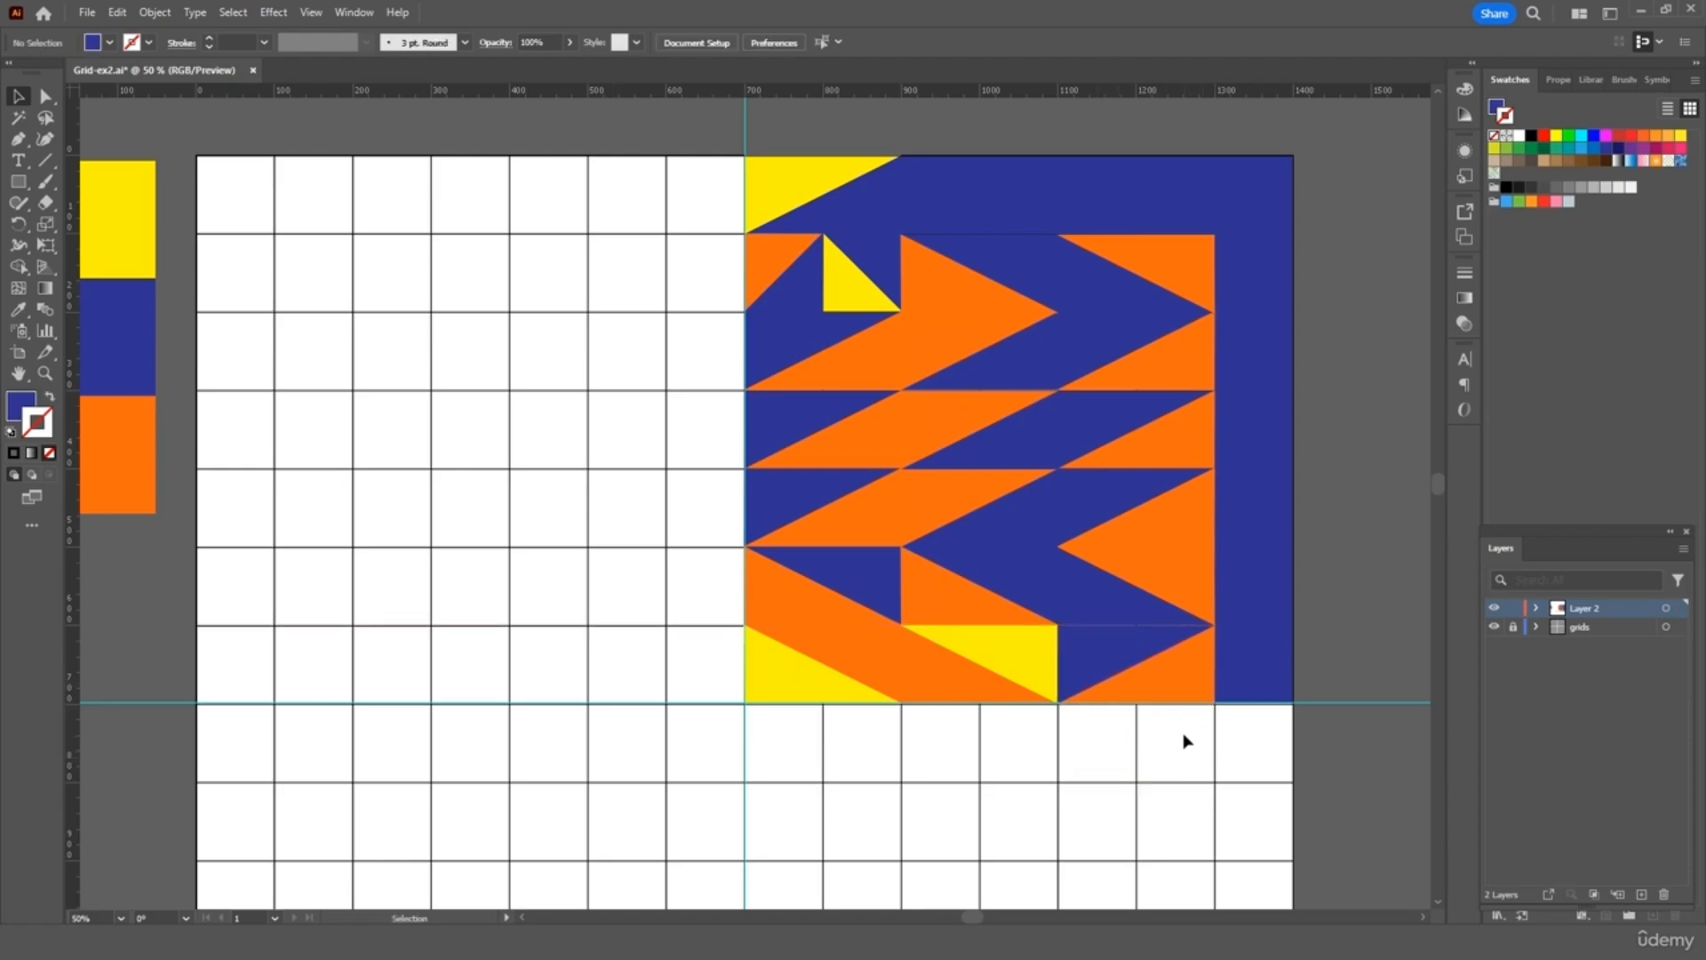
# Nudge the placed pair up into alignment and zoom out to the whole artboard
pyautogui.click(1182, 690)
pyautogui.press('shift')
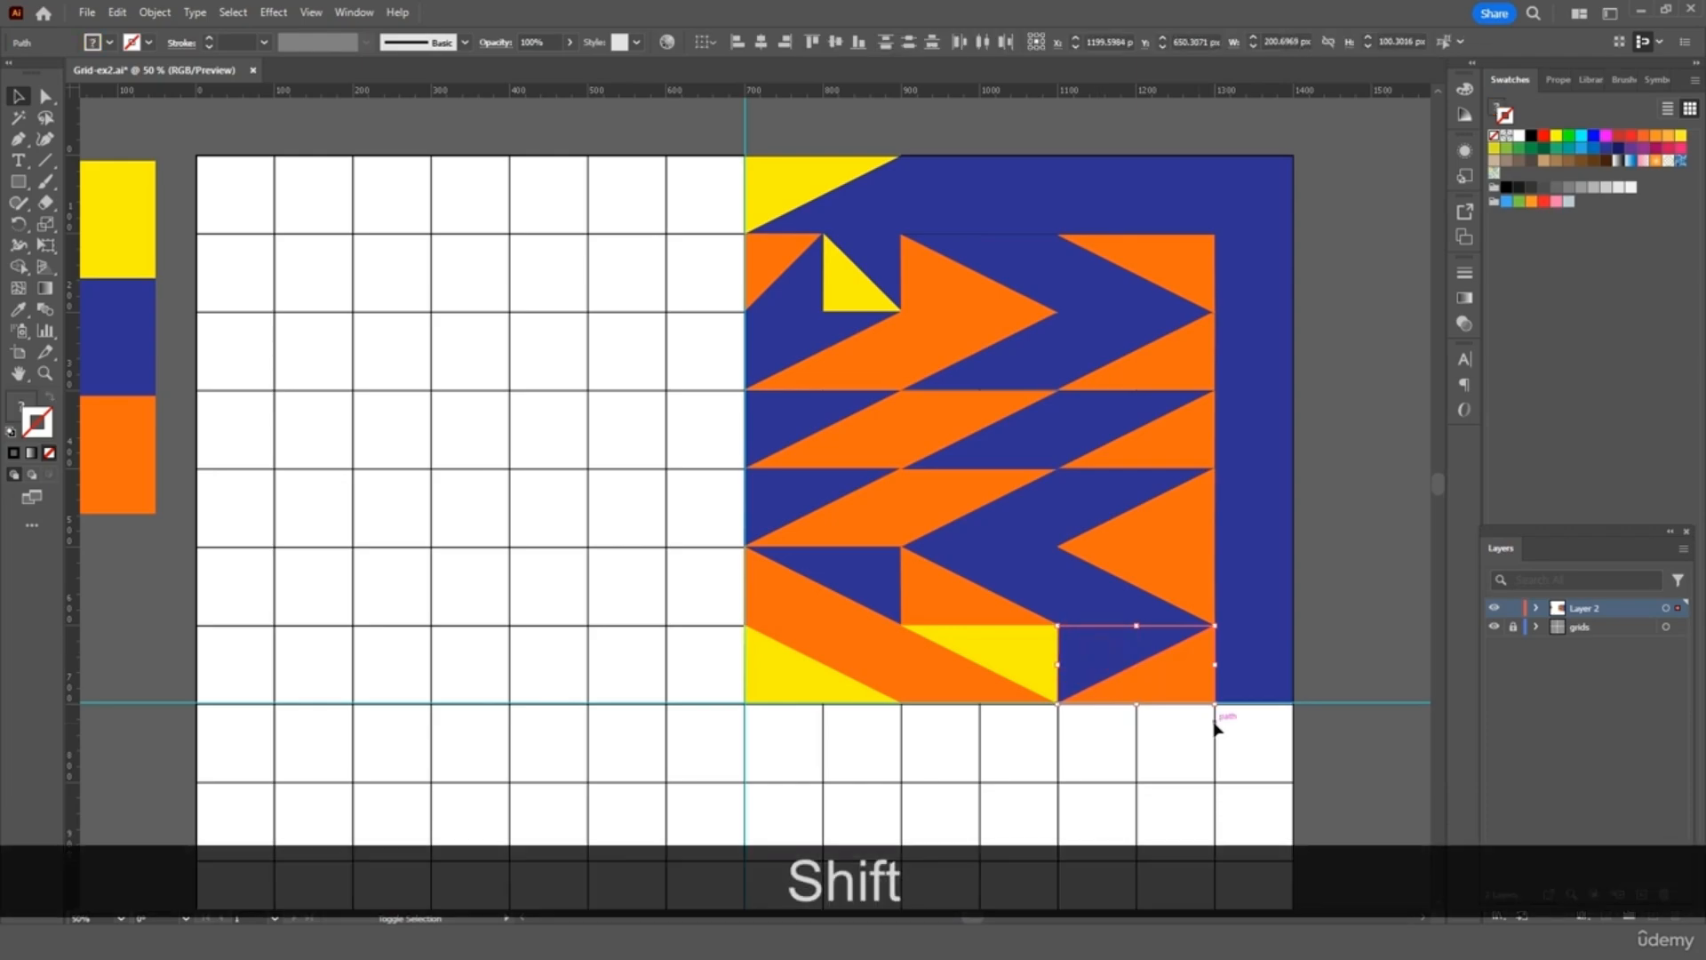
pyautogui.press('Up')
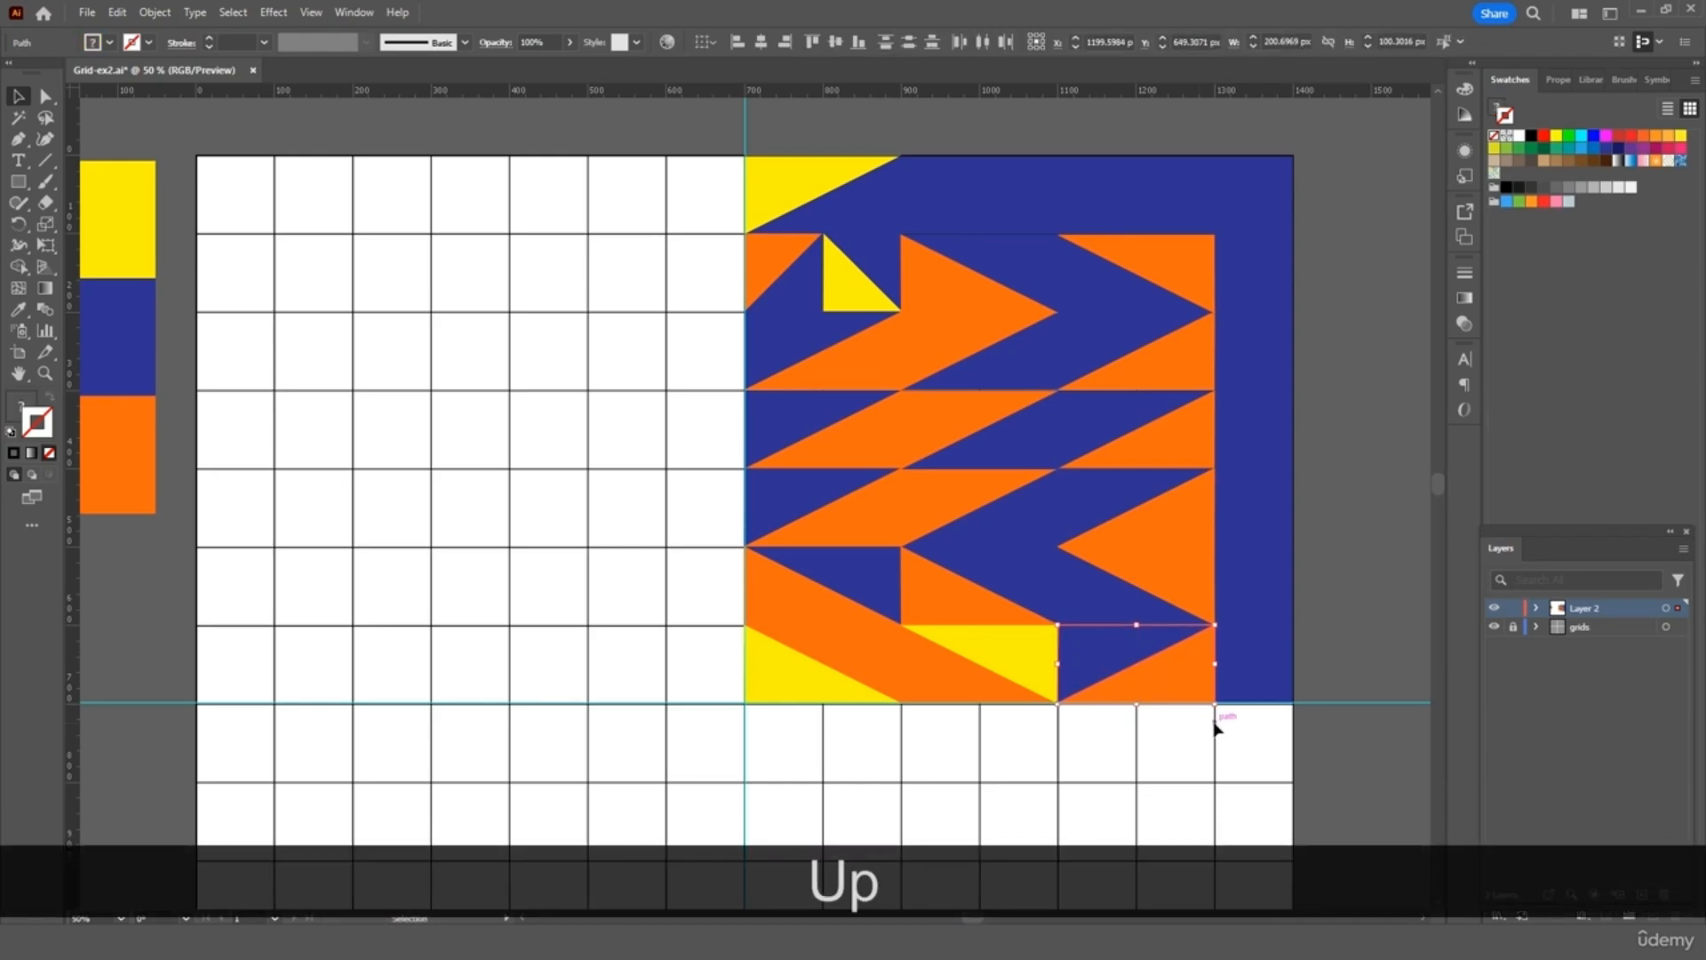
pyautogui.click(1368, 785)
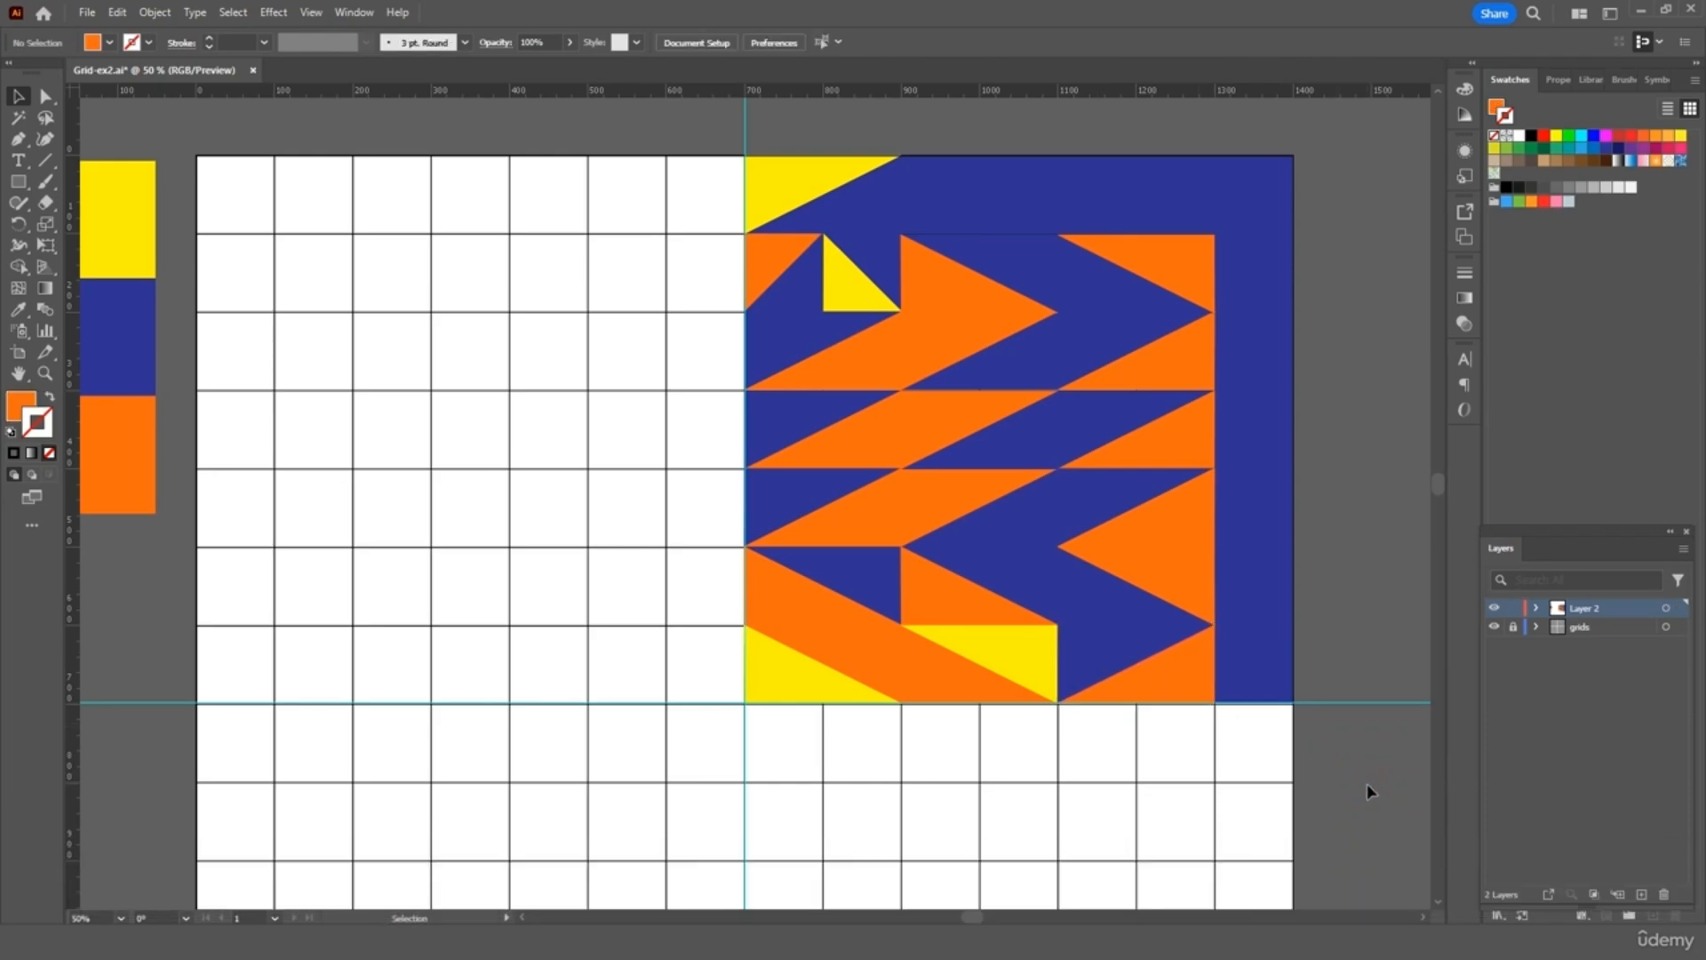
pyautogui.hotkey('ctrl', '-')
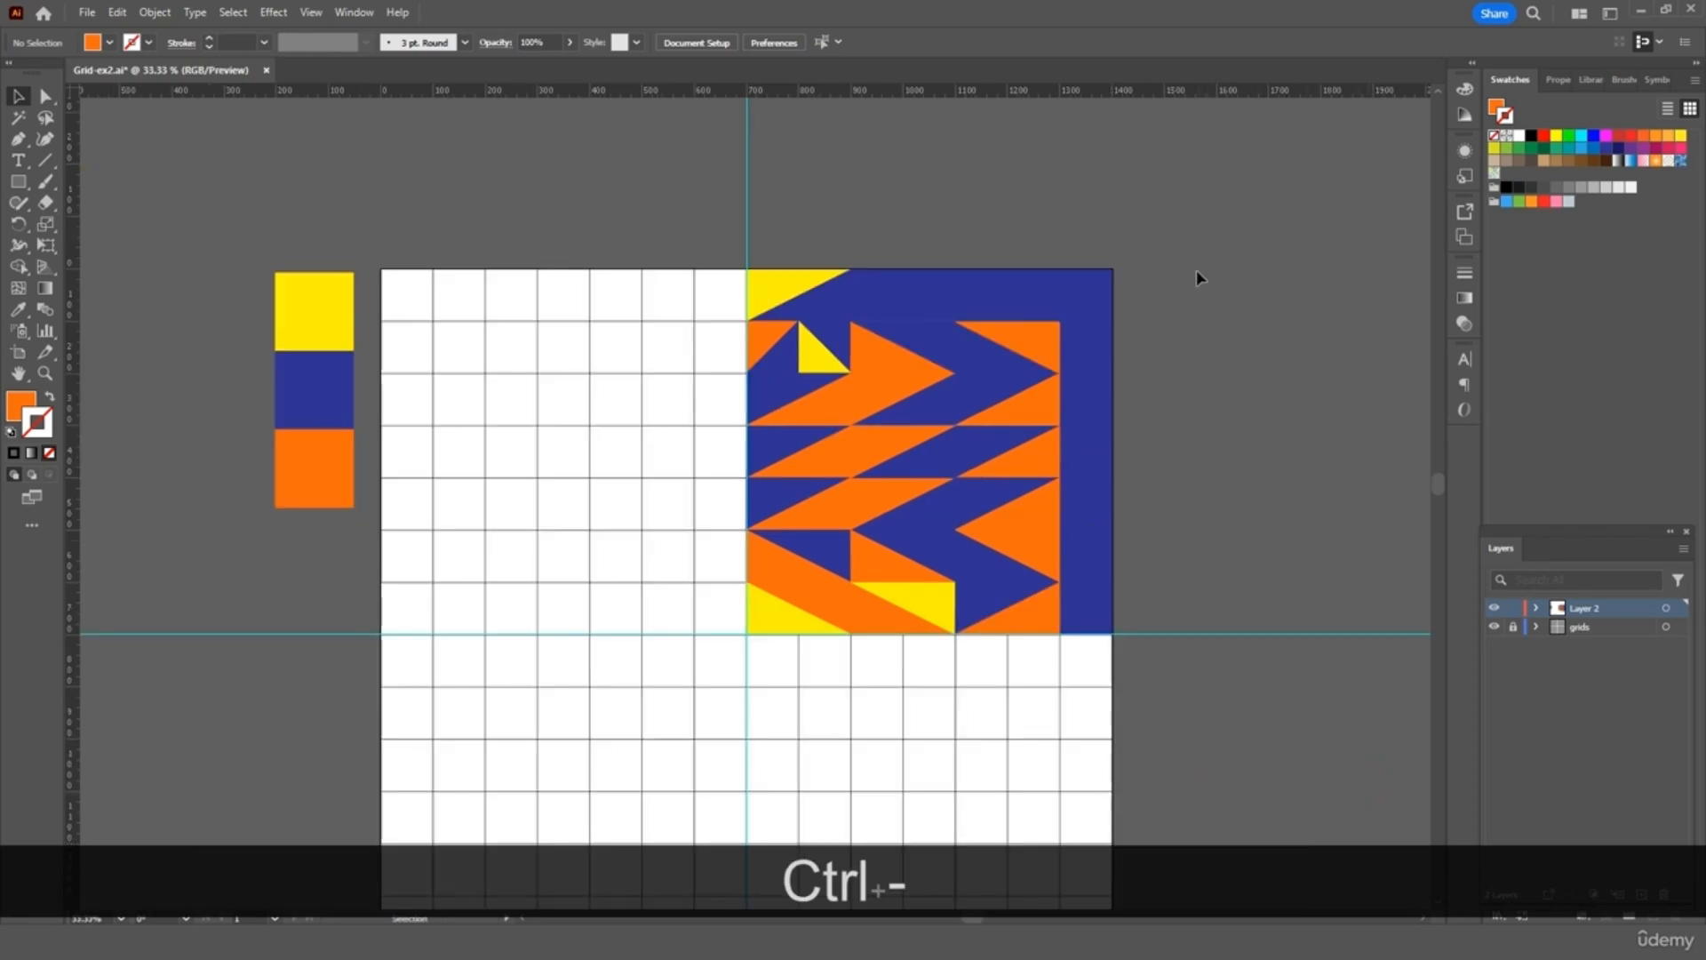
# Group the right-hand pattern and paste a copy onto the grid's left half
pyautogui.click(760, 610)
pyautogui.rightClick(1026, 509)
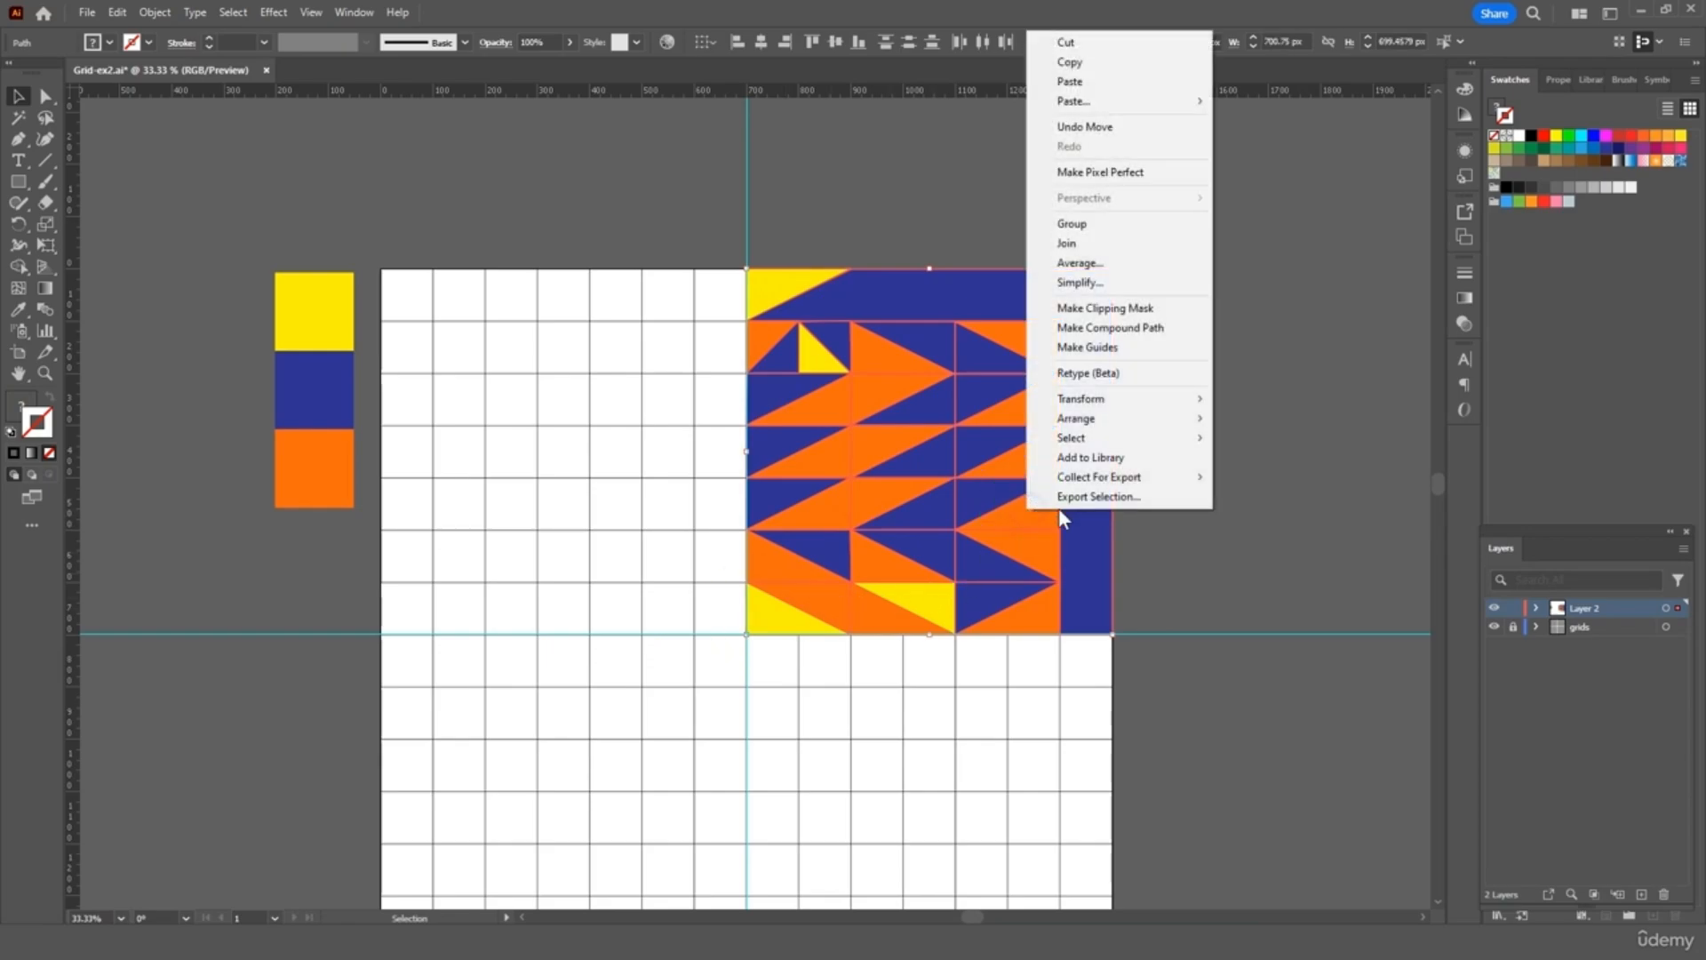
pyautogui.click(1142, 233)
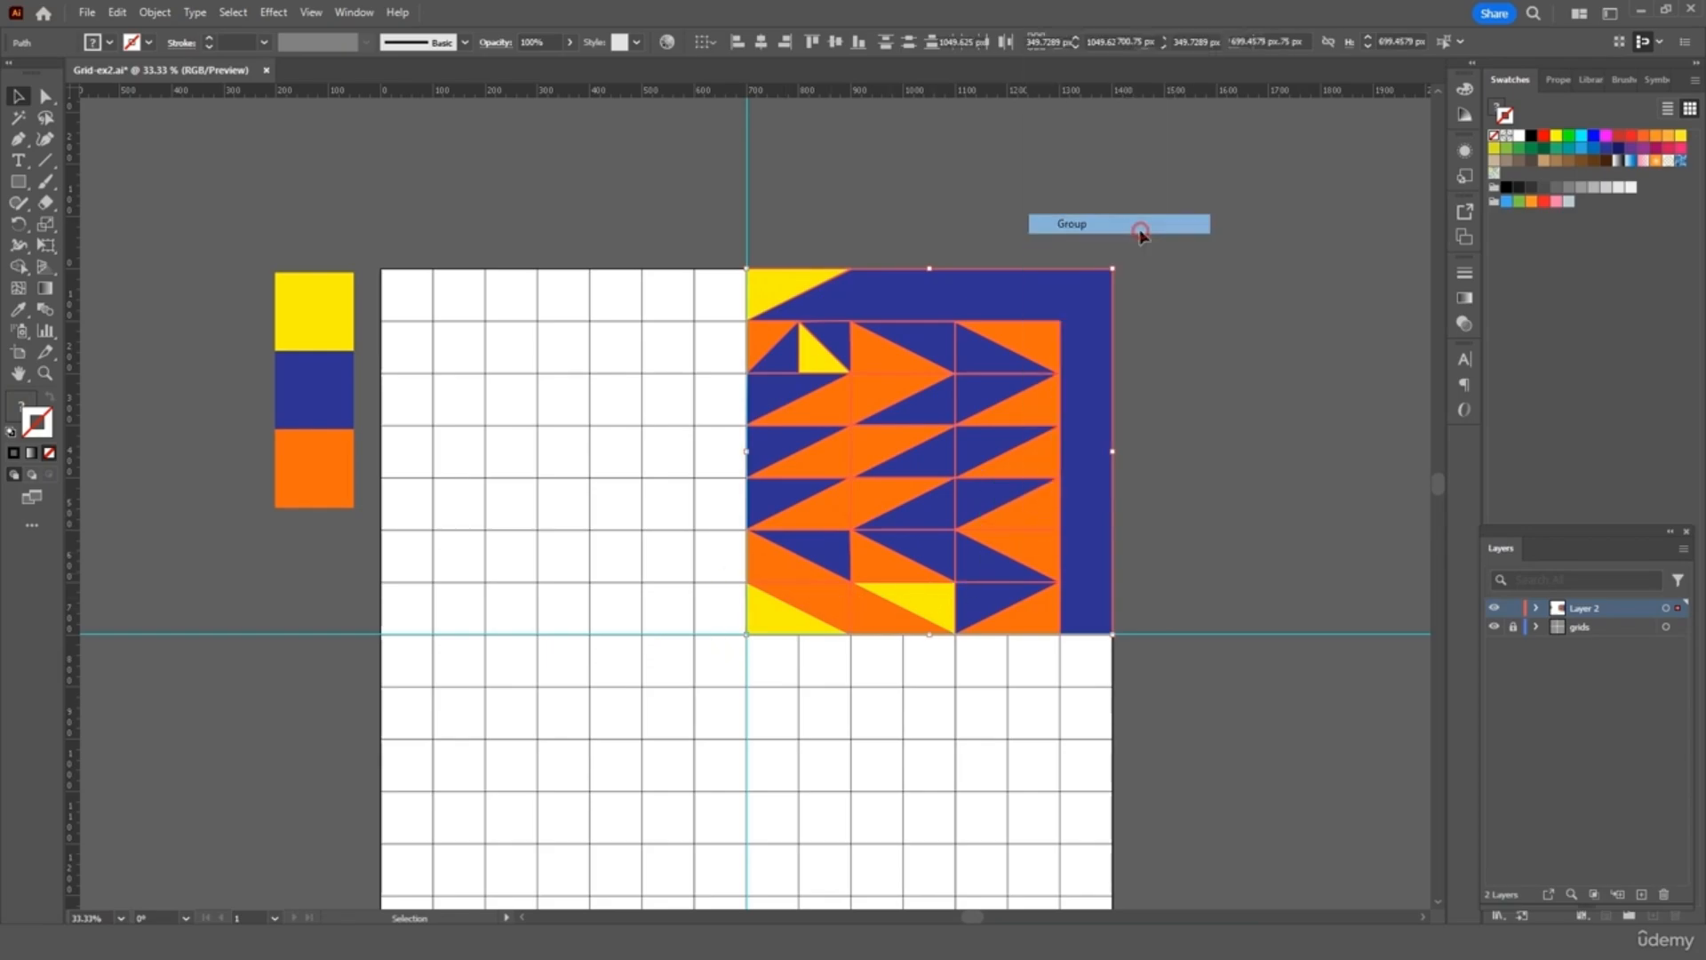
pyautogui.hotkey('ctrl', 'c')
pyautogui.hotkey('ctrl', 'v')
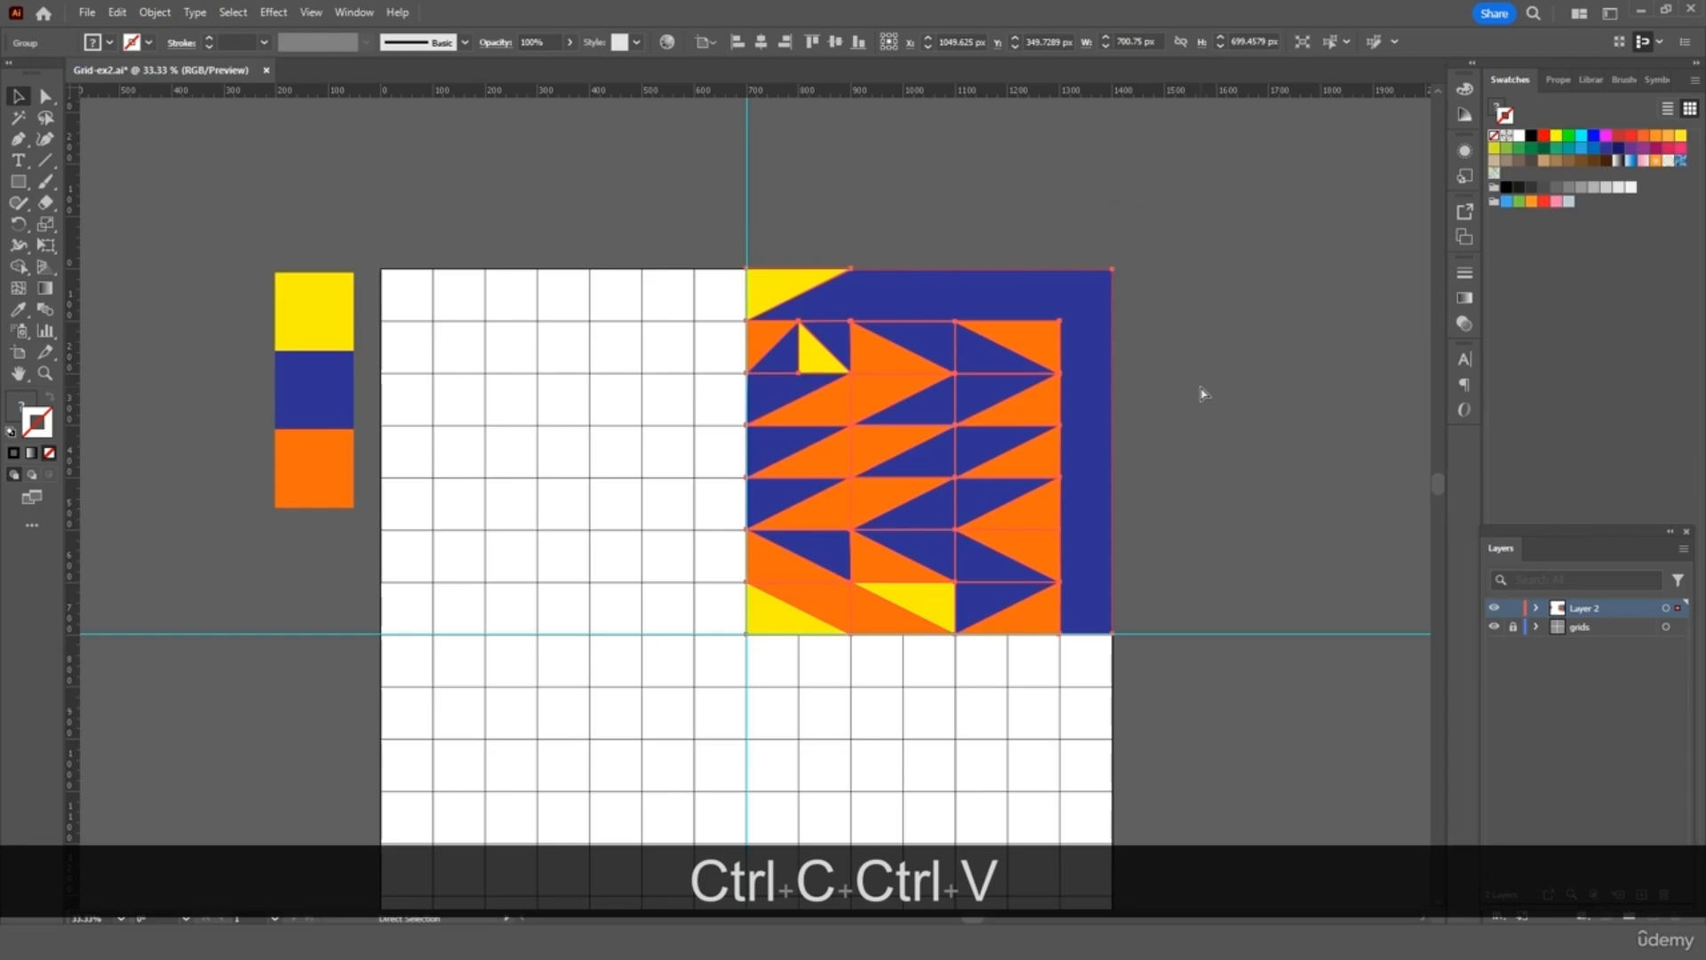
pyautogui.moveTo(913, 524); pyautogui.dragTo(719, 469)
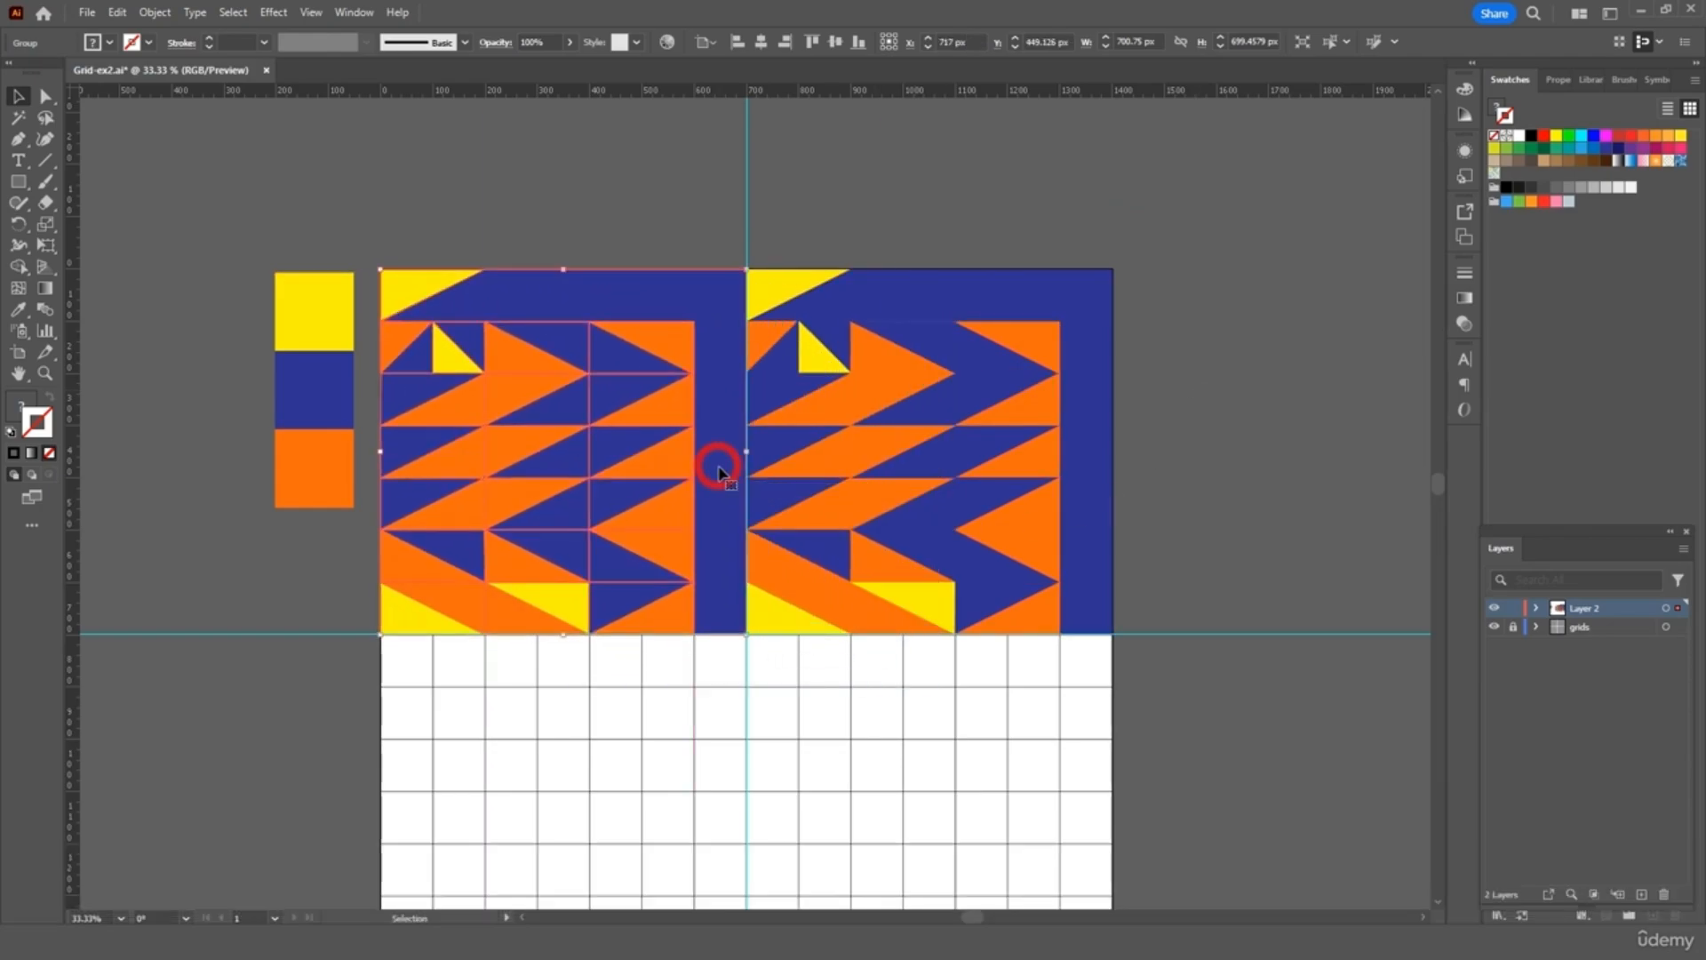
# Reflect the left copy across the vertical axis
pyautogui.rightClick(720, 470)
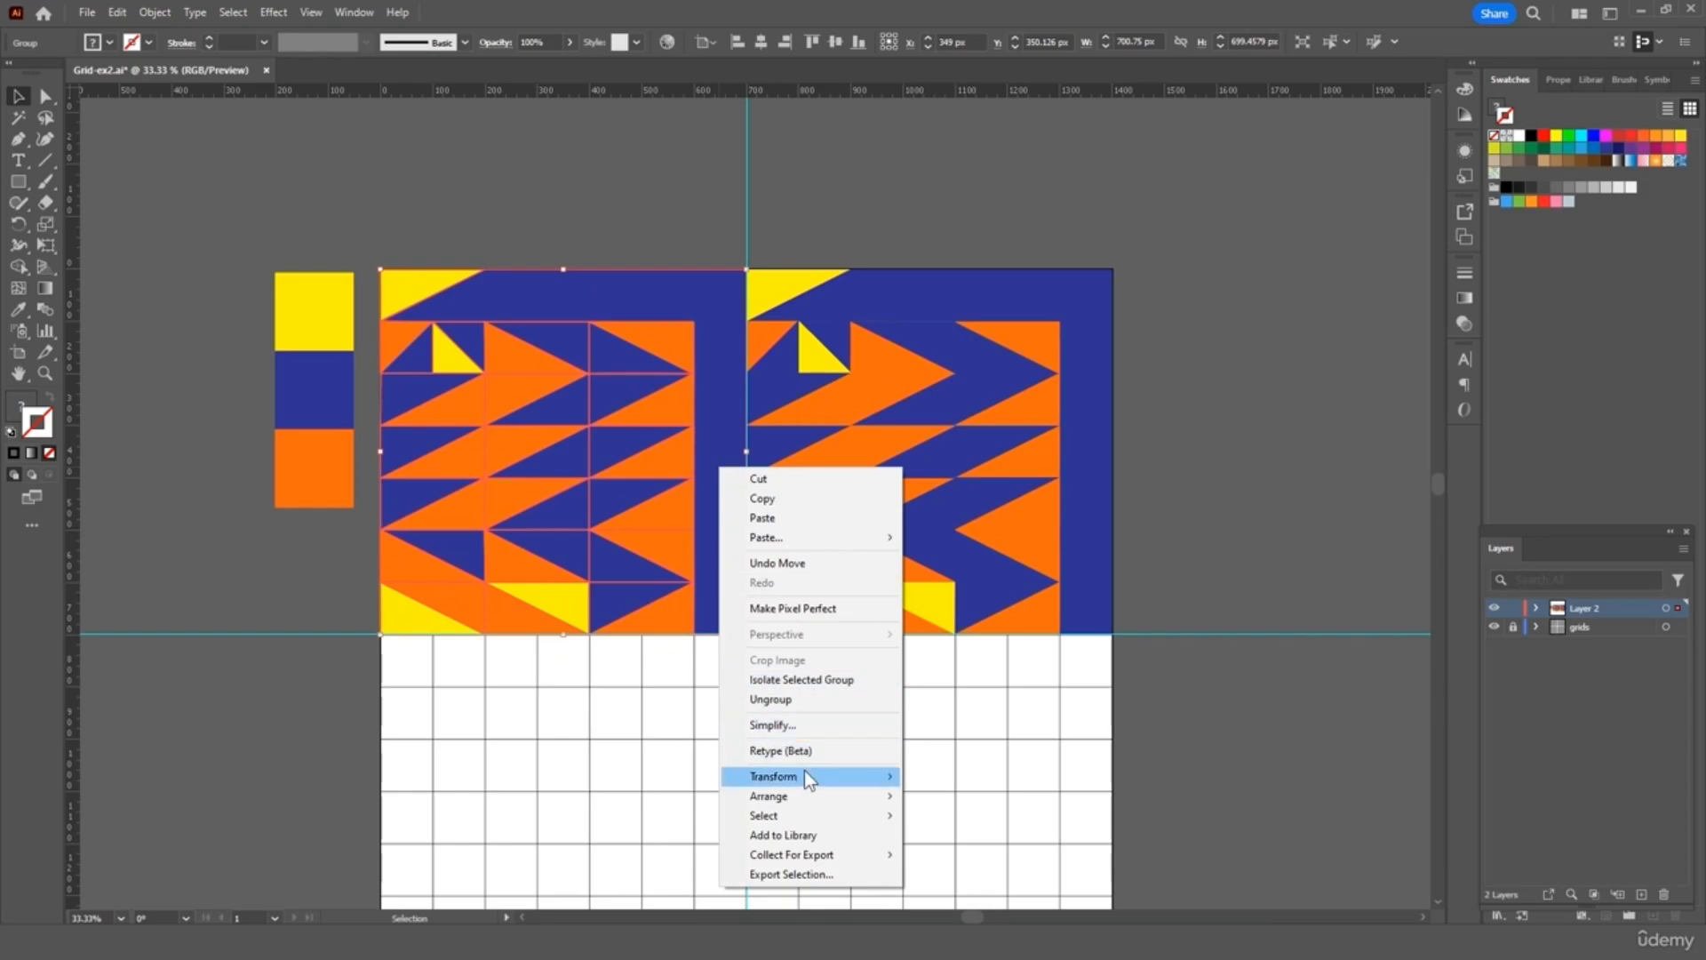
pyautogui.moveTo(851, 779)
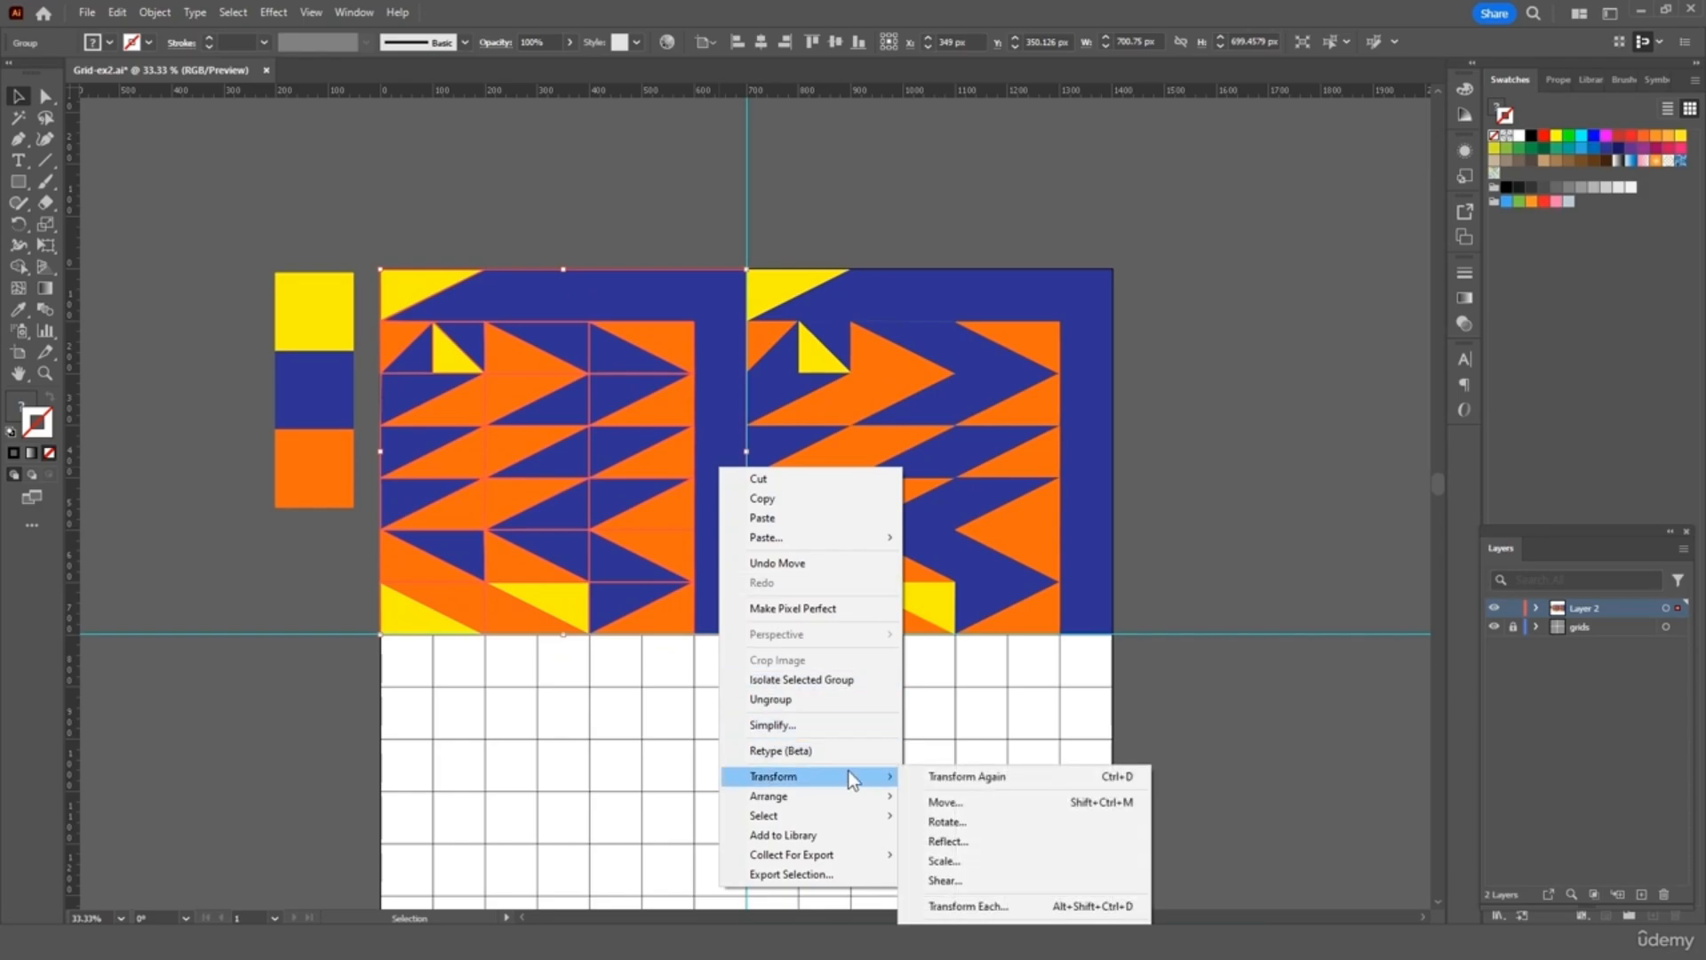
pyautogui.click(975, 840)
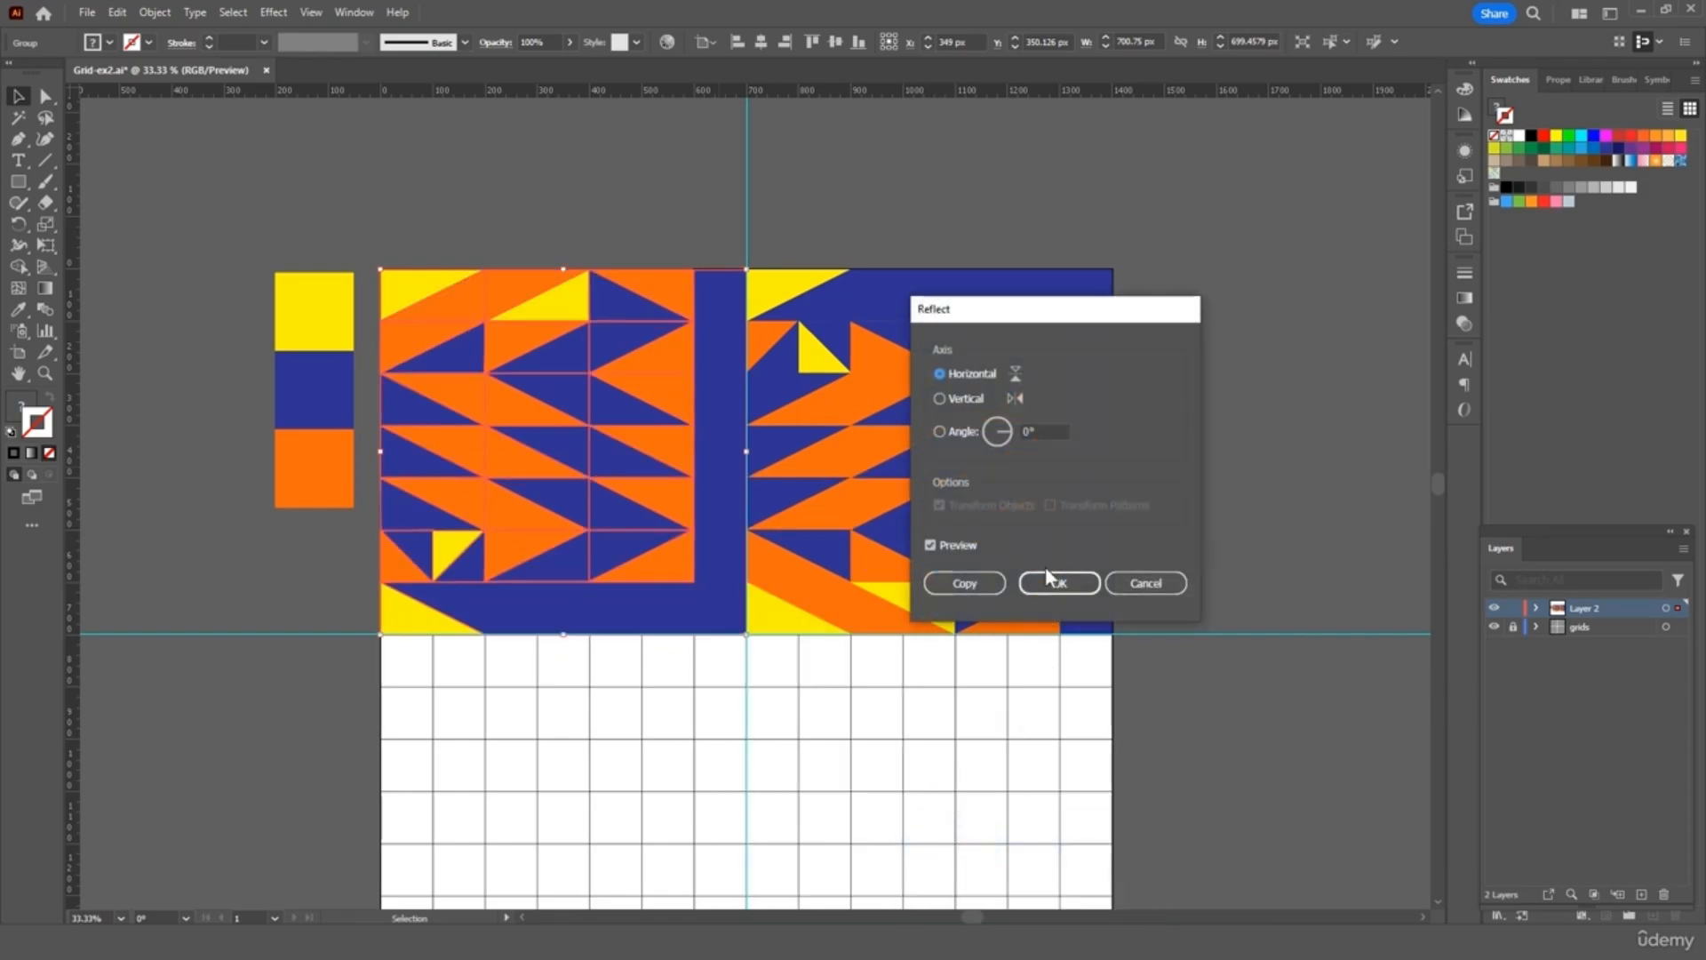
pyautogui.click(962, 396)
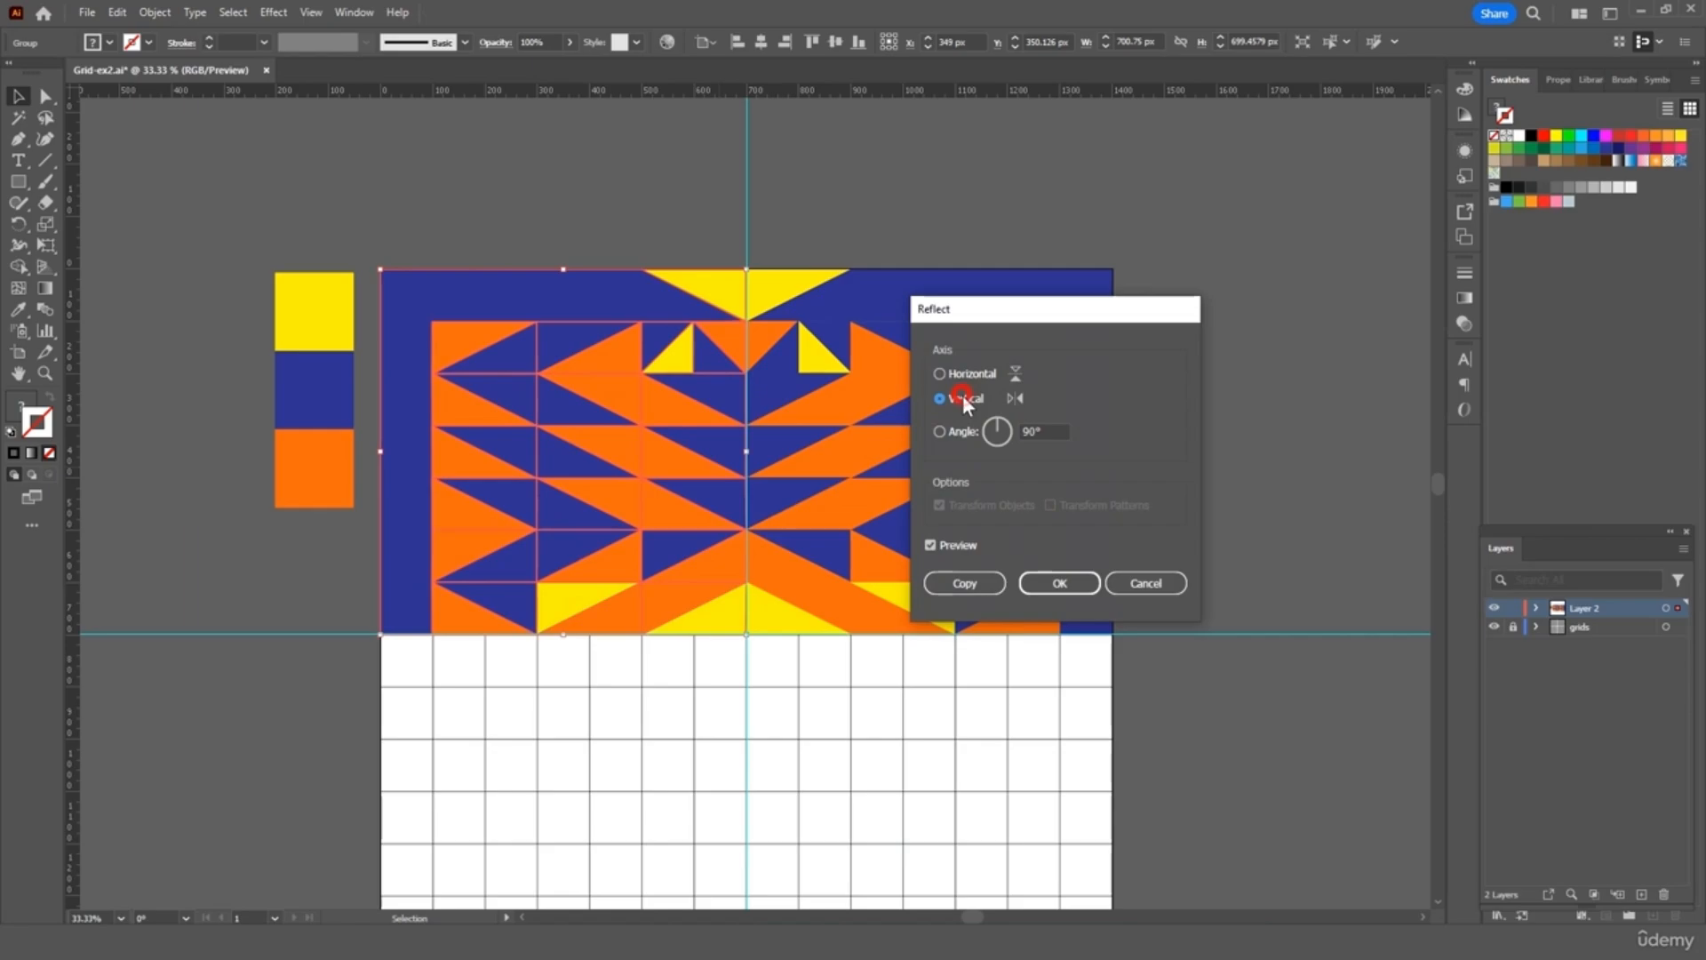
pyautogui.click(1049, 586)
pyautogui.click(1239, 441)
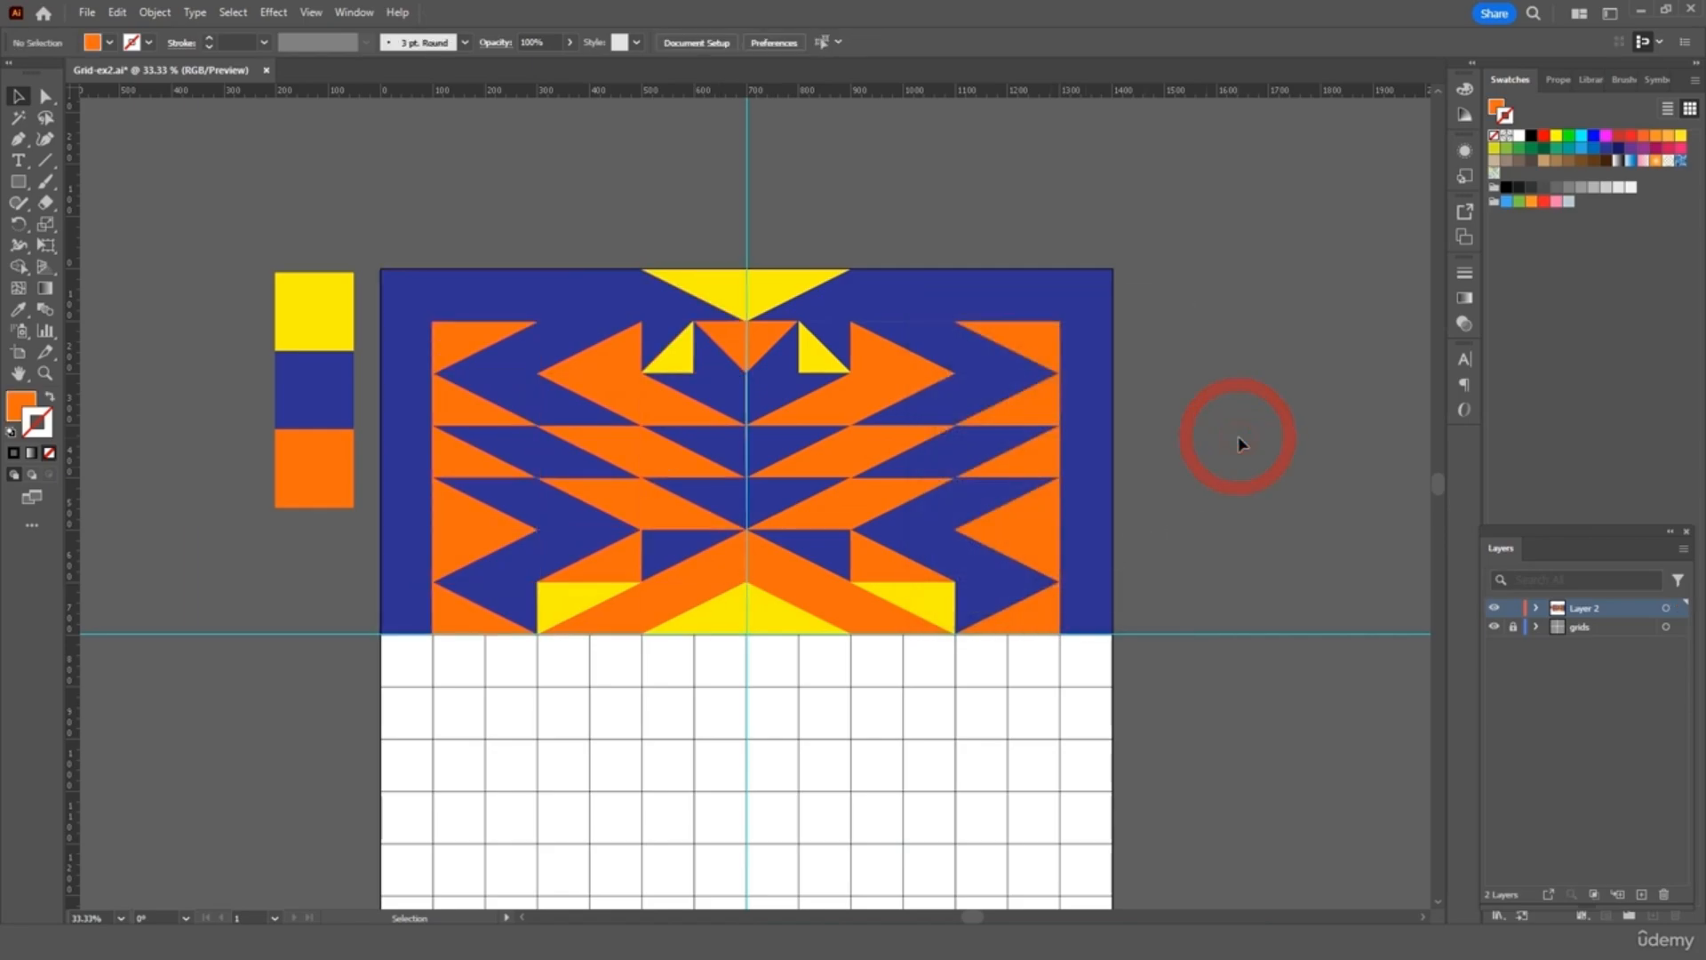
pyautogui.hscroll(-2, 1239, 435)
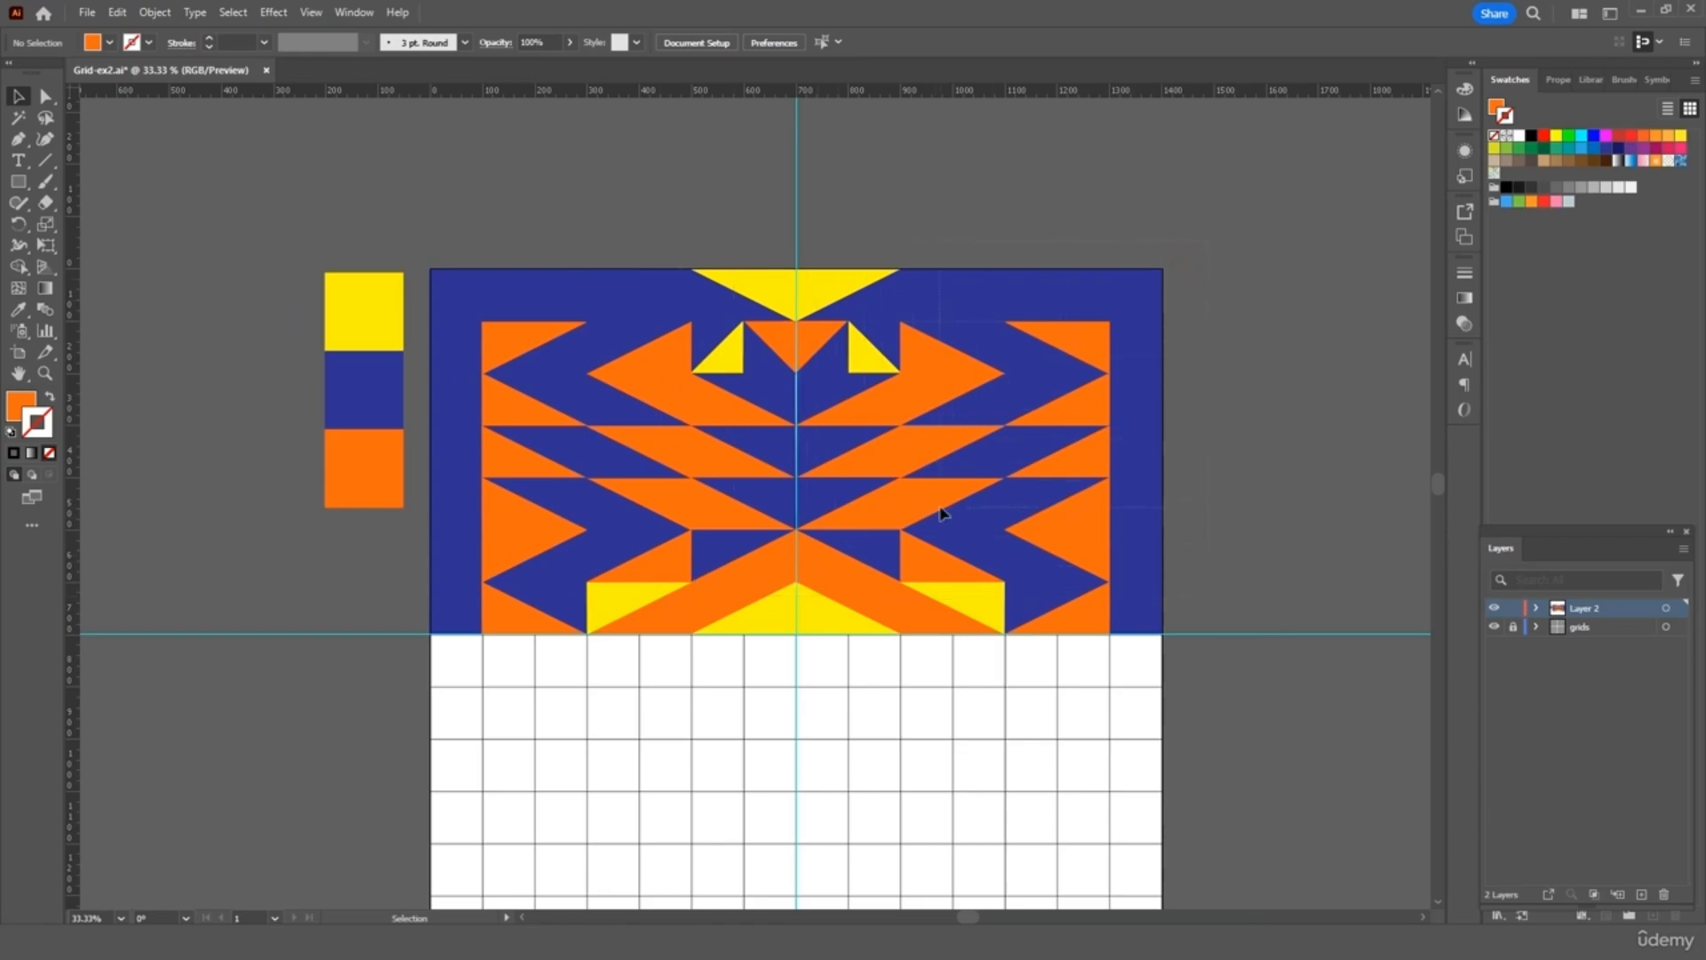
# Group both halves and place a 180°-rotated copy beneath them on the lower grid
pyautogui.click(847, 588)
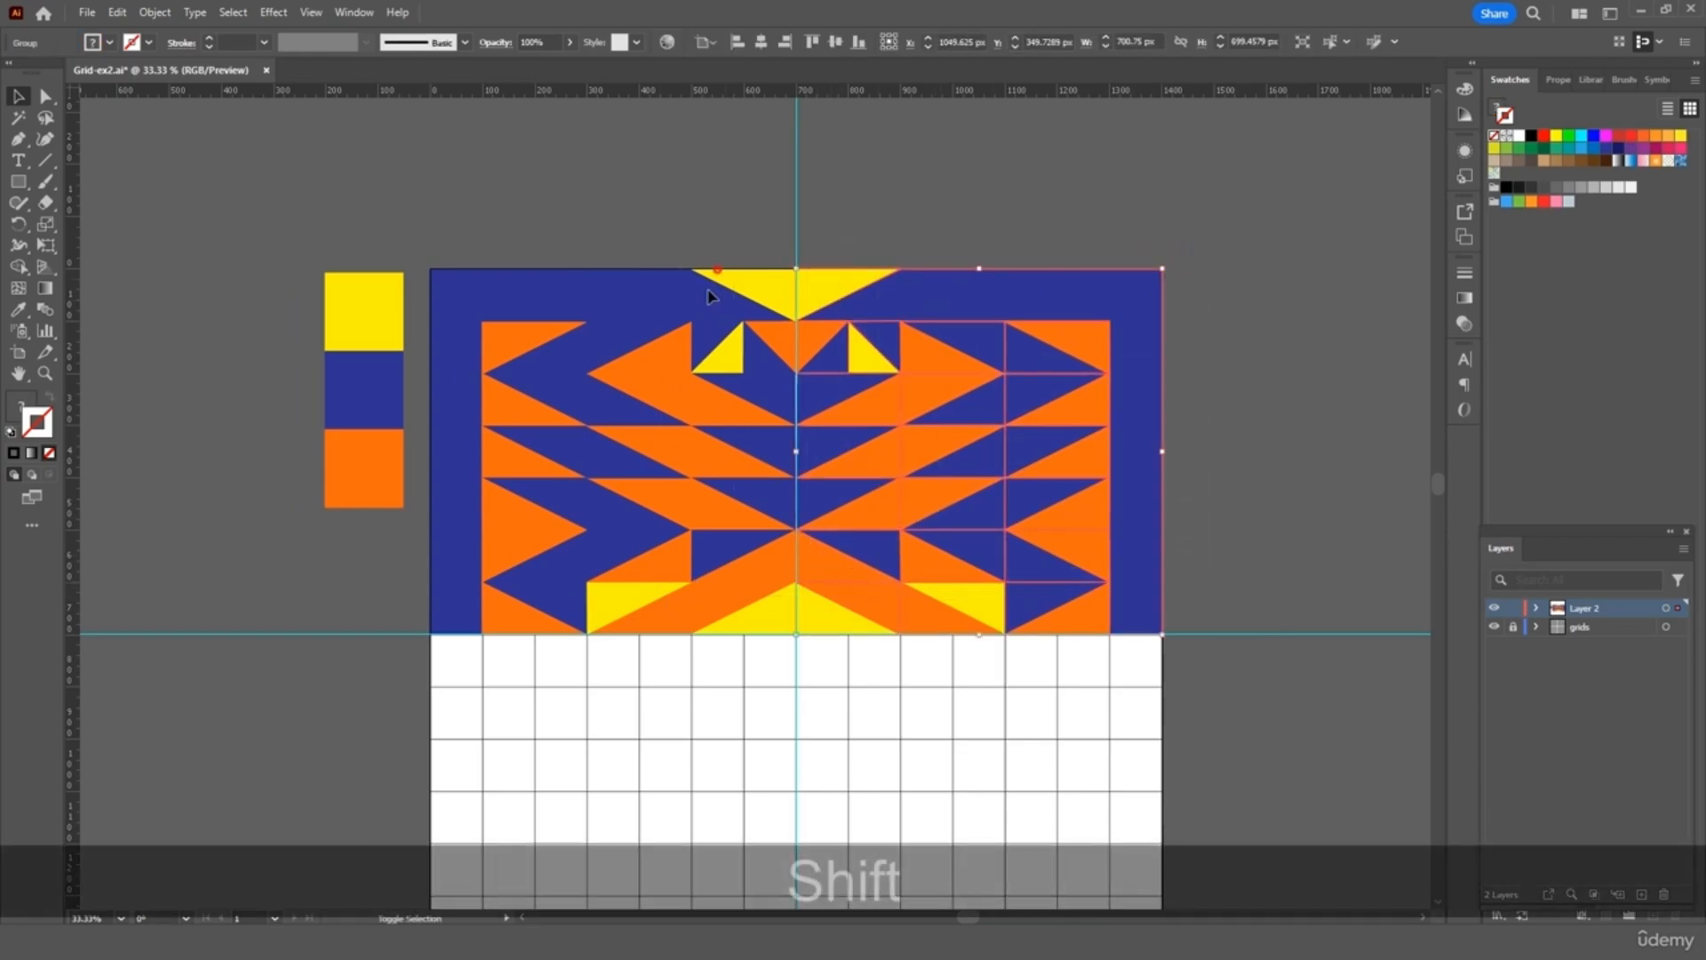
pyautogui.keyDown('shift'); pyautogui.click(594, 433); pyautogui.keyUp('shift')
pyautogui.rightClick(726, 401)
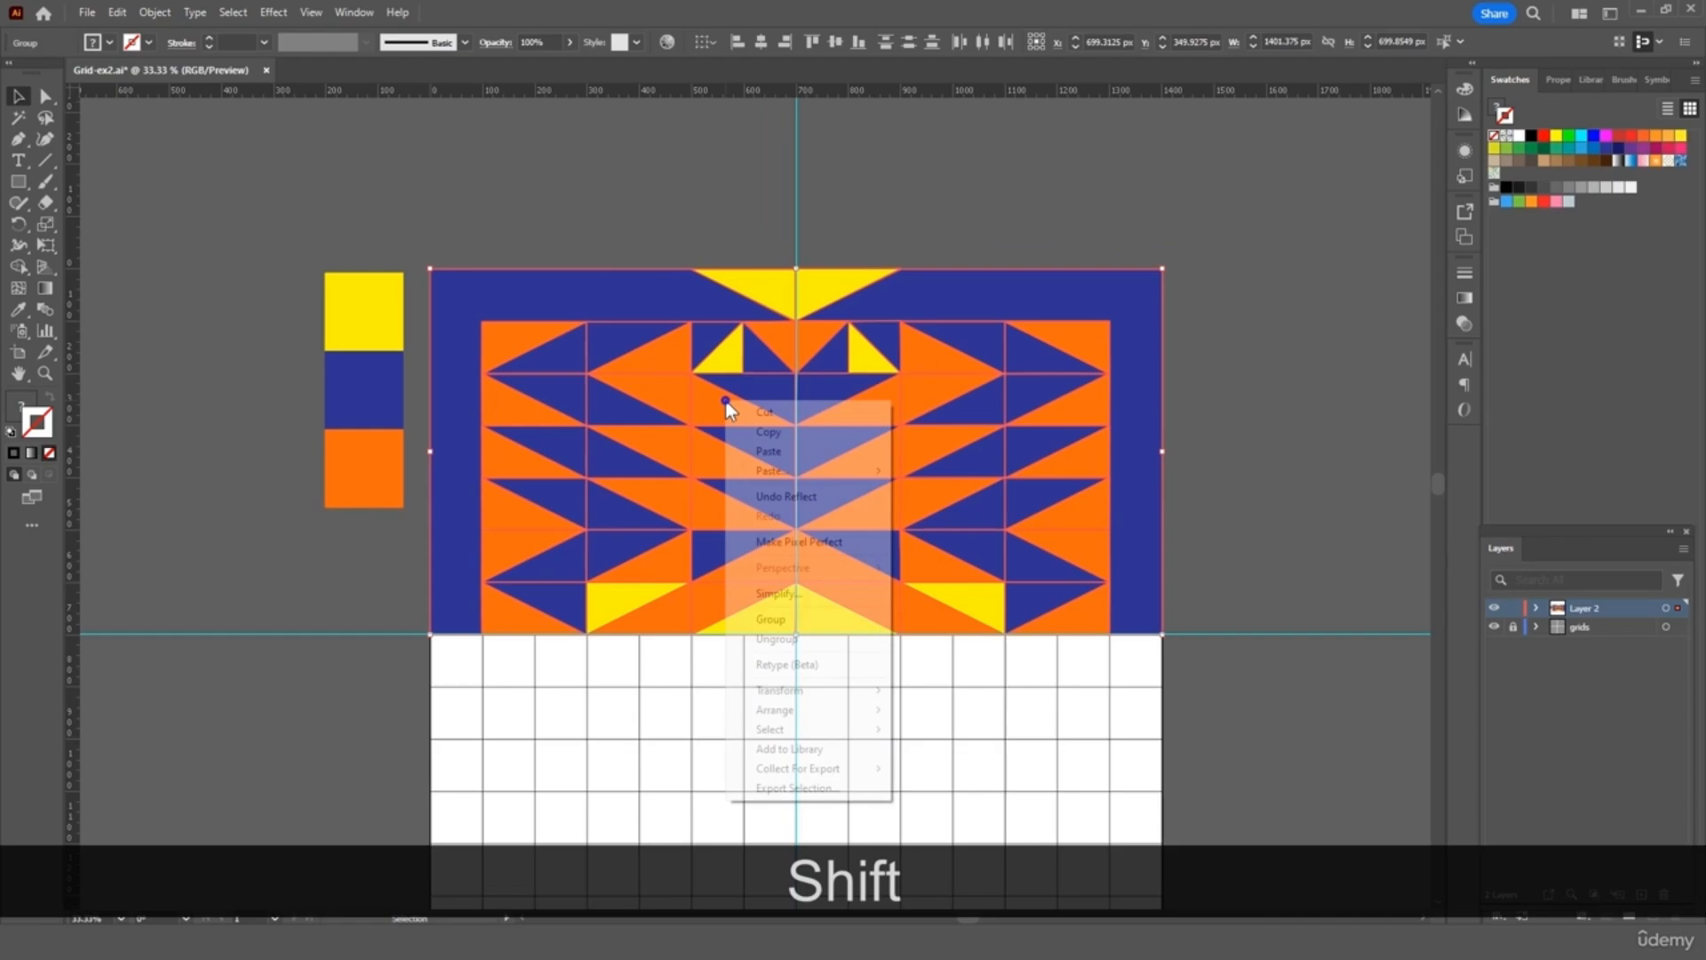
pyautogui.click(817, 621)
pyautogui.hotkey('ctrl', 'c')
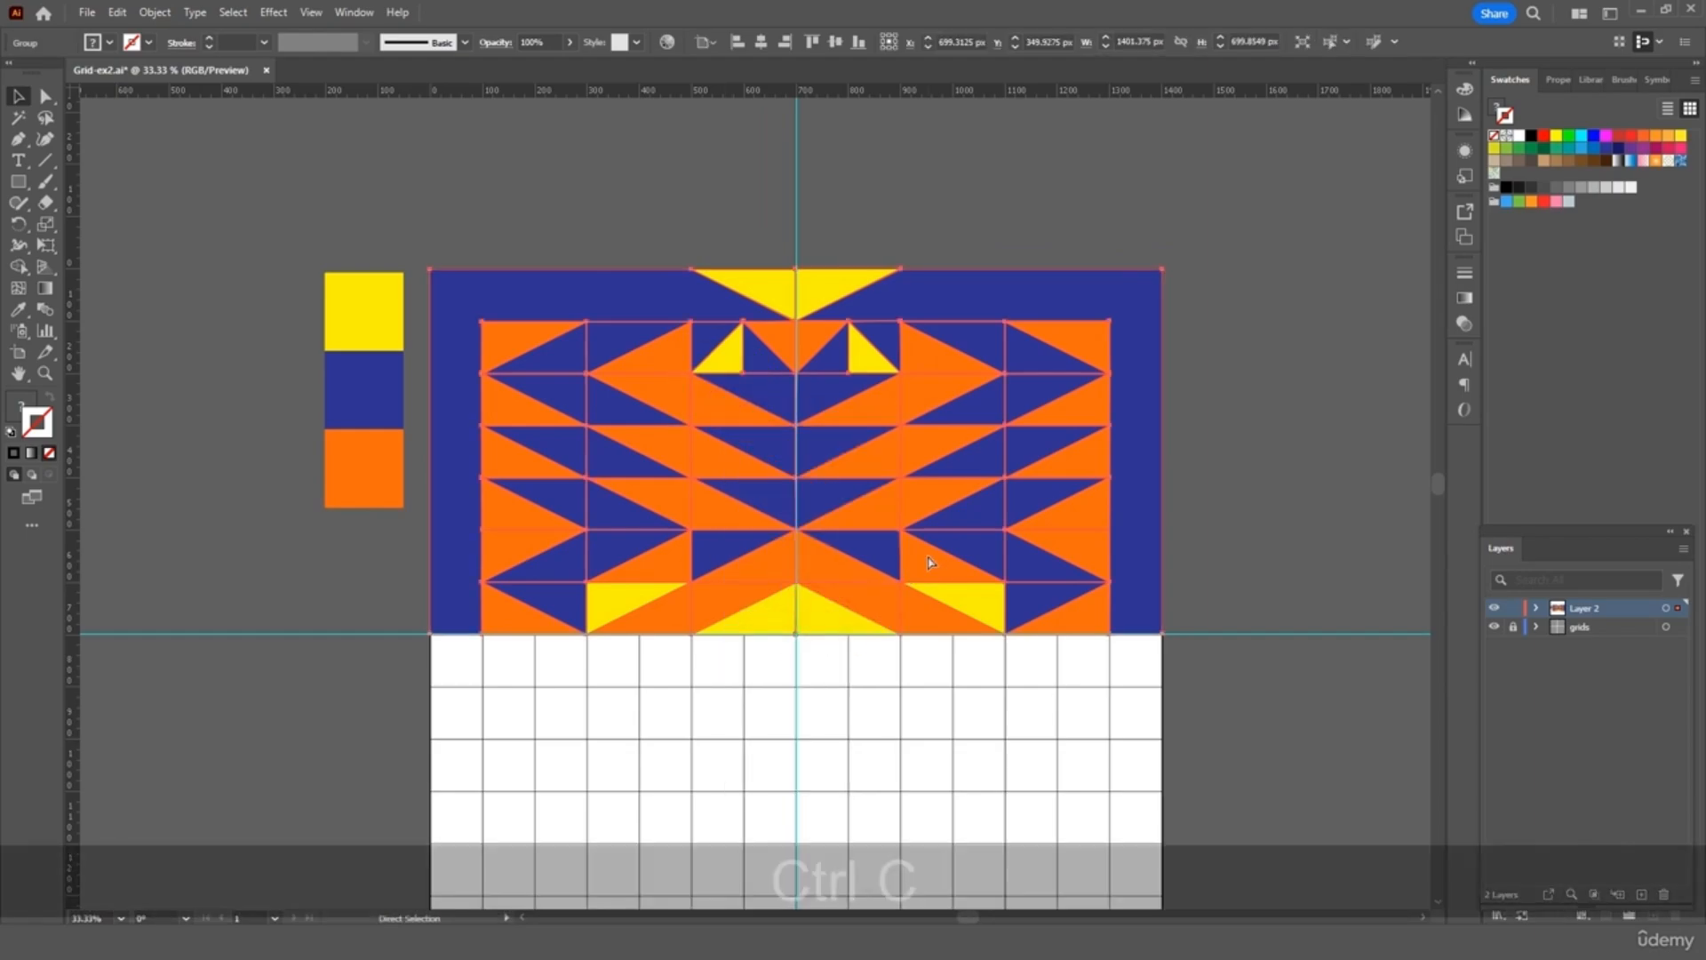
pyautogui.hotkey('ctrl', 'v')
pyautogui.scroll(-5, 931, 558)
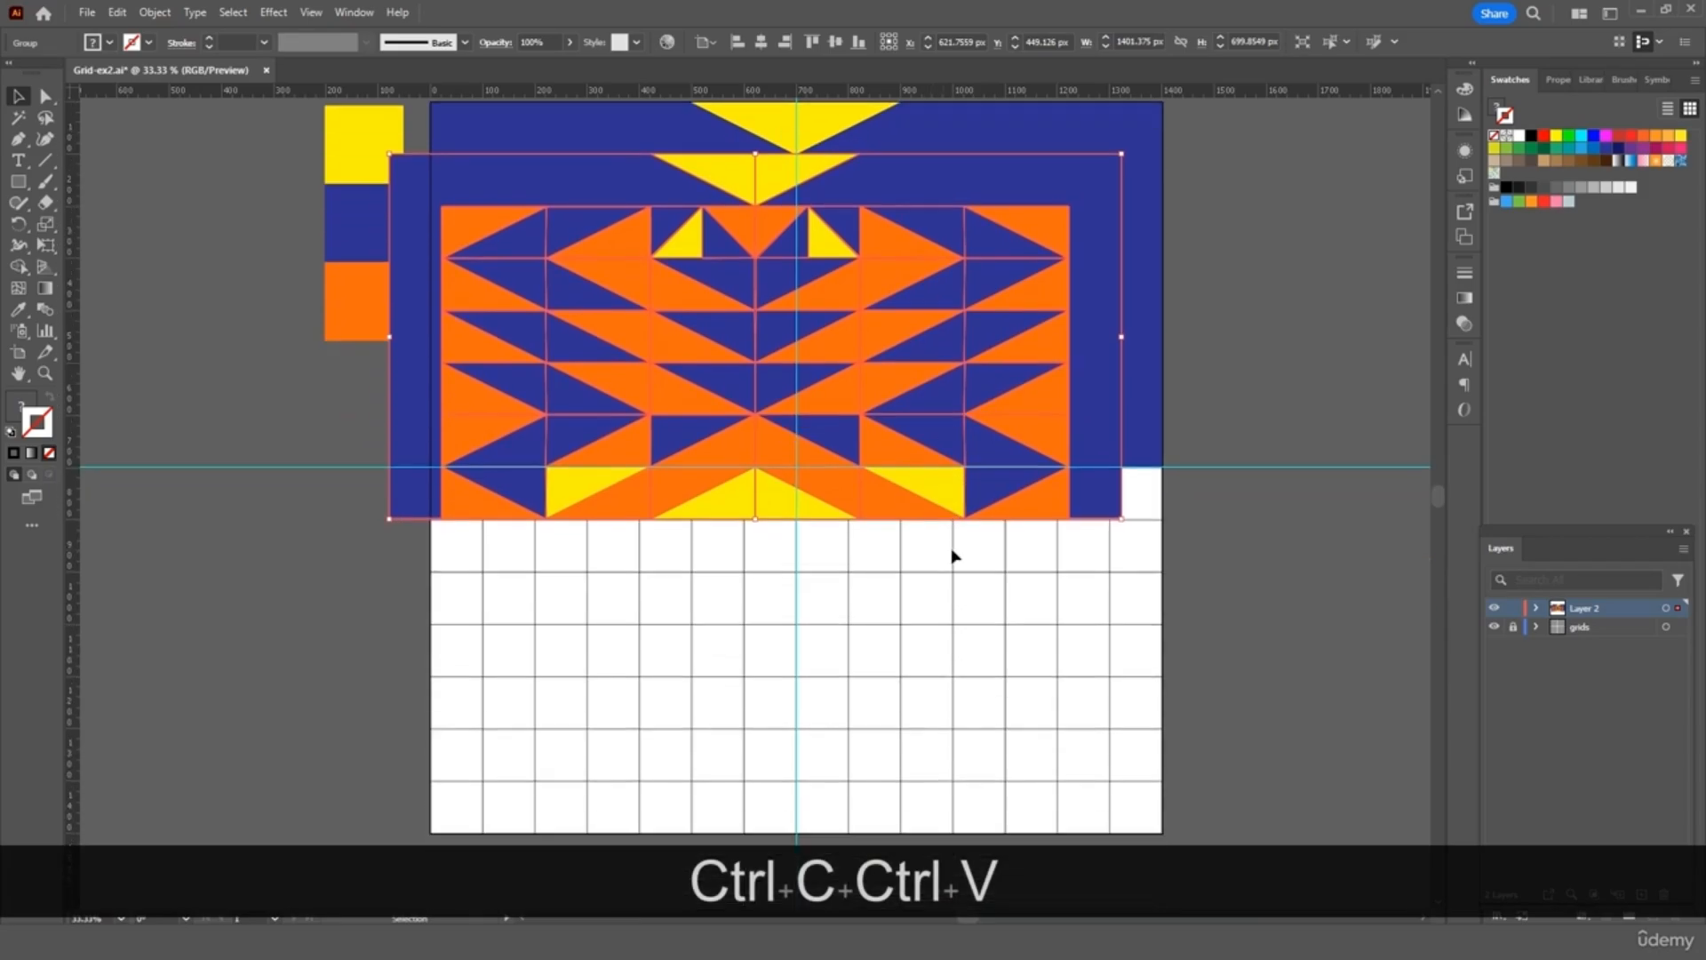
pyautogui.moveTo(1132, 462); pyautogui.dragTo(356, 178)
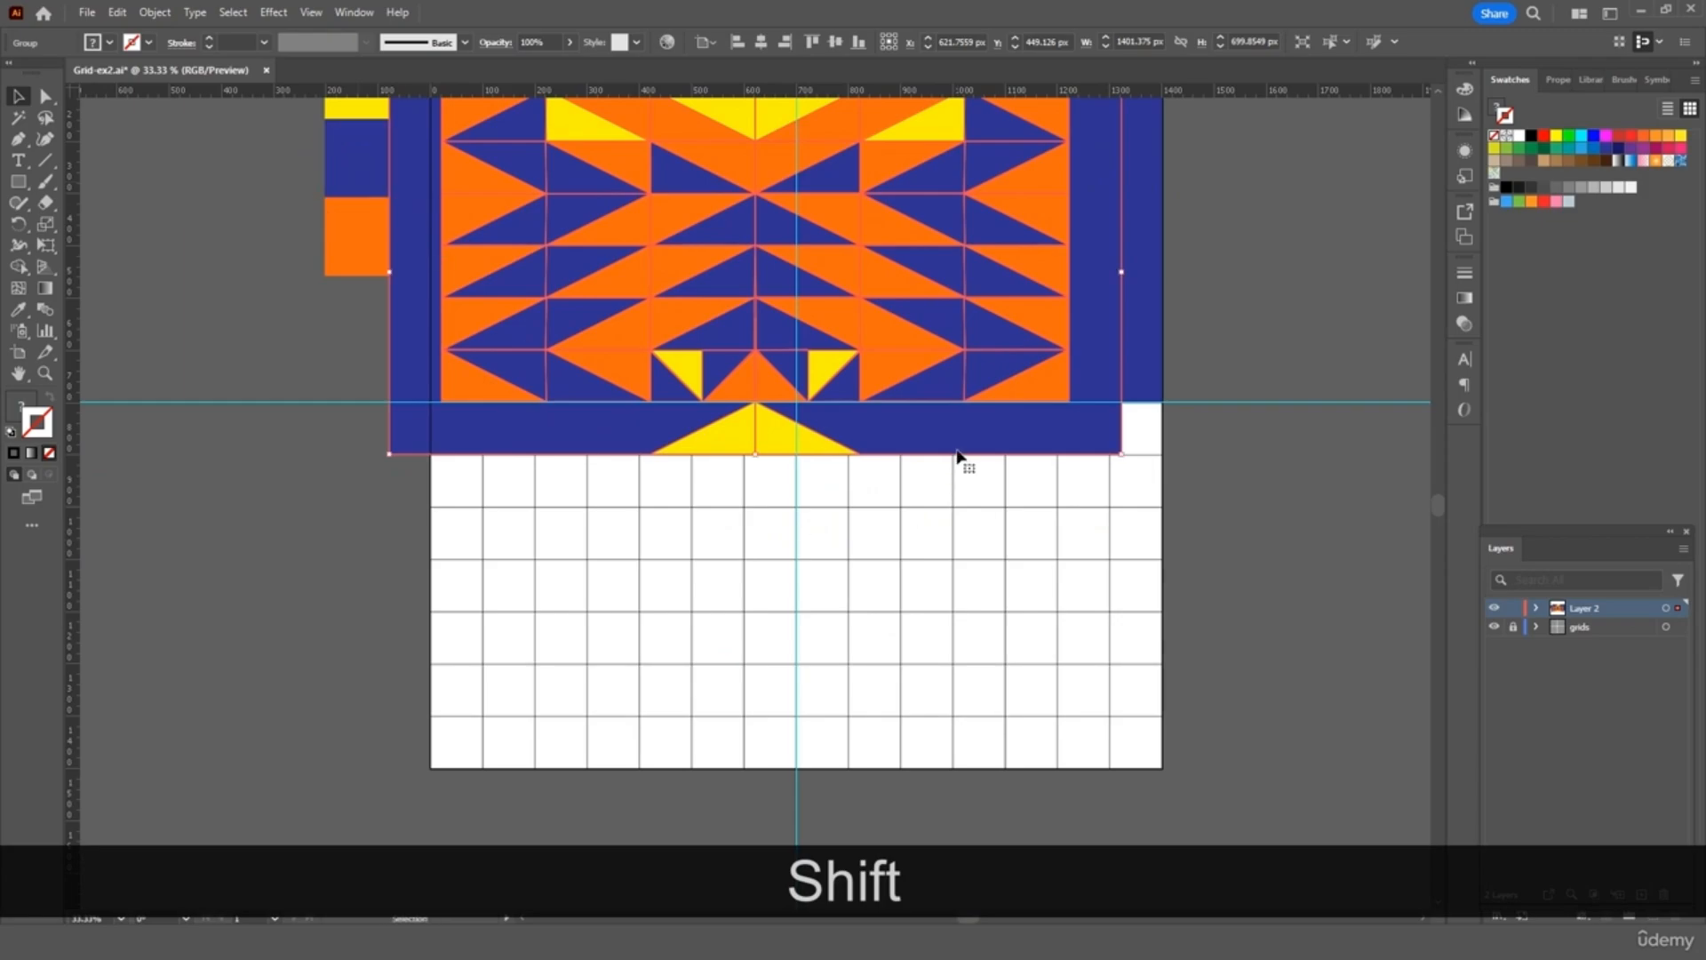
pyautogui.moveTo(958, 456); pyautogui.dragTo(996, 755)
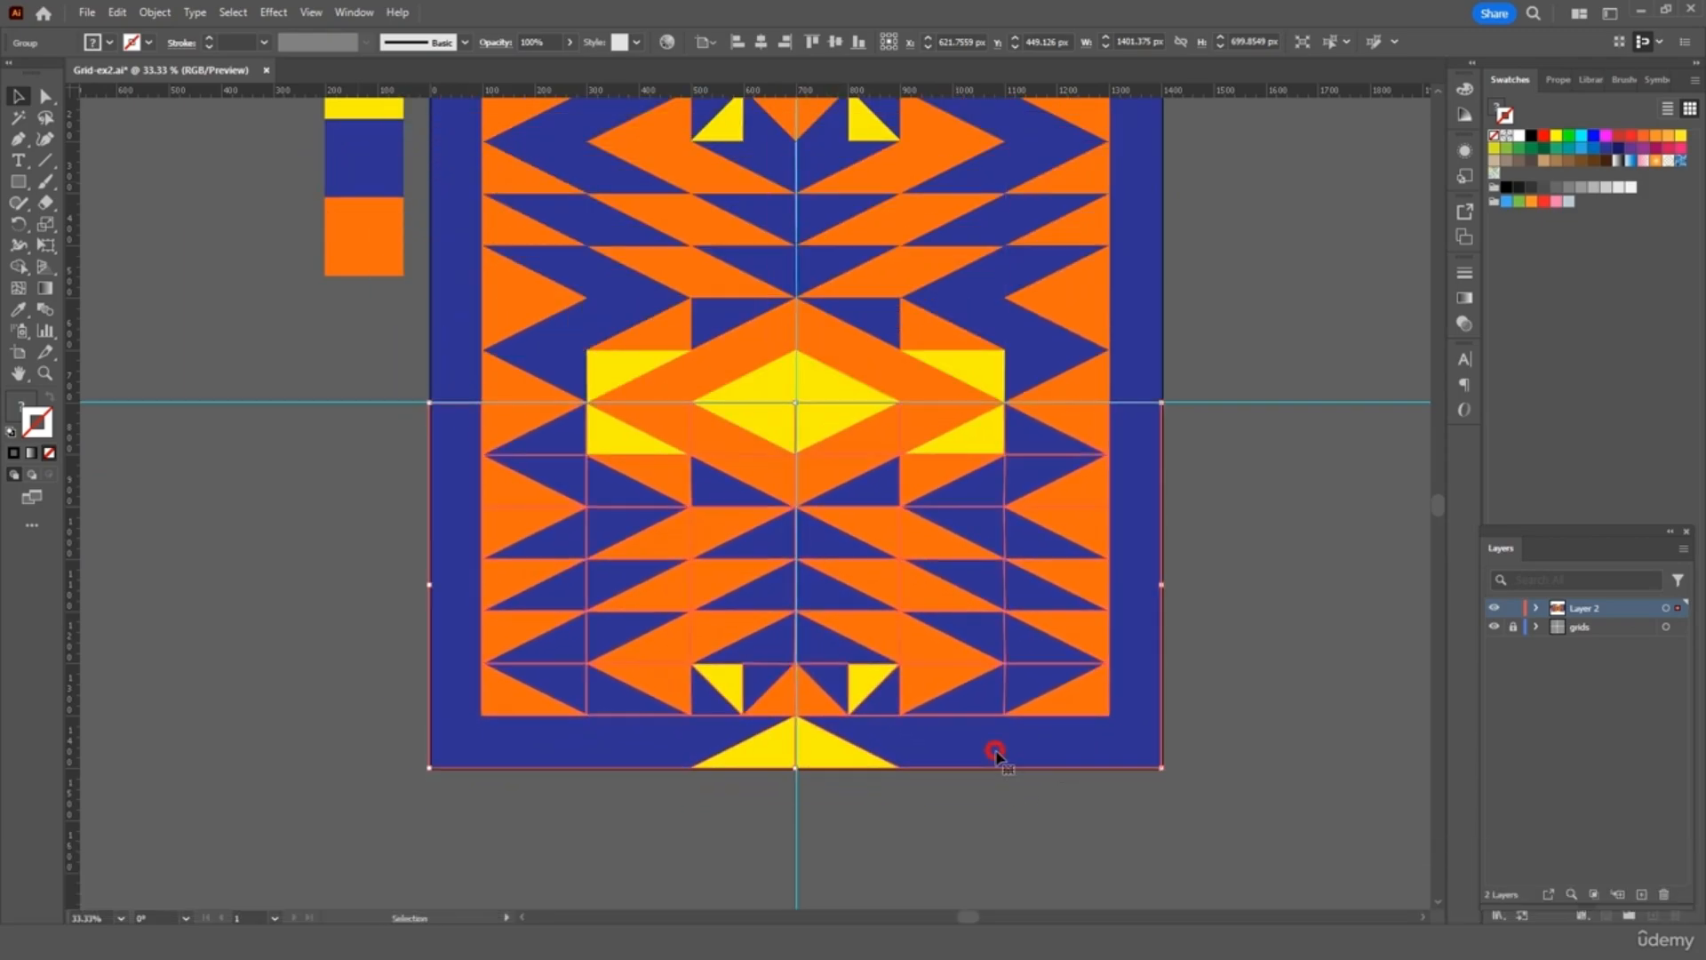
pyautogui.click(1222, 630)
pyautogui.scroll(3, 1287, 649)
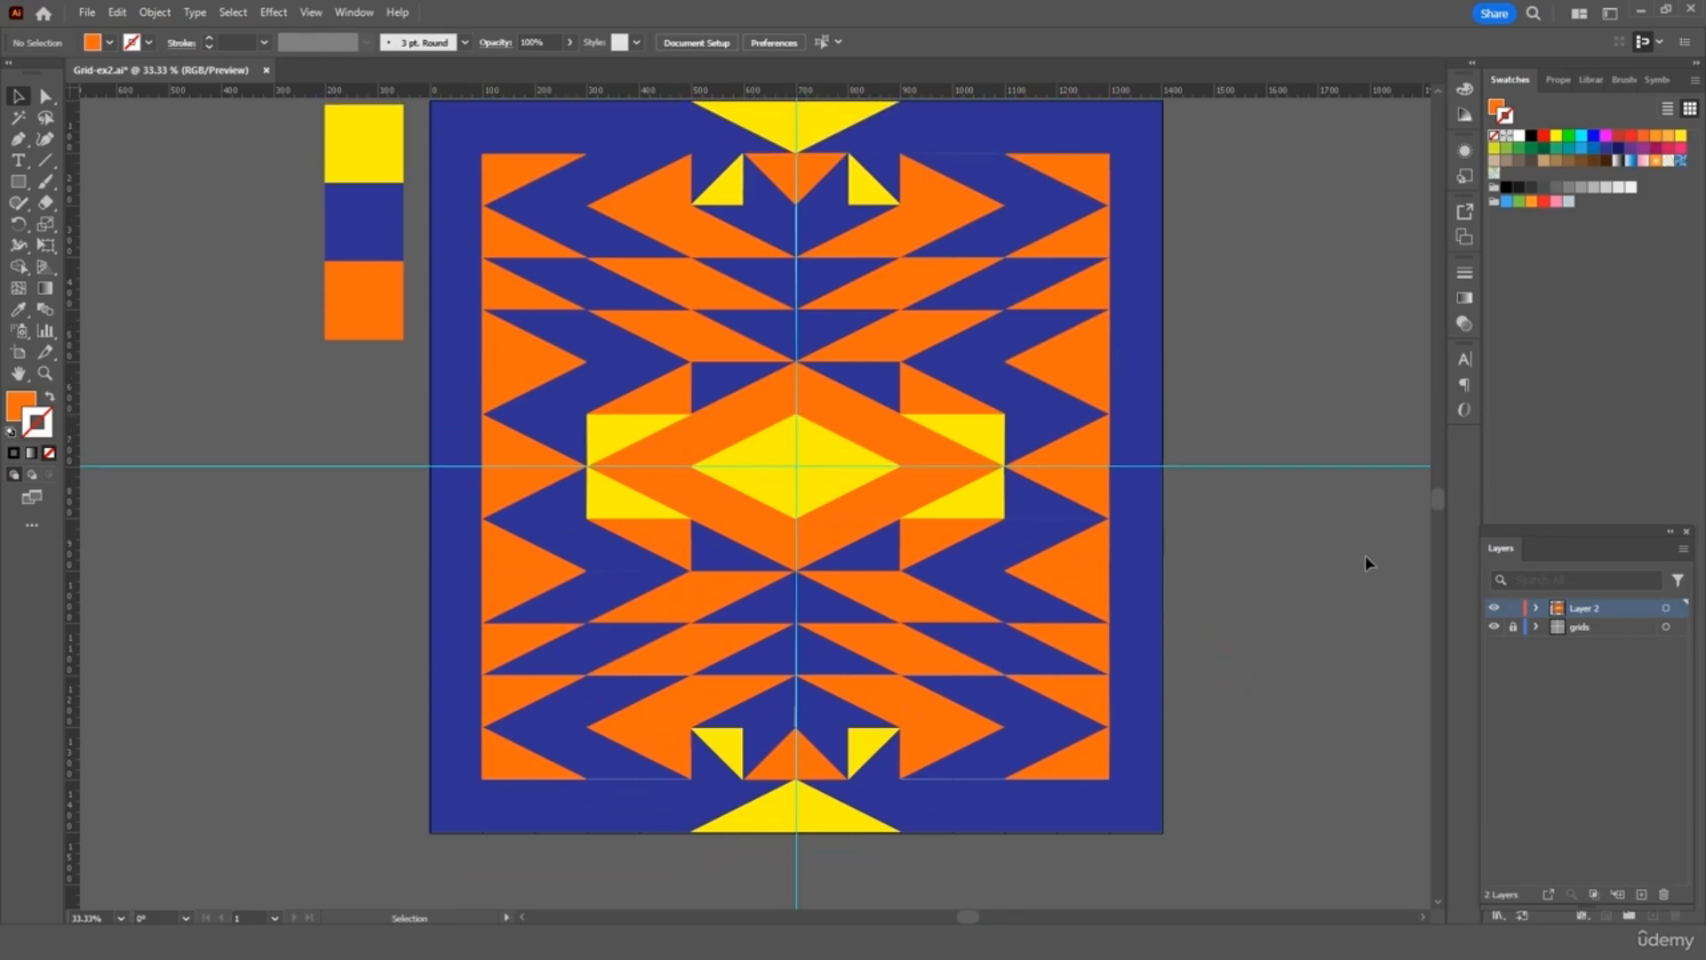
# Delete the horizontal and vertical centre guides
pyautogui.click(1289, 510)
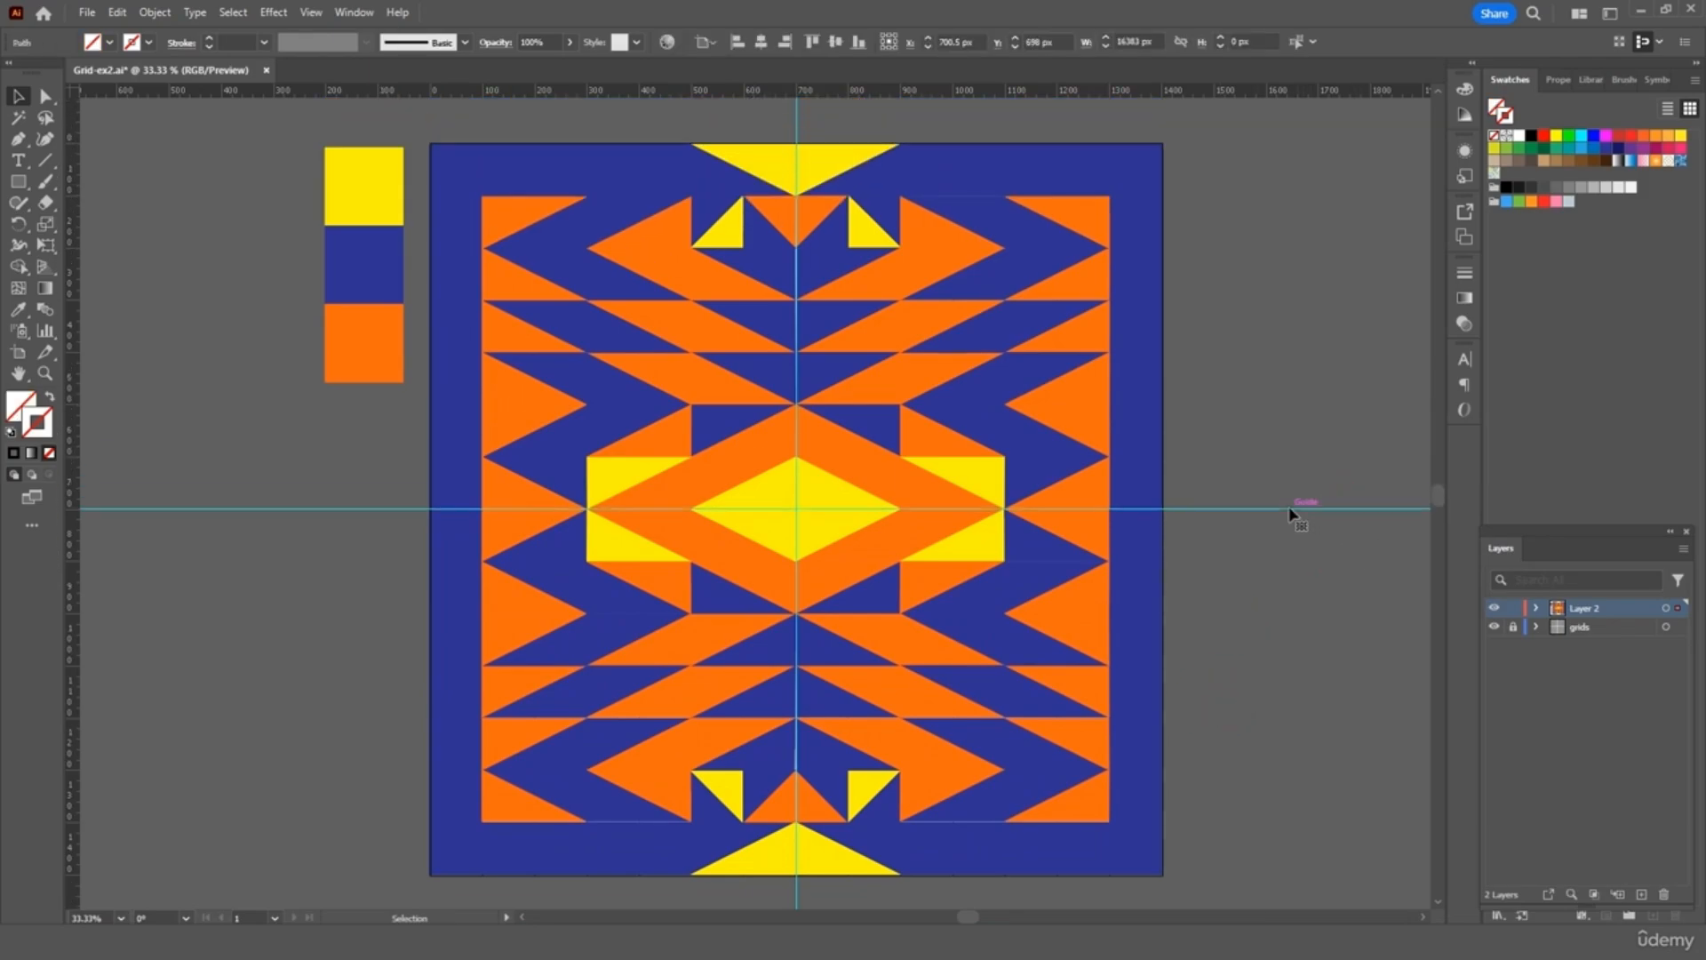
pyautogui.moveTo(1320, 493); pyautogui.dragTo(1259, 577)
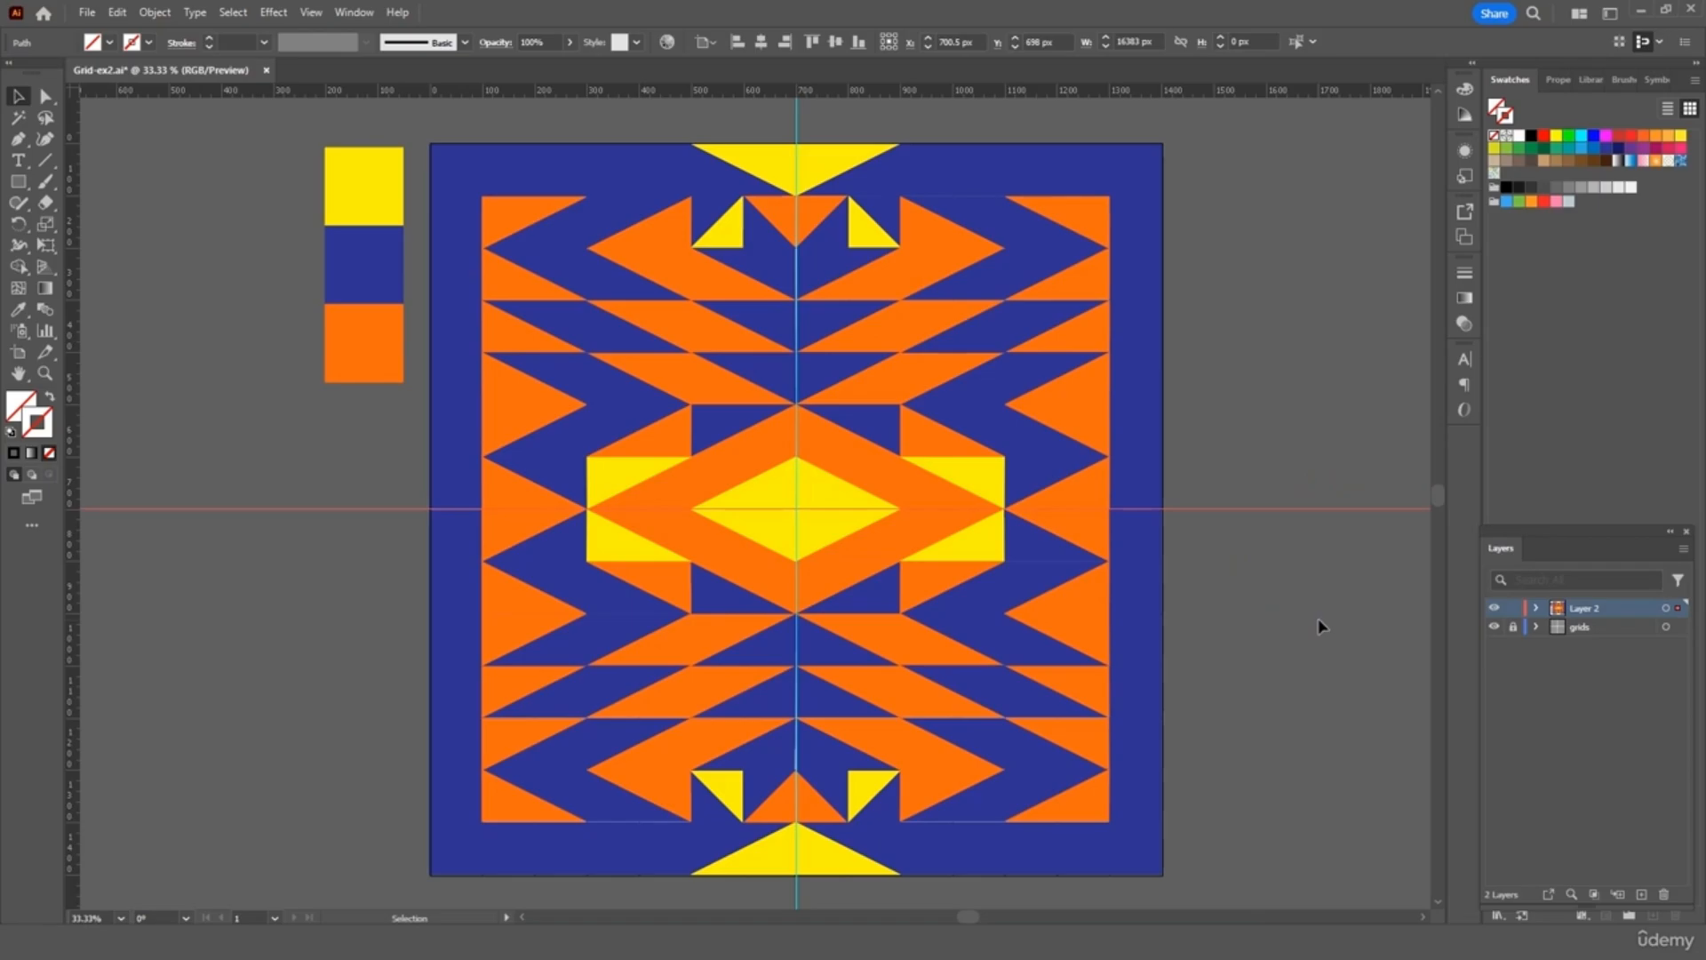
pyautogui.press('Delete')
pyautogui.scroll(2, 834, 121)
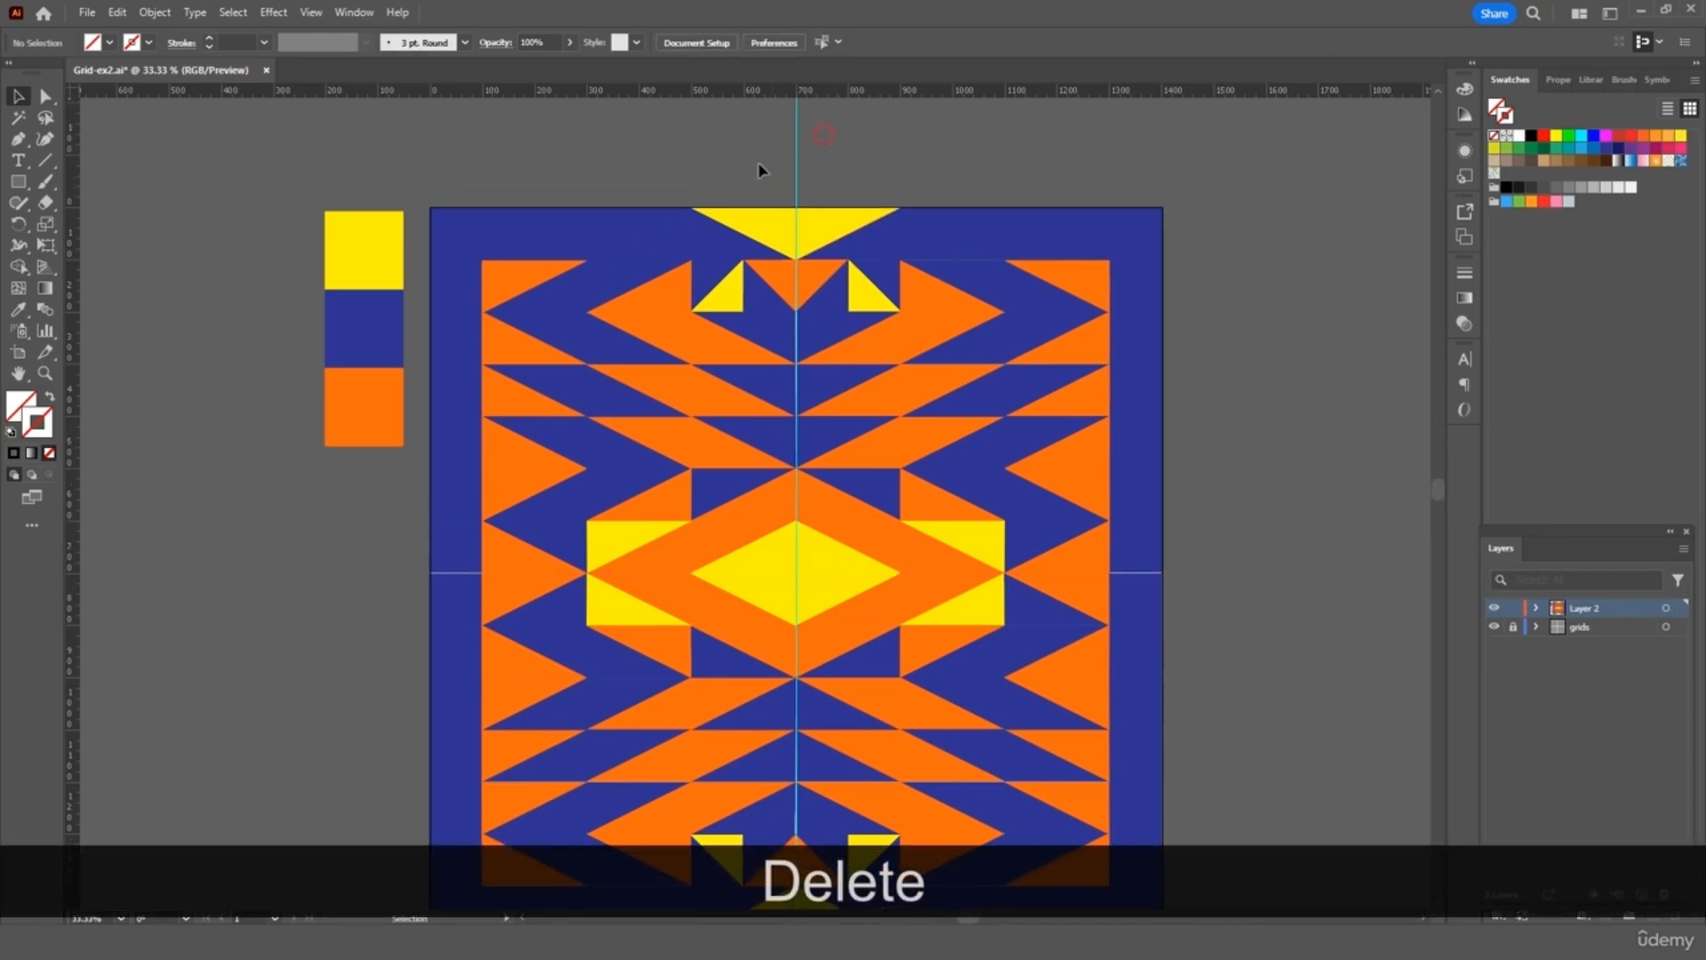
pyautogui.moveTo(760, 169); pyautogui.dragTo(1137, 331)
pyautogui.press('Delete')
pyautogui.scroll(-3, 1219, 470)
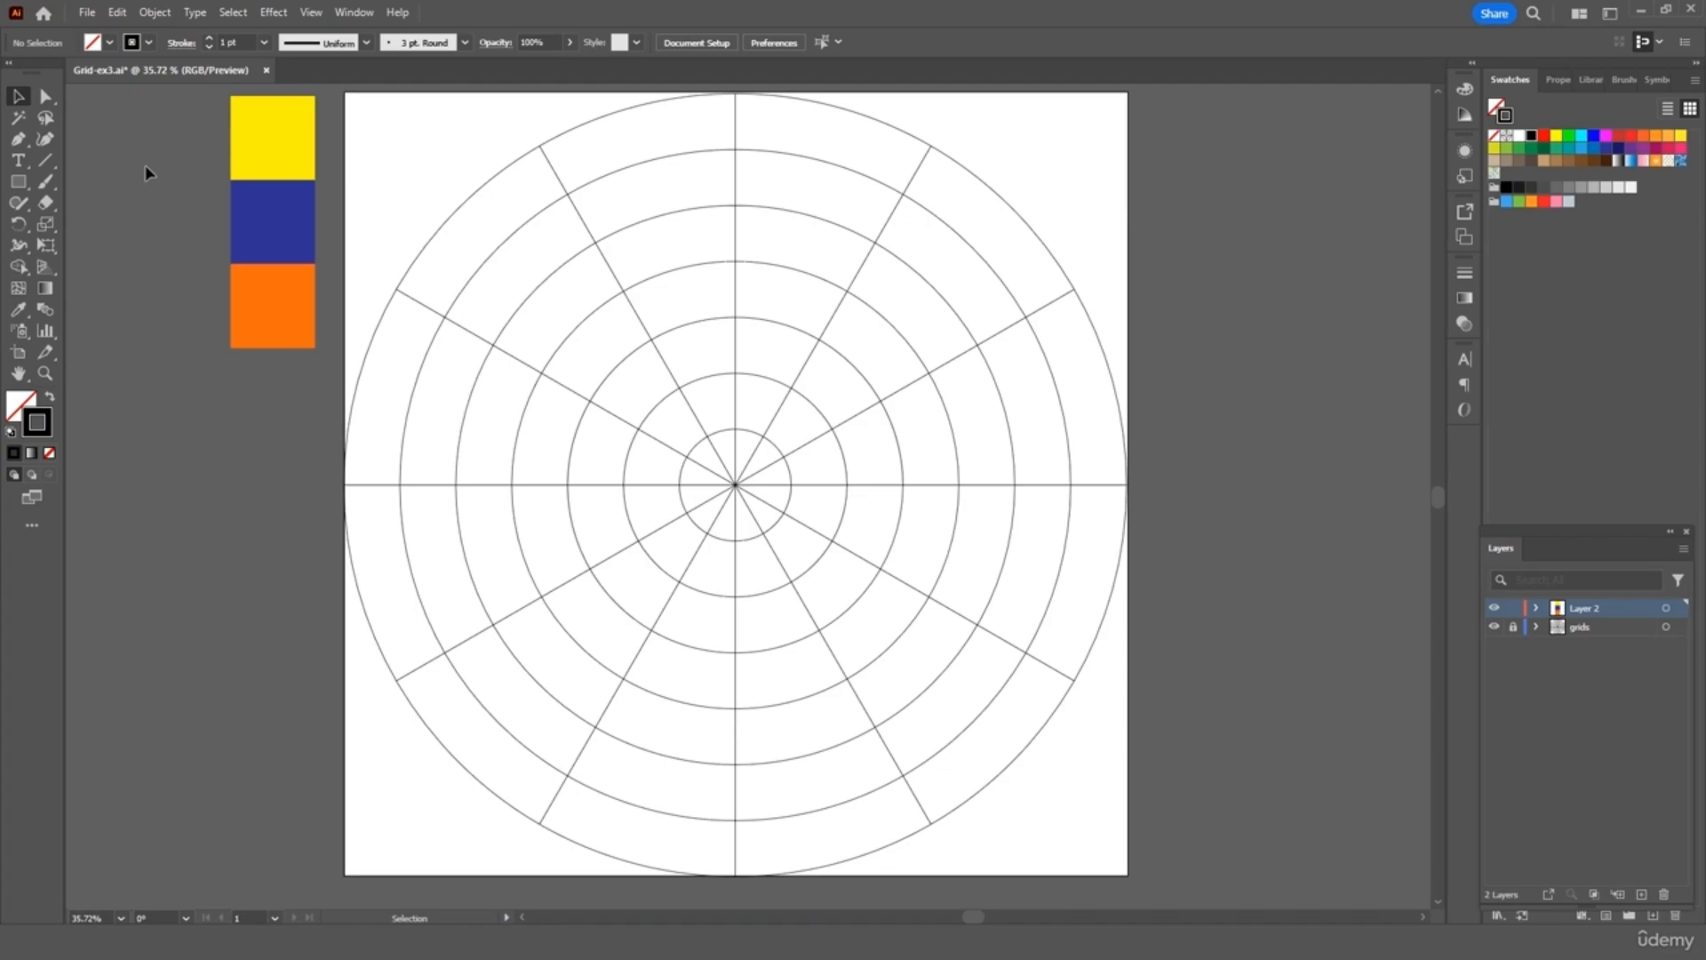
# Draw the large closed chevron with the Pen tool on the upper-right wedge's grid points
pyautogui.click(18, 138)
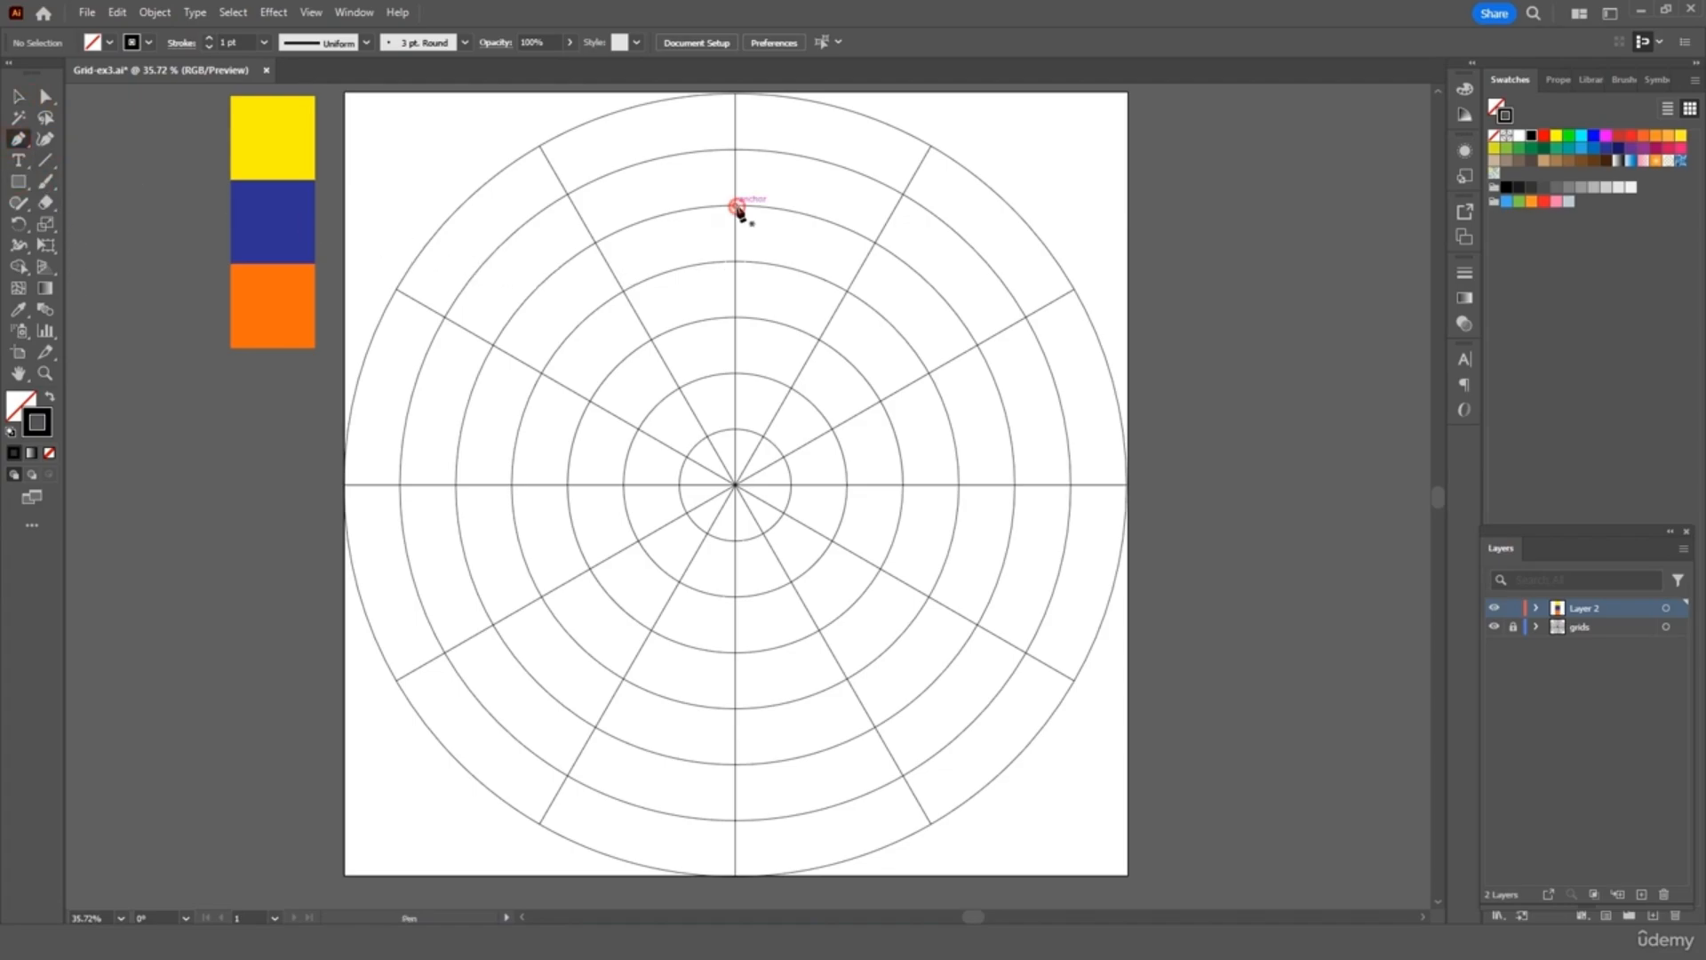
pyautogui.click(735, 205)
pyautogui.click(930, 145)
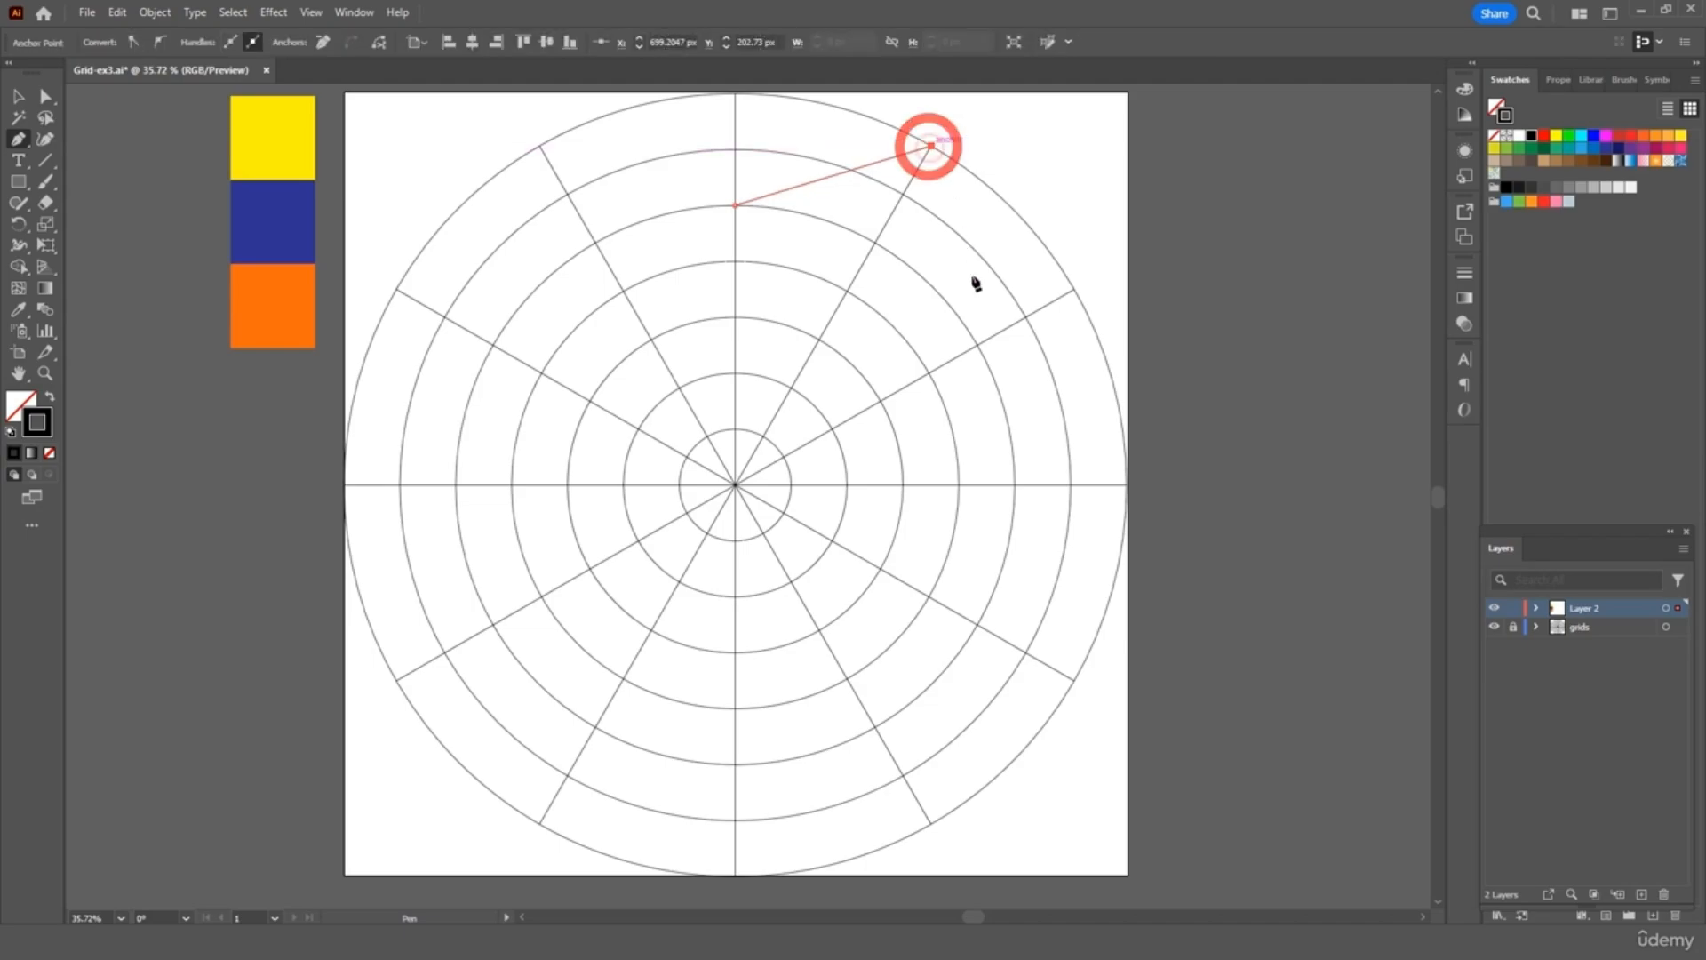
pyautogui.click(977, 344)
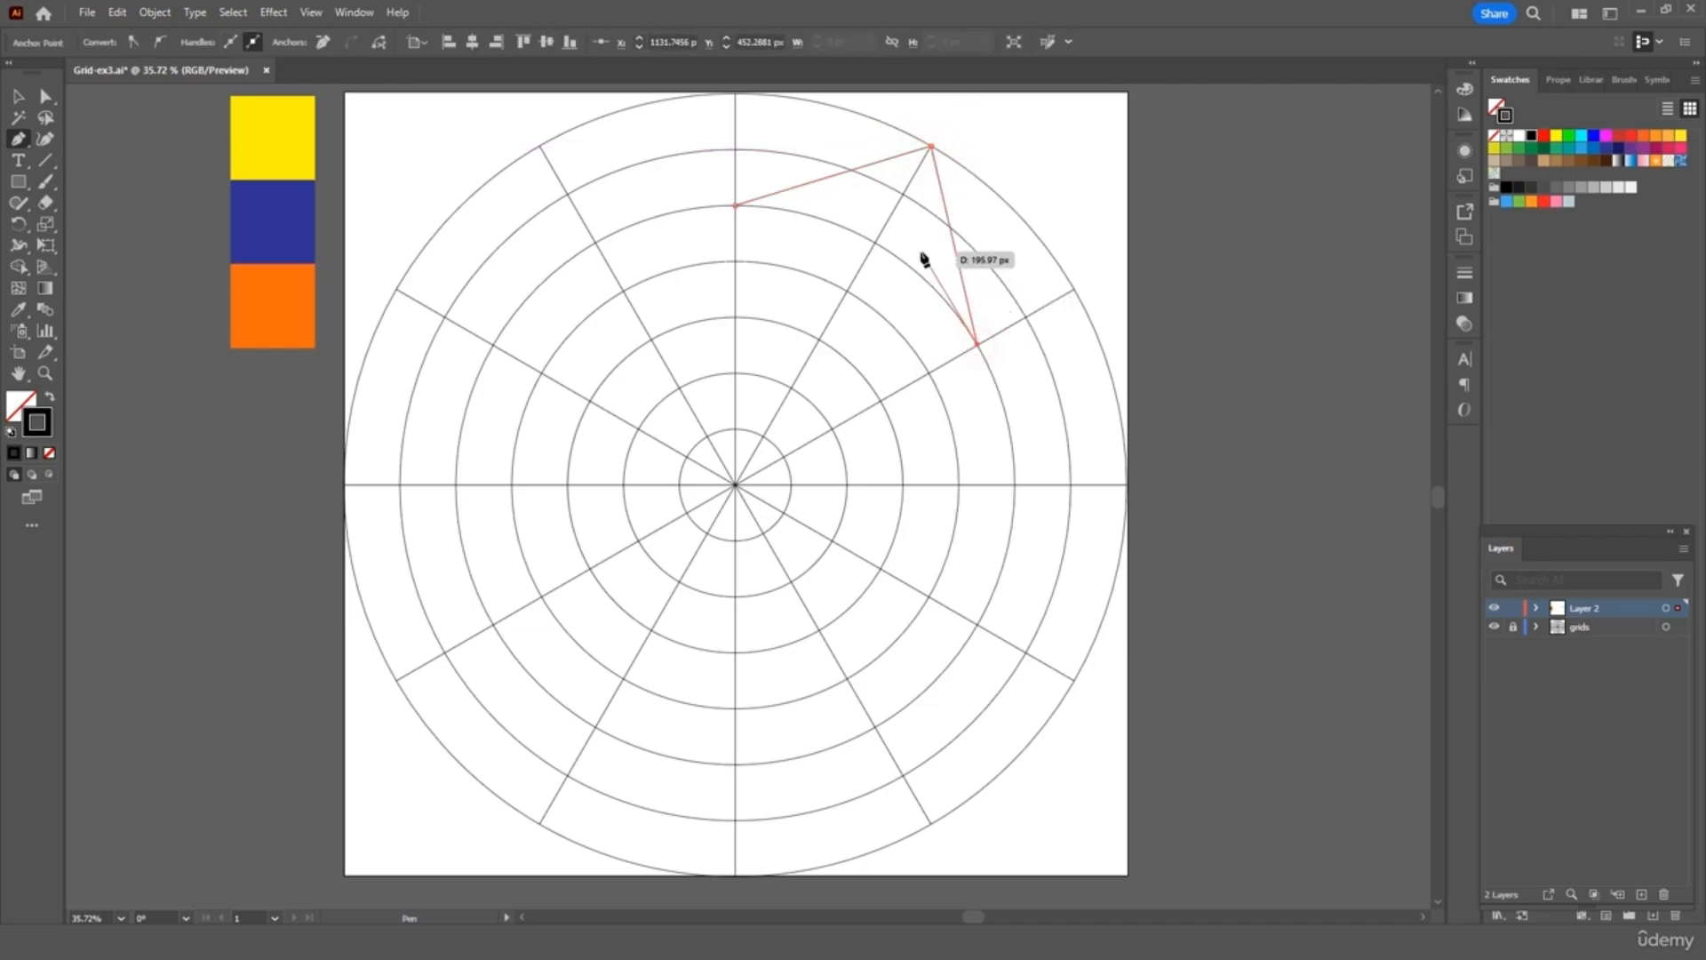
pyautogui.click(902, 194)
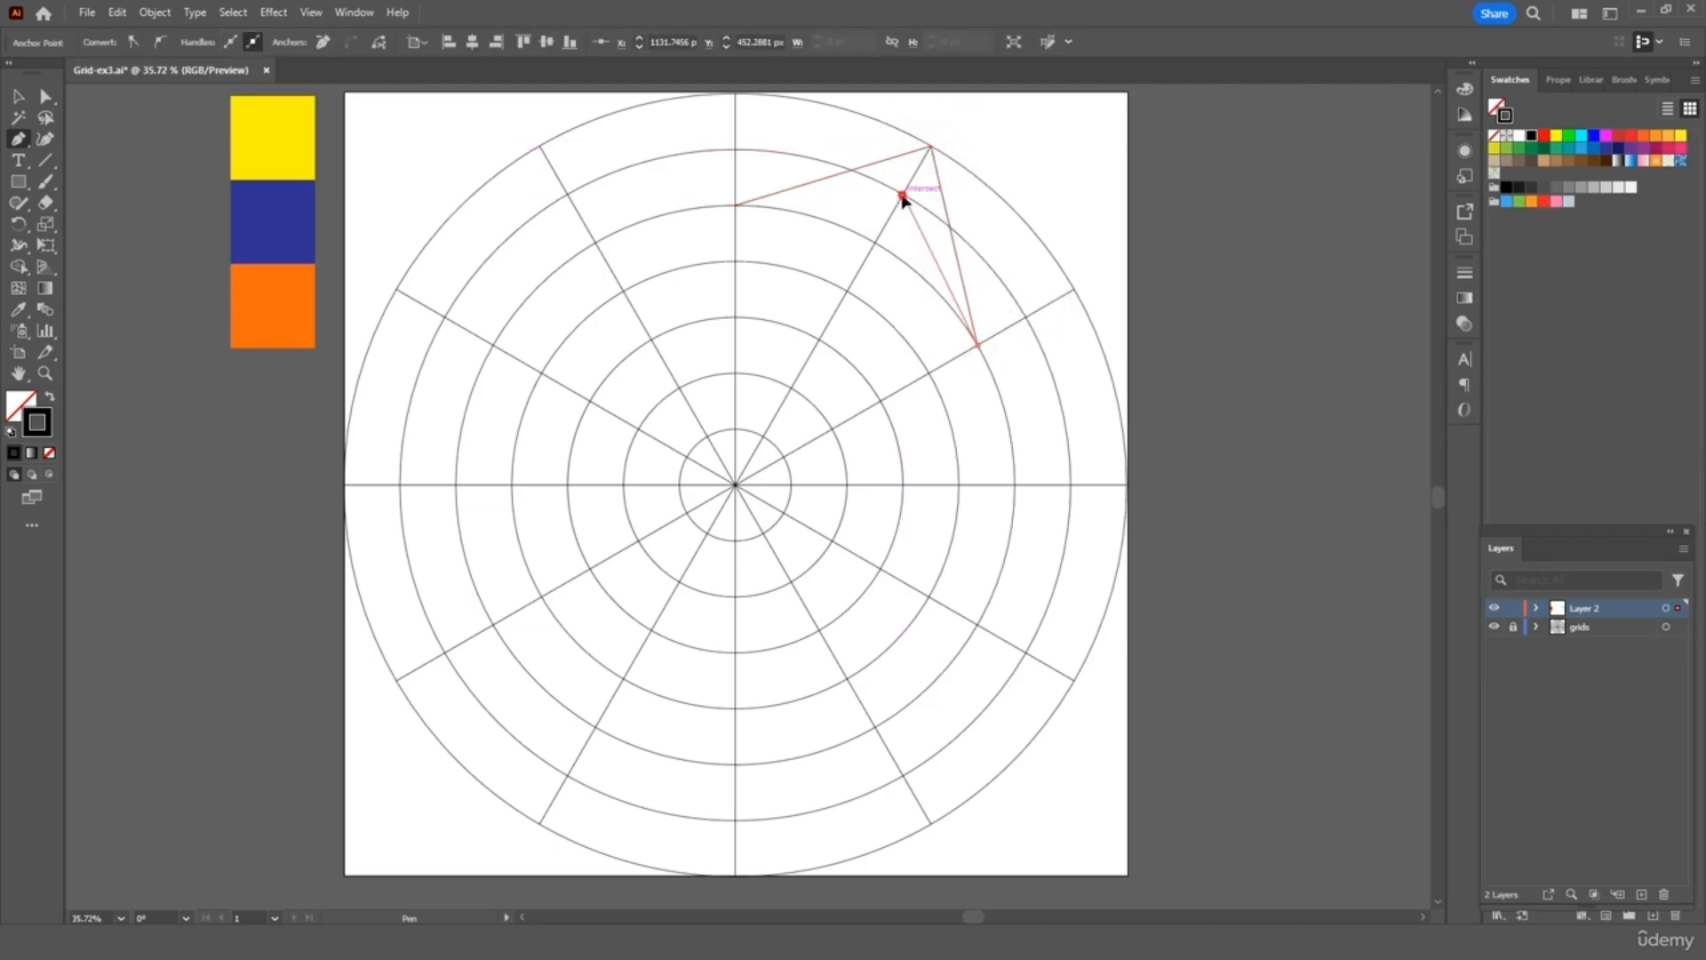
pyautogui.click(736, 207)
# Draw the middle and small closed chevrons nested inside the large one
pyautogui.click(876, 242)
pyautogui.click(735, 316)
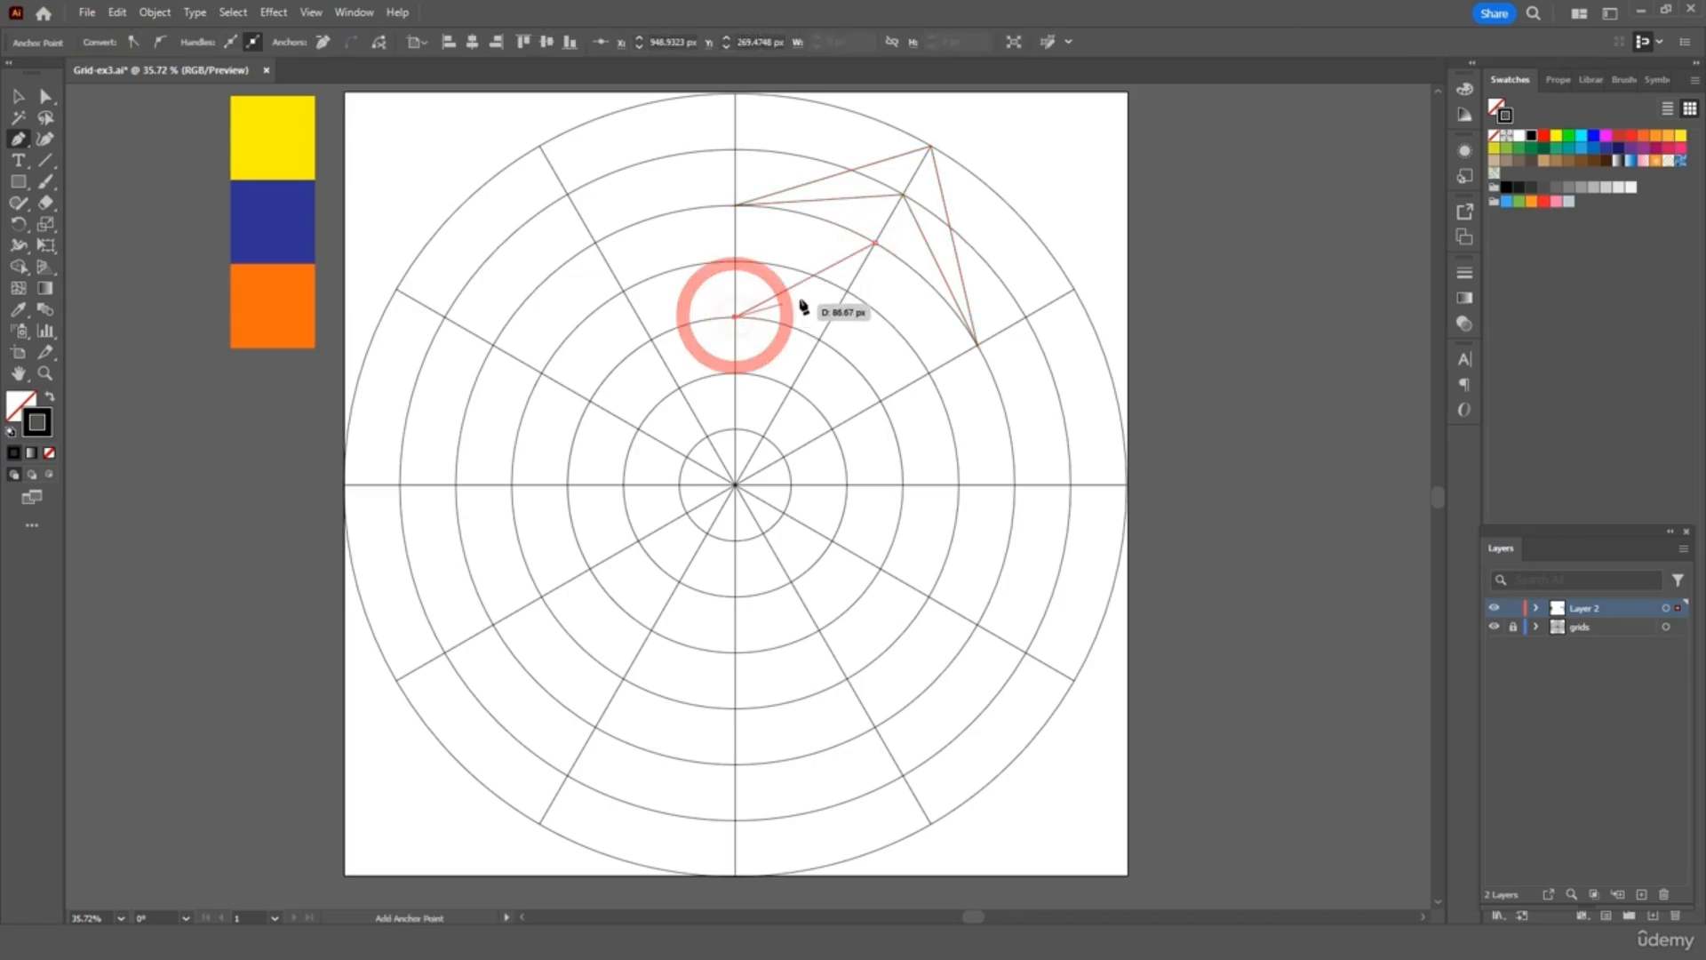
pyautogui.click(847, 293)
pyautogui.click(880, 399)
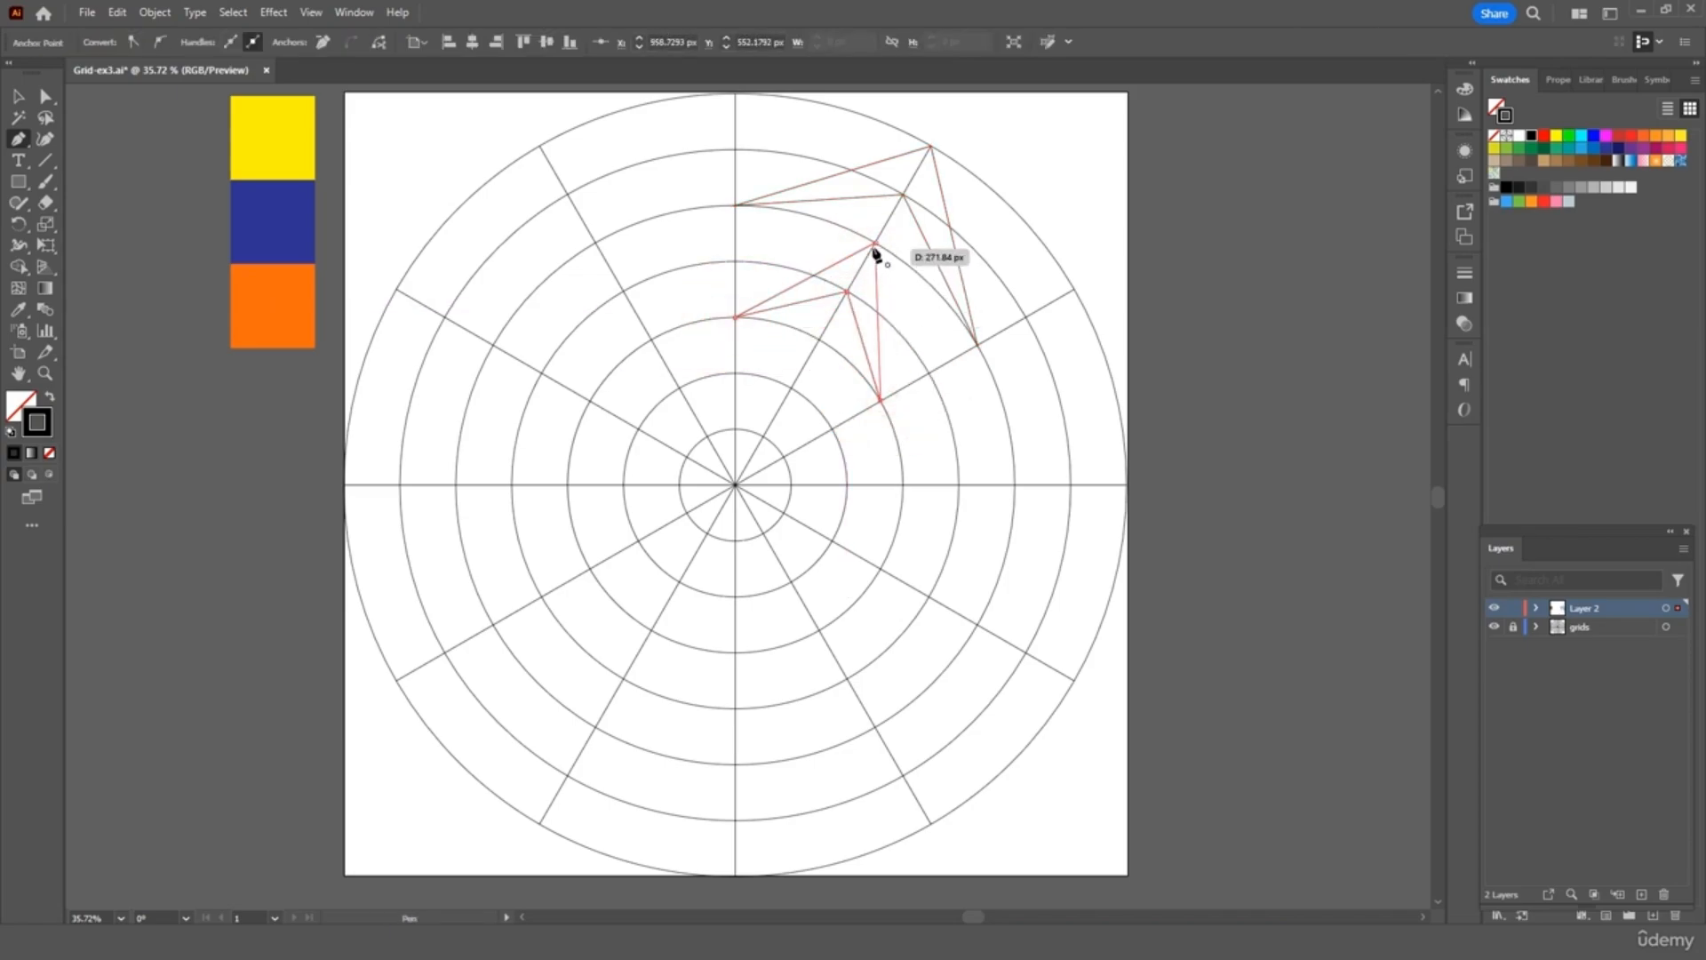
pyautogui.click(875, 242)
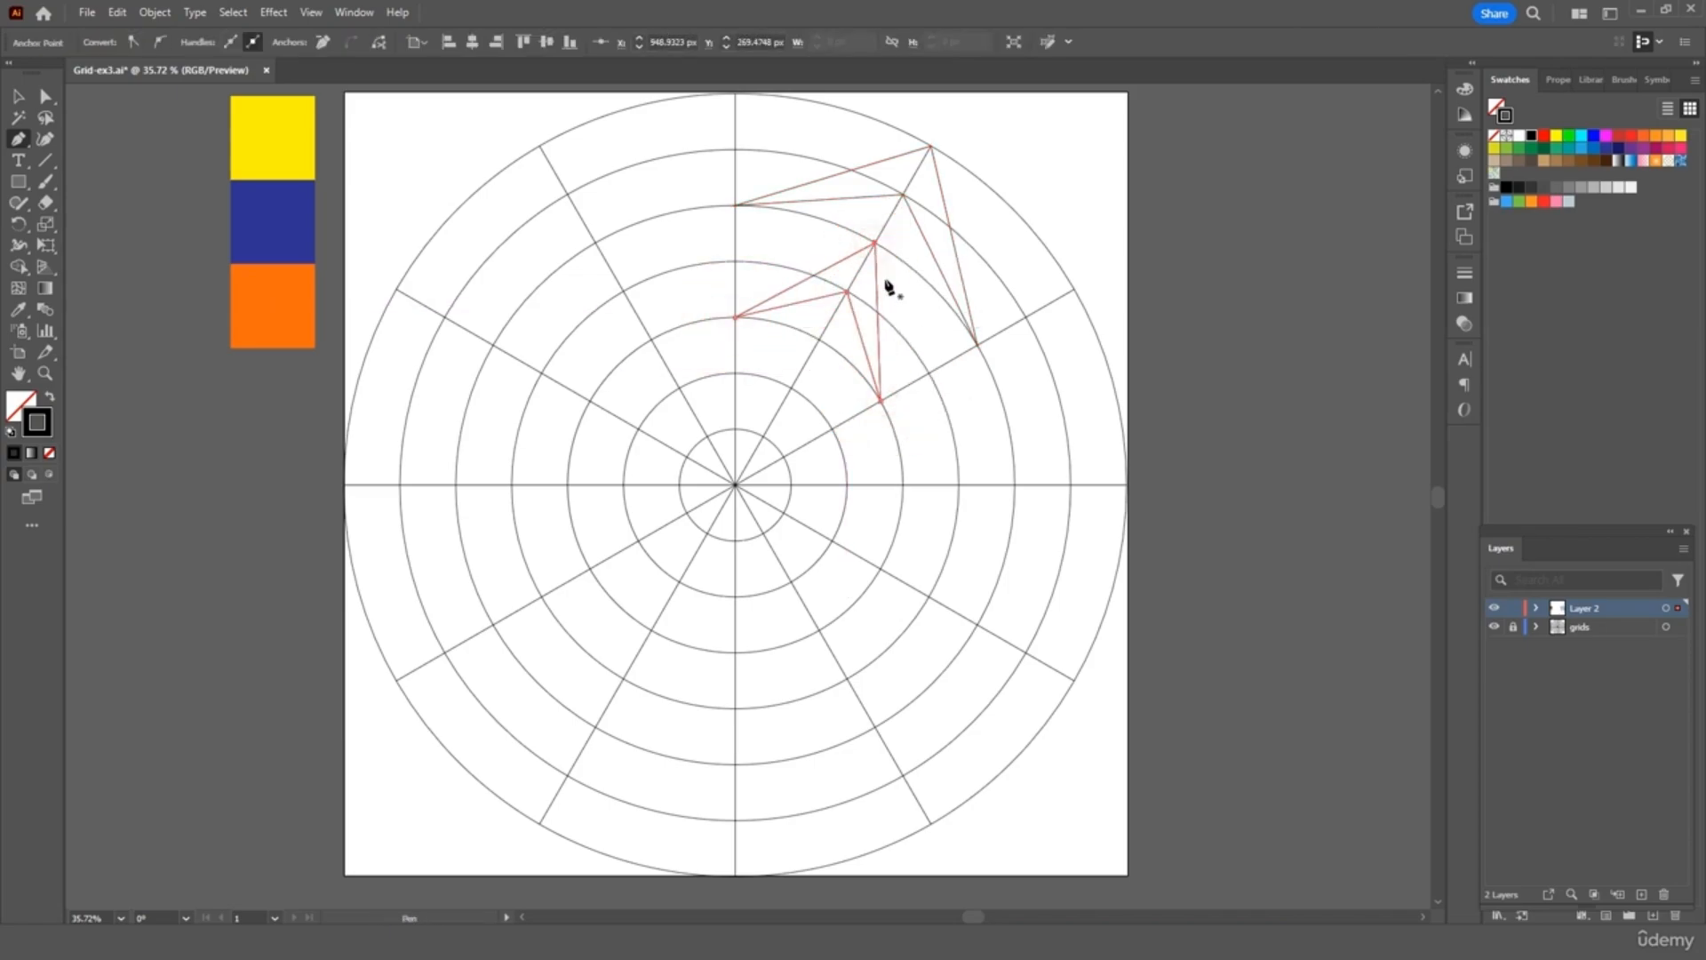
pyautogui.click(818, 341)
pyautogui.click(784, 456)
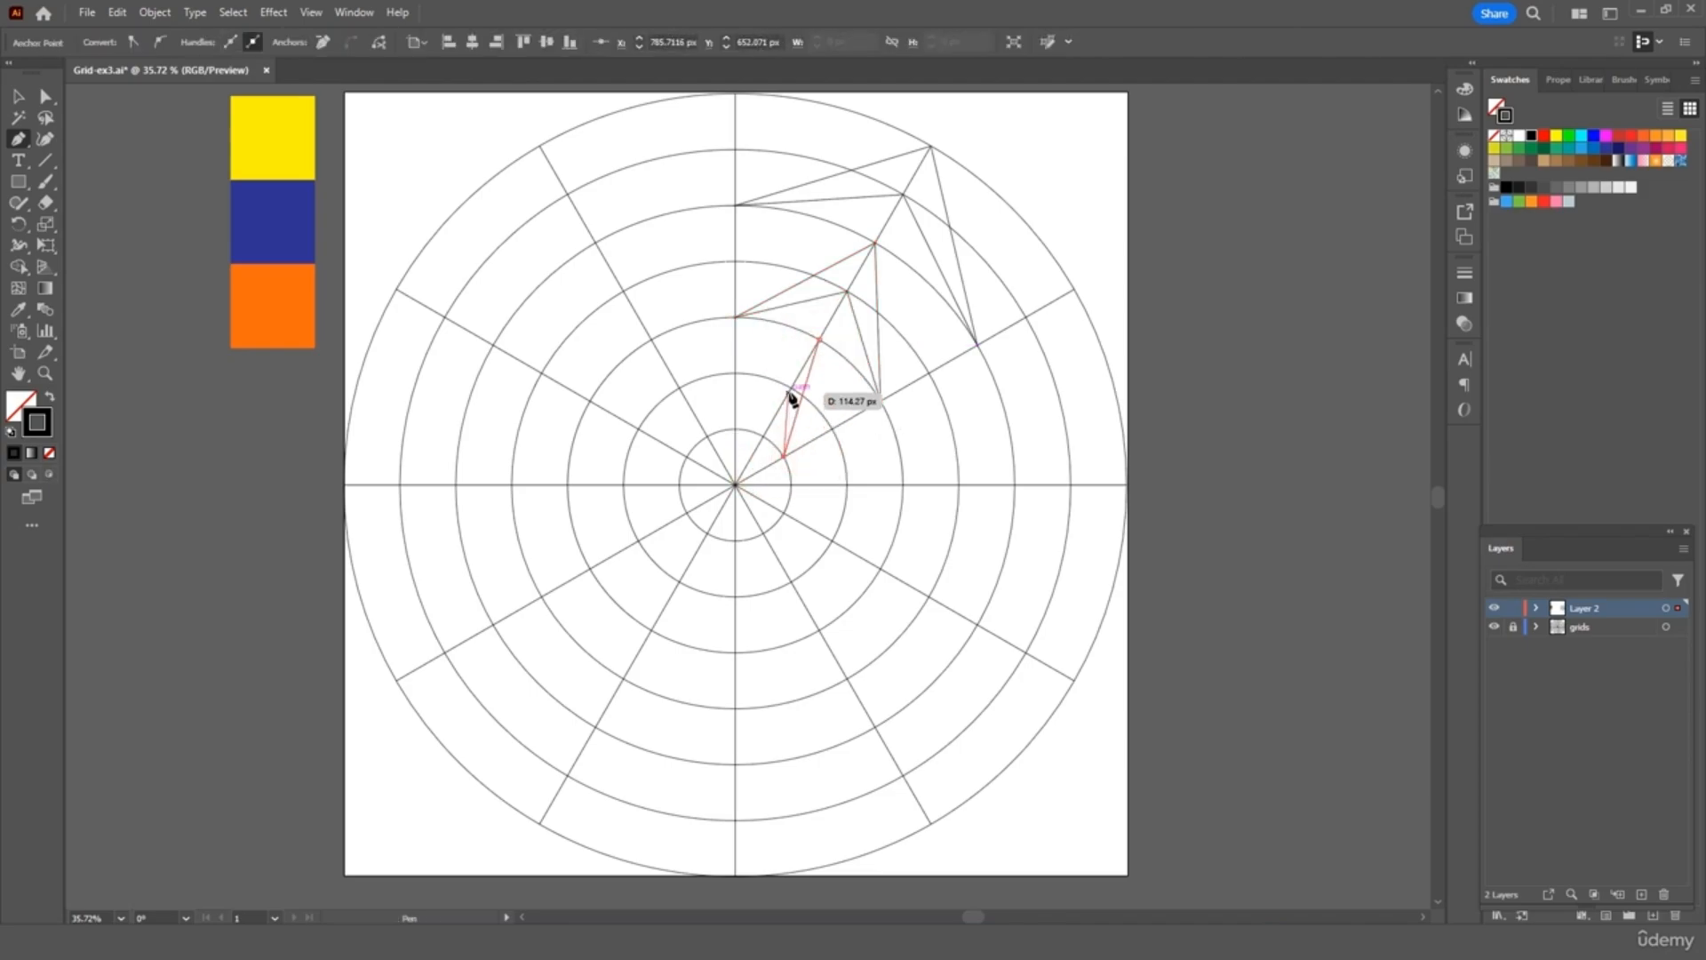
pyautogui.click(791, 388)
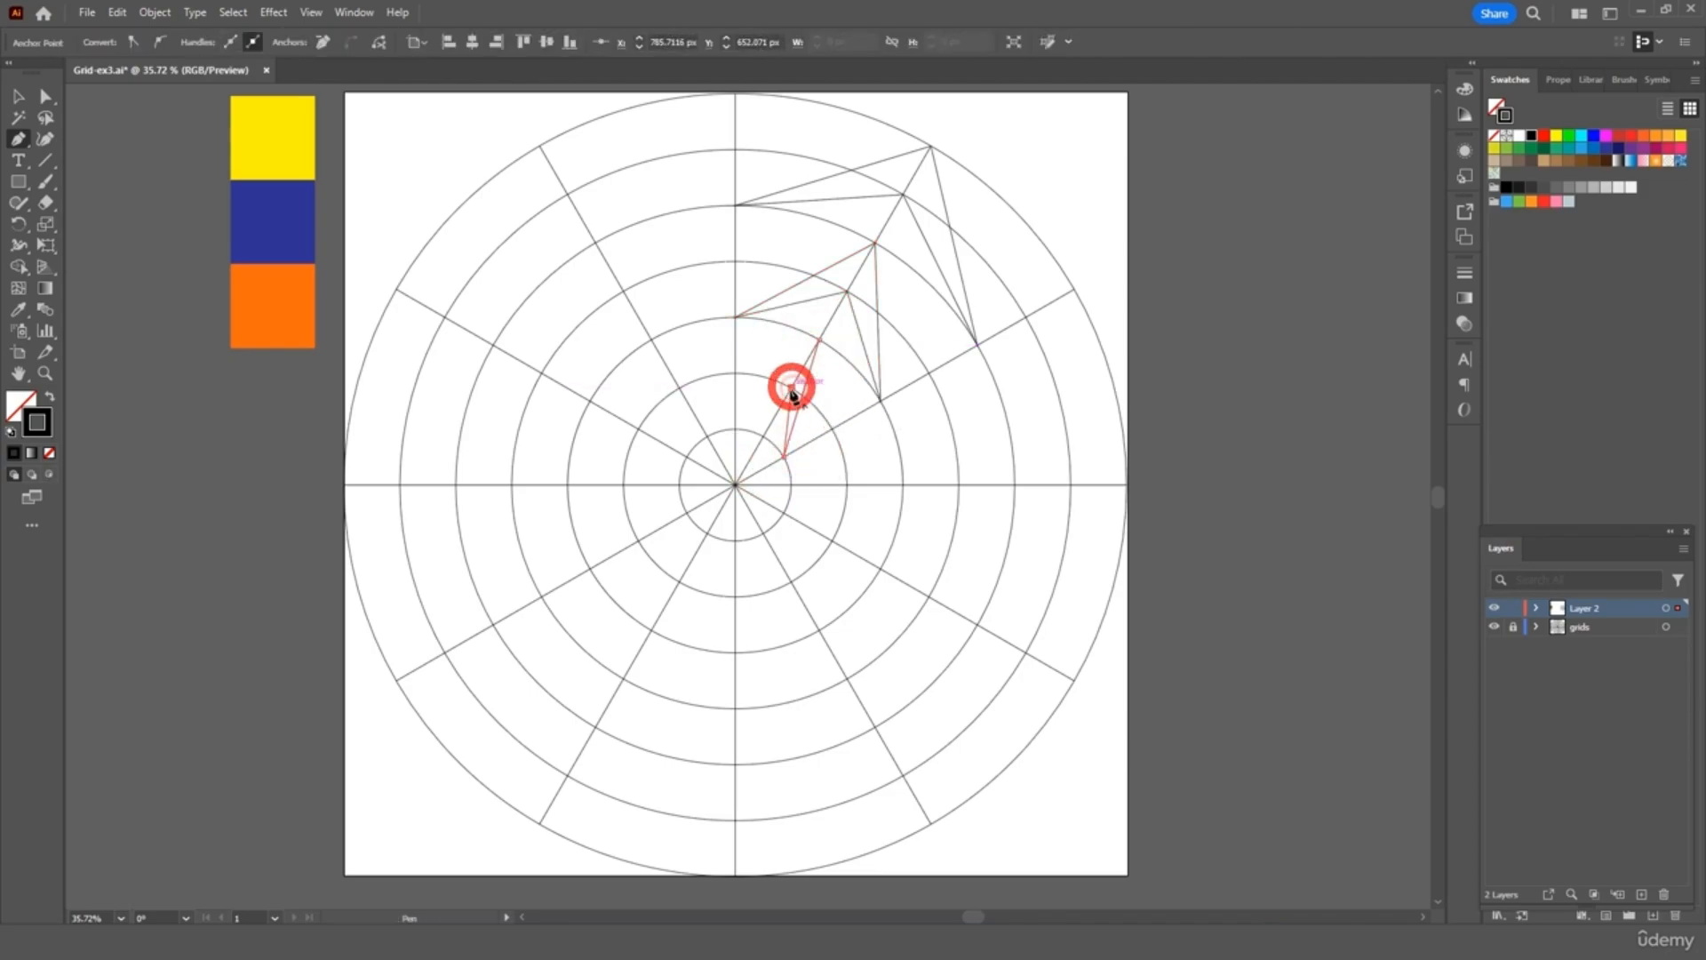
pyautogui.click(736, 430)
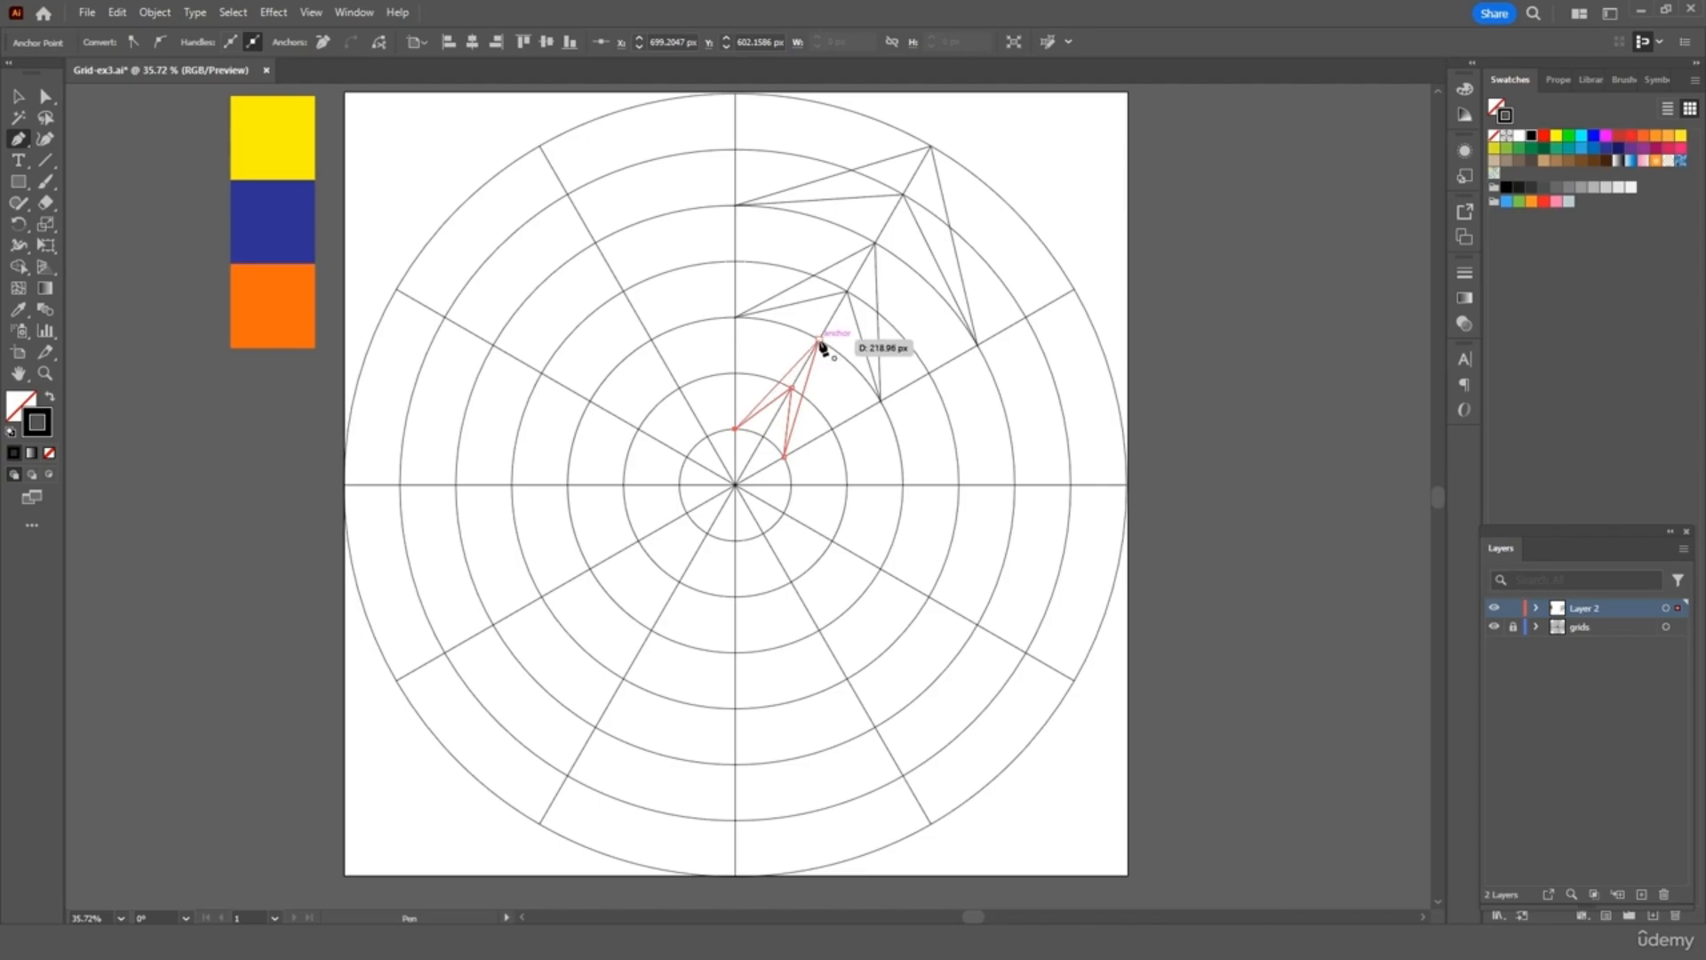
pyautogui.click(819, 341)
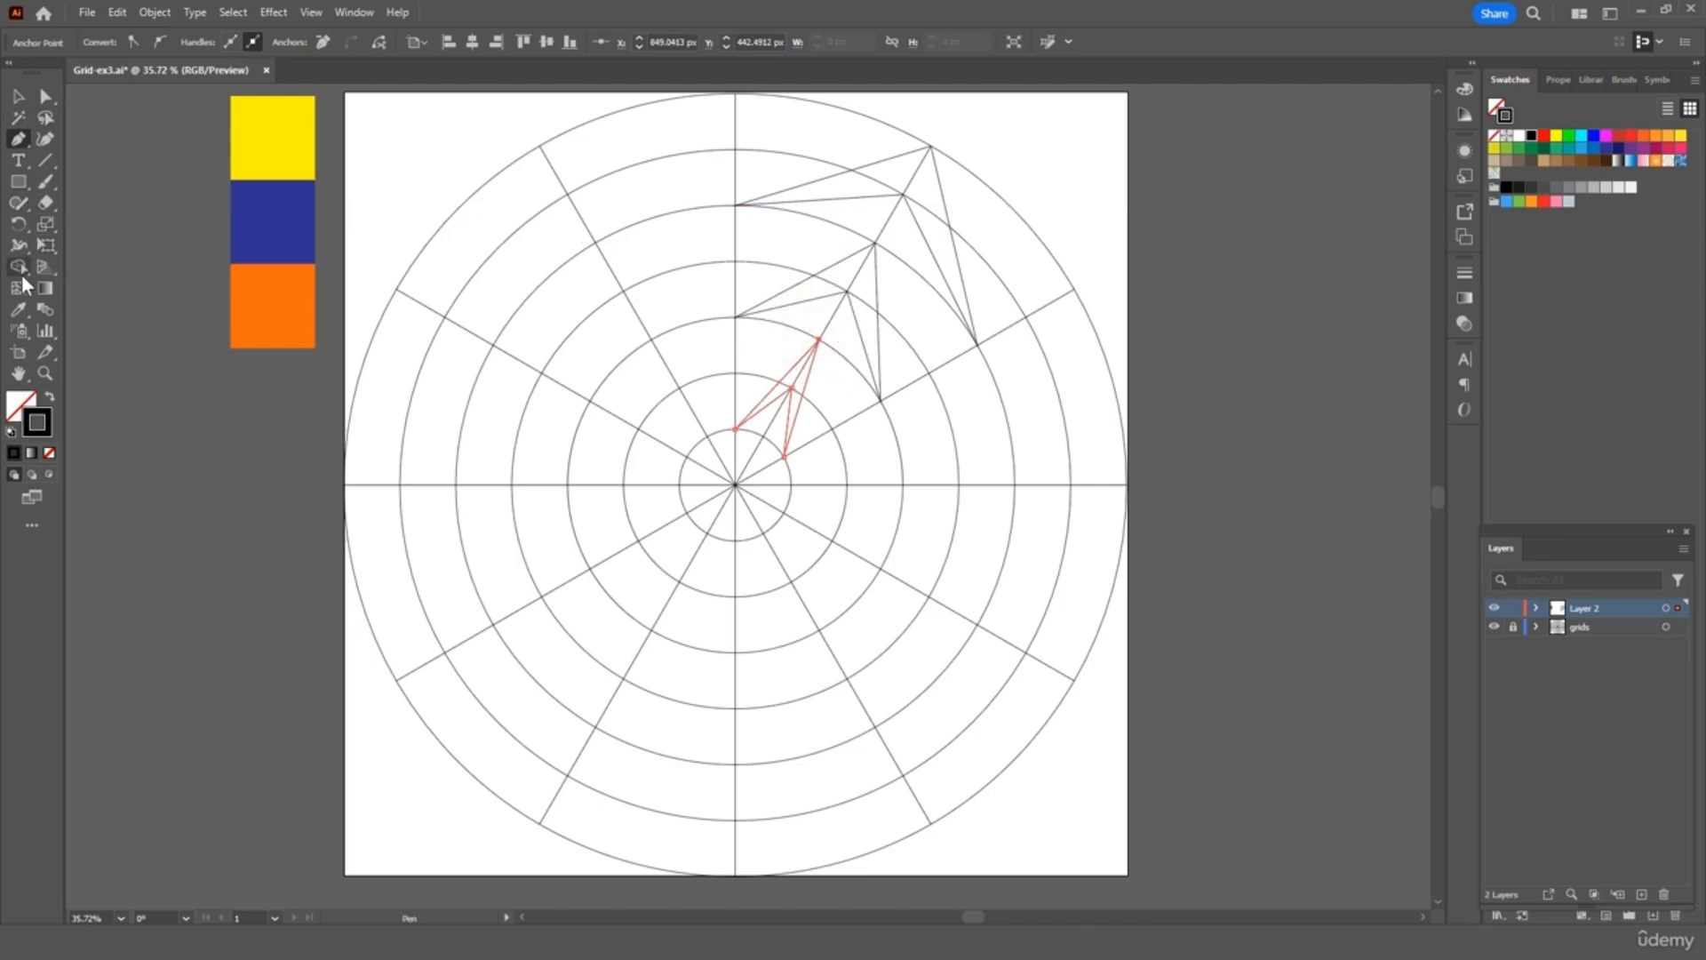
# Fill the small and middle chevrons orange with the Eyedropper from the swatch
pyautogui.click(16, 309)
pyautogui.click(263, 303)
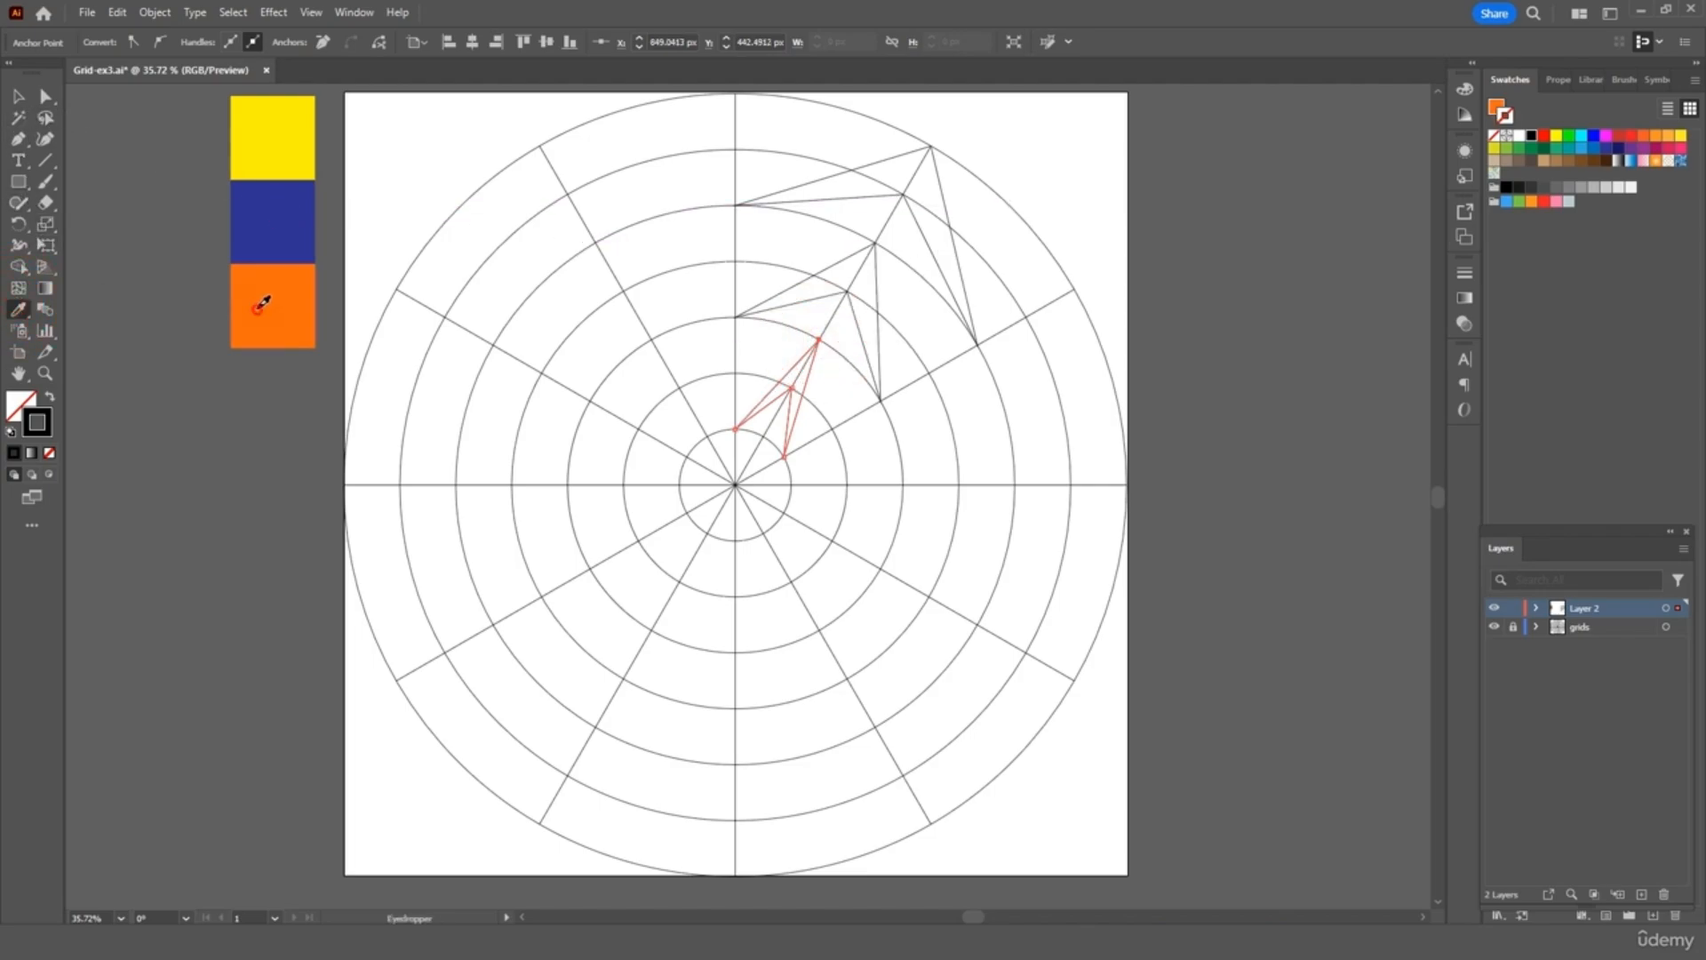
pyautogui.click(19, 96)
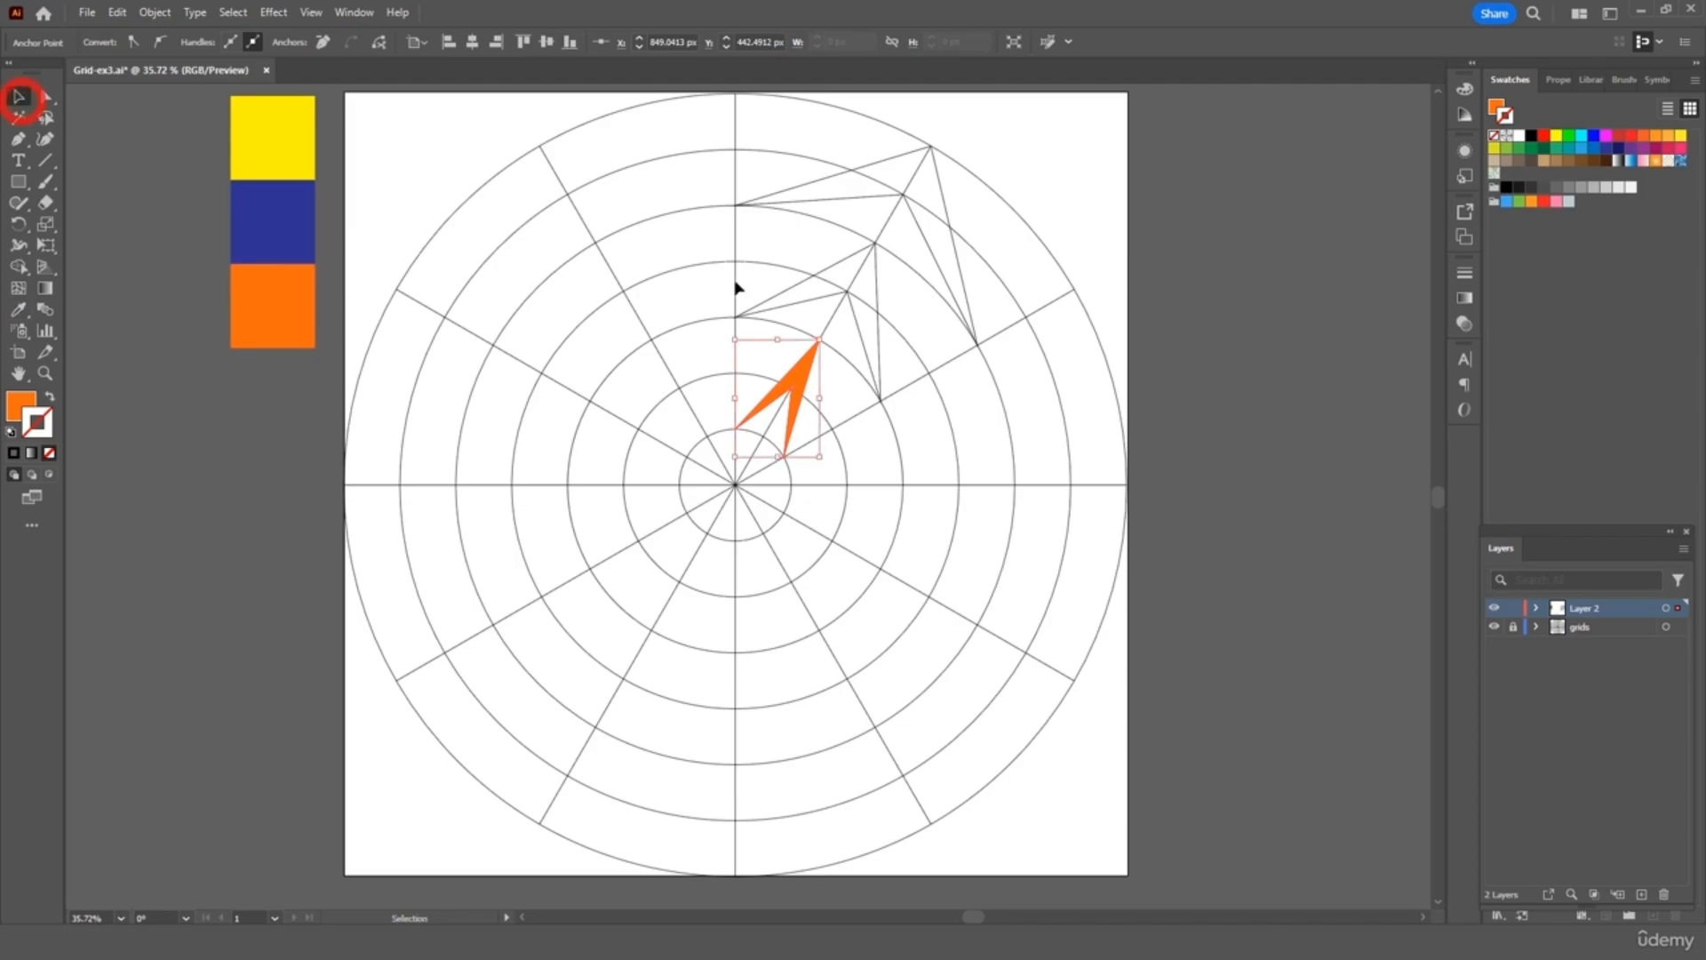
pyautogui.click(849, 265)
pyautogui.click(16, 309)
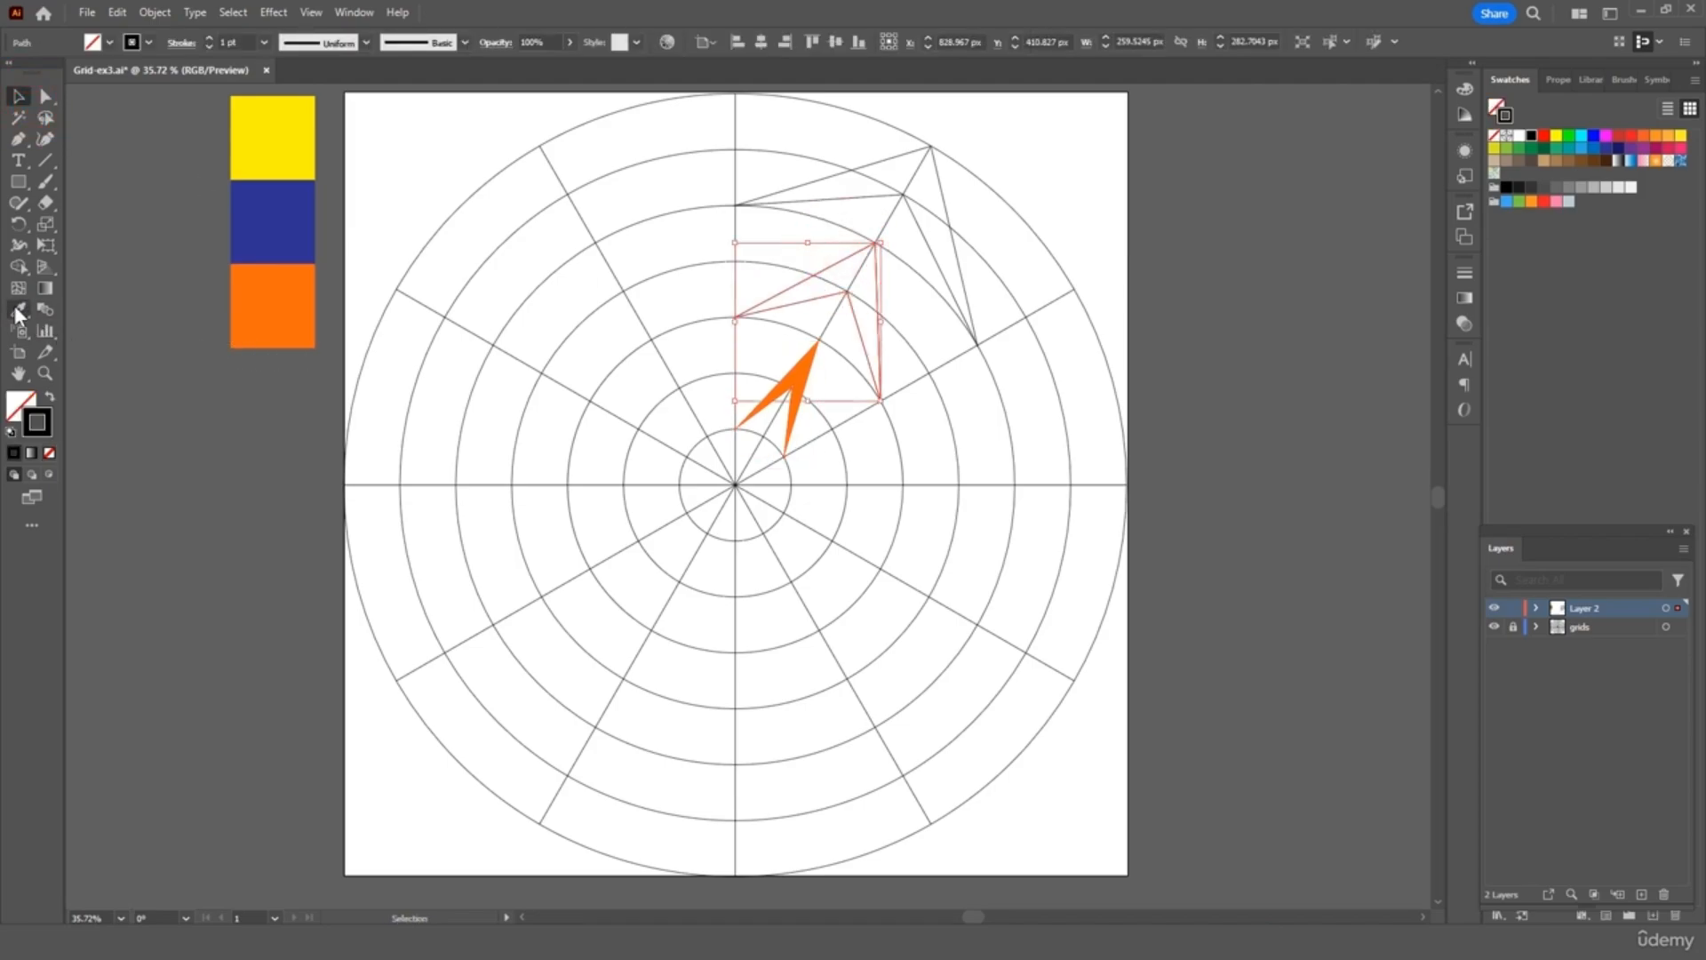
pyautogui.click(294, 305)
pyautogui.click(19, 97)
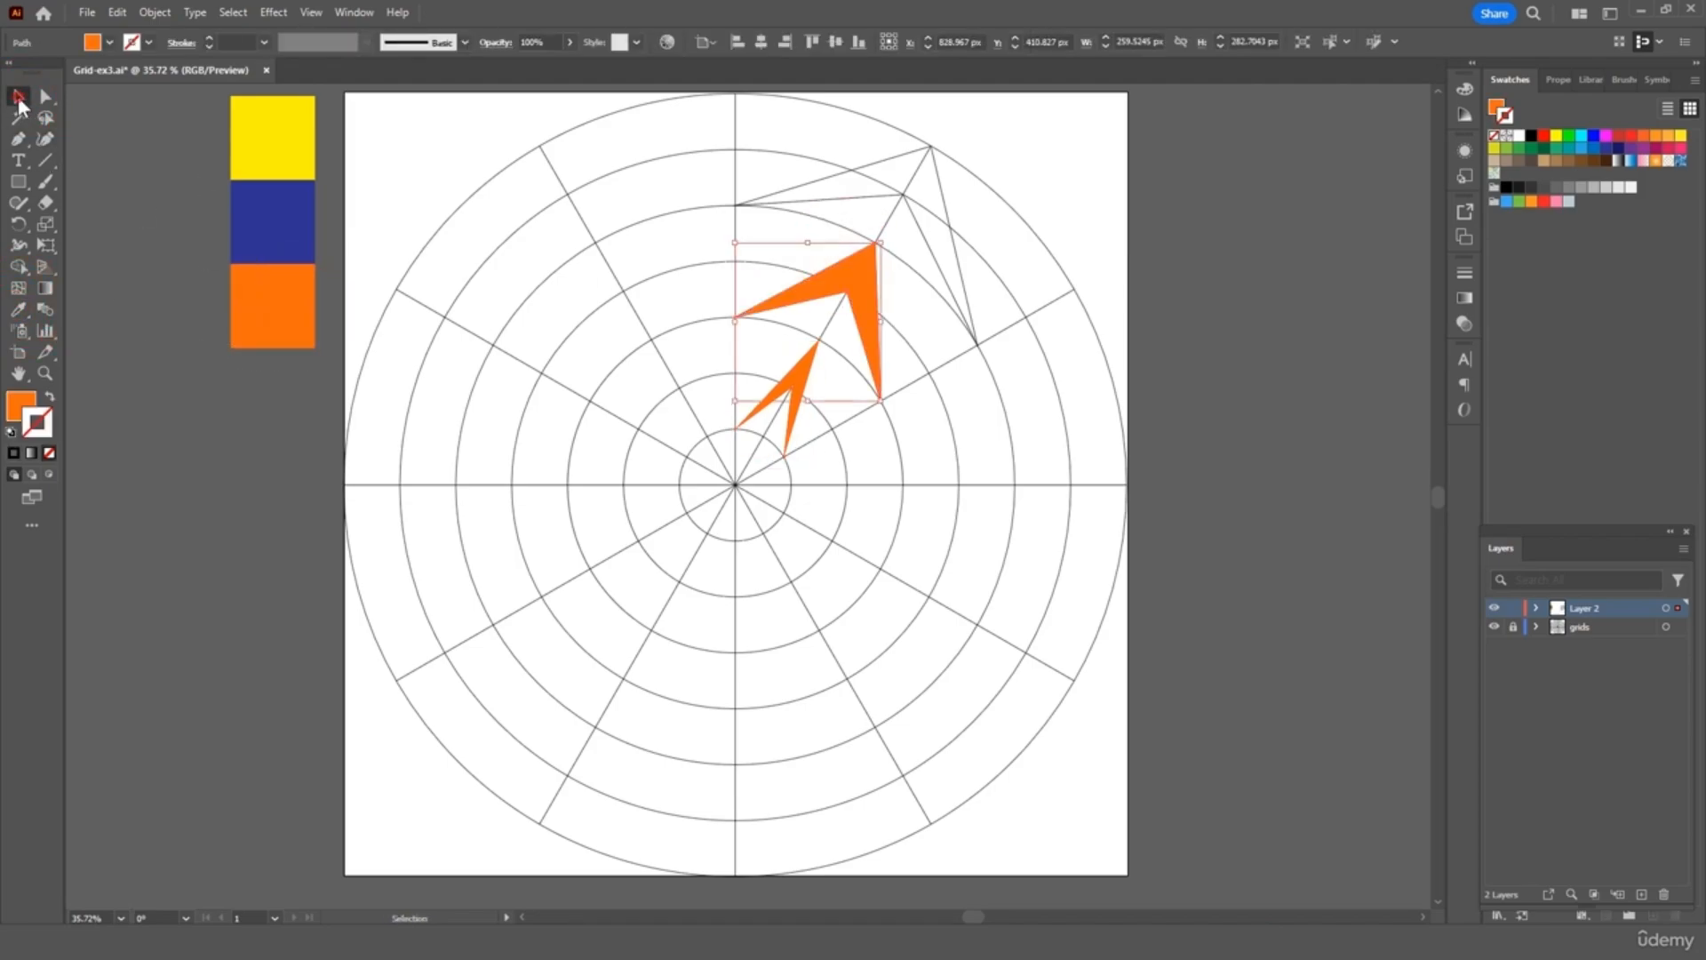
# Fill the large chevron outline with the orange swatch colour using the Eyedropper
pyautogui.click(901, 156)
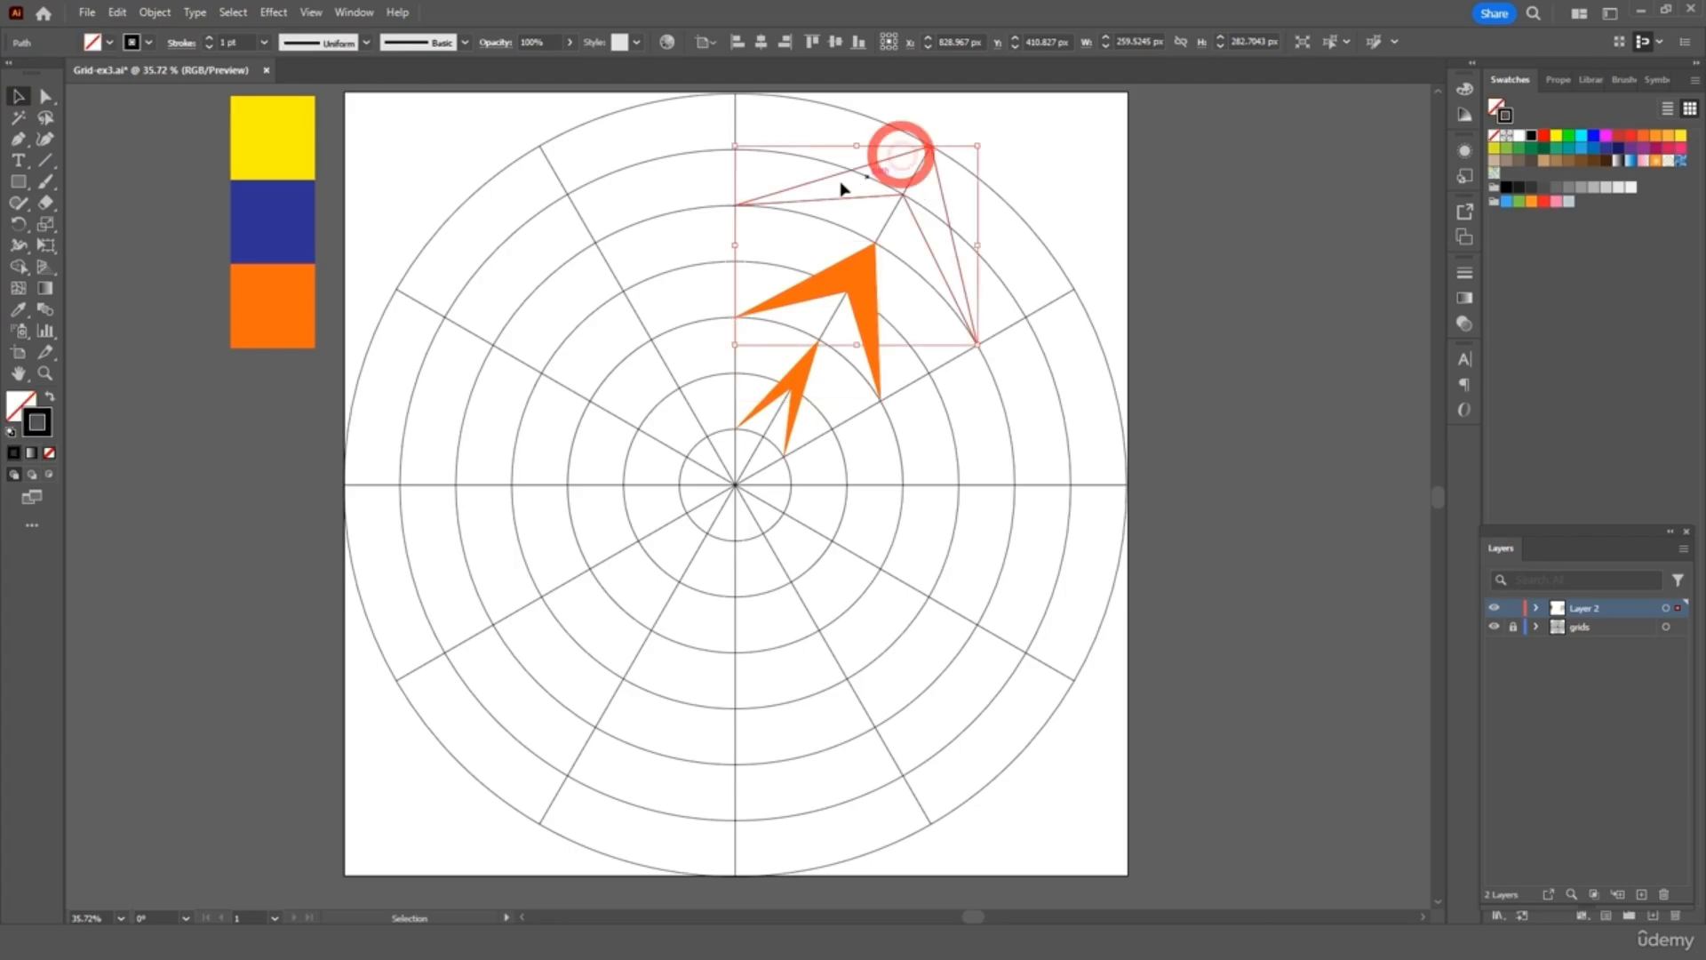
pyautogui.click(23, 307)
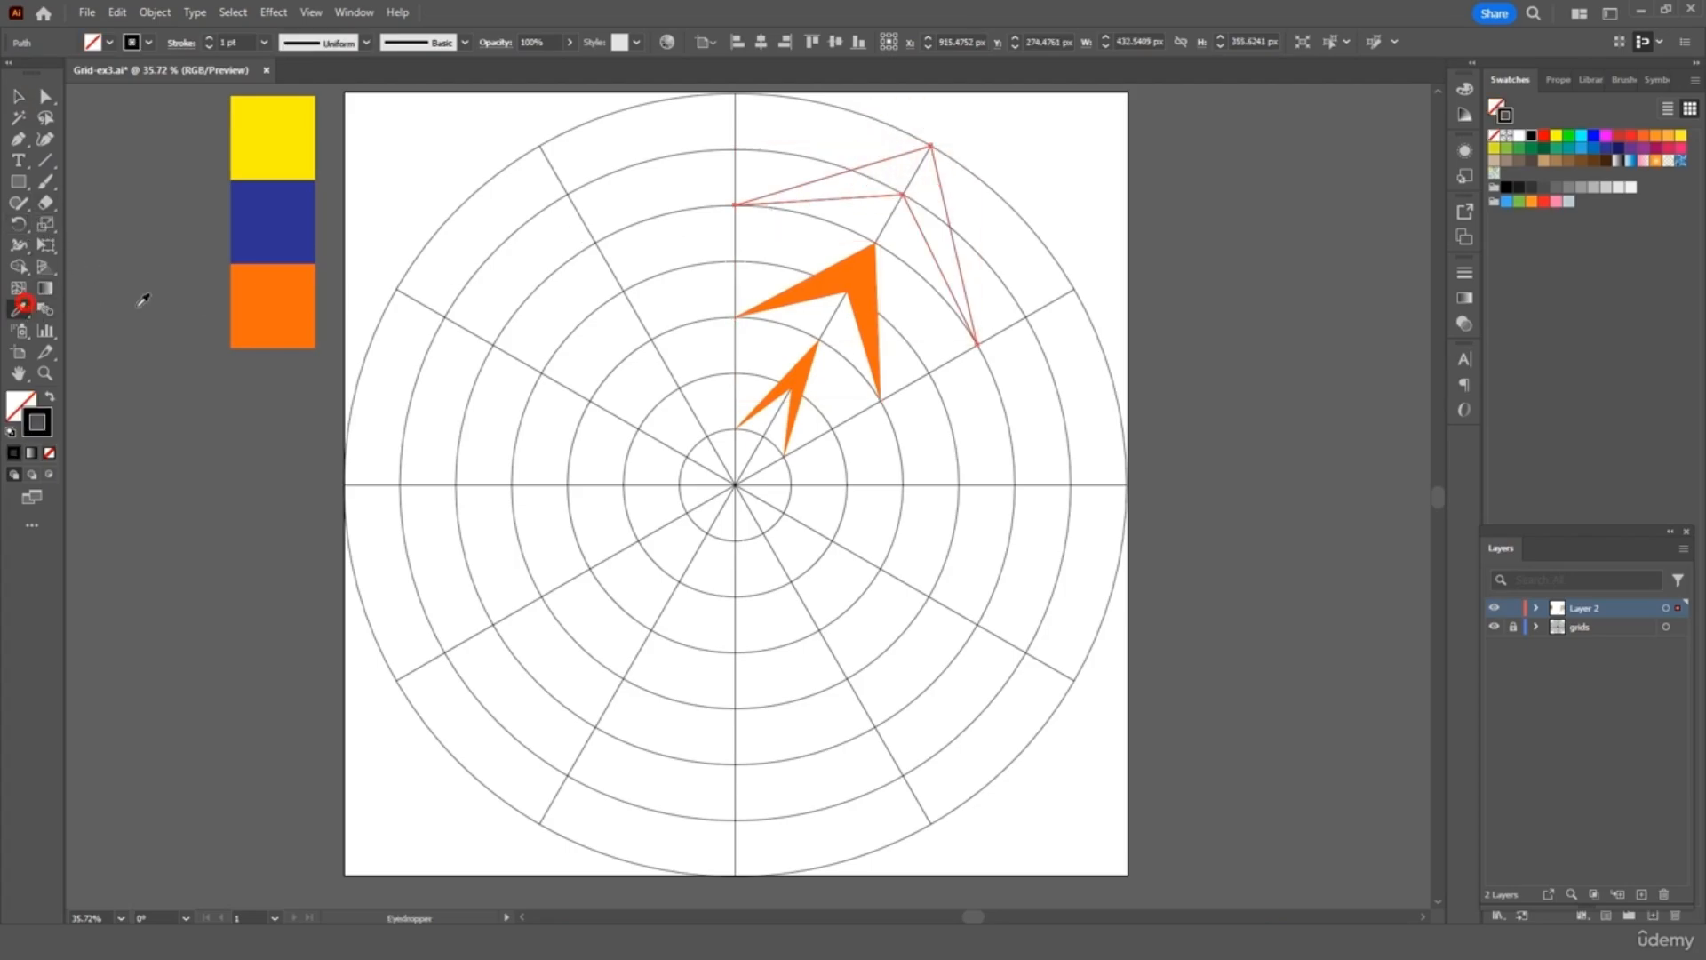
pyautogui.click(286, 299)
pyautogui.click(27, 105)
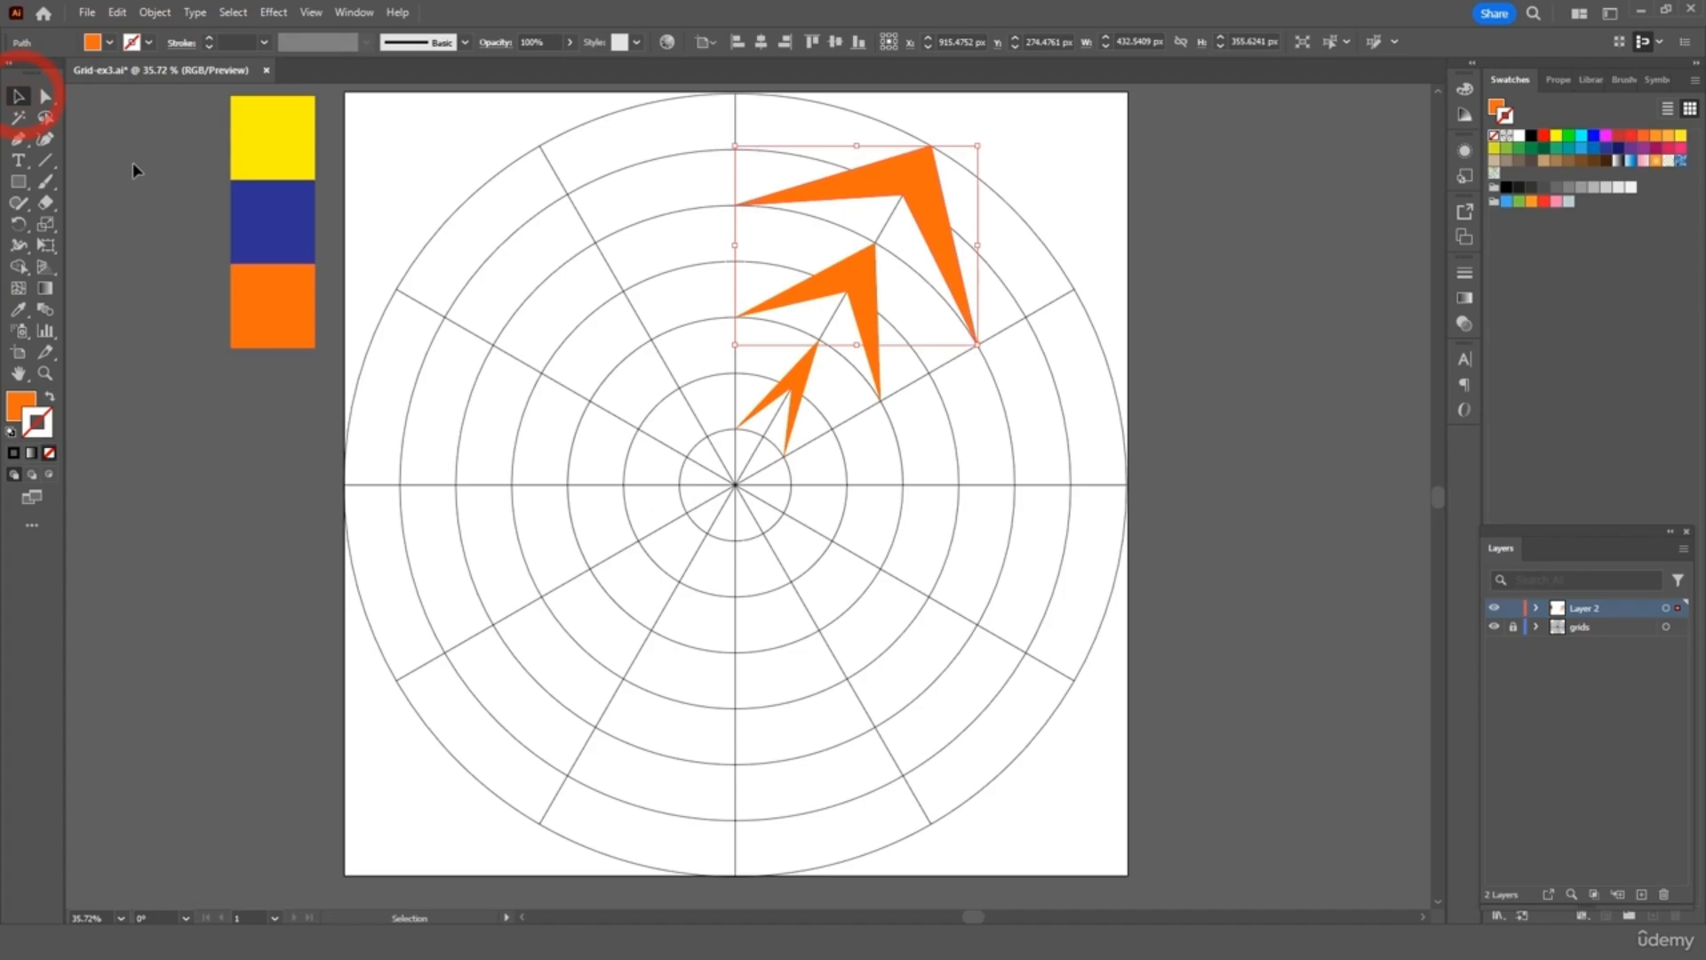
# Group the large, middle and small chevrons together
pyautogui.click(139, 171)
pyautogui.click(913, 174)
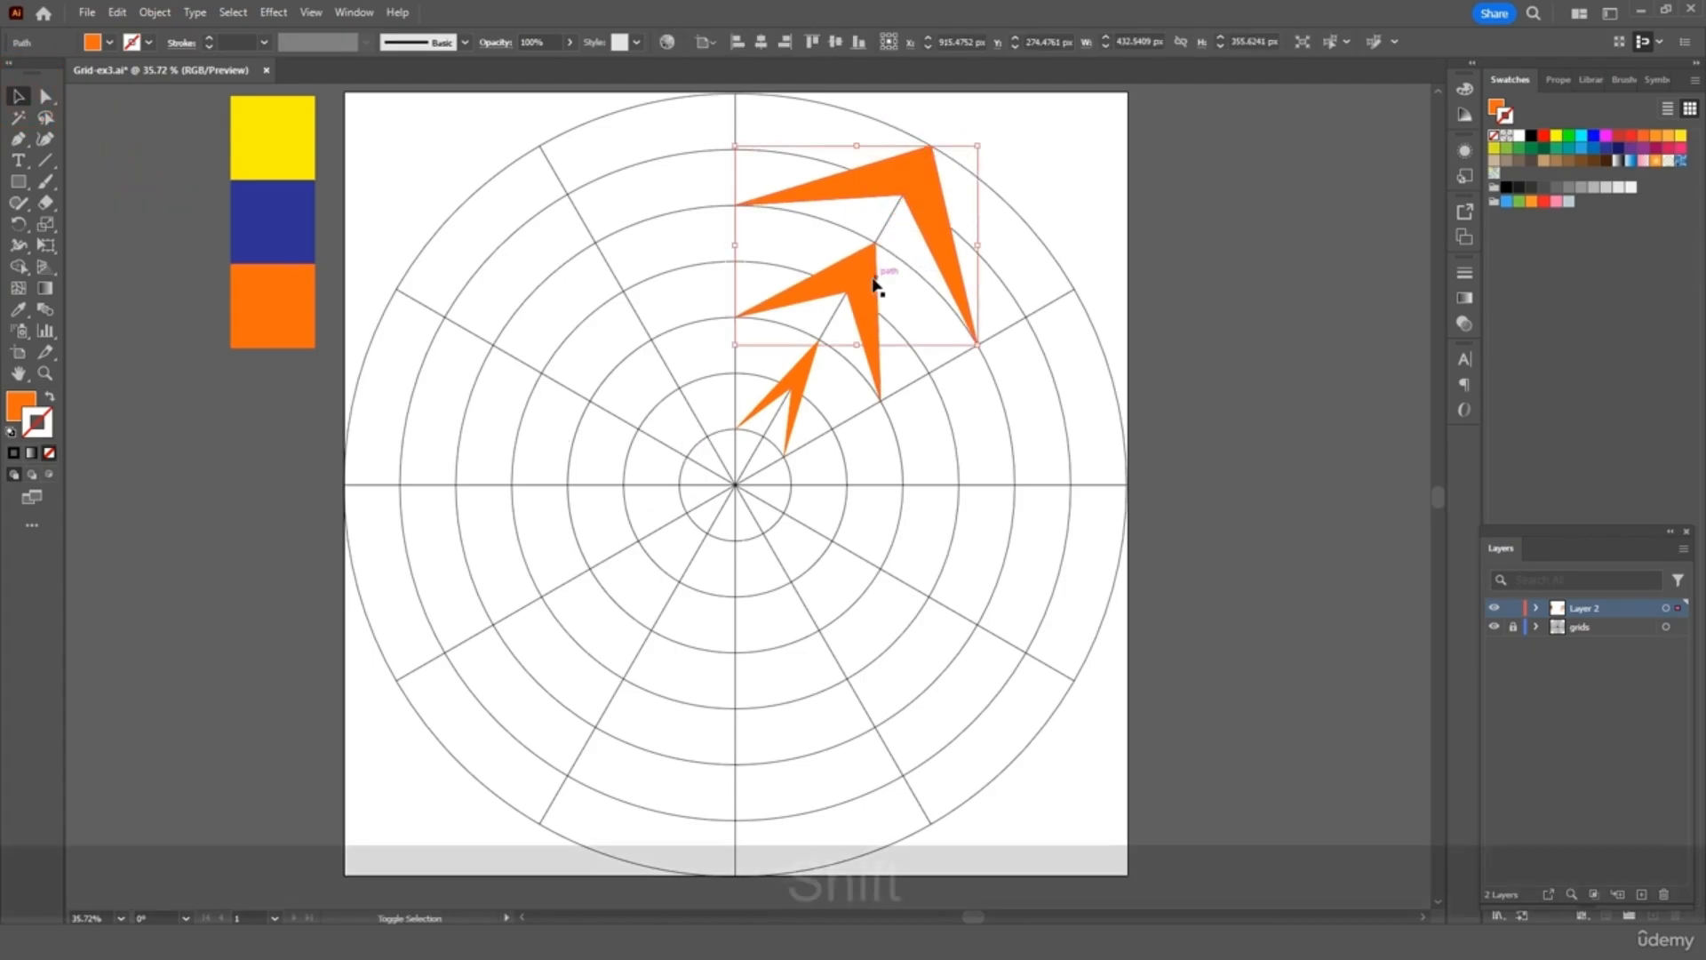
pyautogui.keyDown('shift'); pyautogui.click(857, 278); pyautogui.keyUp('shift')
pyautogui.keyDown('shift'); pyautogui.click(797, 389); pyautogui.keyUp('shift')
pyautogui.rightClick(797, 389)
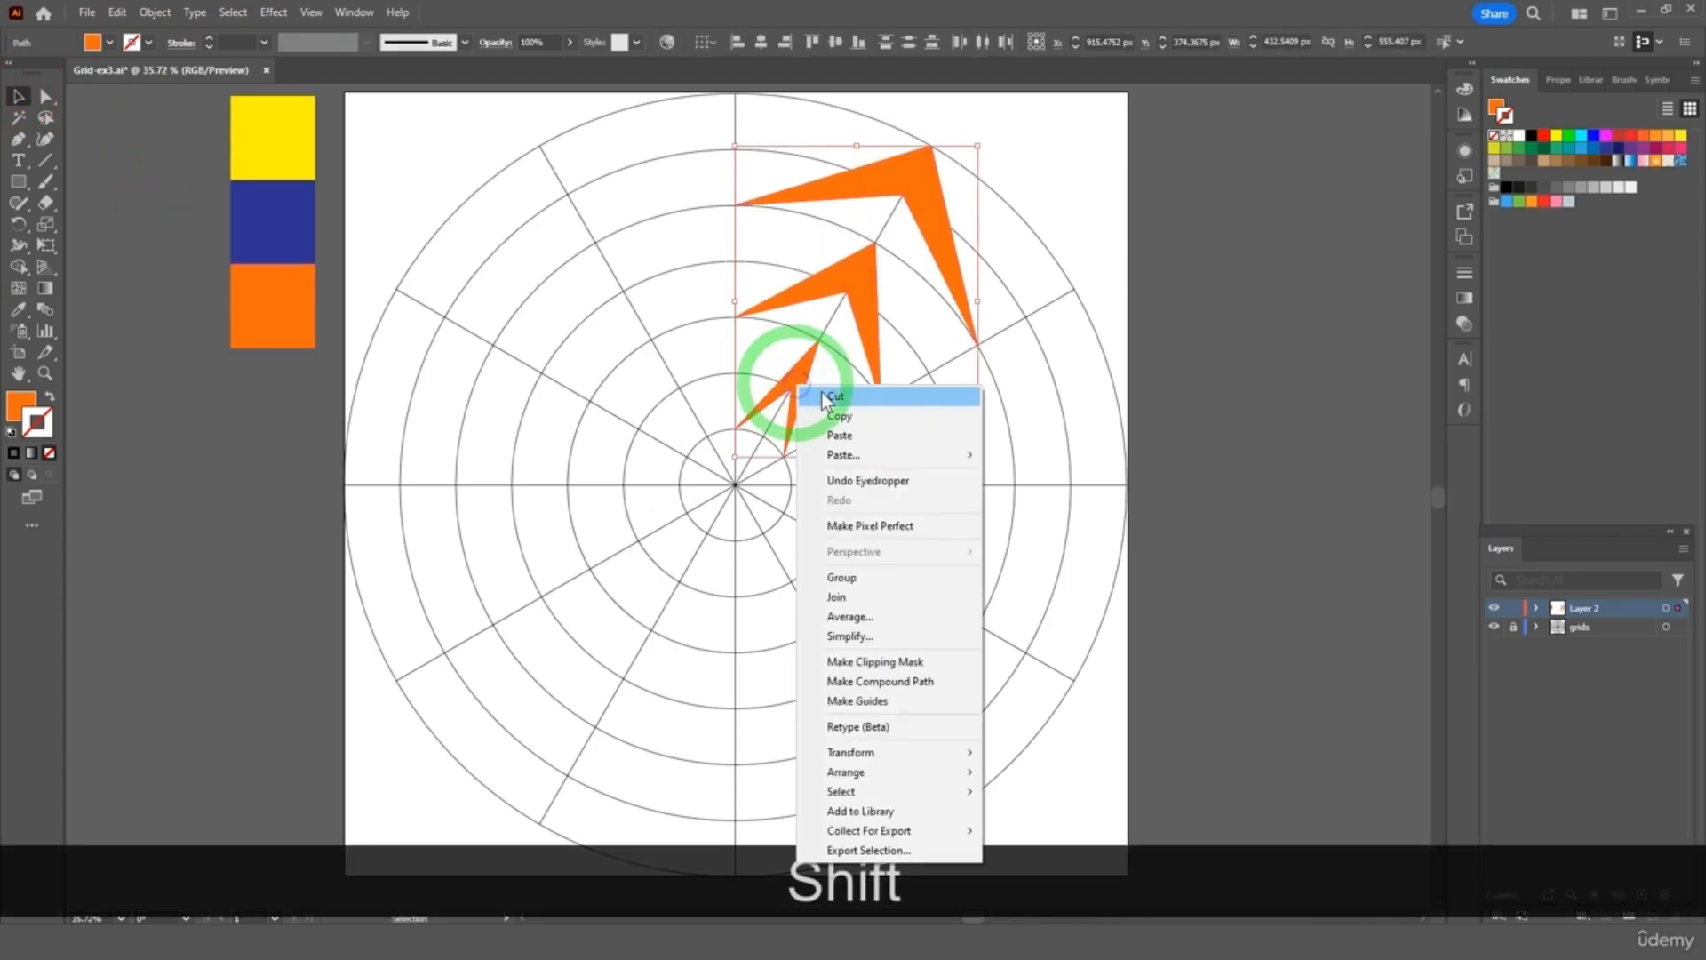
pyautogui.click(876, 578)
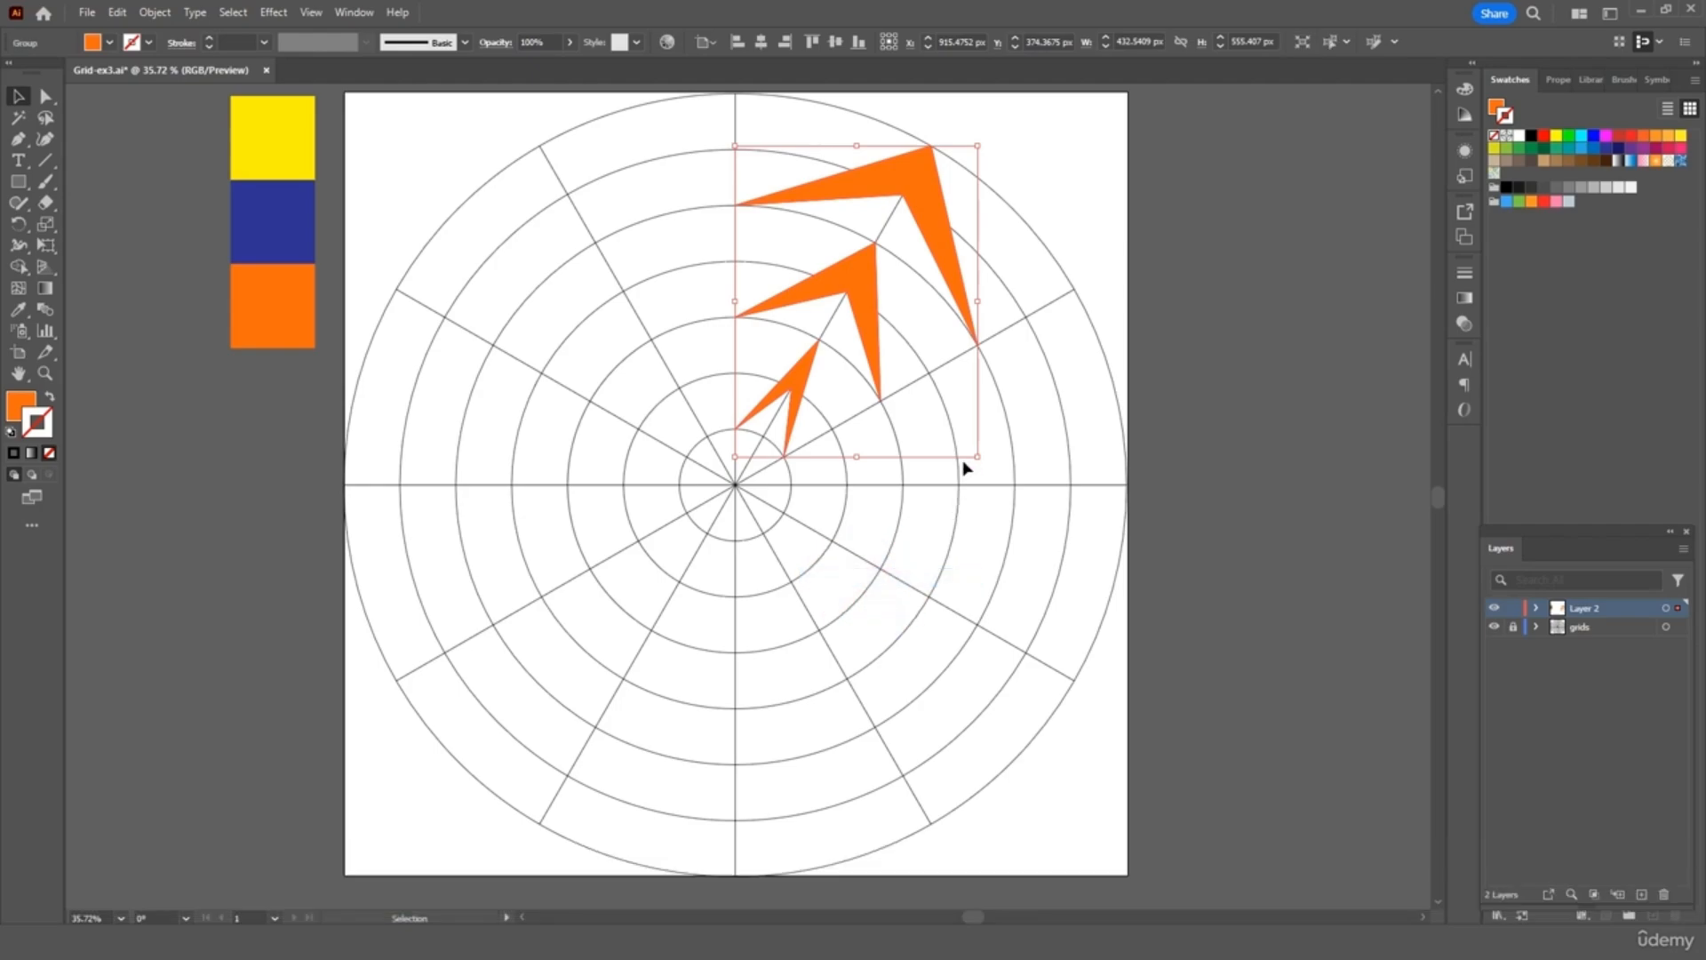
# Paste a copy of the chevron group, rotate it 30°, and move it to the grid's top
pyautogui.hotkey('ctrl', 'c')
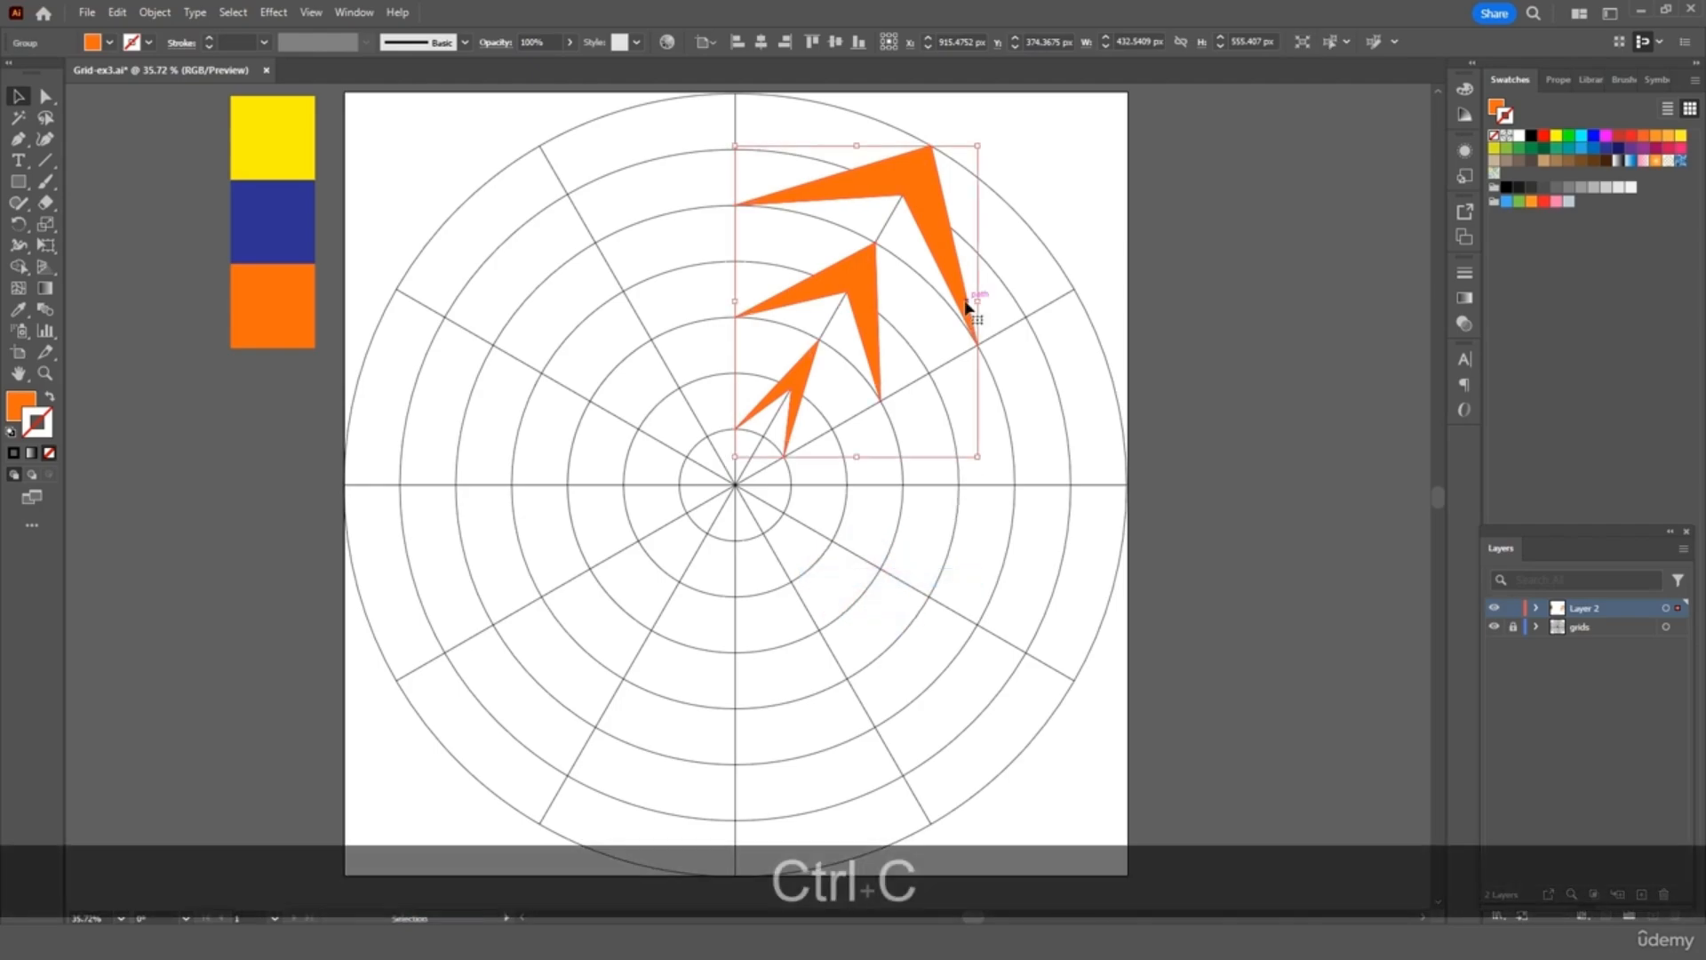
pyautogui.hotkey('ctrl', 'v')
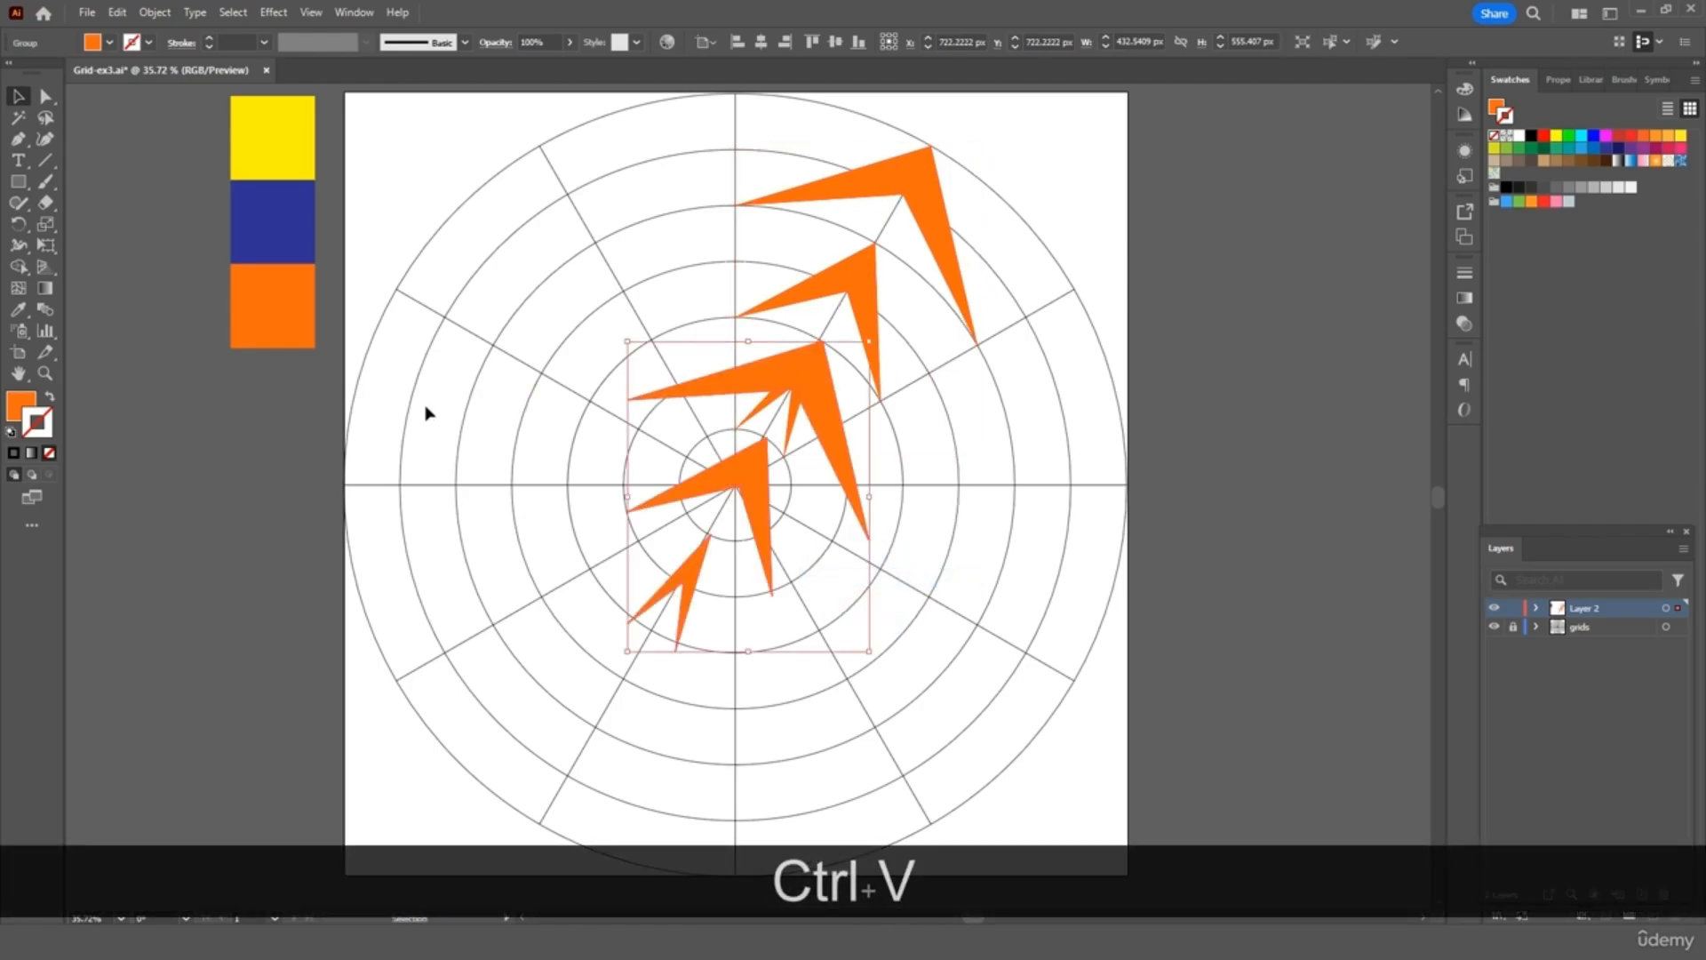
pyautogui.click(23, 226)
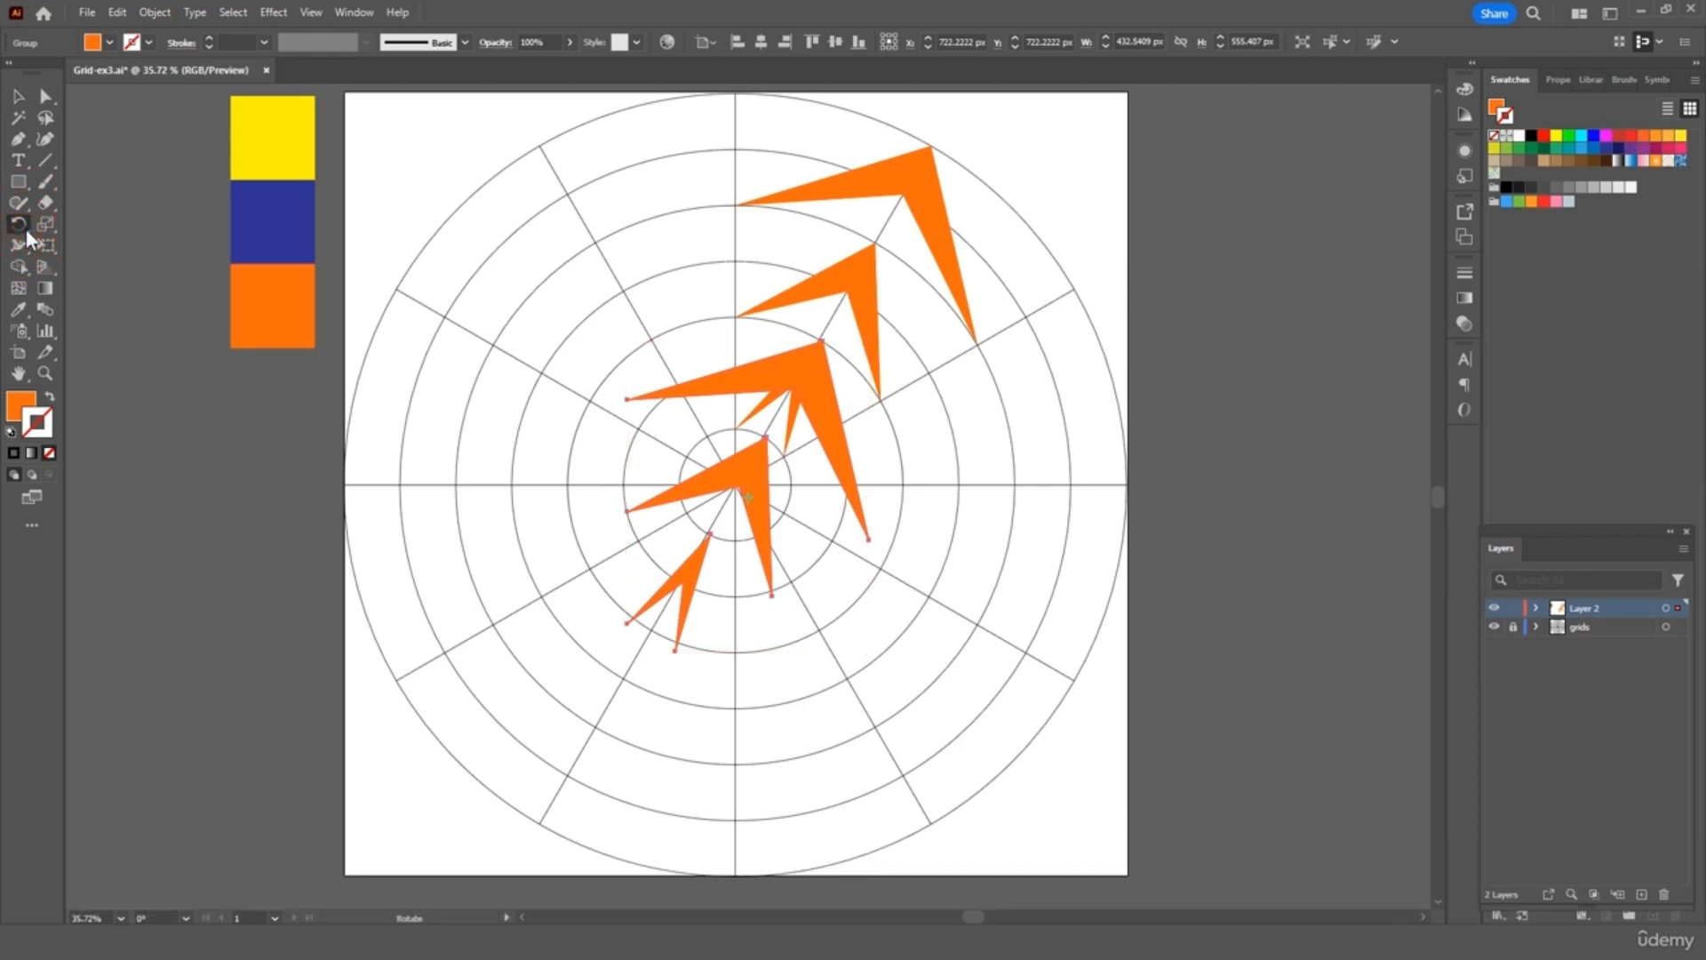
pyautogui.doubleClick(23, 226)
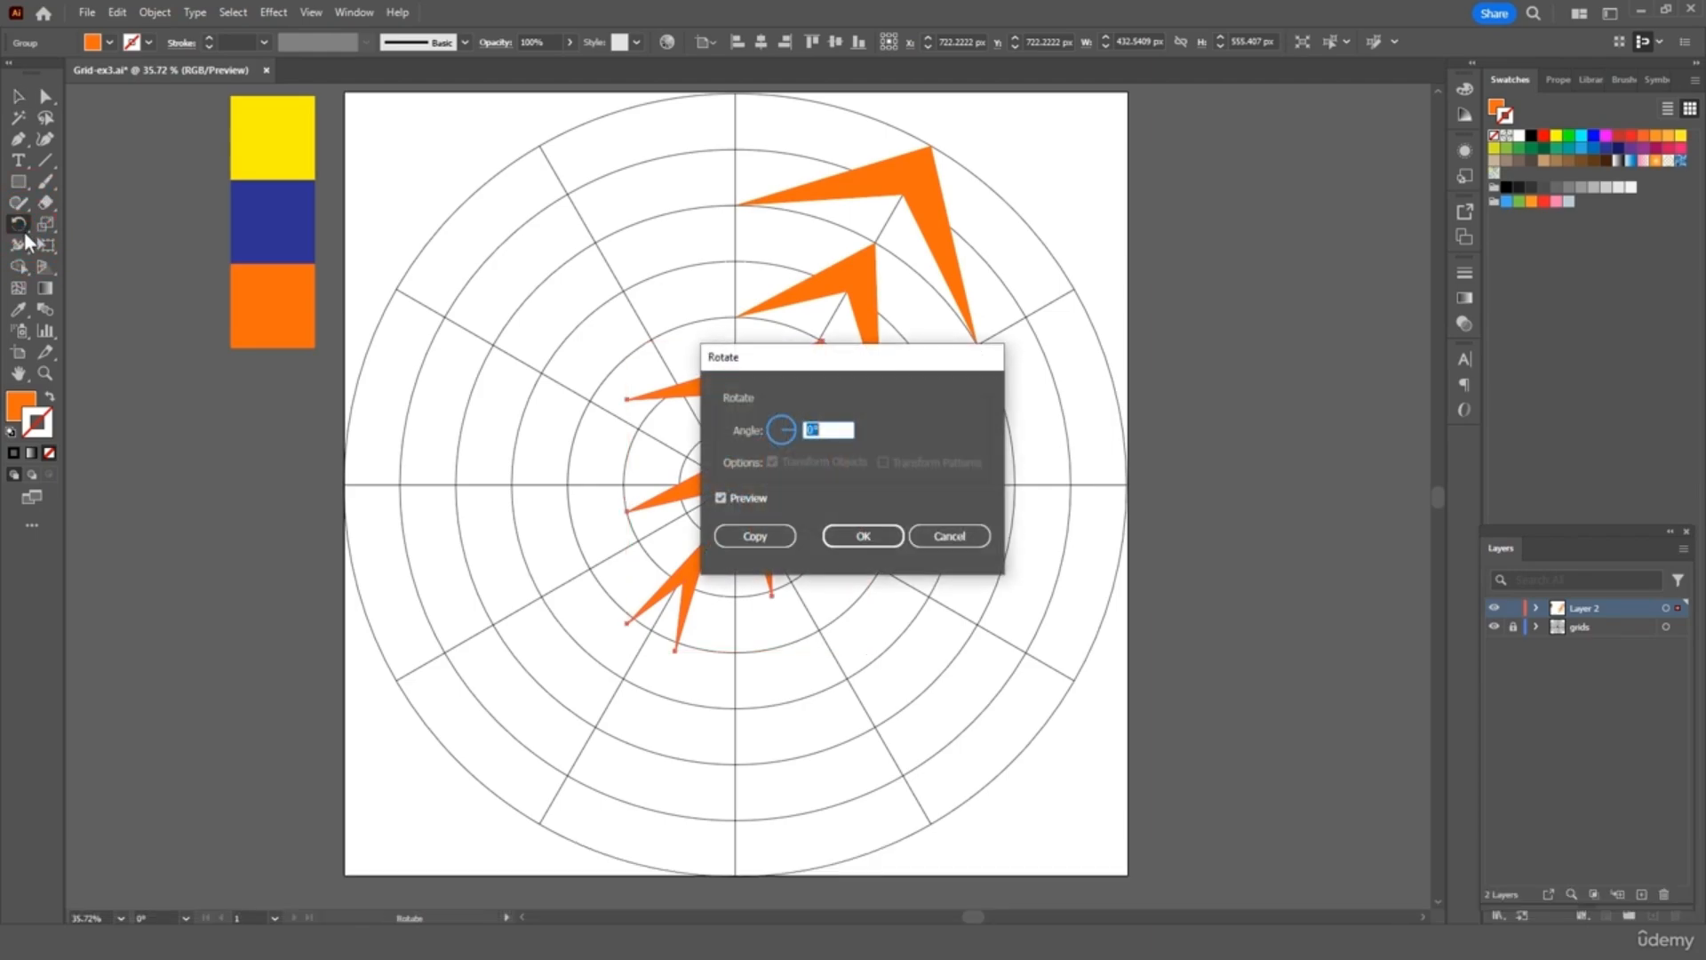
pyautogui.write('30')
pyautogui.press('Return')
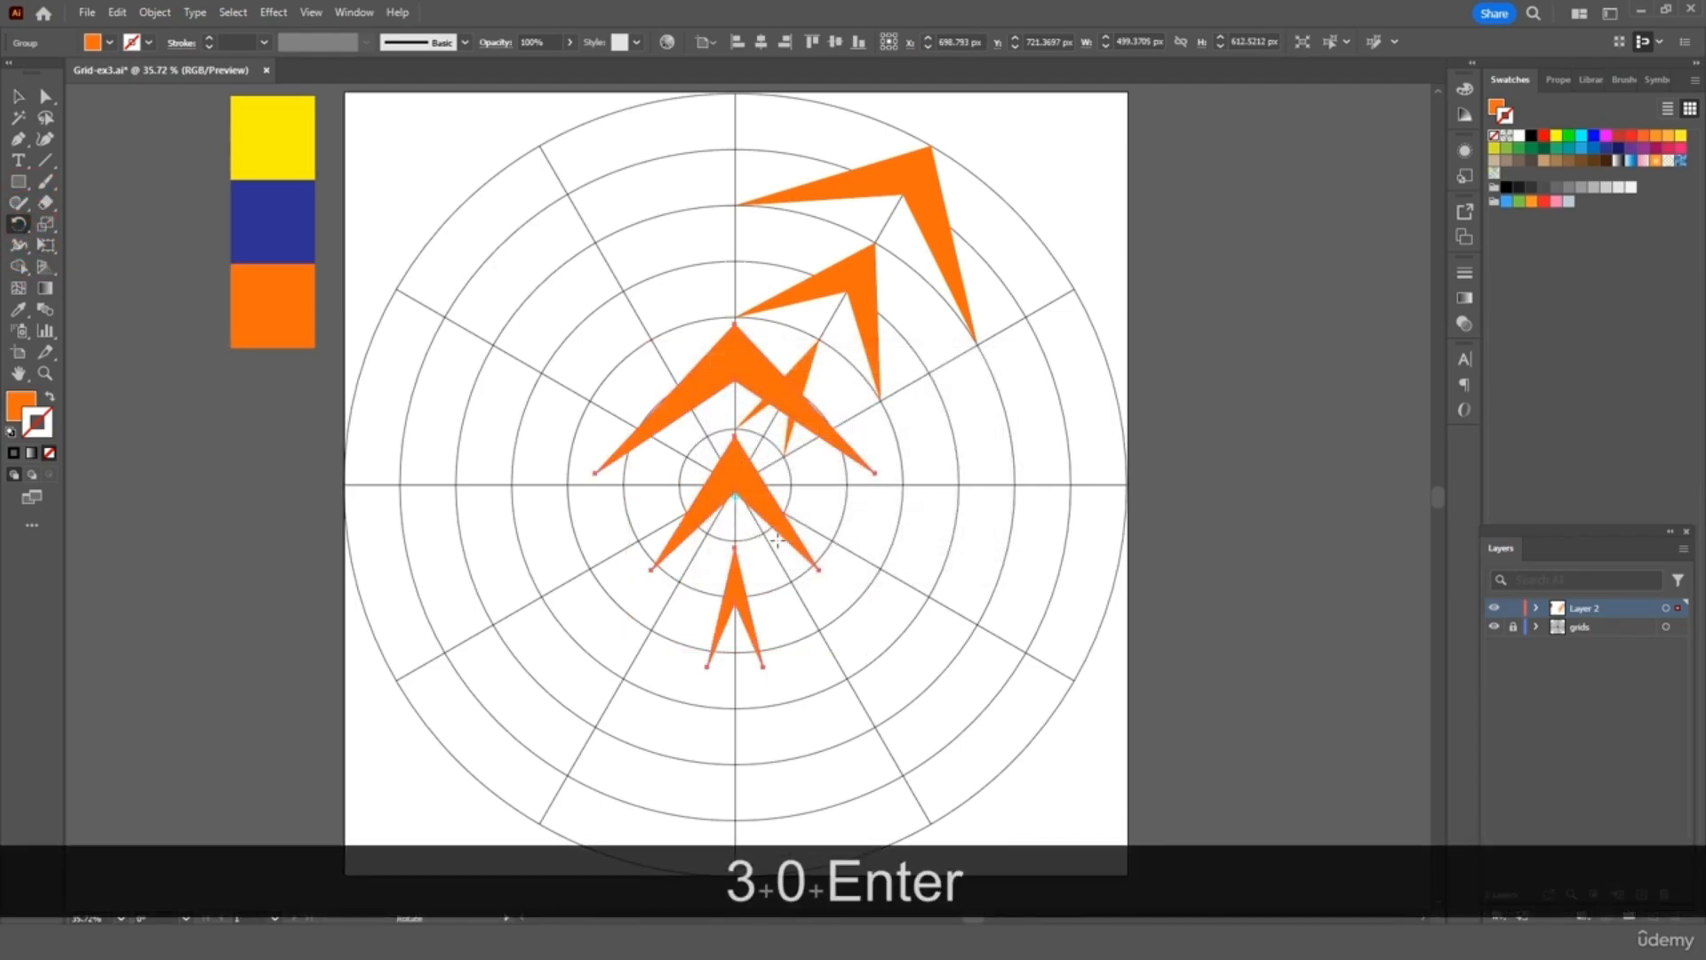
pyautogui.click(17, 96)
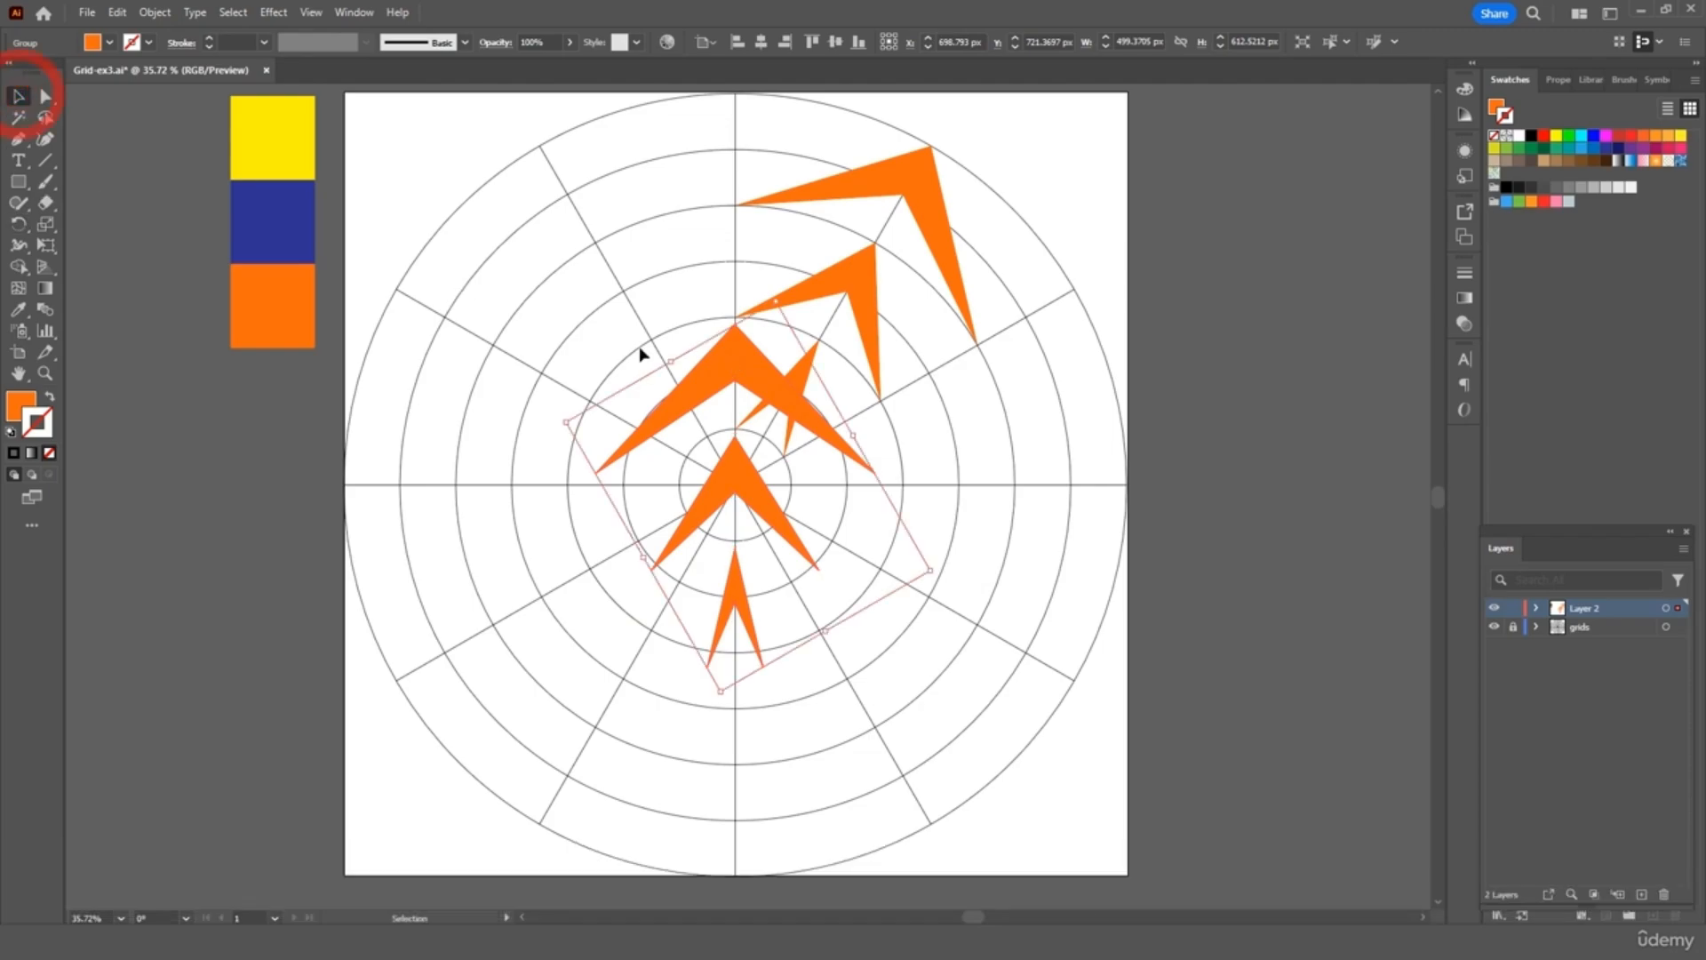
pyautogui.moveTo(743, 384); pyautogui.dragTo(736, 129)
# Paste another copy, rotate it 30°, and place it at the grid's upper left
pyautogui.click(1072, 207)
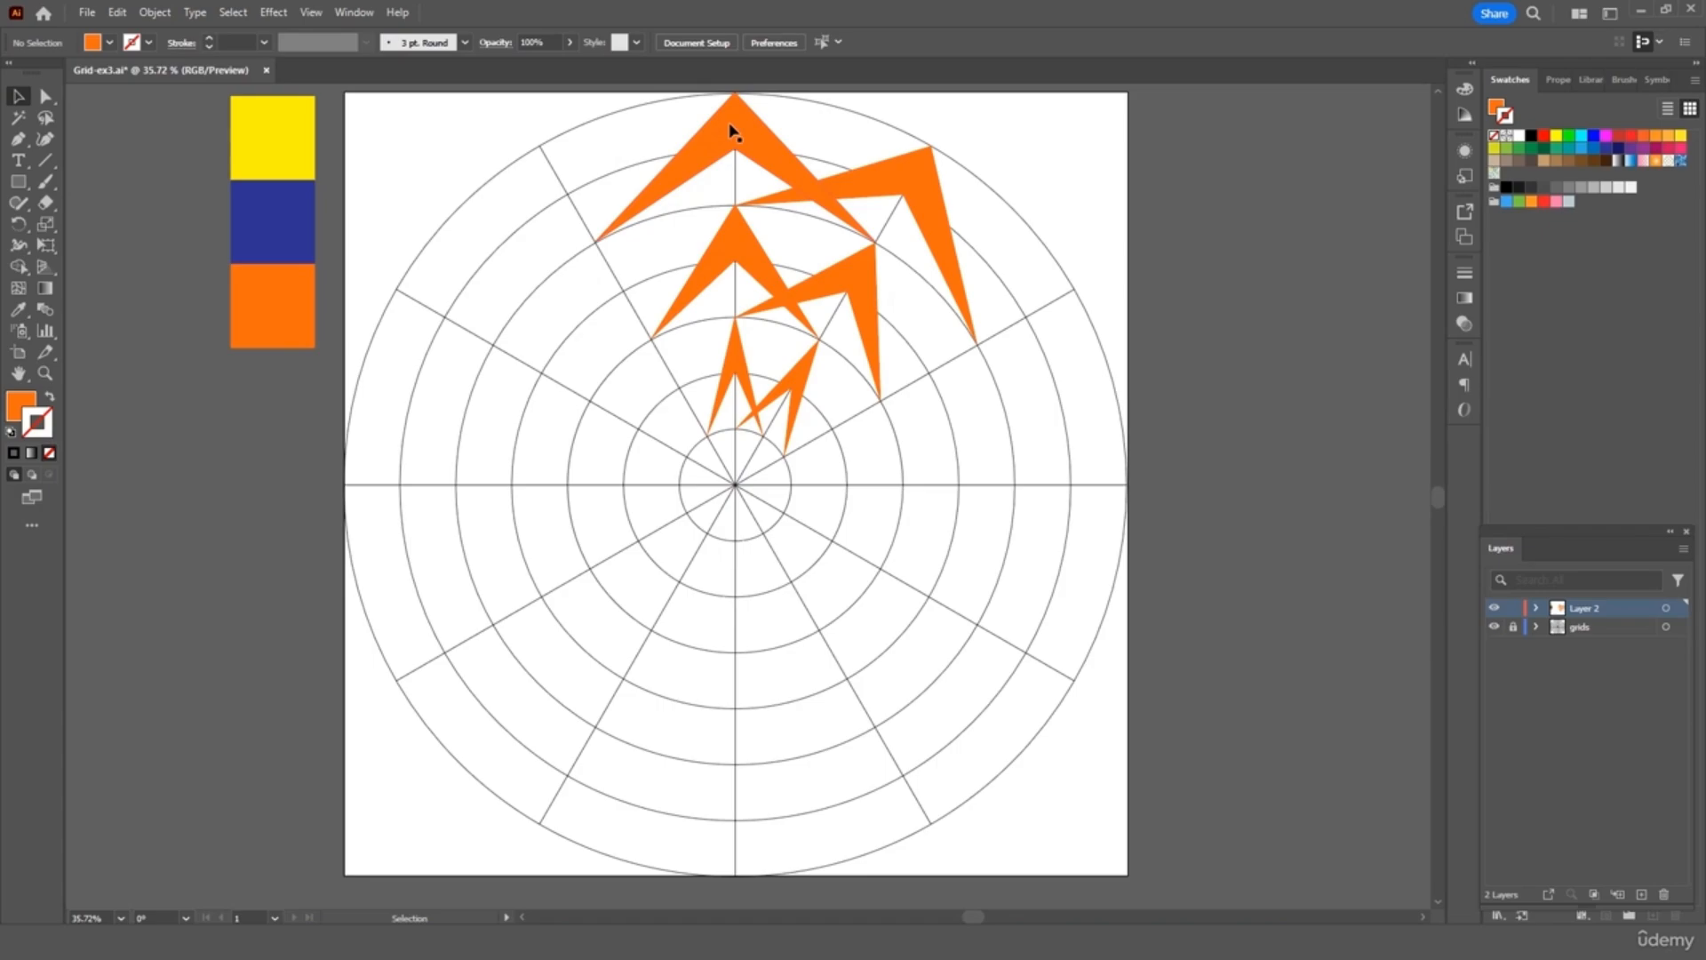
pyautogui.click(749, 175)
pyautogui.hotkey('ctrl', 'c')
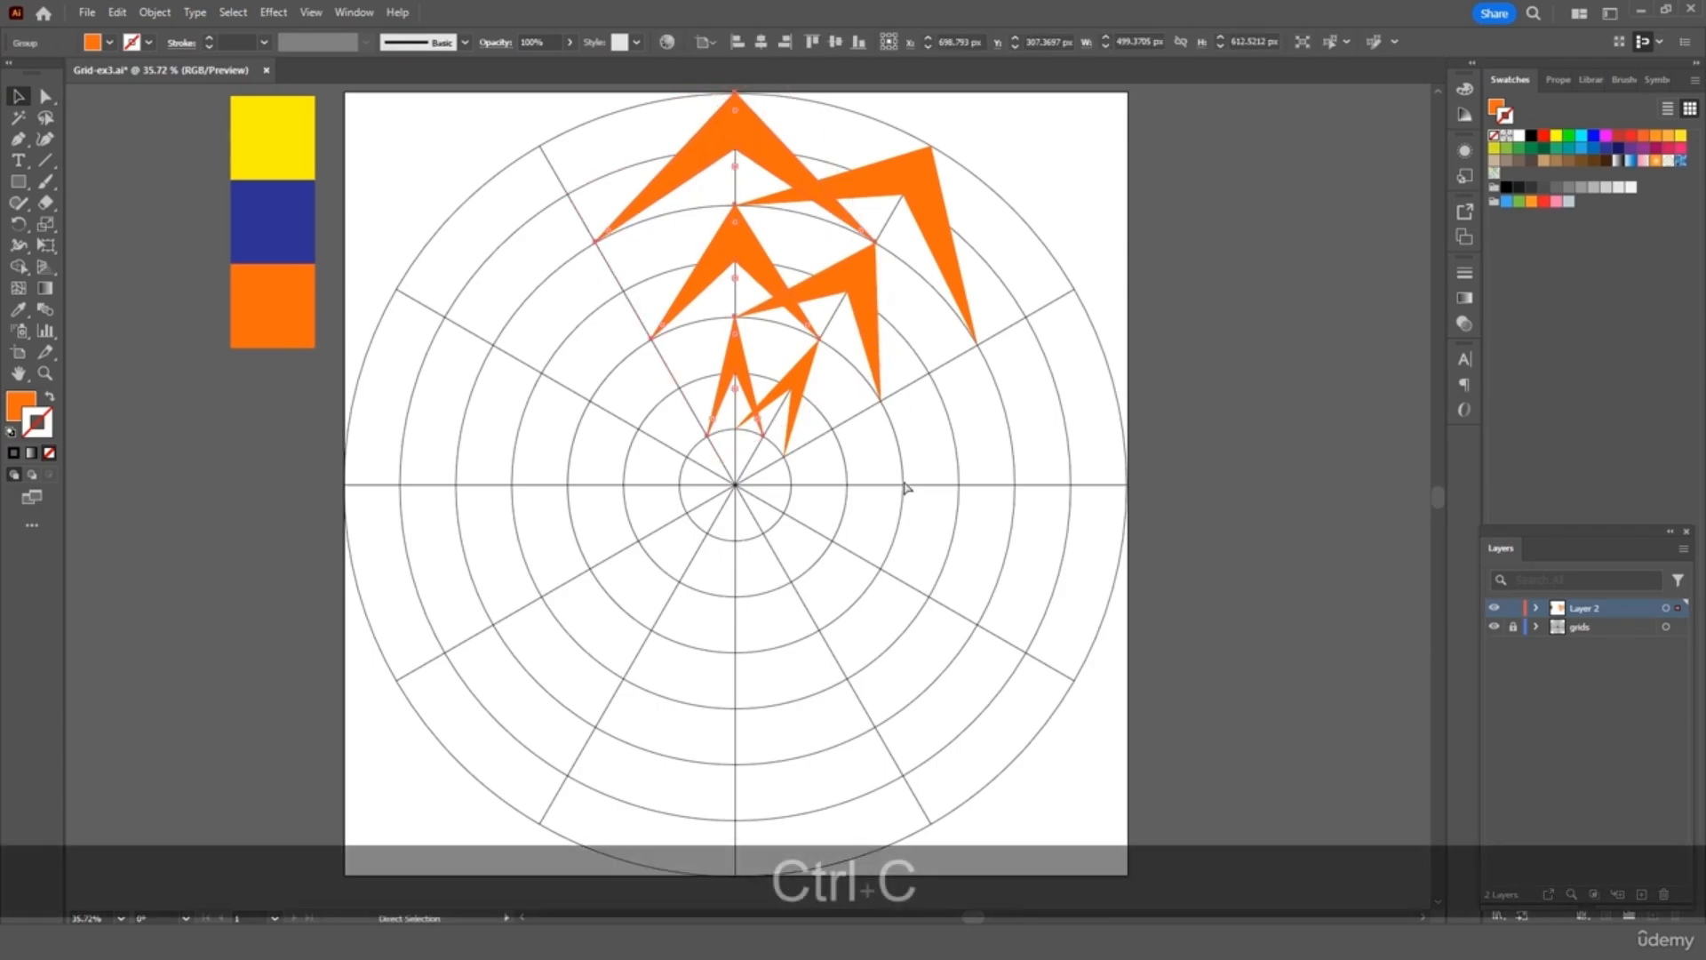
pyautogui.hotkey('ctrl', 'v')
pyautogui.moveTo(752, 388); pyautogui.dragTo(564, 386)
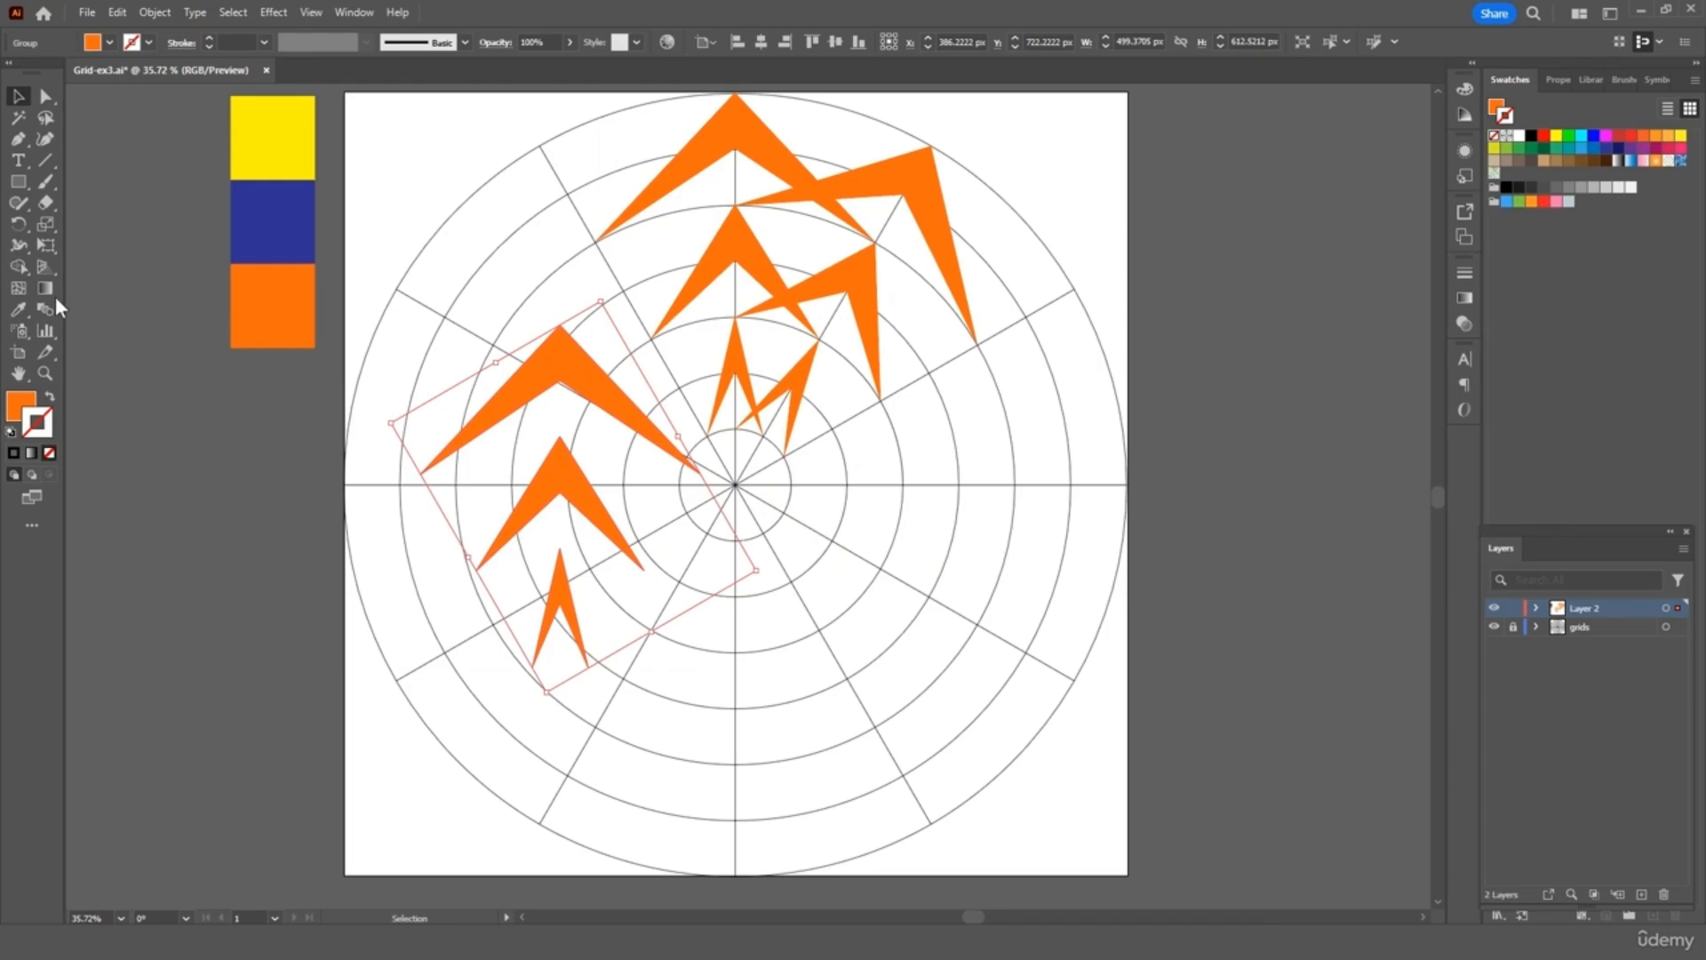
pyautogui.doubleClick(16, 223)
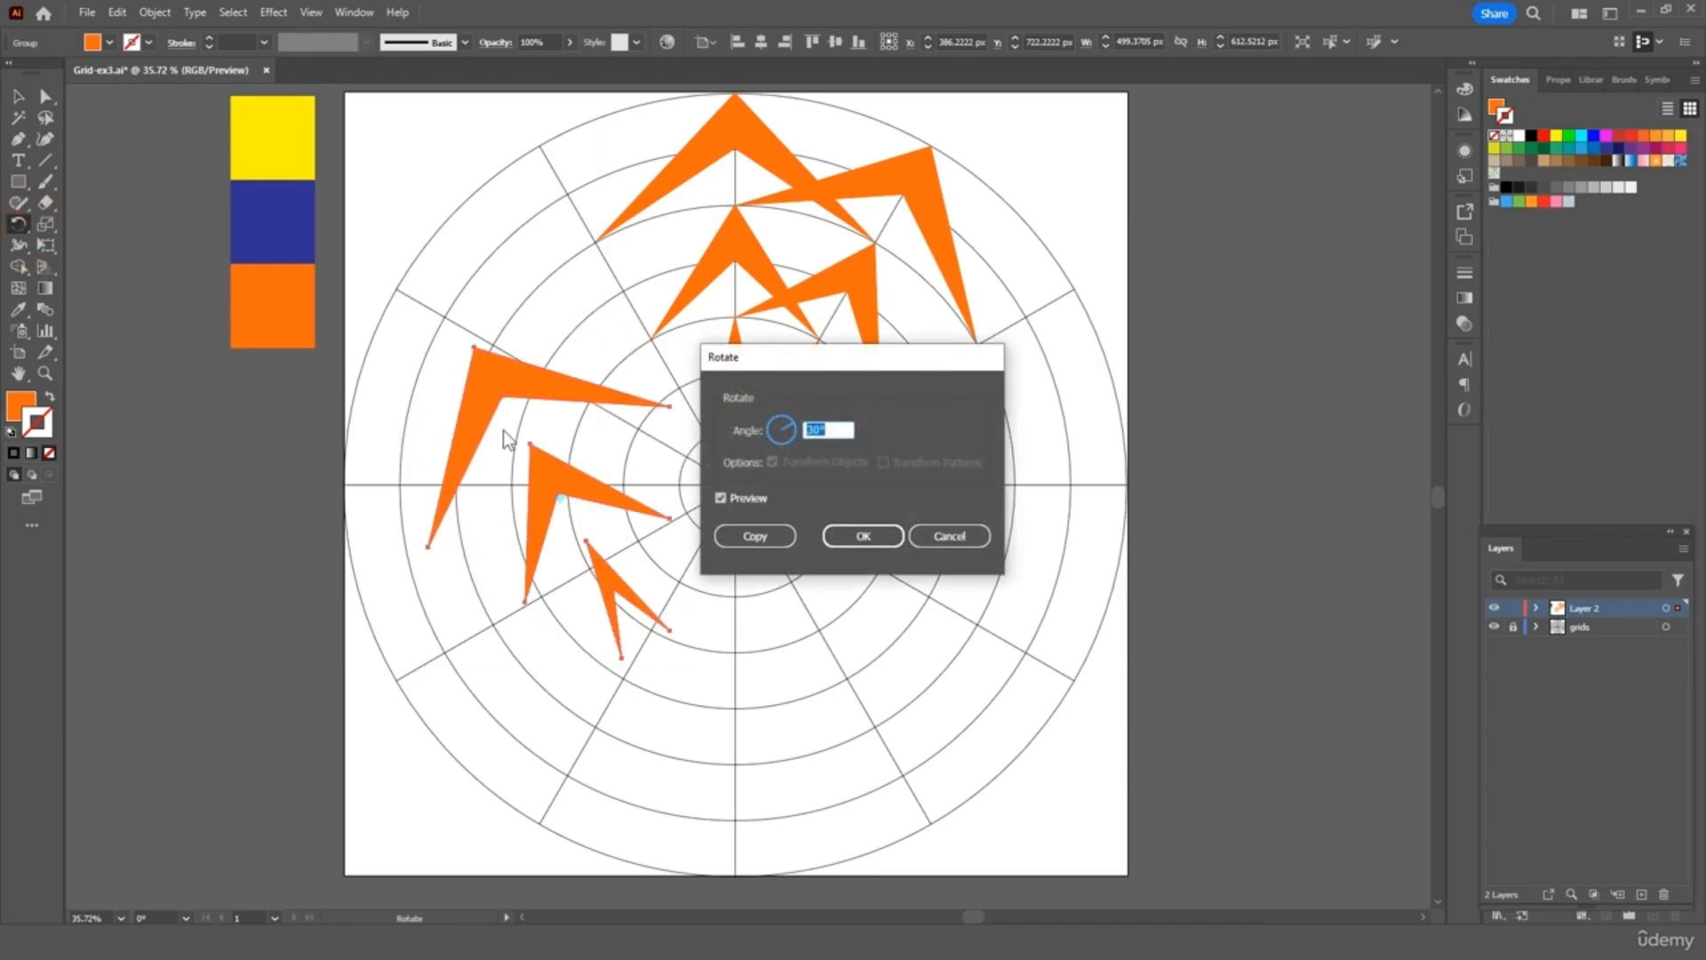
pyautogui.click(866, 537)
pyautogui.press('v')
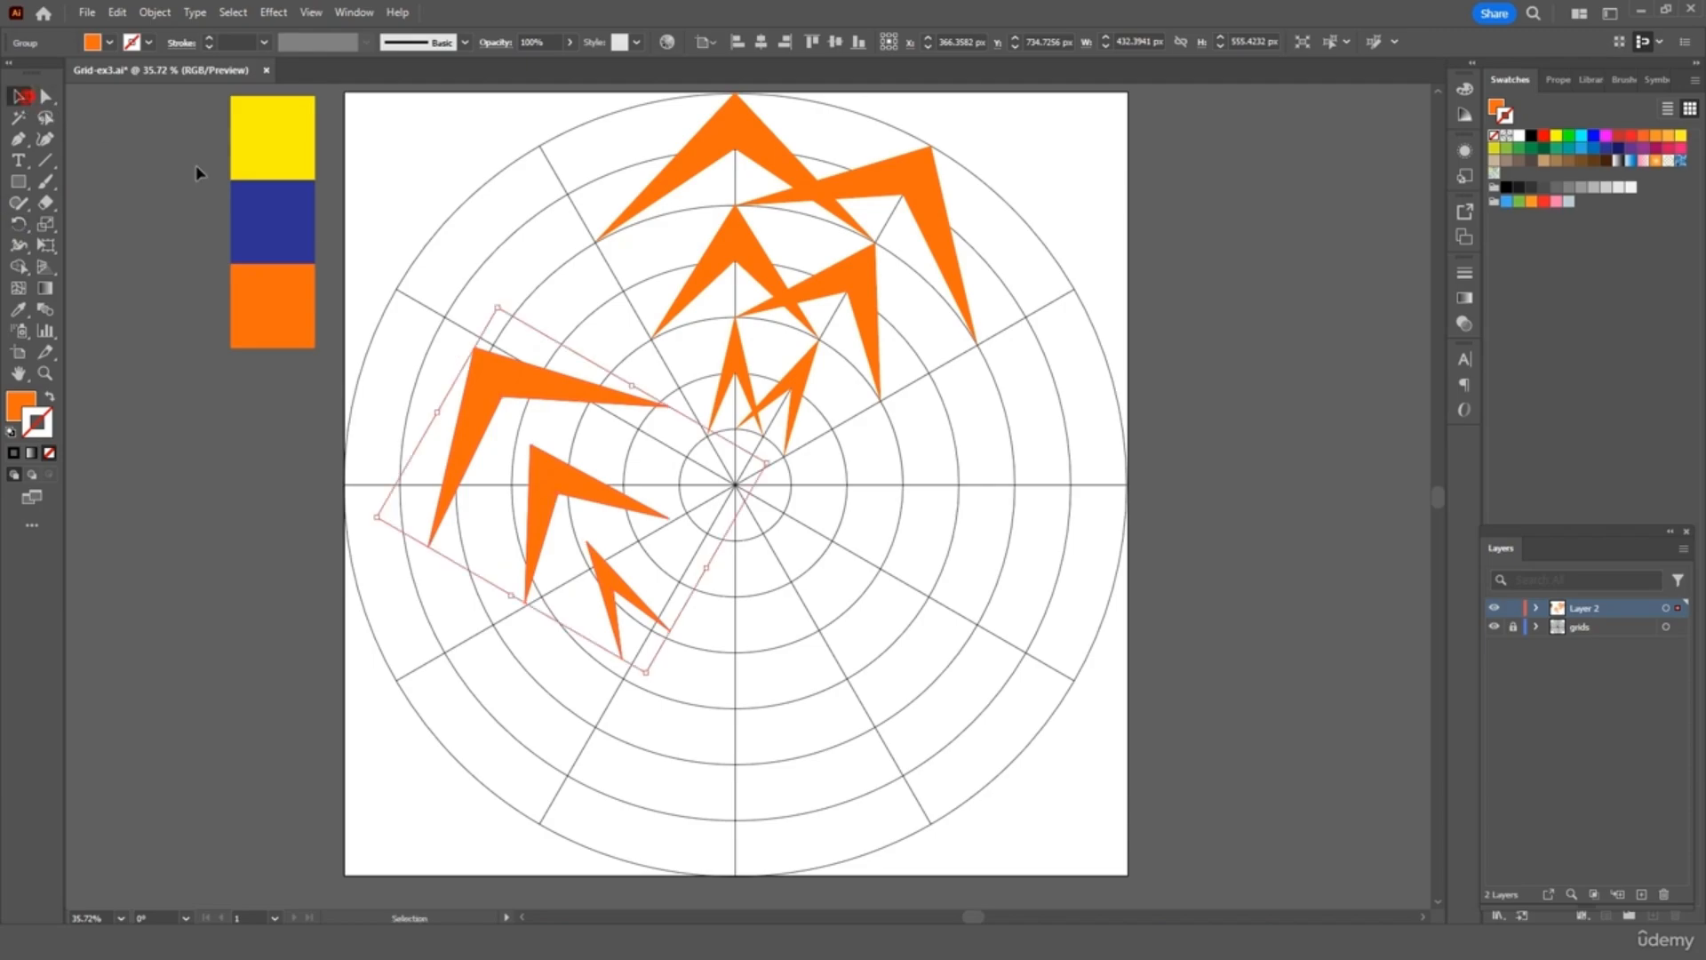
pyautogui.moveTo(529, 384); pyautogui.dragTo(592, 173)
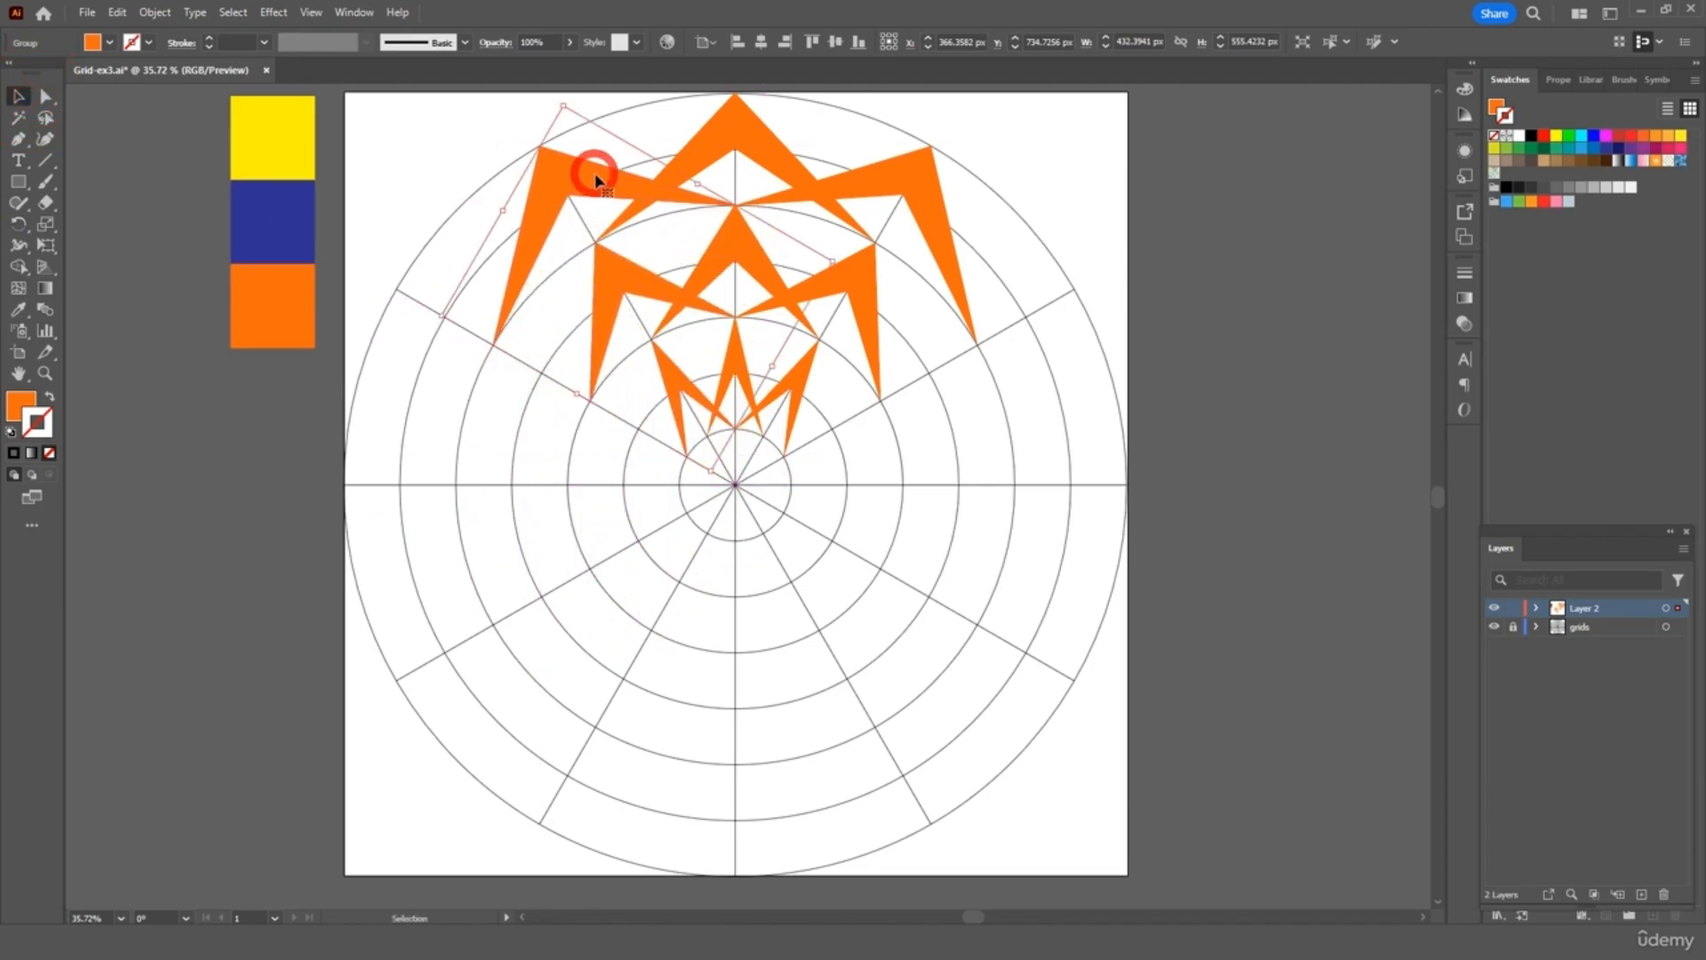
pyautogui.click(1084, 213)
pyautogui.click(893, 189)
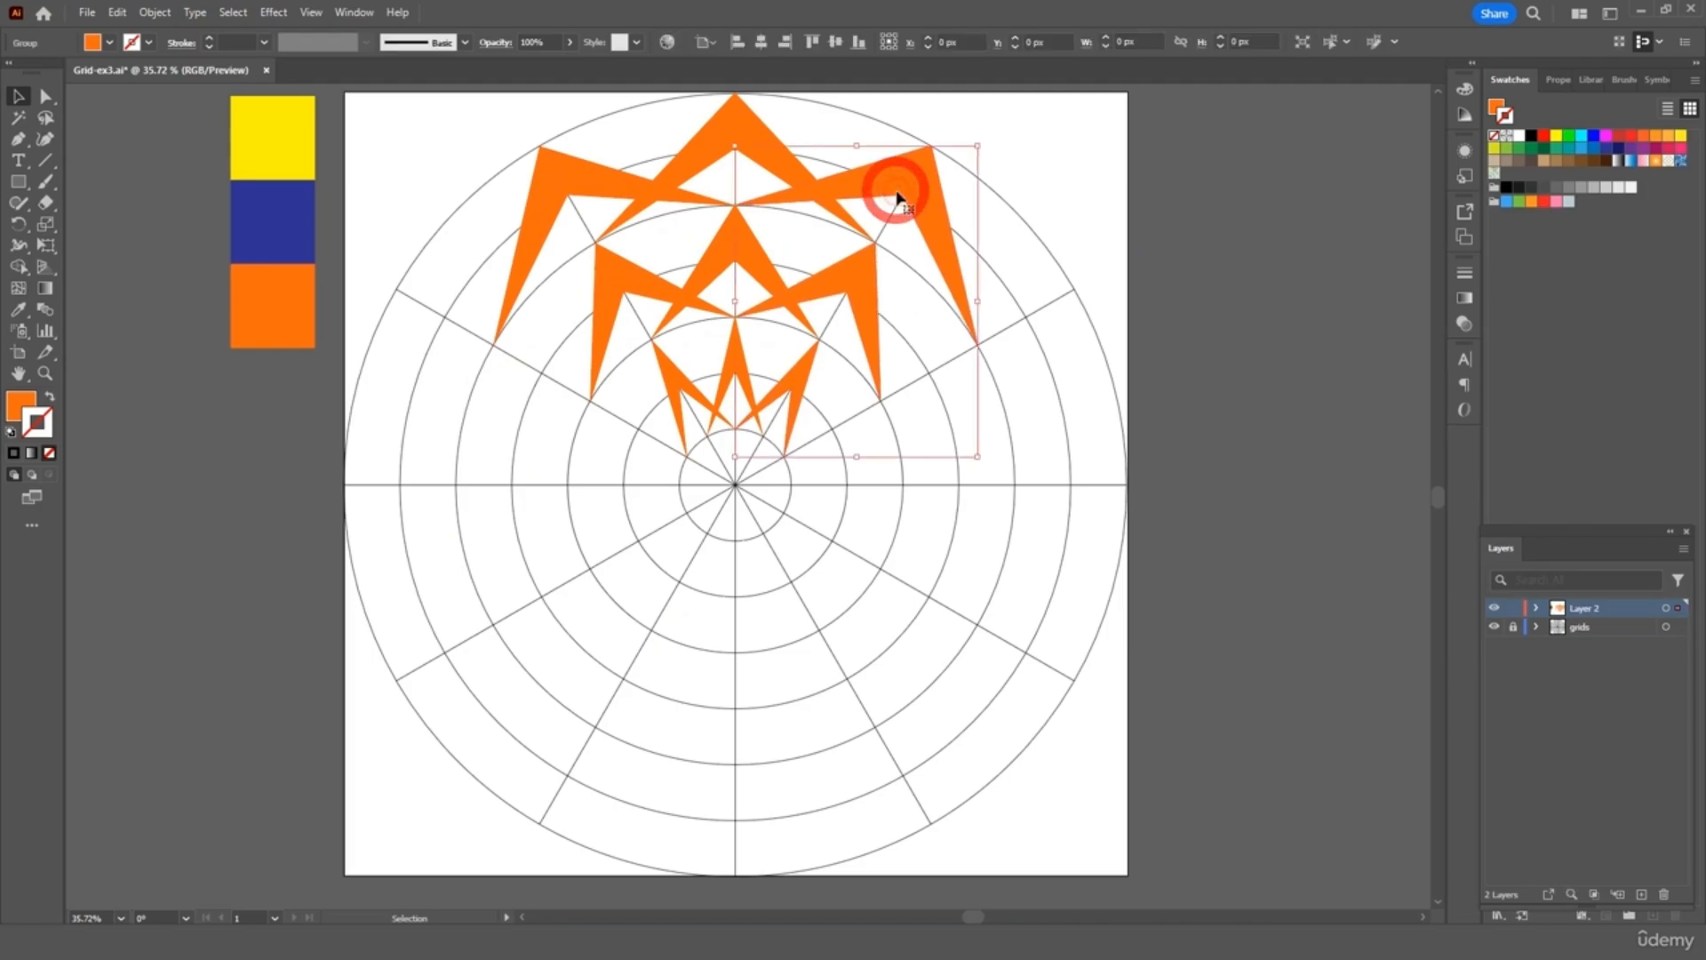
# Group all the top chevrons into one arrangement
pyautogui.keyDown('shift'); pyautogui.click(557, 189); pyautogui.keyUp('shift')
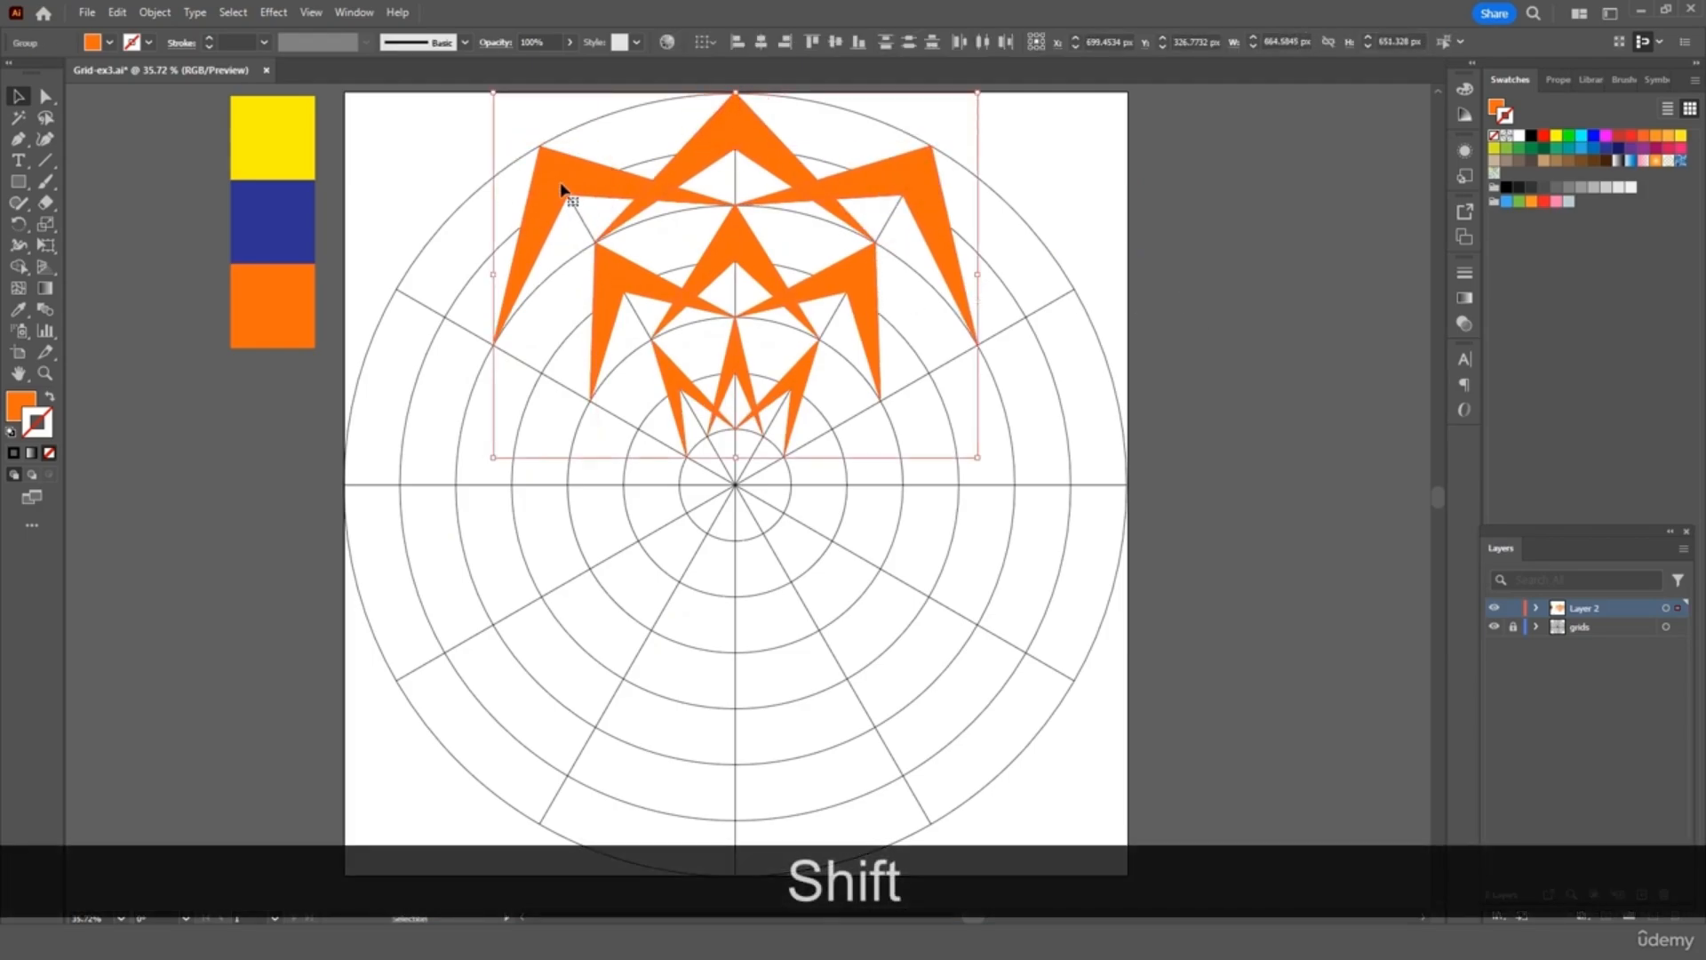
pyautogui.rightClick(560, 174)
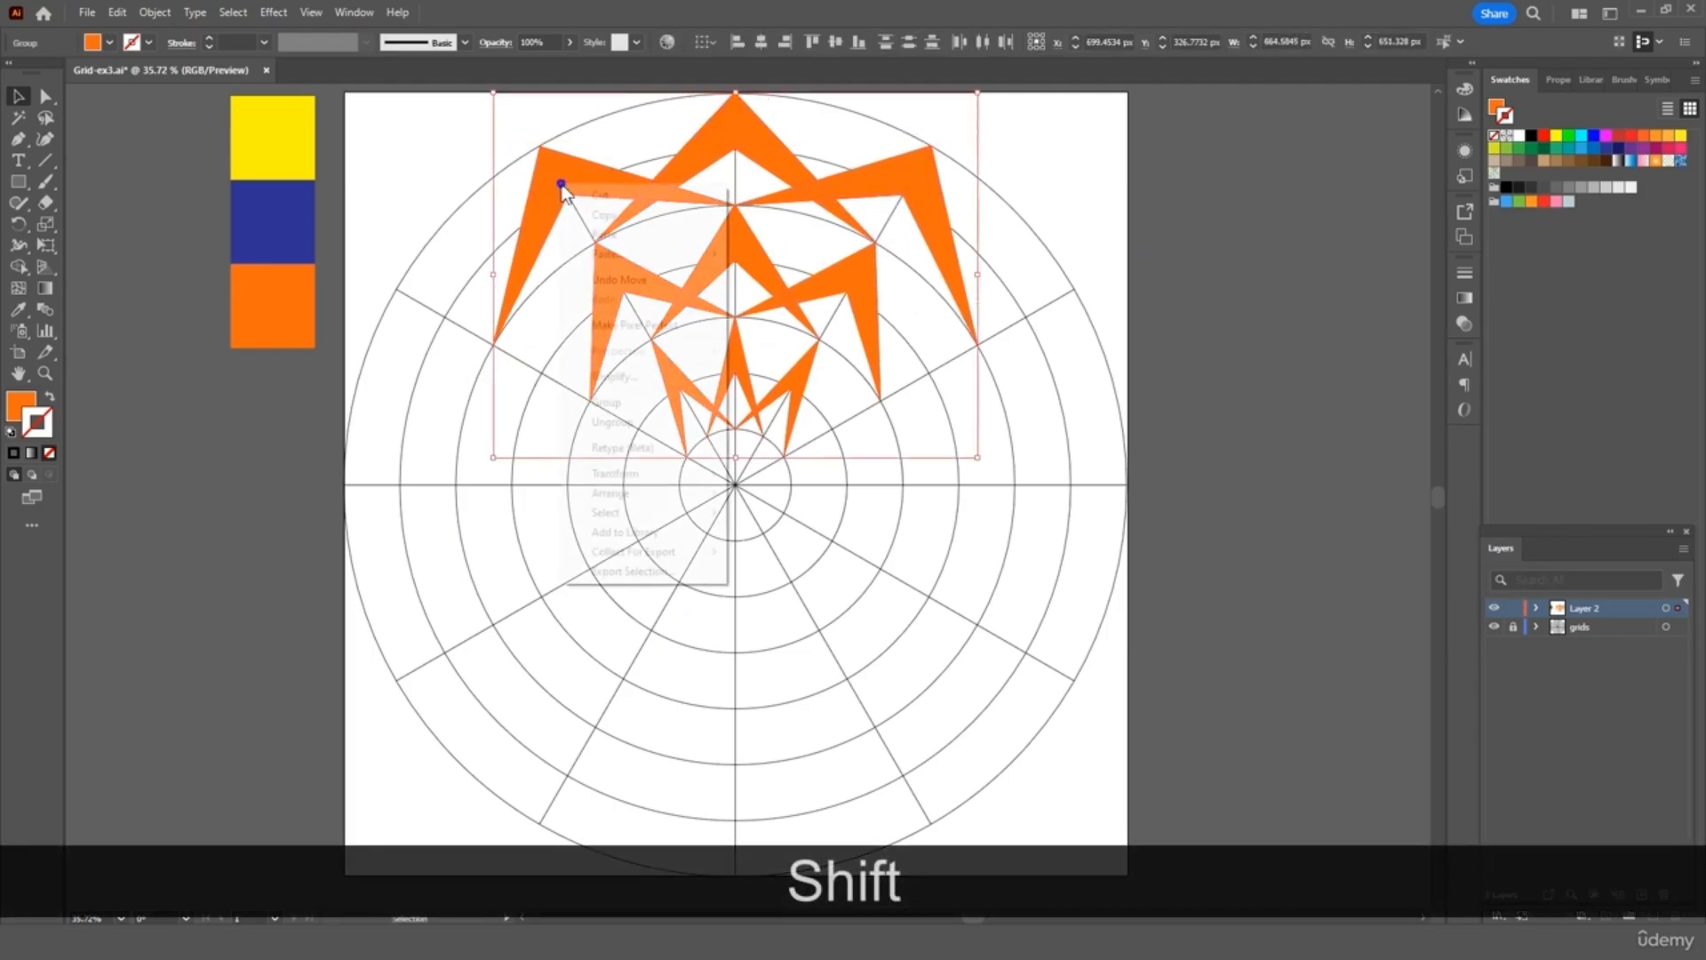
pyautogui.click(667, 392)
# Paste a copy of the top arrangement, reflect it horizontally, and move it to the grid's bottom
pyautogui.hotkey('ctrl', 'c')
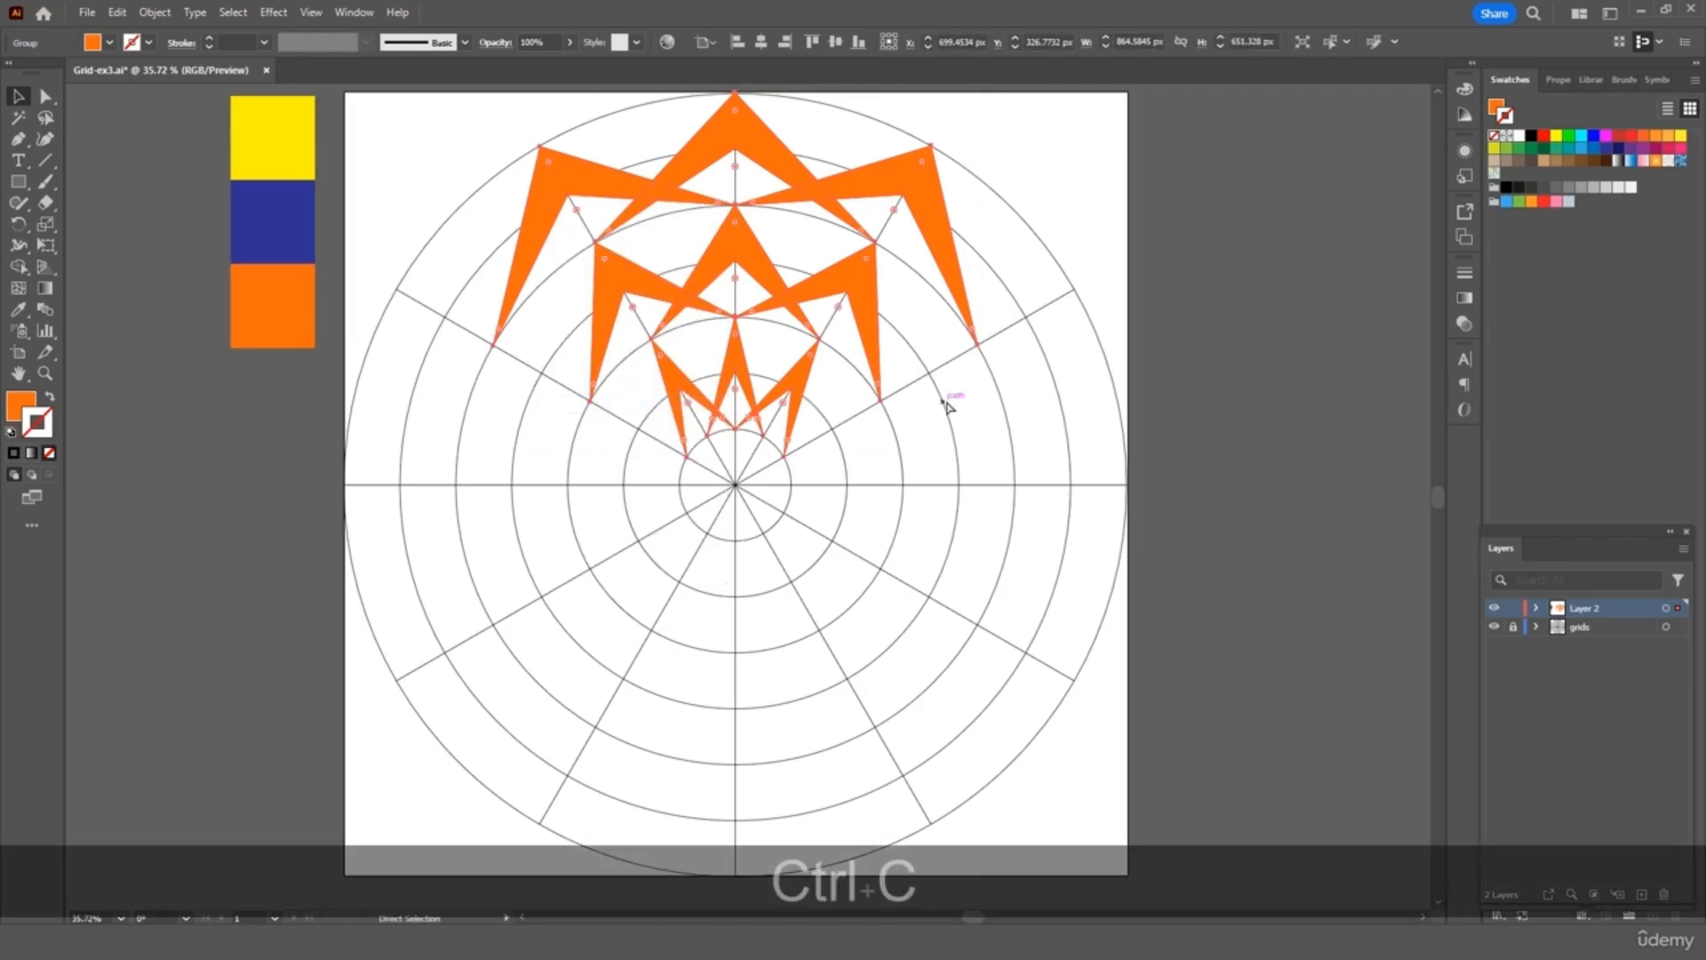
pyautogui.hotkey('ctrl', 'v')
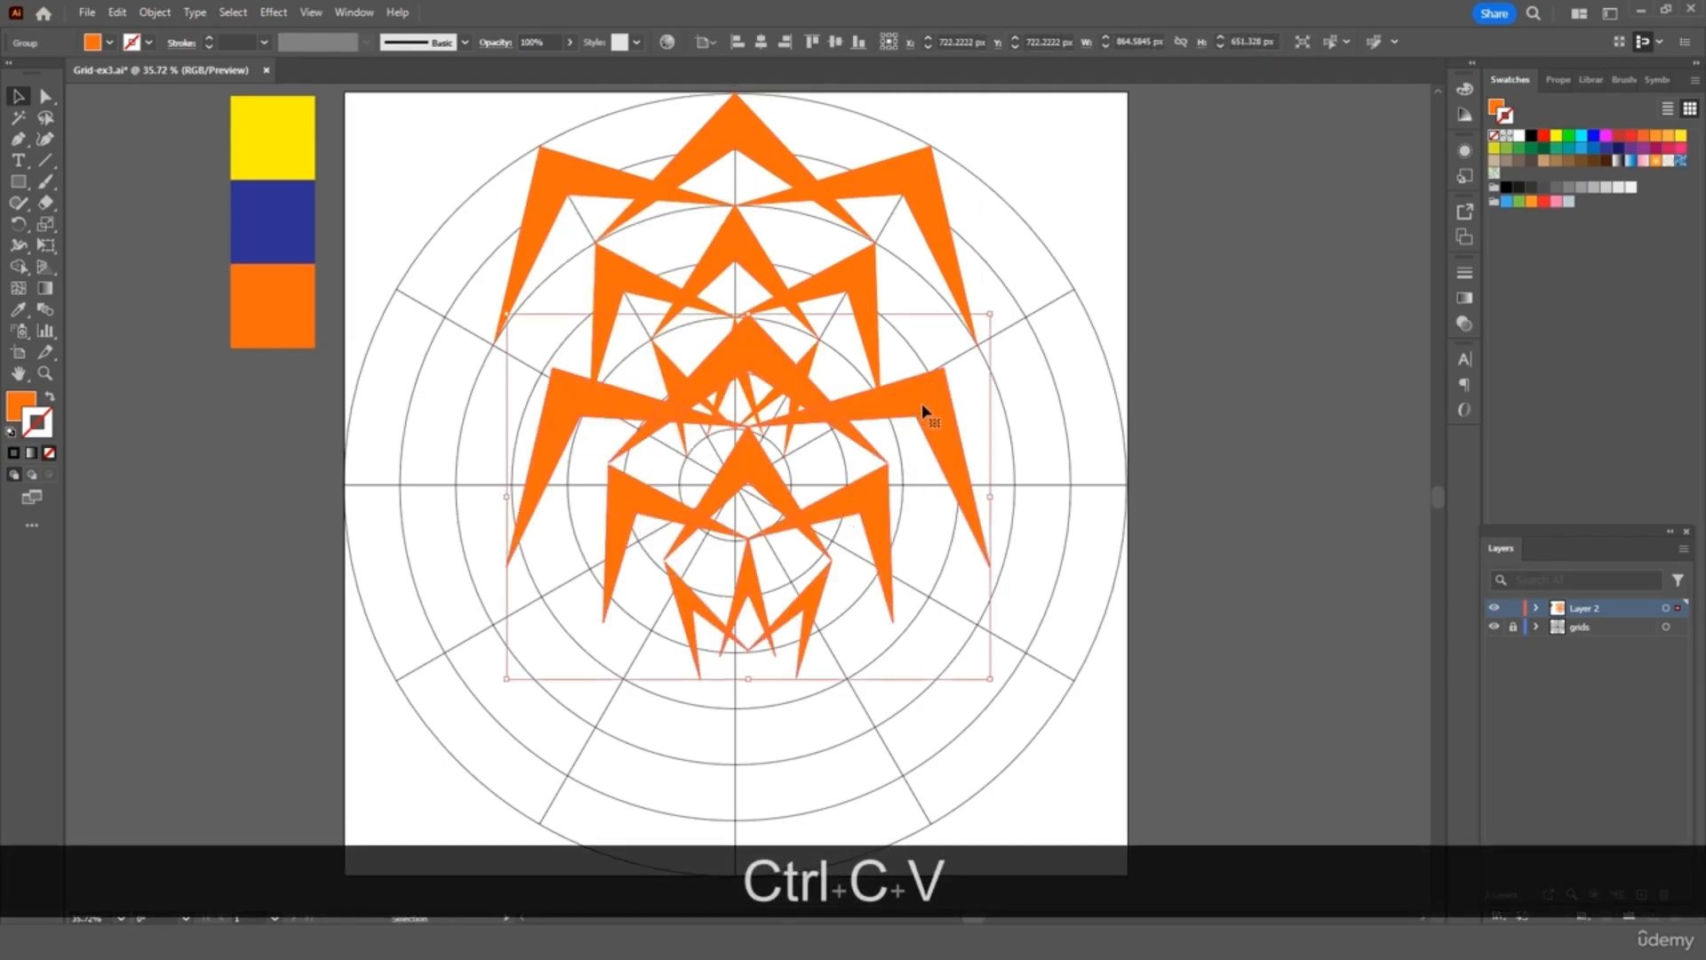
pyautogui.rightClick(922, 403)
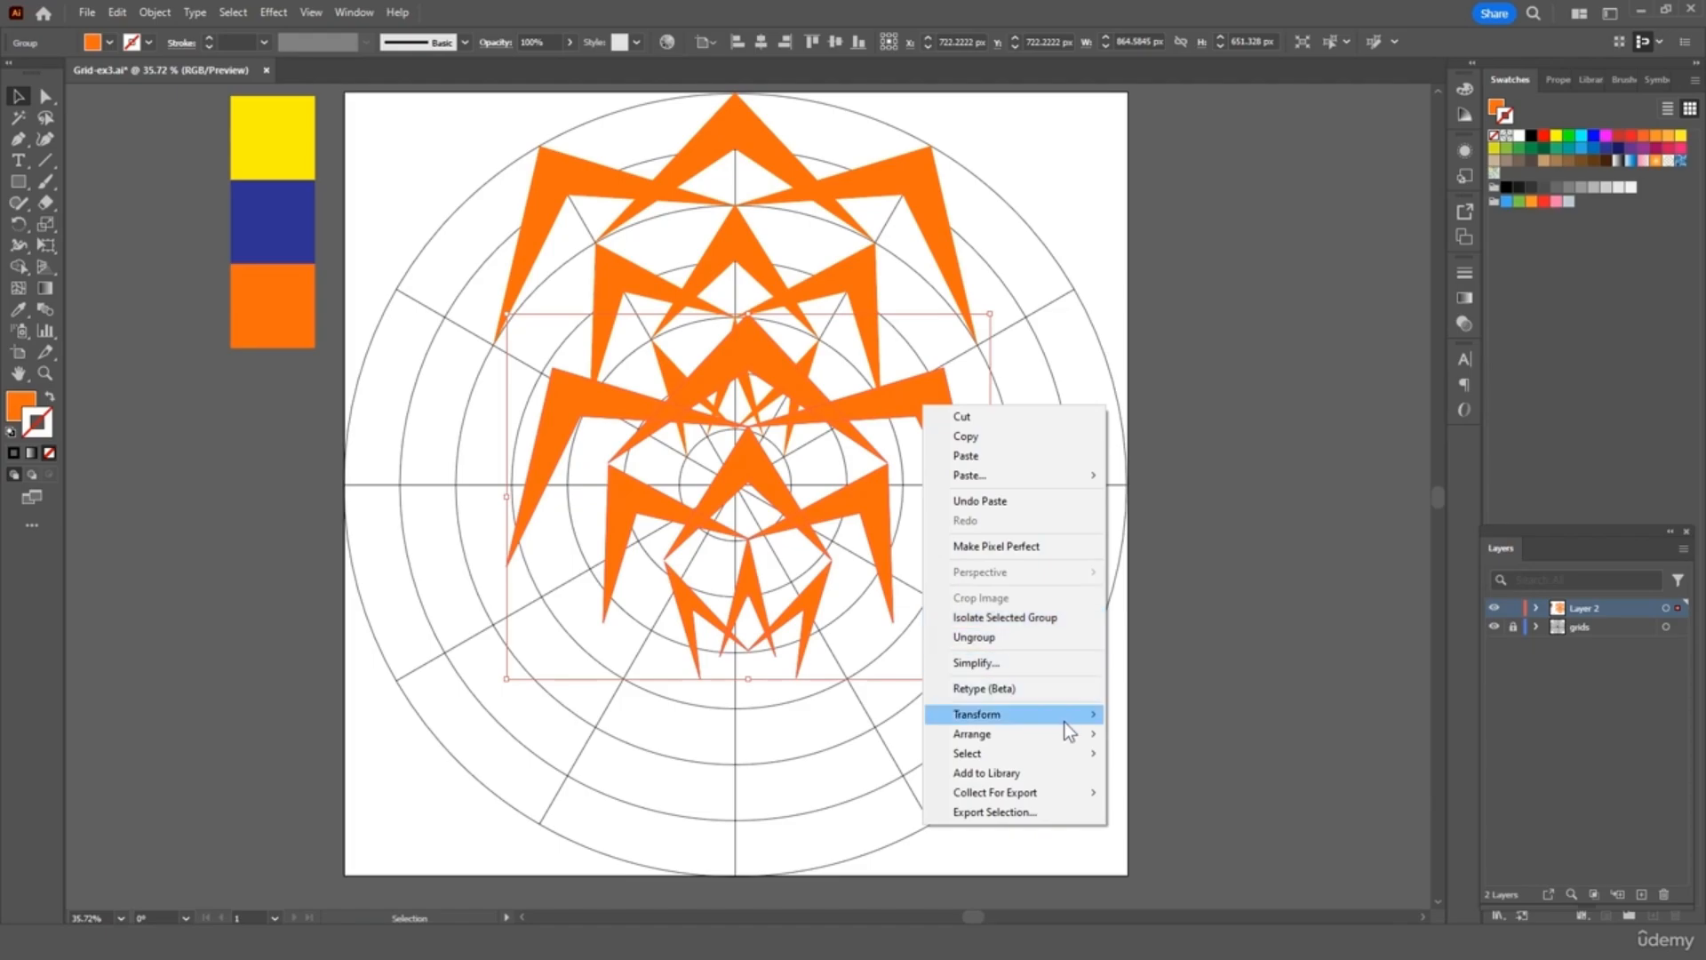
pyautogui.moveTo(1064, 721)
pyautogui.click(1186, 775)
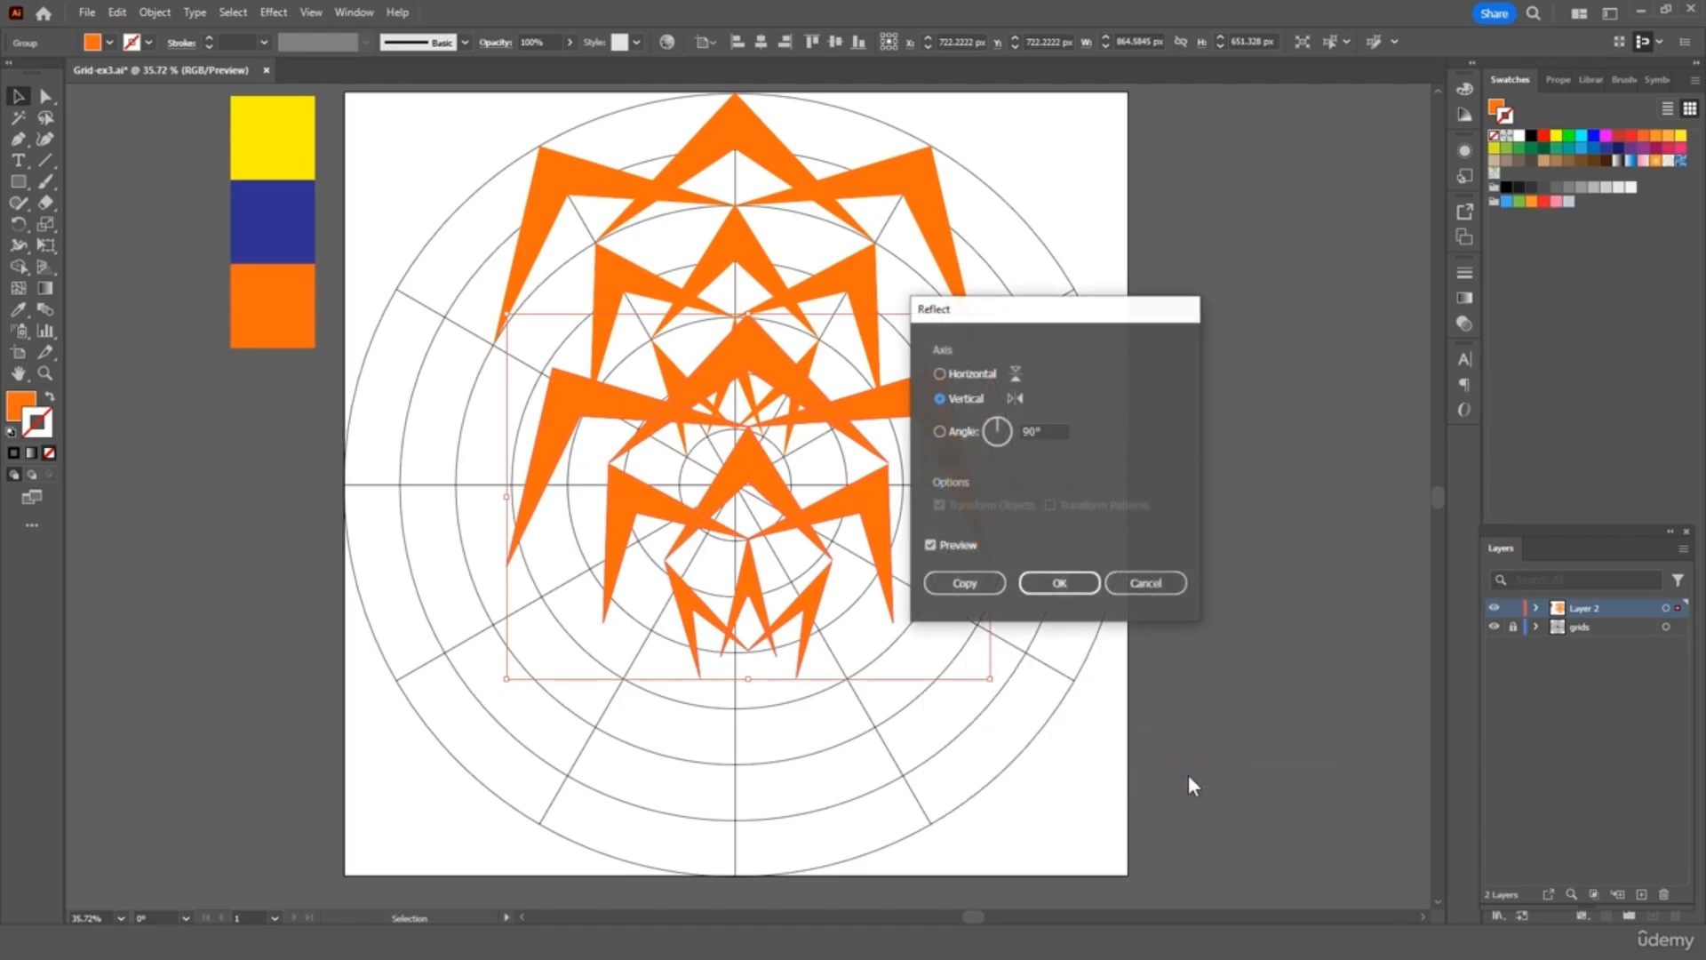
pyautogui.click(969, 373)
pyautogui.click(1059, 583)
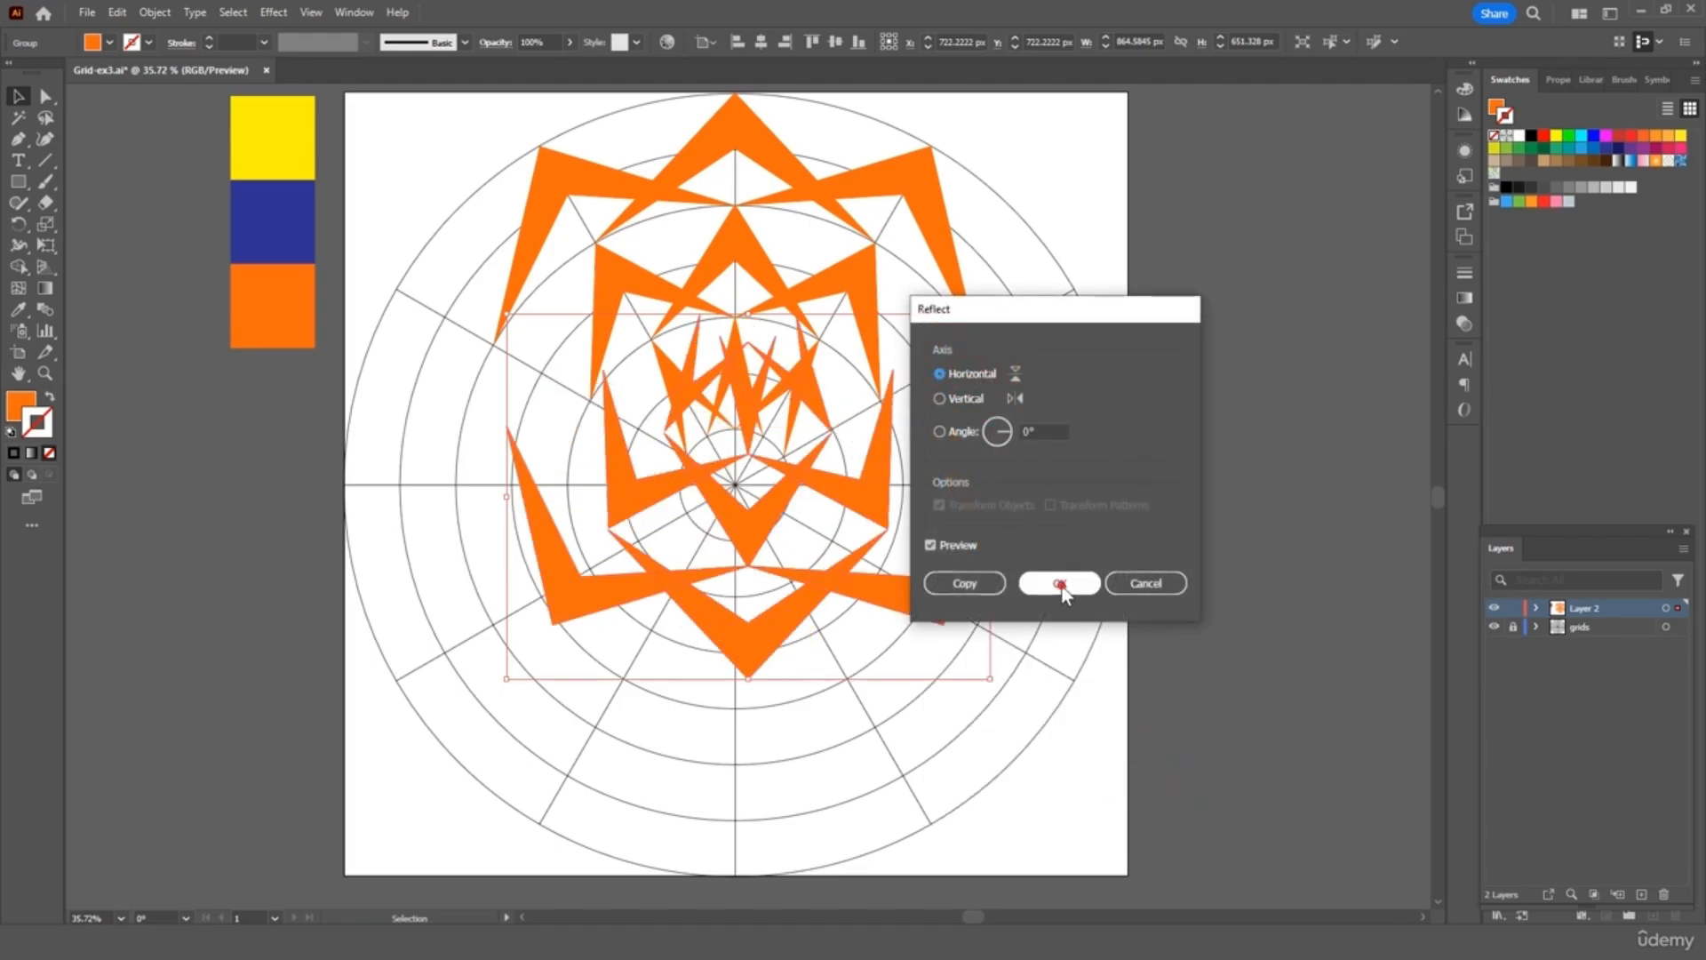
pyautogui.moveTo(880, 518); pyautogui.dragTo(857, 697)
pyautogui.click(1249, 599)
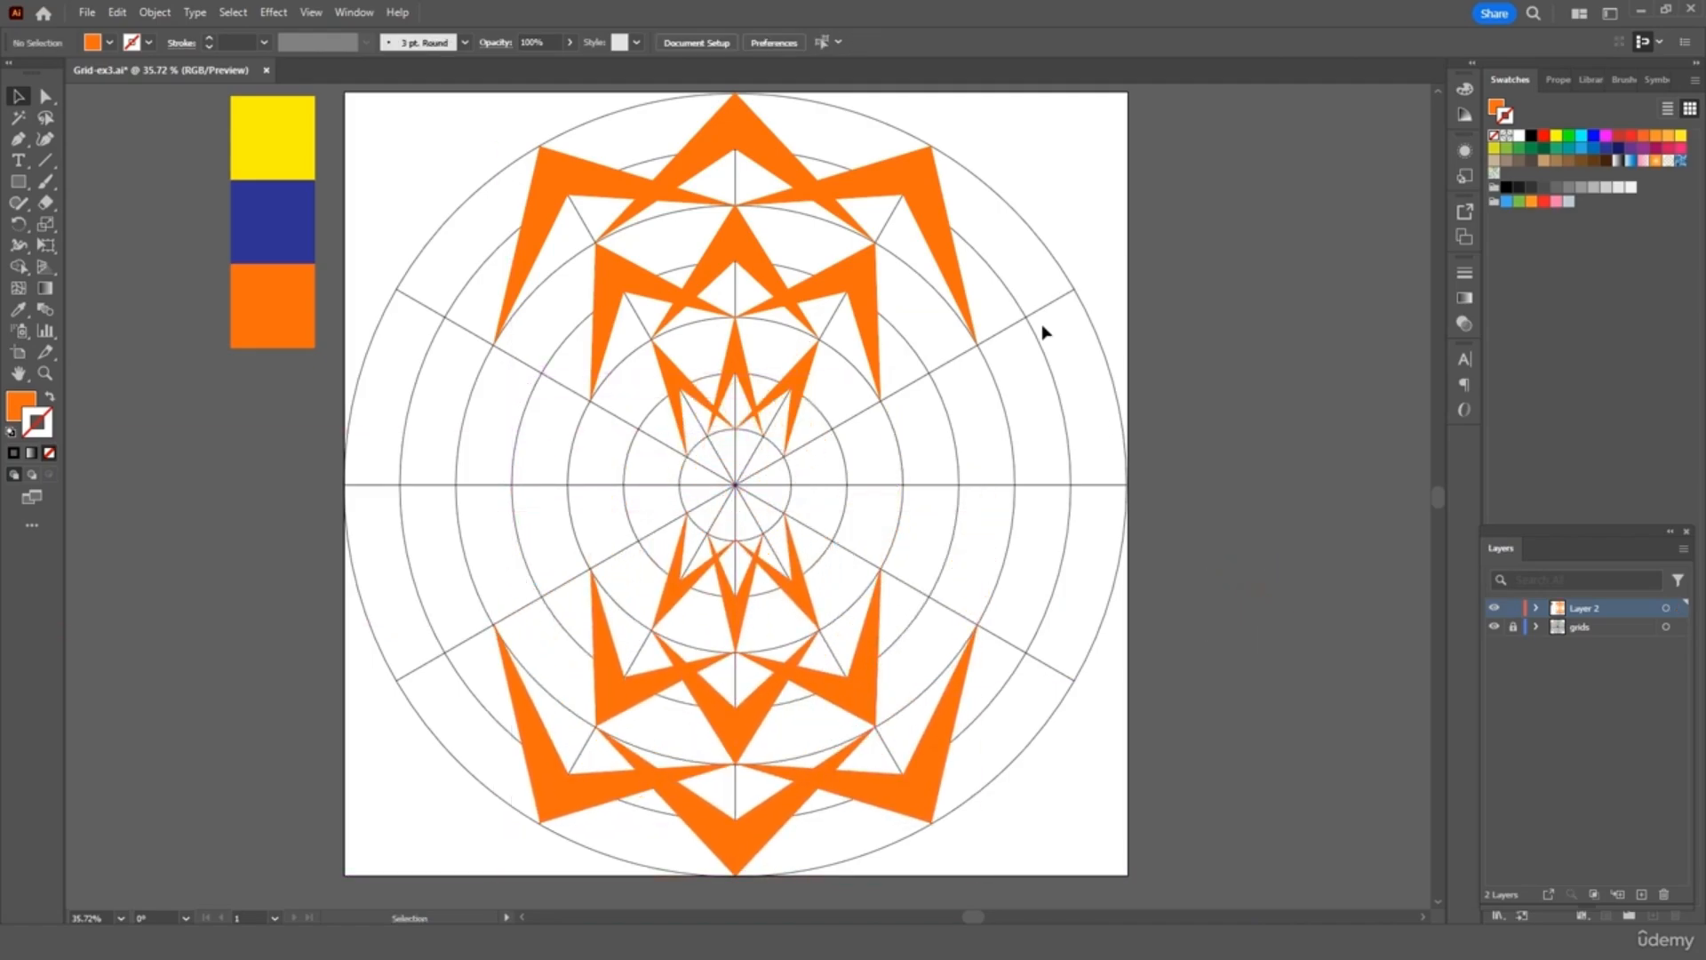
# Paste a copy of both orange halves rotated 90°, aligned on the pattern's centre
pyautogui.click(915, 197)
pyautogui.keyDown('shift'); pyautogui.click(795, 594); pyautogui.keyUp('shift')
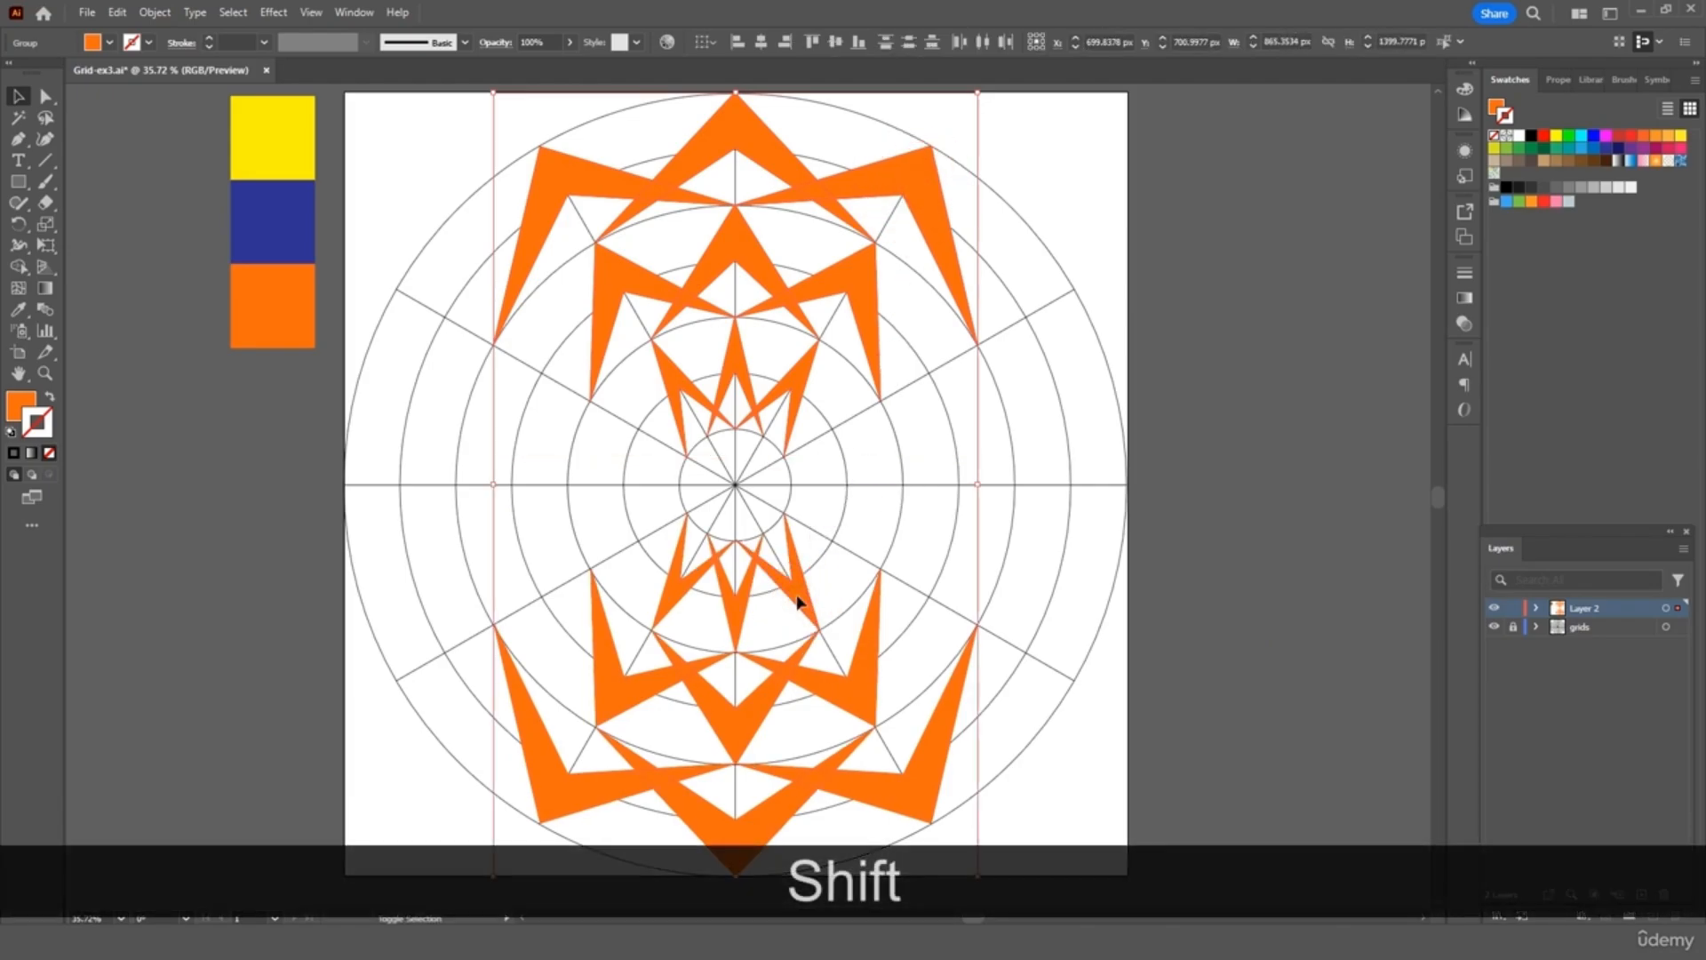
pyautogui.hotkey('ctrl', 'c')
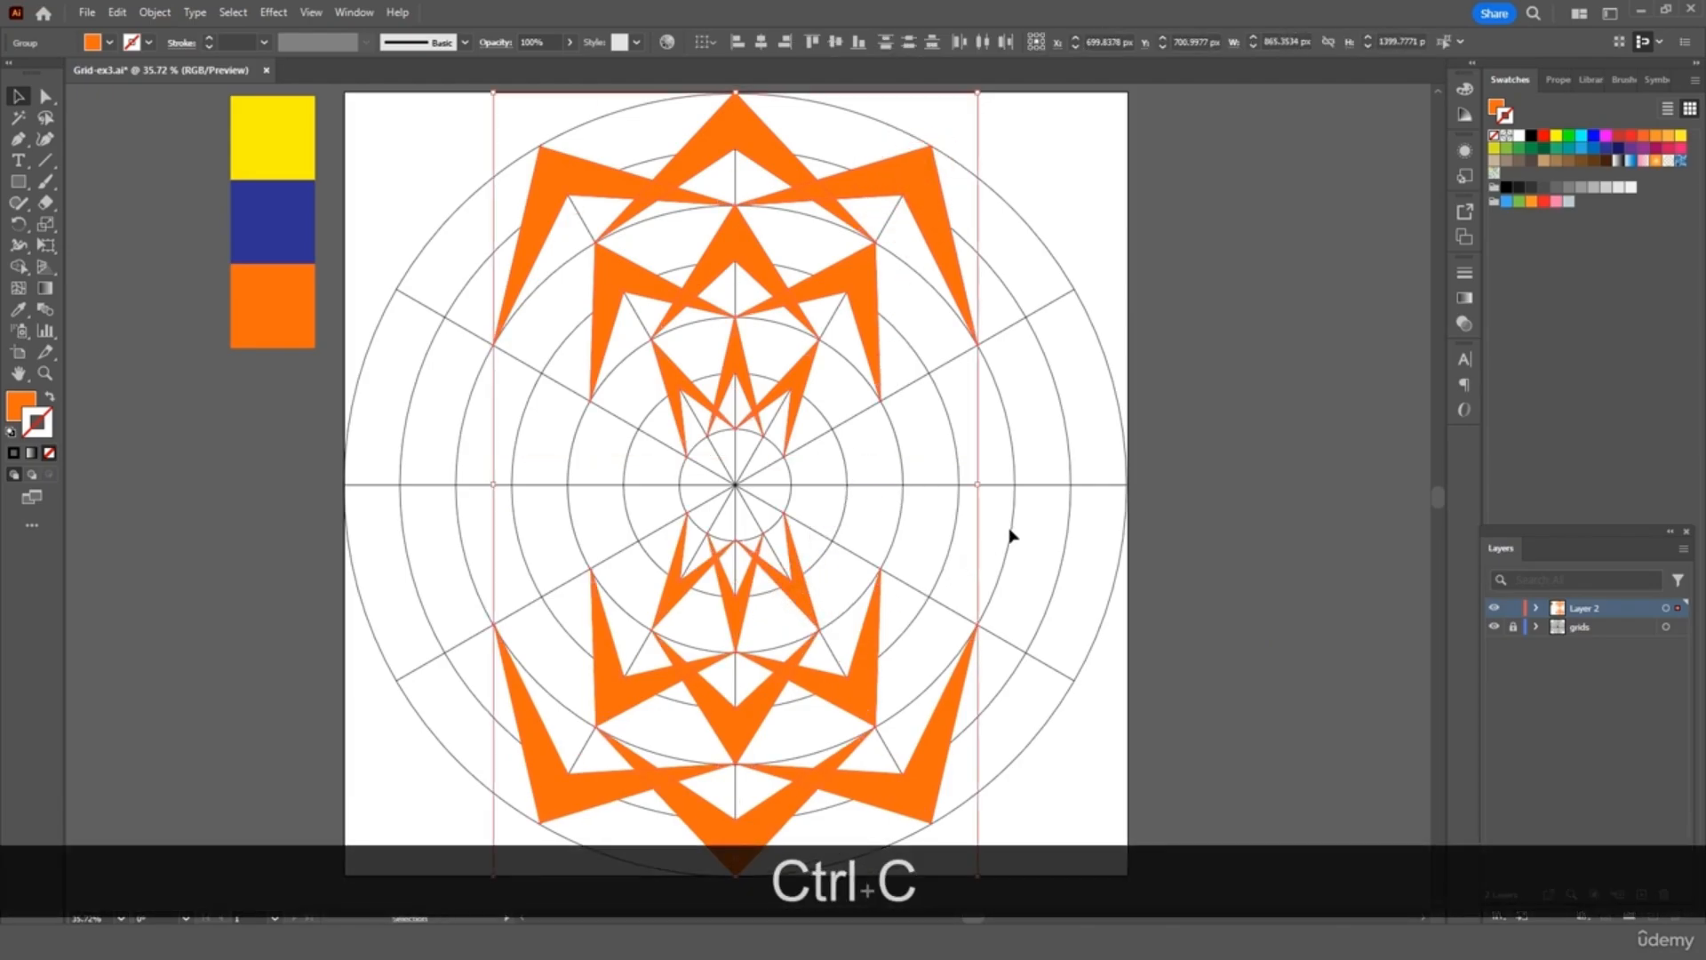
pyautogui.hotkey('ctrl', 'v')
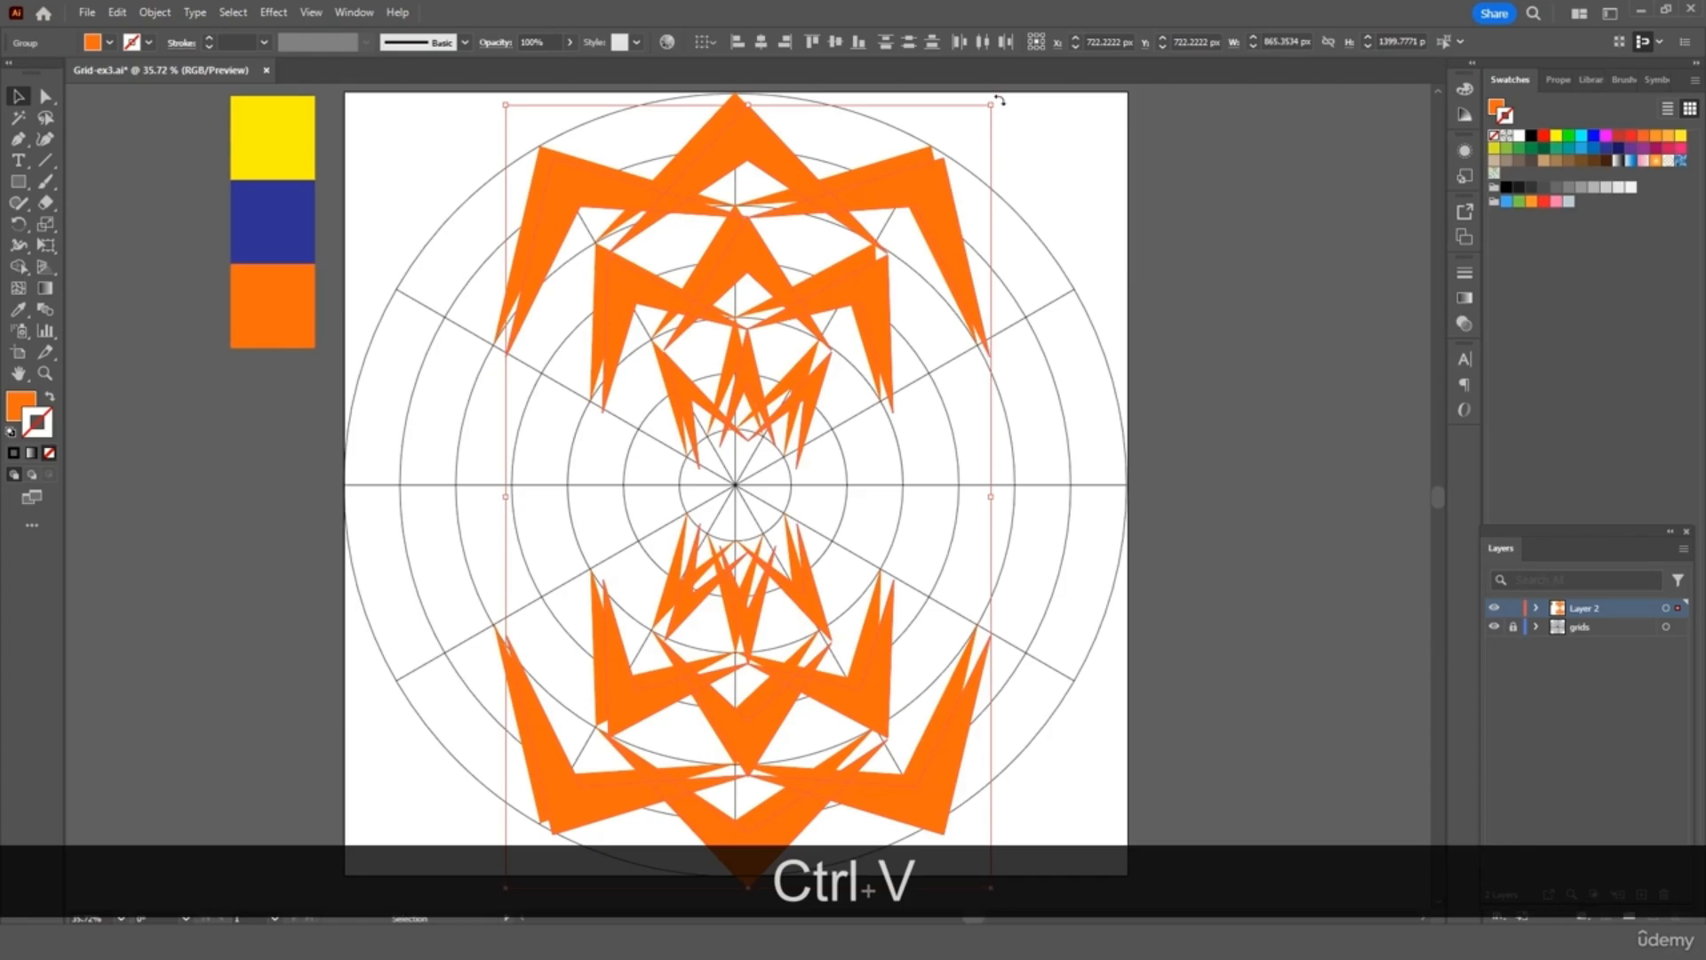
pyautogui.moveTo(999, 101); pyautogui.dragTo(1245, 627)
pyautogui.moveTo(1119, 524); pyautogui.dragTo(1098, 507)
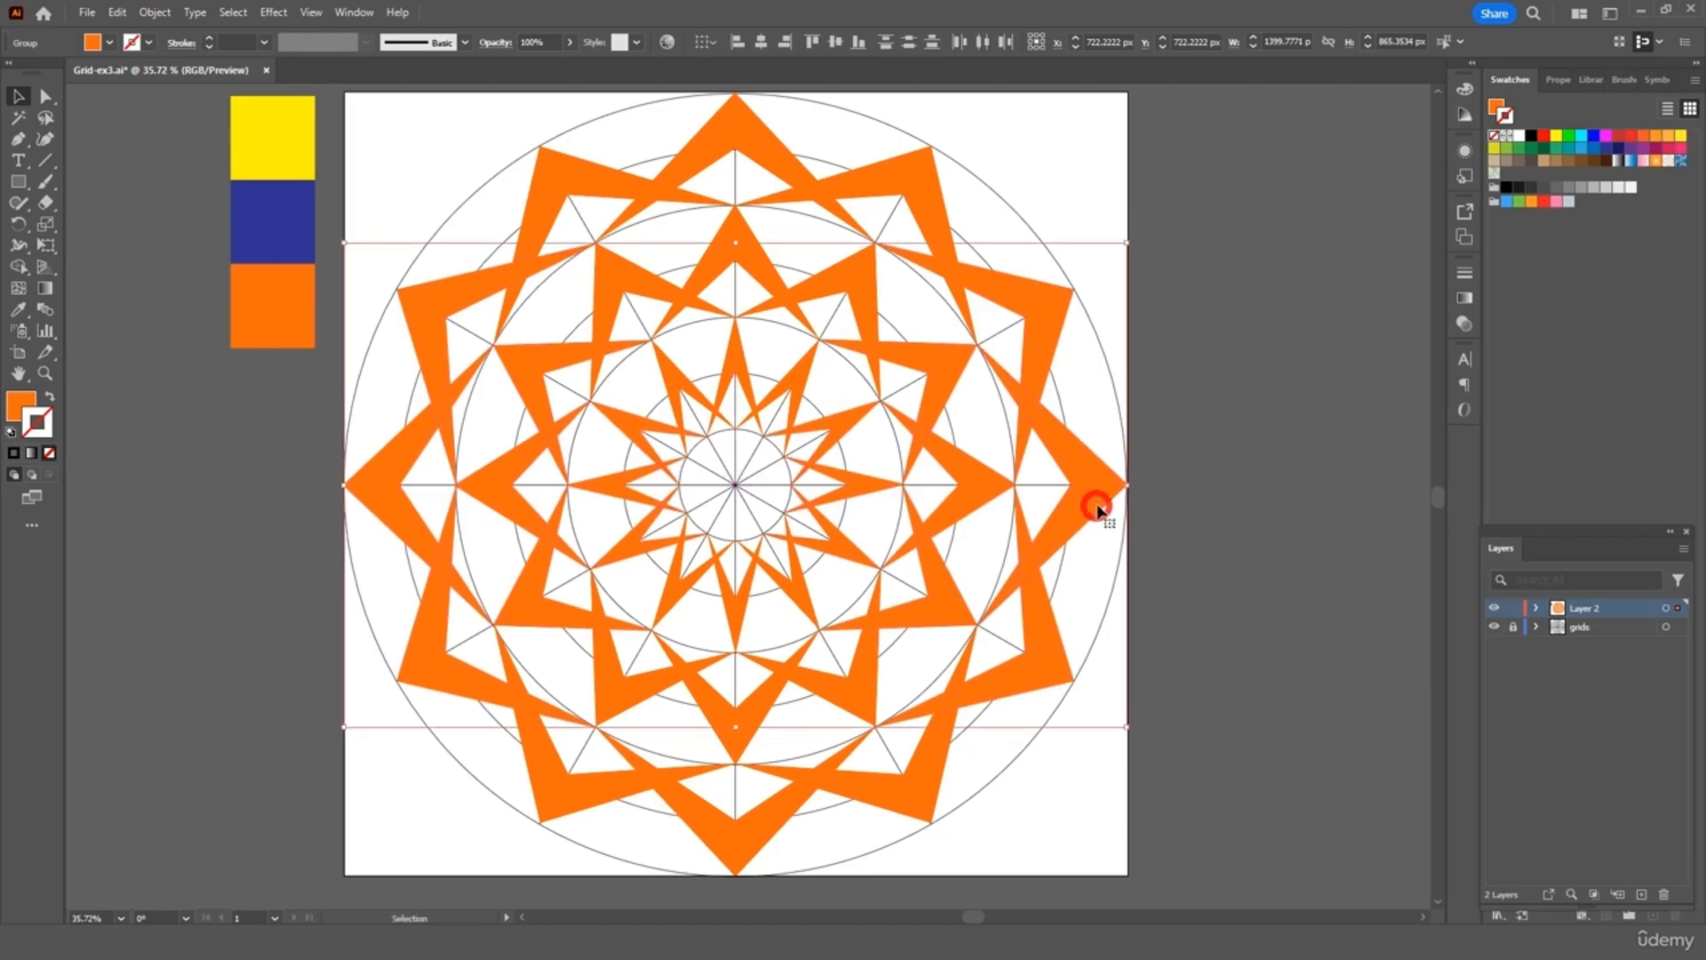
pyautogui.click(1204, 389)
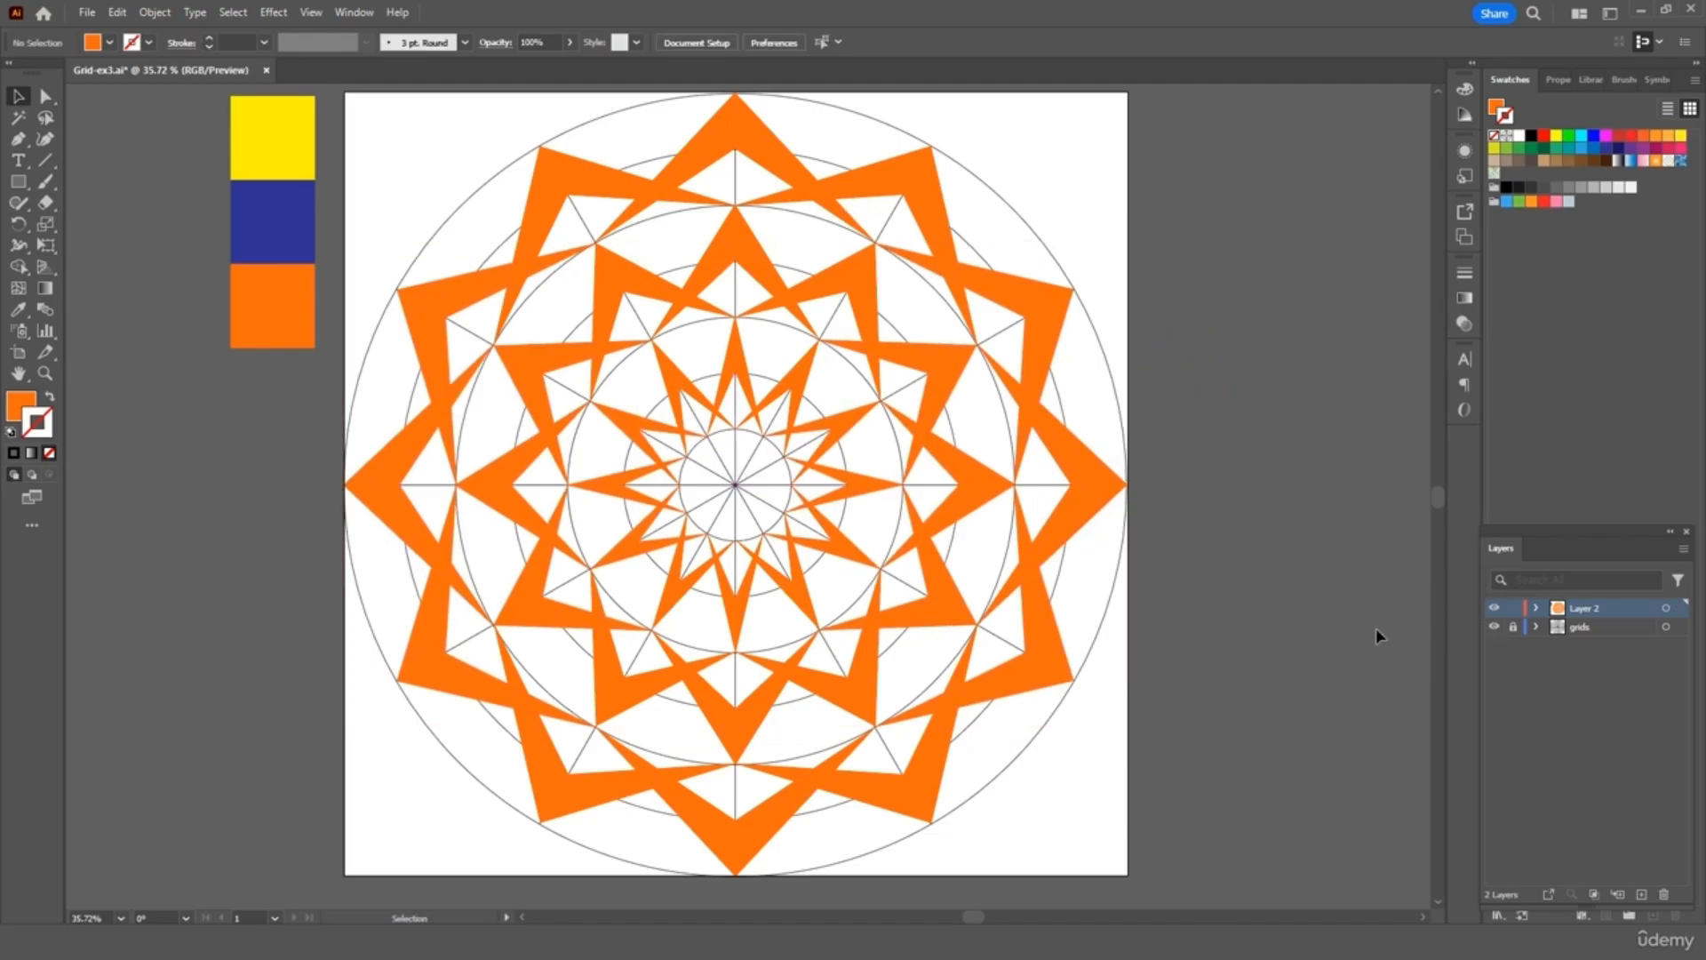
pyautogui.click(1495, 627)
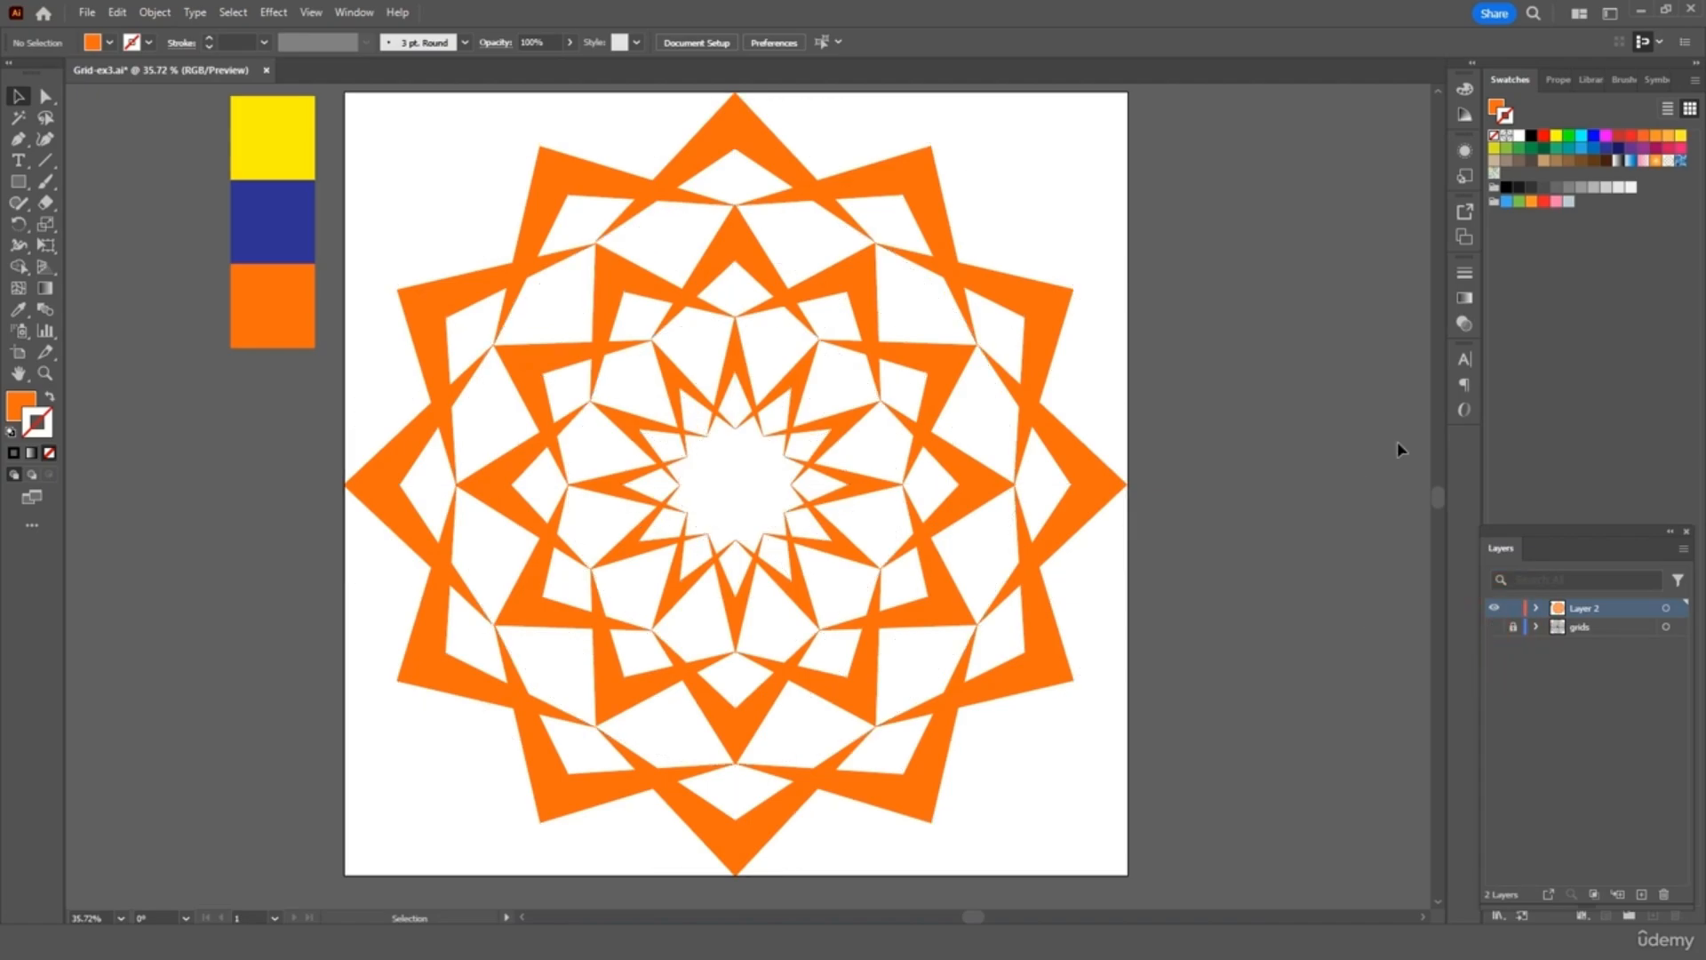
pyautogui.click(1494, 627)
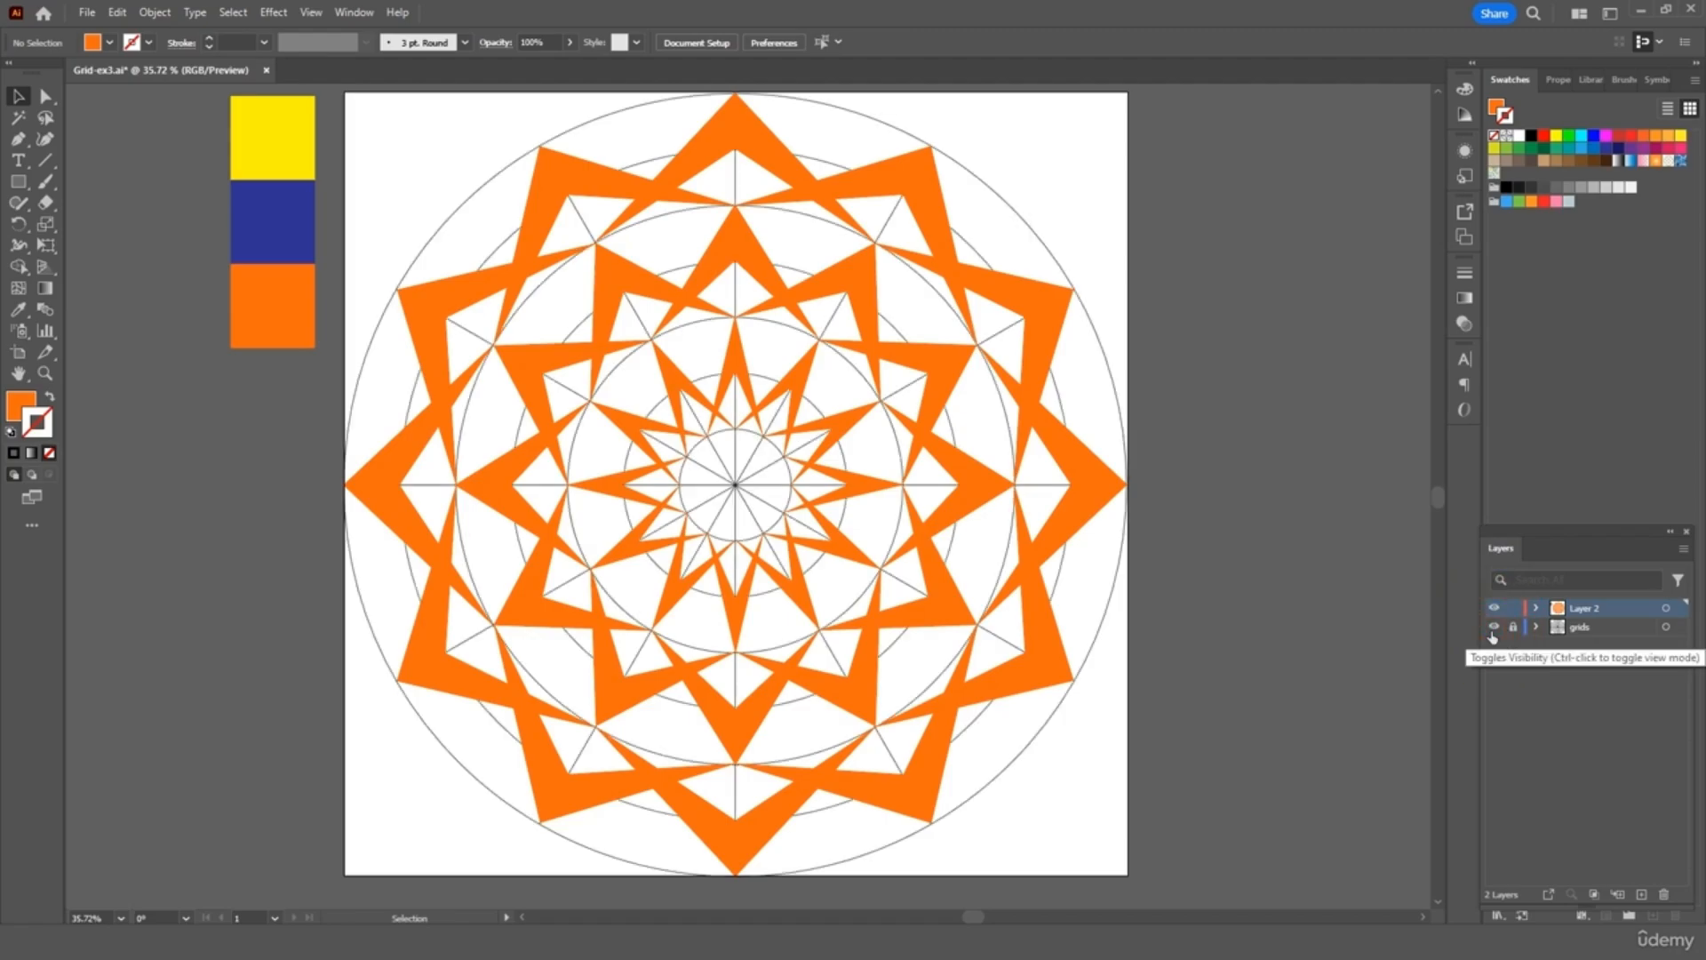
# Select five alternating chevron groups around the star
pyautogui.click(750, 152)
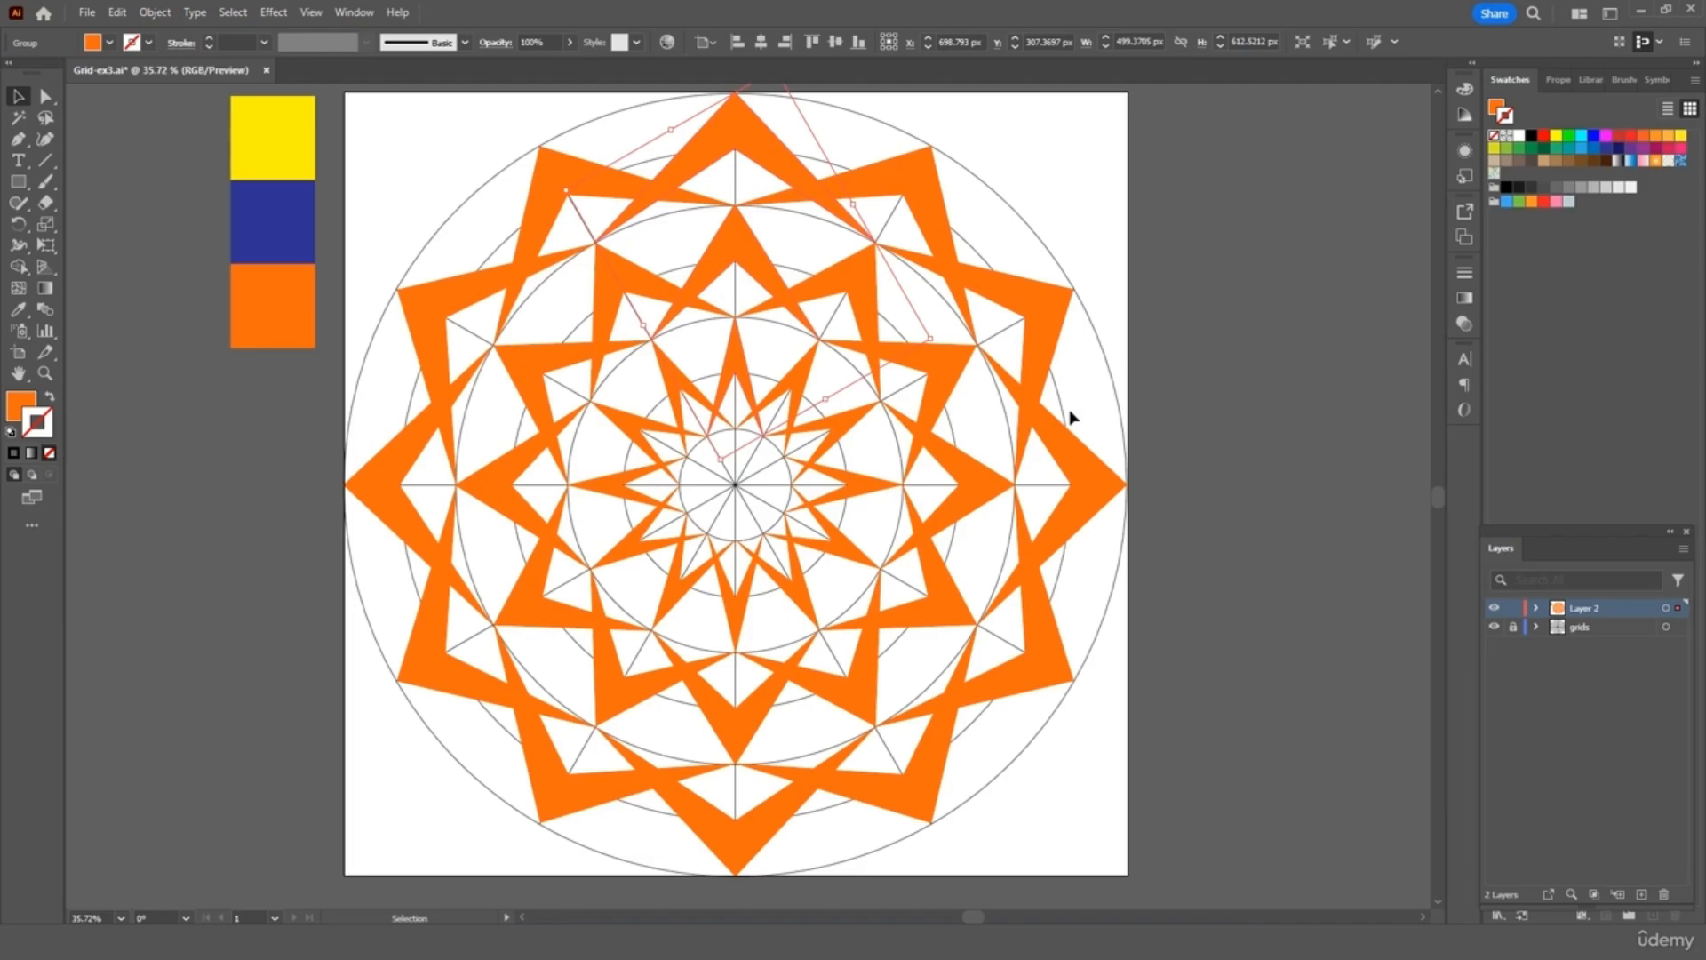
pyautogui.keyDown('shift'); pyautogui.click(1065, 377); pyautogui.keyUp('shift')
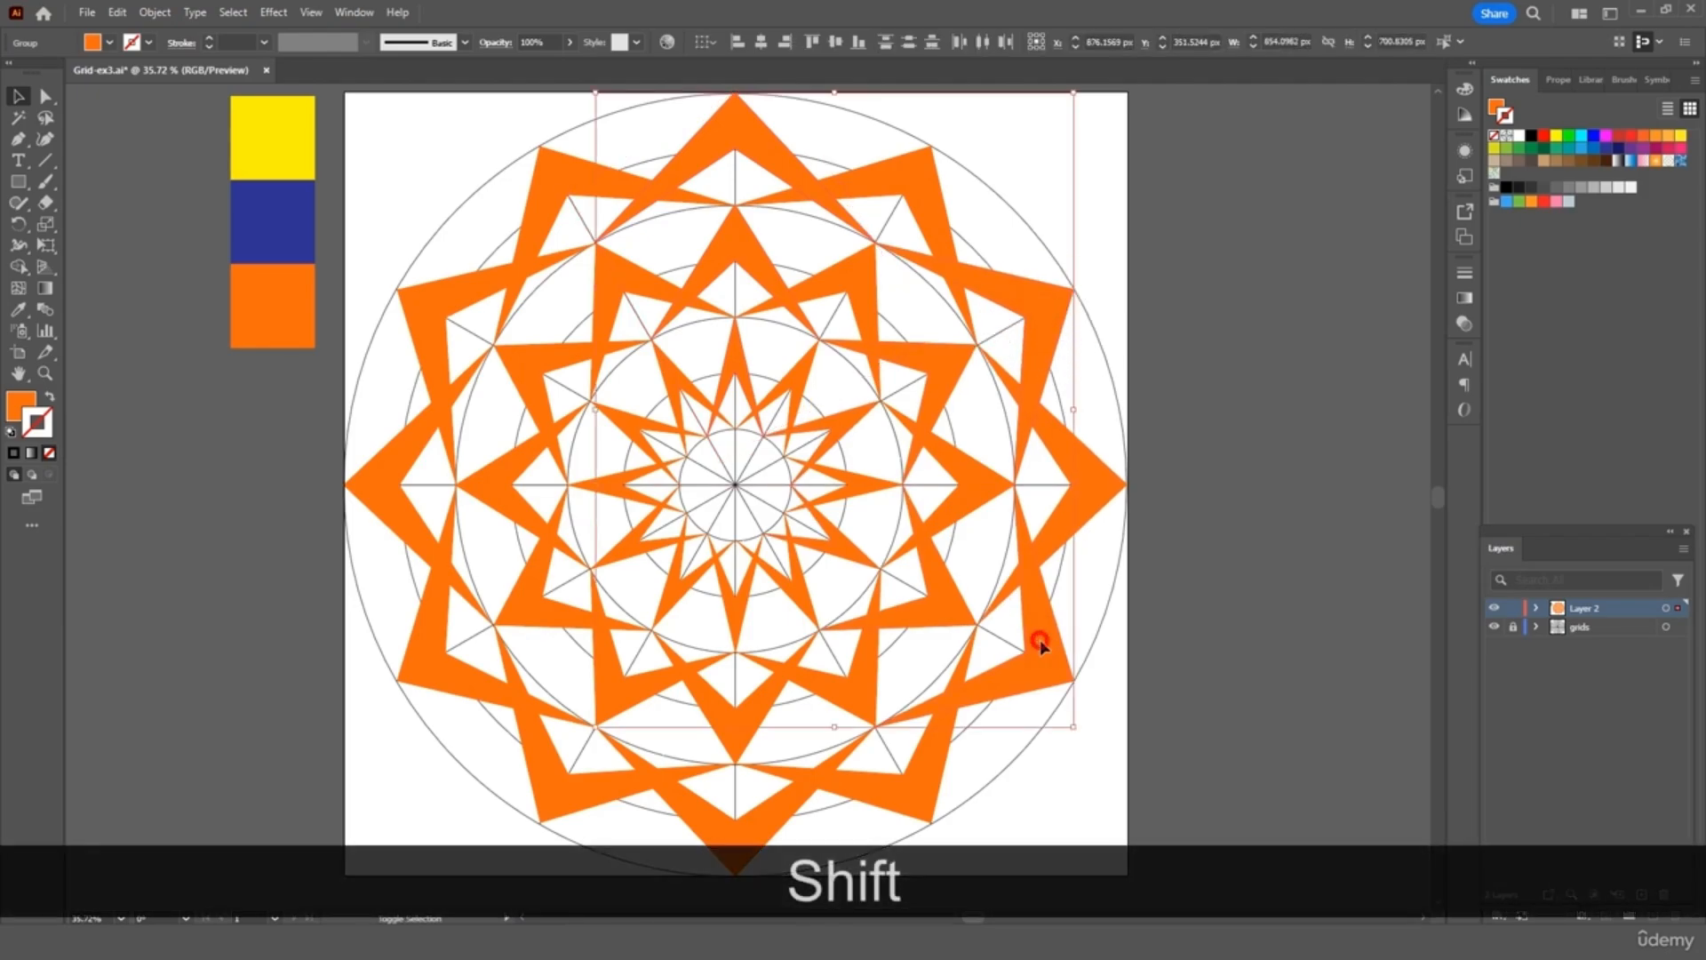
pyautogui.keyDown('shift'); pyautogui.click(738, 834); pyautogui.keyUp('shift')
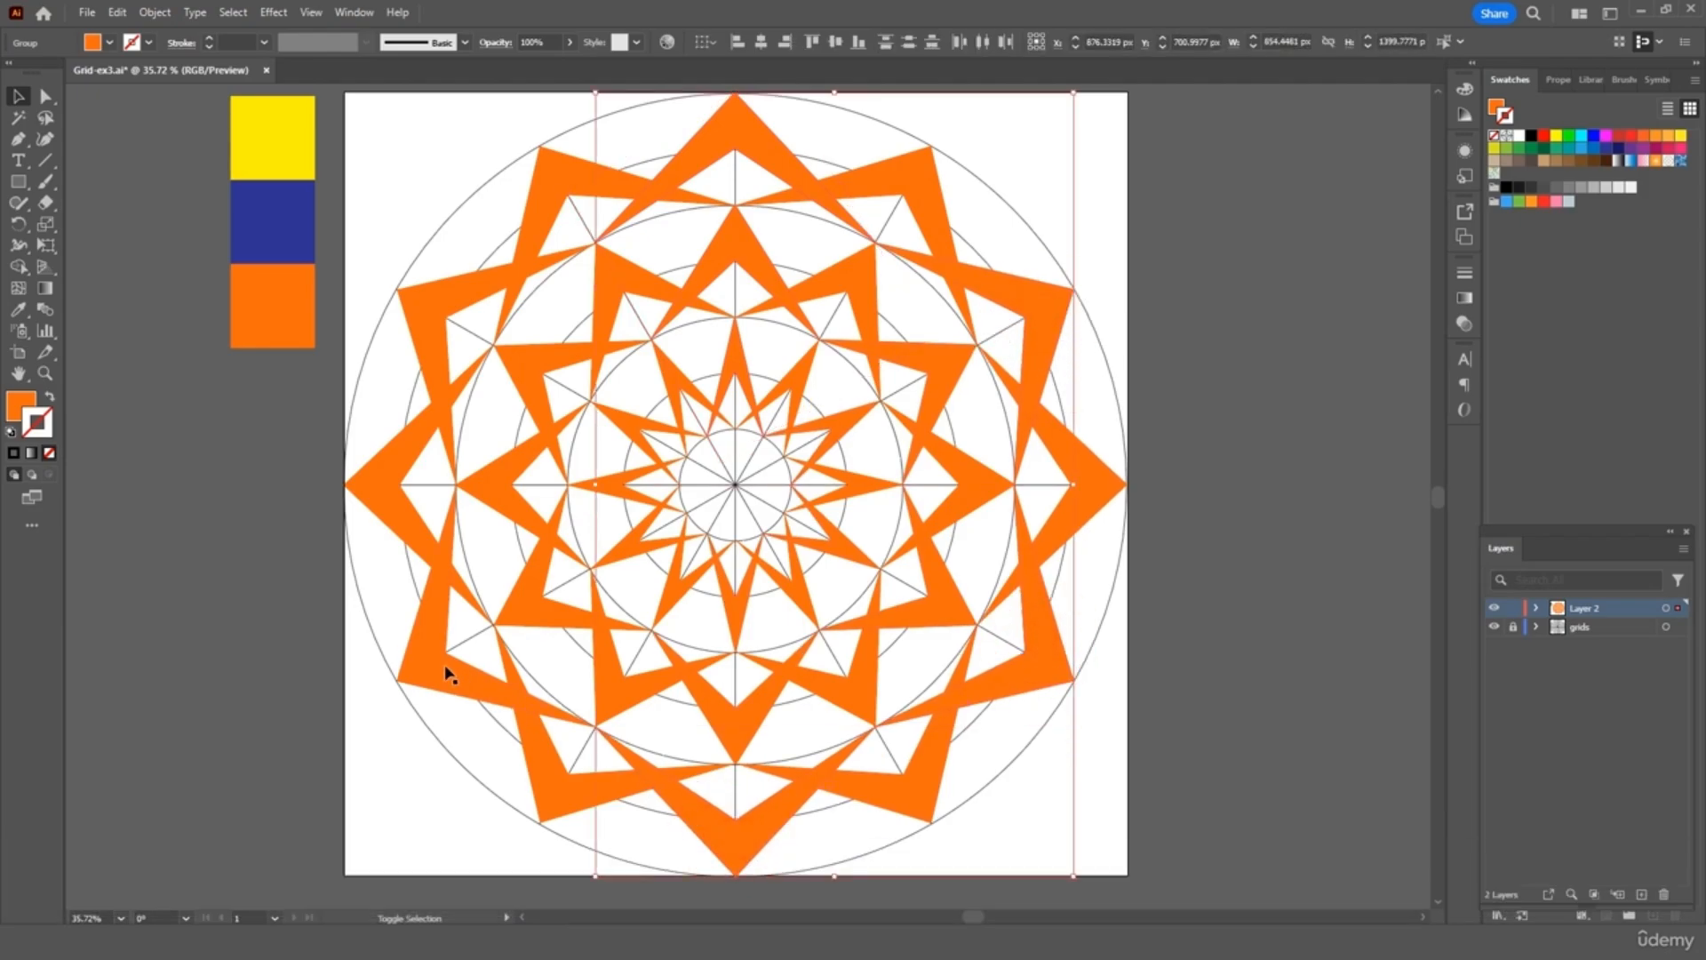
pyautogui.keyDown('shift'); pyautogui.click(447, 623); pyautogui.keyUp('shift')
pyautogui.keyDown('shift'); pyautogui.click(447, 306); pyautogui.keyUp('shift')
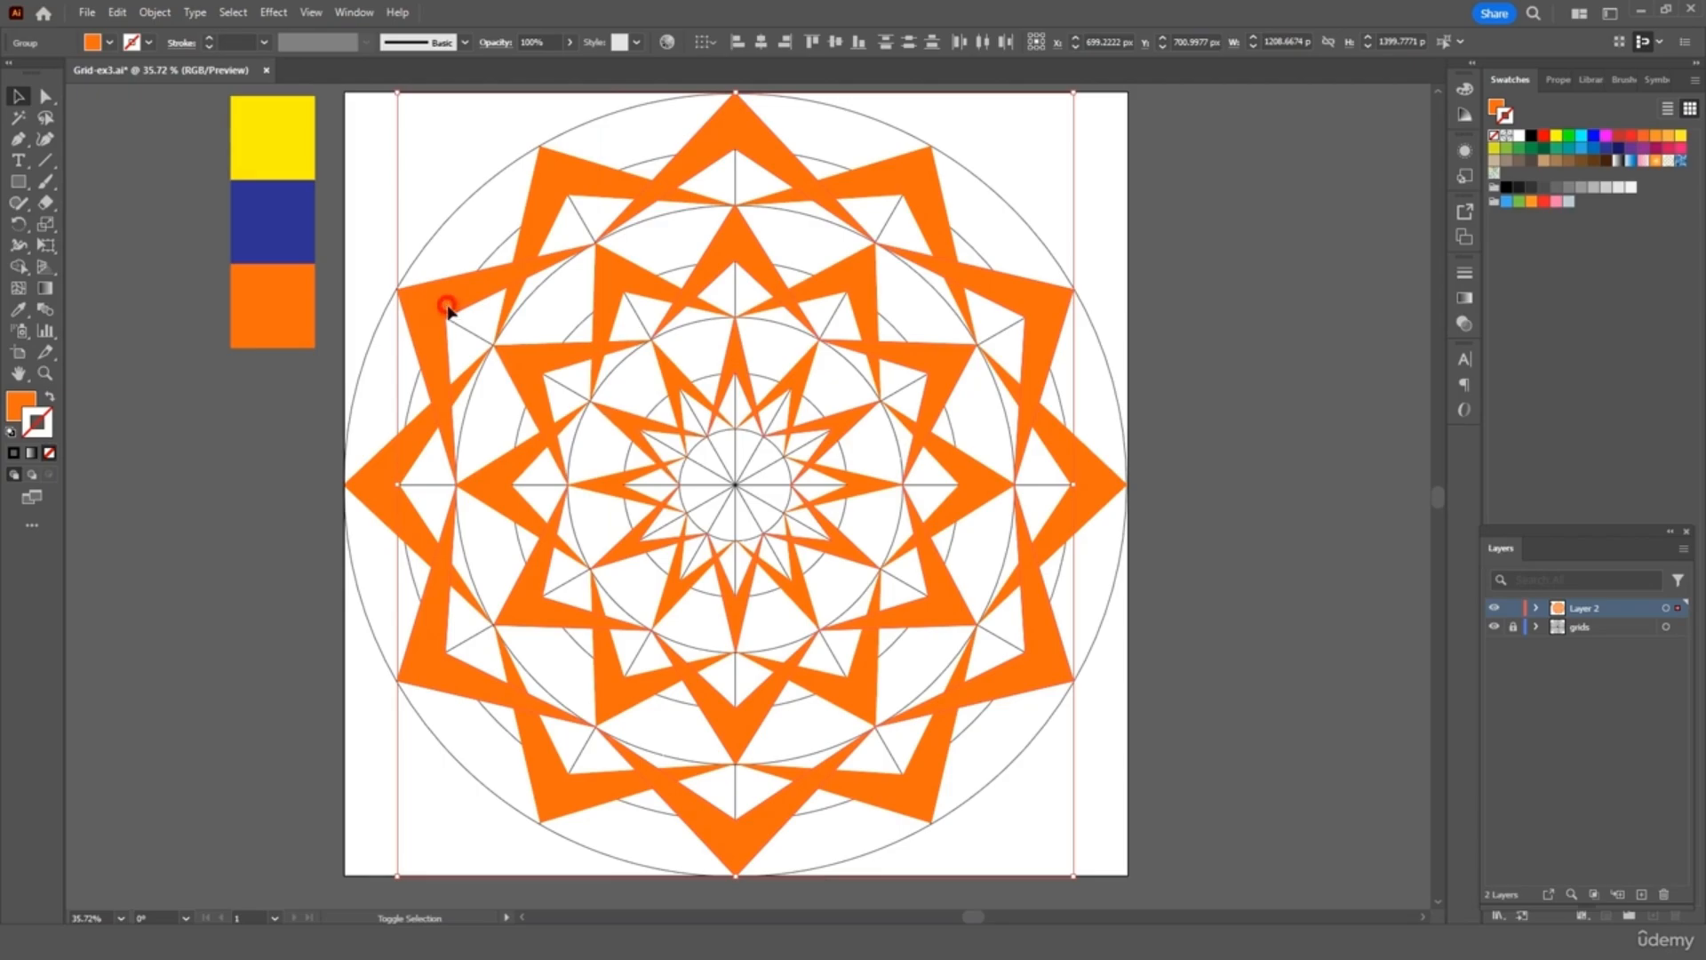
# Fill the selected groups with the blue swatch, then hide the grid layer
pyautogui.click(18, 309)
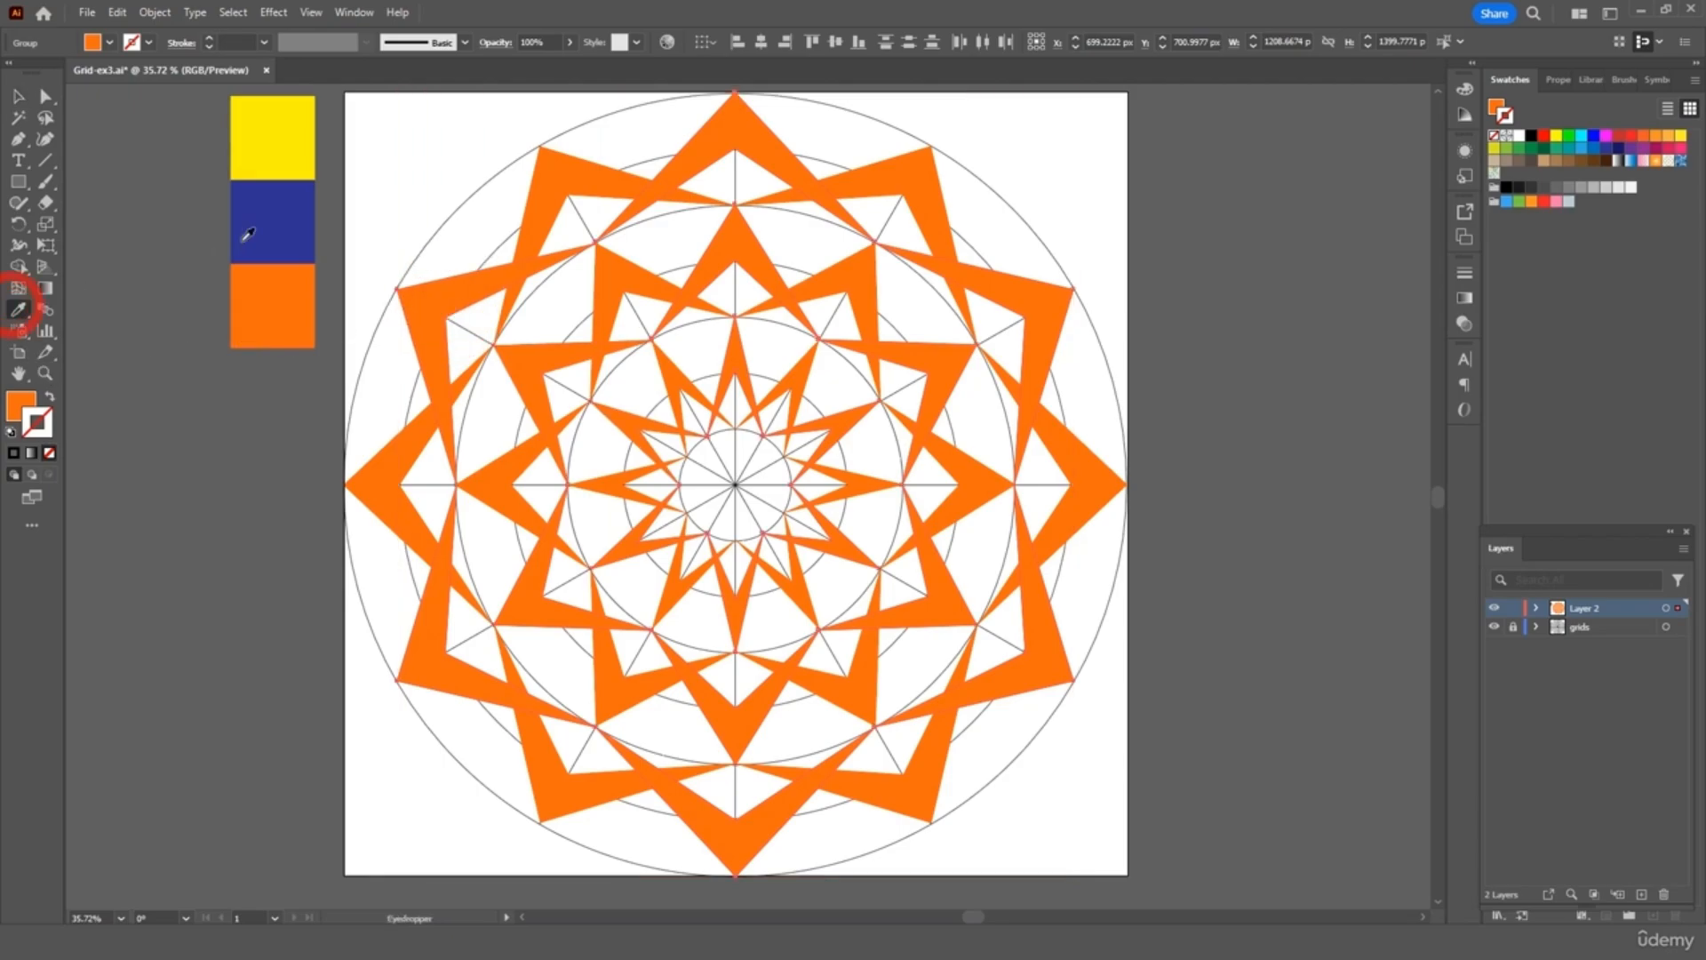
pyautogui.click(285, 210)
pyautogui.click(17, 96)
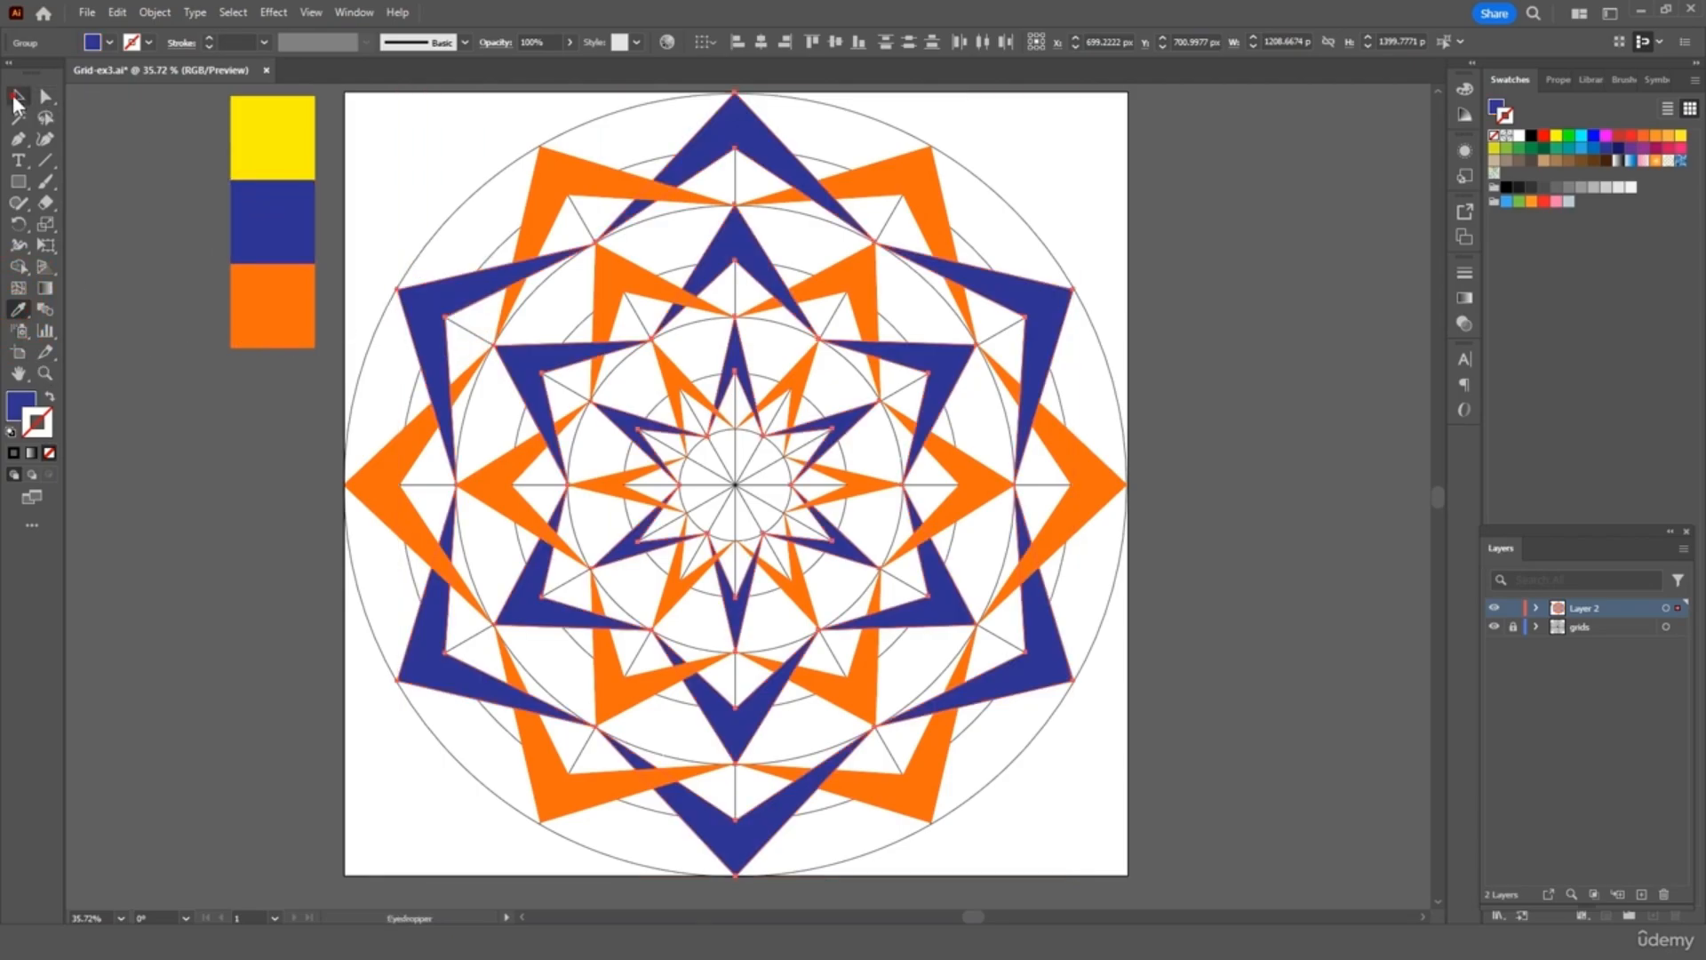
pyautogui.click(115, 144)
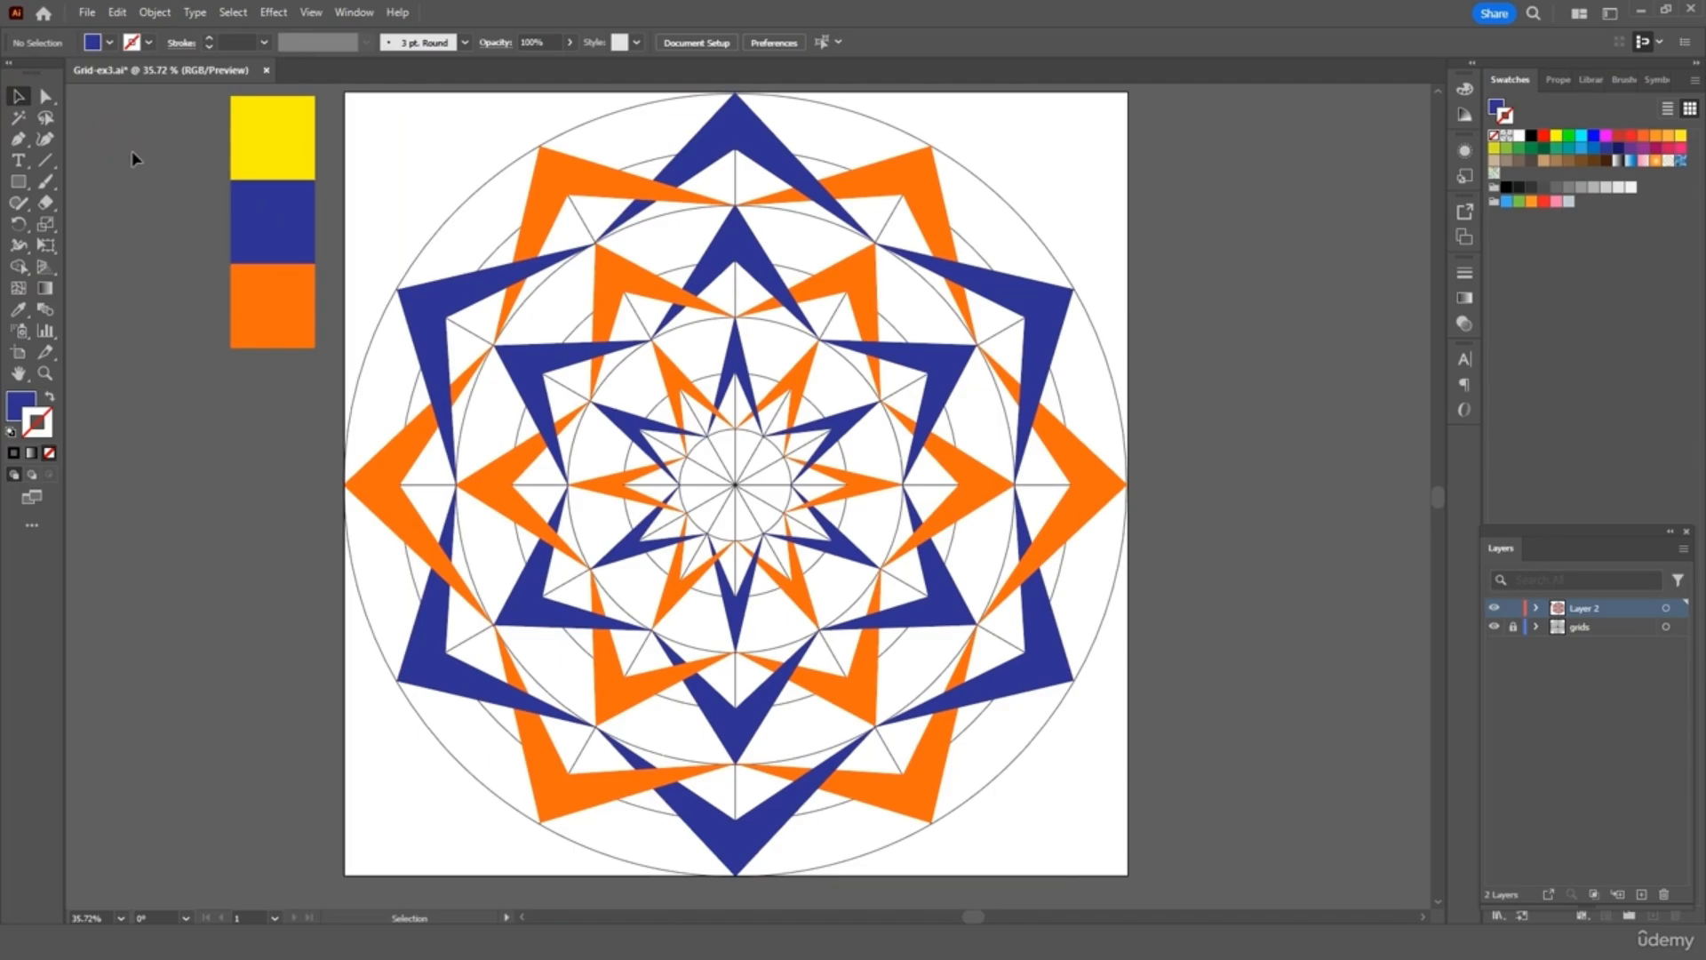
pyautogui.click(1495, 627)
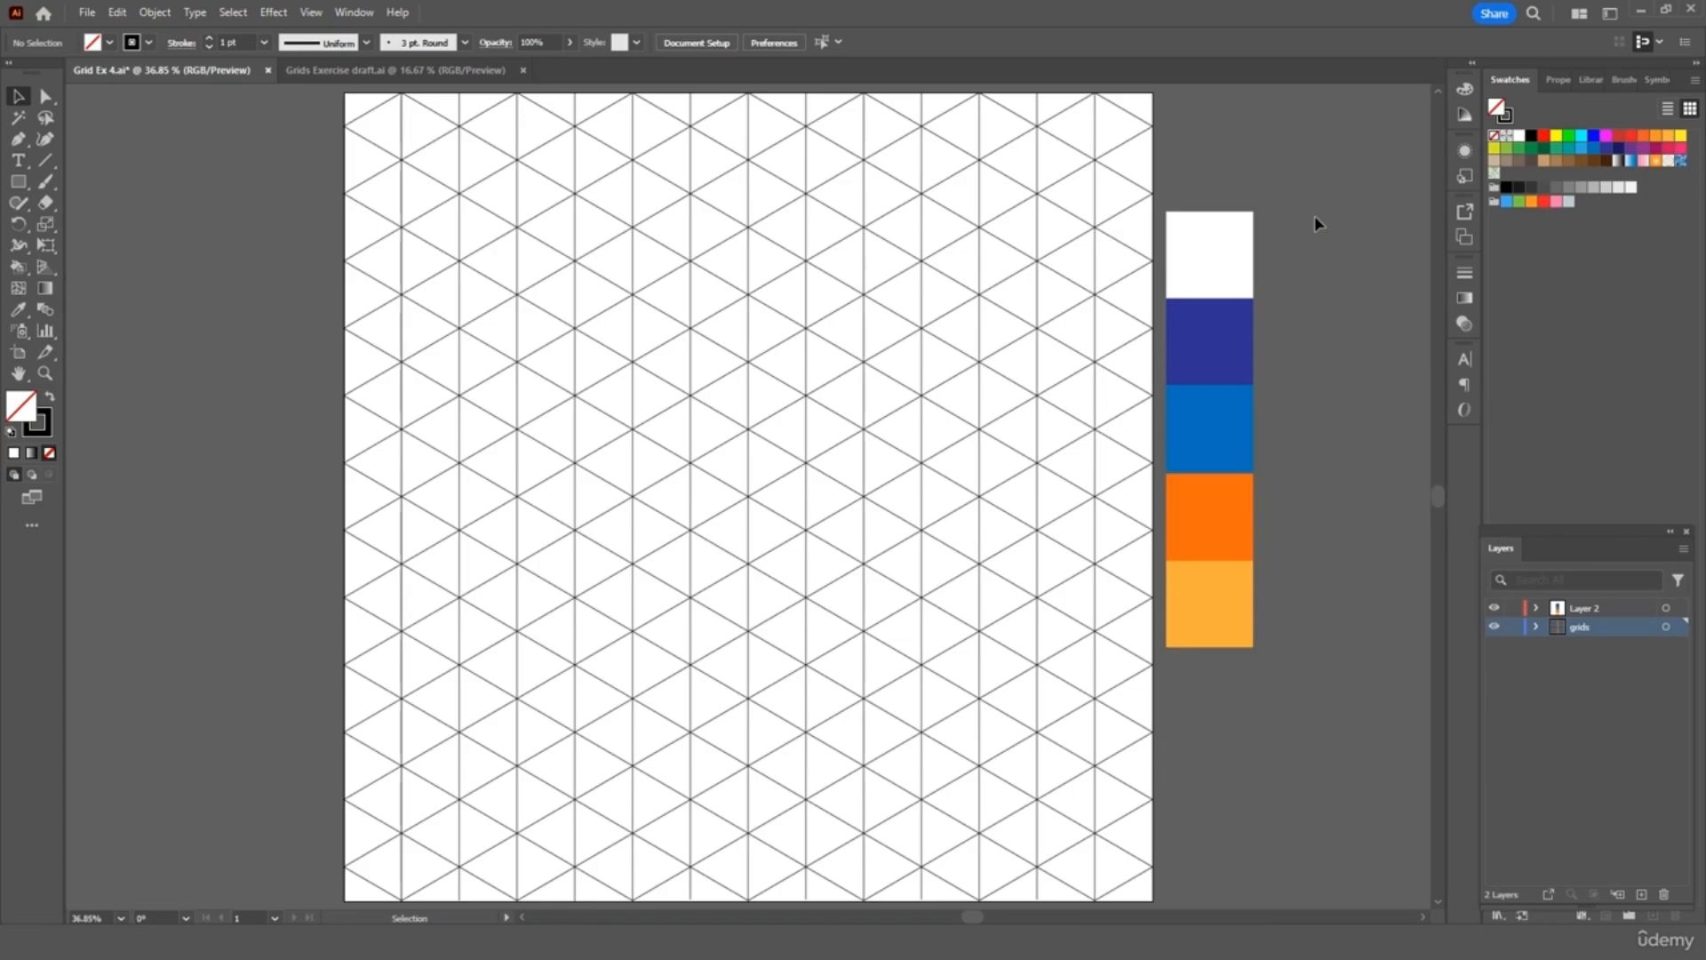
# Select the triangle grid in Grid Ex 4.ai and pick the Live Paint Bucket tool
pyautogui.click(921, 302)
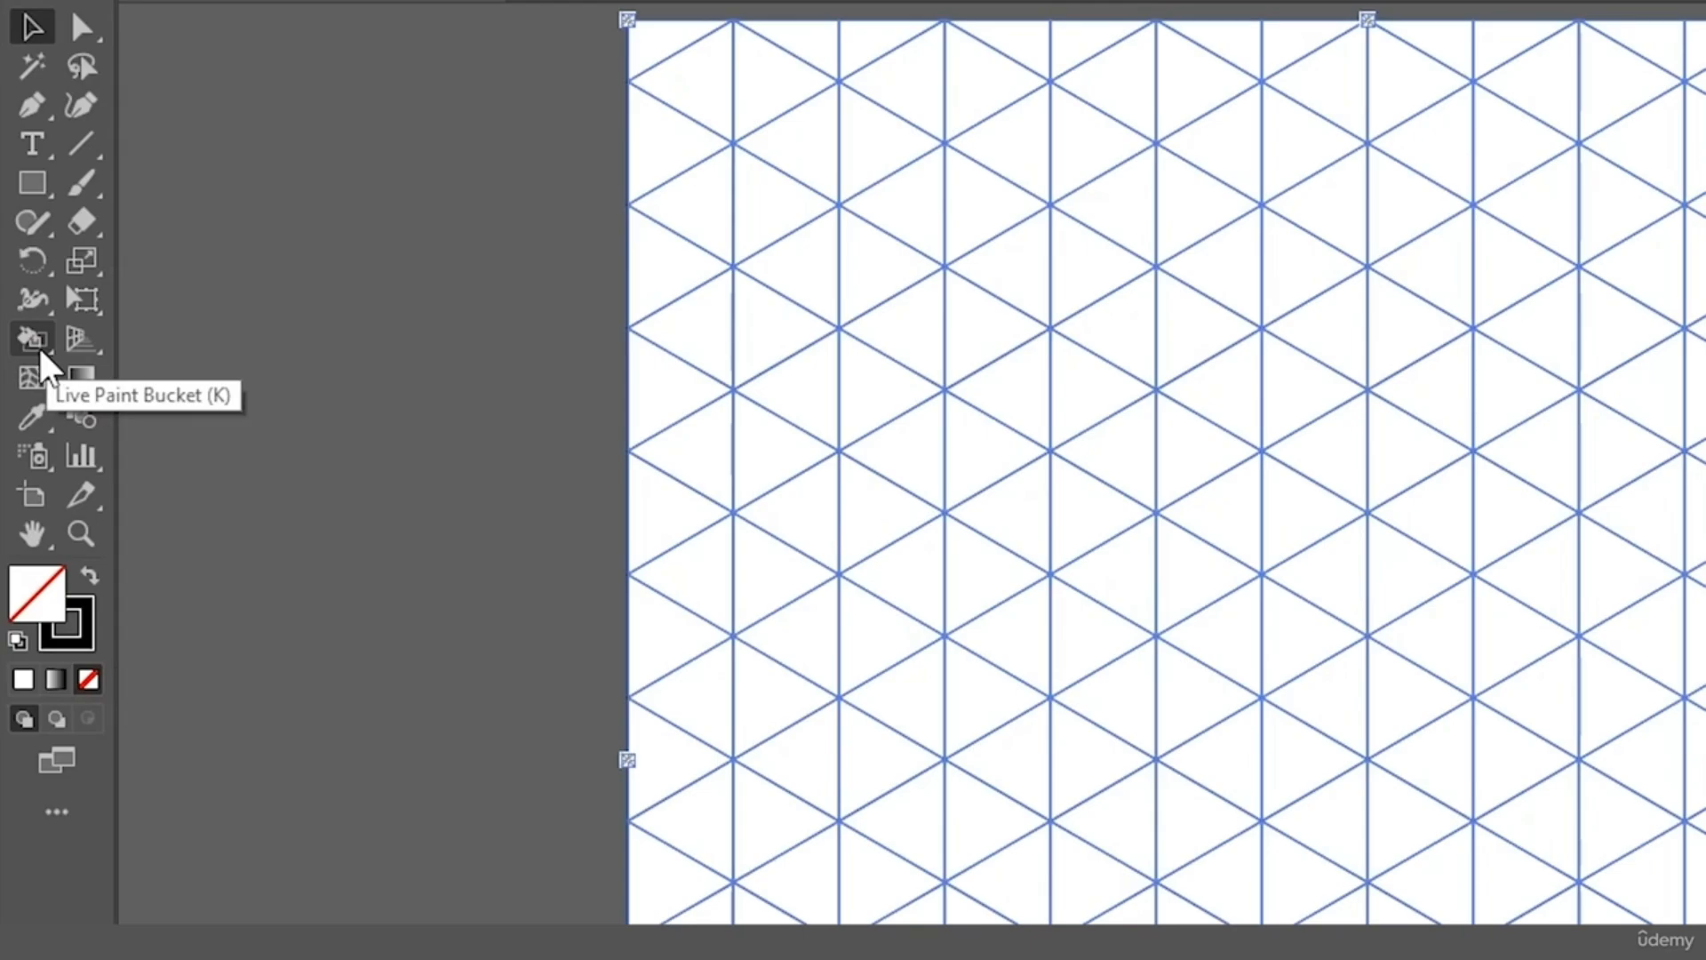
pyautogui.click(21, 271)
pyautogui.click(195, 380)
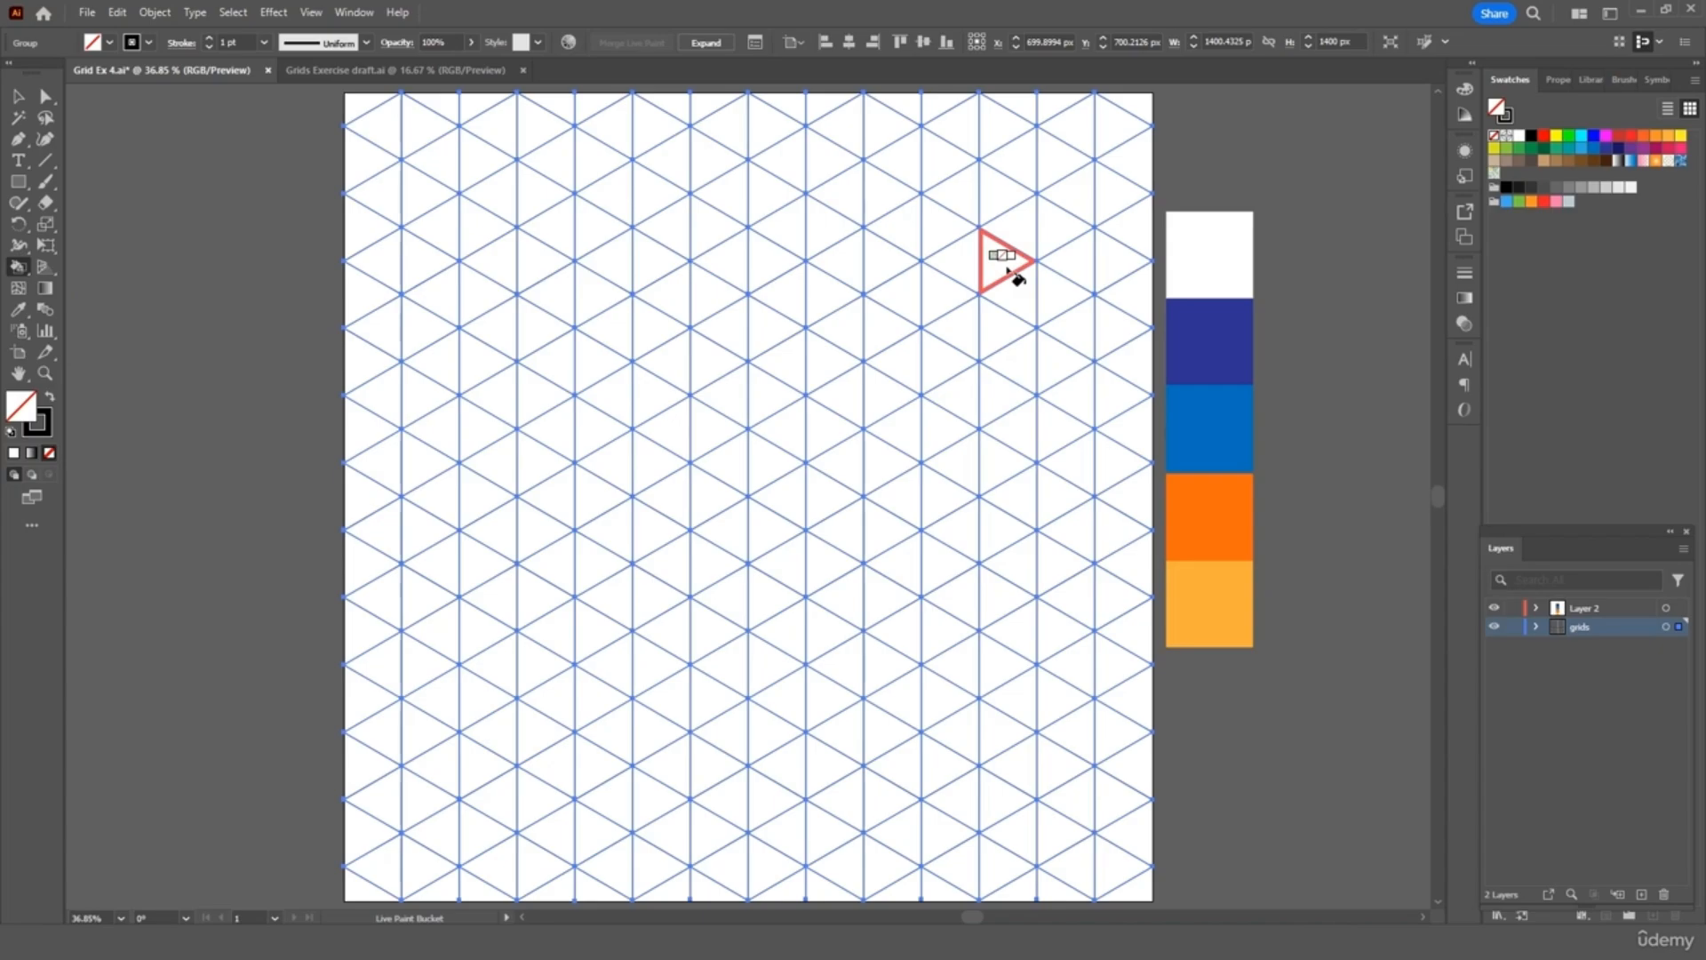
# Paint the top grid triangle navy and a column of triangles below it orange
pyautogui.hotkey('ctrl', 'shift', 'a')
pyautogui.press('i')
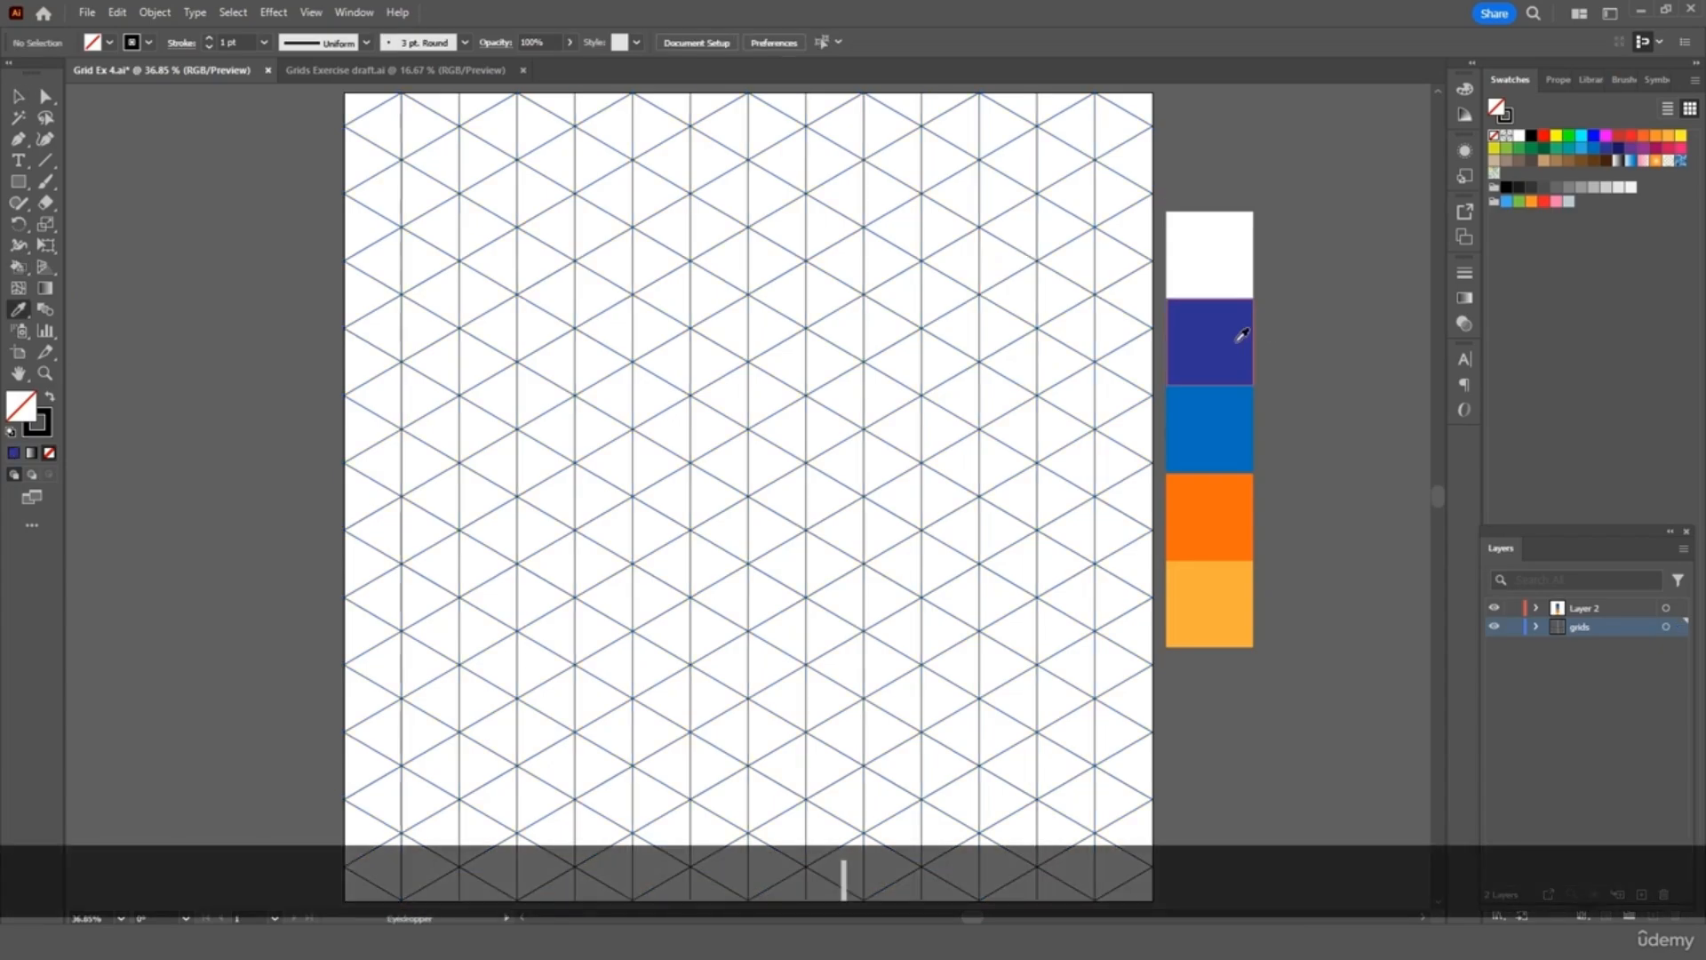
pyautogui.click(1244, 335)
pyautogui.press('k')
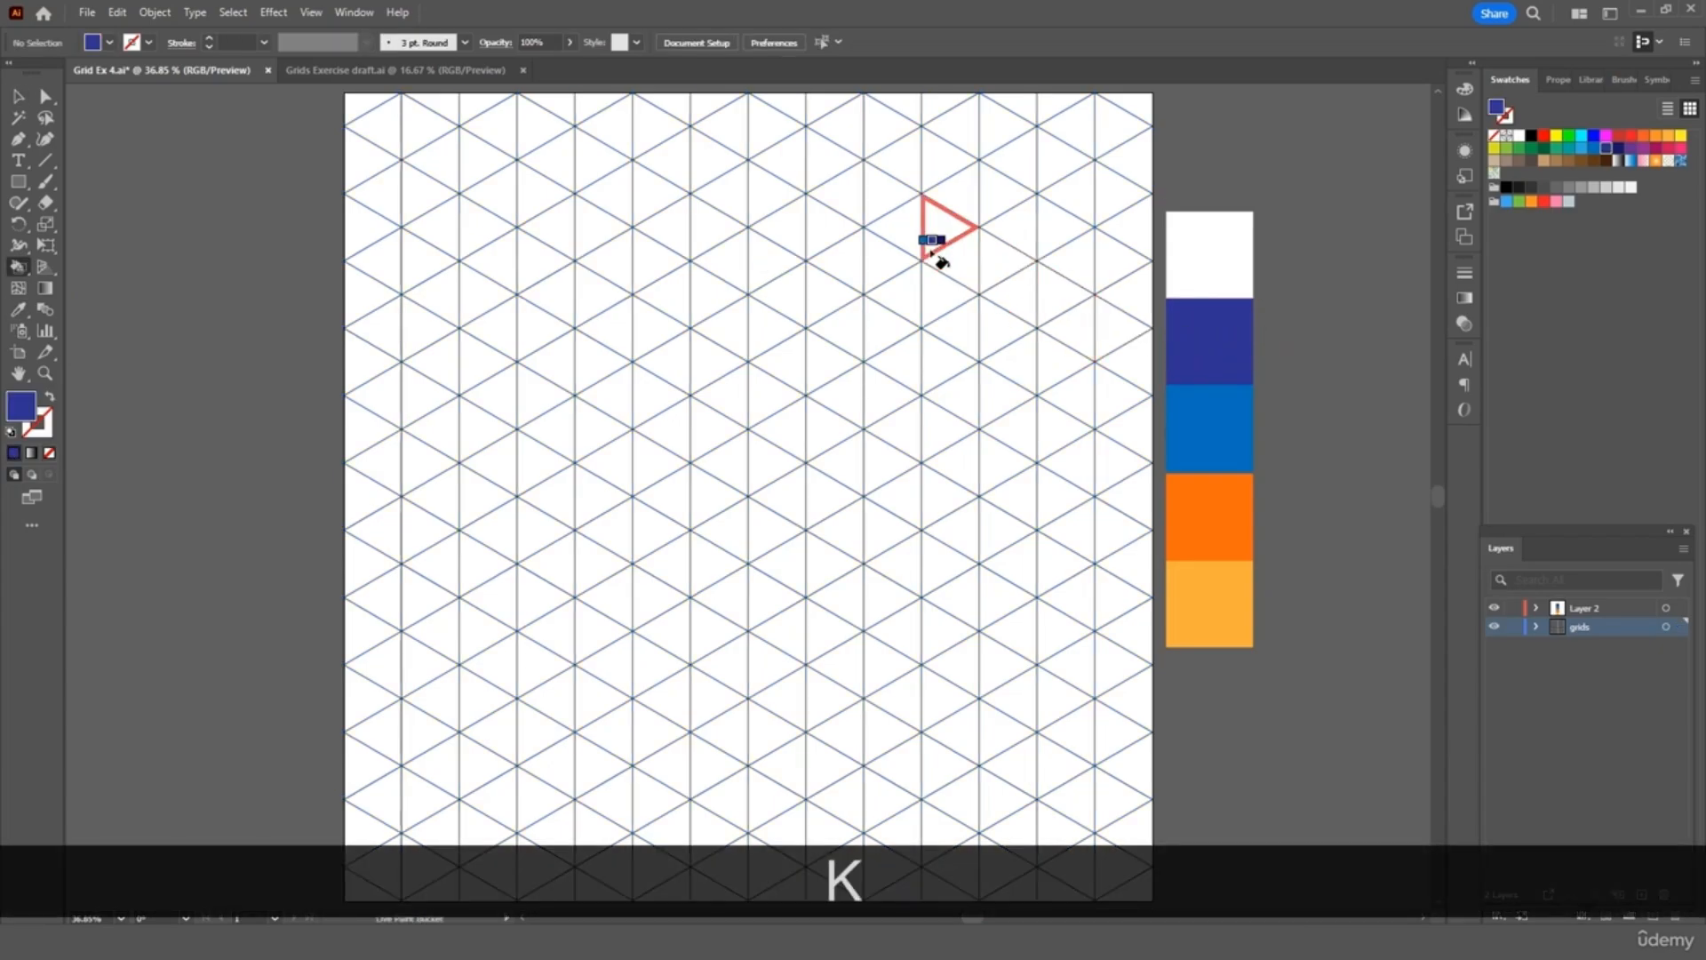
pyautogui.click(774, 138)
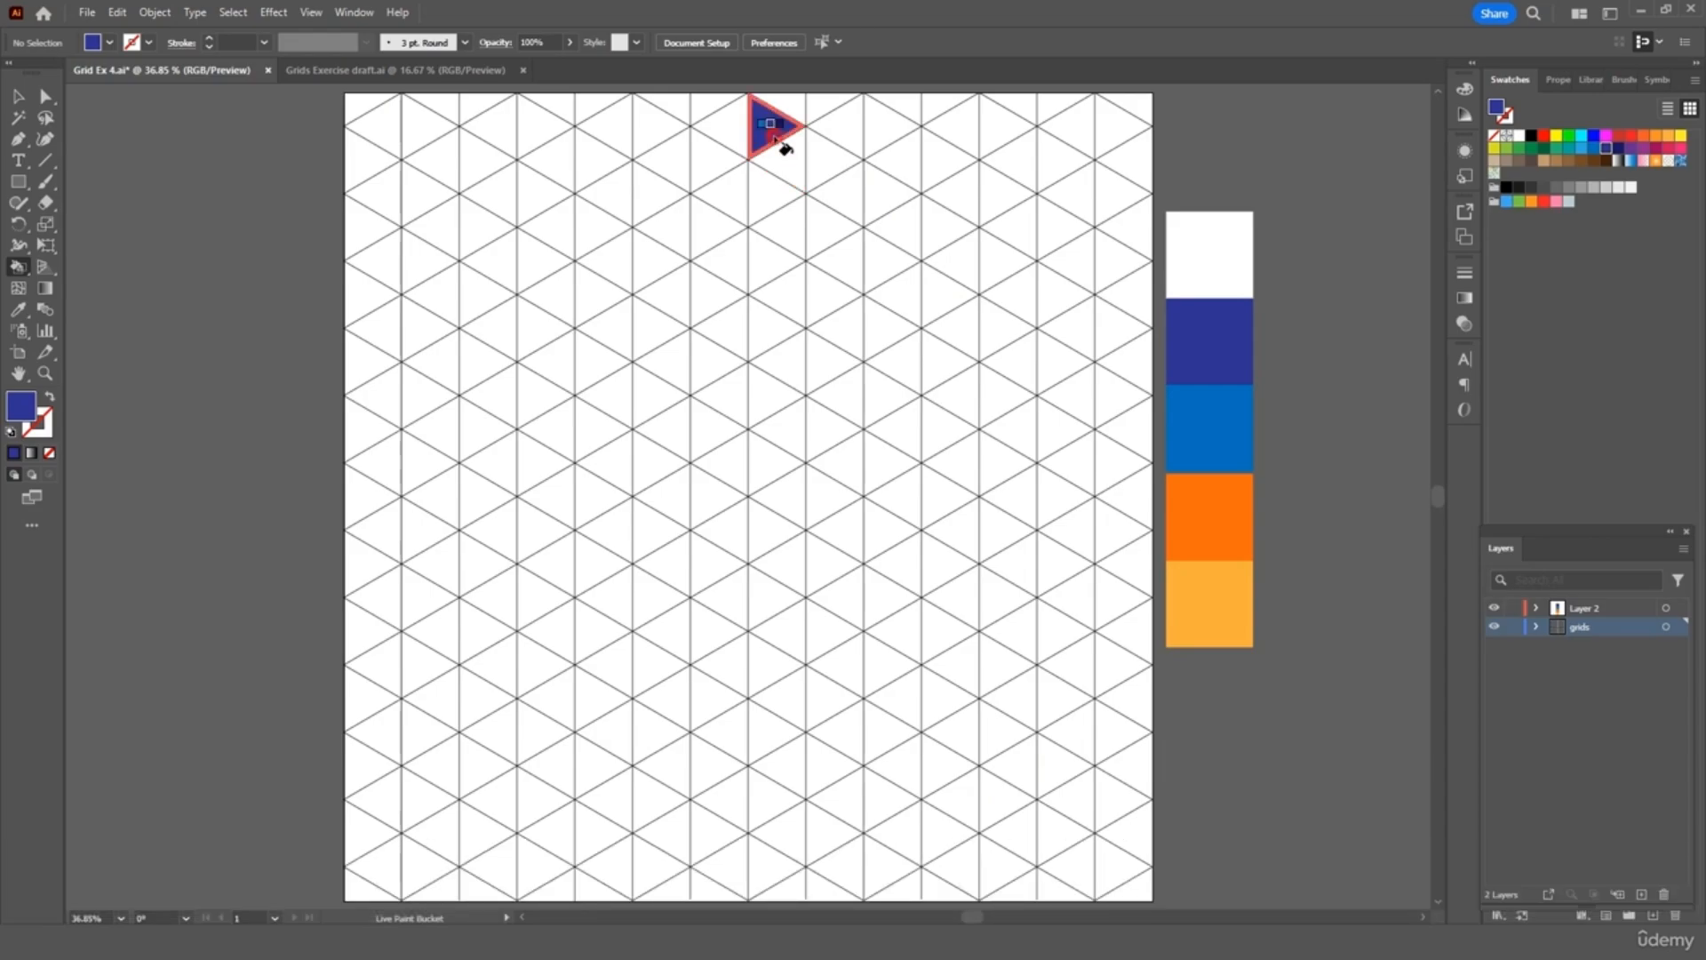
pyautogui.press('i')
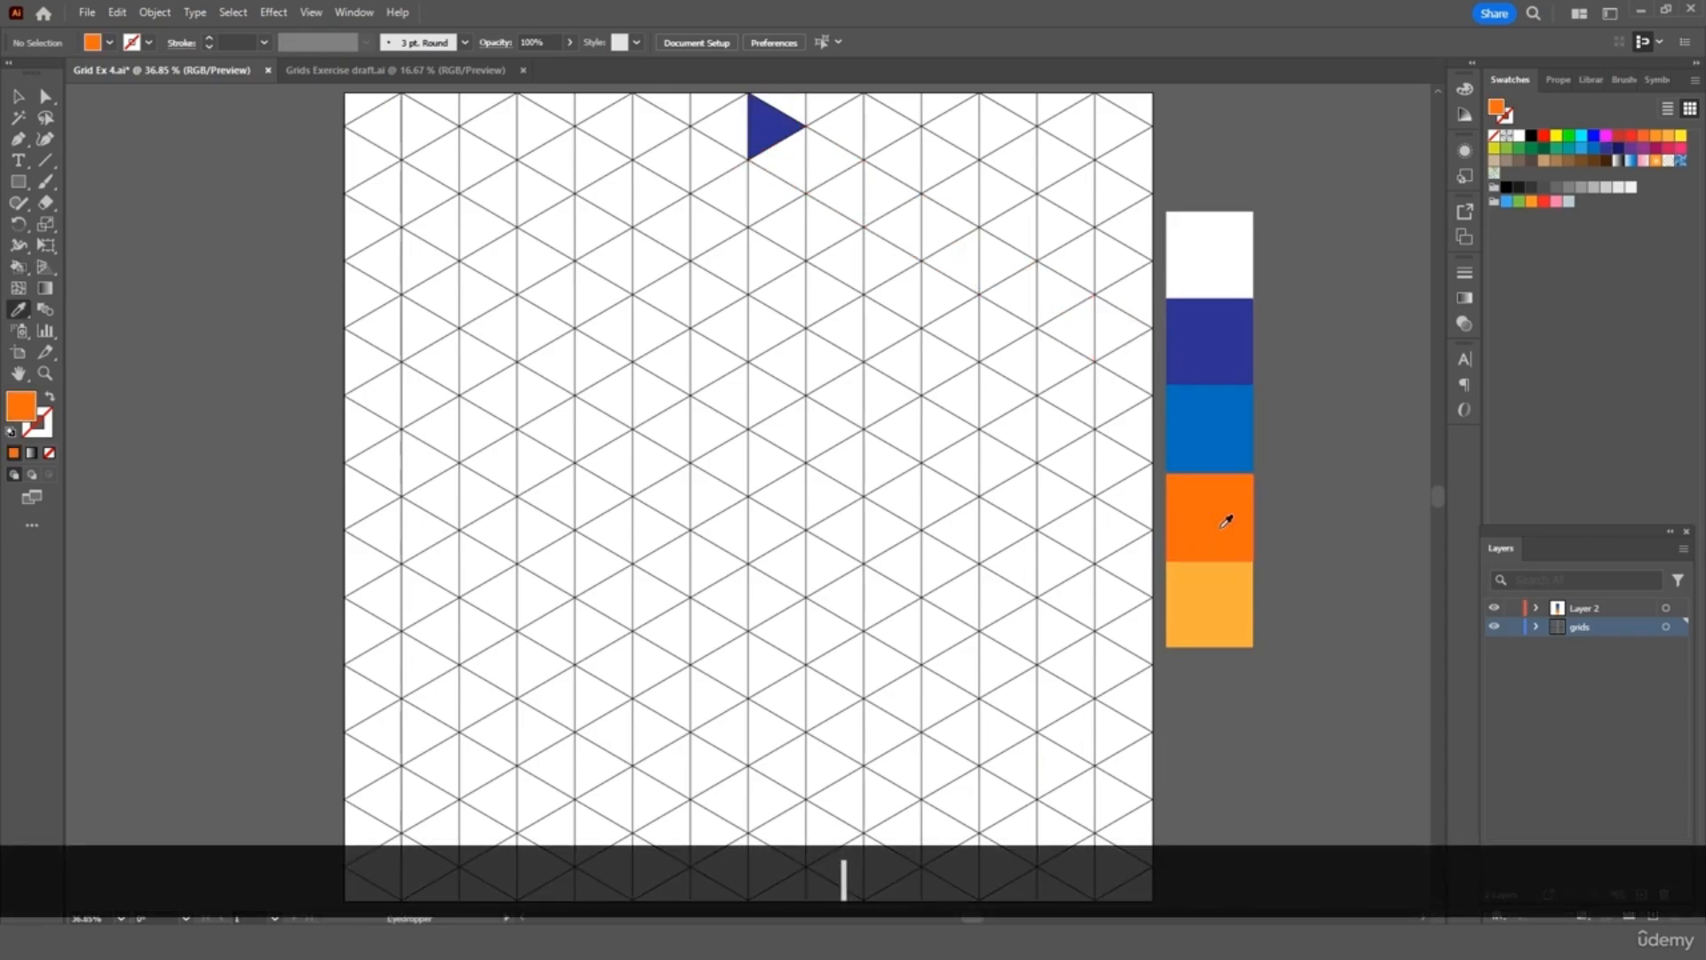
pyautogui.press('k')
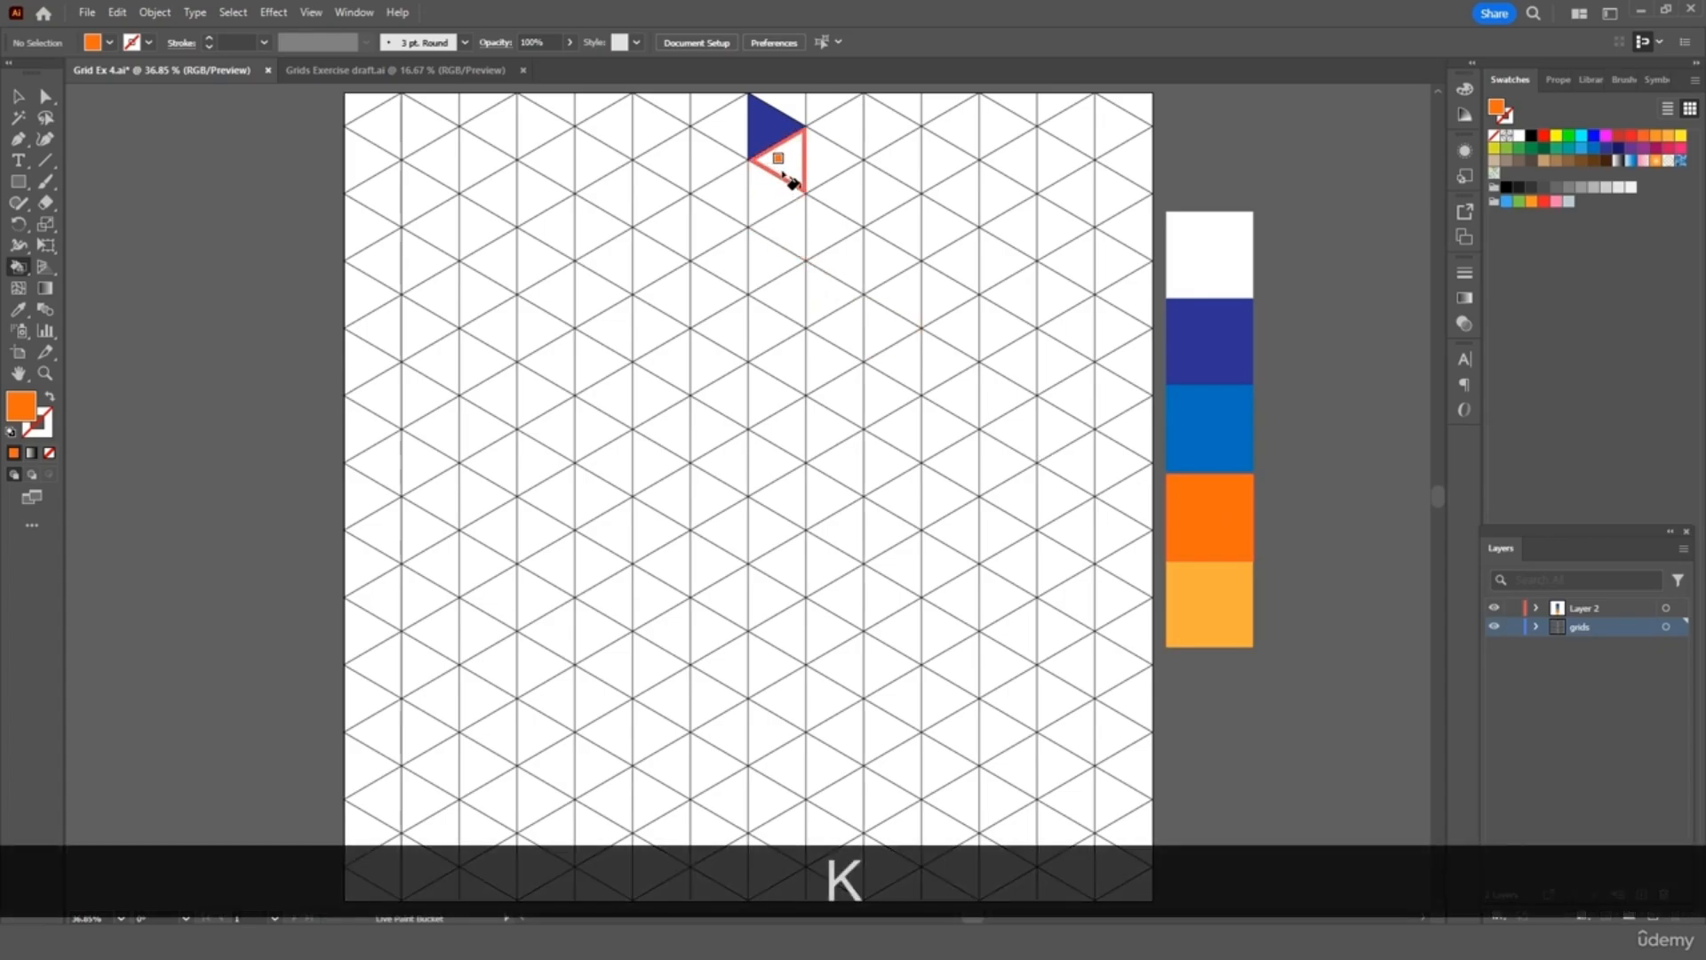
pyautogui.moveTo(784, 173); pyautogui.dragTo(778, 393)
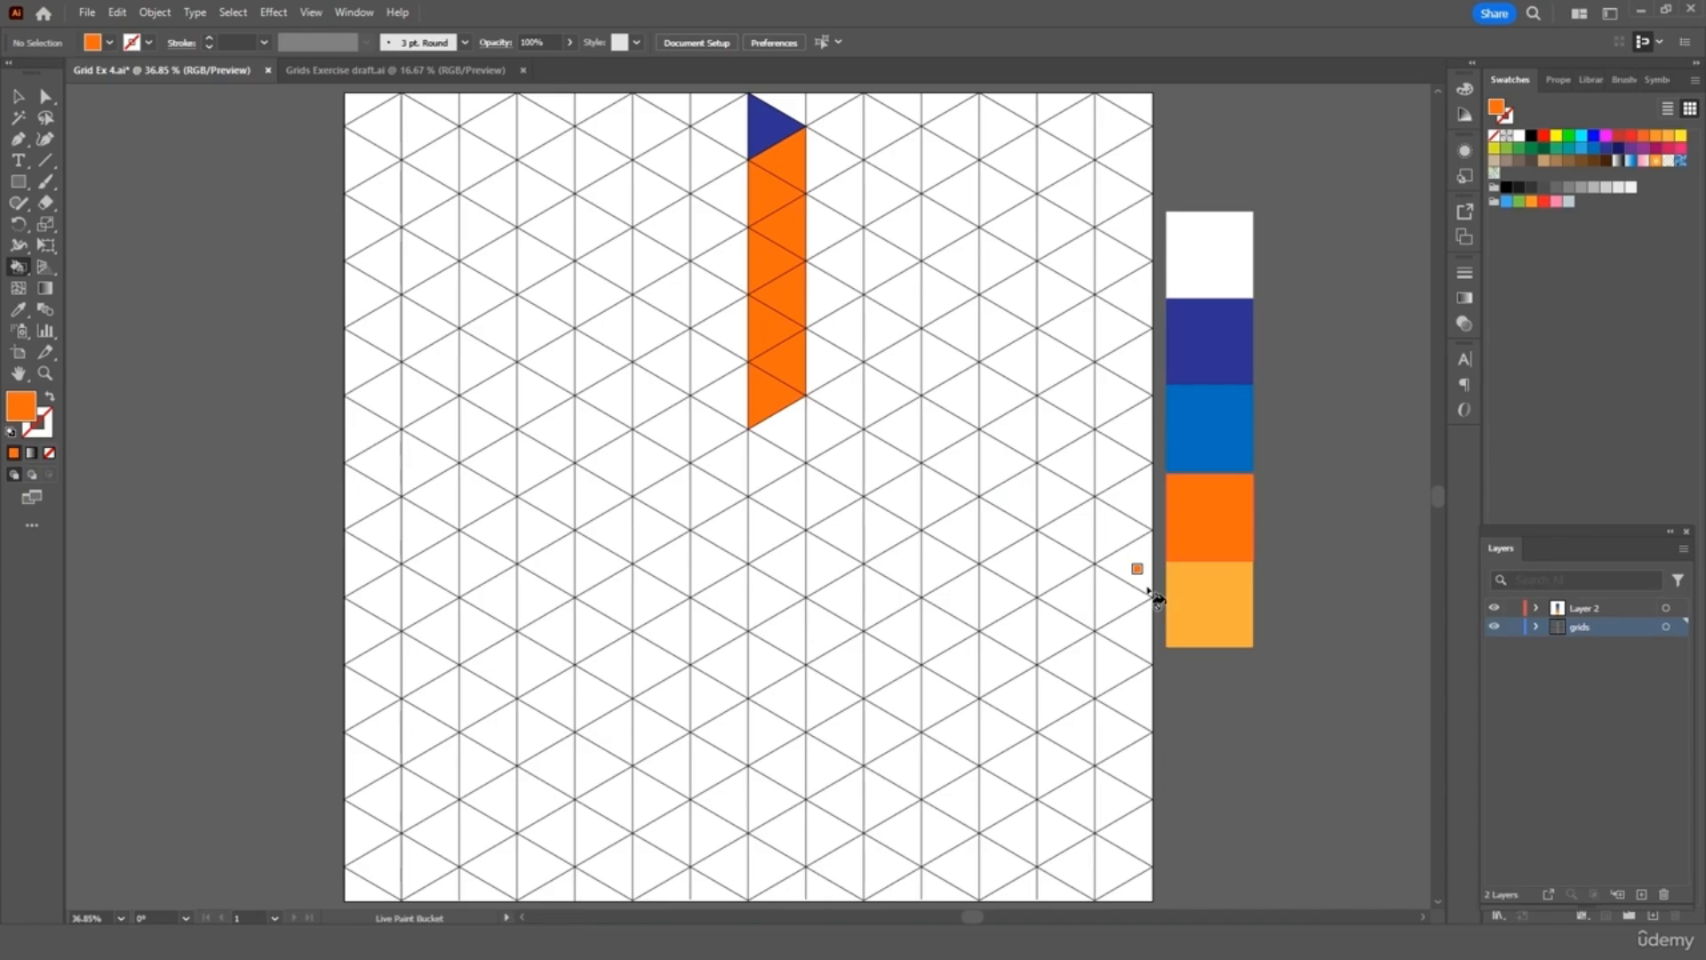
# Paint light-orange triangles below the orange column, then navy triangles beneath those
pyautogui.press('i')
pyautogui.click(1209, 608)
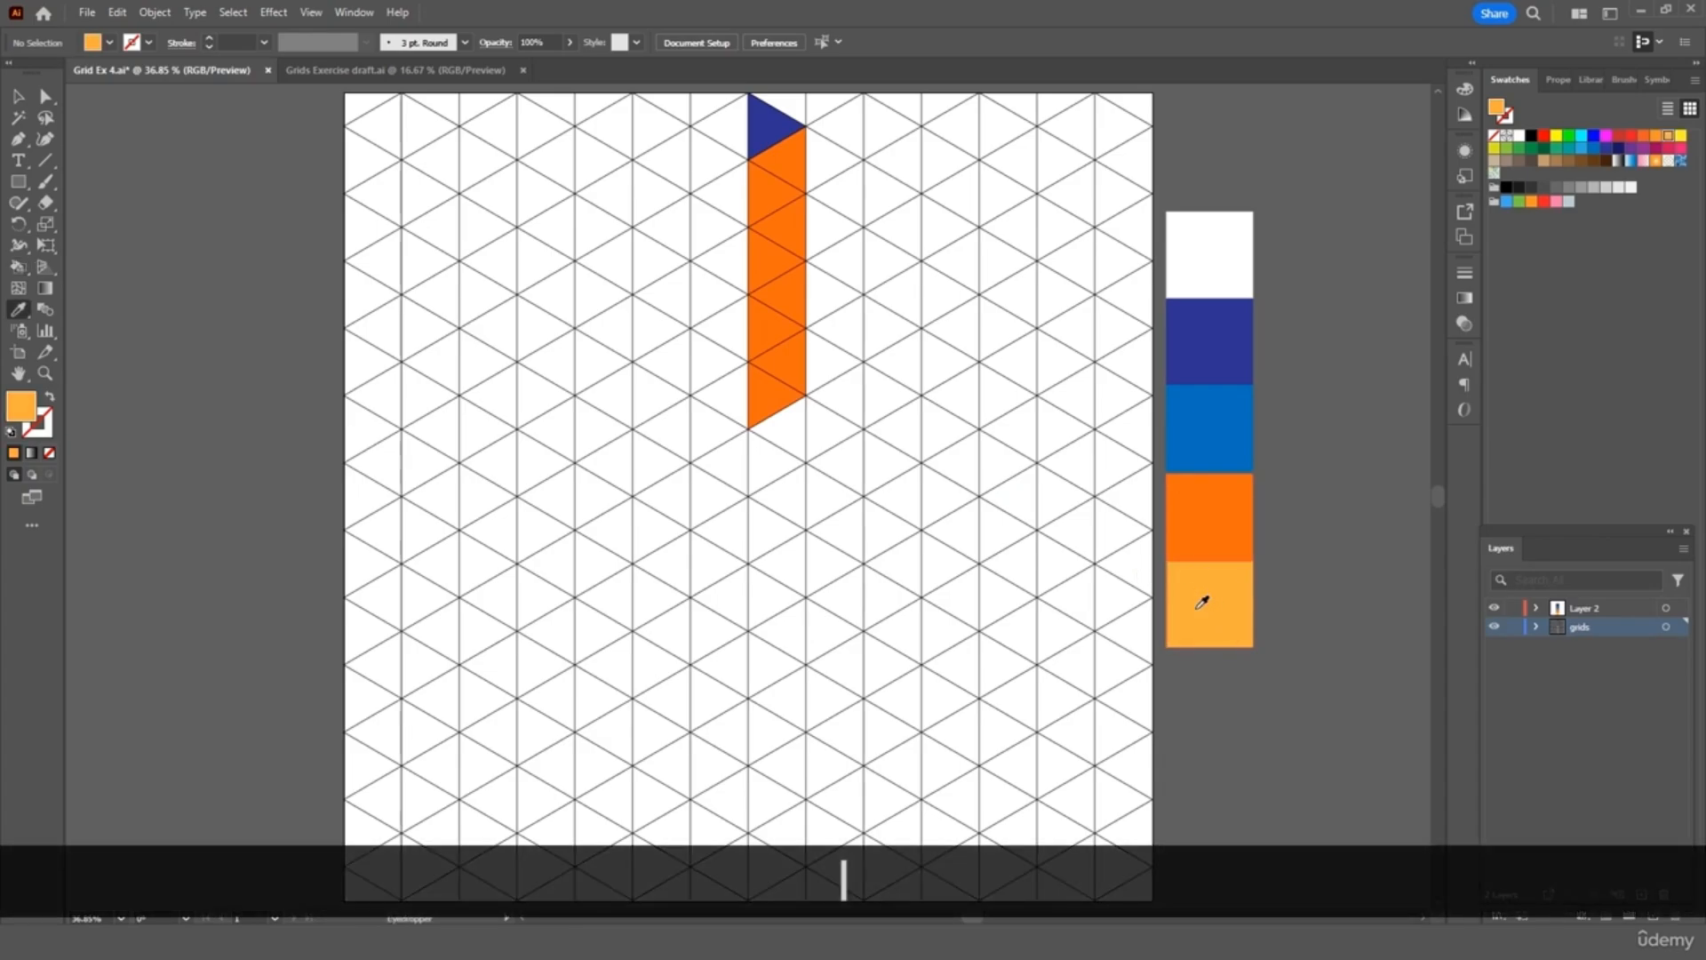
pyautogui.press('k')
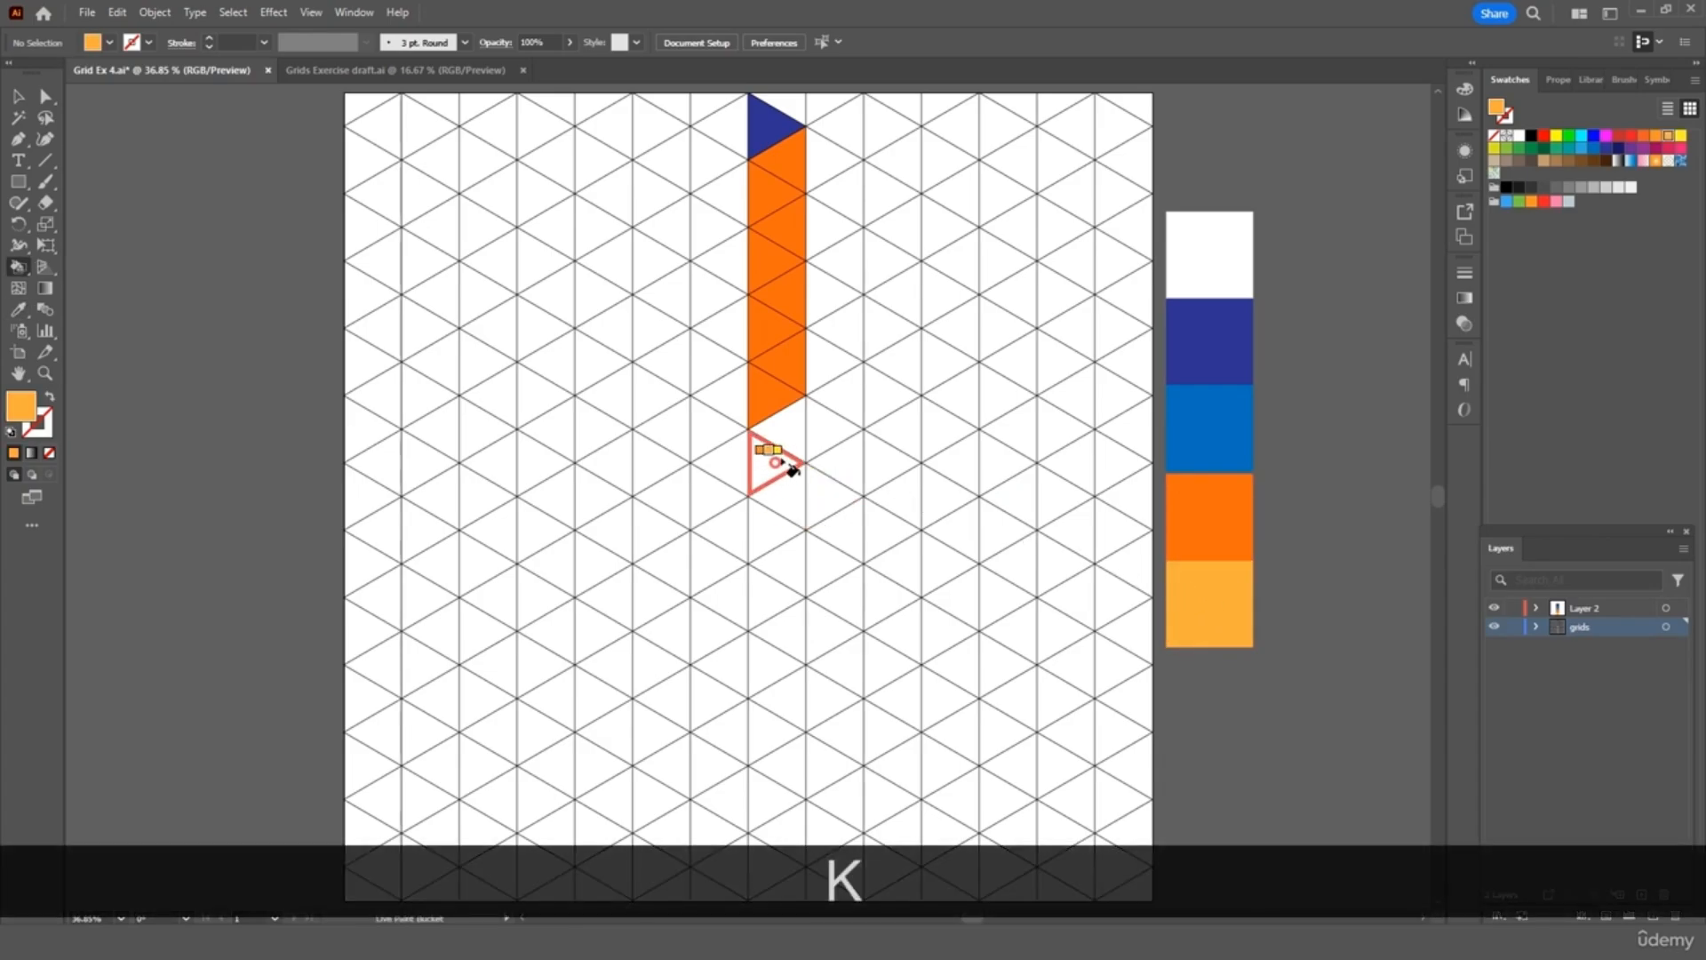
pyautogui.moveTo(791, 470); pyautogui.dragTo(862, 412)
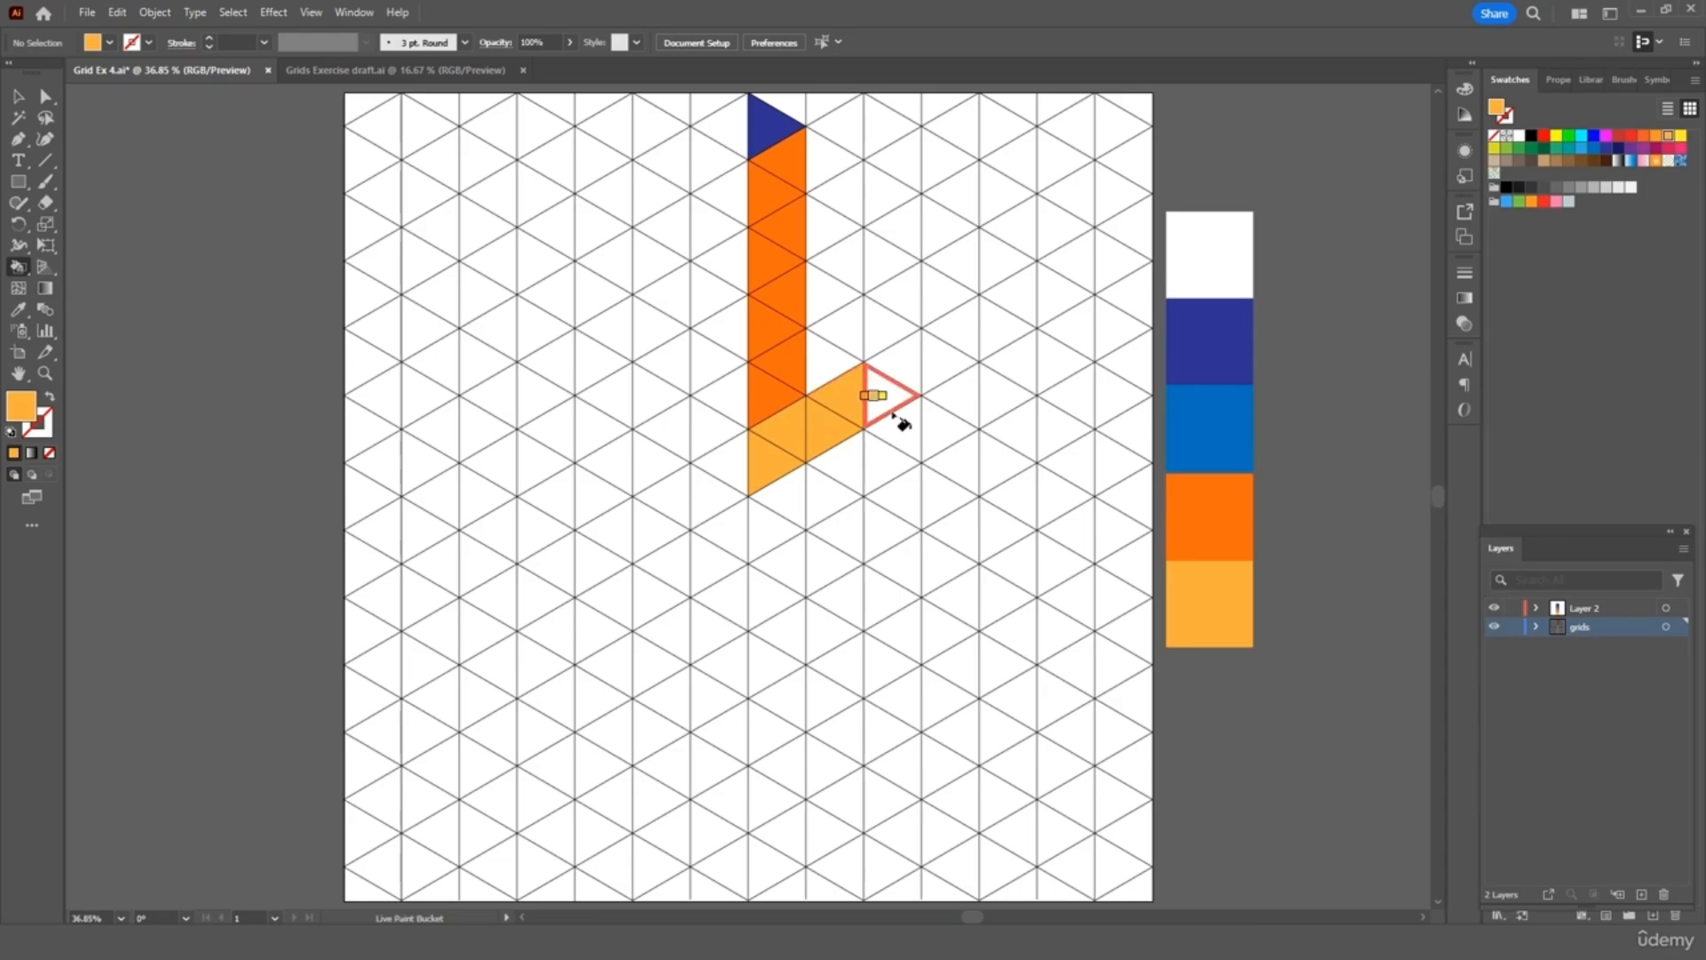
pyautogui.press('i')
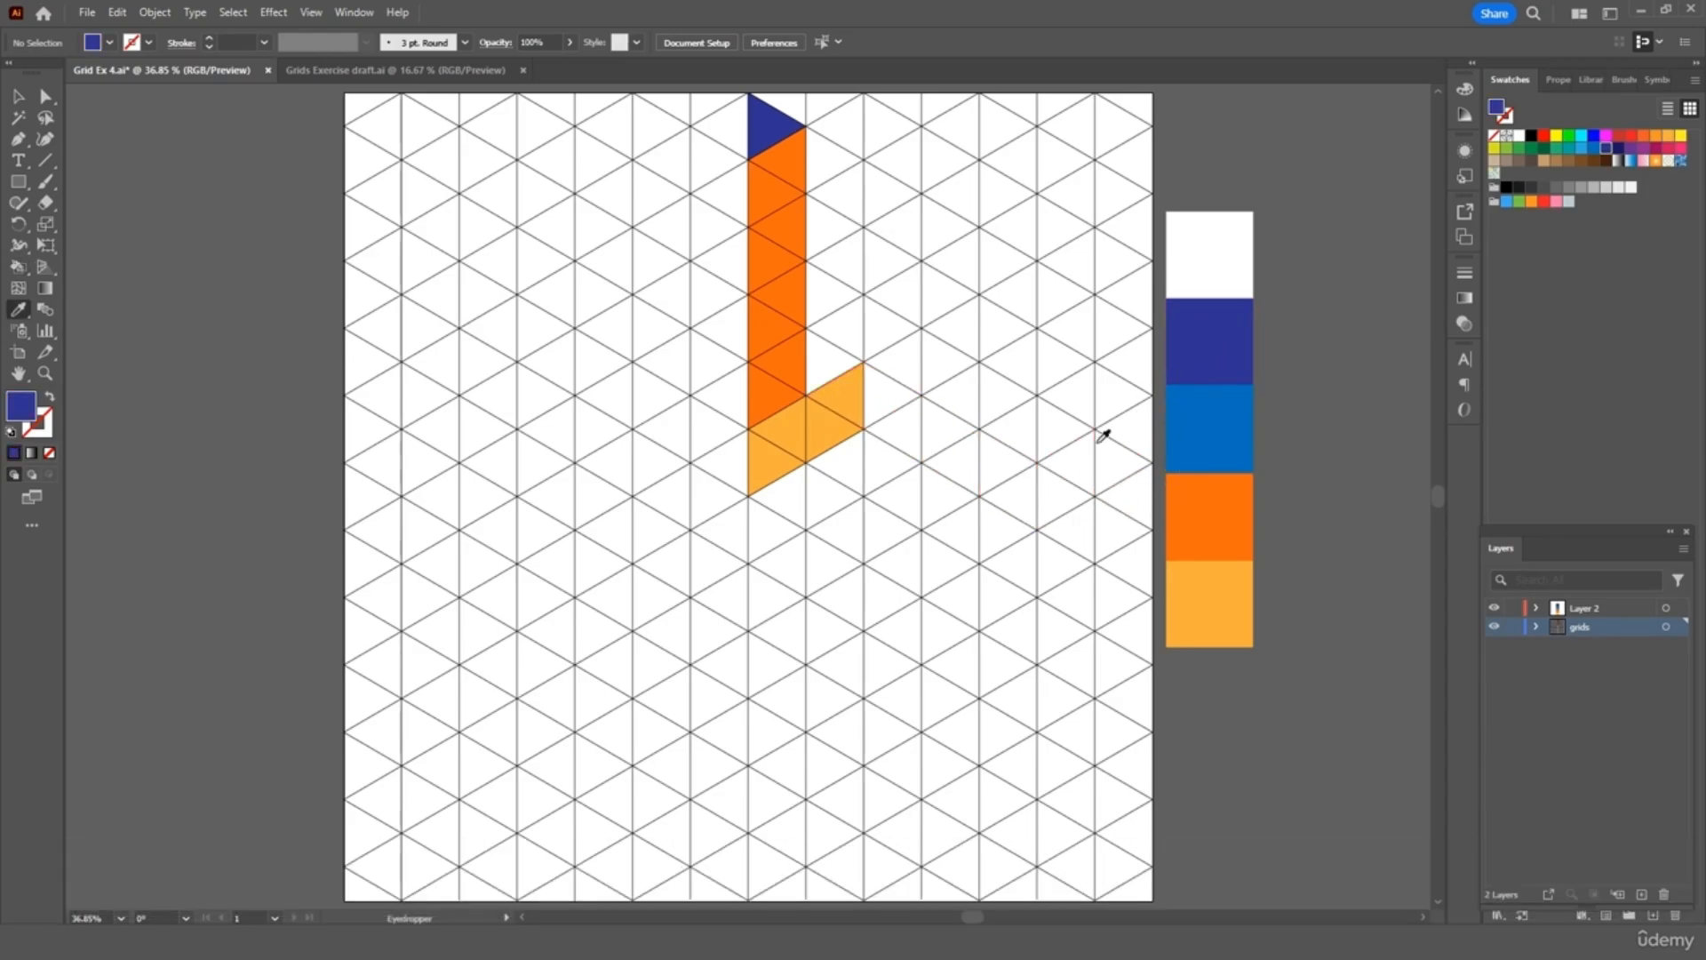
pyautogui.press('k')
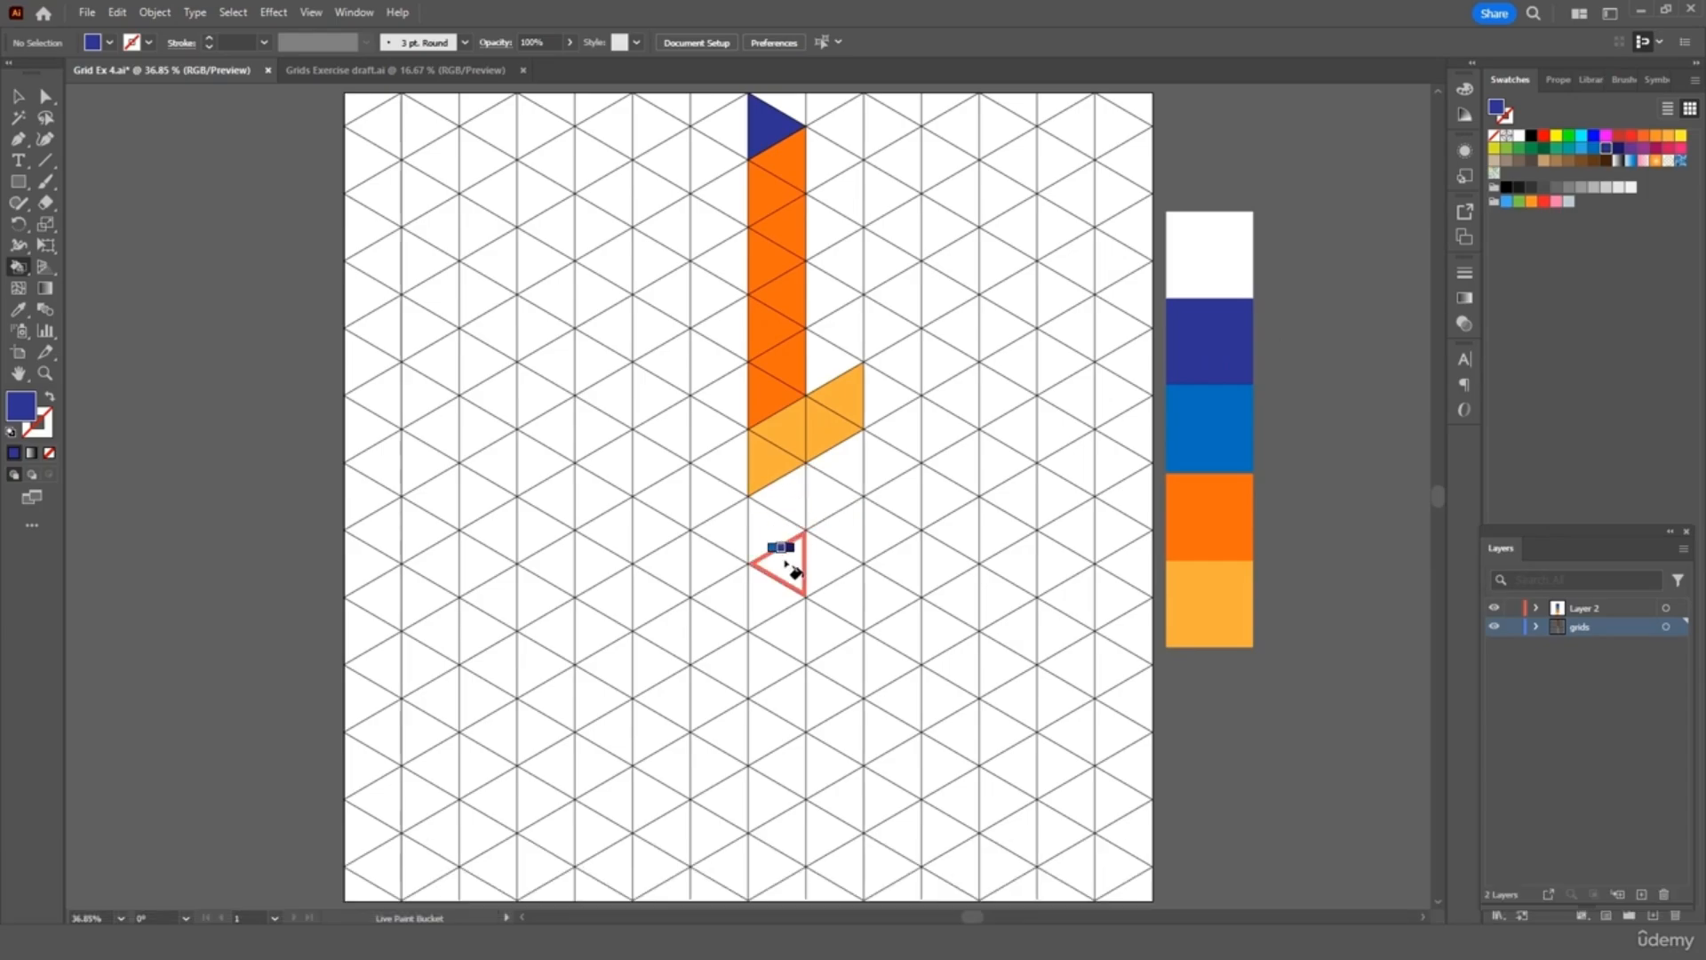
pyautogui.moveTo(775, 582)
pyautogui.mouseDown()
pyautogui.moveTo(779, 516)
pyautogui.moveTo(809, 491)
pyautogui.mouseUp()
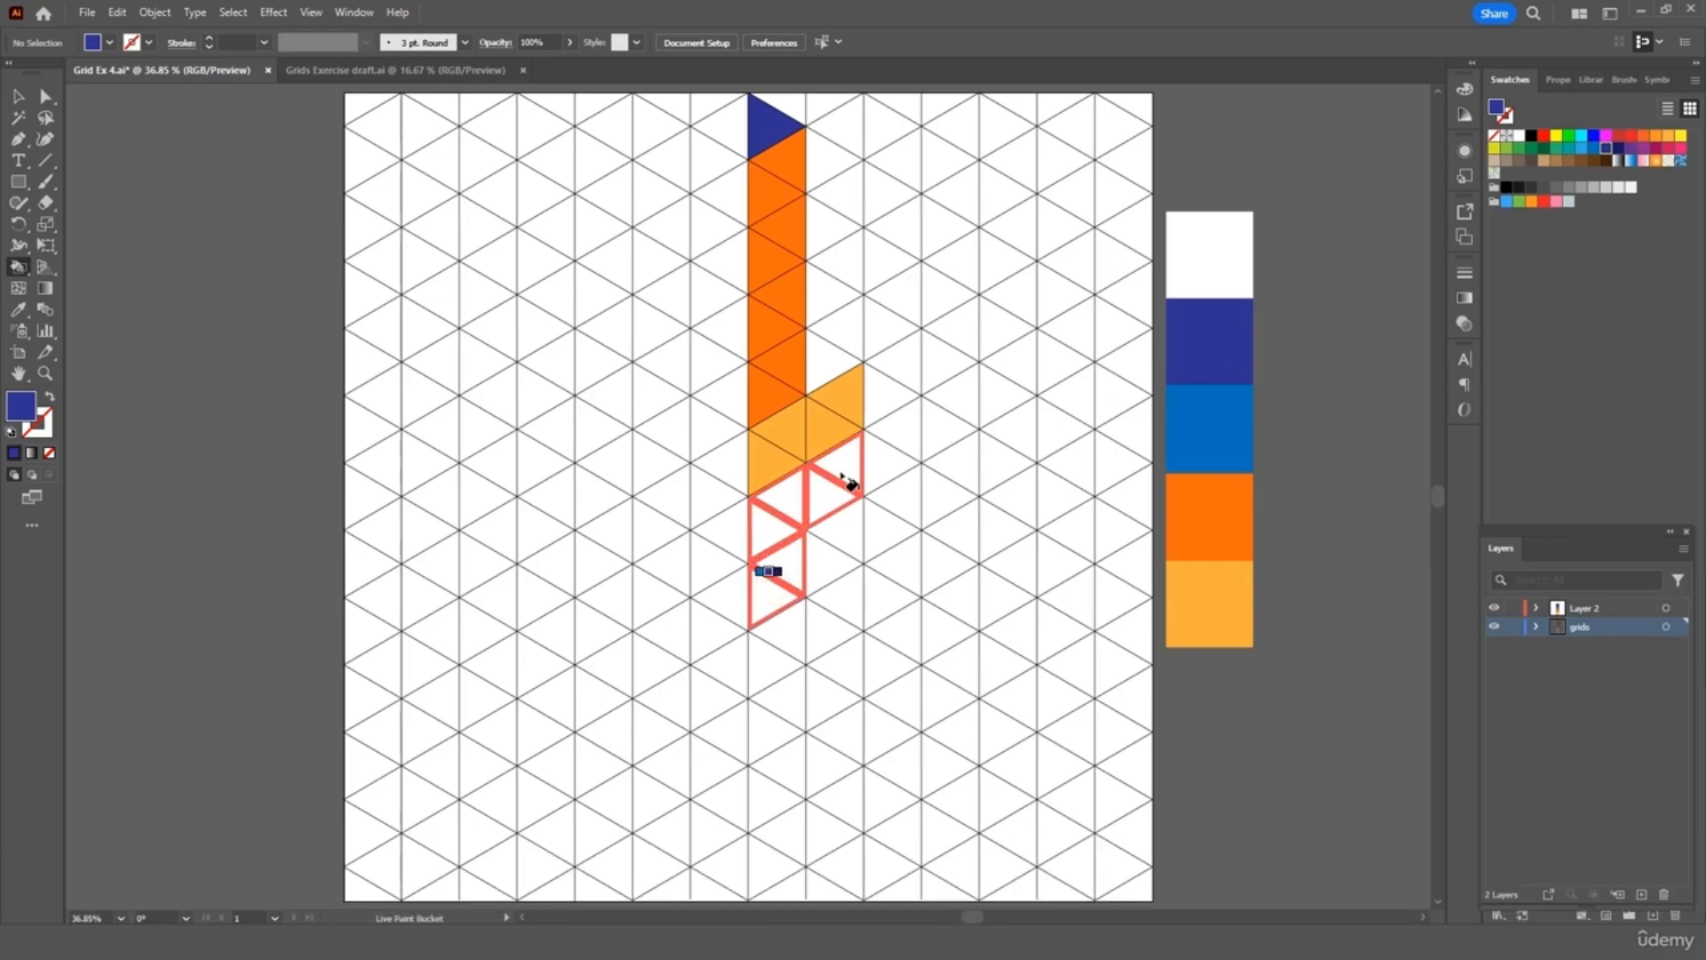
pyautogui.moveTo(907, 439); pyautogui.dragTo(907, 440)
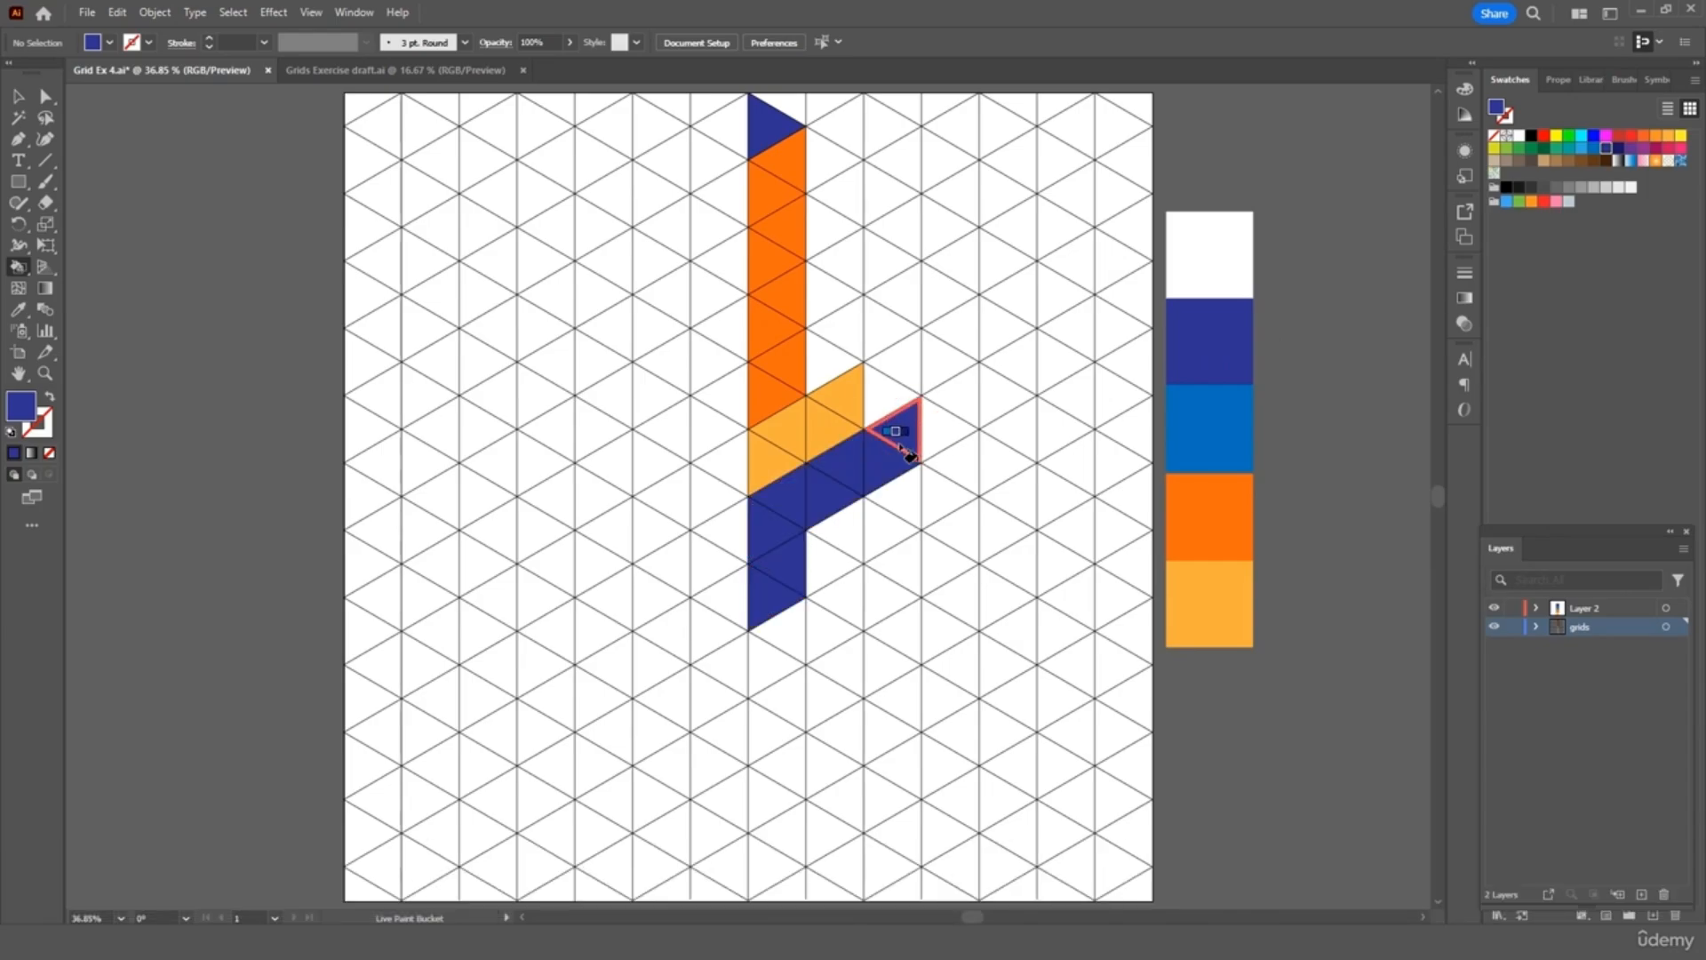
pyautogui.click(909, 455)
# Paint four triangles orange below the navy shape
pyautogui.press('i')
pyautogui.click(1237, 497)
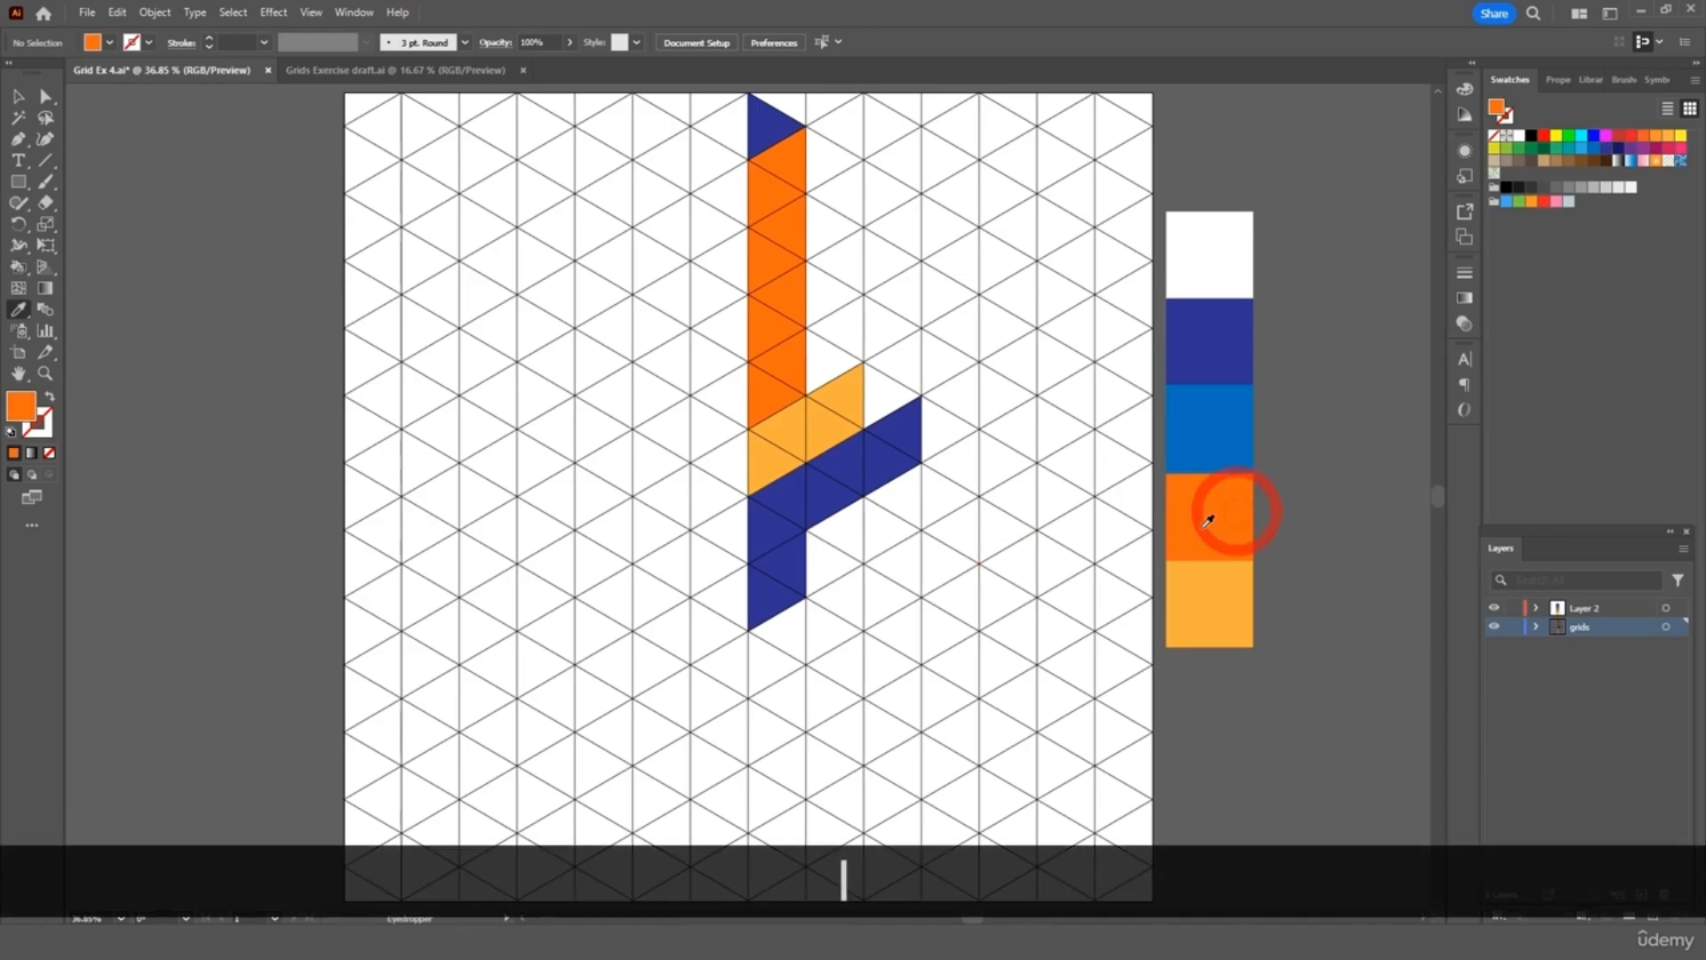
pyautogui.press('k')
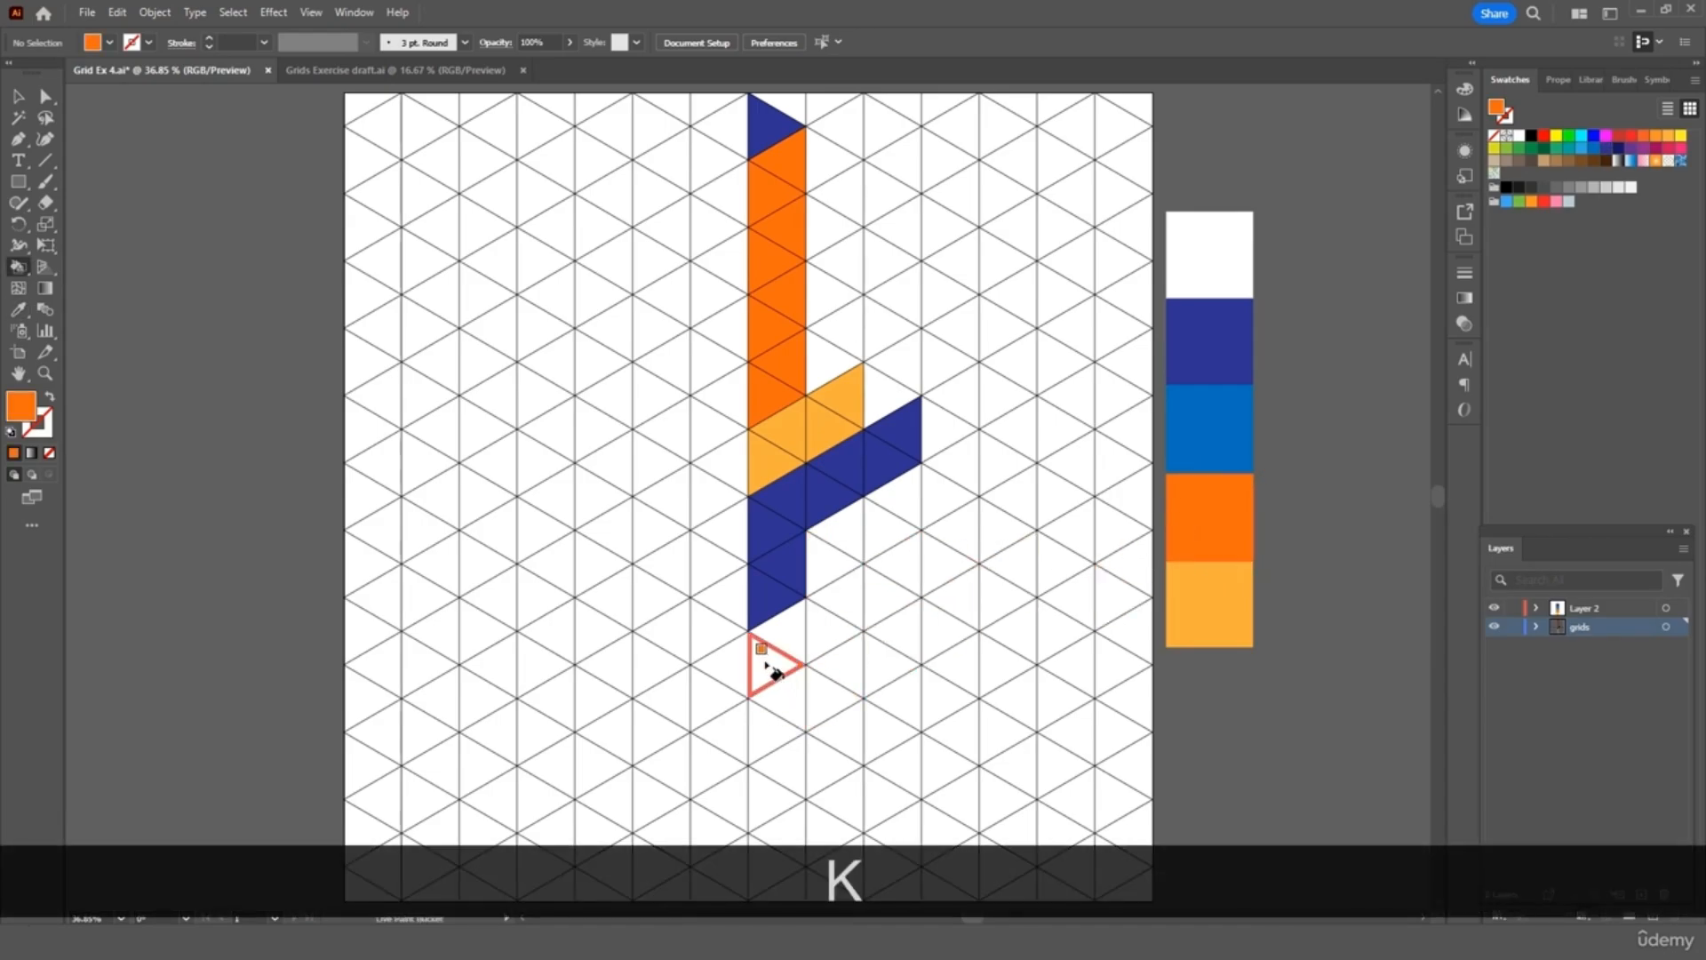
pyautogui.moveTo(773, 673)
pyautogui.mouseDown()
pyautogui.moveTo(862, 617)
pyautogui.moveTo(845, 602)
pyautogui.mouseUp()
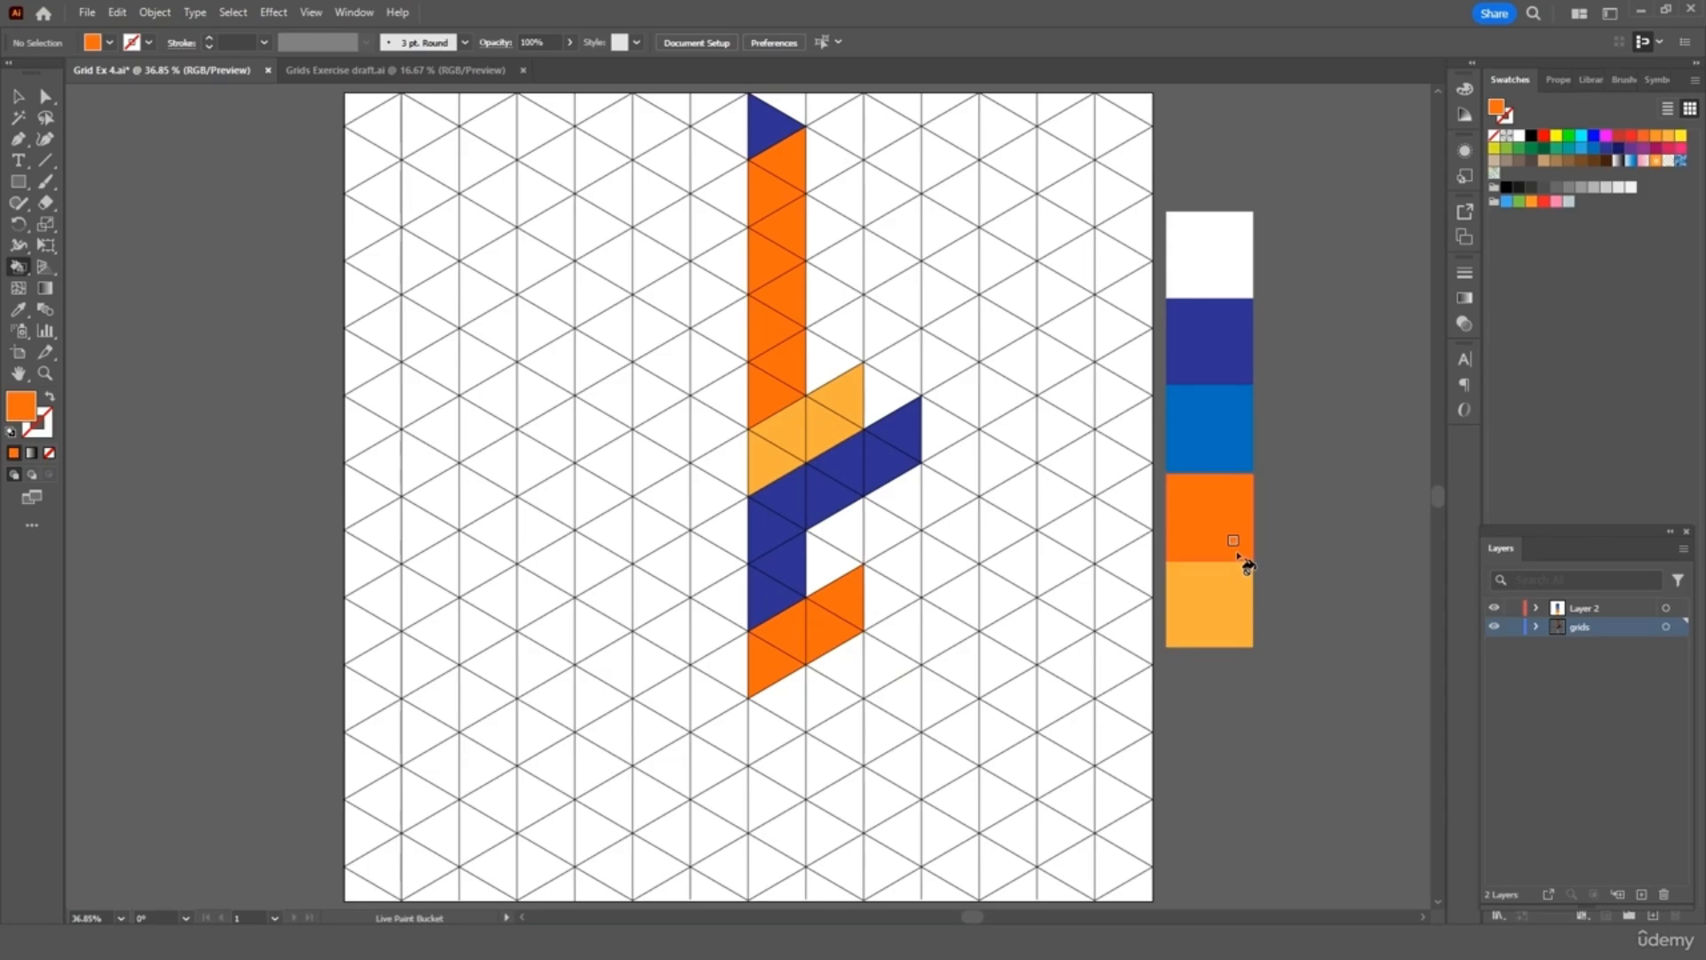
# Paint a row of triangles navy to the right and down to the bottom edge
pyautogui.press('i')
pyautogui.click(1206, 343)
pyautogui.press('k')
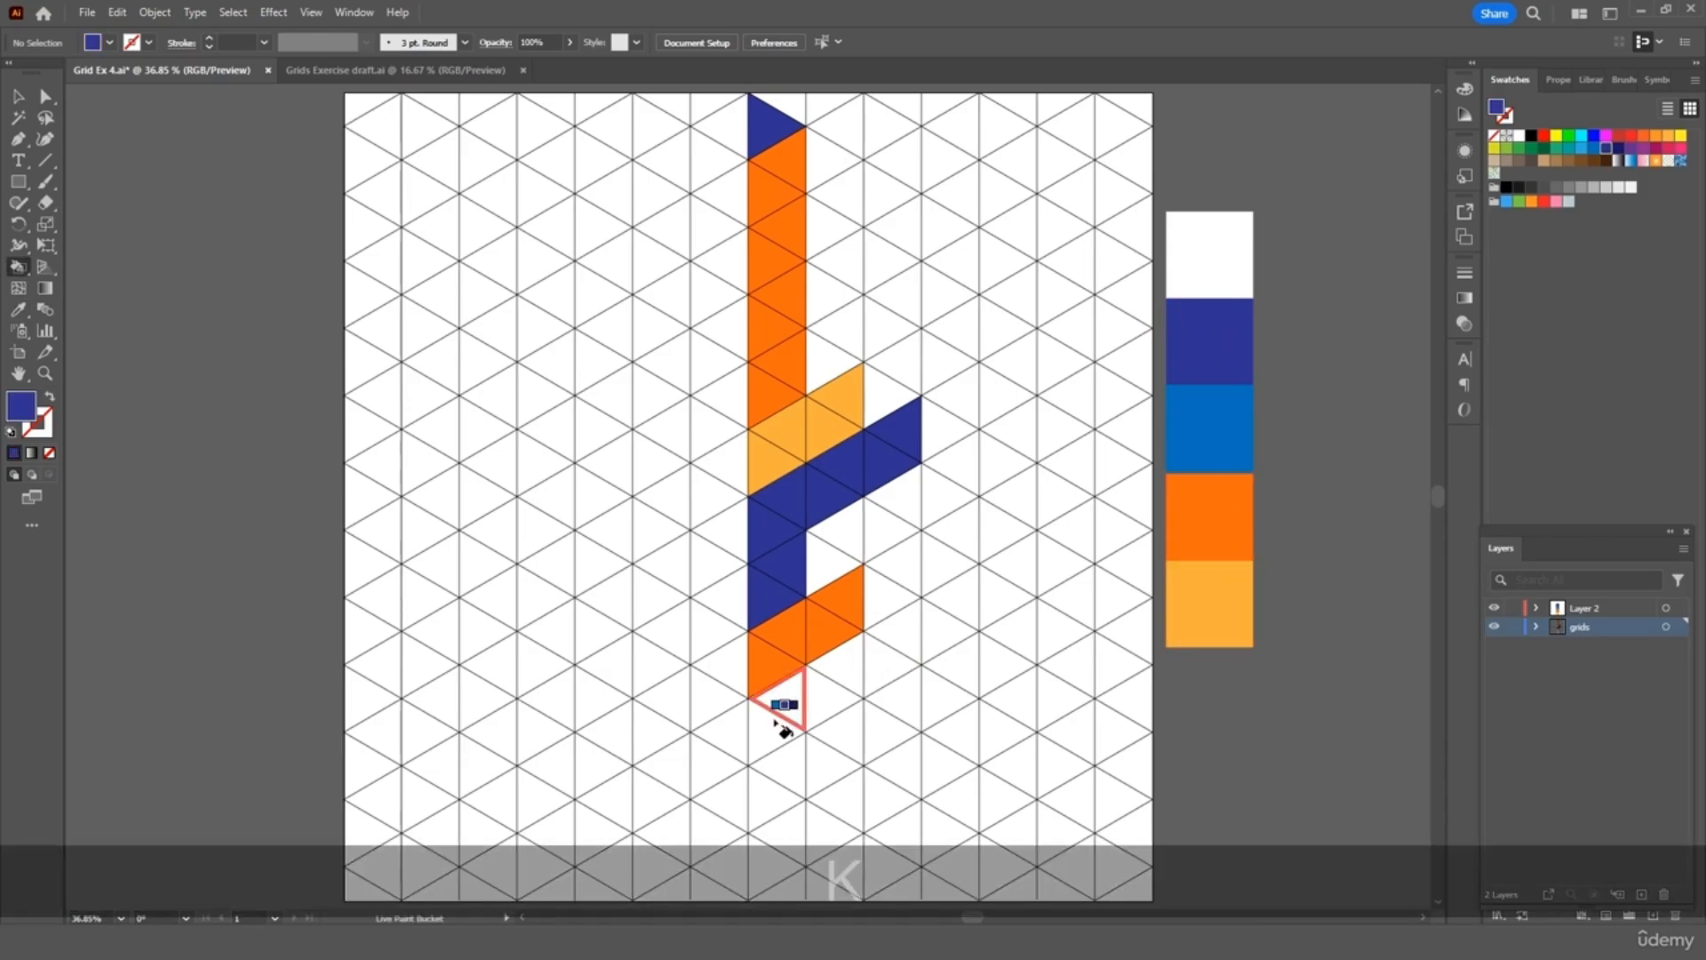
pyautogui.moveTo(766, 731)
pyautogui.mouseDown()
pyautogui.moveTo(883, 663)
pyautogui.moveTo(893, 765)
pyautogui.moveTo(1008, 814)
pyautogui.moveTo(1007, 671)
pyautogui.mouseUp()
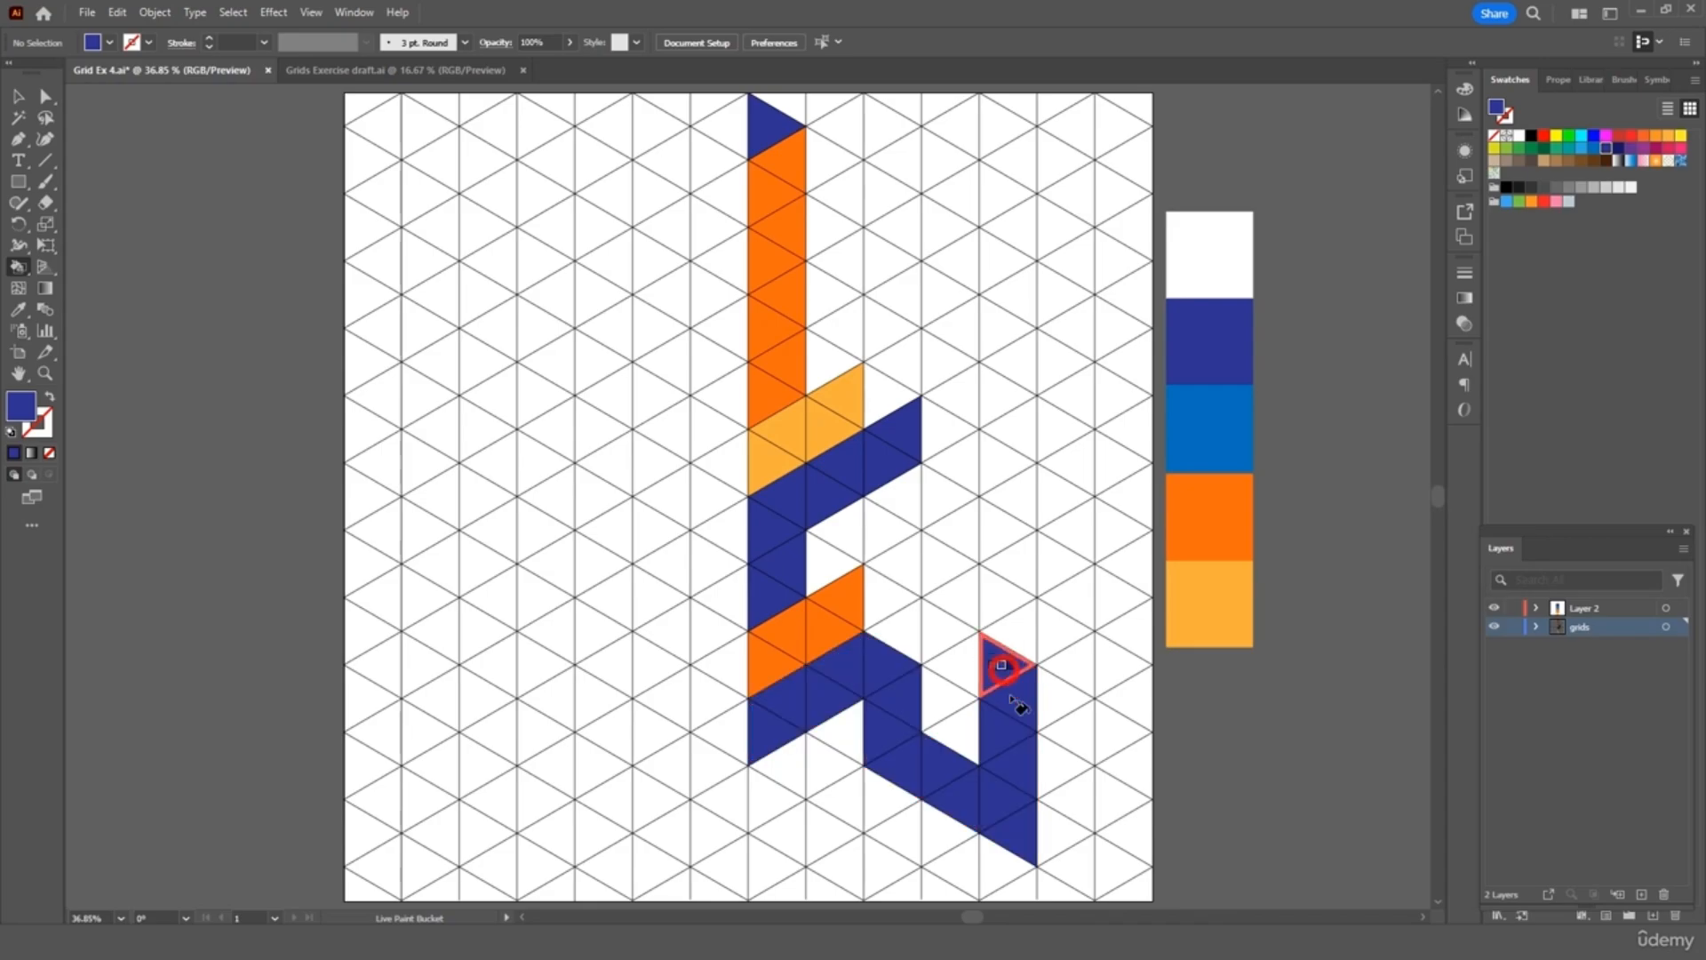
pyautogui.moveTo(1067, 792)
pyautogui.mouseDown()
pyautogui.moveTo(1072, 862)
pyautogui.moveTo(974, 880)
pyautogui.mouseUp()
pyautogui.click(1040, 810)
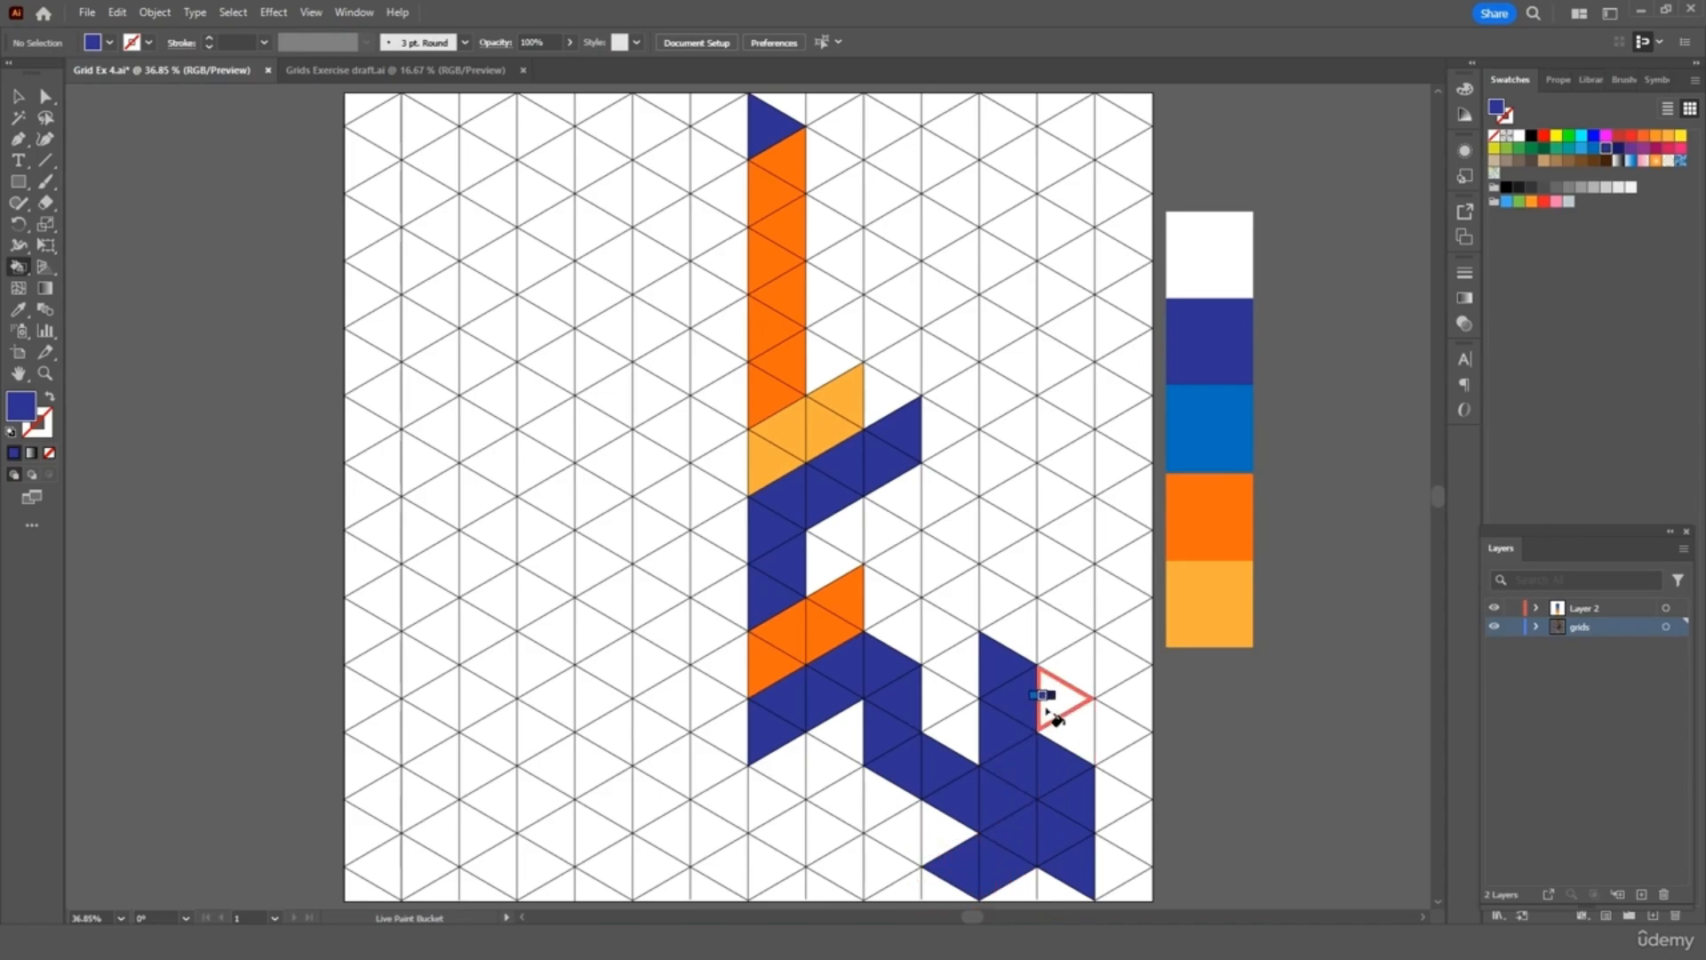
# Paint the bottom triangles light orange
pyautogui.press('i')
pyautogui.click(1229, 610)
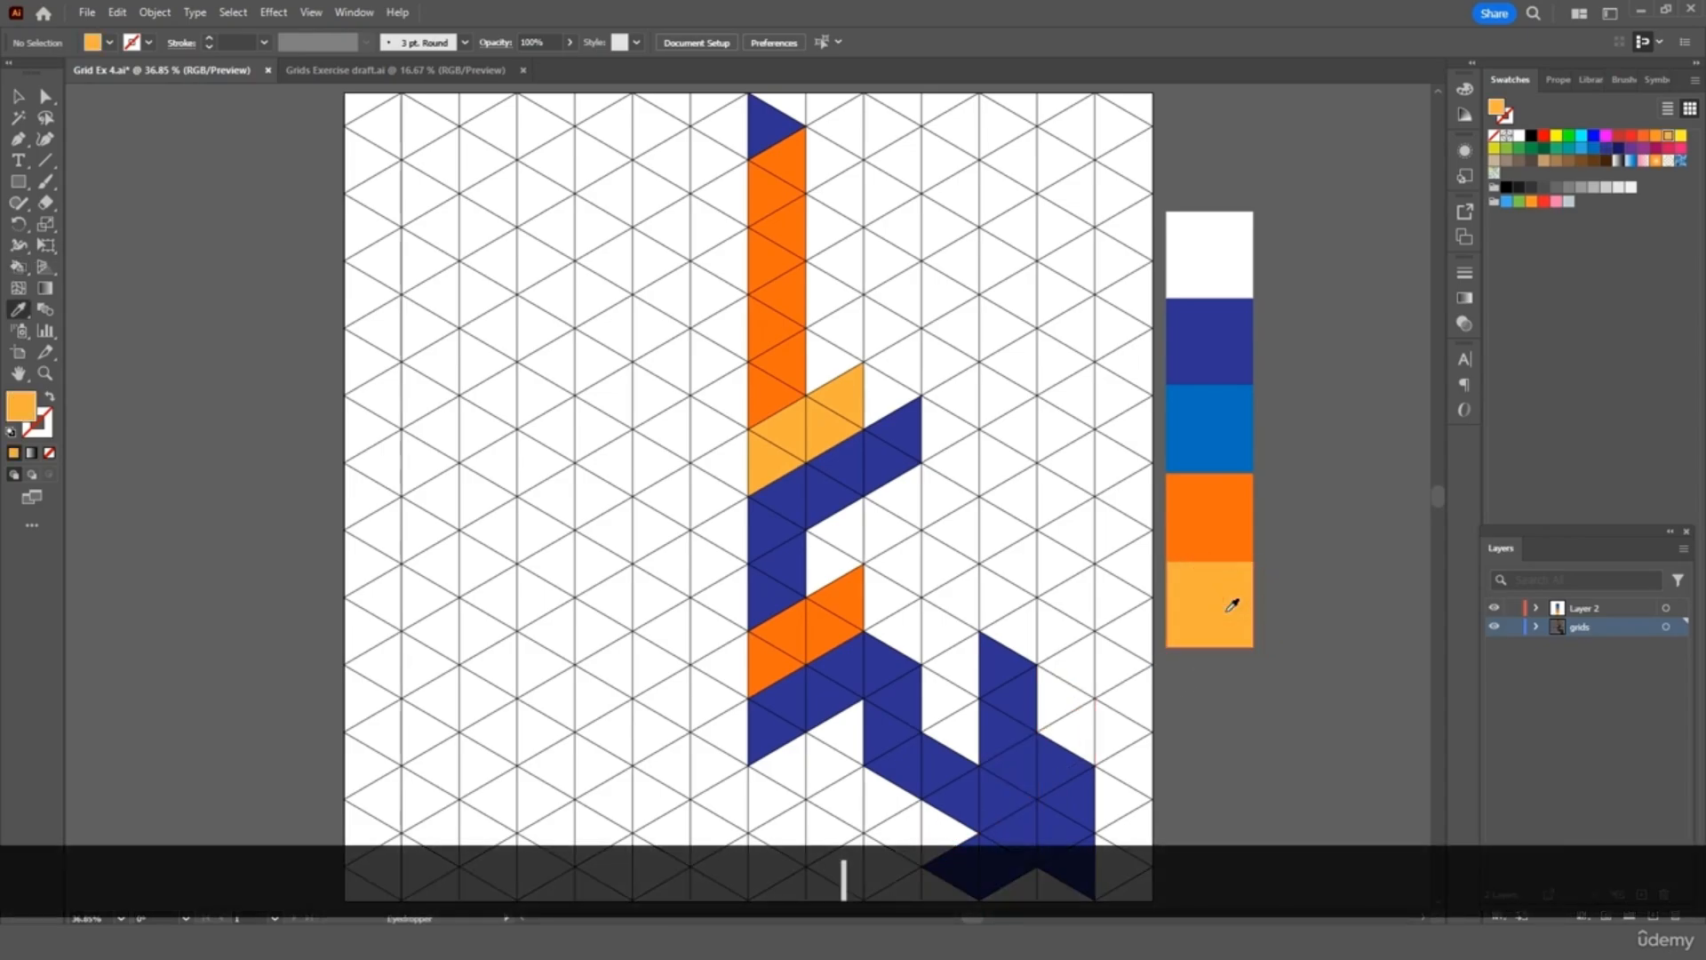
pyautogui.press('k')
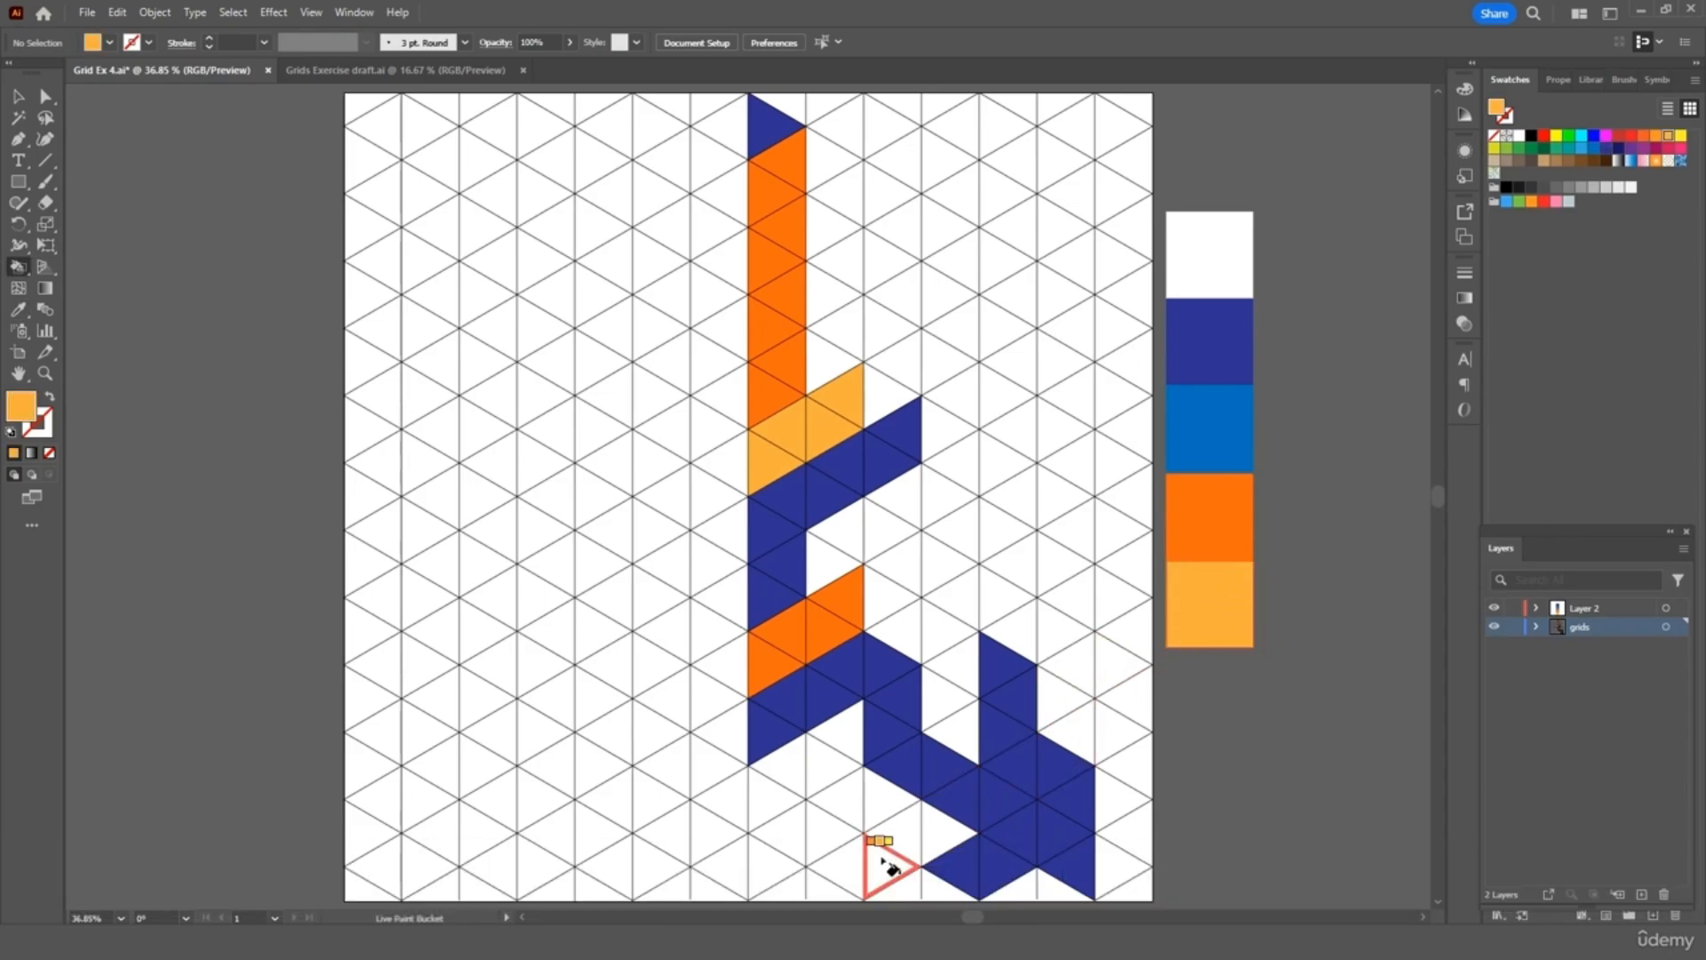
pyautogui.moveTo(879, 863)
pyautogui.mouseDown()
pyautogui.moveTo(774, 860)
pyautogui.moveTo(782, 779)
pyautogui.mouseUp()
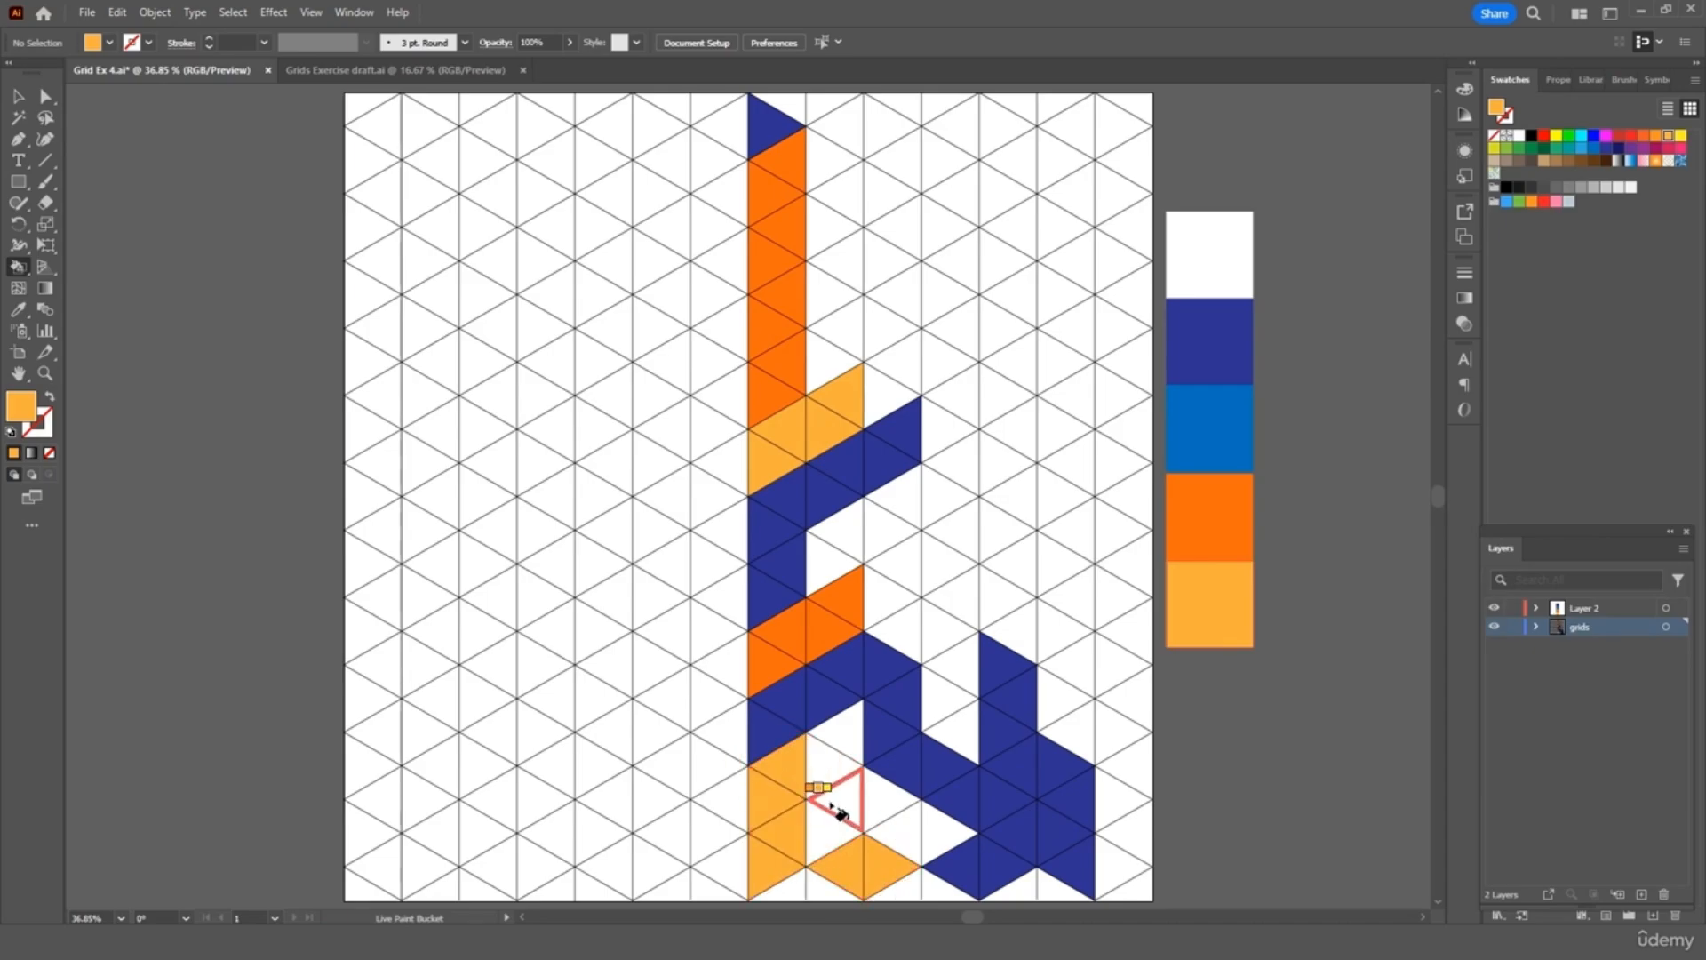
# Paint the lower-middle white triangles bright blue and blue, sampling from the colour strip
pyautogui.press('k')
pyautogui.press('i')
pyautogui.click(1218, 425)
pyautogui.press('k')
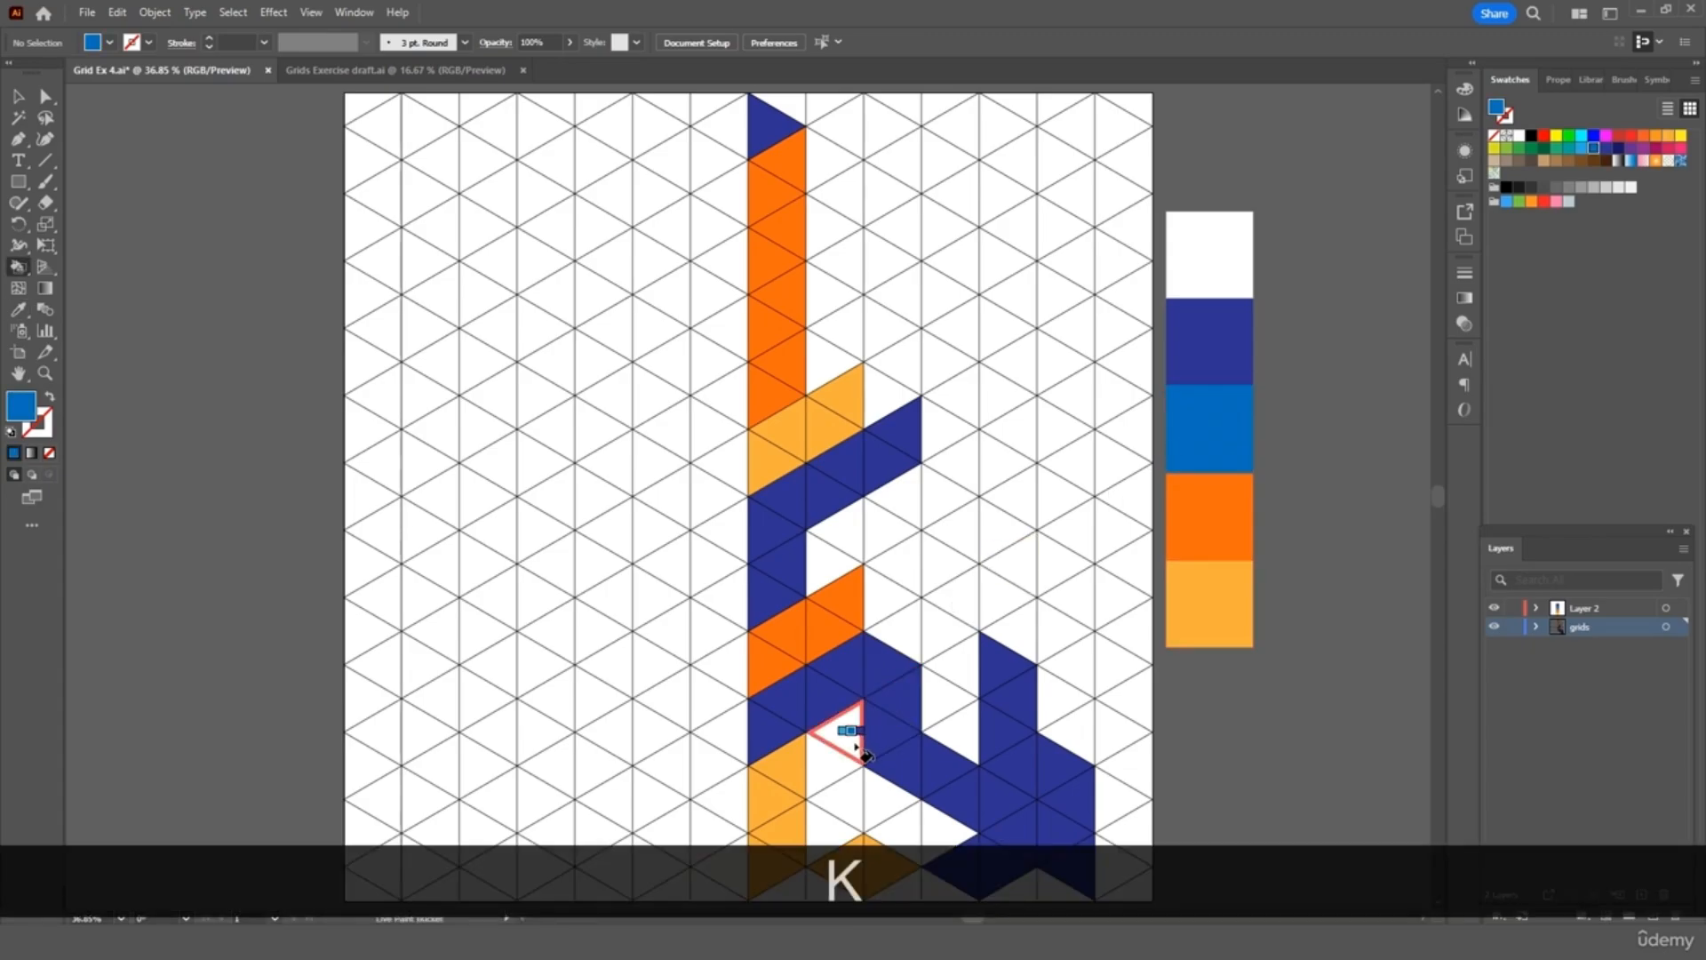
pyautogui.moveTo(849, 738); pyautogui.dragTo(840, 780)
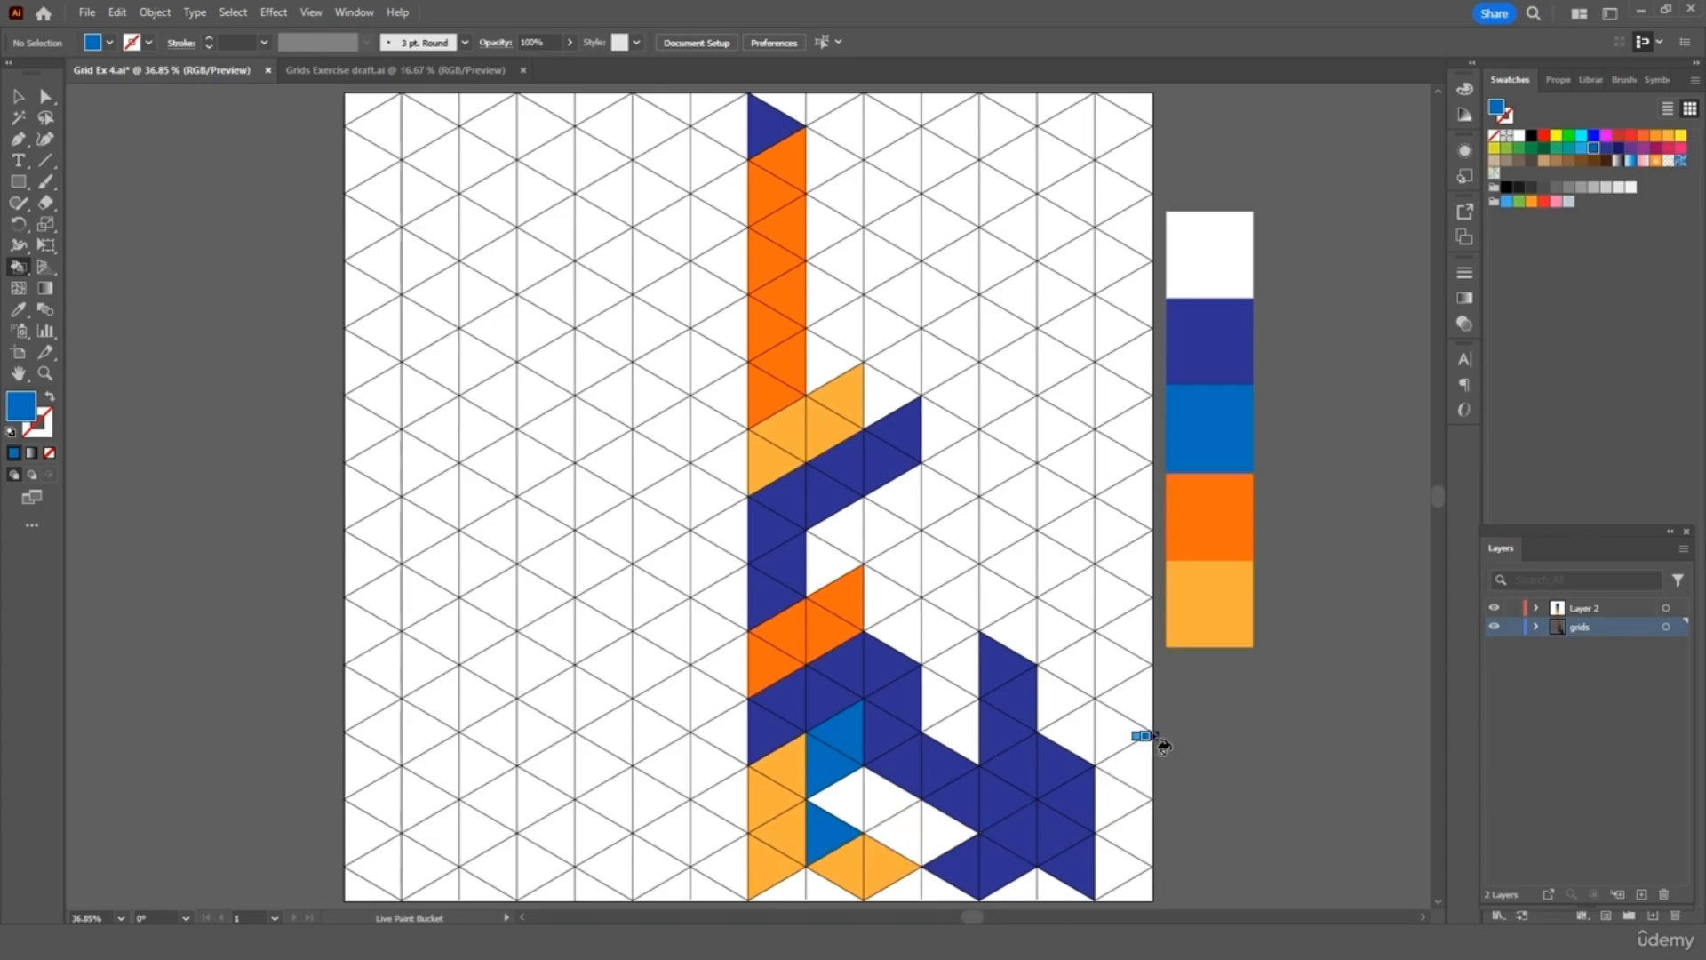
pyautogui.press('i')
pyautogui.click(1199, 430)
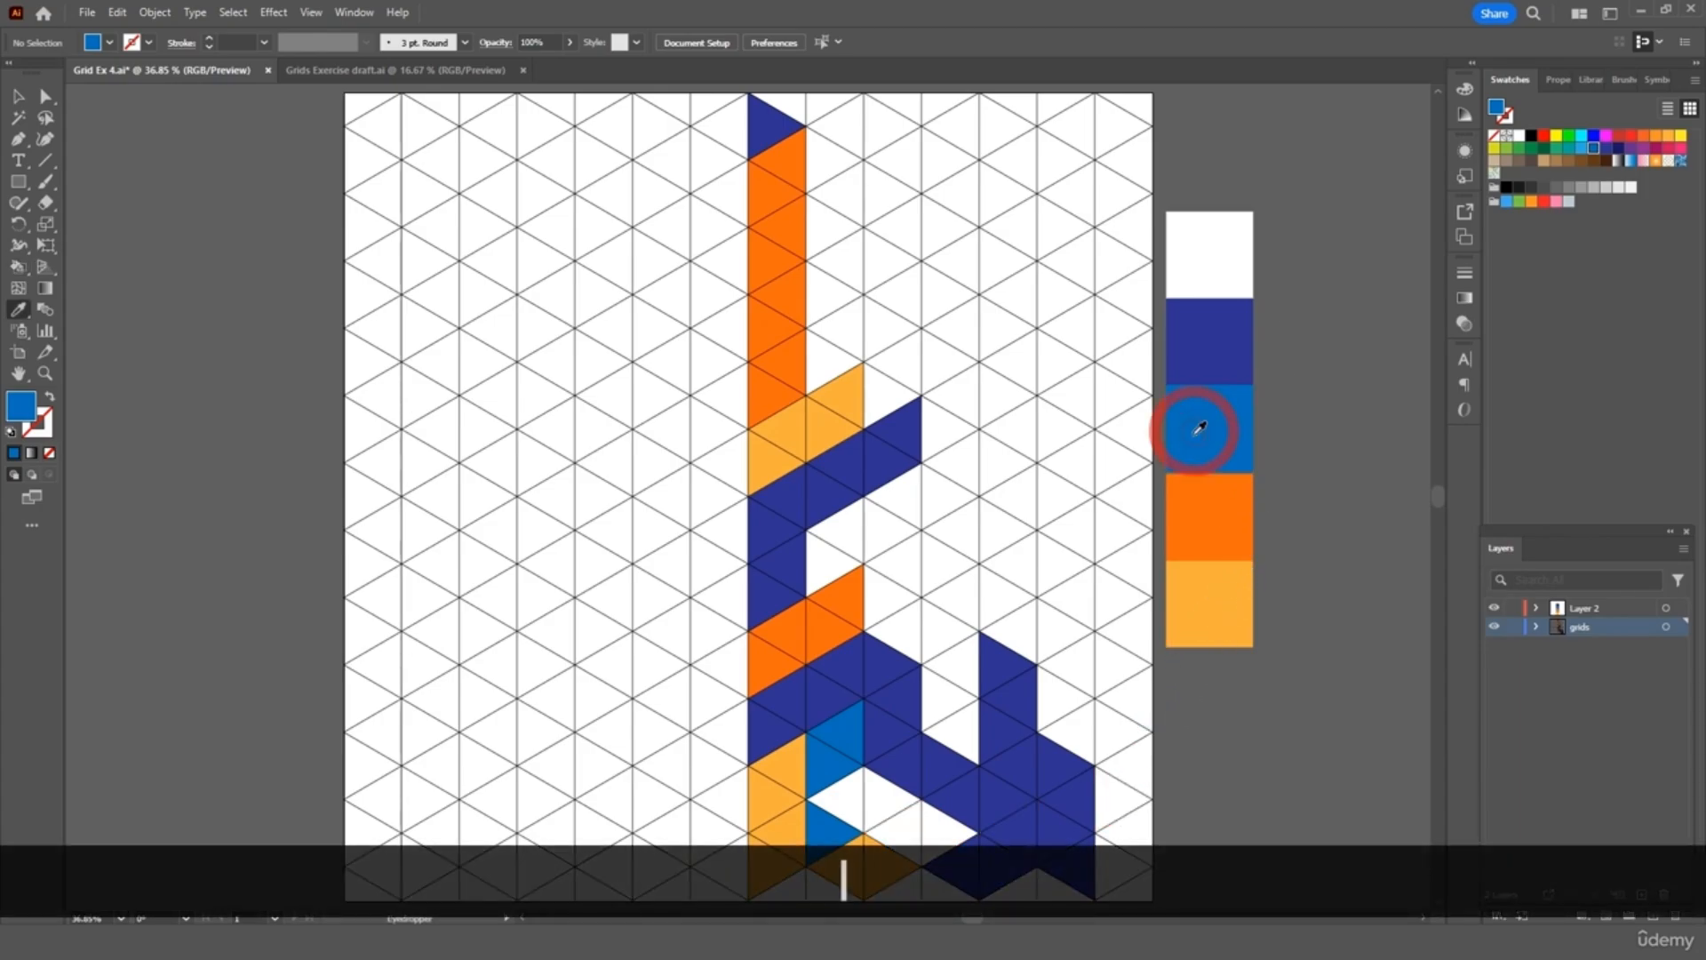
pyautogui.press('k')
pyautogui.moveTo(883, 607)
pyautogui.mouseDown()
pyautogui.moveTo(945, 646)
pyautogui.moveTo(960, 728)
pyautogui.mouseUp()
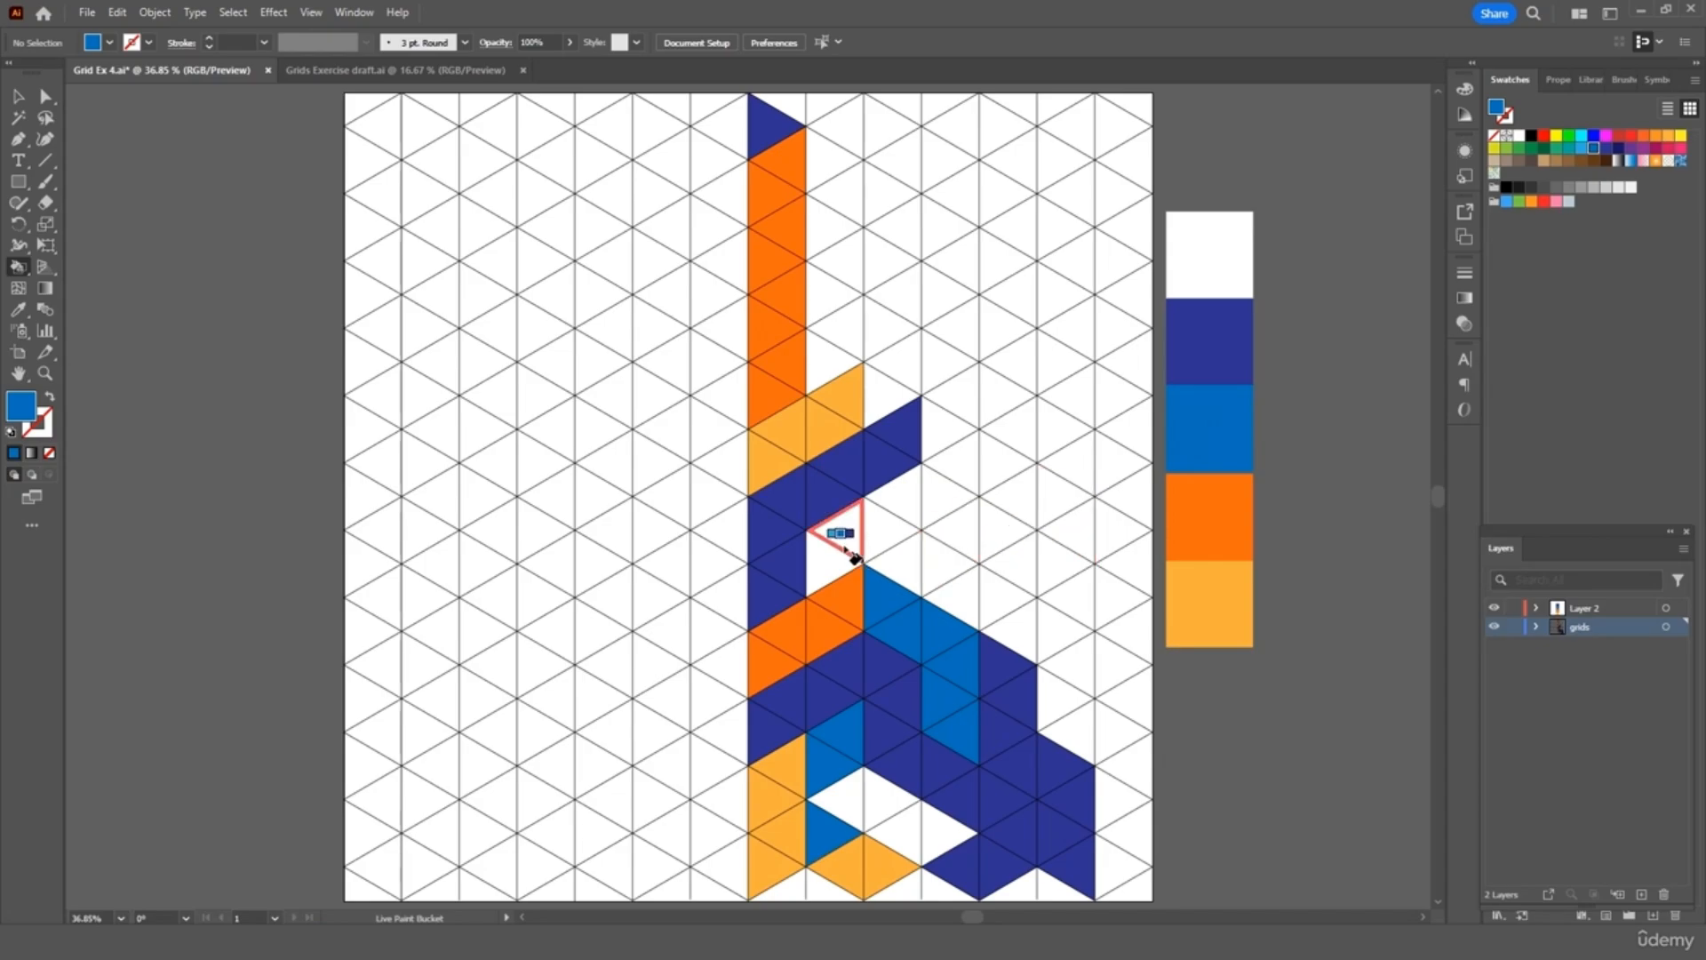
pyautogui.moveTo(840, 564); pyautogui.dragTo(838, 534)
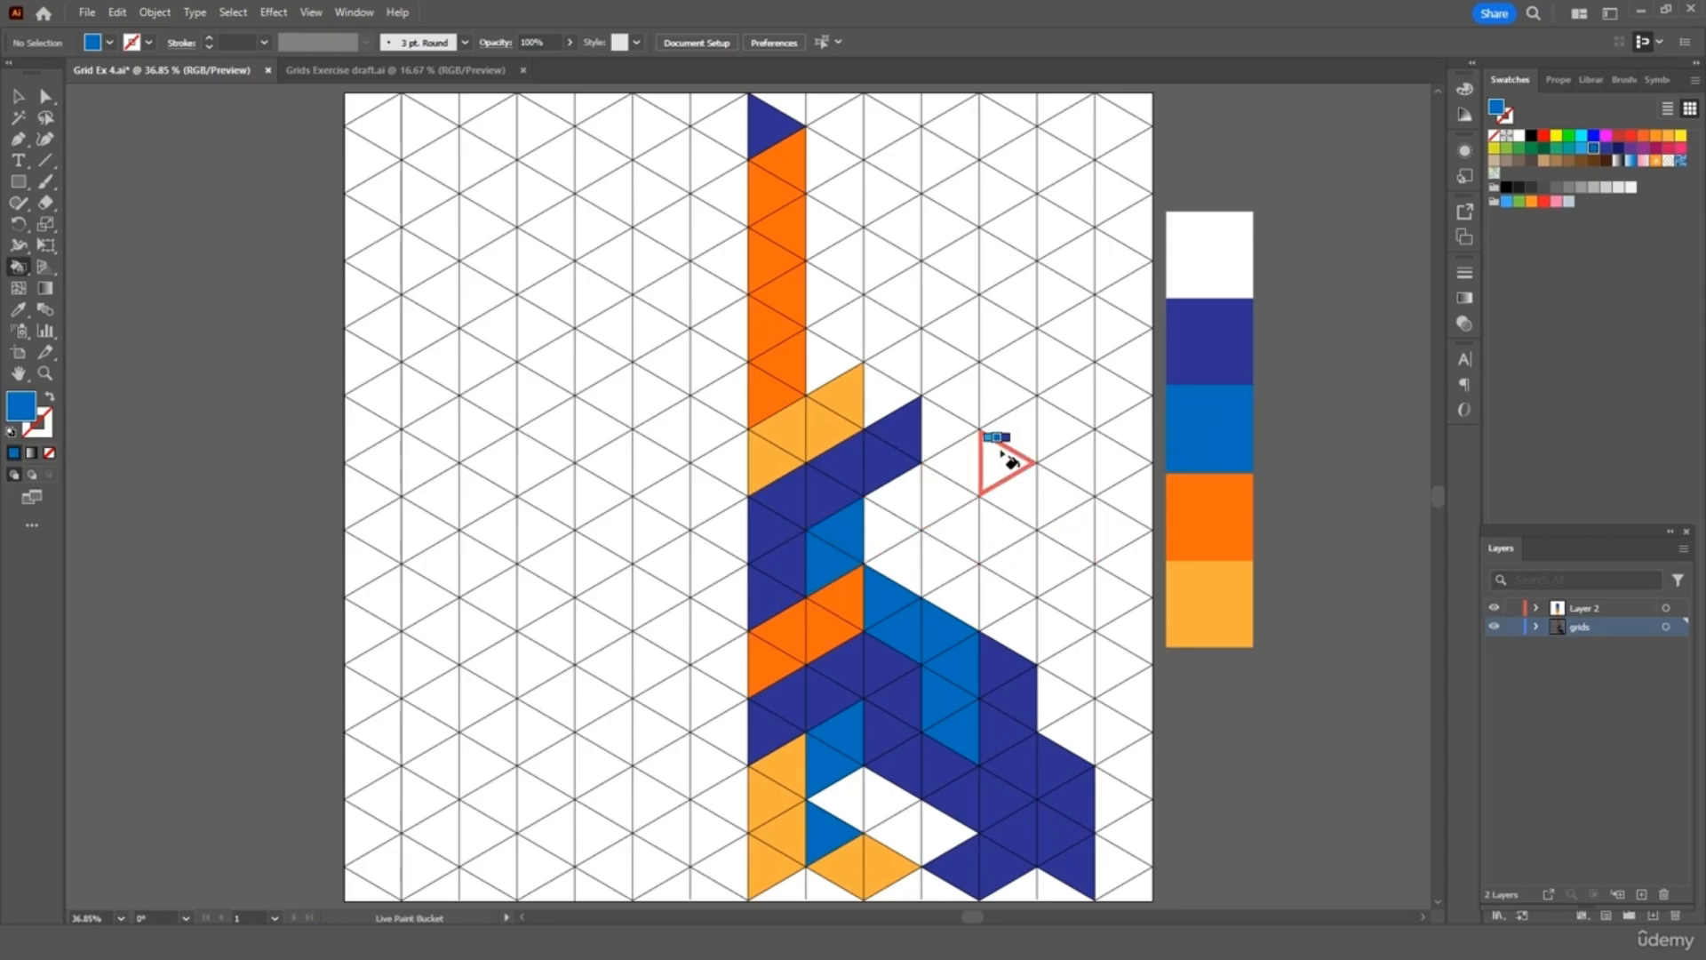
# Fill a diagonal run of four triangles light orange and a band above it dark orange
pyautogui.press('i')
pyautogui.click(1215, 599)
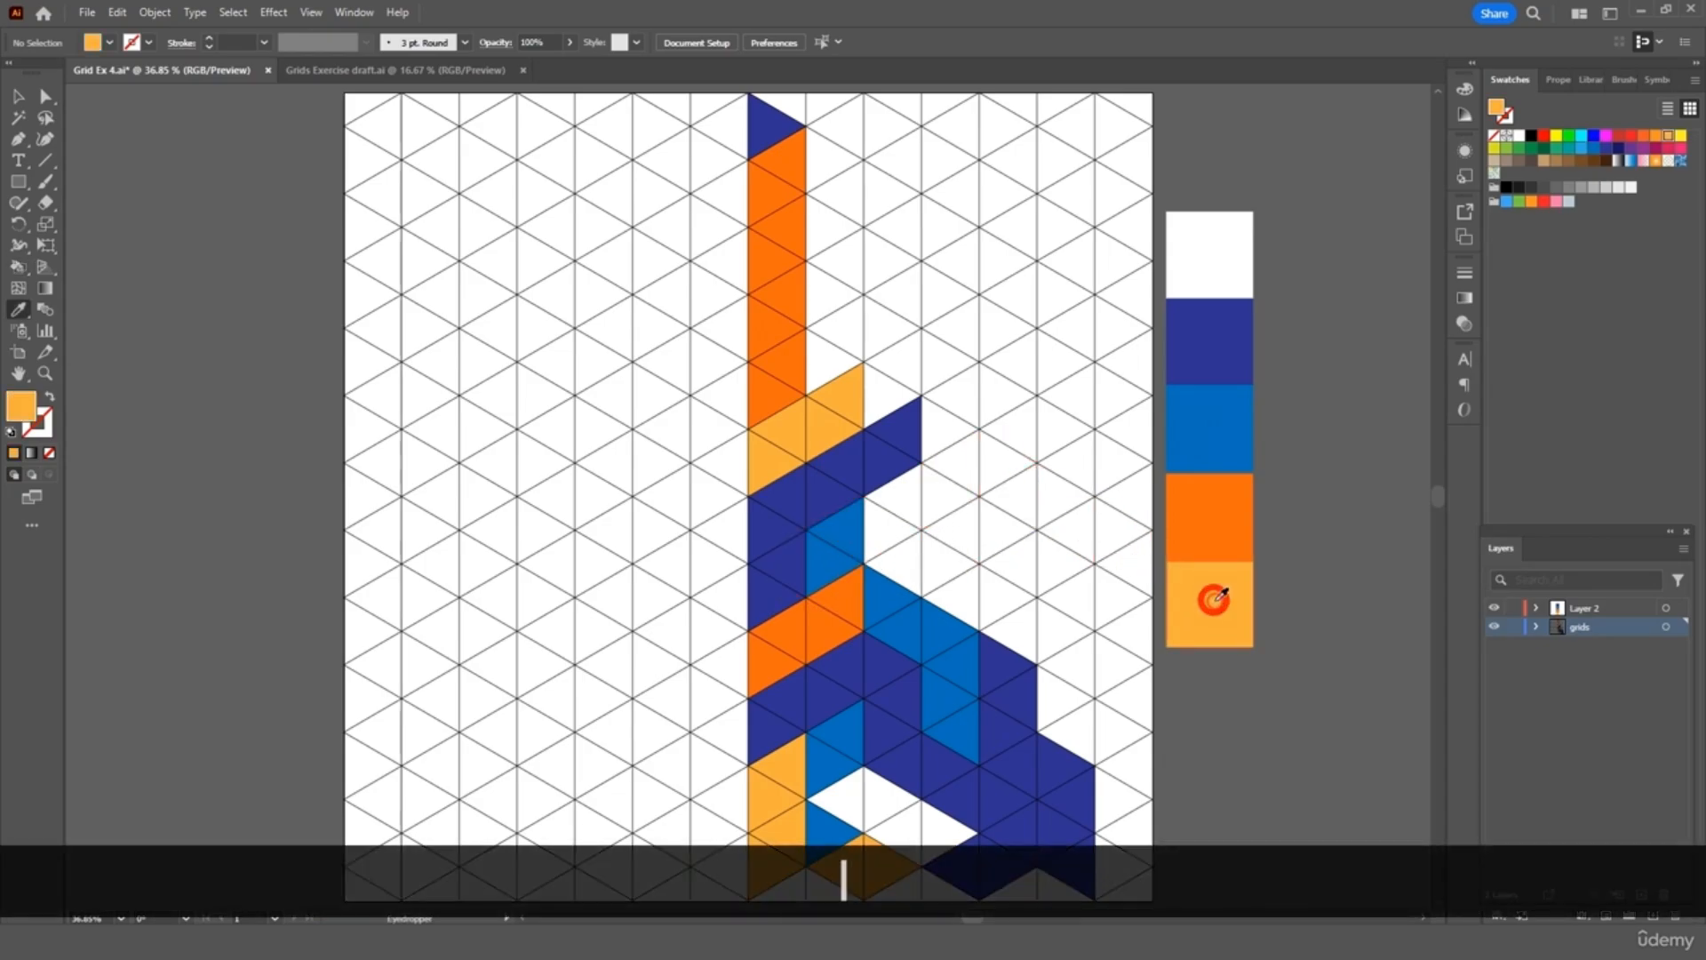
pyautogui.press('k')
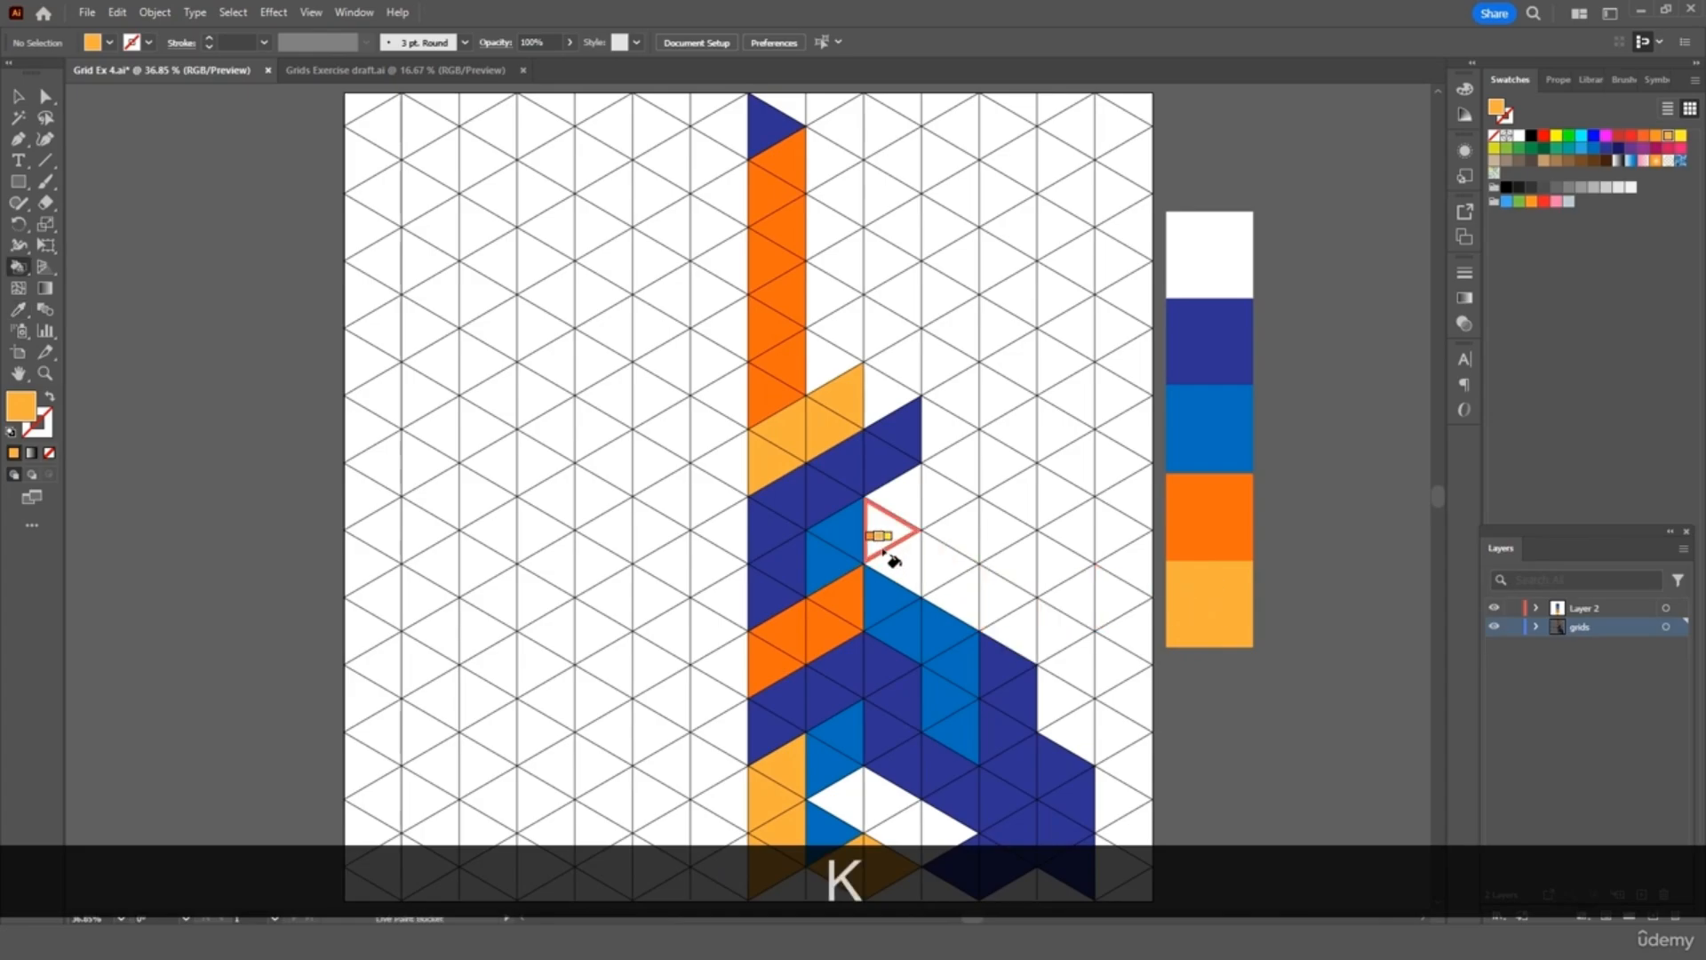
pyautogui.moveTo(891, 560)
pyautogui.mouseDown()
pyautogui.moveTo(1023, 609)
pyautogui.moveTo(1038, 638)
pyautogui.mouseUp()
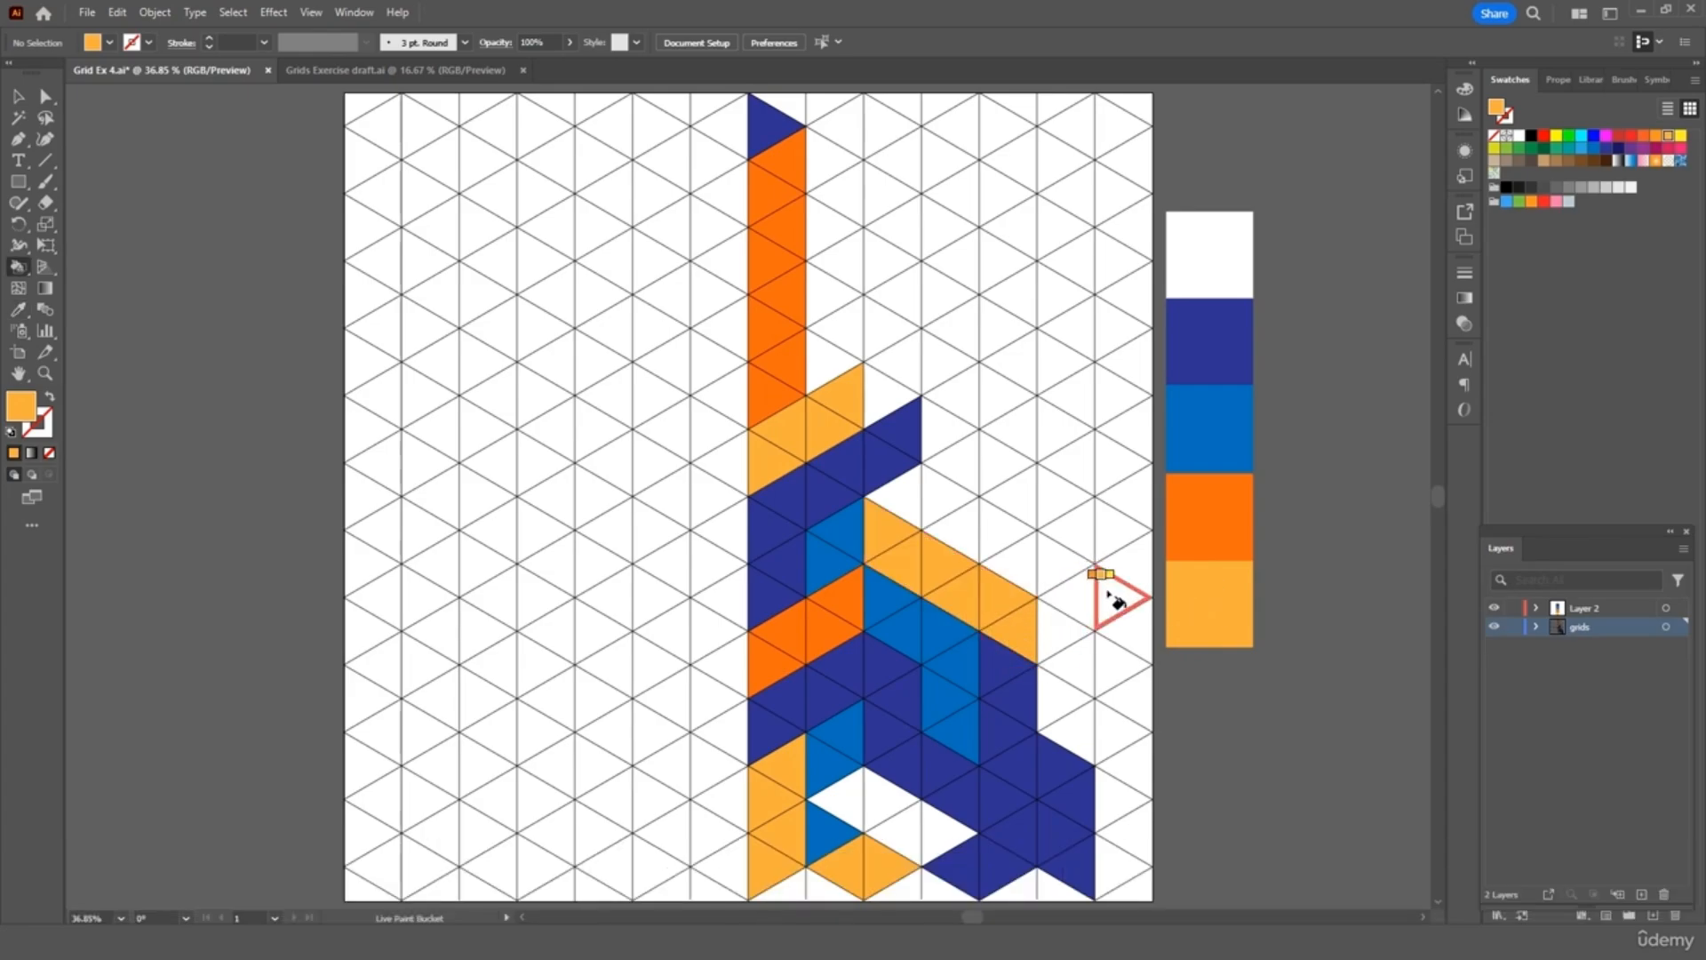
pyautogui.press('i')
pyautogui.click(1229, 526)
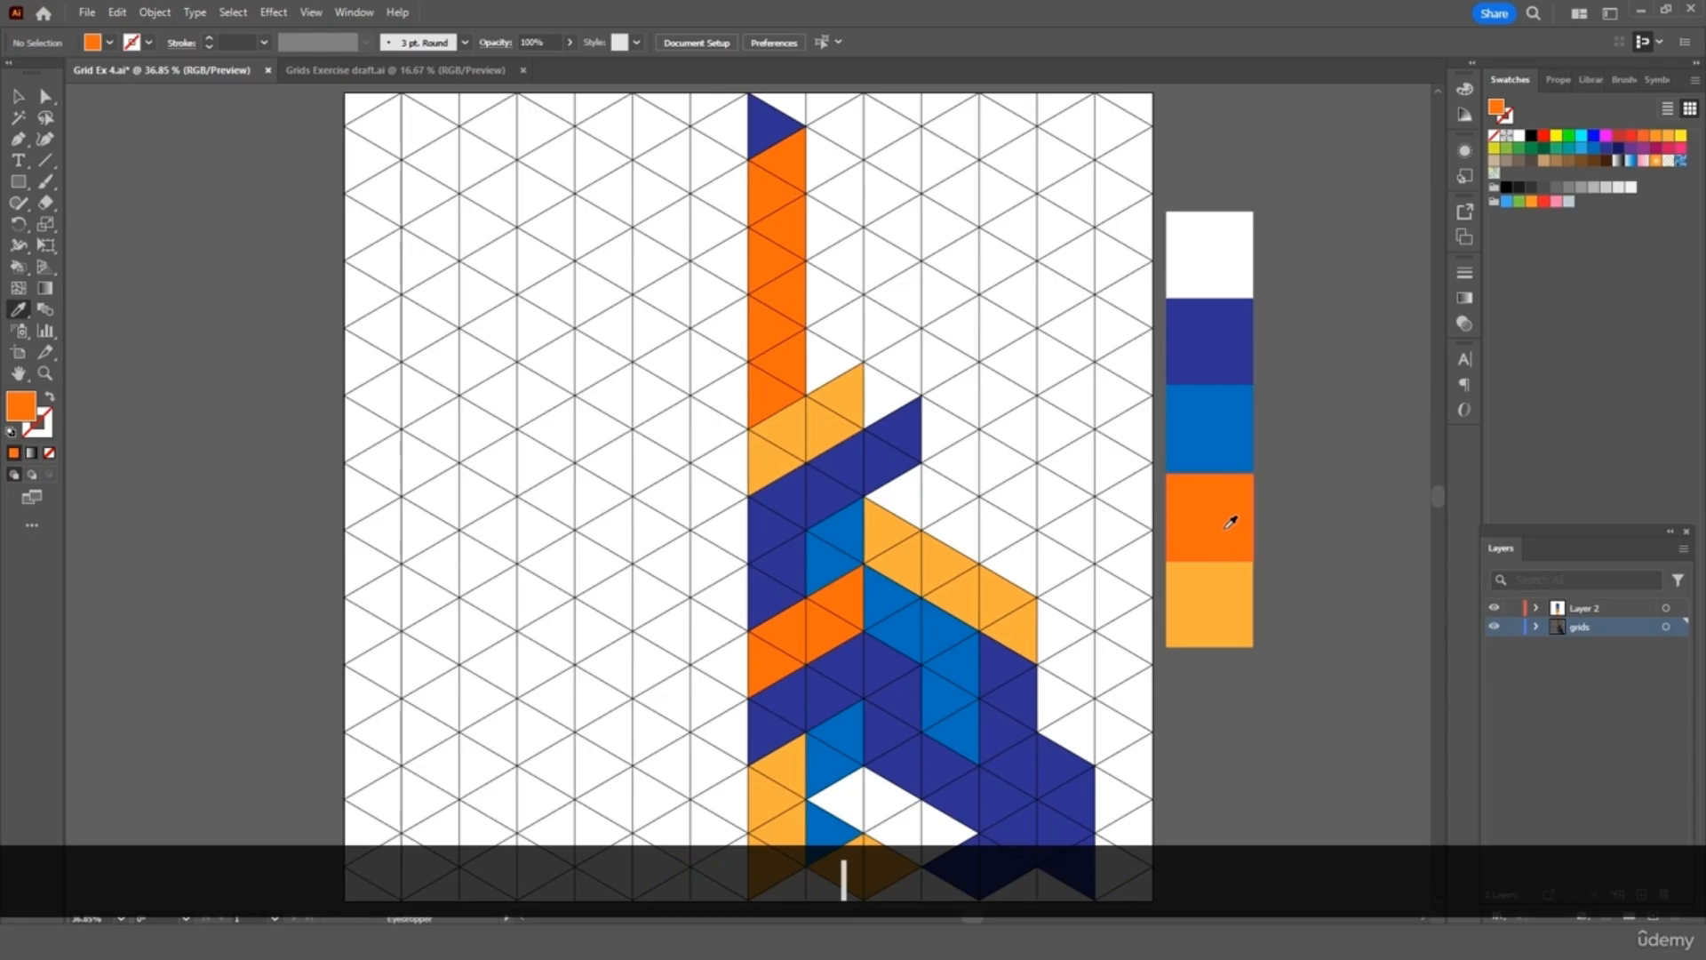
pyautogui.press('k')
pyautogui.moveTo(898, 514); pyautogui.dragTo(1009, 560)
# Fill a rising chain of triangles medium blue and a column beside it orange
pyautogui.press('i')
pyautogui.click(1236, 419)
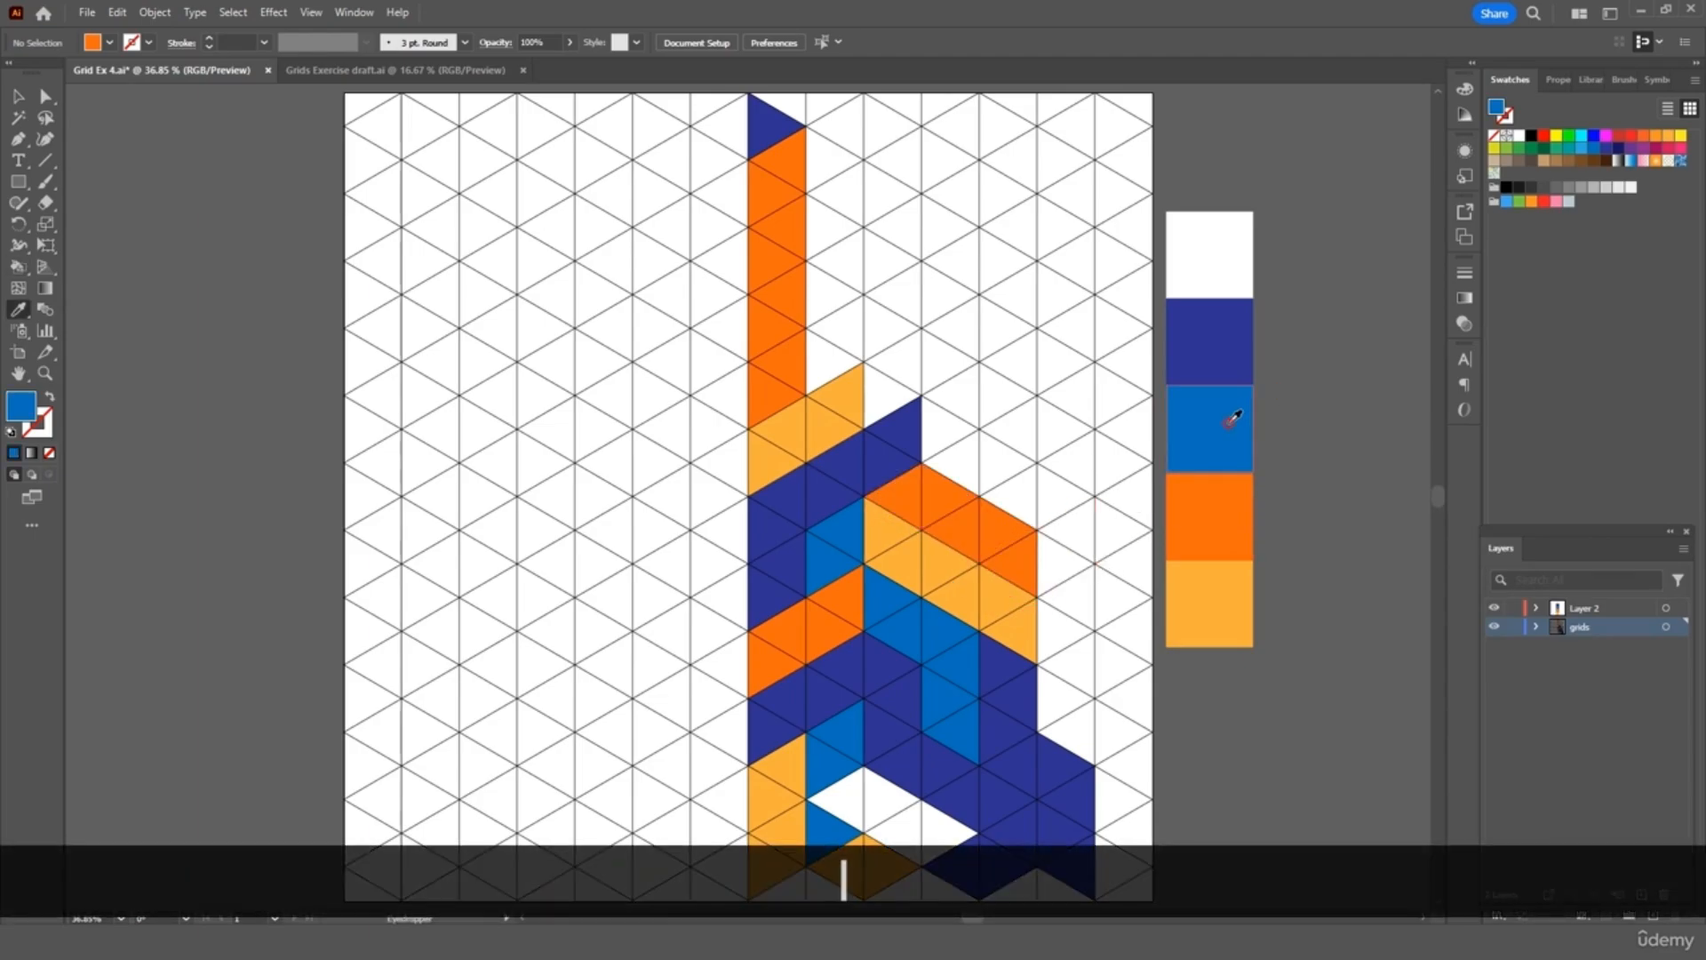
pyautogui.press('k')
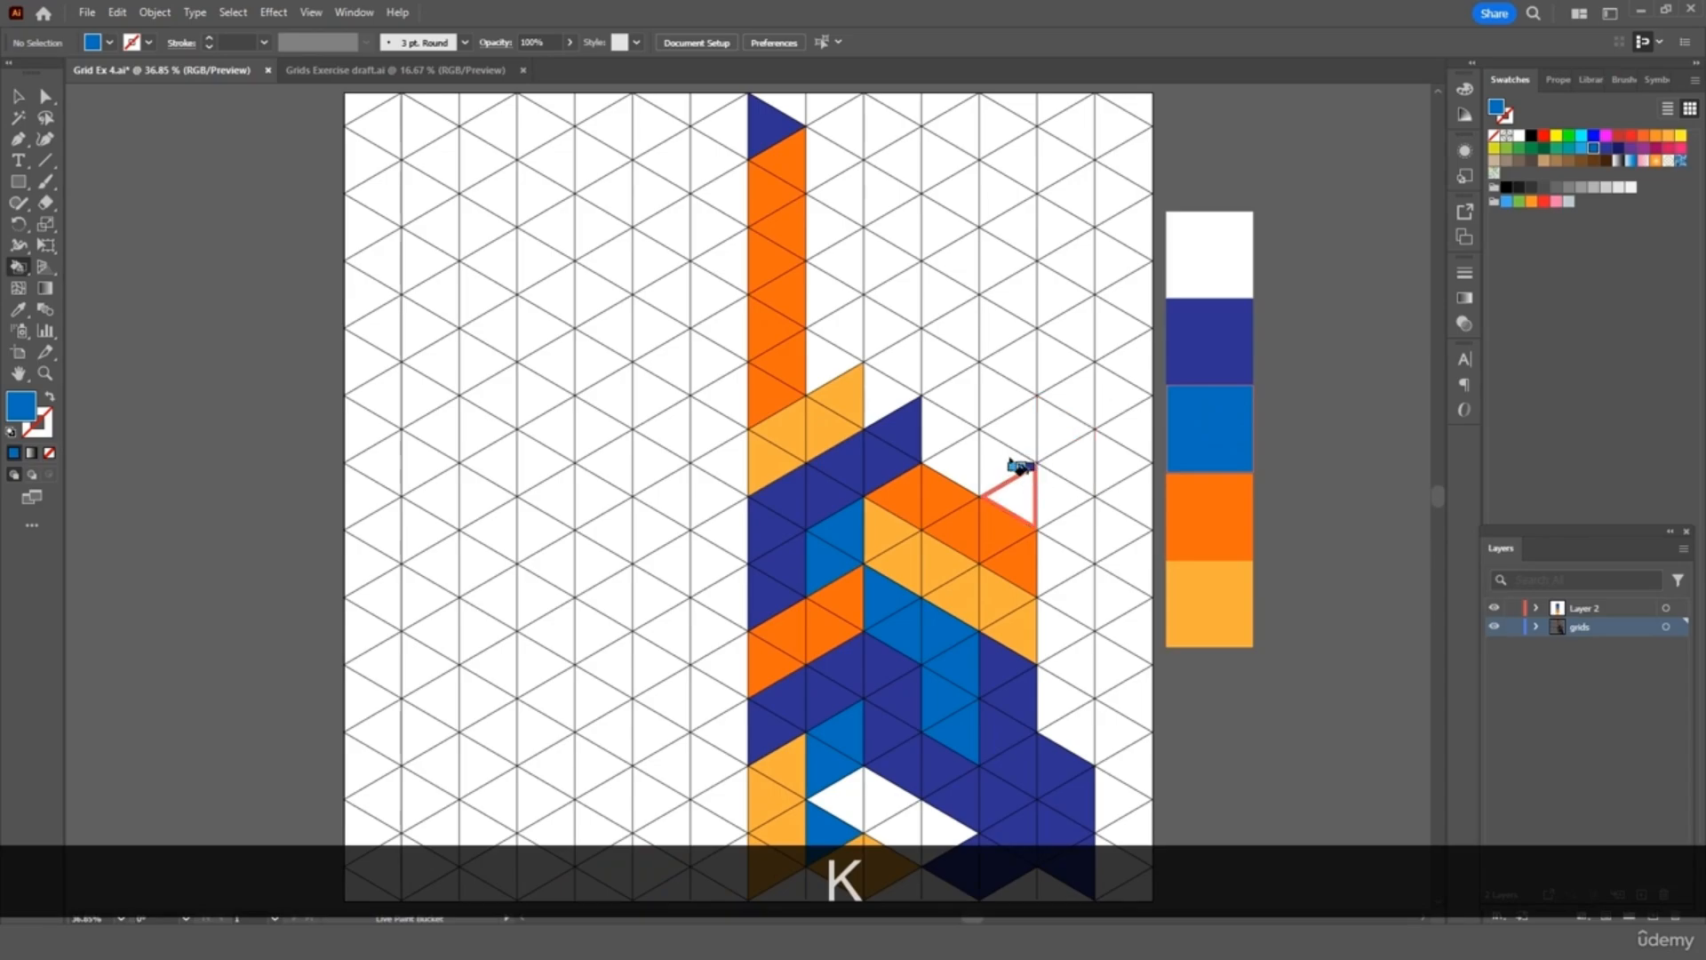
pyautogui.moveTo(948, 307)
pyautogui.mouseDown()
pyautogui.moveTo(945, 429)
pyautogui.moveTo(1029, 507)
pyautogui.mouseUp()
pyautogui.press('i')
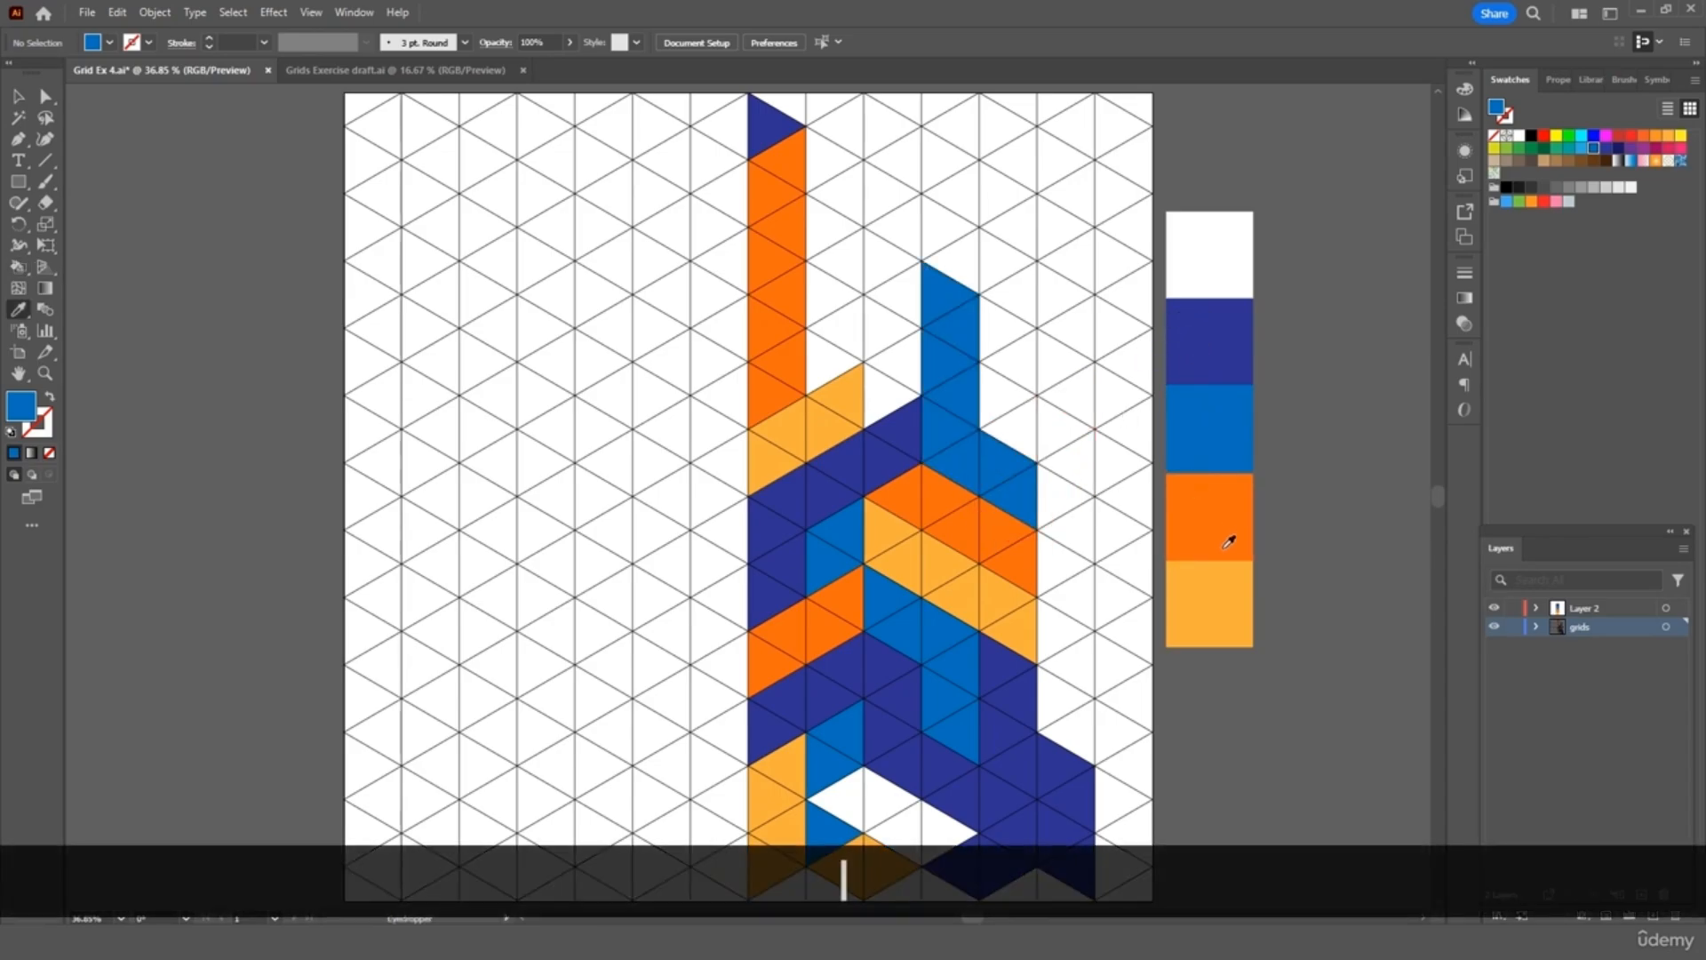
pyautogui.click(1248, 537)
pyautogui.press('k')
pyautogui.moveTo(899, 294); pyautogui.dragTo(901, 409)
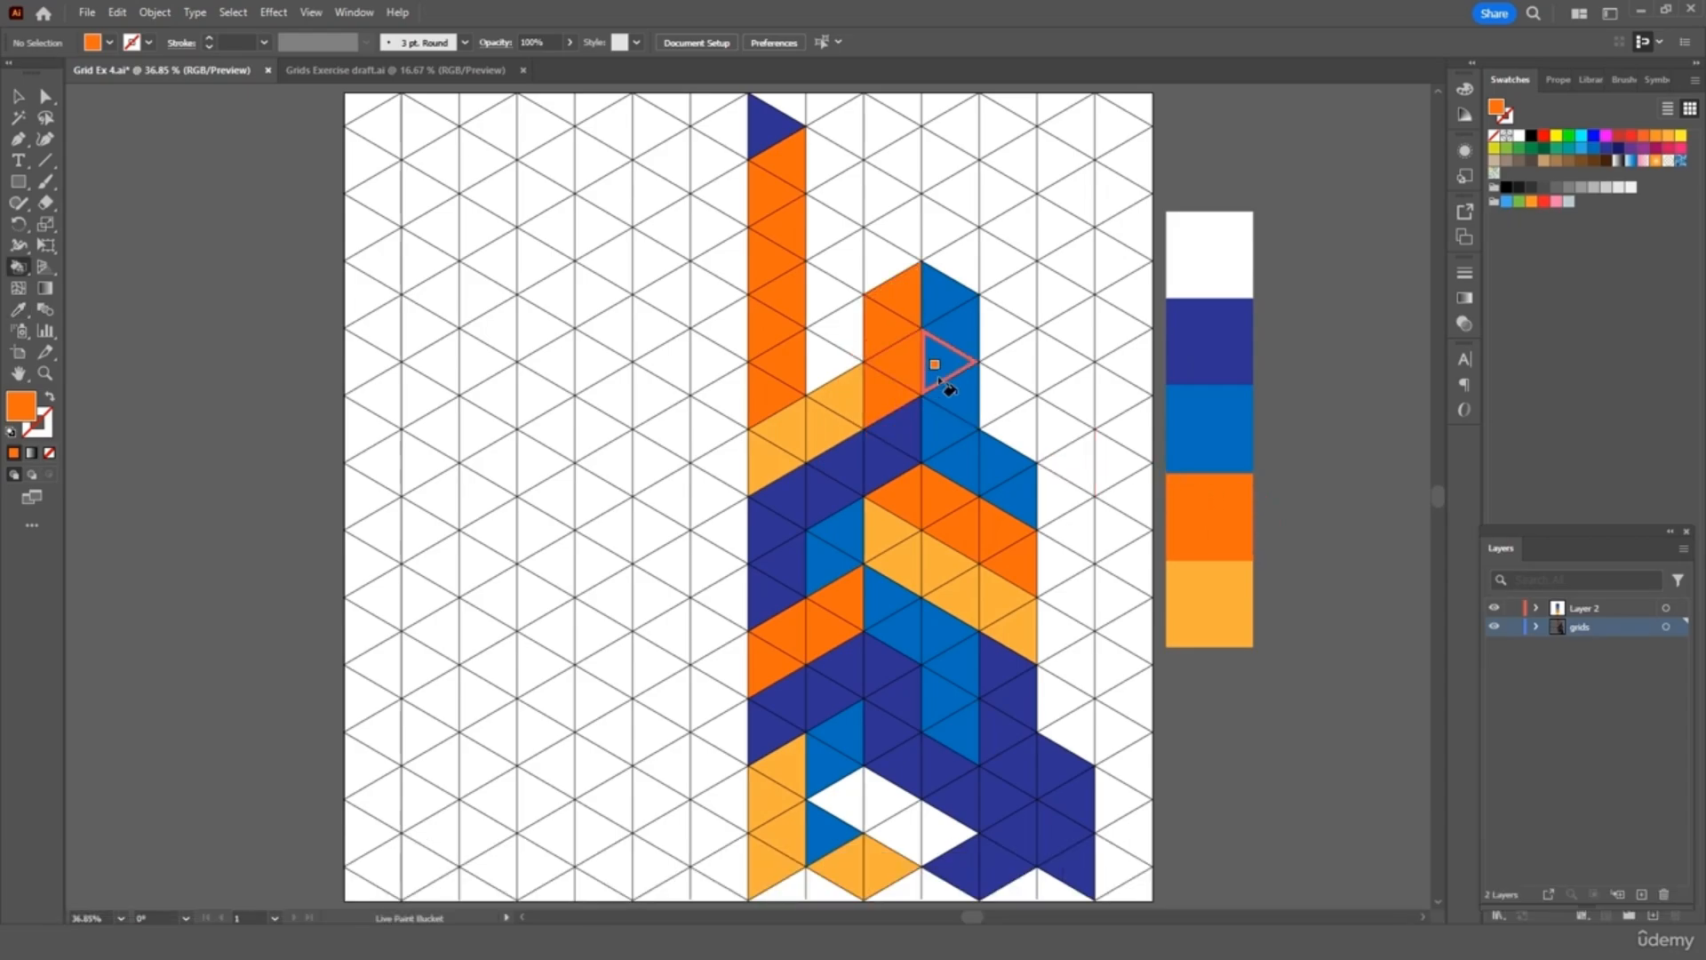
# Paint two triangles navy, the upper diamond blue and the top column light orange
pyautogui.press('i')
pyautogui.click(1219, 343)
pyautogui.press('k')
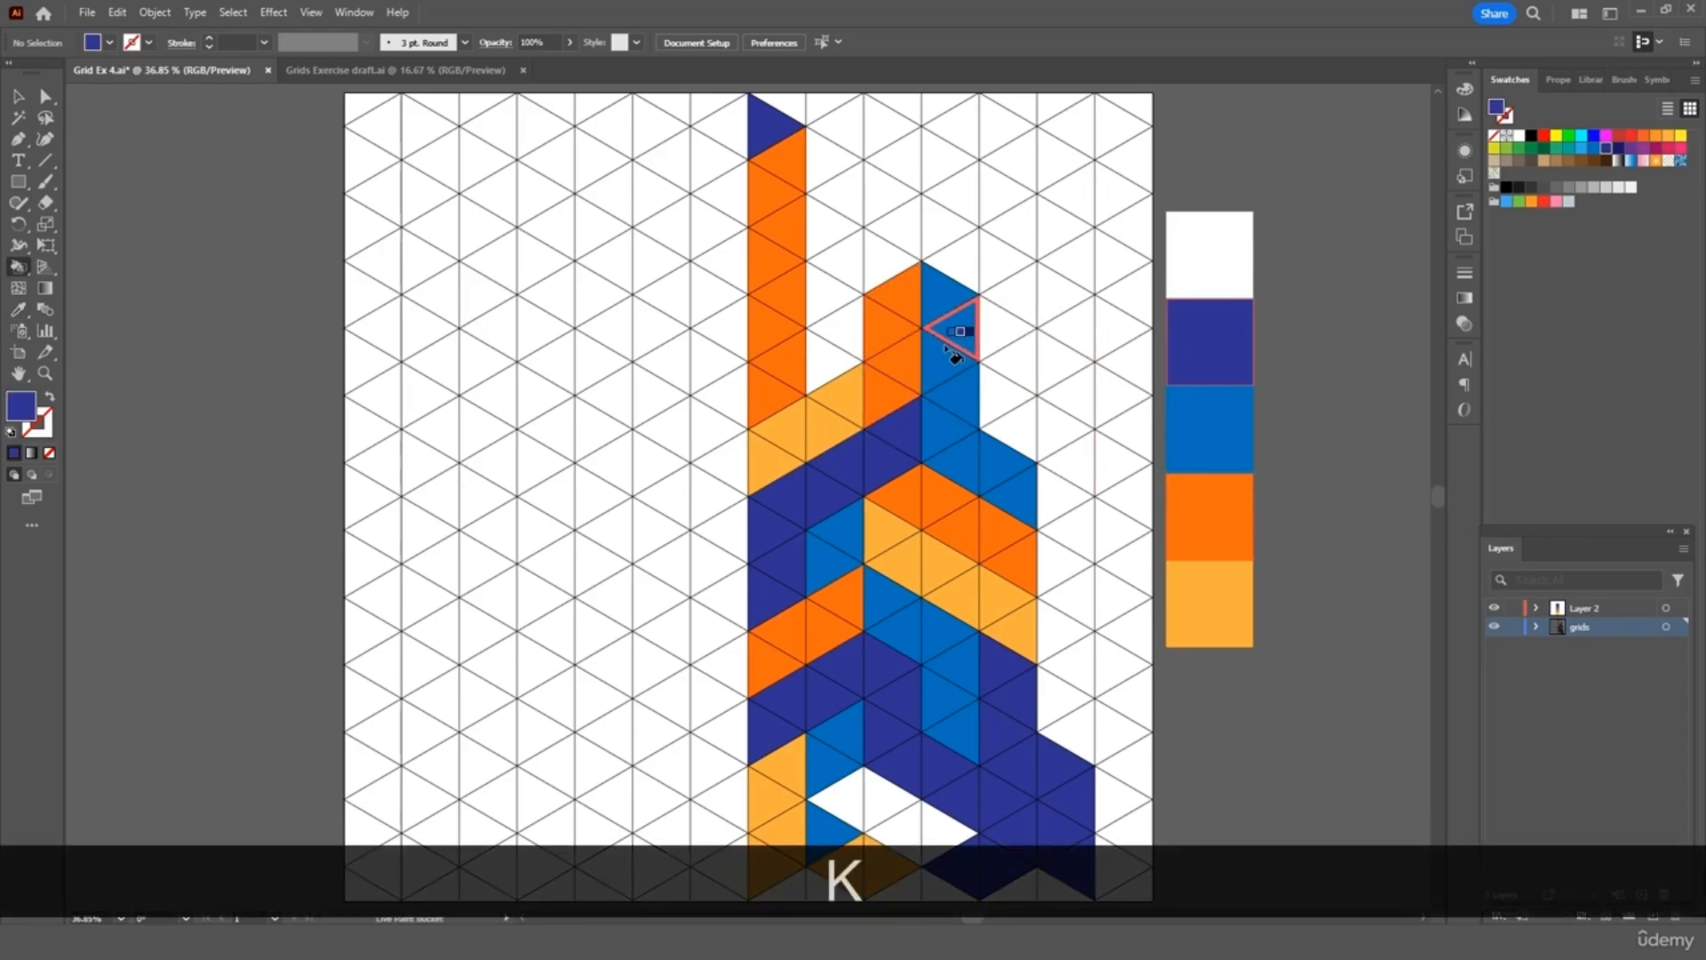
pyautogui.click(847, 336)
pyautogui.click(831, 354)
pyautogui.press('i')
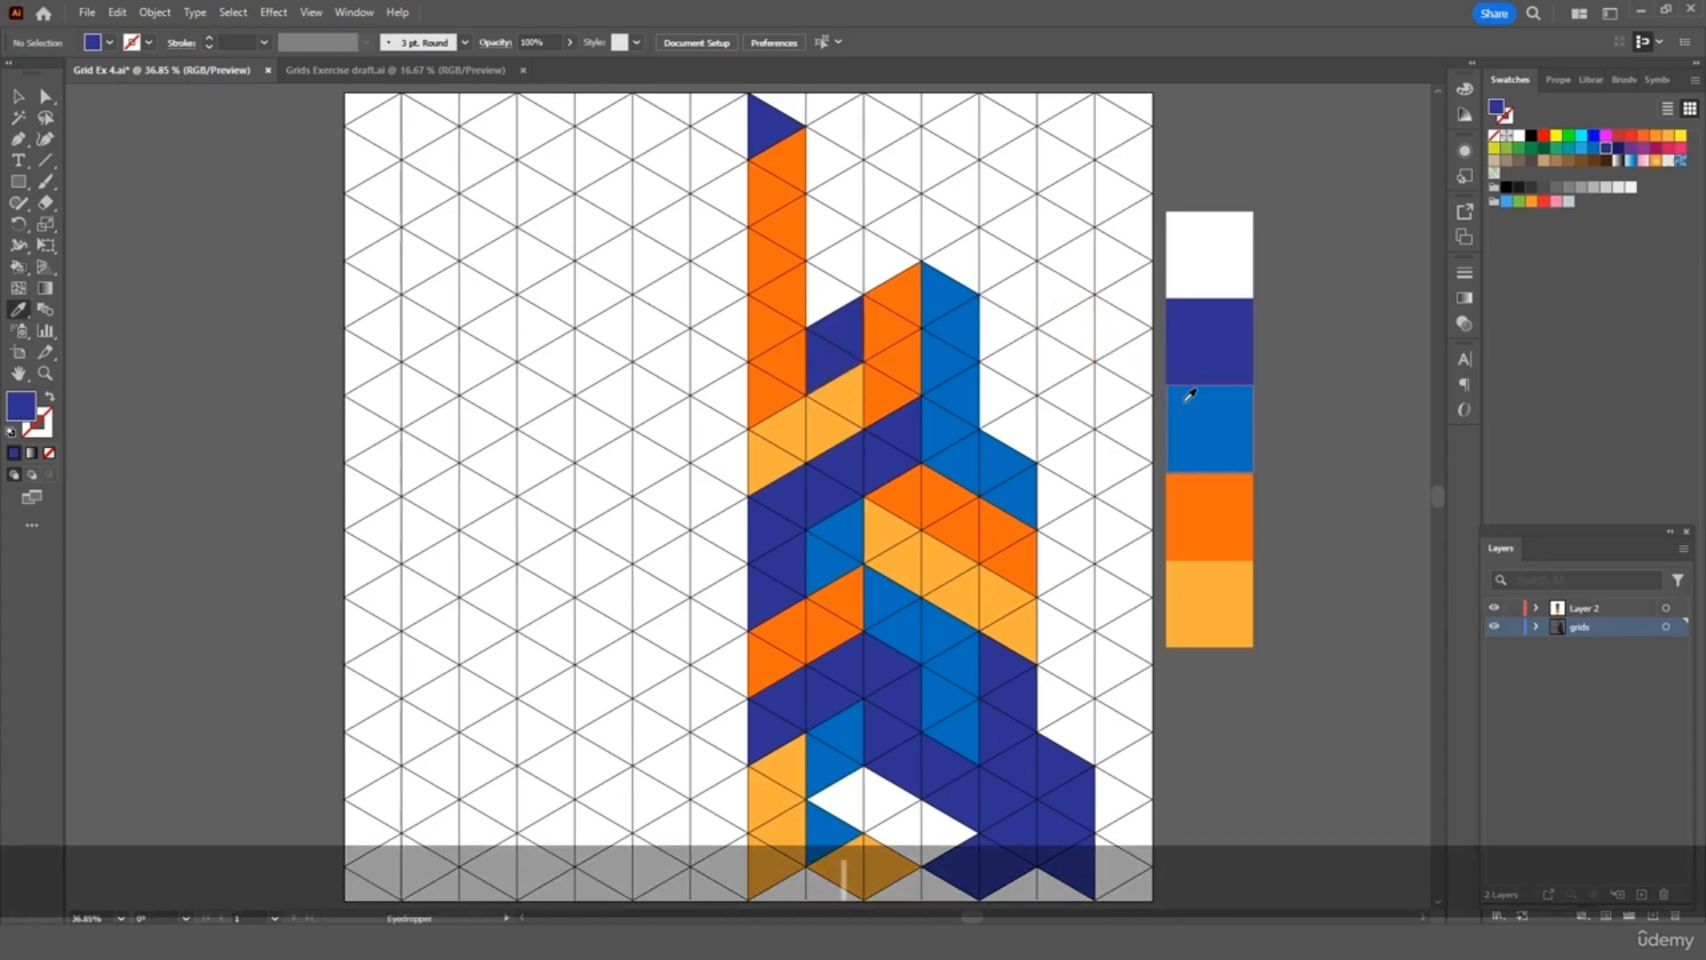
pyautogui.click(1194, 405)
pyautogui.press('k')
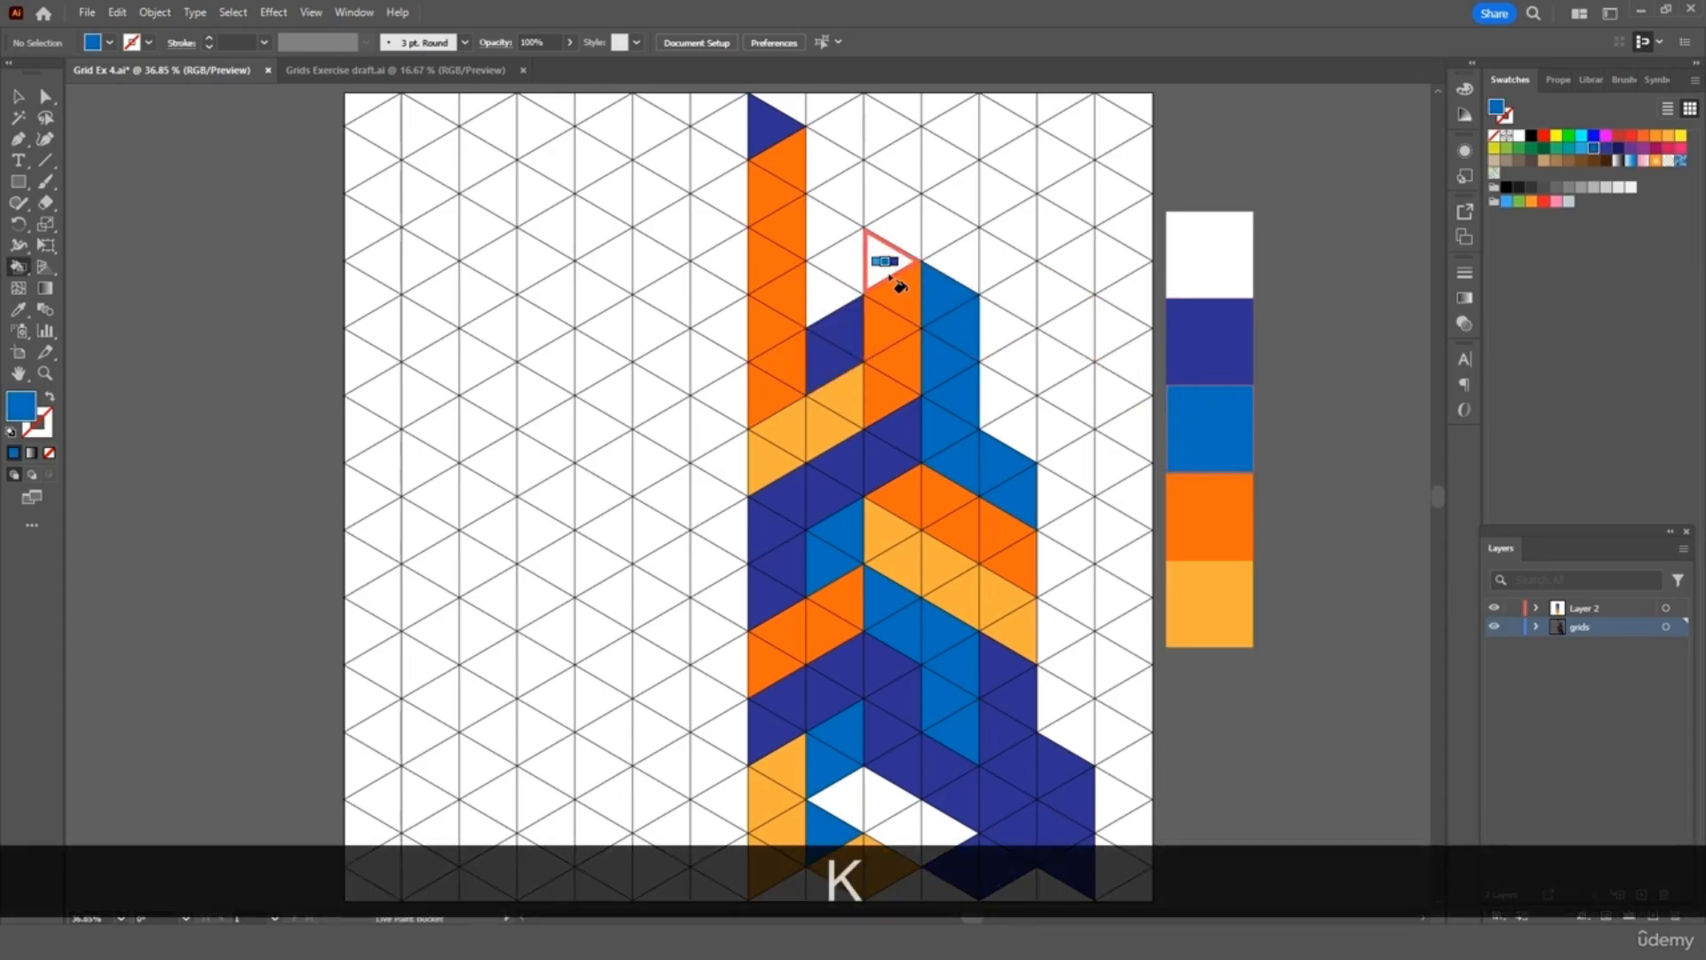
pyautogui.click(840, 296)
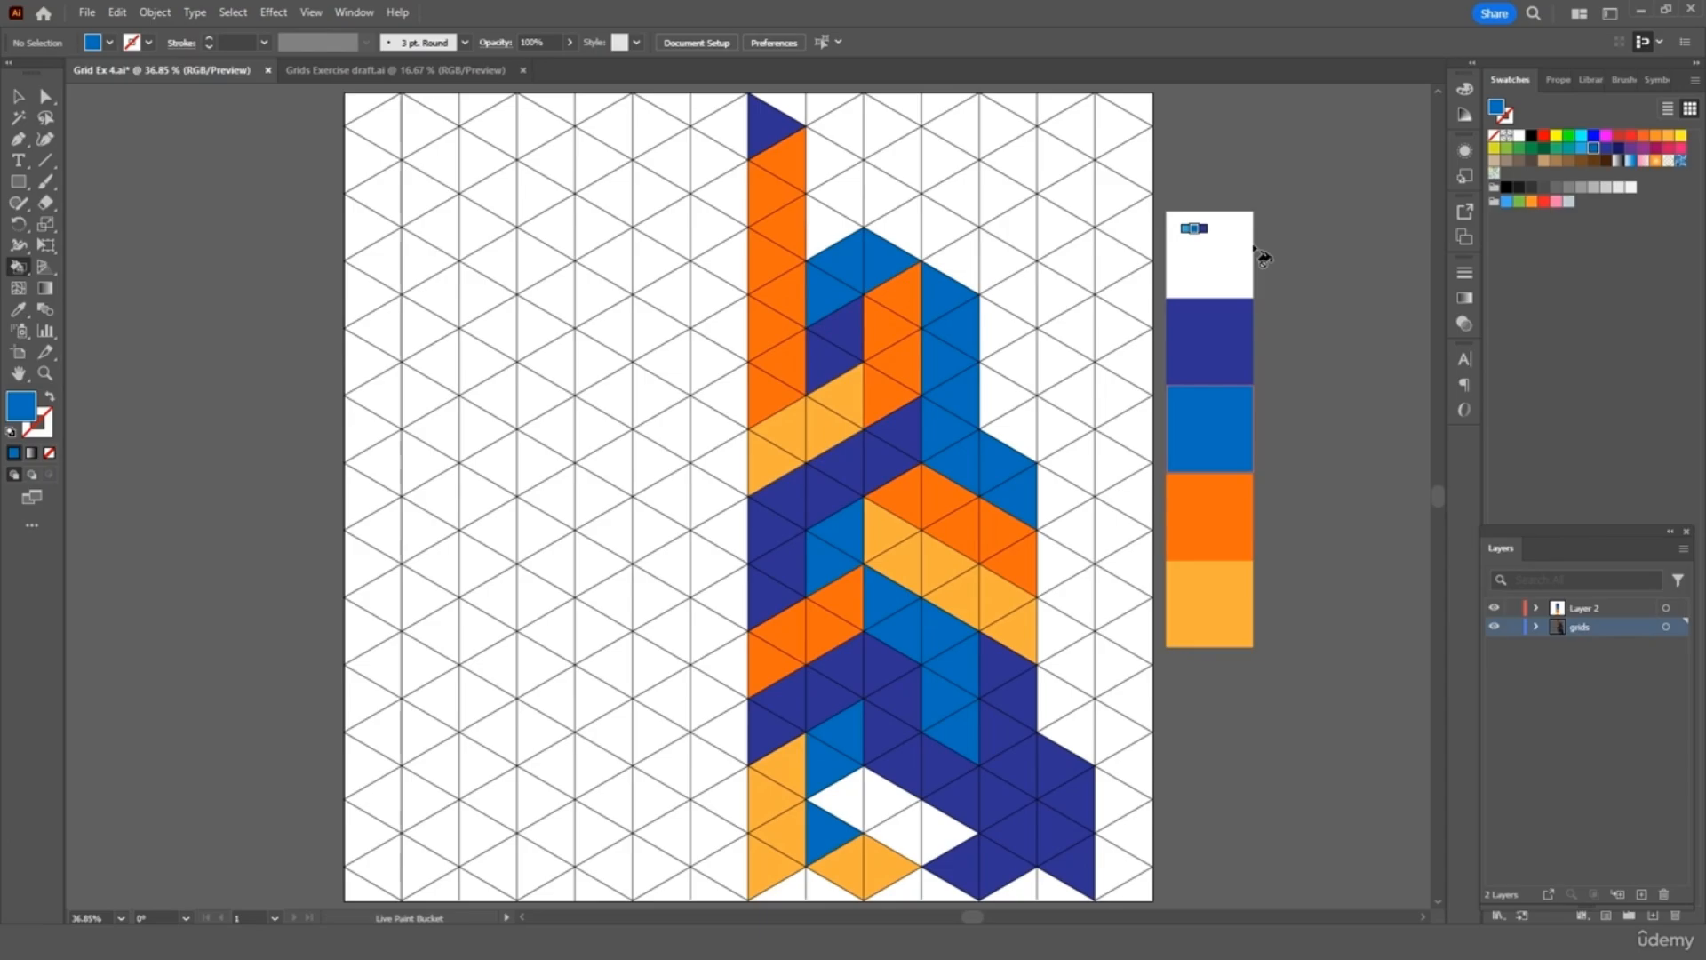
pyautogui.press('i')
pyautogui.click(1218, 586)
pyautogui.press('k')
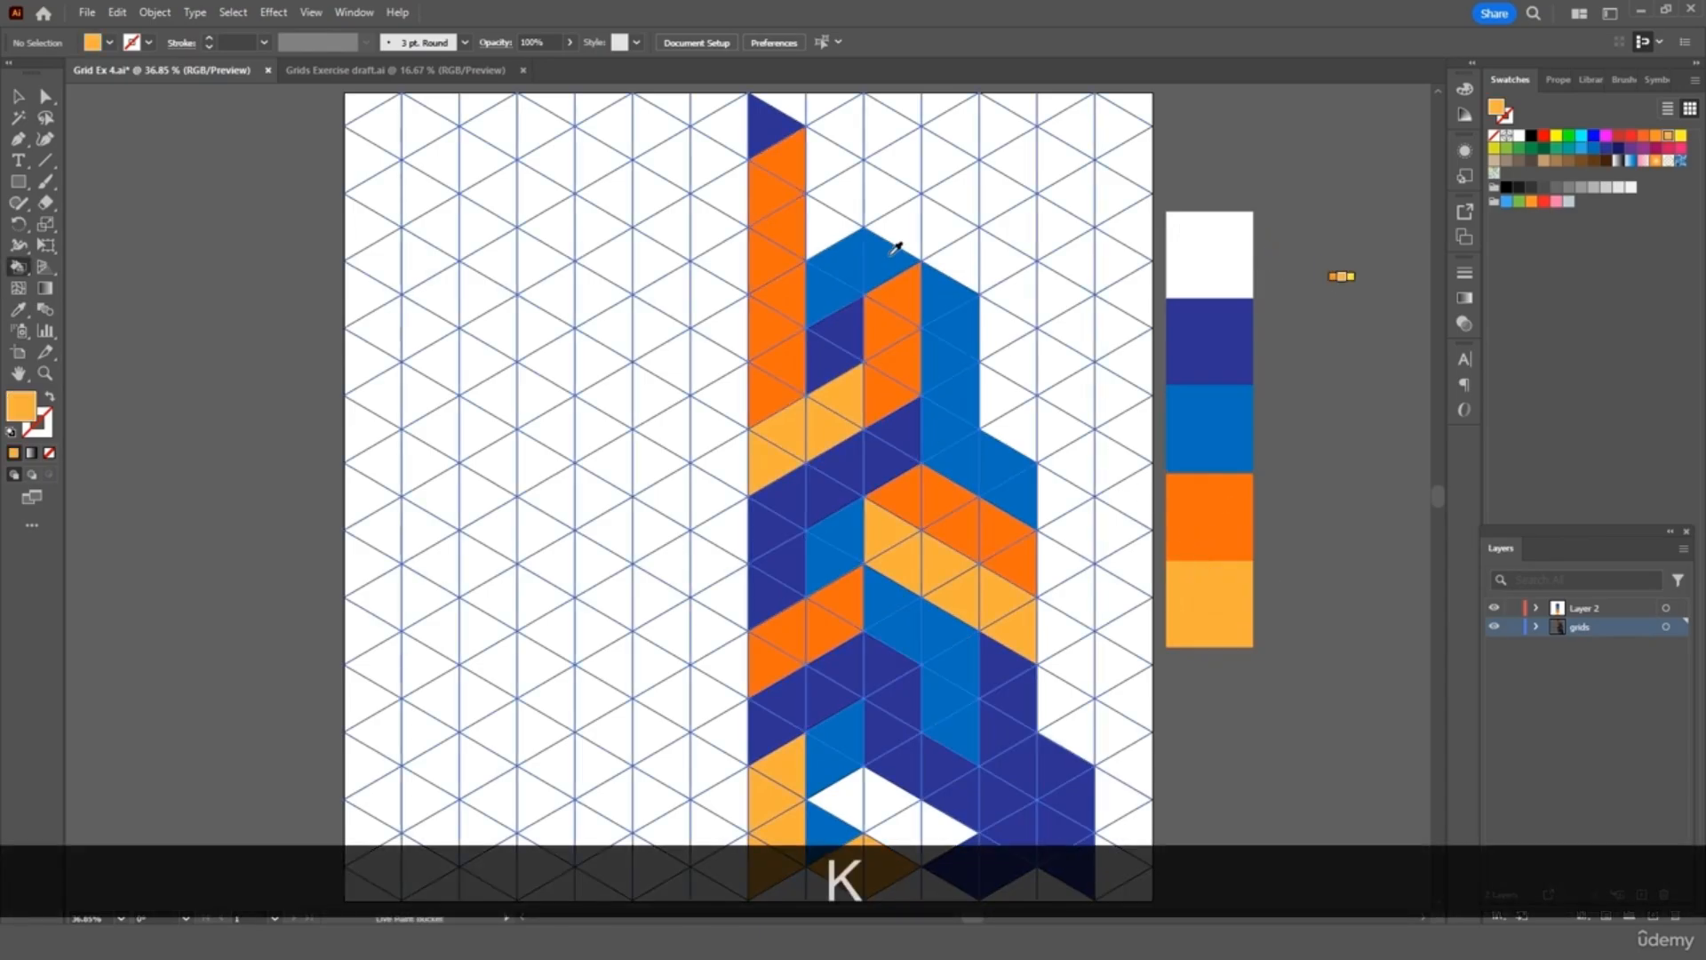
pyautogui.click(843, 227)
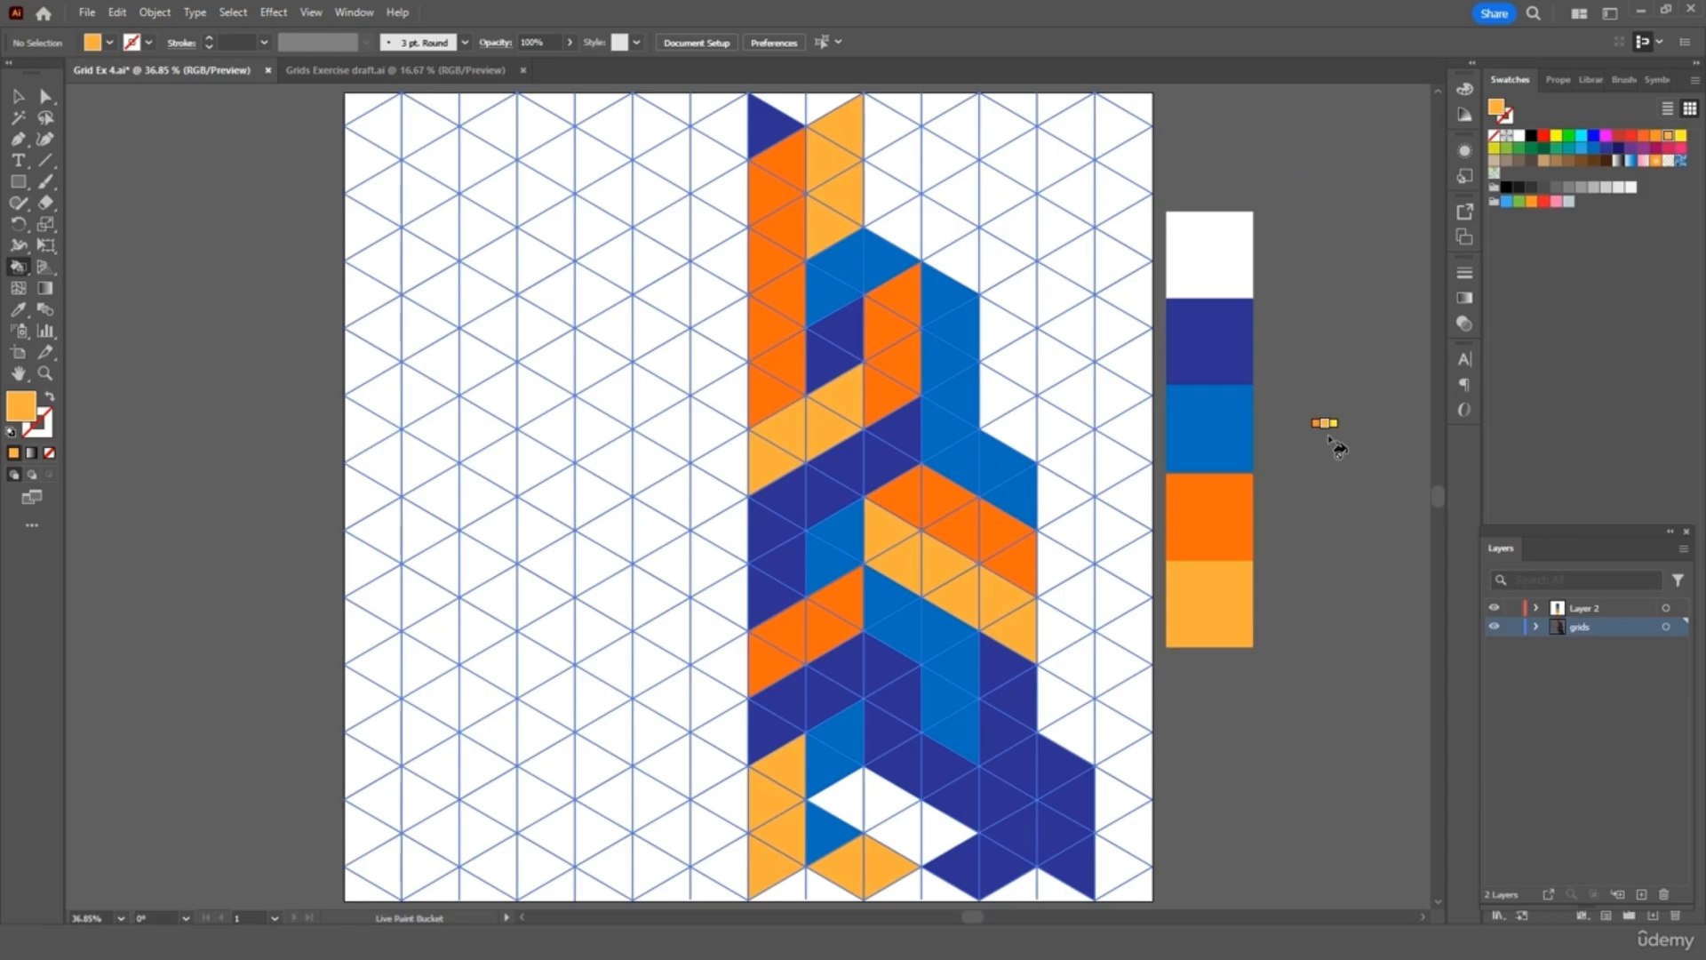
# Fill triangles beside the light-orange column blue, two top triangles navy and one top-right light orange
pyautogui.press('i')
pyautogui.click(1200, 425)
pyautogui.press('k')
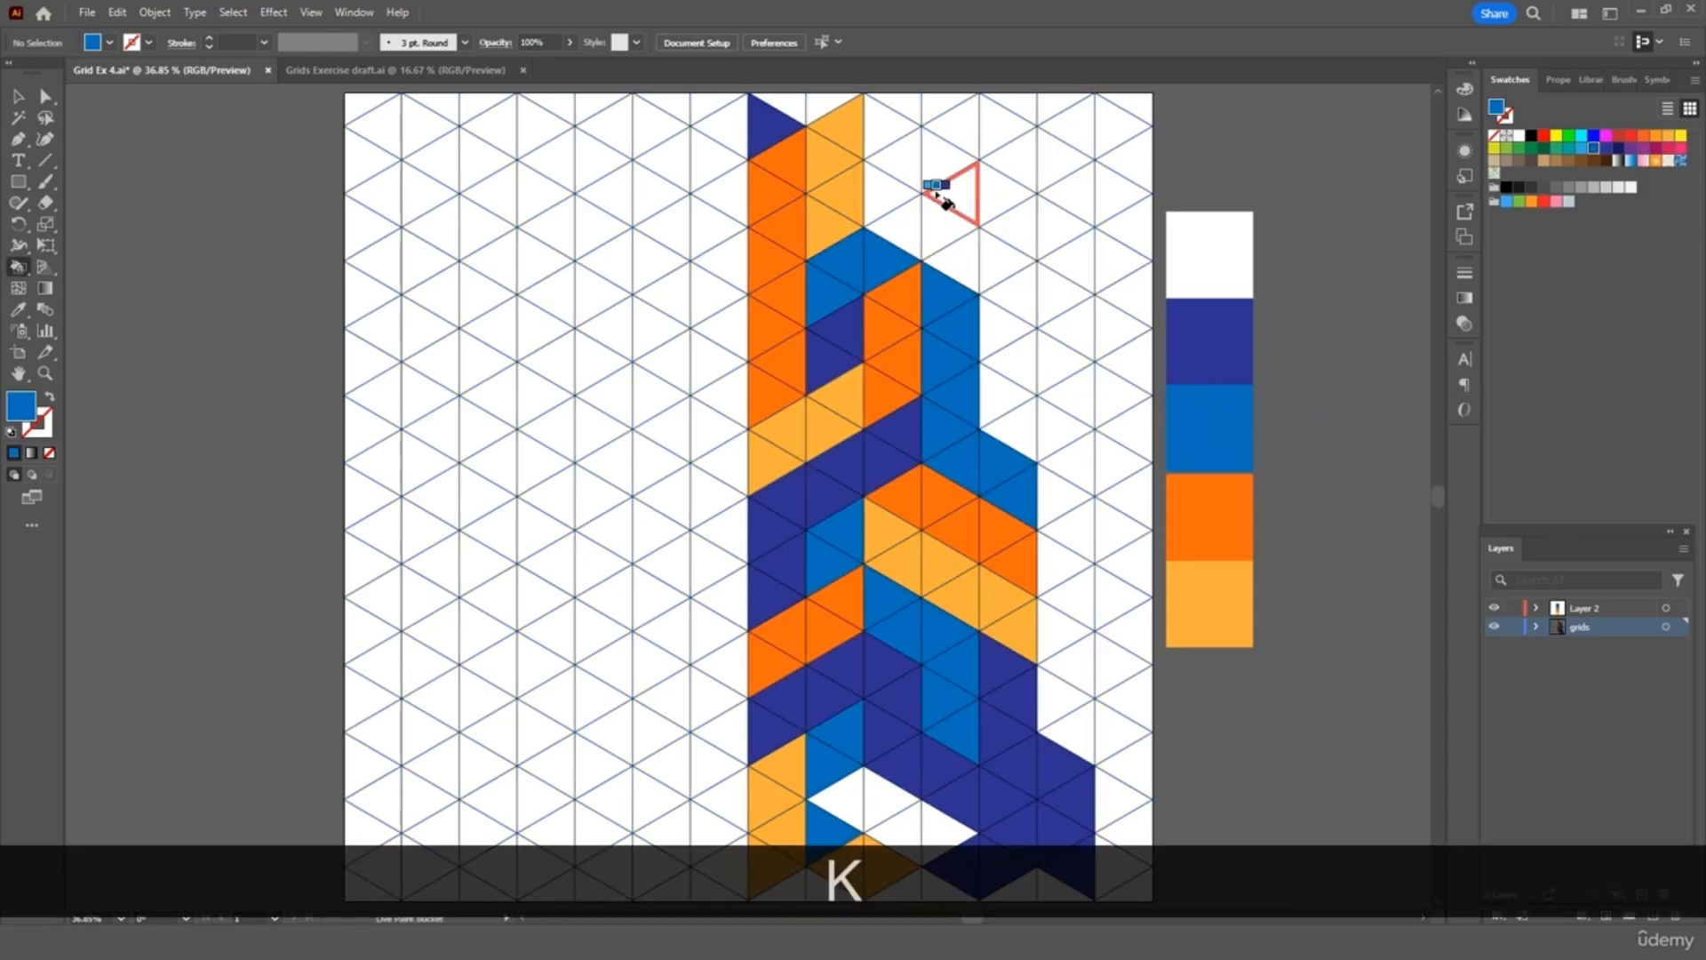
pyautogui.moveTo(881, 133); pyautogui.dragTo(894, 201)
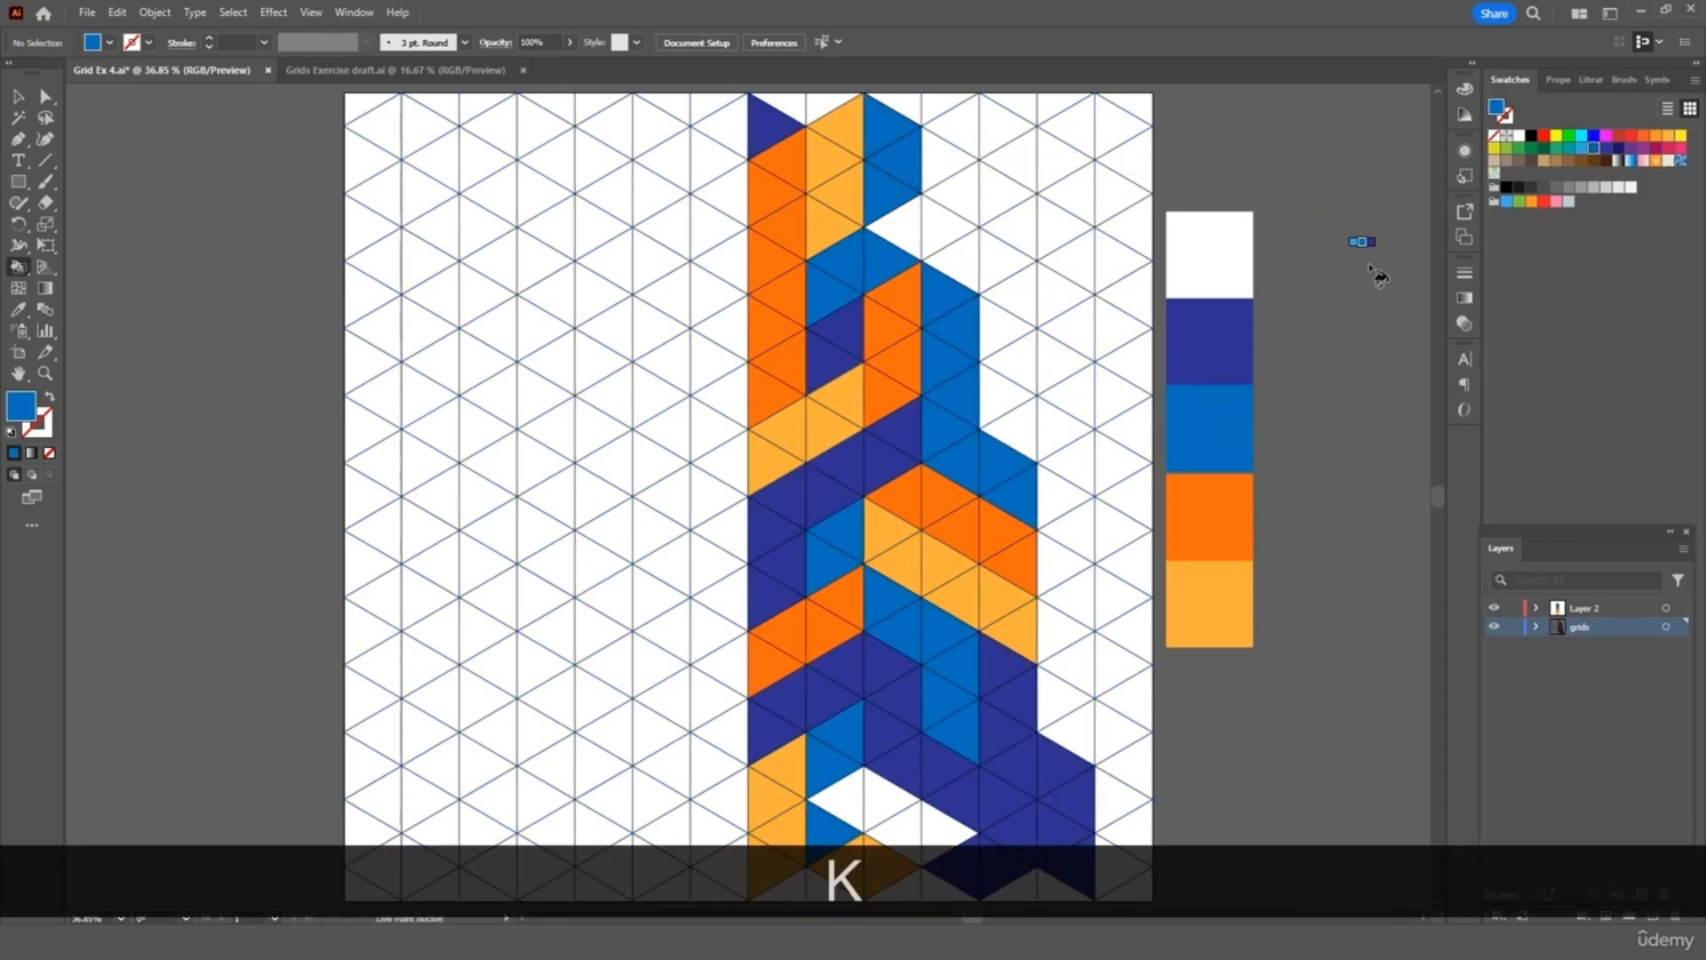
pyautogui.press('i')
pyautogui.click(1234, 331)
pyautogui.press('k')
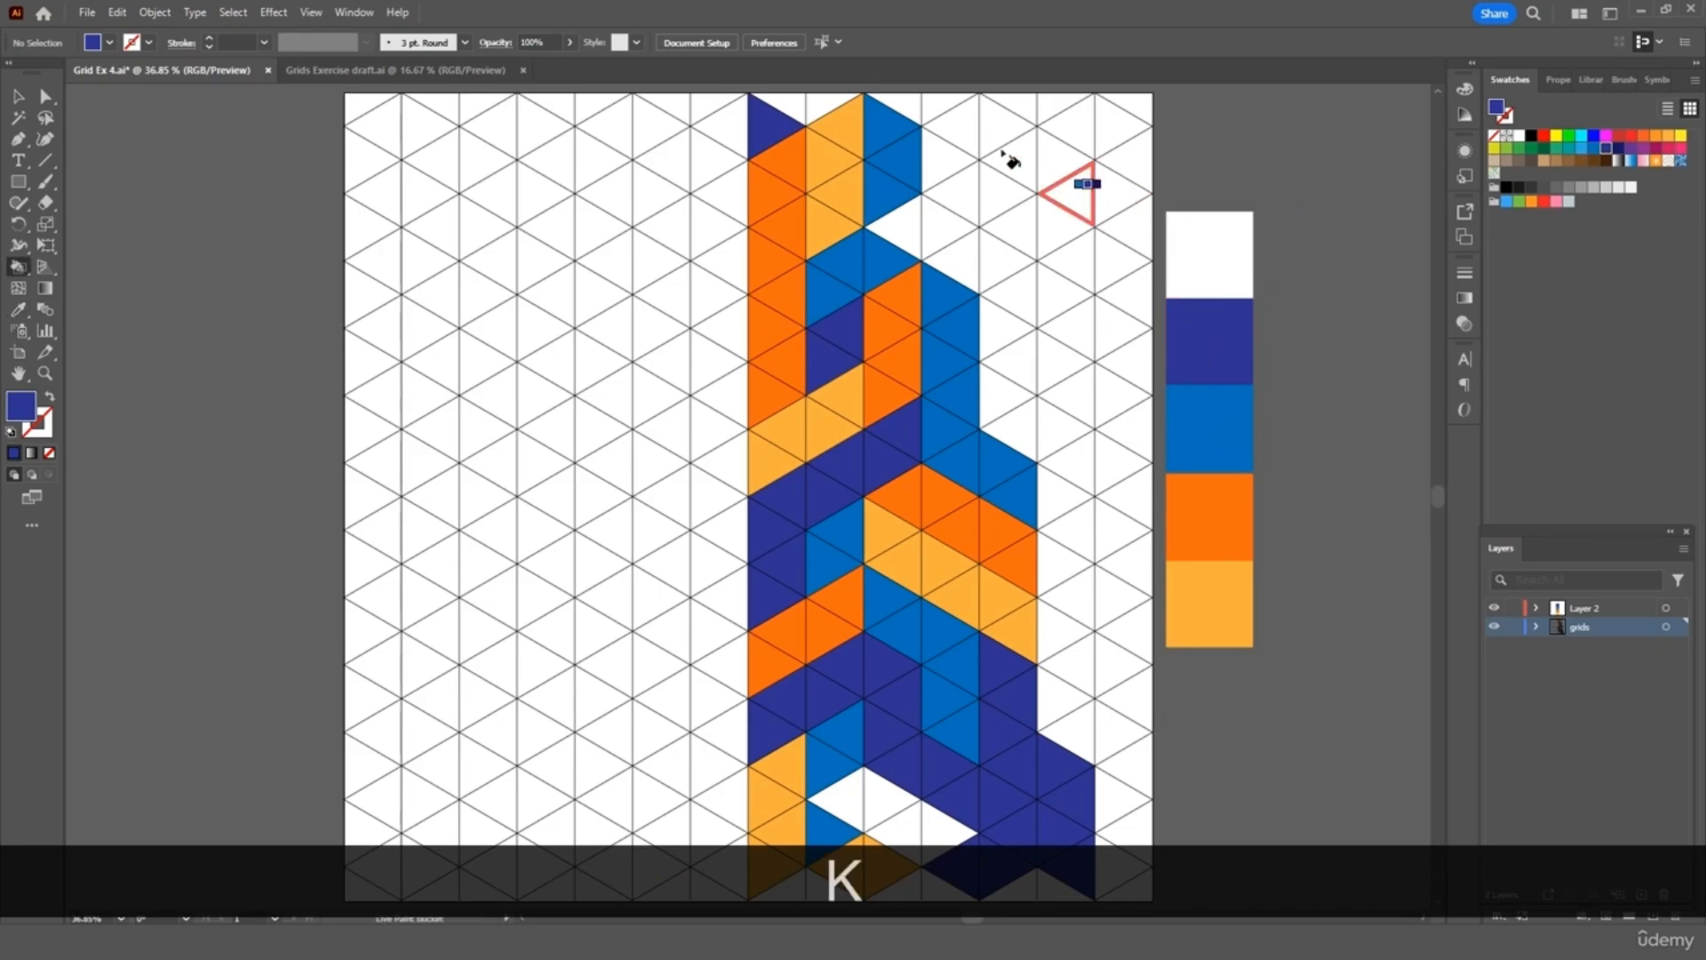
pyautogui.moveTo(960, 134); pyautogui.dragTo(951, 191)
pyautogui.press('i')
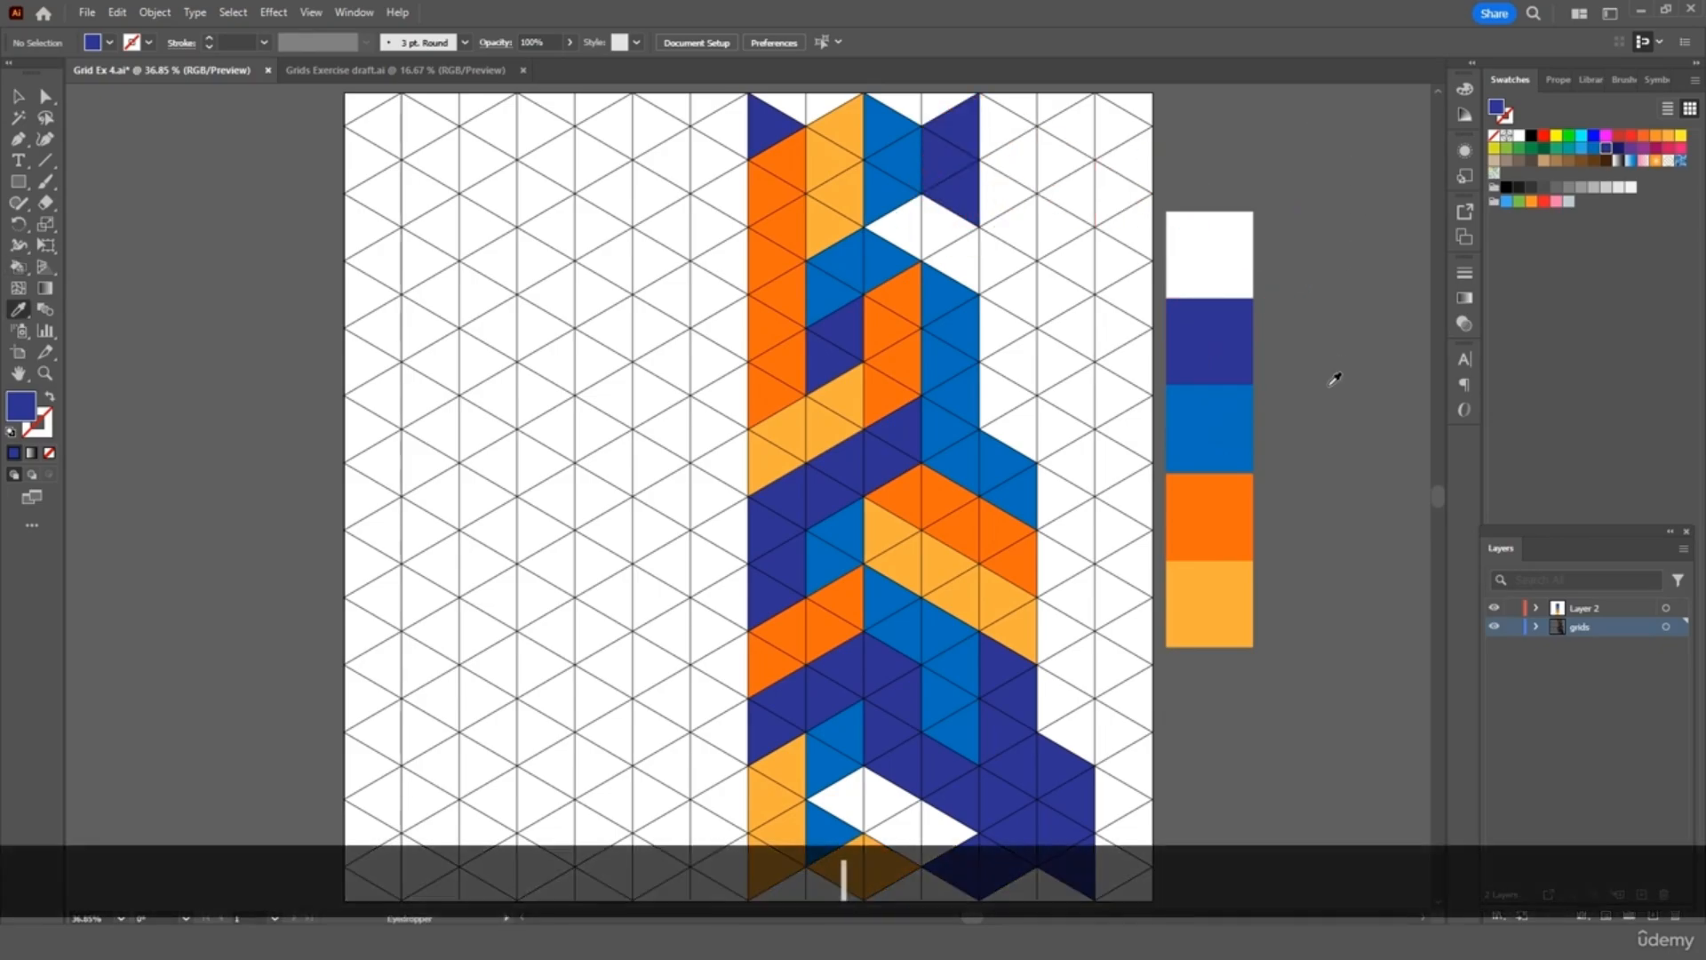
pyautogui.click(1225, 583)
pyautogui.press('k')
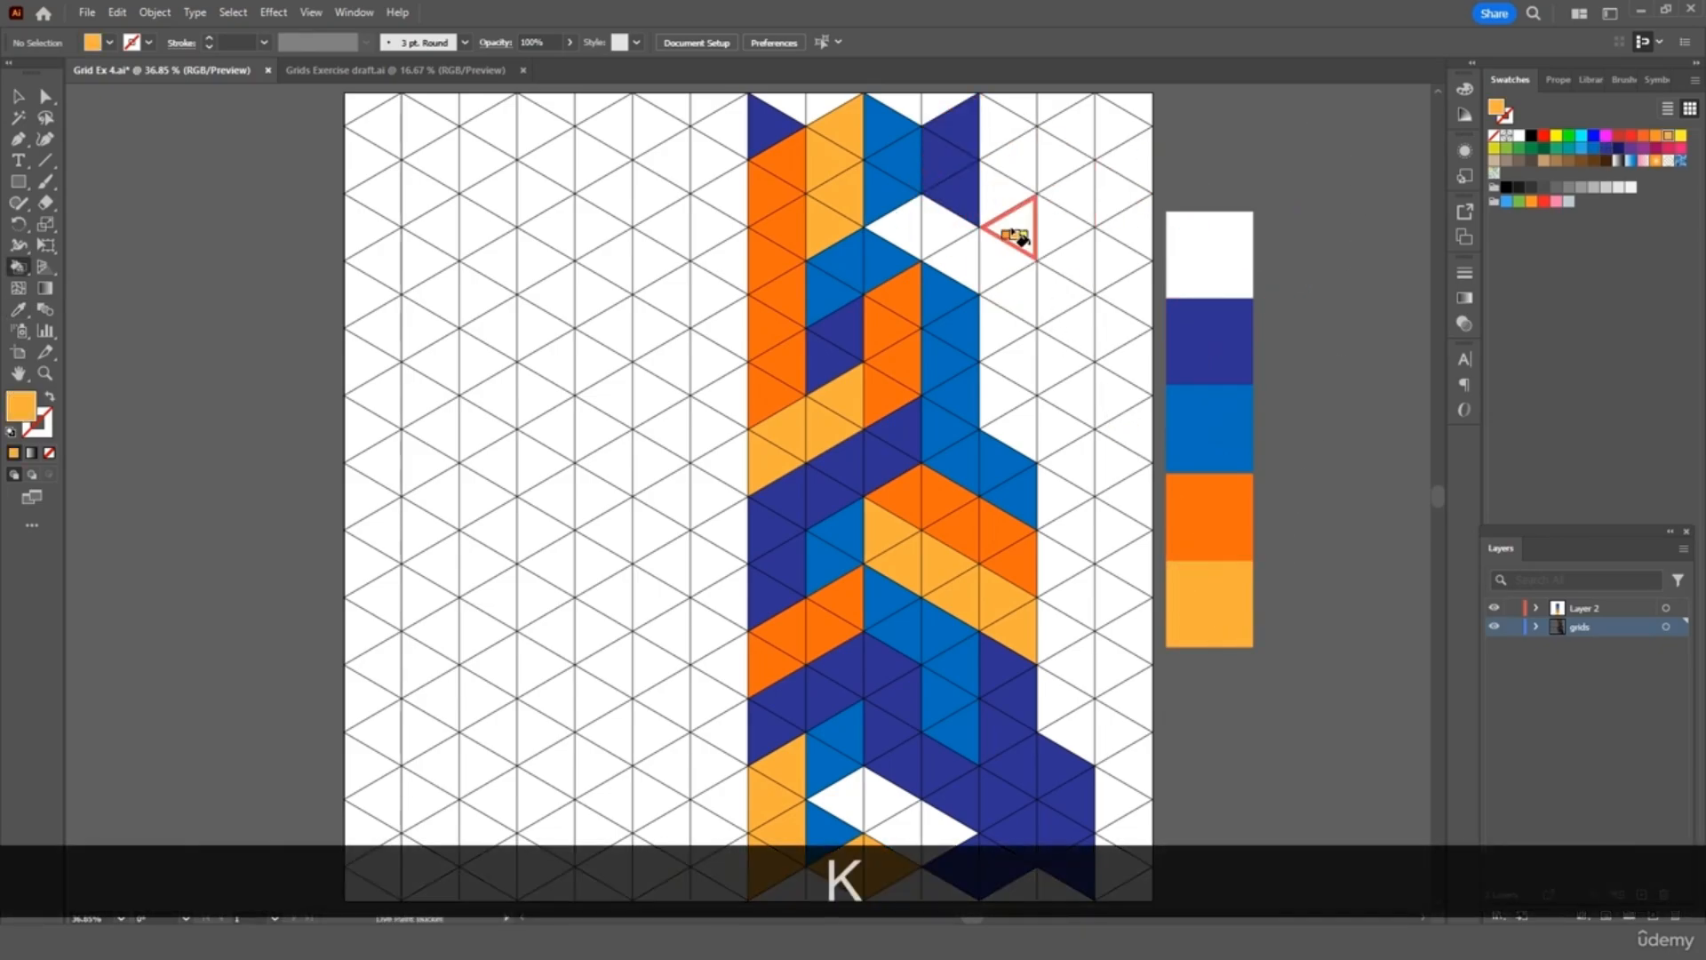
pyautogui.click(1002, 133)
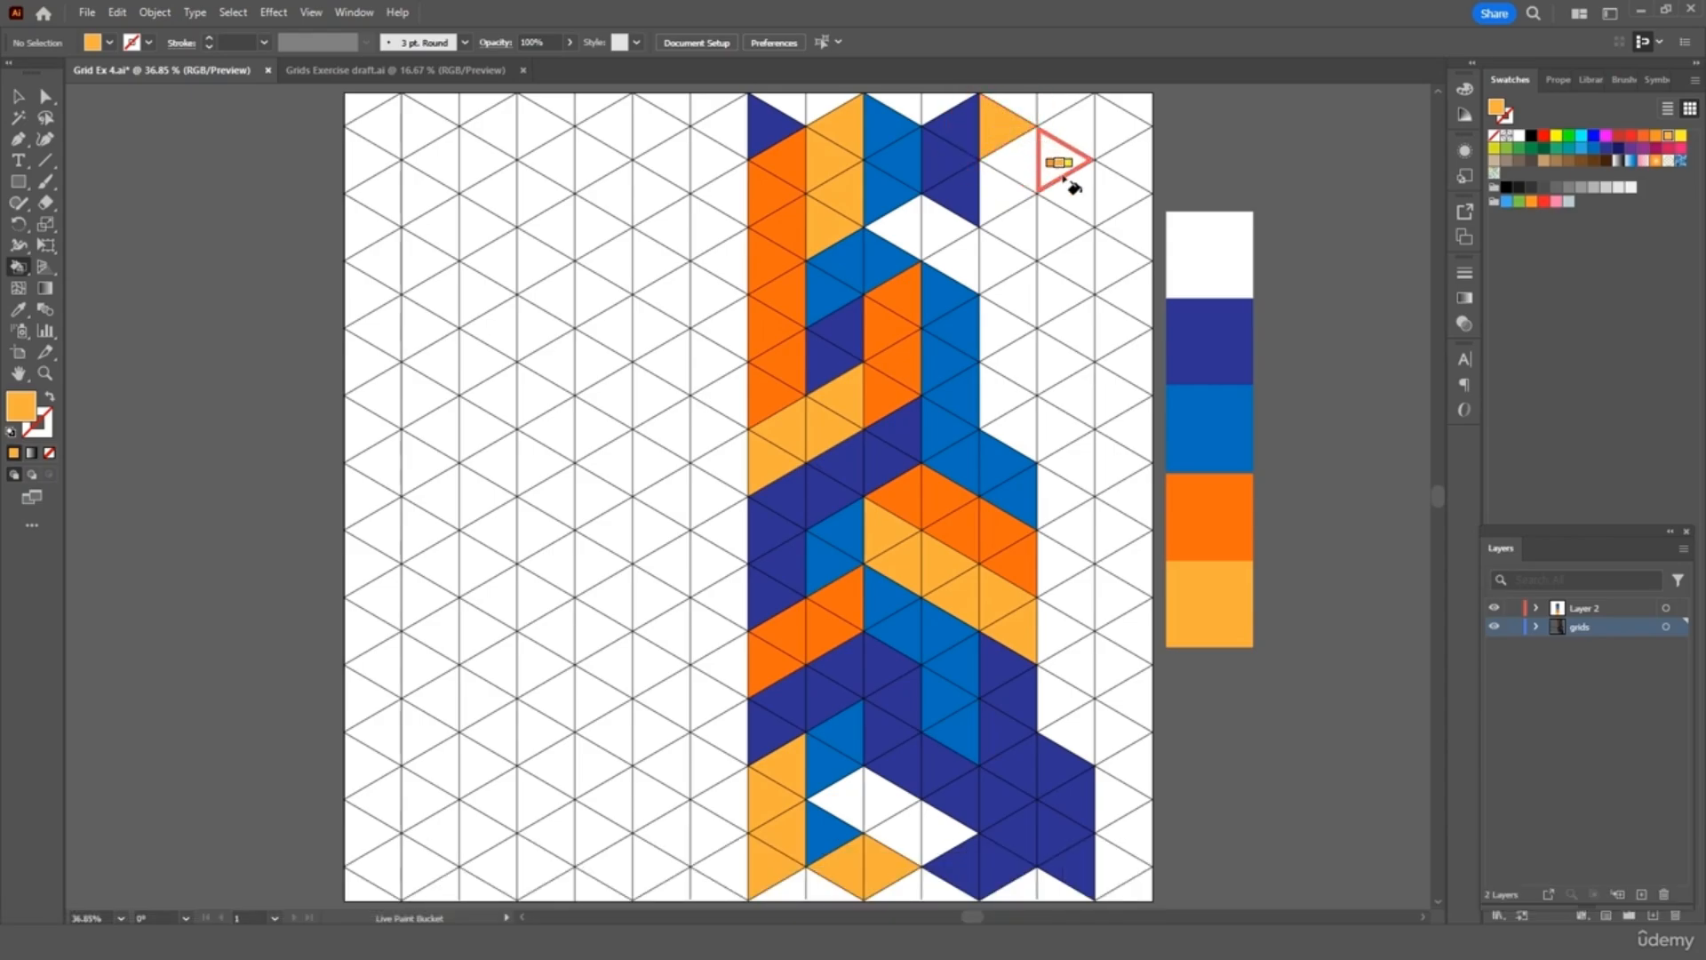
# Colour two top-right triangles dark orange and the two below them light orange
pyautogui.press('i')
pyautogui.click(1213, 495)
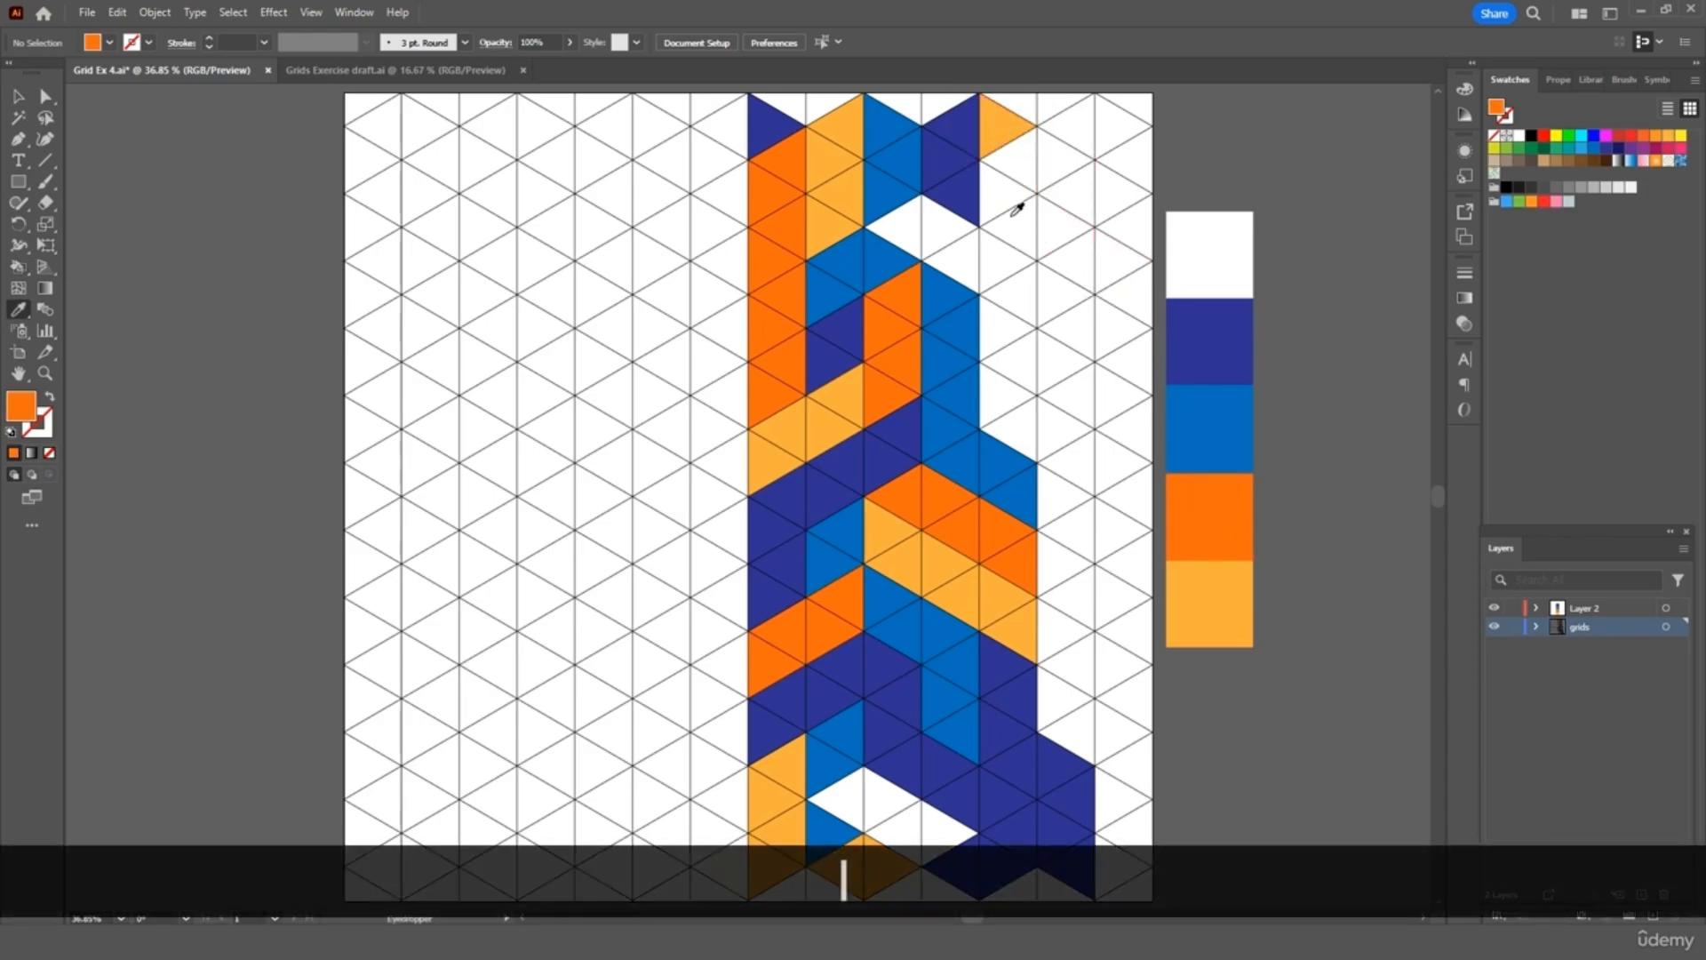
pyautogui.press('k')
pyautogui.click(1009, 205)
pyautogui.click(1080, 125)
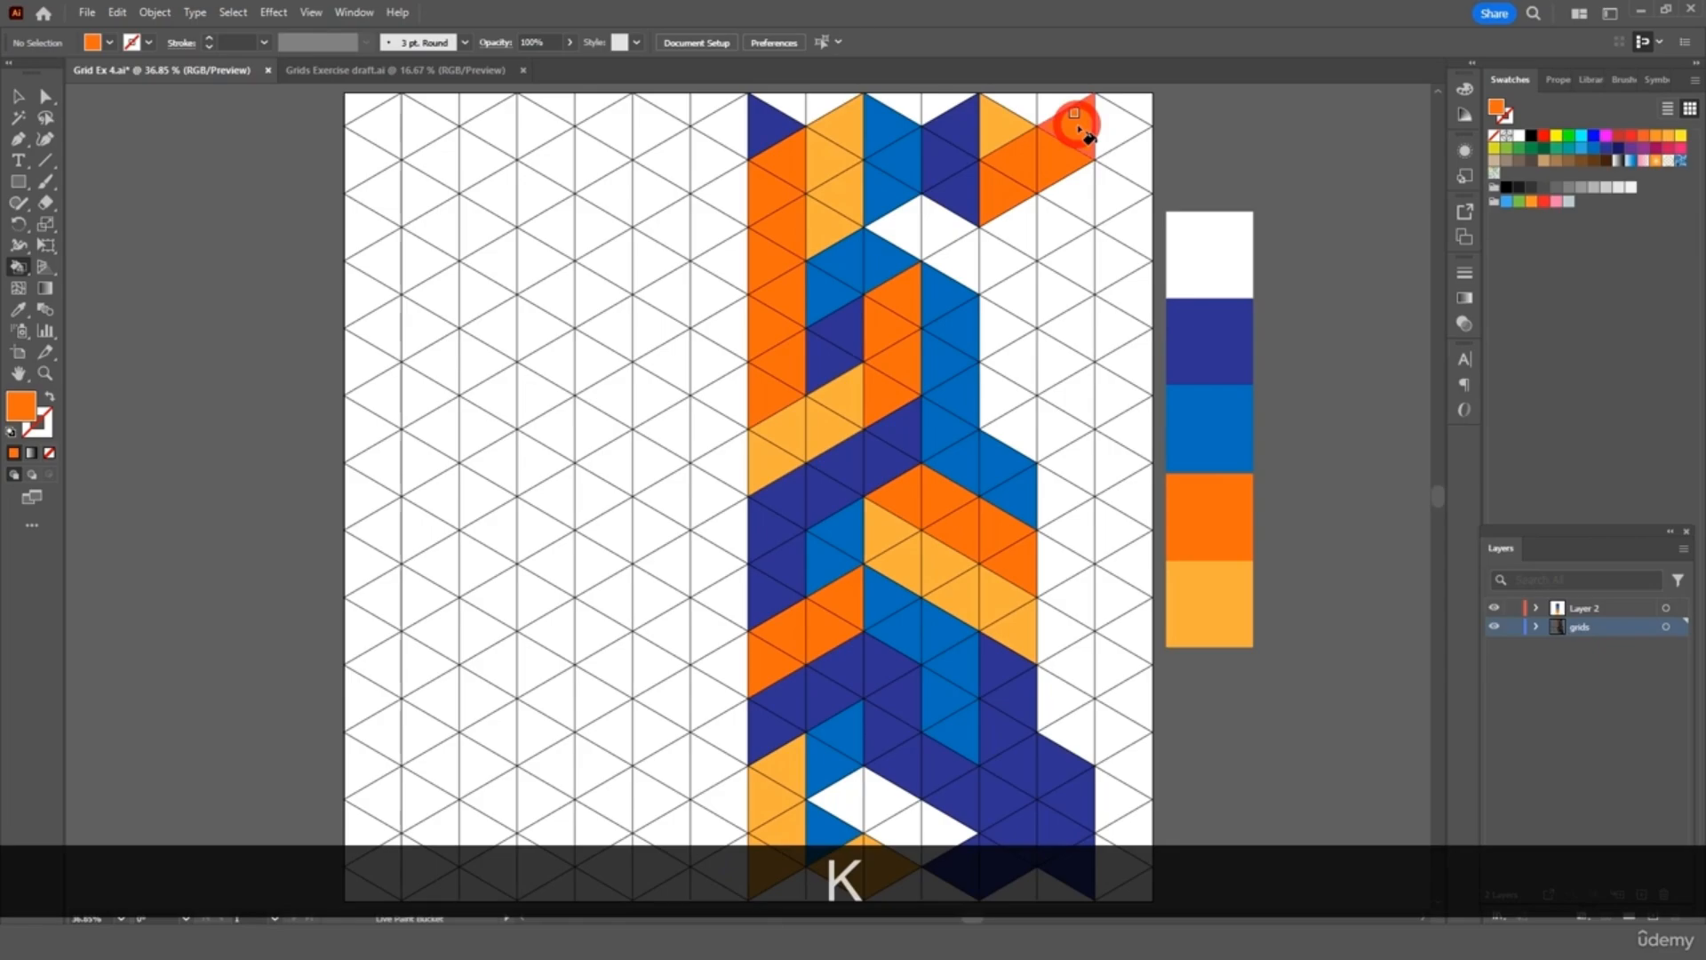
pyautogui.press('i')
pyautogui.click(1219, 597)
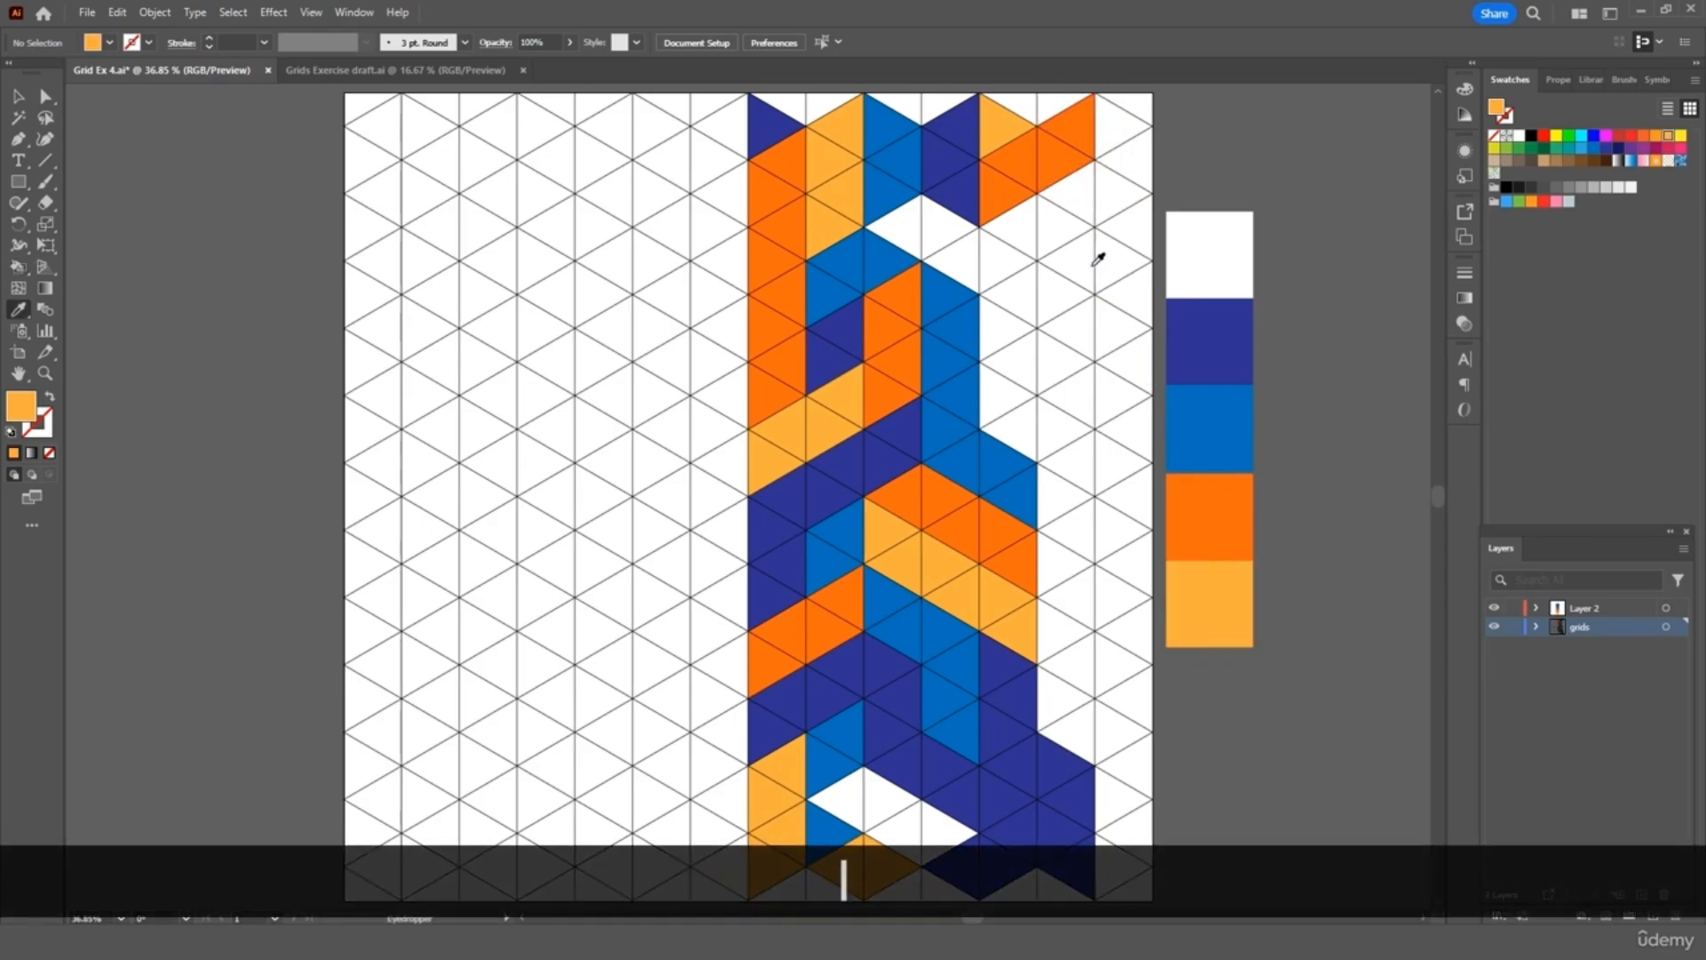
pyautogui.press('k')
pyautogui.click(1070, 192)
pyautogui.click(1063, 222)
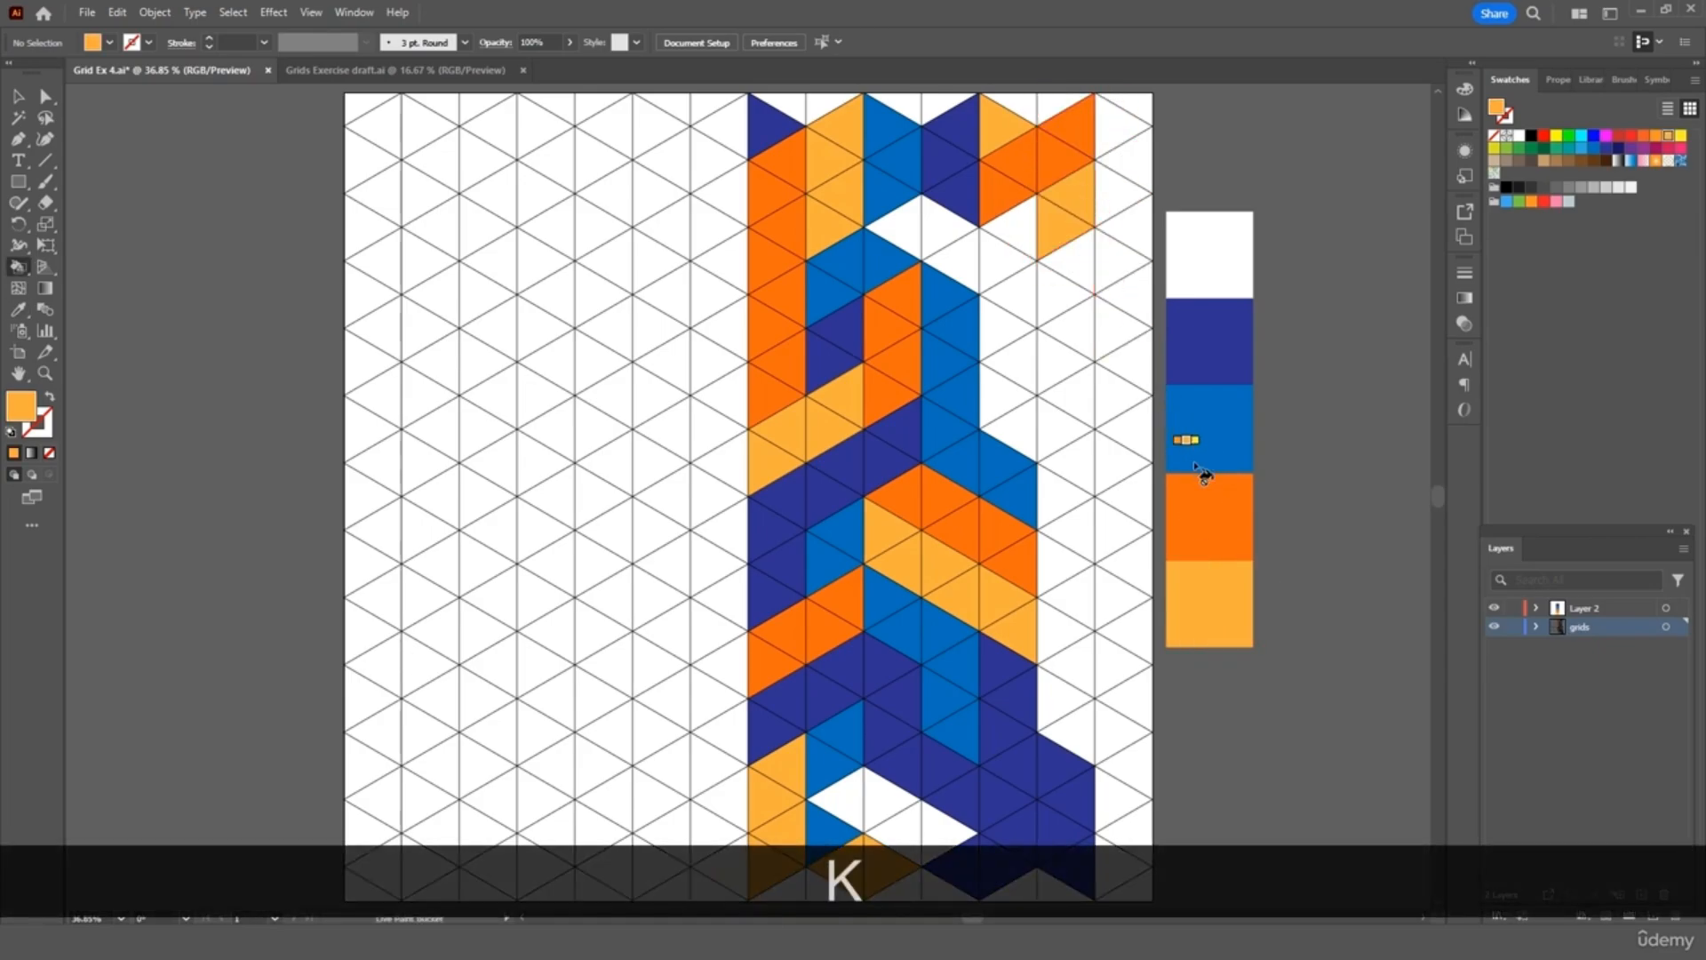
# Fill a top-right triangle blue, then a navy run and a blue column on the right
pyautogui.press('i')
pyautogui.click(1206, 435)
pyautogui.press('k')
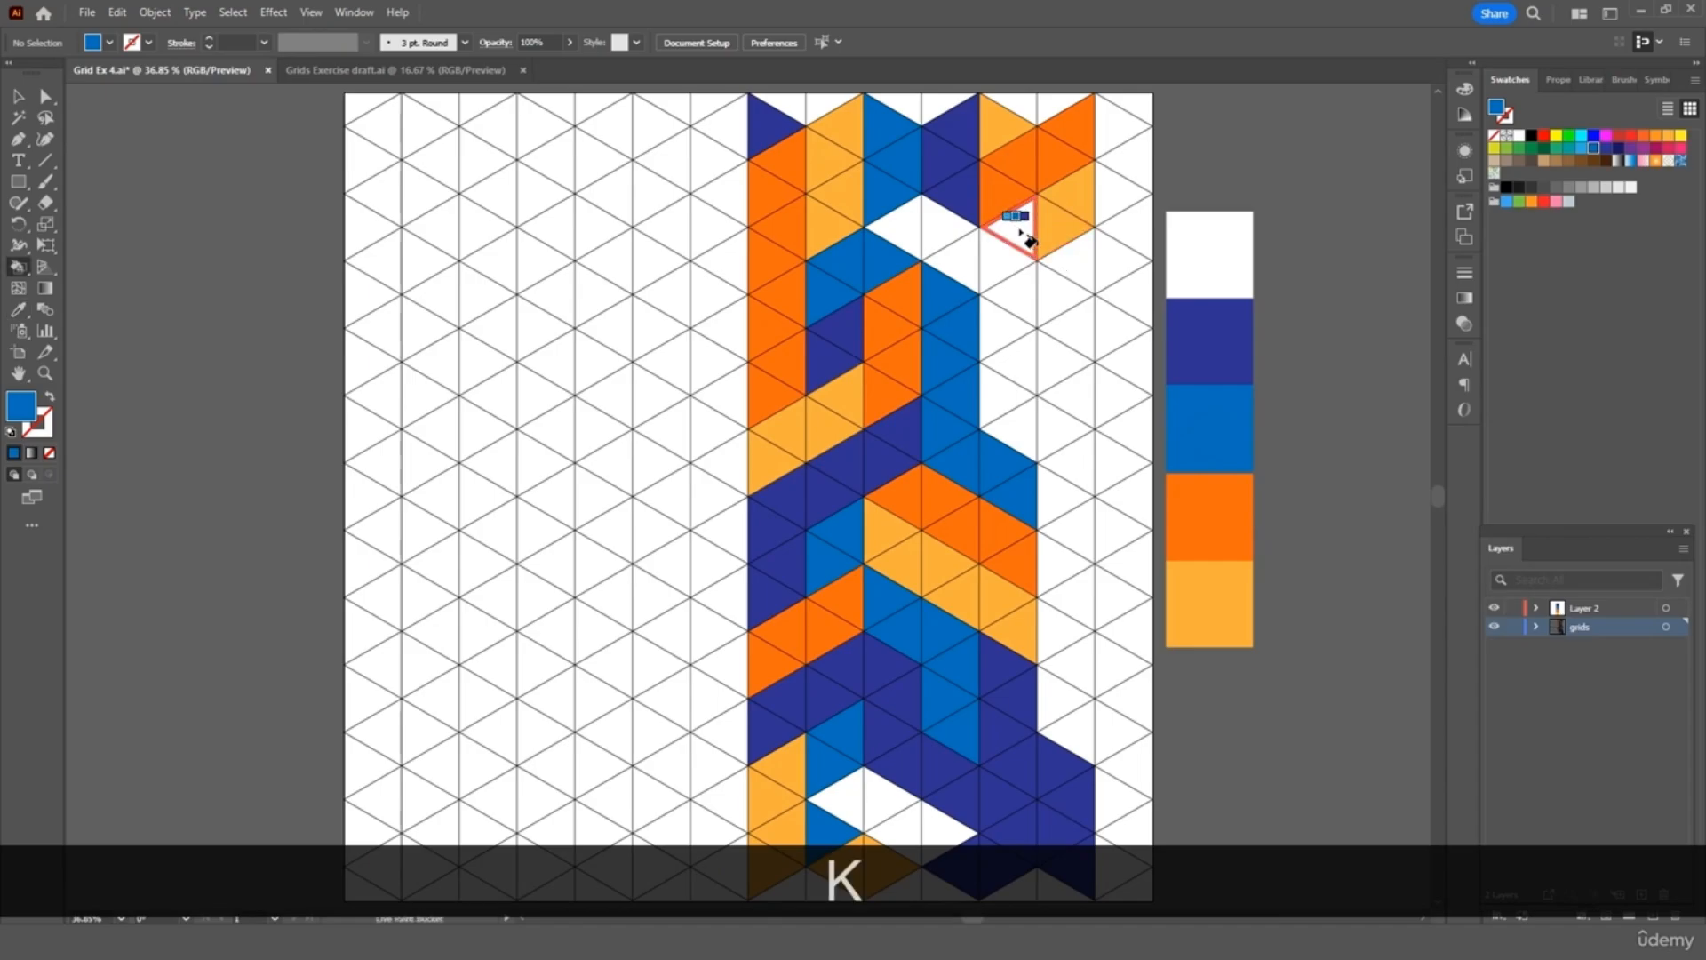
pyautogui.click(1027, 236)
pyautogui.press('i')
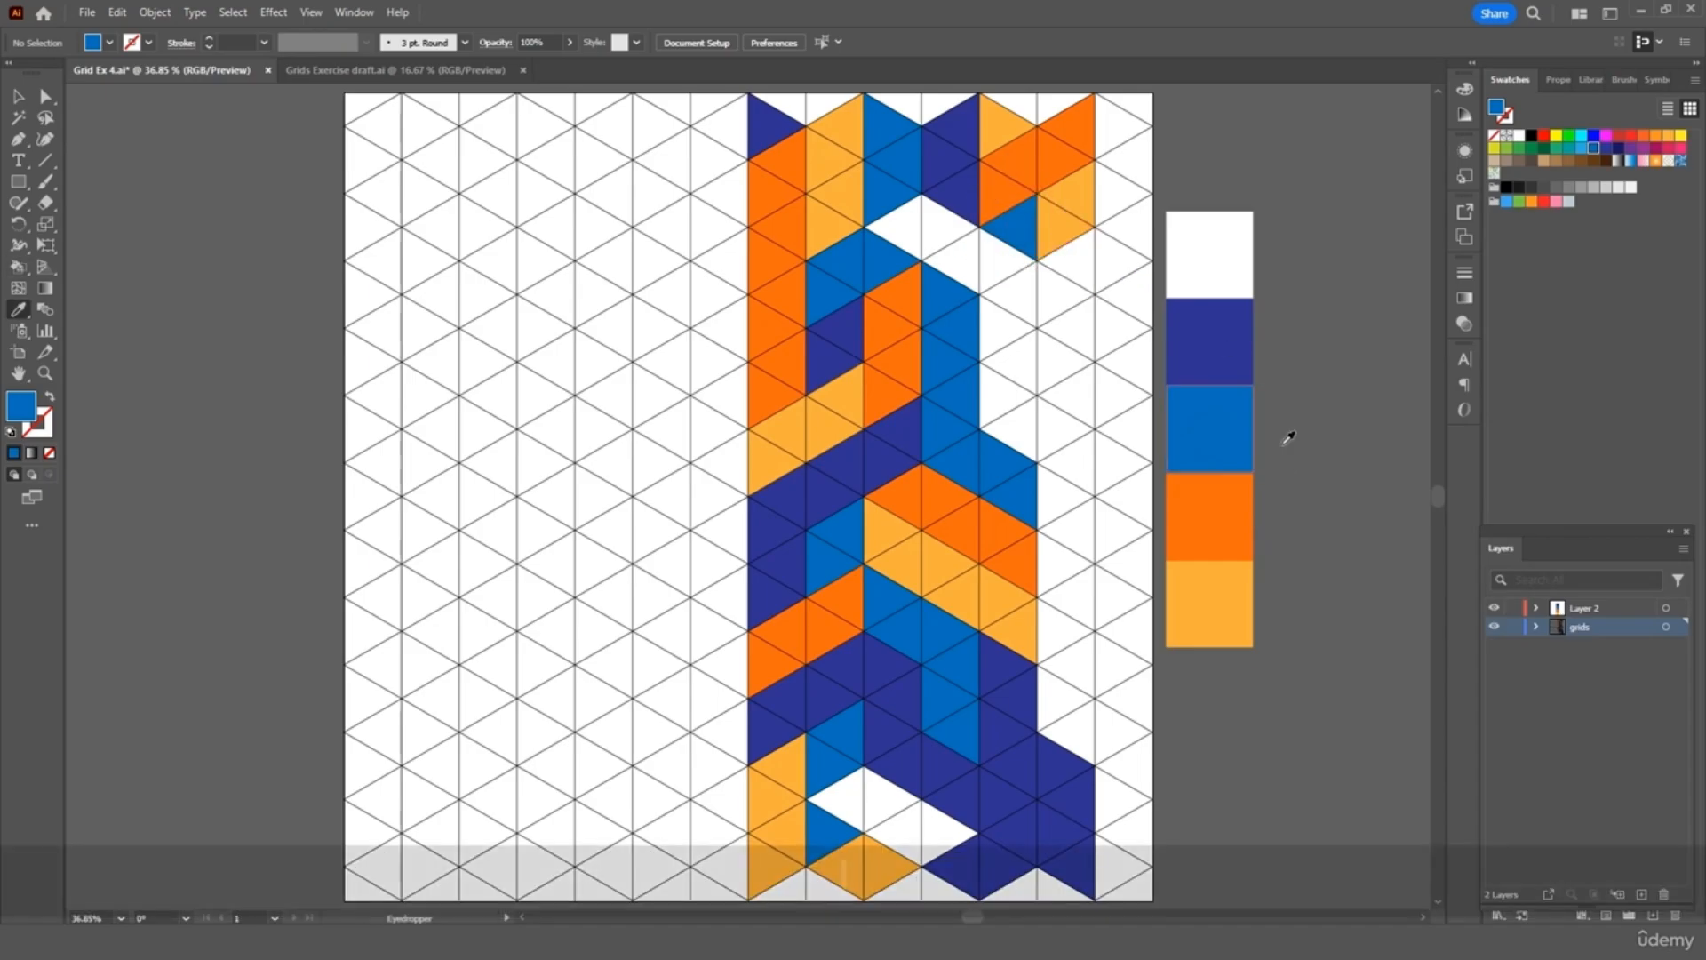
pyautogui.click(1223, 357)
pyautogui.press('k')
pyautogui.moveTo(1020, 300); pyautogui.dragTo(1029, 409)
pyautogui.press('i')
pyautogui.click(1217, 423)
pyautogui.press('k')
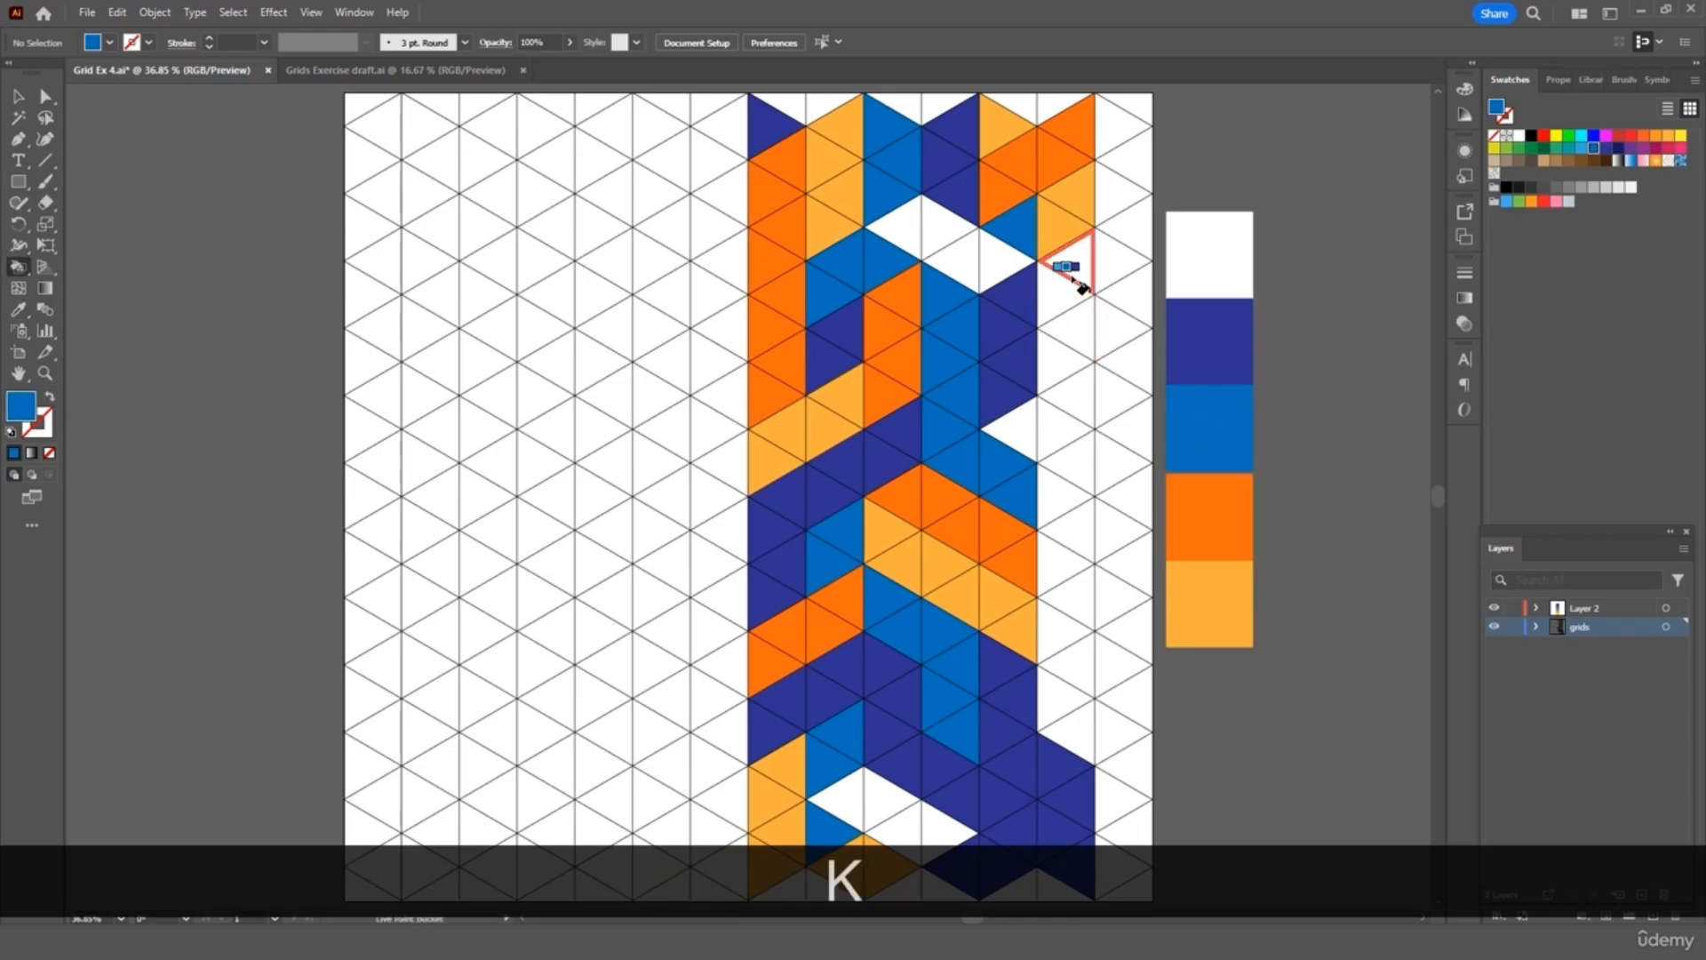
pyautogui.moveTo(1080, 284); pyautogui.dragTo(1079, 387)
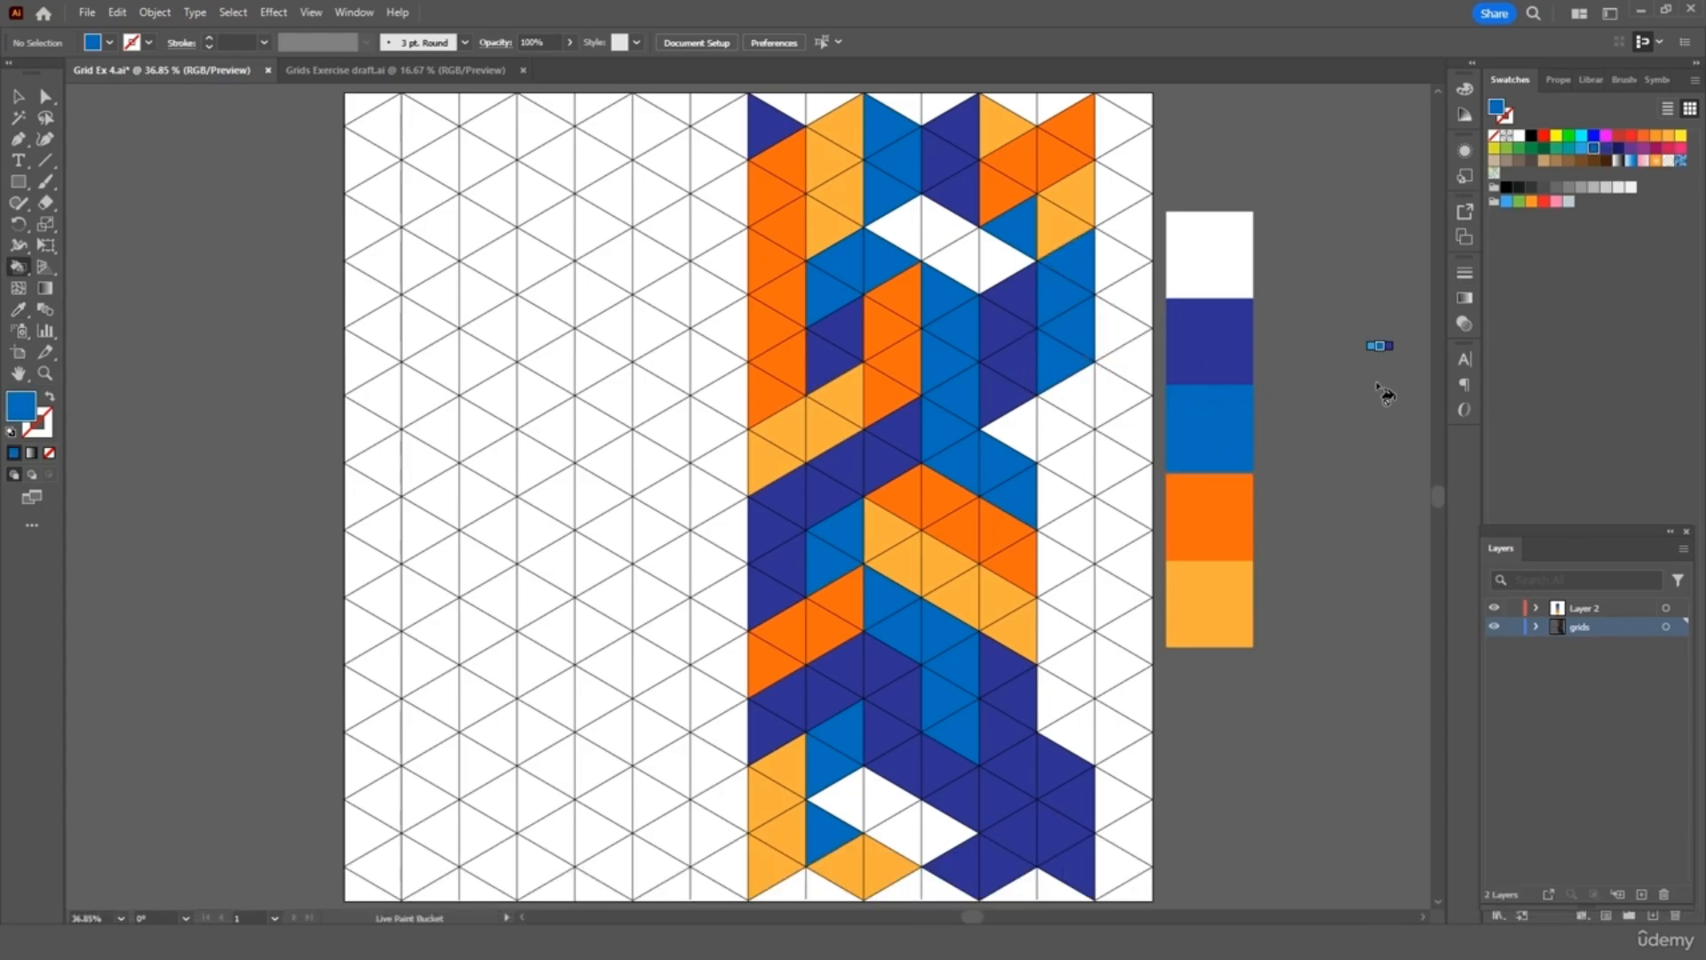
# Fill the right-side white diamond light orange and the column of triangles below it navy
pyautogui.press('i')
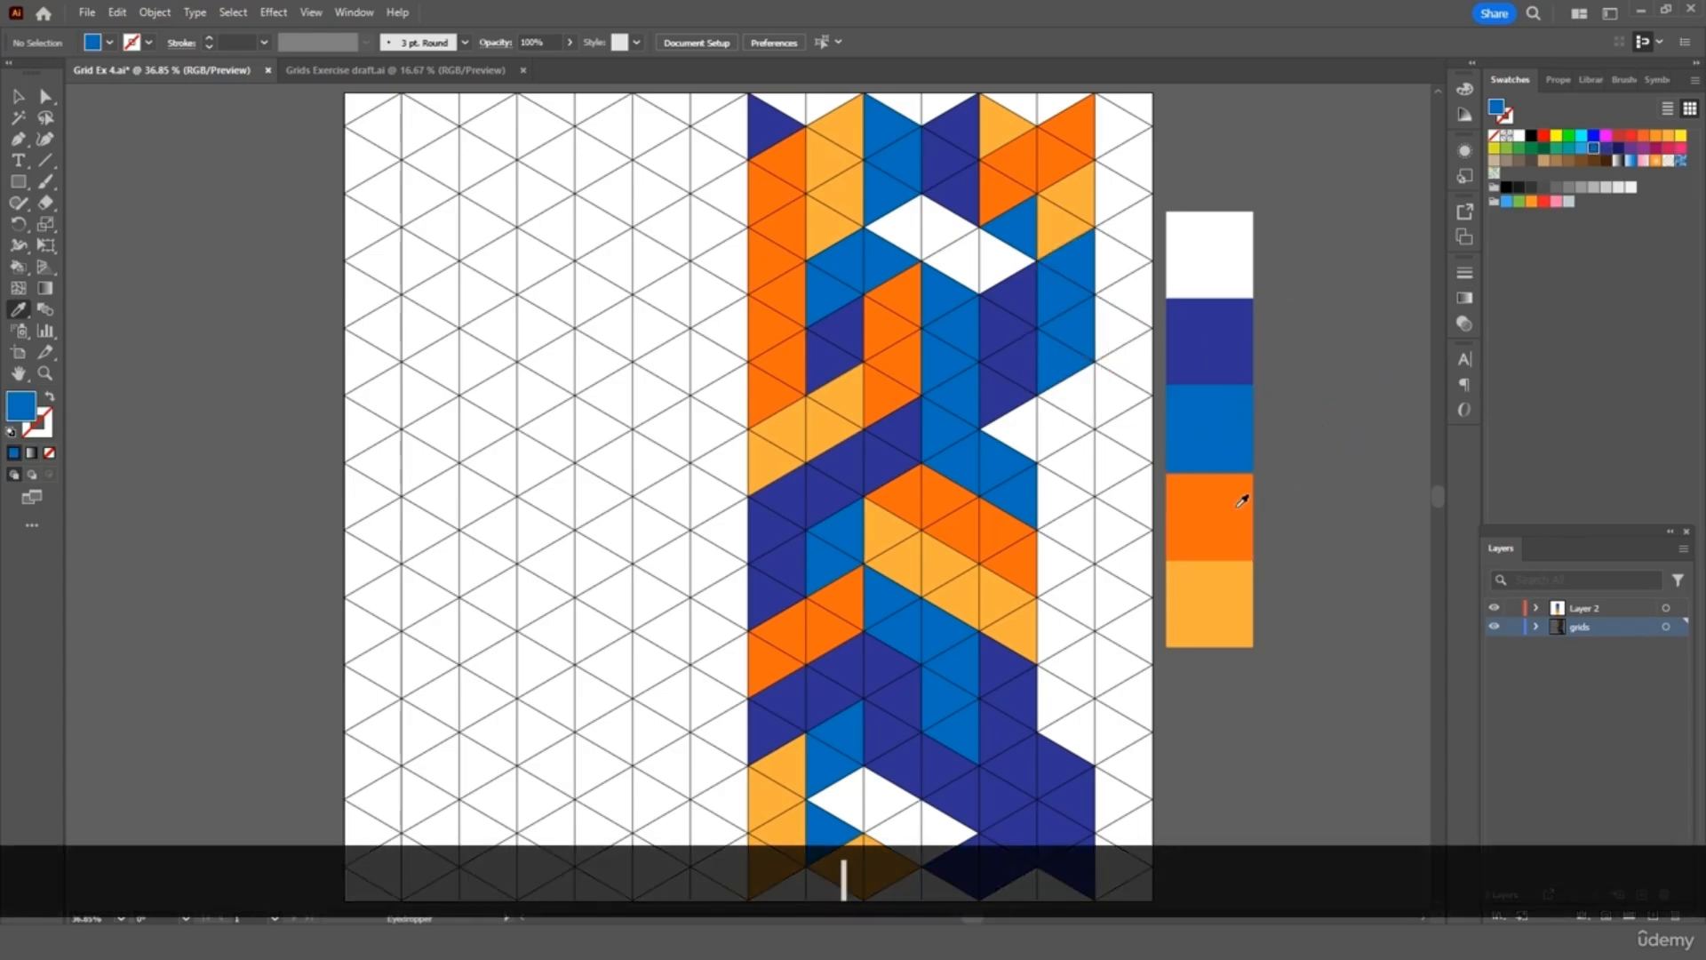
pyautogui.click(1217, 600)
pyautogui.press('k')
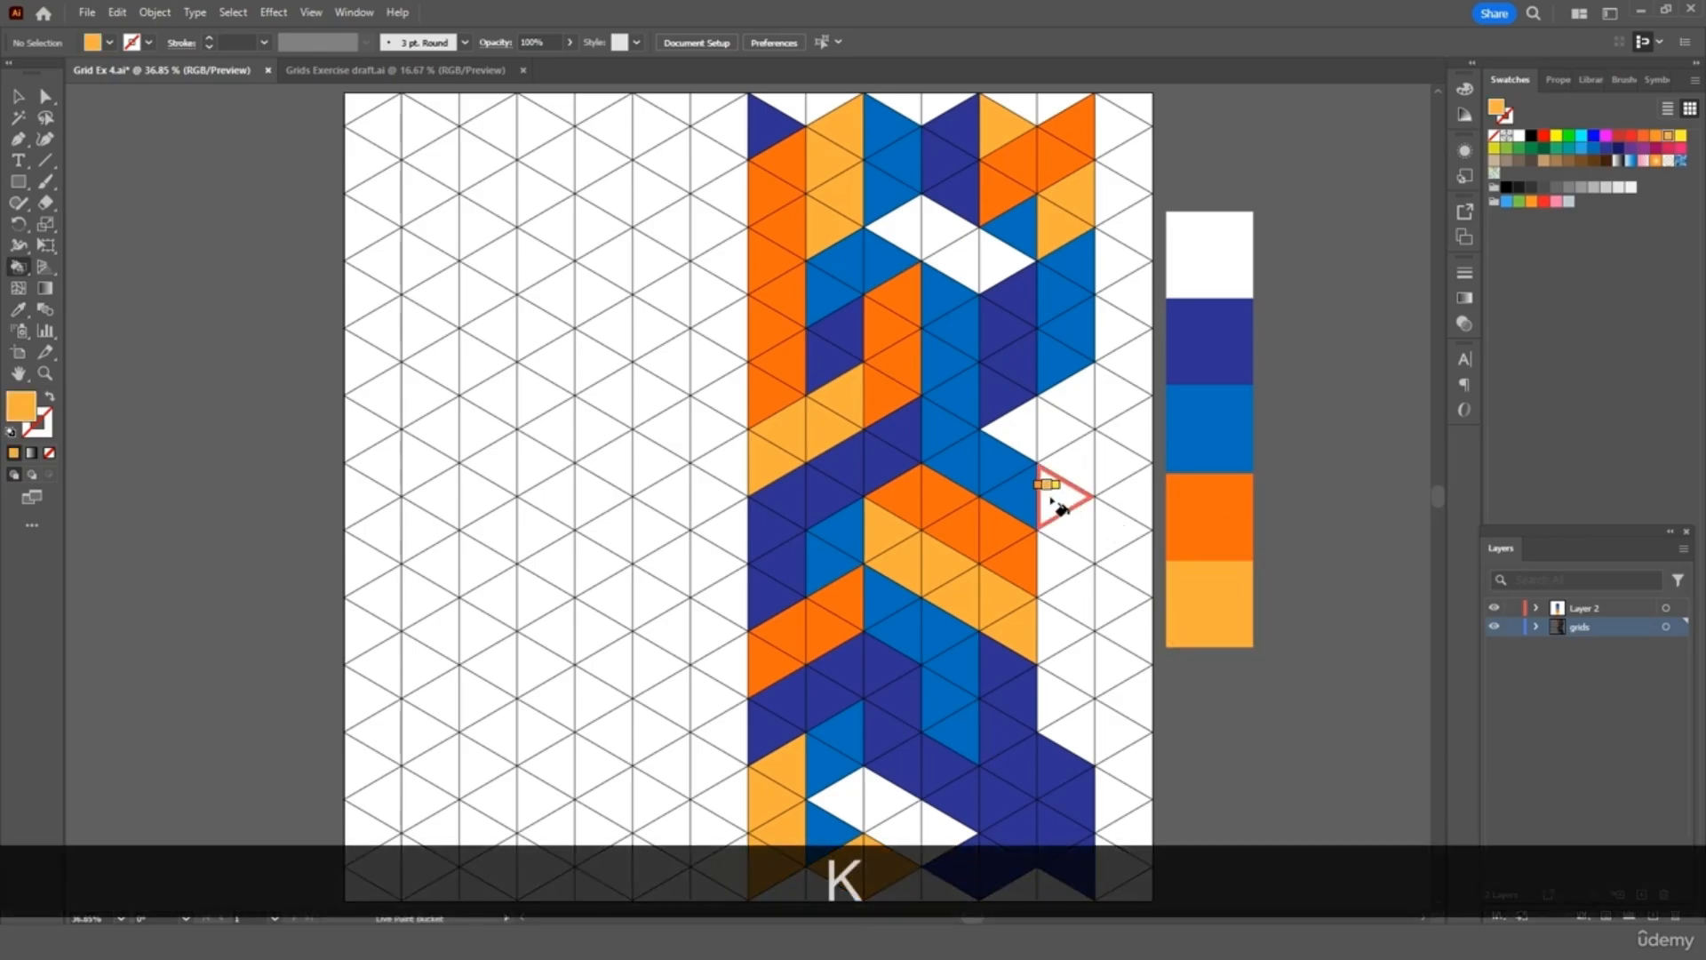
pyautogui.click(1092, 478)
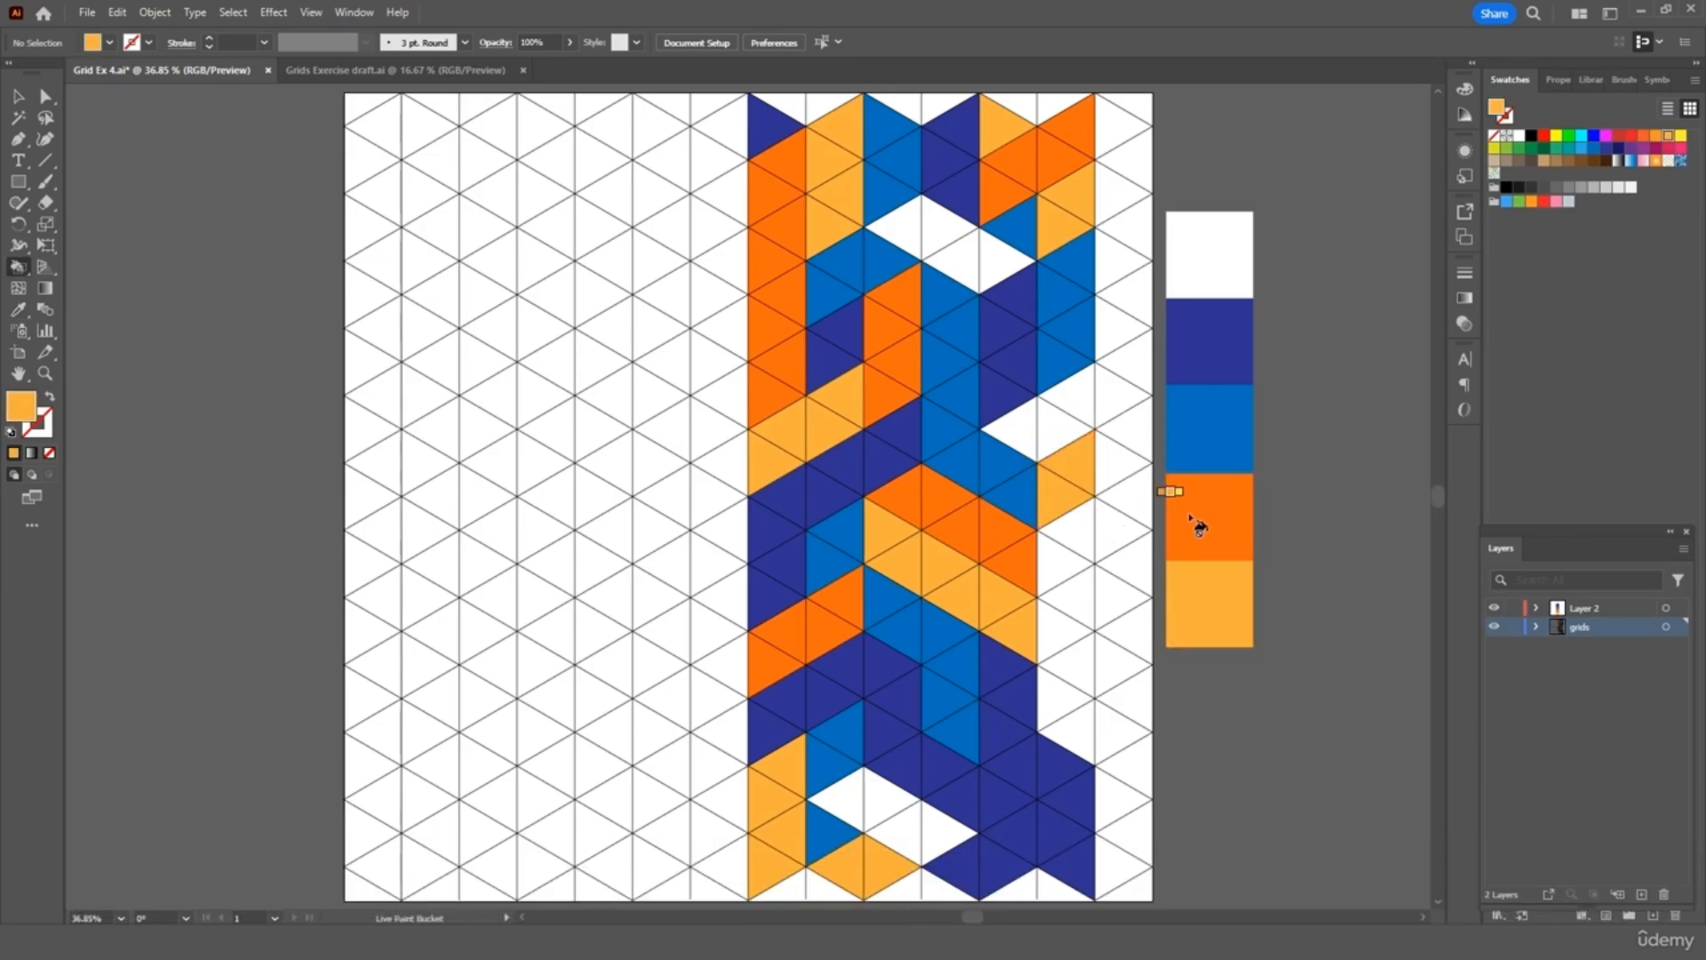
pyautogui.press('i')
pyautogui.click(1227, 345)
pyautogui.press('k')
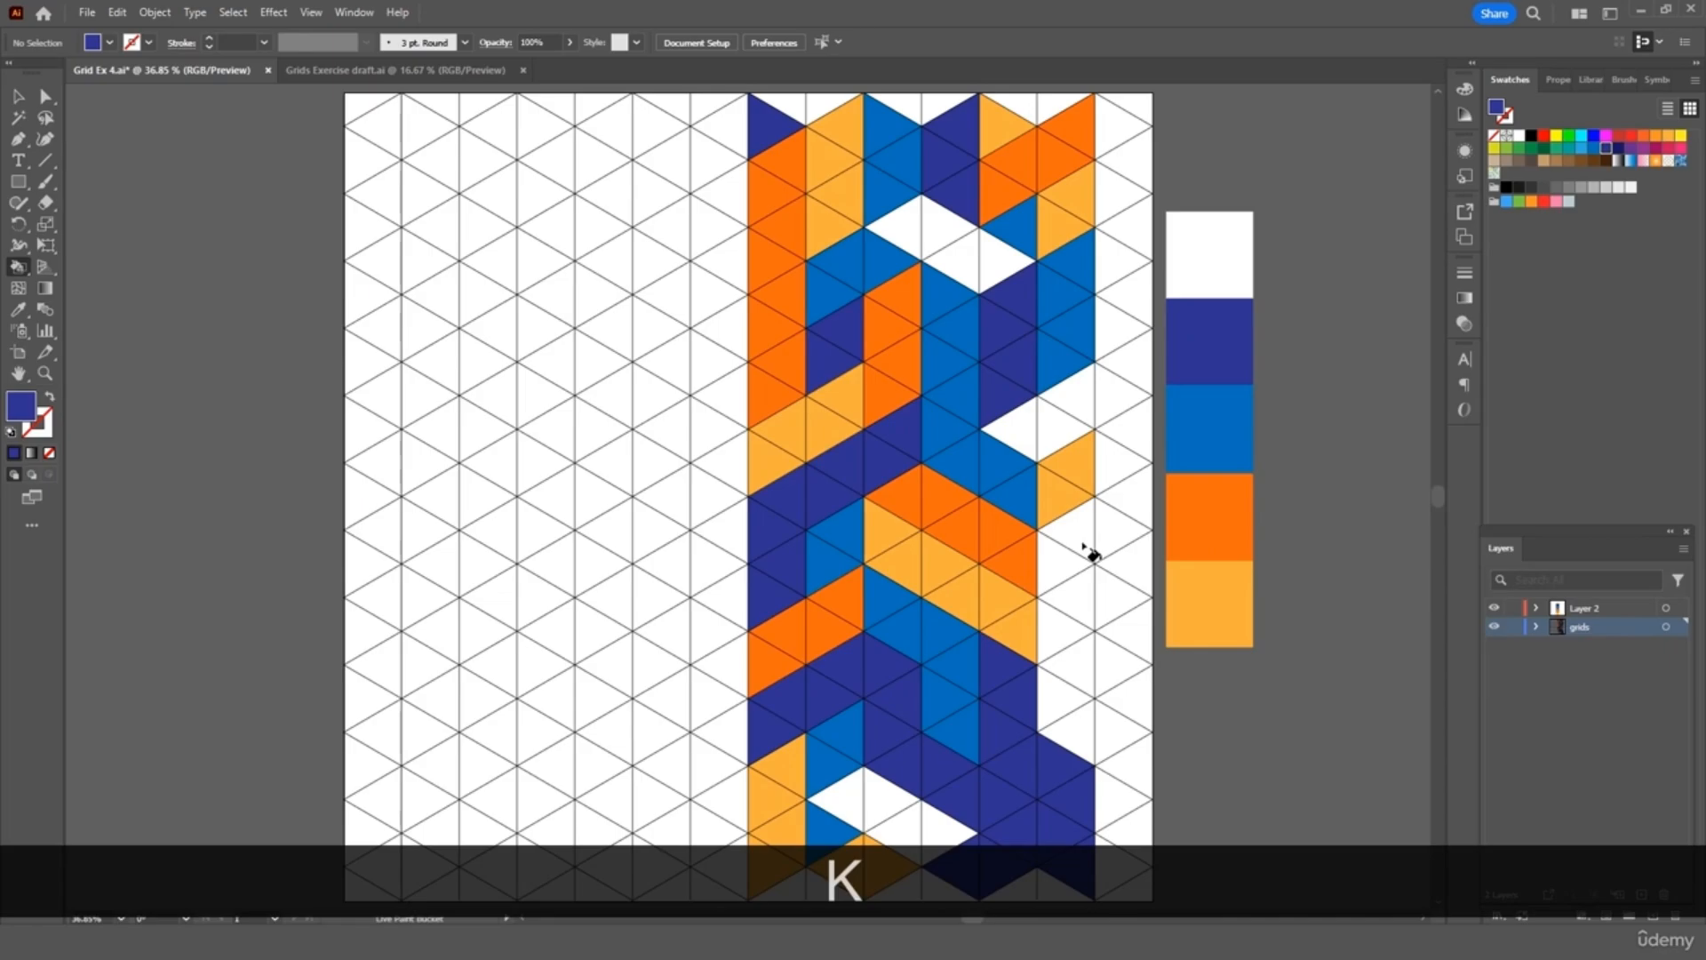
pyautogui.moveTo(1077, 618); pyautogui.dragTo(1067, 644)
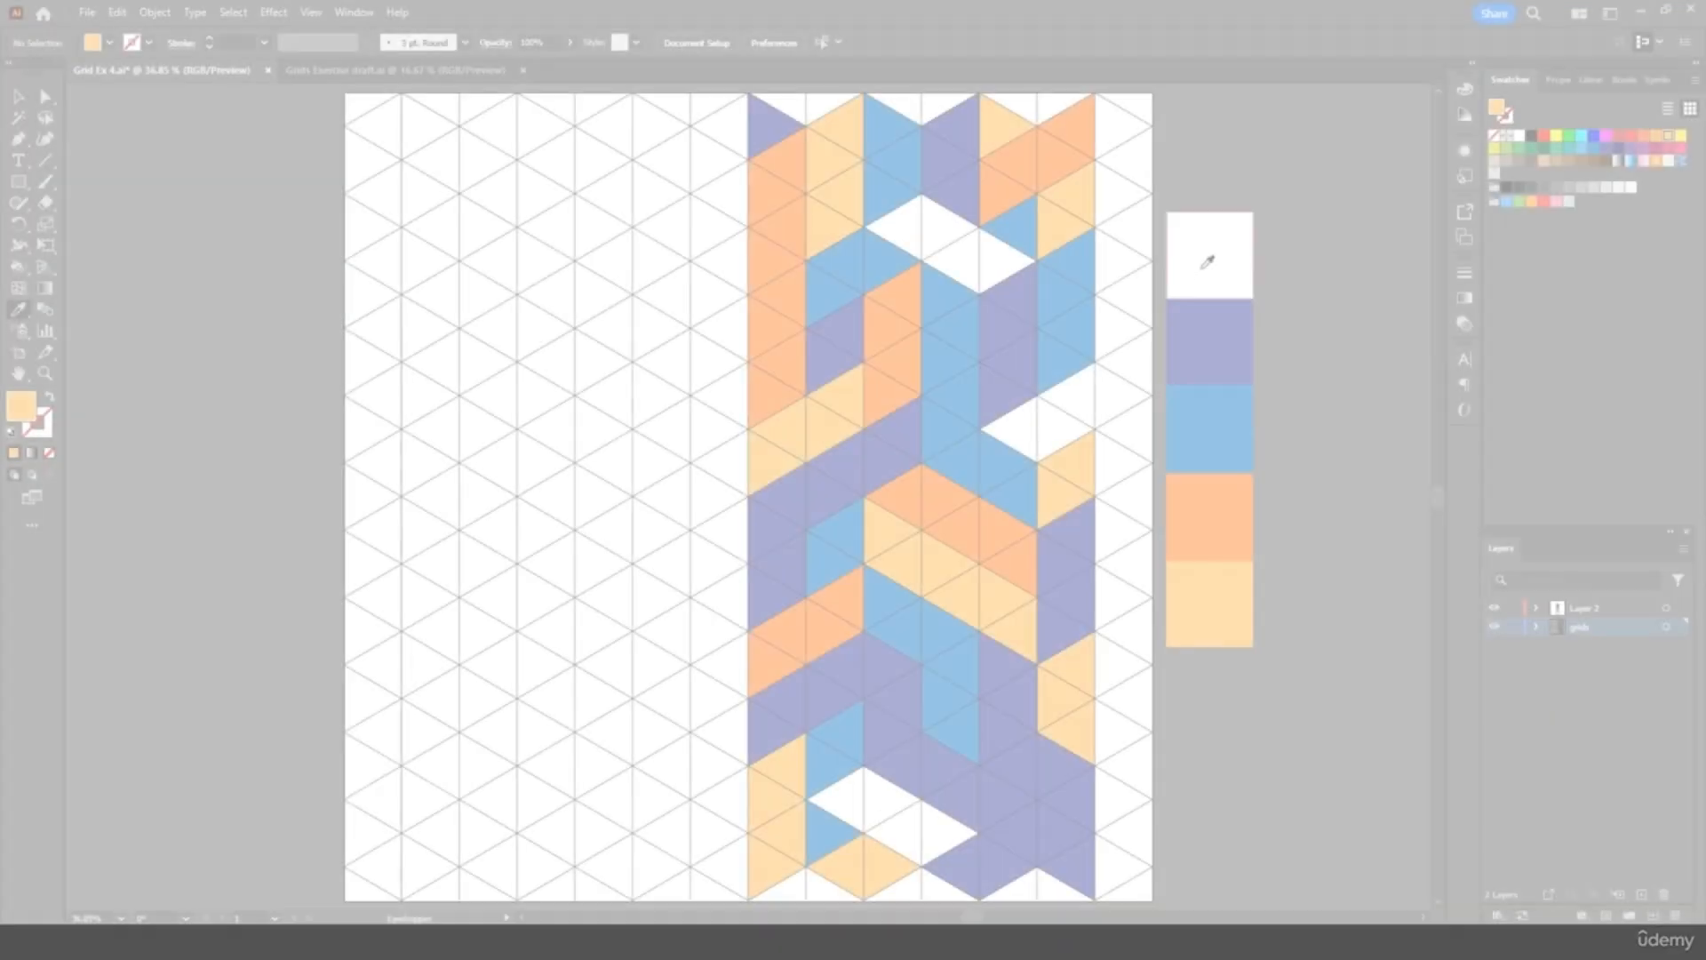
# Draw white rectangles over the pattern's right strip and along its top edge
pyautogui.click(1205, 271)
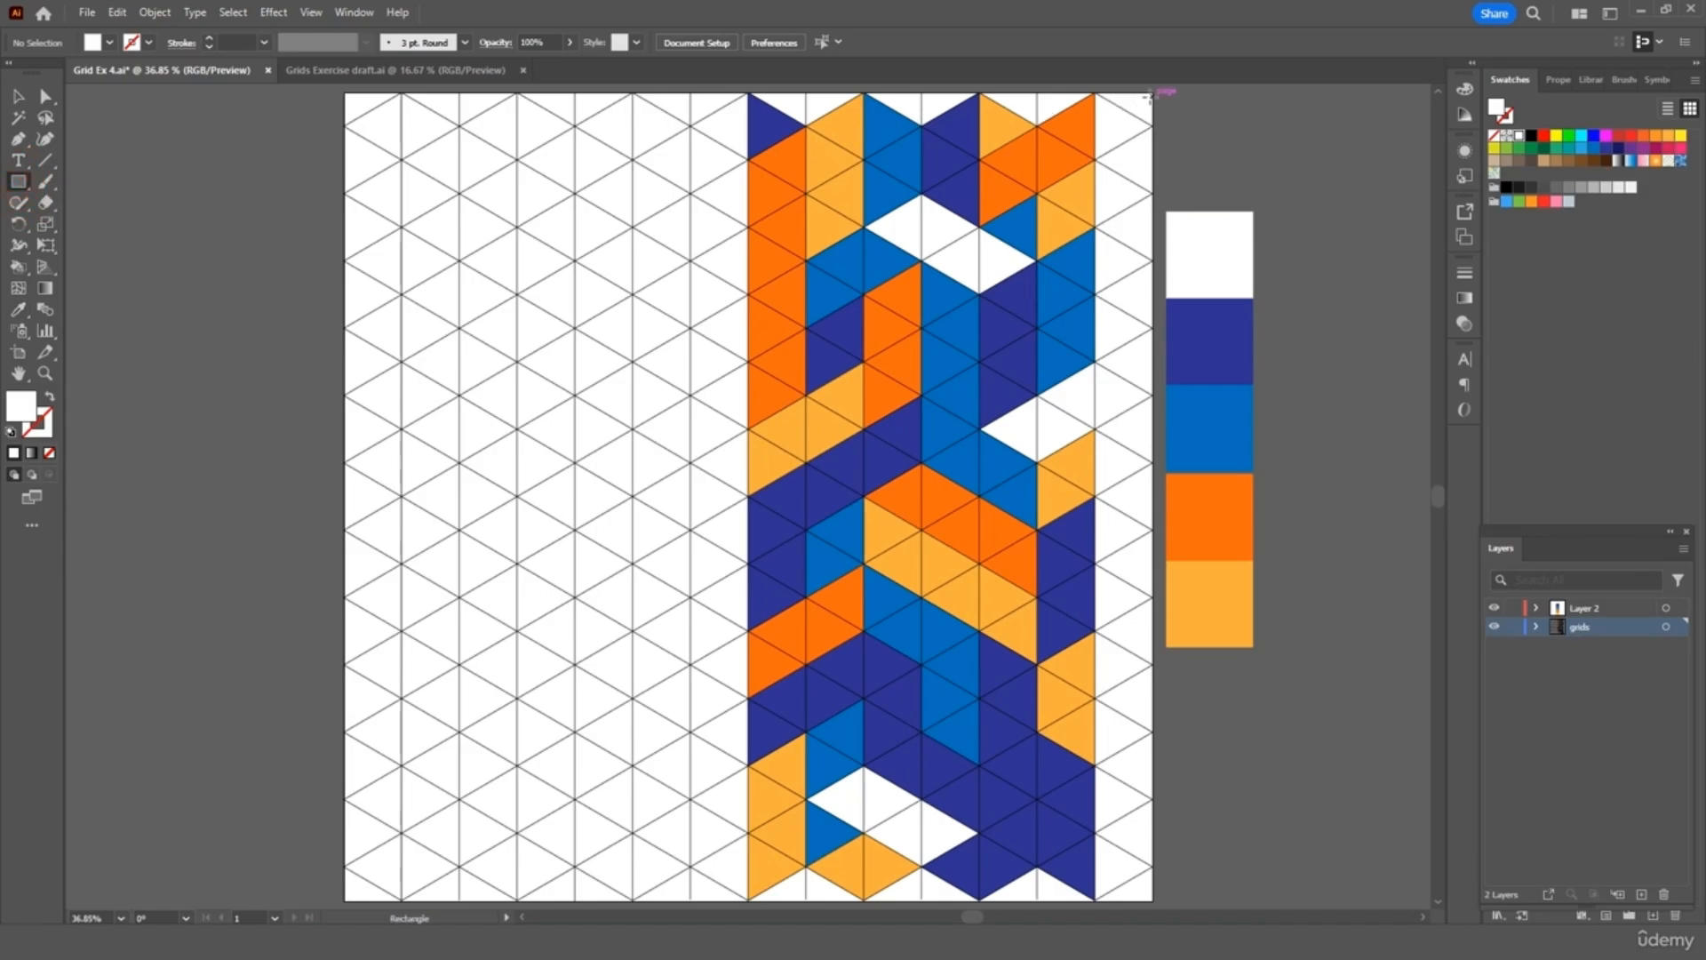
pyautogui.moveTo(1151, 93); pyautogui.dragTo(1096, 900)
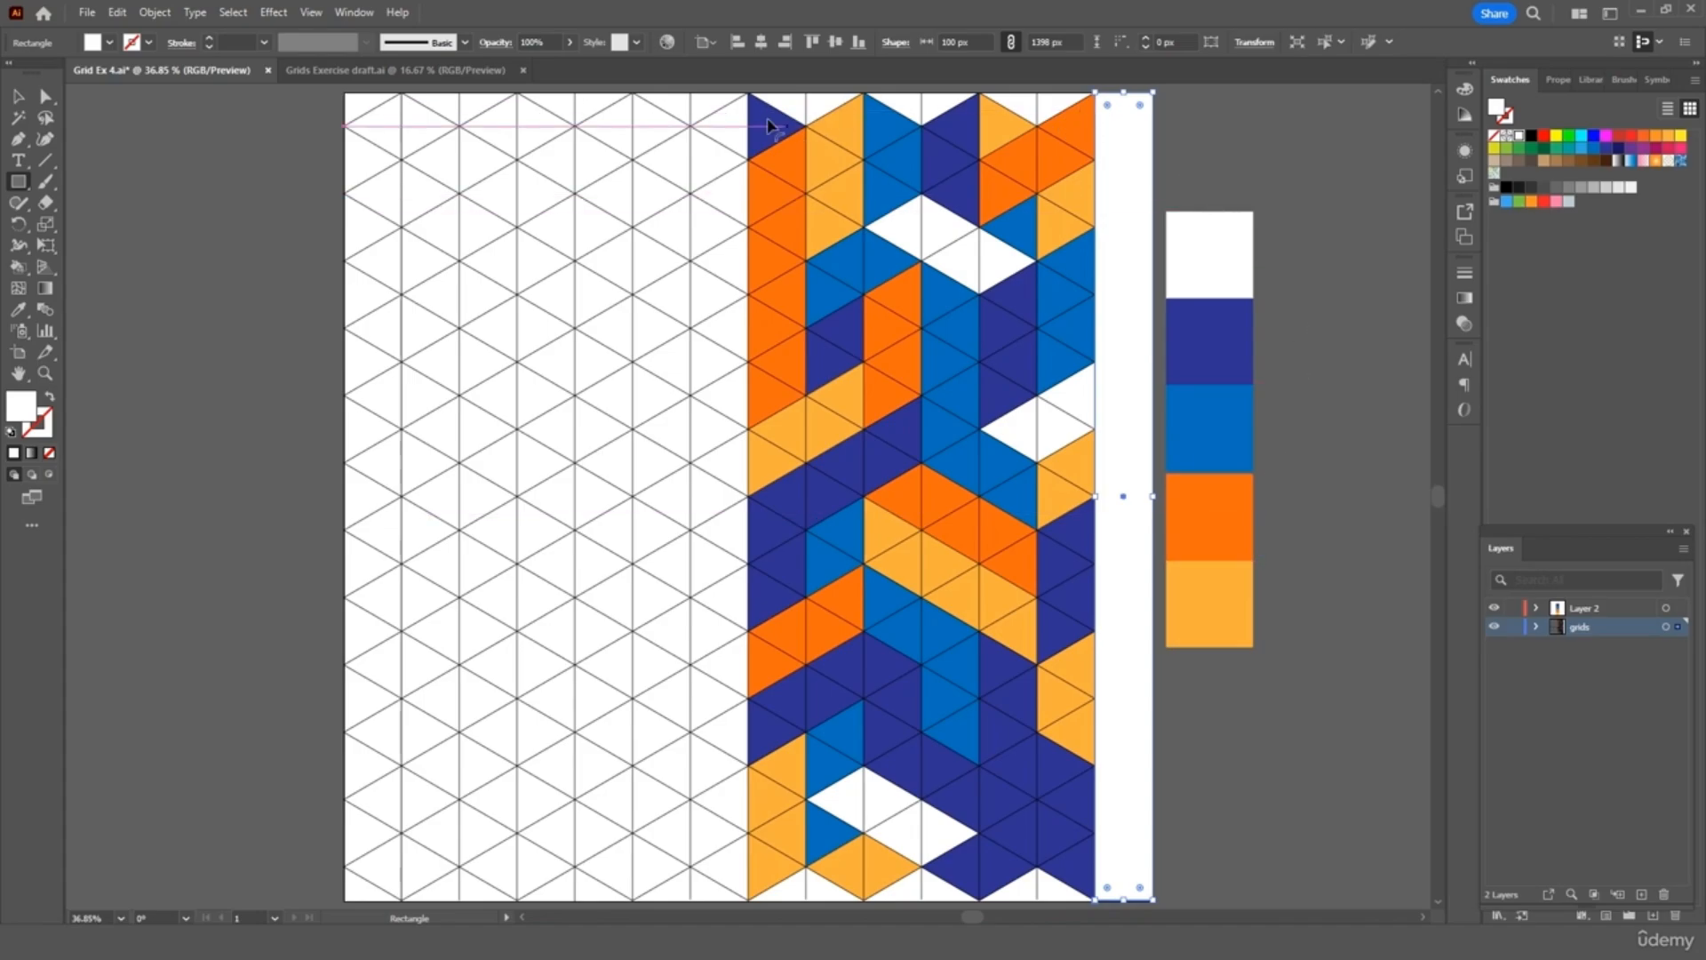
pyautogui.moveTo(749, 93); pyautogui.dragTo(1095, 110)
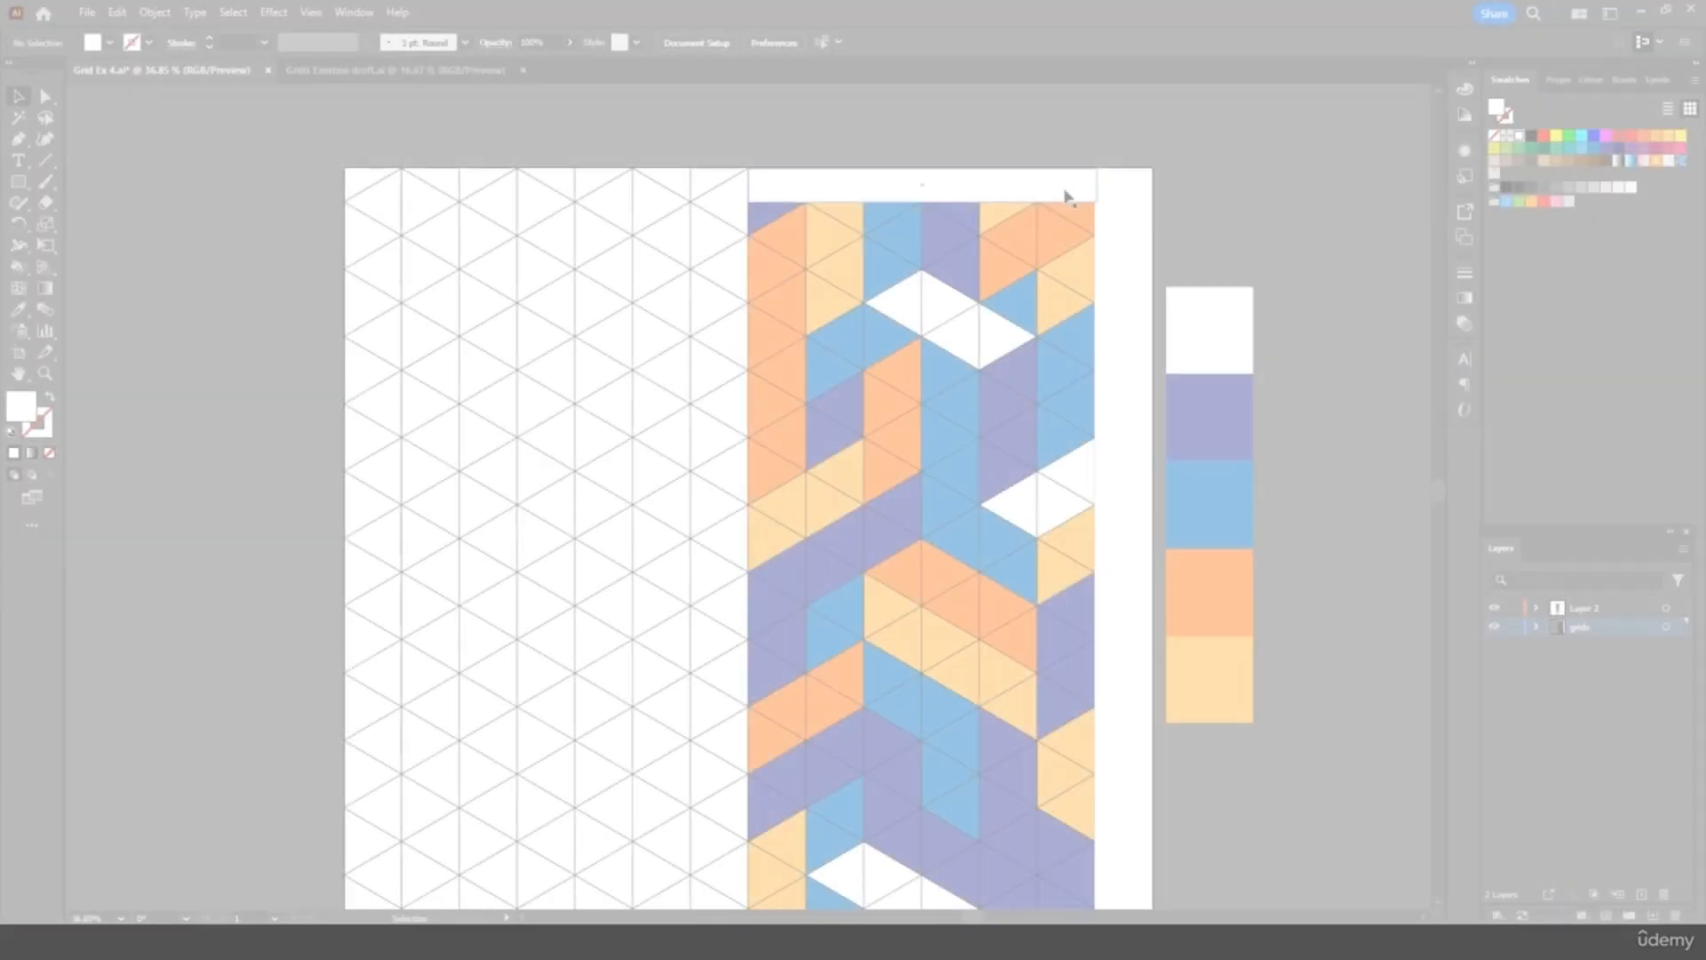
# Duplicate the top white rectangle and place the copy along the artboard's bottom edge
pyautogui.click(1067, 196)
pyautogui.hotkey('ctrl', 'c')
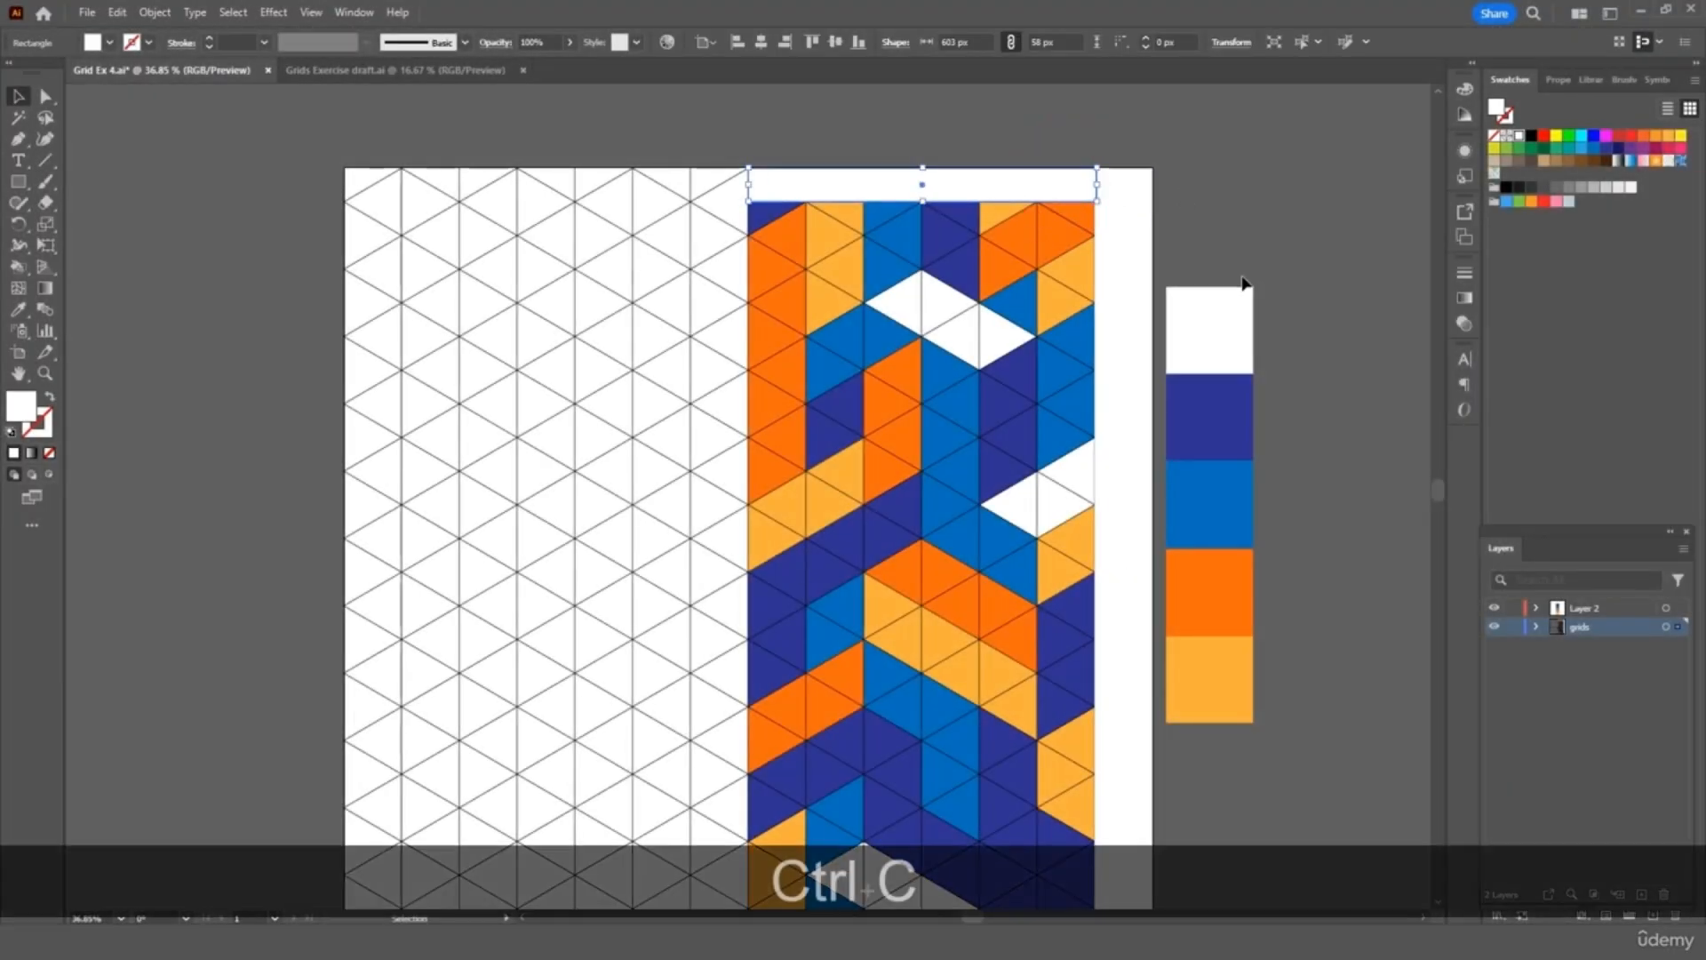
pyautogui.scroll(-5, 1164, 267)
pyautogui.hotkey('ctrl', 'v')
pyautogui.moveTo(842, 479); pyautogui.dragTo(1009, 598)
pyautogui.click(1176, 723)
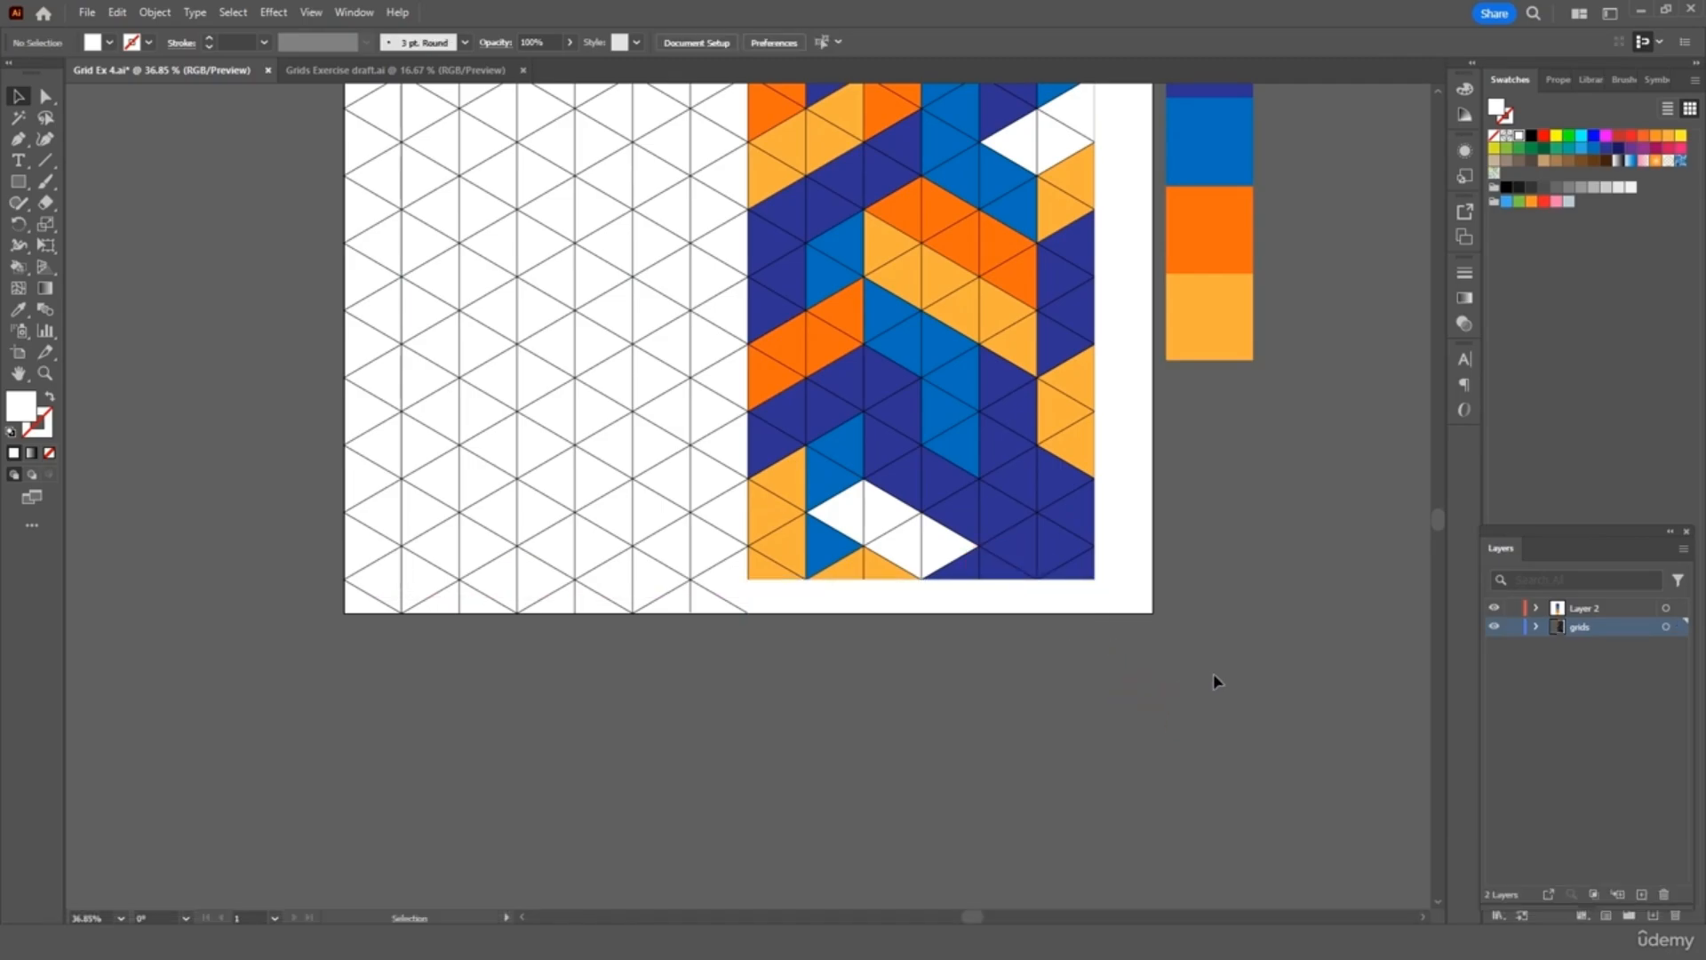
pyautogui.scroll(5, 1211, 676)
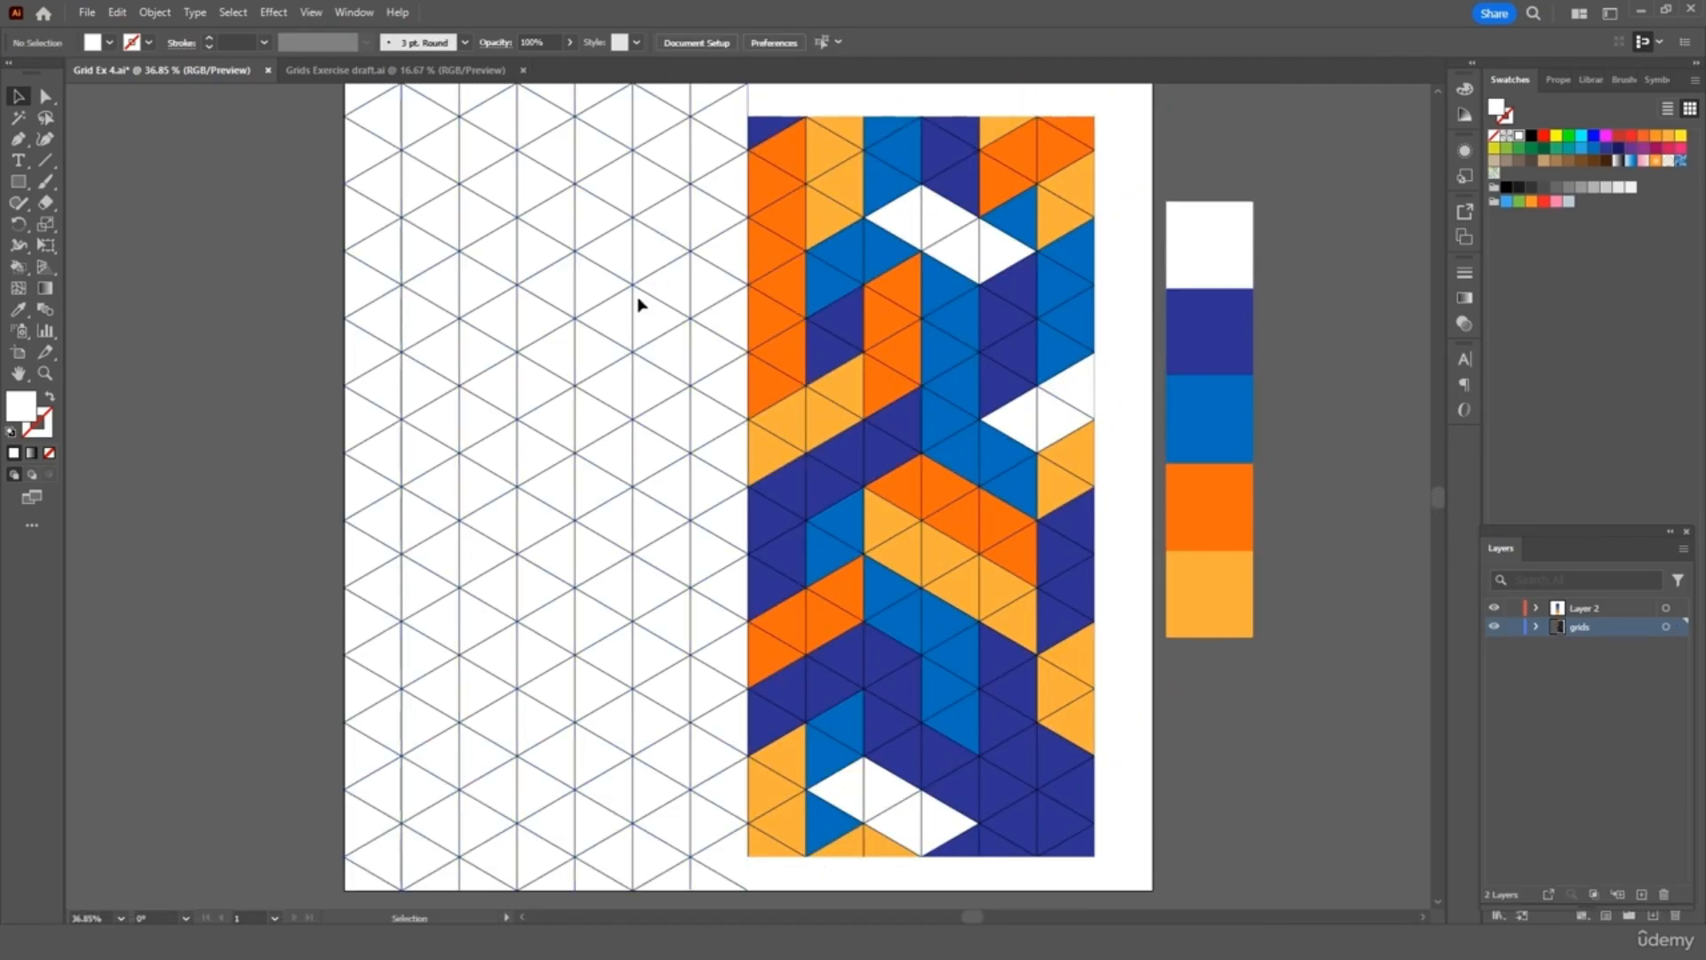
# Set the grid's stroke weight to 0 pt so the grid lines disappear
pyautogui.click(621, 276)
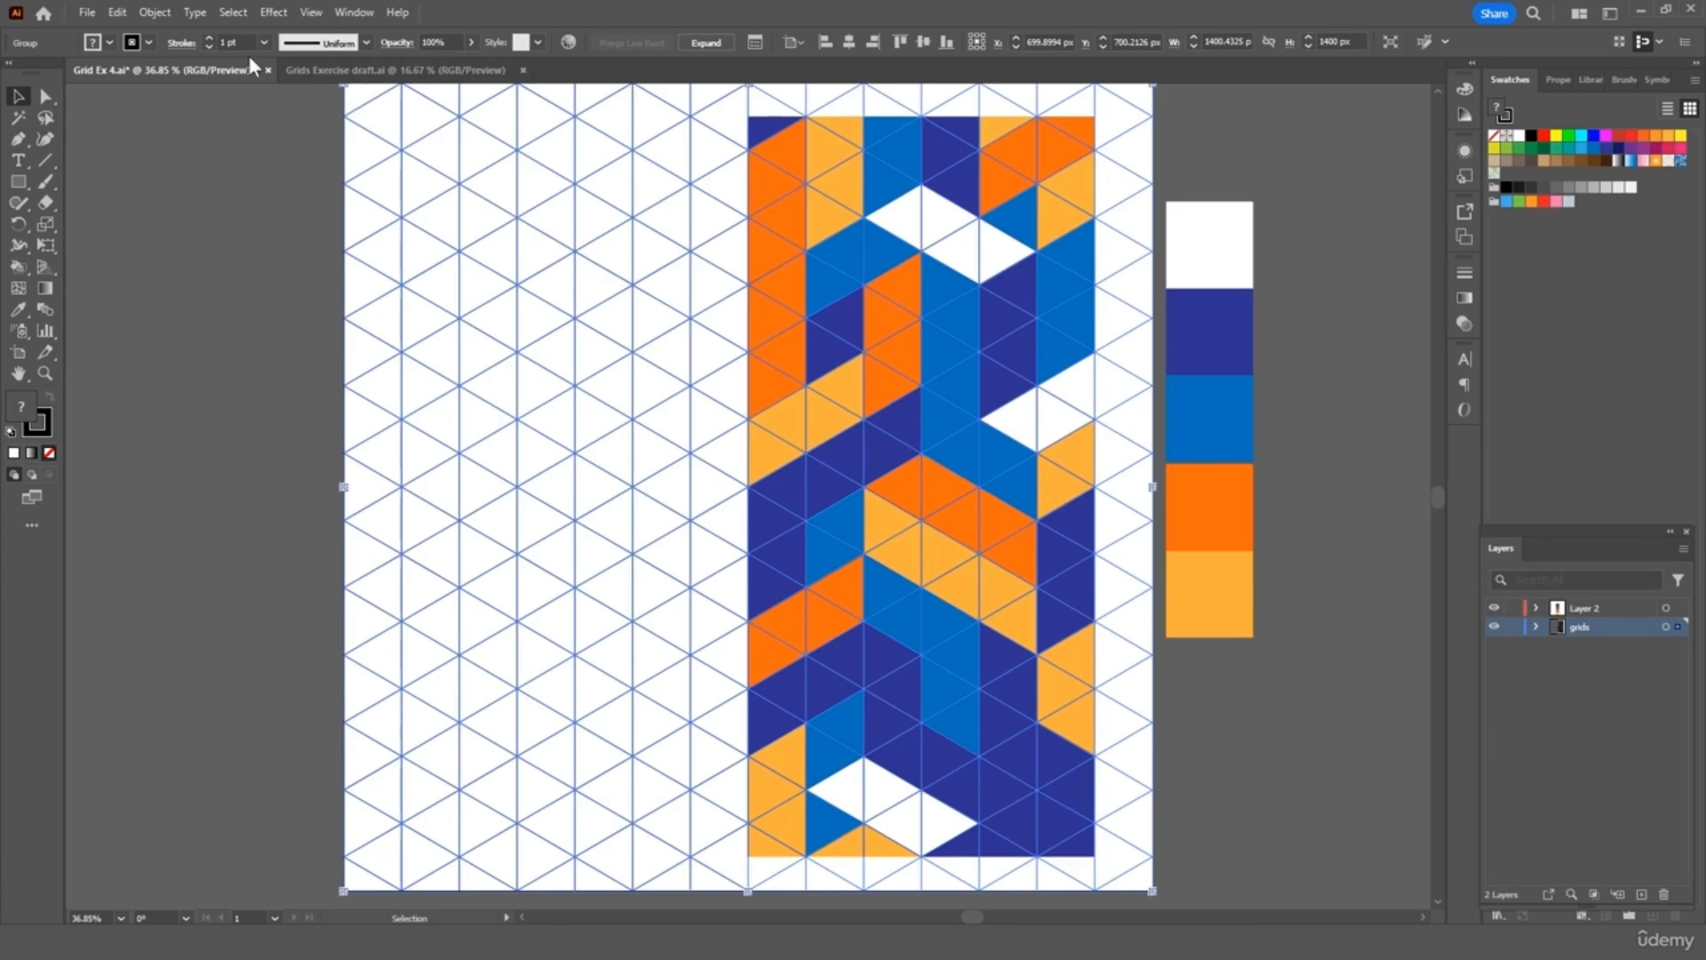
pyautogui.write('0')
pyautogui.press('Return')
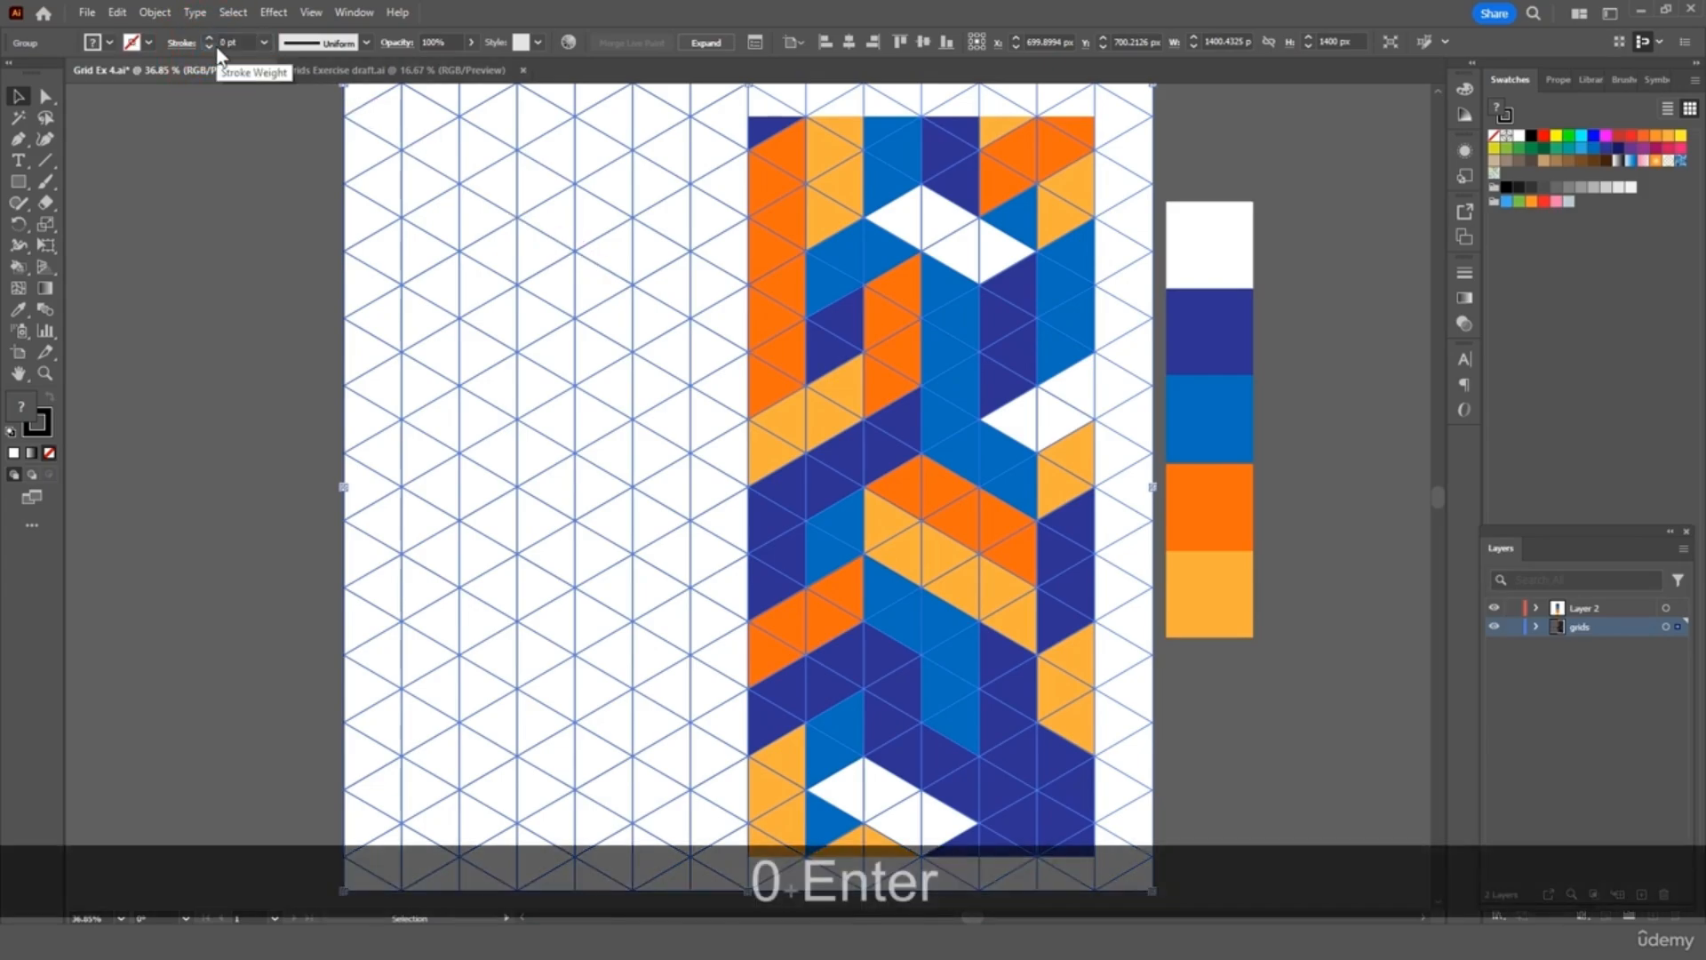
pyautogui.click(204, 174)
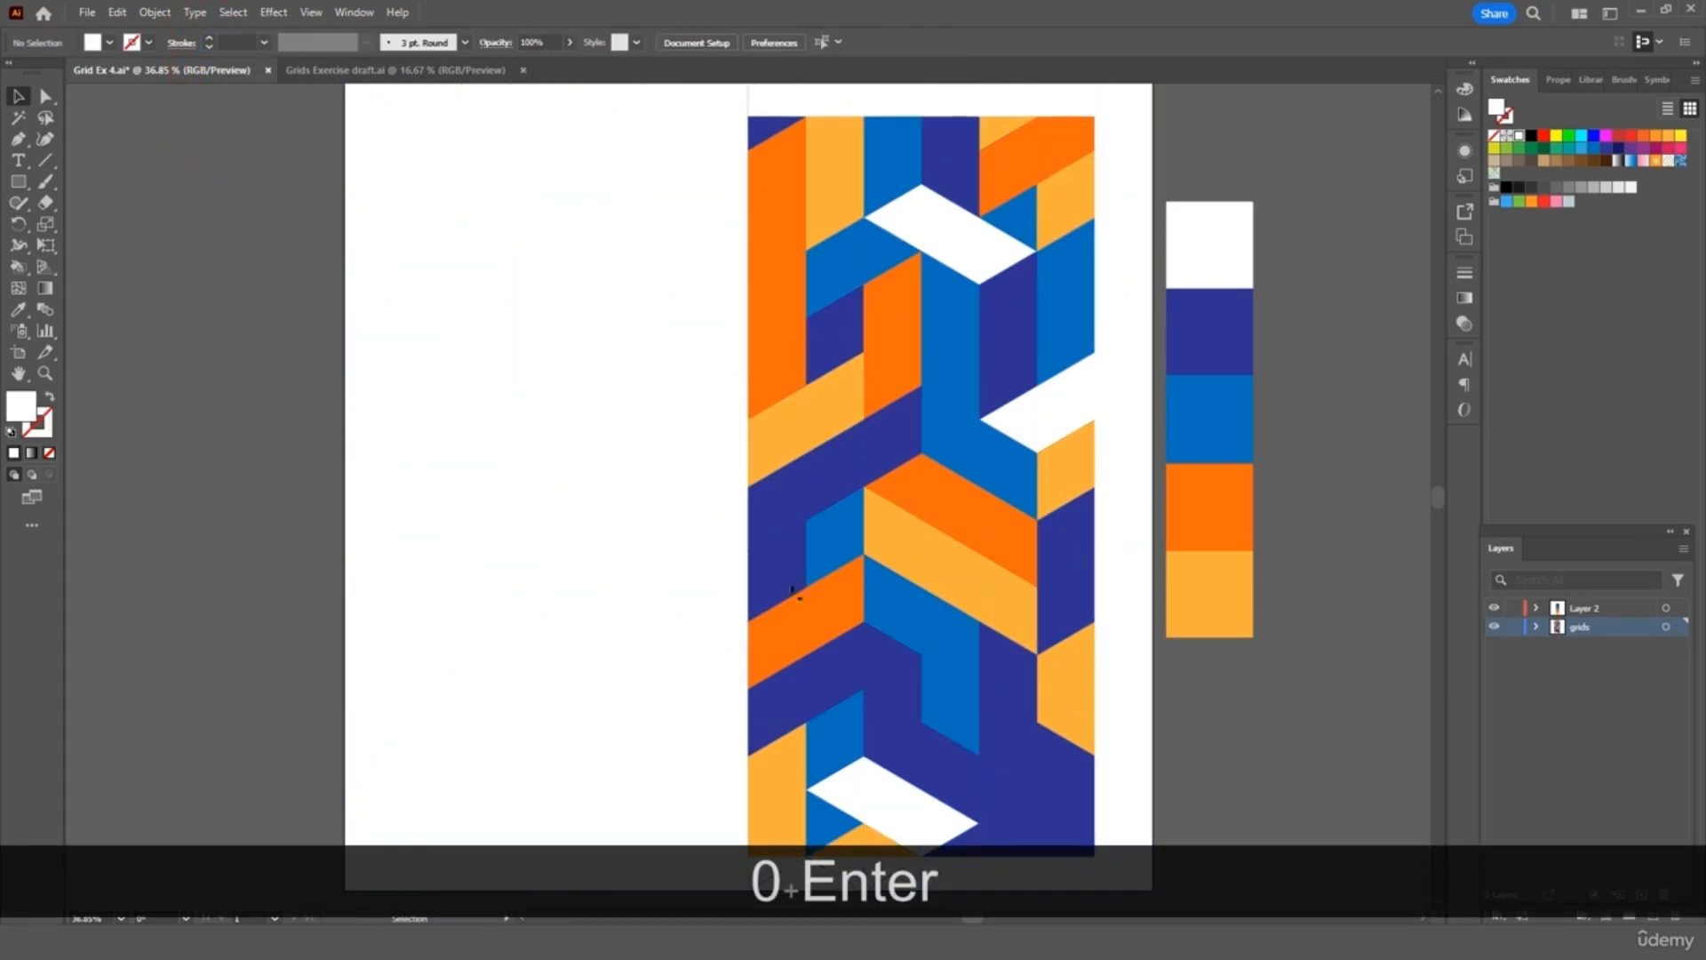
# Expand the painted grid into shapes and merge same-colour triangles with Pathfinder Merge
pyautogui.moveTo(1085, 185); pyautogui.dragTo(271, 883)
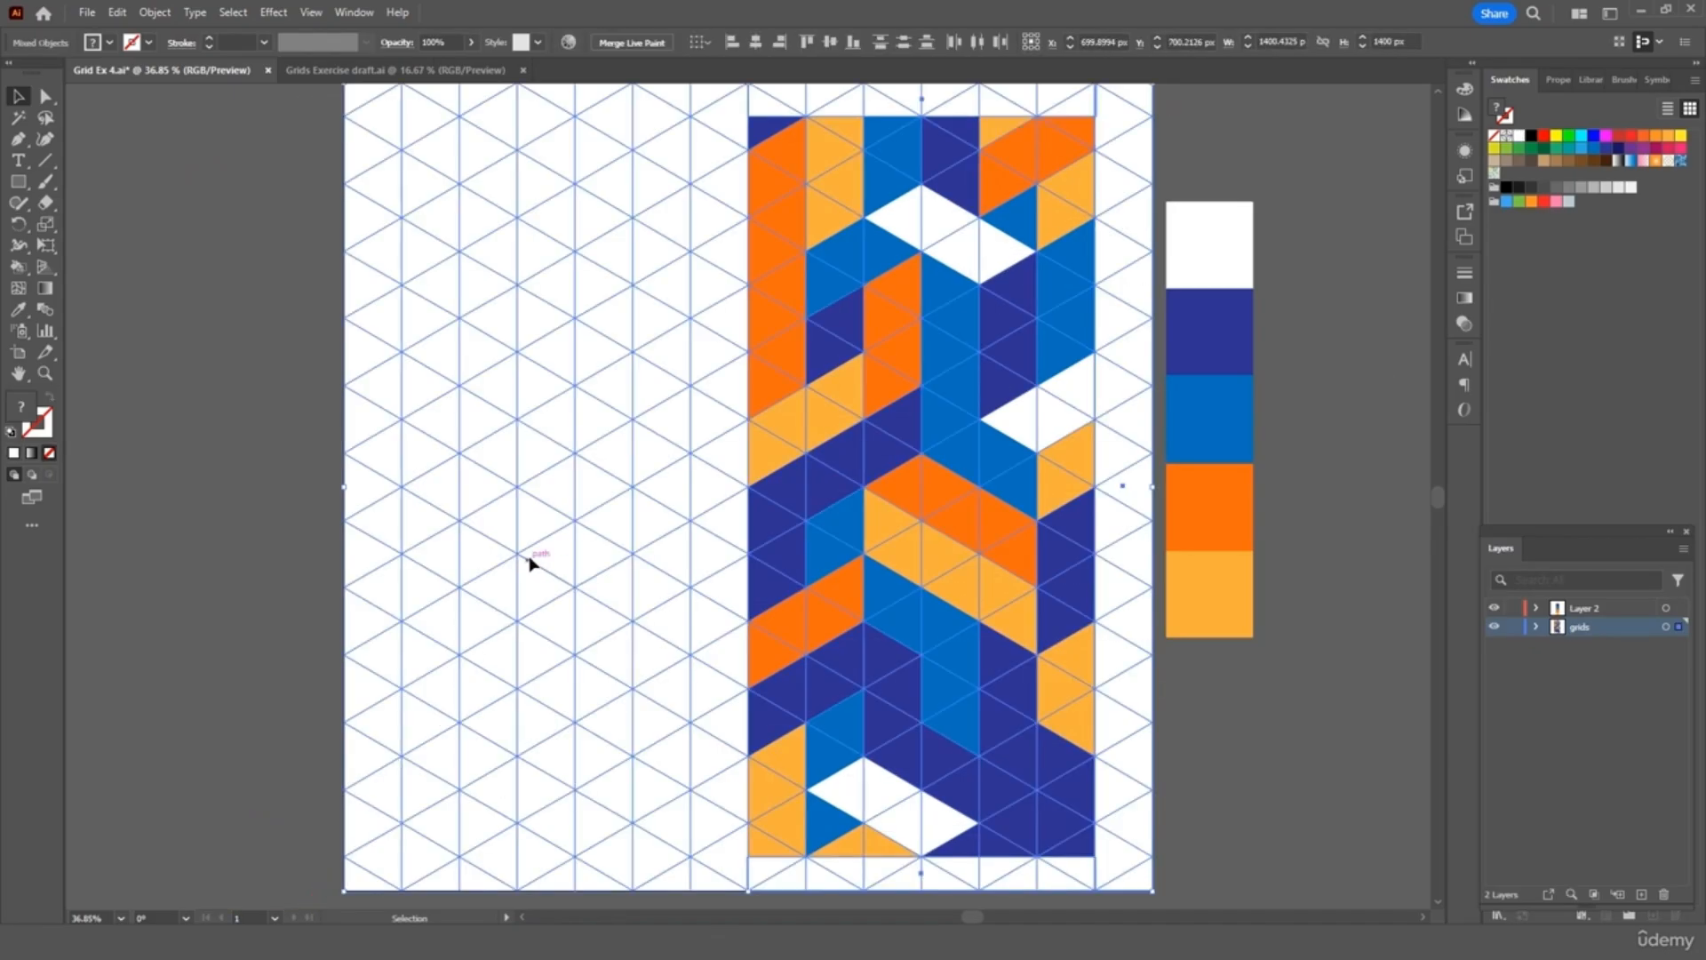
pyautogui.click(170, 14)
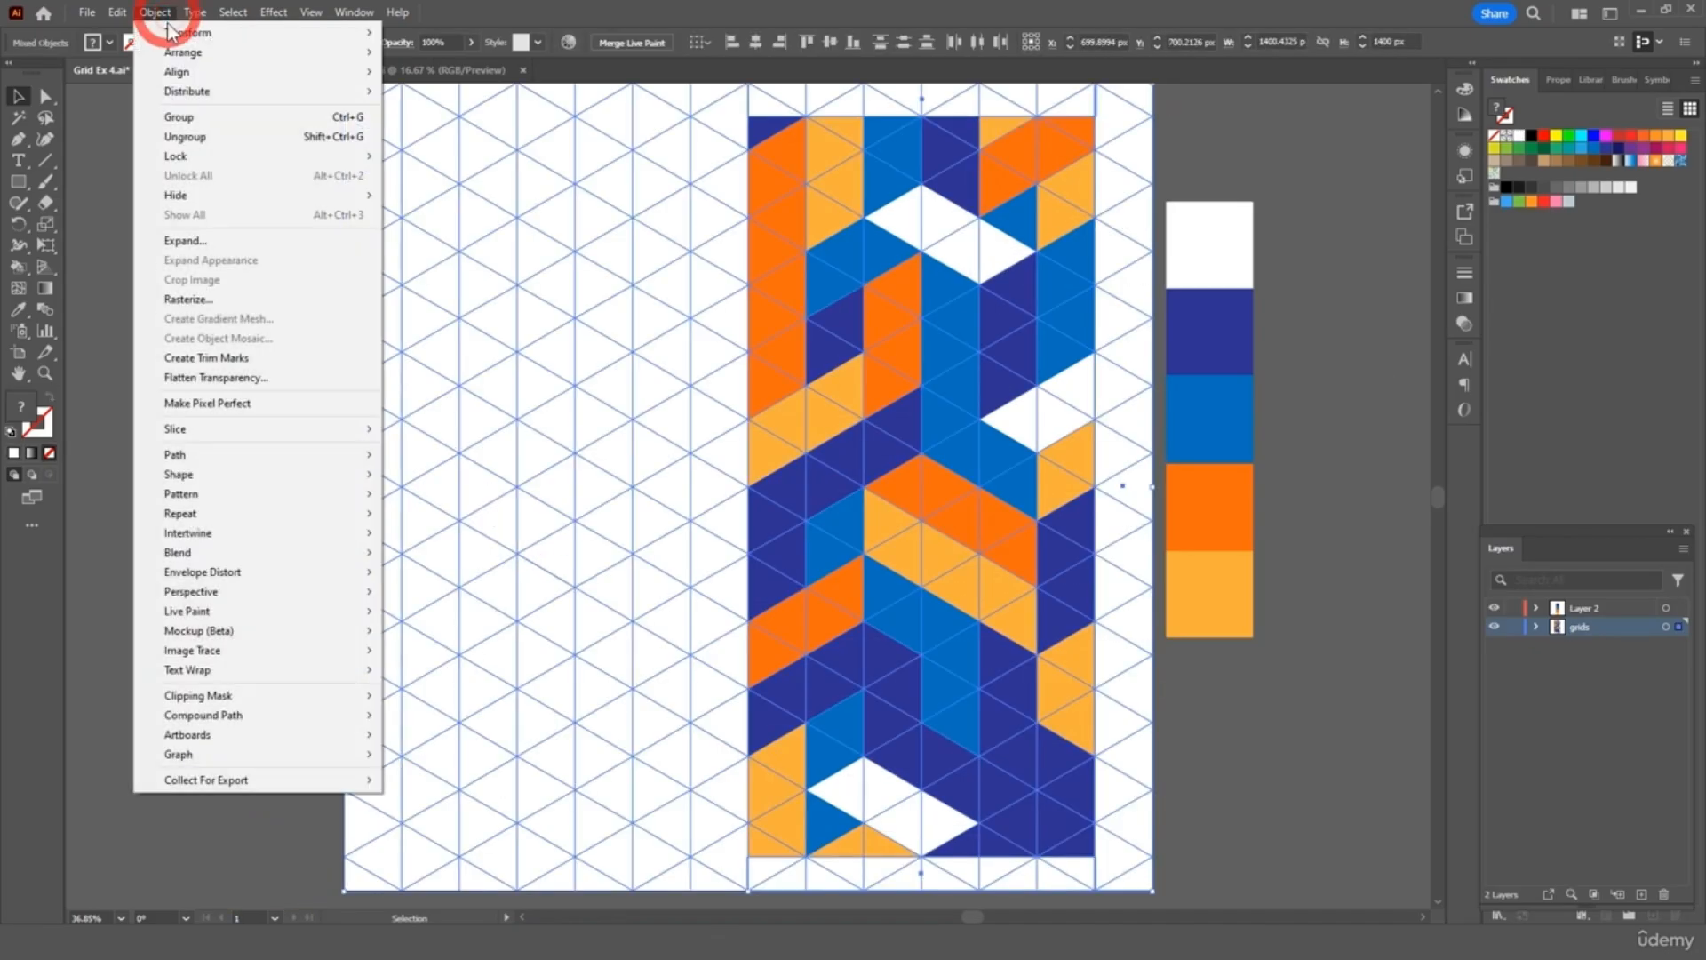
pyautogui.click(206, 234)
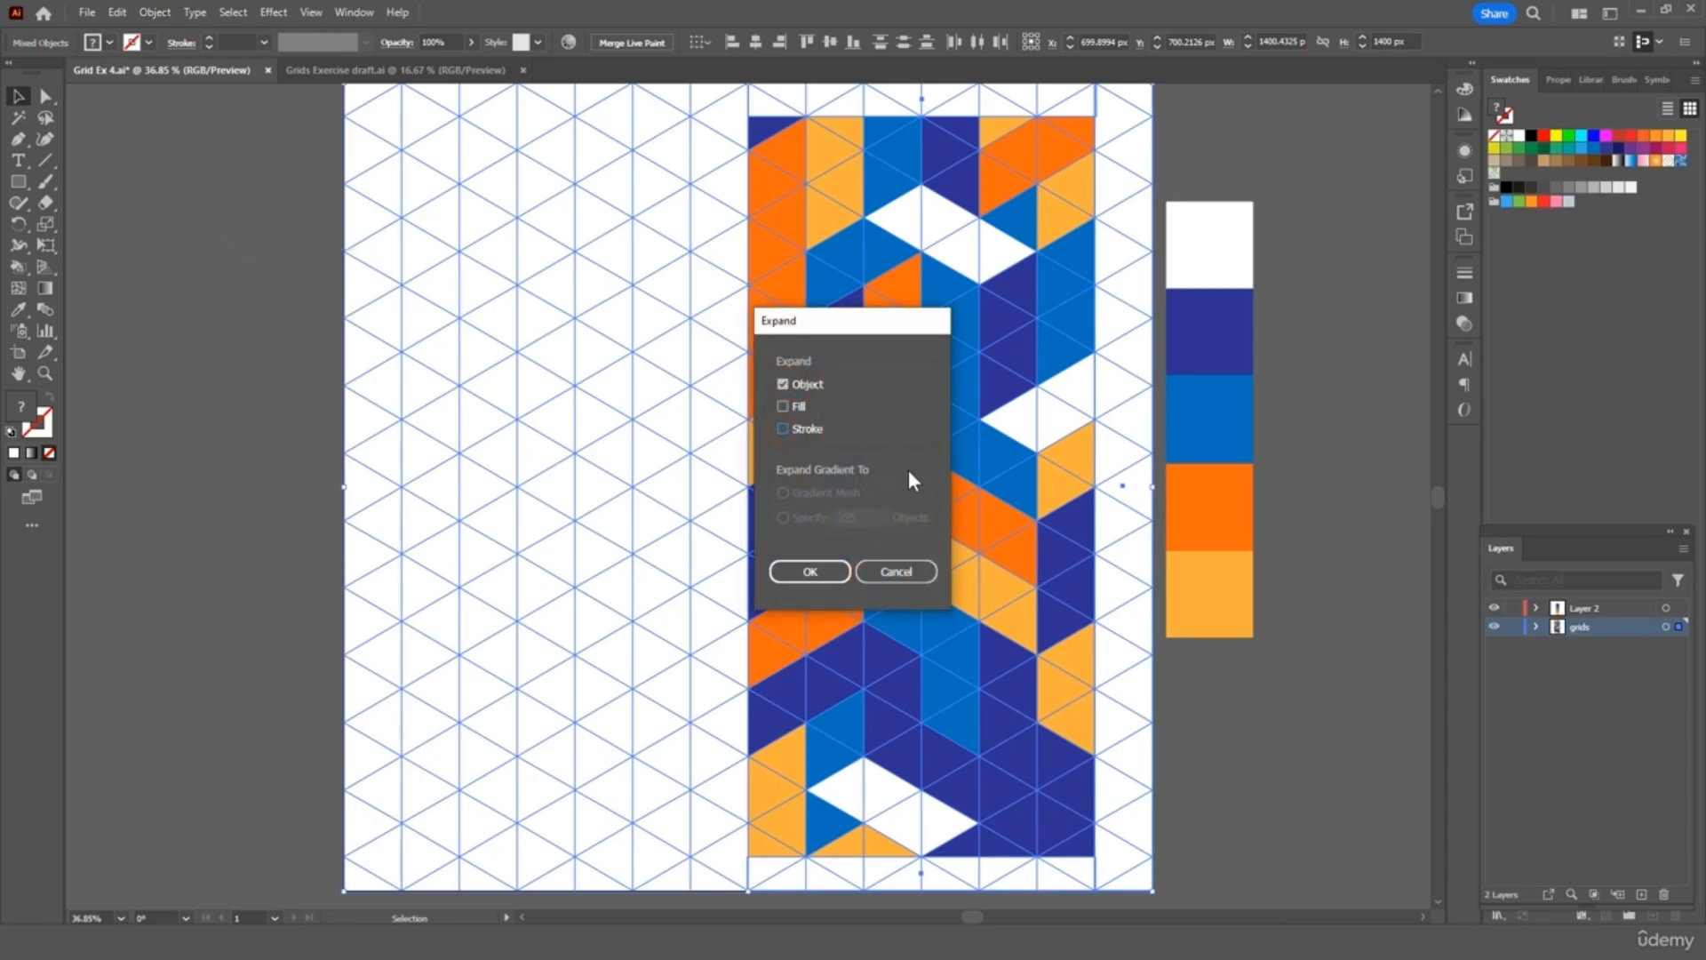
pyautogui.click(810, 572)
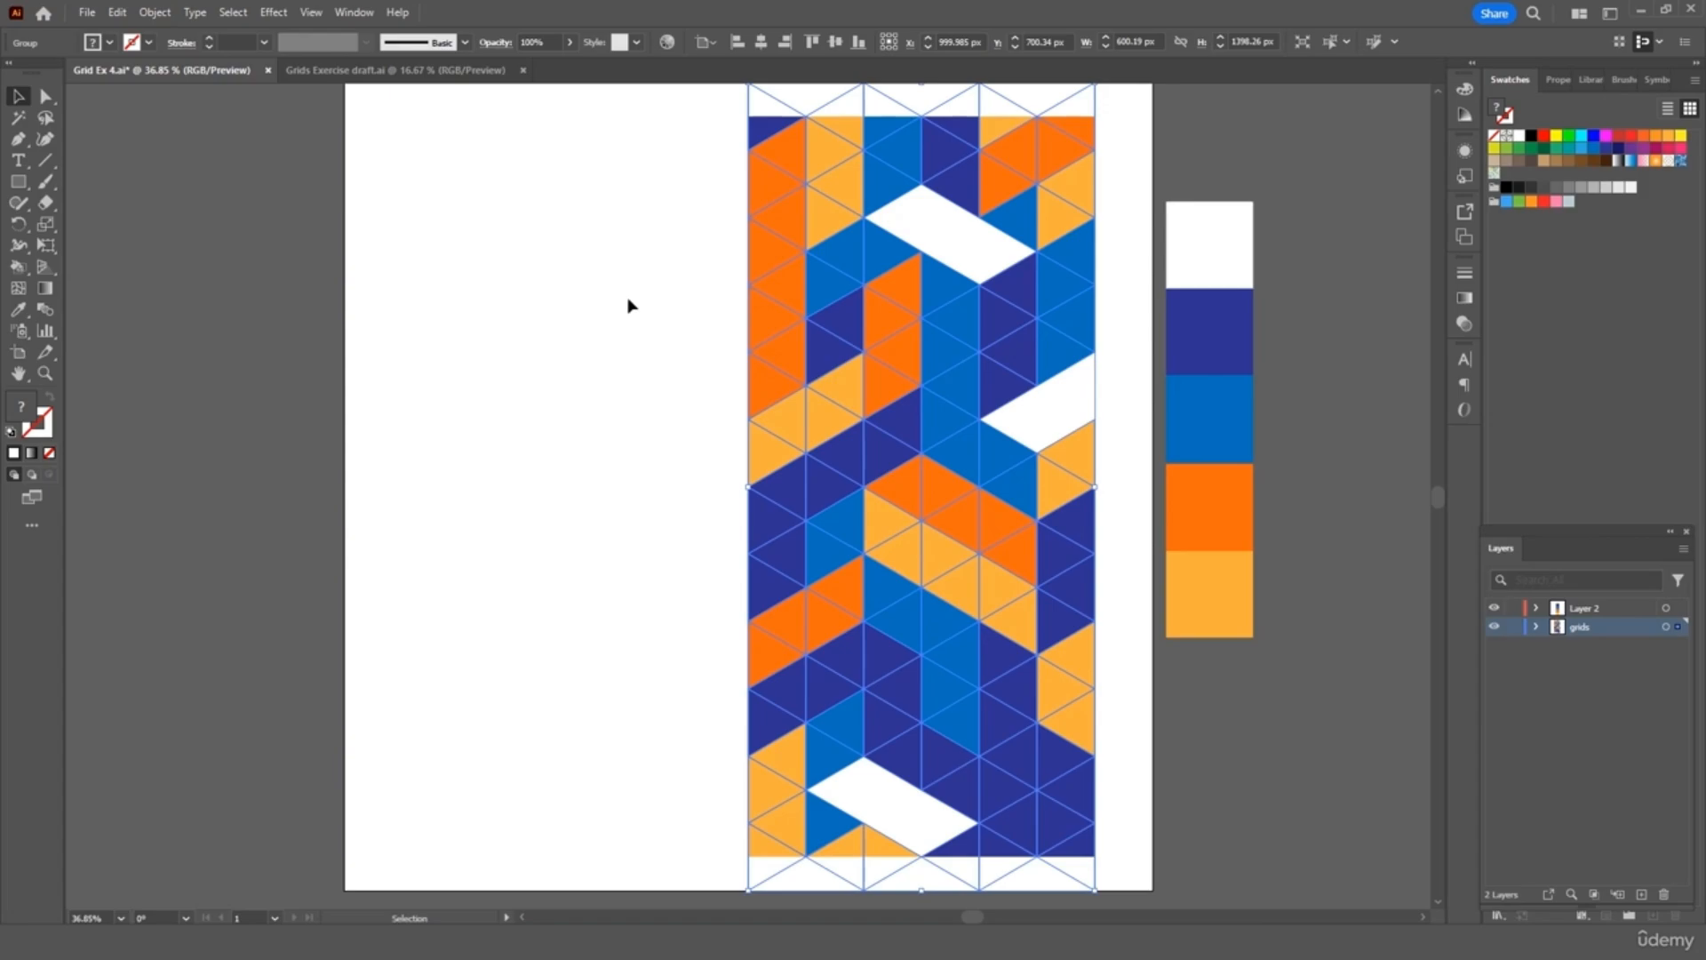
pyautogui.click(352, 12)
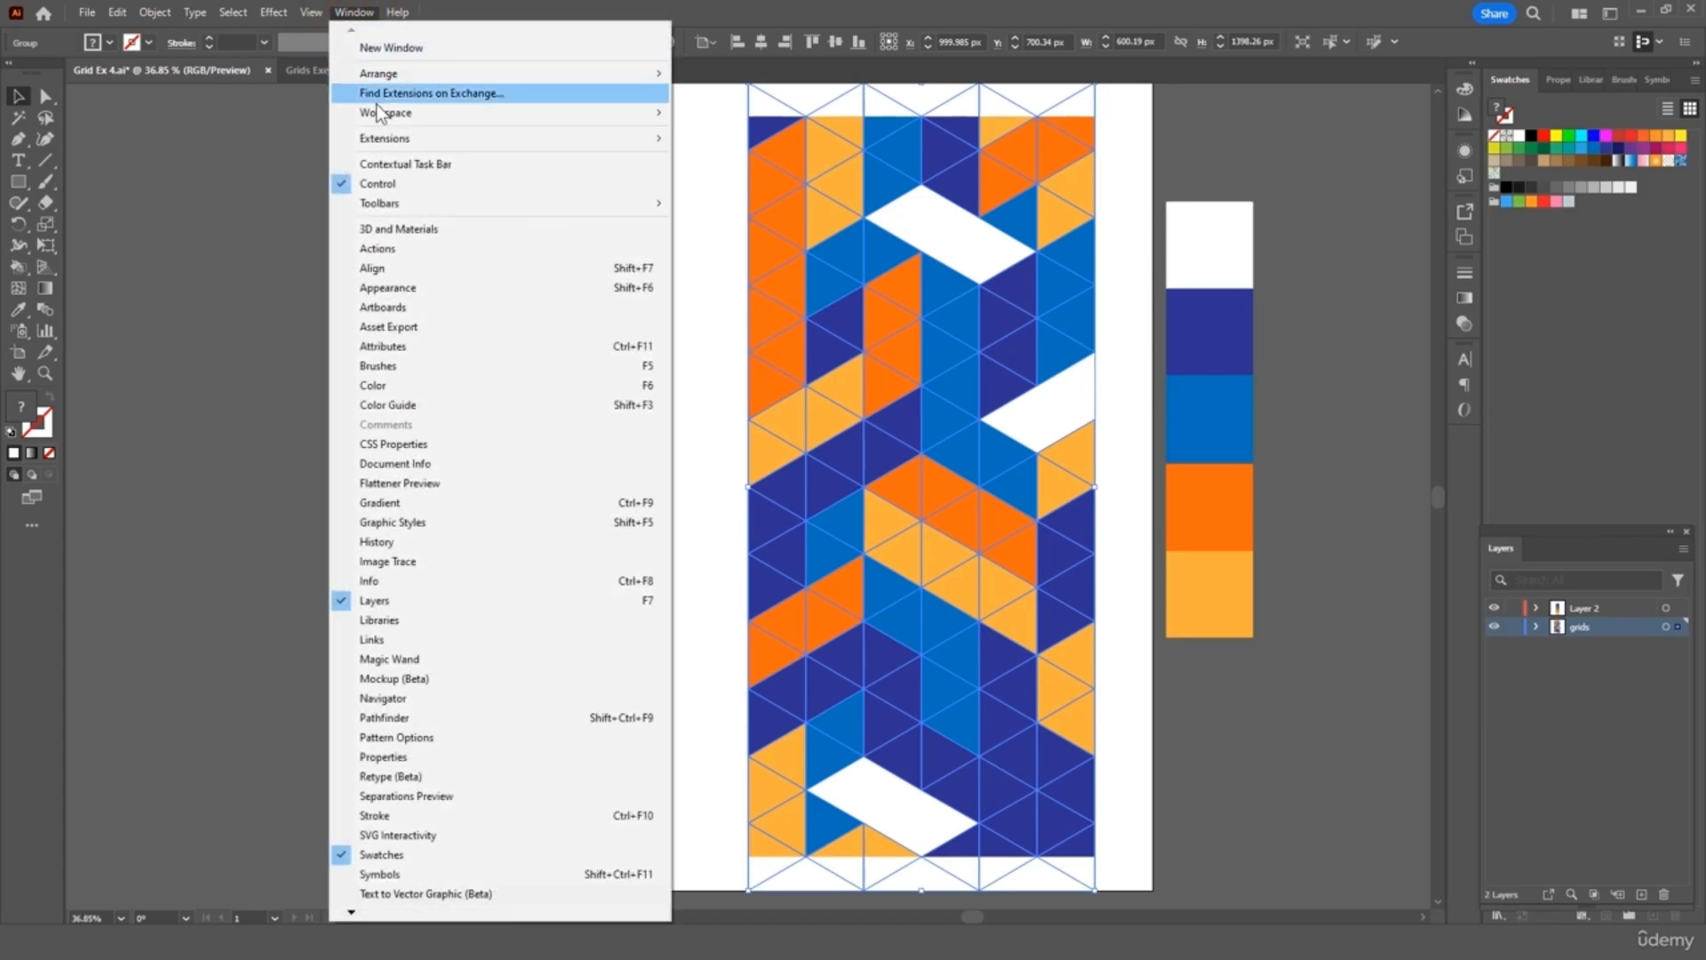
pyautogui.click(383, 717)
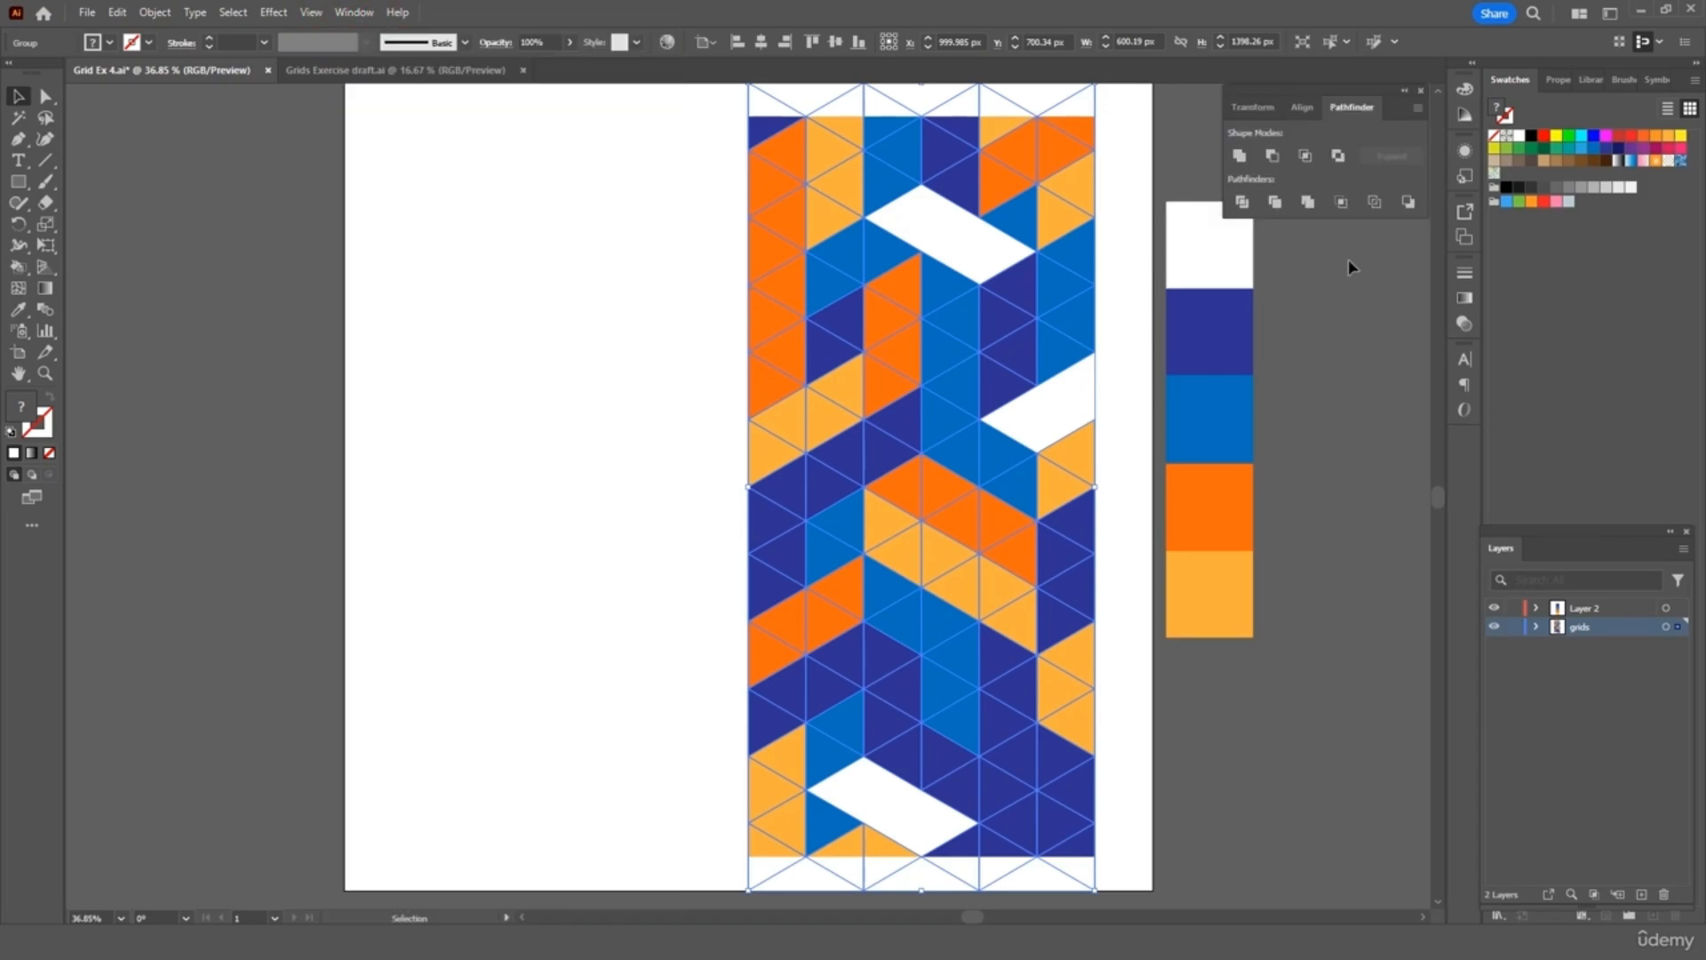
pyautogui.click(1309, 203)
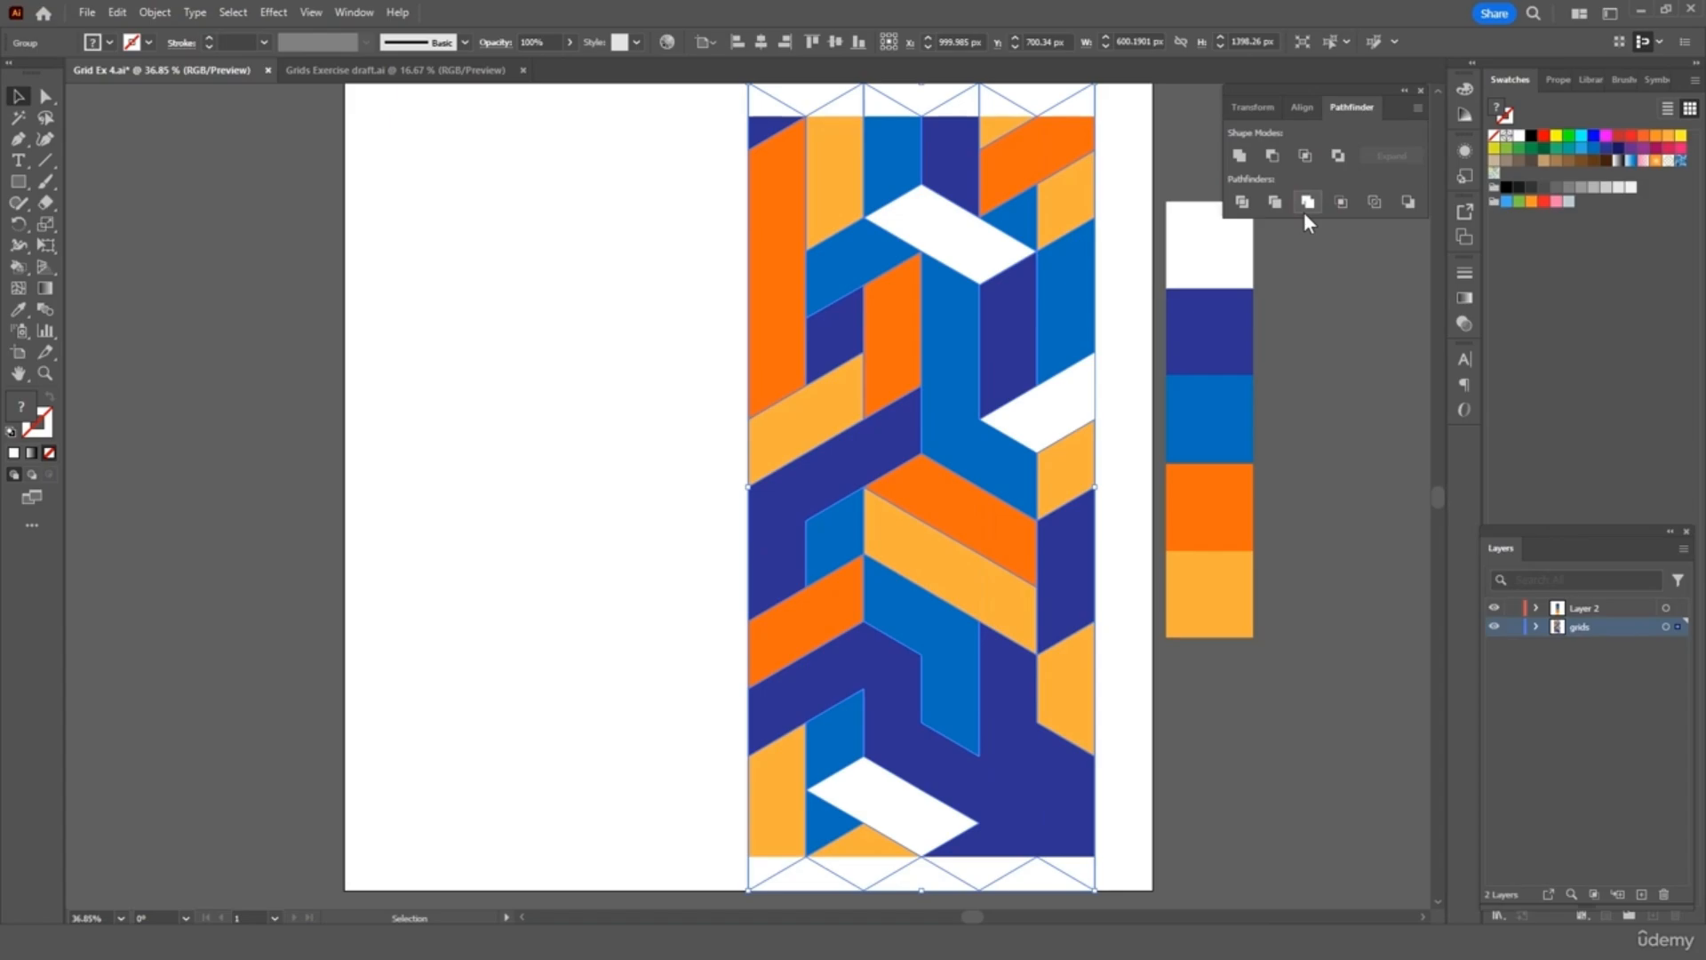
# Merge the white edge rectangles with the leftover grid shapes, then zoom out to the whole artboard
pyautogui.click(1378, 309)
pyautogui.click(765, 93)
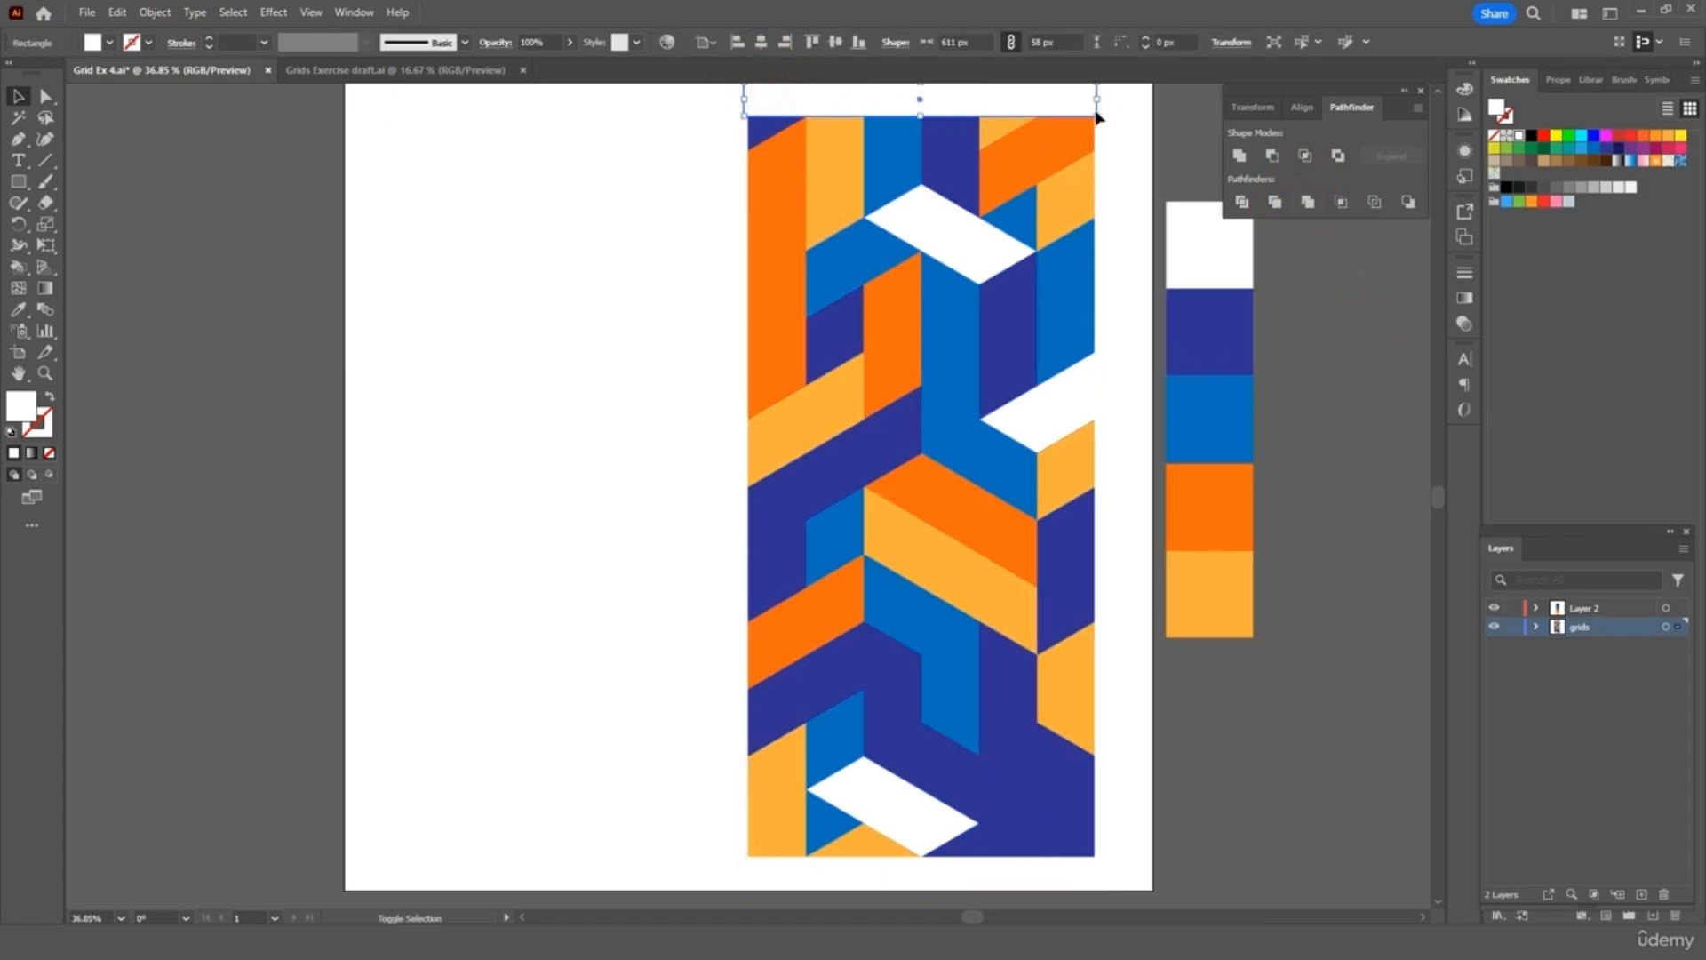
pyautogui.keyDown('shift'); pyautogui.click(1116, 122); pyautogui.keyUp('shift')
pyautogui.keyDown('shift'); pyautogui.click(1067, 742); pyautogui.keyUp('shift')
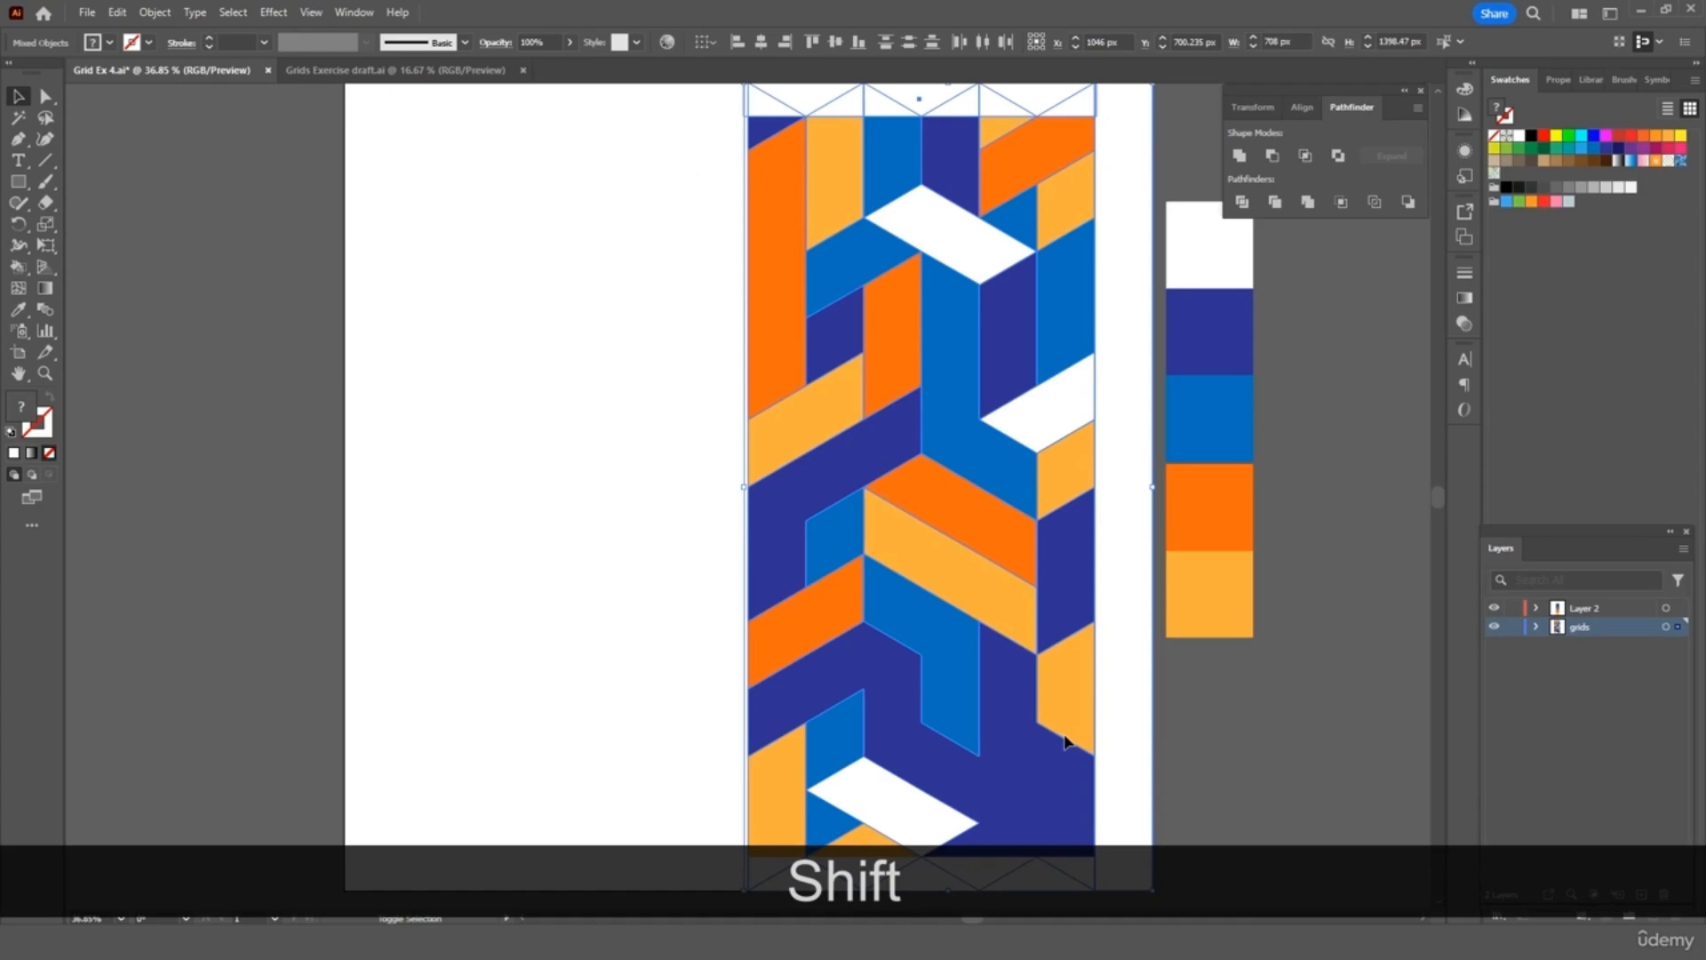
pyautogui.click(1308, 202)
pyautogui.click(1296, 265)
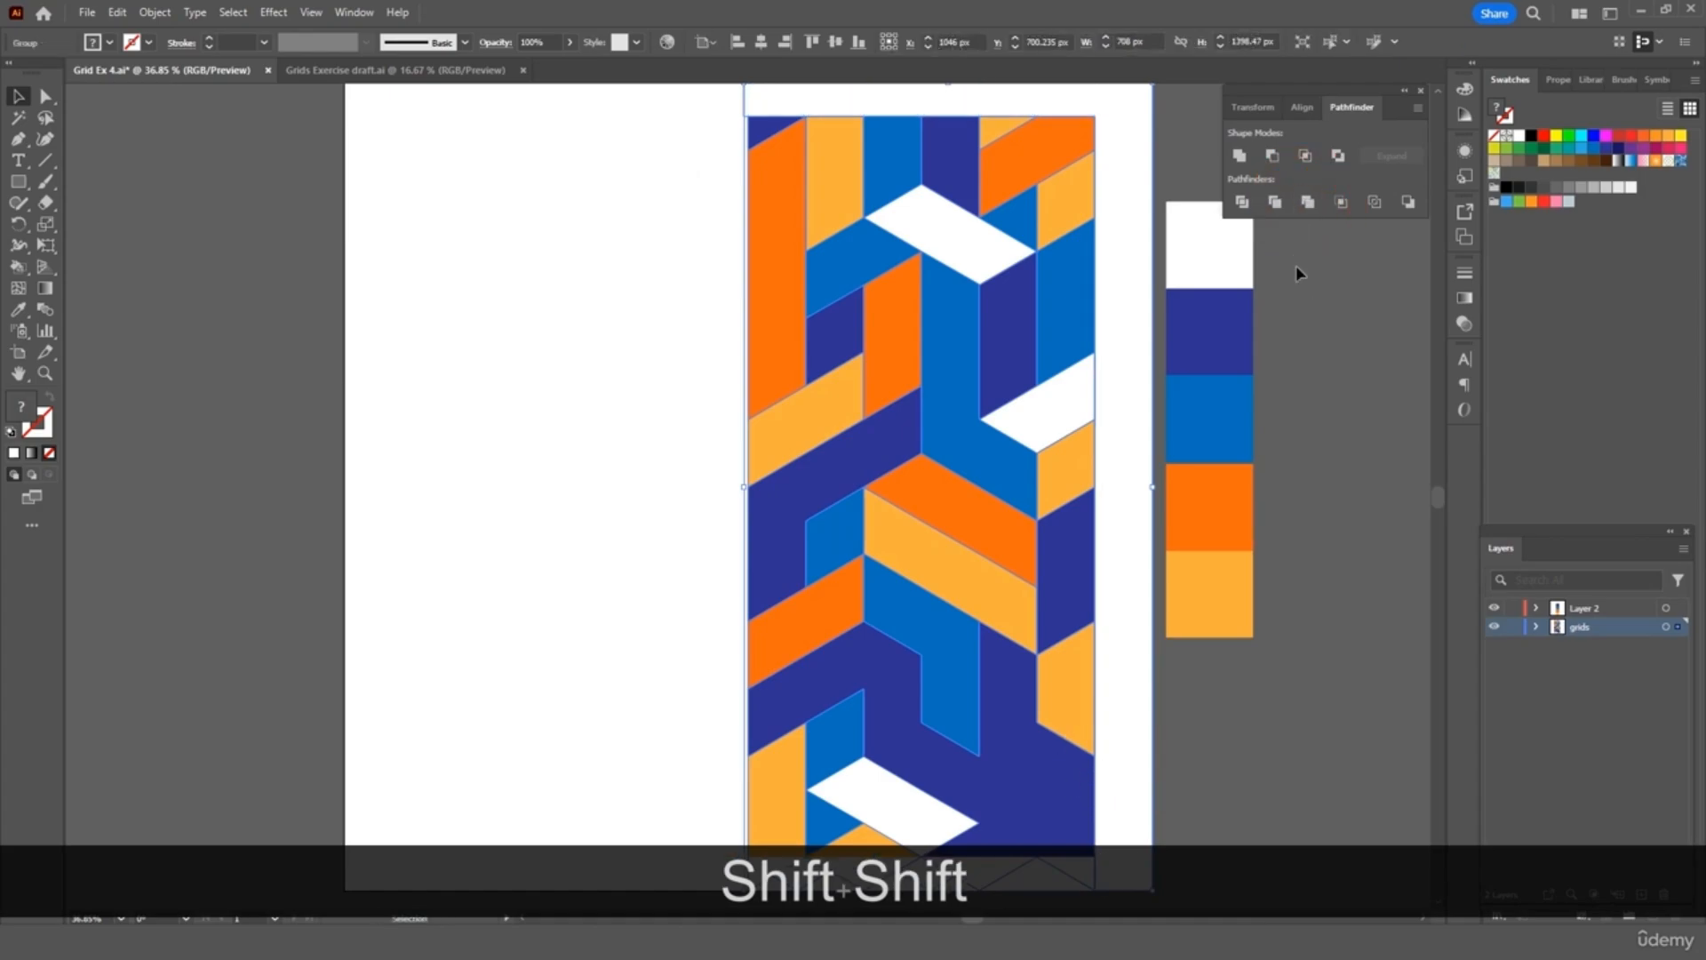
pyautogui.hotkey('ctrl', '-')
pyautogui.hotkey('ctrl', '-')
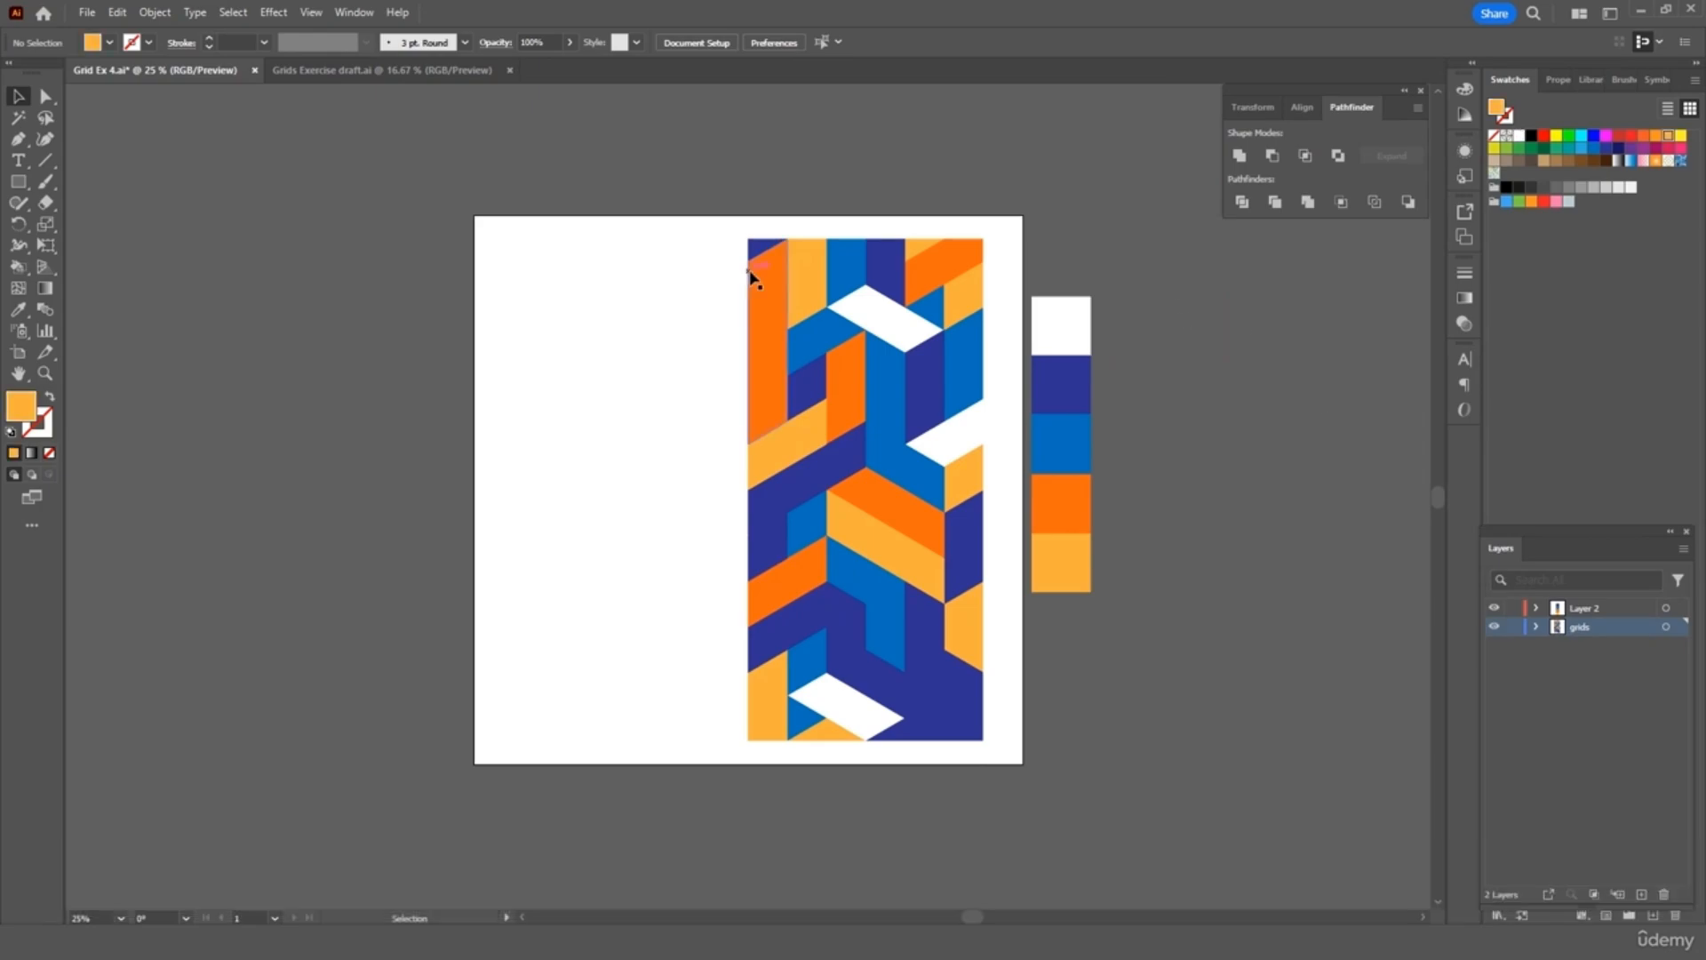
# Copy all shapes of the ribbon strip and set the pasted copy flush against the original's left side
pyautogui.doubleClick(764, 287)
pyautogui.click(764, 287)
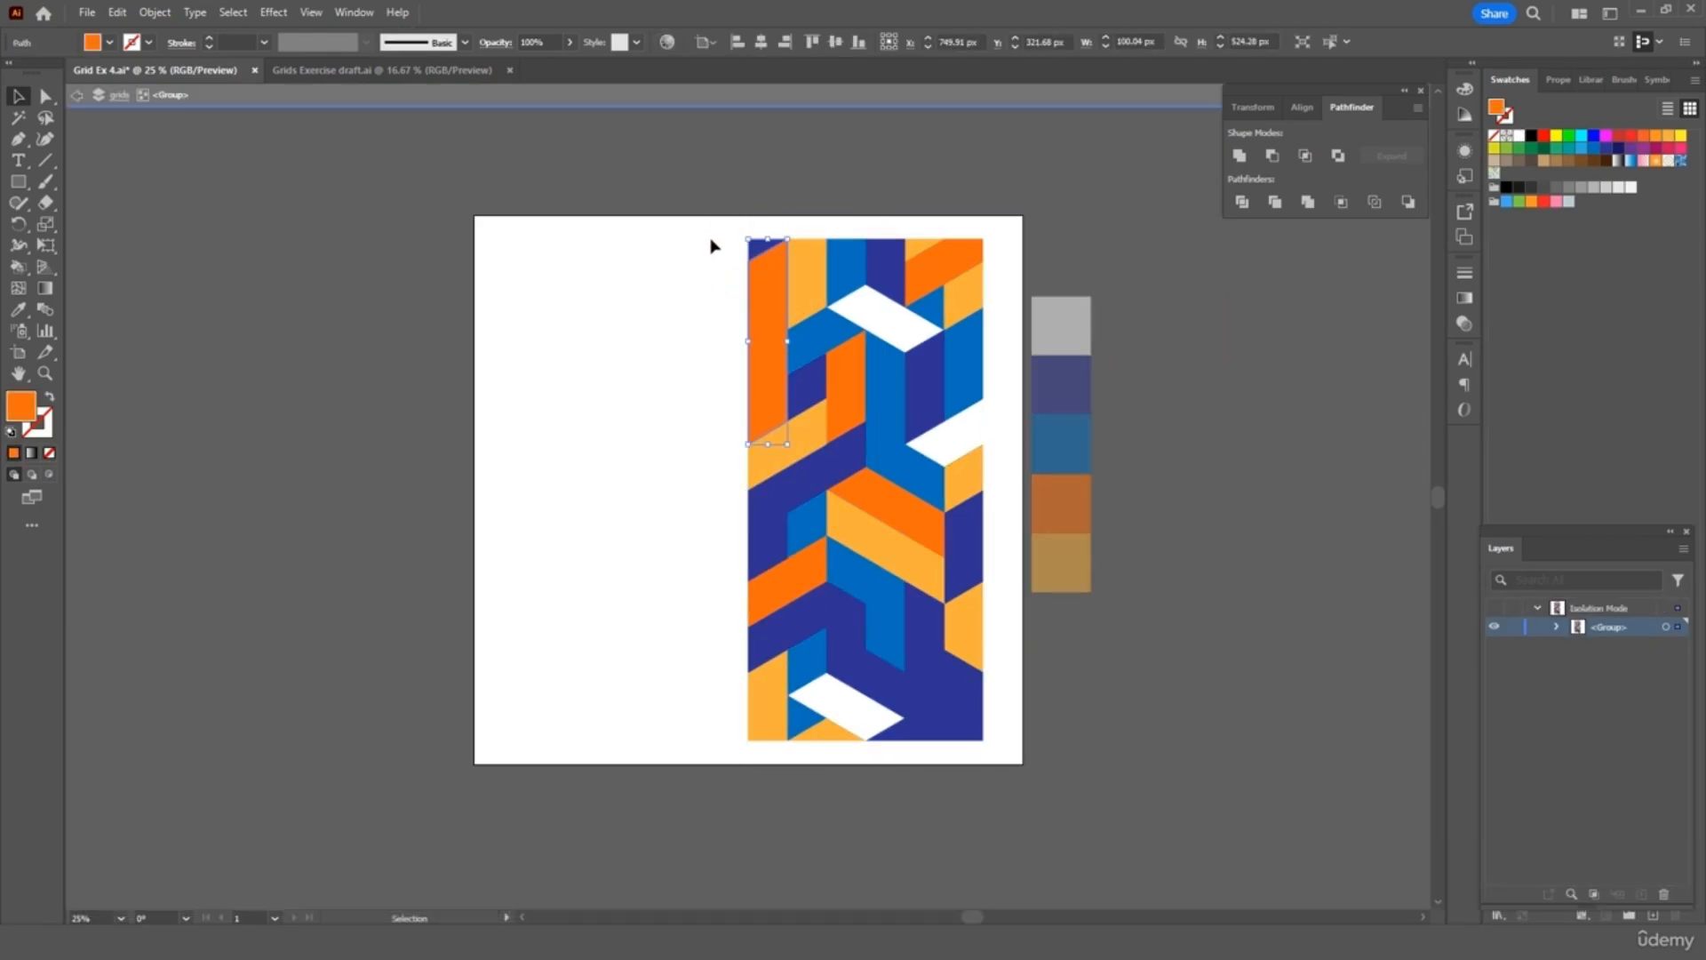
pyautogui.moveTo(720, 249); pyautogui.dragTo(979, 733)
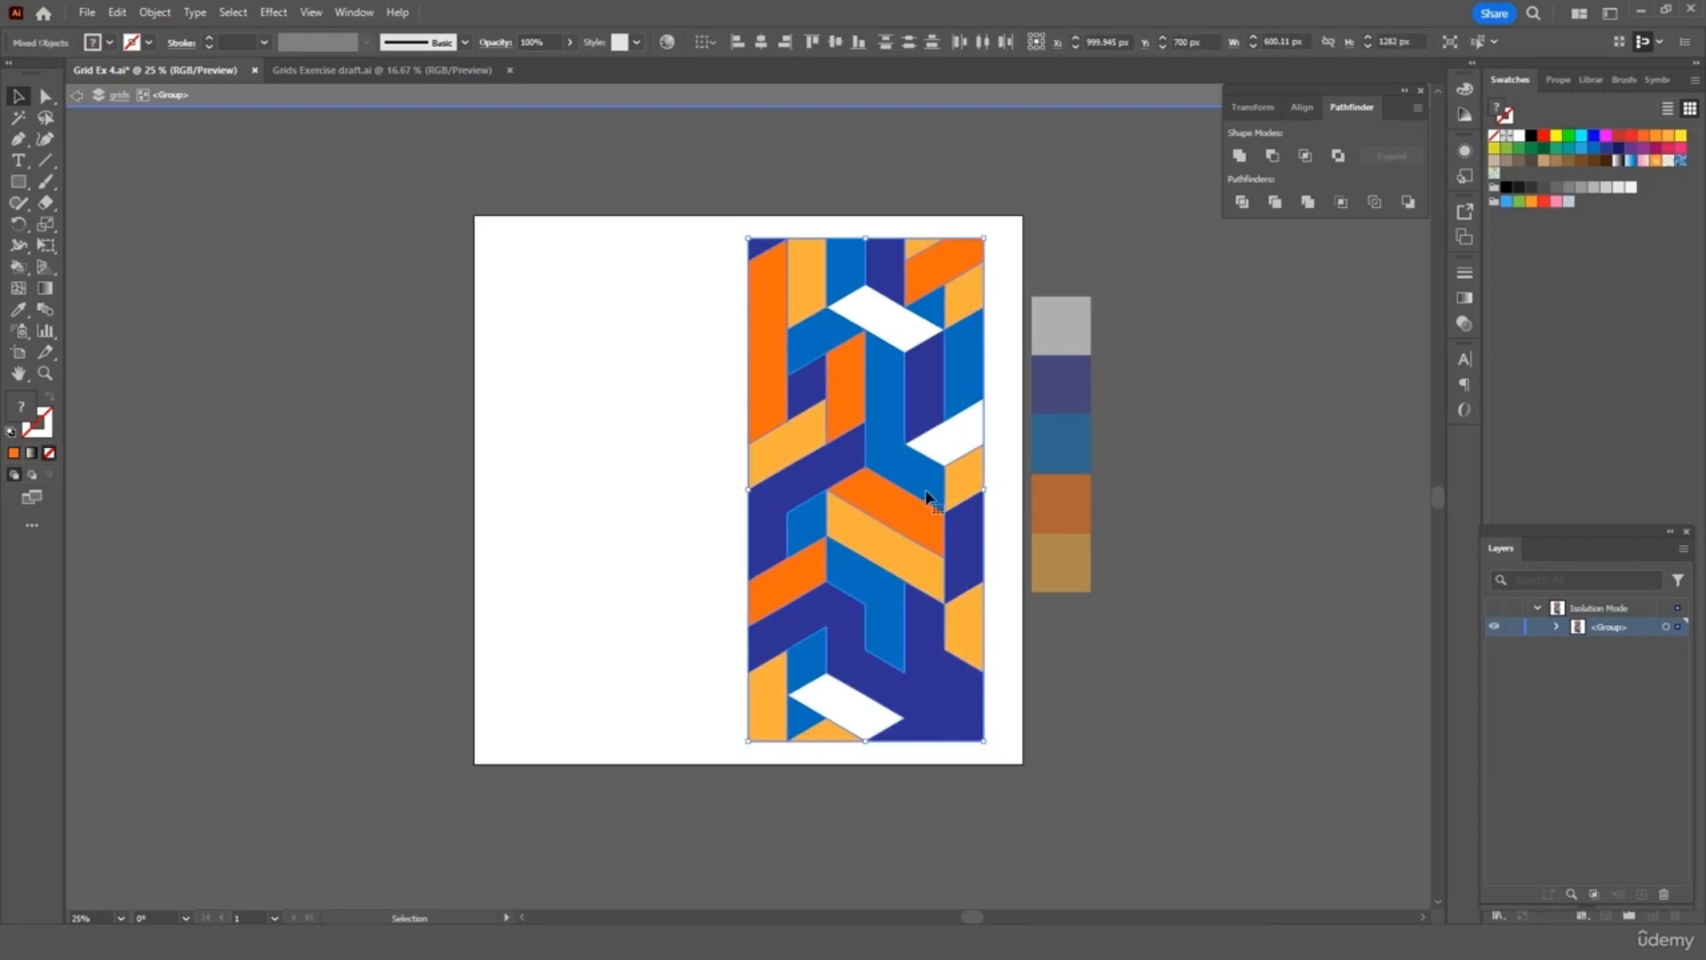
pyautogui.hotkey('ctrl', 'c')
pyautogui.hotkey('ctrl', 'v')
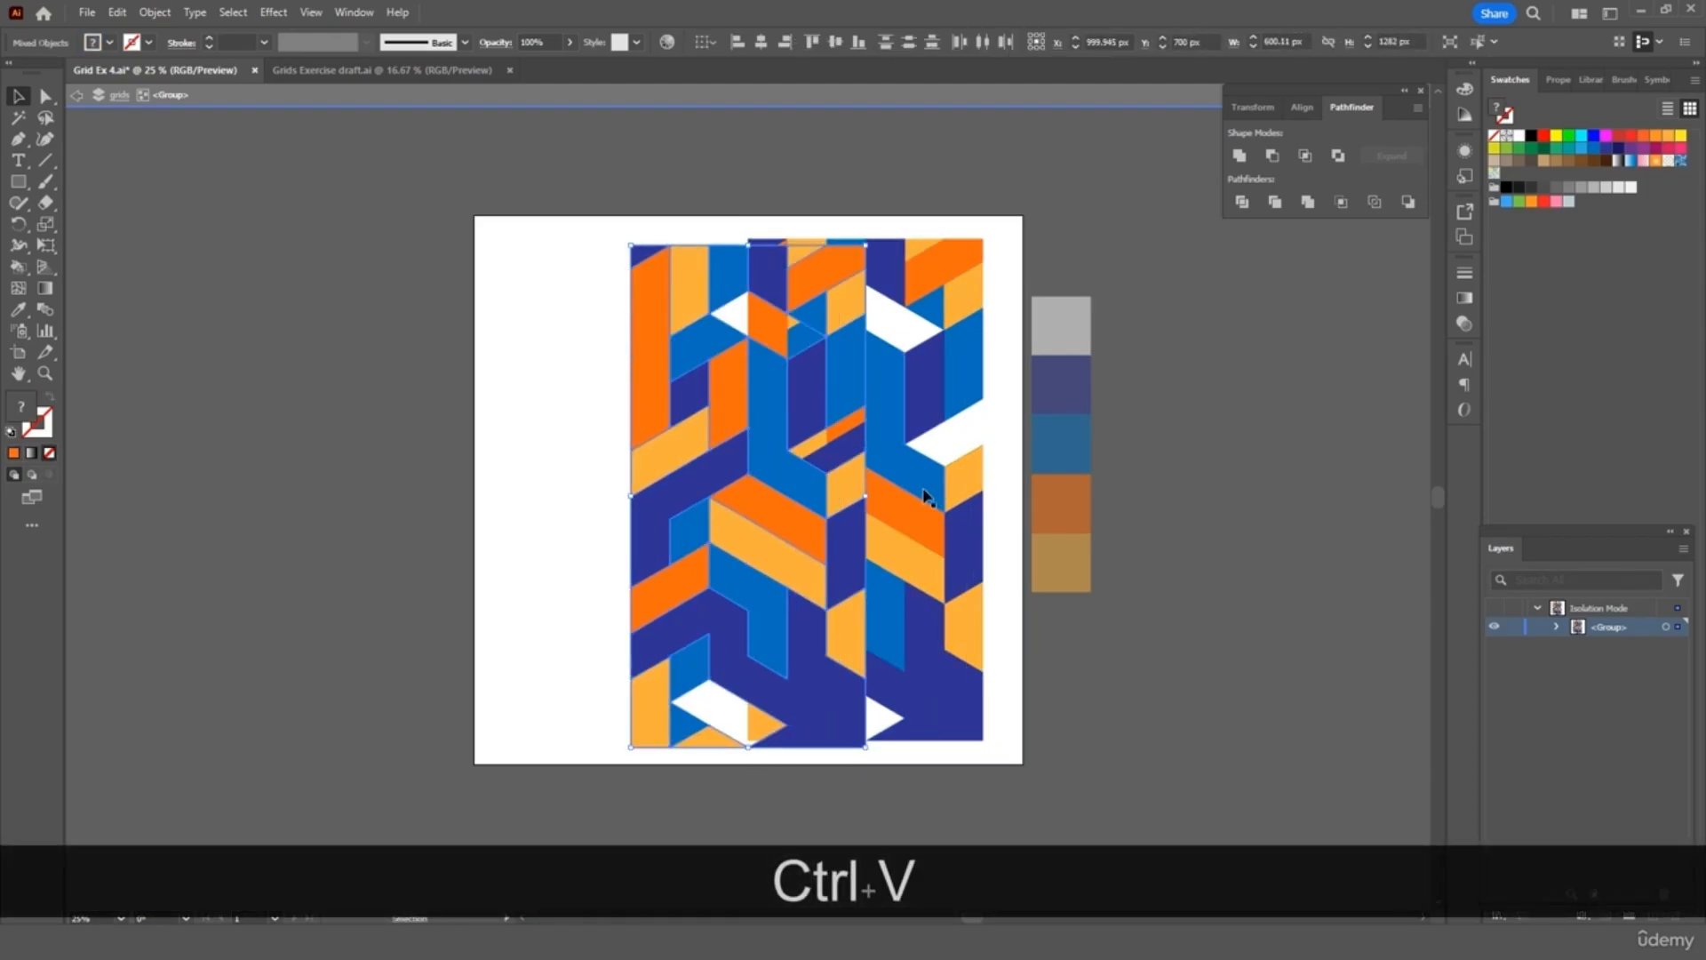
pyautogui.moveTo(908, 497); pyautogui.dragTo(724, 484)
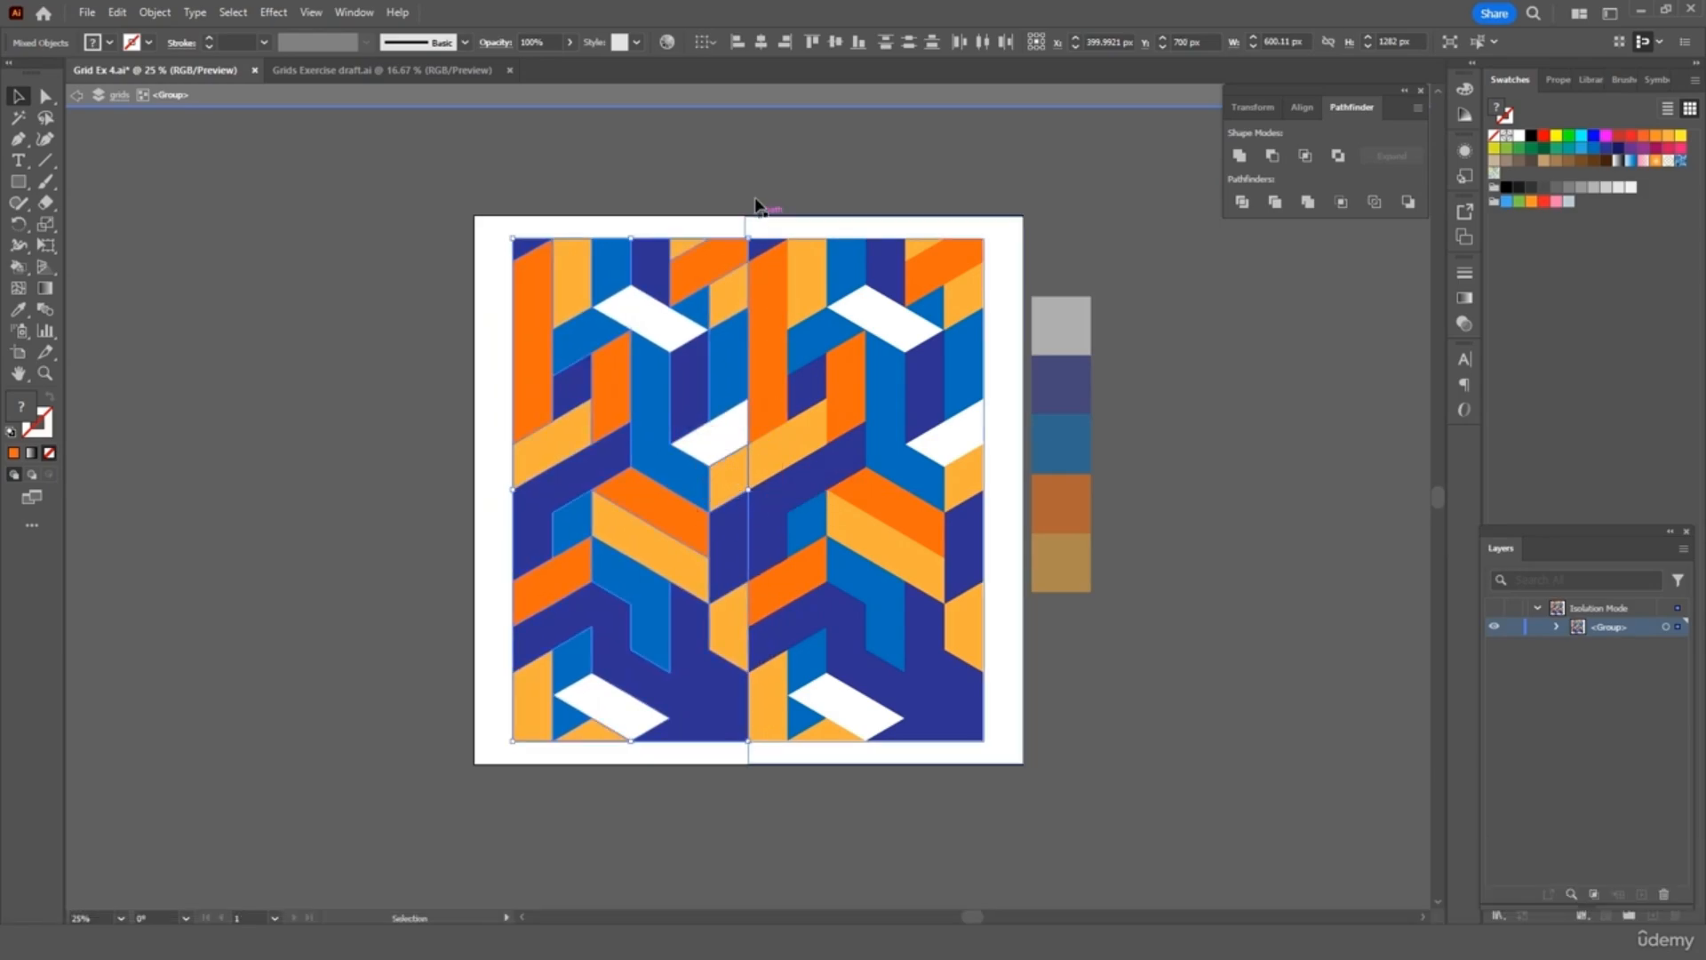
pyautogui.click(777, 169)
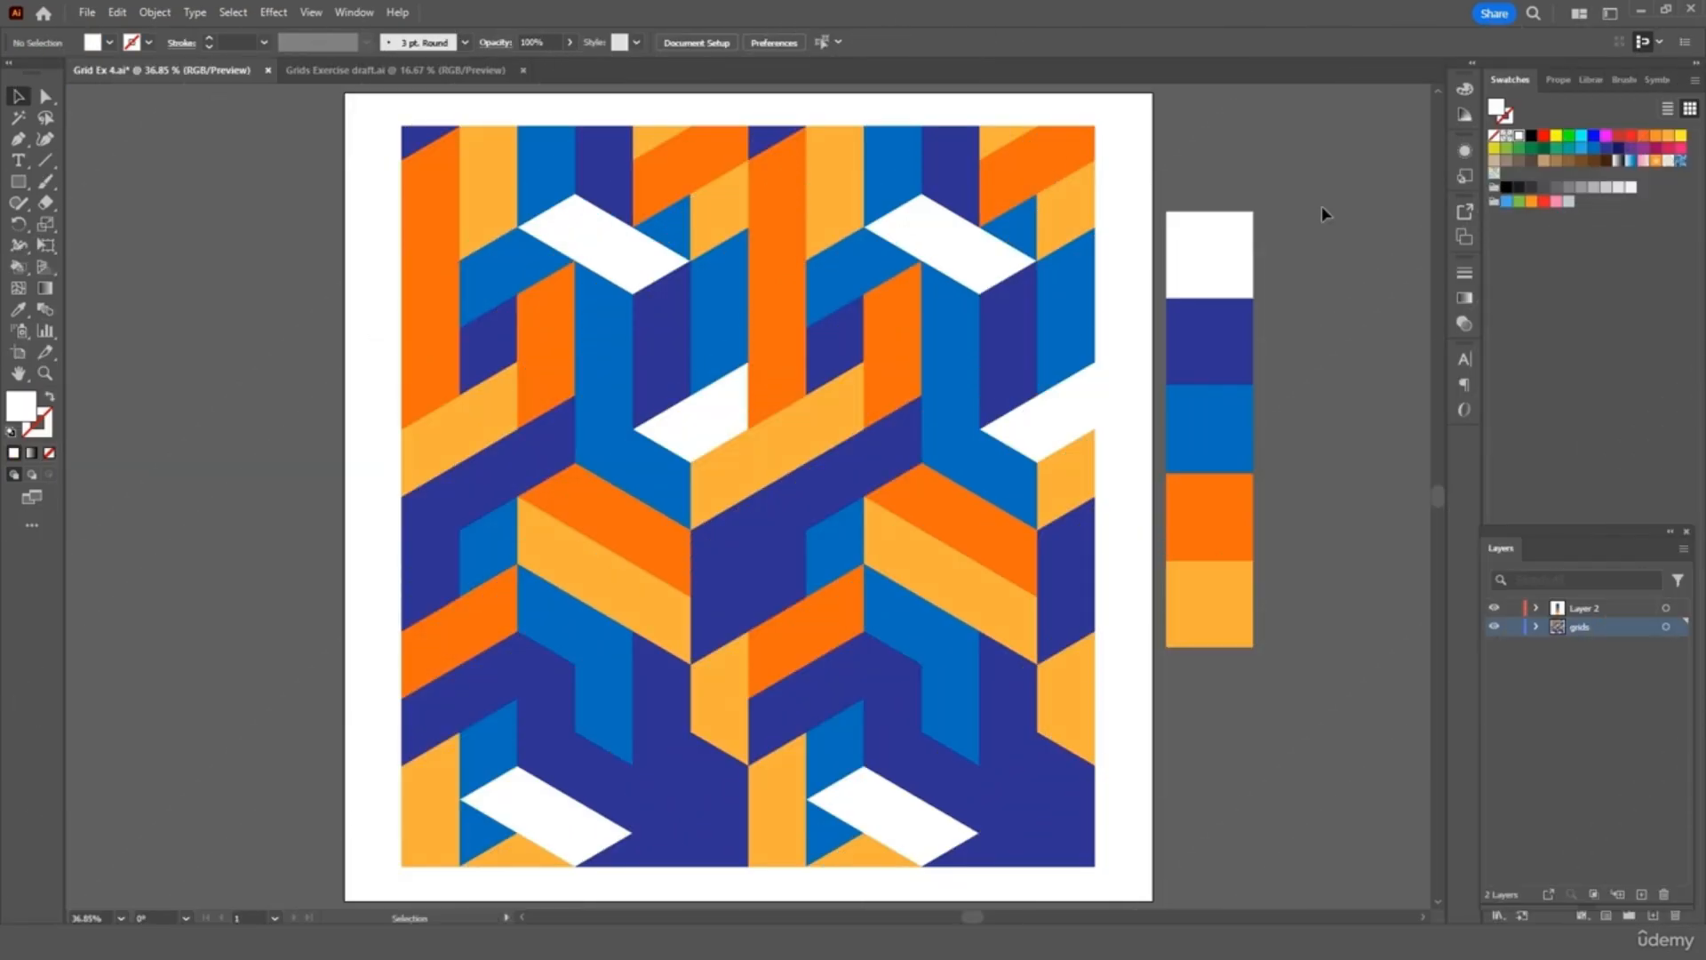